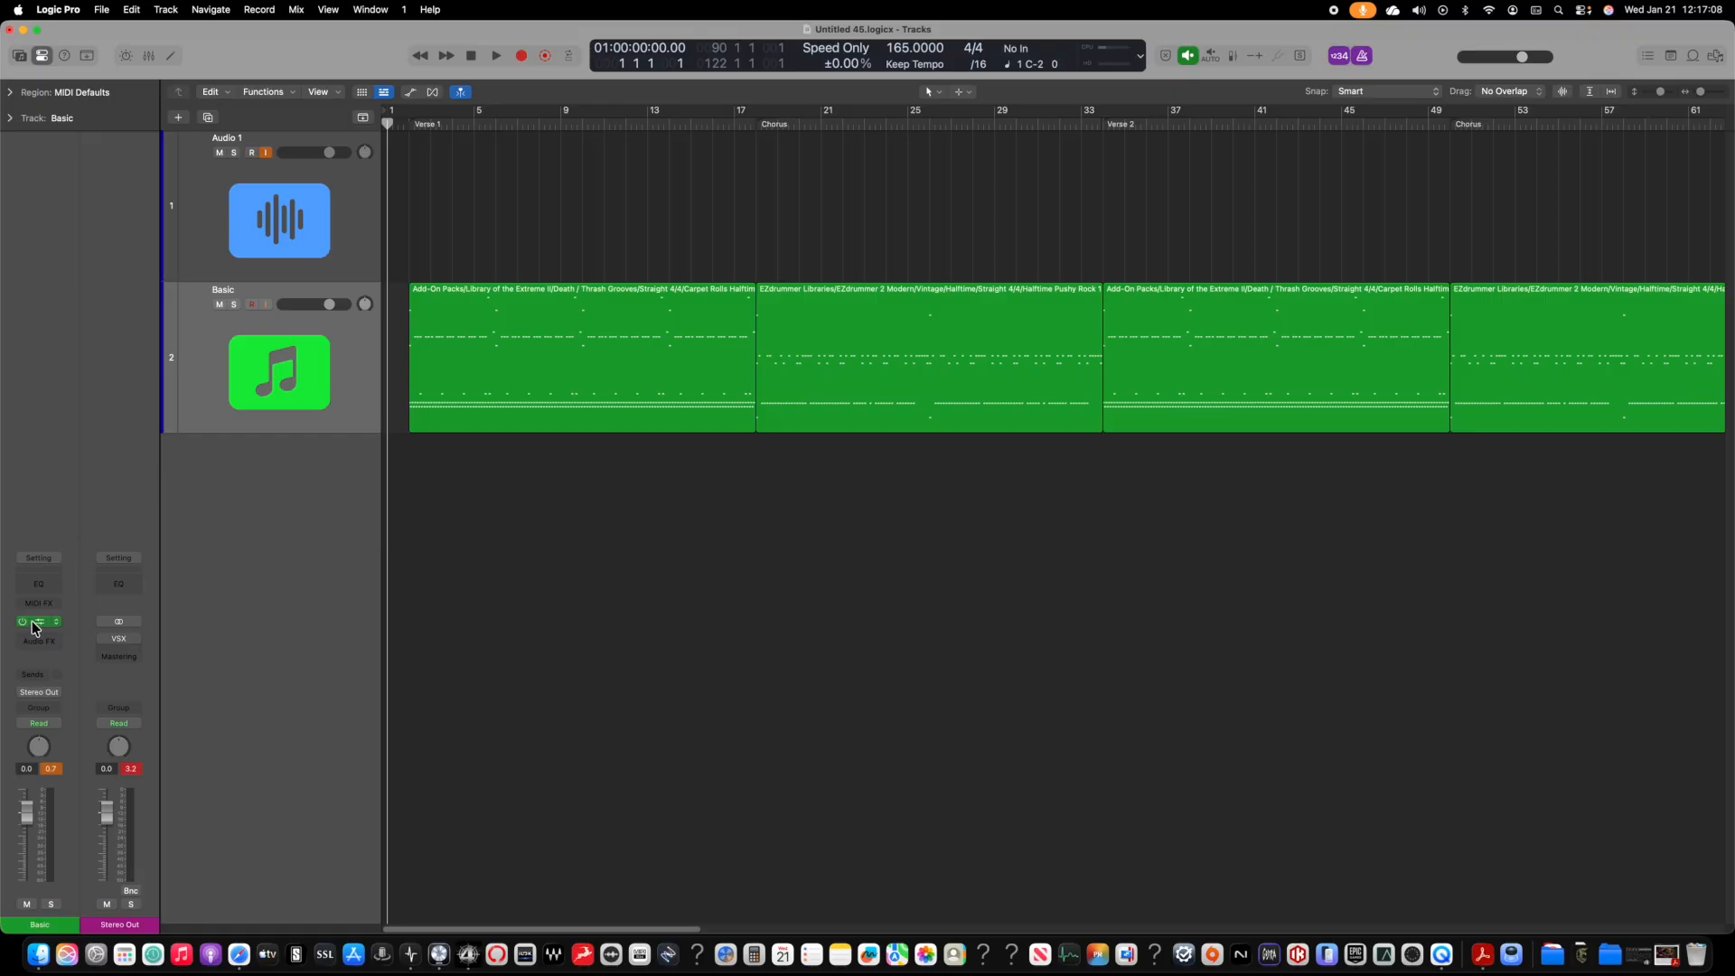
# Step: Open the EZdrummer instrument on the Basic track, review its half-time grooves, and close it
pyautogui.click(39, 623)
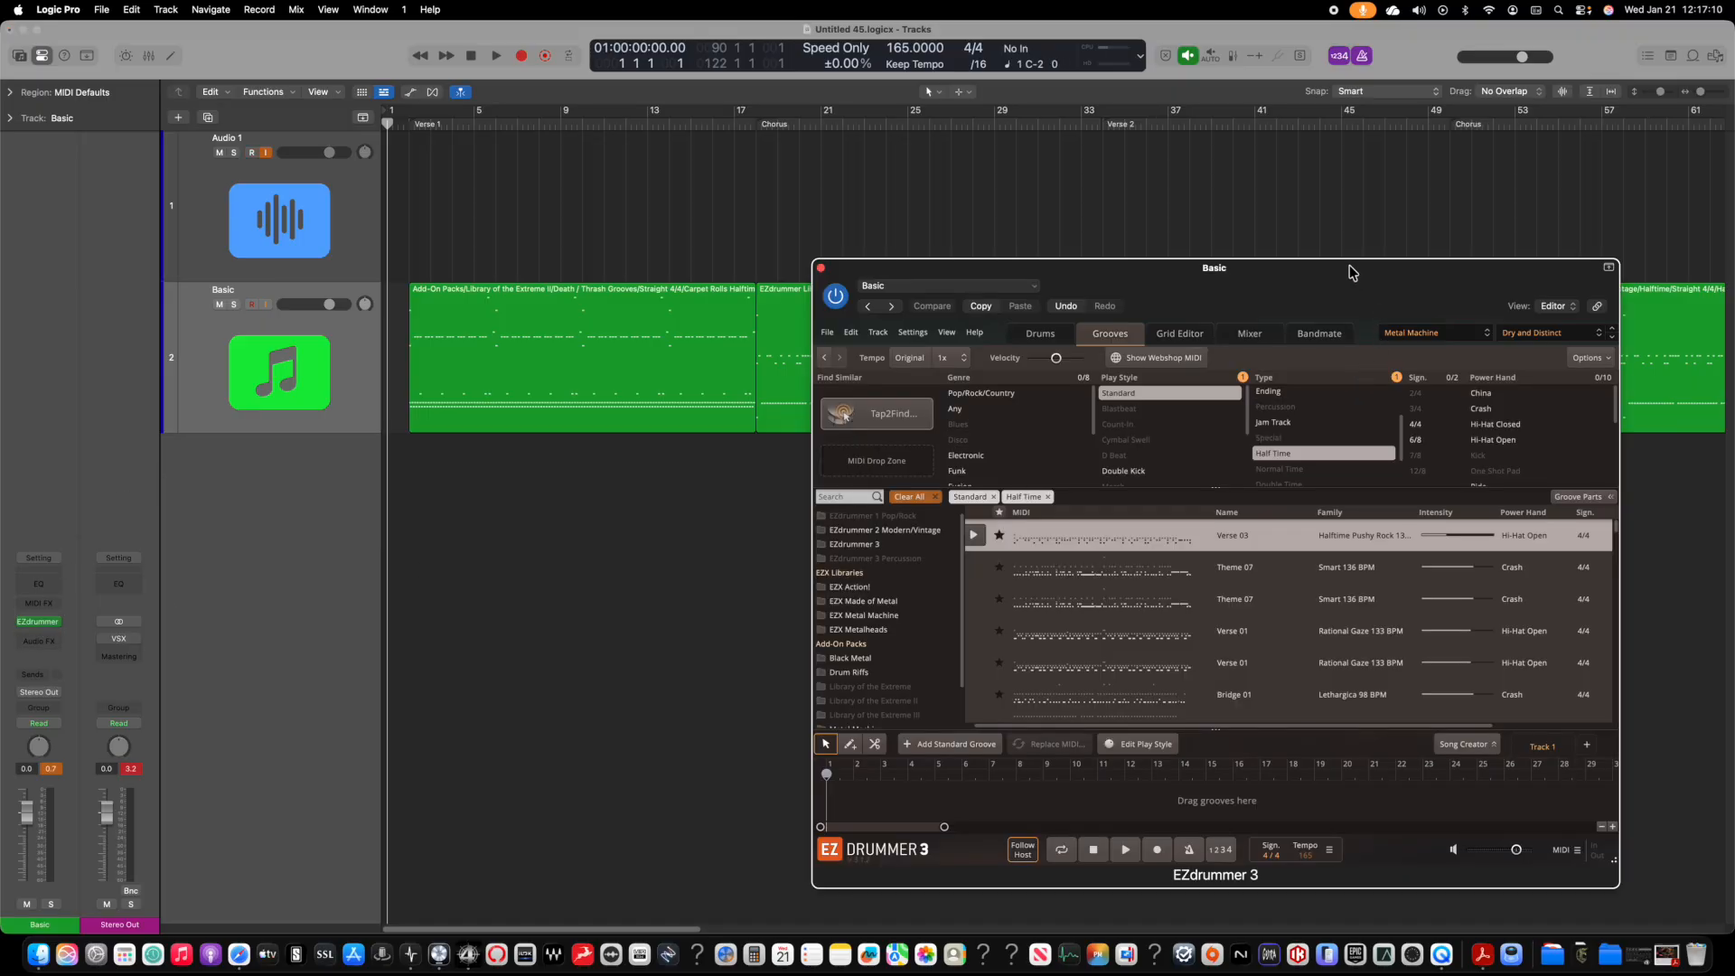
pyautogui.moveTo(1347, 271); pyautogui.dragTo(1099, 138)
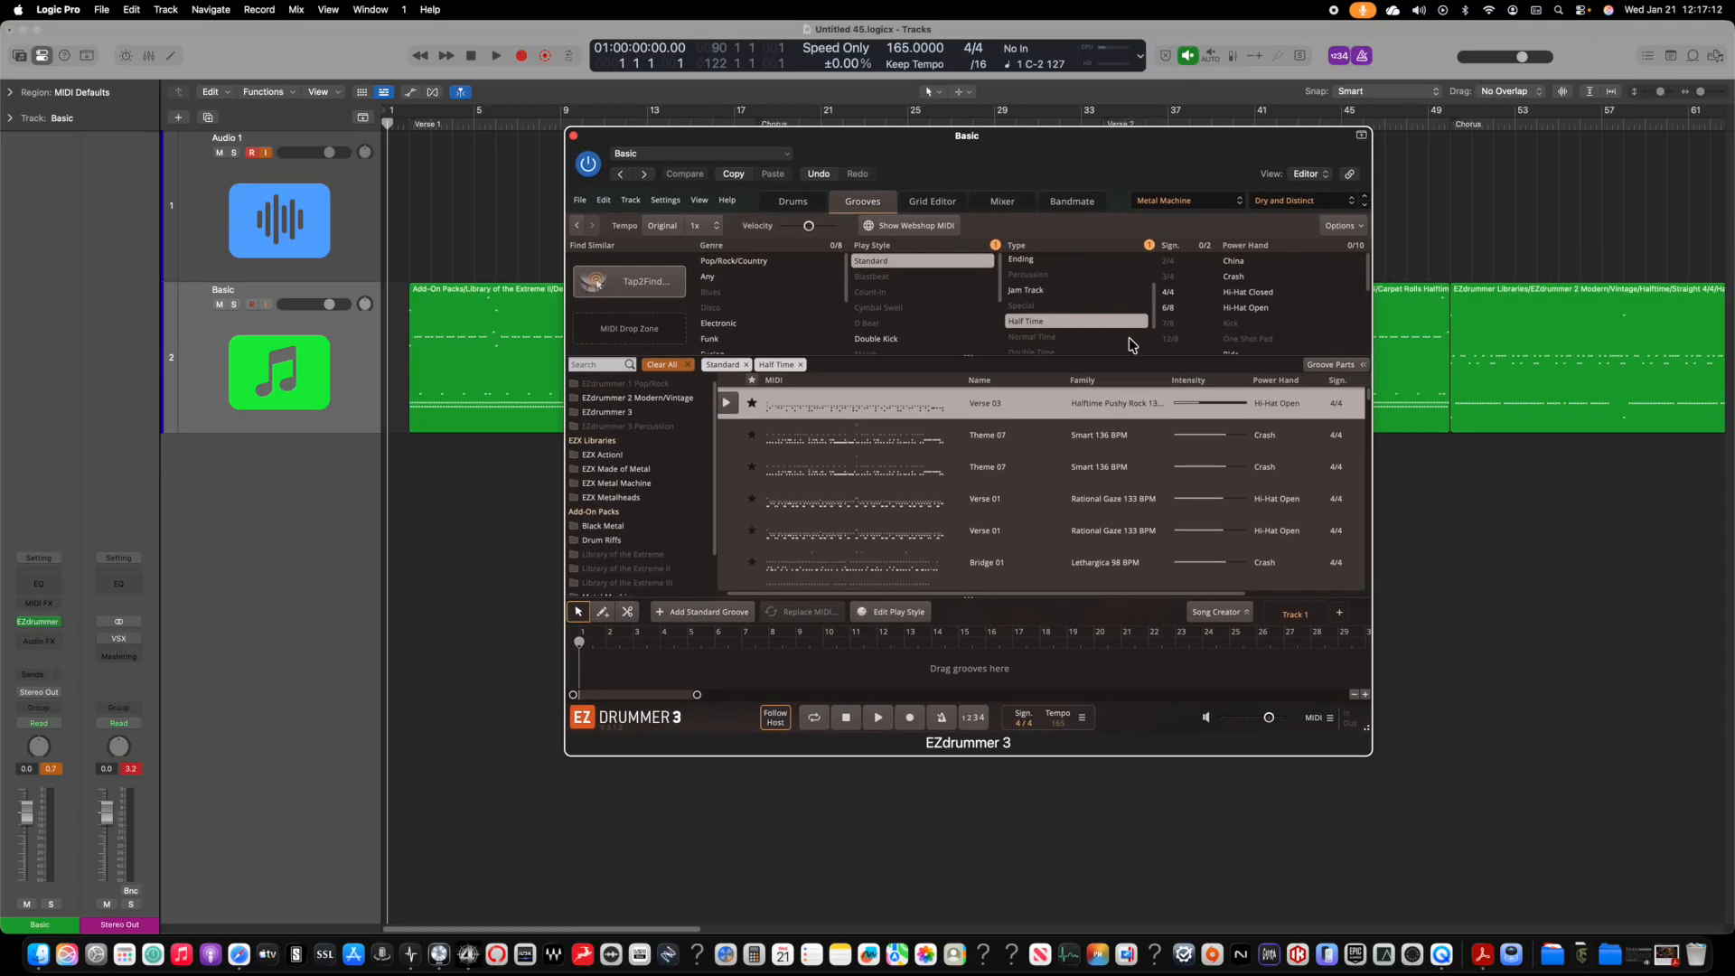
pyautogui.scroll(-1, 772, 499)
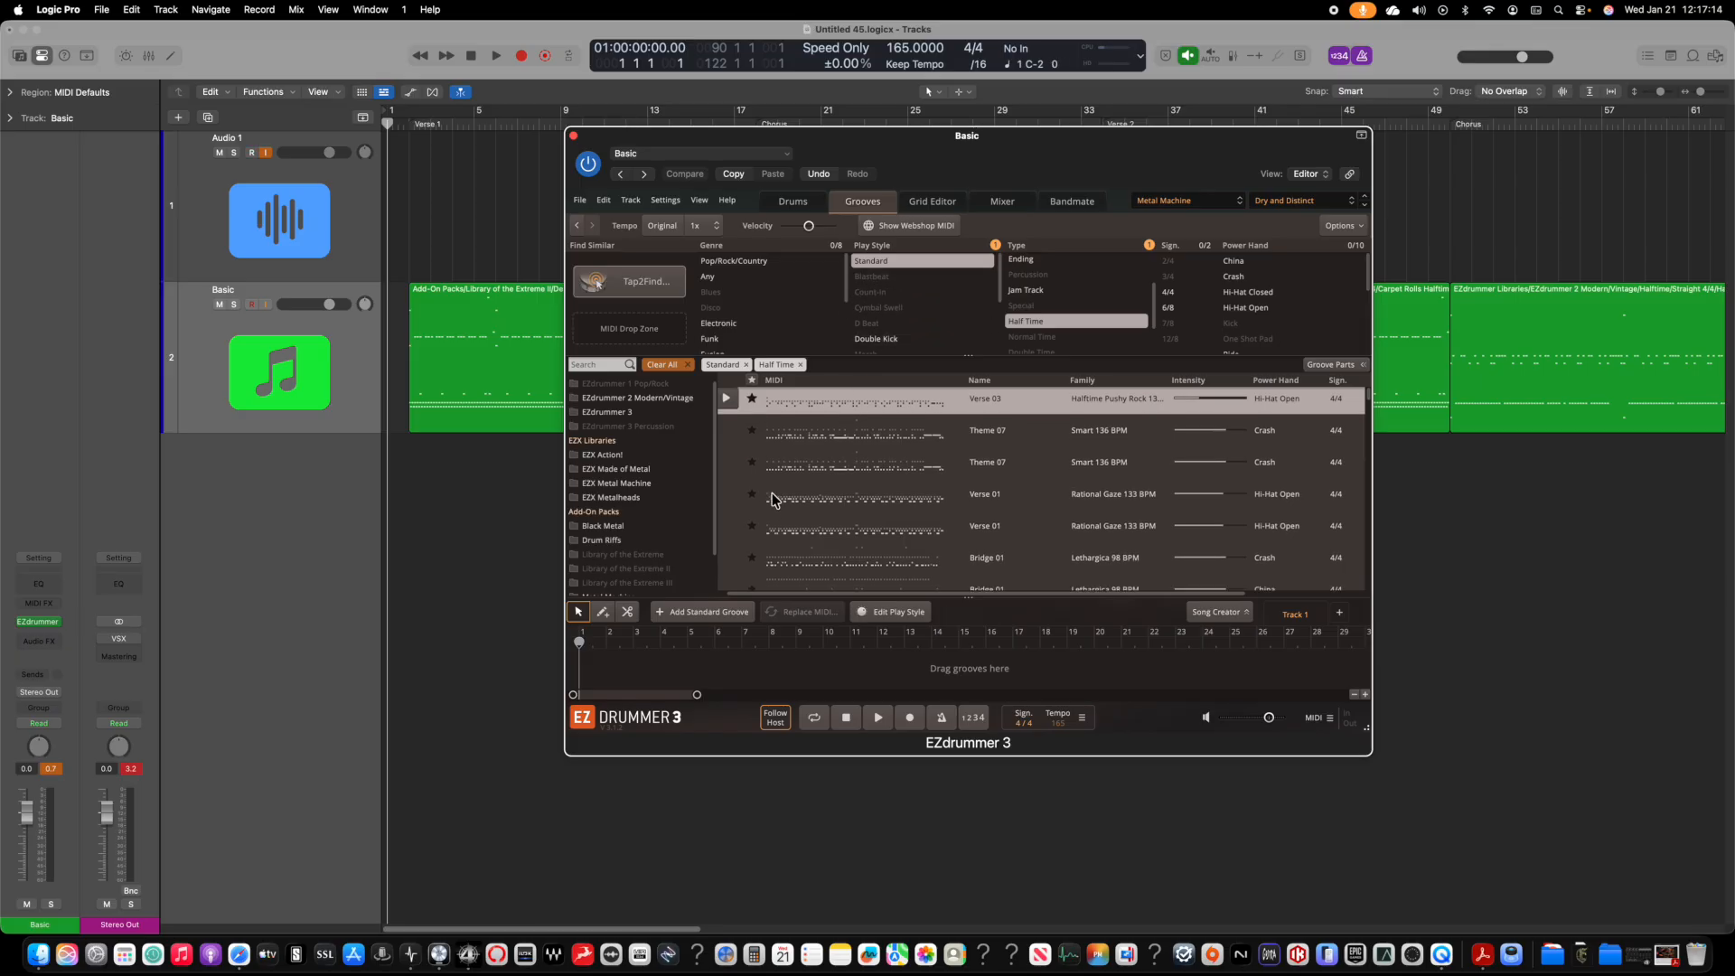
pyautogui.scroll(1, 773, 499)
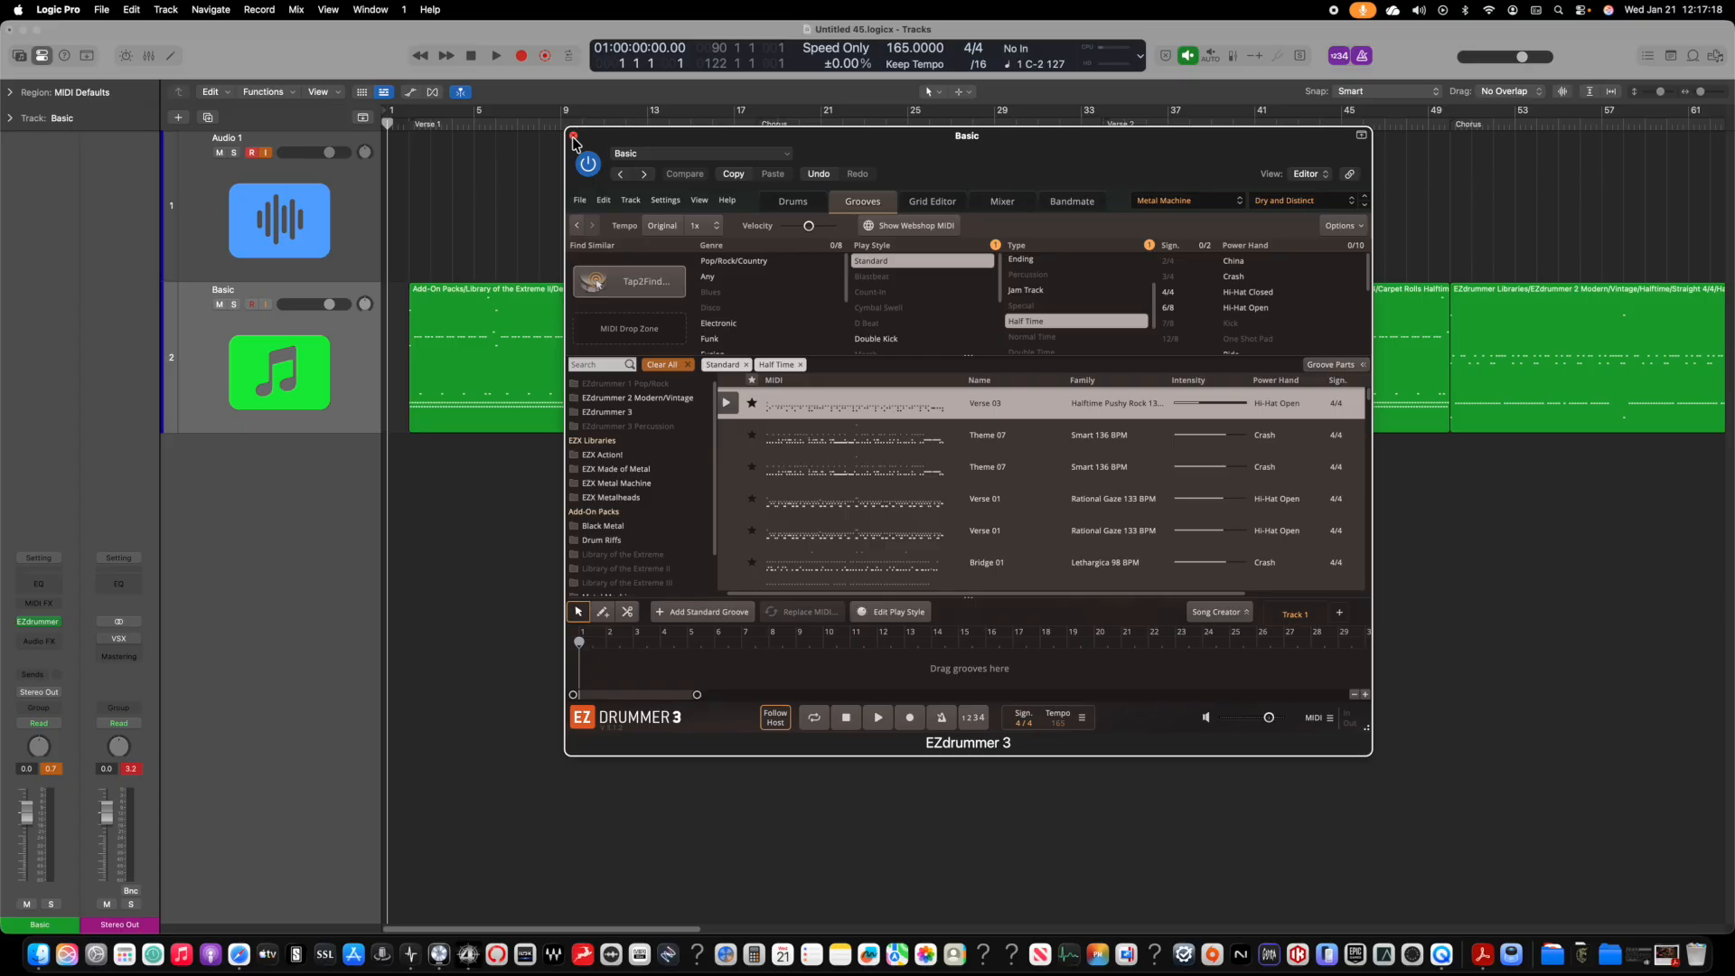
pyautogui.click(571, 136)
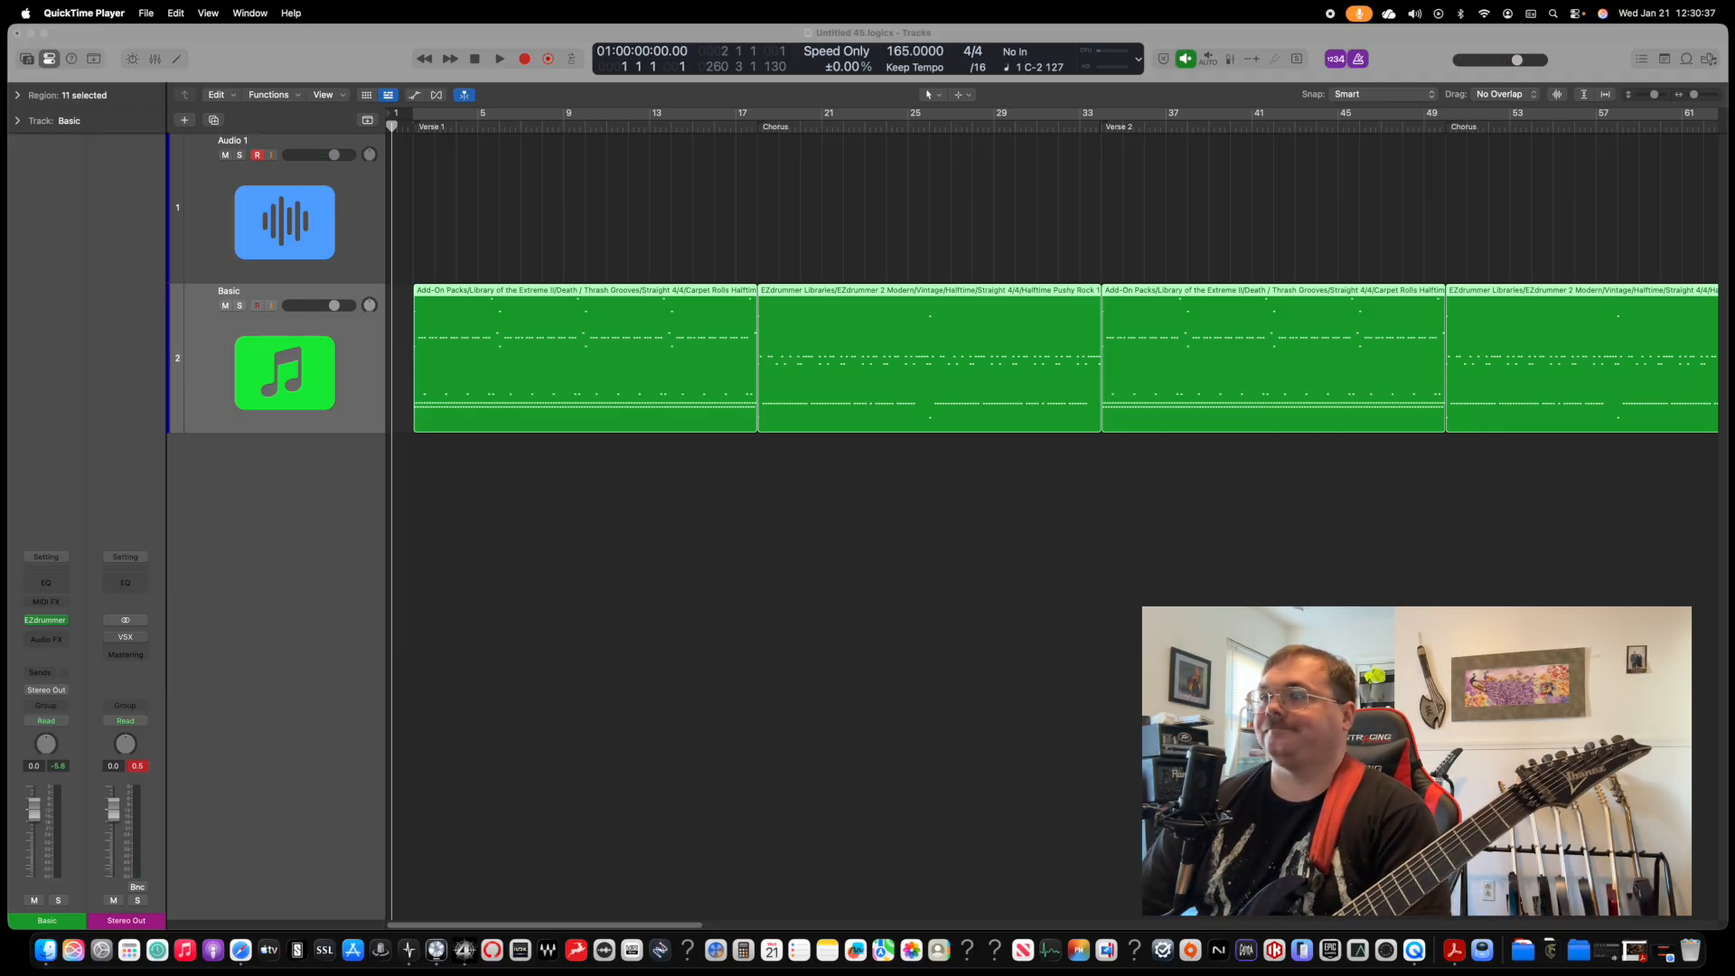
# Step: Record the Verse 1 guitar on Audio 1 from the project start, and add a second audio track with the same settings
pyautogui.press('r')
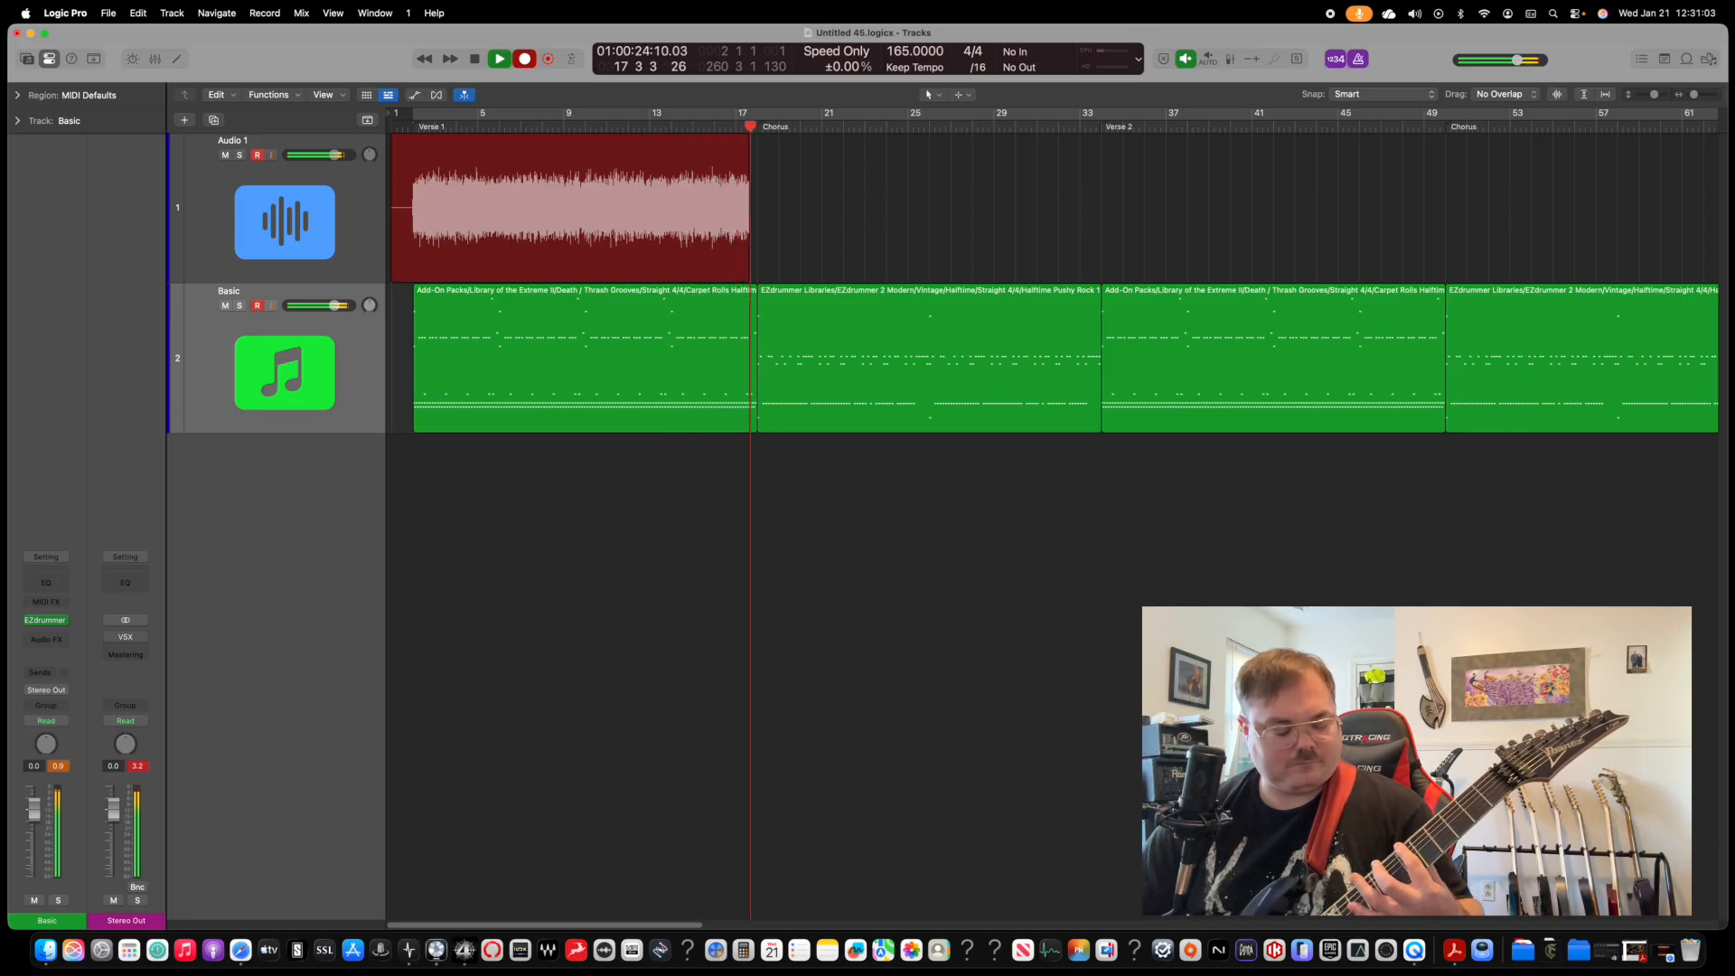
pyautogui.press('space')
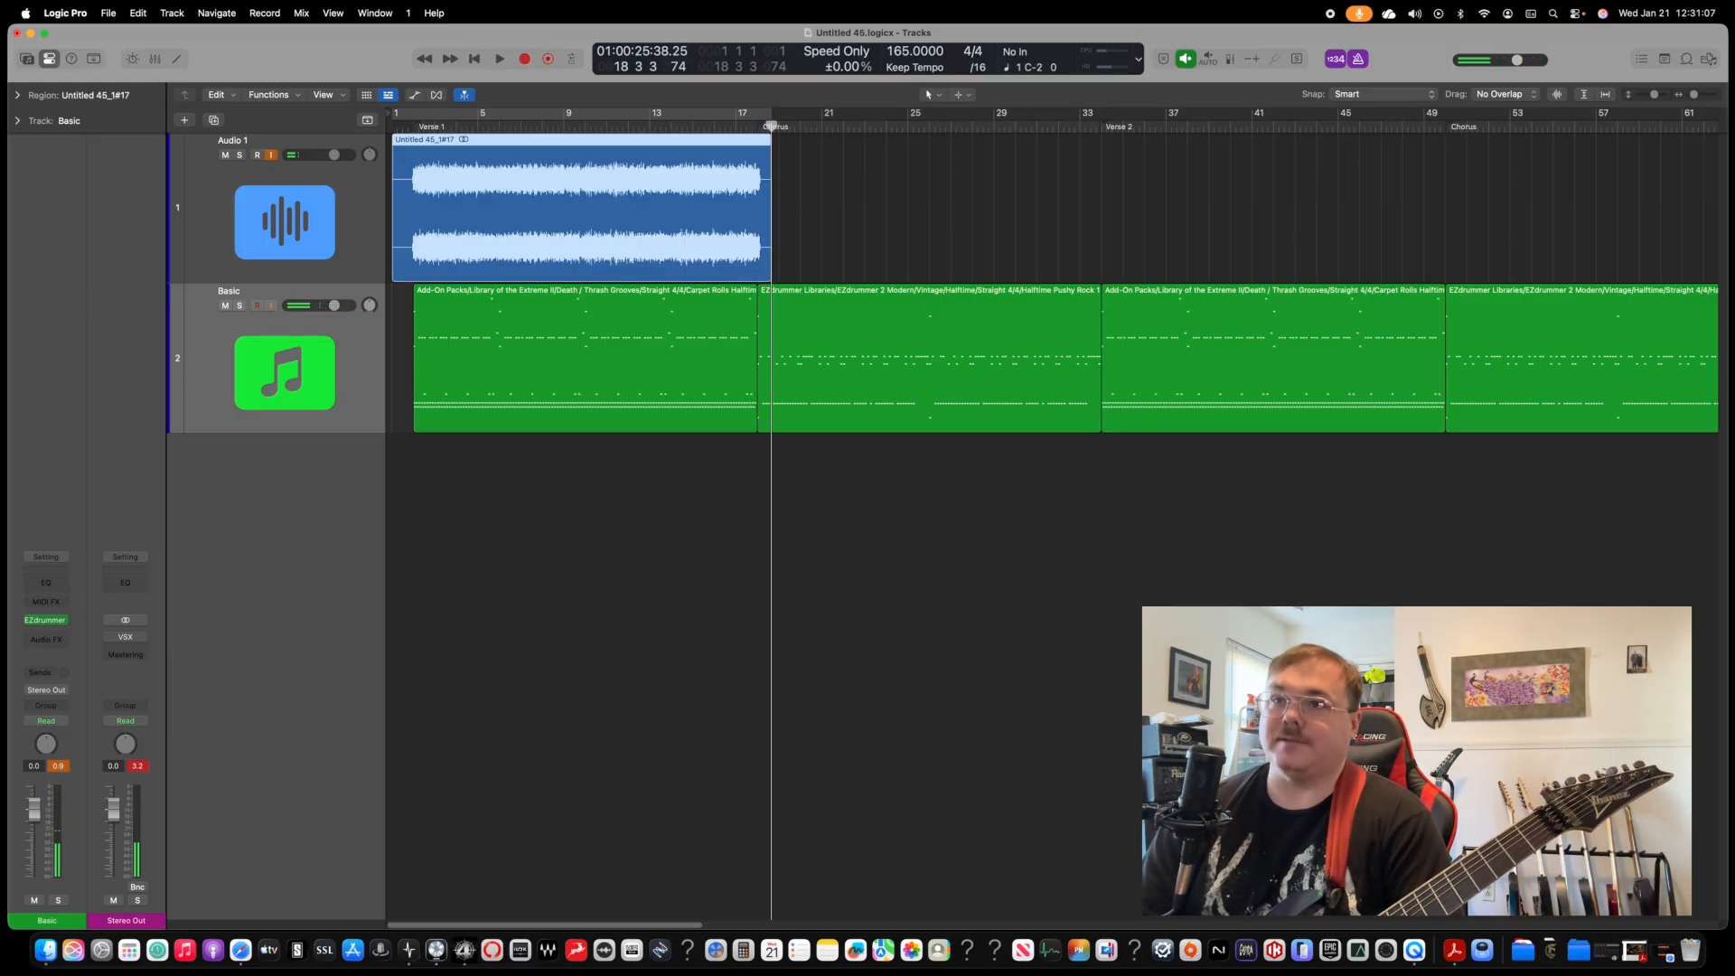
pyautogui.click(359, 213)
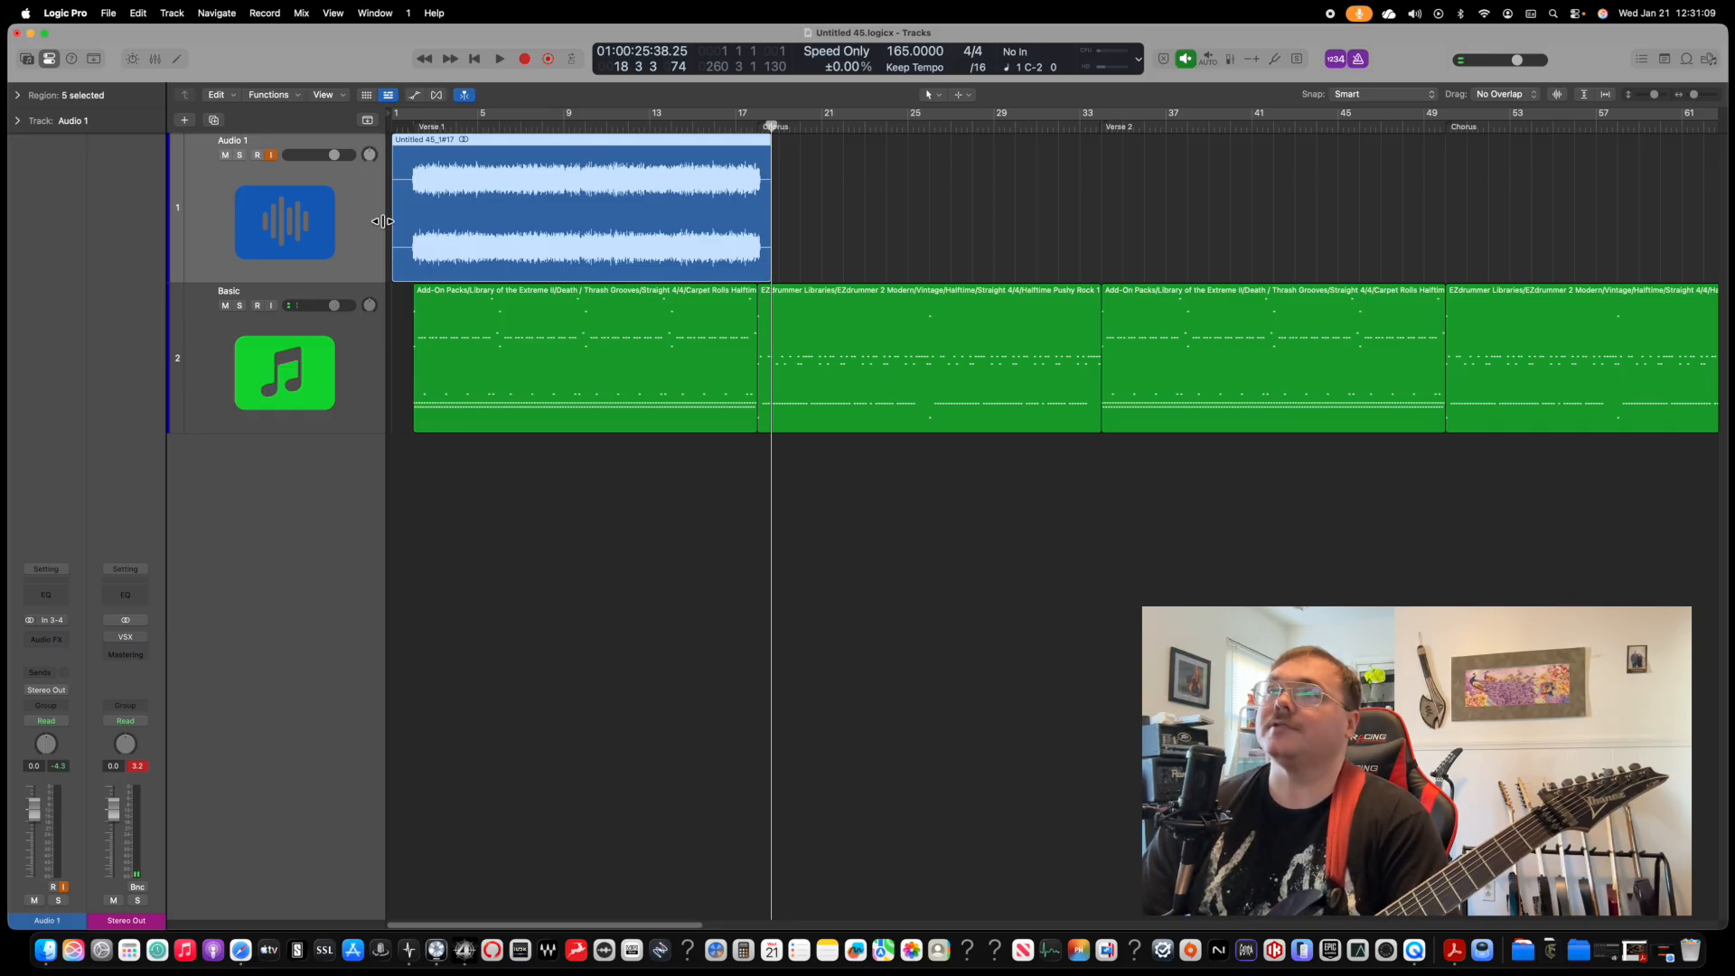
pyautogui.press('super+d')
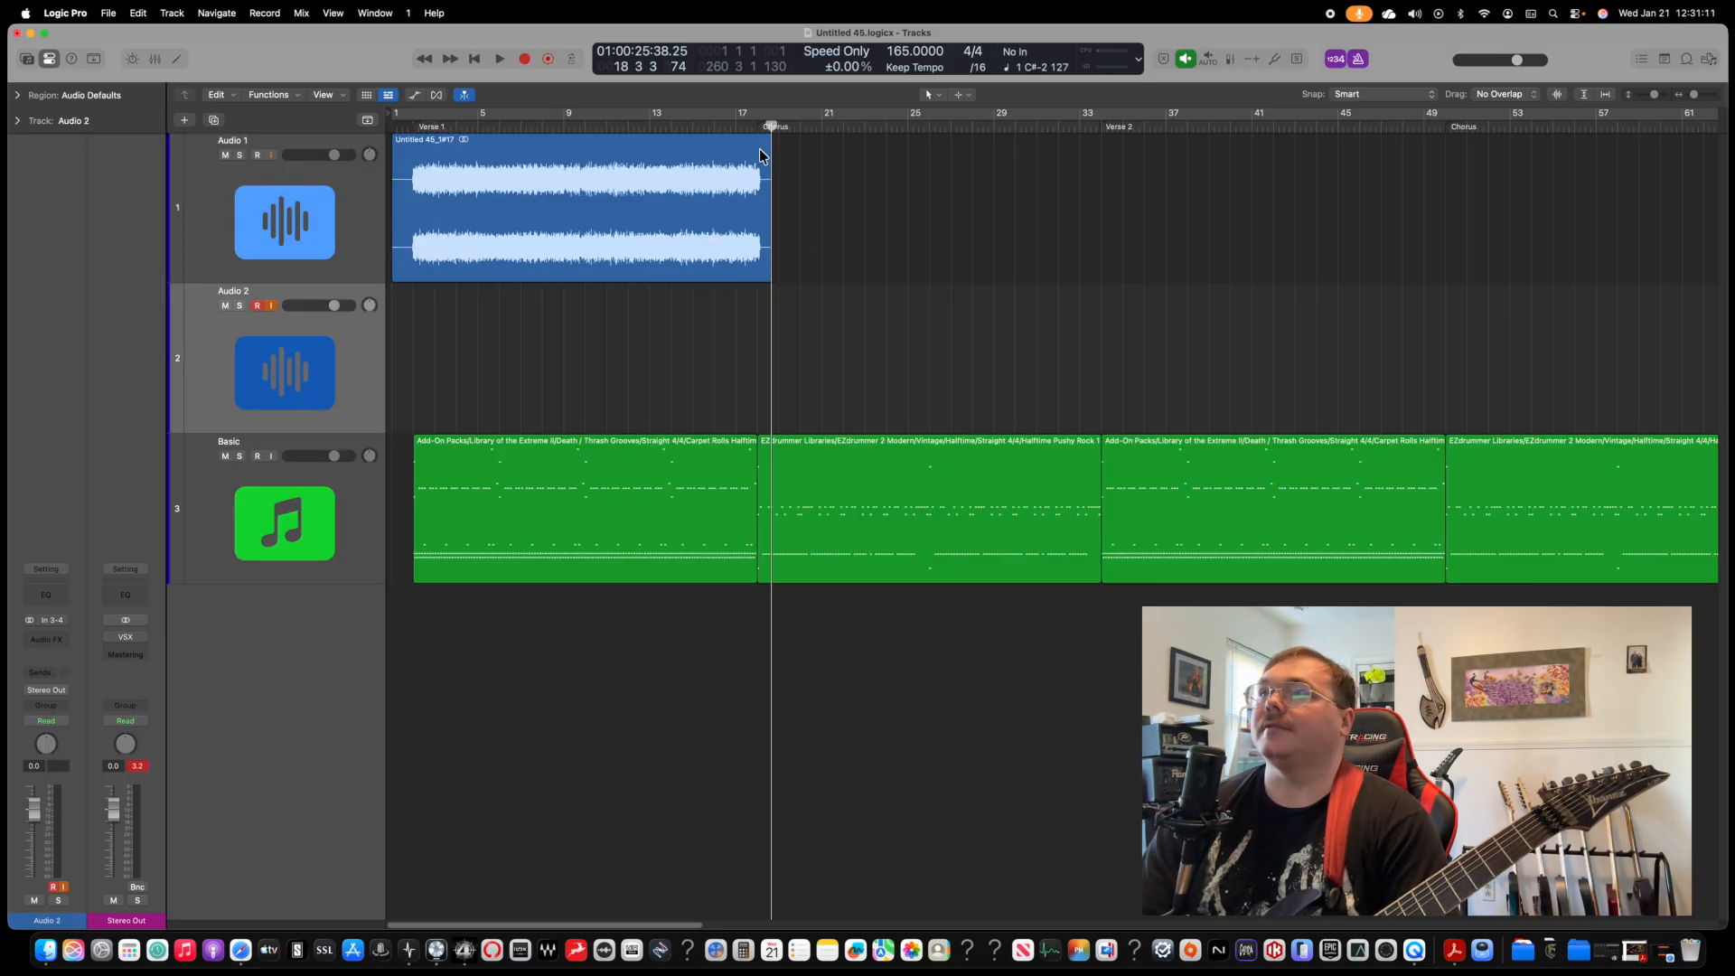
pyautogui.click(737, 128)
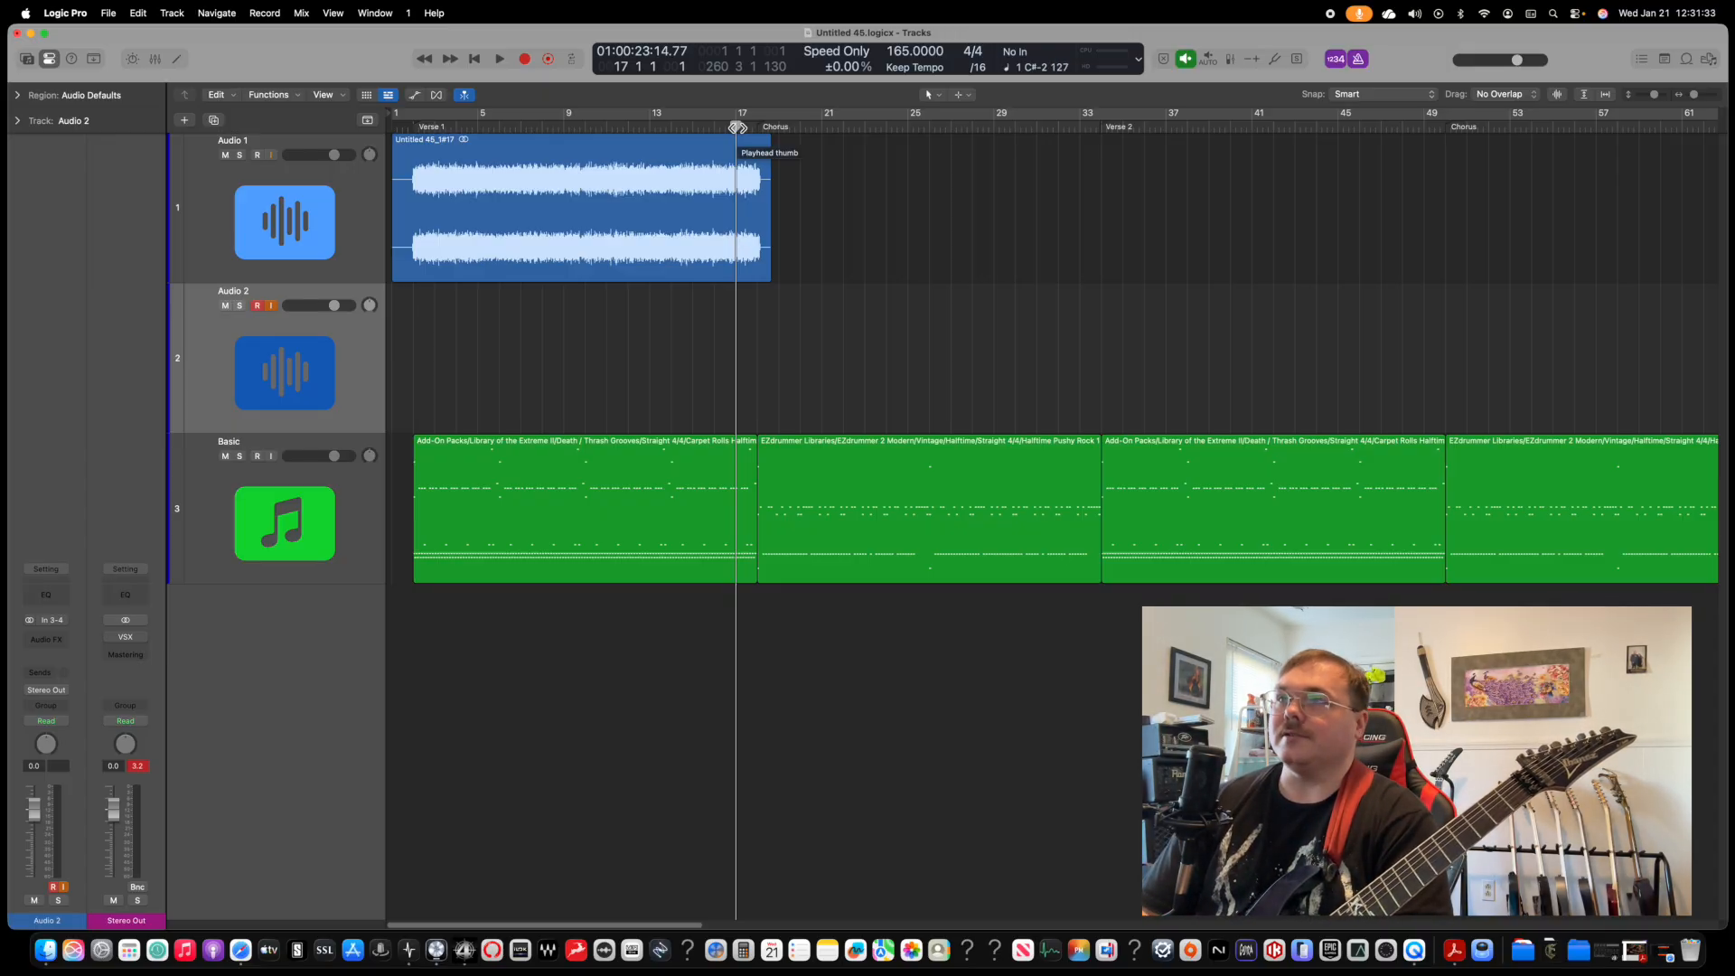
pyautogui.press('r')
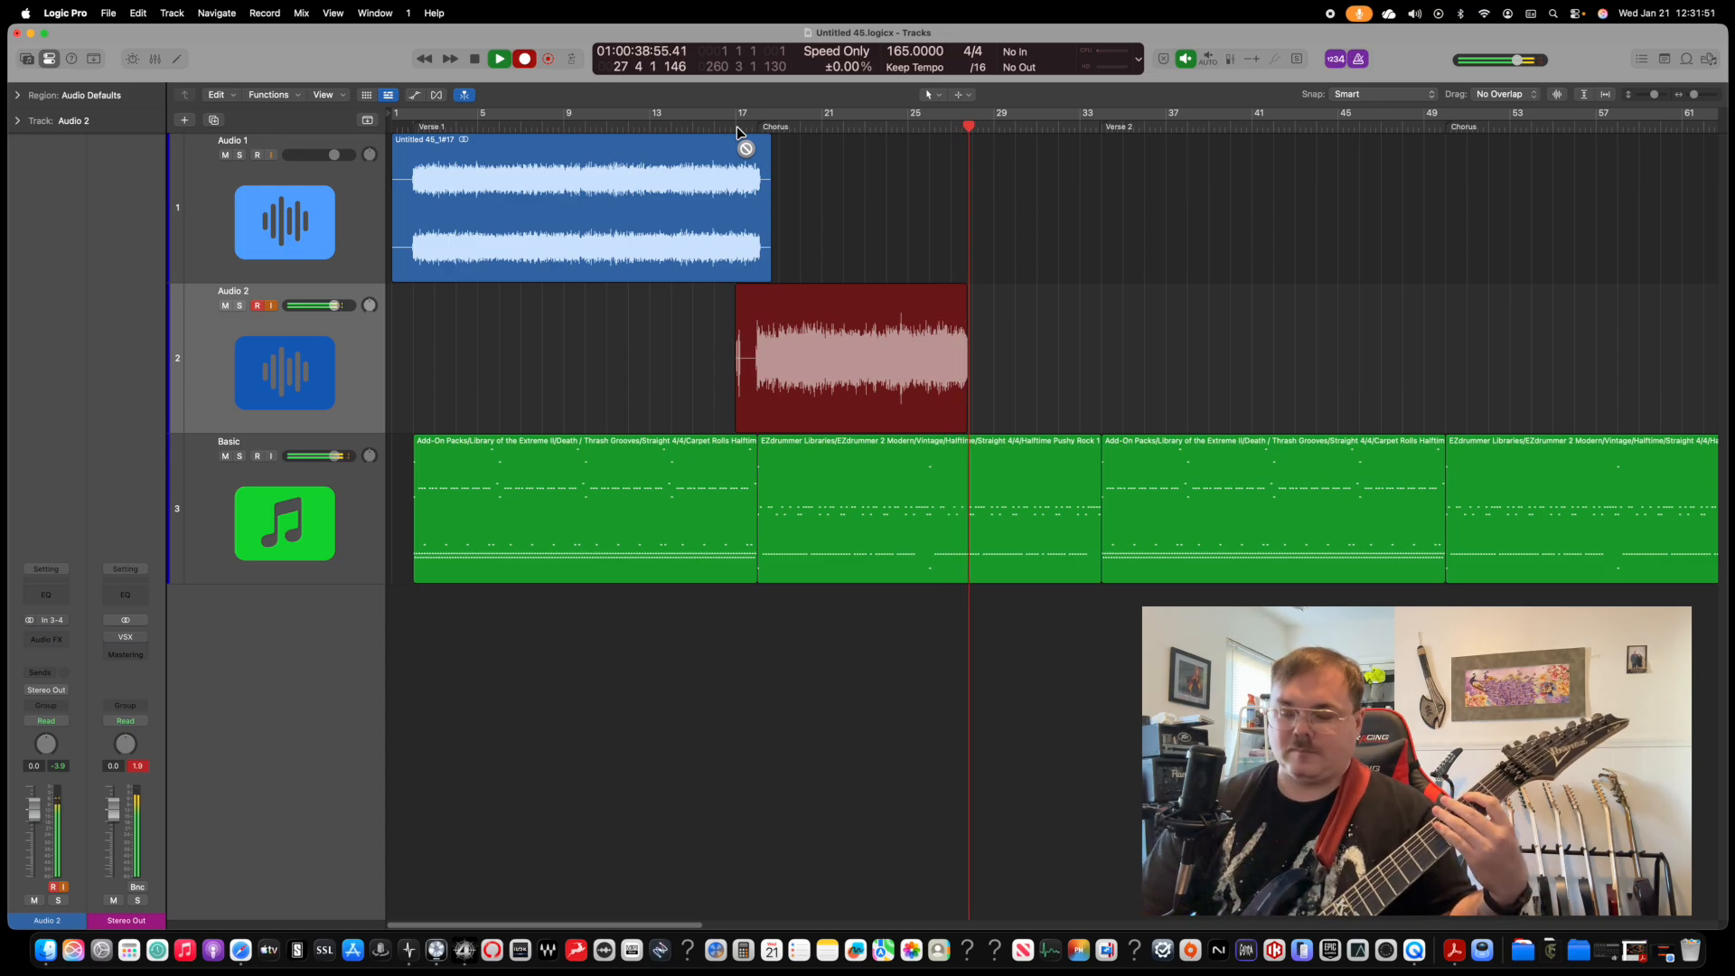
pyautogui.press('space')
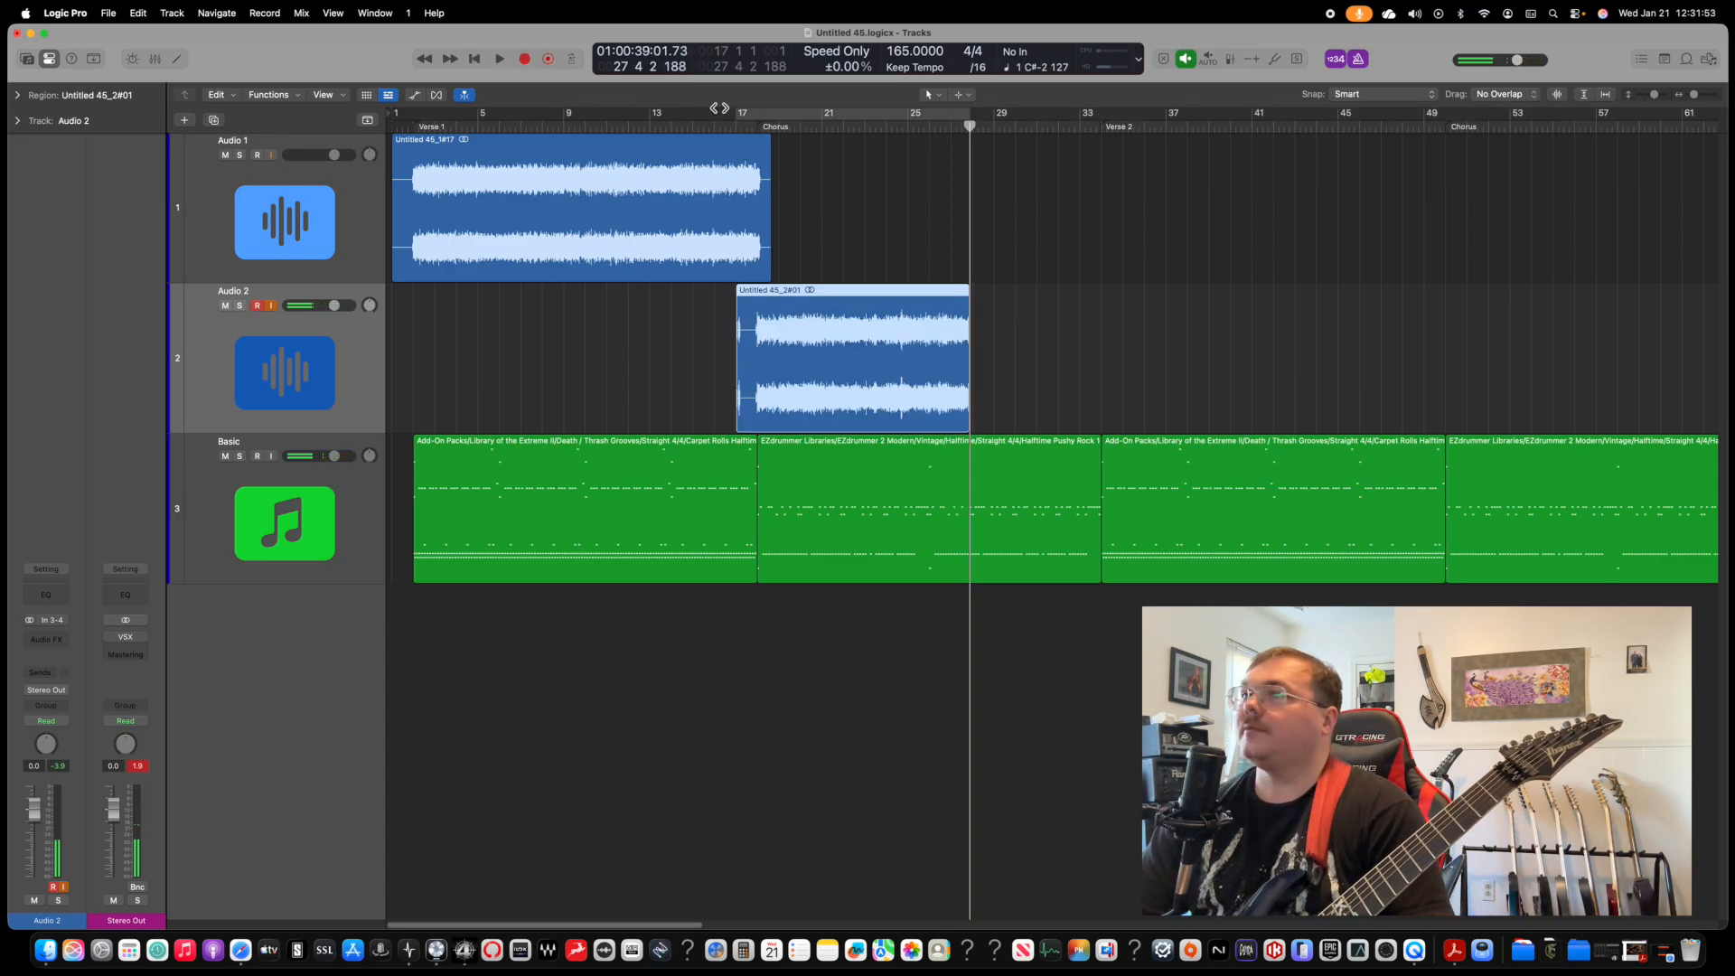
pyautogui.press('Delete')
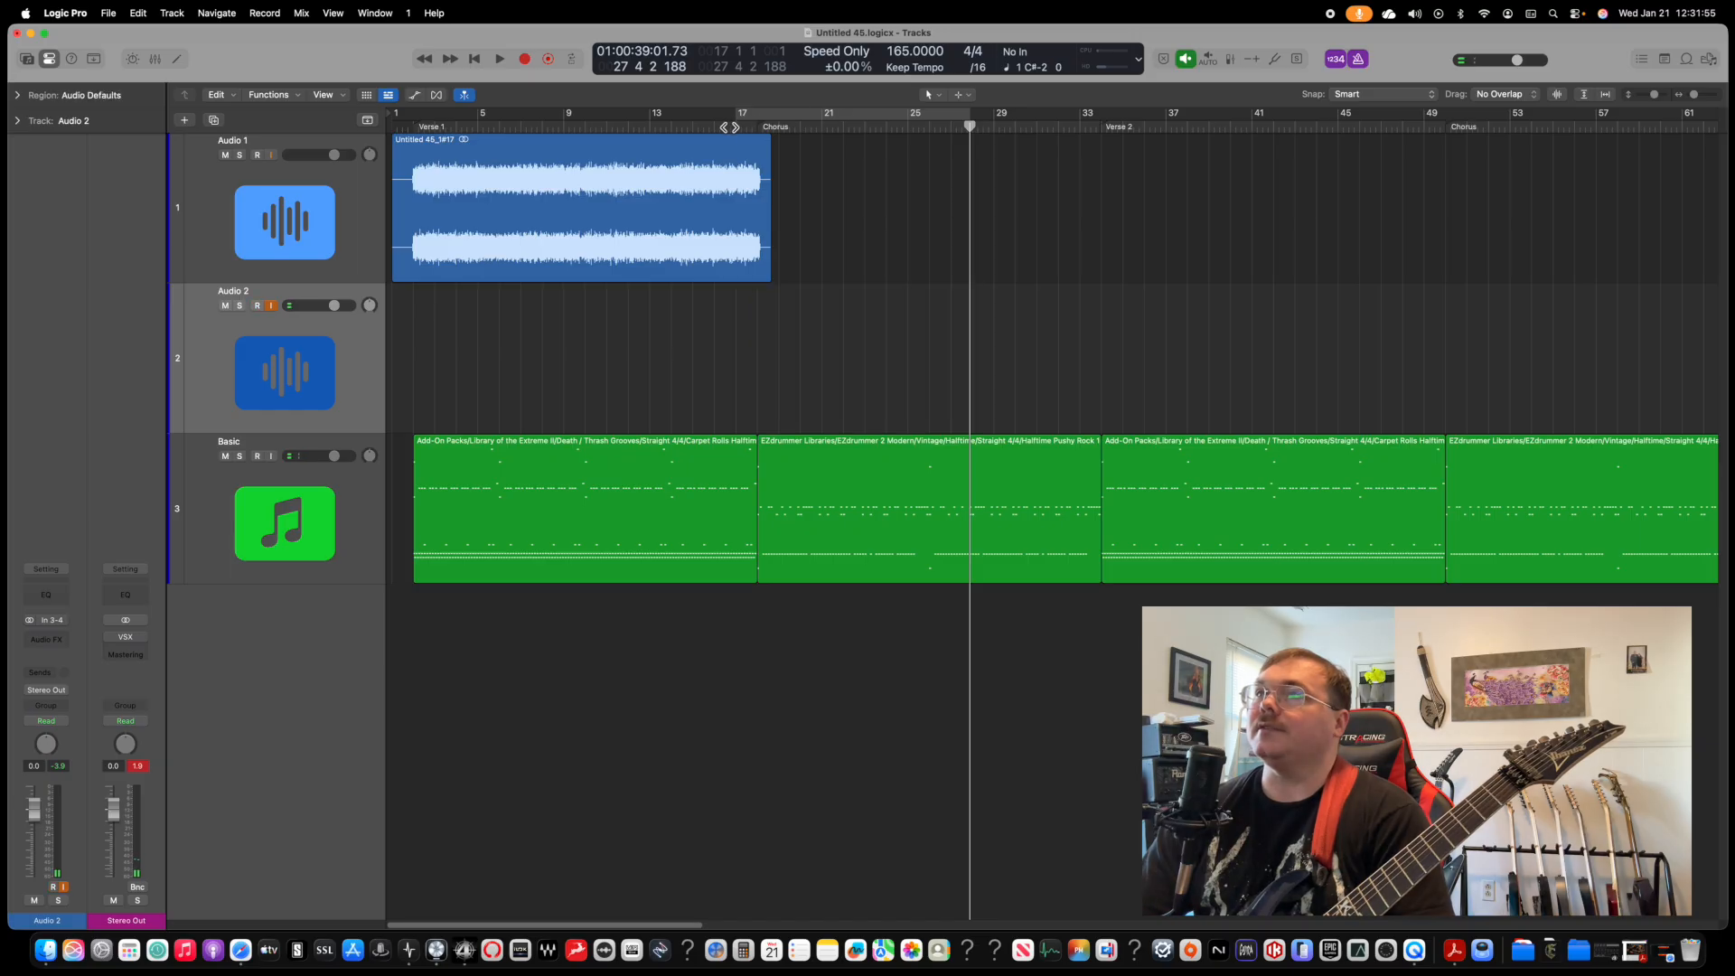
# Step: Record the chorus guitar on Audio 2 from bar 17 through the end of the first Chorus
pyautogui.click(732, 129)
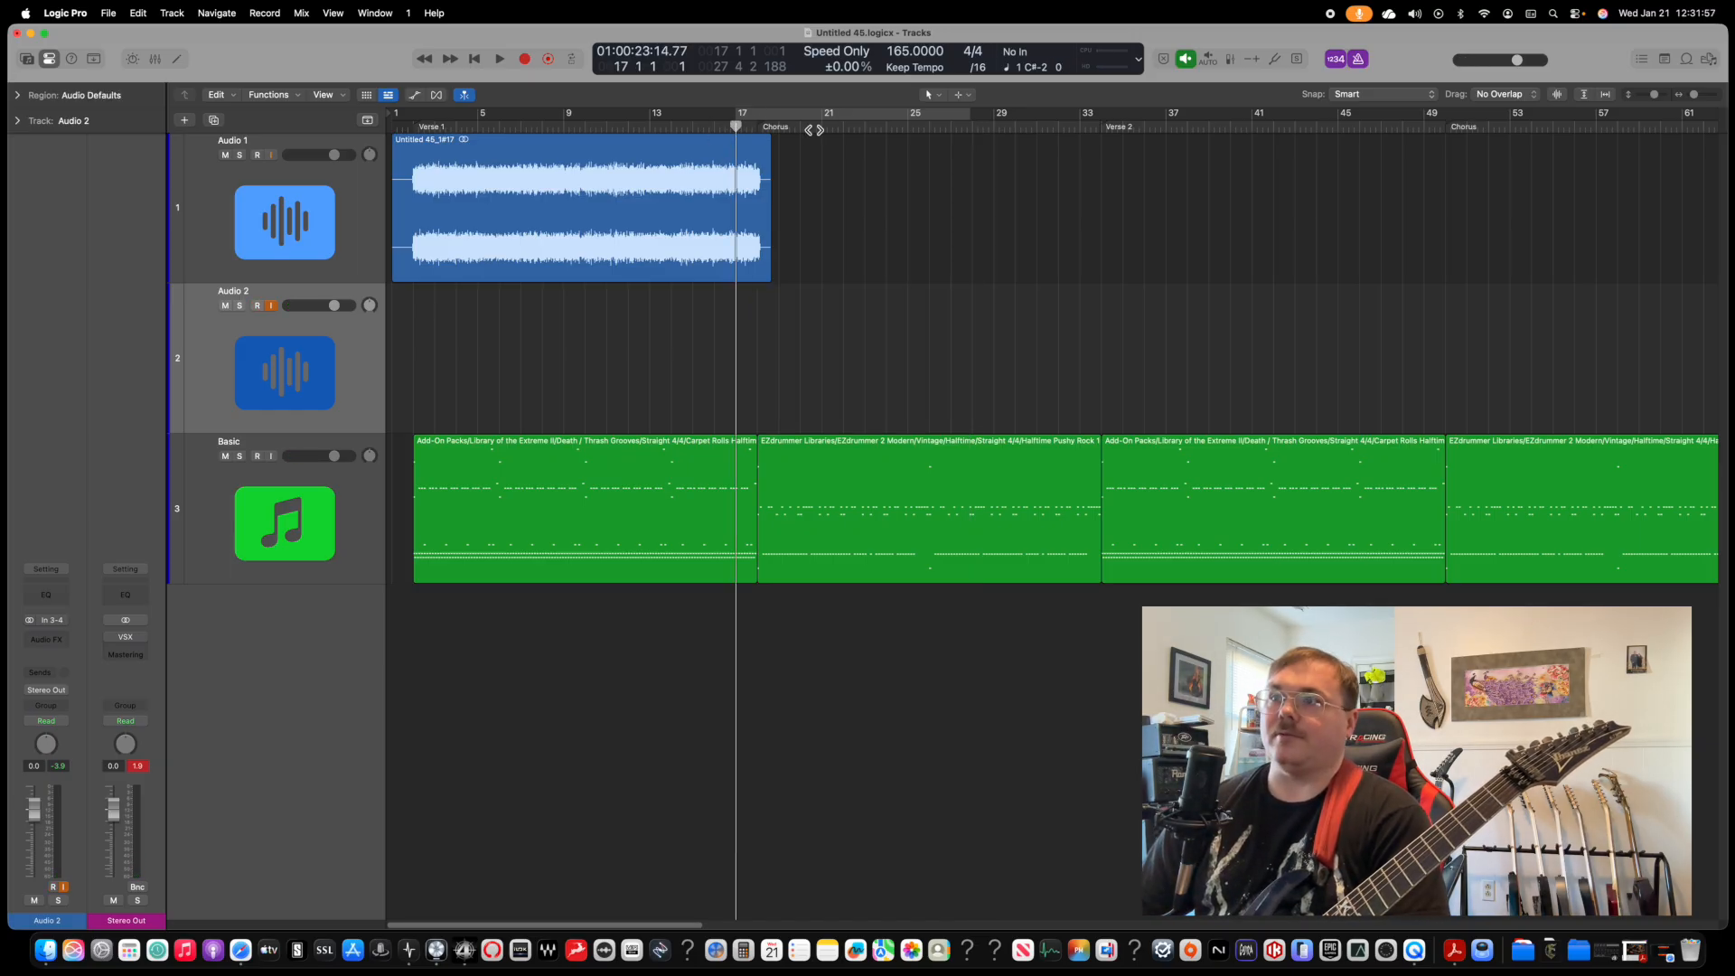
pyautogui.press('r')
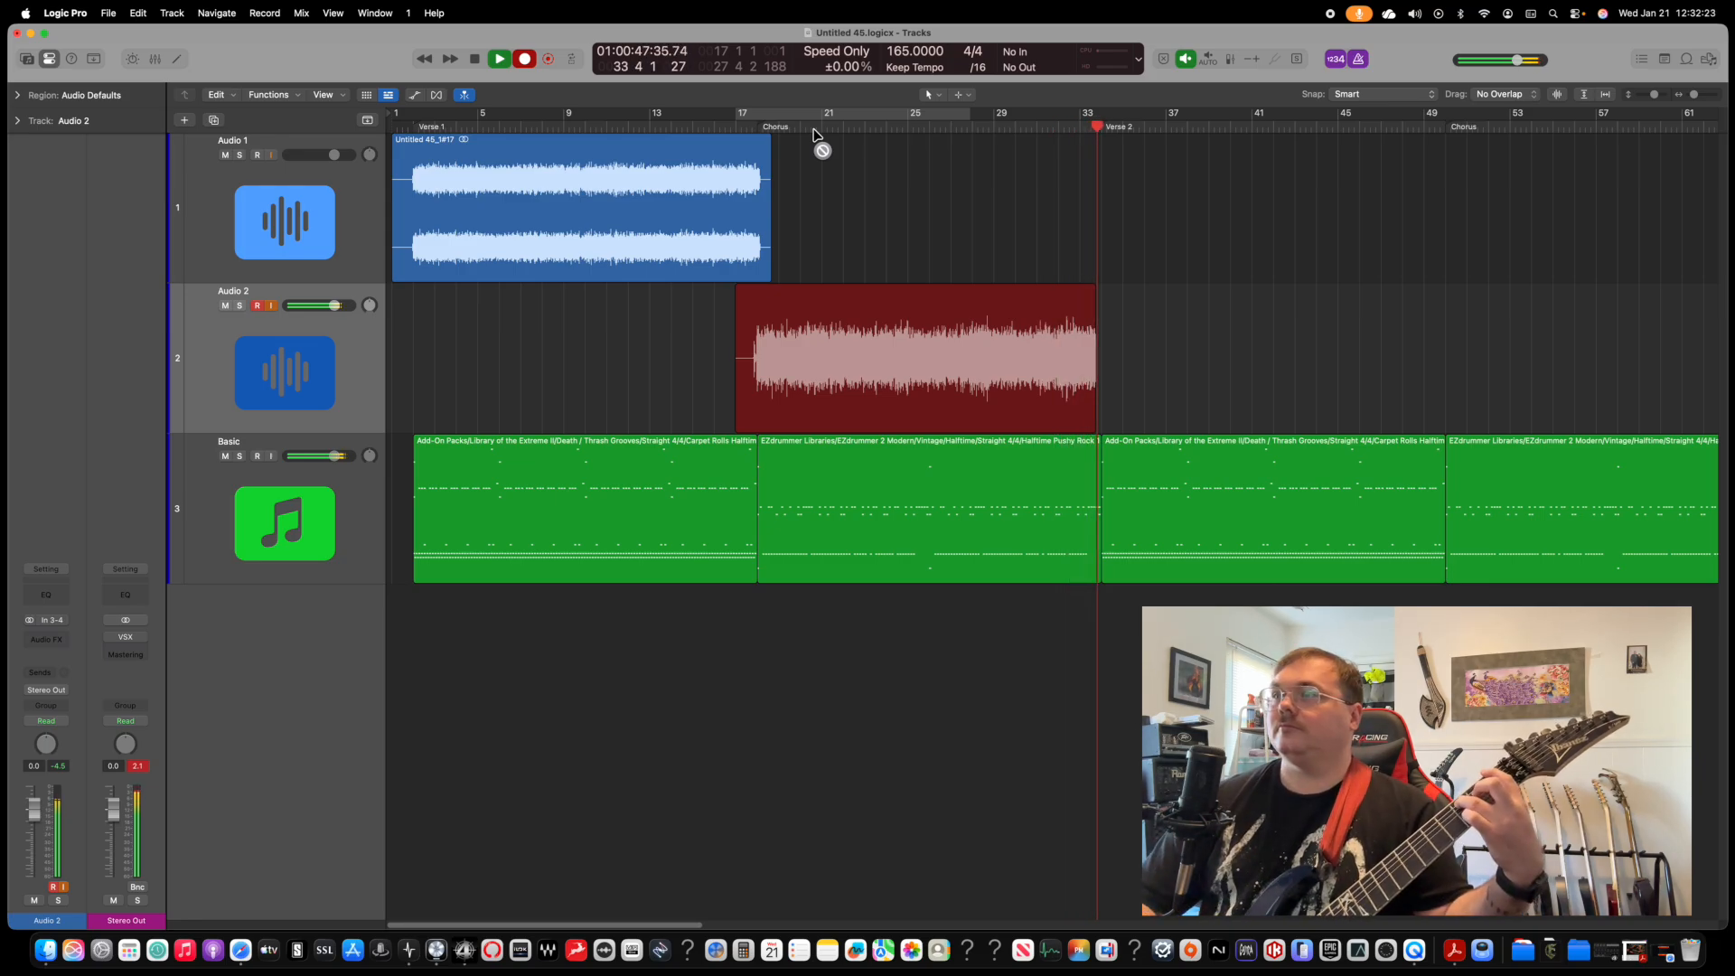
pyautogui.press('space')
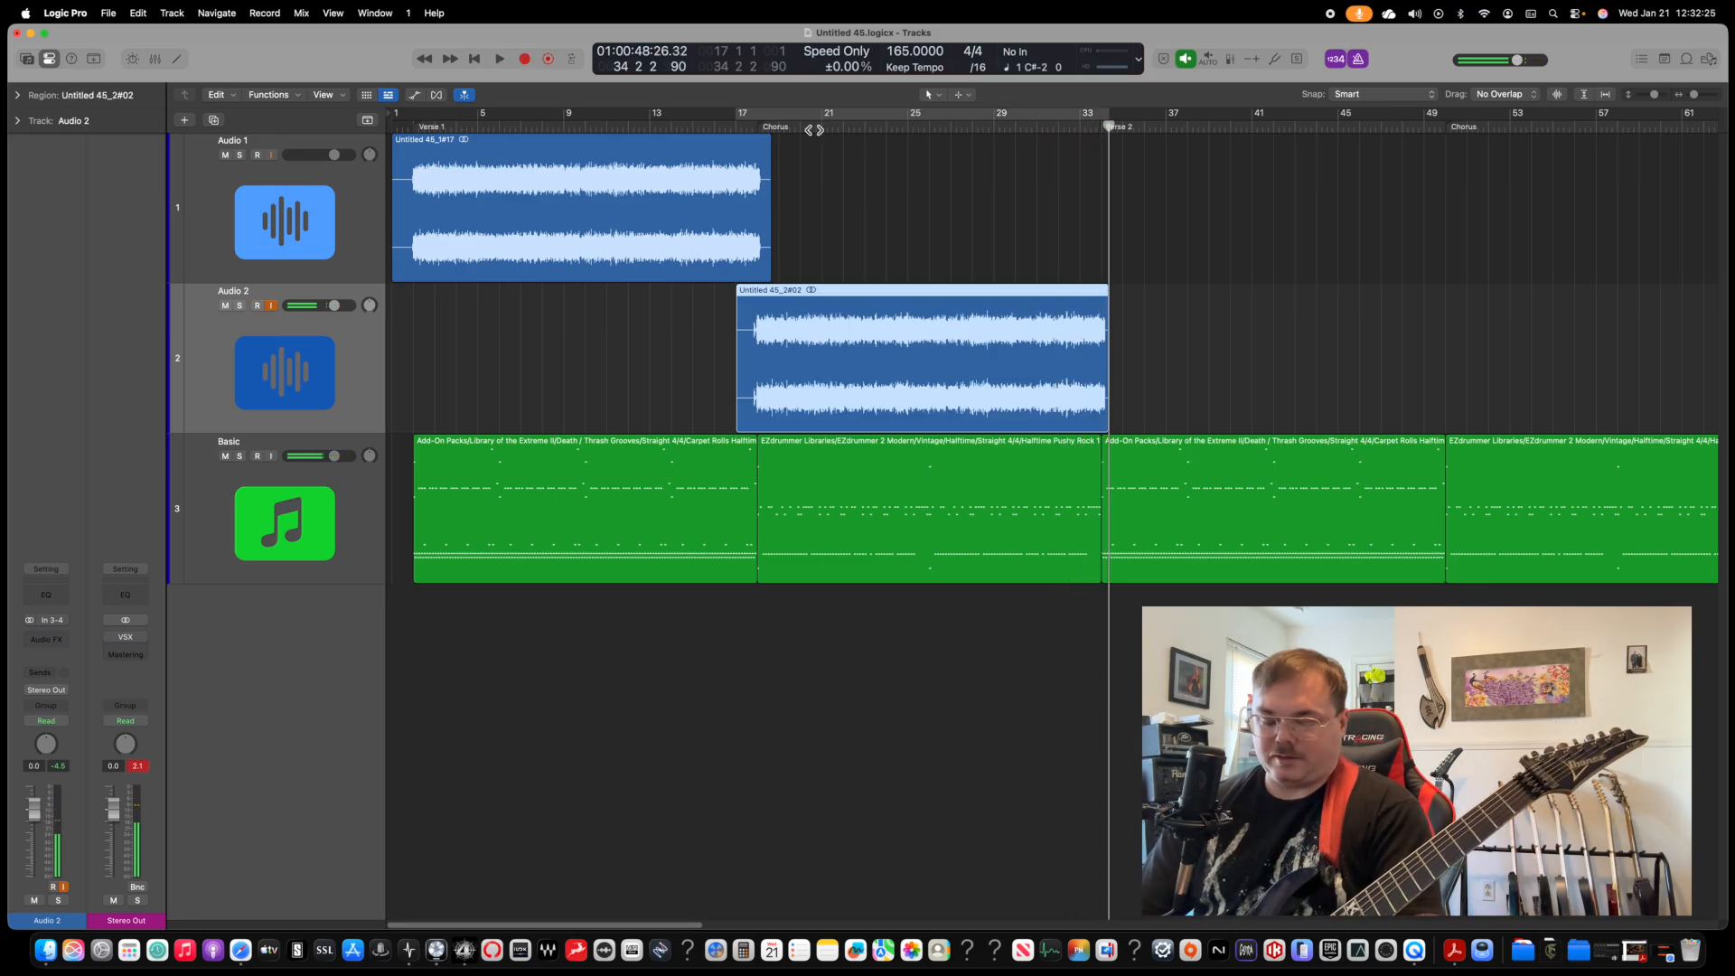
# Step: Examine the start and end of the chorus recording on Audio 2 against the drum regions
pyautogui.press('super+Right')
pyautogui.press('super+Right')
pyautogui.press('super+Right')
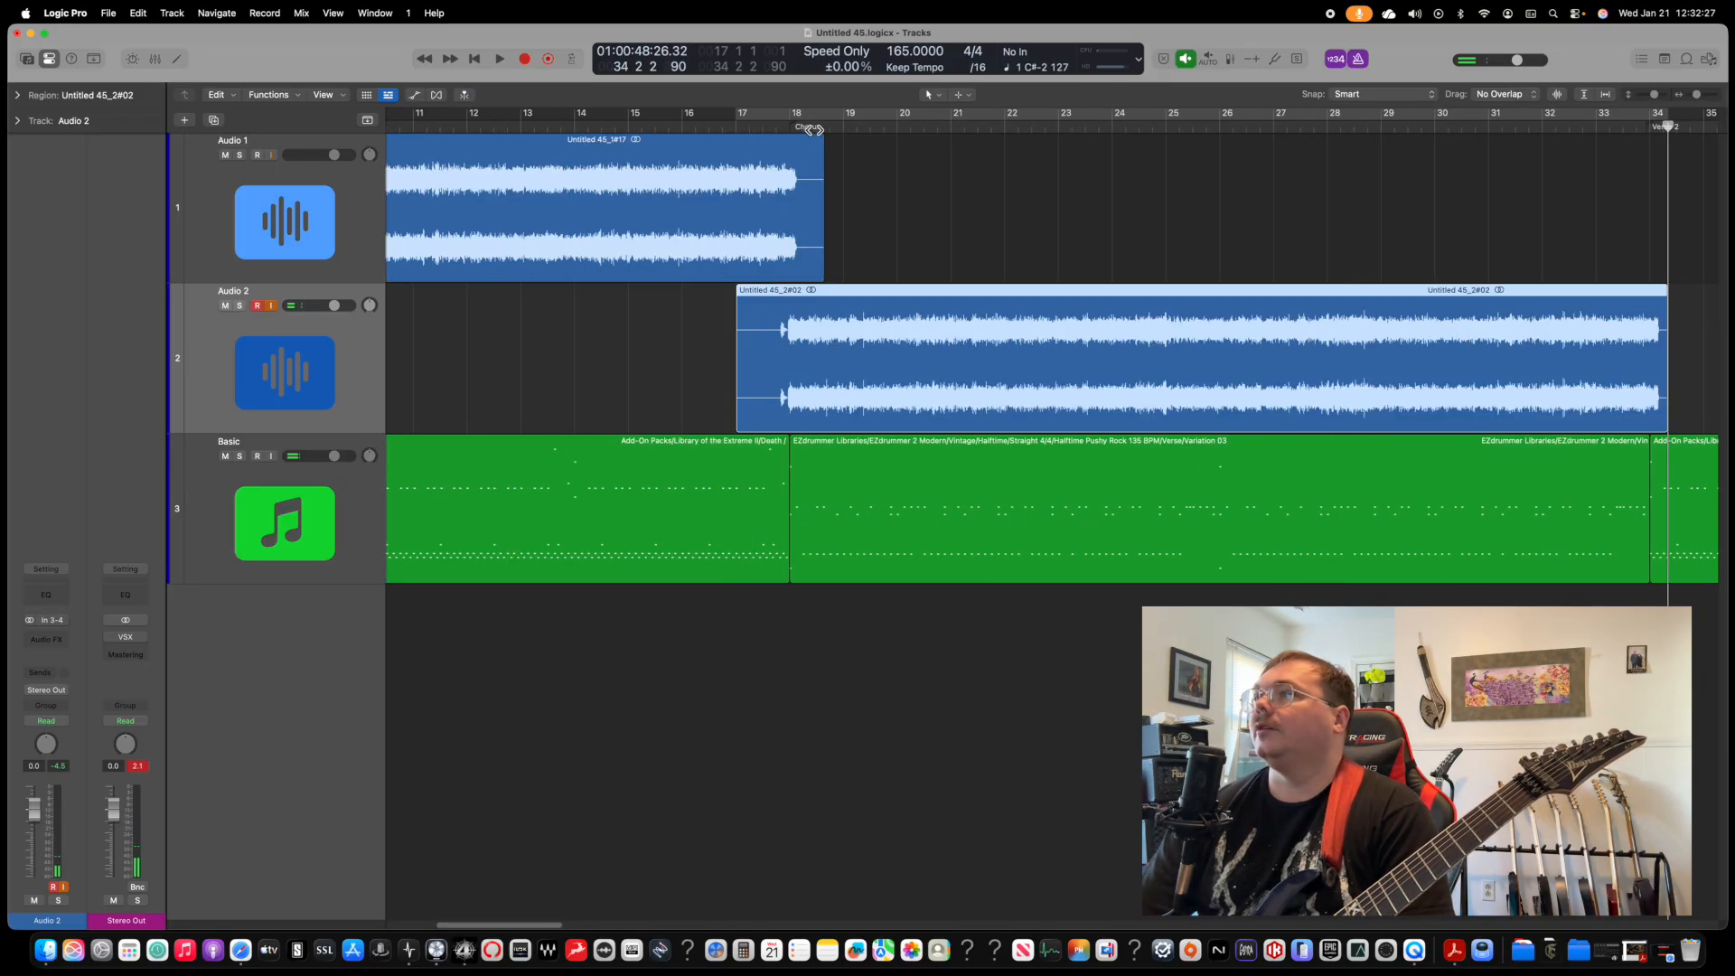
pyautogui.hscroll(5, 1071, 195)
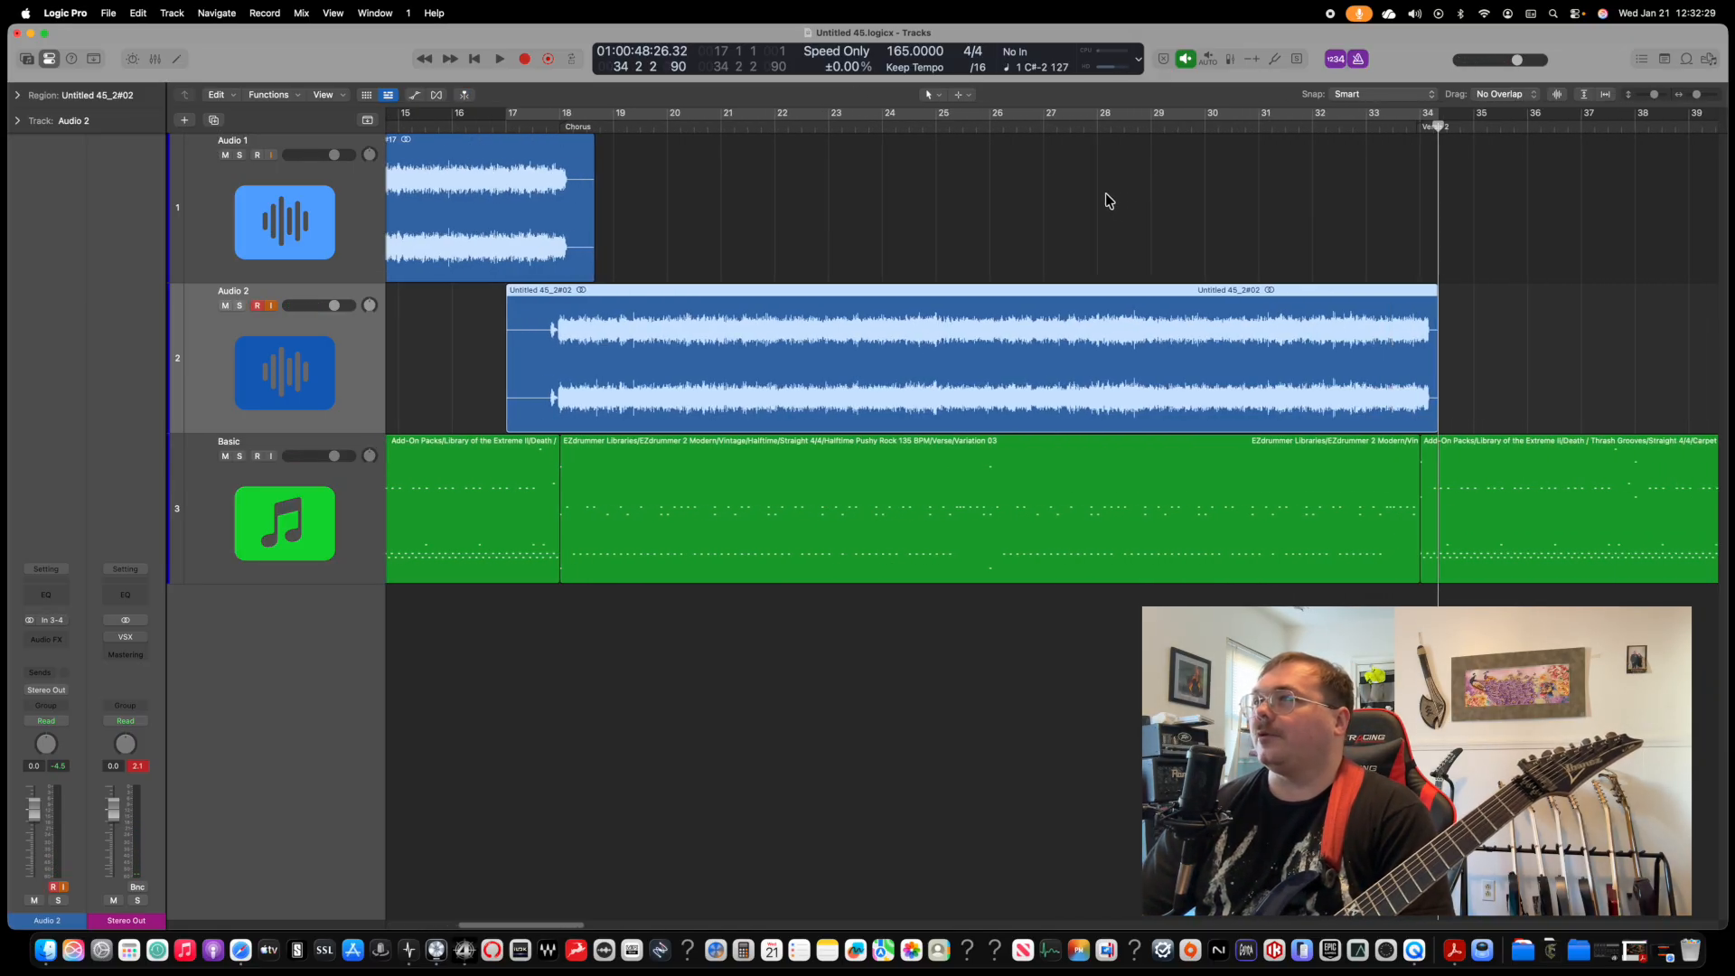
pyautogui.hscroll(2, 1093, 218)
pyautogui.hscroll(-5, 1075, 217)
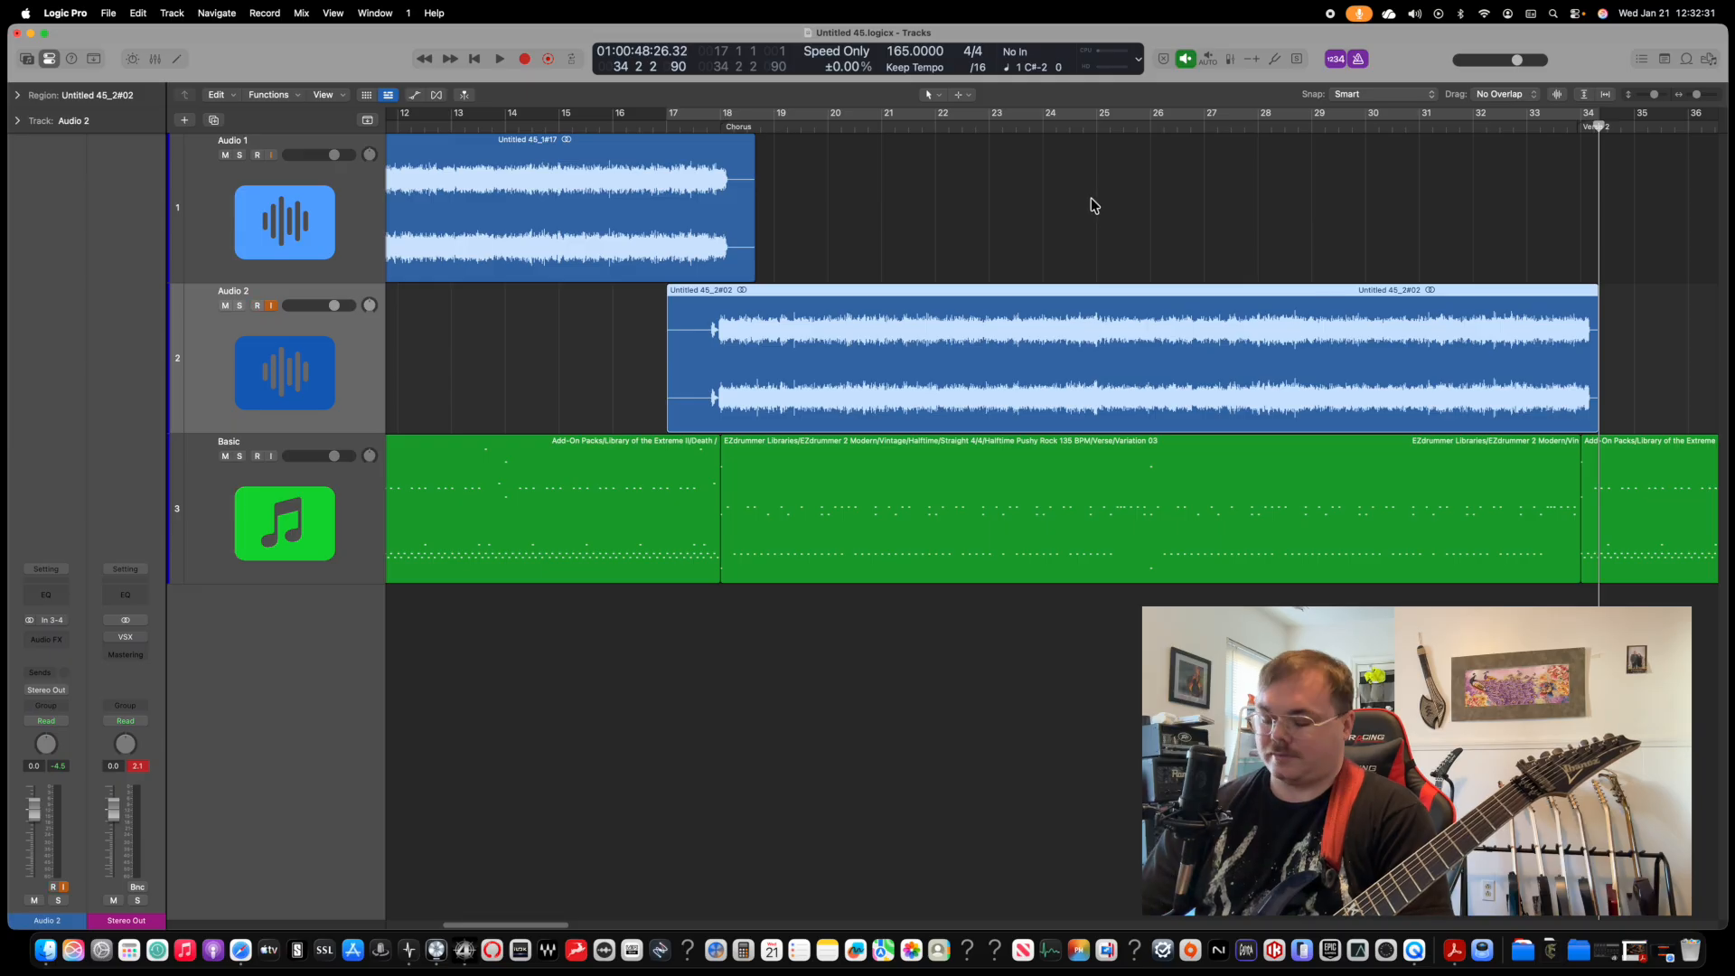
pyautogui.press('super+Left')
pyautogui.press('super+Left')
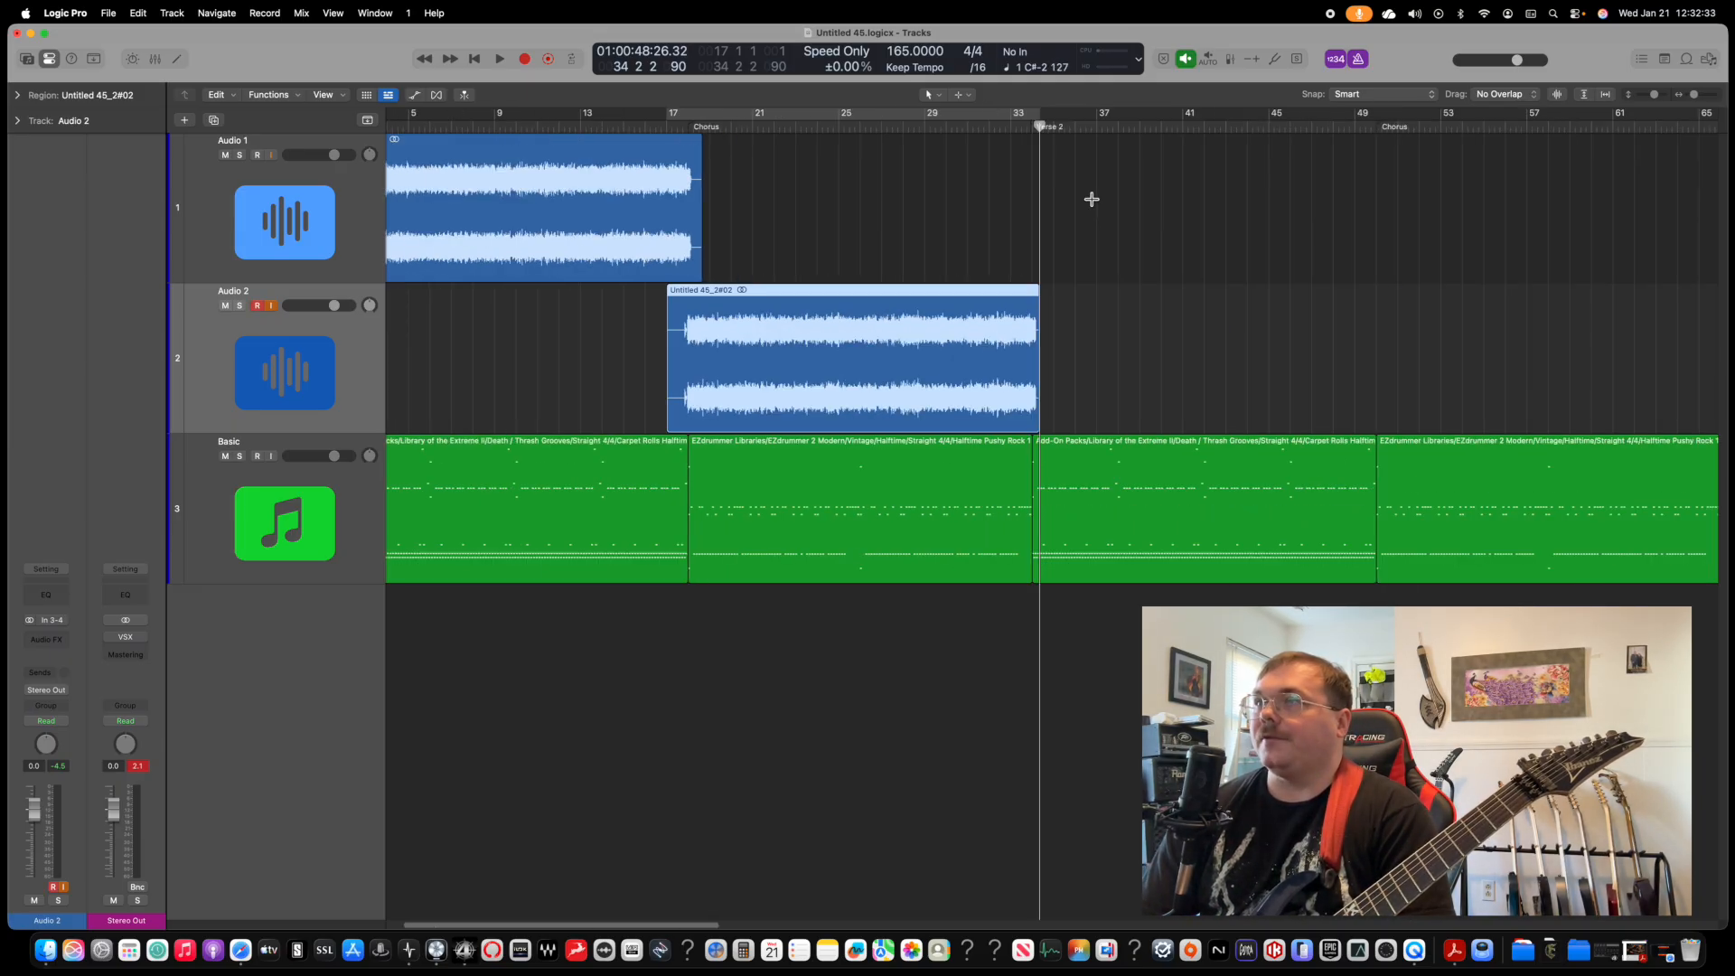
# Step: Copy the Audio 1 verse recording to Verse 2 and align its first guitar attack with bar 34
pyautogui.moveTo(495, 178); pyautogui.dragTo(1181, 186)
pyautogui.press('super+Right')
pyautogui.press('super+Right')
pyautogui.press('super+Right')
pyautogui.press('super+Right')
pyautogui.press('super+Right')
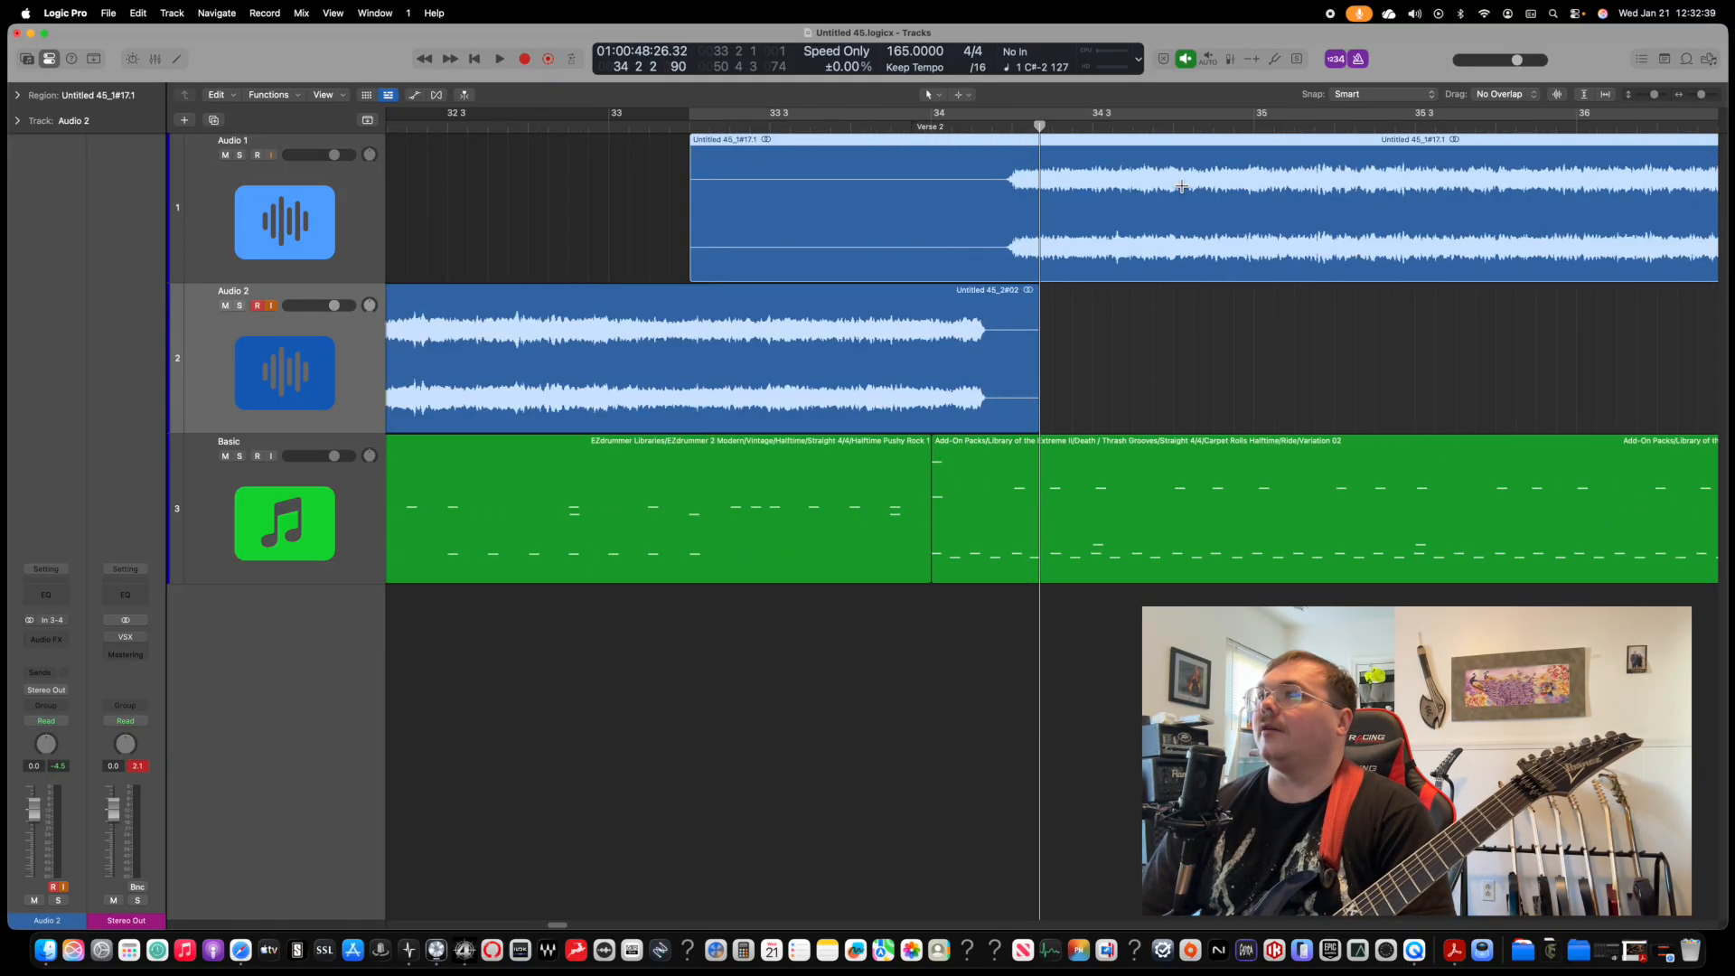
pyautogui.click(936, 127)
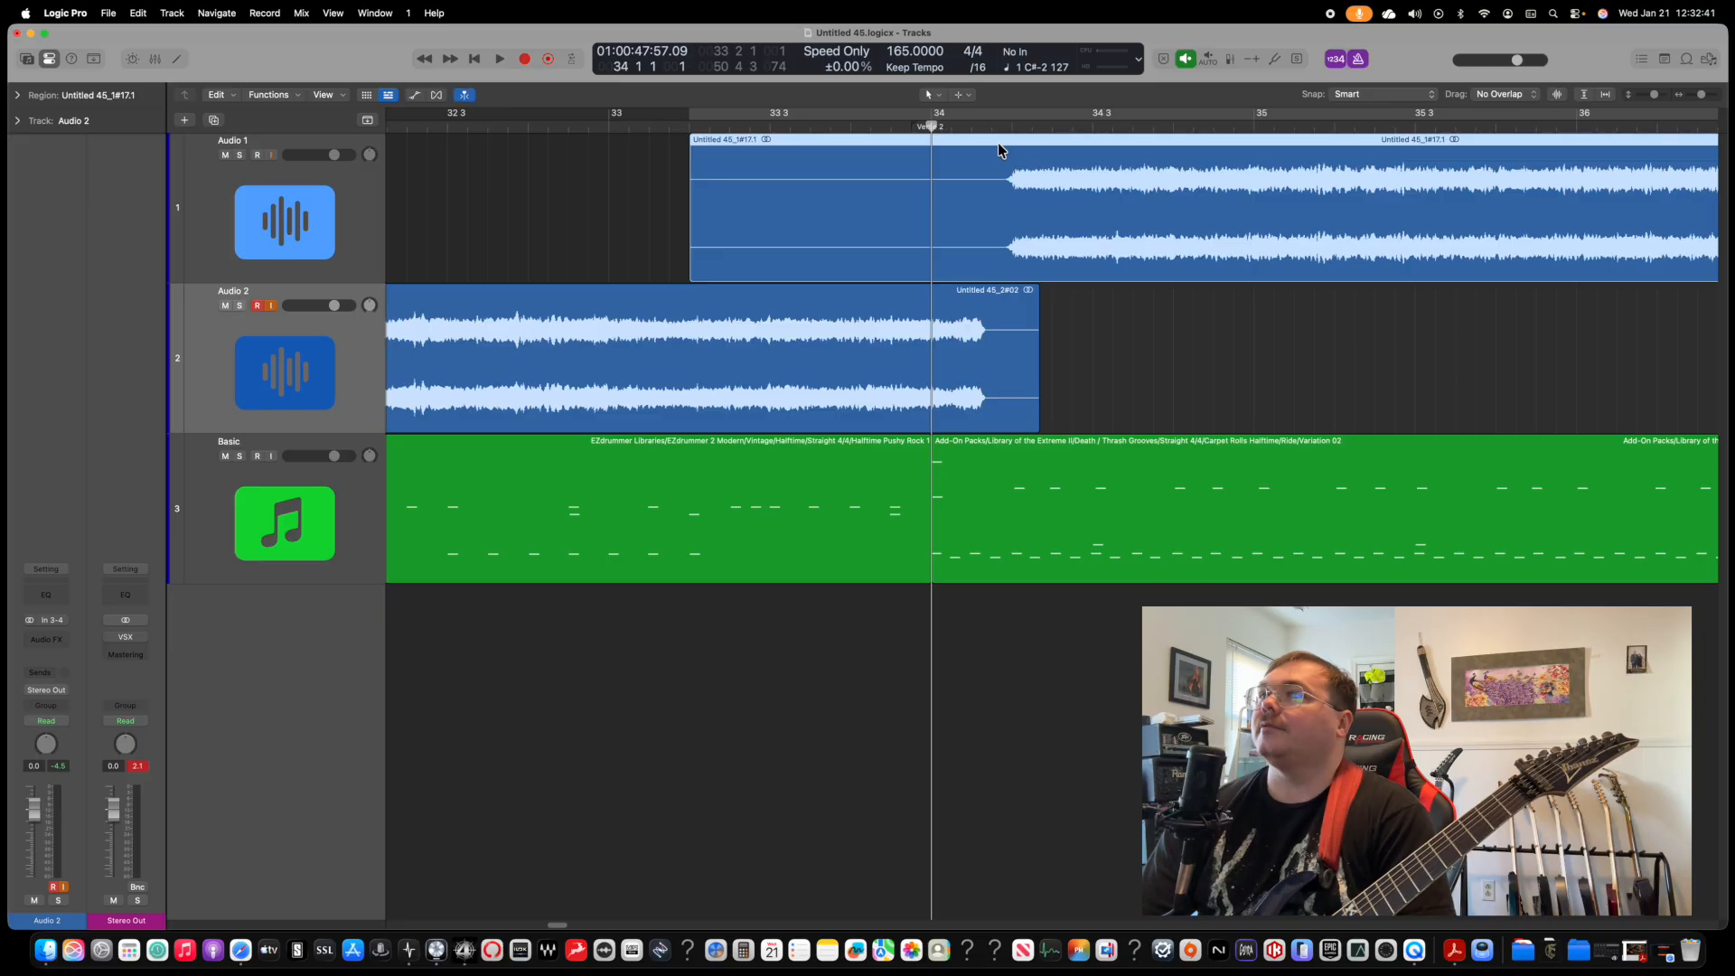
pyautogui.moveTo(1092, 166); pyautogui.dragTo(1017, 175)
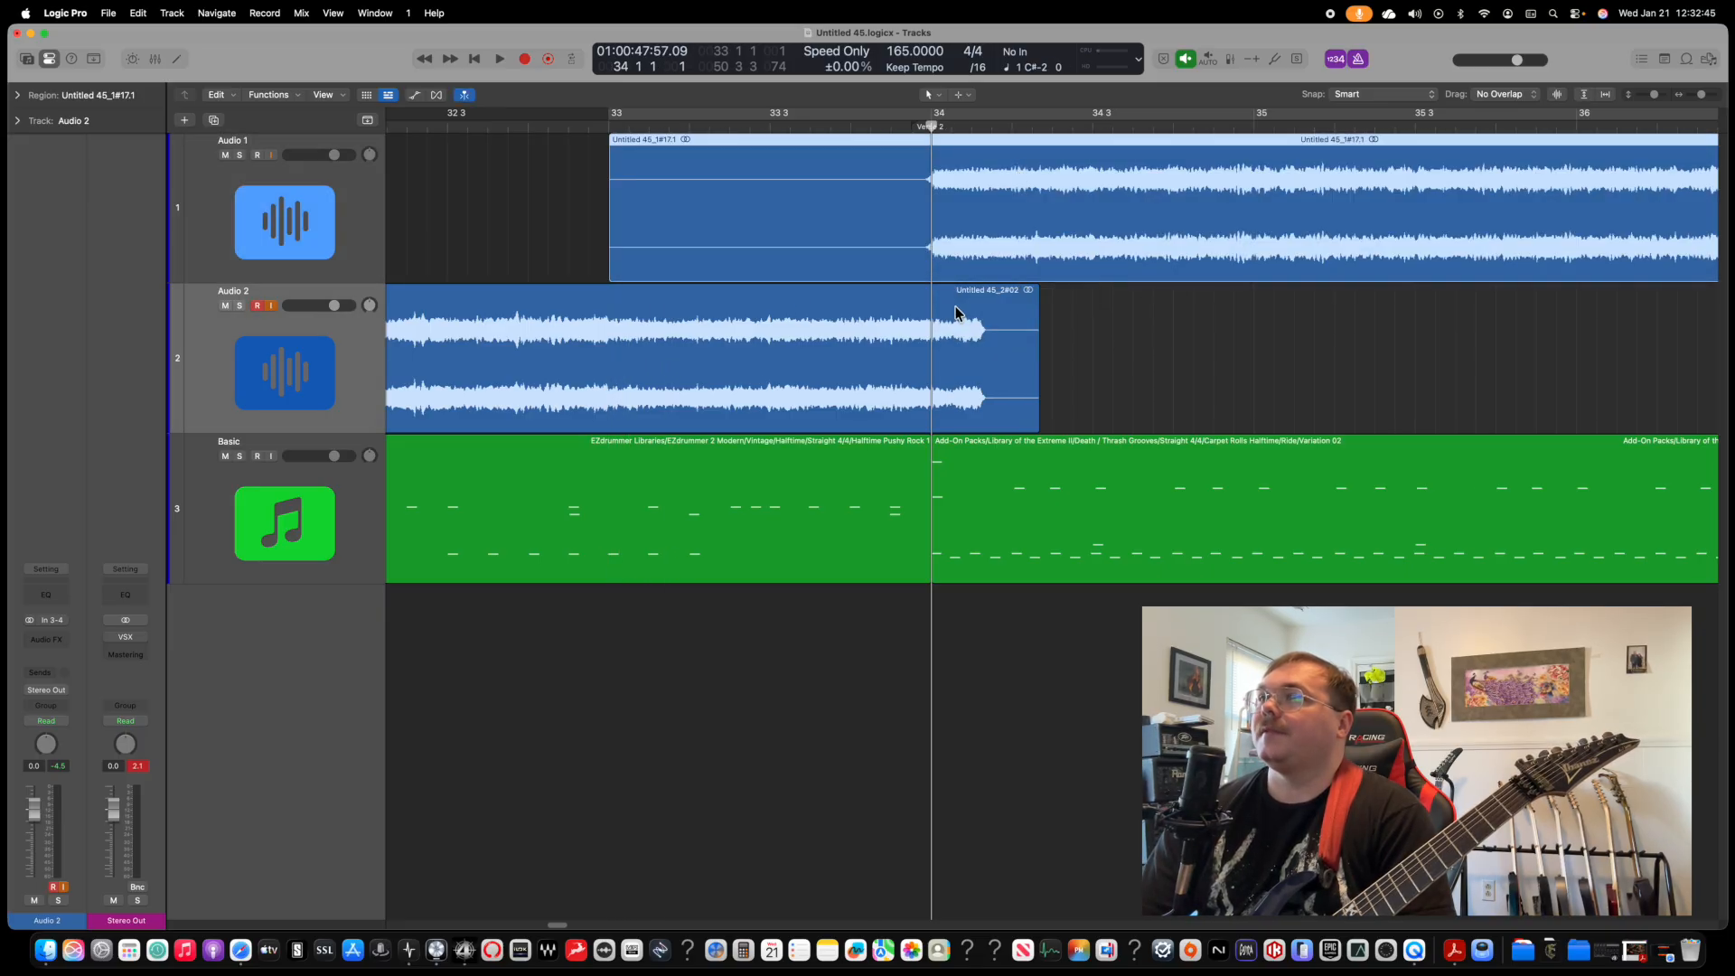
# Step: Copy the Audio 2 chorus recording to the second Chorus, with the region starting at bar 49
pyautogui.press('super+Left')
pyautogui.press('super+Left')
pyautogui.press('super+Left')
pyautogui.press('super+Left')
pyautogui.press('super+Left')
pyautogui.press('super+Left')
pyautogui.press('super+Left')
pyautogui.press('super+Left')
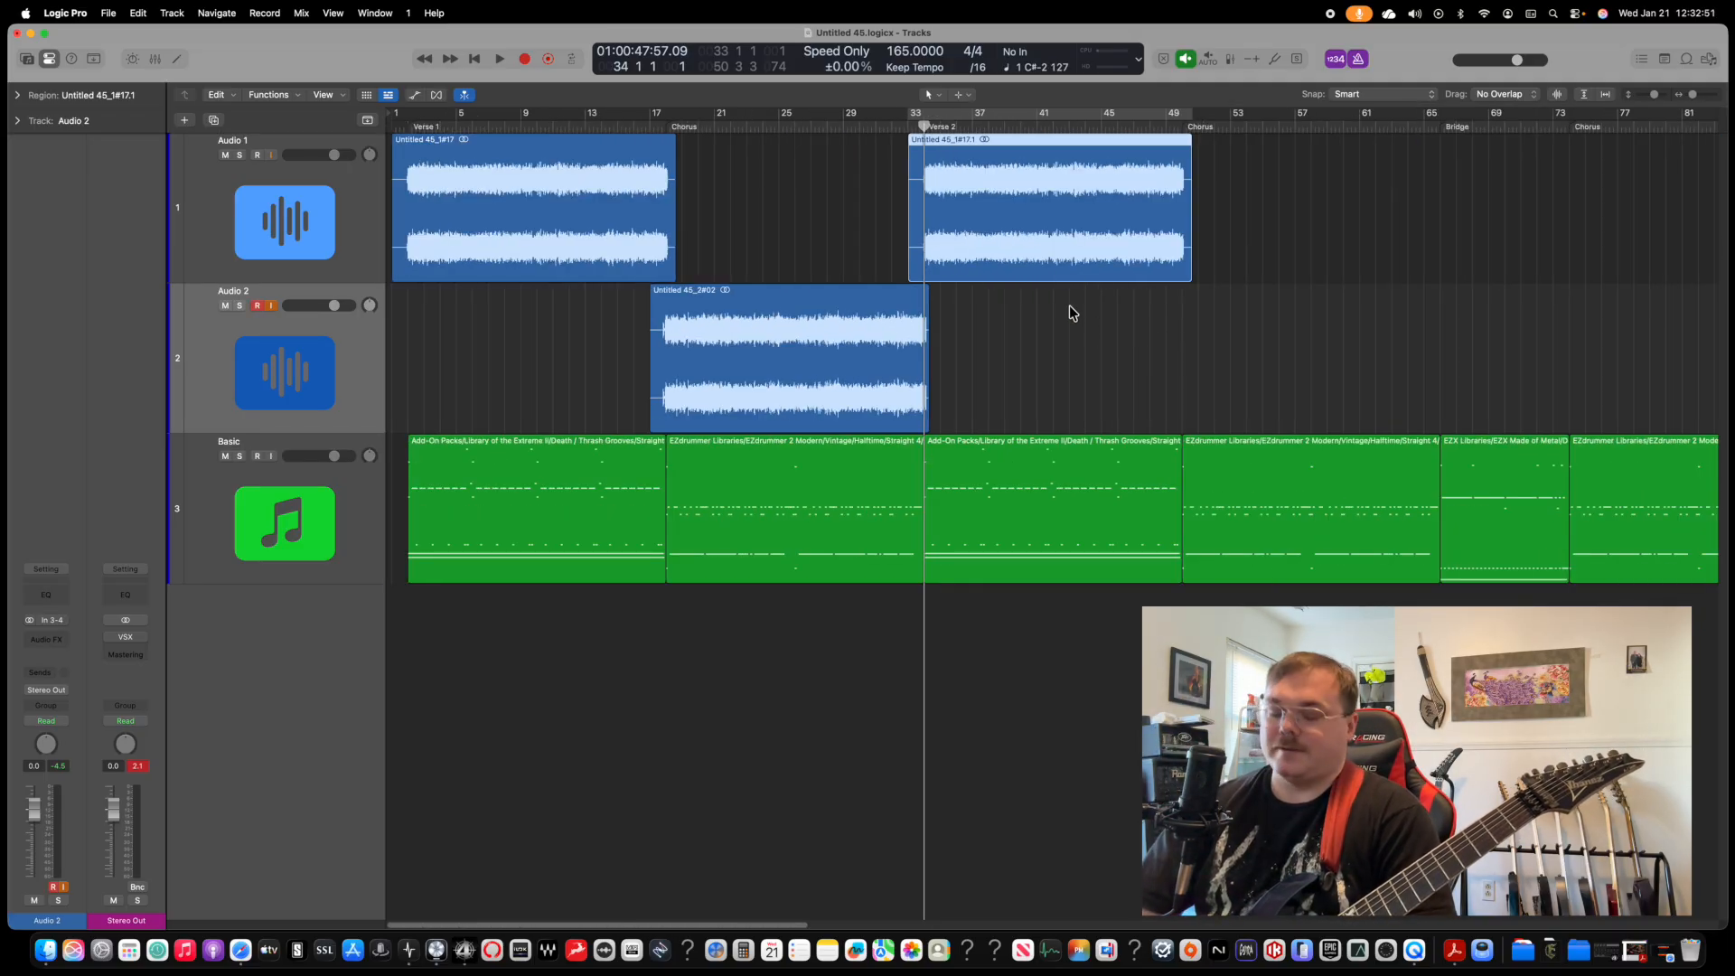
pyautogui.moveTo(749, 342); pyautogui.dragTo(1267, 338)
# Step: Check the copied chorus region's guitar attack against the second Chorus start at bar 50
pyautogui.press('super+Right')
pyautogui.press('super+Right')
pyautogui.press('super+Right')
pyautogui.press('super+Right')
pyautogui.press('super+Right')
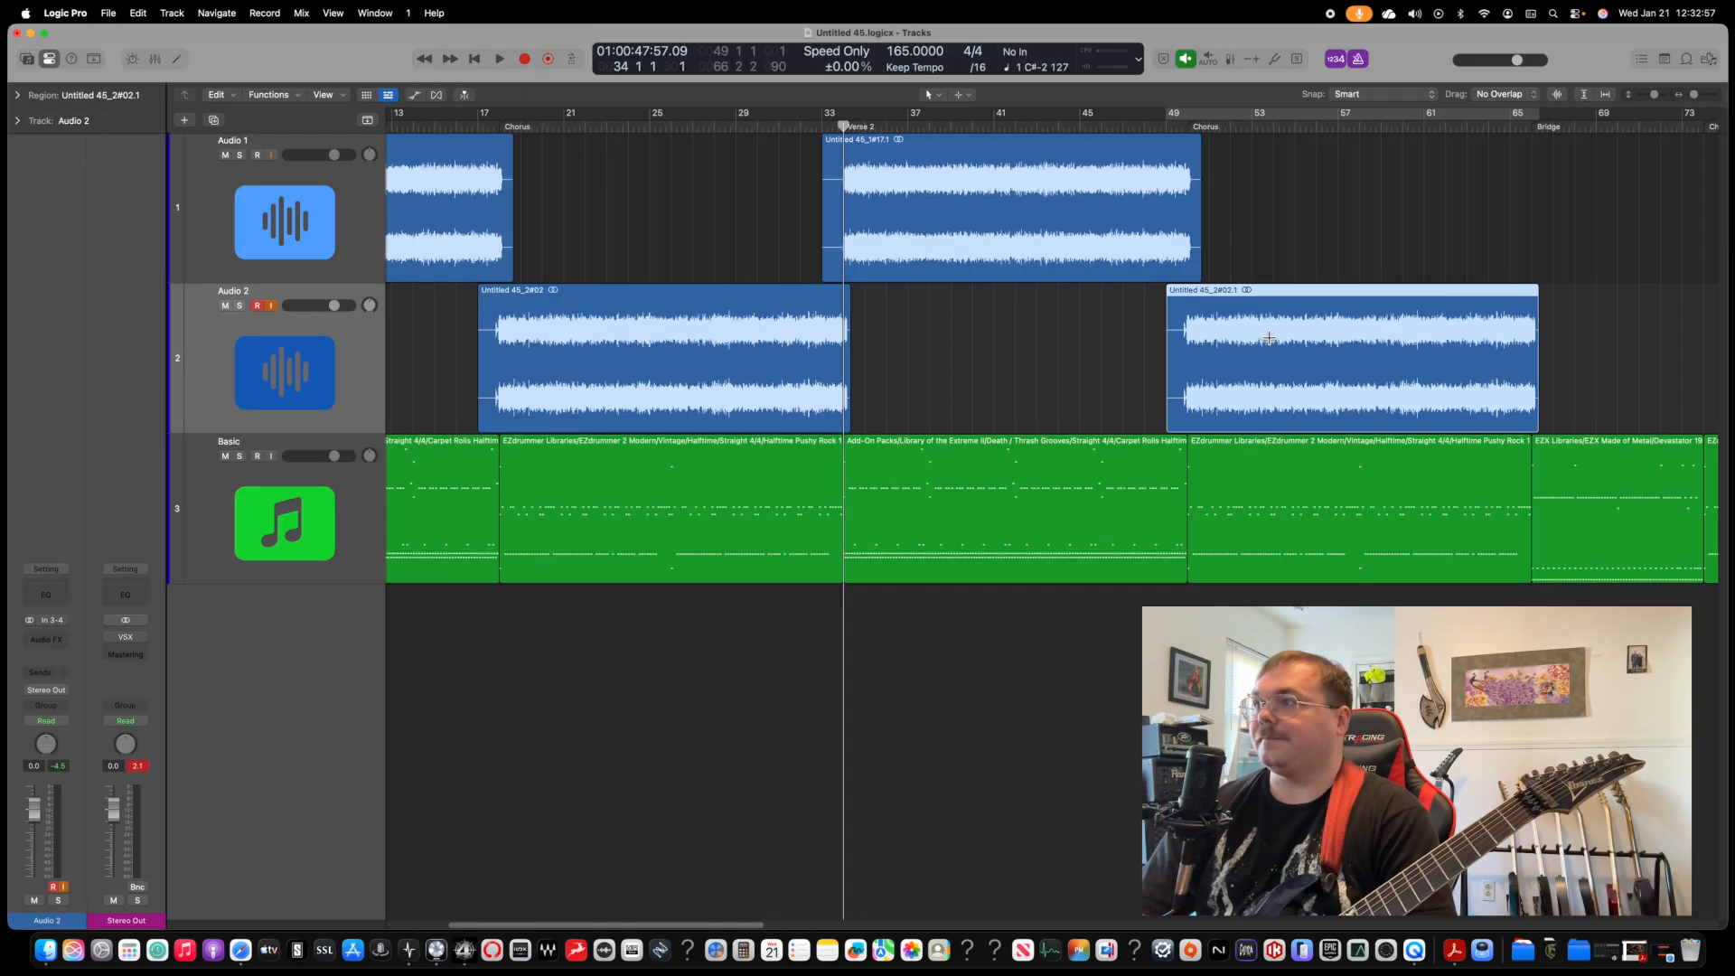
pyautogui.hscroll(5, 932, 391)
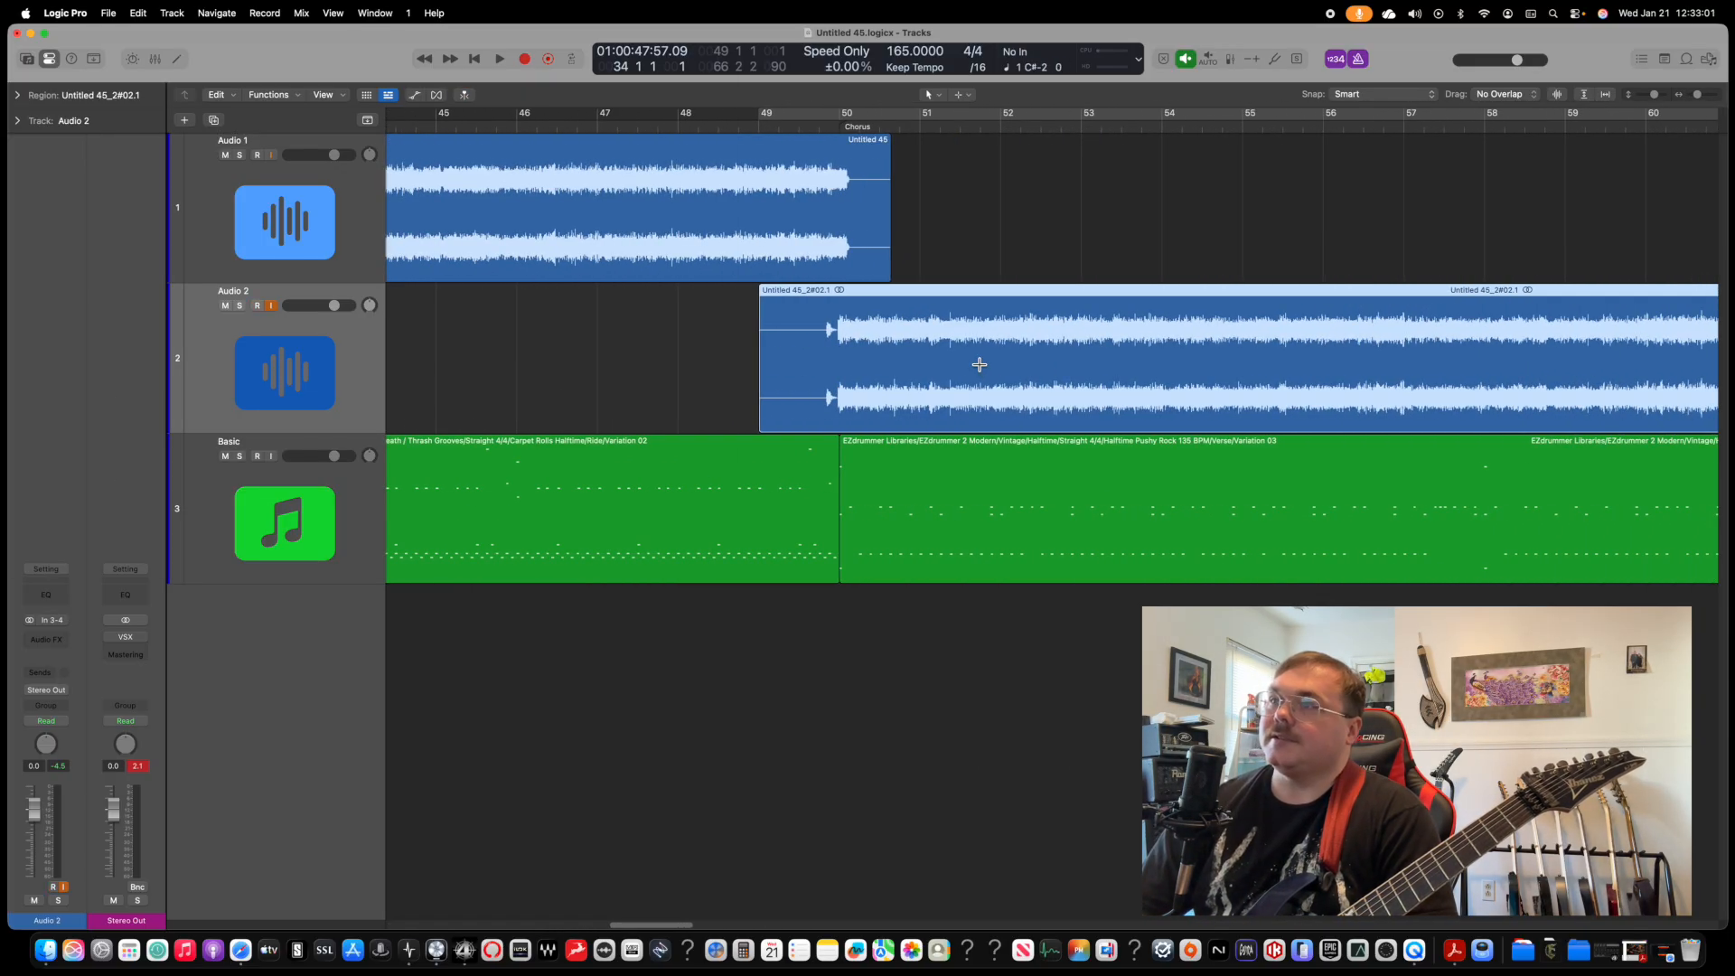
pyautogui.press('super+Right')
pyautogui.press('super+Right')
pyautogui.press('super+Right')
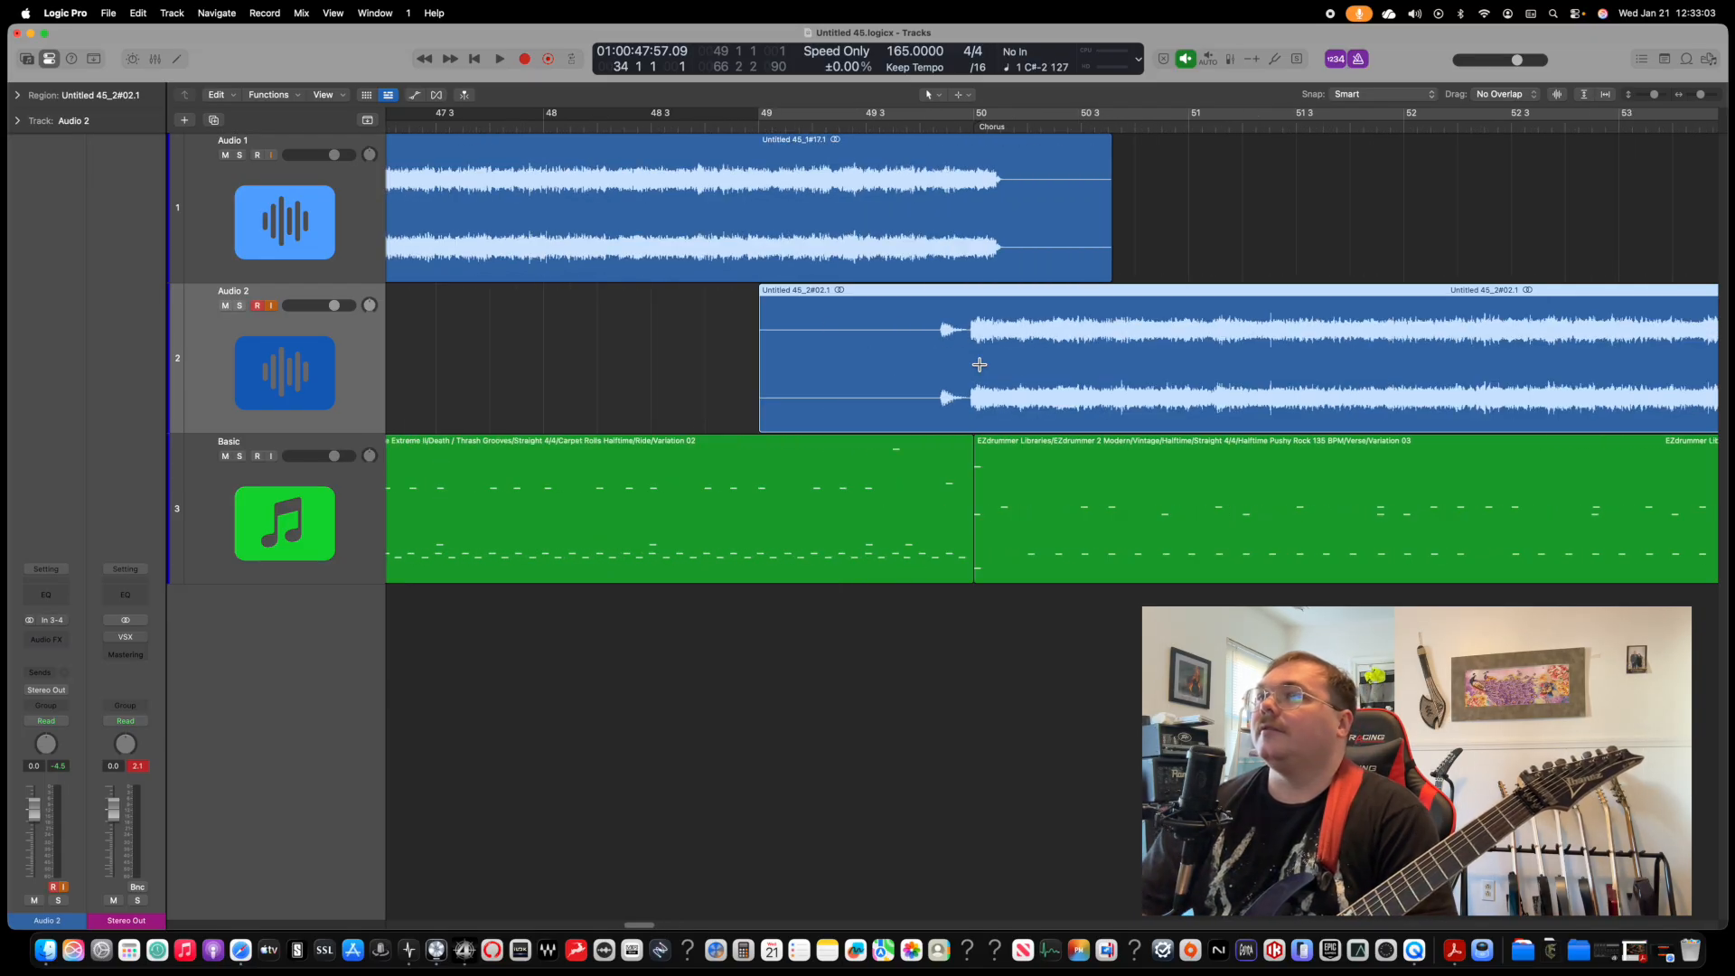
pyautogui.click(974, 126)
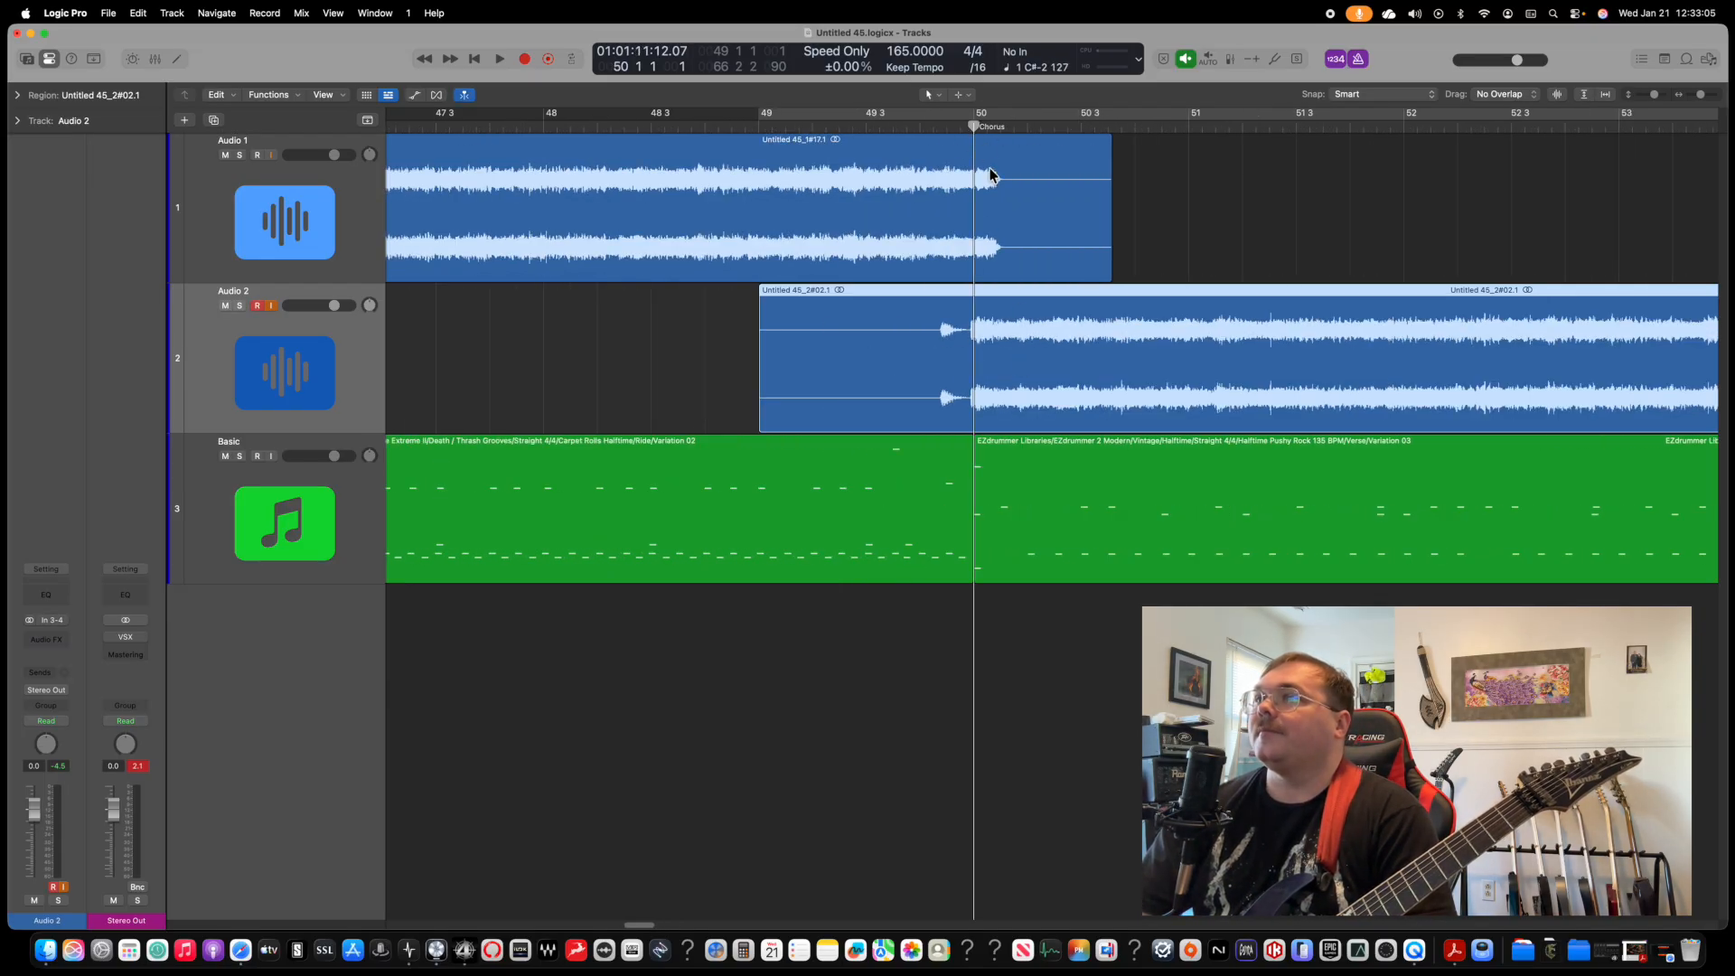
pyautogui.press('super+Right')
pyautogui.press('super+Right')
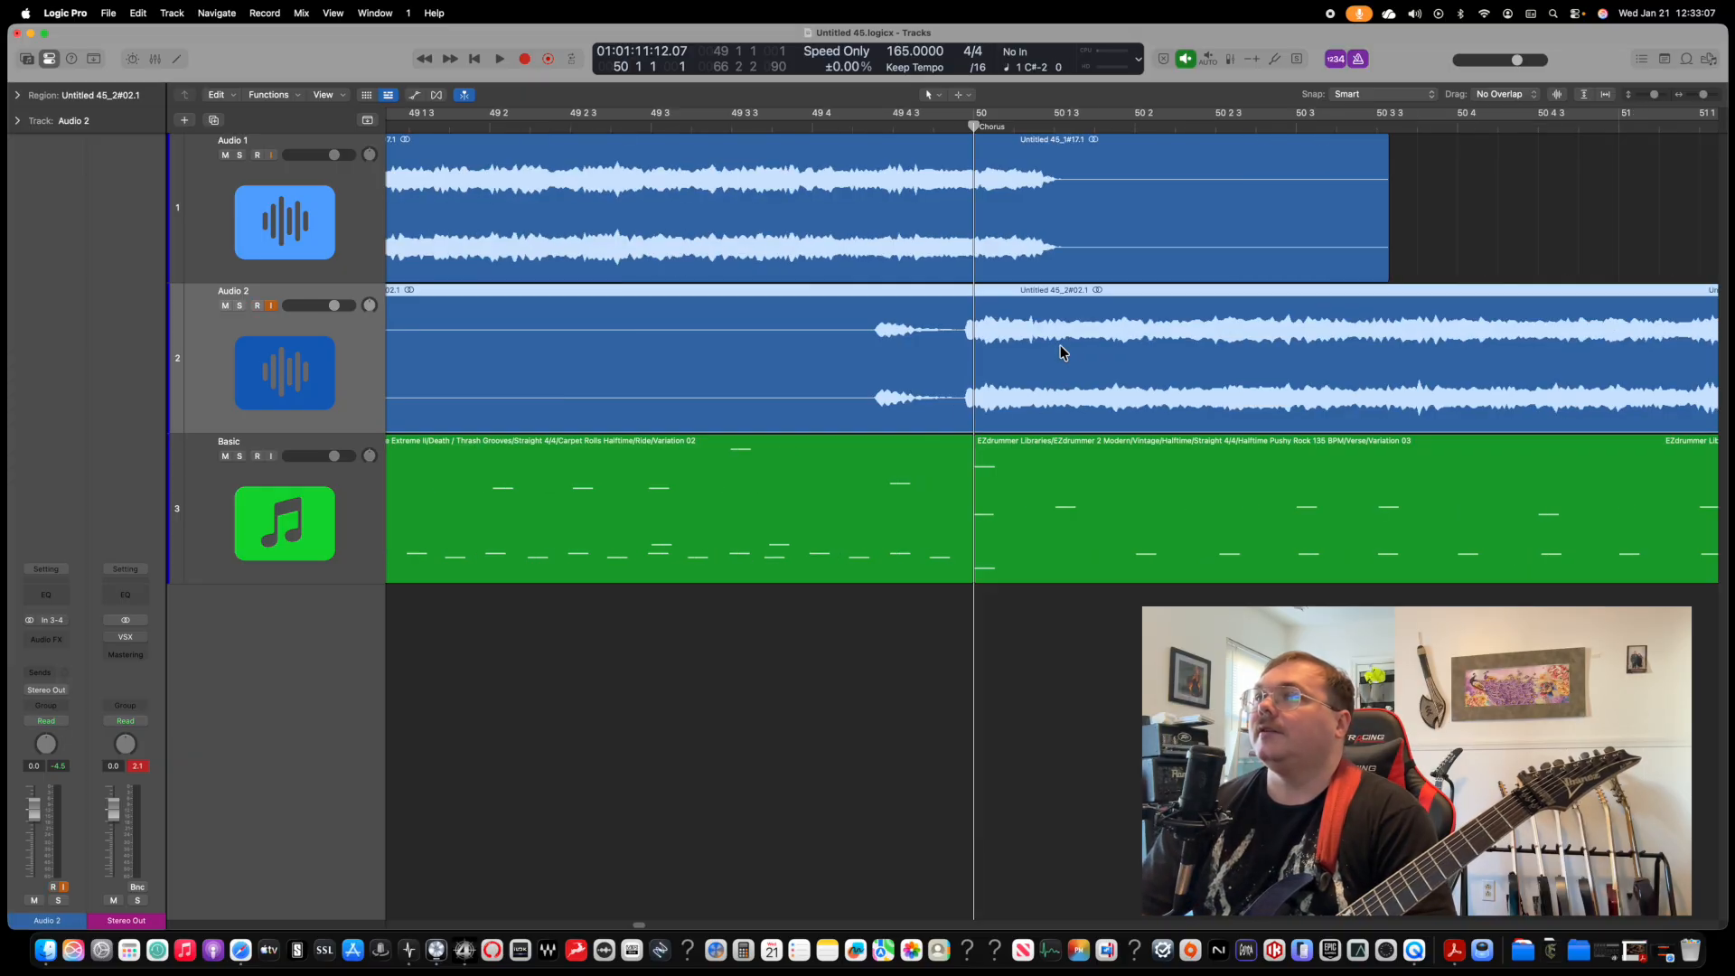
pyautogui.press('super+Left')
pyautogui.press('super+Left')
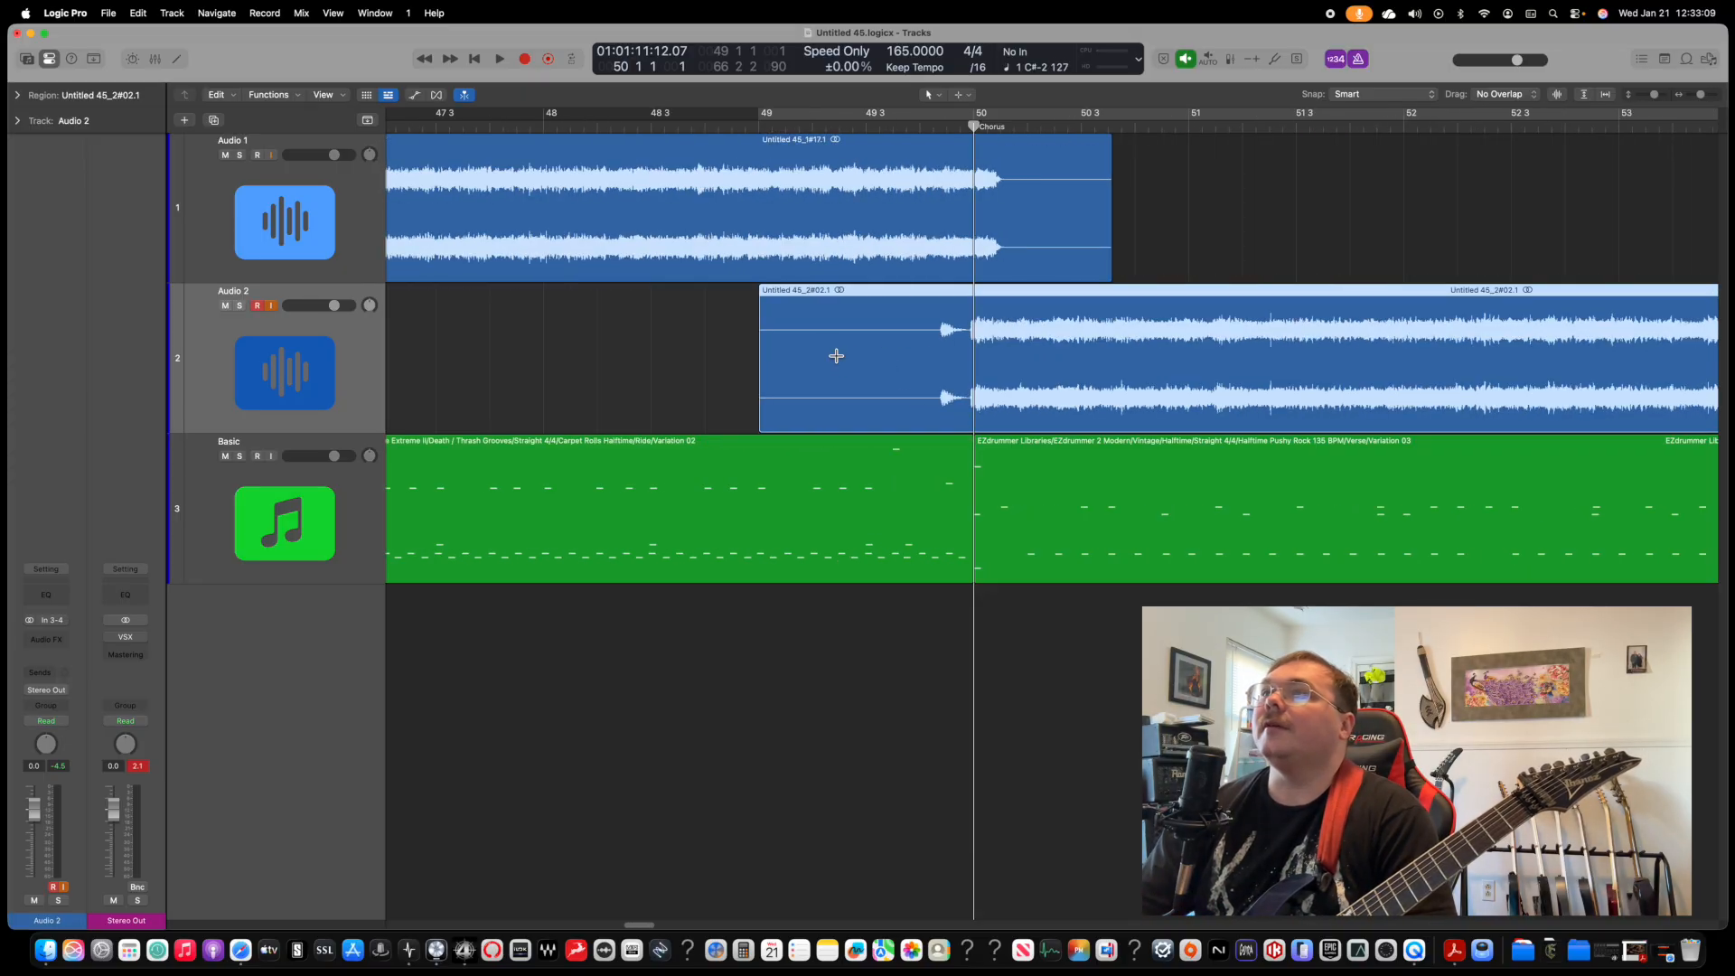
# Step: Inspect the end of the copied chorus region against the start of the Bridge drums
pyautogui.hscroll(9, 871, 307)
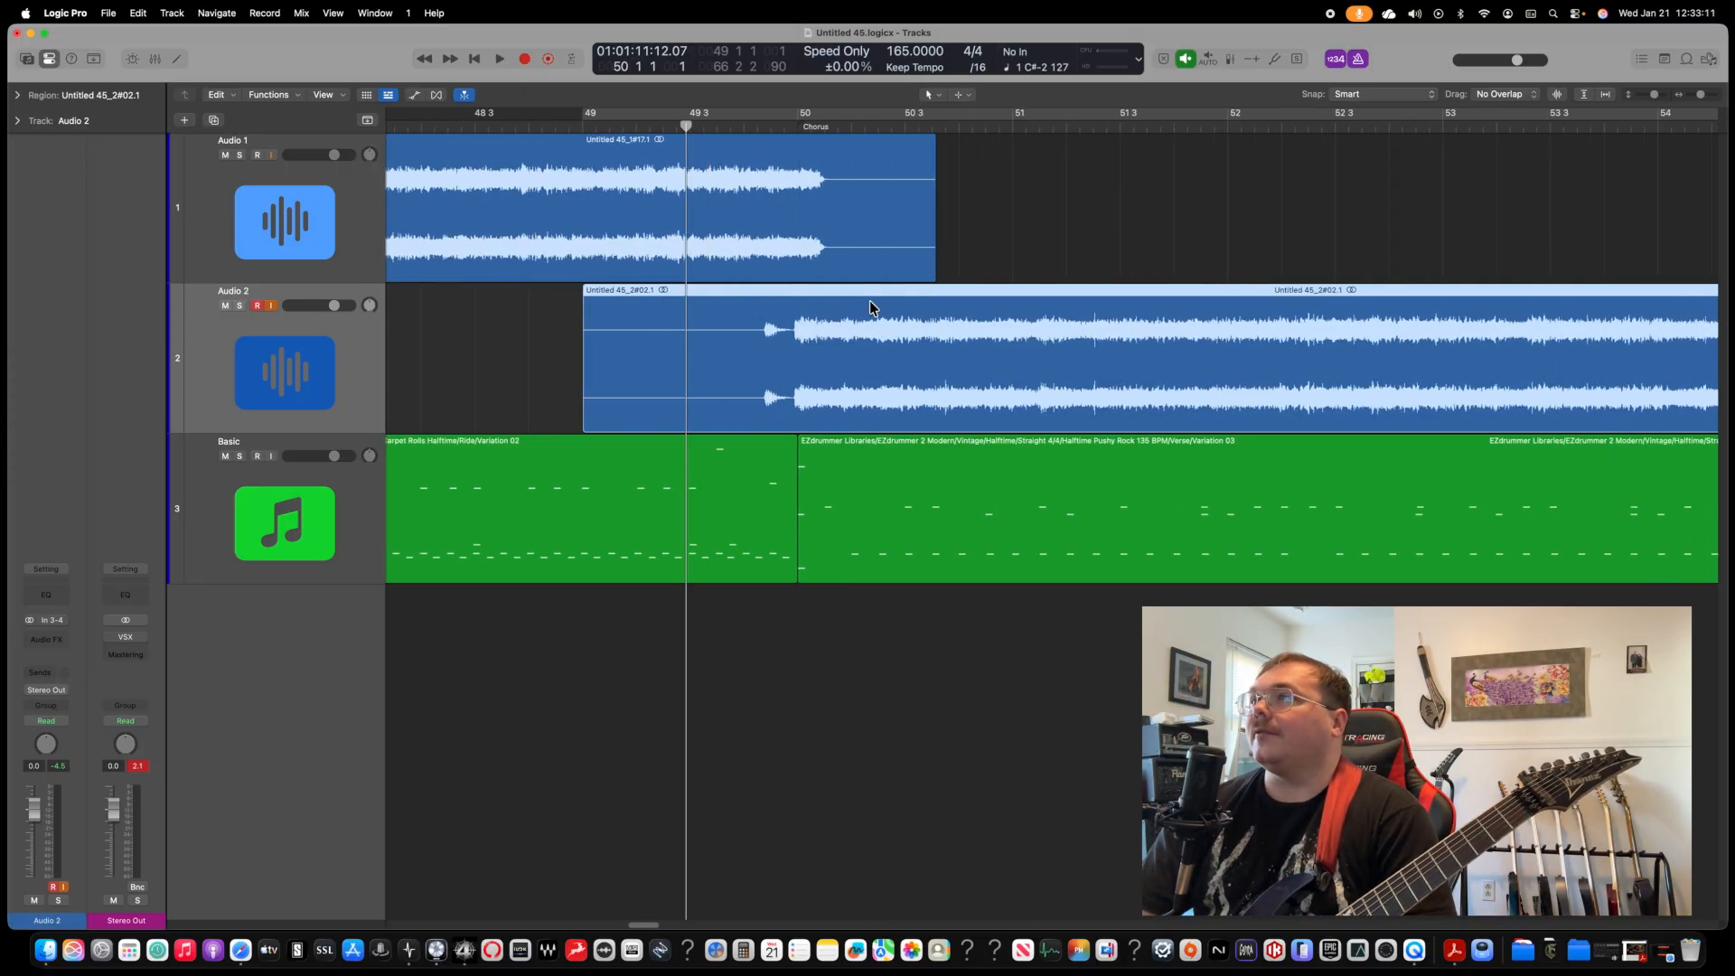
pyautogui.press('super+Left')
pyautogui.press('super+Left')
pyautogui.press('super+Left')
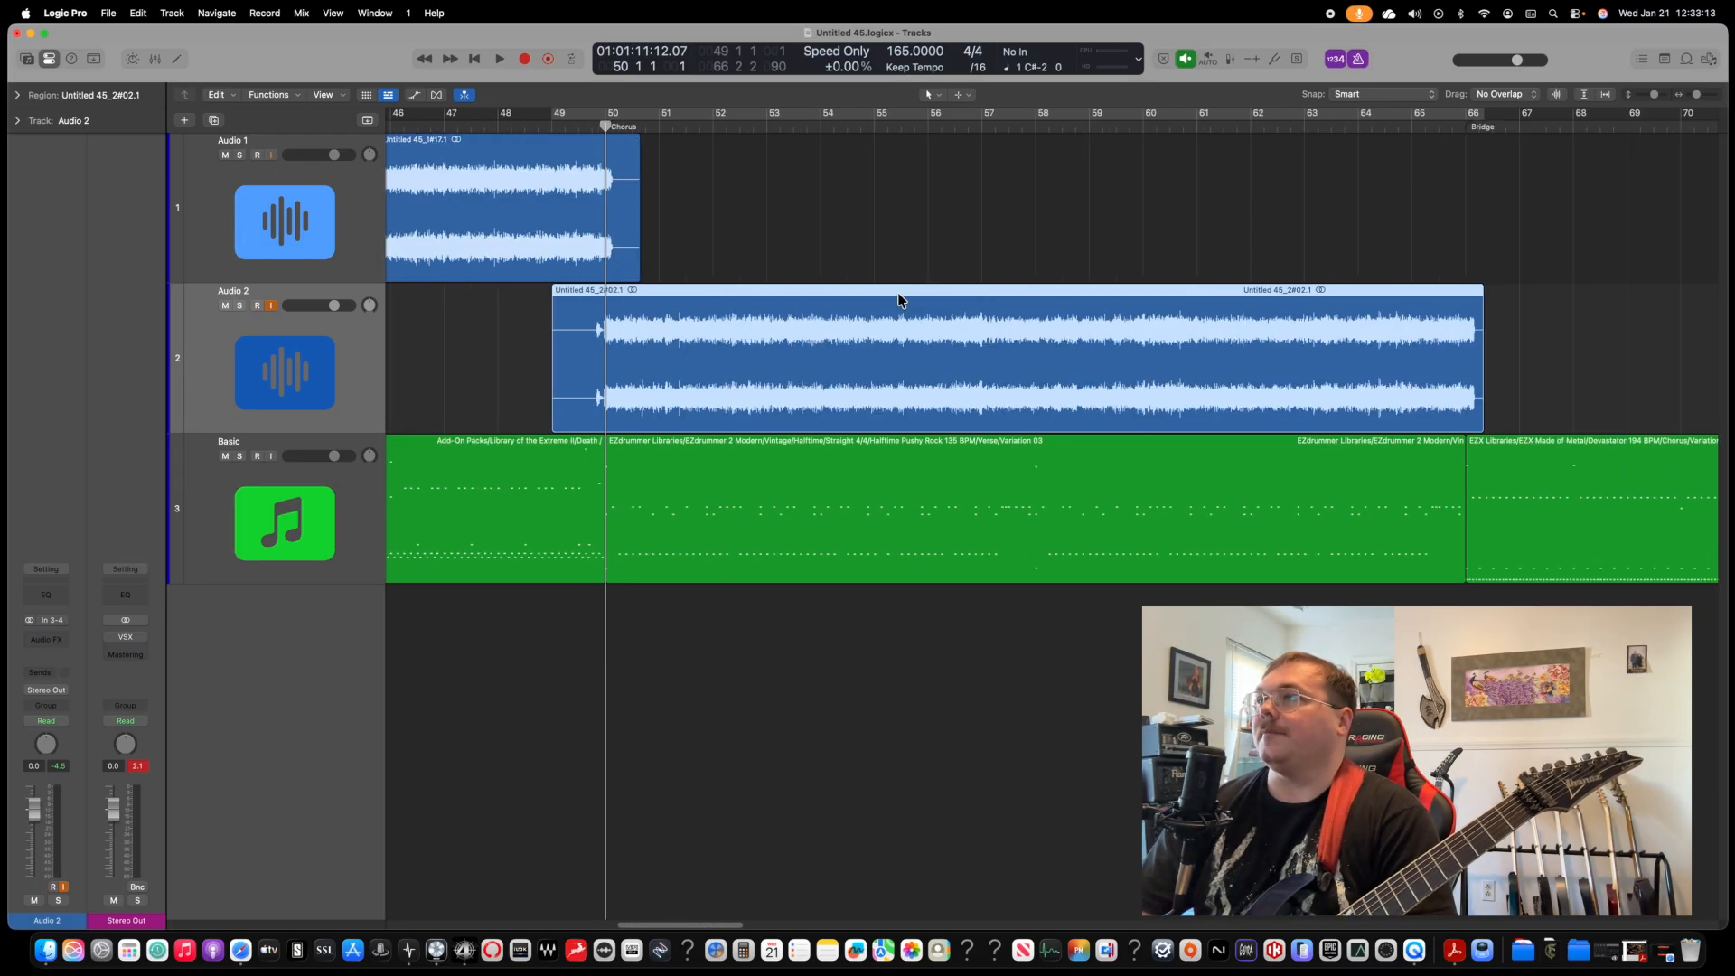
pyautogui.hscroll(-3, 992, 216)
pyautogui.hscroll(8, 968, 225)
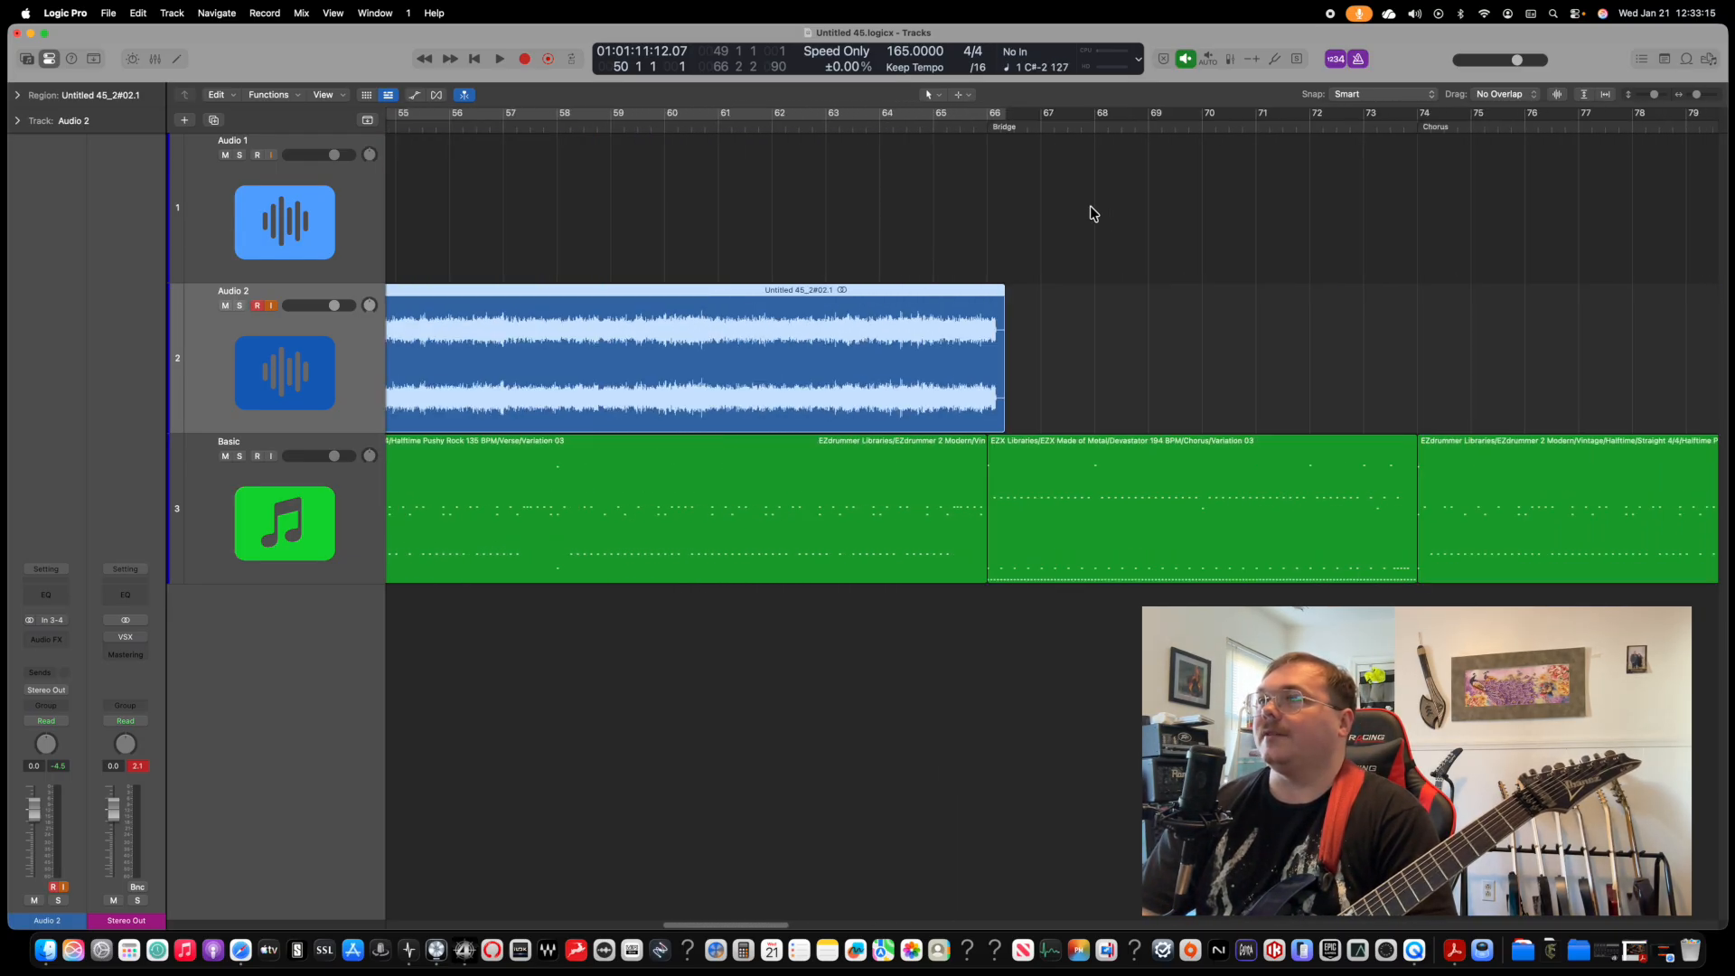
pyautogui.hotkey('ctrl', 'Left')
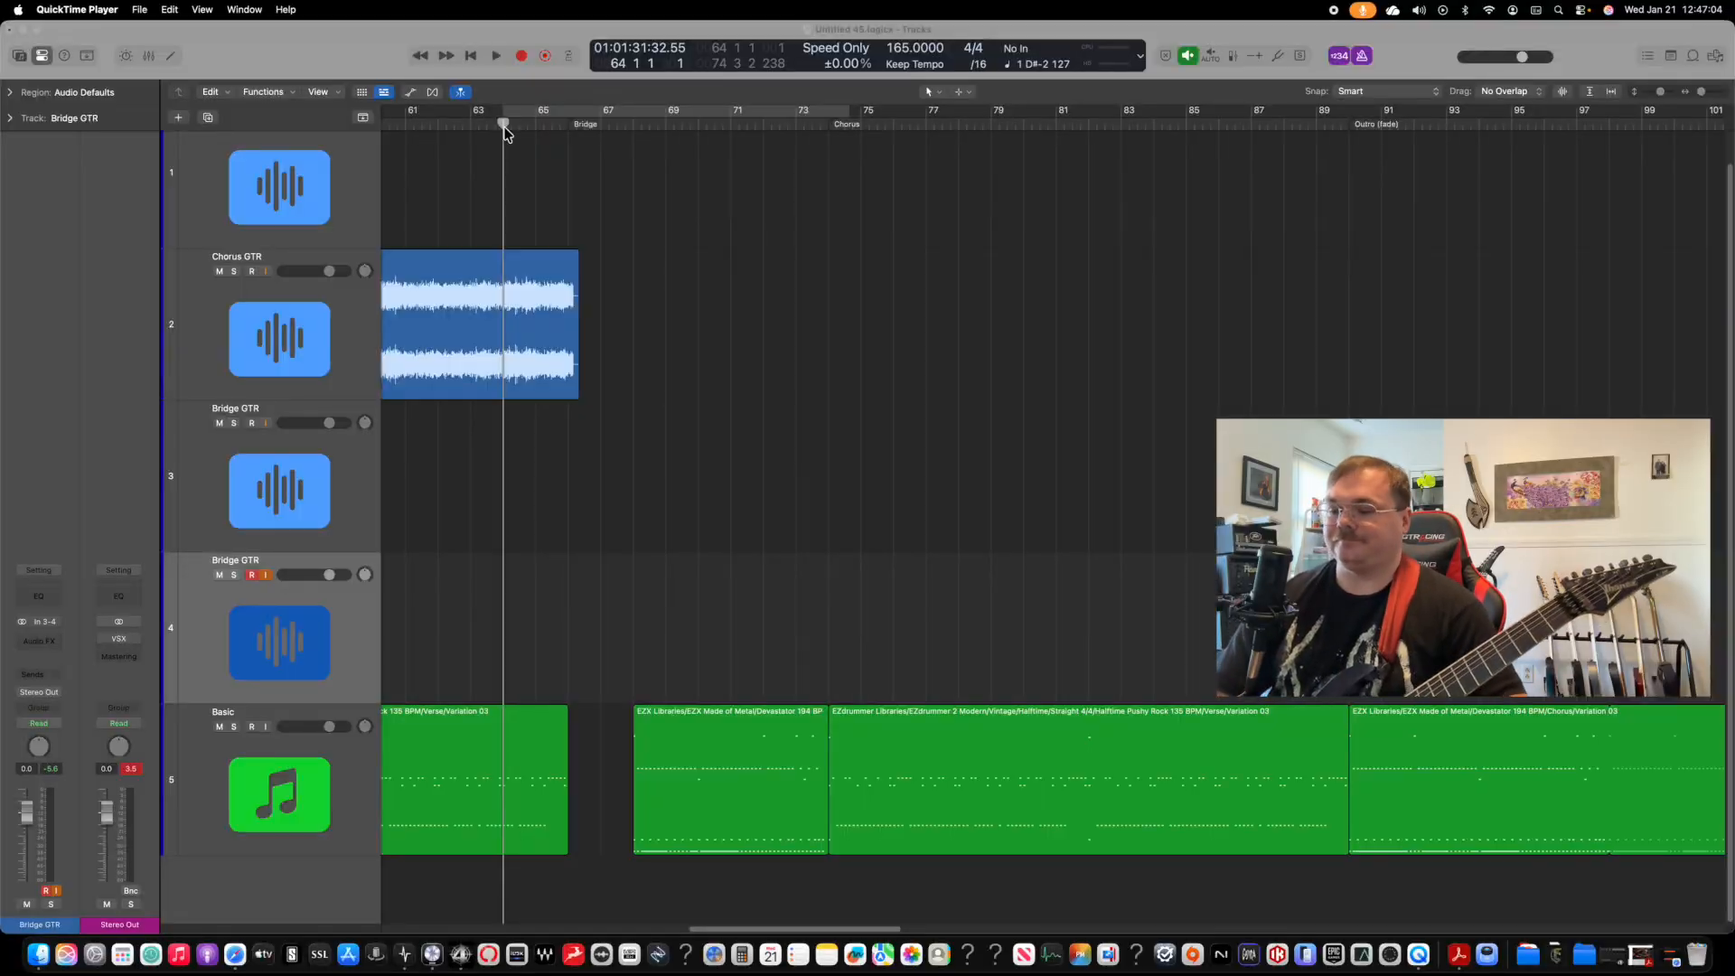
pyautogui.click(506, 126)
pyautogui.press('r')
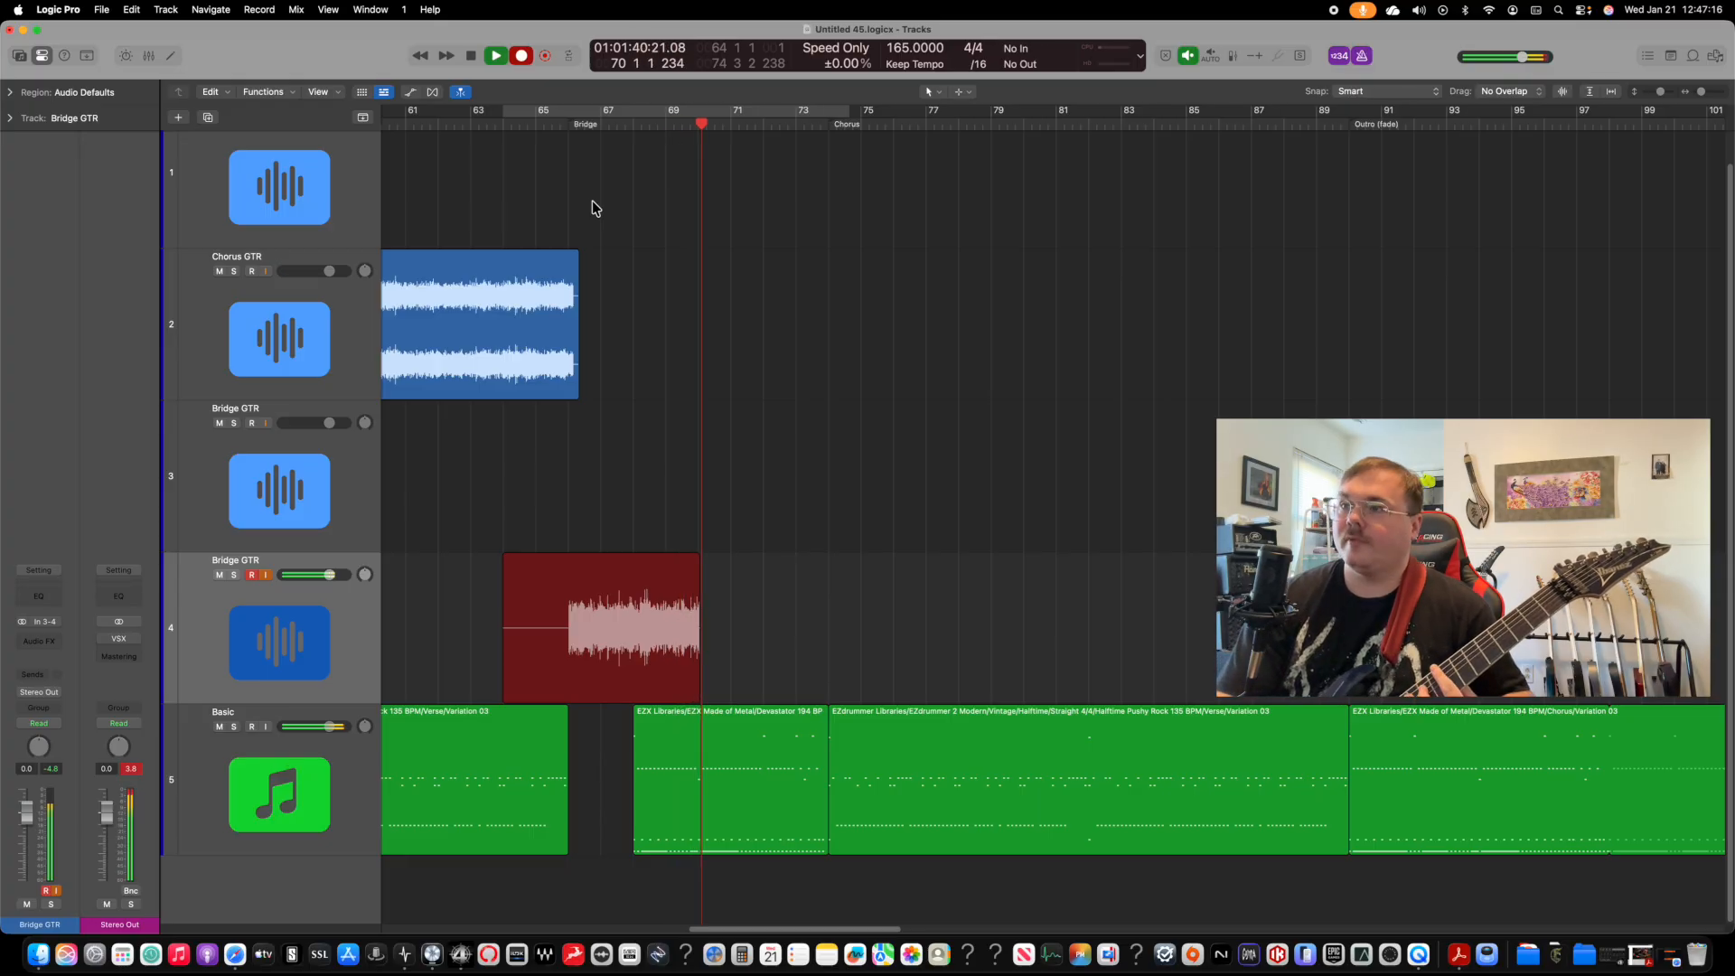
pyautogui.press('space')
pyautogui.press('super+z')
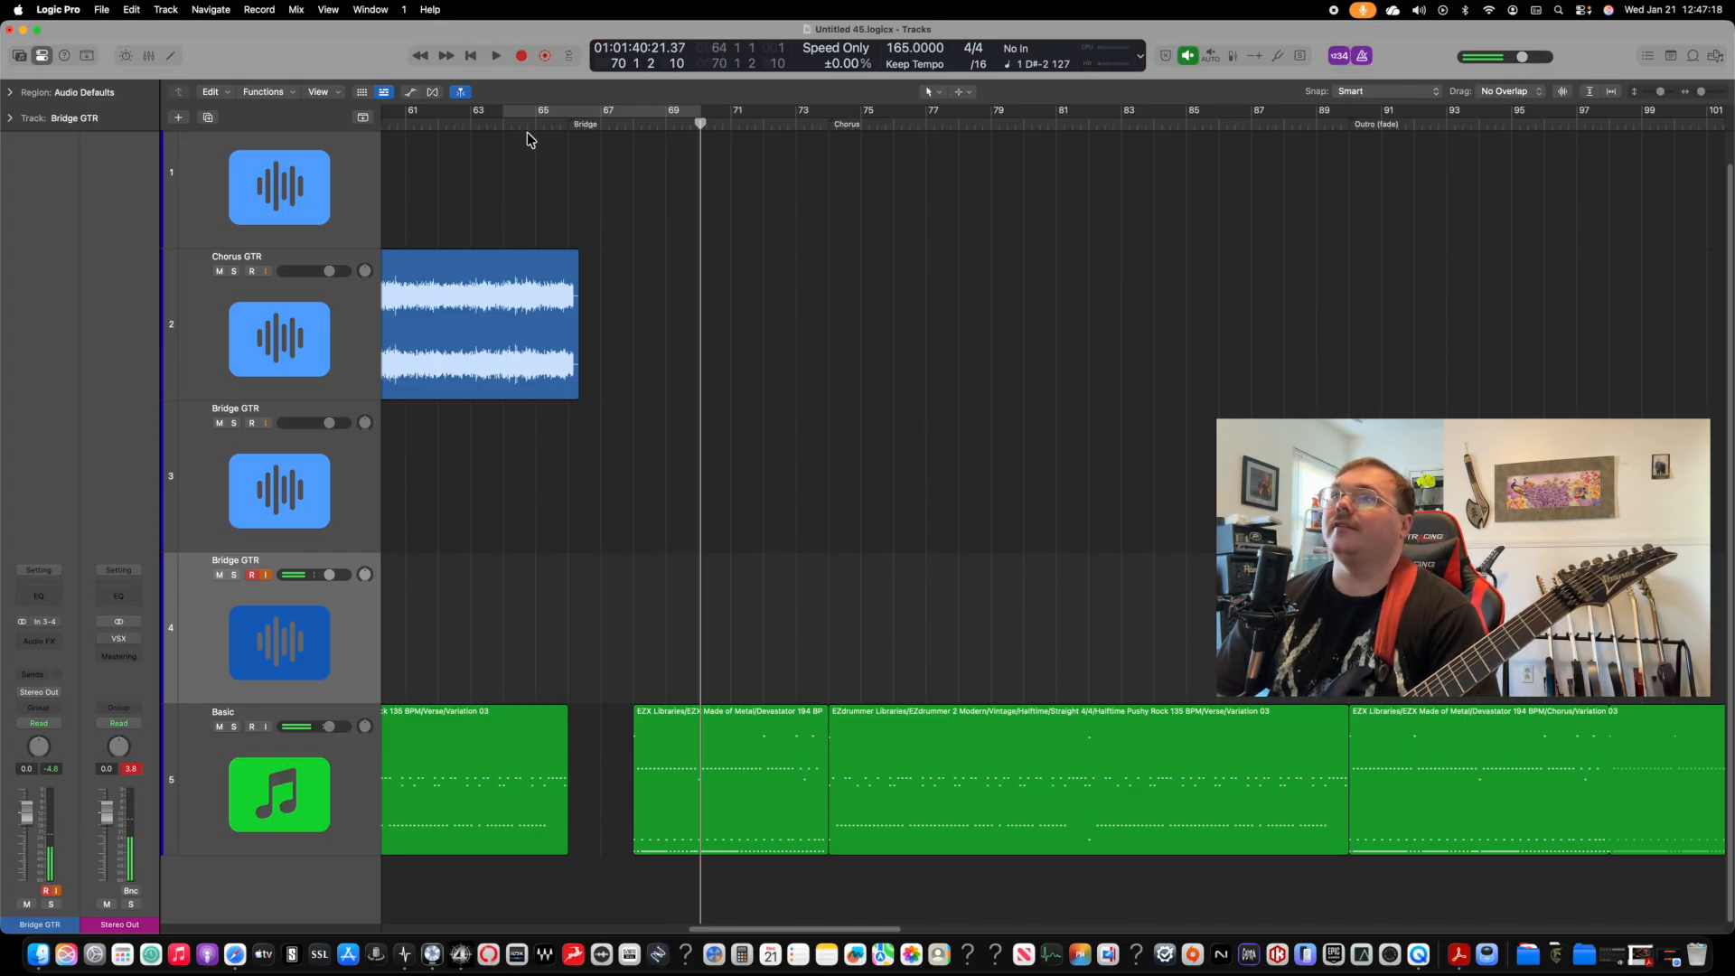
# Step: Record the bridge guitar from bar 64 into the third Chorus's start and move the take up to the first Bridge GTR track
pyautogui.click(502, 129)
pyautogui.press('r')
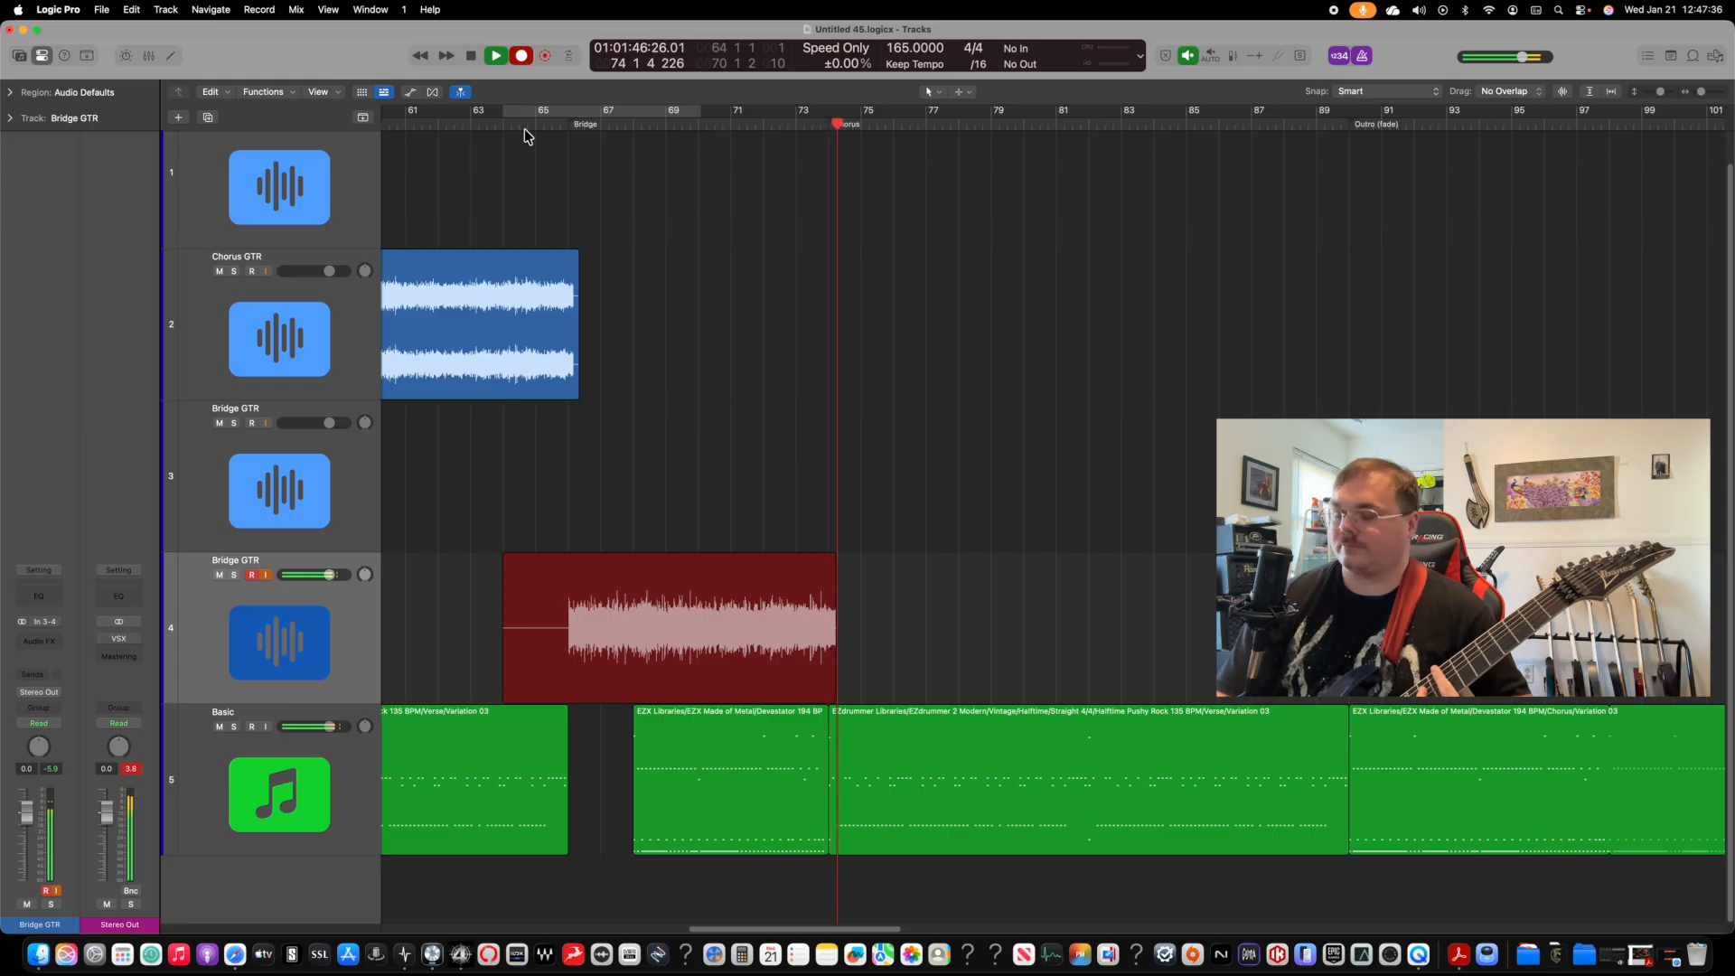
pyautogui.press('space')
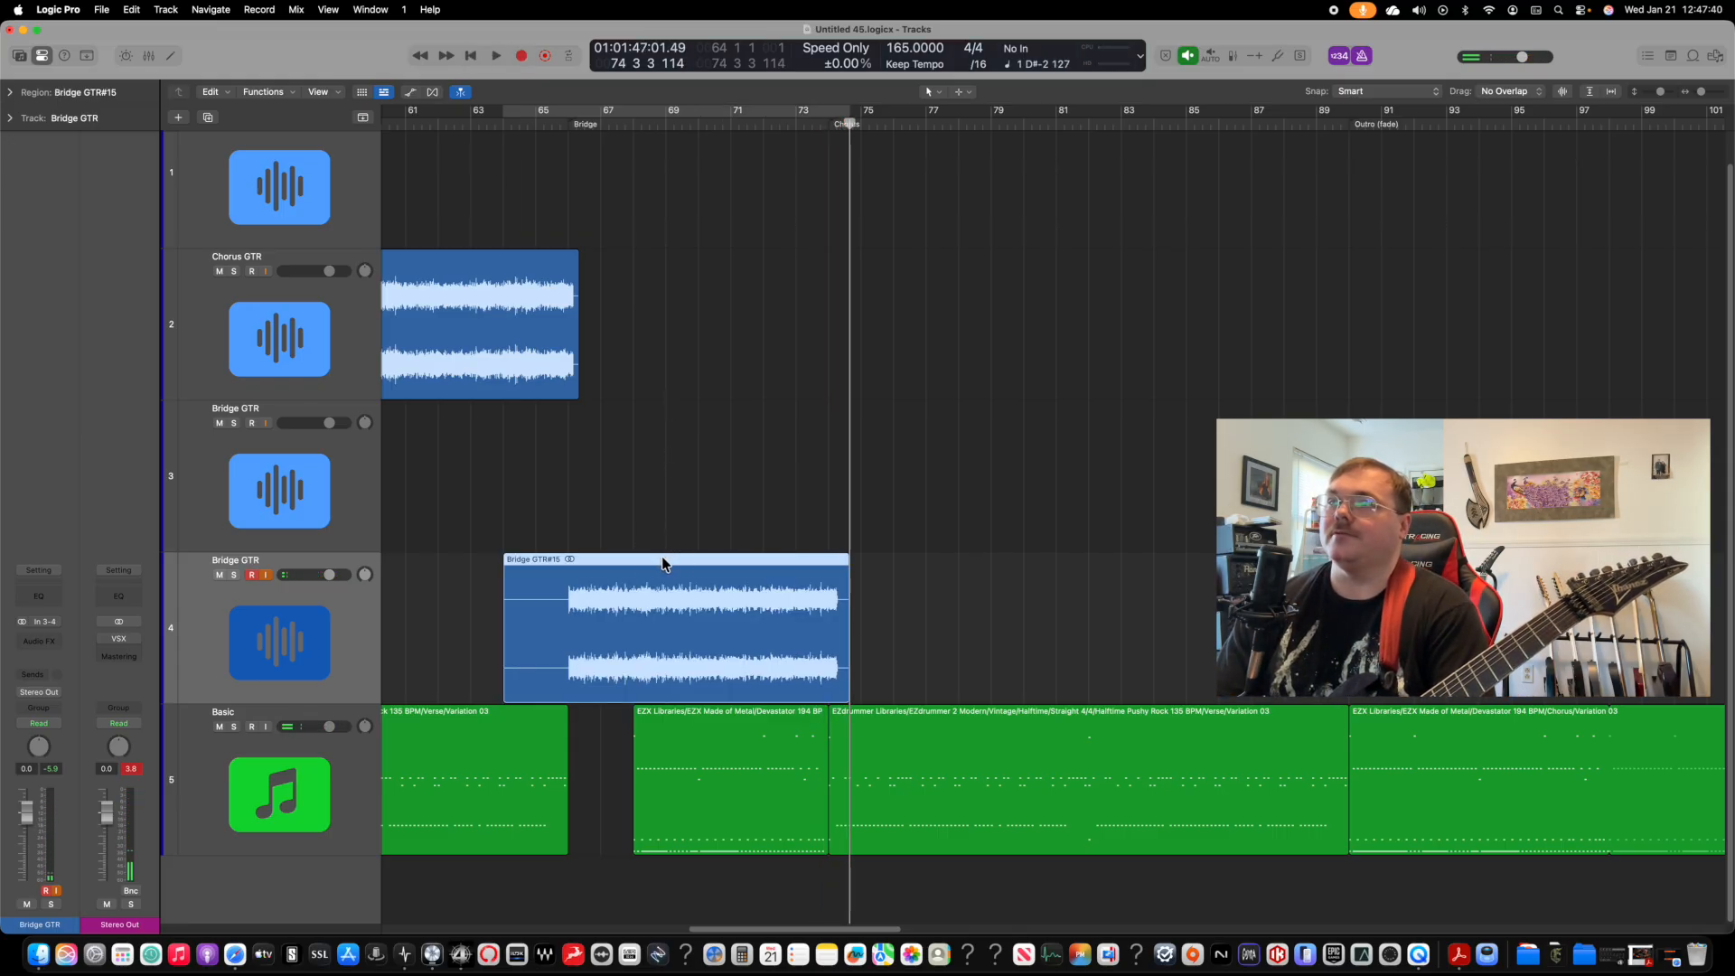
pyautogui.moveTo(661, 562); pyautogui.dragTo(667, 533)
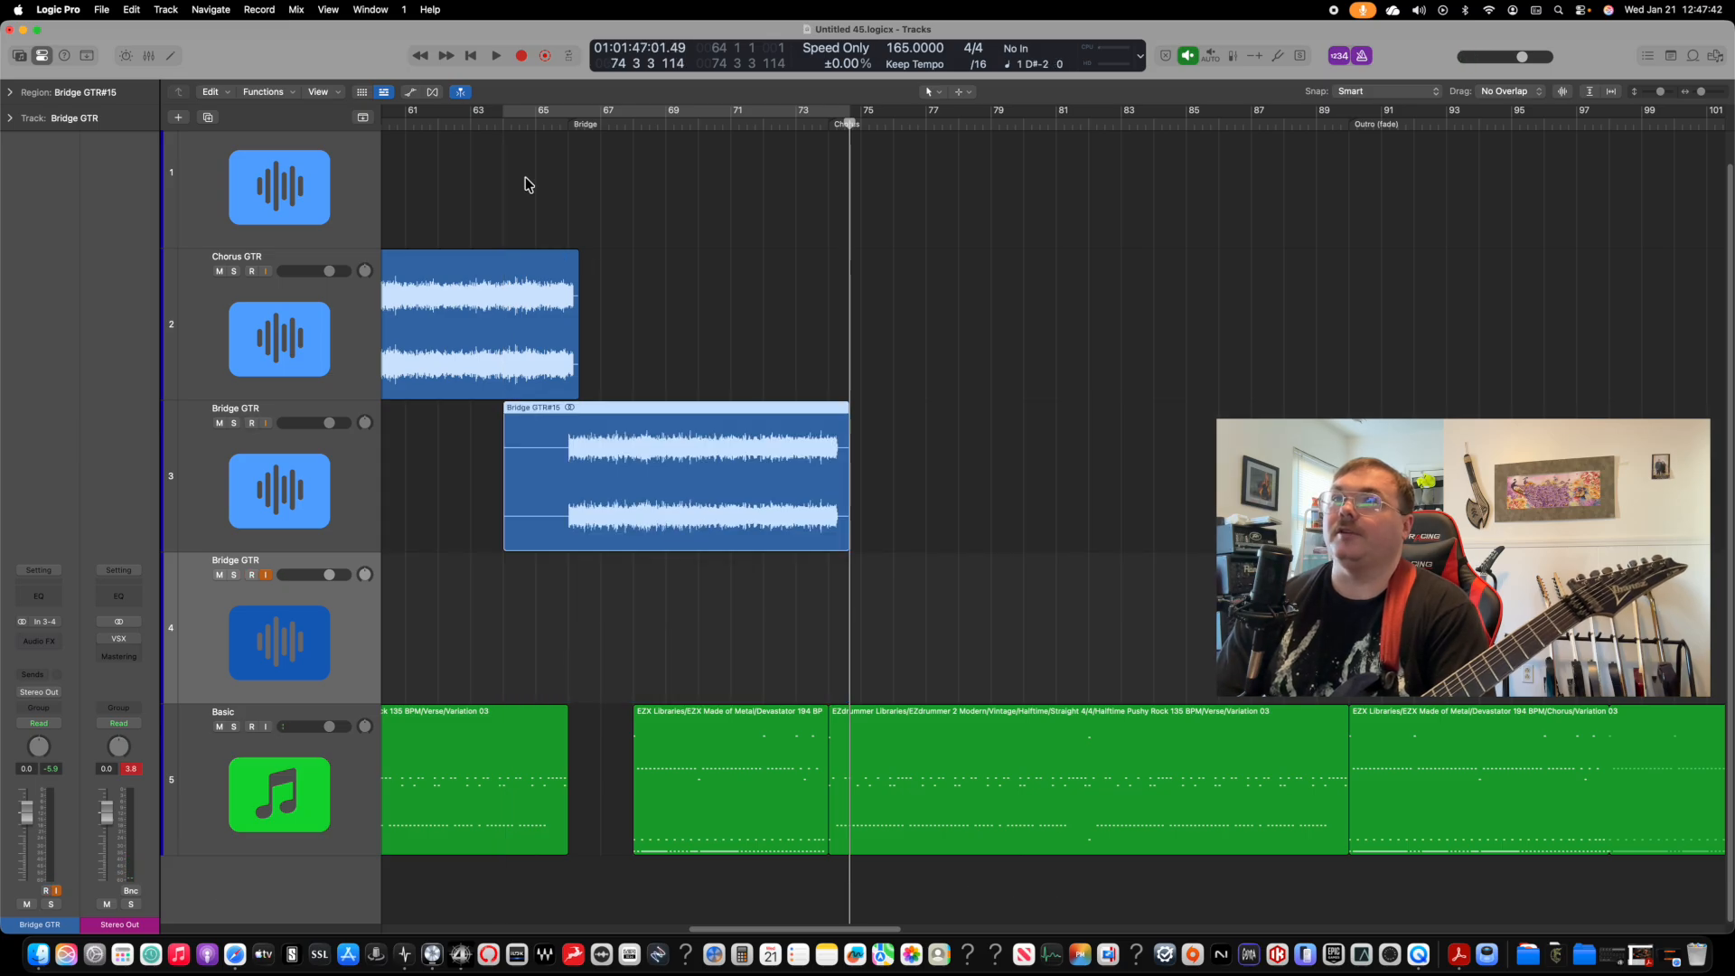
# Step: Record a second bridge guitar take on the lower Bridge GTR track, starting at bar 64 and stopping just after bar 74
pyautogui.click(504, 124)
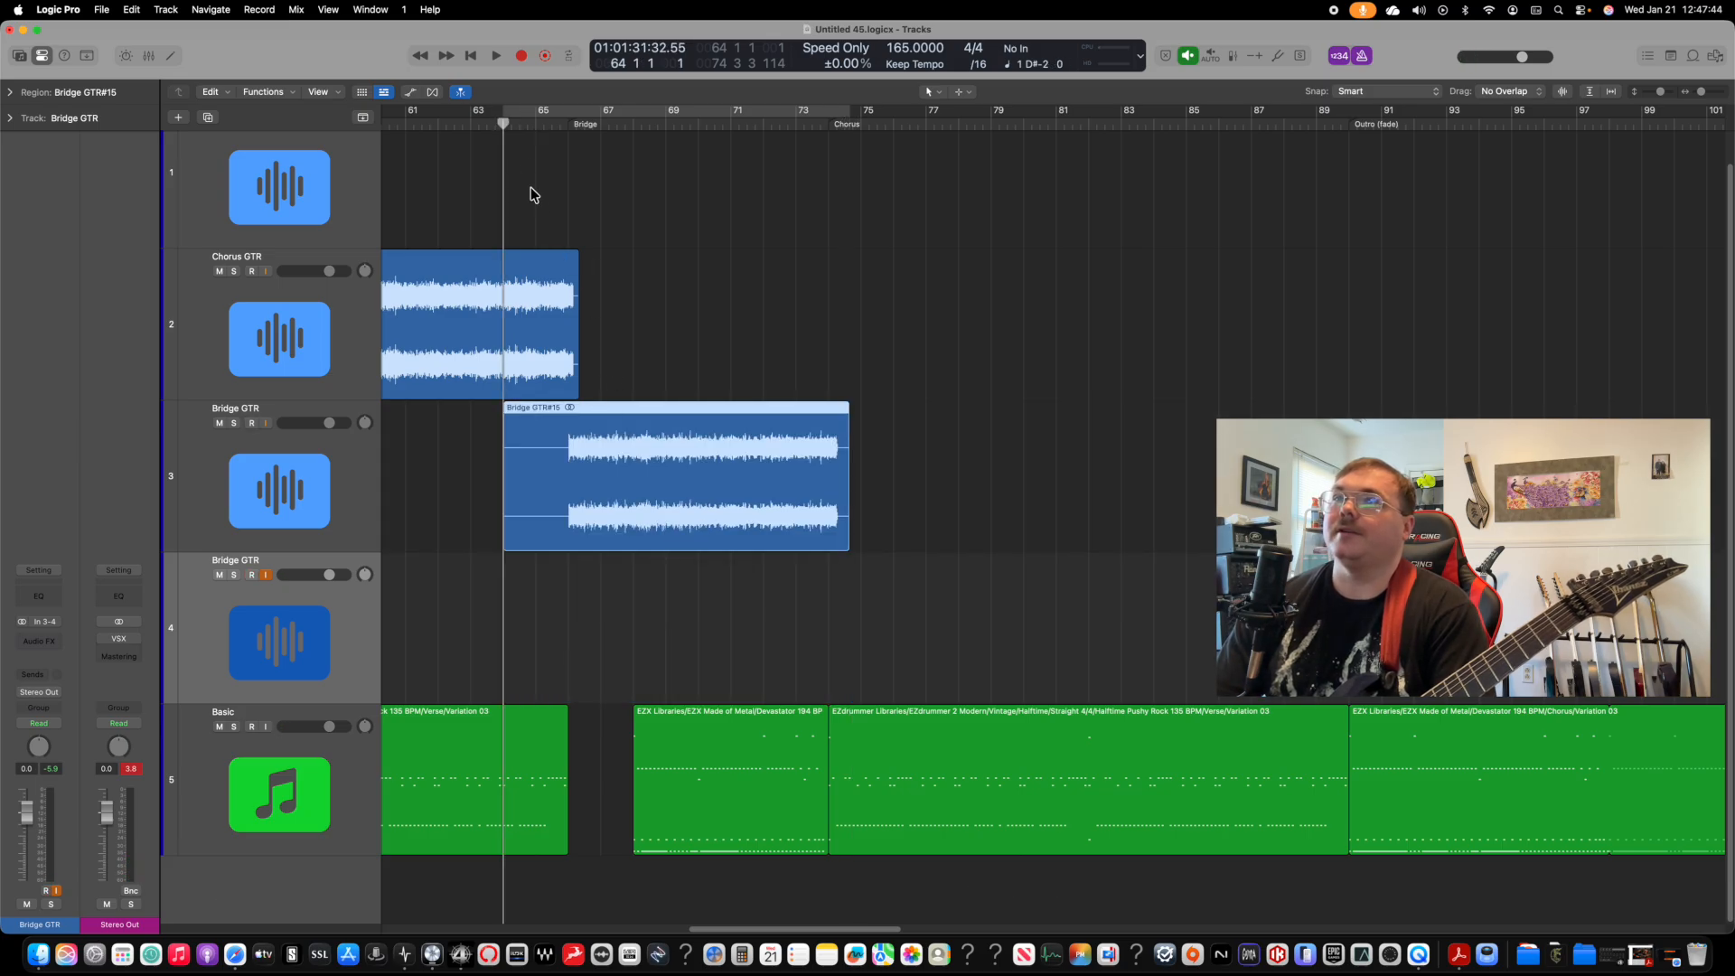
pyautogui.moveTo(504, 125)
pyautogui.mouseDown()
pyautogui.moveTo(588, 132)
pyautogui.moveTo(500, 132)
pyautogui.moveTo(508, 142)
pyautogui.mouseUp()
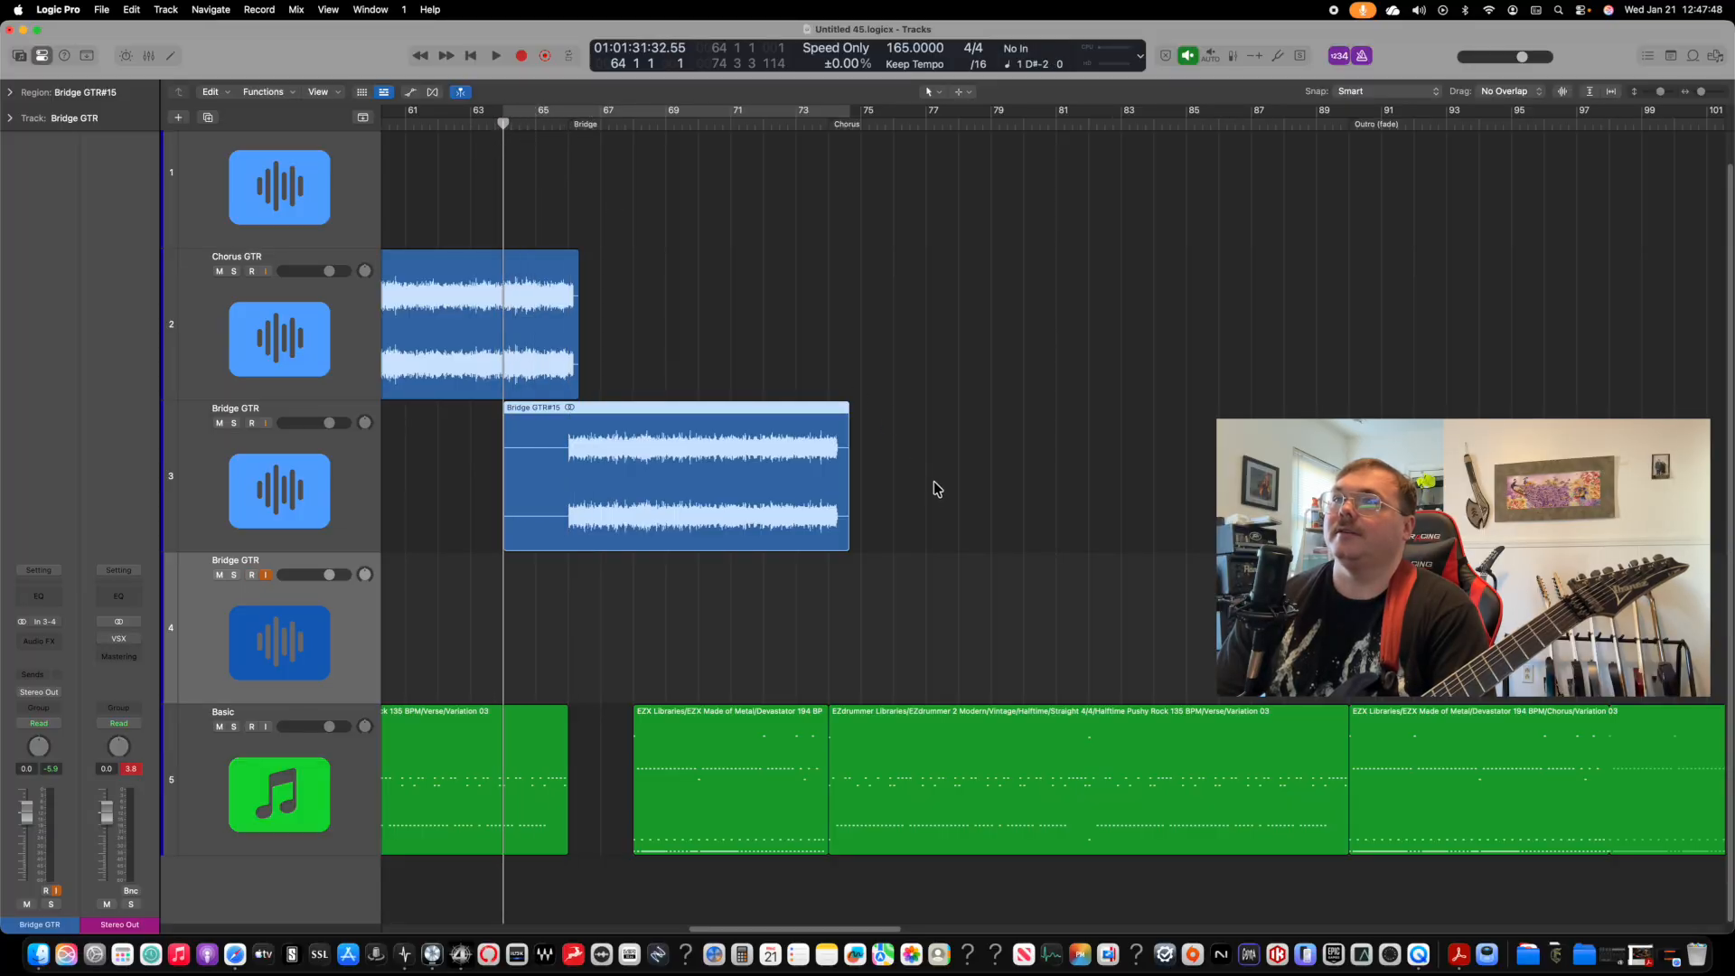
pyautogui.scroll(1, 944, 545)
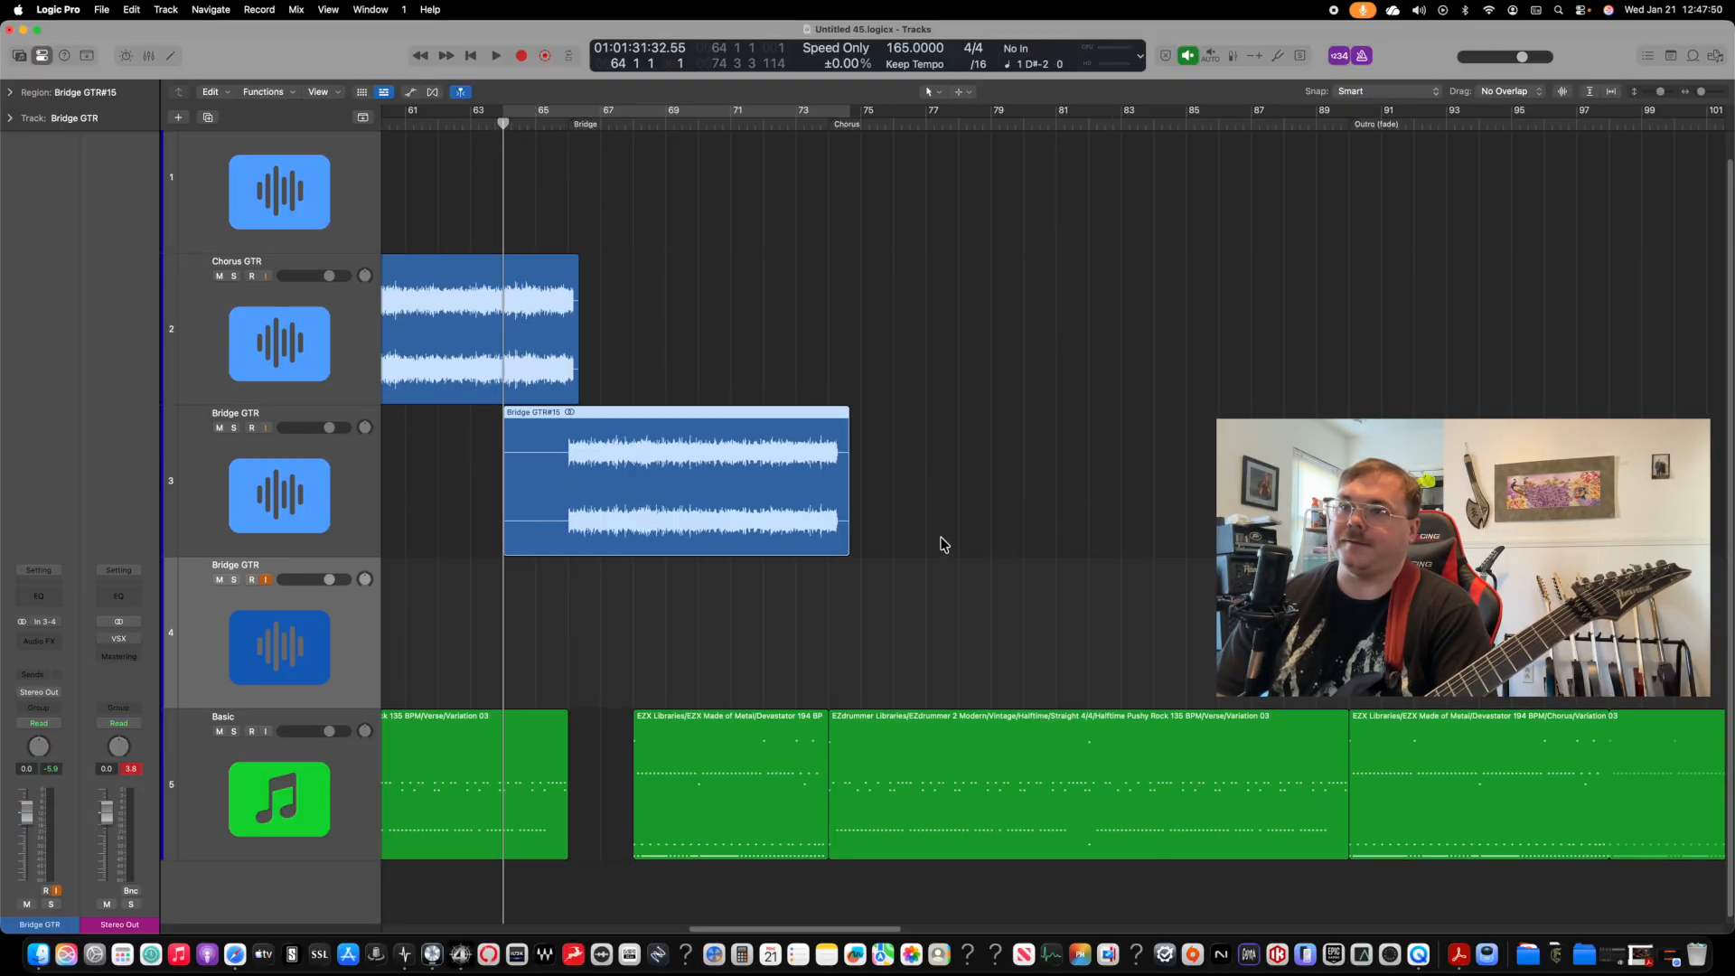
pyautogui.scroll(-1, 863, 542)
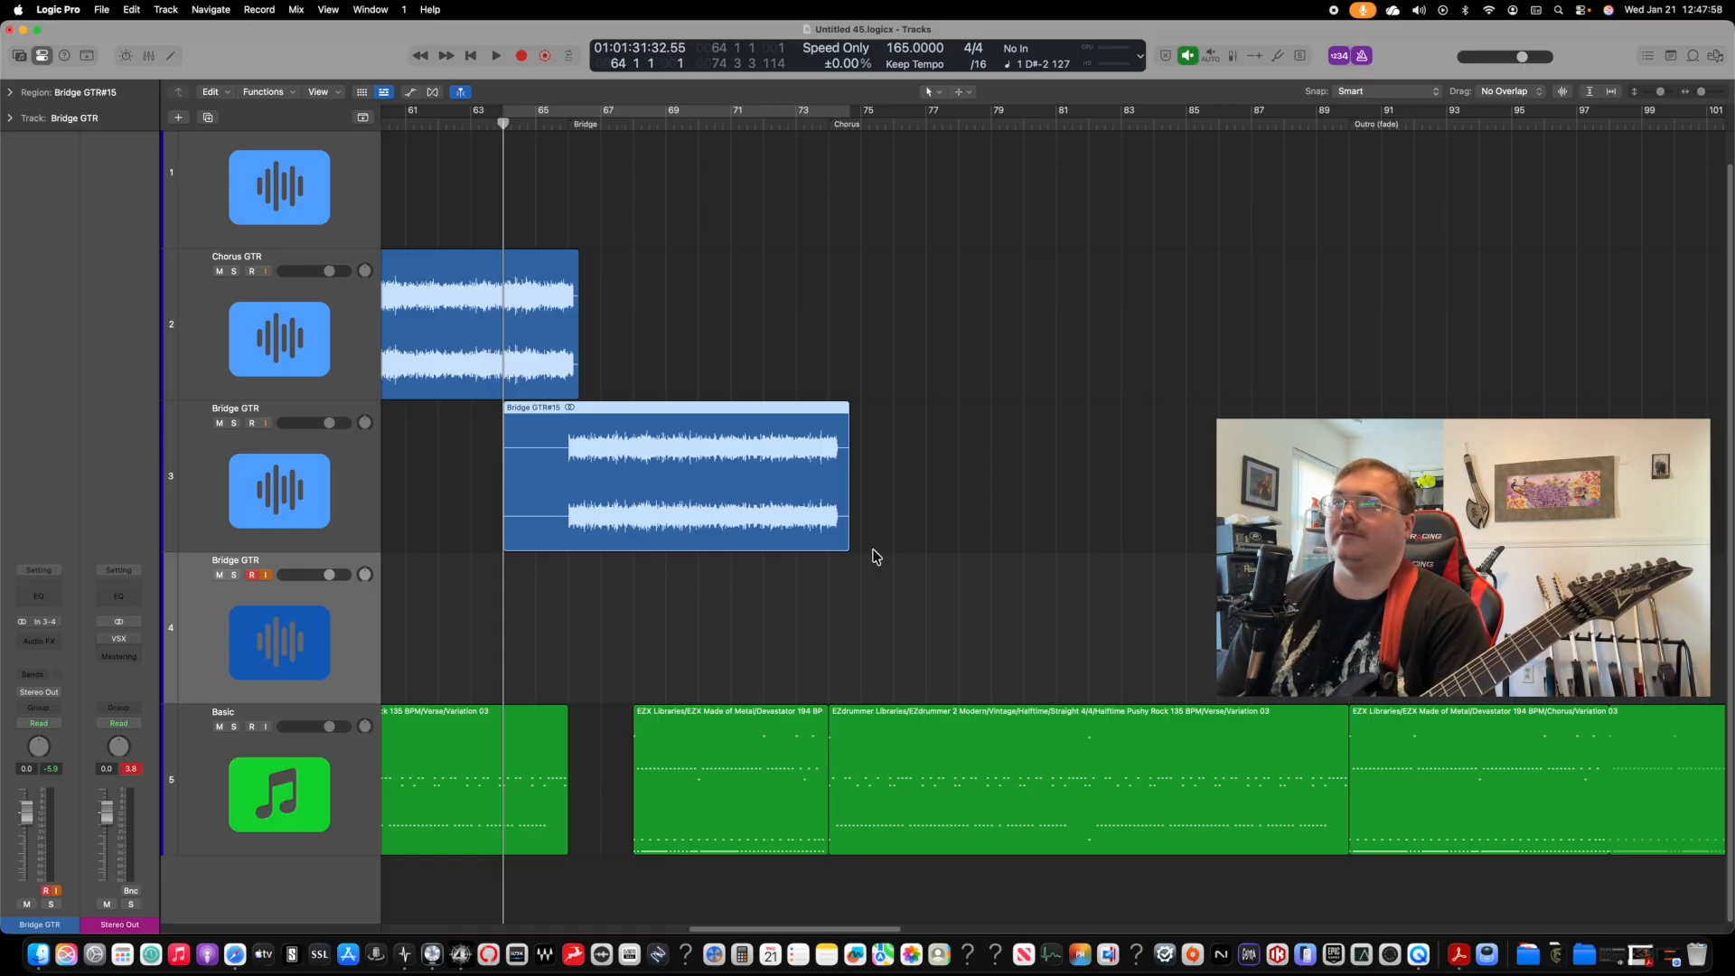
pyautogui.press('r')
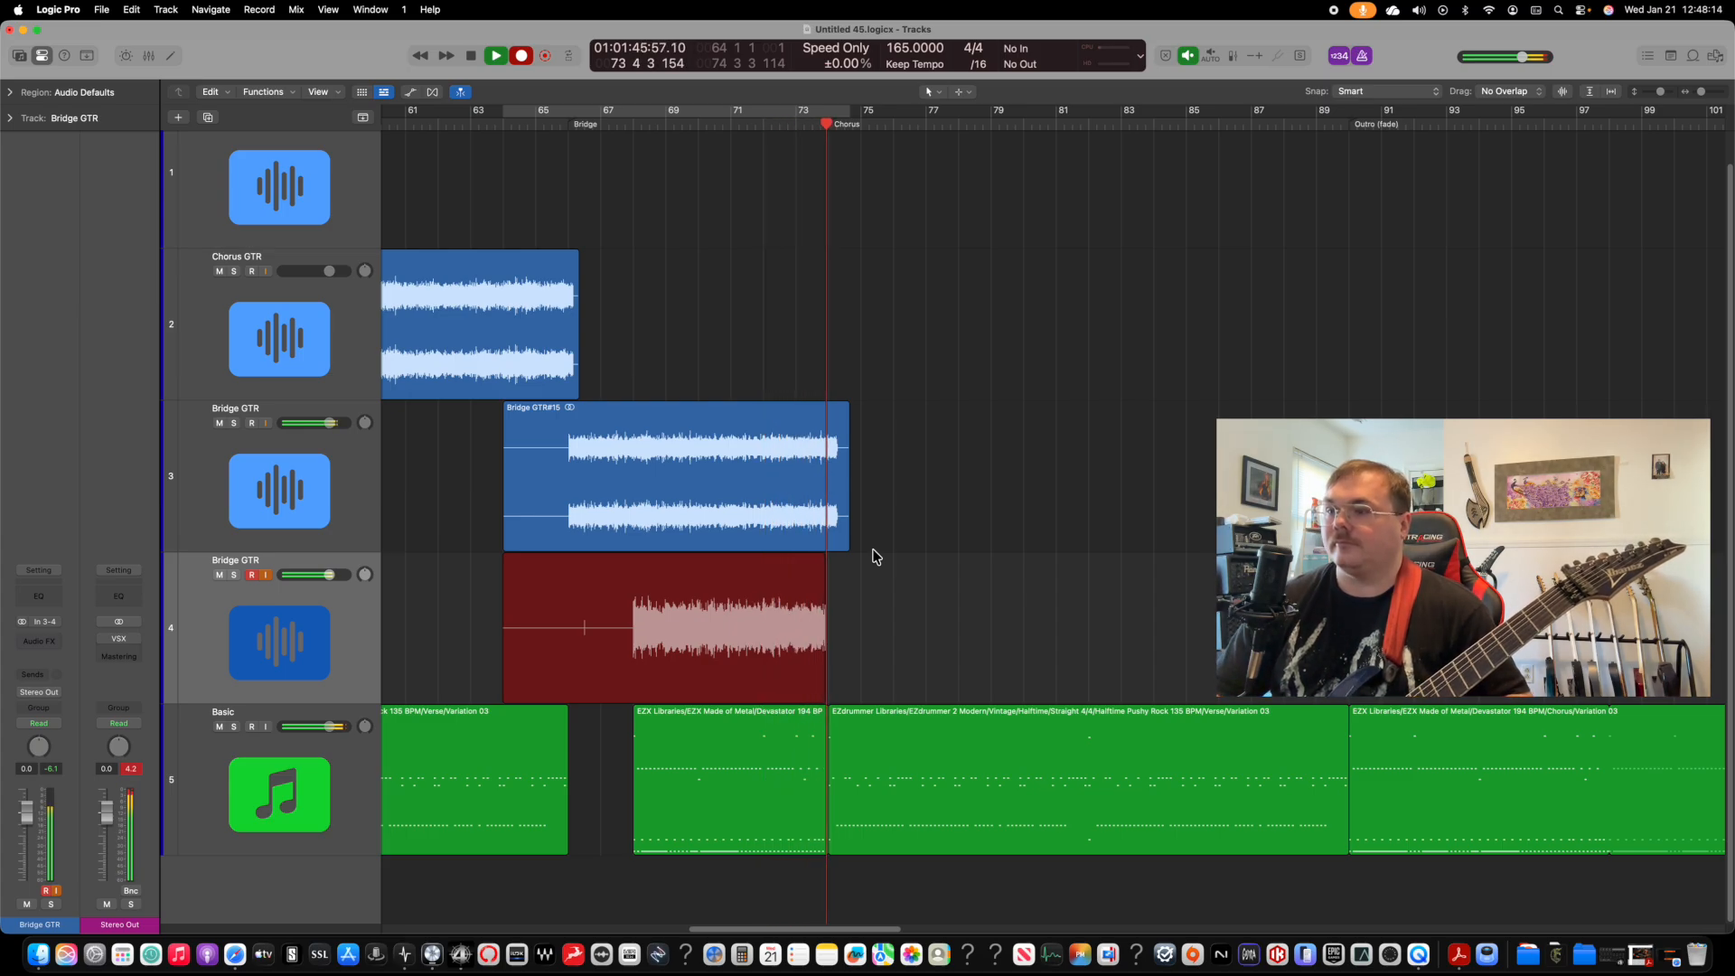
pyautogui.press('space')
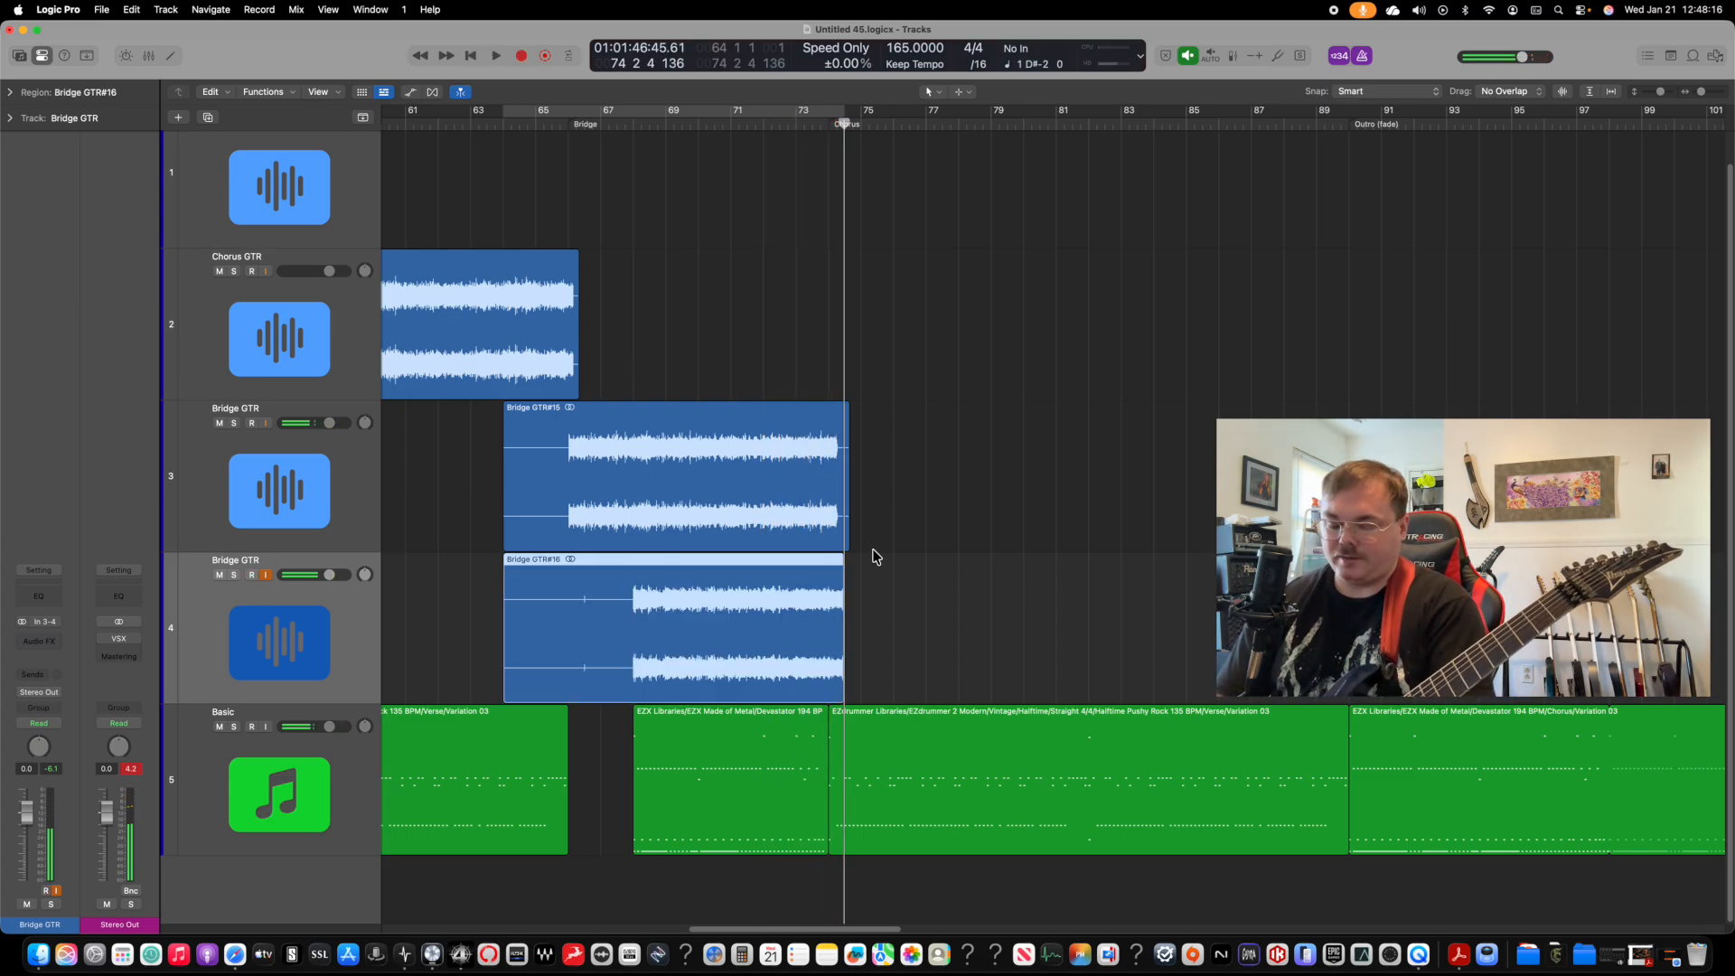
# Step: Inspect the ends of both bridge takes against the start of the third Chorus at bar 74
pyautogui.press('super+Right')
pyautogui.press('super+Right')
pyautogui.press('super+Right')
pyautogui.press('super+Right')
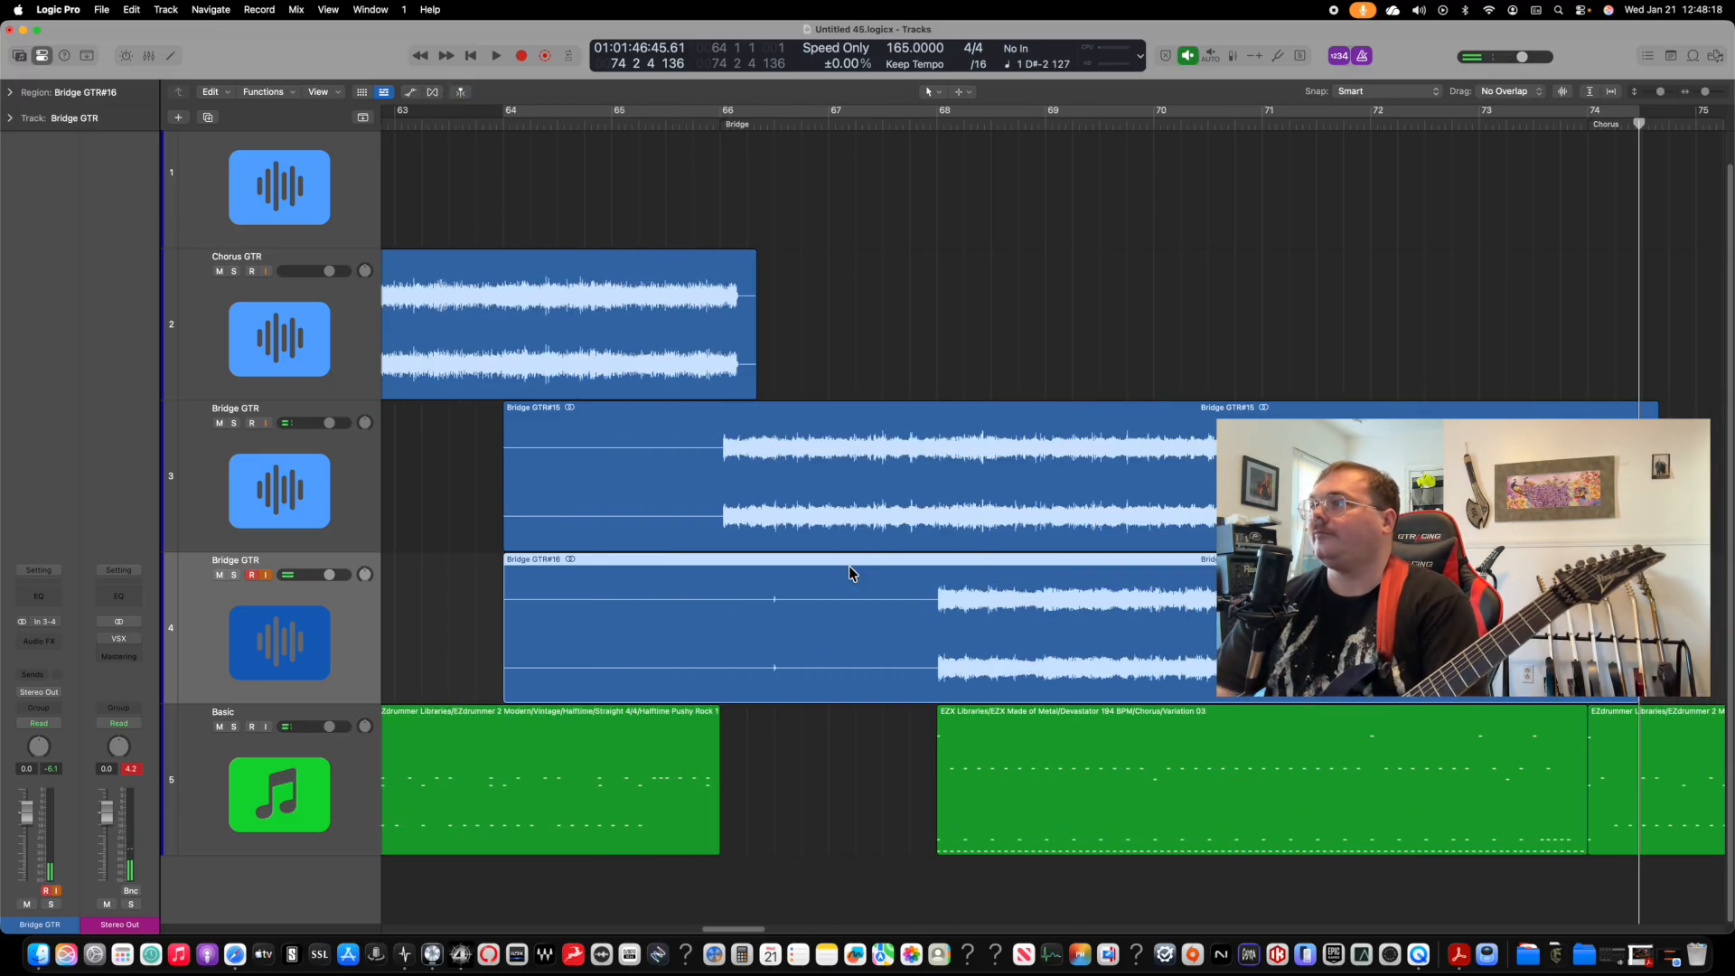
pyautogui.hscroll(3, 858, 578)
pyautogui.press('super+Right')
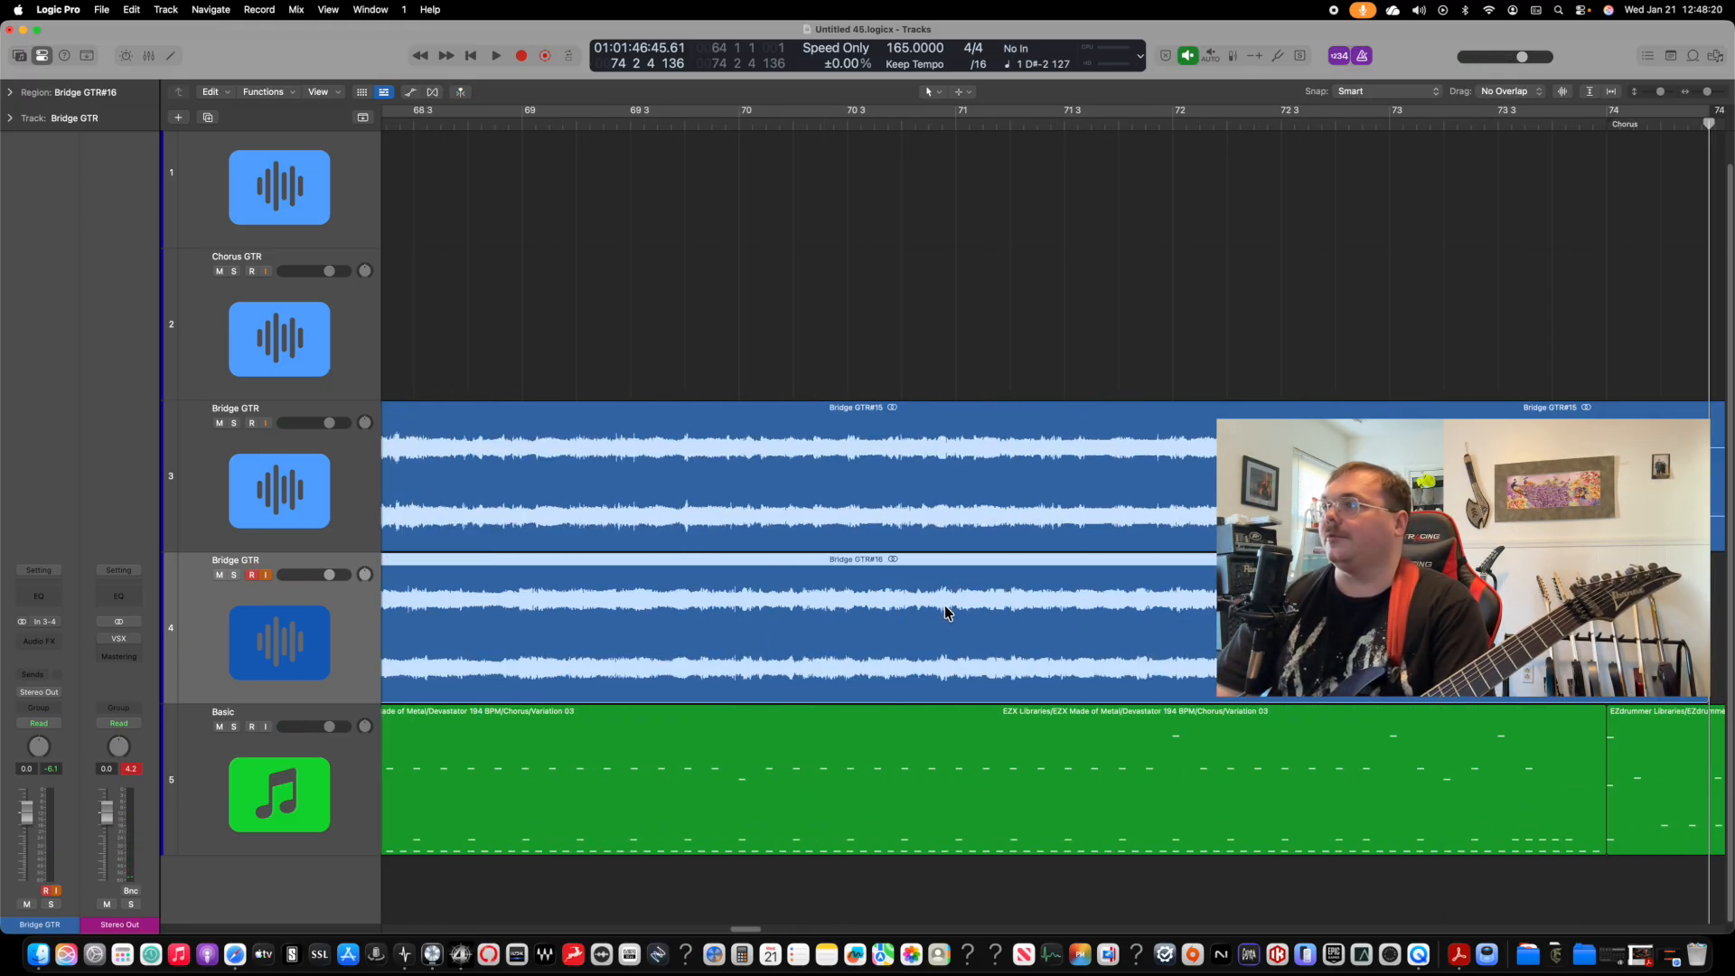
pyautogui.hscroll(6, 1063, 642)
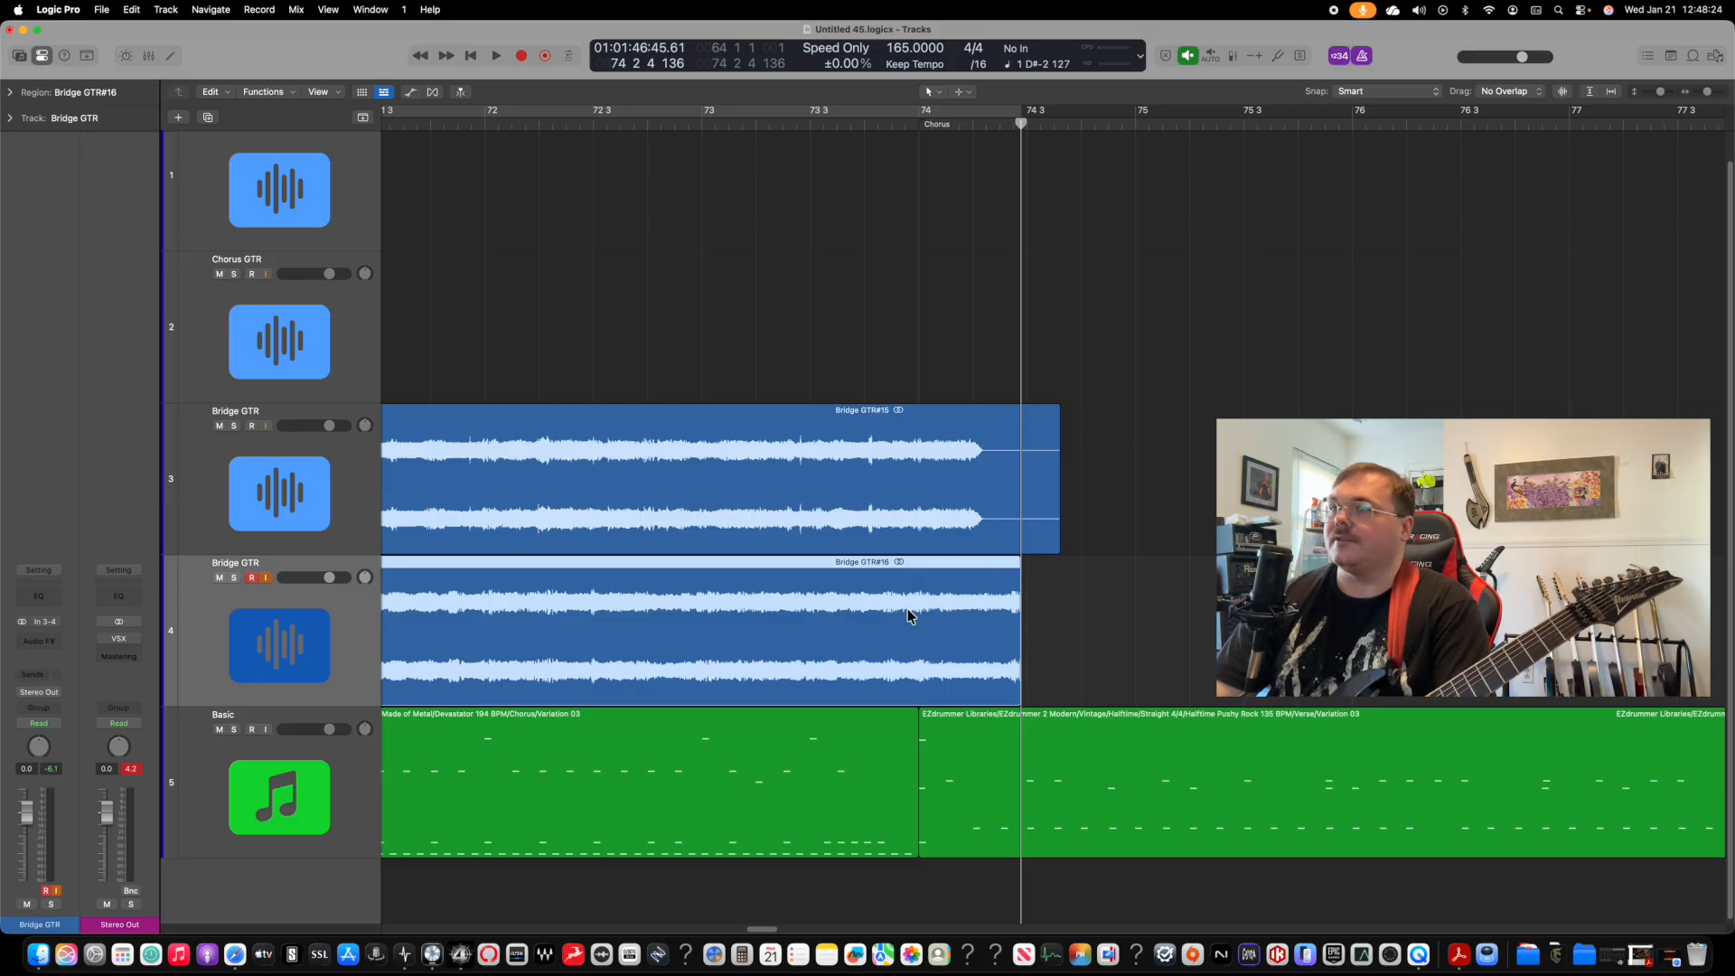
pyautogui.hscroll(-5, 1071, 654)
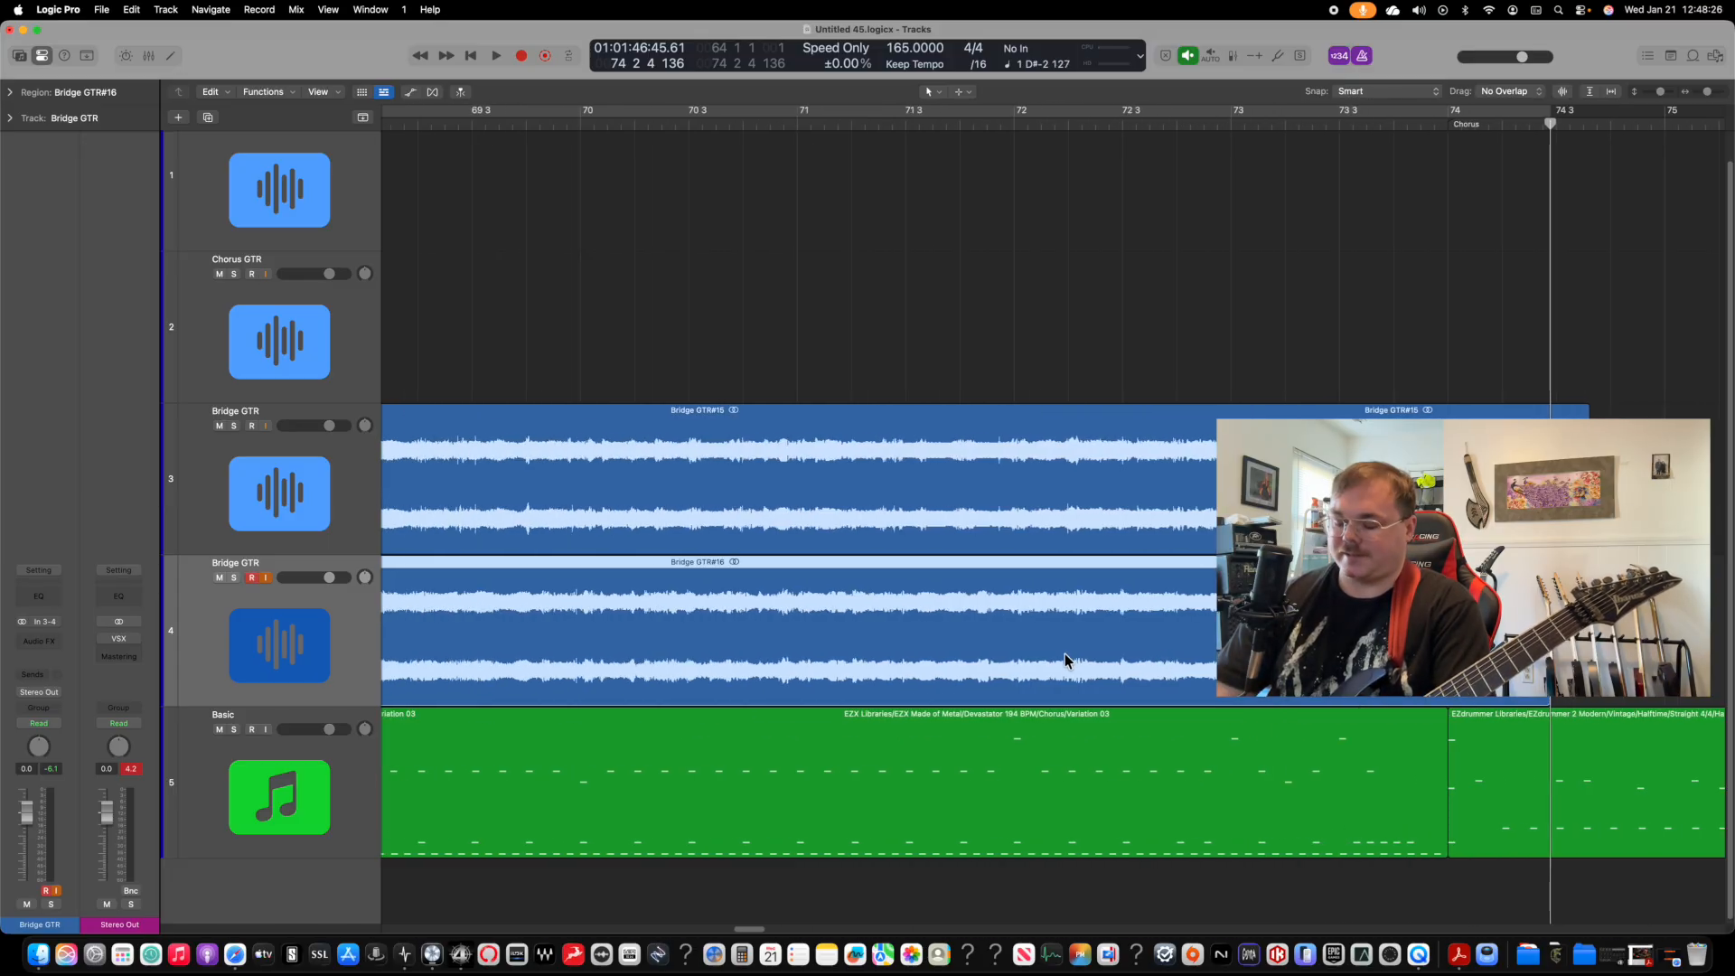
pyautogui.press('super+Left')
pyautogui.press('super+Left')
pyautogui.press('super+Left')
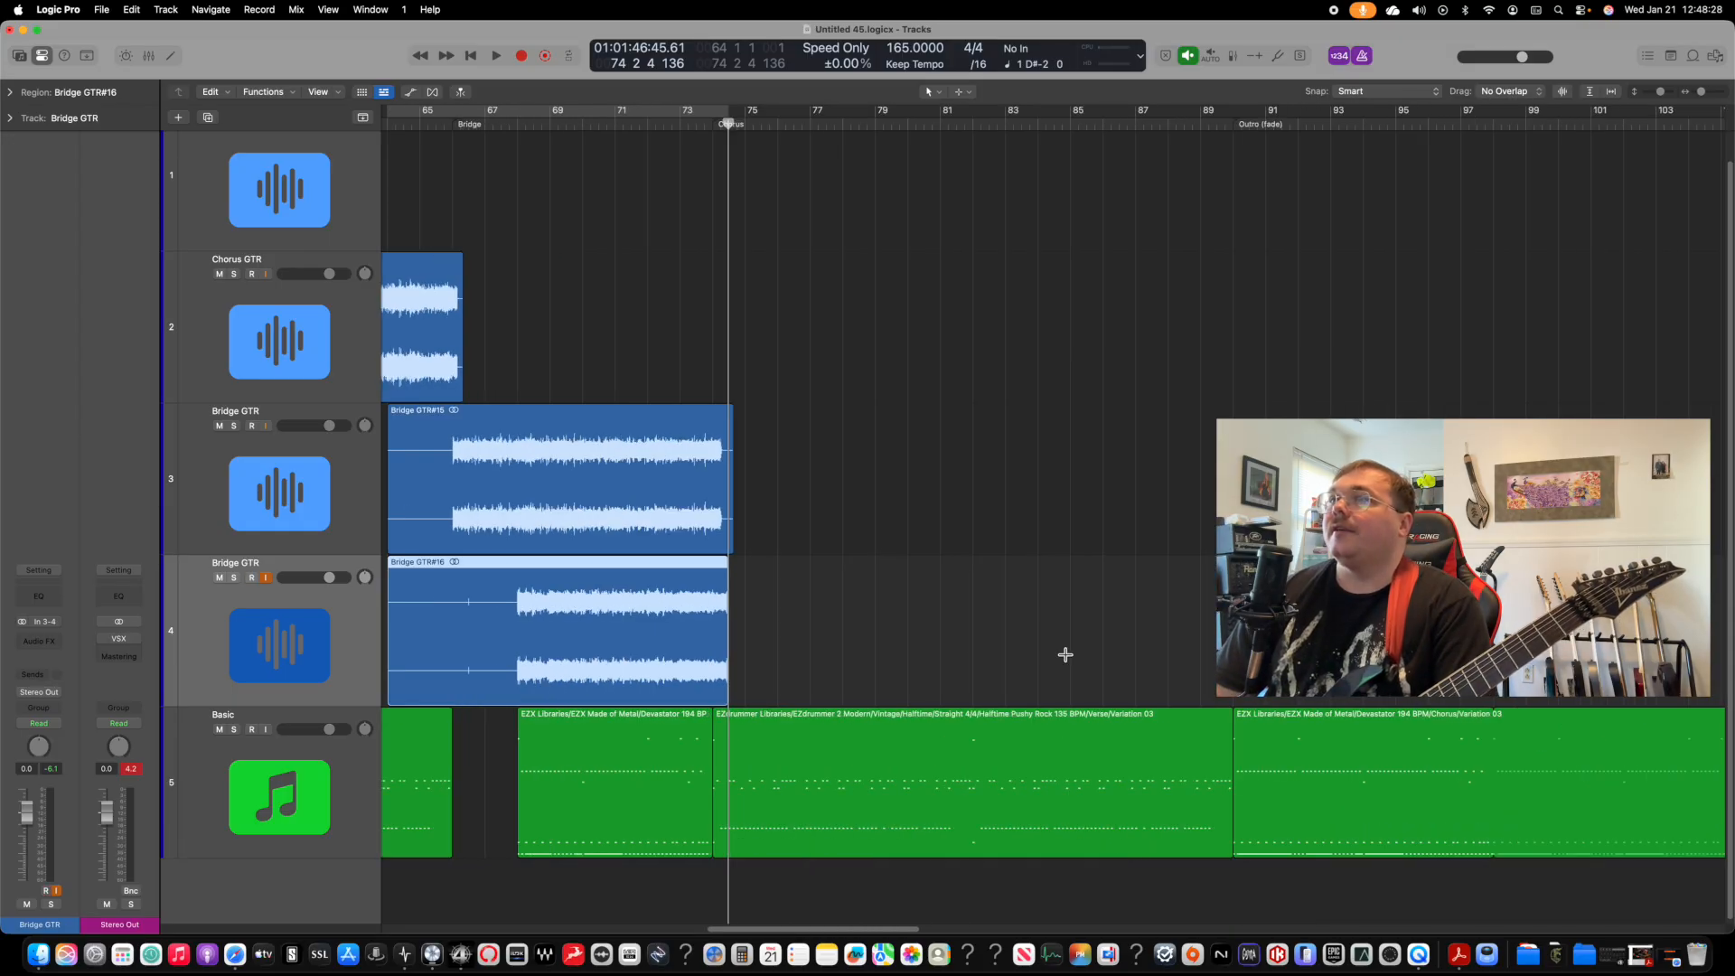
pyautogui.press('super+Left')
pyautogui.press('super+Up')
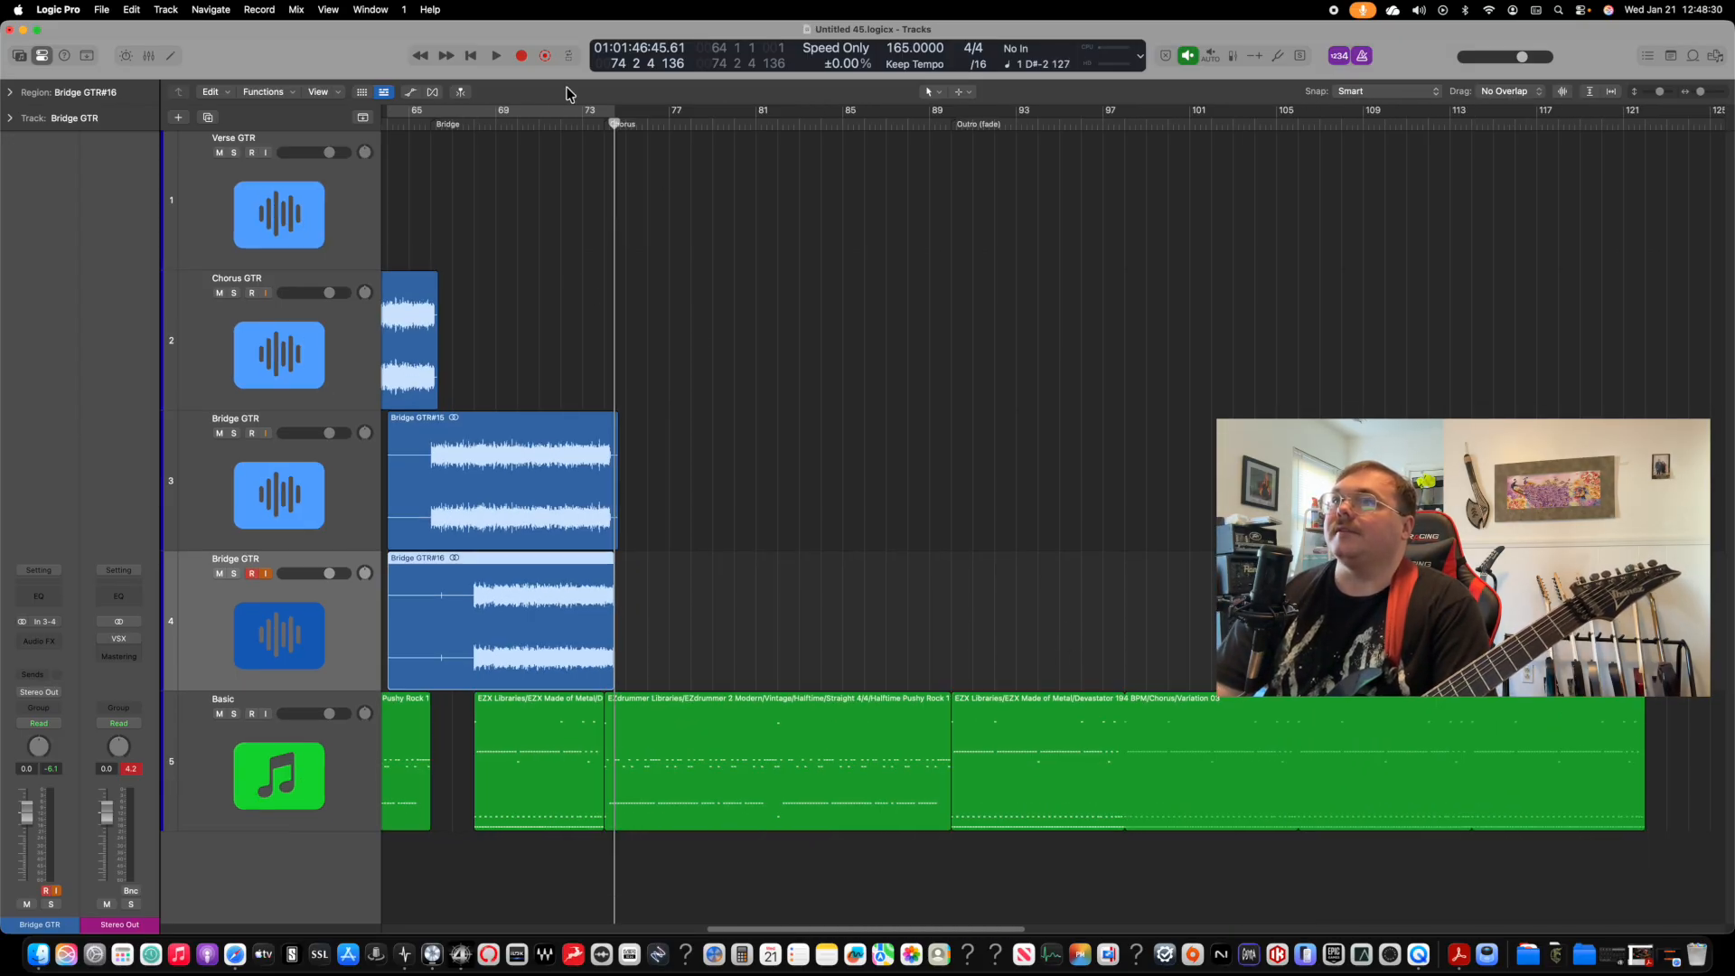
pyautogui.moveTo(619, 127); pyautogui.dragTo(548, 138)
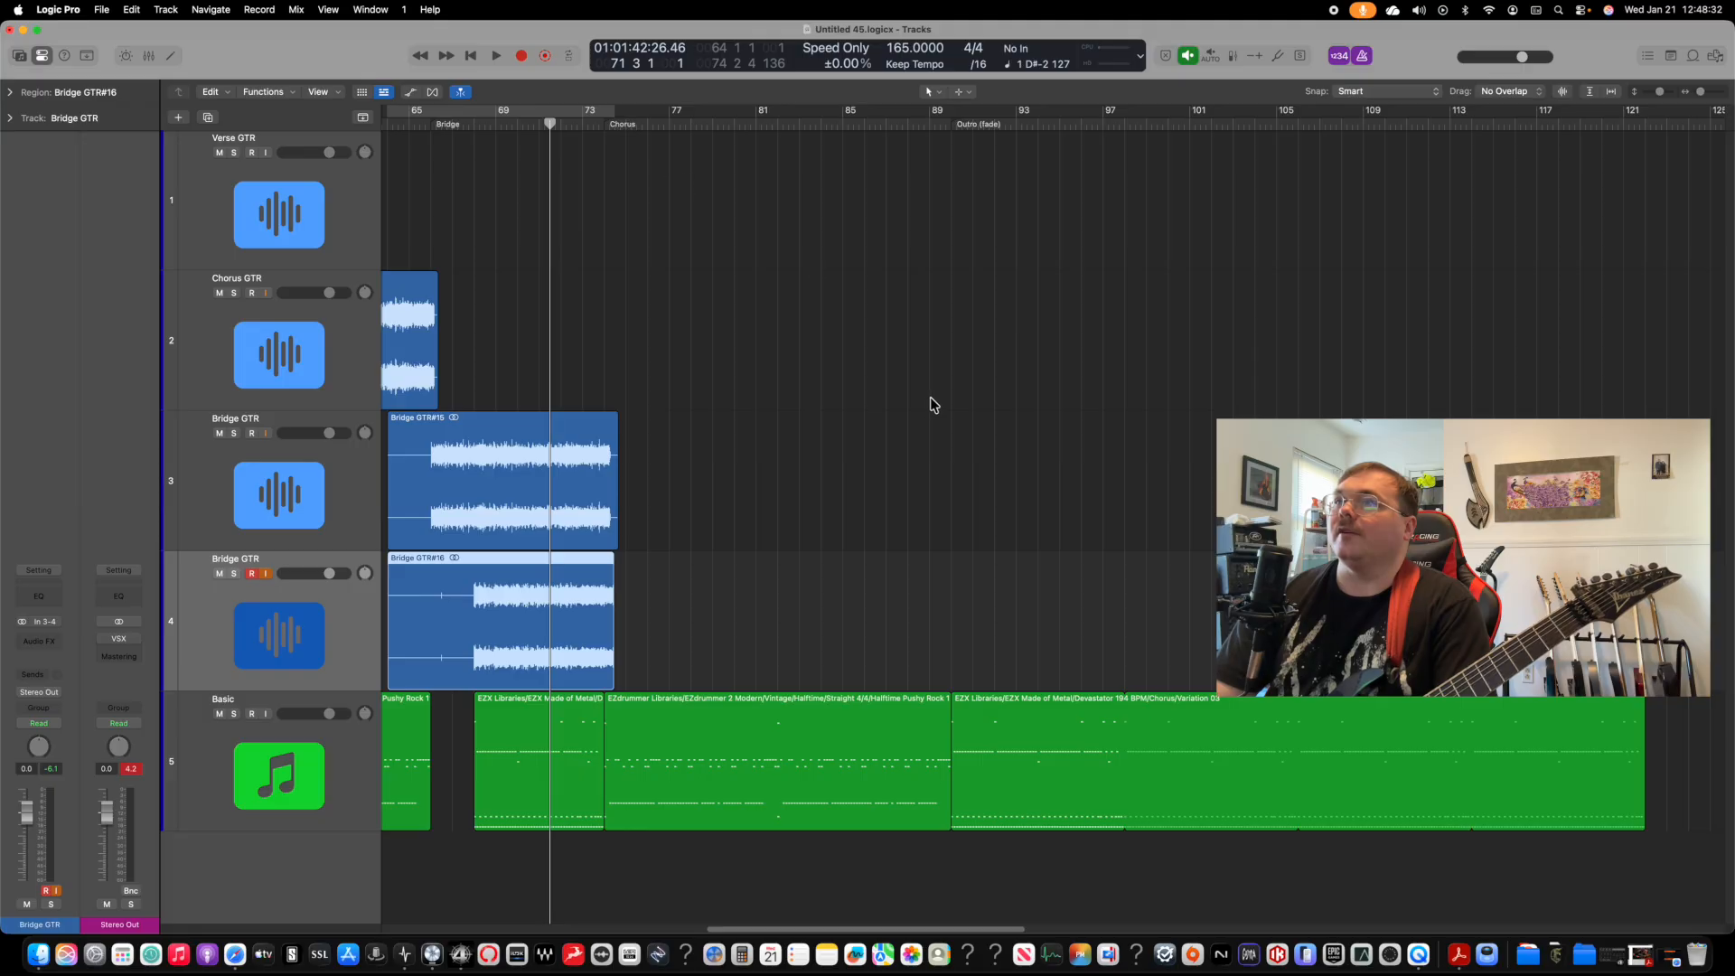
# Step: Copy the second chorus guitar region on the Chorus GTR track to the third Chorus, starting at bar 74
pyautogui.hscroll(-8, 940, 398)
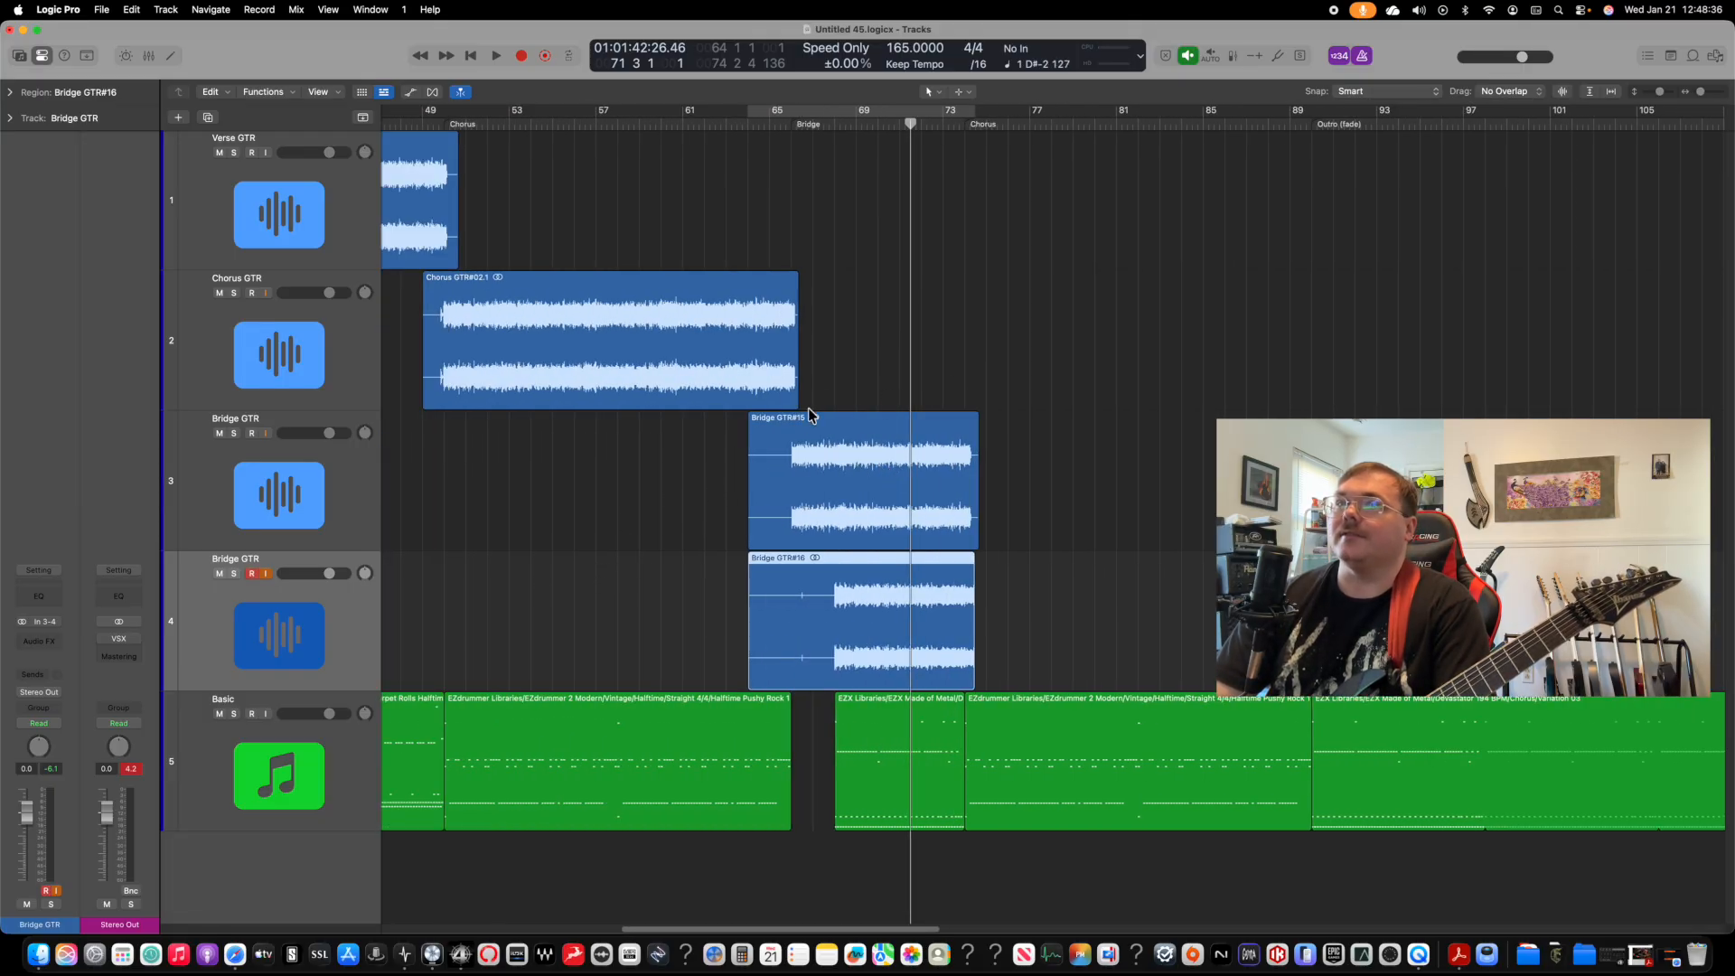
pyautogui.click(660, 327)
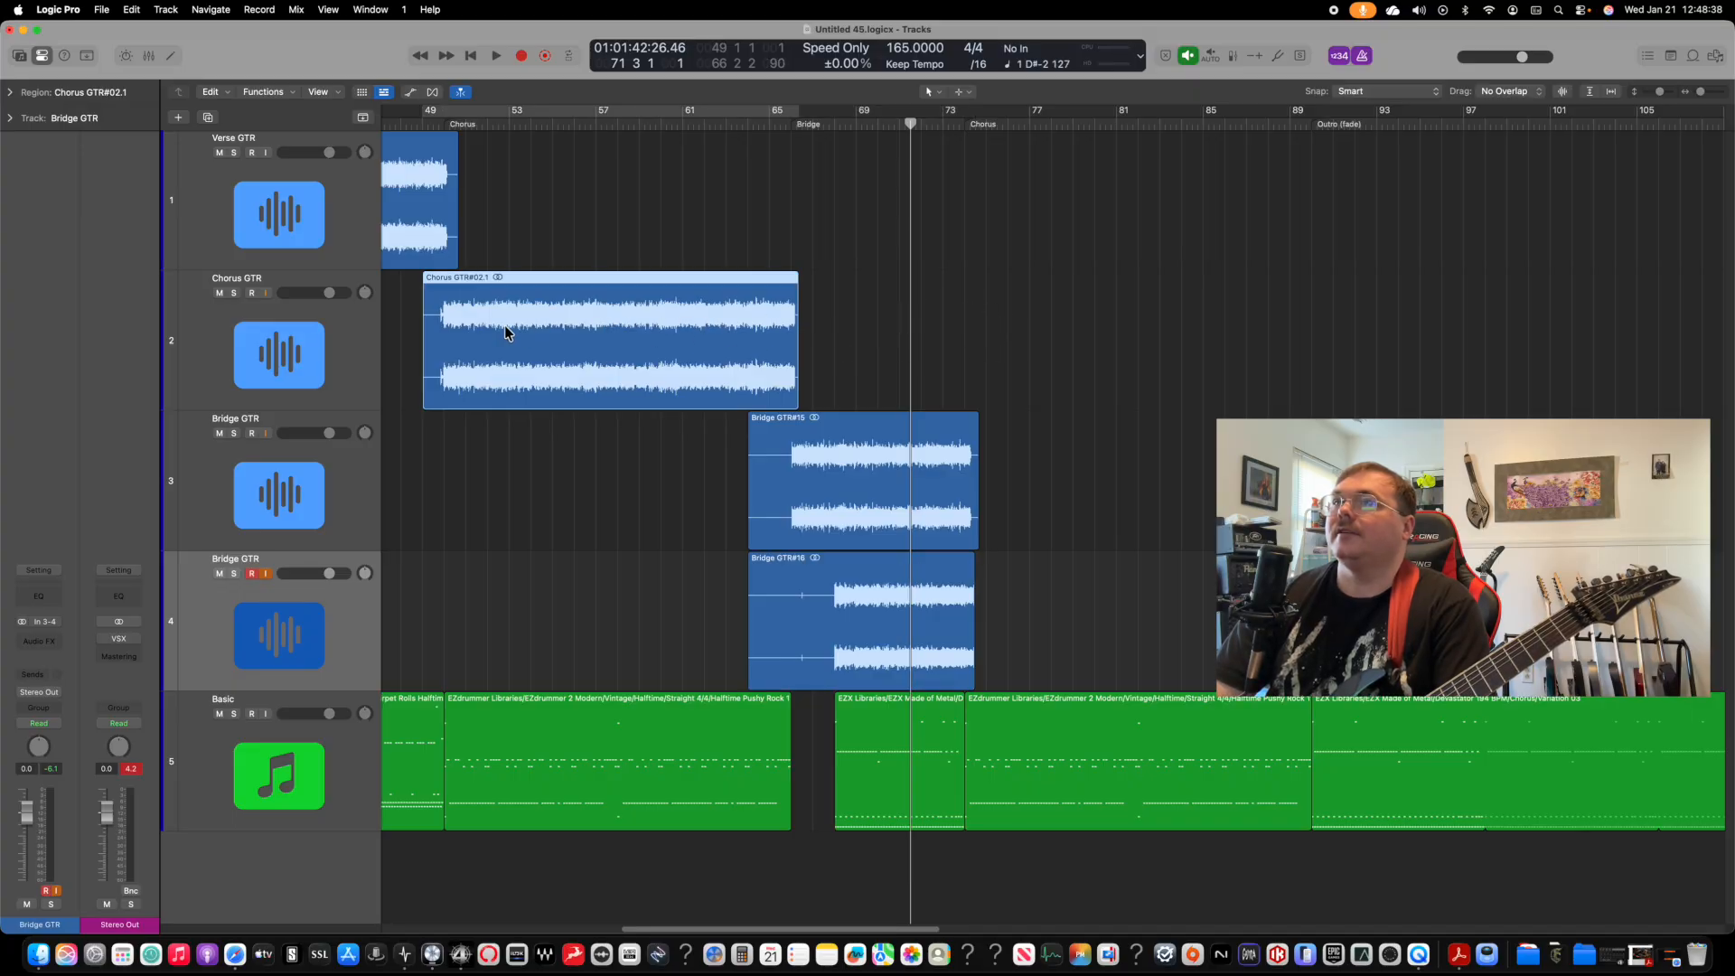
pyautogui.moveTo(503, 337); pyautogui.dragTo(1044, 330)
pyautogui.press('super+Right')
pyautogui.press('super+Right')
pyautogui.press('super+Right')
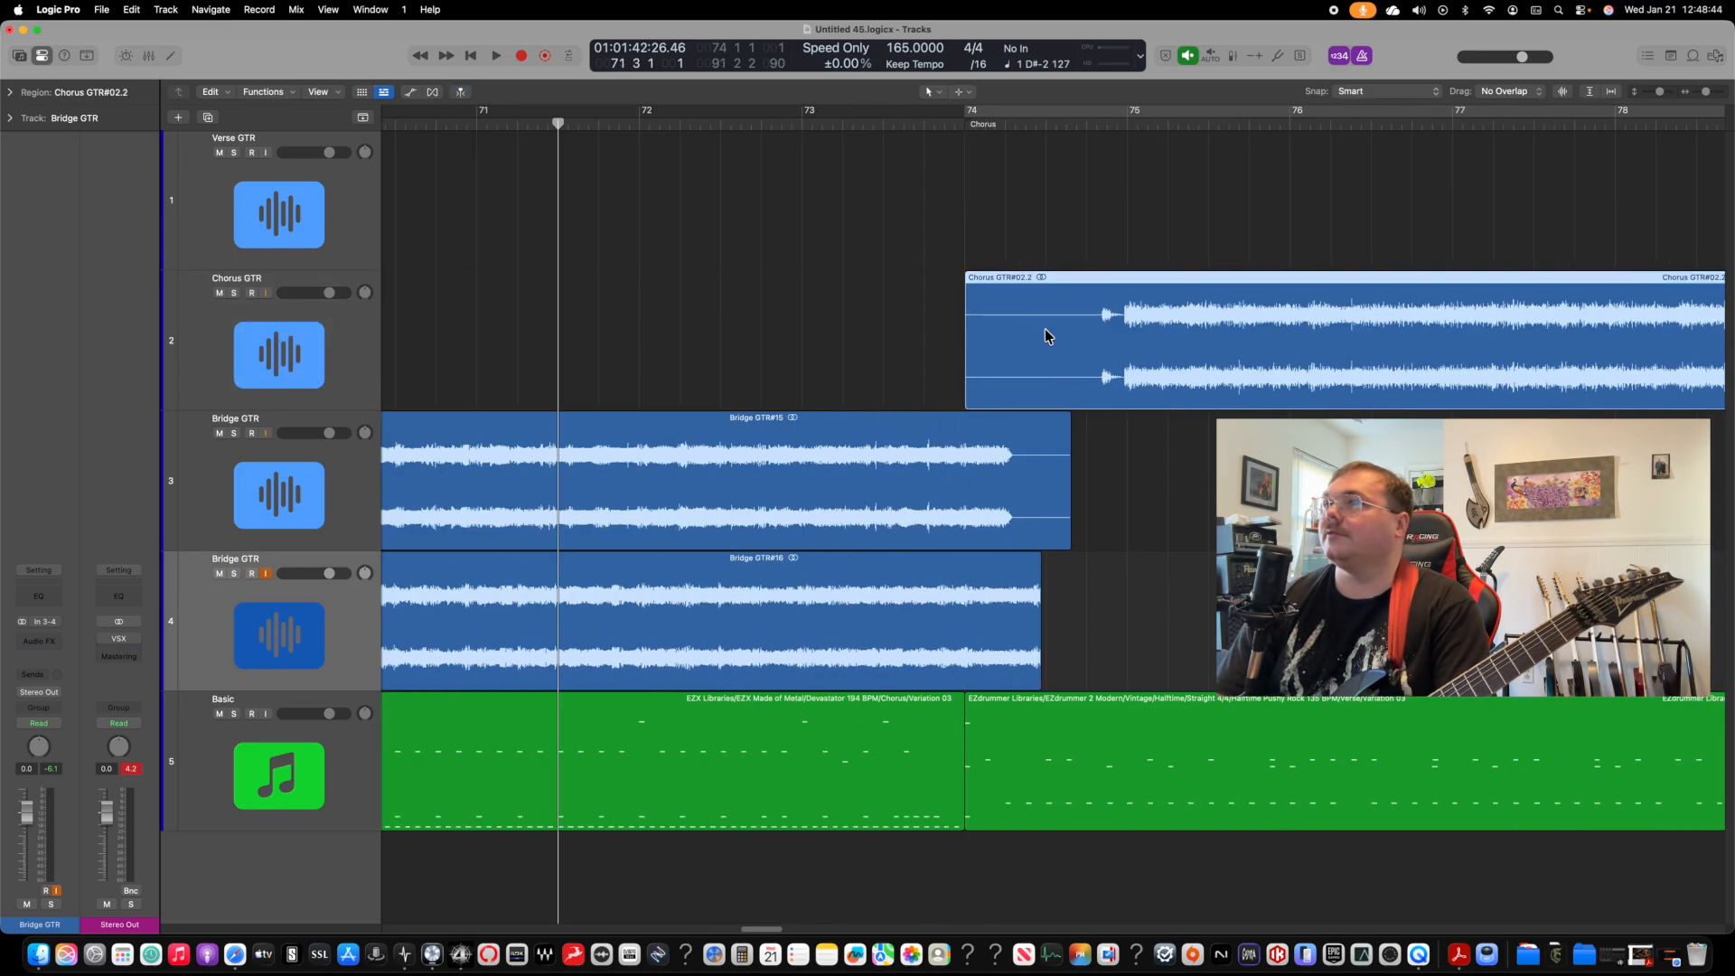
# Step: Move the copied chorus region to start at bar 73 so its guitar attack lines up with the third Chorus at bar 74
pyautogui.hscroll(5, 1044, 336)
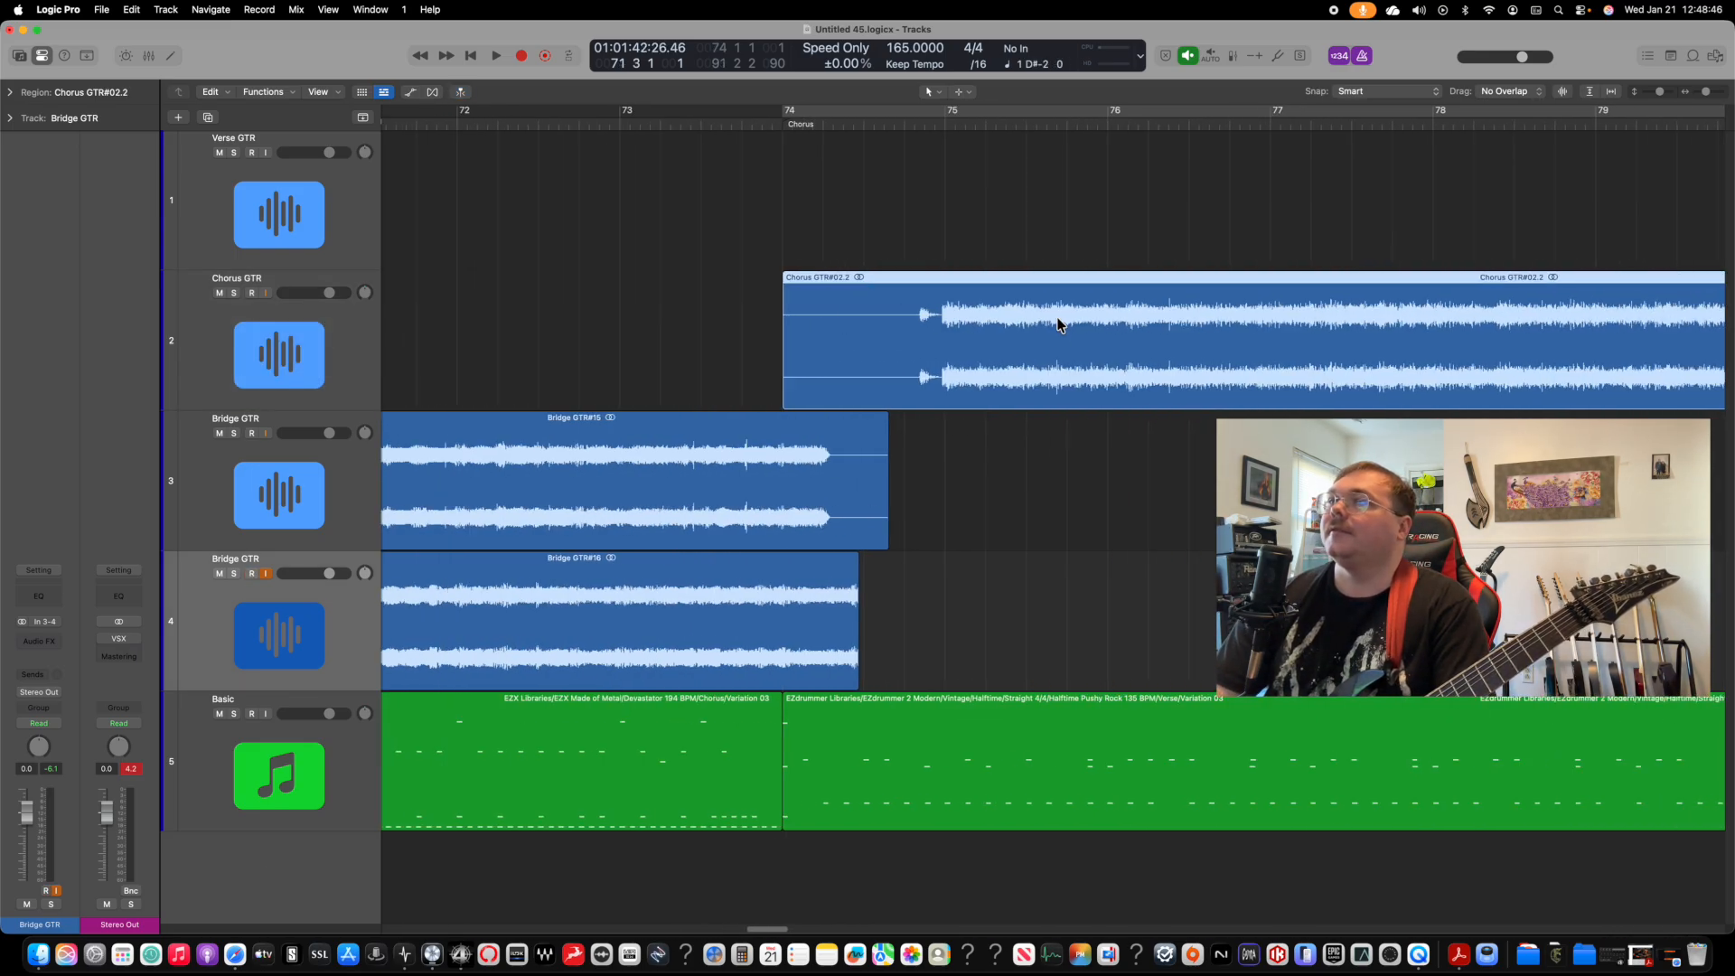
pyautogui.click(787, 123)
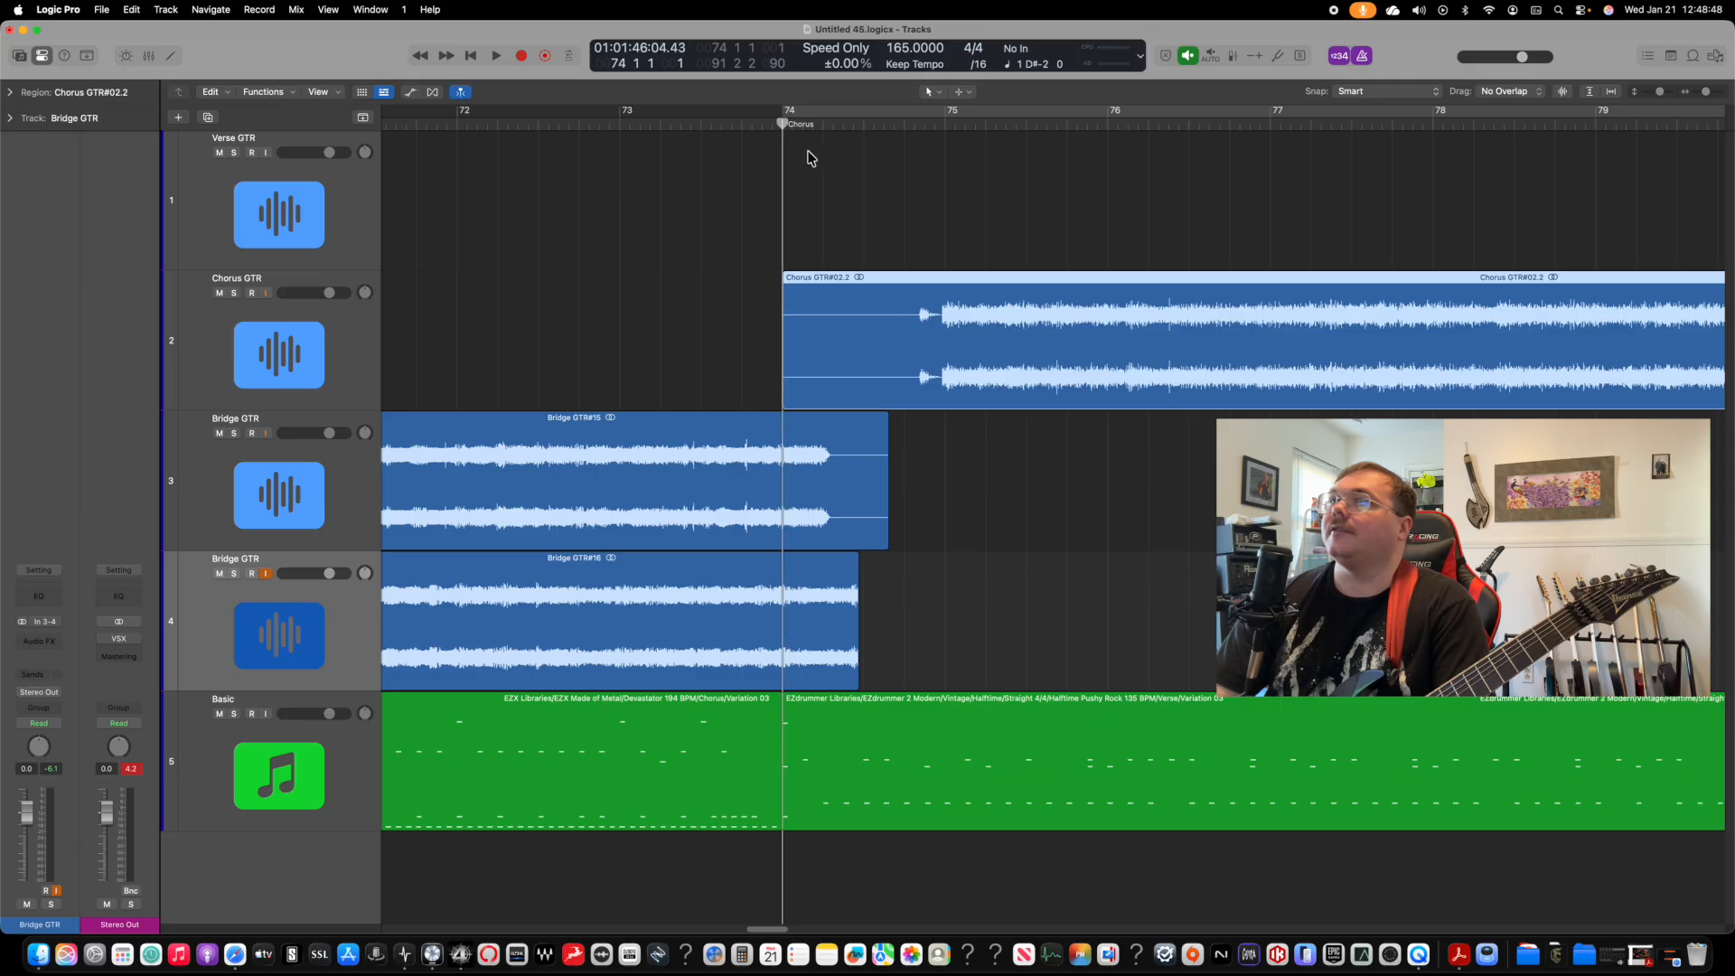
pyautogui.click(619, 124)
pyautogui.moveTo(1064, 290); pyautogui.dragTo(905, 296)
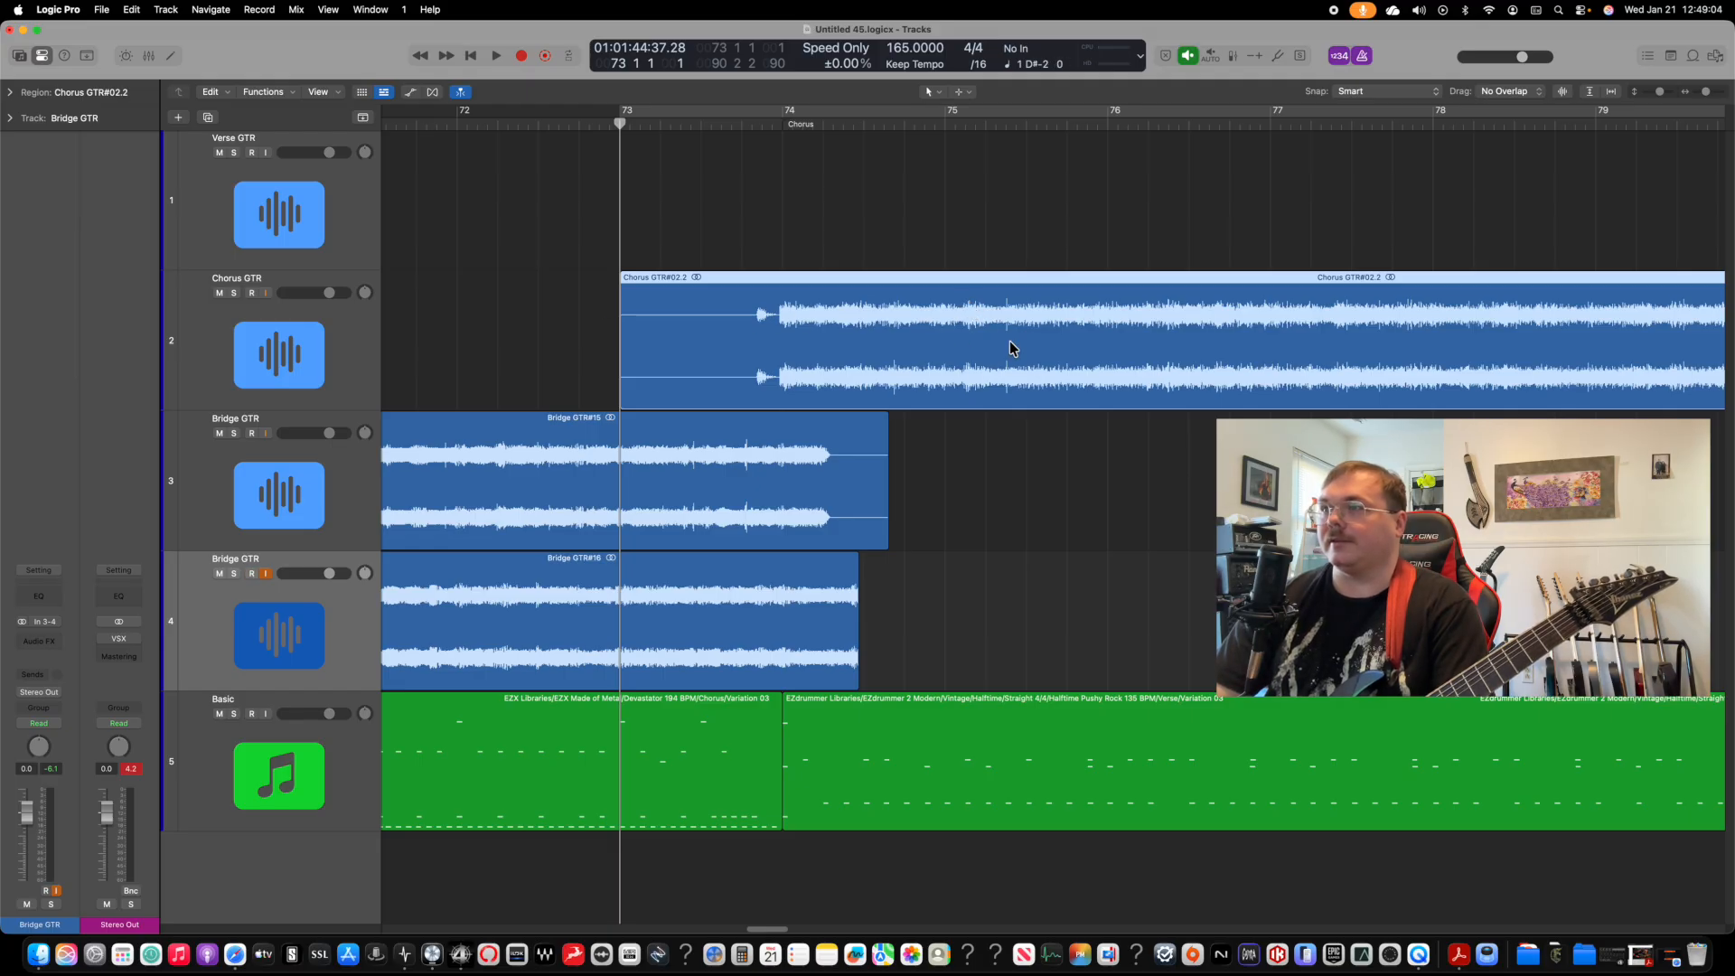
# Step: Check the end of the copied third chorus region against the Outro start at bar 90
pyautogui.hscroll(5, 1049, 422)
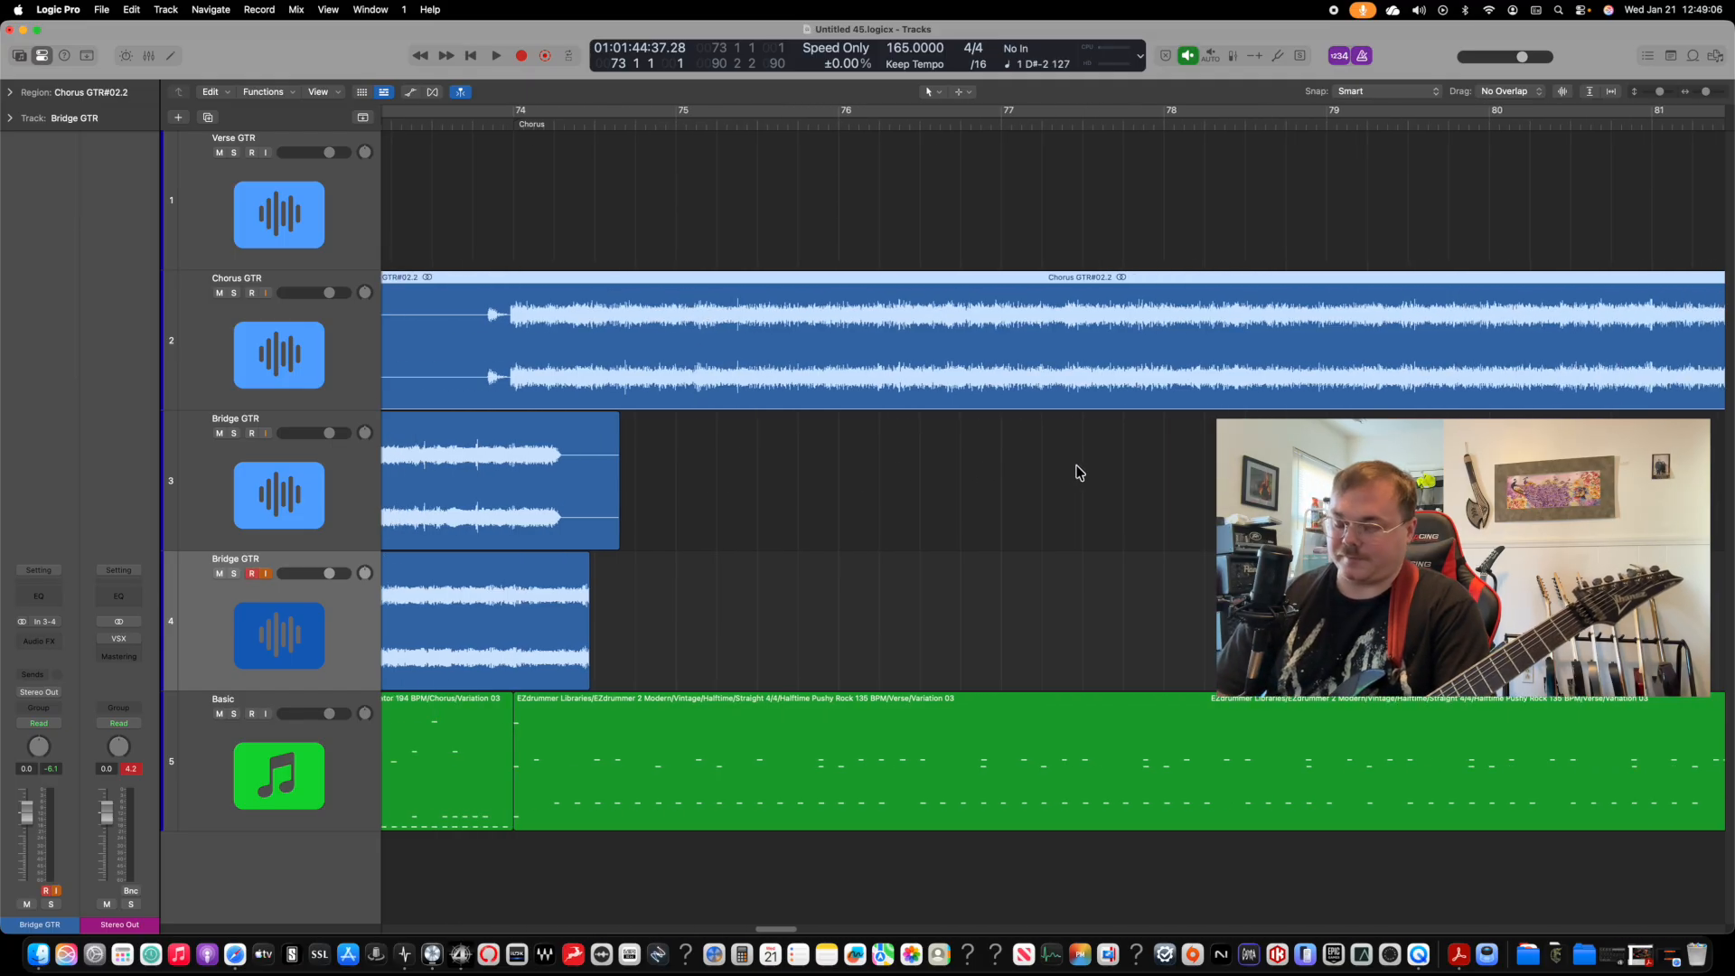
pyautogui.press('super+Left')
pyautogui.press('super+Left')
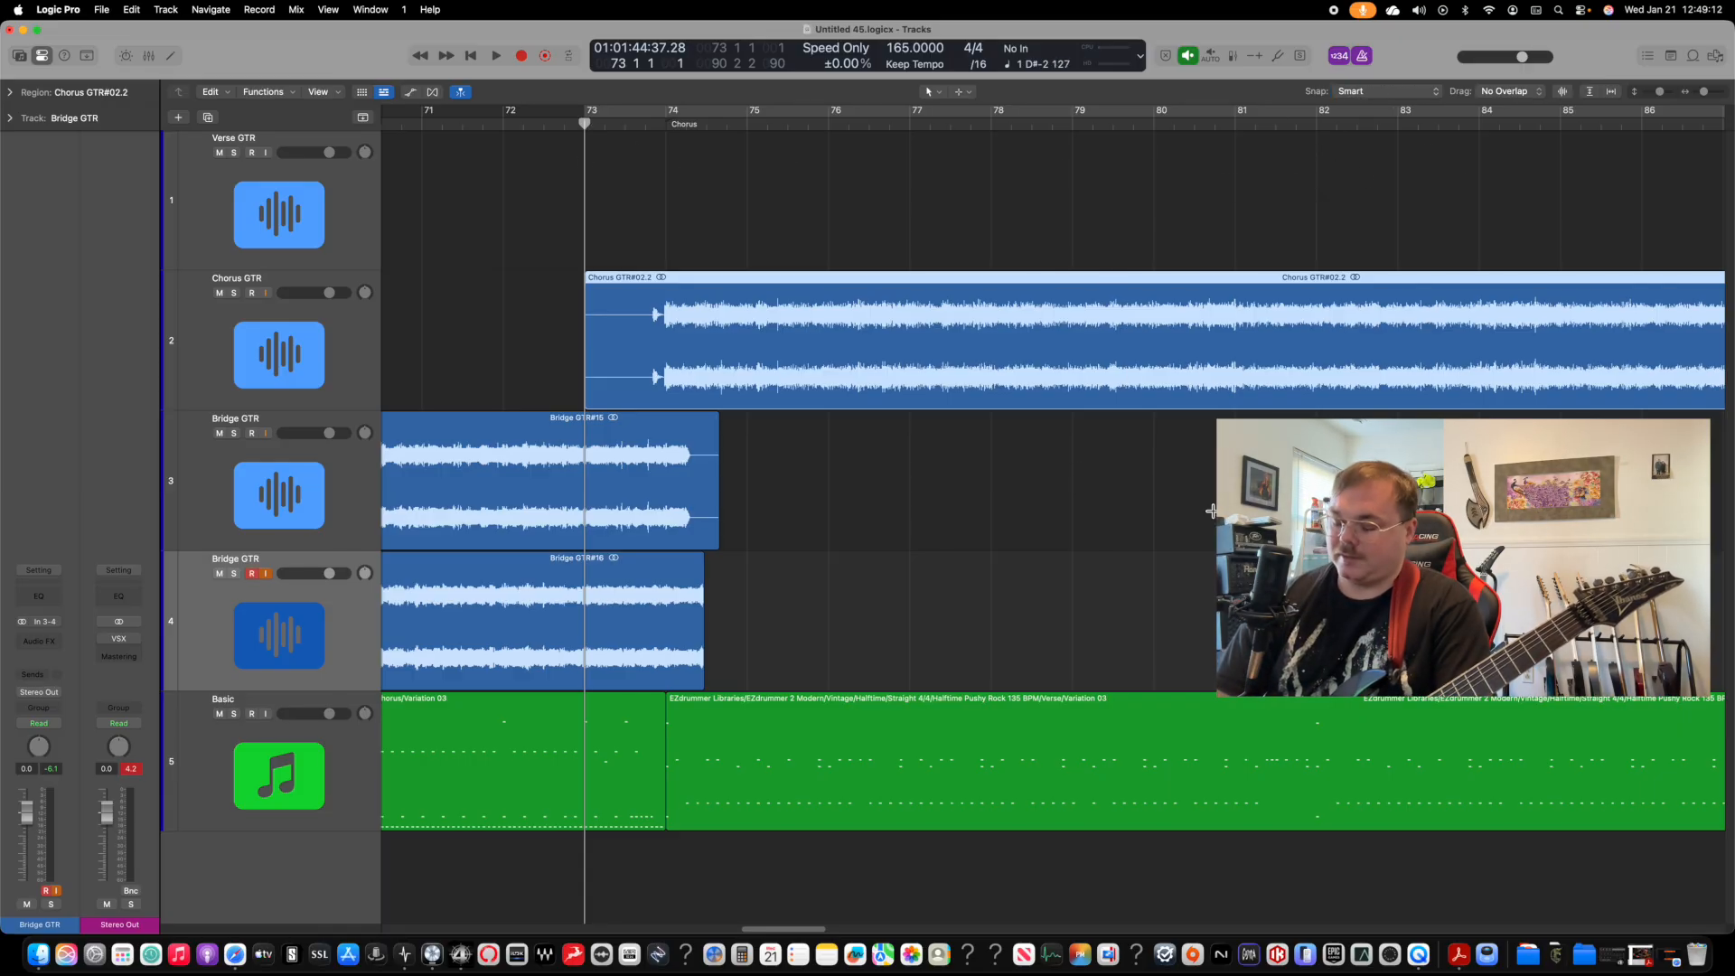
pyautogui.press('super+Left')
pyautogui.press('super+Left')
pyautogui.press('super+Left')
pyautogui.press('super+Left')
pyautogui.hscroll(3, 1101, 602)
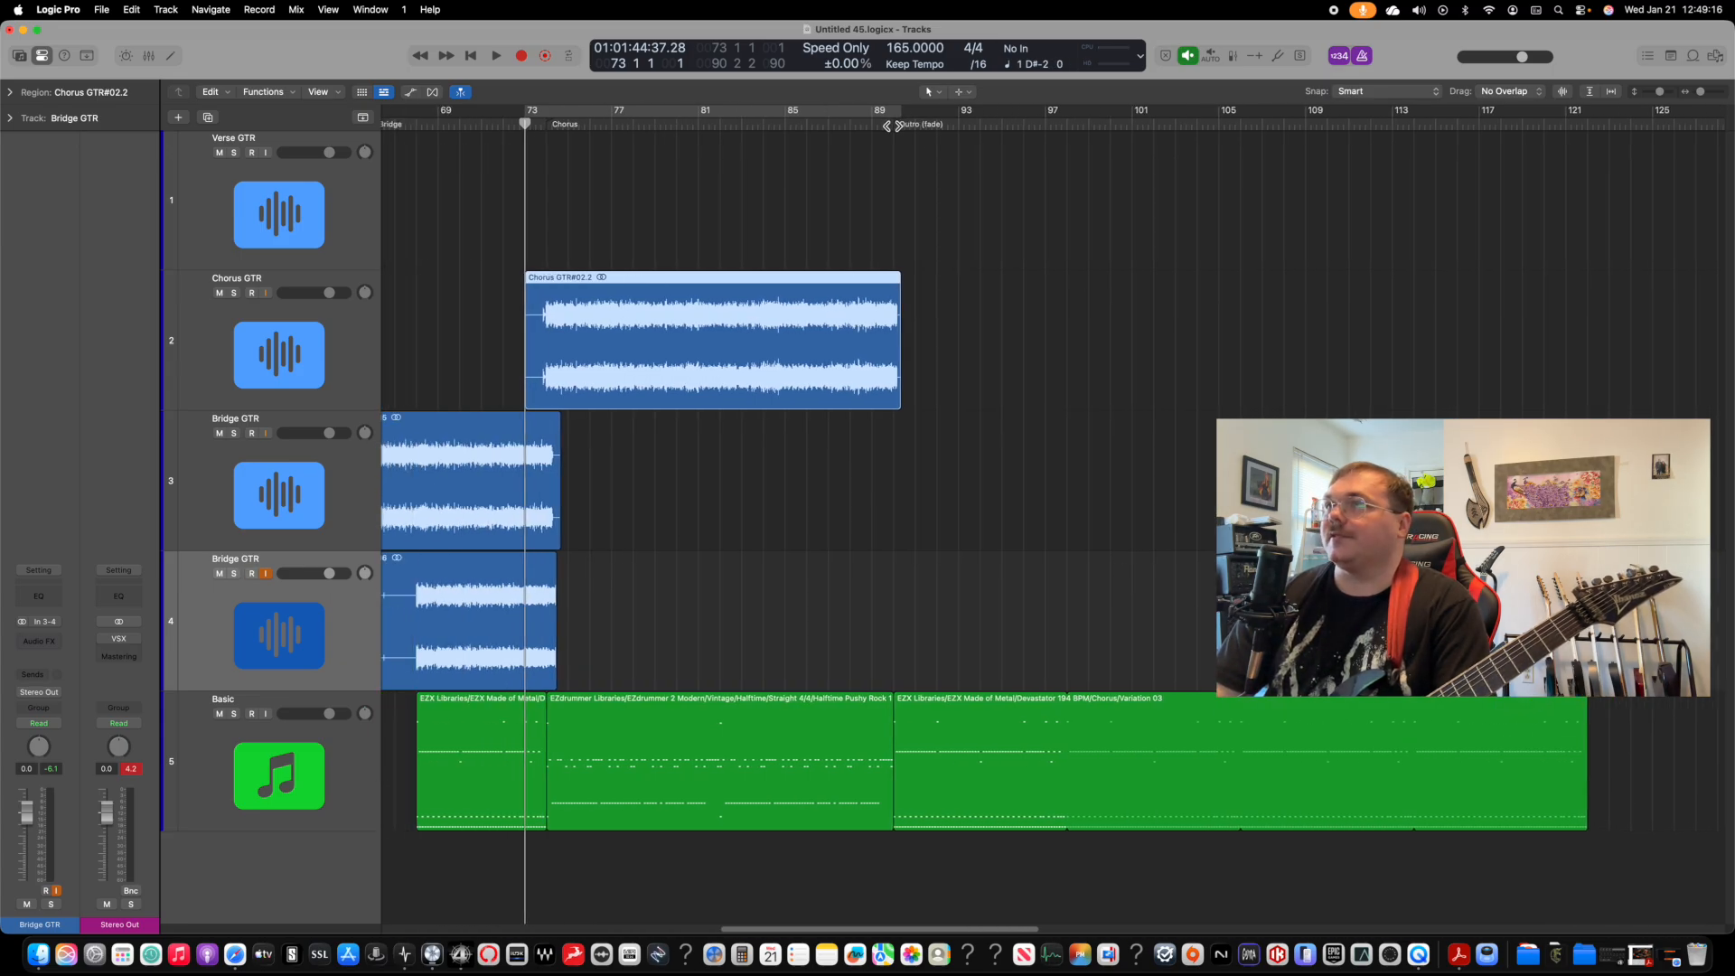
pyautogui.click(895, 125)
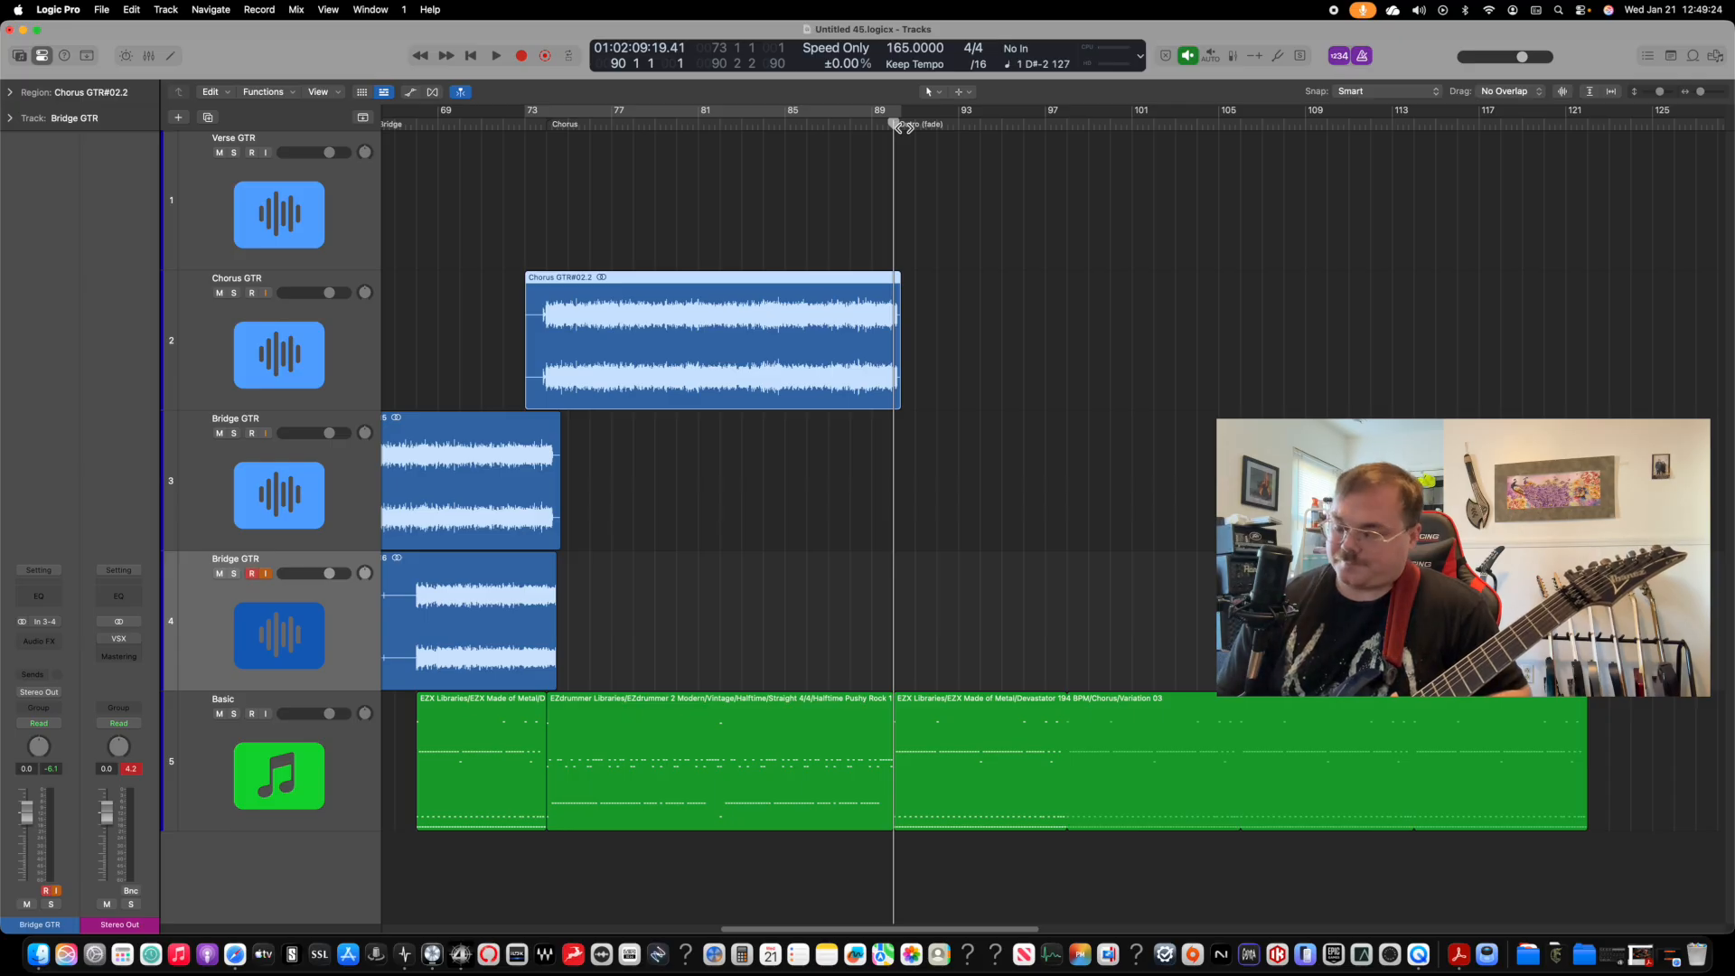
# Step: Review the placement of the verse, chorus and bridge guitar regions across the arrangement from Verse 1 to the third Chorus
pyautogui.hscroll(-5, 1196, 355)
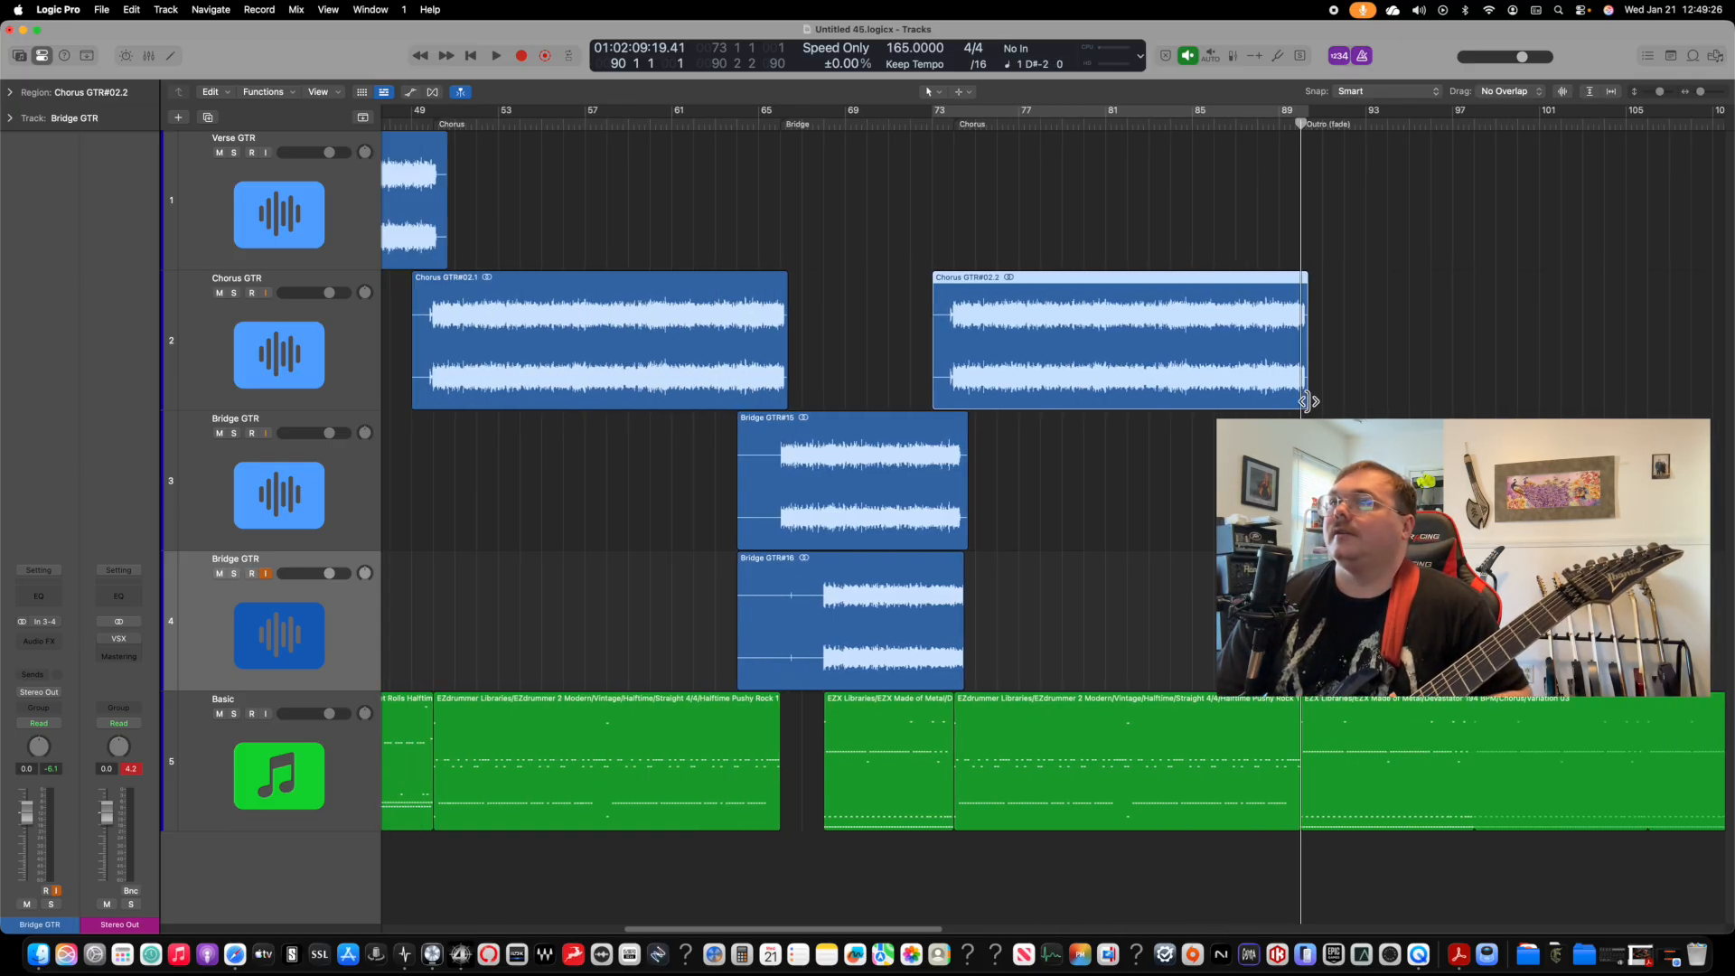
pyautogui.hscroll(-9, 1052, 479)
pyautogui.hscroll(-3, 1100, 457)
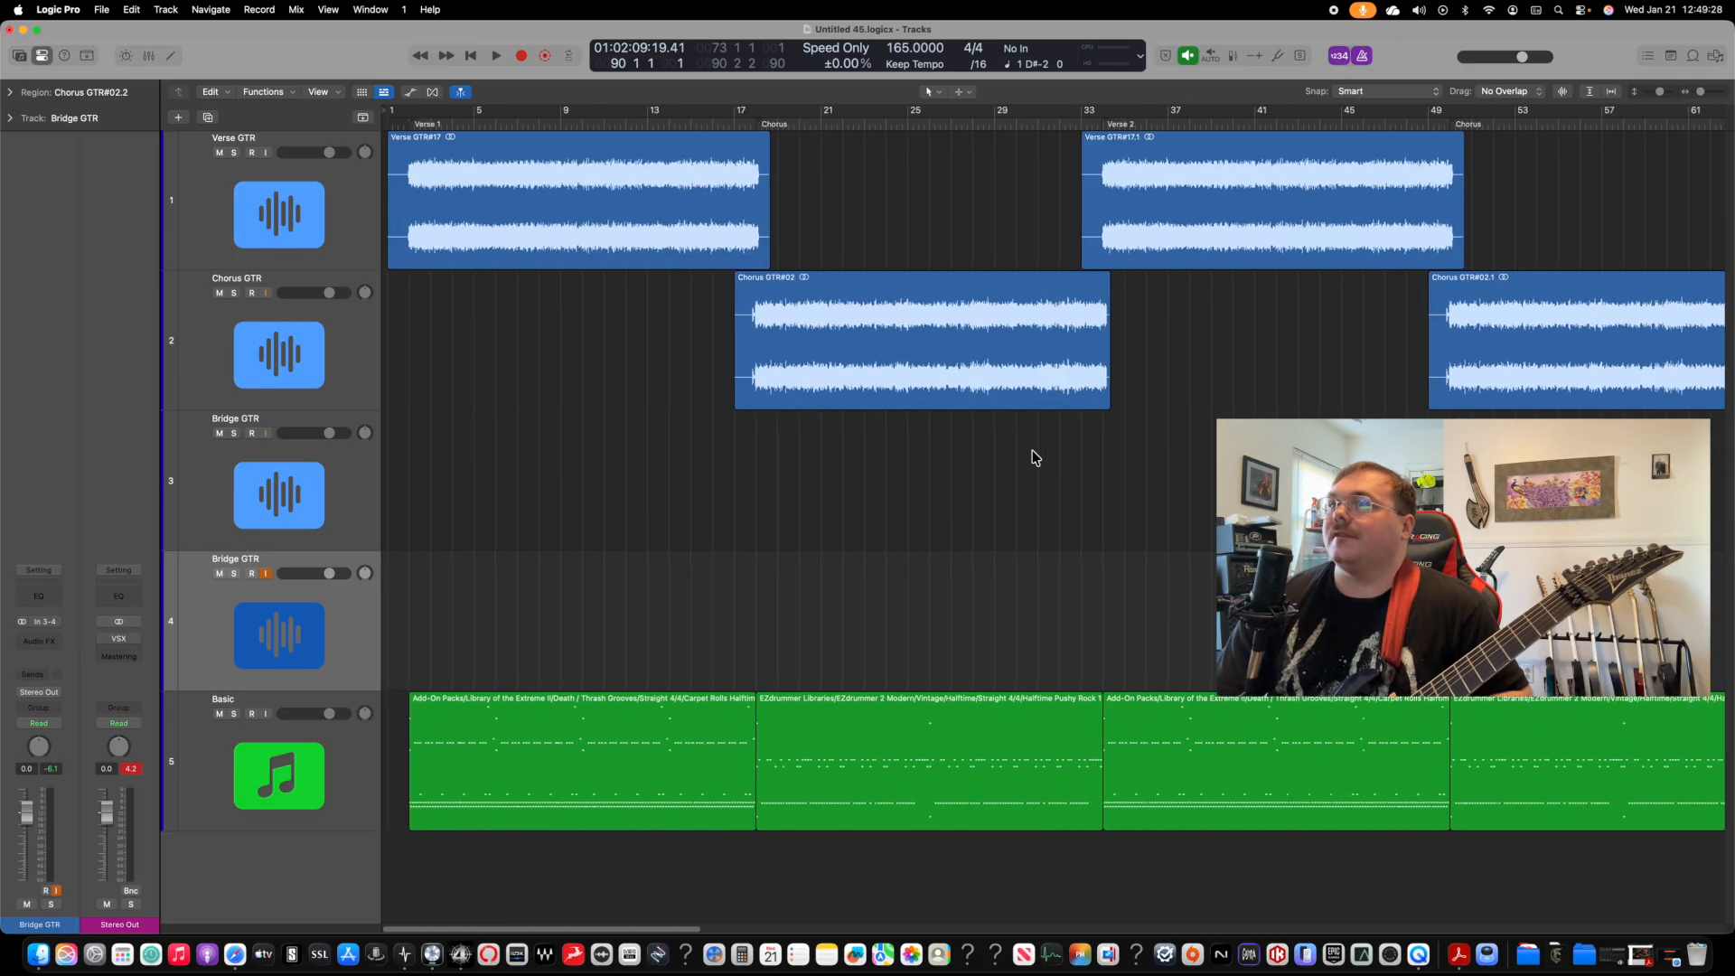
pyautogui.hscroll(18, 923, 493)
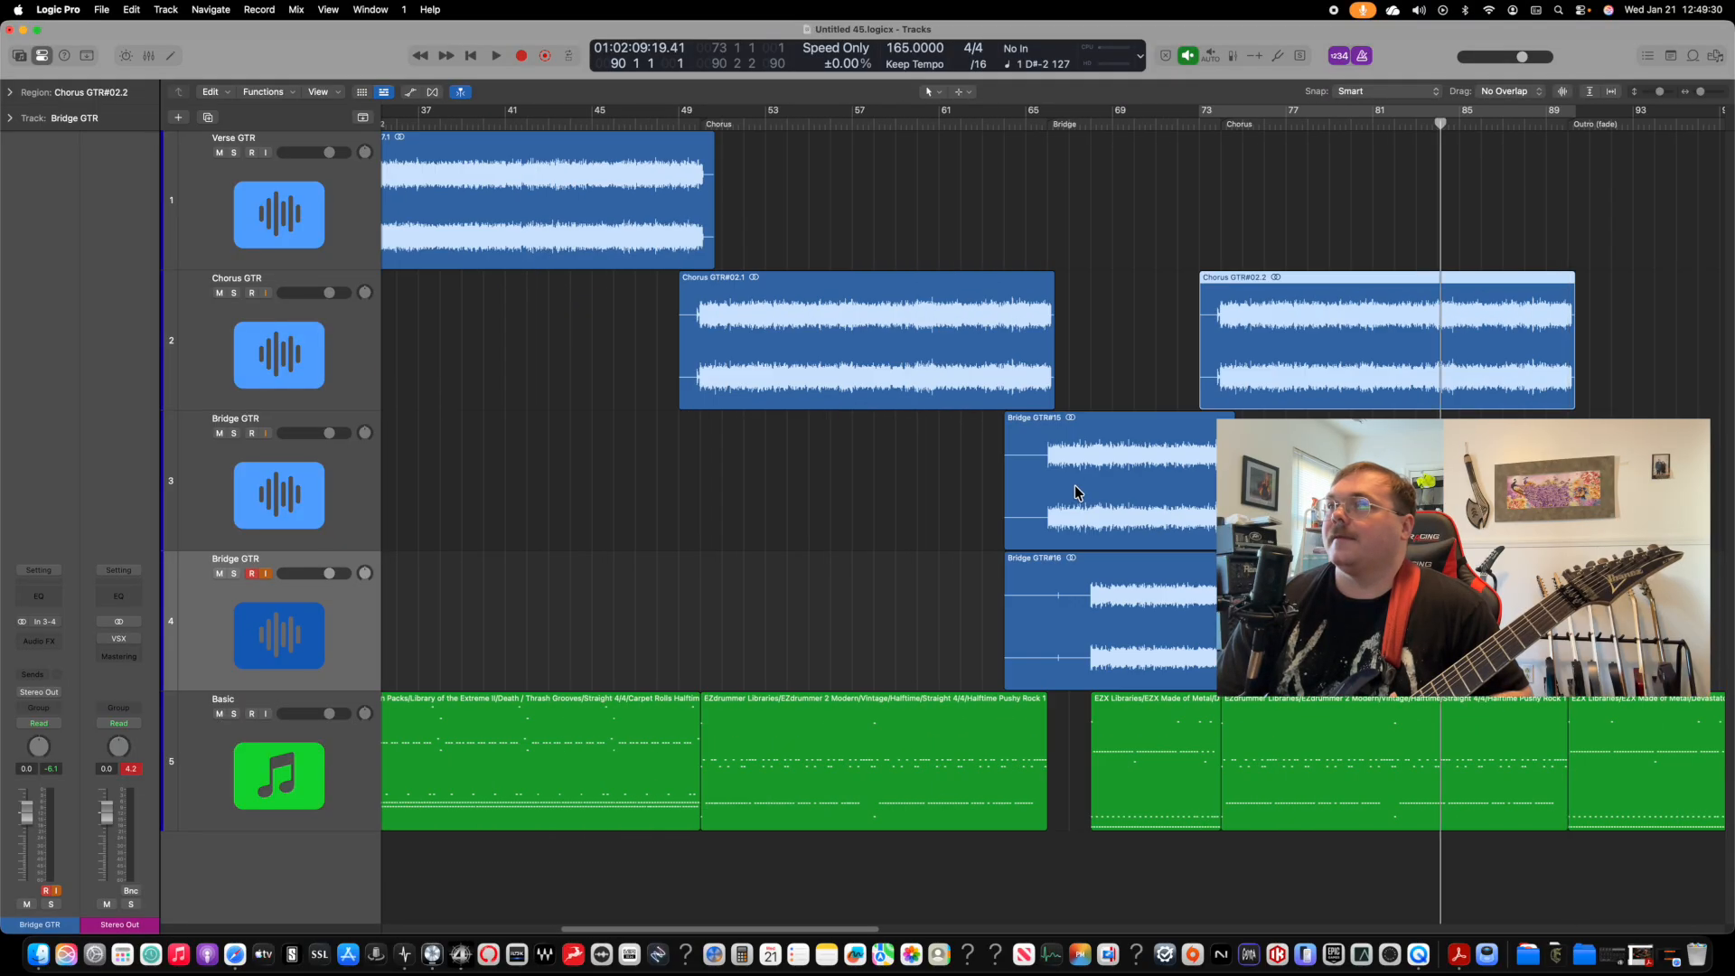
pyautogui.hscroll(-12, 1121, 458)
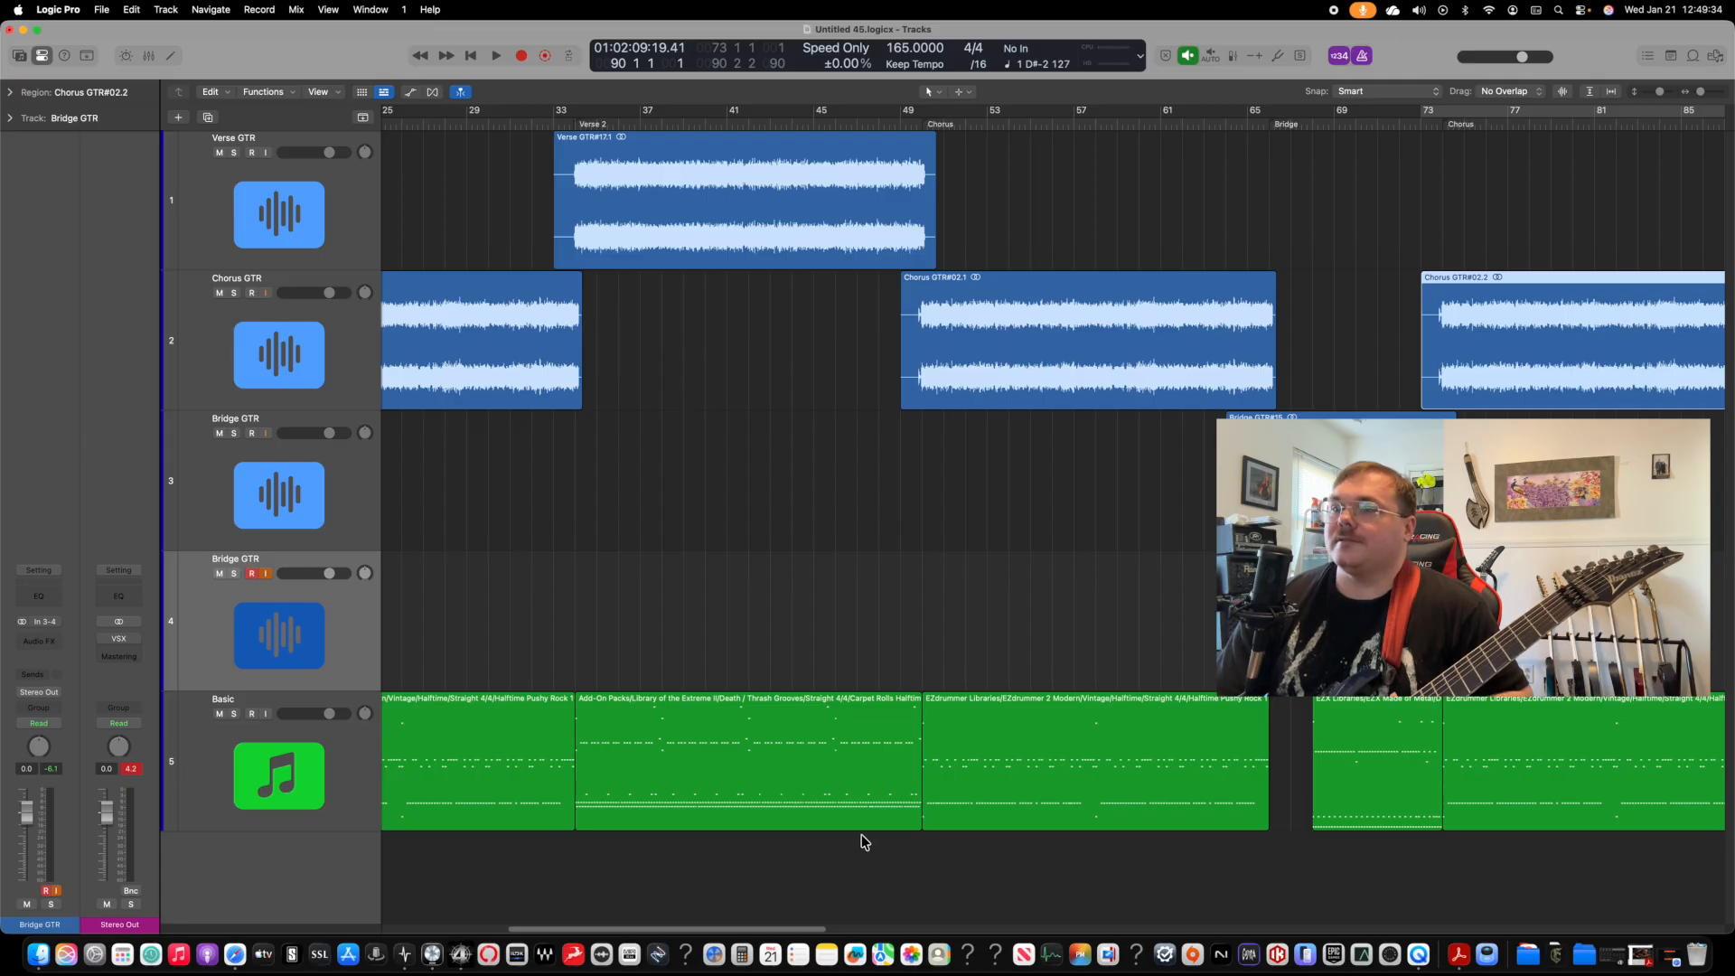
# Step: Switch to Cortex Control and load preset 3A Unnamed from My Presets
pyautogui.click(405, 956)
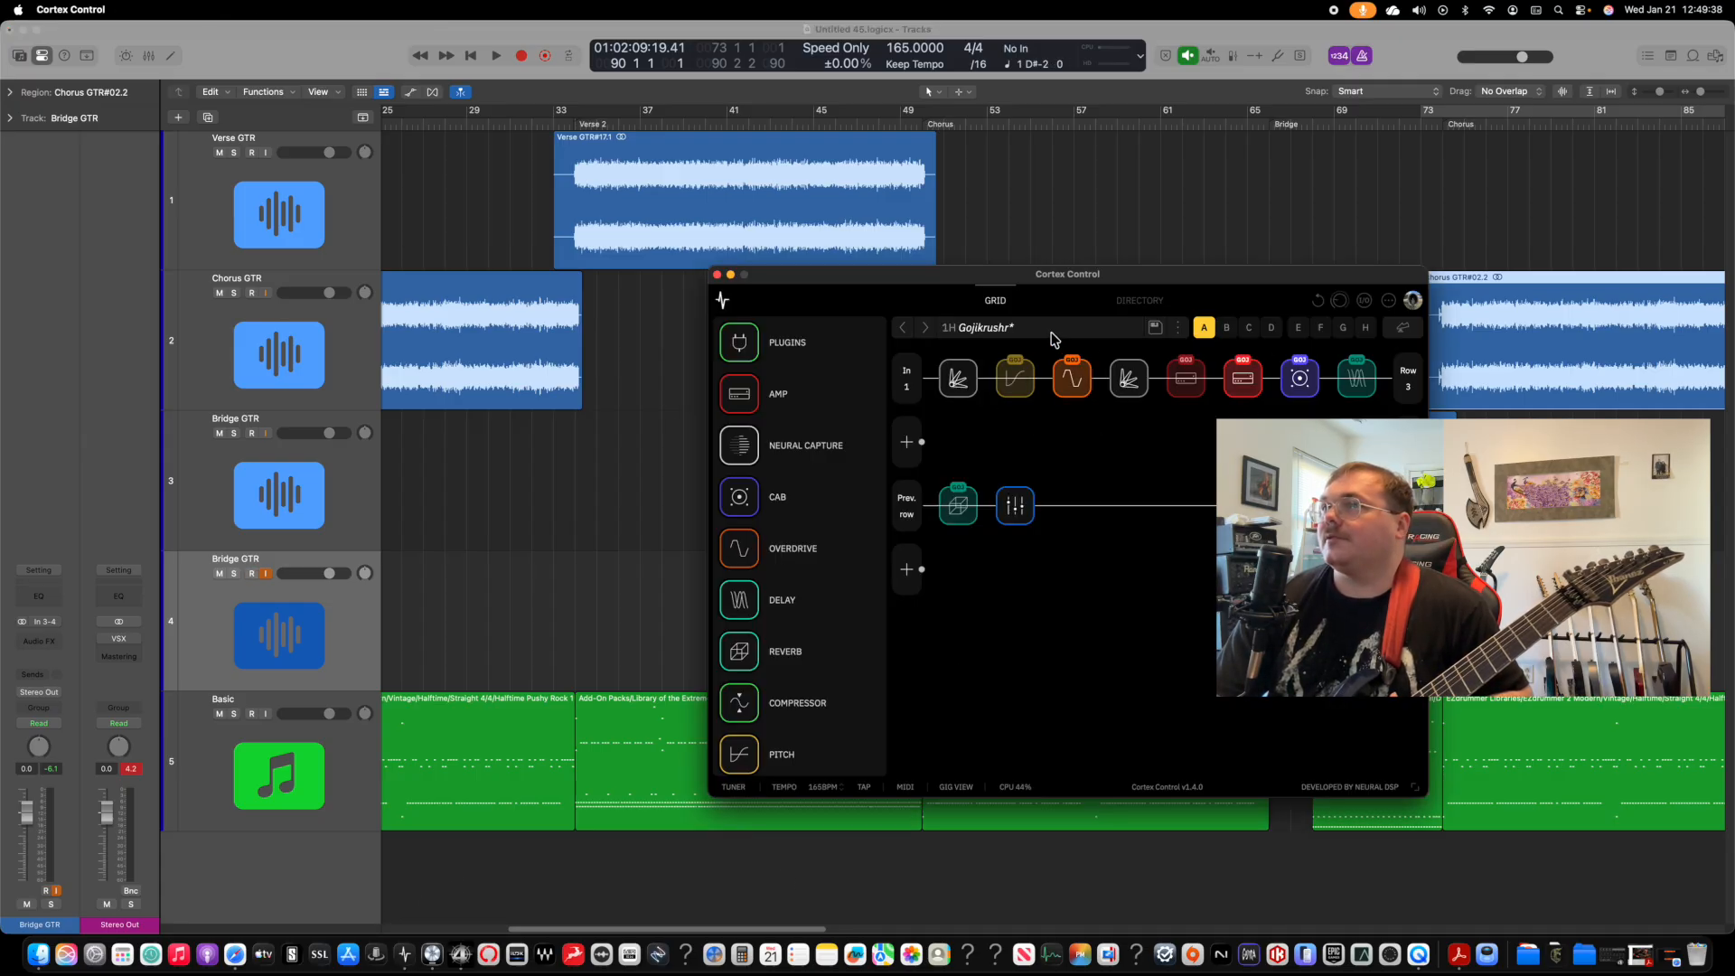
pyautogui.click(991, 330)
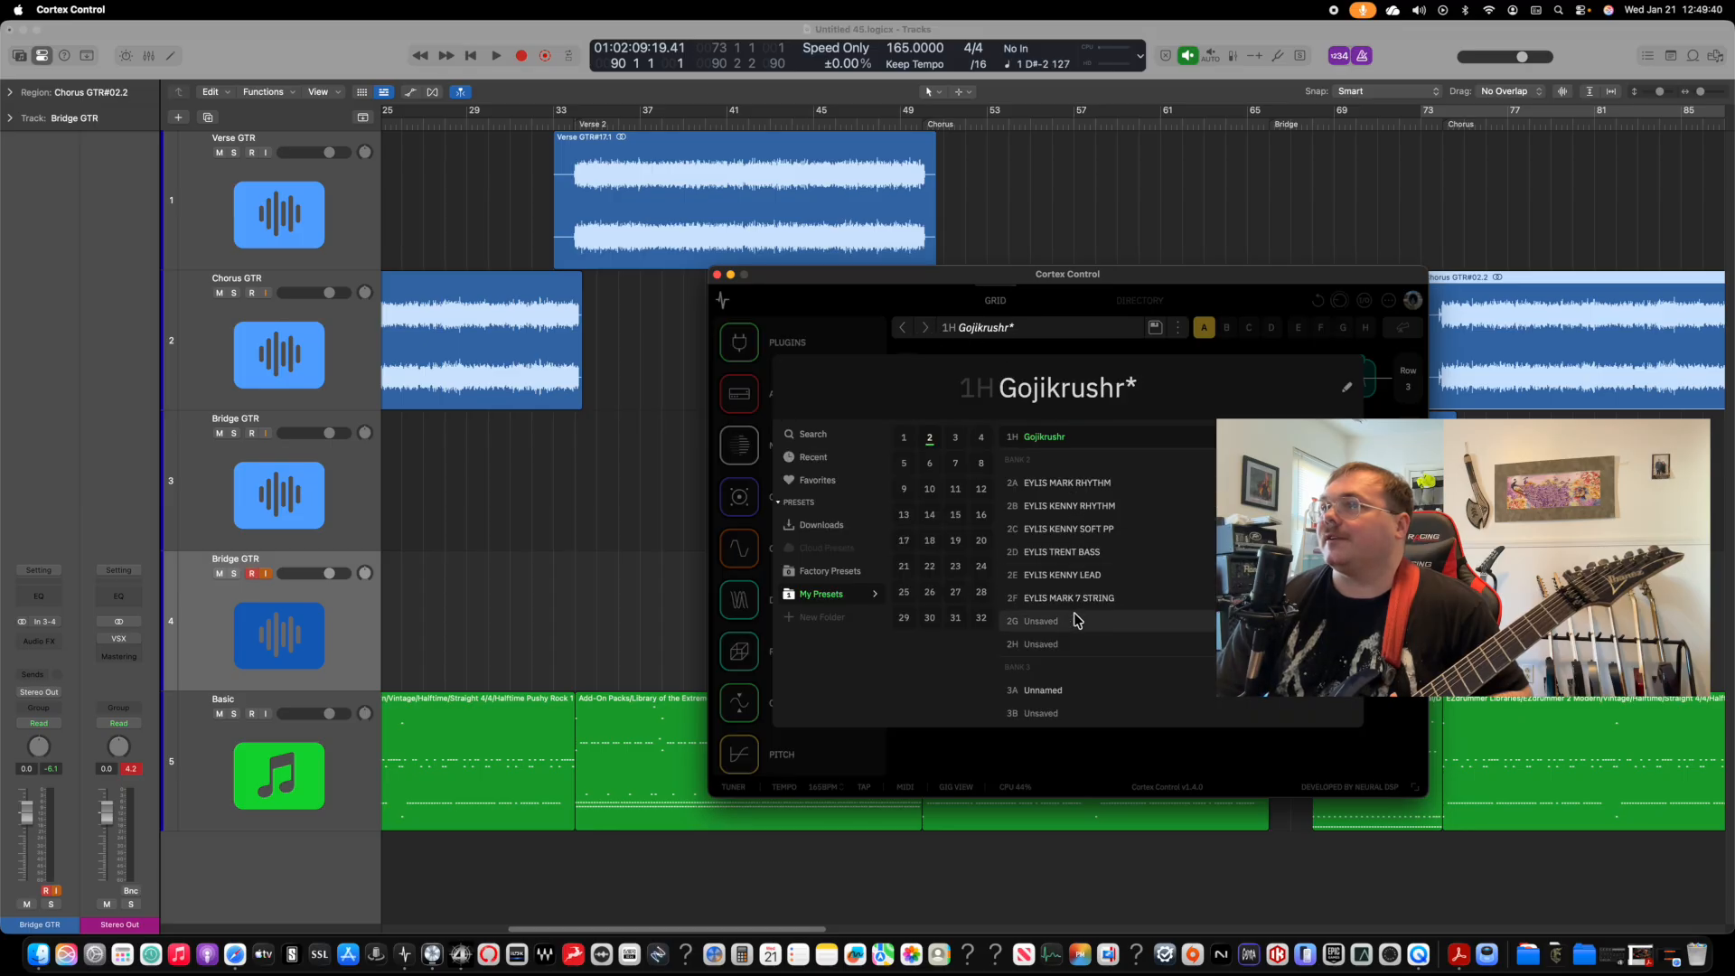
pyautogui.click(1045, 689)
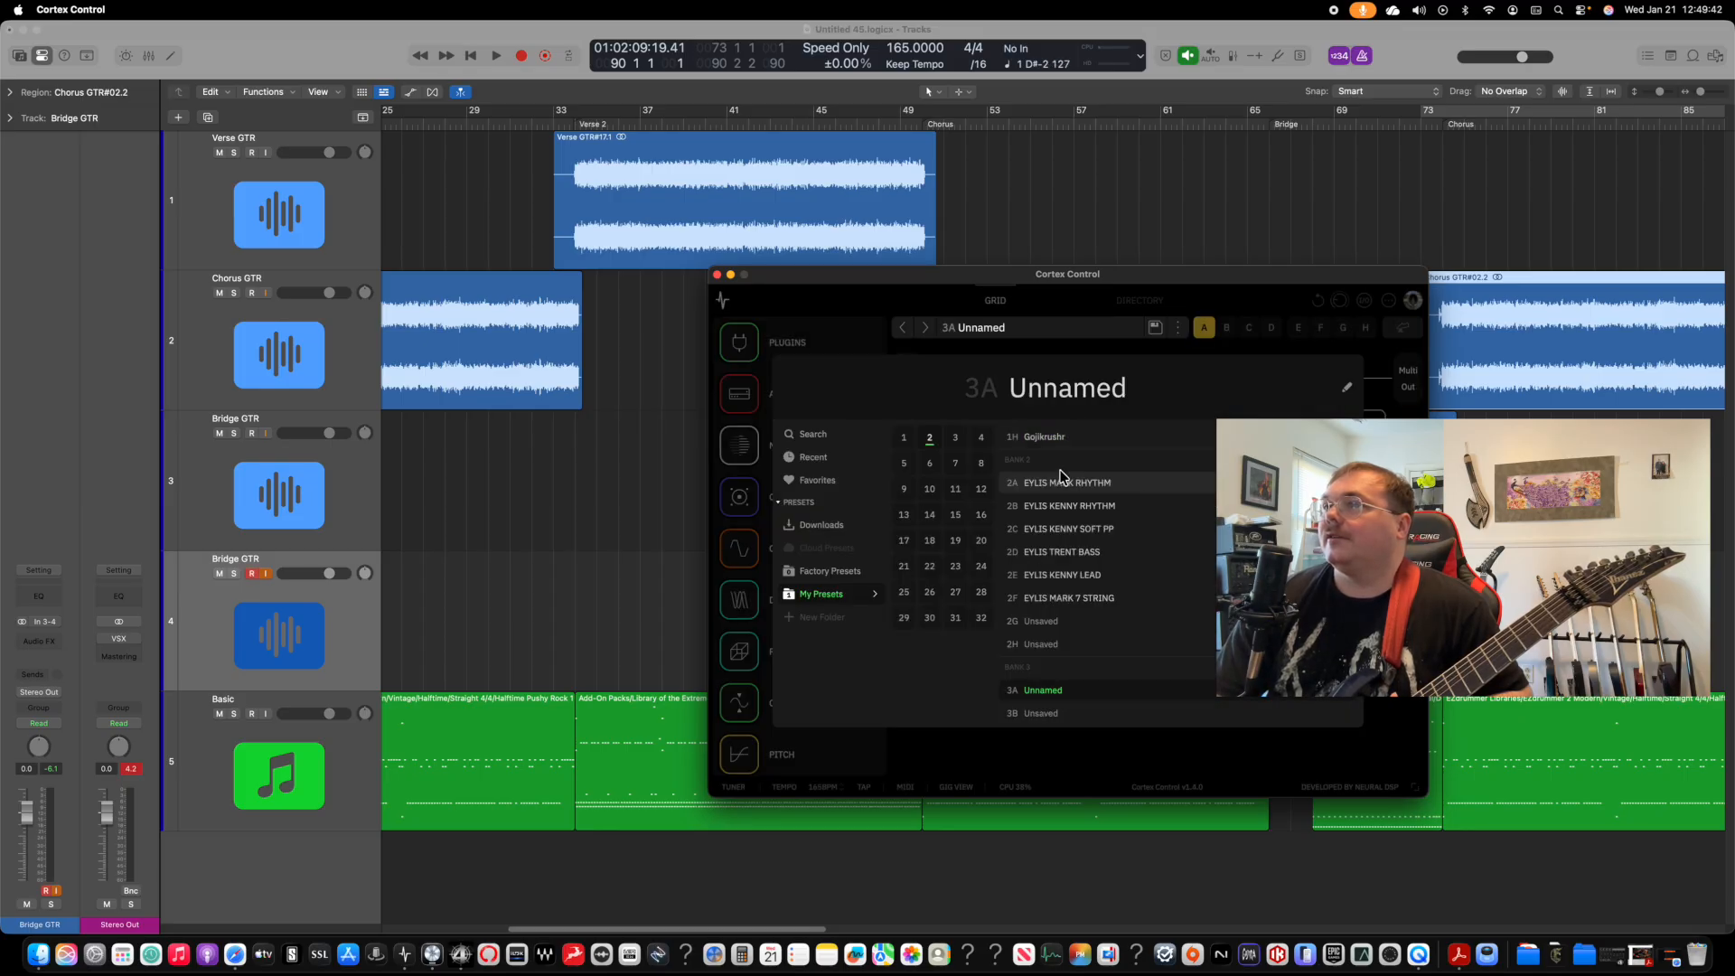
# Step: Load preset 1D Herbie's Nightmare from My Presets
pyautogui.scroll(5, 1062, 476)
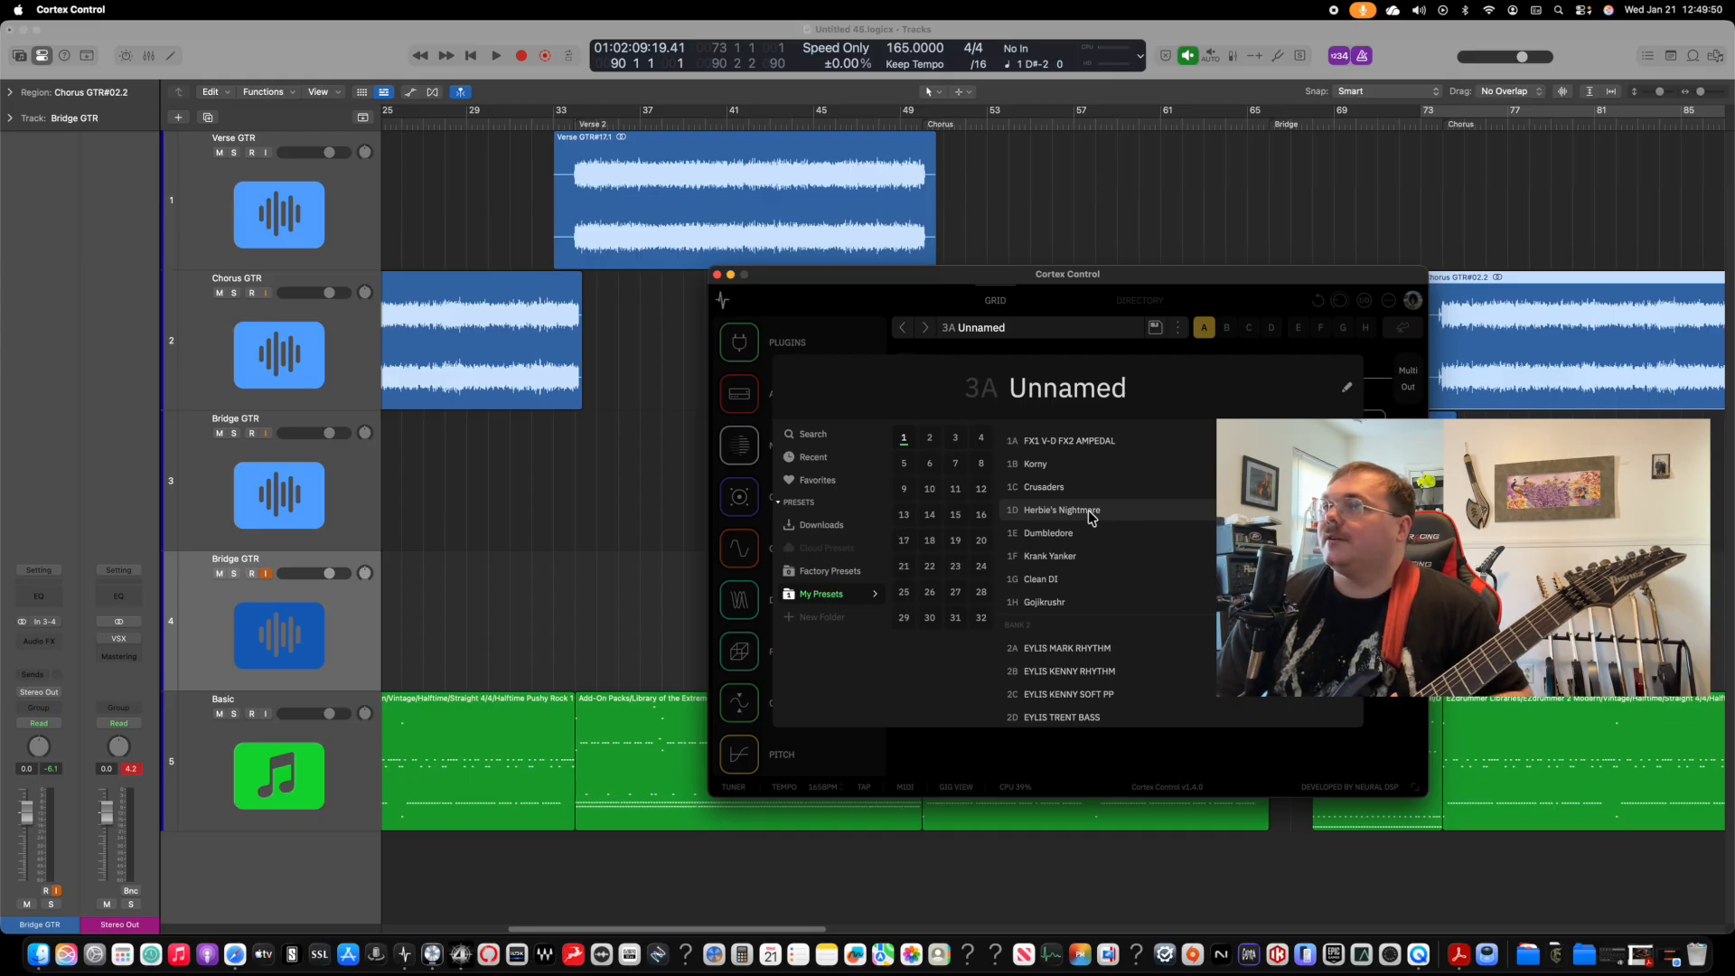
pyautogui.click(1069, 512)
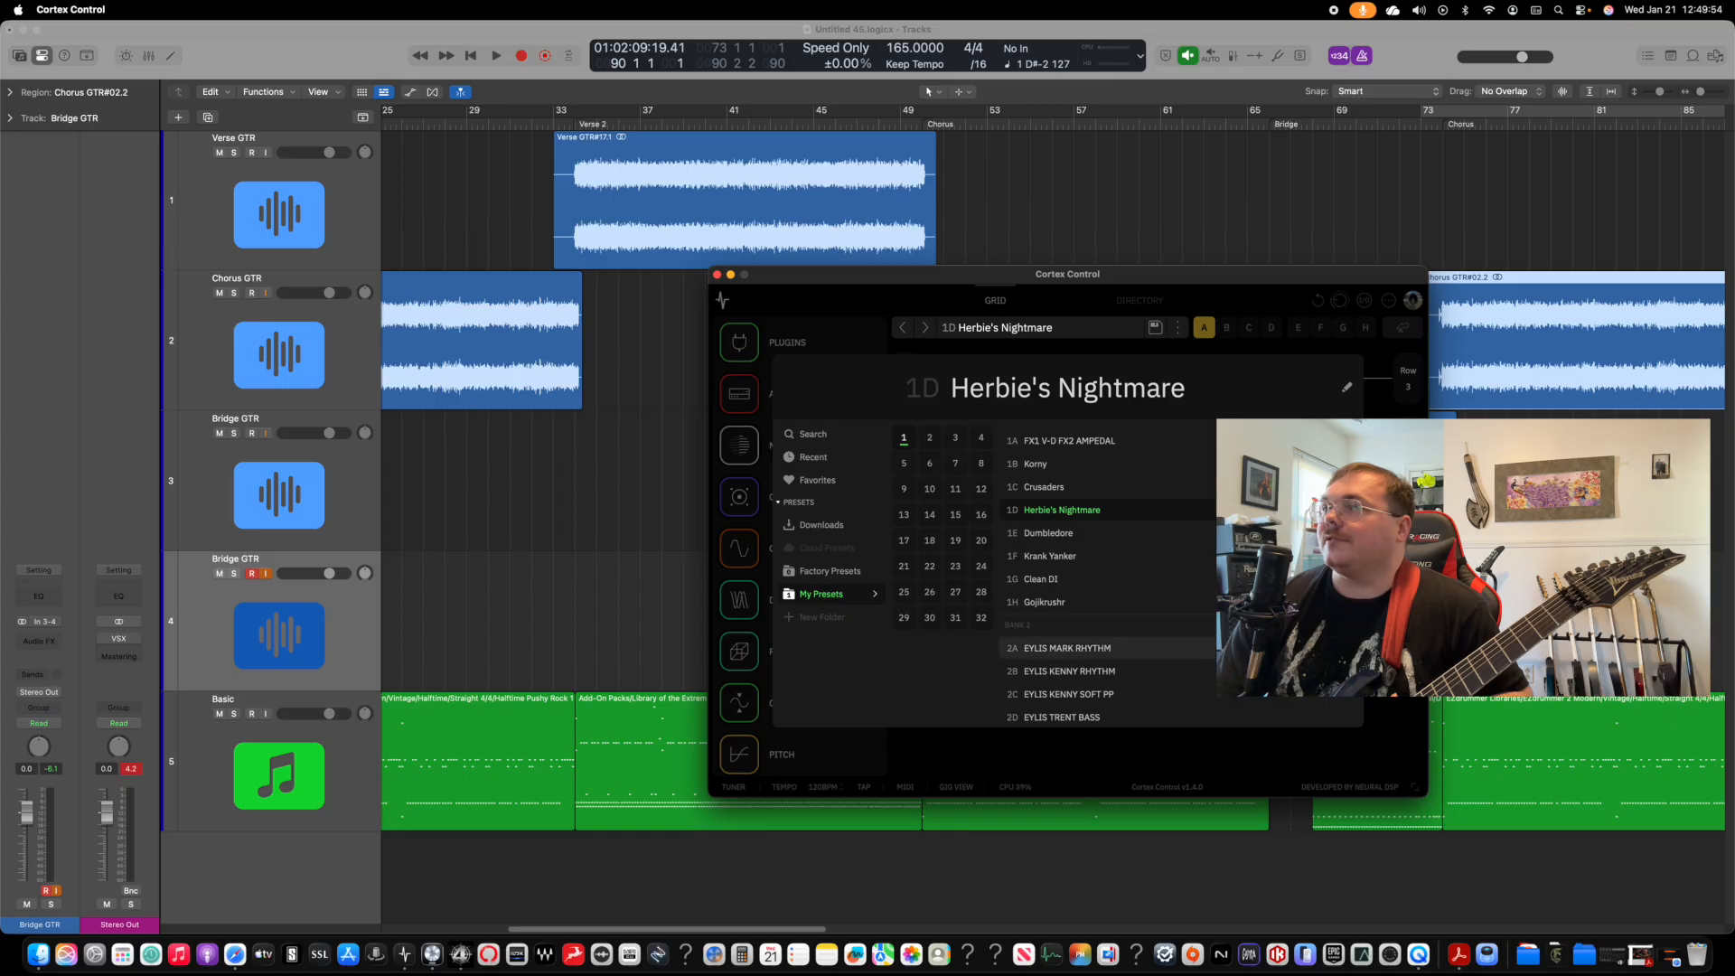
pyautogui.click(1106, 751)
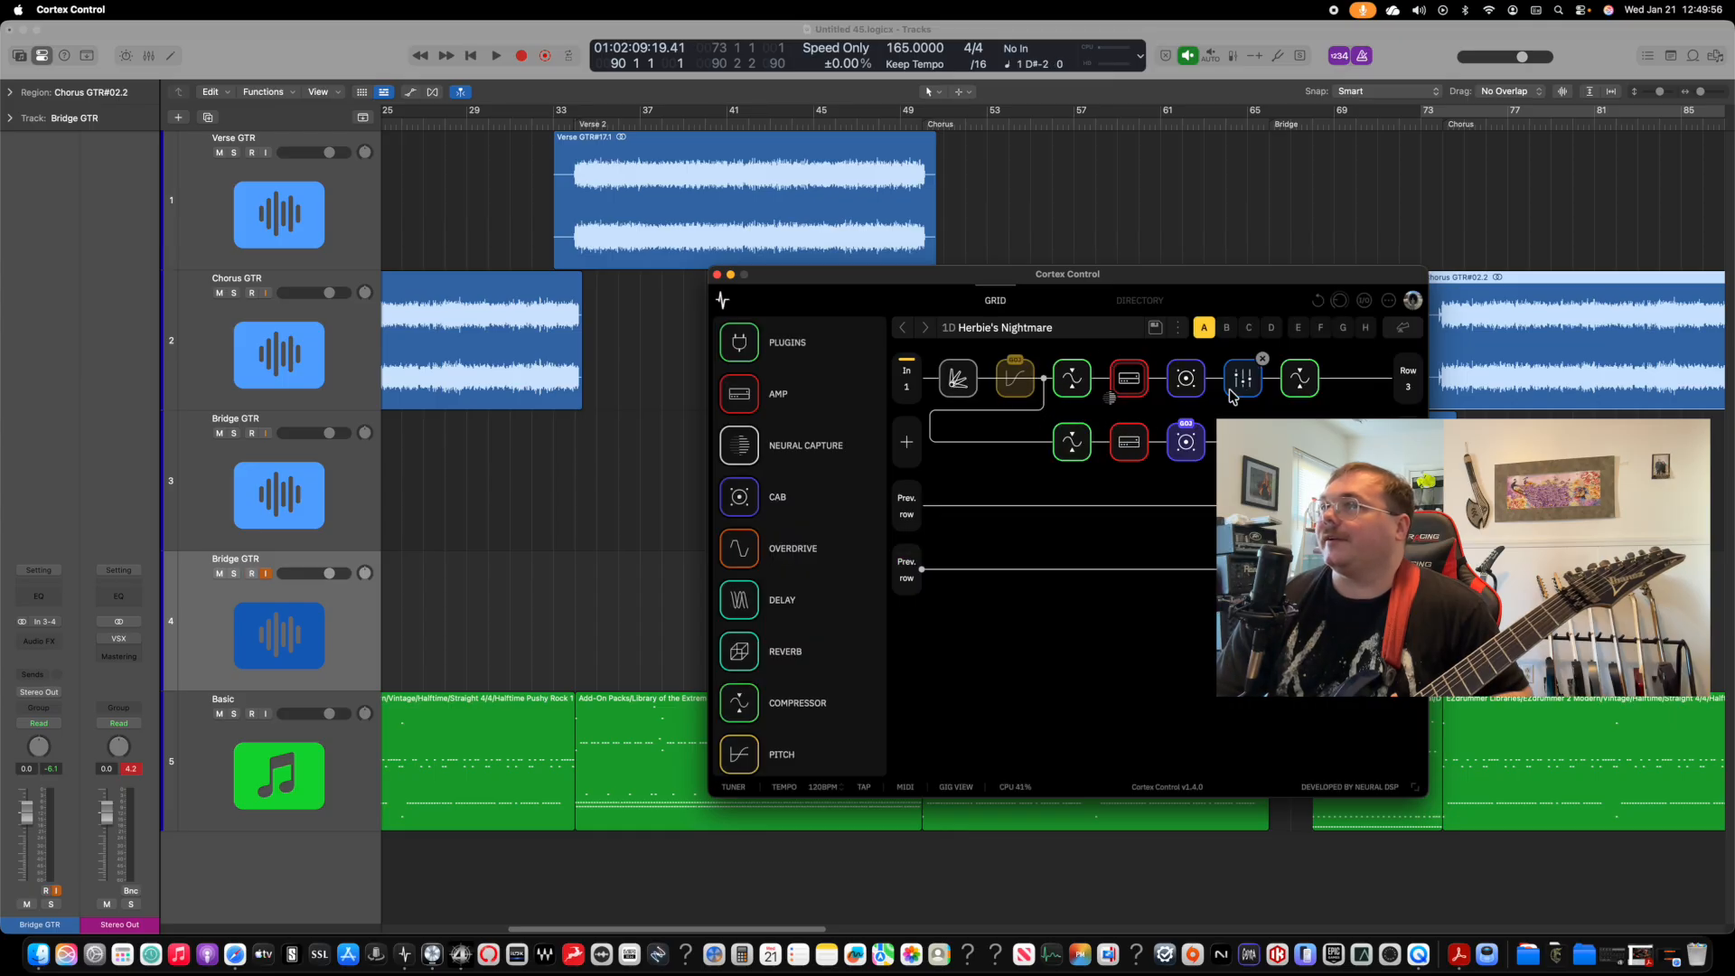
# Step: Load preset 1H Gojikrushr from My Presets and minimize Cortex Control
pyautogui.click(1019, 332)
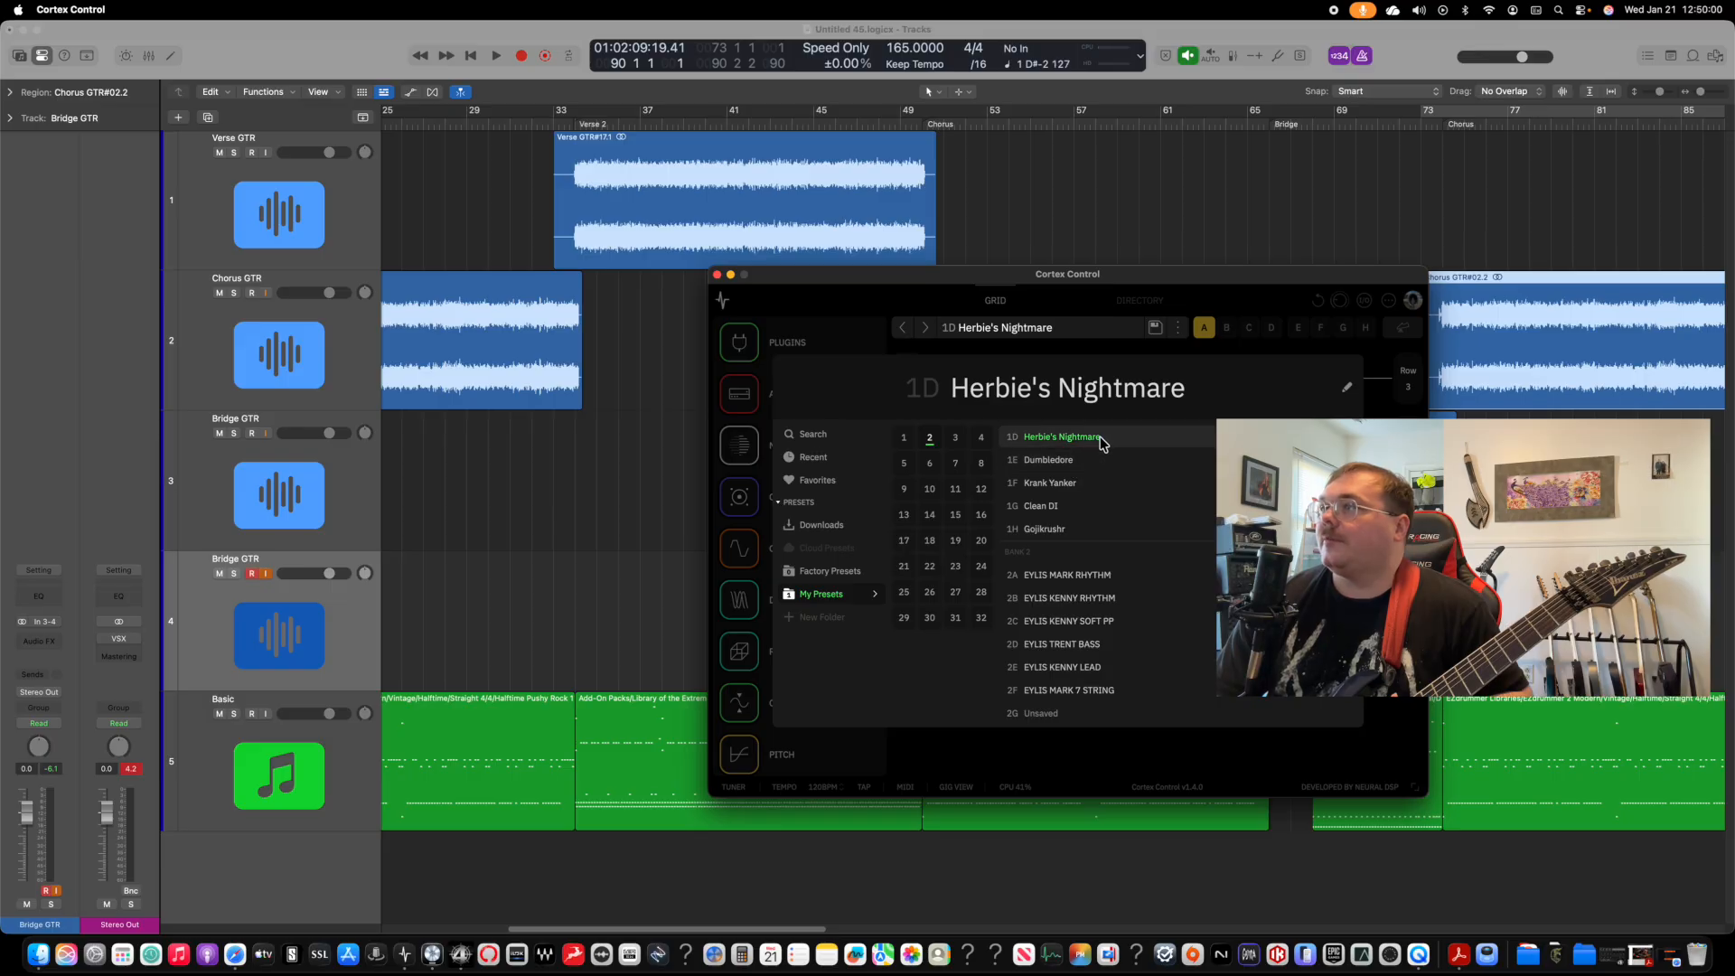
pyautogui.click(1048, 532)
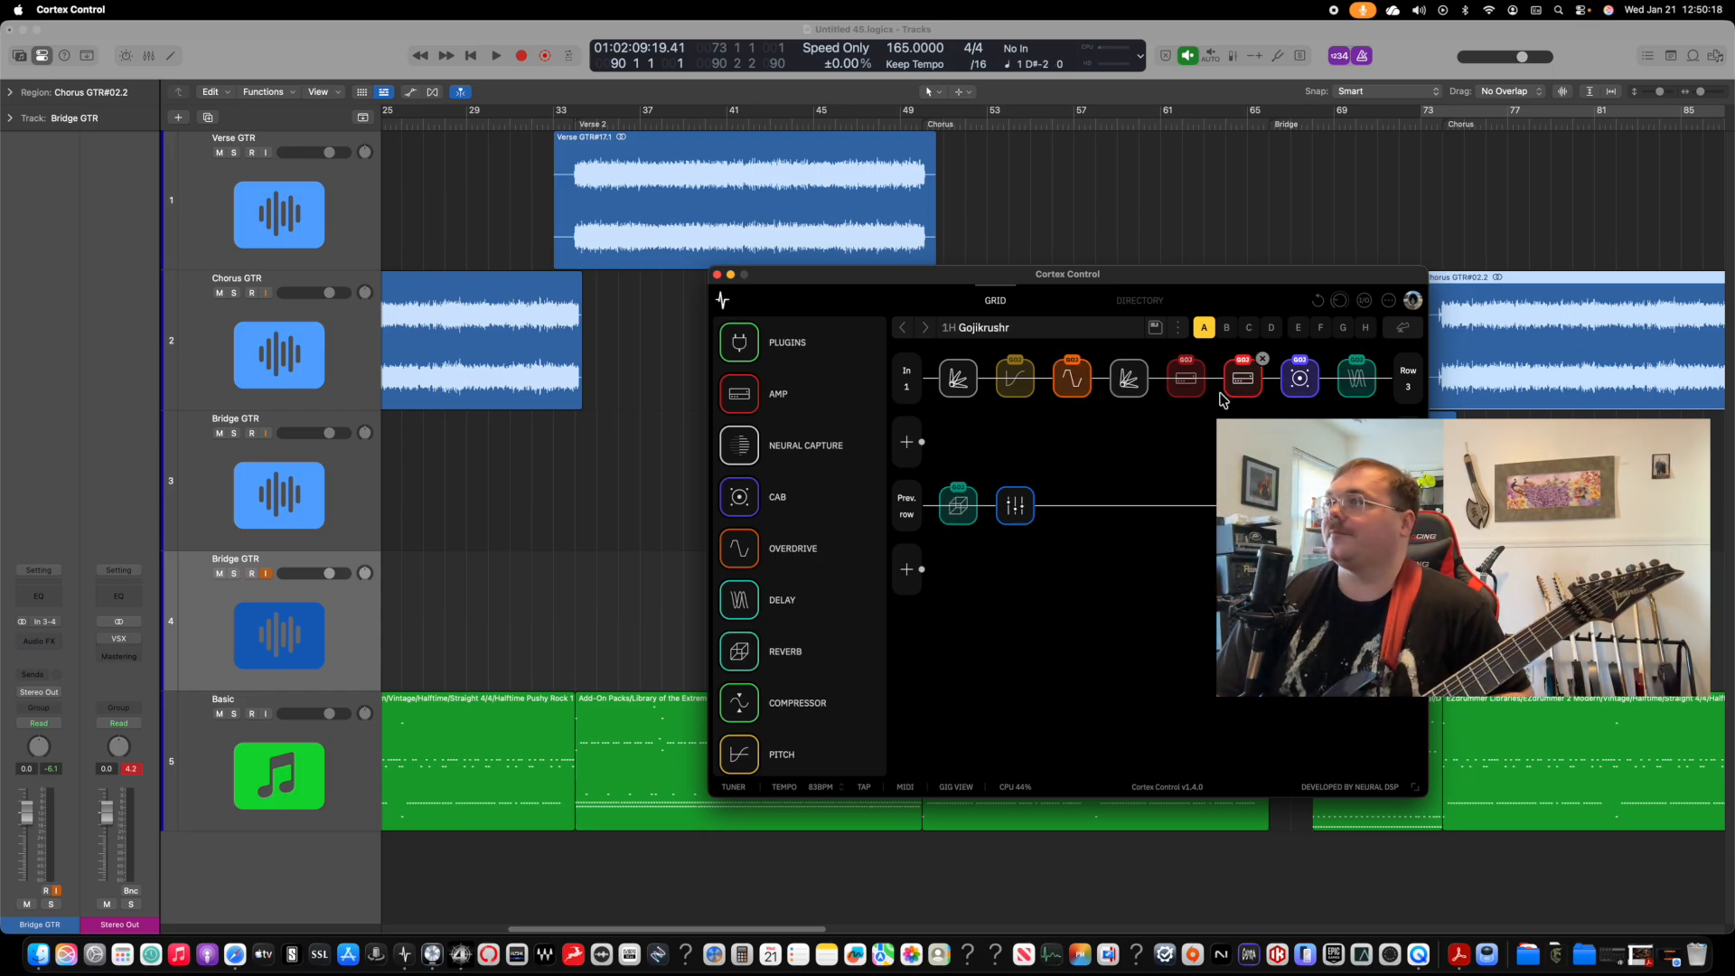
pyautogui.click(731, 275)
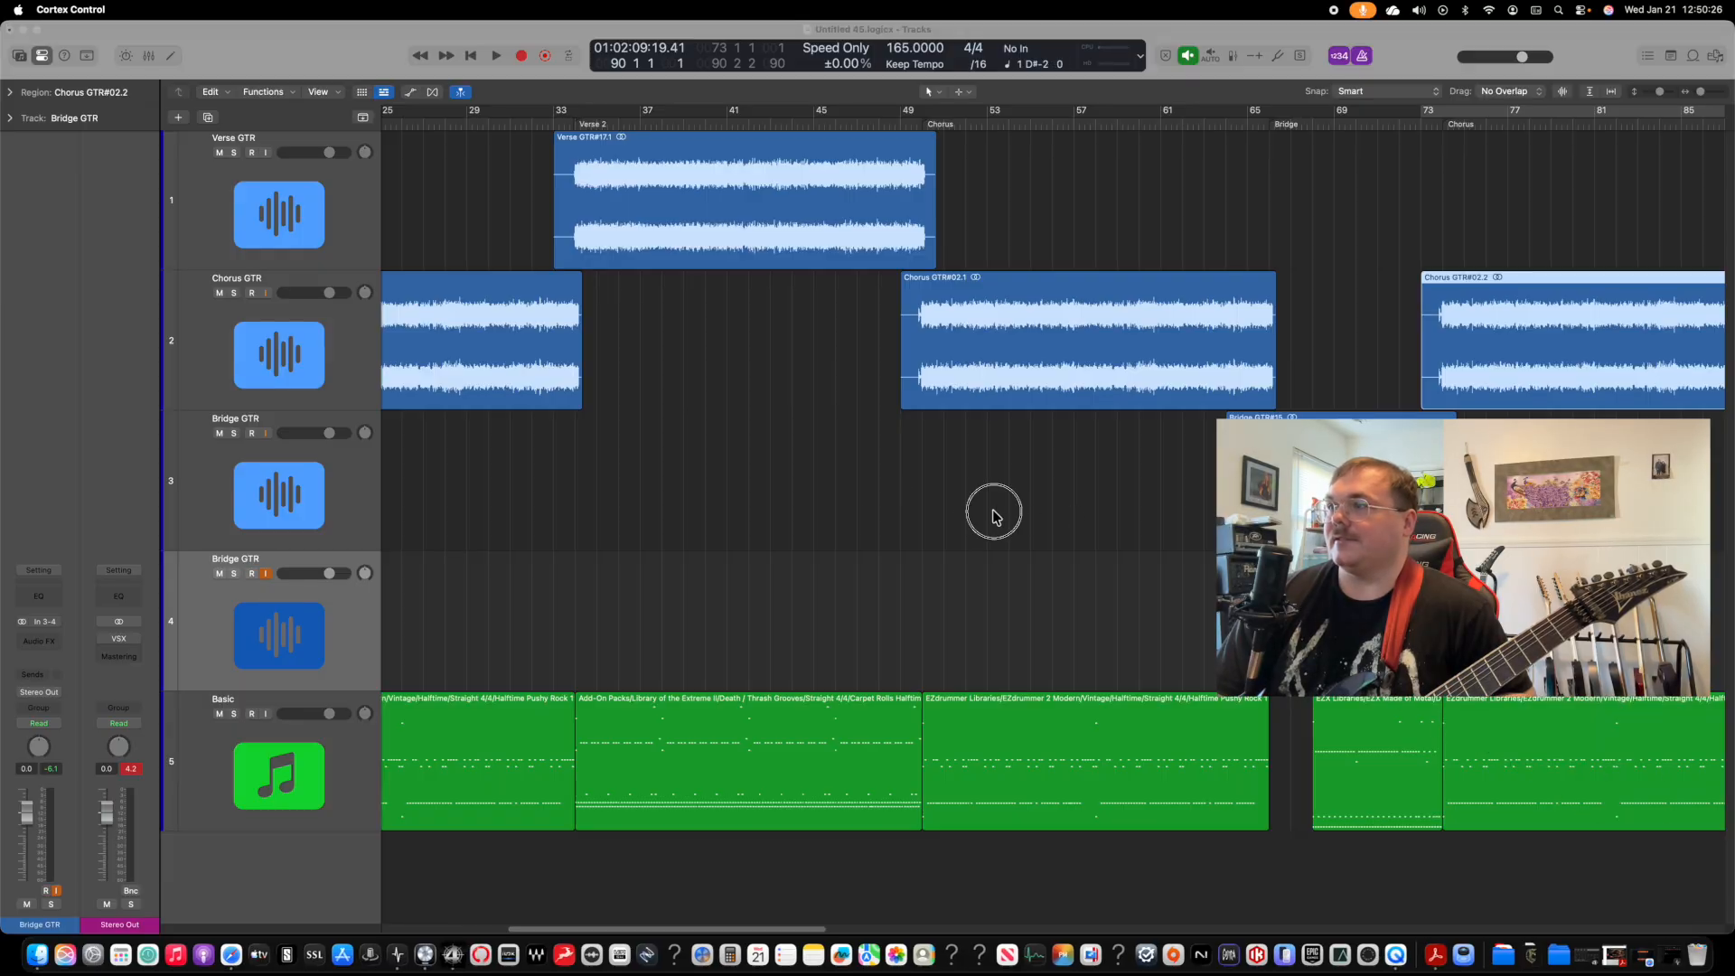
# Step: Record an Outro guitar take on the armed second Bridge GTR track, starting at bar 88 and stopping at about bar 103
pyautogui.click(993, 513)
pyautogui.hscroll(10, 1050, 513)
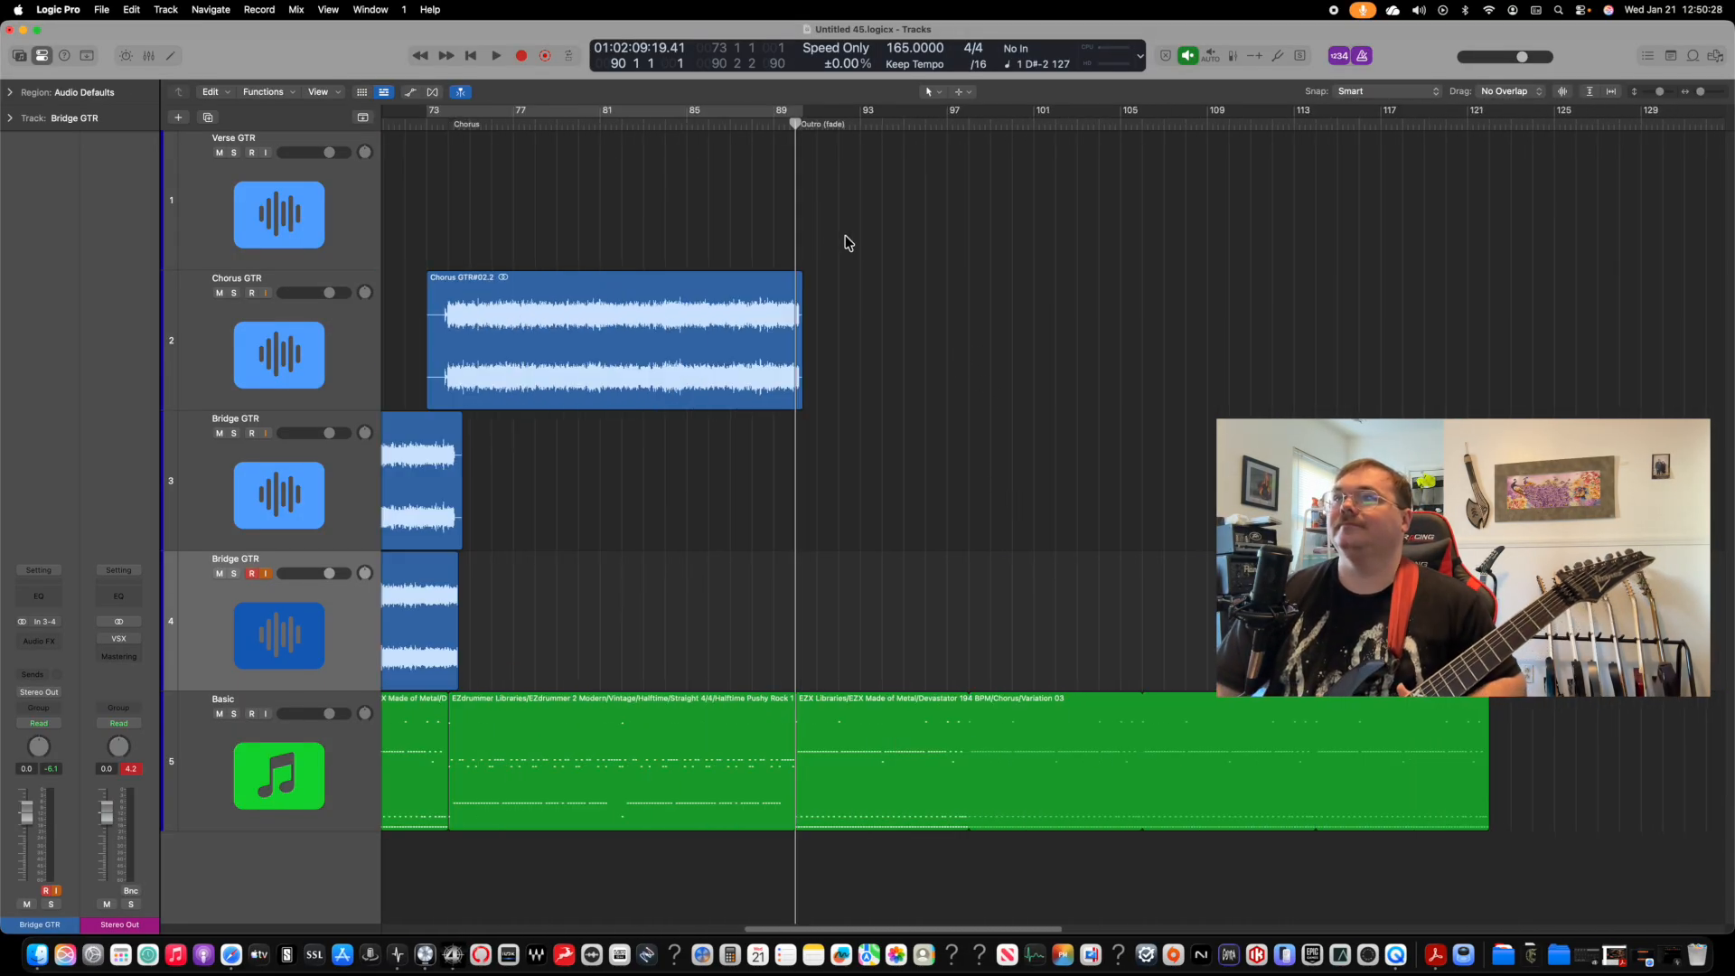
pyautogui.moveTo(774, 126); pyautogui.dragTo(750, 128)
pyautogui.press('r')
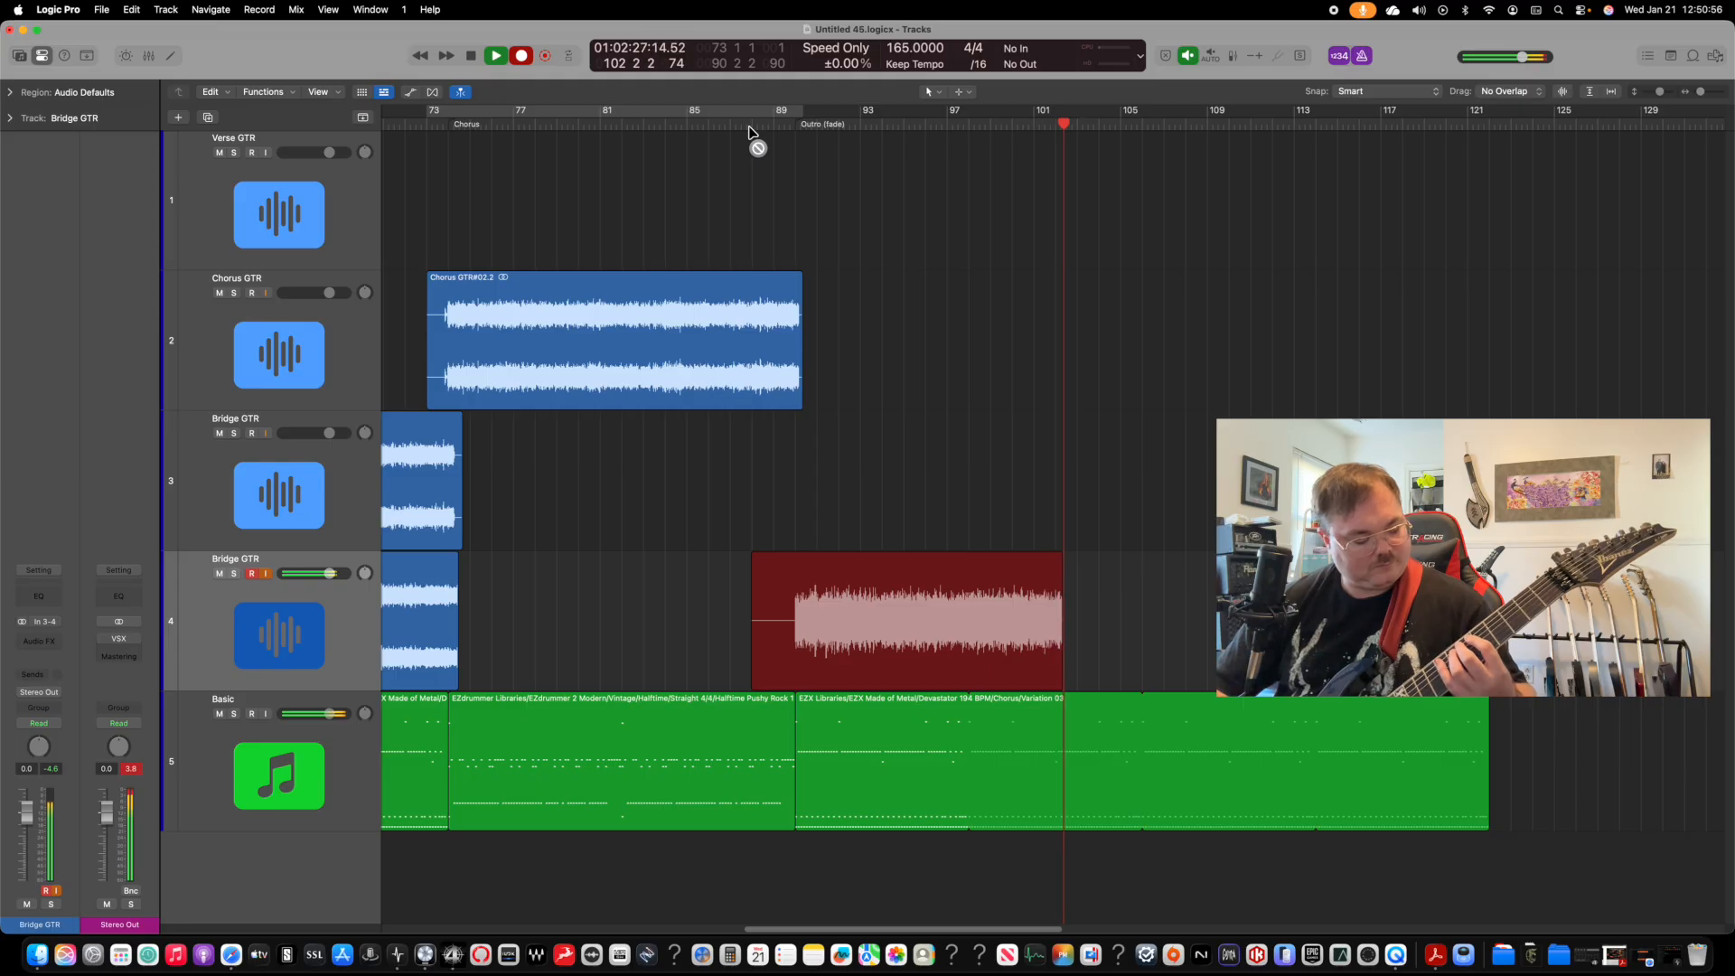
pyautogui.press('space')
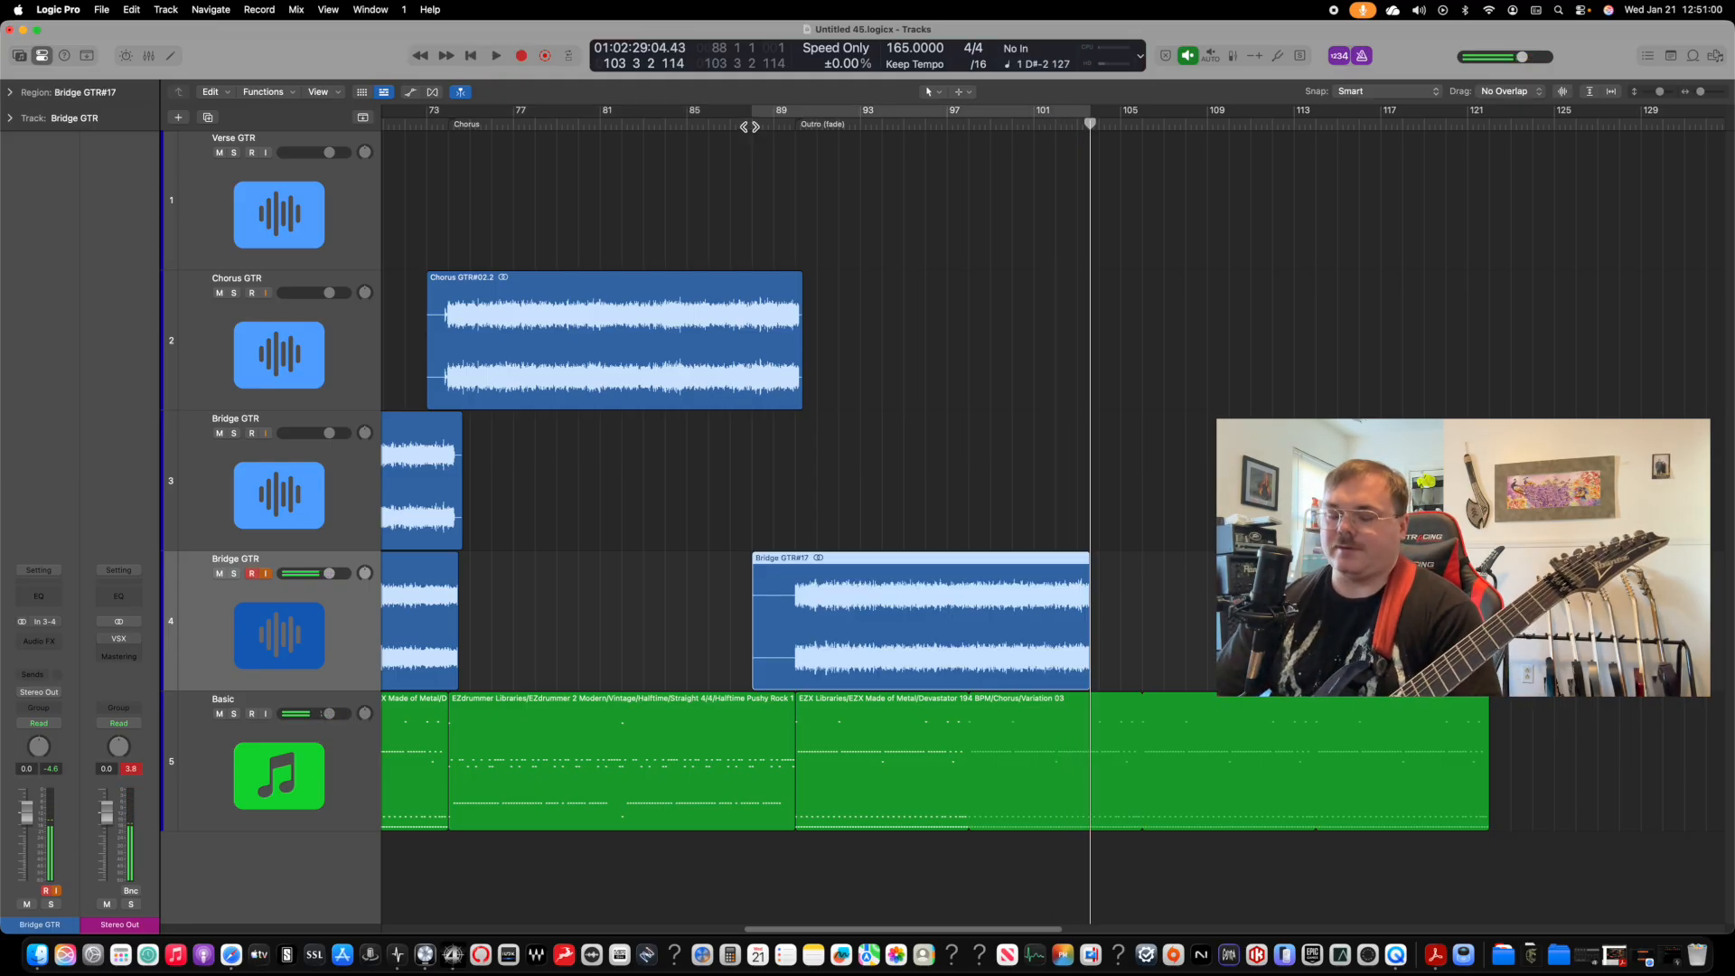
# Step: Play back a short part of Verse 1 from around bar 5
pyautogui.hscroll(-20, 1101, 254)
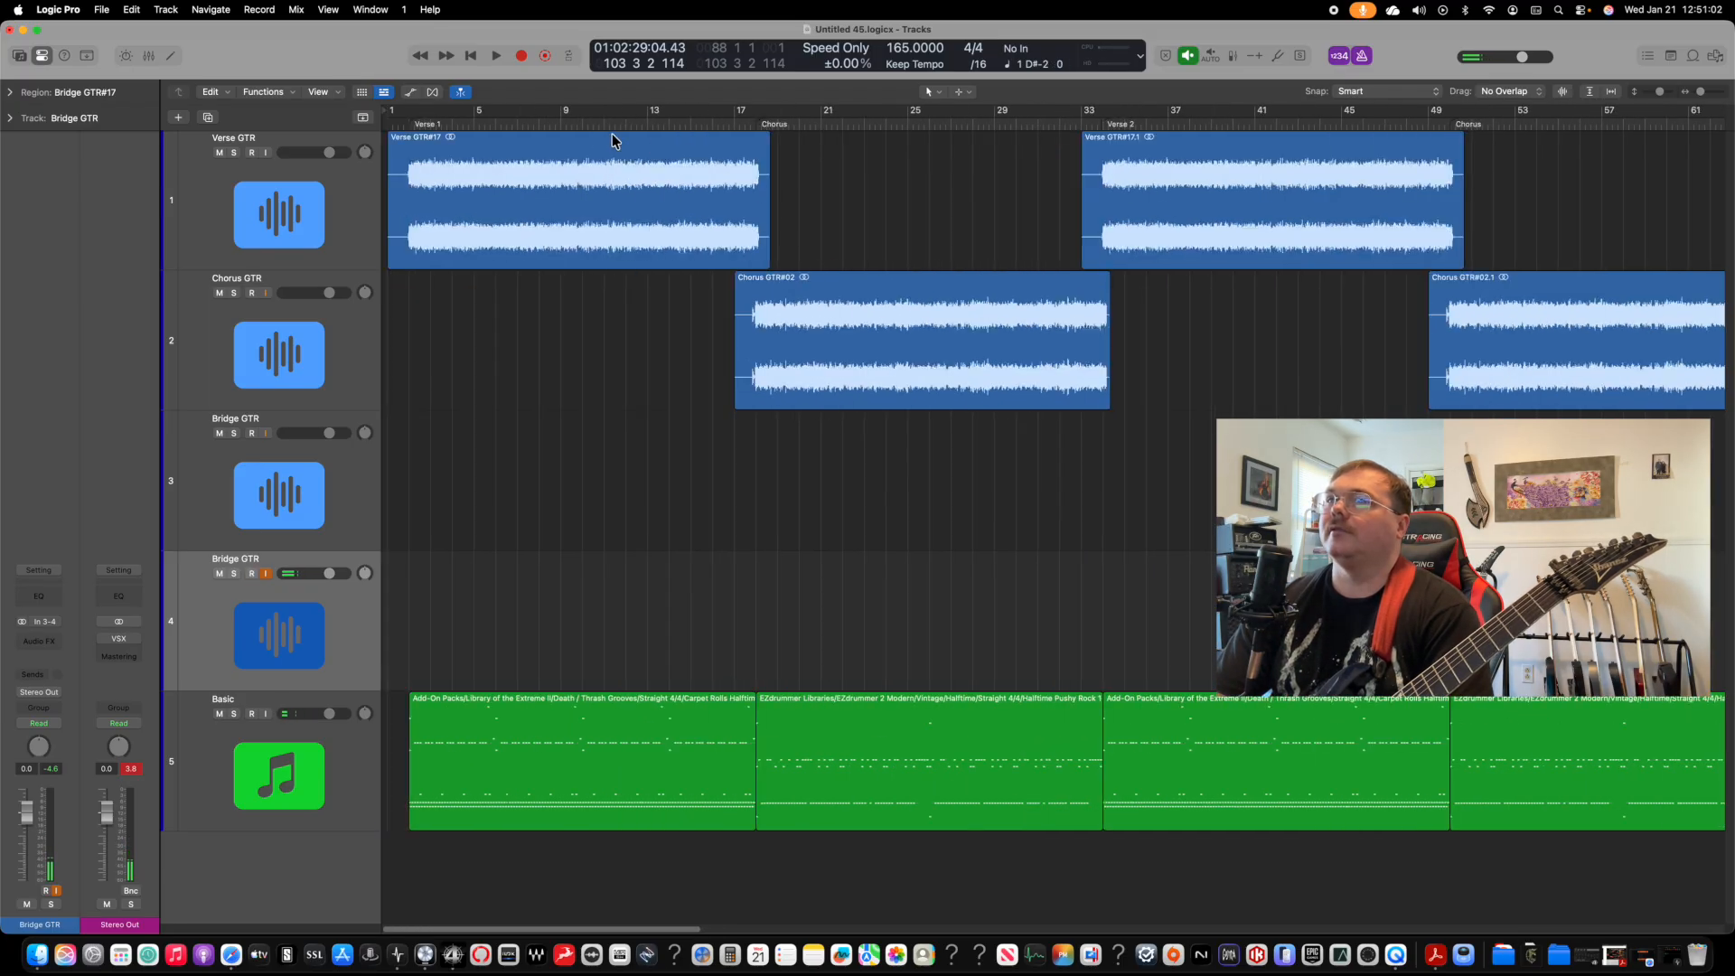
pyautogui.click(472, 120)
pyautogui.press('space')
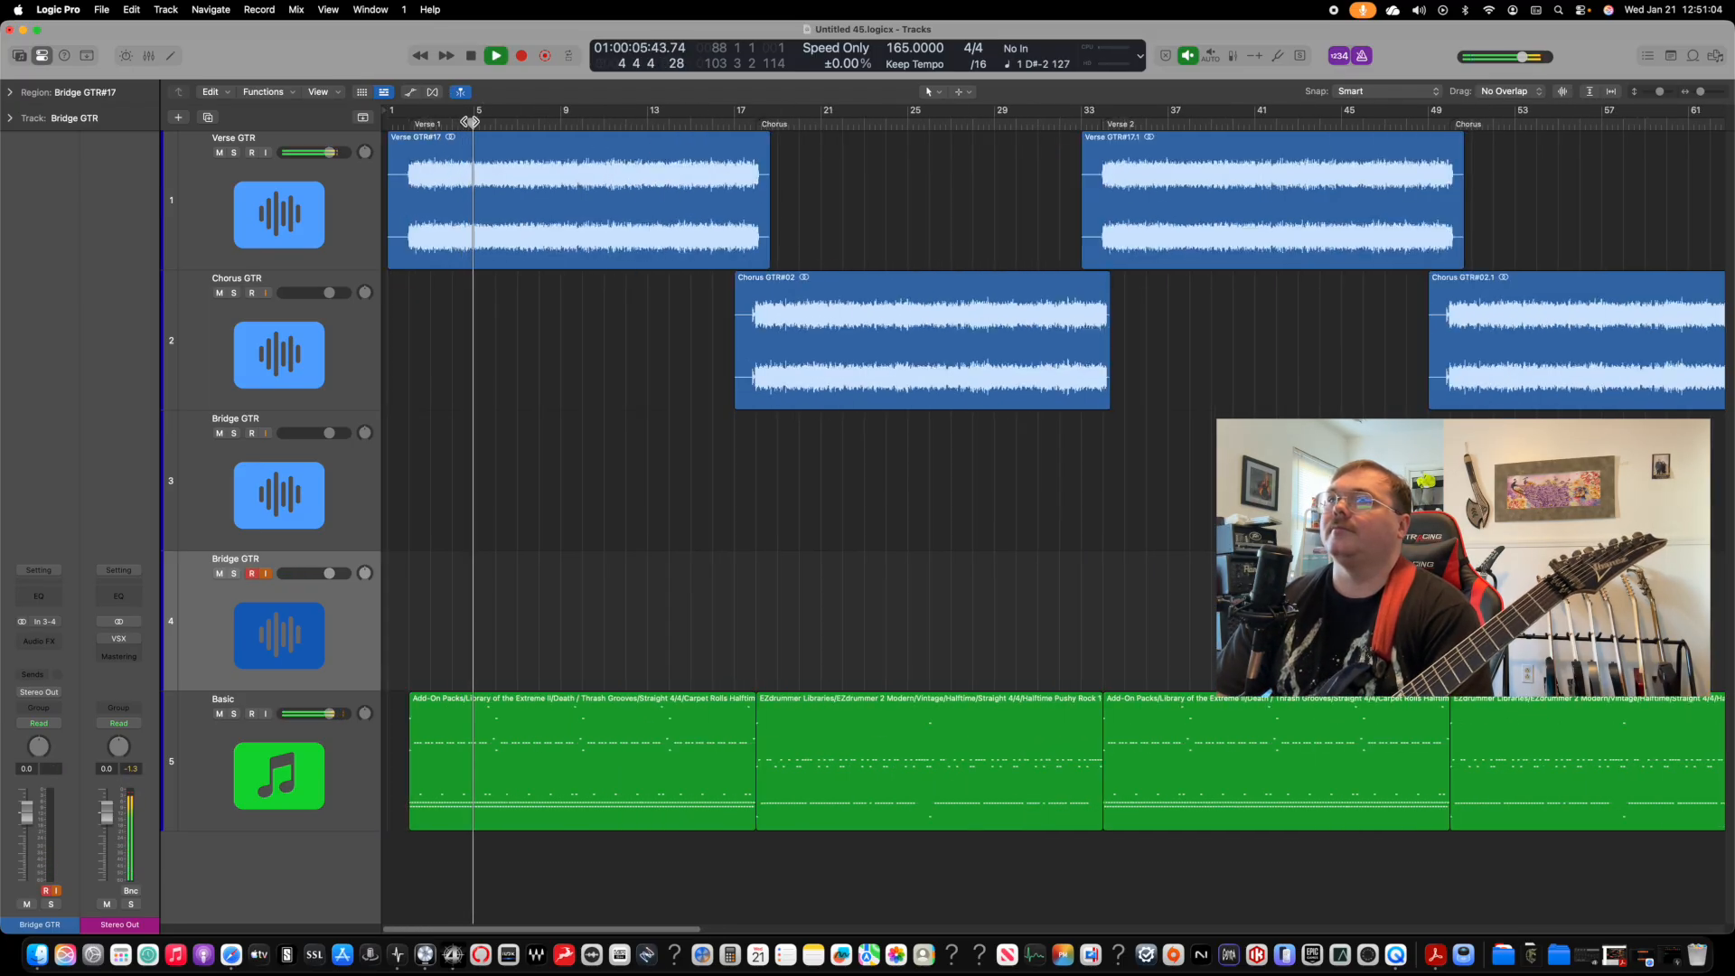
pyautogui.press('space')
# Step: Play back part of the Outro from around bar 96
pyautogui.hscroll(20, 673, 338)
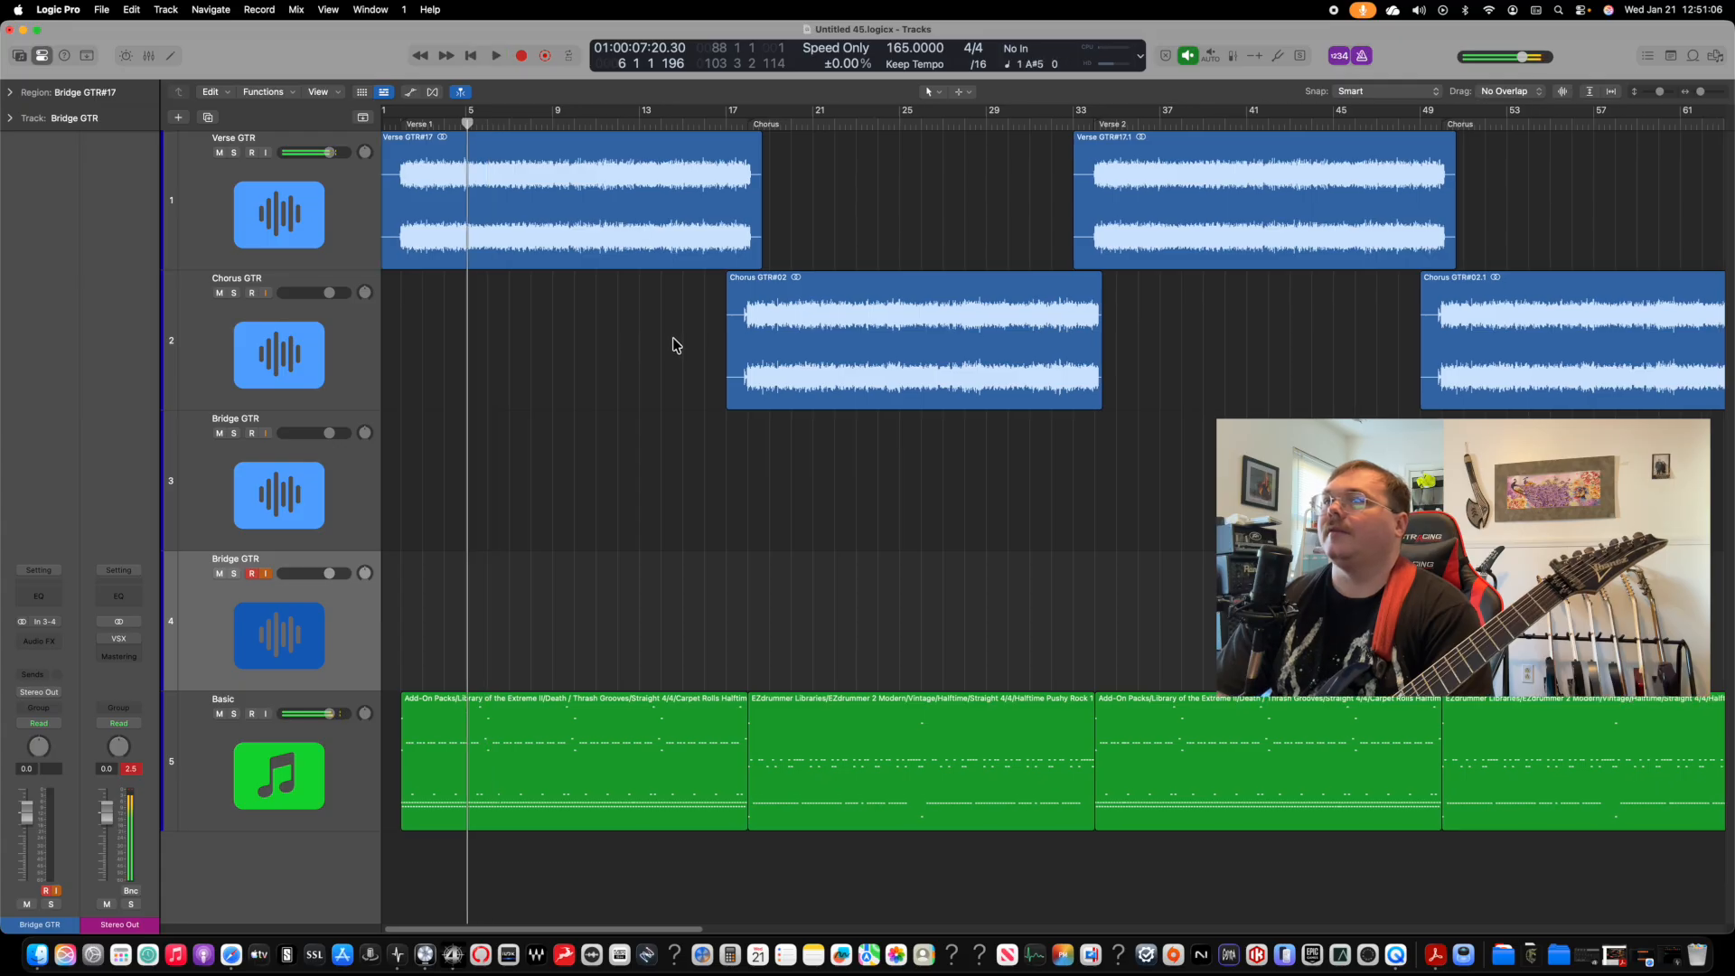
pyautogui.hscroll(-5, 705, 271)
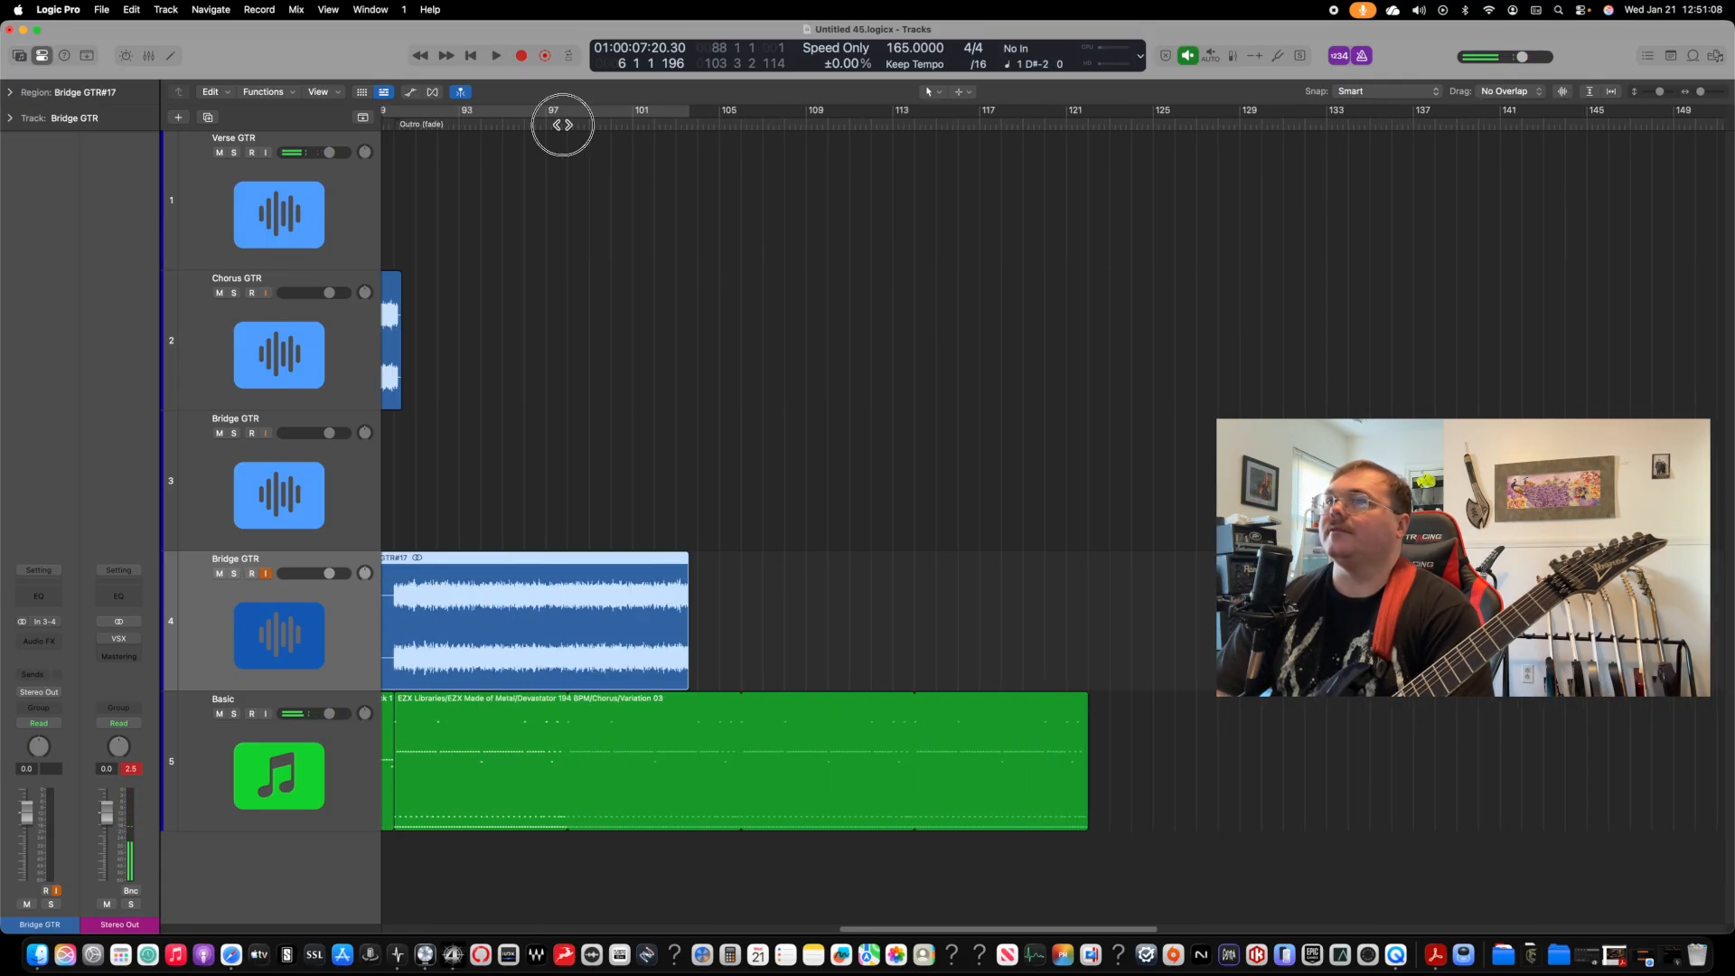
pyautogui.click(562, 124)
pyautogui.press('space')
pyautogui.click(528, 124)
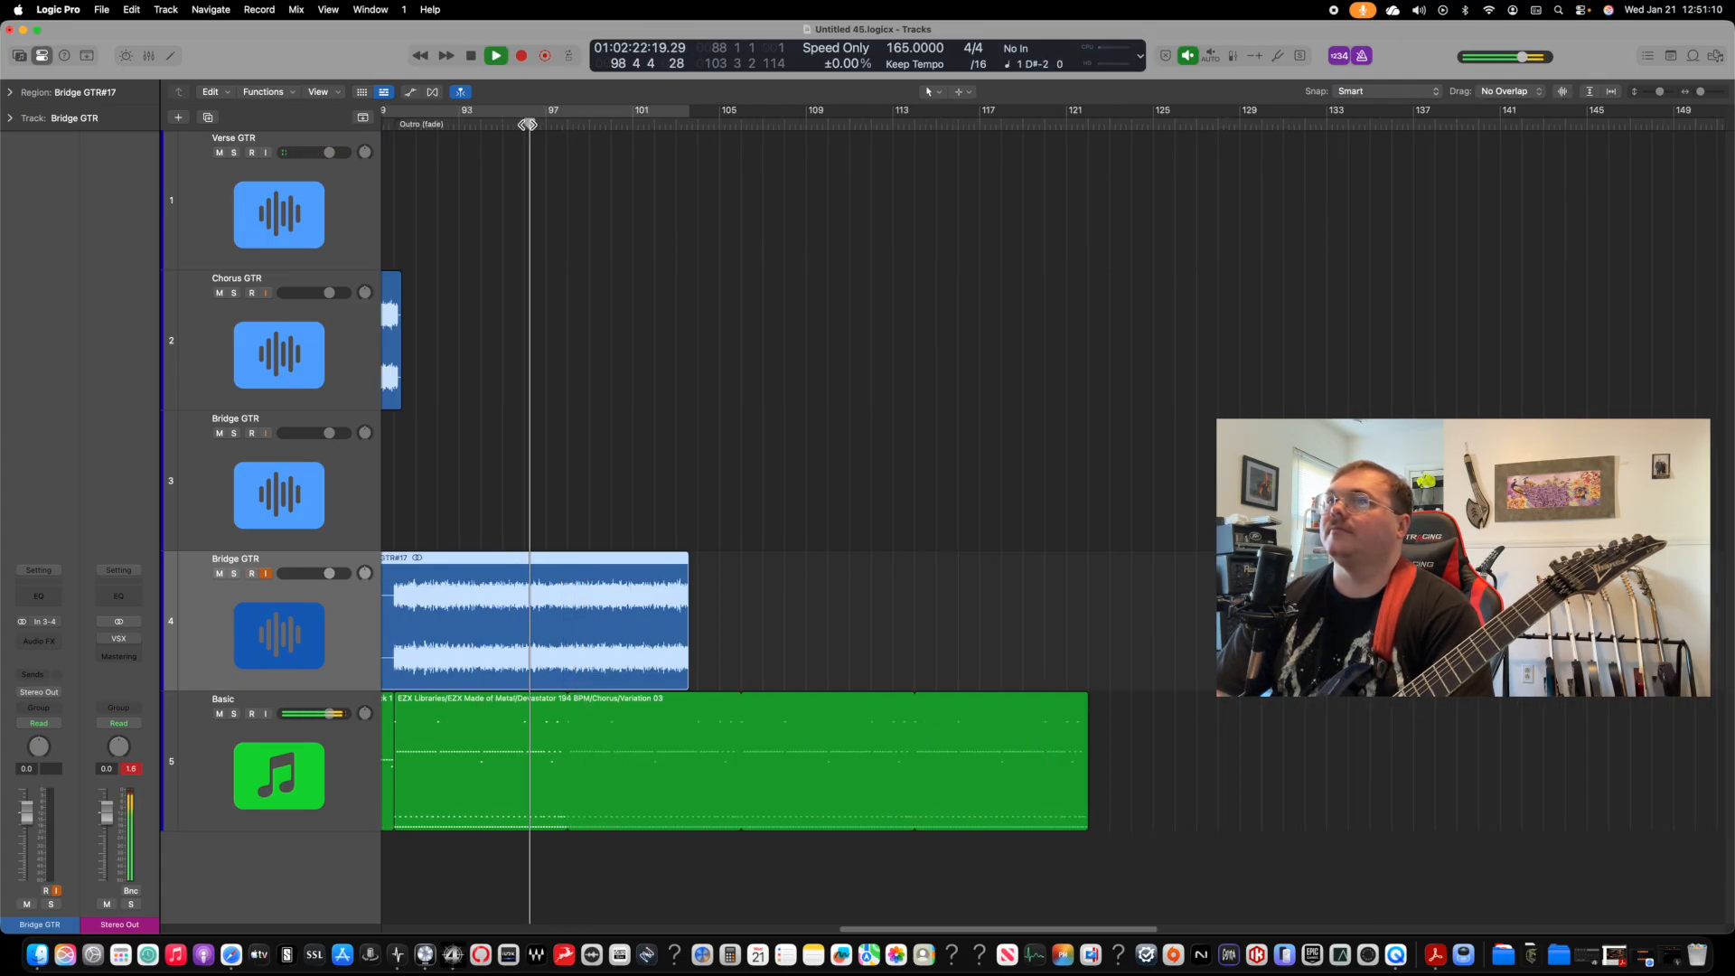
pyautogui.hscroll(-10, 821, 280)
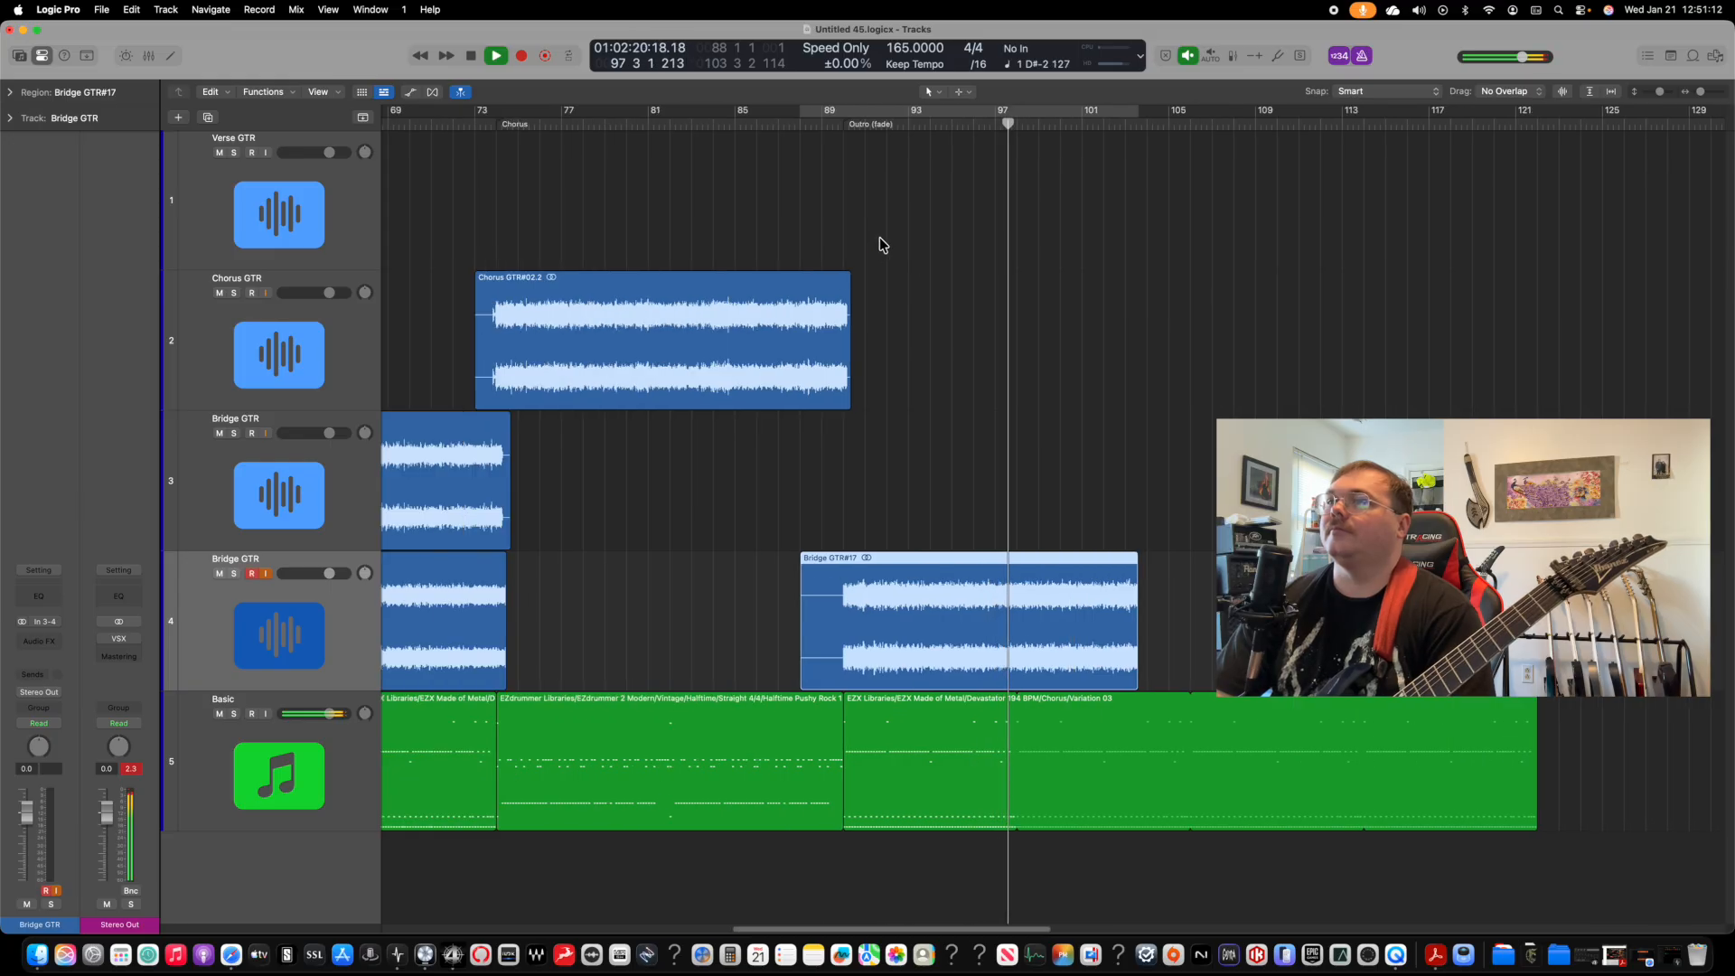
pyautogui.press('space')
# Step: Delete the Outro guitar take from the second Bridge GTR track
pyautogui.moveTo(1195, 603); pyautogui.dragTo(1061, 581)
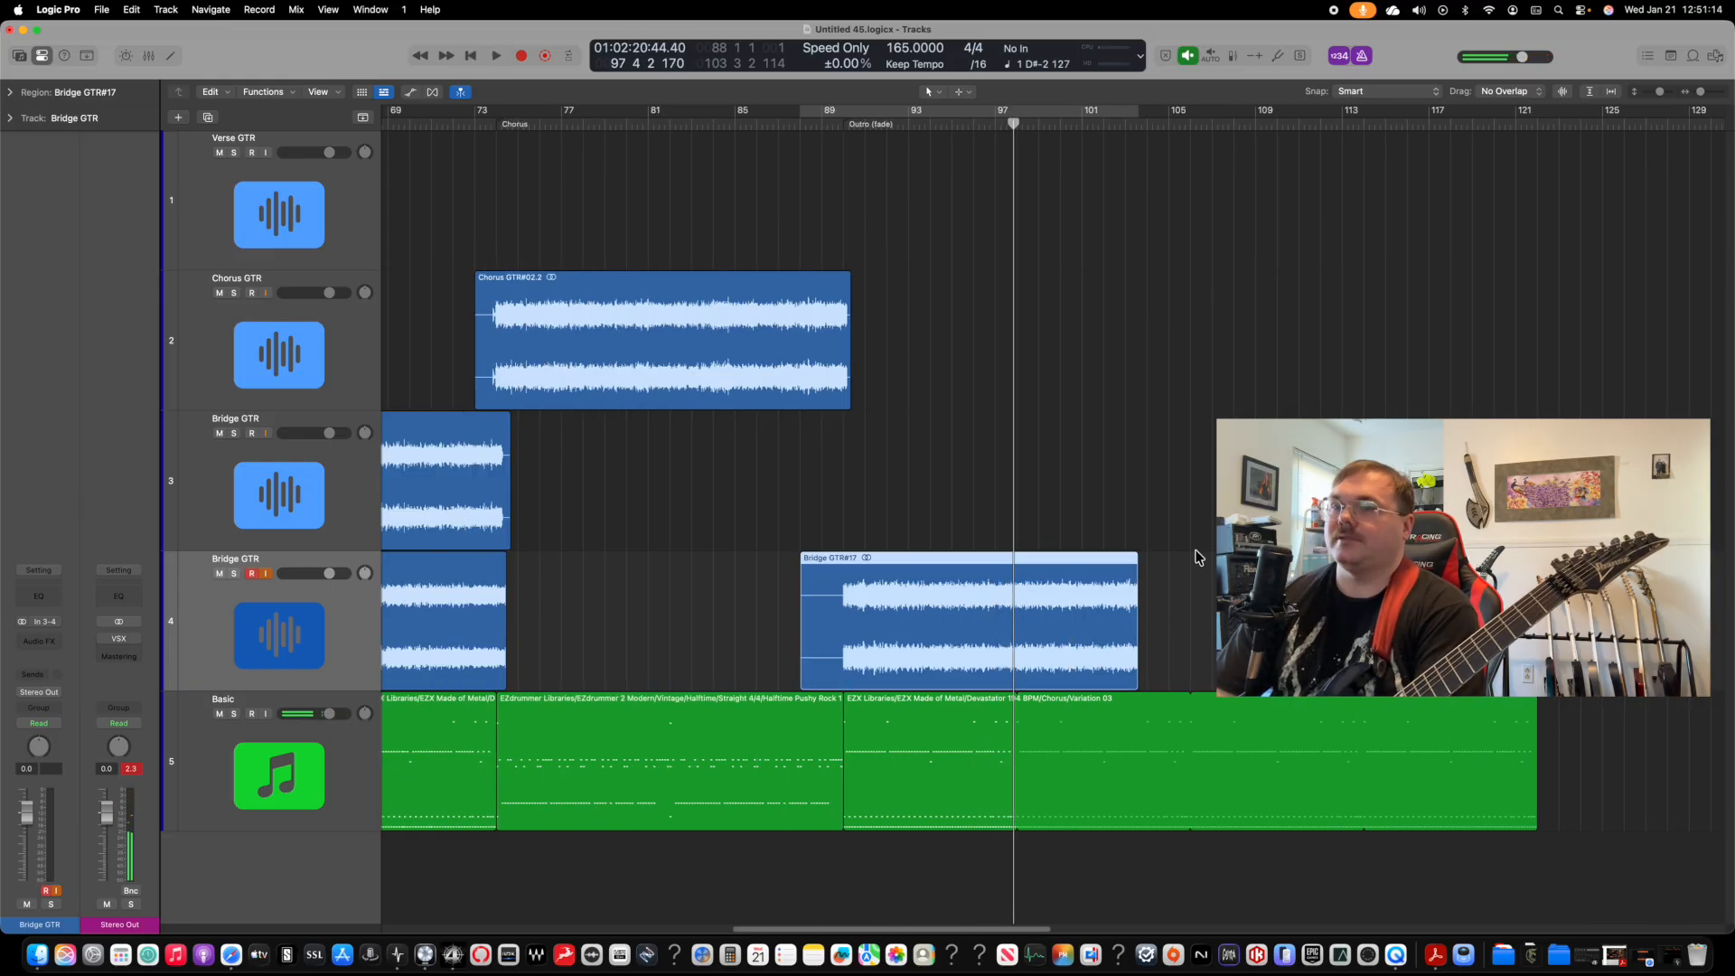
pyautogui.press('BackSpace')
pyautogui.press('Return')
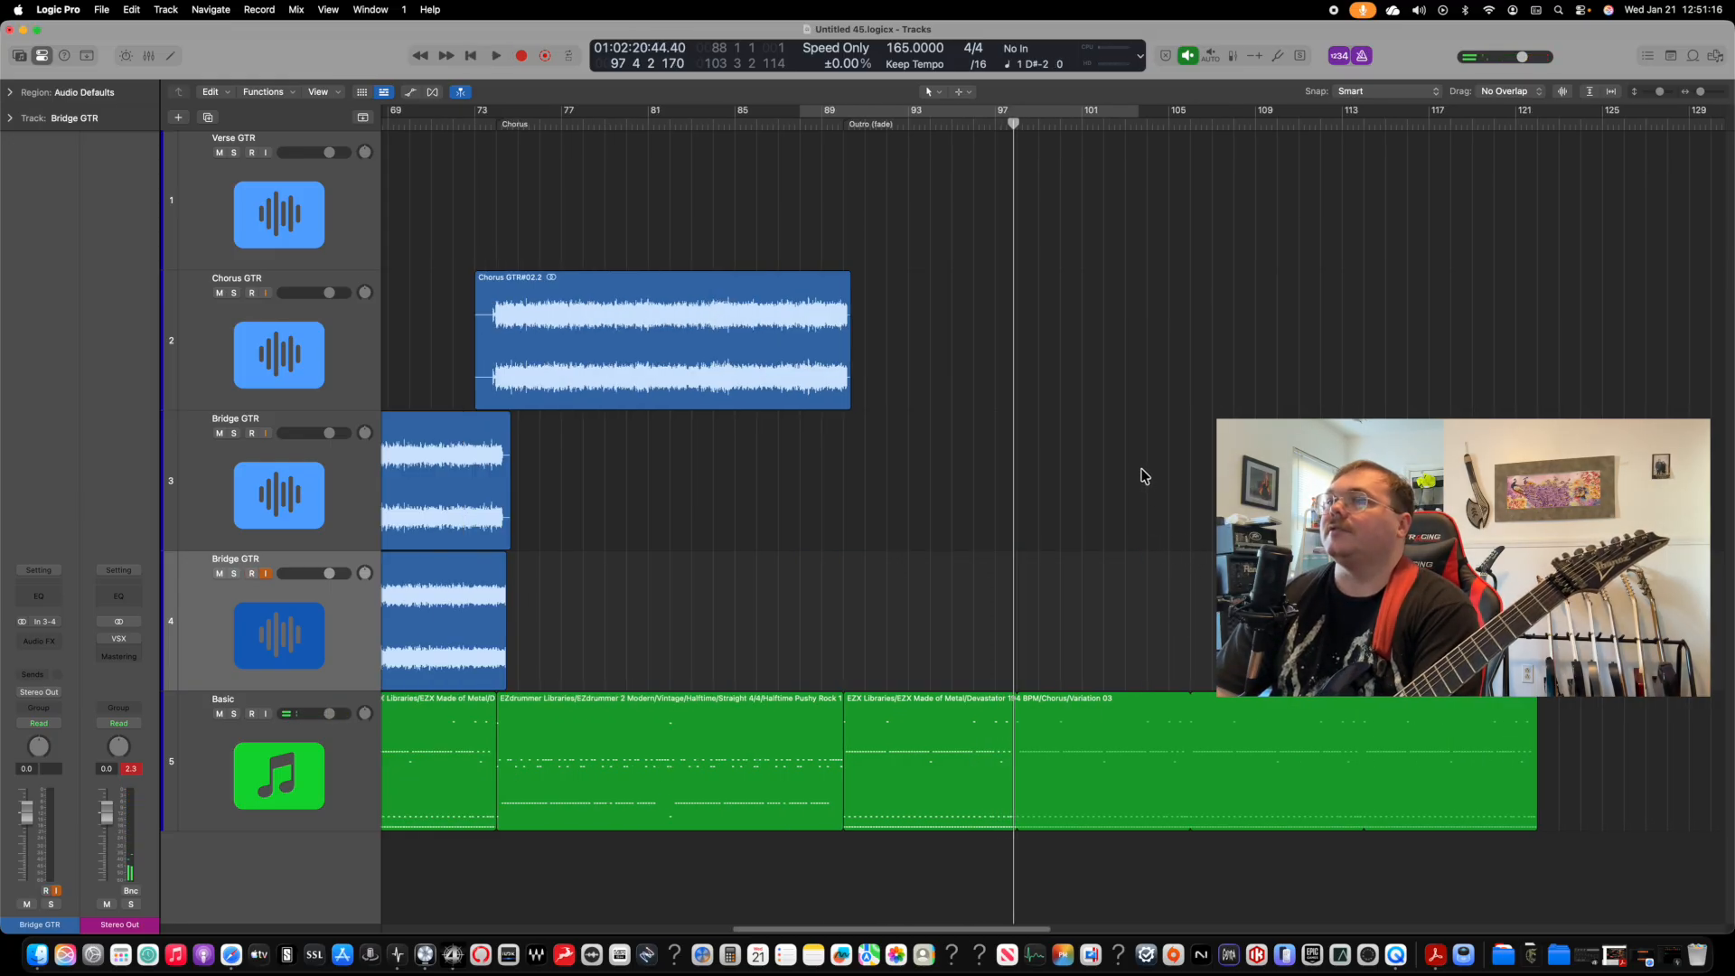
# Step: Try recording an Outro guitar take on the Verse GTR track from bar 88, and undo the recording
pyautogui.hscroll(-5, 1112, 507)
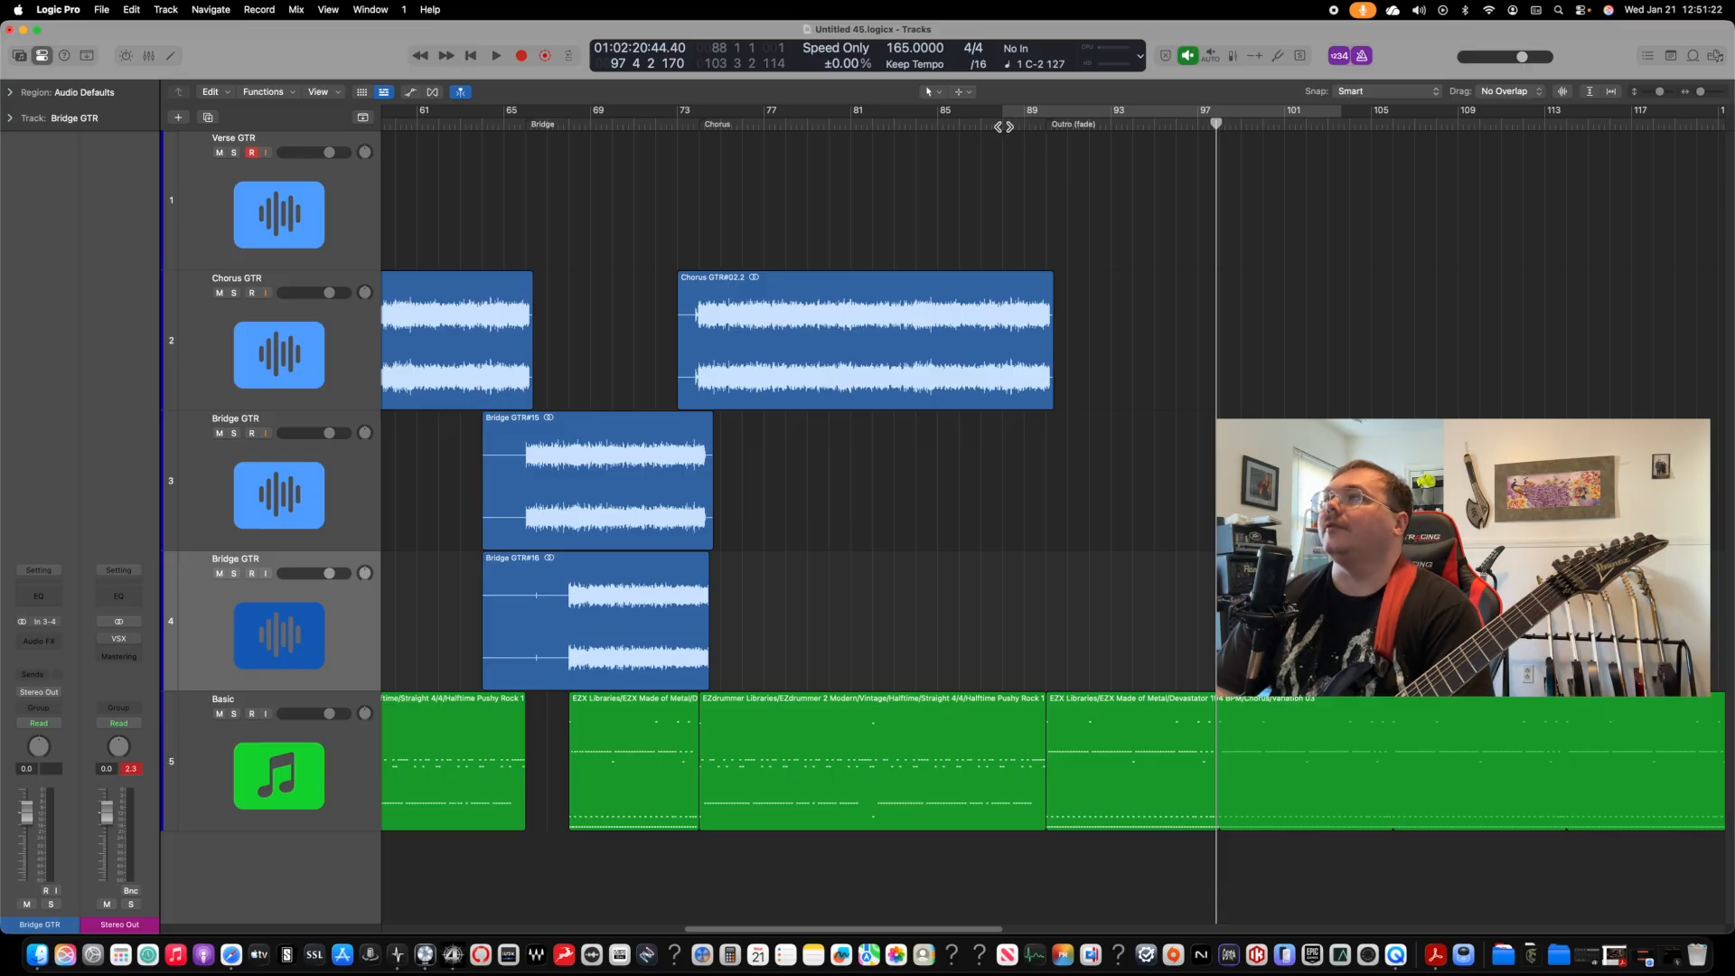
pyautogui.press('space')
pyautogui.press('r')
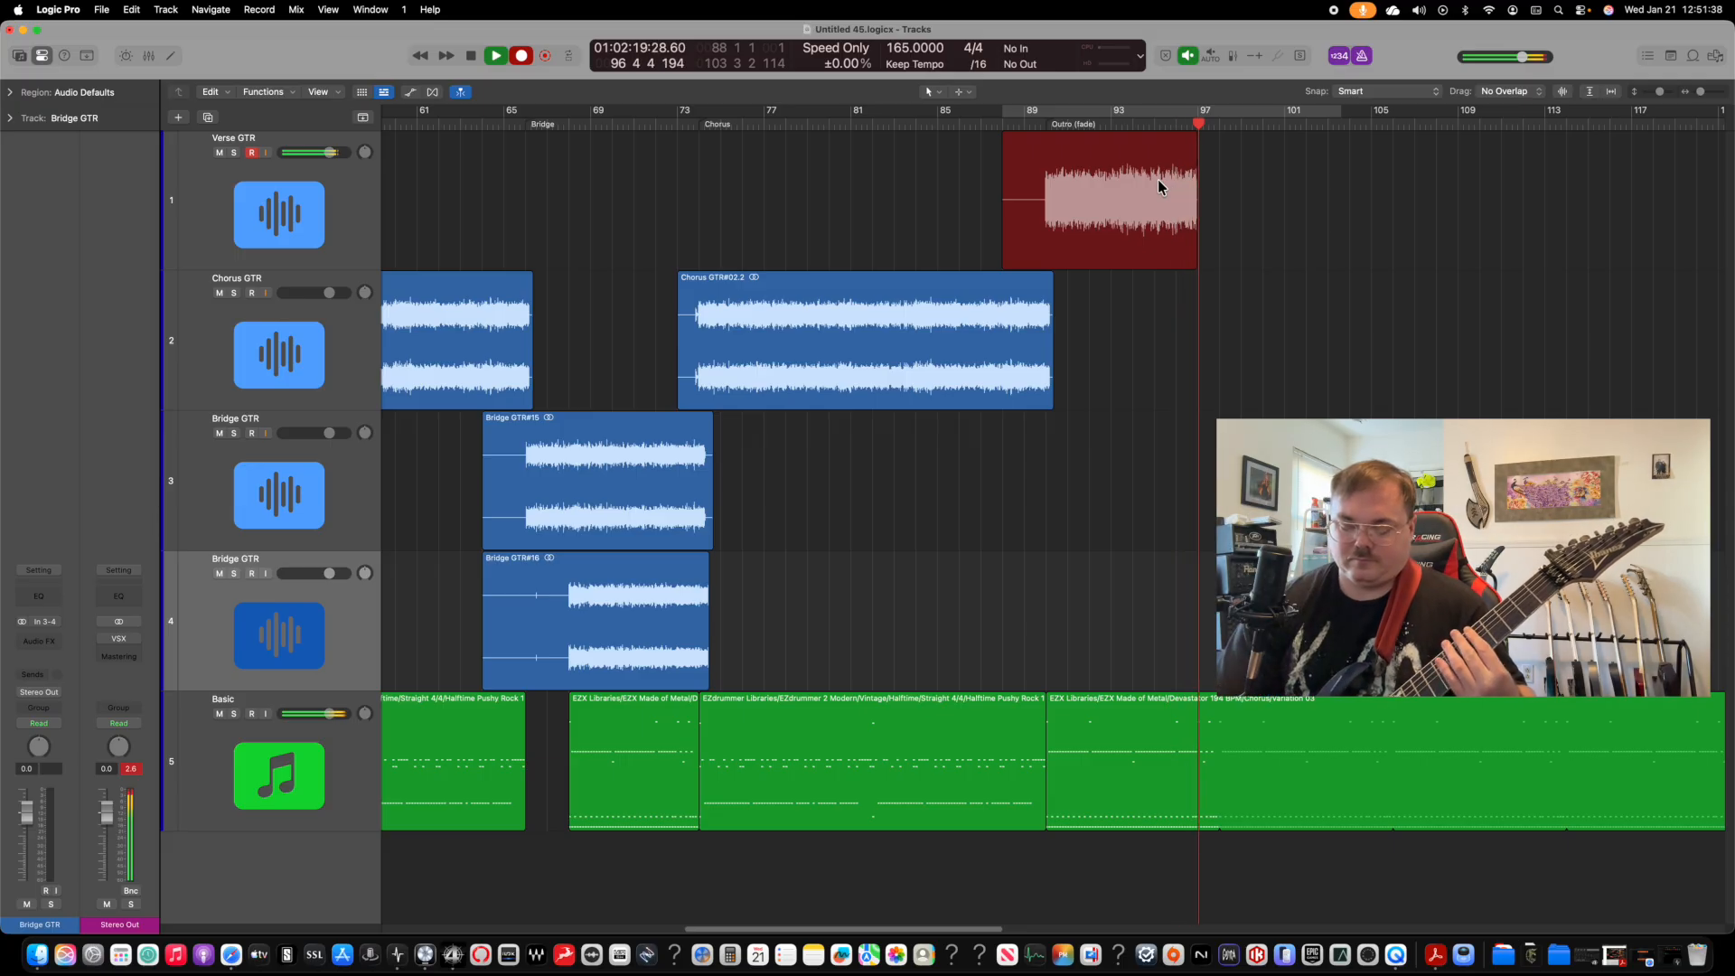
pyautogui.press('space')
pyautogui.press('super+z')
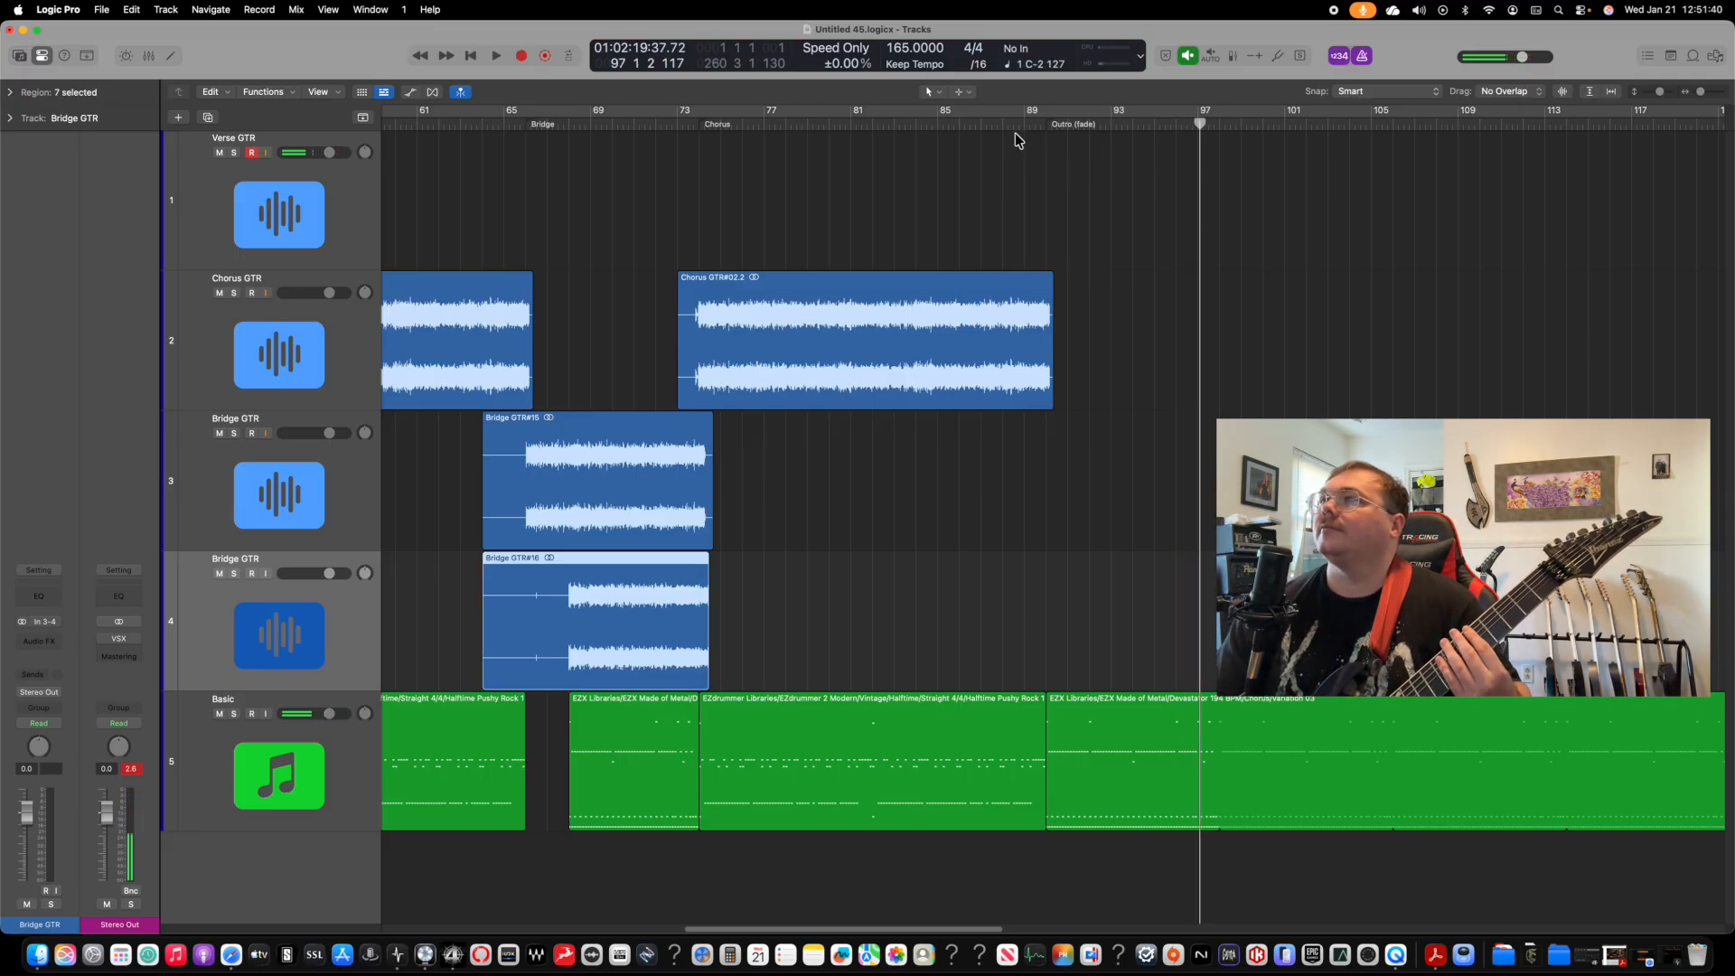
# Step: Make two further attempts at the Outro guitar on the Verse GTR track from bar 89, discarding each take
pyautogui.click(1022, 123)
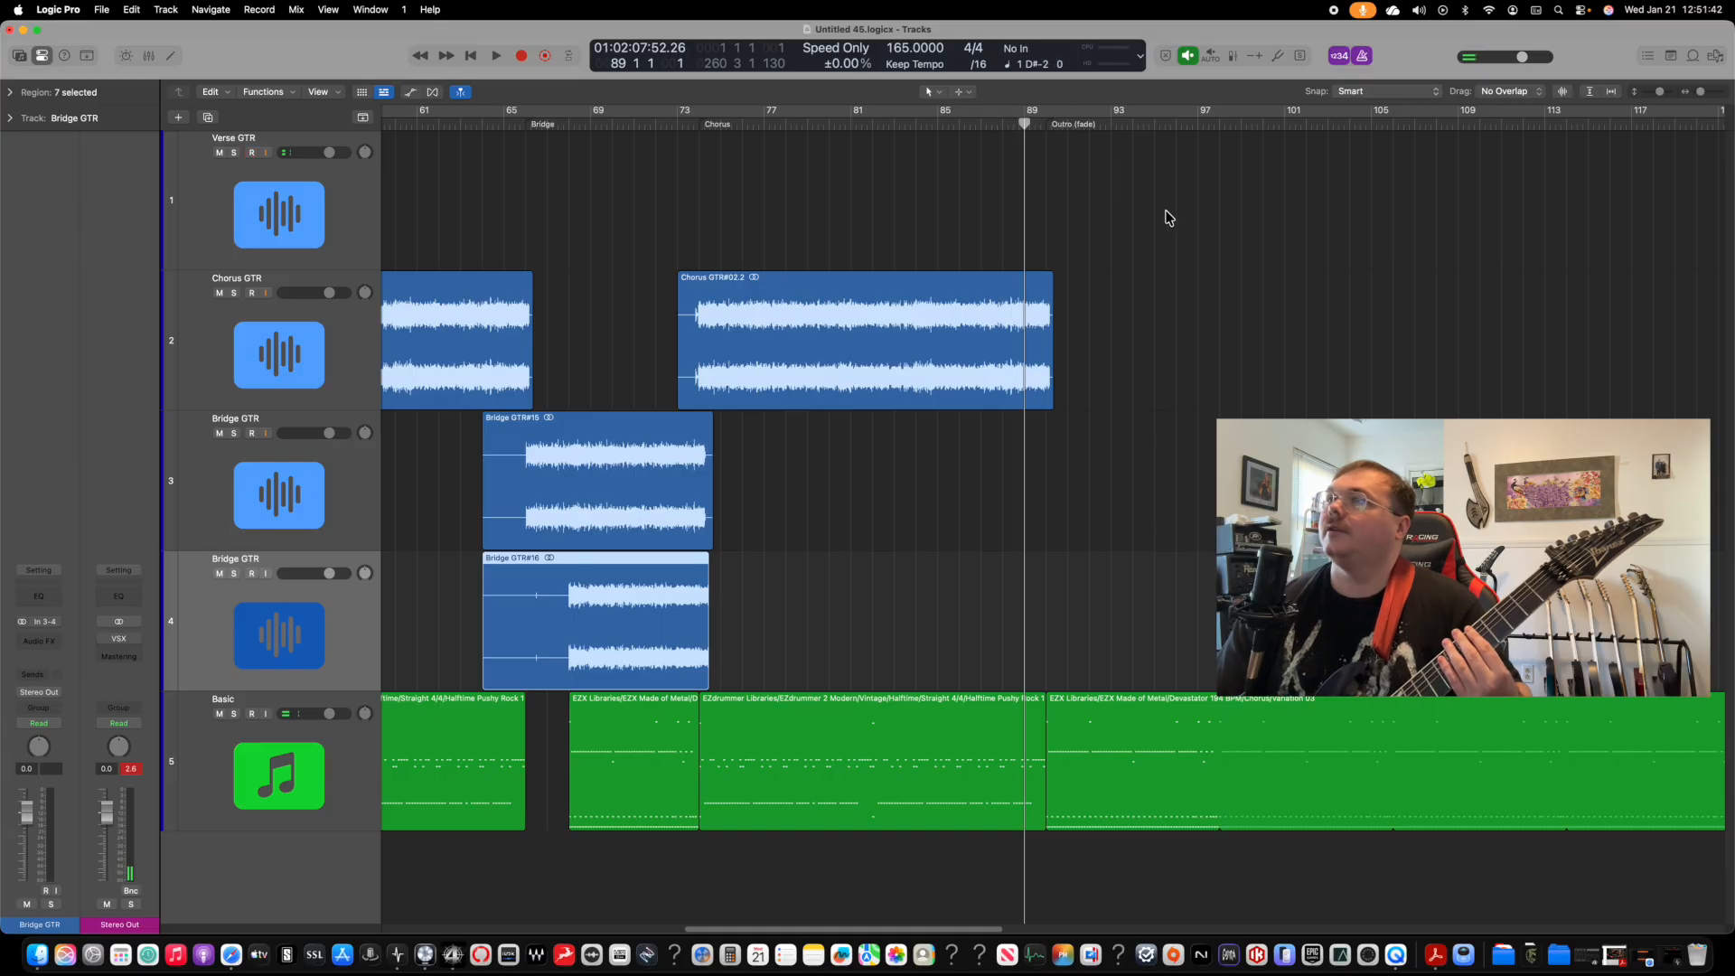
pyautogui.press('r')
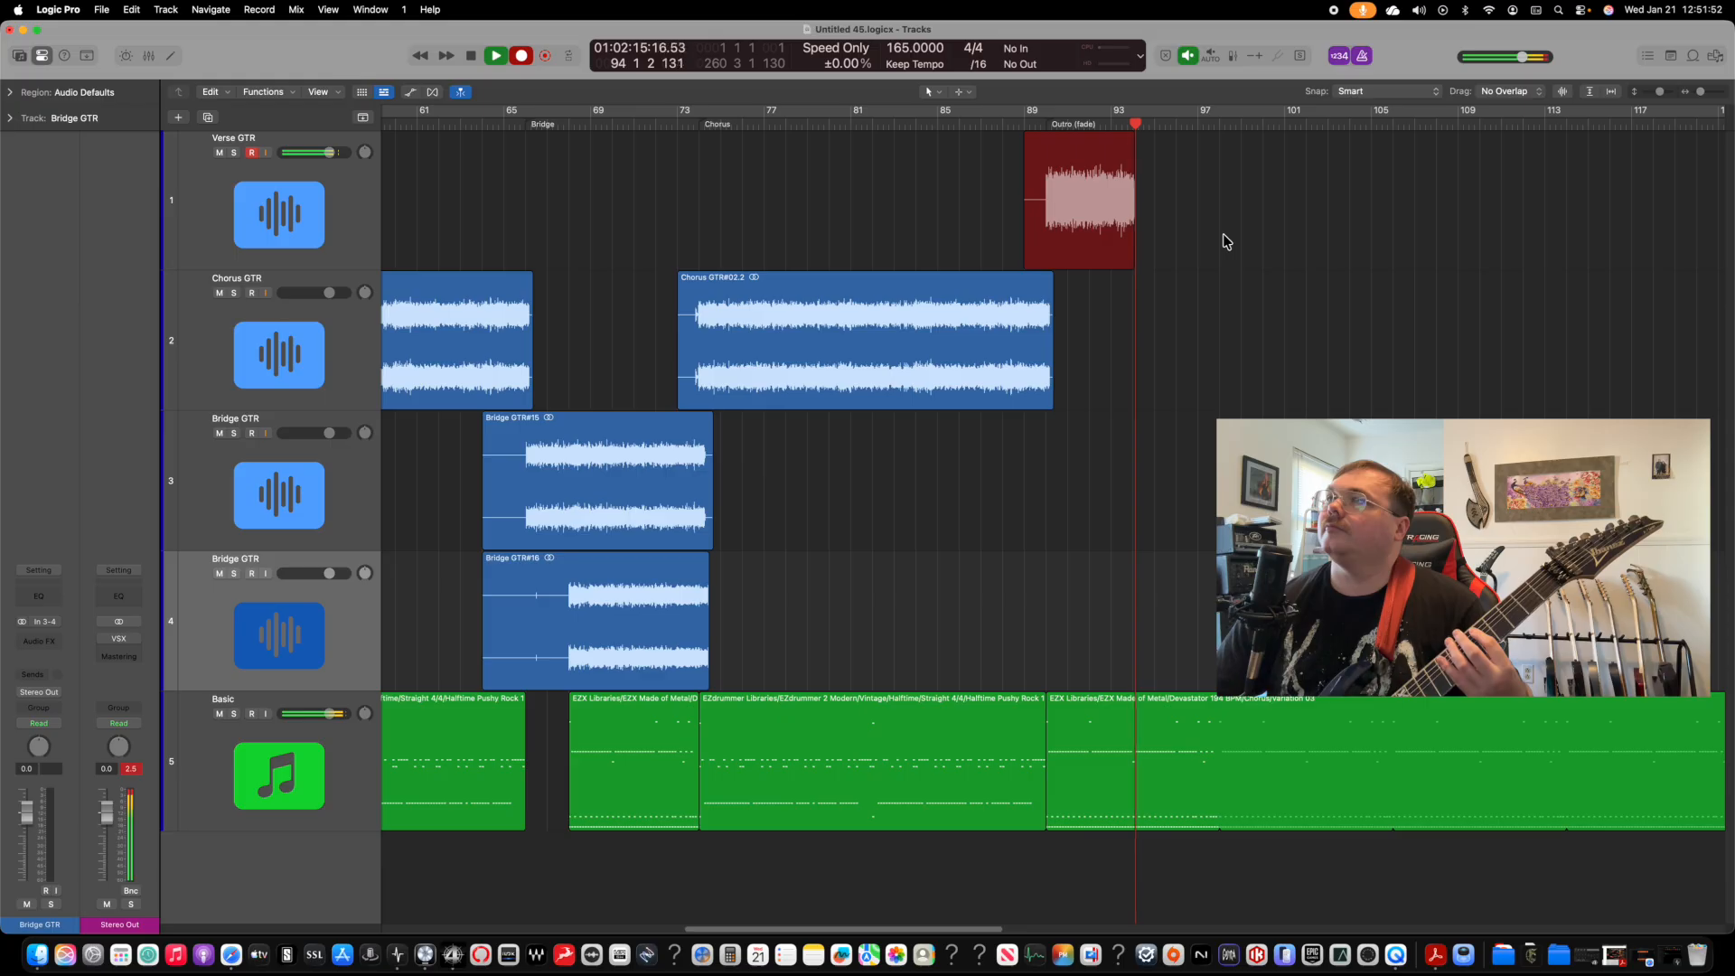
pyautogui.press('space')
pyautogui.press('super+z')
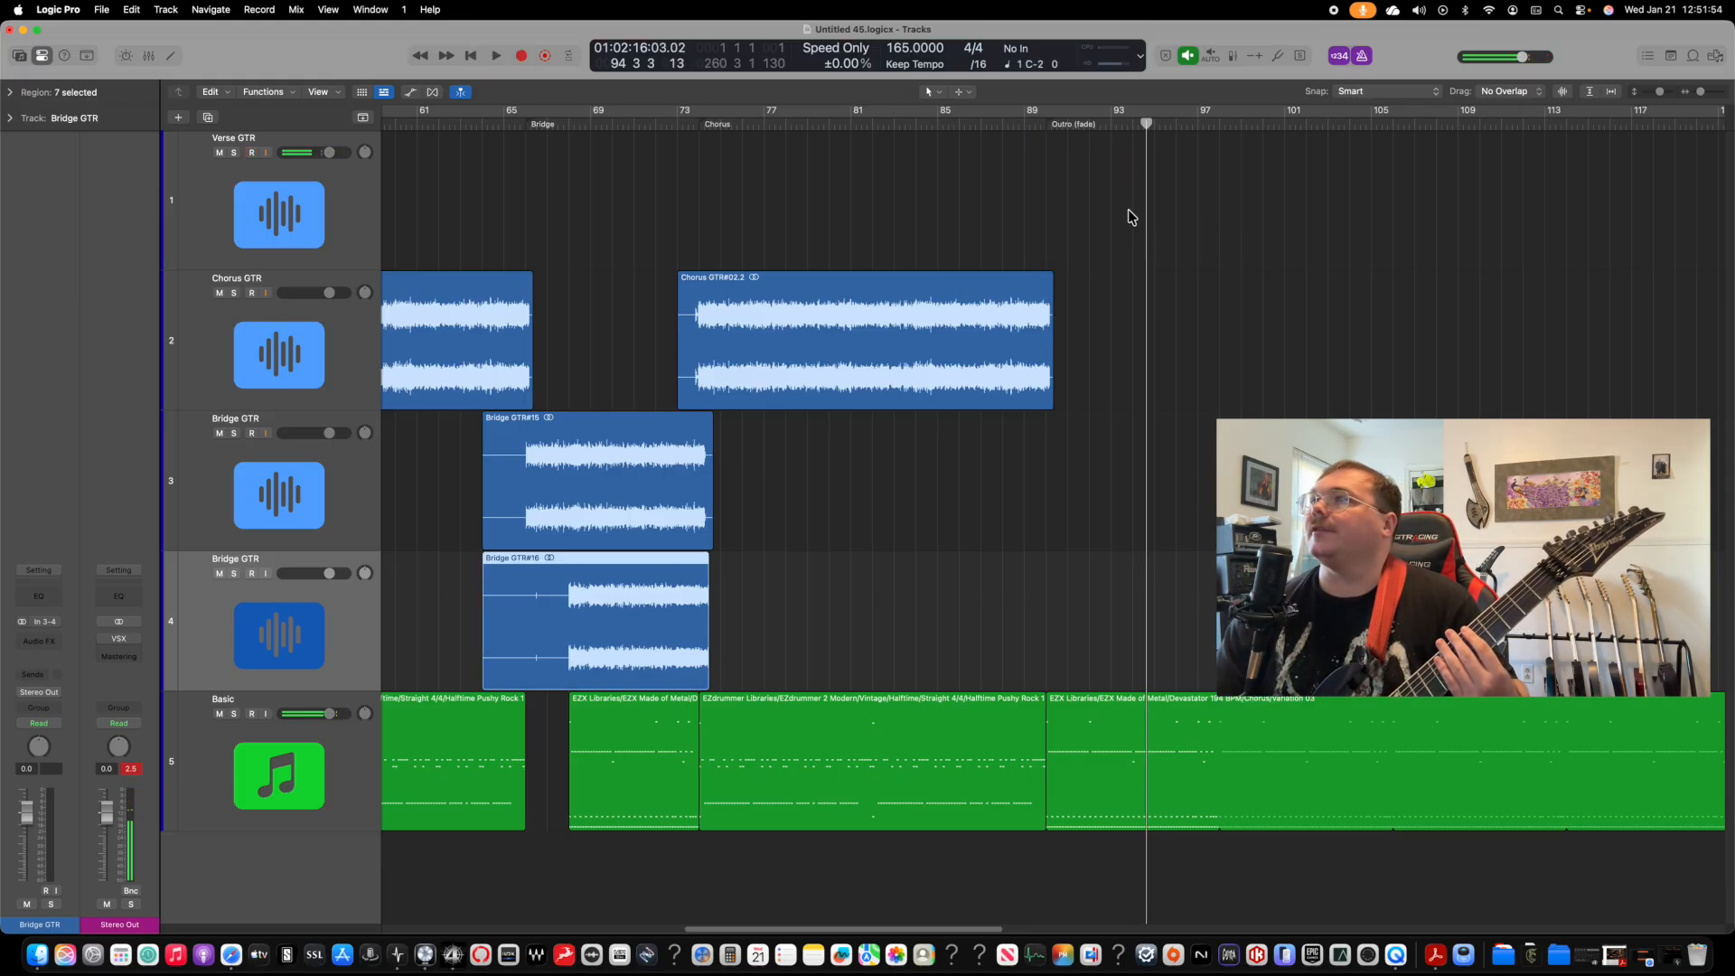
pyautogui.click(1026, 124)
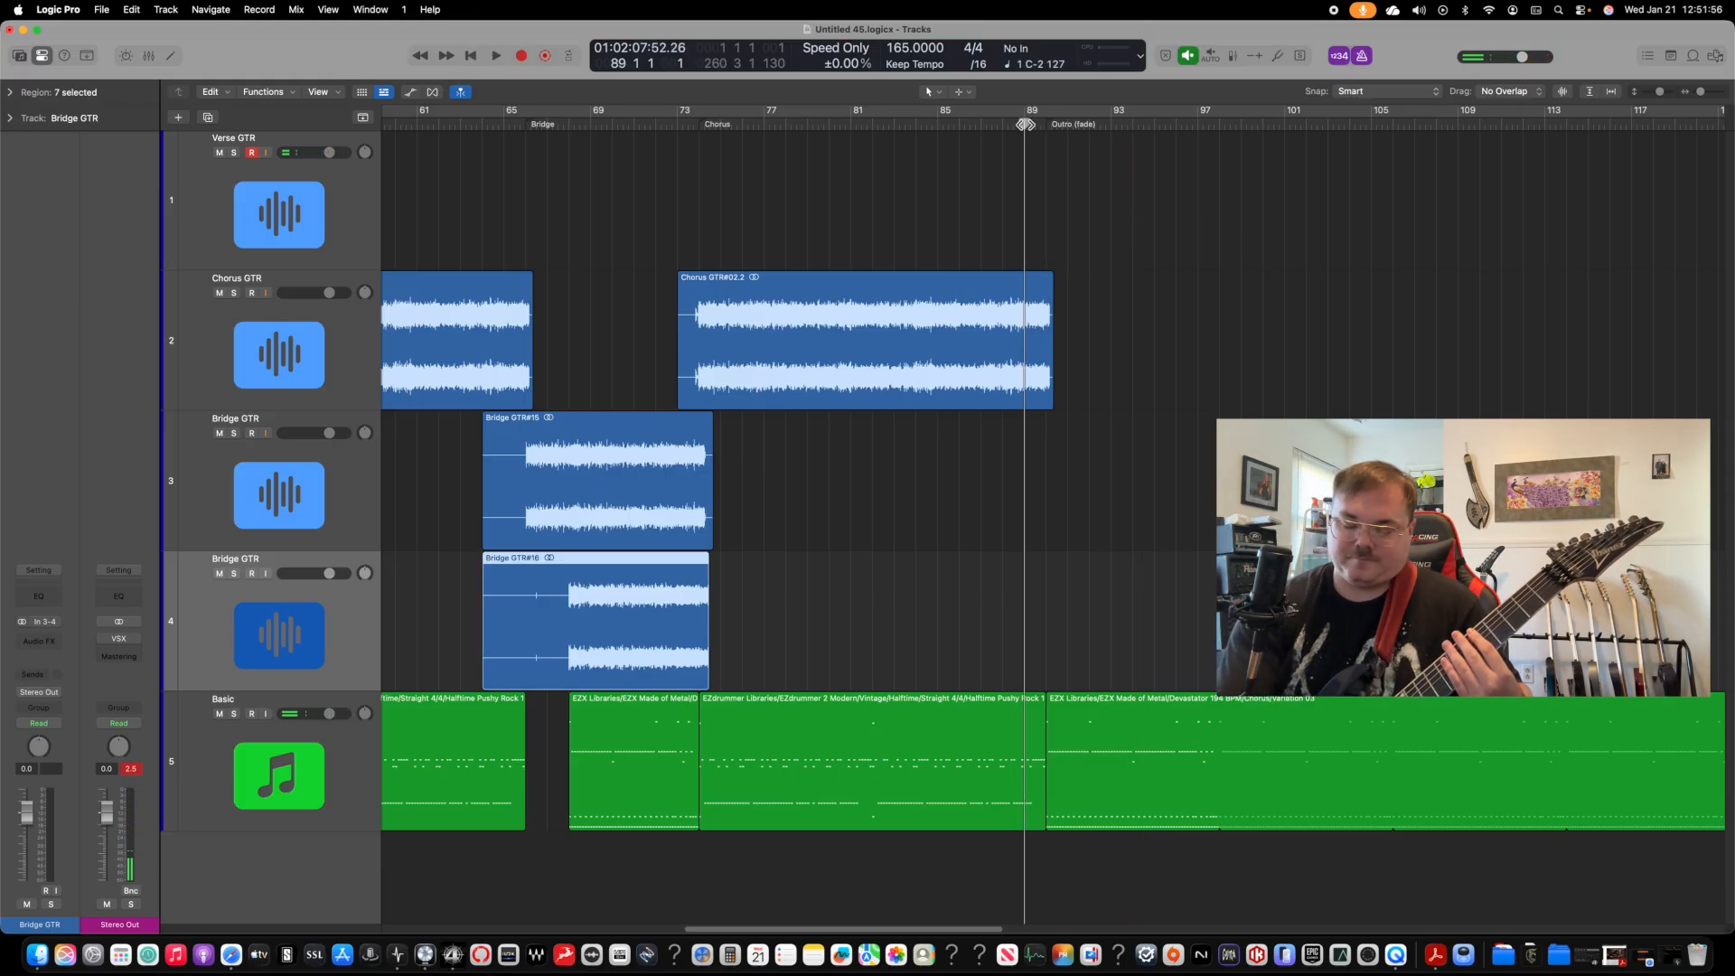
pyautogui.press('r')
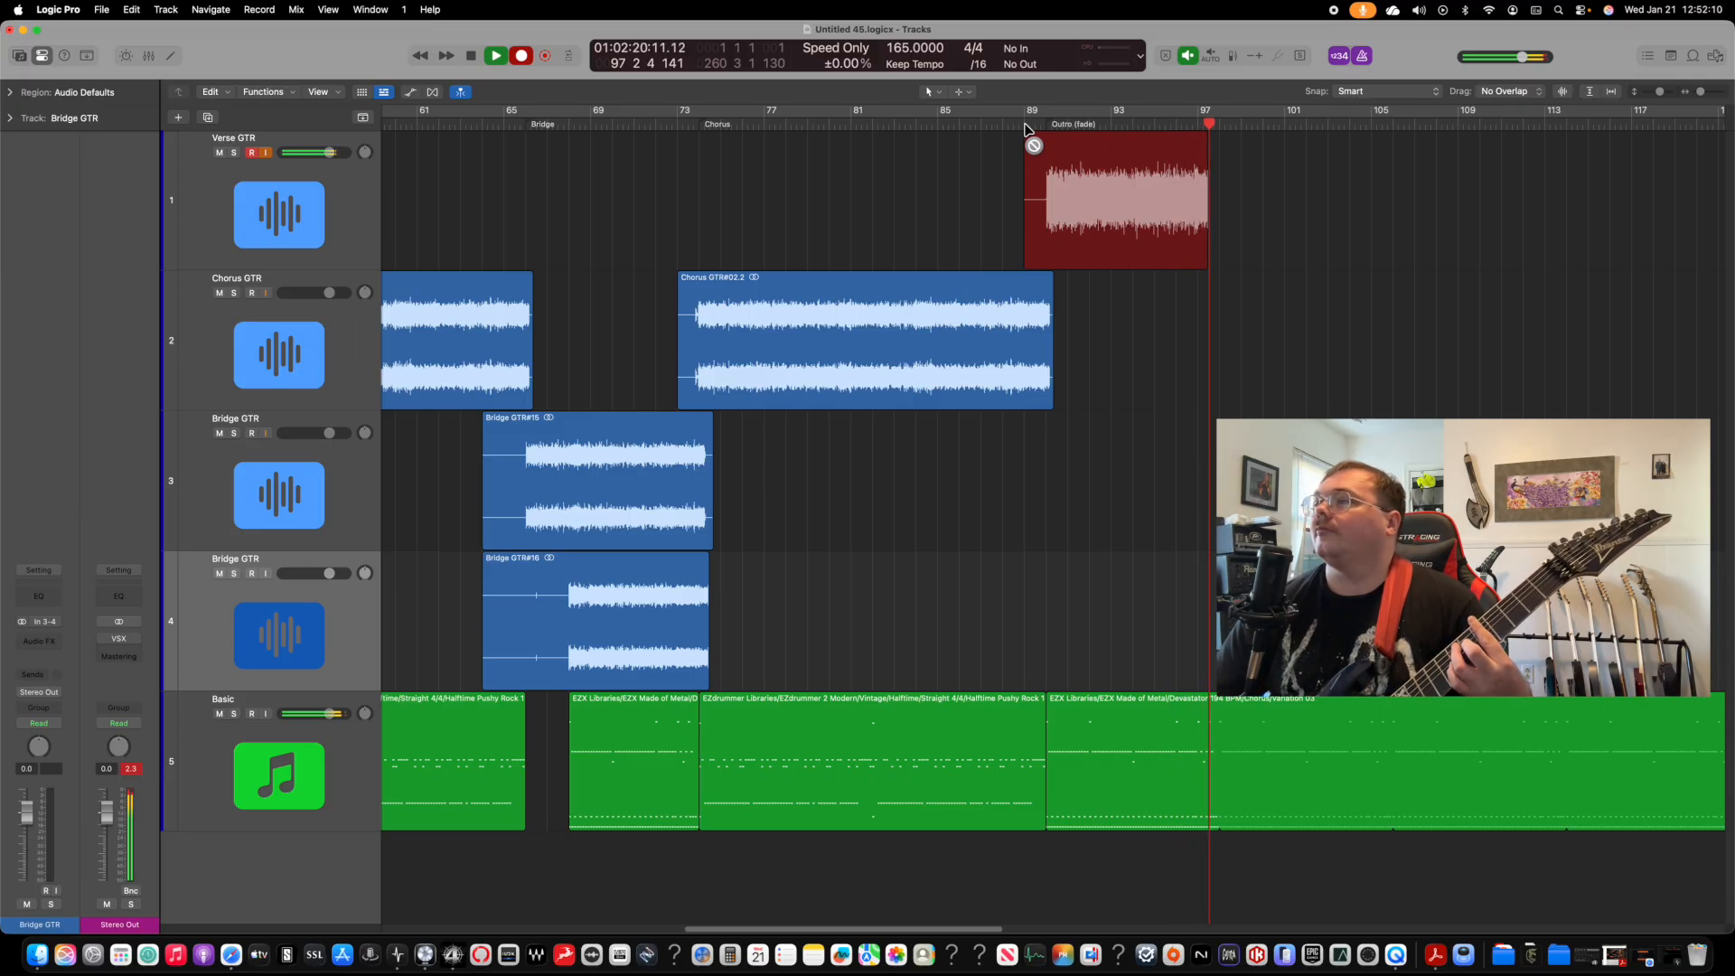
pyautogui.press('super+period')
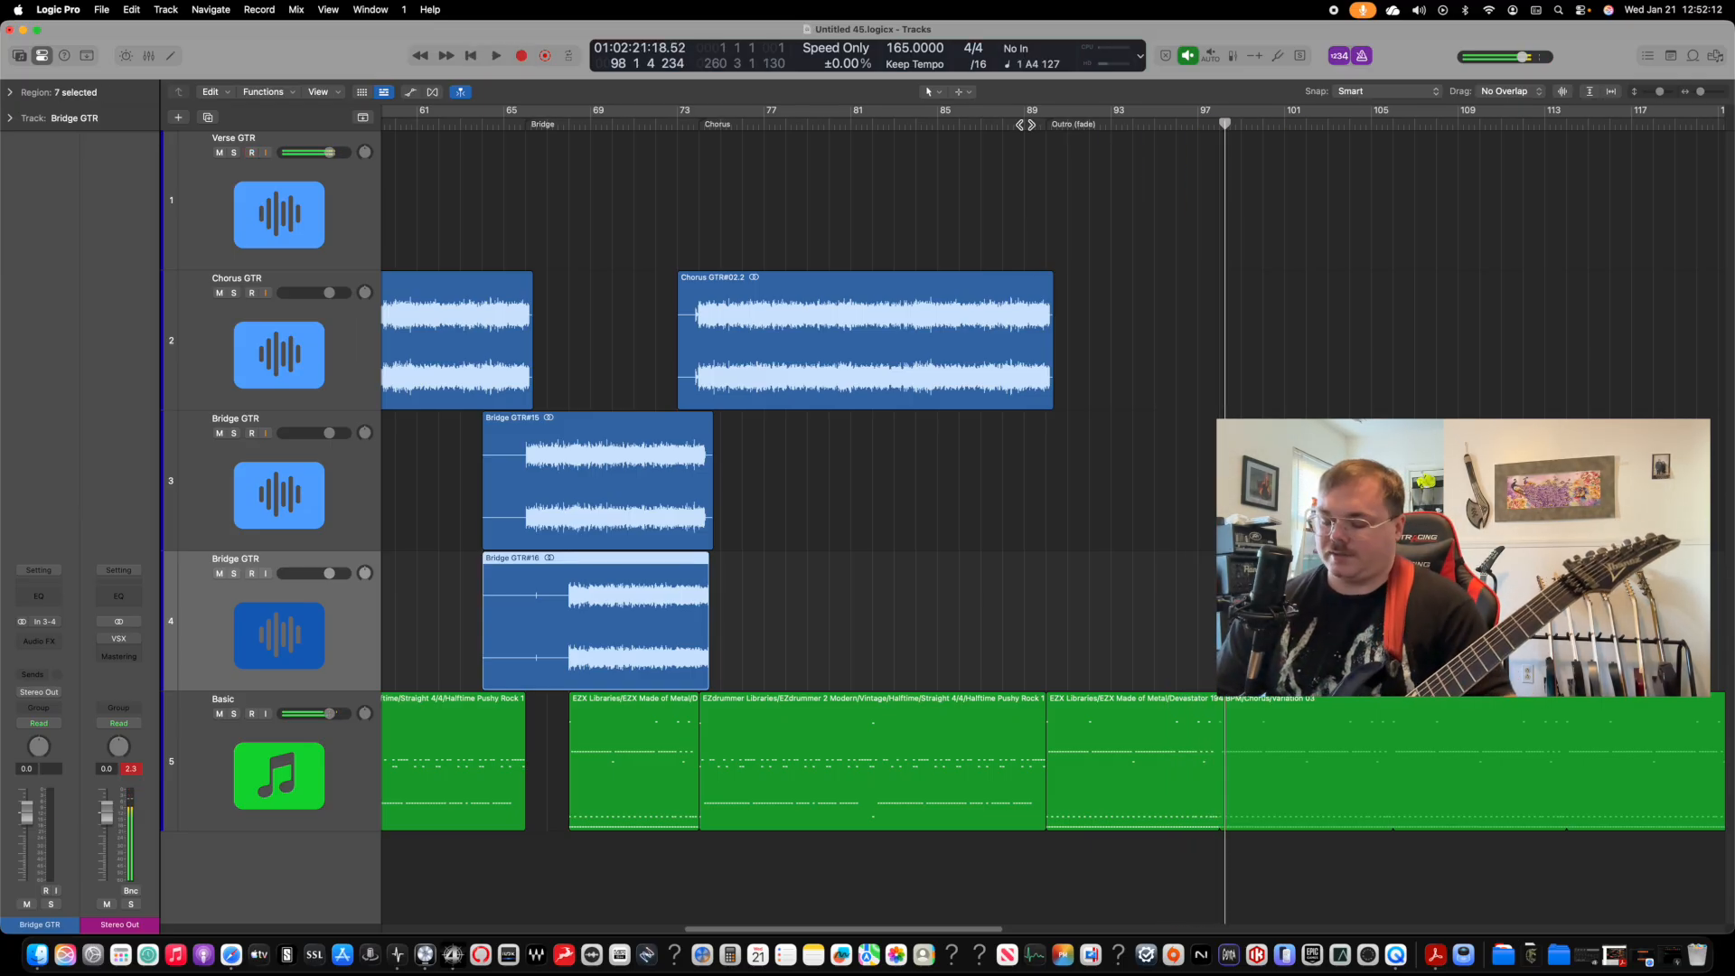
# Step: Play back the song from the beginning through Verse 1 to the start of the first Chorus
pyautogui.press('Return')
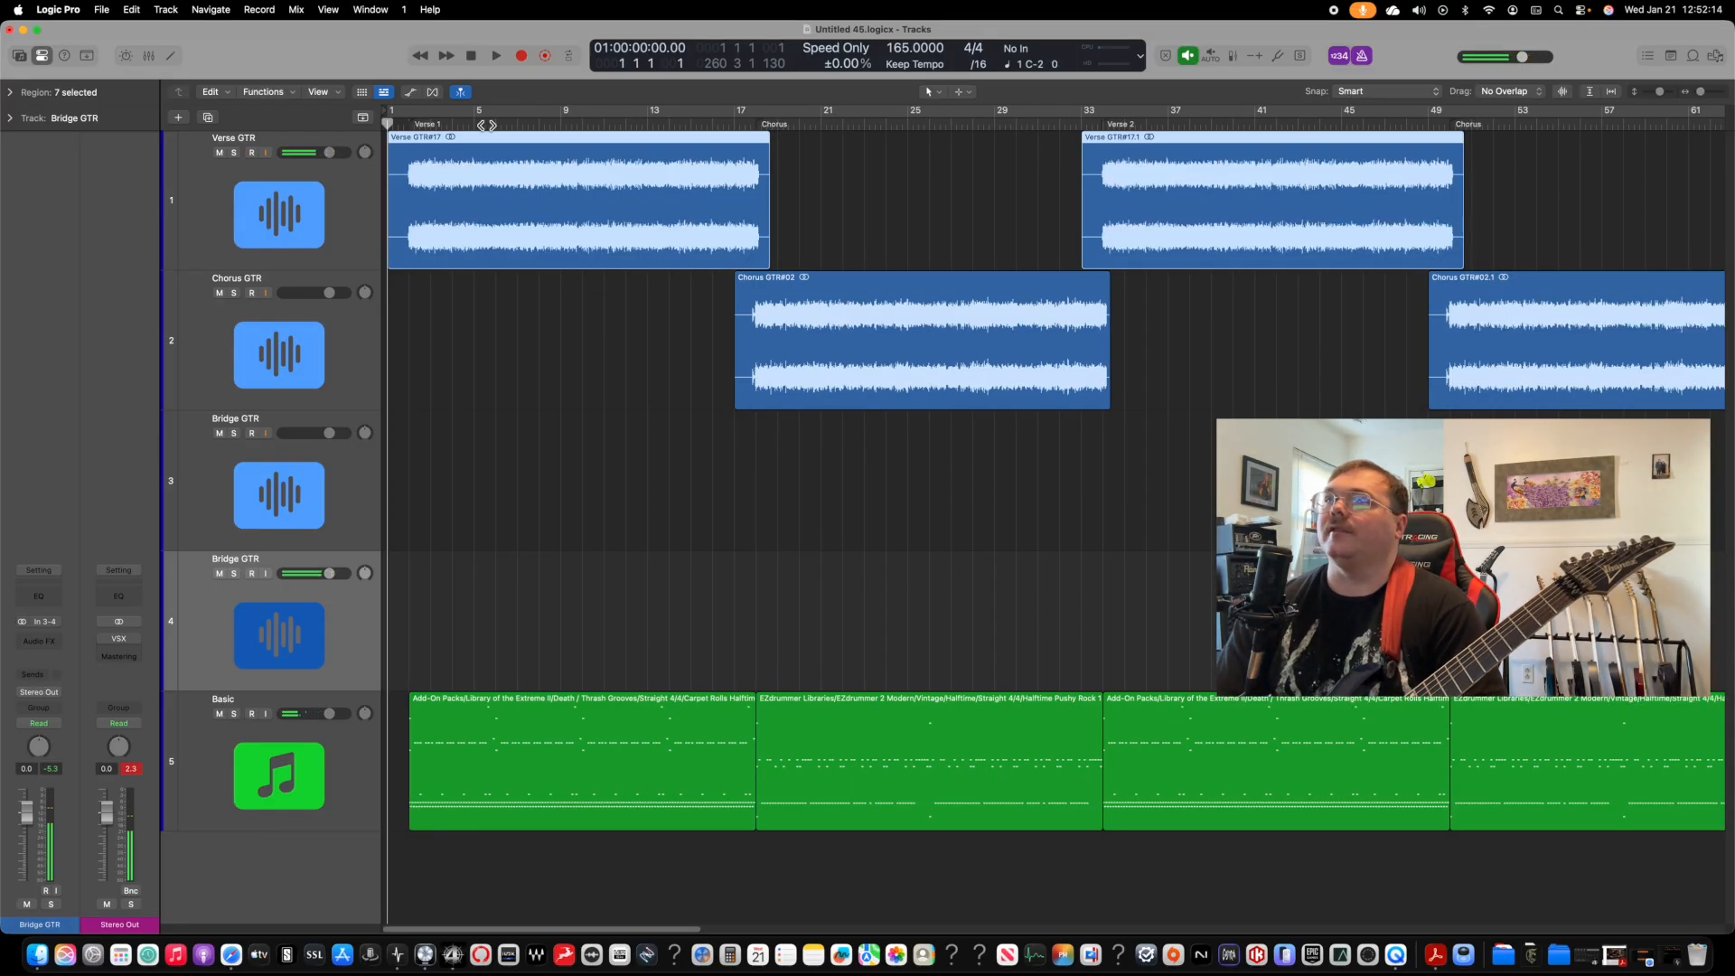
pyautogui.press('space')
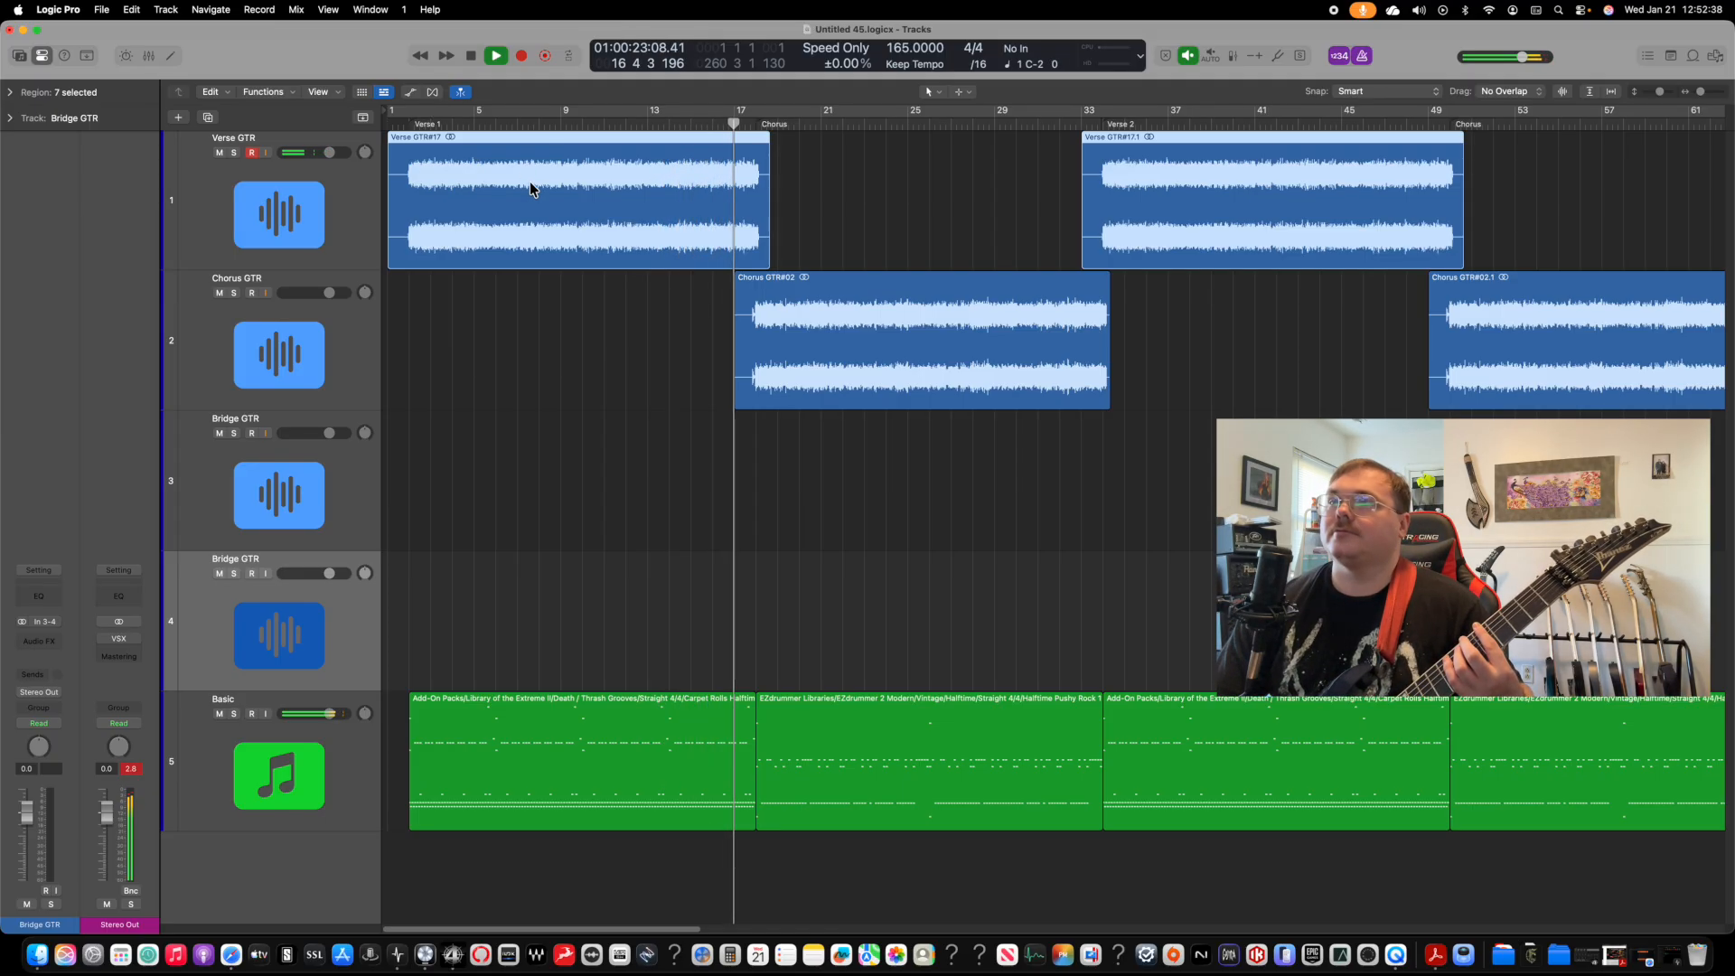
pyautogui.press('space')
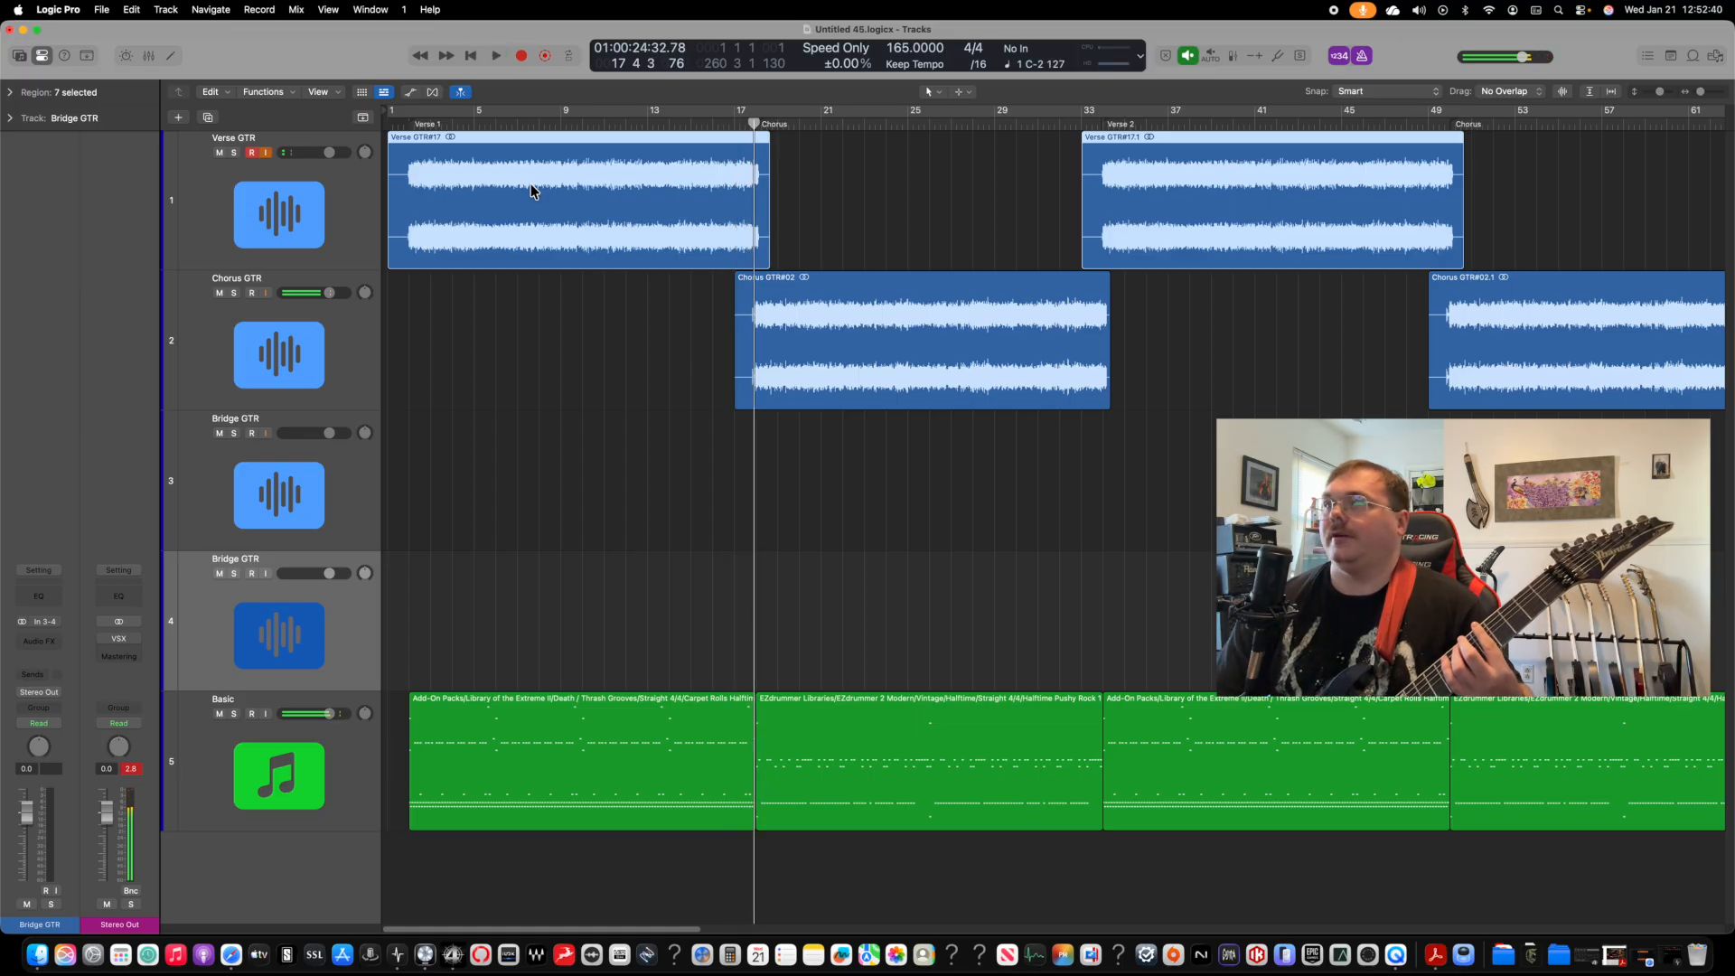
# Step: Record the full Outro guitar on the Verse GTR track from bar 89, stopping after the drums end at about bar 122
pyautogui.hscroll(10, 729, 391)
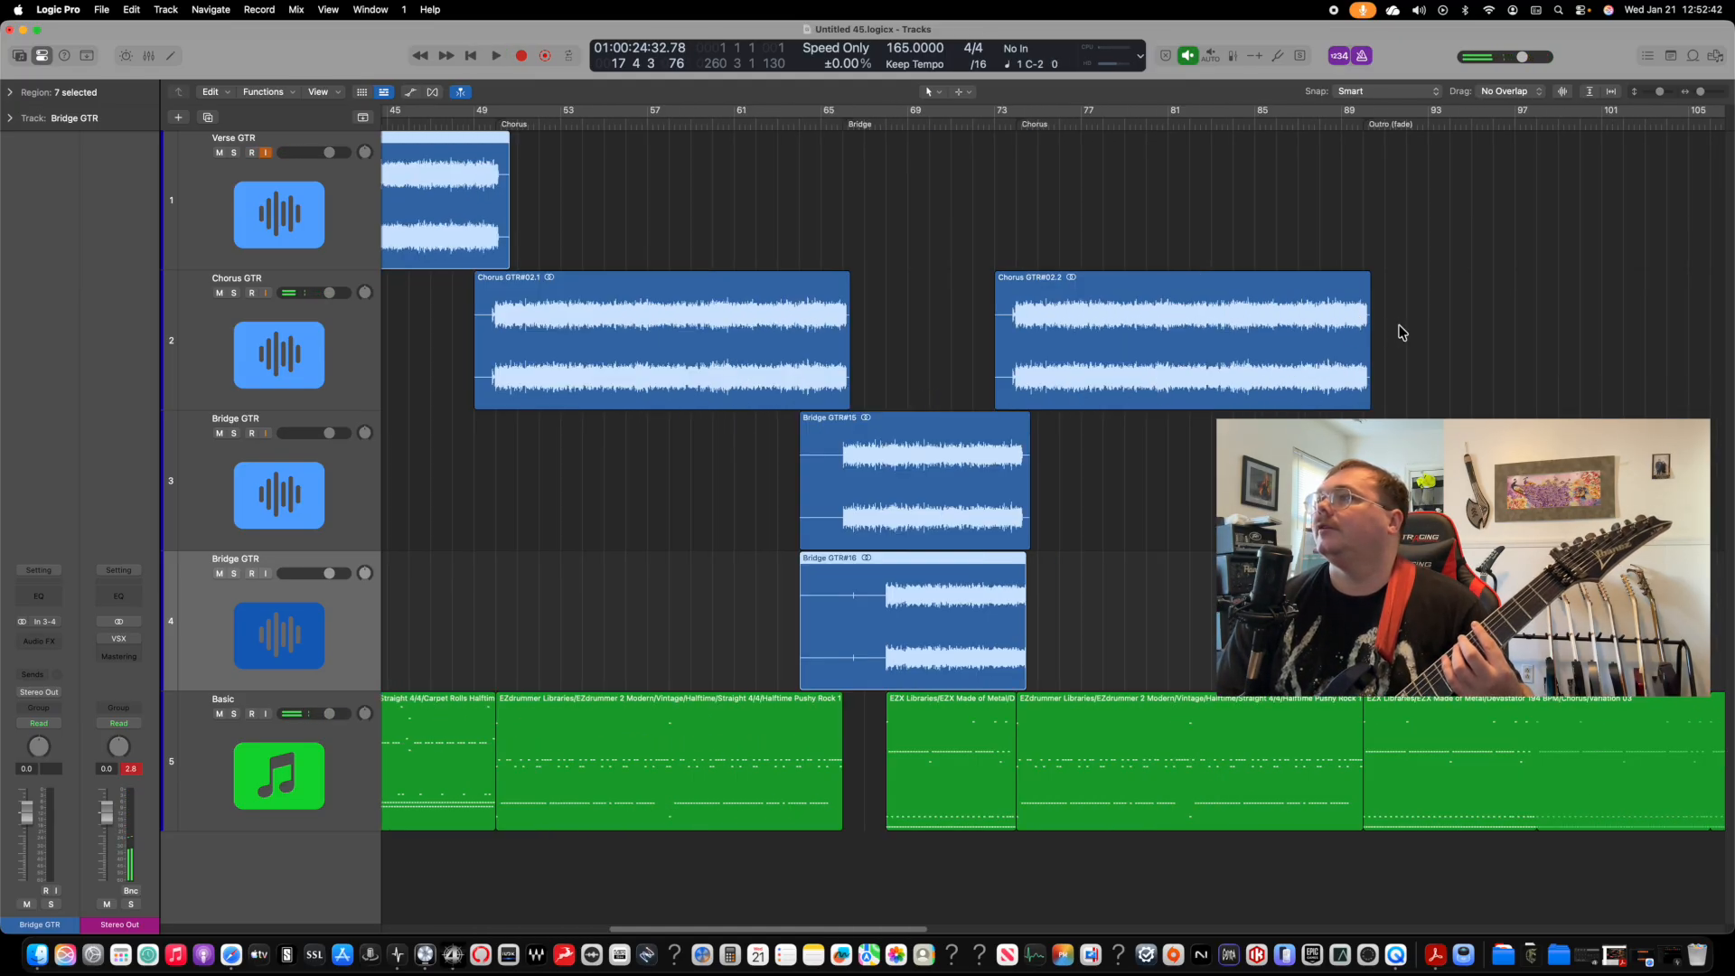
pyautogui.hscroll(5, 1401, 331)
pyautogui.click(1121, 127)
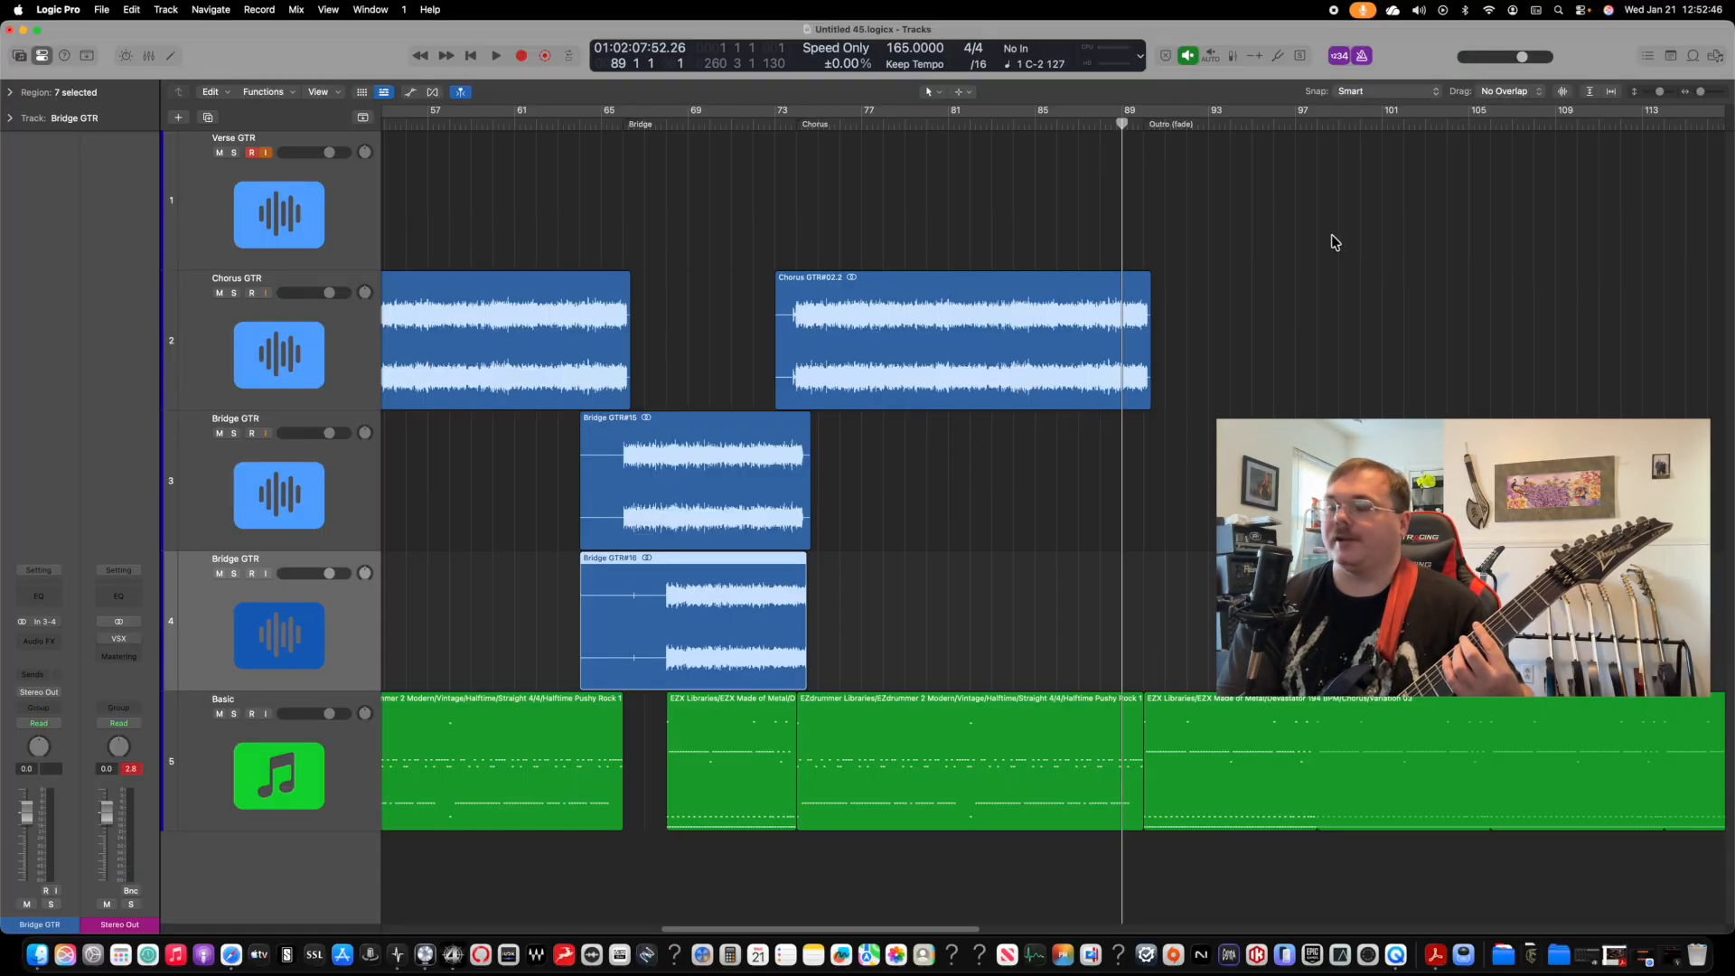
pyautogui.press('r')
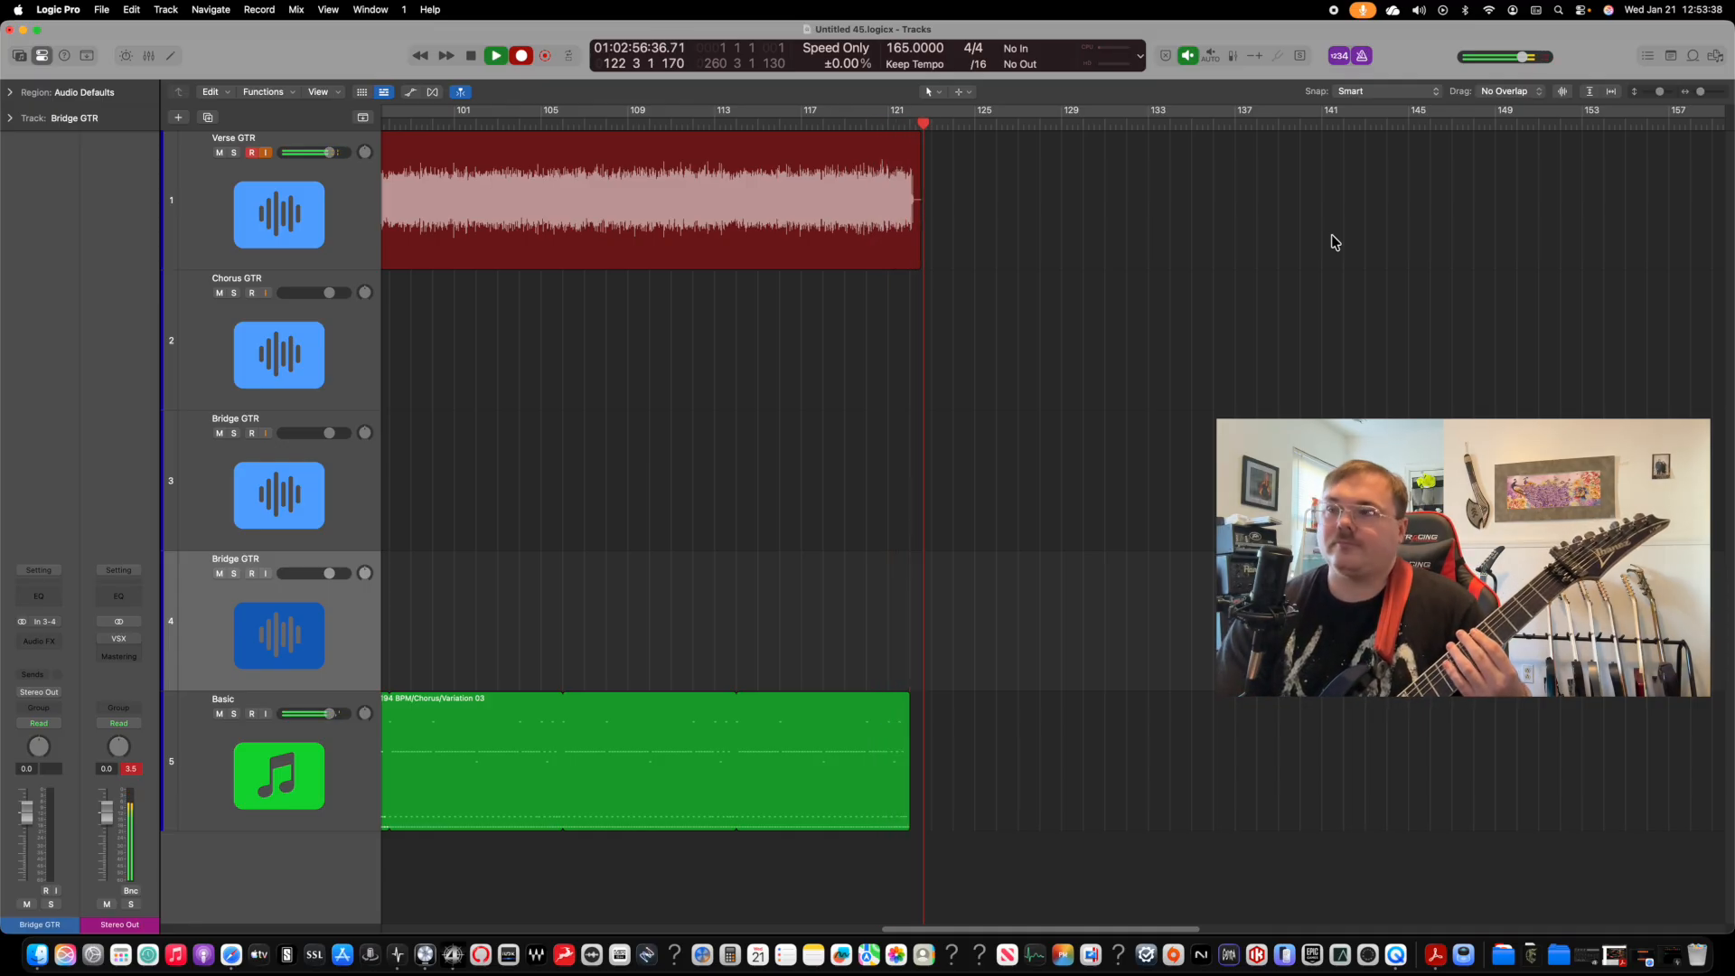
pyautogui.press('space')
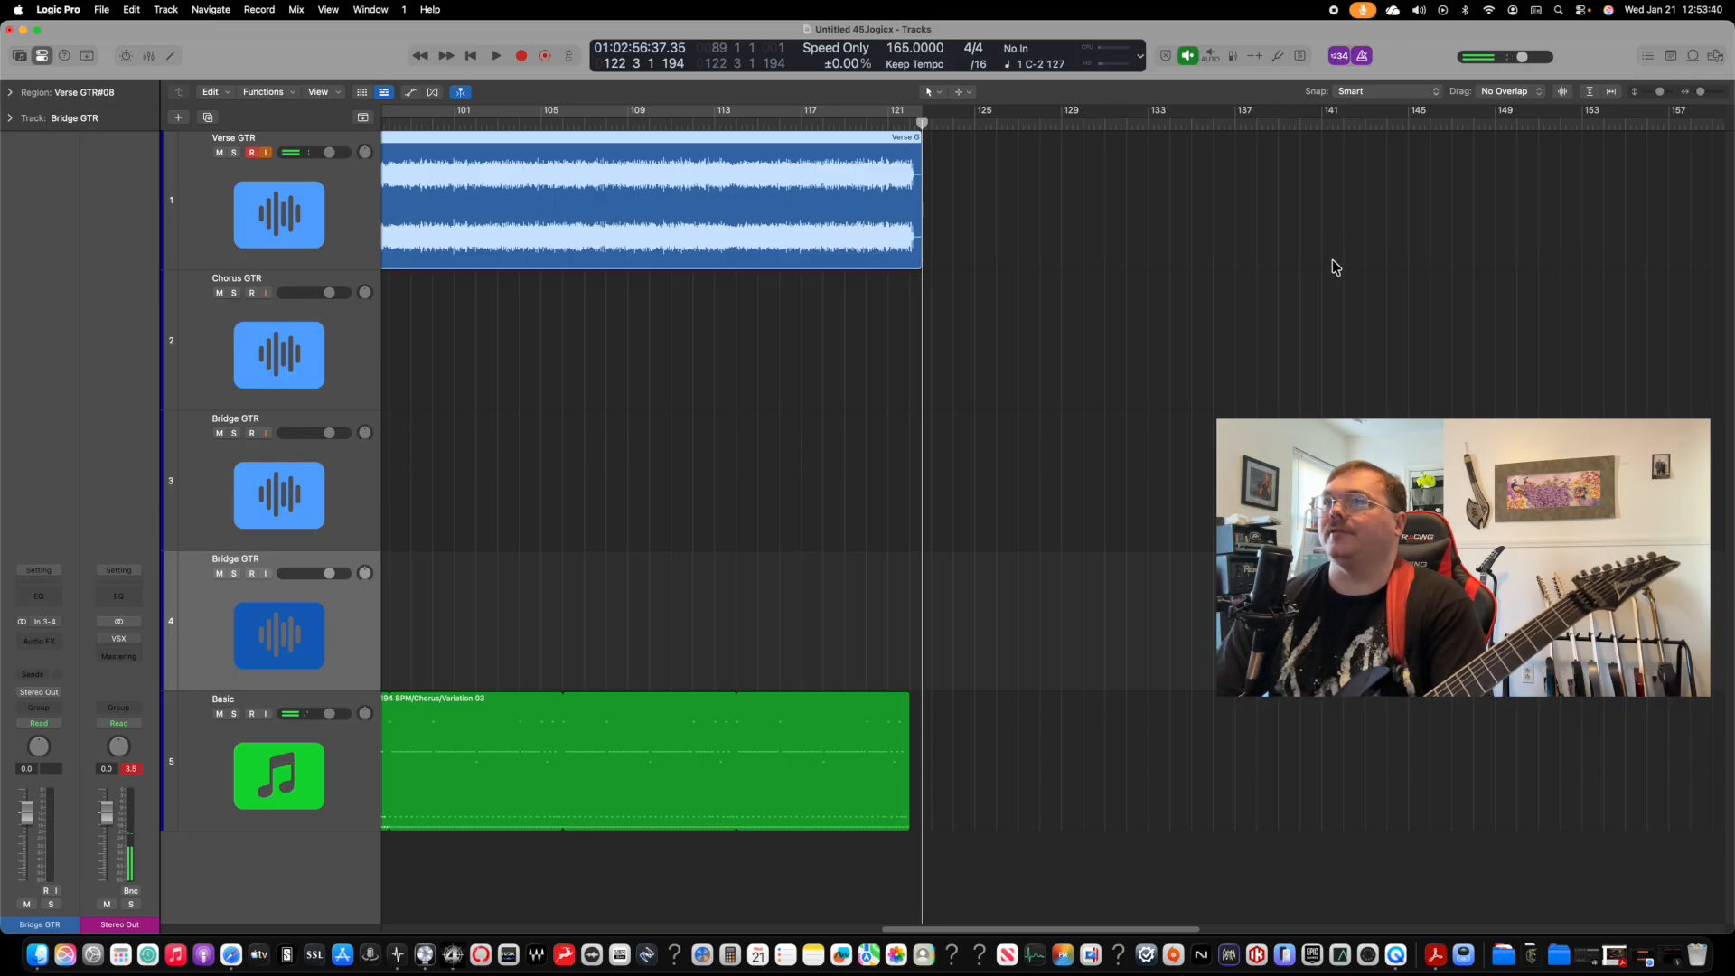
pyautogui.hscroll(-5, 1265, 352)
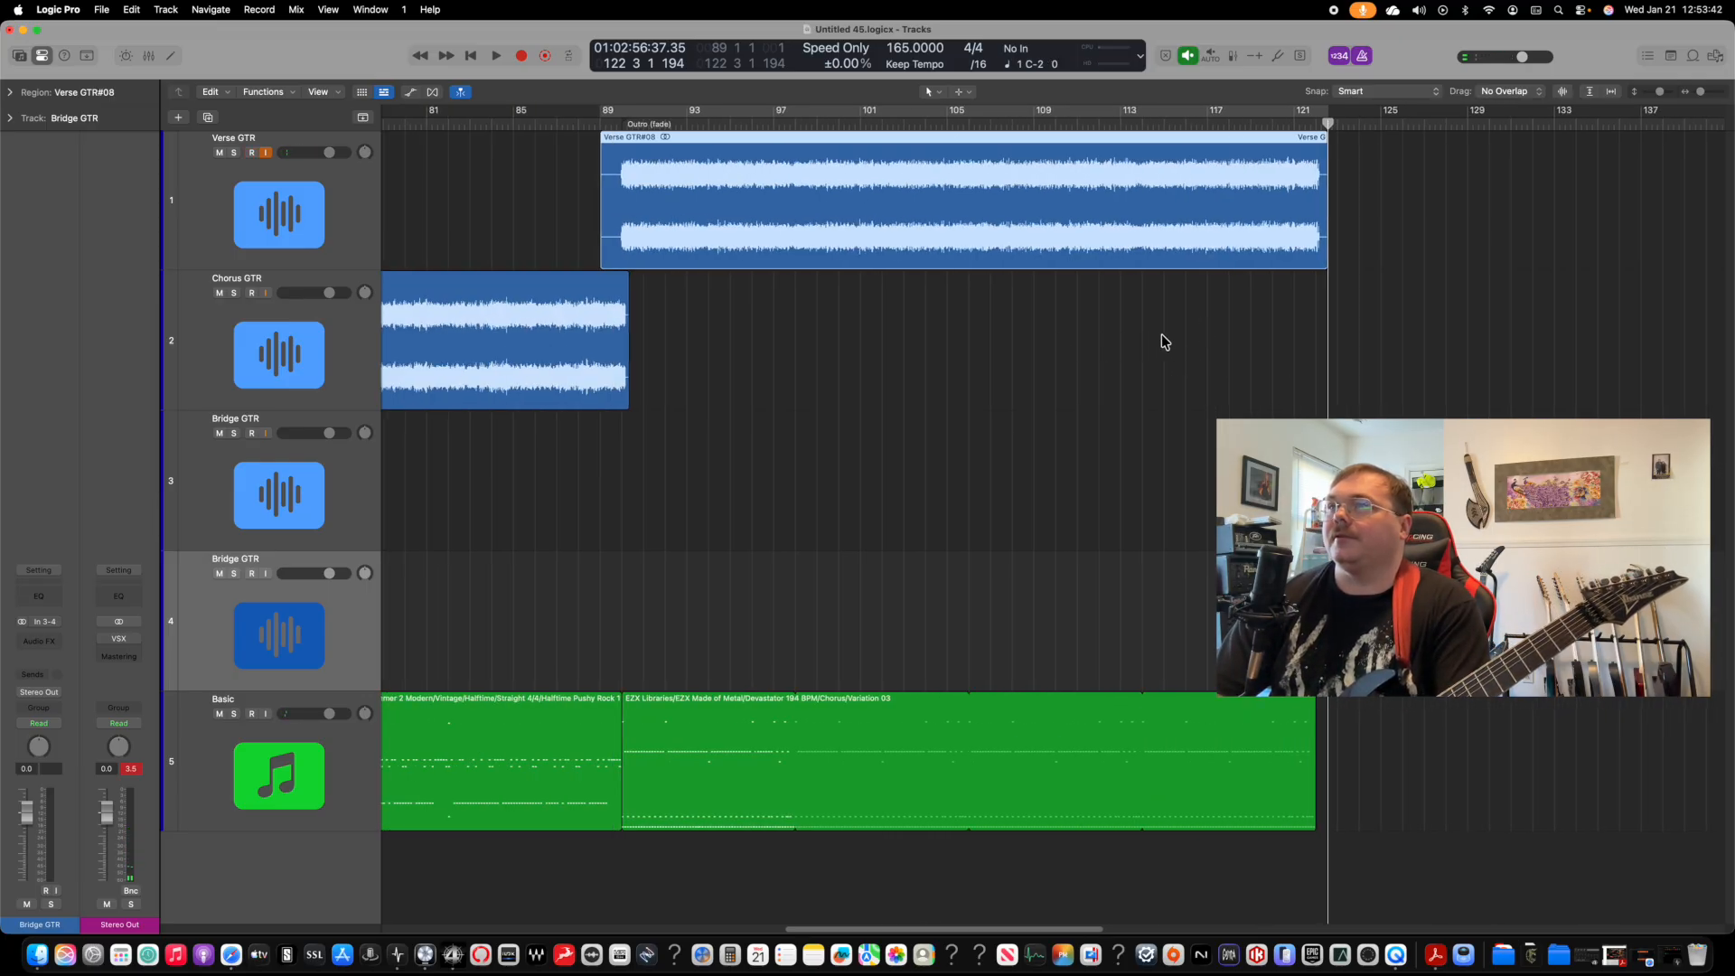
pyautogui.hscroll(-4, 1233, 338)
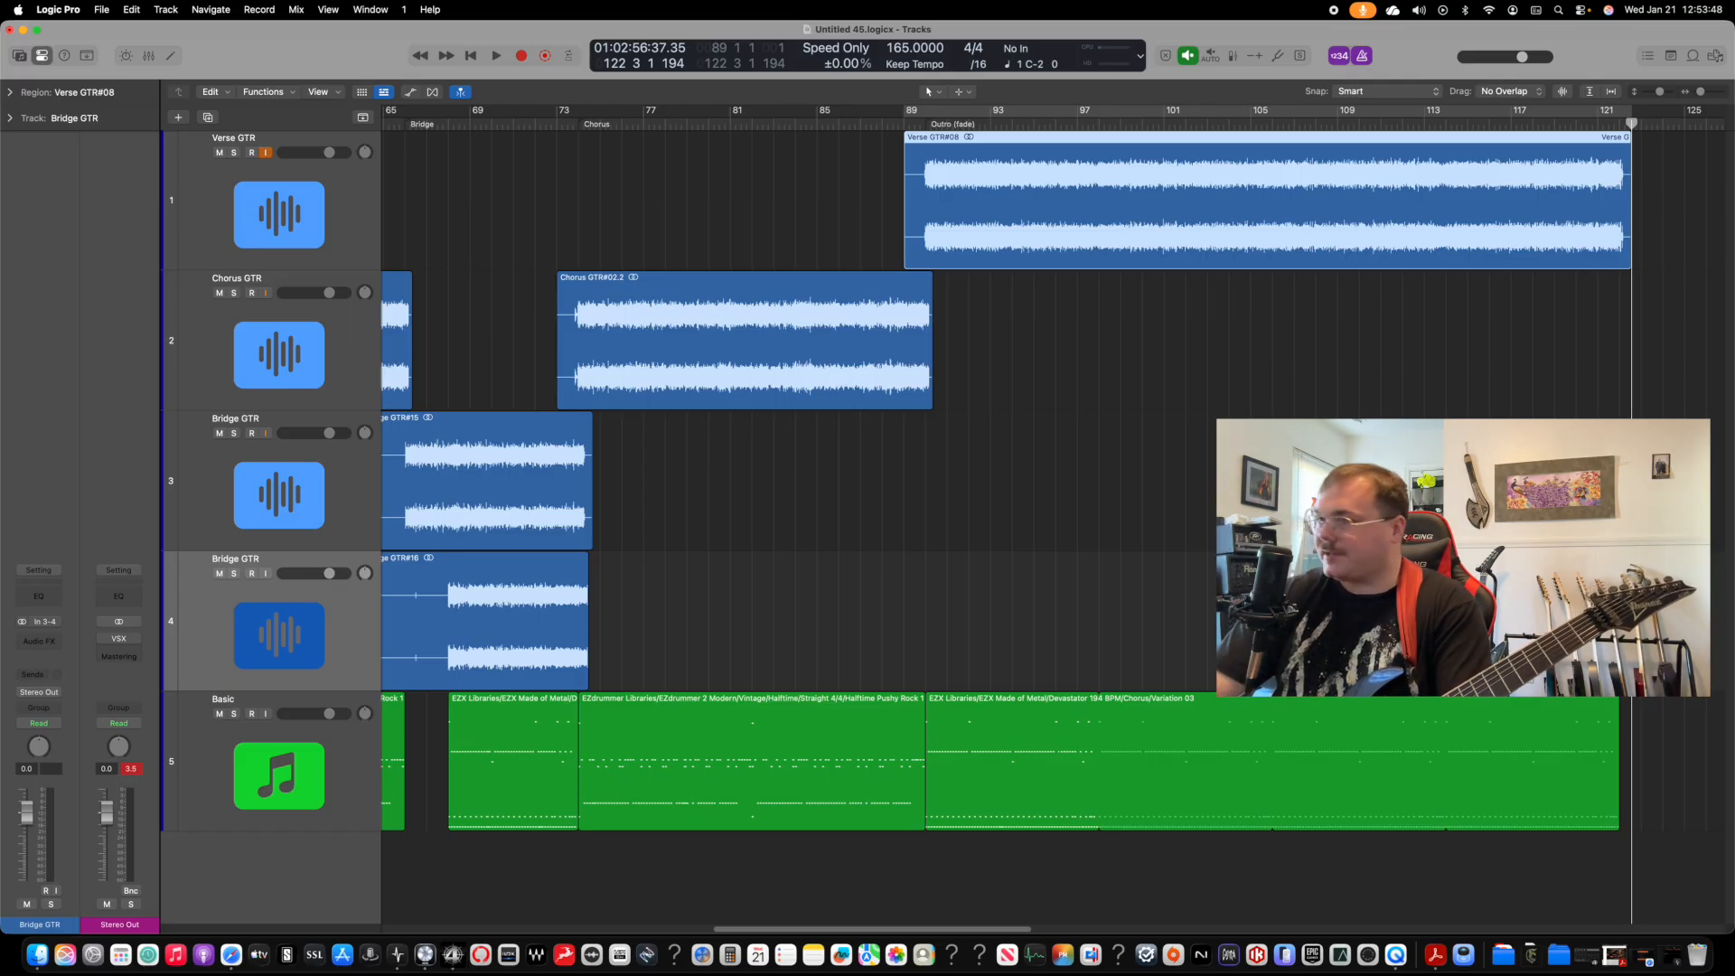
# Step: Review the recorded verse, chorus, bridge and outro guitar regions along the whole song timeline
pyautogui.hscroll(-12, 1053, 519)
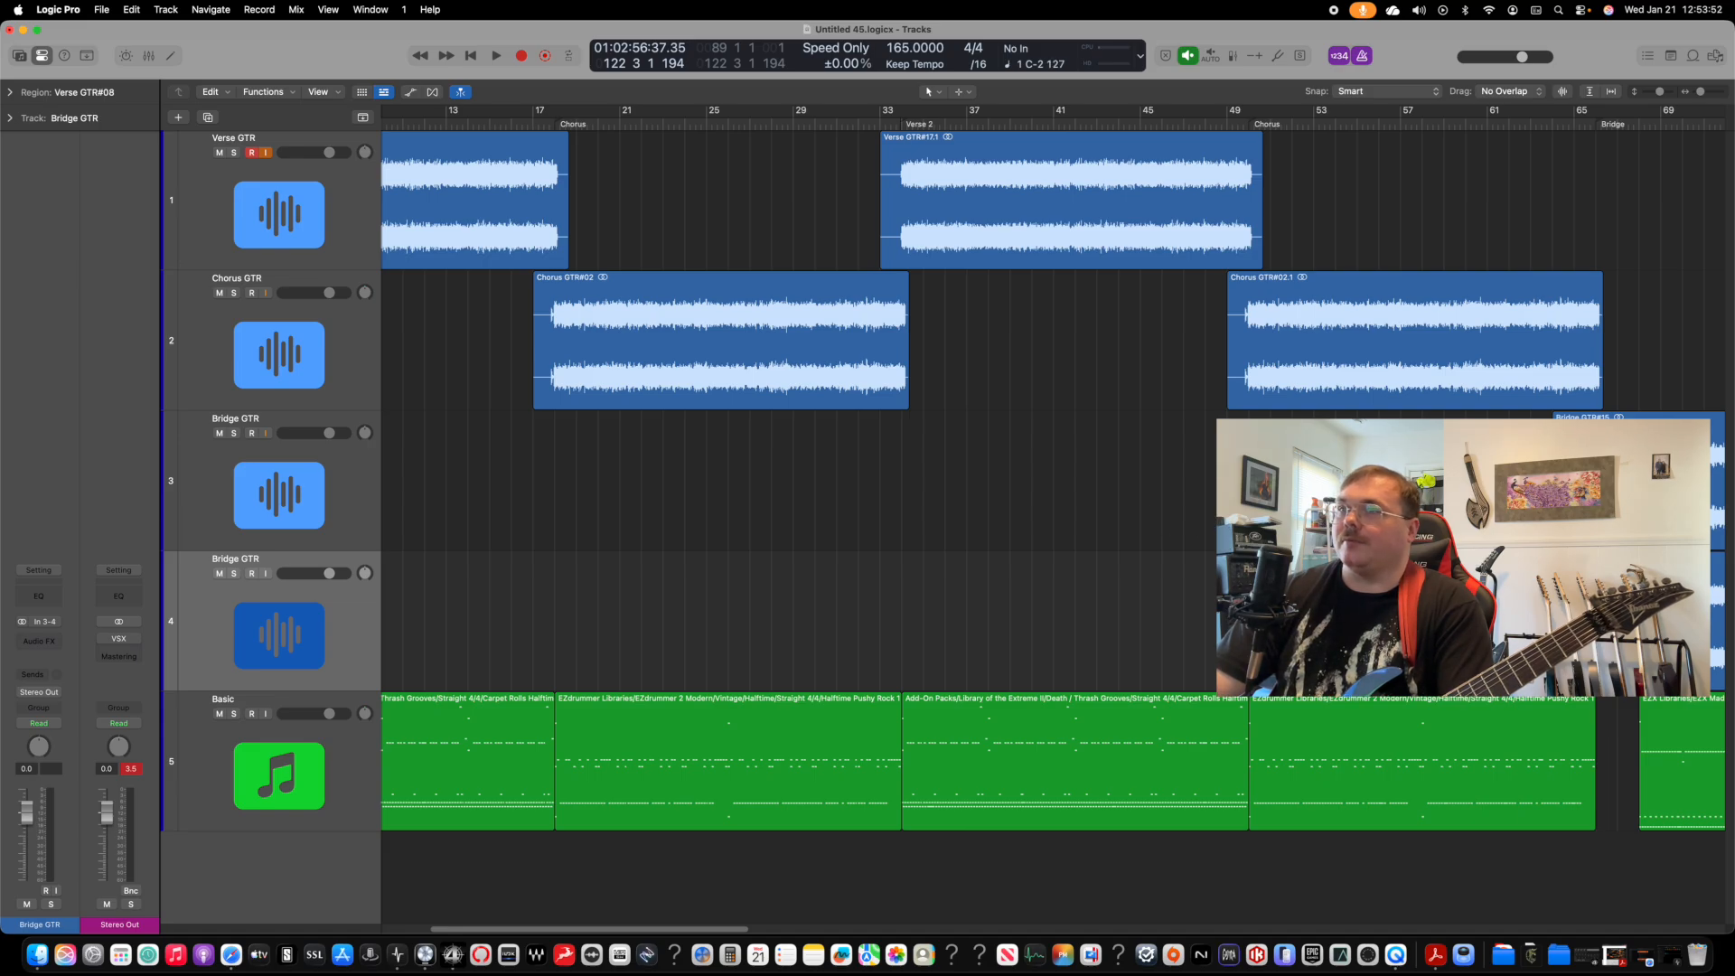
pyautogui.hscroll(-3, 1093, 531)
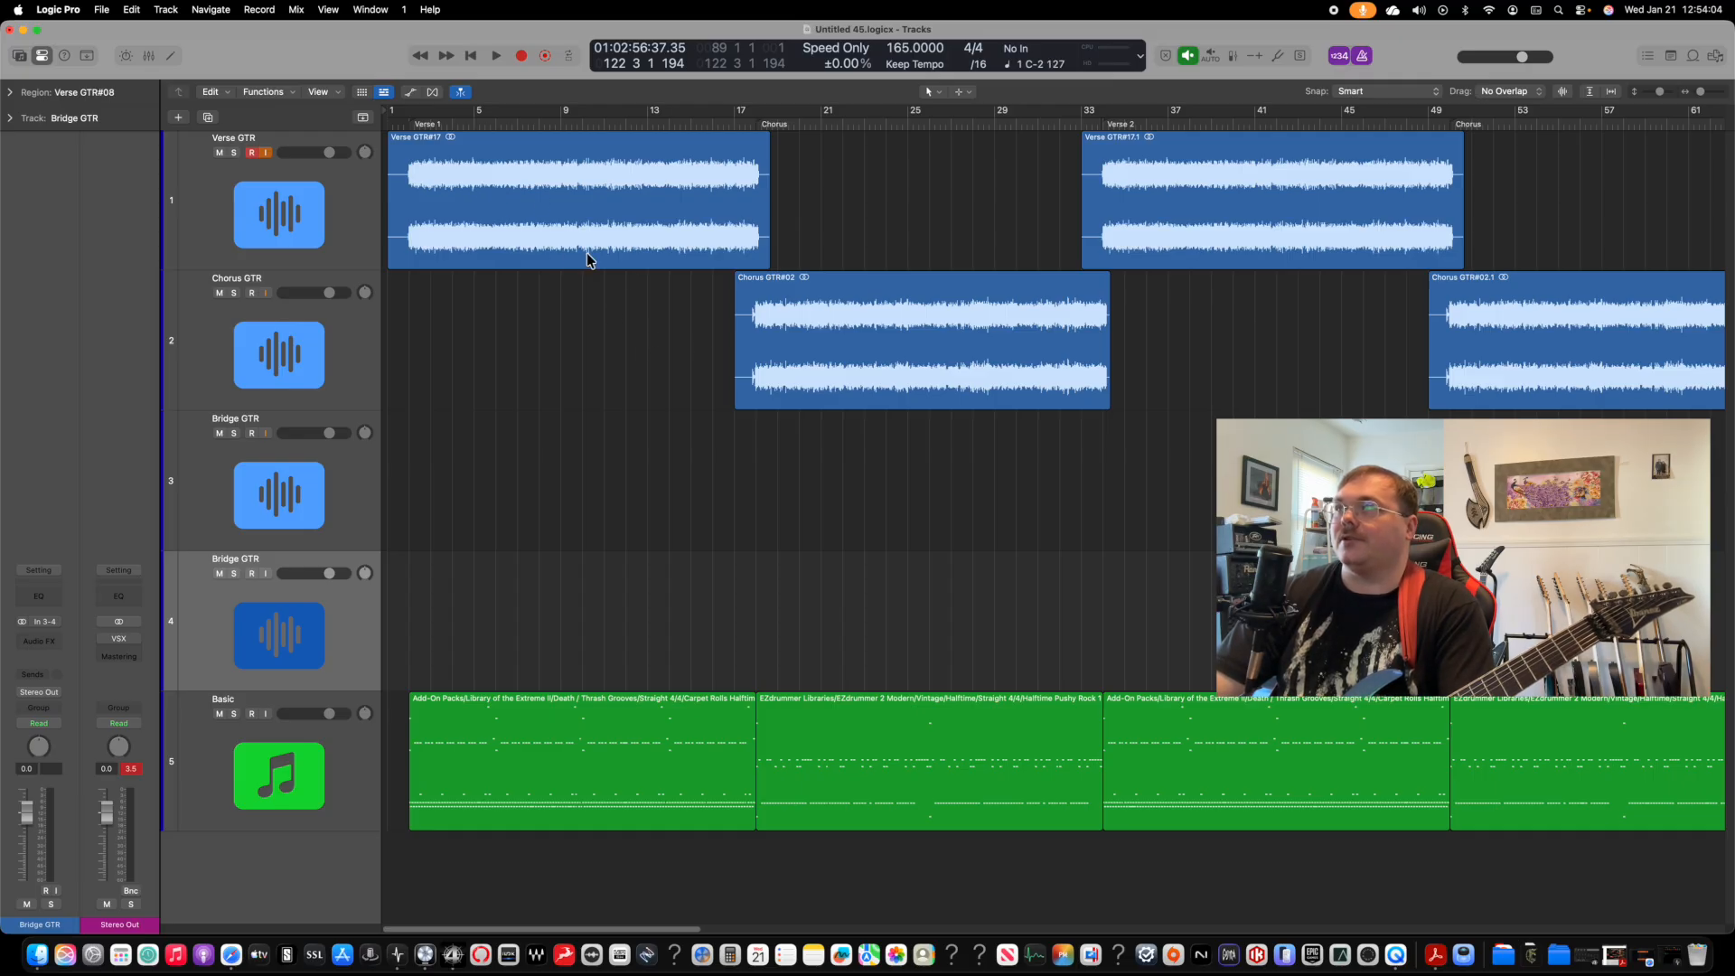
pyautogui.hscroll(15, 628, 399)
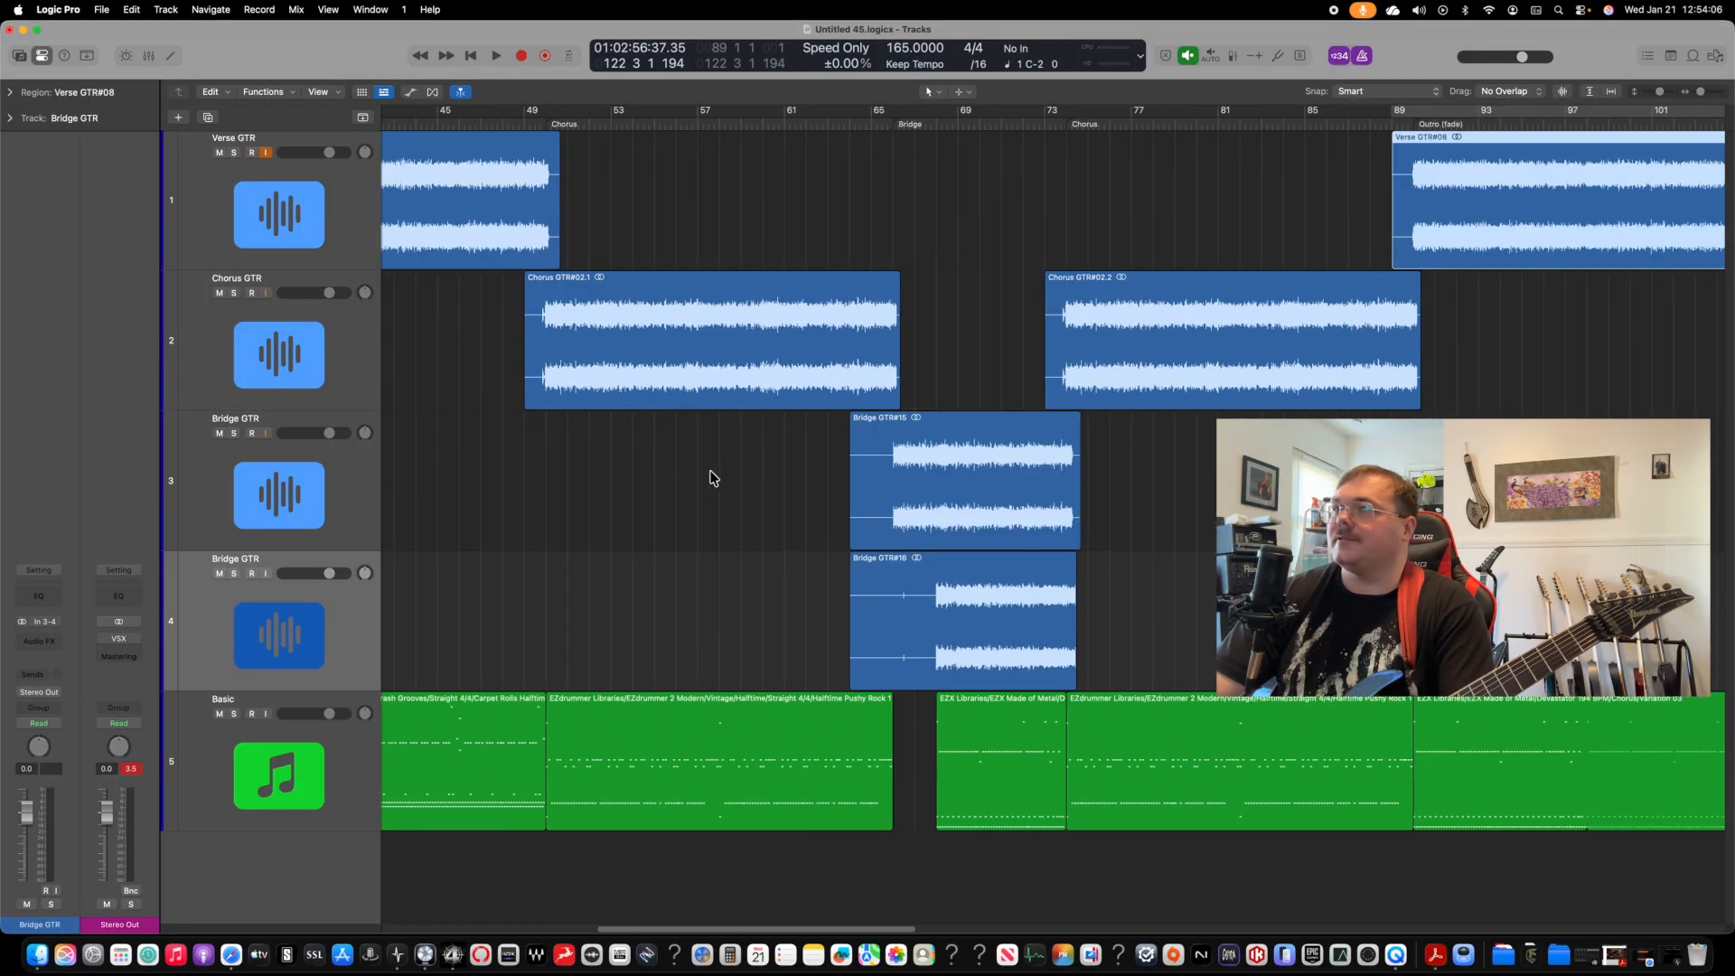
pyautogui.hscroll(-15, 632, 479)
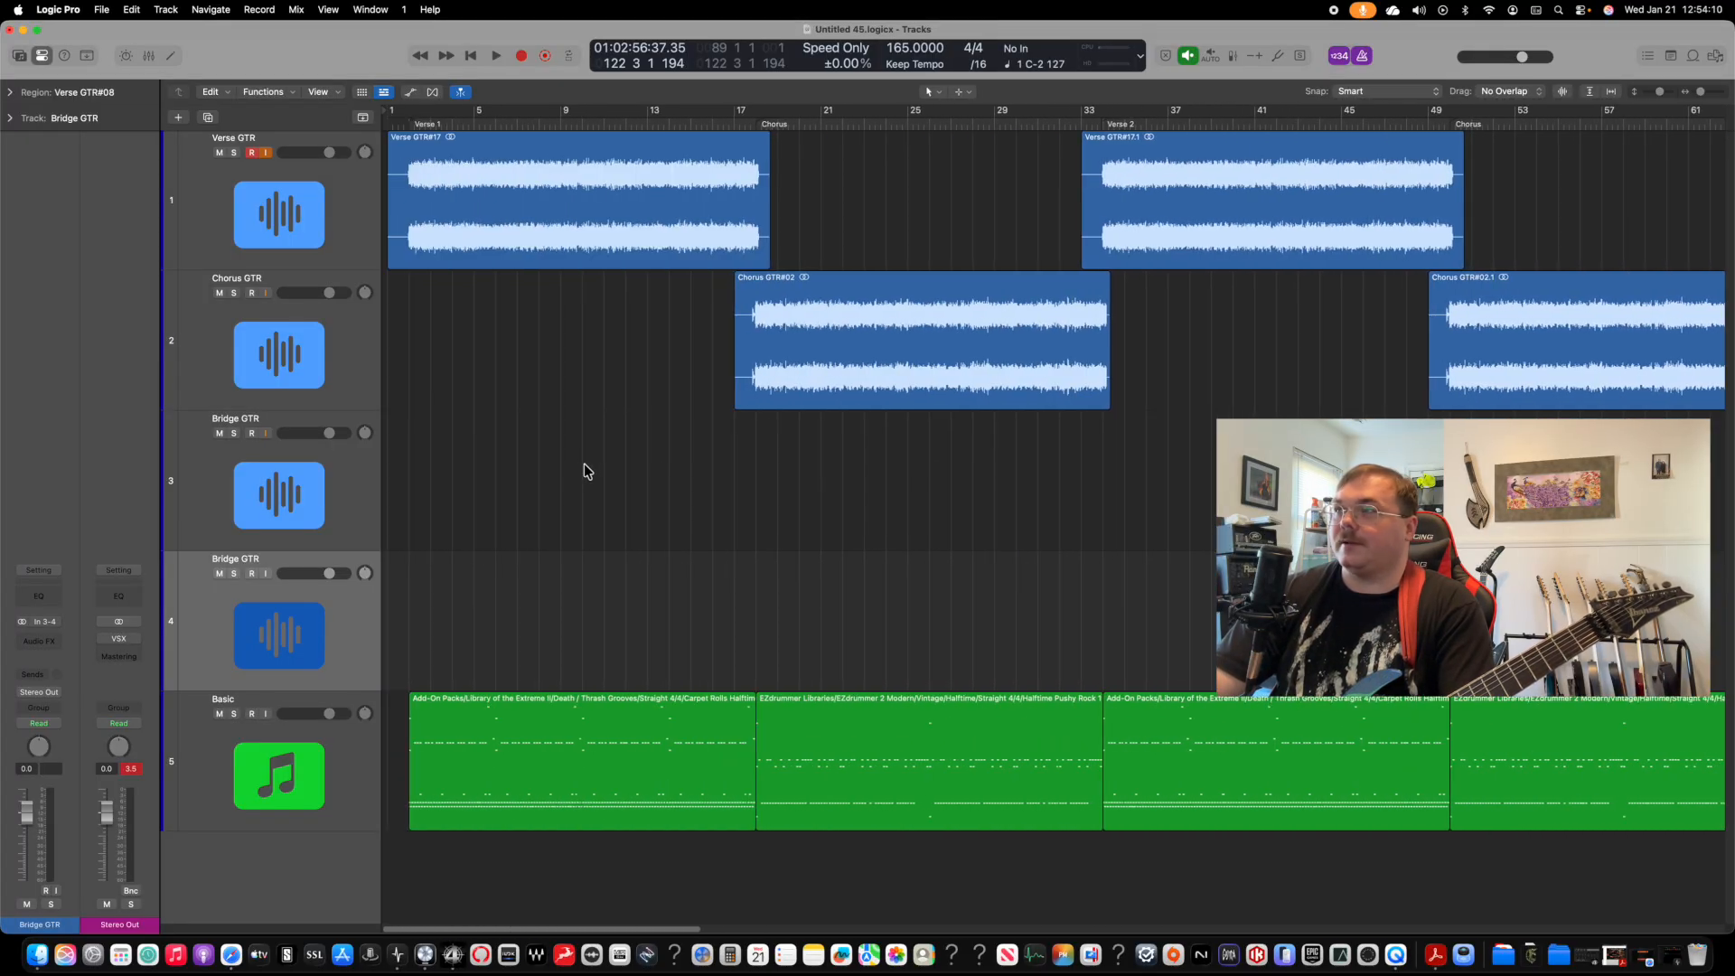
pyautogui.hscroll(3, 584, 463)
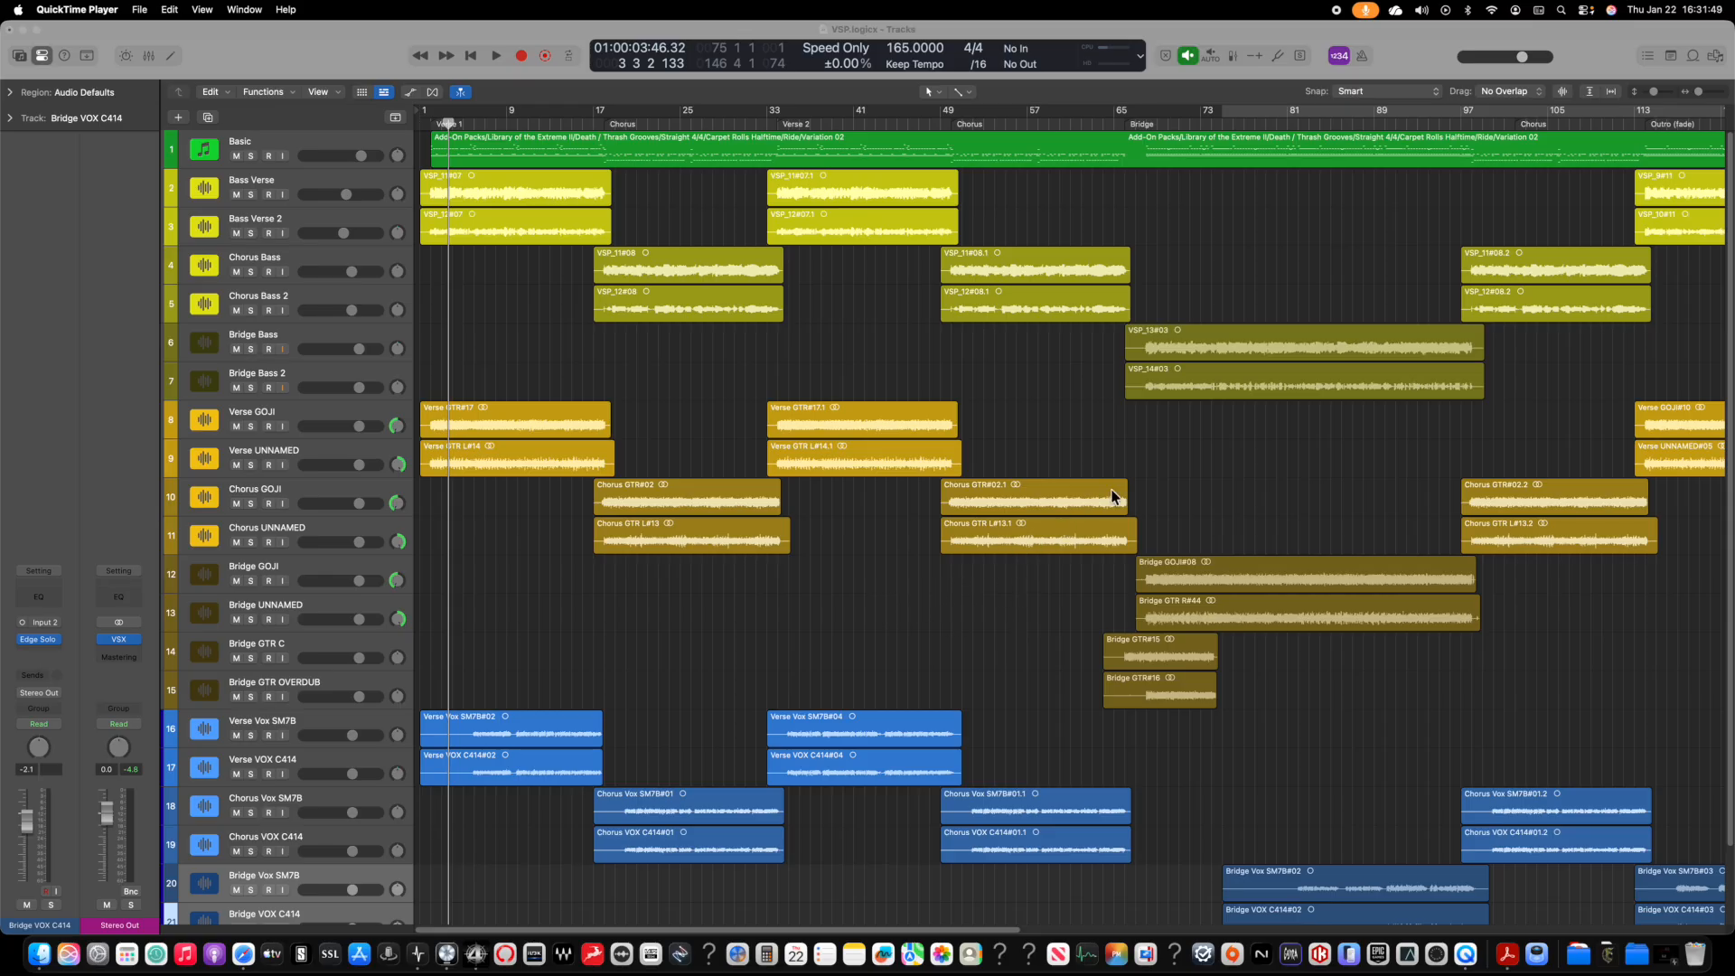
# Step: Look over the track layout of the VSP project and examine its drum, bass and guitar regions in Verse 1
pyautogui.scroll(-1, 1277, 507)
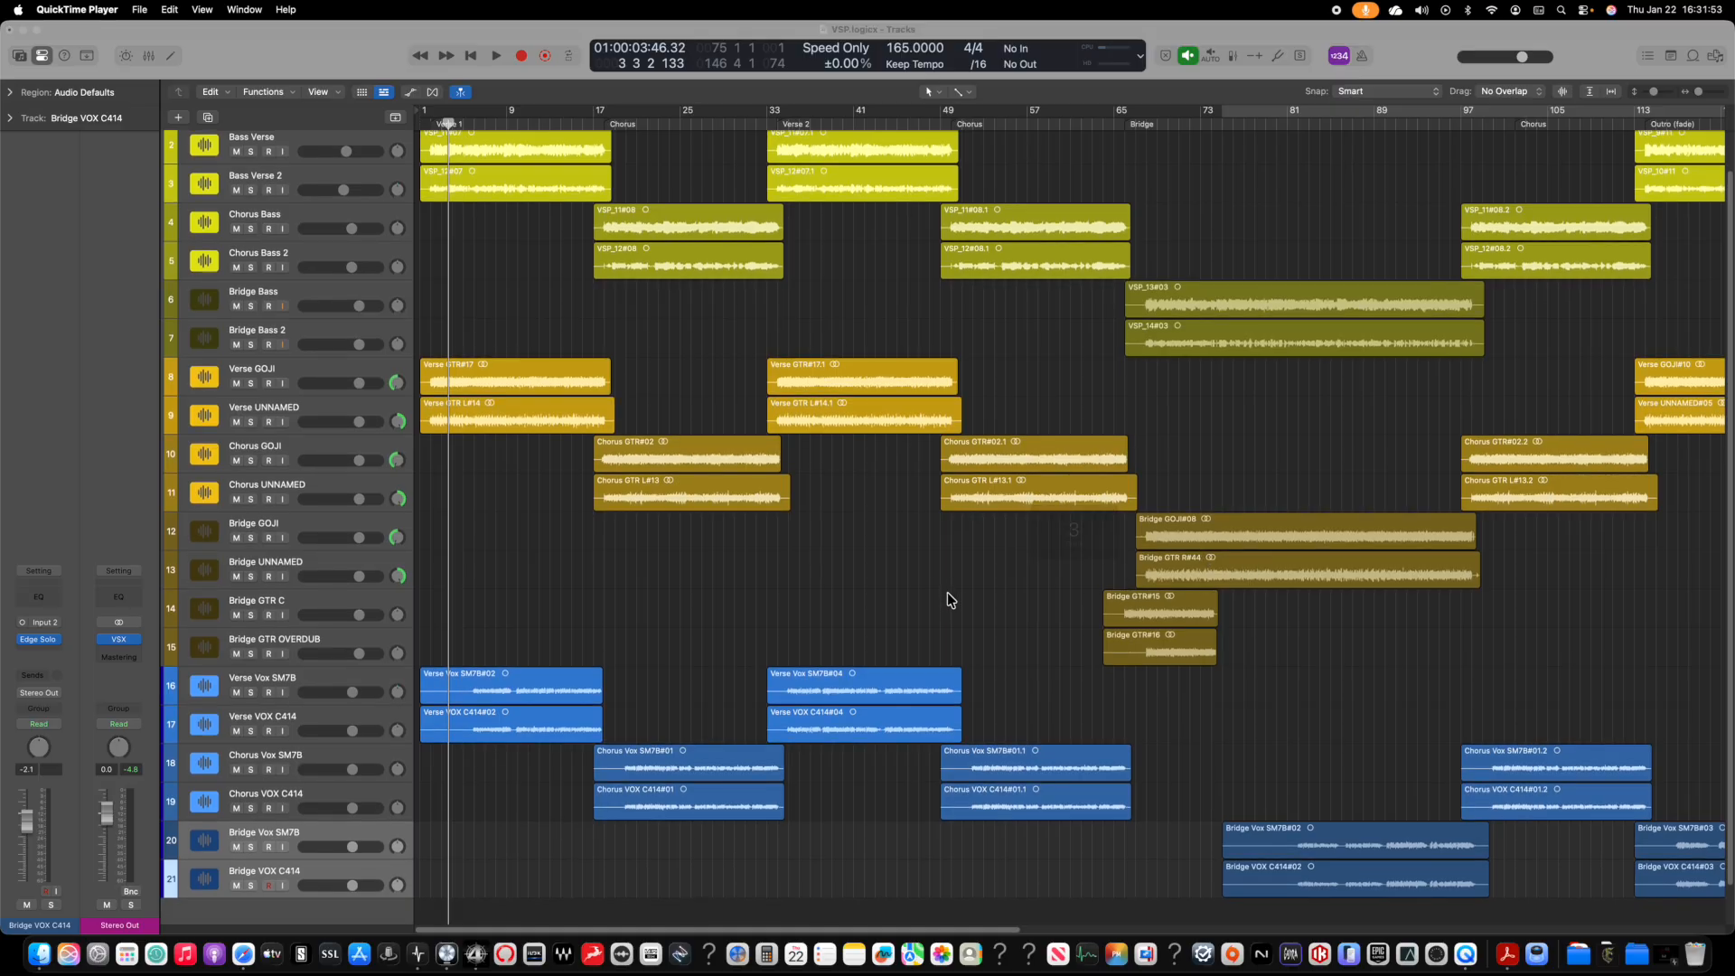
pyautogui.scroll(1, 948, 597)
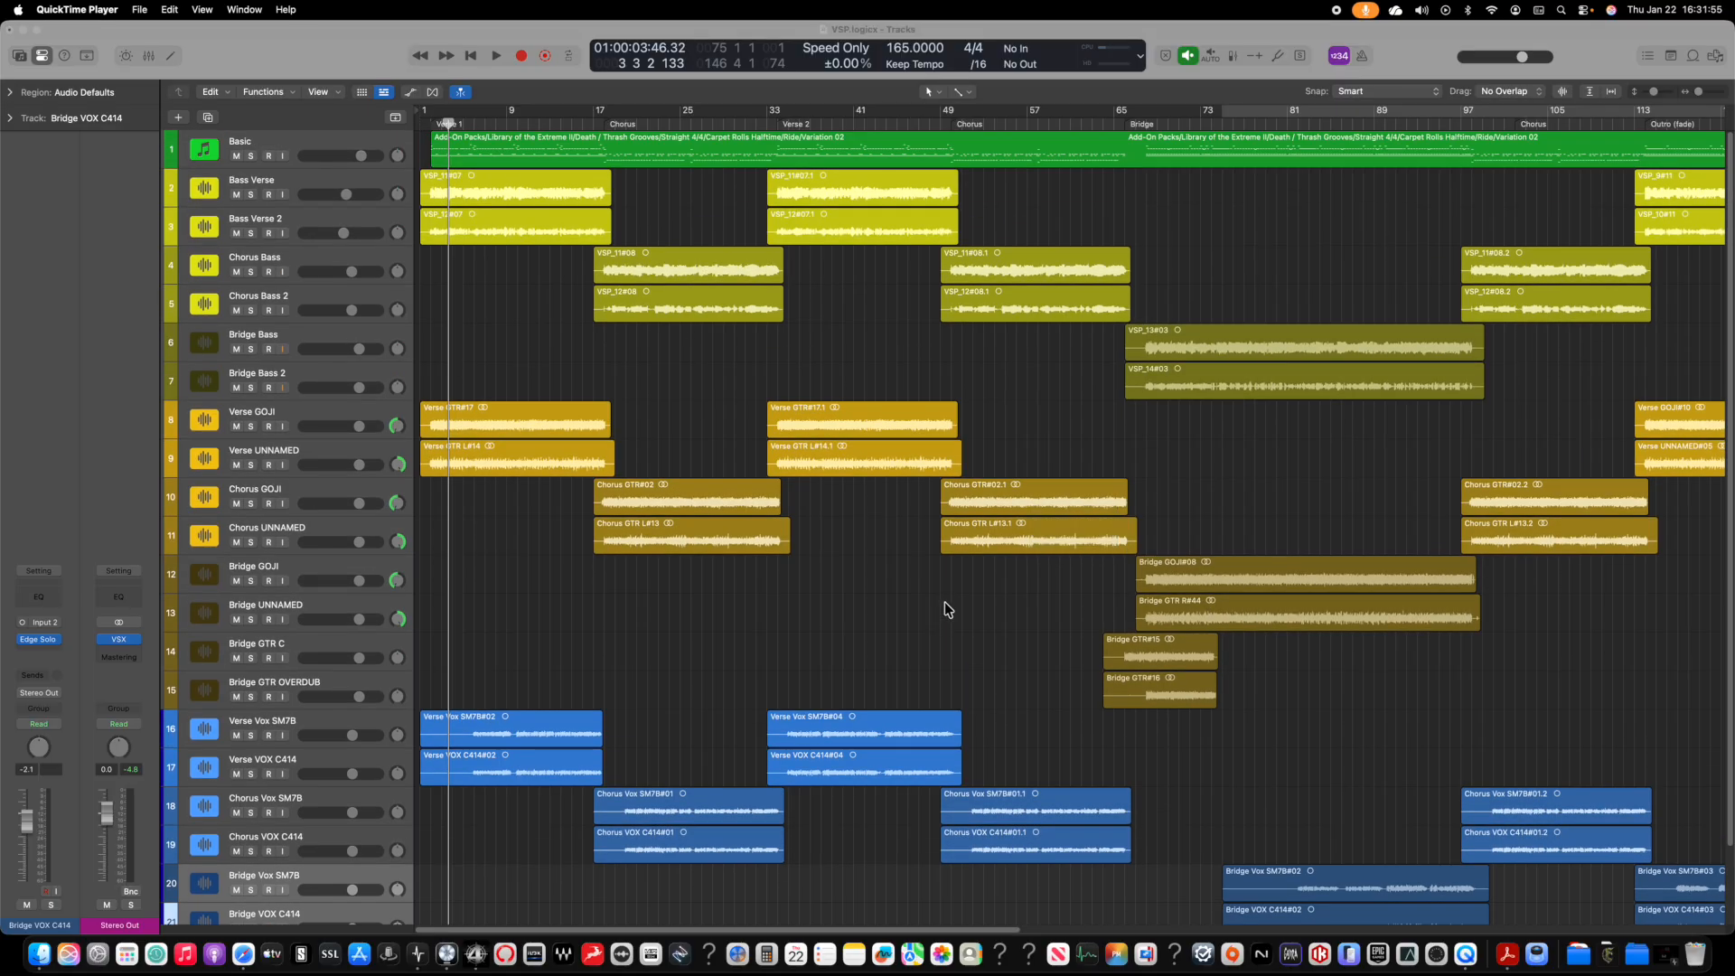
pyautogui.click(968, 617)
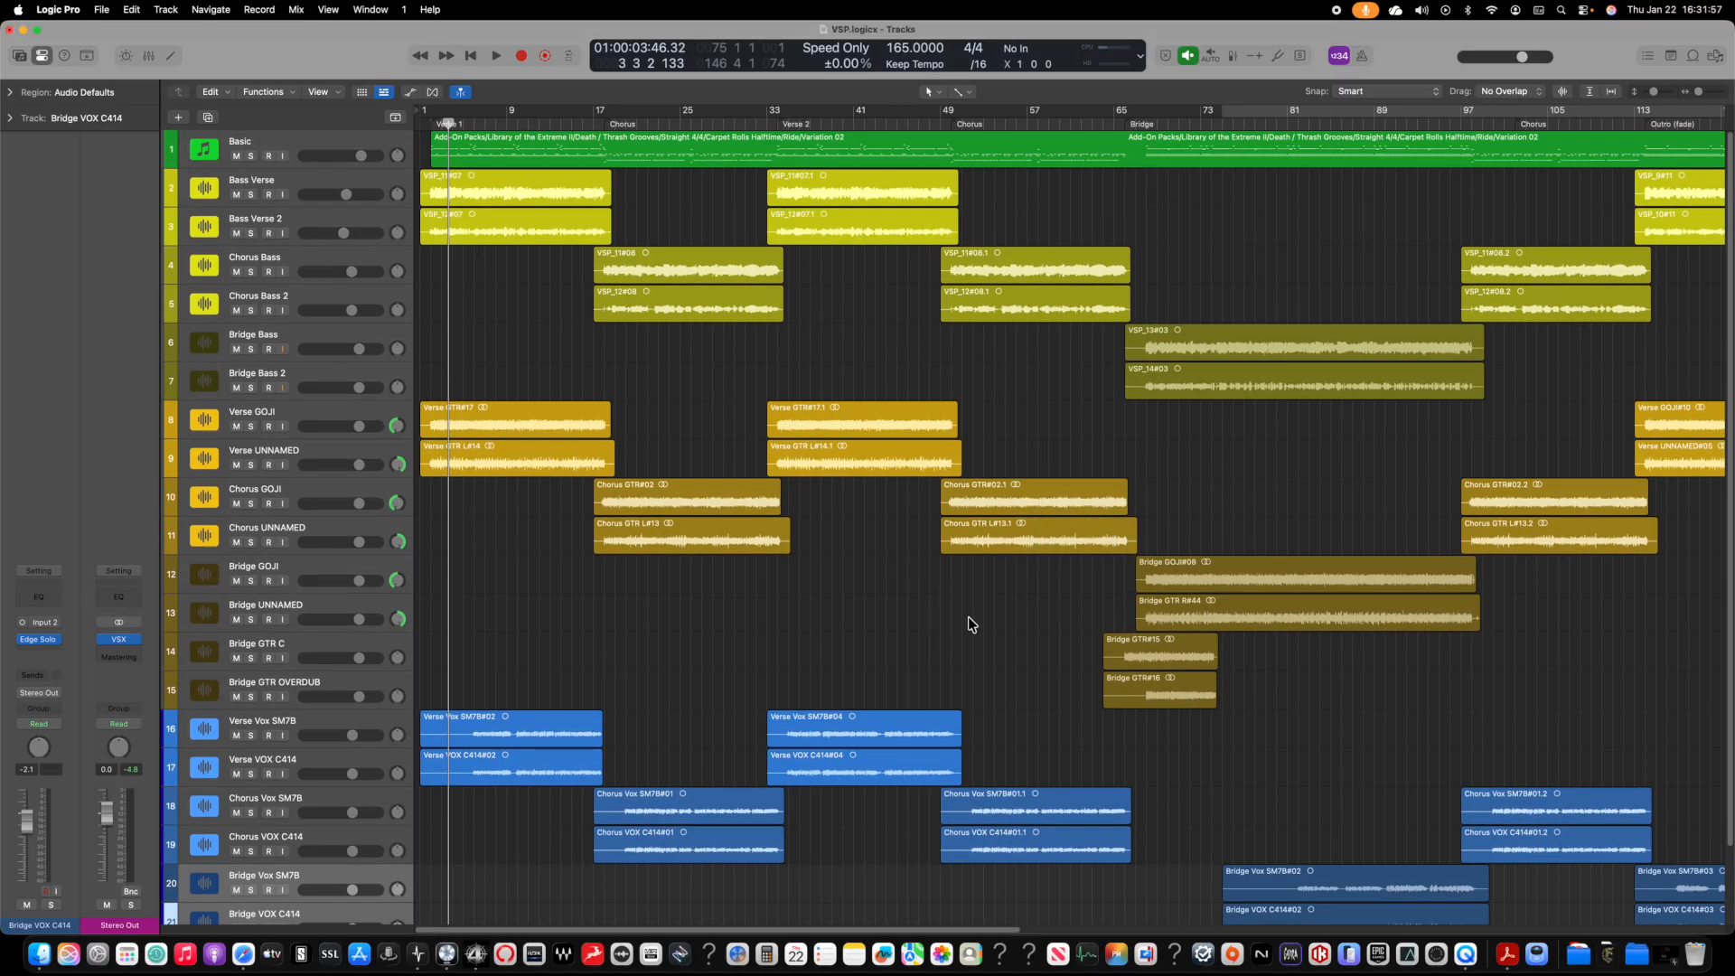
pyautogui.press('super+Right')
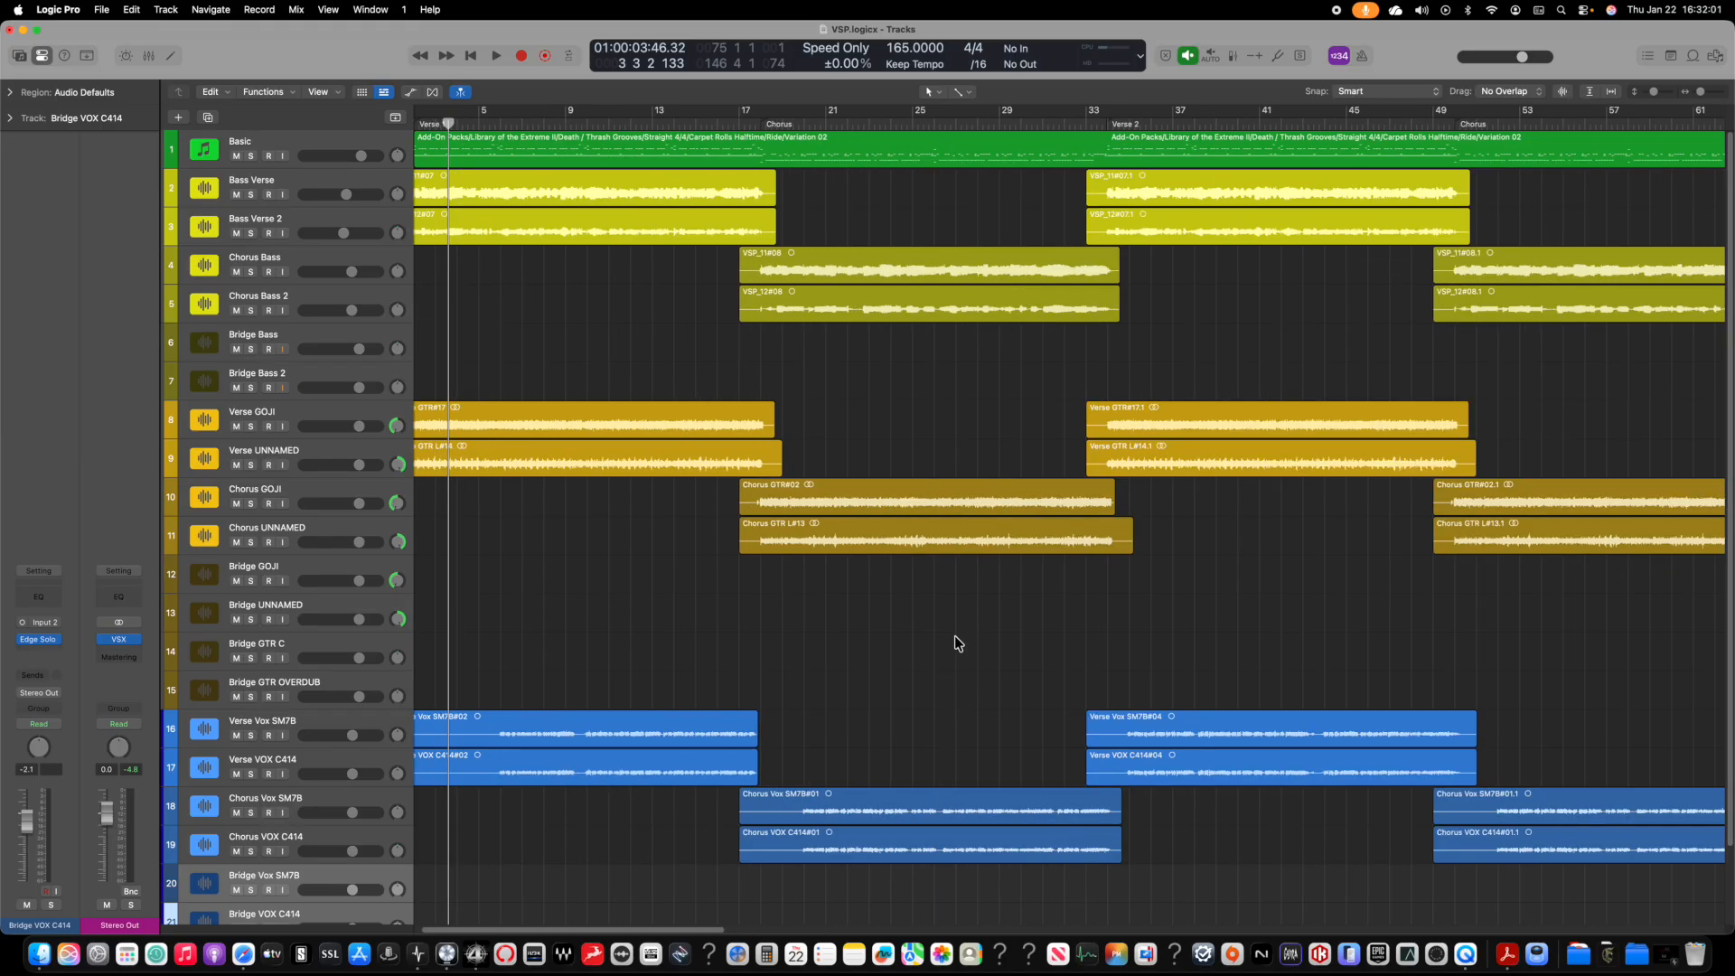
pyautogui.hscroll(-2, 947, 624)
pyautogui.press('super+Down')
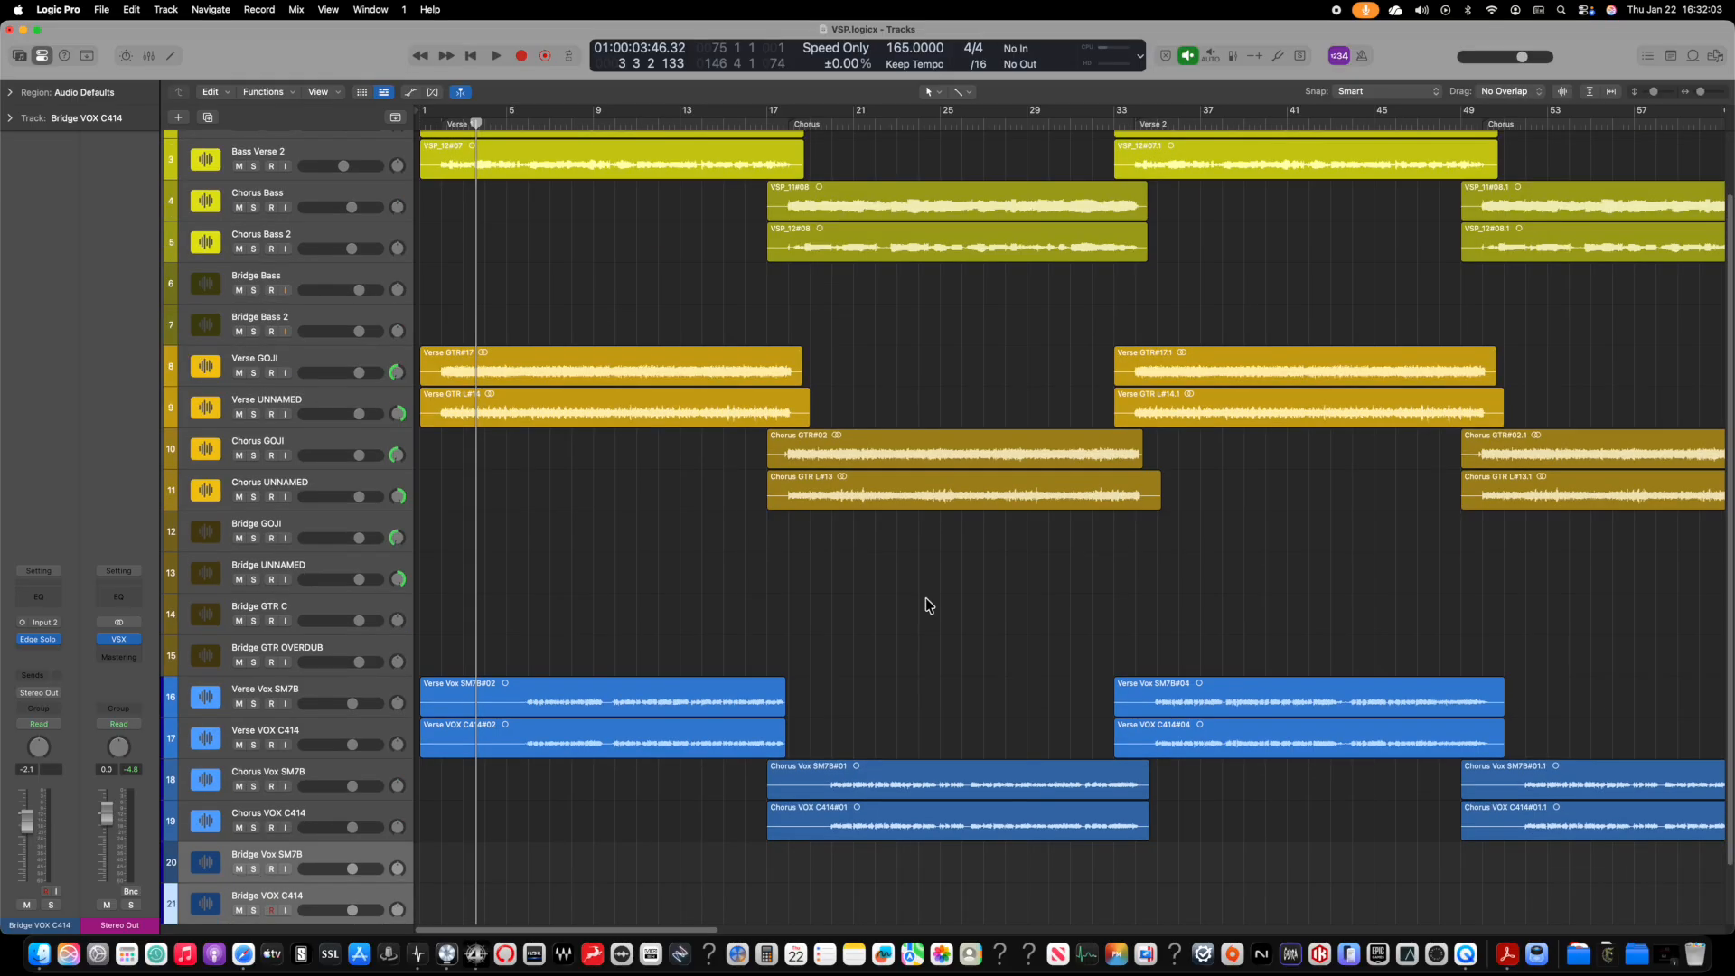
pyautogui.scroll(5, 935, 591)
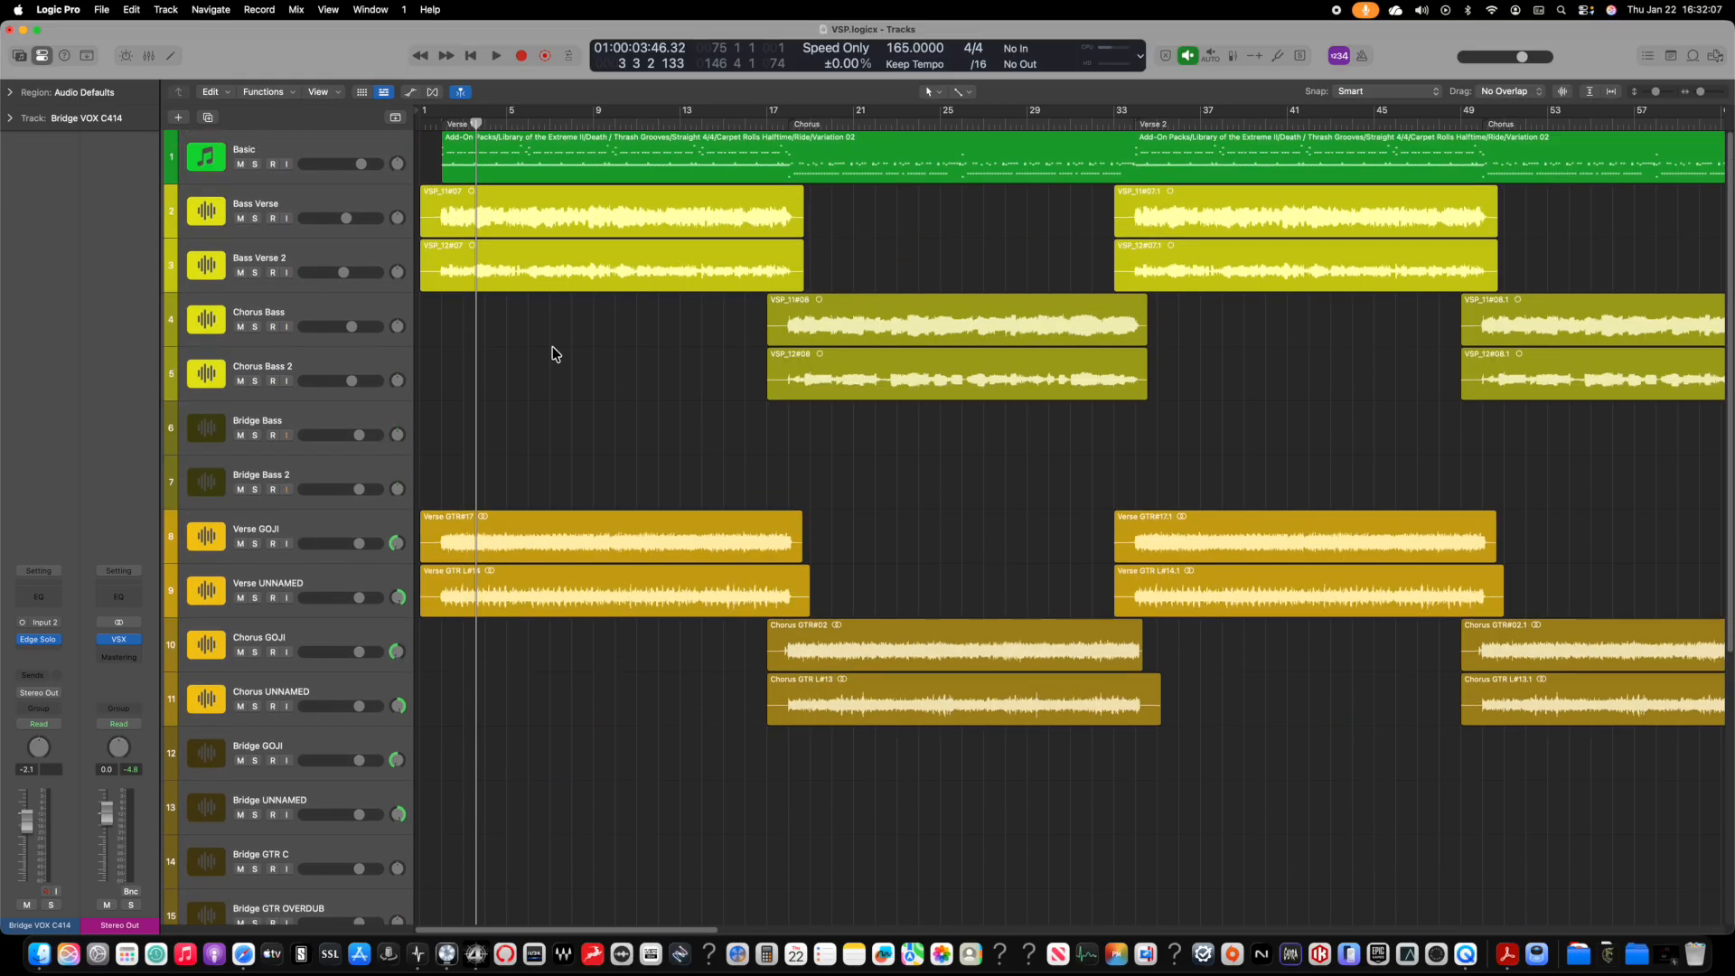
pyautogui.press('super+Right')
pyautogui.press('super+Down')
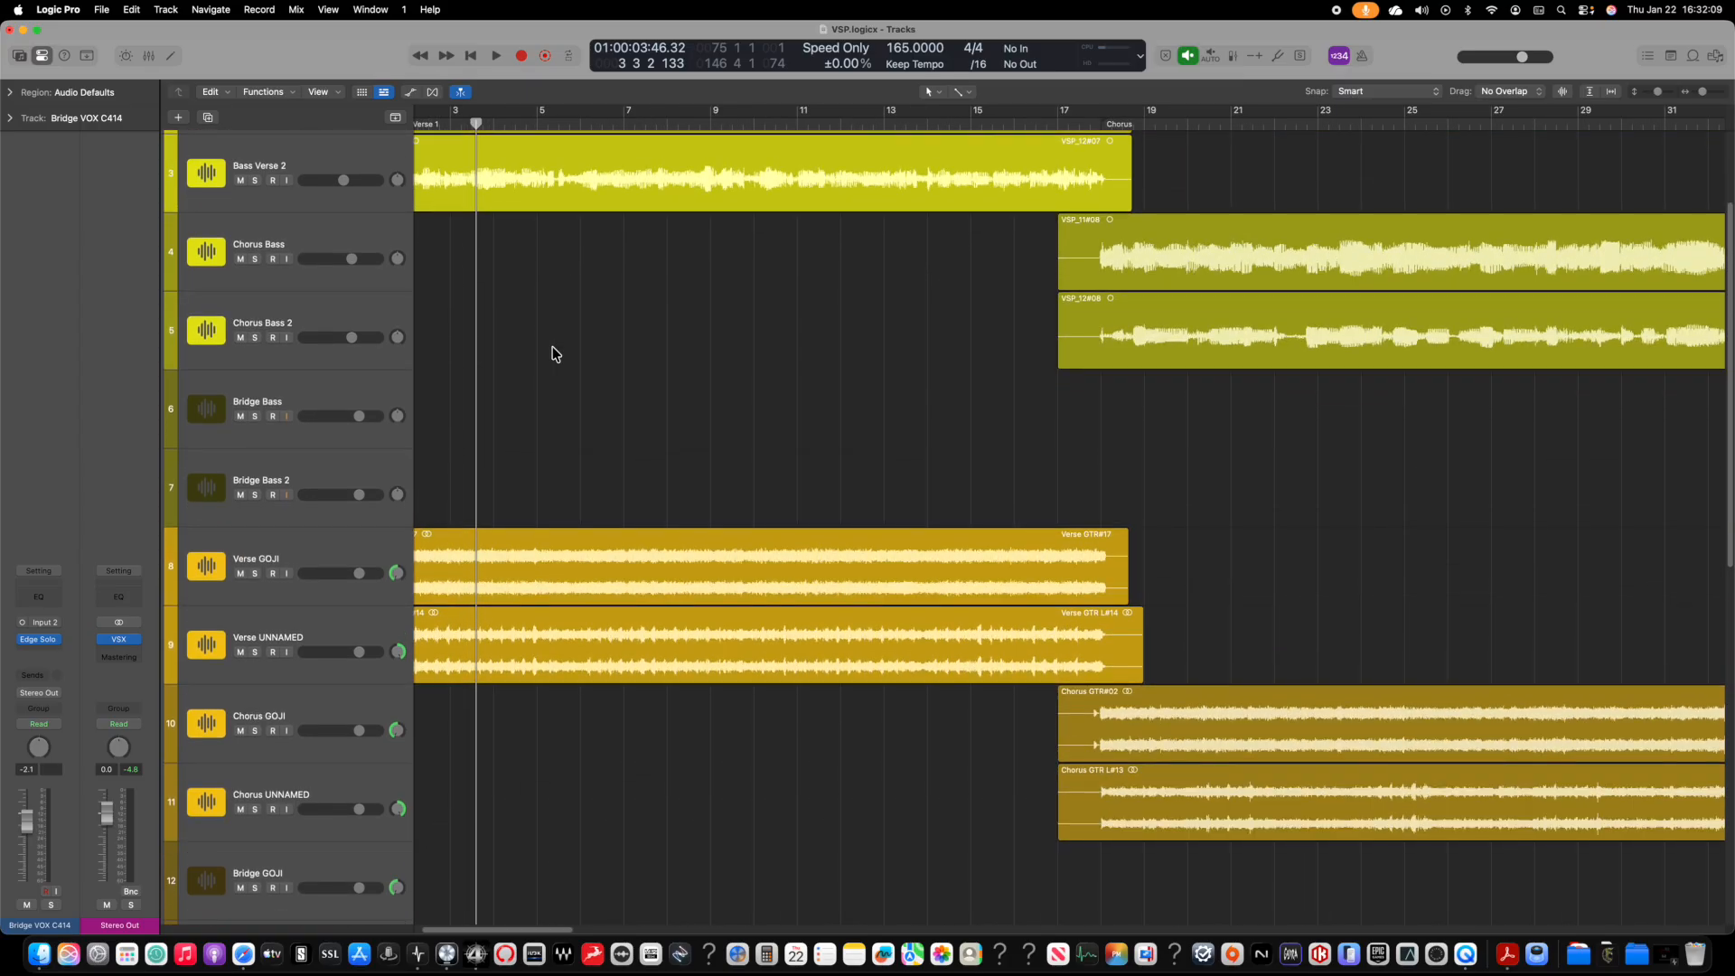
pyautogui.scroll(3, 923, 410)
pyautogui.hscroll(-1, 923, 410)
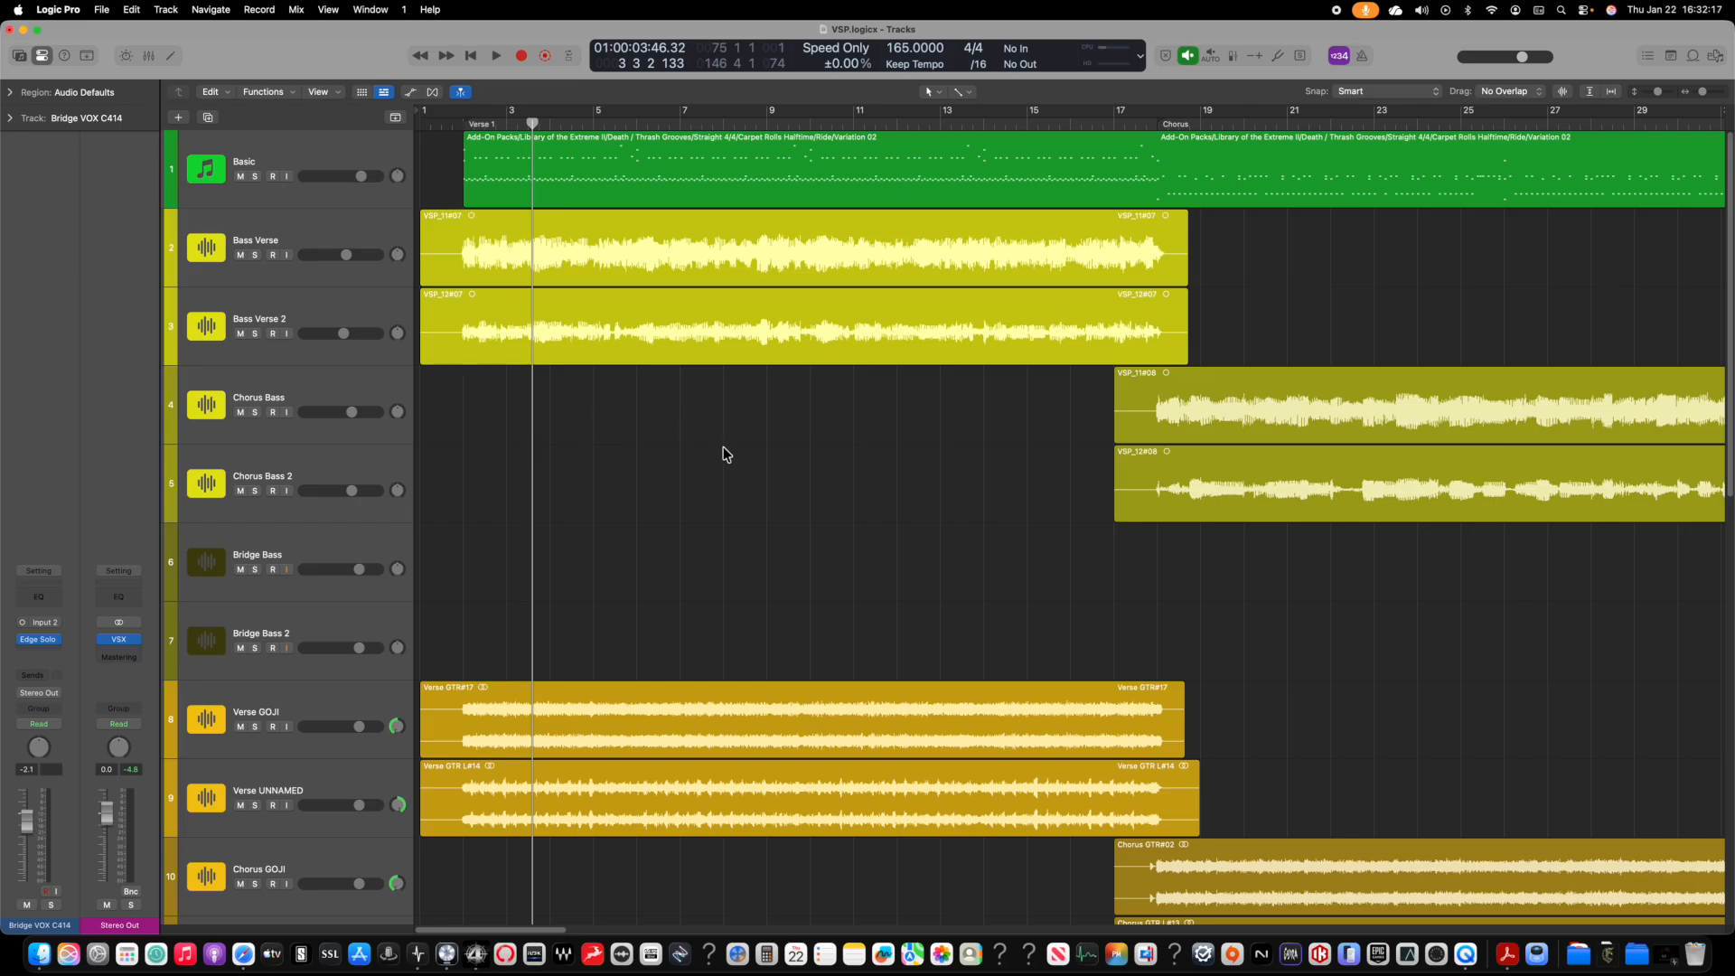
# Step: Examine the SM7B and C414 vocal tracks and the bridge guitar tracks, returning to the start of the song
pyautogui.scroll(-3, 642, 570)
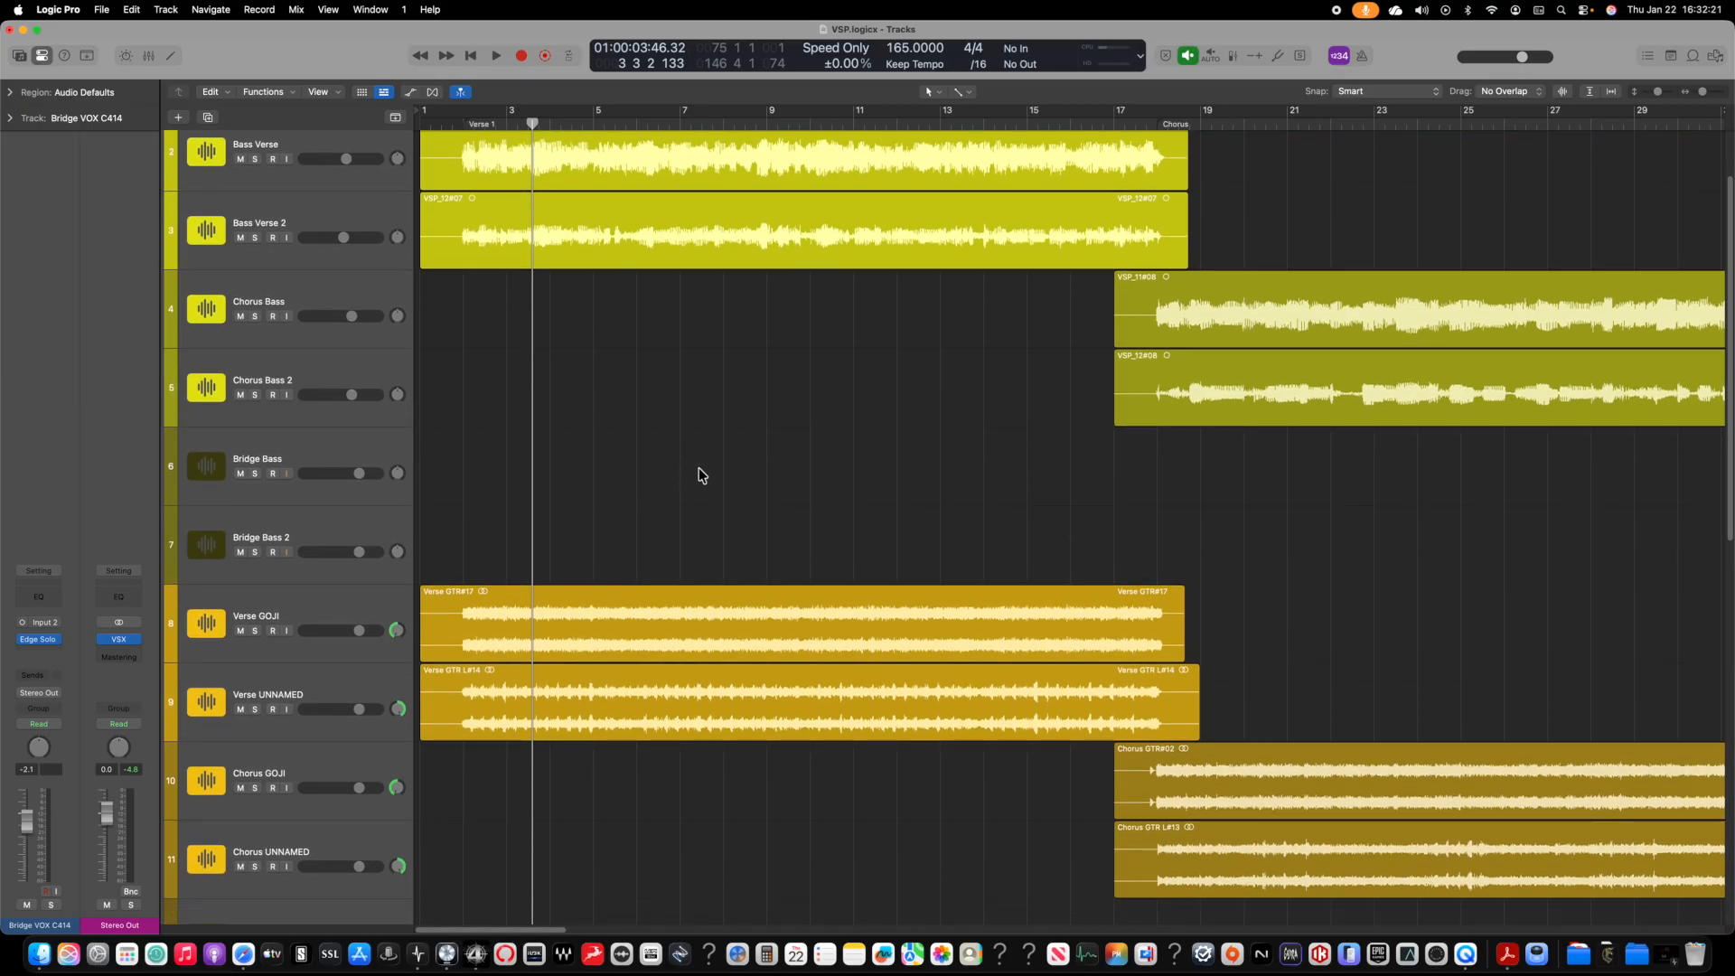
pyautogui.scroll(-10, 757, 487)
pyautogui.hscroll(3, 757, 486)
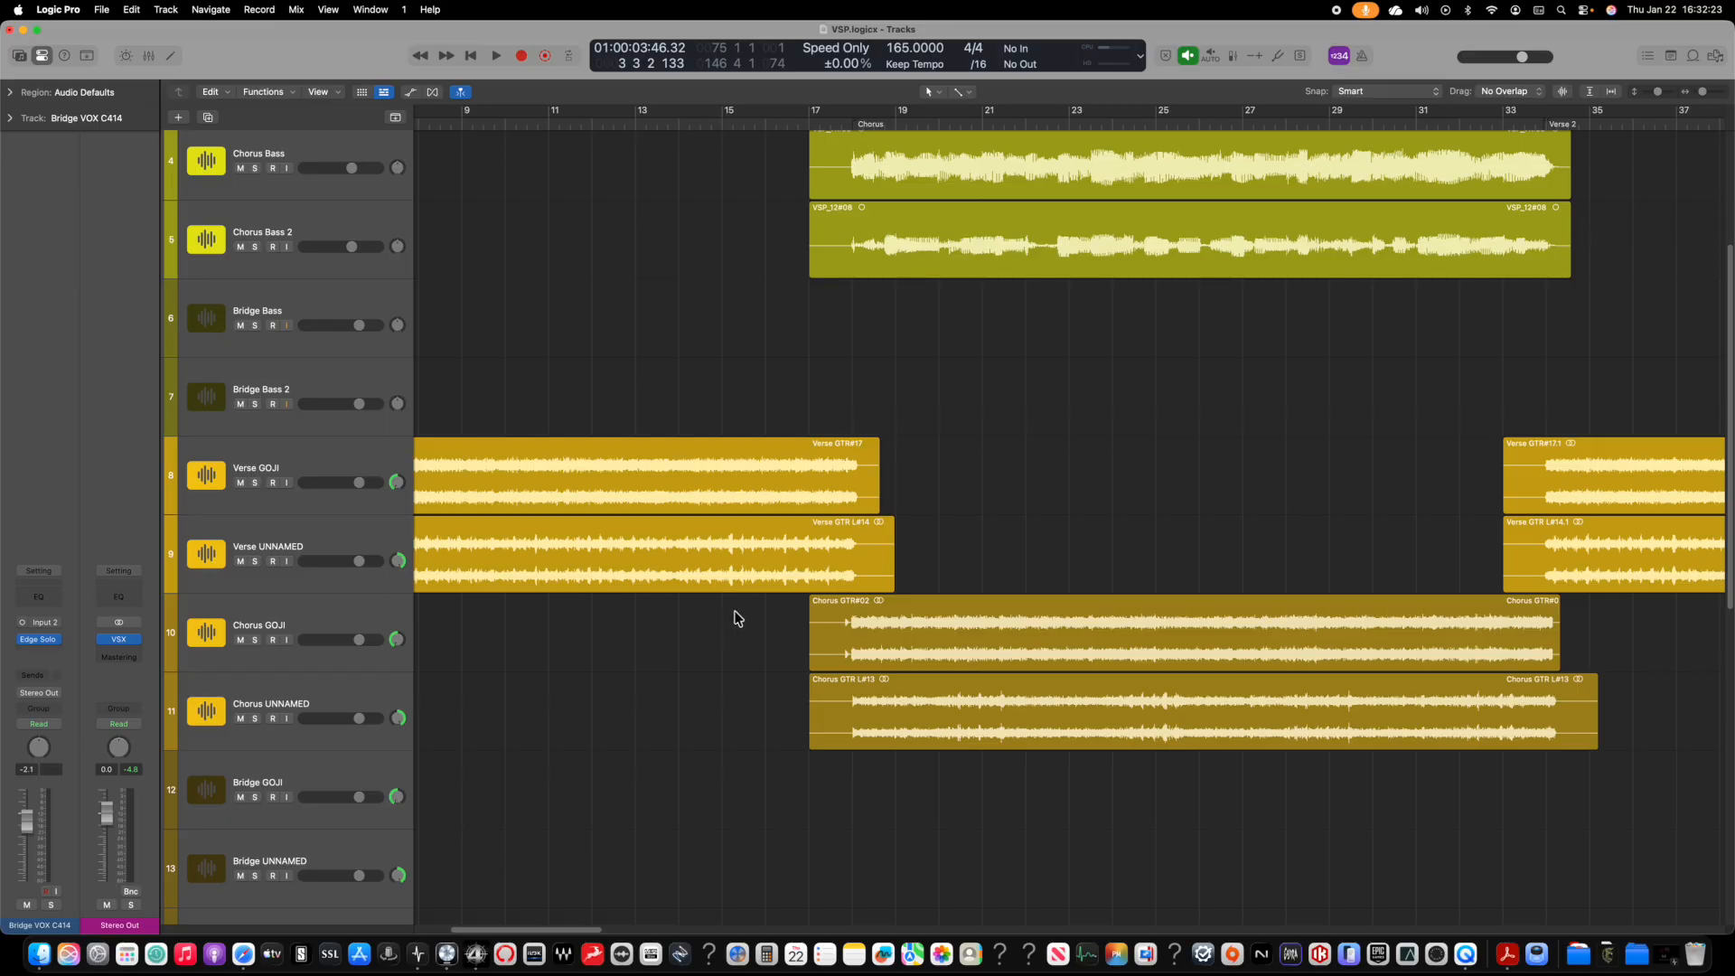
pyautogui.hscroll(-3, 714, 667)
pyautogui.scroll(-5, 666, 689)
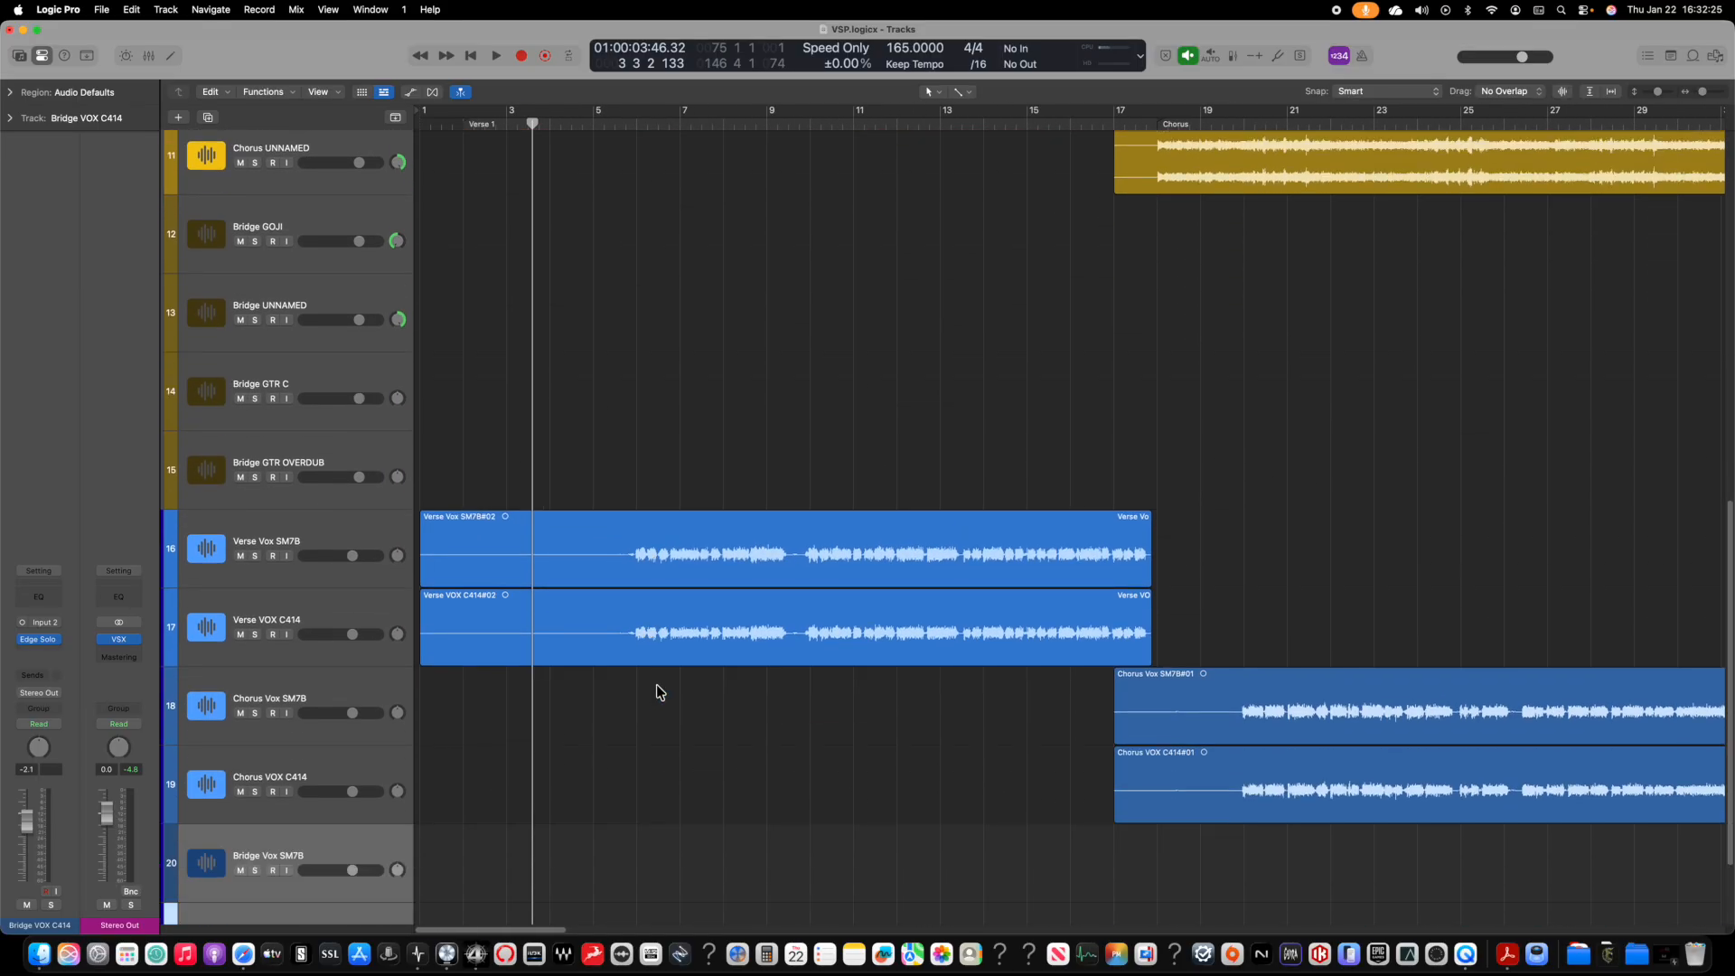
pyautogui.scroll(-1, 596, 706)
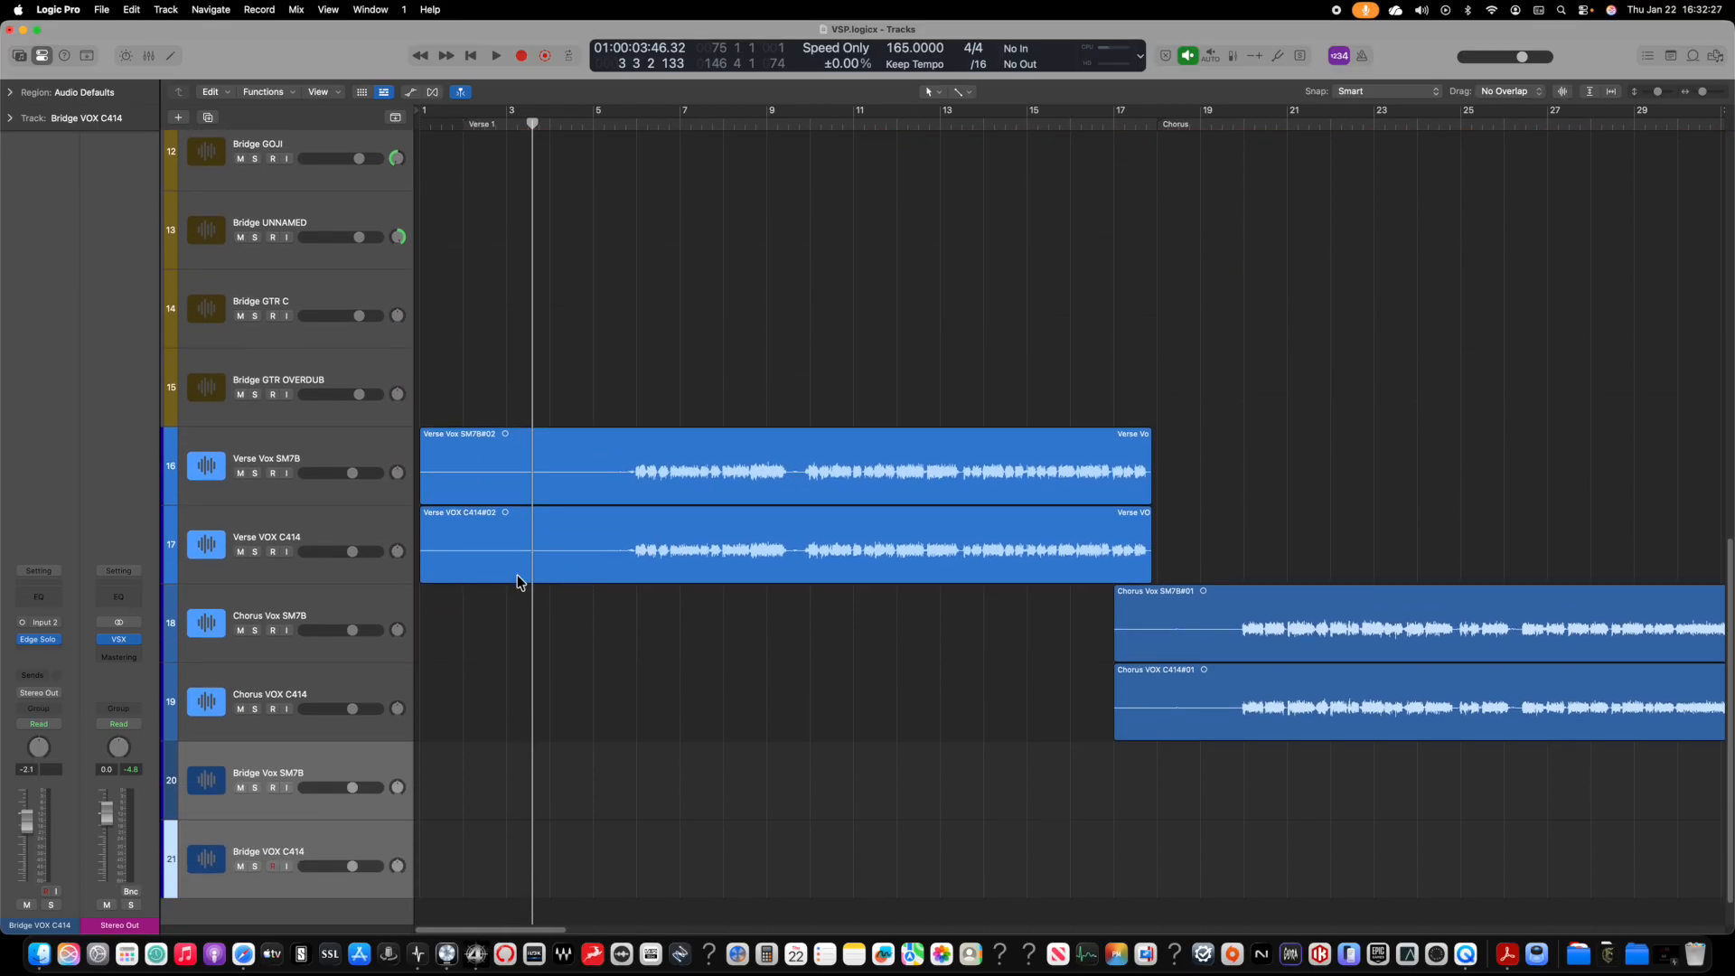
pyautogui.hscroll(8, 755, 763)
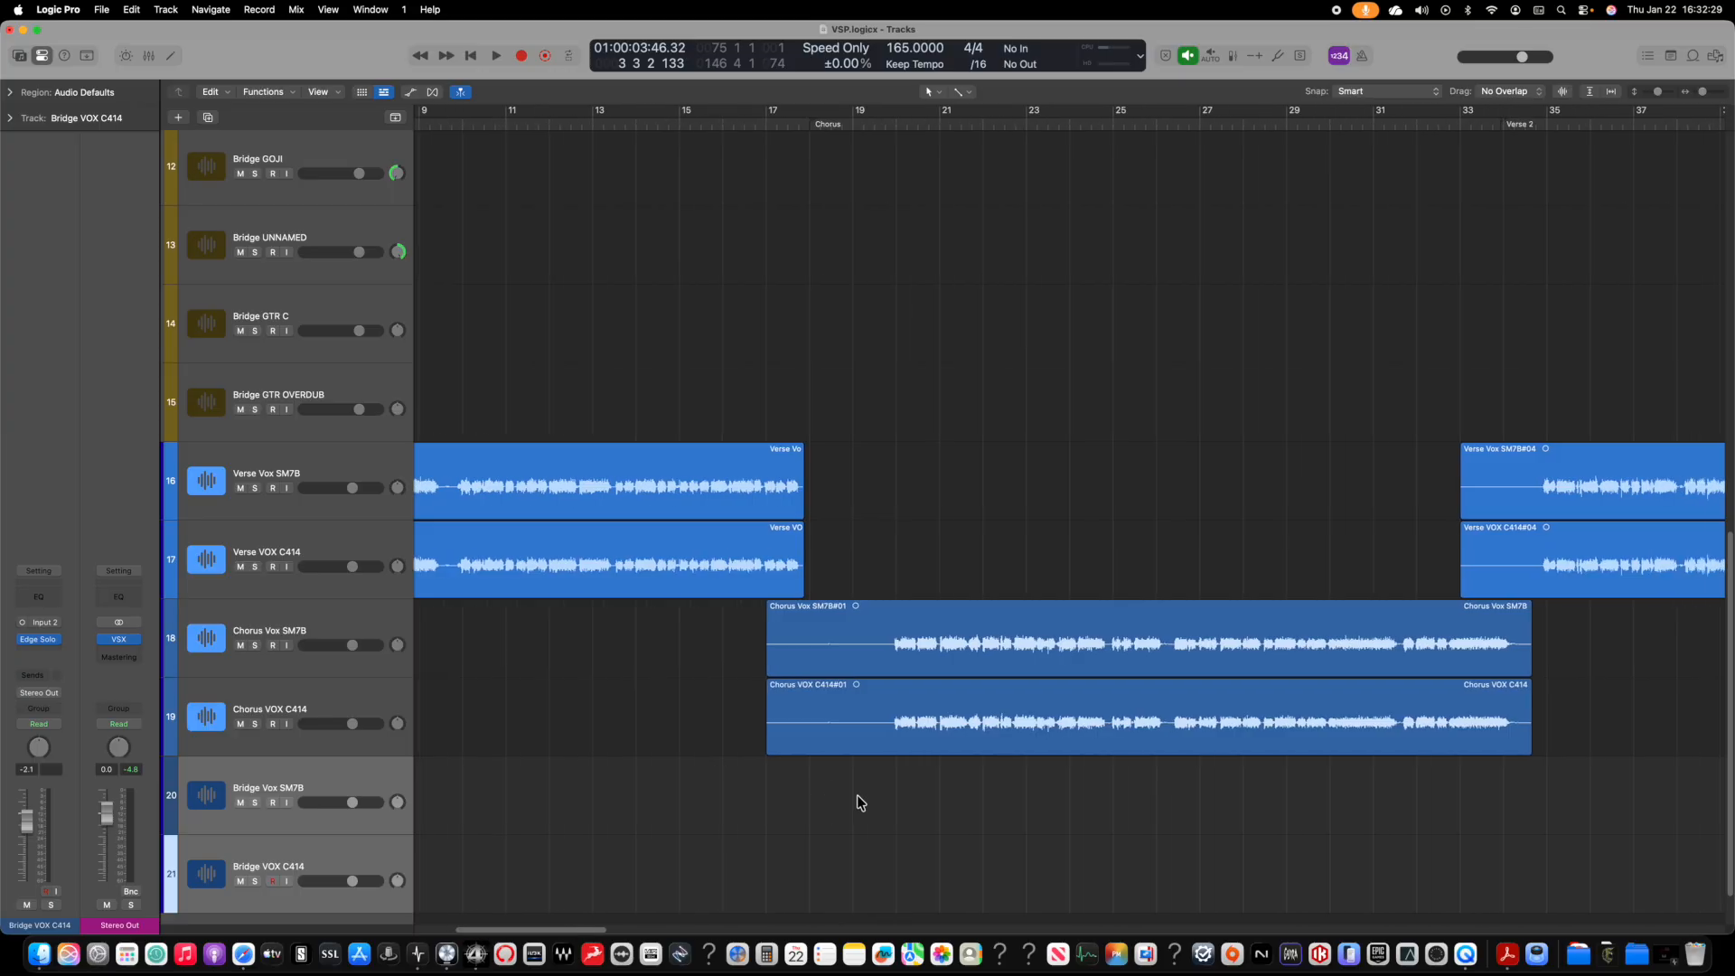
pyautogui.hscroll(20, 918, 799)
pyautogui.scroll(2, 948, 777)
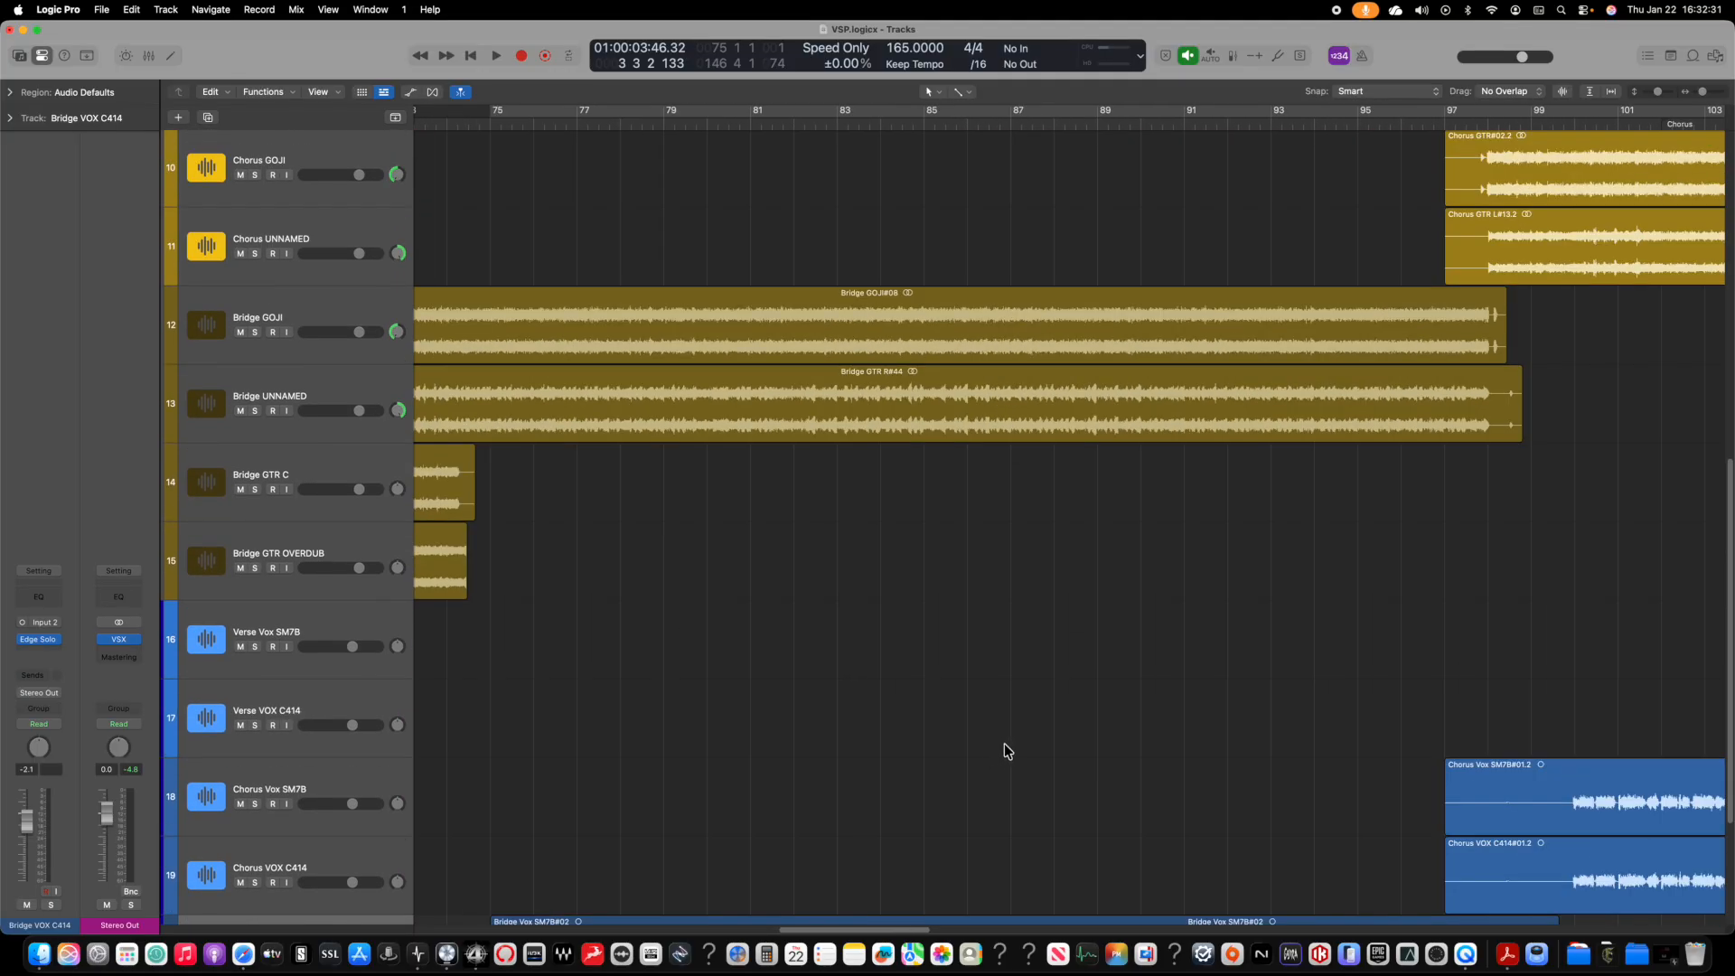
pyautogui.scroll(9, 1005, 743)
pyautogui.hscroll(-20, 904, 697)
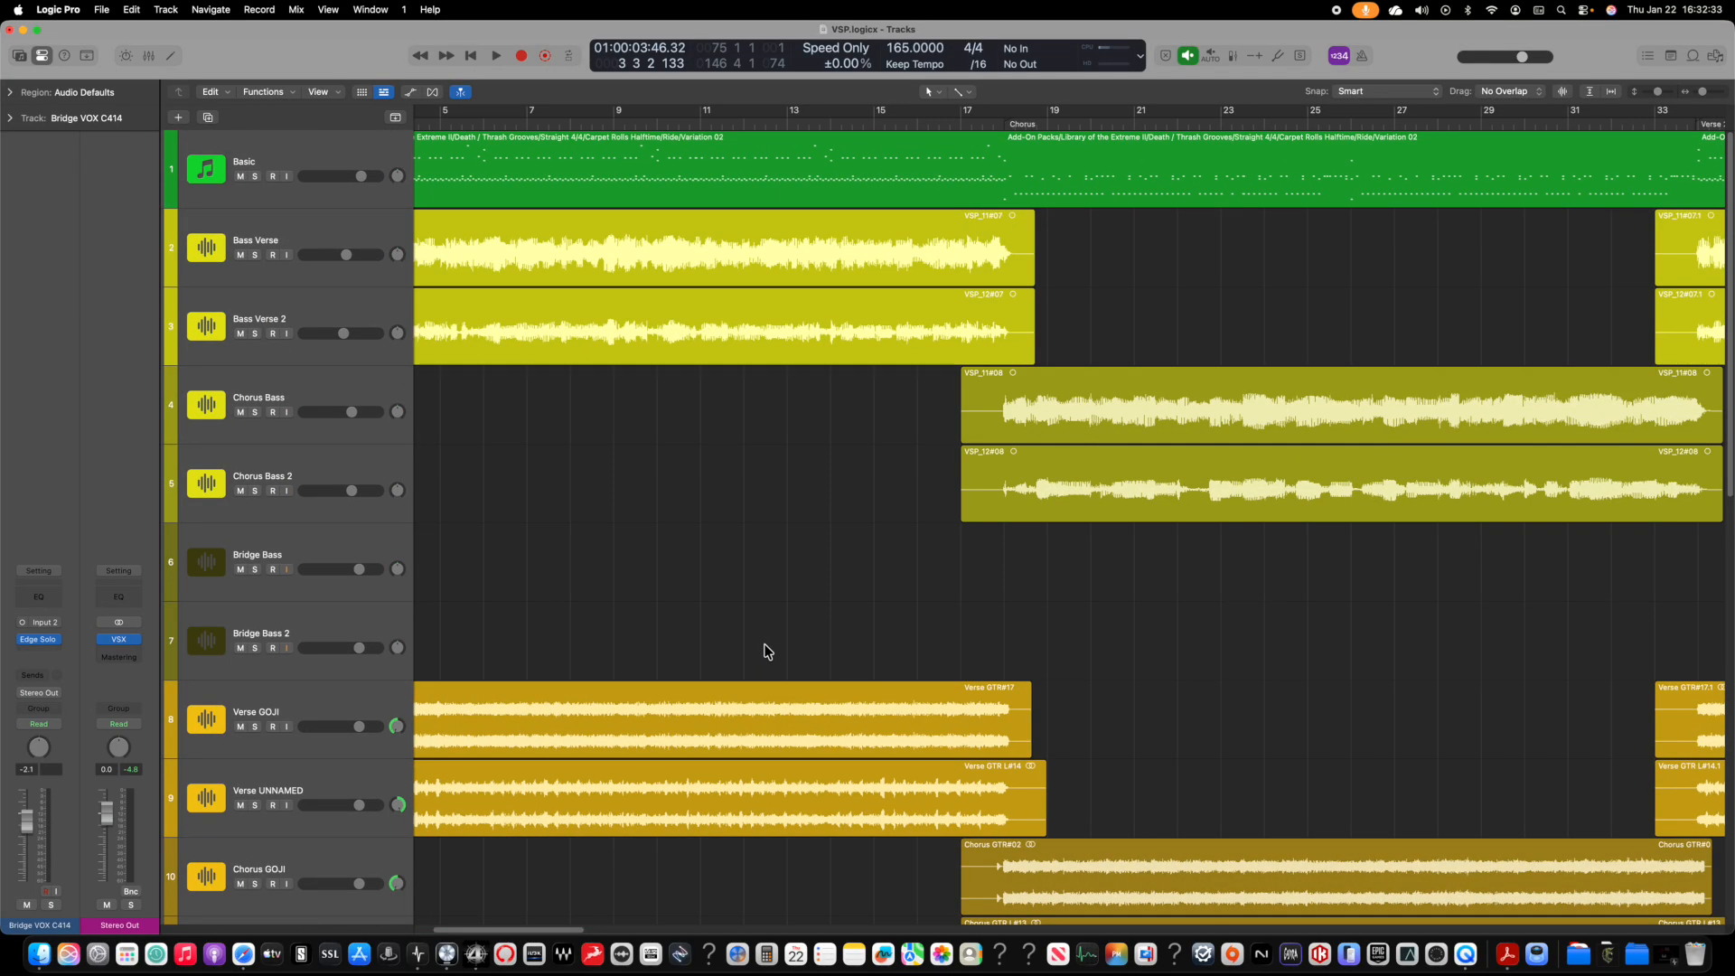
pyautogui.hscroll(-4, 729, 622)
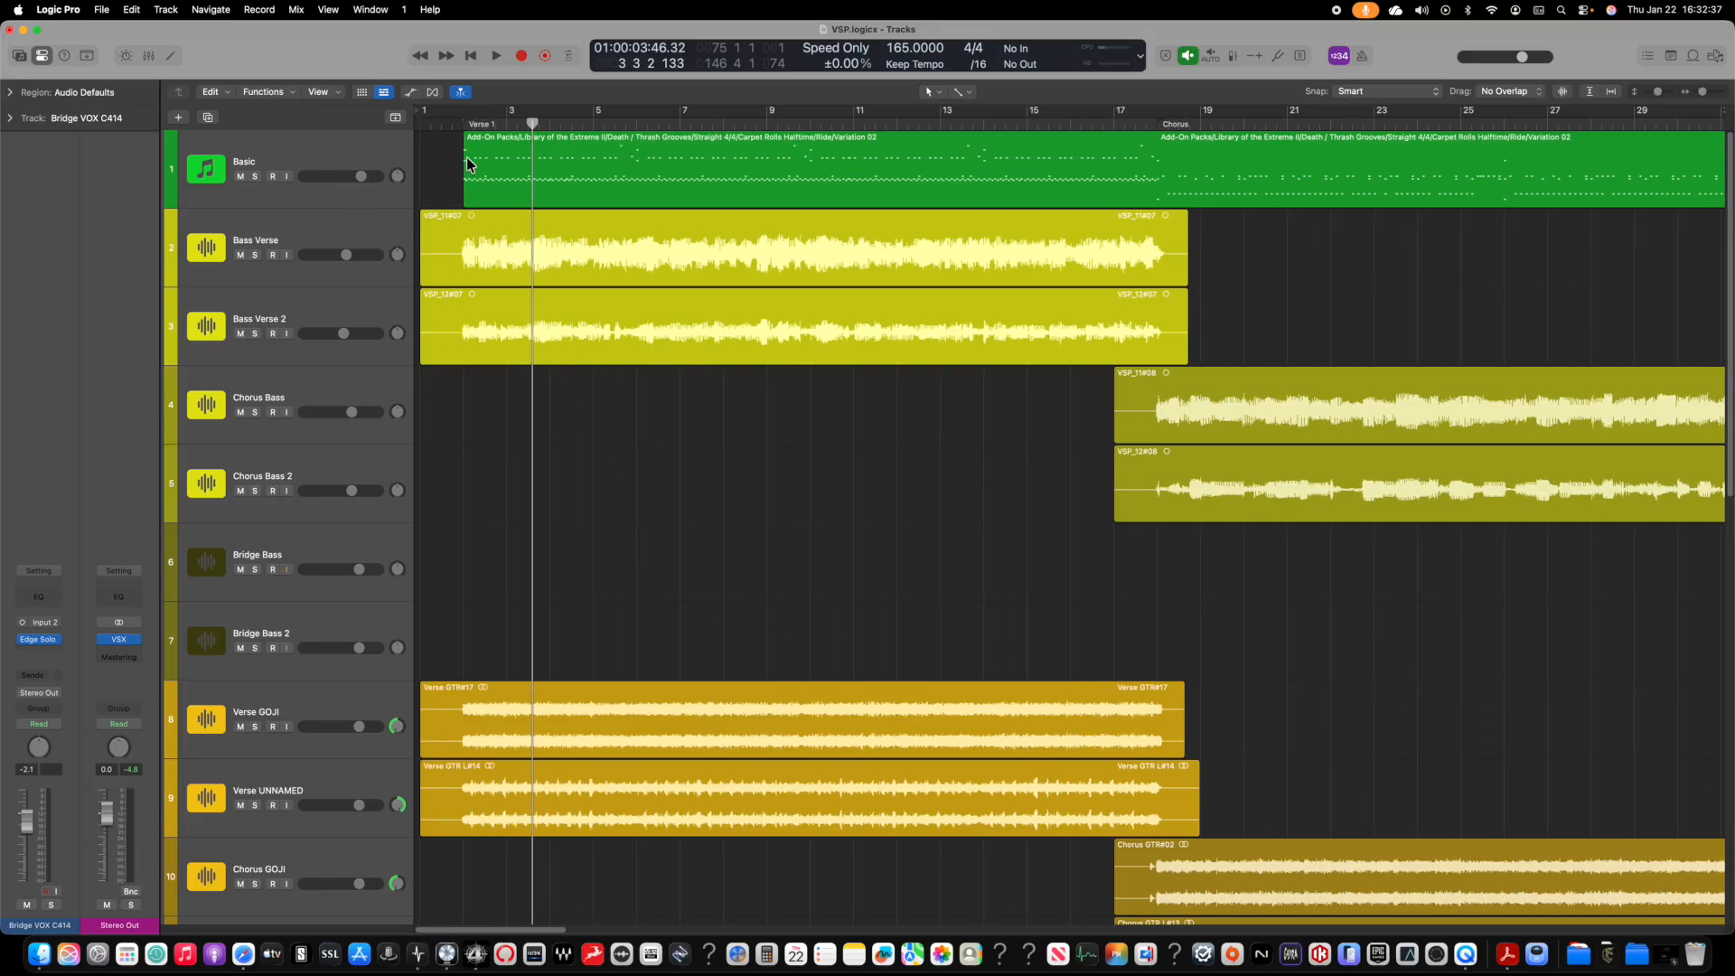
# Step: Select the Basic drum track and enlarge it to examine its MIDI regions from Verse 1 through Verse 2
pyautogui.click(348, 150)
pyautogui.press('super+Down')
pyautogui.press('super+Down')
pyautogui.press('super+Down')
pyautogui.press('super+Down')
pyautogui.press('super+Down')
pyautogui.press('super+Down')
pyautogui.press('super+Down')
pyautogui.press('super+Down')
pyautogui.press('super+Down')
pyautogui.press('super+Down')
pyautogui.press('super+Down')
pyautogui.press('super+Down')
pyautogui.press('super+Down')
pyautogui.press('super+Down')
pyautogui.press('super+Down')
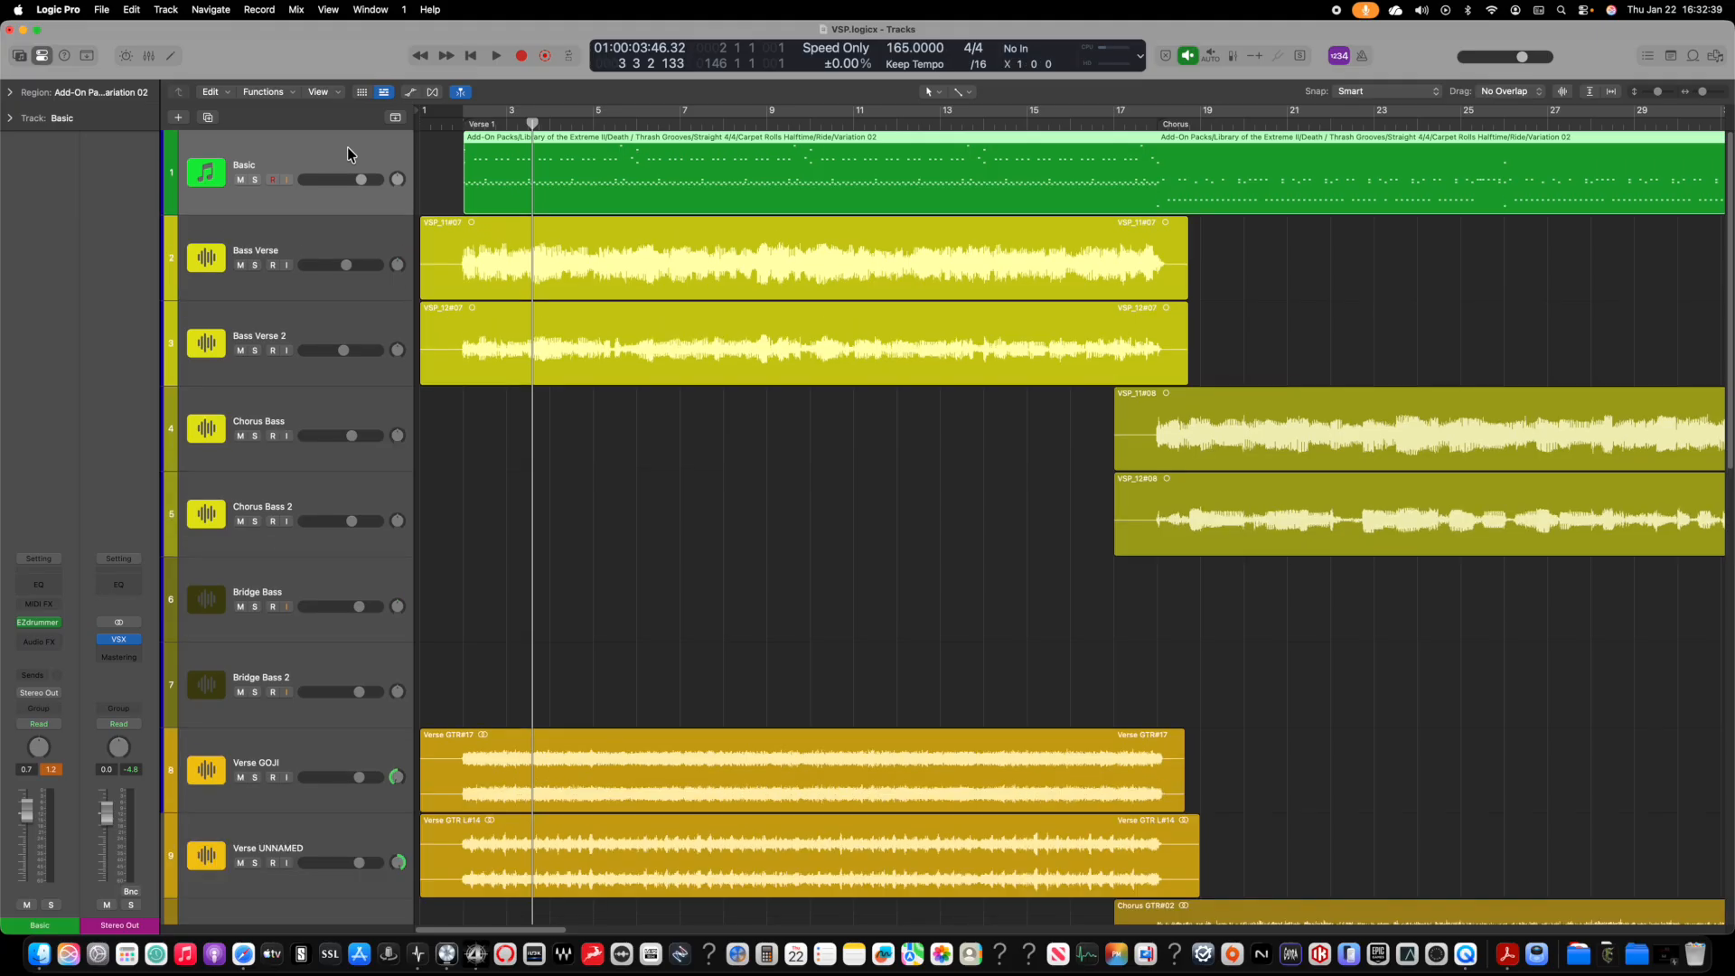
pyautogui.press('super+Right')
pyautogui.press('super+Right')
pyautogui.press('super+Left')
pyautogui.press('super+Left')
pyautogui.press('super+Left')
pyautogui.press('super+Left')
pyautogui.press('super+Left')
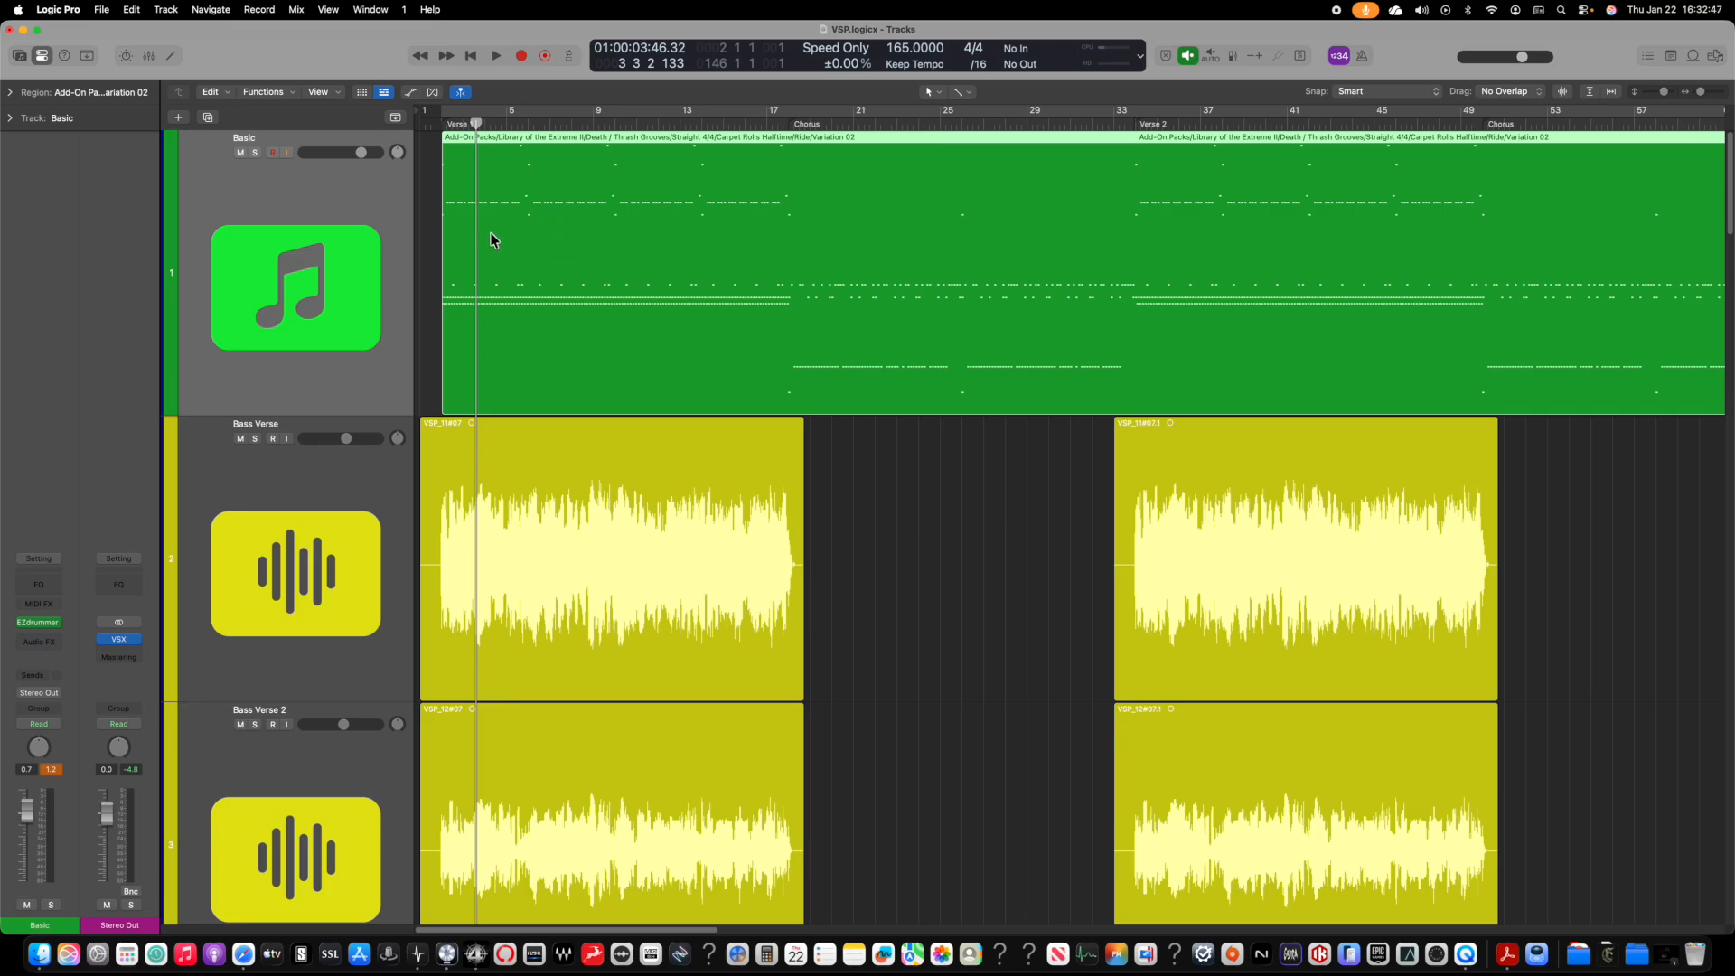
# Step: Inspect the Basic track's EZdrummer 3 instrument and its stereo and multi-output options in the mixer, then return to the arrangement
pyautogui.press('2')
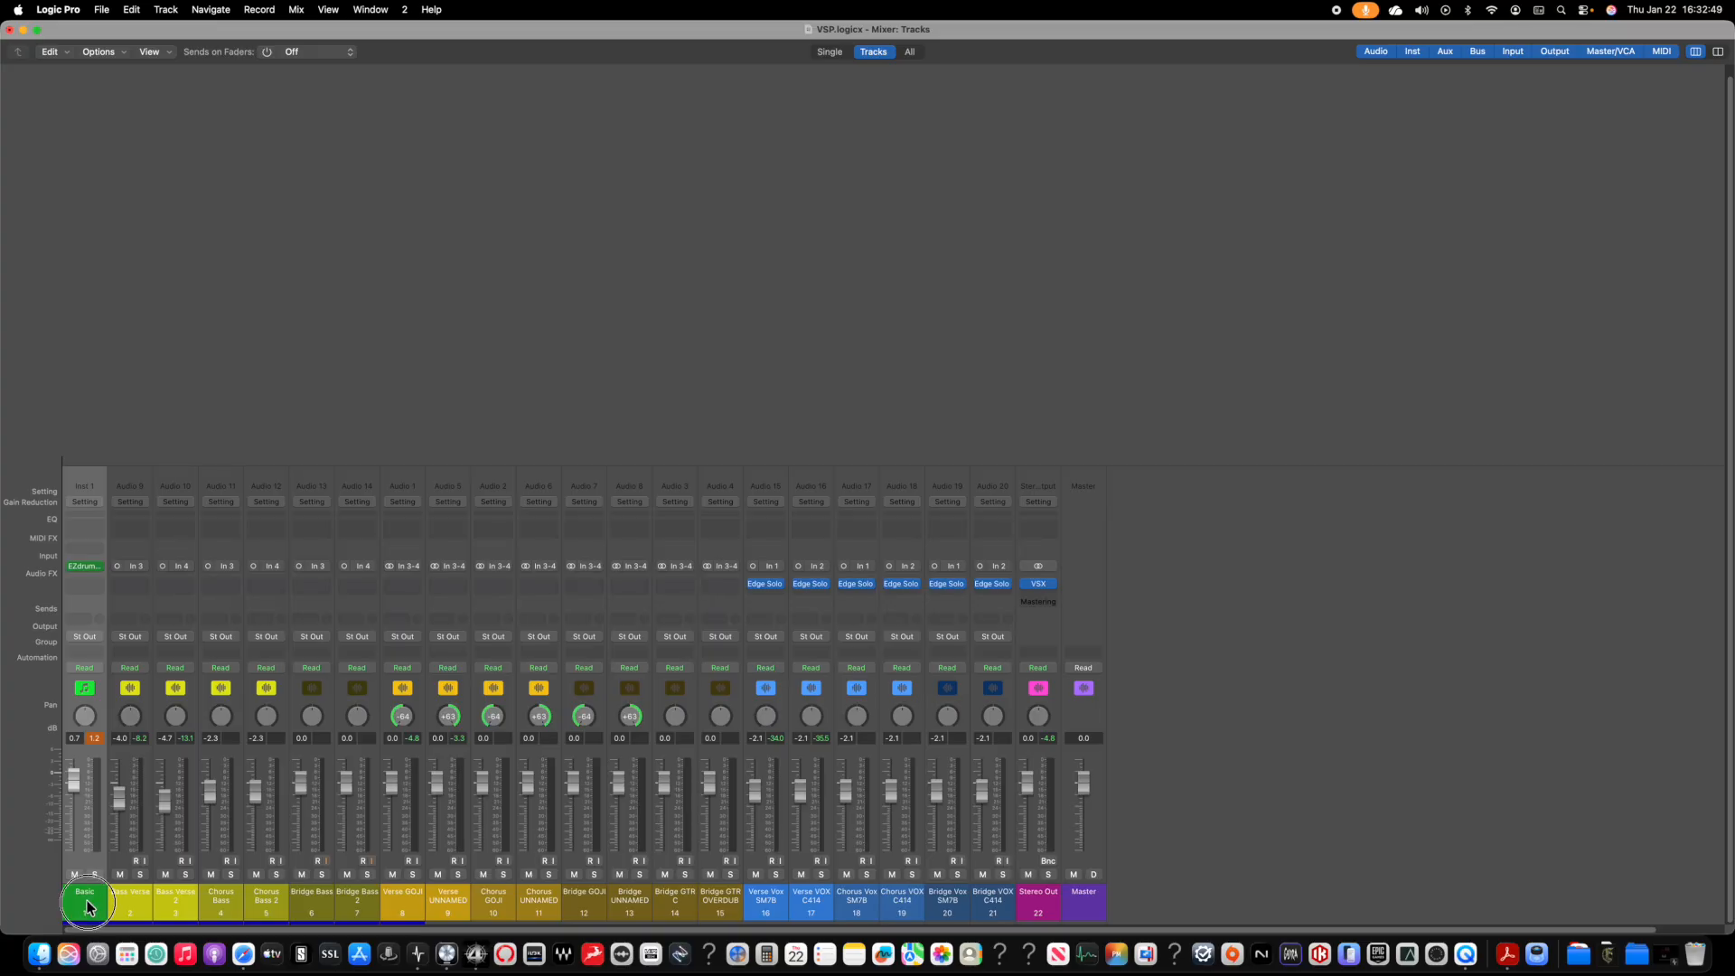
pyautogui.click(87, 567)
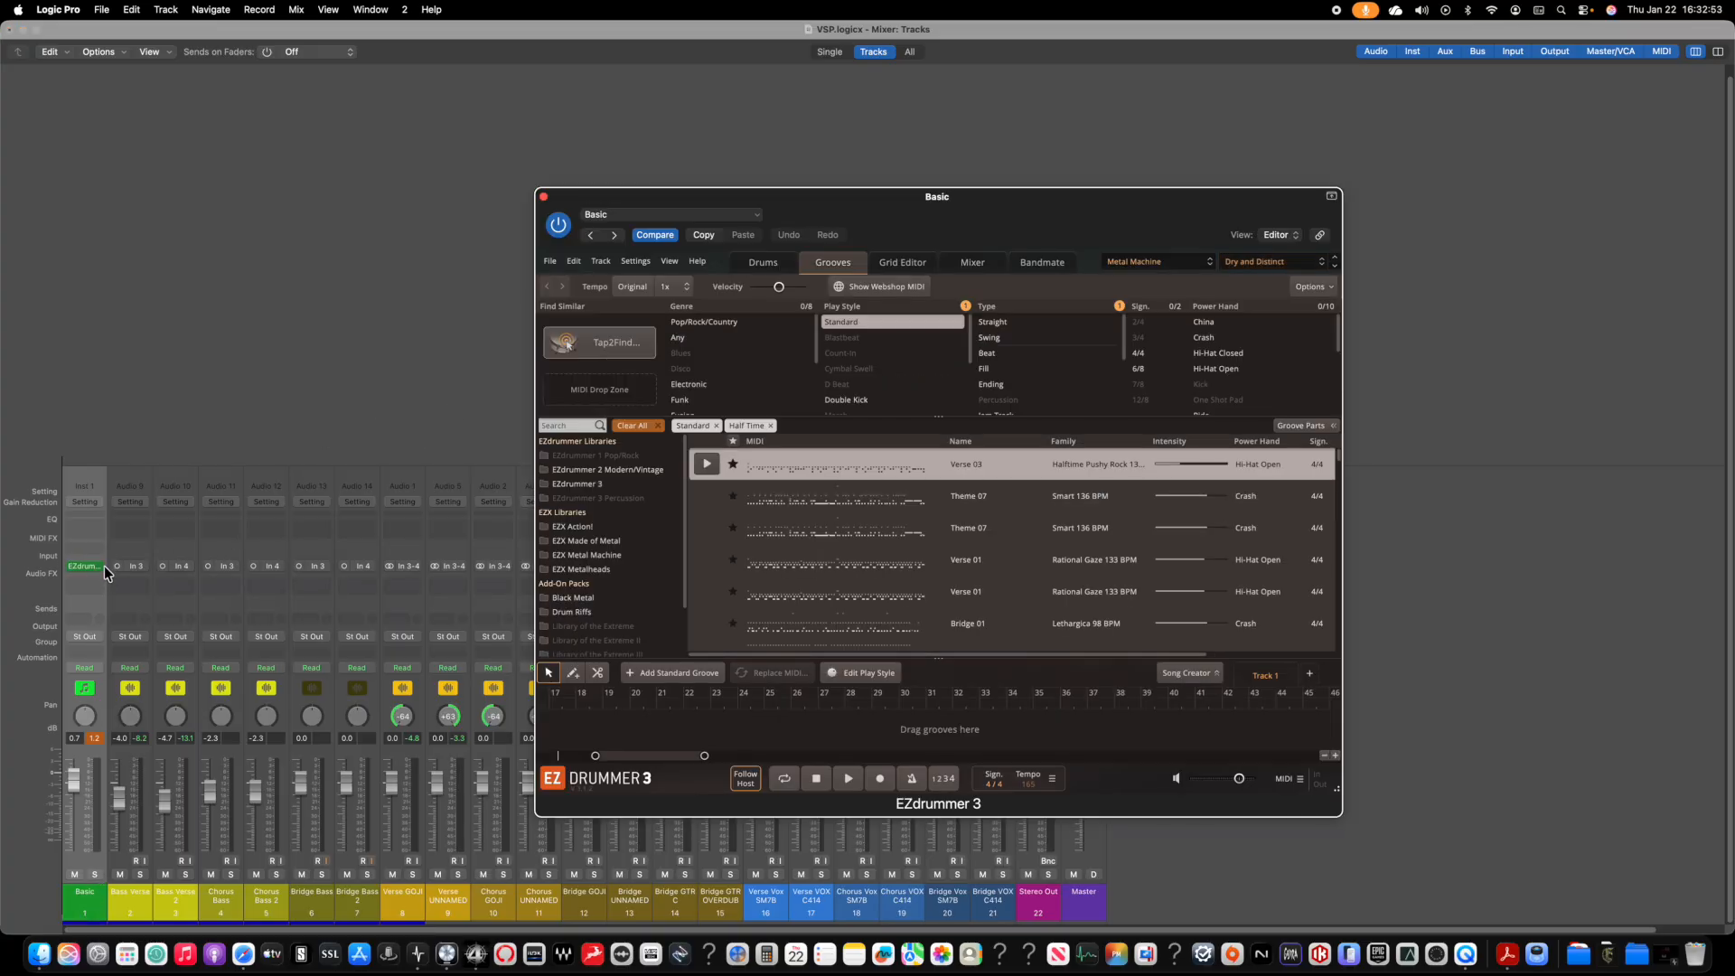
pyautogui.click(101, 567)
pyautogui.moveTo(167, 595)
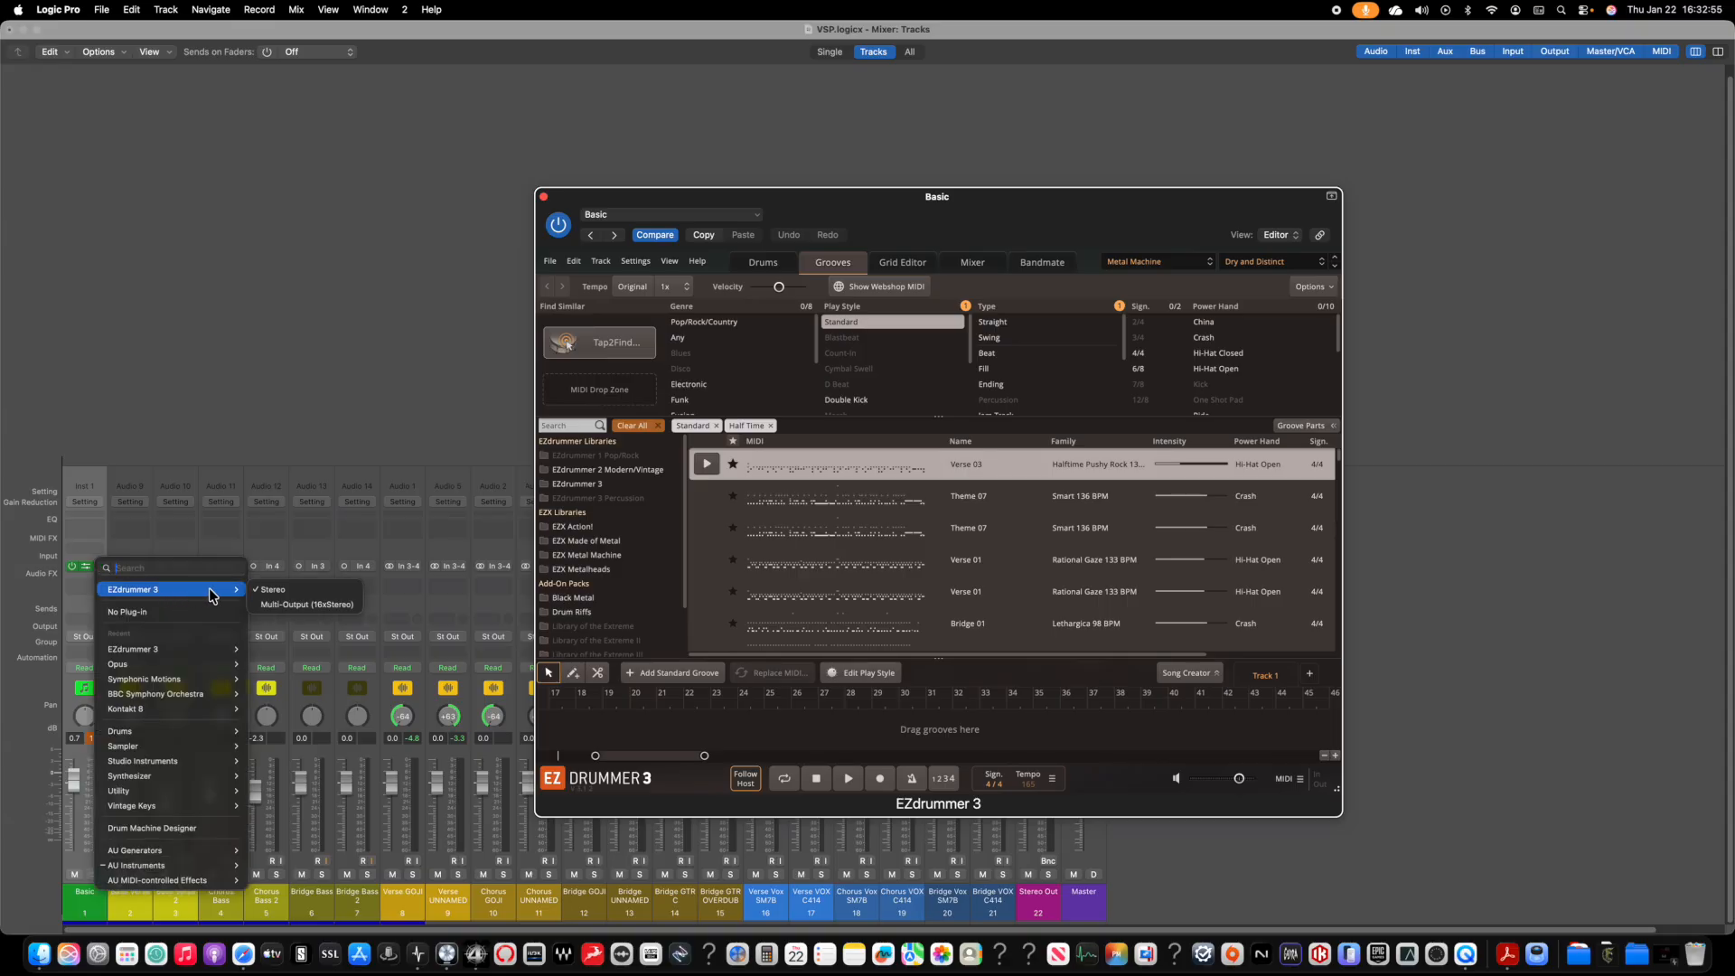
pyautogui.click(372, 371)
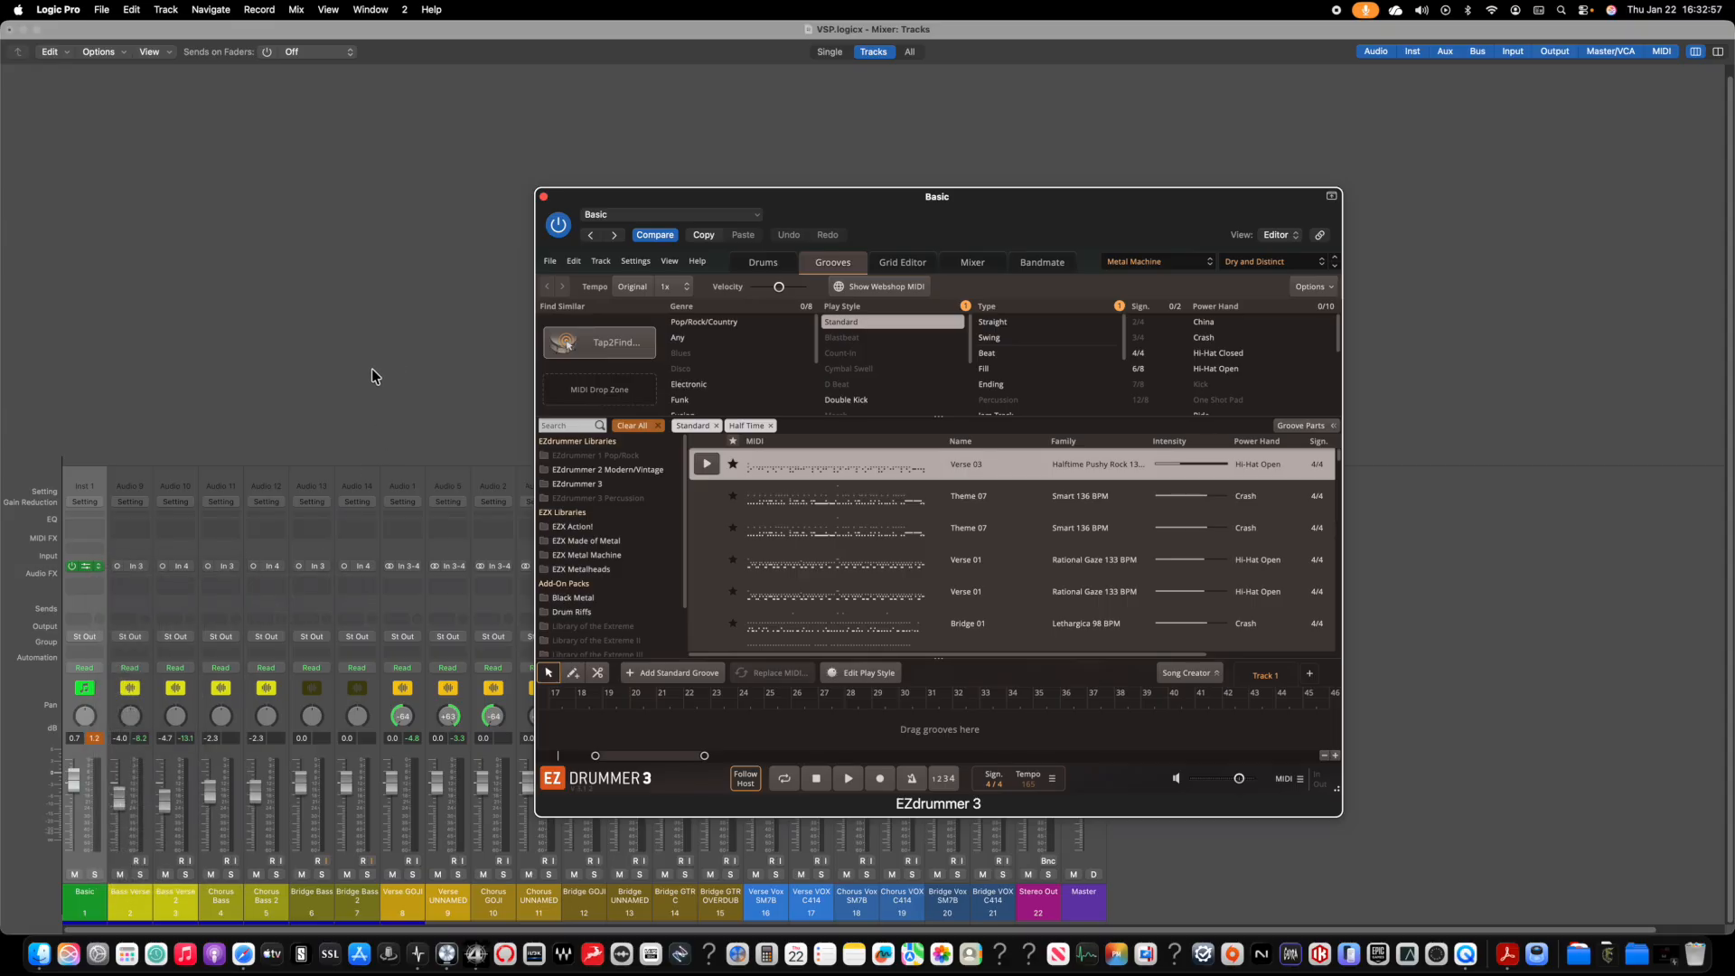
pyautogui.click(544, 196)
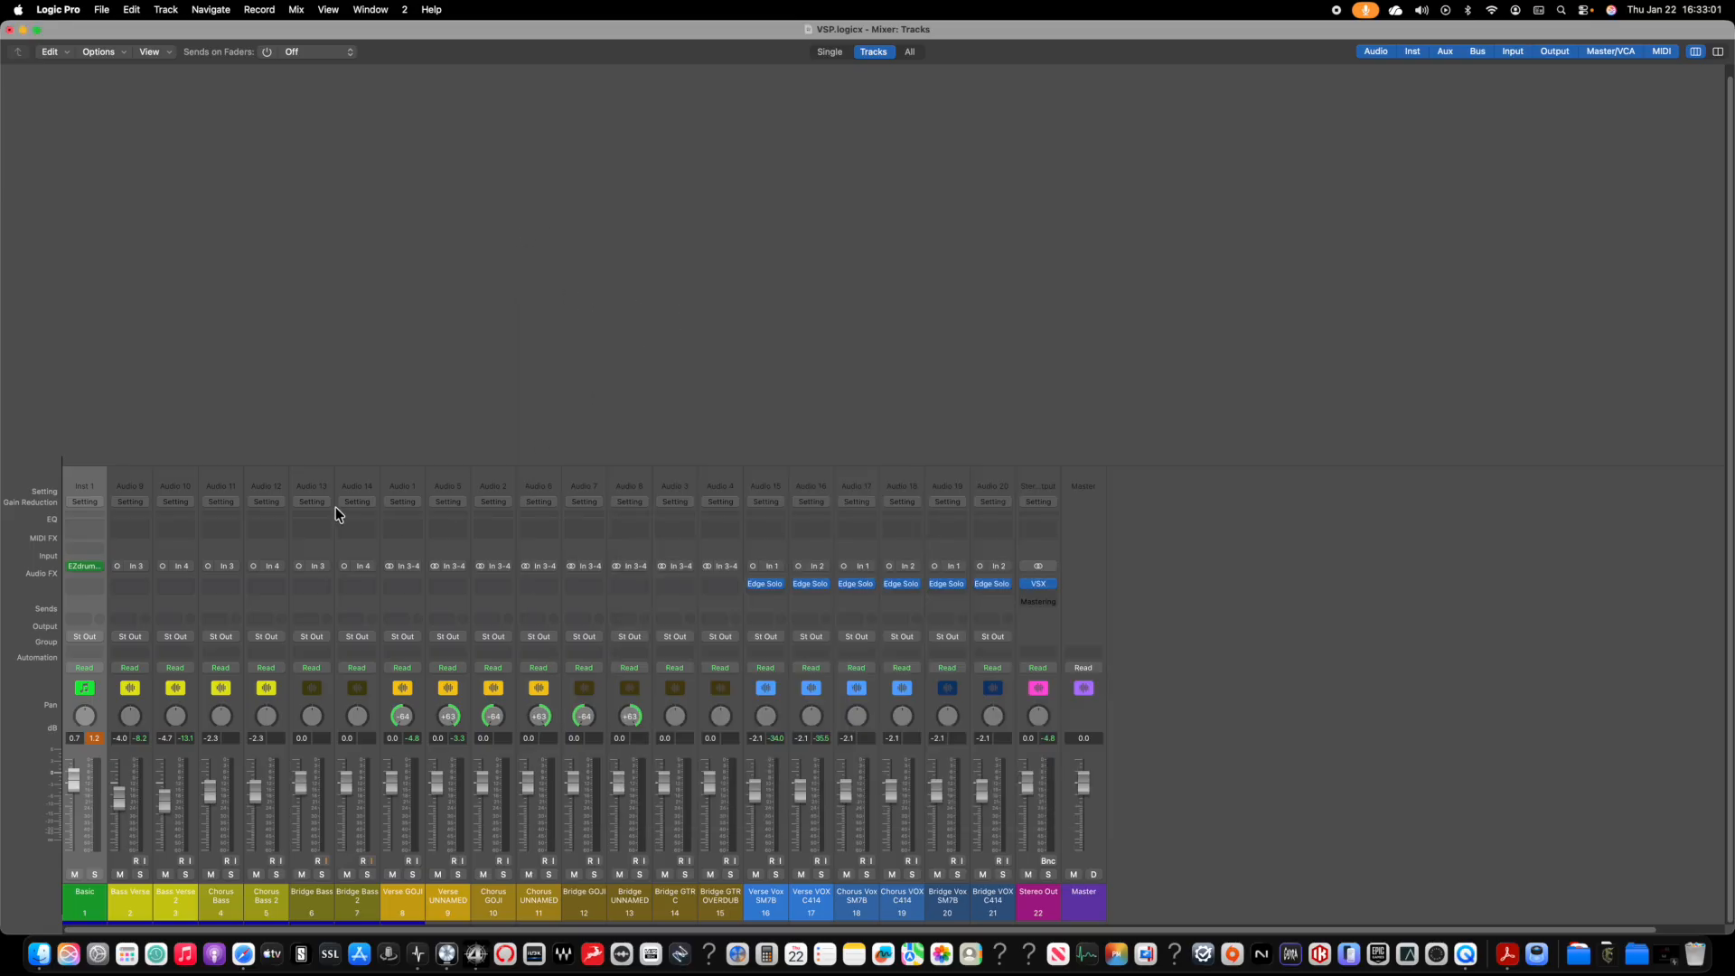
pyautogui.press('super+w')
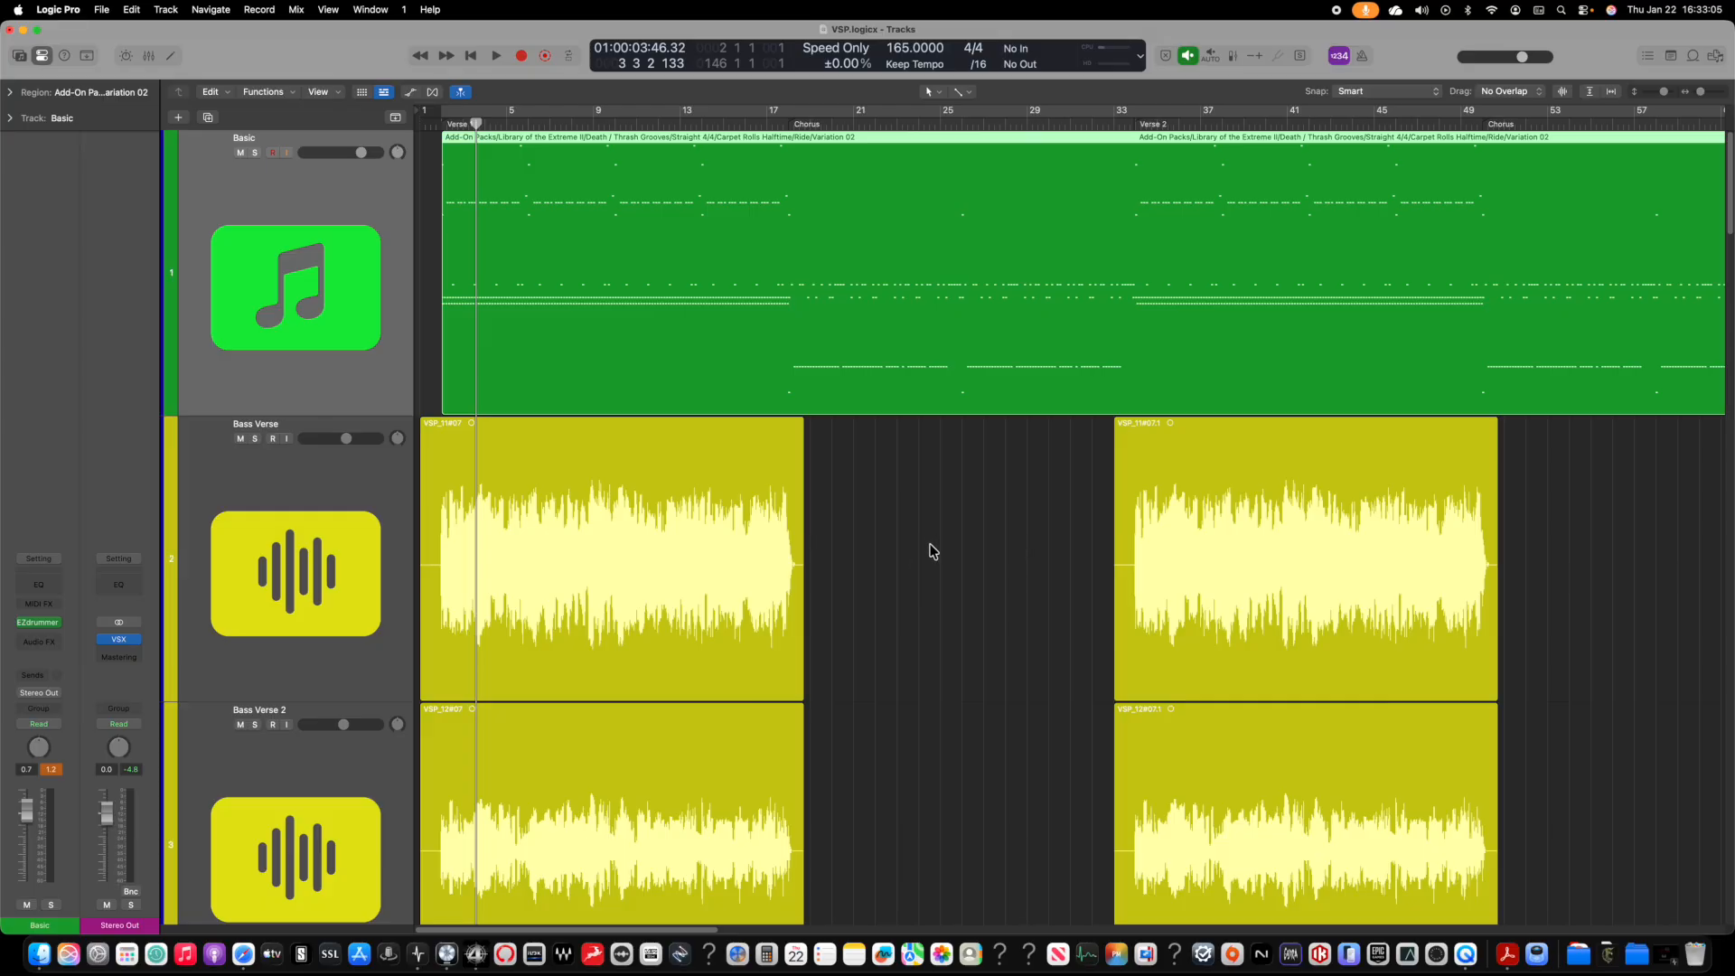
# Step: Examine the Bass Verse and Bass Verse 2 waveforms closely in Verse 1
pyautogui.scroll(-5, 931, 548)
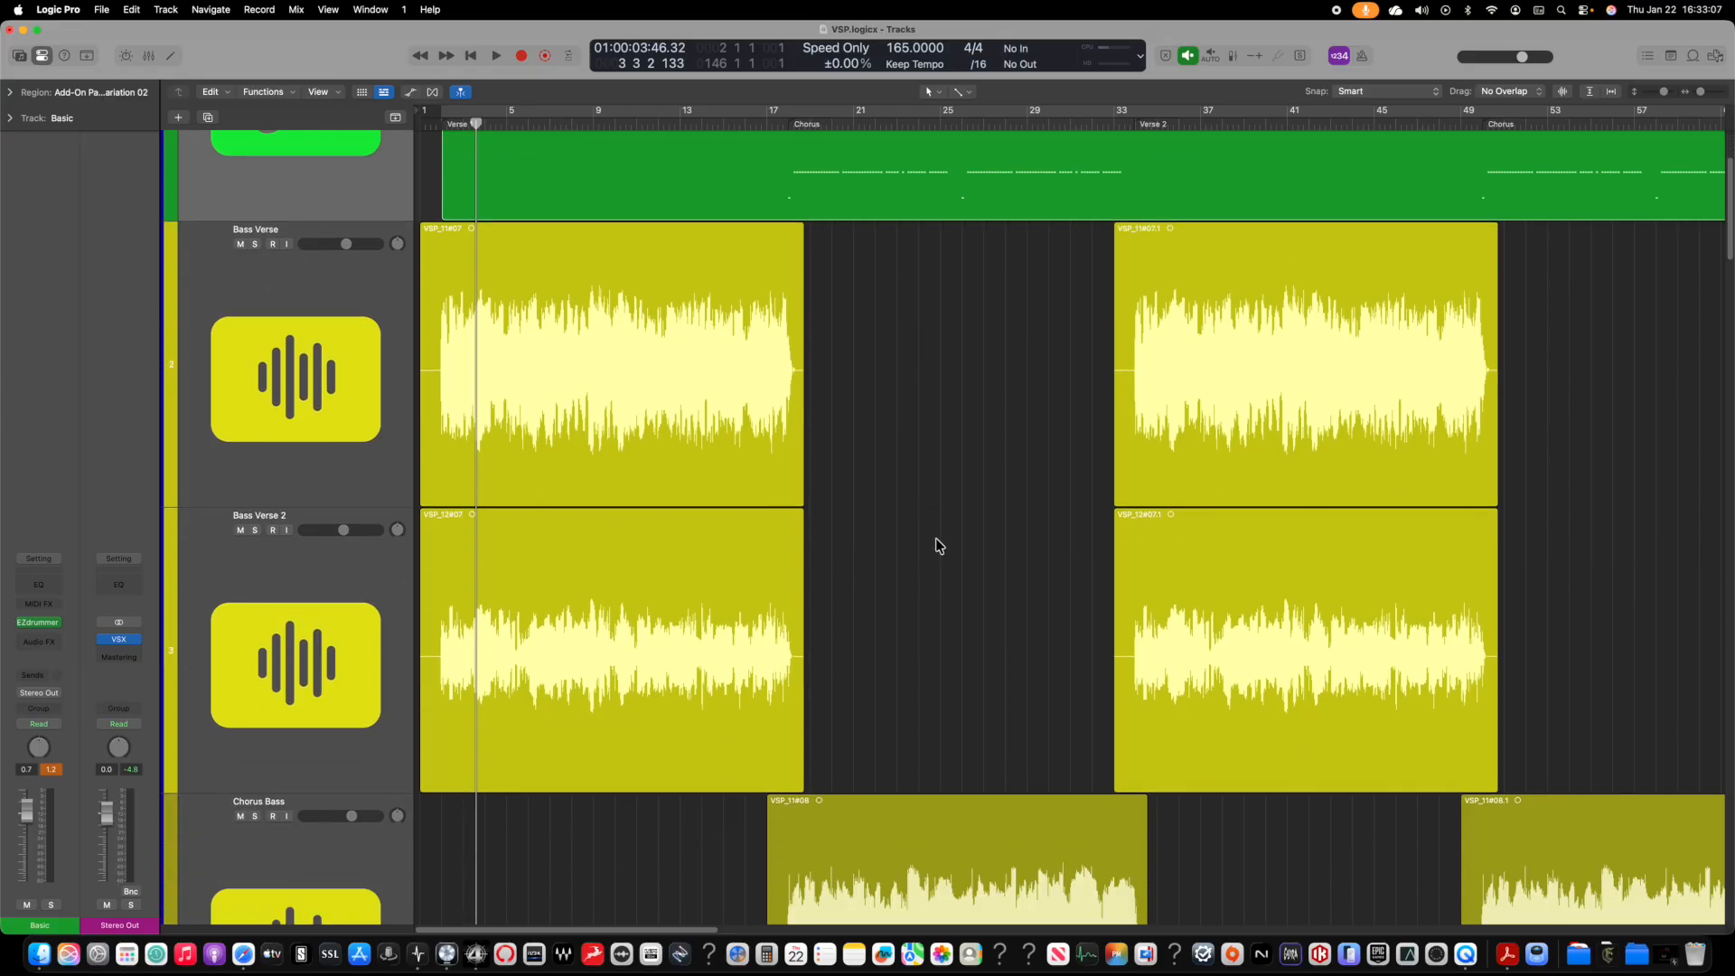
pyautogui.press('super+Right')
pyautogui.press('super+Right')
pyautogui.press('super+Right')
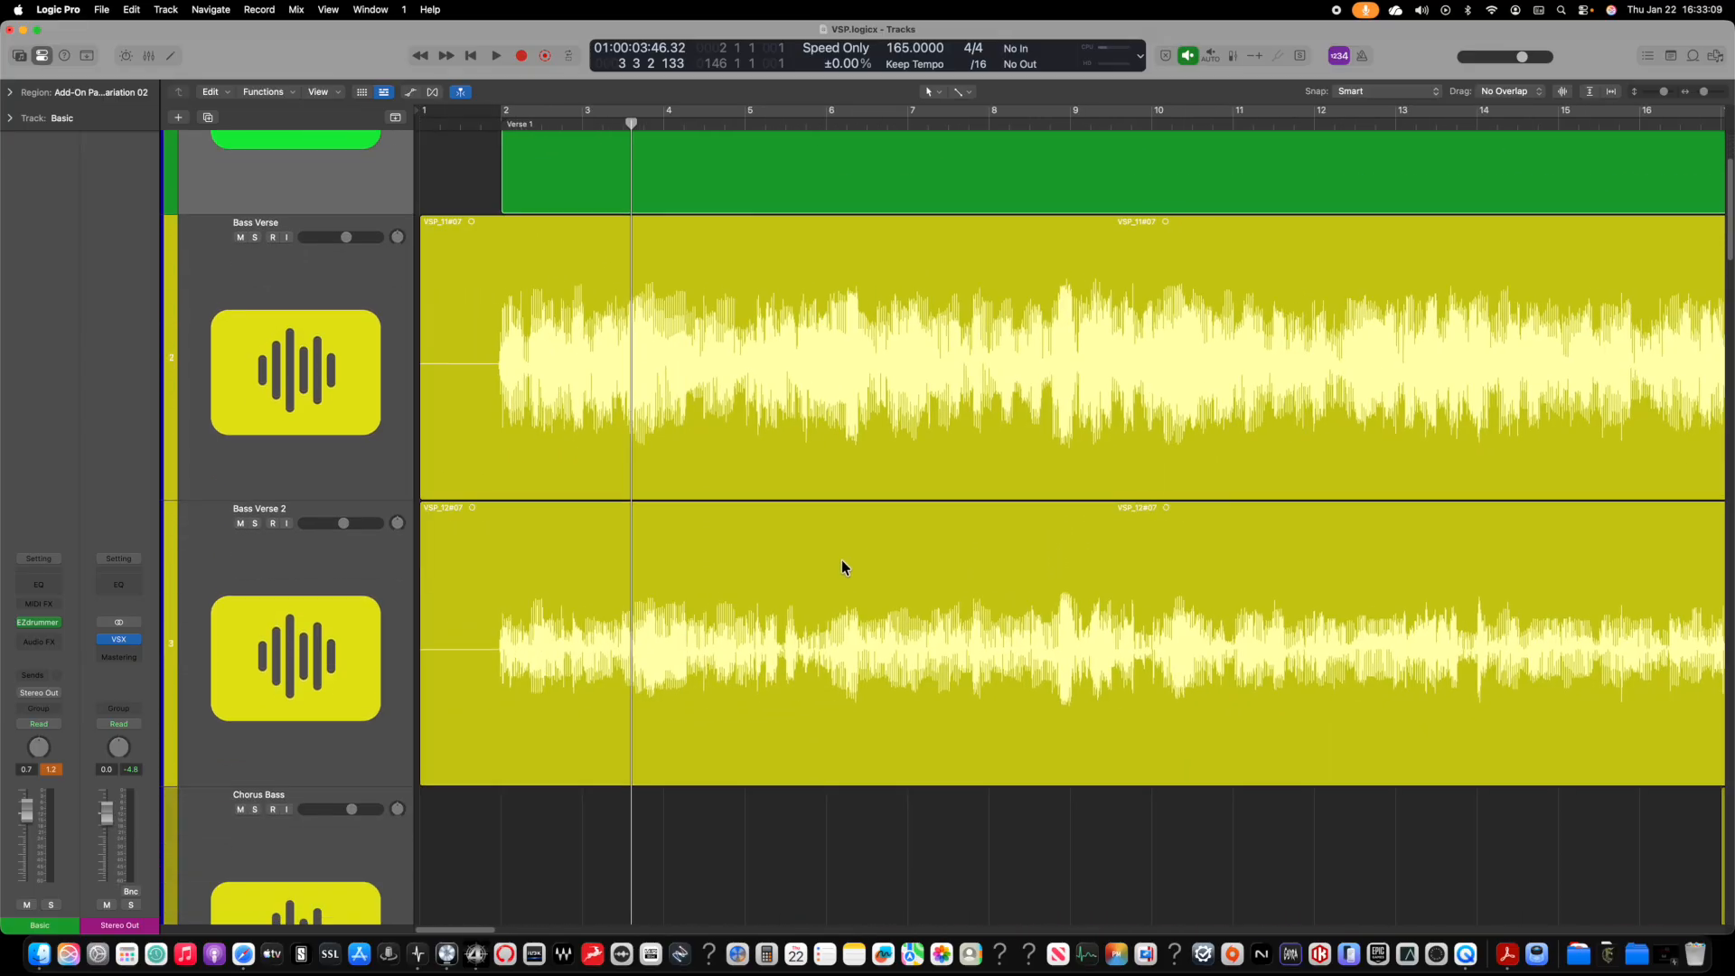
# Step: Examine the GOJI and UNNAMED guitar tracks across the verse and chorus sections
pyautogui.scroll(-15, 842, 562)
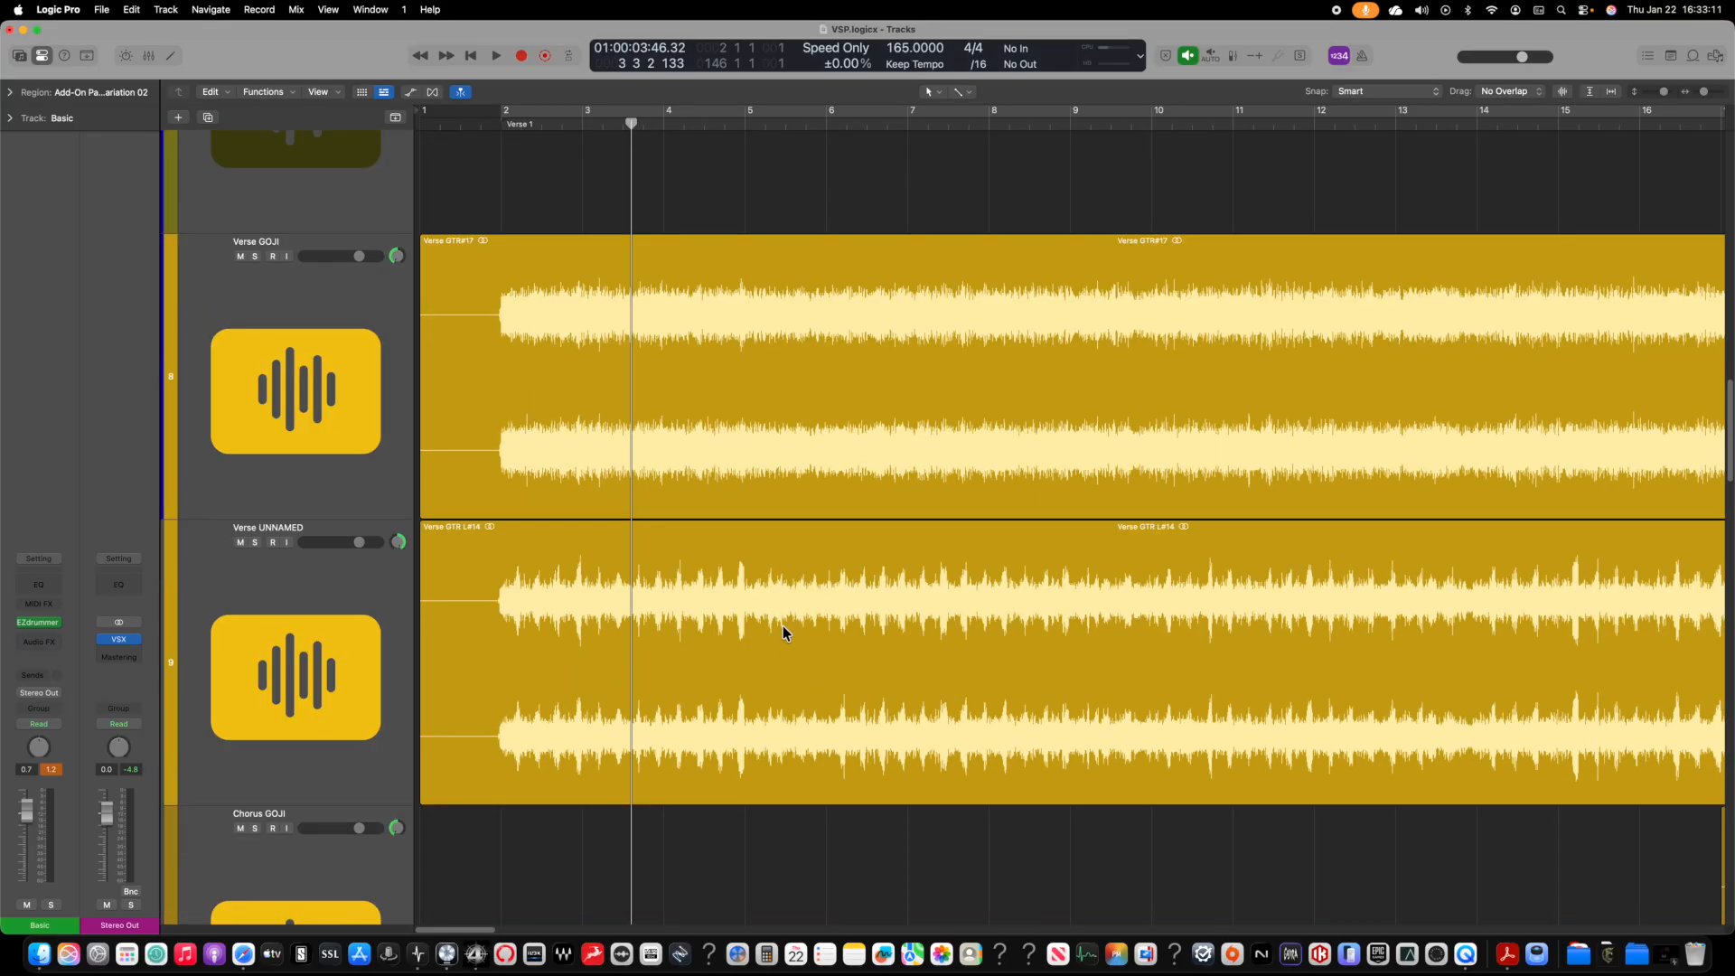
pyautogui.press('super+Left')
pyautogui.press('super+Left')
pyautogui.press('super+Left')
pyautogui.press('super+Left')
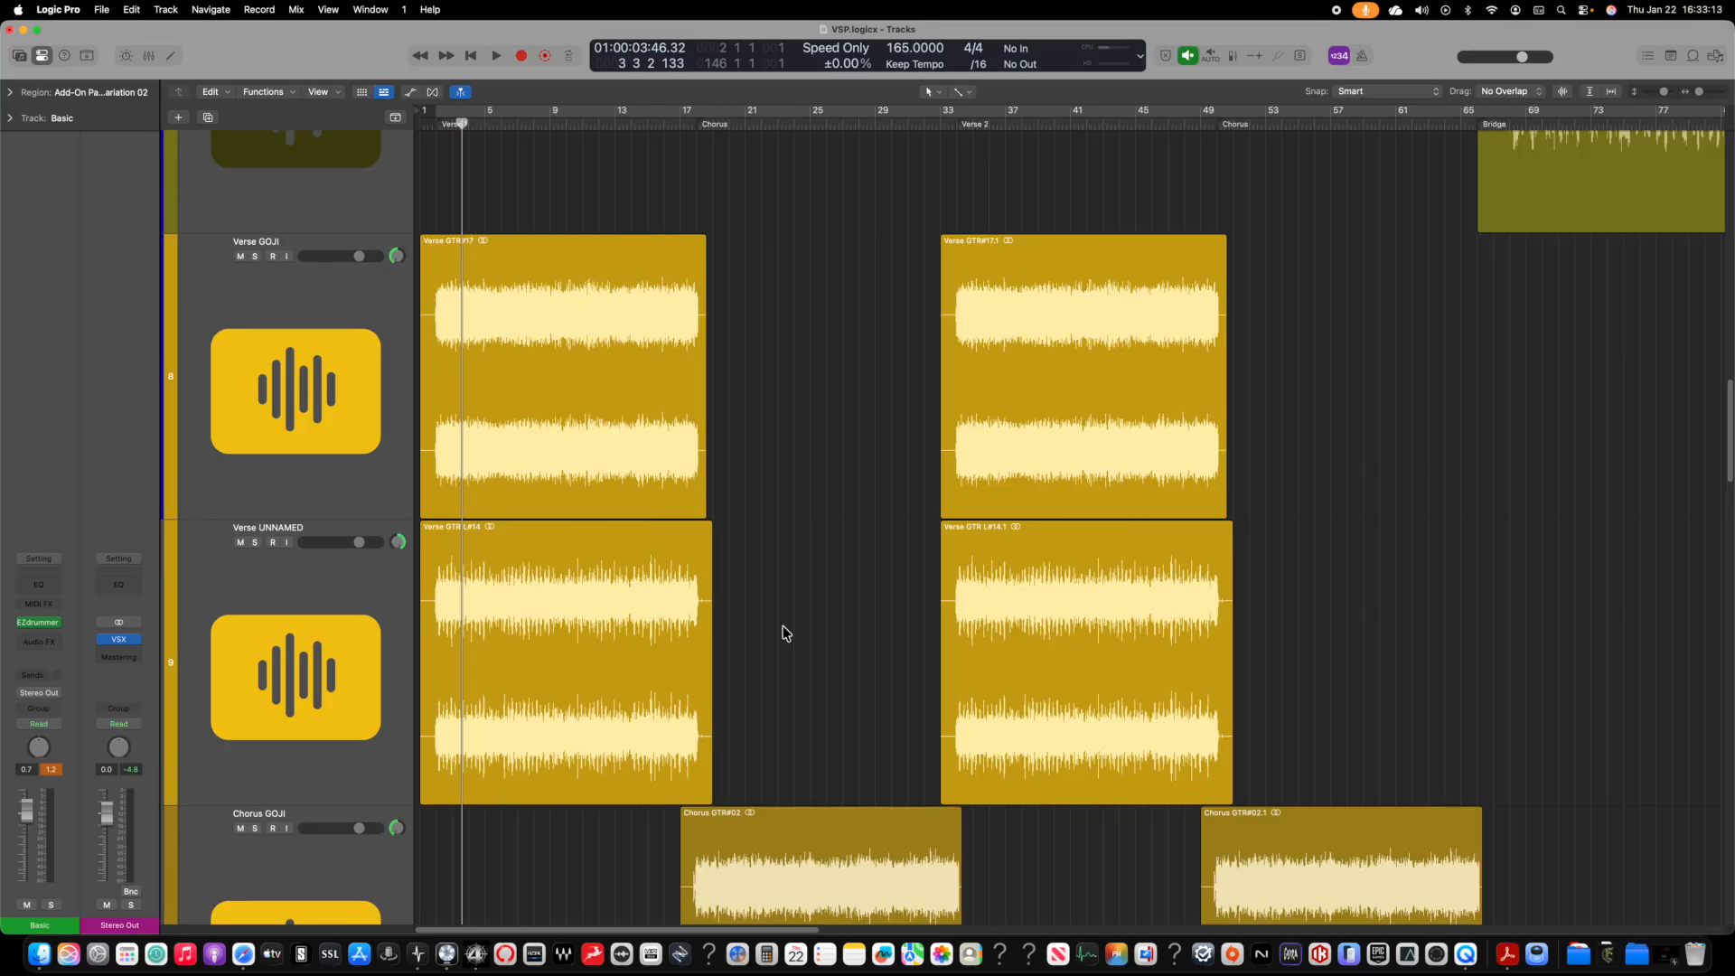
pyautogui.press('super+Up')
pyautogui.press('super+Up')
pyautogui.press('super+Up')
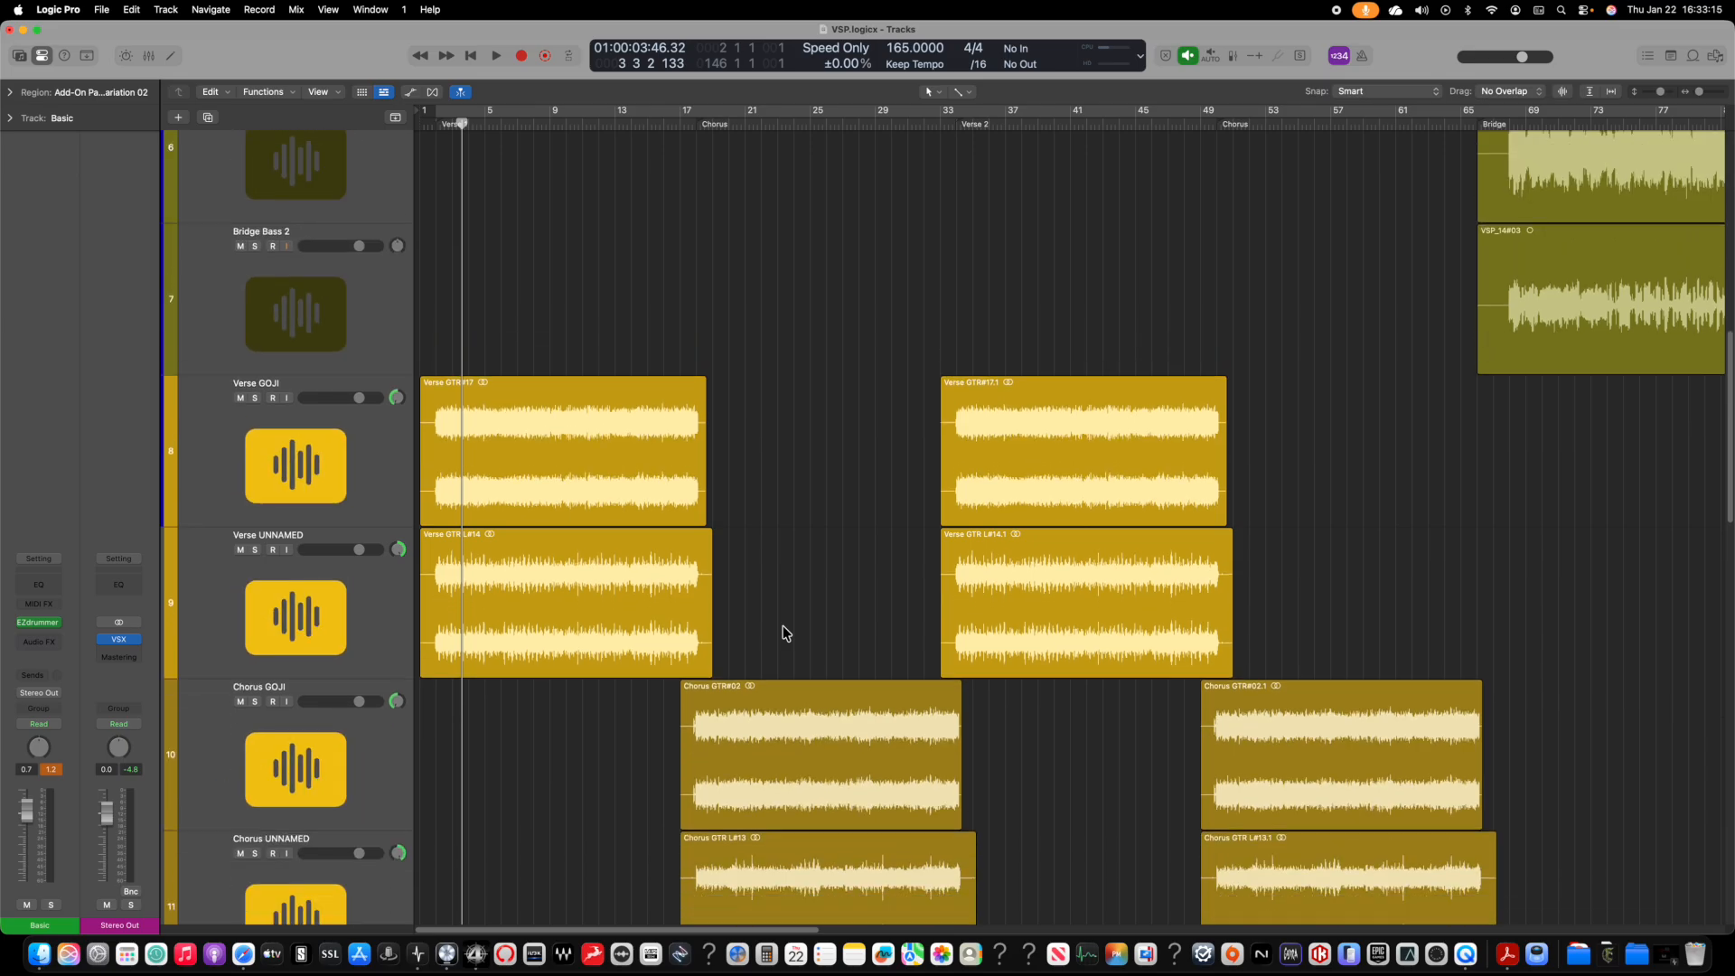
pyautogui.scroll(-8, 795, 569)
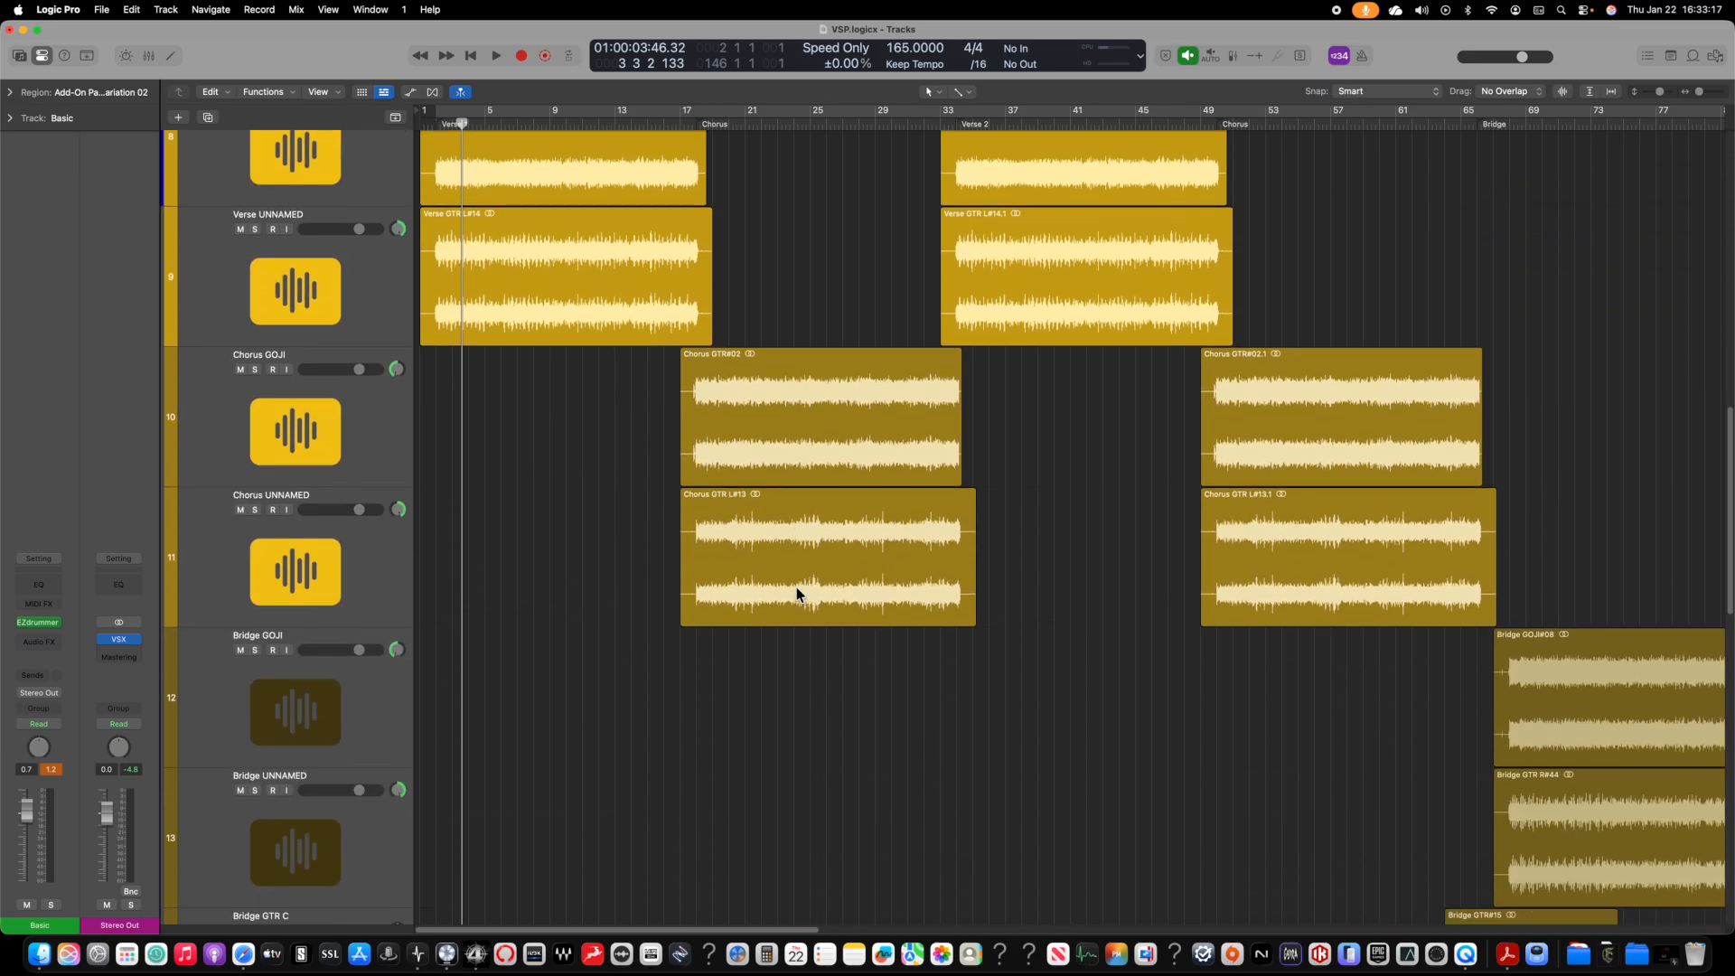
# Step: Look over the Bridge guitar tracks and the verse and chorus vocal tracks along the timeline
pyautogui.scroll(-10, 1050, 630)
pyautogui.hscroll(4, 1050, 630)
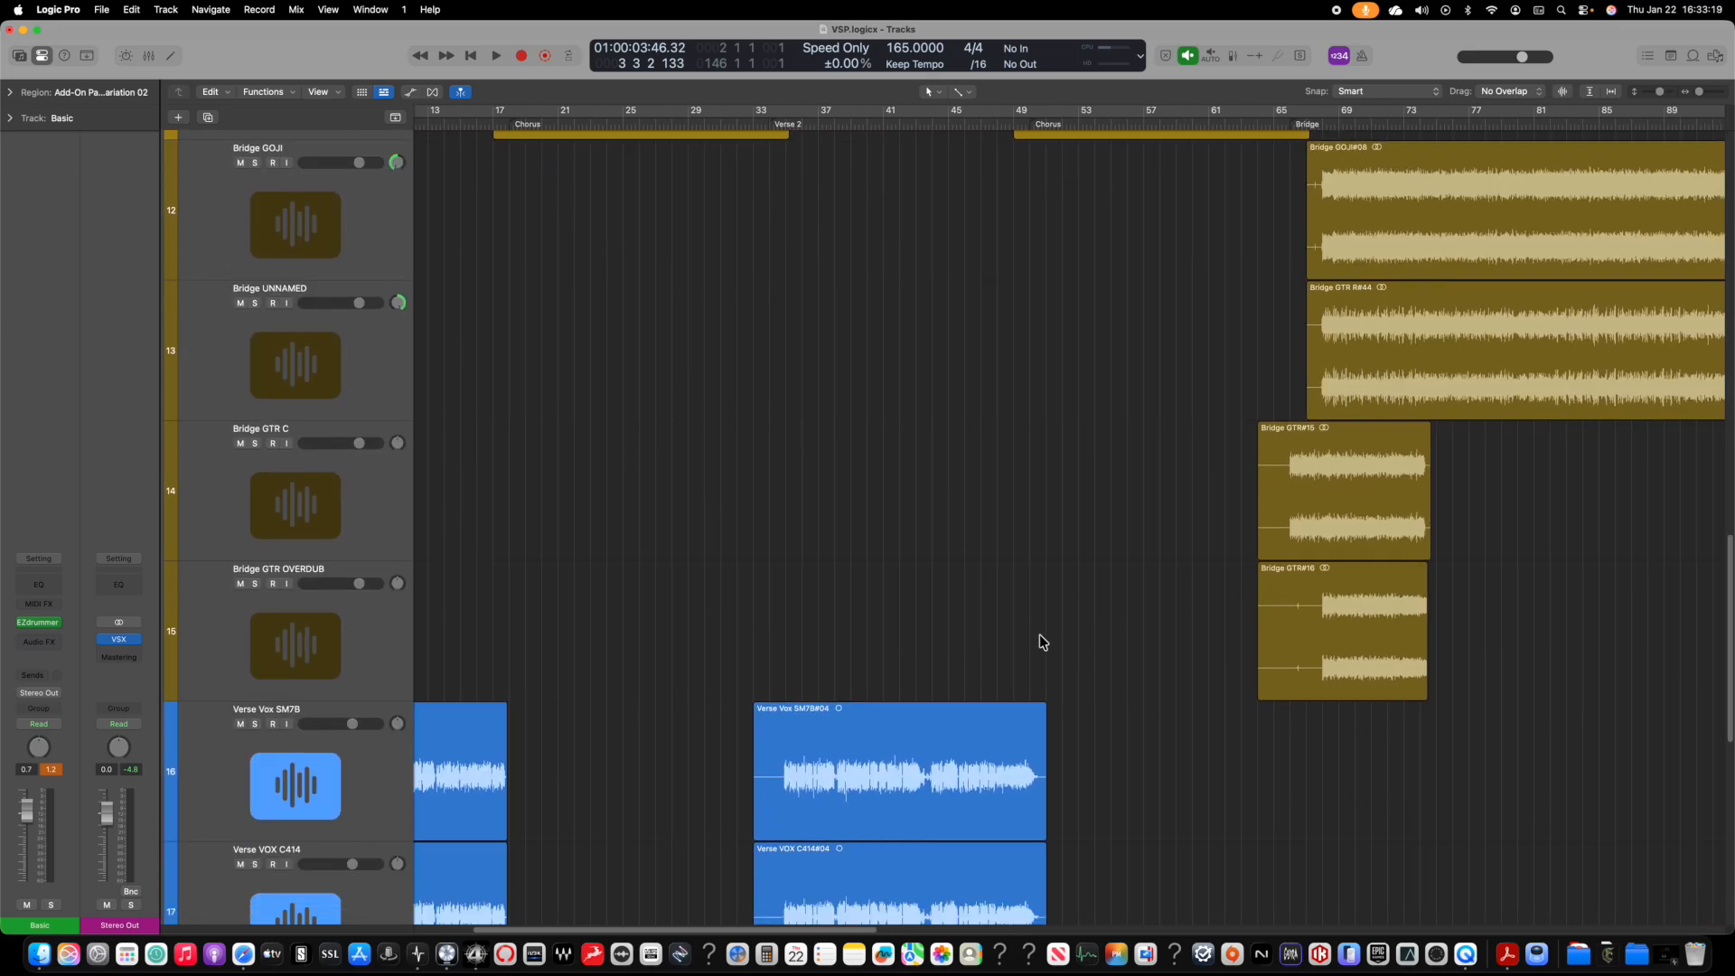
pyautogui.scroll(-5, 983, 600)
pyautogui.hscroll(-6, 1035, 629)
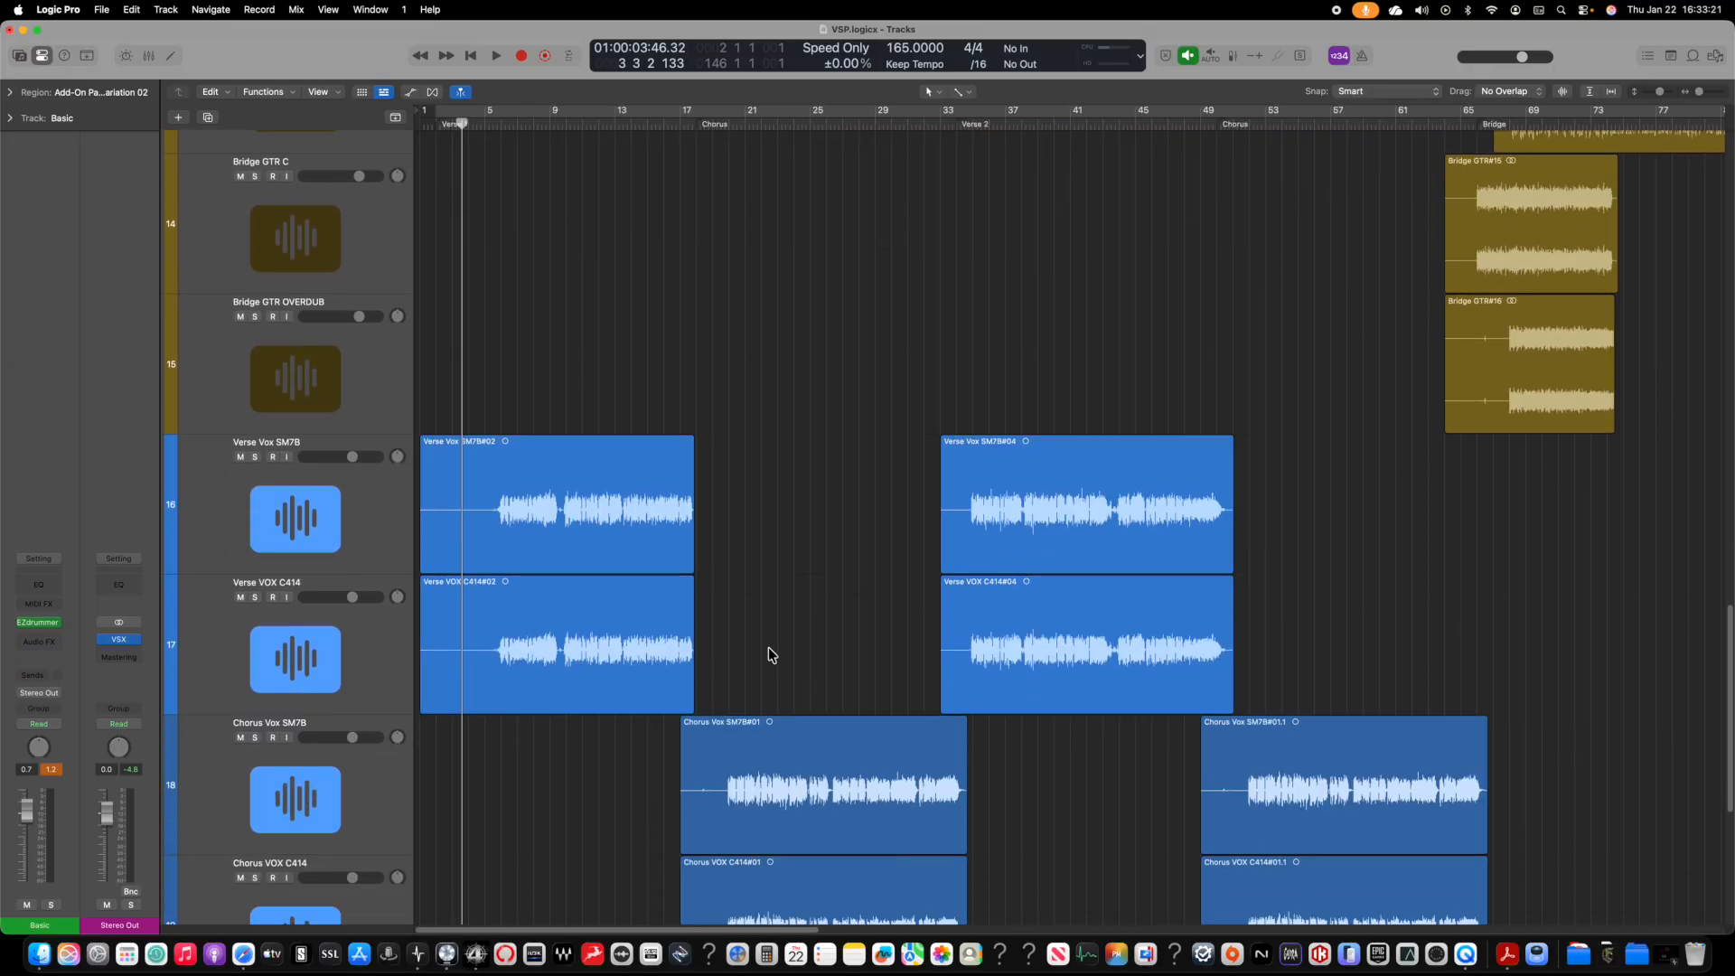
pyautogui.scroll(7, 813, 578)
pyautogui.hscroll(8, 831, 542)
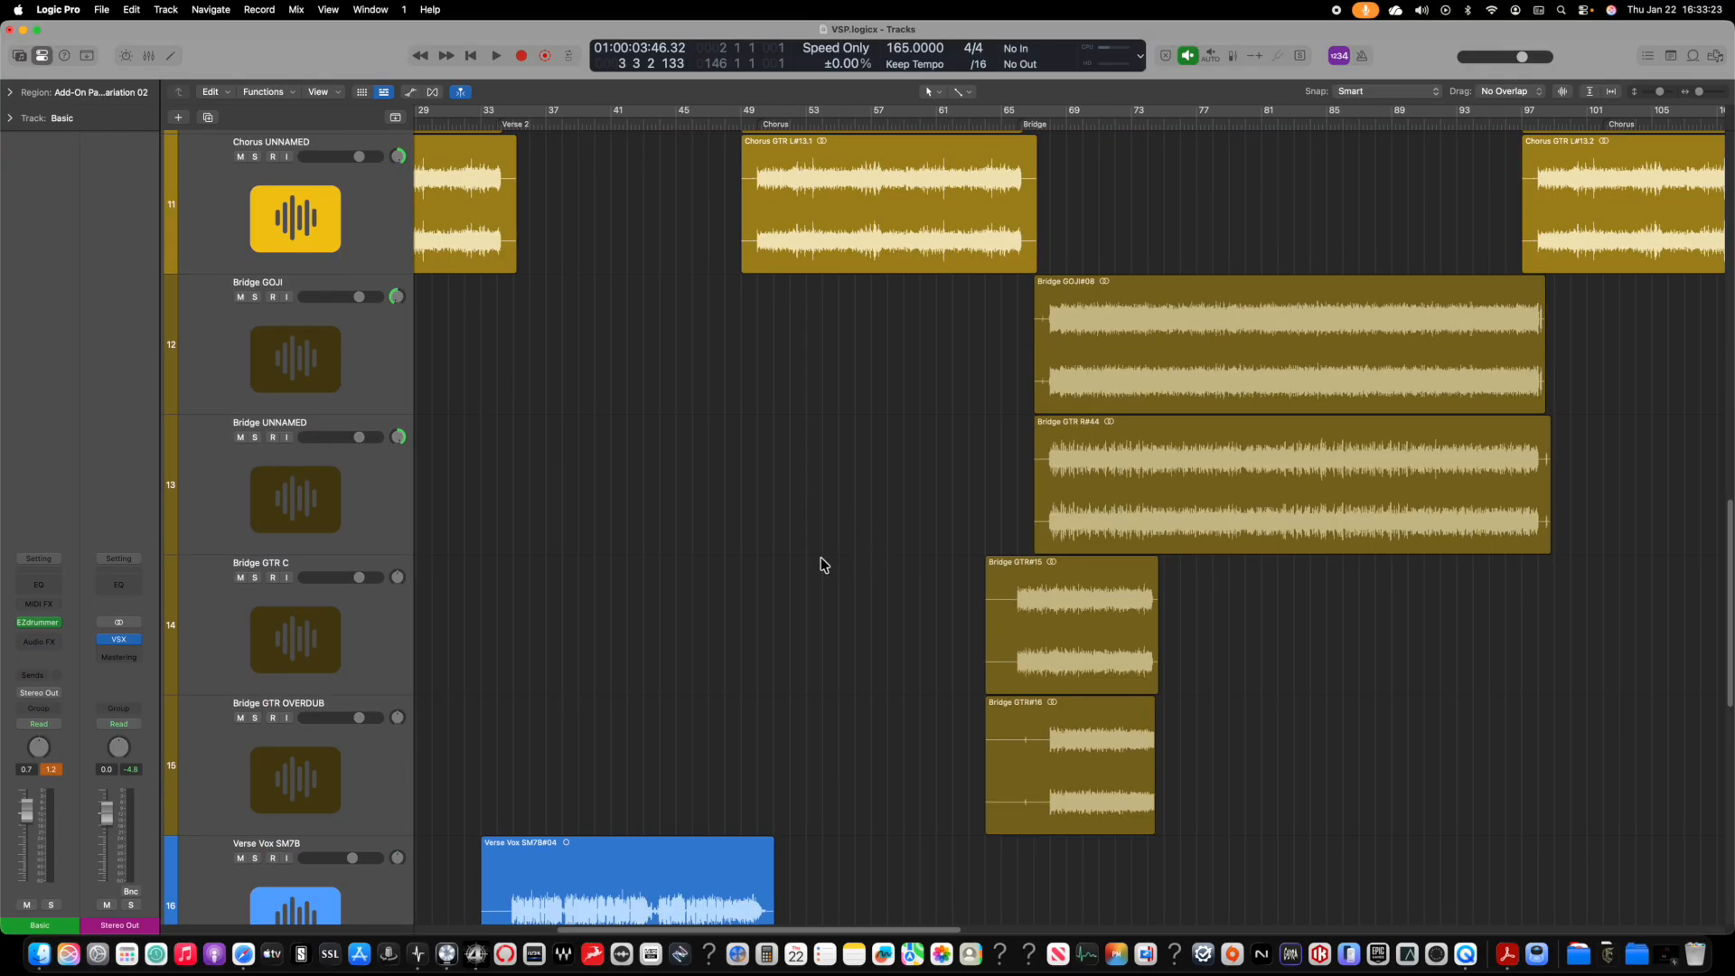
pyautogui.scroll(-1, 831, 560)
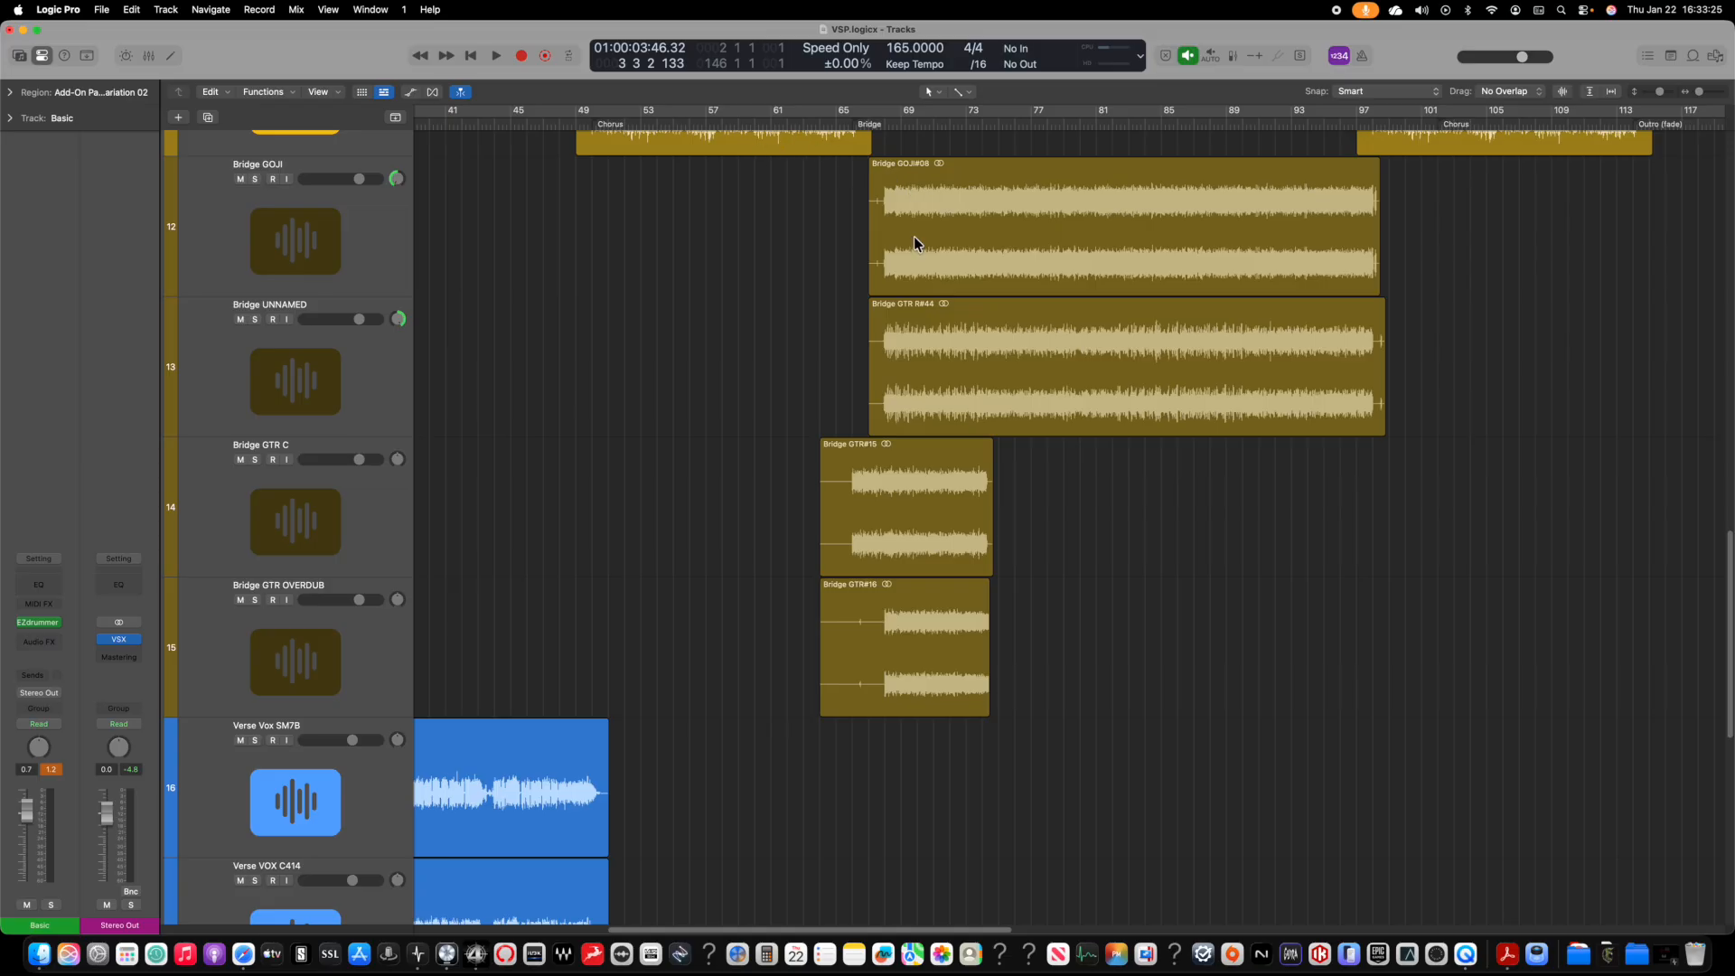
# Step: Select the Bridge GTR C and Bridge GTR OVERDUB regions, show Flex, and set both tracks to Flex Time - Automatic (Polyphonic)
pyautogui.moveTo(1137, 643); pyautogui.dragTo(786, 443)
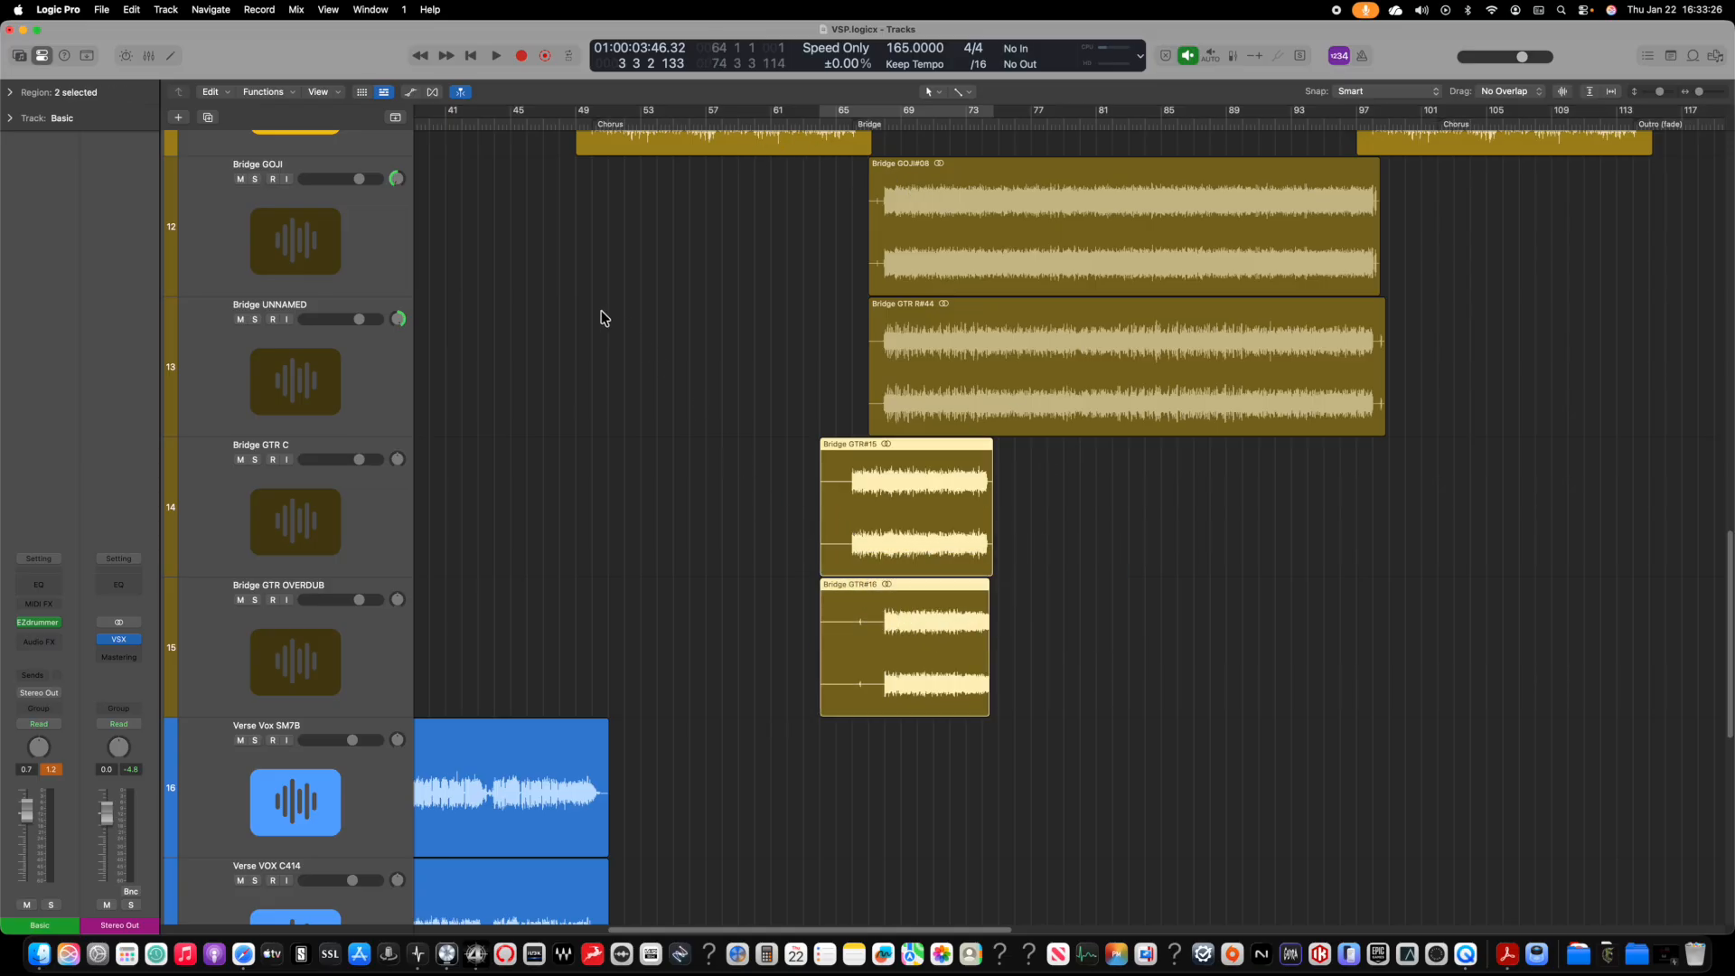
pyautogui.click(433, 92)
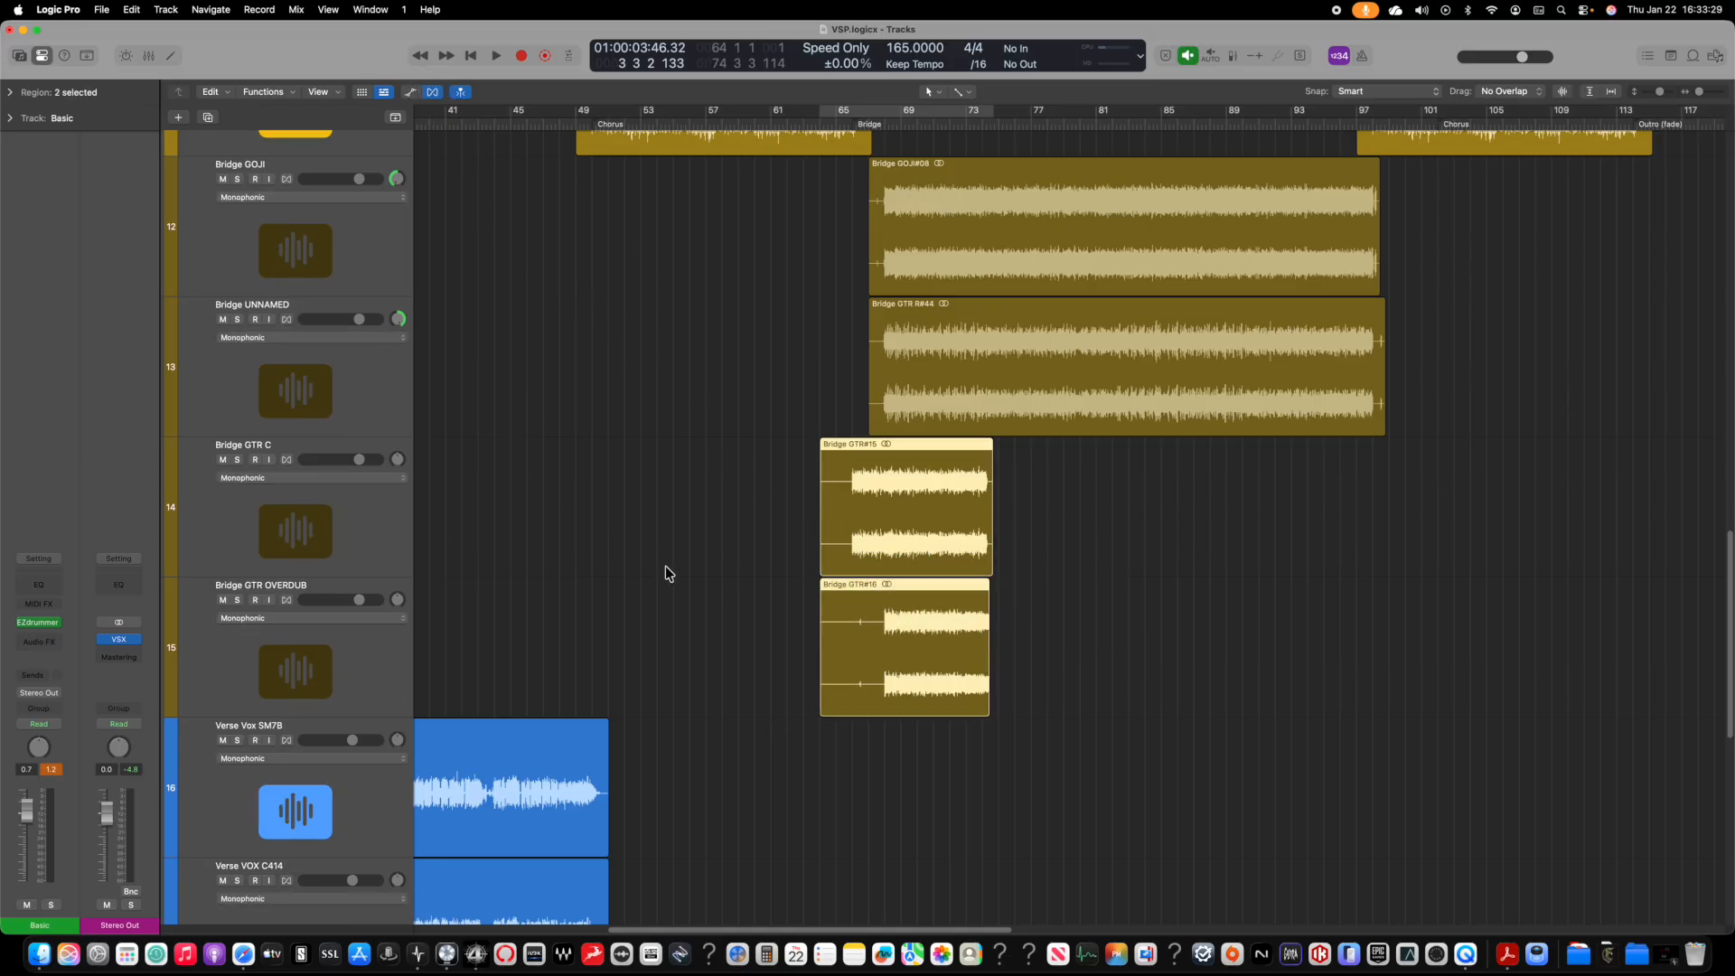
pyautogui.click(323, 477)
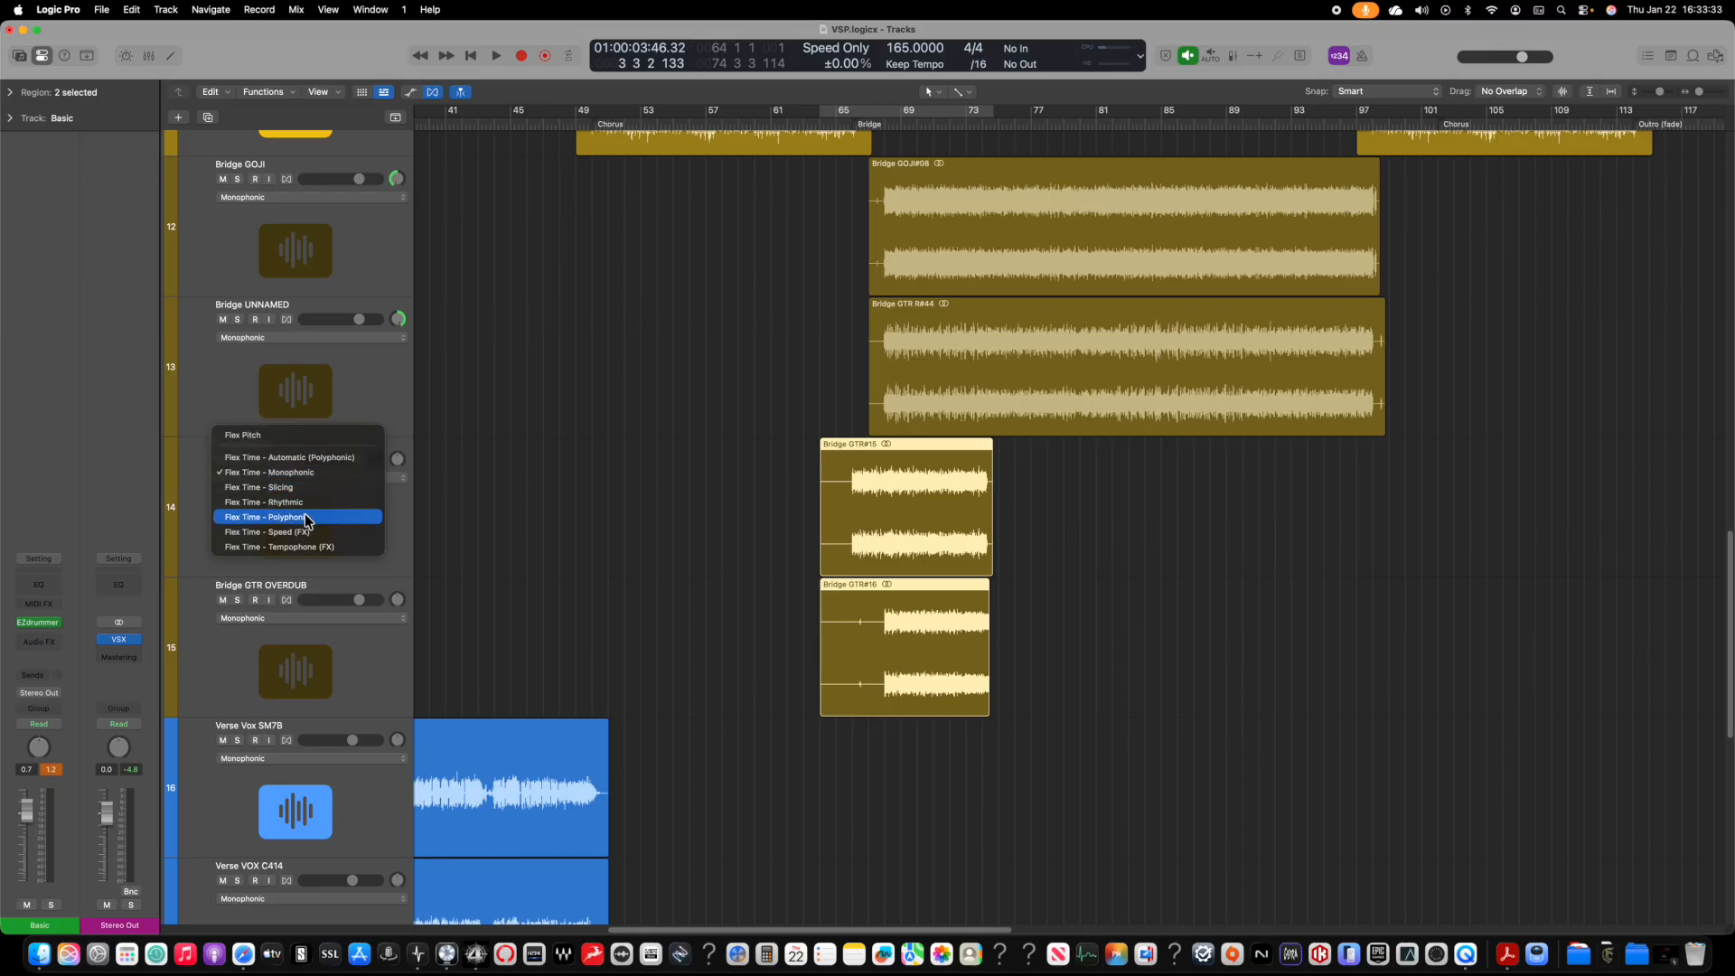
pyautogui.click(313, 458)
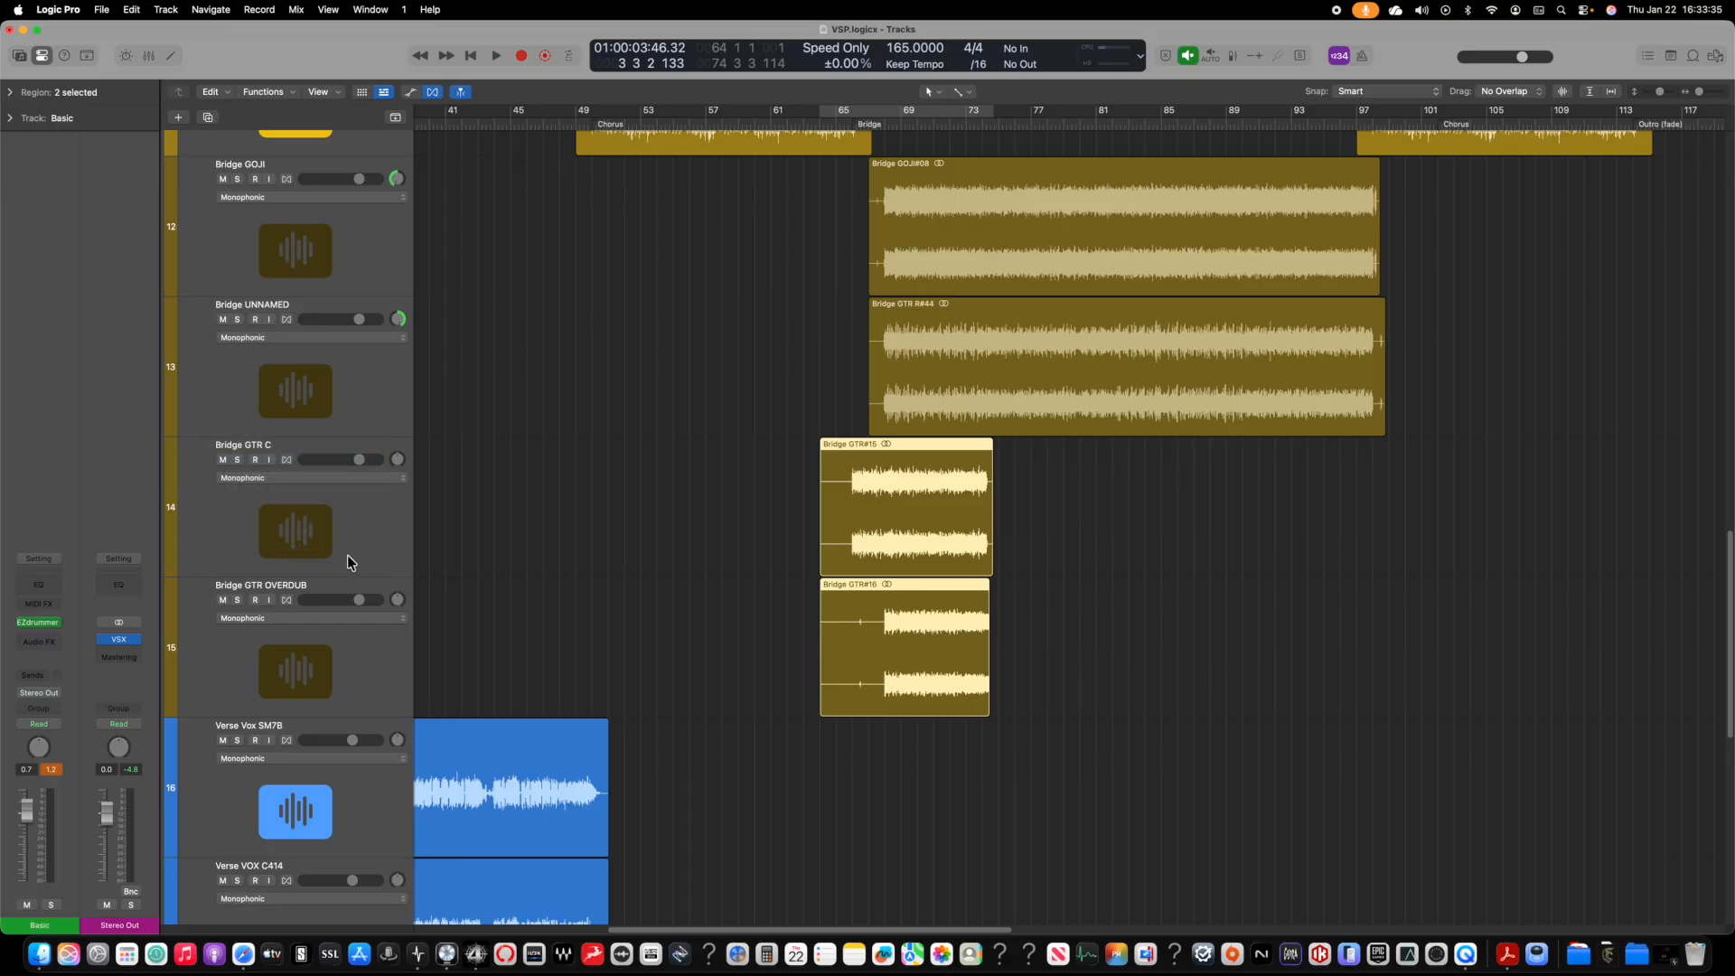
pyautogui.click(366, 617)
pyautogui.click(333, 605)
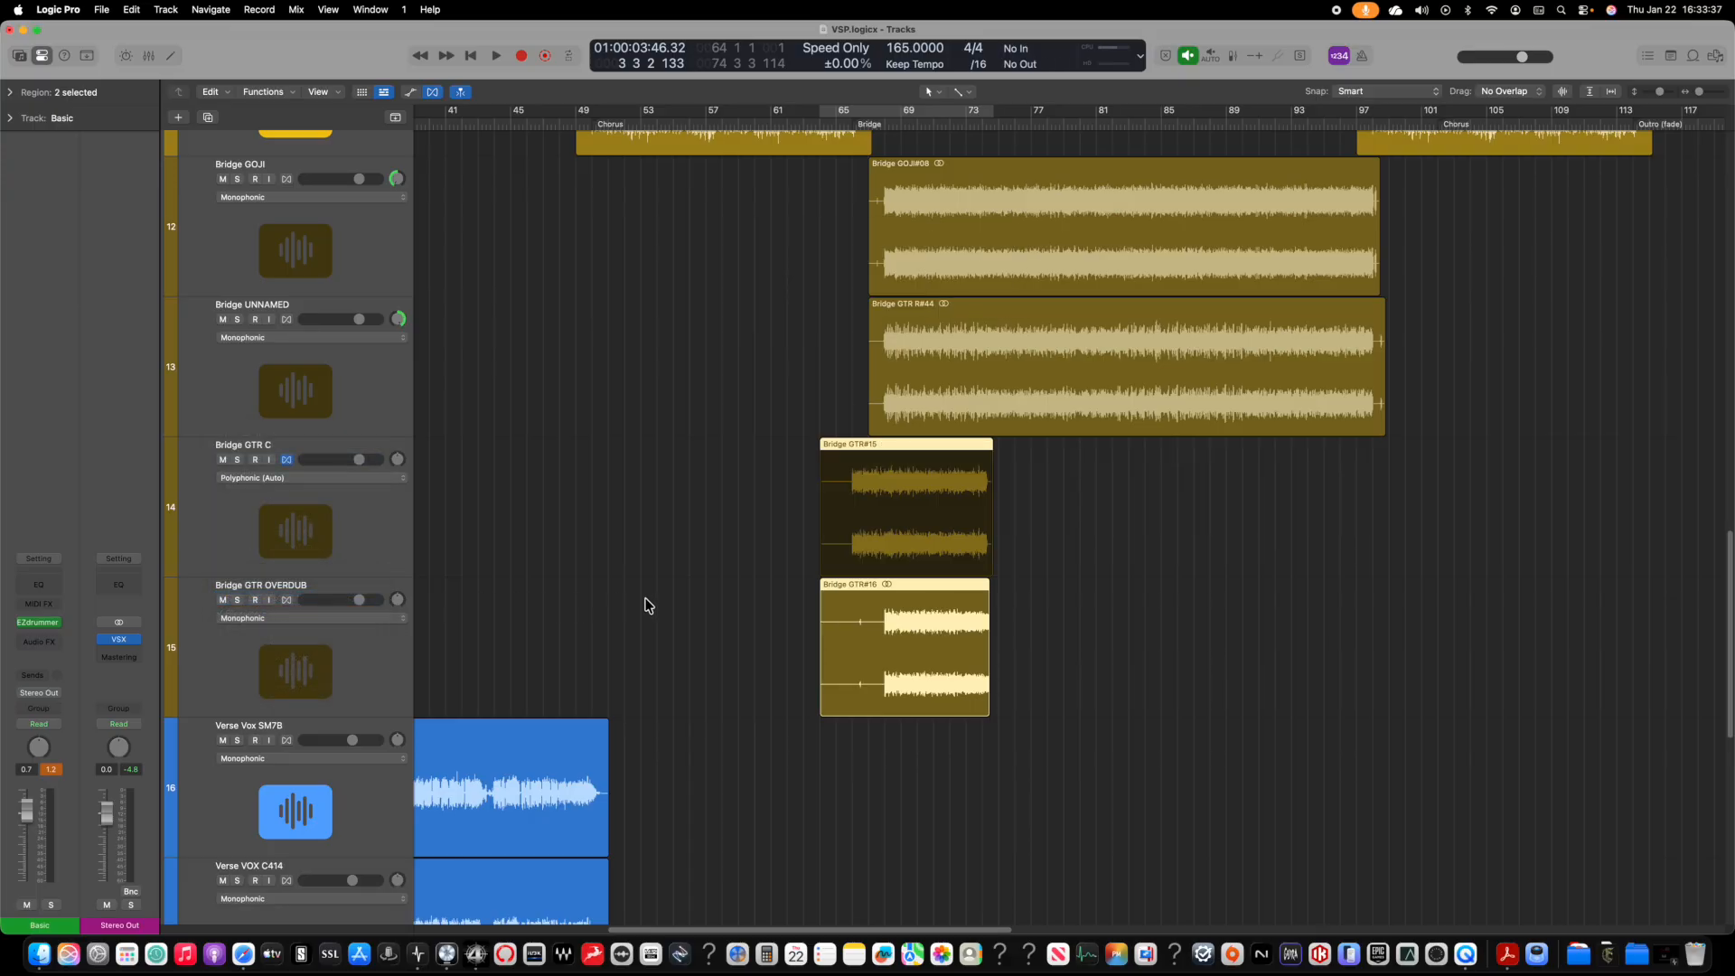
# Step: Examine the transients of both flexed bridge guitar regions closely and place the playhead at bar 66
pyautogui.press('super+Right')
pyautogui.press('super+Right')
pyautogui.press('super+Right')
pyautogui.press('super+Right')
pyautogui.press('super+Right')
pyautogui.press('super+Right')
pyautogui.press('super+Right')
pyautogui.press('super+Right')
pyautogui.press('super+Right')
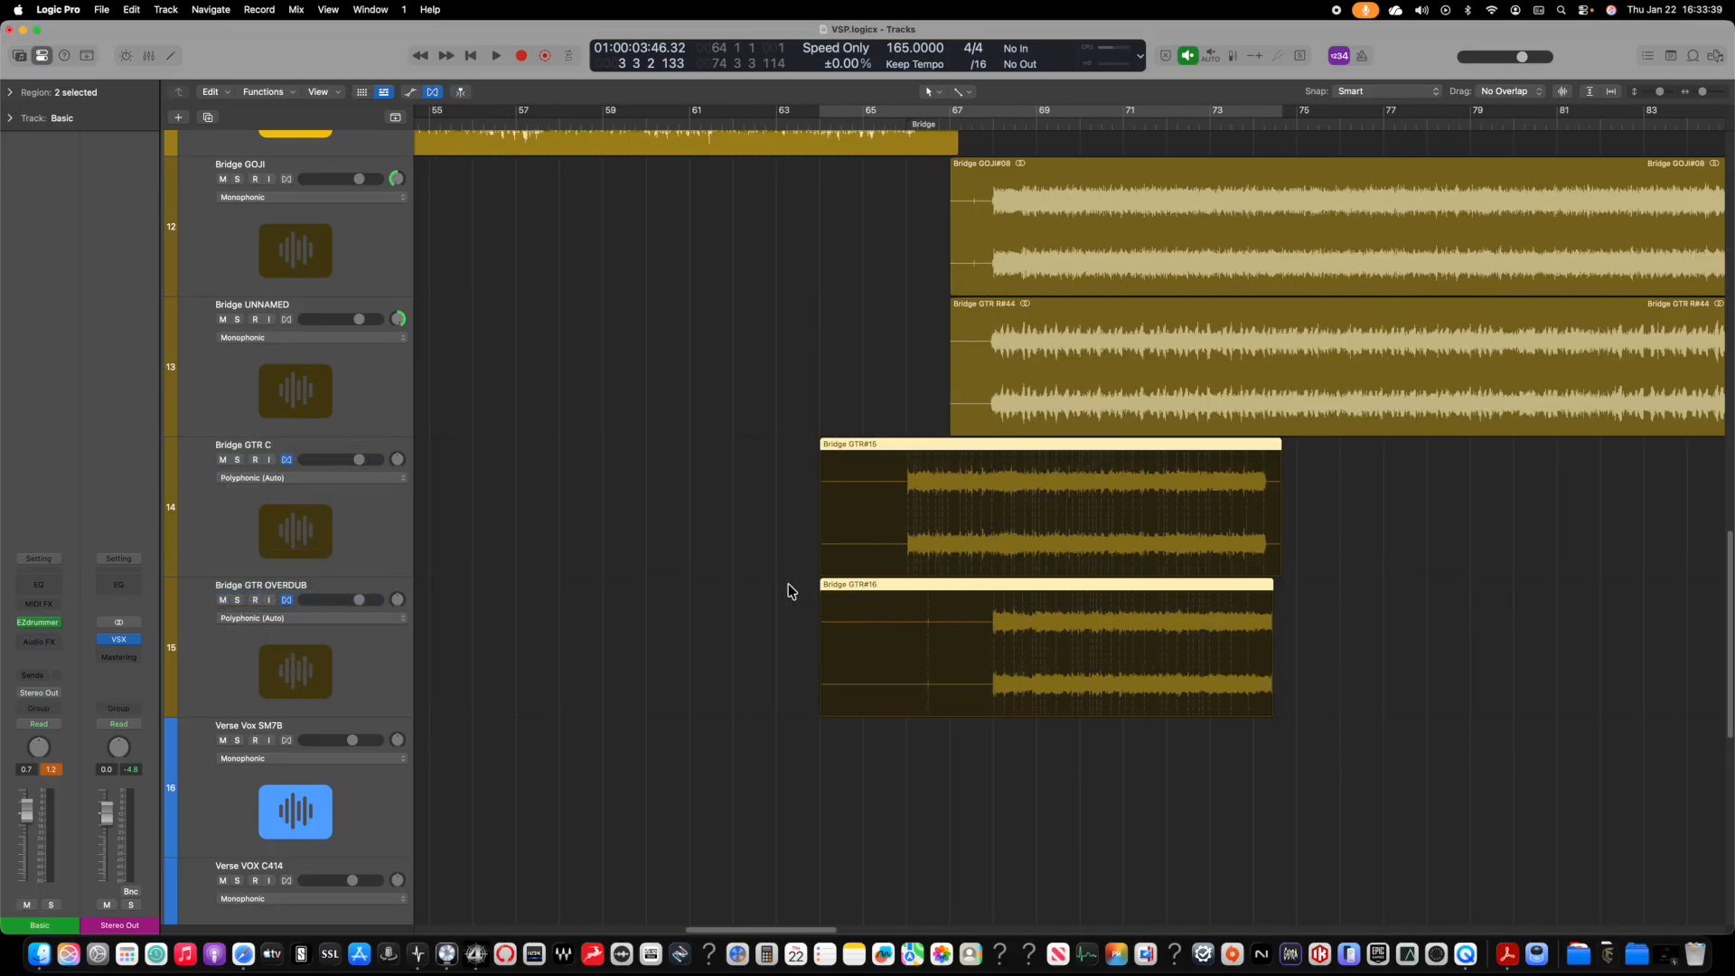
pyautogui.hscroll(10, 669, 633)
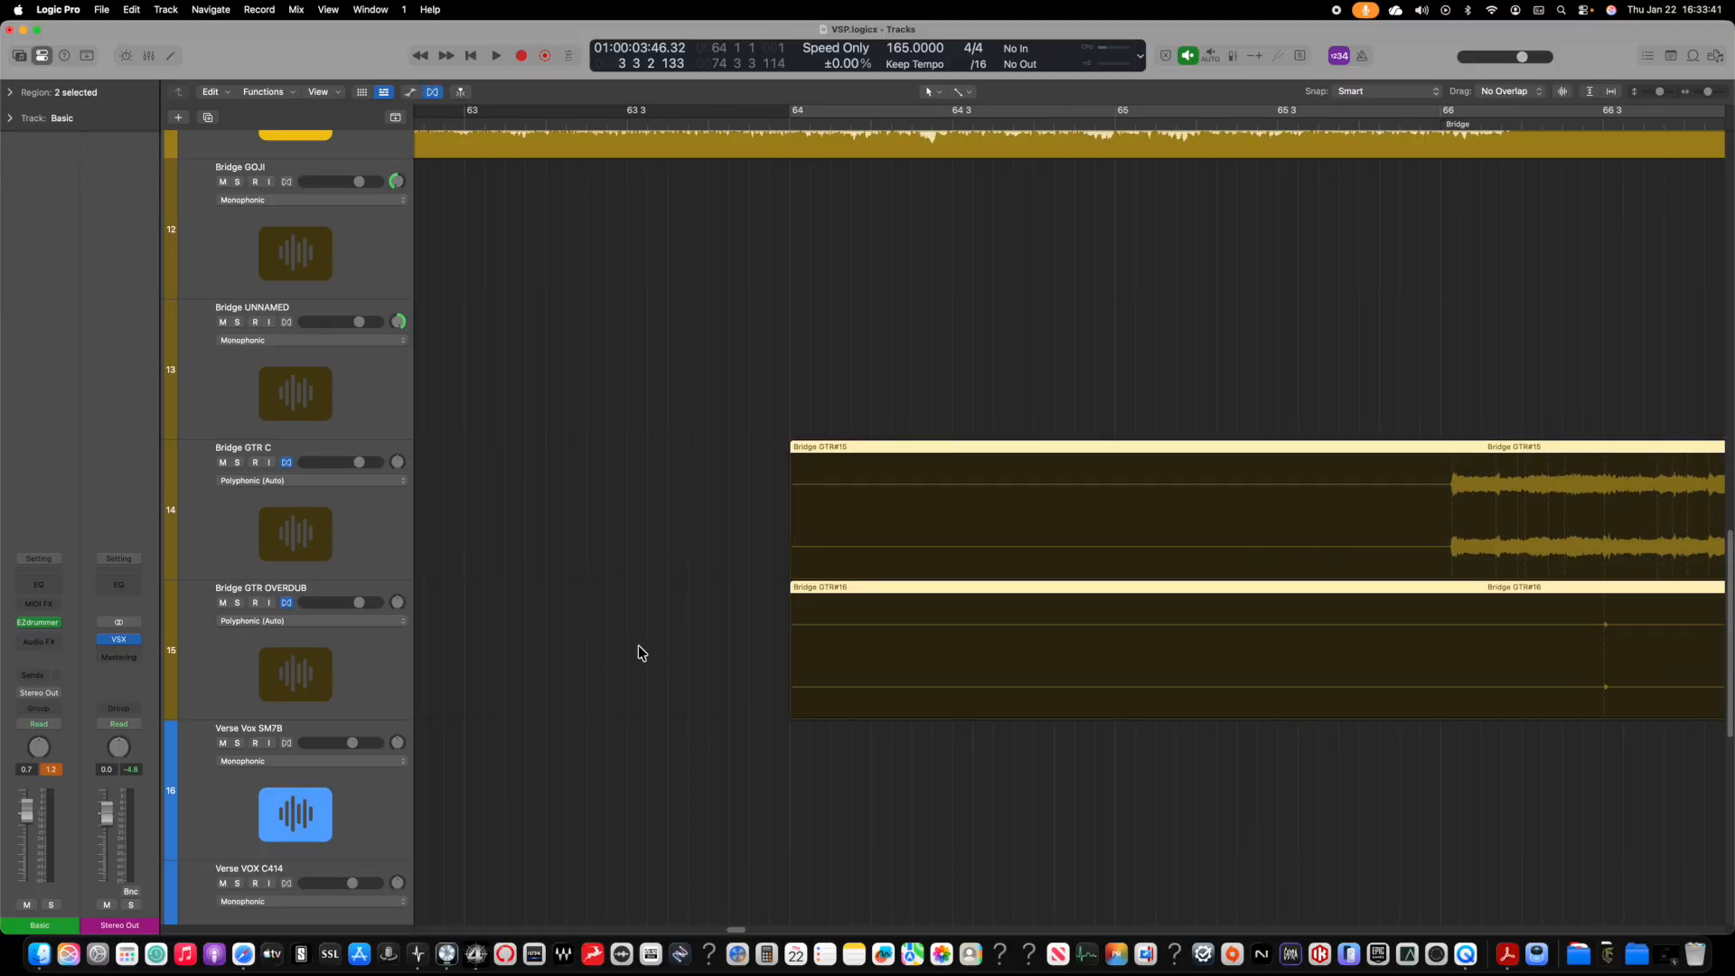
pyautogui.scroll(1, 674, 647)
pyautogui.hscroll(3, 730, 648)
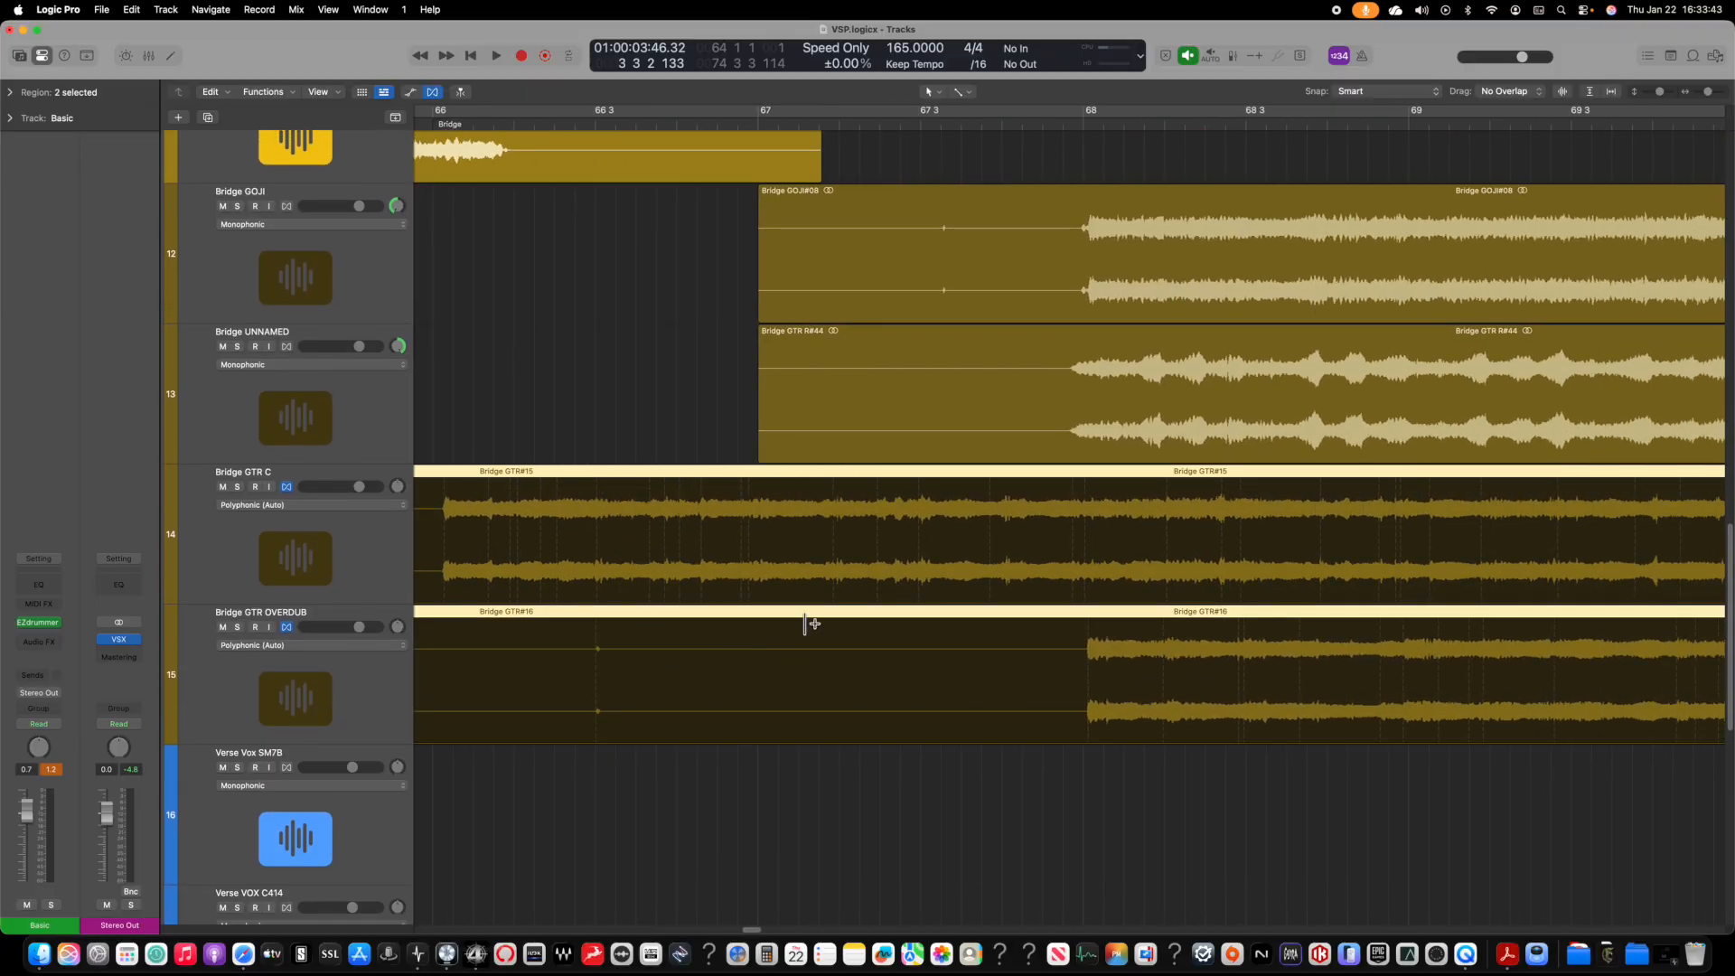
pyautogui.click(438, 126)
pyautogui.scroll(-10, 551, 295)
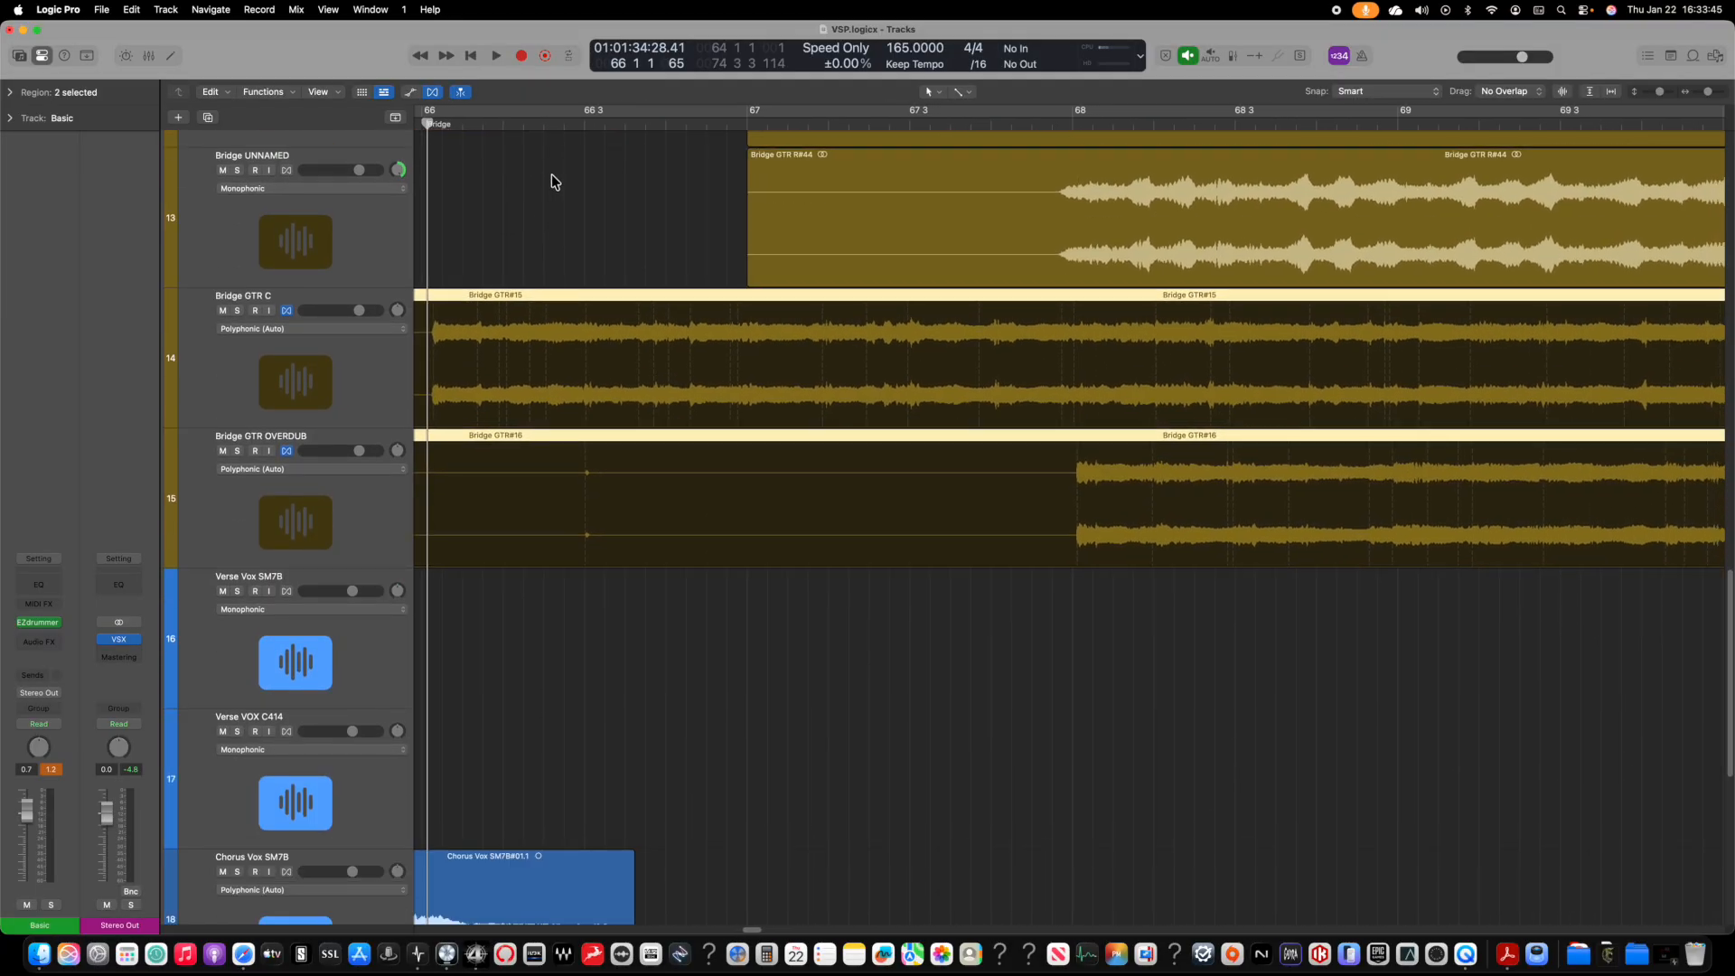
# Step: Flex the first guitar transient of the Bridge GTR C region earlier so it lands on bar 66
pyautogui.scroll(5, 651, 225)
pyautogui.hscroll(2, 651, 225)
pyautogui.press('super+Right')
pyautogui.press('super+Right')
pyautogui.press('super+Right')
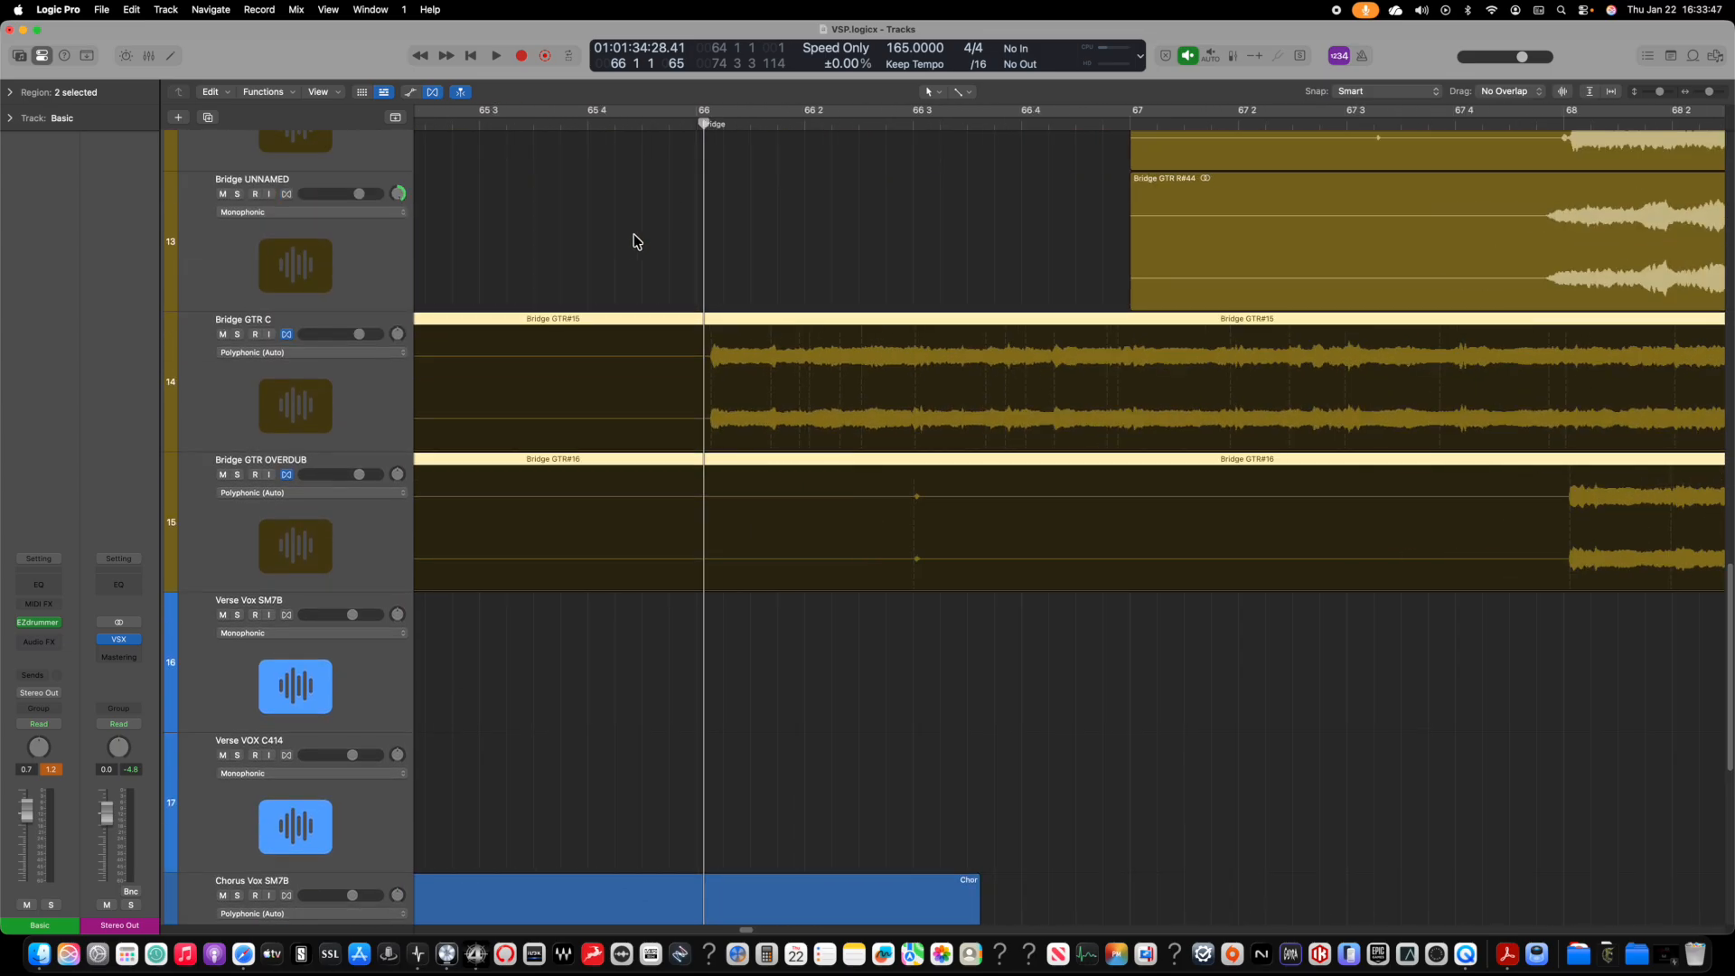
pyautogui.press('super+Down')
pyautogui.press('super+Down')
pyautogui.press('super+Right')
pyautogui.press('super+Right')
pyautogui.press('super+Right')
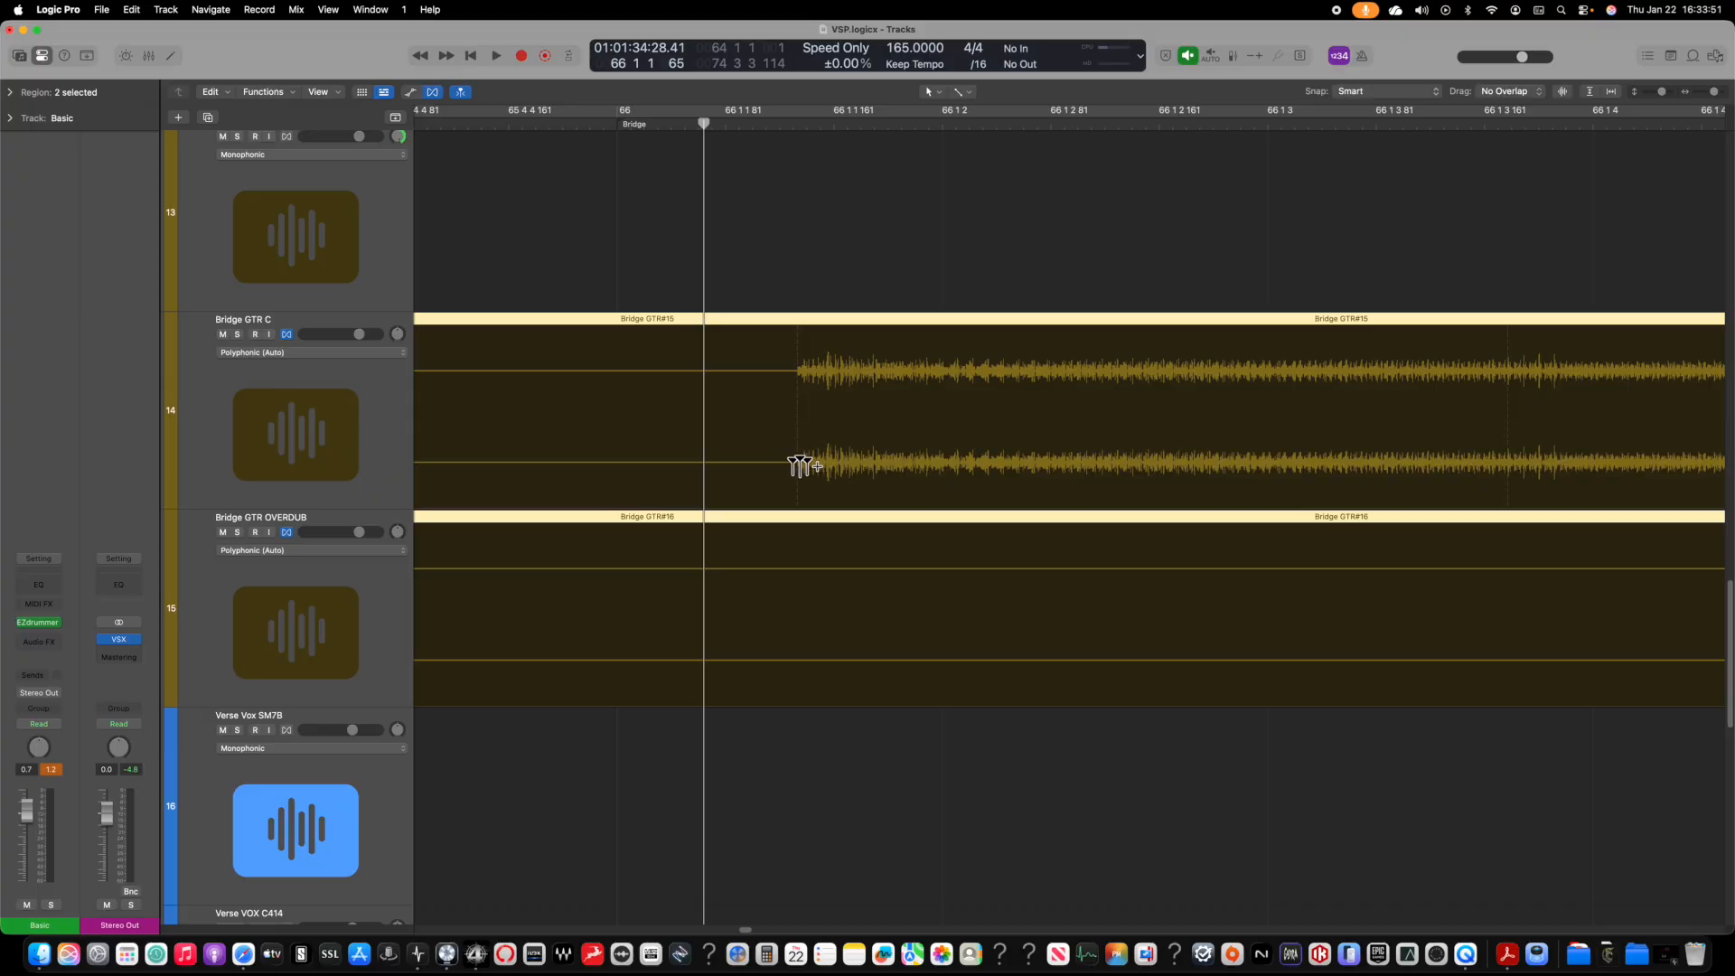
pyautogui.moveTo(800, 468); pyautogui.dragTo(618, 466)
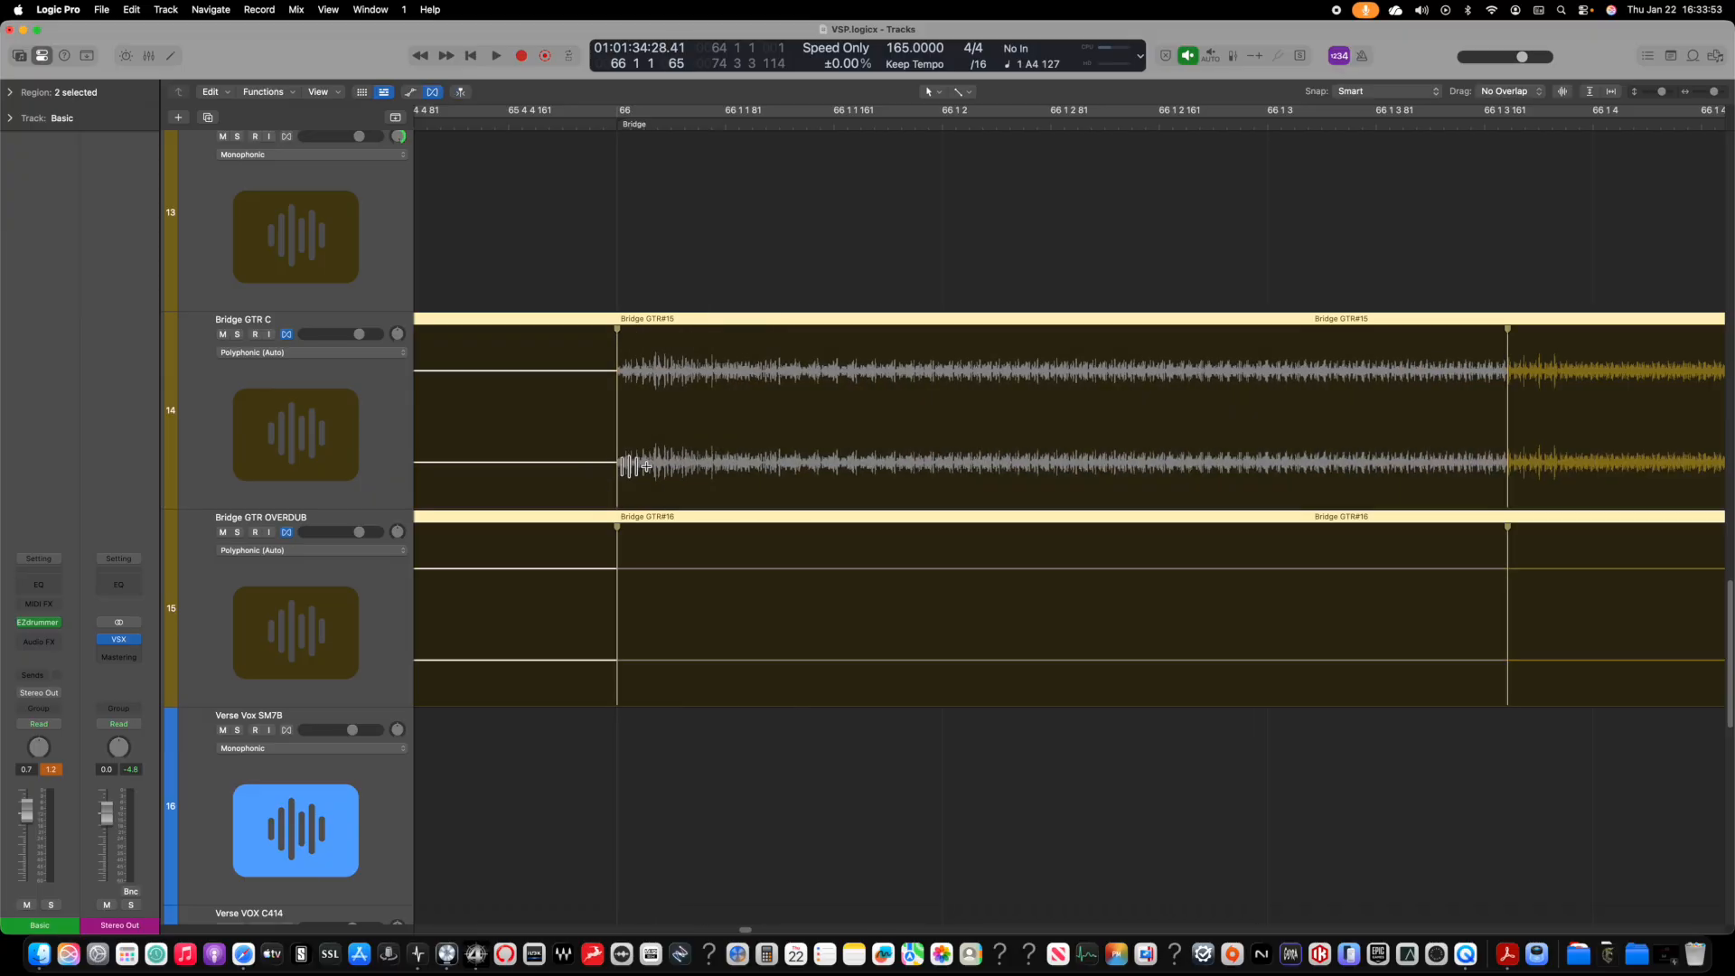
# Step: Play the arrangement from shortly before bar 66 to hear the flexed bridge guitar entry
pyautogui.hscroll(5, 931, 623)
pyautogui.hscroll(5, 1053, 648)
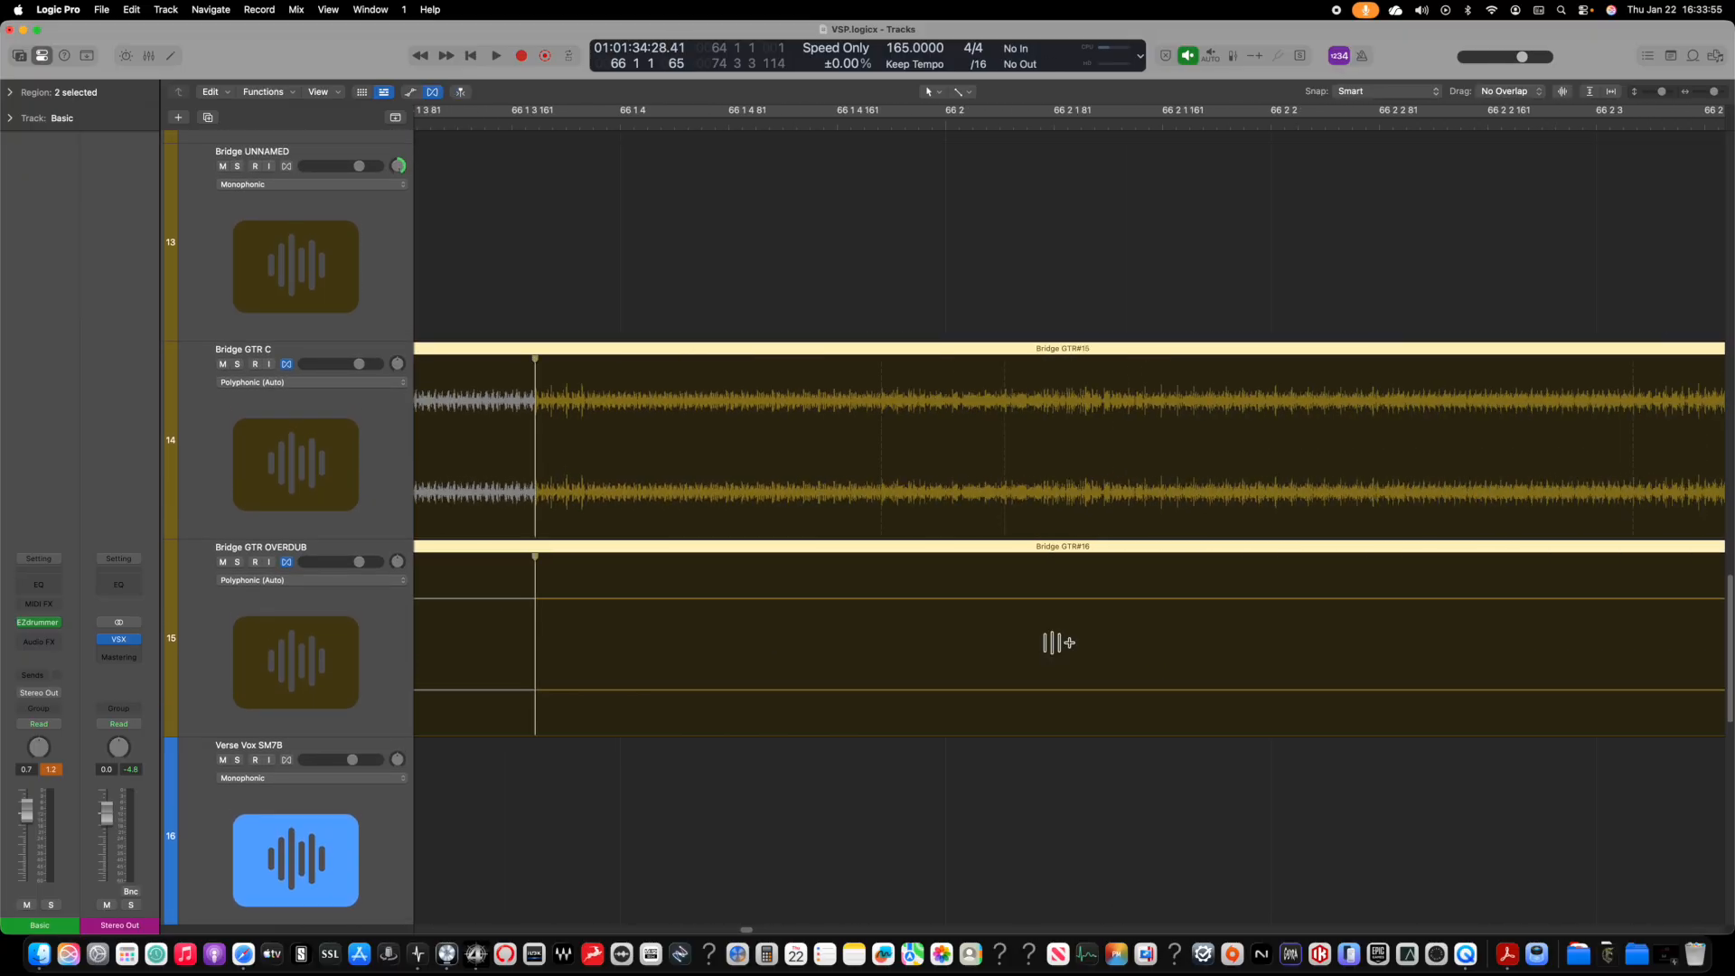
pyautogui.scroll(-5, 1059, 651)
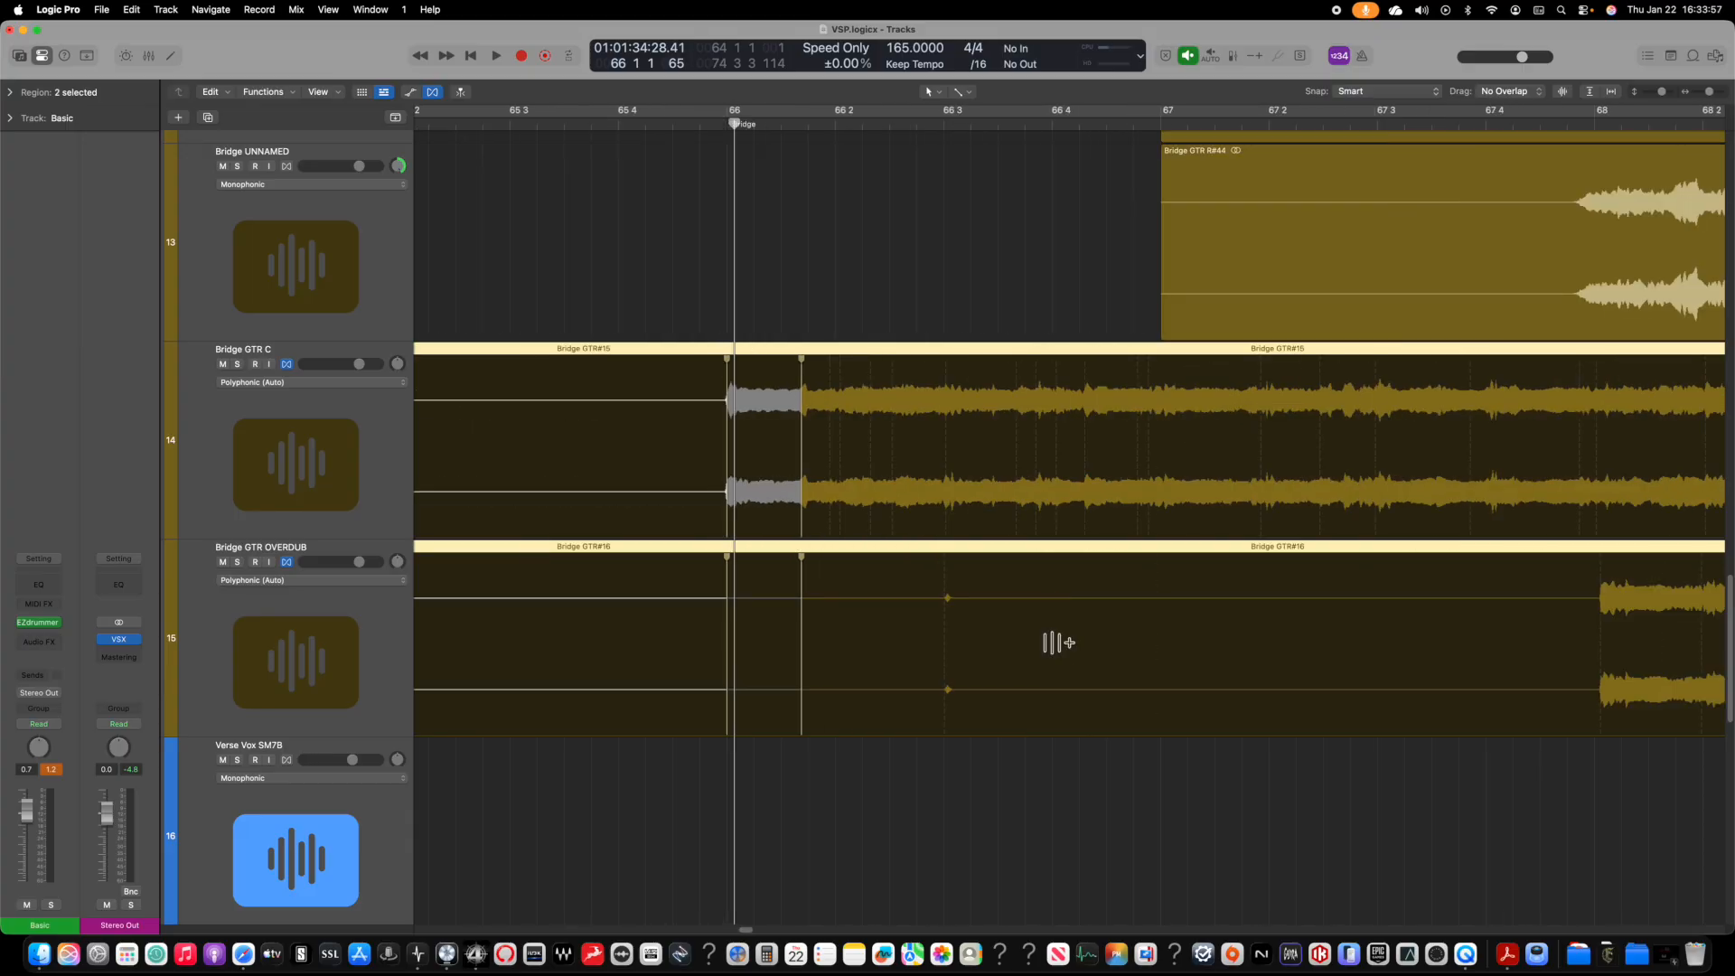
pyautogui.click(575, 125)
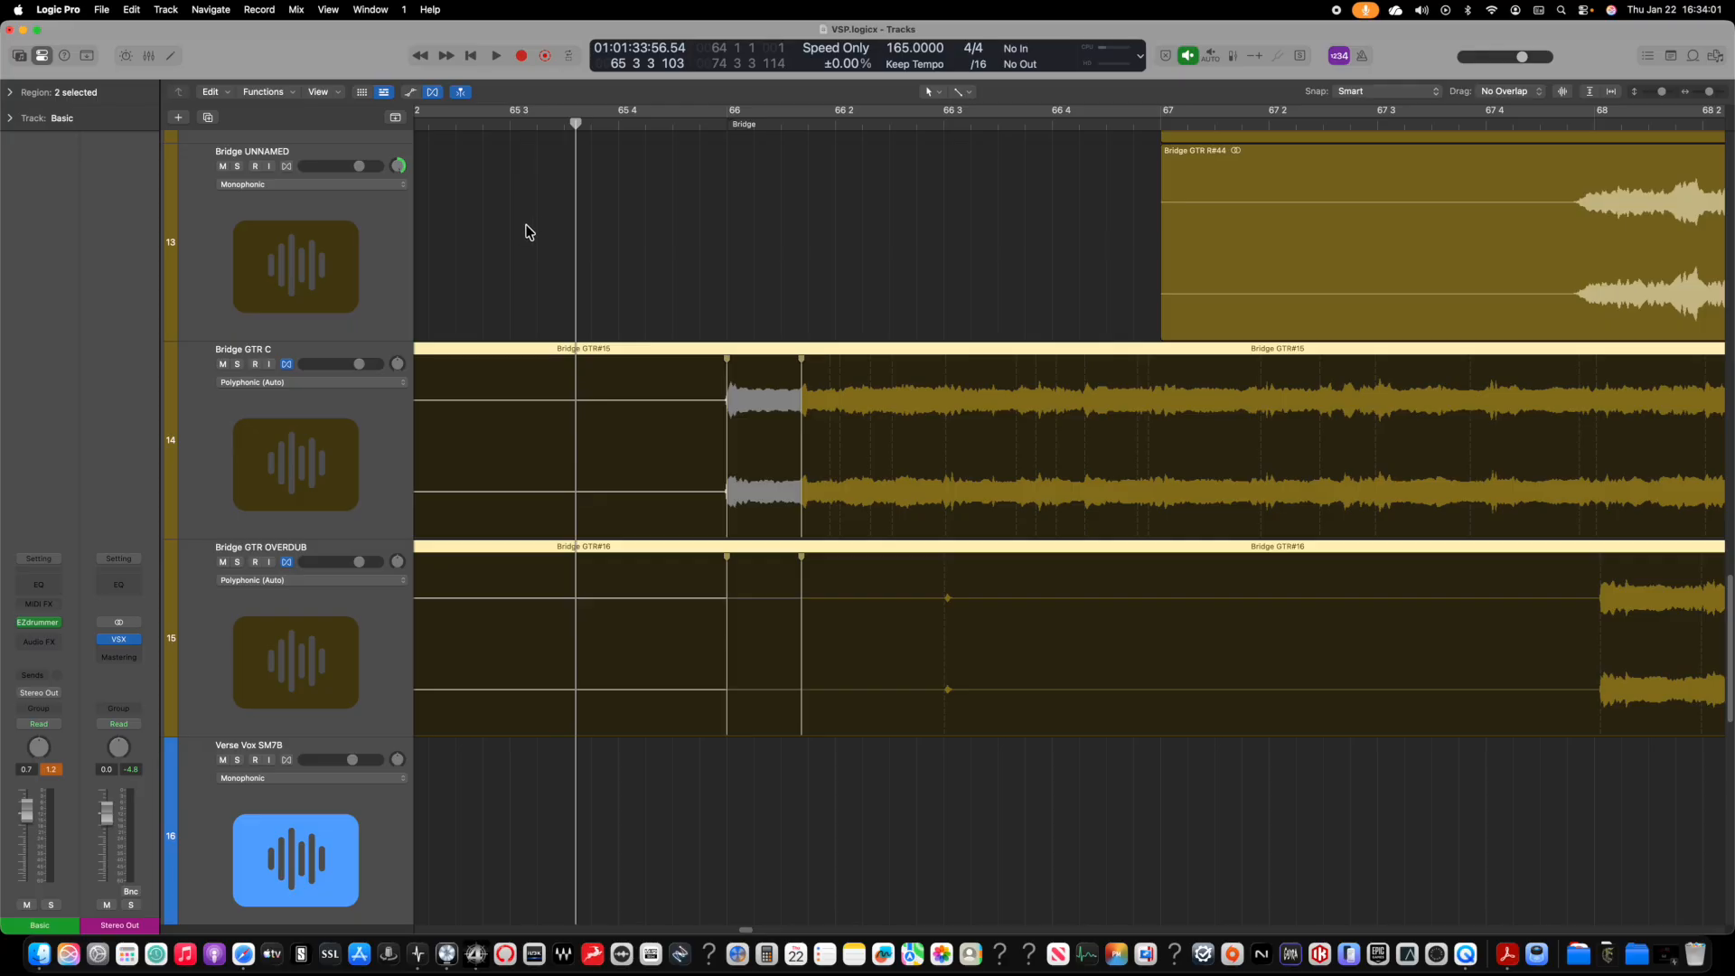
pyautogui.press('space')
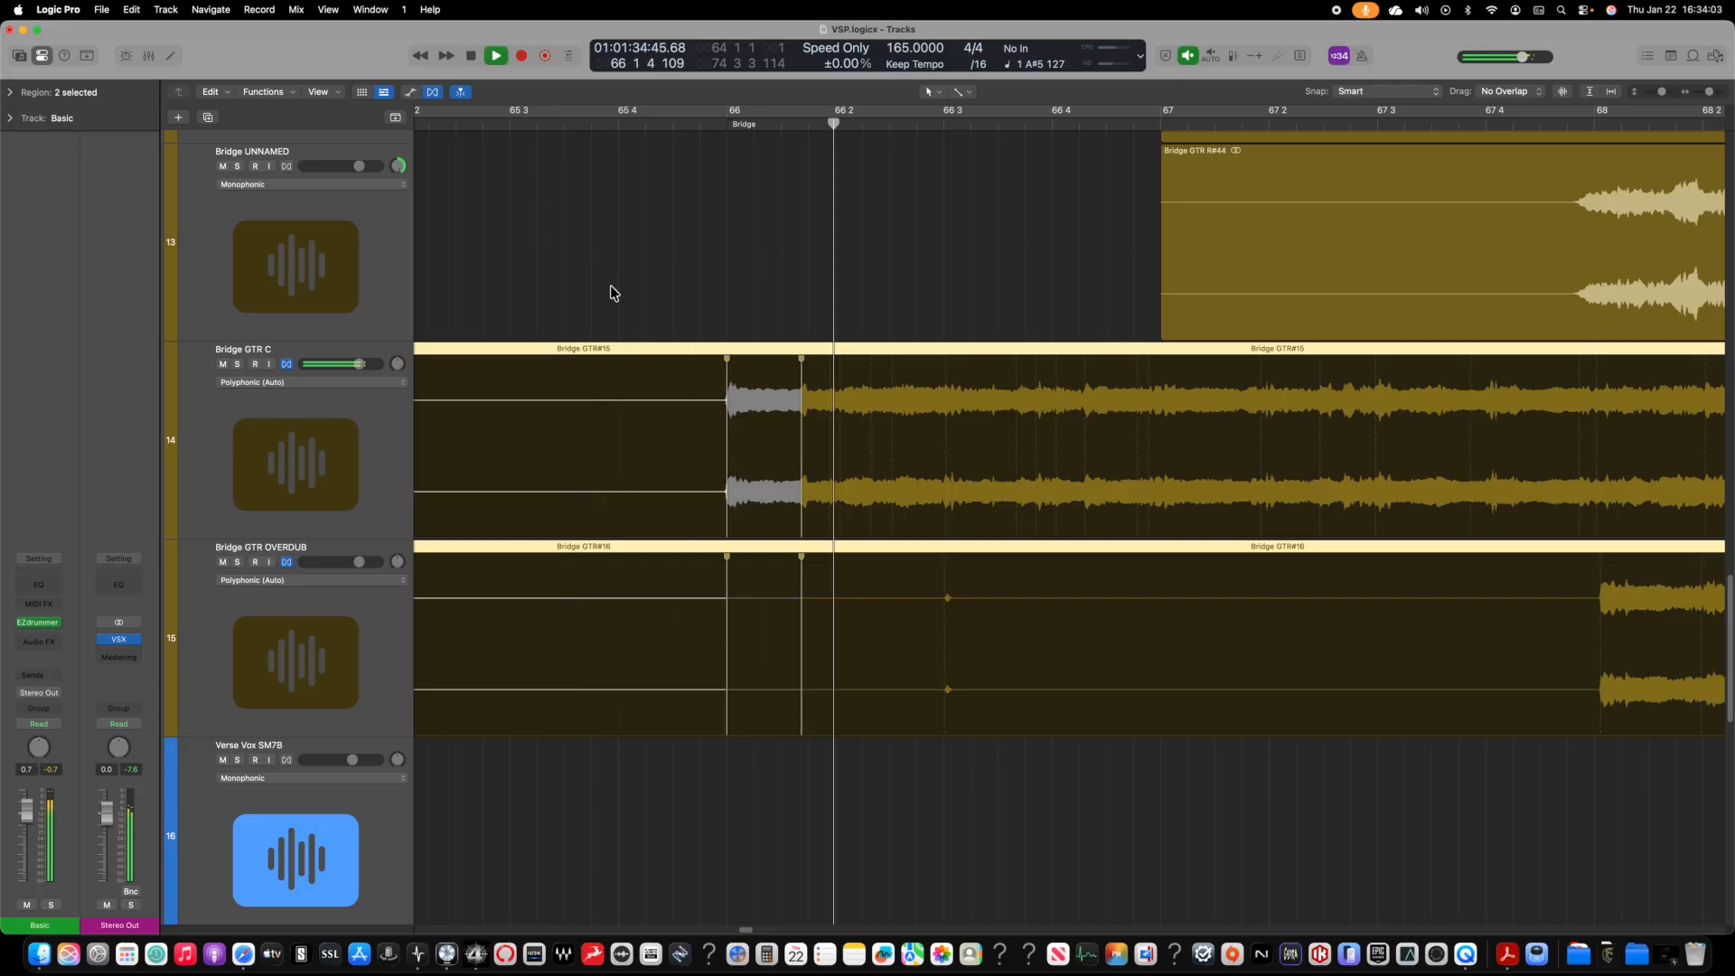
pyautogui.press('space')
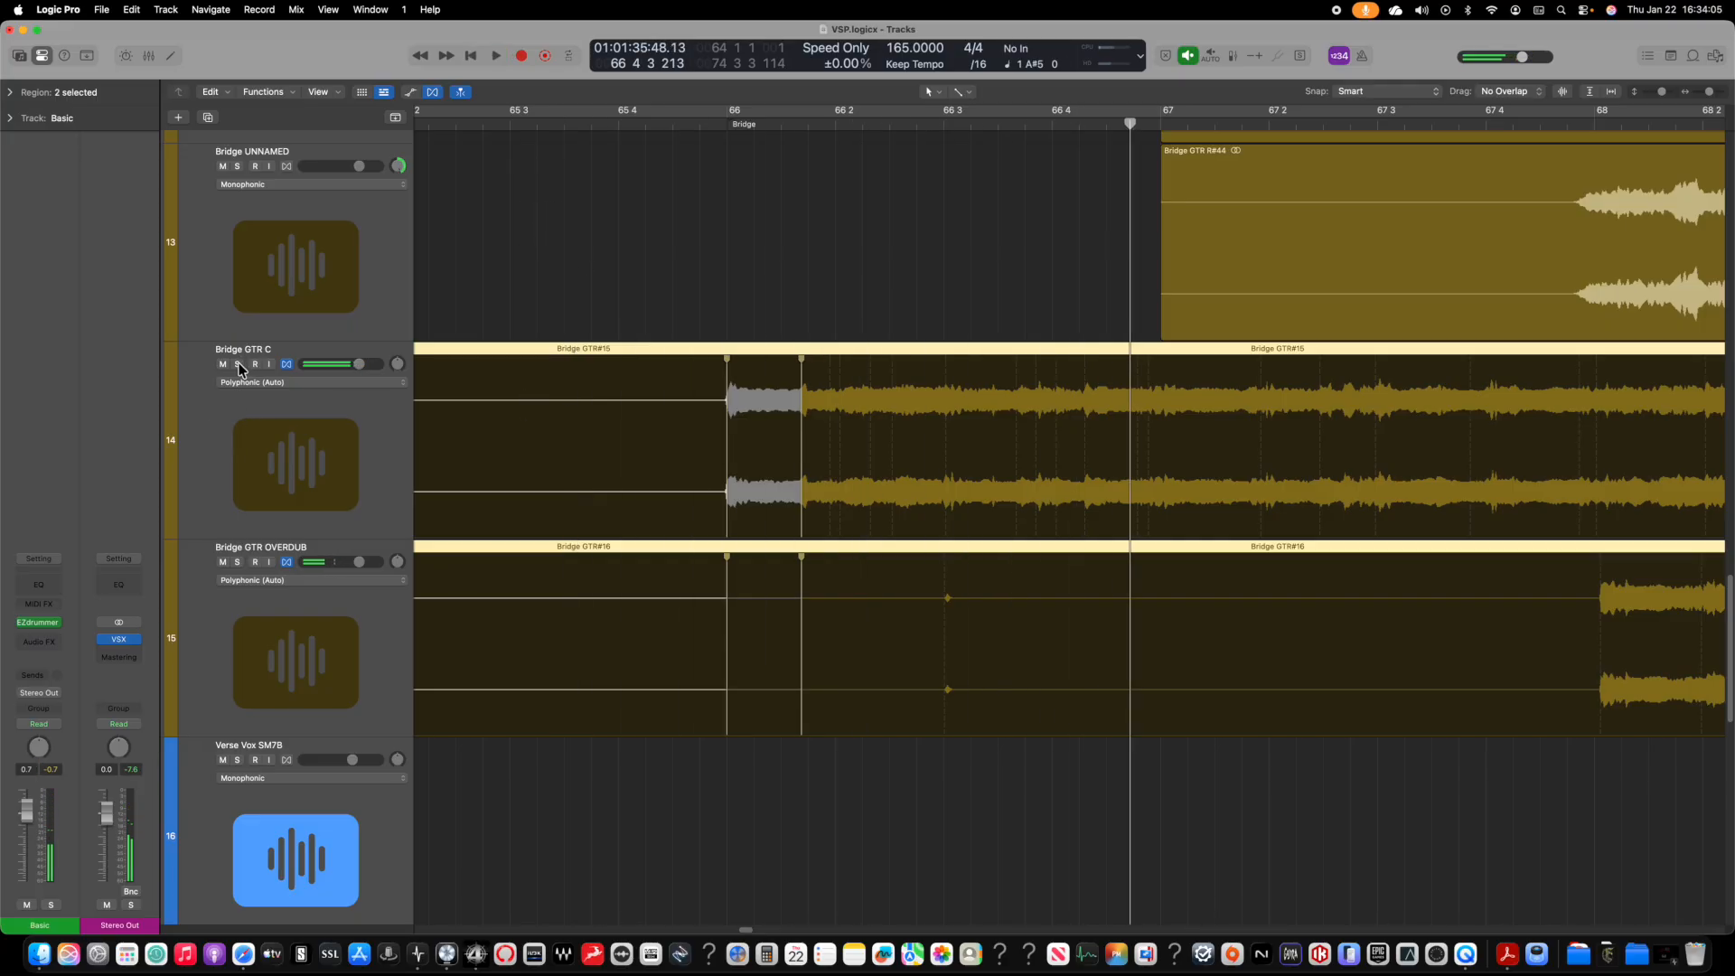
# Step: Solo the Bridge GTR C and Bridge GTR OVERDUB tracks and play them from shortly before bar 66
pyautogui.click(238, 365)
pyautogui.click(237, 562)
pyautogui.click(478, 125)
pyautogui.press('space')
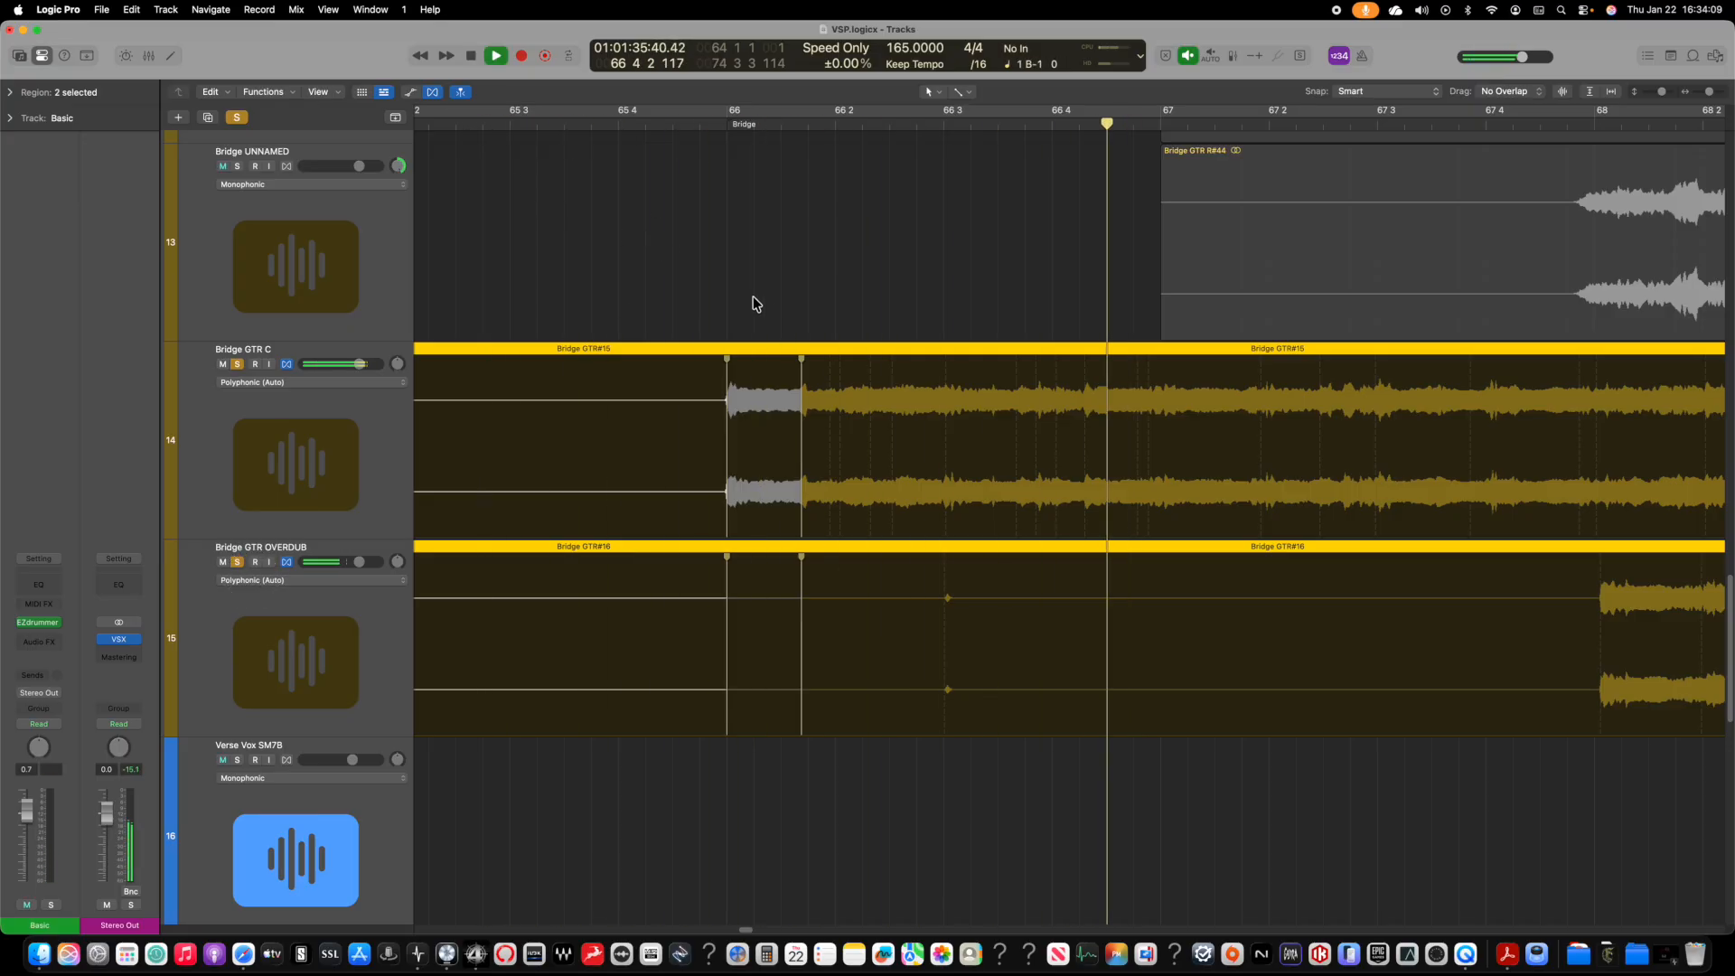
pyautogui.press('space')
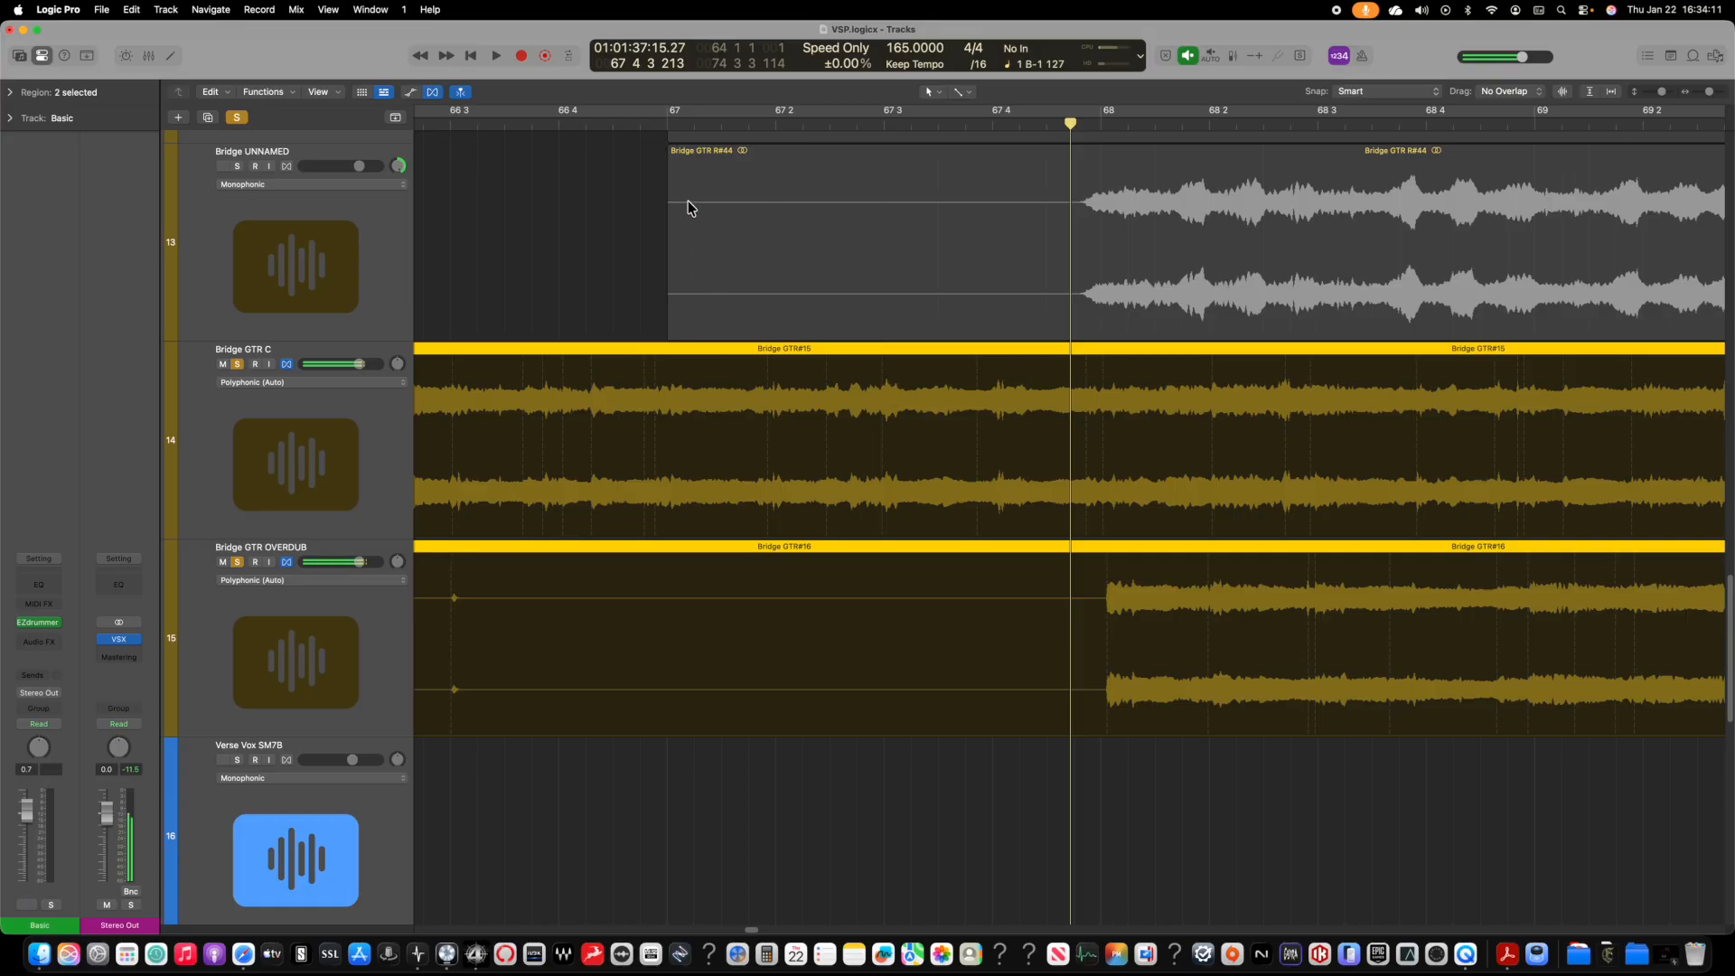
# Step: Show the full length of the two bridge guitar regions and reselect both of them together
pyautogui.hscroll(-5, 569, 258)
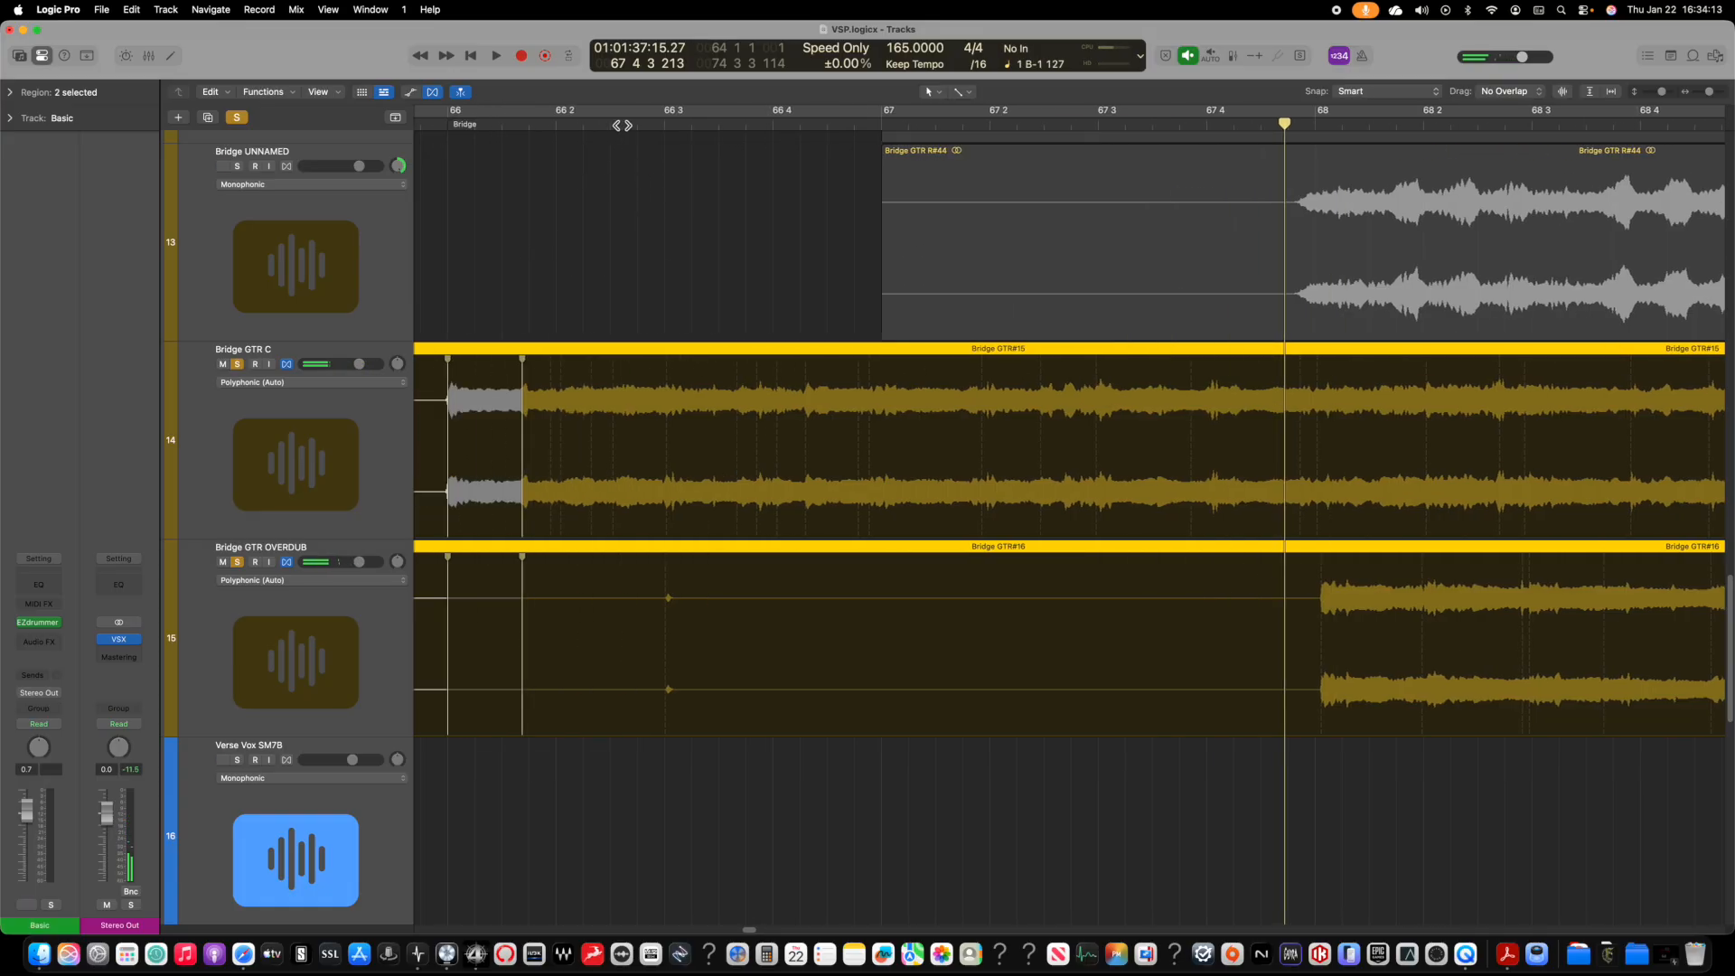
pyautogui.press('super+Left')
pyautogui.press('super+Left')
pyautogui.press('super+Left')
pyautogui.press('super+Left')
pyautogui.press('super+Left')
pyautogui.press('super+Left')
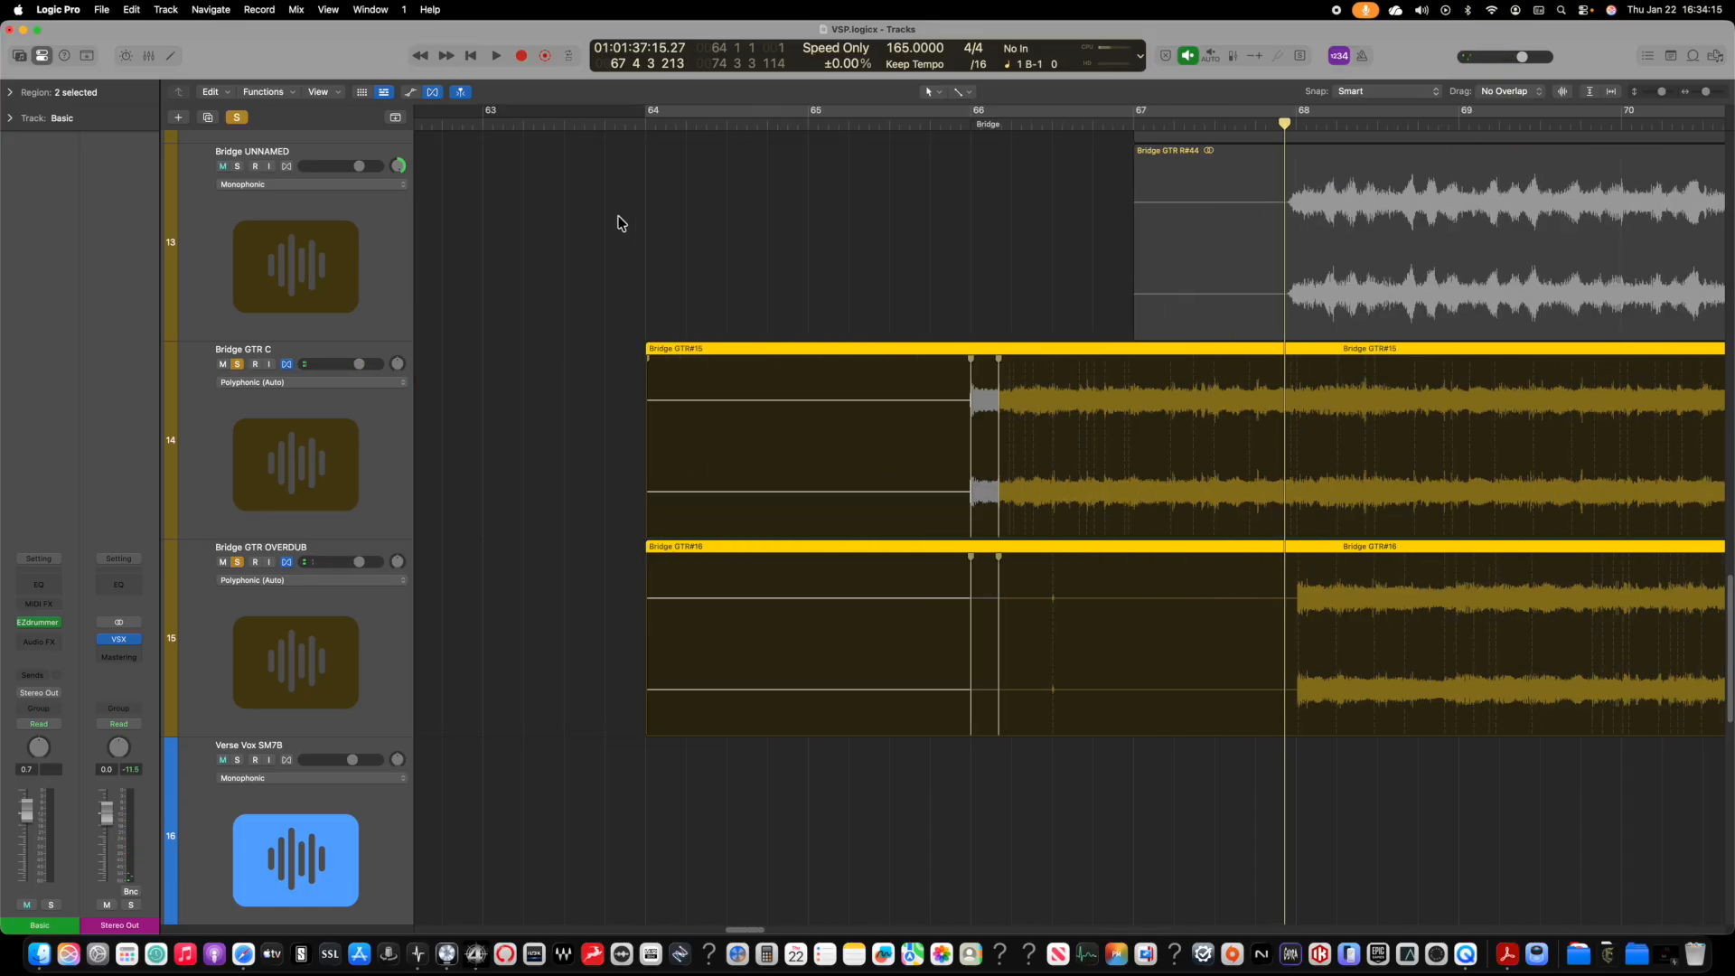
pyautogui.click(918, 620)
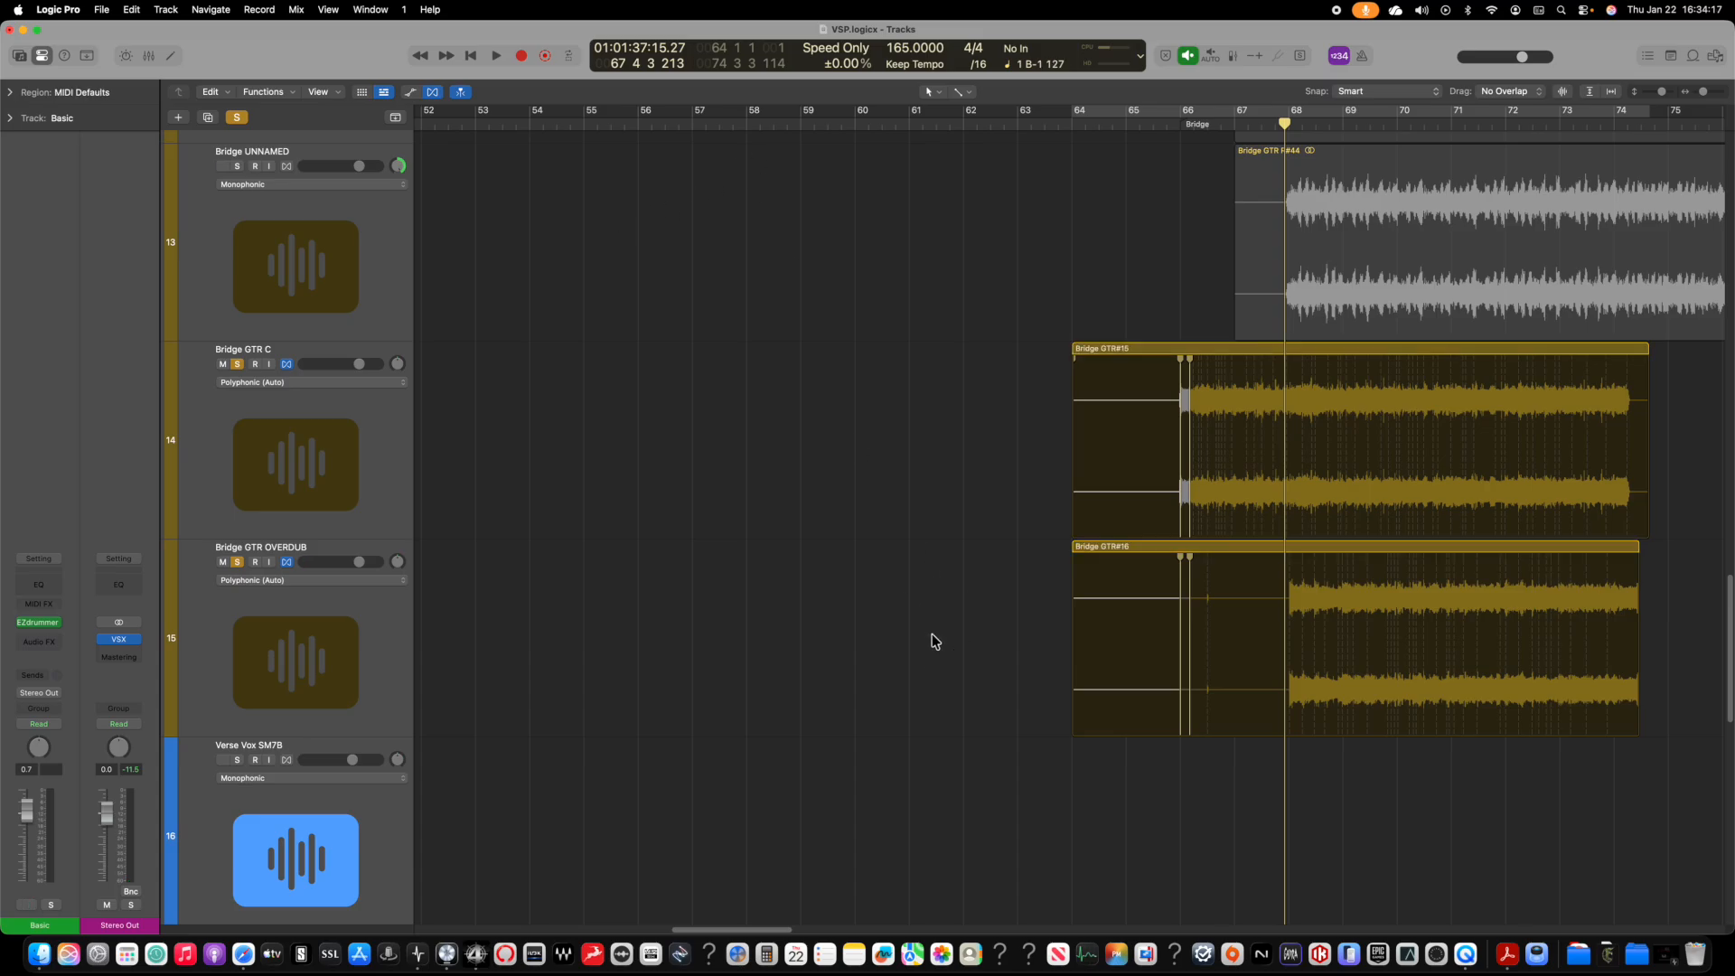
pyautogui.moveTo(918, 632); pyautogui.dragTo(1730, 399)
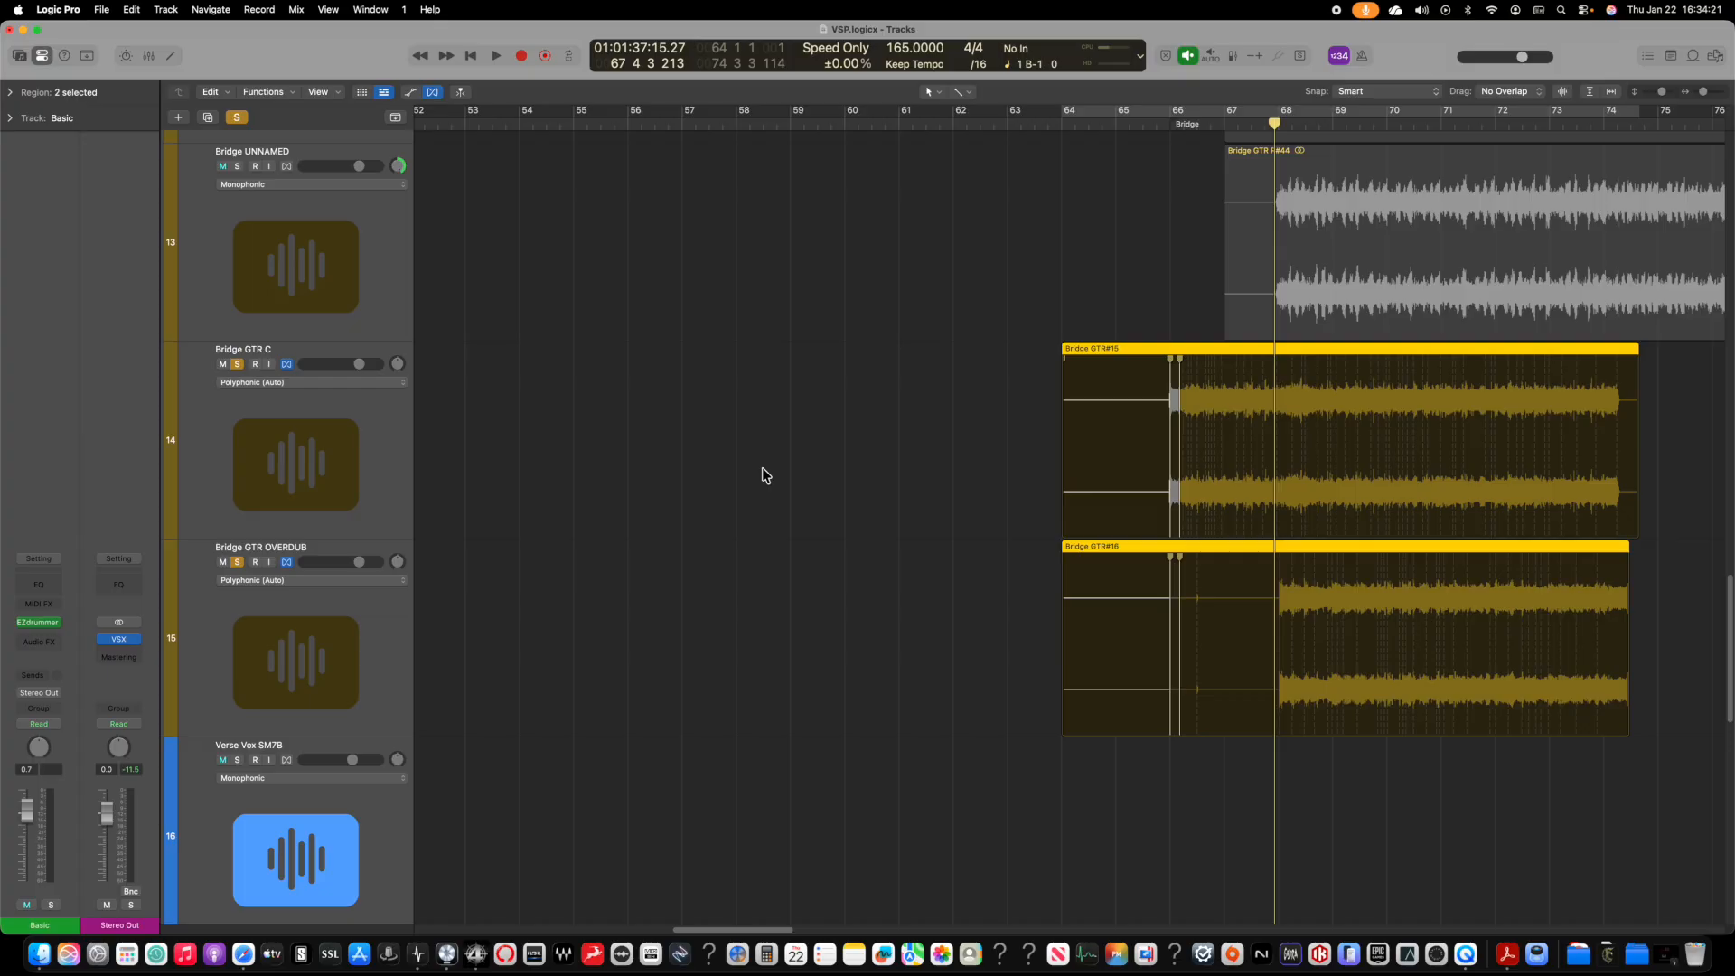
pyautogui.hscroll(10, 795, 465)
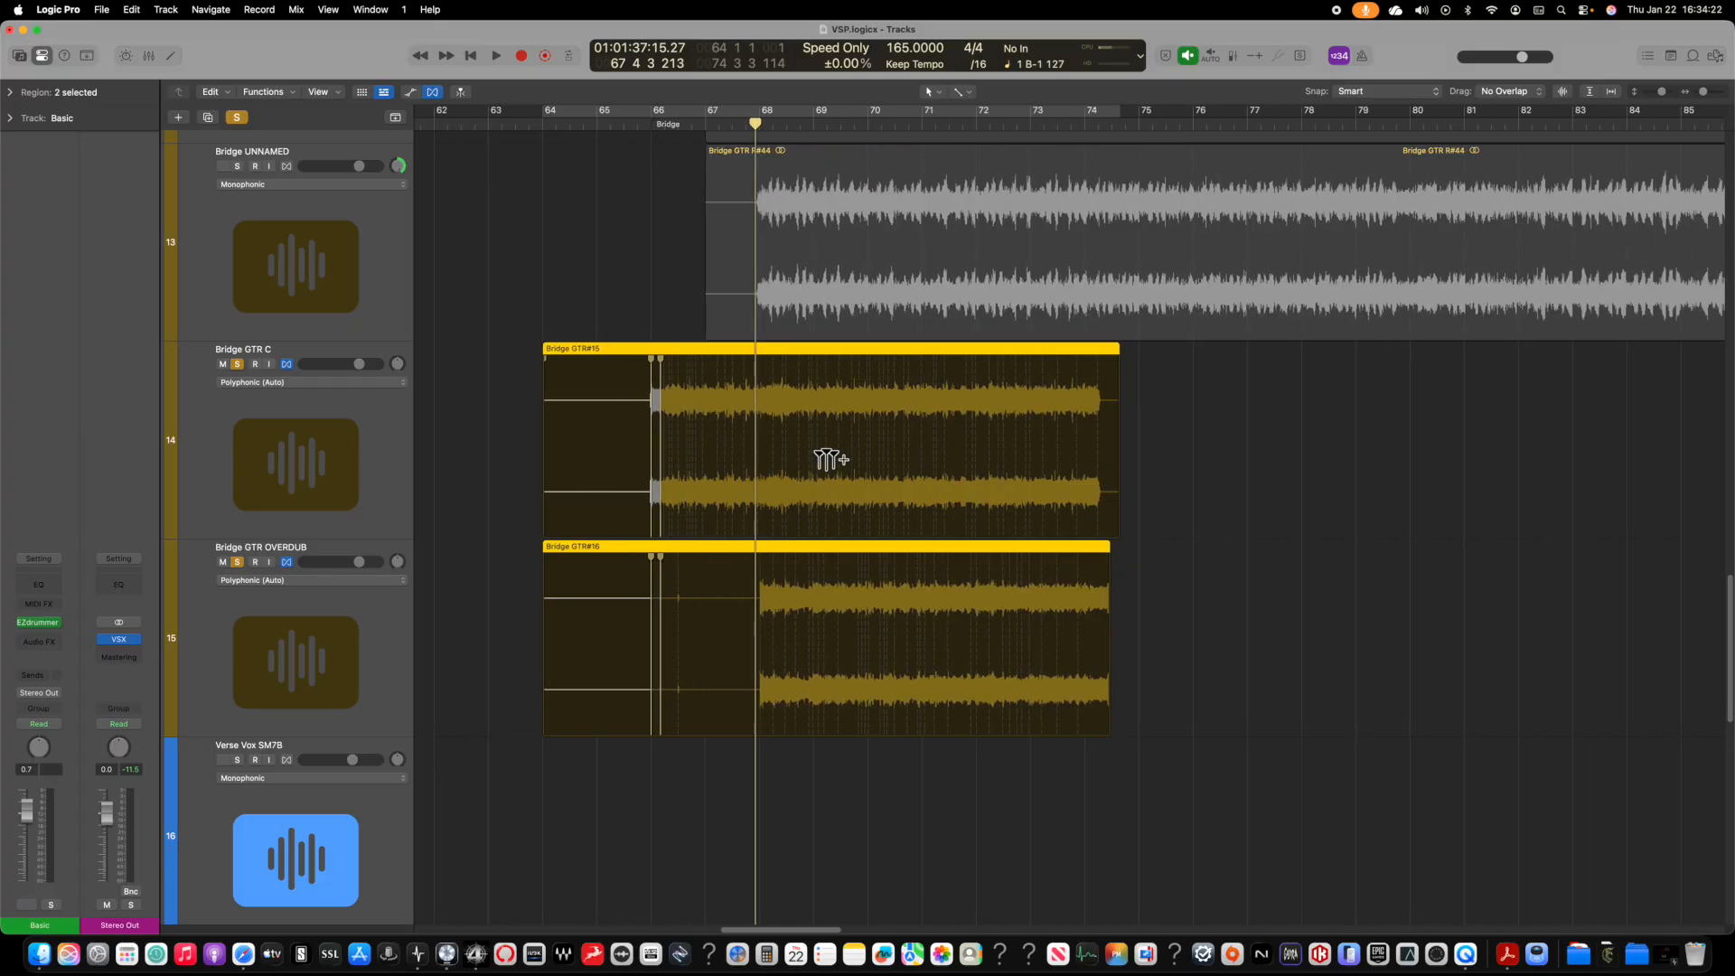
# Step: Expand the track and region parameters and quantize both selected bridge guitar regions to 1/32 Note
pyautogui.click(10, 118)
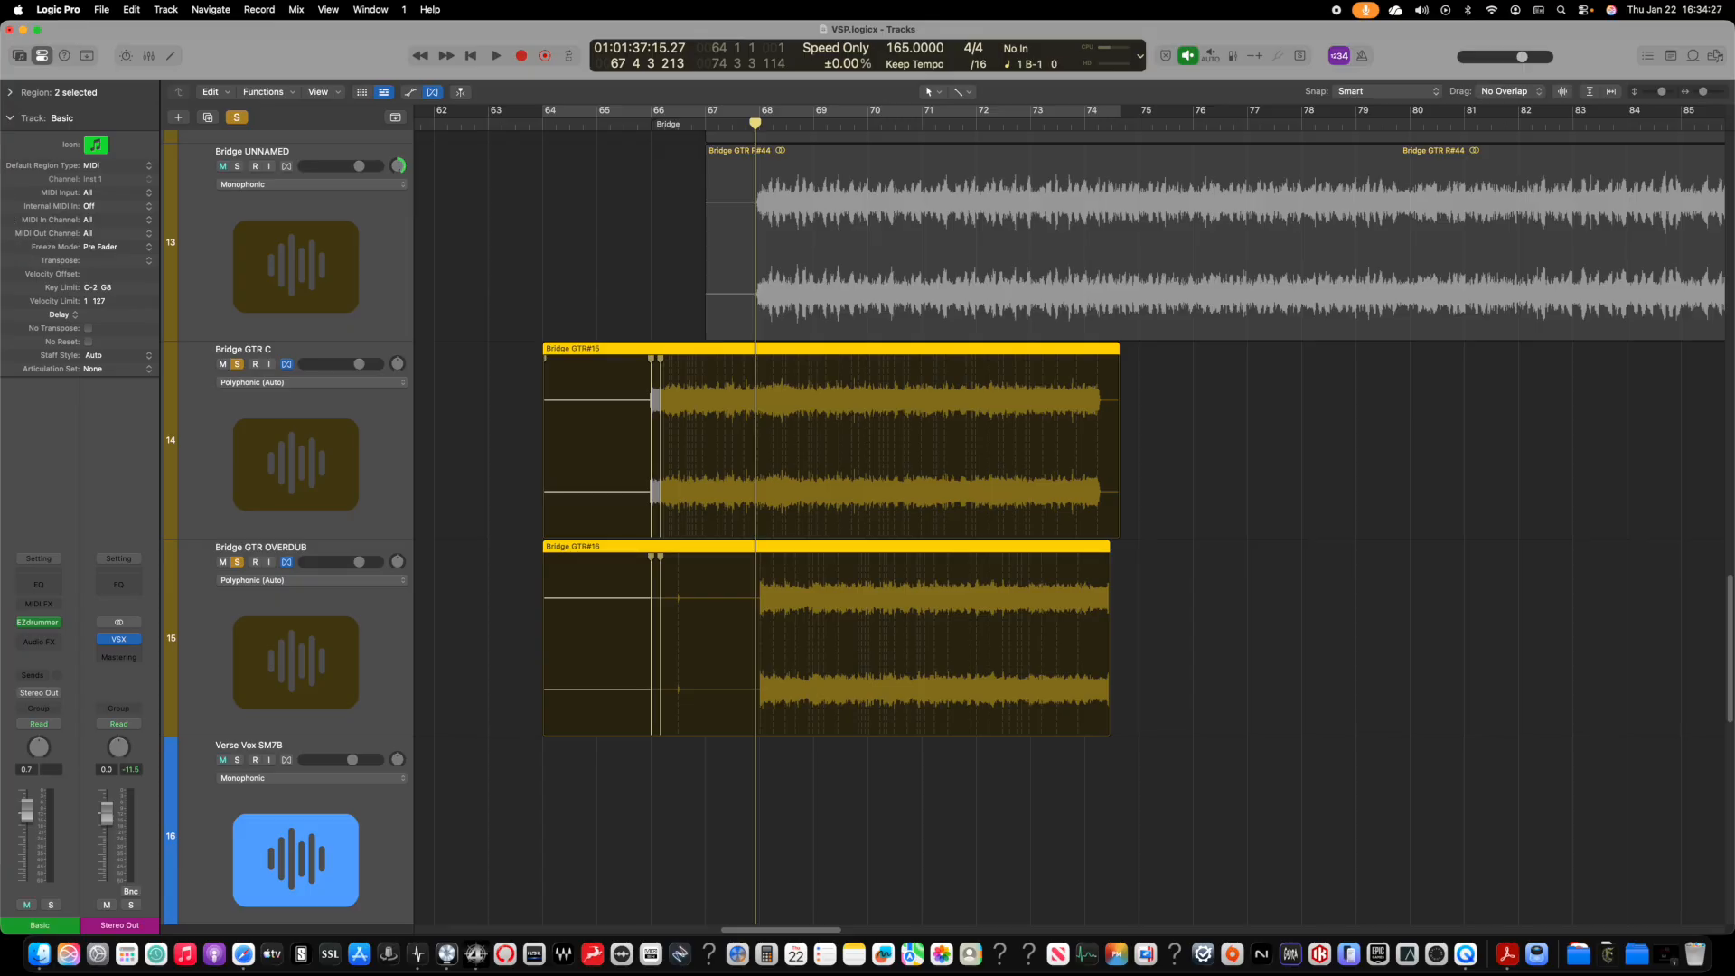
pyautogui.click(10, 93)
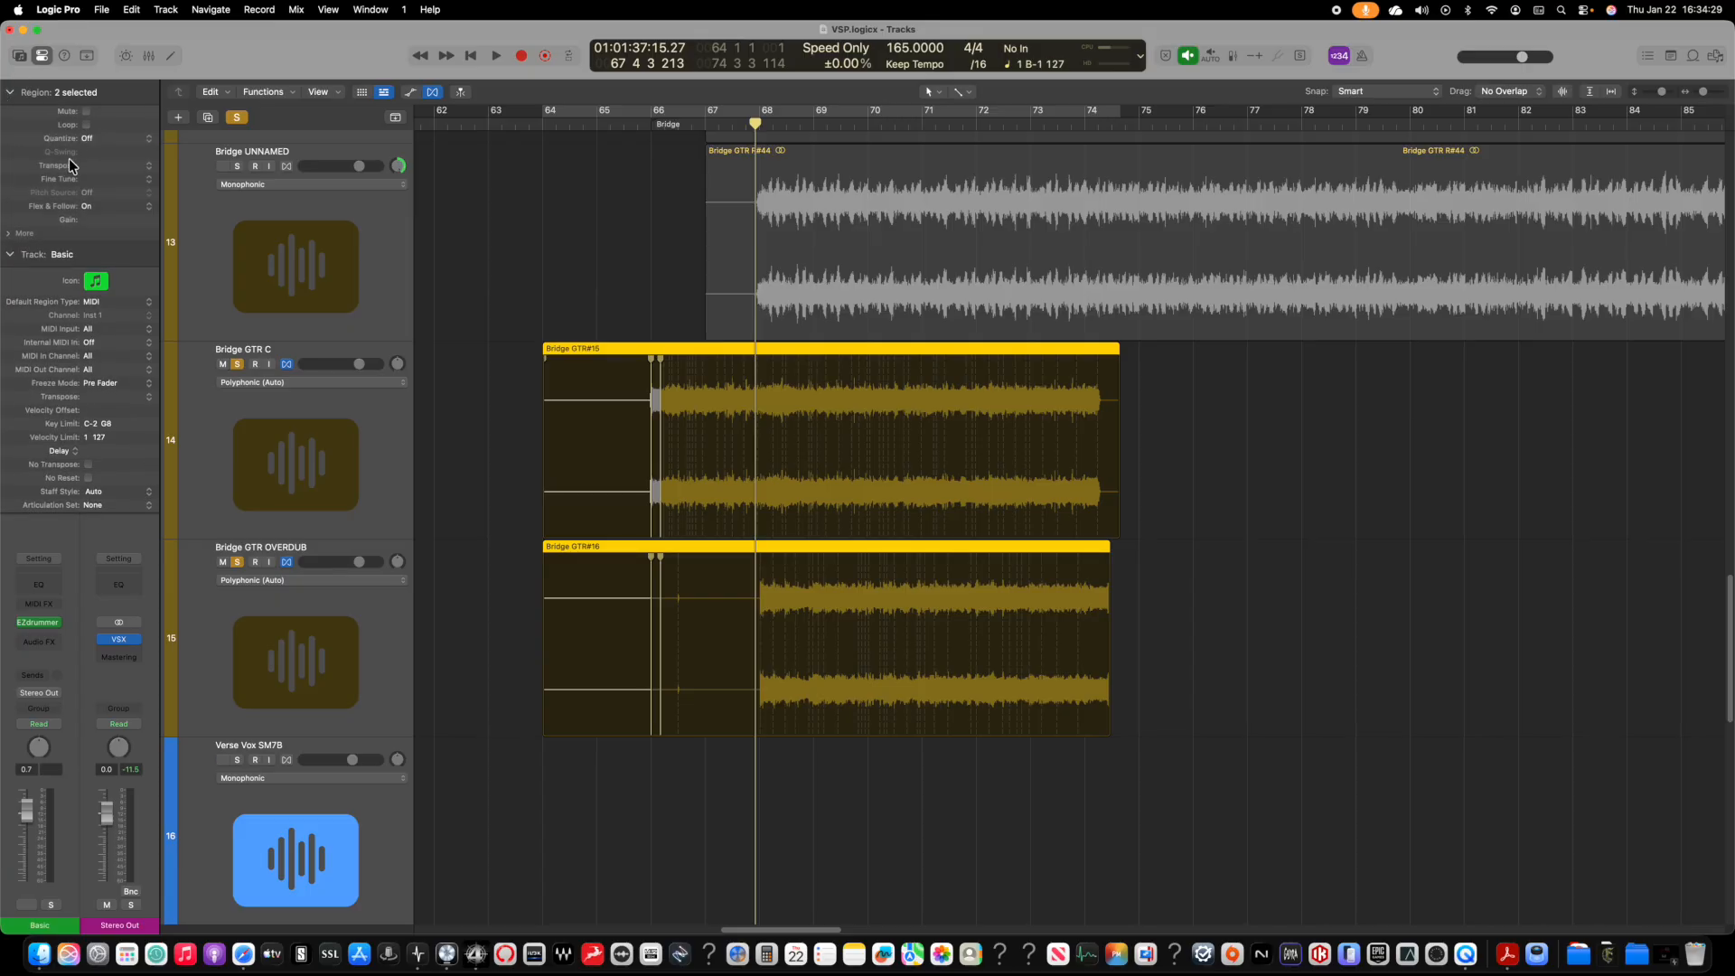
pyautogui.click(19, 235)
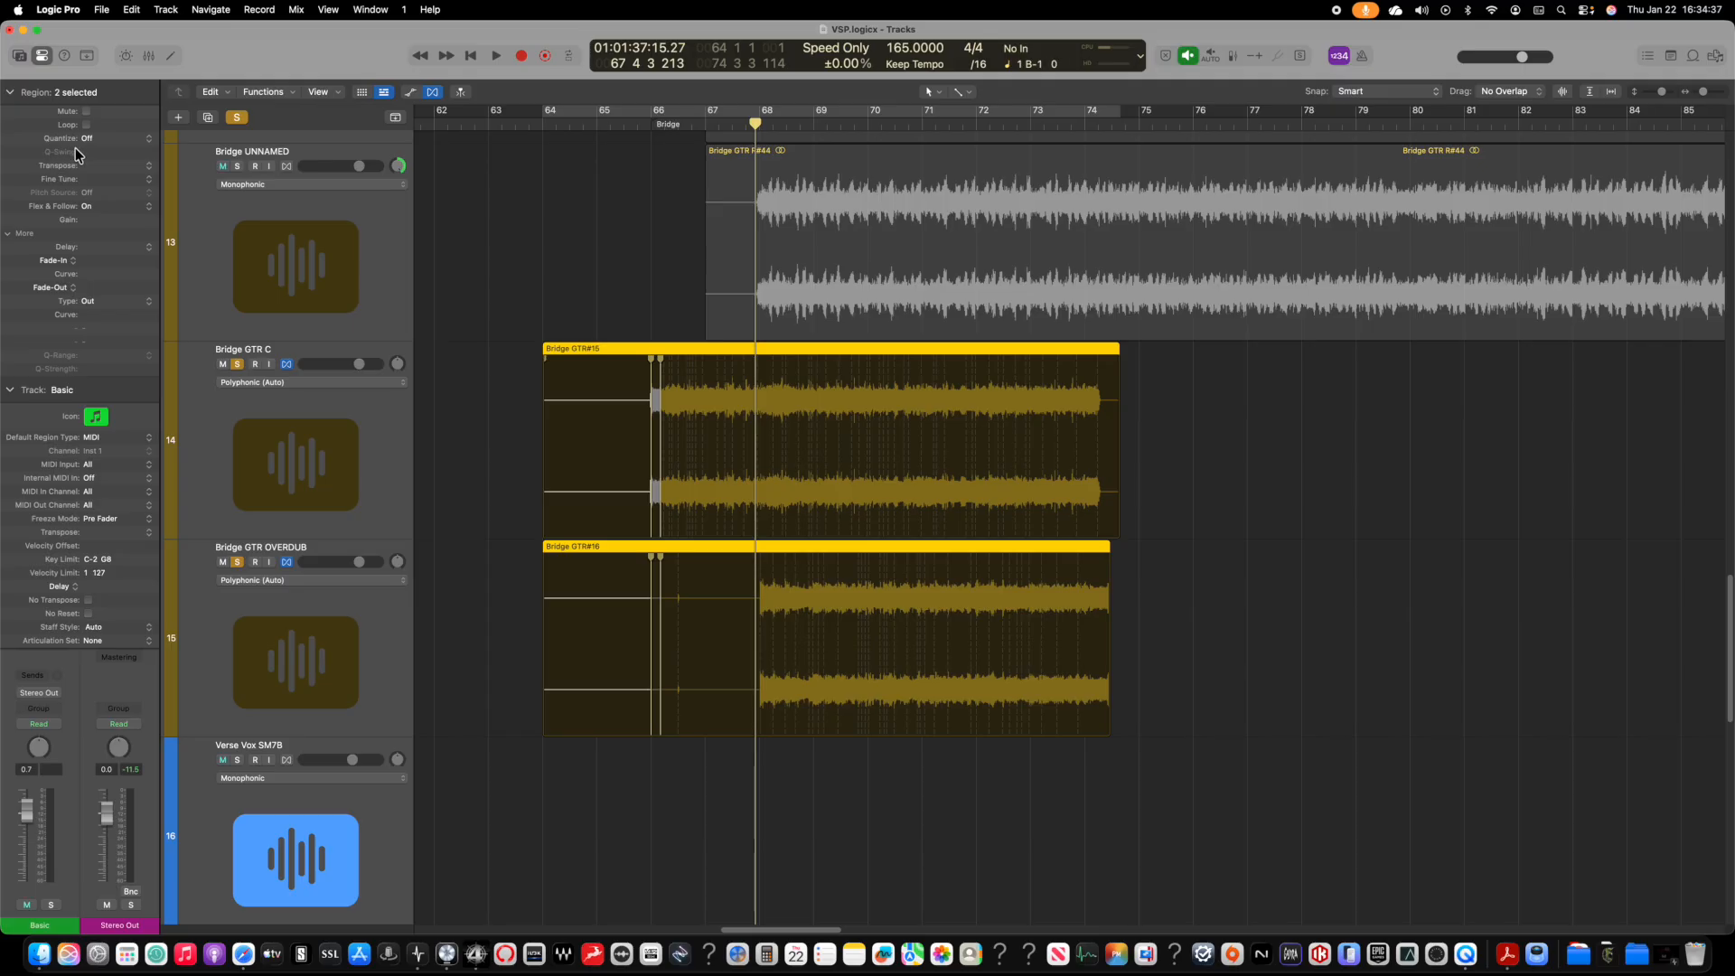
pyautogui.click(136, 141)
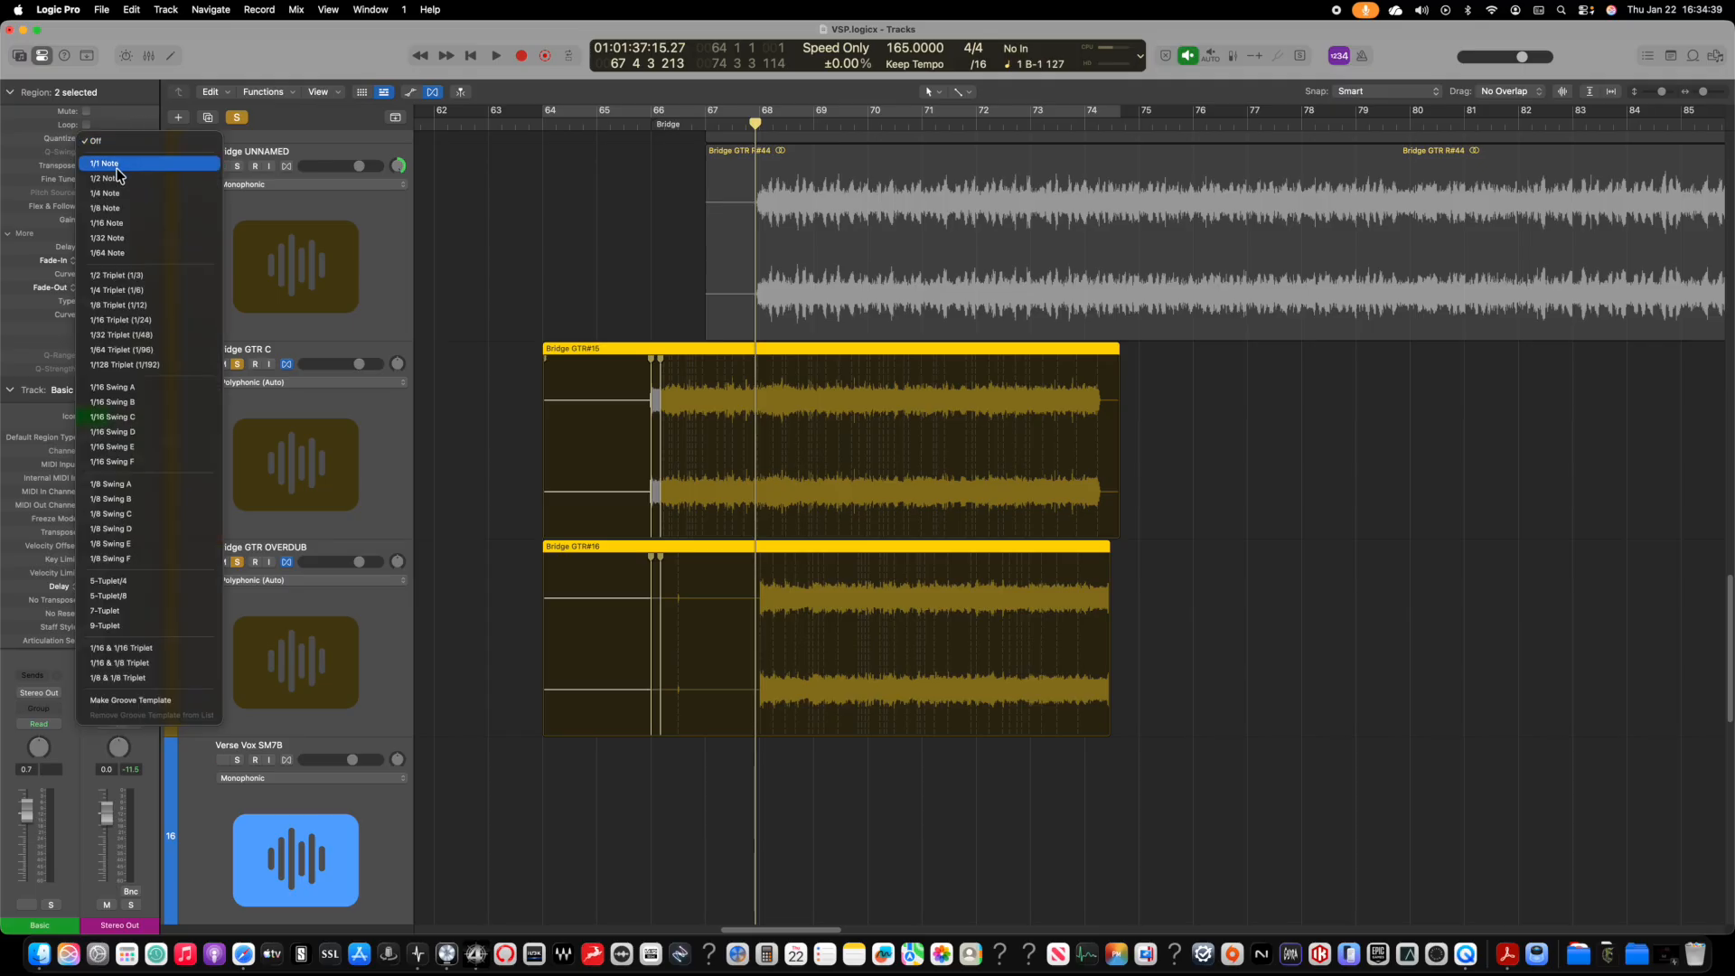
pyautogui.click(124, 238)
# Step: Examine the quantized flex slices in both bridge guitars and play them from shortly before bar 66
pyautogui.press('super+Right')
pyautogui.press('super+Right')
pyautogui.press('super+Right')
pyautogui.press('super+Right')
pyautogui.press('super+Right')
pyautogui.press('super+Right')
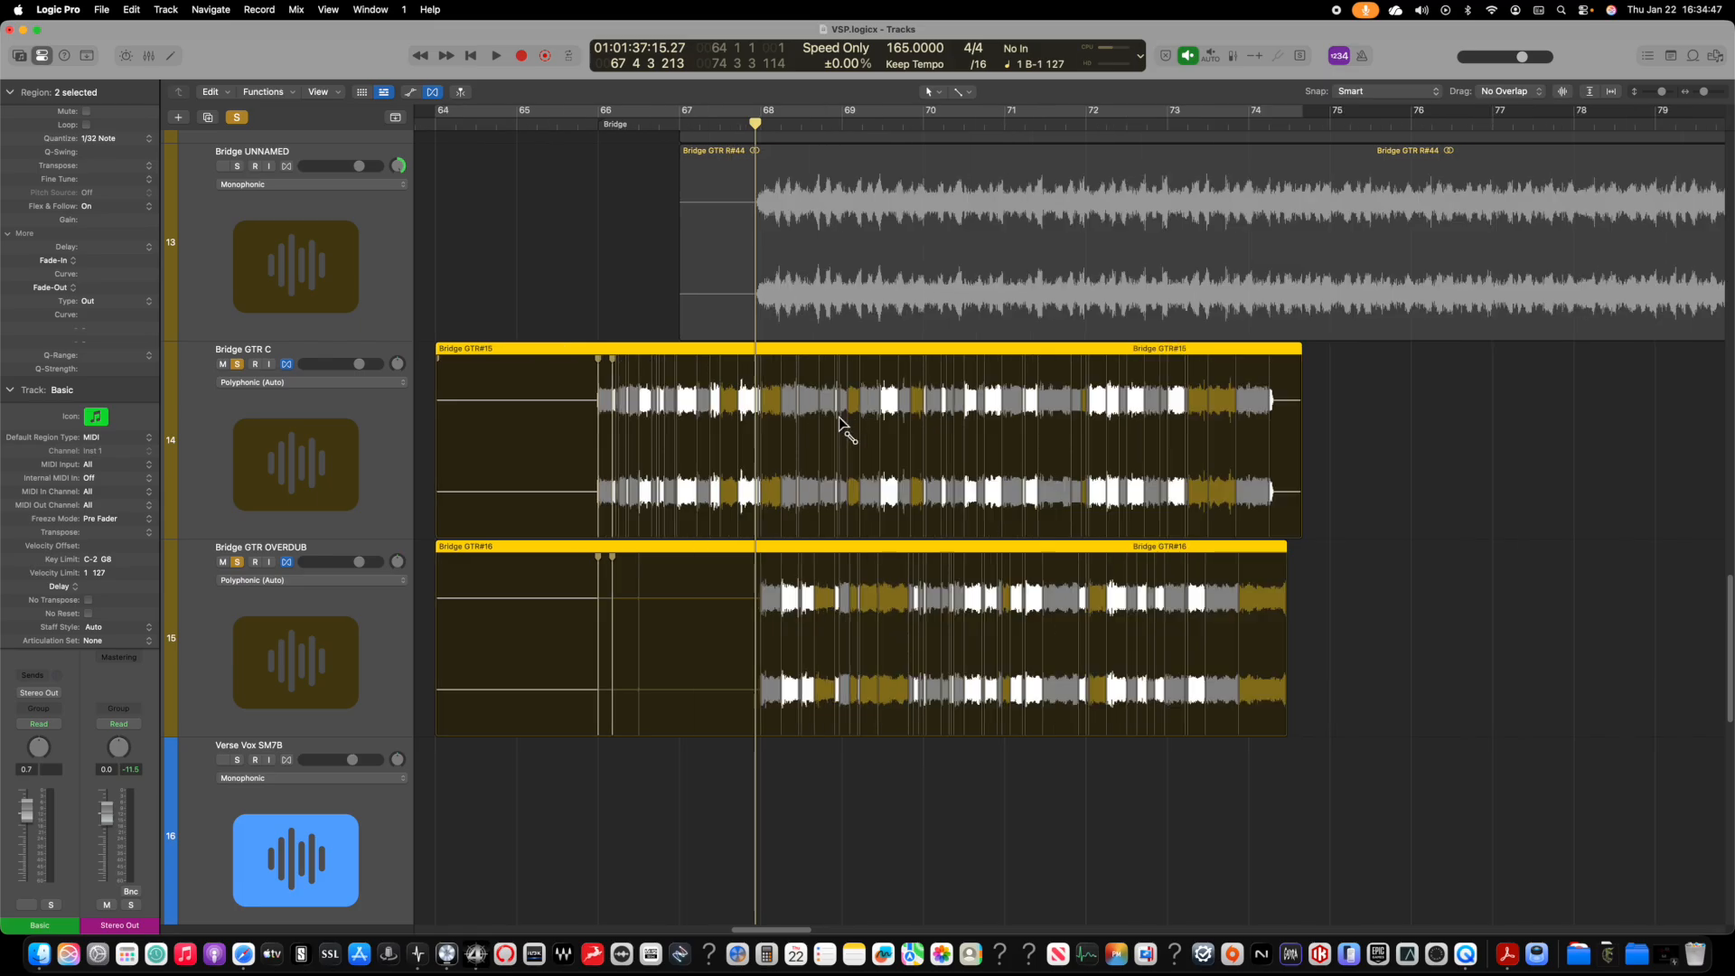
pyautogui.hscroll(-10, 820, 488)
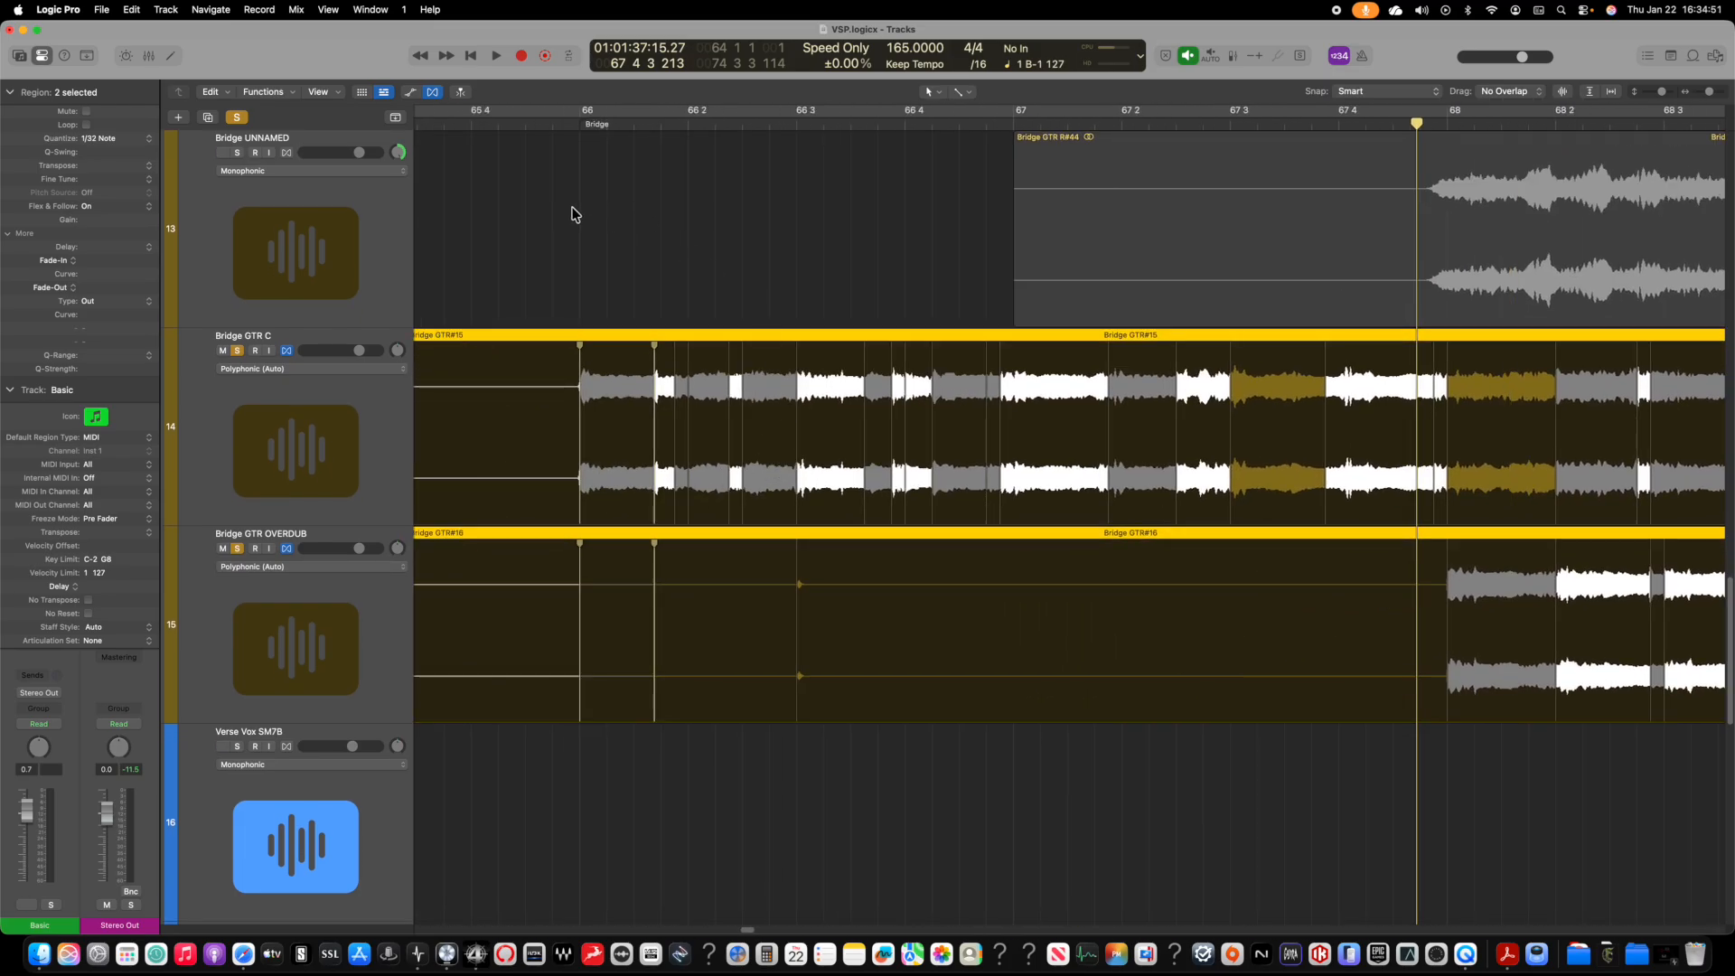
pyautogui.moveTo(512, 126); pyautogui.dragTo(471, 128)
pyautogui.press('space')
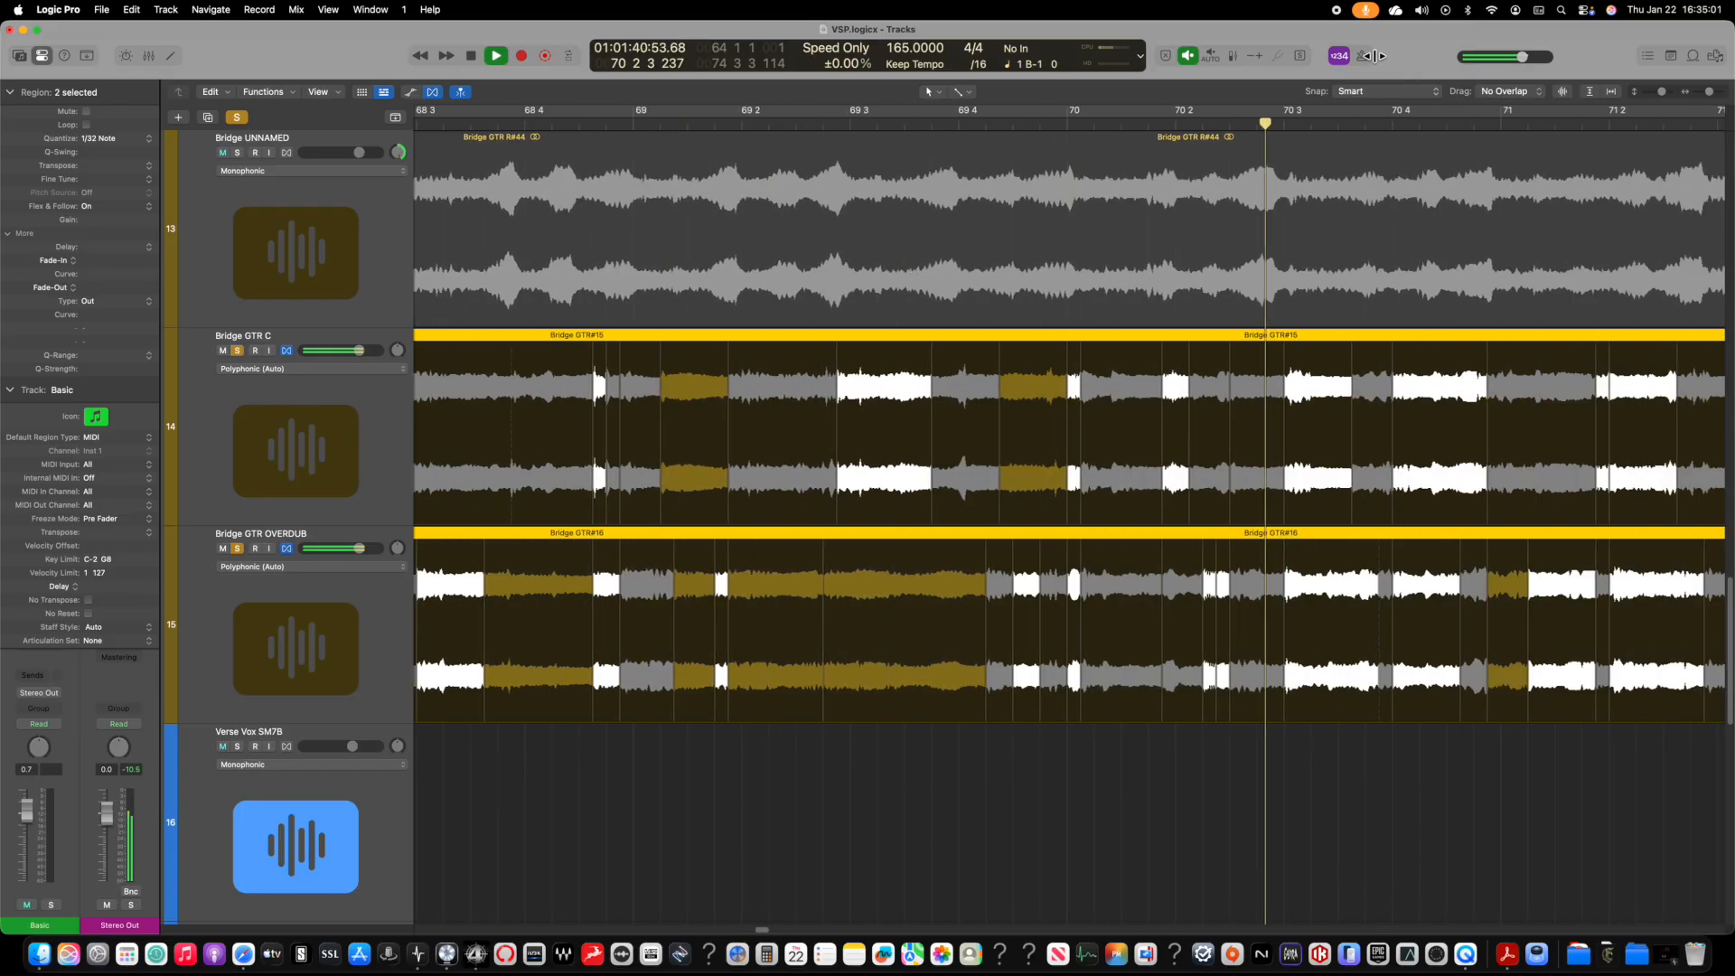
# Step: Turn on the metronome click and the cycle range over the bridge guitars, and restart playback from the range's start
pyautogui.click(1361, 56)
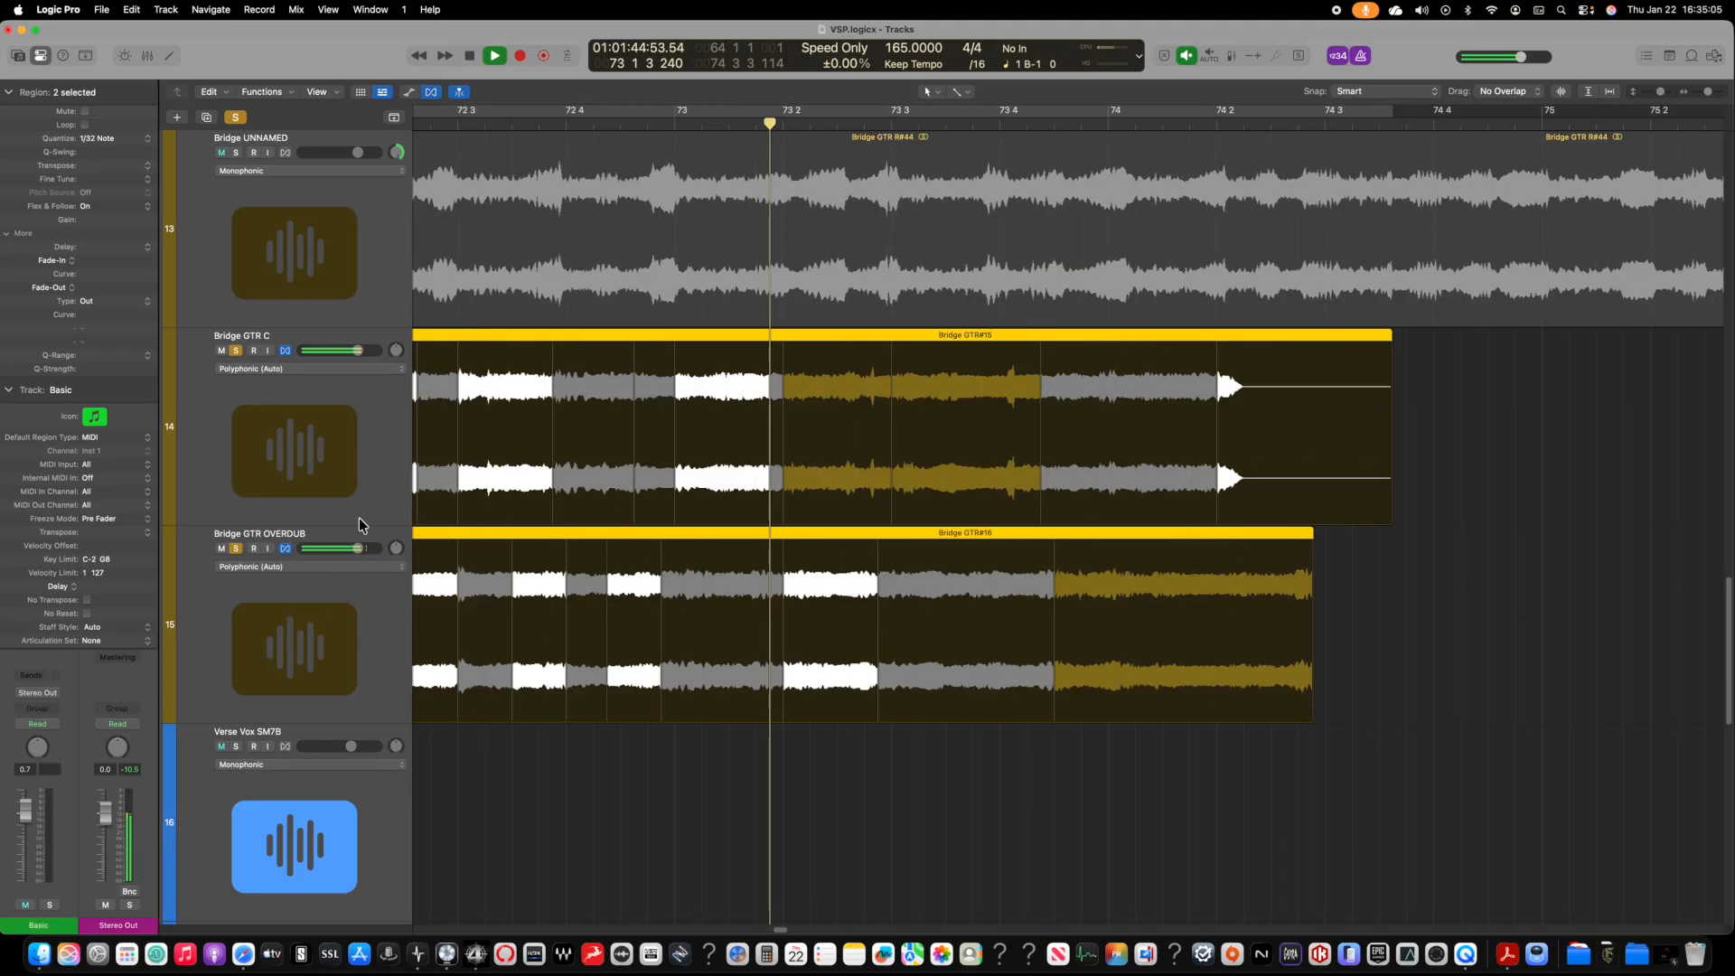
pyautogui.click(382, 452)
pyautogui.press('space')
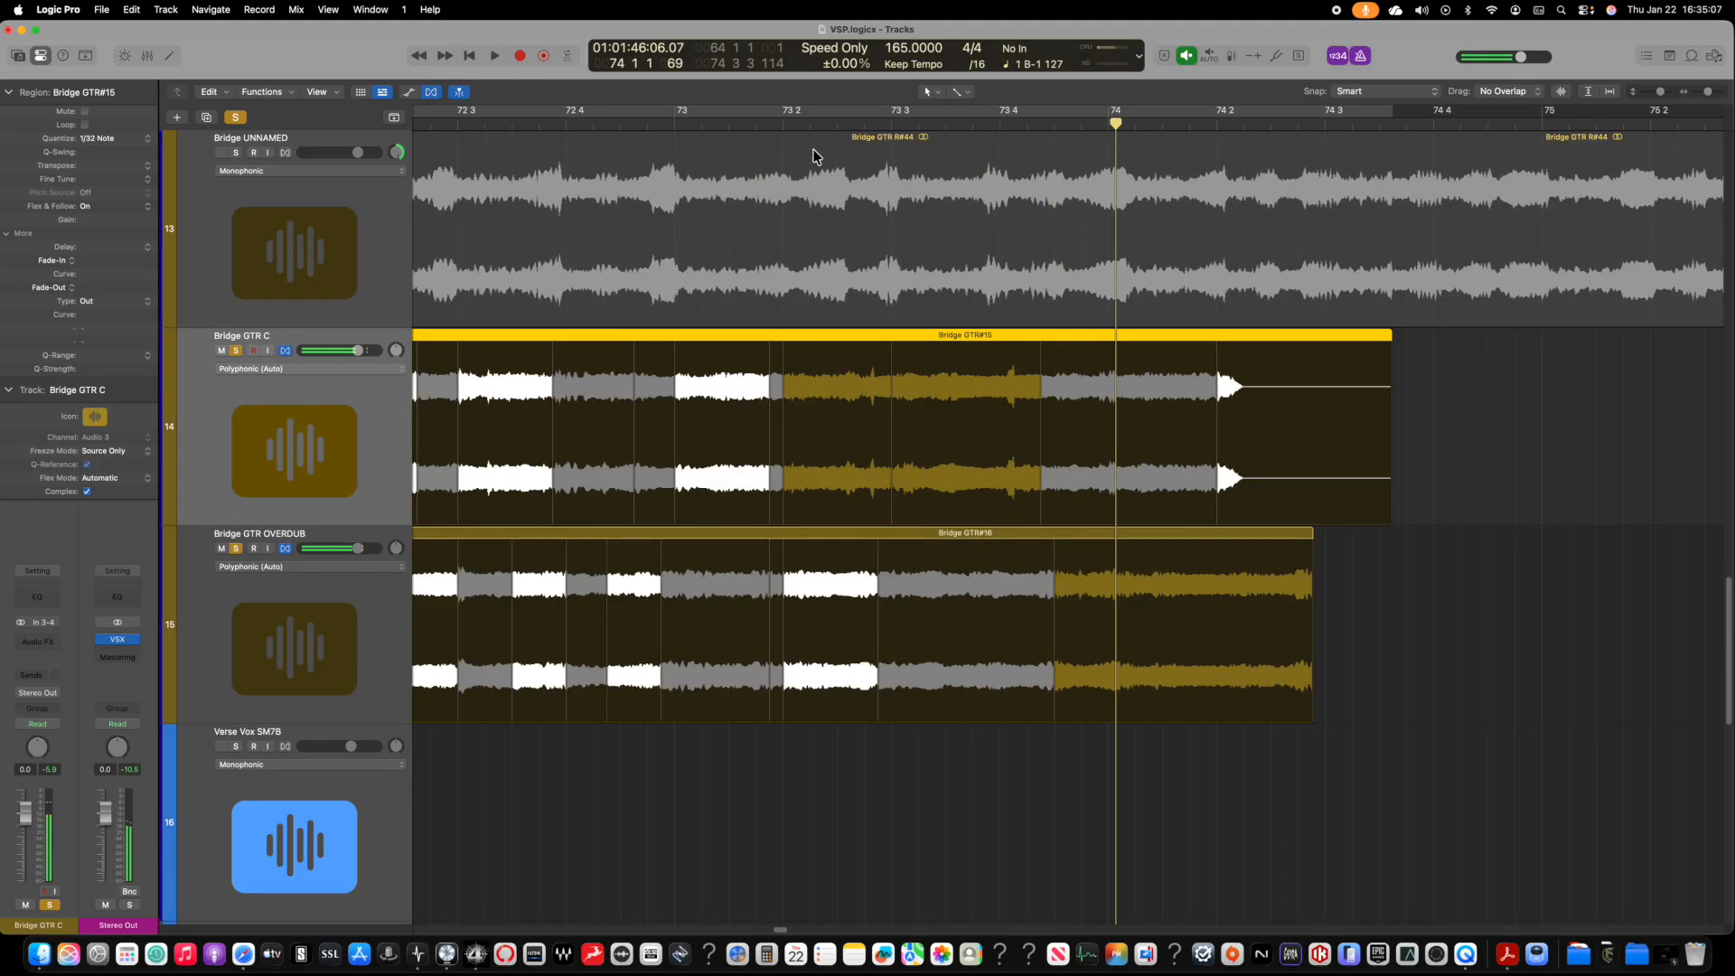
pyautogui.click(824, 114)
pyautogui.press('space')
# Step: Select both the Bridge GTR C and Bridge GTR OVERDUB tracks and lower their volume together to -4.5
pyautogui.keyDown('shift'); pyautogui.click(381, 606); pyautogui.keyUp('shift')
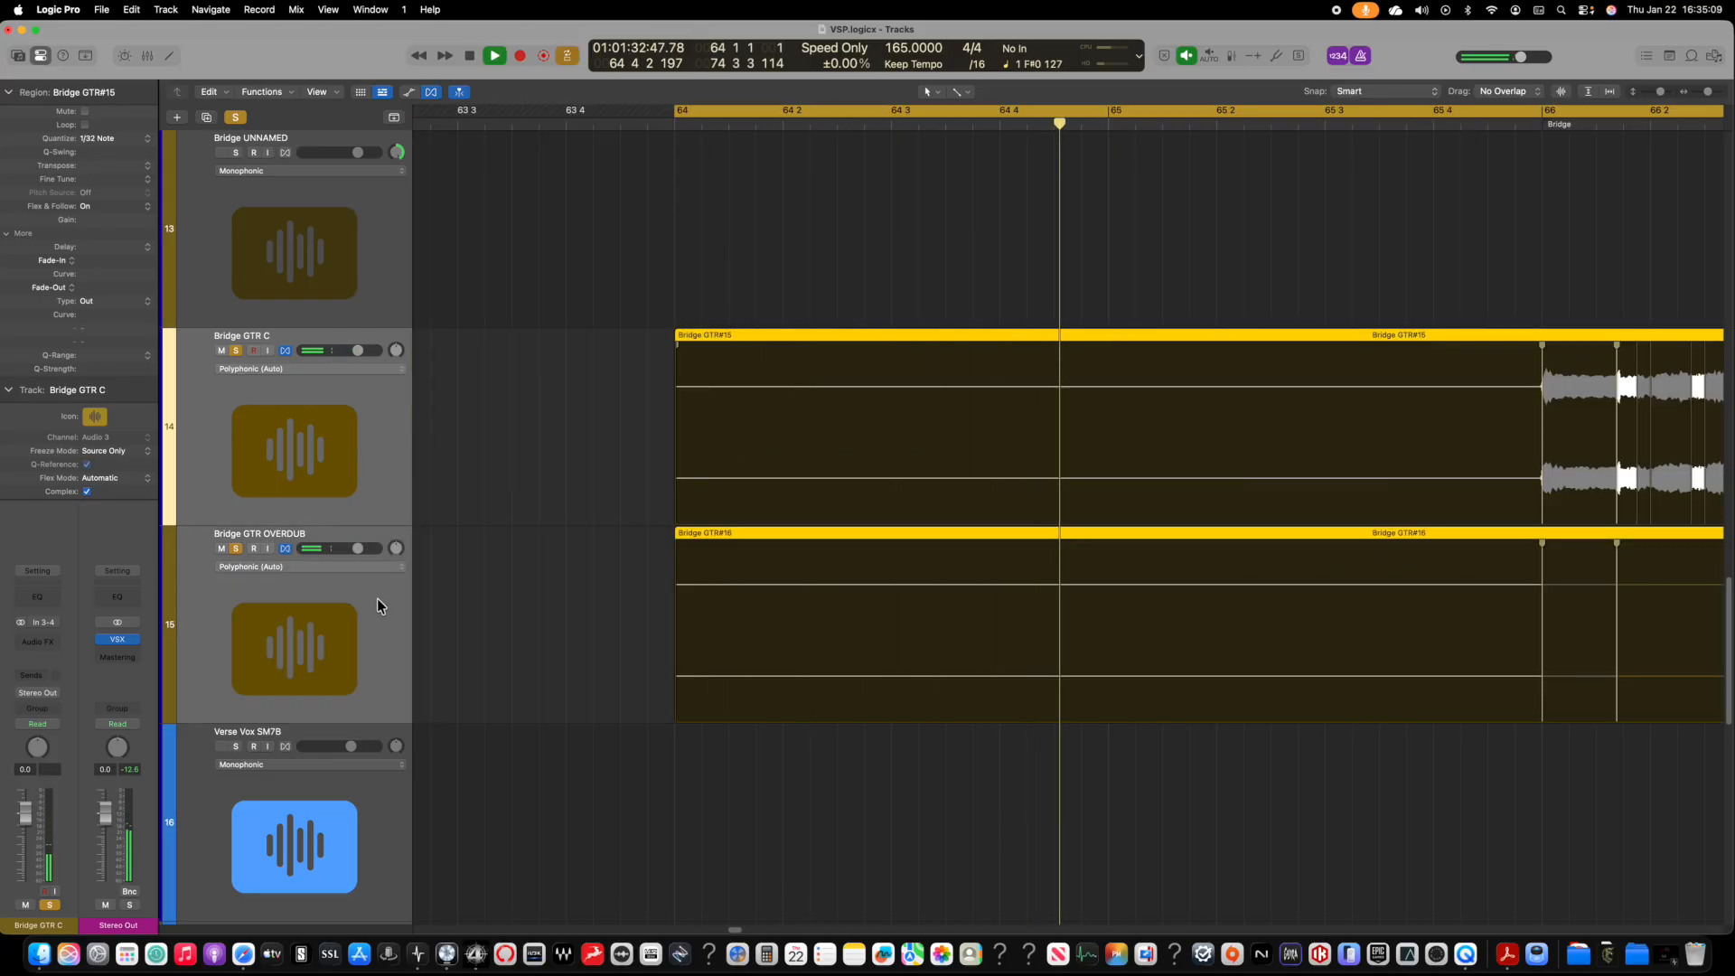
pyautogui.moveTo(357, 350); pyautogui.dragTo(327, 355)
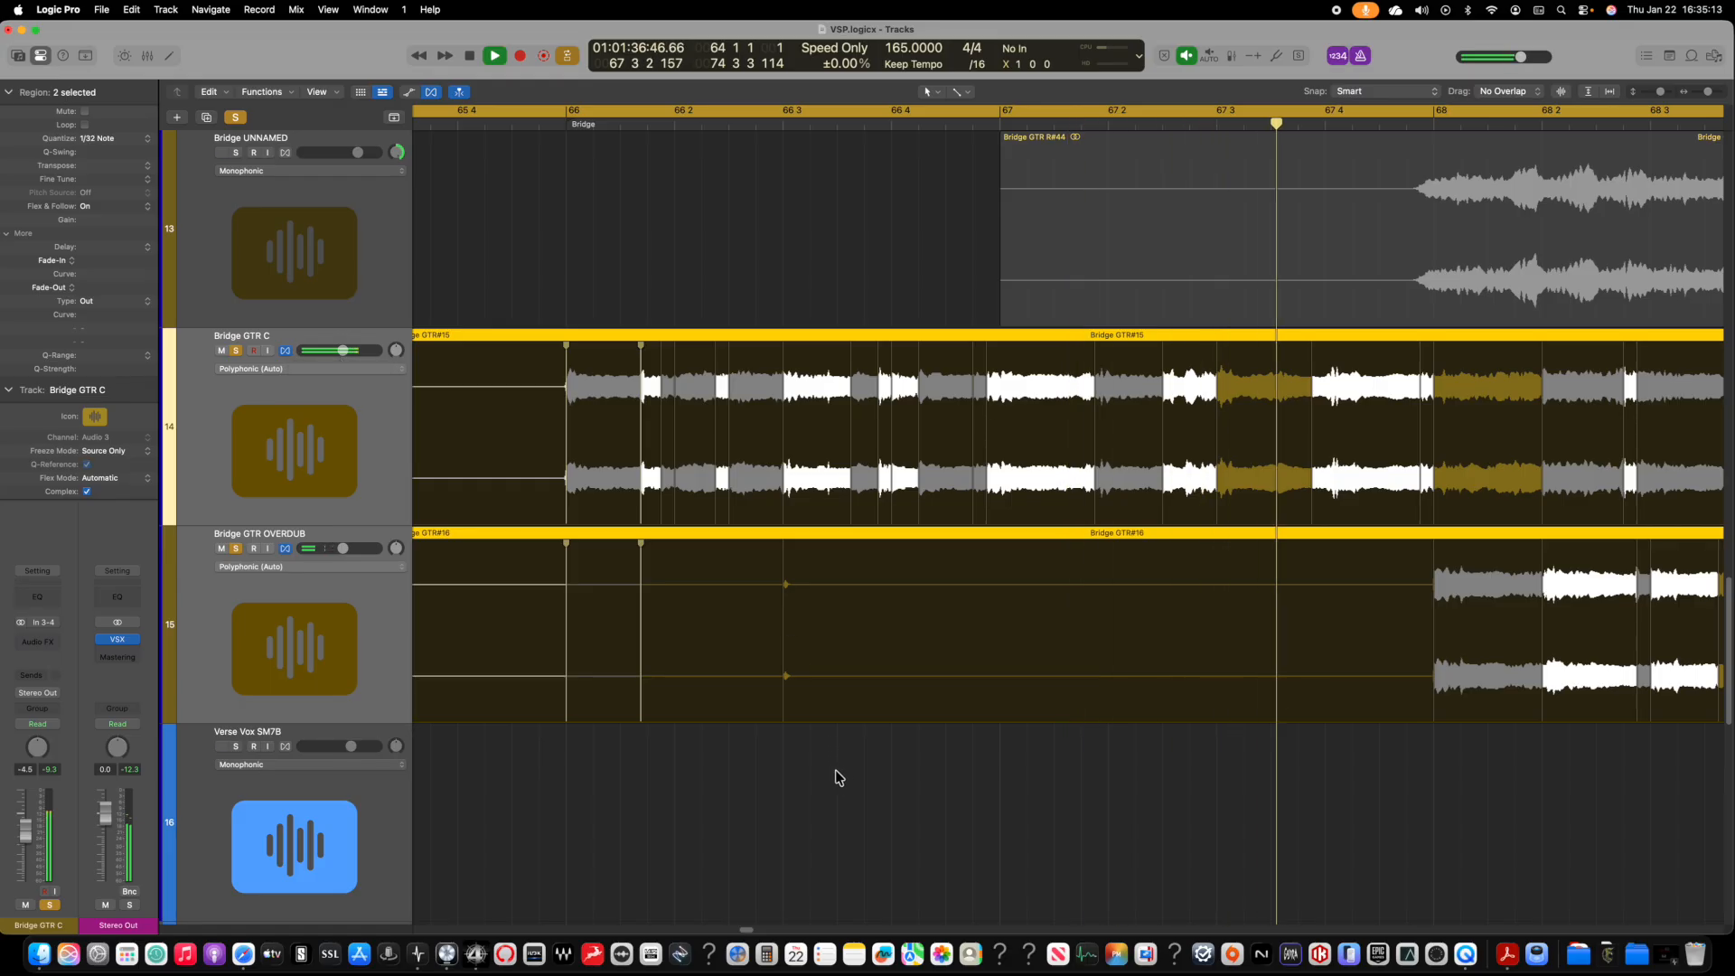
# Step: Follow the quantized bridge guitars against the metronome through bar 74 and stop playback
pyautogui.hscroll(5, 833, 795)
pyautogui.hscroll(6, 815, 788)
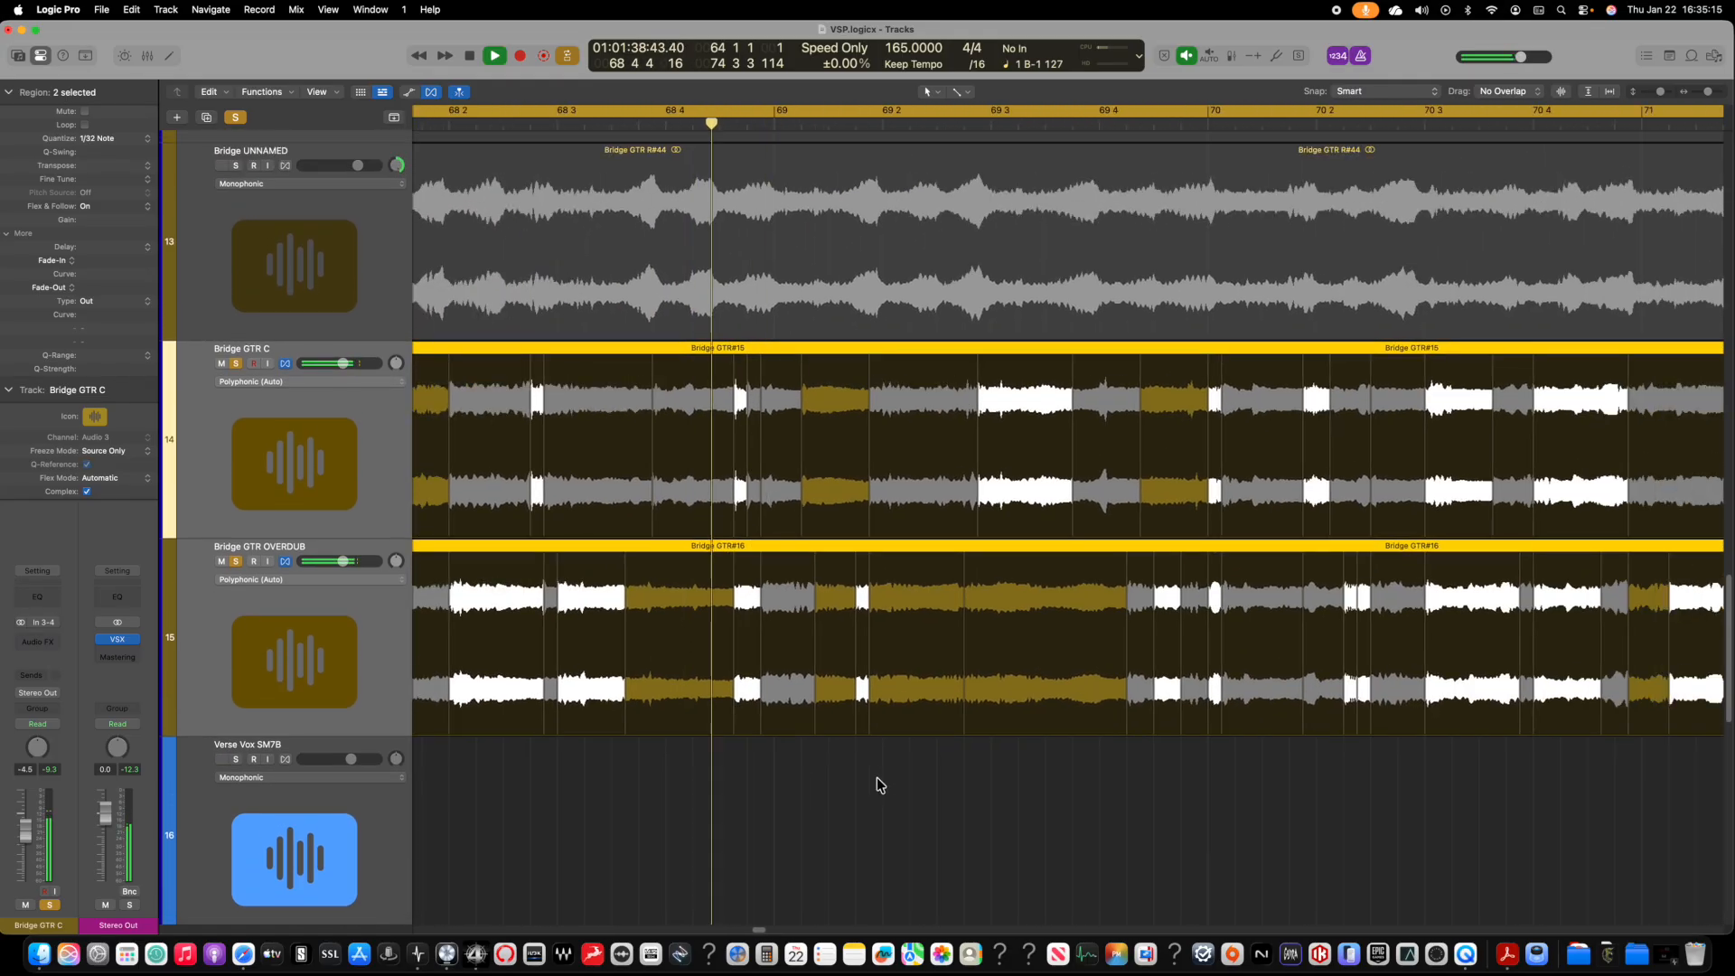
pyautogui.hscroll(8, 903, 786)
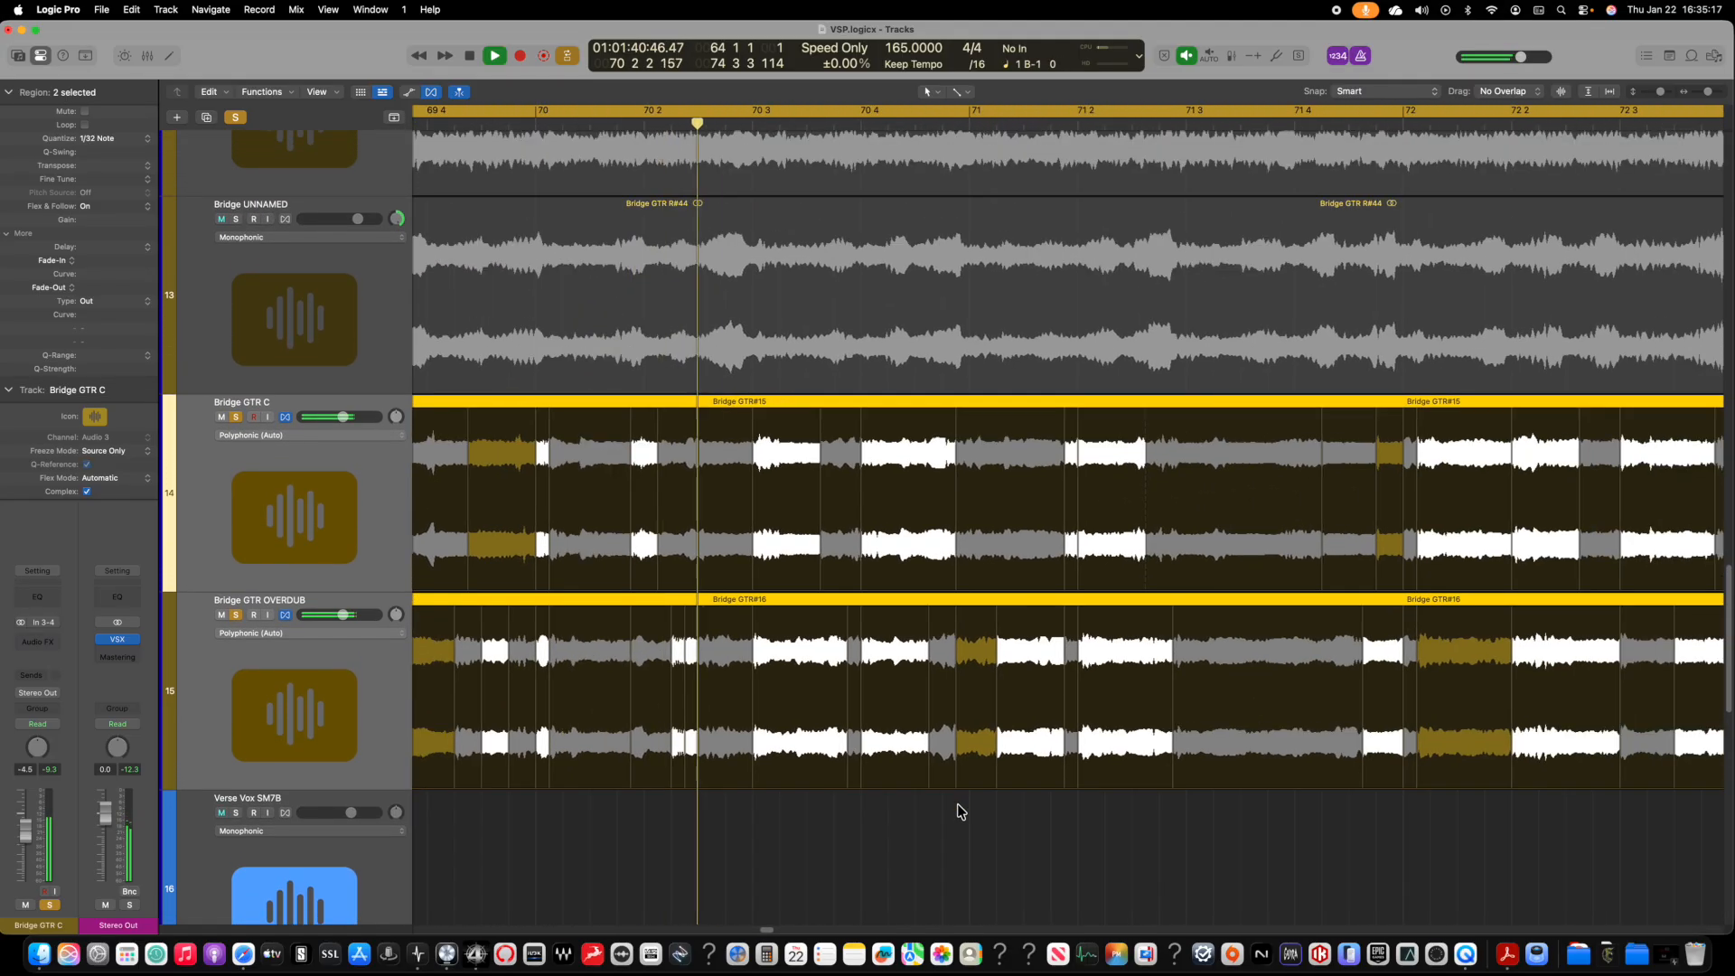
pyautogui.scroll(-3, 944, 818)
pyautogui.hscroll(3, 945, 817)
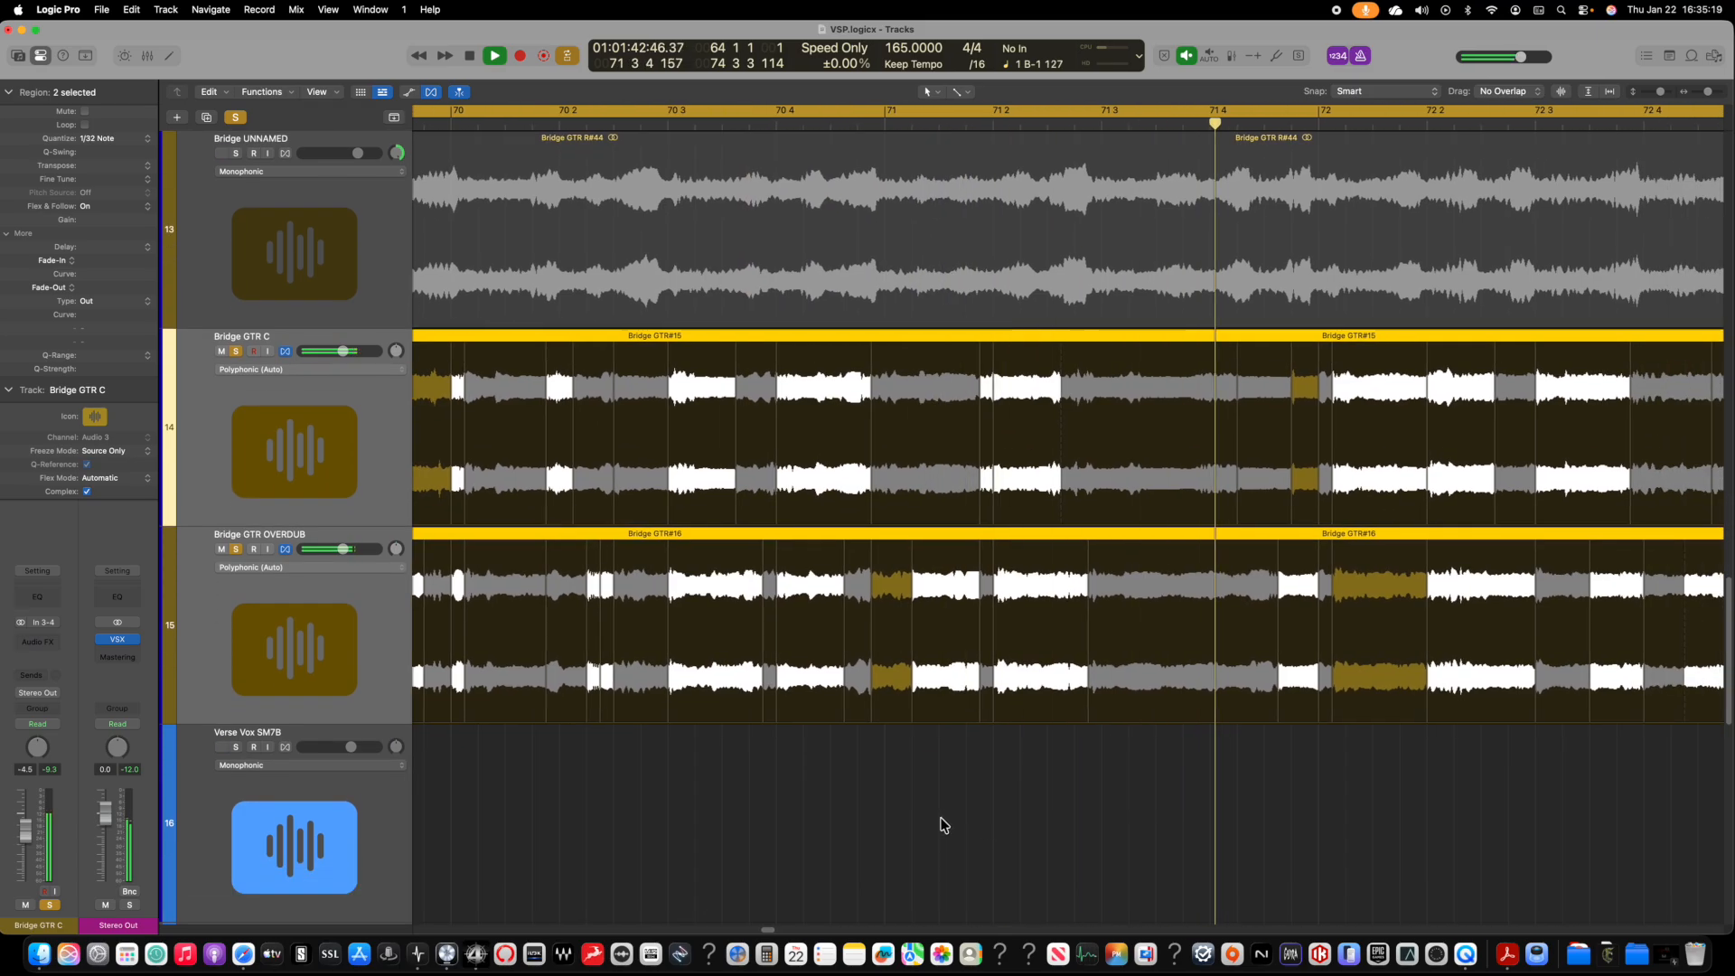
pyautogui.hscroll(10, 972, 817)
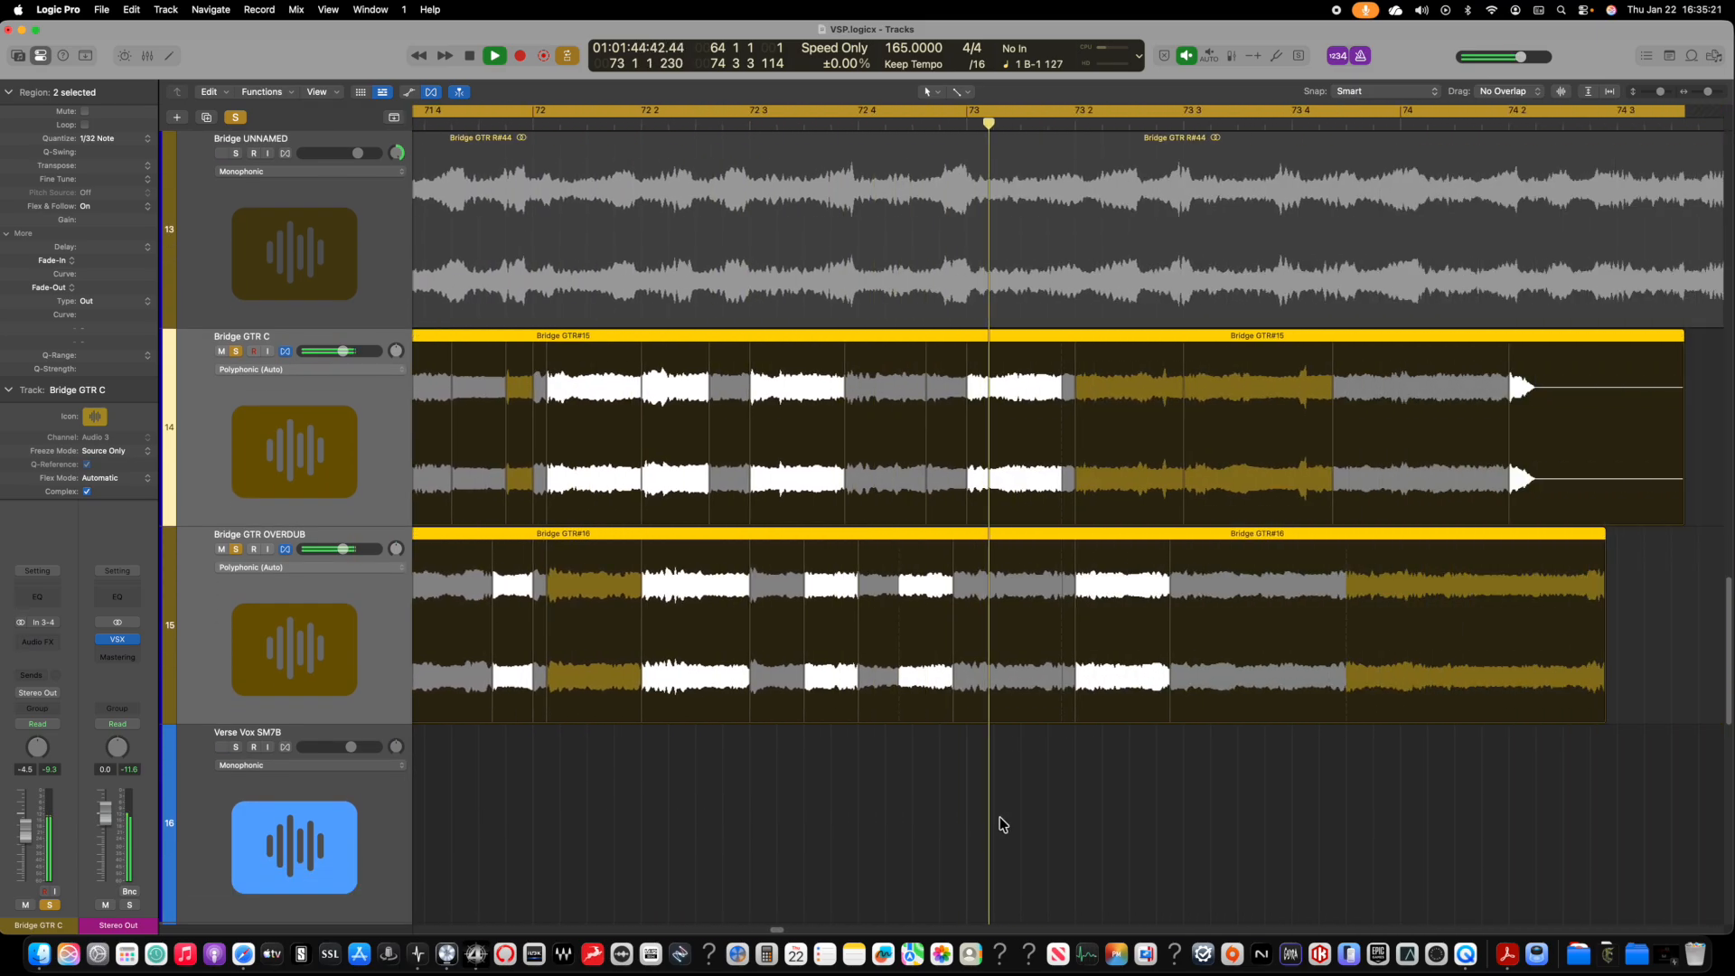
pyautogui.hscroll(4, 1001, 824)
pyautogui.press('space')
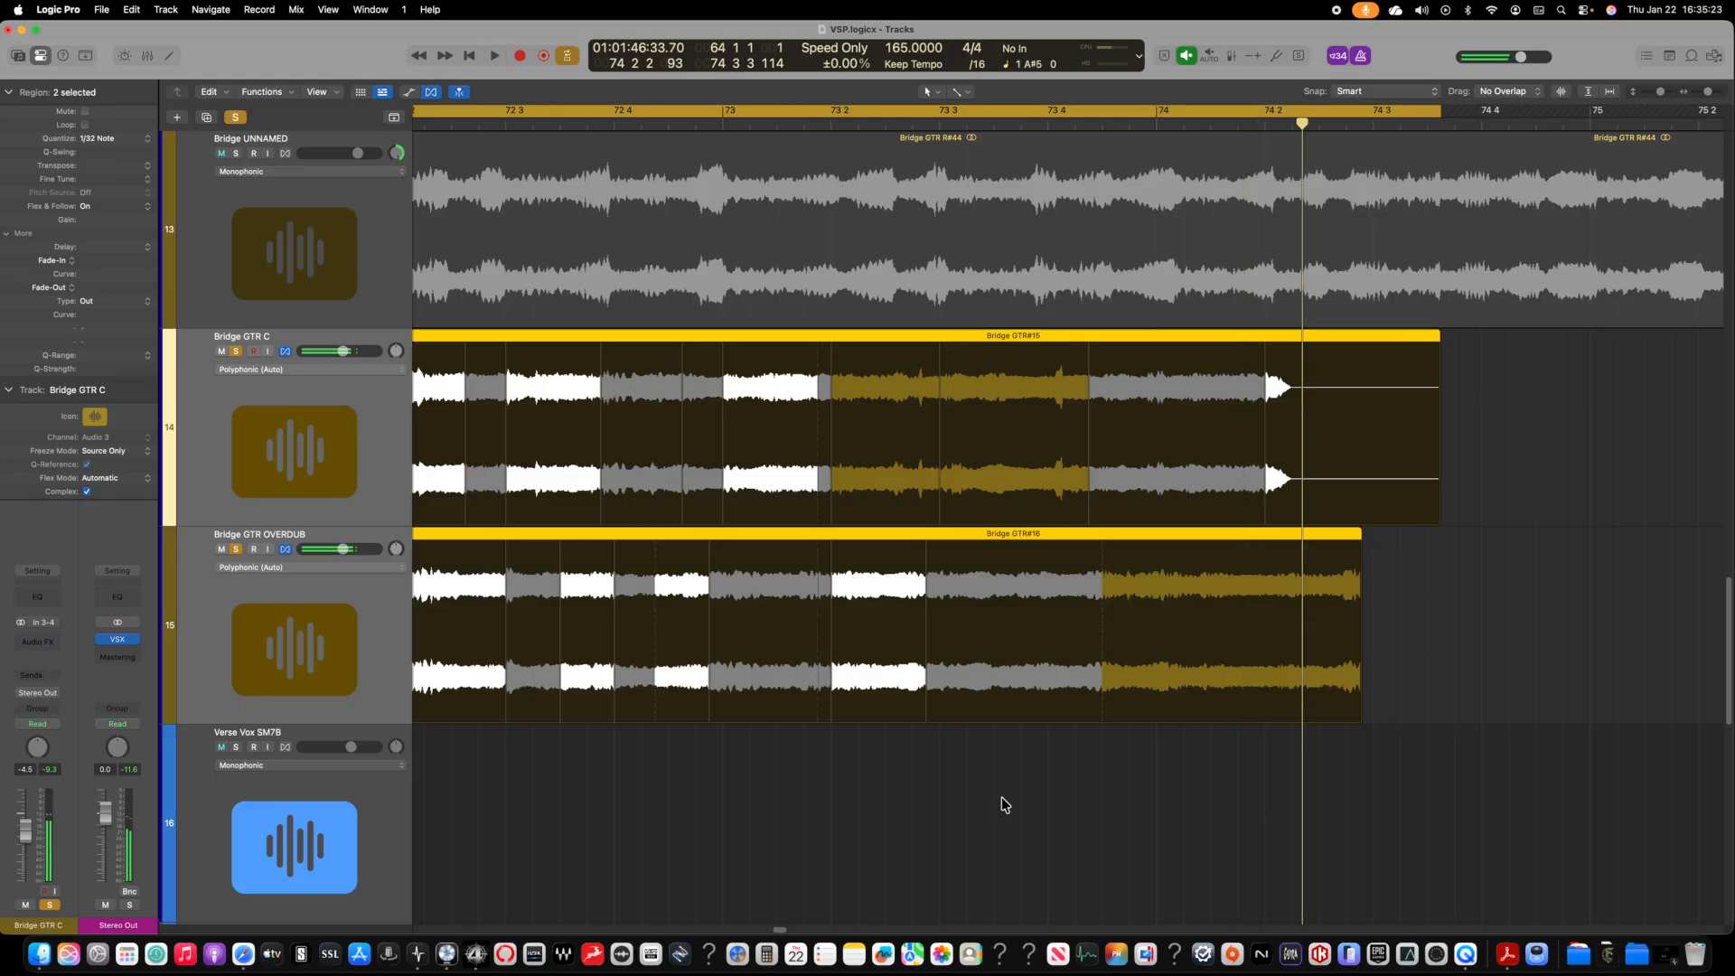
# Step: Clear all solos and toggle Flex off and back on for both bridge guitar tracks to compare the waveforms
pyautogui.click(236, 119)
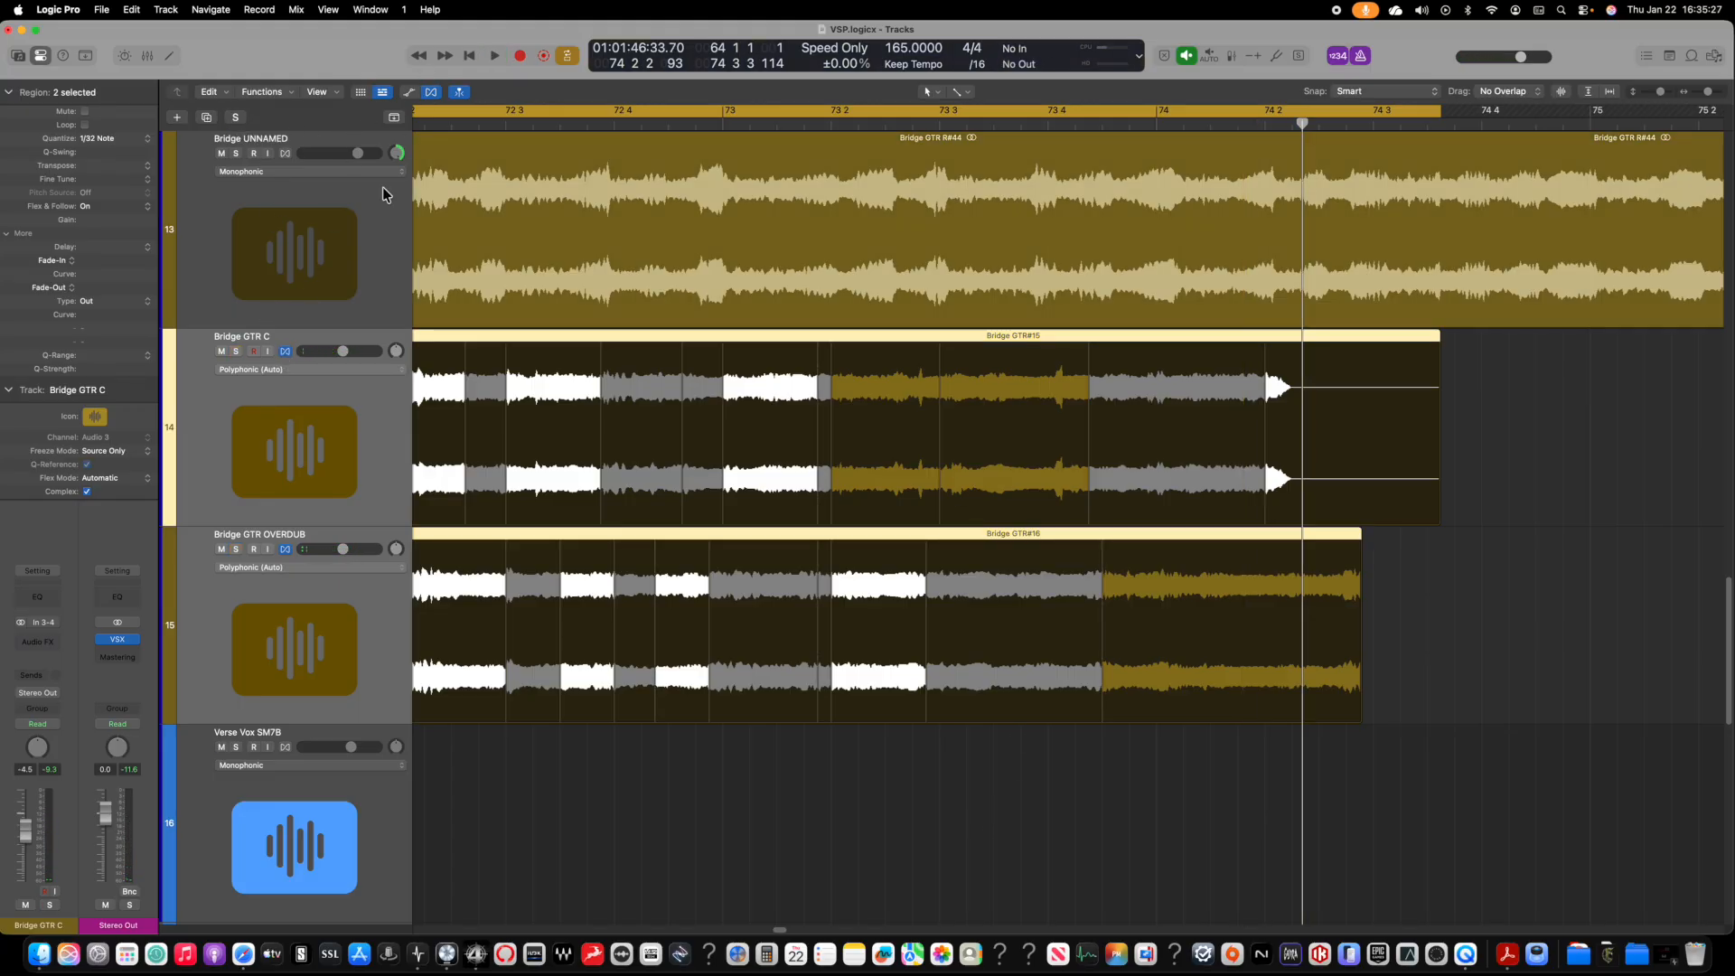
pyautogui.click(285, 353)
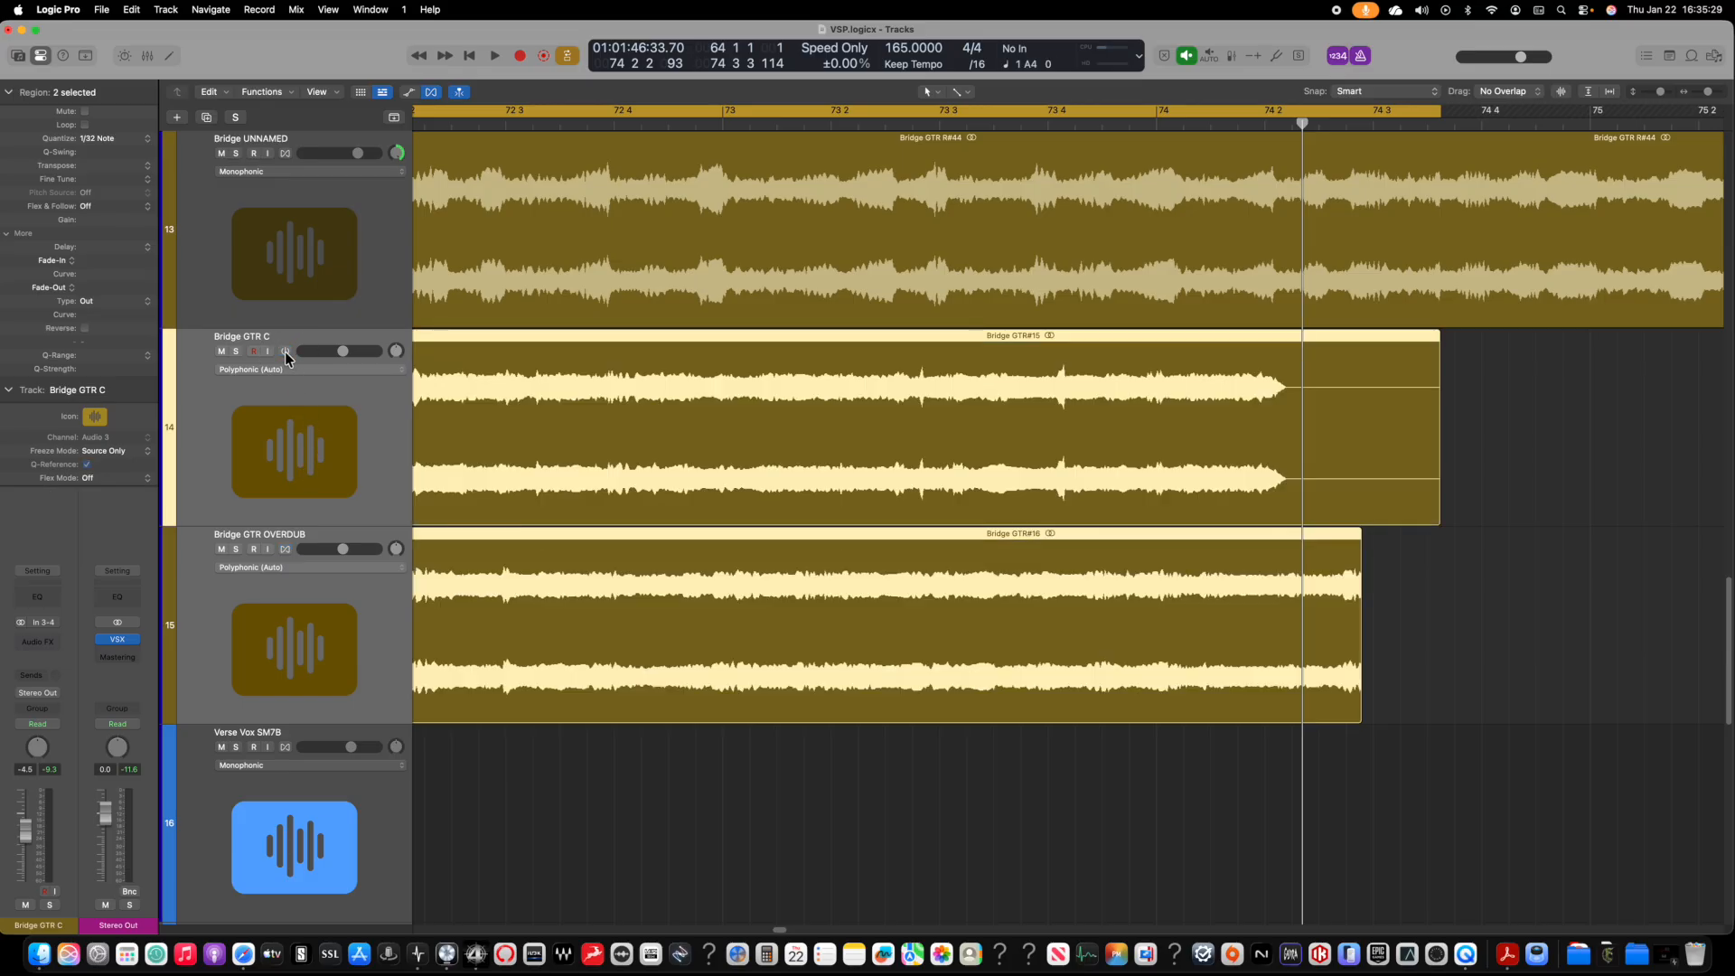
pyautogui.click(286, 353)
pyautogui.click(286, 352)
pyautogui.click(286, 352)
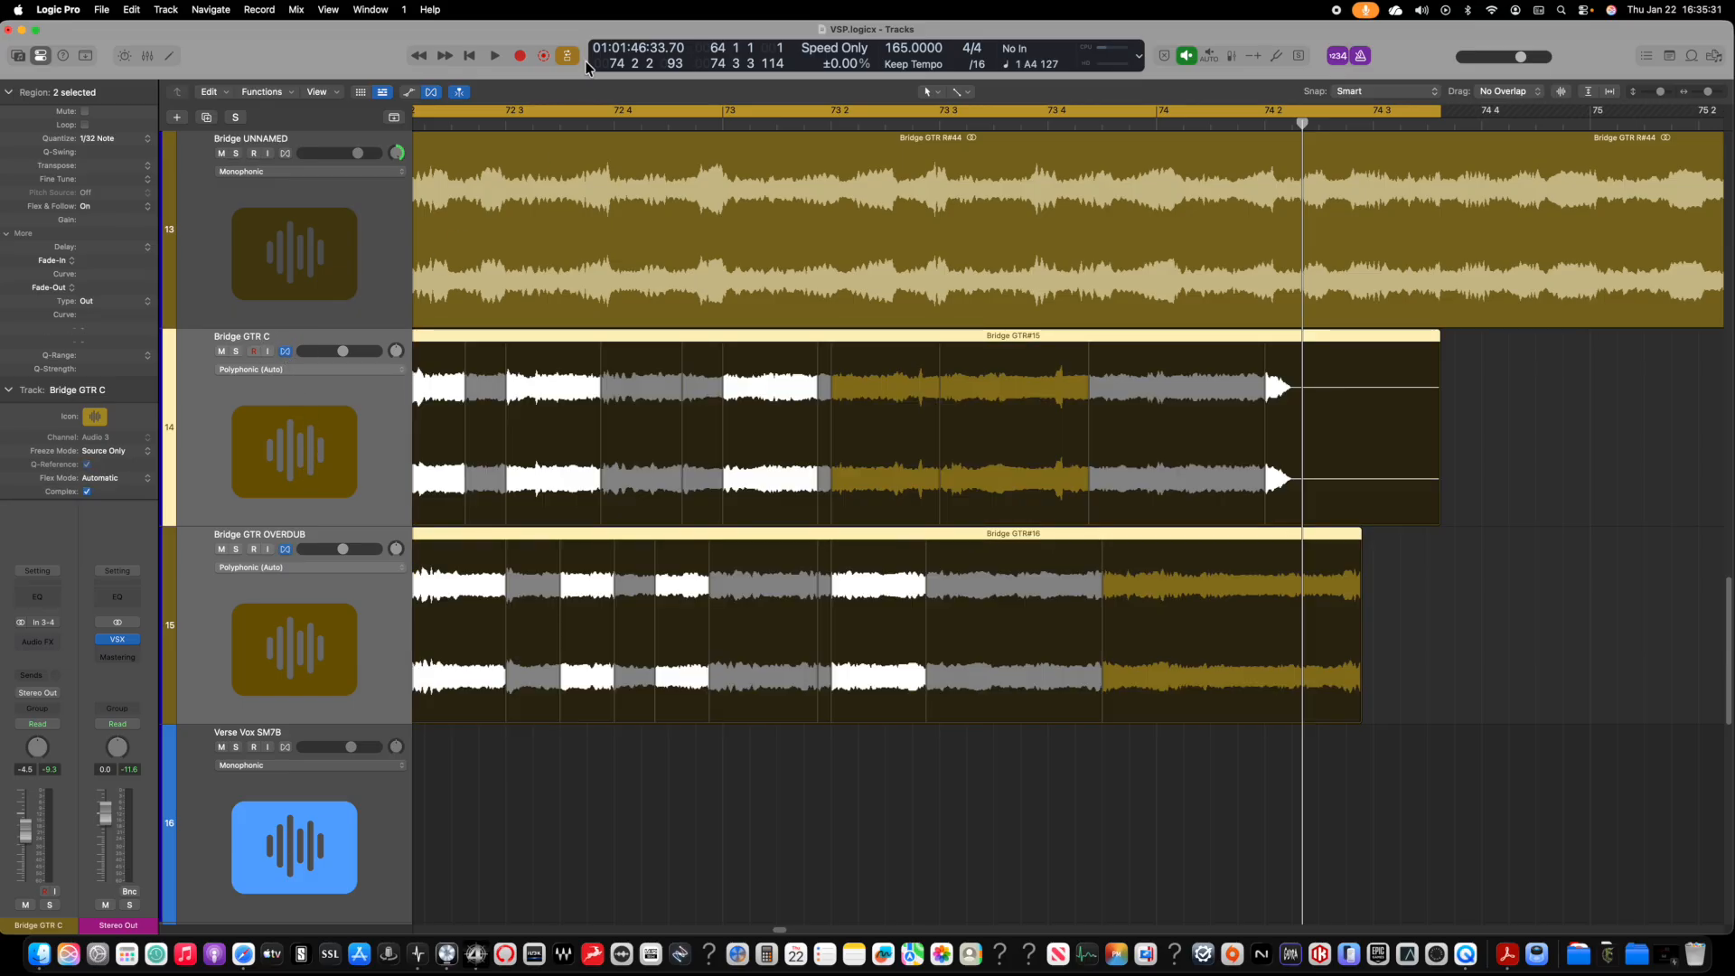
# Step: Trim the ends of both bridge guitar regions to about 74 2 2, with fade-outs of 123 on OVERDUB and 178 on GTR C
pyautogui.click(539, 112)
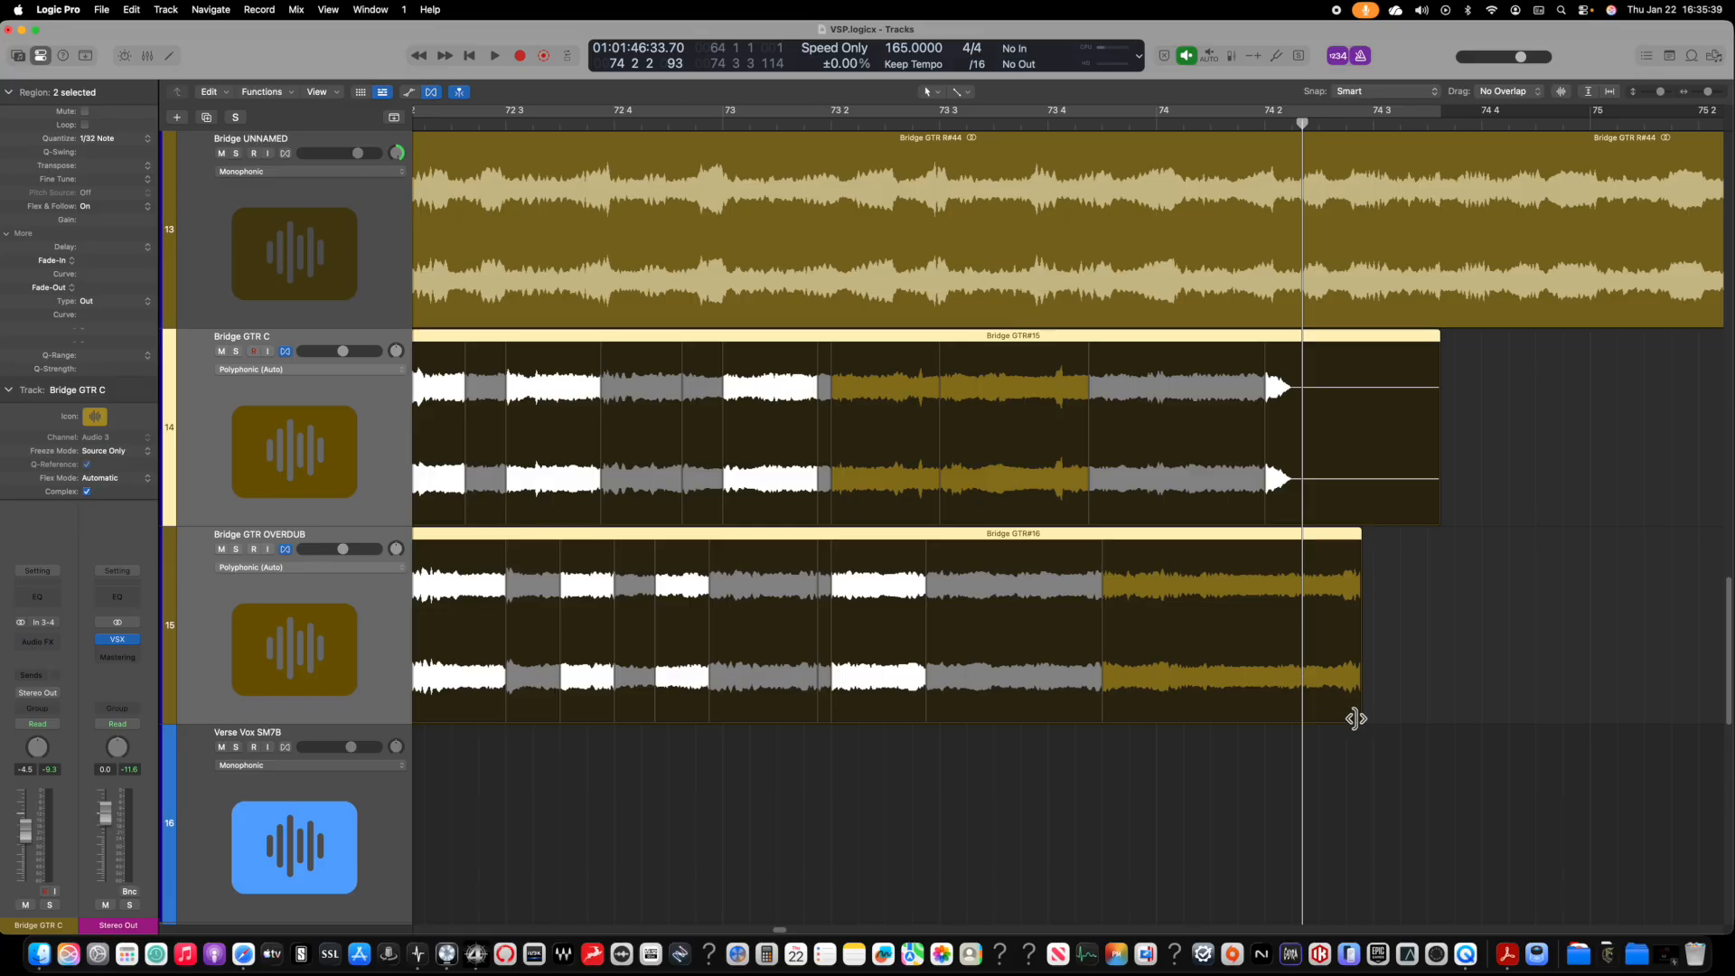
pyautogui.moveTo(1355, 718); pyautogui.dragTo(1310, 686)
pyautogui.click(1464, 703)
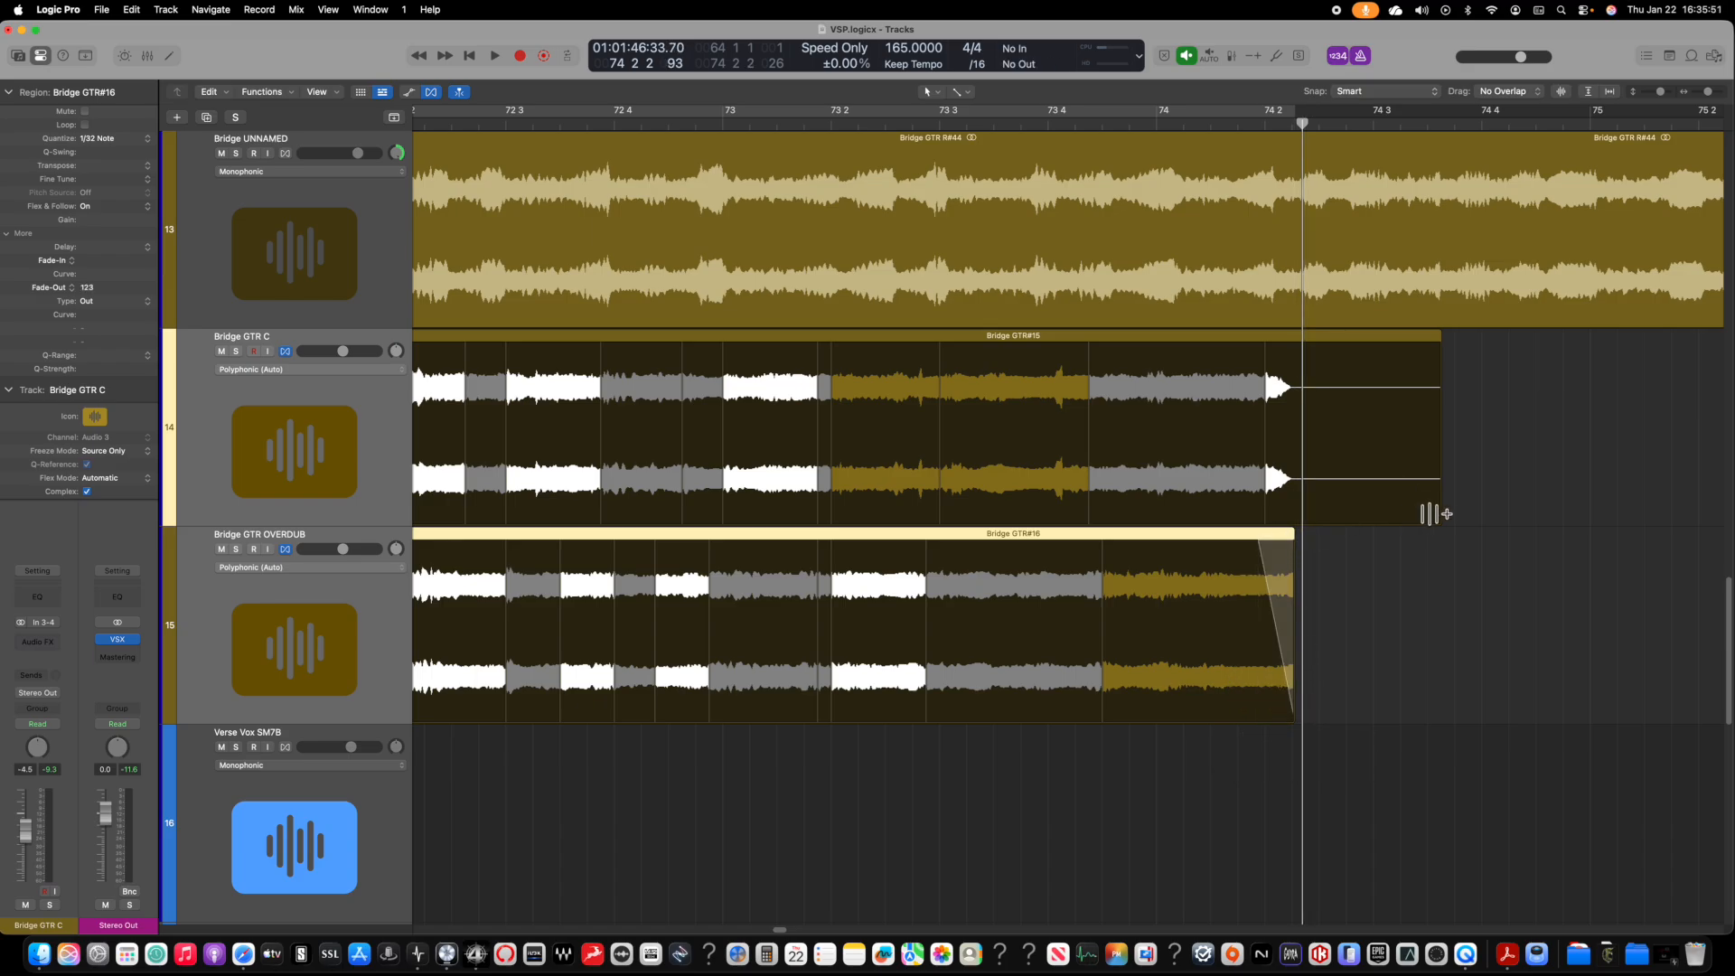
pyautogui.moveTo(1436, 506); pyautogui.dragTo(1337, 490)
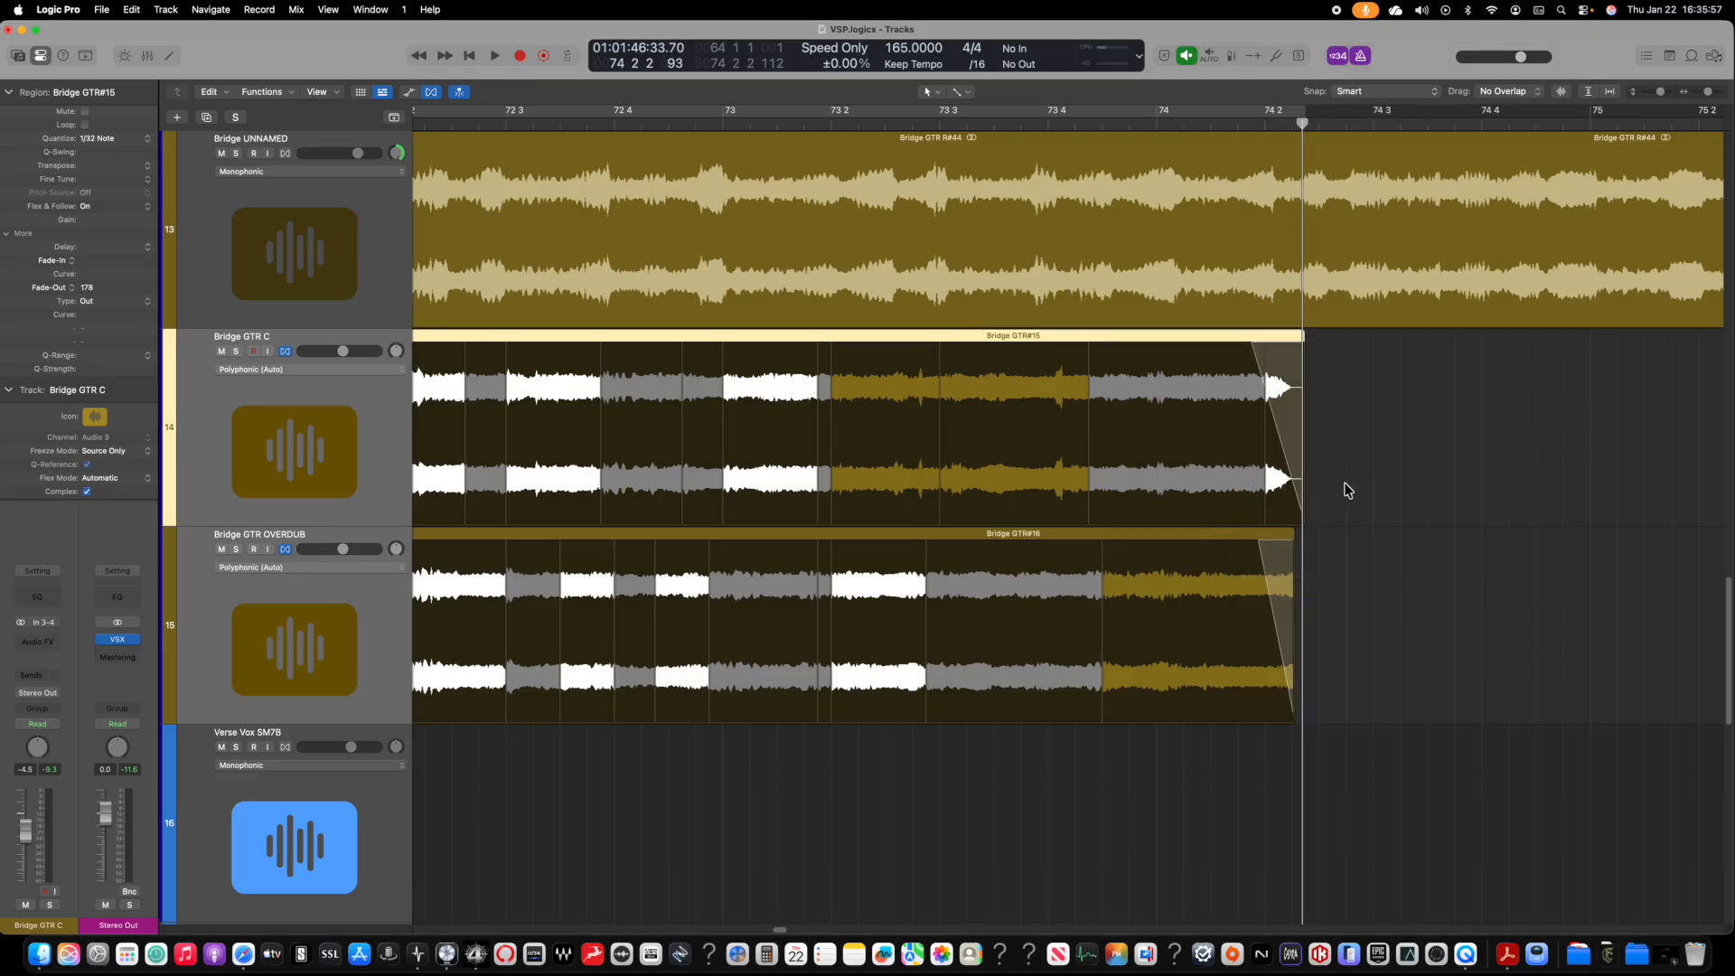
# Step: Examine the trimmed ends and fade-outs of the two bridge guitar regions up close
pyautogui.press('super+Right')
pyautogui.press('super+Right')
pyautogui.press('super+Right')
pyautogui.press('super+Right')
pyautogui.press('super+Right')
pyautogui.press('super+Right')
pyautogui.press('super+Down')
pyautogui.press('super+Down')
pyautogui.press('super+Down')
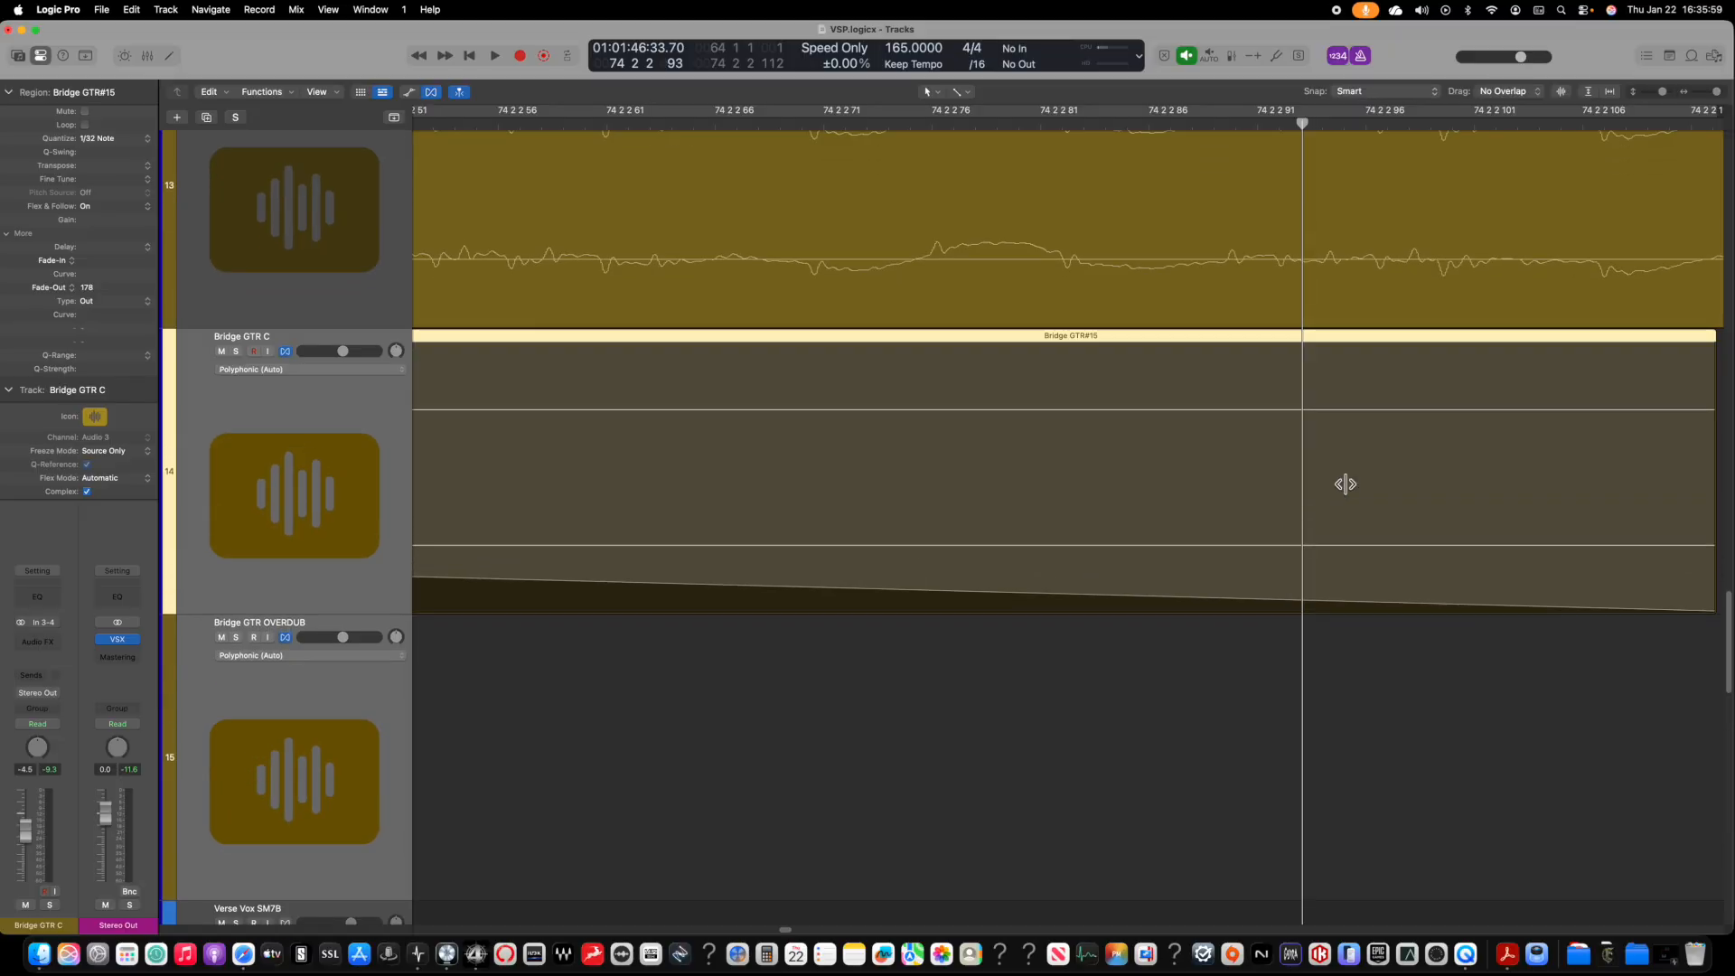
pyautogui.hscroll(-15, 1030, 508)
pyautogui.scroll(2, 901, 541)
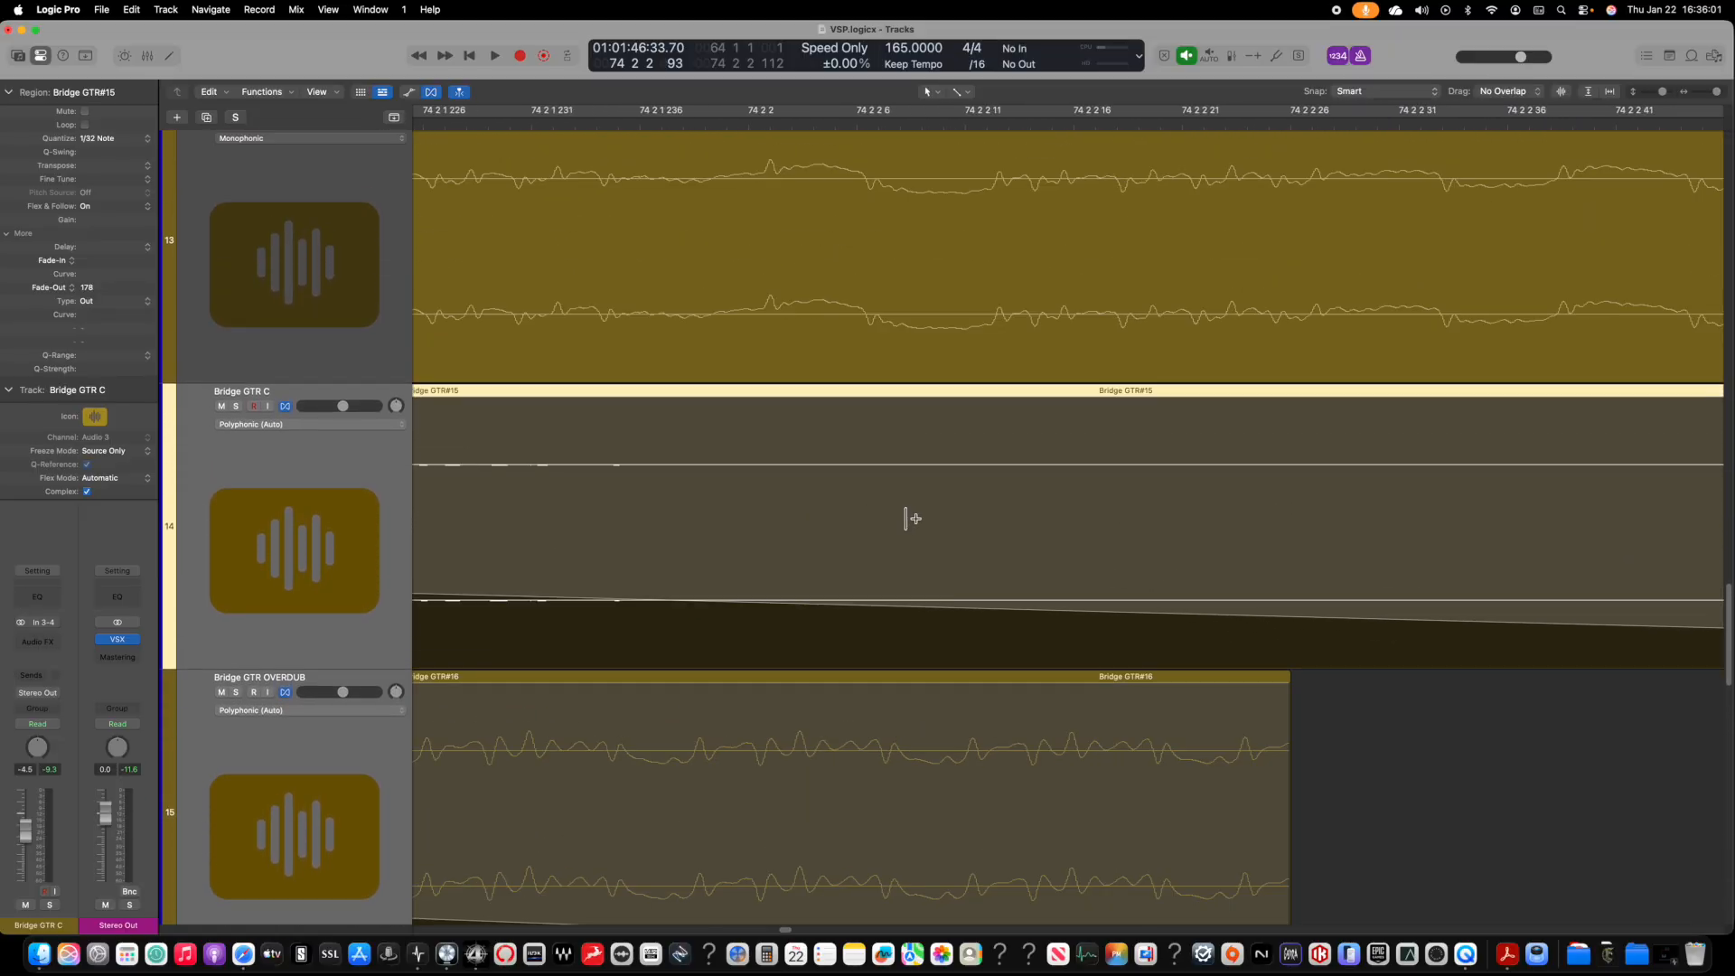
pyautogui.scroll(-5, 1092, 550)
pyautogui.hscroll(10, 1258, 570)
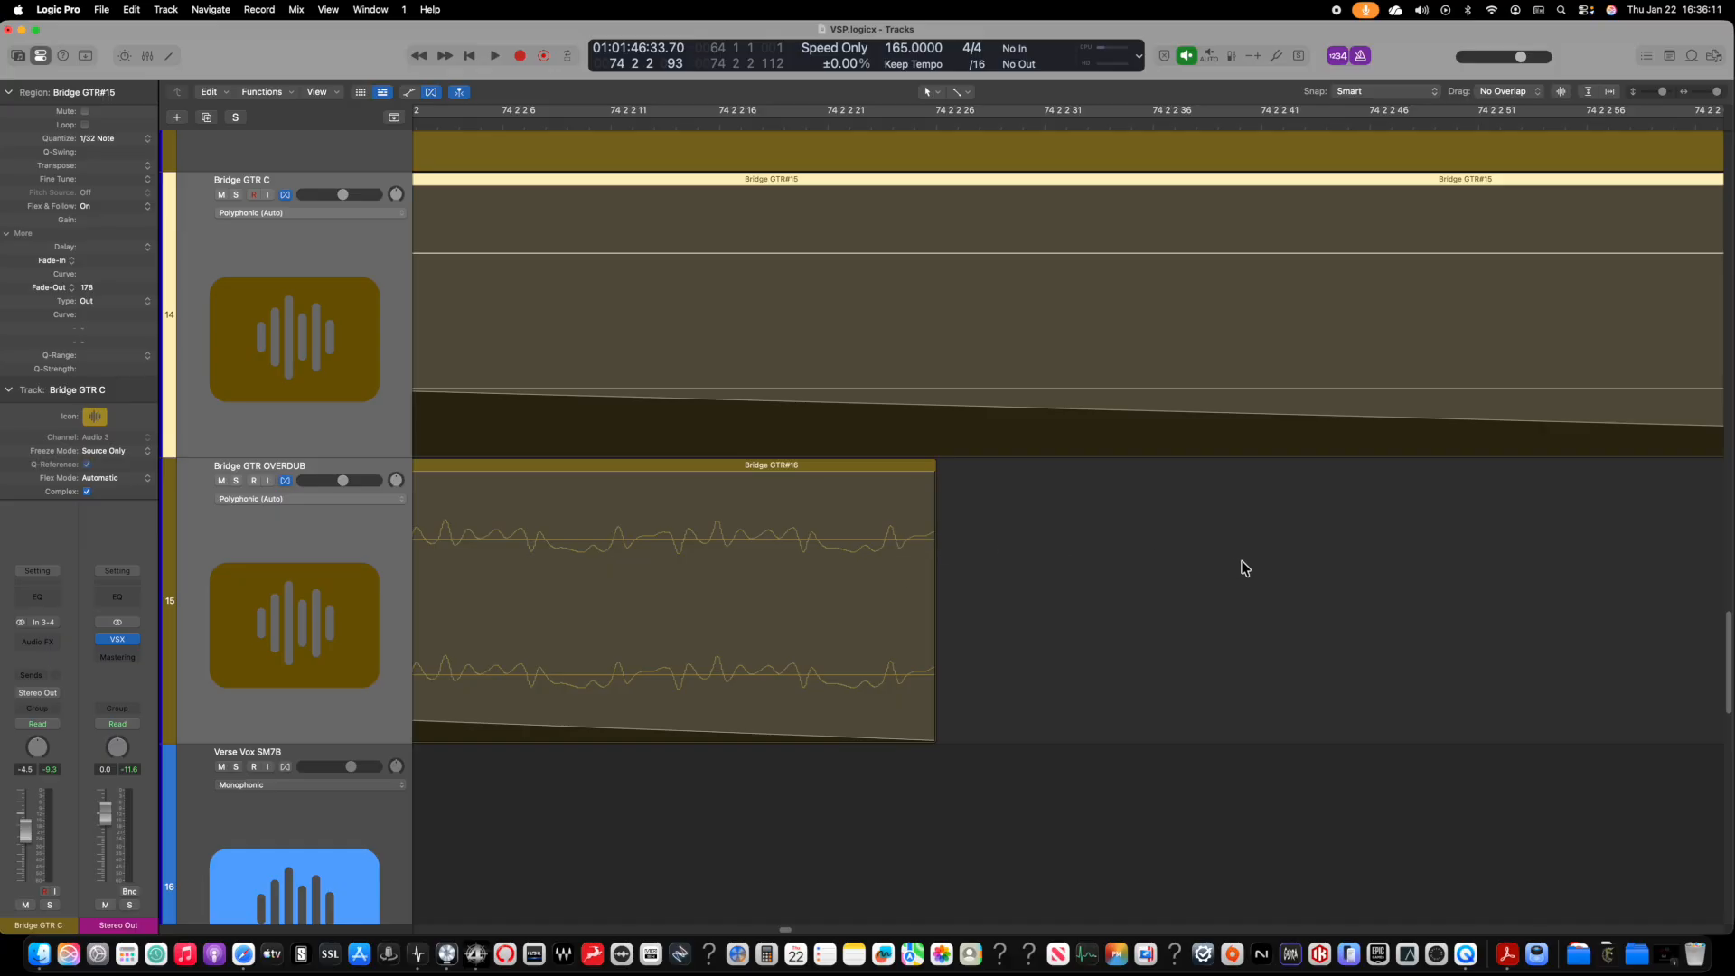
pyautogui.press('super+Left')
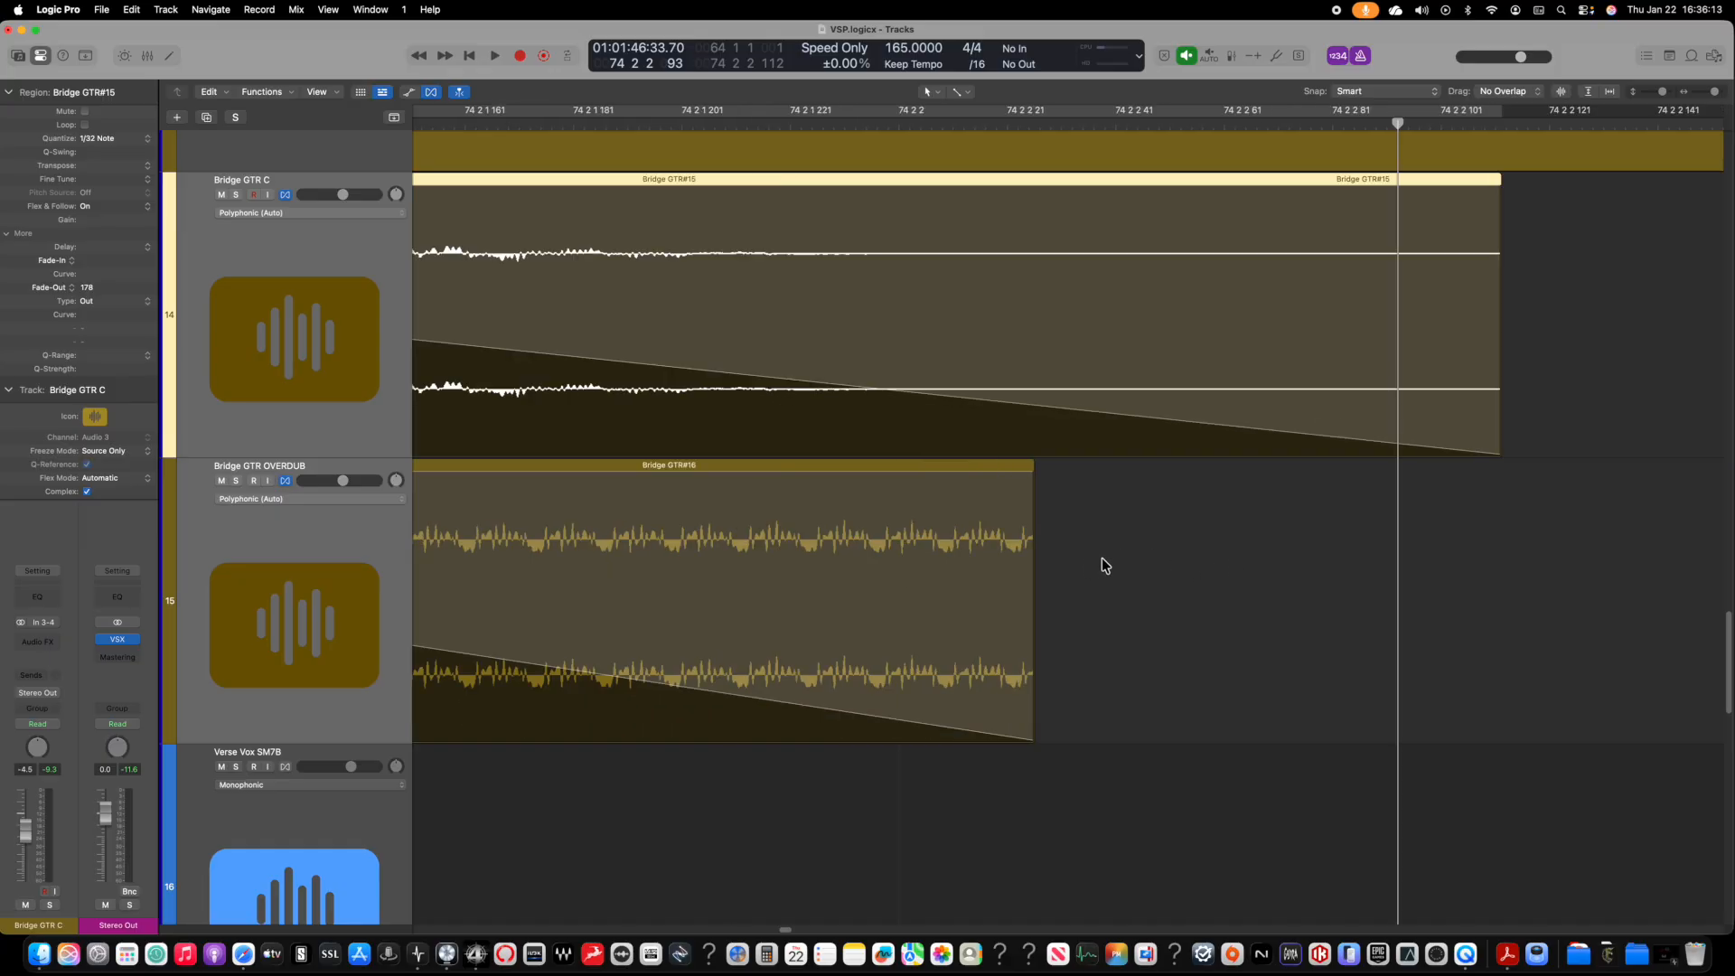
pyautogui.press('super+Up')
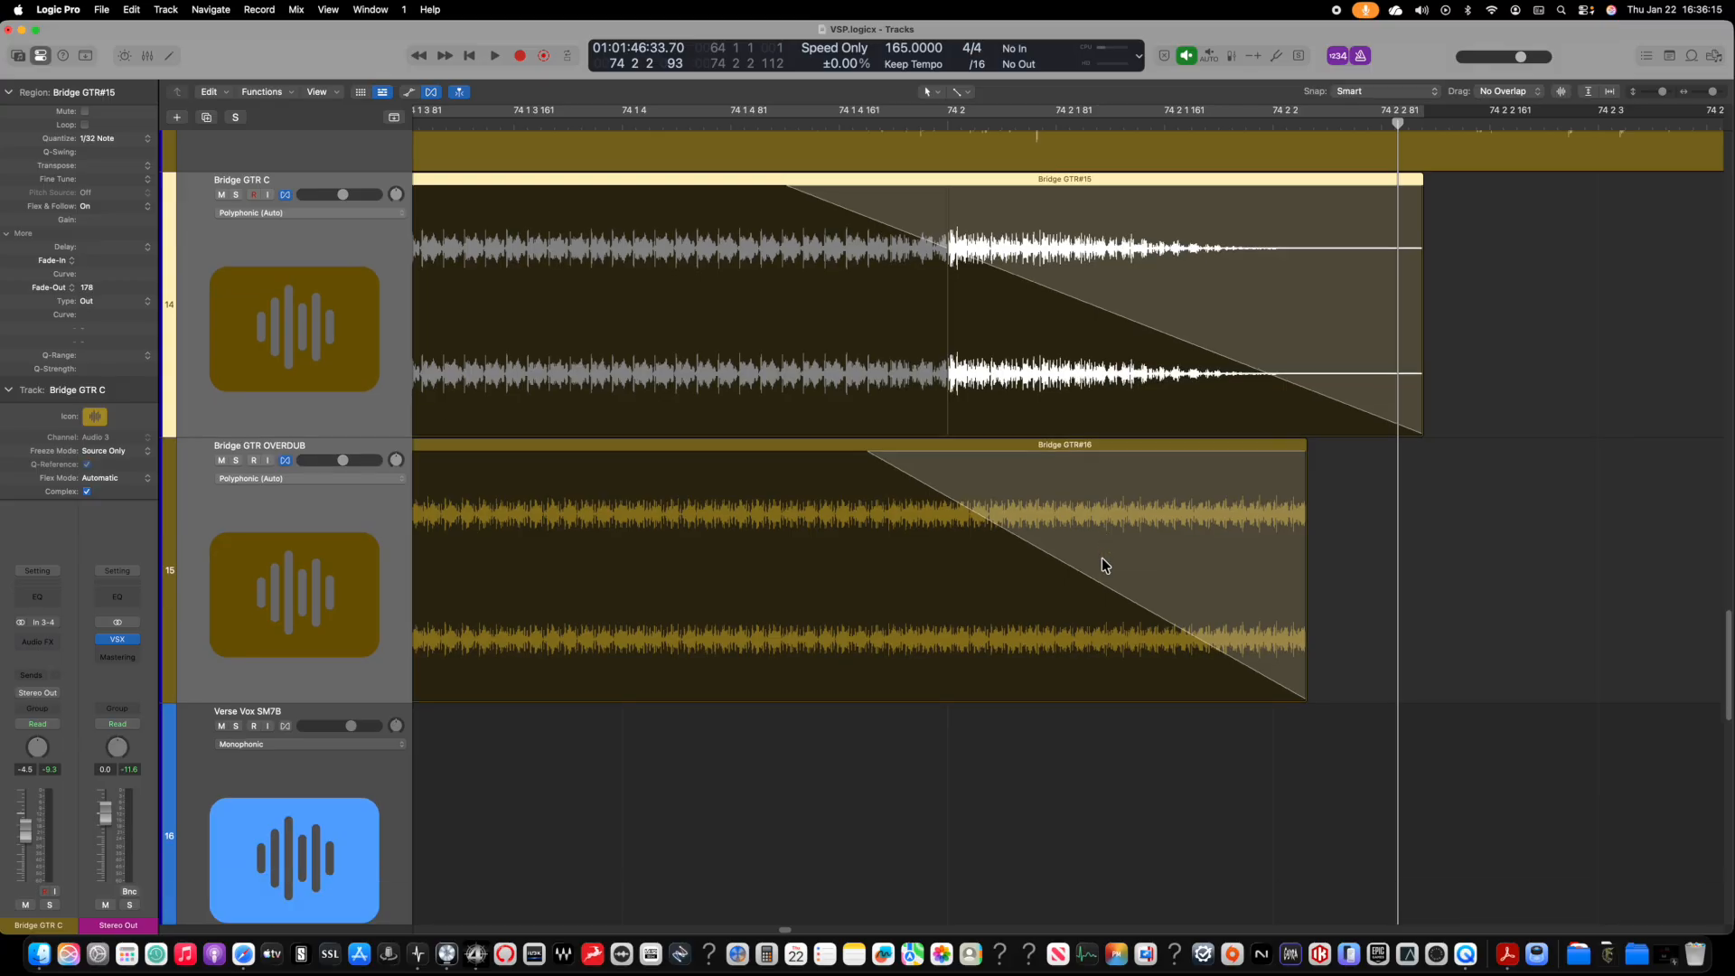
# Step: Show the start of the bridge guitar regions, deselect them, and hide the Flex display
pyautogui.press('super+Left')
pyautogui.press('super+Left')
pyautogui.press('super+Left')
pyautogui.hscroll(-10, 1097, 557)
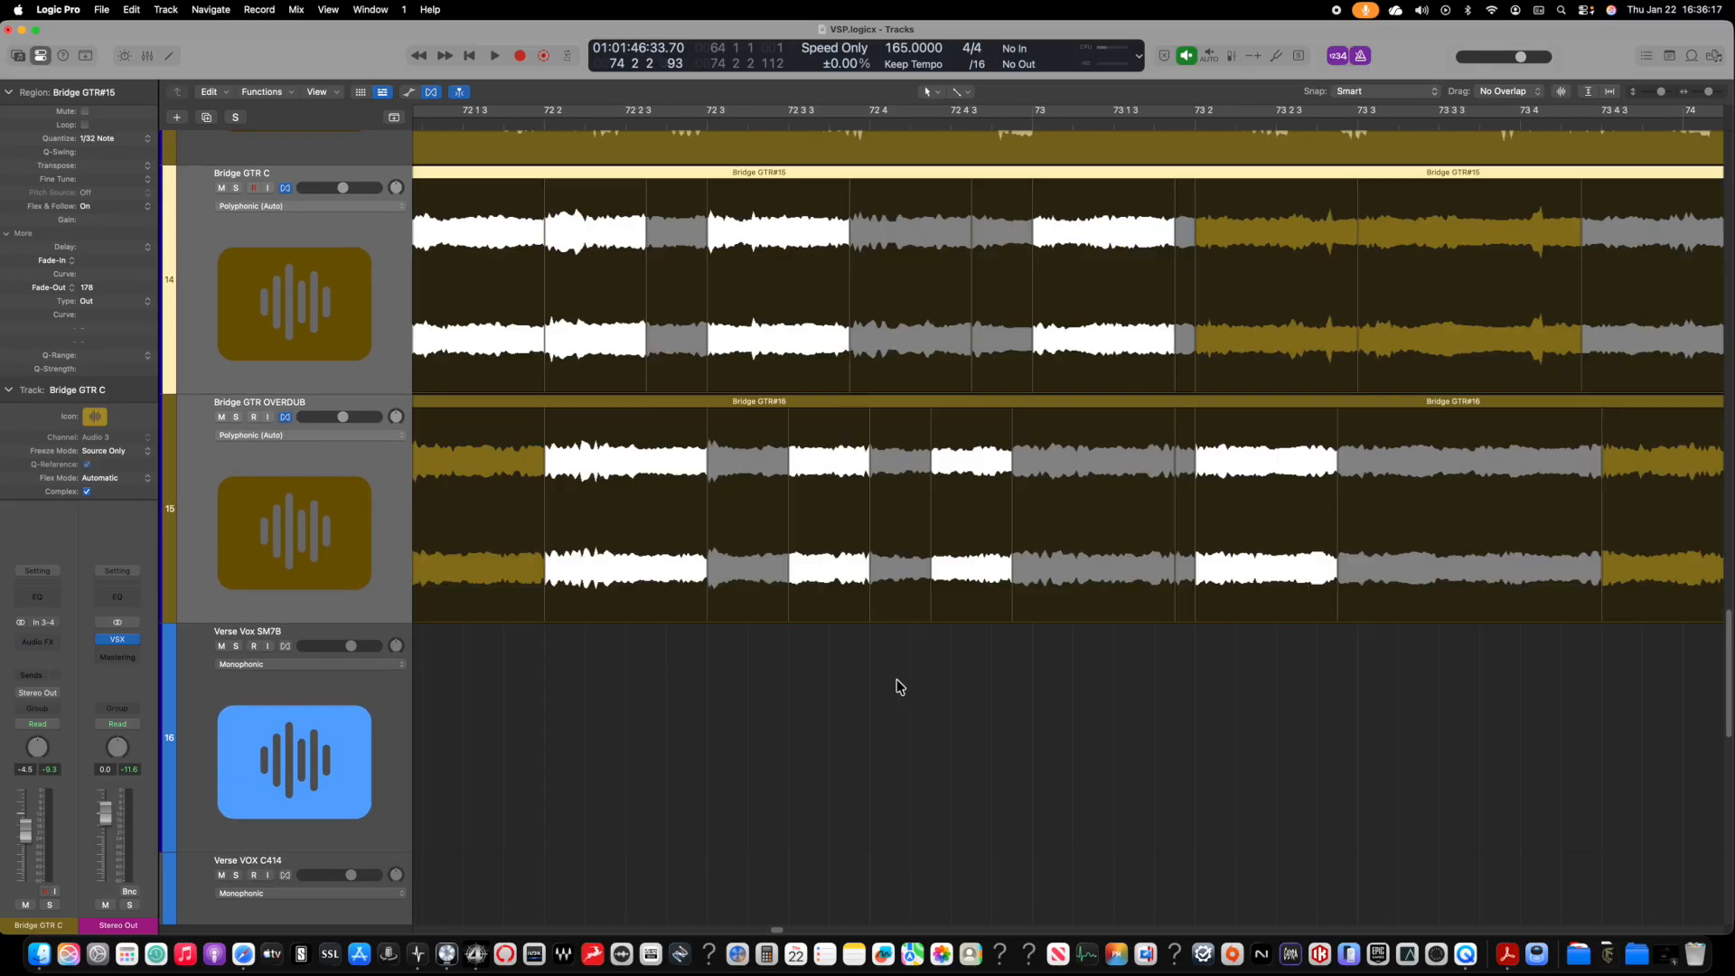
pyautogui.scroll(-2, 778, 672)
pyautogui.hscroll(-4, 849, 624)
pyautogui.scroll(1, 824, 595)
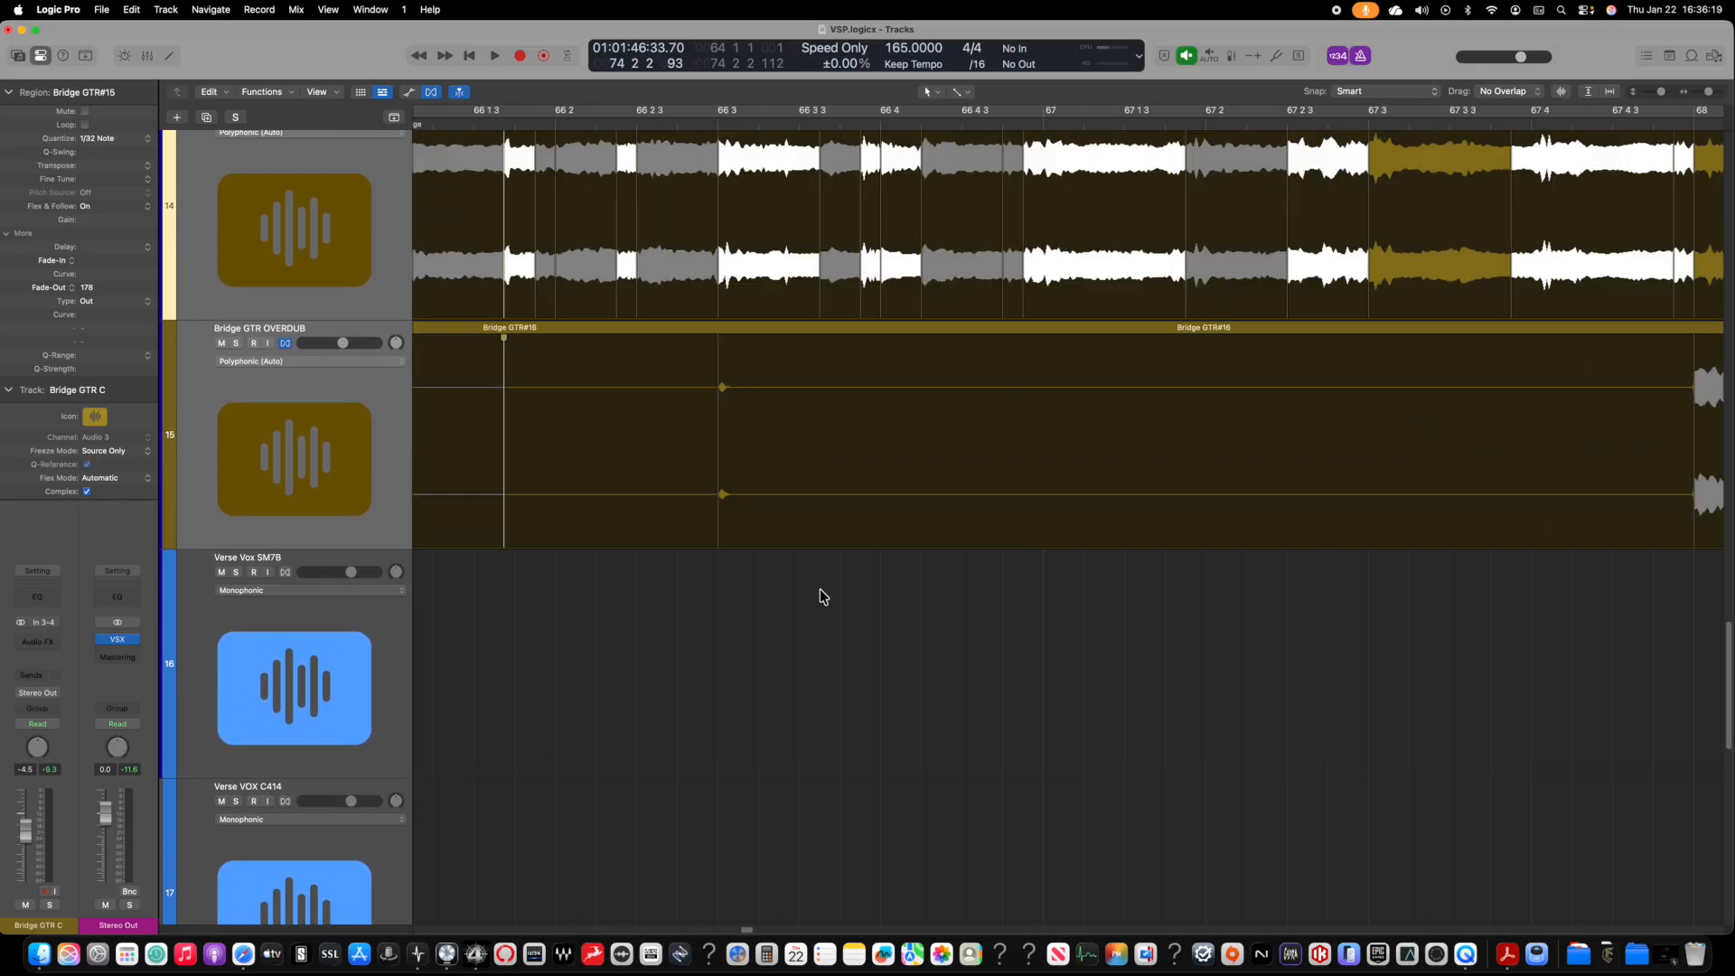
pyautogui.press('super+Left')
pyautogui.press('super+Left')
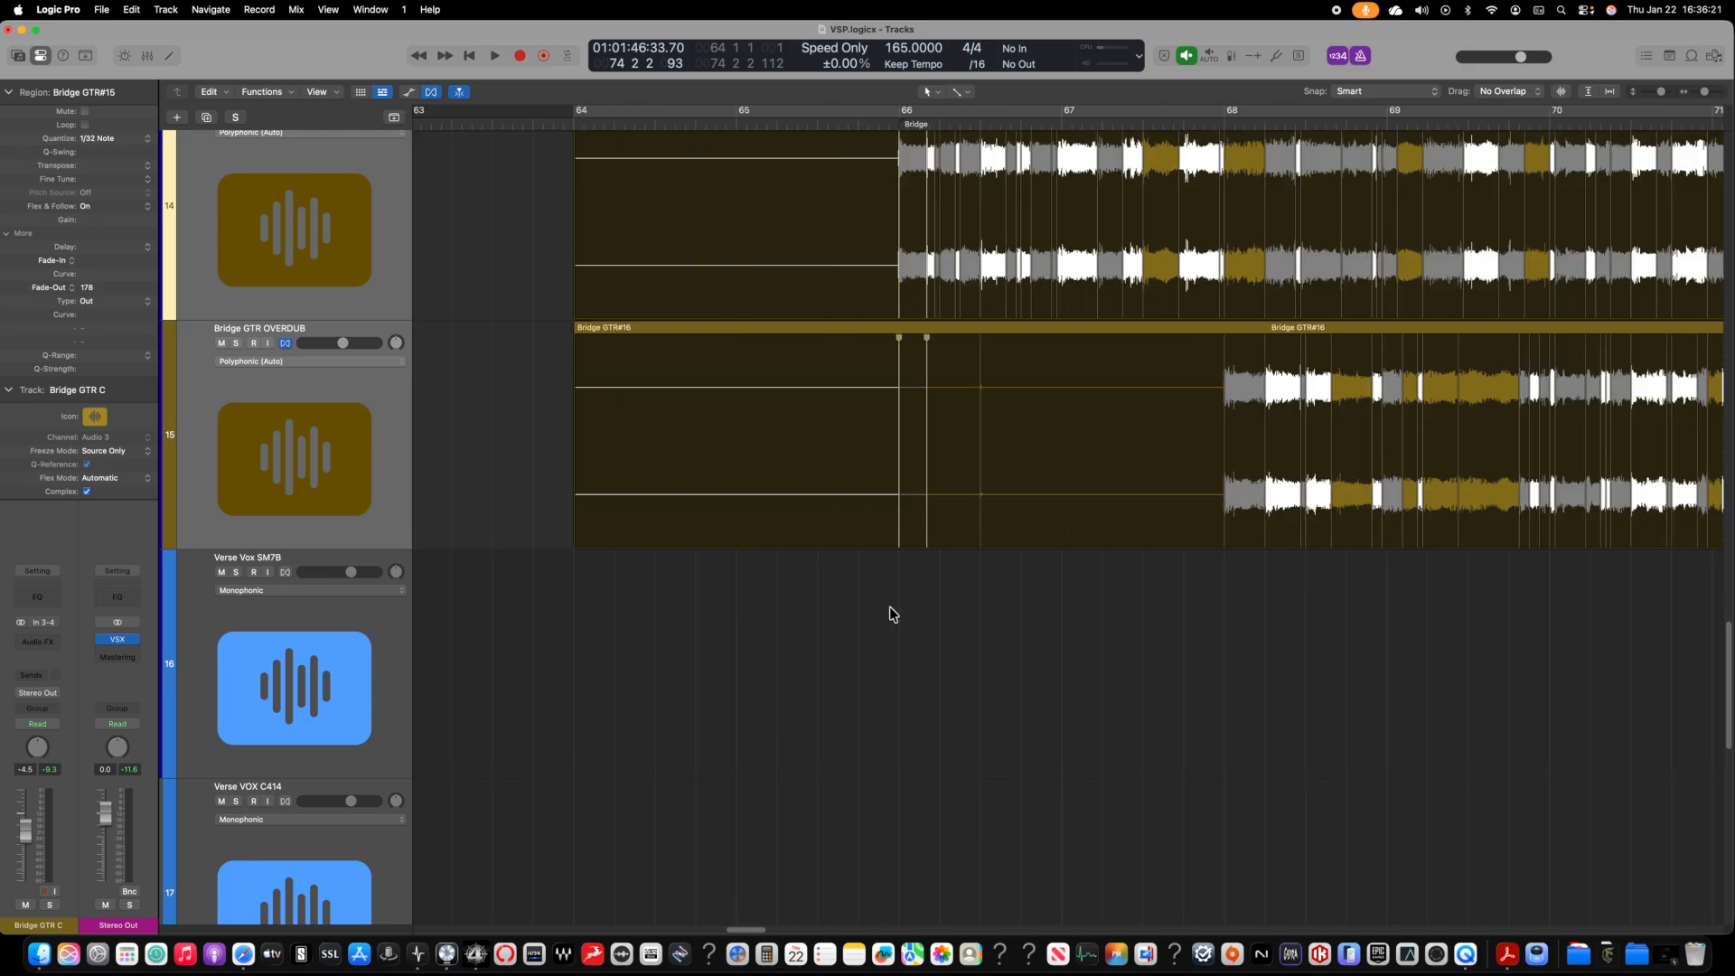
pyautogui.scroll(5, 895, 607)
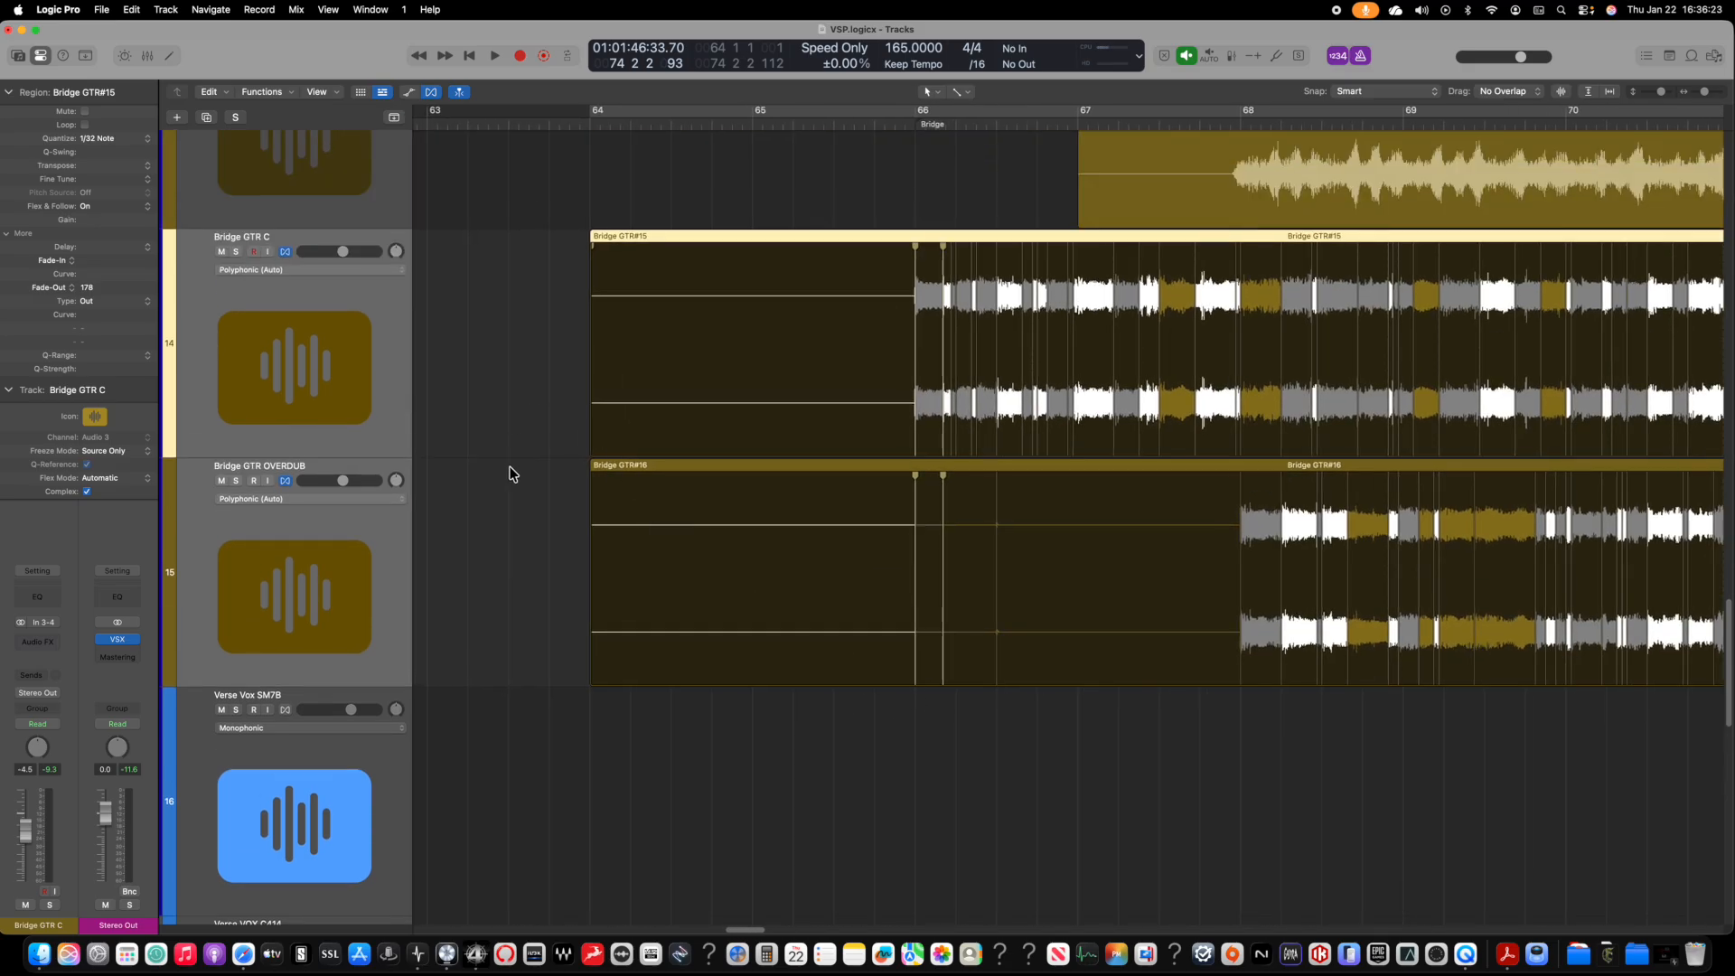
pyautogui.click(540, 508)
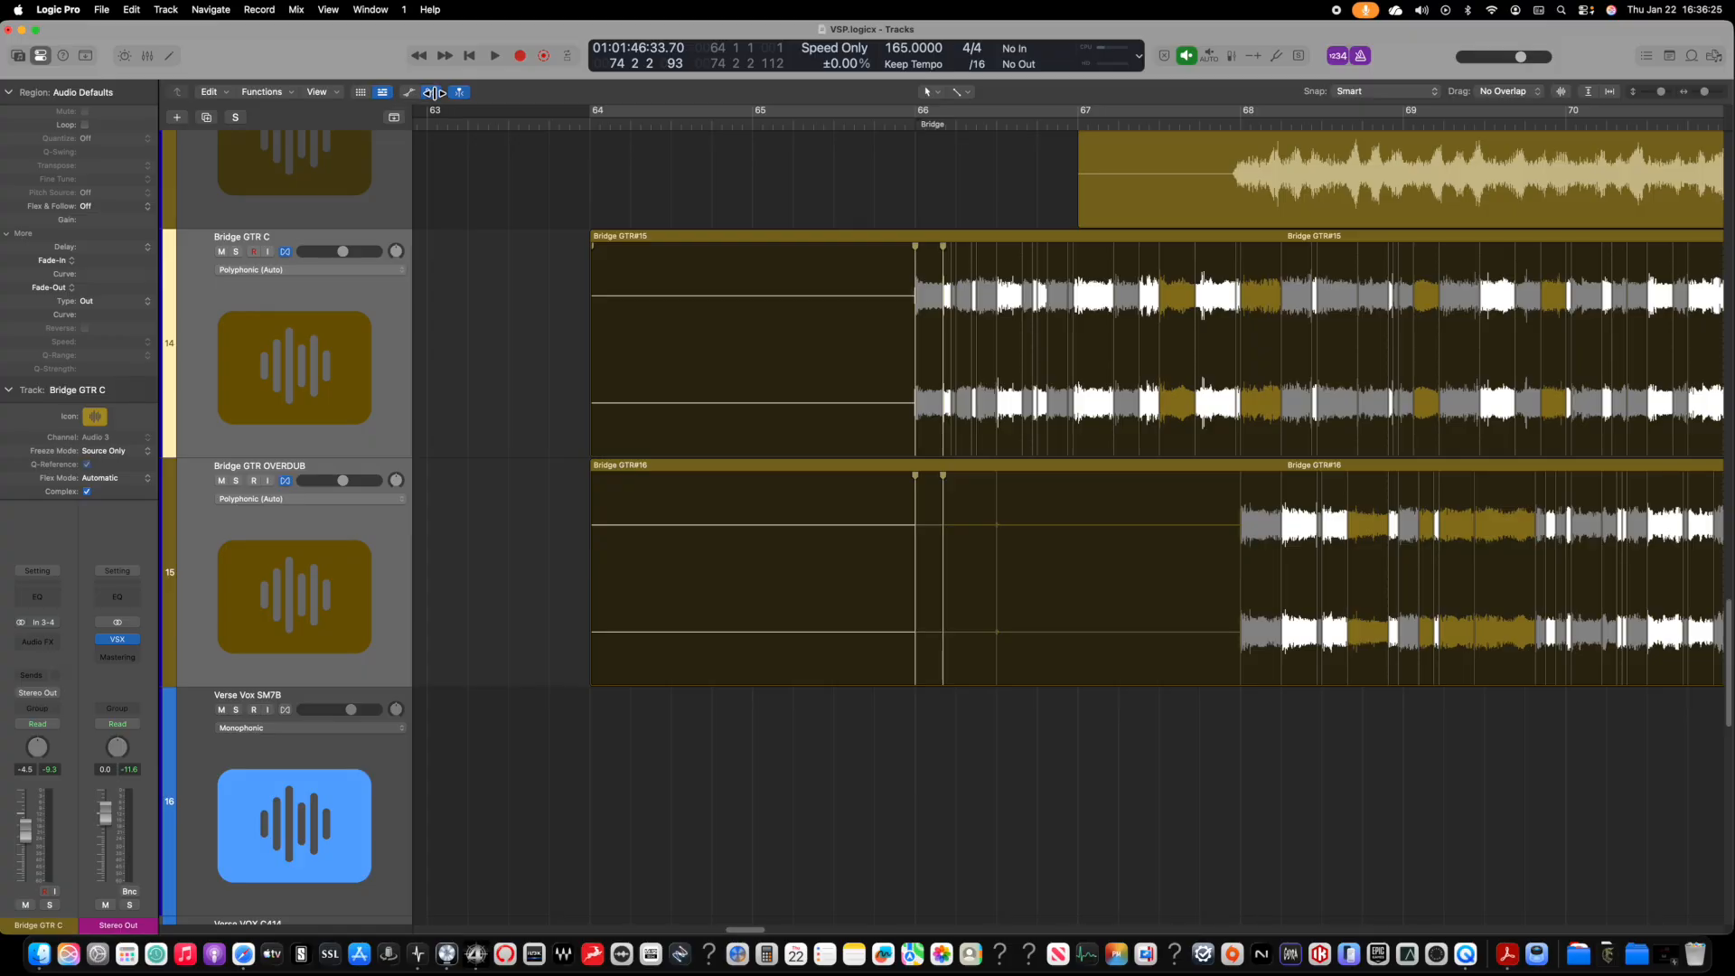
pyautogui.click(433, 92)
# Step: Trim the silent starts of both bridge guitar regions to just before their audio and add fade-ins, 103 on GTR C
pyautogui.moveTo(528, 685); pyautogui.dragTo(634, 400)
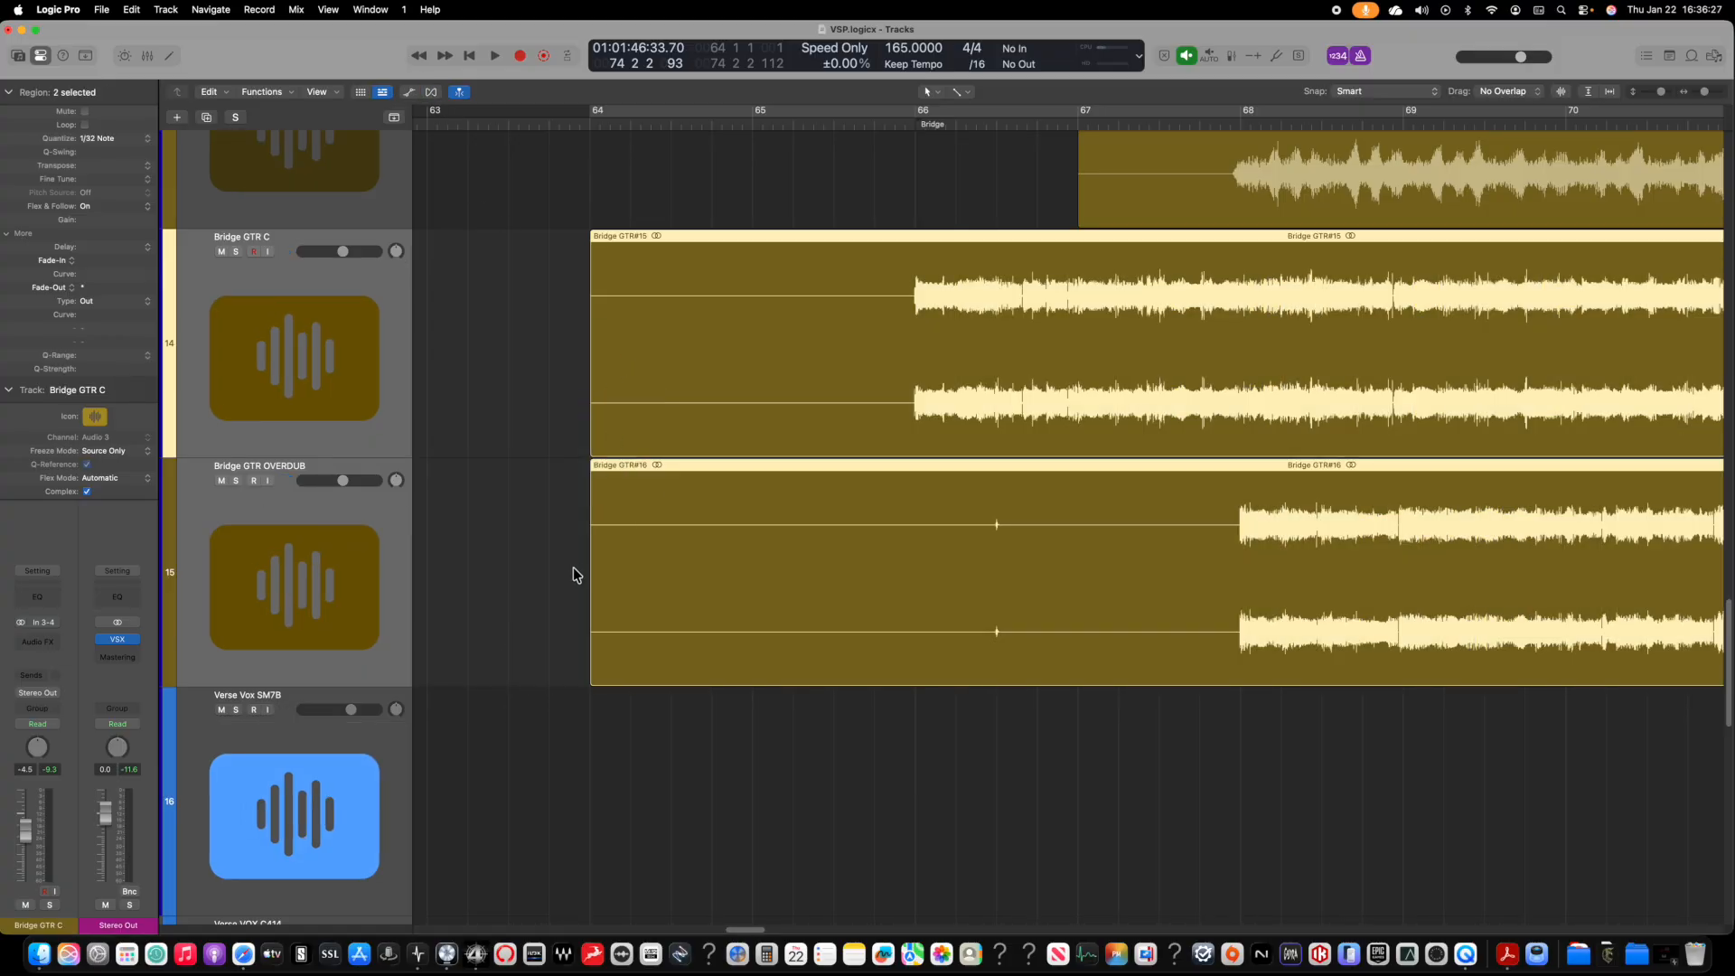
pyautogui.moveTo(592, 664)
pyautogui.mouseDown()
pyautogui.moveTo(902, 631)
pyautogui.moveTo(1142, 666)
pyautogui.moveTo(1229, 658)
pyautogui.moveTo(1109, 605)
pyautogui.mouseUp()
pyautogui.click(897, 677)
pyautogui.moveTo(913, 419); pyautogui.dragTo(808, 423)
pyautogui.press('super+z')
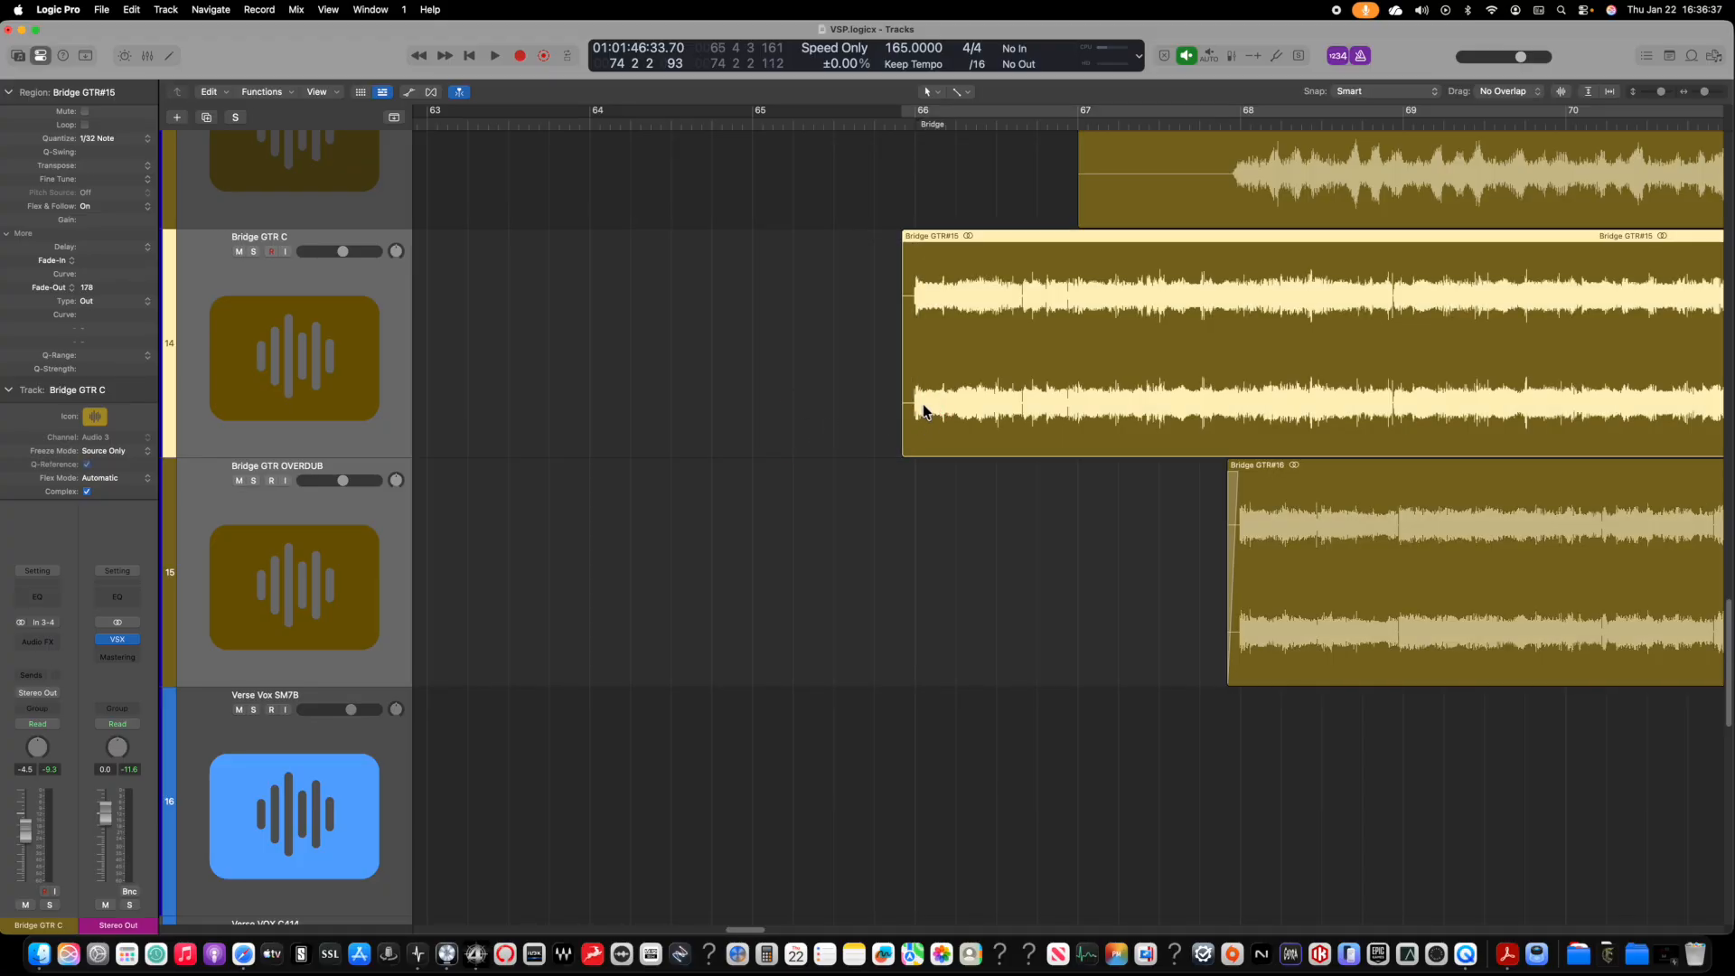
pyautogui.moveTo(913, 413); pyautogui.dragTo(848, 424)
# Step: Trim the starts of the Bridge GOJI and Bridge UNNAMED regions together to 67 4 4 1 and give them a 60 fade-in
pyautogui.scroll(3, 967, 548)
pyautogui.hscroll(1, 967, 548)
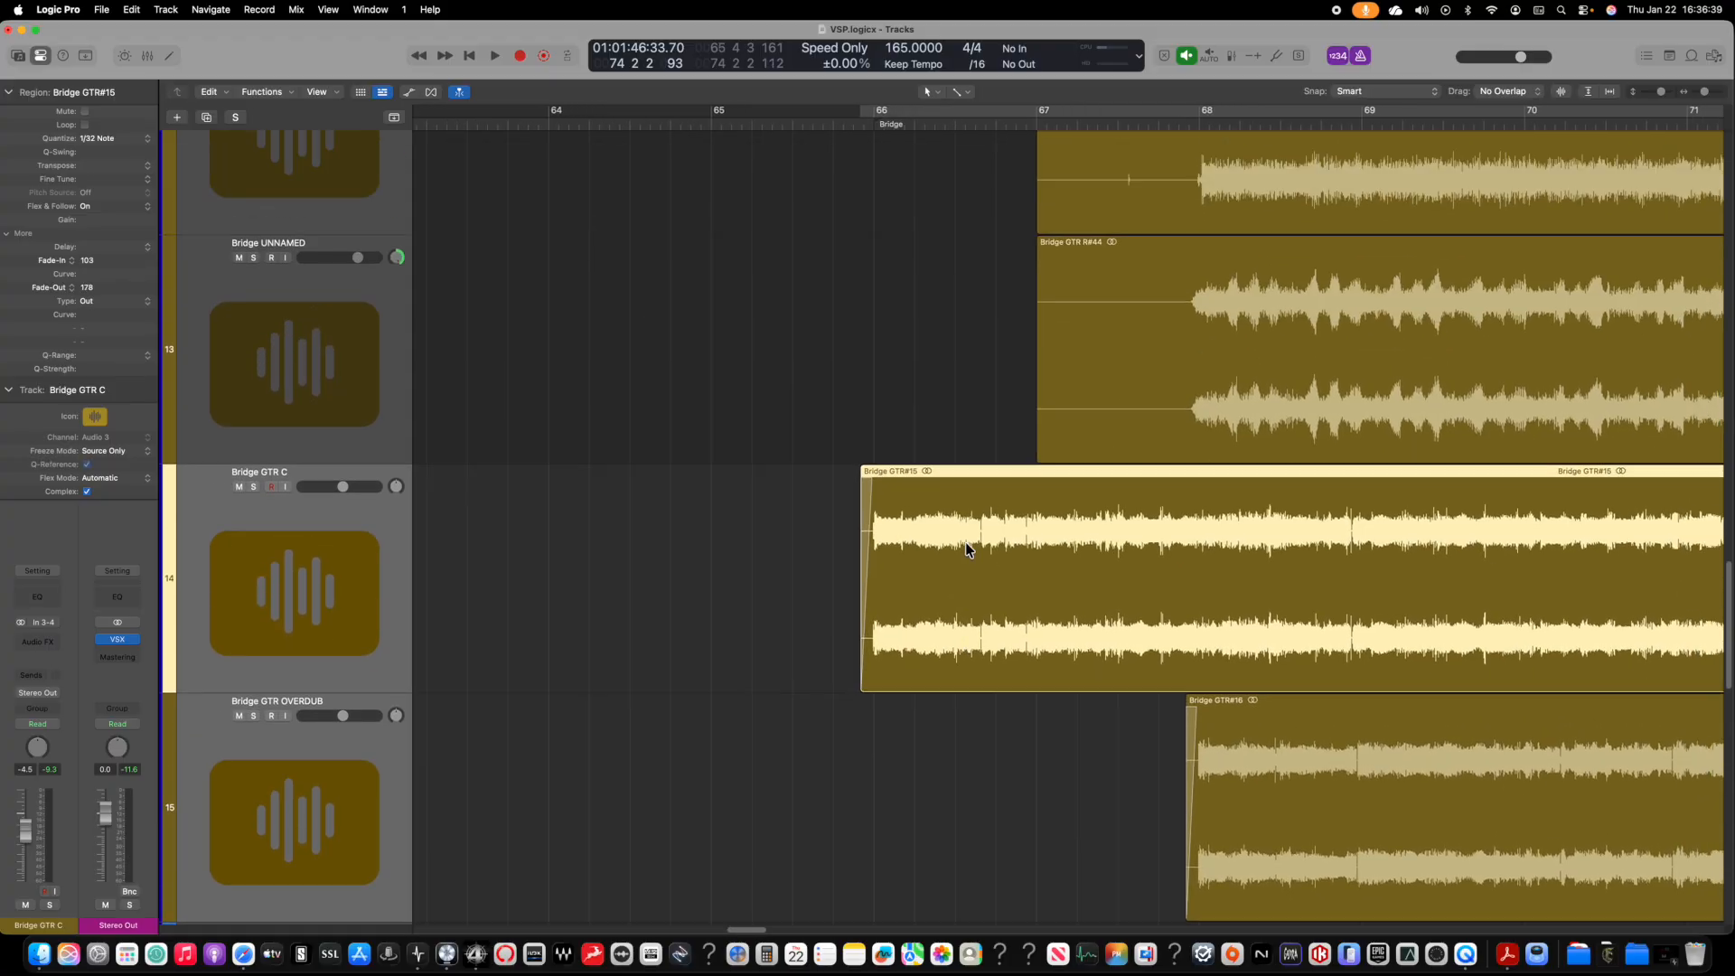
pyautogui.scroll(5, 958, 452)
pyautogui.hscroll(3, 845, 641)
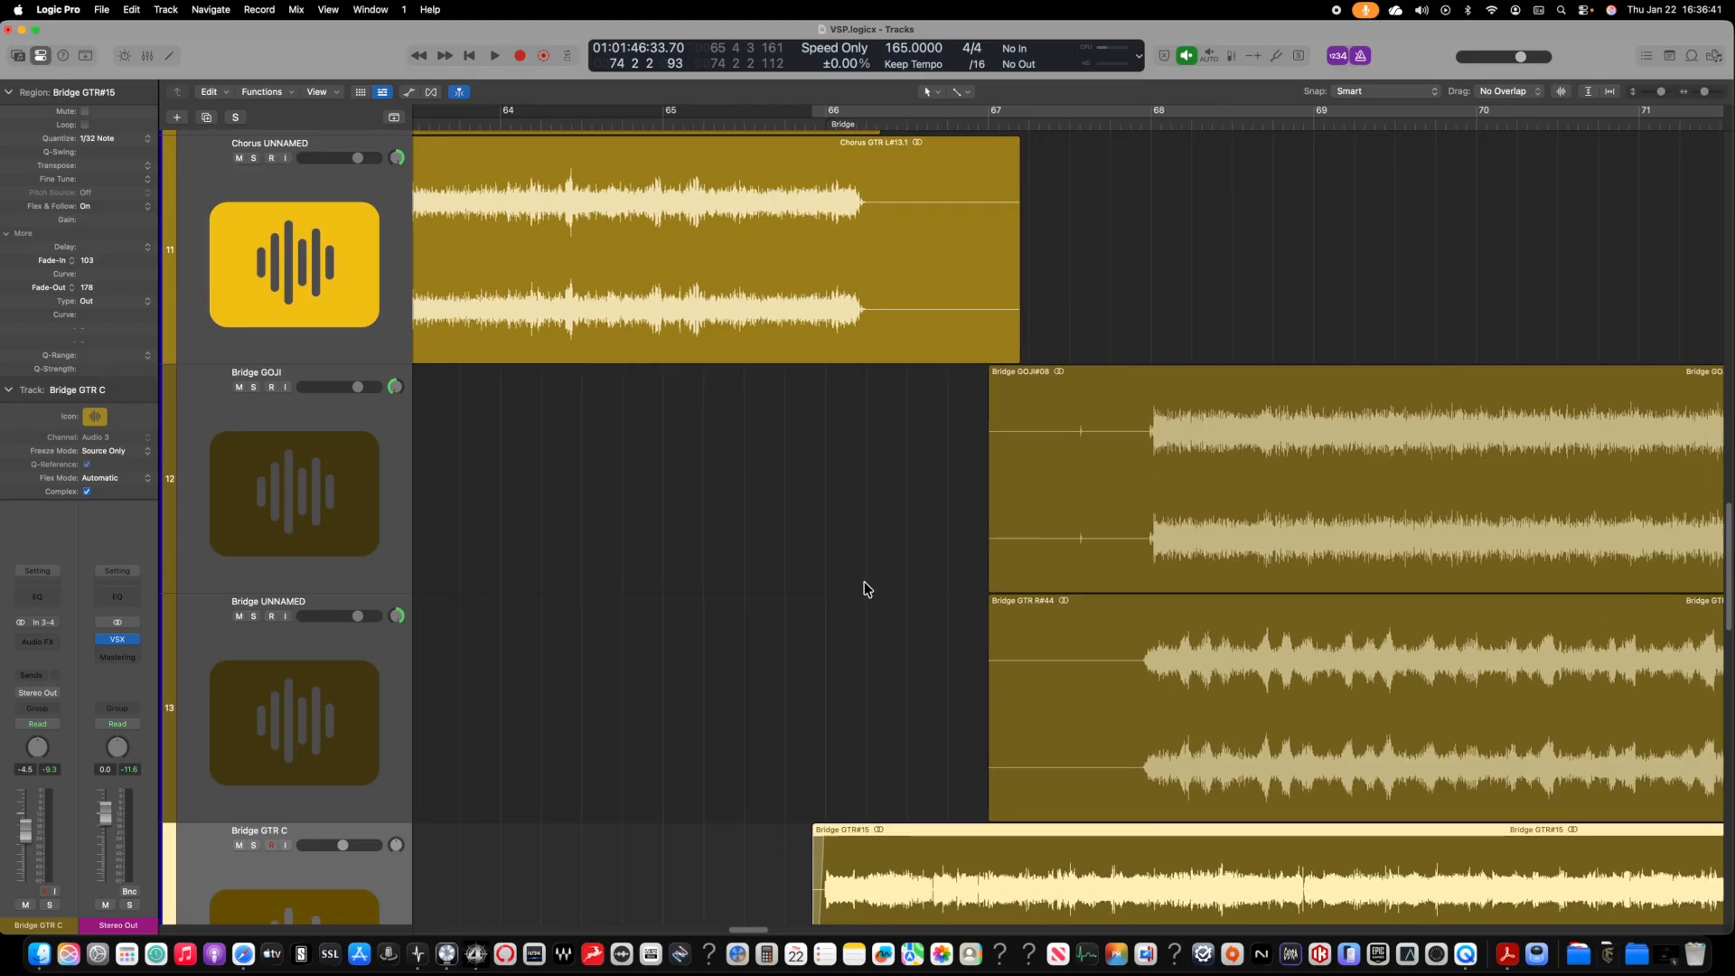
pyautogui.moveTo(825, 702); pyautogui.dragTo(909, 531)
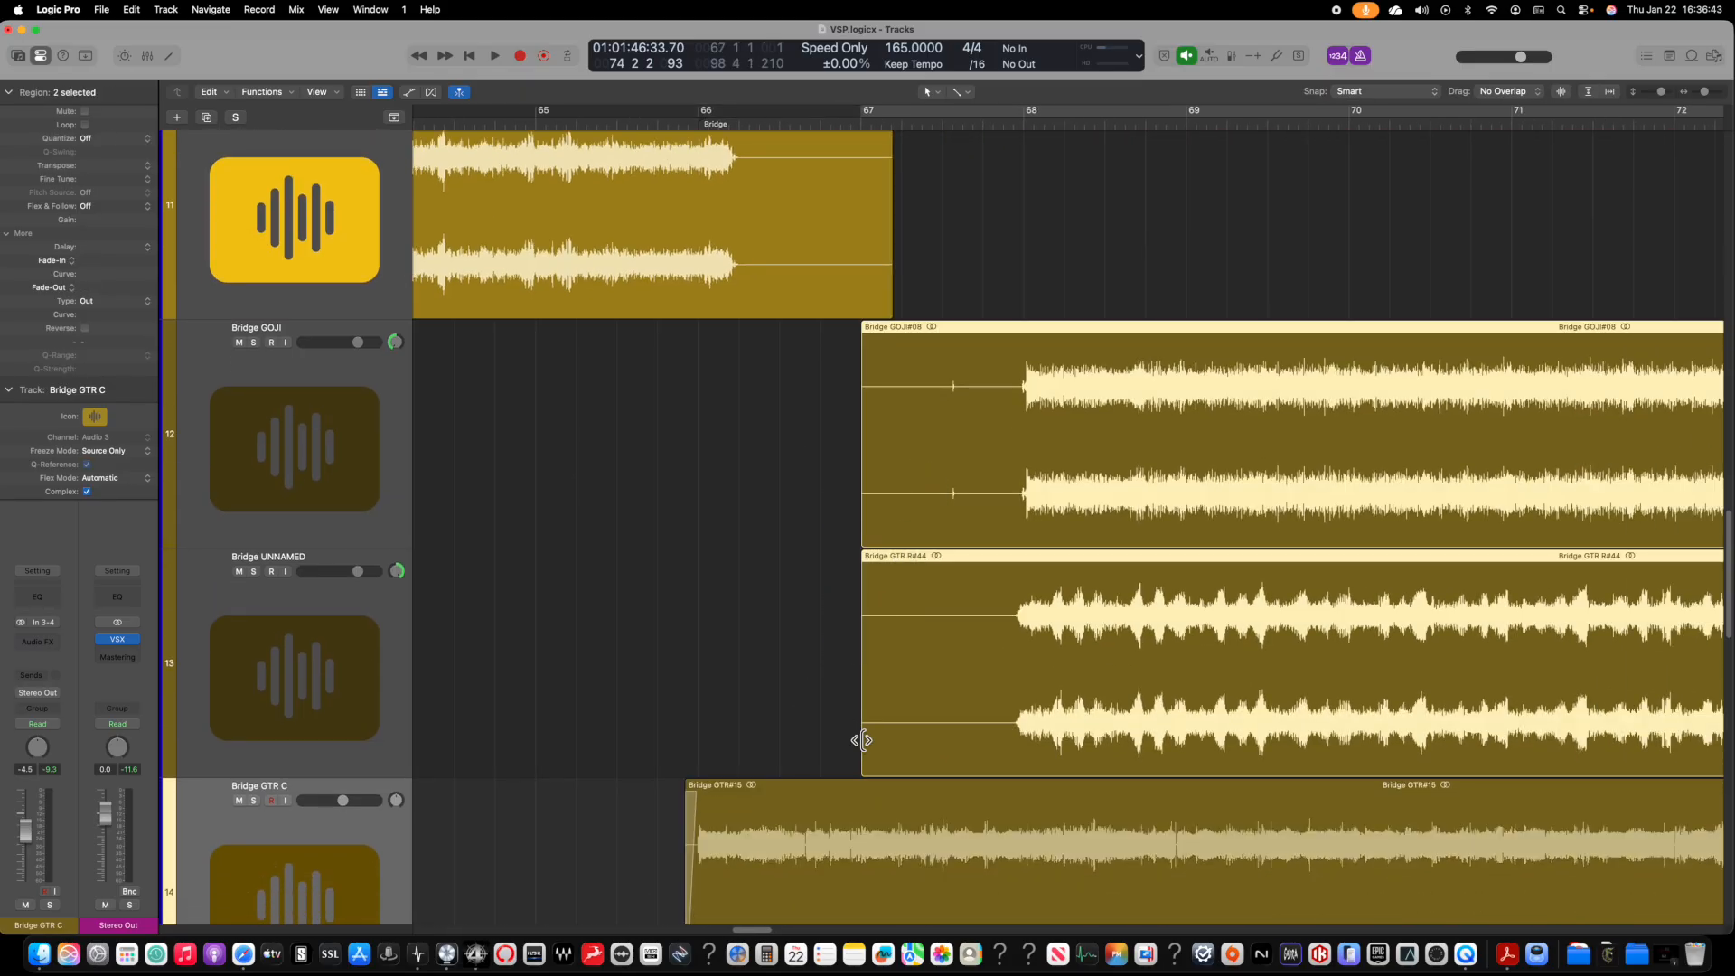
pyautogui.moveTo(862, 740); pyautogui.dragTo(1003, 714)
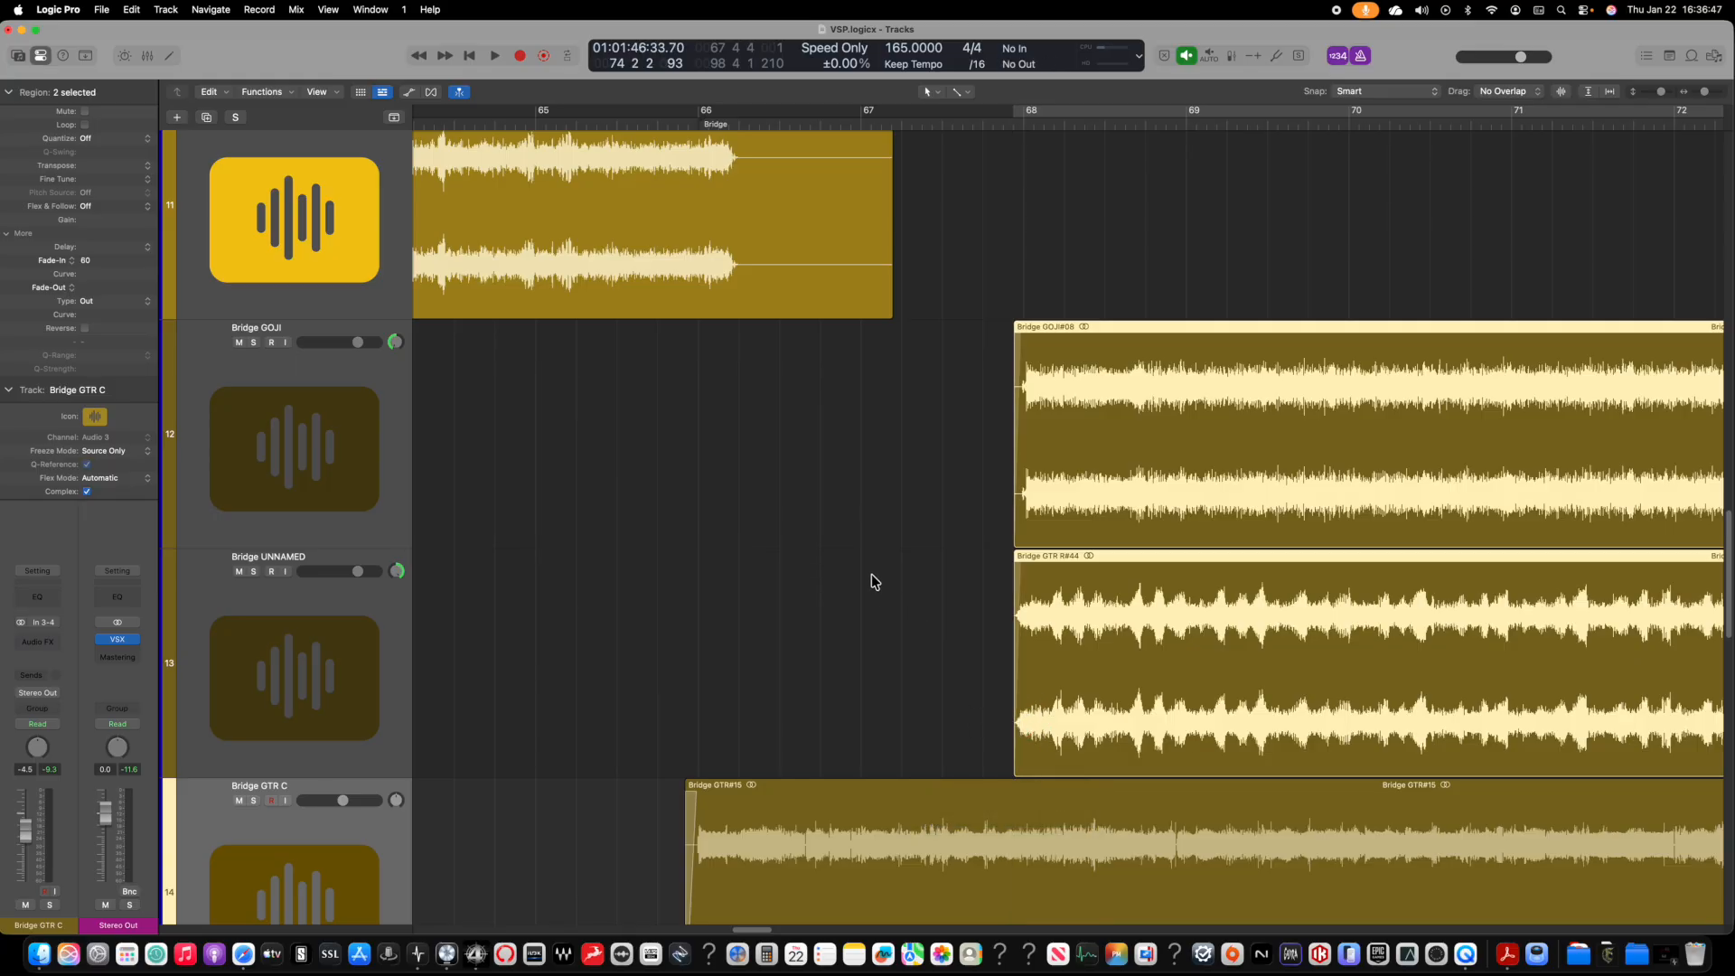
# Step: Examine the new starts and fade-ins of the Bridge GOJI and Bridge UNNAMED regions around bar 68
pyautogui.scroll(3, 894, 506)
pyautogui.press('super+Right')
pyautogui.press('super+Right')
pyautogui.press('super+Right')
pyautogui.press('super+Right')
pyautogui.press('super+Right')
pyautogui.press('super+Right')
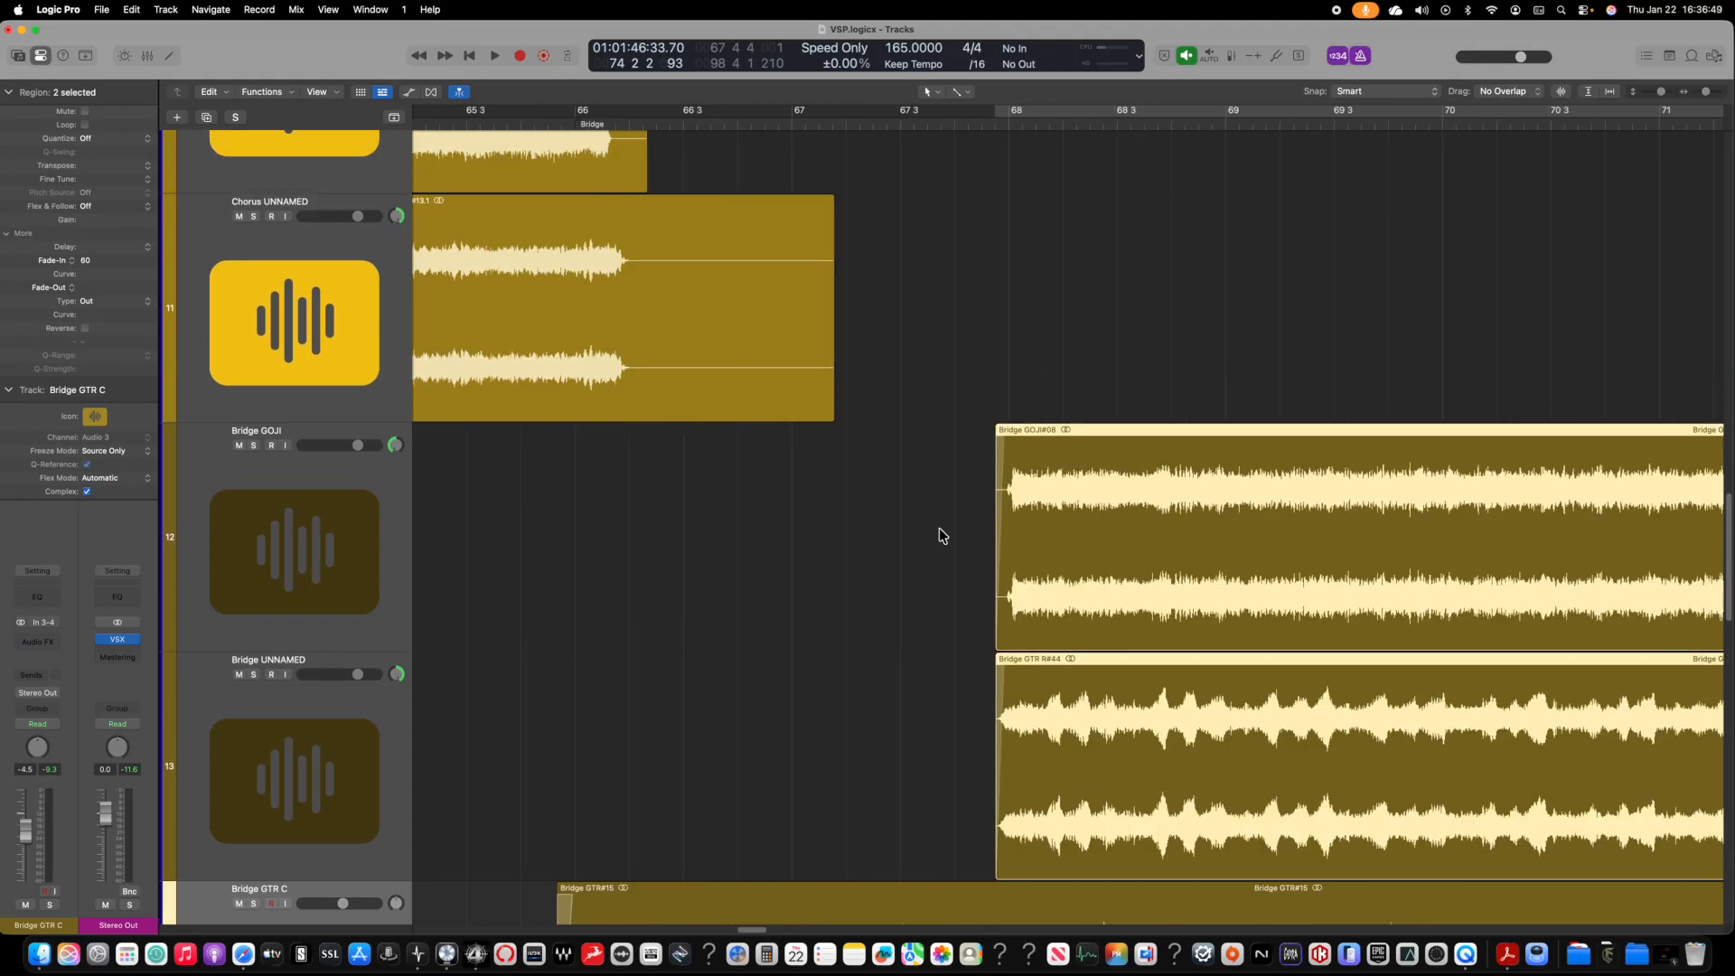
pyautogui.press('super+Right')
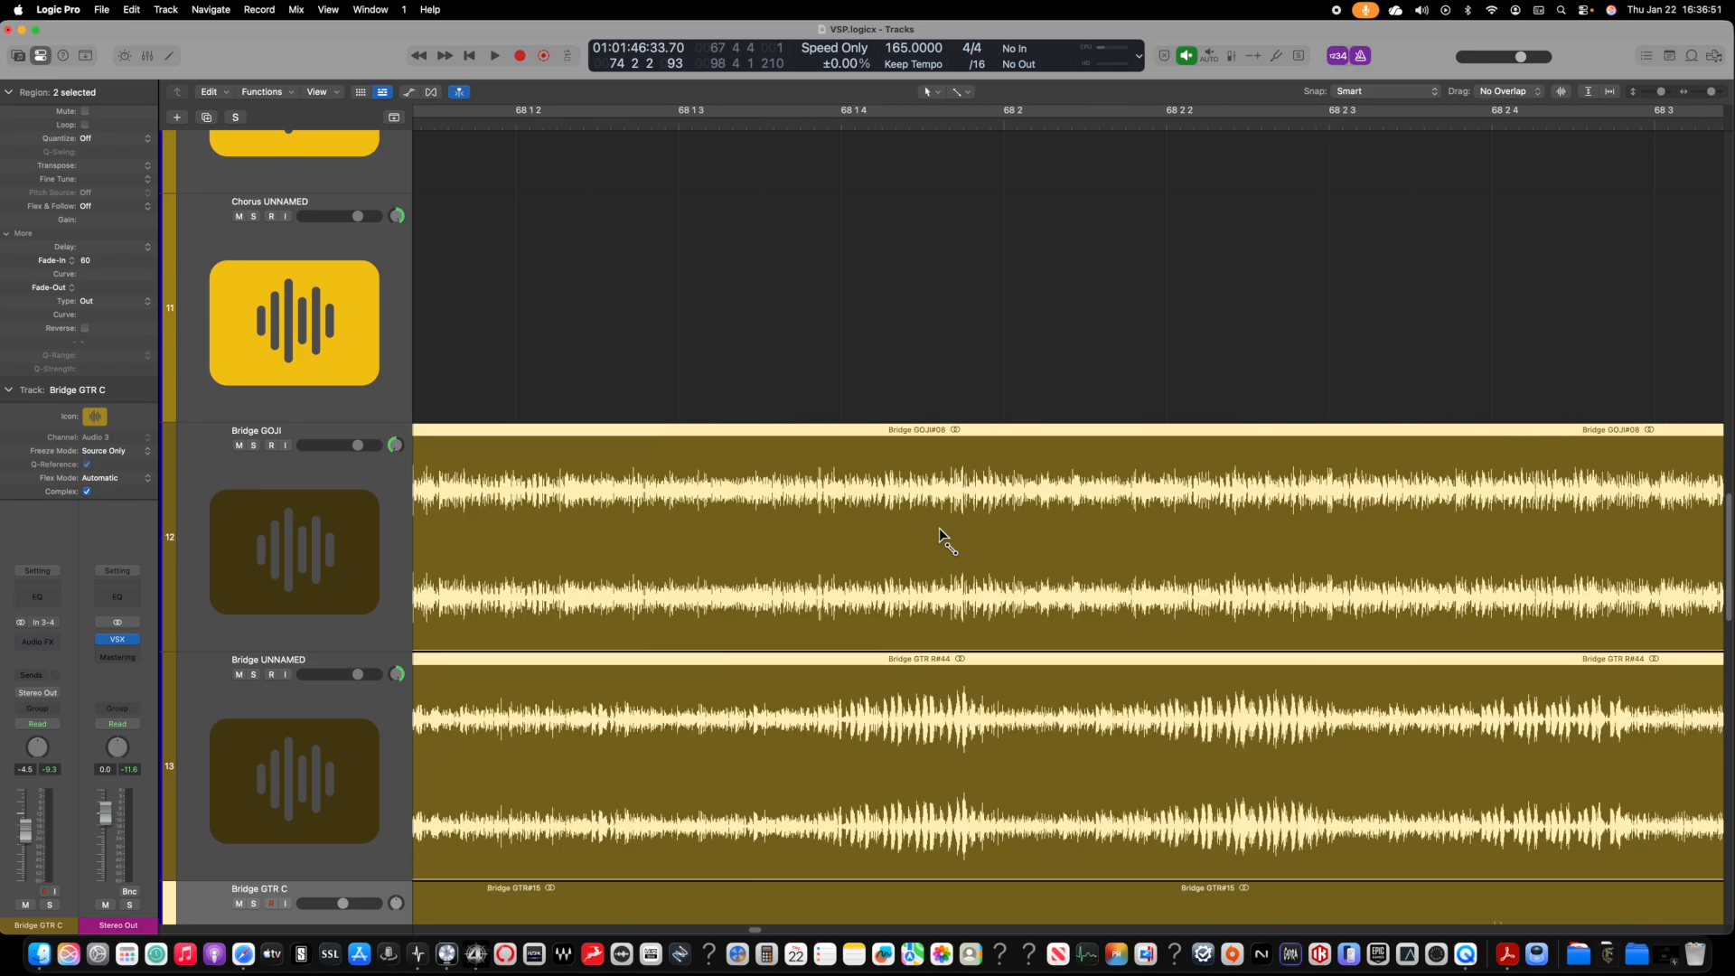
pyautogui.hscroll(-10, 773, 567)
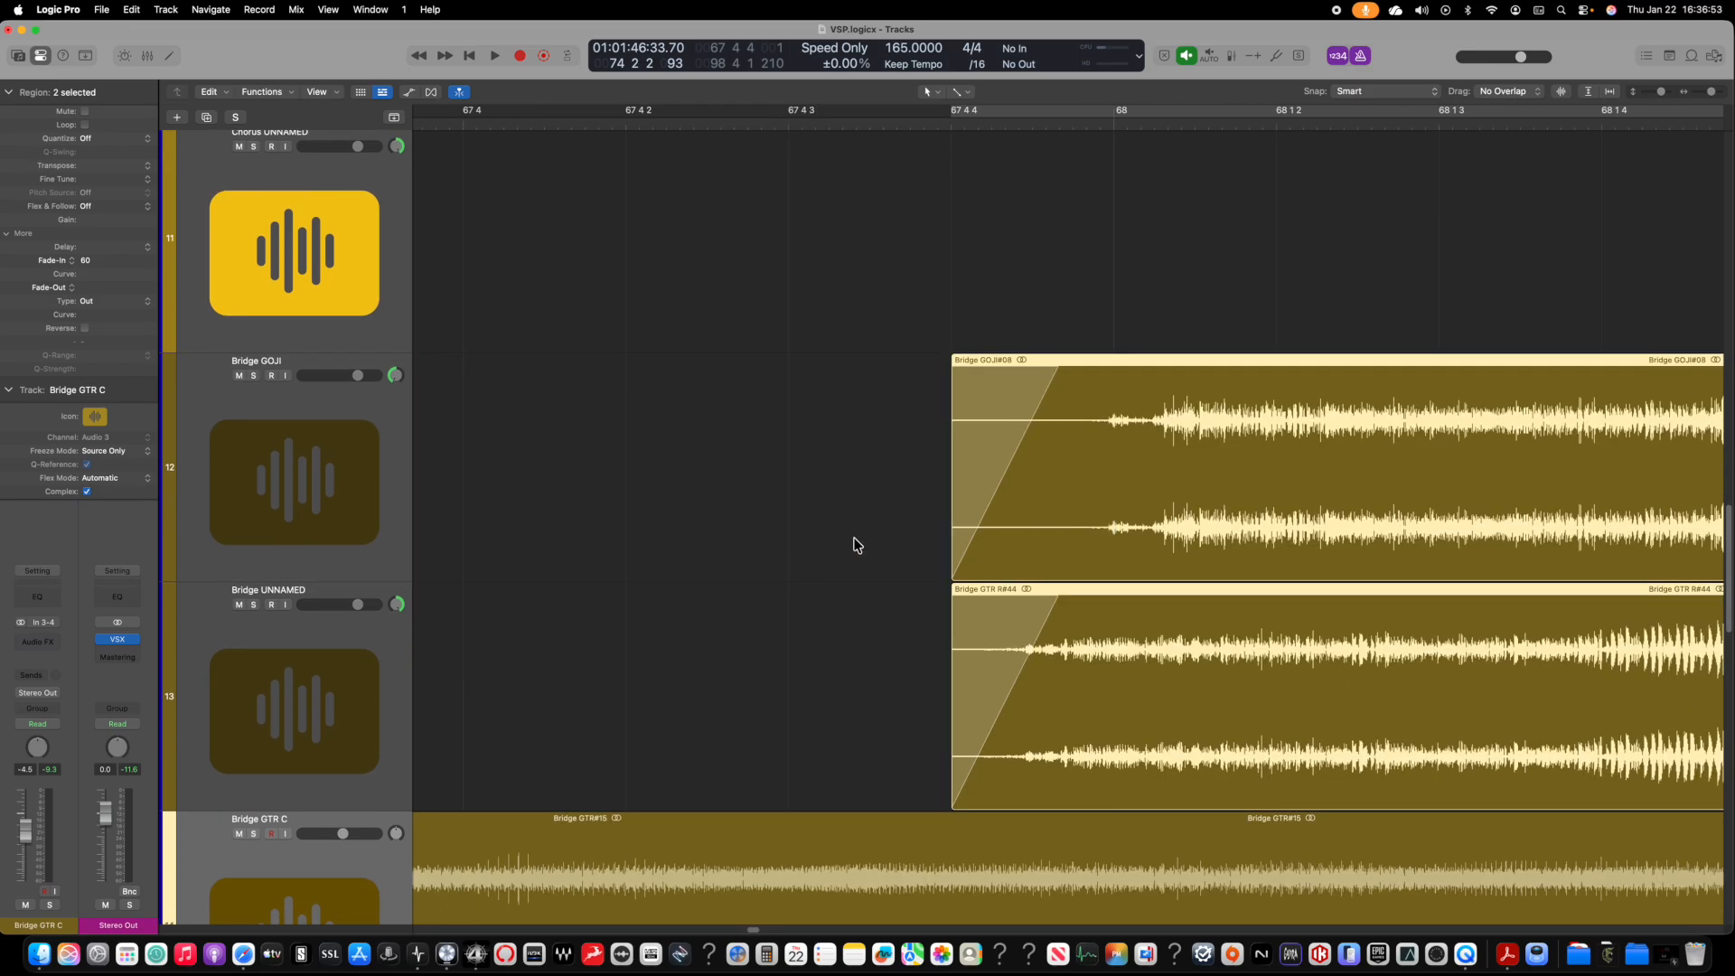
pyautogui.hscroll(5, 856, 544)
pyautogui.scroll(1, 856, 544)
pyautogui.press('super+Left')
pyautogui.press('super+Left')
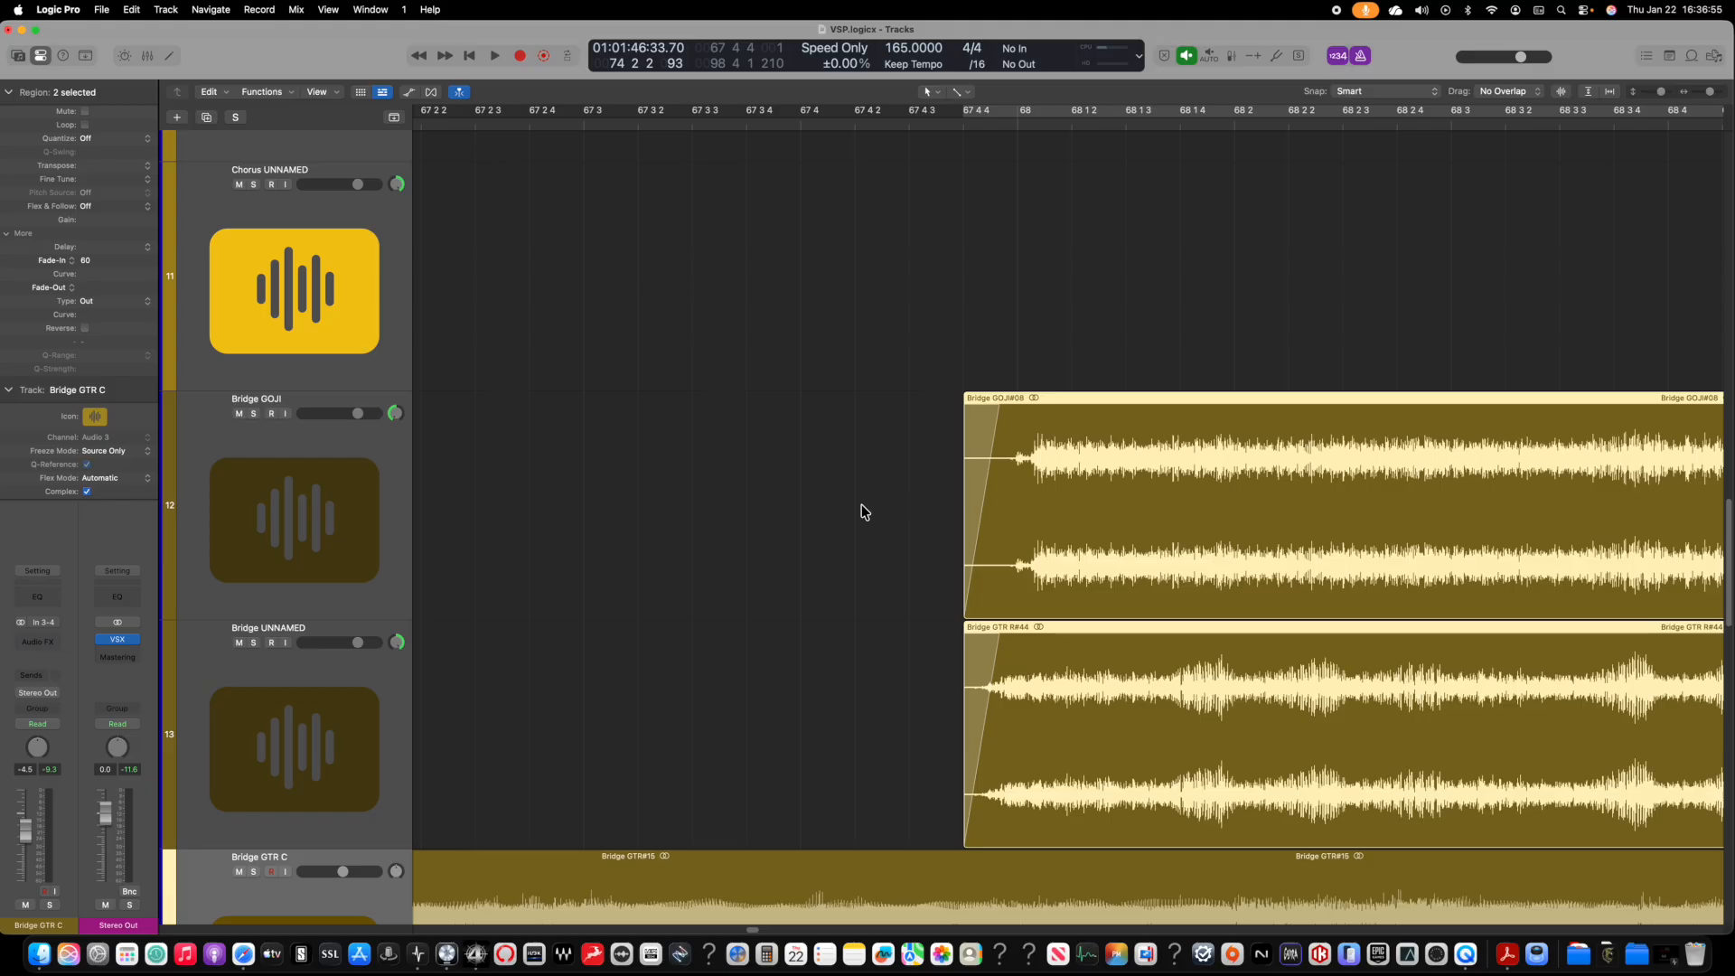
# Step: Inspect the attacks of the Bridge GOJI and Bridge UNNAMED guitars up close against the bar 68 line
pyautogui.press('super+Right')
pyautogui.press('super+Right')
pyautogui.press('super+Right')
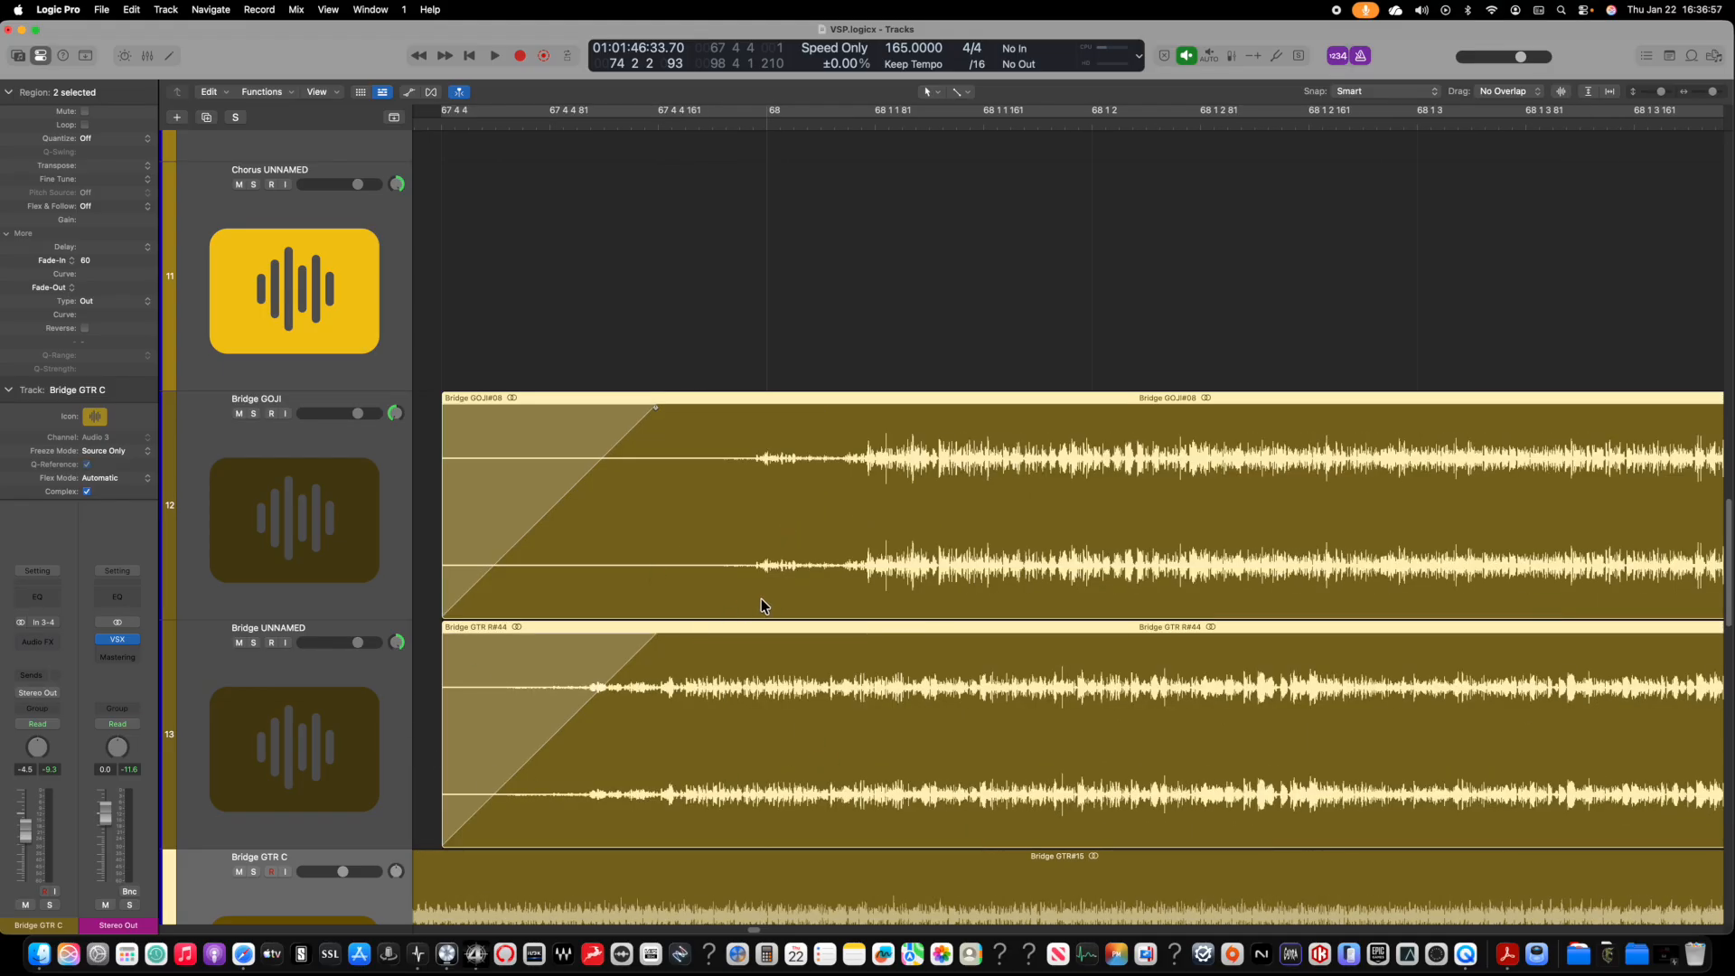
pyautogui.press('super+Right')
pyautogui.press('super+Right')
pyautogui.press('super+Down')
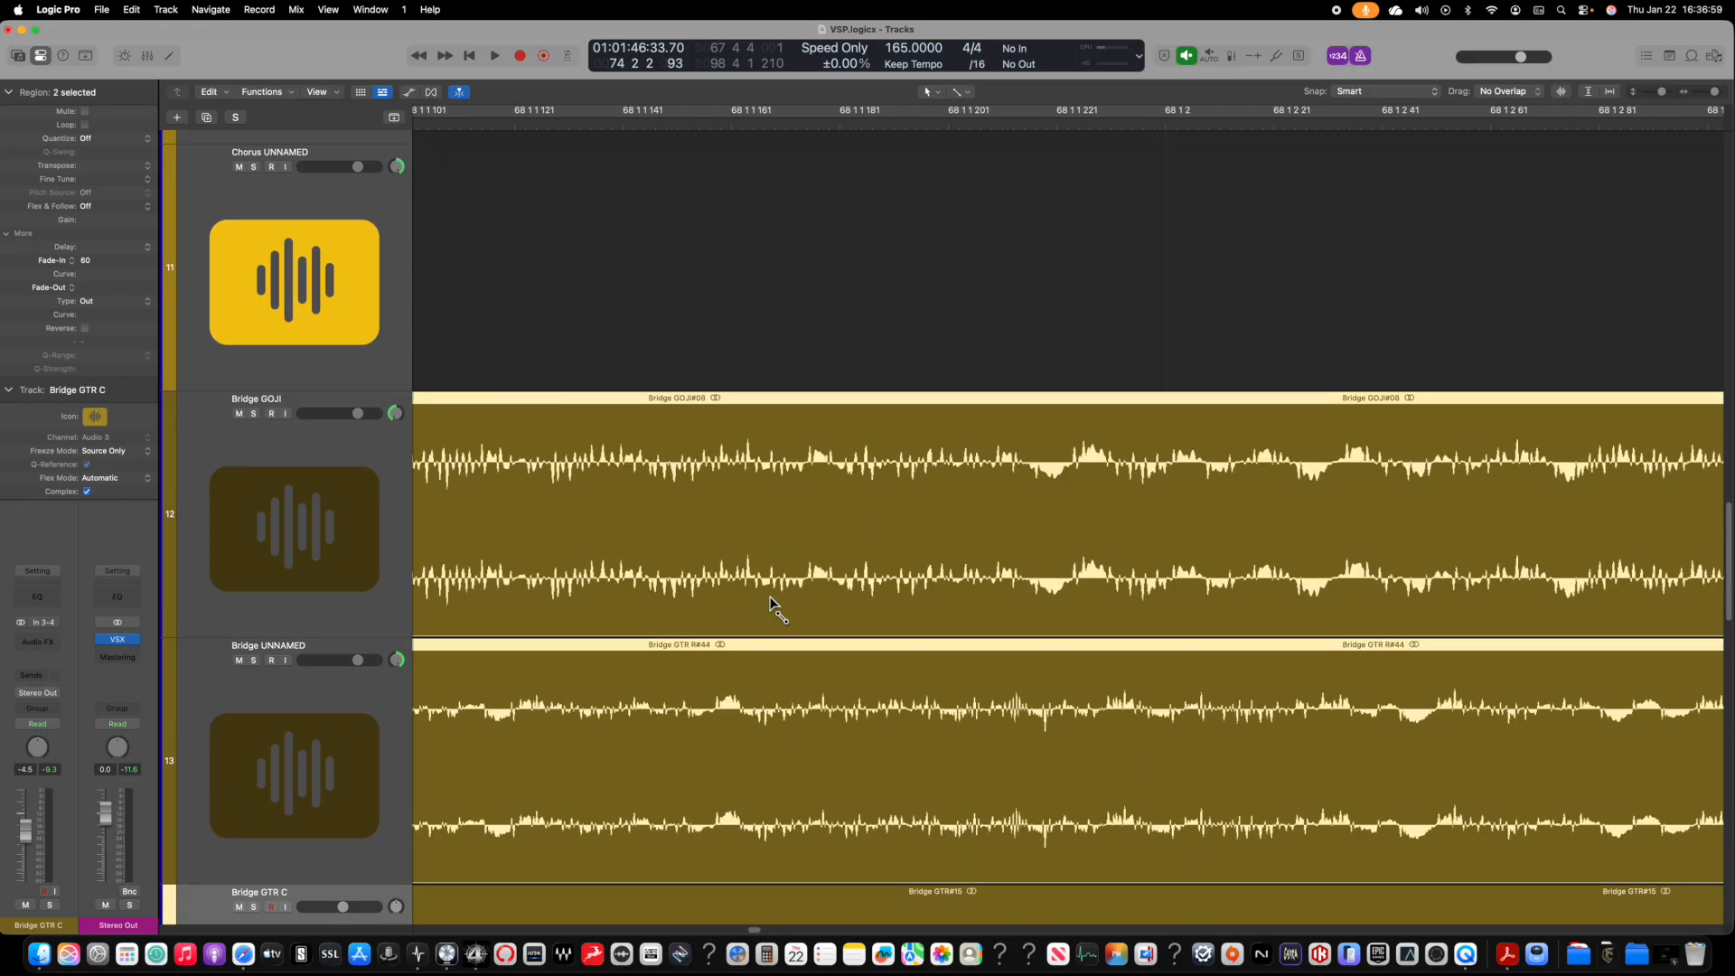
pyautogui.press('super+Down')
pyautogui.scroll(-1, 893, 560)
pyautogui.hscroll(-20, 898, 603)
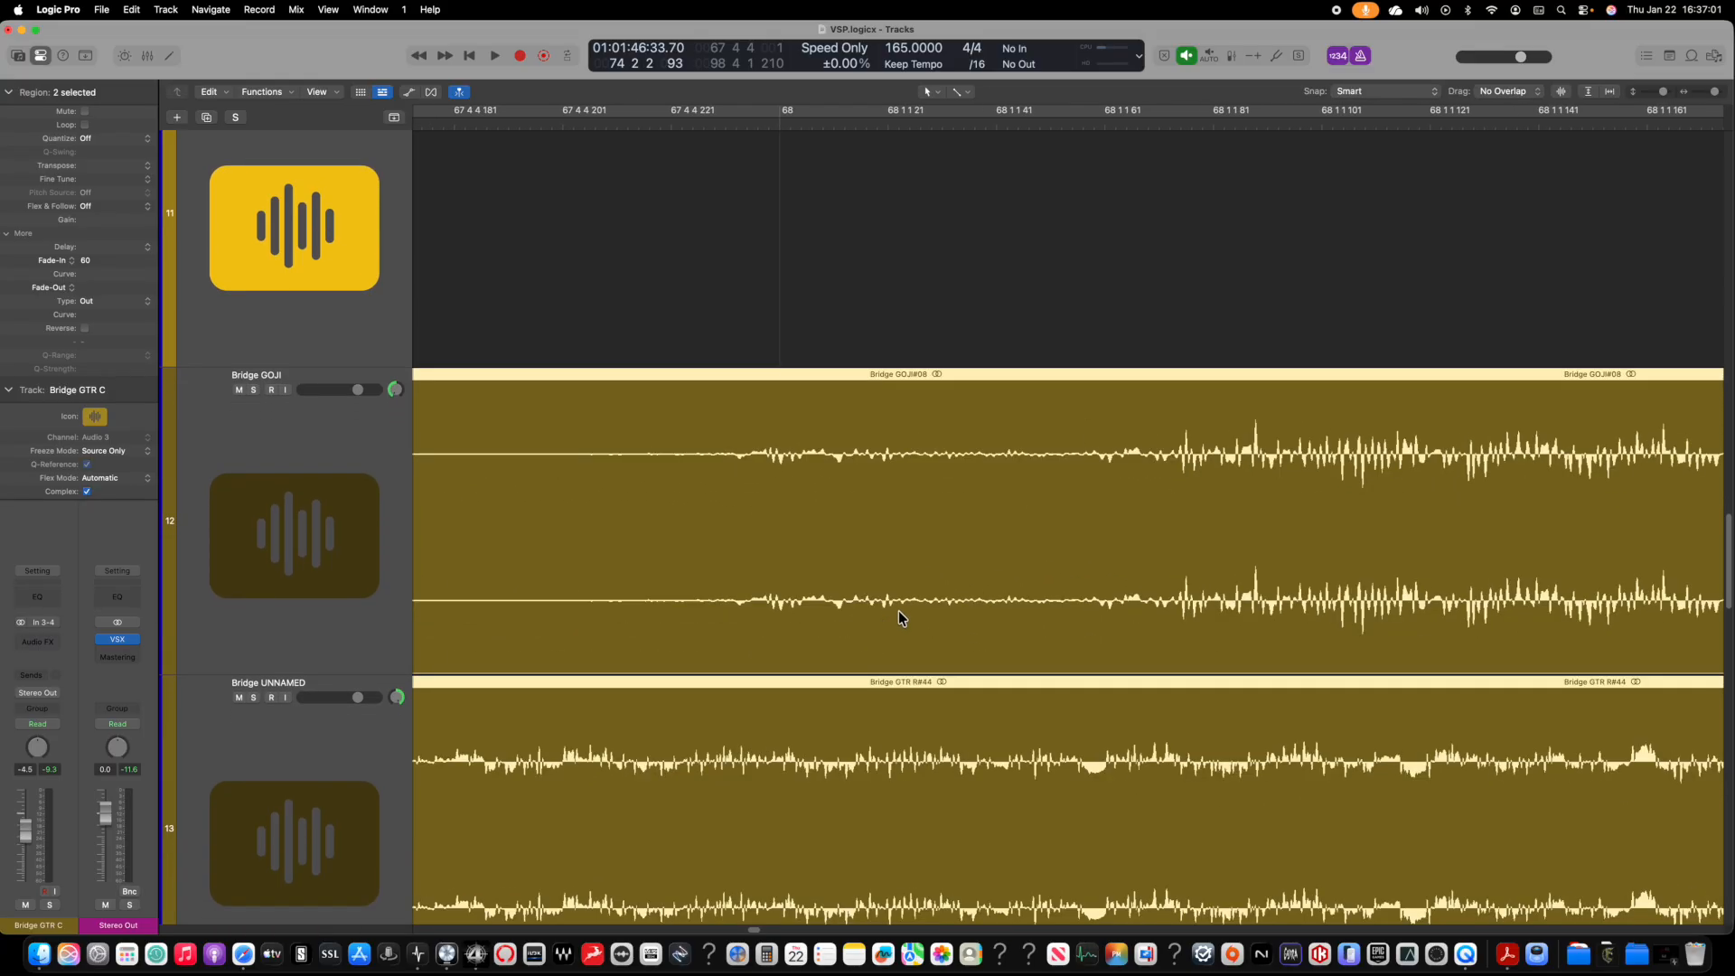
pyautogui.scroll(-1, 983, 596)
pyautogui.hscroll(-15, 967, 592)
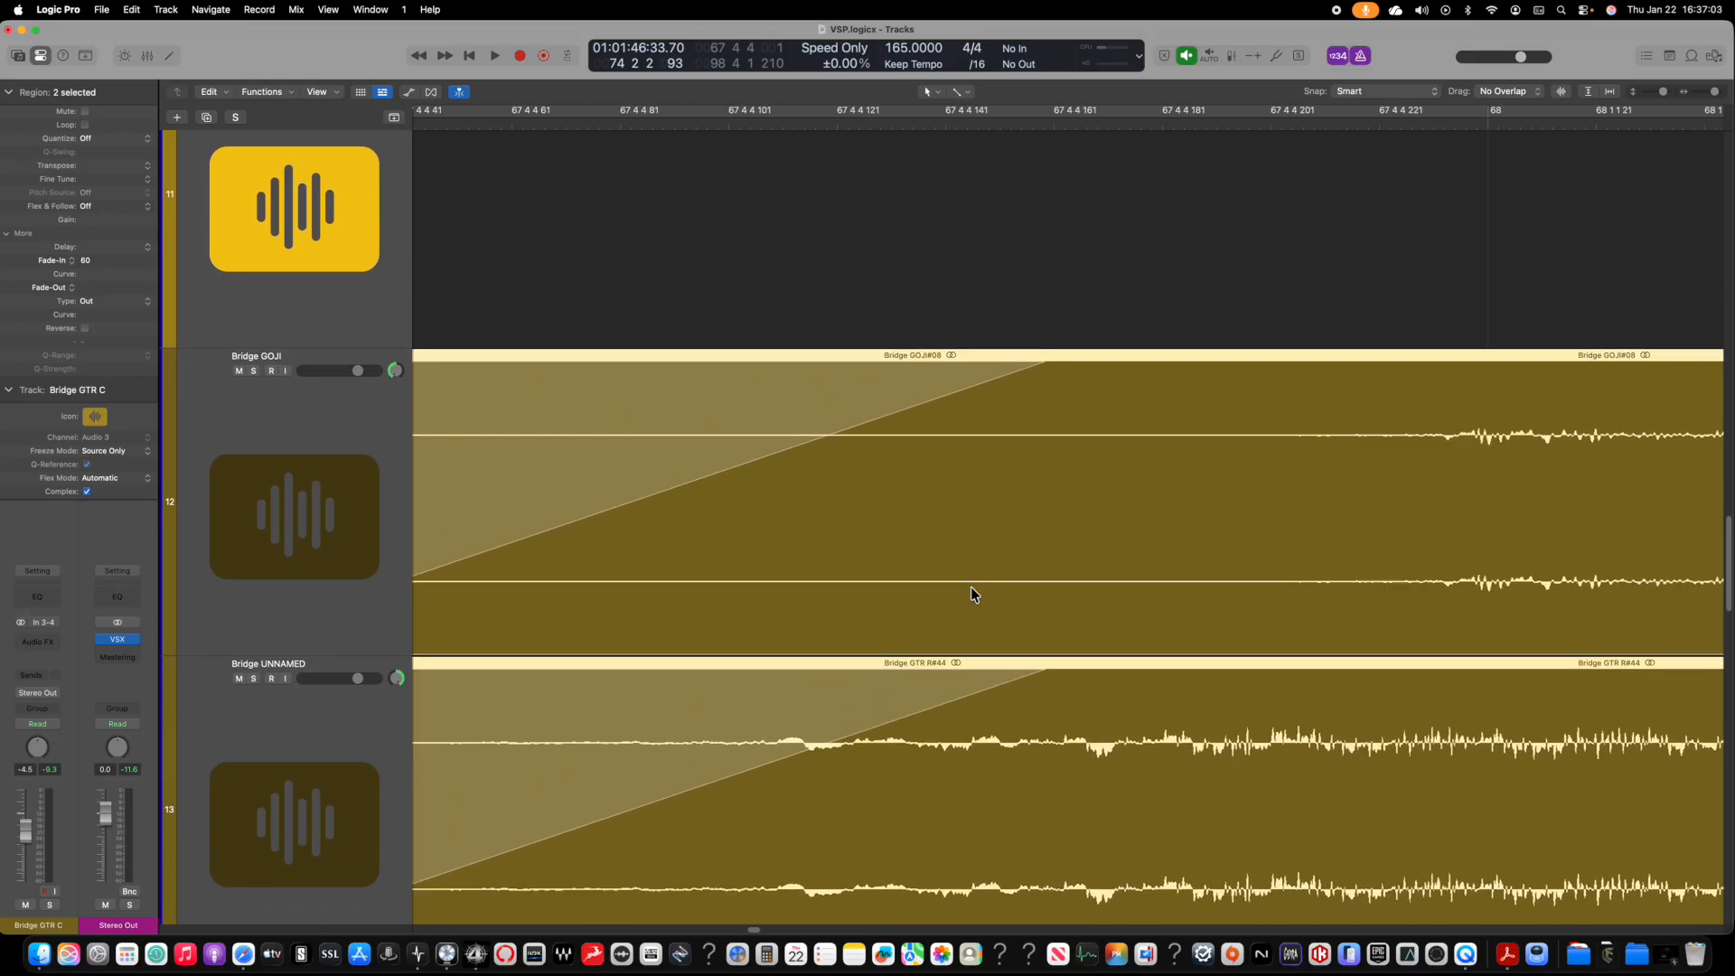
pyautogui.press('super+Left')
pyautogui.press('super+Left')
pyautogui.press('super+Left')
pyautogui.press('super+Left')
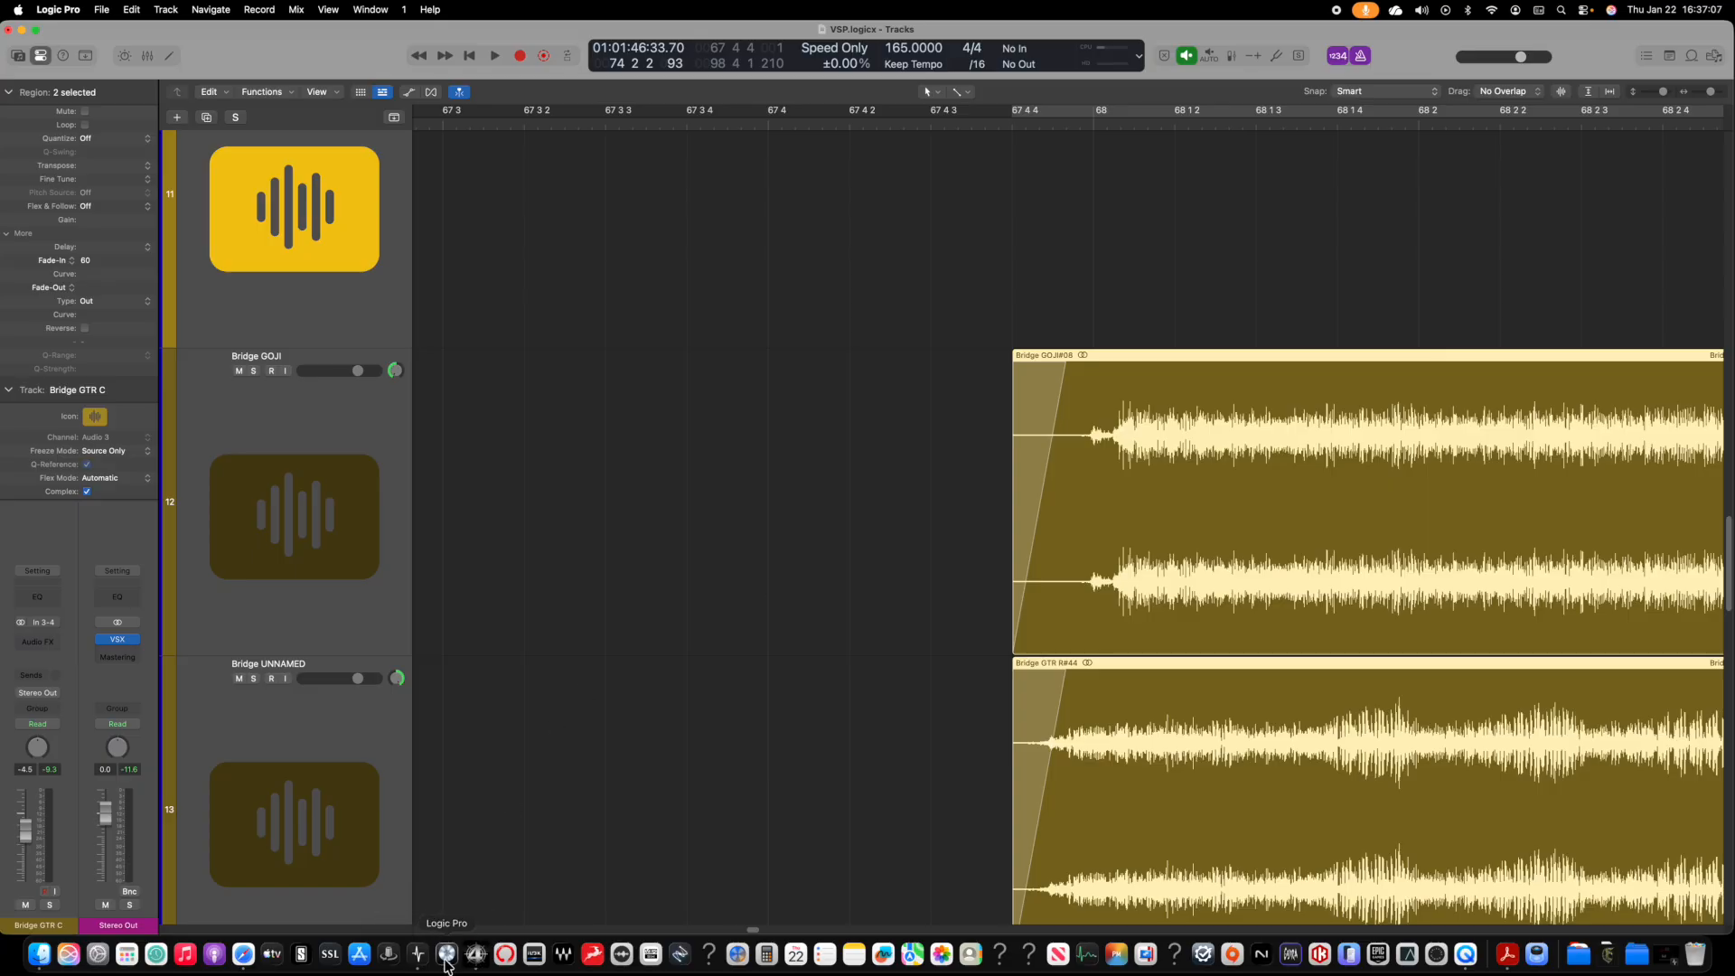
# Step: Check the Discrete 4 mixer and Cortex Control, and return to the Logic Pro arrangement
pyautogui.click(473, 954)
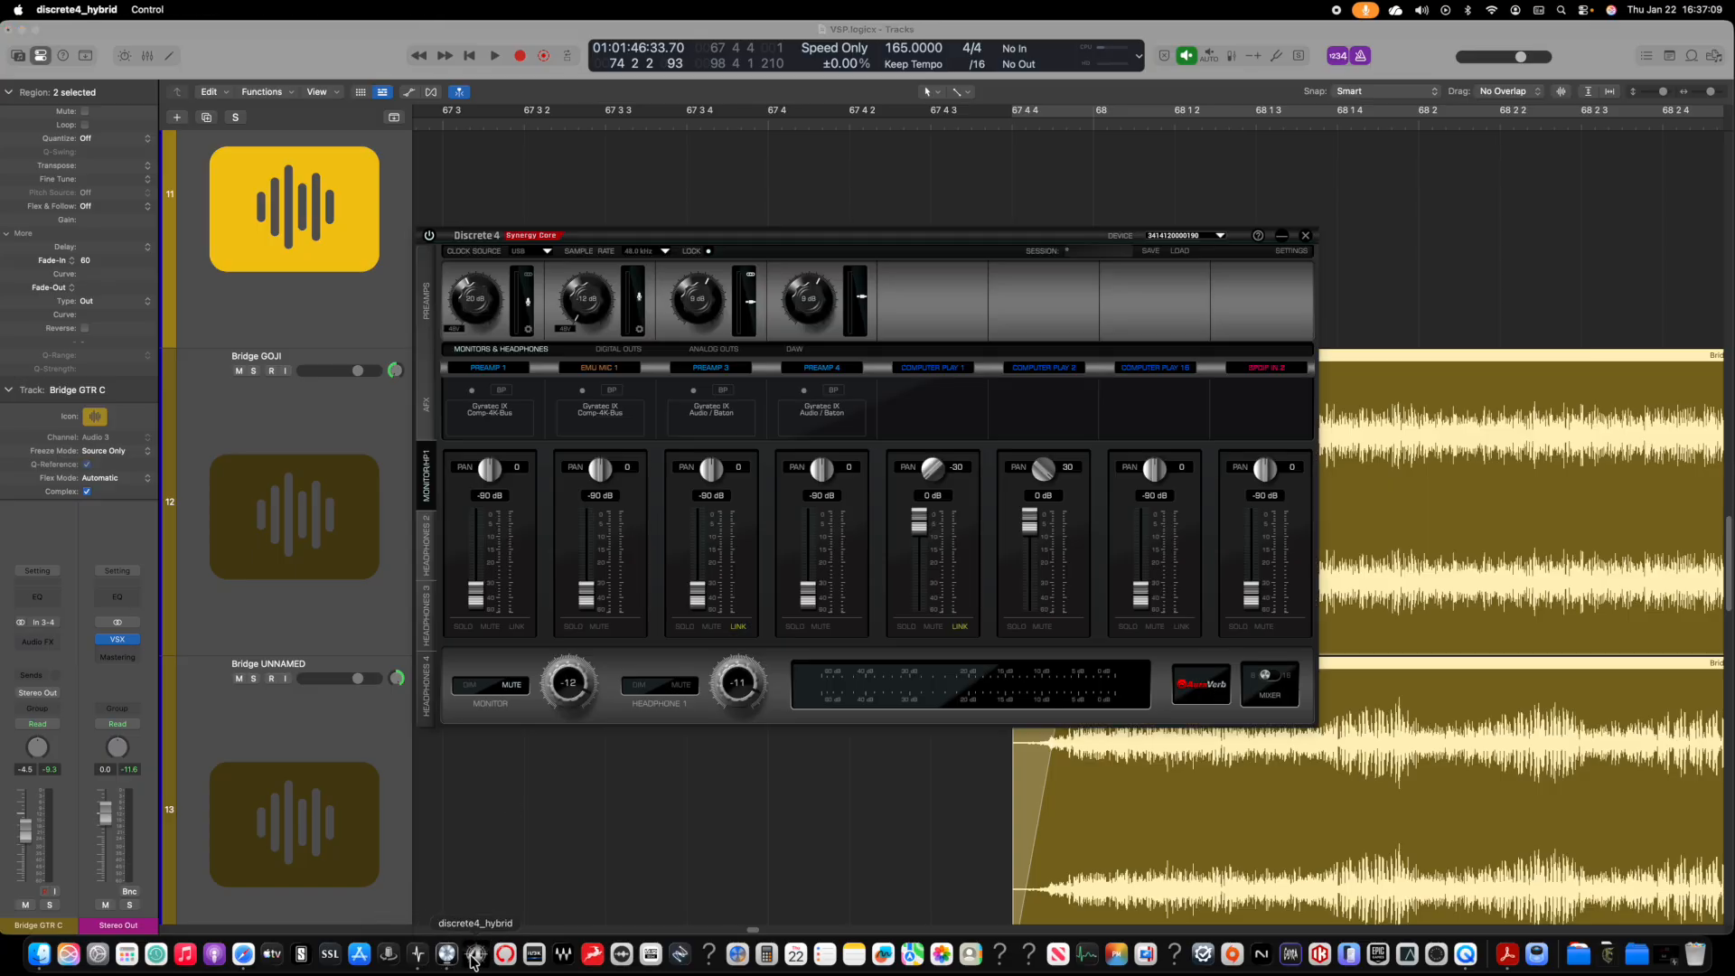
pyautogui.click(417, 954)
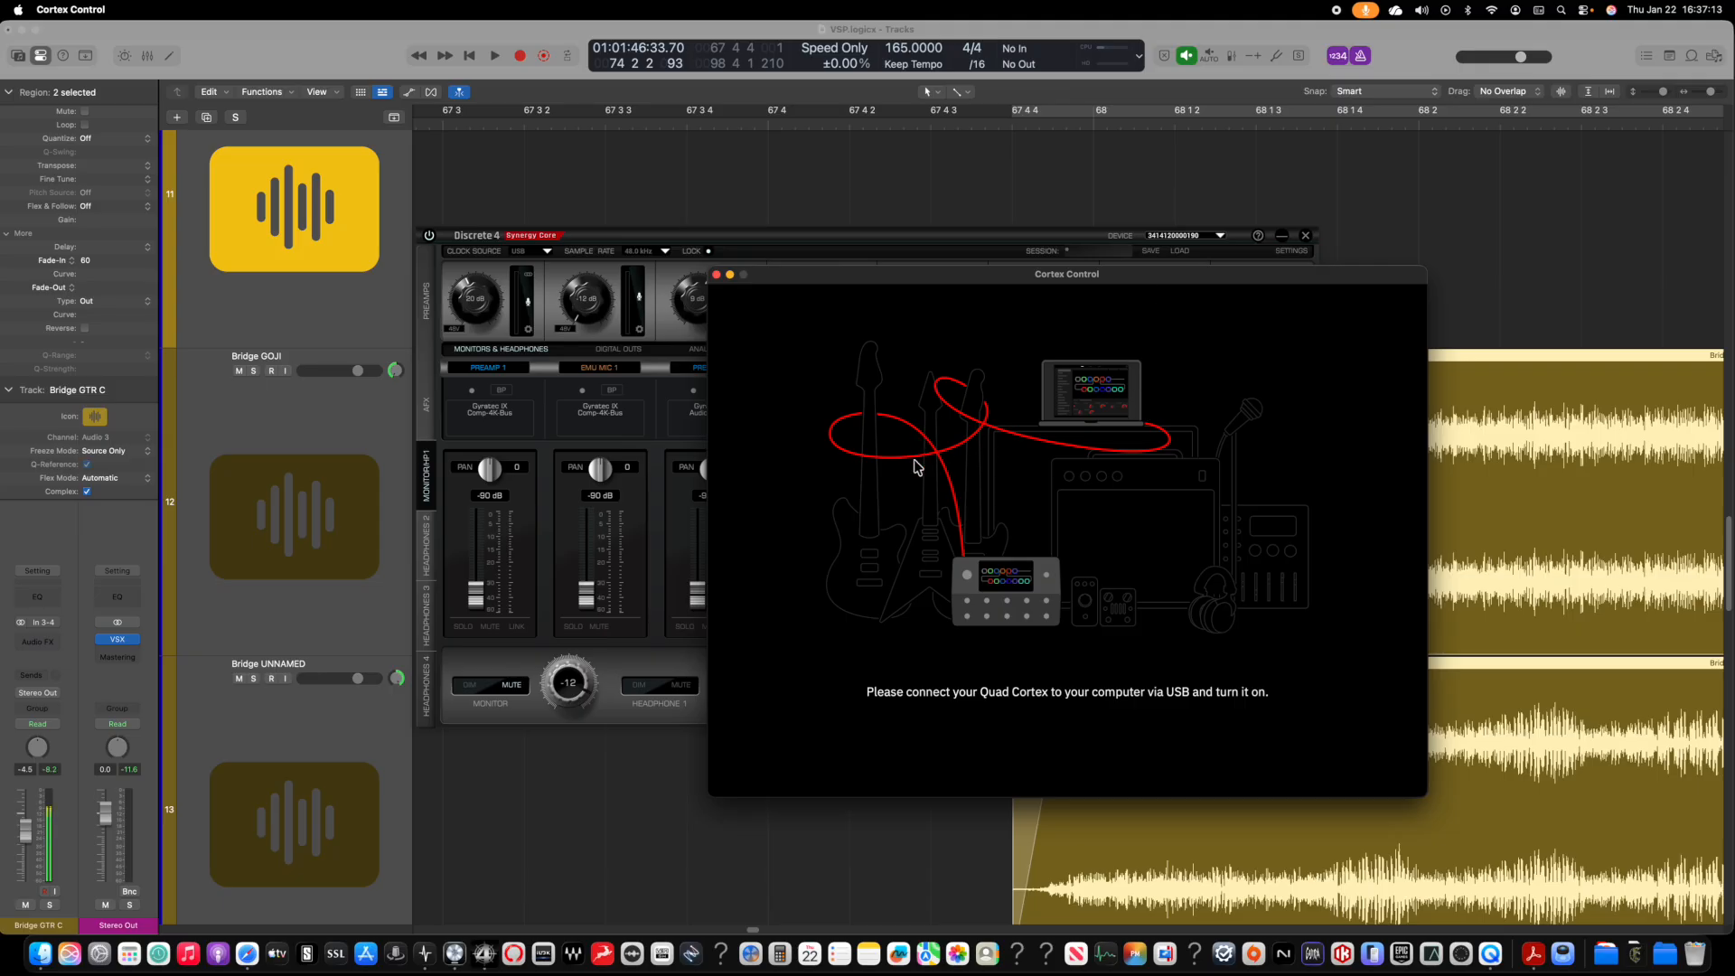
pyautogui.click(921, 859)
# Step: Review the Bridge GOJI and Bridge UNNAMED regions from bar 68 to the noise after their final notes around bar 98
pyautogui.hscroll(5, 910, 743)
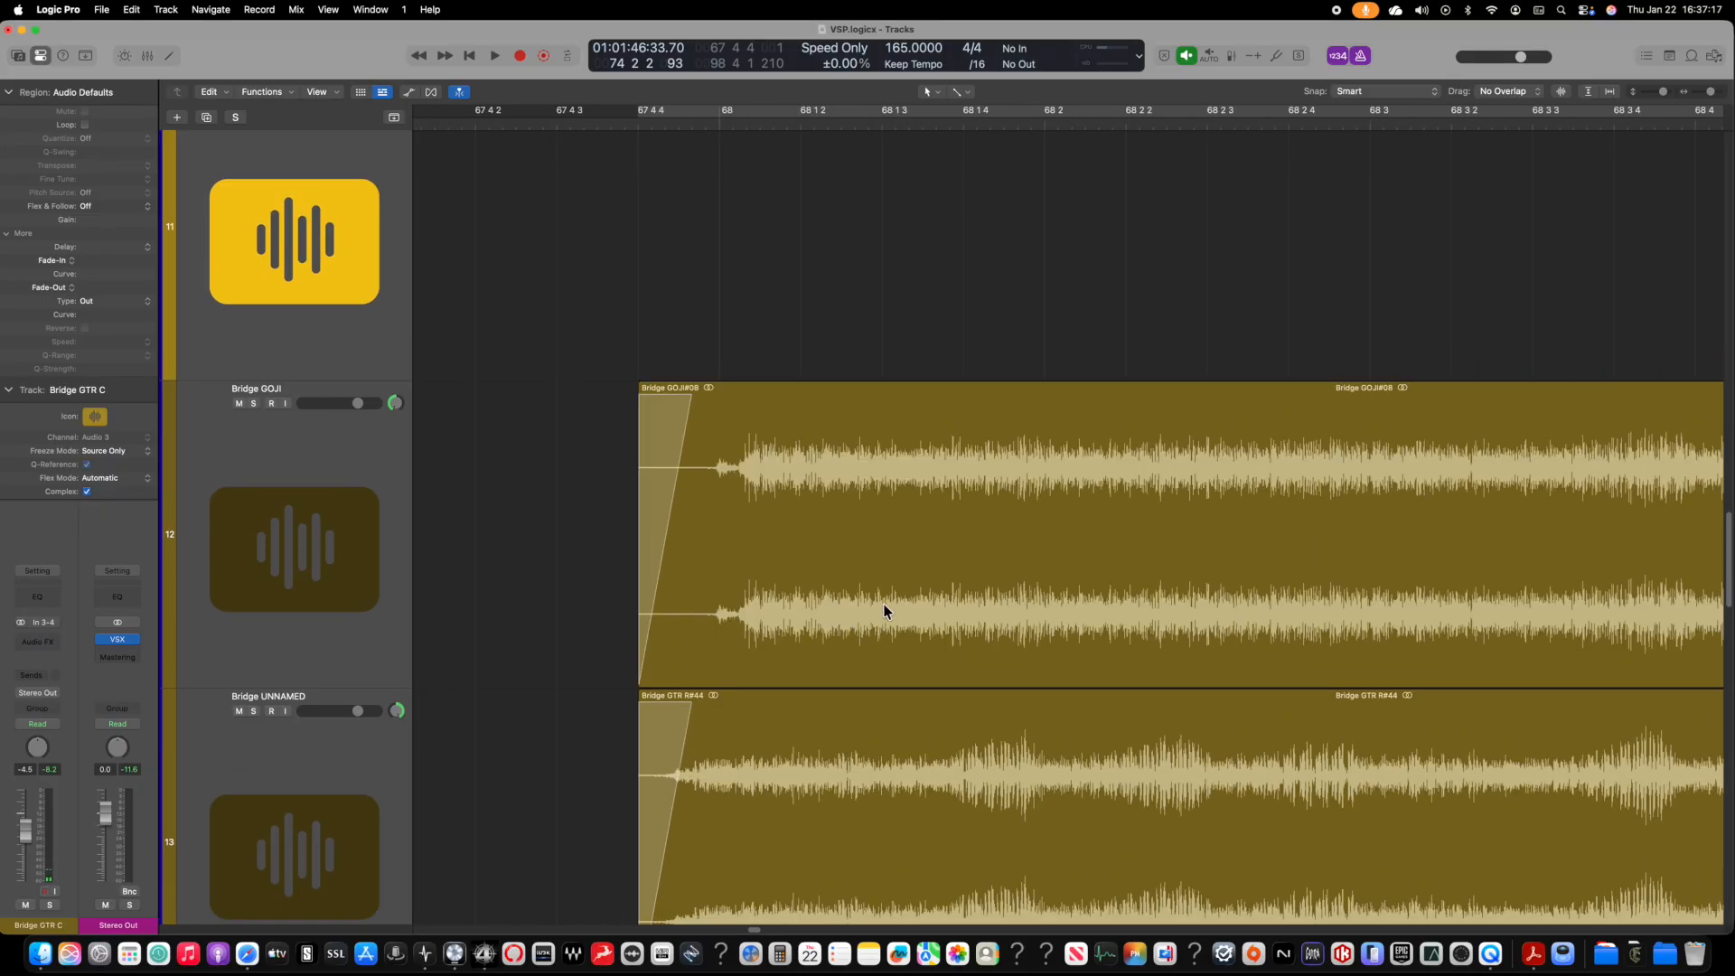
pyautogui.hscroll(10, 837, 613)
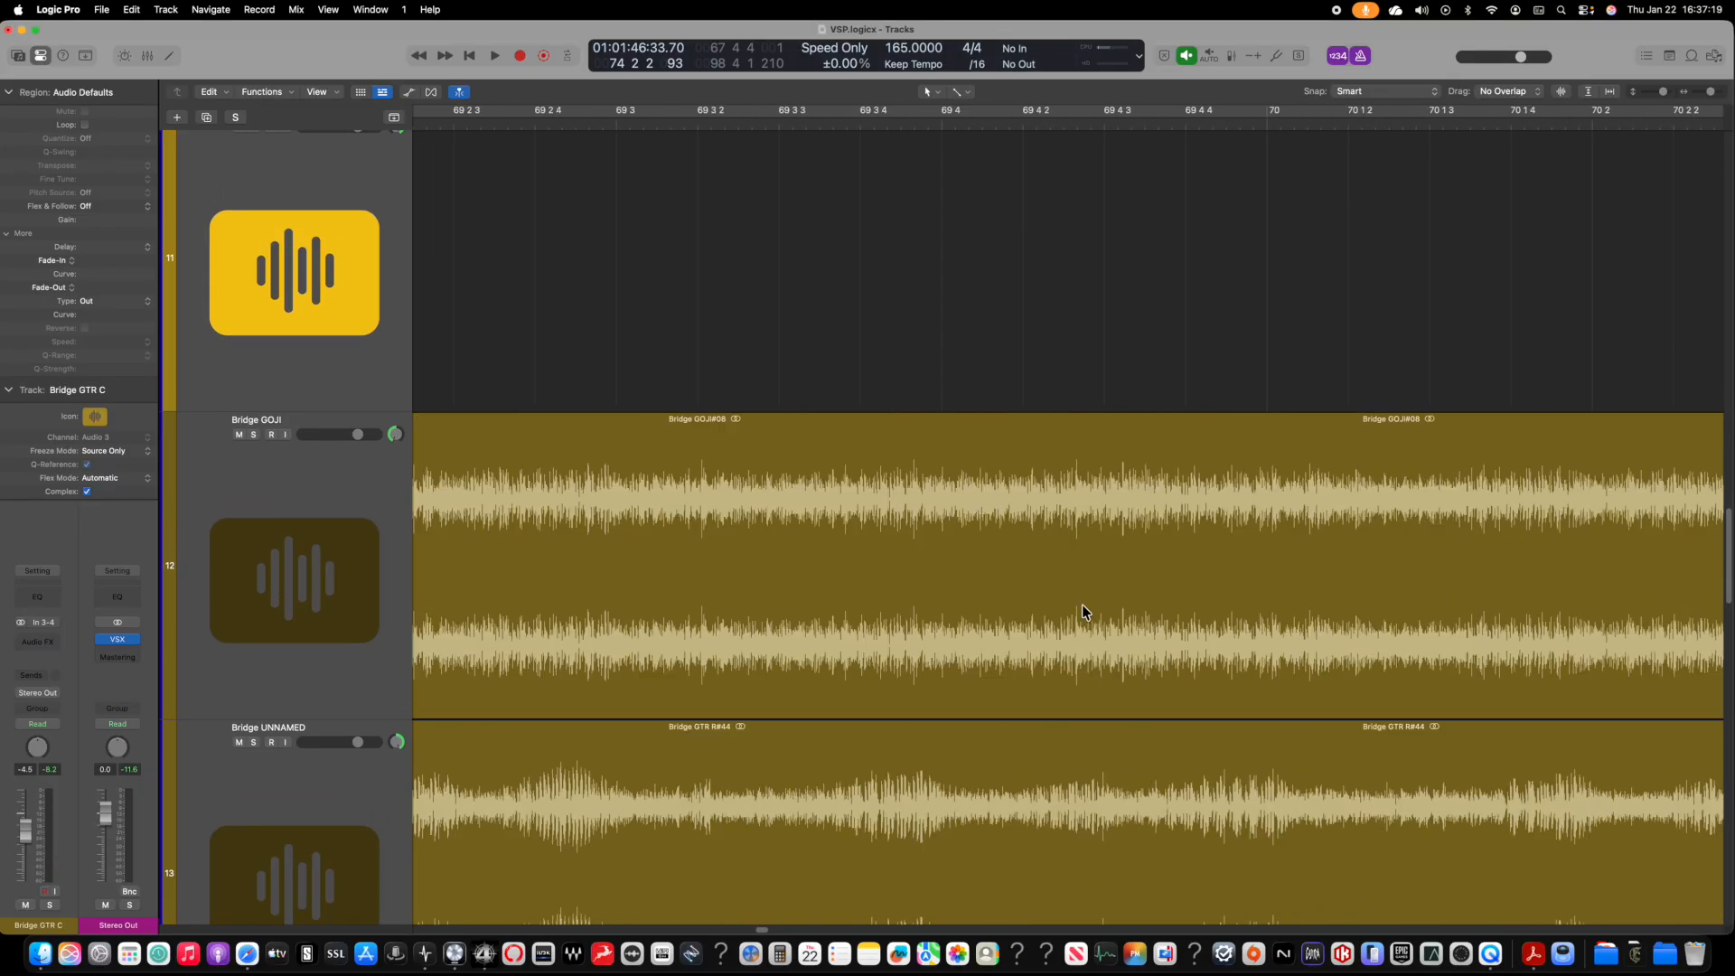
pyautogui.hscroll(15, 1308, 615)
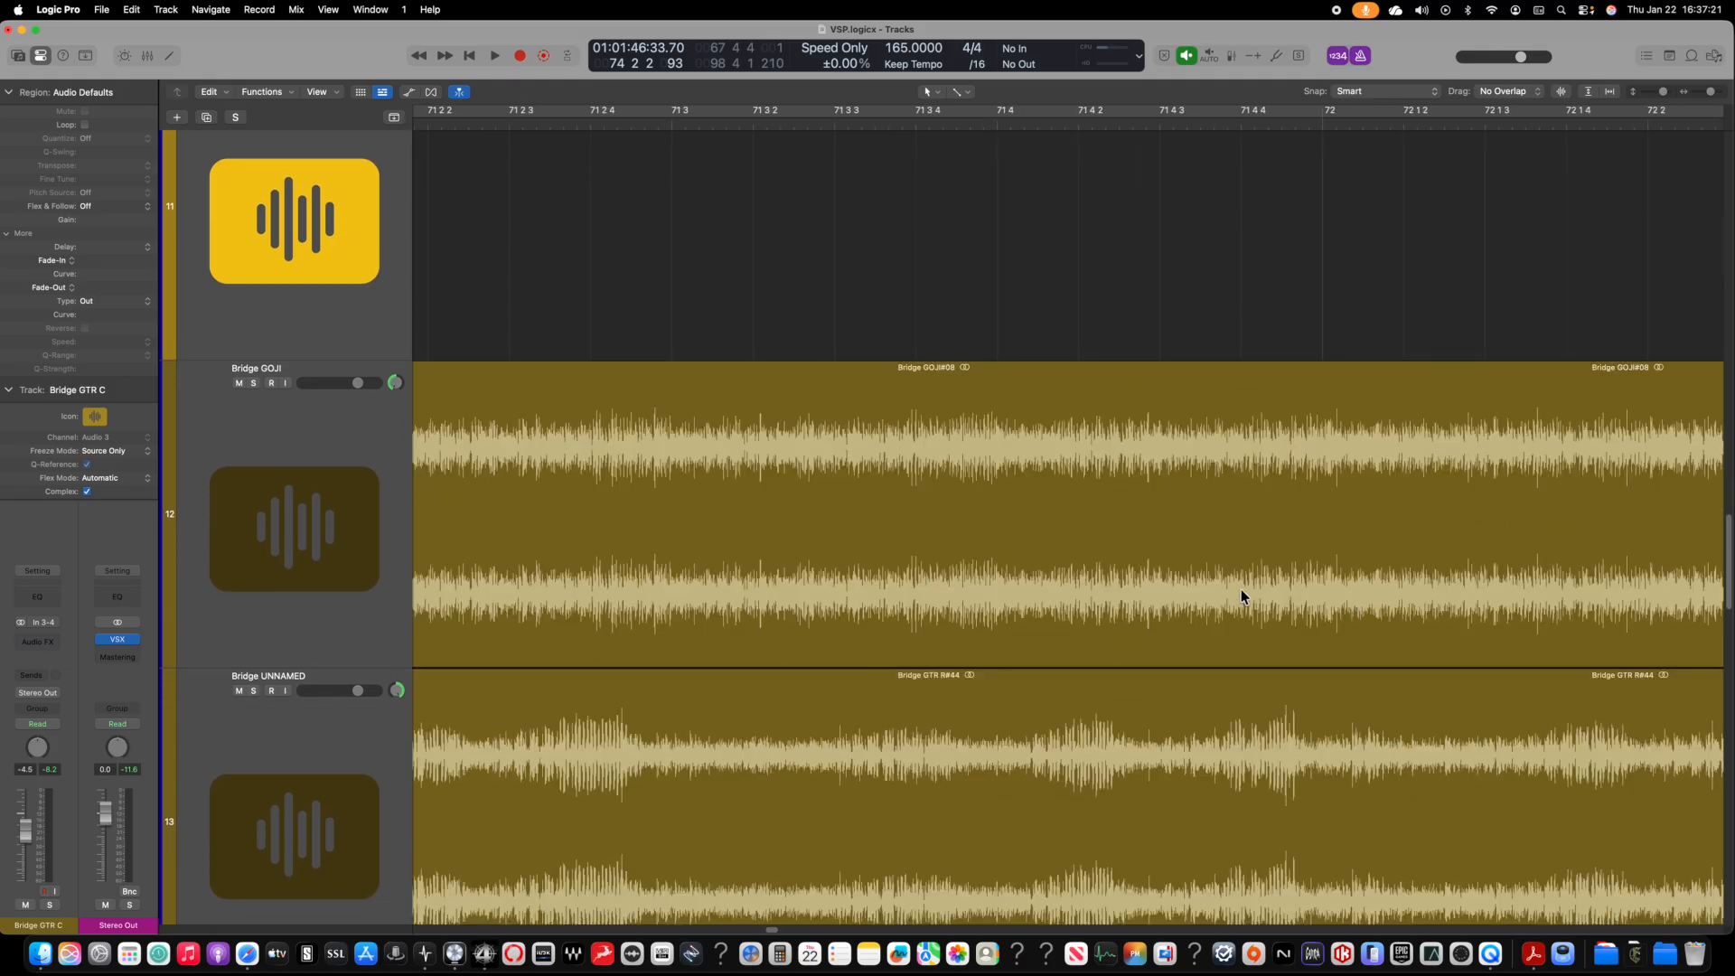
pyautogui.hscroll(10, 1355, 593)
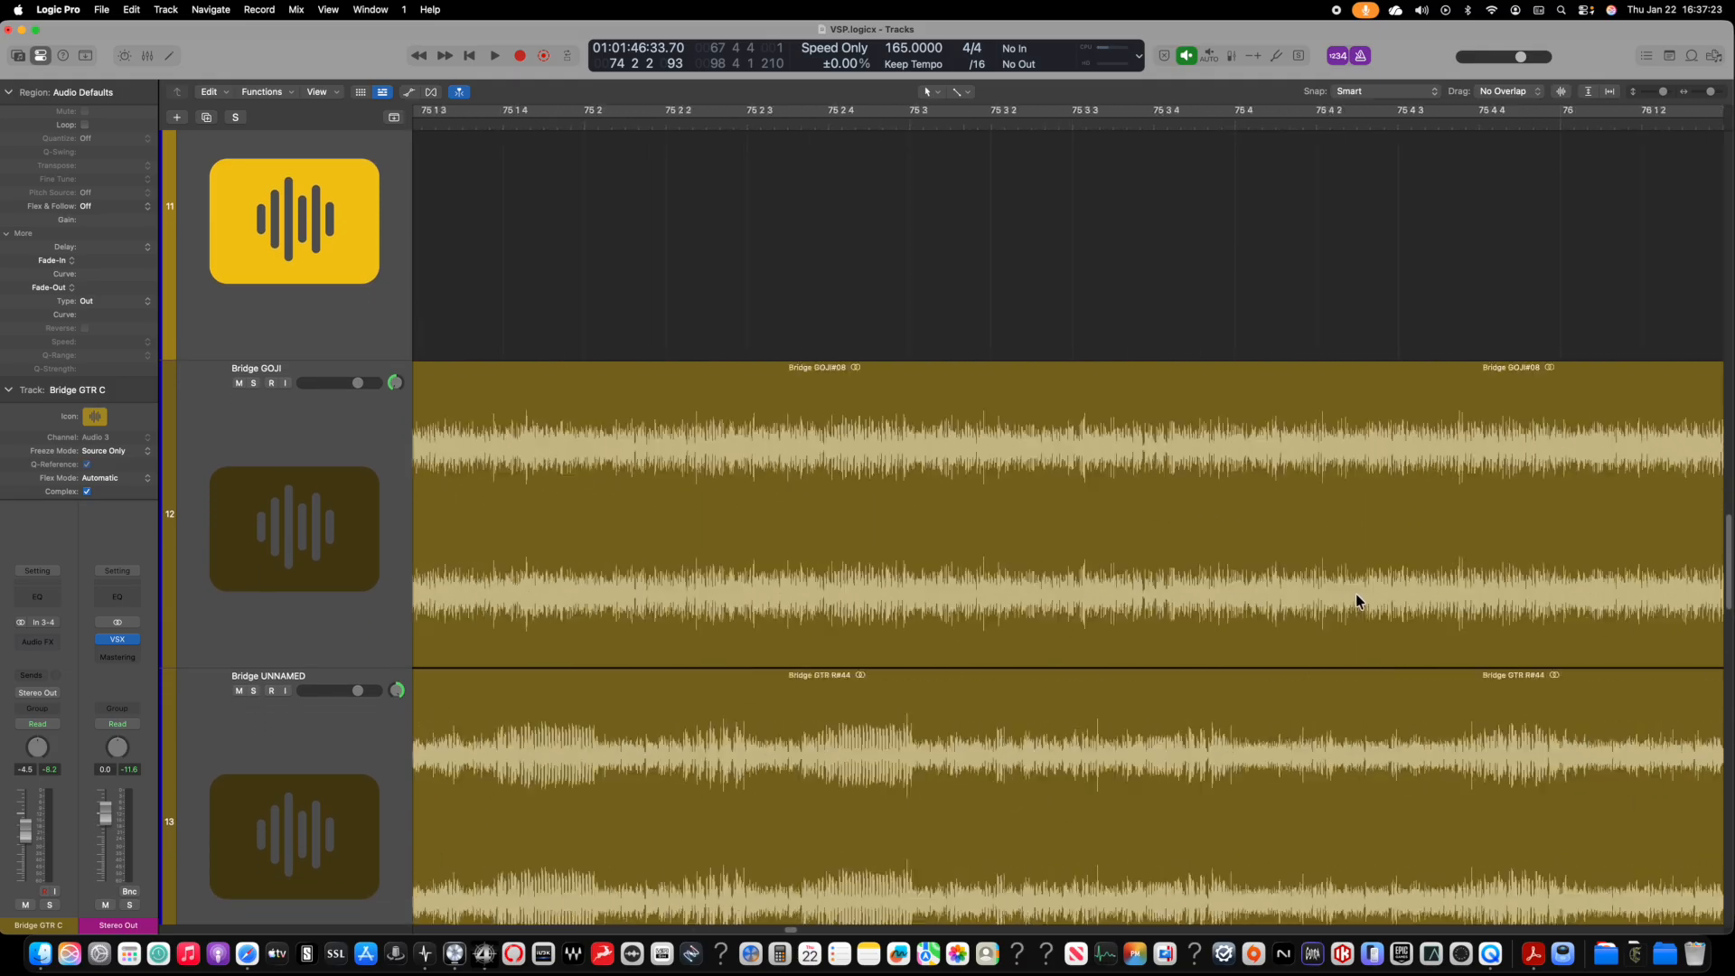
pyautogui.press('super+Left')
pyautogui.press('super+Left')
pyautogui.press('super+Left')
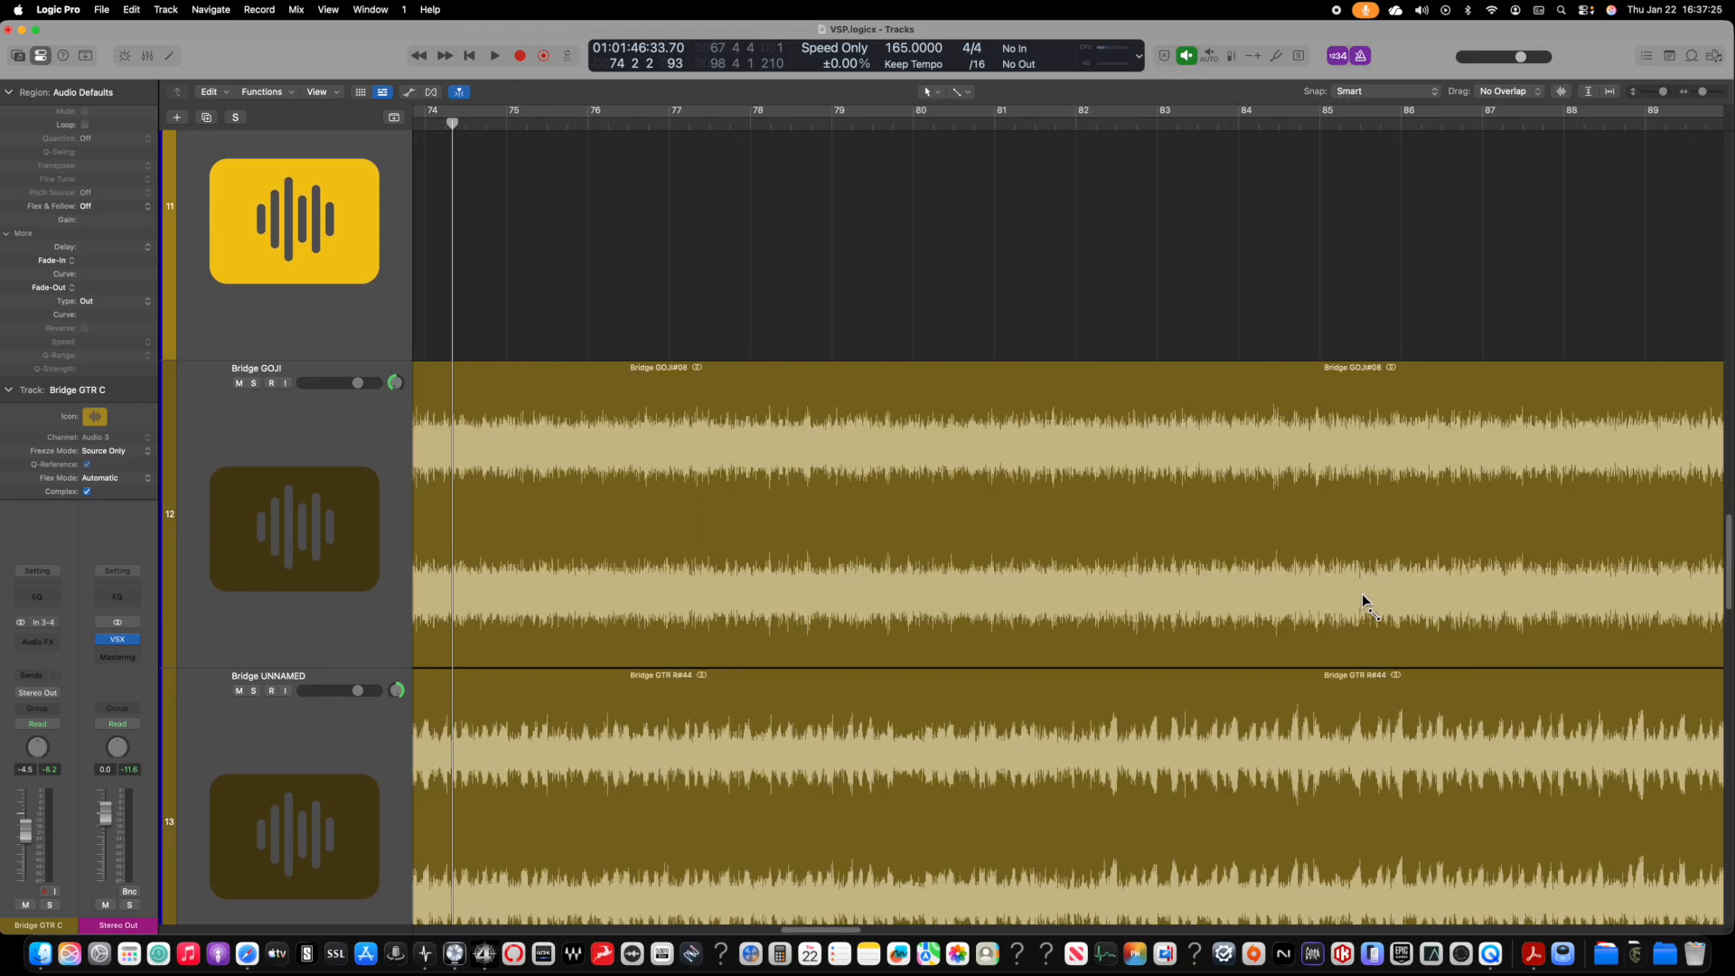
pyautogui.press('super+Left')
pyautogui.press('super+Left')
pyautogui.press('super+Left')
pyautogui.press('super+Up')
pyautogui.press('super+Up')
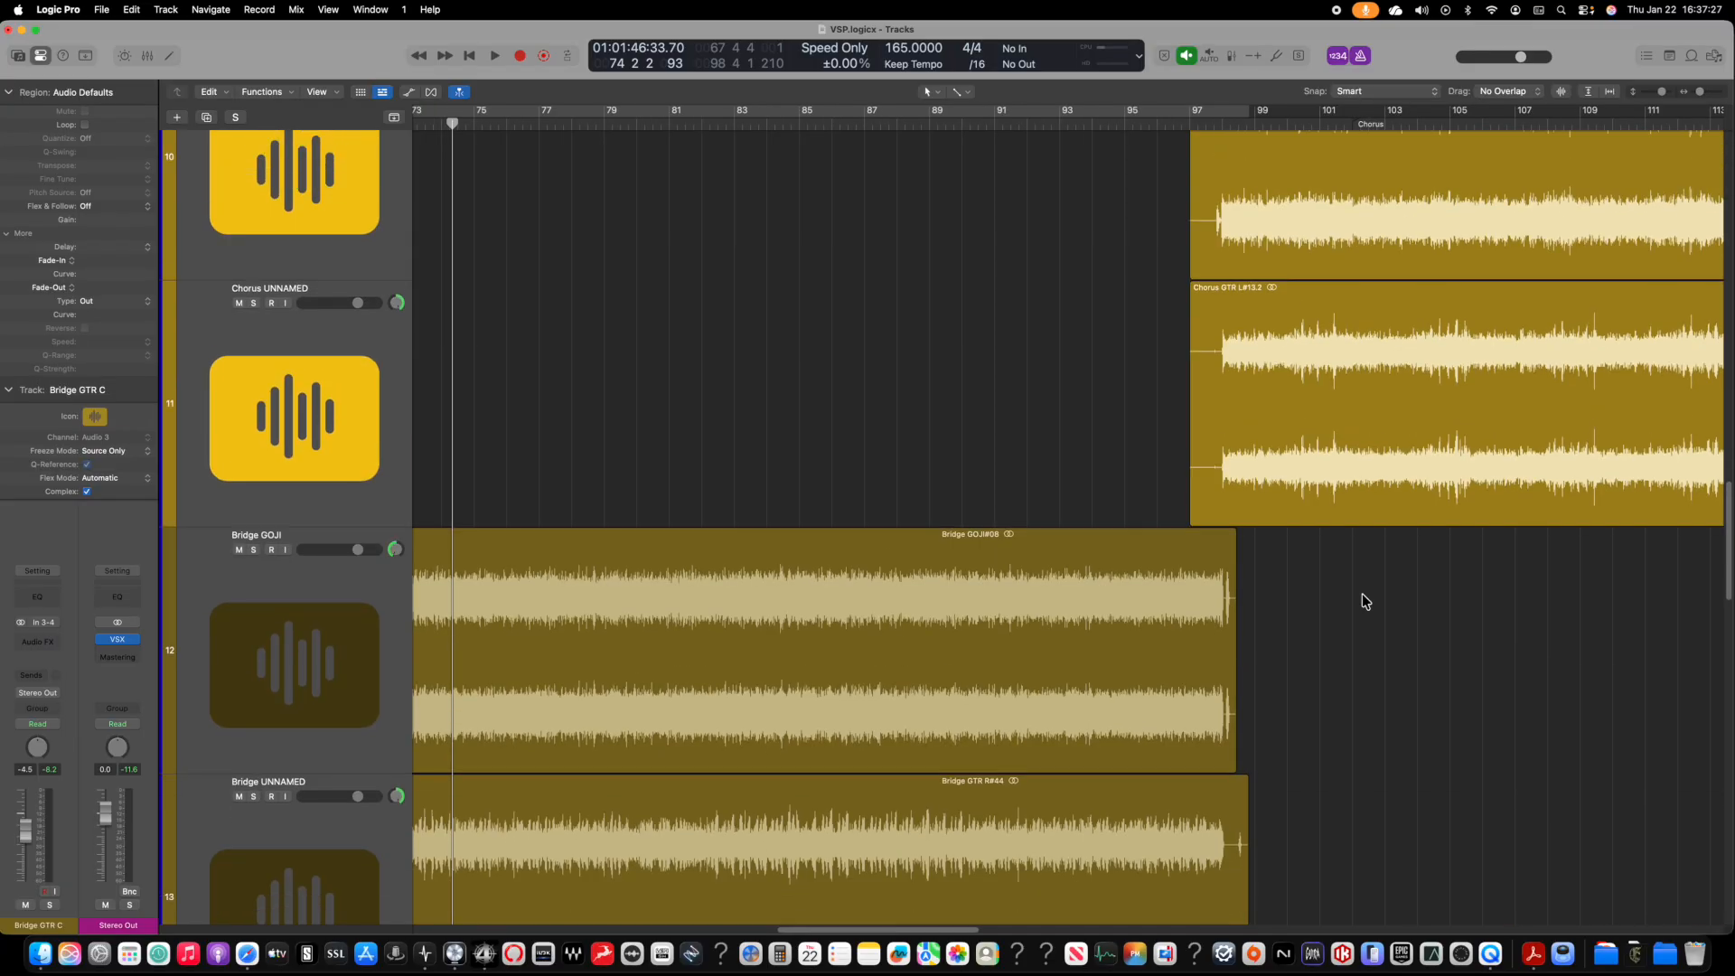
pyautogui.press('super+Right')
pyautogui.press('super+Right')
pyautogui.press('super+Right')
pyautogui.press('super+Right')
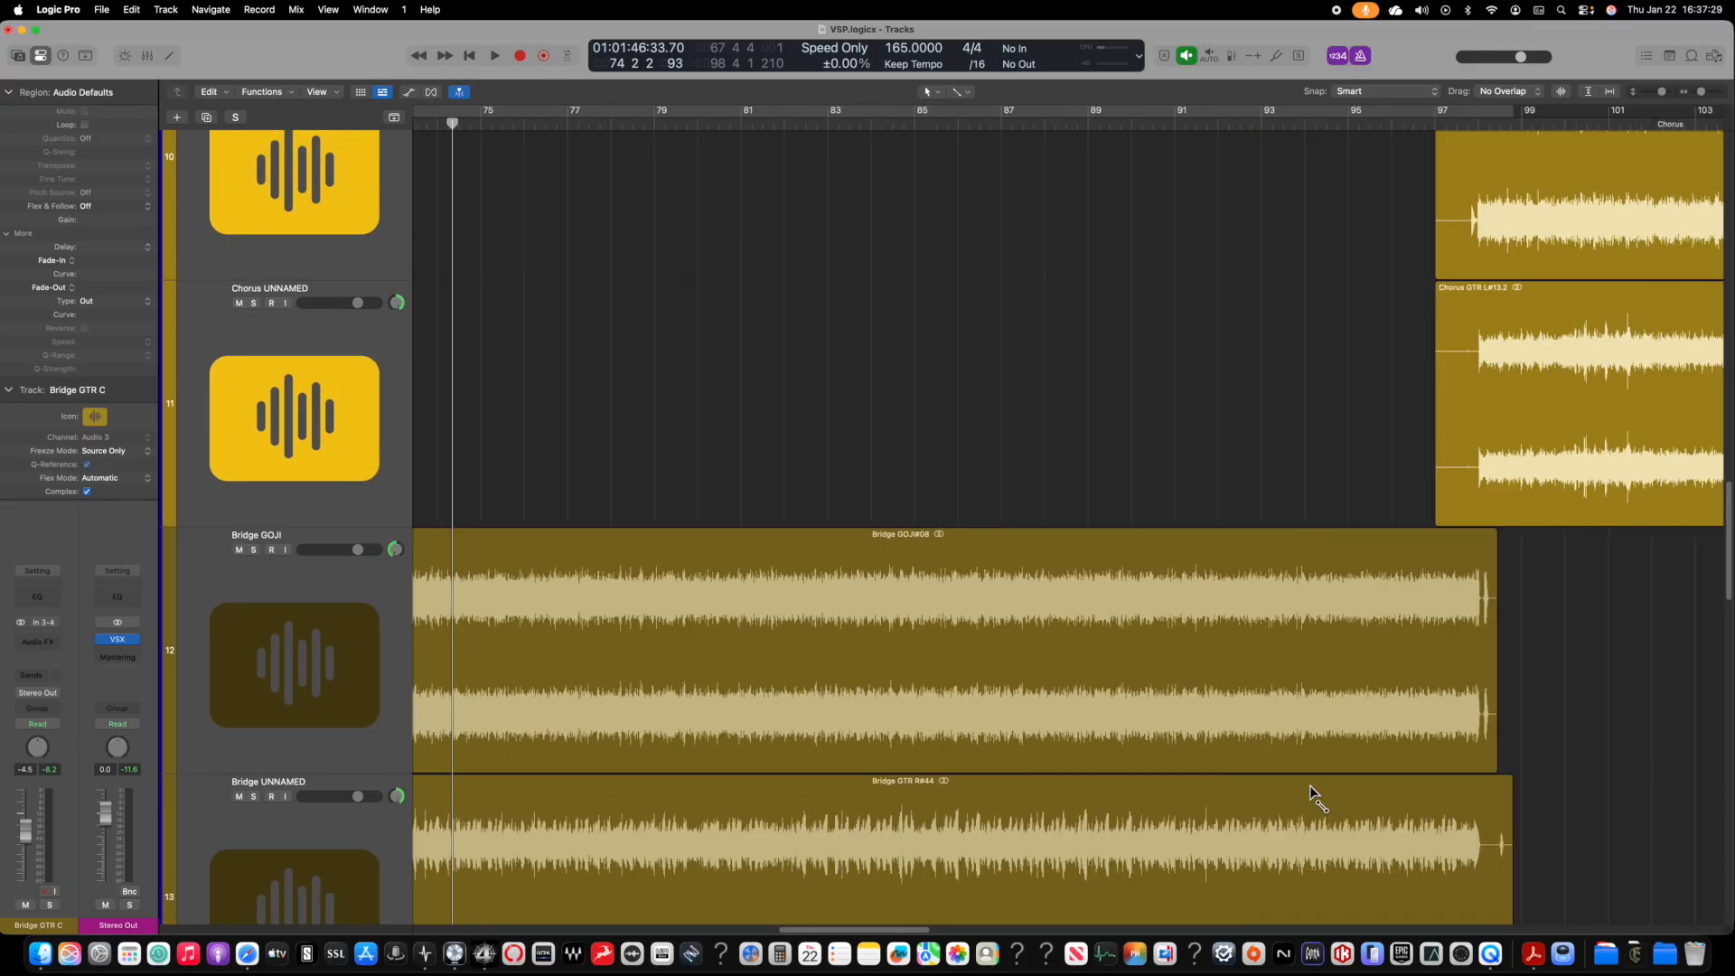
pyautogui.hscroll(15, 1180, 758)
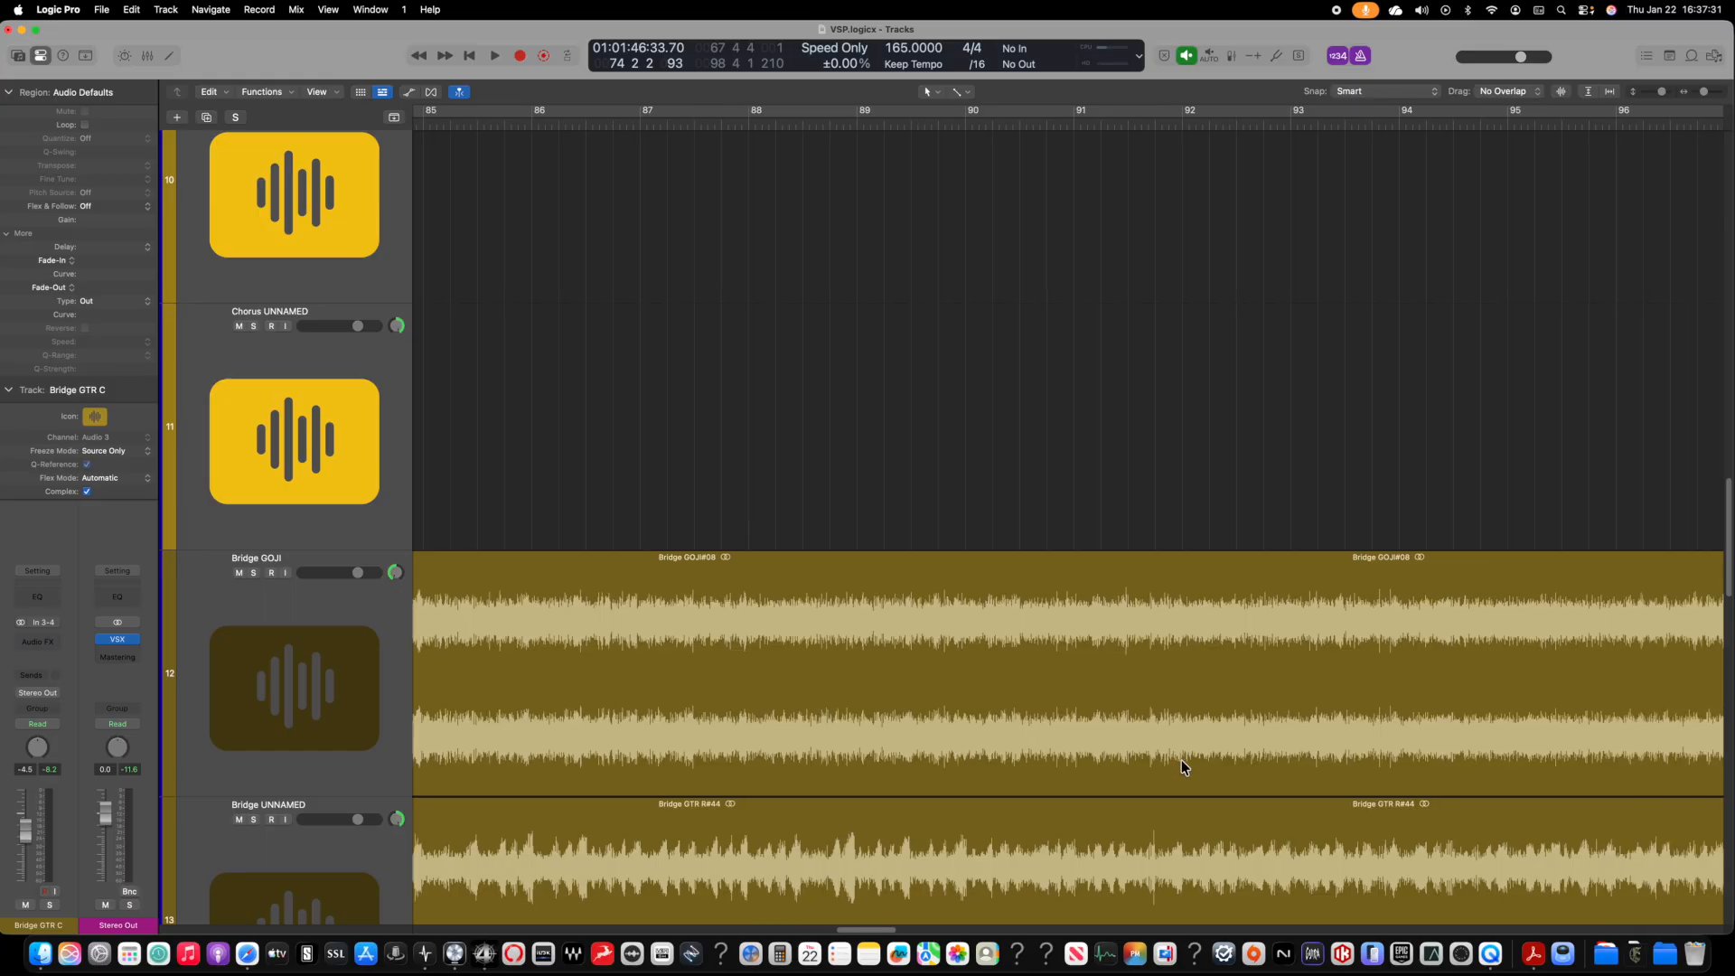
pyautogui.scroll(-3, 1180, 734)
pyautogui.press('super+Right')
pyautogui.press('super+Right')
pyautogui.press('super+Right')
pyautogui.press('super+Right')
pyautogui.press('super+Right')
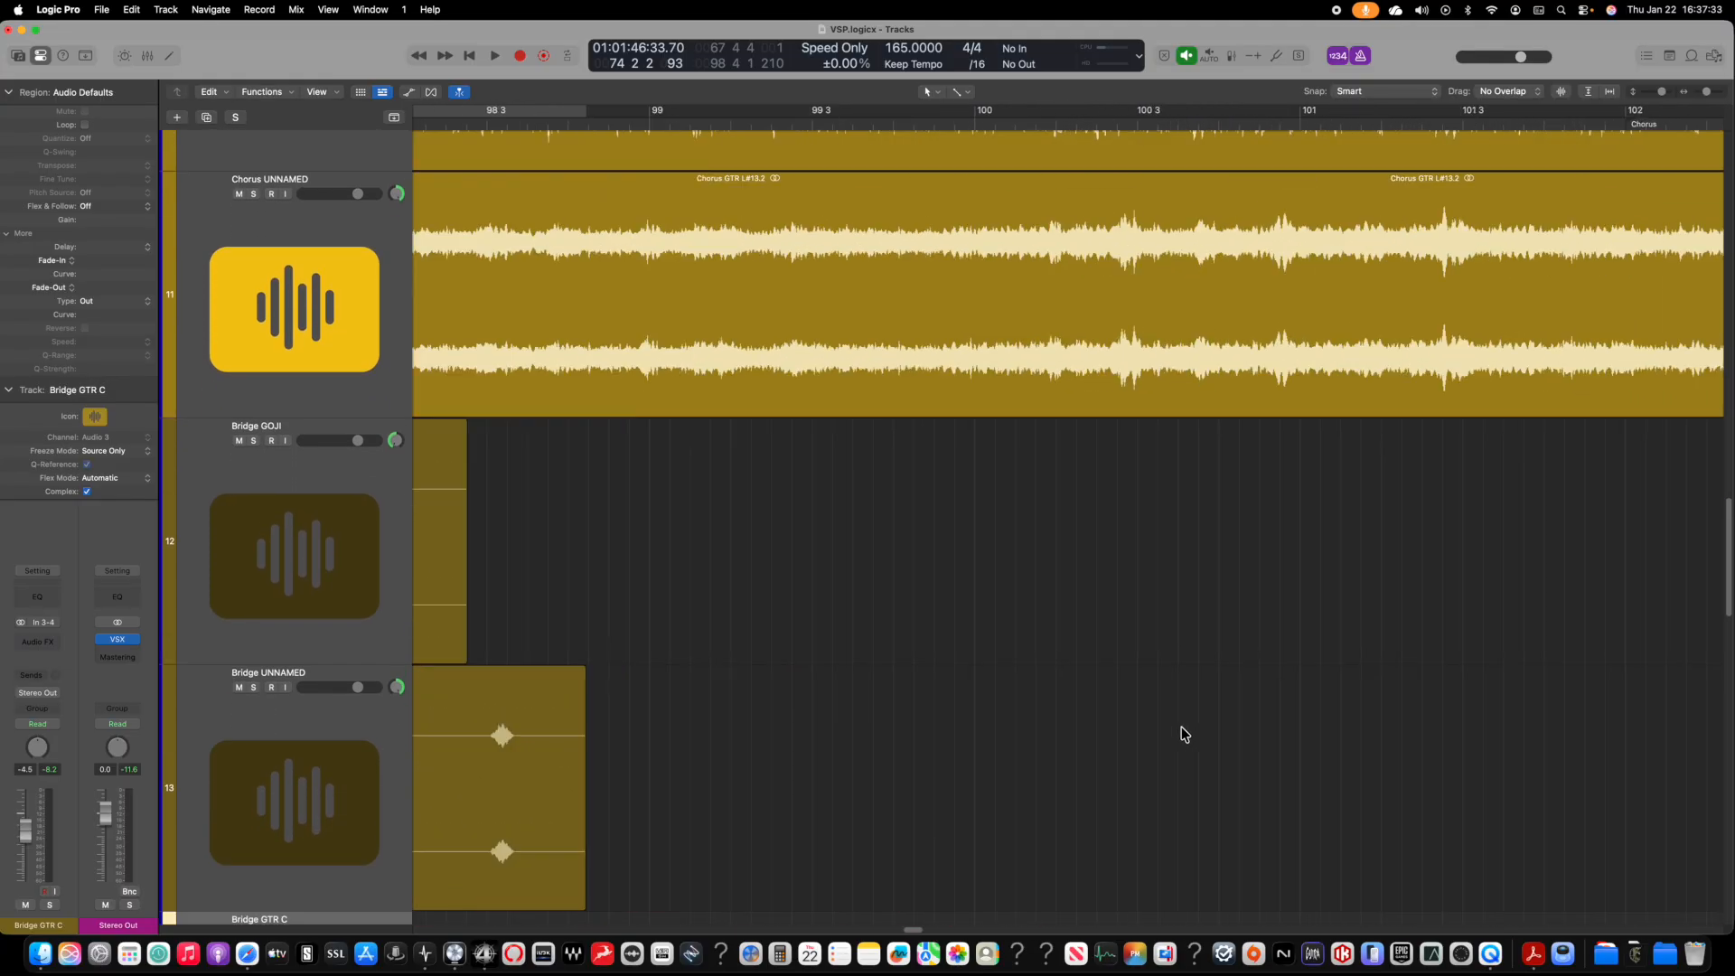
pyautogui.hscroll(-10, 976, 702)
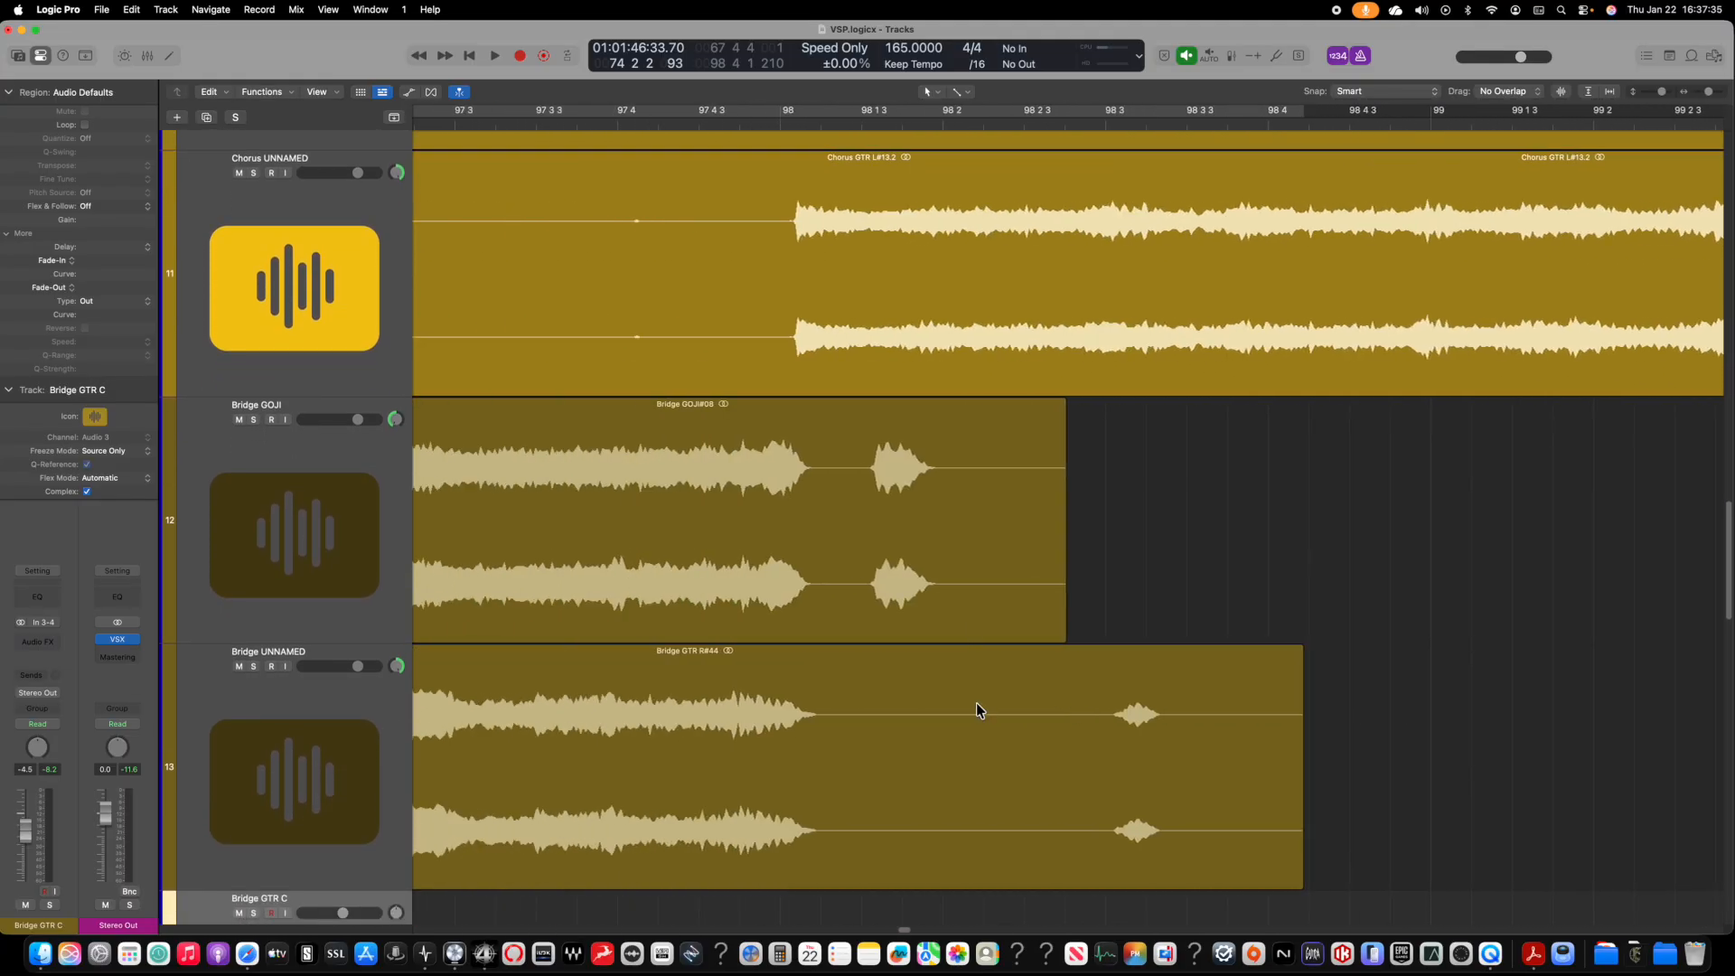
pyautogui.hscroll(-4, 994, 696)
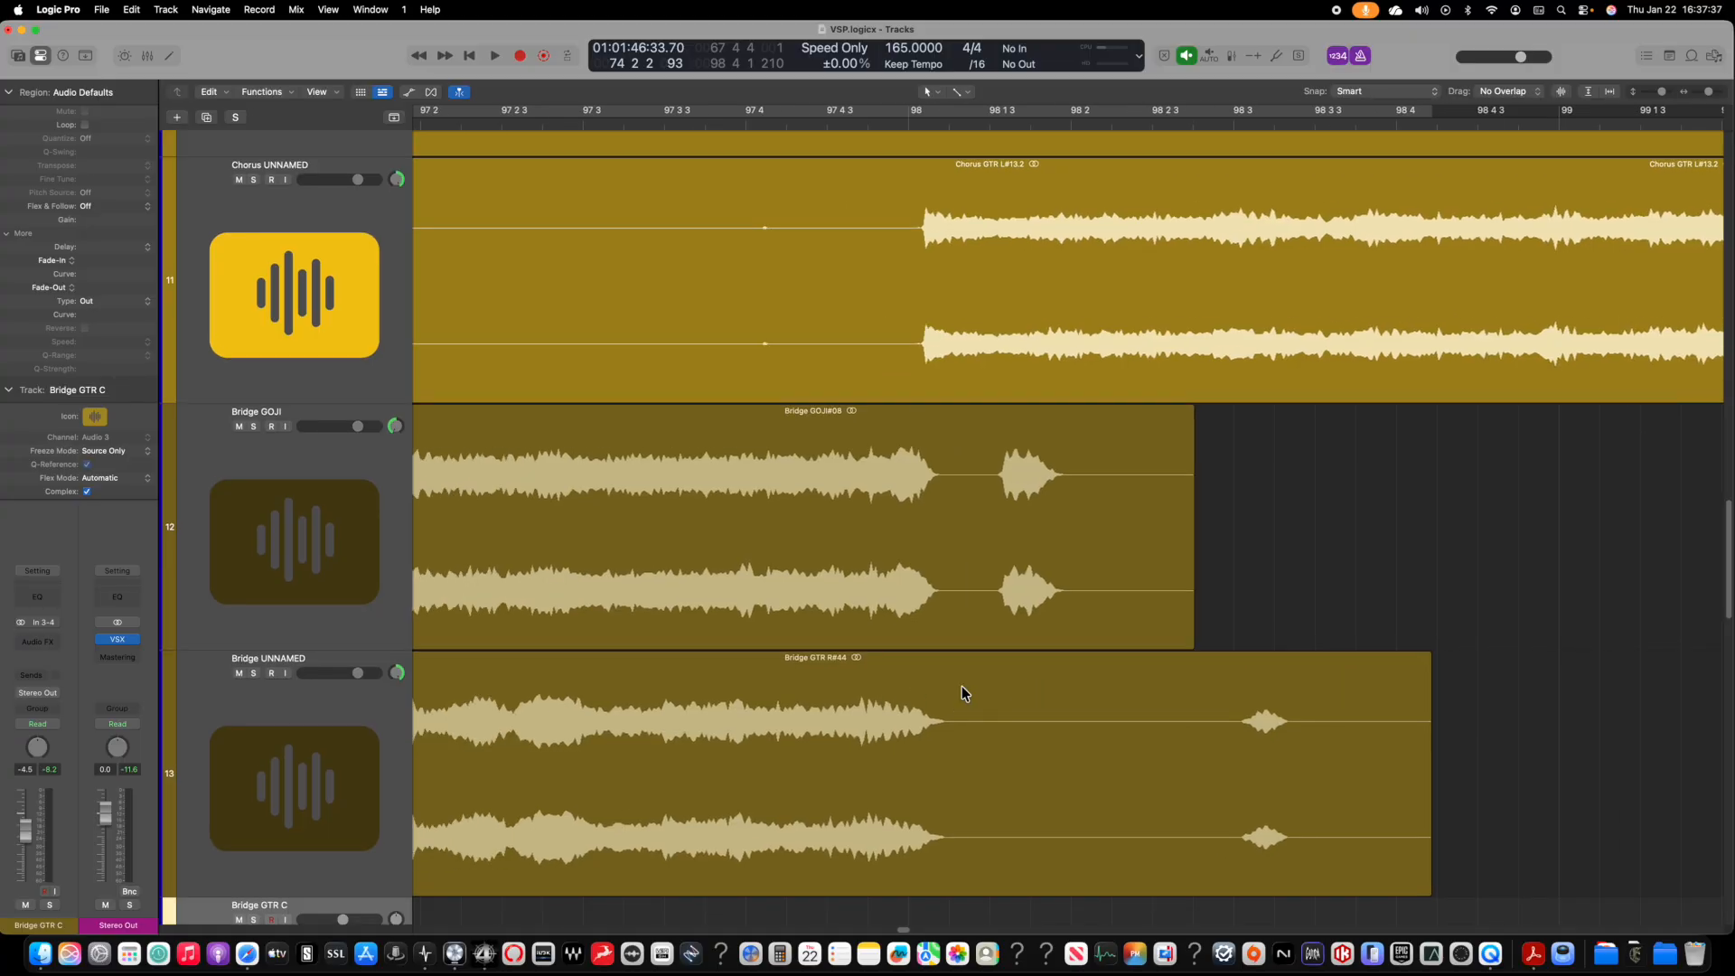
# Step: Try shifting the Bridge UNNAMED region slightly earlier and compare it with the Bridge GOJI region over the whole bridge
pyautogui.moveTo(961, 691); pyautogui.dragTo(713, 689)
pyautogui.hscroll(-15, 994, 723)
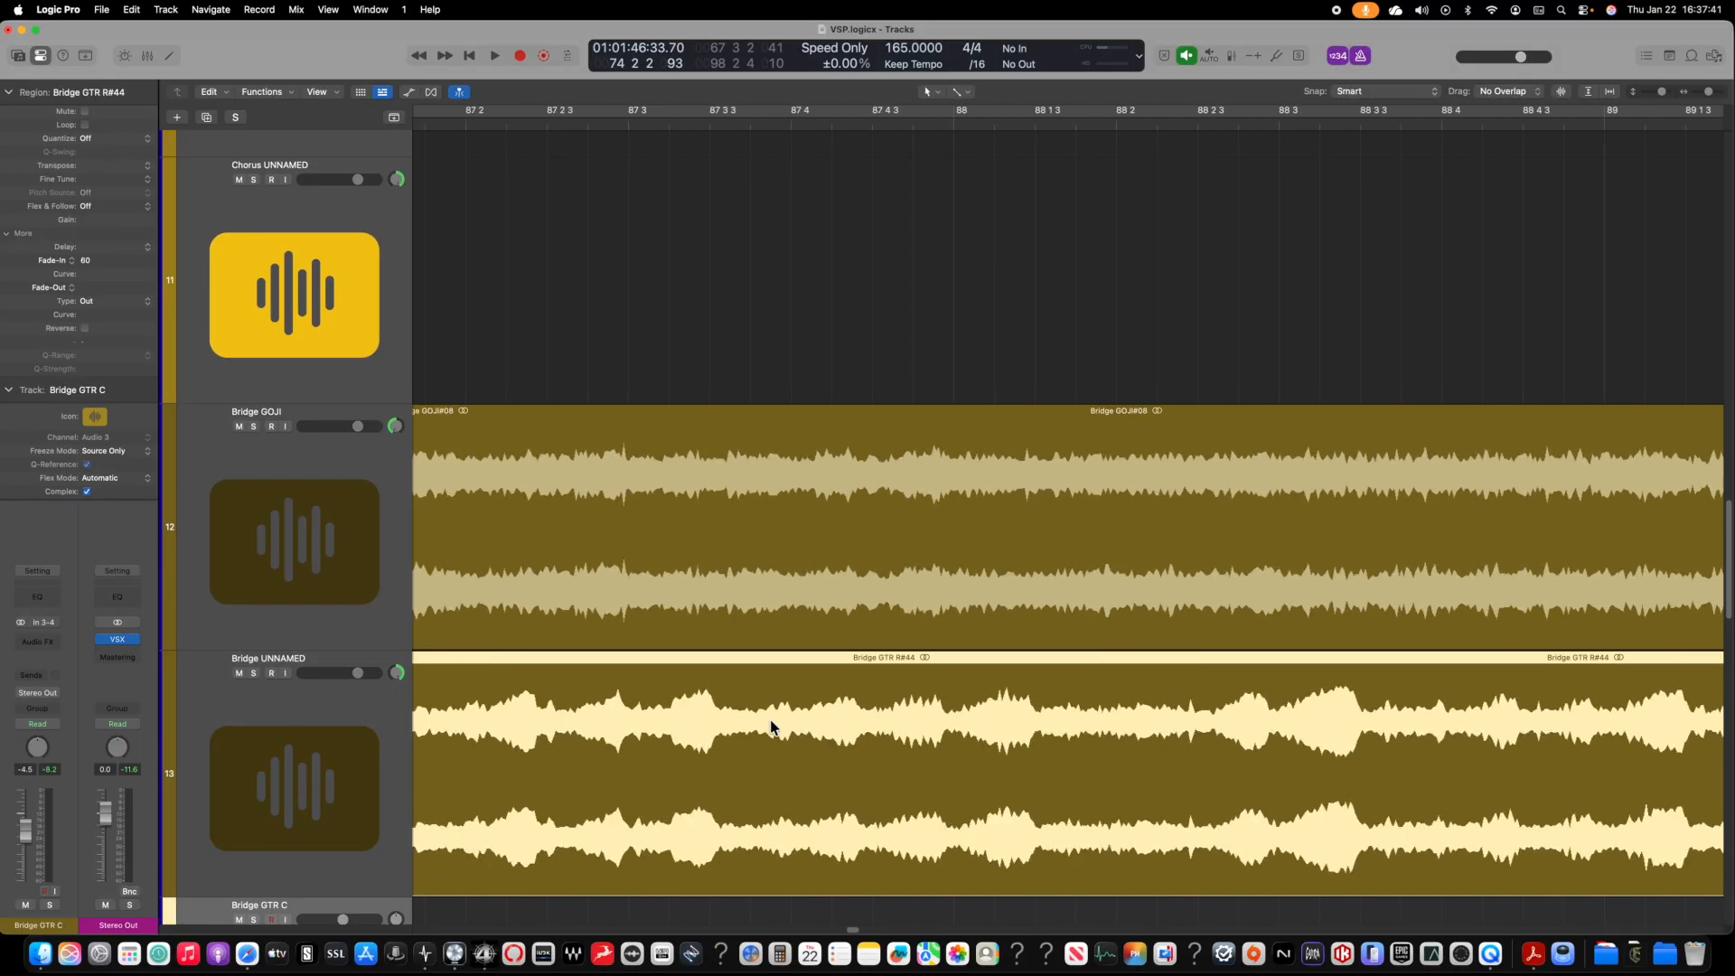
pyautogui.hscroll(-20, 768, 721)
pyautogui.scroll(4, 1174, 704)
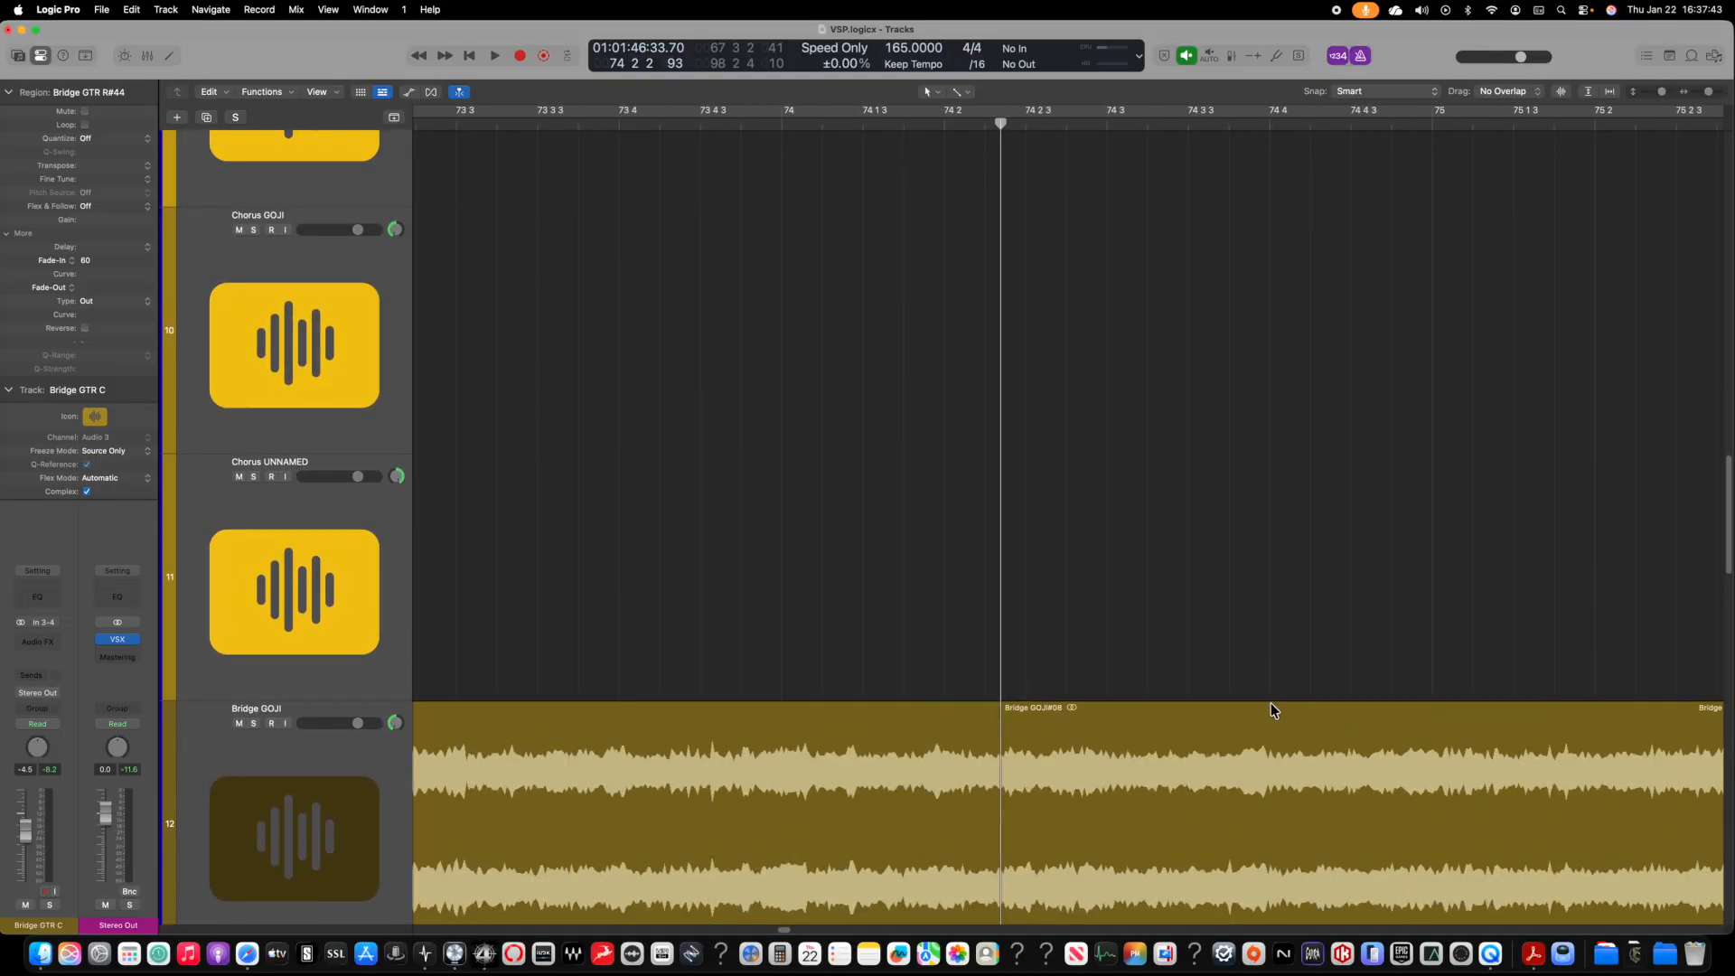
pyautogui.scroll(-3, 1272, 709)
pyautogui.press('super+Left')
pyautogui.press('super+Left')
pyautogui.press('super+Left')
pyautogui.press('super+Left')
pyautogui.press('super+Left')
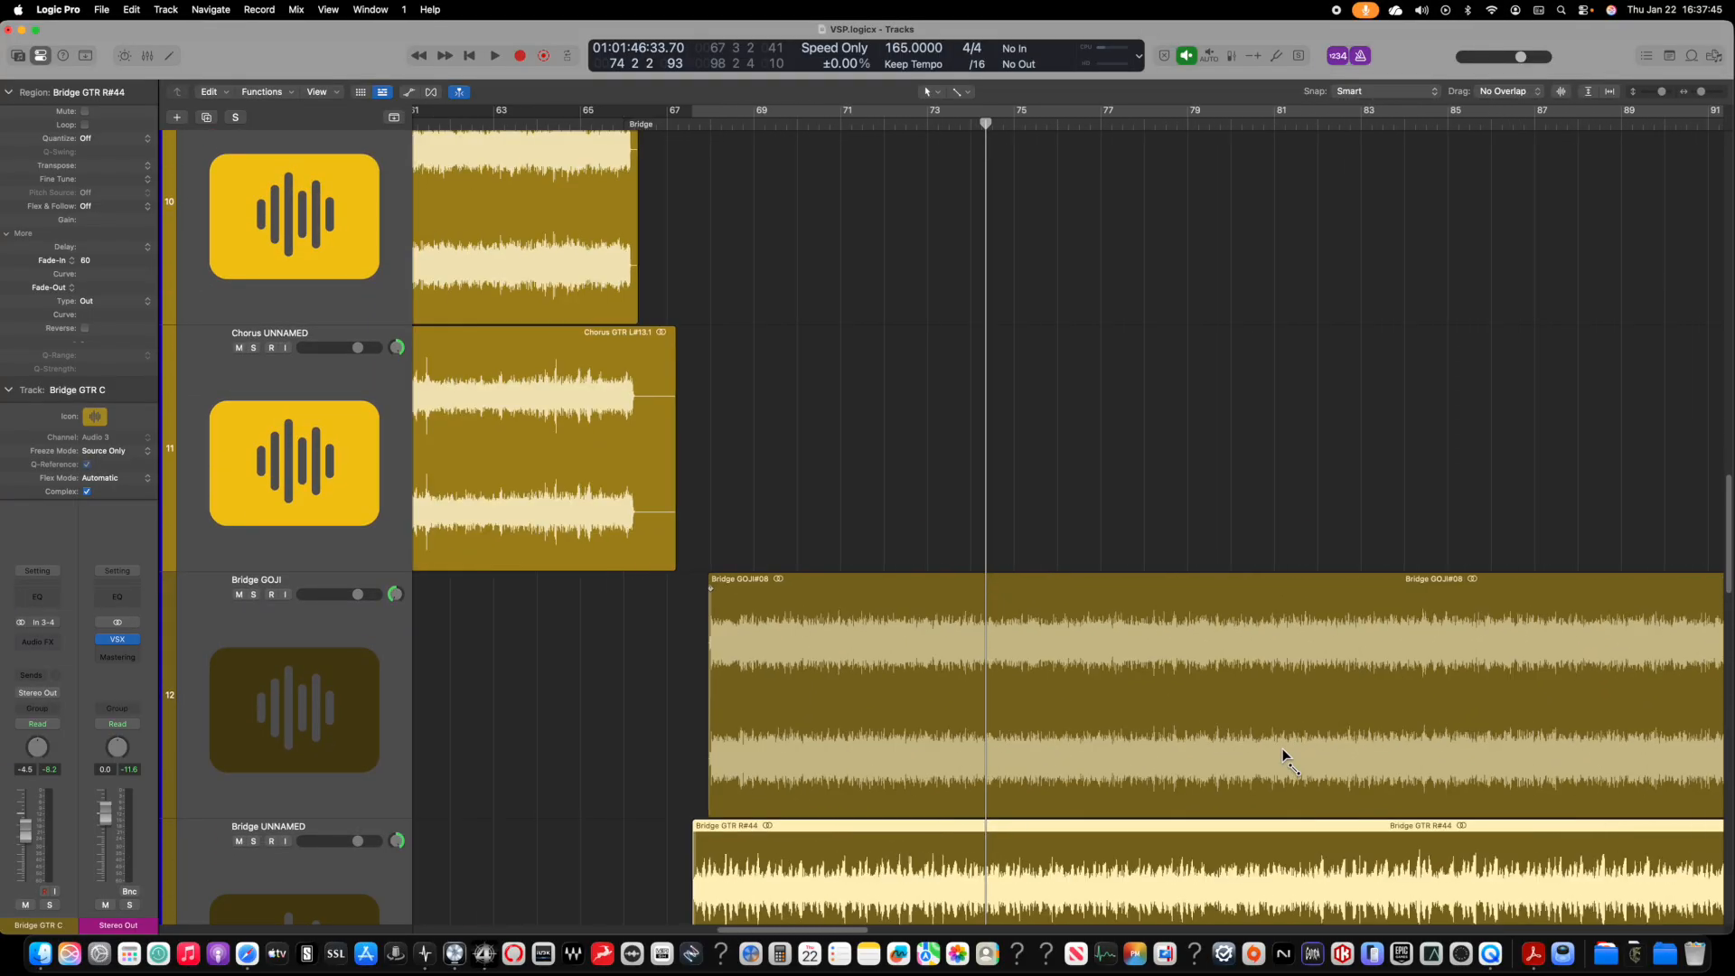
pyautogui.press('super+Left')
pyautogui.press('super+Left')
pyautogui.scroll(-3, 1283, 755)
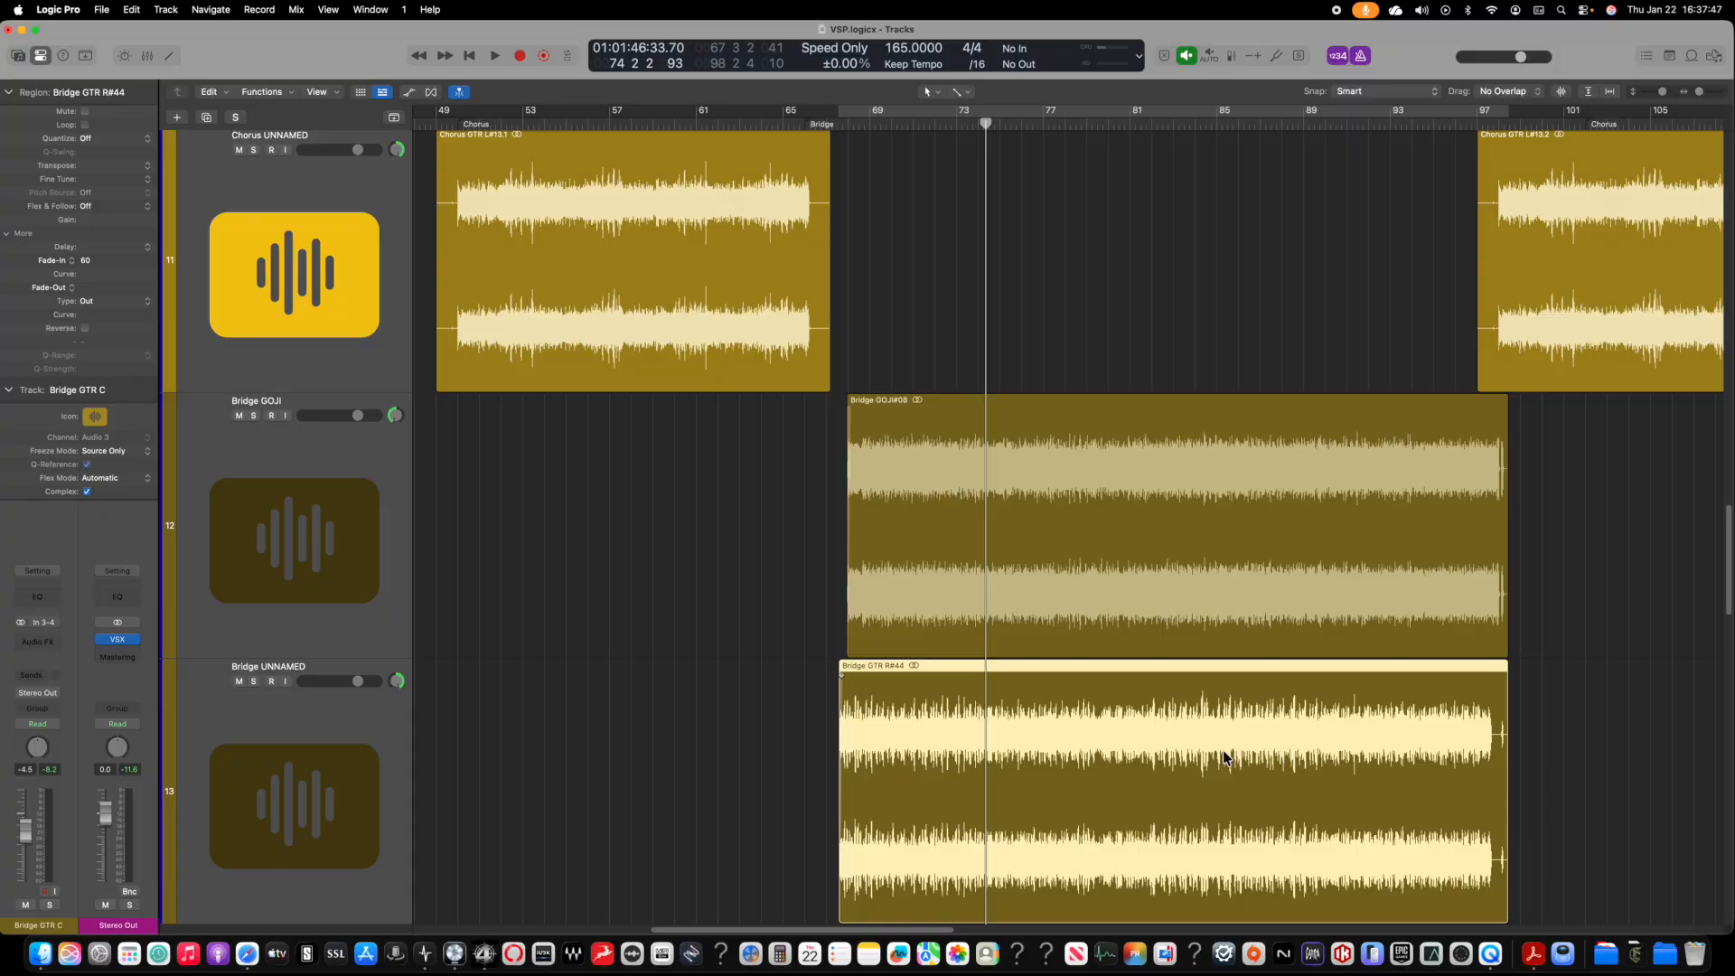
pyautogui.hscroll(8, 1146, 724)
pyautogui.scroll(3, 1146, 724)
pyautogui.scroll(-5, 1189, 730)
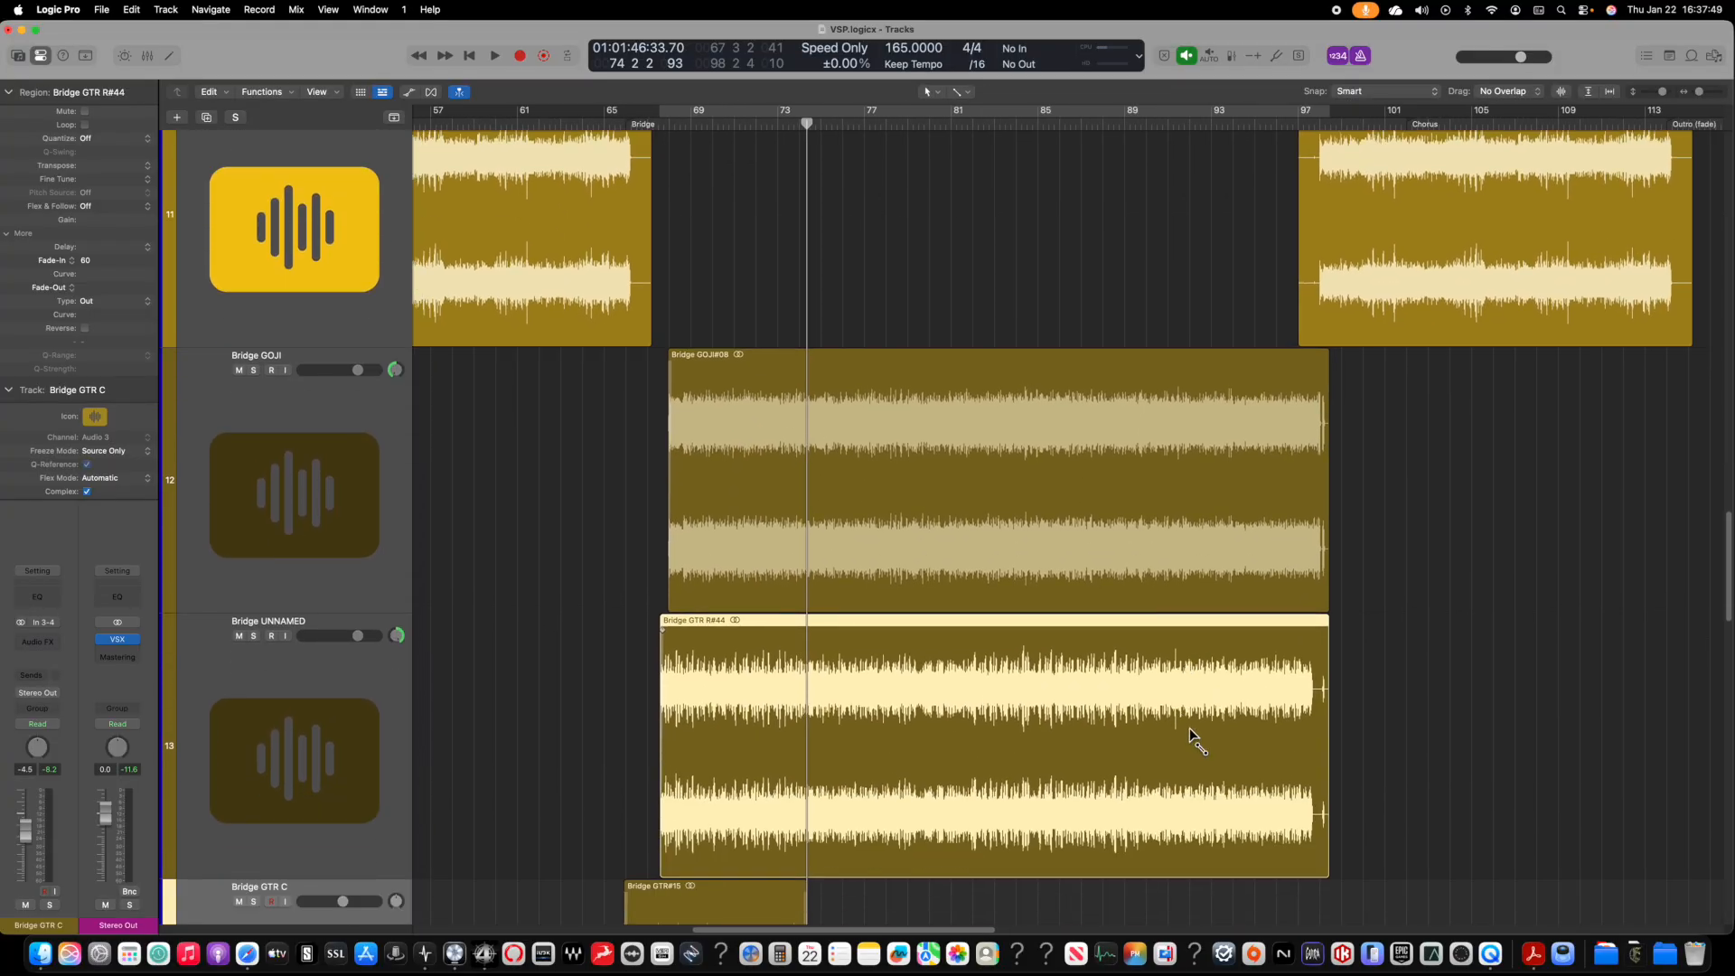
pyautogui.press('super+Right')
pyautogui.press('super+Right')
pyautogui.press('super+Right')
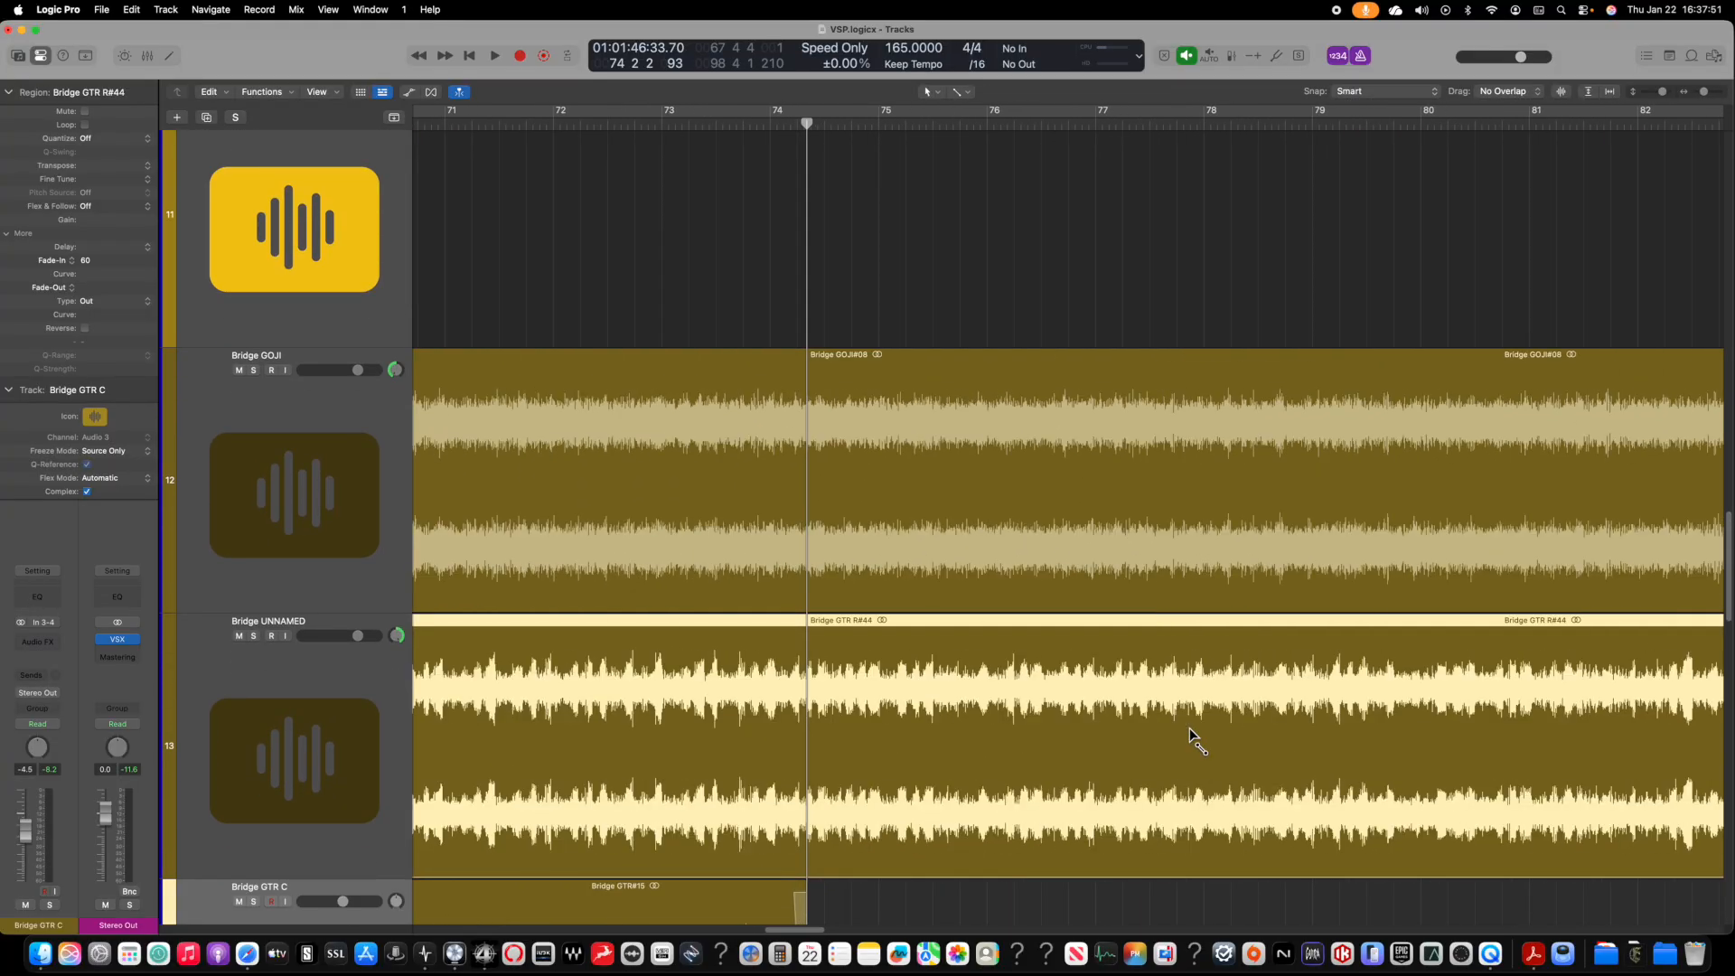
pyautogui.press('super+Right')
pyautogui.hscroll(-15, 1133, 734)
pyautogui.scroll(2, 973, 728)
pyautogui.hscroll(2, 1098, 714)
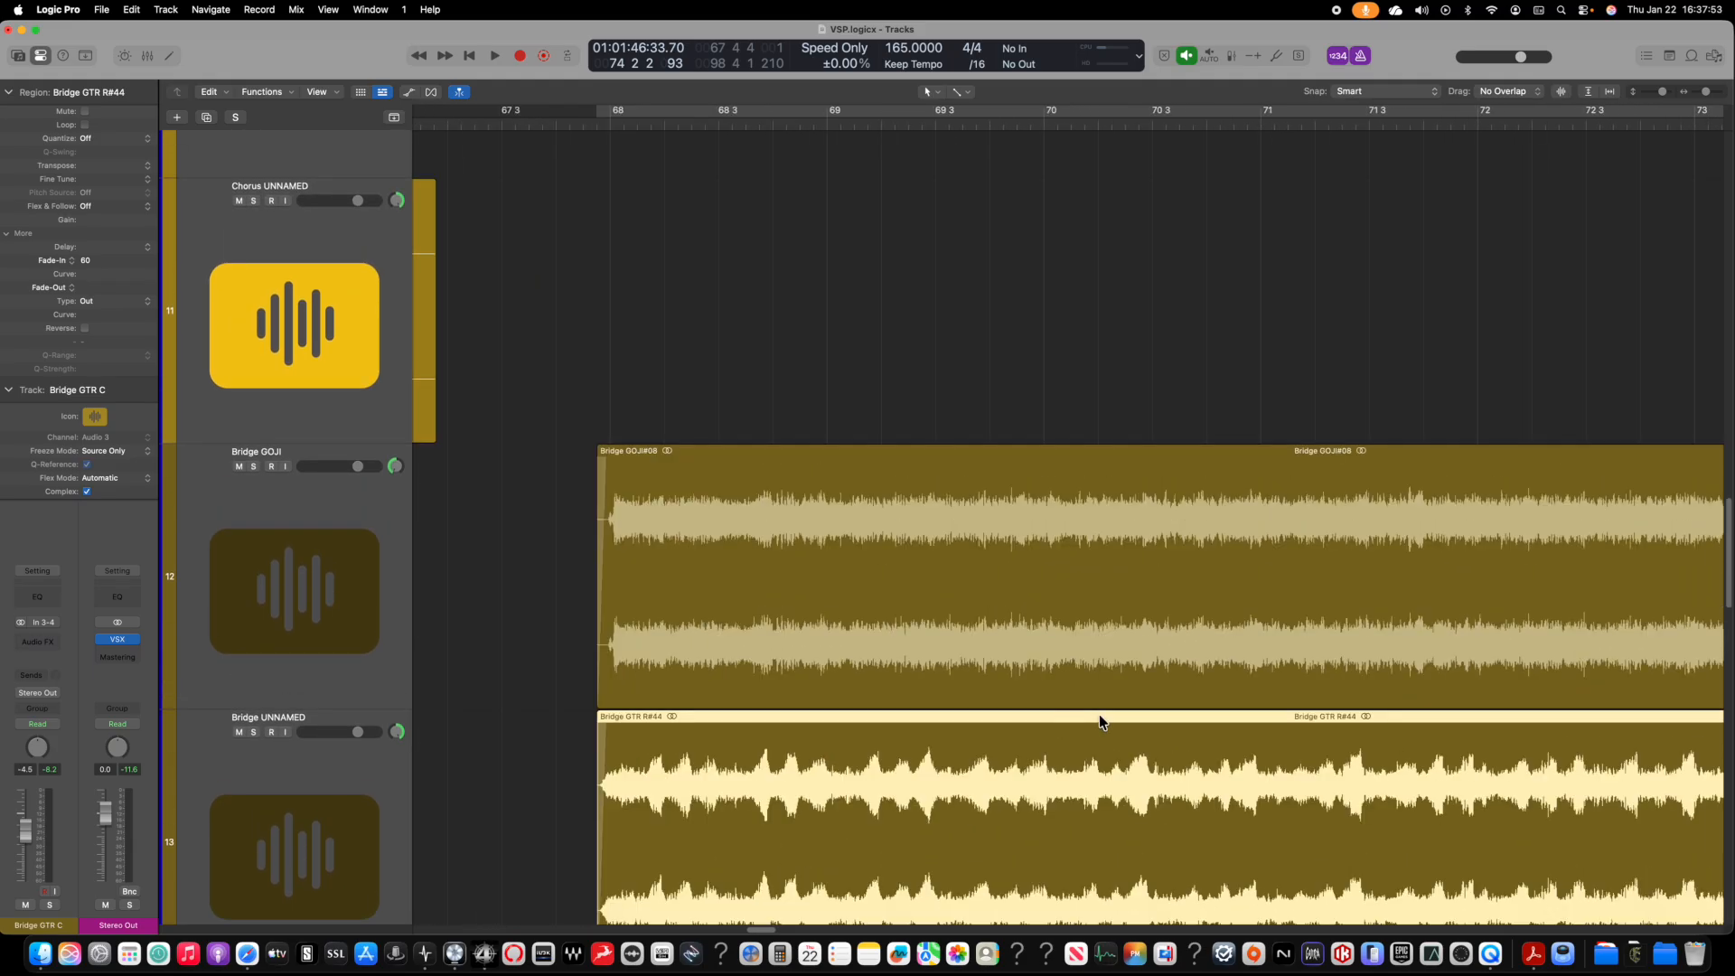
# Step: Play the end of the bridge from just before bar 96 with the Bridge GOJI and Bridge UNNAMED tracks soloed
pyautogui.scroll(3, 1099, 714)
pyautogui.scroll(-5, 1213, 748)
pyautogui.hscroll(10, 1299, 719)
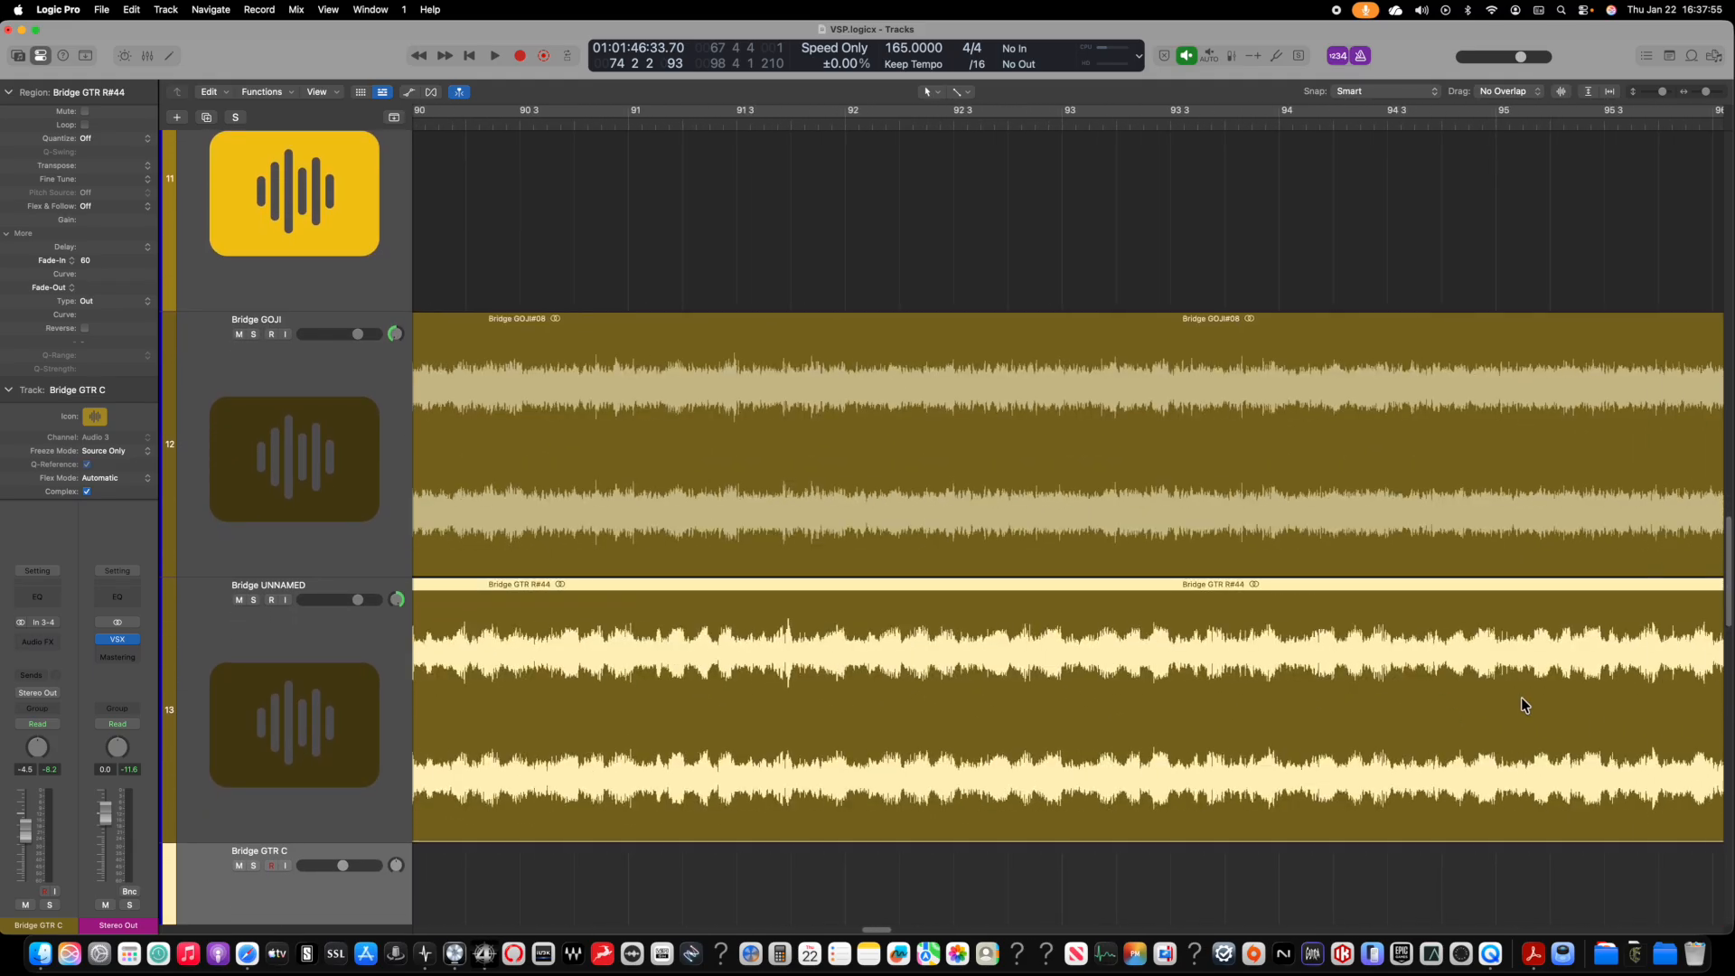
pyautogui.hscroll(3, 1521, 706)
pyautogui.scroll(-1, 1428, 701)
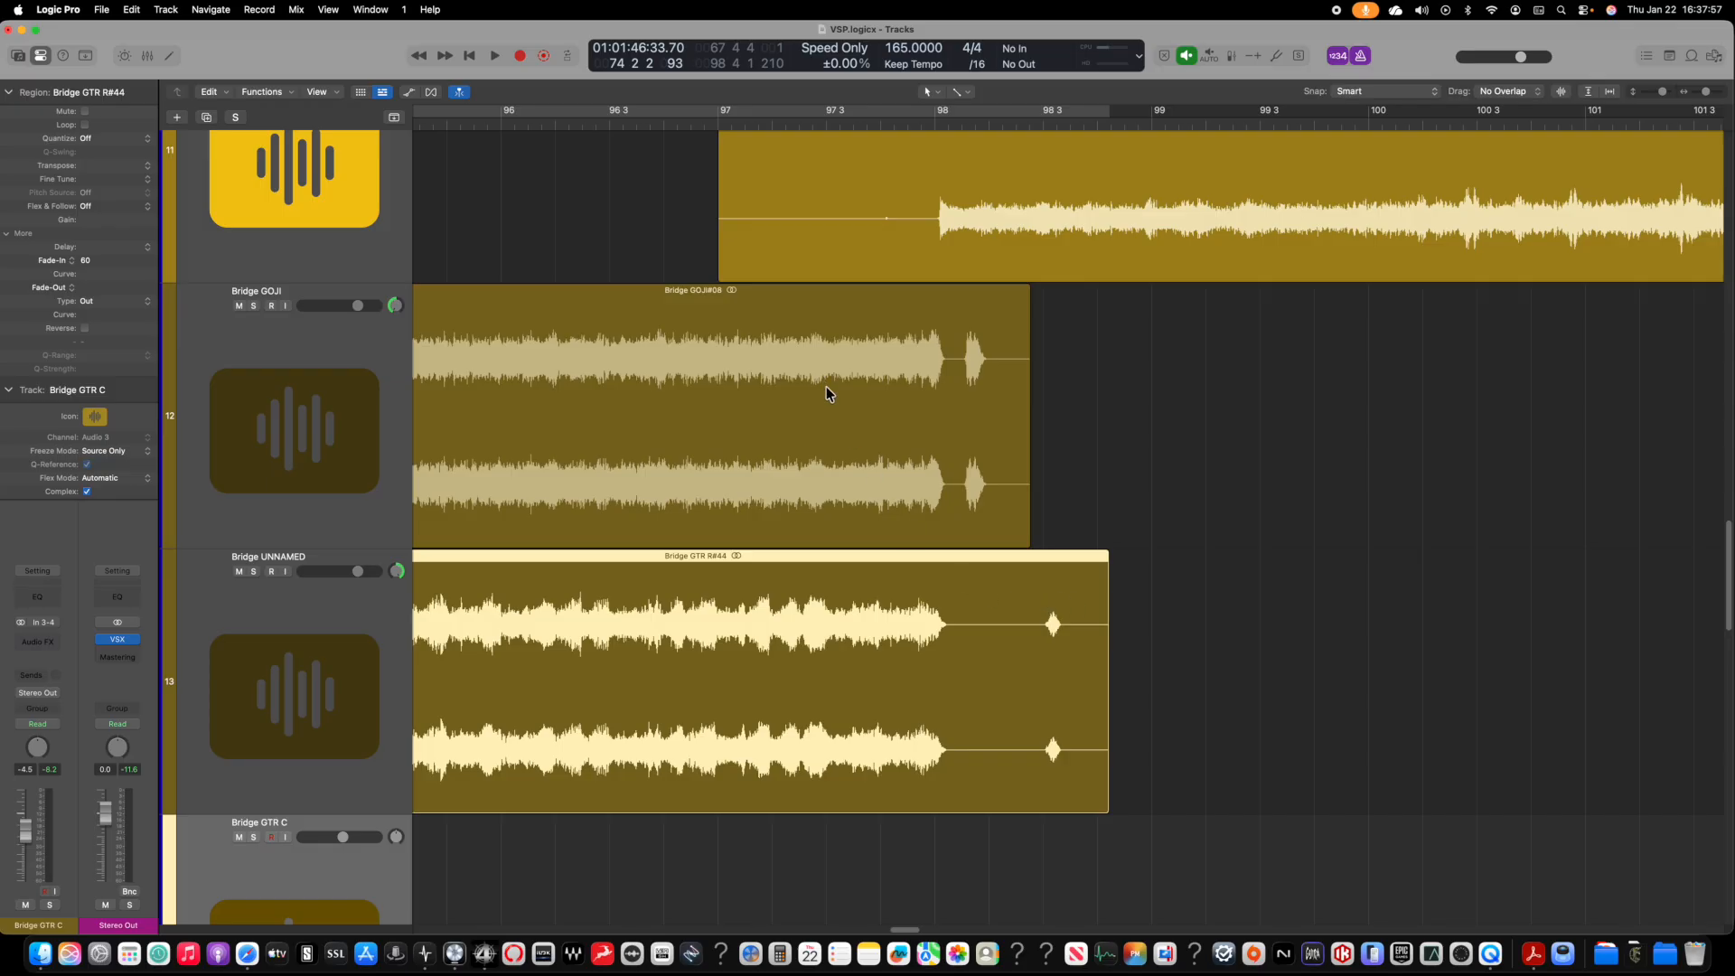
pyautogui.click(468, 124)
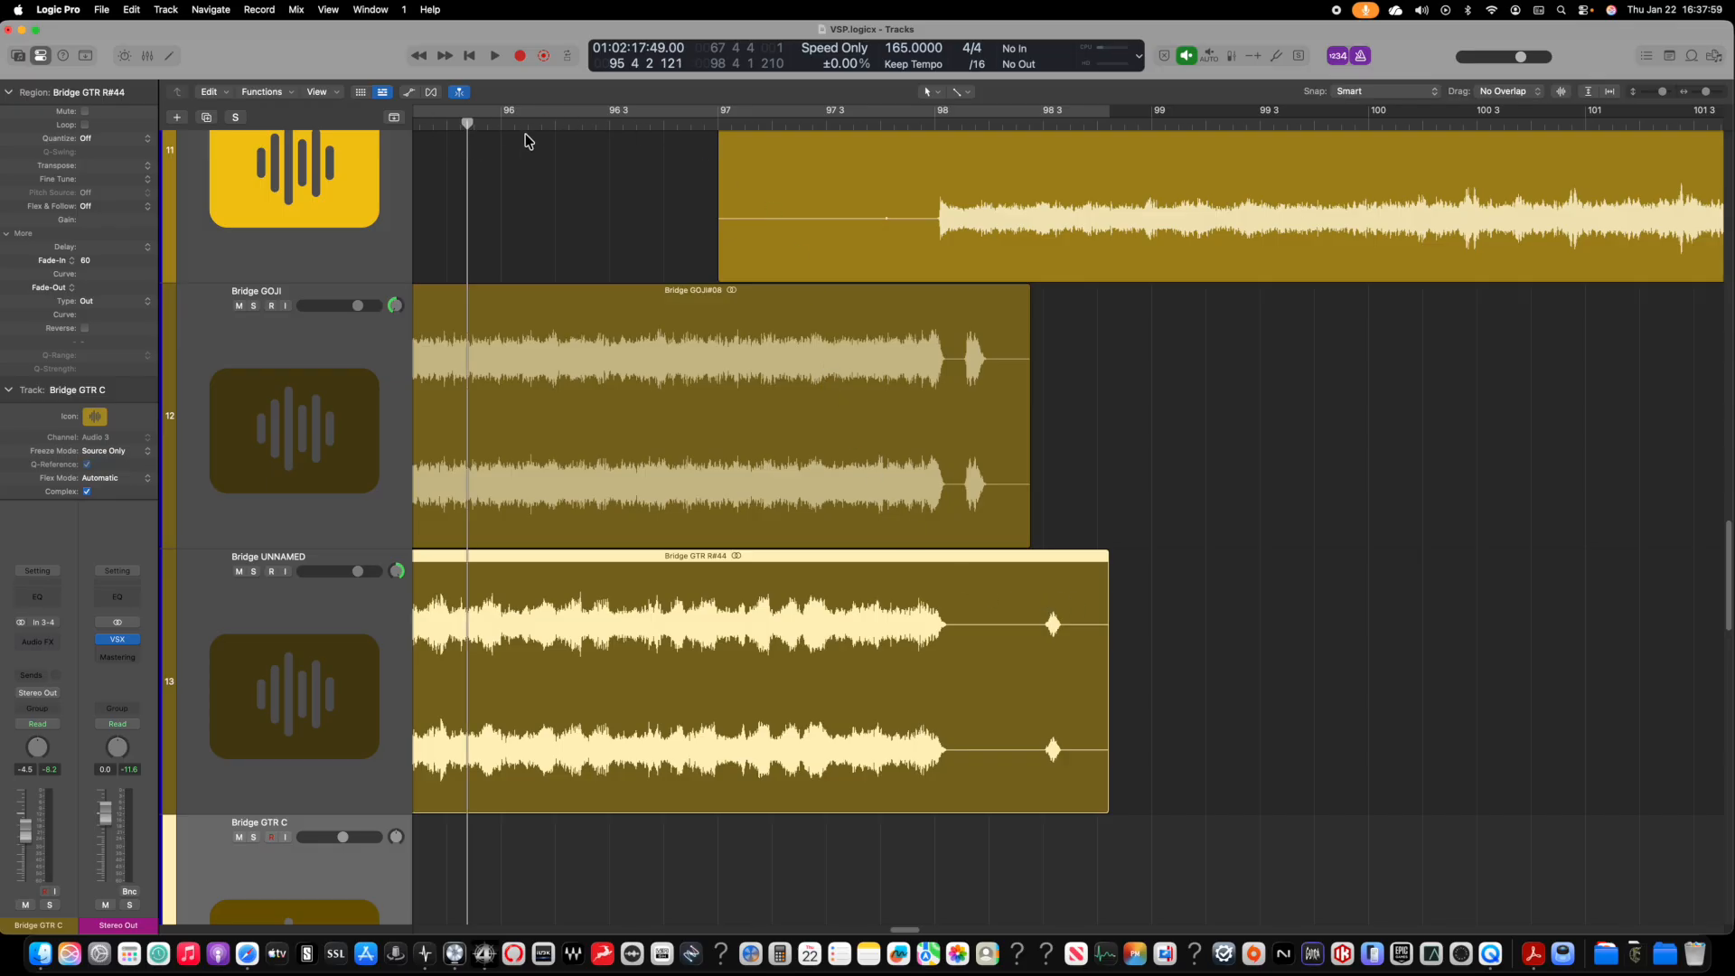
pyautogui.press('space')
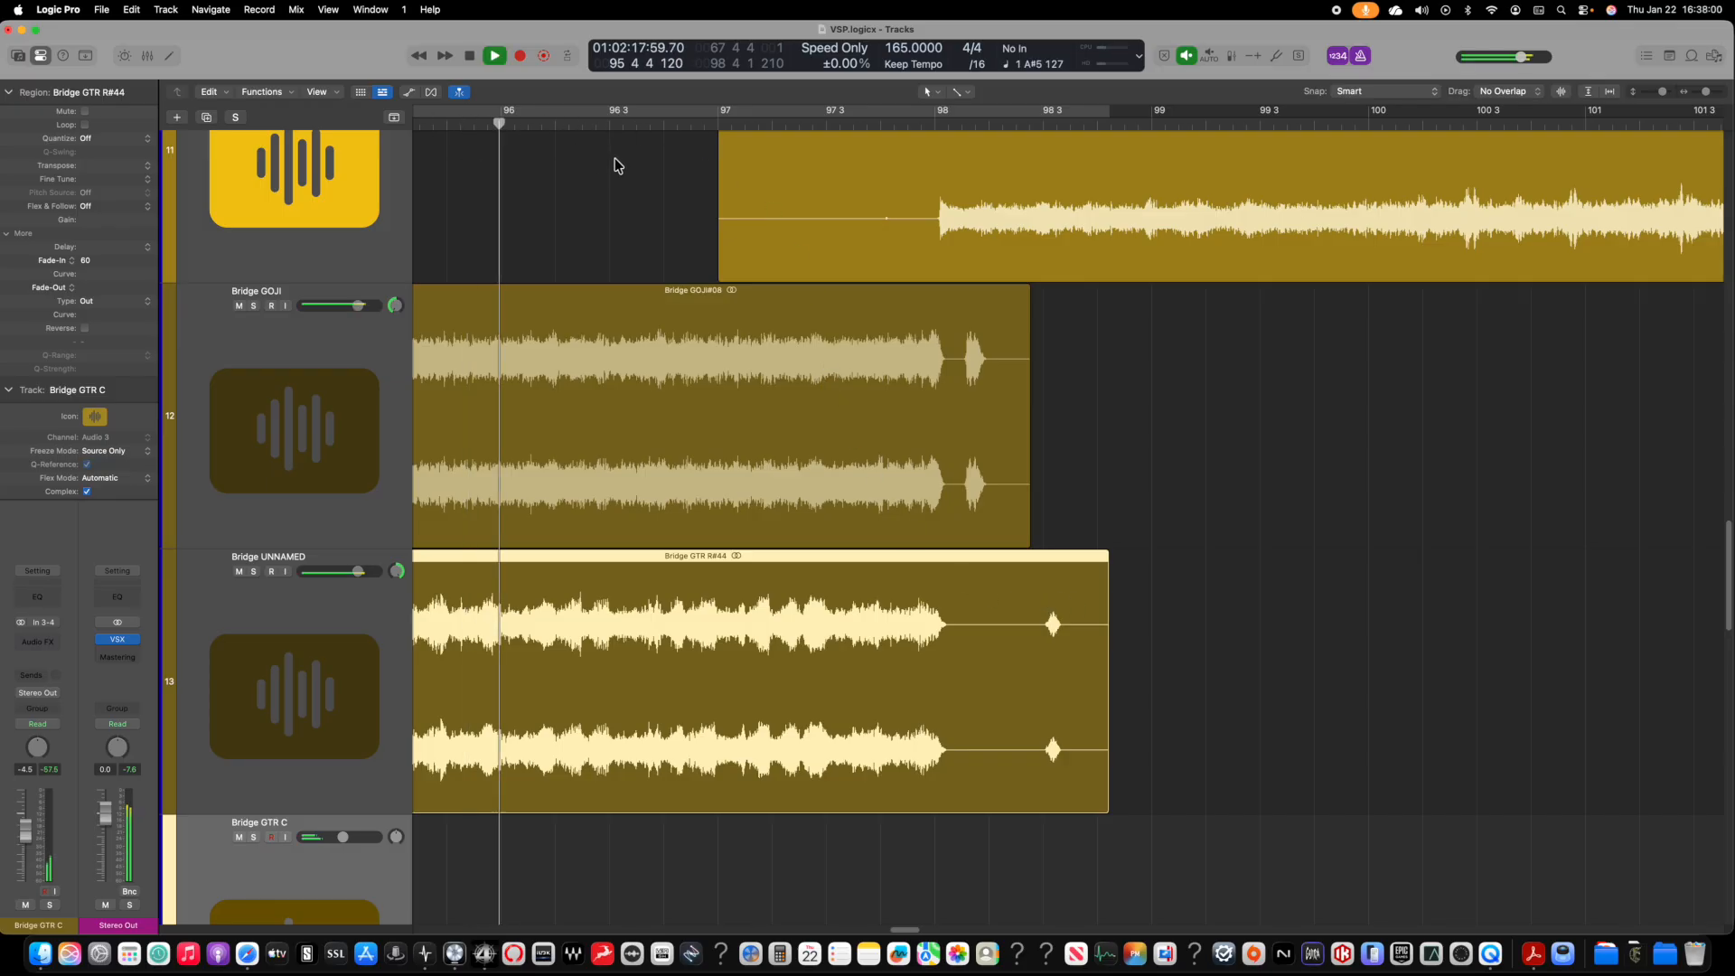
pyautogui.click(254, 305)
pyautogui.click(254, 571)
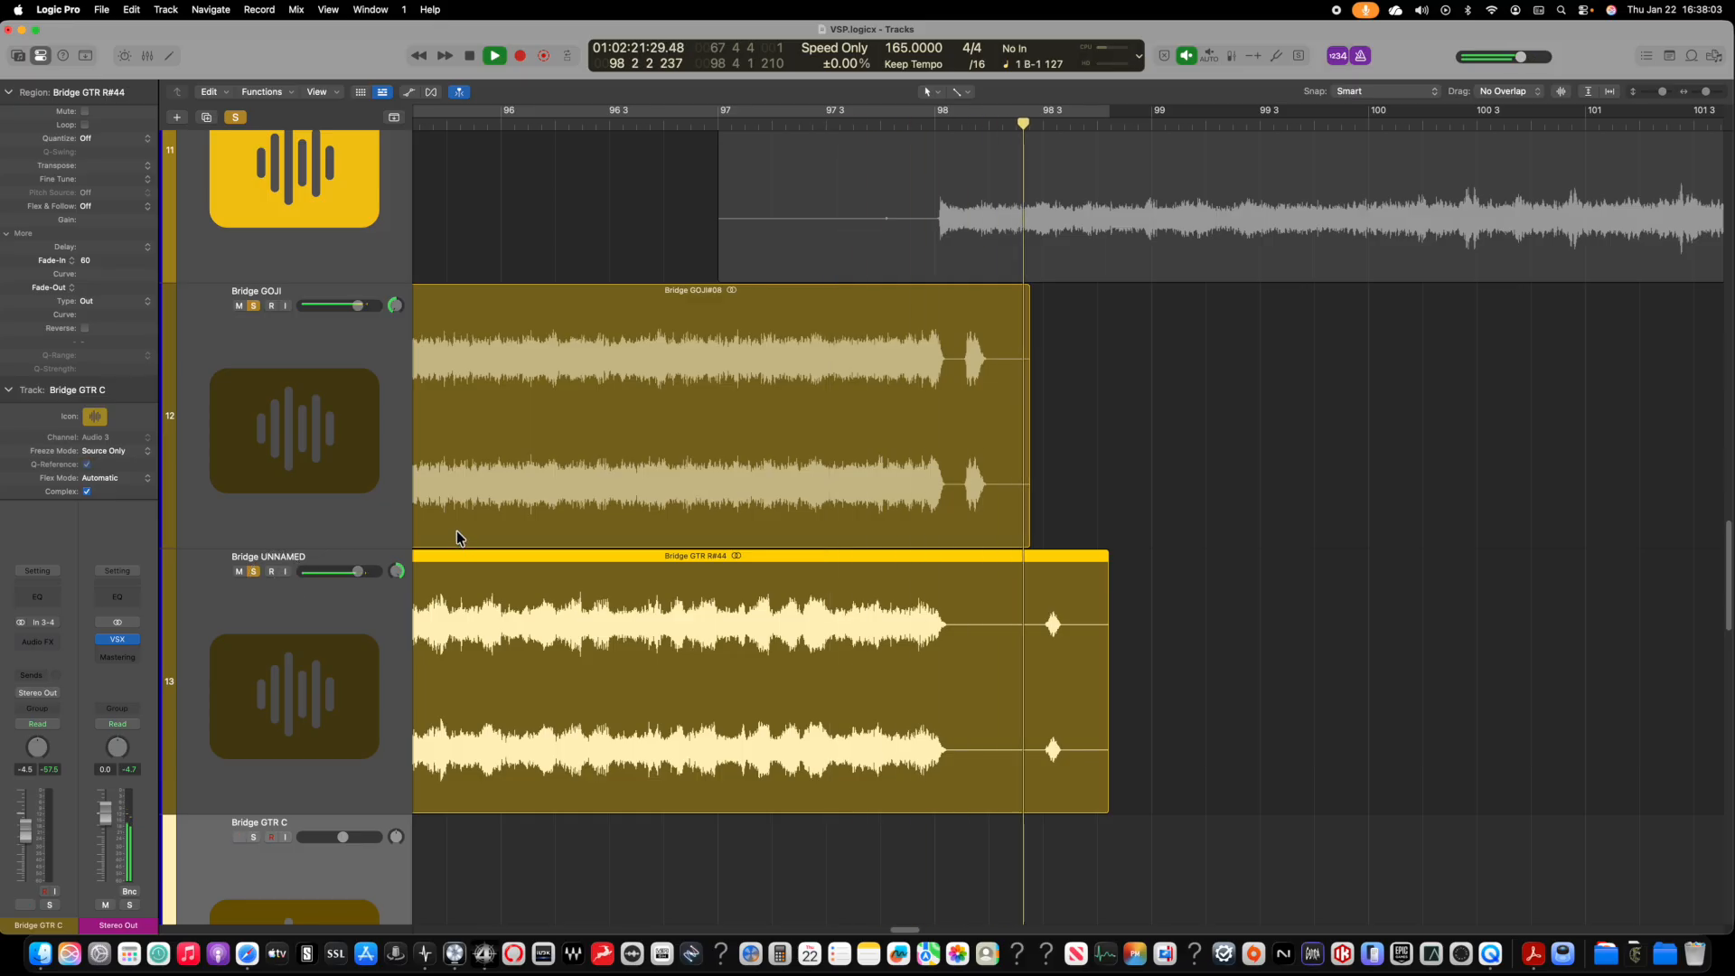
# Step: Decline Quad Cortex as the audio device, and trim both soloed bridge regions' ends to just past bar 98 with a 79 fade-out
pyautogui.moveTo(1223, 816); pyautogui.dragTo(1030, 533)
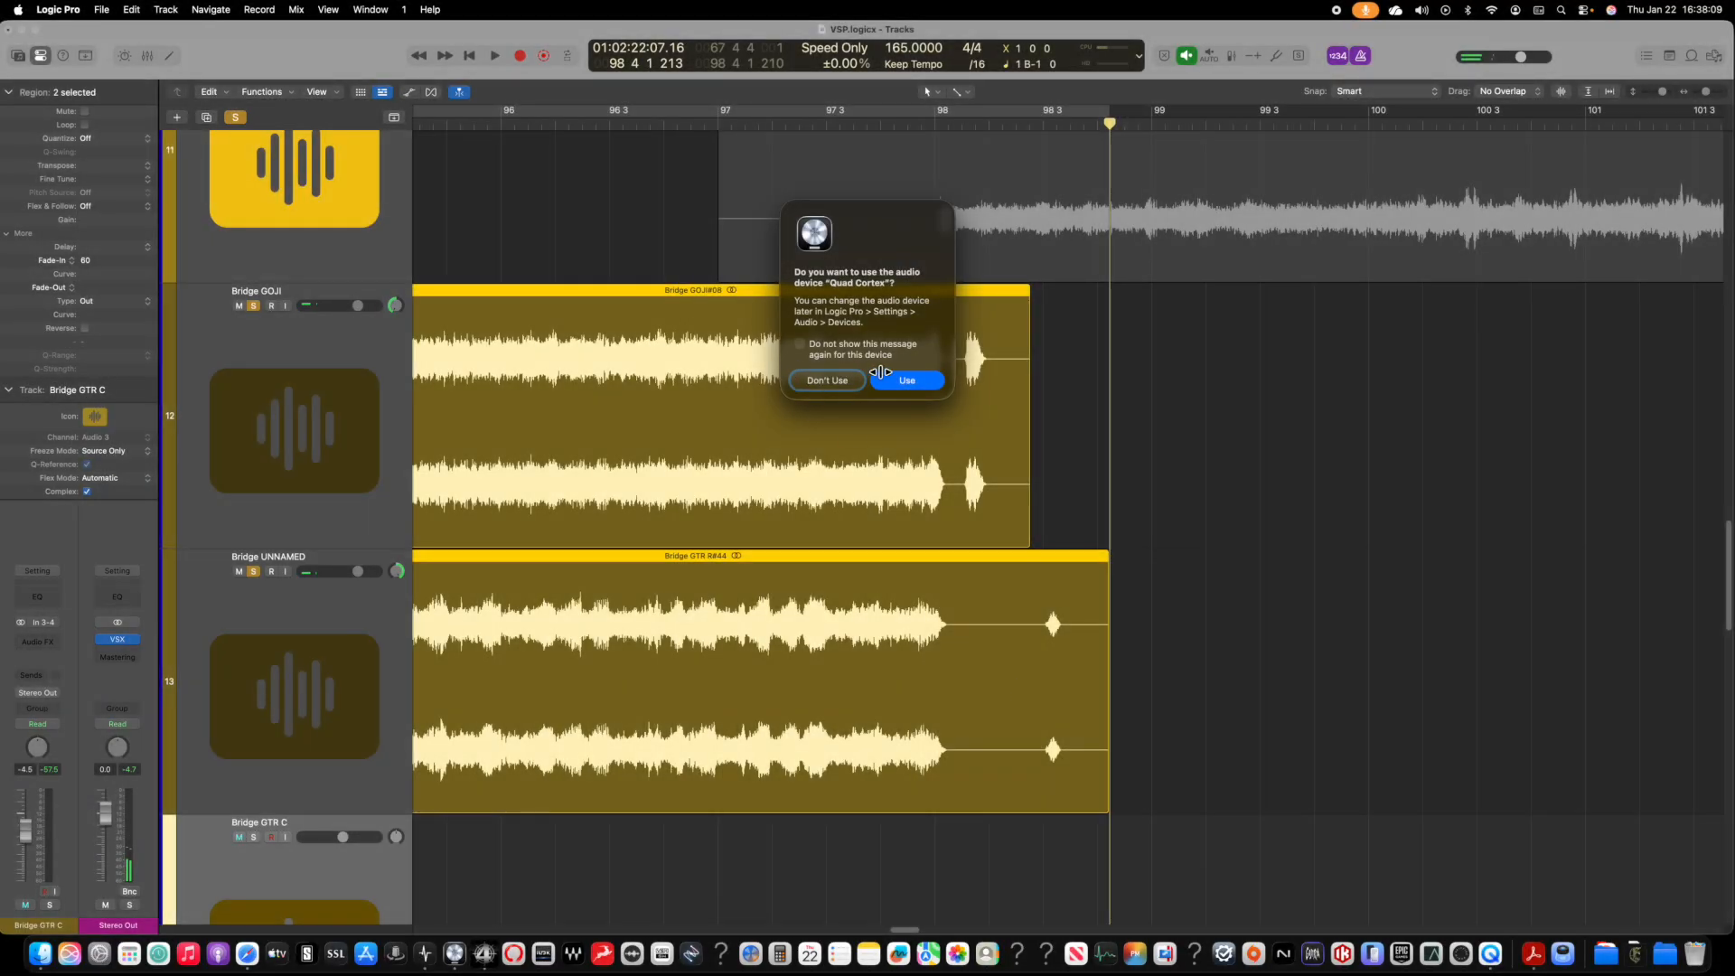
pyautogui.click(827, 380)
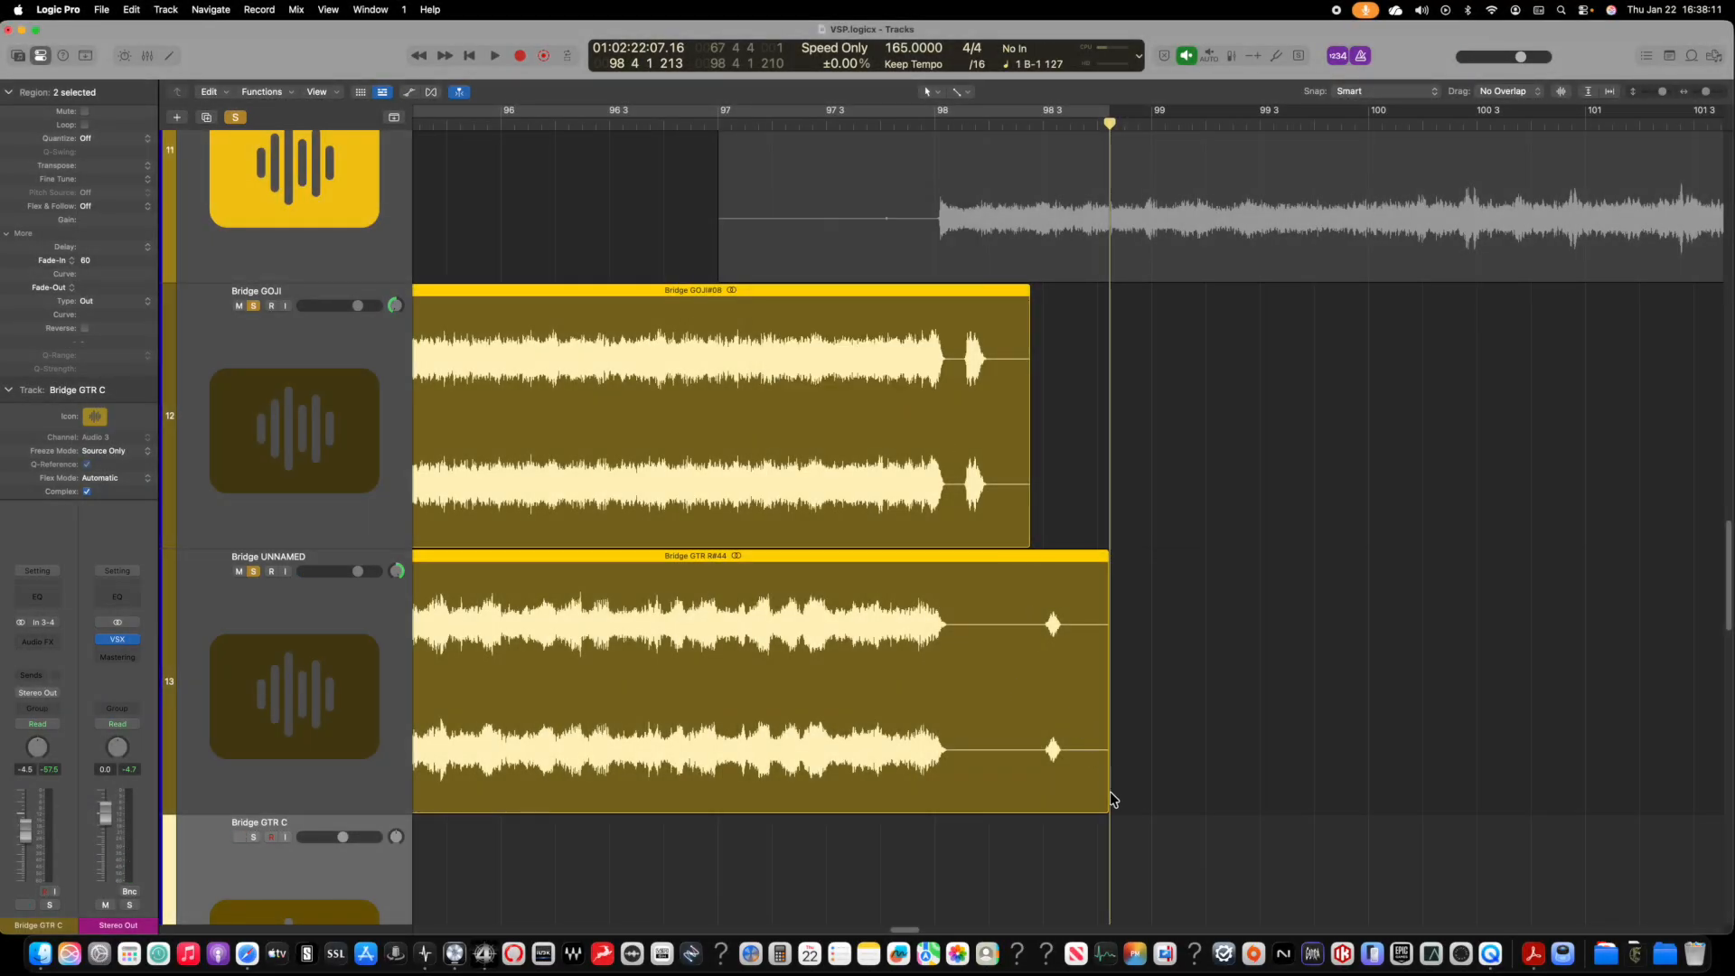
pyautogui.moveTo(1106, 807); pyautogui.dragTo(953, 802)
pyautogui.click(1104, 600)
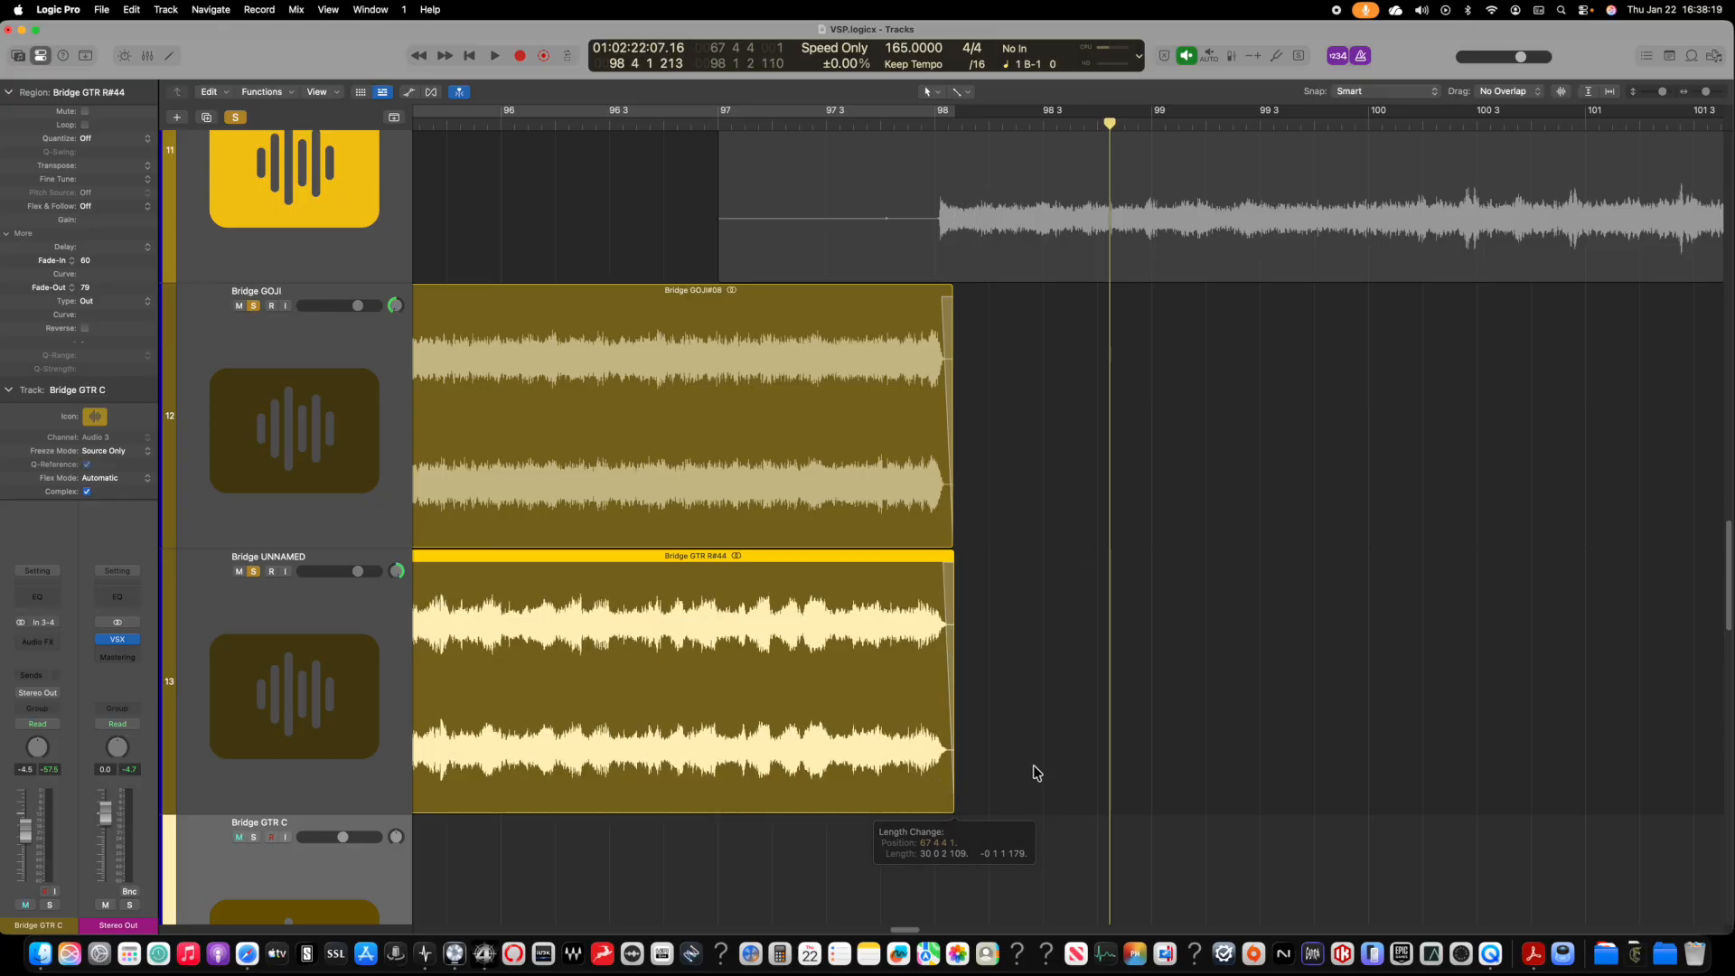
# Step: Check the Quad Cortex connection in Cortex Control and return to the Logic Pro arrangement with all regions deselected
pyautogui.click(426, 960)
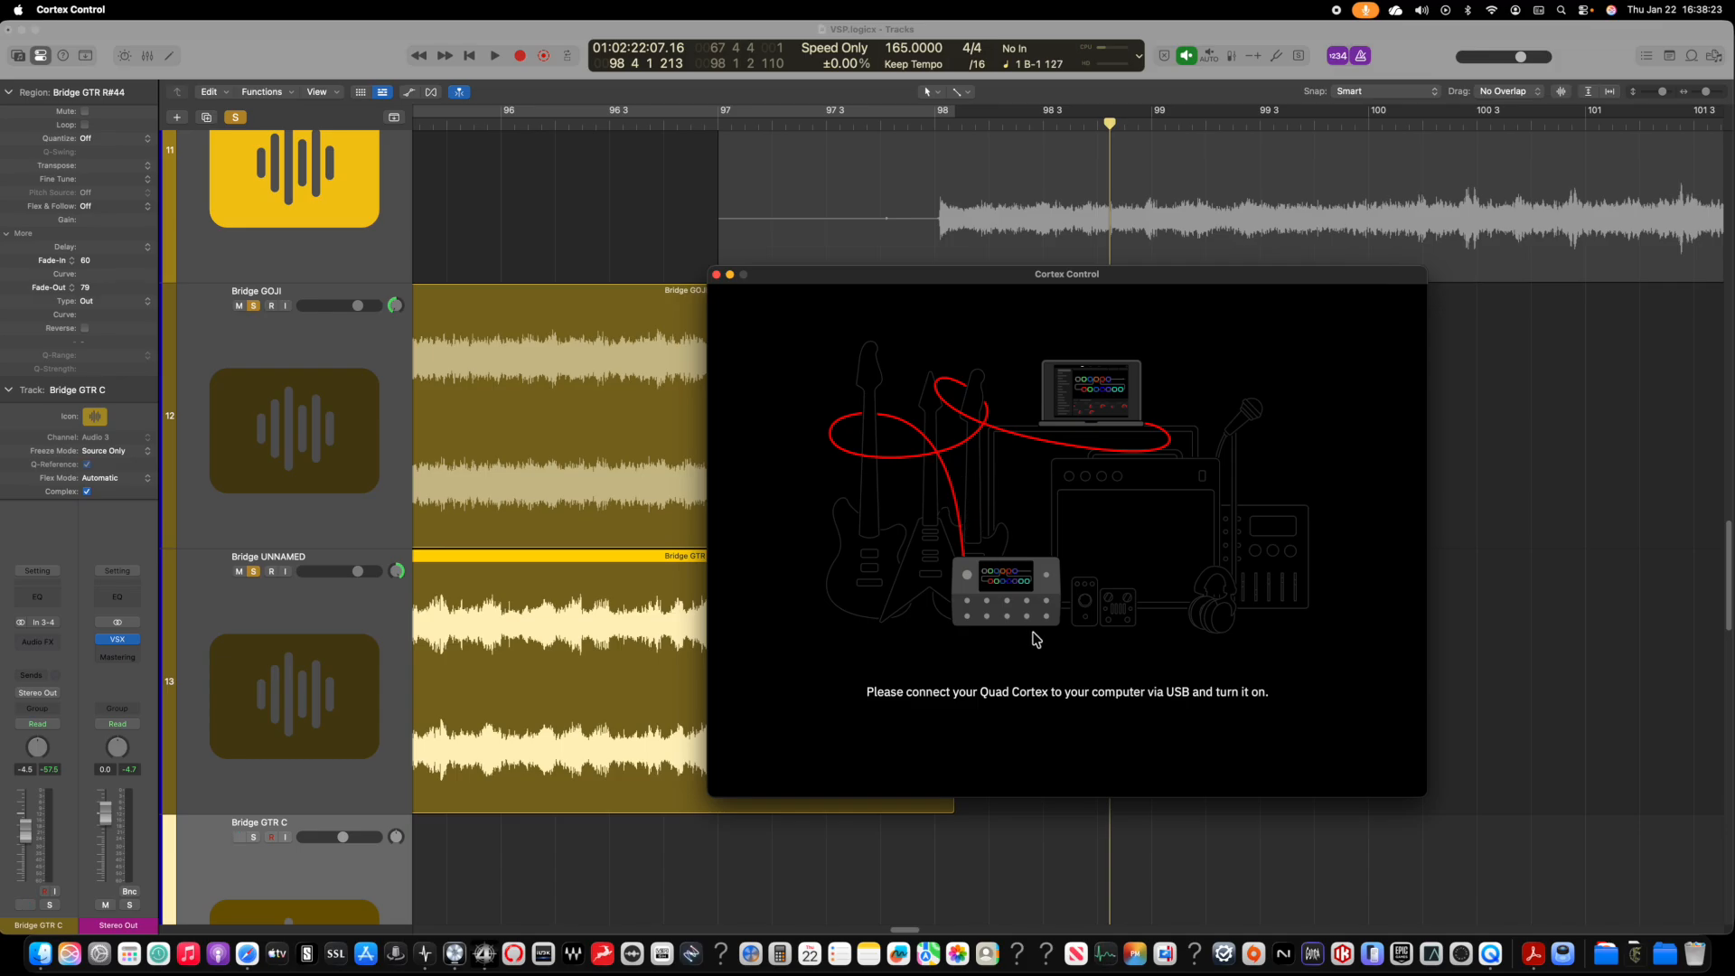
pyautogui.click(1343, 862)
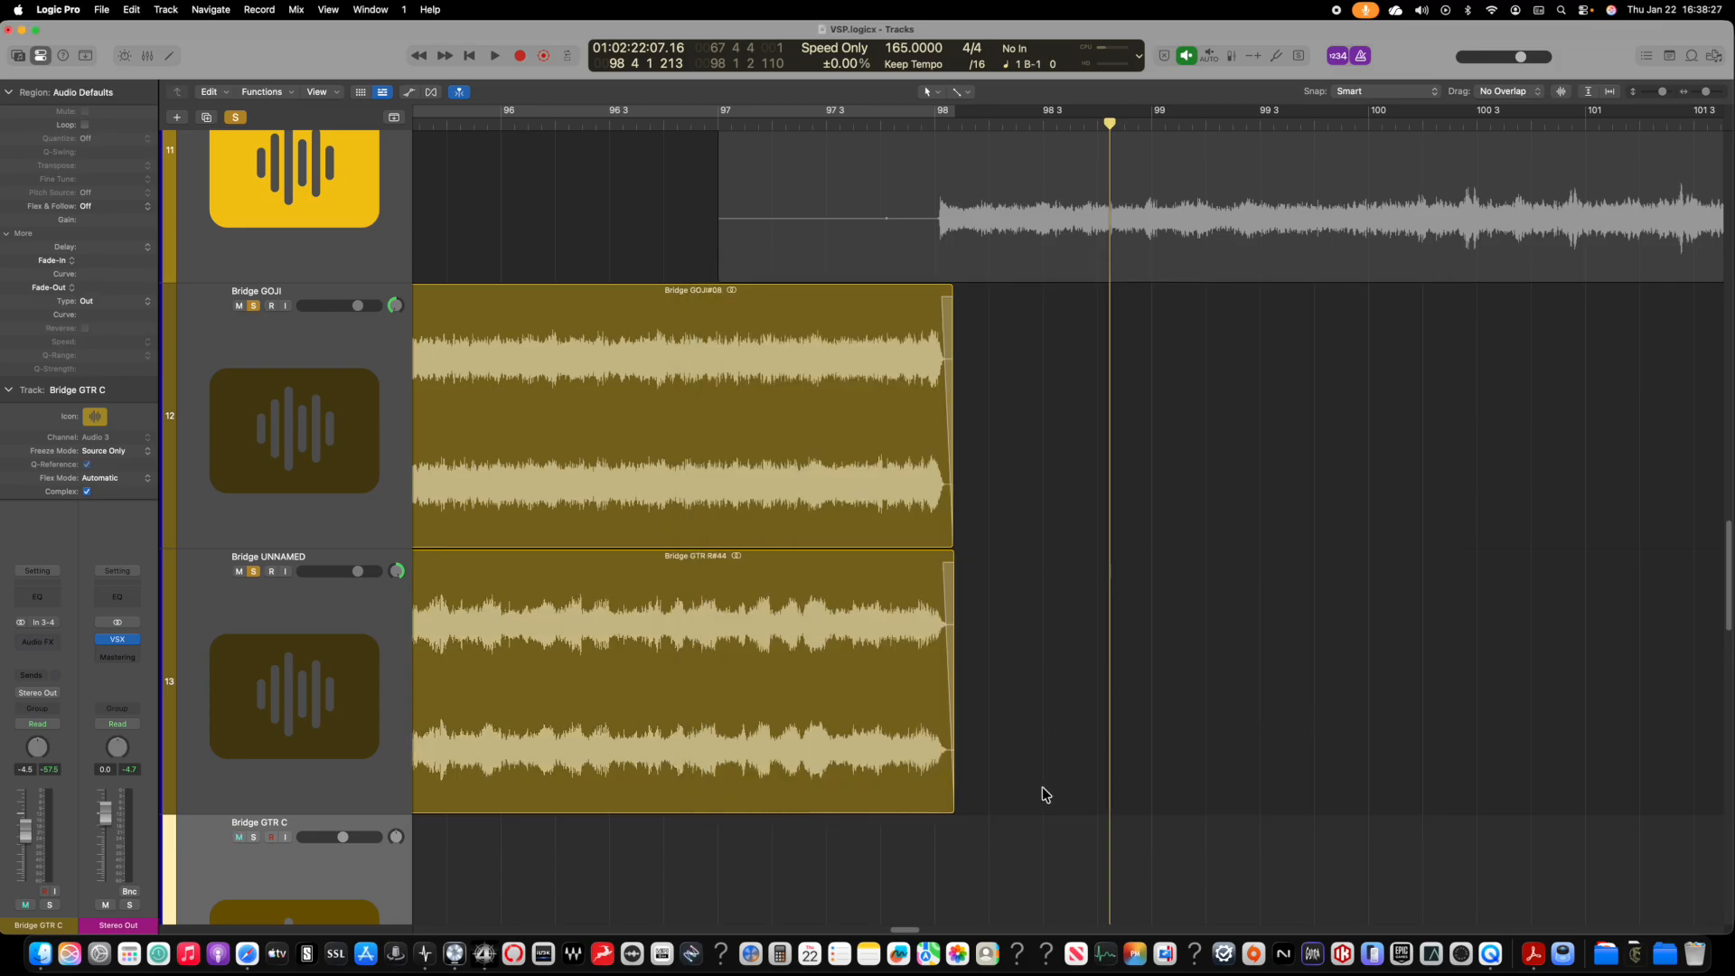
# Step: Clear the solo on the Bridge GOJI and Bridge UNNAMED tracks
pyautogui.hscroll(-4, 1041, 795)
pyautogui.scroll(-2, 1041, 795)
pyautogui.press('super+Left')
pyautogui.press('super+Left')
pyautogui.press('super+Left')
pyautogui.press('super+Left')
pyautogui.press('super+Left')
pyautogui.press('super+Left')
pyautogui.press('super+Left')
pyautogui.press('super+Left')
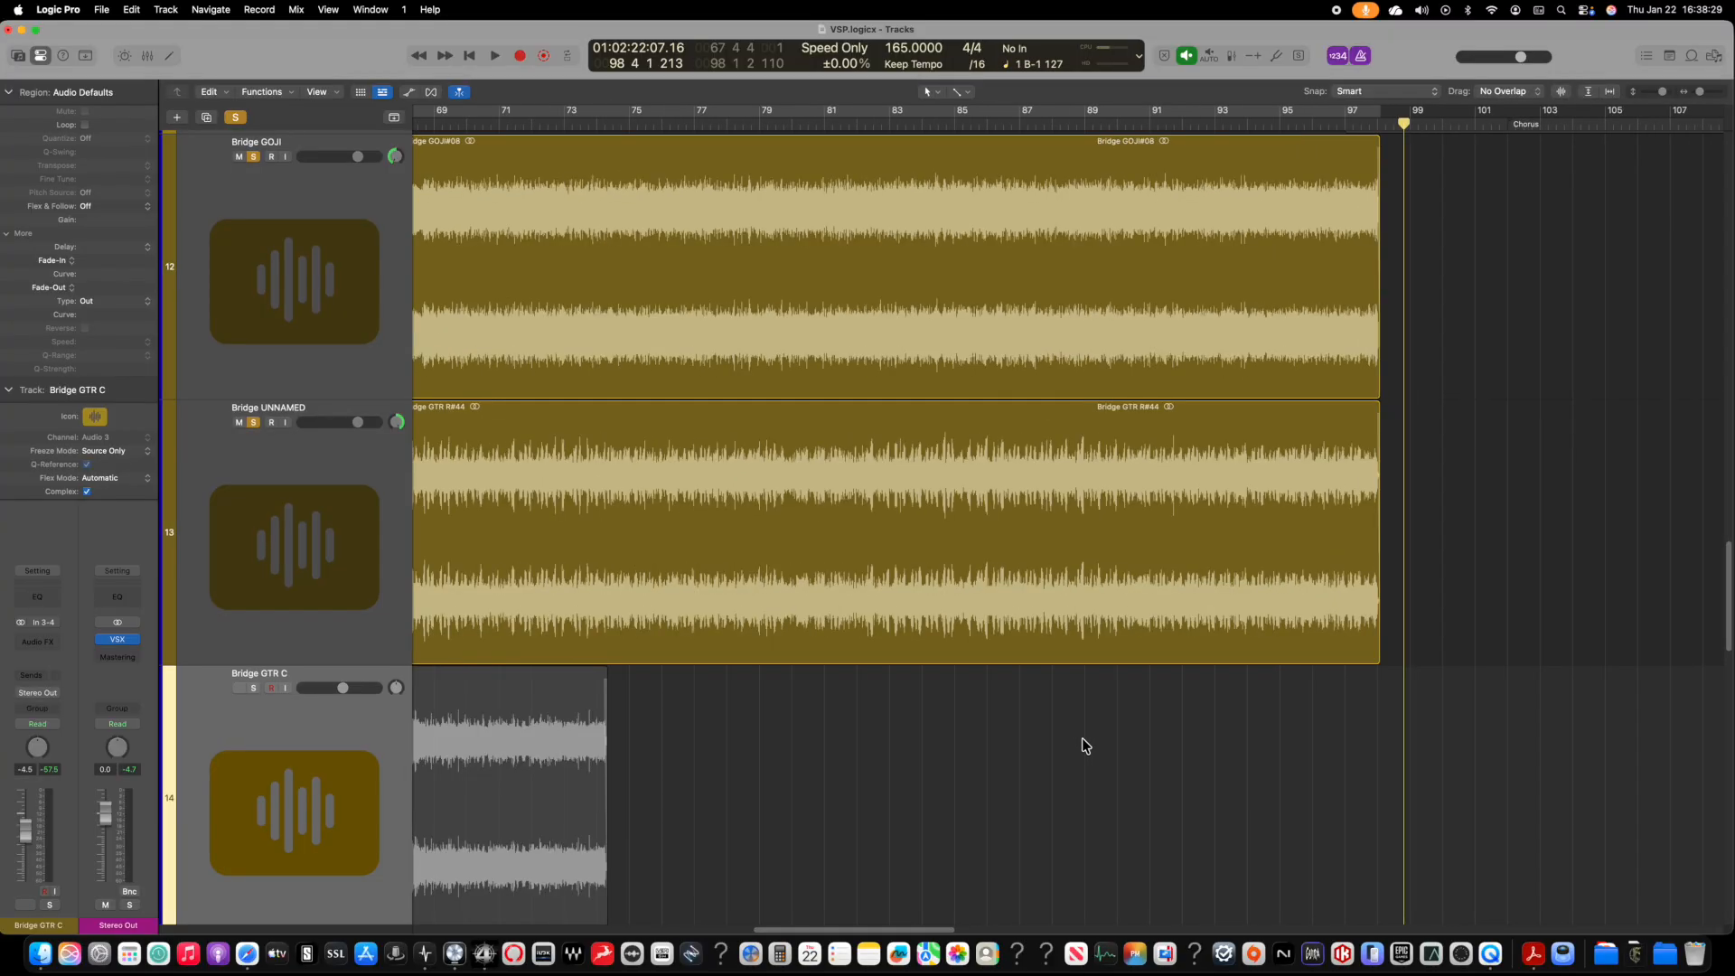
pyautogui.press('super+Left')
pyautogui.press('super+Left')
pyautogui.press('super+Up')
pyautogui.press('super+Up')
pyautogui.press('super+Up')
pyautogui.press('super+Up')
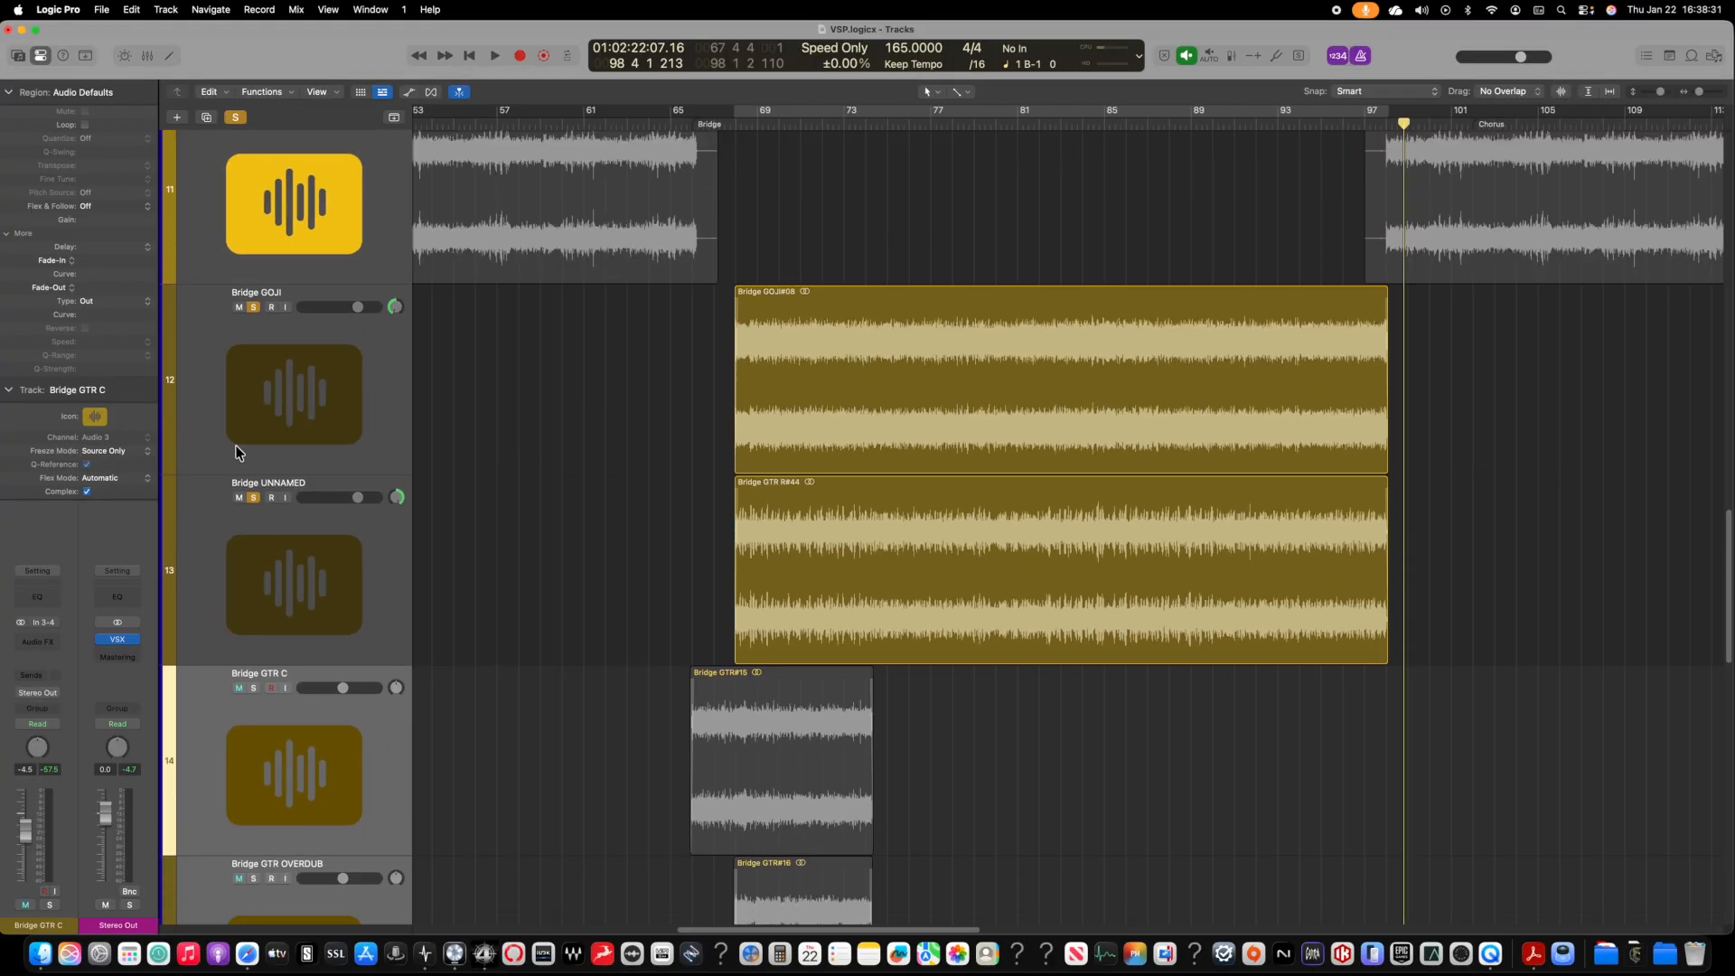
pyautogui.click(254, 307)
pyautogui.click(254, 498)
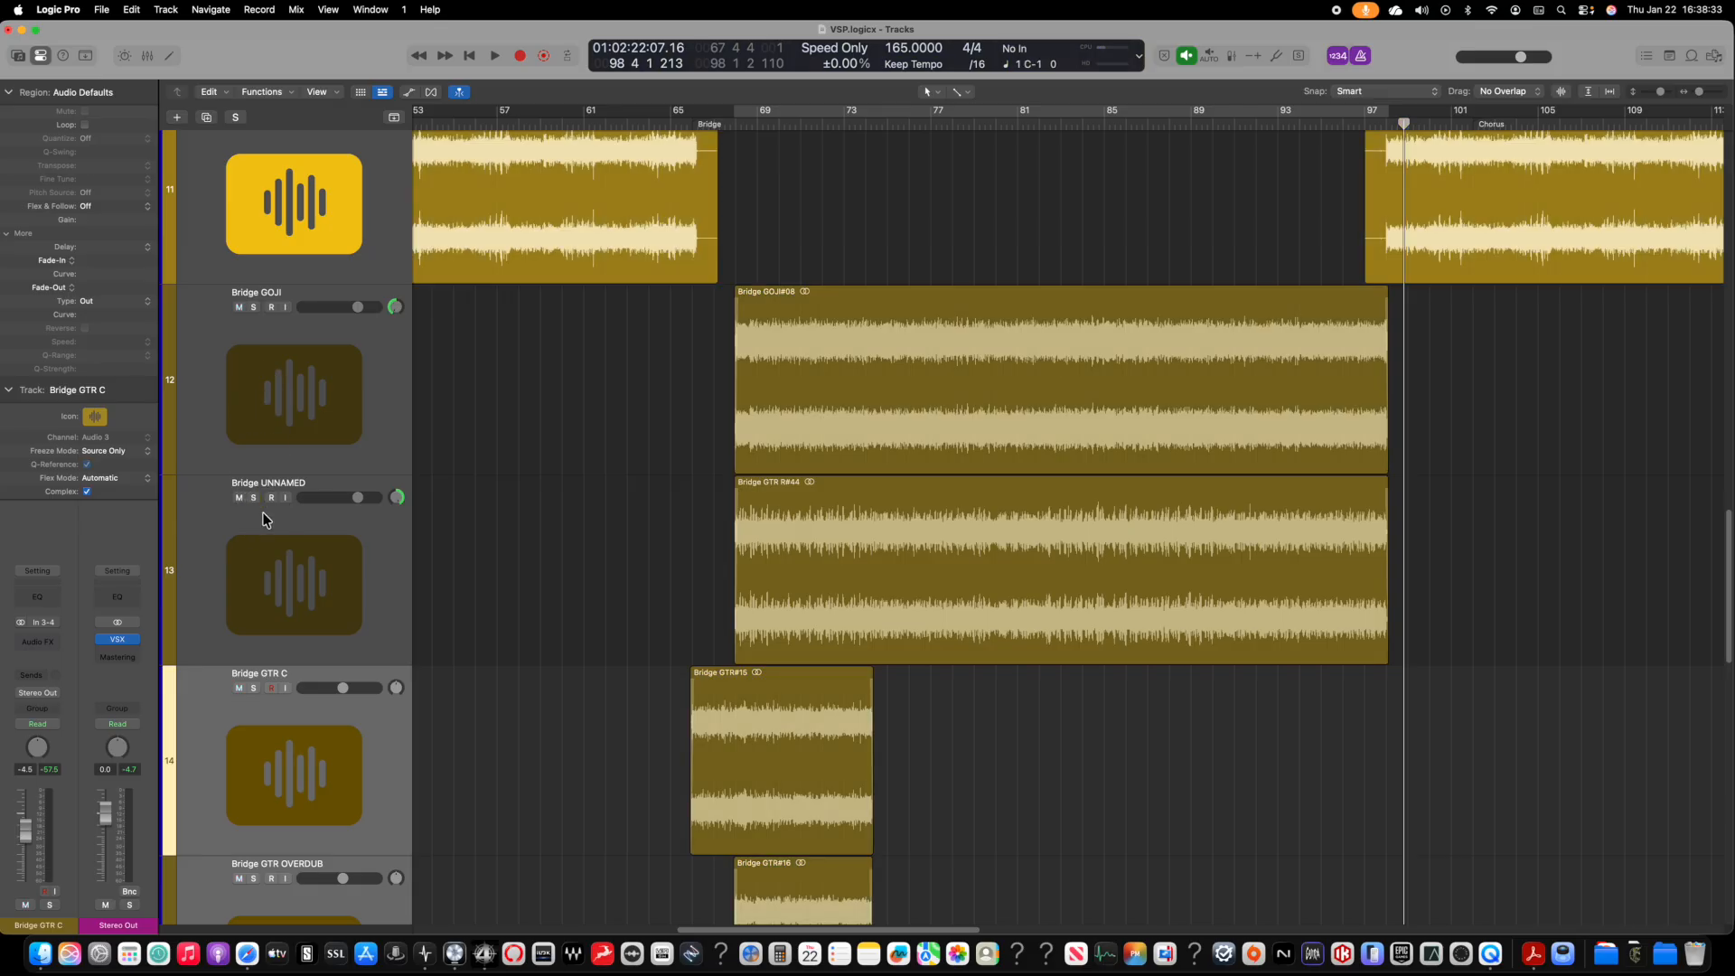
# Step: Select the Chorus GOJI and Chorus UNNAMED regions that start at bar 49, and solo both tracks
pyautogui.scroll(7, 609, 434)
pyautogui.hscroll(-1, 814, 452)
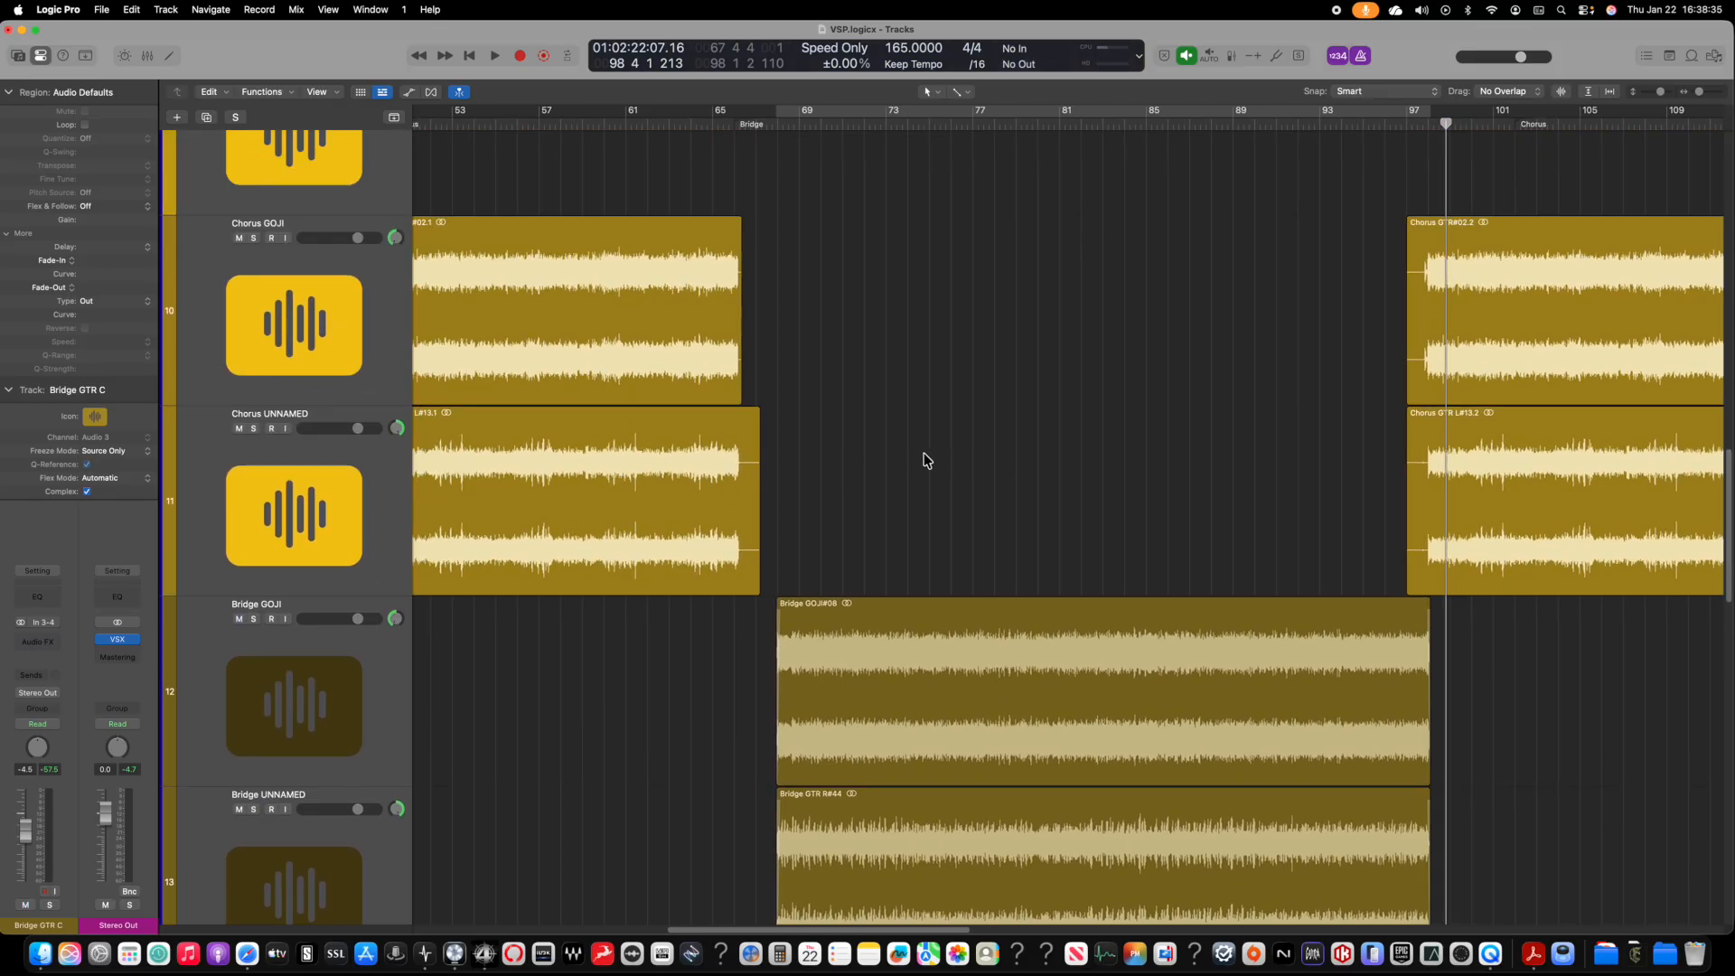
pyautogui.hscroll(-10, 924, 452)
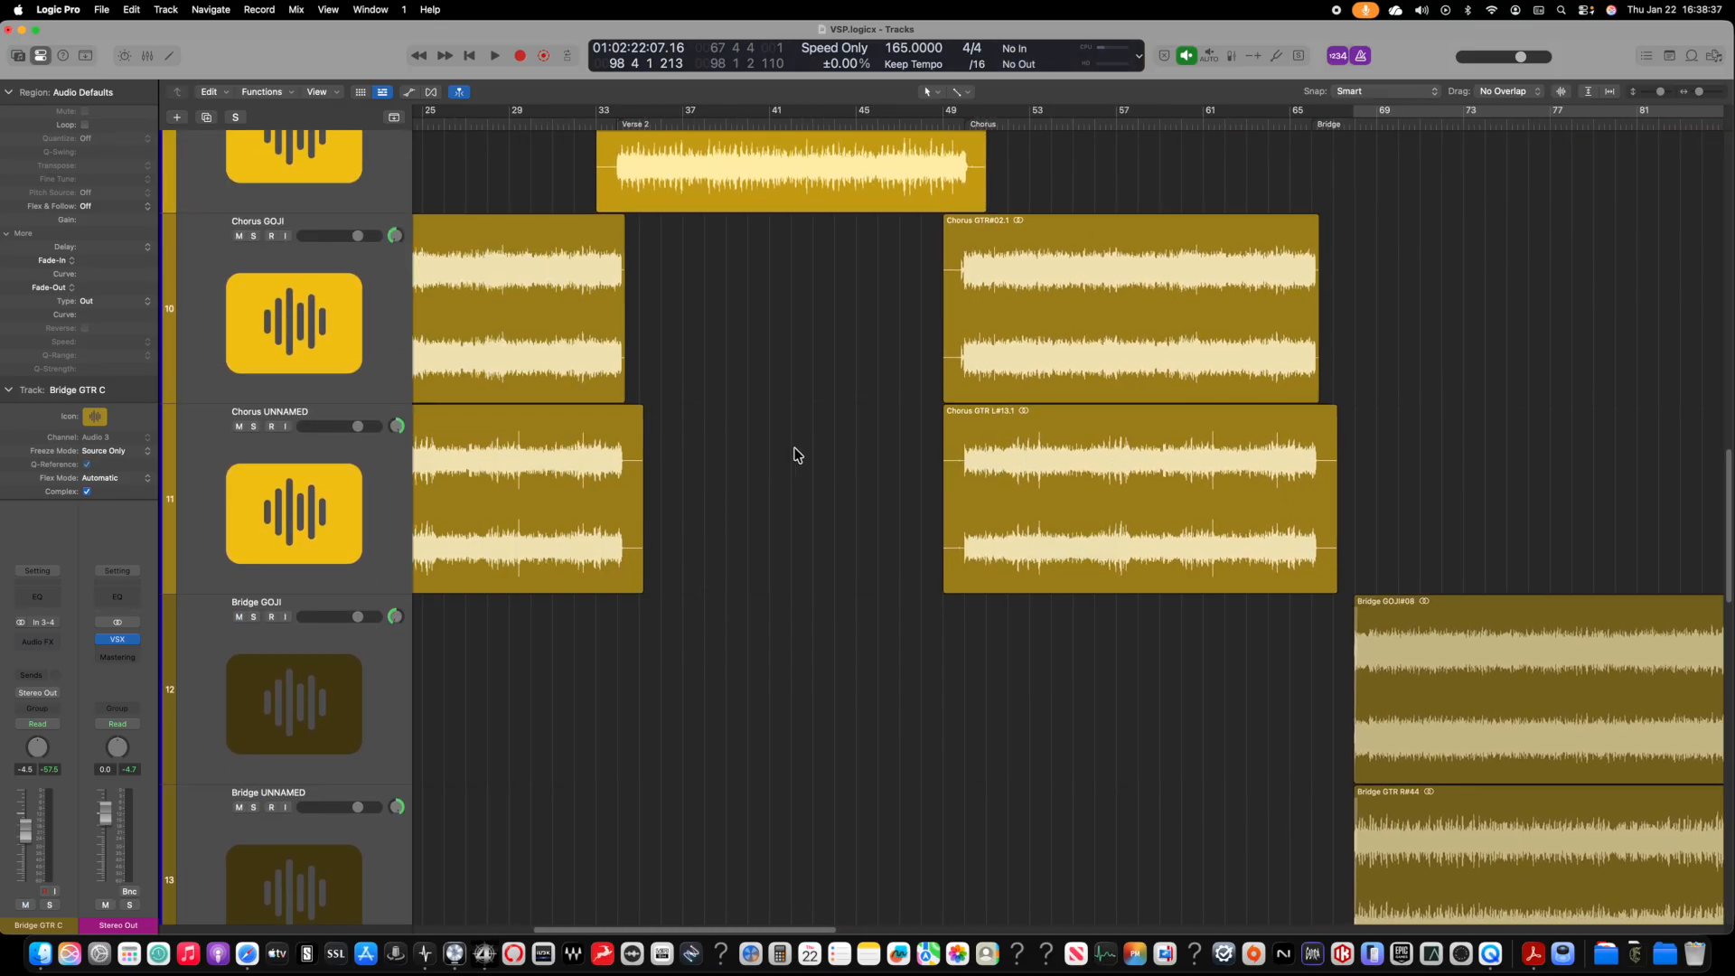
pyautogui.scroll(10, 795, 455)
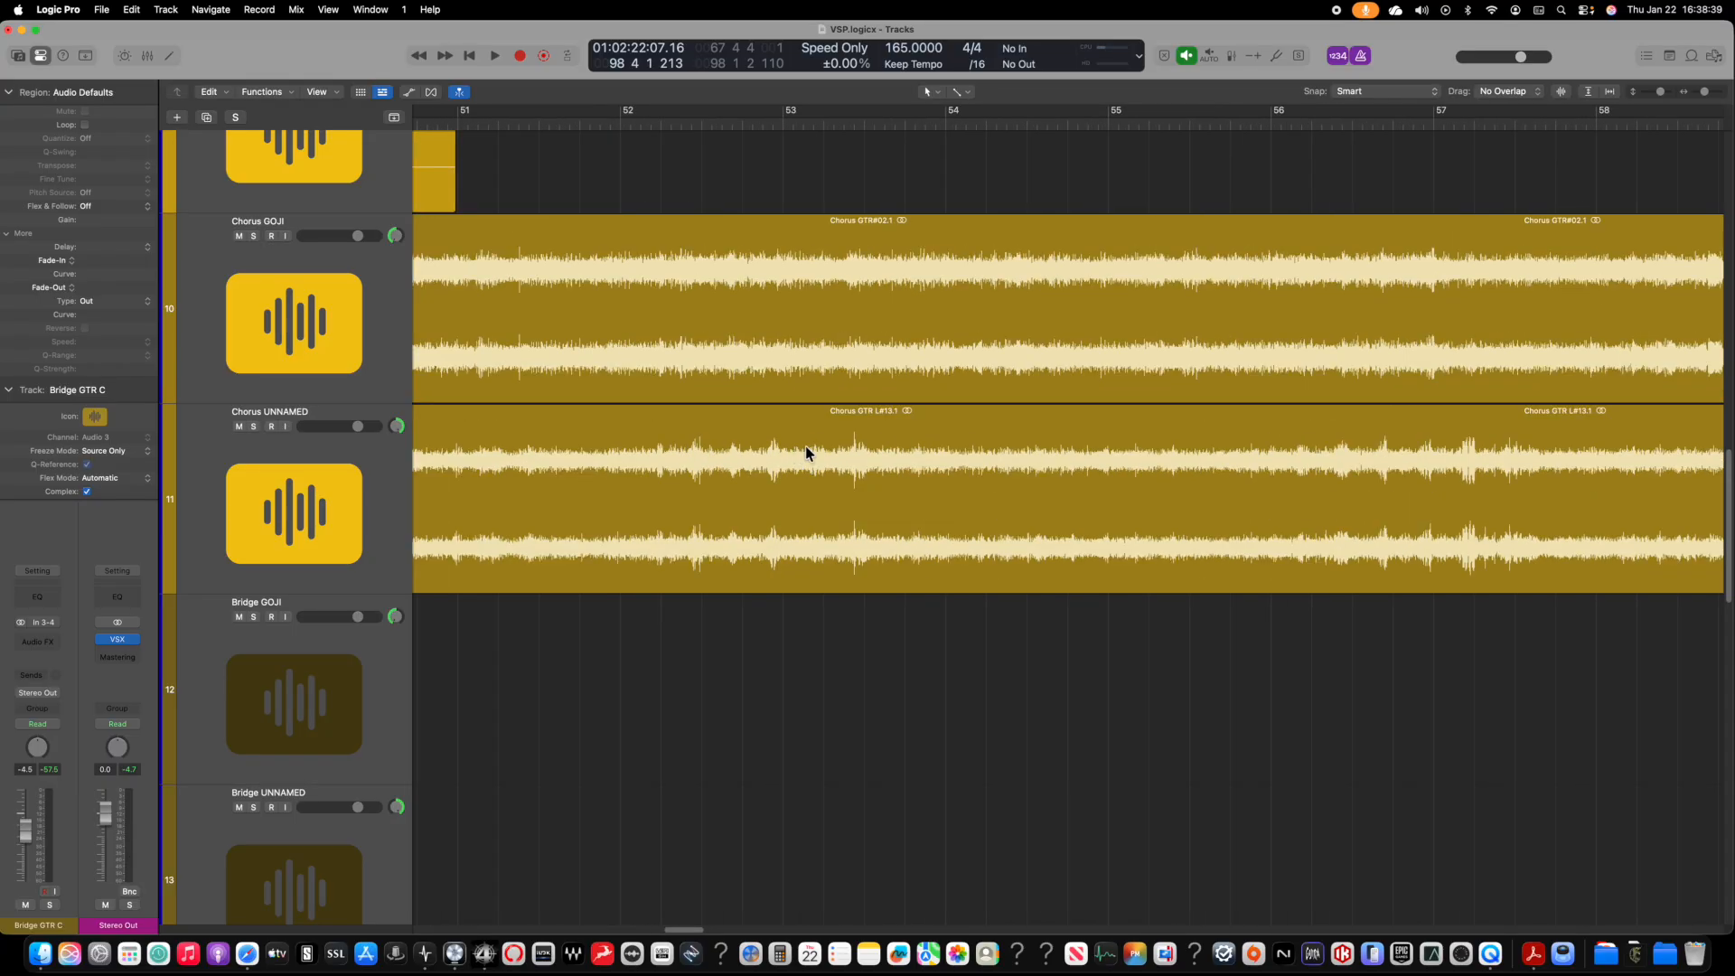
pyautogui.hscroll(-4, 1193, 670)
pyautogui.scroll(1, 1022, 664)
pyautogui.scroll(7, 1001, 599)
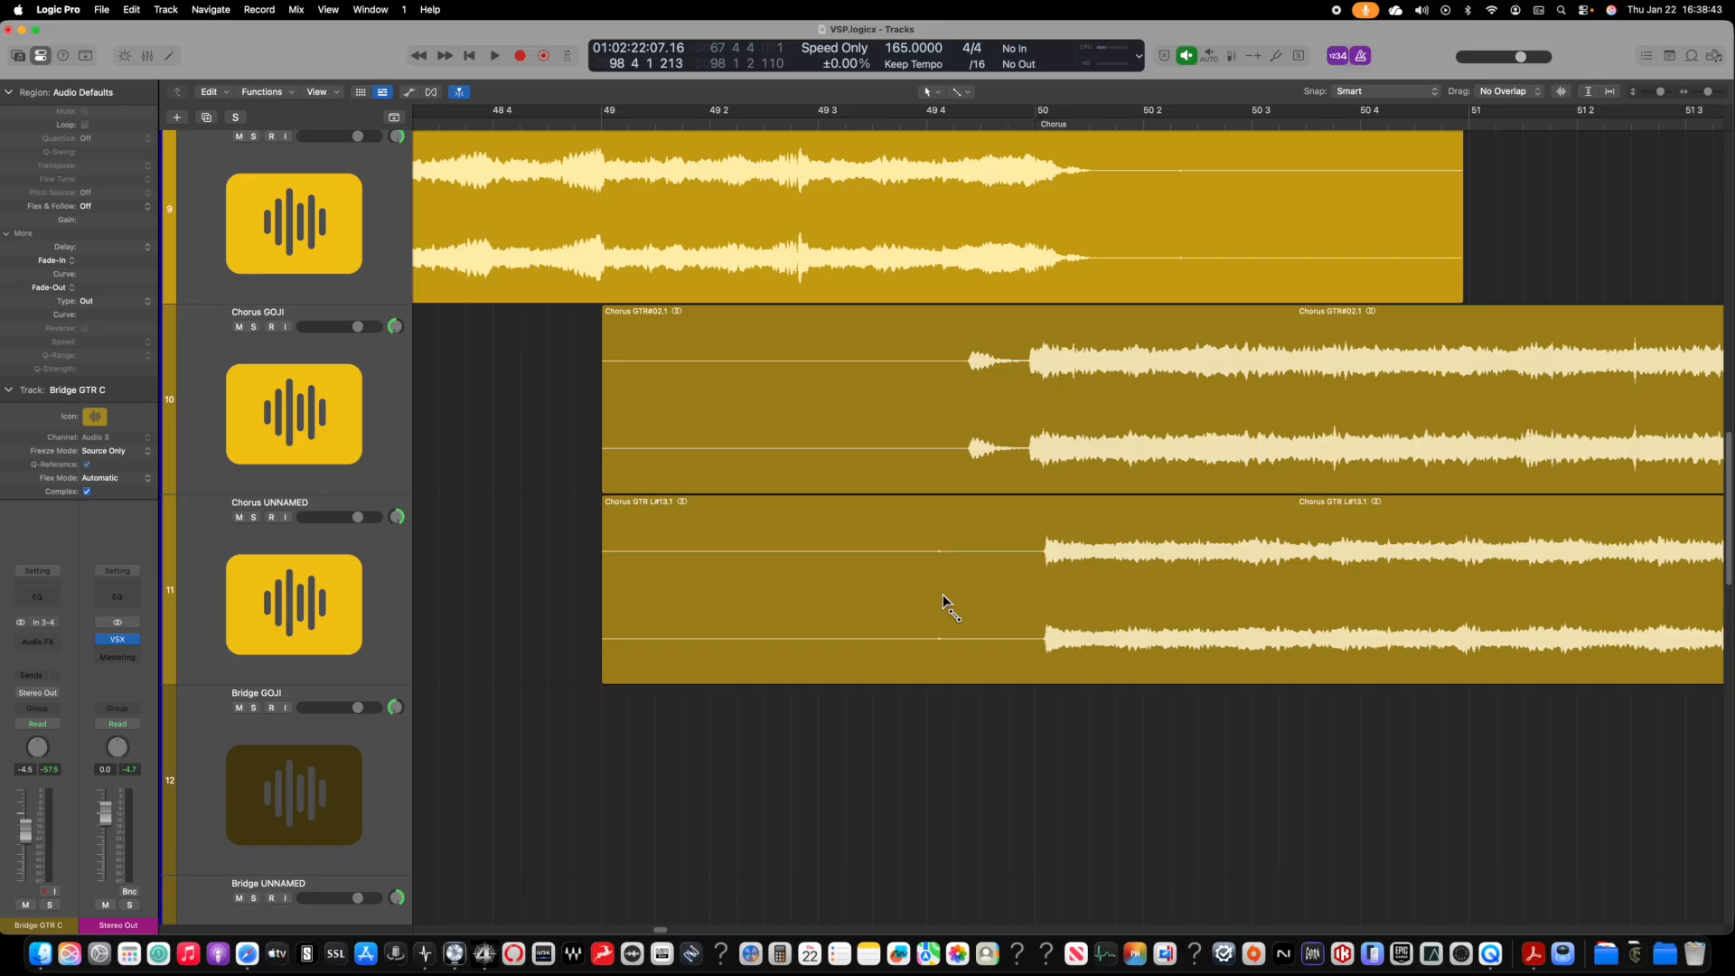
pyautogui.moveTo(524, 600); pyautogui.dragTo(664, 483)
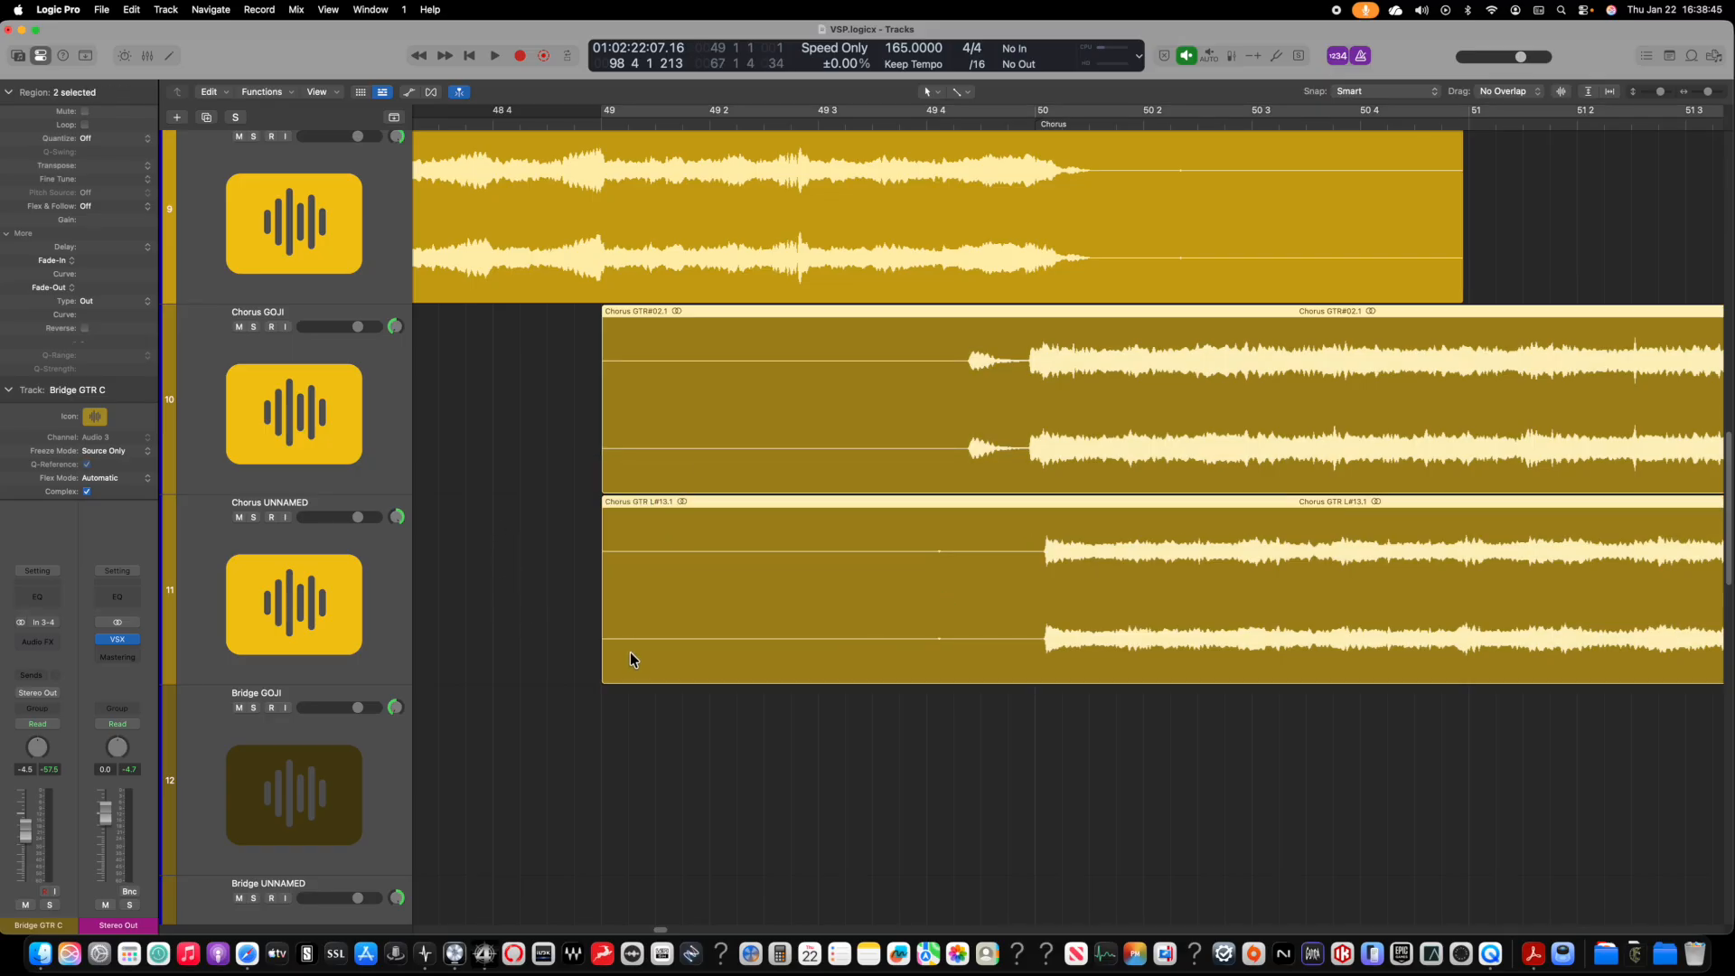
pyautogui.click(254, 327)
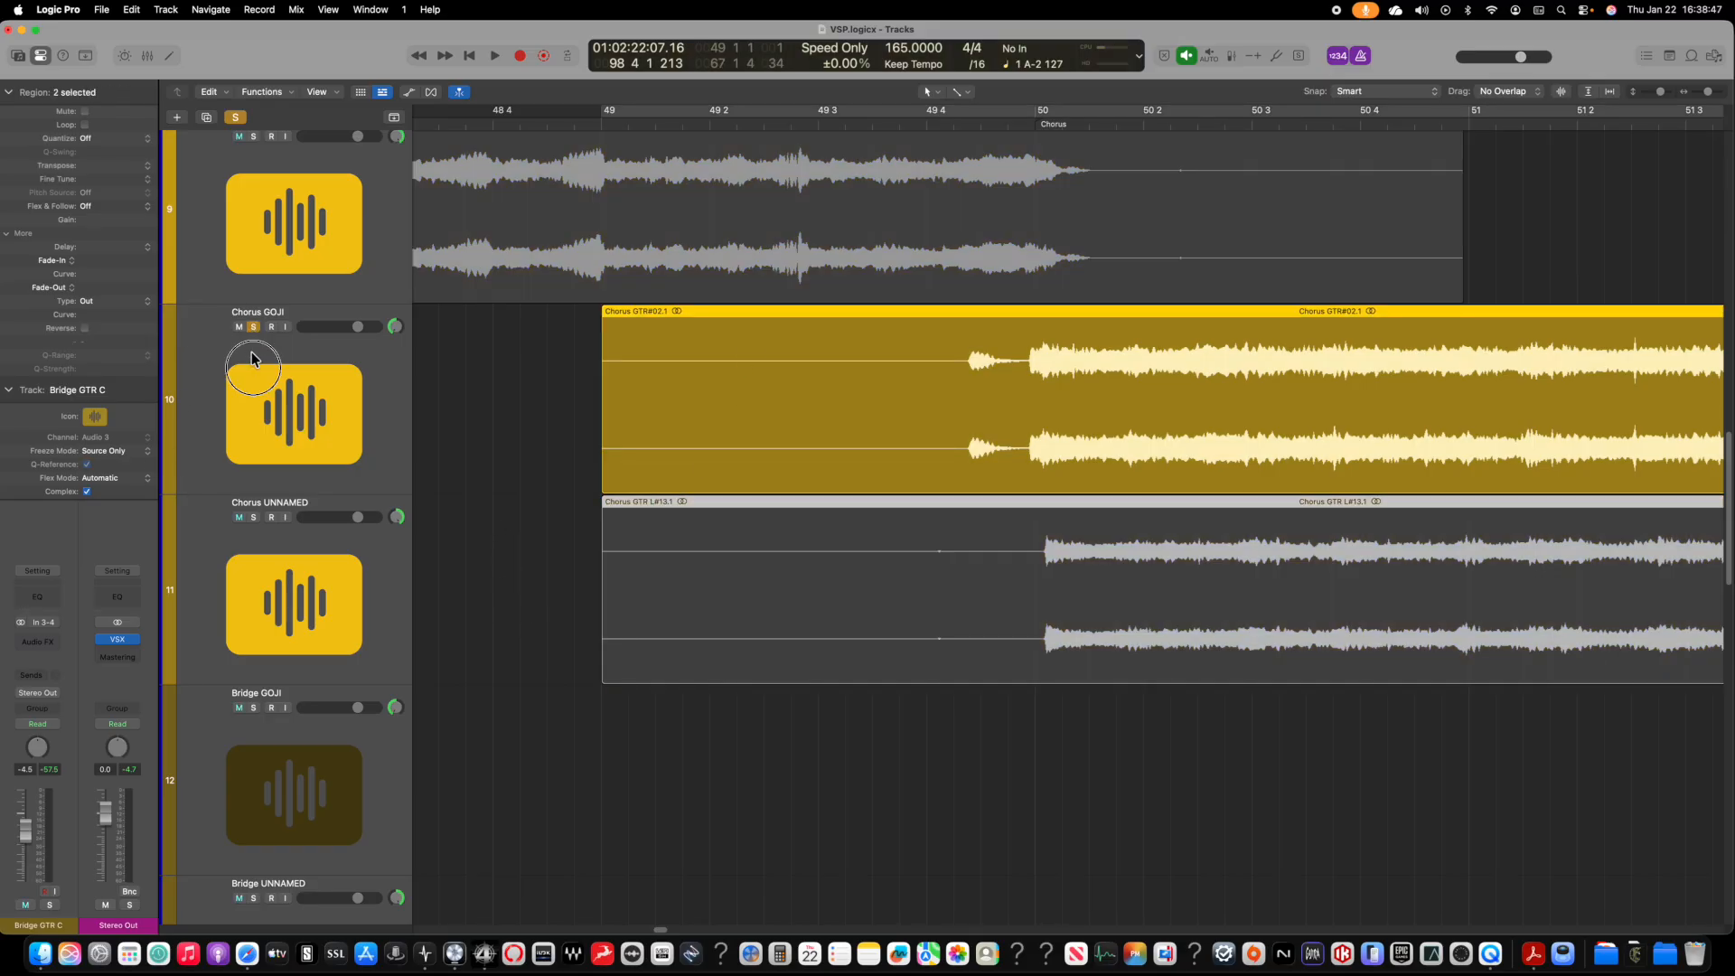
pyautogui.click(254, 520)
# Step: Play the start of the bar 49 chorus guitars twice with both chorus tracks soloed
pyautogui.doubleClick(775, 126)
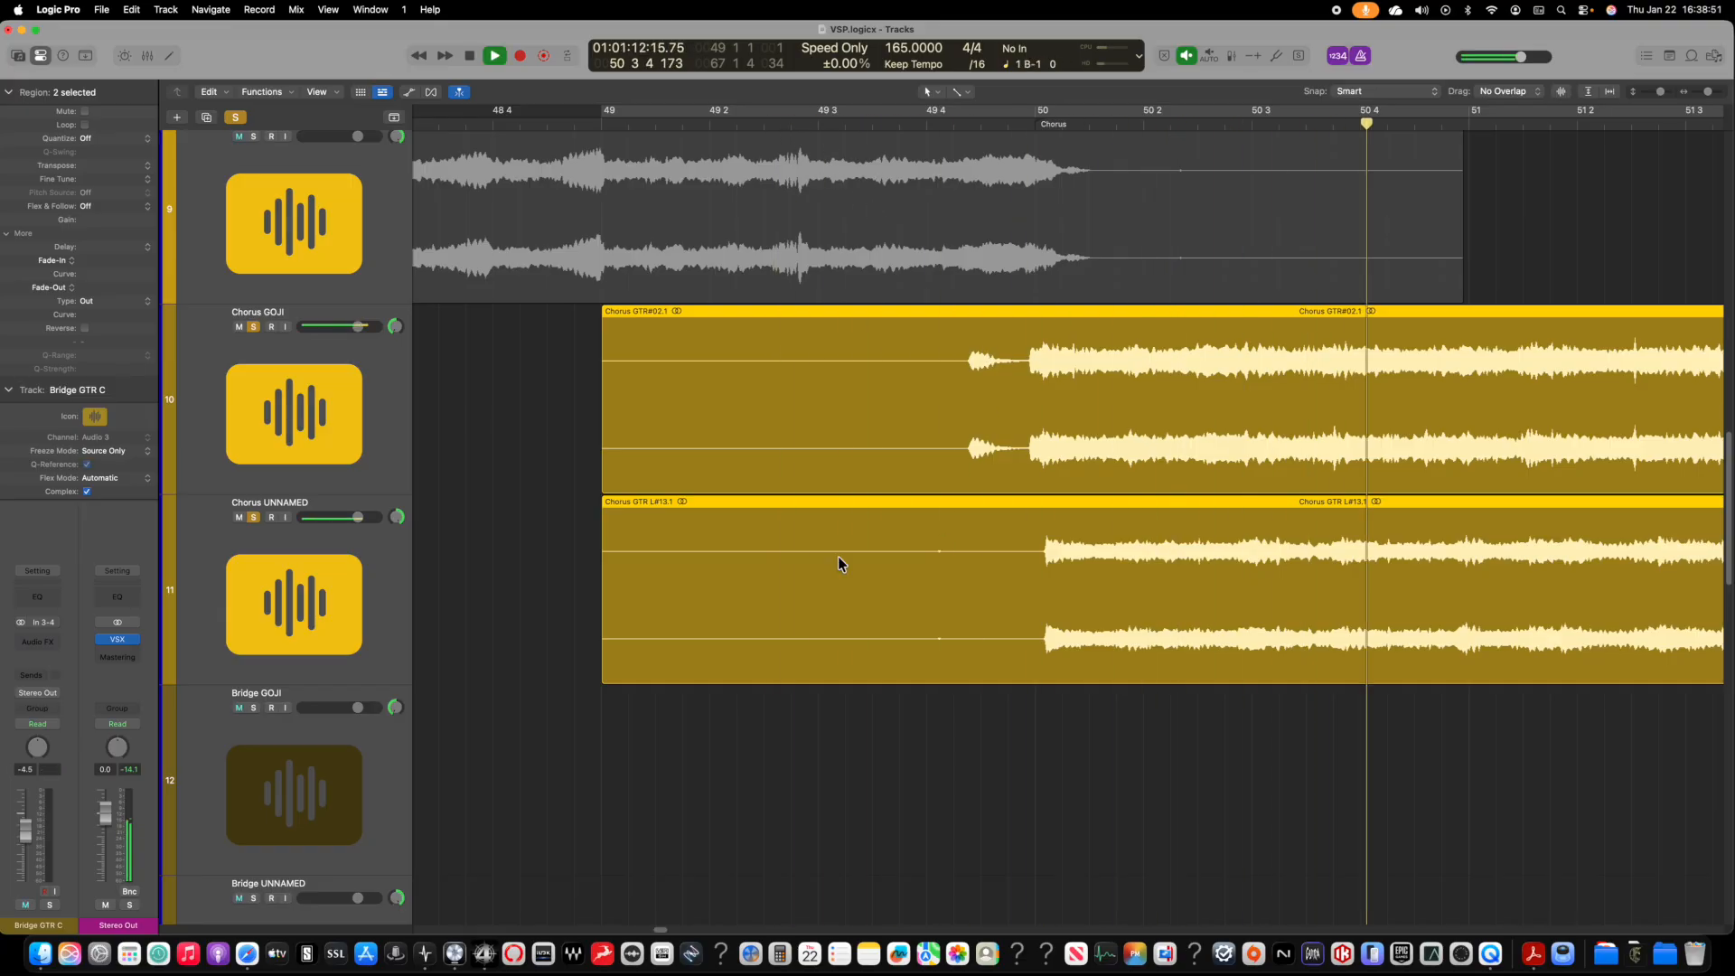
pyautogui.press('space')
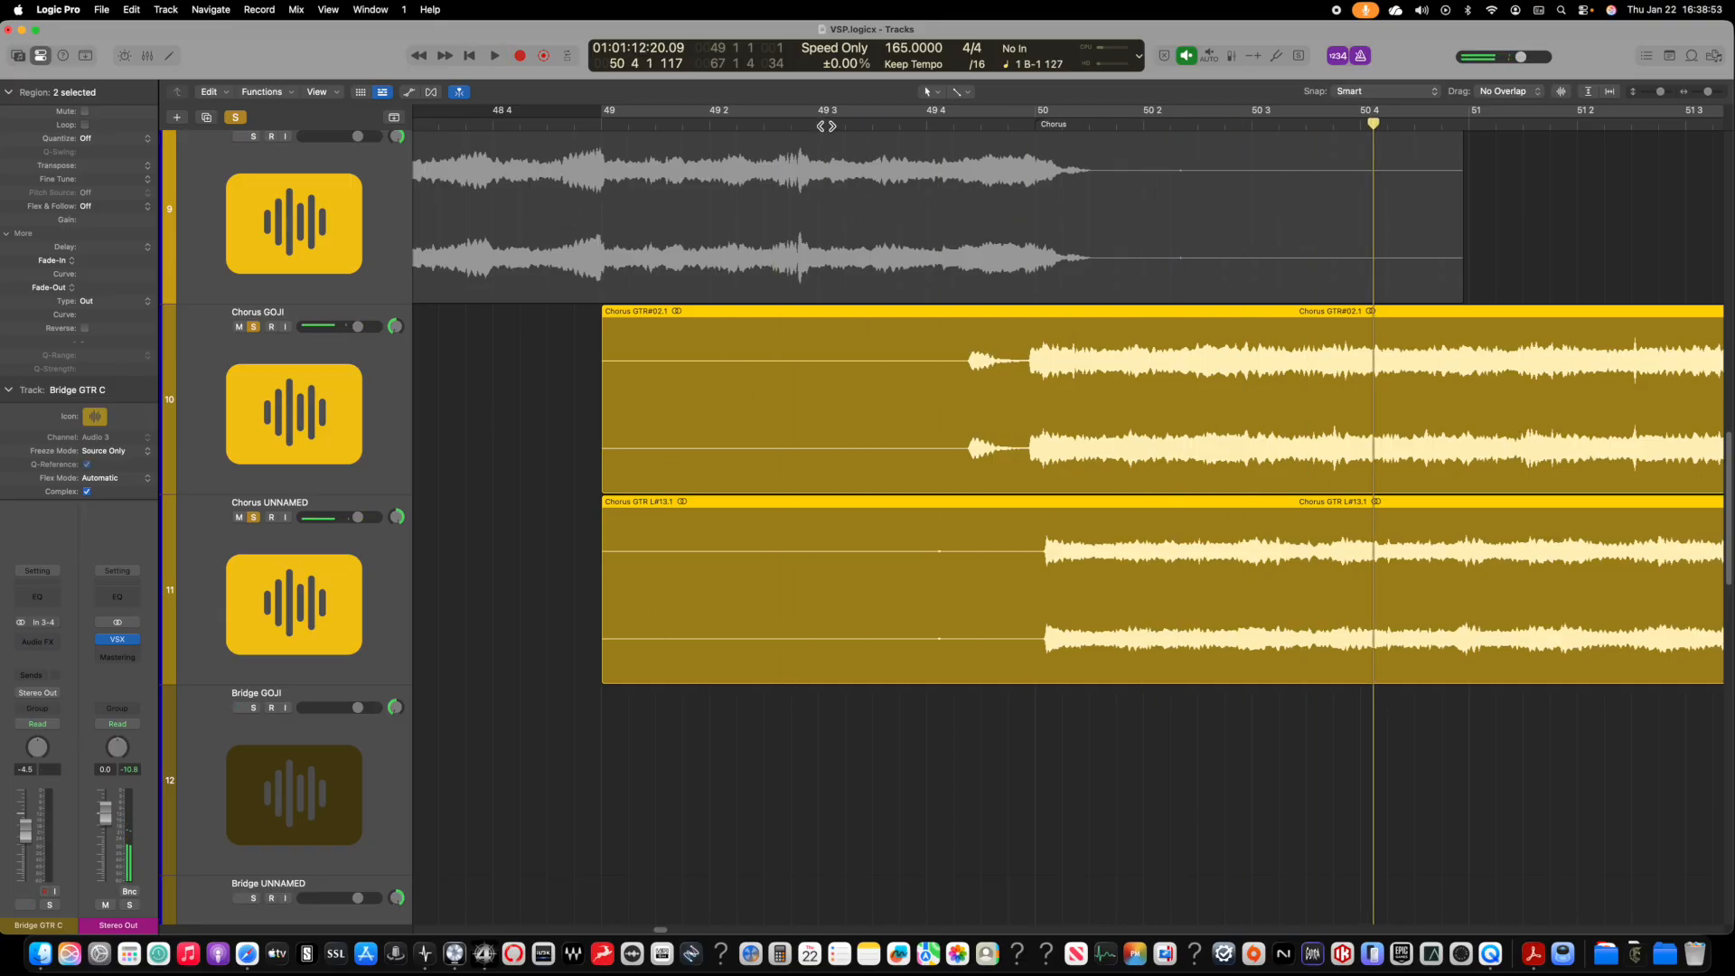
pyautogui.click(807, 125)
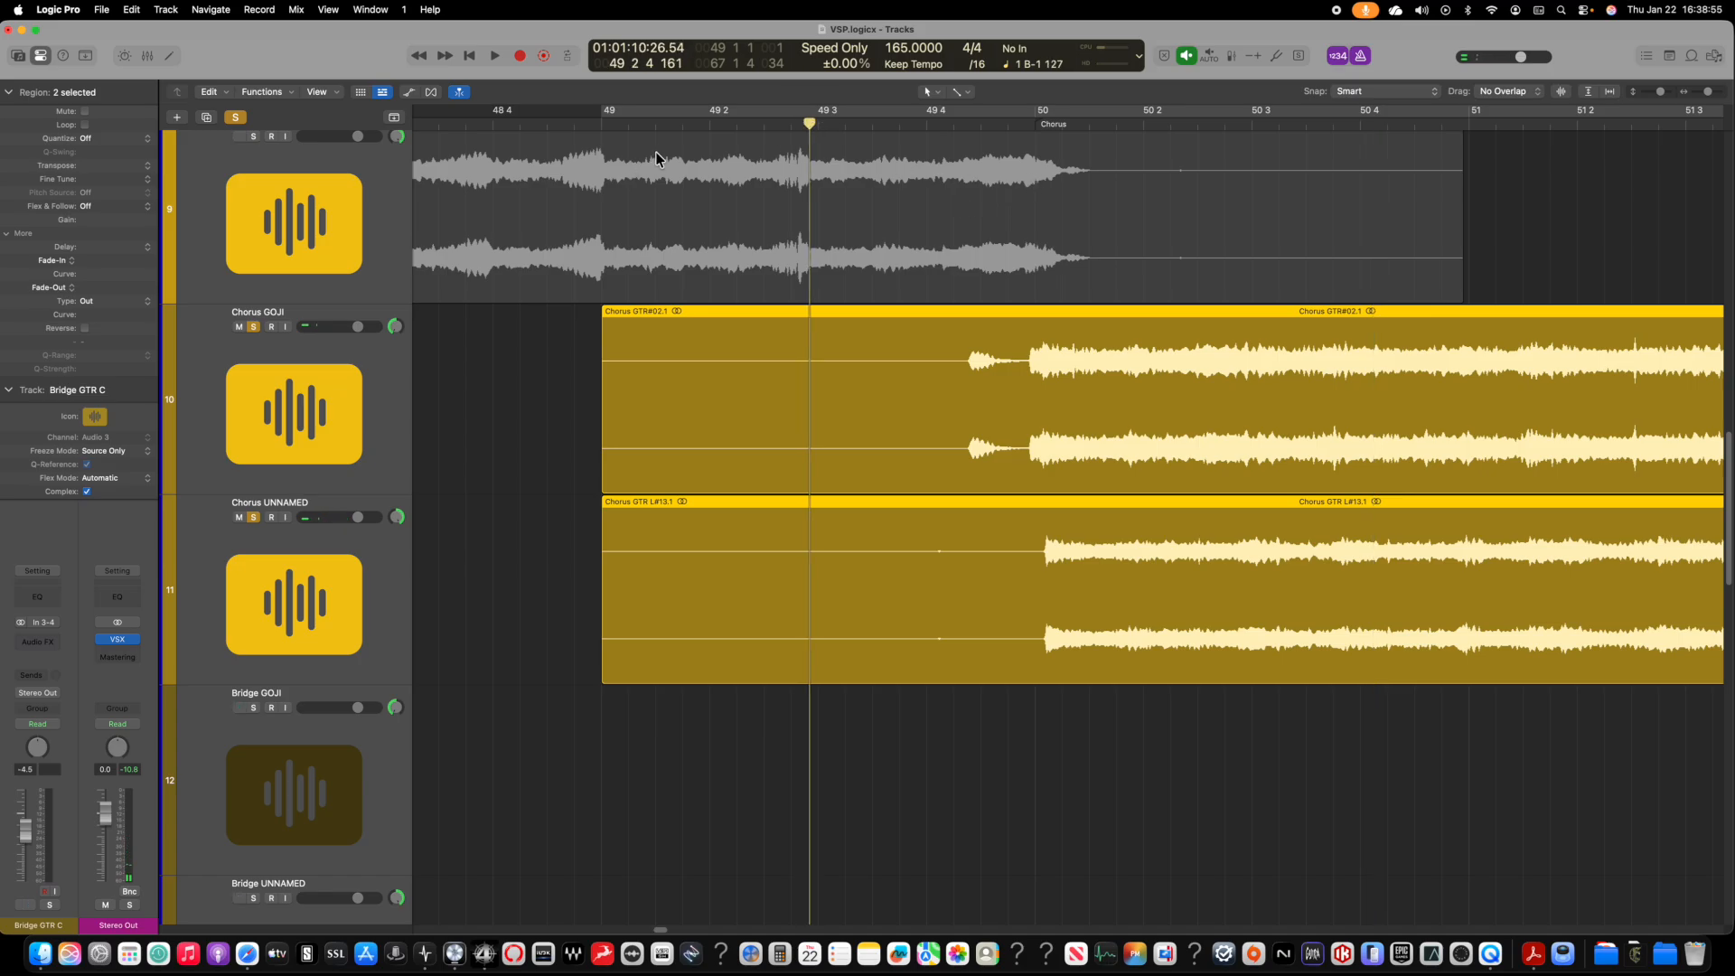
pyautogui.press('space')
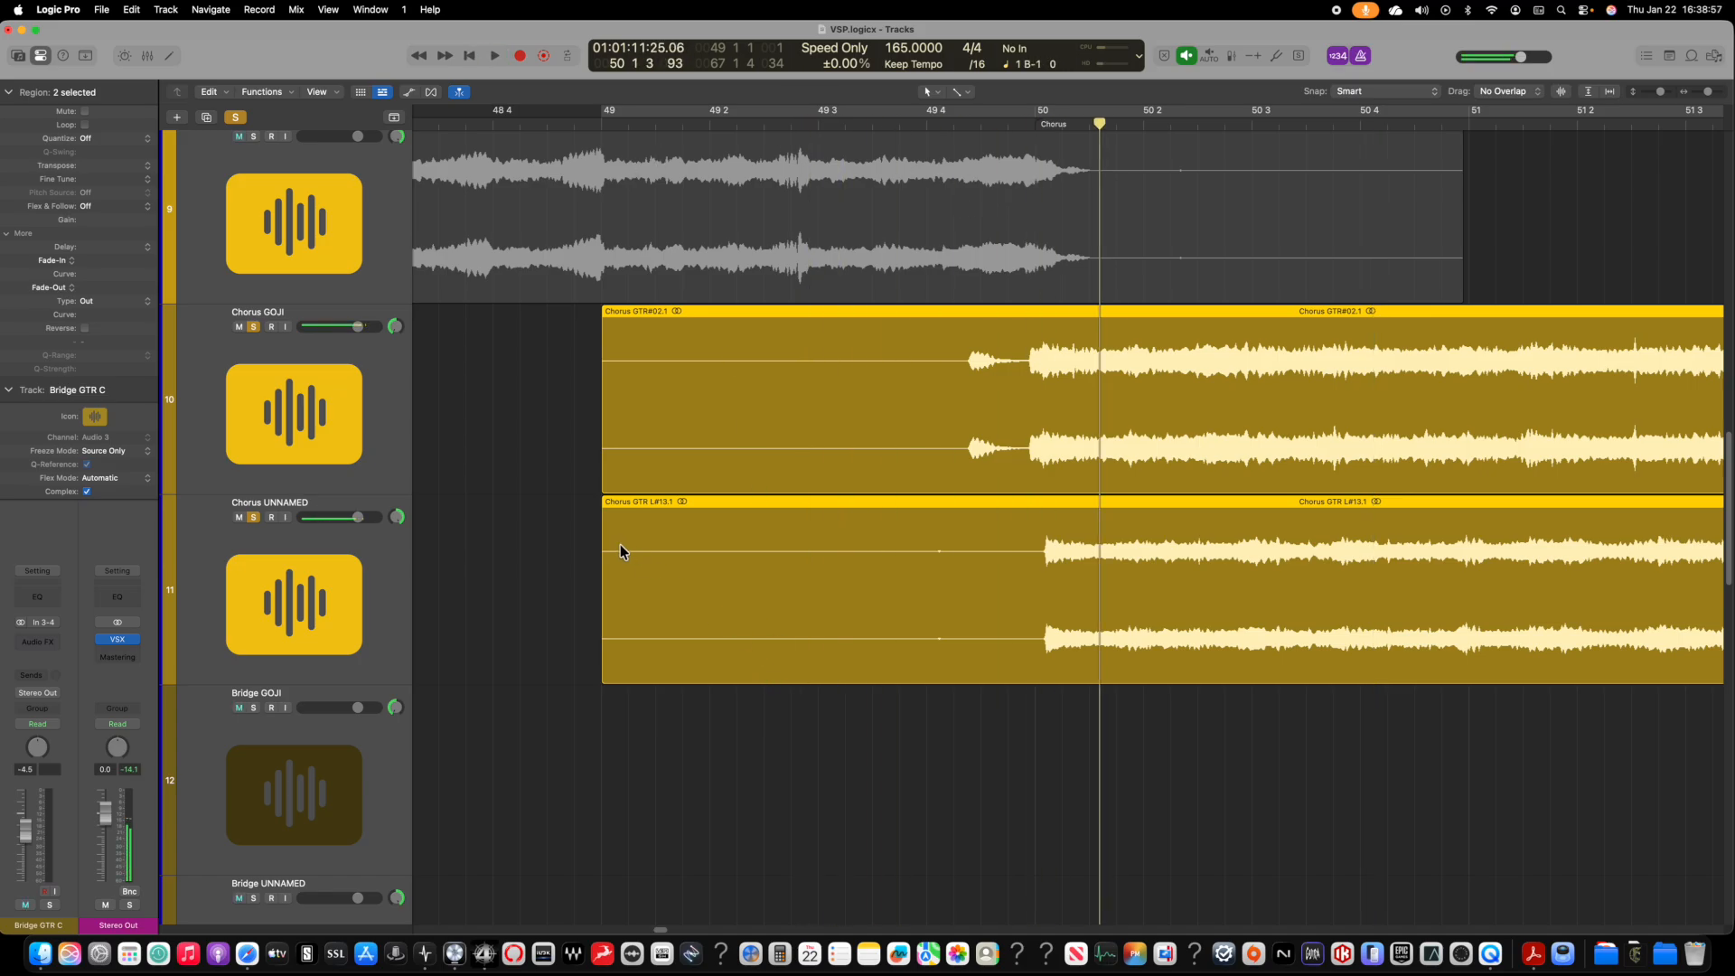
# Step: Try to extend the starts of both chorus guitar regions to just before bar 49, and undo it
pyautogui.moveTo(603, 471); pyautogui.dragTo(536, 480)
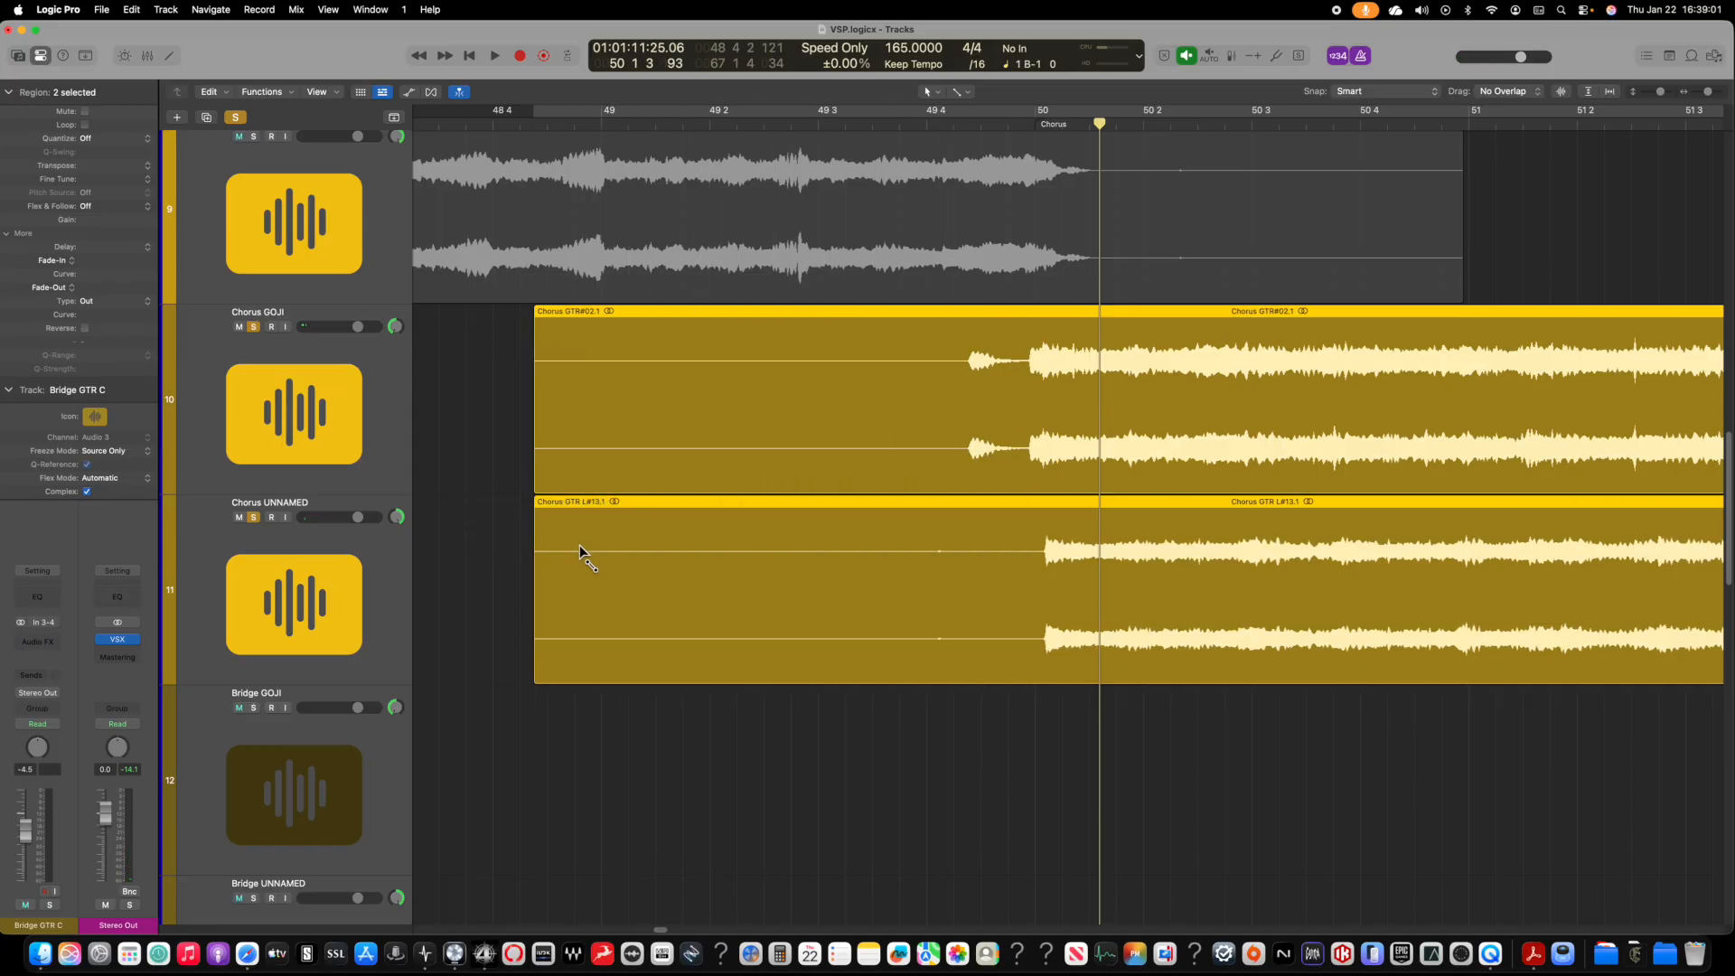
pyautogui.press('super+z')
pyautogui.press('super+z')
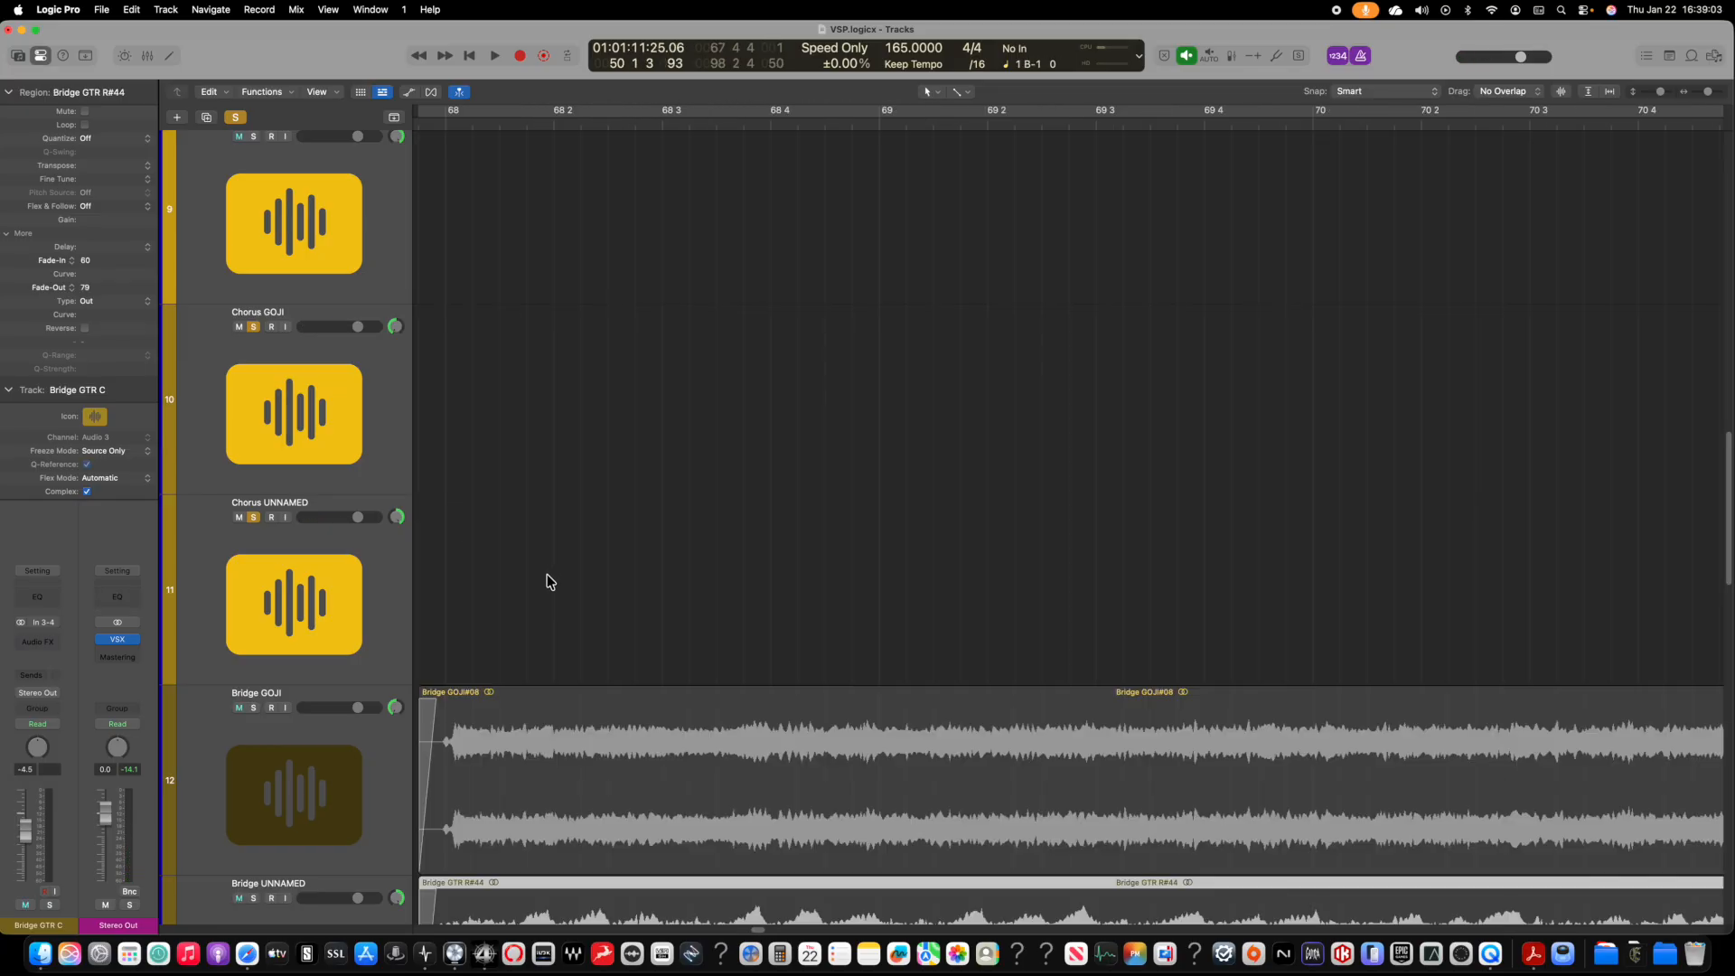
# Step: Trim the starts of the Chorus GOJI and Chorus UNNAMED regions from bar 49 to 49 4 4 1
pyautogui.scroll(14, 756, 439)
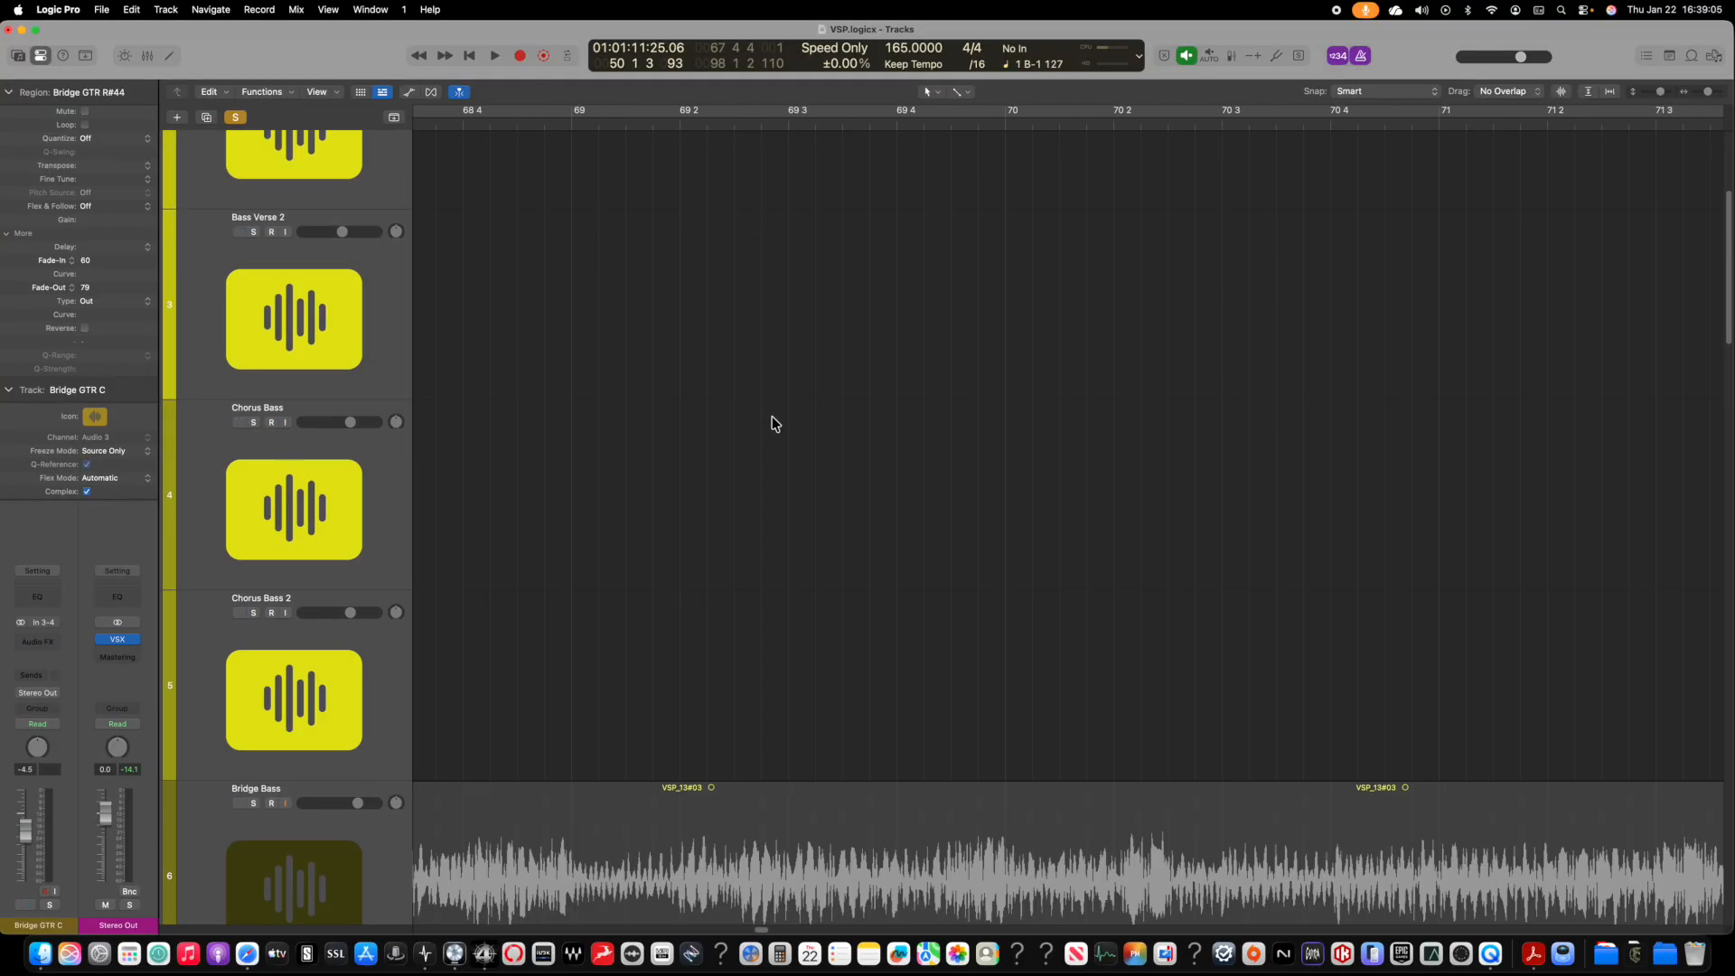
pyautogui.scroll(-10, 772, 416)
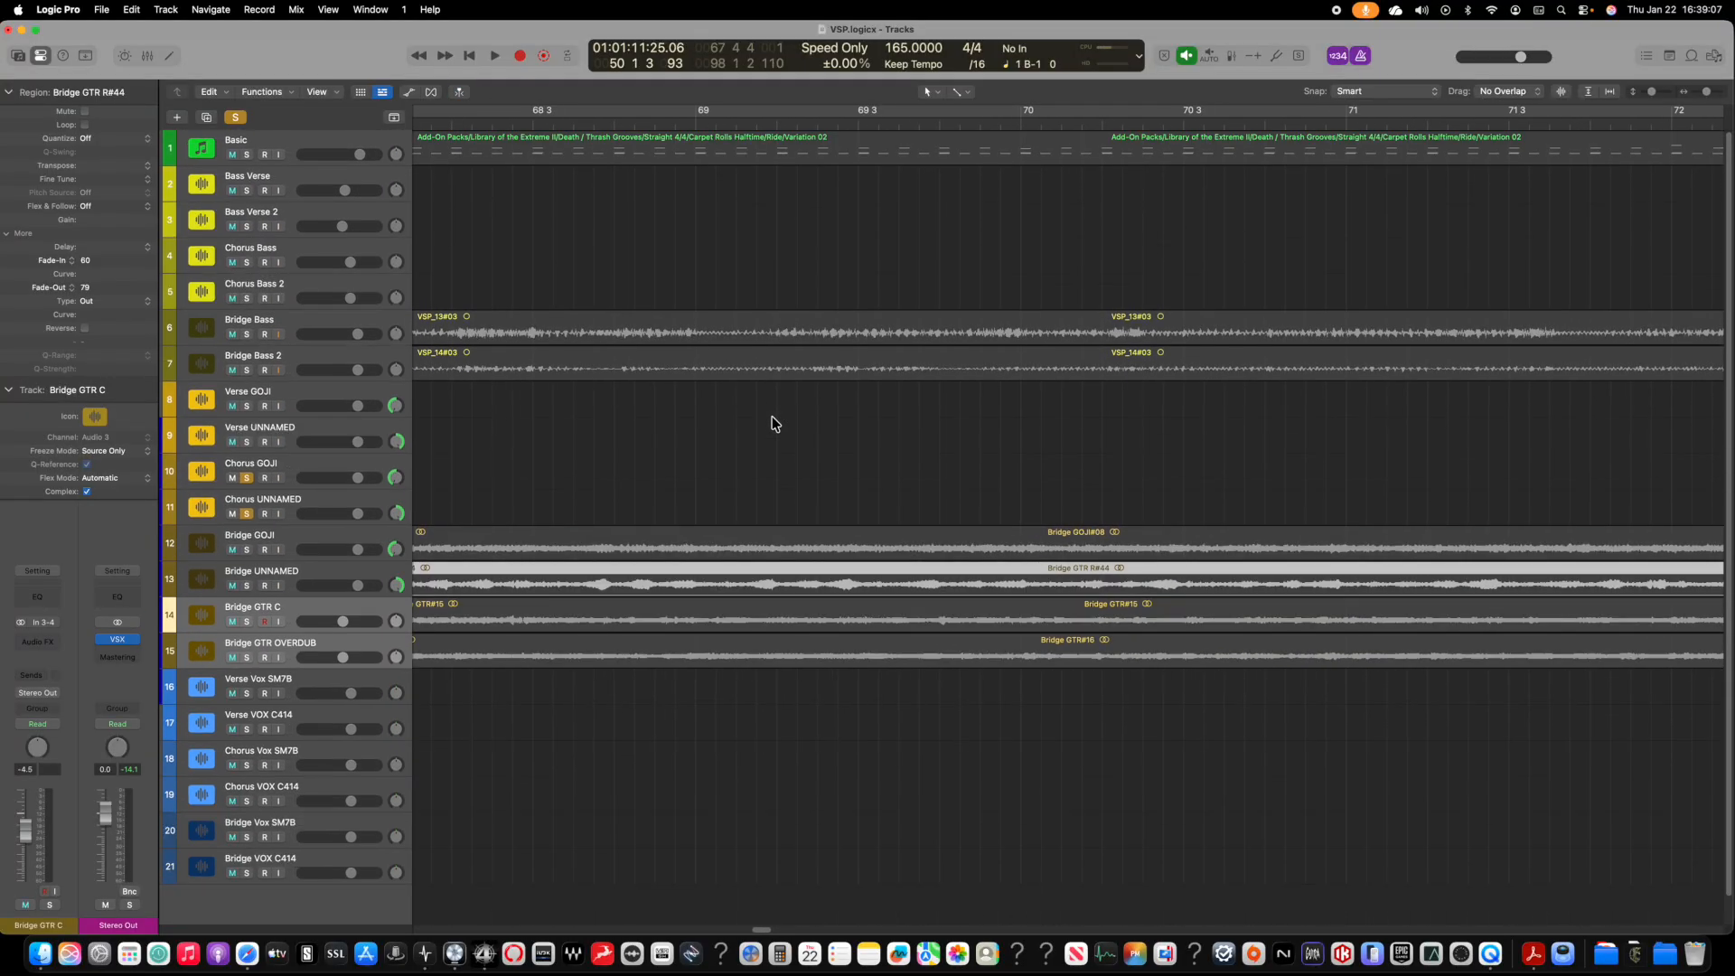
pyautogui.scroll(-15, 771, 416)
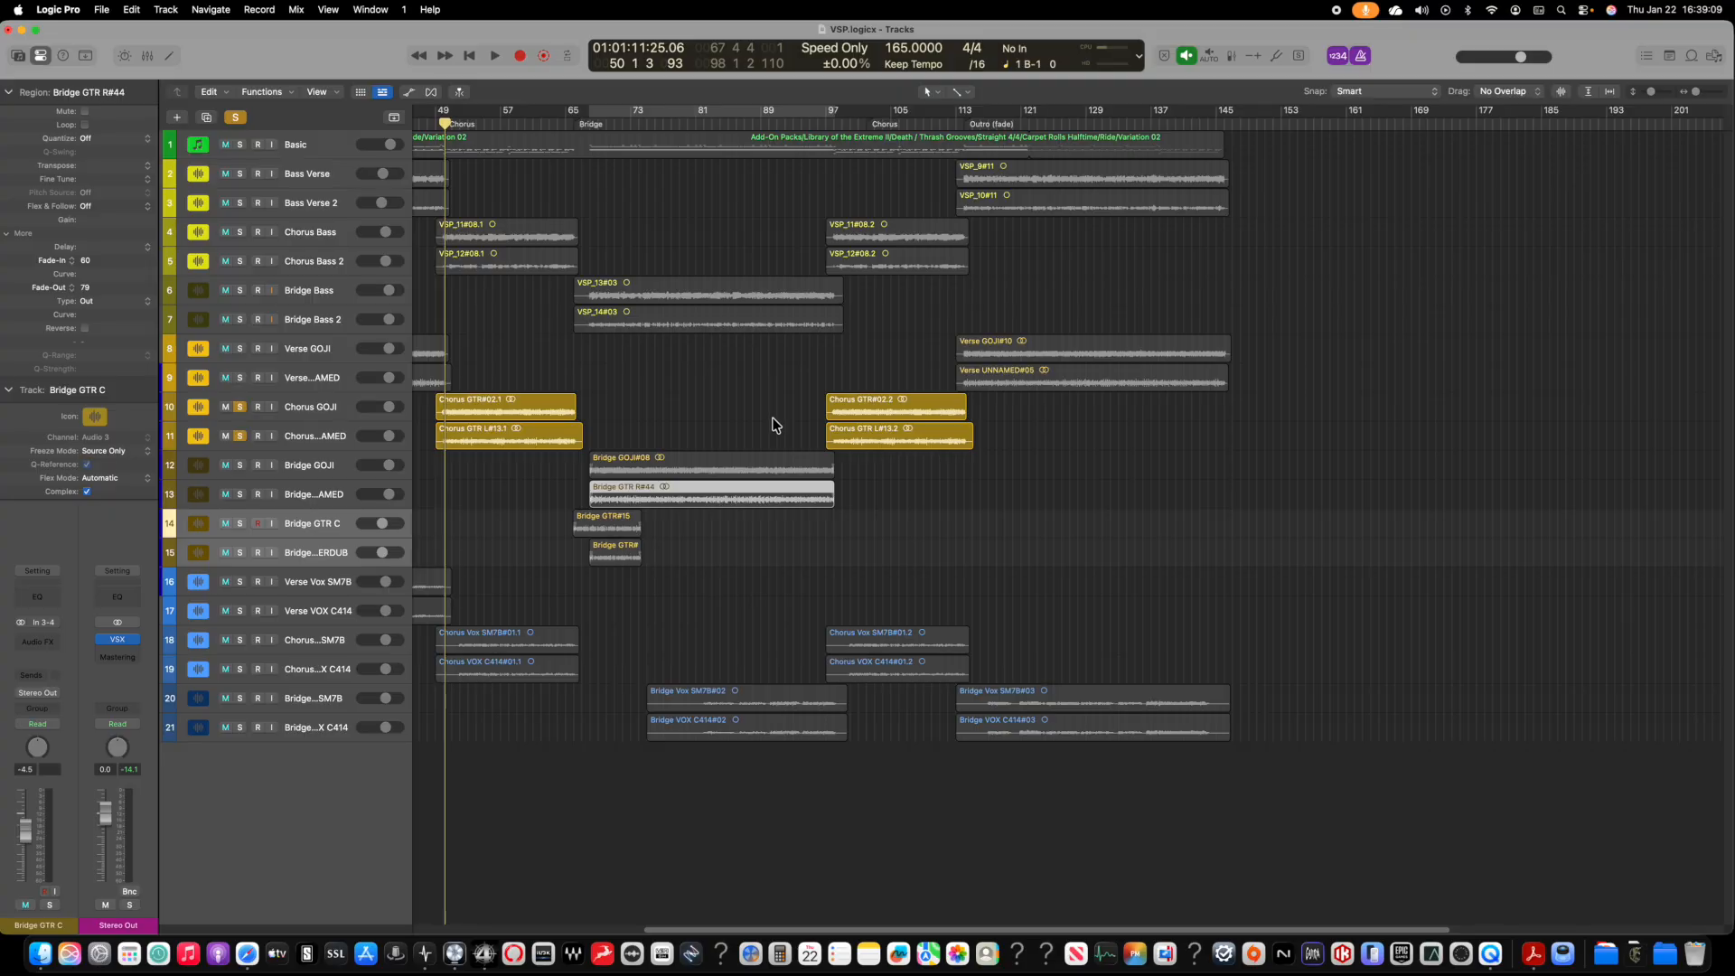
pyautogui.scroll(10, 772, 424)
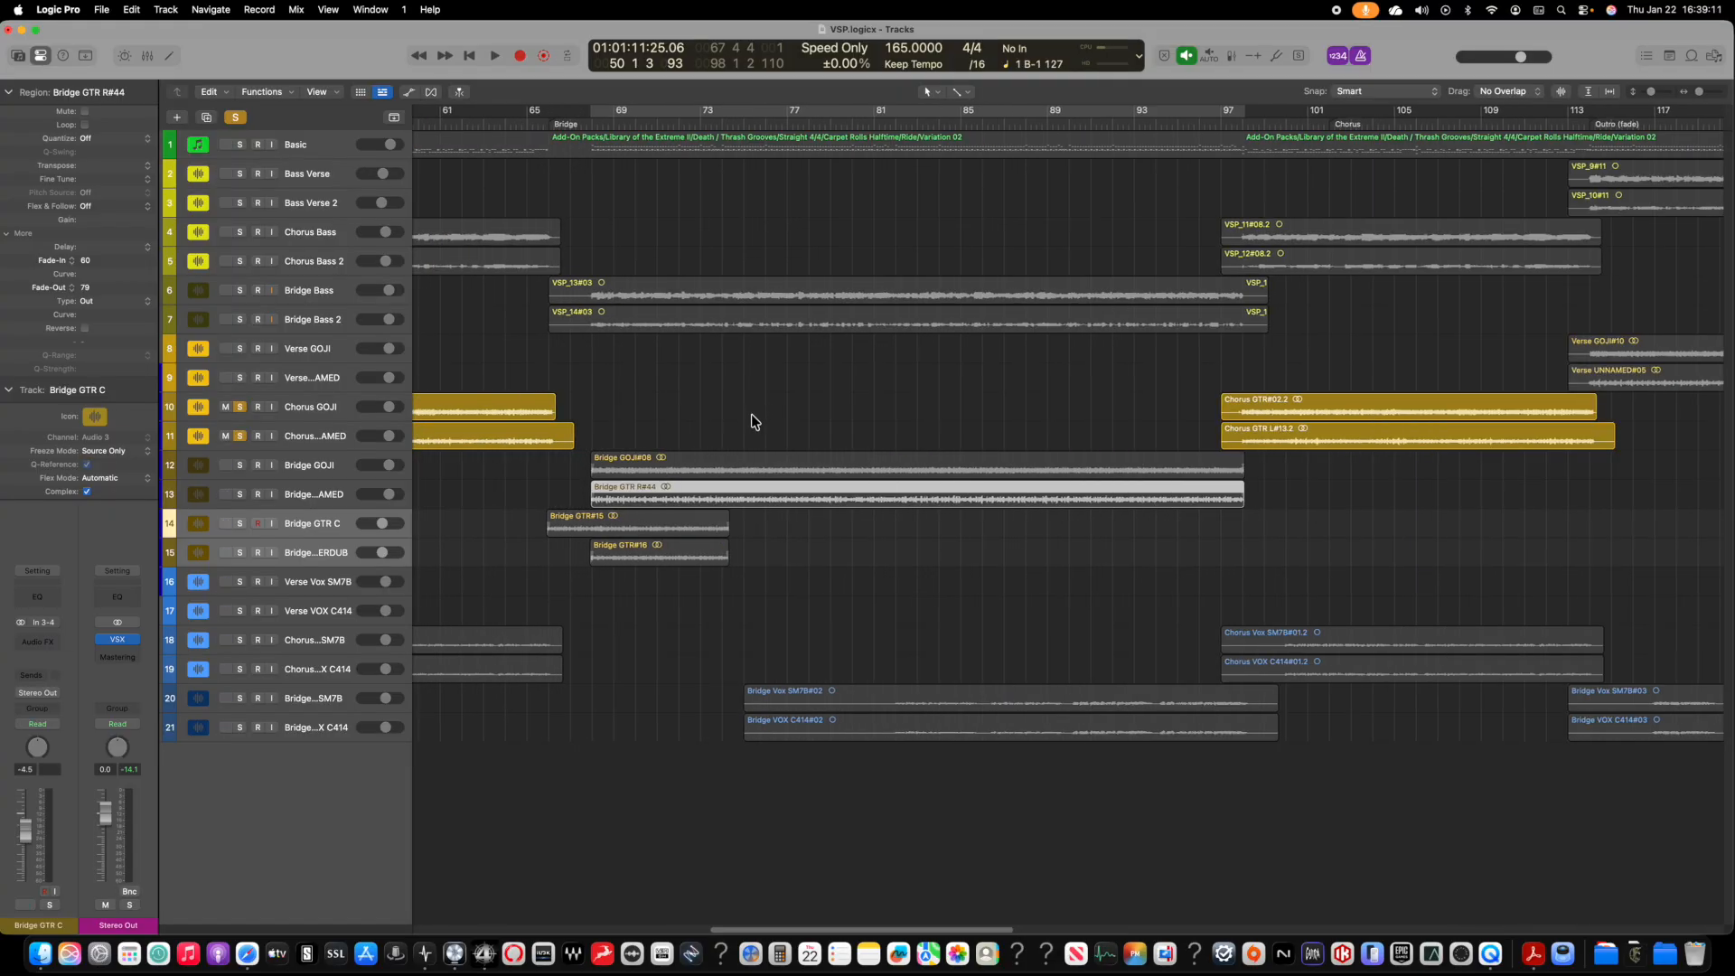
pyautogui.hscroll(-5, 751, 414)
pyautogui.scroll(10, 713, 403)
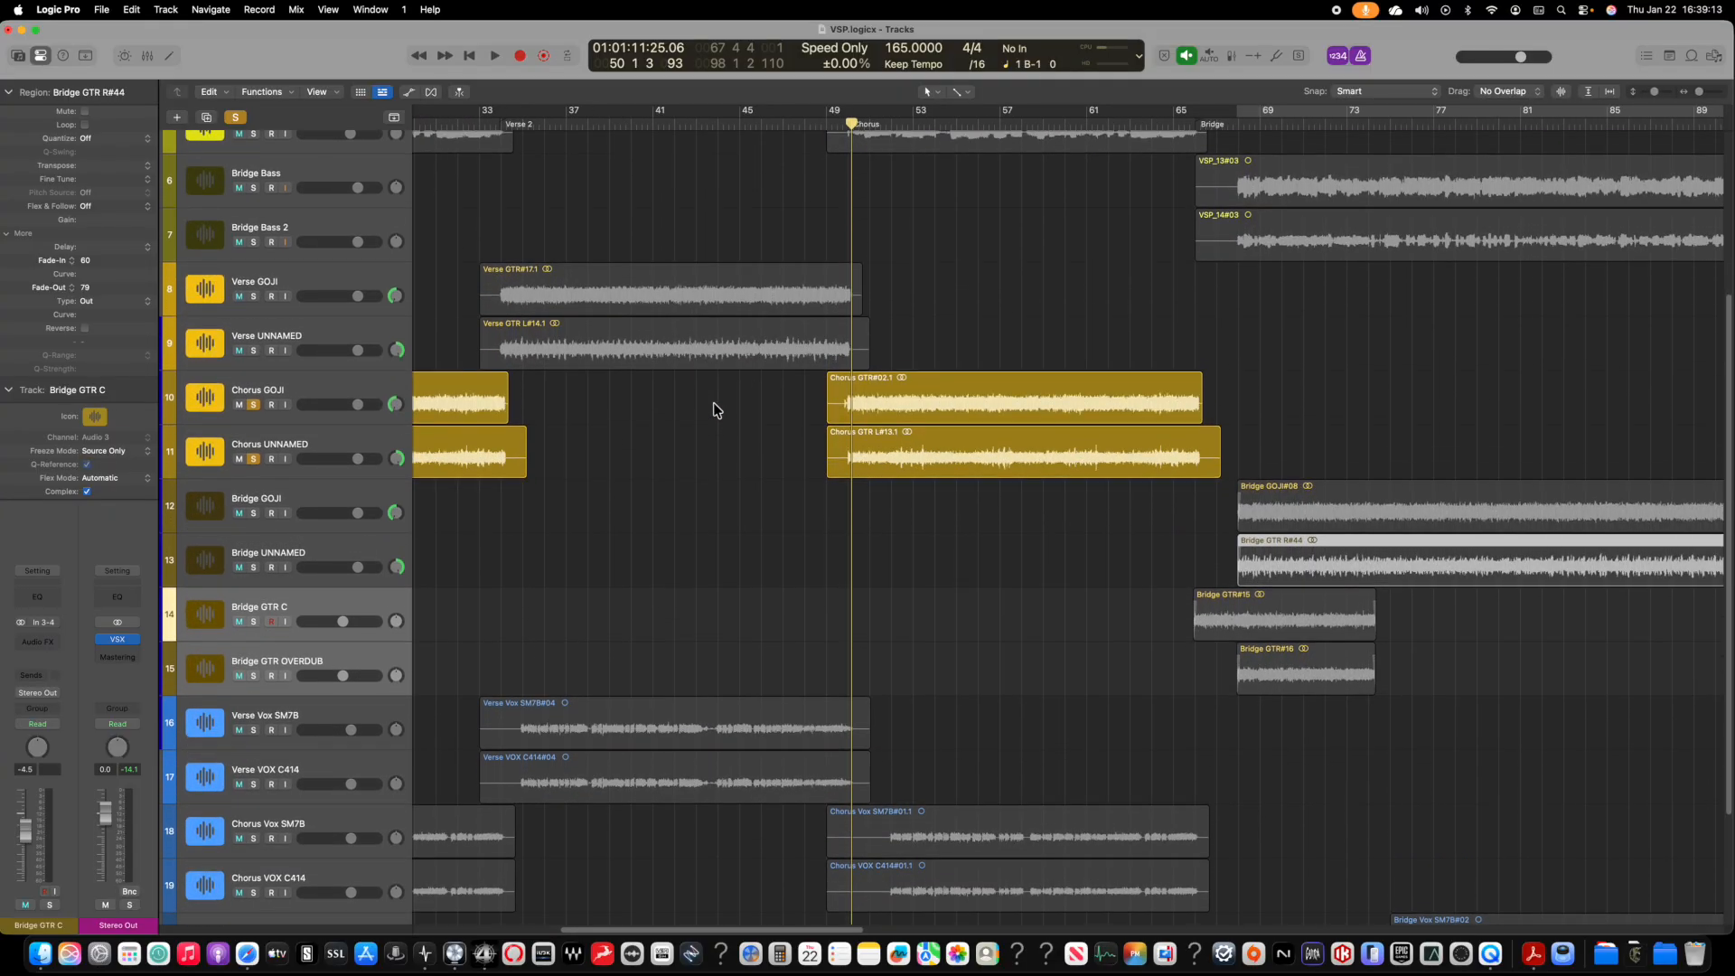
pyautogui.scroll(8, 713, 403)
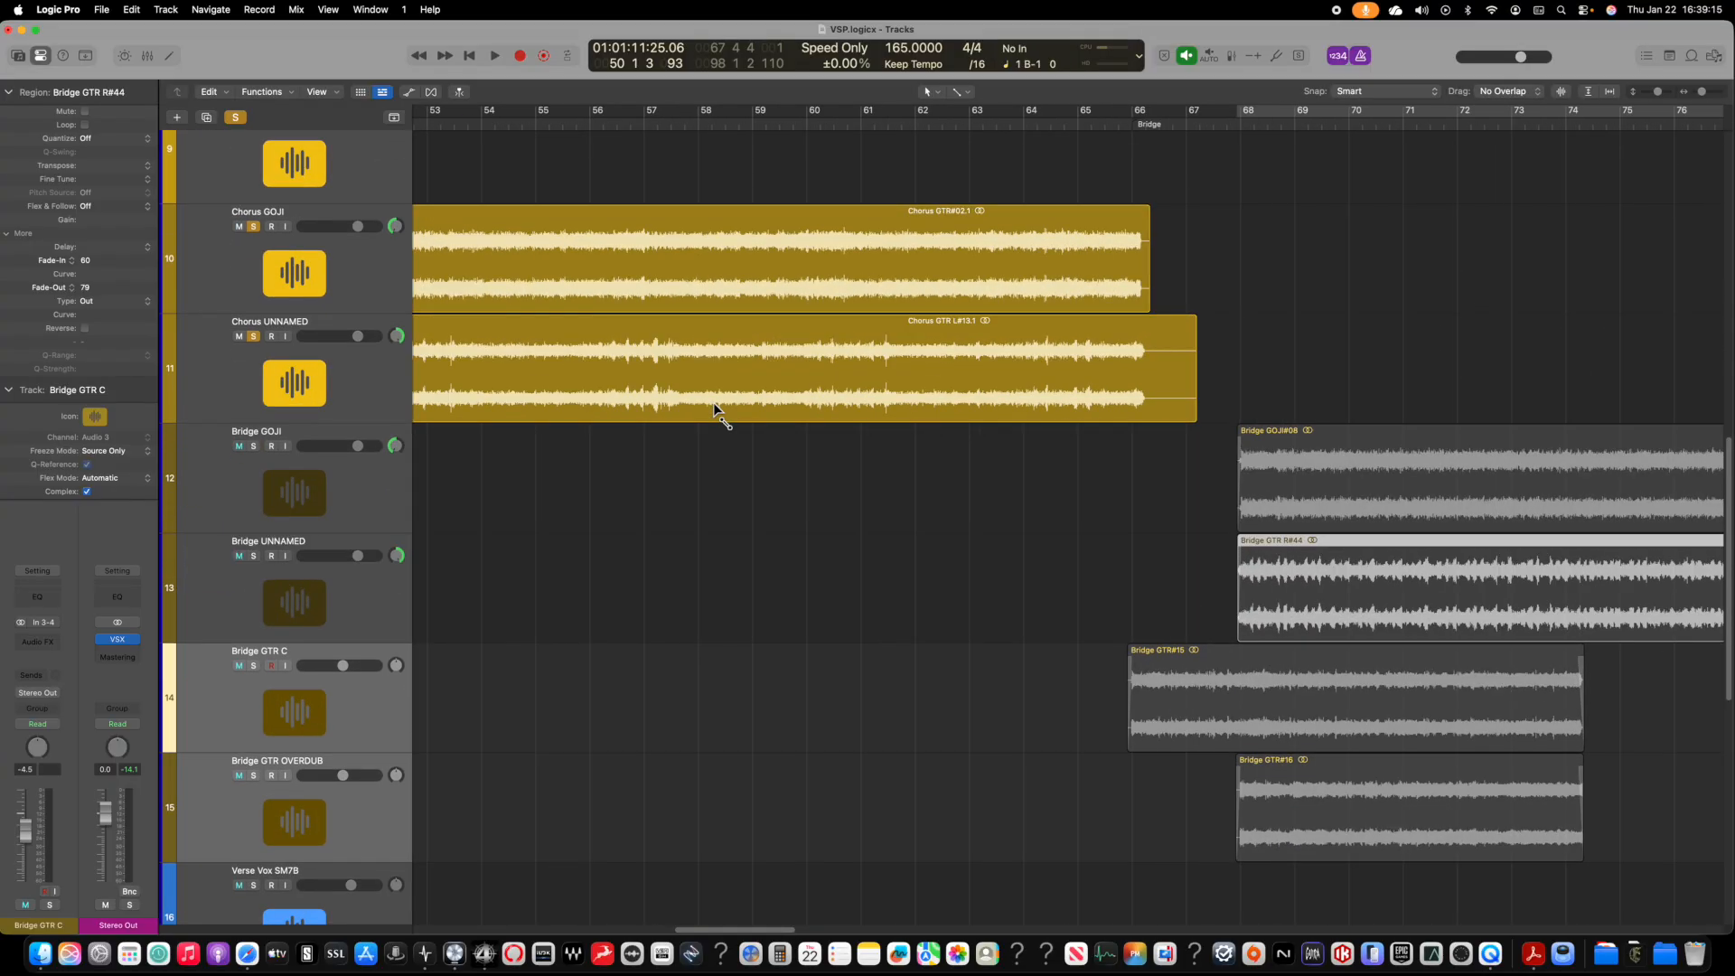
pyautogui.hscroll(-12, 708, 474)
pyautogui.scroll(2, 708, 473)
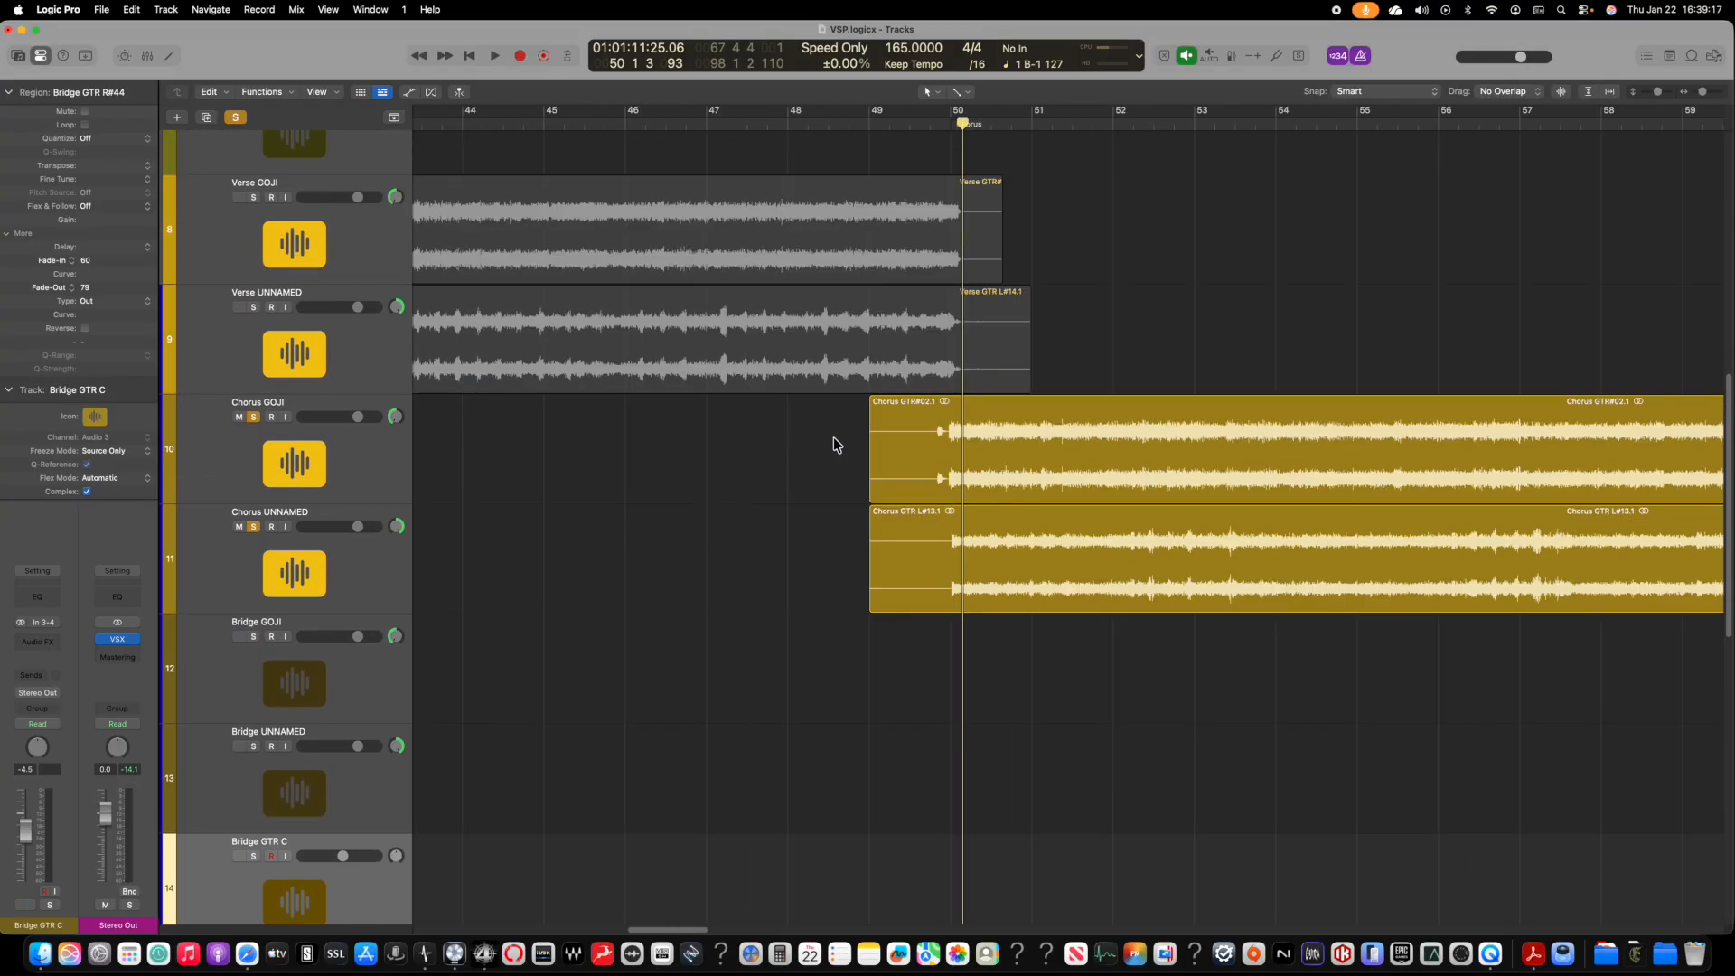
pyautogui.click(875, 466)
pyautogui.moveTo(871, 485); pyautogui.dragTo(945, 487)
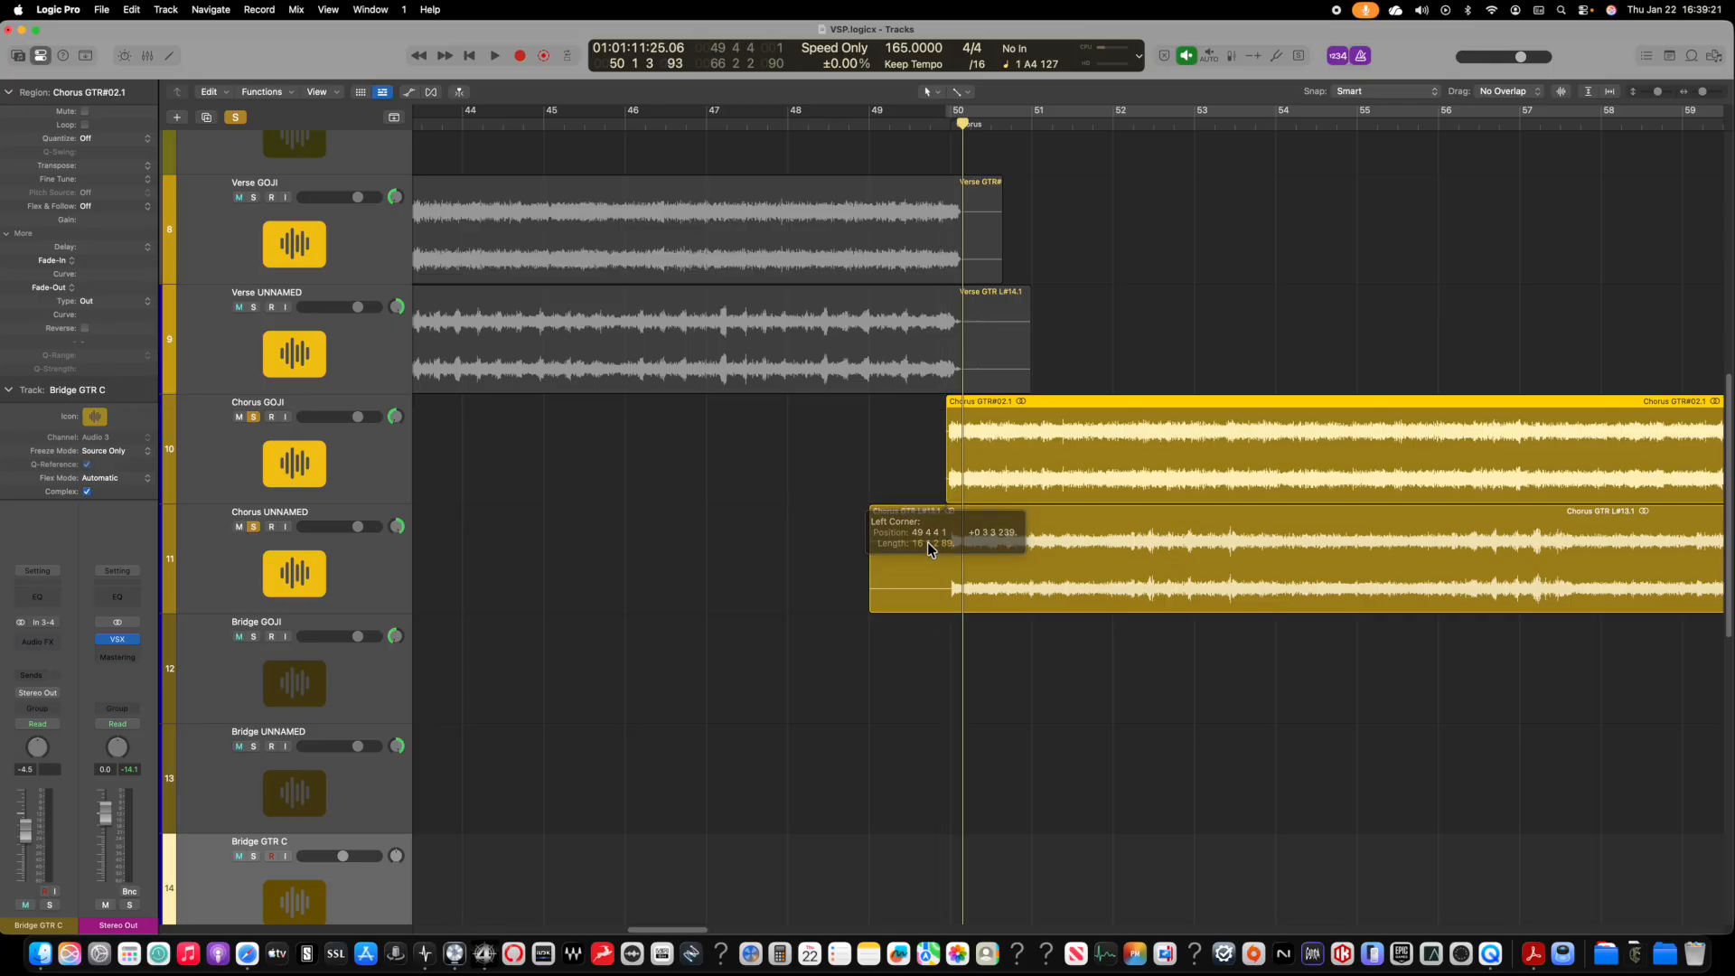
pyautogui.moveTo(874, 607); pyautogui.dragTo(950, 608)
# Step: Trim the Chorus GOJI region's start further to 49 4 4 176, just before its first guitar note
pyautogui.scroll(10, 951, 609)
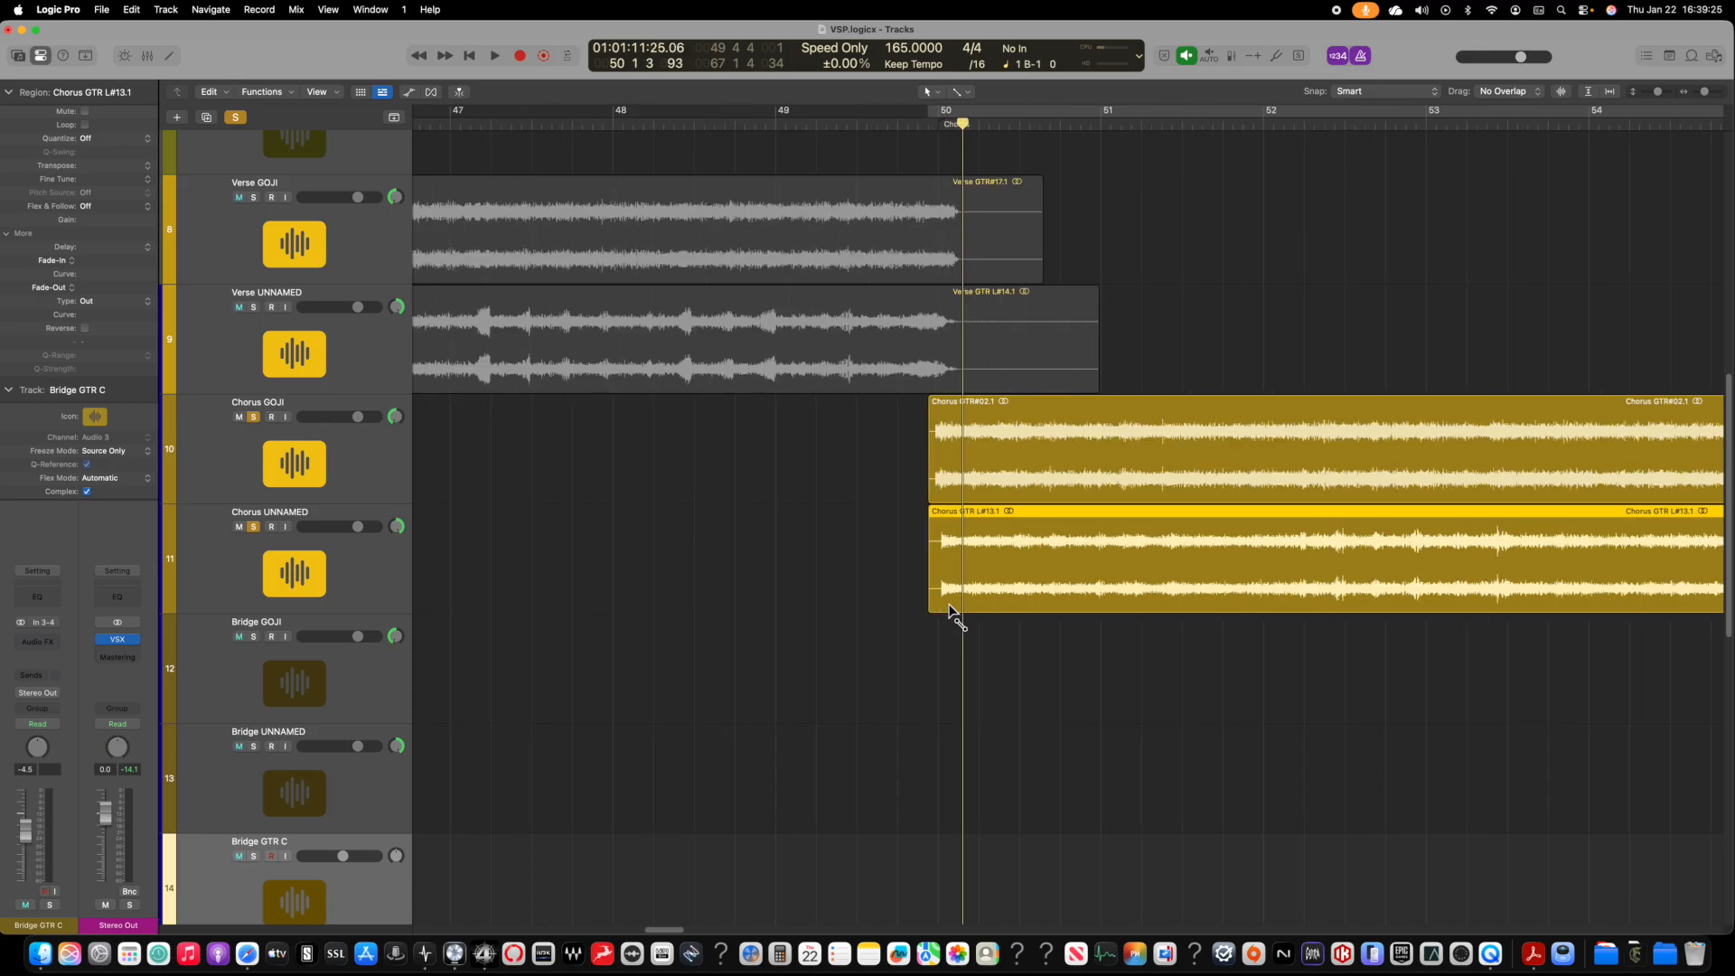
pyautogui.scroll(5, 951, 612)
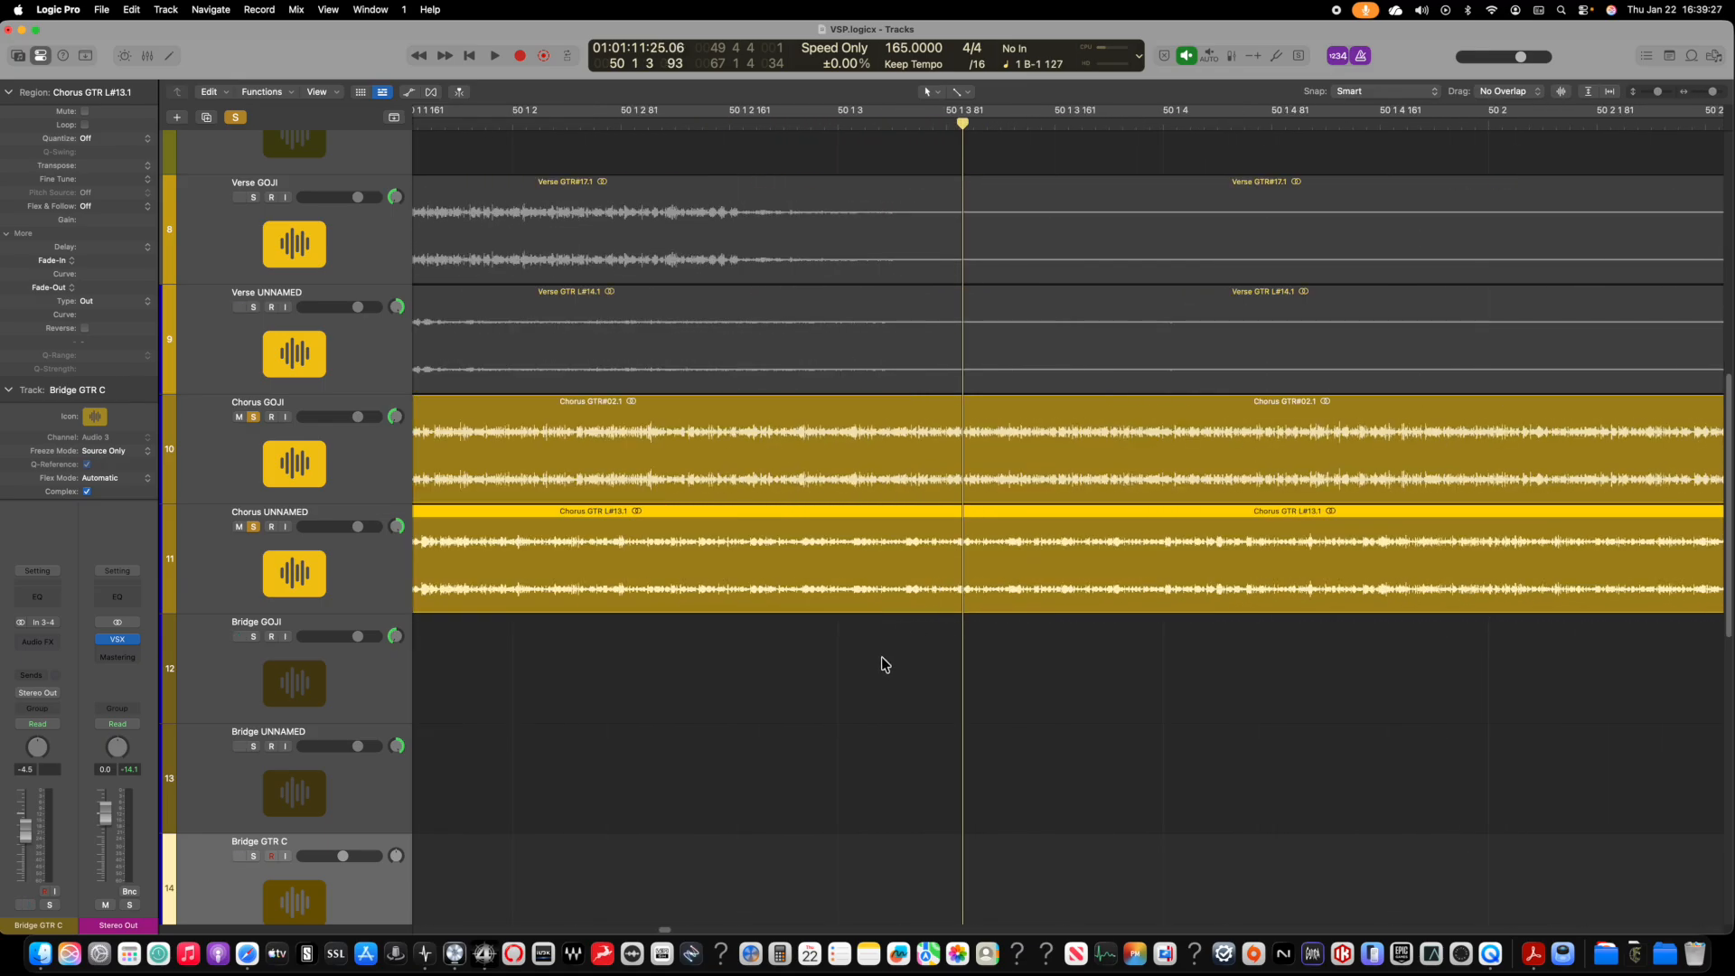
pyautogui.hscroll(-10, 884, 665)
pyautogui.scroll(2, 813, 641)
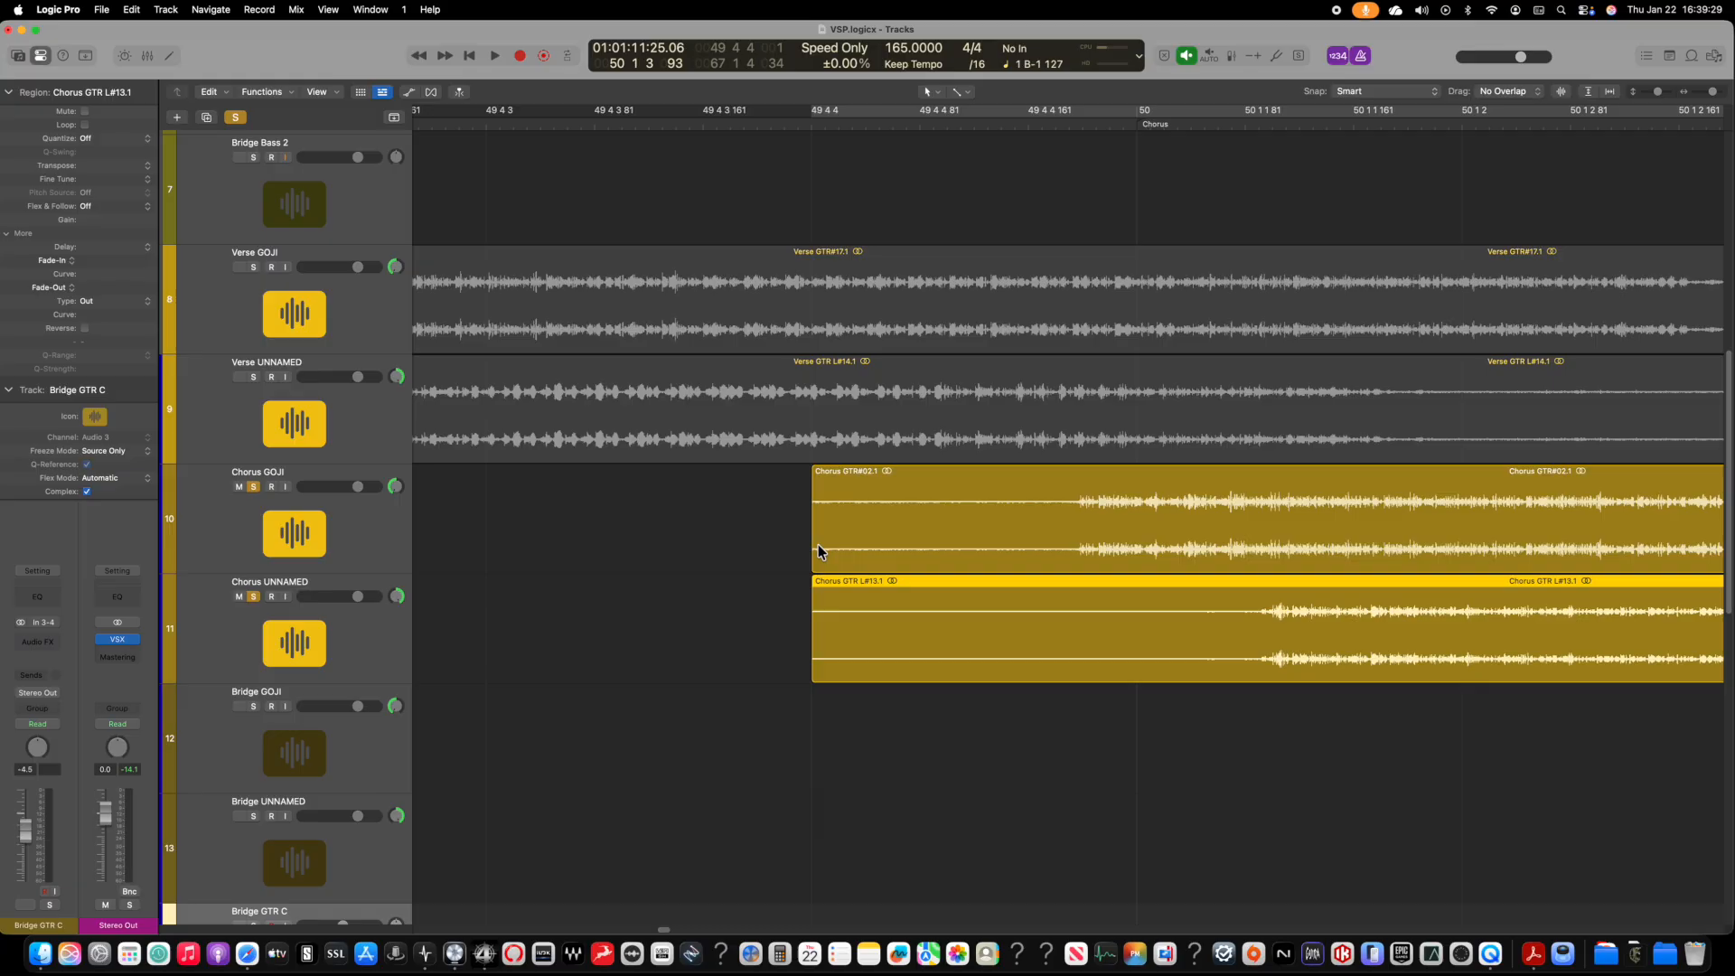
pyautogui.moveTo(817, 549); pyautogui.dragTo(1050, 562)
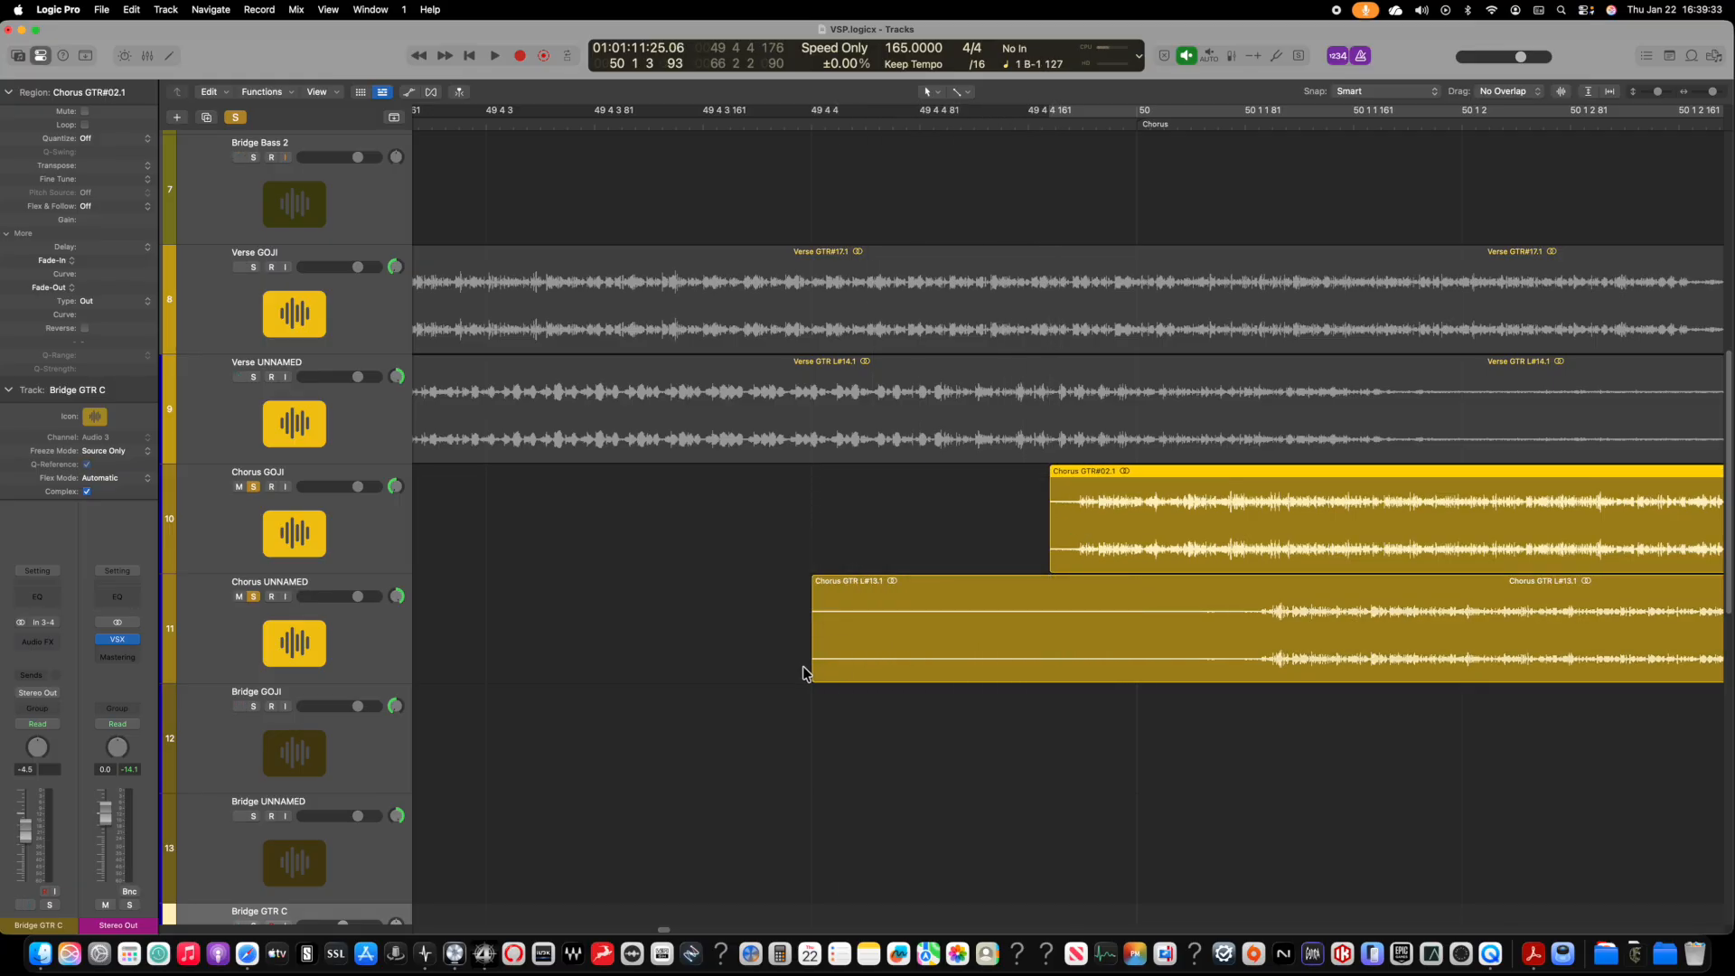
# Step: Play the trimmed chorus entry from about 49 4 3 with Chorus GOJI and Chorus UNNAMED soloed
pyautogui.click(491, 128)
pyautogui.press('space')
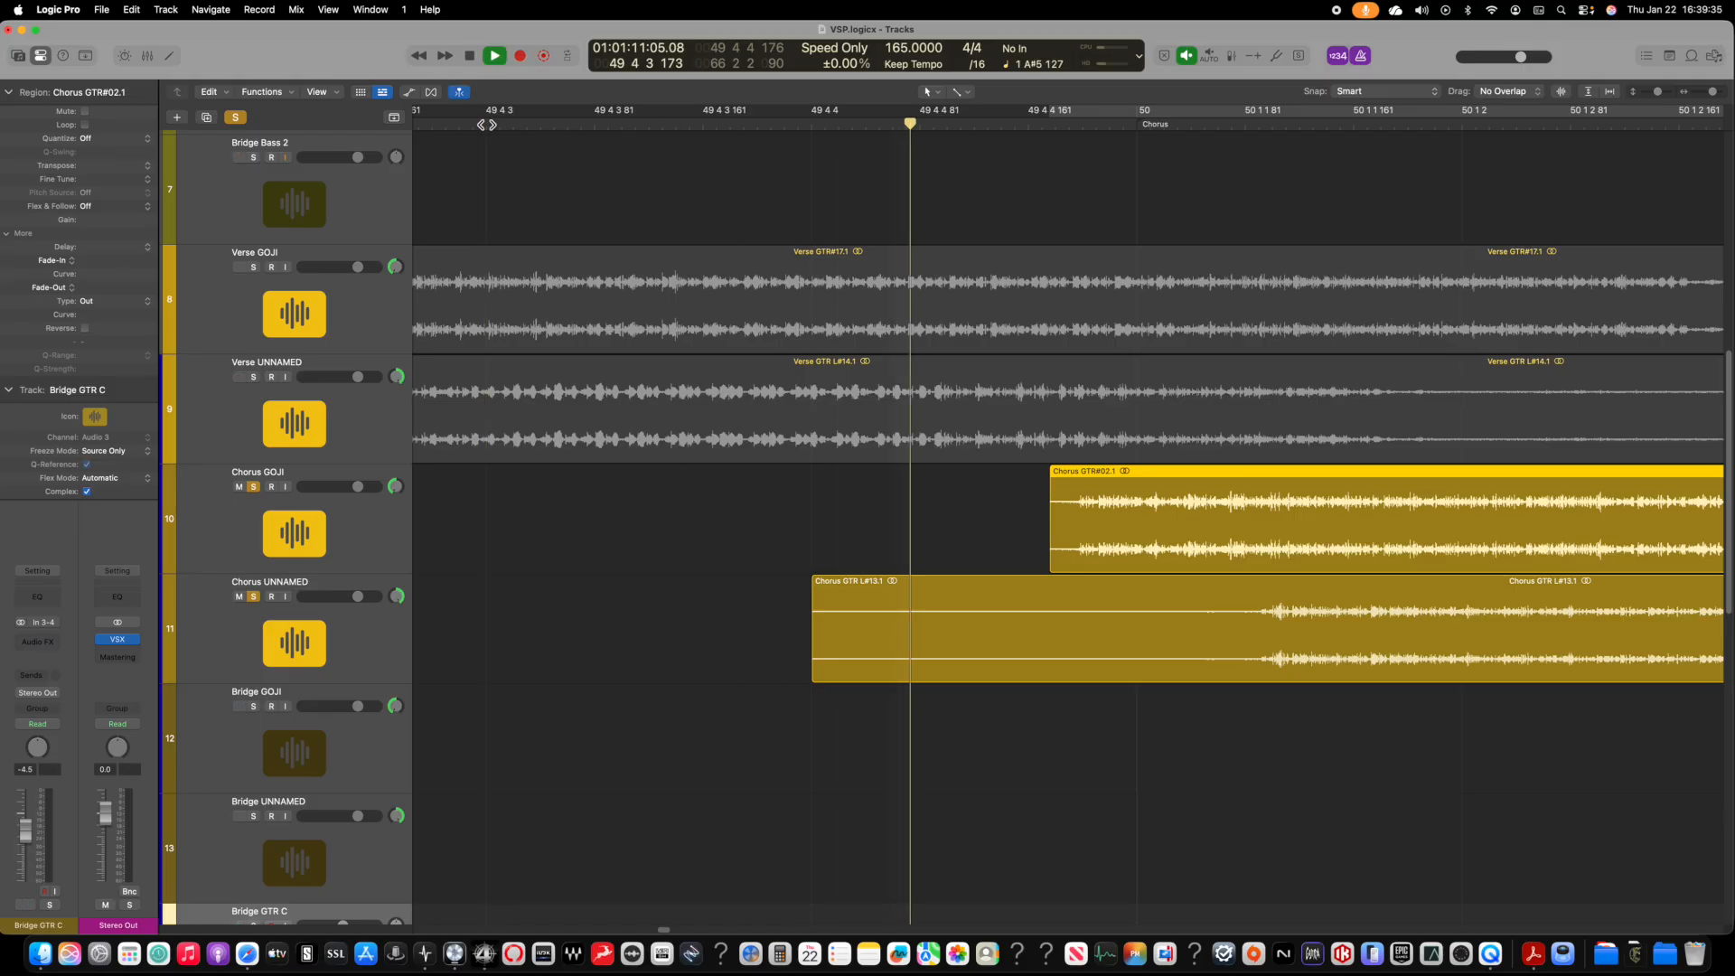
pyautogui.press('space')
pyautogui.press('super+Left')
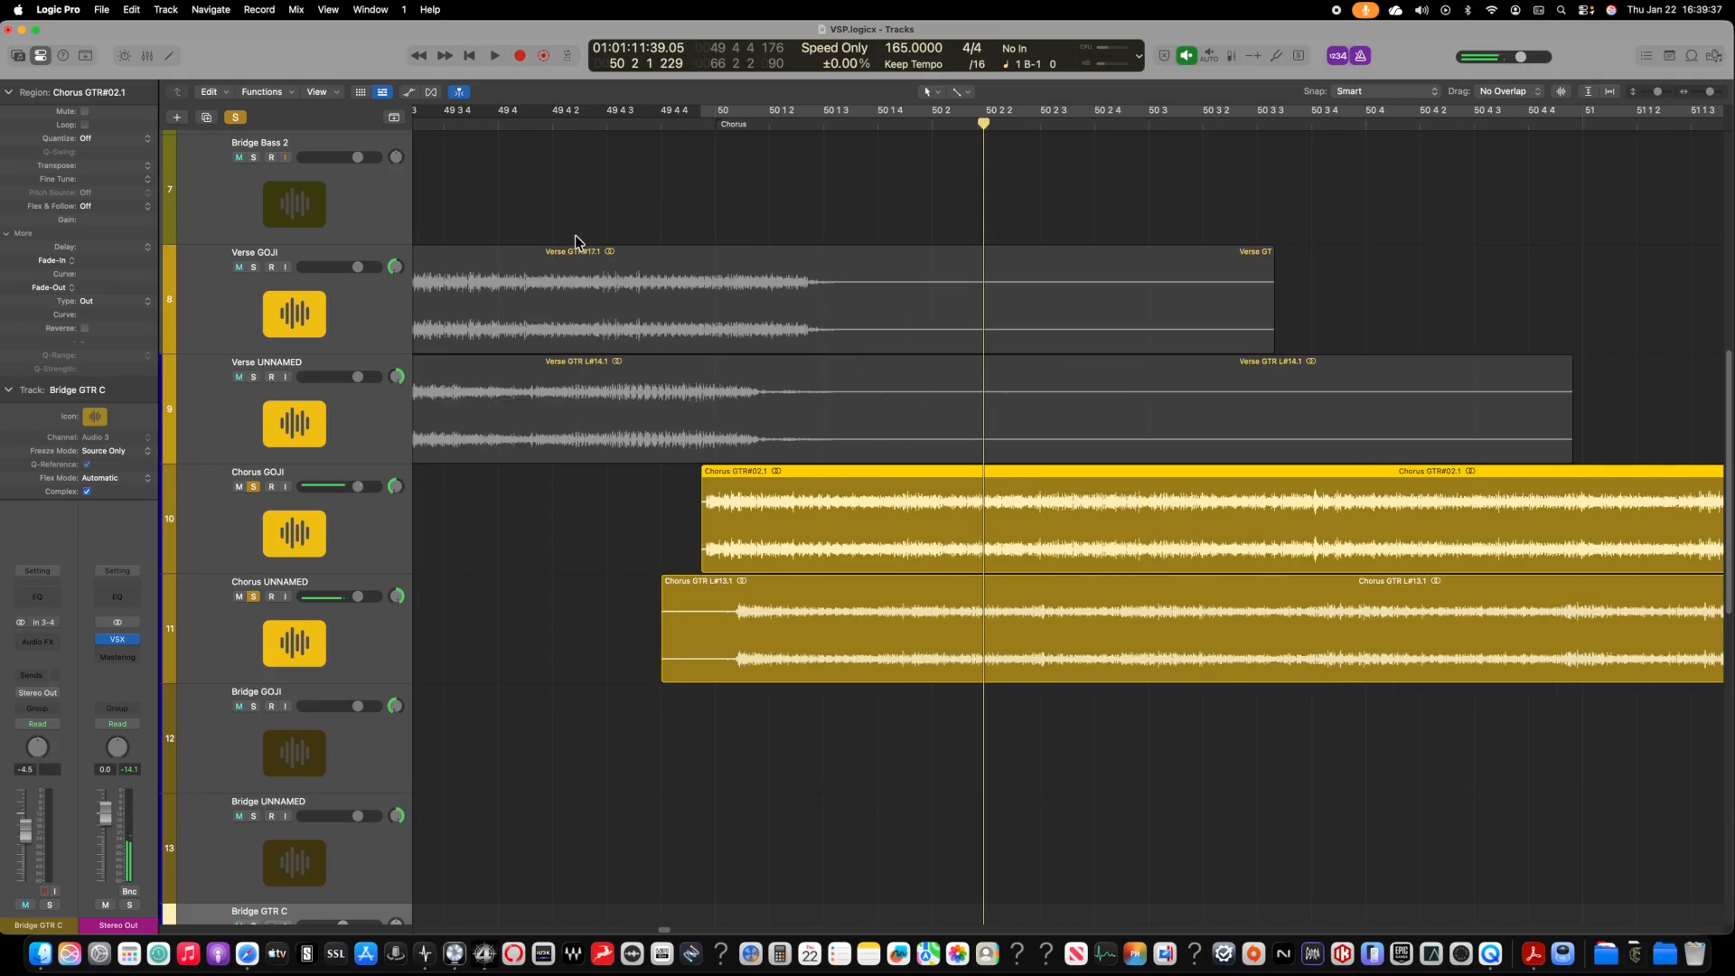
pyautogui.press('super+Left')
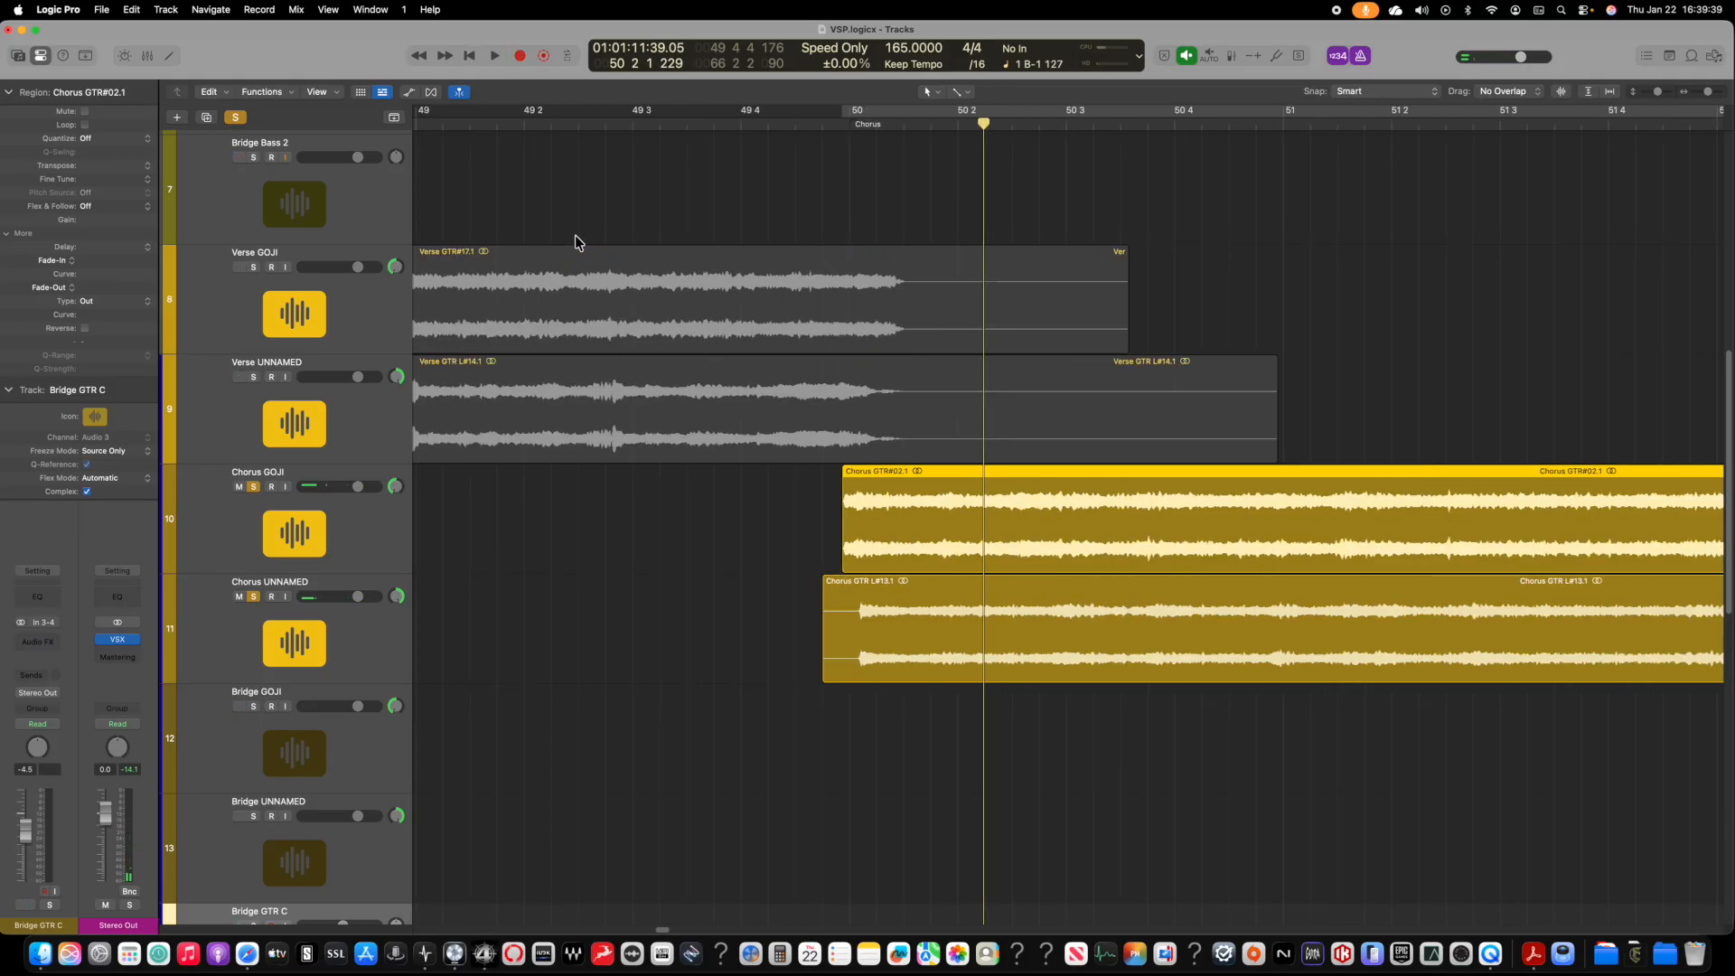
# Step: Unsolo Chorus UNNAMED, play the Chorus GOJI entry alone from about 49 4, and clear its solo
pyautogui.click(254, 598)
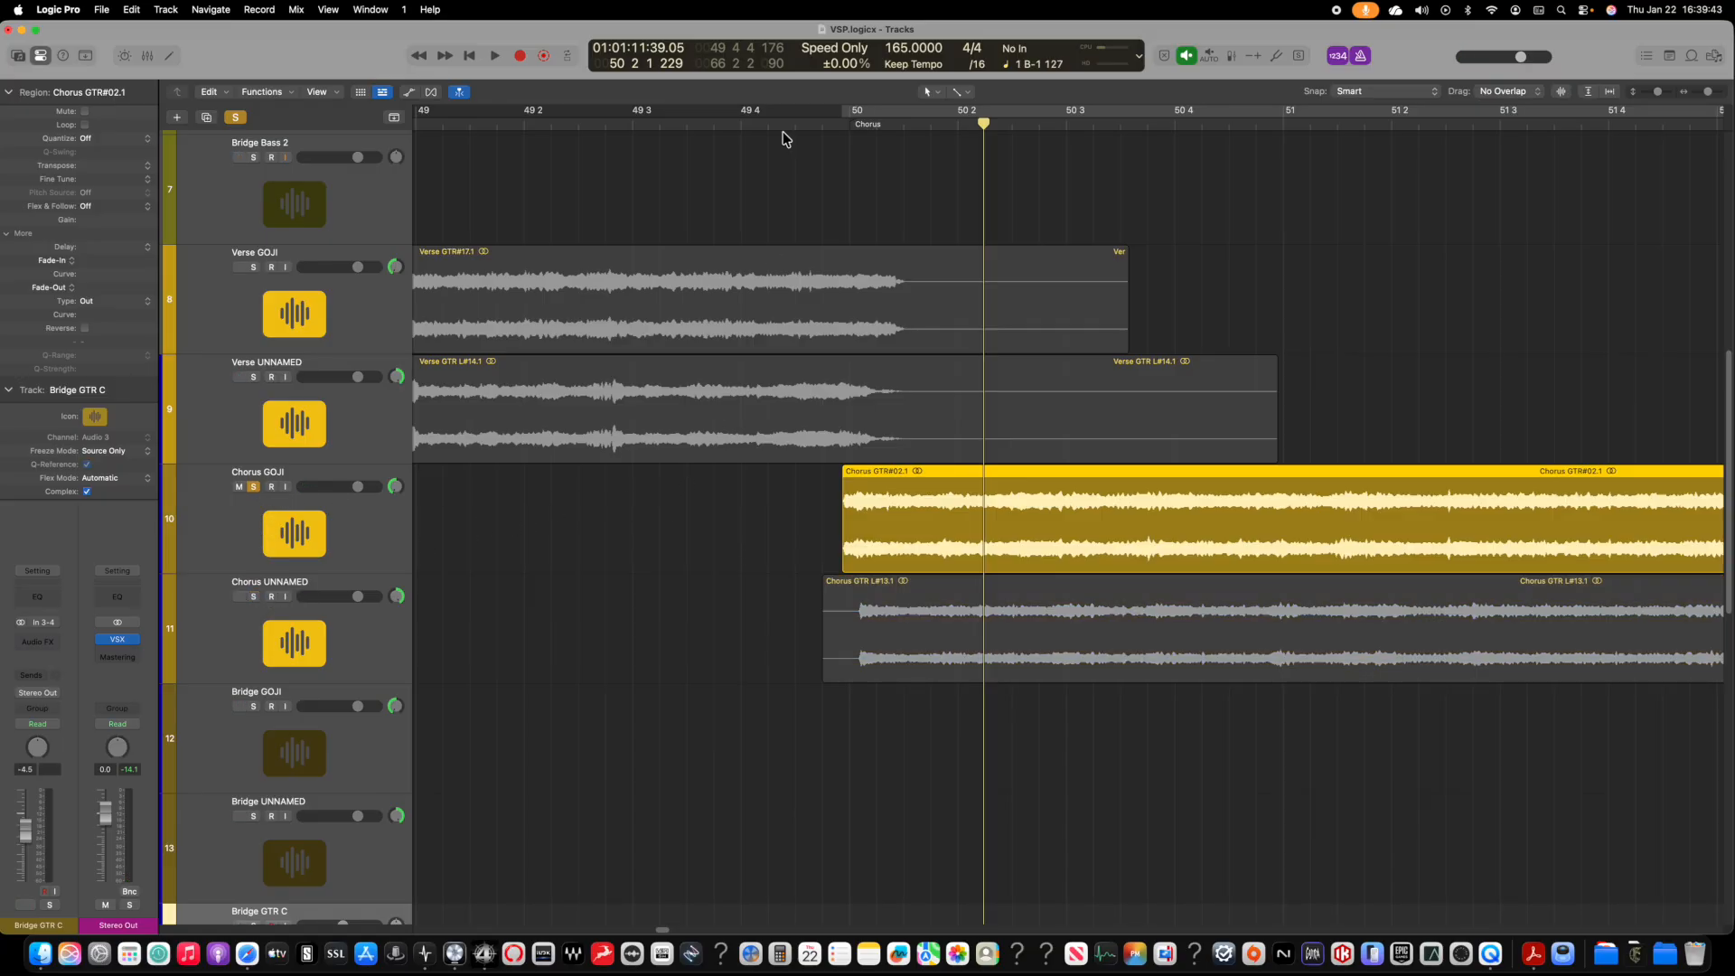
pyautogui.click(746, 127)
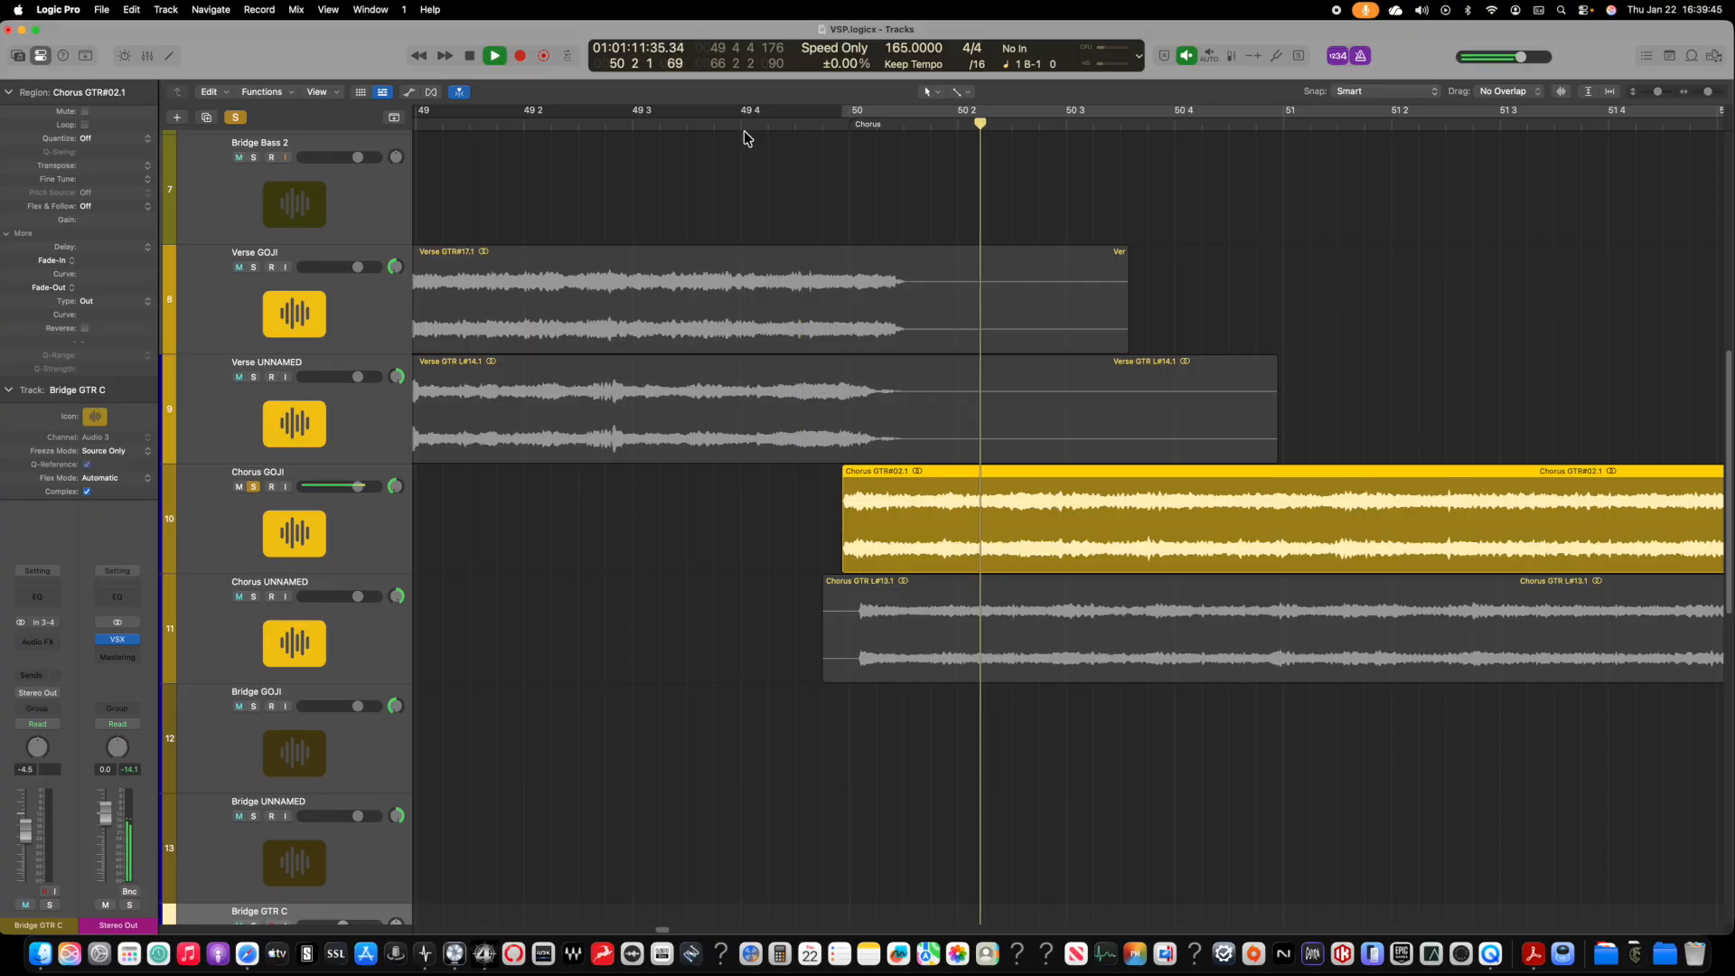
pyautogui.click(256, 488)
# Step: Examine the Chorus GOJI and Chorus UNNAMED regions from their entry at bar 50 through to their ends around bar 66
pyautogui.press('super+Right')
pyautogui.press('super+Right')
pyautogui.press('super+Right')
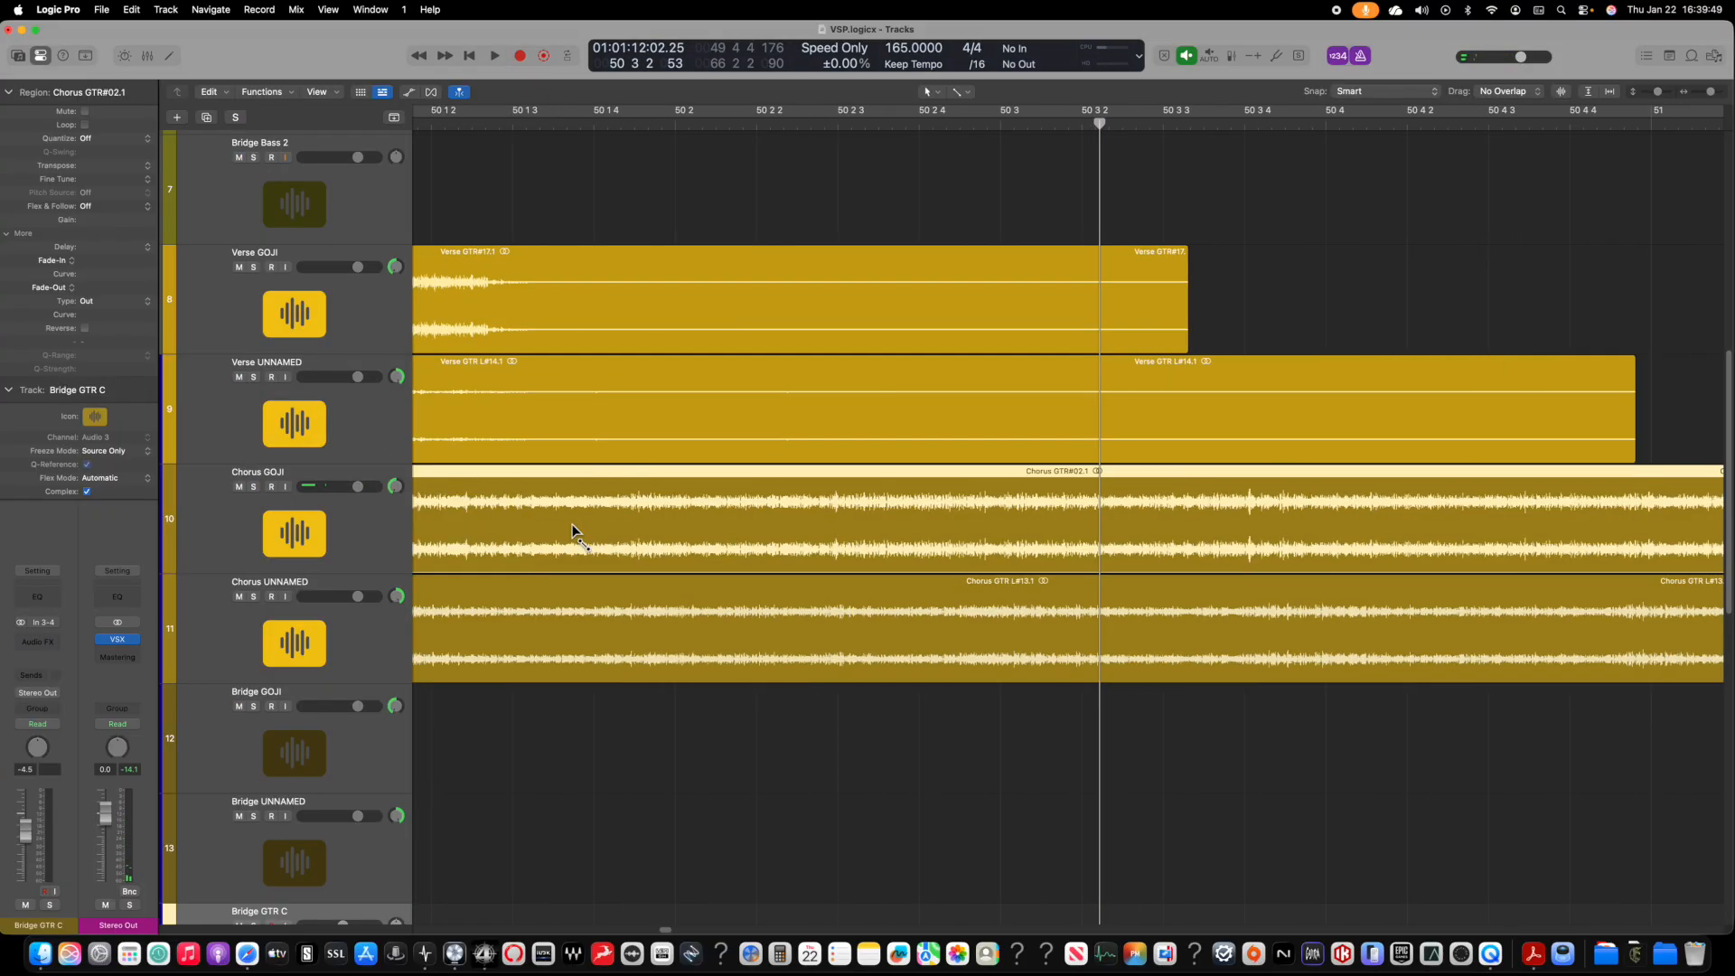
pyautogui.hscroll(15, 976, 605)
pyautogui.scroll(2, 975, 605)
pyautogui.scroll(-2, 1255, 599)
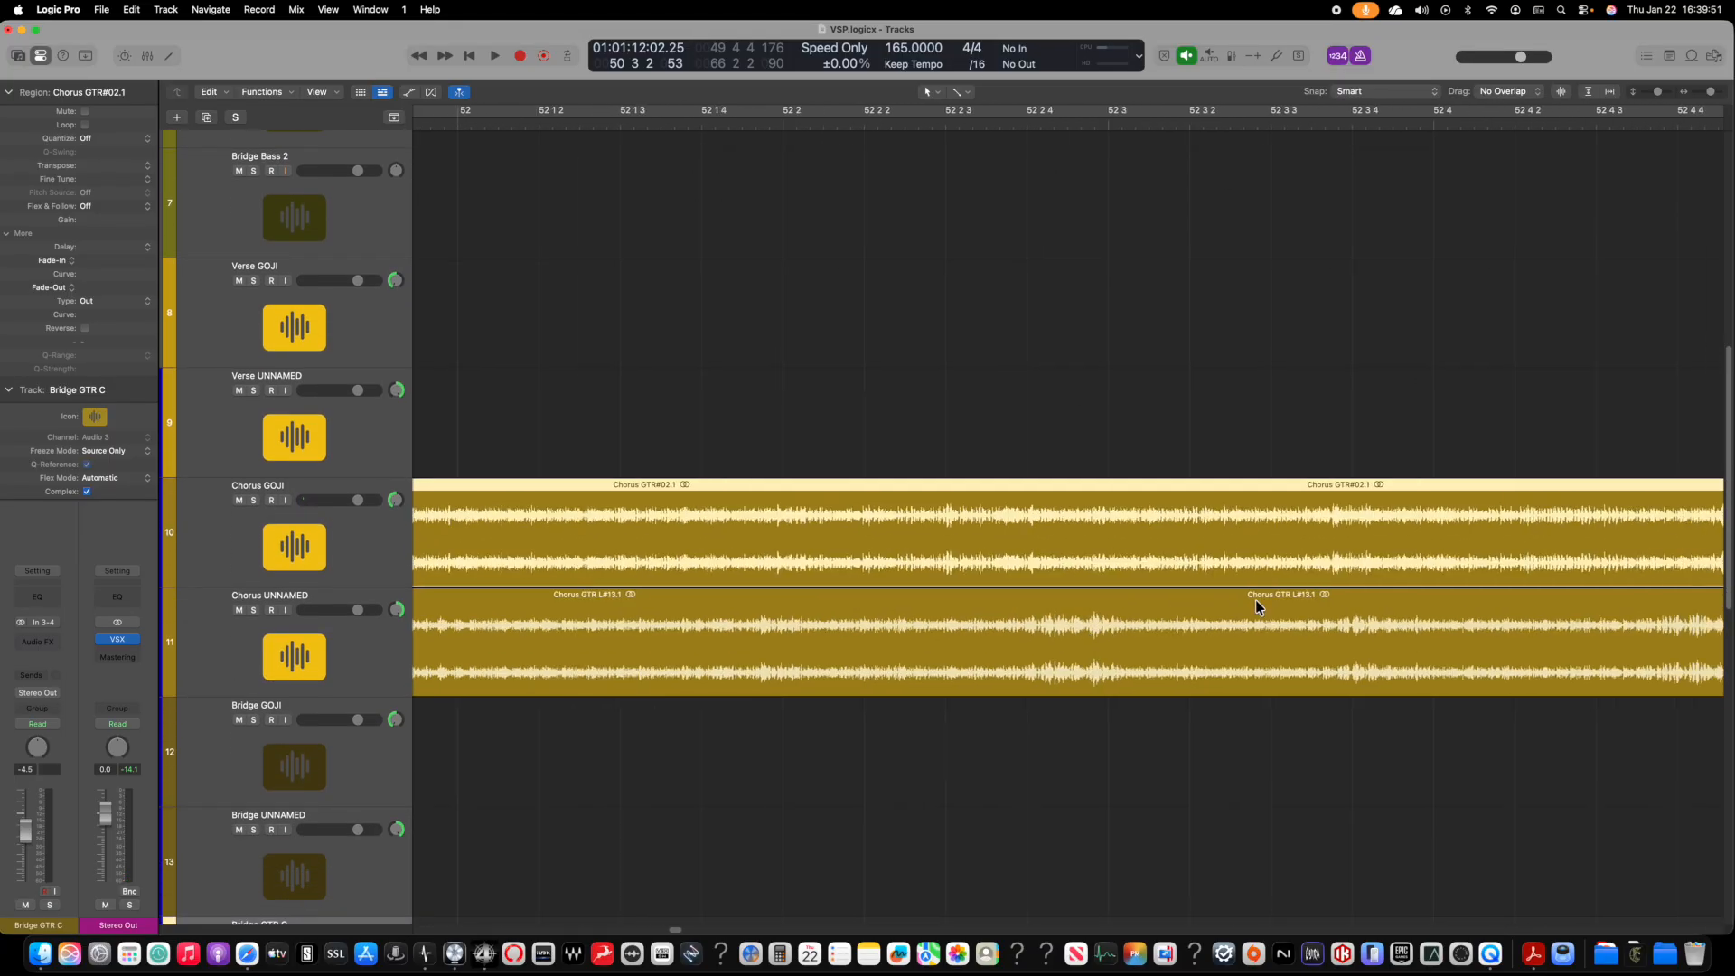
pyautogui.scroll(3, 1175, 634)
pyautogui.hscroll(15, 1091, 657)
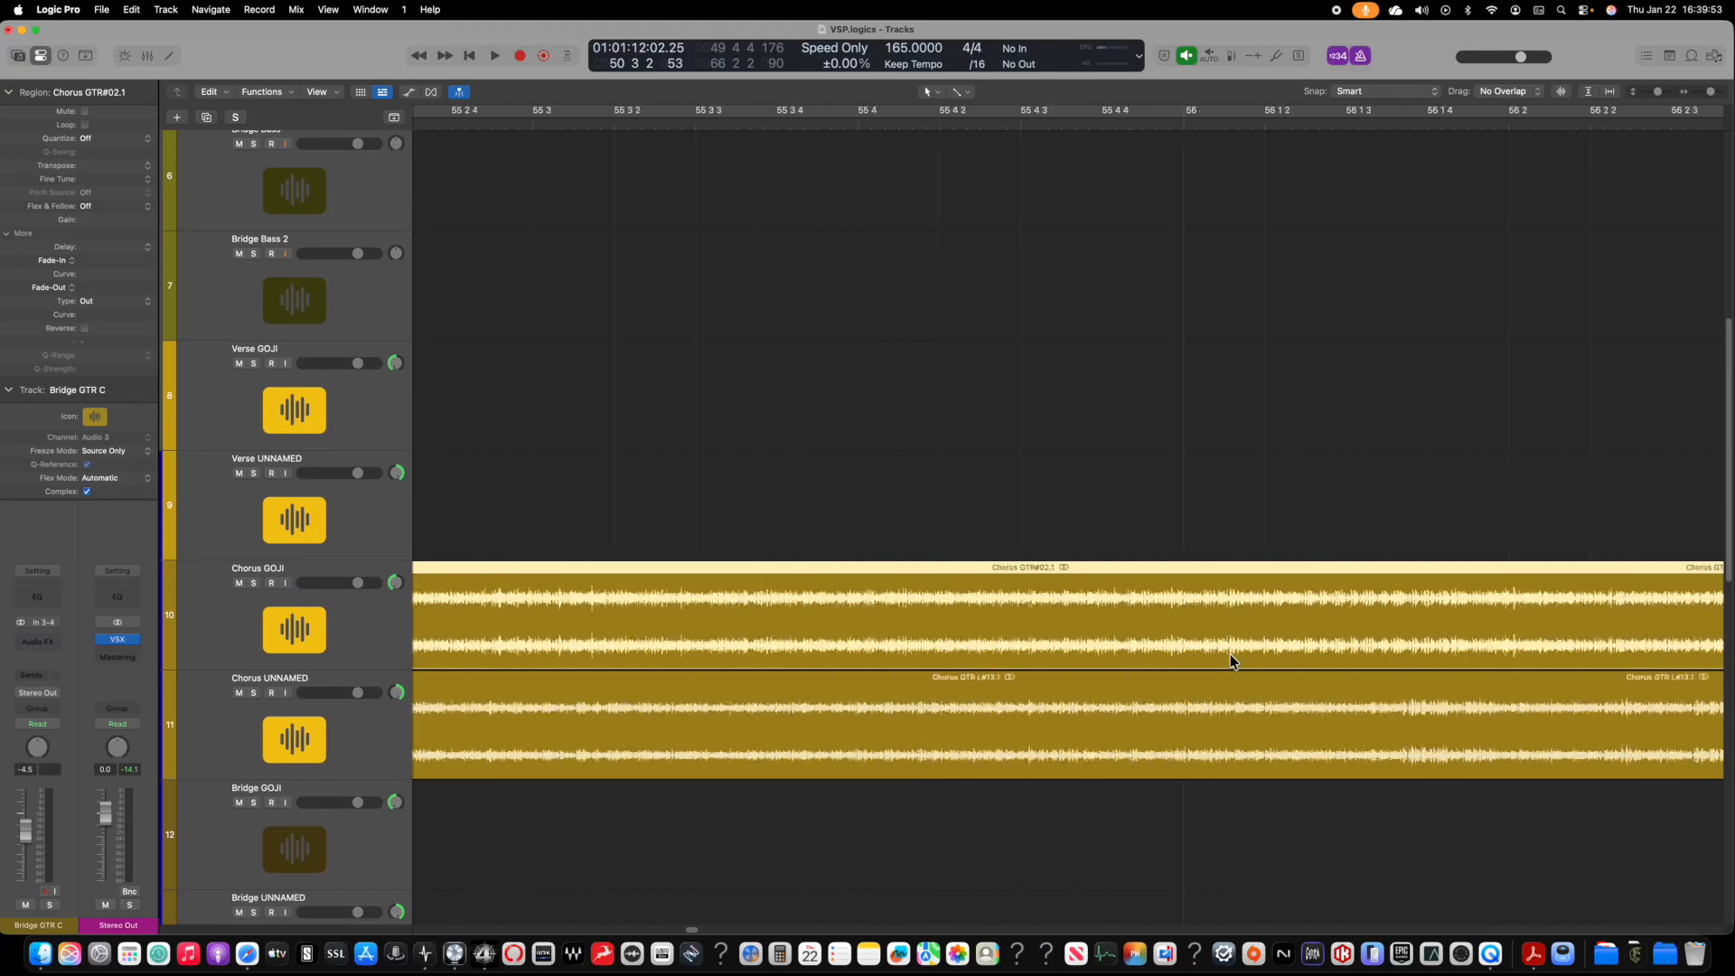
pyautogui.scroll(1, 1229, 654)
pyautogui.press('super+Left')
pyautogui.press('super+Left')
pyautogui.press('super+Left')
pyautogui.press('super+Left')
pyautogui.press('super+Left')
pyautogui.press('super+Left')
pyautogui.press('super+Left')
pyautogui.press('super+Left')
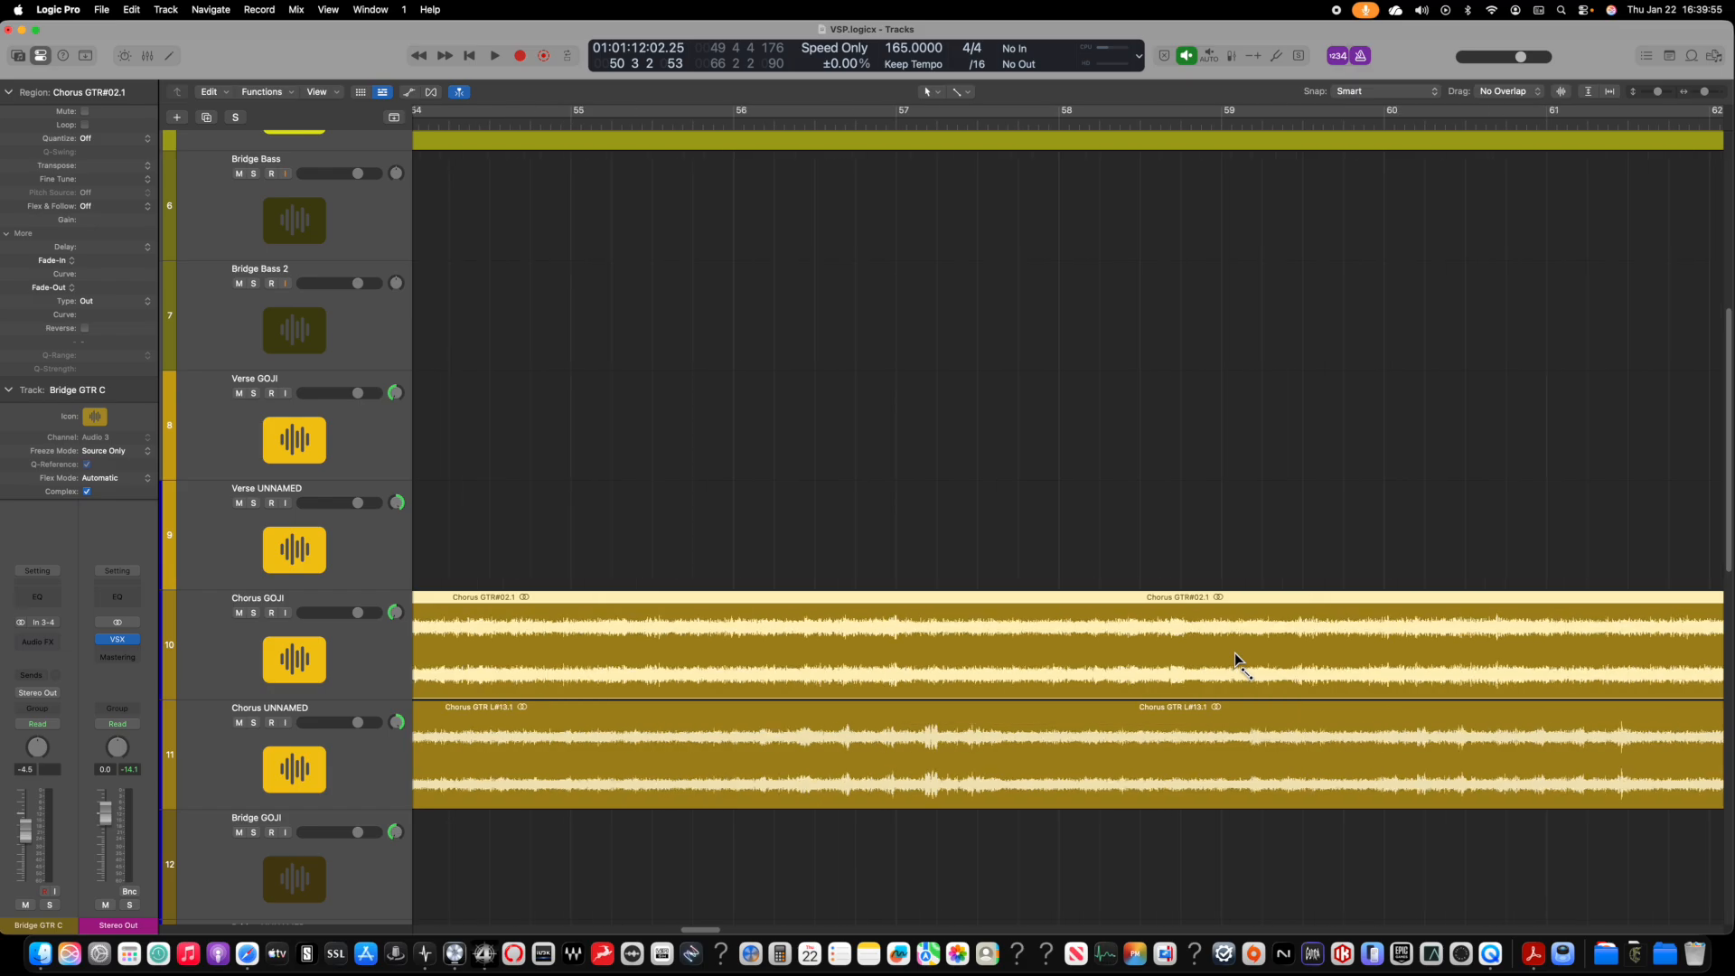
pyautogui.hscroll(20, 1174, 695)
pyautogui.scroll(1, 1247, 695)
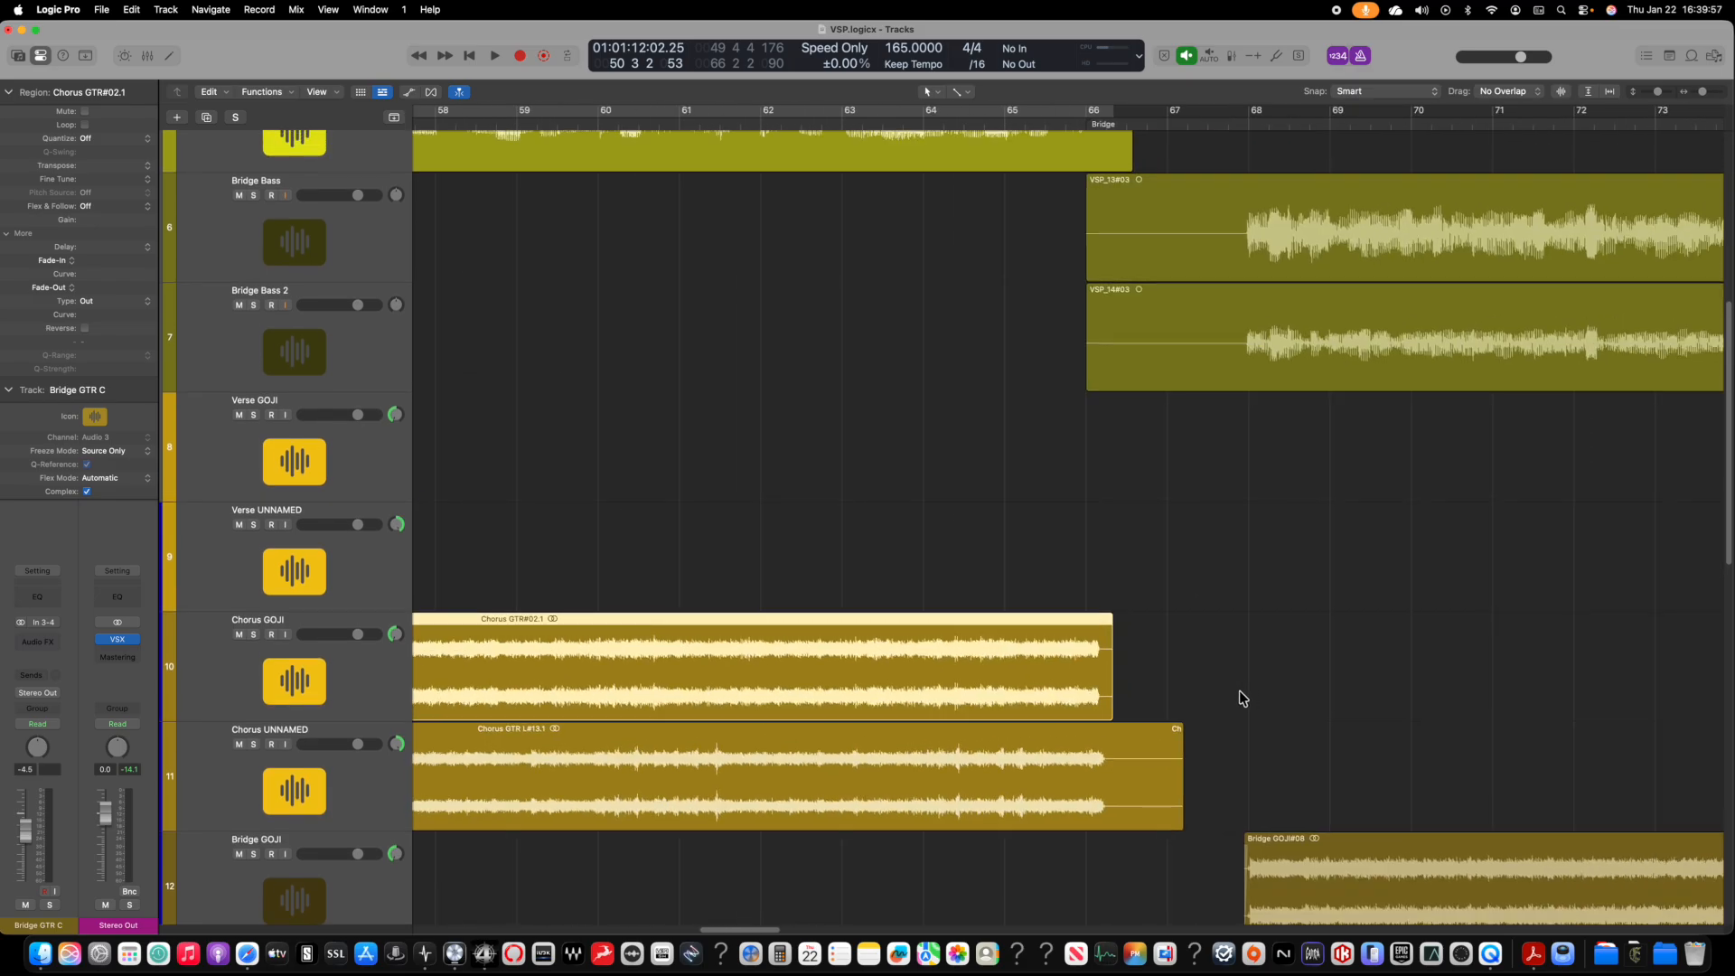
pyautogui.press('super+Right')
pyautogui.press('super+Right')
pyautogui.press('super+Right')
pyautogui.press('super+Right')
pyautogui.press('super+Right')
pyautogui.press('super+Right')
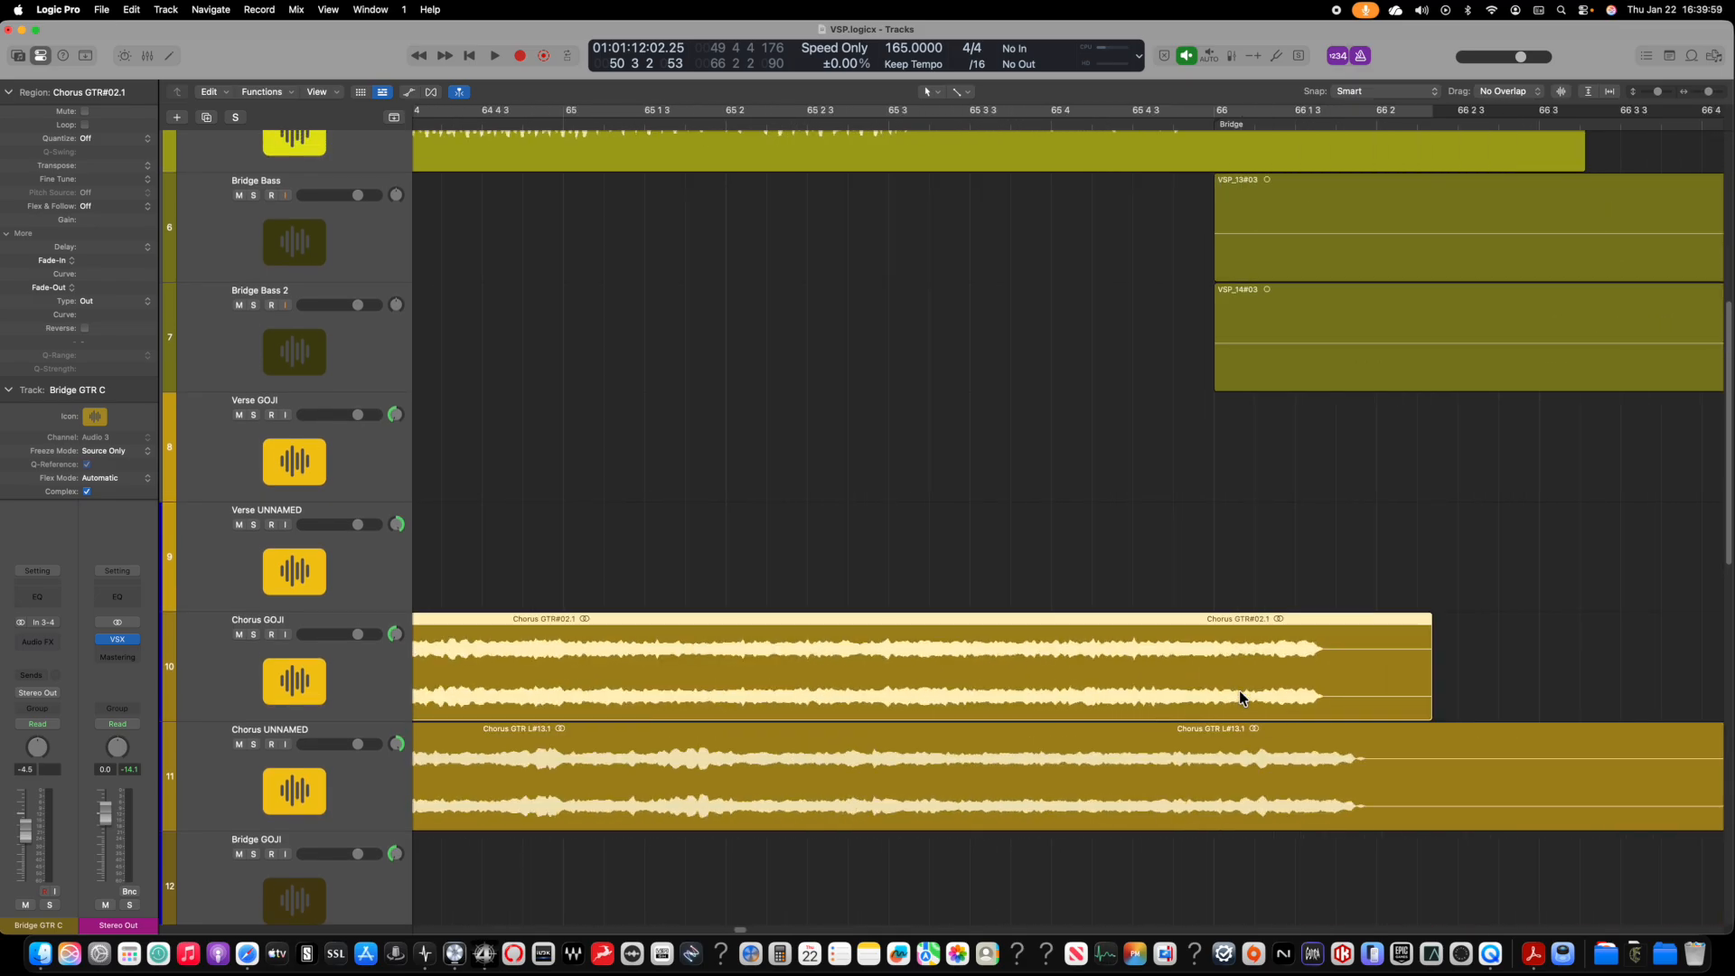
pyautogui.hscroll(-20, 1165, 696)
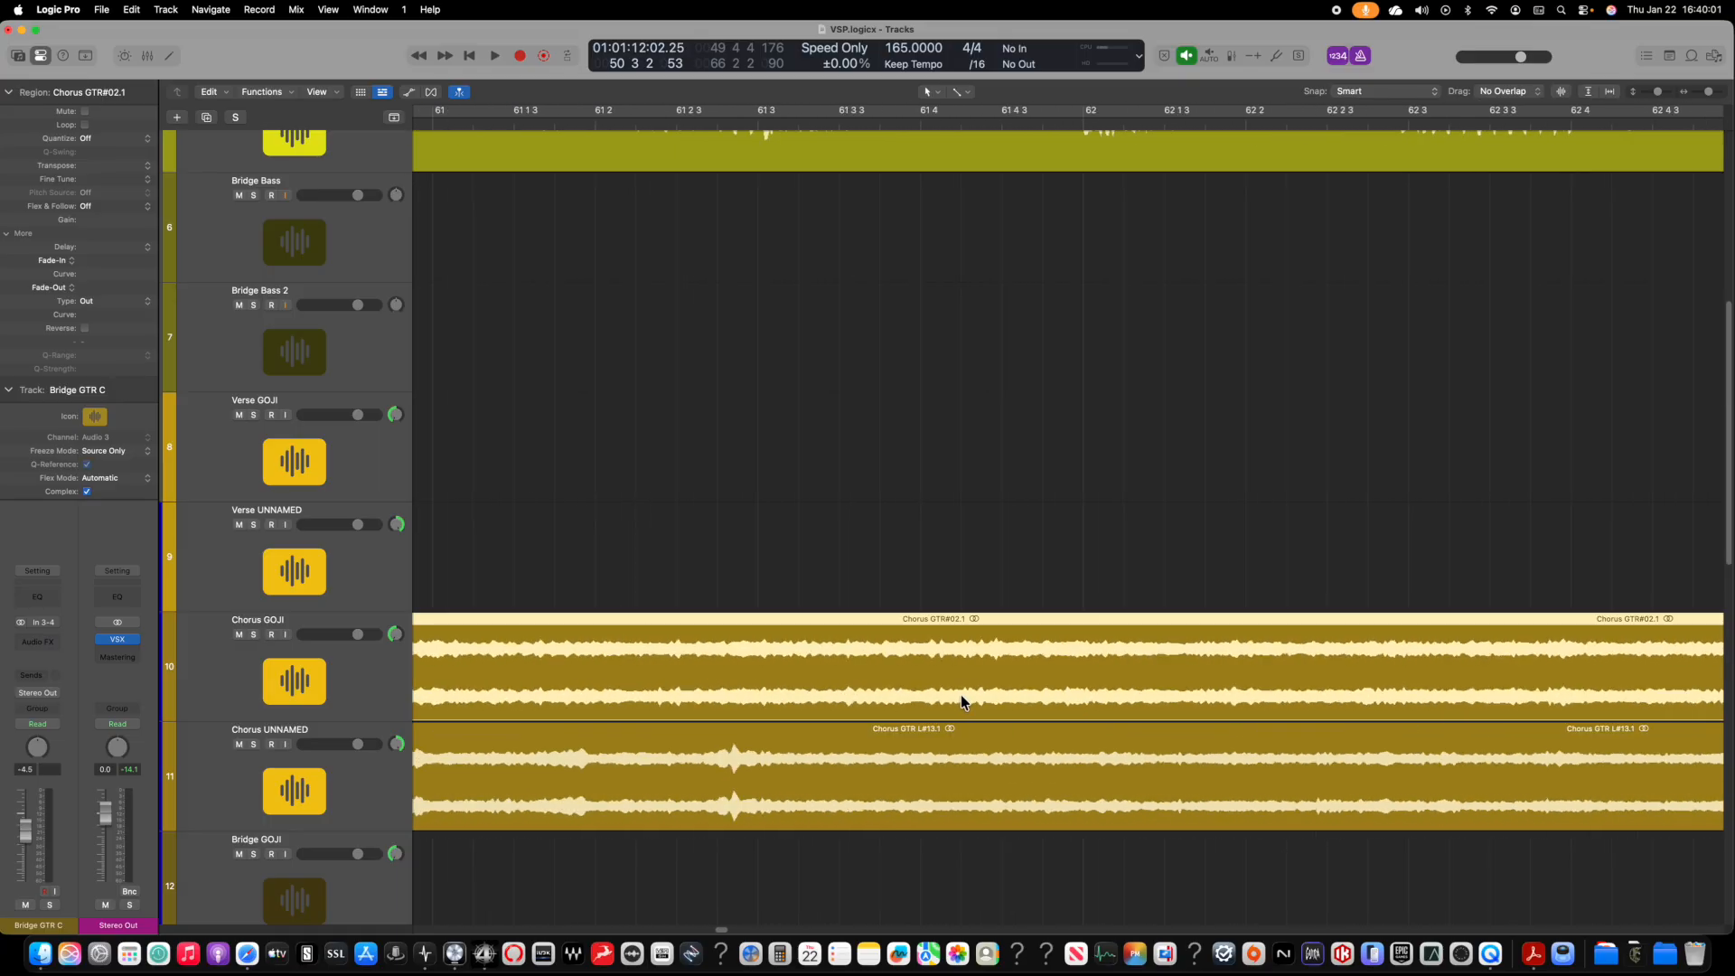
pyautogui.hscroll(-20, 962, 700)
pyautogui.scroll(1, 961, 699)
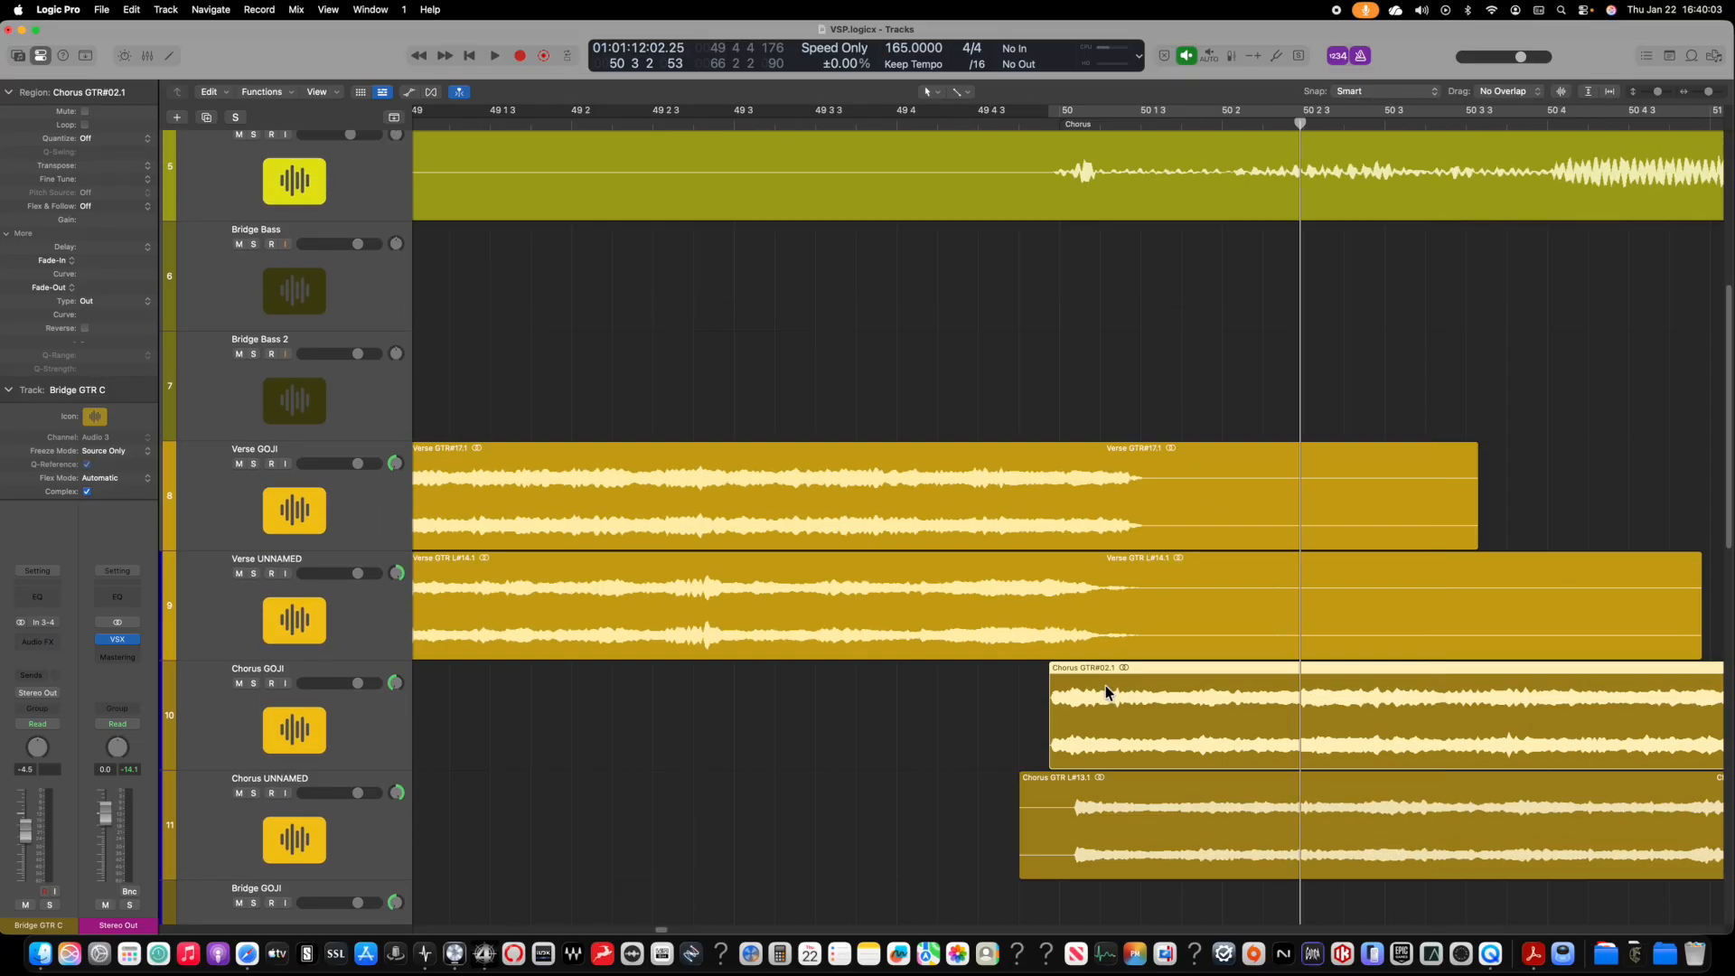
pyautogui.scroll(-1, 962, 697)
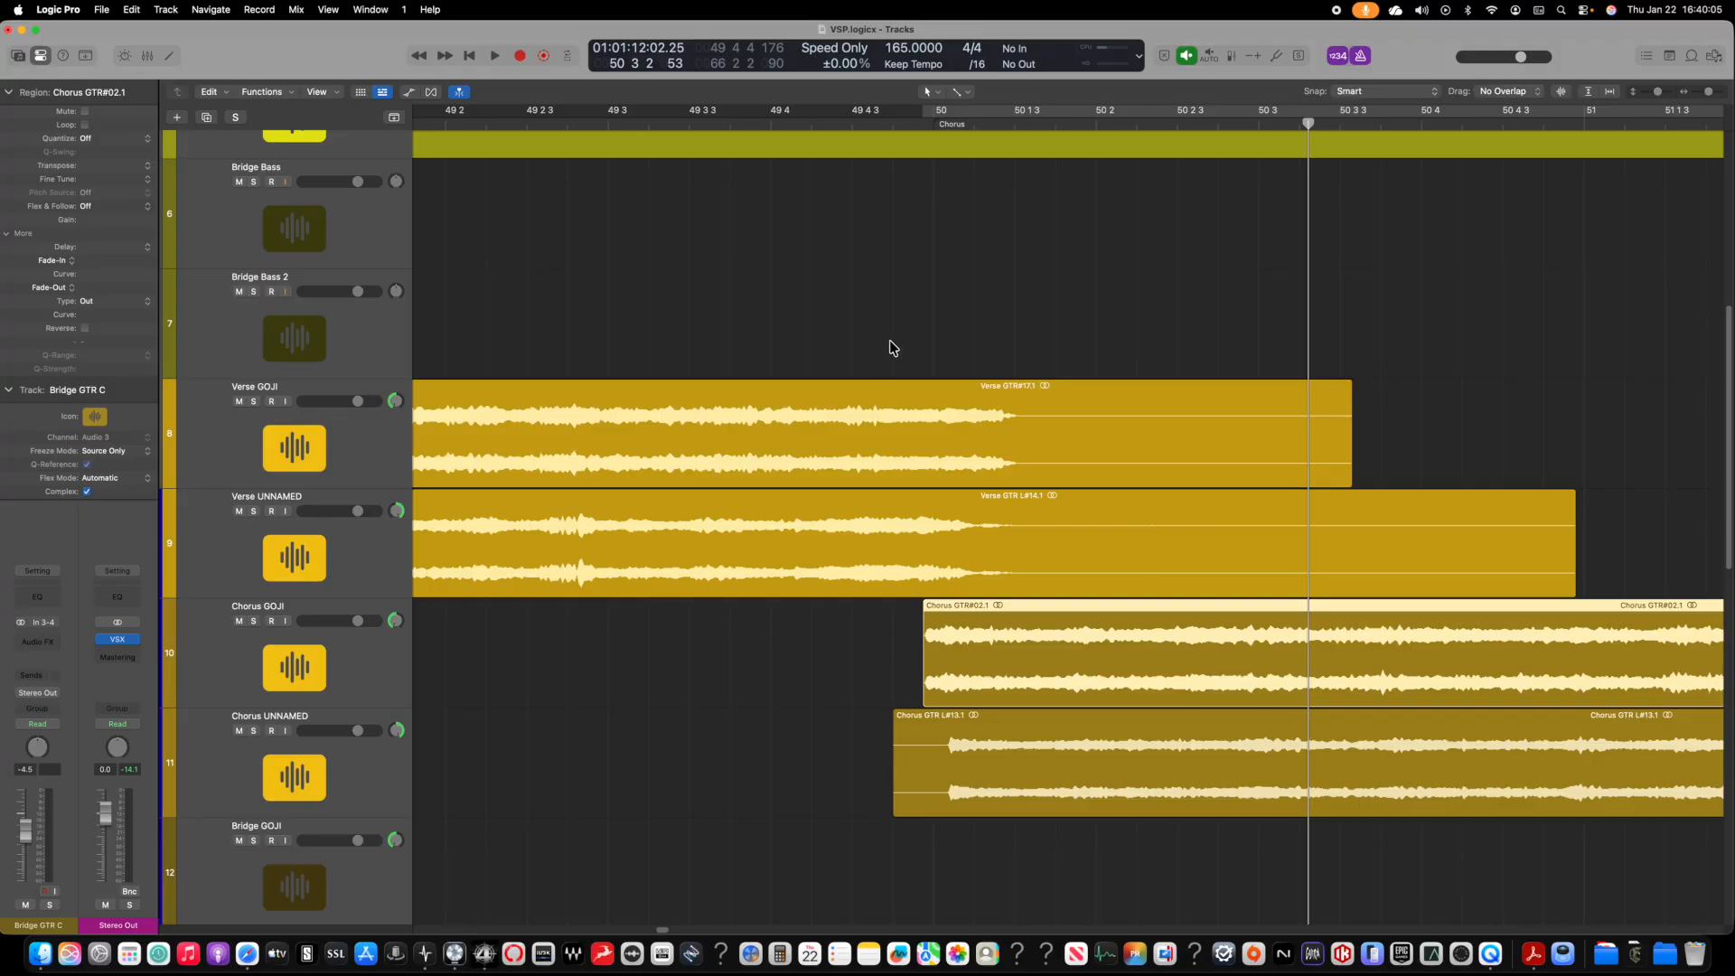
# Step: Trim the Chorus UNNAMED region's start to 49 4 4 174, in line with the Chorus GOJI region's start
pyautogui.click(935, 126)
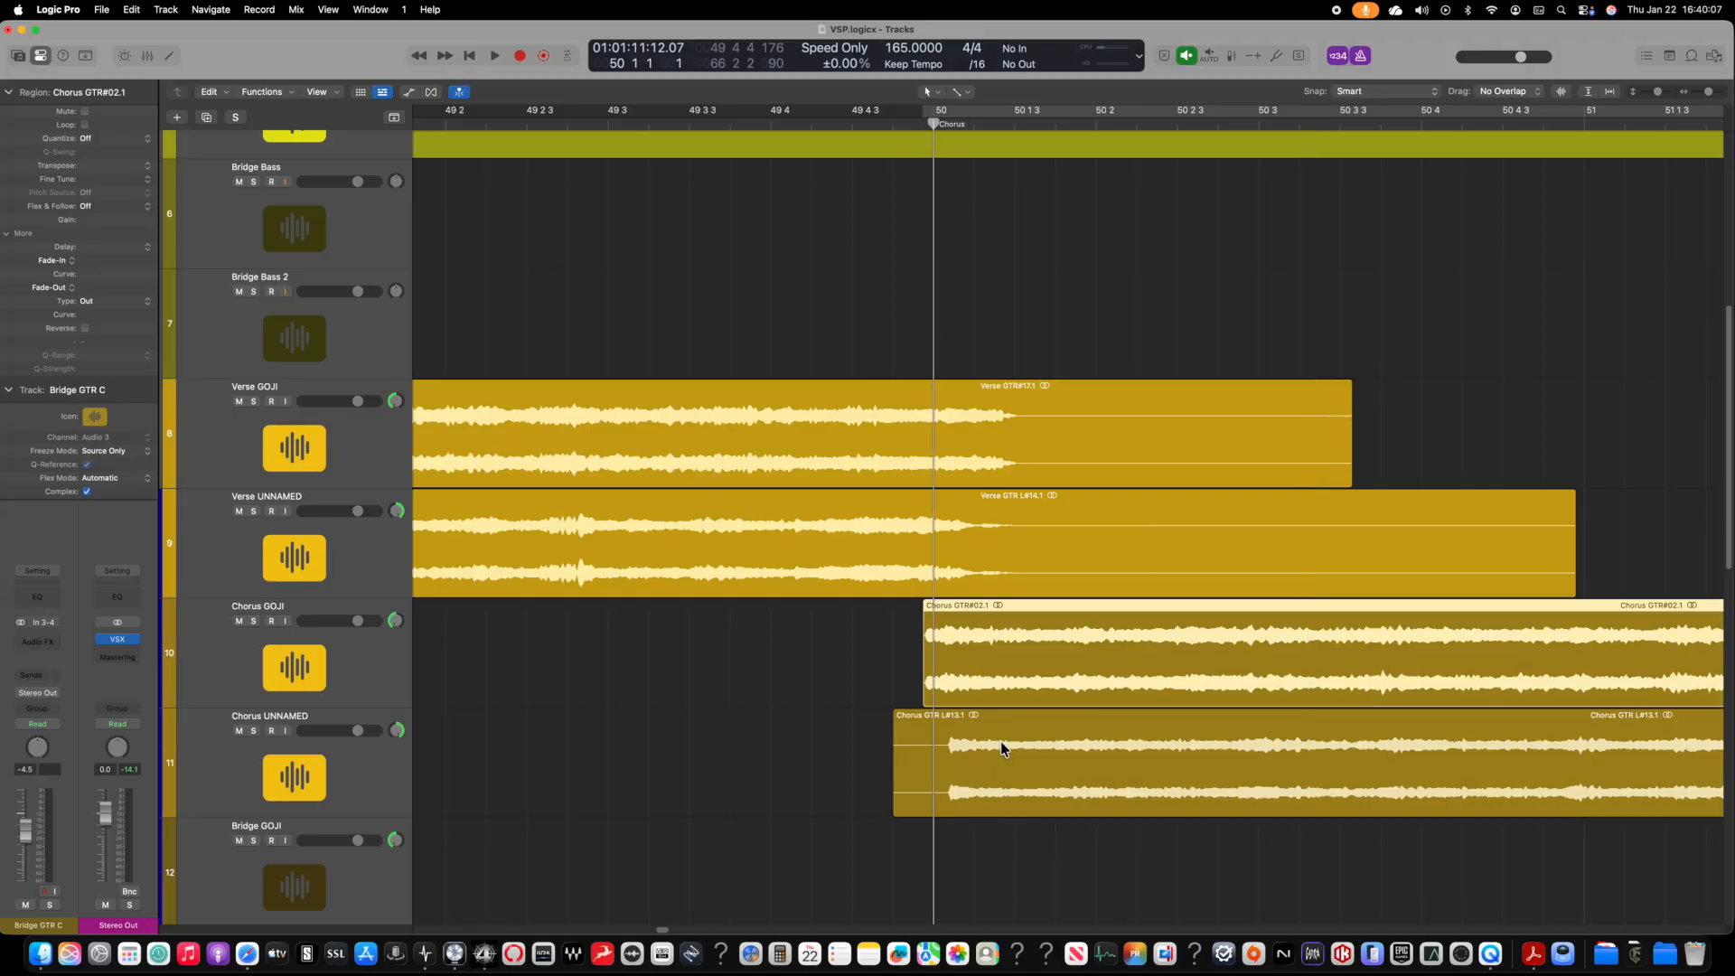
pyautogui.press('super+Right')
pyautogui.press('super+Right')
pyautogui.press('super+Right')
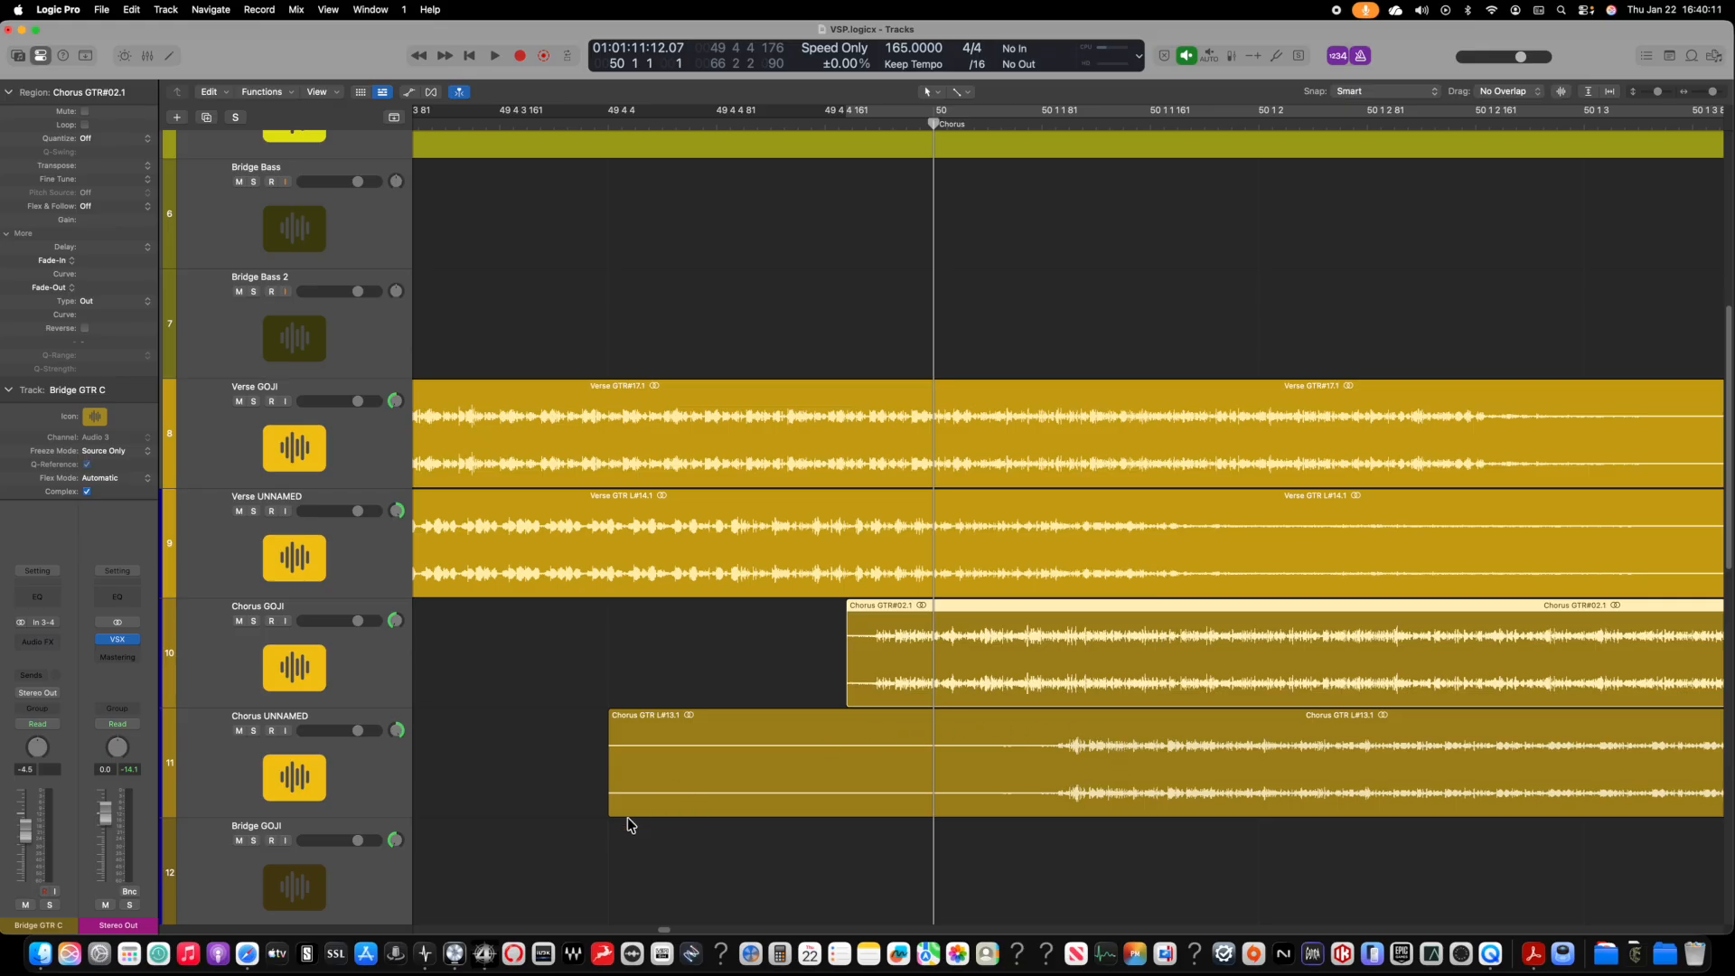
pyautogui.moveTo(606, 805); pyautogui.dragTo(845, 801)
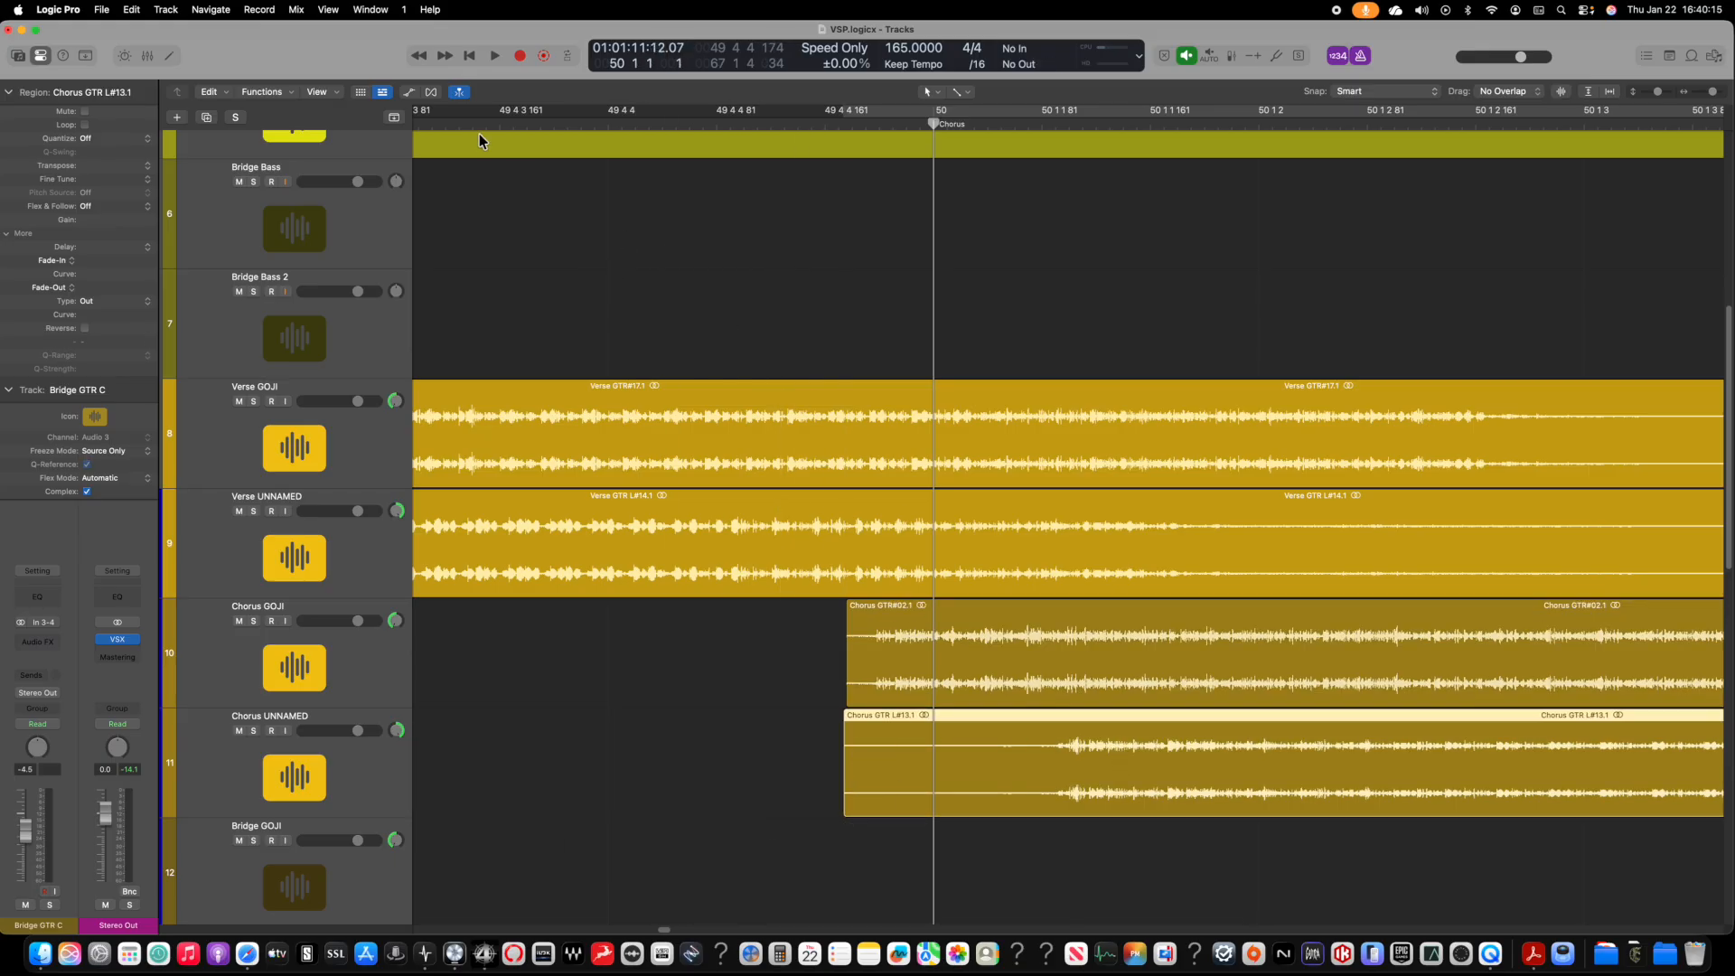
# Step: Solo Chorus GOJI and Chorus UNNAMED and play their entry from about 49 4 2
pyautogui.press('space')
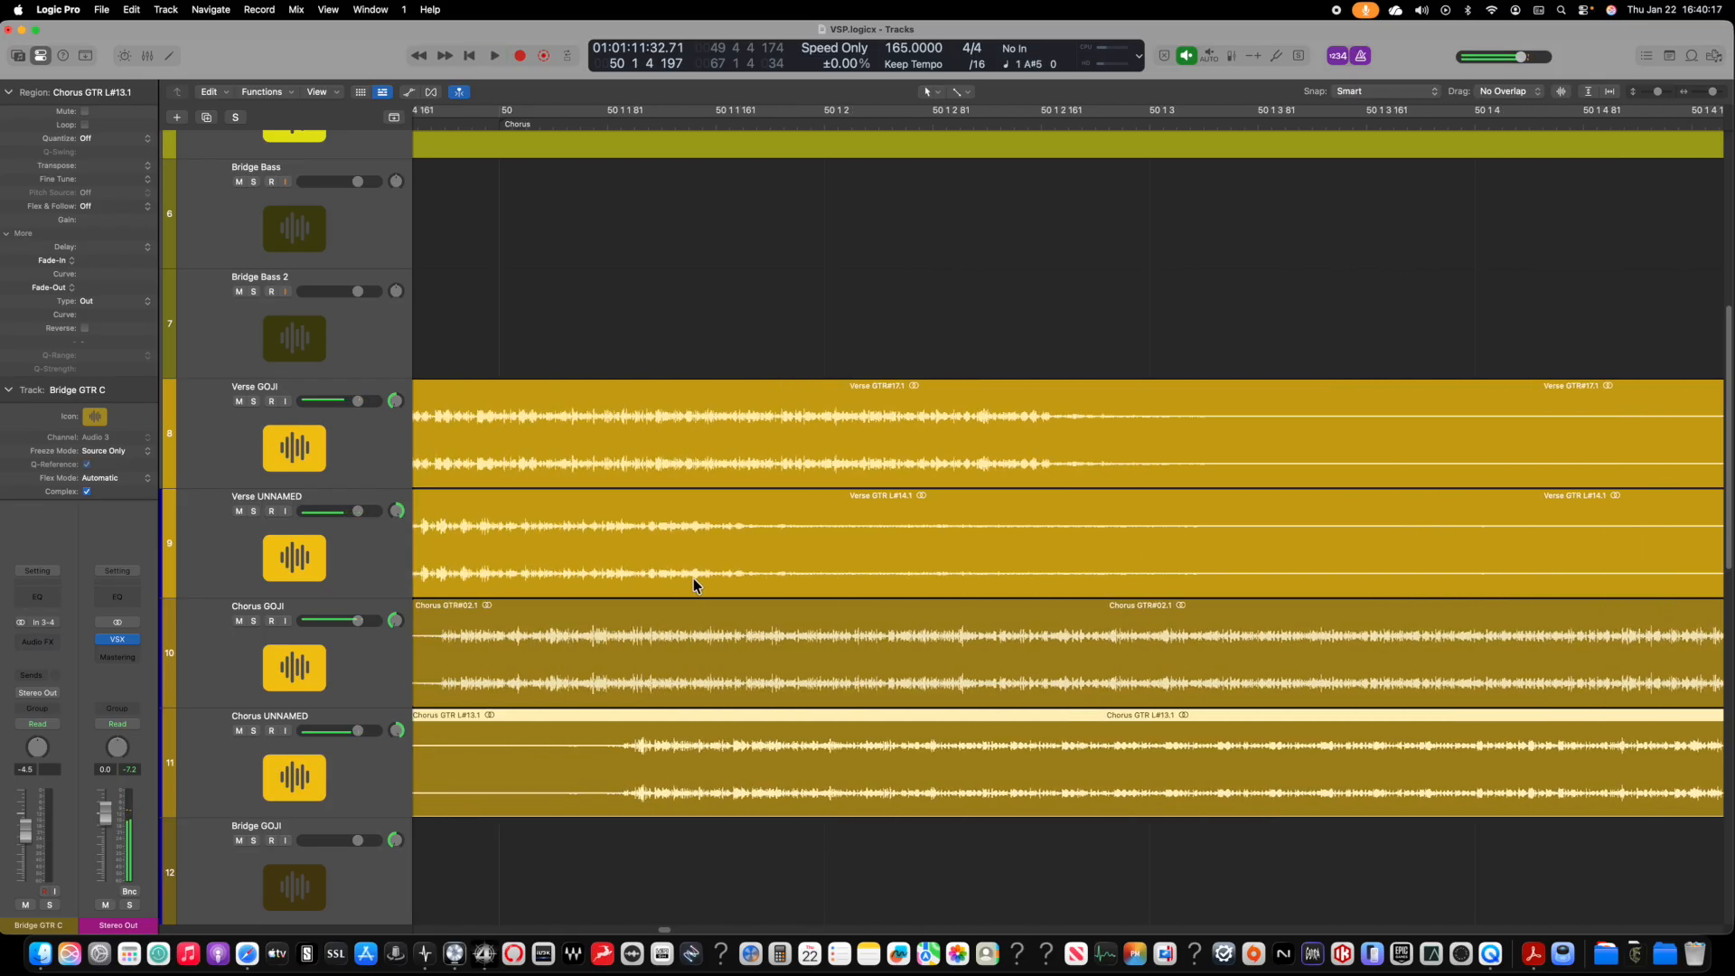
pyautogui.click(254, 621)
pyautogui.click(254, 730)
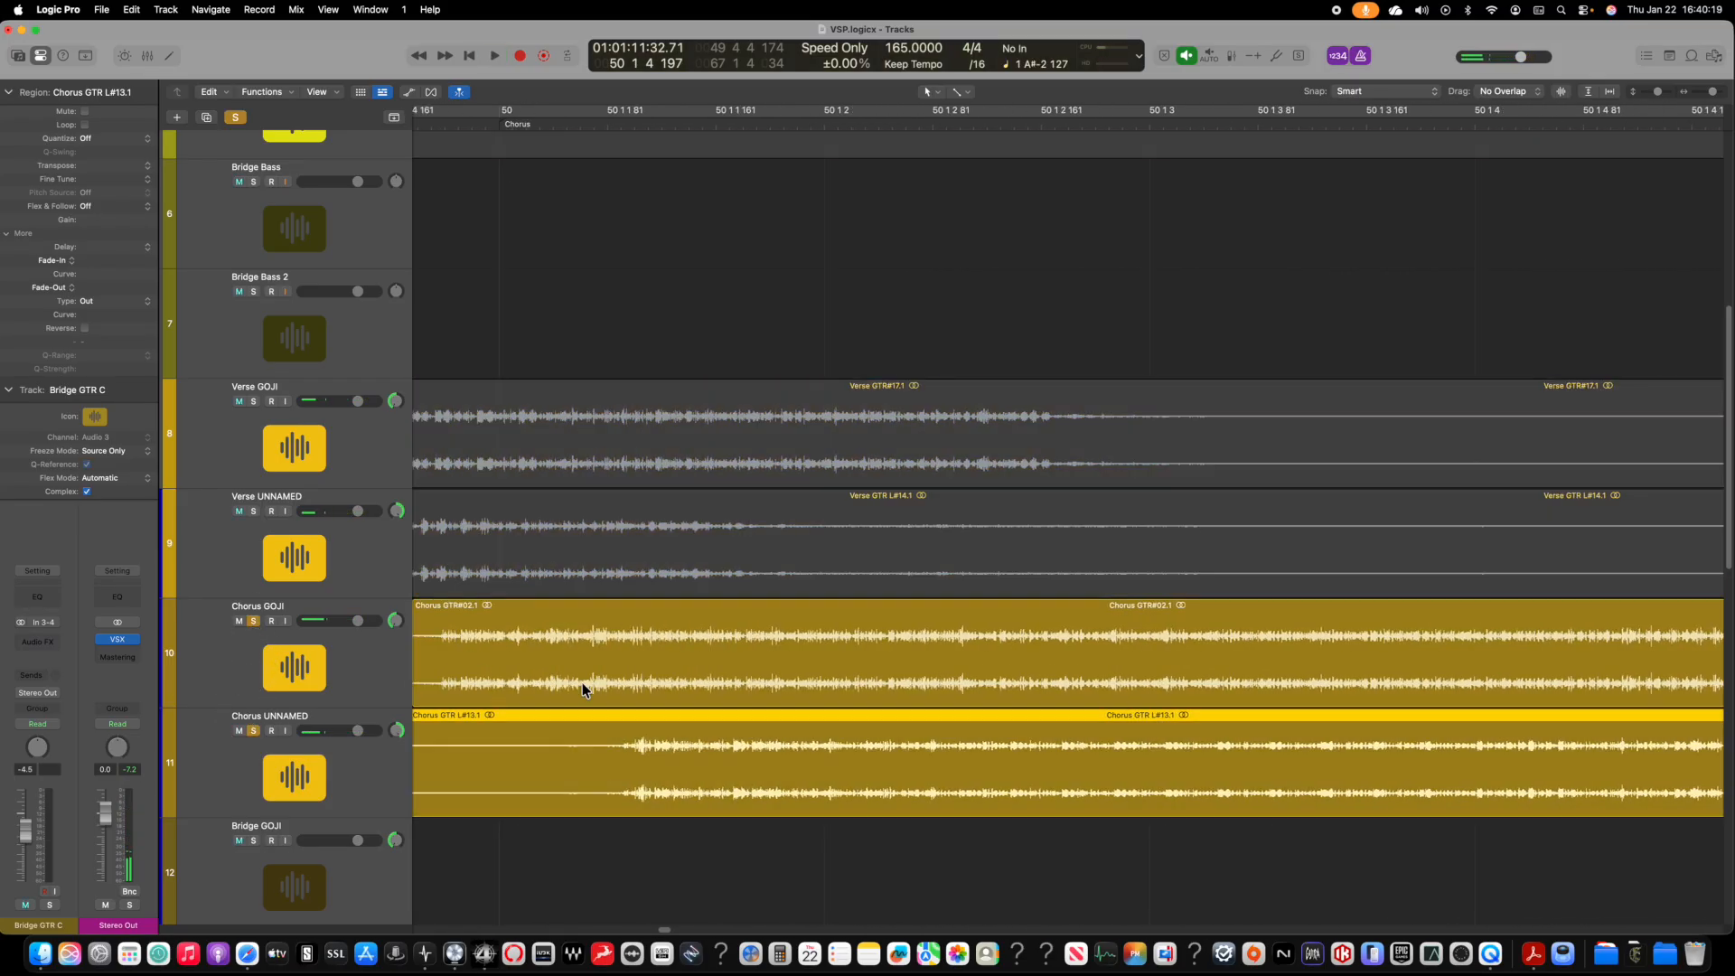
pyautogui.hscroll(-10, 757, 682)
pyautogui.click(437, 129)
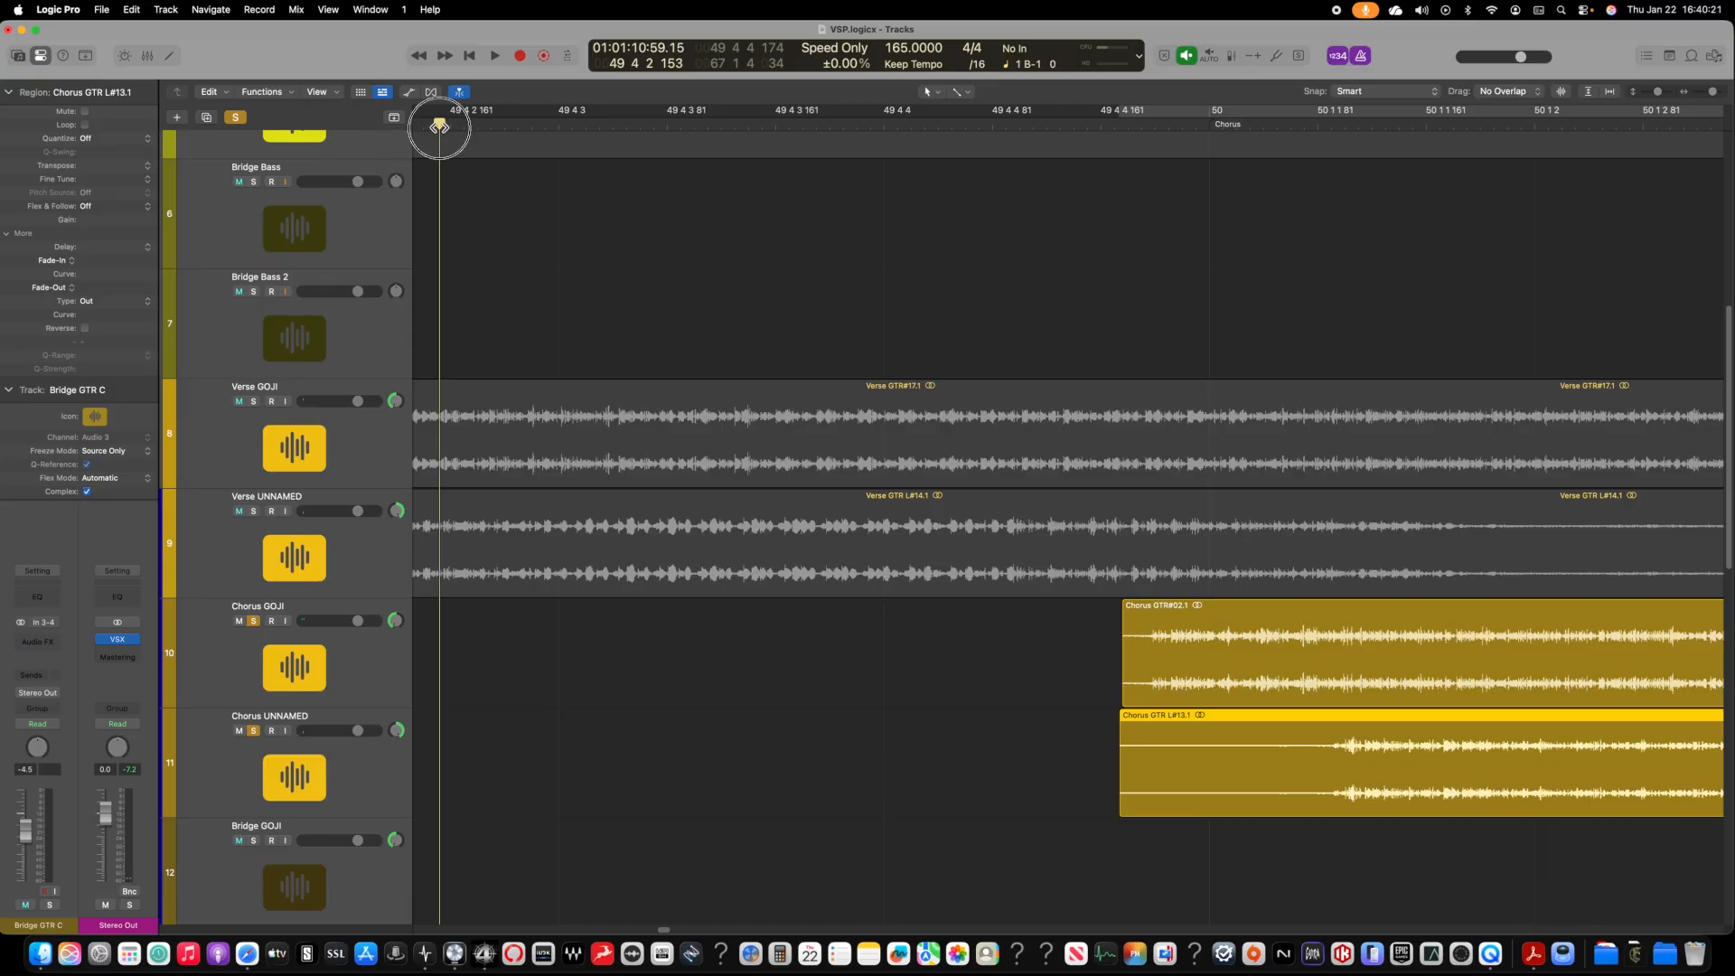
pyautogui.hscroll(-15, 813, 570)
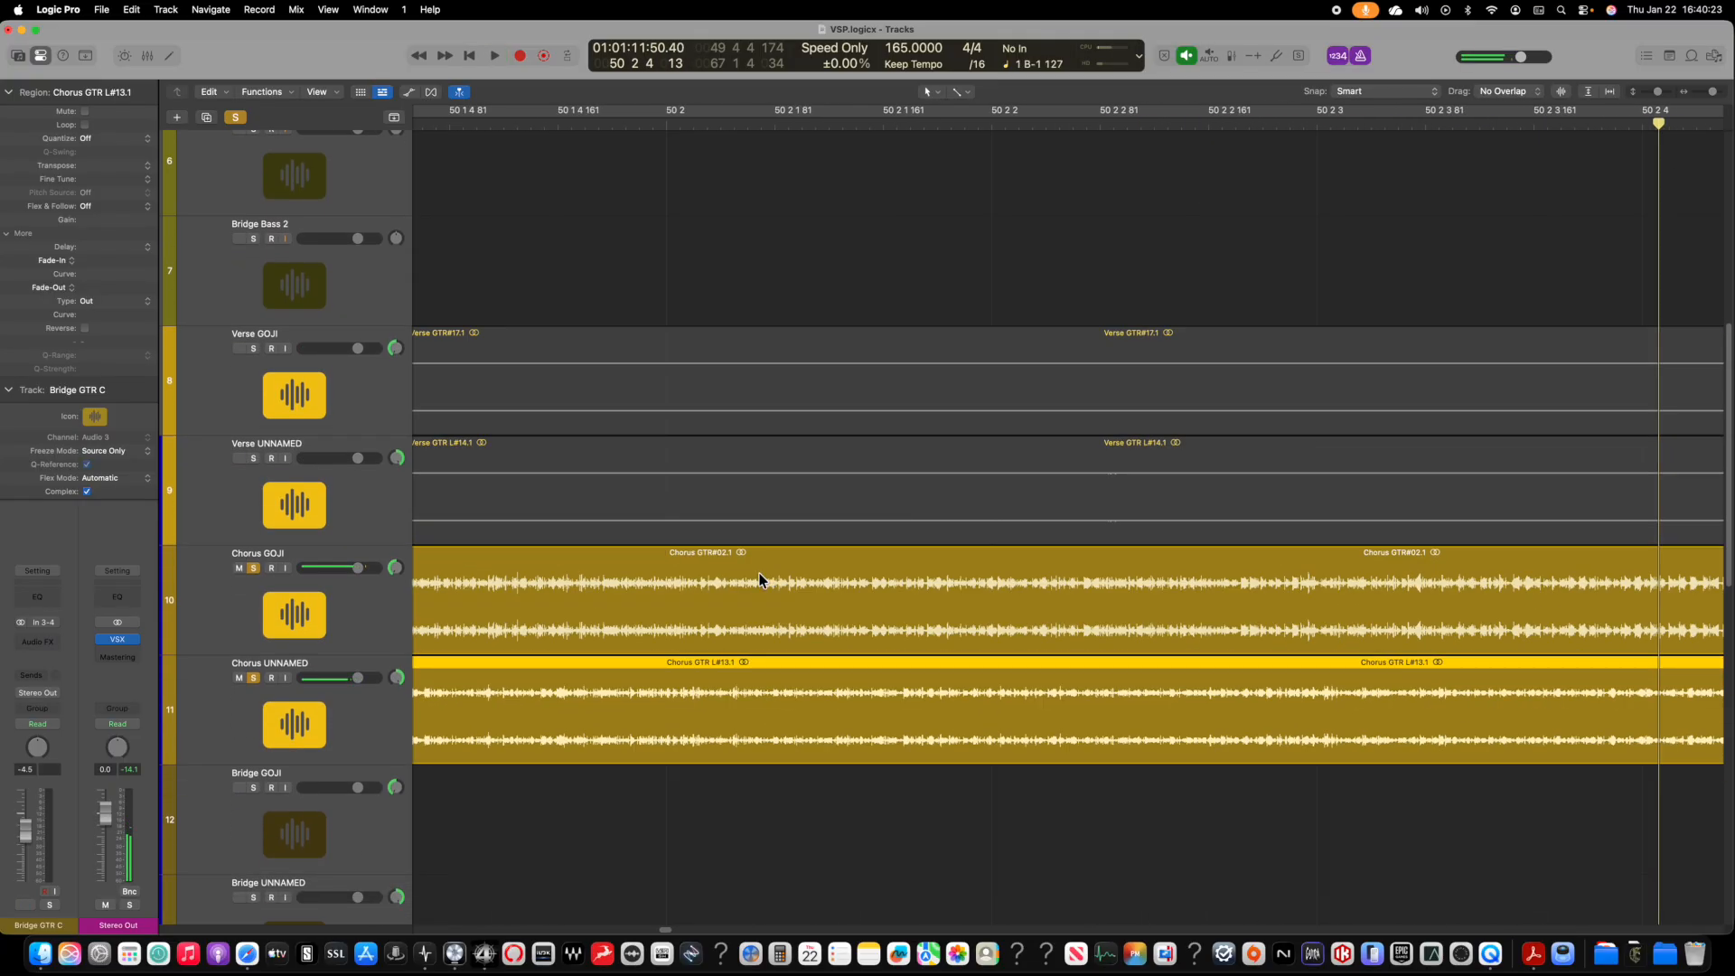
pyautogui.scroll(-3, 704, 587)
pyautogui.hscroll(-2, 632, 569)
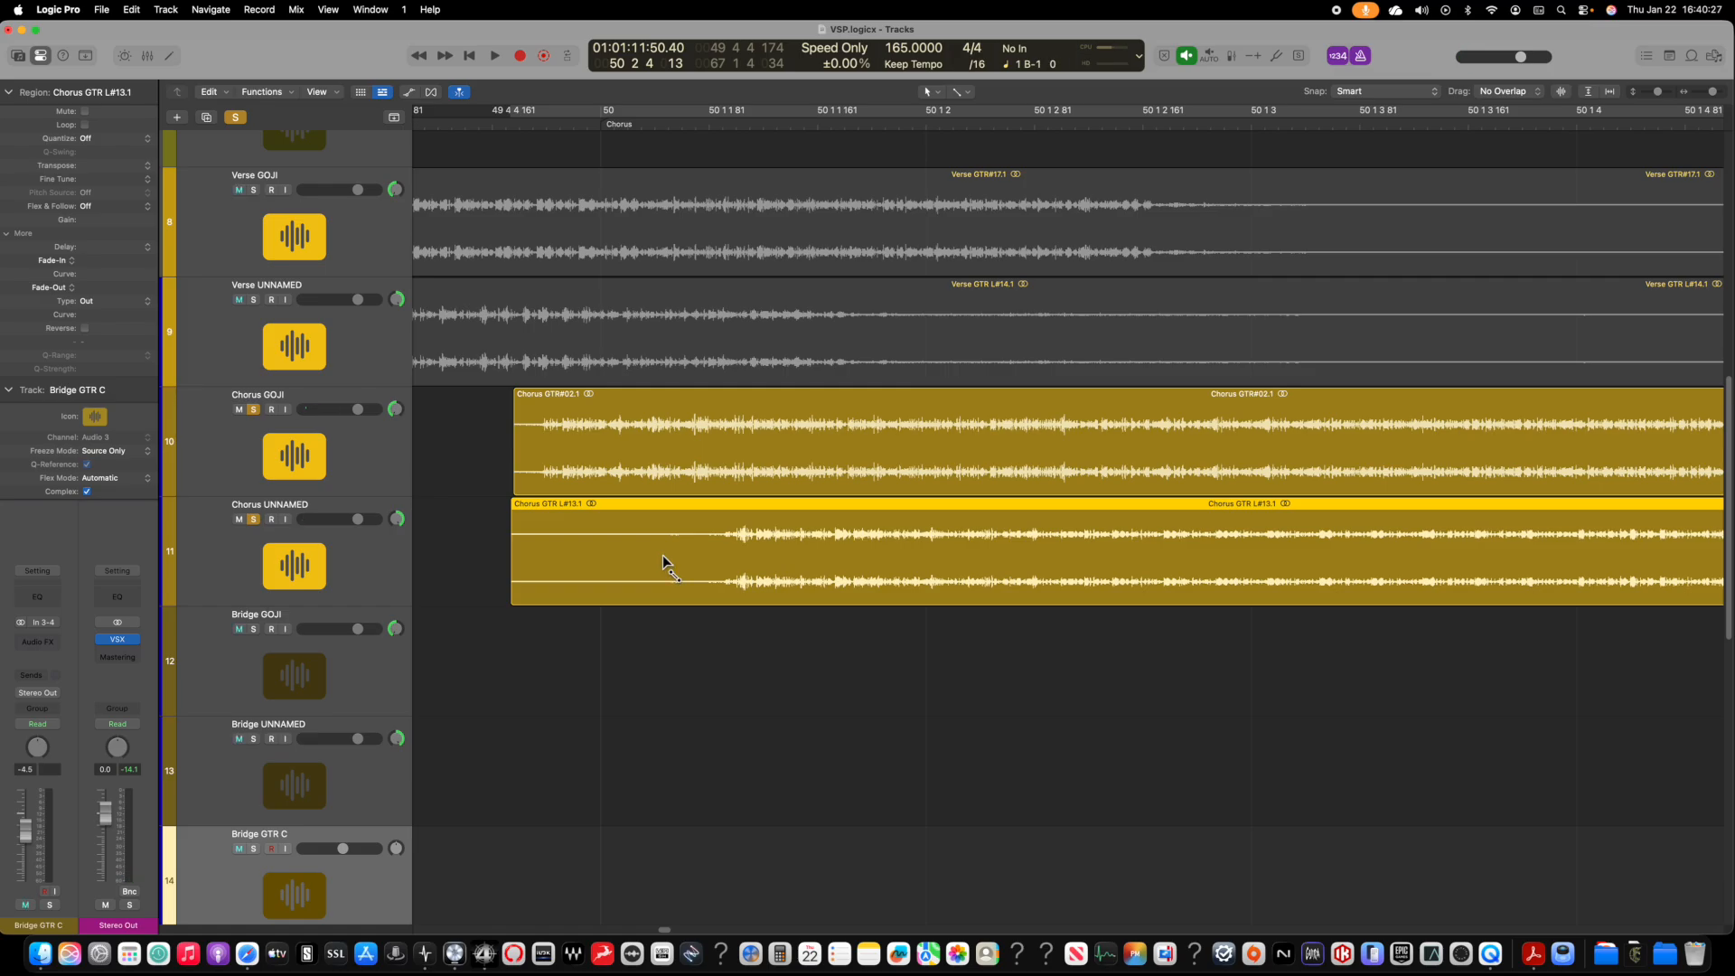
# Step: Turn on Flex for the Chorus GOJI and Chorus UNNAMED tracks and quantize both selected chorus regions to 1/32 Note
pyautogui.press('super+Left')
pyautogui.press('super+Left')
pyautogui.press('super+Left')
pyautogui.press('super+Left')
pyautogui.press('super+Left')
pyautogui.hscroll(10, 714, 541)
pyautogui.scroll(1, 714, 540)
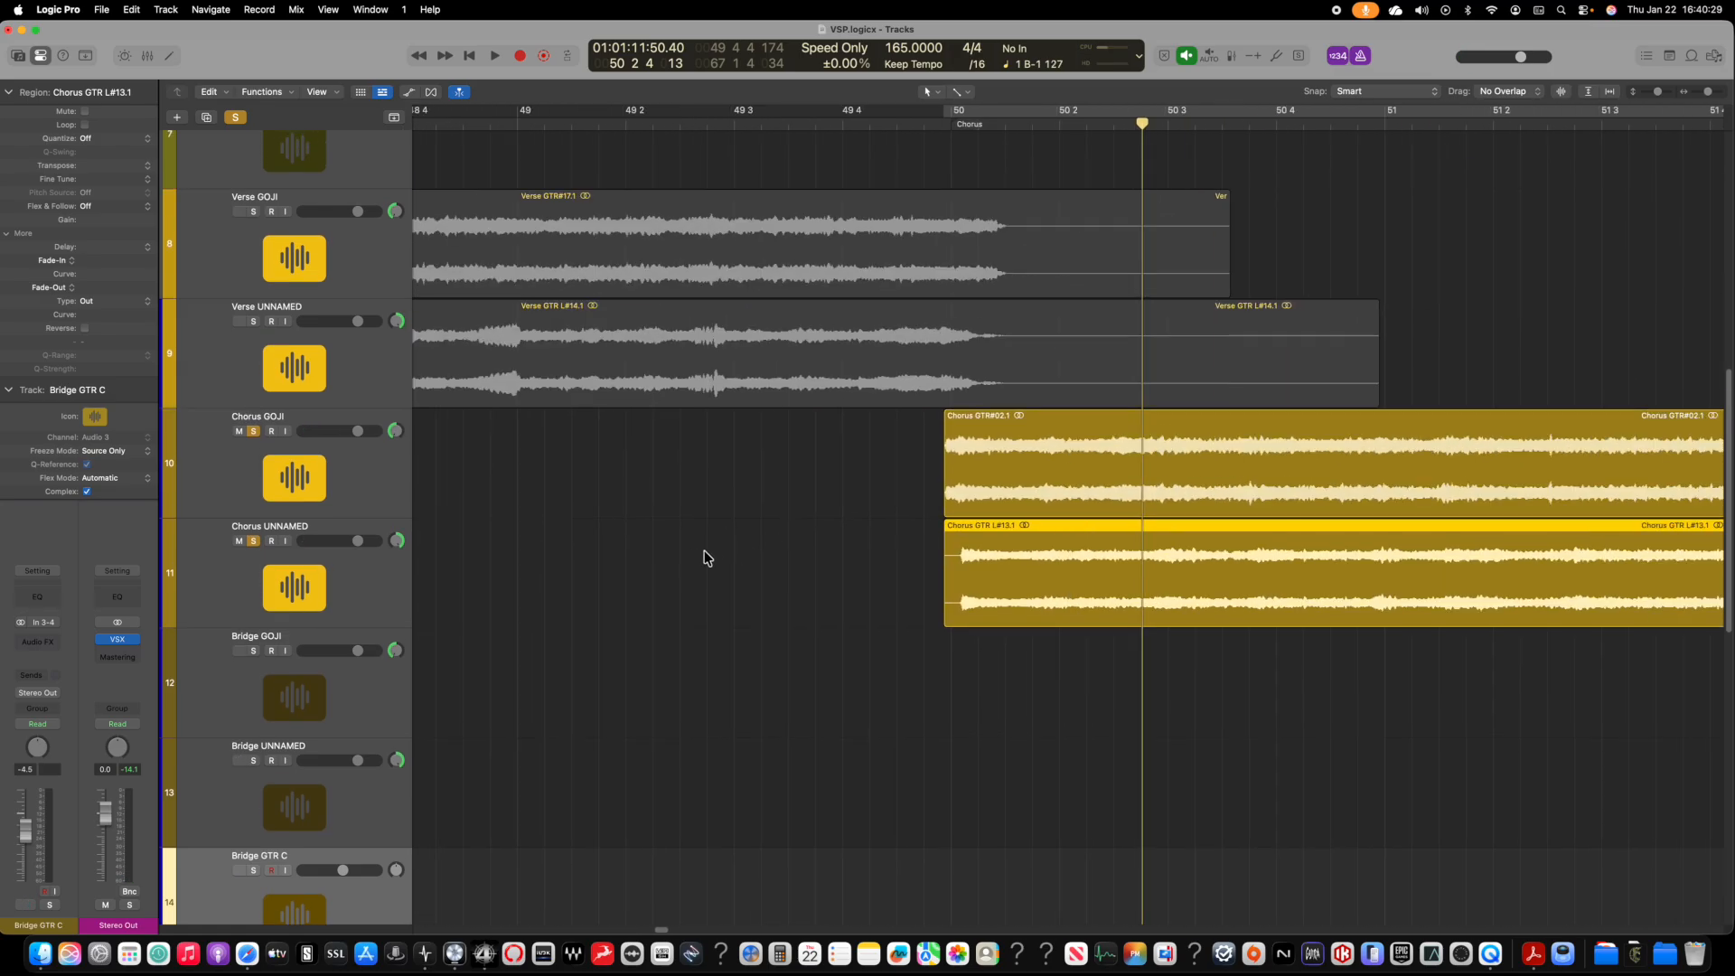
pyautogui.moveTo(564, 634); pyautogui.dragTo(813, 531)
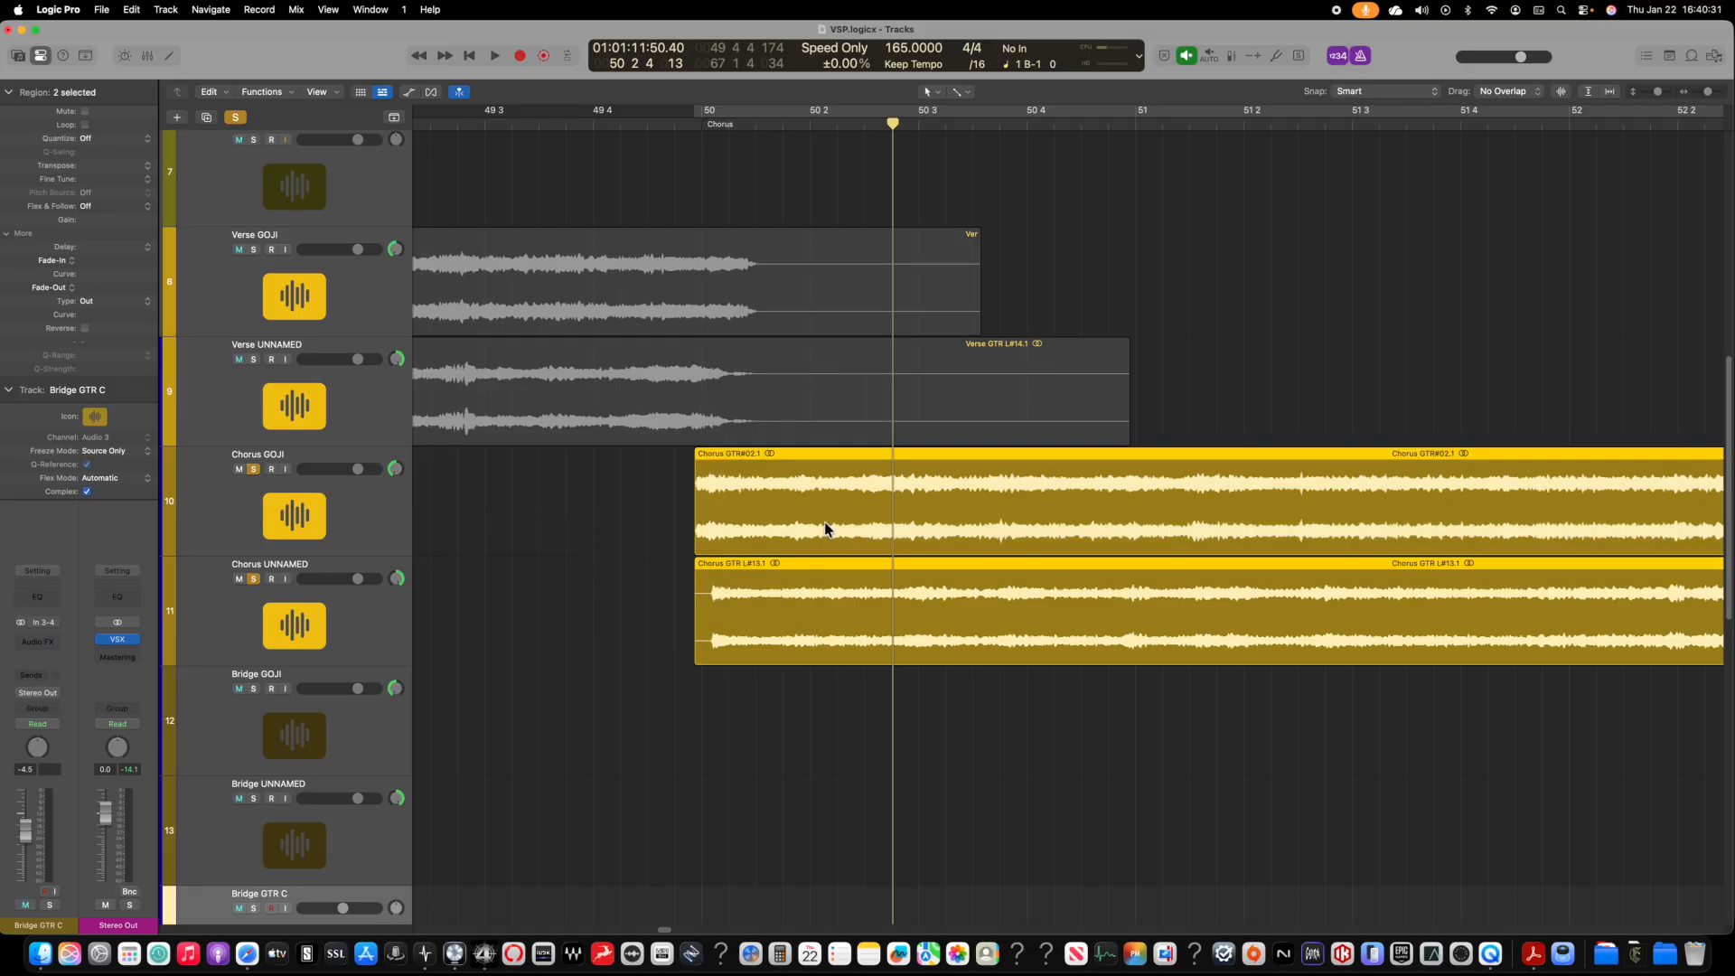
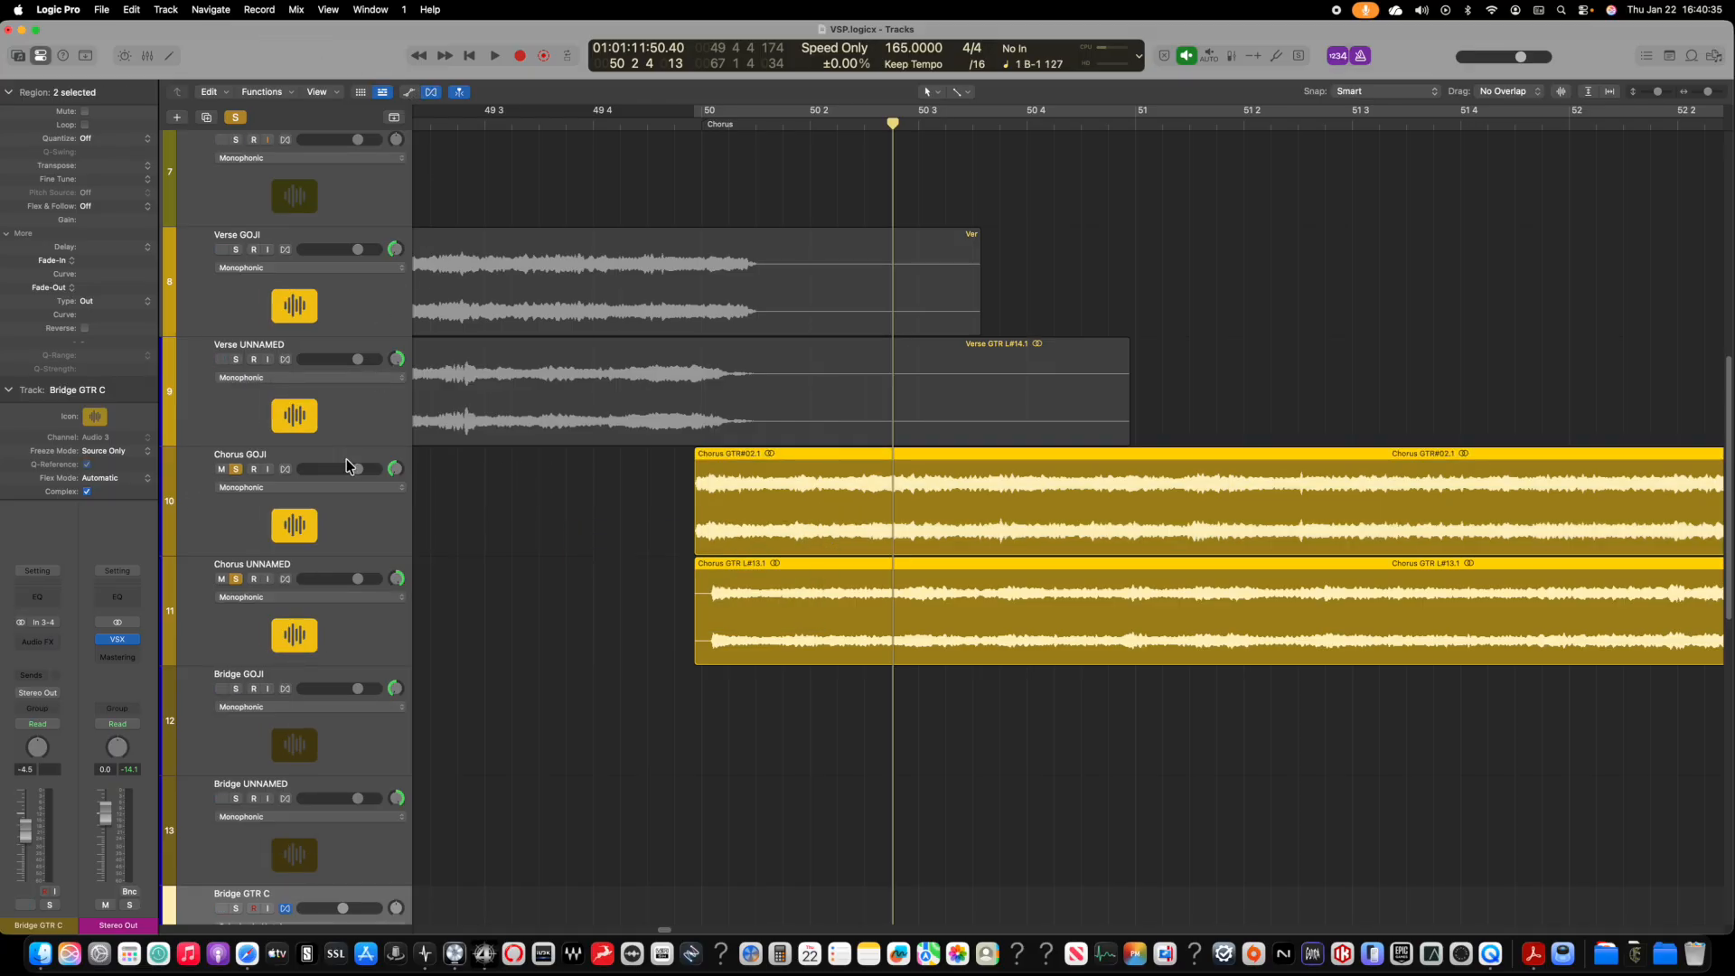
pyautogui.click(285, 469)
pyautogui.click(285, 578)
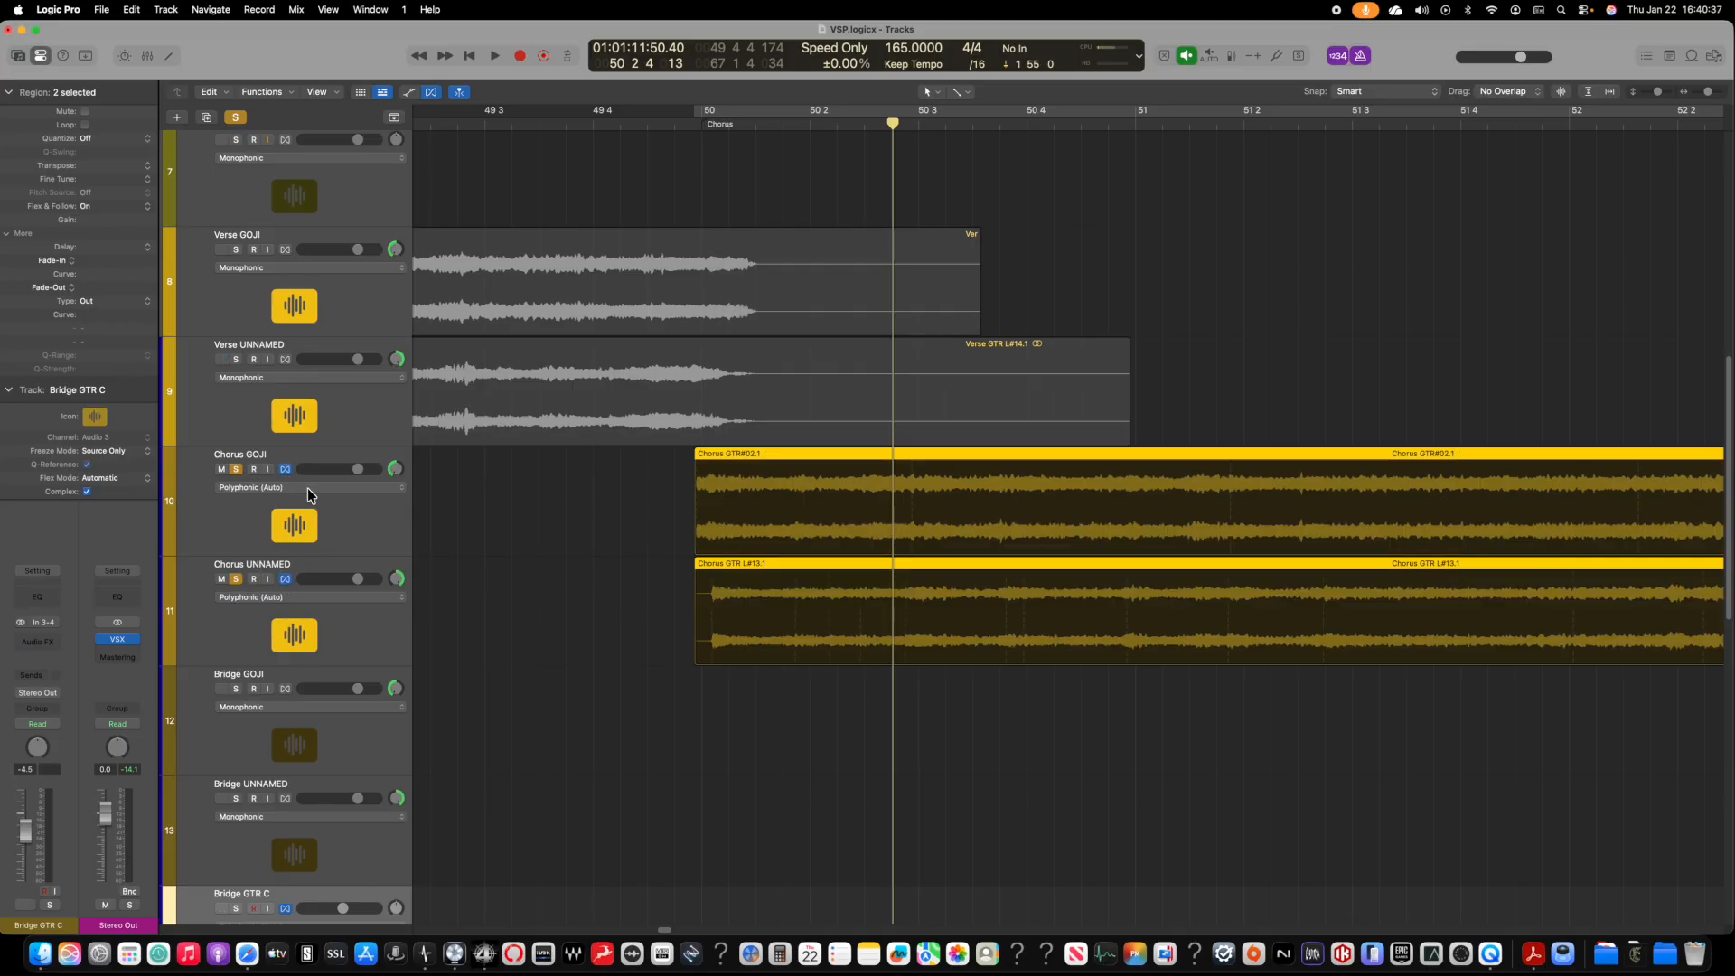
pyautogui.click(101, 139)
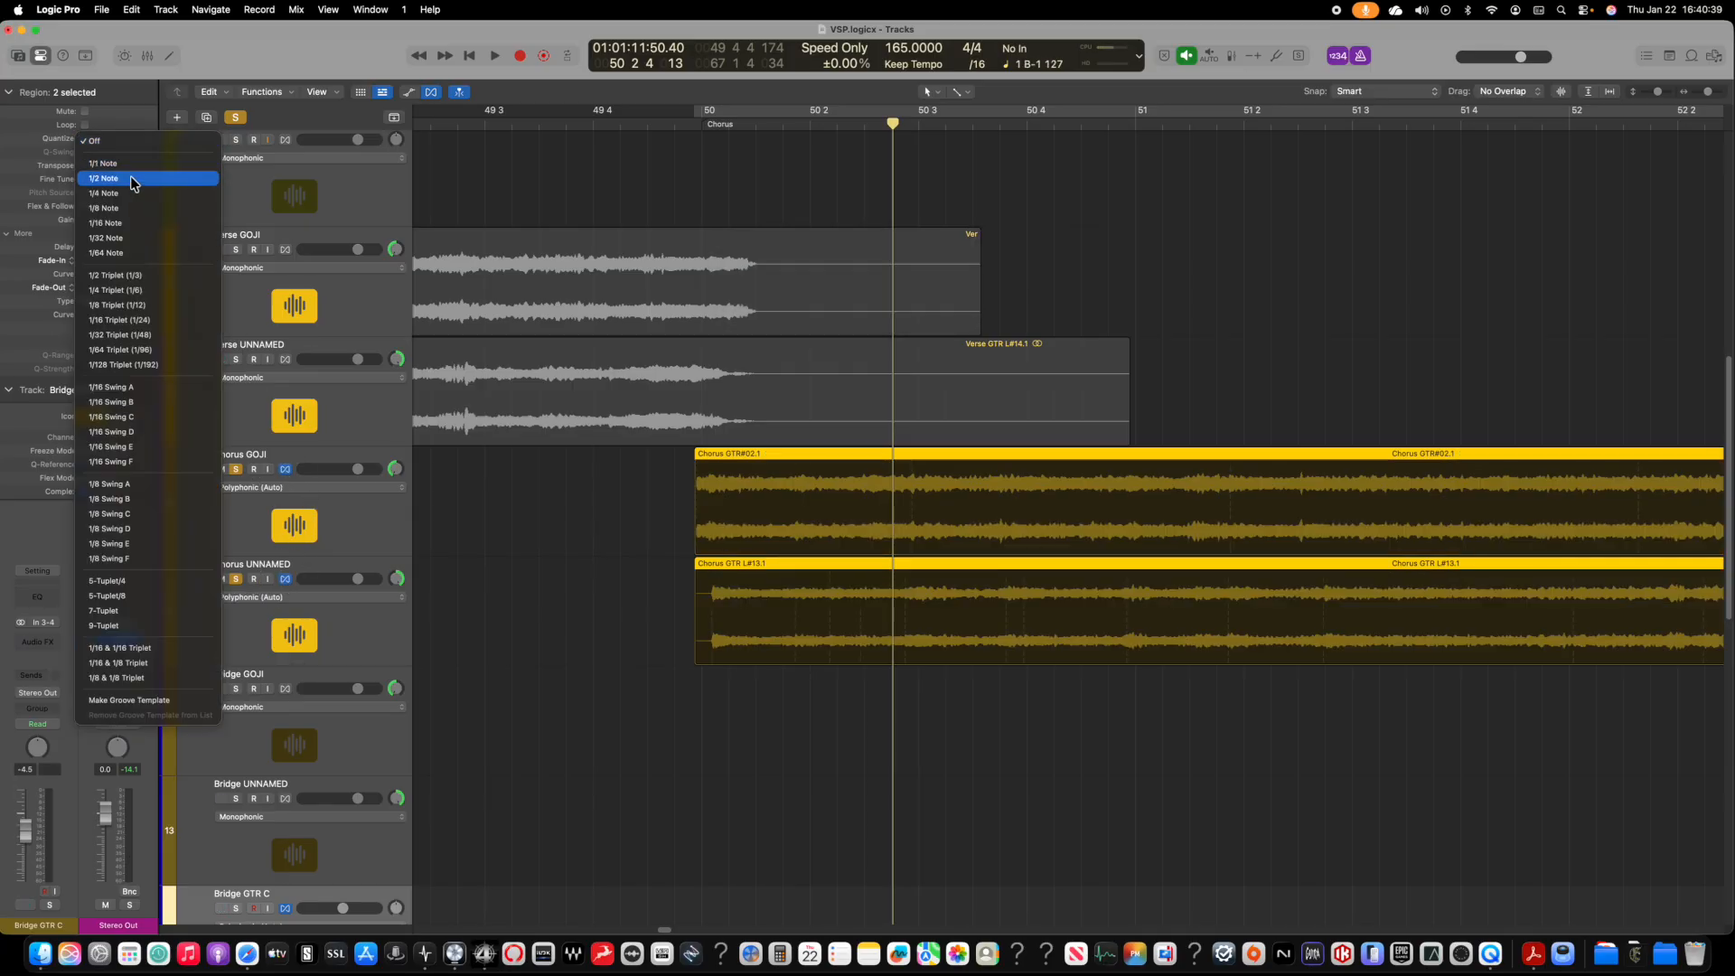
pyautogui.click(130, 242)
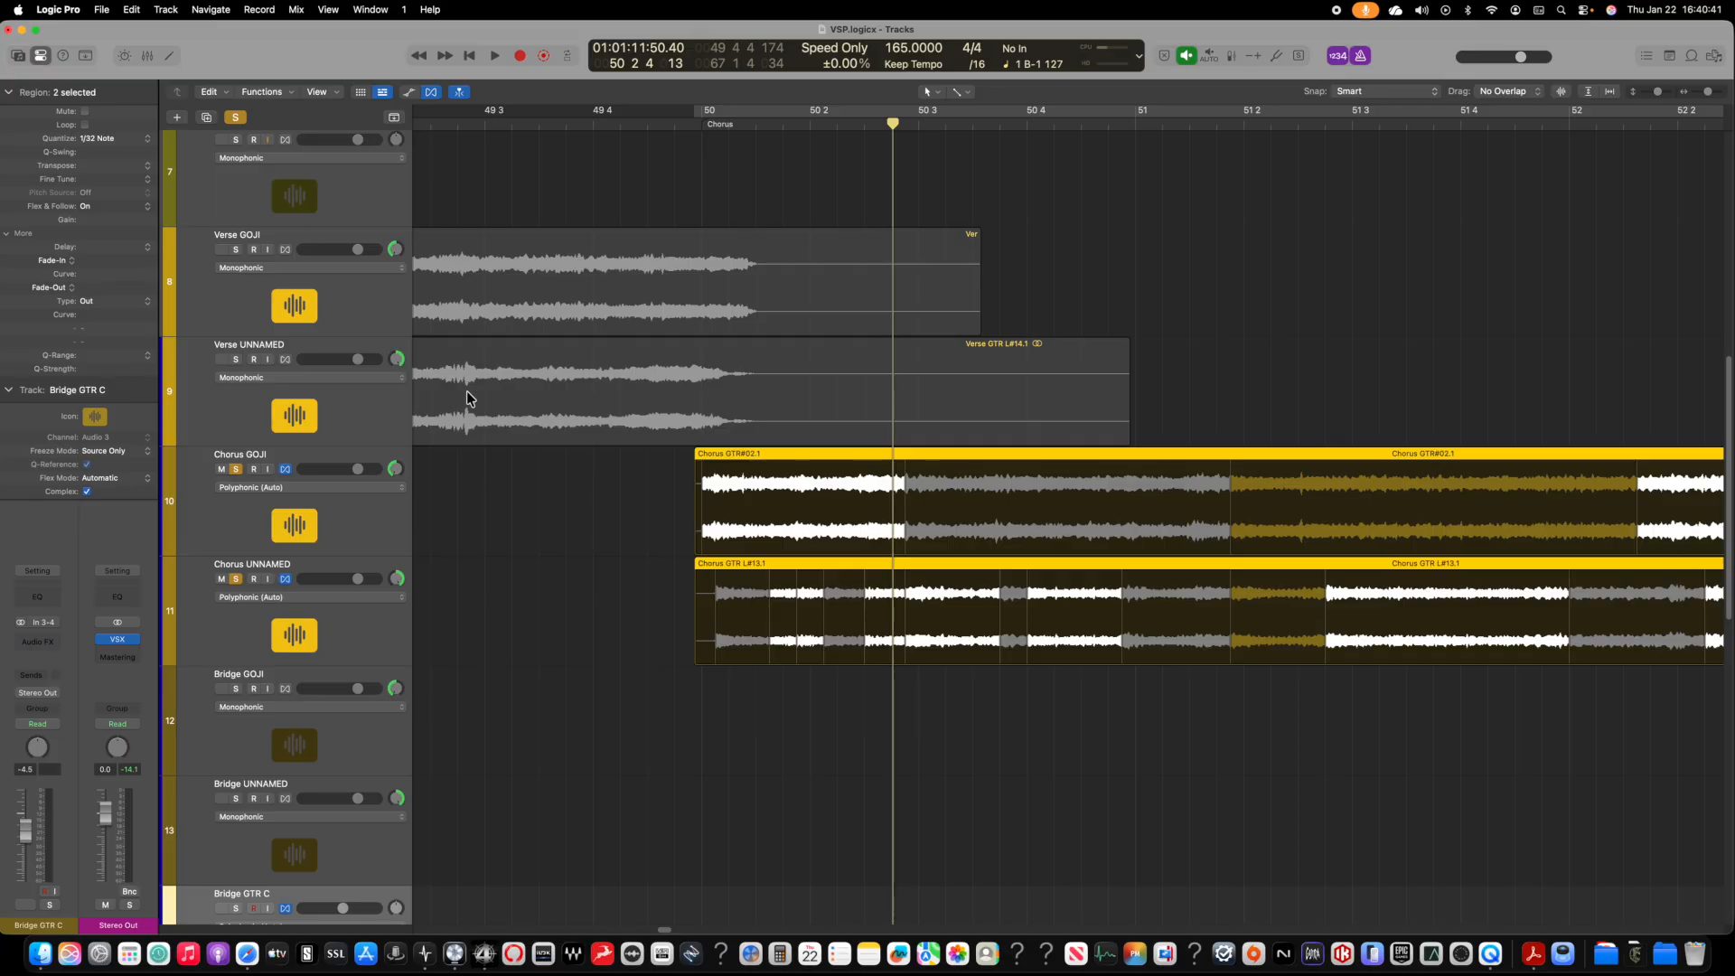
# Step: Try to pull the first Chorus UNNAMED note earlier with a flex marker while both chorus regions are selected
pyautogui.press('super+Right')
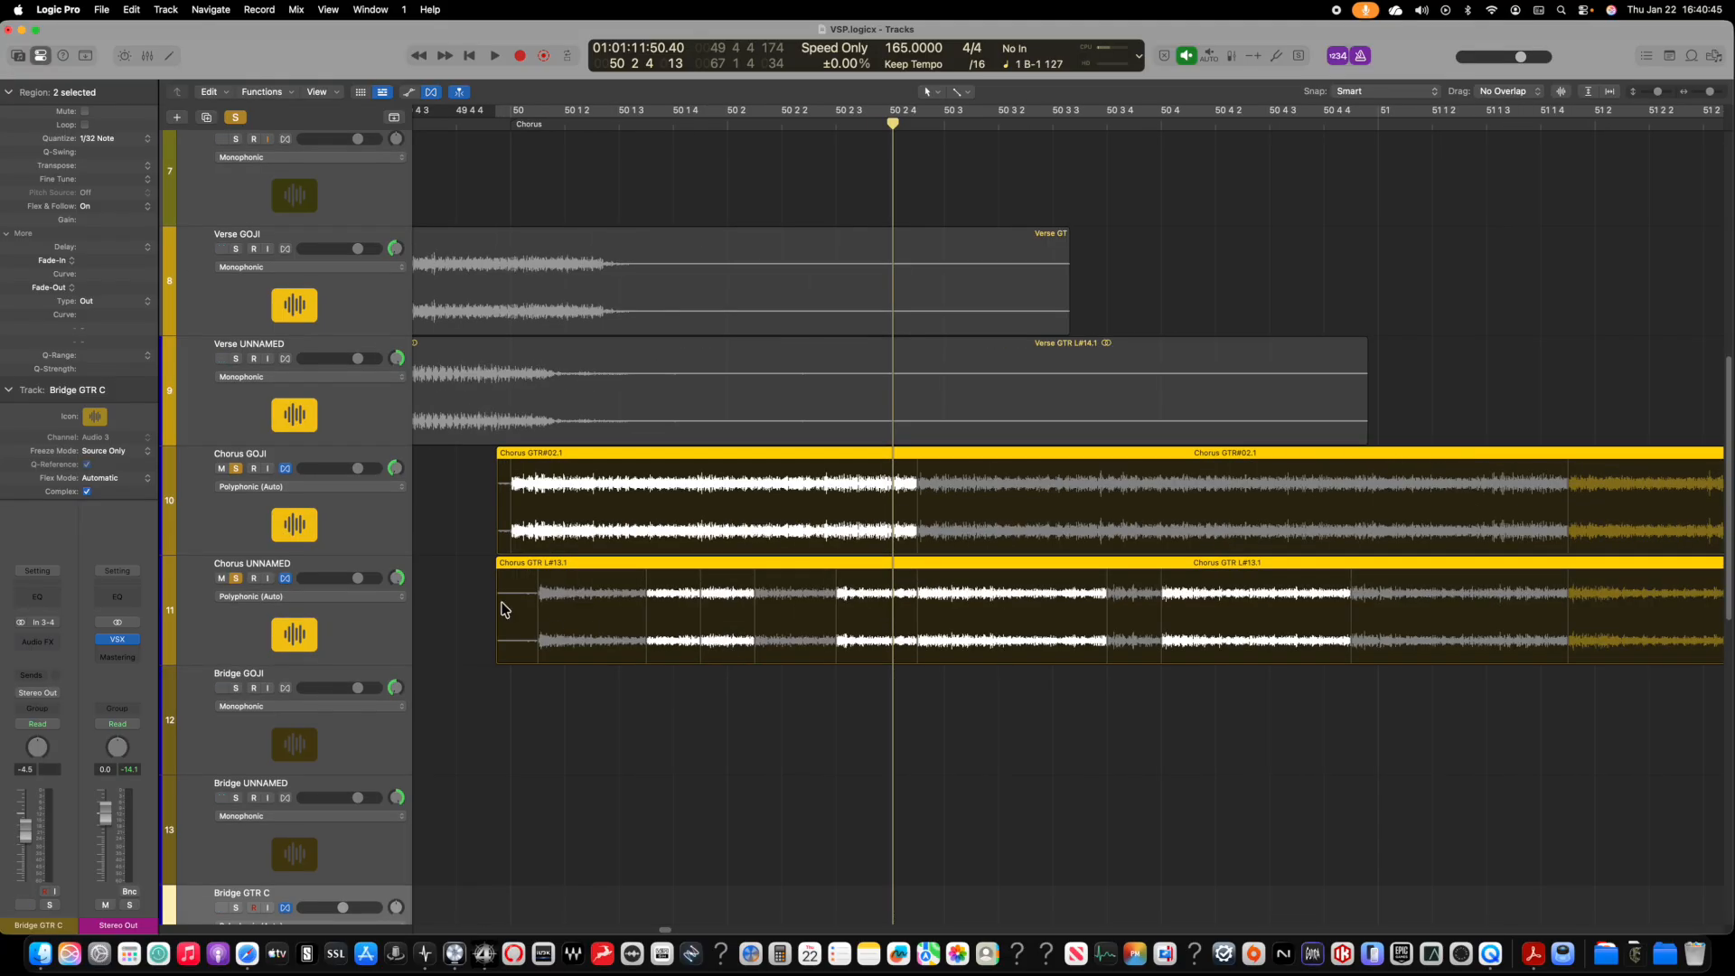
pyautogui.moveTo(535, 640); pyautogui.dragTo(512, 645)
pyautogui.hscroll(-5, 588, 488)
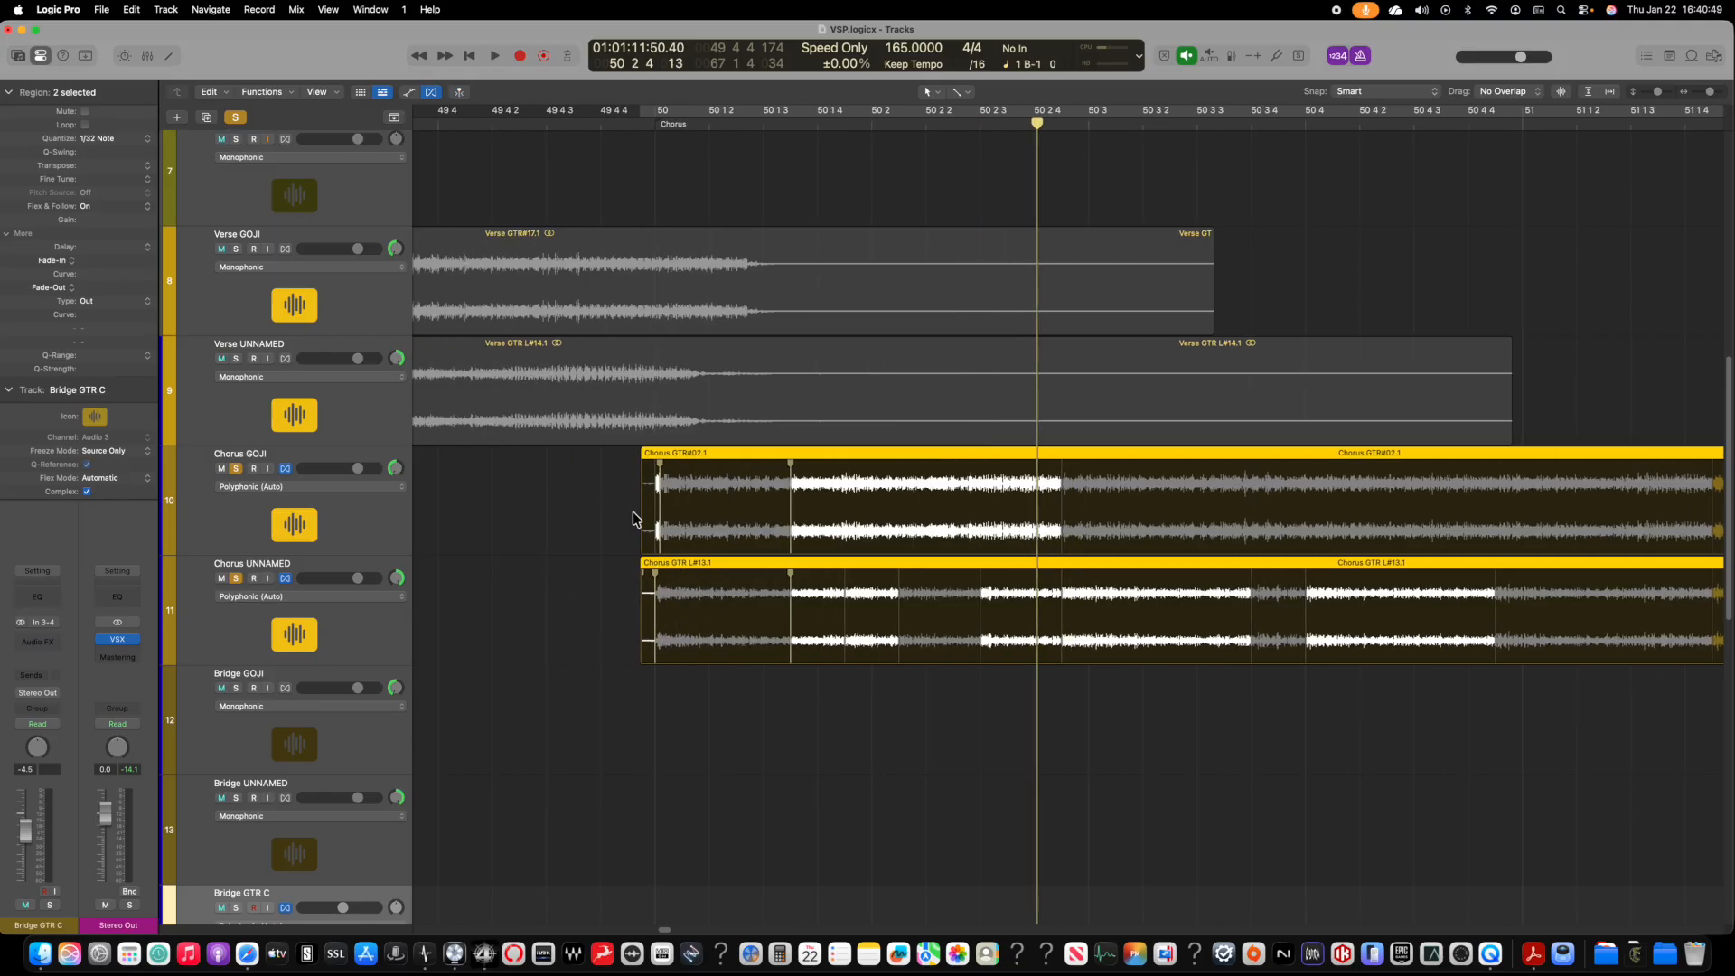
# Step: Deselect the regions and flex only the first Chorus UNNAMED note earlier to line up with the first Chorus GOJI note
pyautogui.click(550, 603)
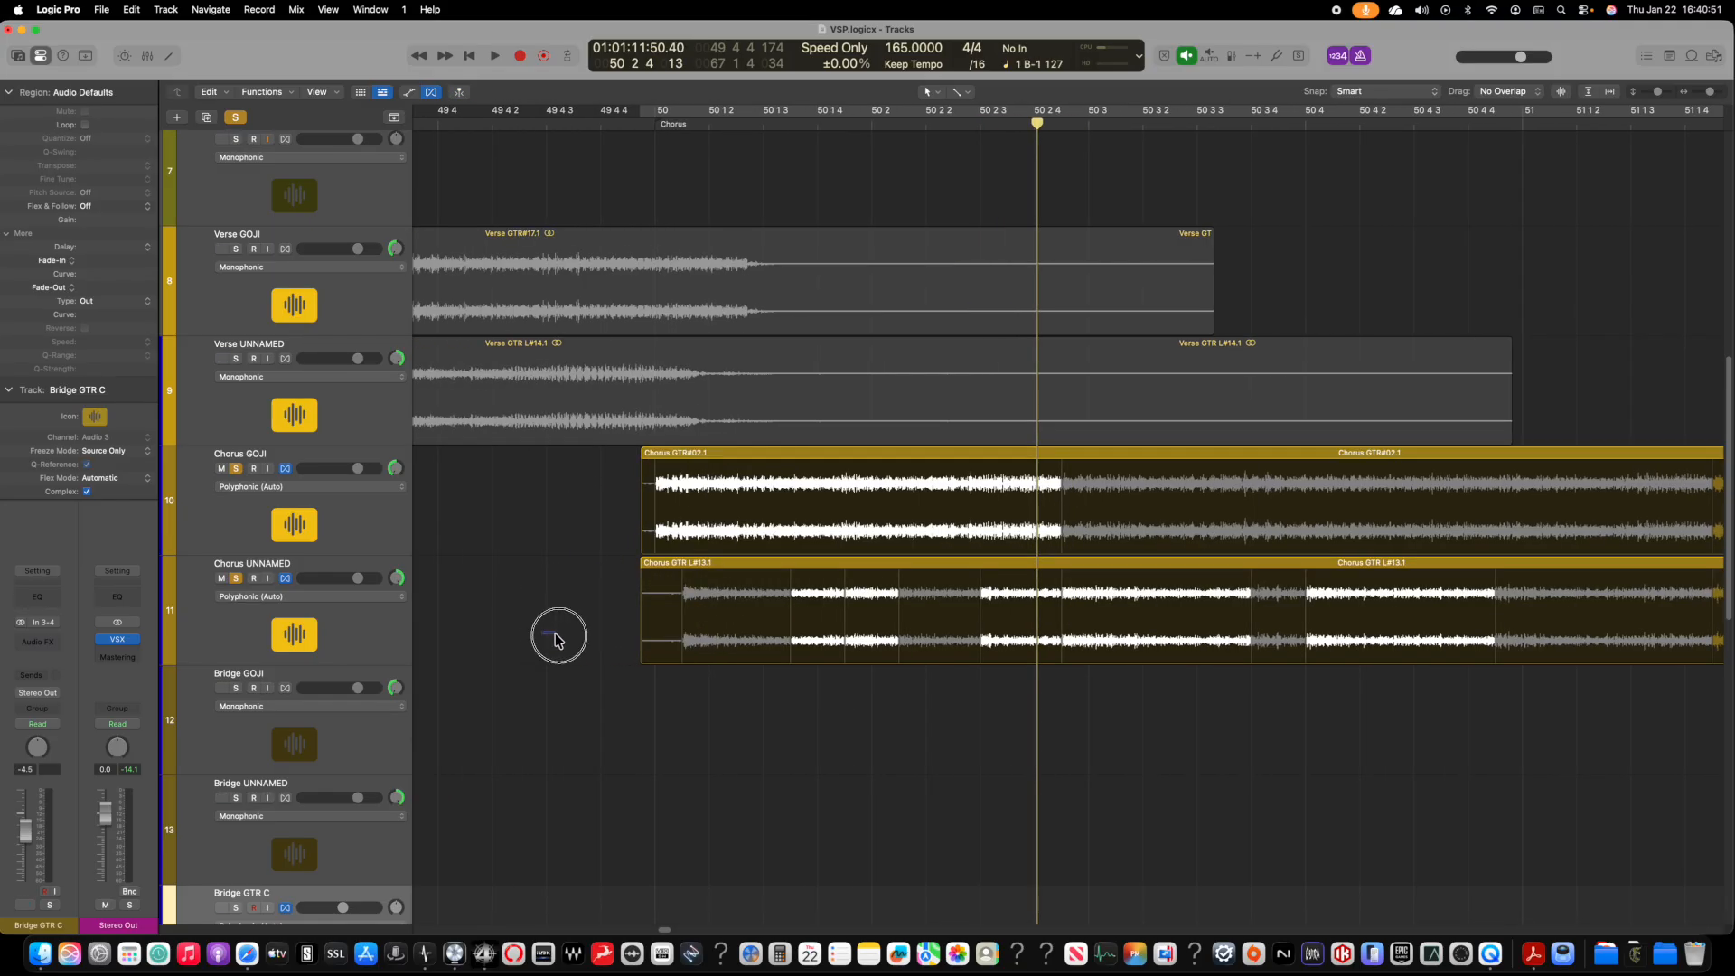
pyautogui.click(667, 614)
pyautogui.moveTo(686, 649); pyautogui.dragTo(656, 642)
# Step: Play the two soloed, flexed chorus guitars from about 49 4 through to bar 53
pyautogui.click(435, 132)
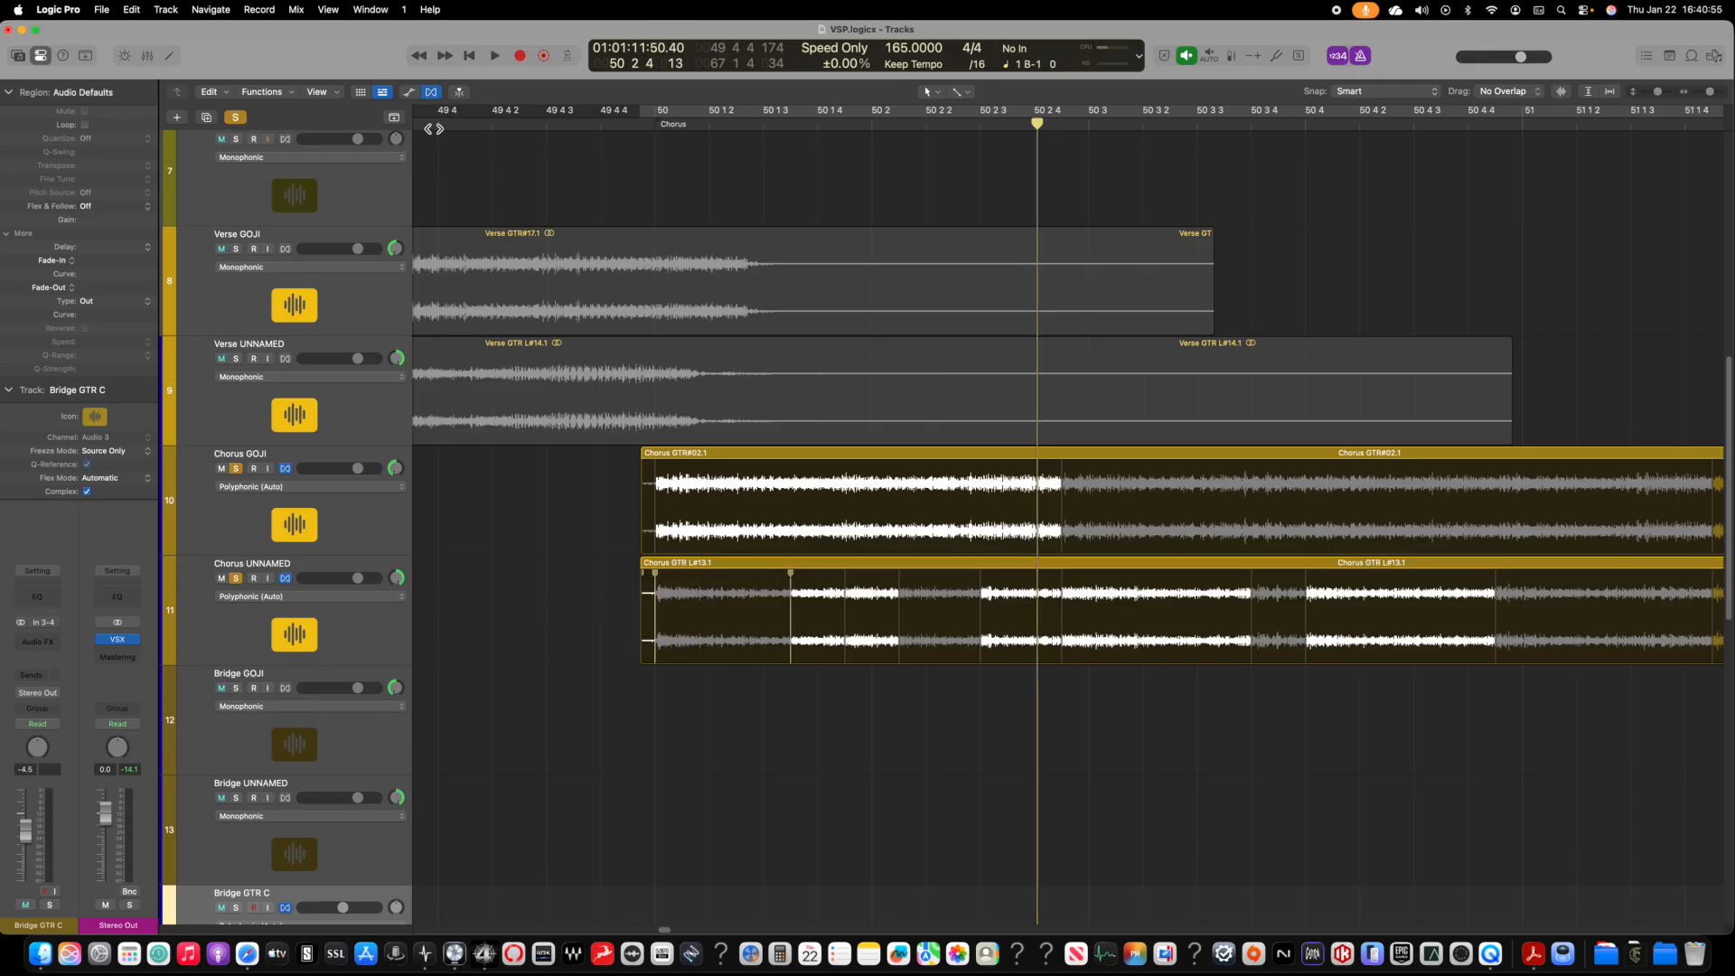
pyautogui.click(435, 129)
pyautogui.press('space')
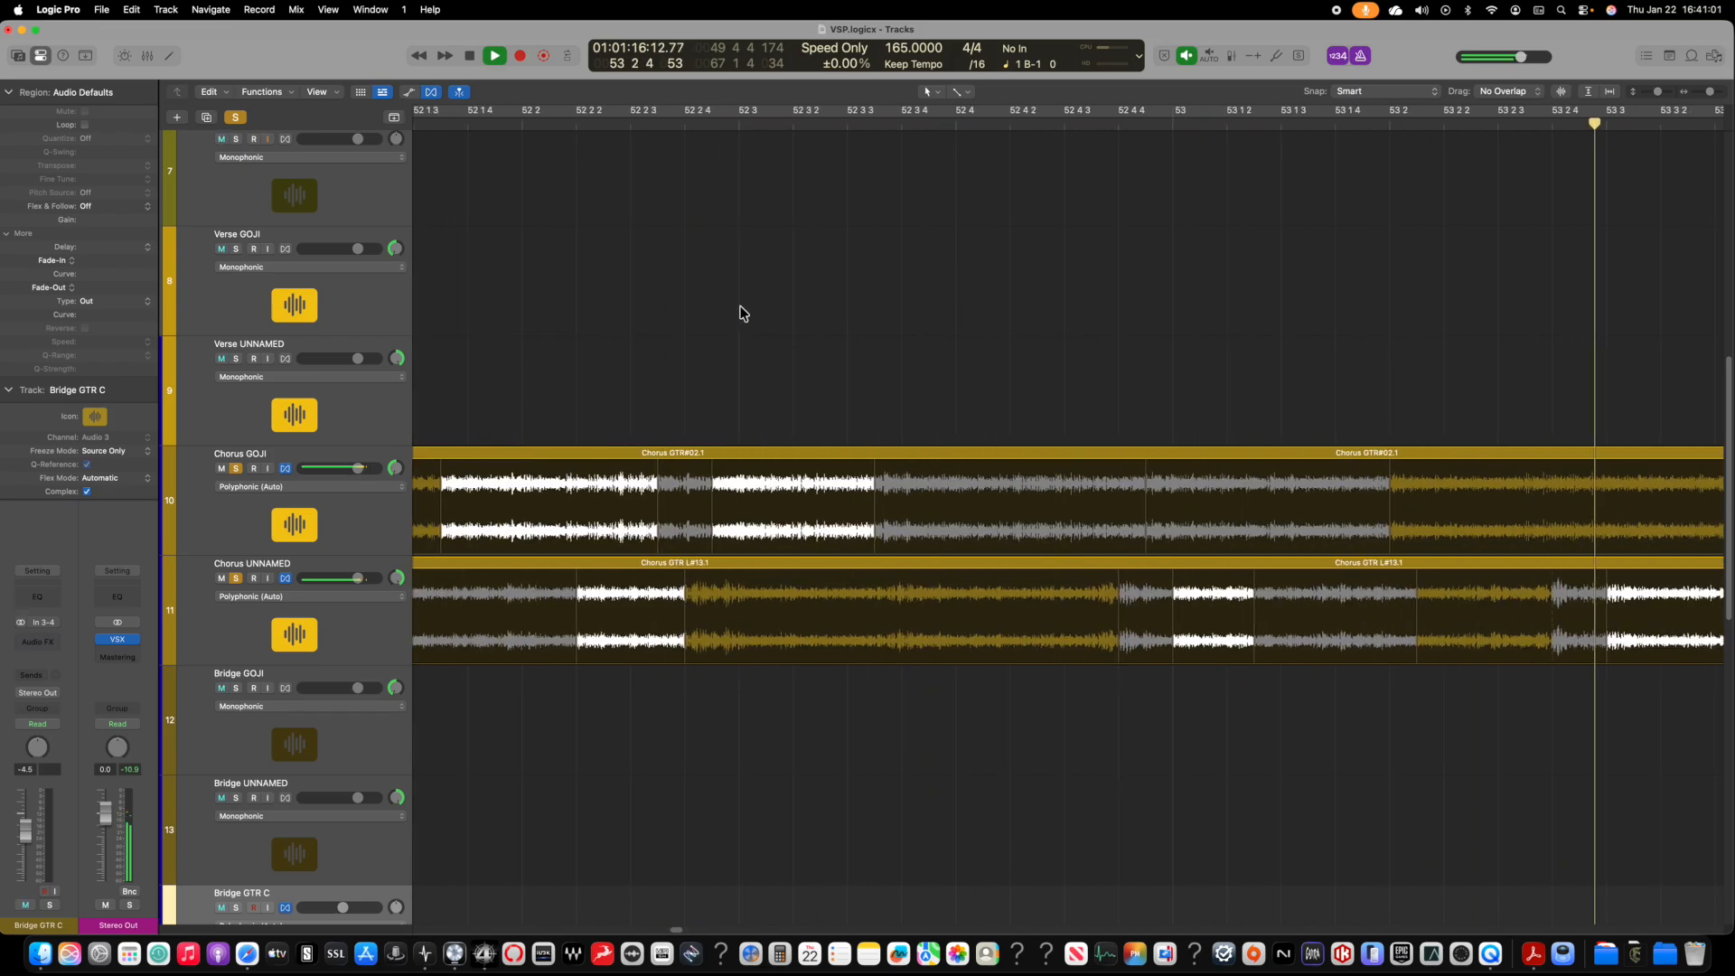
pyautogui.press('space')
pyautogui.scroll(-2, 689, 321)
pyautogui.hscroll(-10, 688, 322)
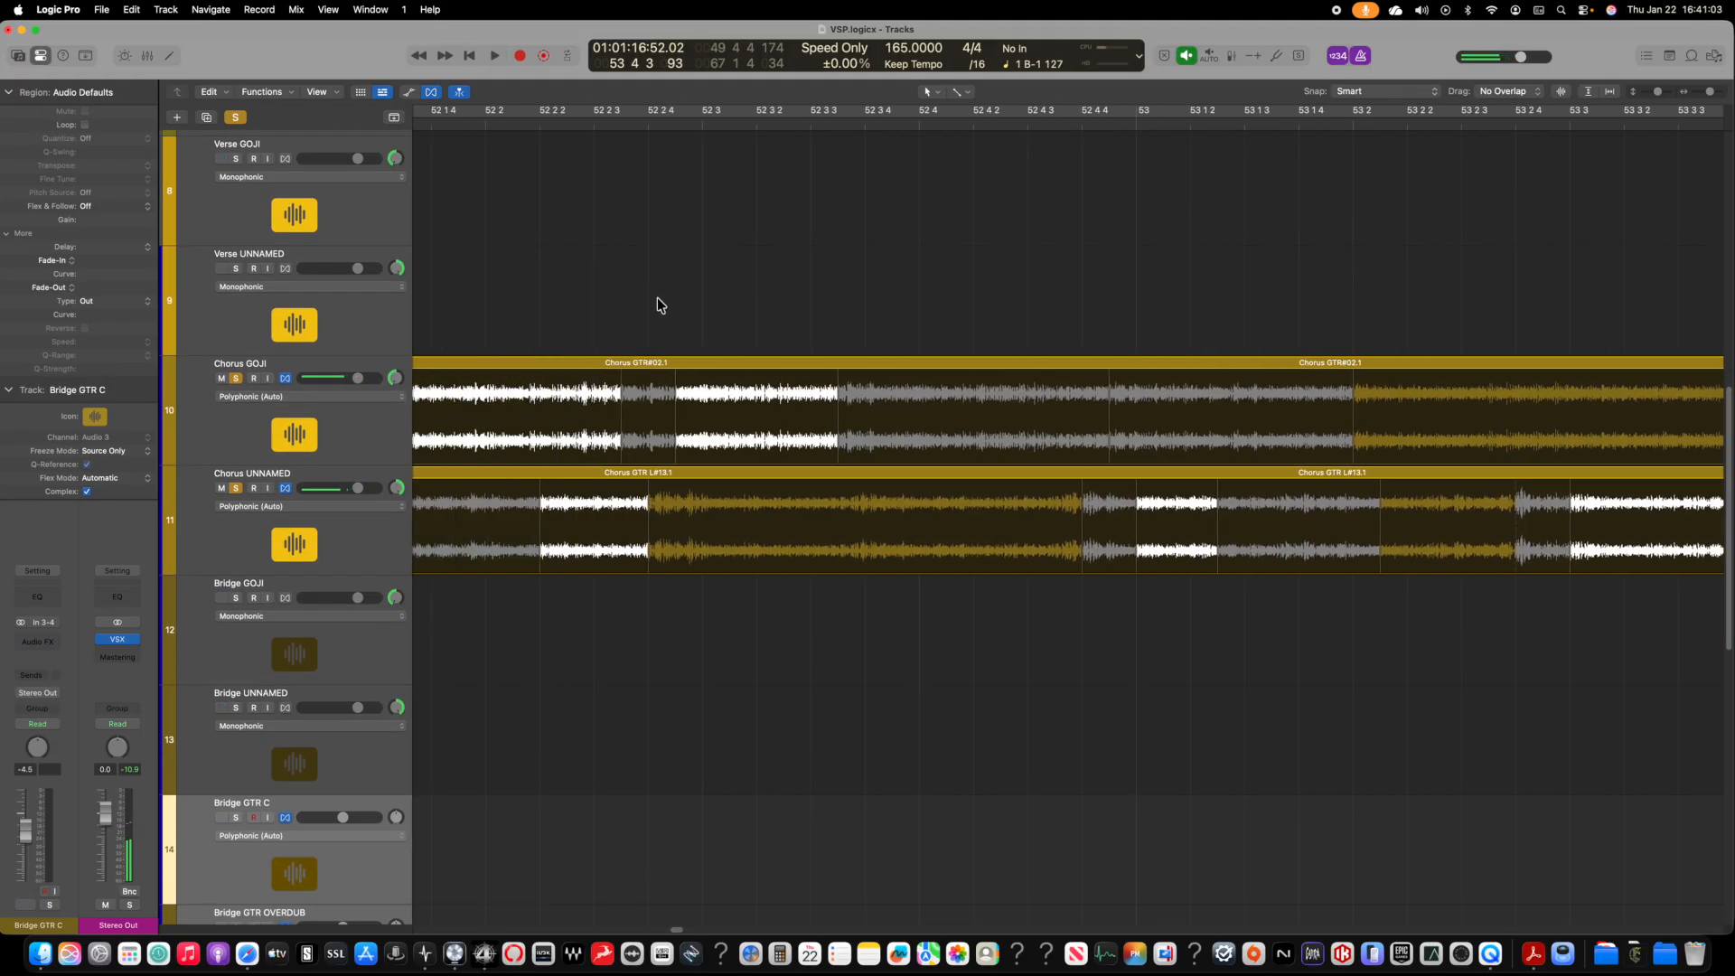
# Step: Raise the Chorus UNNAMED track's volume slightly and play both soloed chorus guitars from 51 4
pyautogui.hscroll(-5, 614, 248)
pyautogui.scroll(1, 614, 248)
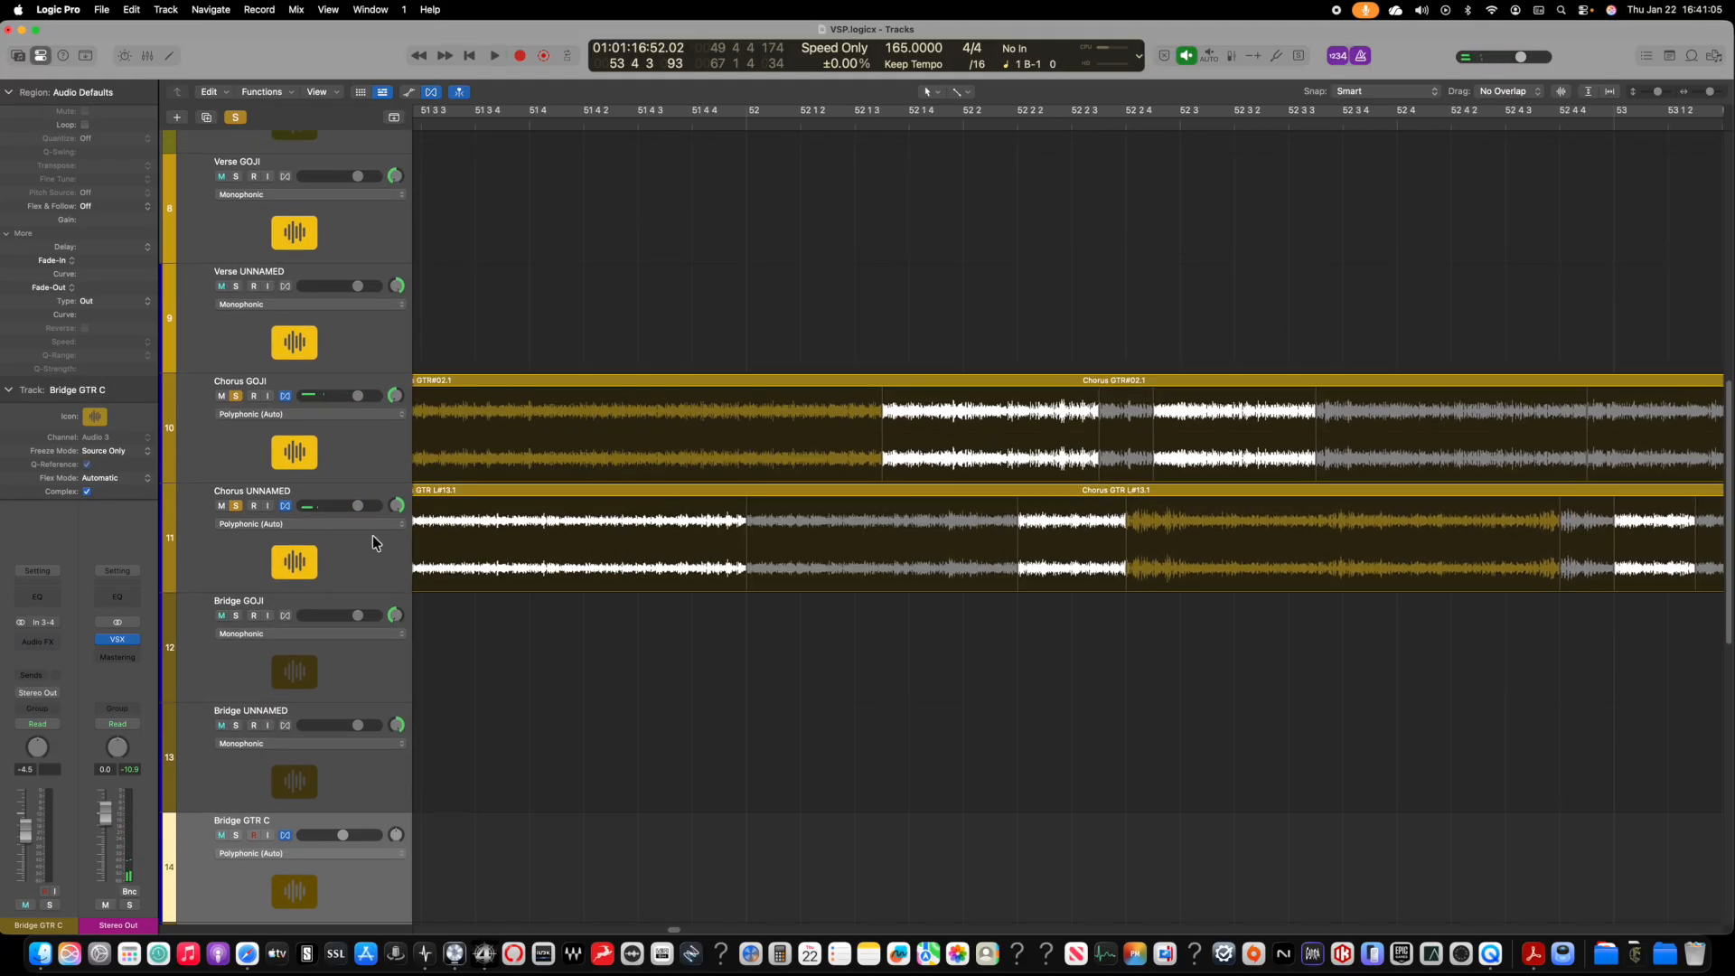
pyautogui.moveTo(360, 506); pyautogui.dragTo(363, 506)
pyautogui.click(531, 123)
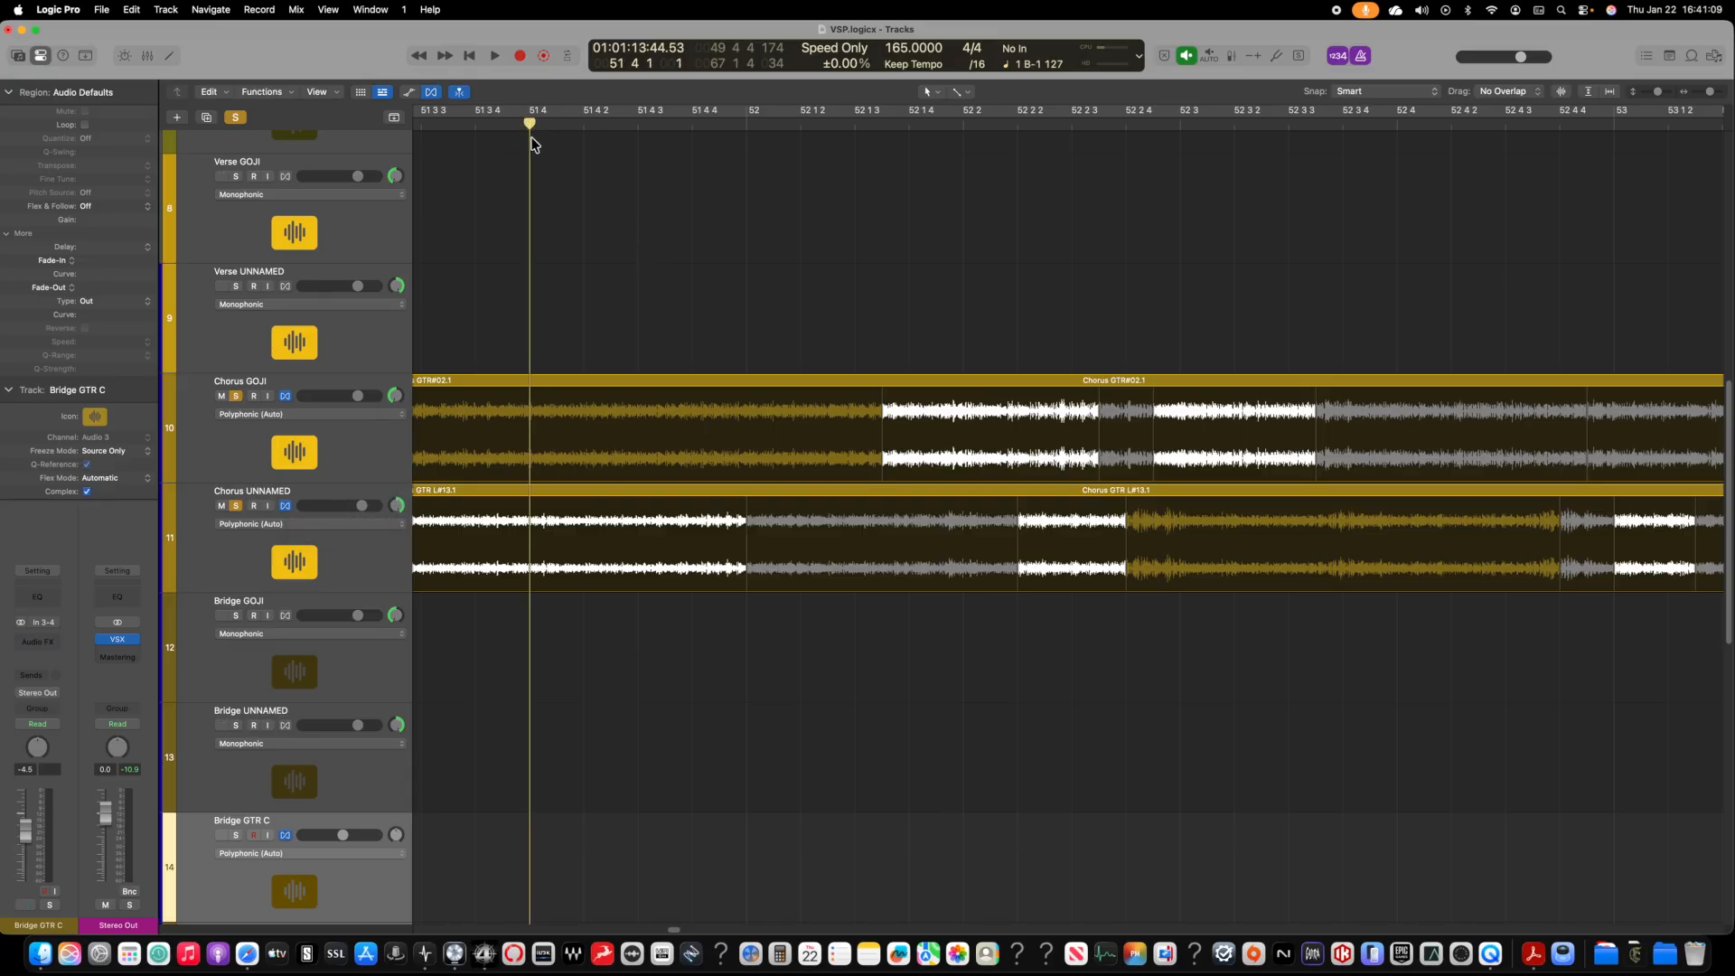
pyautogui.press('space')
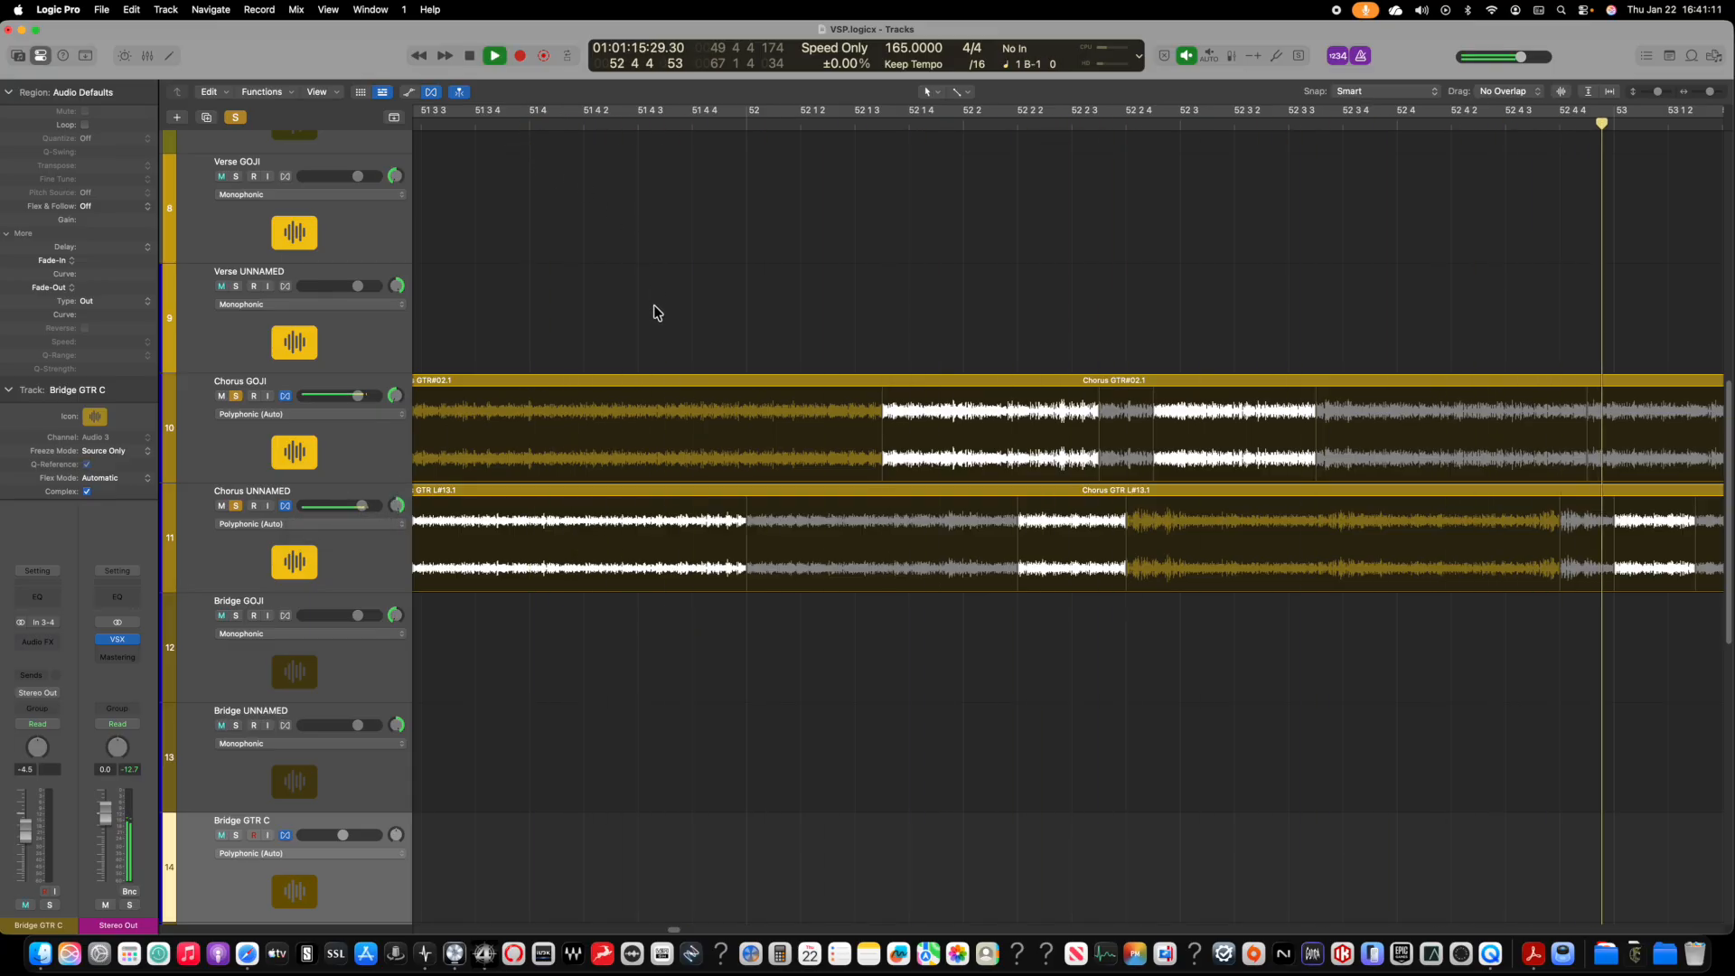
pyautogui.press('space')
# Step: Unsolo Chorus GOJI and play Chorus UNNAMED alone from about bar 51 to 52 4
pyautogui.click(238, 396)
pyautogui.hscroll(-5, 736, 287)
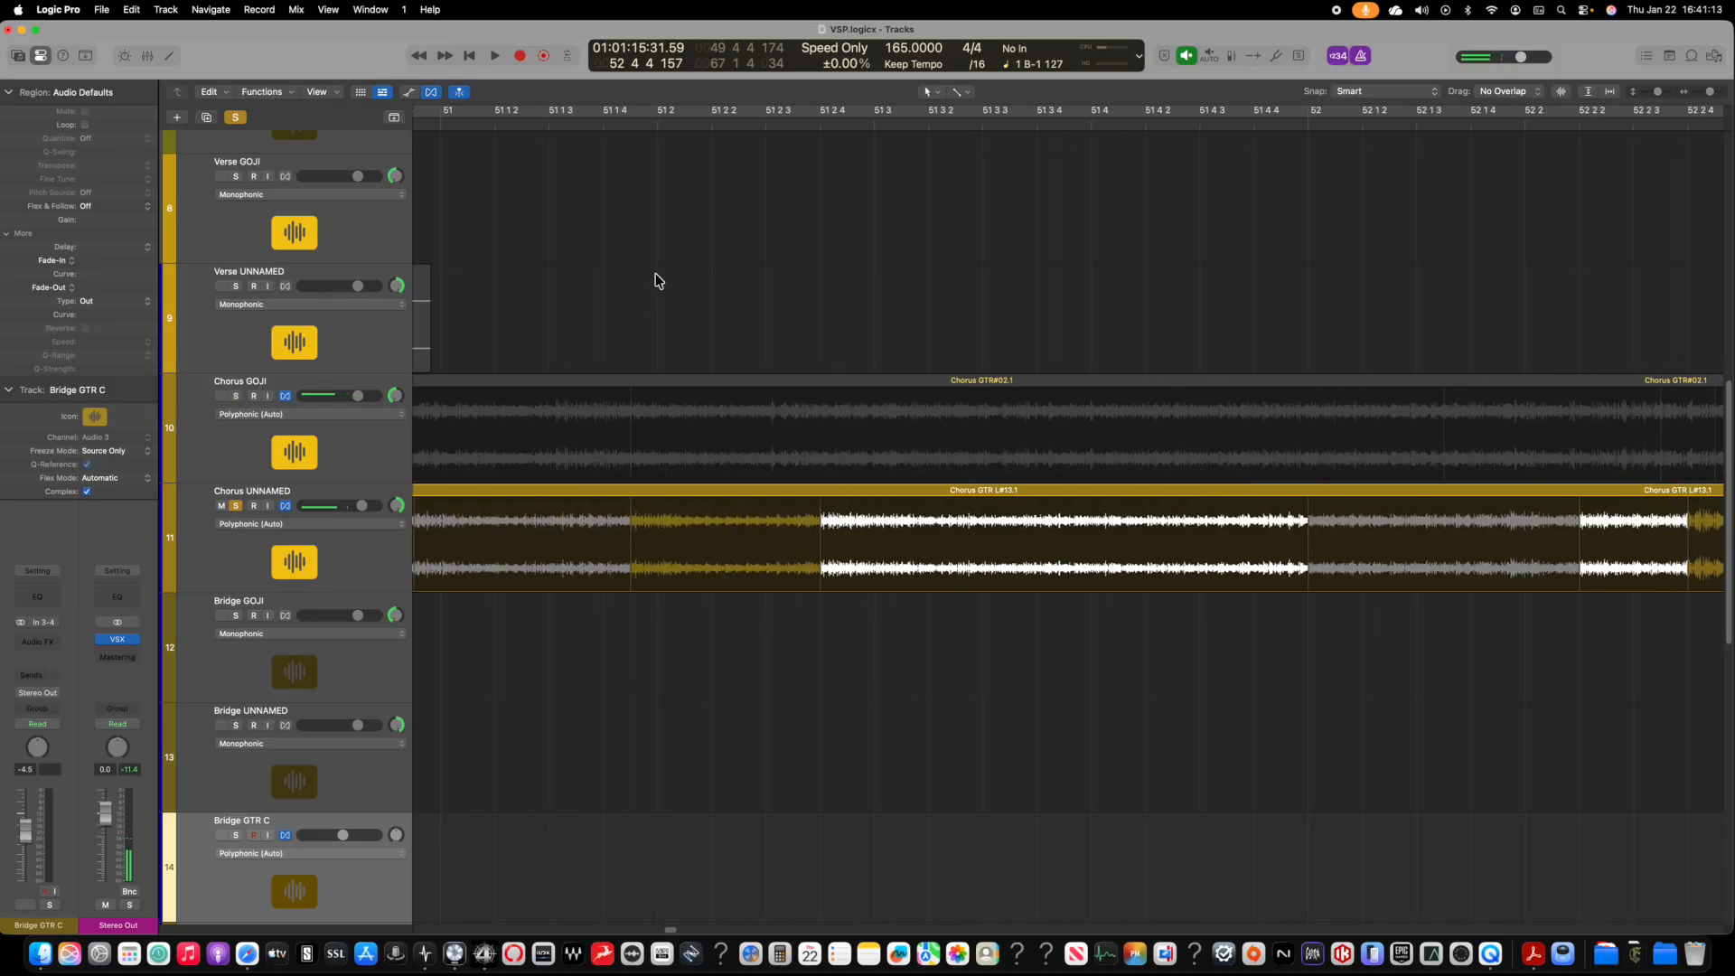
pyautogui.doubleClick(479, 118)
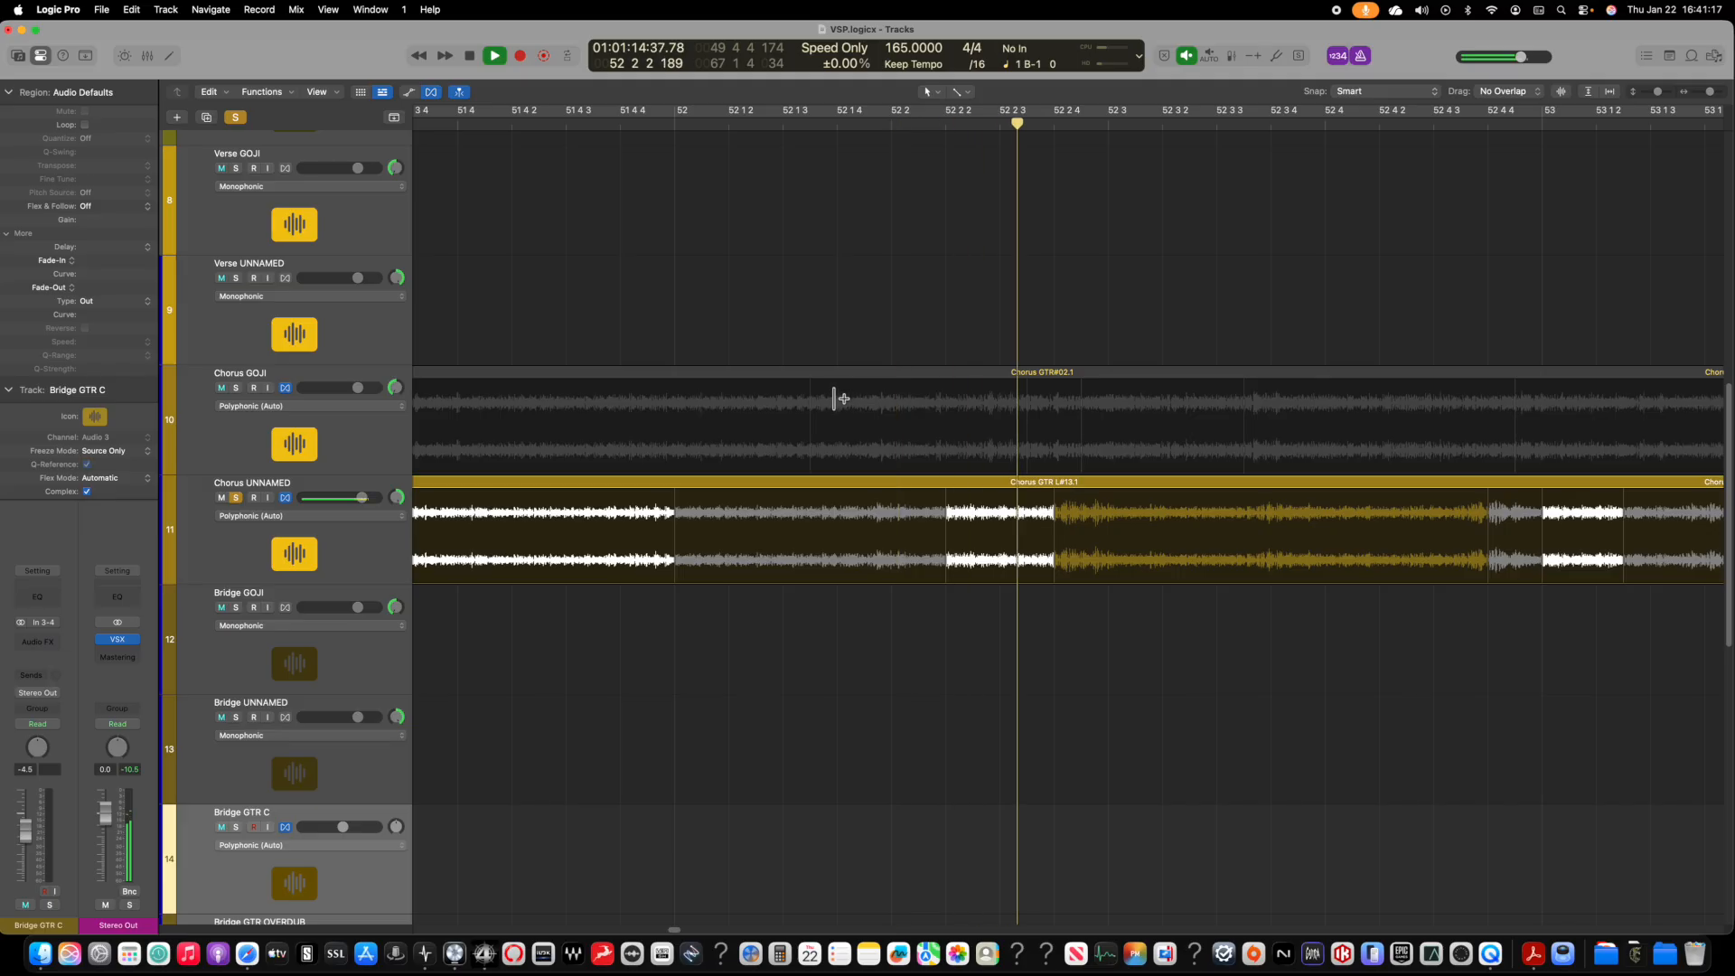
pyautogui.press('space')
pyautogui.hscroll(-5, 877, 425)
pyautogui.scroll(-1, 859, 426)
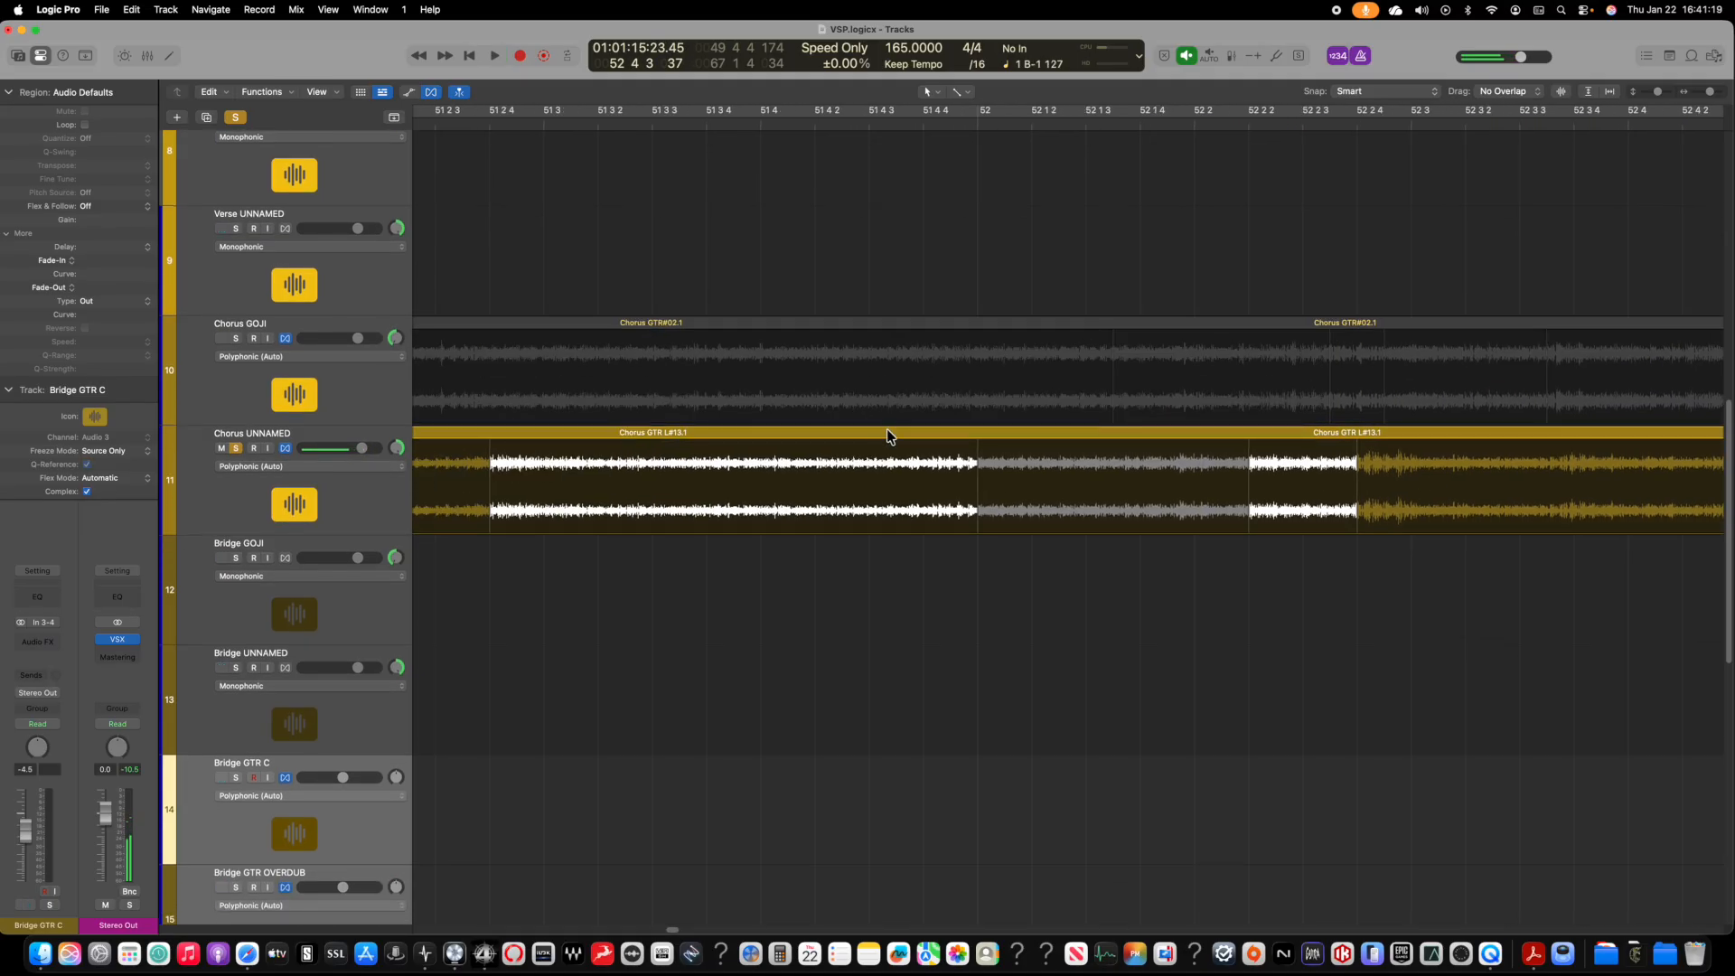
# Step: Play the soloed Chorus UNNAMED guitar from 50 4 to about 54 2
pyautogui.hscroll(-10, 887, 430)
pyautogui.scroll(-1, 825, 448)
pyautogui.click(546, 125)
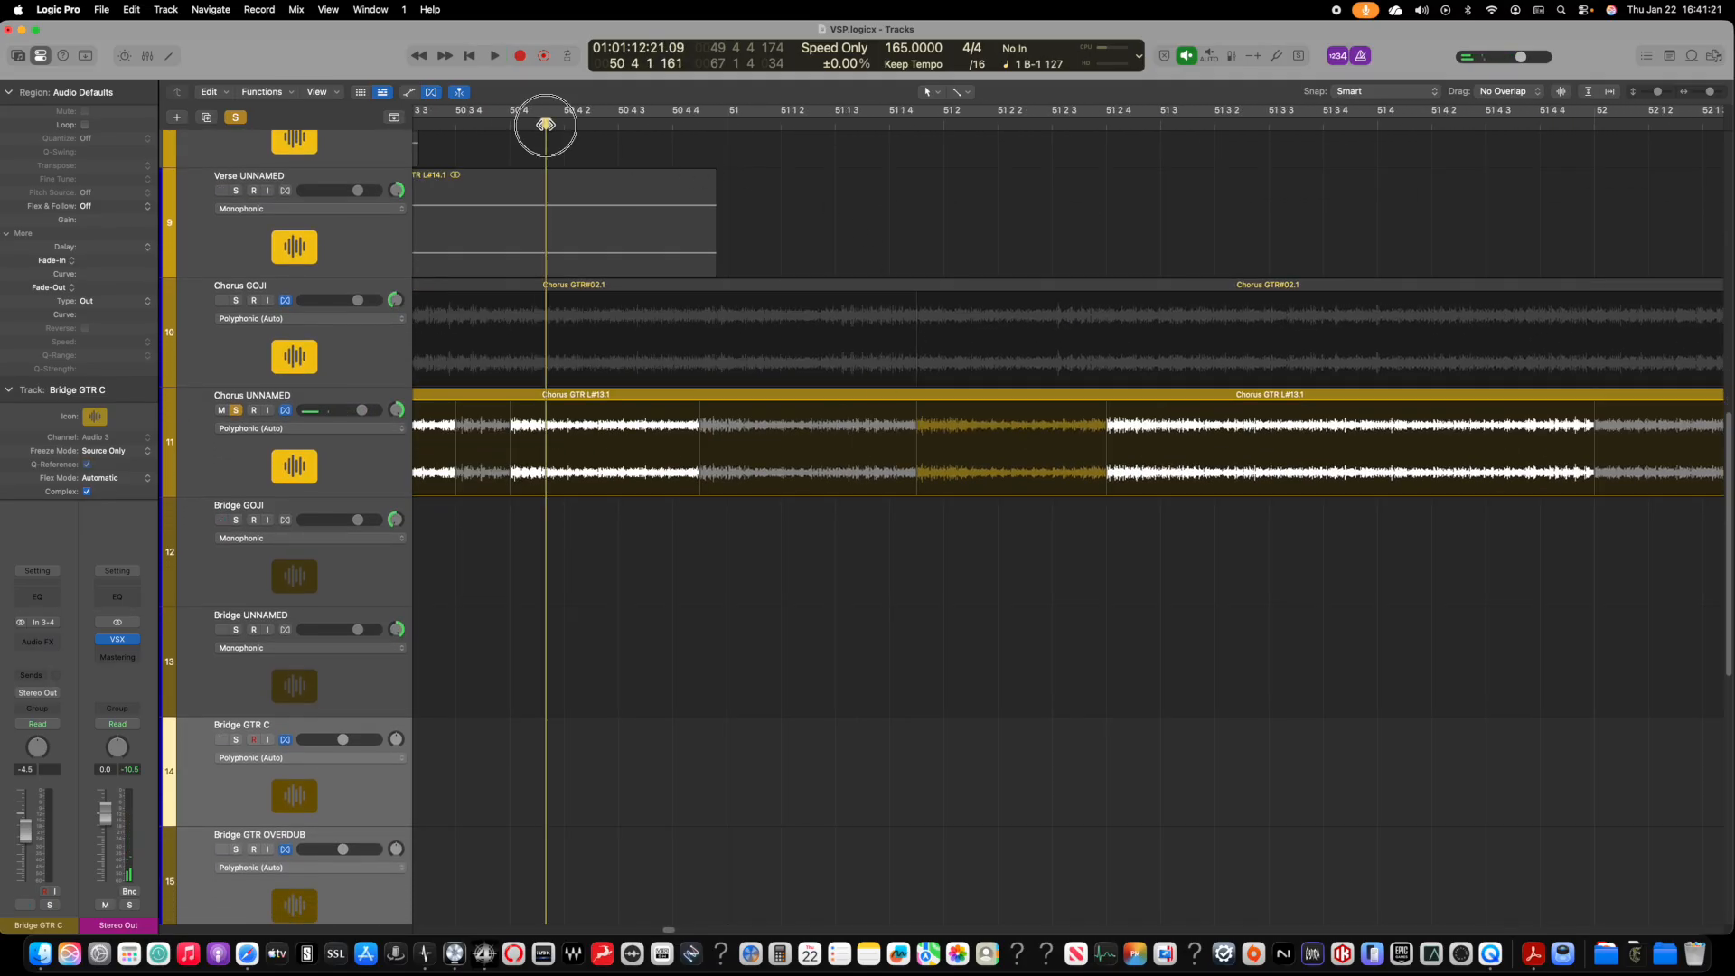
pyautogui.press('space')
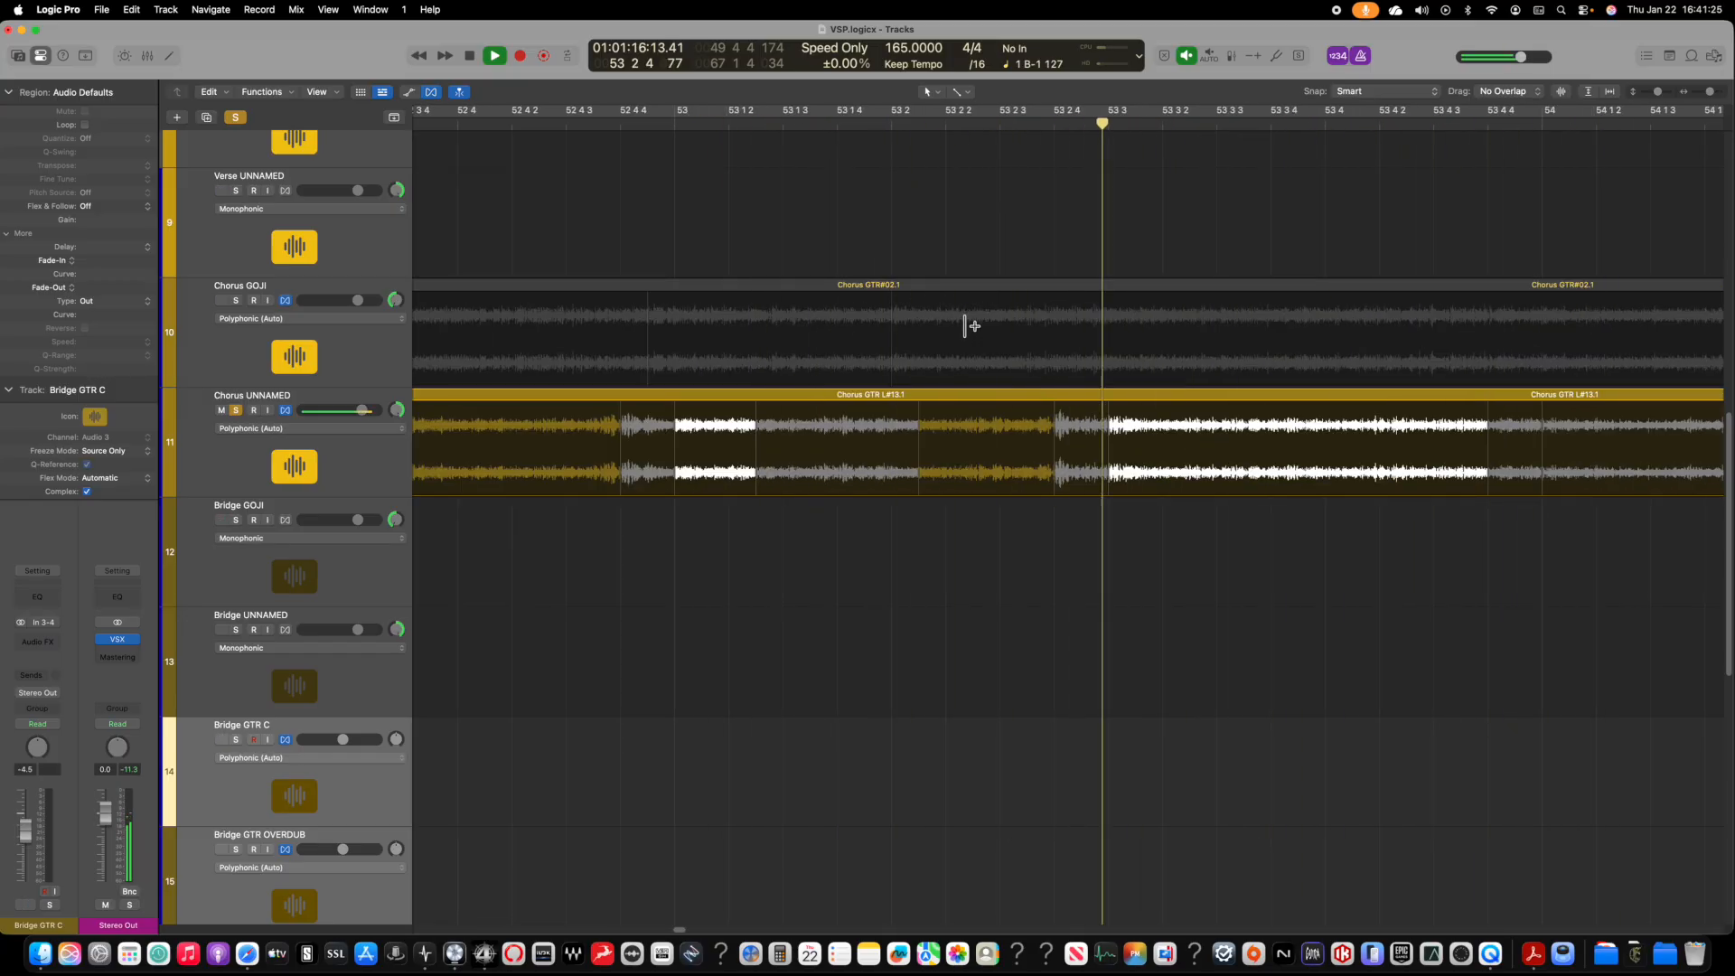
pyautogui.press('space')
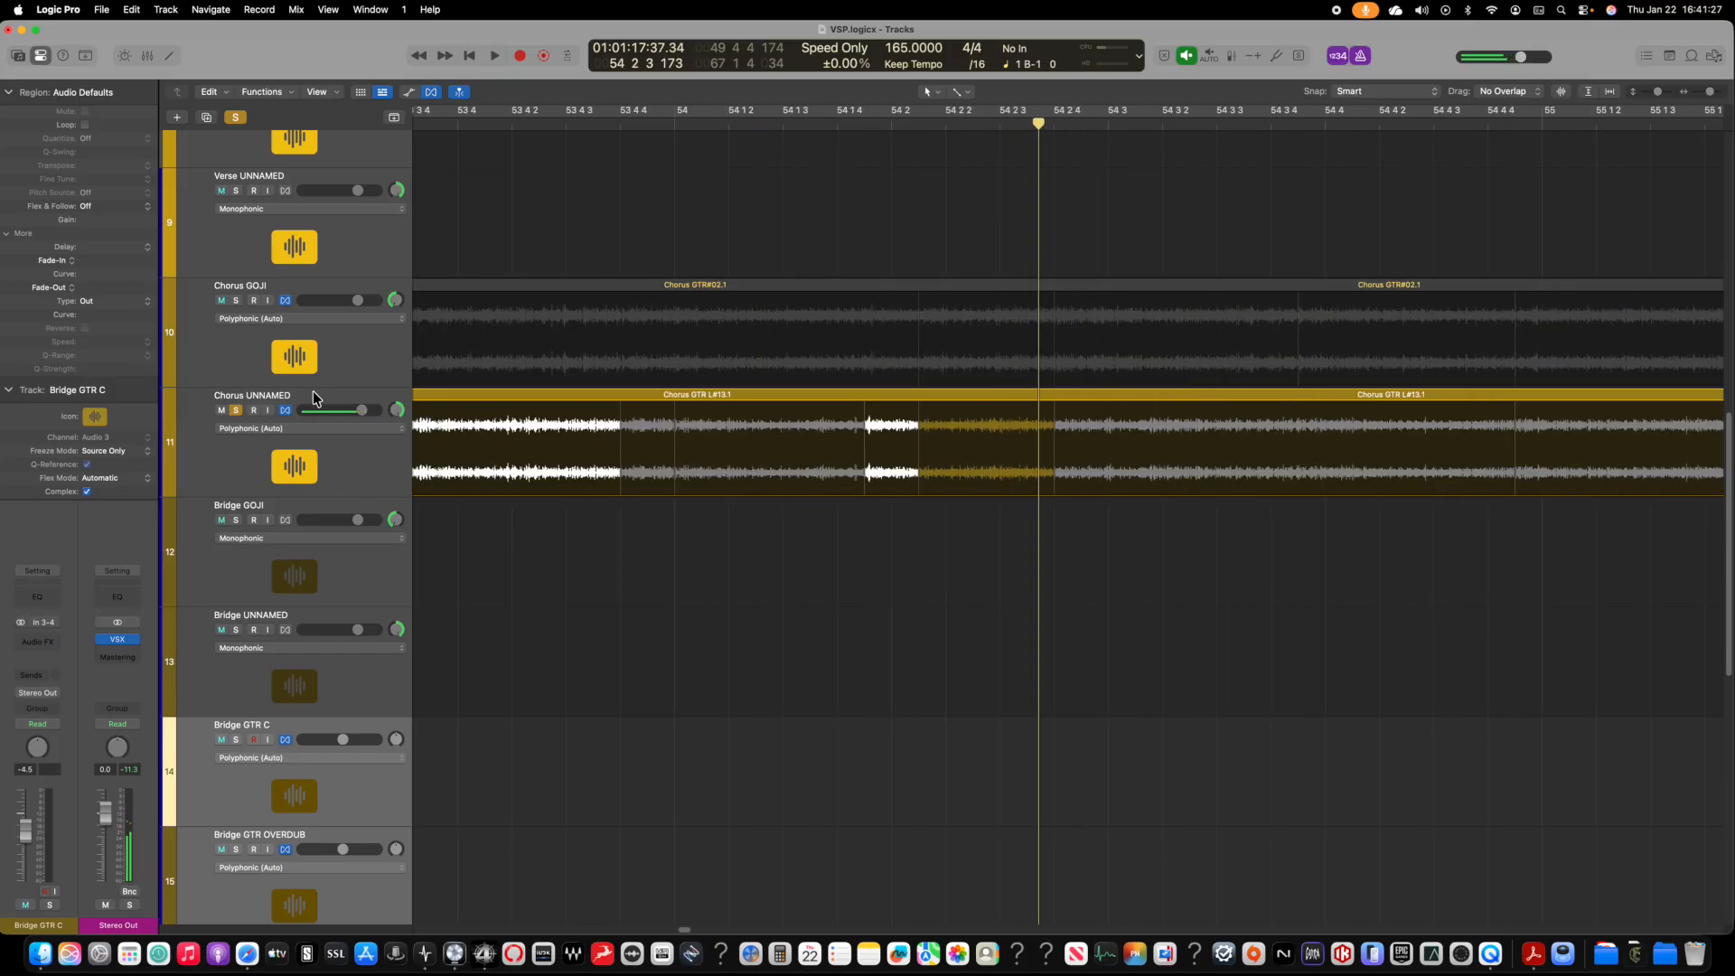
# Step: Switch the solo from Chorus UNNAMED to Chorus GOJI and play it from about bar 51 to 53 2
pyautogui.click(237, 410)
pyautogui.click(234, 300)
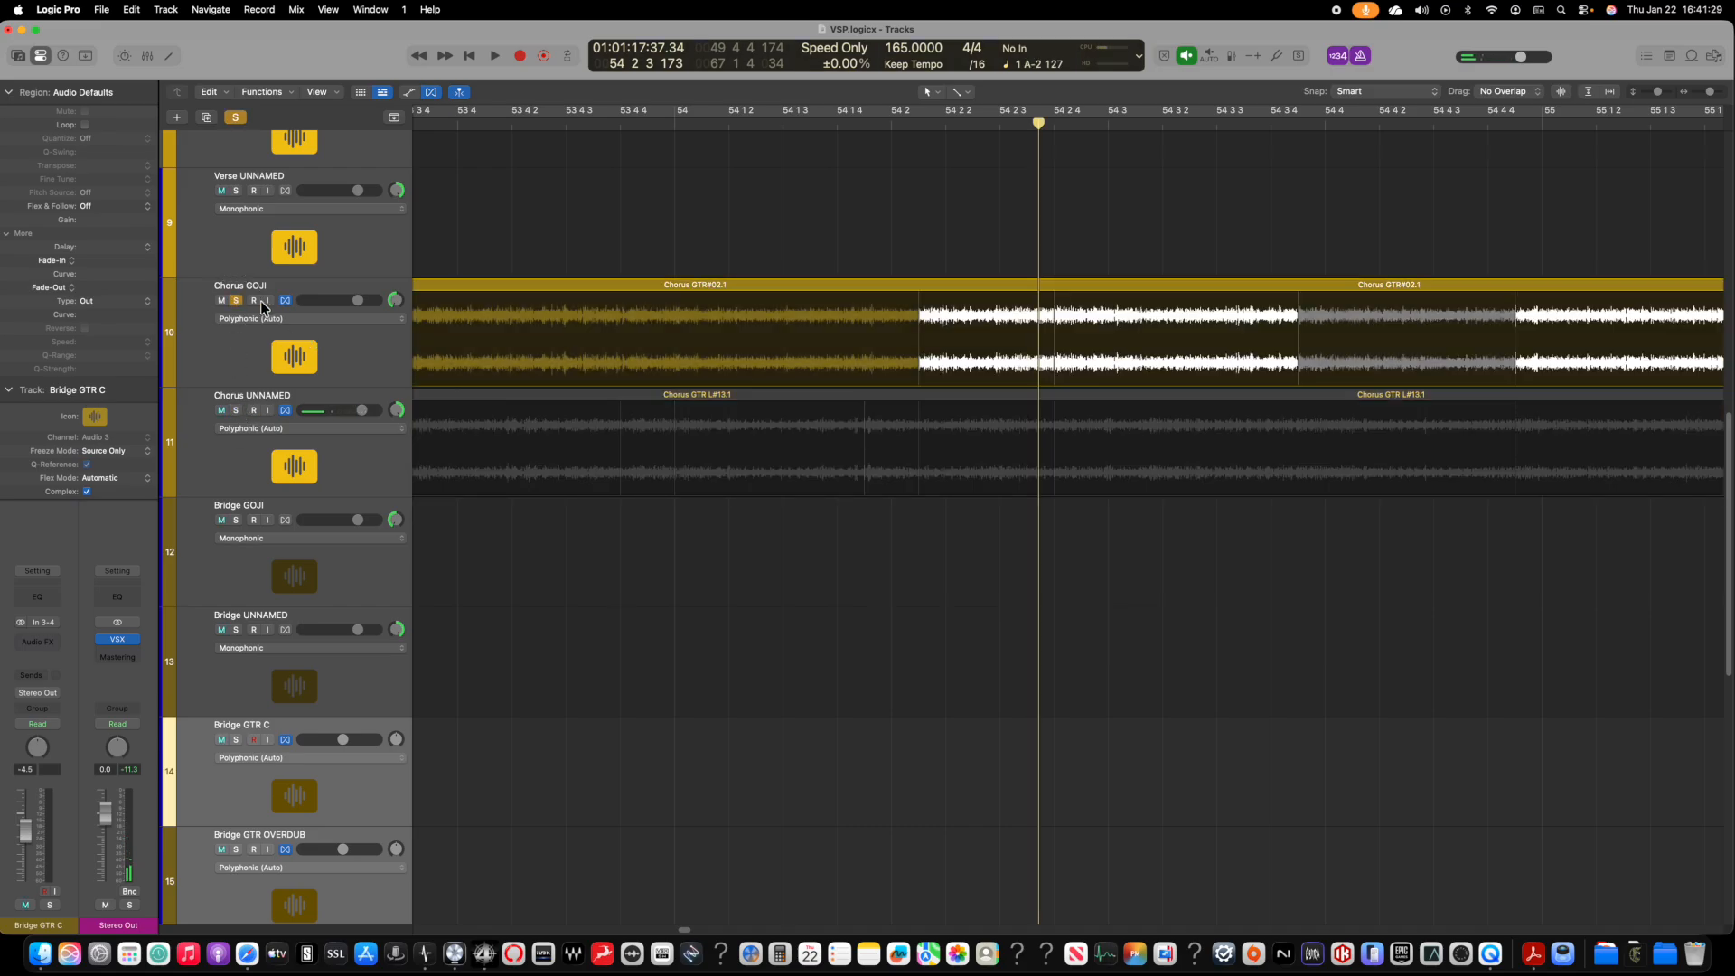
pyautogui.hscroll(-8, 617, 329)
pyautogui.scroll(2, 618, 329)
pyautogui.hscroll(-10, 617, 333)
pyautogui.scroll(1, 617, 332)
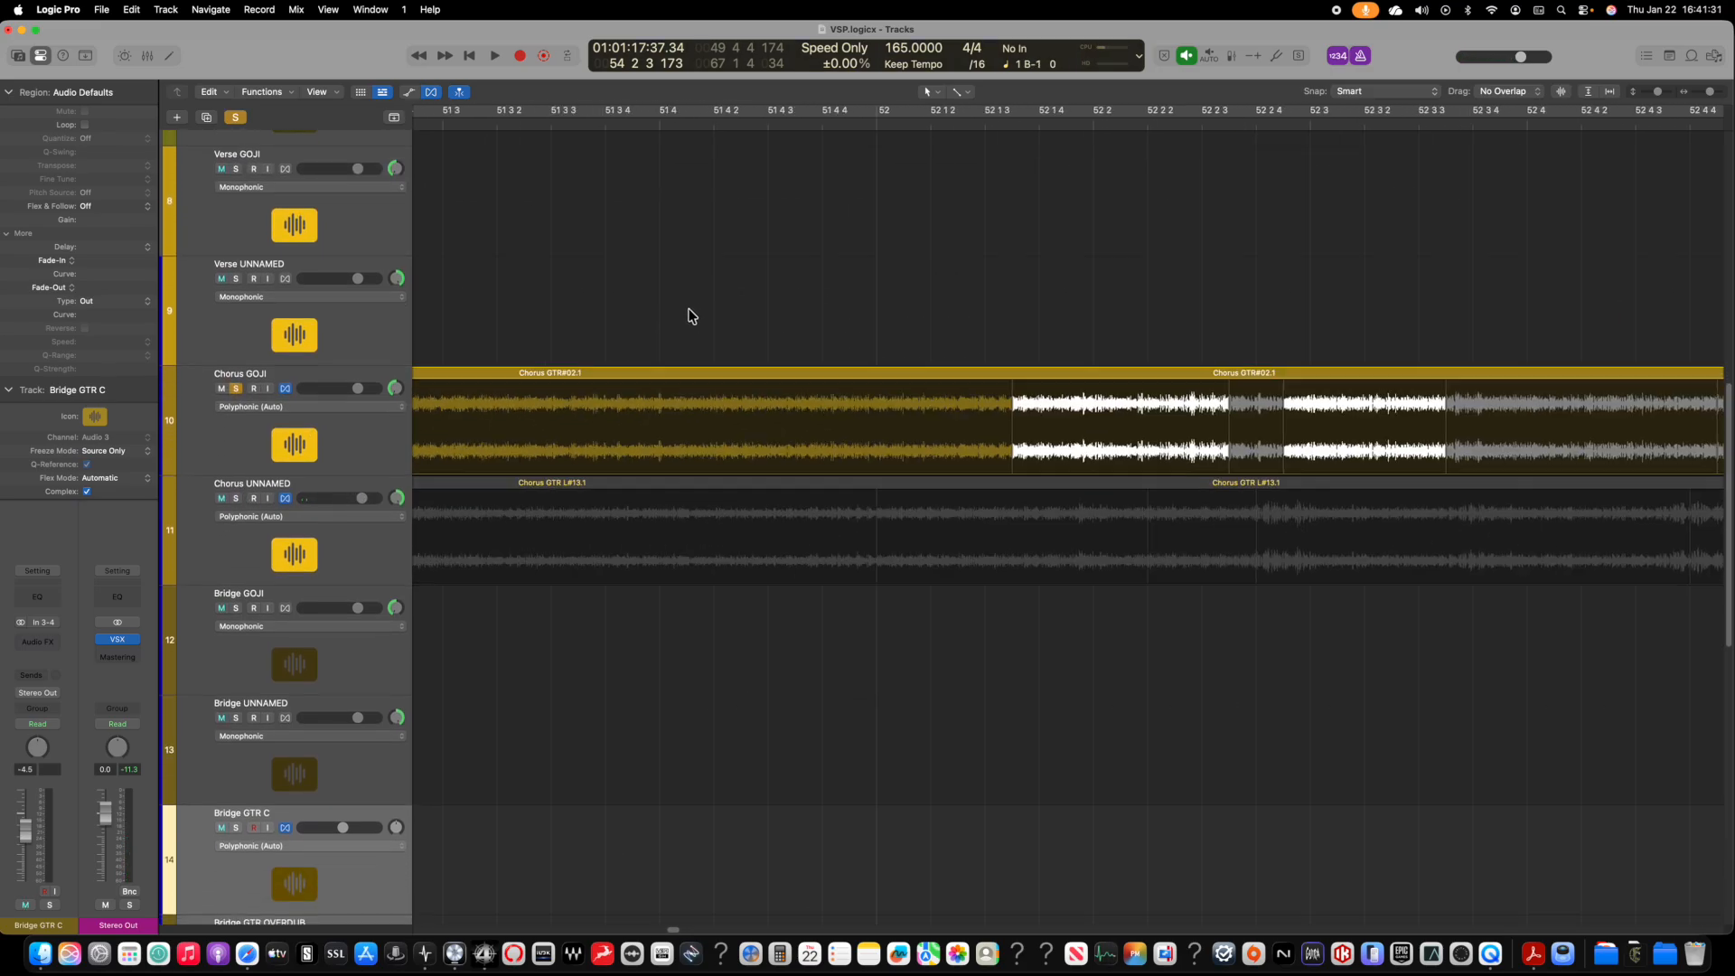
pyautogui.doubleClick(426, 129)
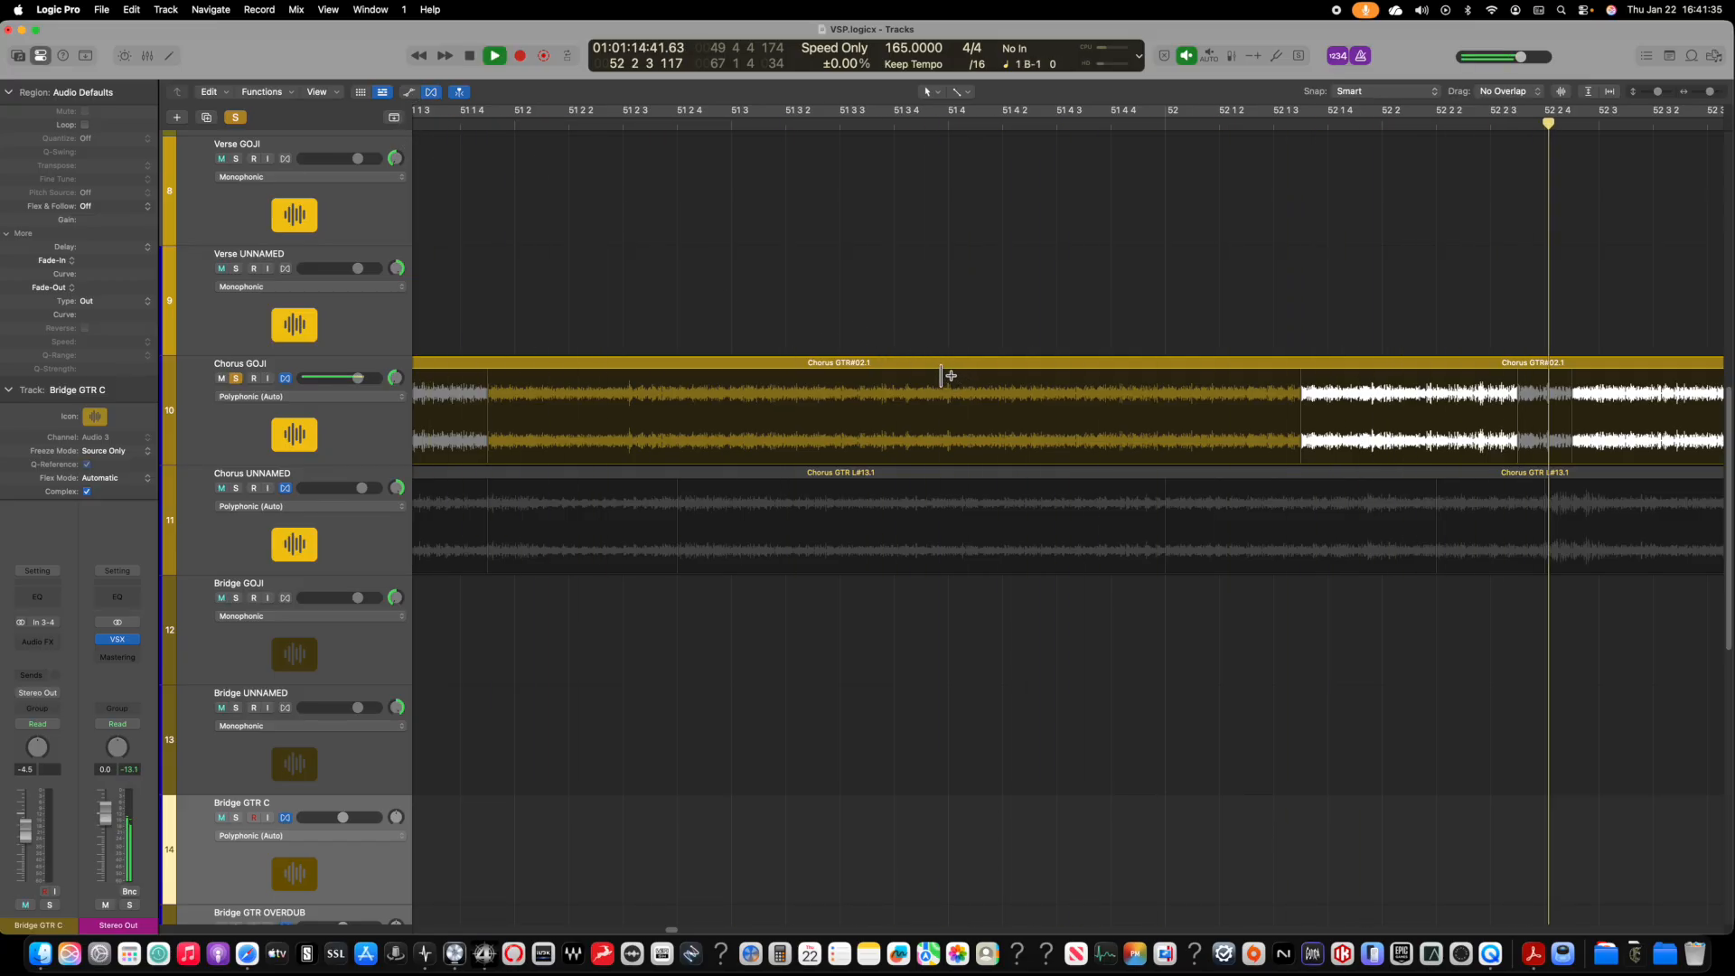
pyautogui.press('space')
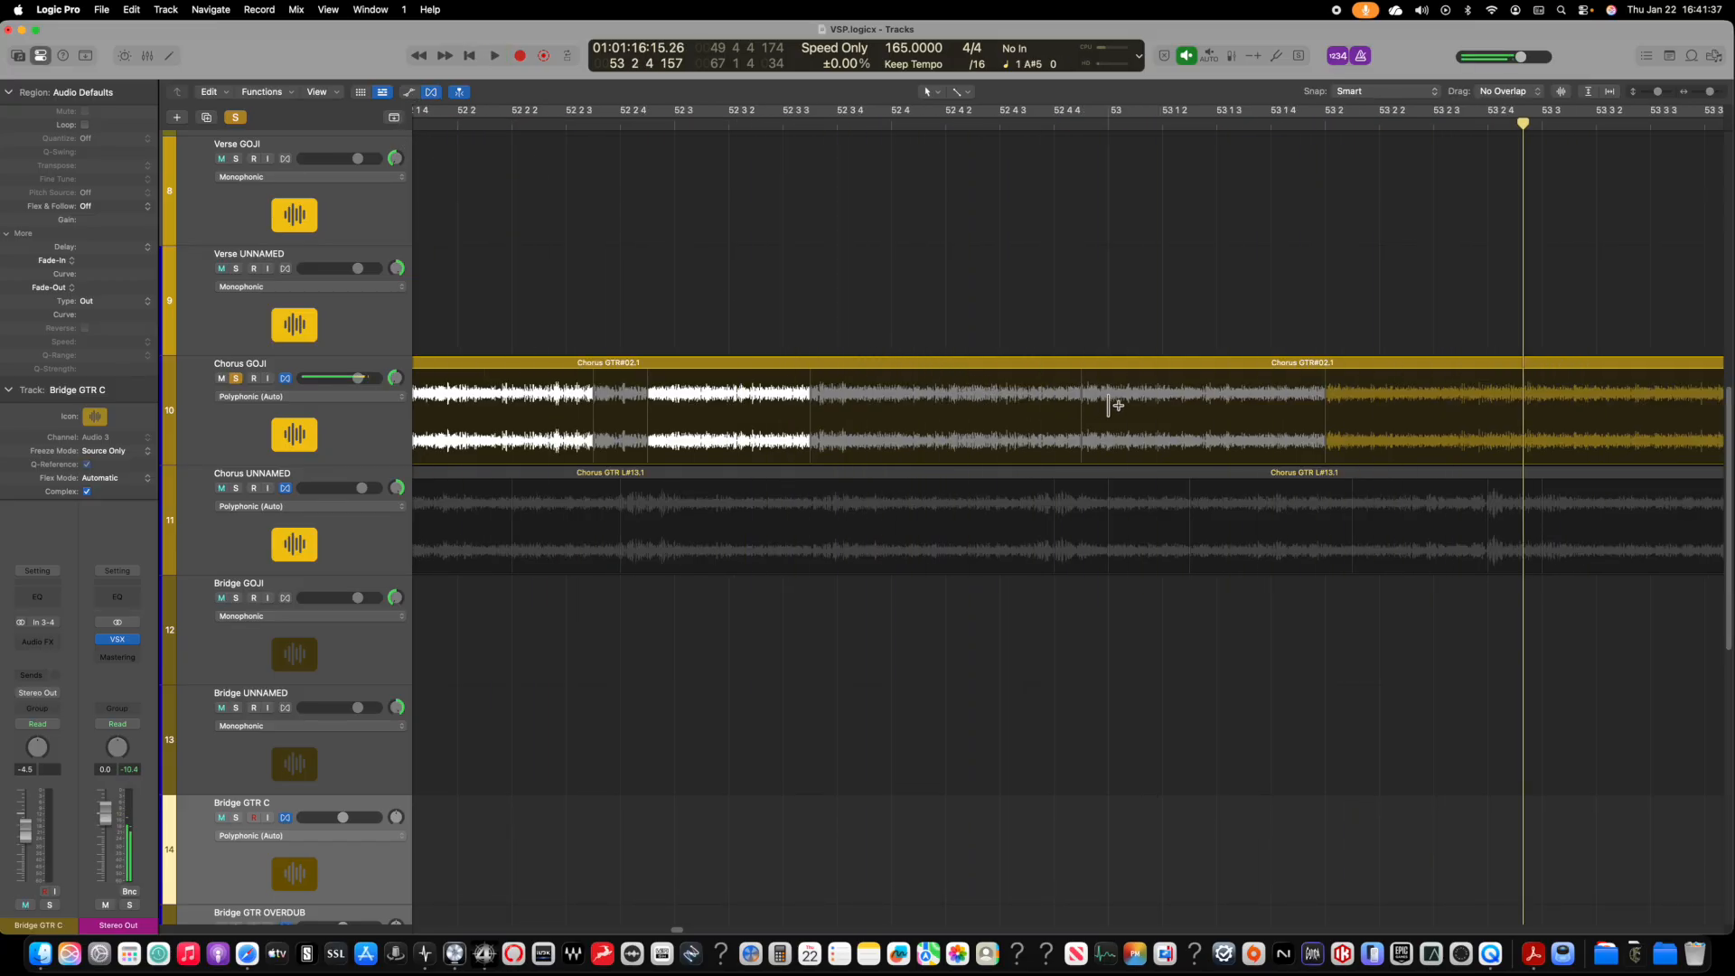
# Step: Bring the whole song arrangement into view and clear the Chorus GOJI solo
pyautogui.hscroll(3, 1092, 411)
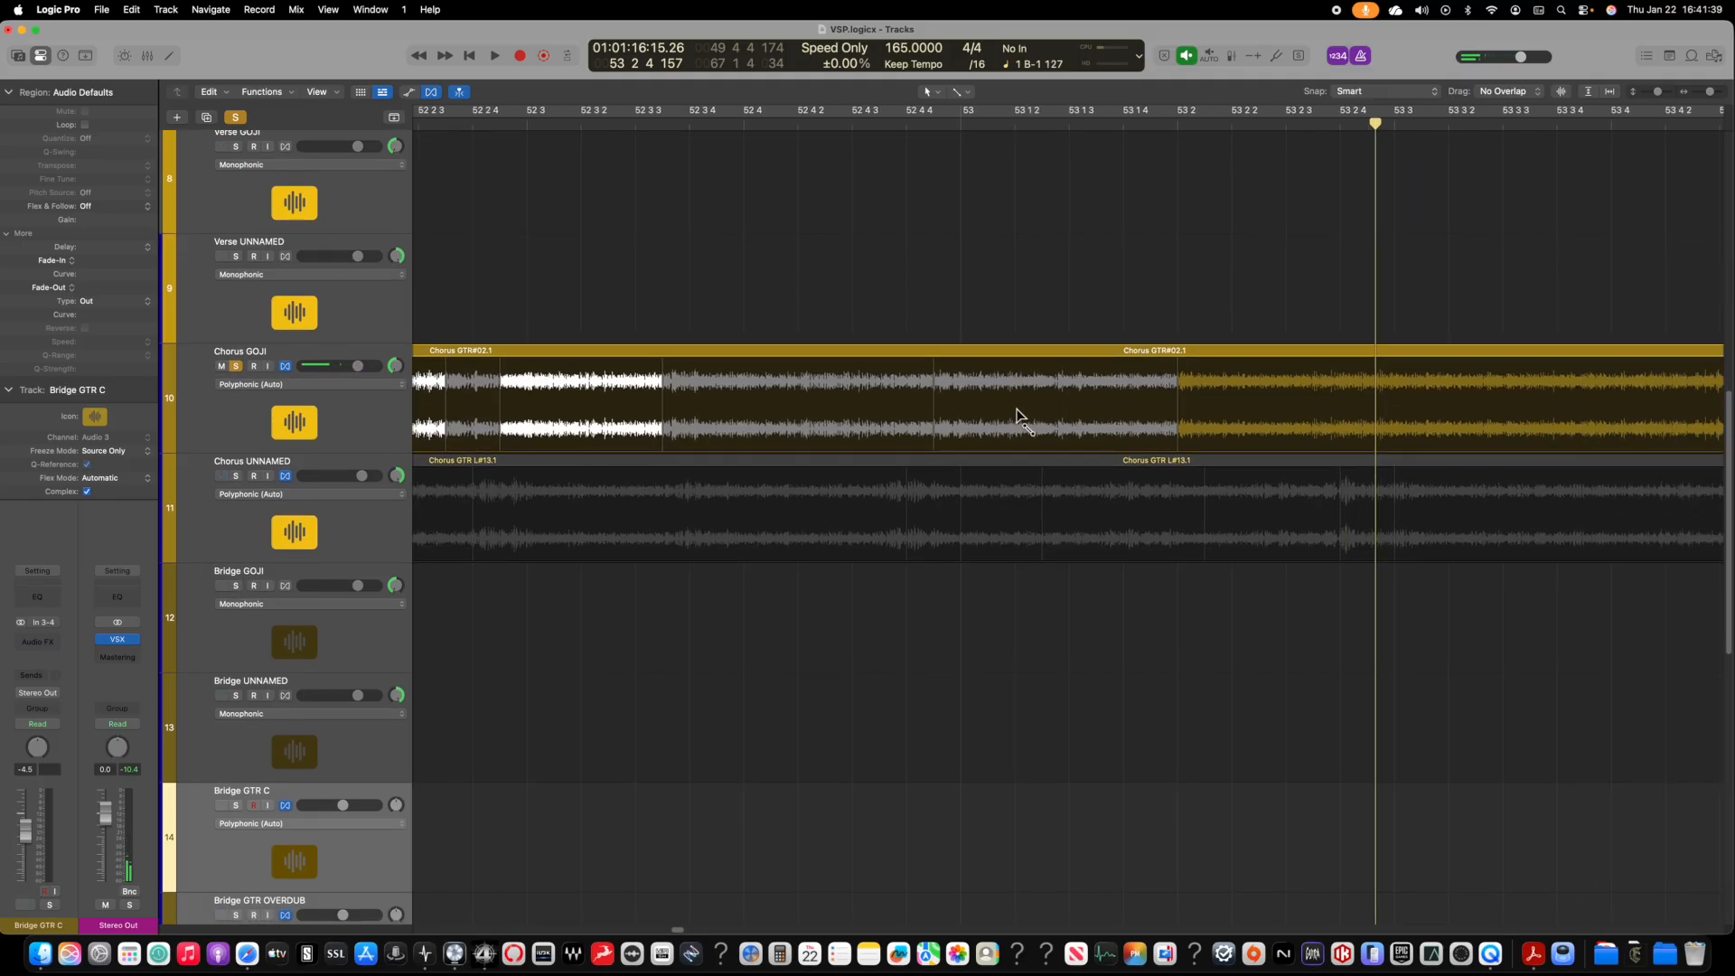
pyautogui.press('super+Right')
pyautogui.press('super+Right')
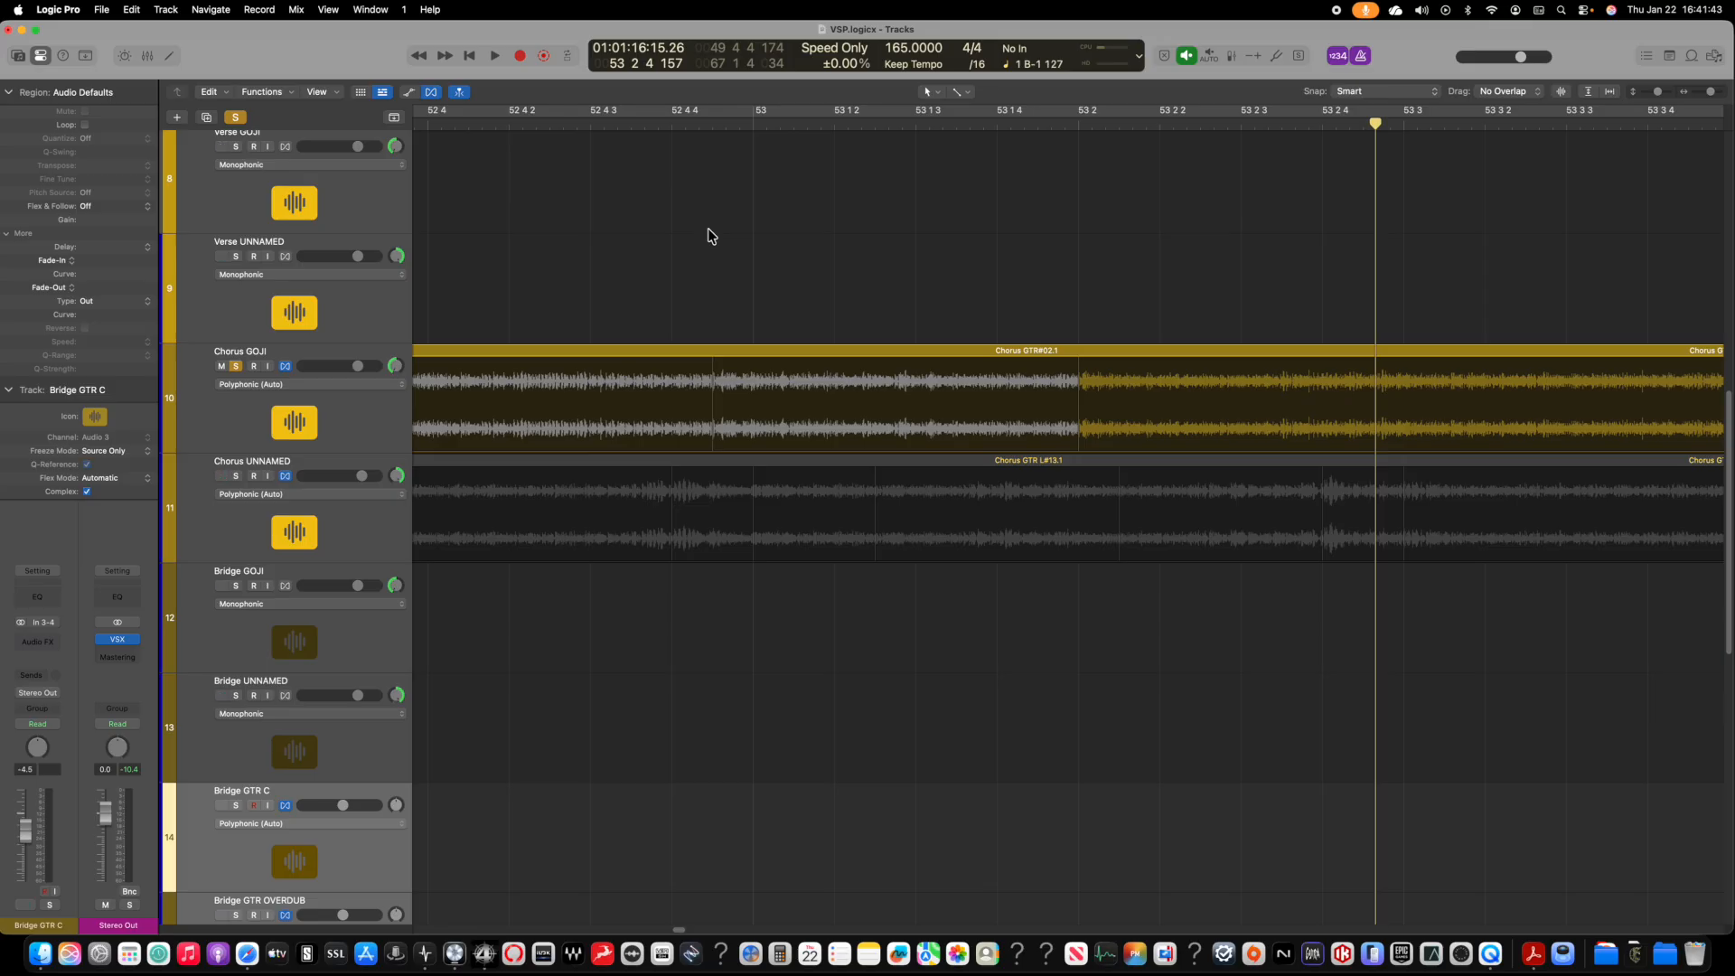
pyautogui.press('super+Left')
pyautogui.press('super+Left')
pyautogui.press('super+Left')
pyautogui.press('super+Left')
pyautogui.press('super+Up')
pyautogui.press('super+Up')
pyautogui.press('super+Left')
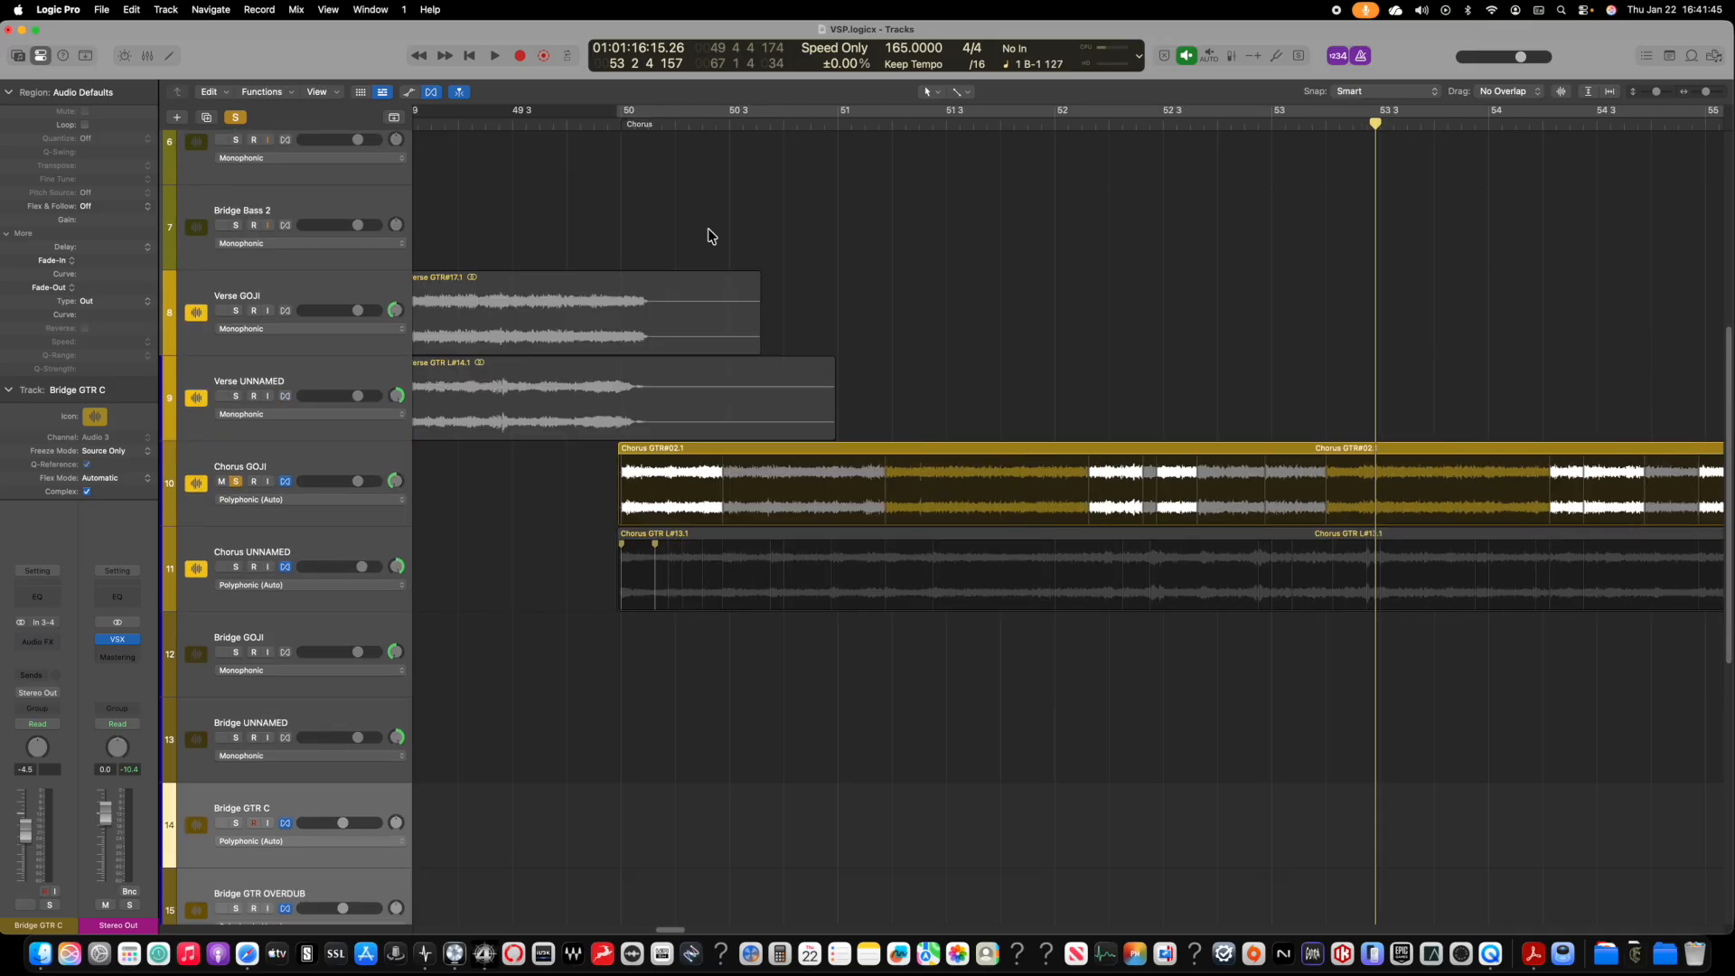
pyautogui.press('super+Left')
pyautogui.press('super+Left')
pyautogui.press('super+Left')
pyautogui.press('super+Left')
pyautogui.press('super+Left')
pyautogui.press('super+Left')
pyautogui.press('super+Left')
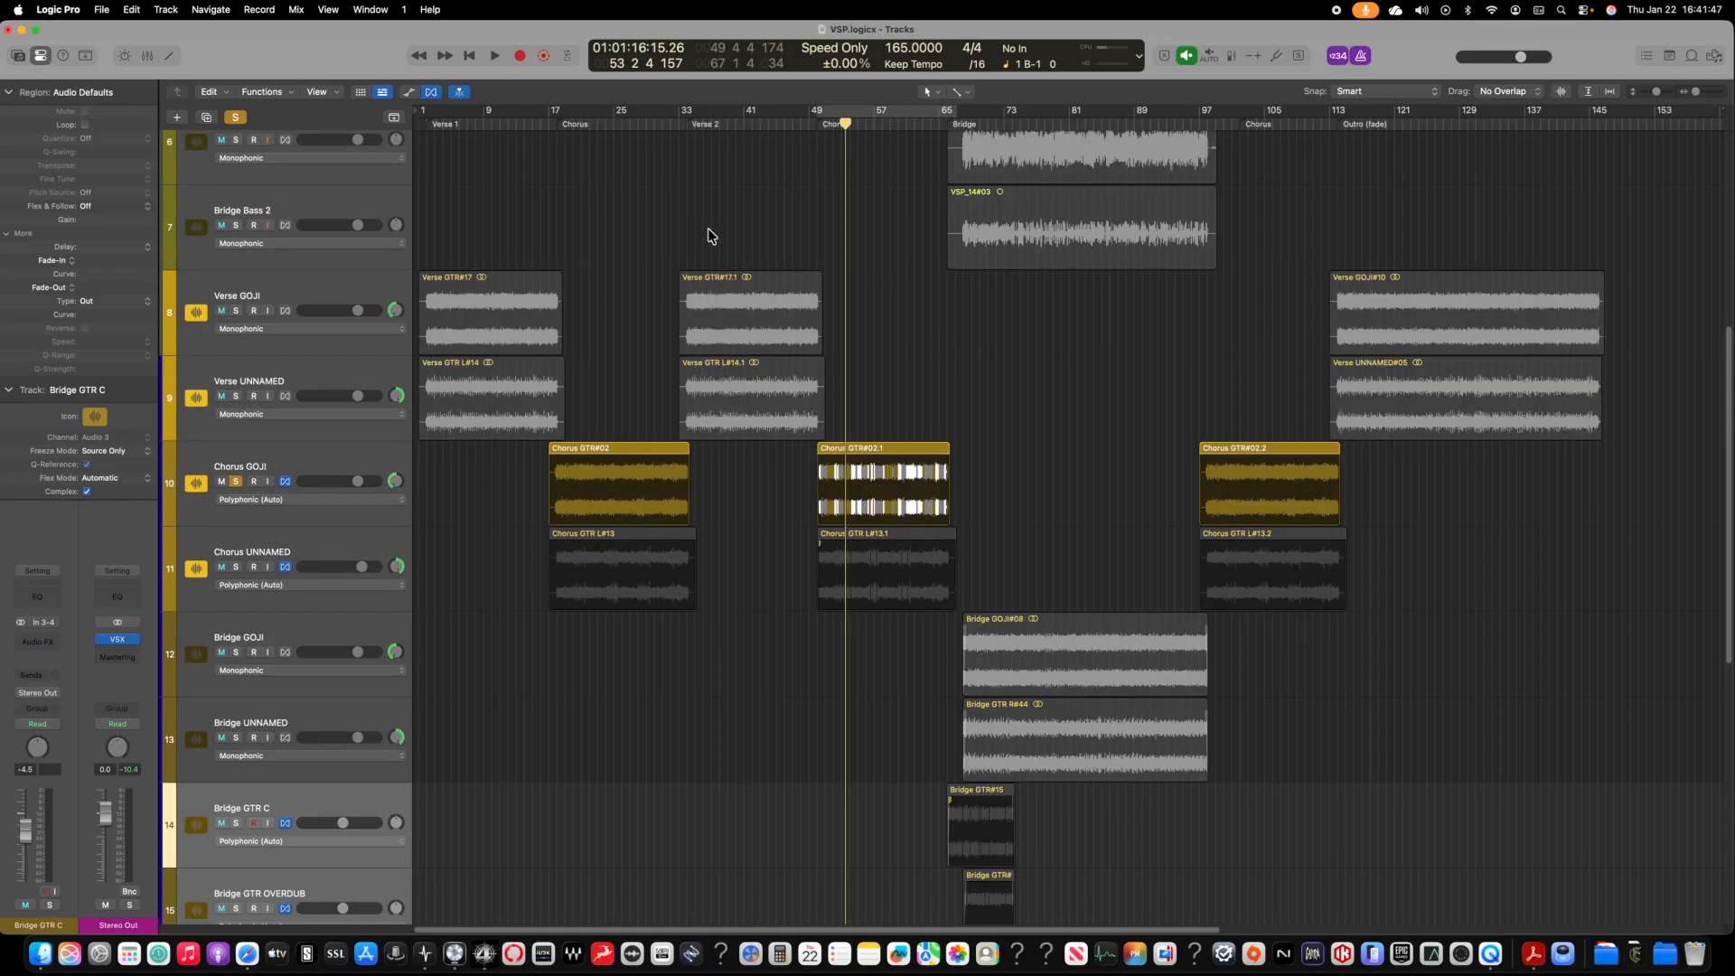
pyautogui.scroll(-5, 1071, 423)
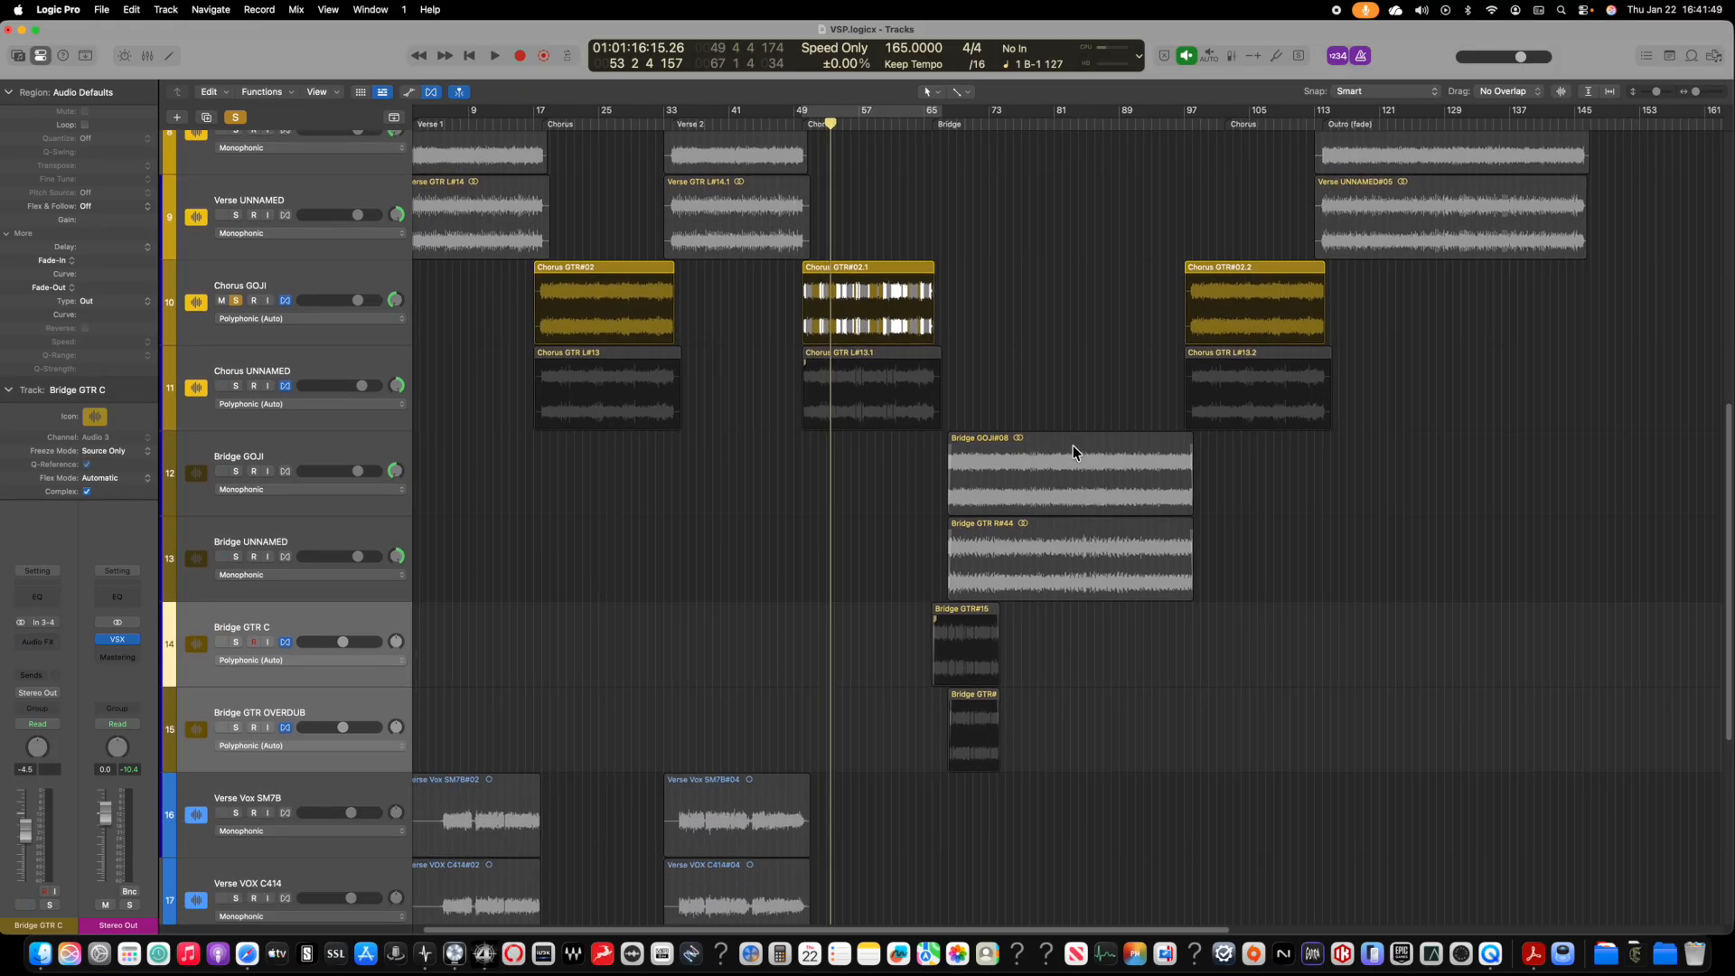
pyautogui.press('super+Up')
pyautogui.press('super+Up')
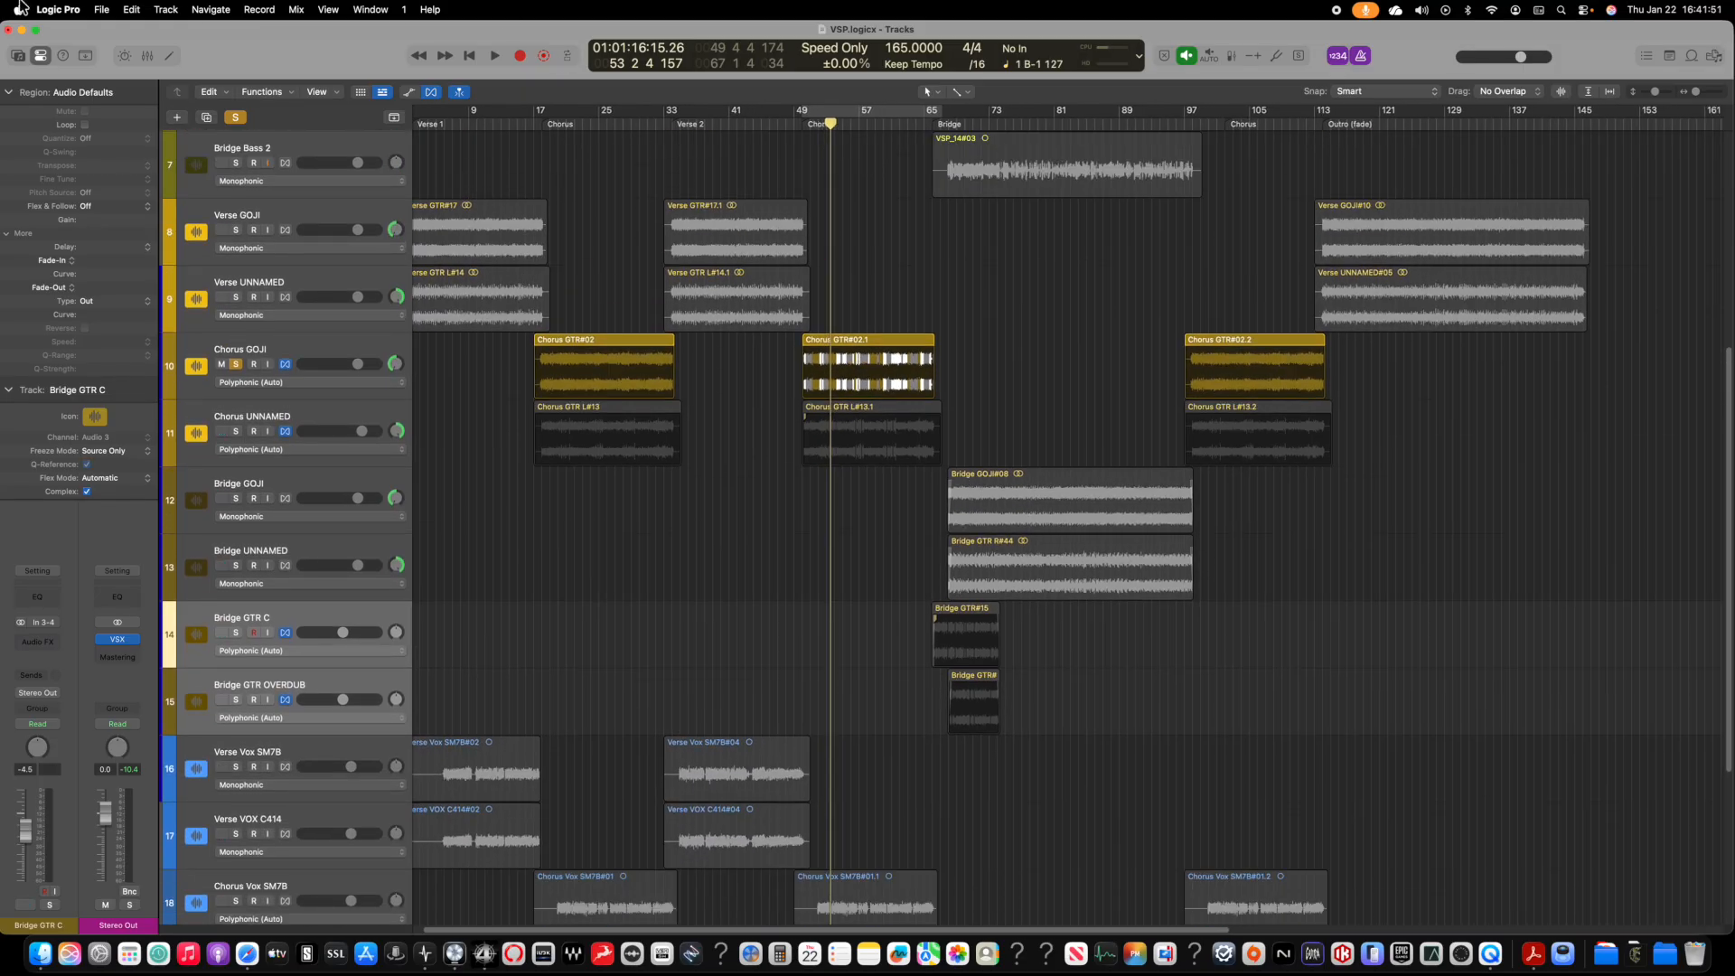
pyautogui.click(235, 118)
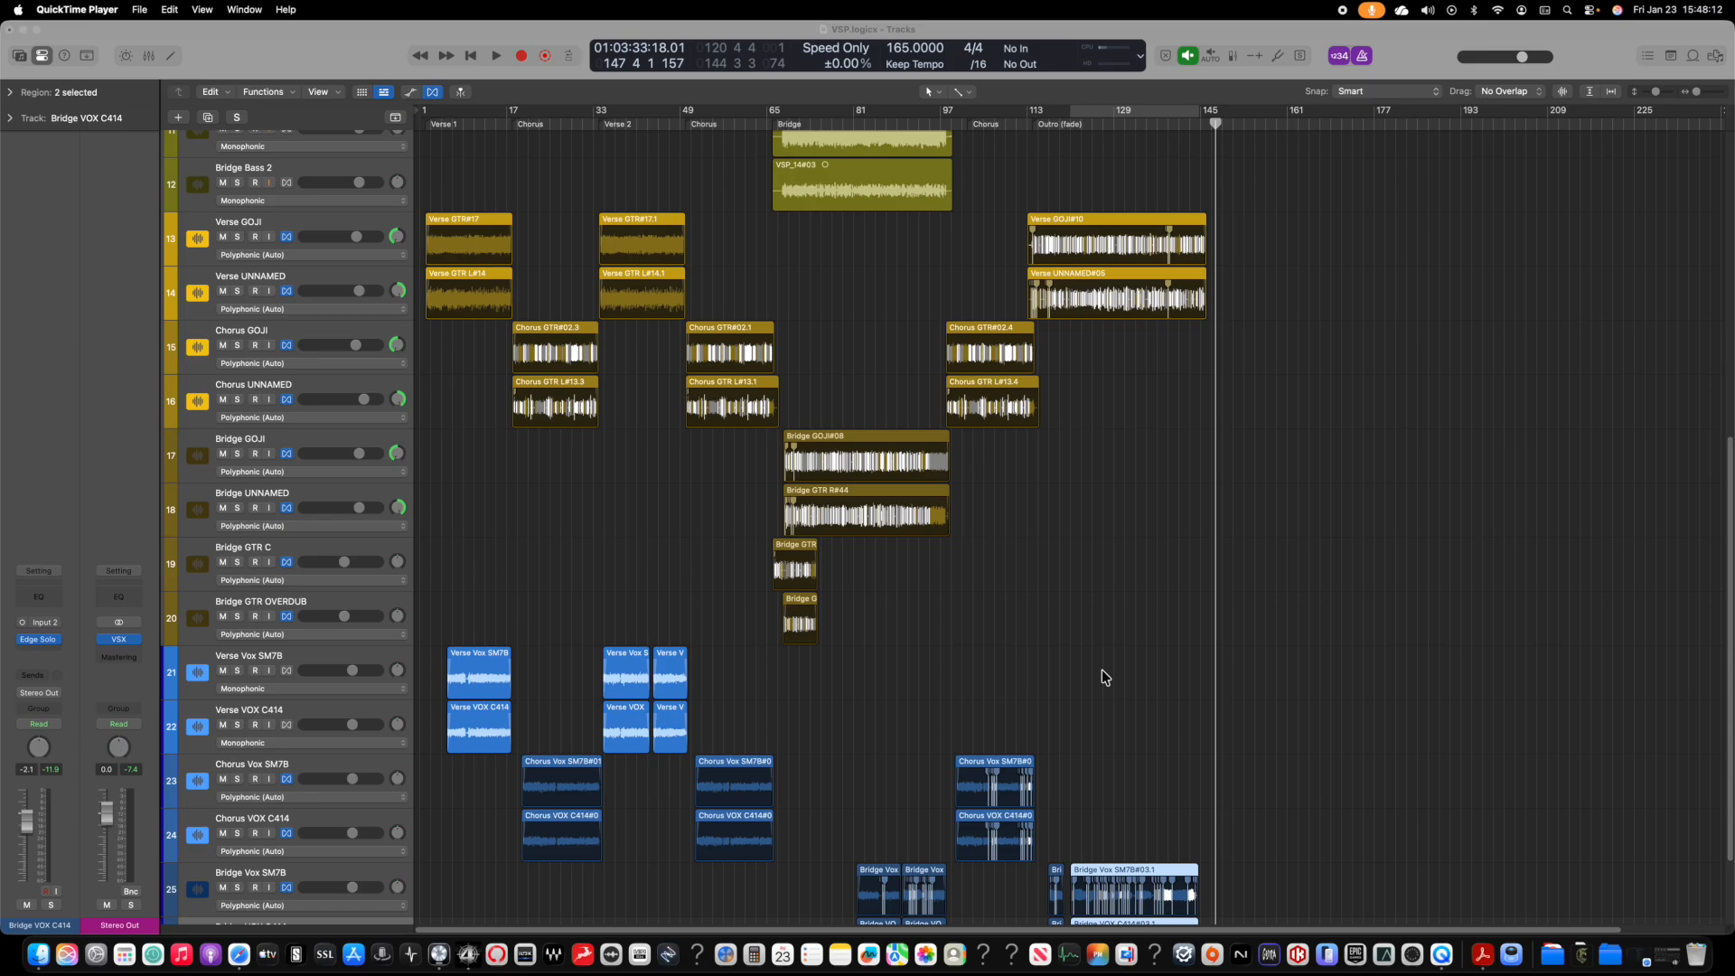
# Step: Deselect the regions and examine the flexed Chorus and Bridge vocal regions from about bar 106 to 144
pyautogui.moveTo(1114, 672); pyautogui.dragTo(1154, 691)
pyautogui.scroll(5, 1153, 691)
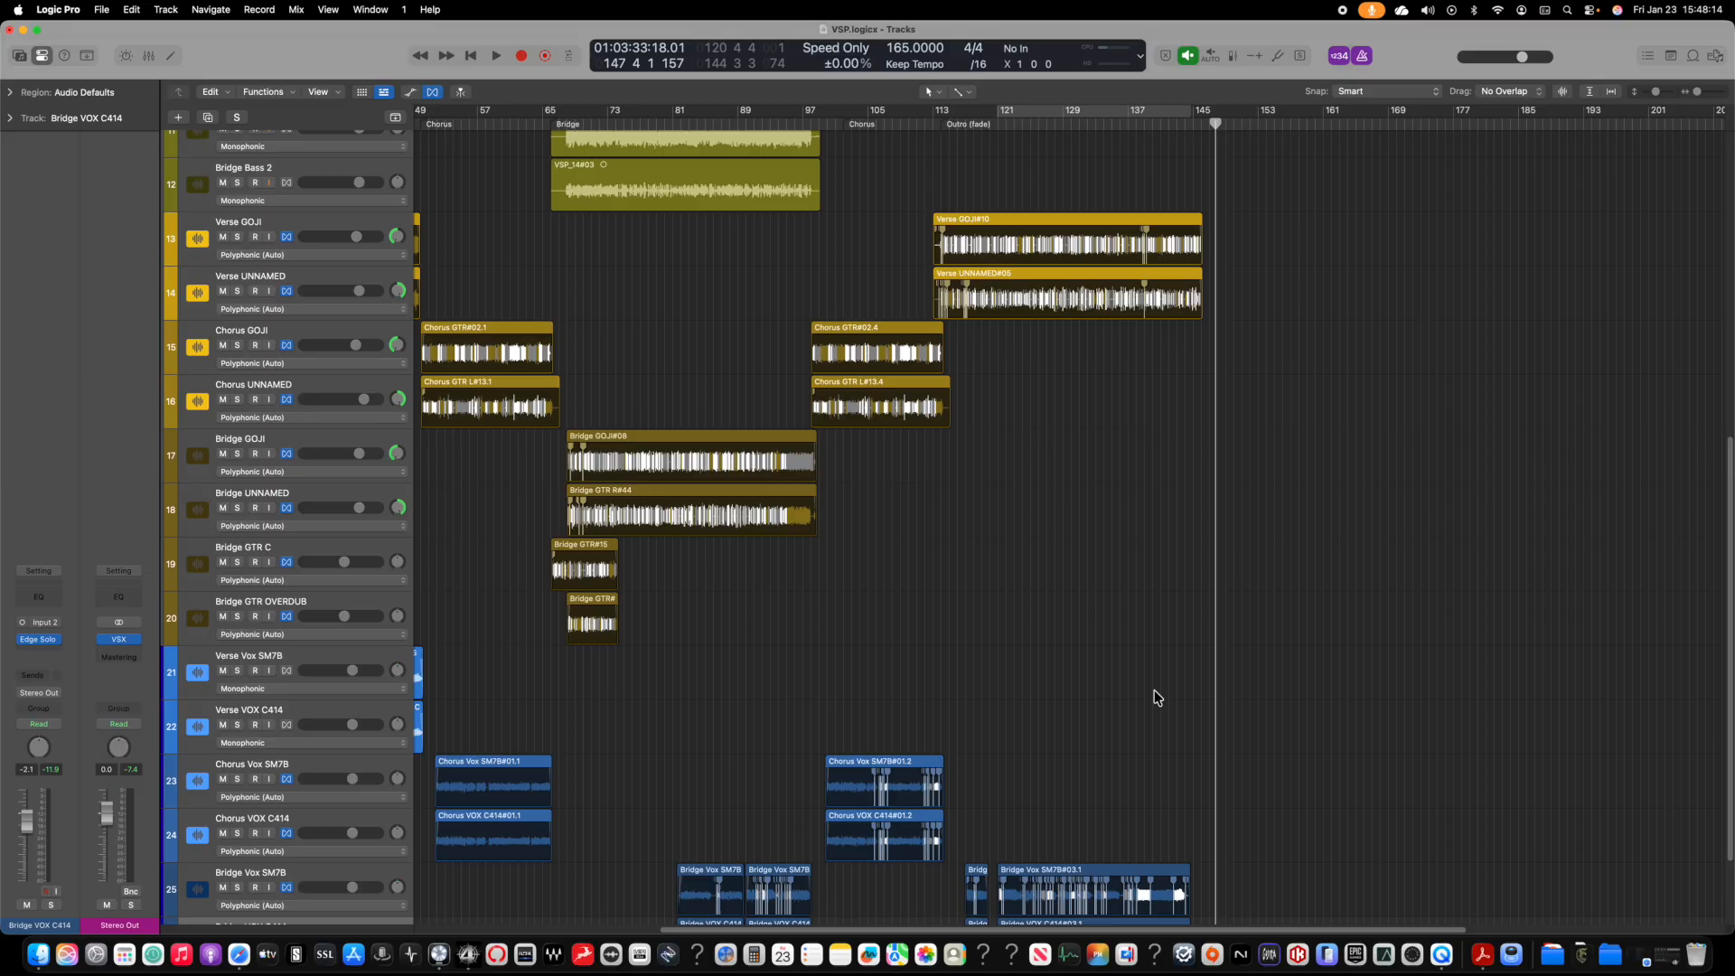
pyautogui.press('cmd+Down')
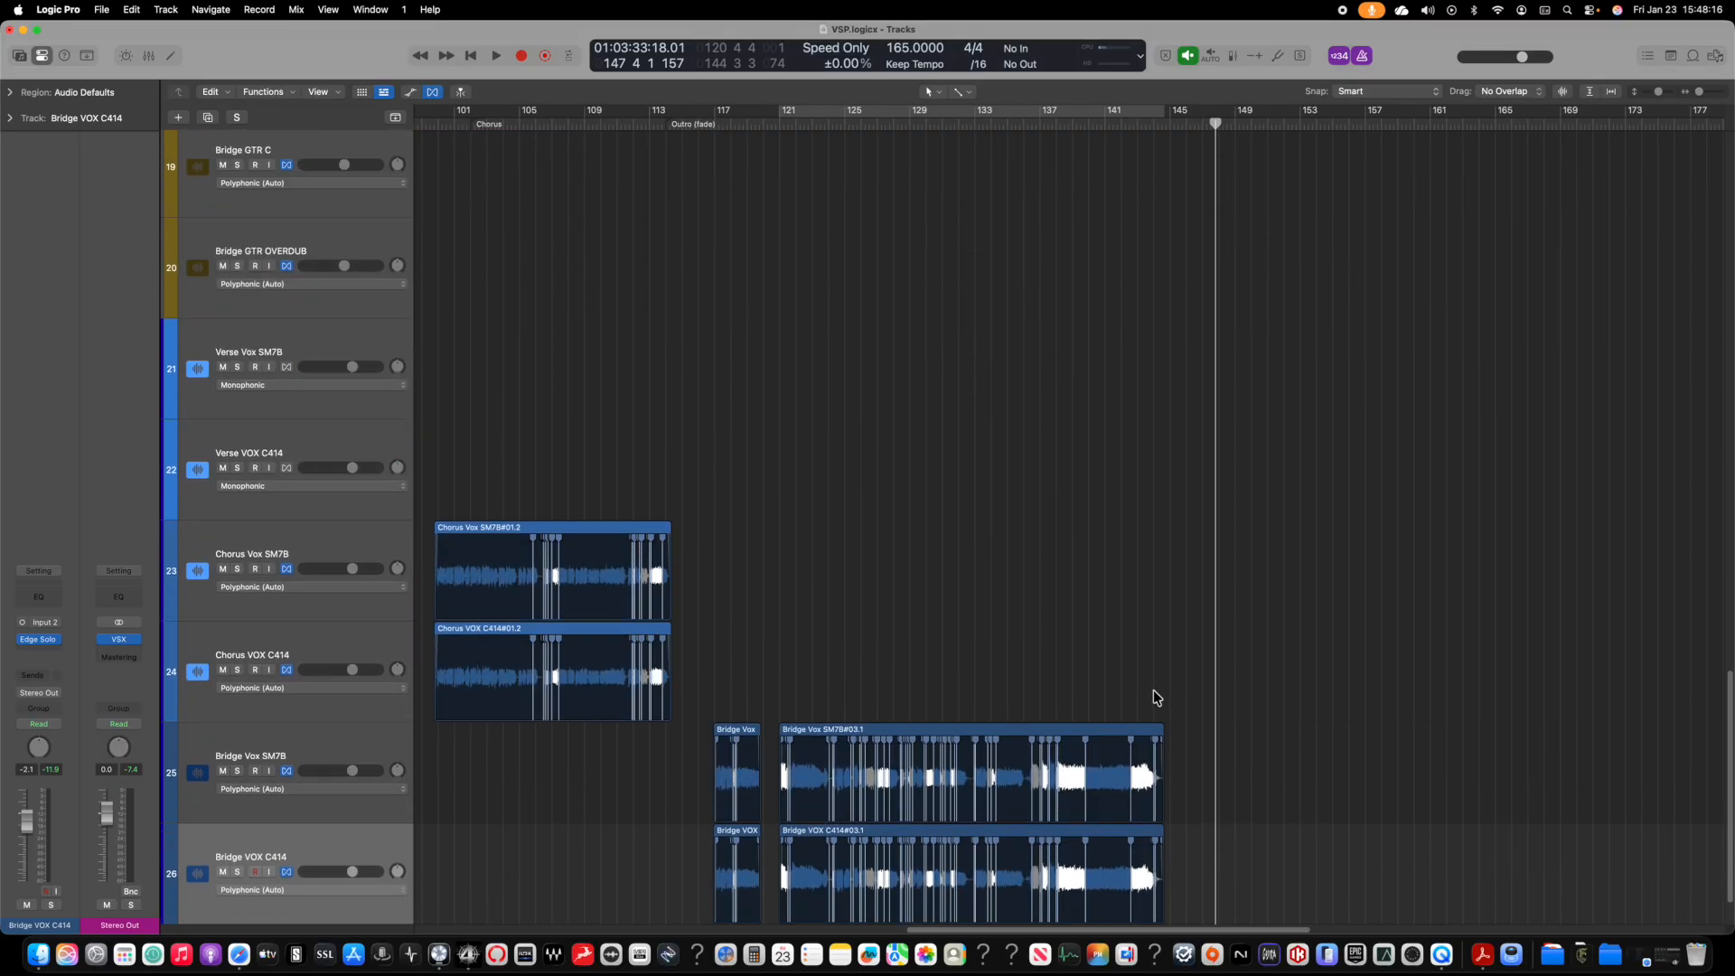
pyautogui.scroll(6, 1061, 665)
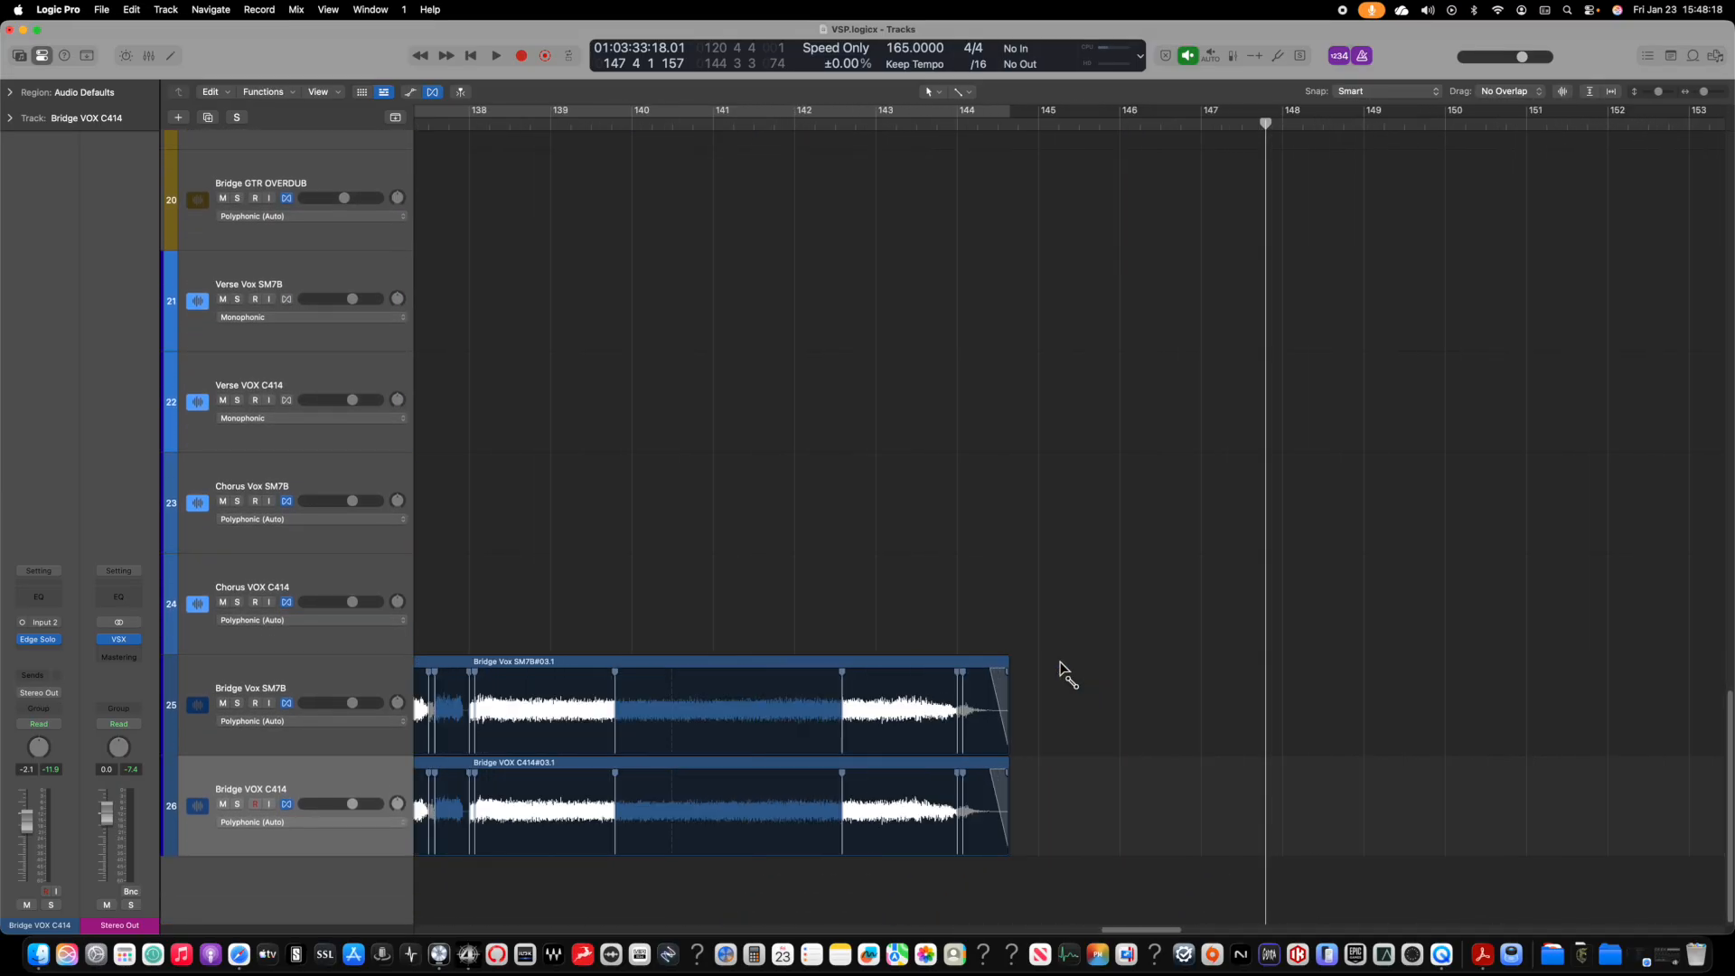
pyautogui.hscroll(-10, 1084, 782)
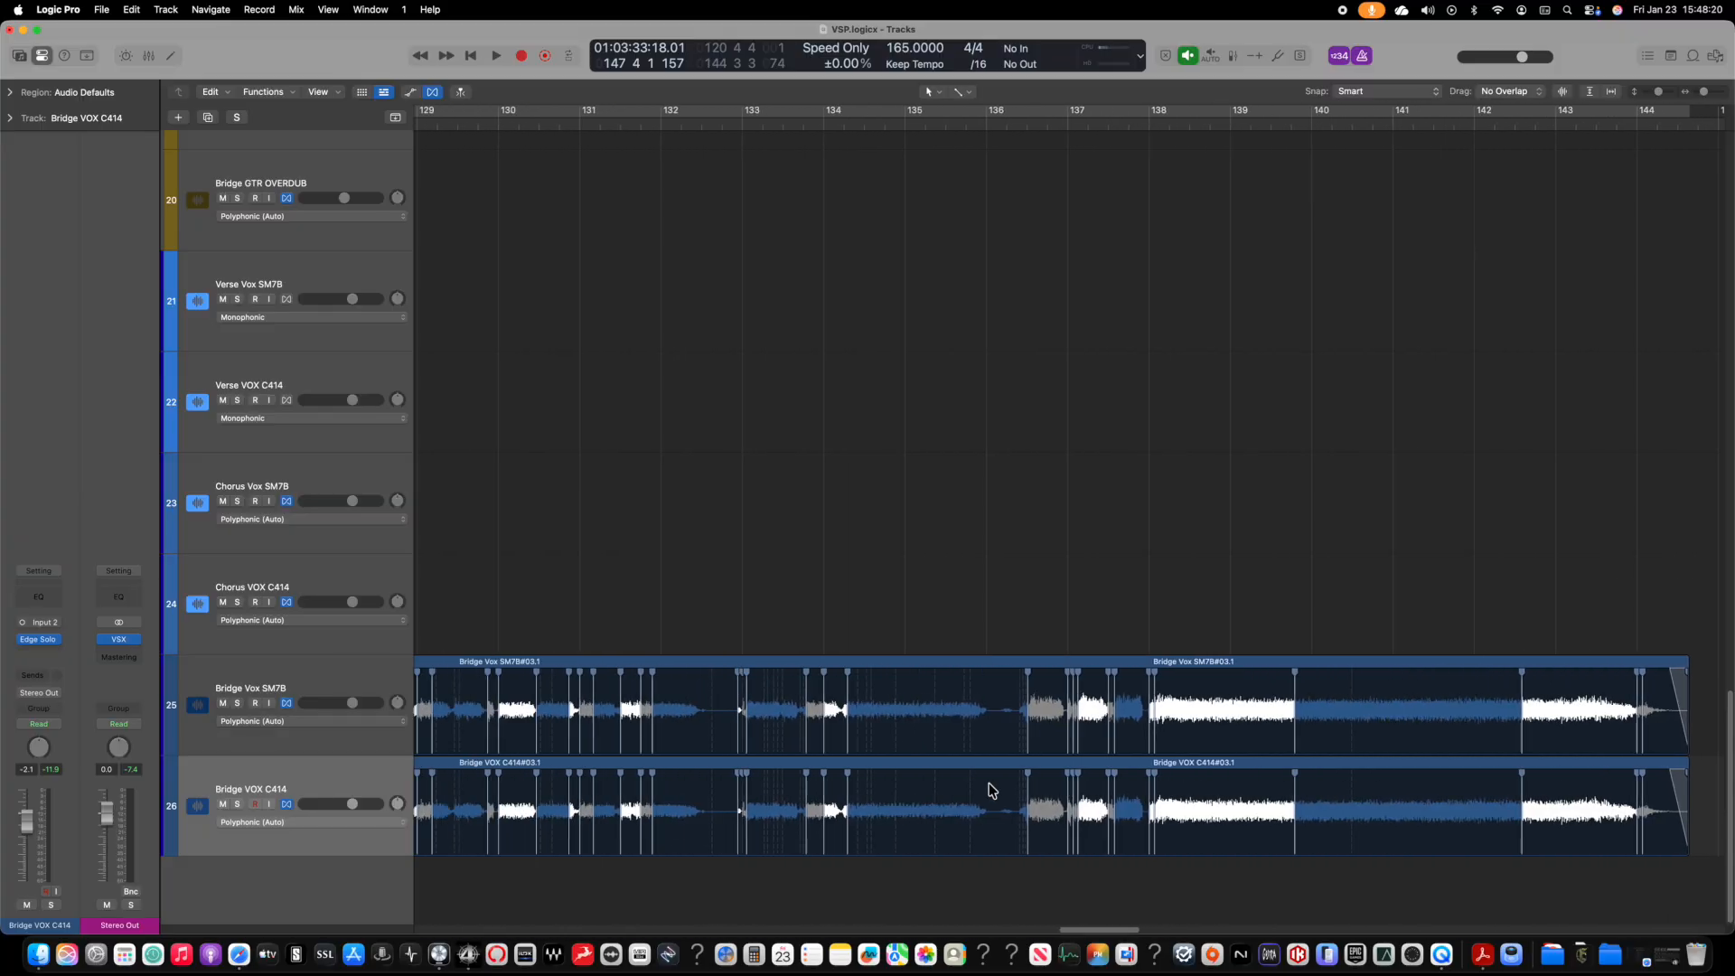
pyautogui.hscroll(-6, 1084, 764)
pyautogui.hscroll(-10, 1113, 759)
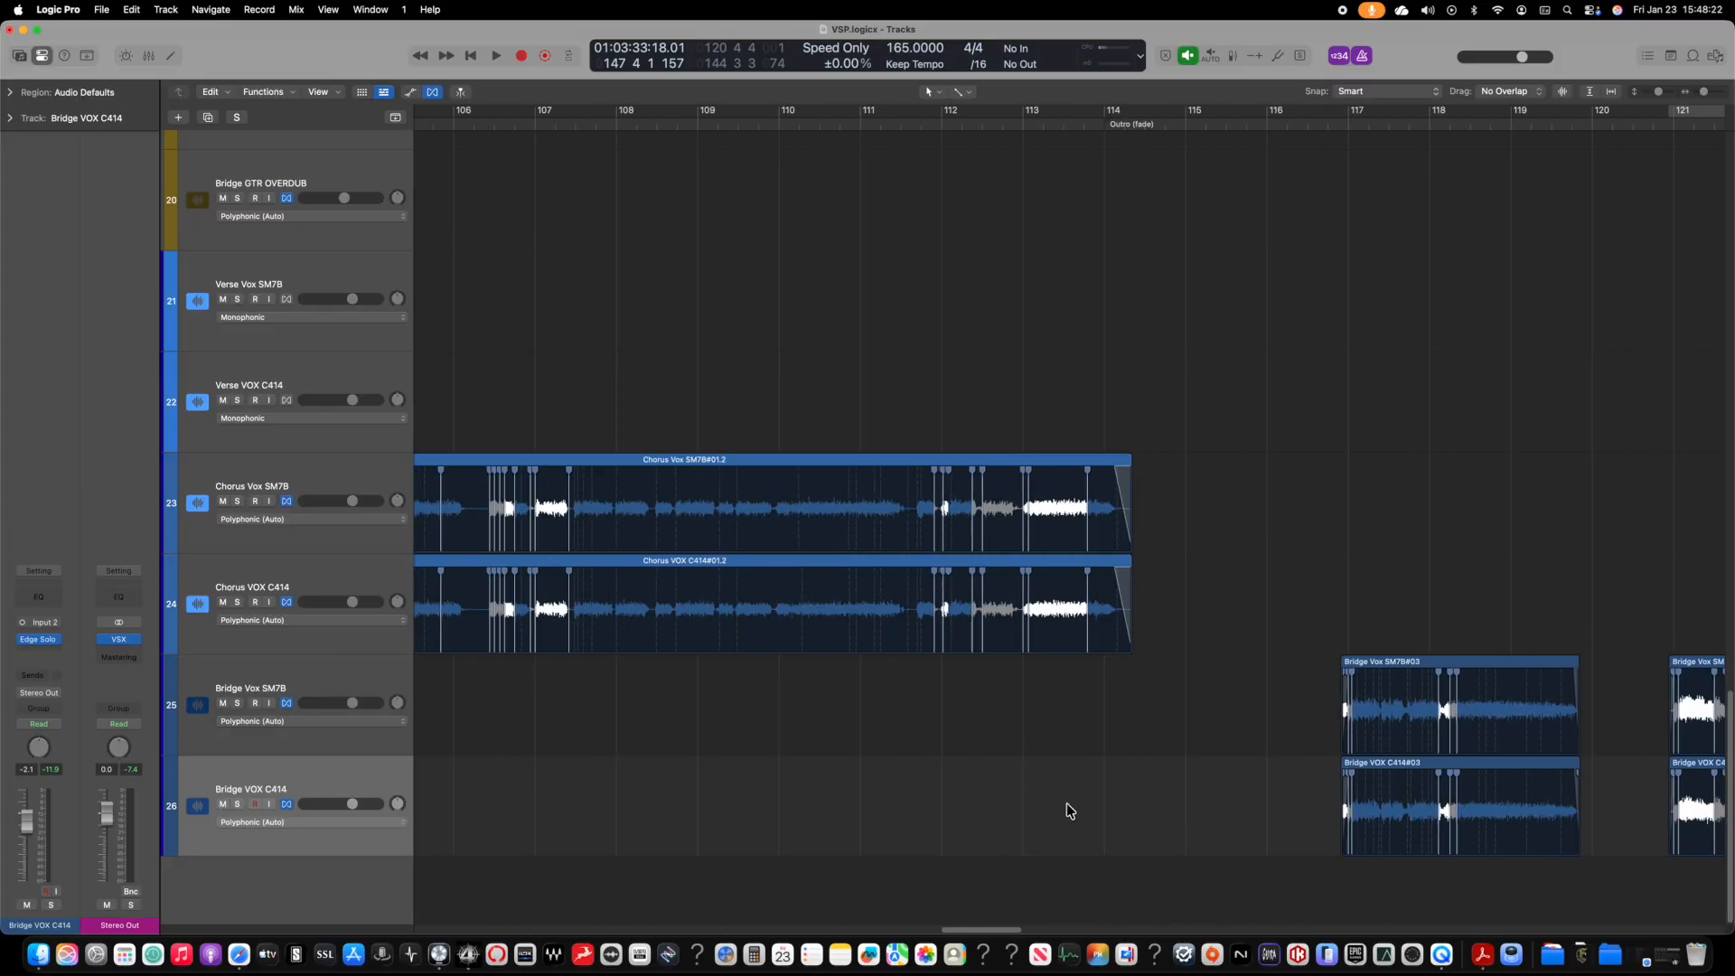
pyautogui.scroll(5, 1065, 809)
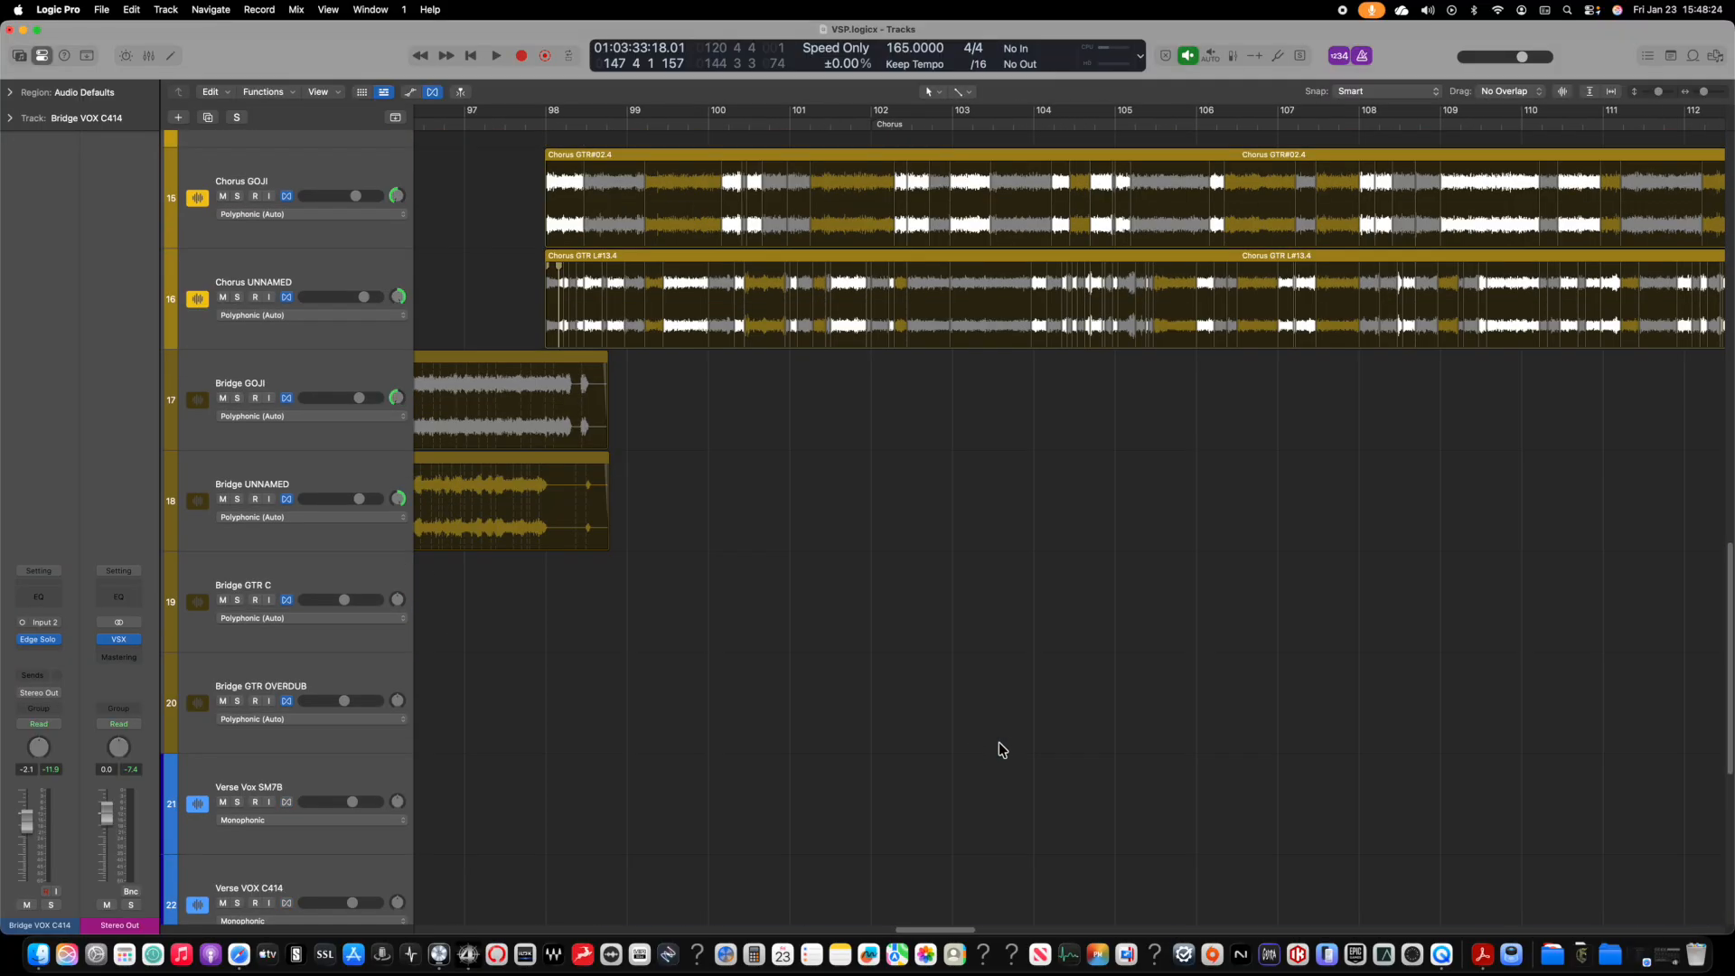
pyautogui.scroll(-5, 1021, 768)
pyautogui.hscroll(6, 1099, 755)
pyautogui.hscroll(10, 1190, 768)
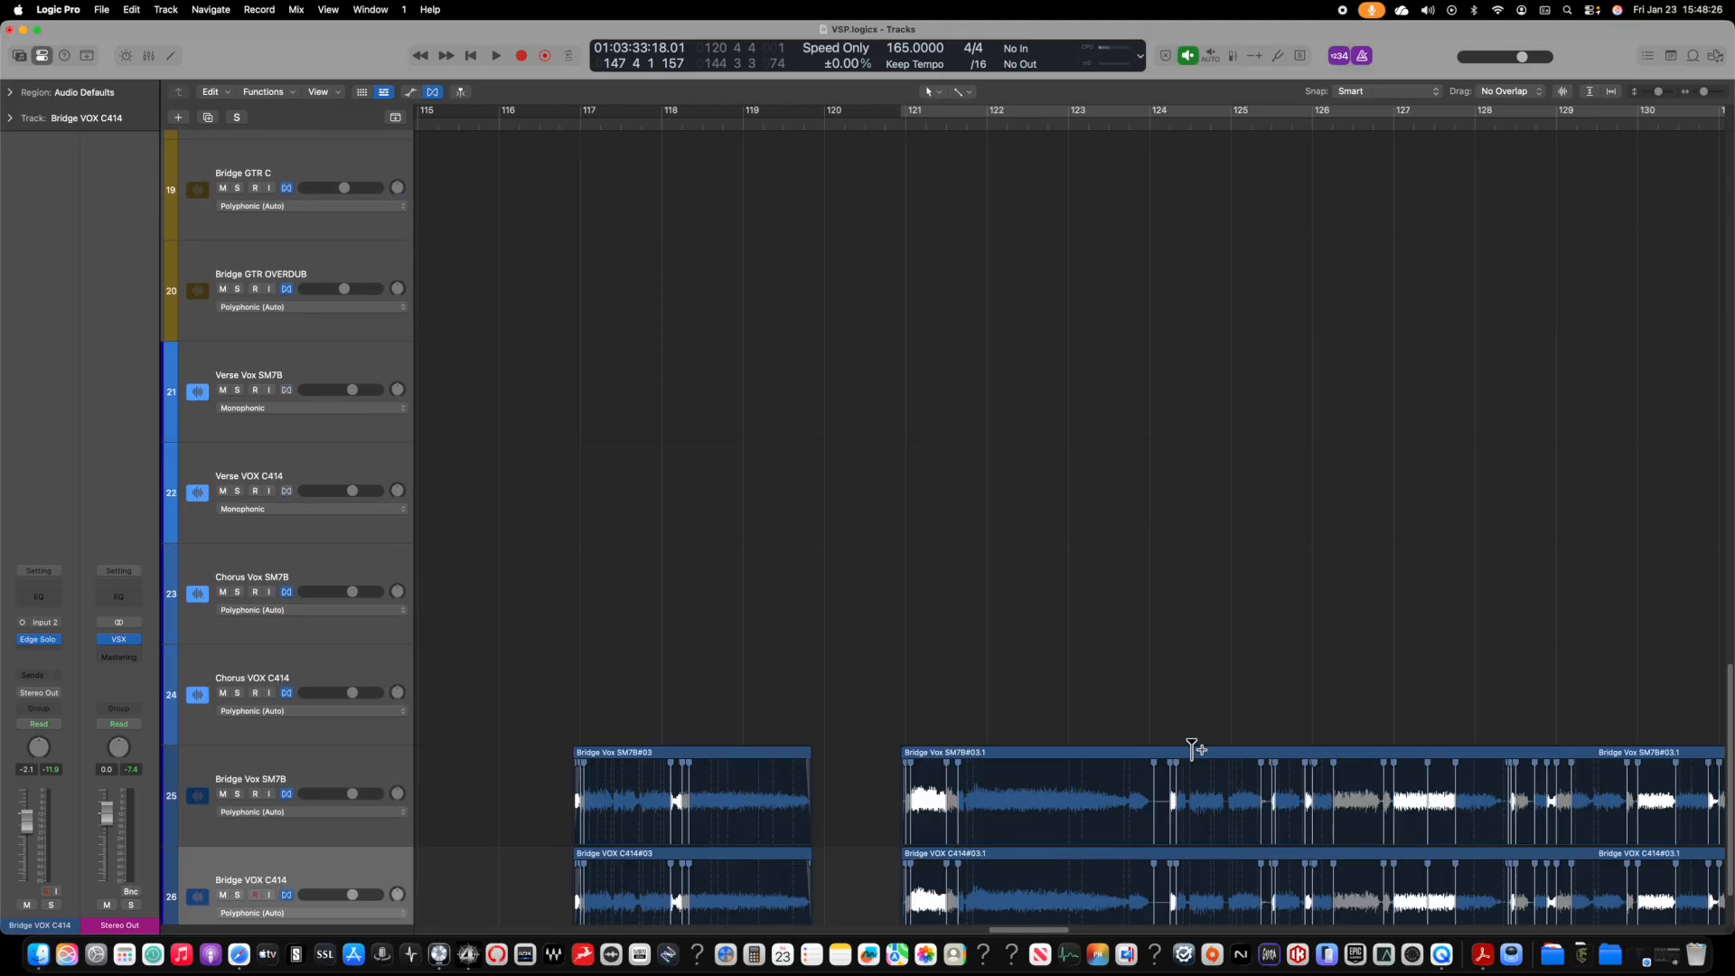
pyautogui.scroll(-2, 1265, 646)
pyautogui.hscroll(2, 1283, 647)
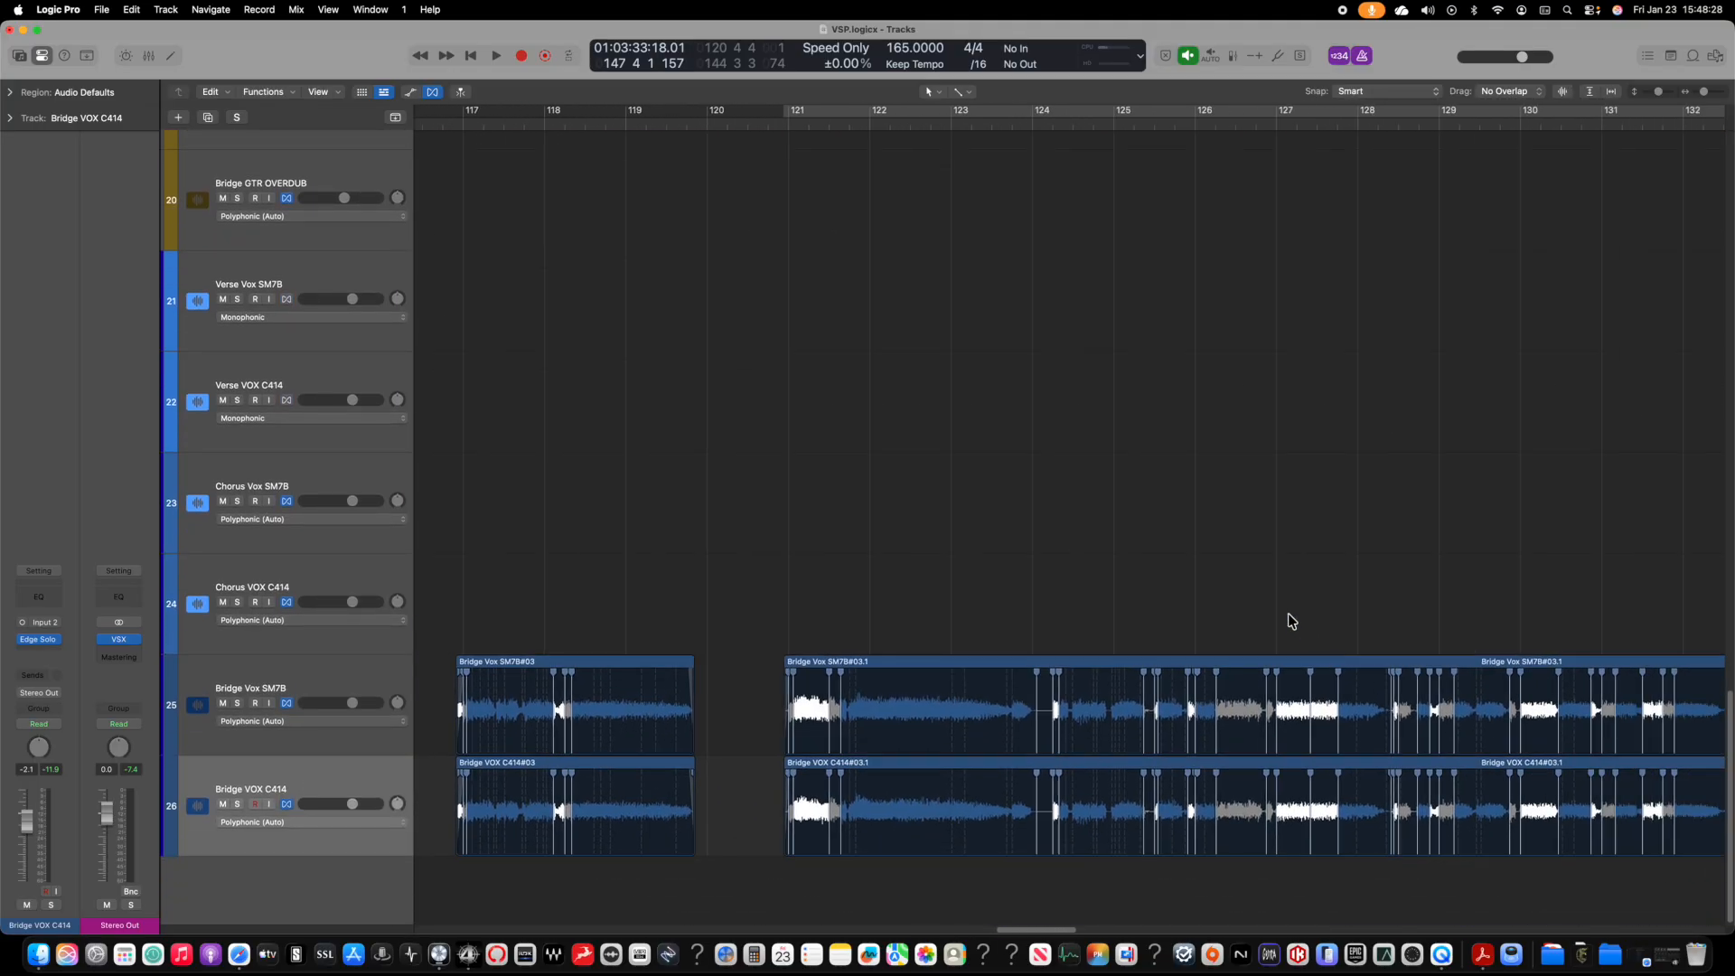
# Step: Examine the flexed guitar regions of the last chorus on Chorus GOJI and Chorus UNNAMED, from about bar 98 into the outro
pyautogui.scroll(5, 1287, 617)
pyautogui.hscroll(-10, 1162, 581)
pyautogui.scroll(3, 1169, 583)
pyautogui.hscroll(-3, 1169, 583)
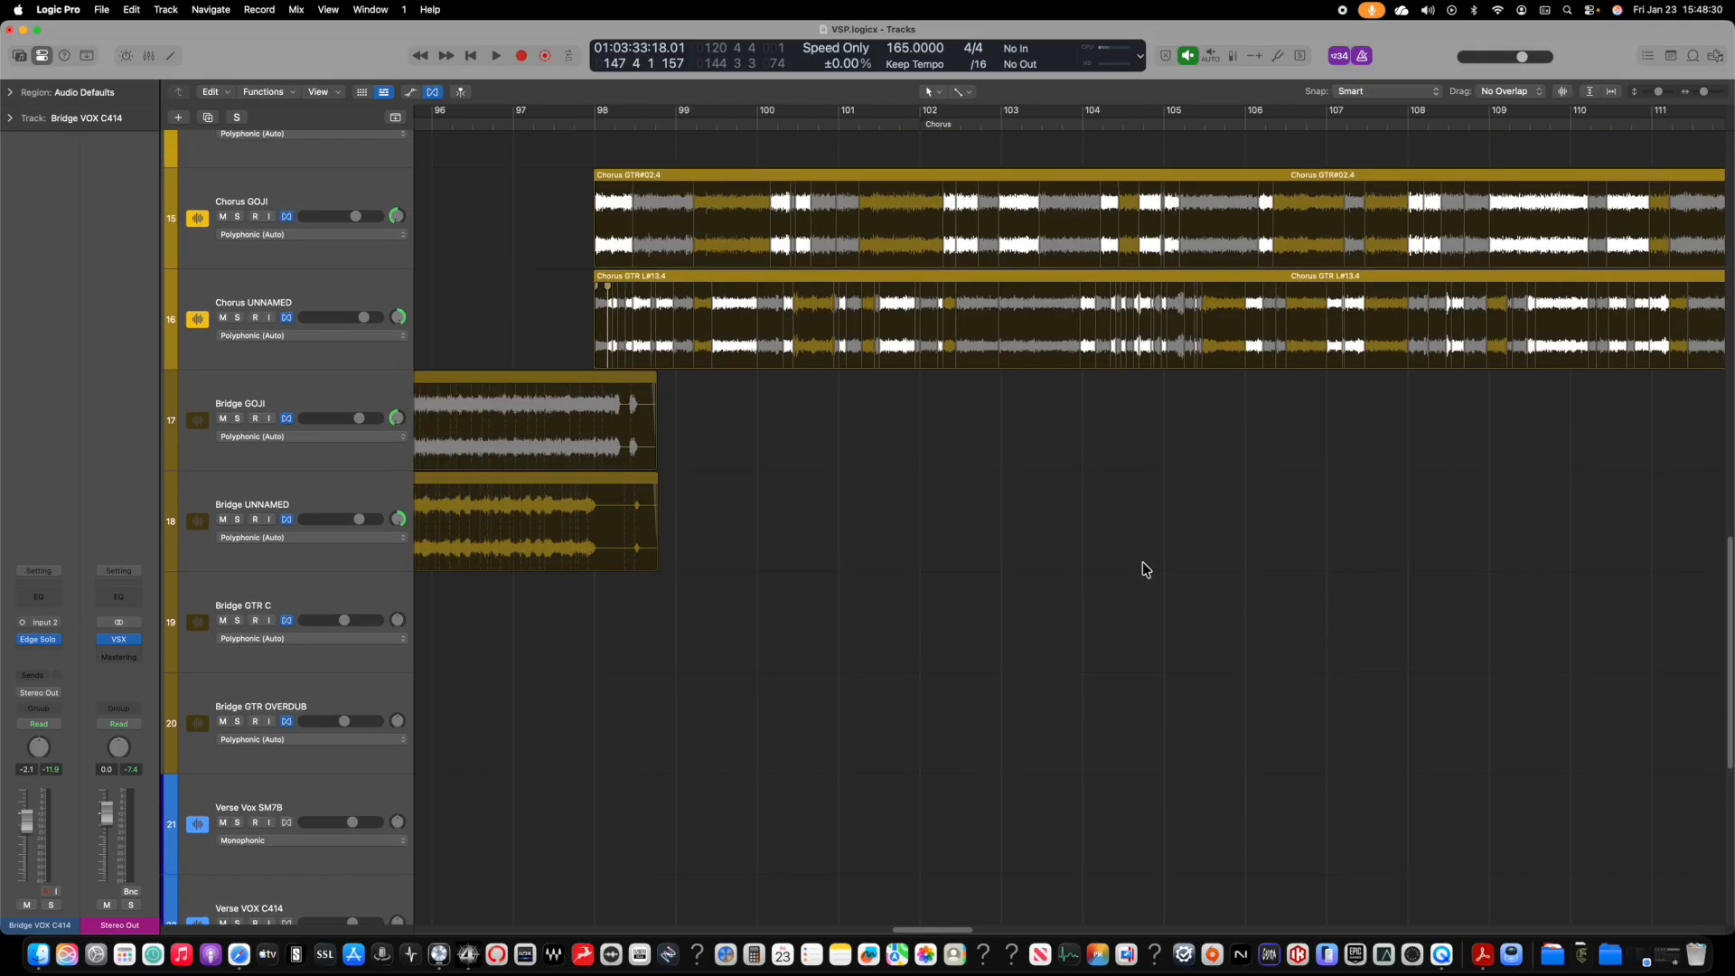
pyautogui.scroll(2, 1193, 609)
pyautogui.hscroll(6, 1196, 611)
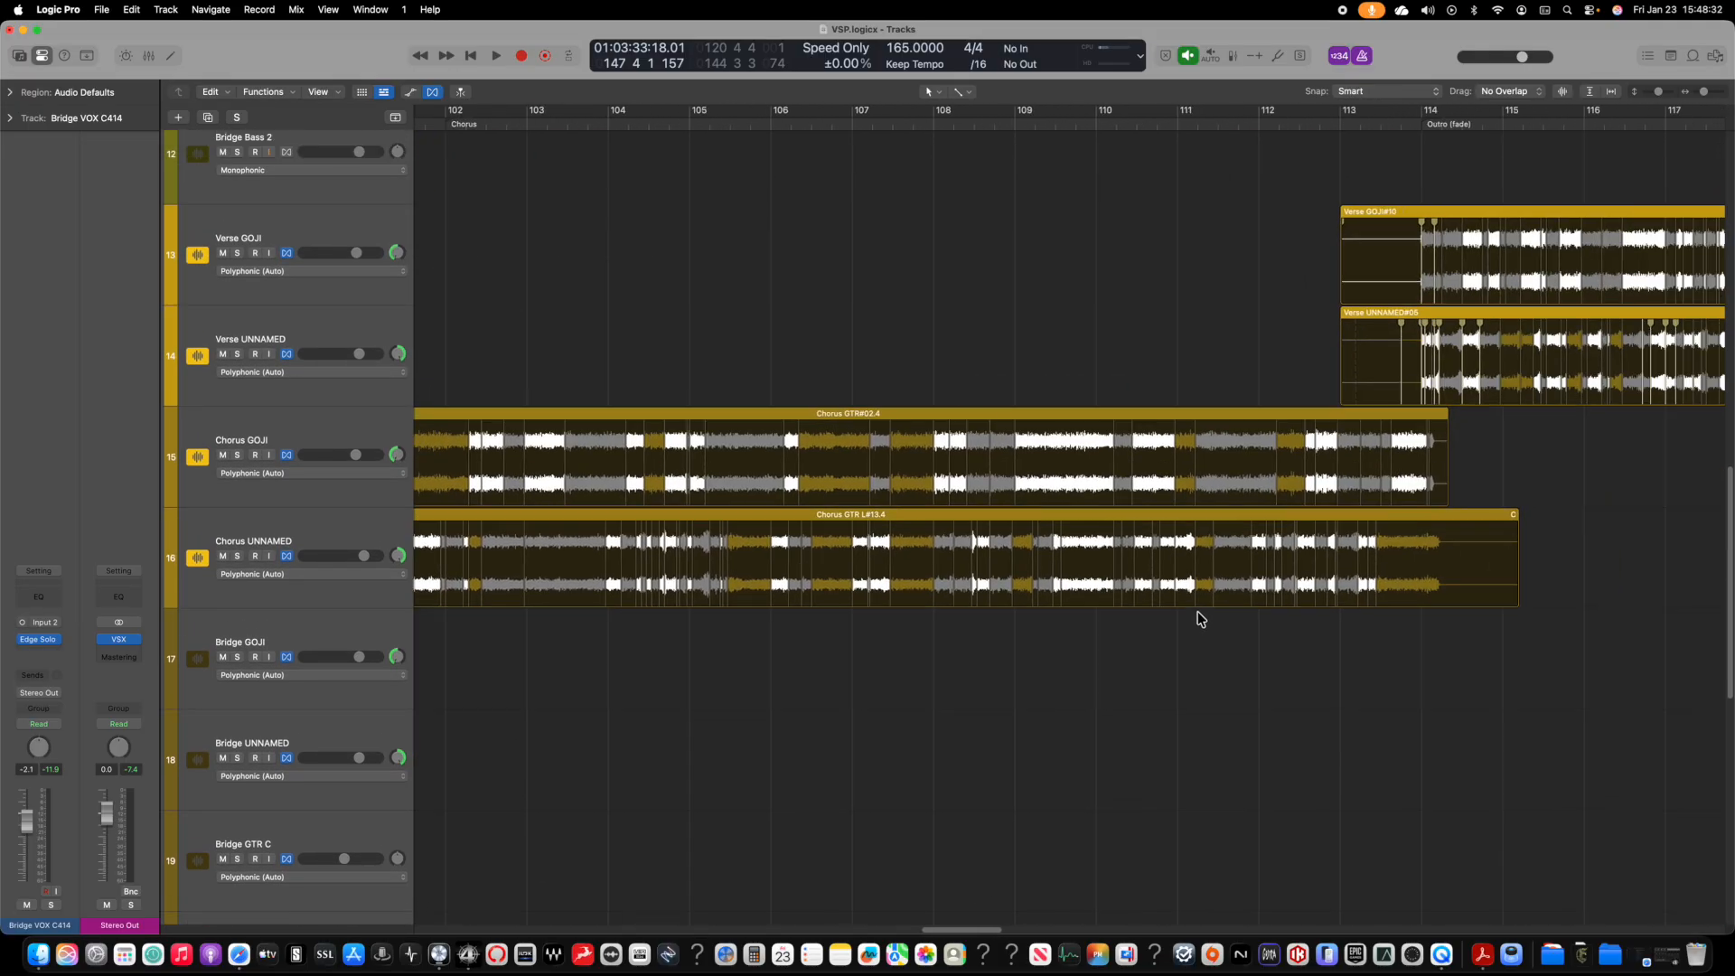
pyautogui.scroll(-10, 1196, 611)
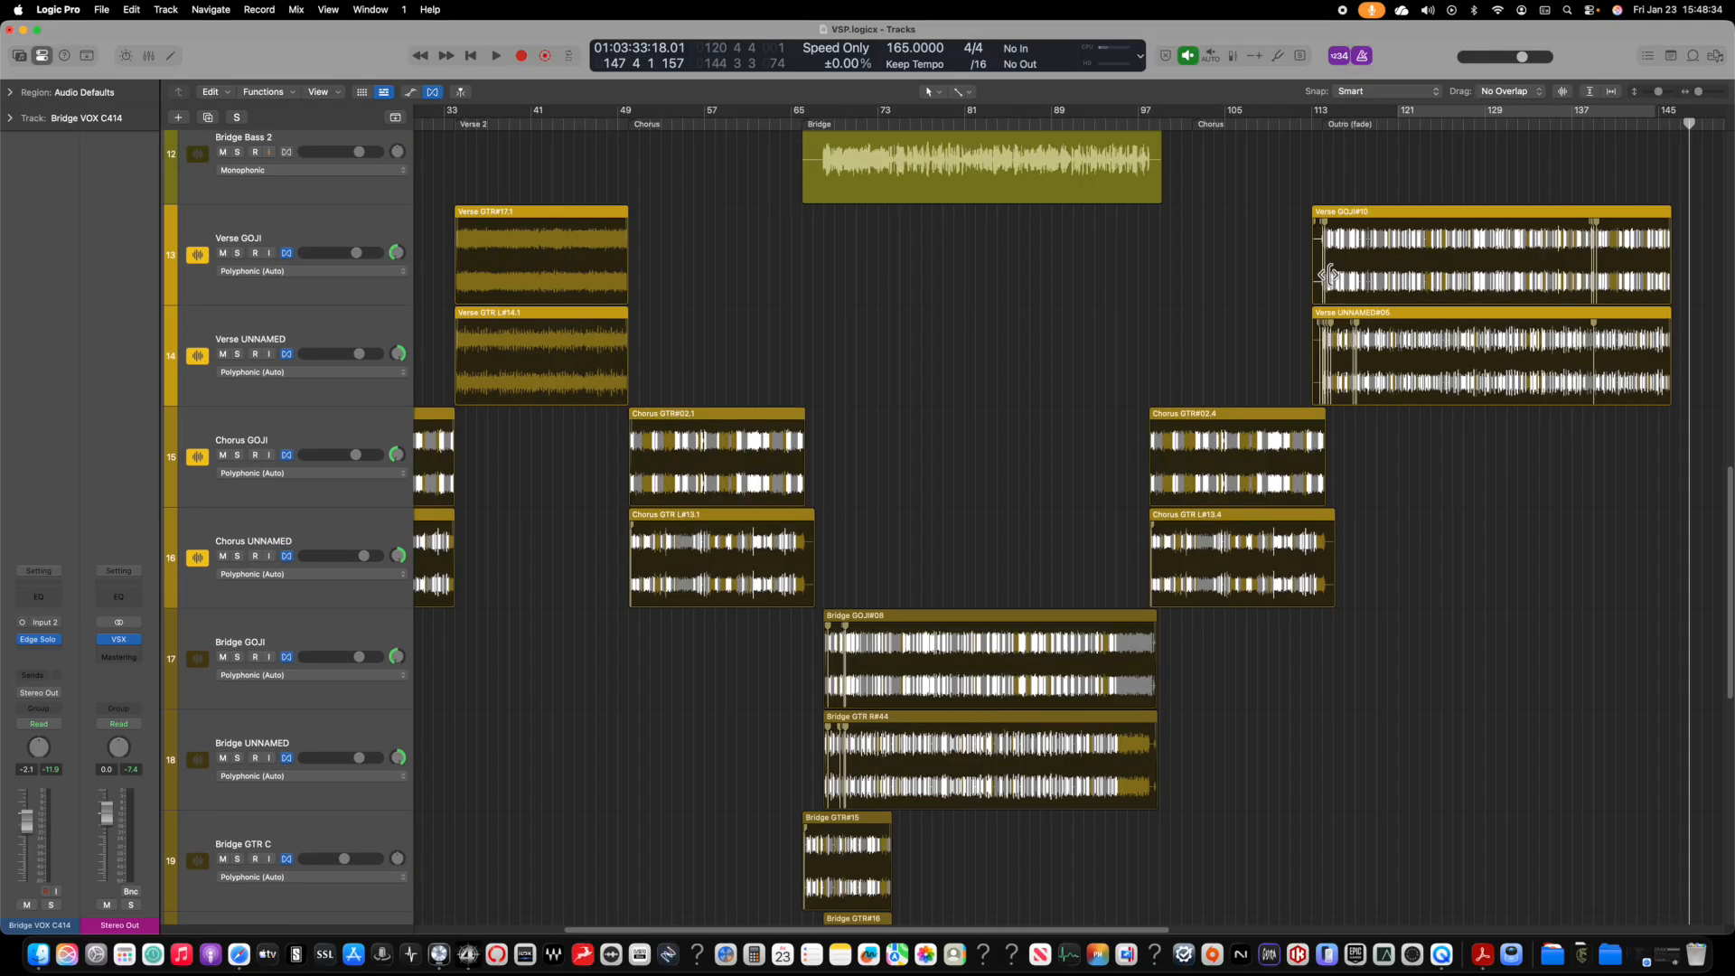
# Step: Look over the bridge guitars and the verse, chorus and bridge vocal regions across the arrangement
pyautogui.scroll(-8, 1382, 723)
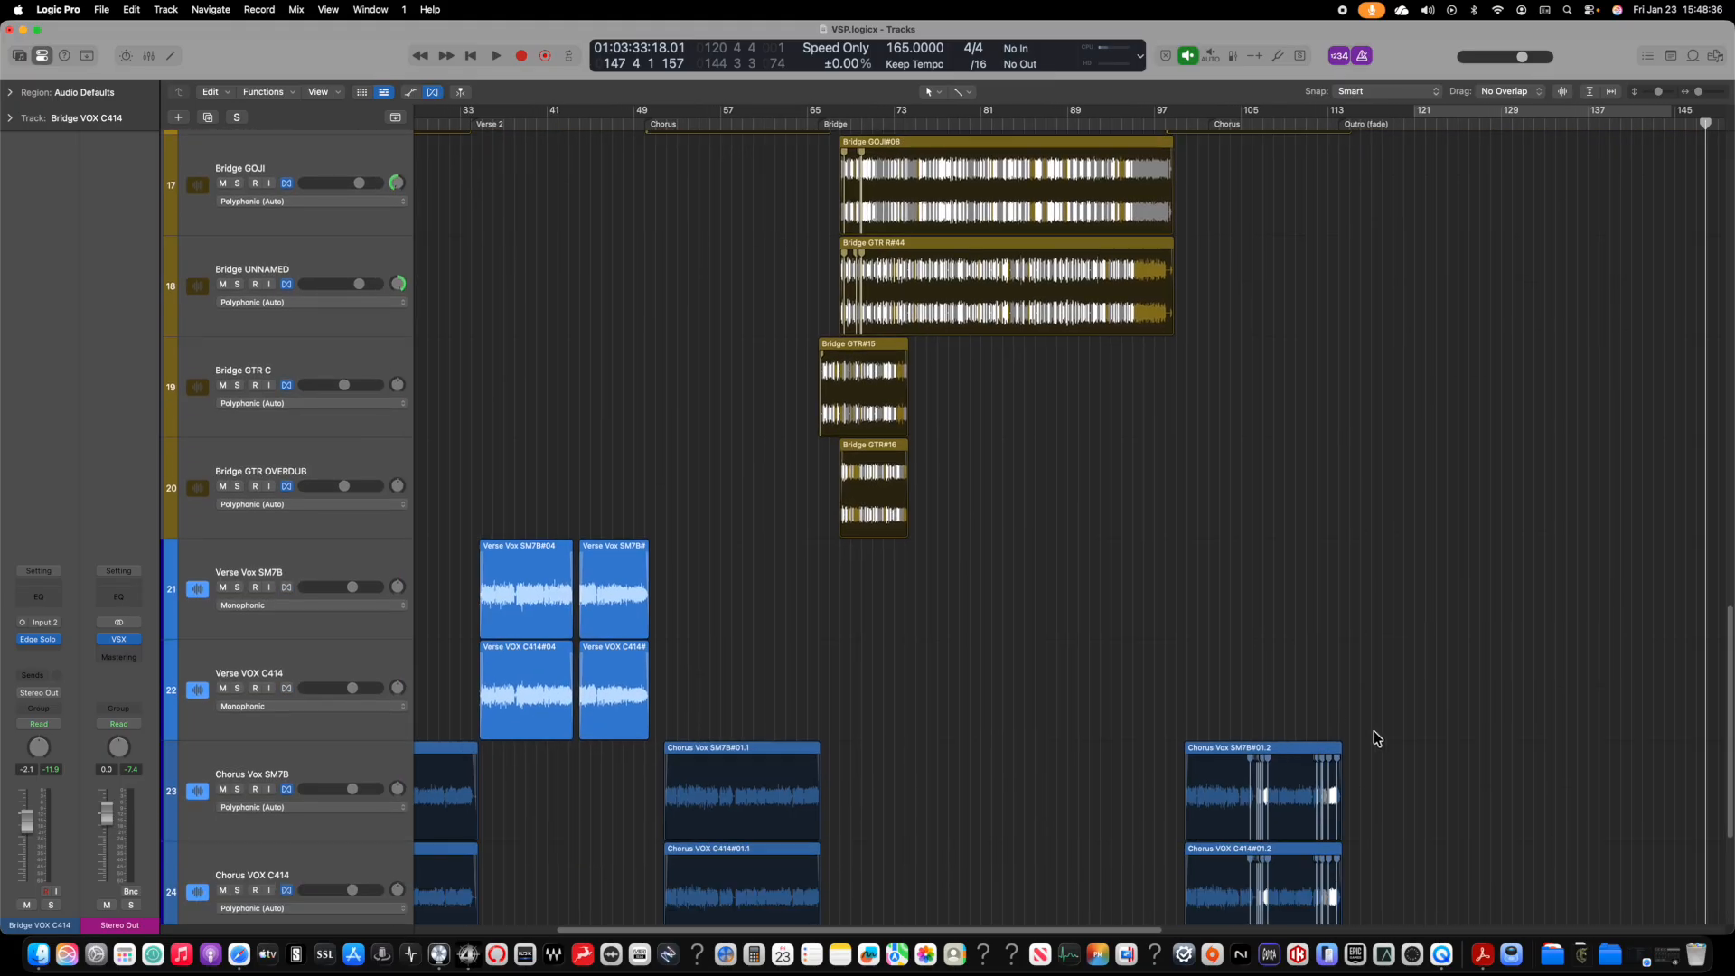
pyautogui.hscroll(3, 1378, 741)
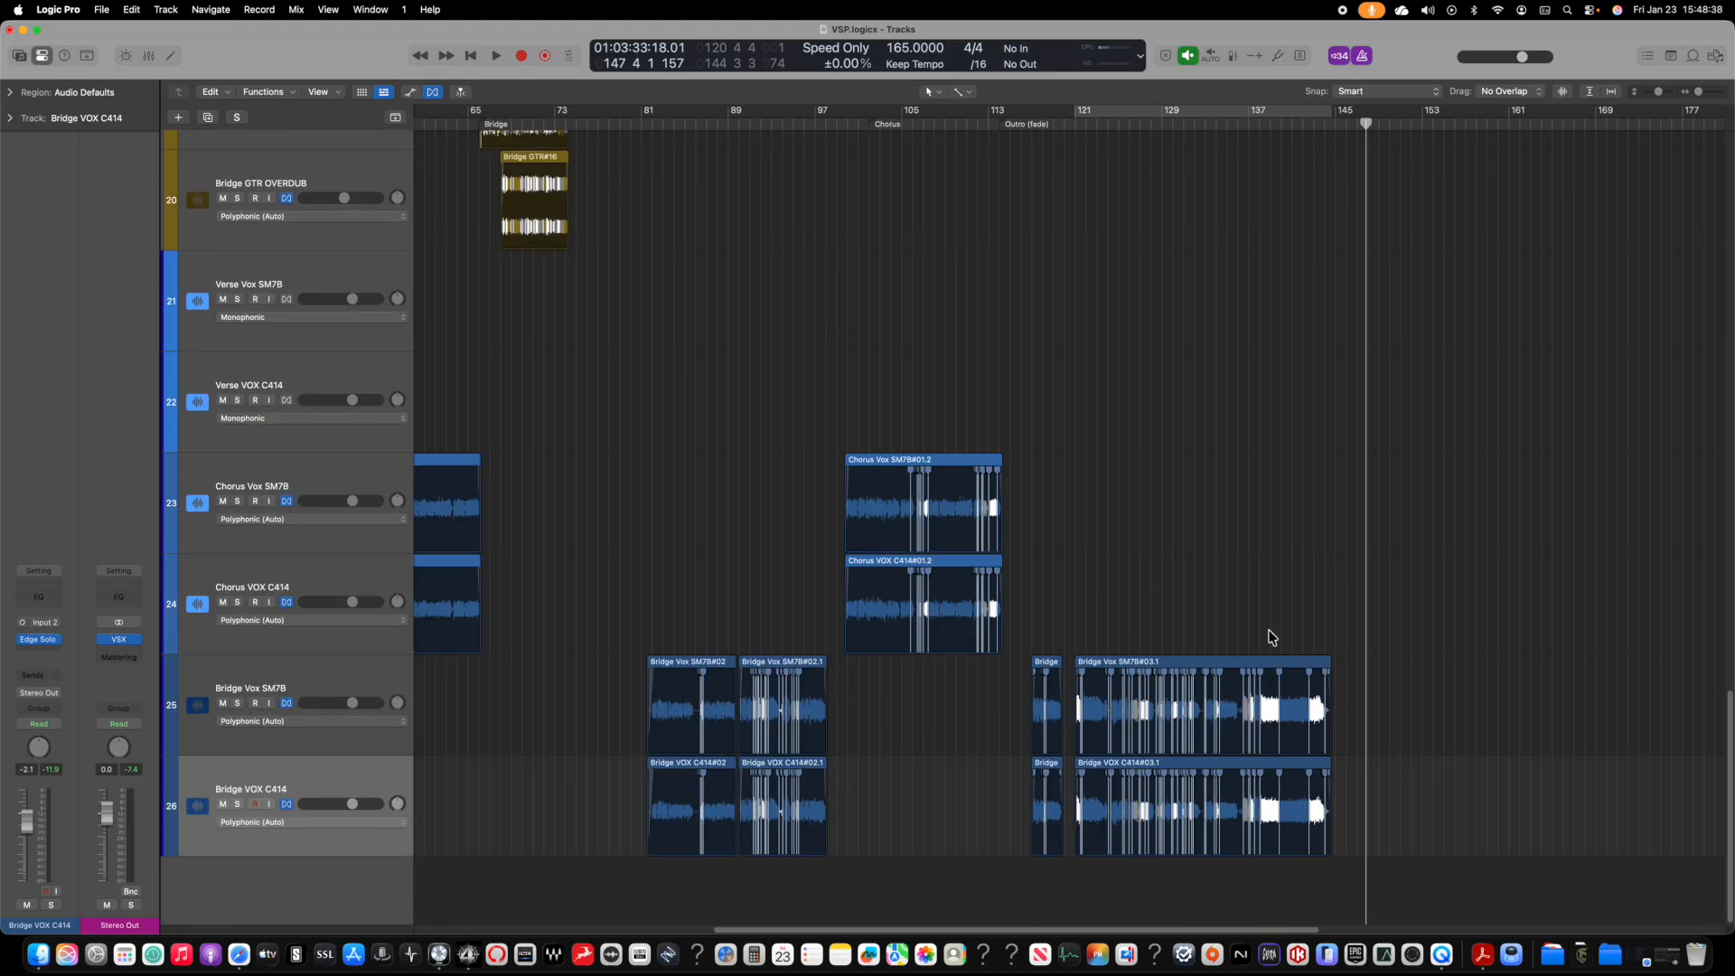
pyautogui.scroll(6, 1196, 539)
pyautogui.hscroll(-6, 1084, 524)
pyautogui.scroll(5, 994, 569)
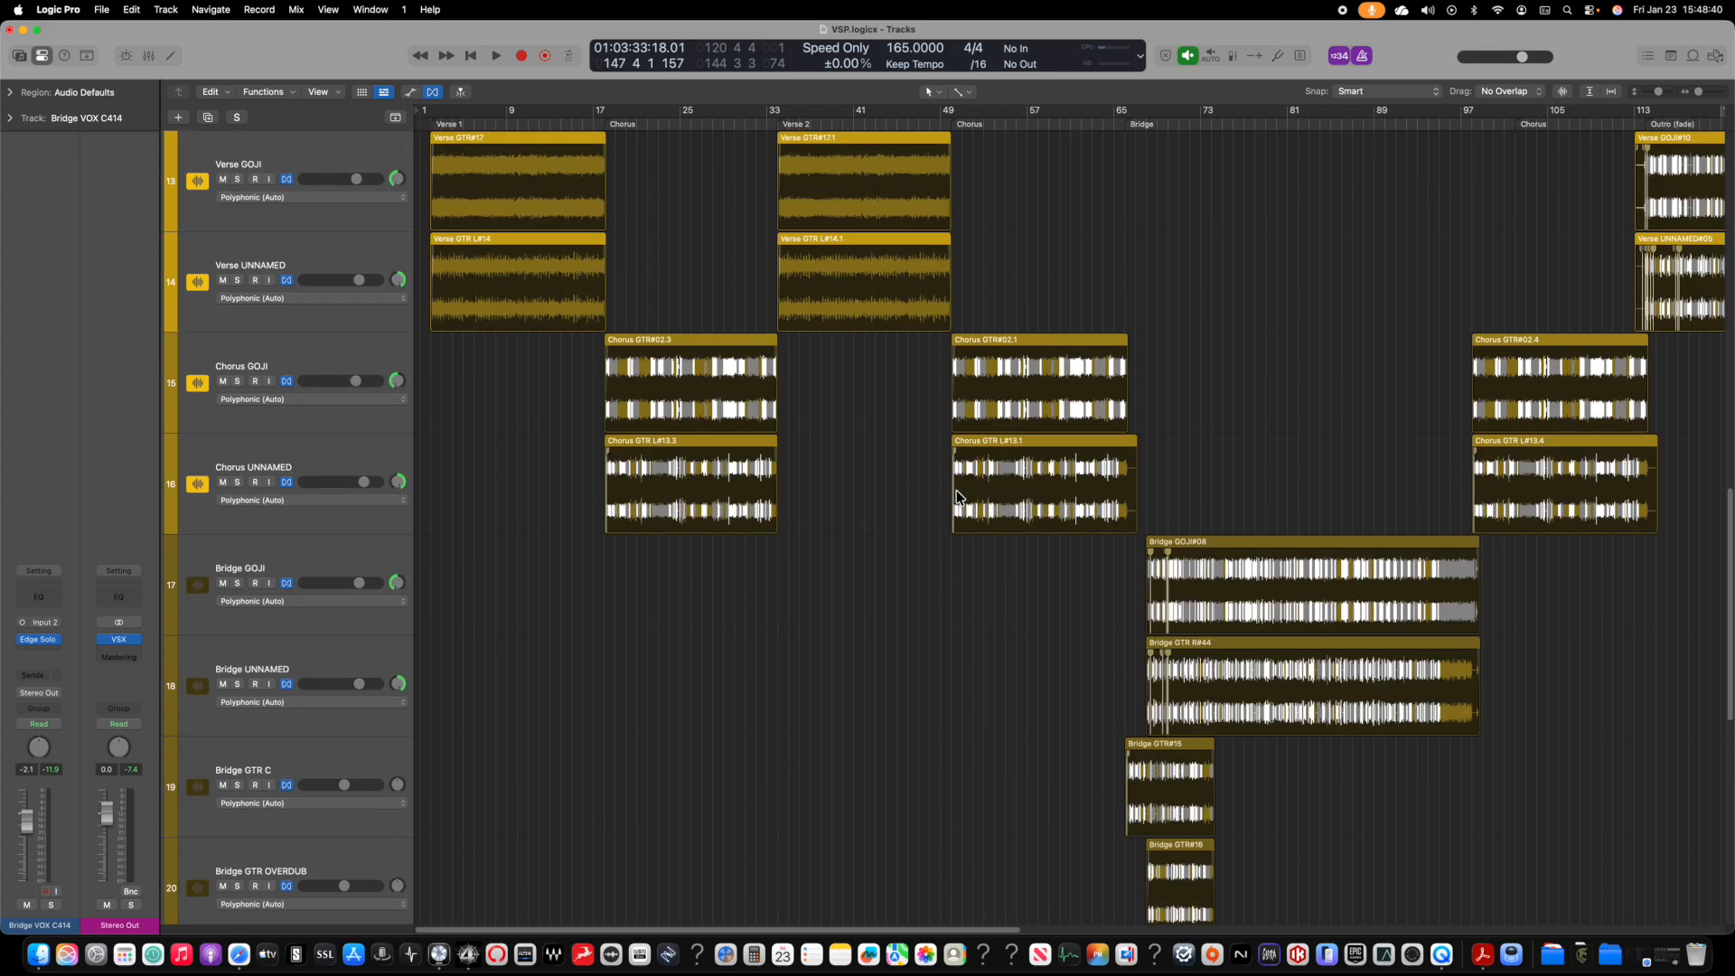
# Step: Review the drum MIDI tracks and the verse, chorus and bridge bass regions over the full song length
pyautogui.scroll(7, 1095, 488)
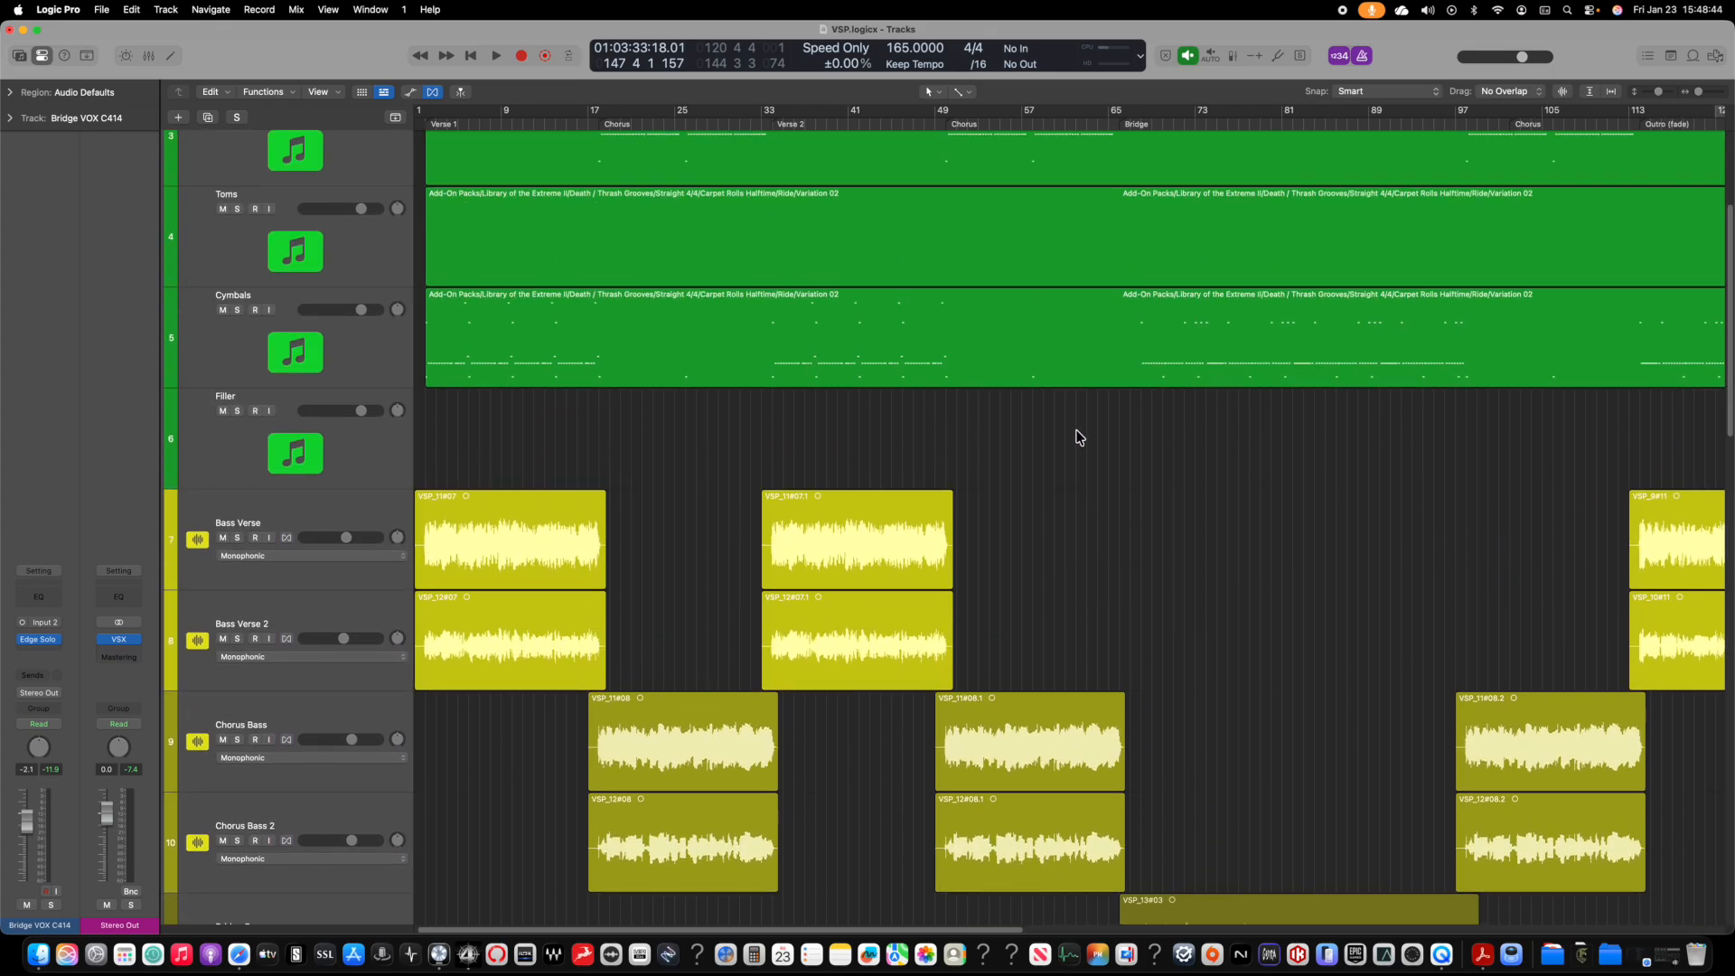
pyautogui.press('super+Left')
pyautogui.press('super+Left')
pyautogui.press('super+Up')
pyautogui.press('super+Up')
pyautogui.press('super+Up')
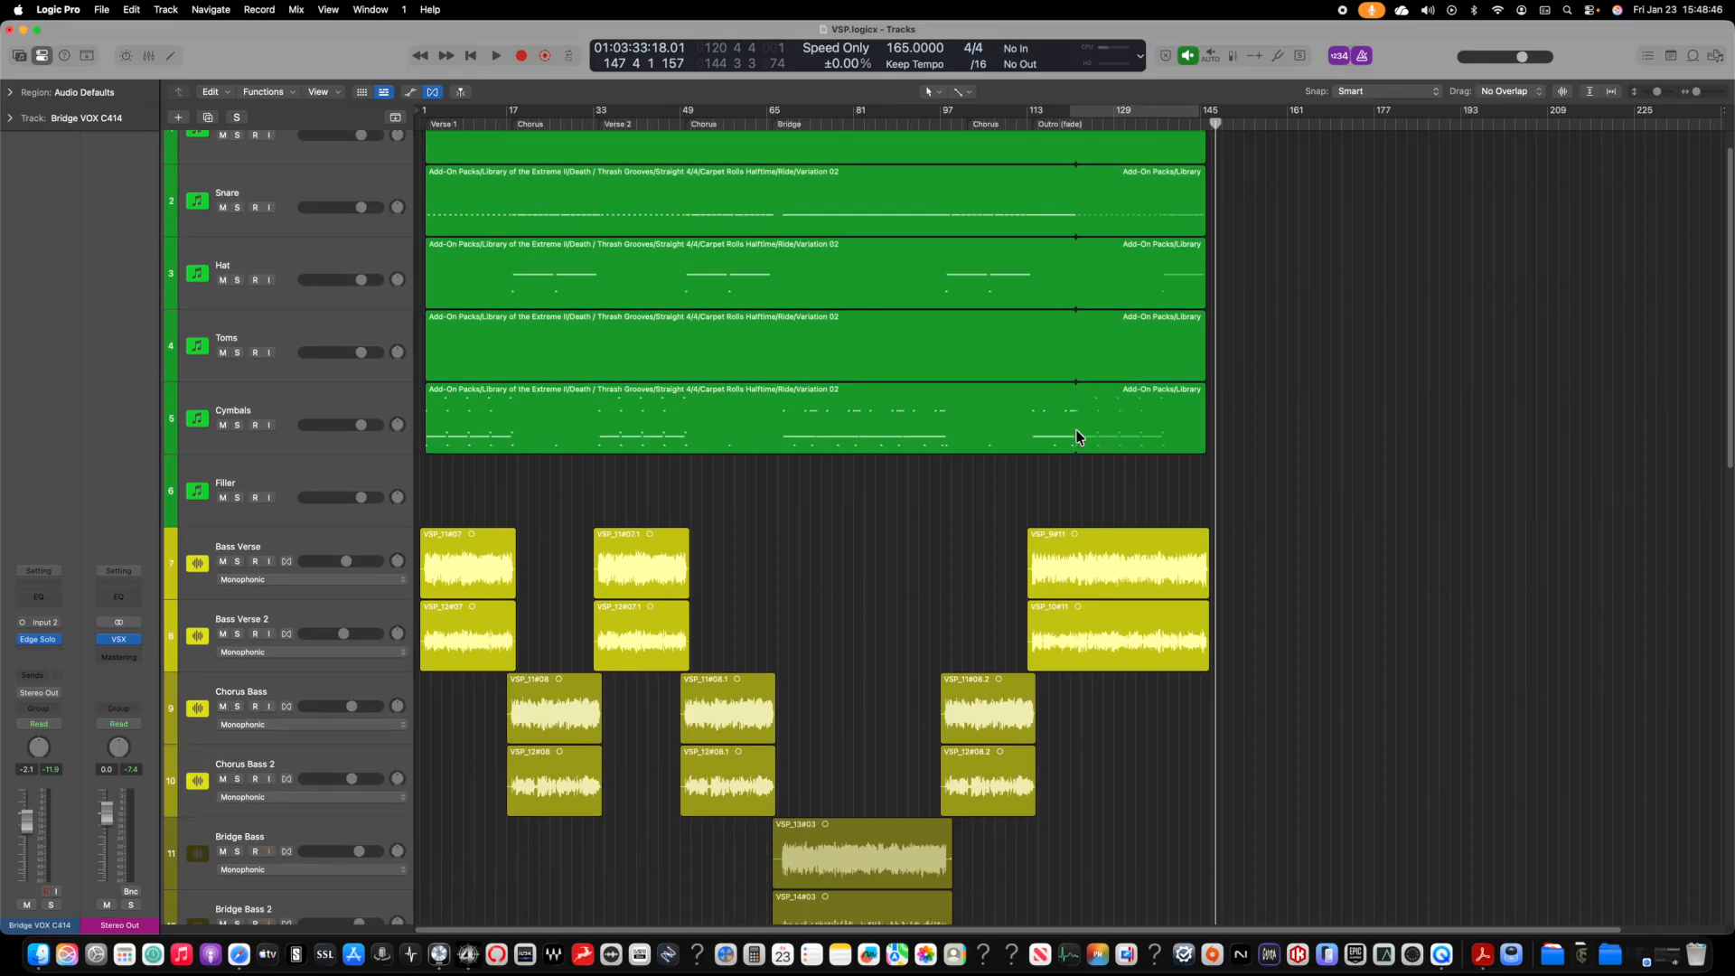
pyautogui.scroll(-4, 1346, 550)
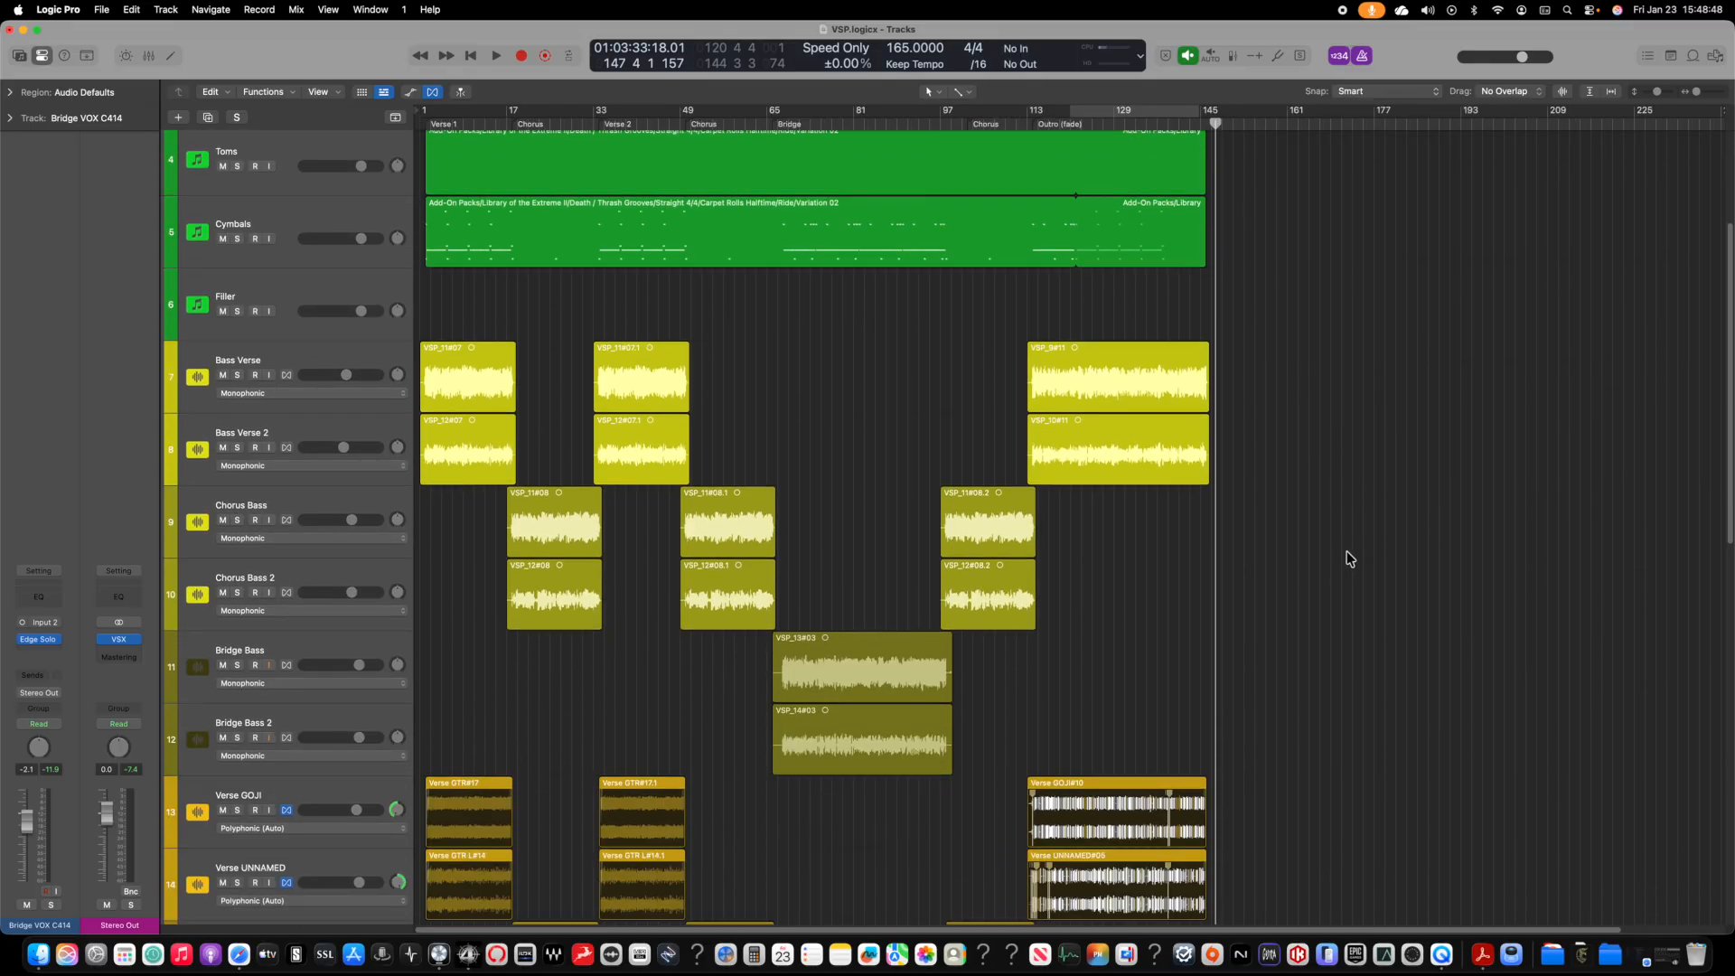
pyautogui.scroll(4, 1337, 542)
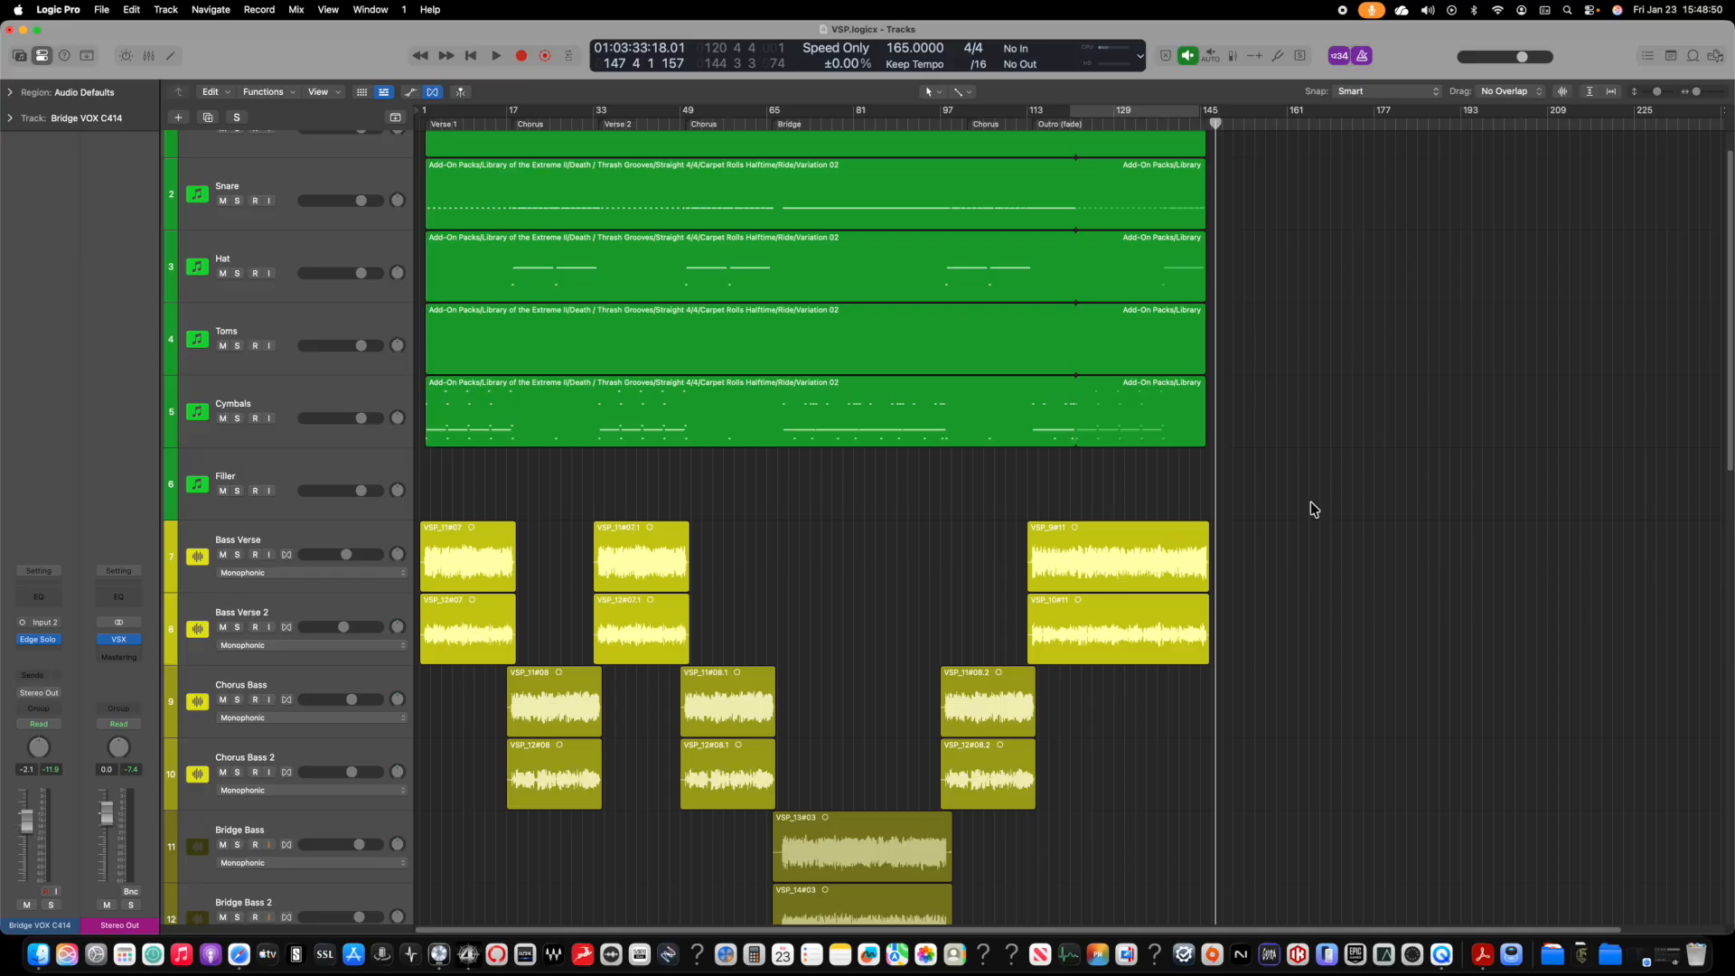
# Step: Open the Mixer and look across all channel strips from Kick to Master
pyautogui.press('super+2')
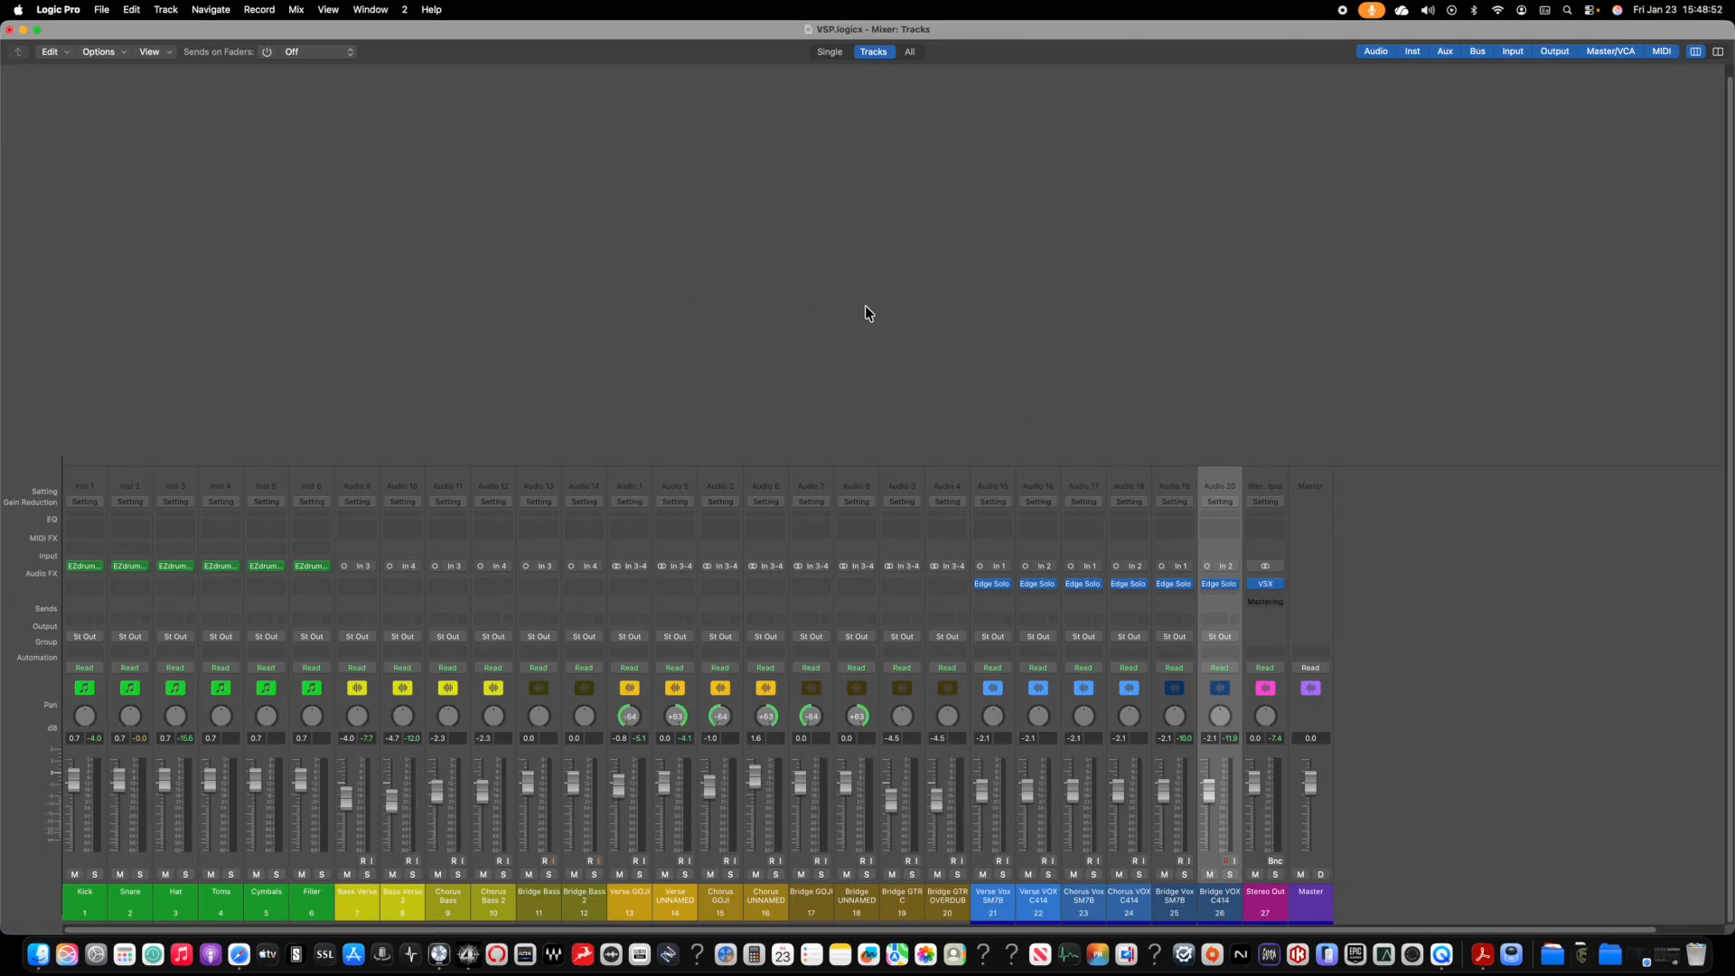
pyautogui.hscroll(2, 864, 306)
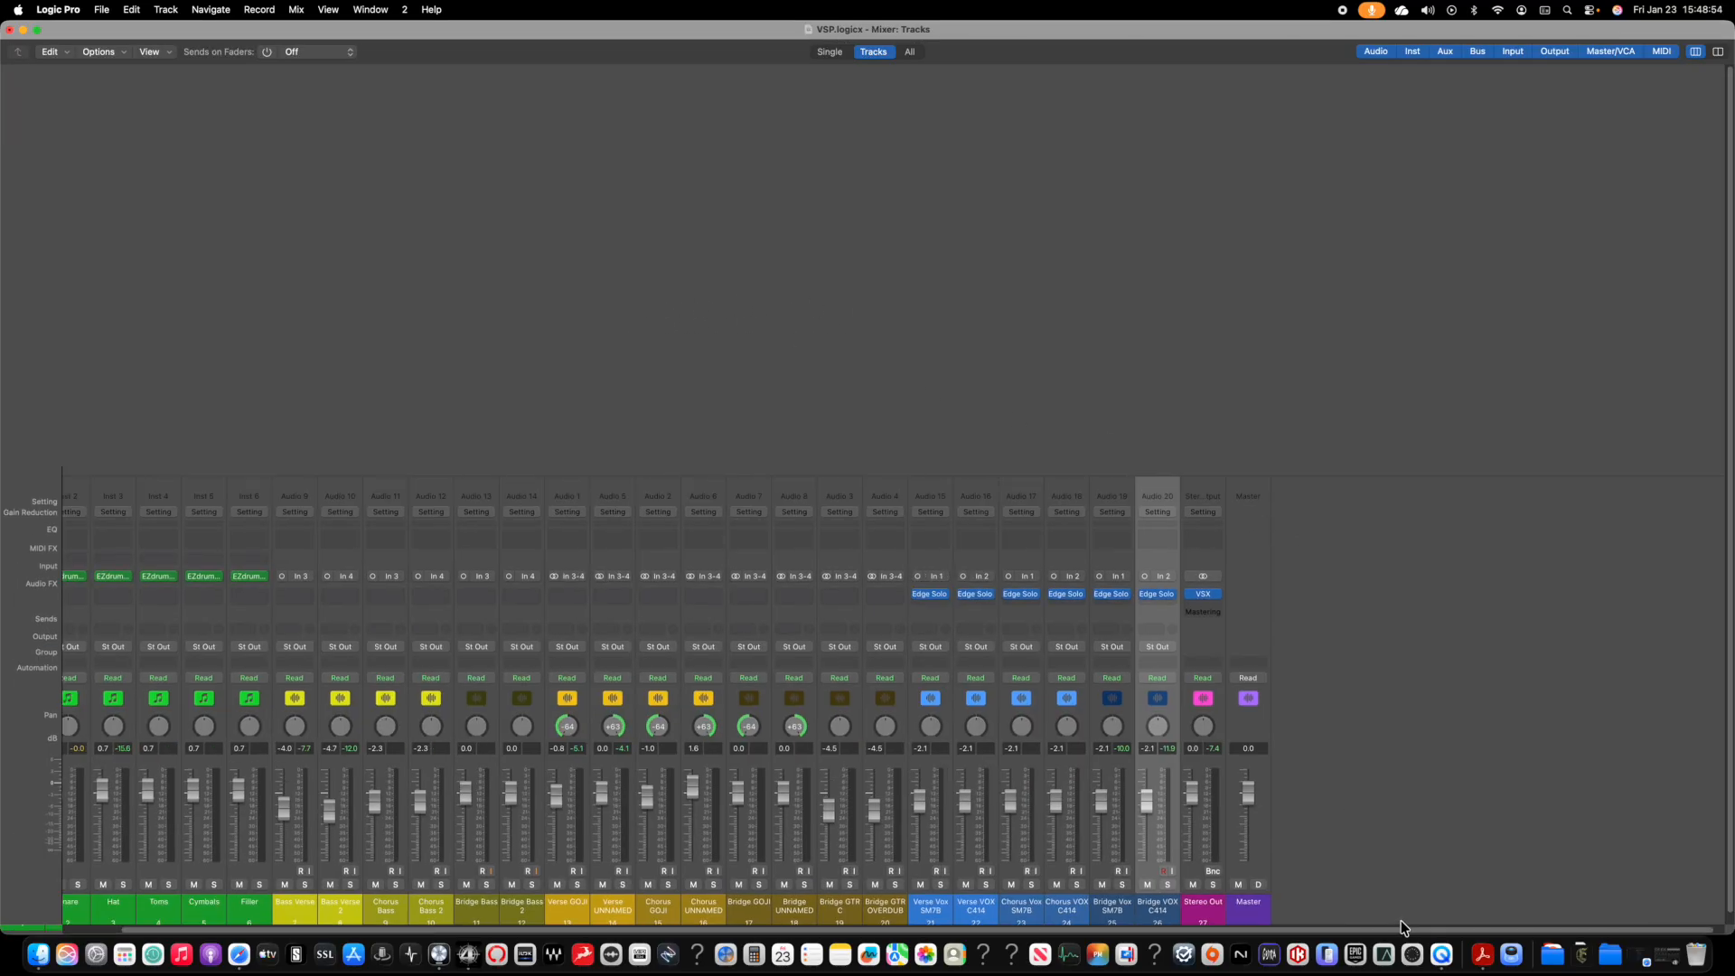
pyautogui.moveTo(1401, 929); pyautogui.dragTo(1179, 928)
pyautogui.scroll(-1, 658, 709)
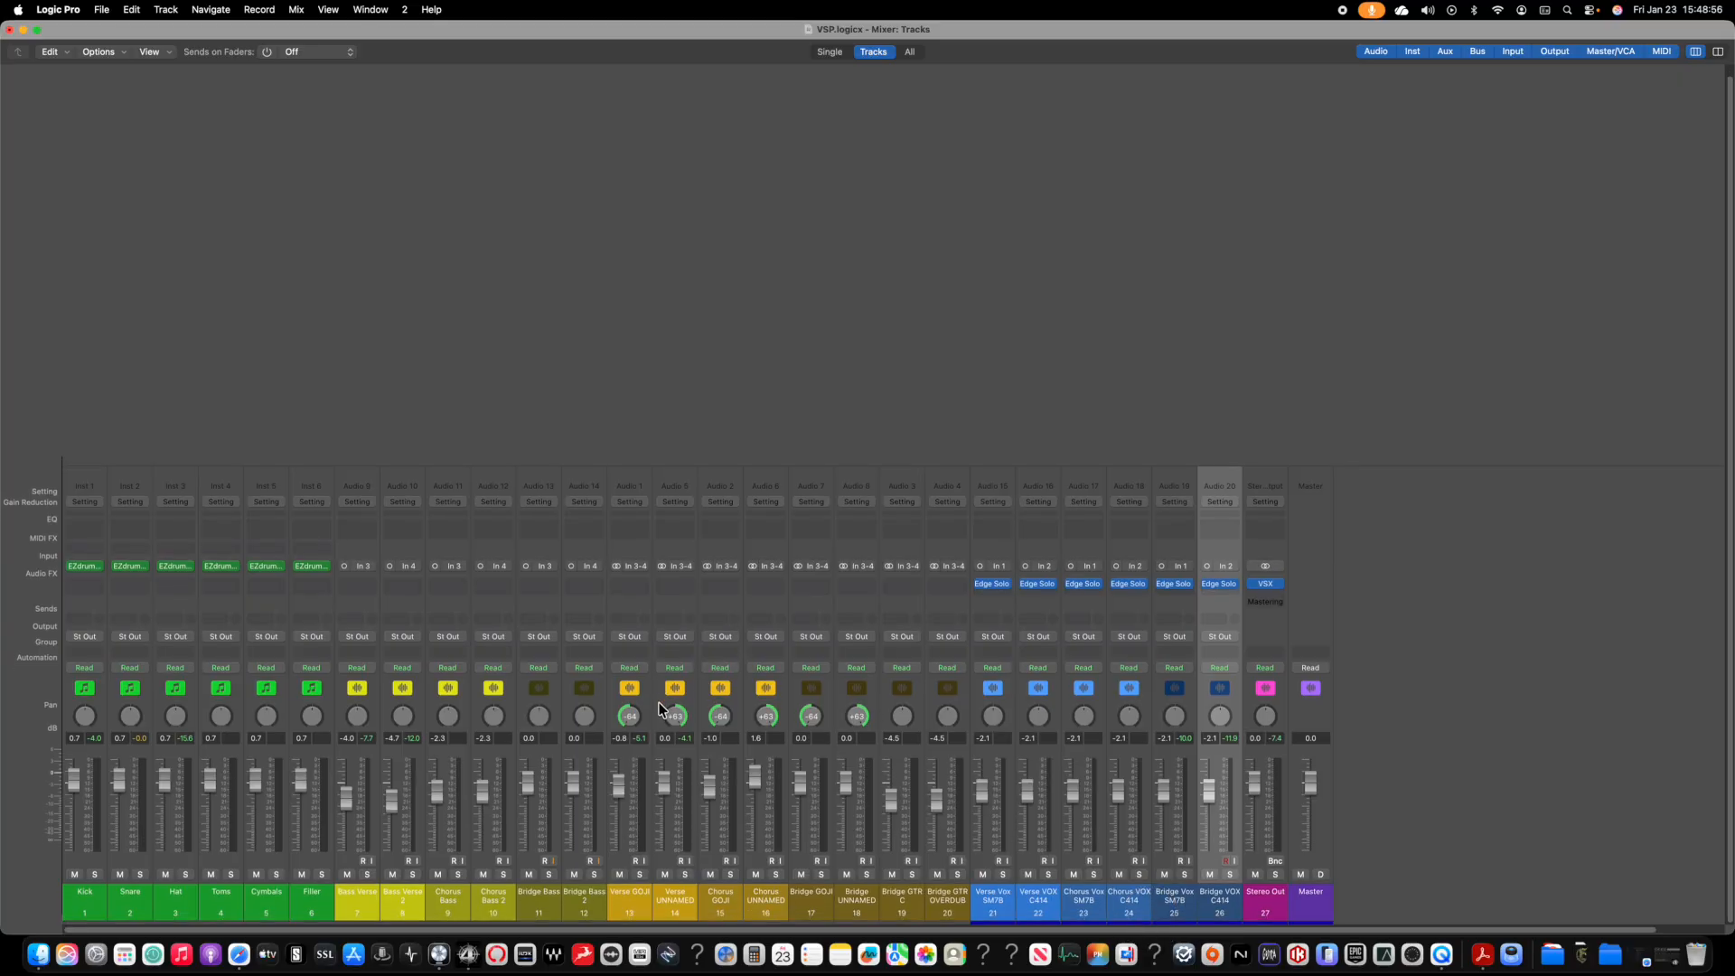
# Step: Route the outputs of the six drum channels, Kick through Filler, to Bus 1
pyautogui.click(89, 898)
pyautogui.keyDown('shift'); pyautogui.click(320, 897); pyautogui.keyUp('shift')
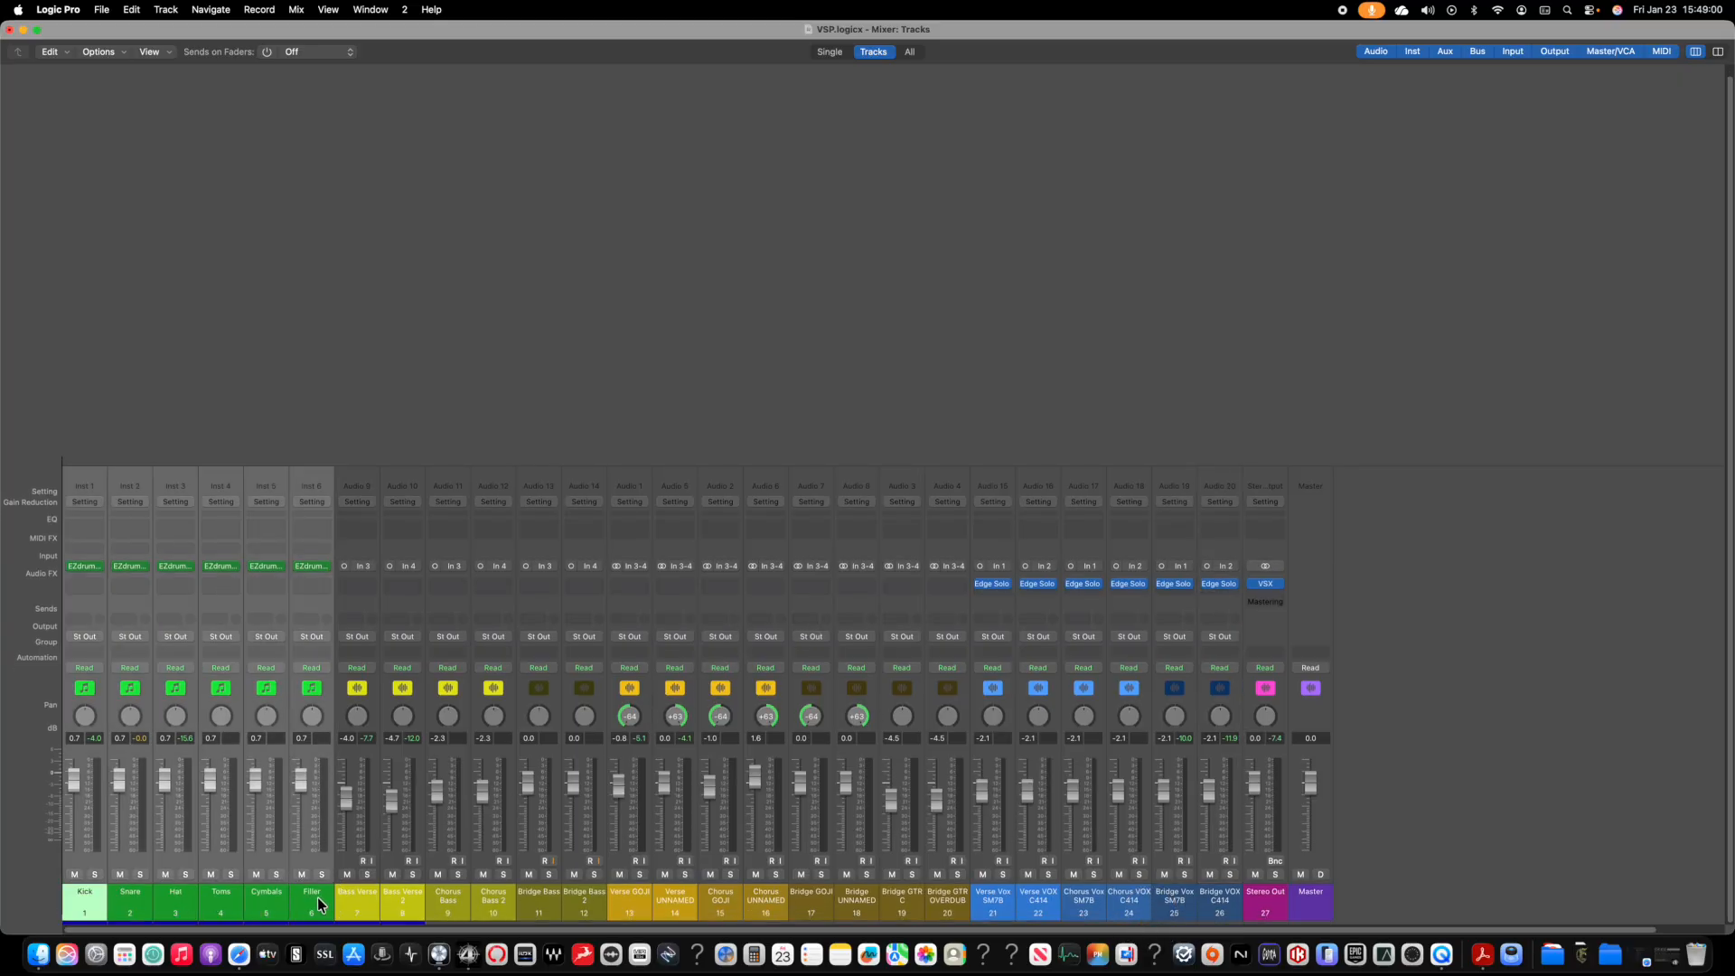
pyautogui.click(83, 636)
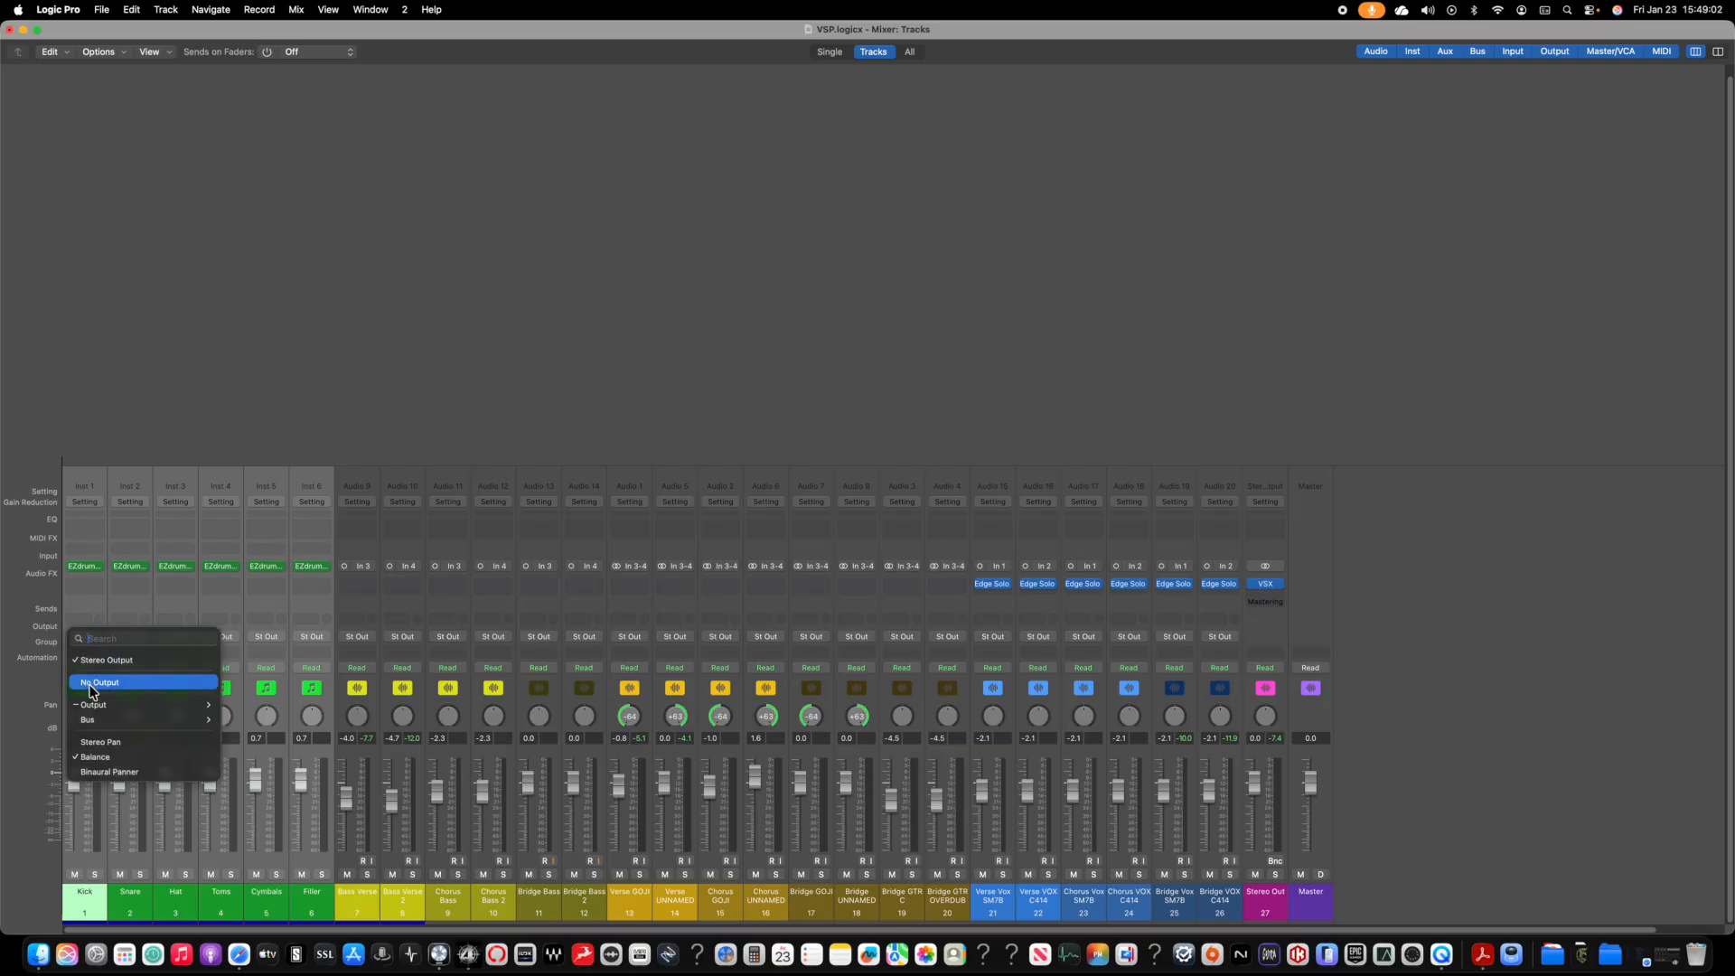
pyautogui.moveTo(180, 719)
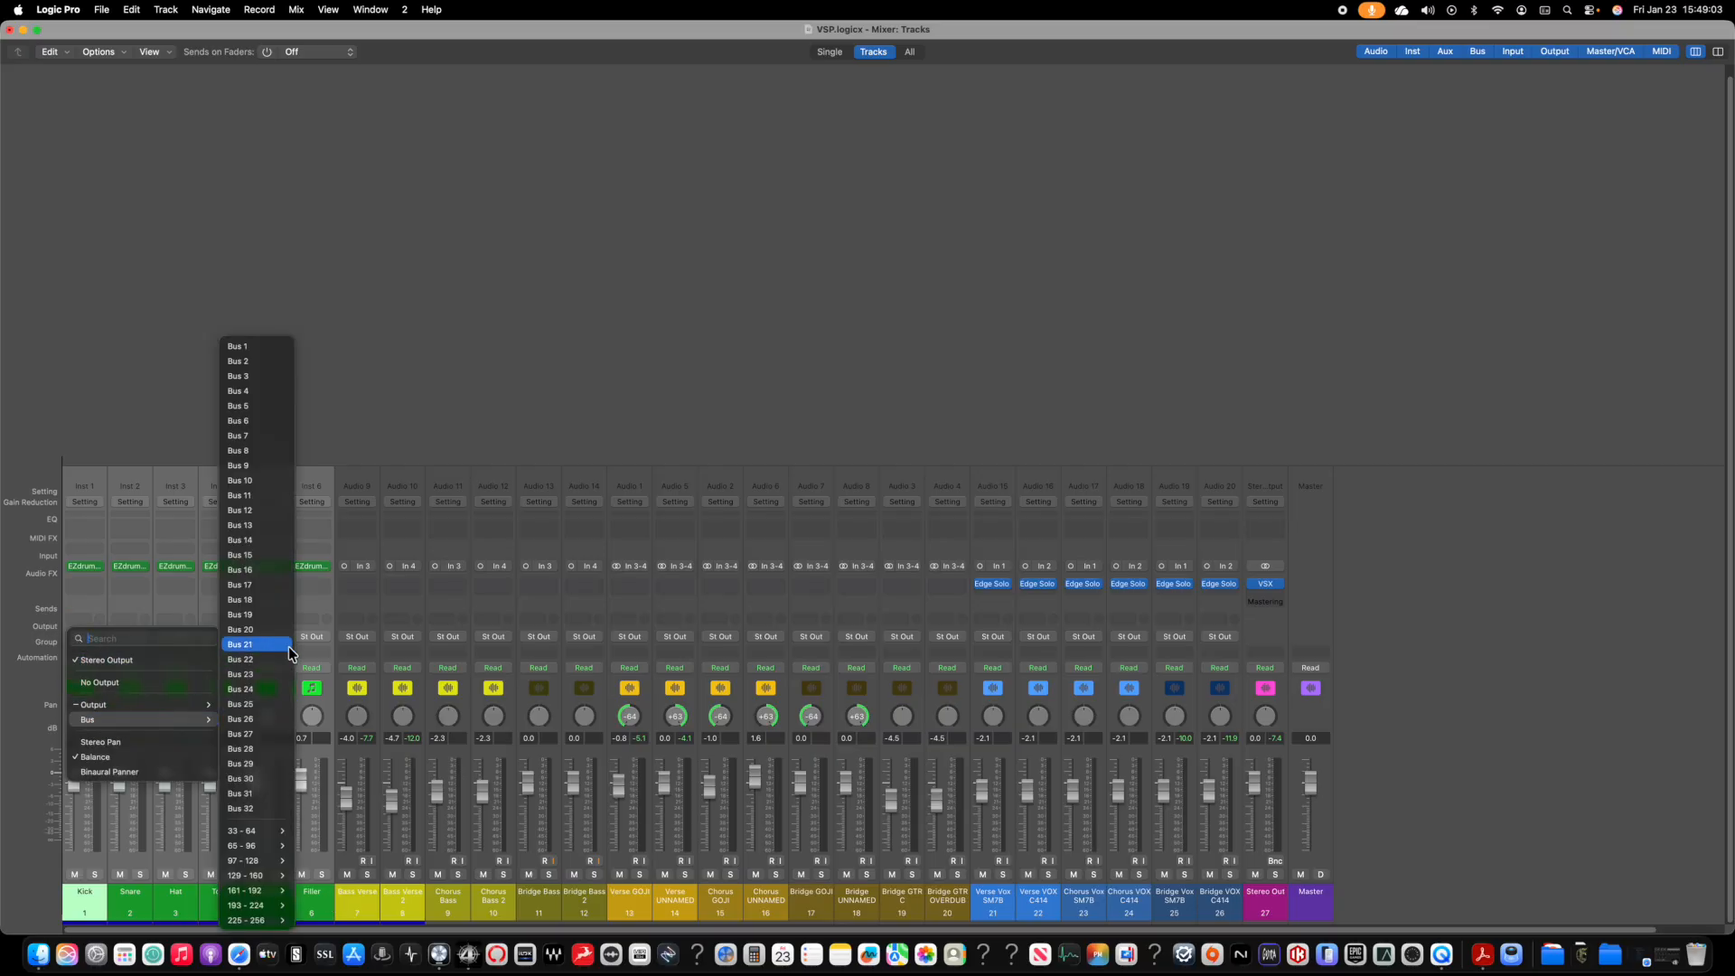
pyautogui.click(261, 347)
# Step: Route the outputs of all six verse, chorus and bridge bass channels to Bus 2
pyautogui.click(351, 905)
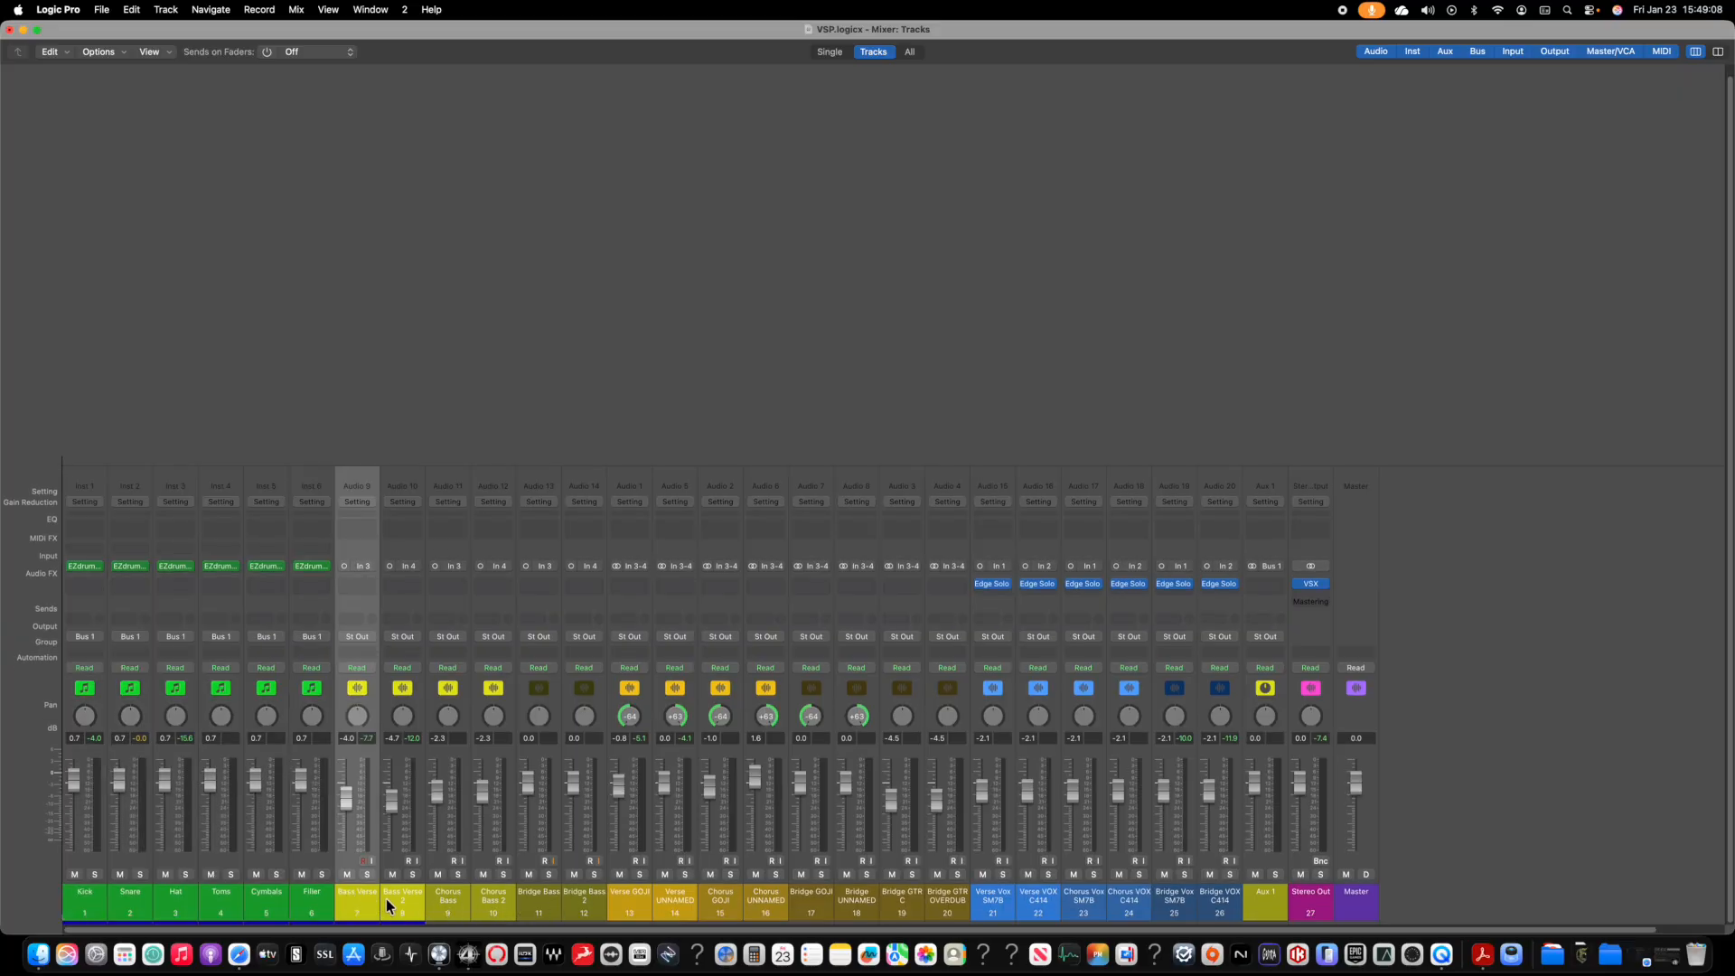
pyautogui.keyDown('shift'); pyautogui.click(592, 899); pyautogui.keyUp('shift')
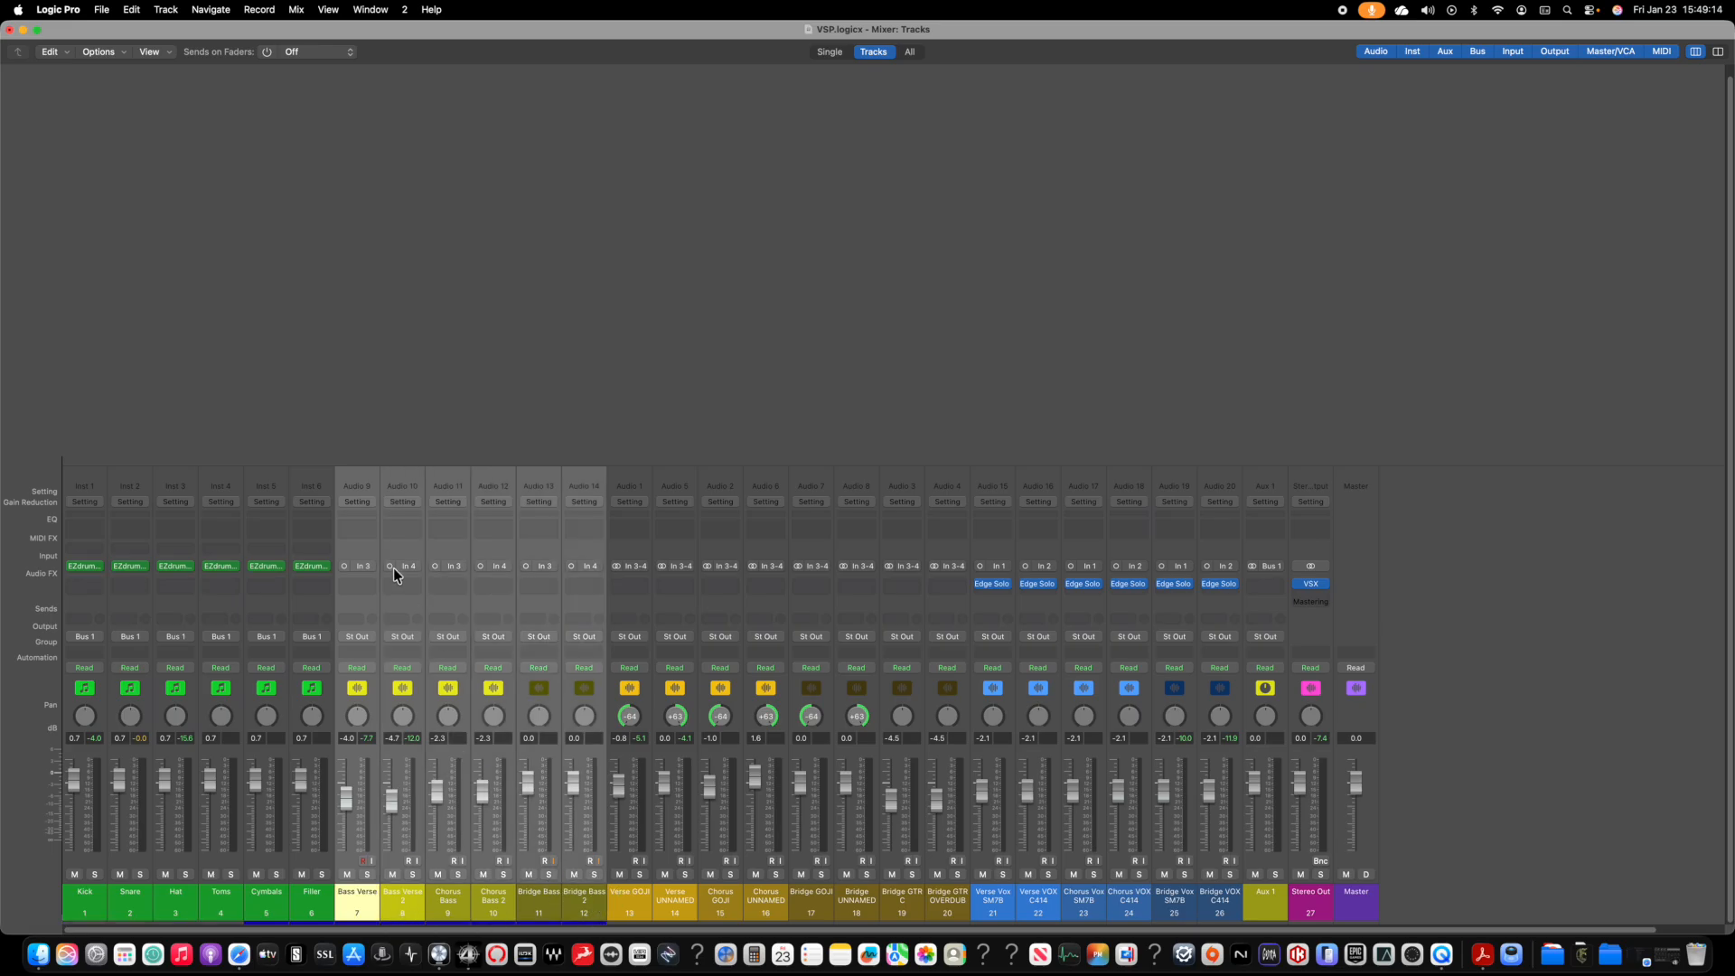
pyautogui.click(364, 642)
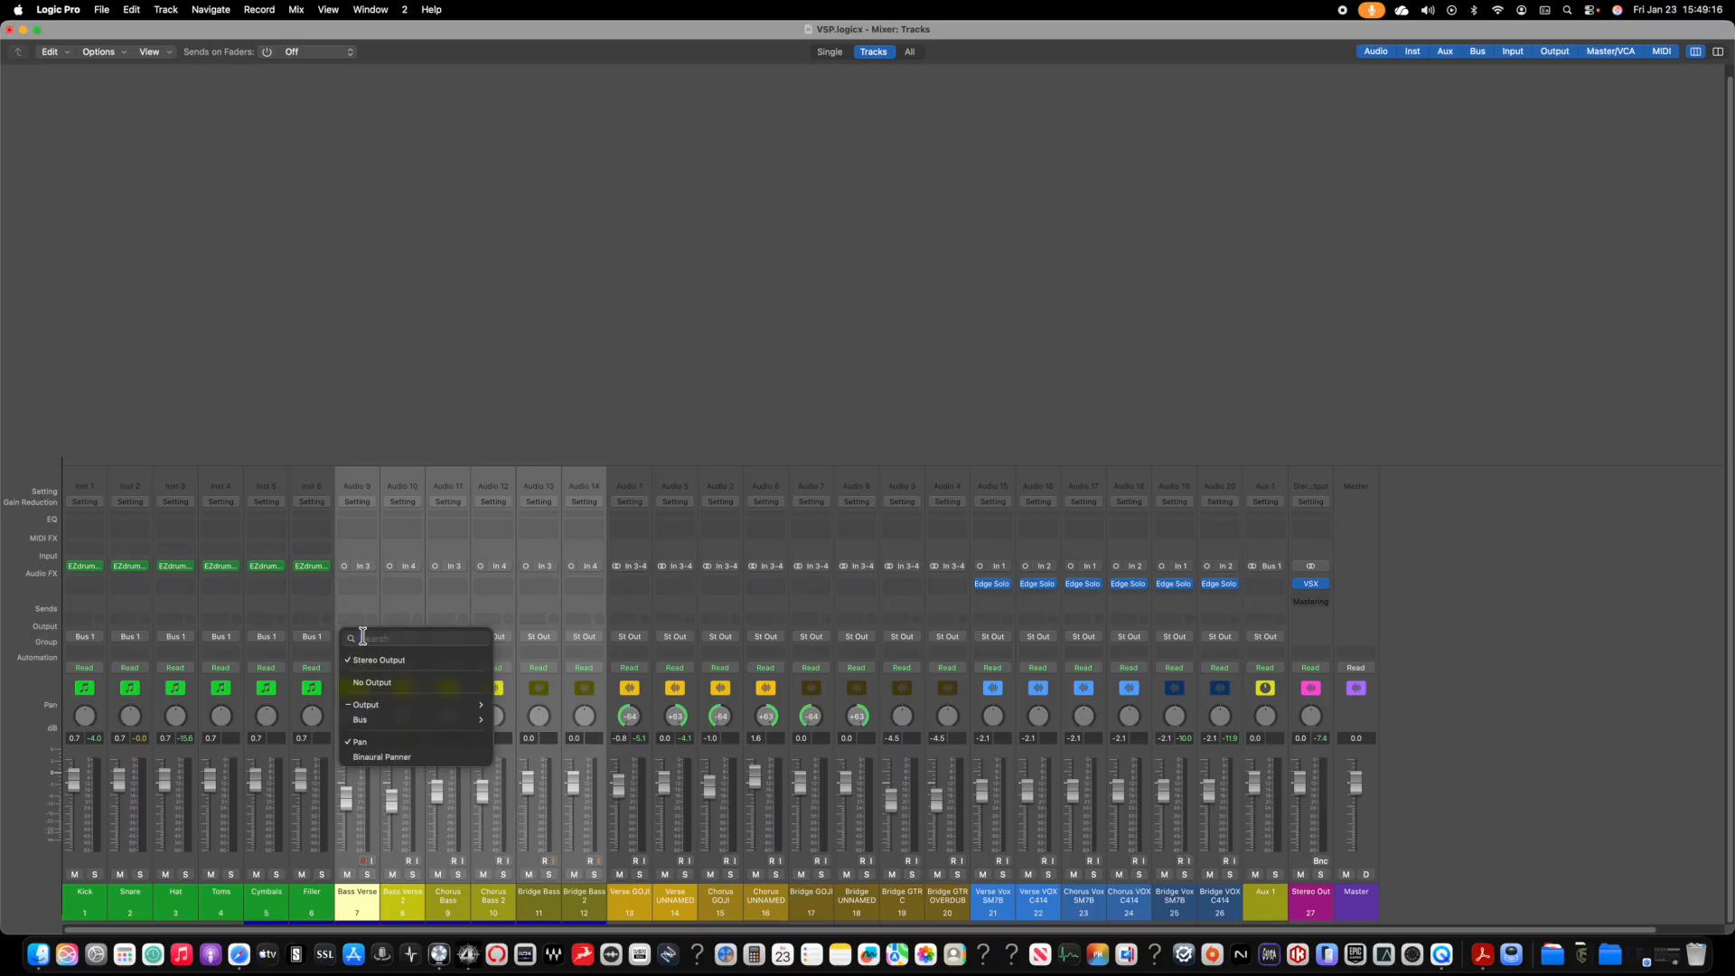
pyautogui.moveTo(391, 718)
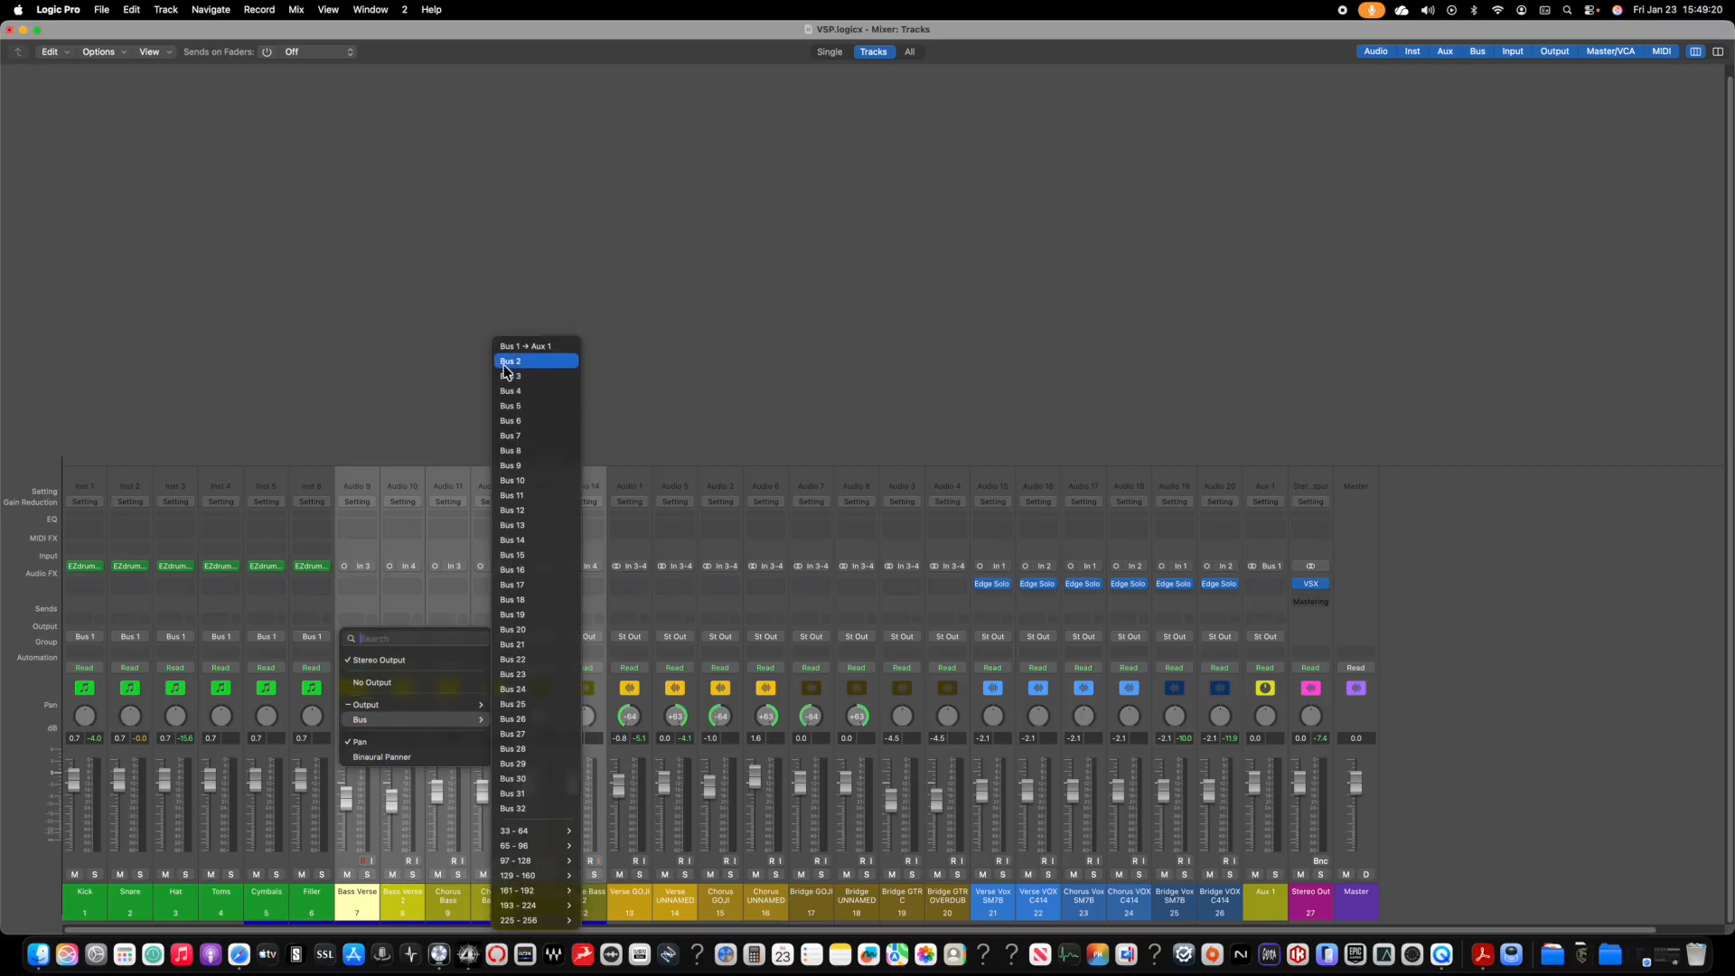
pyautogui.click(502, 361)
pyautogui.scroll(-1, 655, 915)
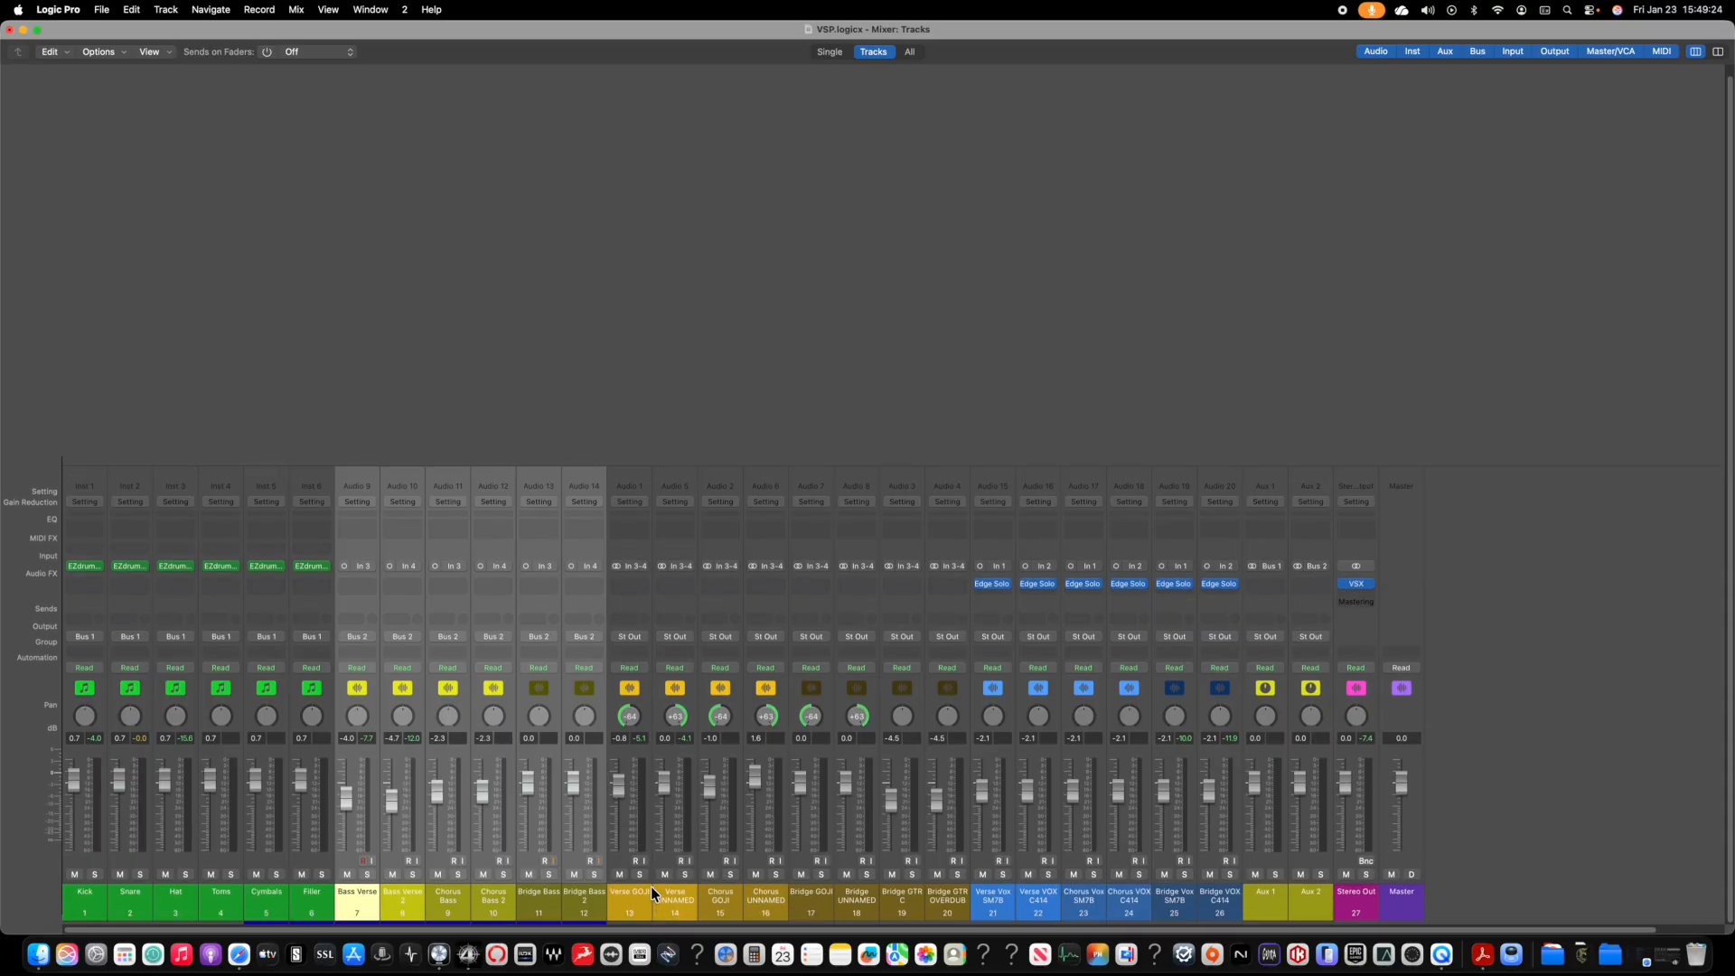
# Step: Route the outputs of the eight guitar channels, Verse GOJI through Bridge GTR OVERDUB, to Bus 3
pyautogui.click(649, 890)
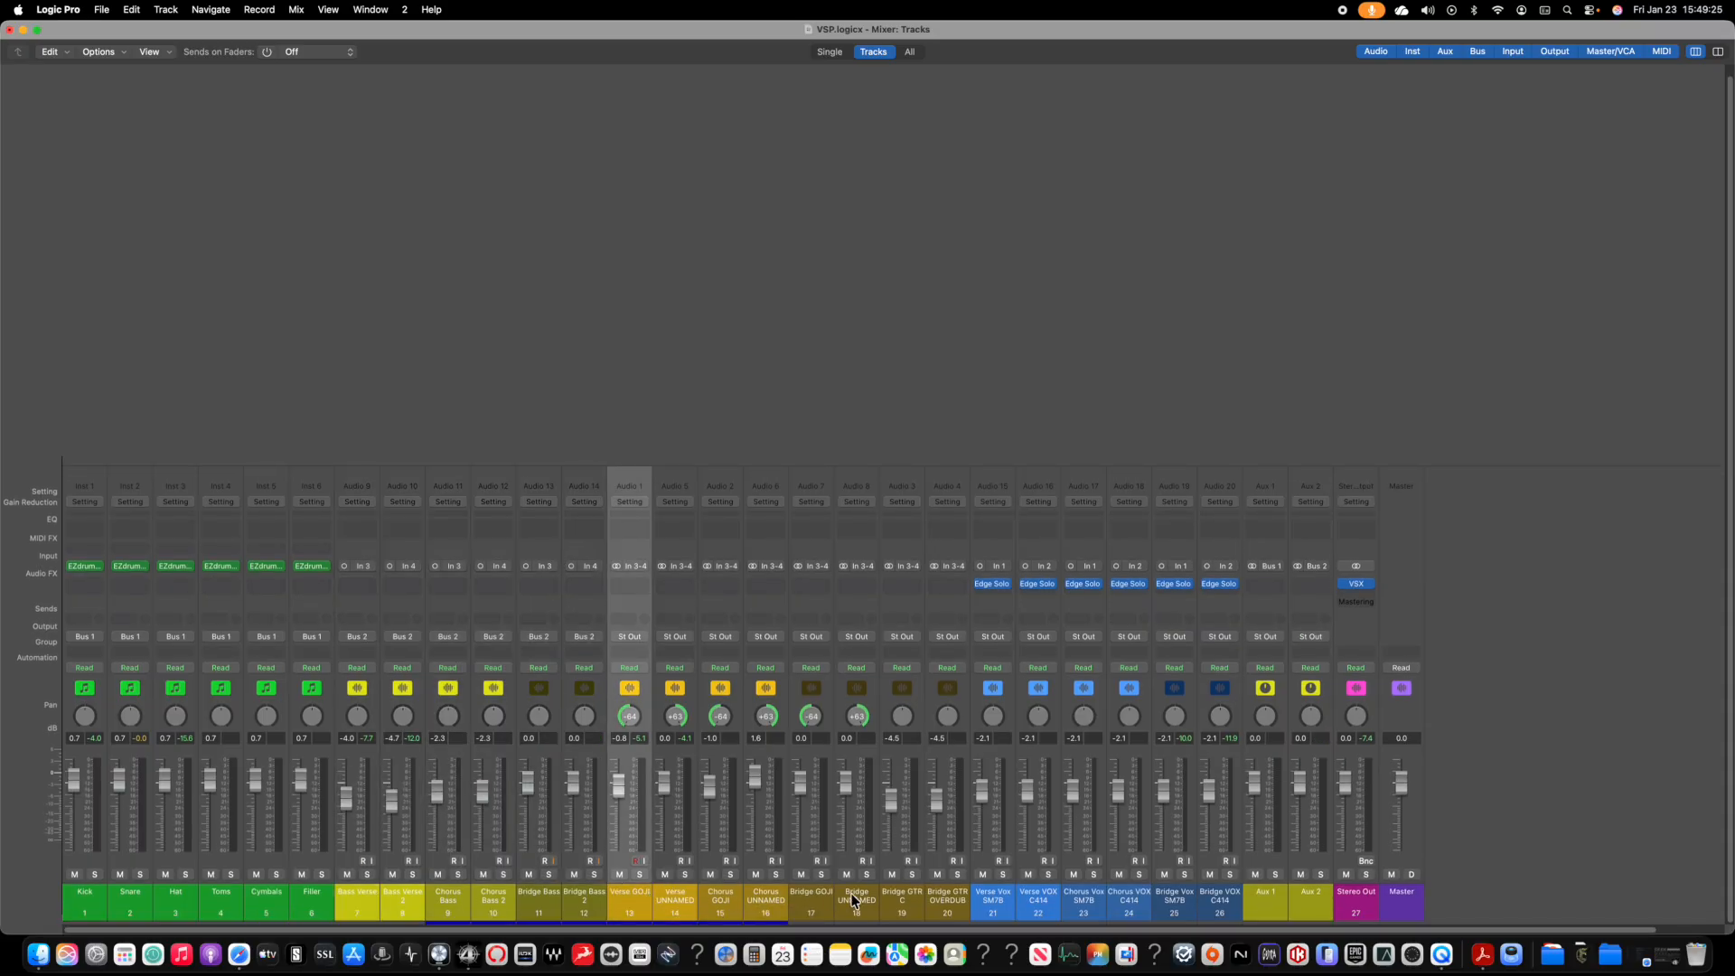
pyautogui.keyDown('shift'); pyautogui.click(946, 900); pyautogui.keyUp('shift')
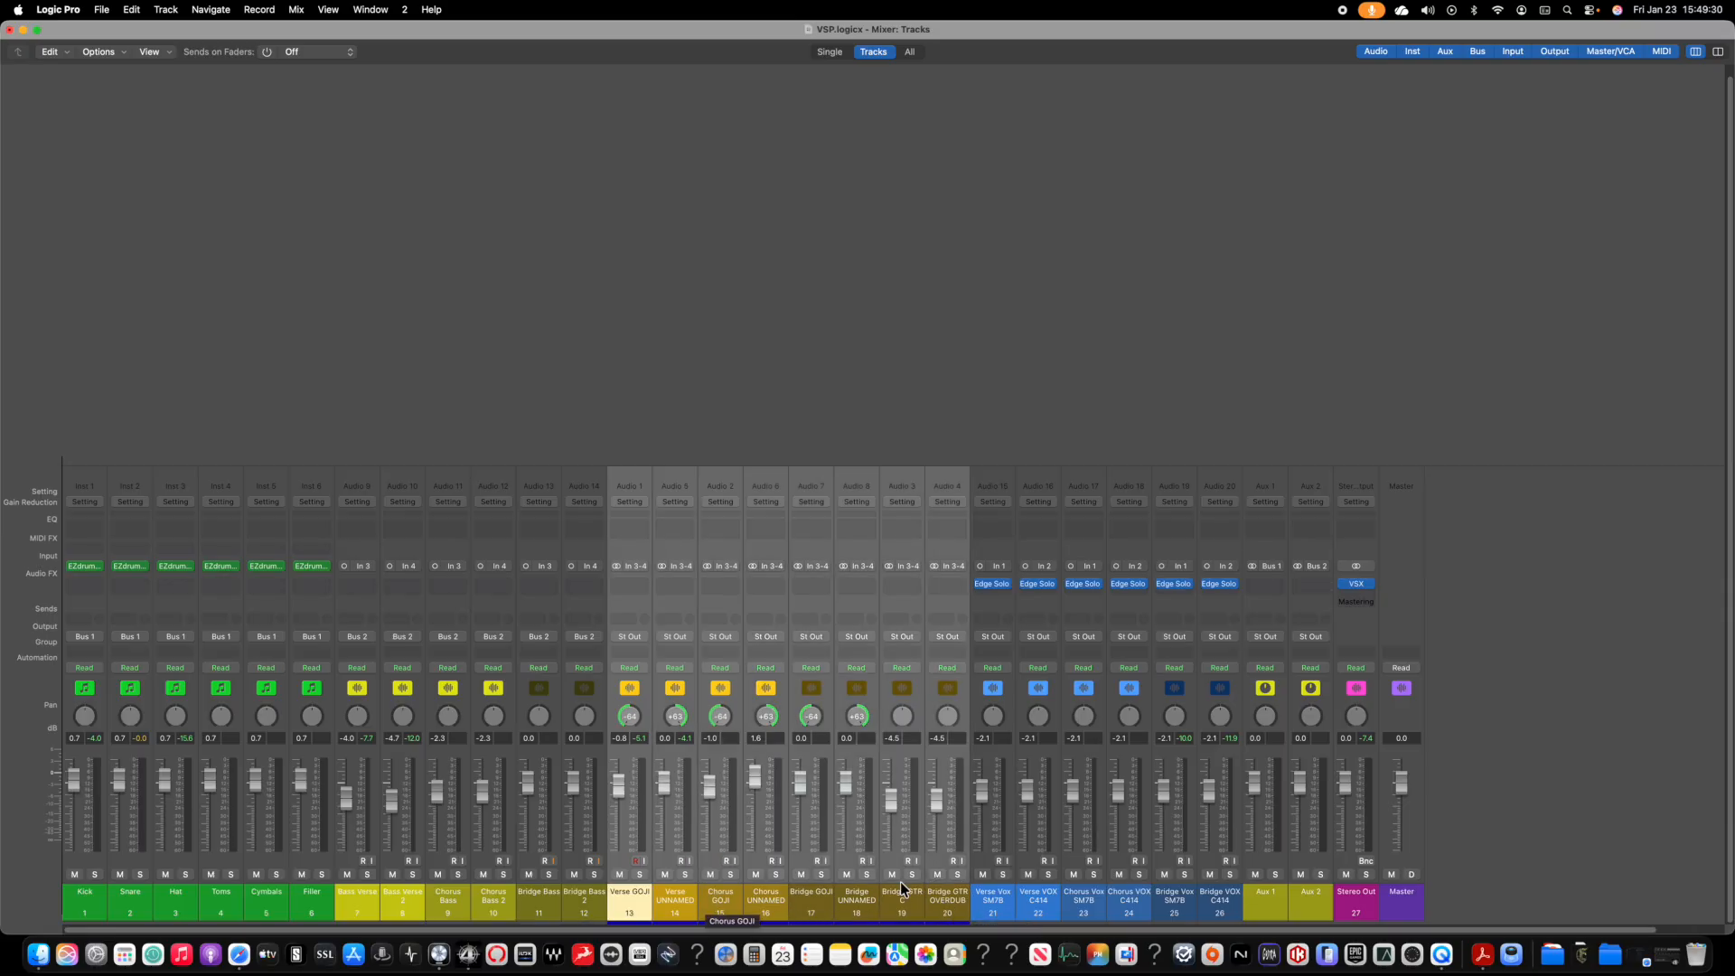
pyautogui.click(631, 636)
pyautogui.moveTo(658, 719)
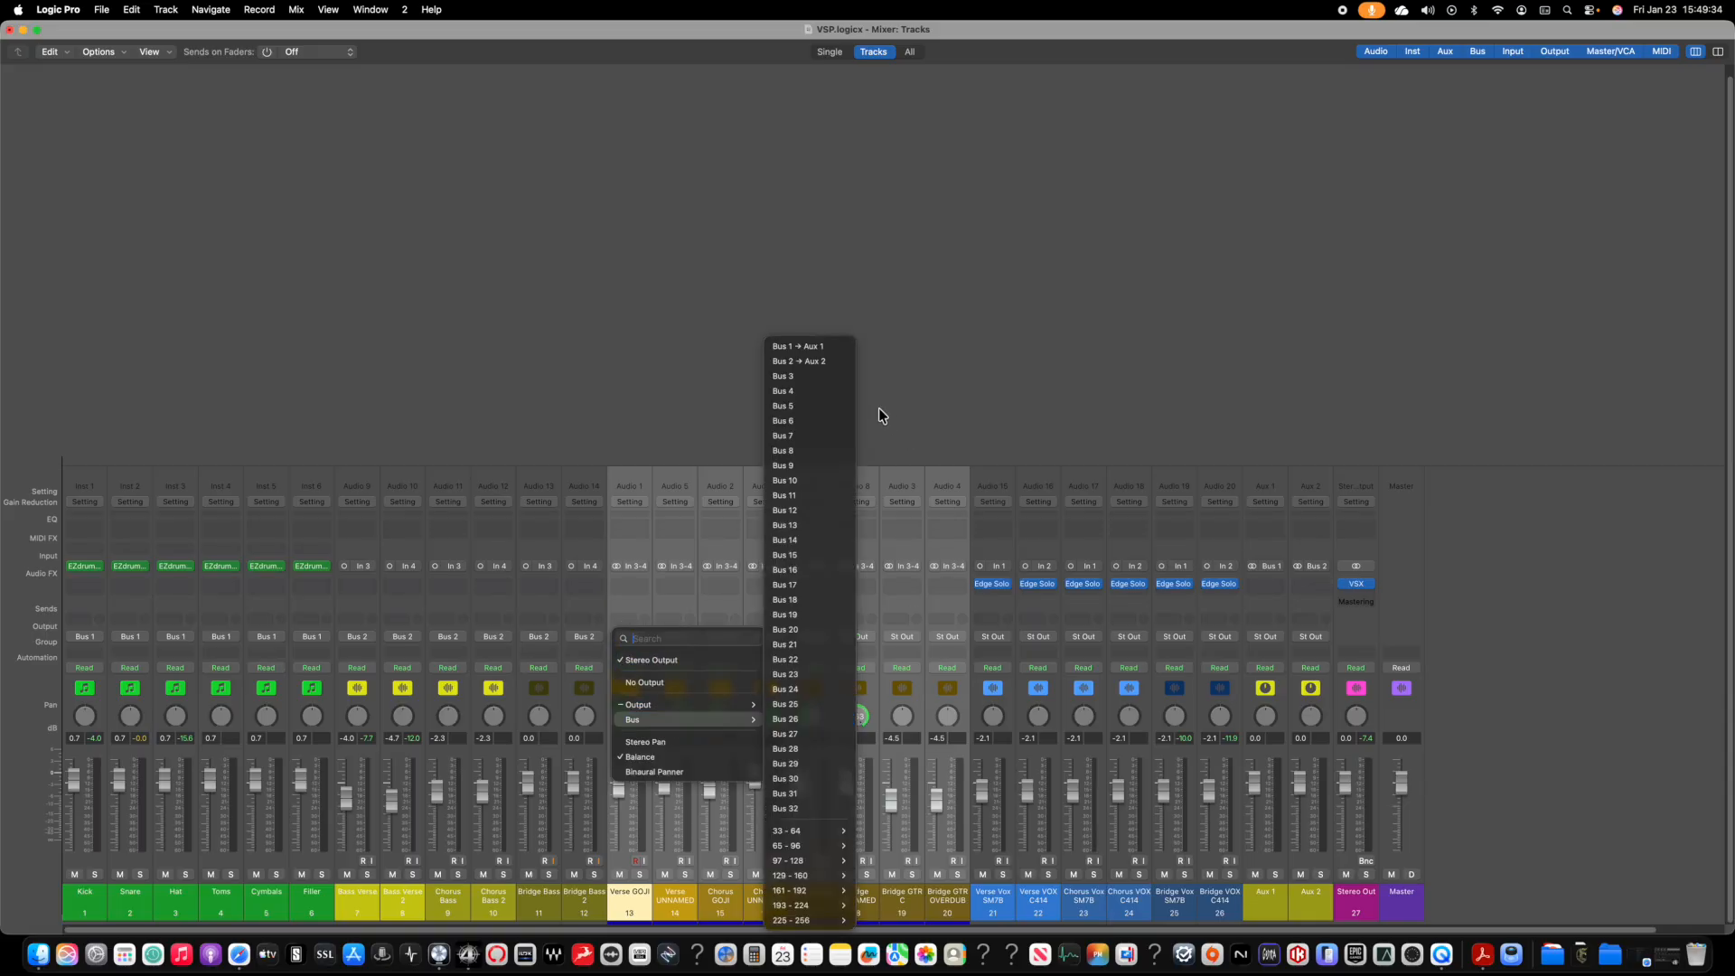
pyautogui.click(785, 376)
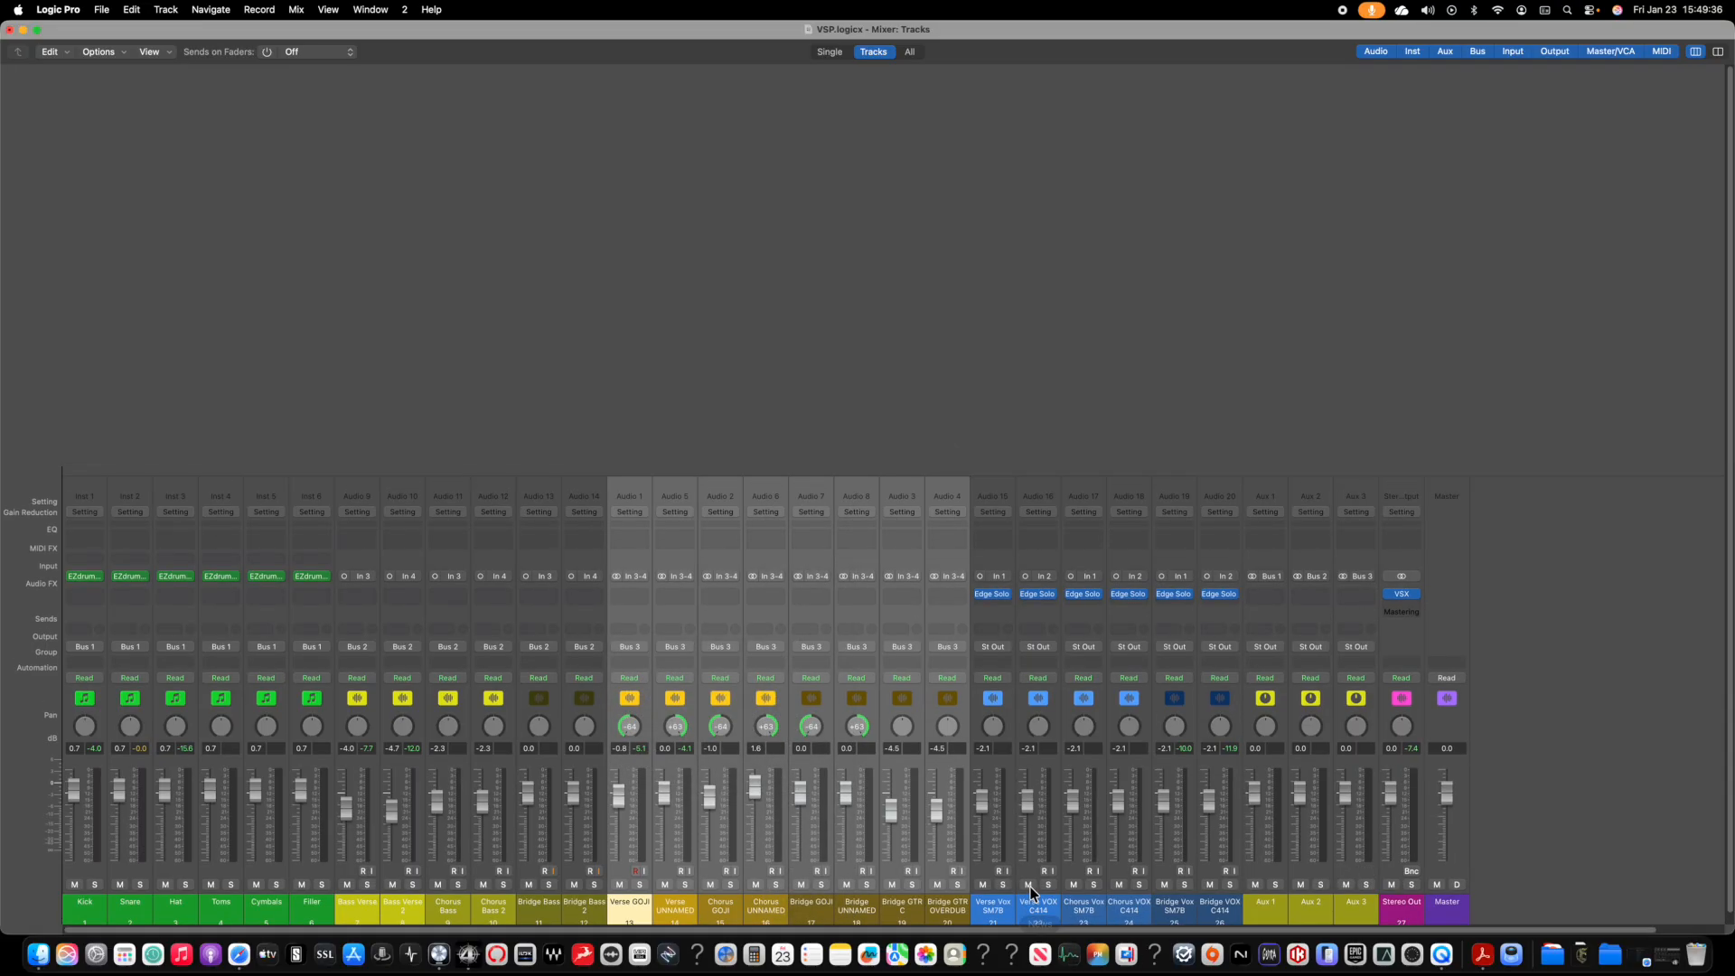
pyautogui.scroll(-1, 1028, 887)
# Step: Route the outputs of the six vocal channels, Verse Vox SM7B through Bridge VOX C414, to Bus 4
pyautogui.click(1005, 896)
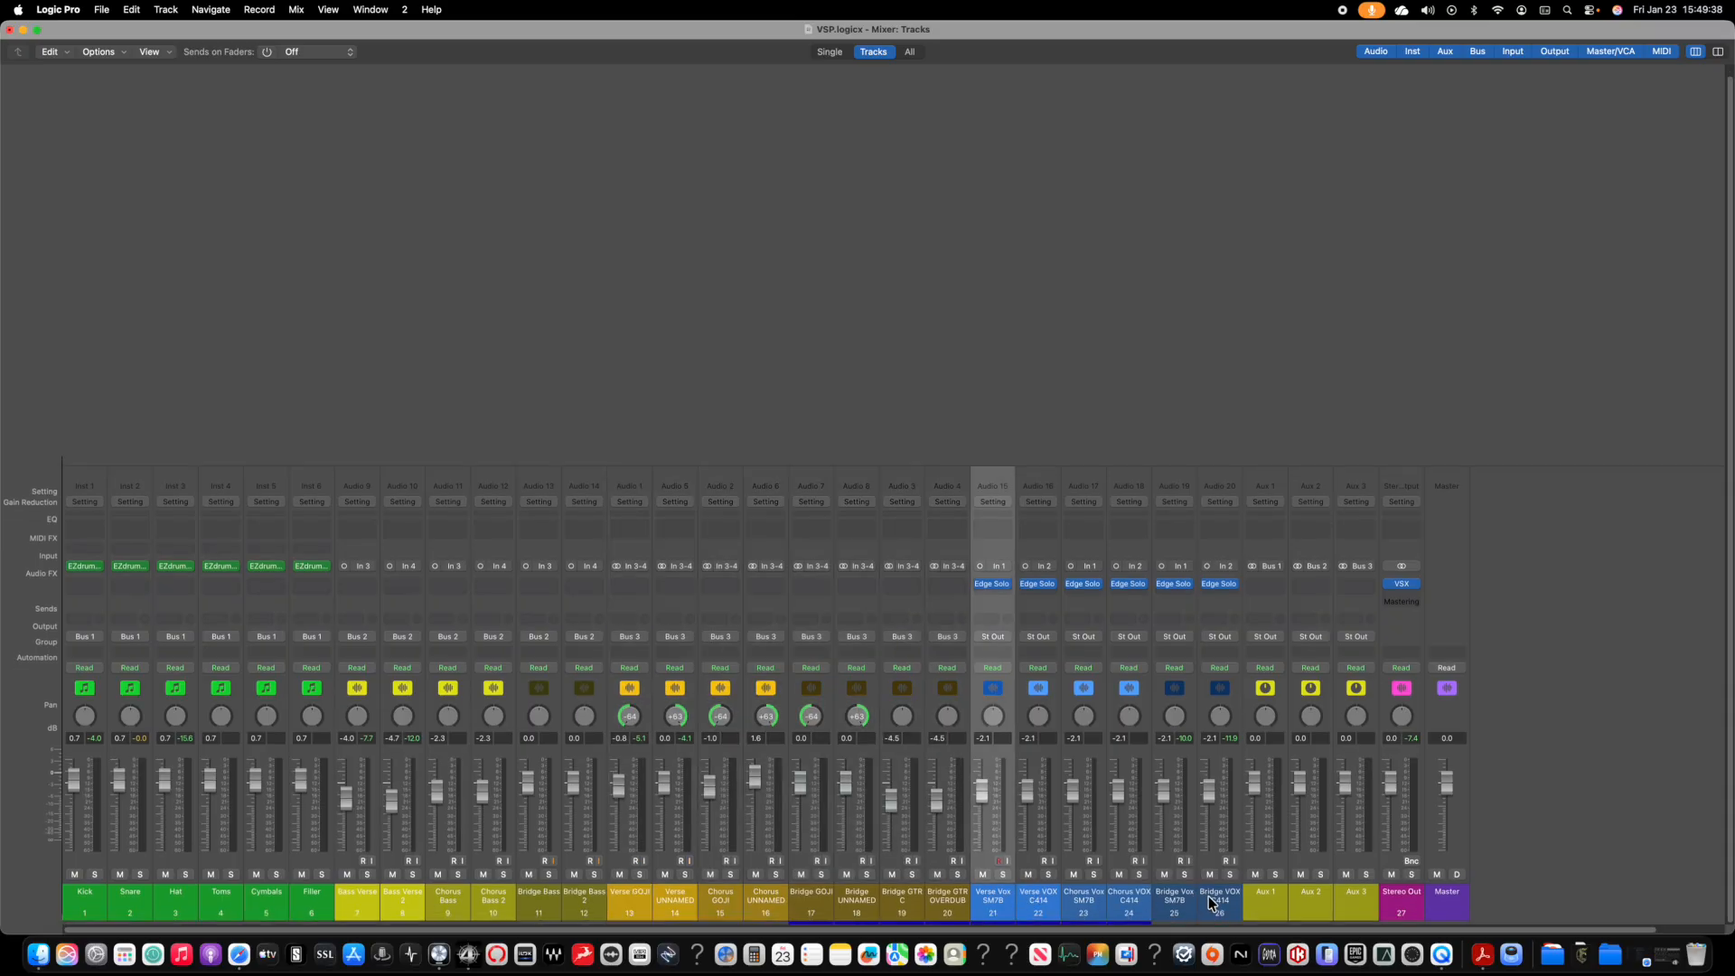
pyautogui.keyDown('shift'); pyautogui.click(1212, 903); pyautogui.keyUp('shift')
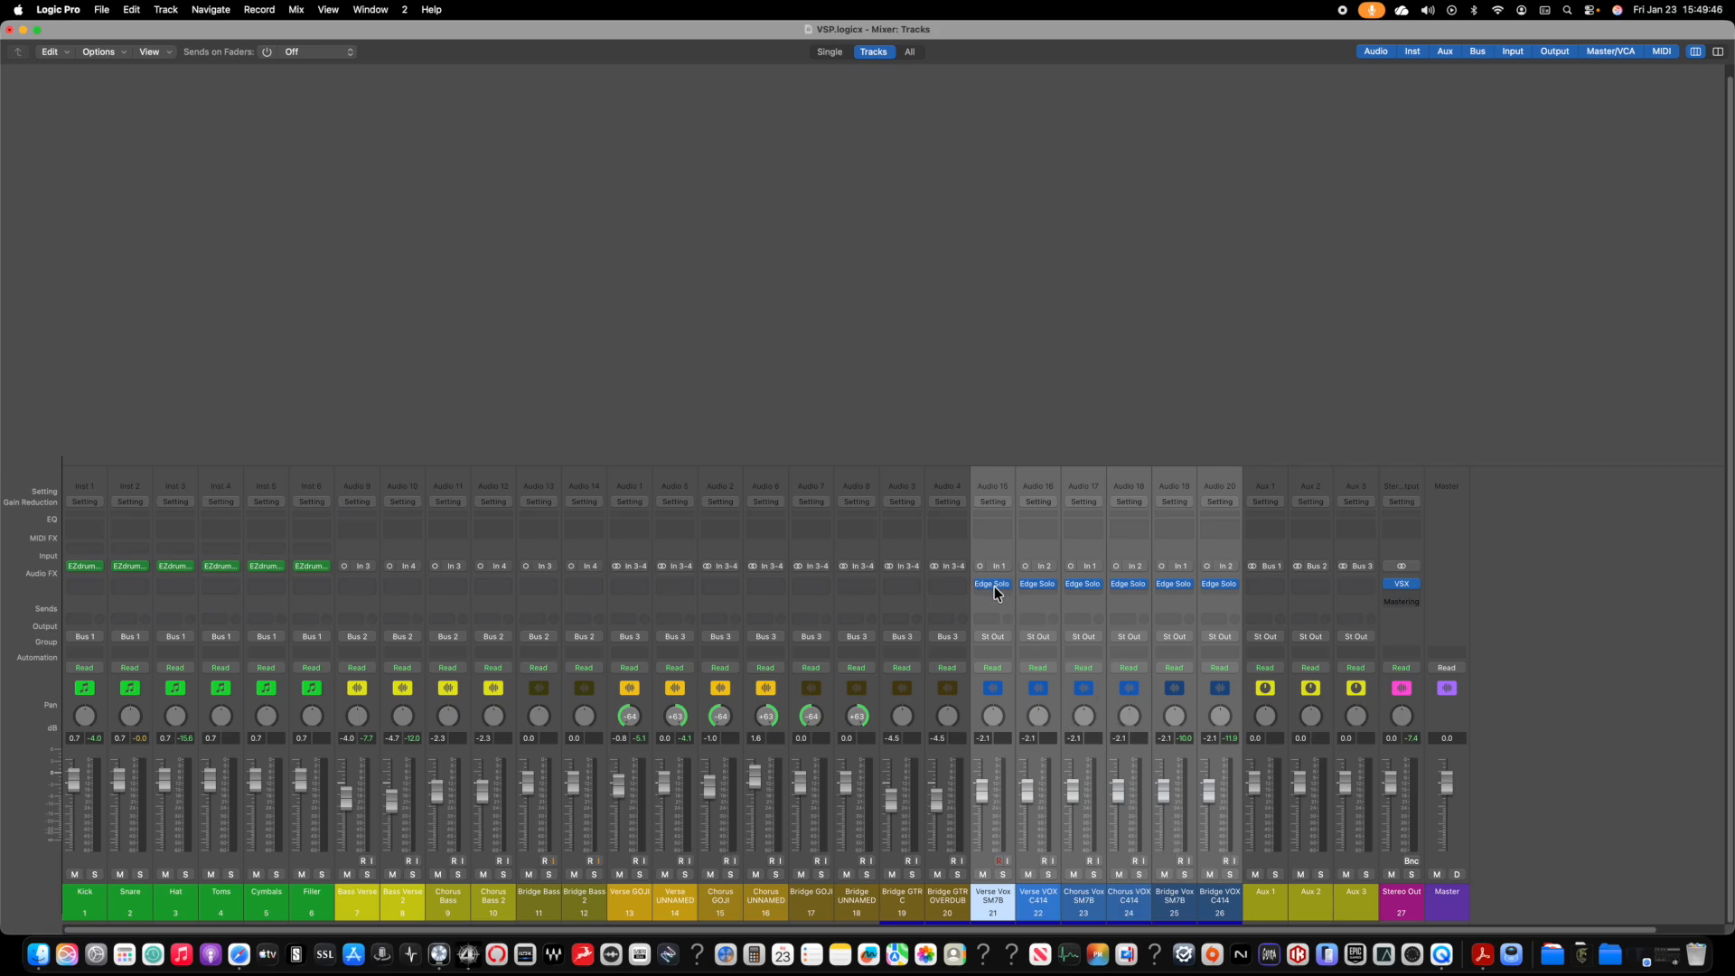
pyautogui.click(1003, 637)
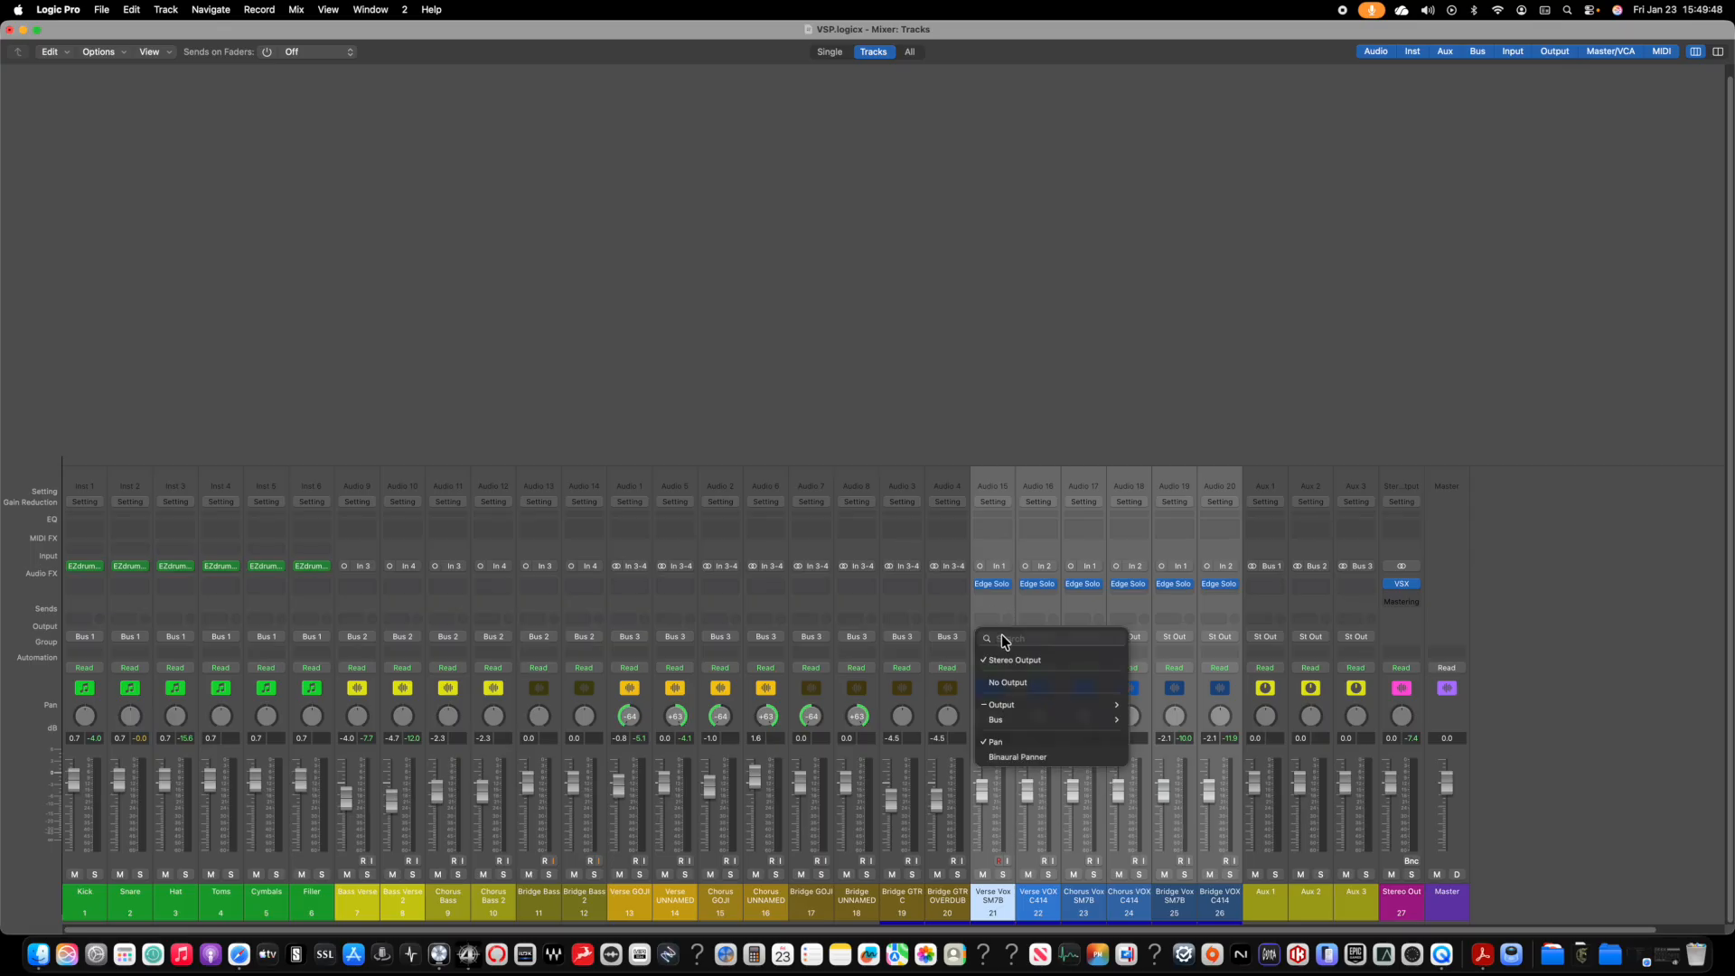
pyautogui.moveTo(1097, 719)
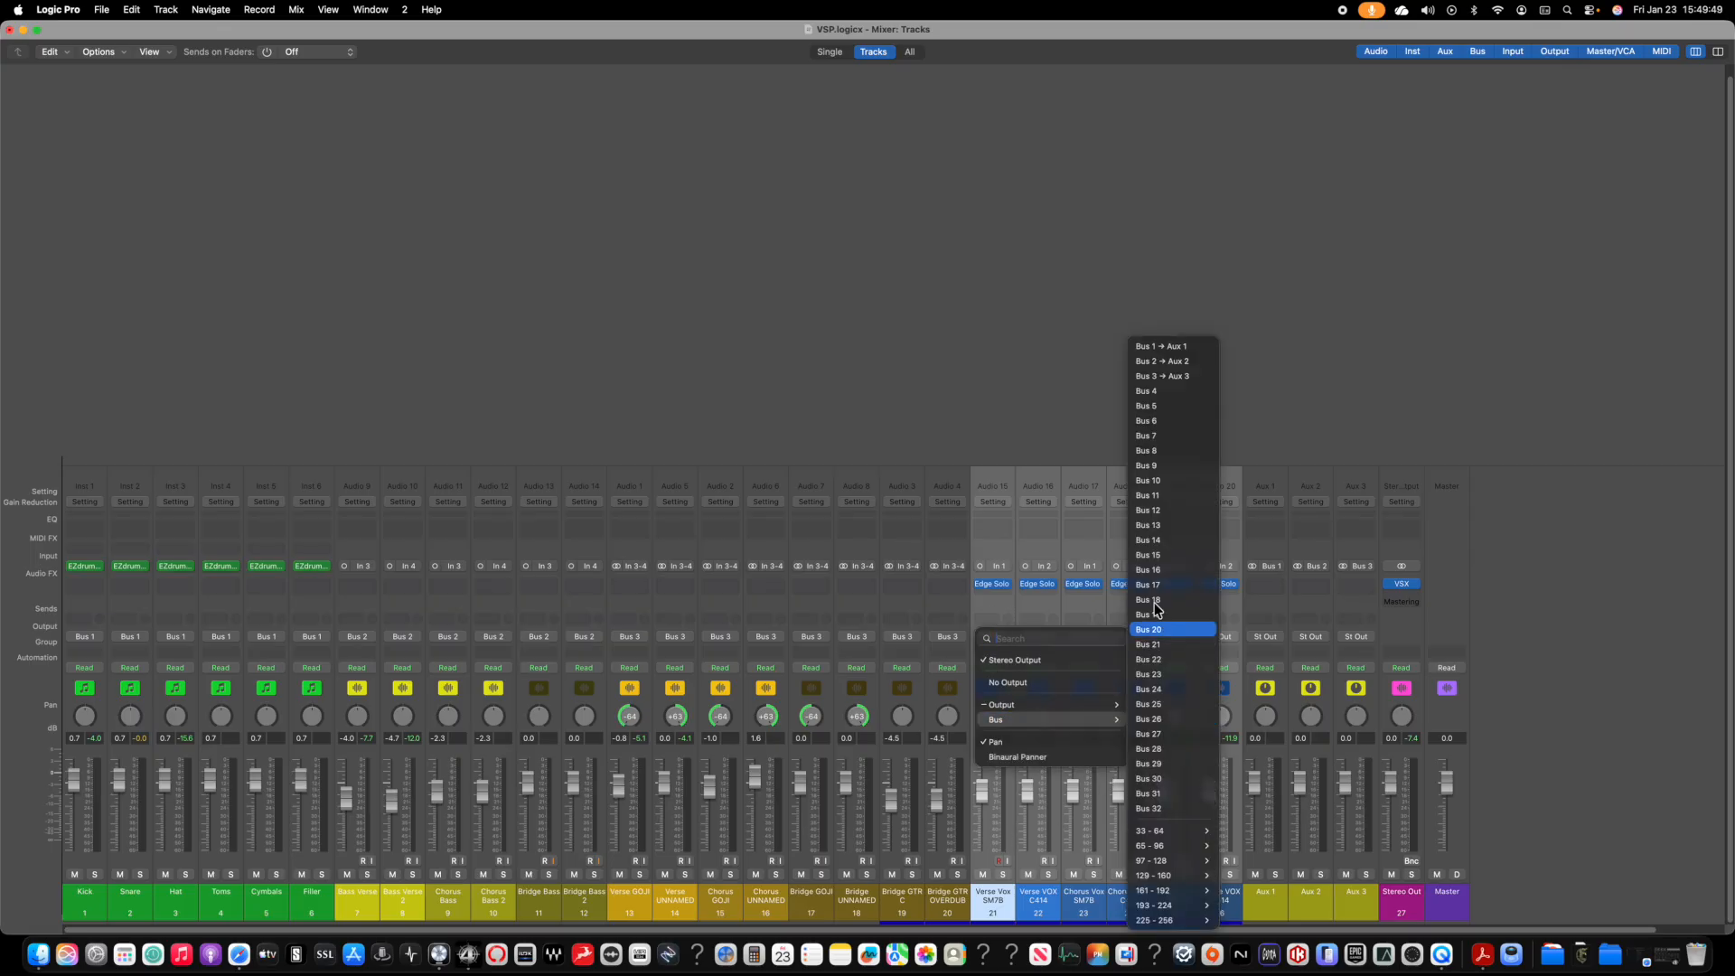
pyautogui.click(1145, 391)
pyautogui.scroll(-1, 1286, 899)
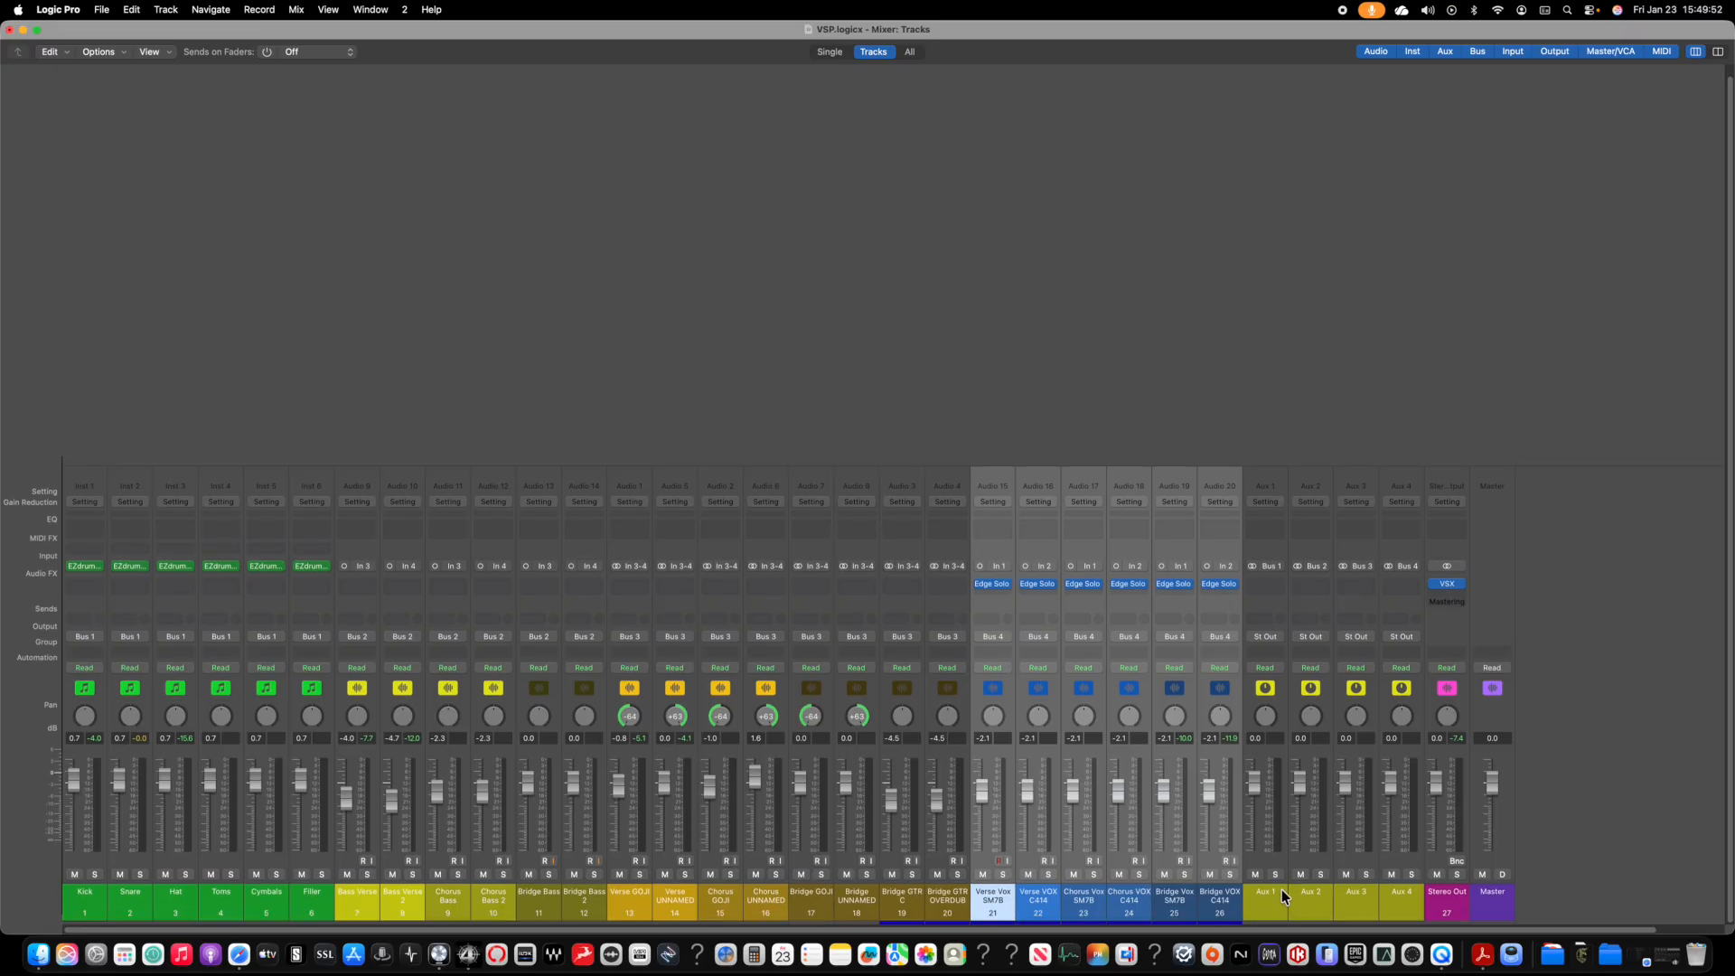
# Step: Rename the aux channels Aux 1 to Aux 4 as Drums, Bass, GTR and Vox
pyautogui.doubleClick(1266, 894)
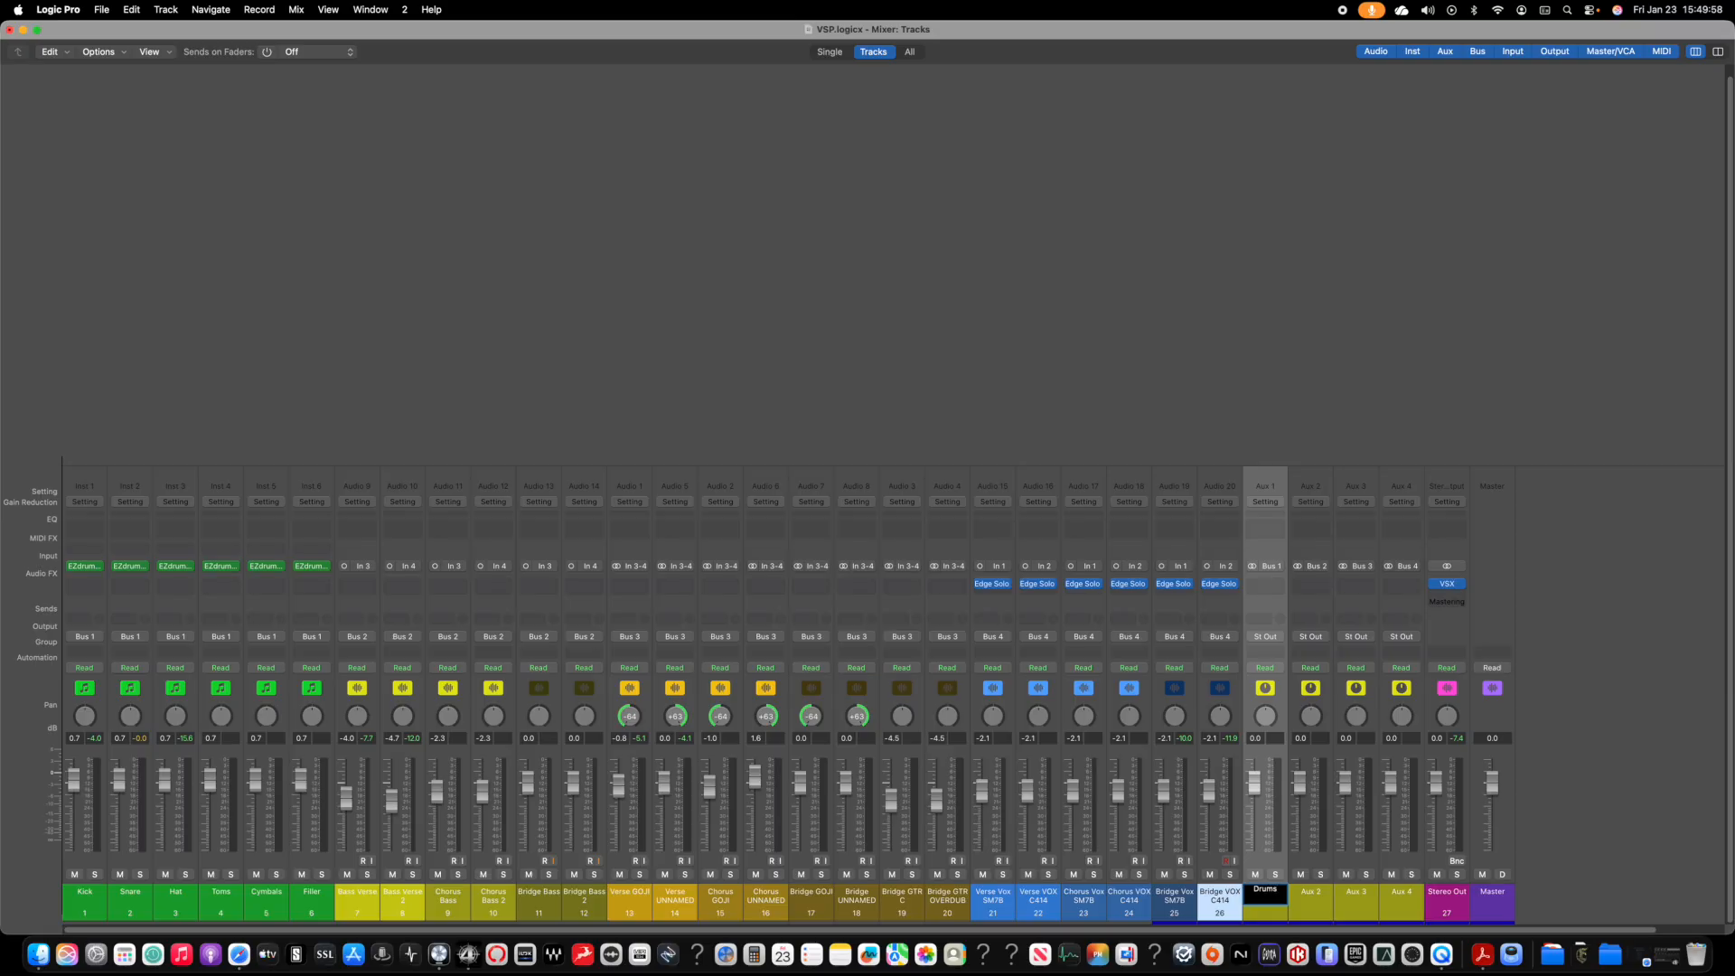
pyautogui.press('Tab')
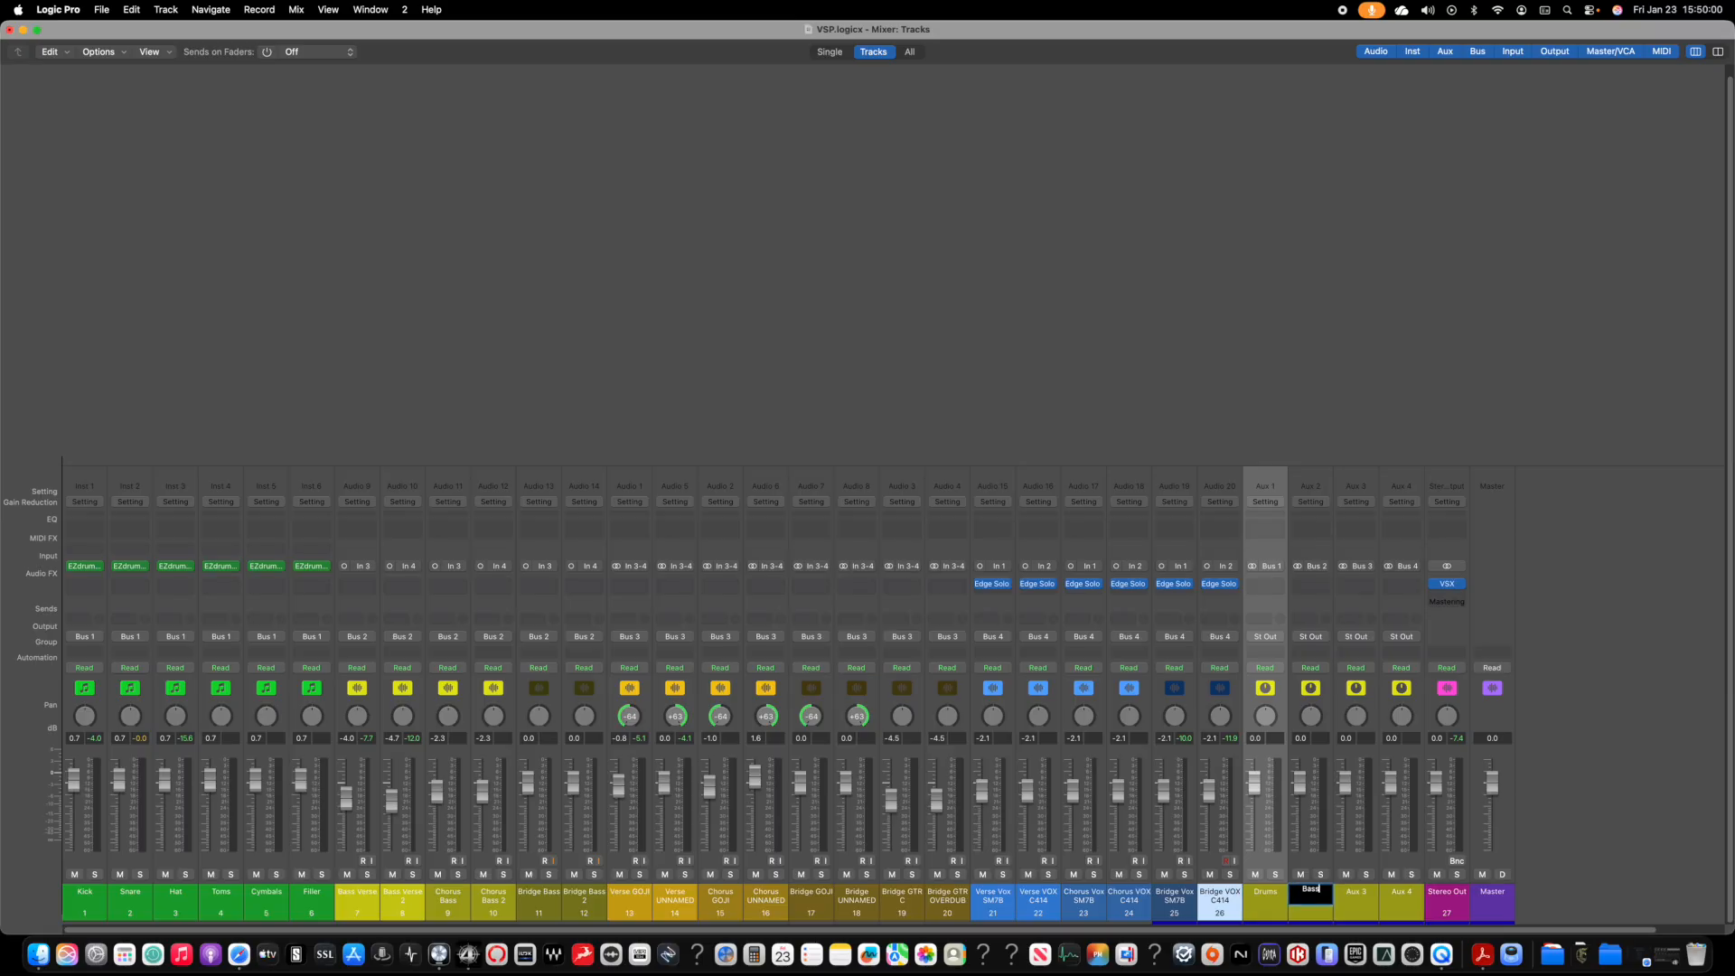
pyautogui.press('Tab')
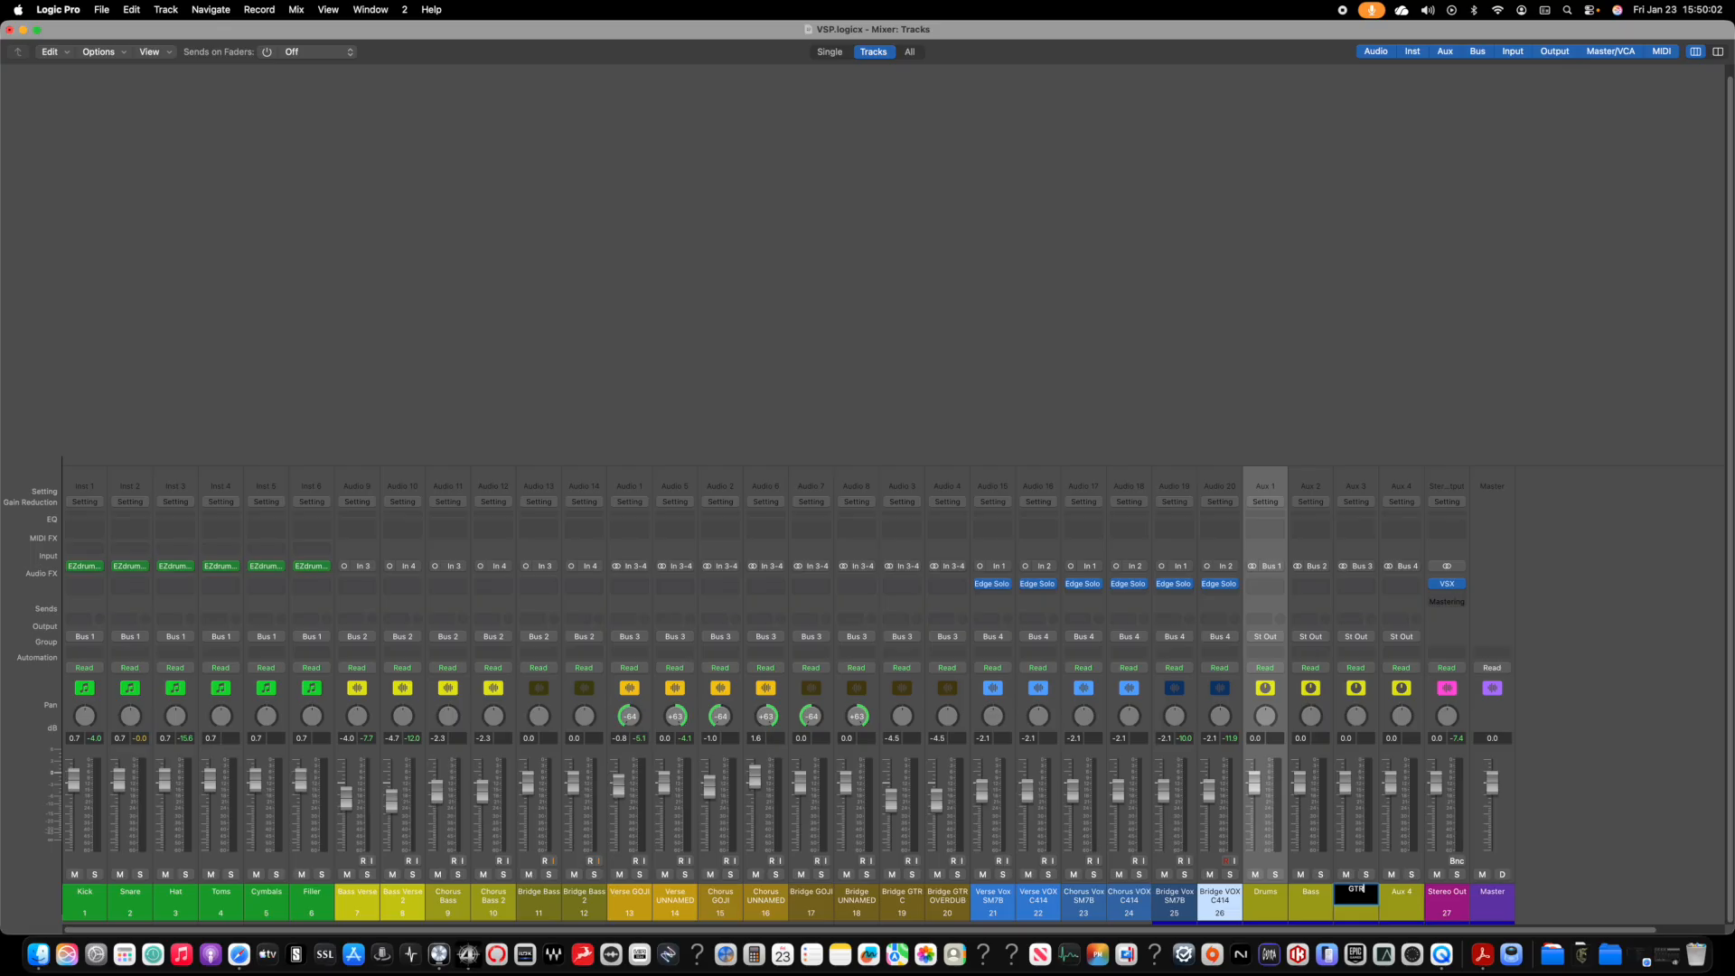
pyautogui.press('Tab')
pyautogui.press('Return')
# Step: Select the Drums, Bass and GTR aux channels together and open the bus choices for their shared output
pyautogui.keyDown('shift'); pyautogui.click(1354, 893); pyautogui.keyUp('shift')
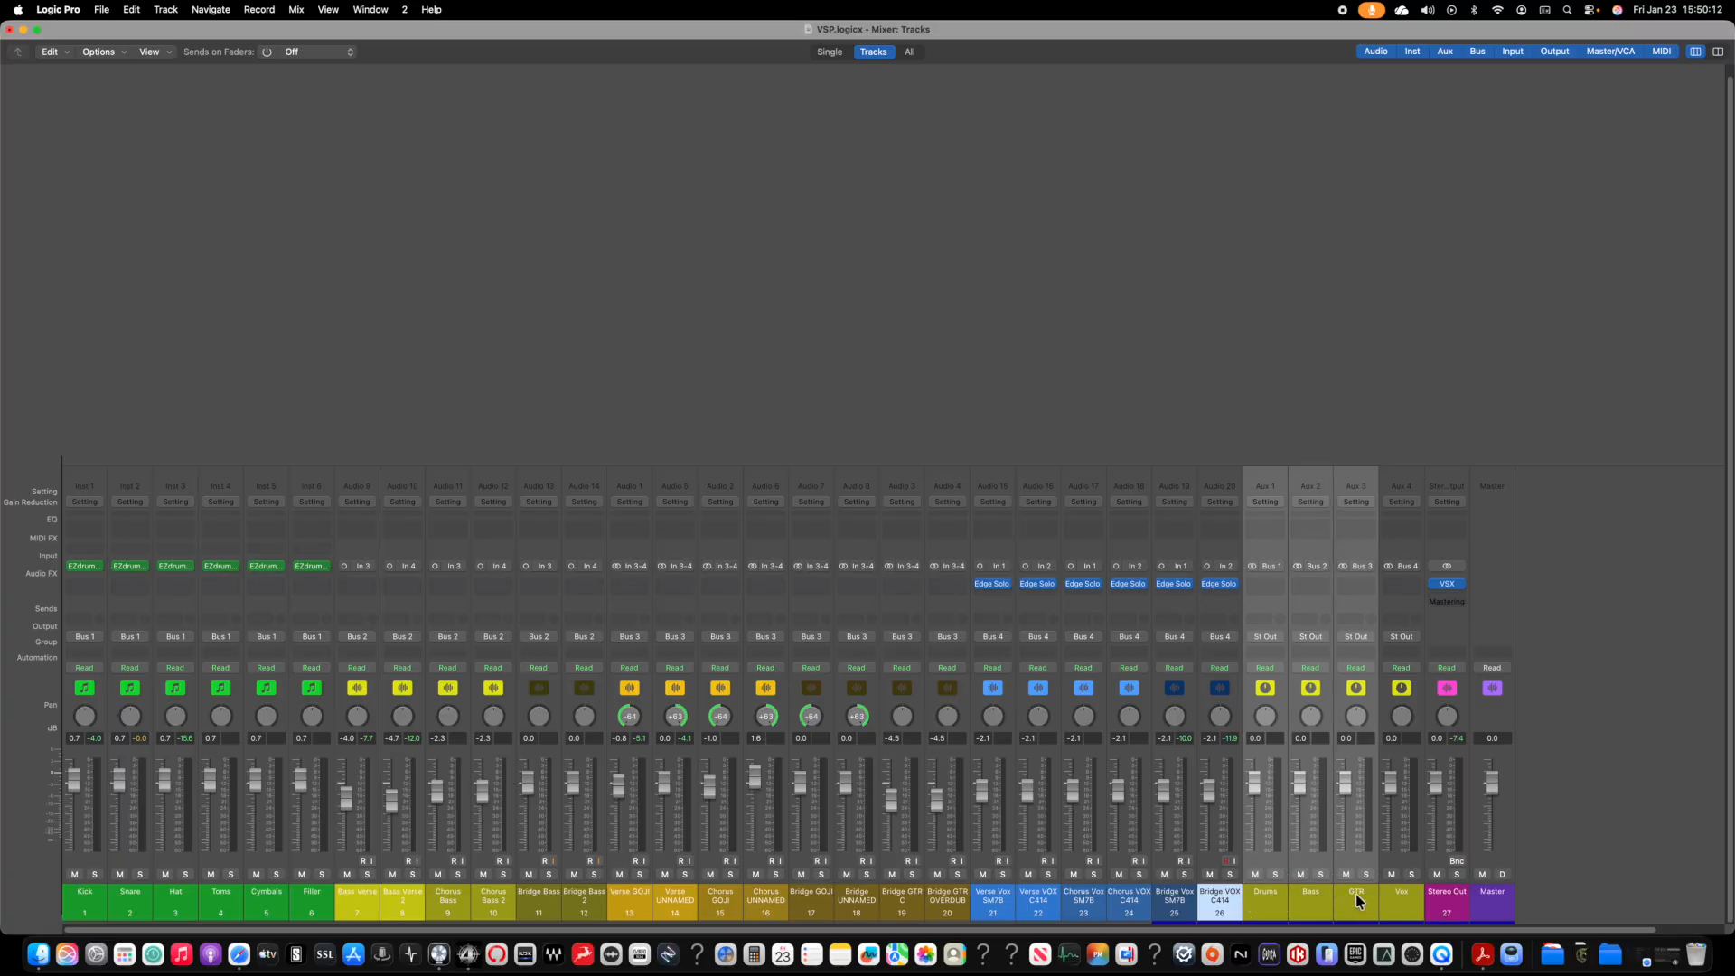
pyautogui.click(1272, 640)
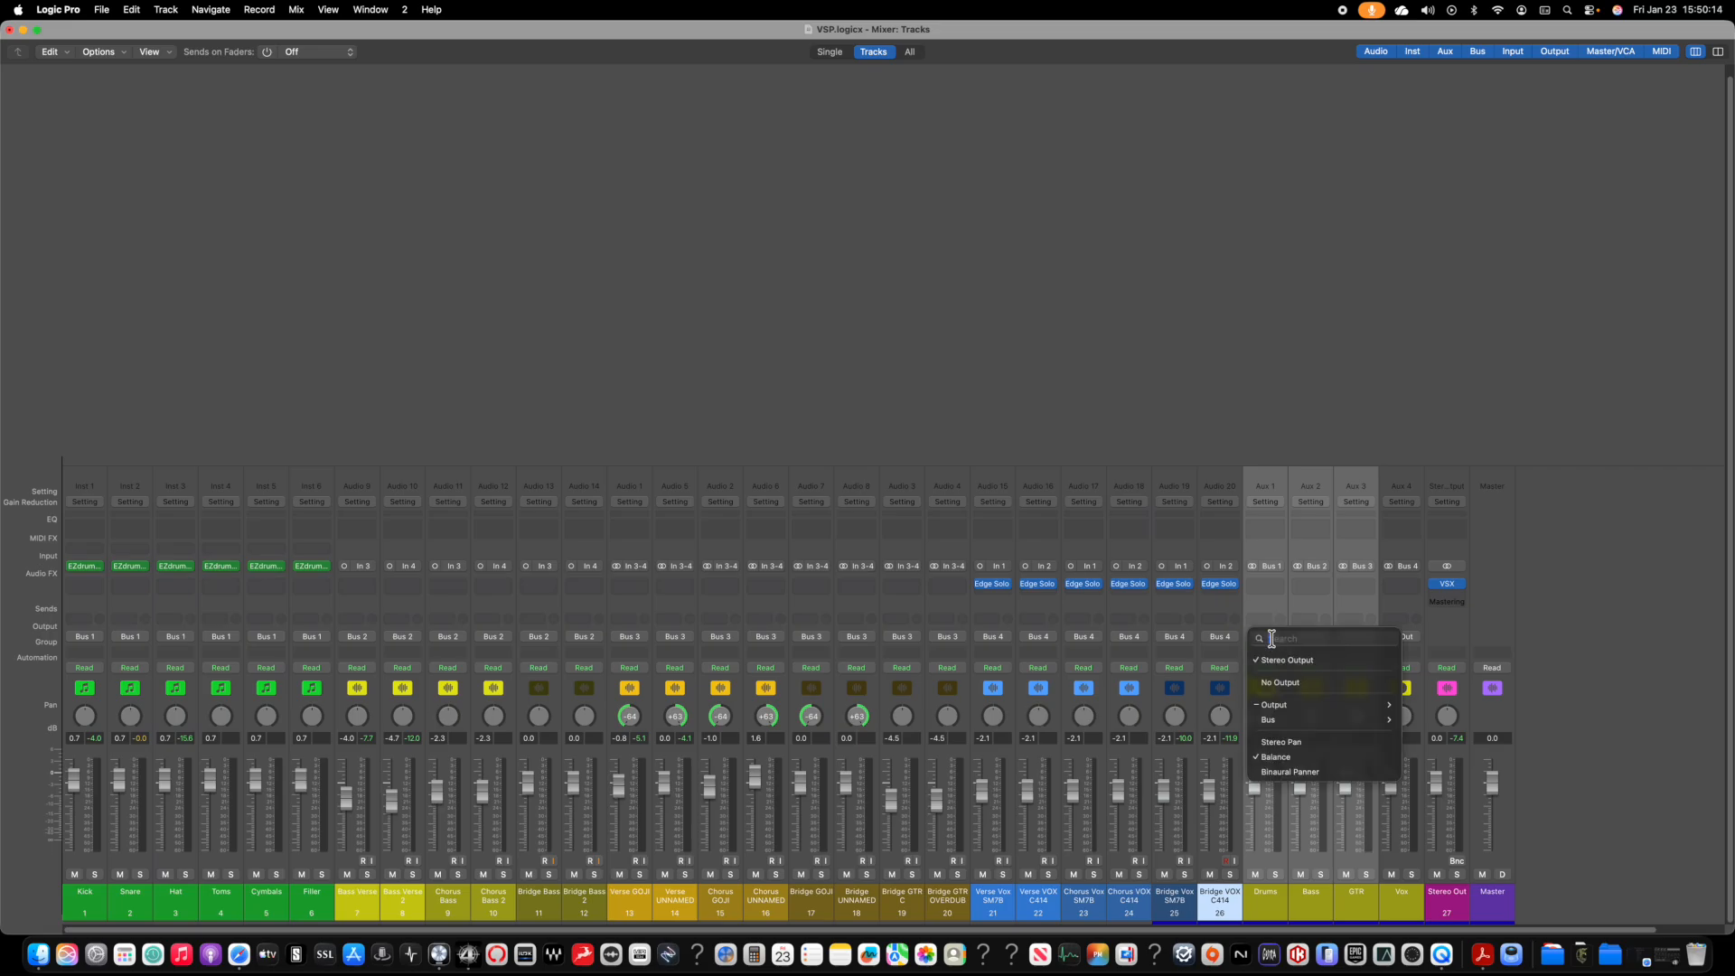
pyautogui.moveTo(1288, 723)
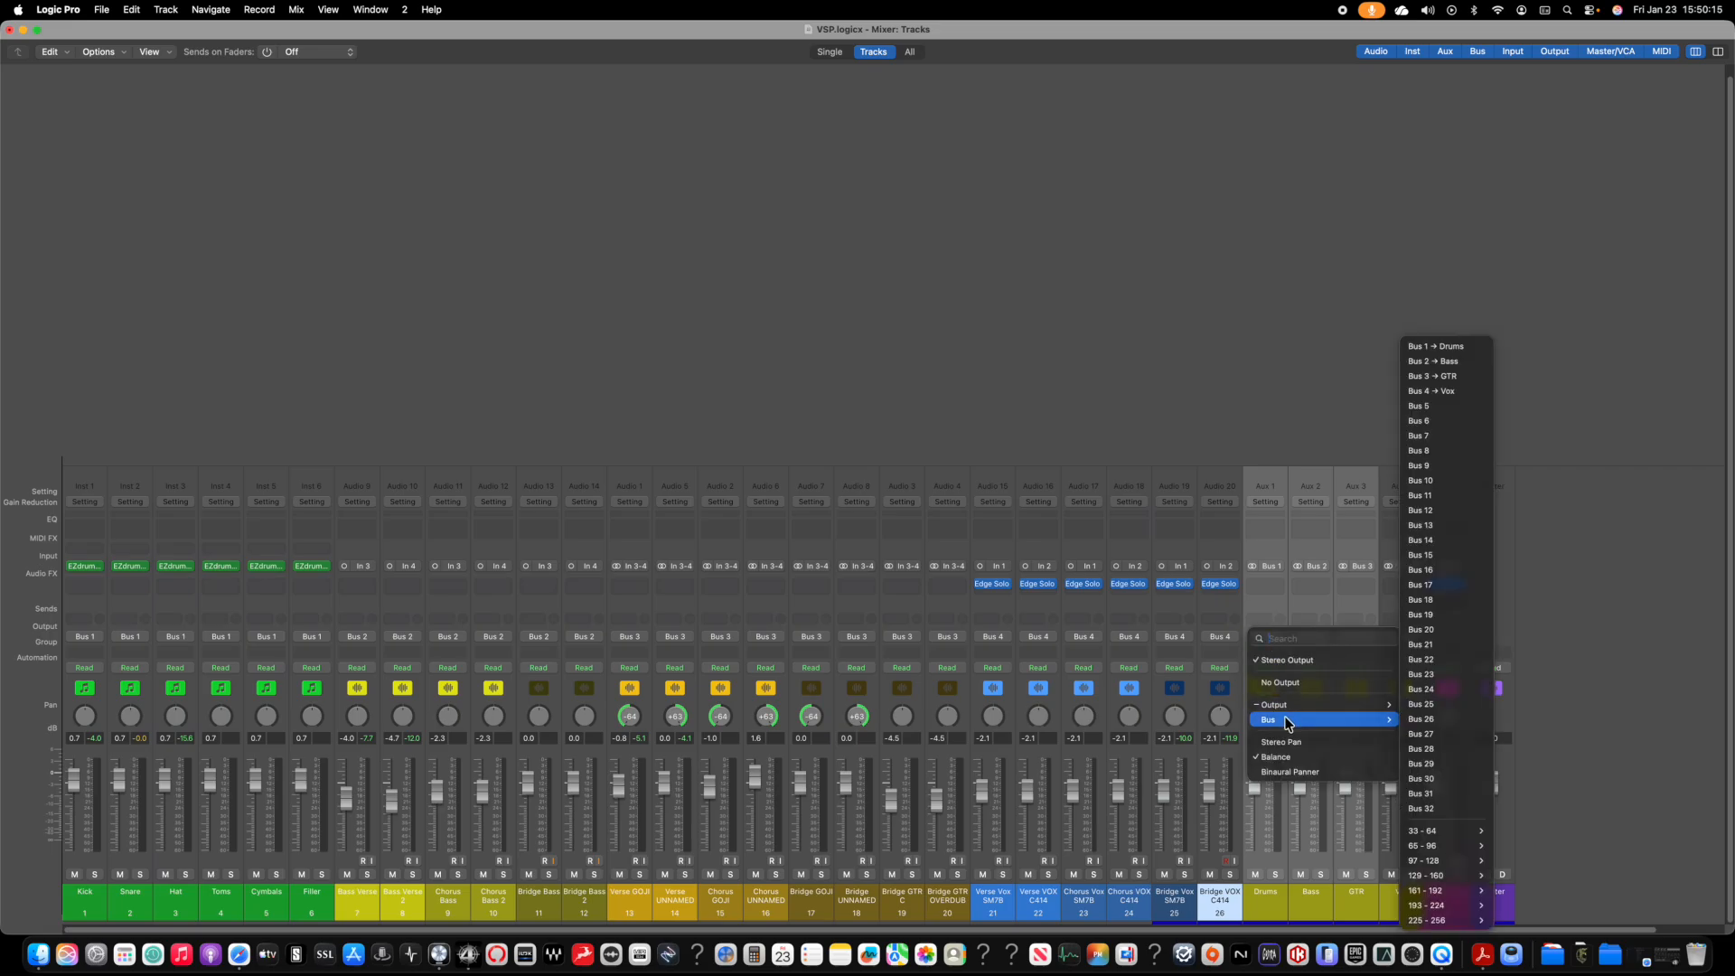
# Step: Route the selected Drums, Bass and GTR aux channels to Bus 5 and name the new aux INST
pyautogui.click(1424, 407)
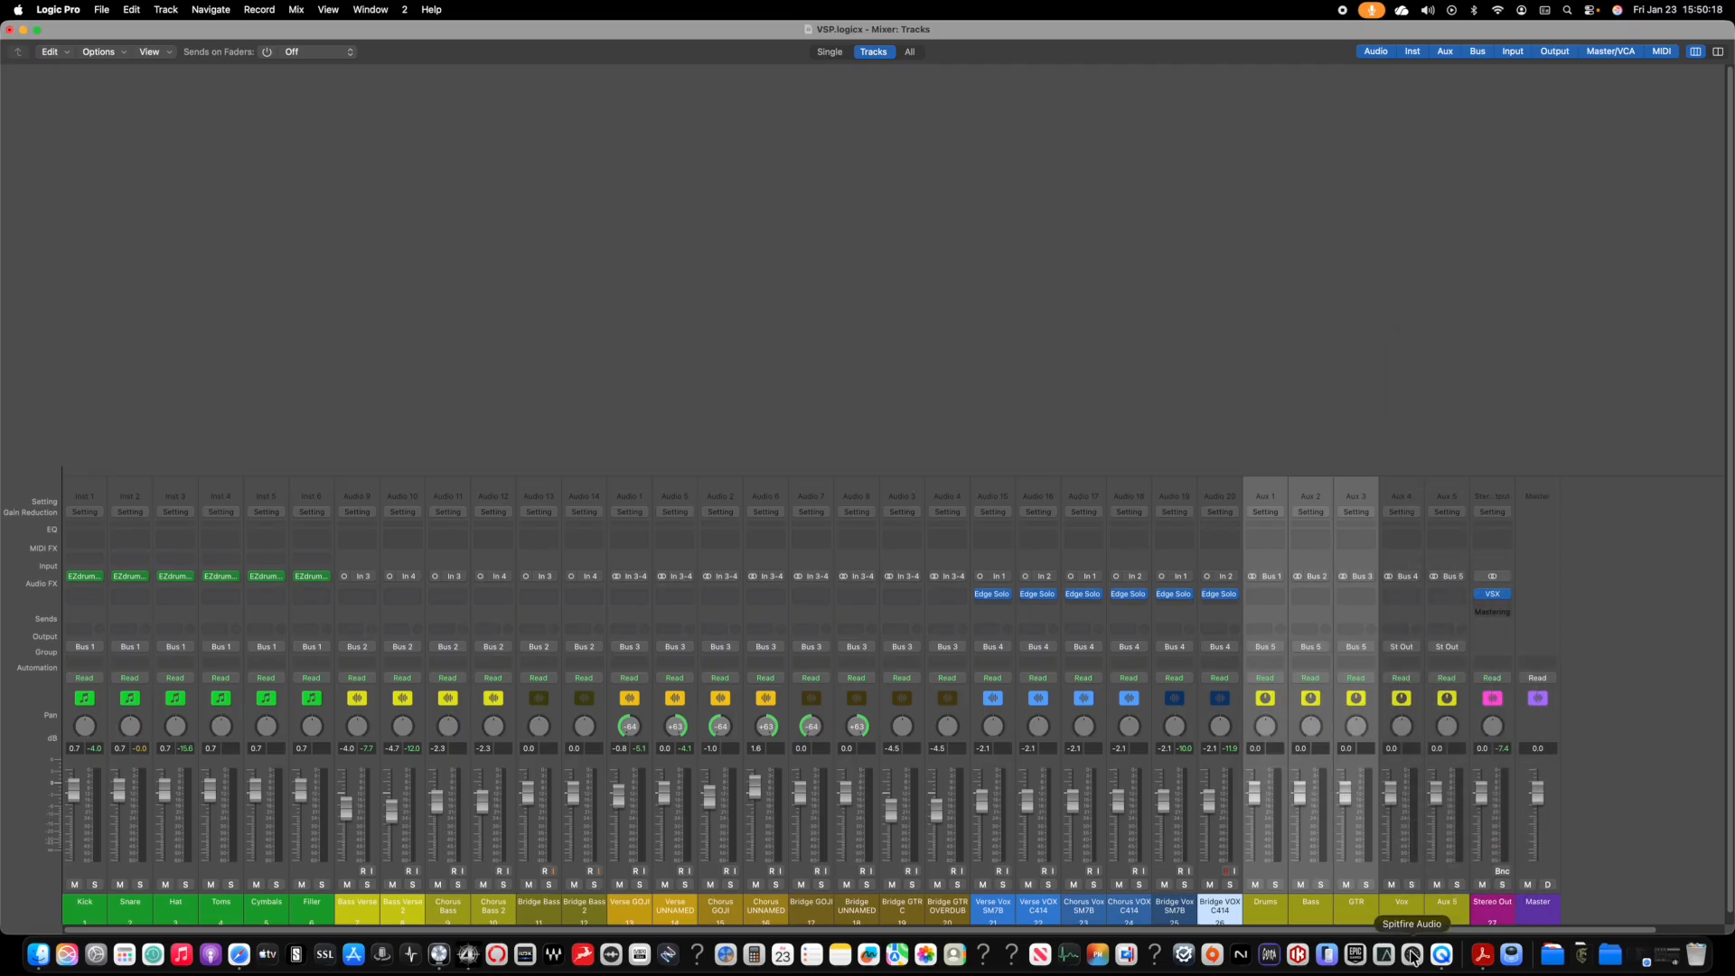
pyautogui.doubleClick(1451, 902)
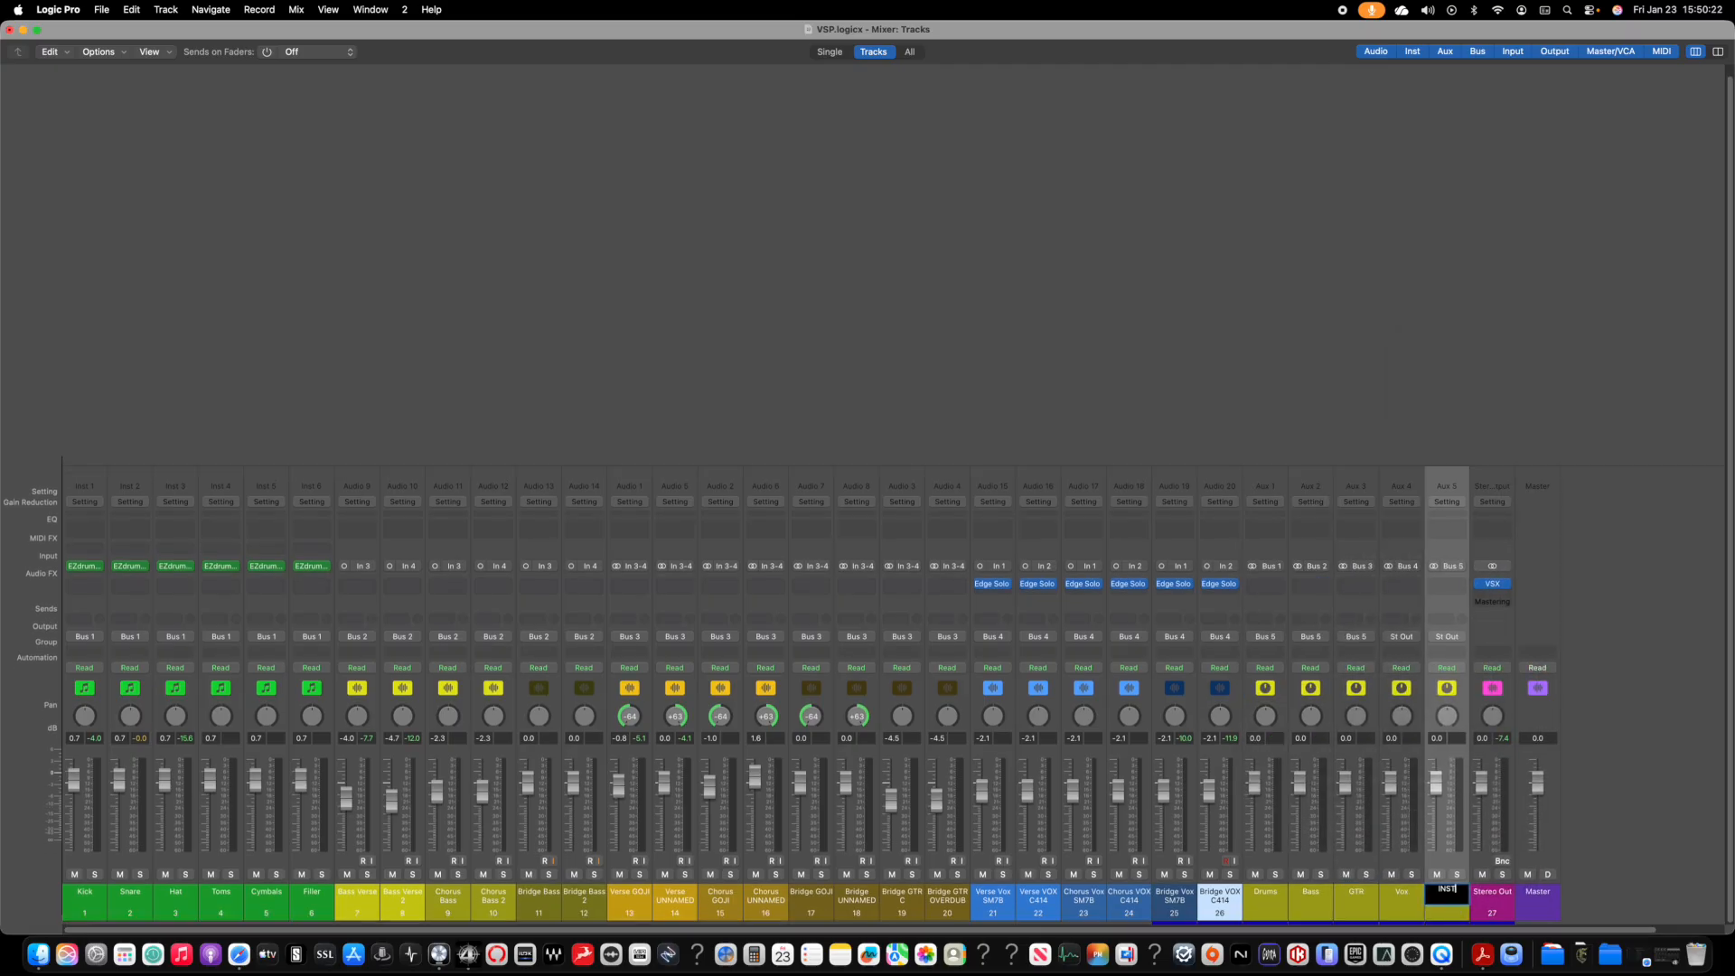
pyautogui.press('Return')
# Step: Rename the Vox aux channel as Vox Verse
pyautogui.doubleClick(1415, 894)
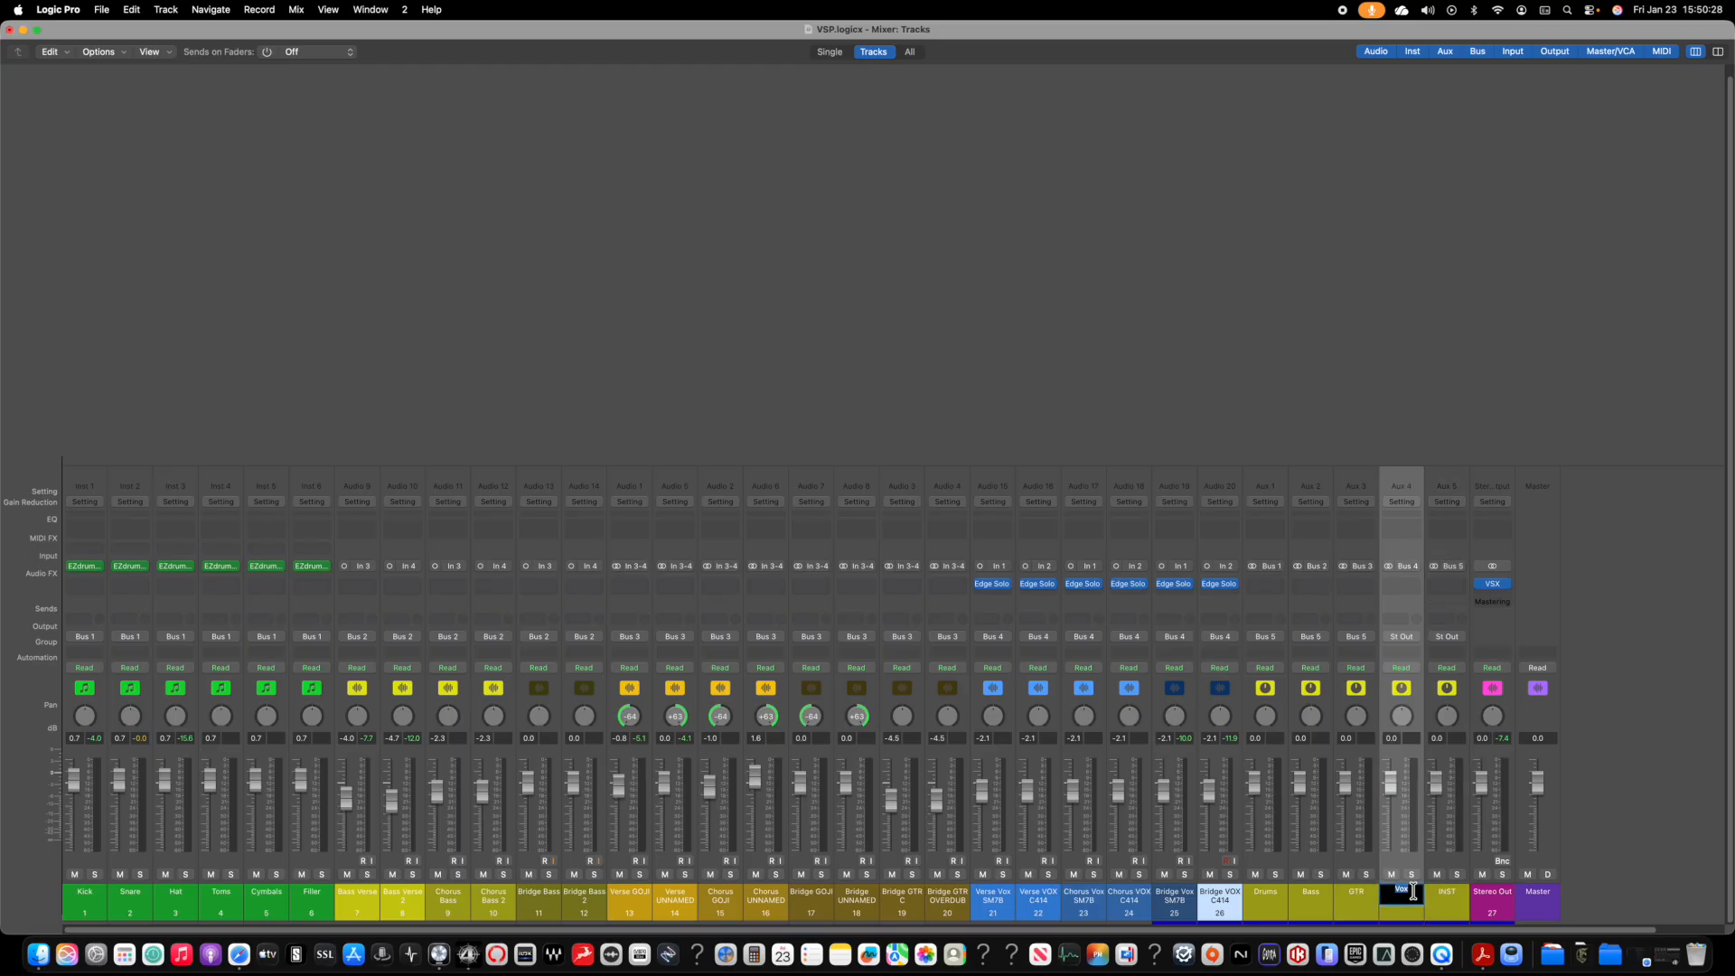
pyautogui.press('Right')
pyautogui.write('Verse')
pyautogui.press('Return')
# Step: Route the outputs of the Chorus Vox SM7B and Chorus VOX C414 channels to Bus 6
pyautogui.click(1083, 902)
pyautogui.keyDown('shift'); pyautogui.click(1129, 902); pyautogui.keyUp('shift')
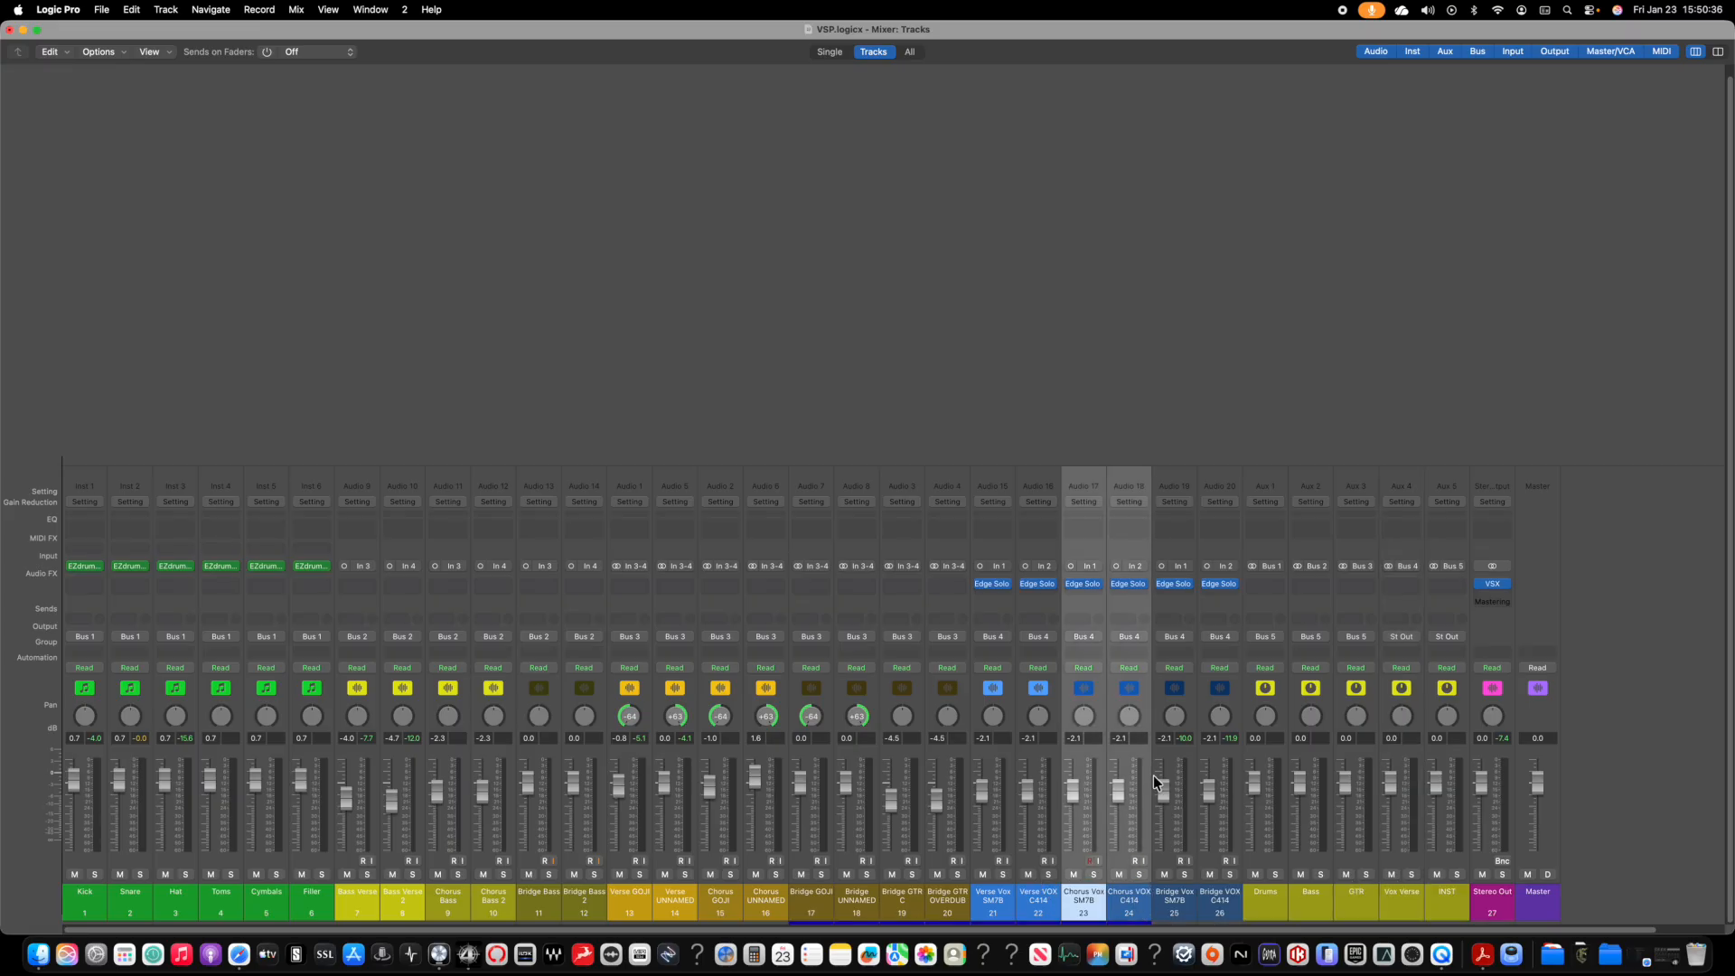
pyautogui.click(1081, 638)
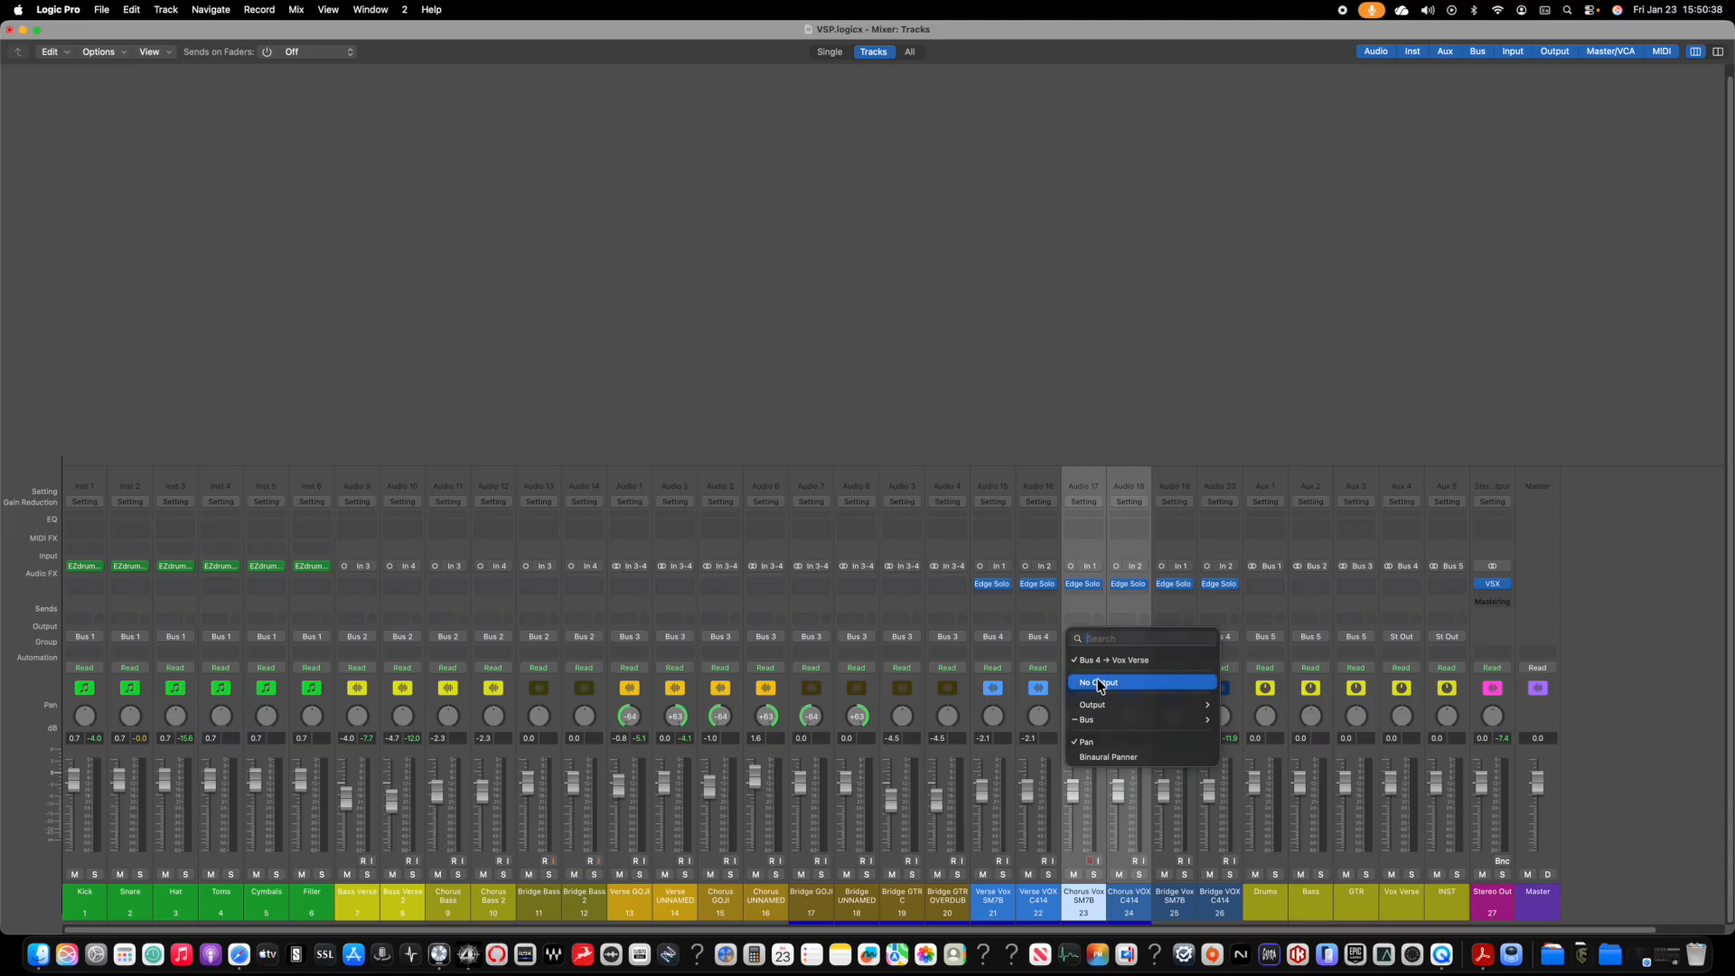
pyautogui.moveTo(1098, 720)
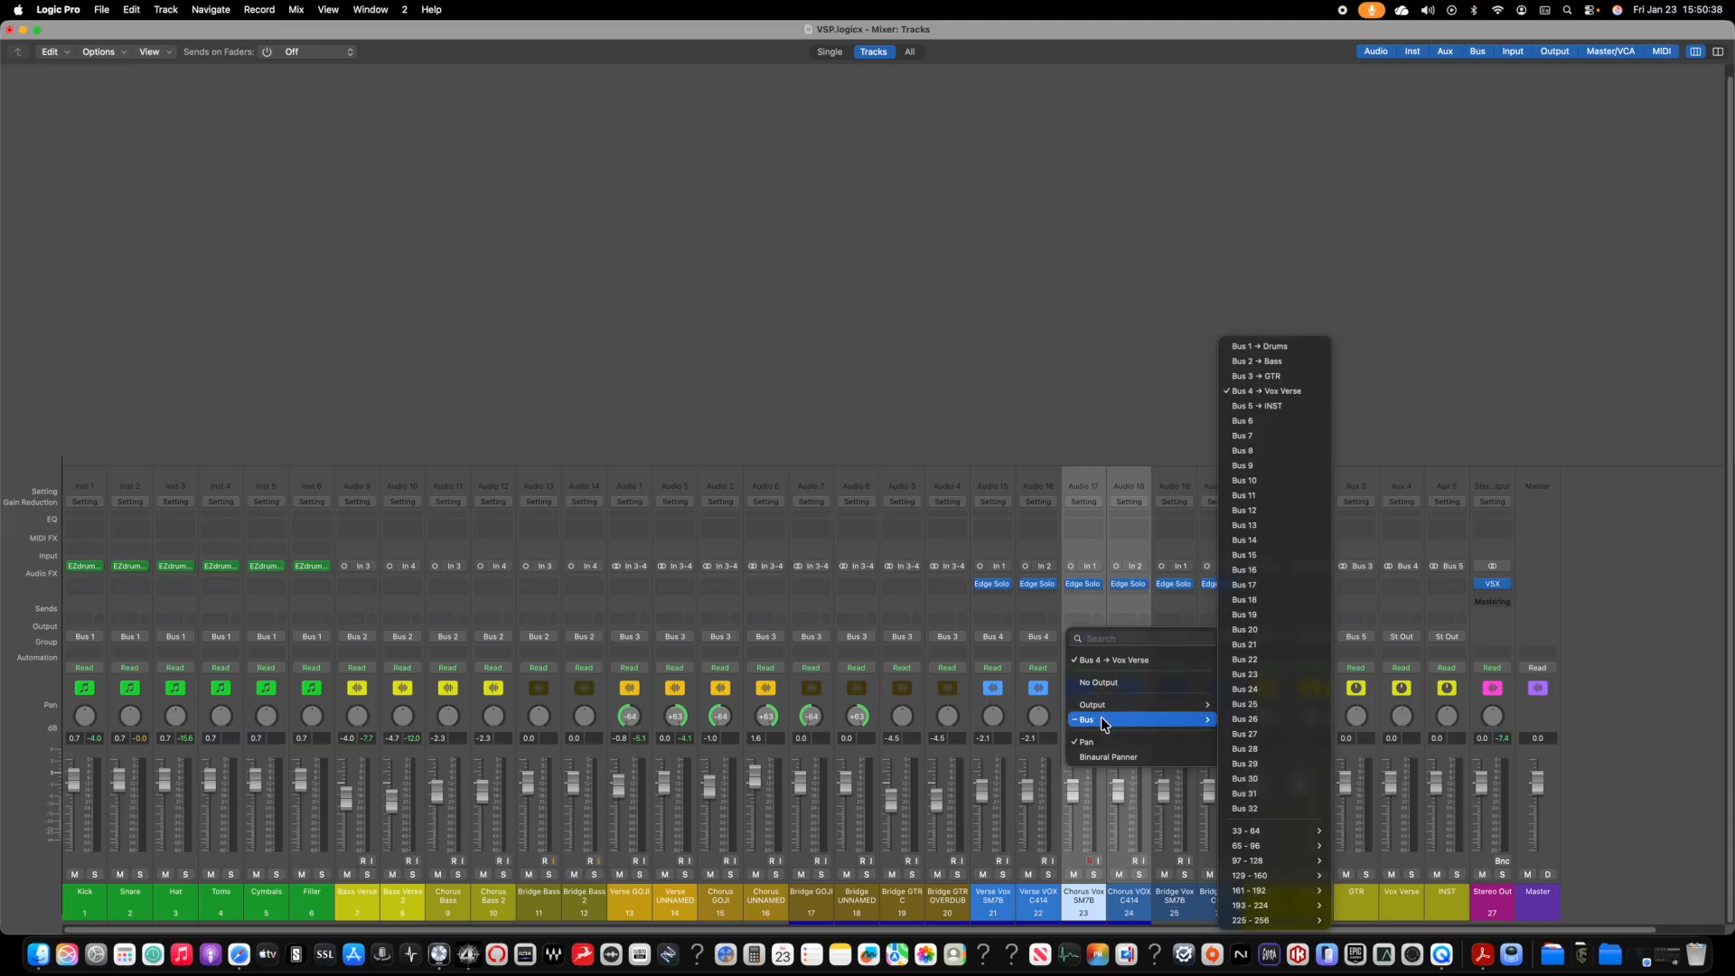
pyautogui.click(1263, 425)
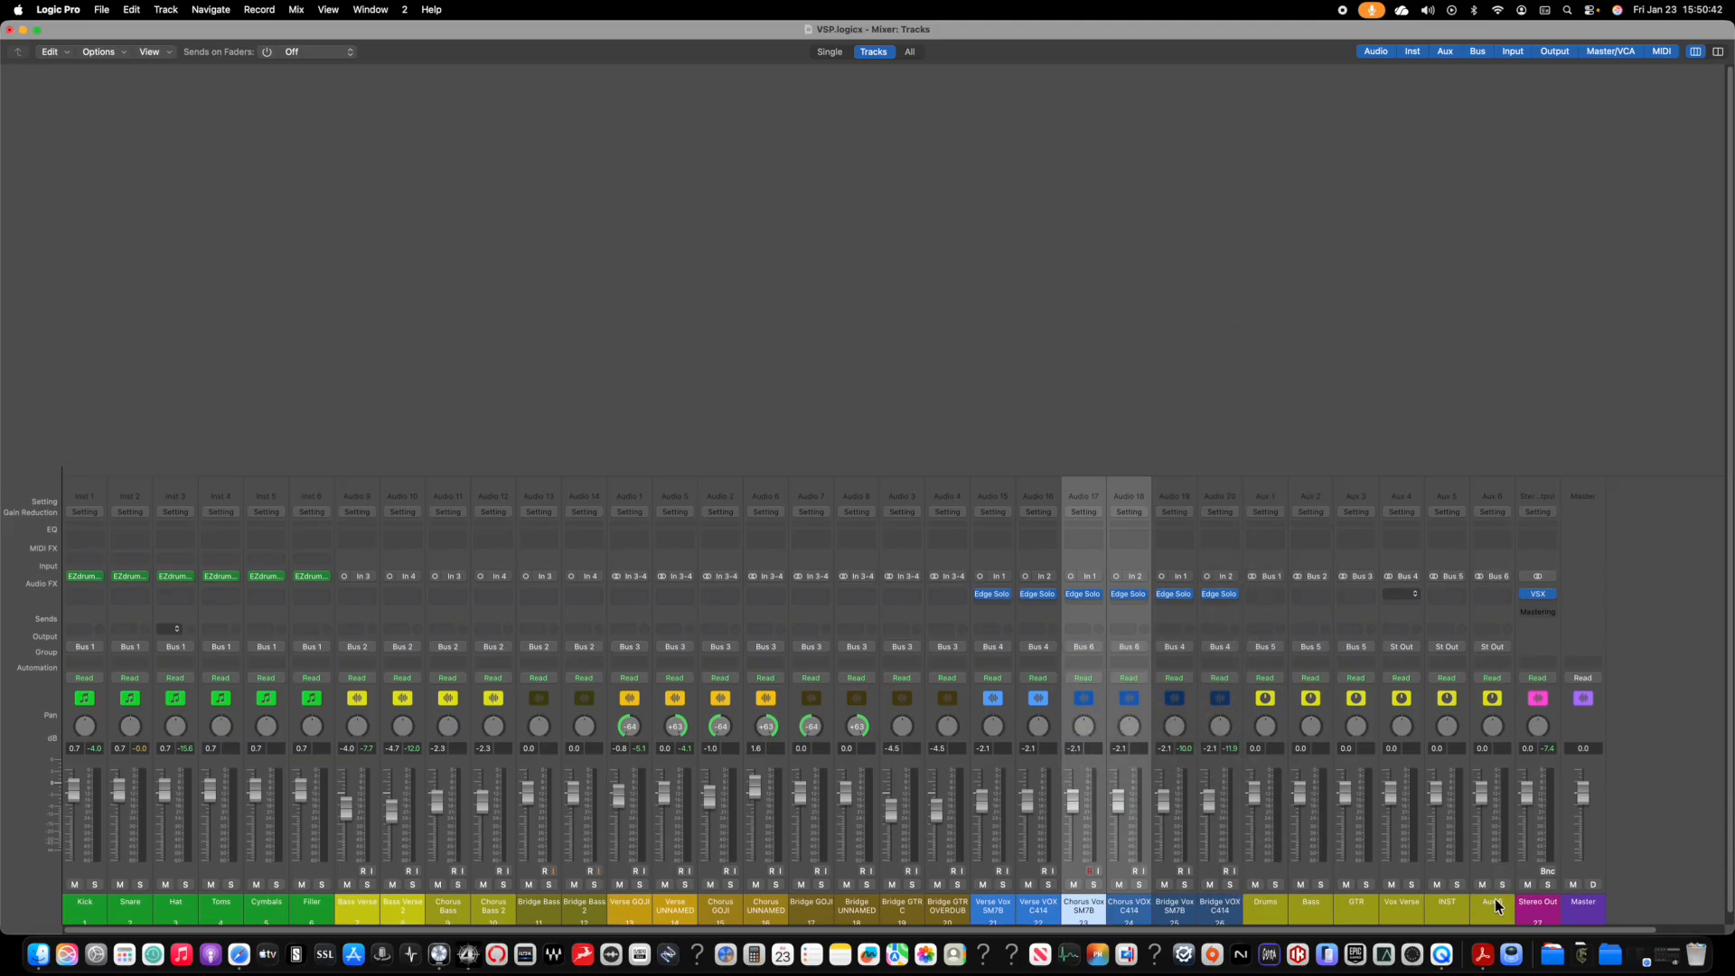
# Step: Rename the Bus 5 aux as Vox Chorus and the Bus 6 aux as INST
pyautogui.doubleClick(1451, 901)
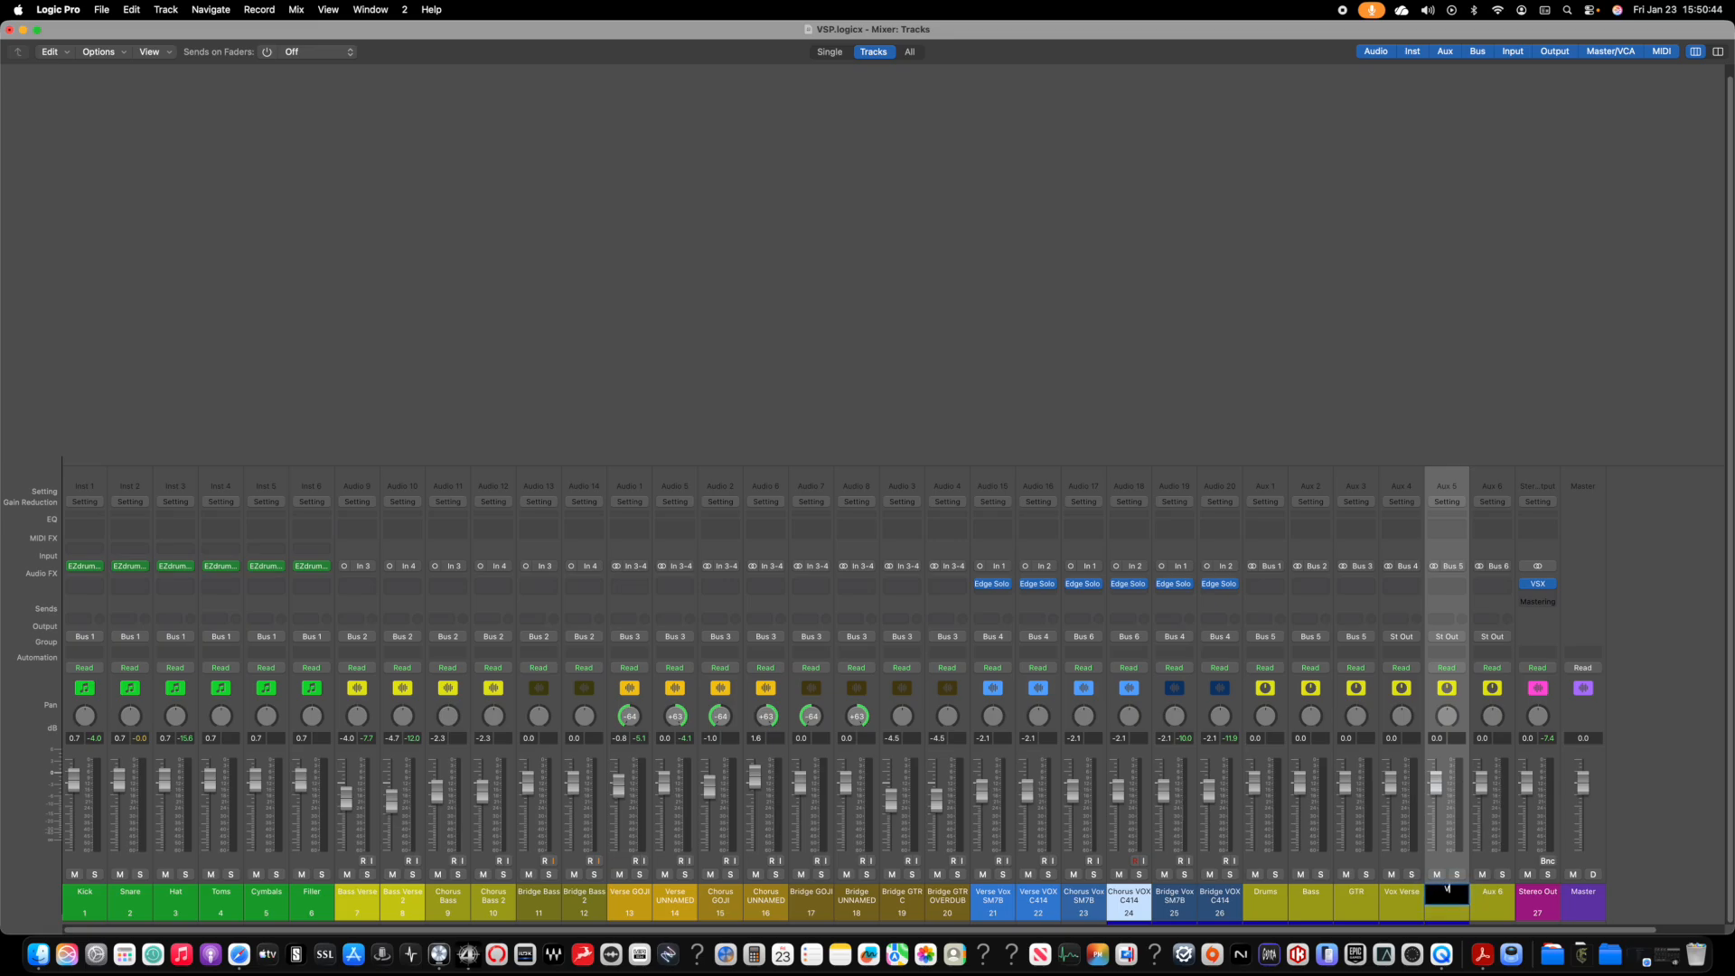
pyautogui.write('Vox Chorus')
pyautogui.press('Return')
pyautogui.doubleClick(1485, 896)
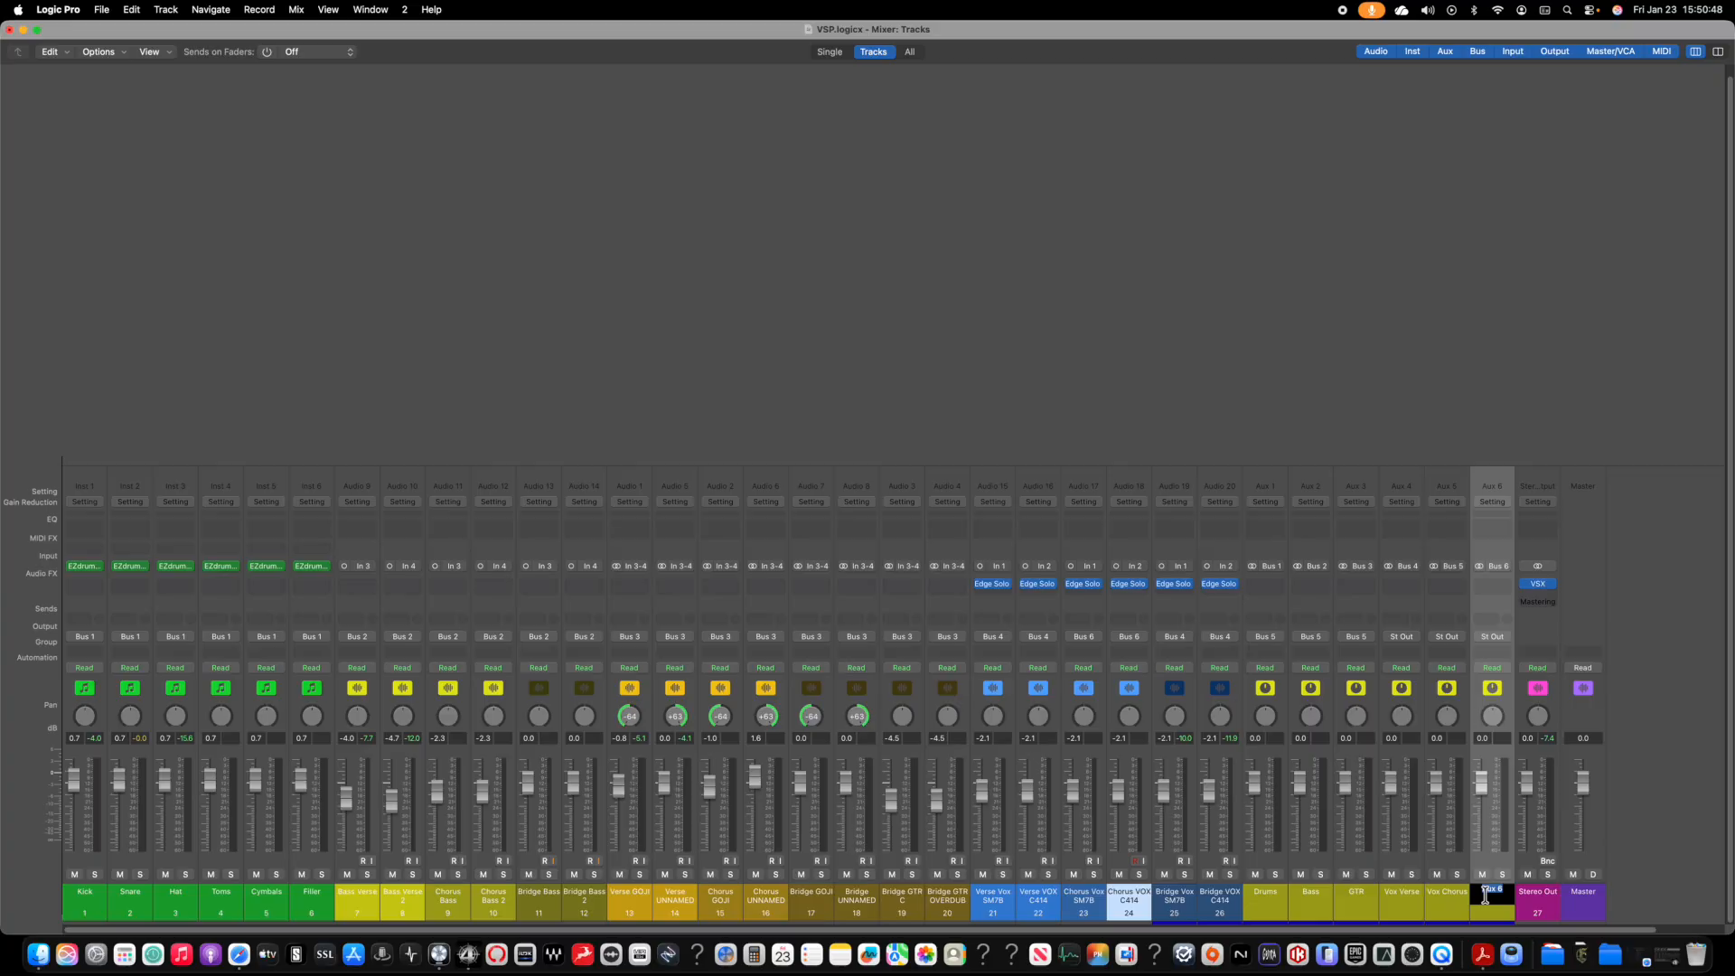
pyautogui.write('INST')
pyautogui.press('Return')
# Step: Change the outputs of the Drums, Bass and GTR aux channels to Bus 6, INST
pyautogui.click(1283, 895)
pyautogui.keyDown('shift'); pyautogui.click(1358, 893); pyautogui.keyUp('shift')
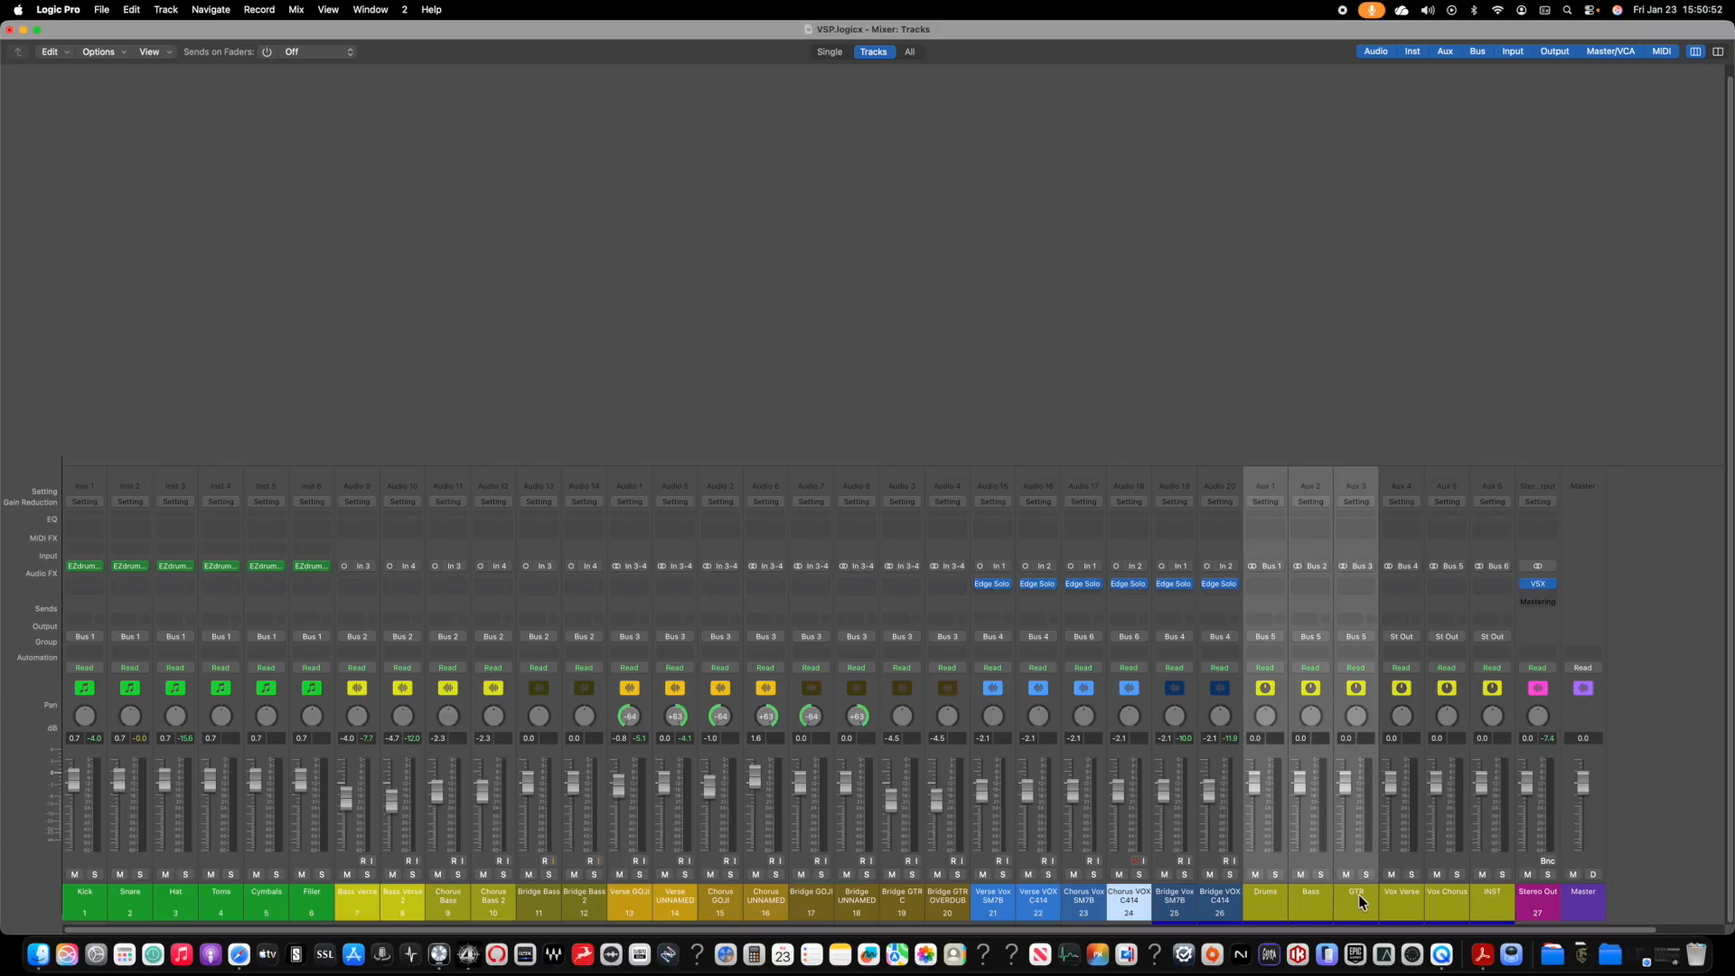
pyautogui.click(1271, 633)
pyautogui.moveTo(1283, 720)
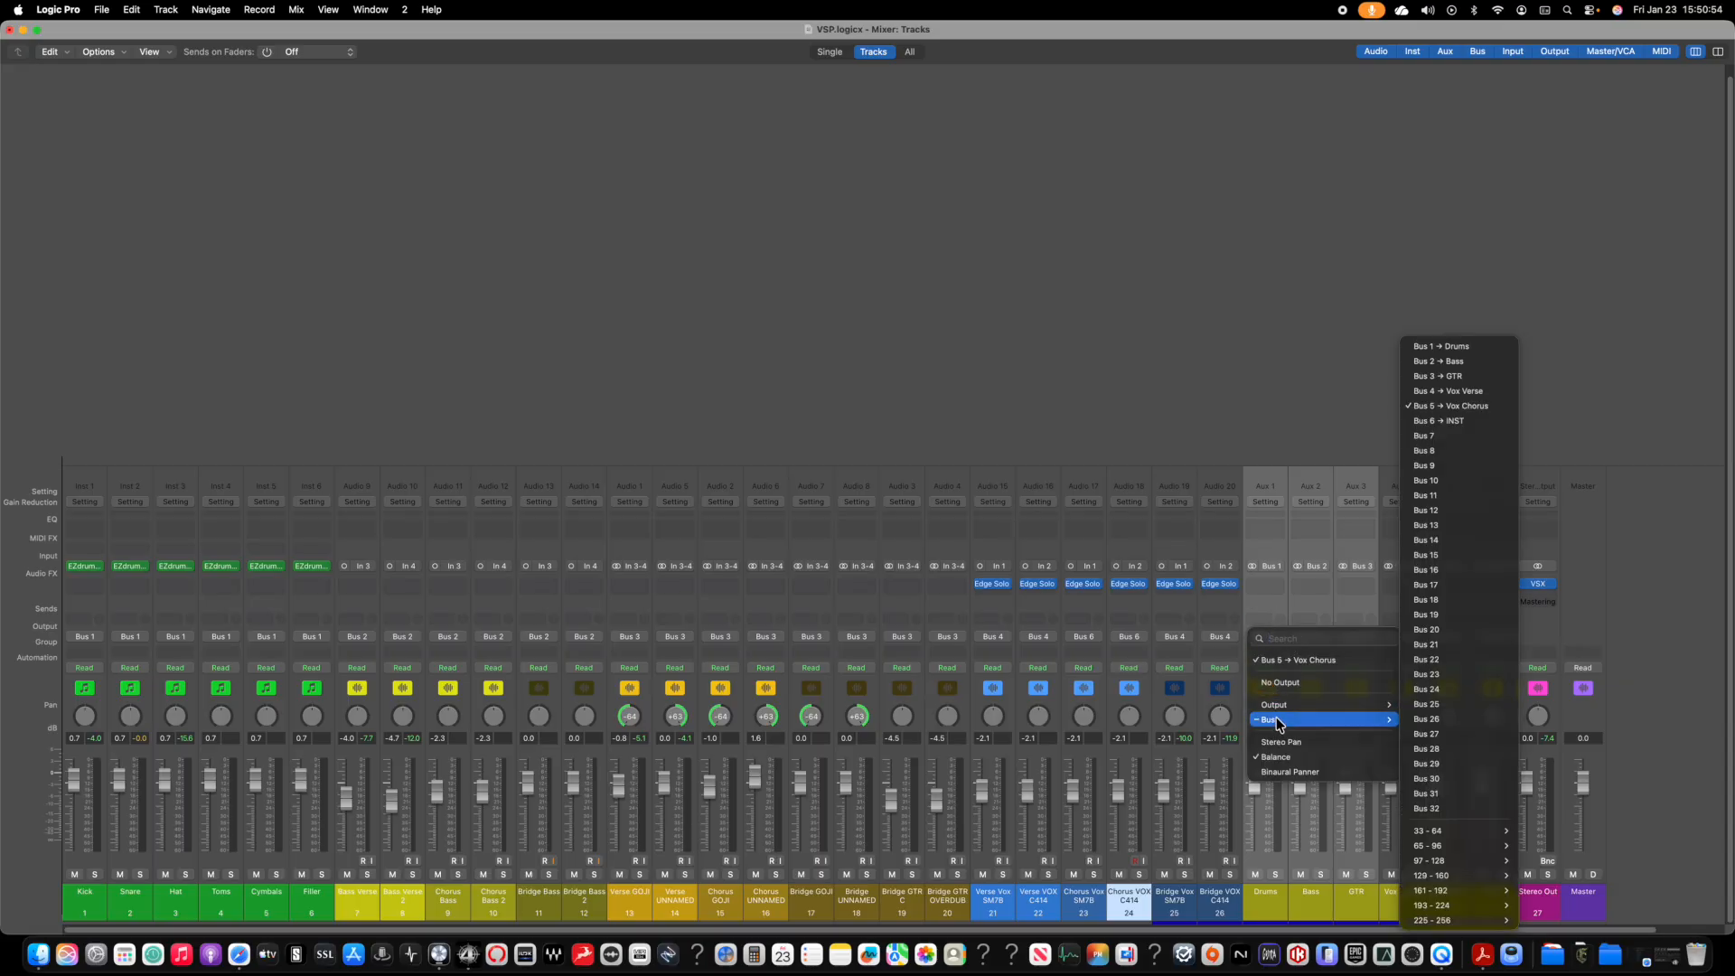
pyautogui.click(1463, 421)
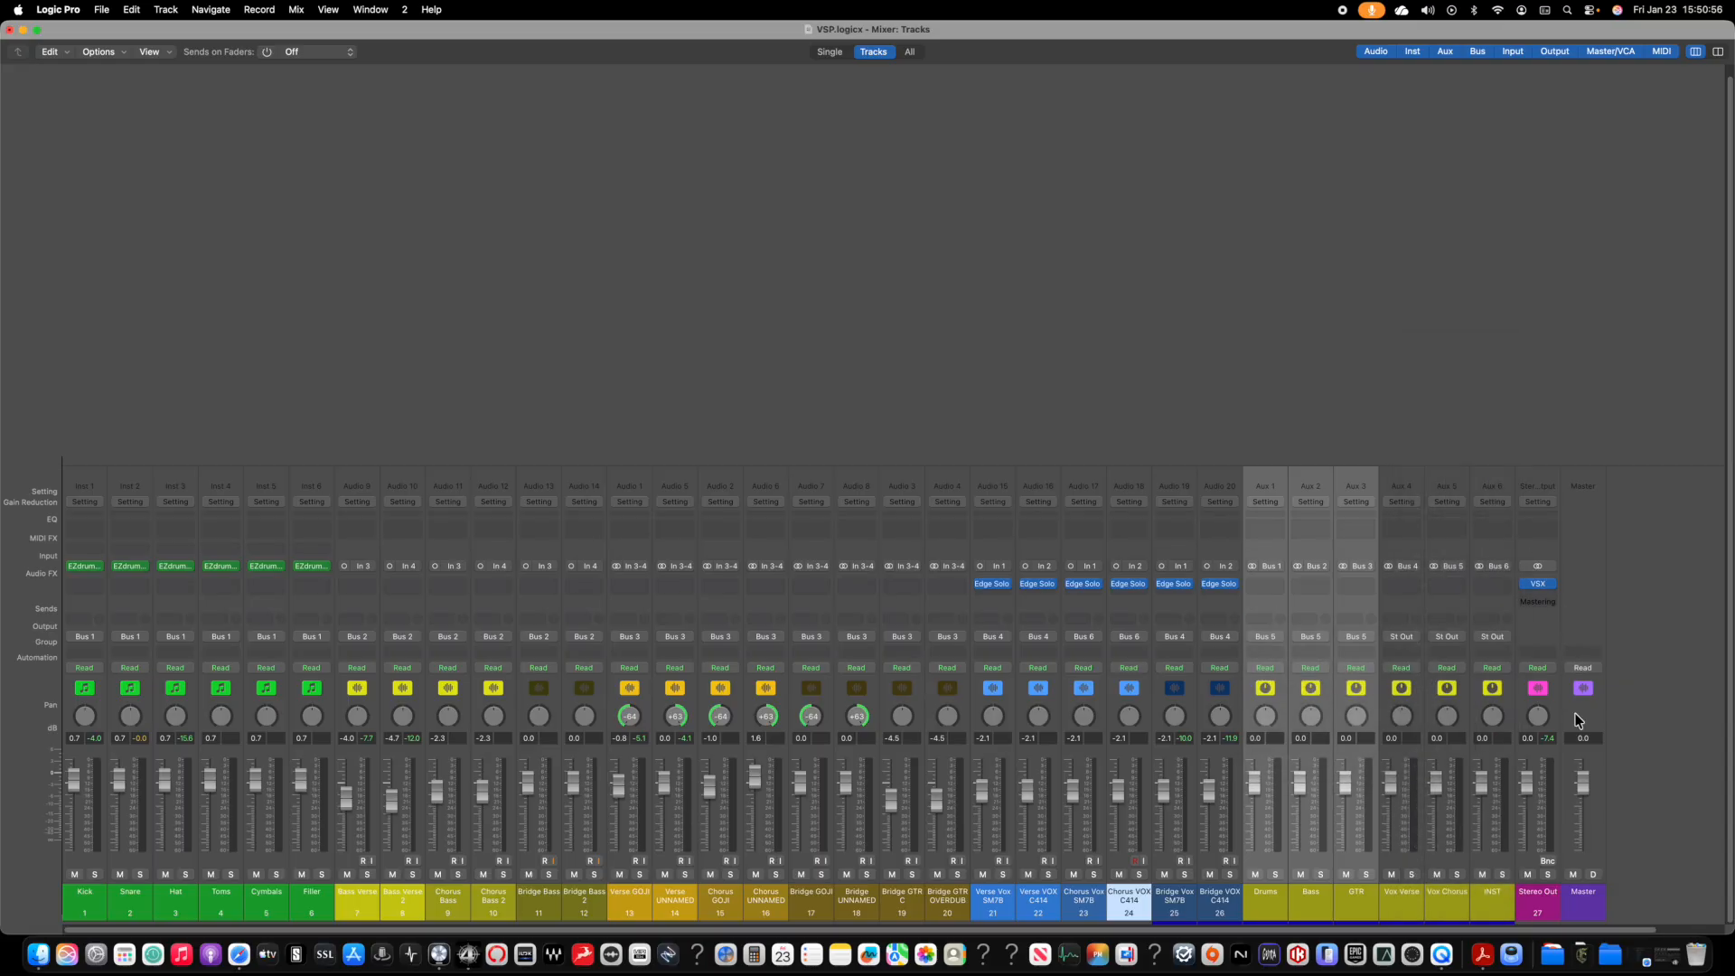
# Step: Route the Vox Verse and Vox Chorus aux channels to Bus 7
pyautogui.click(1411, 909)
pyautogui.keyDown('shift'); pyautogui.click(1455, 898); pyautogui.keyUp('shift')
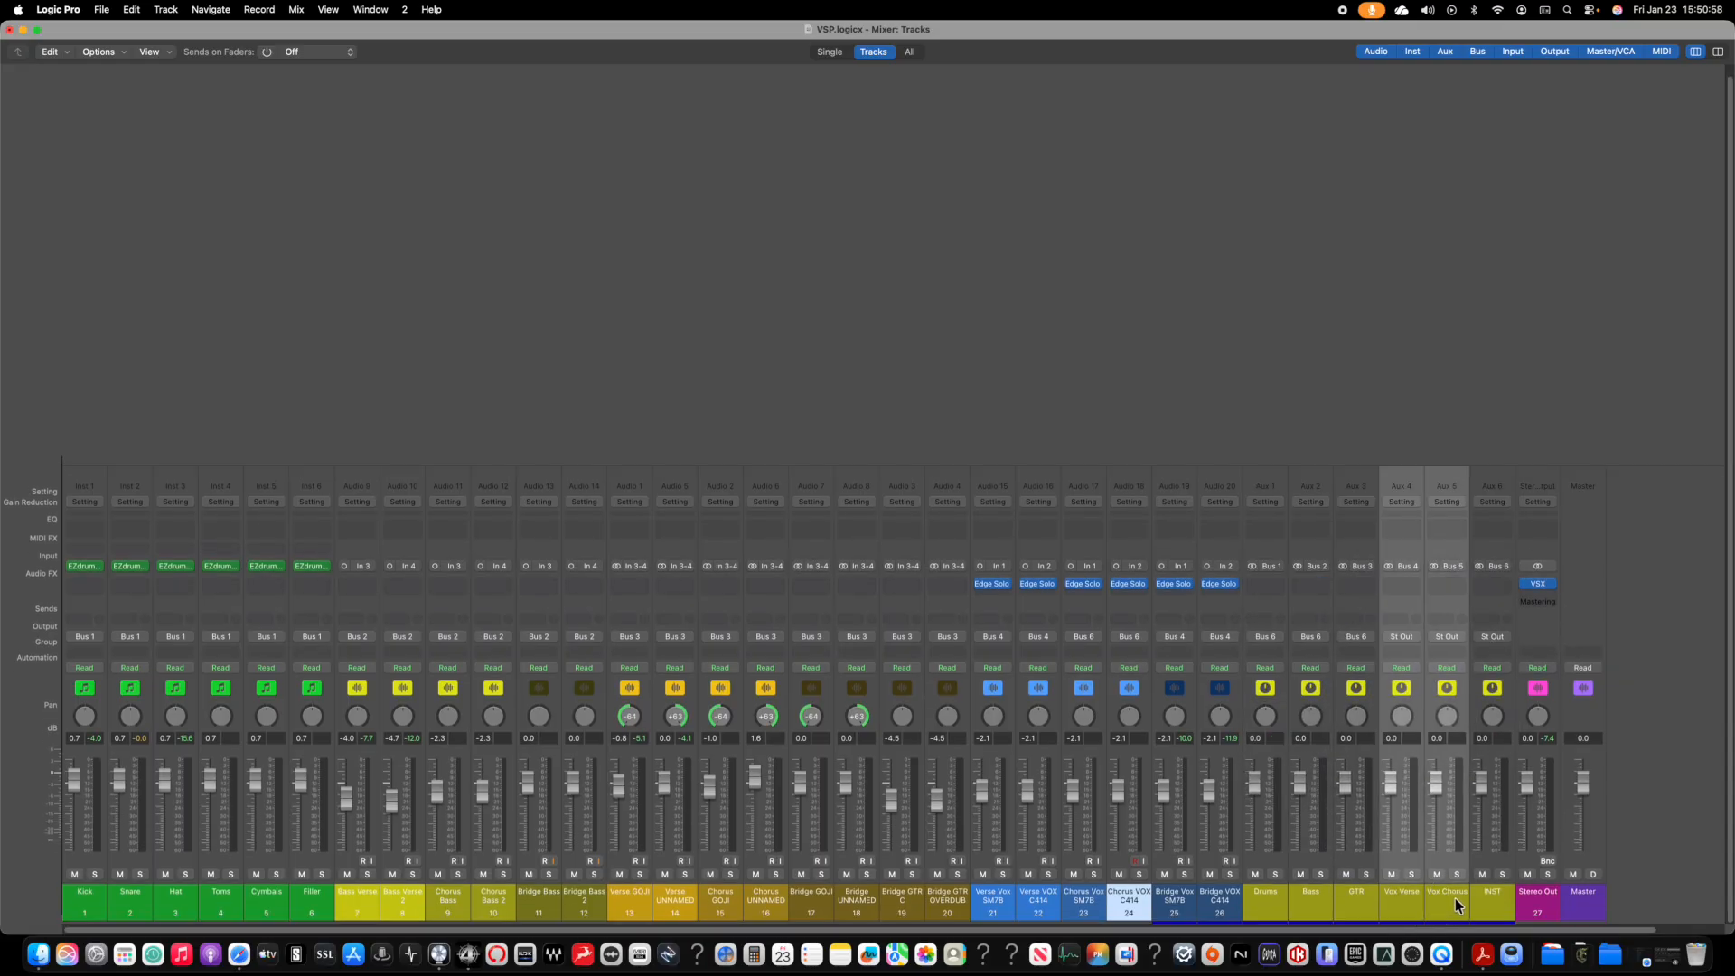
pyautogui.click(1402, 637)
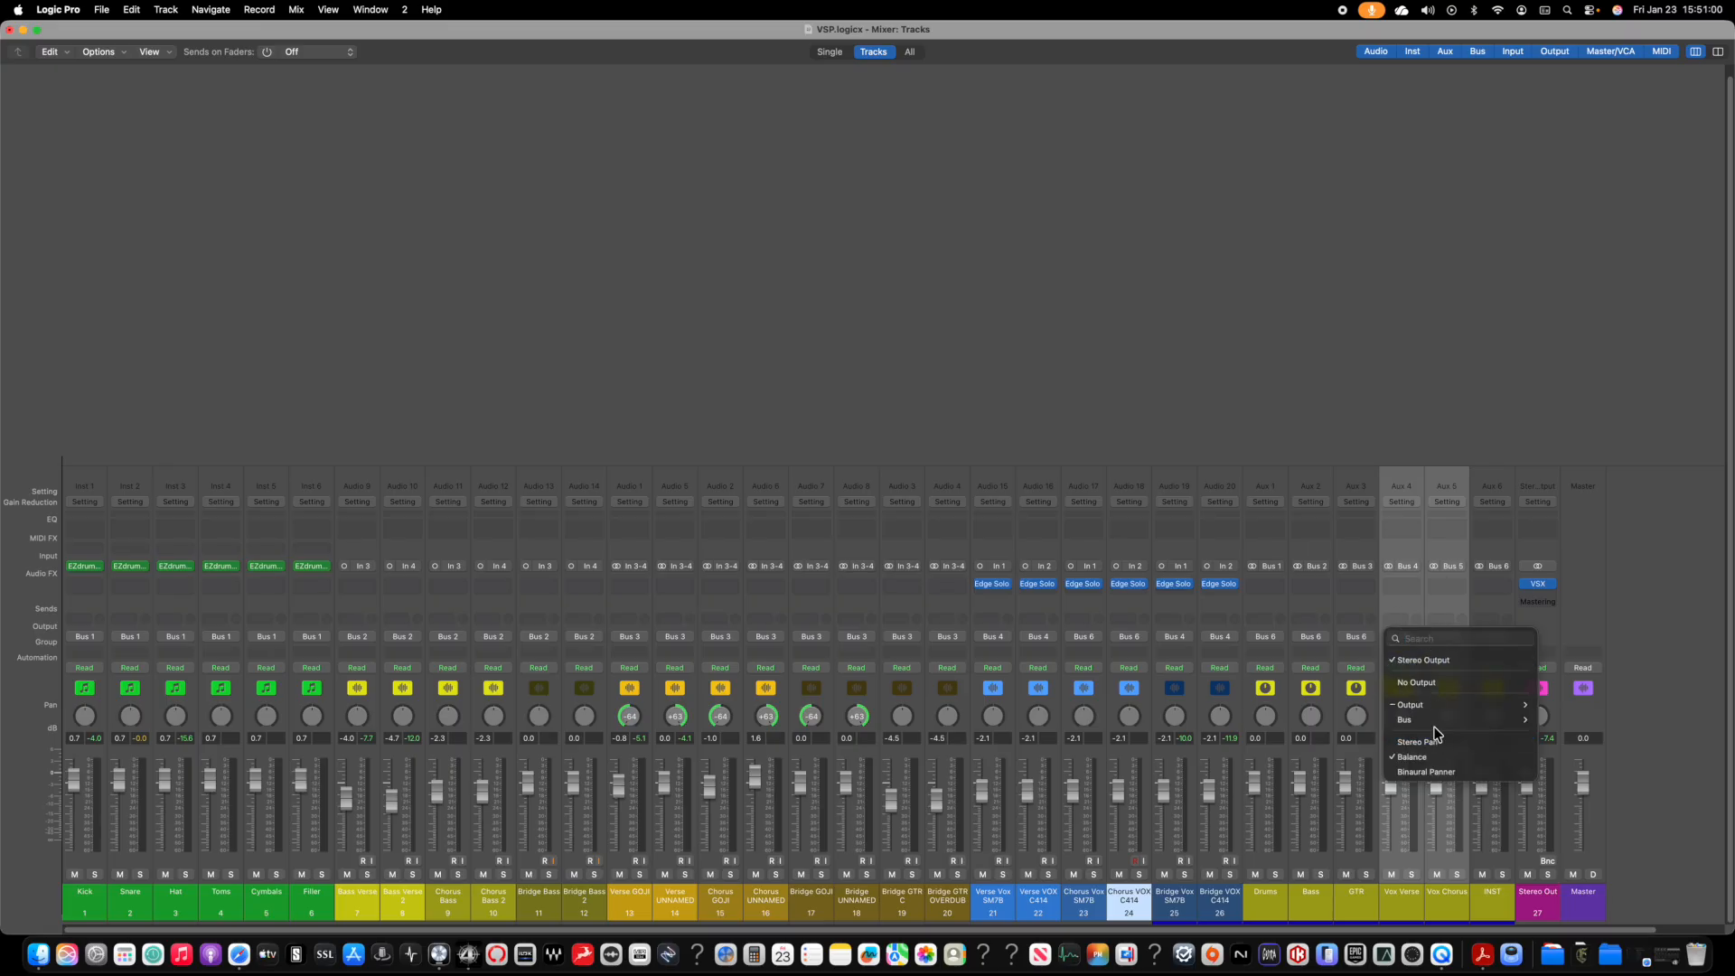
pyautogui.moveTo(1434, 719)
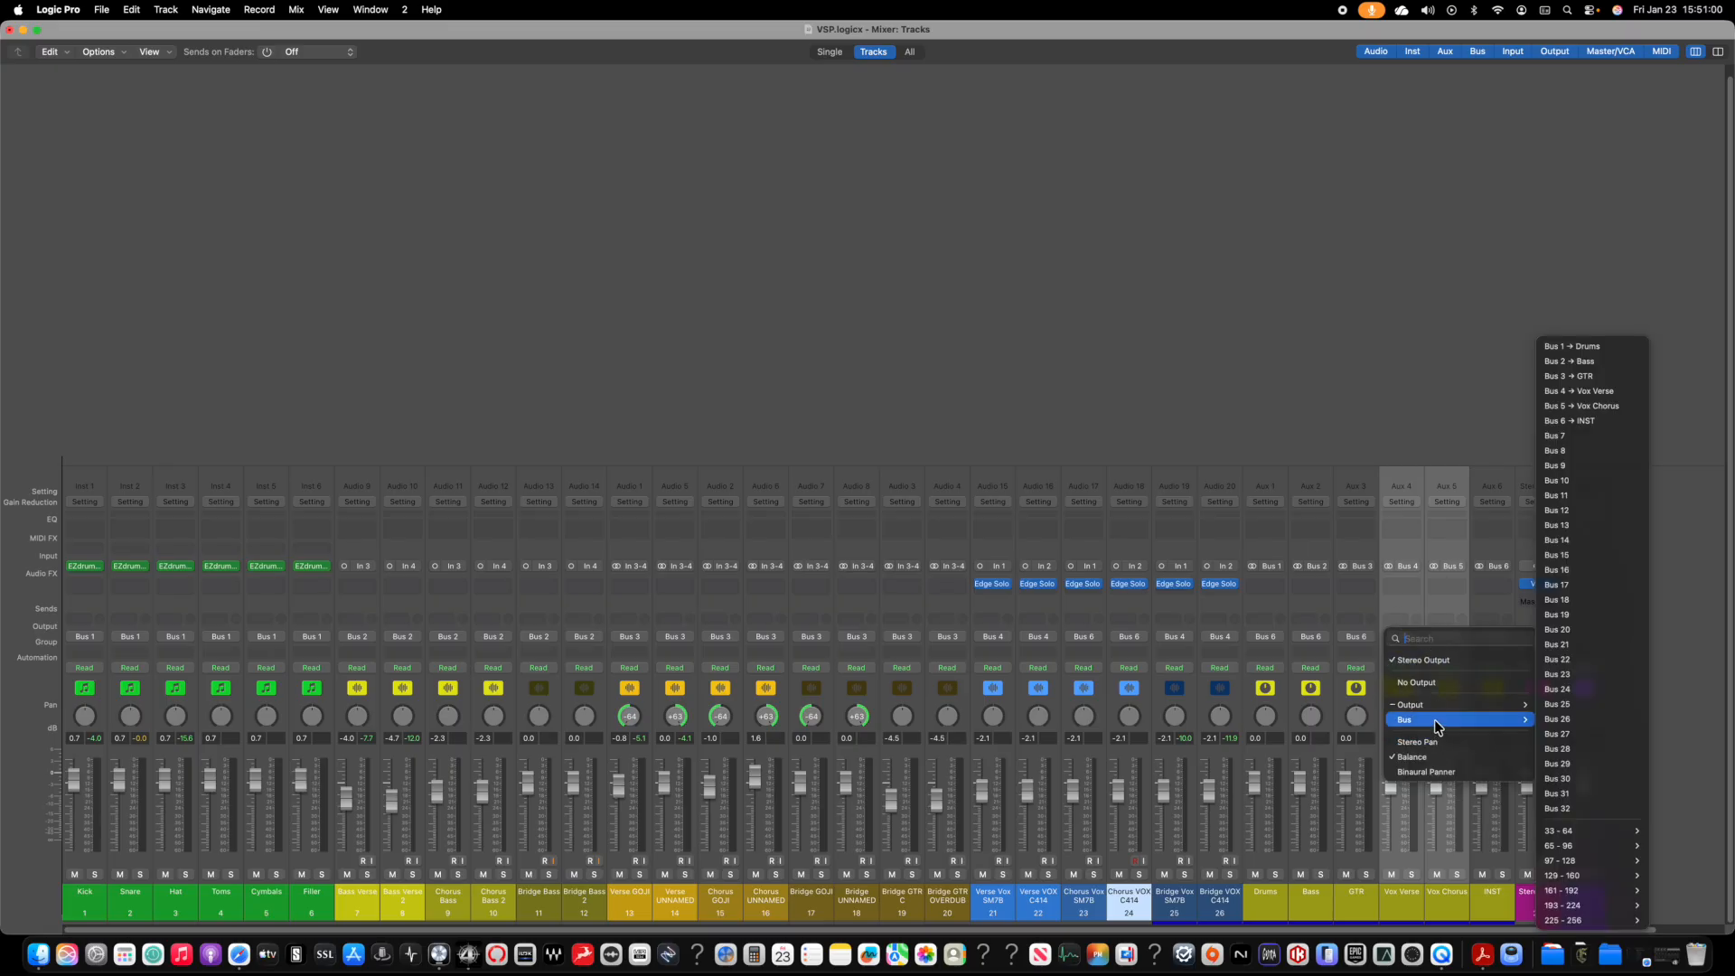
pyautogui.click(1581, 436)
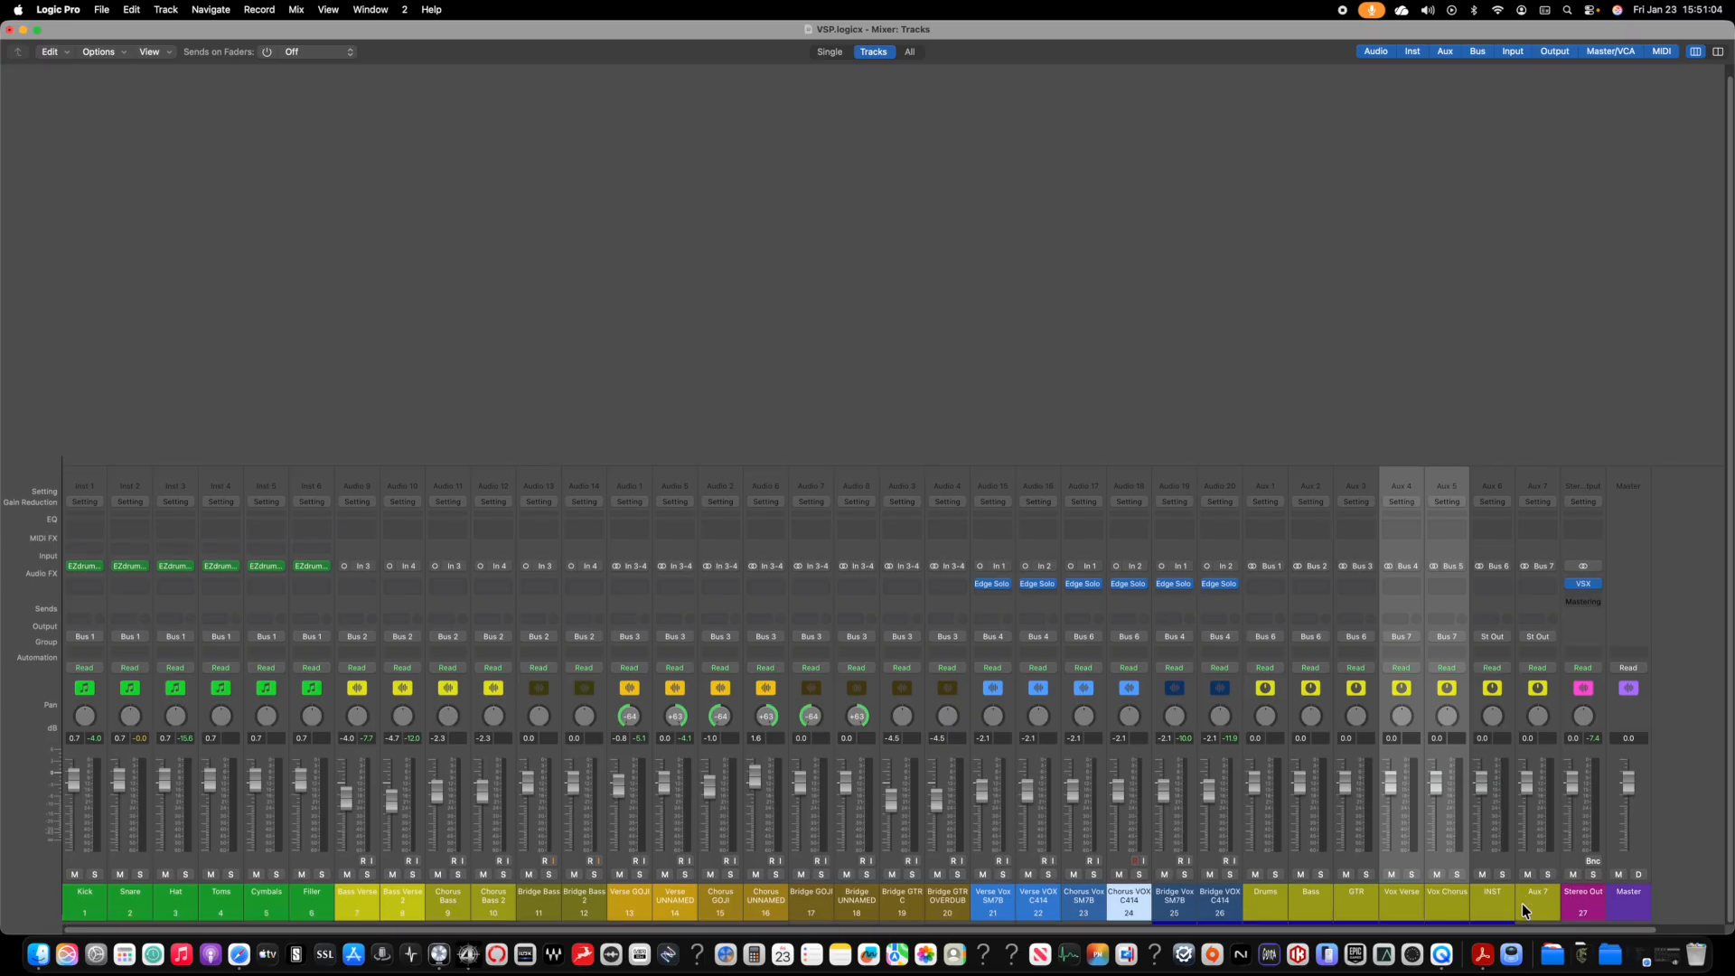
# Step: Rename the new Bus 7 aux channel as VOX
pyautogui.doubleClick(1545, 887)
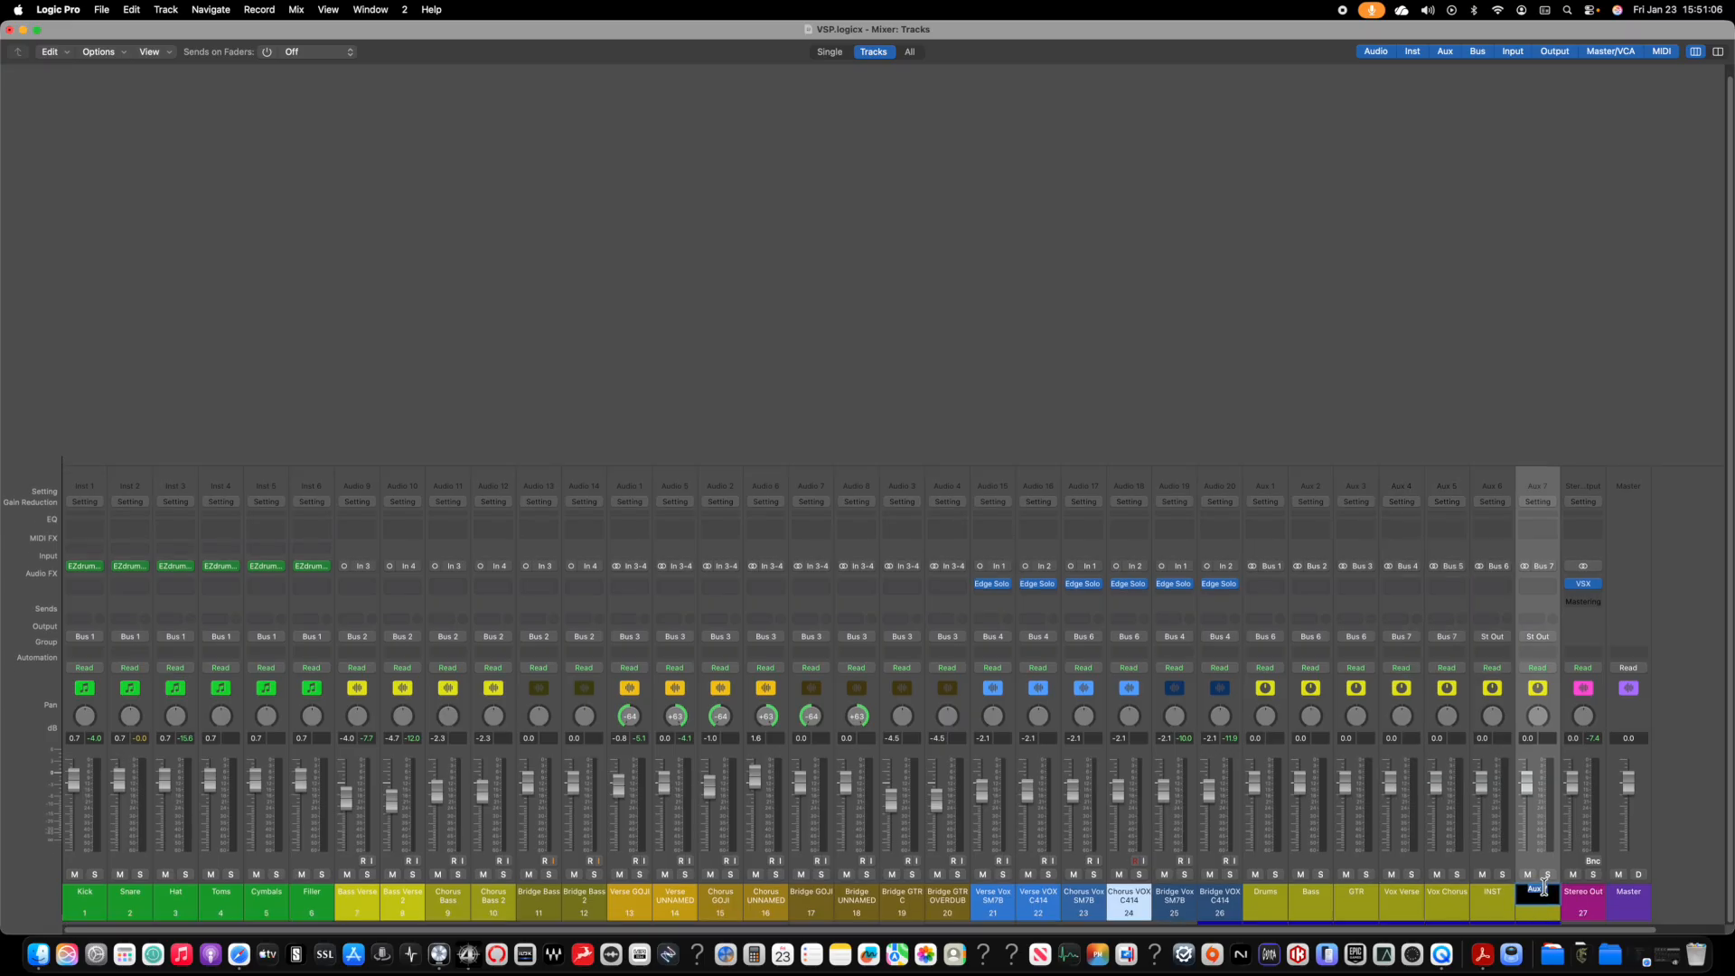
pyautogui.write('Vox')
pyautogui.press('Return')
pyautogui.doubleClick(1540, 890)
pyautogui.write('vox')
pyautogui.press('Return')
pyautogui.doubleClick(1539, 890)
pyautogui.write('VOX')
pyautogui.press('Return')
# Step: Route the INST and VOX aux channels together to Bus 8
pyautogui.click(1489, 902)
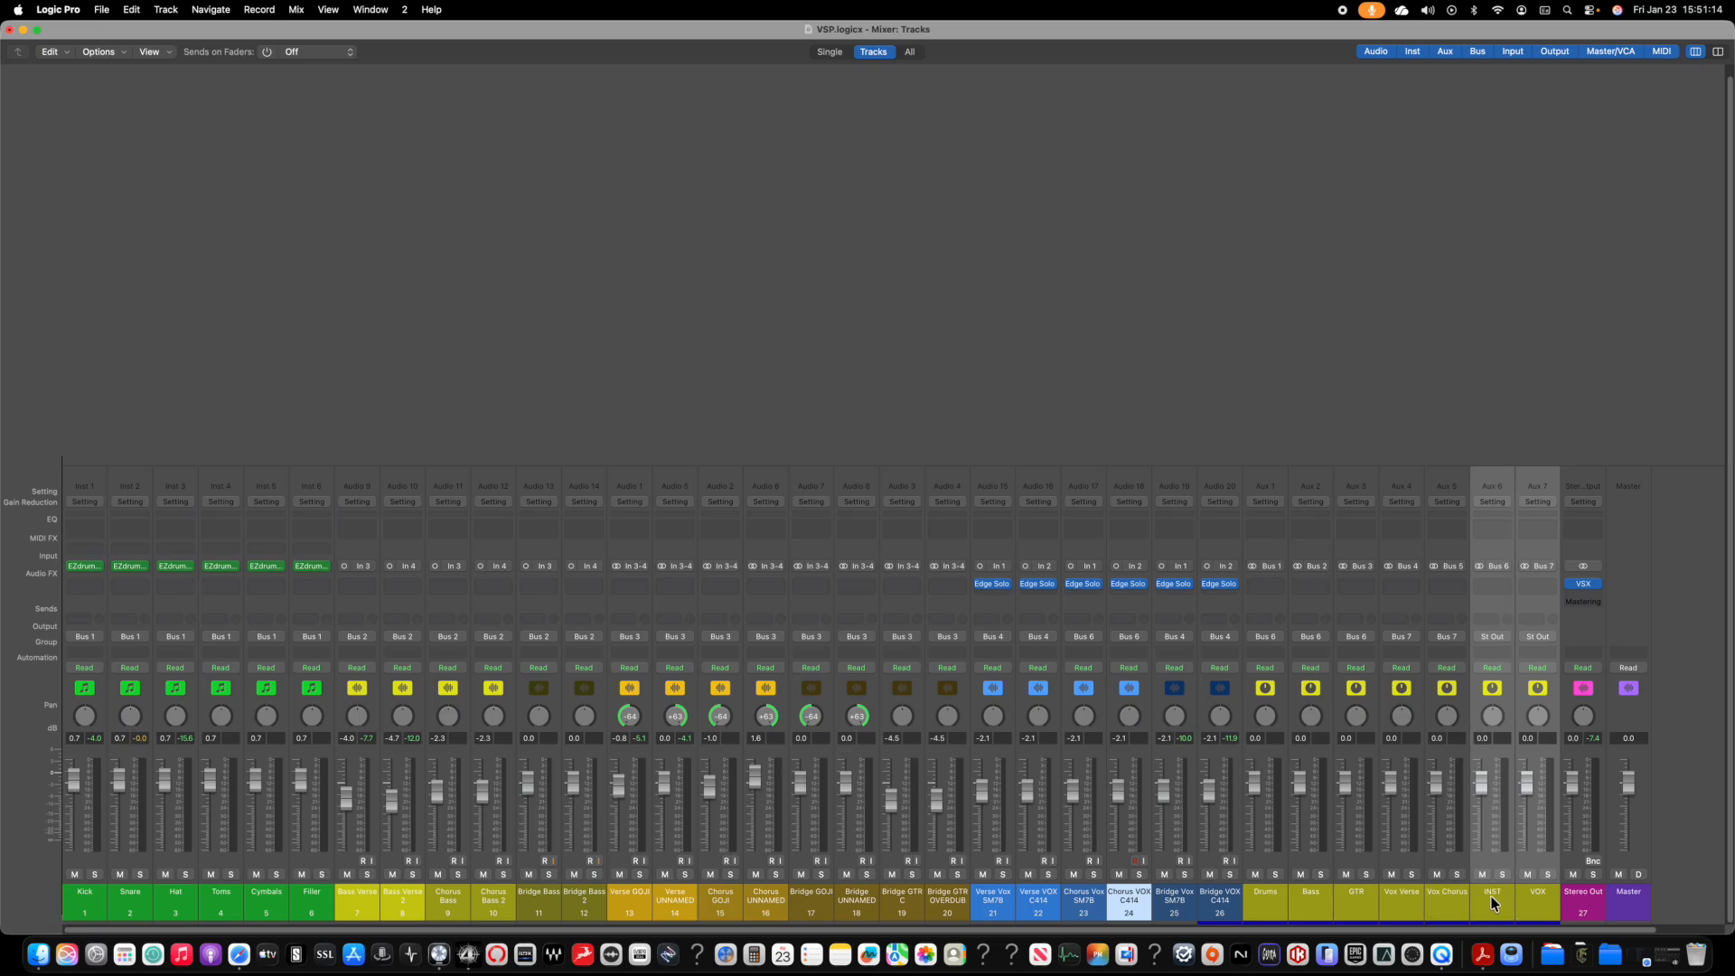
pyautogui.click(1498, 636)
pyautogui.moveTo(1522, 720)
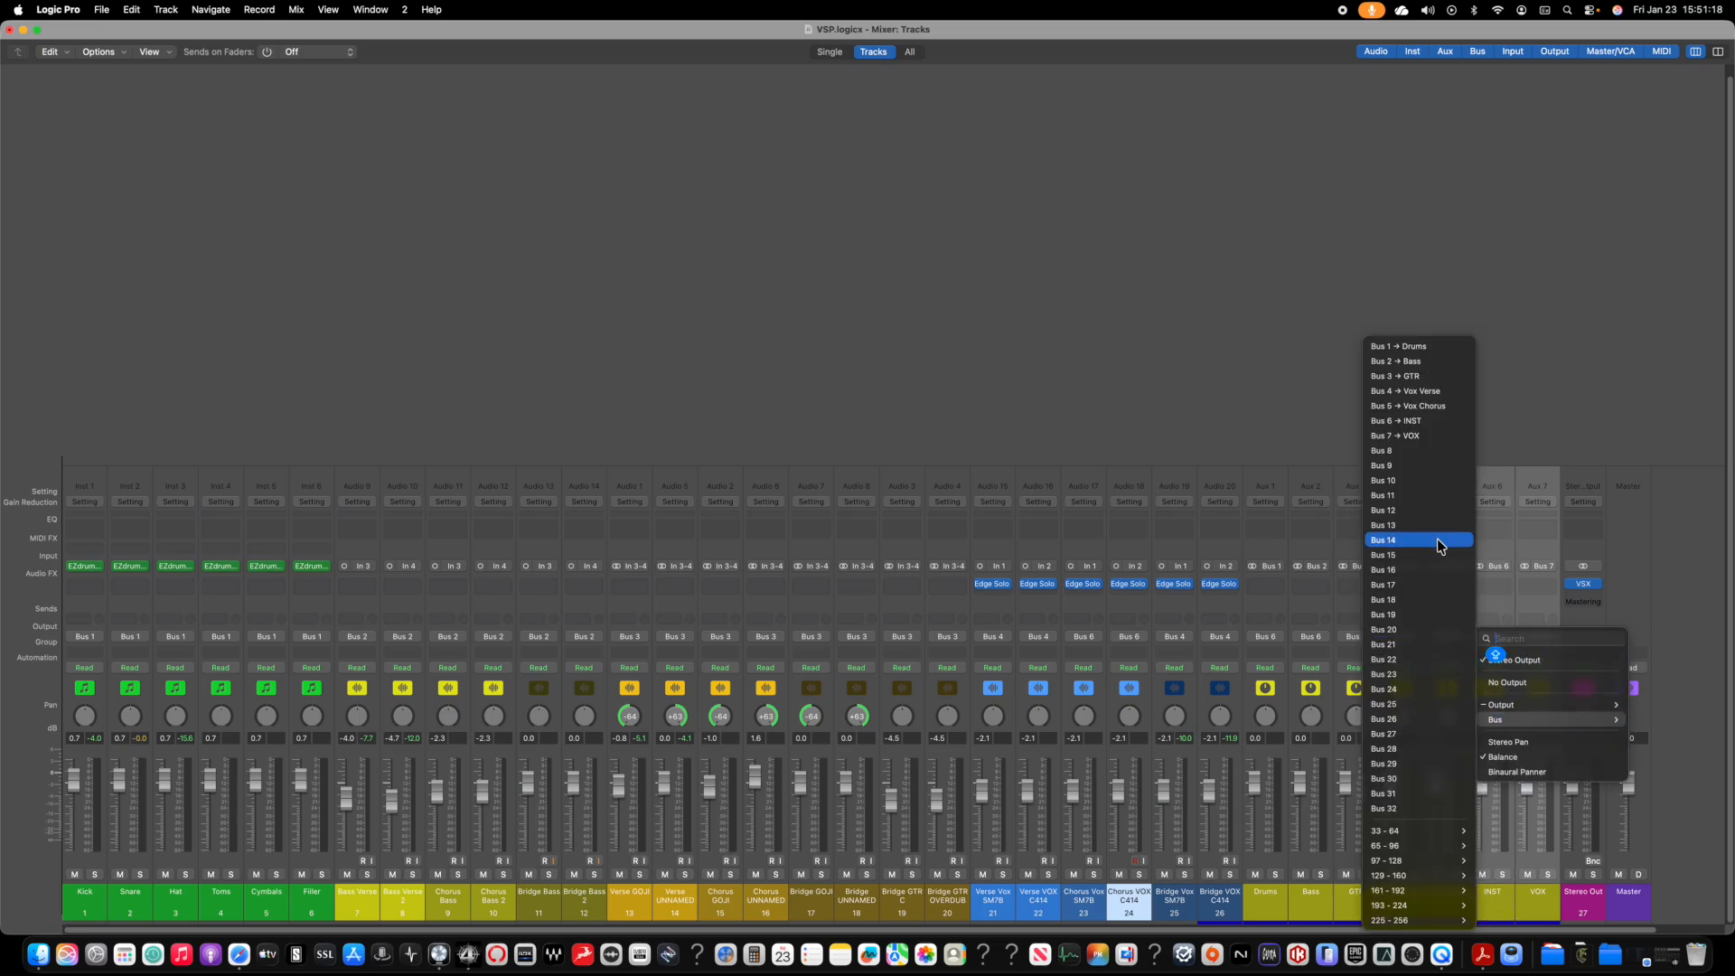
pyautogui.click(1429, 451)
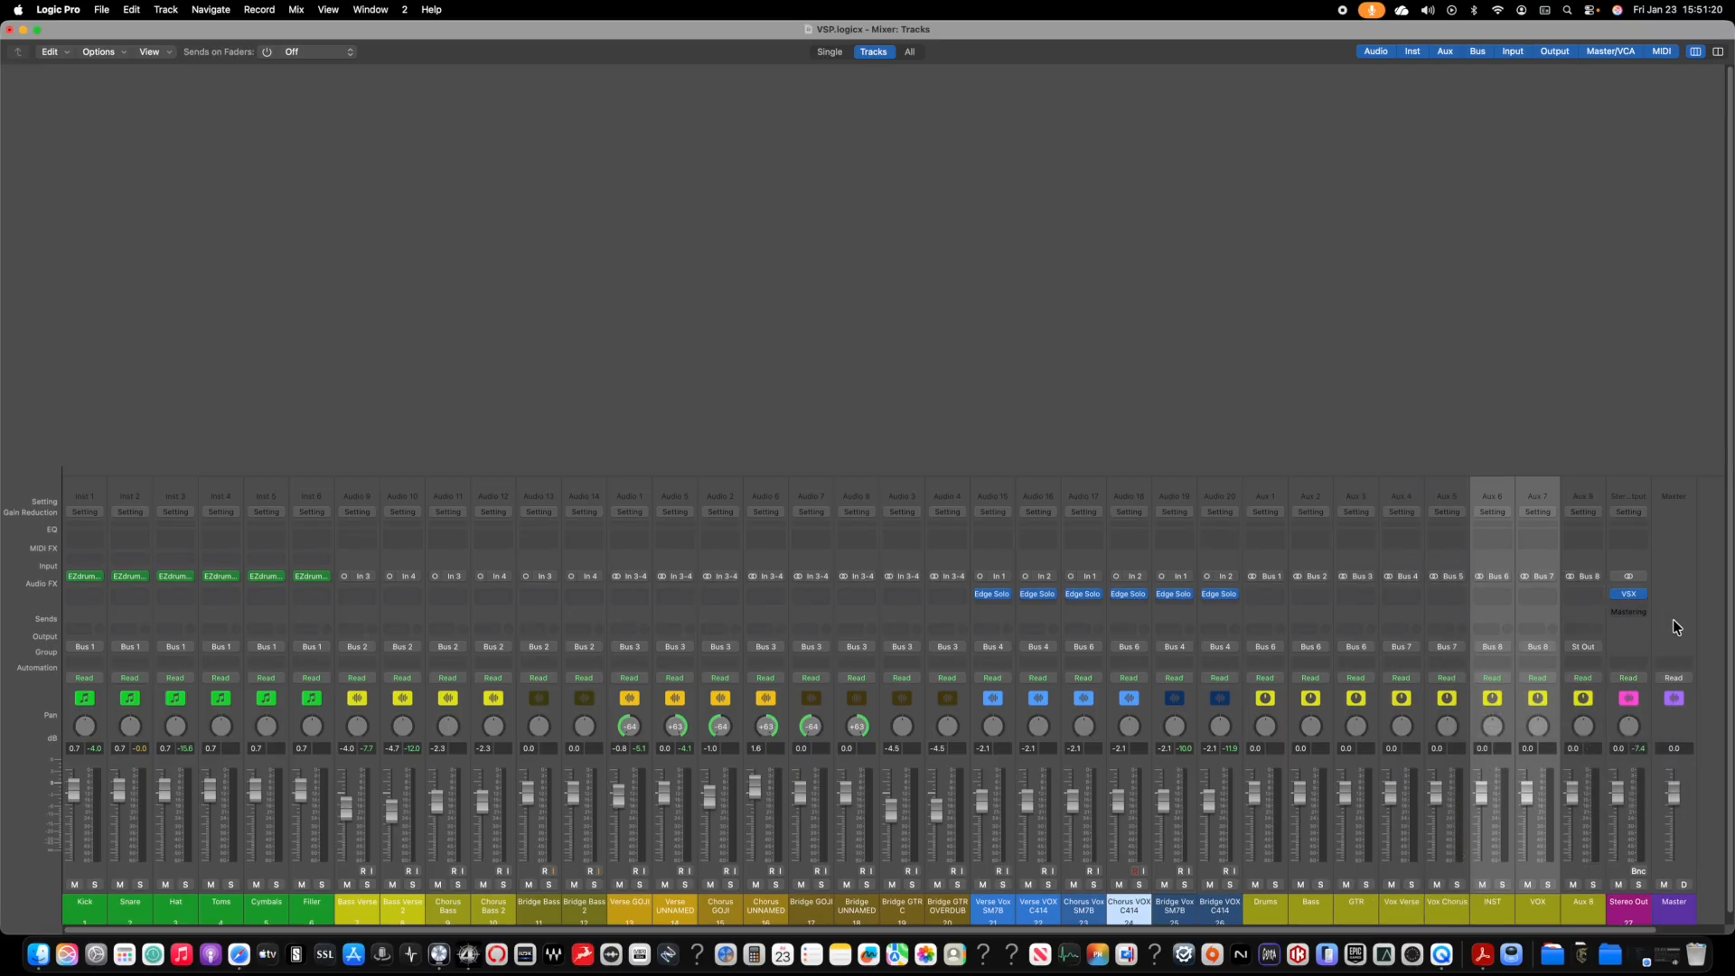
# Step: Rename the new Bus 8 aux channel as MIXDOWN
pyautogui.doubleClick(1580, 903)
pyautogui.write('MIXDOWN')
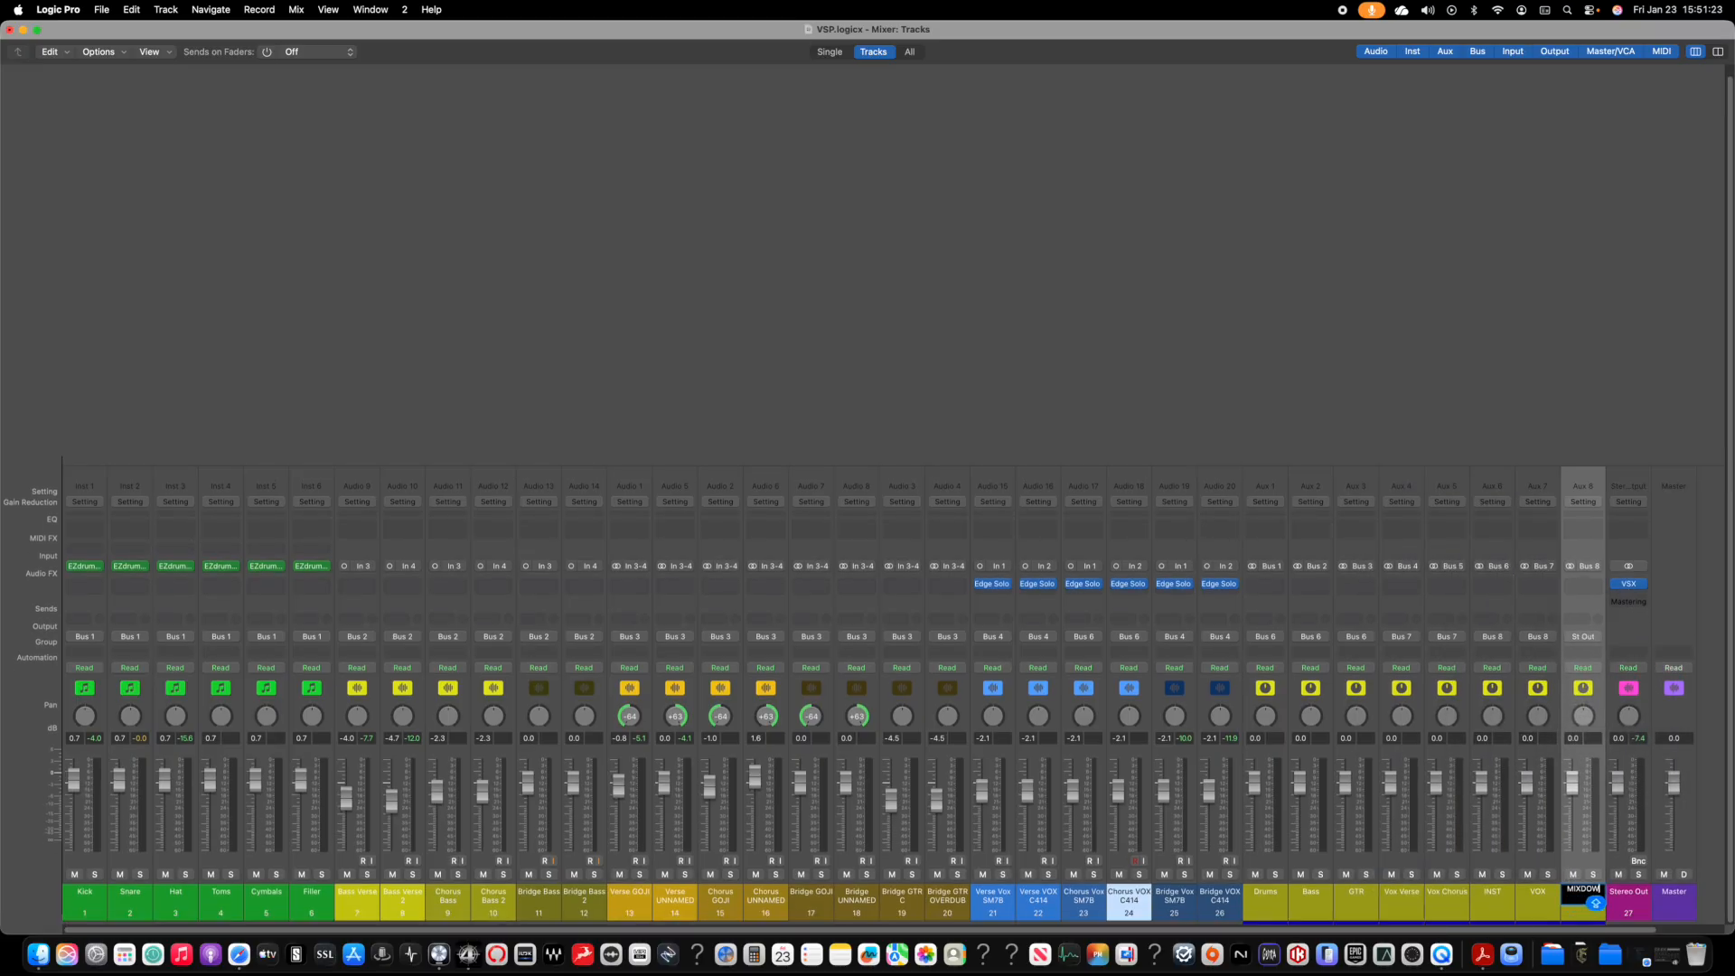
pyautogui.press('Return')
pyautogui.moveTo(1539, 933)
pyautogui.mouseDown()
pyautogui.moveTo(1562, 933)
pyautogui.moveTo(1517, 932)
pyautogui.mouseUp()
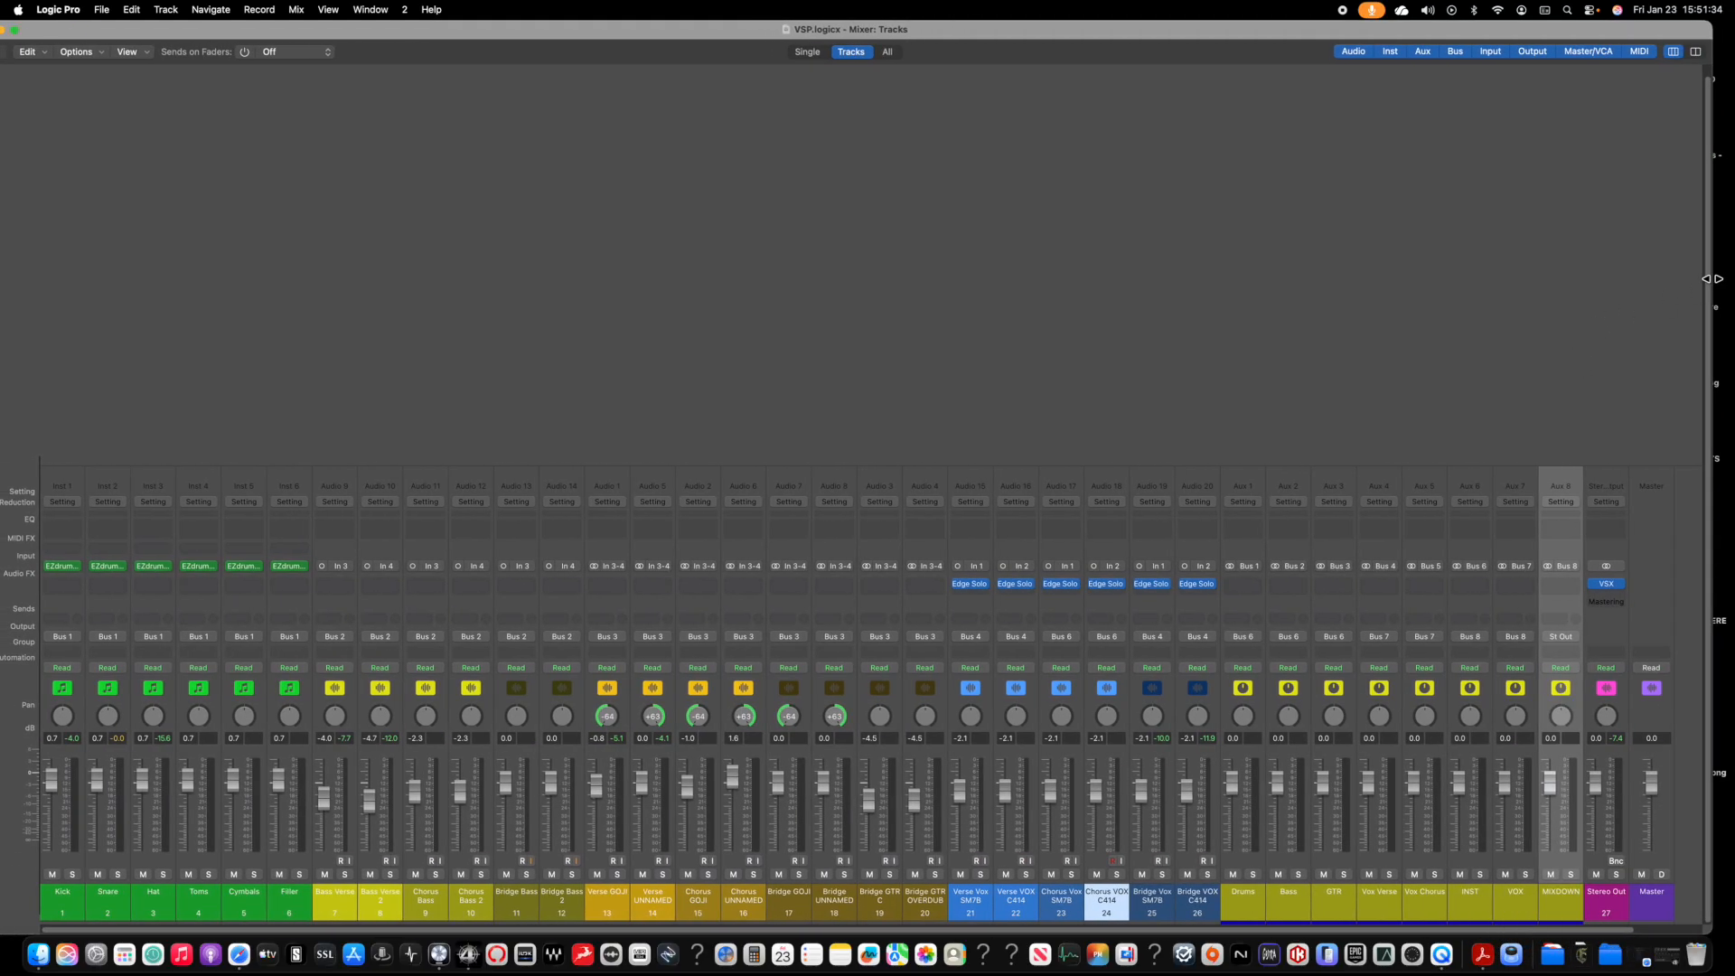
pyautogui.moveTo(1187, 32); pyautogui.dragTo(1211, 36)
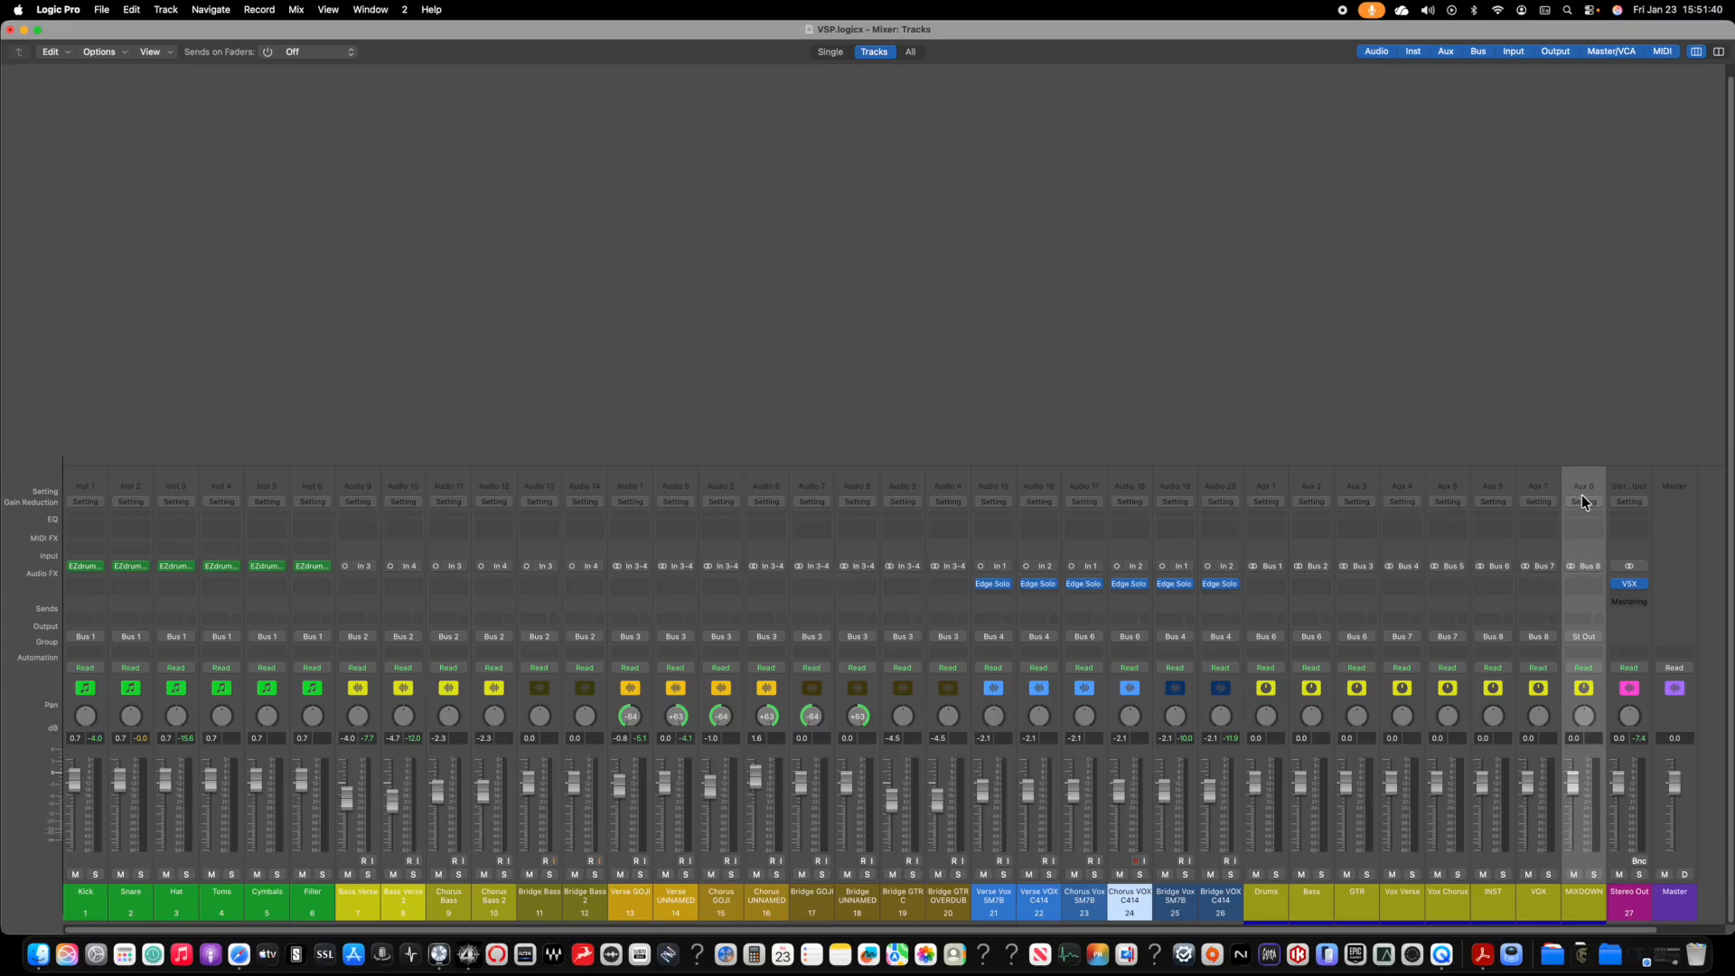
# Step: Insert the SSL Native Bus Compressor 2 plug-in on the MIXDOWN channel
pyautogui.click(1586, 584)
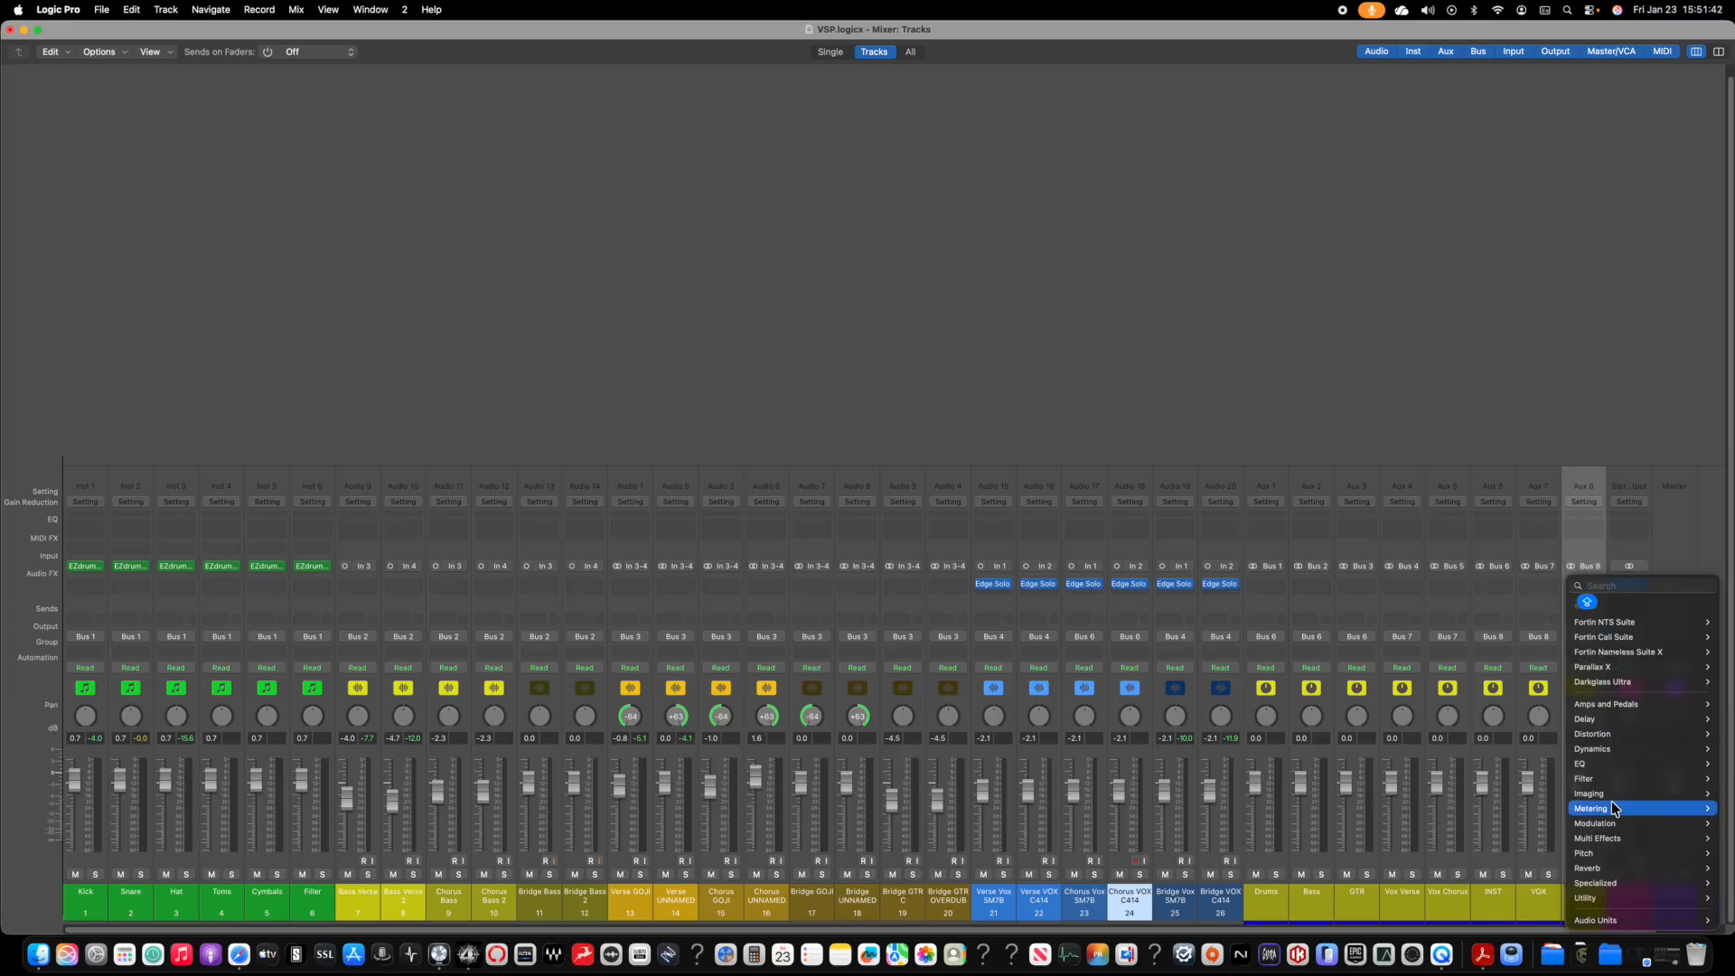
pyautogui.moveTo(1618, 807)
pyautogui.moveTo(1594, 920)
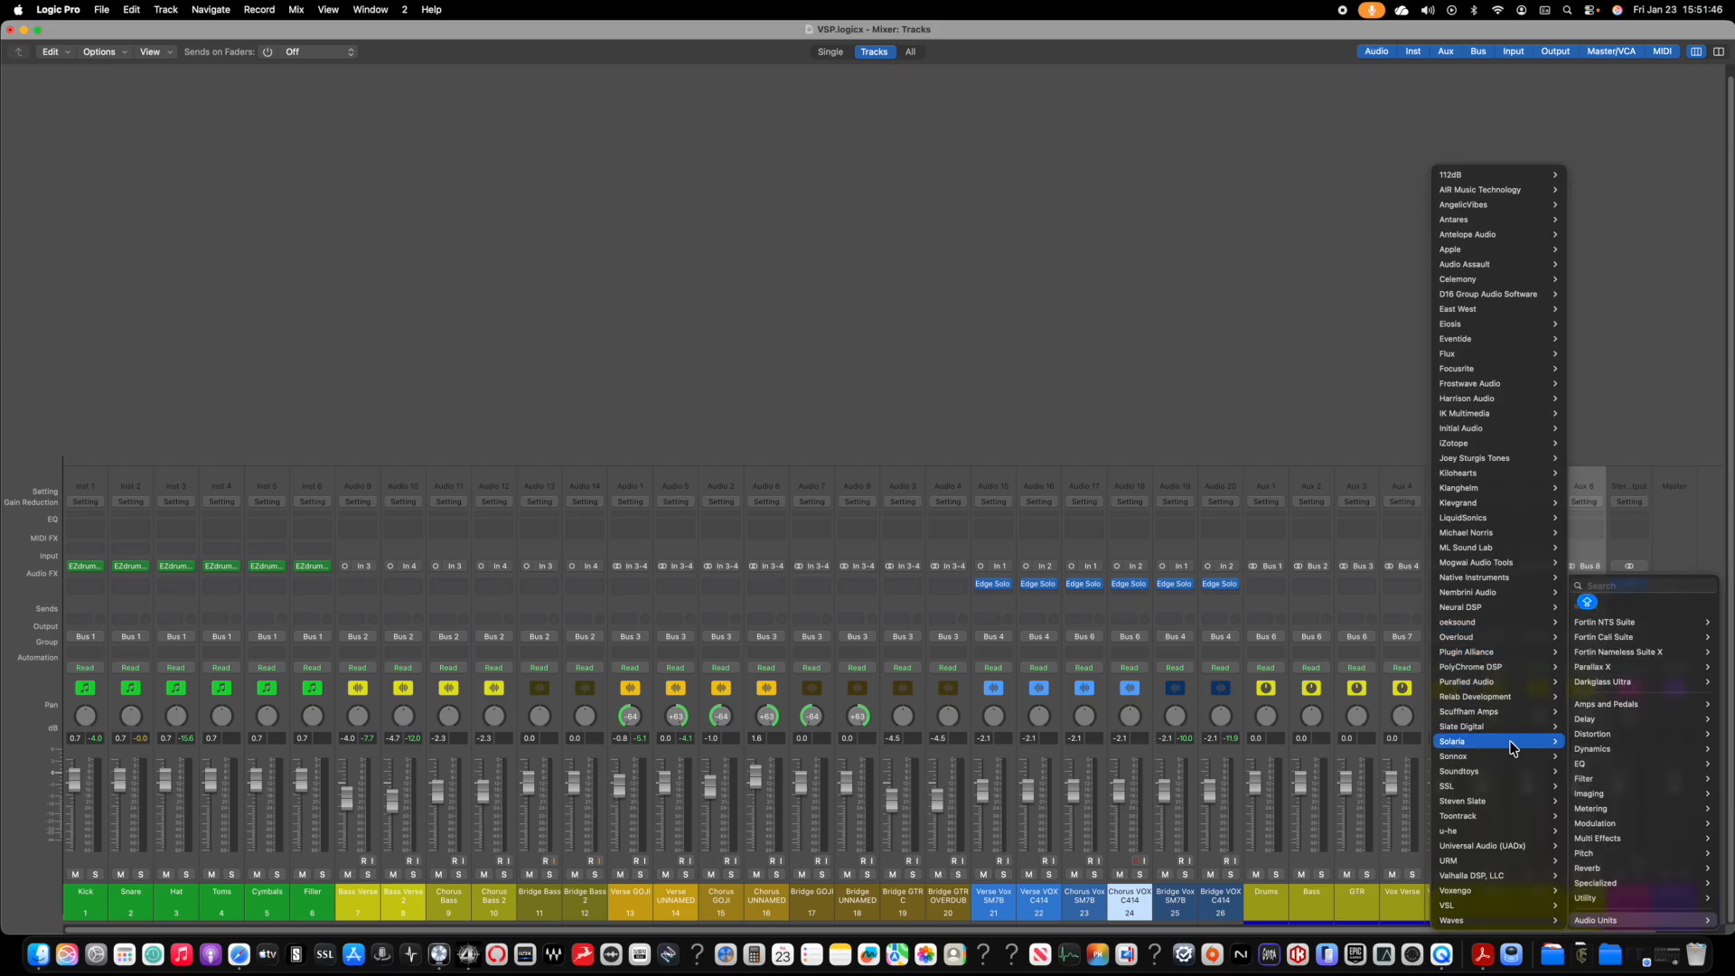
pyautogui.moveTo(1520, 788)
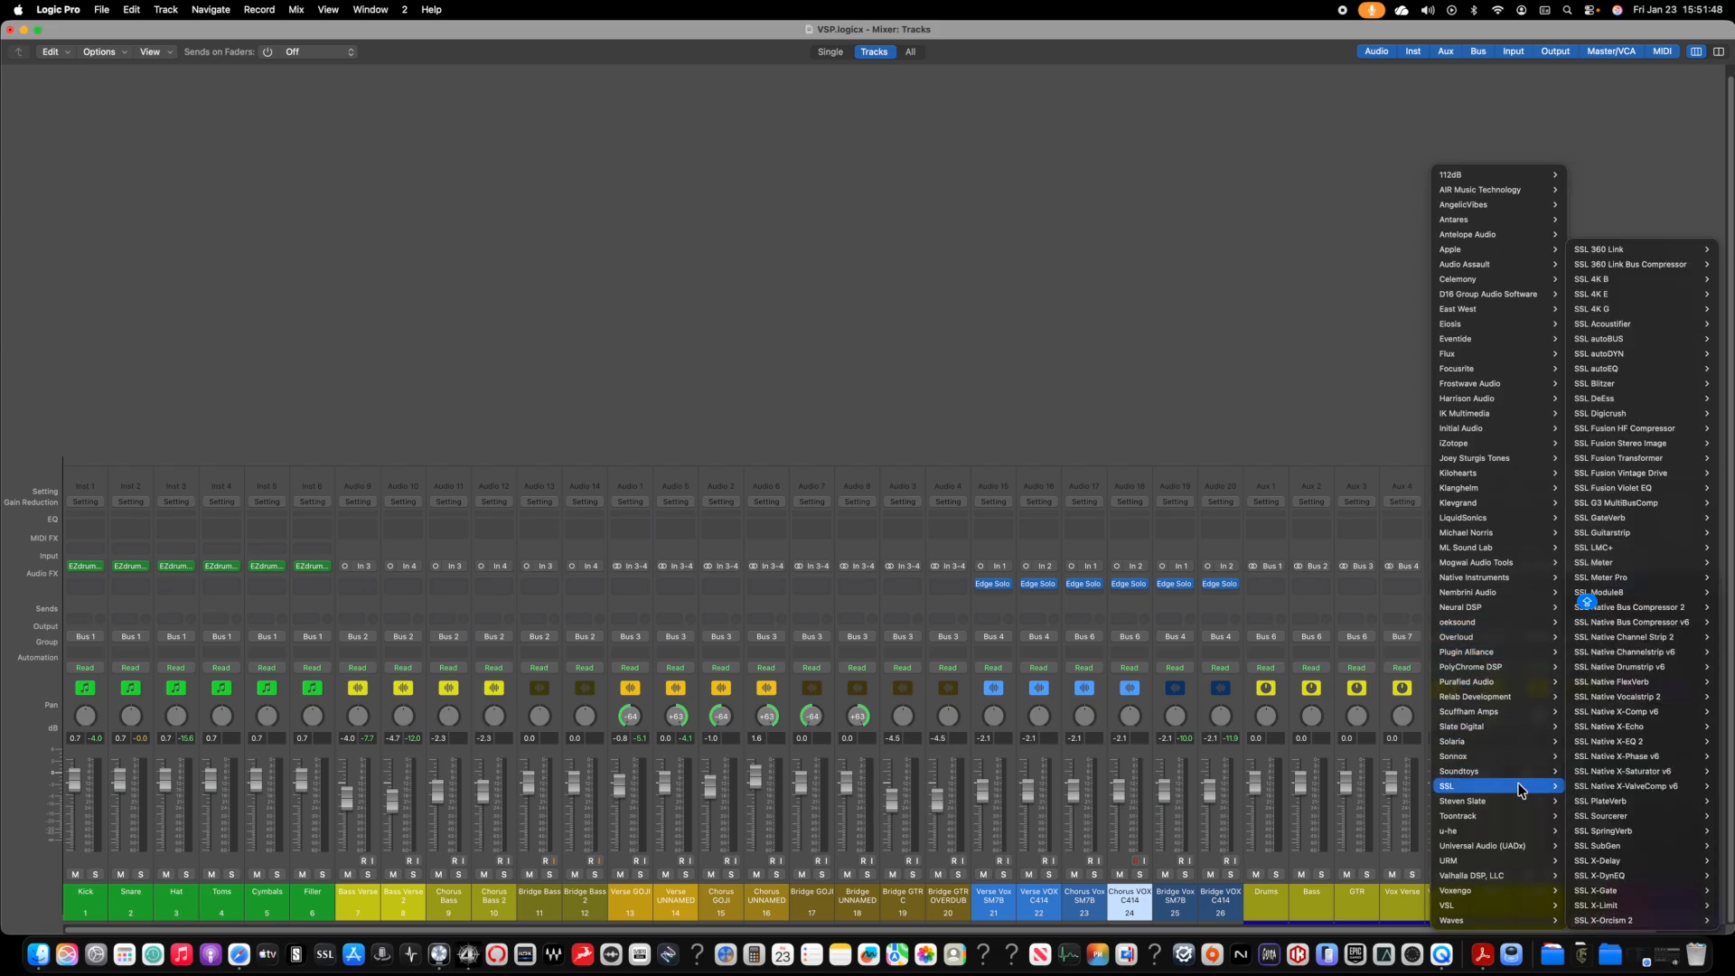
pyautogui.moveTo(1630, 552)
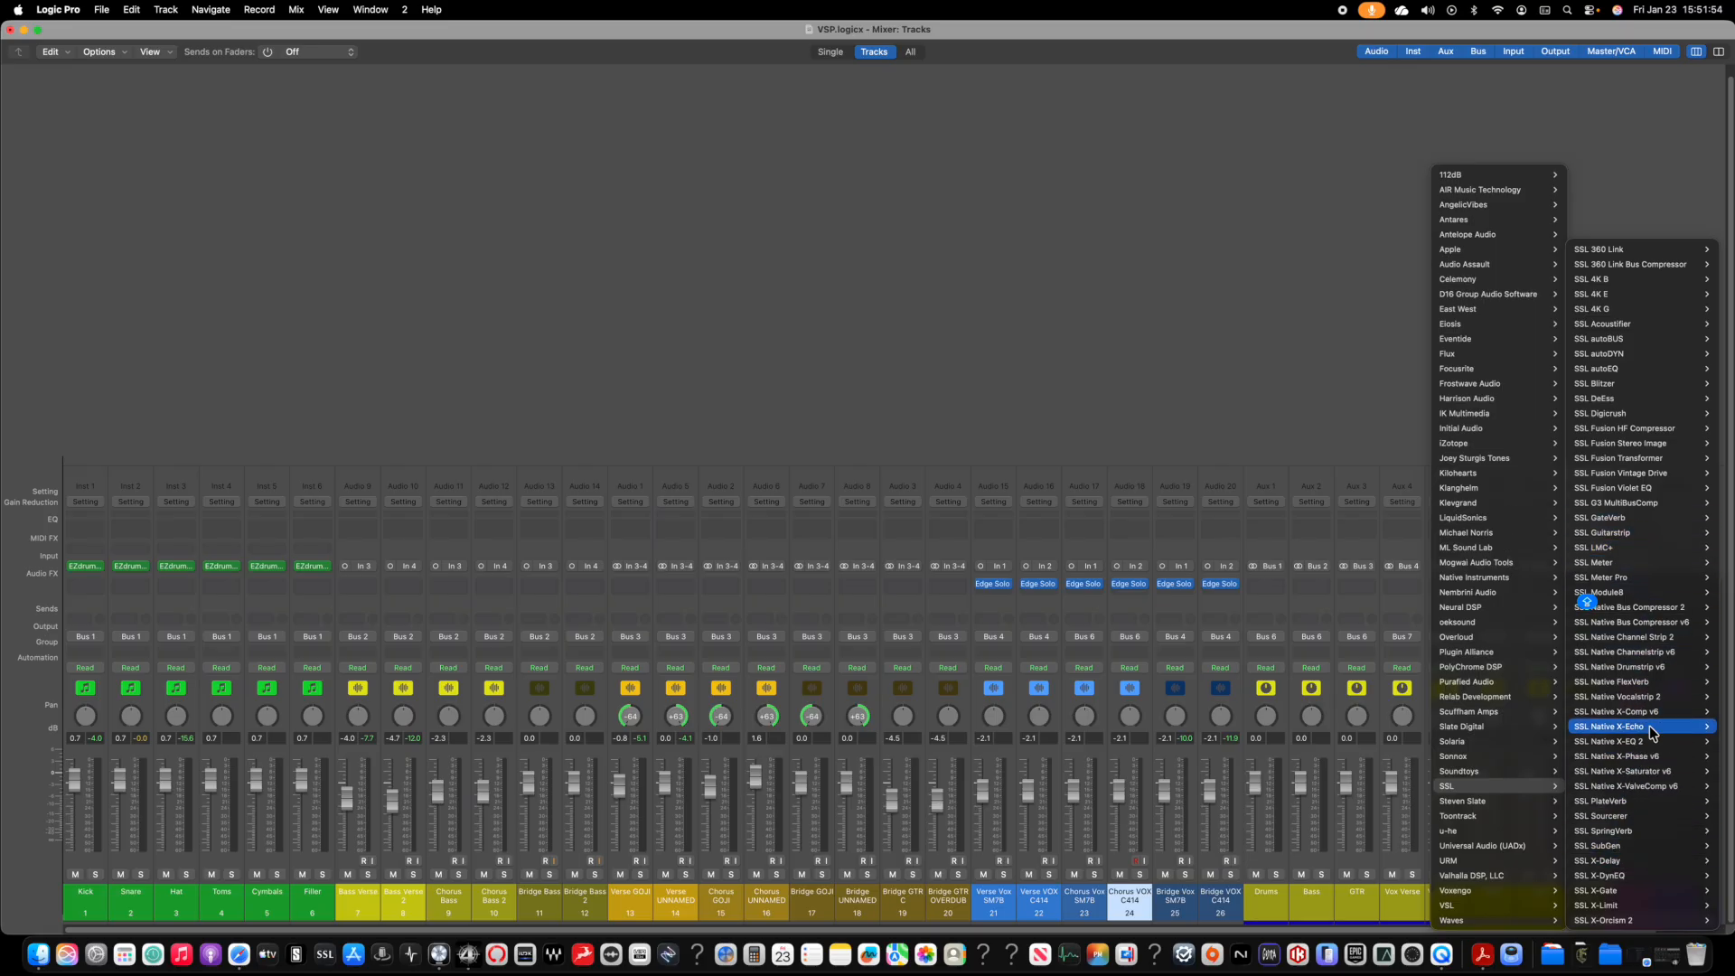
pyautogui.moveTo(1674, 612)
pyautogui.click(1548, 608)
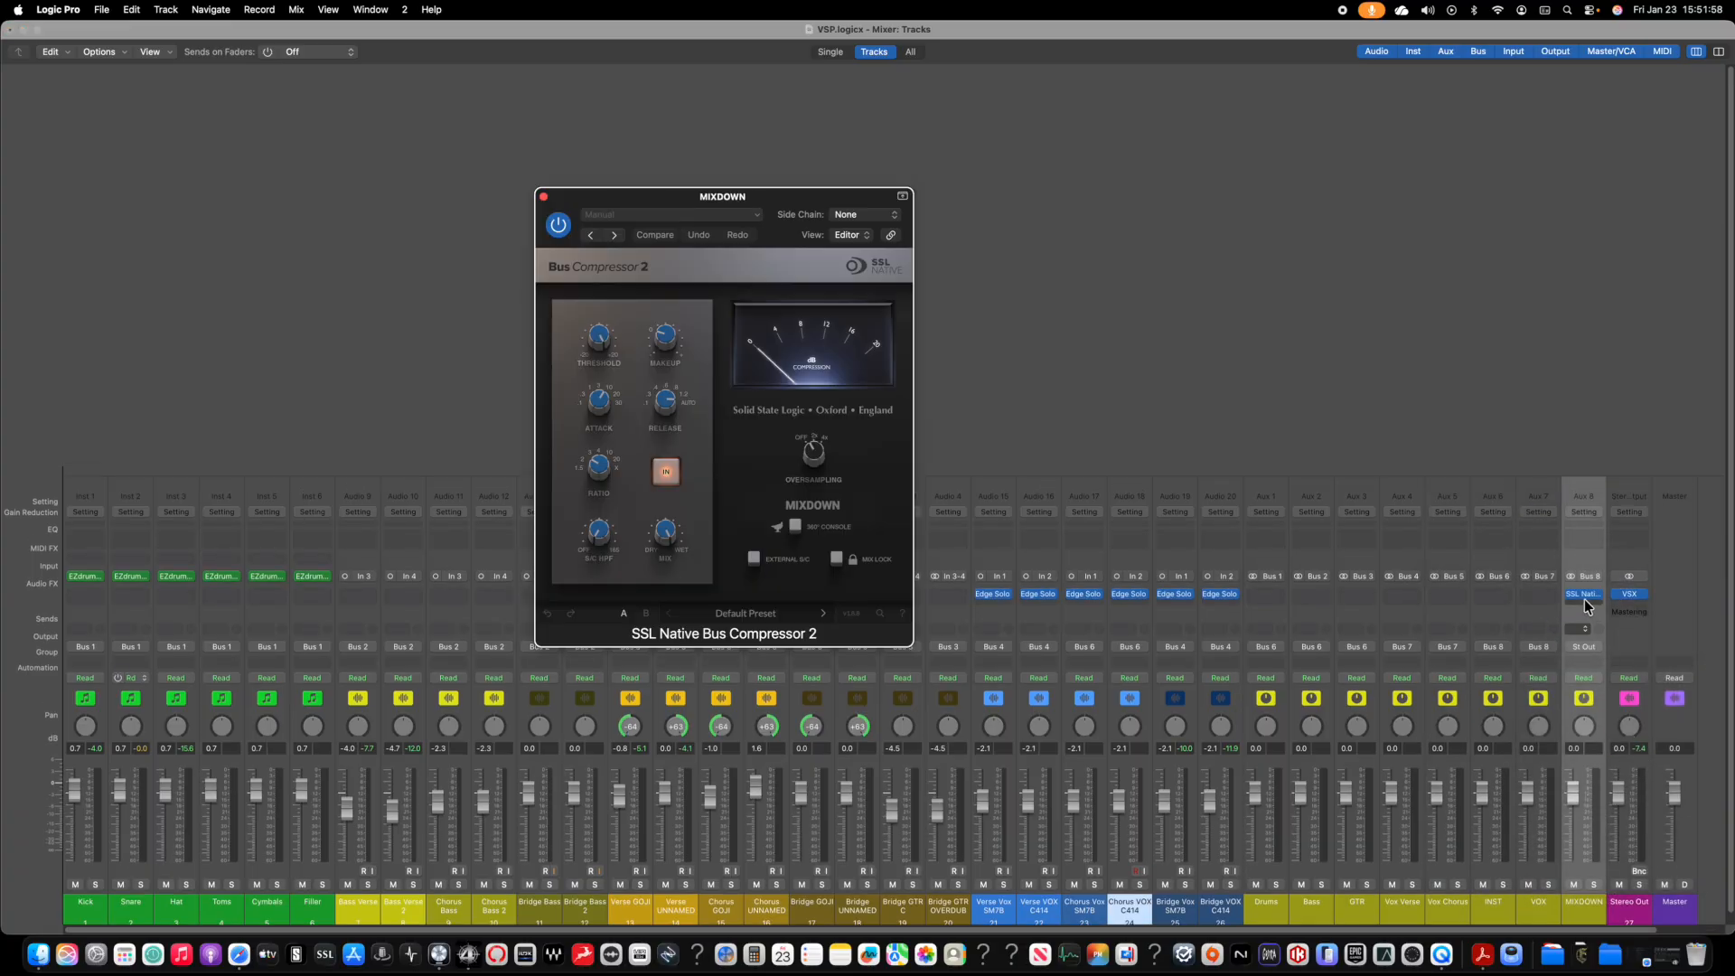
# Step: Insert a Gain plug-in after the compressor on the MIXDOWN channel and set its gain to 10 dB
pyautogui.click(1587, 608)
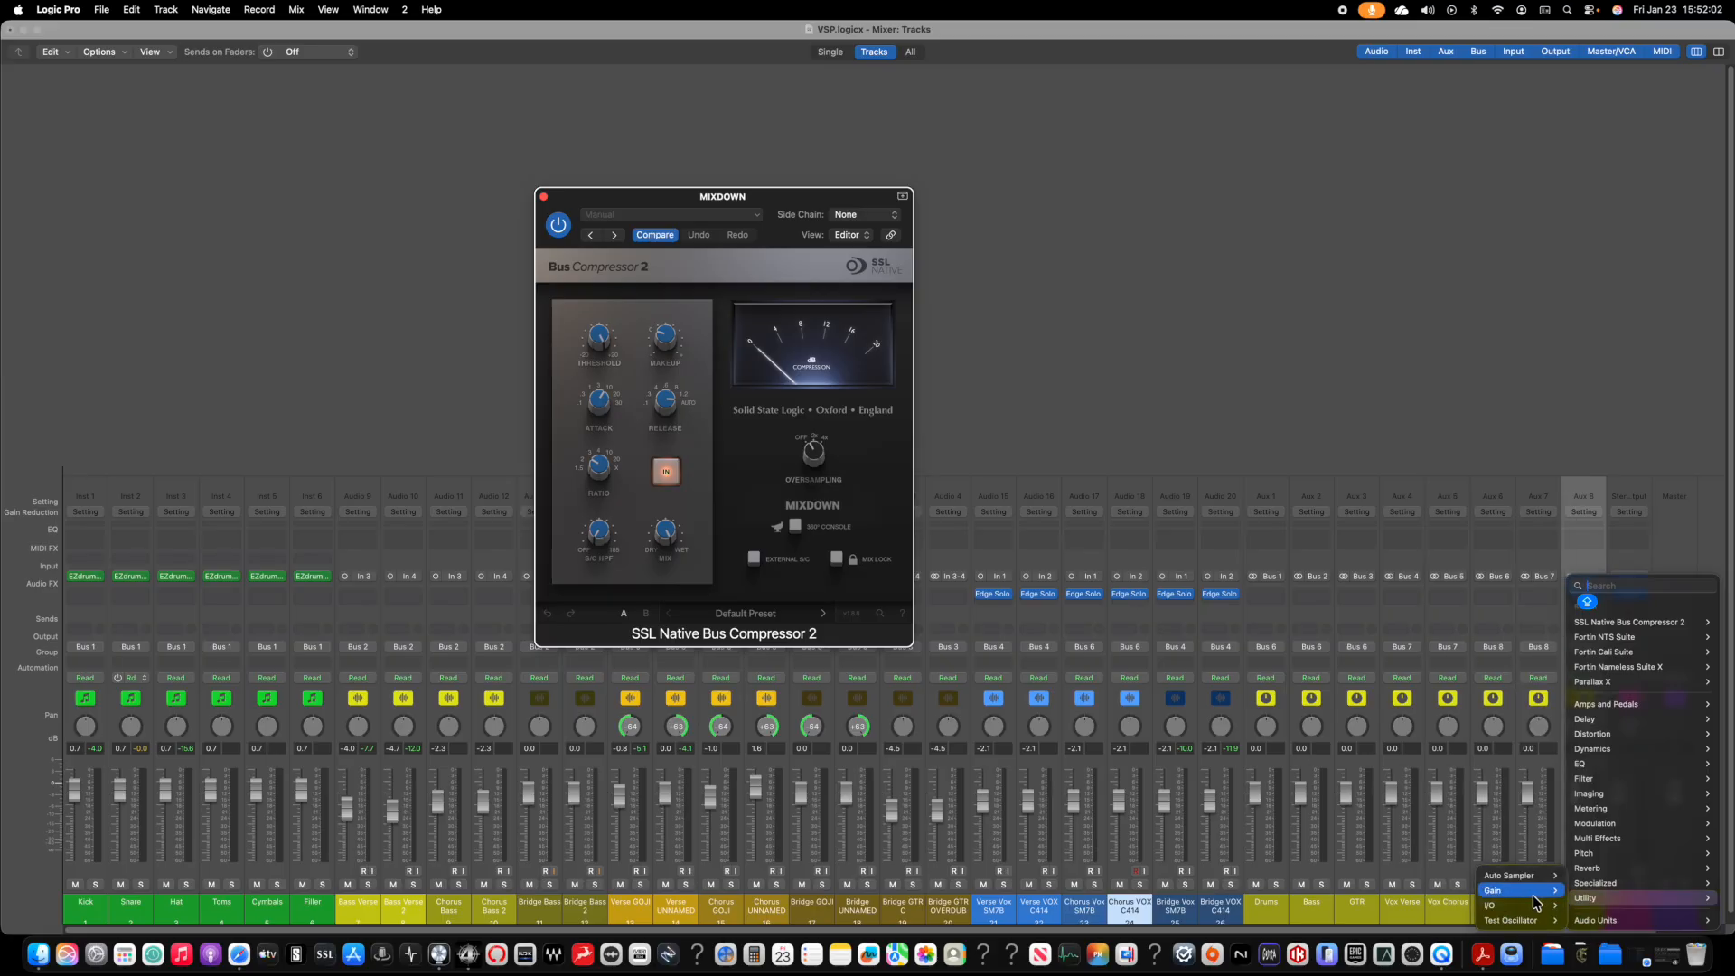
pyautogui.moveTo(1535, 894)
pyautogui.click(1586, 891)
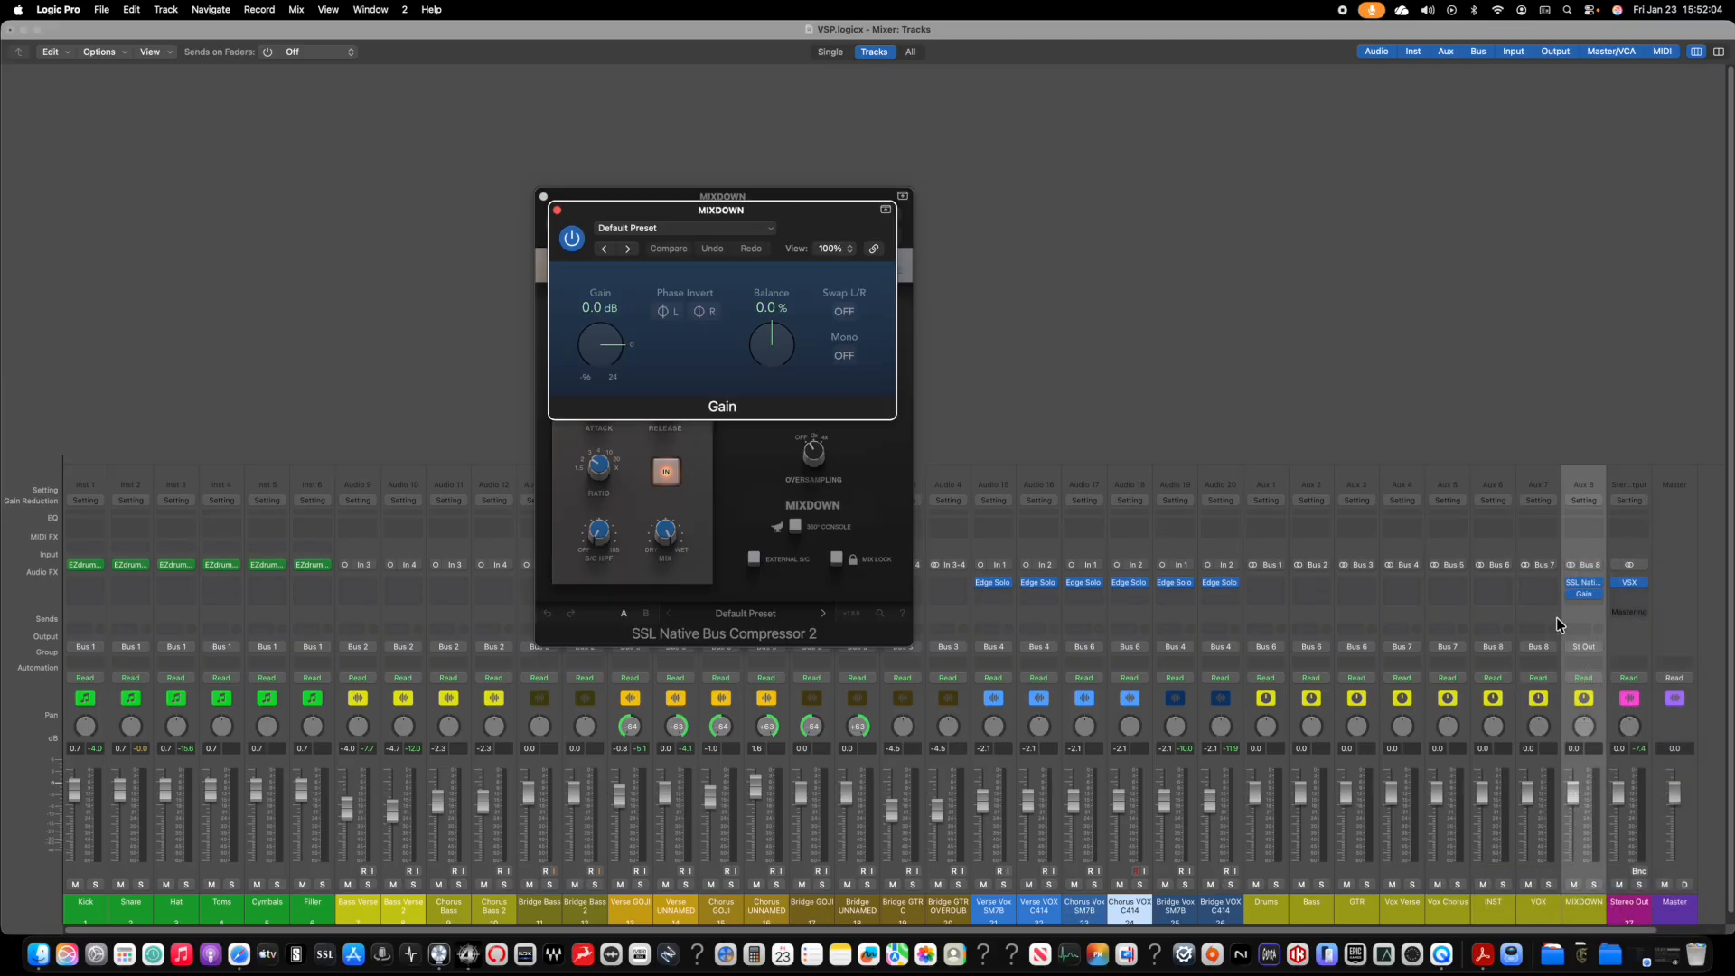
pyautogui.moveTo(614, 345); pyautogui.dragTo(605, 322)
pyautogui.doubleClick(602, 309)
pyautogui.write('10')
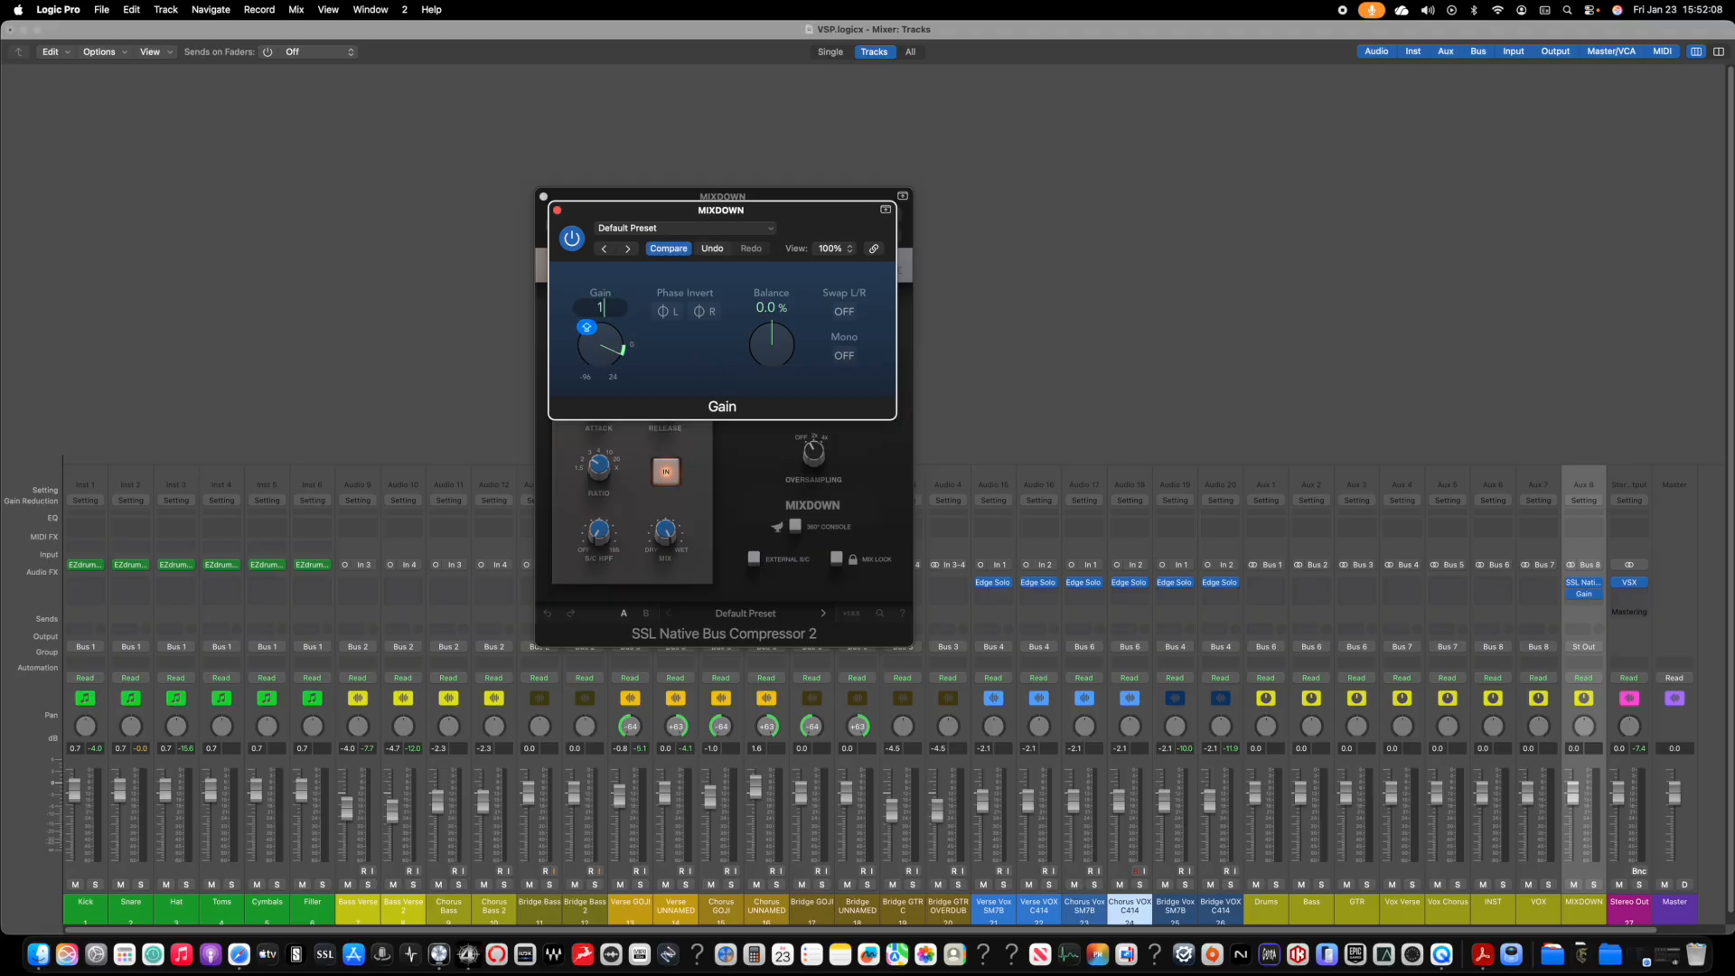
pyautogui.press('Return')
pyautogui.click(558, 210)
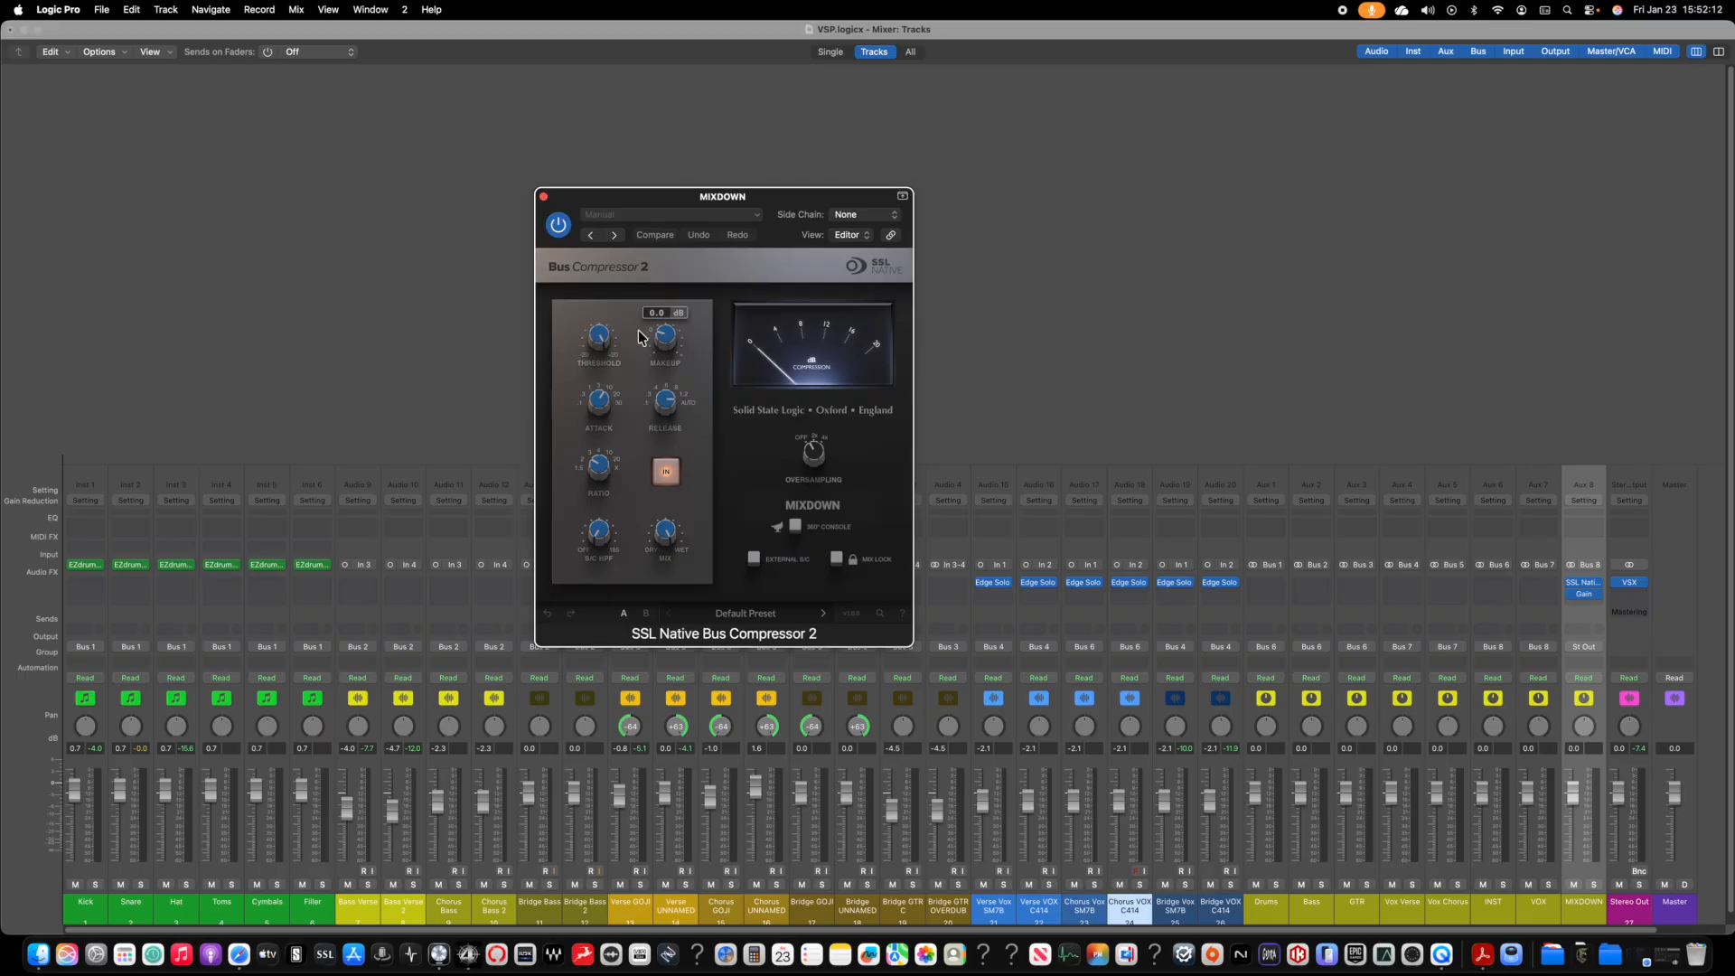
# Step: Set the MIXDOWN bus compressor's makeup gain to 2 dB and adjust its ratio
pyautogui.moveTo(667, 347); pyautogui.dragTo(664, 333)
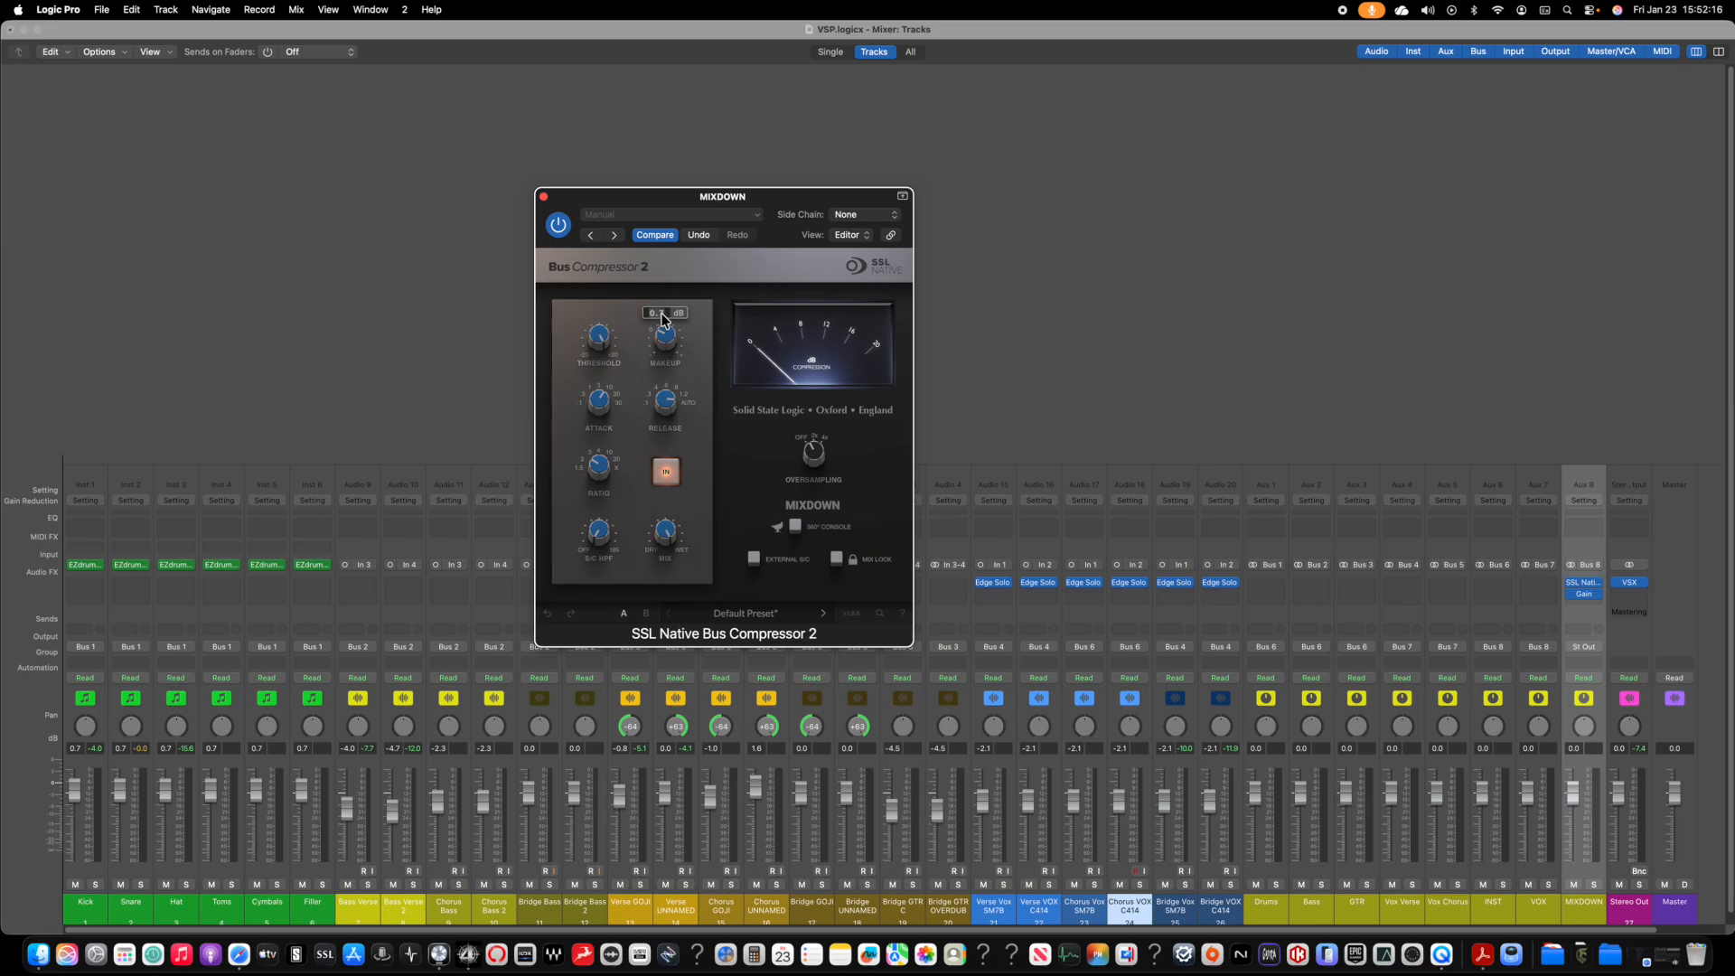
pyautogui.write('2')
pyautogui.moveTo(601, 466); pyautogui.dragTo(594, 467)
# Step: Return to the main tracks window and play the project from the beginning
pyautogui.press('super+1')
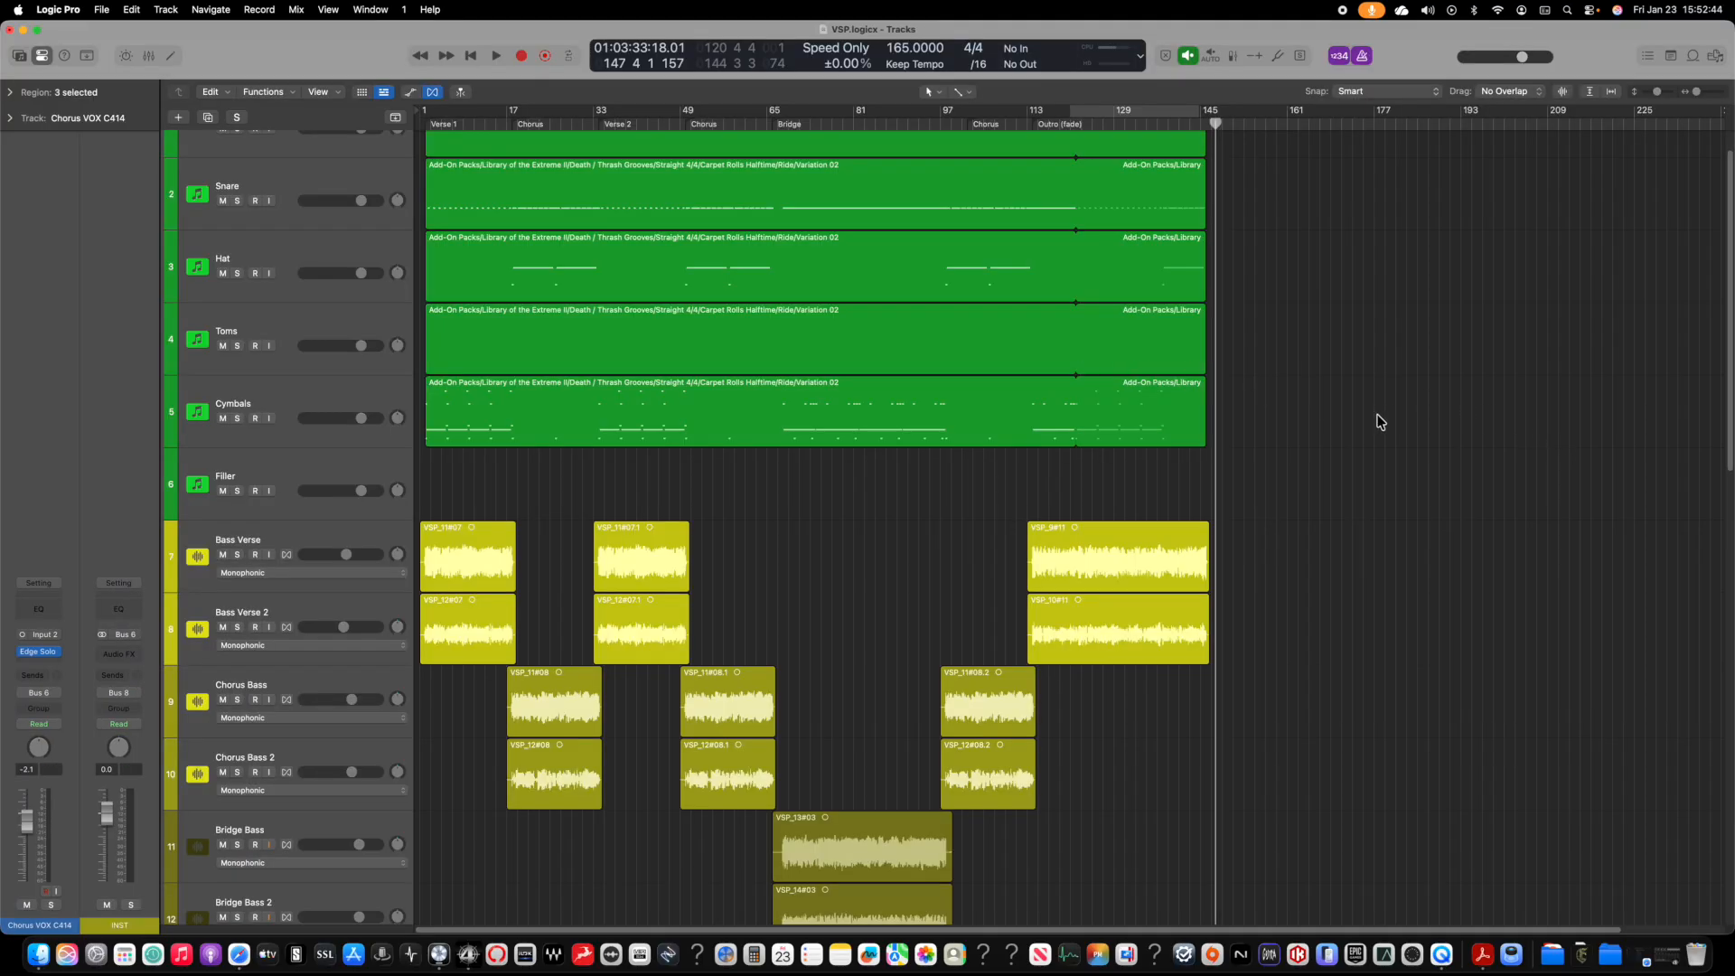
pyautogui.press('Return')
pyautogui.press('space')
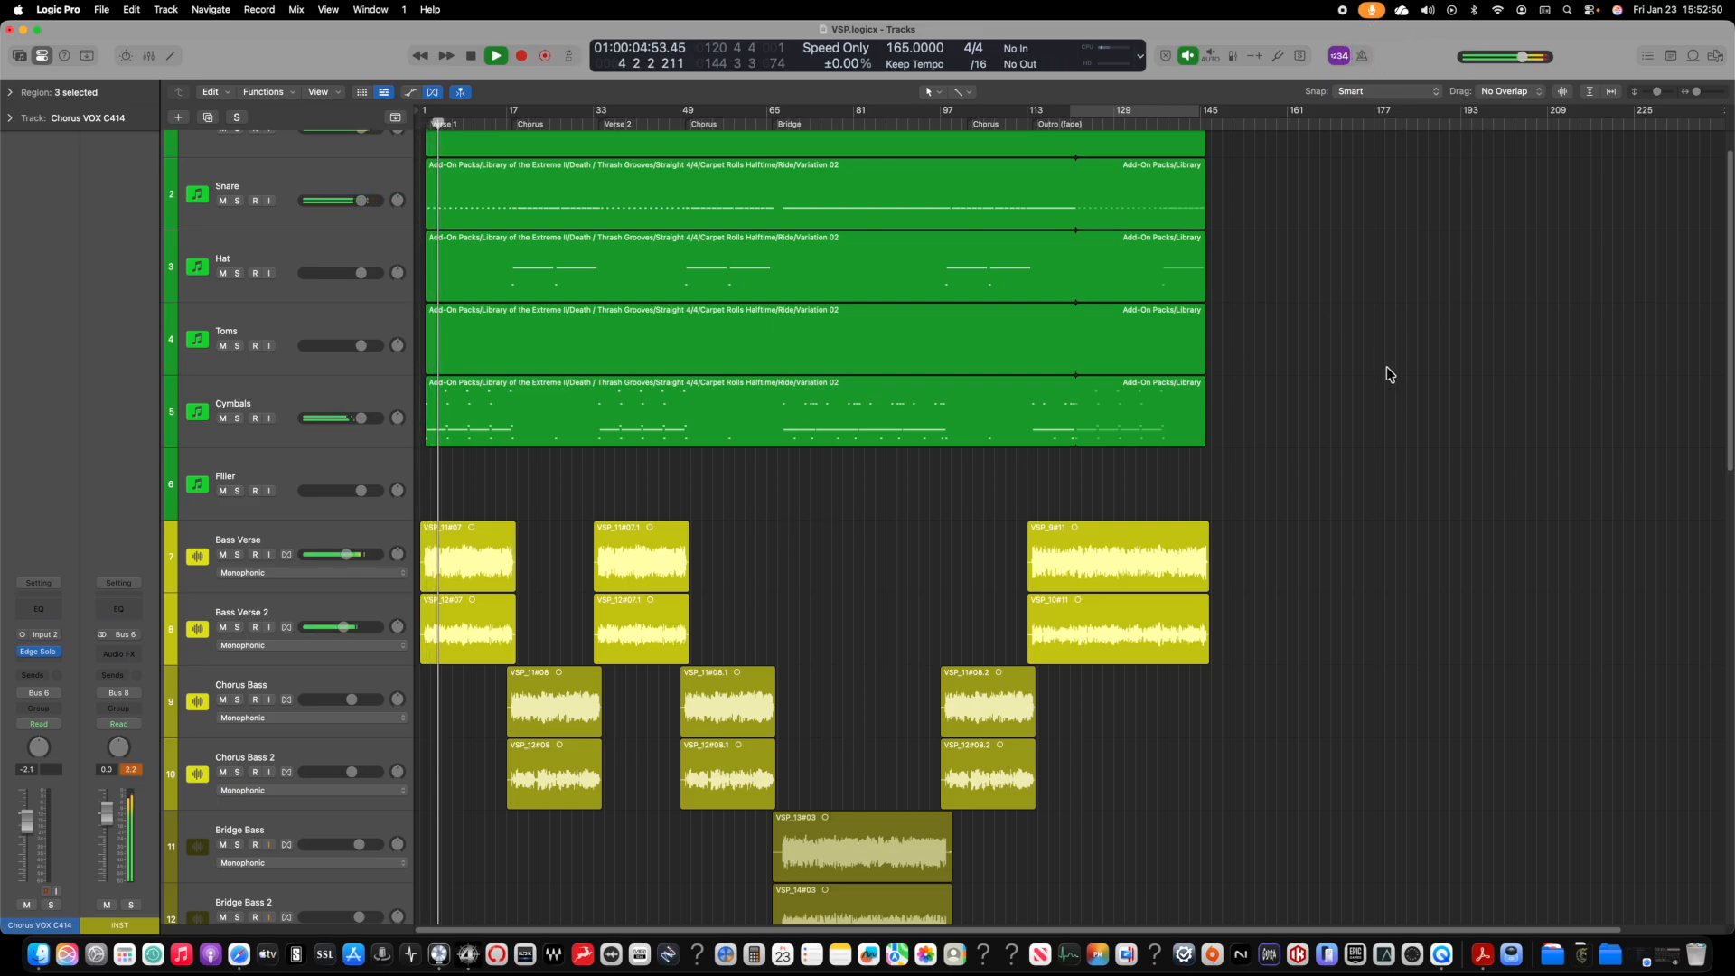
# Step: In the mixer, try the MIXDOWN fader at -6.6 dB and reset it to 0 dB
pyautogui.press('2')
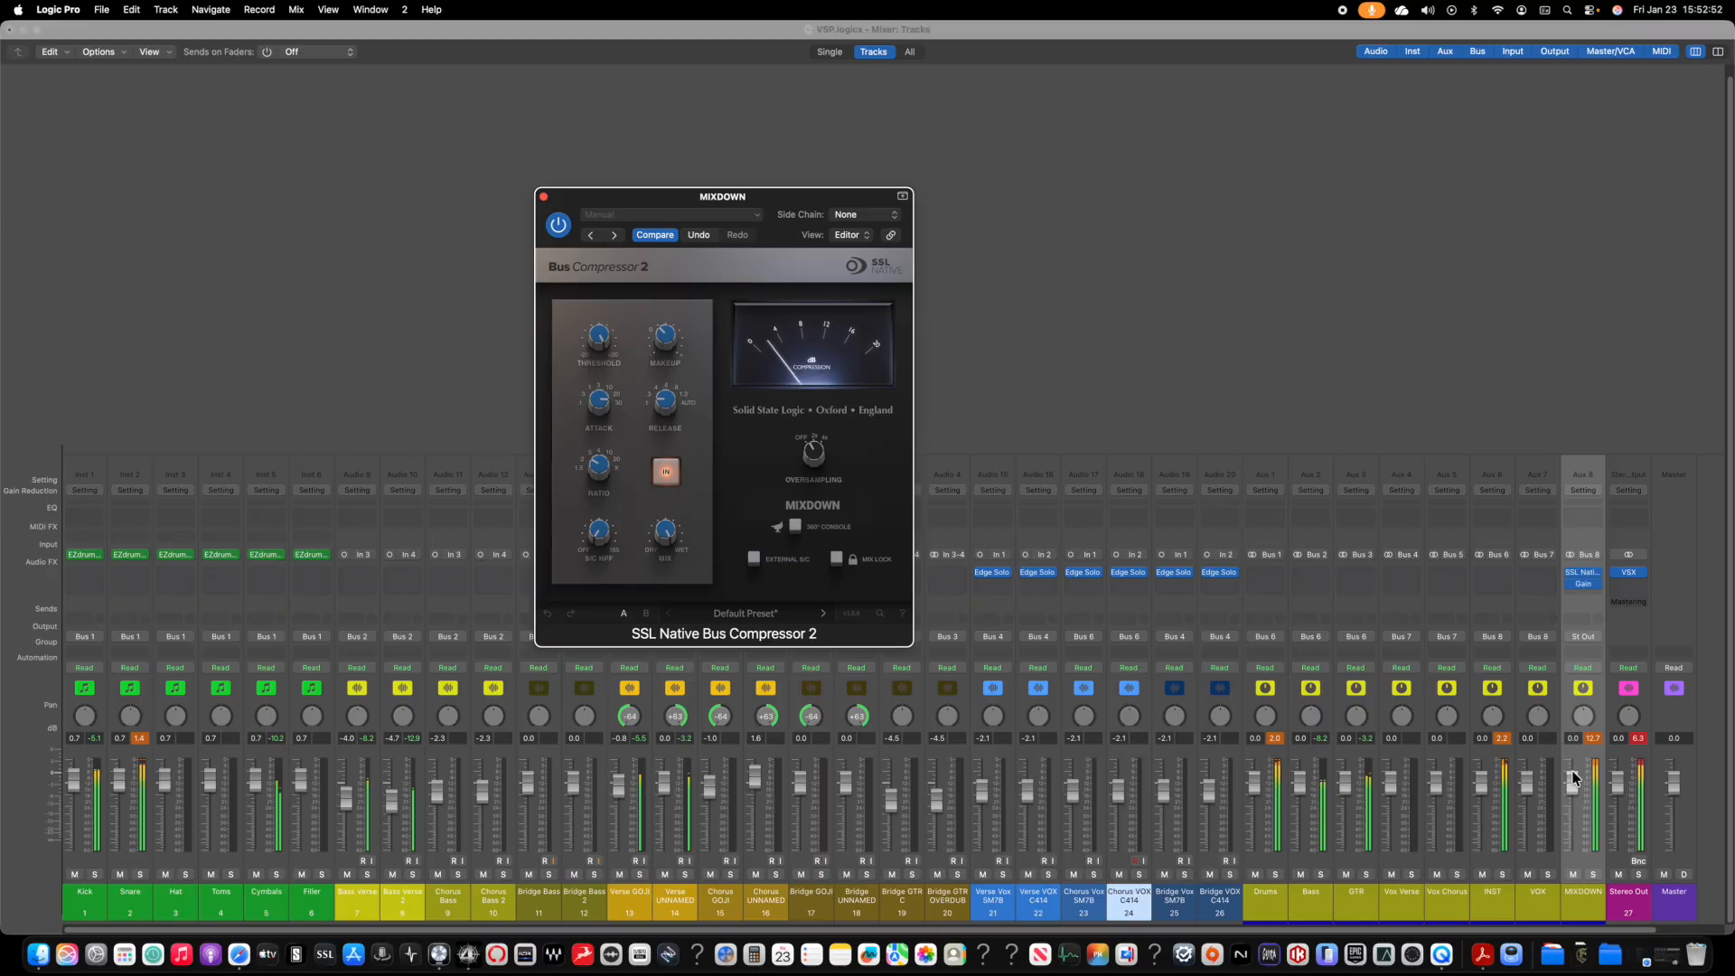
pyautogui.moveTo(1572, 797); pyautogui.dragTo(1572, 807)
pyautogui.click(1501, 742)
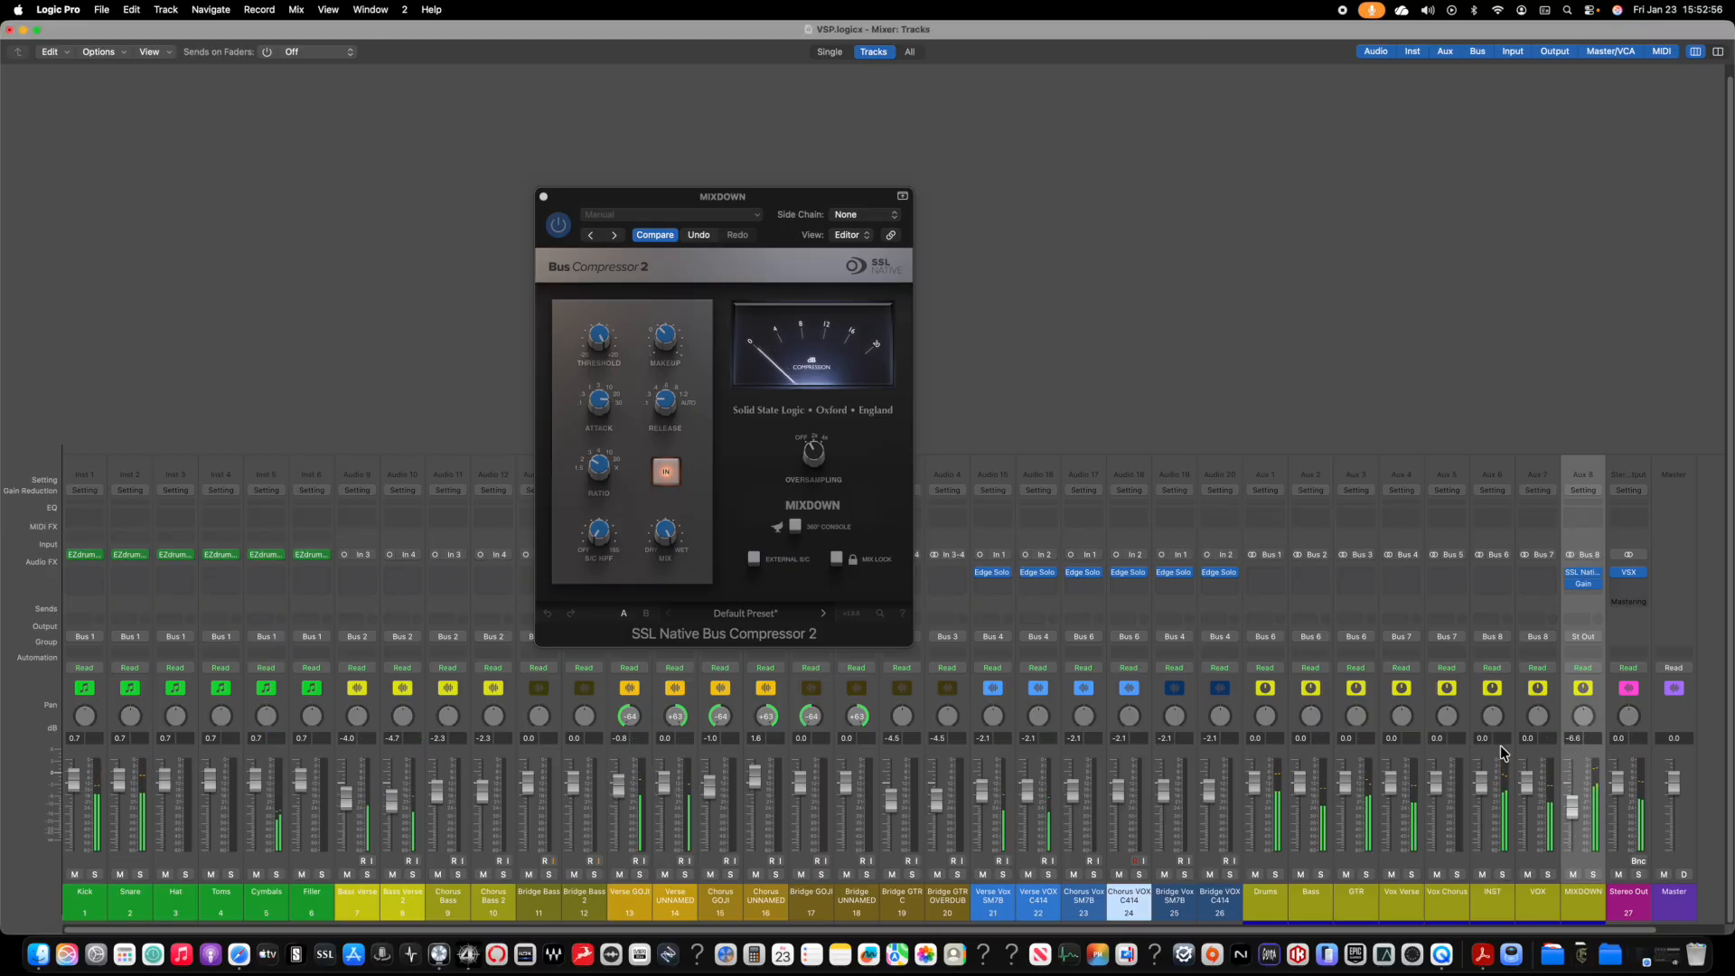
pyautogui.keyDown('alt'); pyautogui.click(1573, 807); pyautogui.keyUp('alt')
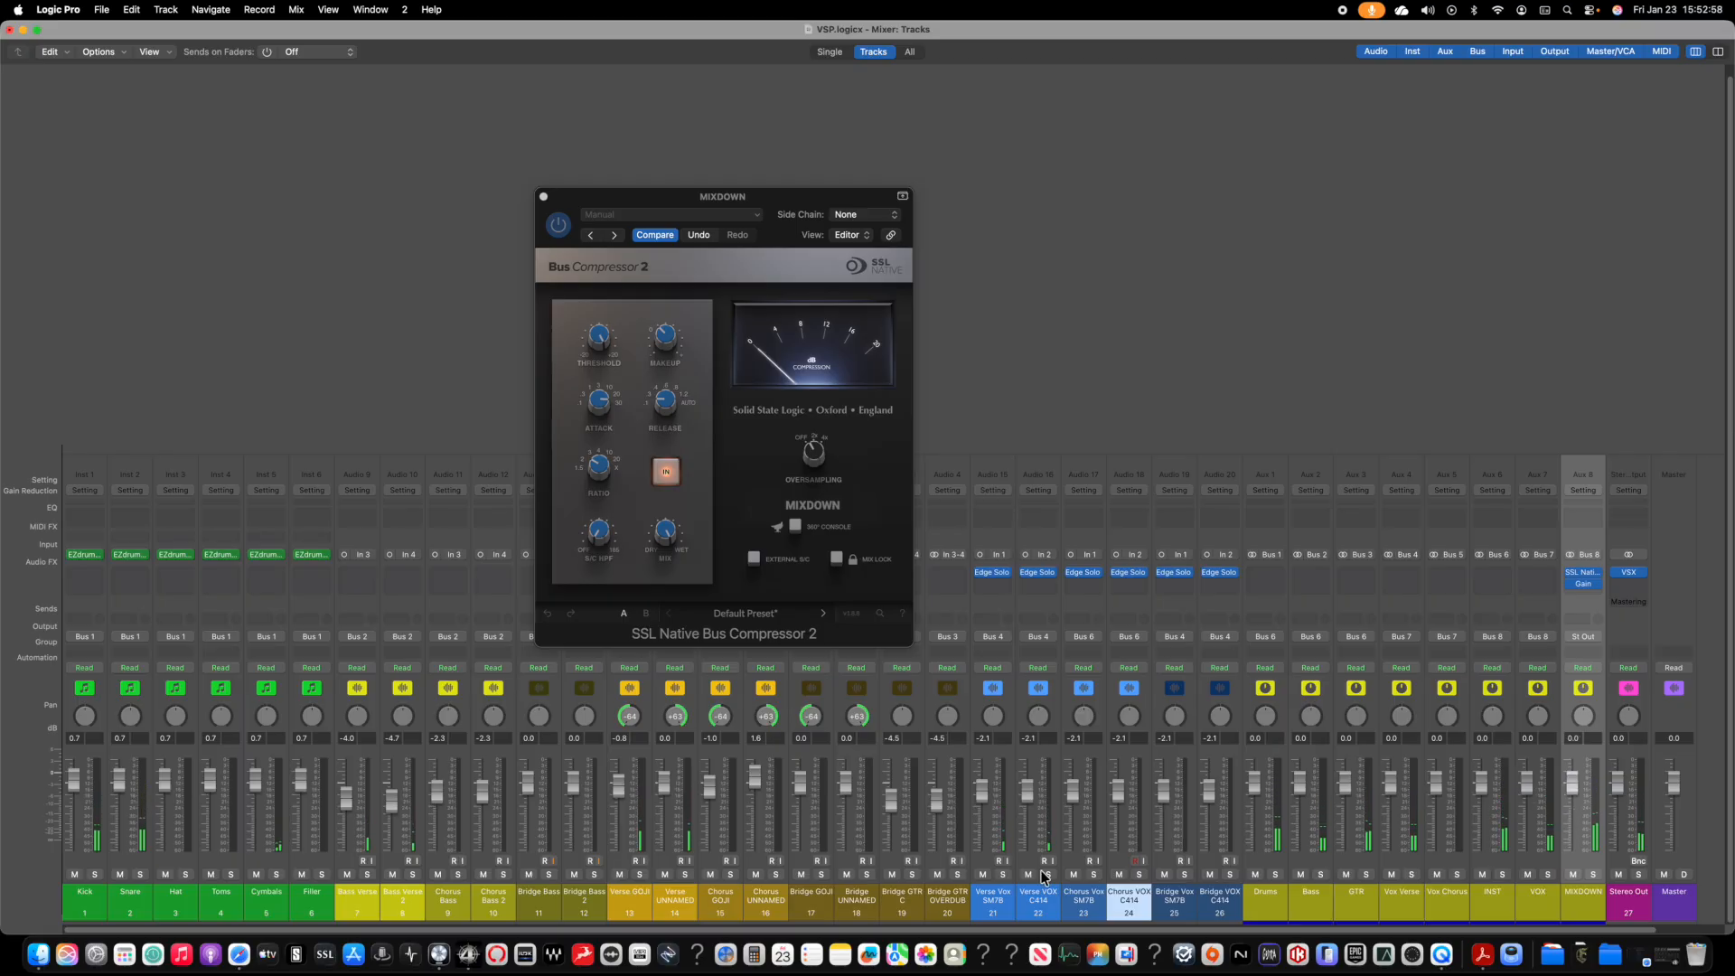
# Step: Lower the faders of all tracks from Kick to Bridge VOX C414 together, bringing the Kick to -6.0 dB
pyautogui.click(1231, 903)
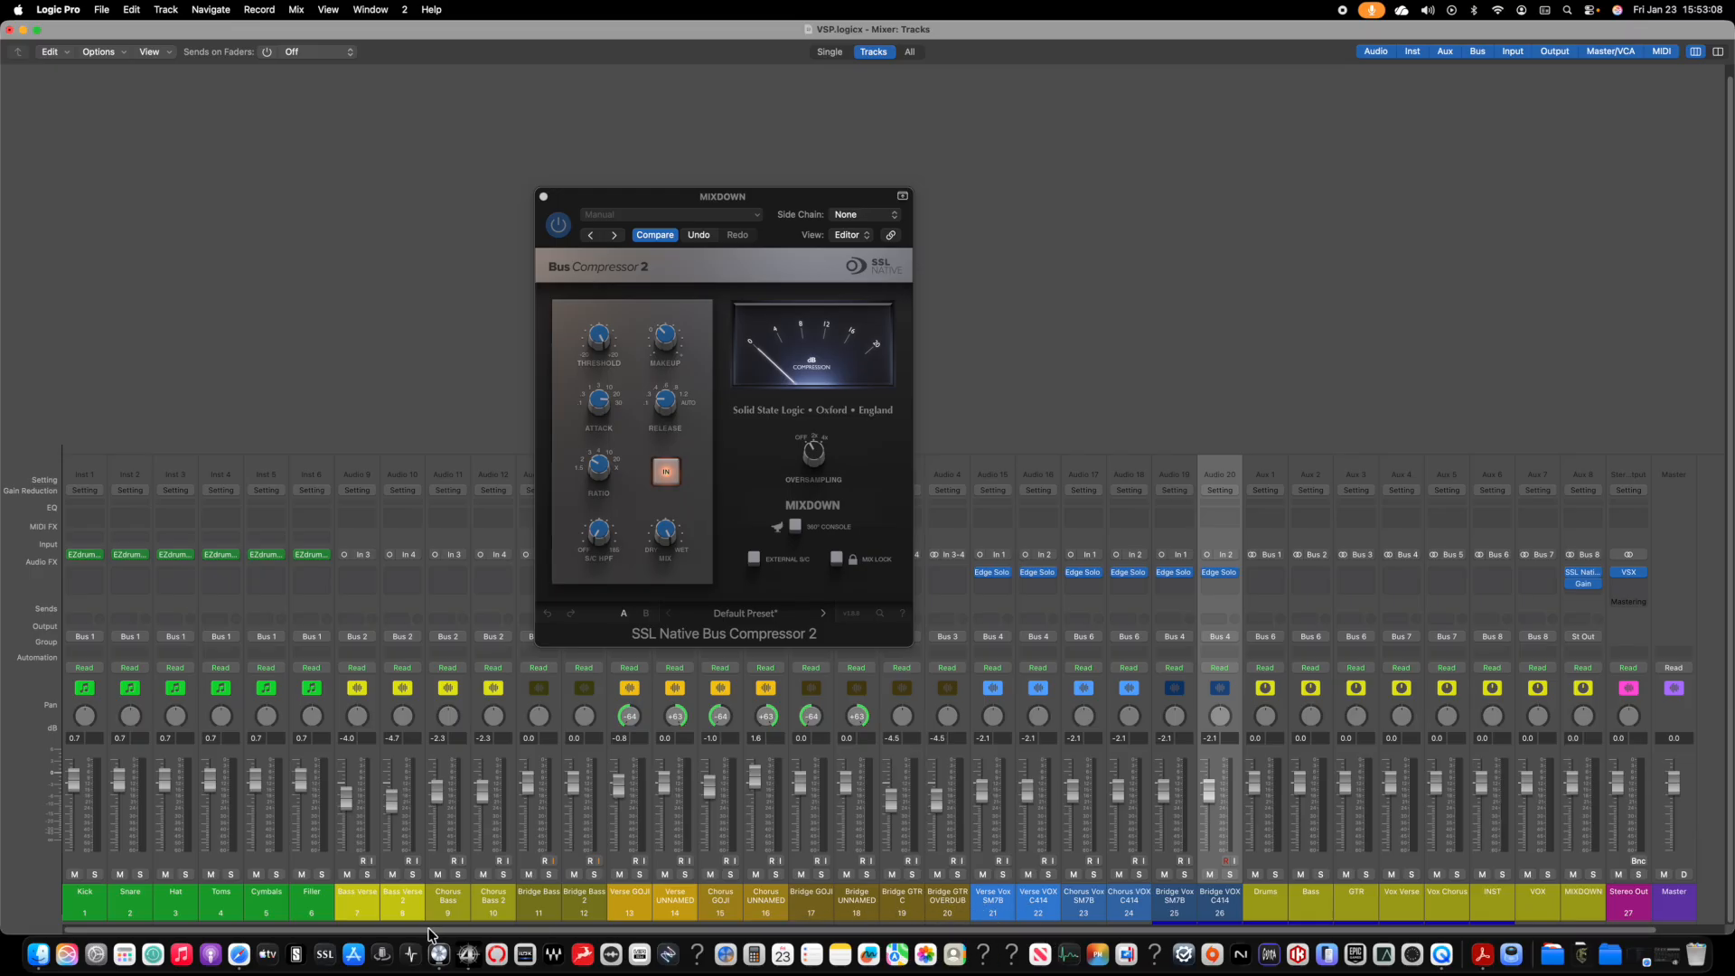
pyautogui.keyDown('shift'); pyautogui.click(74, 896); pyautogui.keyUp('shift')
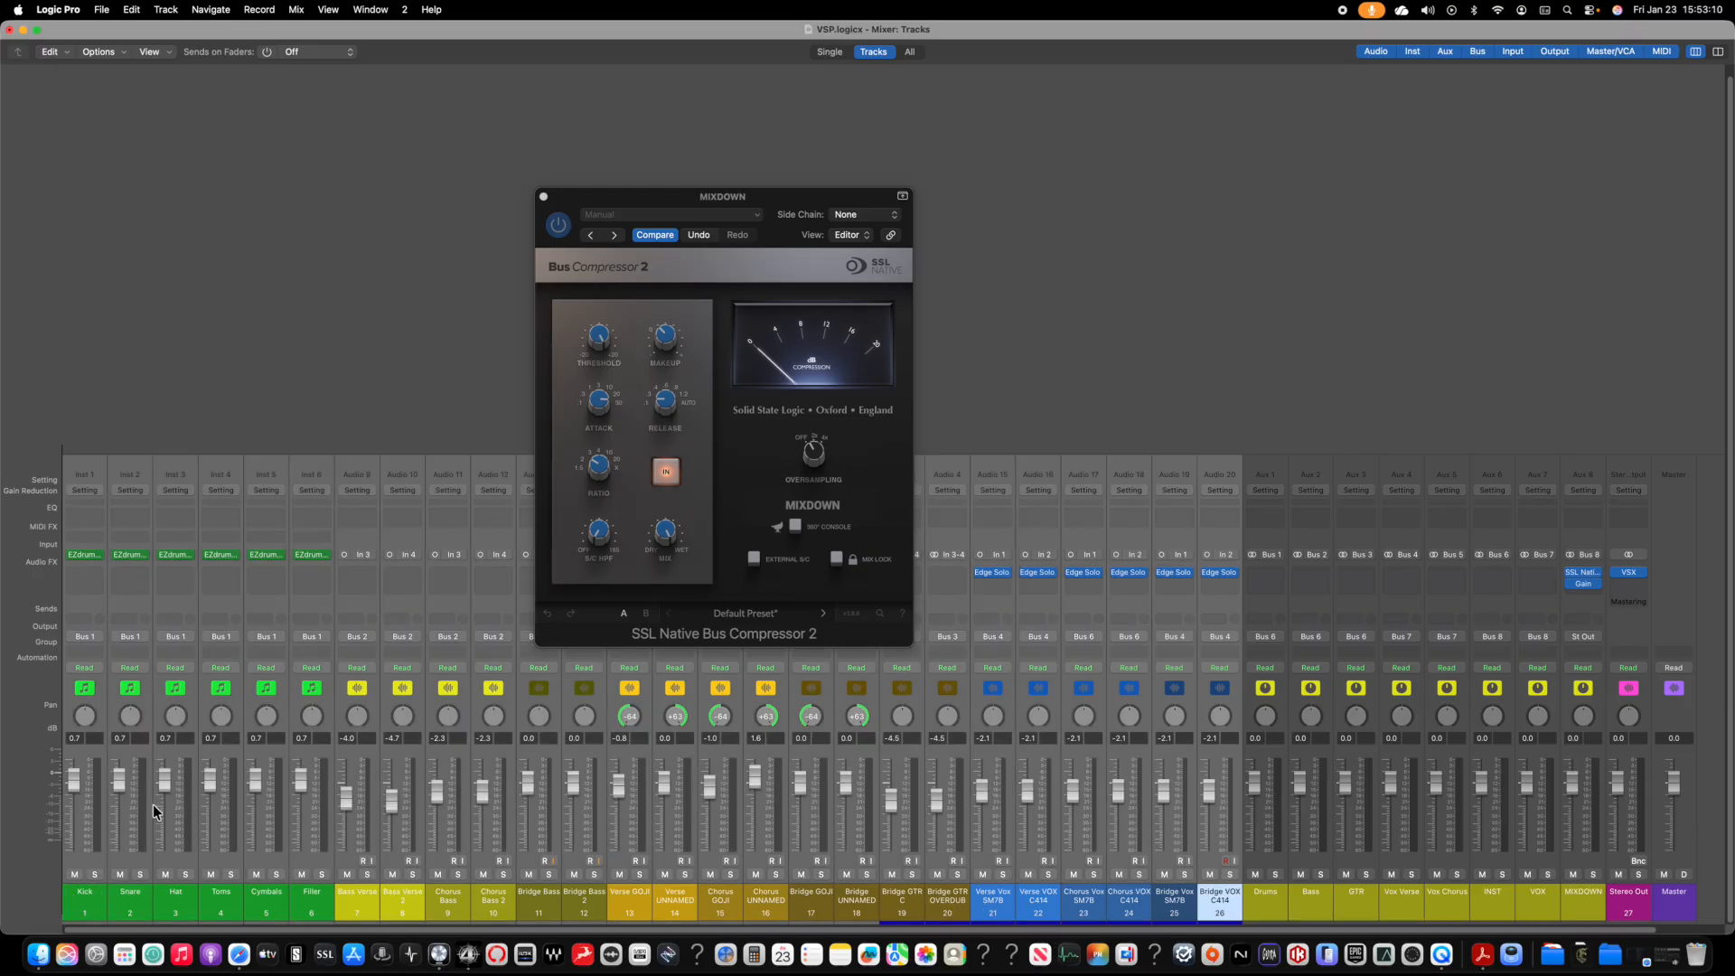
pyautogui.moveTo(303, 778); pyautogui.dragTo(294, 827)
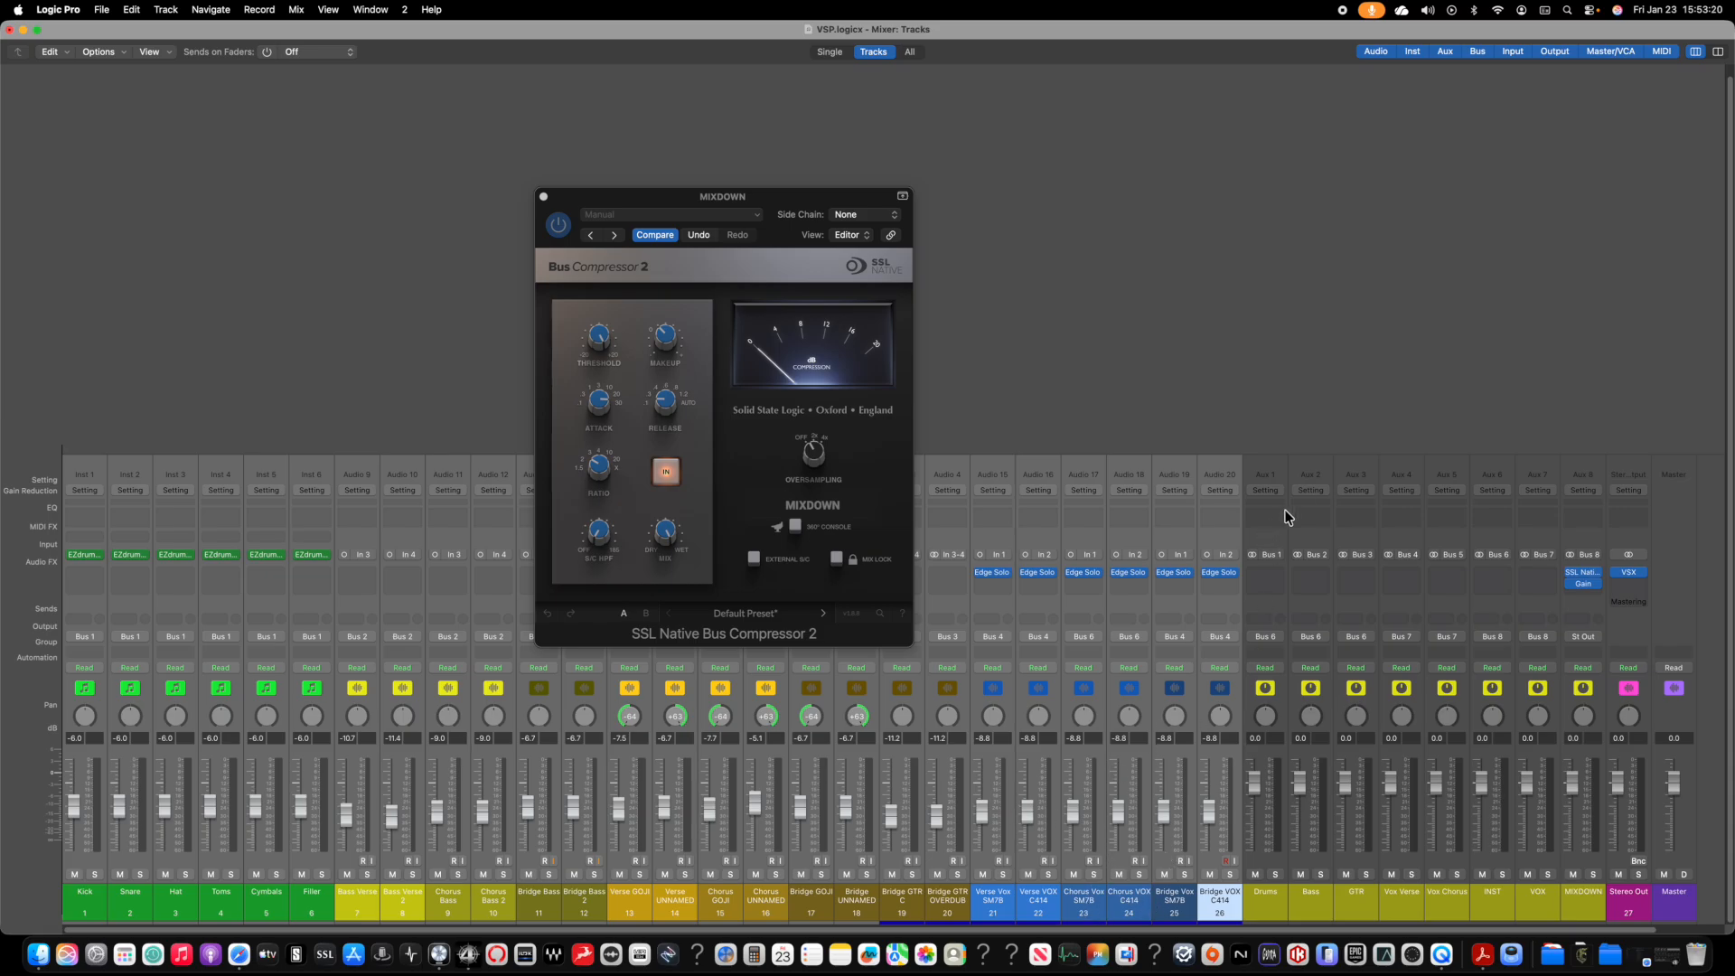
# Step: Play the song, set the MIXDOWN bus compressor's threshold to 14.7 dB and close the plug-in window
pyautogui.press('1')
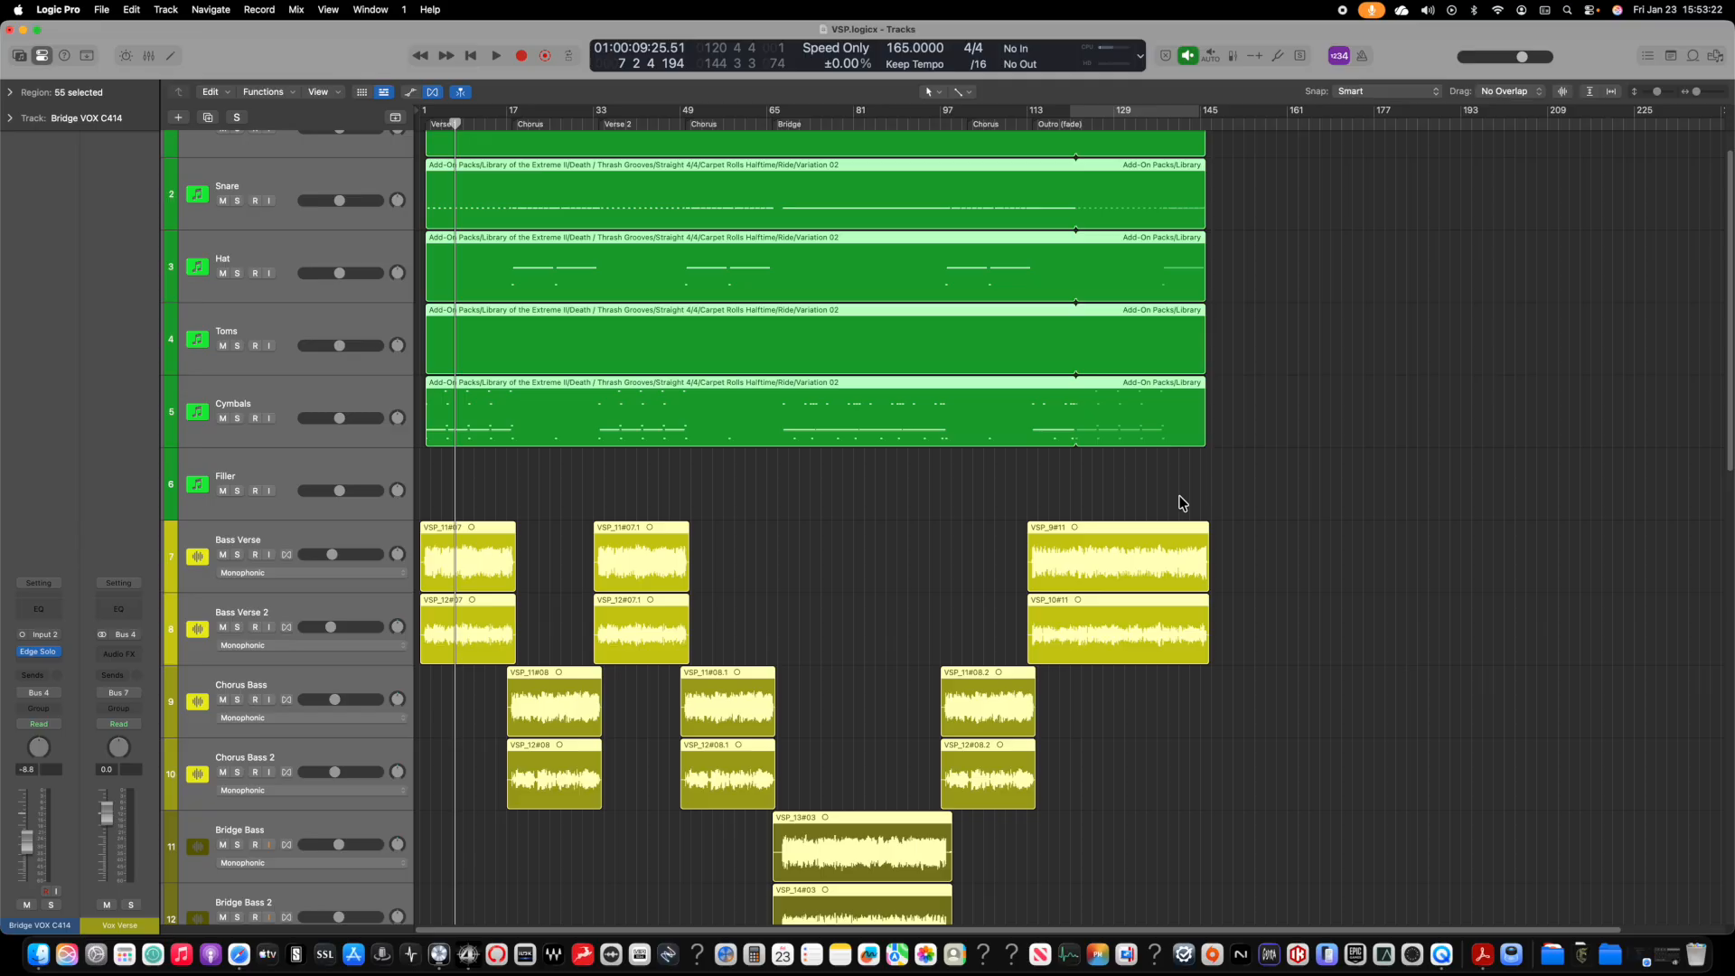
pyautogui.press('2')
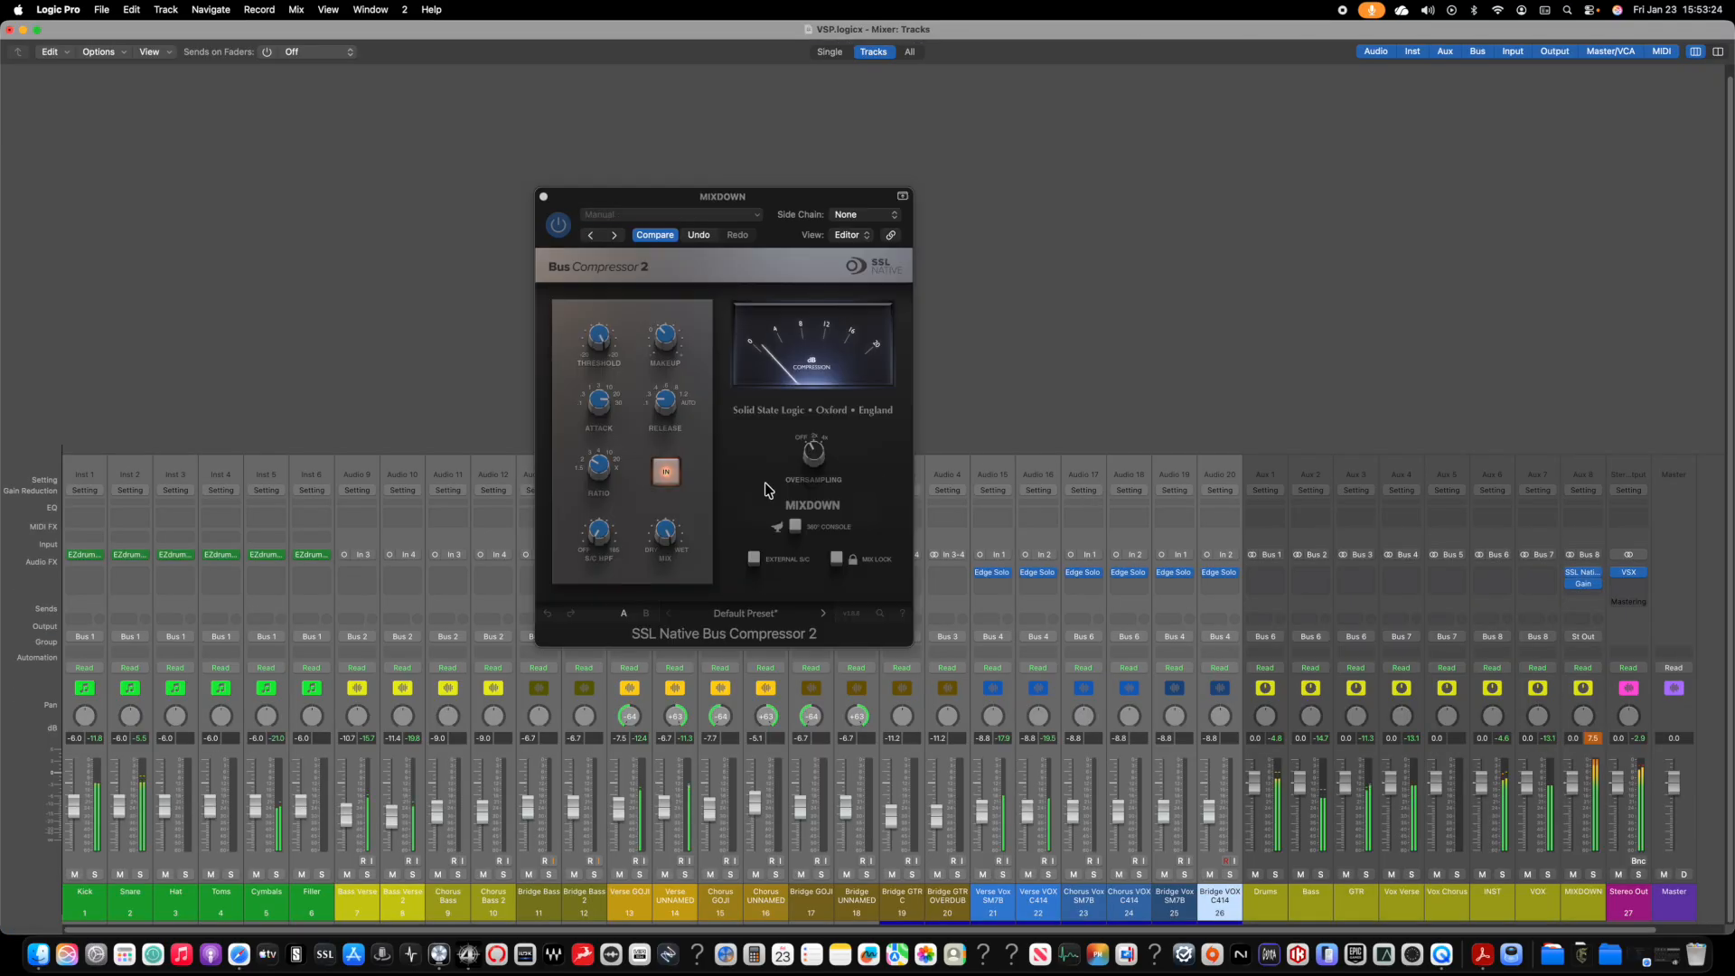
pyautogui.moveTo(601, 340)
pyautogui.moveTo(604, 348); pyautogui.dragTo(597, 359)
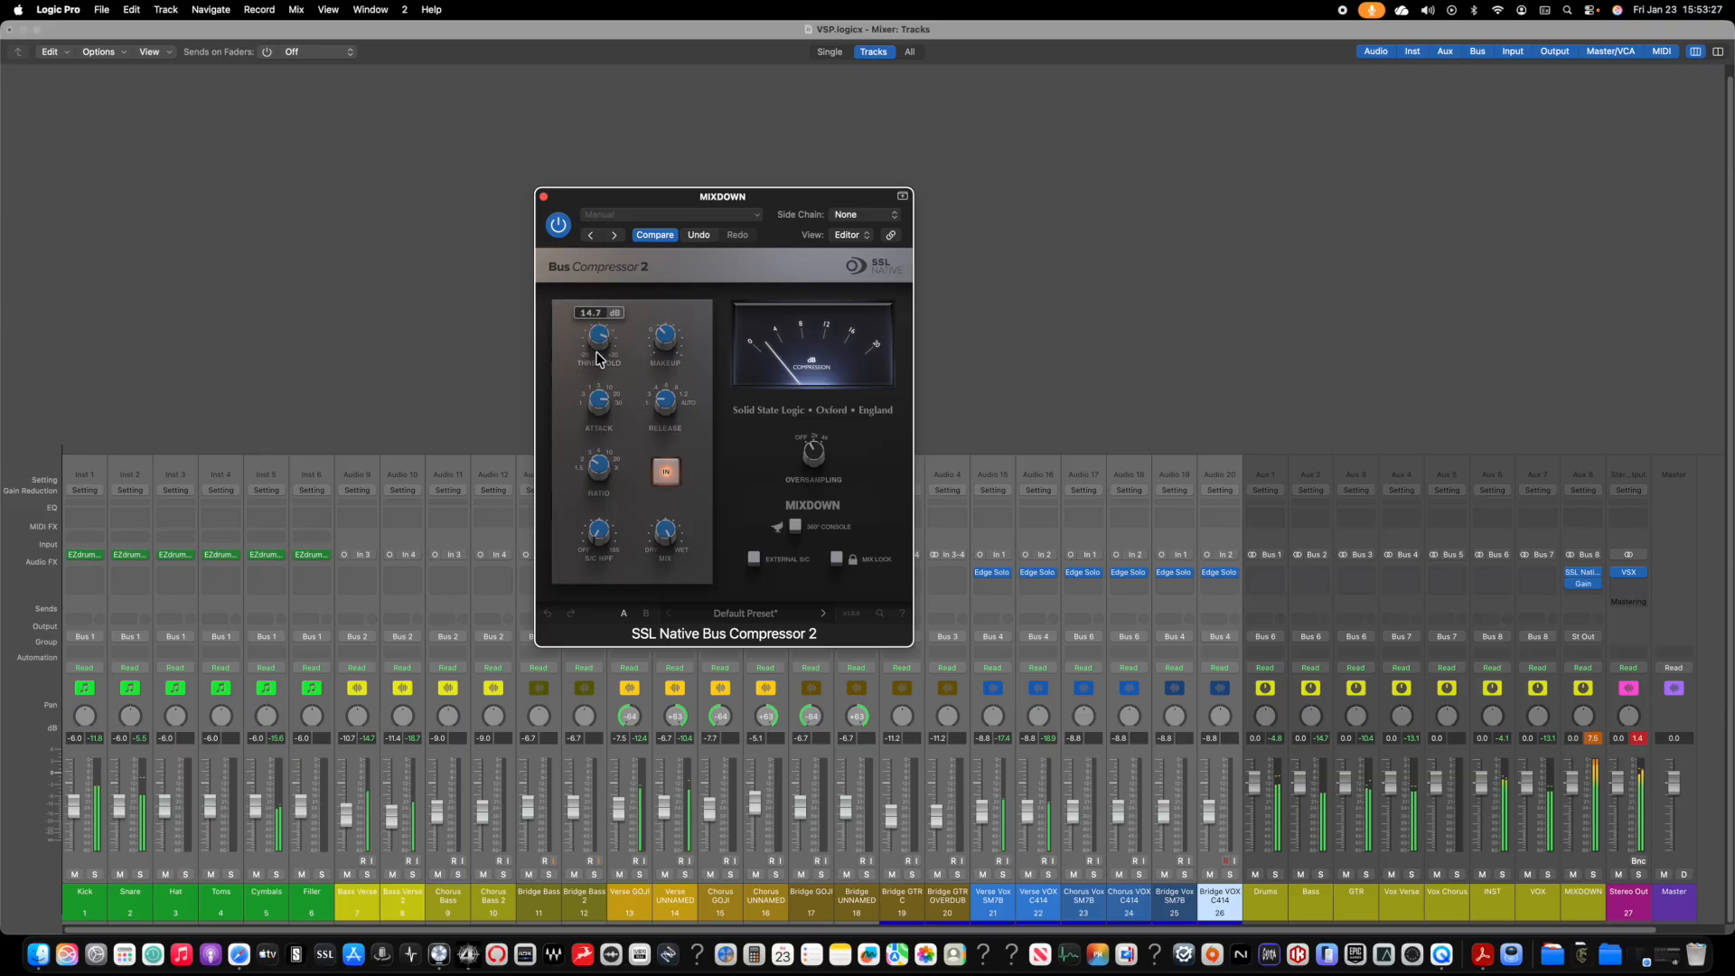
pyautogui.click(543, 196)
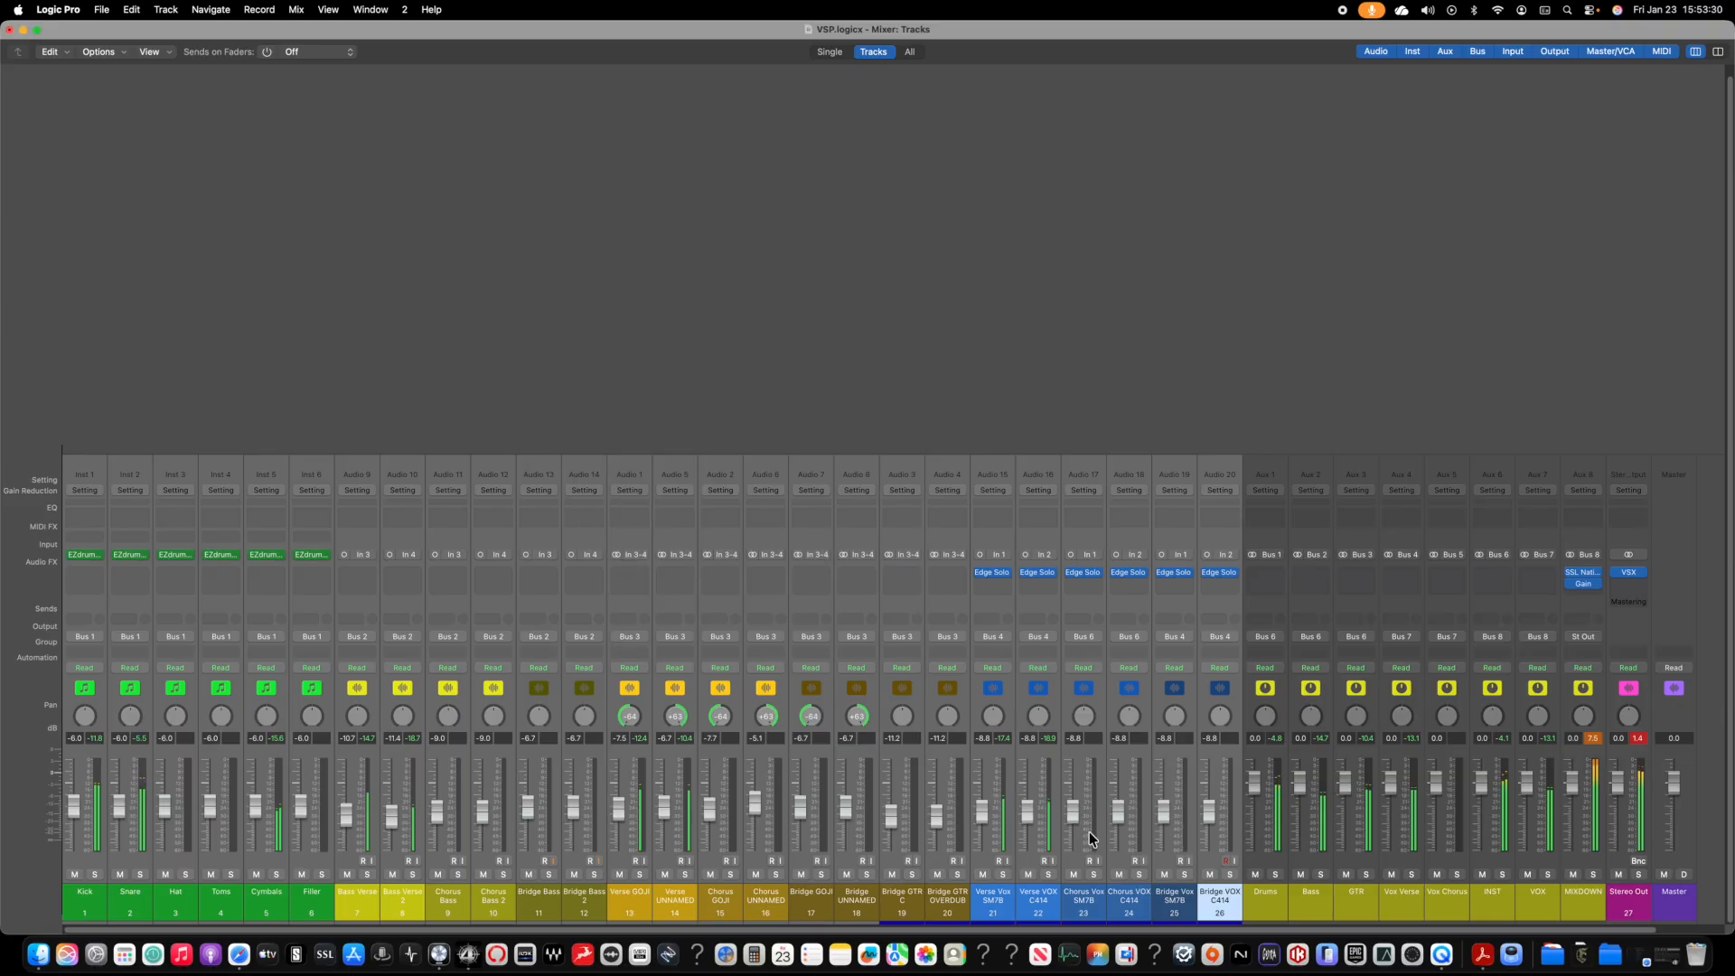
# Step: Lower the two Chorus Bass faders to -10.9 dB and the two Bridge Bass faders to about -11.5 dB
pyautogui.click(1129, 899)
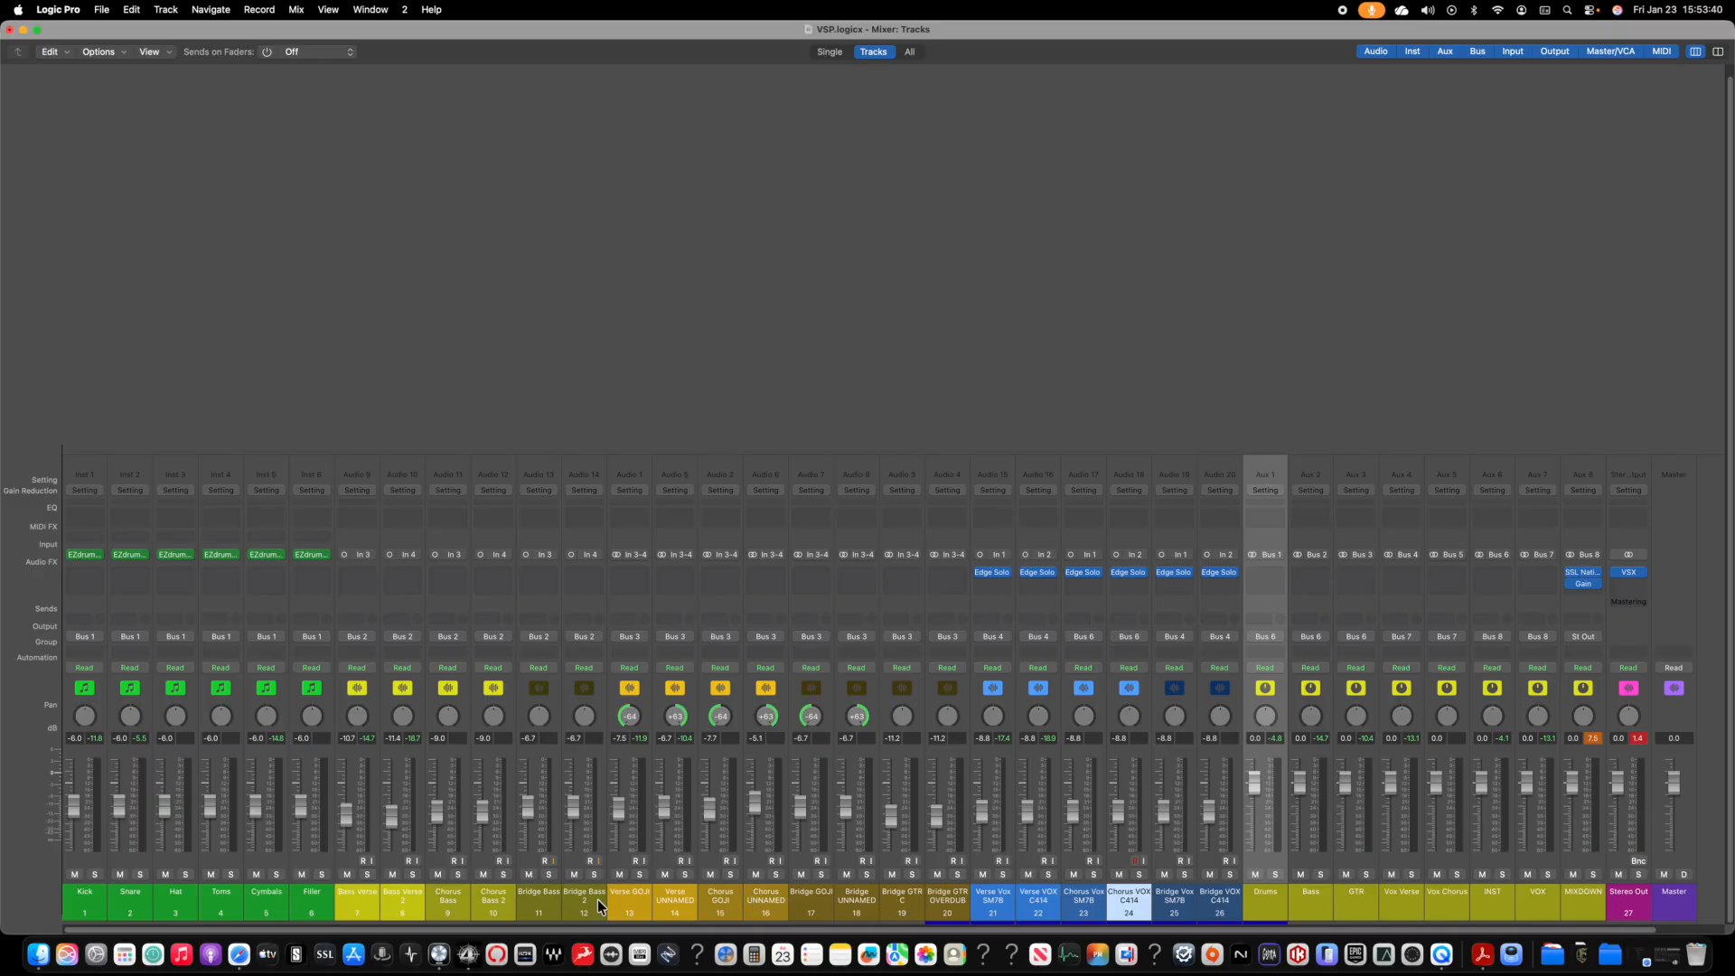
pyautogui.hscroll(3, 598, 898)
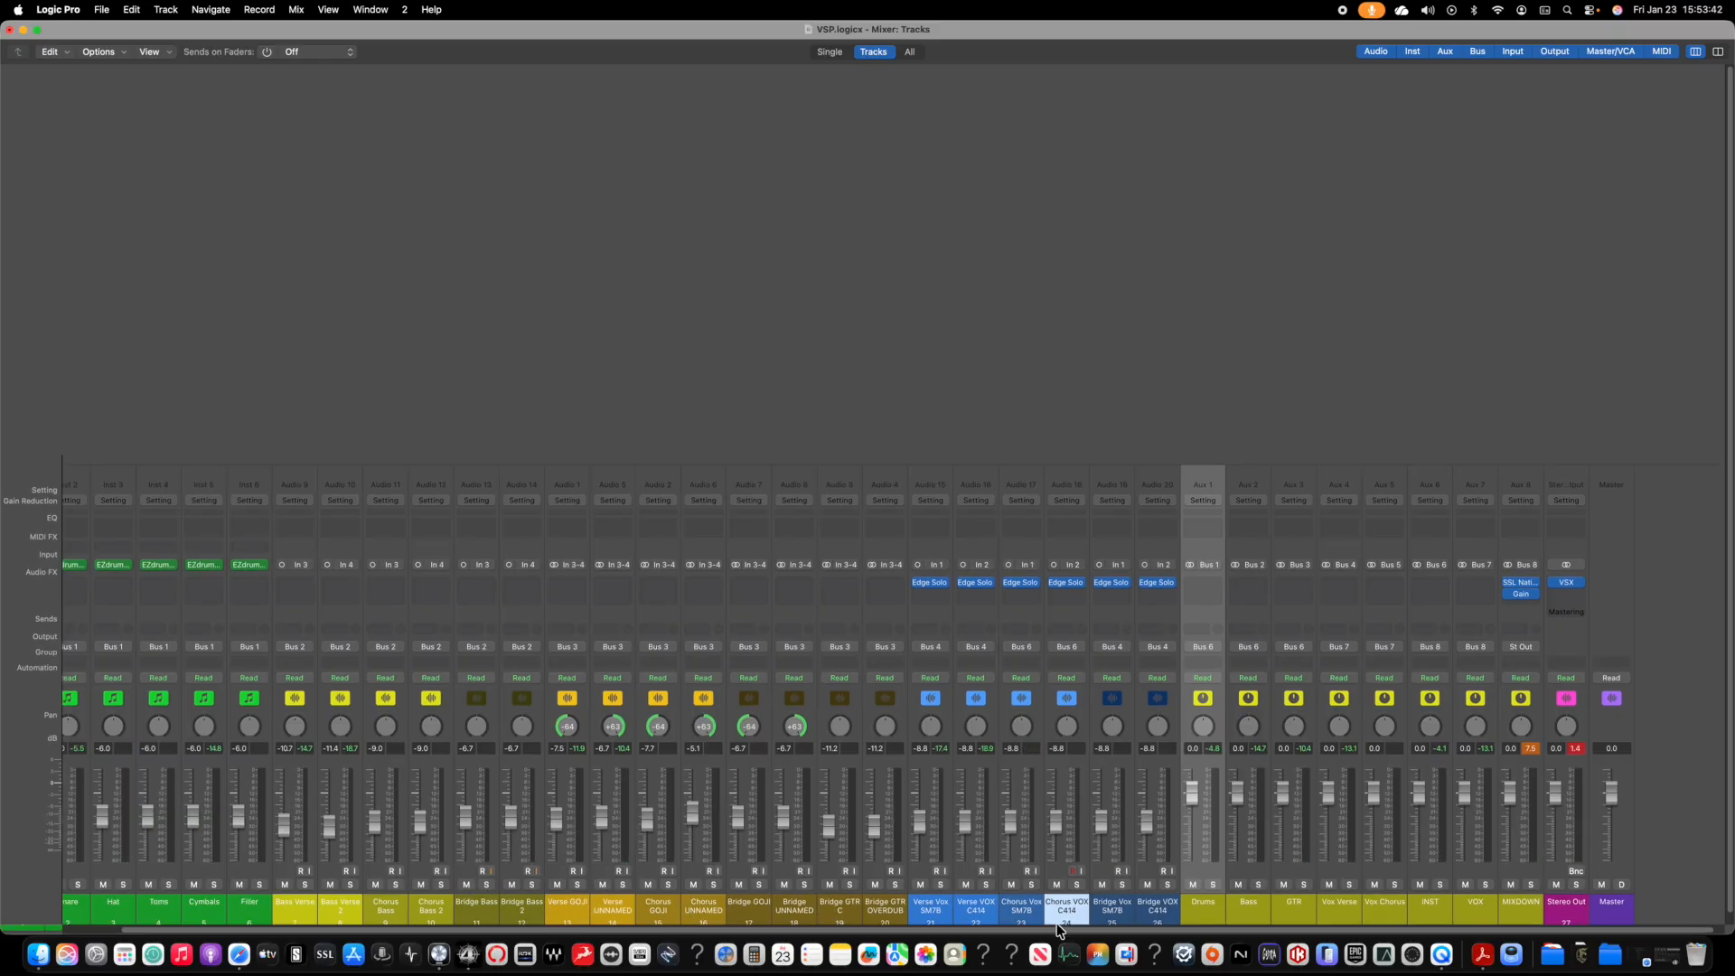
pyautogui.hscroll(-3, 1060, 930)
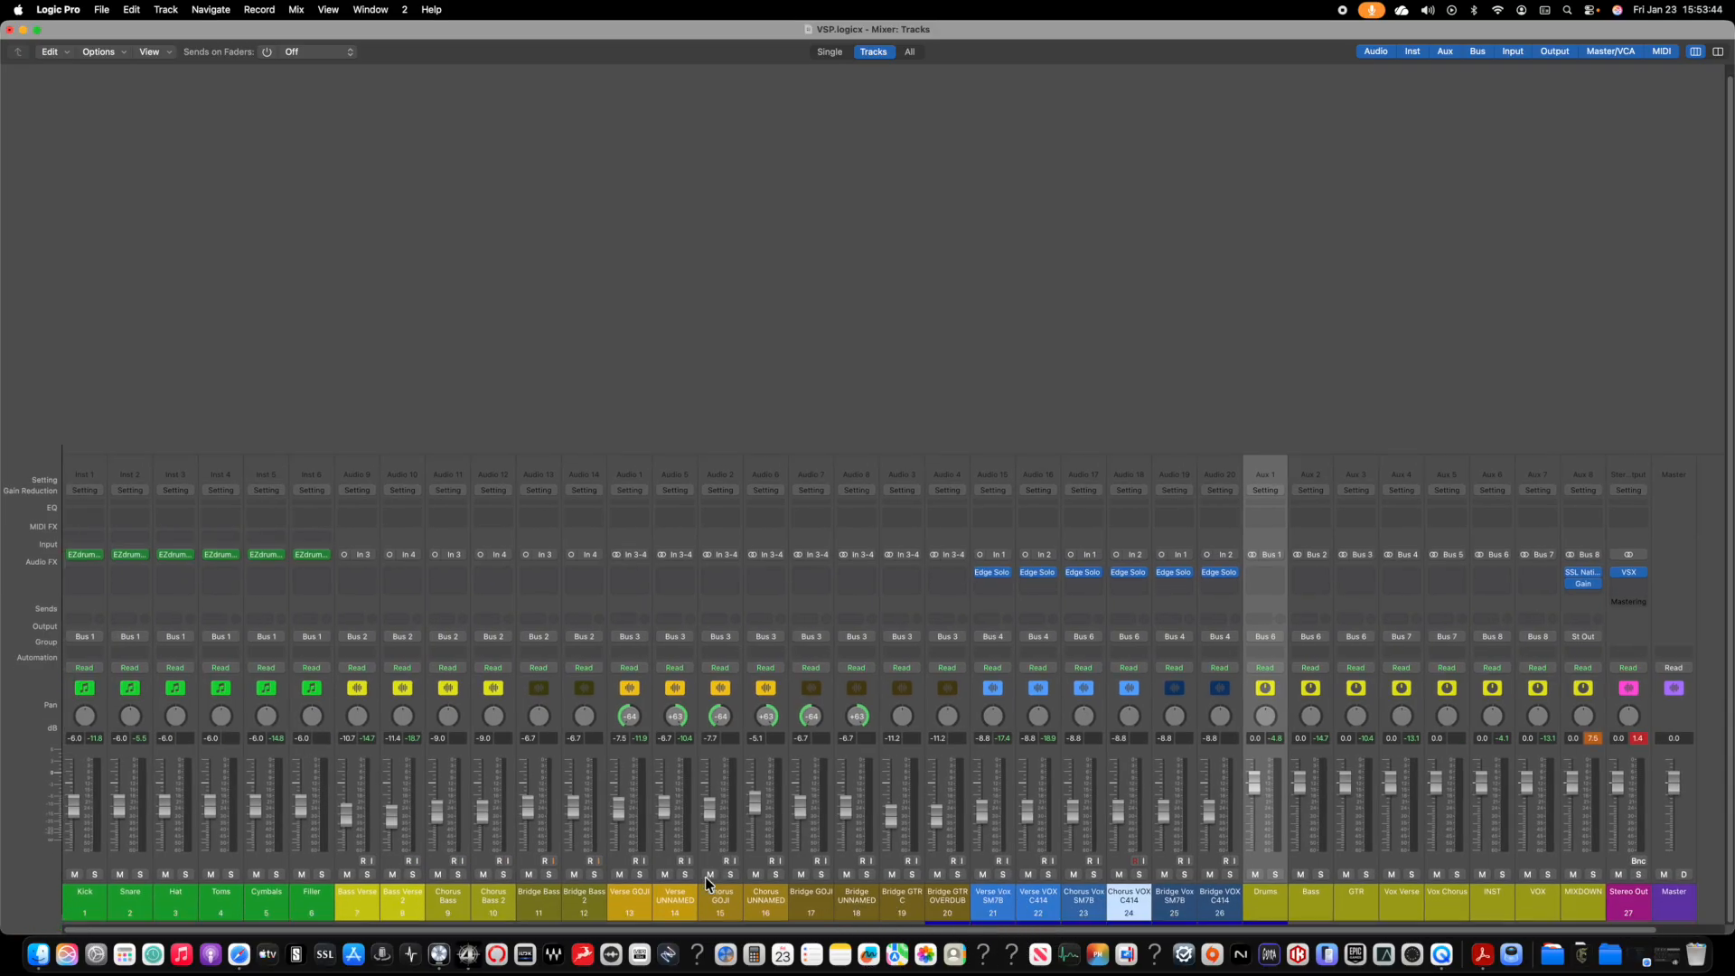
pyautogui.keyDown('shift'); pyautogui.click(456, 898); pyautogui.keyUp('shift')
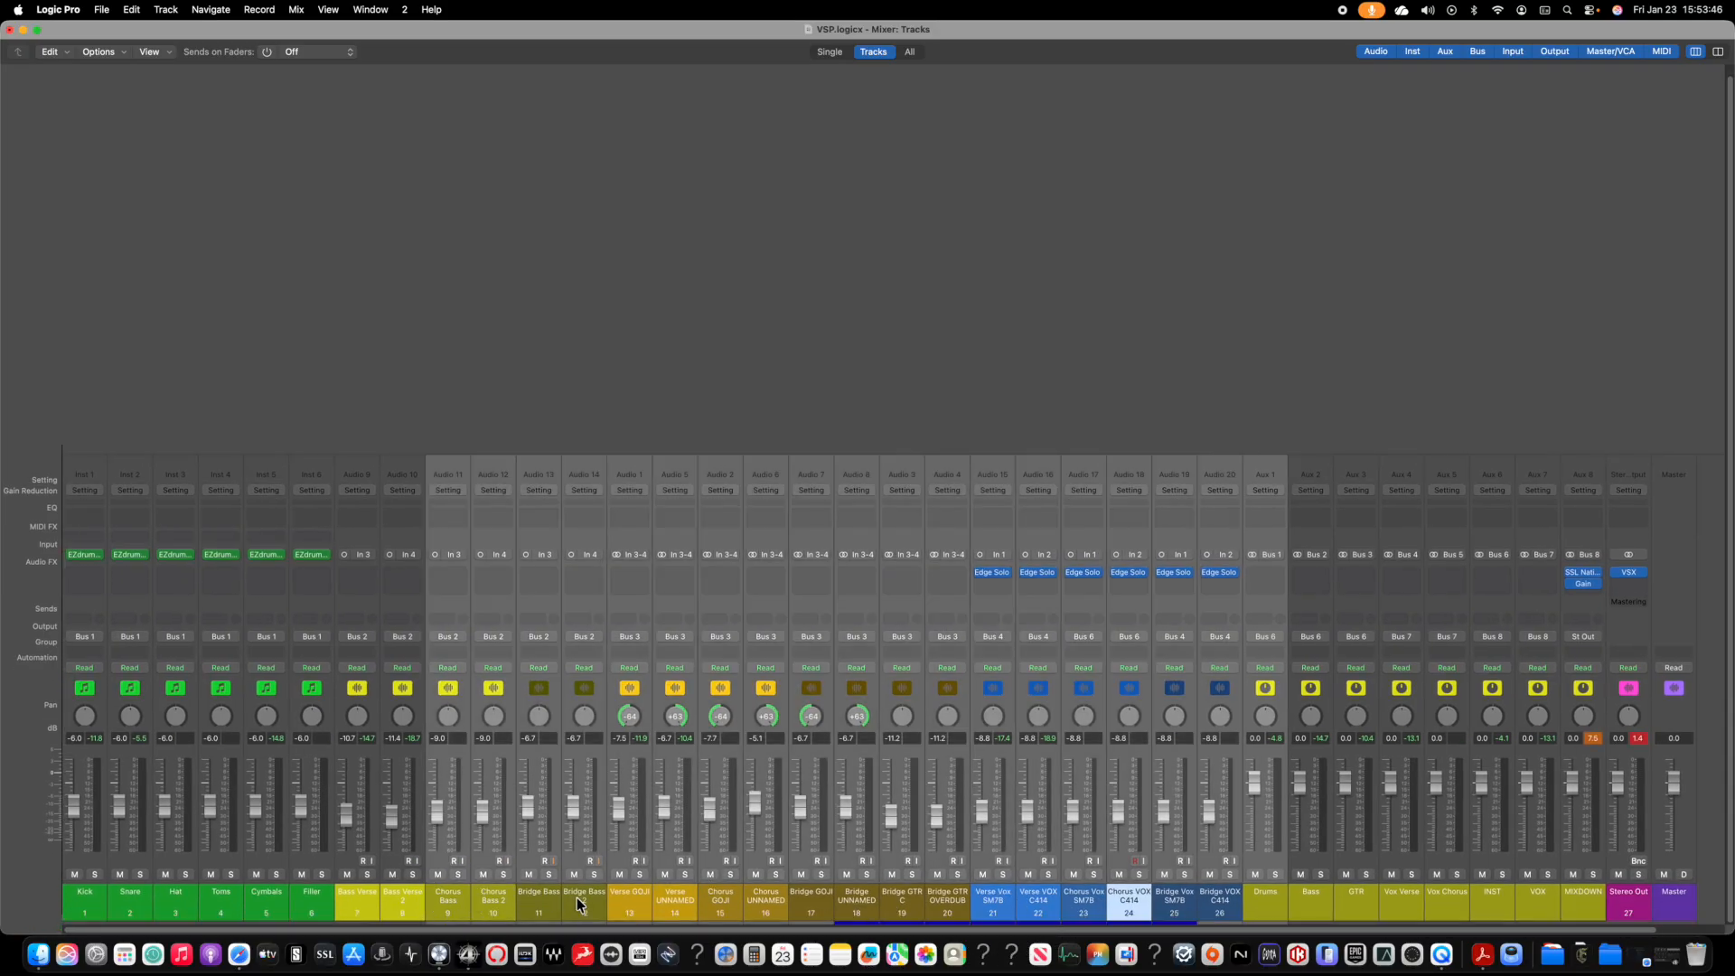
pyautogui.keyDown('shift'); pyautogui.click(590, 898); pyautogui.keyUp('shift')
pyautogui.click(587, 897)
pyautogui.keyDown('shift'); pyautogui.click(448, 904); pyautogui.keyUp('shift')
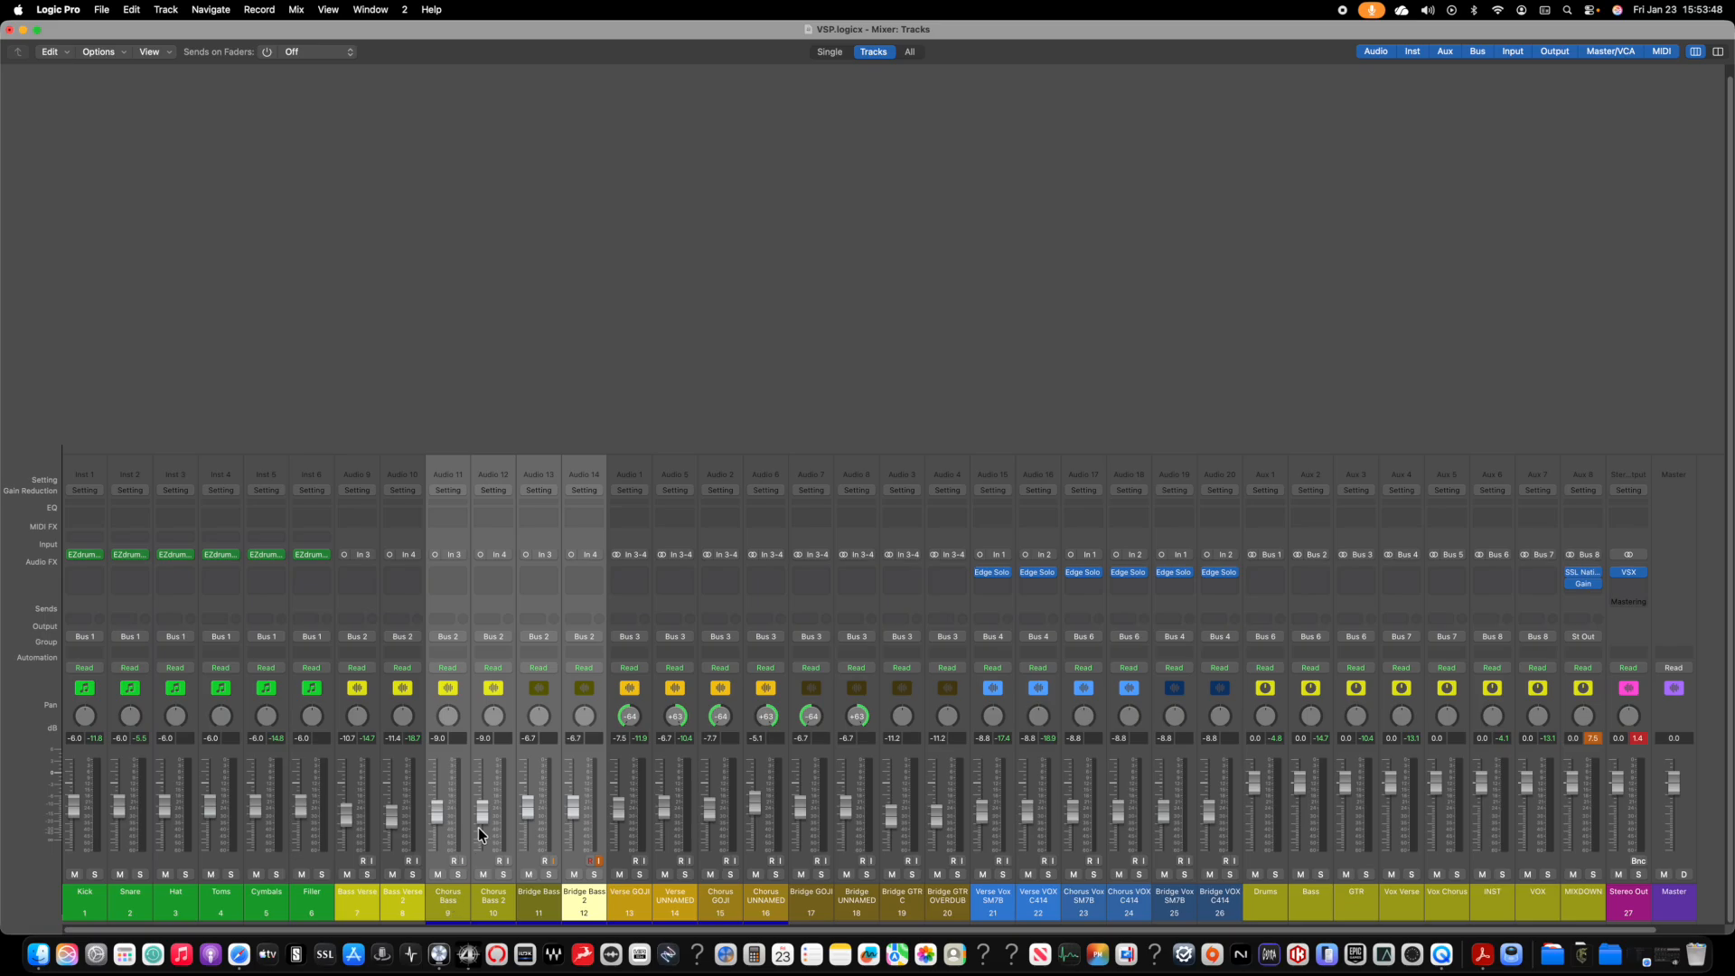
pyautogui.moveTo(539, 815); pyautogui.dragTo(572, 818)
pyautogui.click(535, 892)
pyautogui.keyDown('shift'); pyautogui.click(583, 899); pyautogui.keyUp('shift')
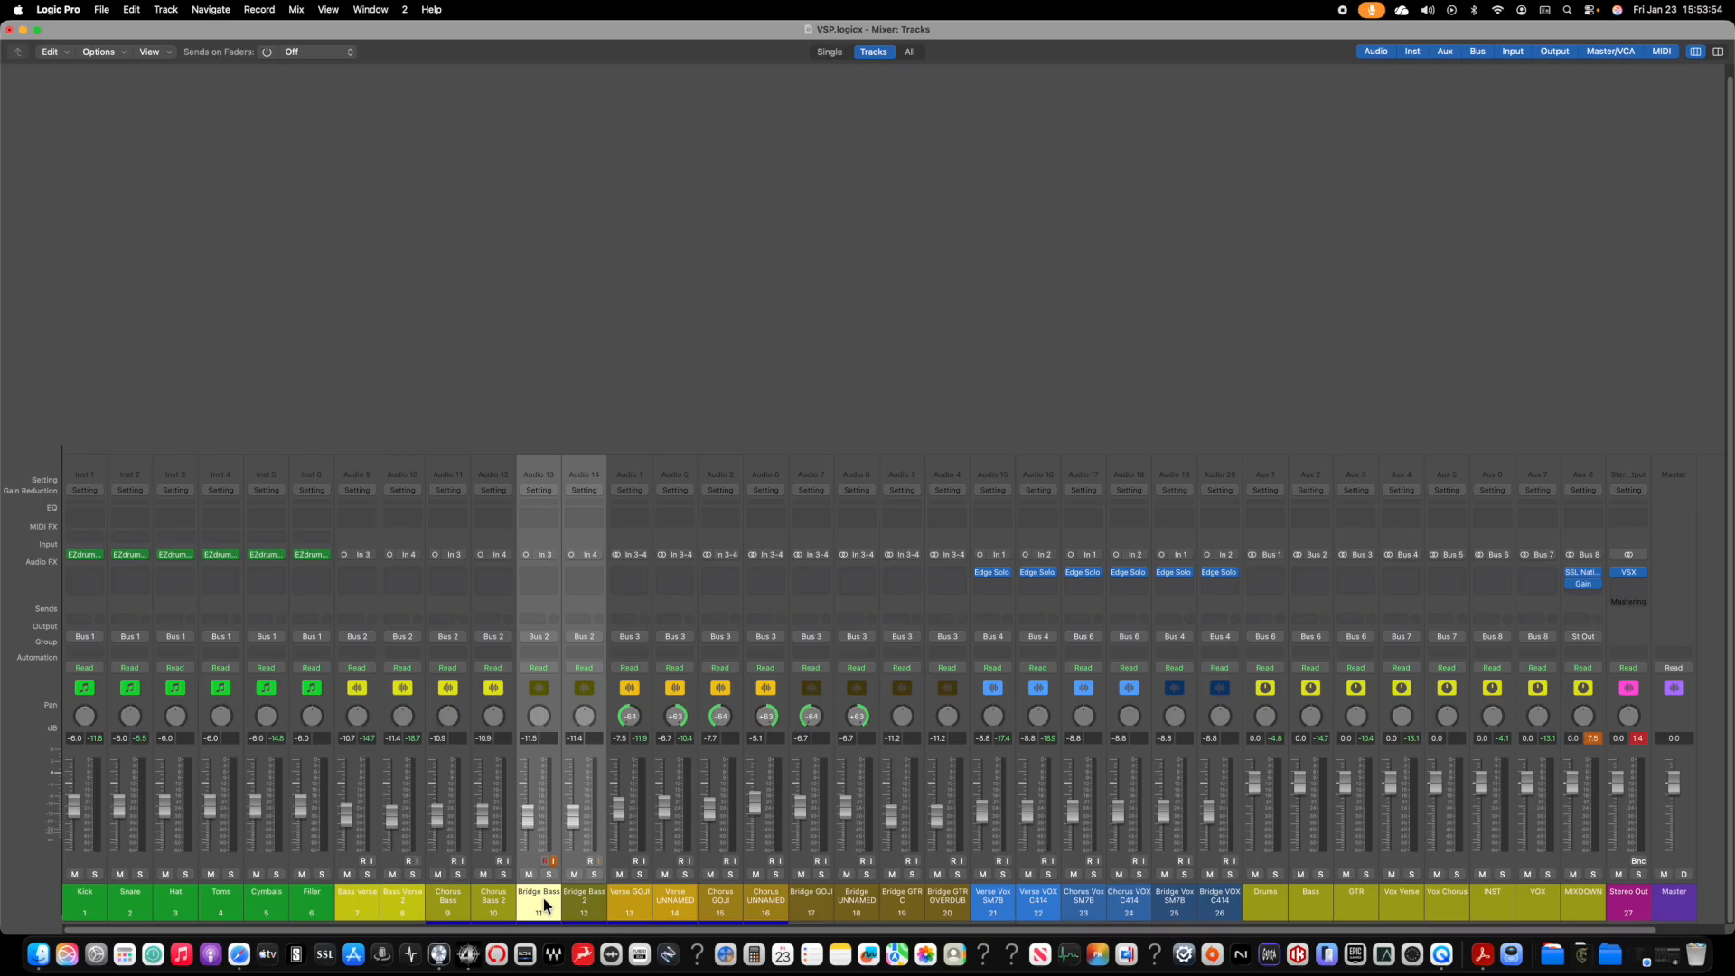
# Step: Play the song and check the levels of the tracks and submix buses
pyautogui.press('space')
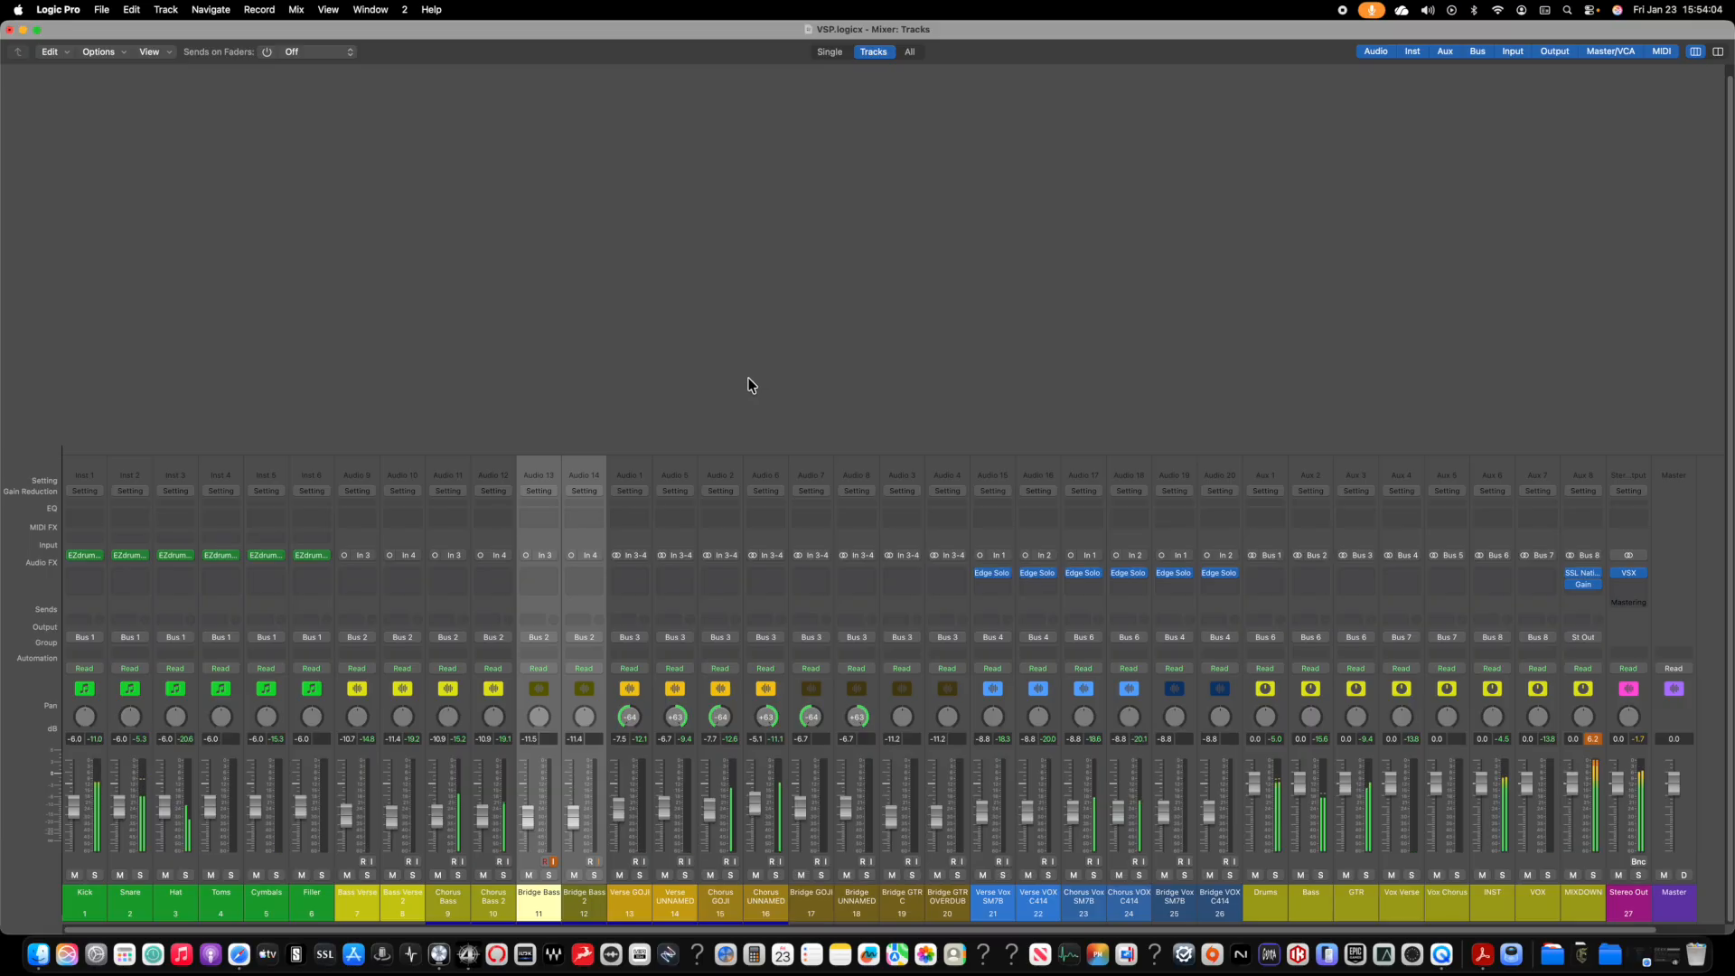
pyautogui.hscroll(3, 835, 411)
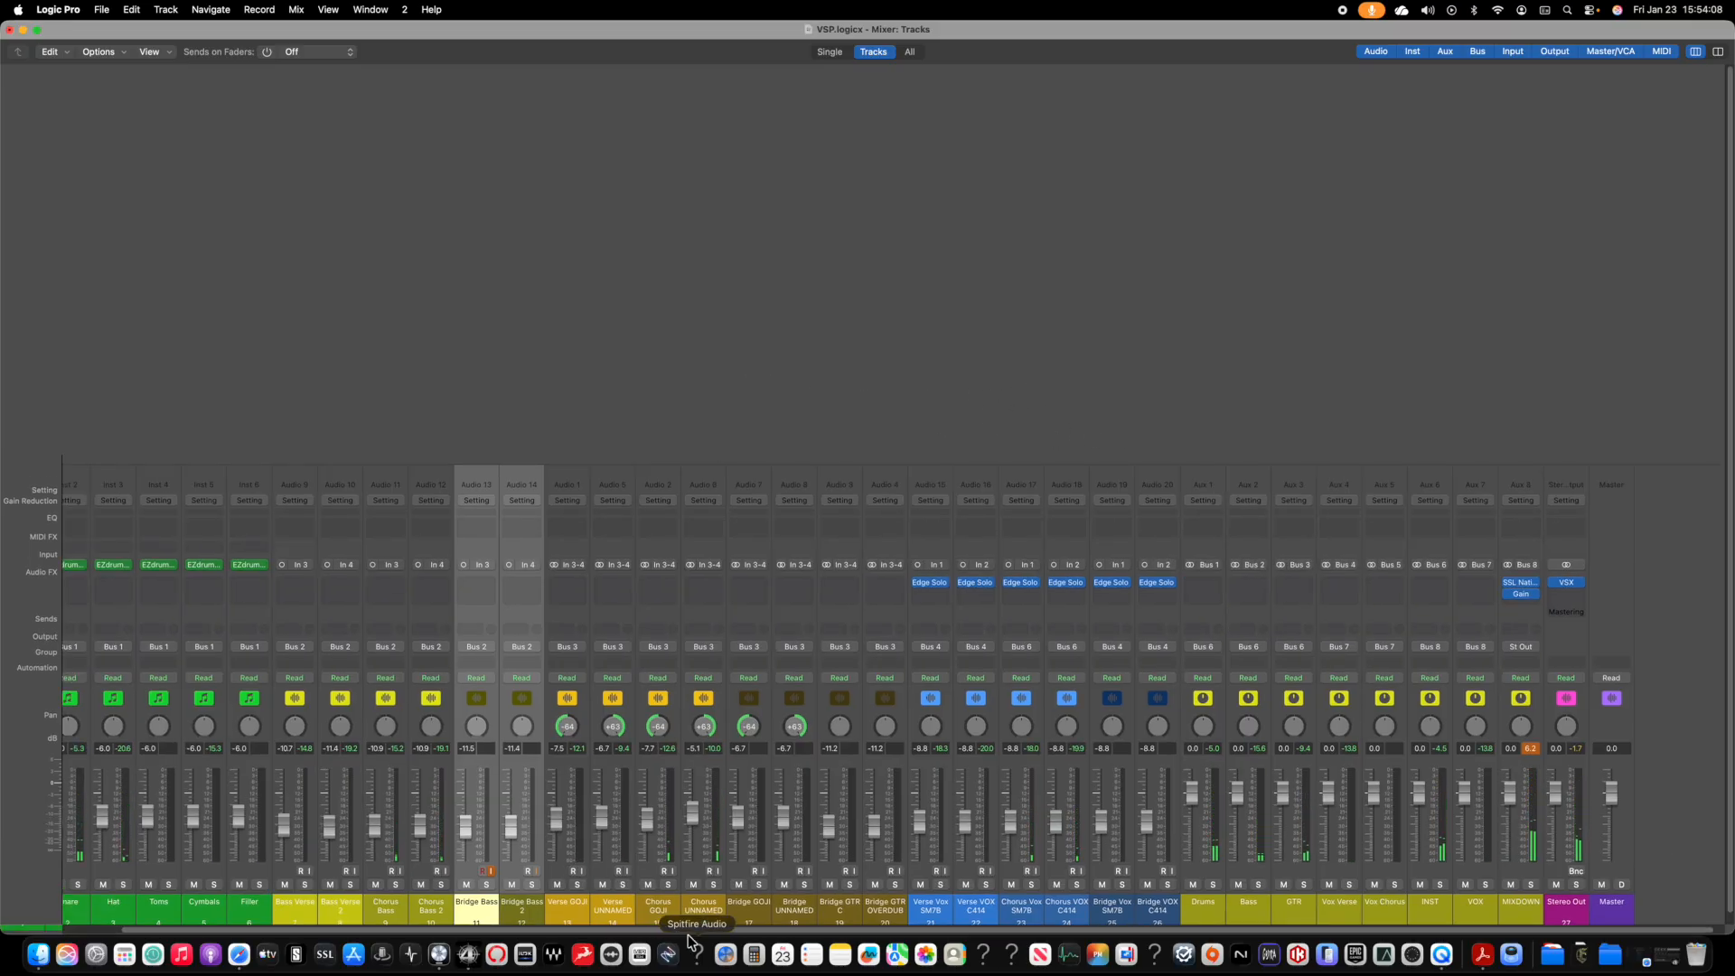
pyautogui.scroll(-1, 650, 808)
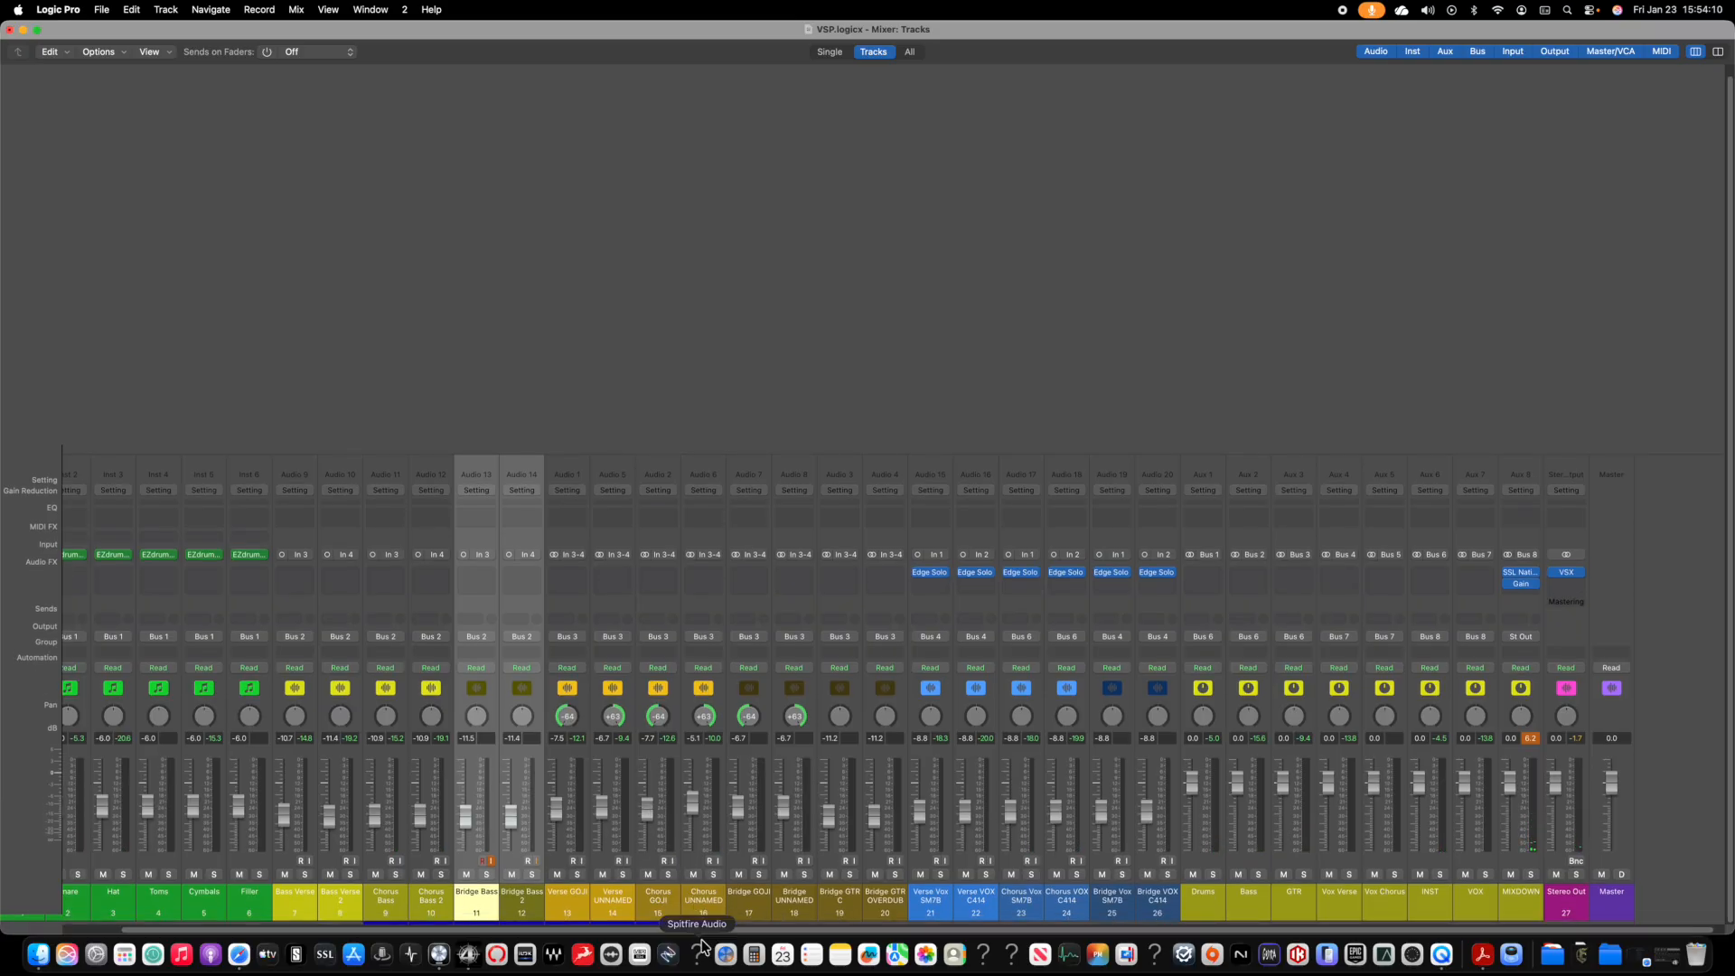
pyautogui.moveTo(776, 929); pyautogui.dragTo(630, 931)
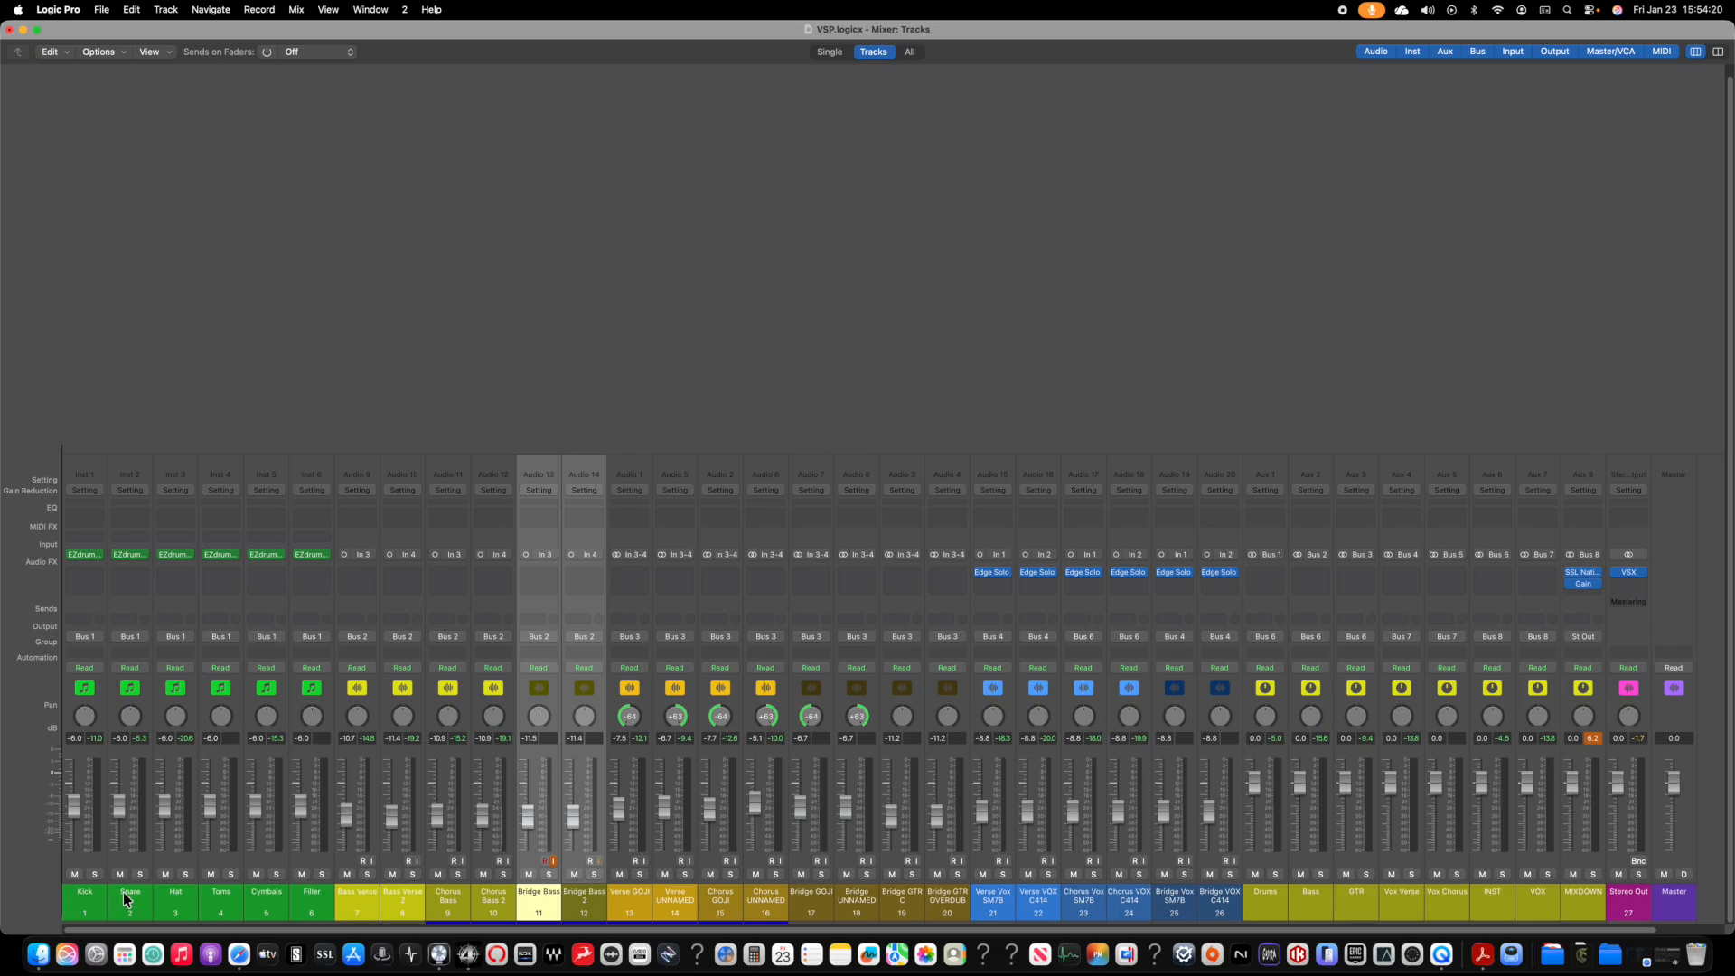
# Step: Insert the SSL autoEQ plug-in on the Kick channel
pyautogui.click(90, 574)
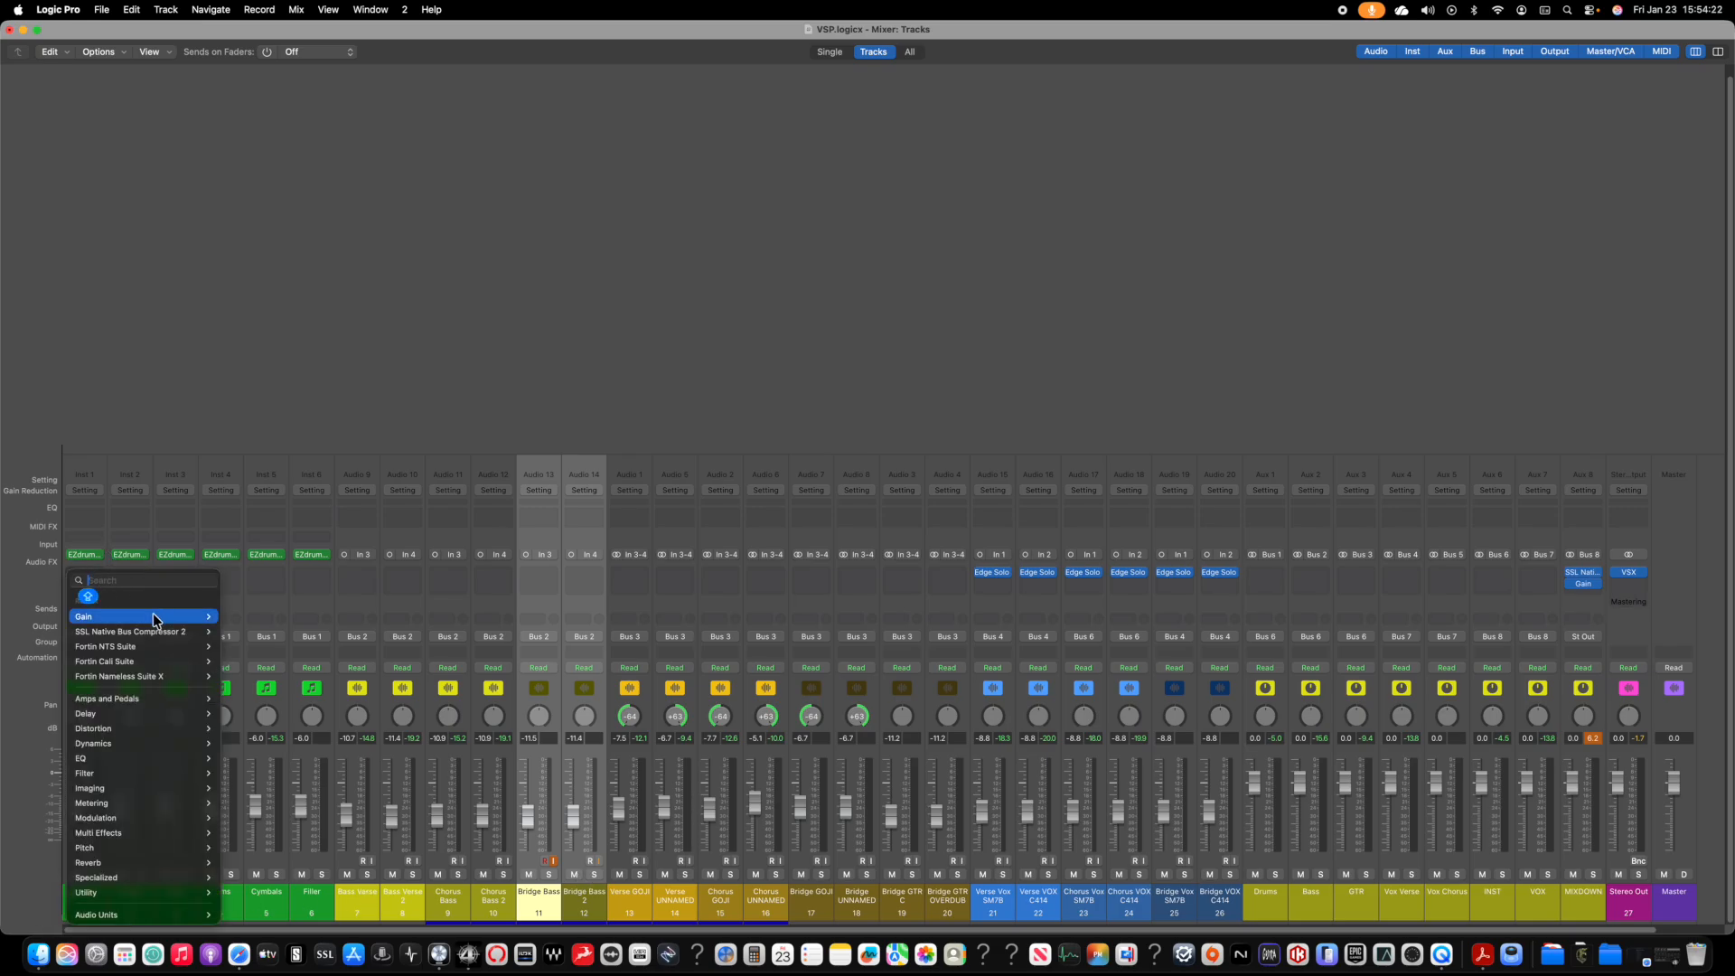
pyautogui.moveTo(185, 915)
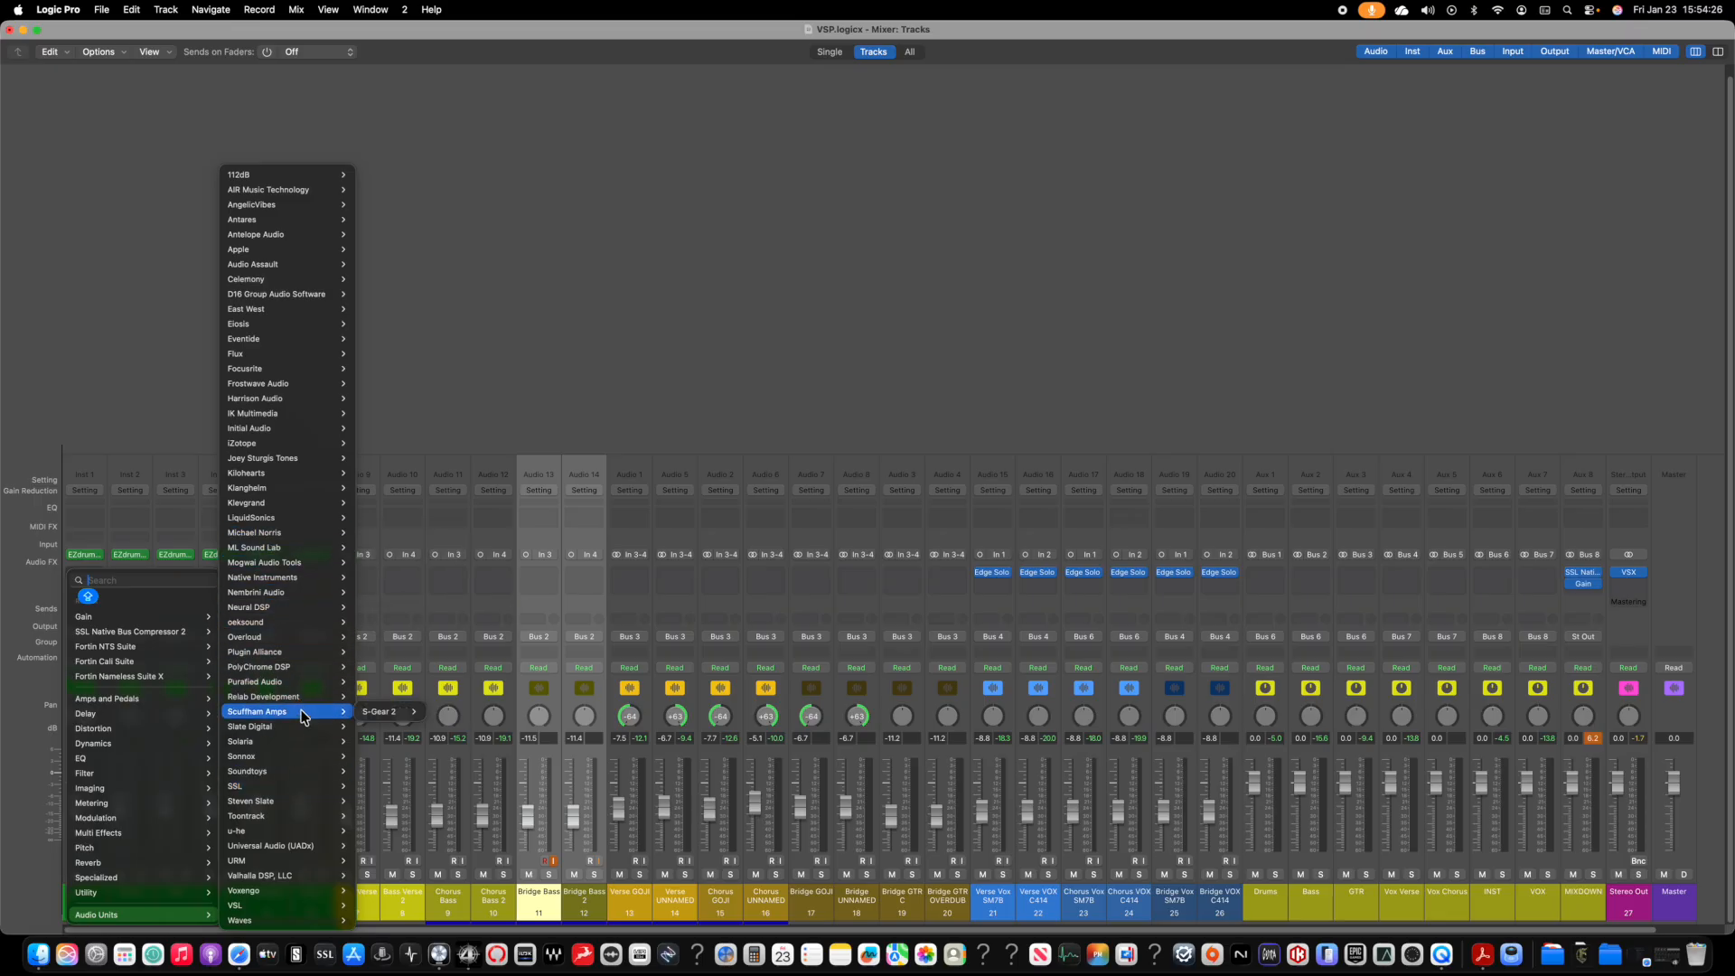
pyautogui.moveTo(302, 728)
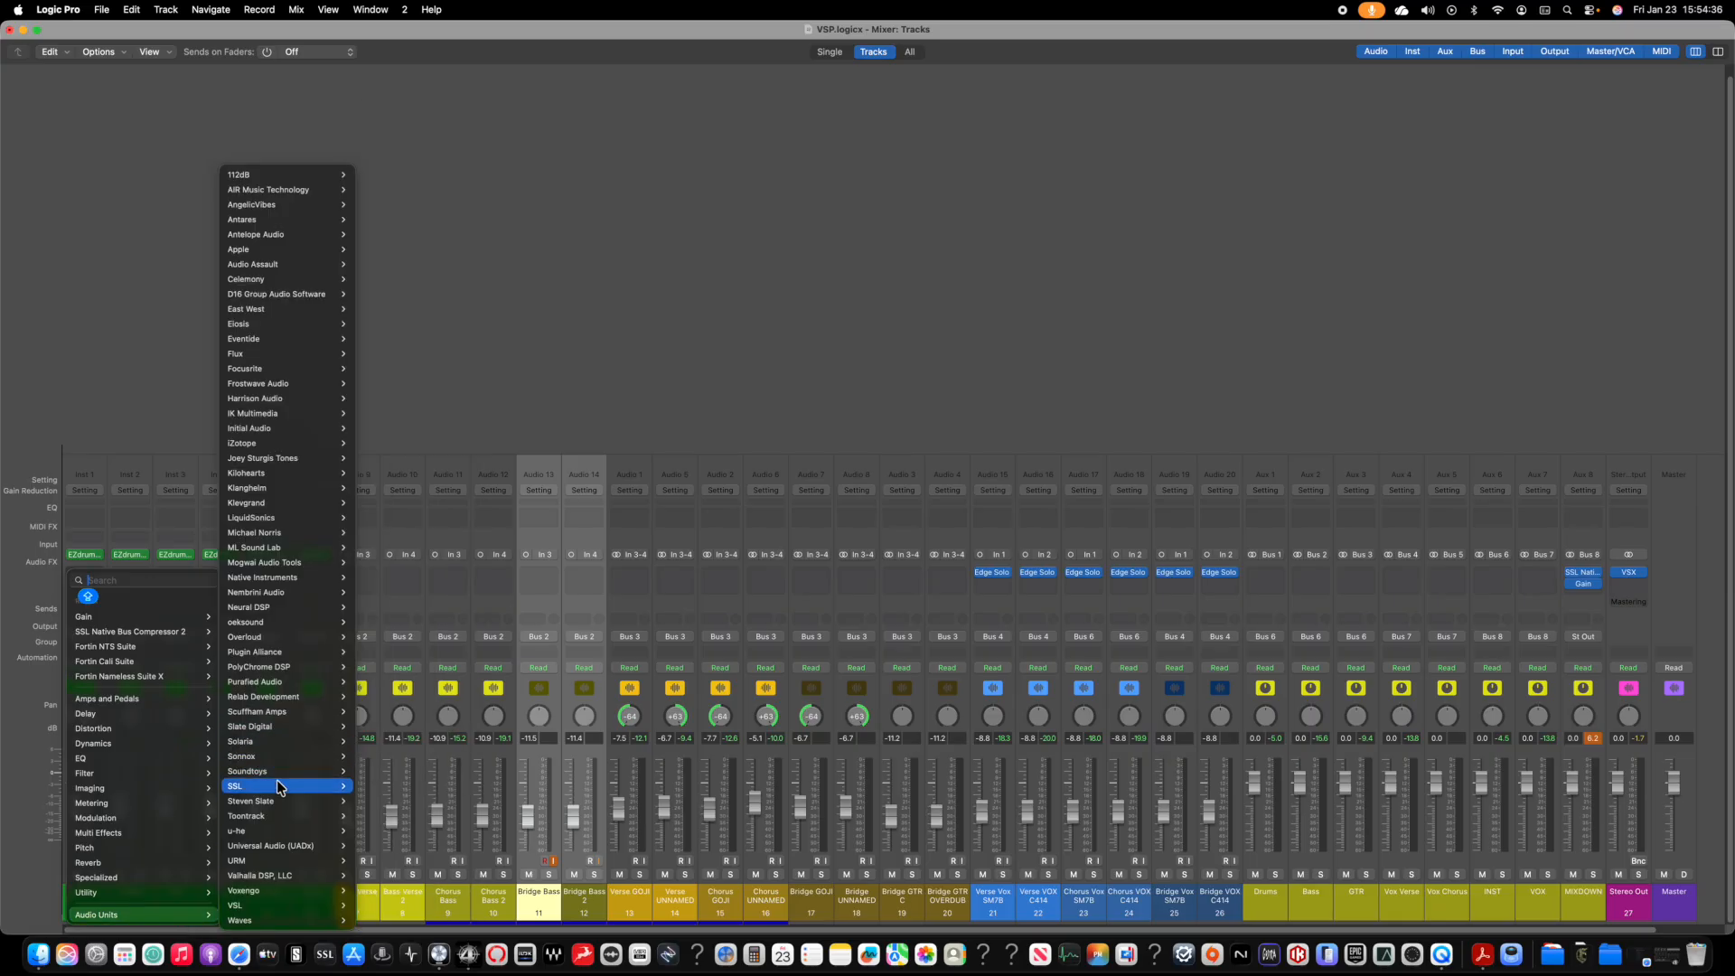
pyautogui.moveTo(280, 786)
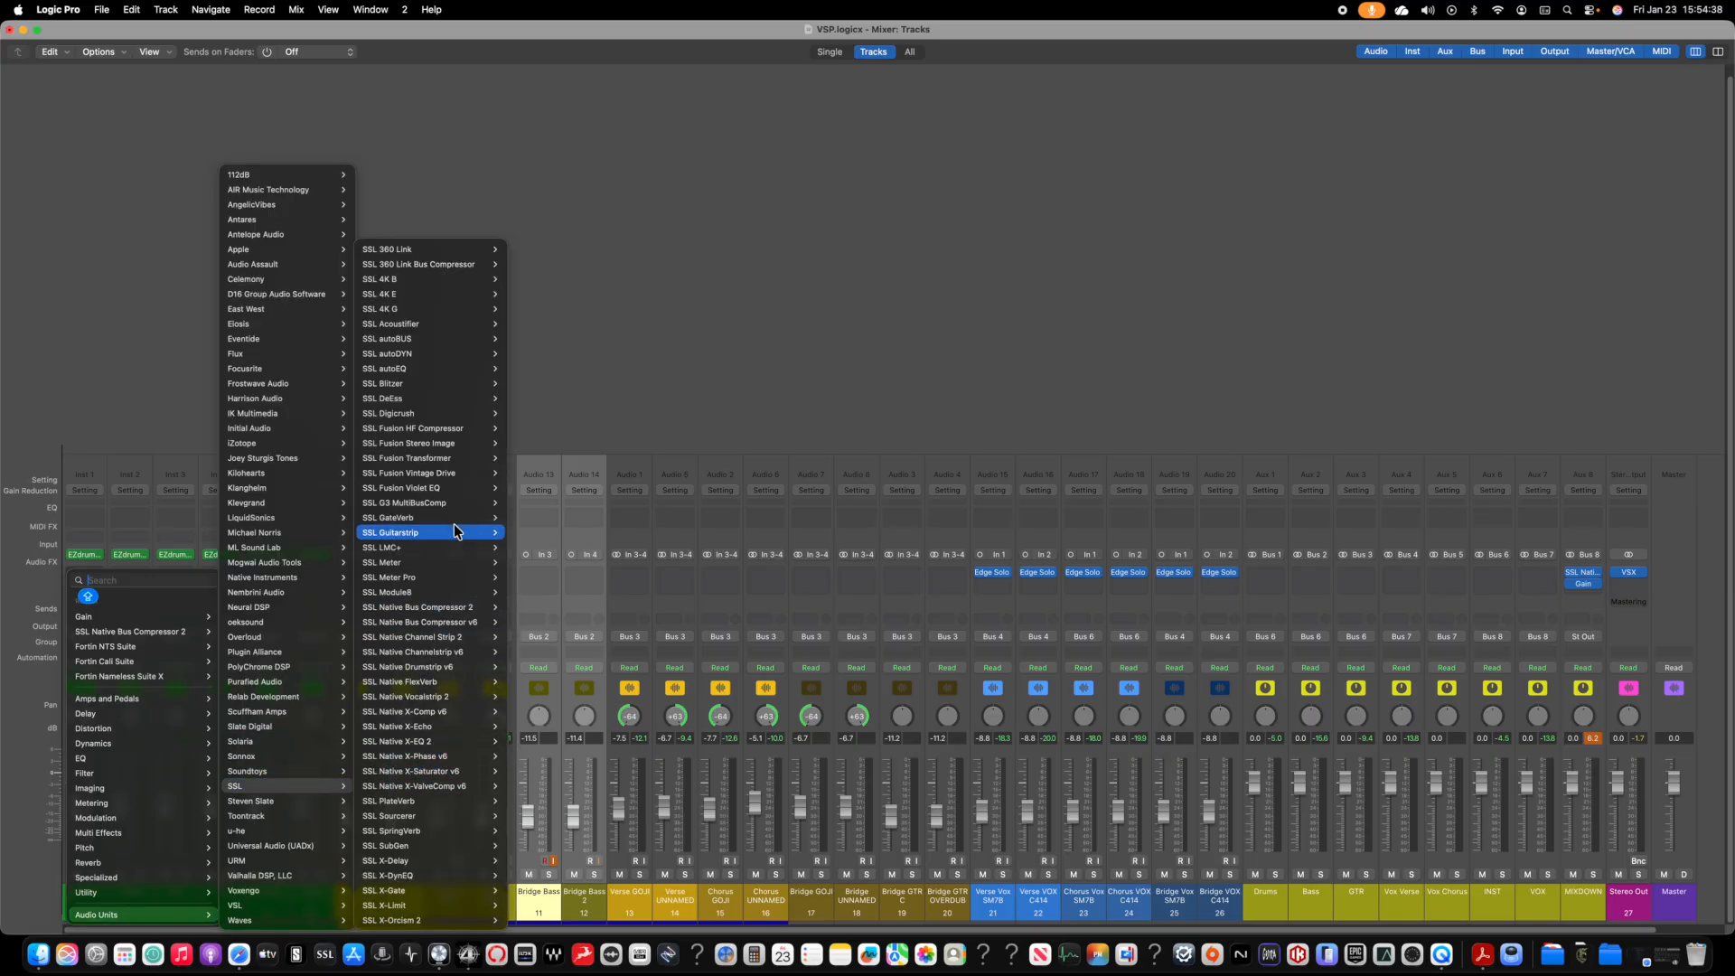
pyautogui.moveTo(457, 368)
pyautogui.click(554, 370)
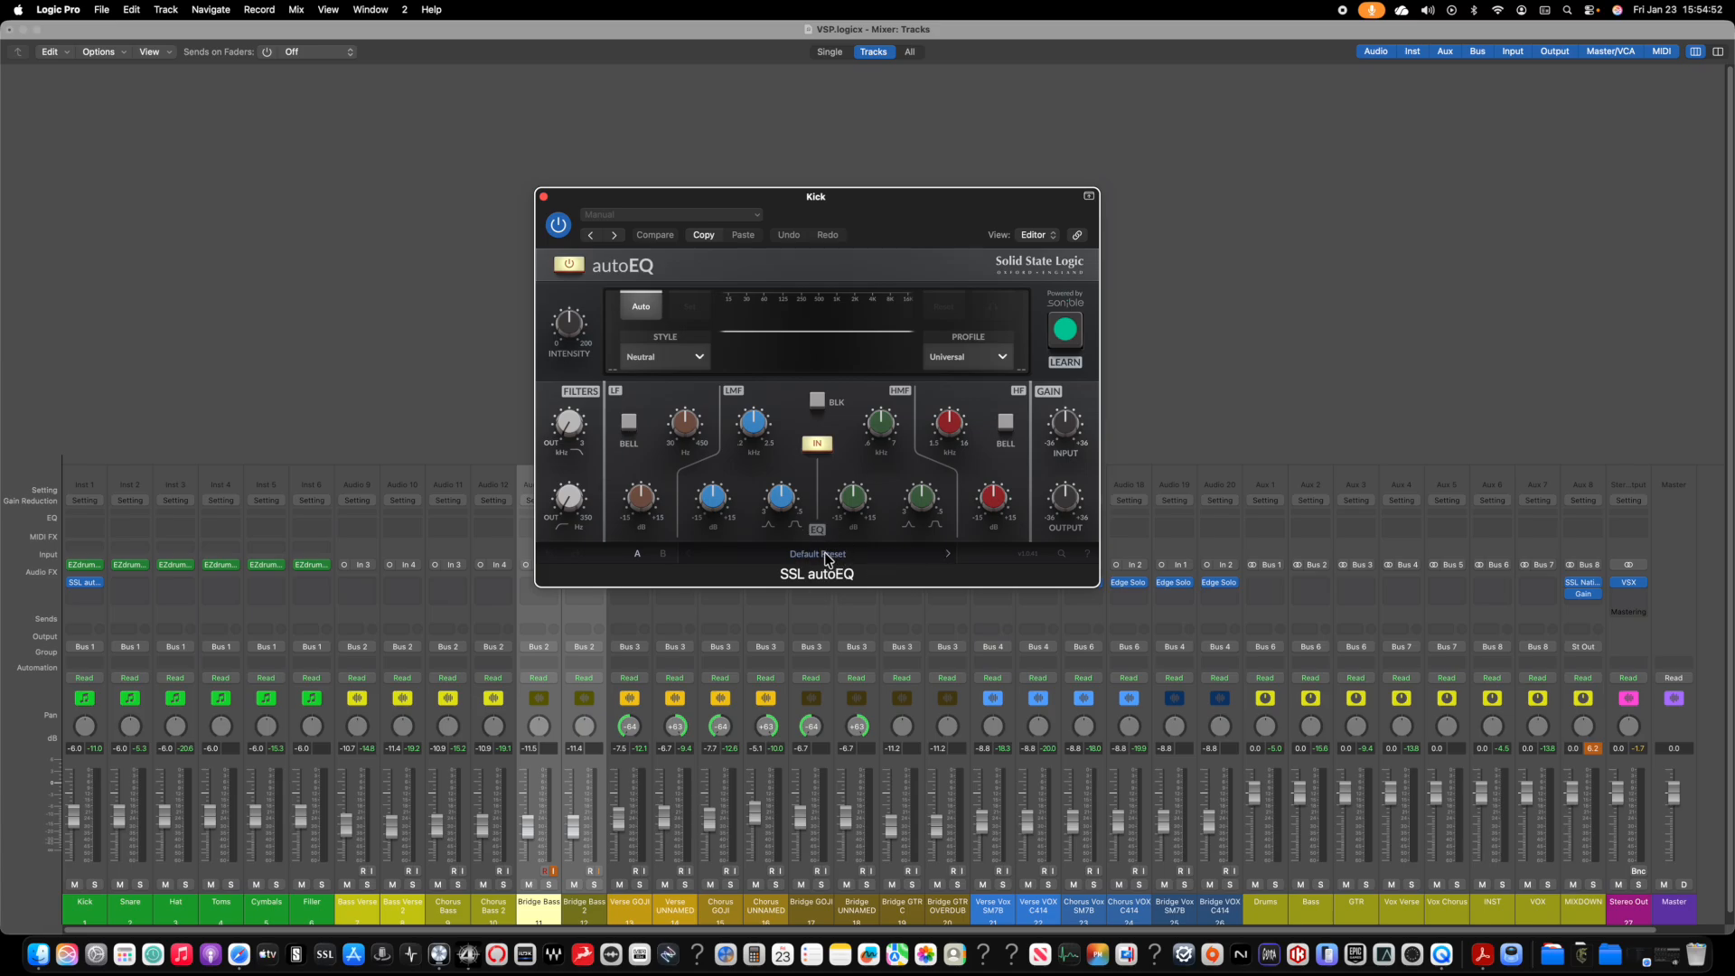
# Step: Load the CG - Kick preset in the Kick's autoEQ and deepen the cut in its low-mid band
pyautogui.click(945, 554)
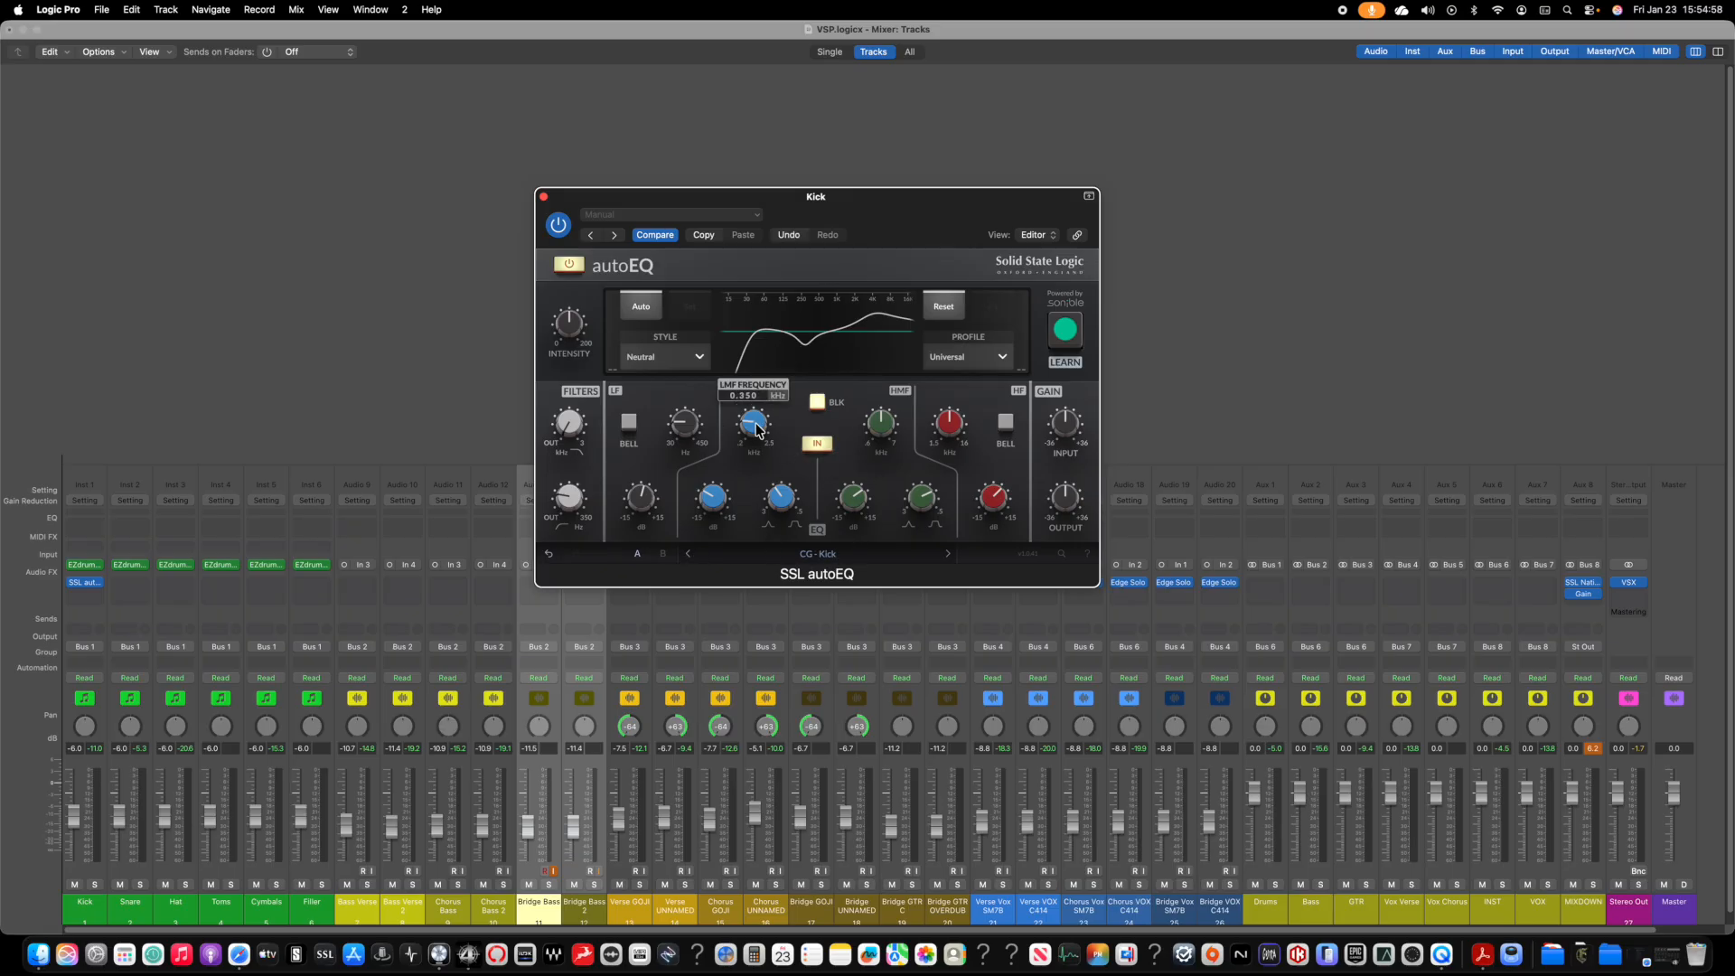
pyautogui.moveTo(749, 422); pyautogui.dragTo(749, 424)
pyautogui.moveTo(780, 495); pyautogui.dragTo(568, 497)
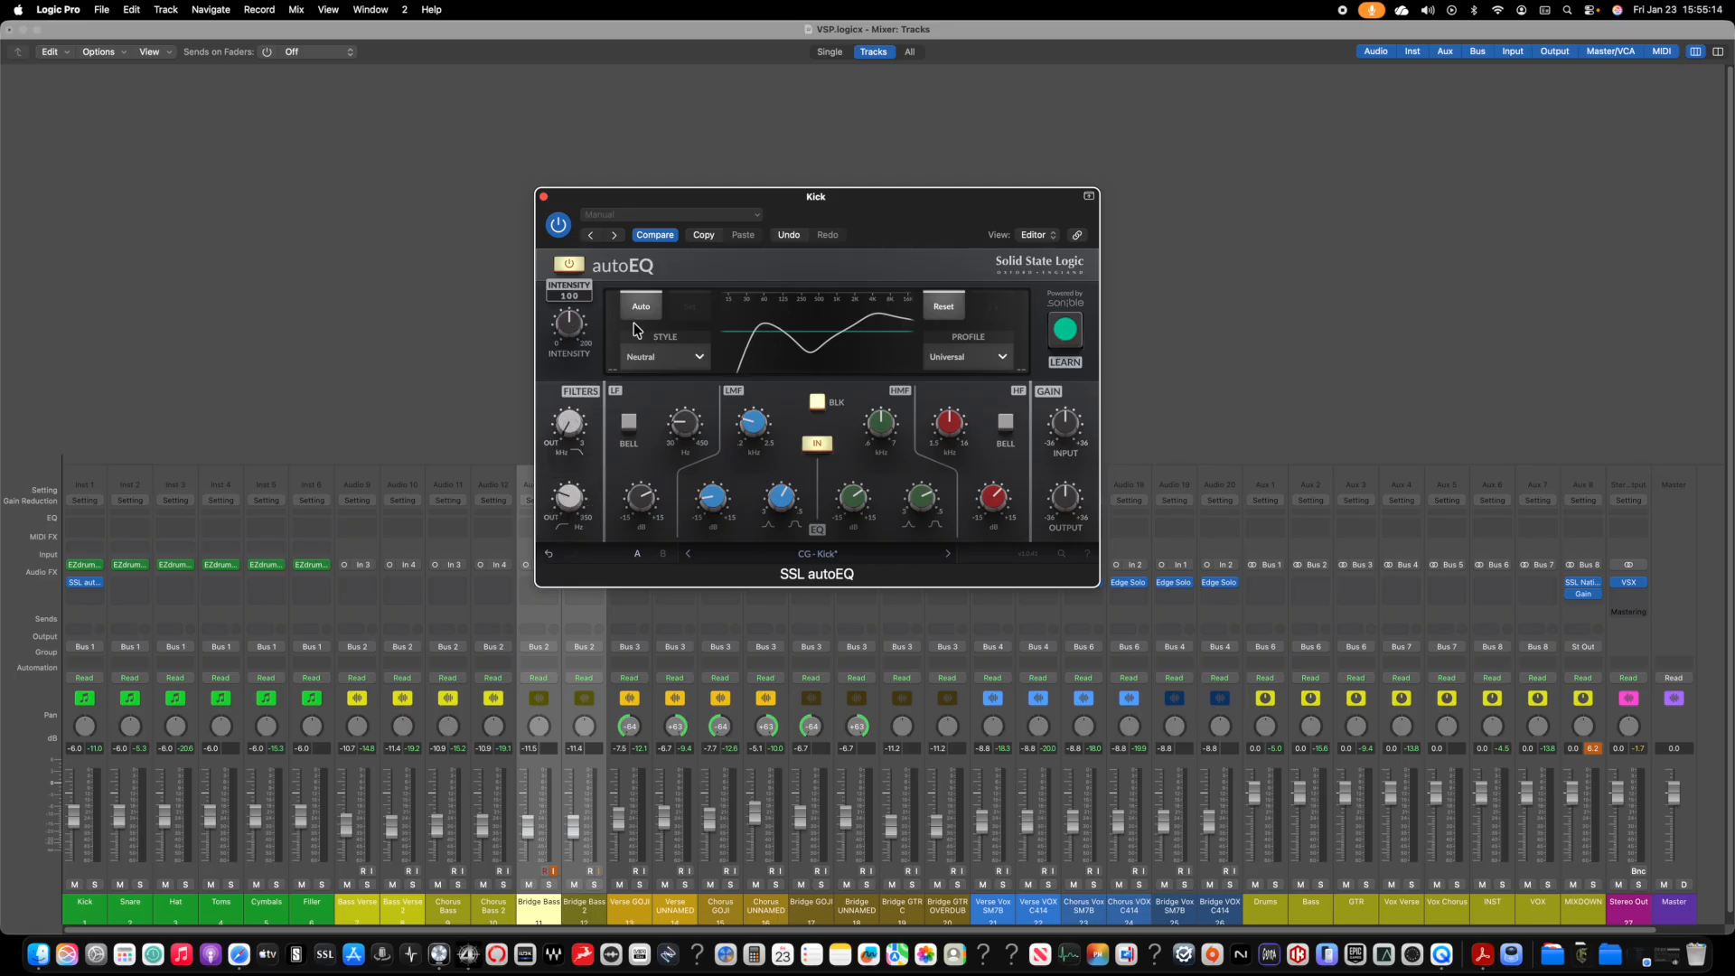
# Step: During playback, raise the Kick fader to -5.8 dB and adjust its autoEQ with less high-frequency and more low-frequency gain
pyautogui.press('space')
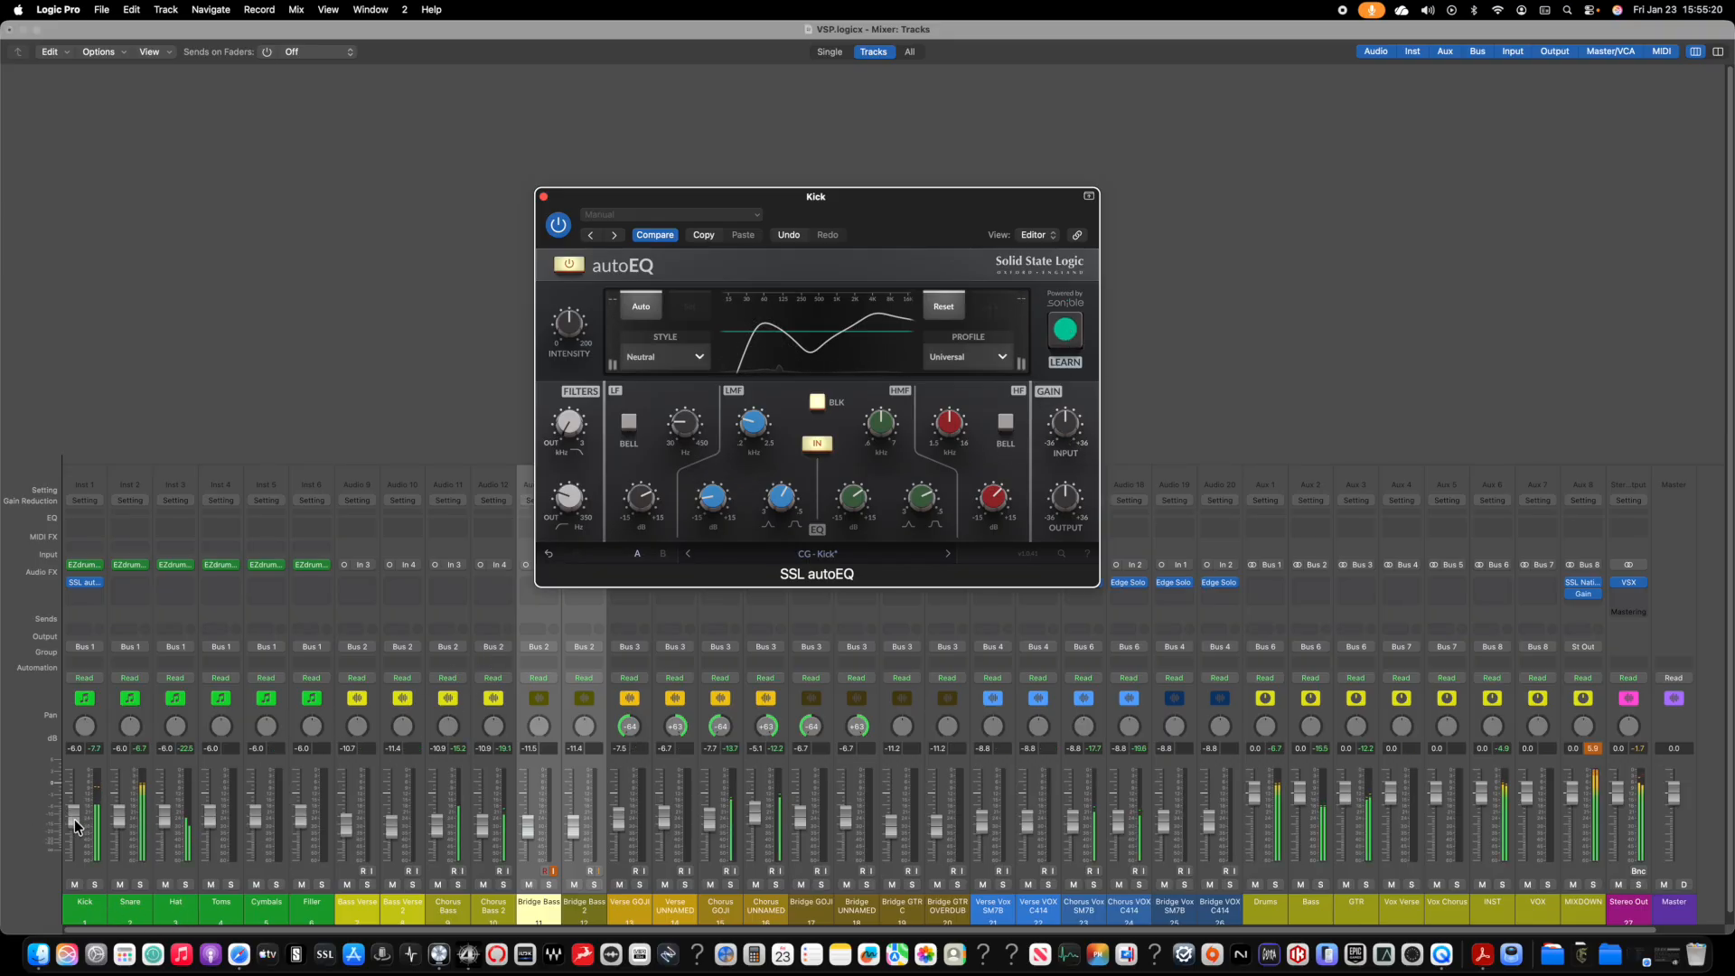
pyautogui.moveTo(73, 816); pyautogui.dragTo(73, 815)
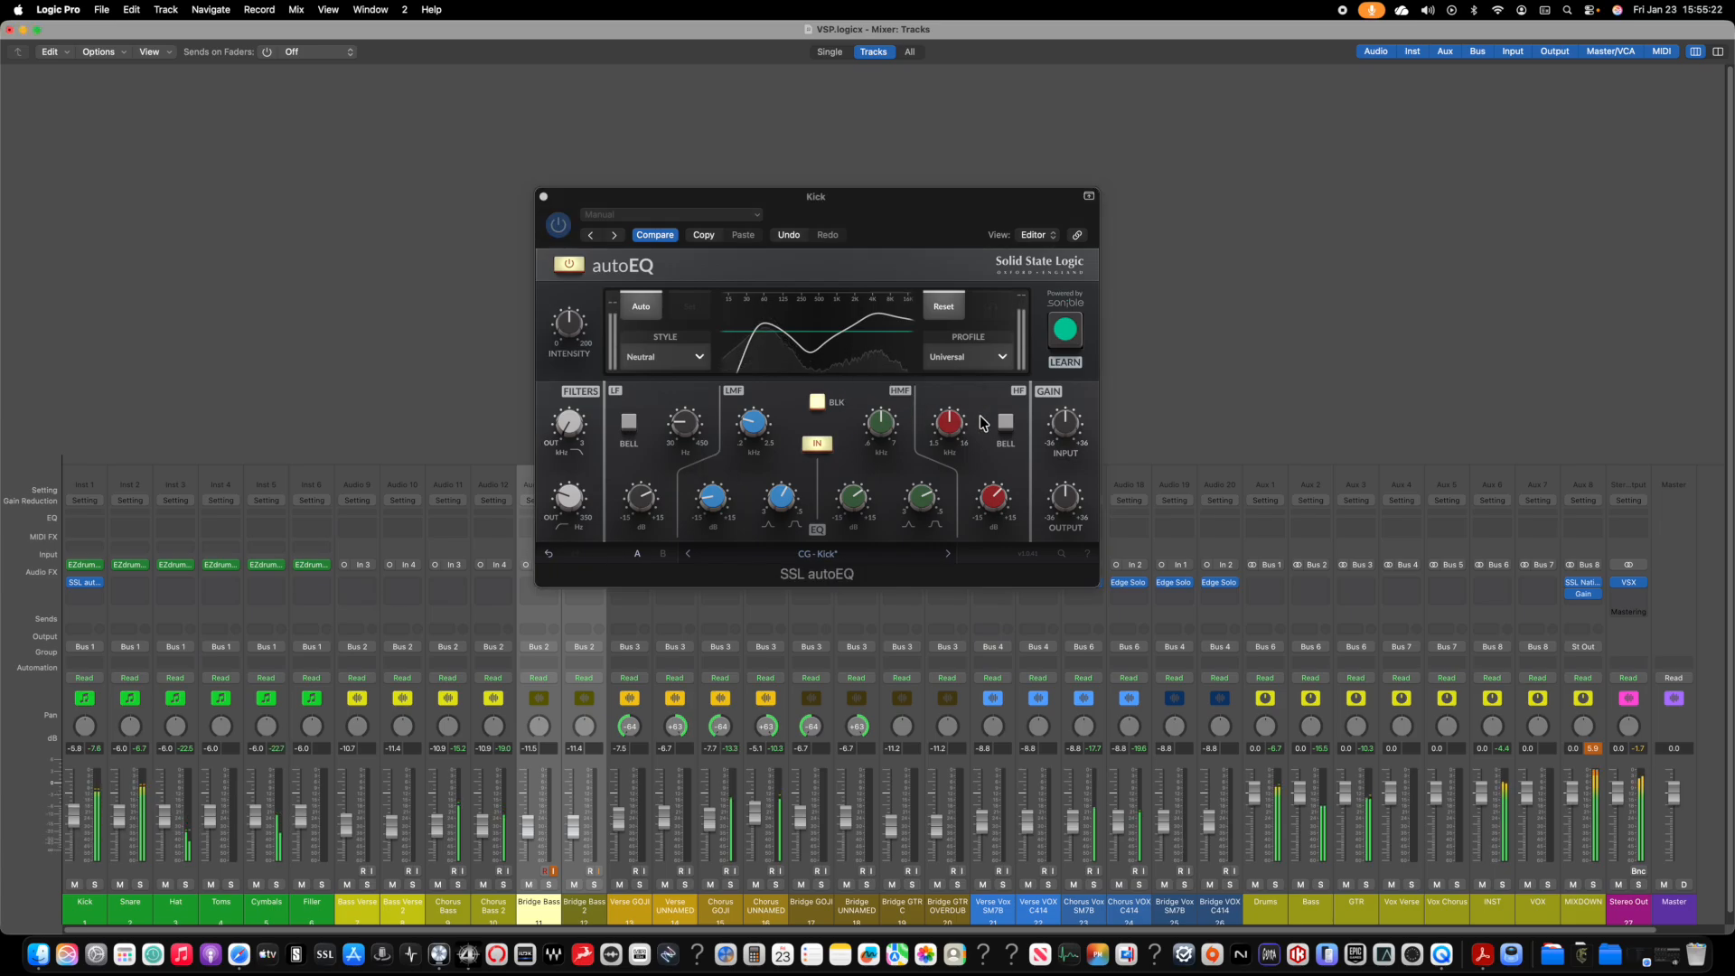
pyautogui.click(992, 498)
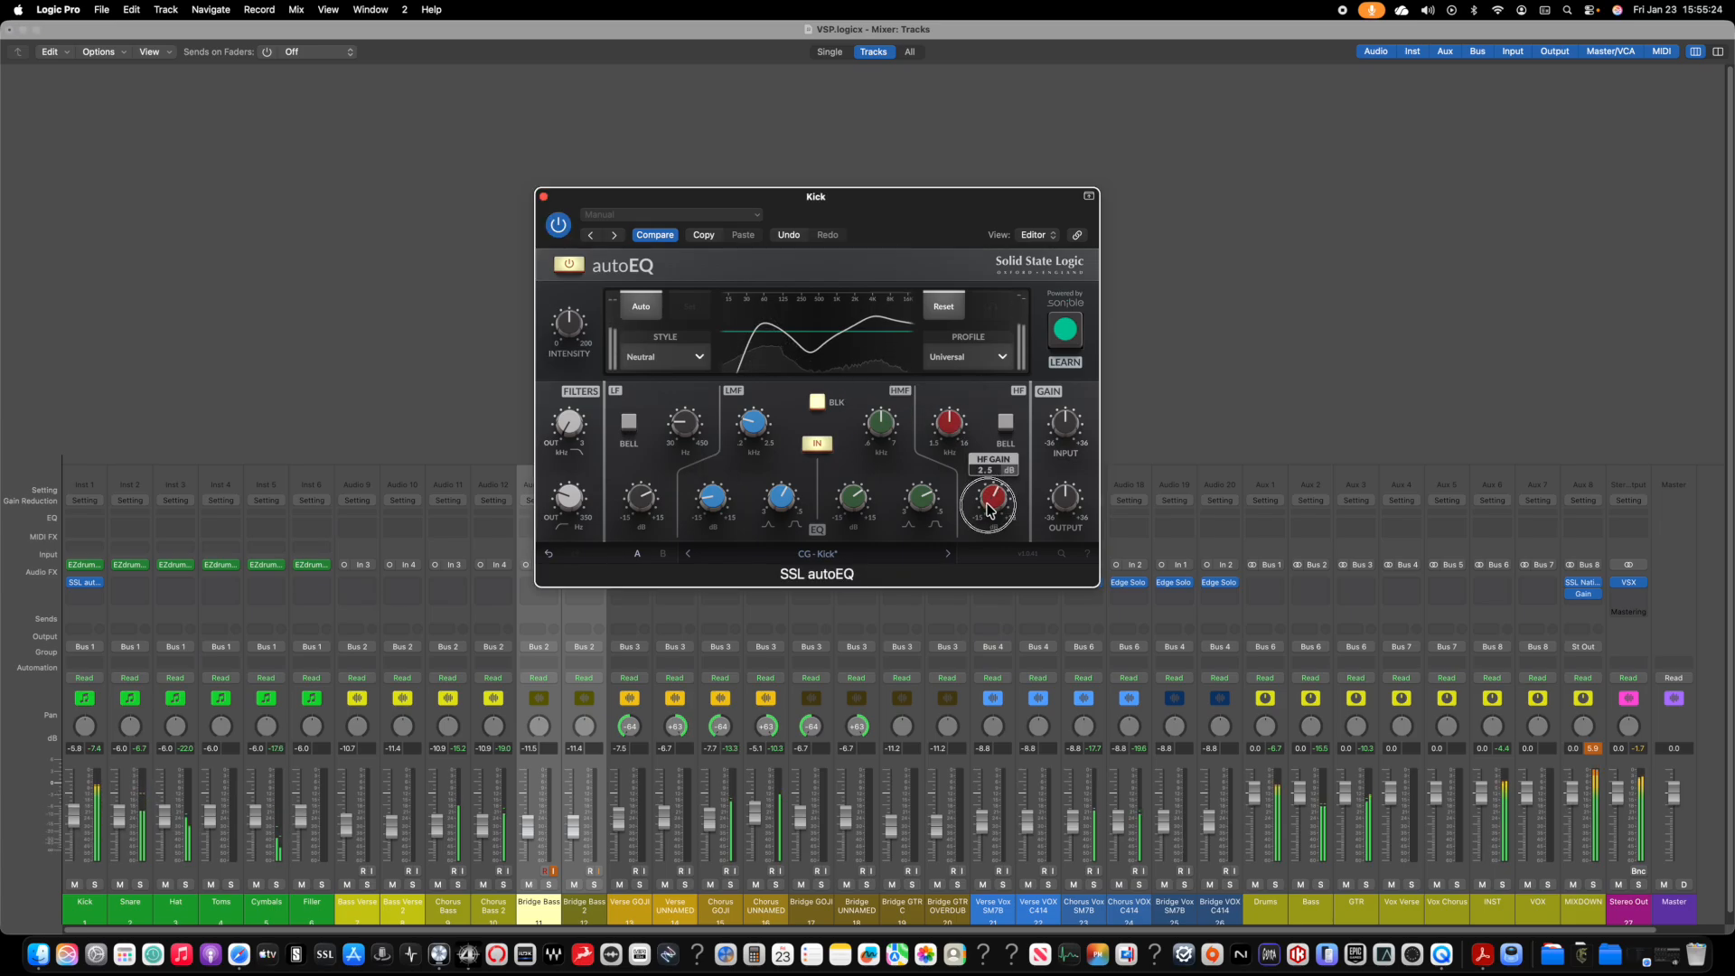
pyautogui.moveTo(992, 502); pyautogui.dragTo(984, 517)
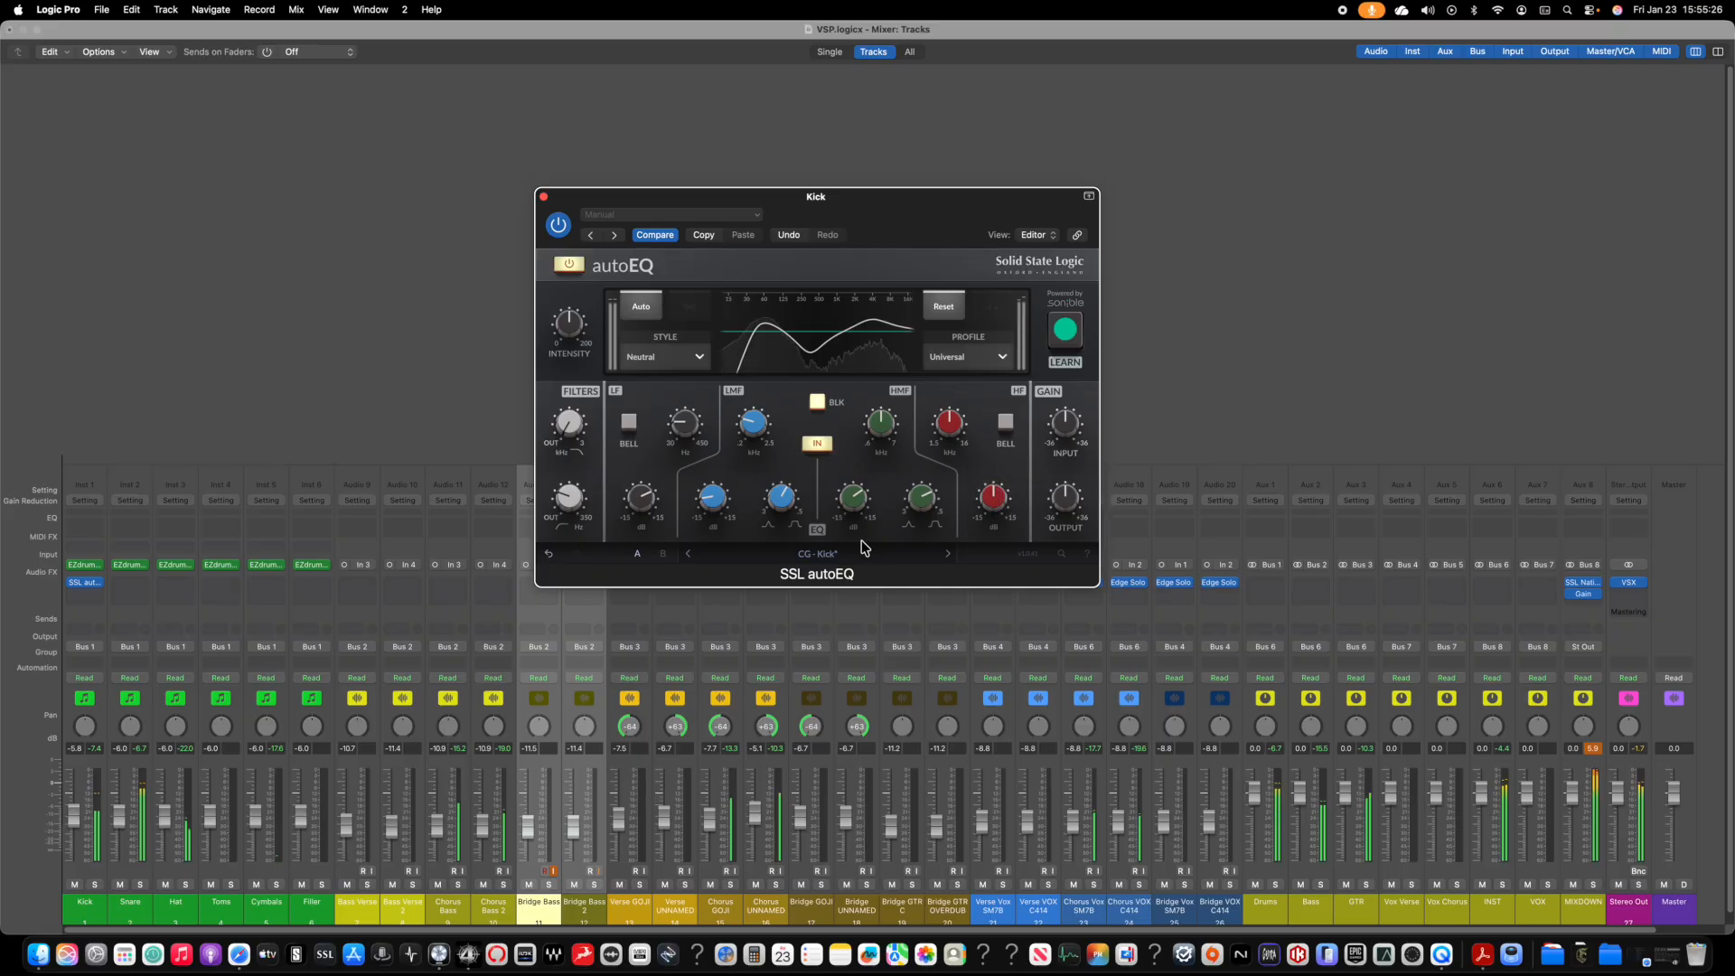
pyautogui.moveTo(712, 498); pyautogui.dragTo(644, 493)
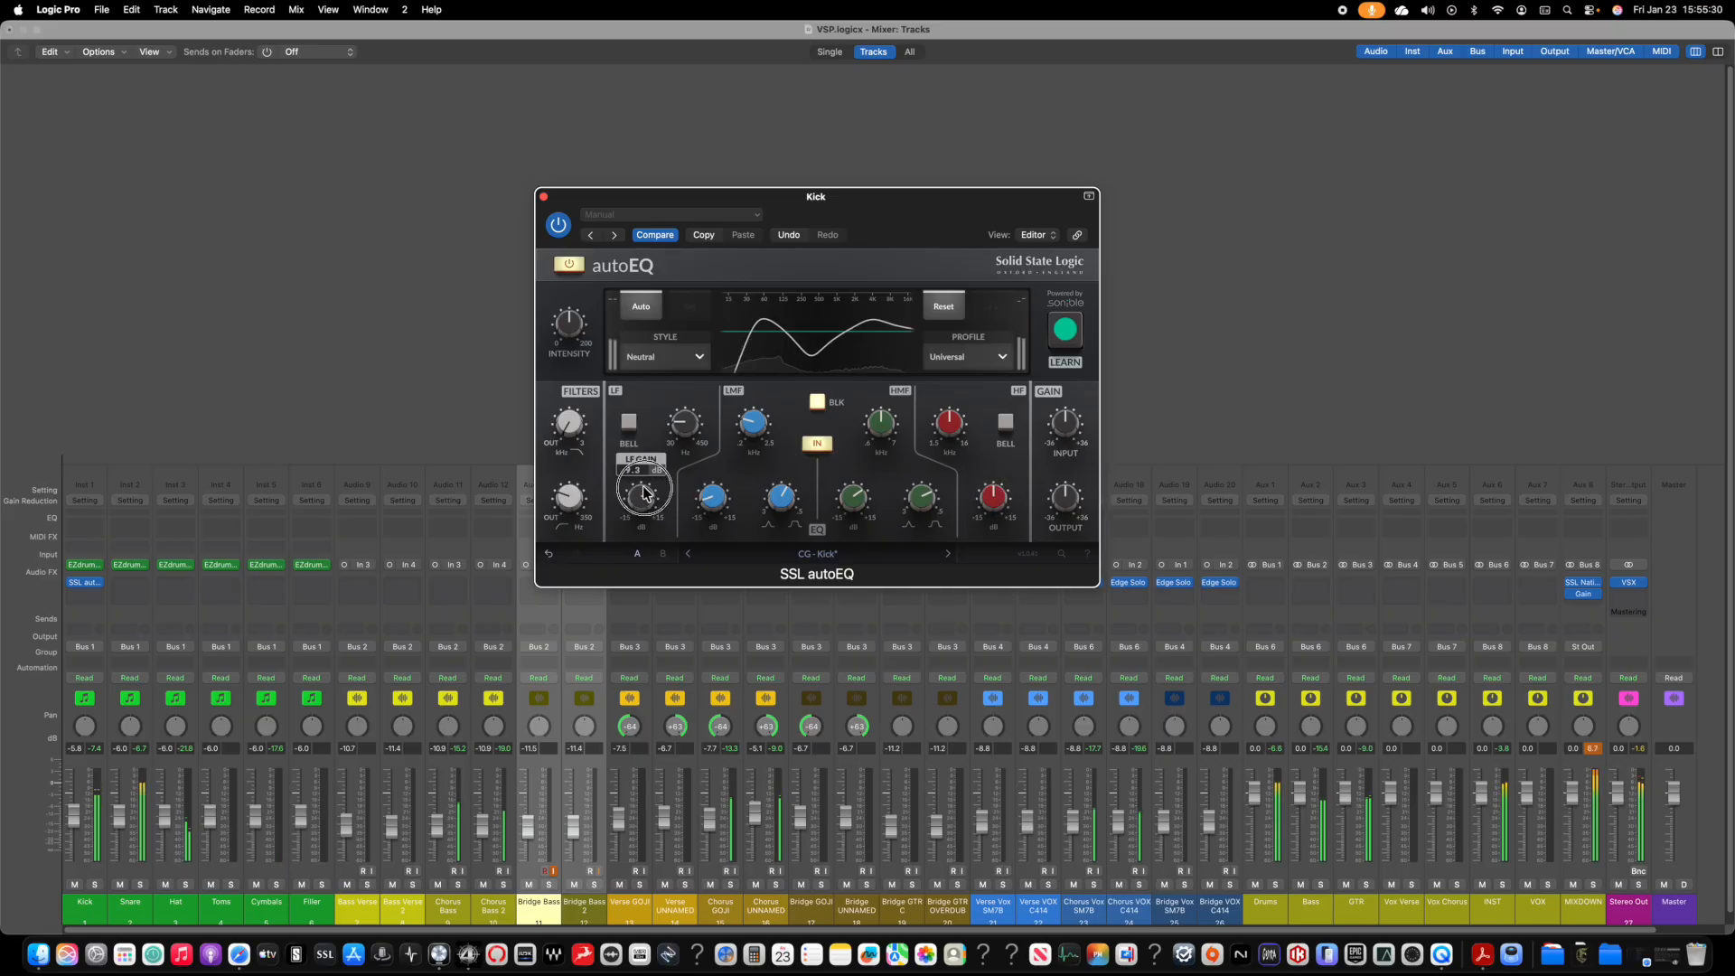
# Step: Solo the Kick briefly to hear its EQ, unsolo it and close the autoEQ window
pyautogui.click(94, 884)
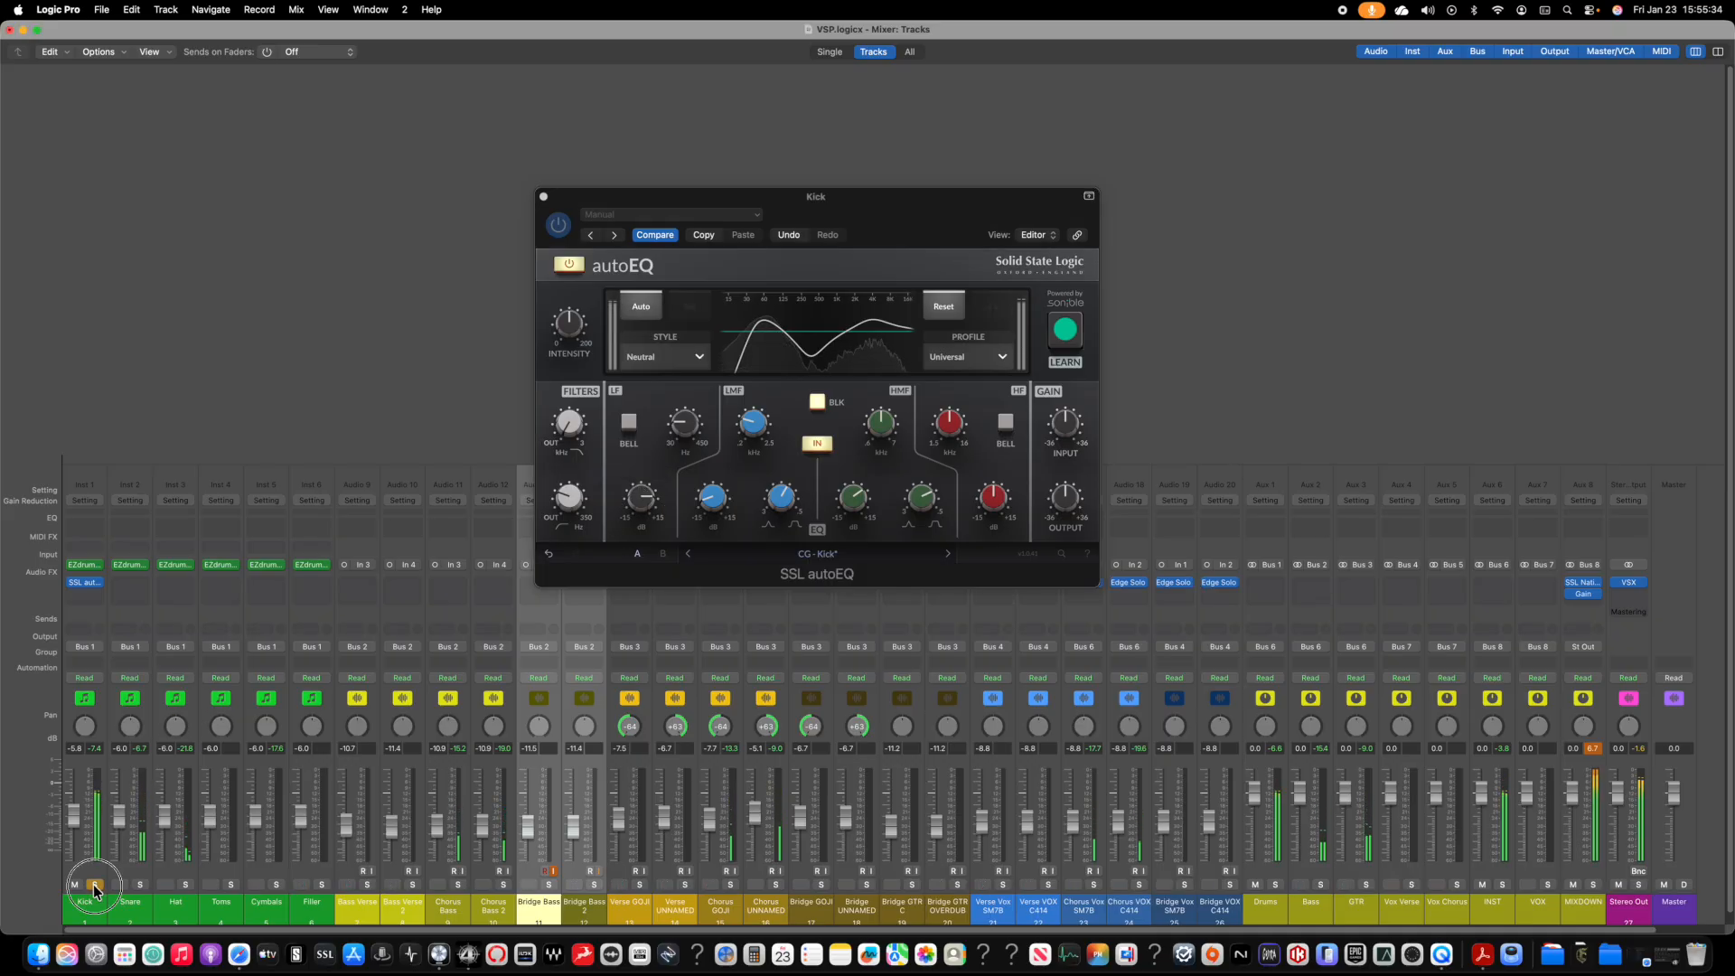
pyautogui.click(94, 884)
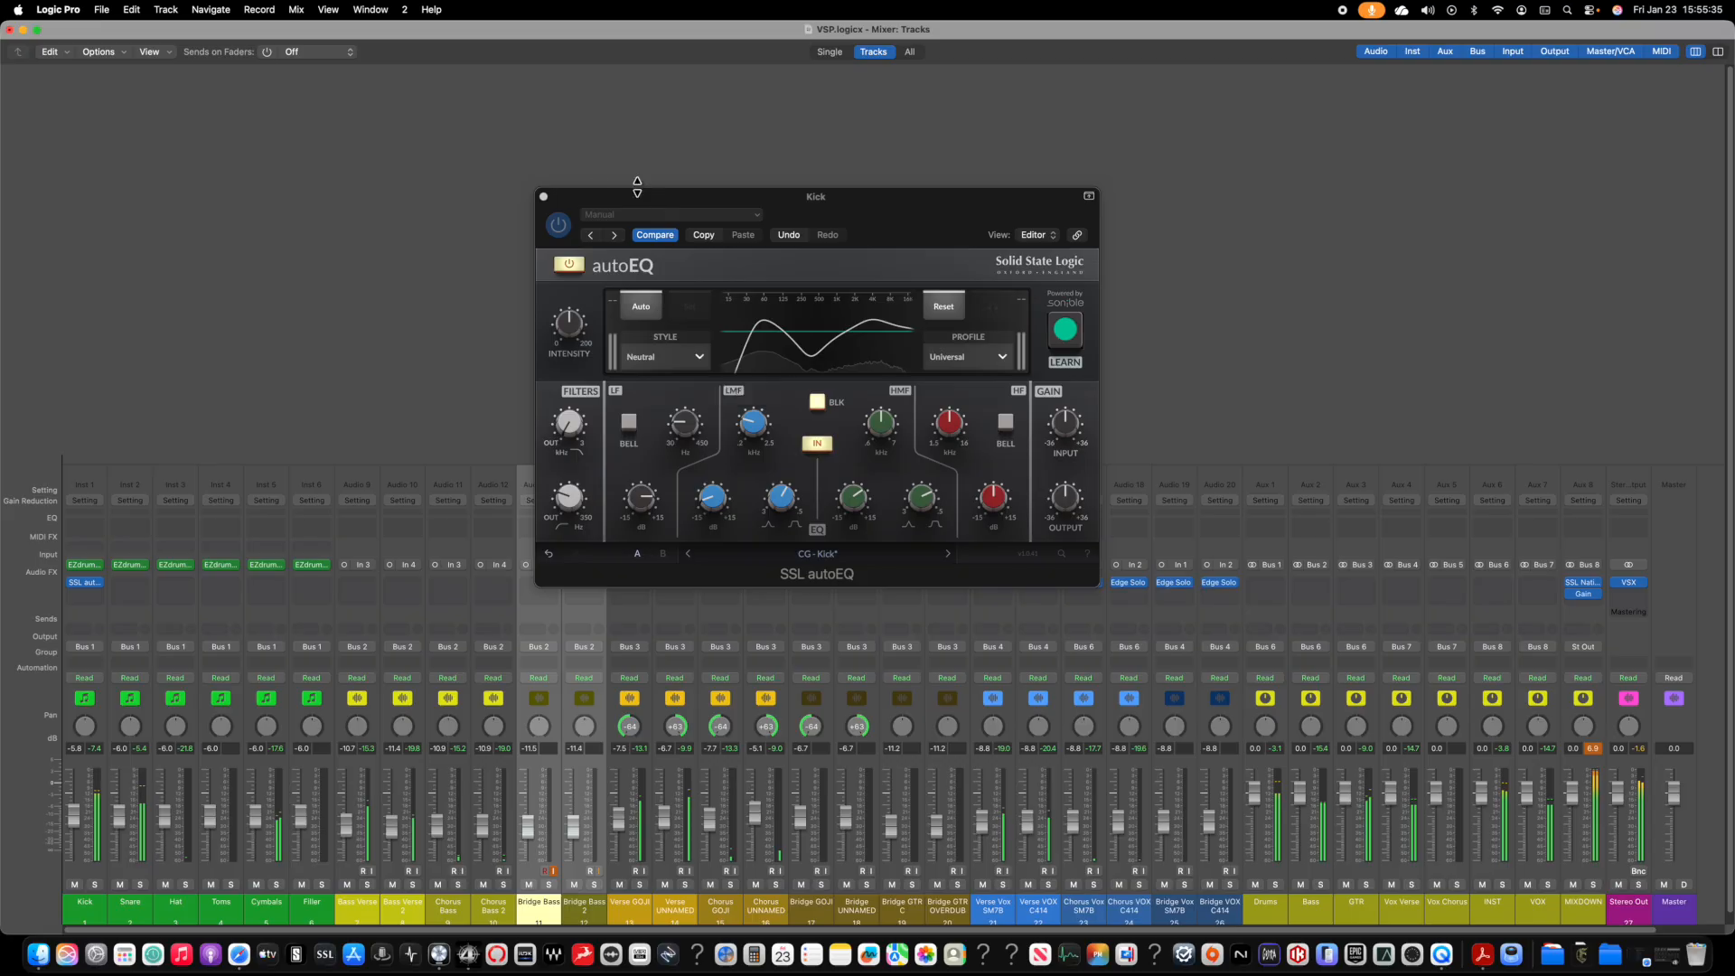
pyautogui.click(543, 196)
pyautogui.hscroll(2, 752, 278)
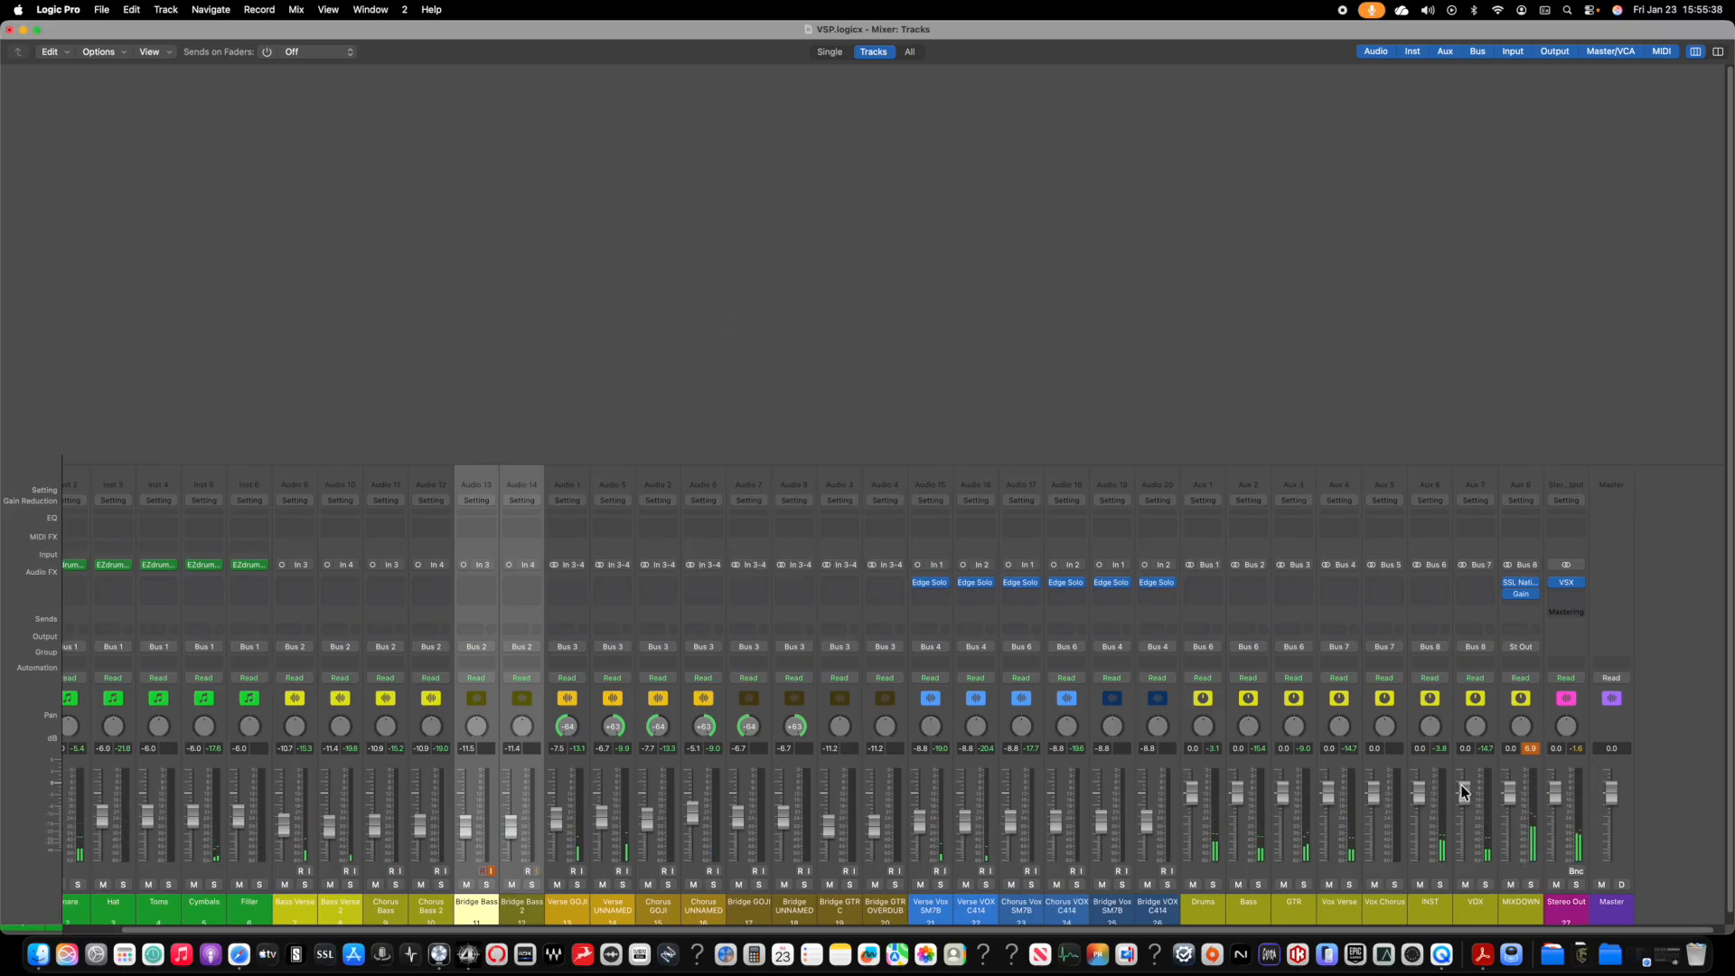
# Step: Select the INST and VOX bus channels together and insert SSL Native FlexVerb on both
pyautogui.click(1212, 907)
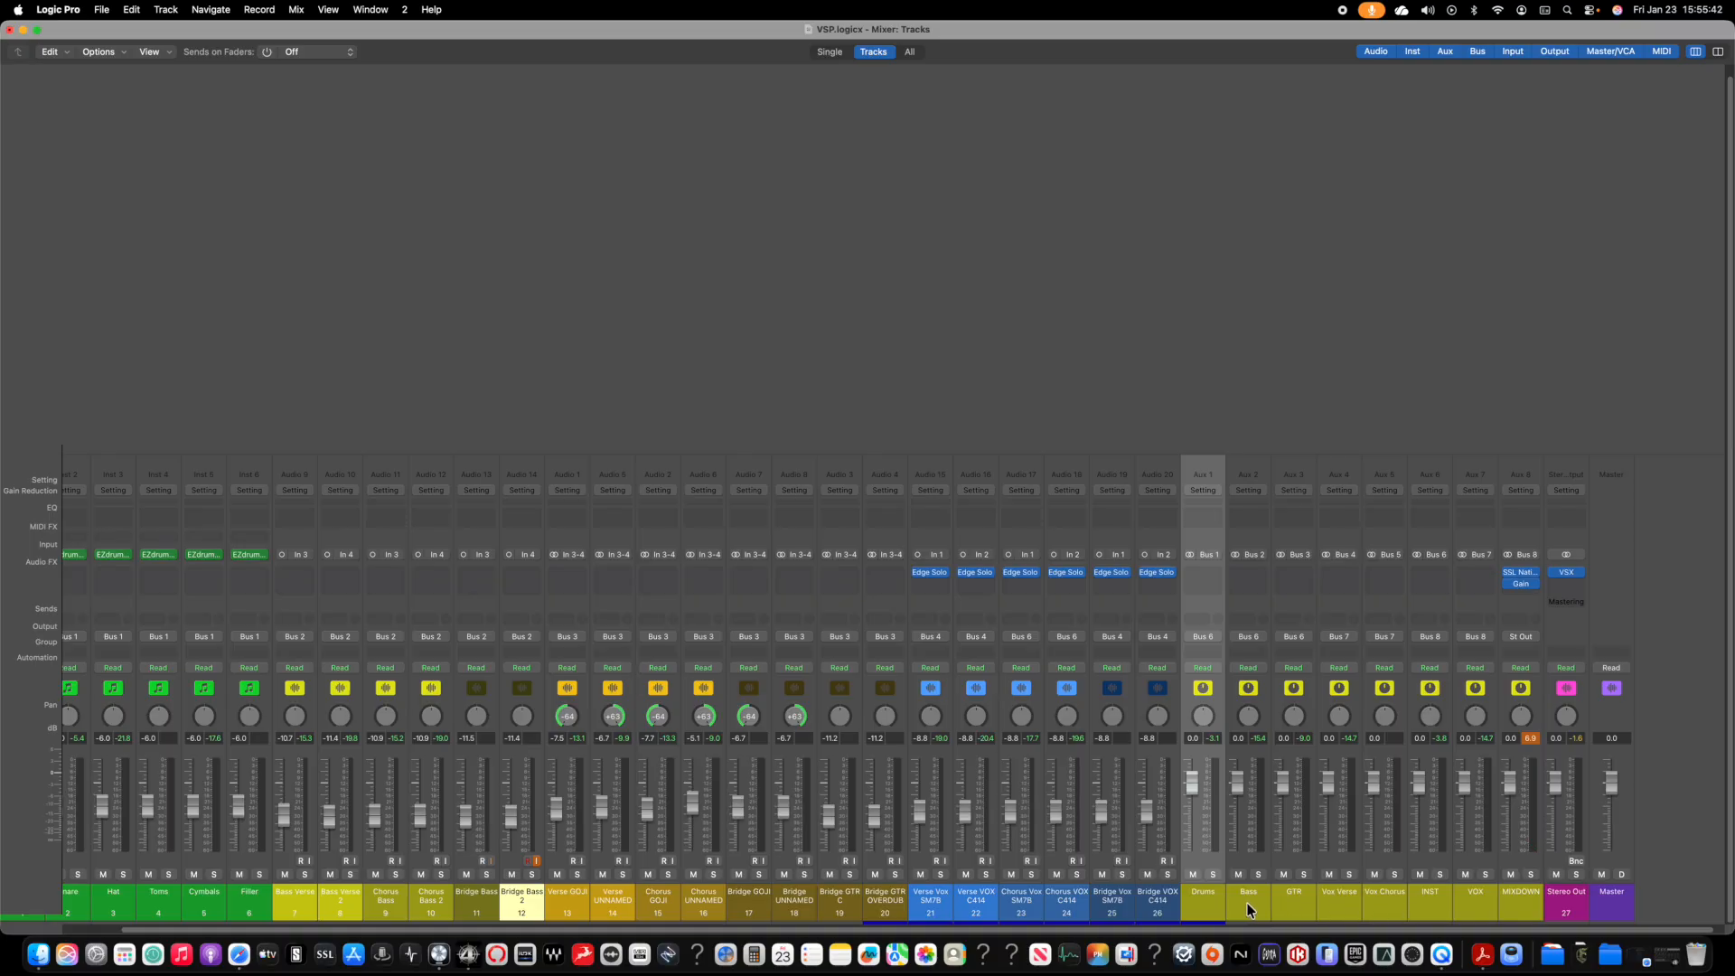
pyautogui.click(1430, 894)
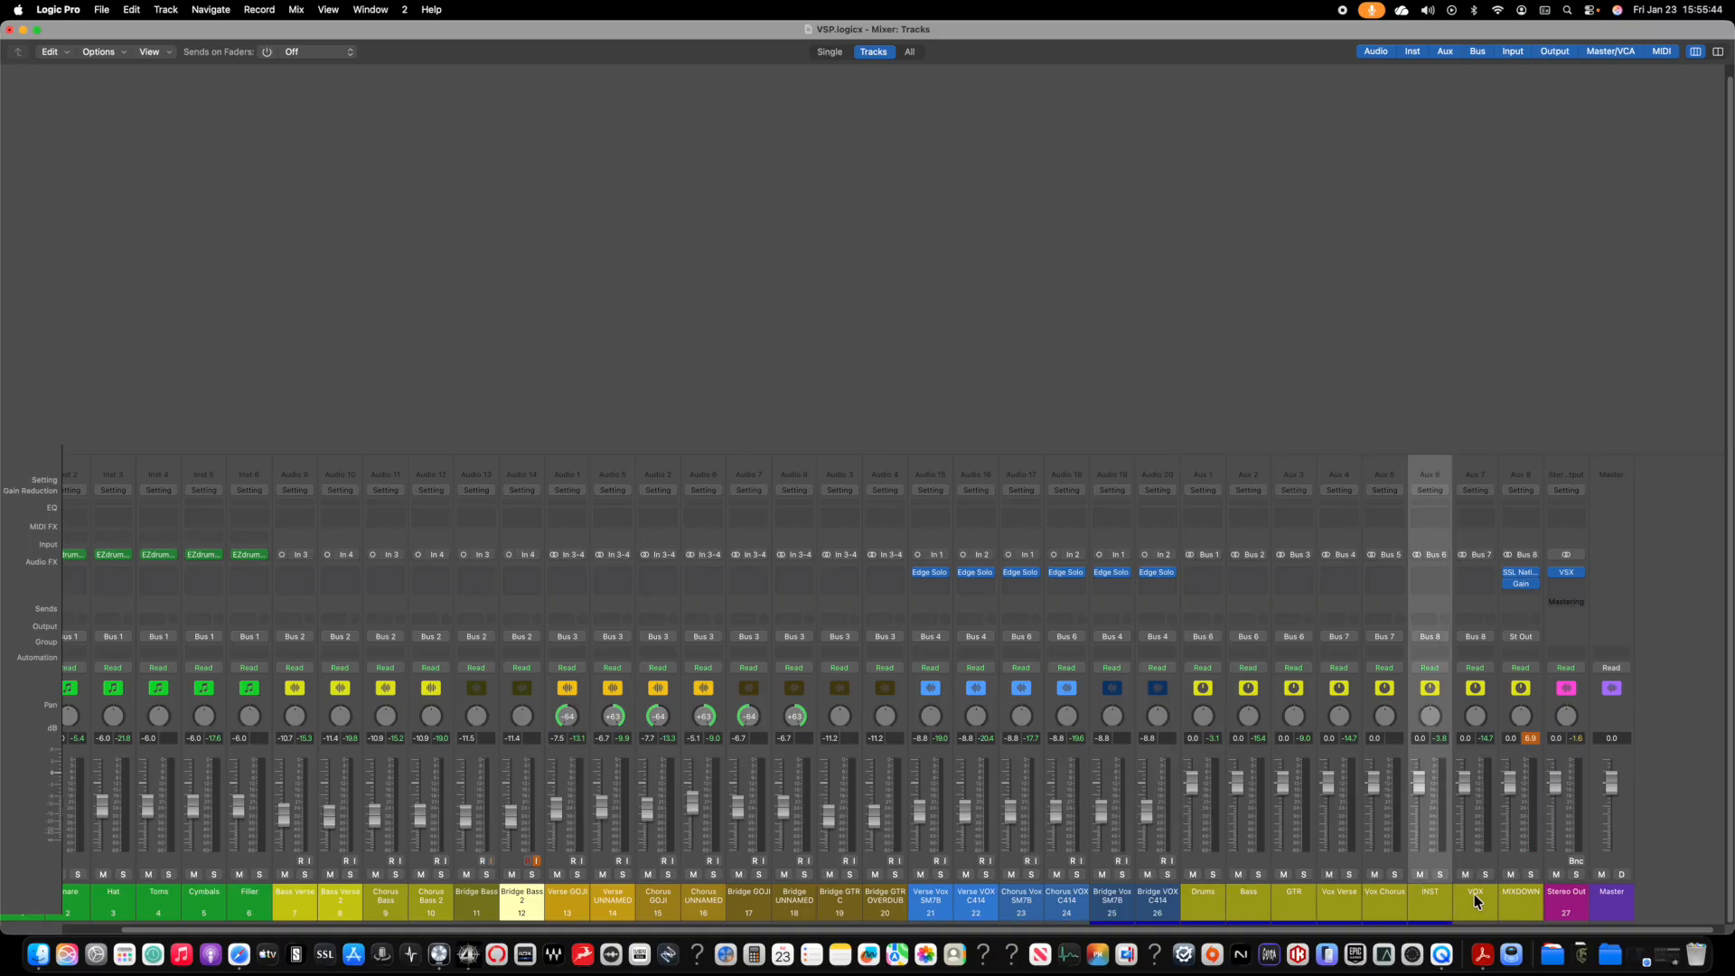
pyautogui.keyDown('shift'); pyautogui.click(1476, 895); pyautogui.keyUp('shift')
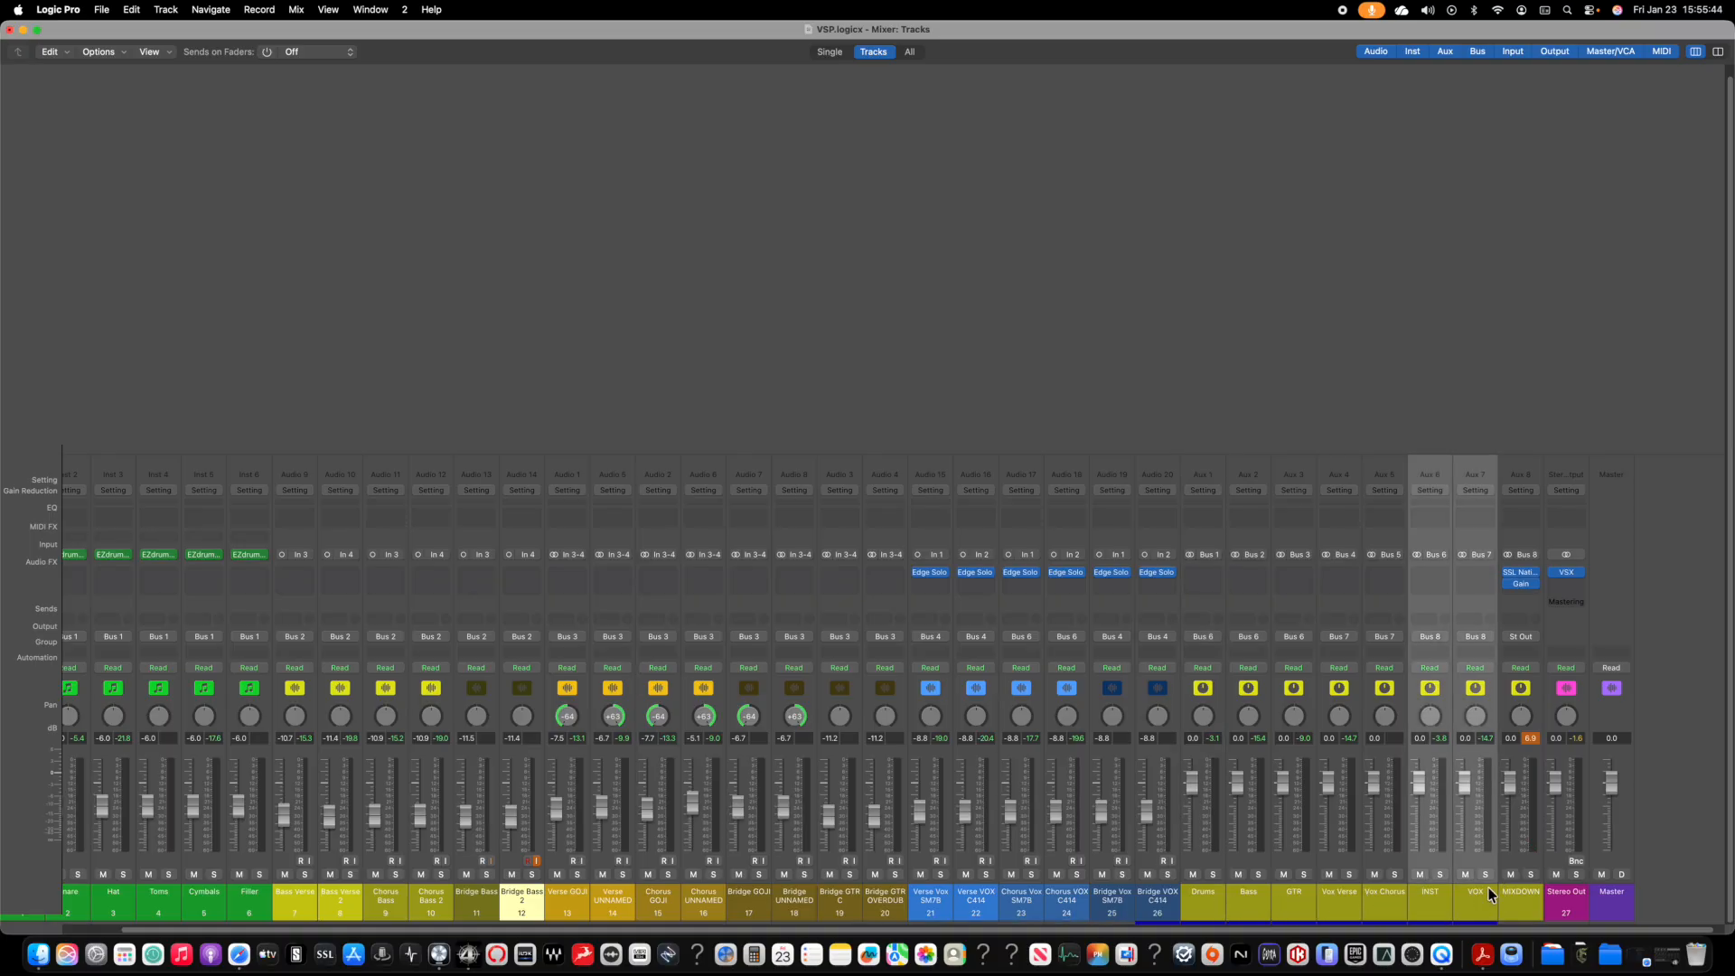
pyautogui.click(1433, 572)
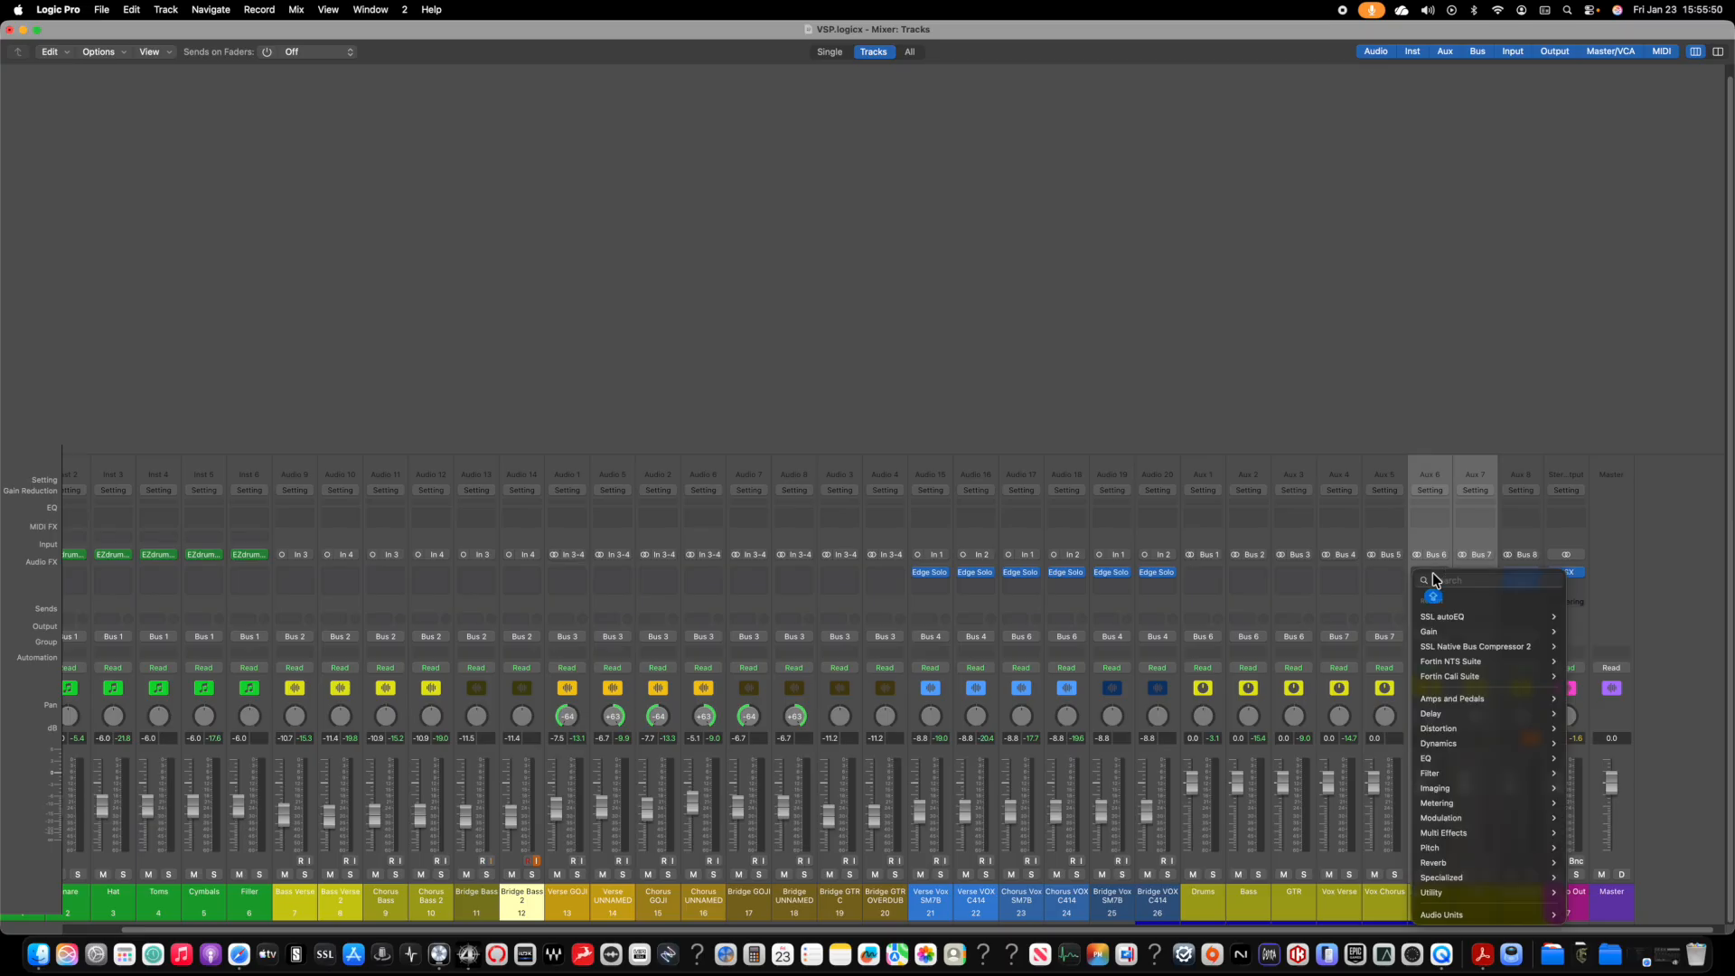
pyautogui.moveTo(1515, 917)
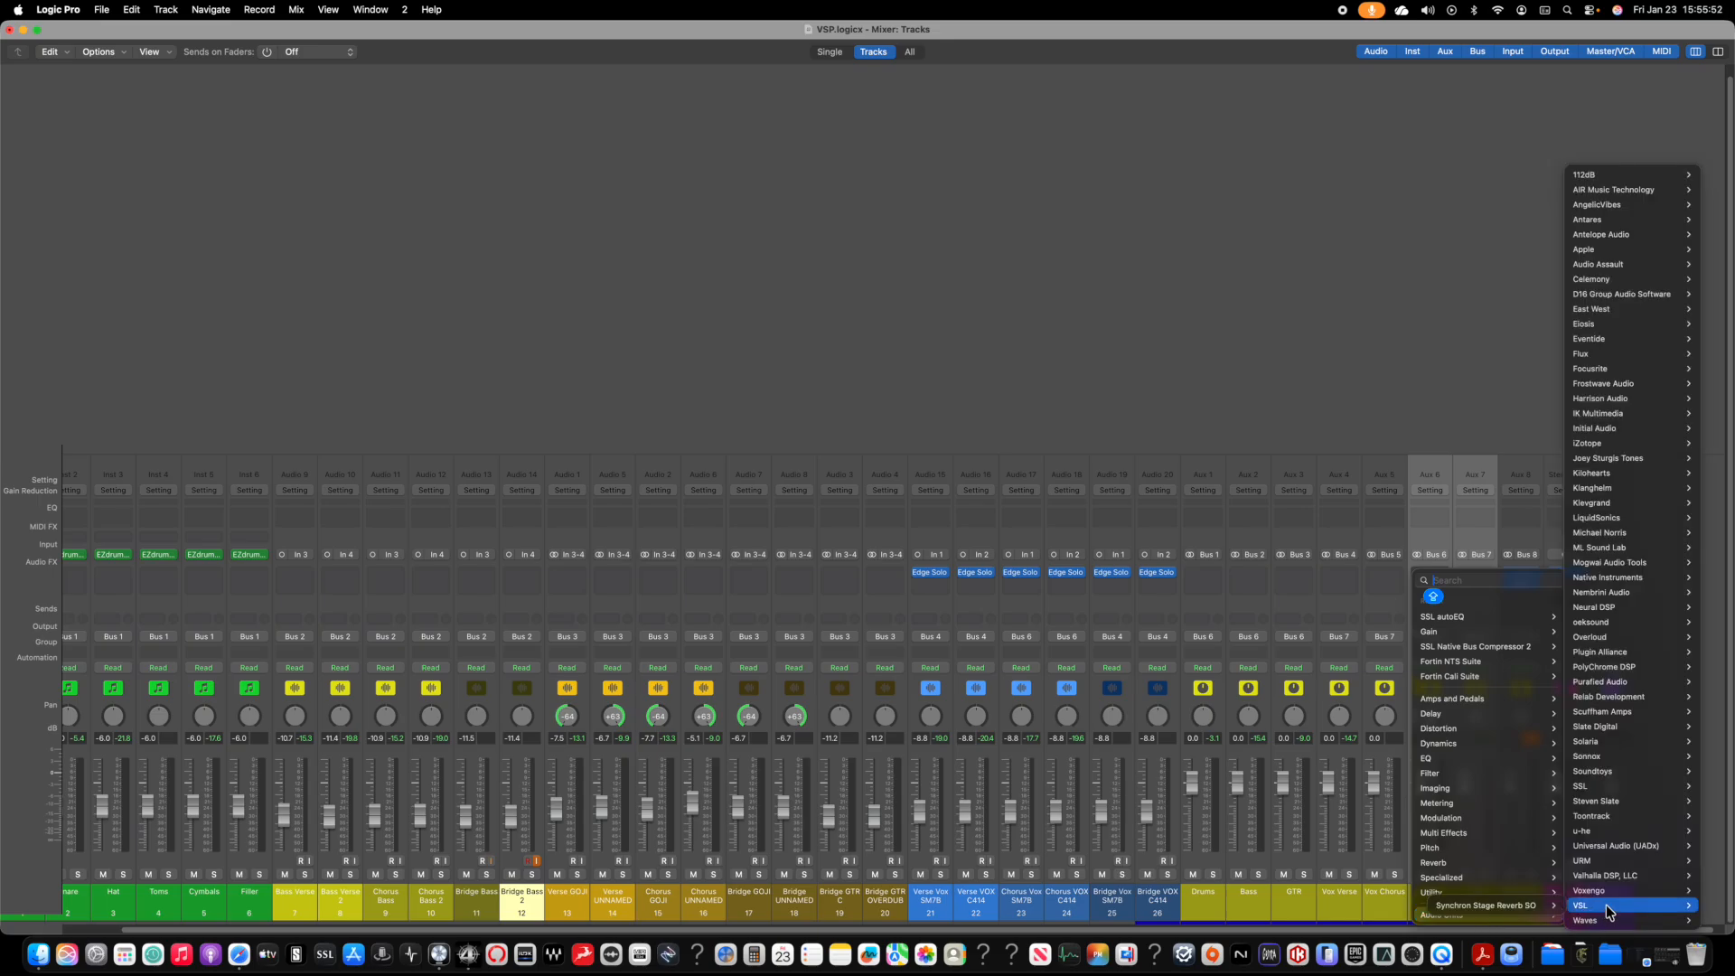
pyautogui.moveTo(1618, 883)
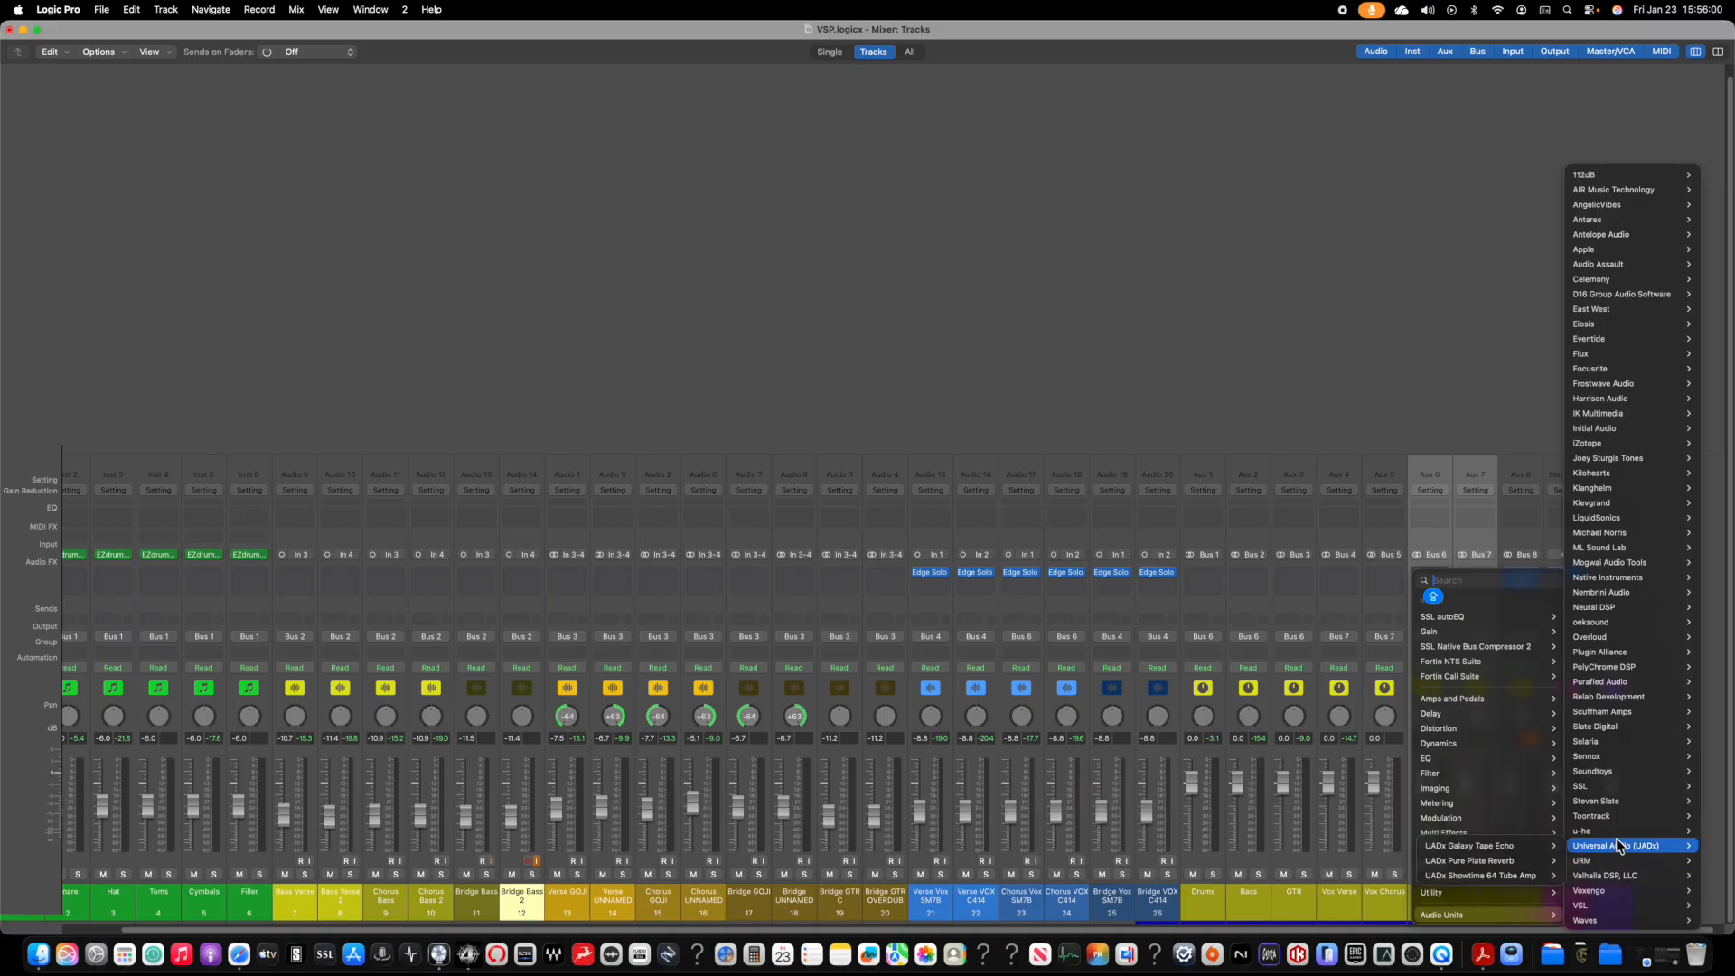
pyautogui.moveTo(1611, 788)
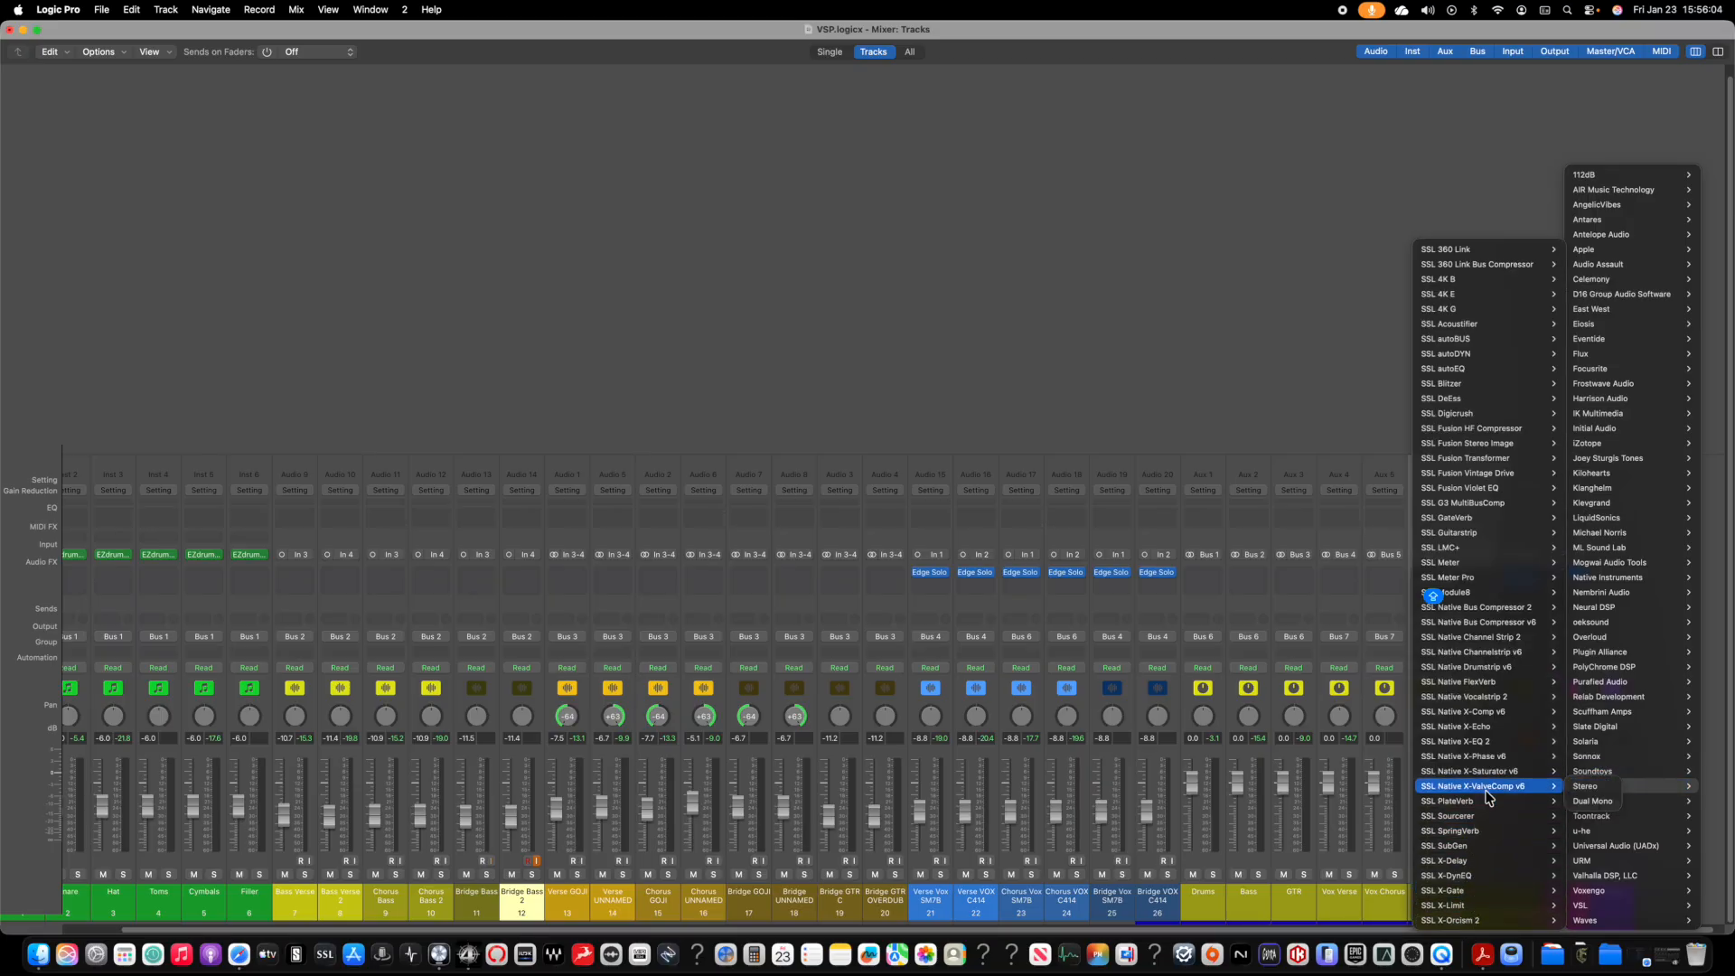
pyautogui.moveTo(1482, 622)
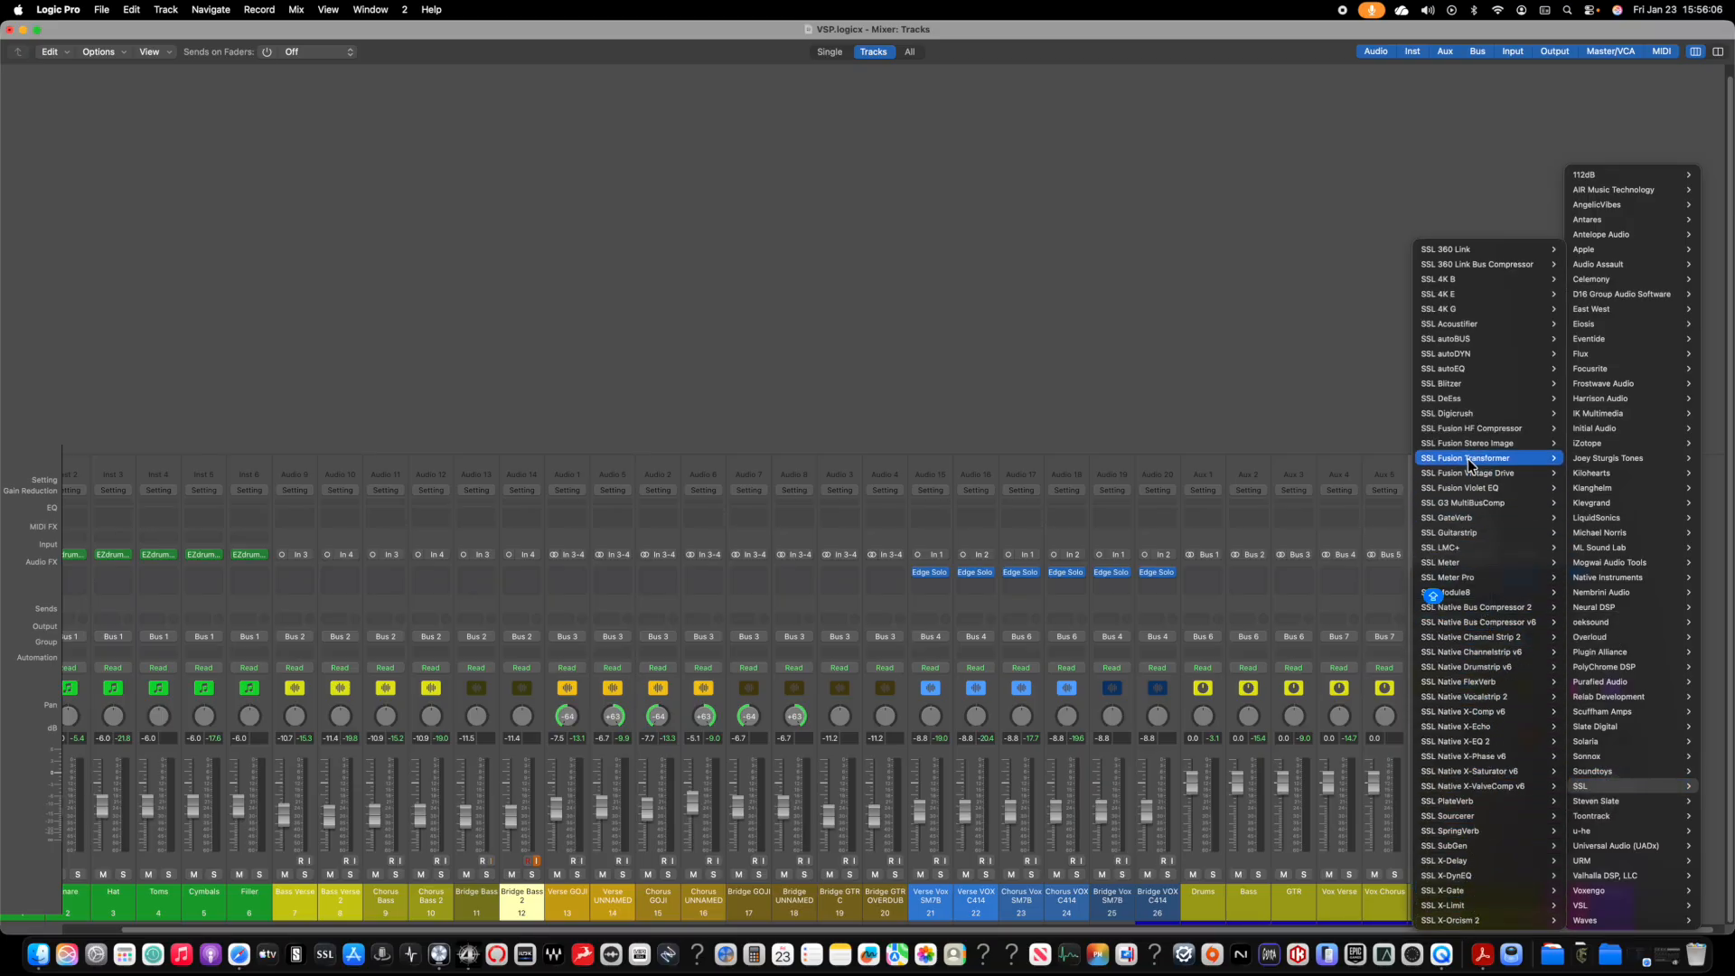
pyautogui.moveTo(1472, 682)
pyautogui.click(1583, 683)
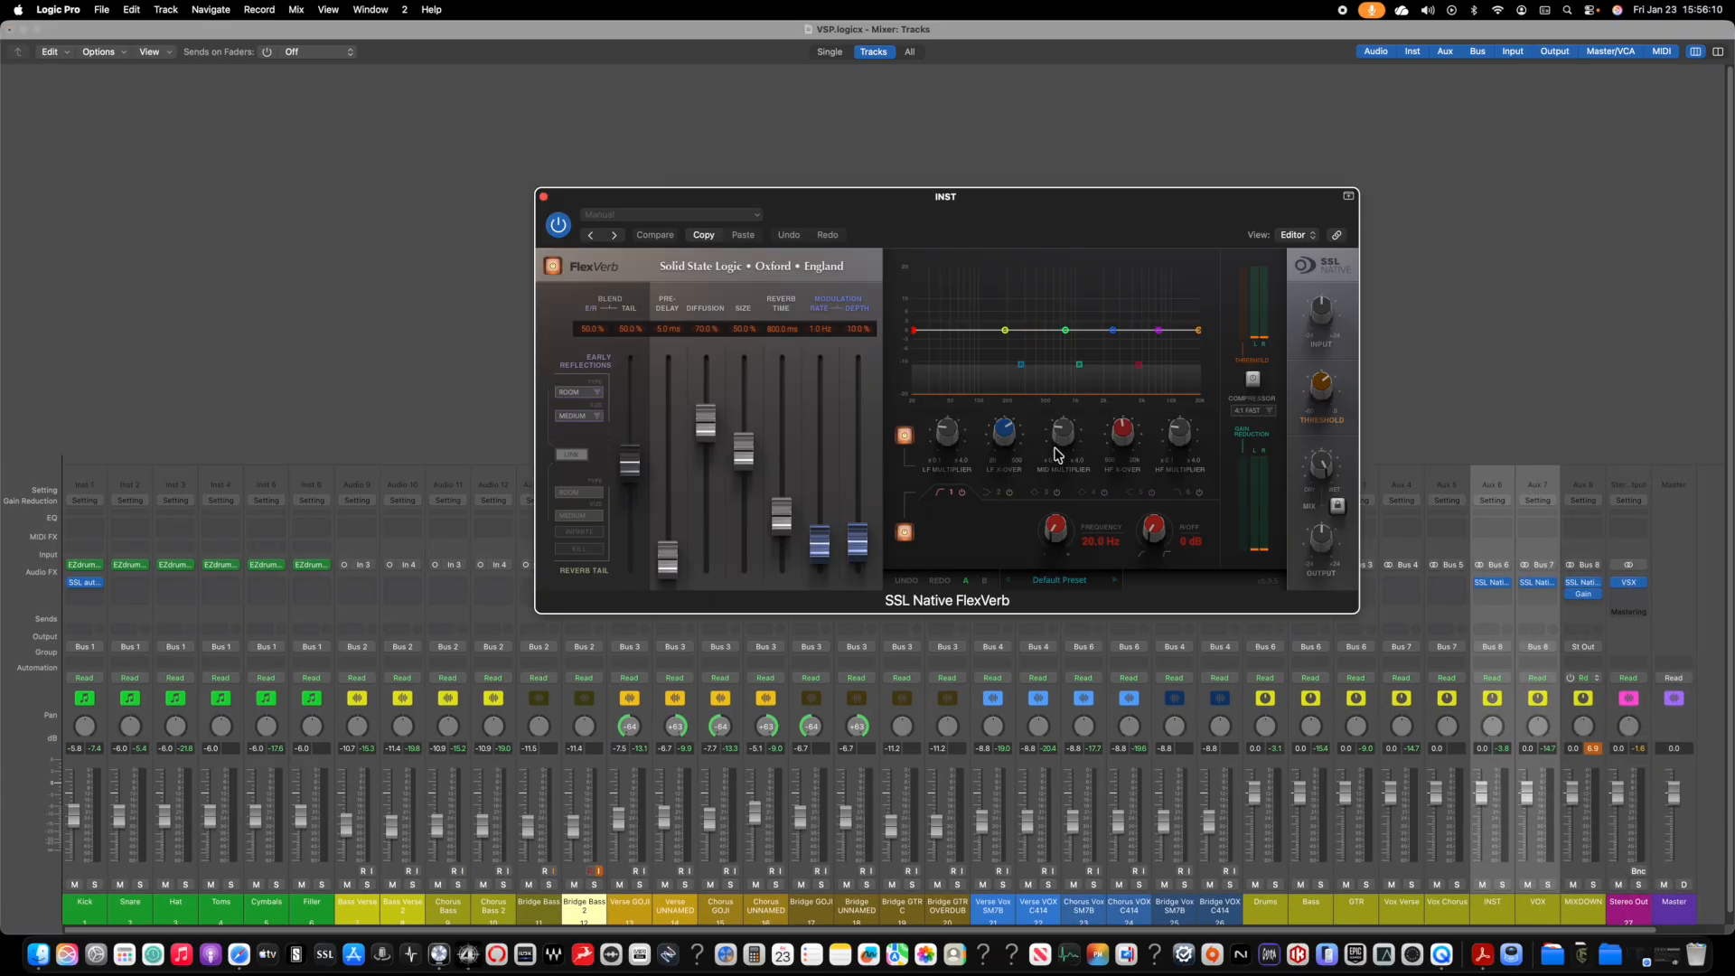
# Step: Load the Live Room 2 room preset in the INST bus's FlexVerb
pyautogui.click(1071, 583)
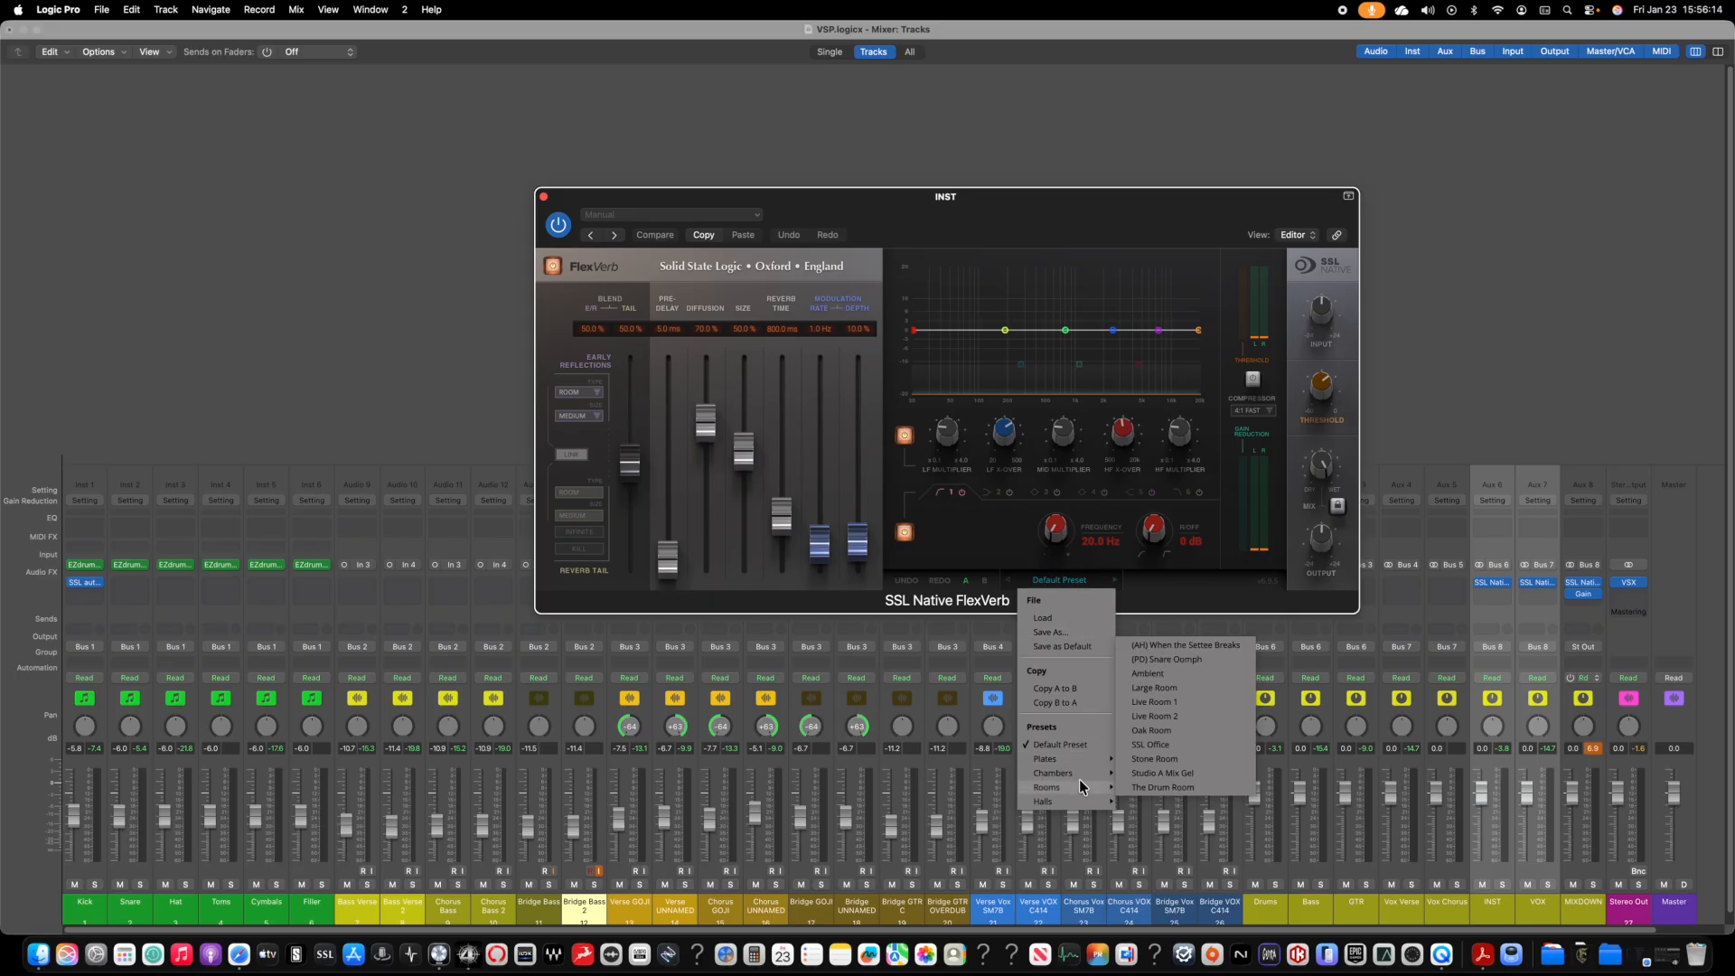
pyautogui.moveTo(1084, 779)
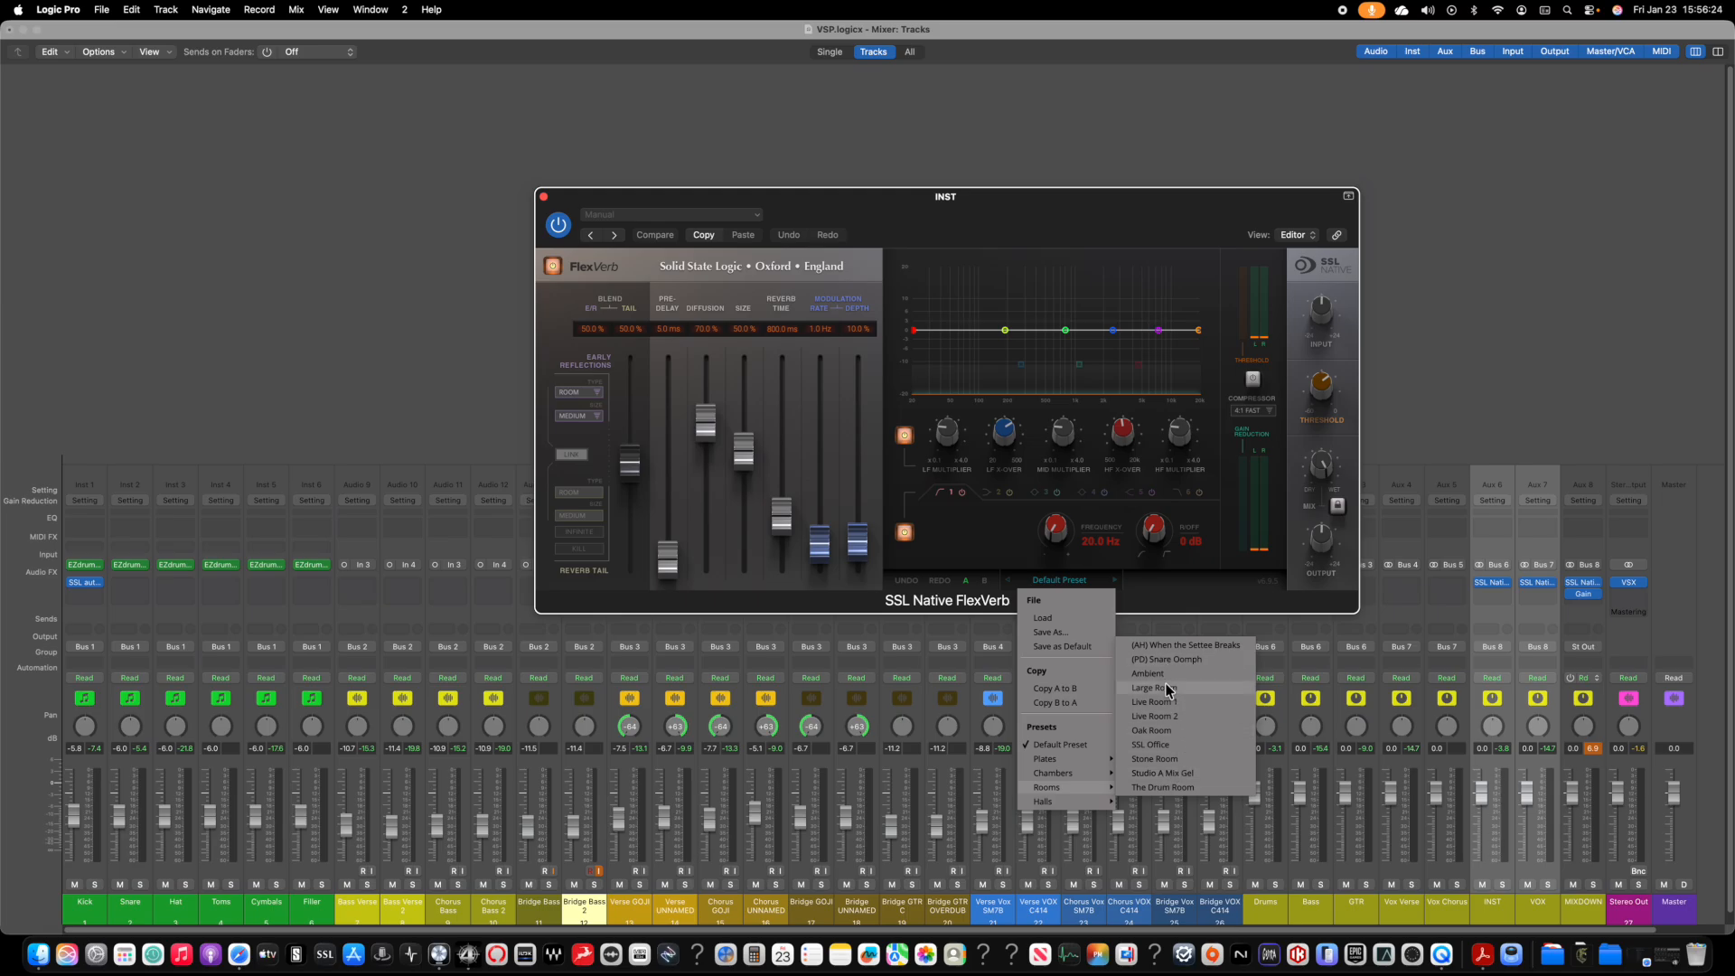
pyautogui.click(1159, 716)
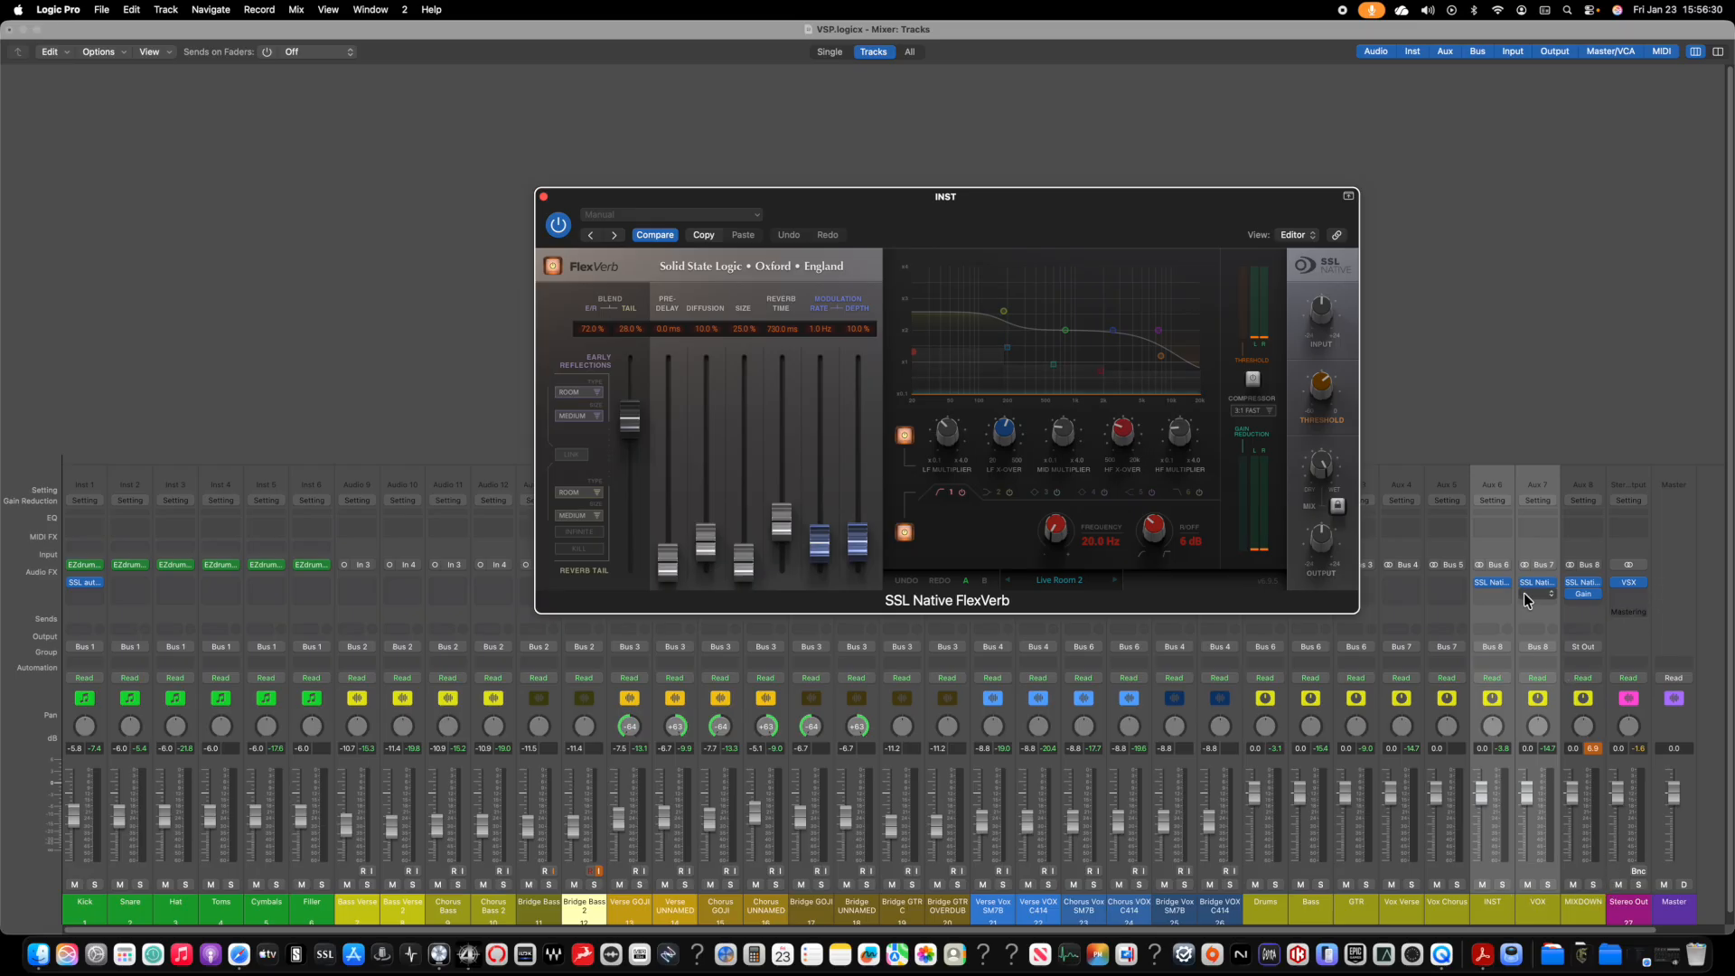
# Step: Add a send to Bus 9 on the selected INST and VOX buses
pyautogui.click(1491, 647)
pyautogui.click(1720, 607)
pyautogui.click(1481, 631)
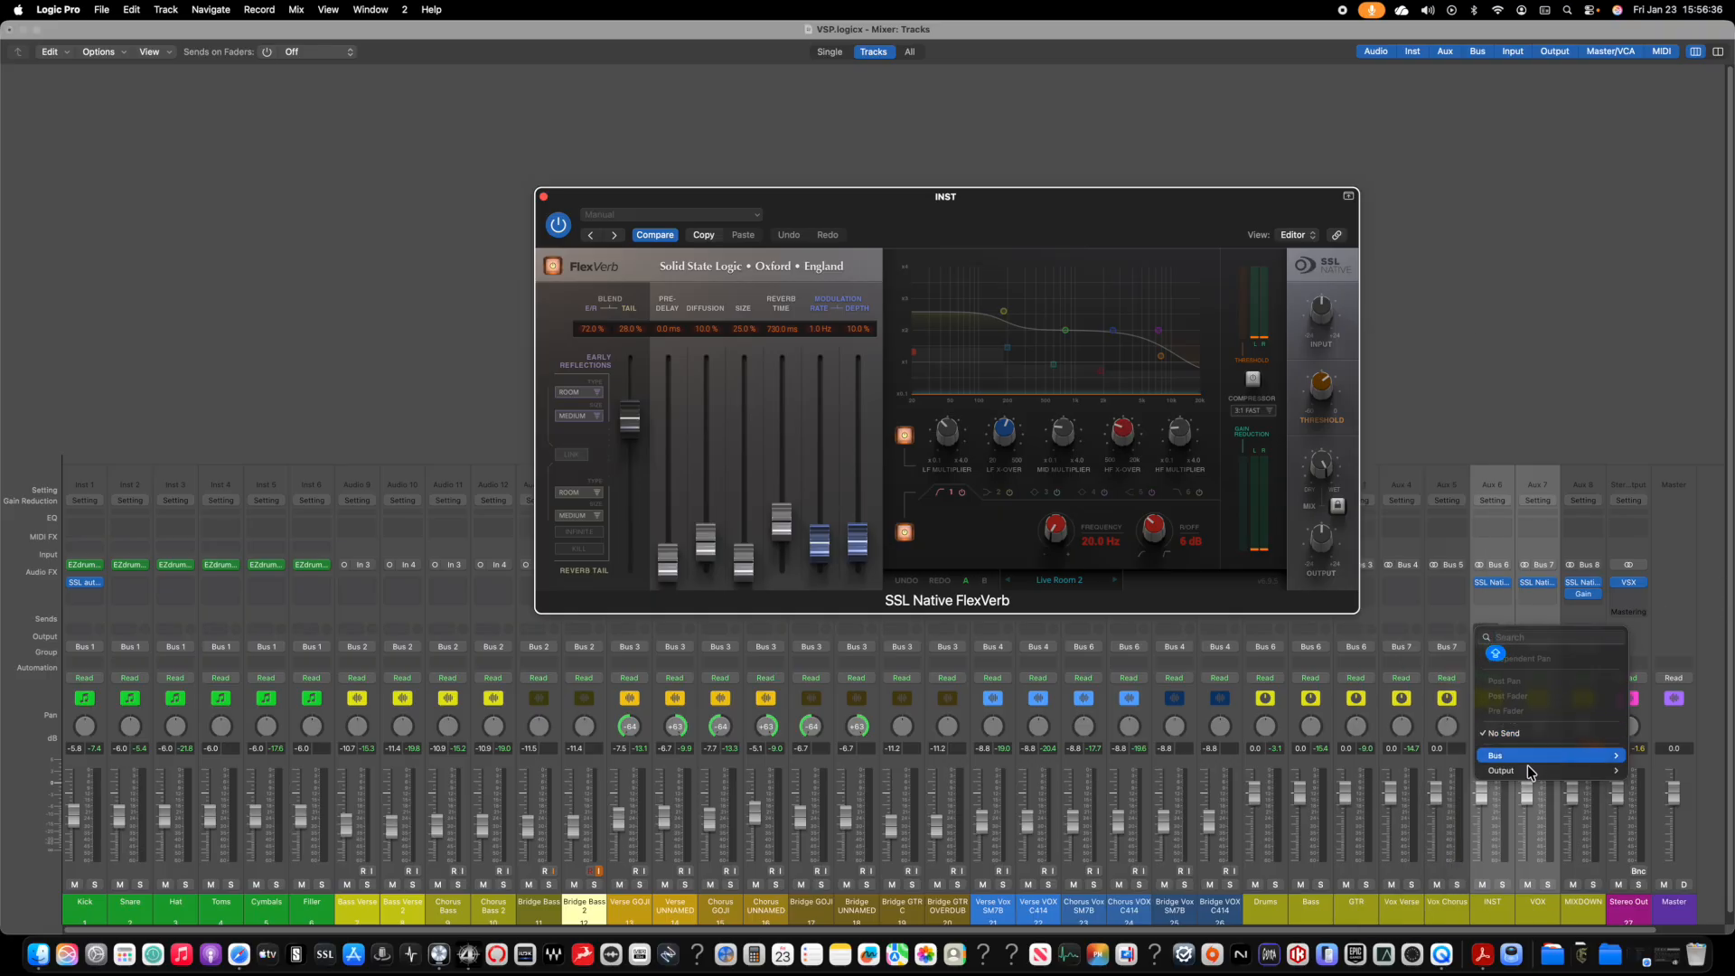
pyautogui.moveTo(1520, 755)
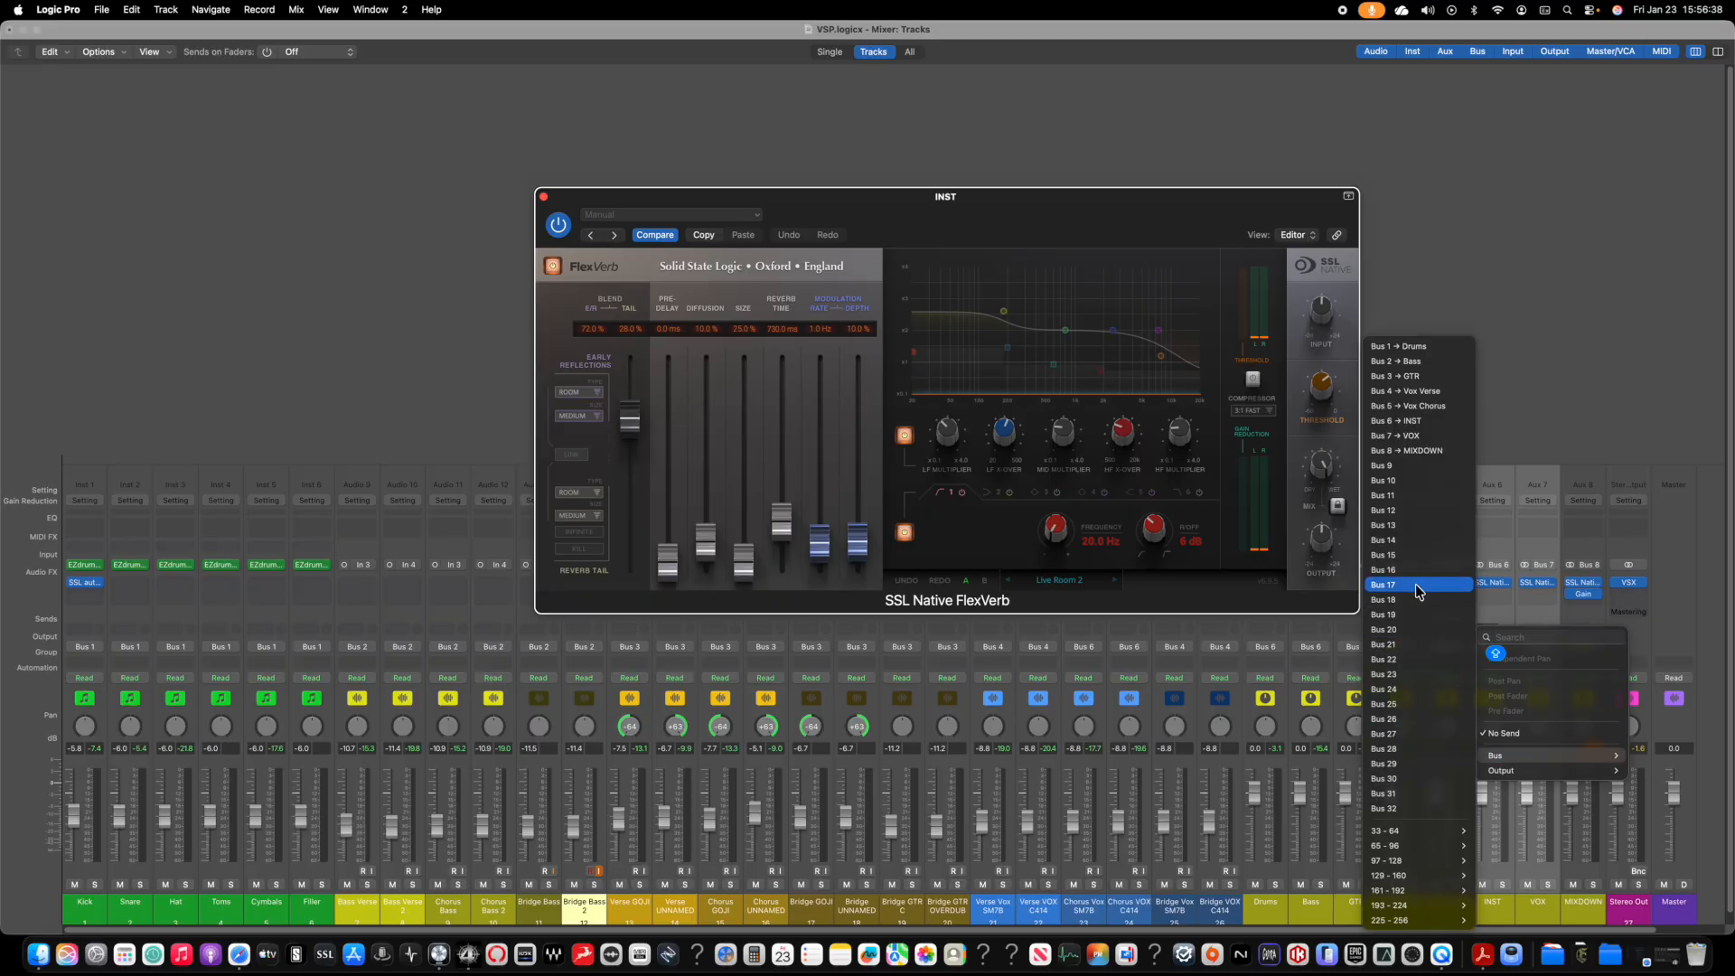
pyautogui.click(1410, 467)
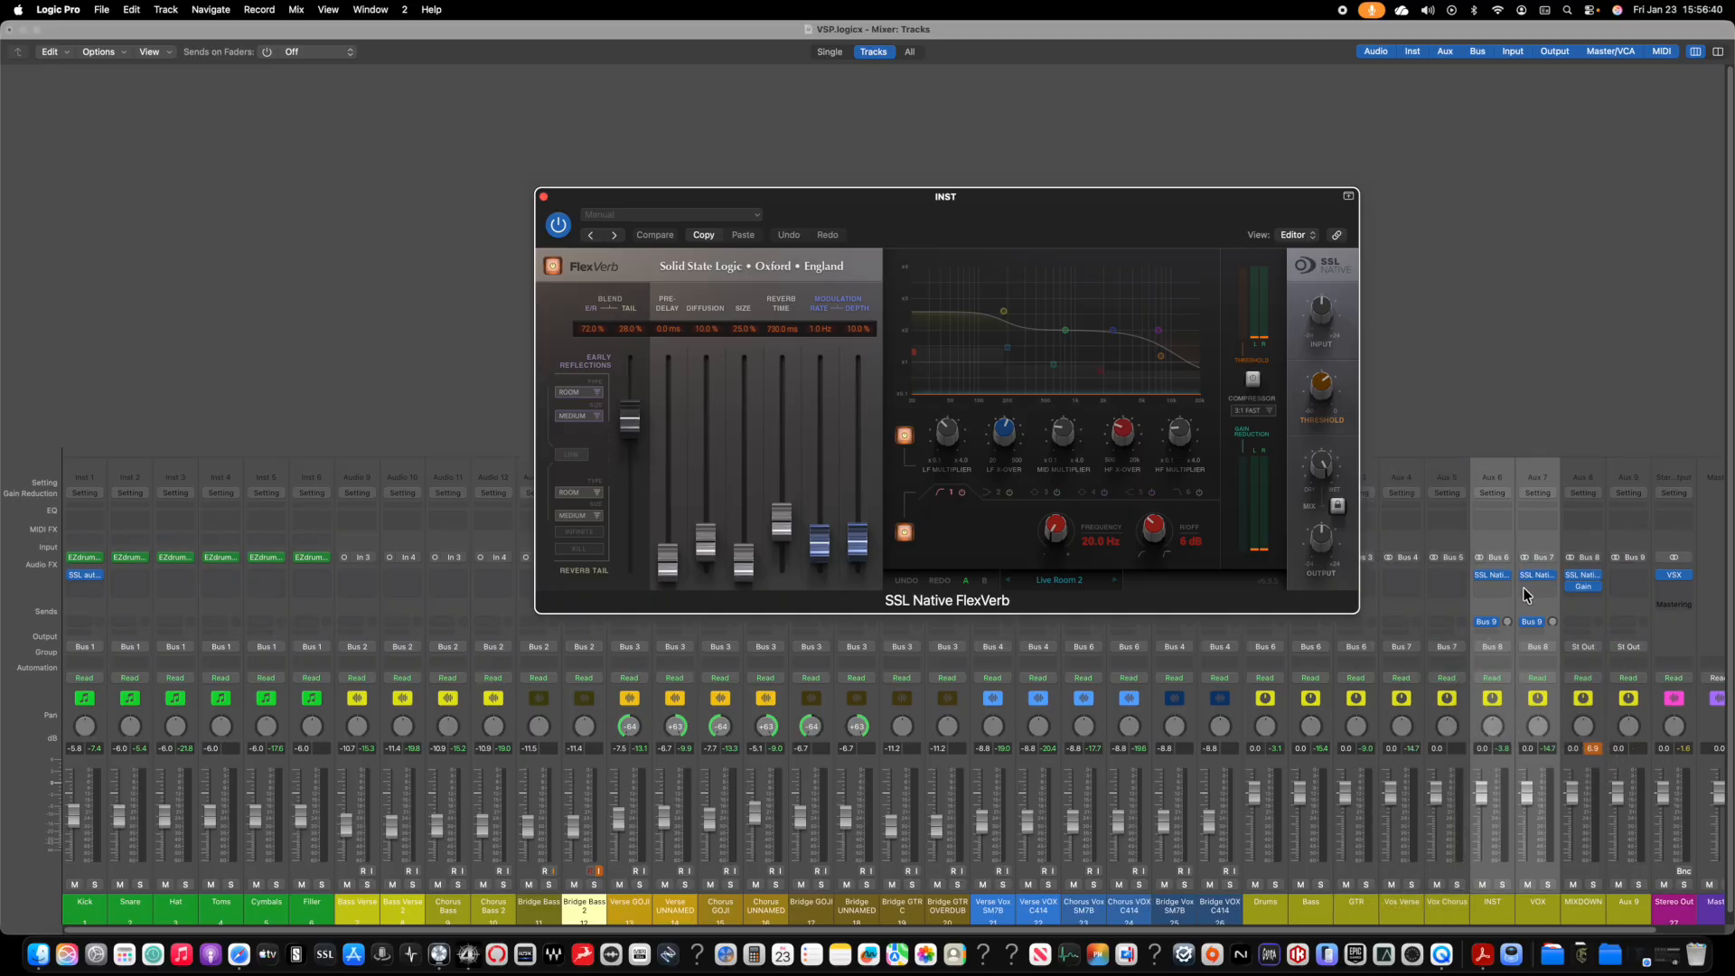
# Step: Remove FlexVerb from the INST and VOX buses and insert SSL Native FlexVerb on the aux channel fed by Bus 9
pyautogui.click(1550, 577)
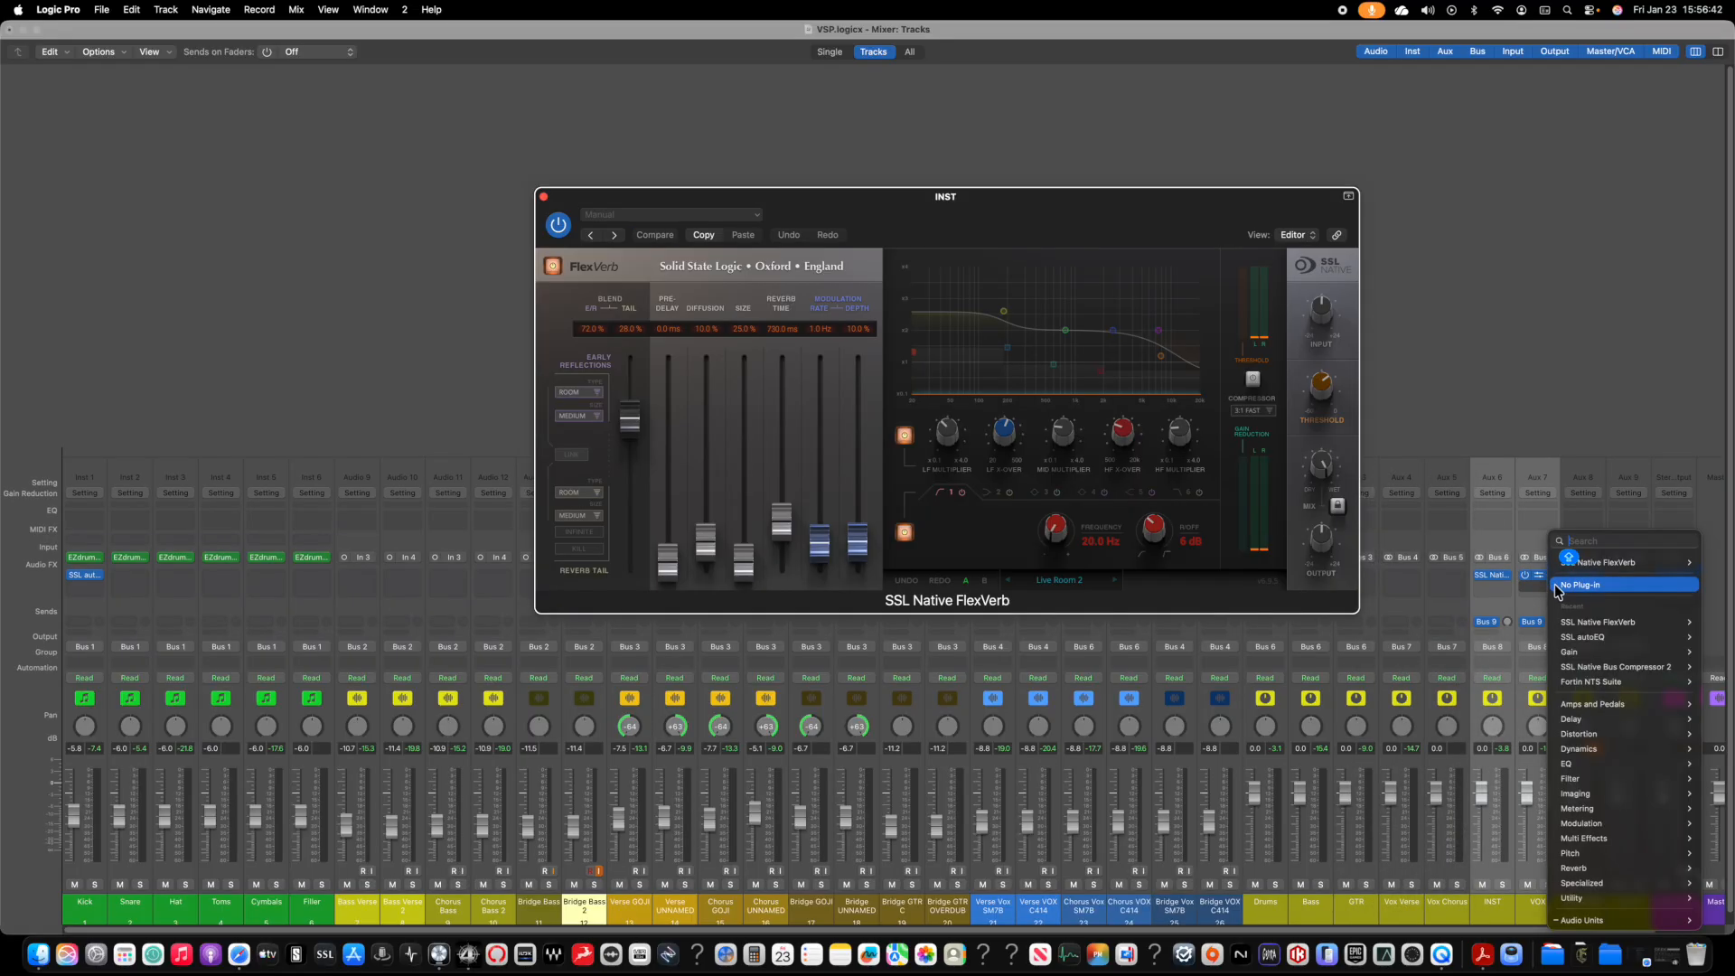
pyautogui.click(1556, 585)
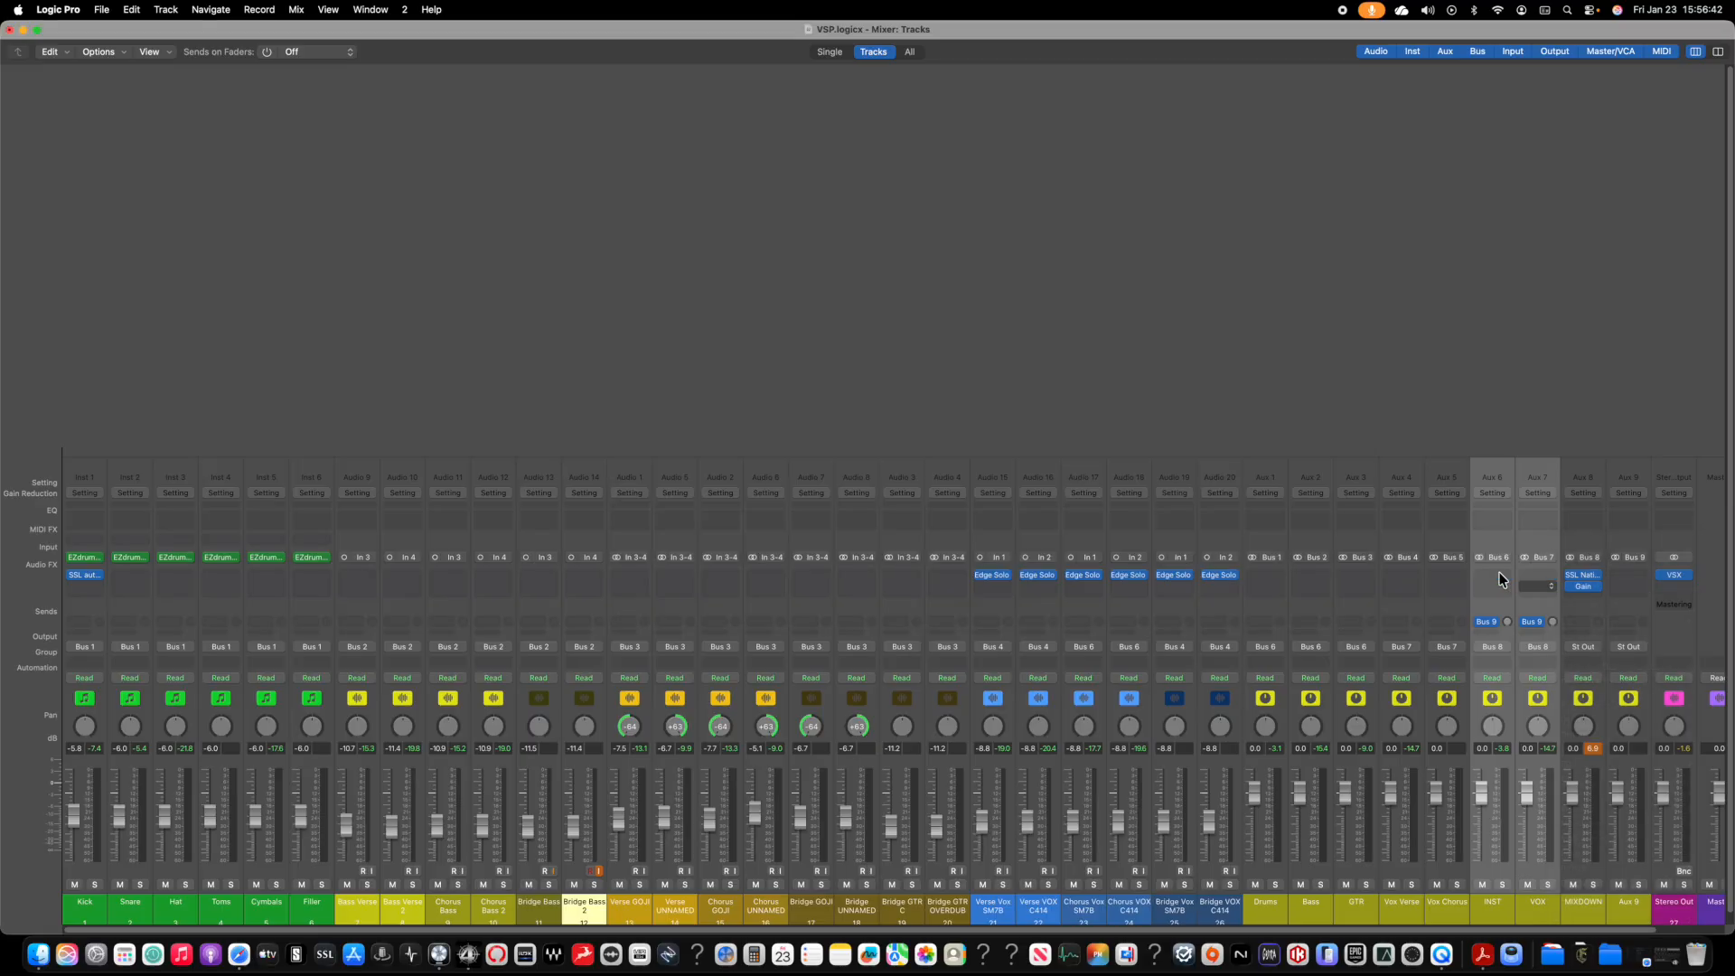
pyautogui.click(1637, 576)
pyautogui.moveTo(1583, 623)
pyautogui.click(1628, 620)
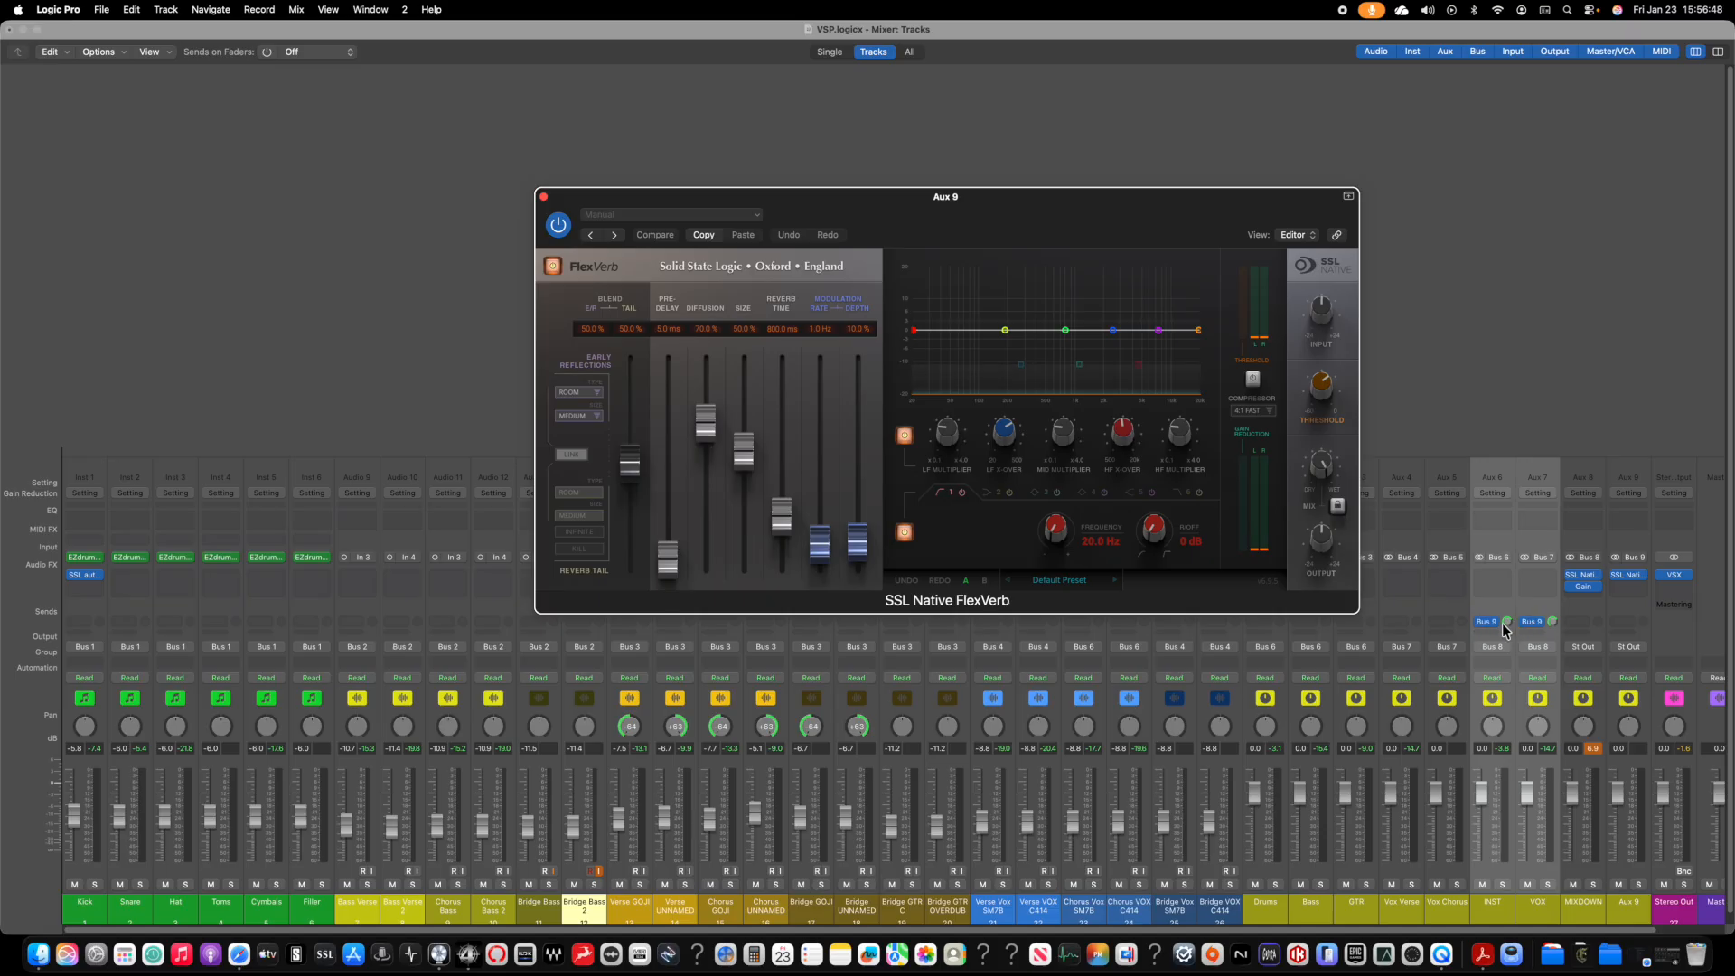
# Step: Rename the Bus 9 aux channel as ROOMVERB
pyautogui.doubleClick(1628, 901)
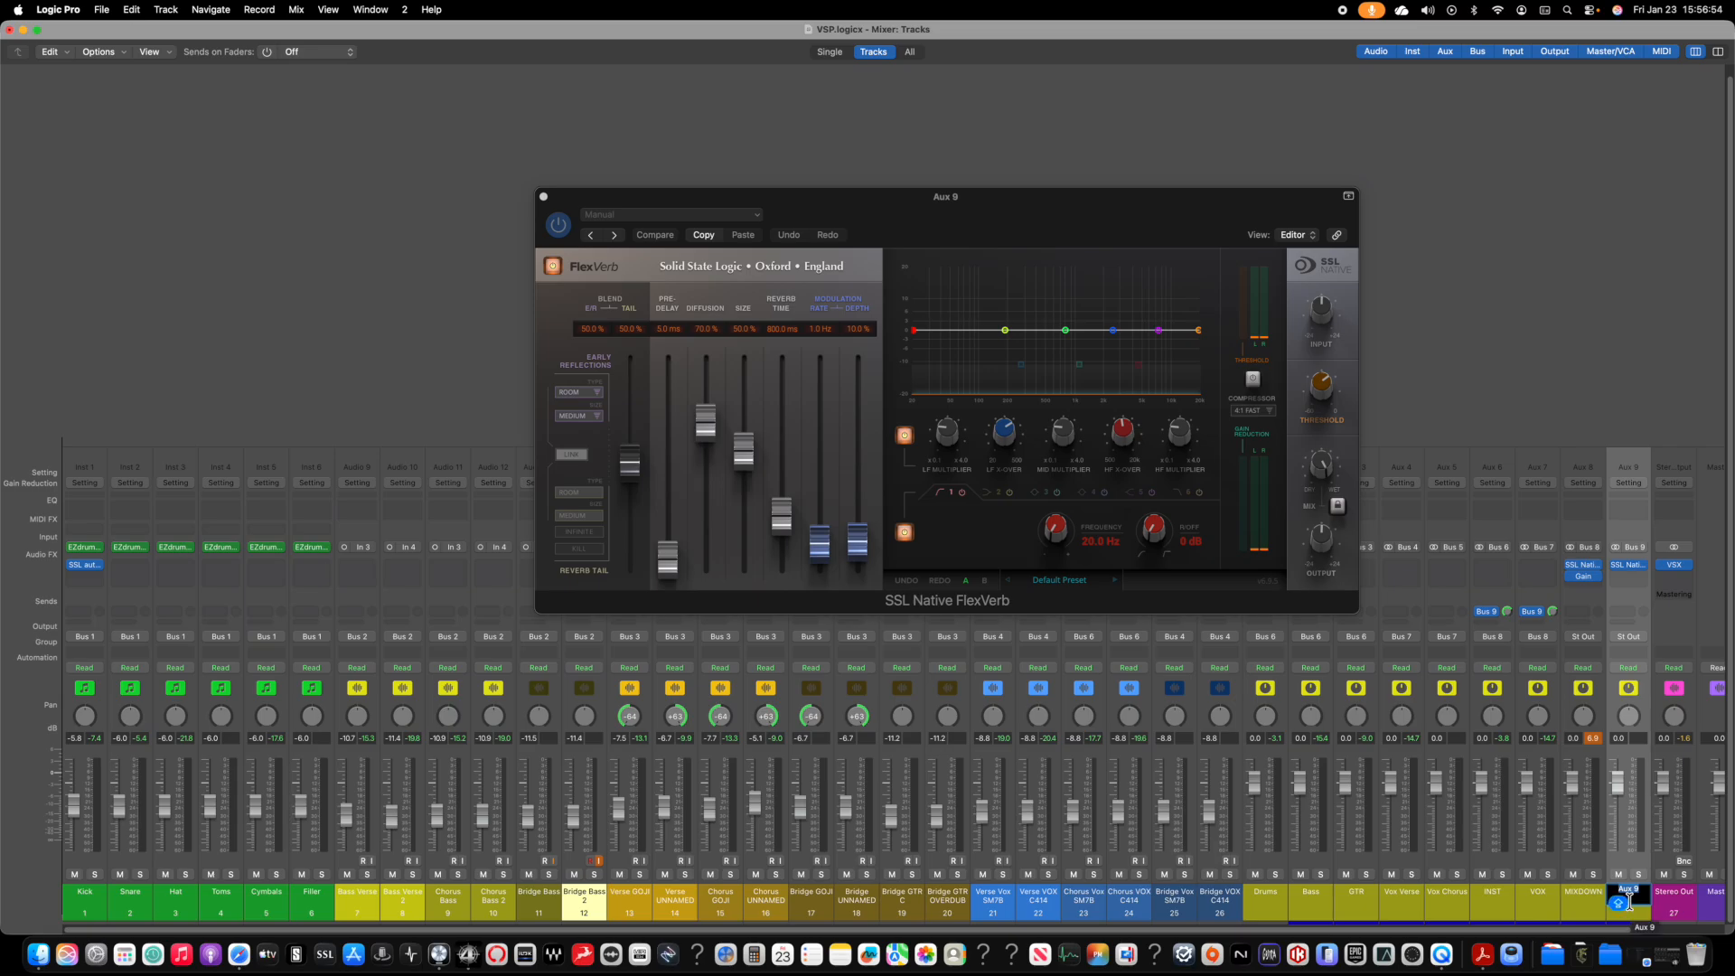
pyautogui.write('ROOMVERB')
pyautogui.press('Return')
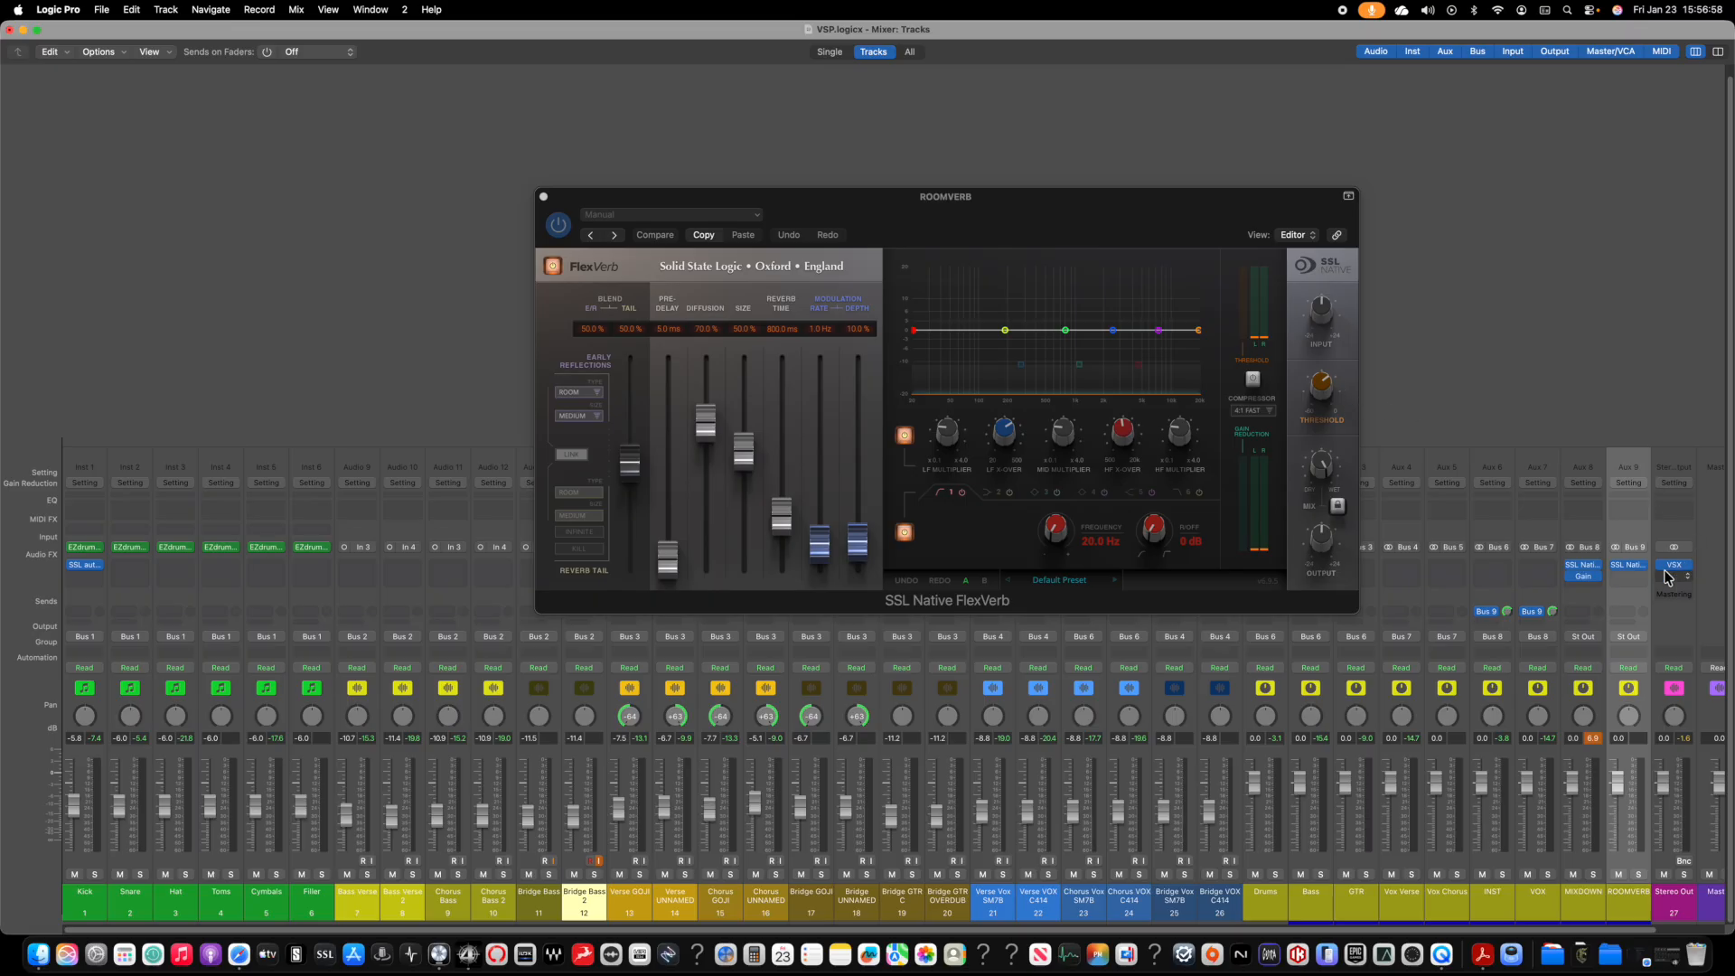
# Step: Start playback, solo ROOMVERB, lower its fader to -11.0 dB and unsolo it
pyautogui.press('space')
pyautogui.click(1638, 875)
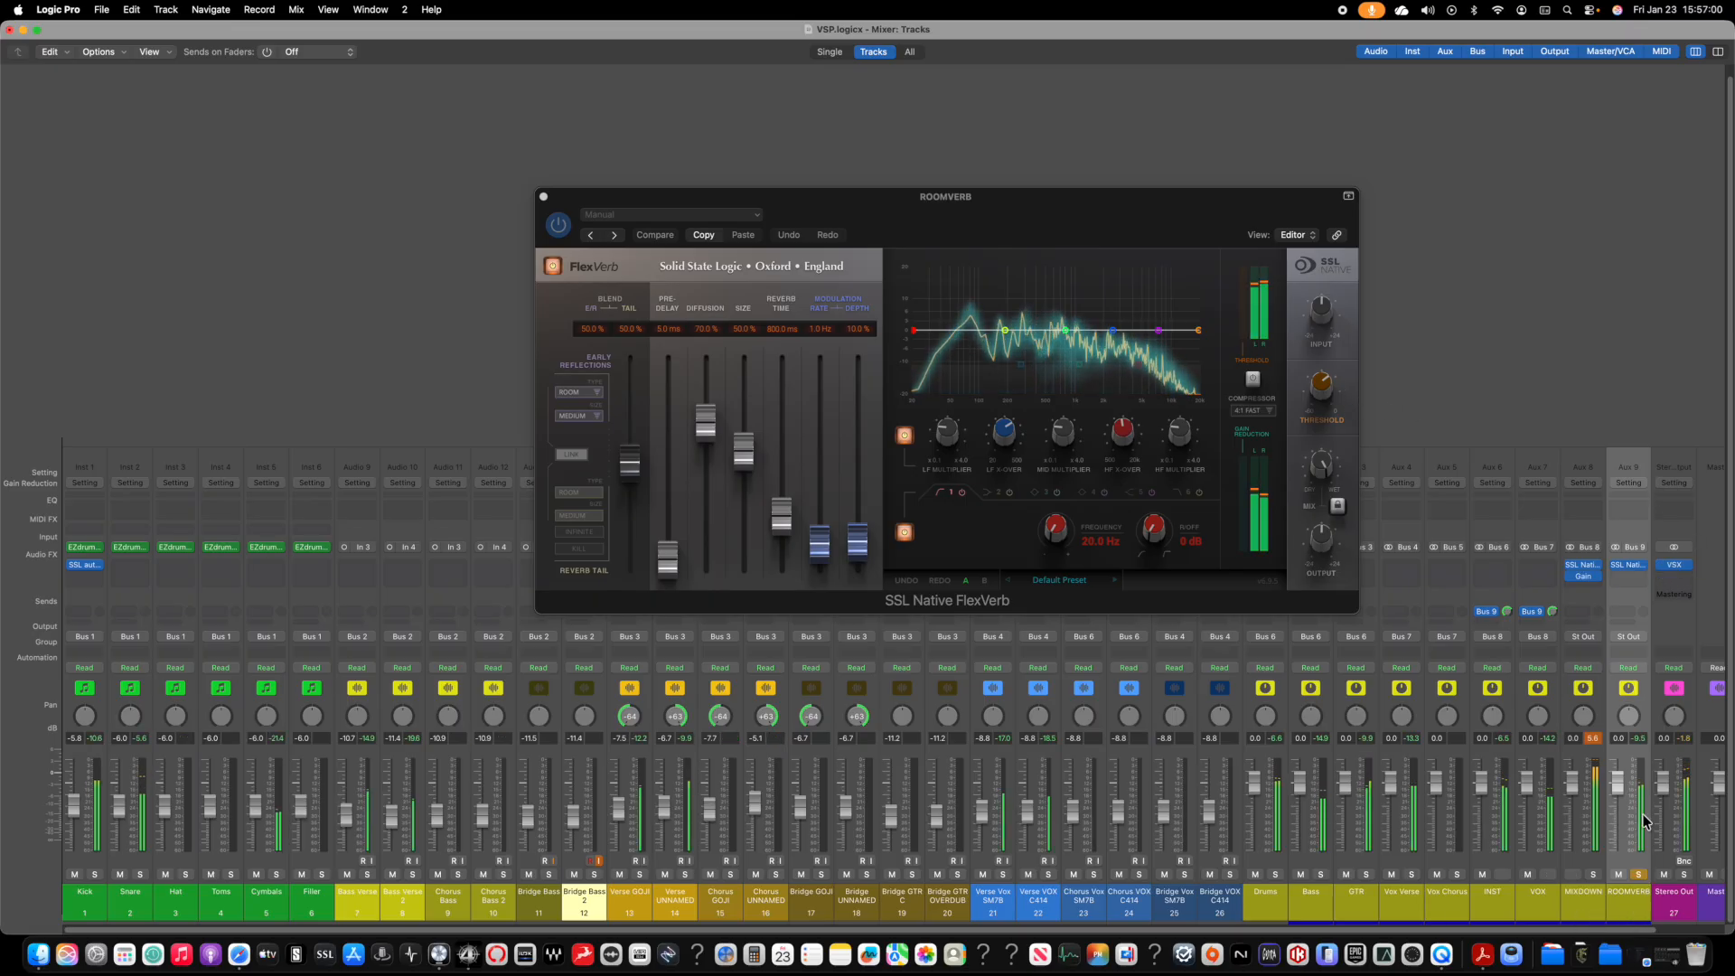
pyautogui.moveTo(1620, 795)
pyautogui.mouseDown()
pyautogui.moveTo(1628, 840)
pyautogui.moveTo(1621, 819)
pyautogui.mouseUp()
pyautogui.click(1638, 874)
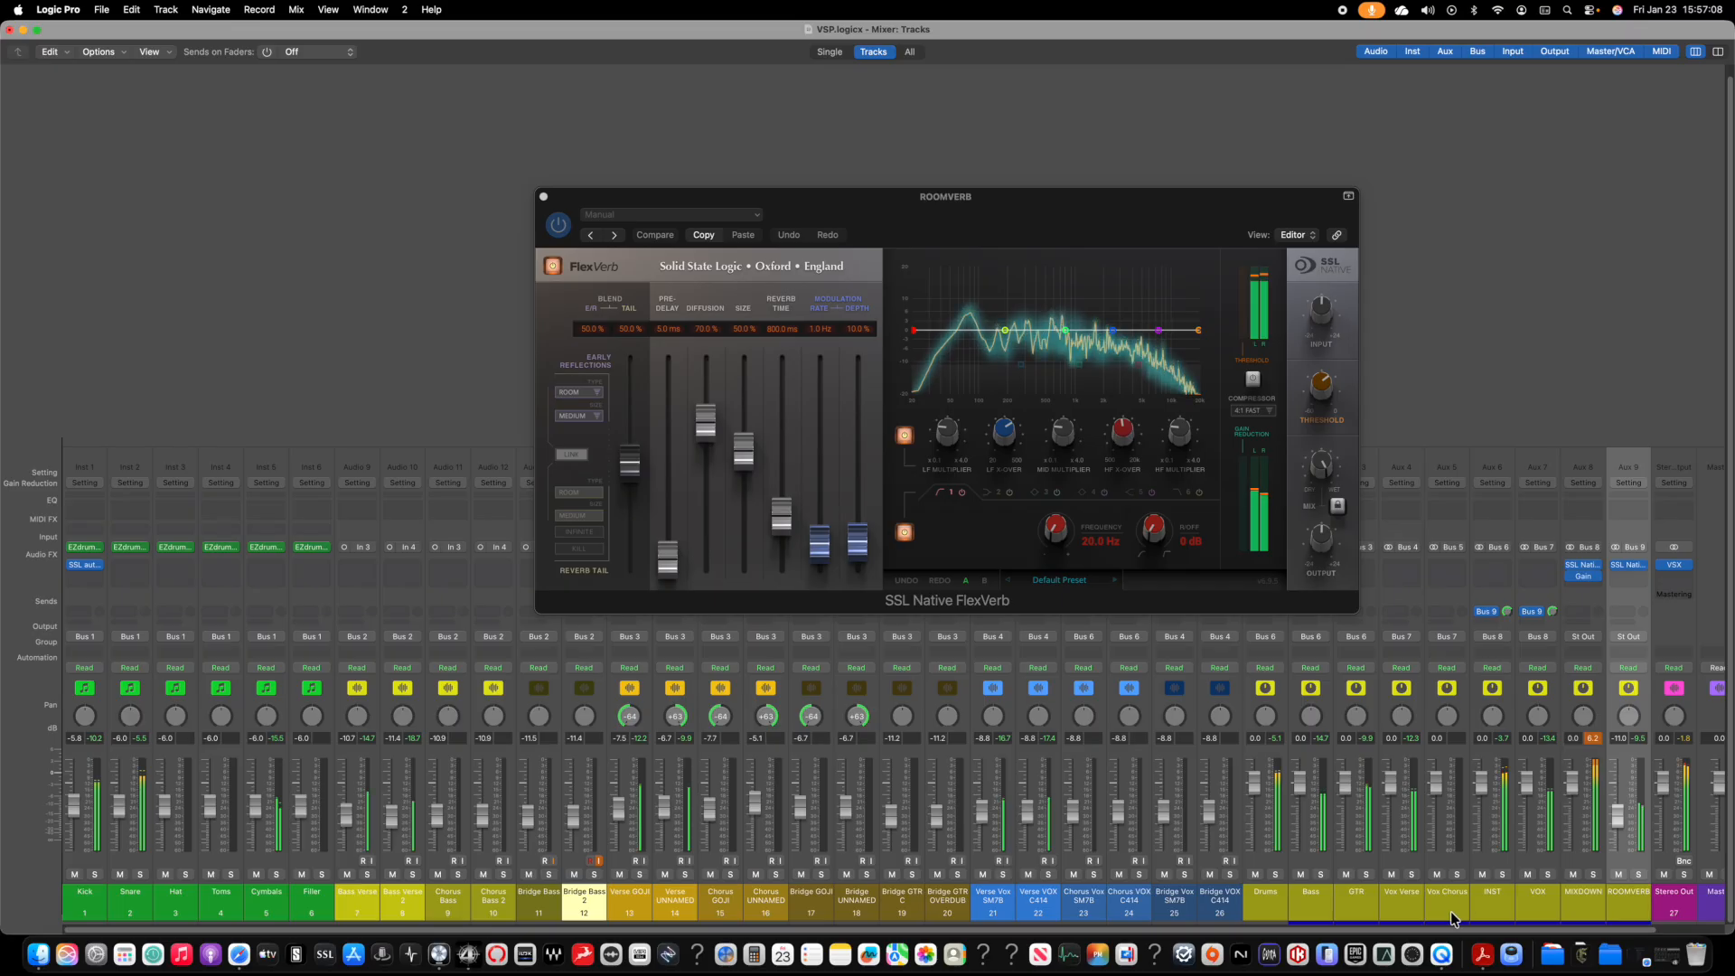
# Step: Mute the VOX bus and raise the ROOMVERB fader to 3.2 dB
pyautogui.click(1528, 875)
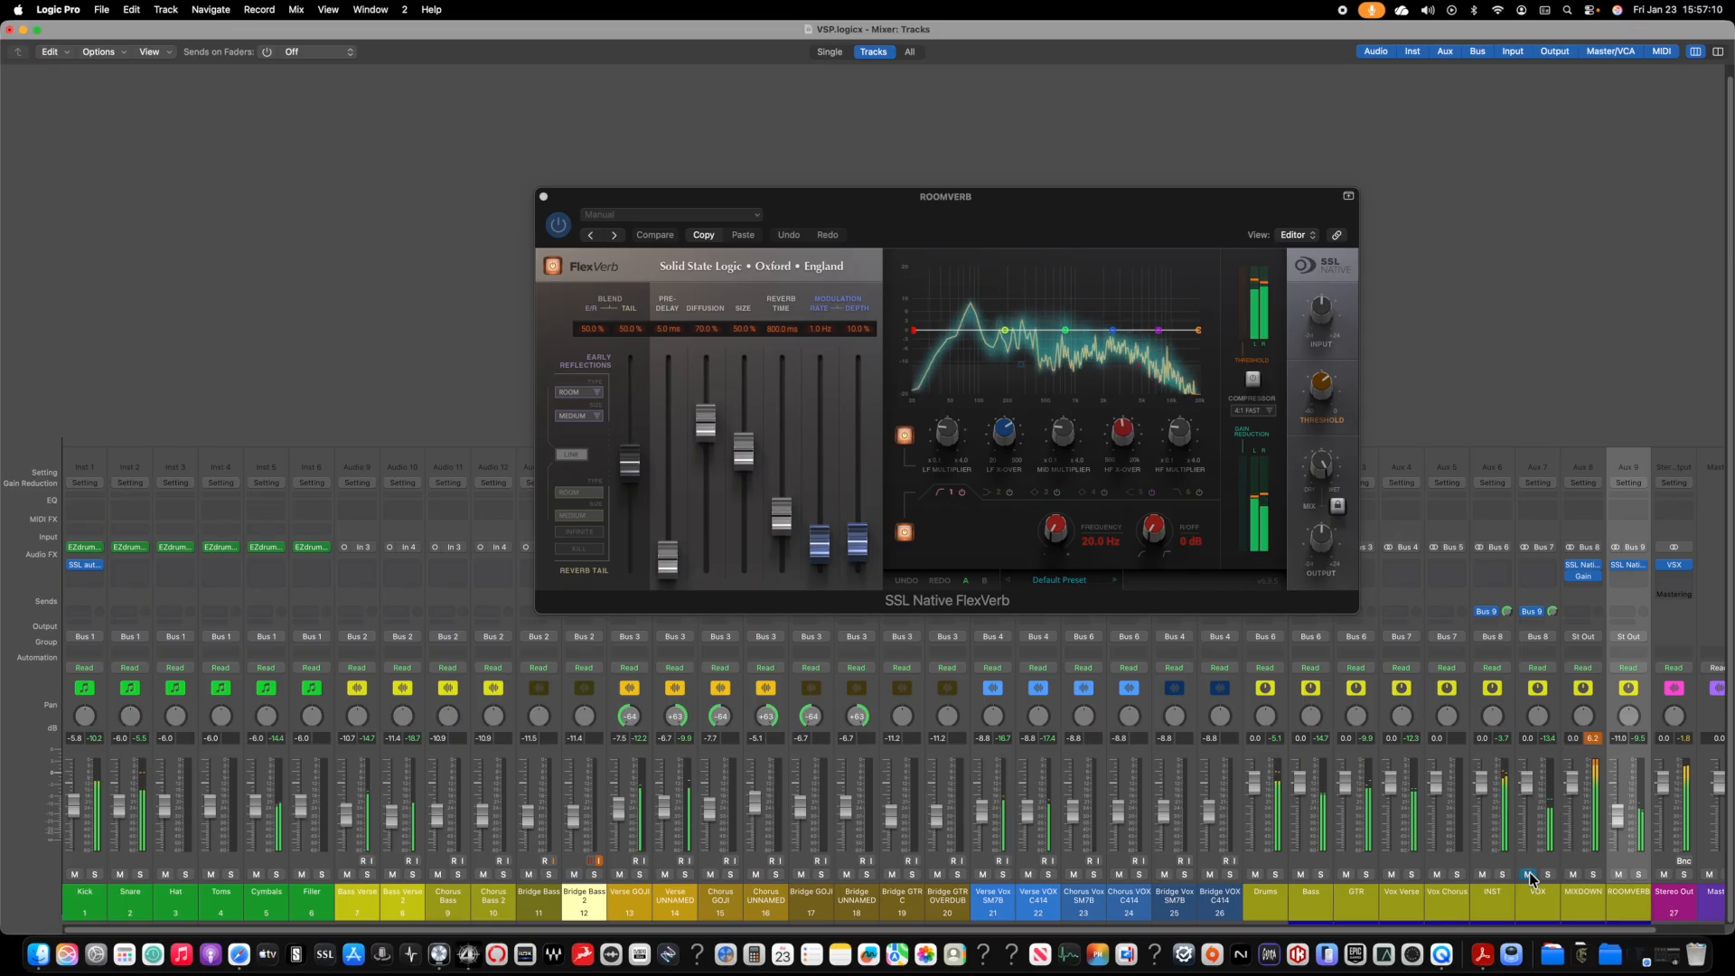
pyautogui.moveTo(1622, 820); pyautogui.dragTo(1610, 752)
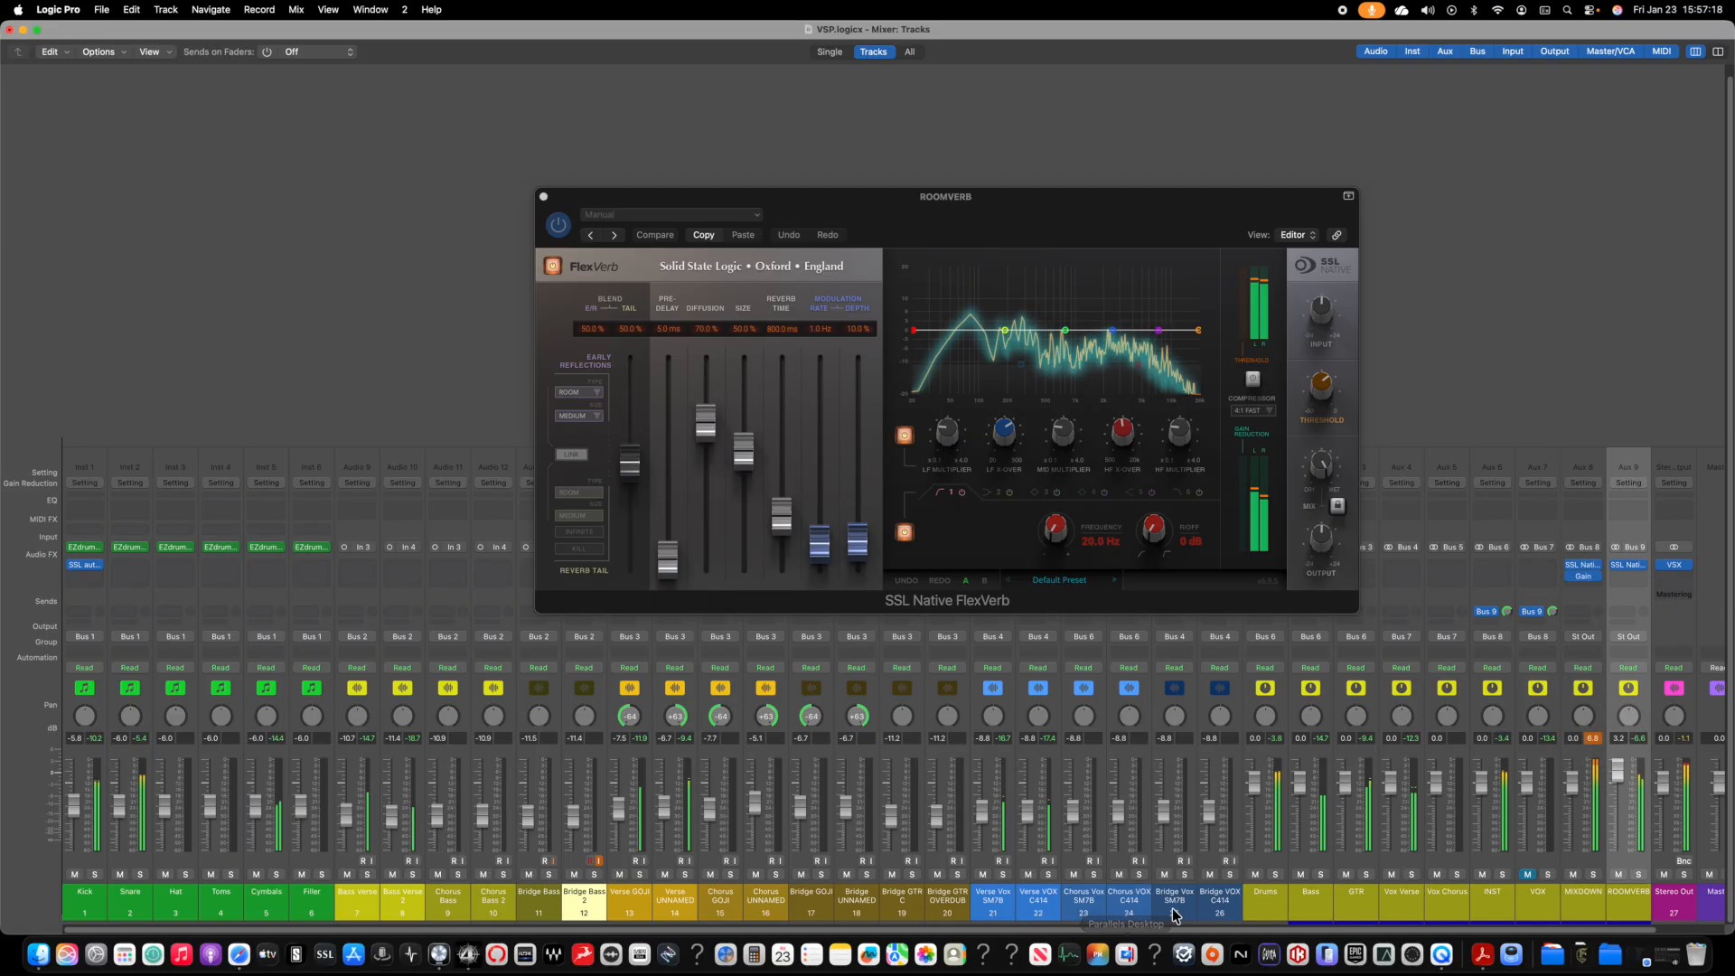
# Step: Select the INST and VOX buses, lower both faders to -6.0 dB and reset the MIXDOWN peak reading
pyautogui.click(1267, 899)
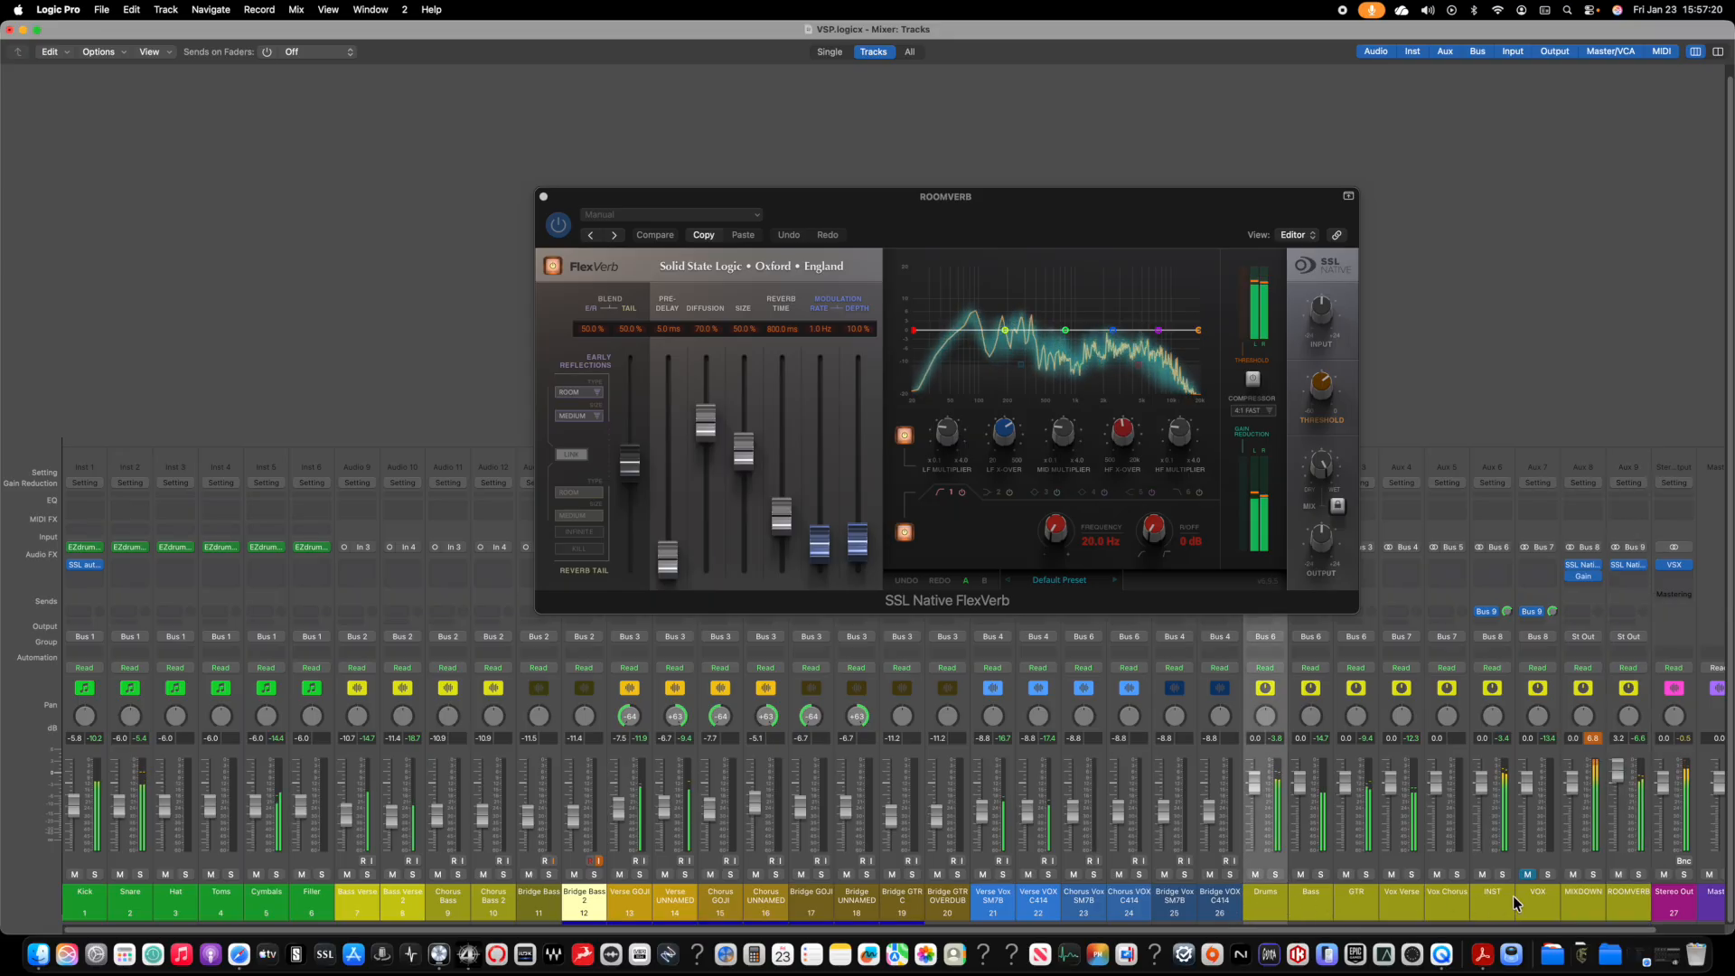
pyautogui.moveTo(1504, 901); pyautogui.dragTo(1527, 898)
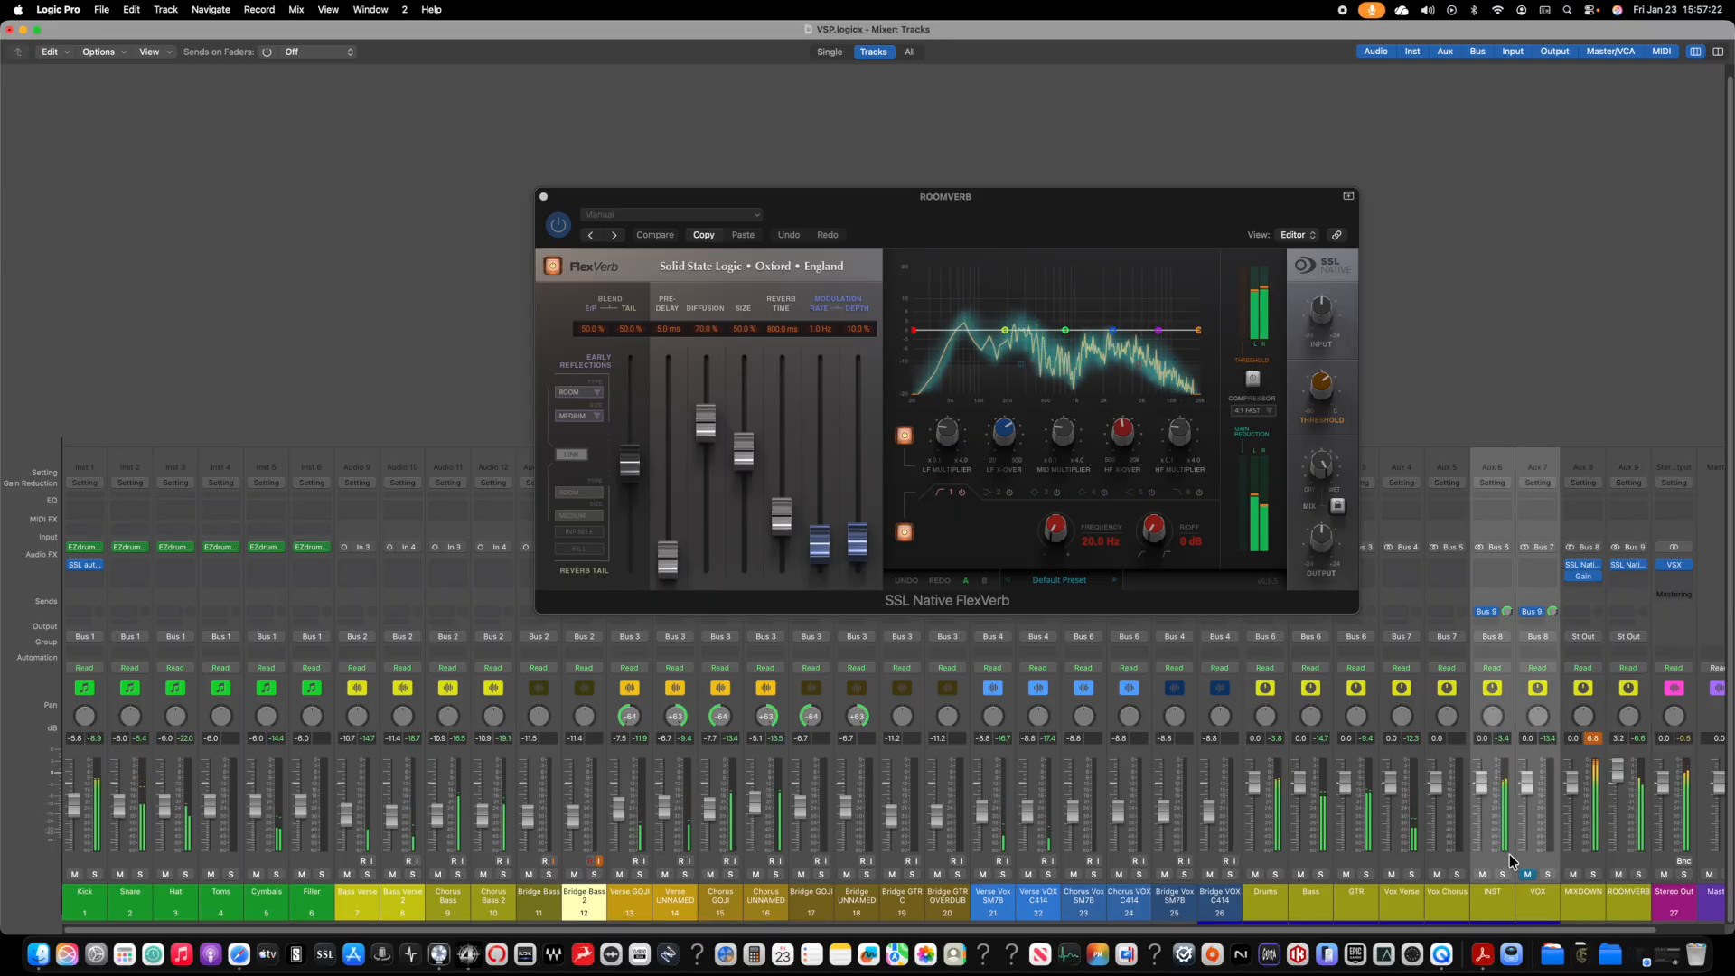
pyautogui.moveTo(1473, 789); pyautogui.dragTo(1499, 819)
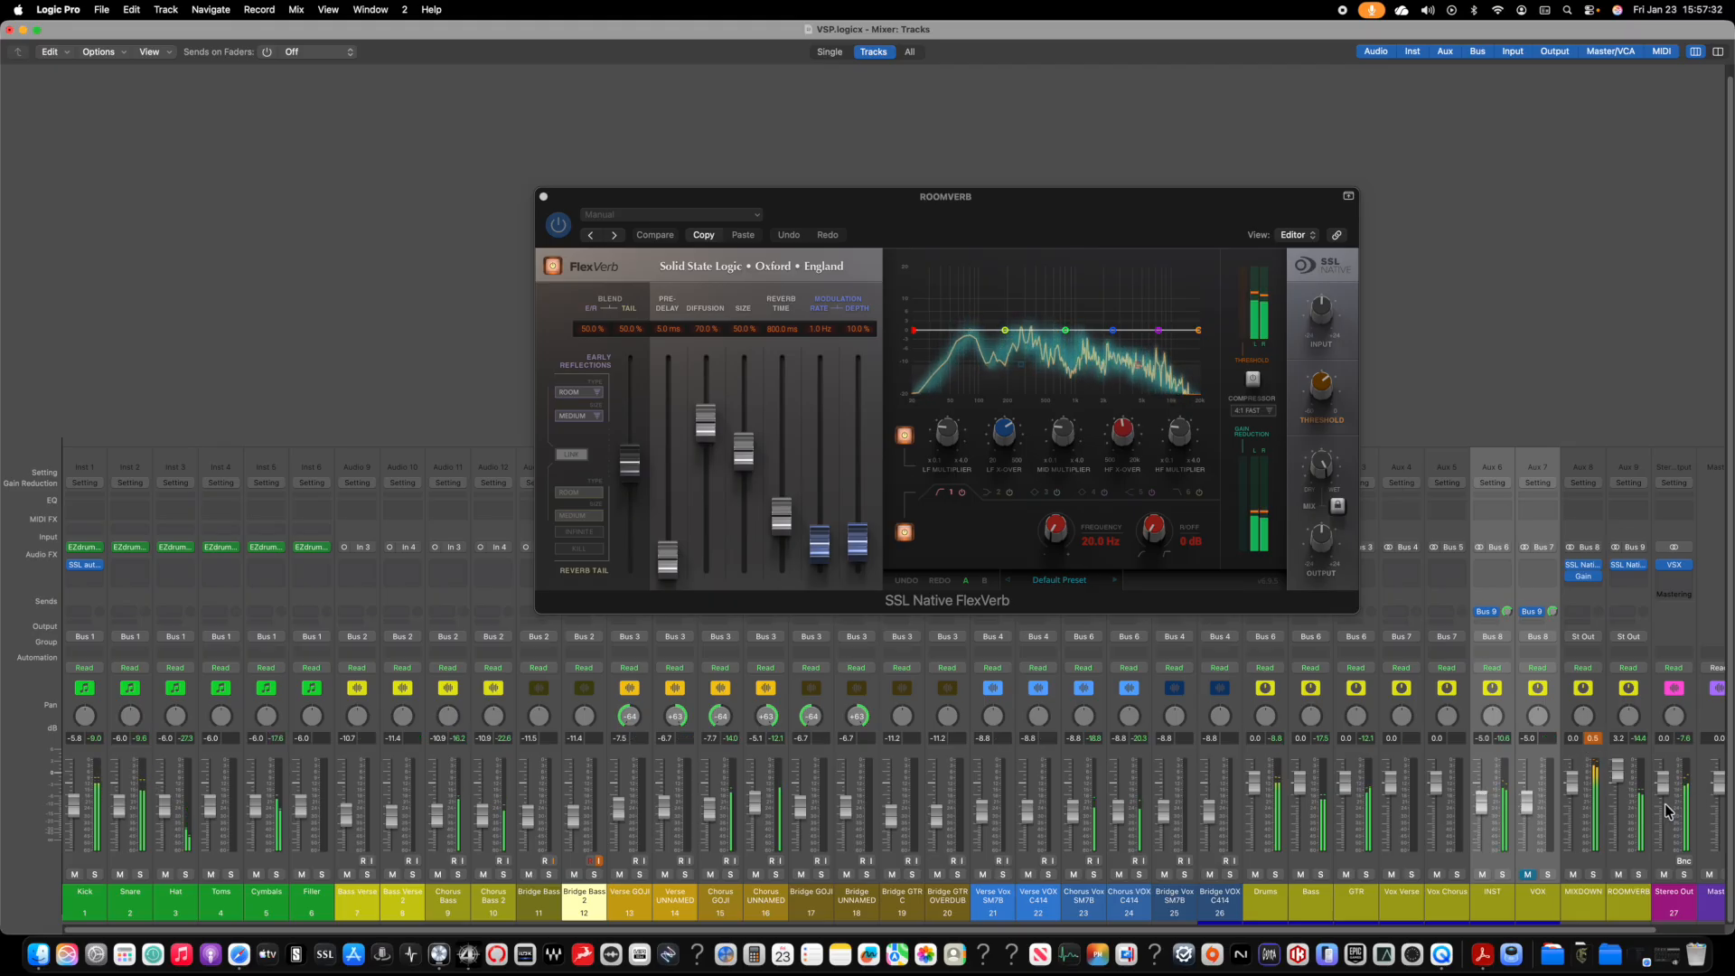
pyautogui.moveTo(1481, 818); pyautogui.dragTo(1482, 823)
pyautogui.click(1594, 739)
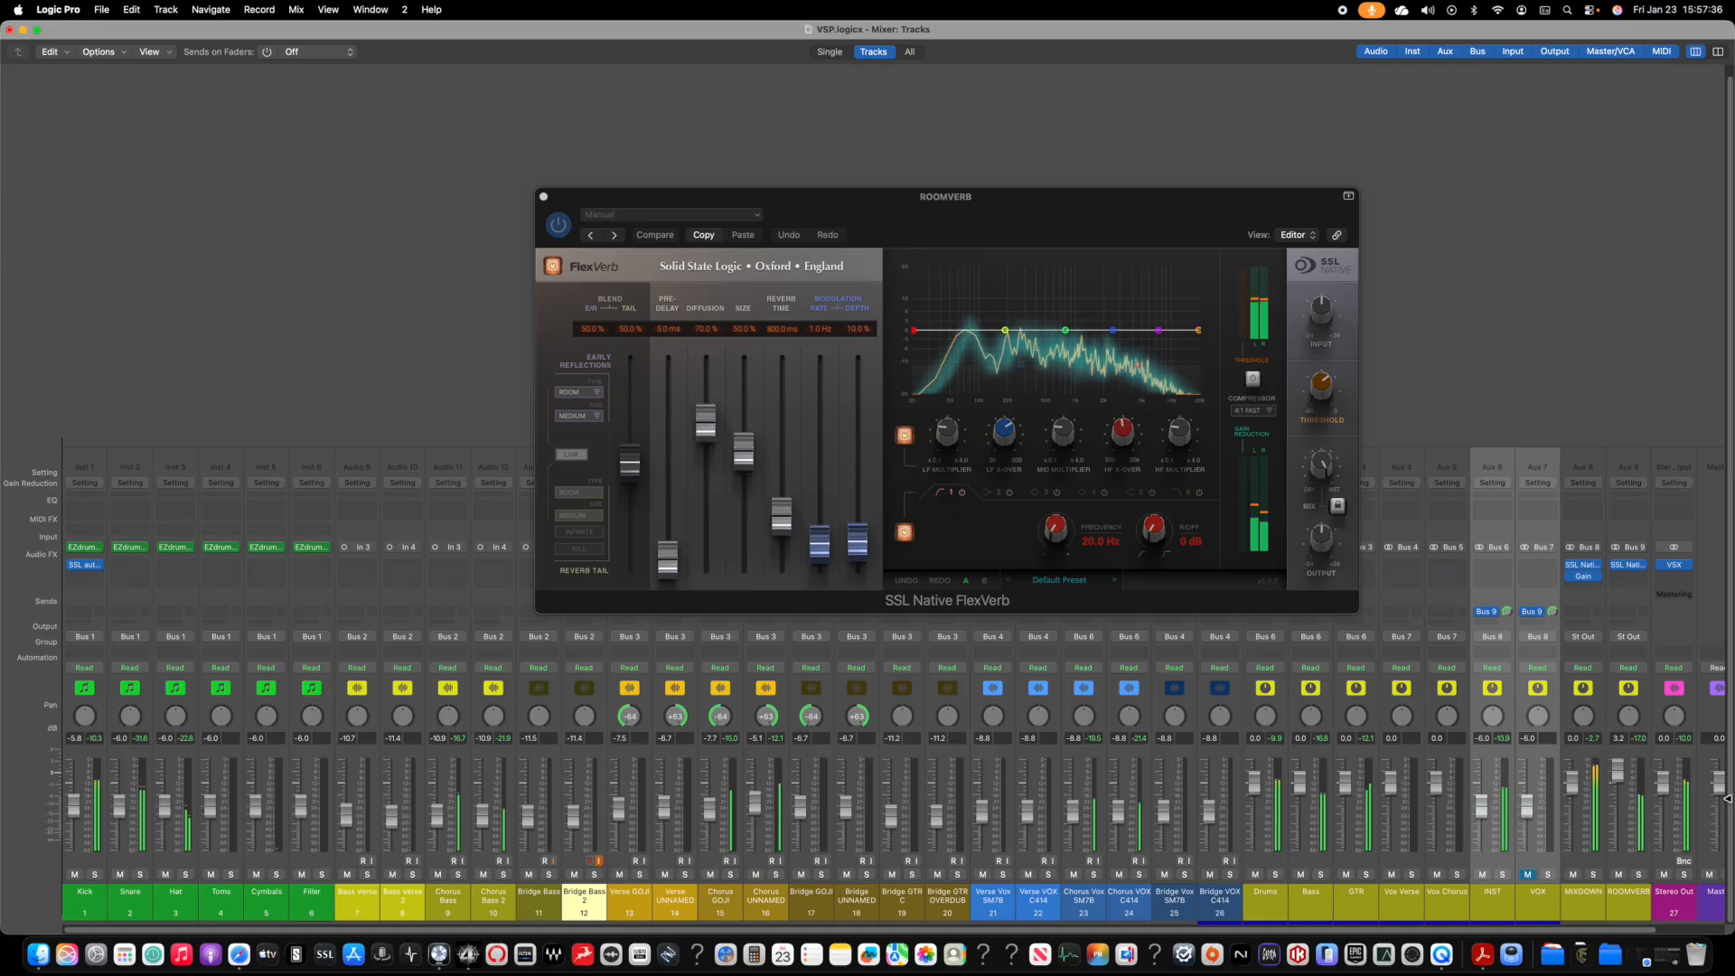
# Step: Unmute the VOX bus and set the ROOMVERB fader to -0.4 dB against the playing mix
pyautogui.click(1638, 876)
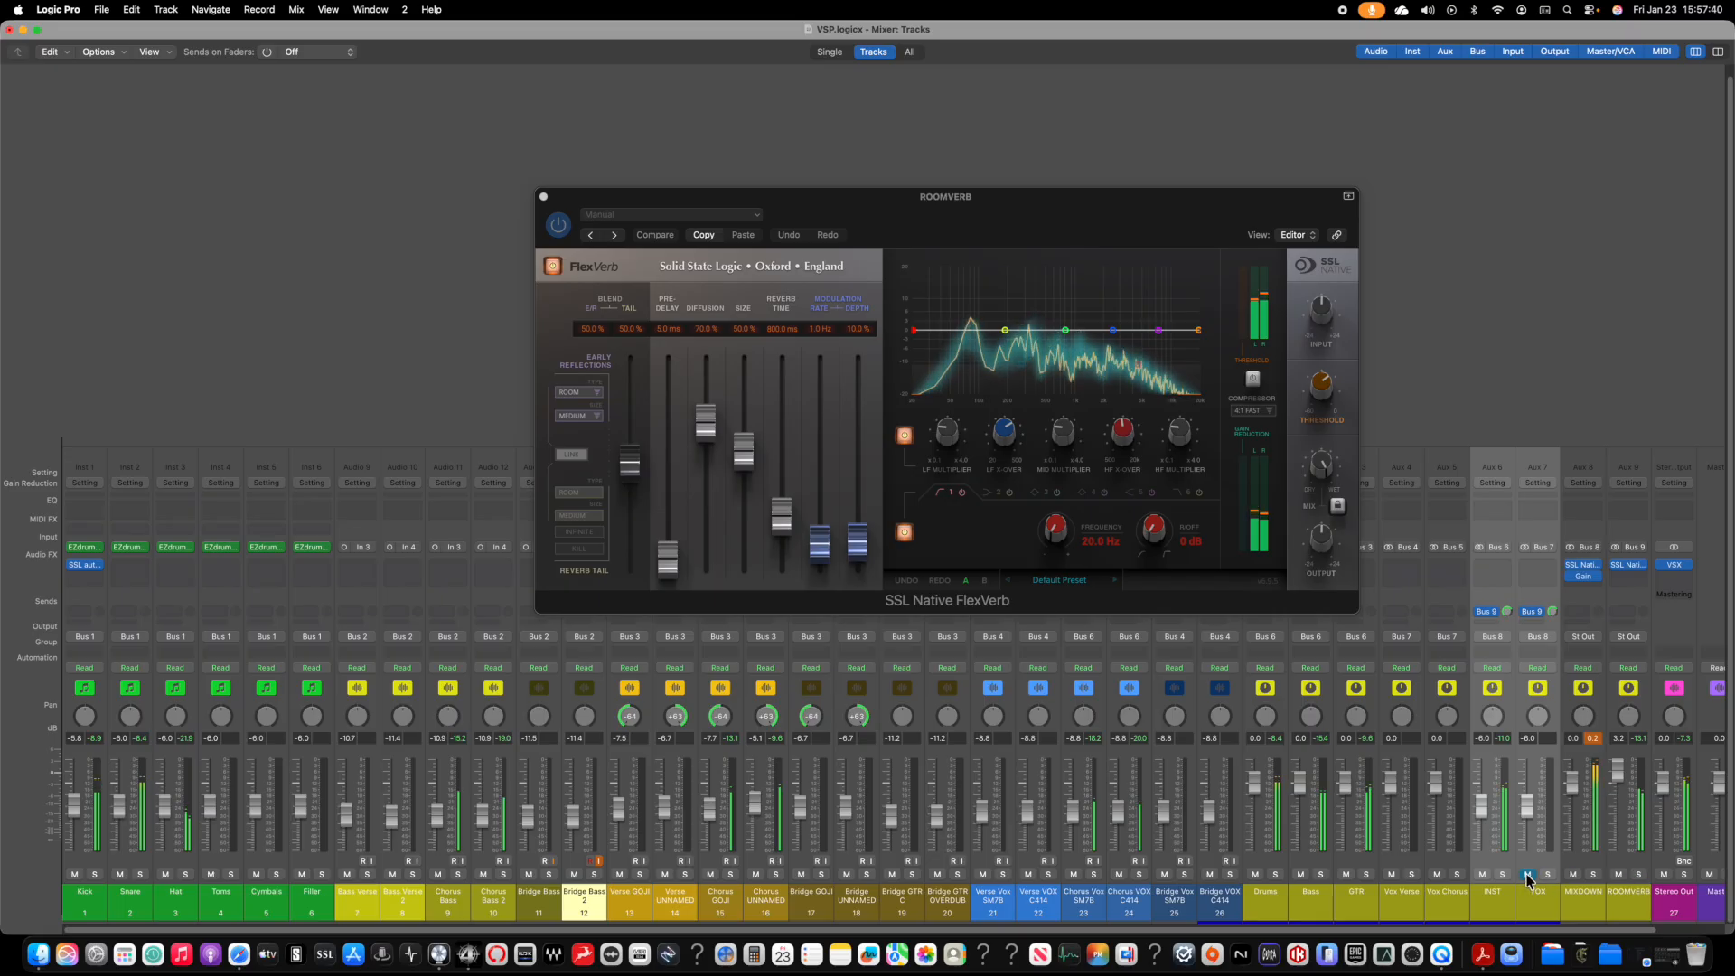
pyautogui.click(1569, 889)
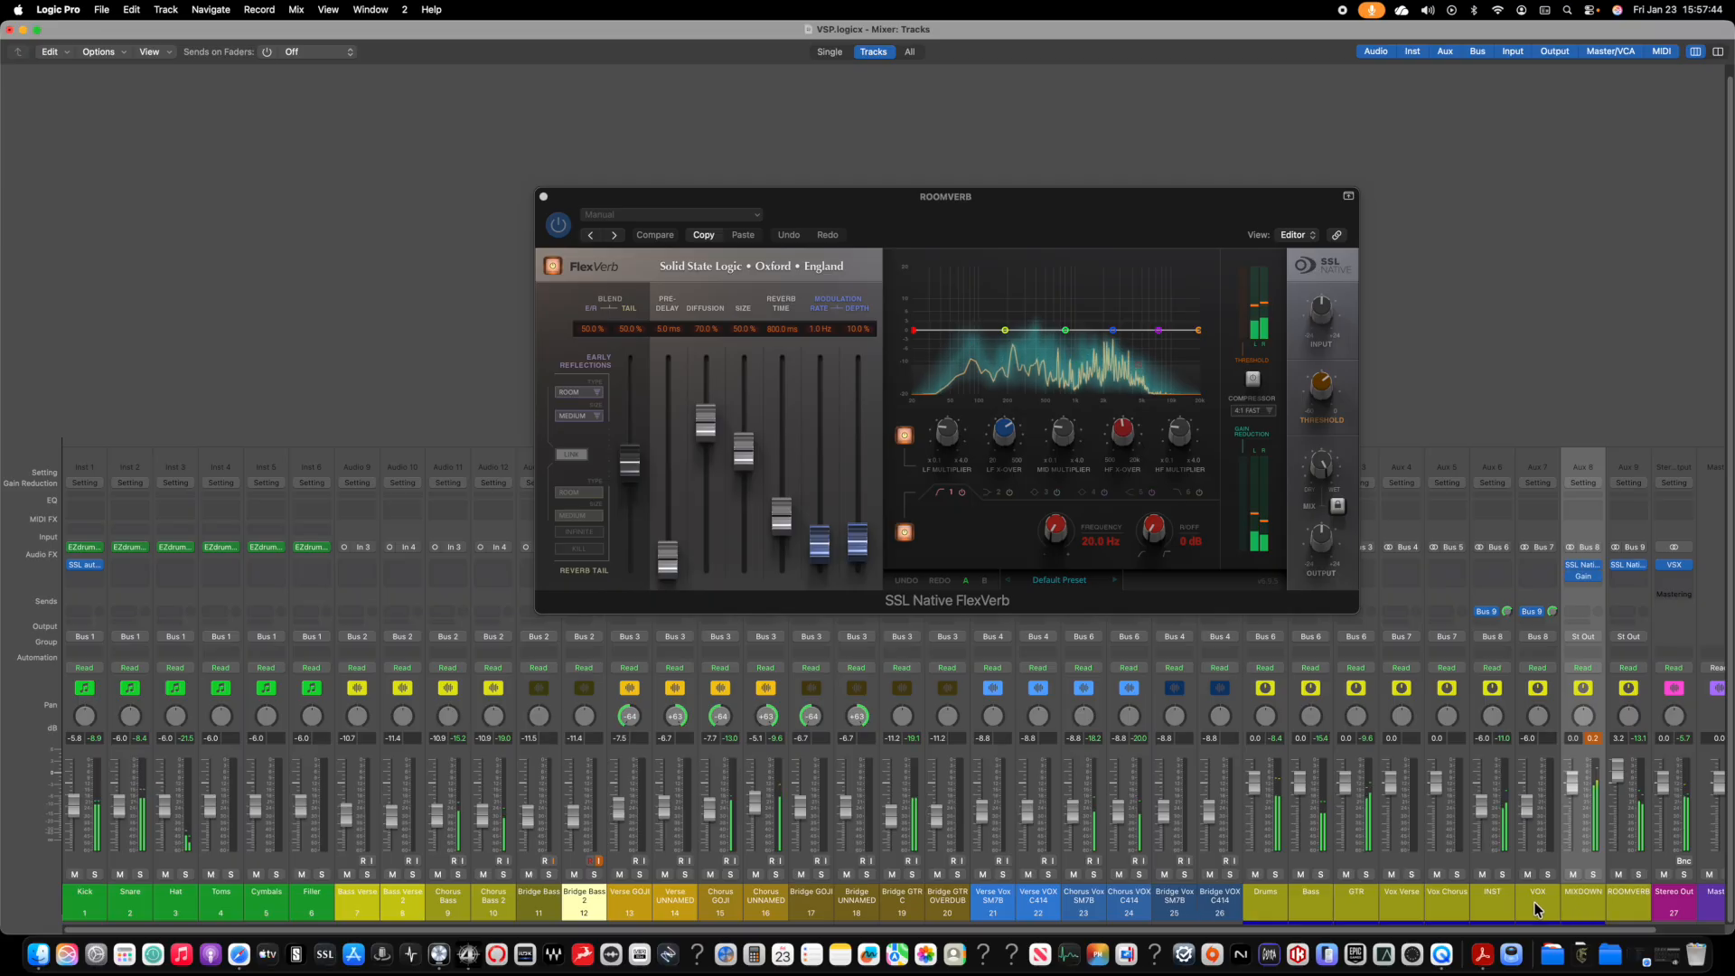
pyautogui.click(1528, 875)
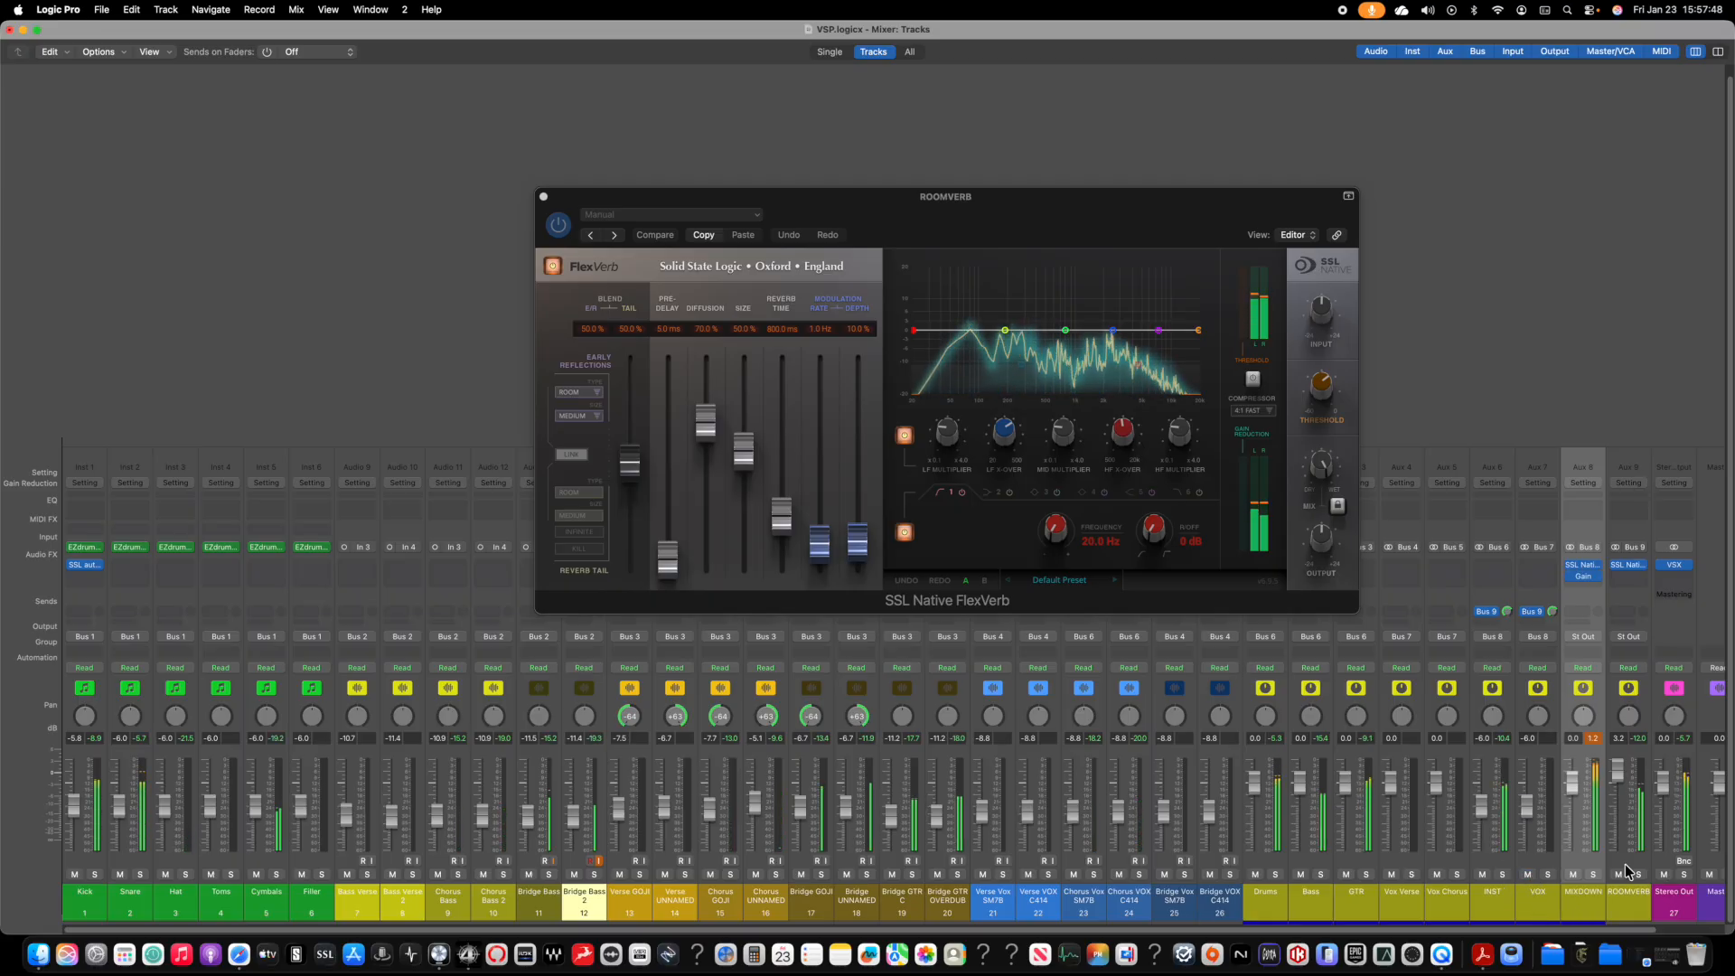
pyautogui.moveTo(1616, 782)
pyautogui.mouseDown()
pyautogui.moveTo(1623, 890)
pyautogui.moveTo(1615, 788)
pyautogui.mouseUp()
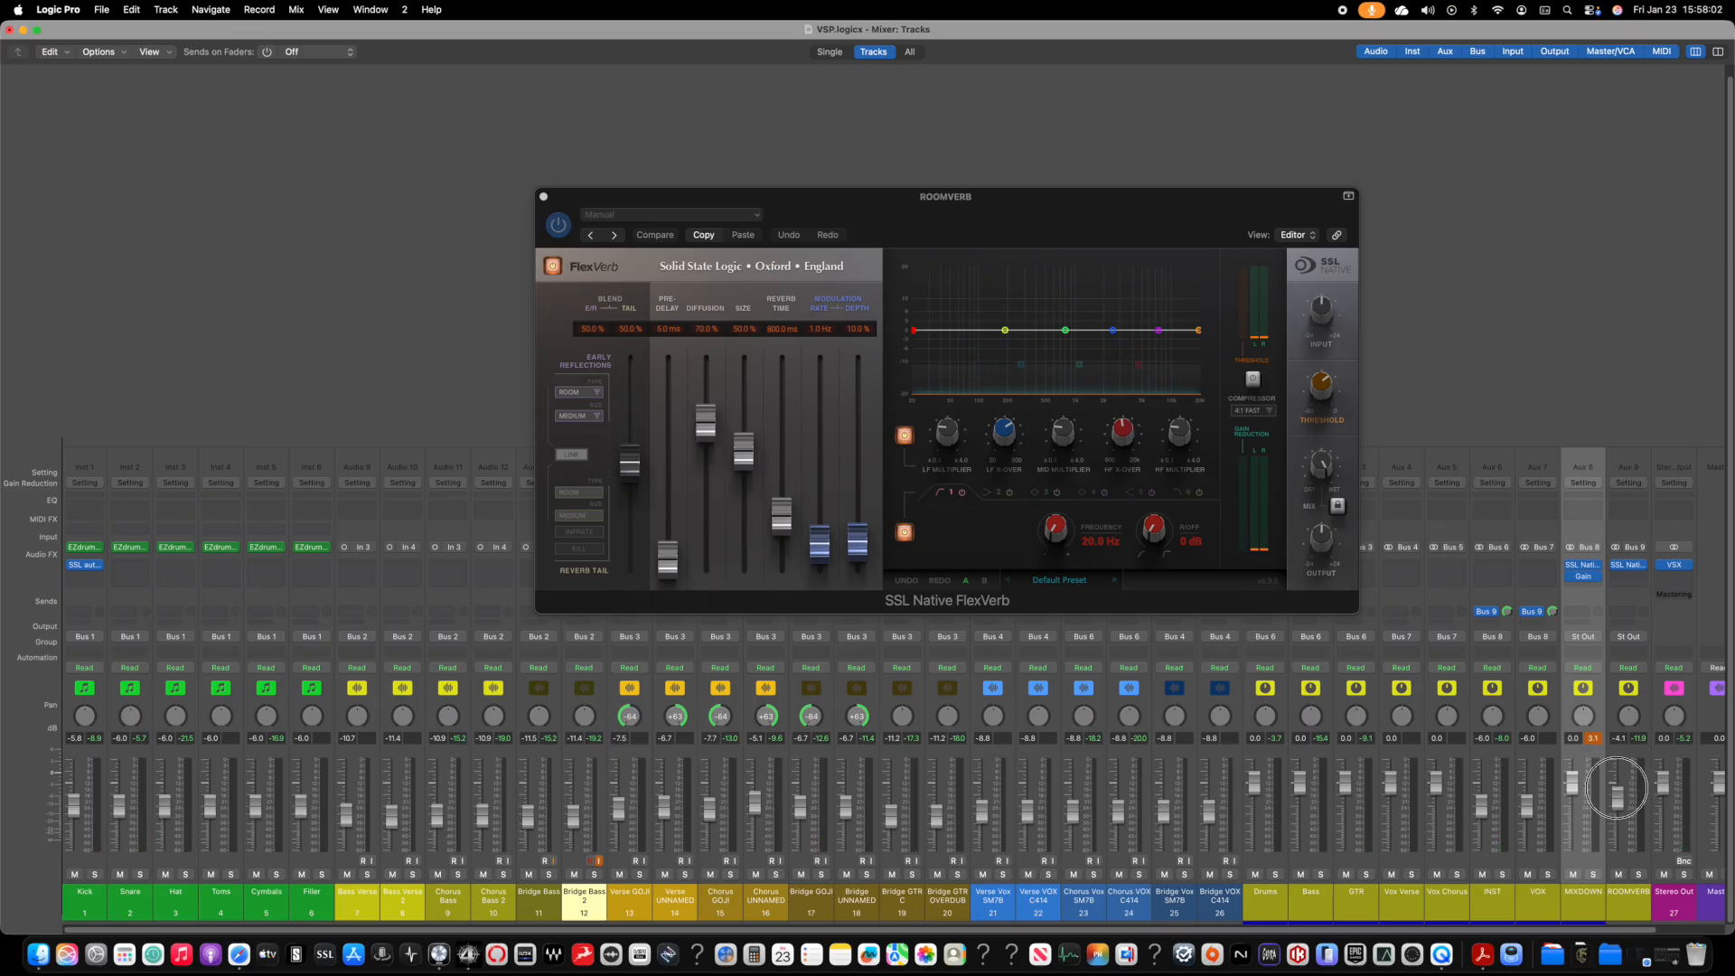
pyautogui.press('space')
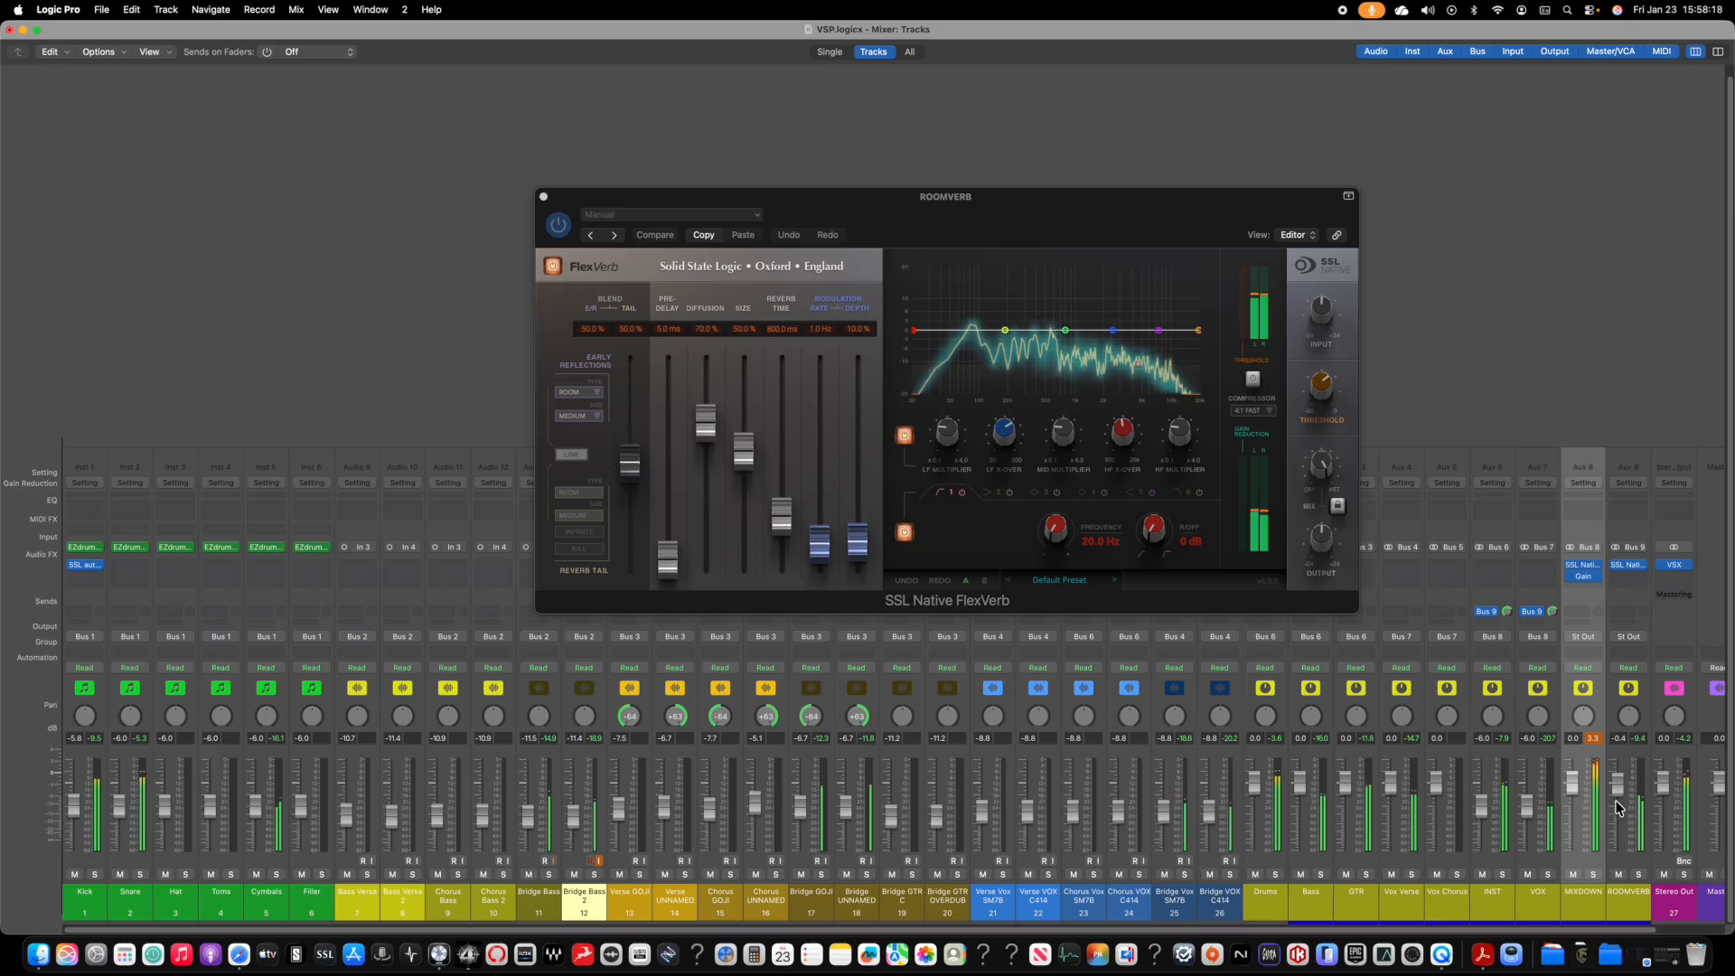
# Step: Solo ROOMVERB to hear the reverb return alone, and stop playback
pyautogui.click(1639, 874)
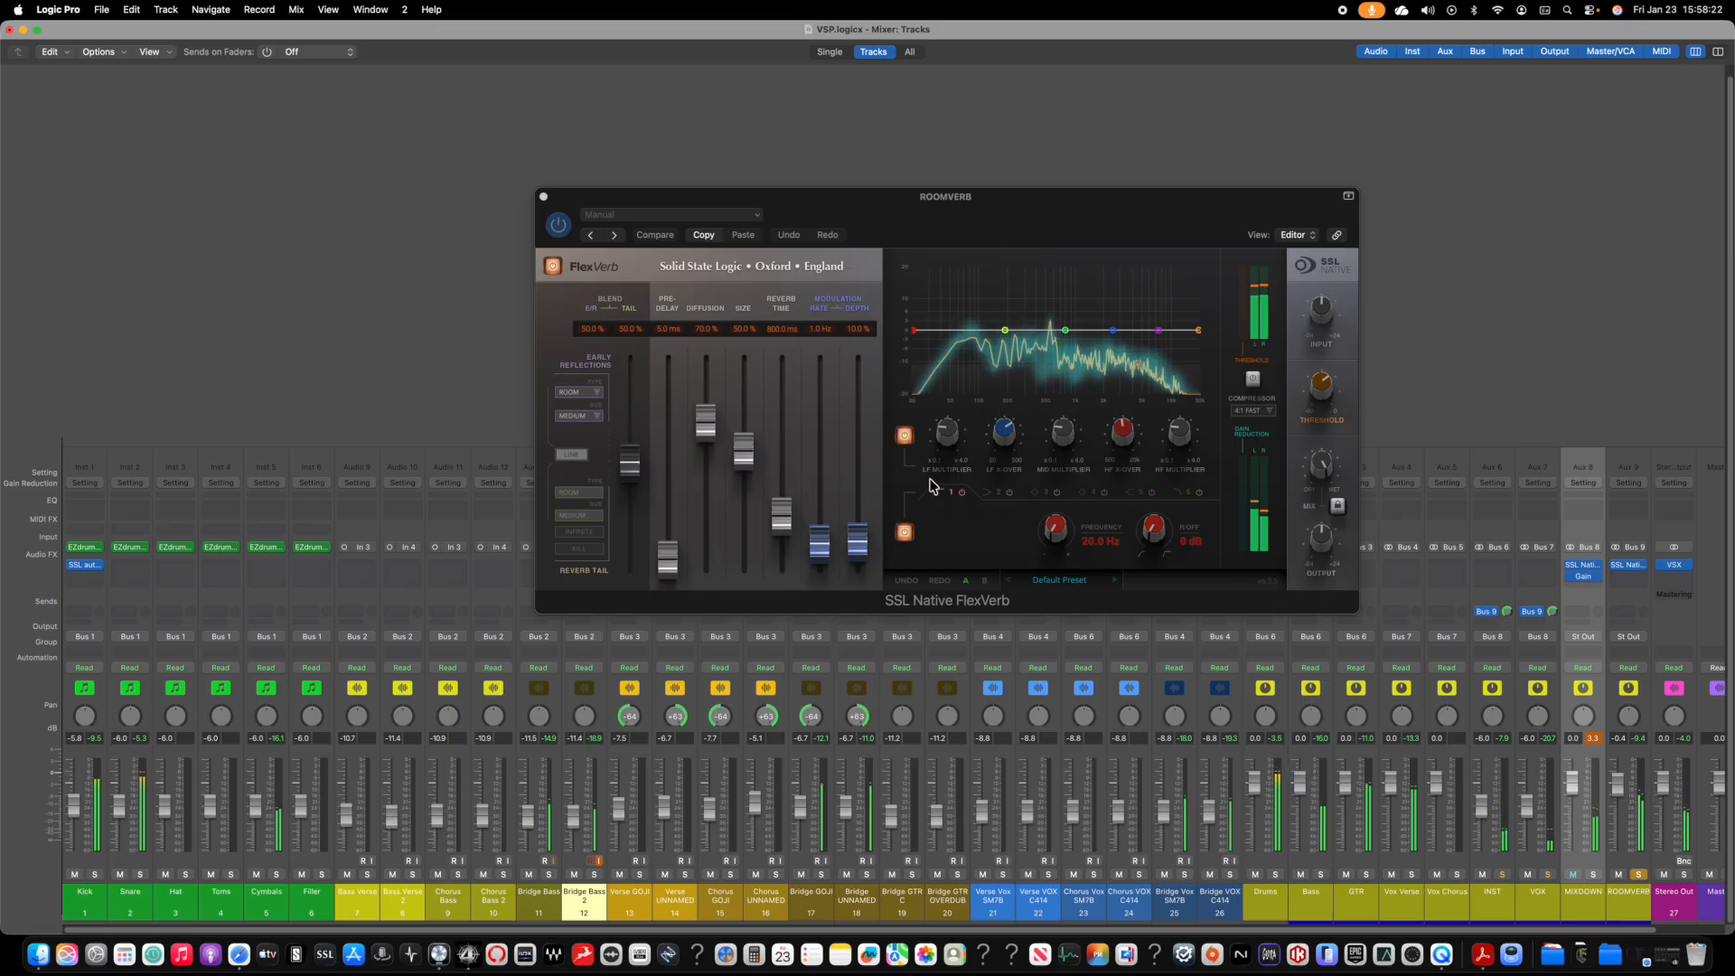
pyautogui.press('space')
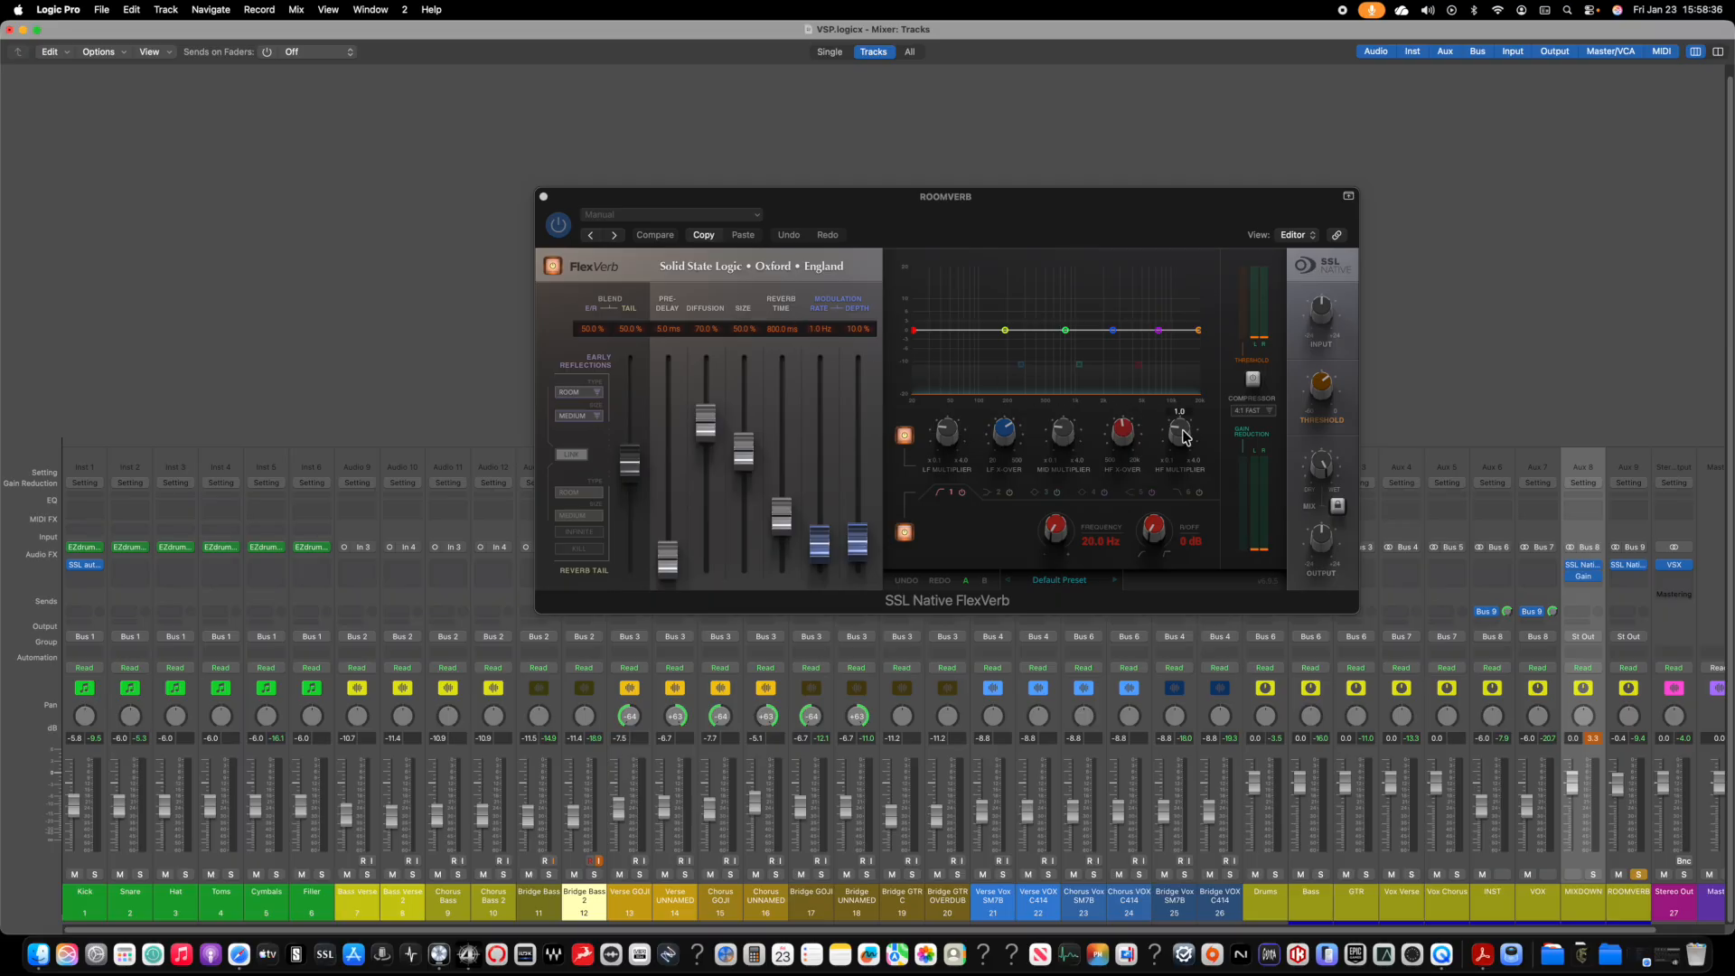
# Step: Play the soloed ROOMVERB return and audition the Live Room 2 preset from the Rooms category in its FlexVerb
pyautogui.press('space')
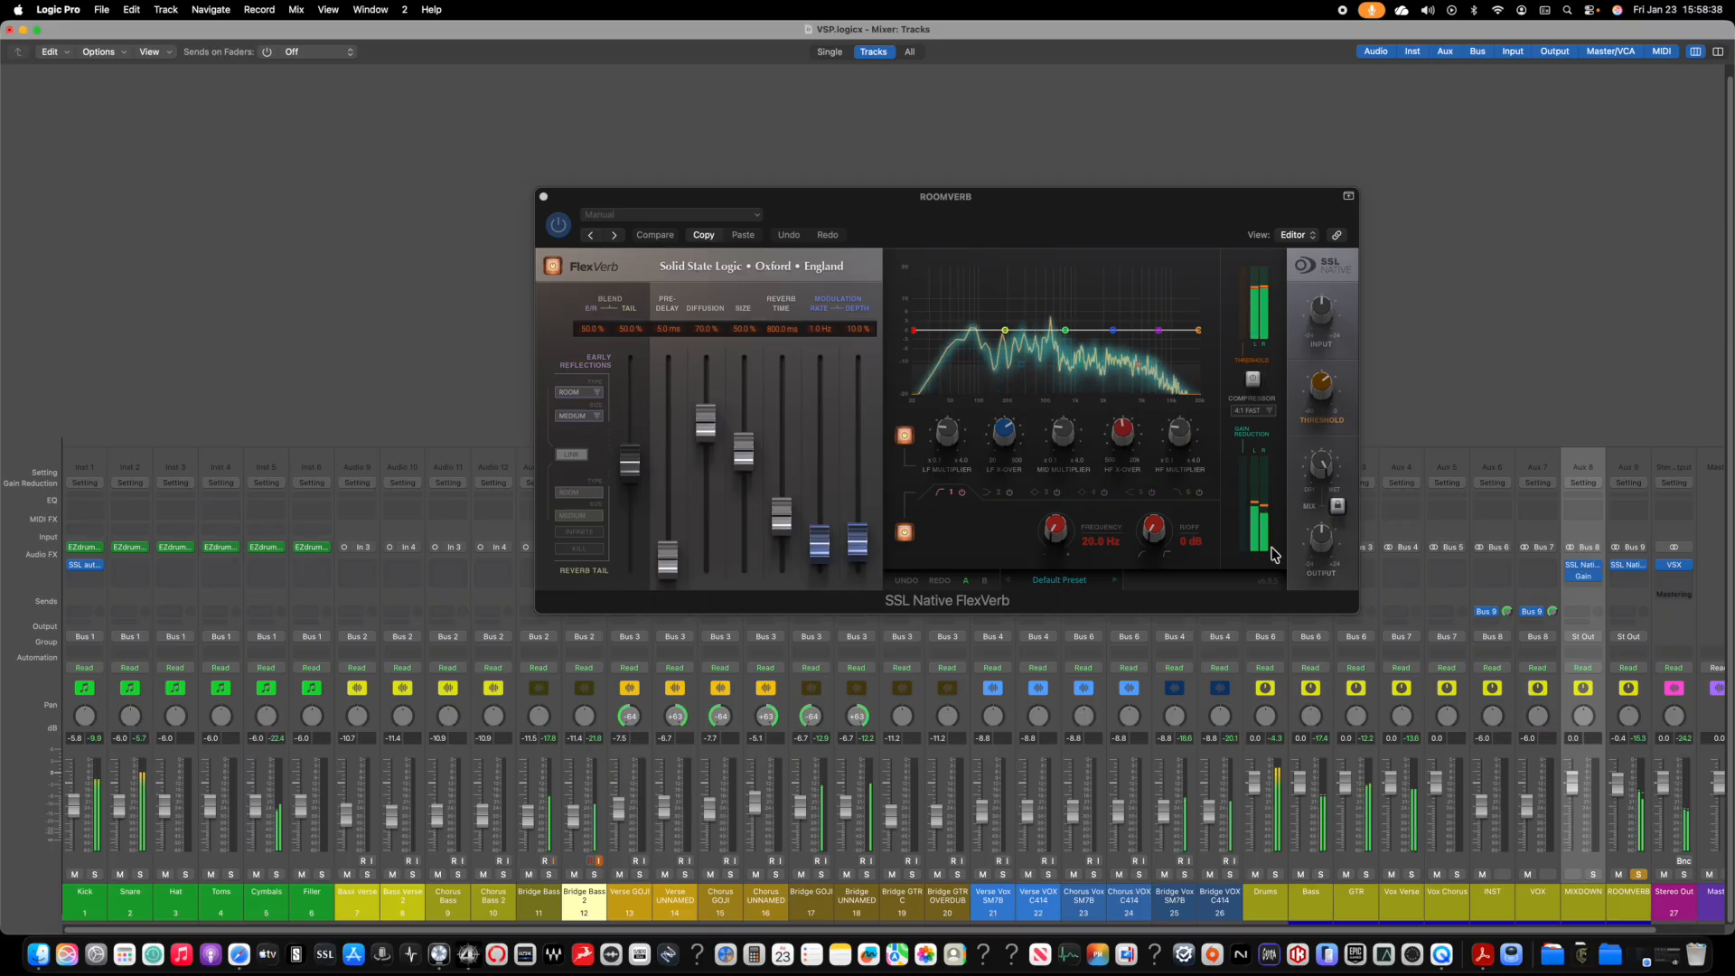
pyautogui.click(1059, 580)
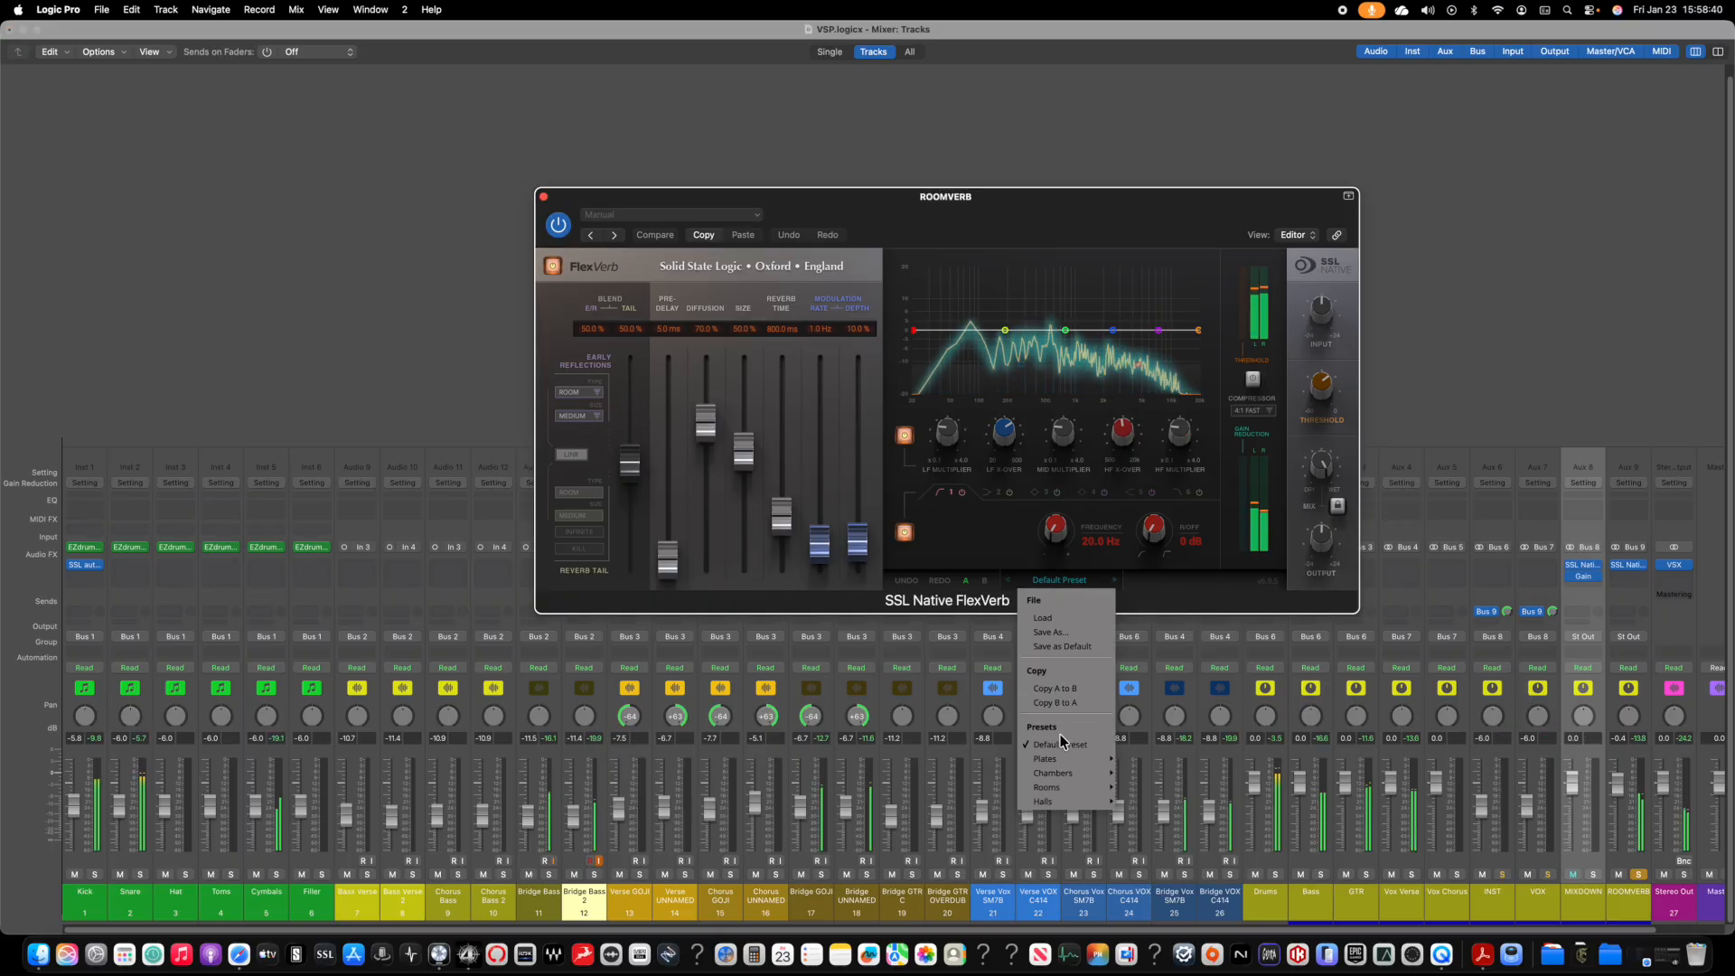
pyautogui.moveTo(1060, 782)
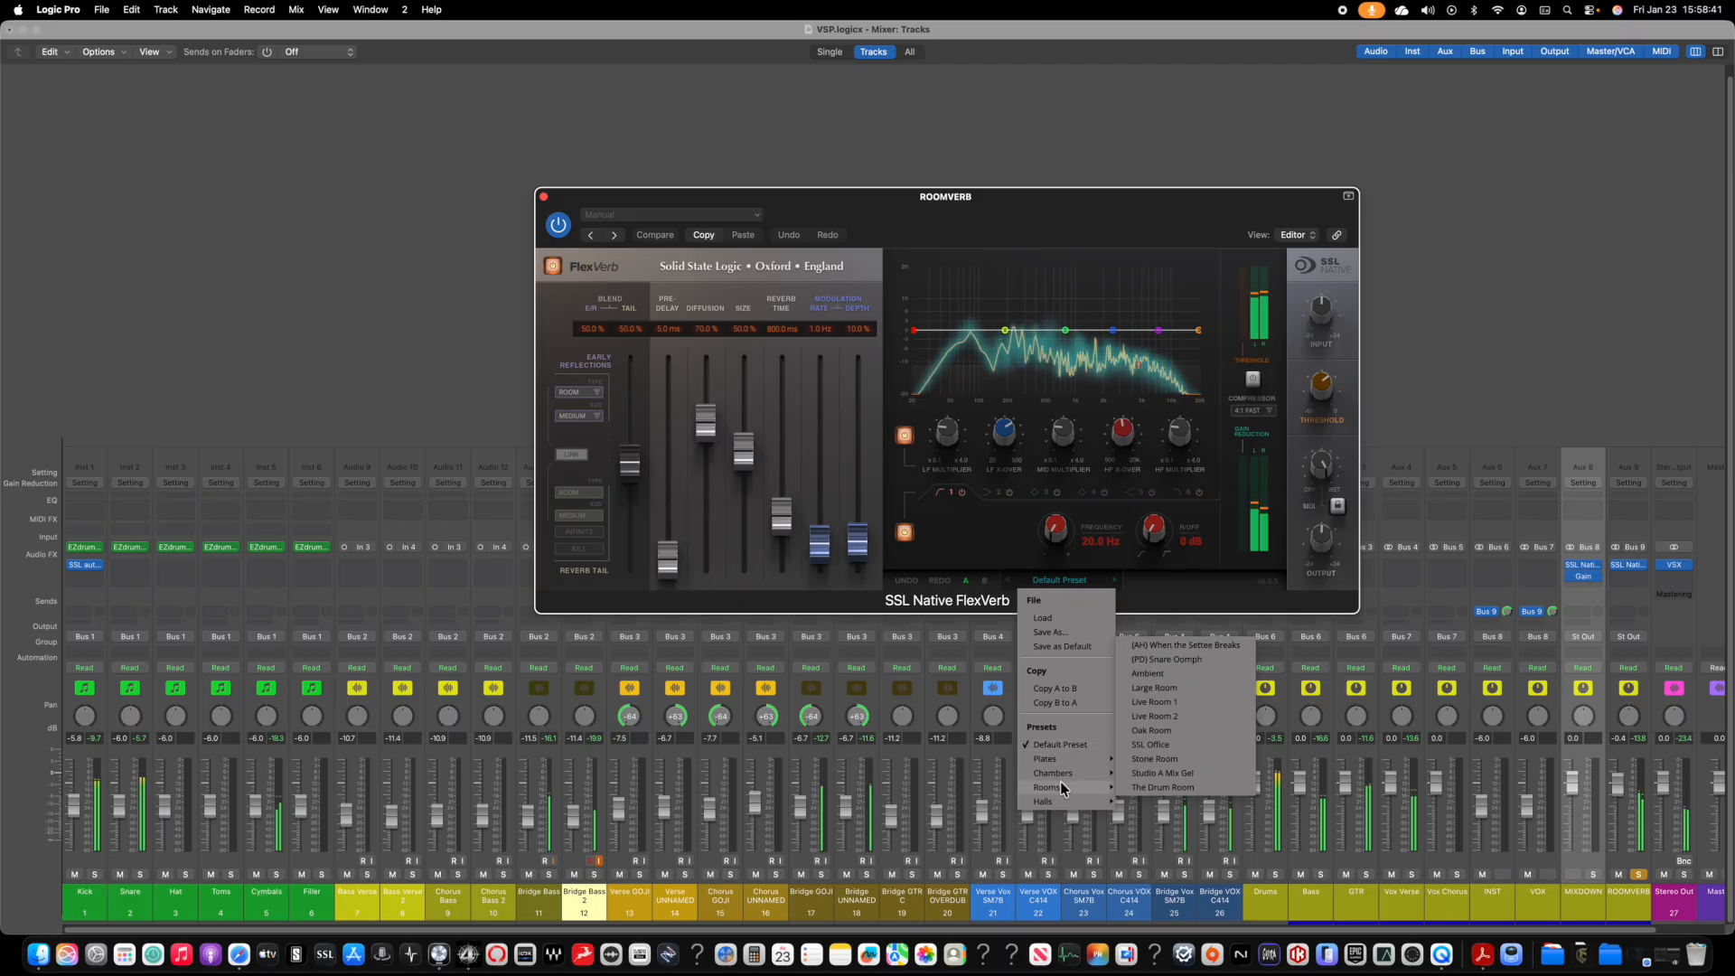
pyautogui.click(1173, 716)
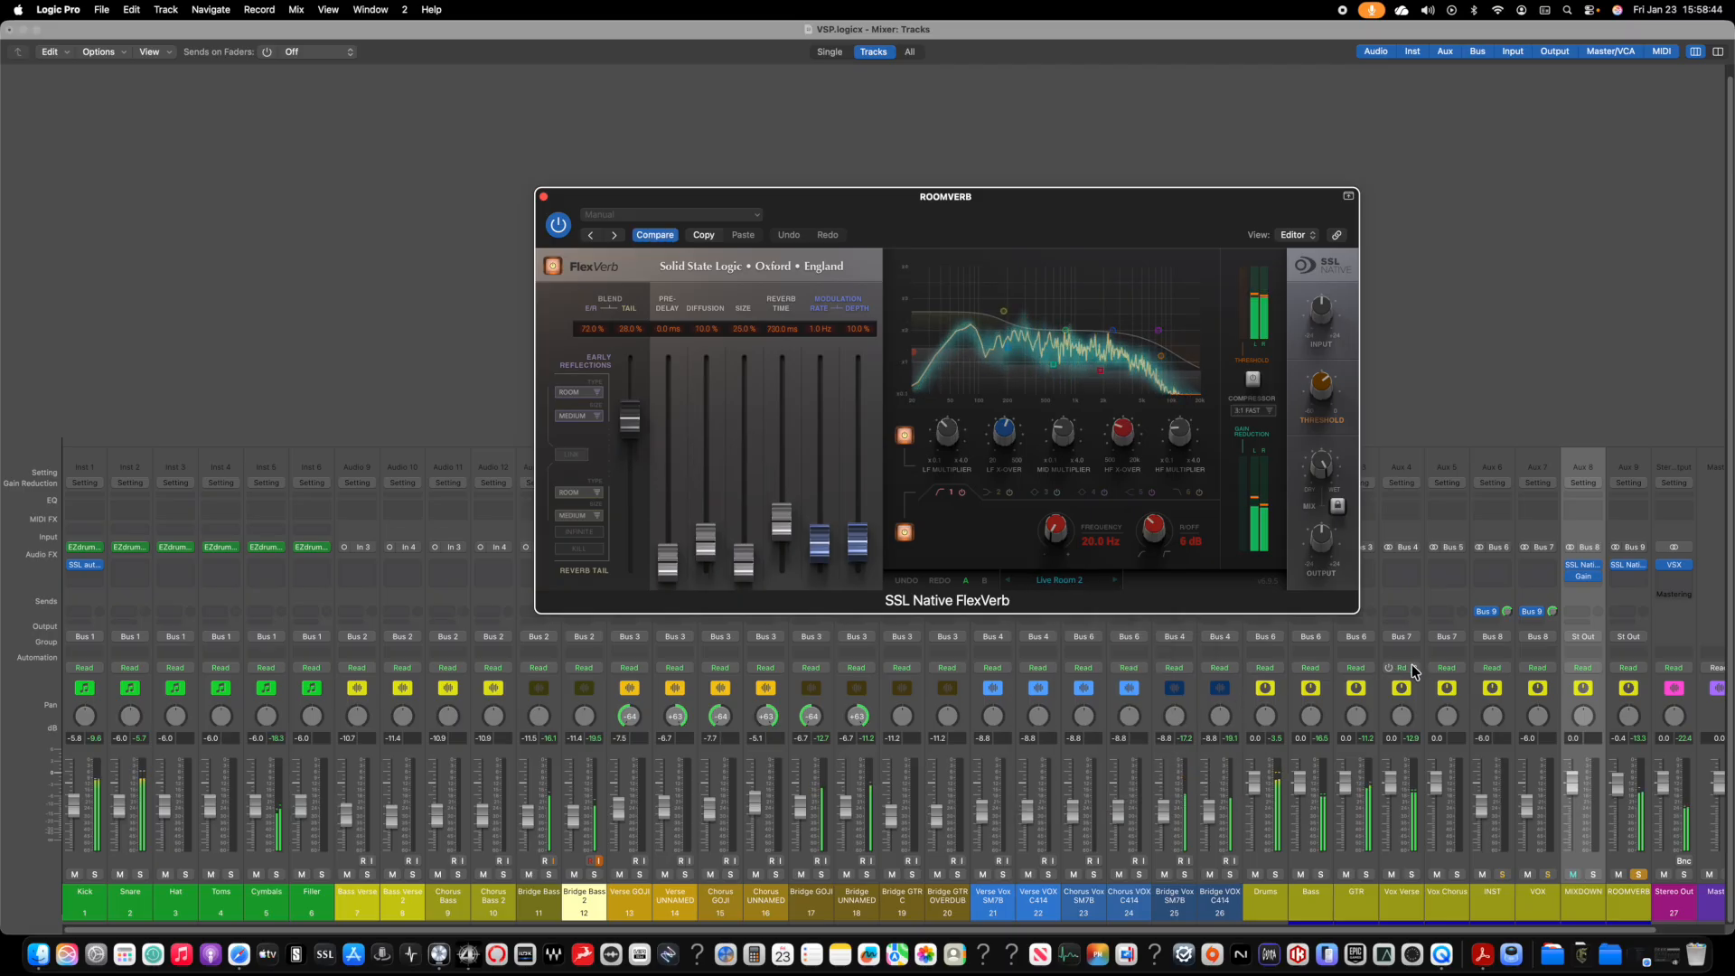
# Step: Lower the VOX bus fader to -8.2 dB and the ROOMVERB fader to -2.5 dB against the playing mix
pyautogui.moveTo(1618, 785)
pyautogui.mouseDown()
pyautogui.moveTo(1625, 831)
pyautogui.moveTo(1616, 731)
pyautogui.moveTo(1620, 761)
pyautogui.mouseUp()
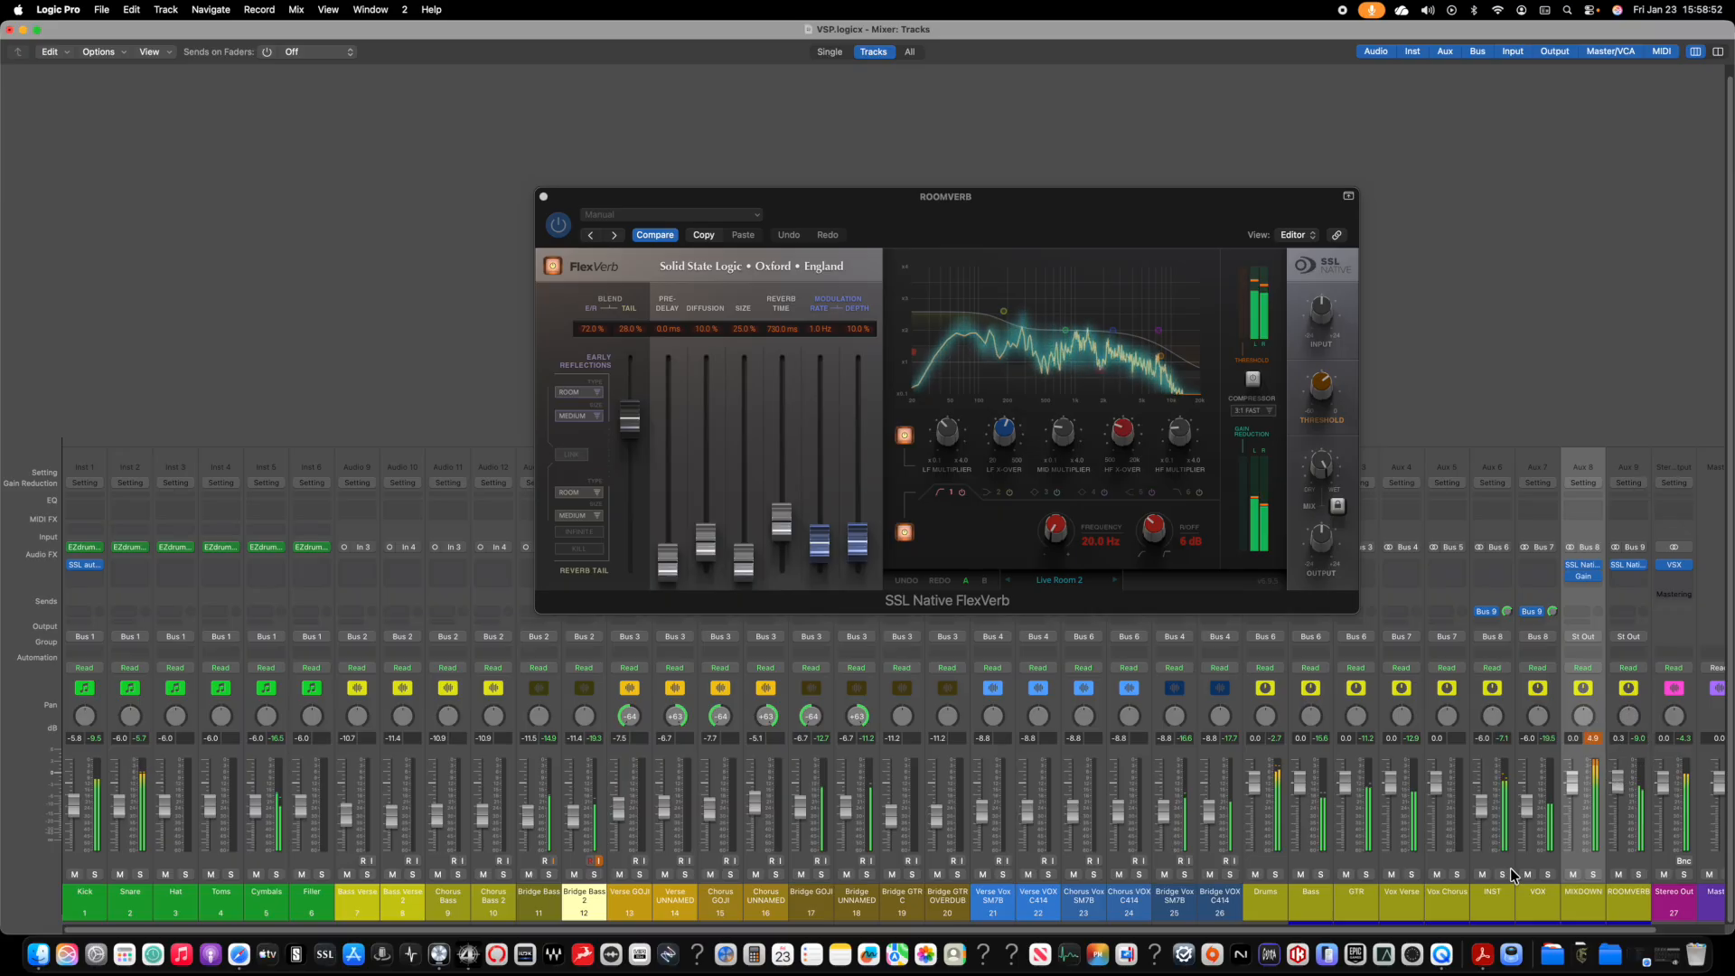
pyautogui.moveTo(1526, 811); pyautogui.dragTo(1527, 818)
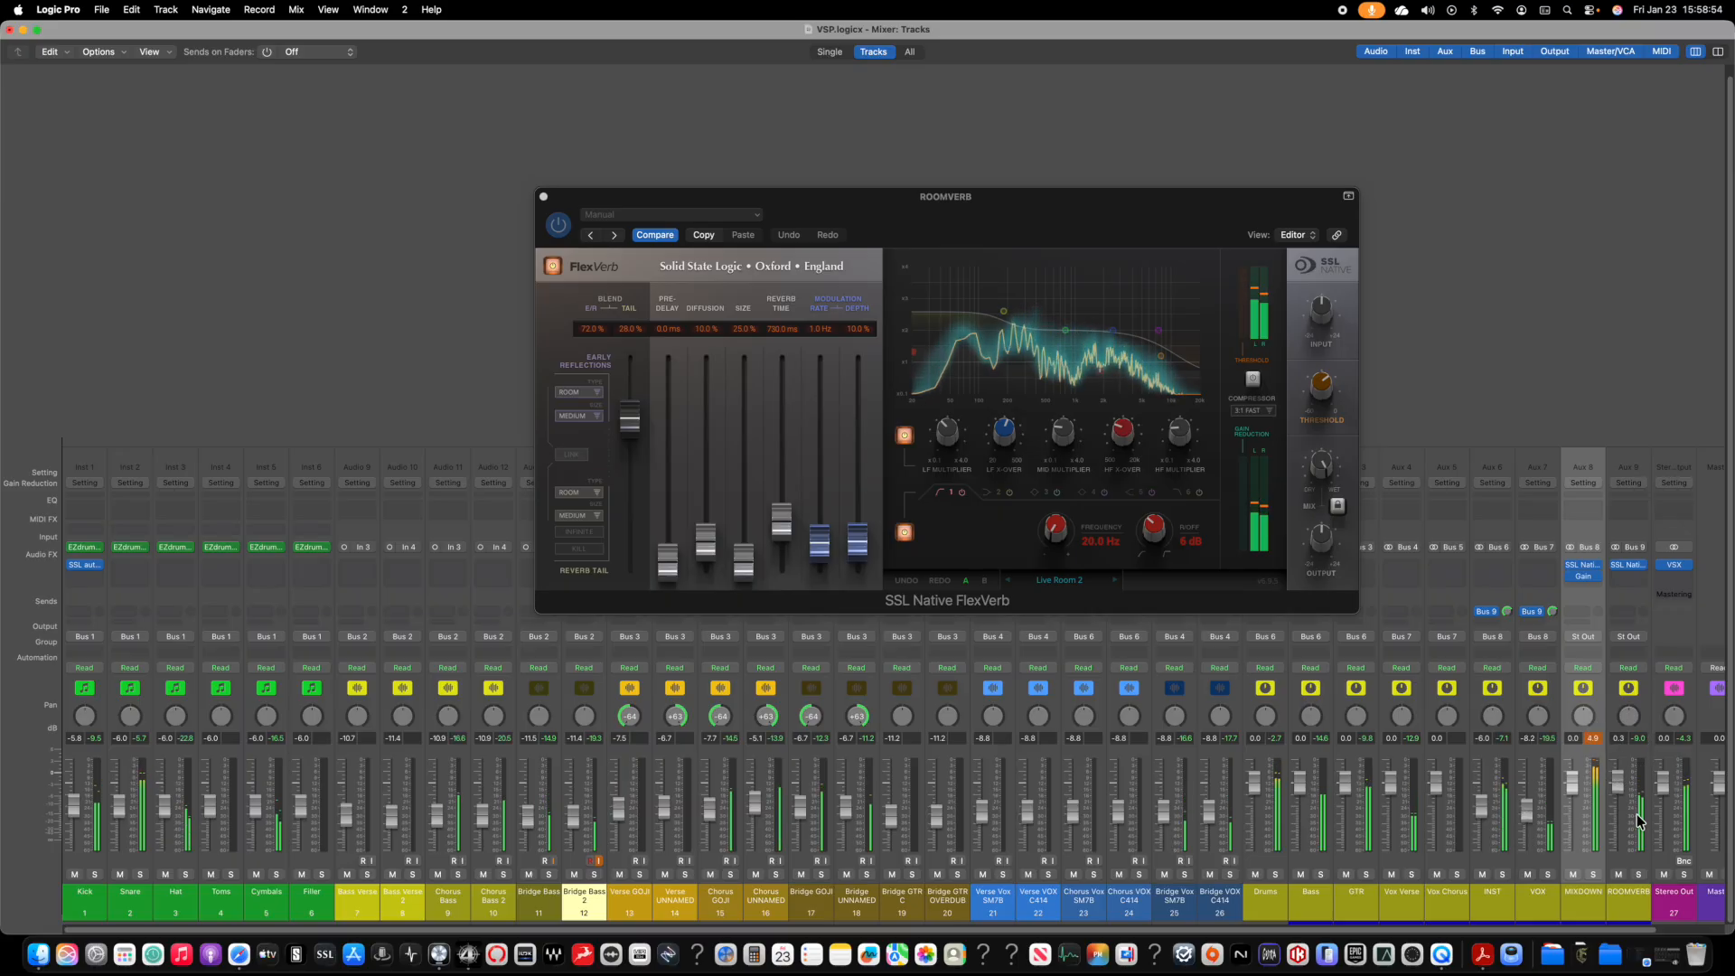
pyautogui.moveTo(1622, 789); pyautogui.dragTo(1622, 793)
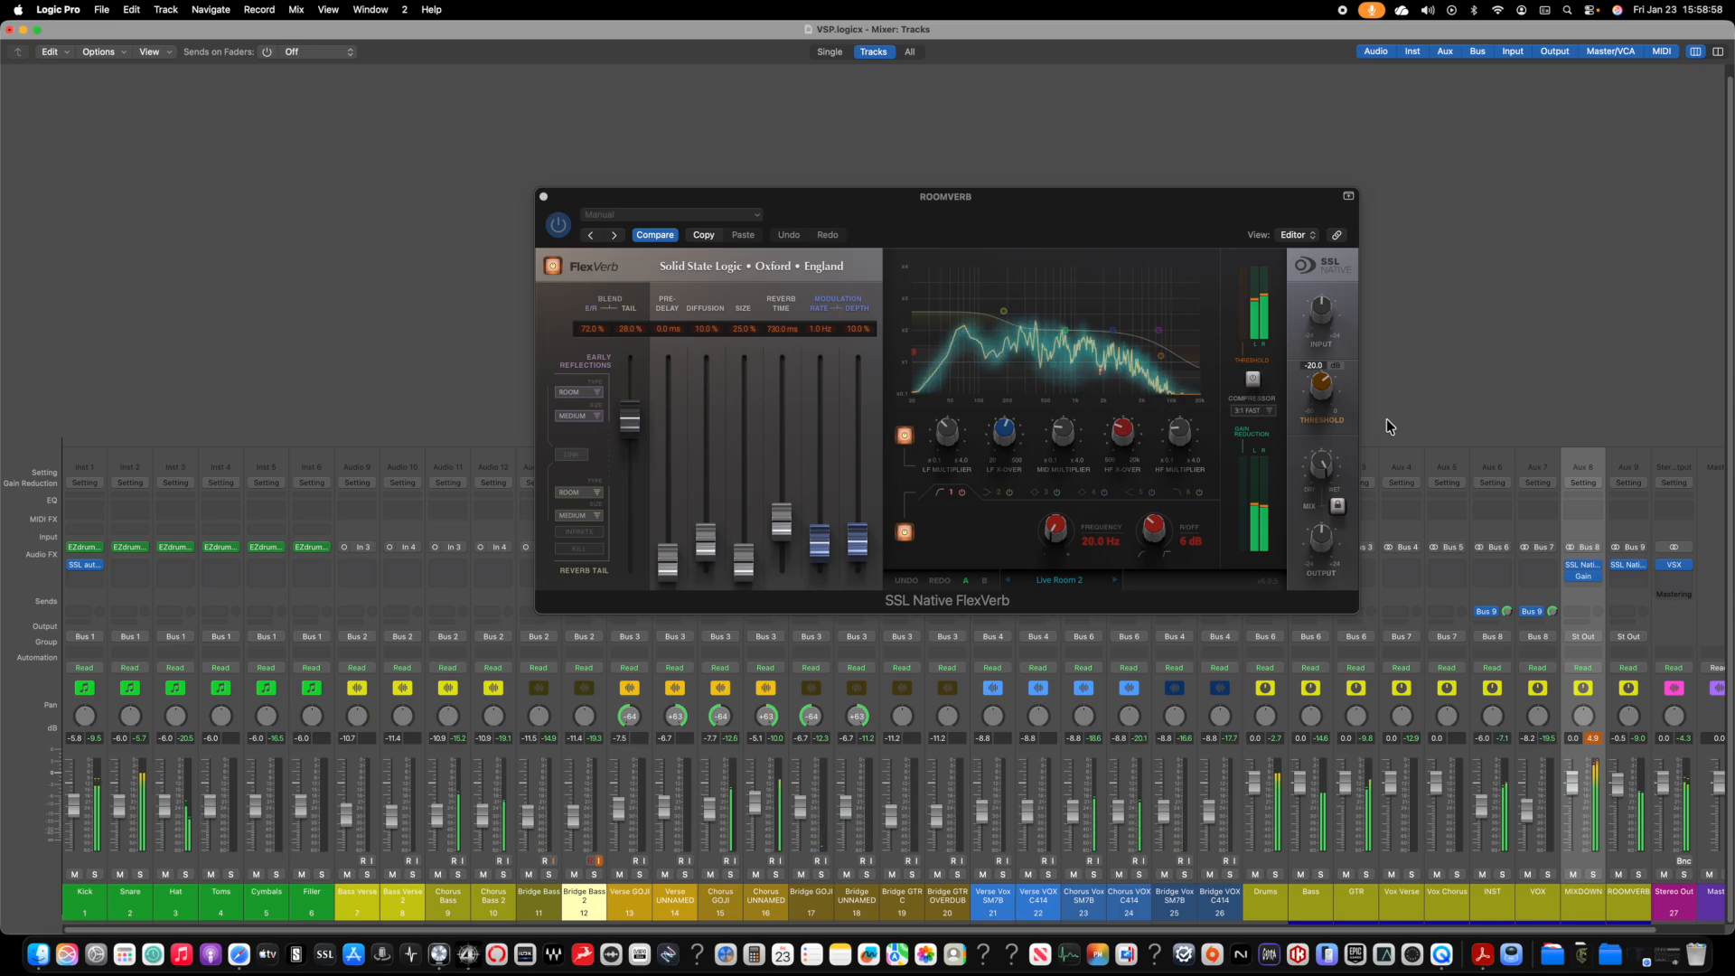
pyautogui.moveTo(1622, 796); pyautogui.dragTo(1622, 812)
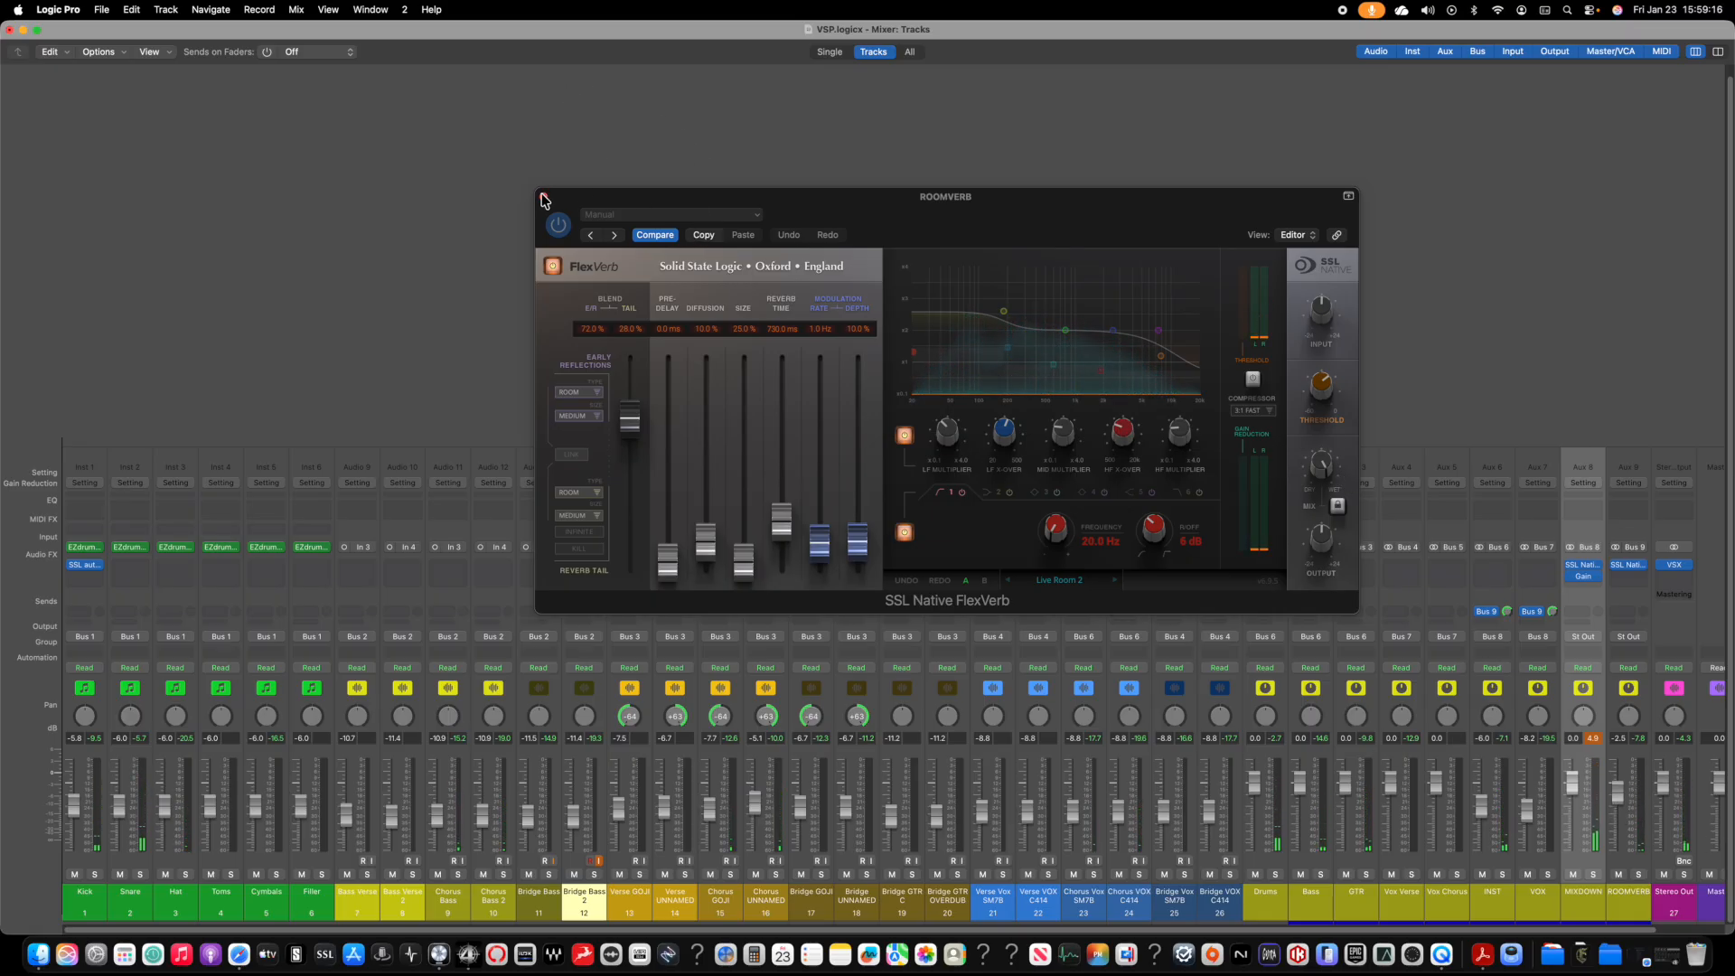
# Step: Load the Studio A Mix Gel preset from the Rooms category into the ROOMVERB FlexVerb and restart playback
pyautogui.click(1010, 587)
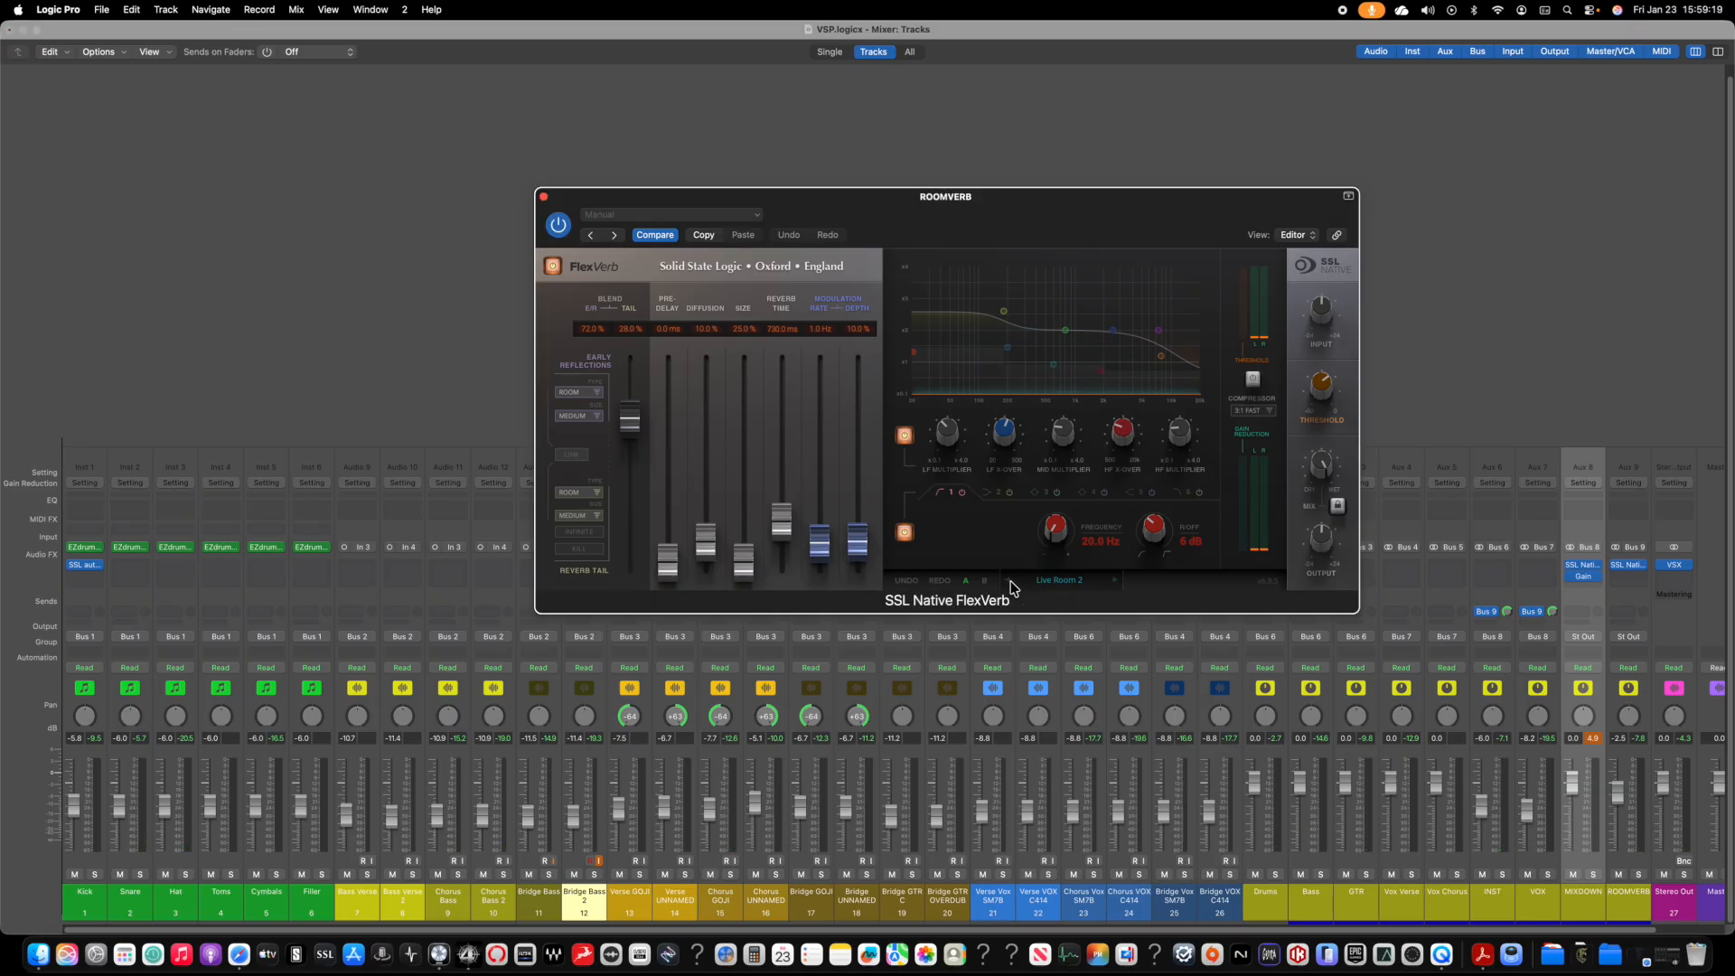
pyautogui.click(1077, 583)
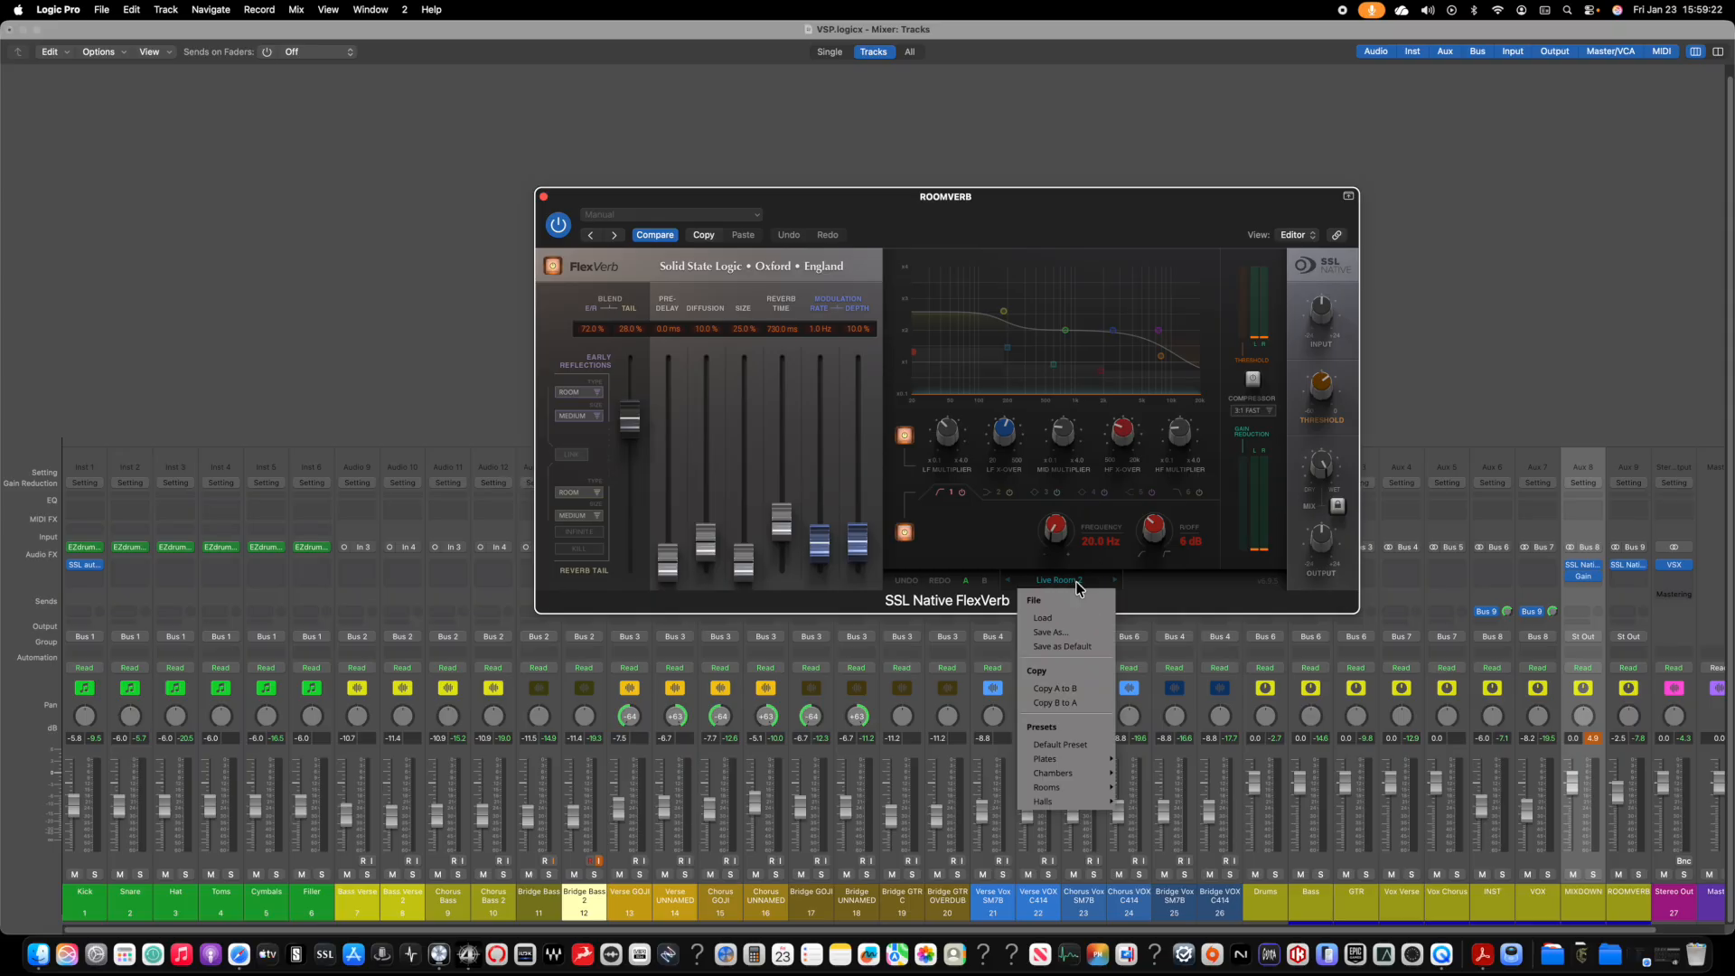
pyautogui.moveTo(1075, 788)
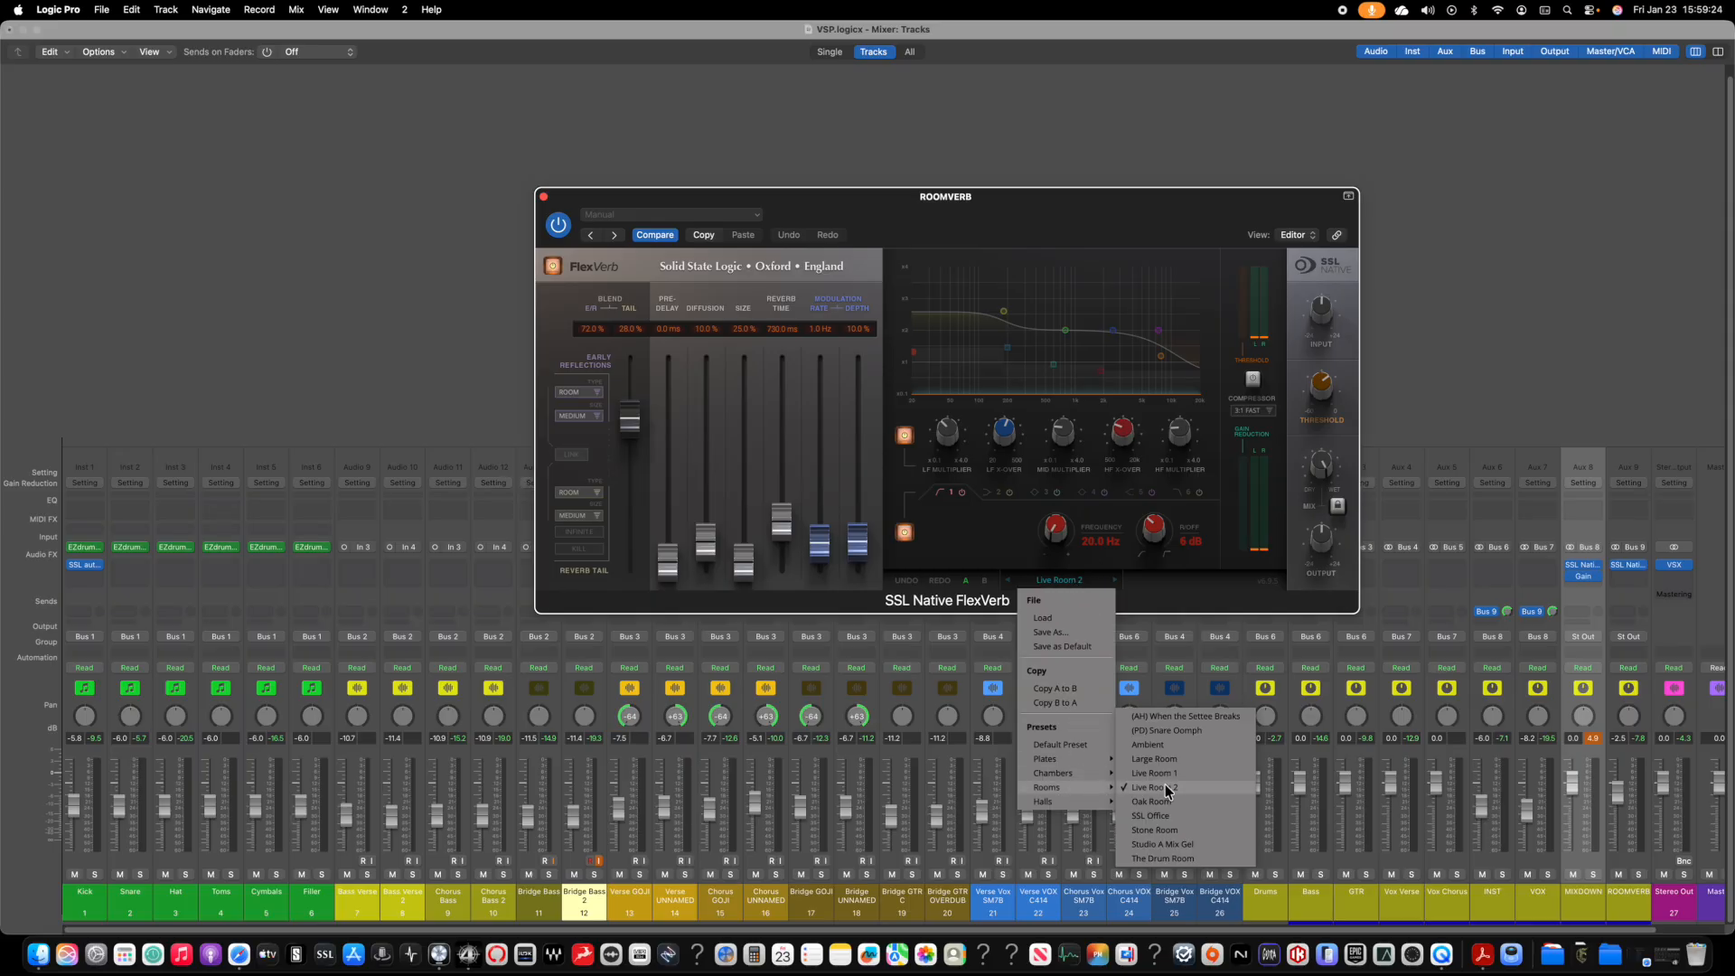
pyautogui.click(1199, 845)
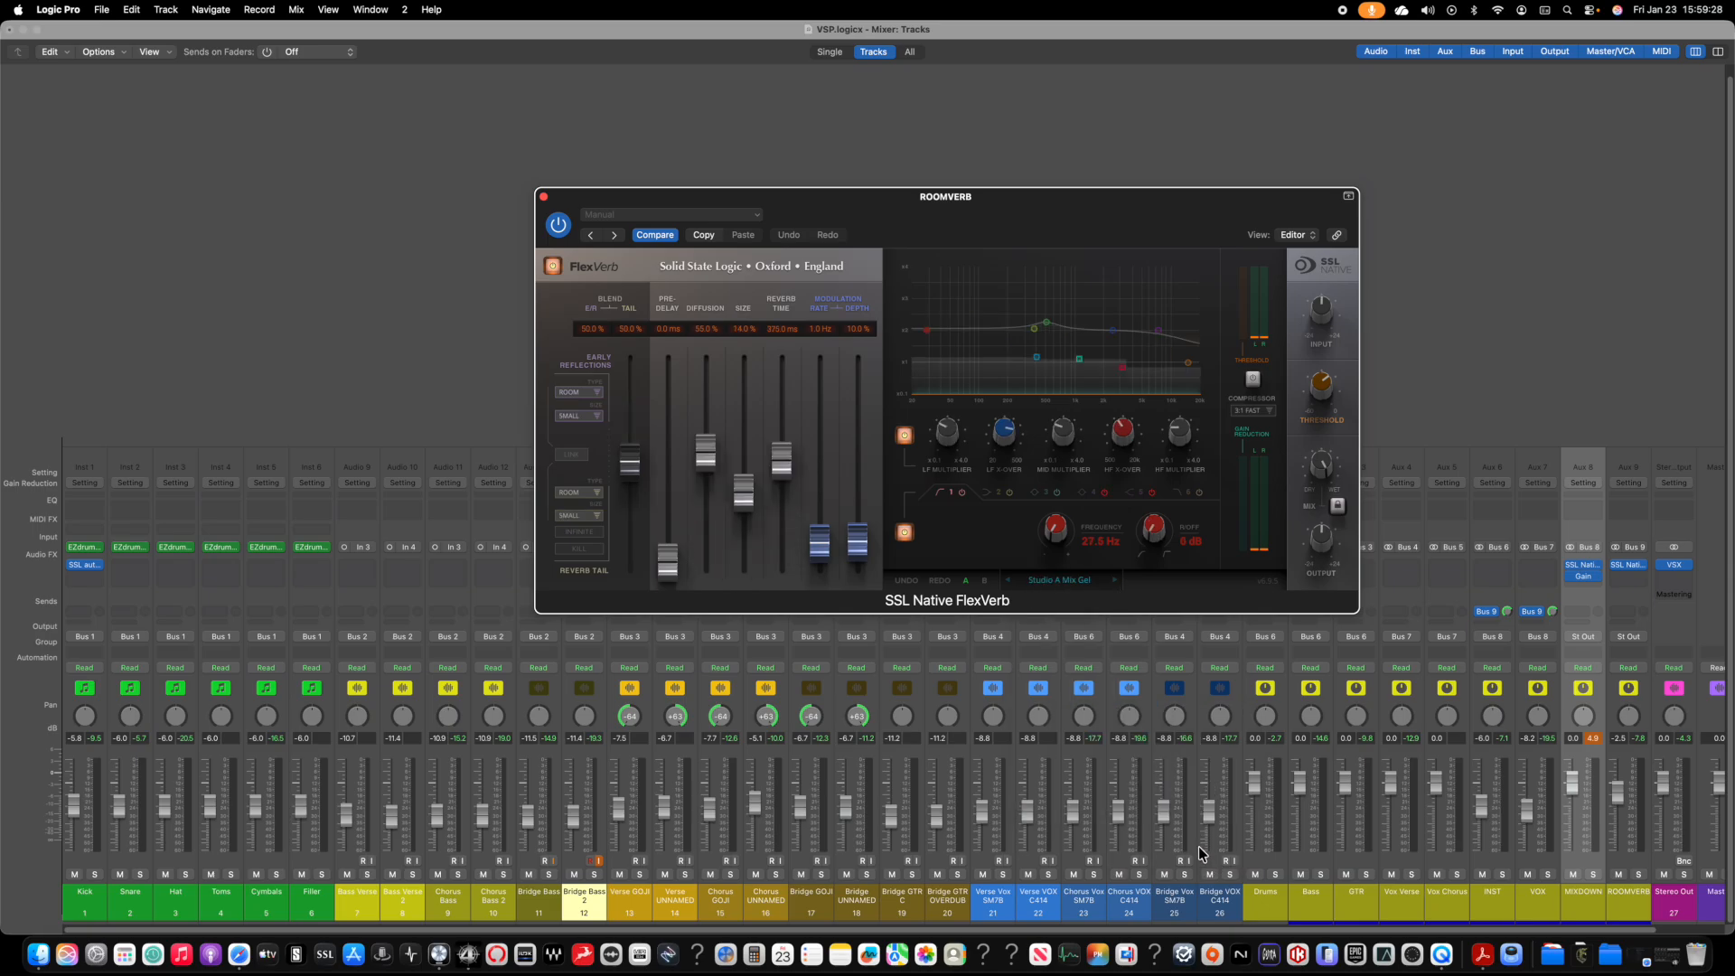
pyautogui.press('space')
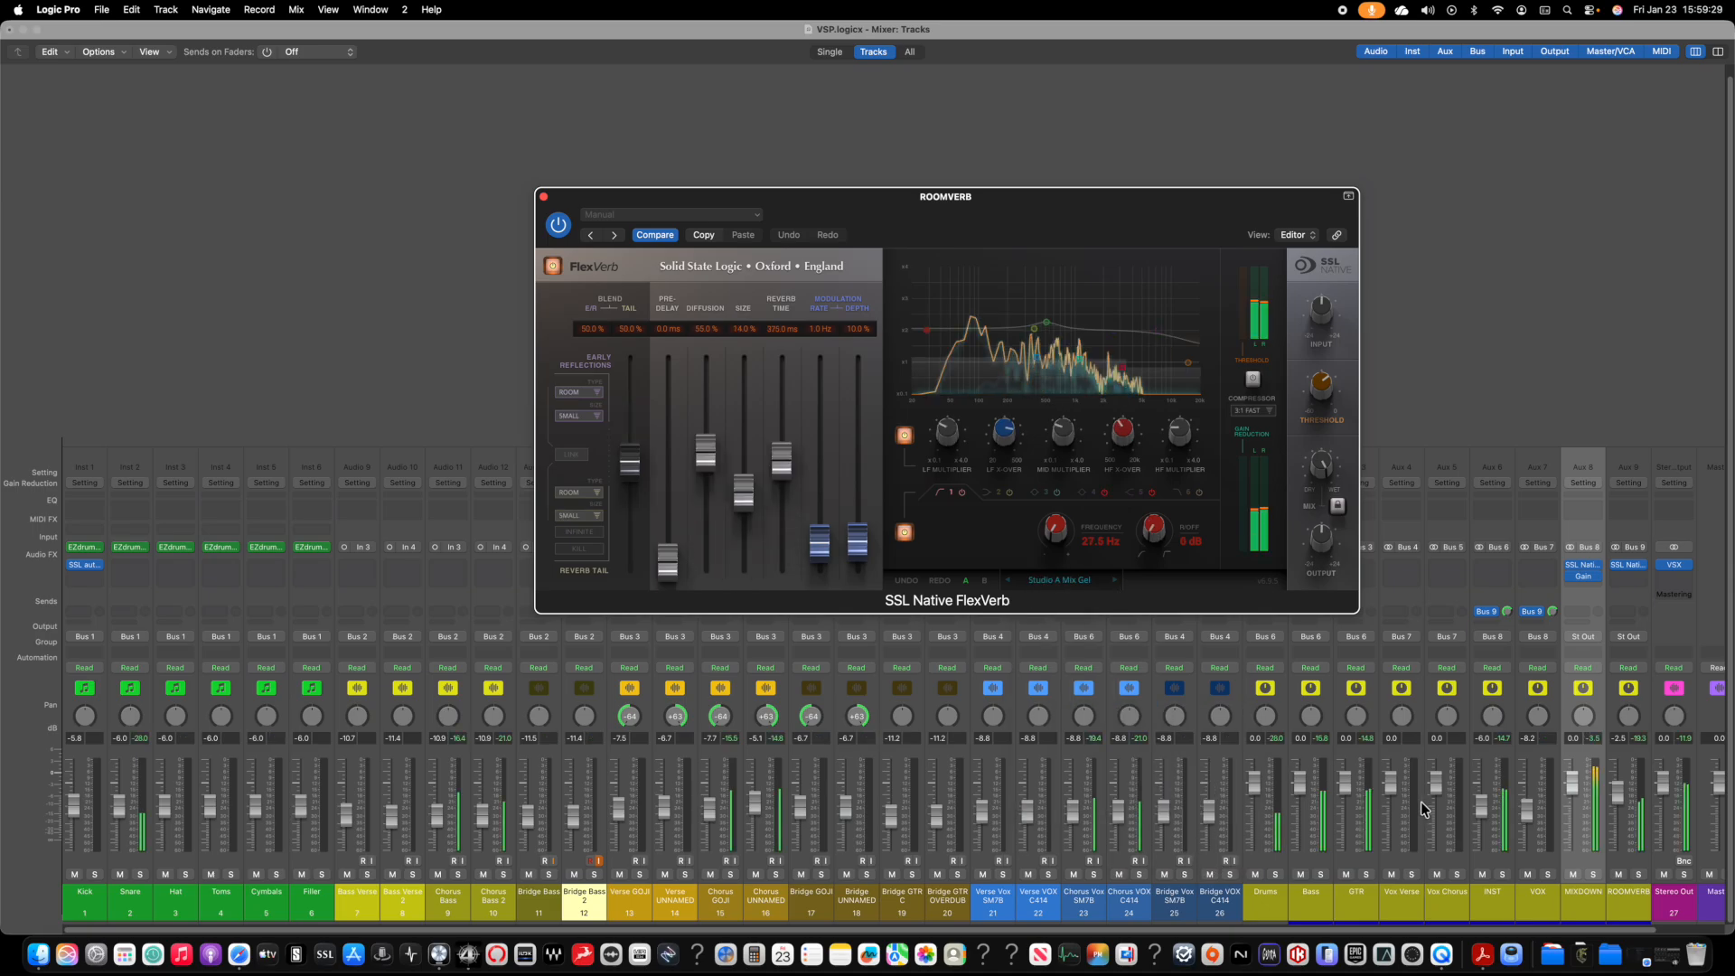
# Step: Solo ROOMVERB to hear the reverb alone, raise its fader to 0.3 dB, and unsolo it
pyautogui.click(1638, 875)
pyautogui.moveTo(1617, 797); pyautogui.dragTo(1618, 778)
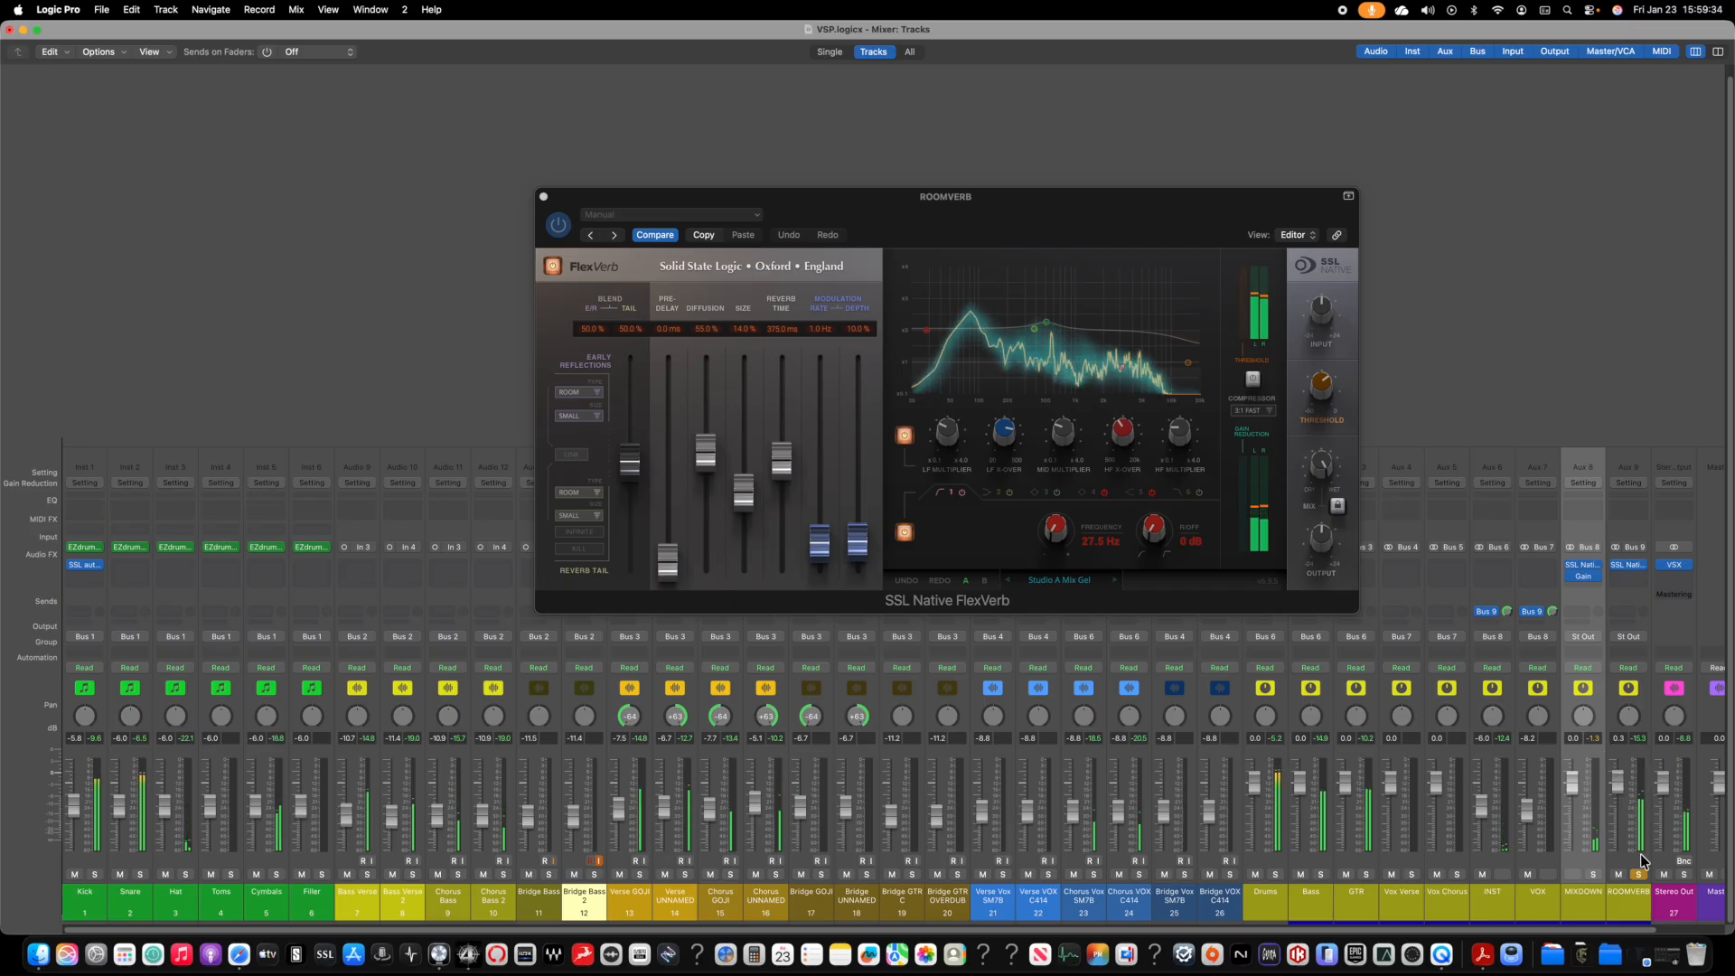
pyautogui.click(1638, 875)
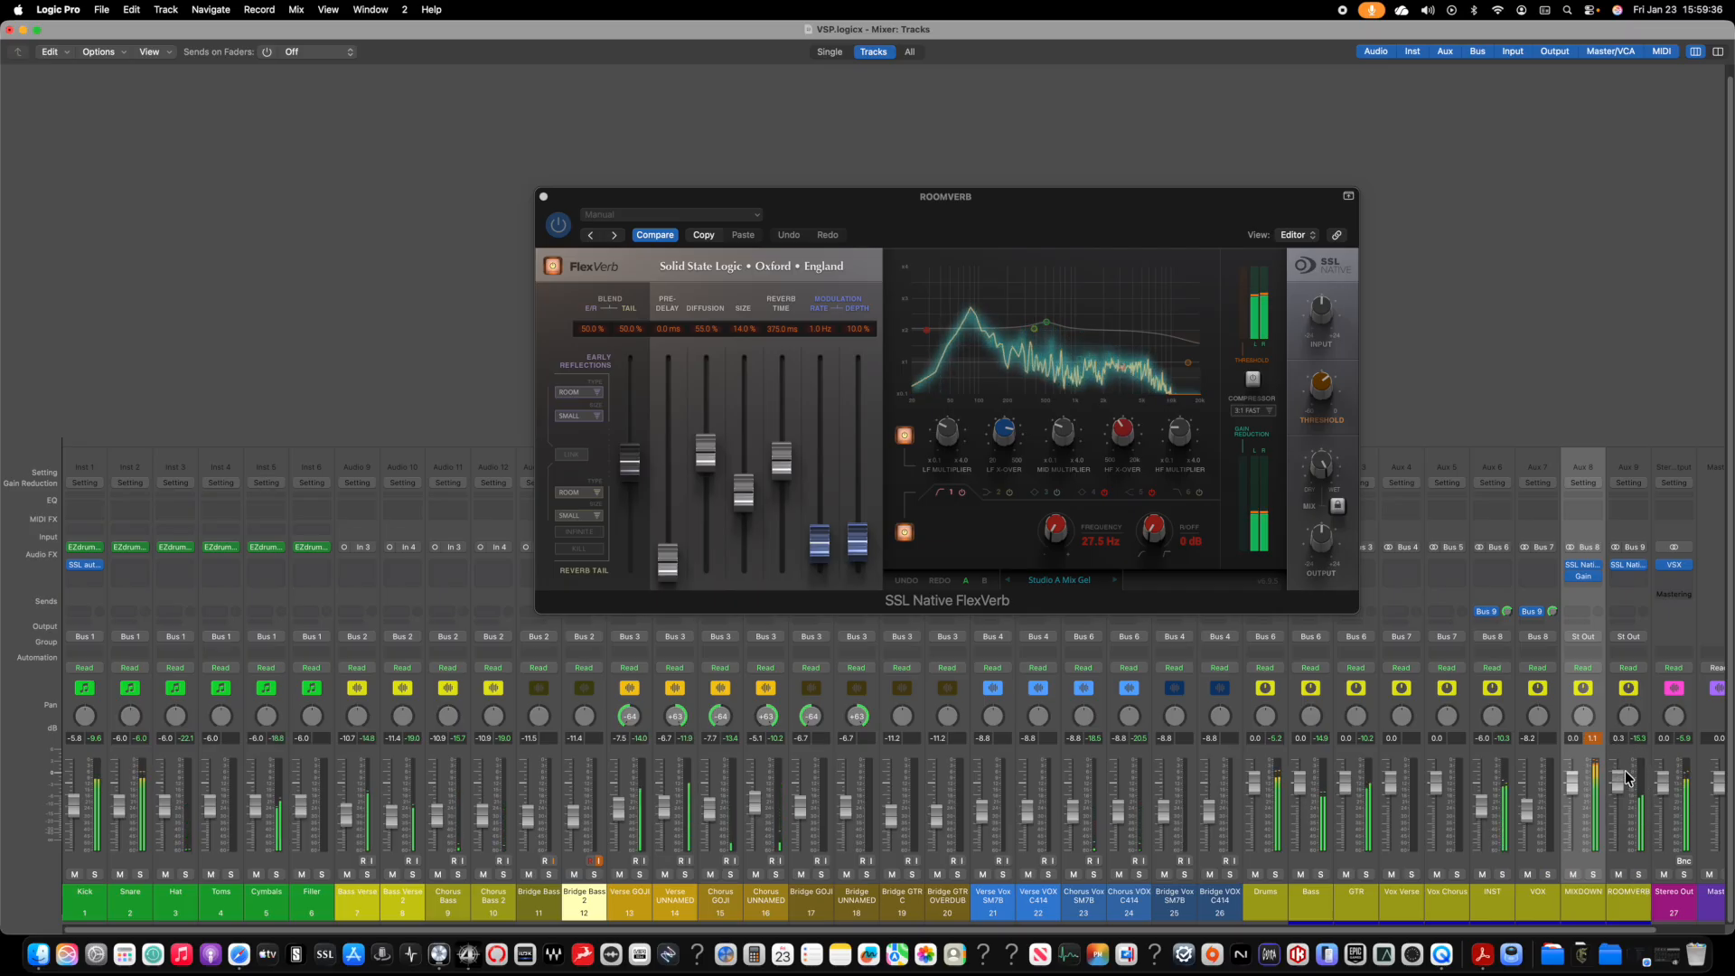
# Step: Lower the Kick track's fader to -8.8 dB while the mix plays
pyautogui.hscroll(2, 332, 294)
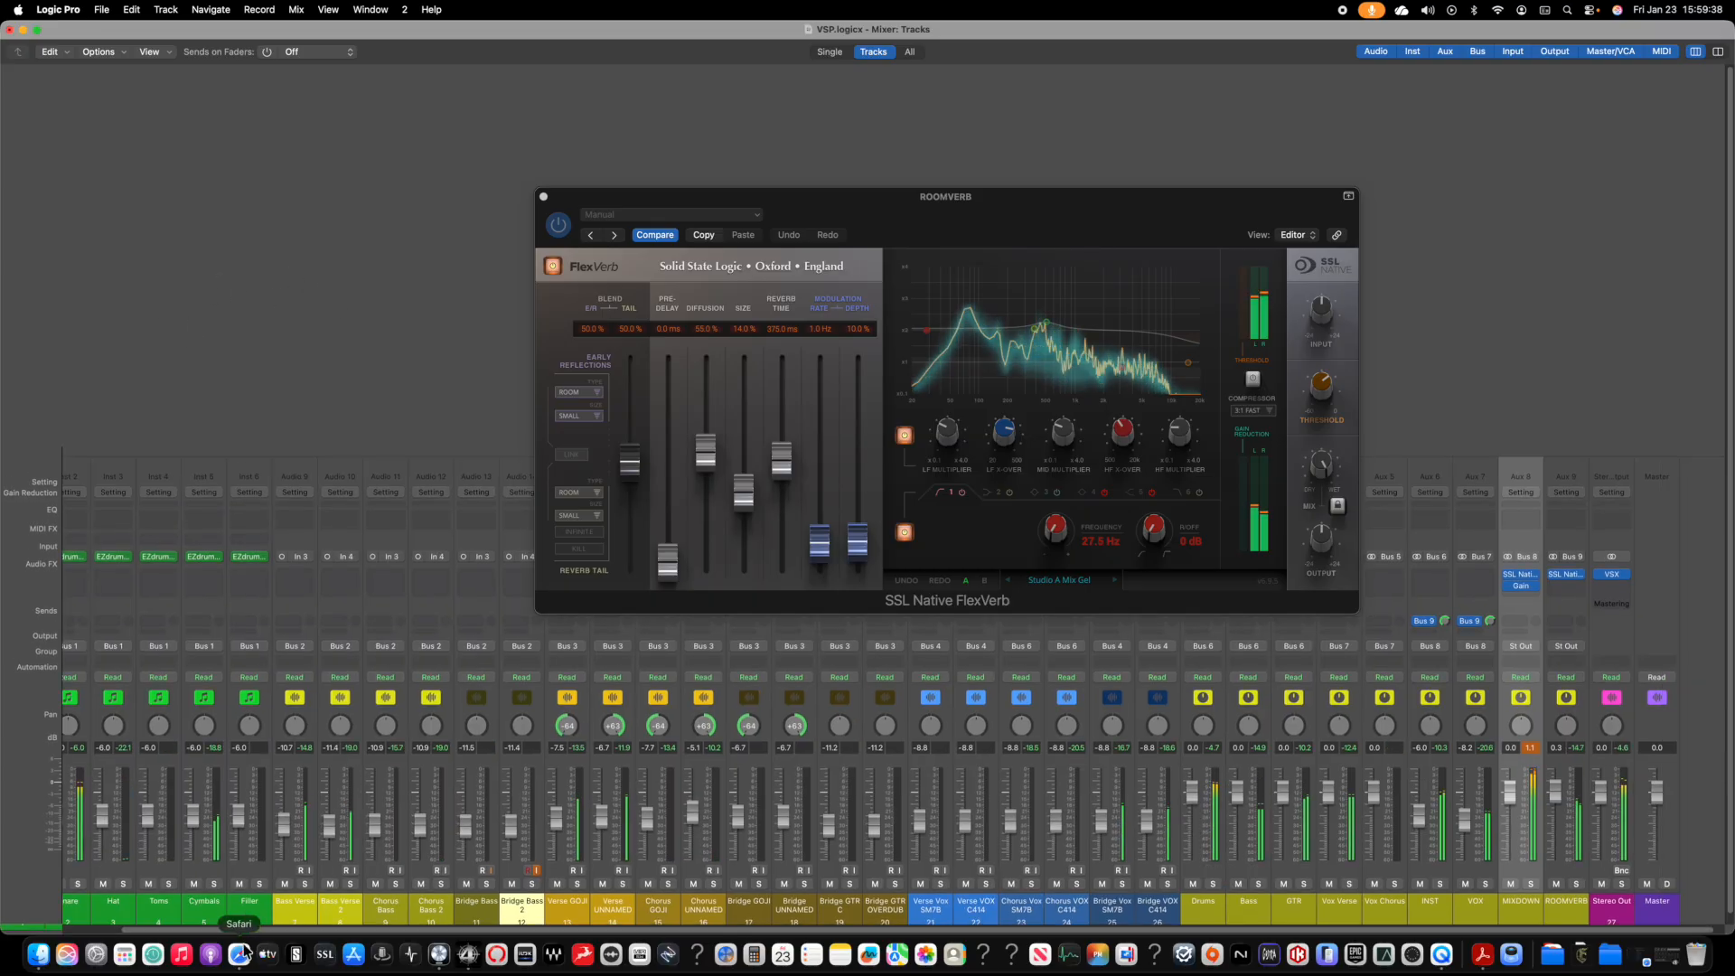
pyautogui.hscroll(-2, 153, 867)
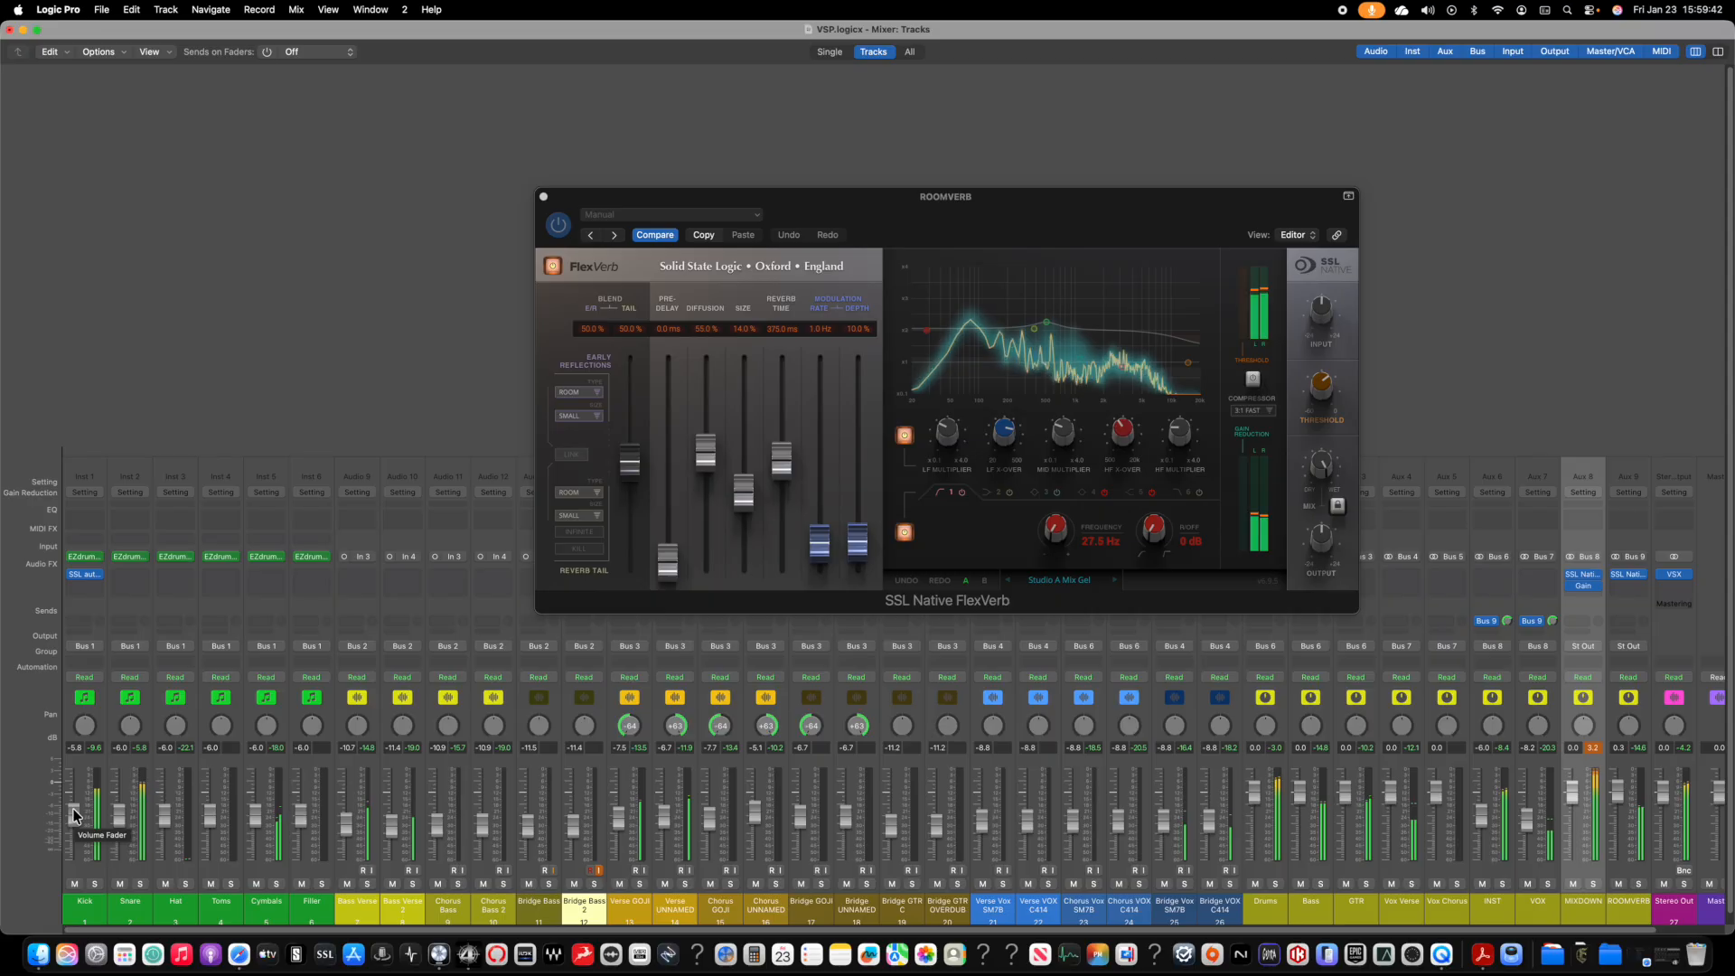
pyautogui.scroll(-4, 75, 815)
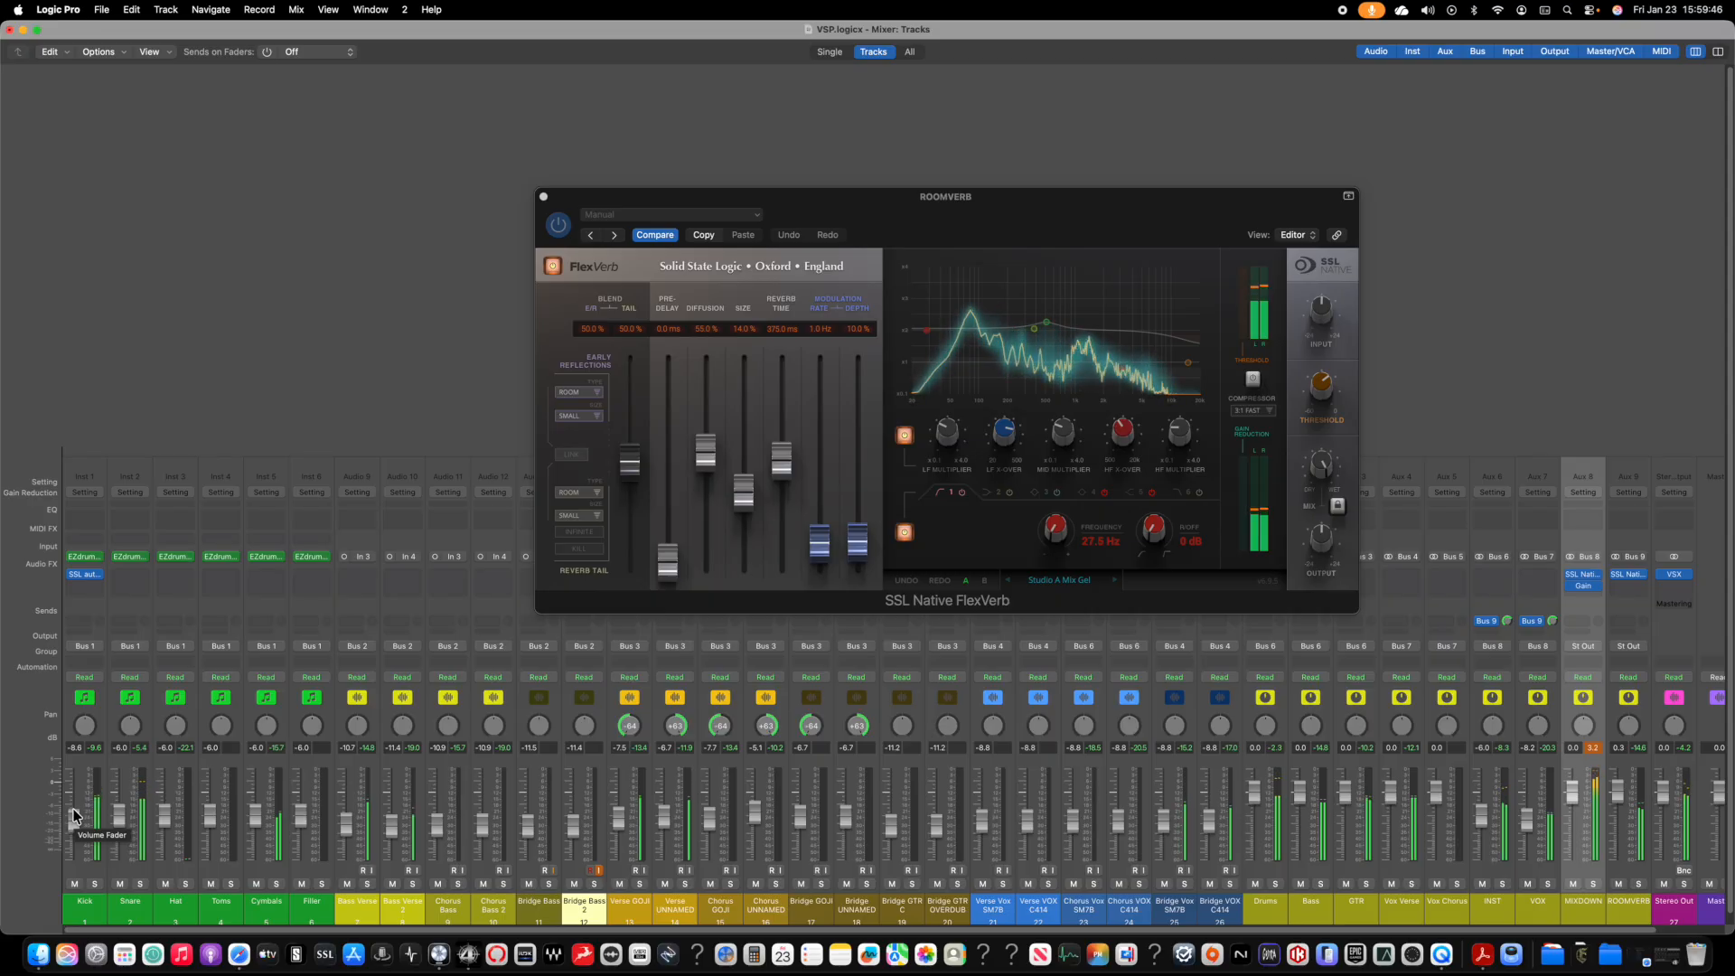
# Step: Insert the SSL Native Bus Compressor 2 plug-in on the Snare track
pyautogui.click(123, 584)
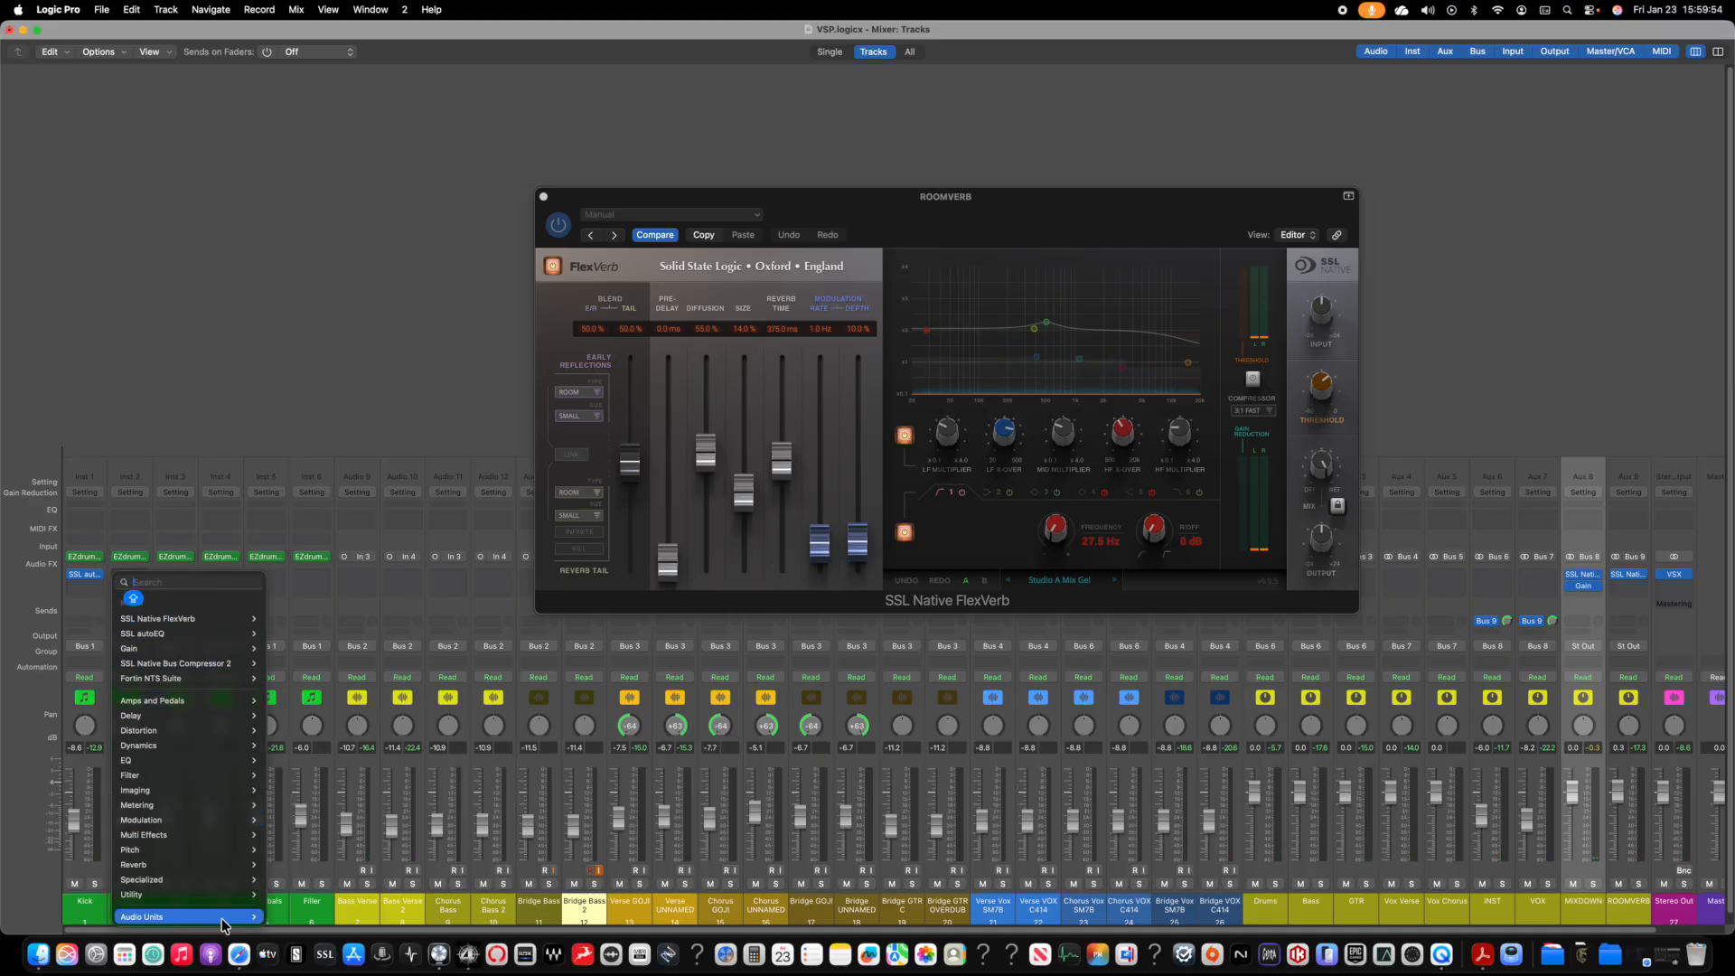
pyautogui.moveTo(227, 917)
pyautogui.moveTo(342, 786)
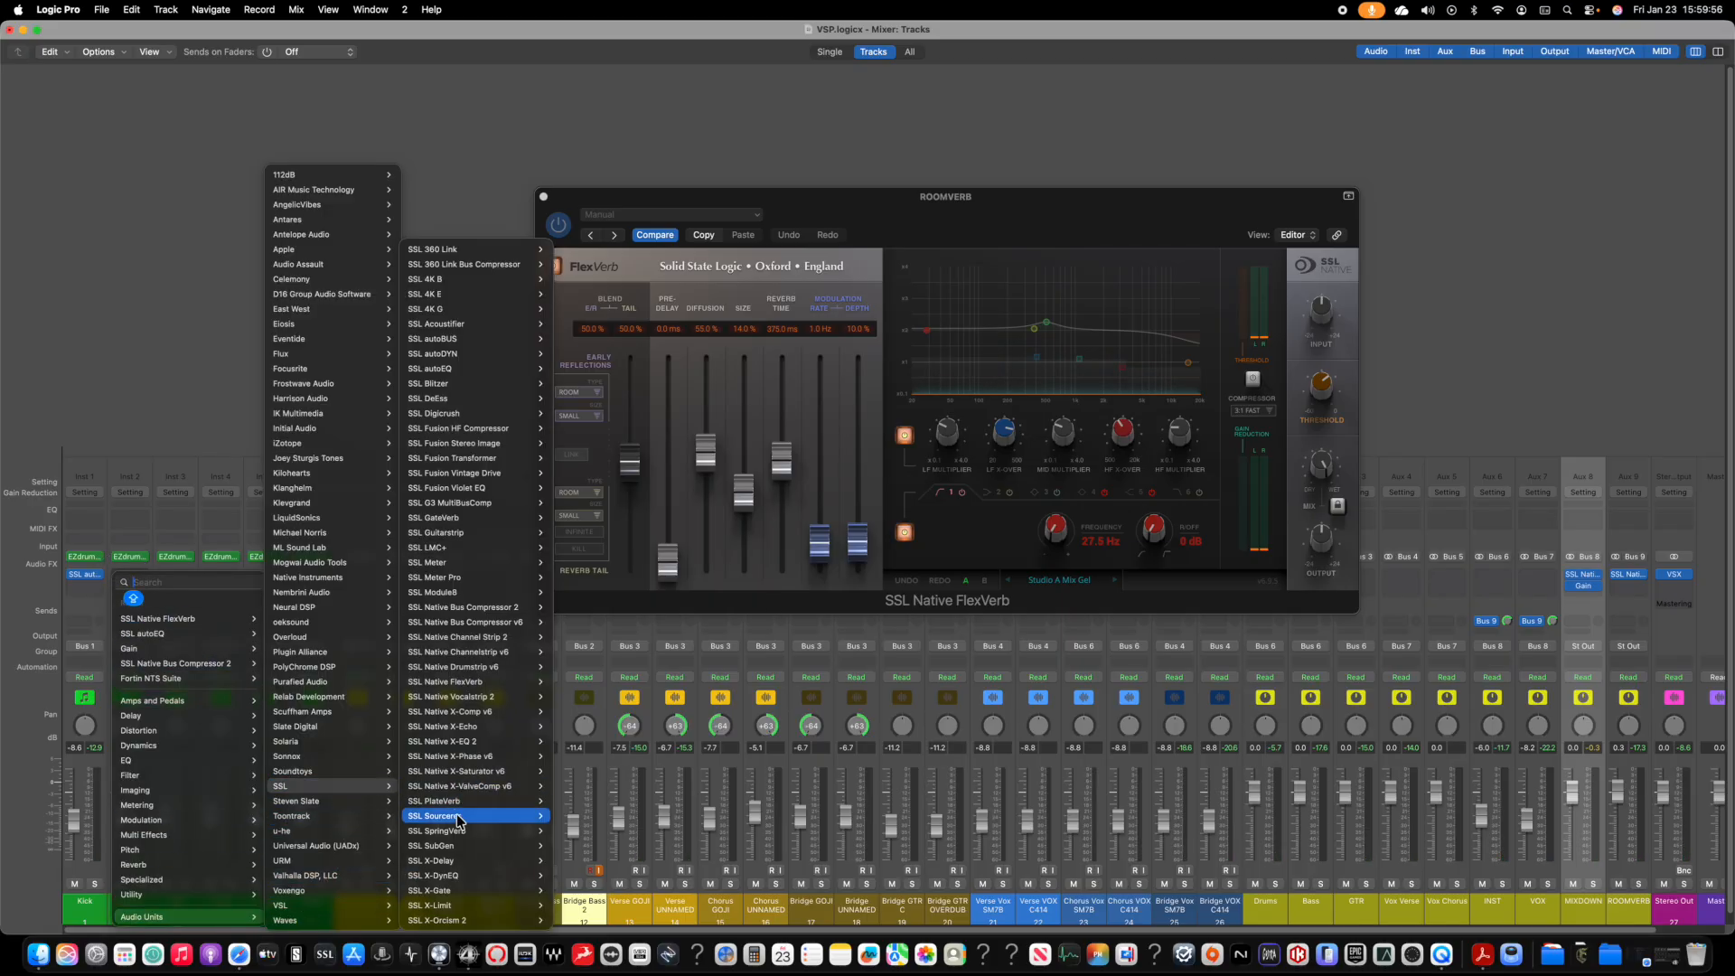
pyautogui.moveTo(486, 877)
pyautogui.click(562, 607)
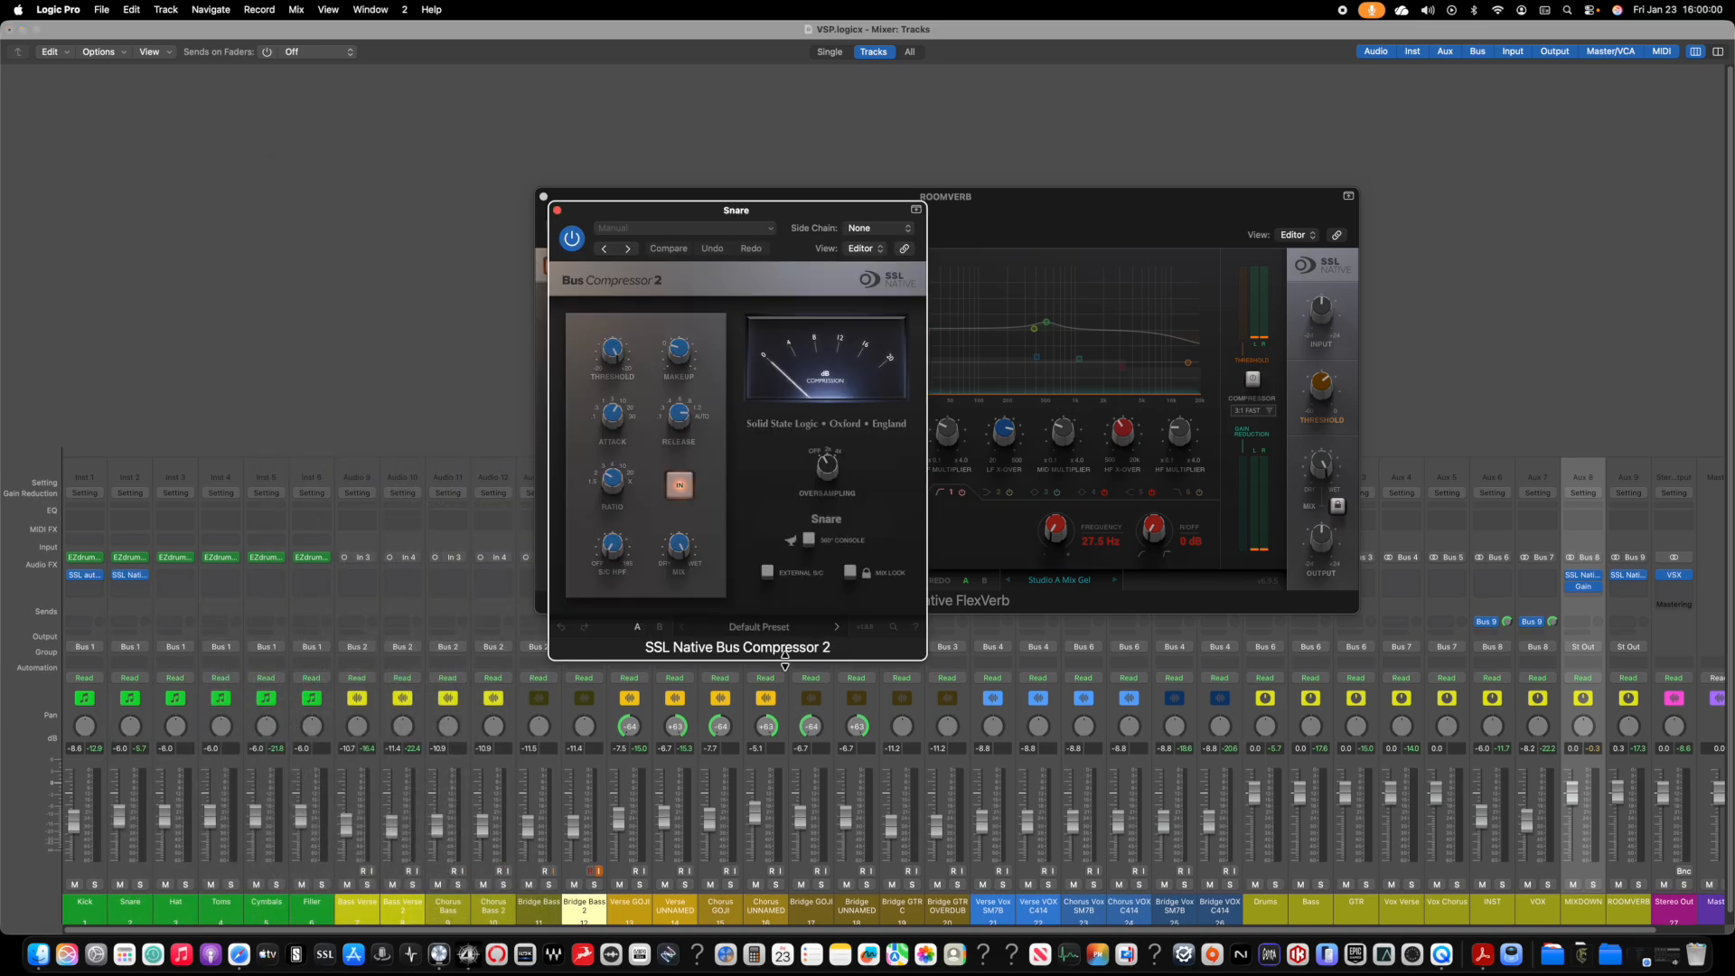
# Step: Load the Snare - Thwack preset into the Snare's Bus Compressor 2 and briefly solo the Snare during playback
pyautogui.click(766, 625)
pyautogui.moveTo(723, 204); pyautogui.dragTo(817, 226)
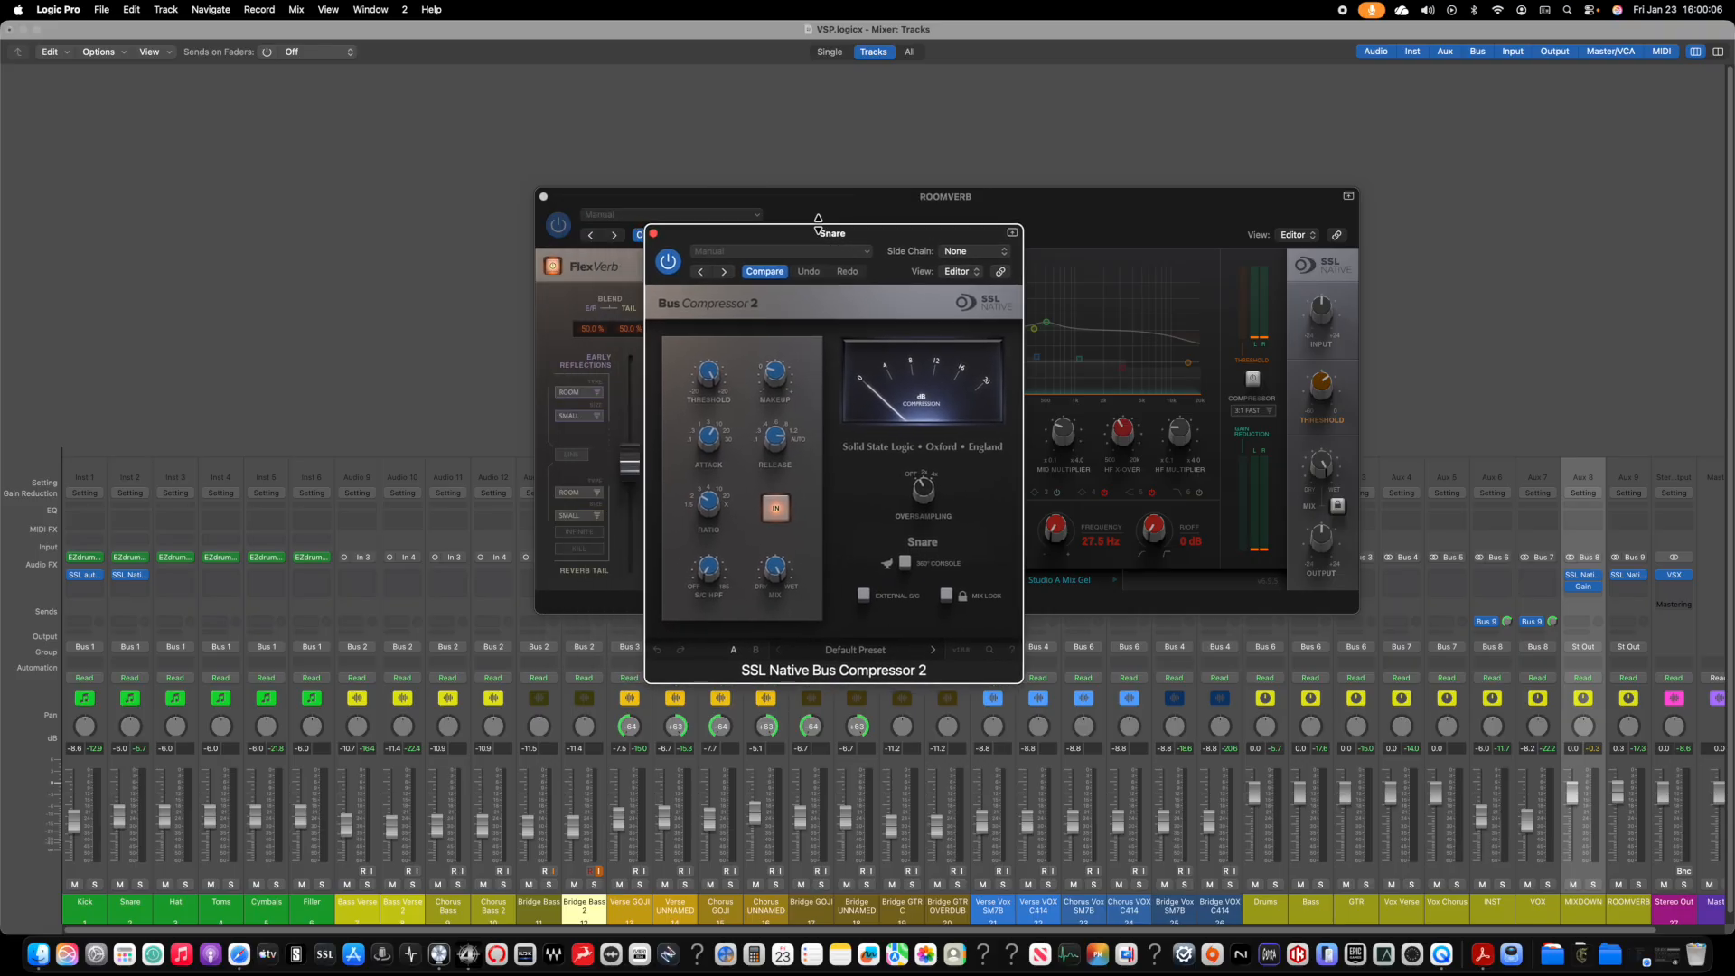
pyautogui.click(877, 650)
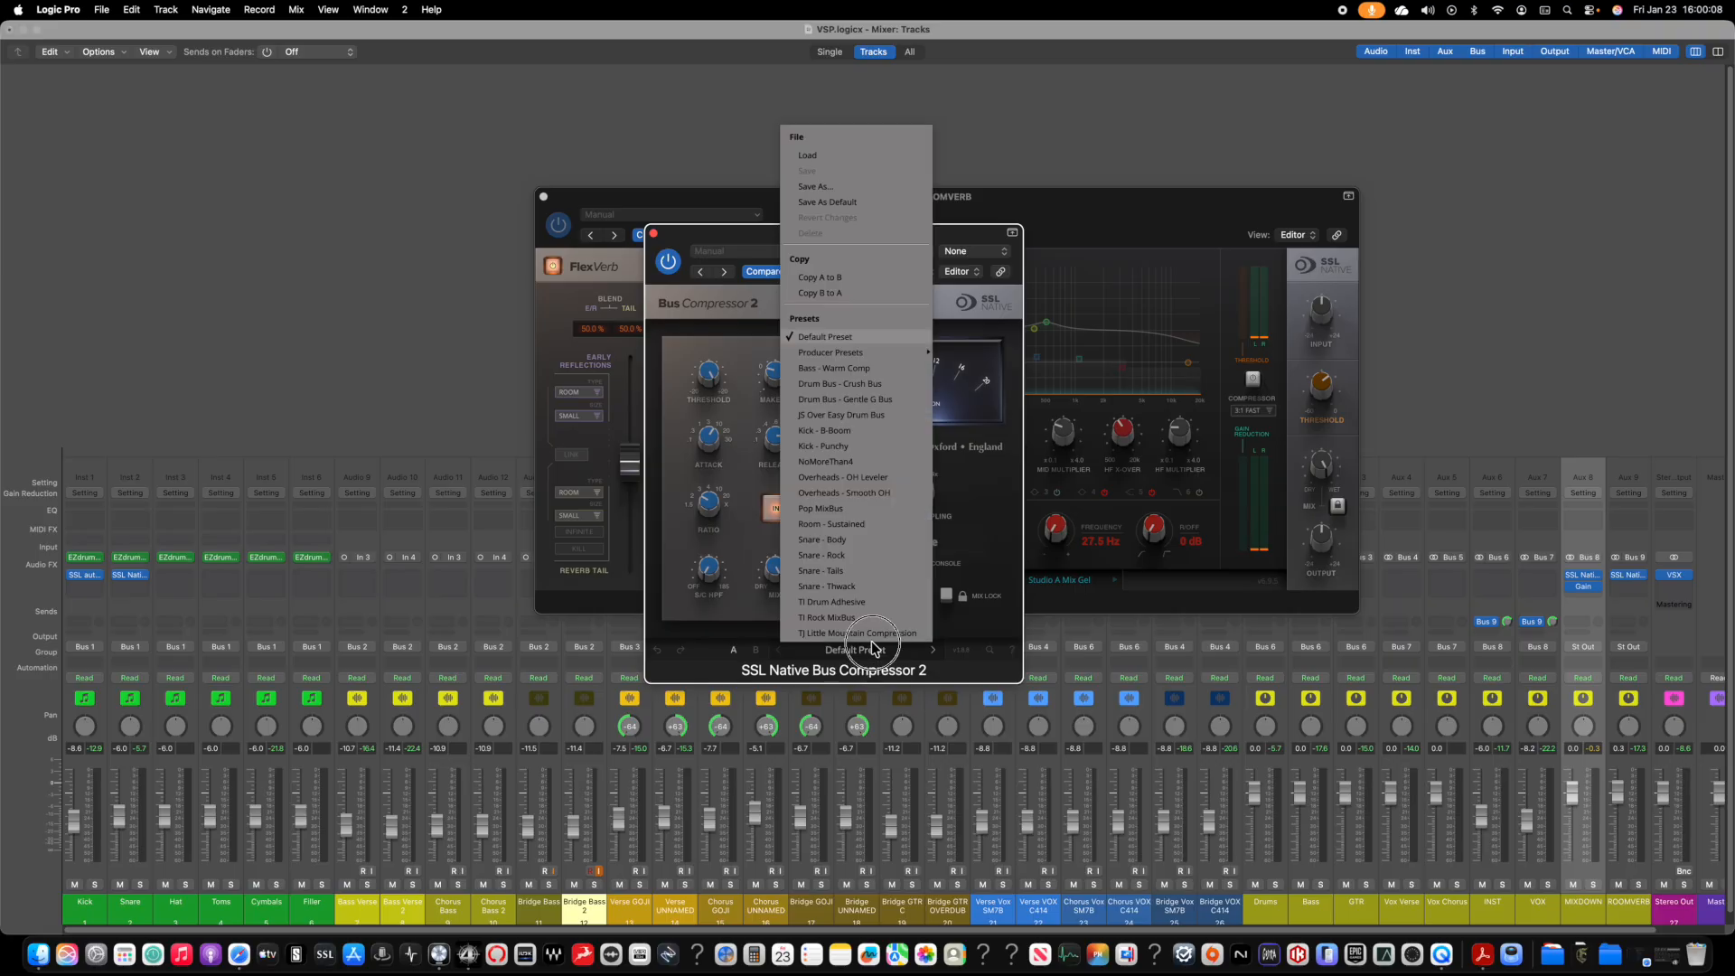
pyautogui.click(863, 588)
pyautogui.press('space')
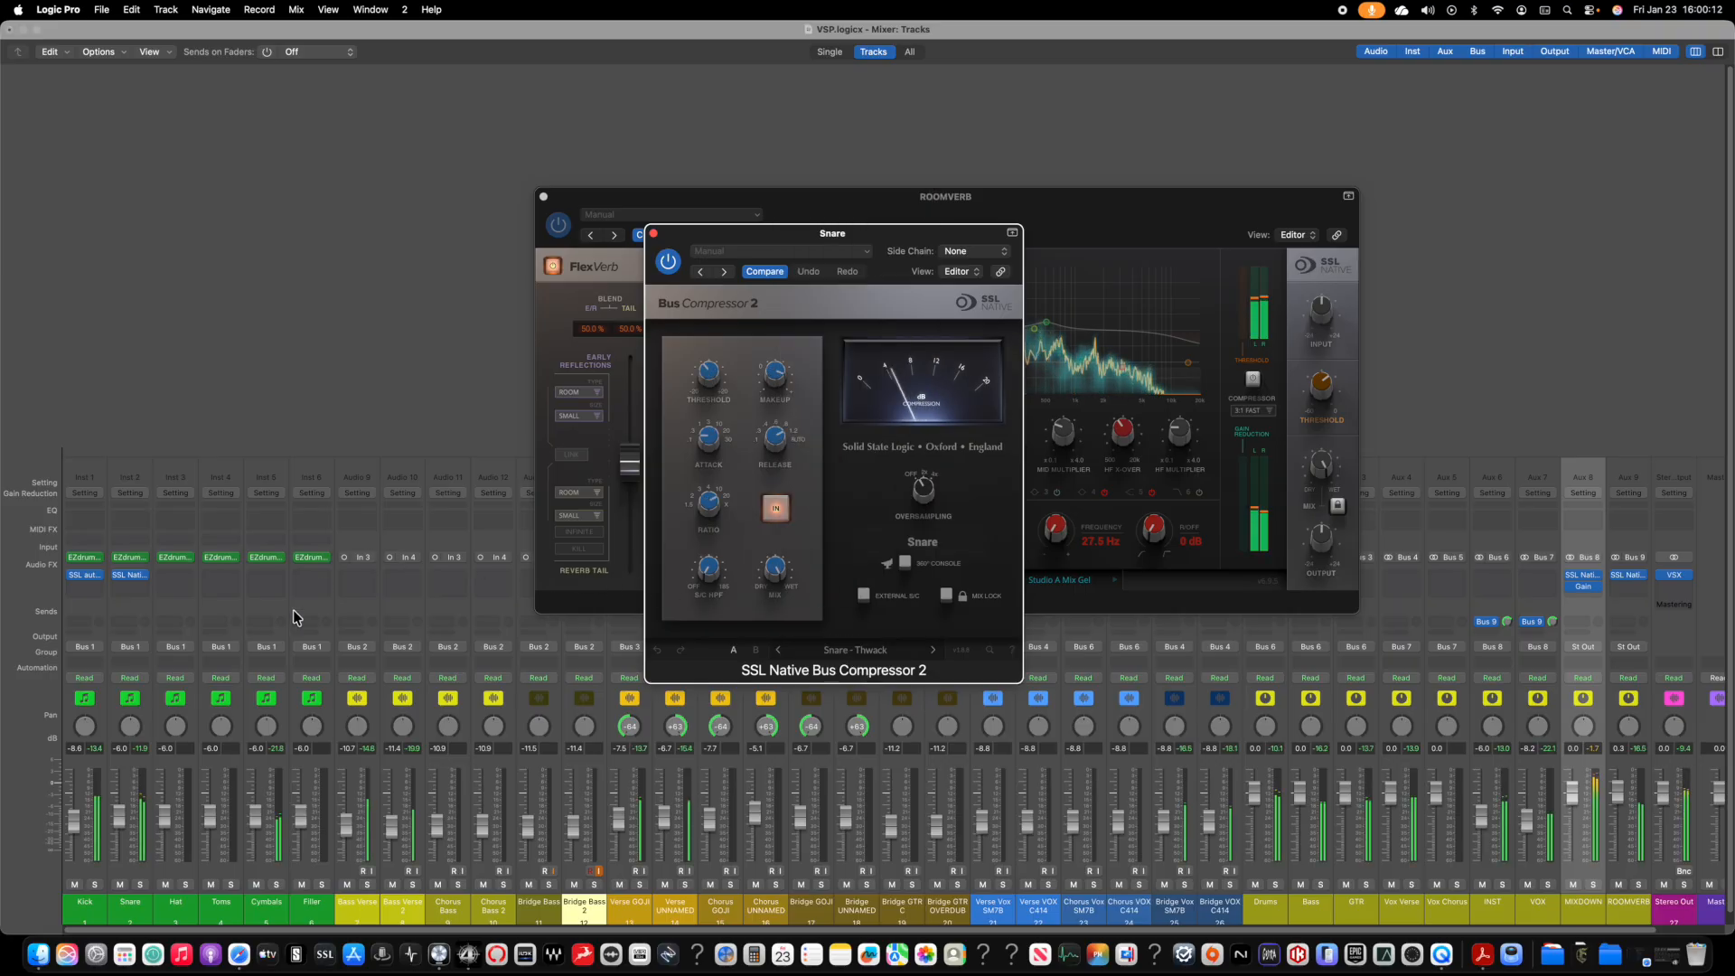
pyautogui.click(137, 885)
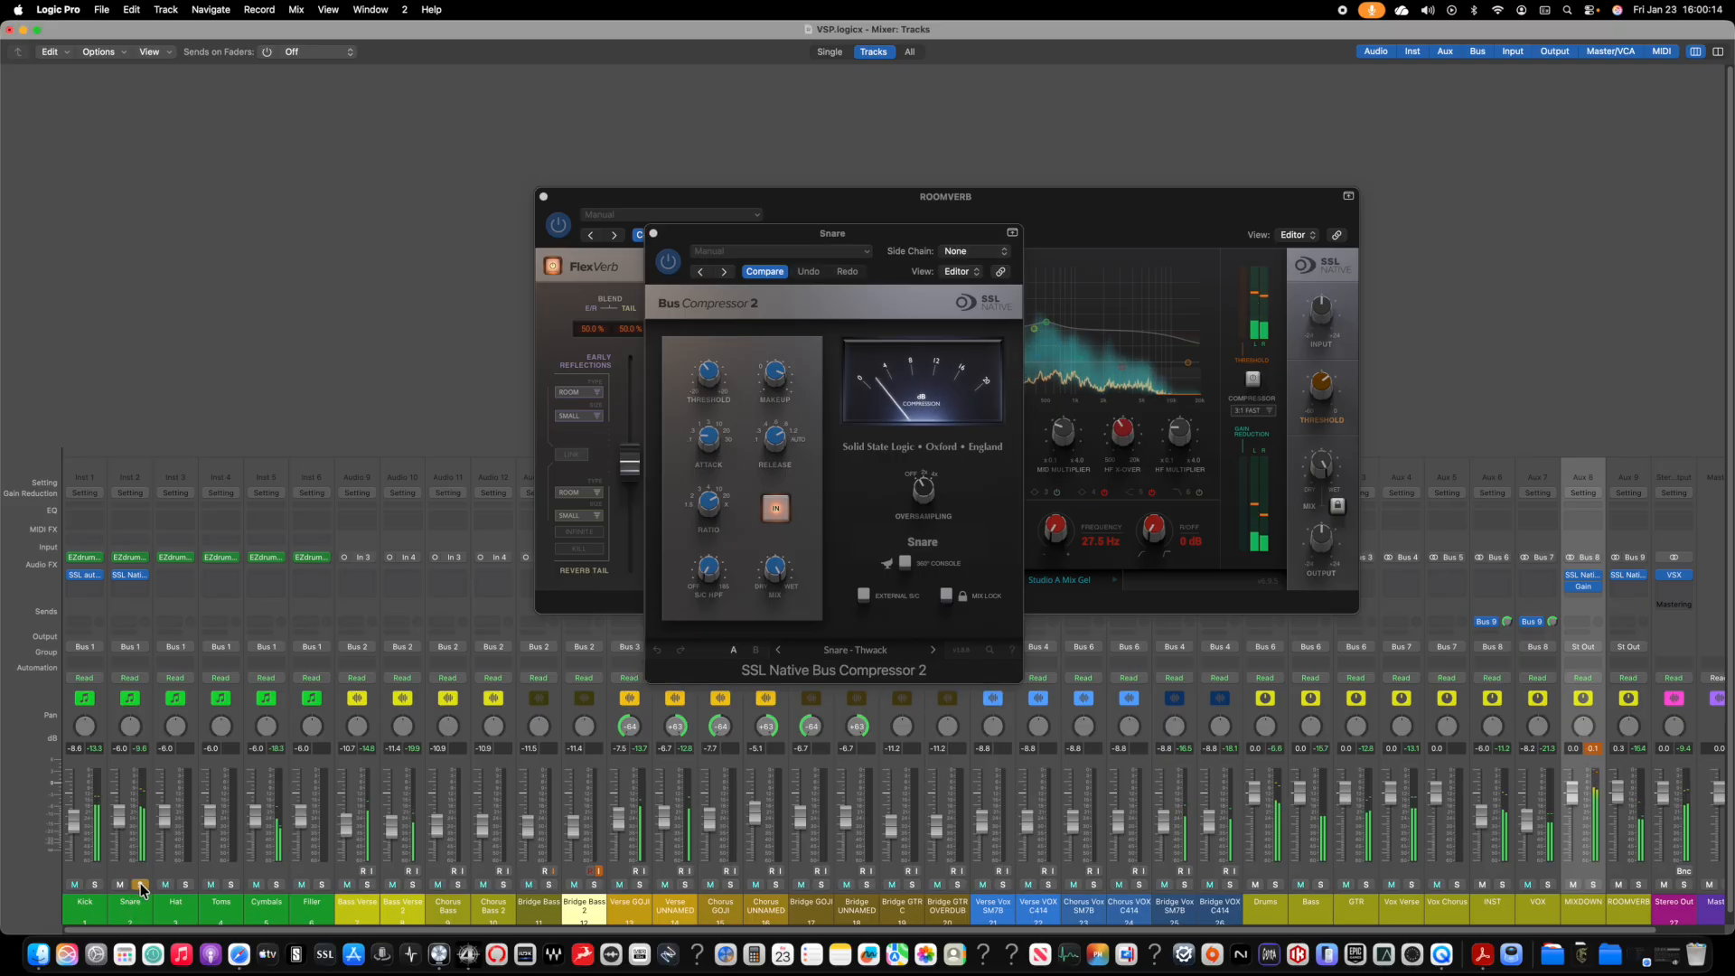
pyautogui.click(140, 885)
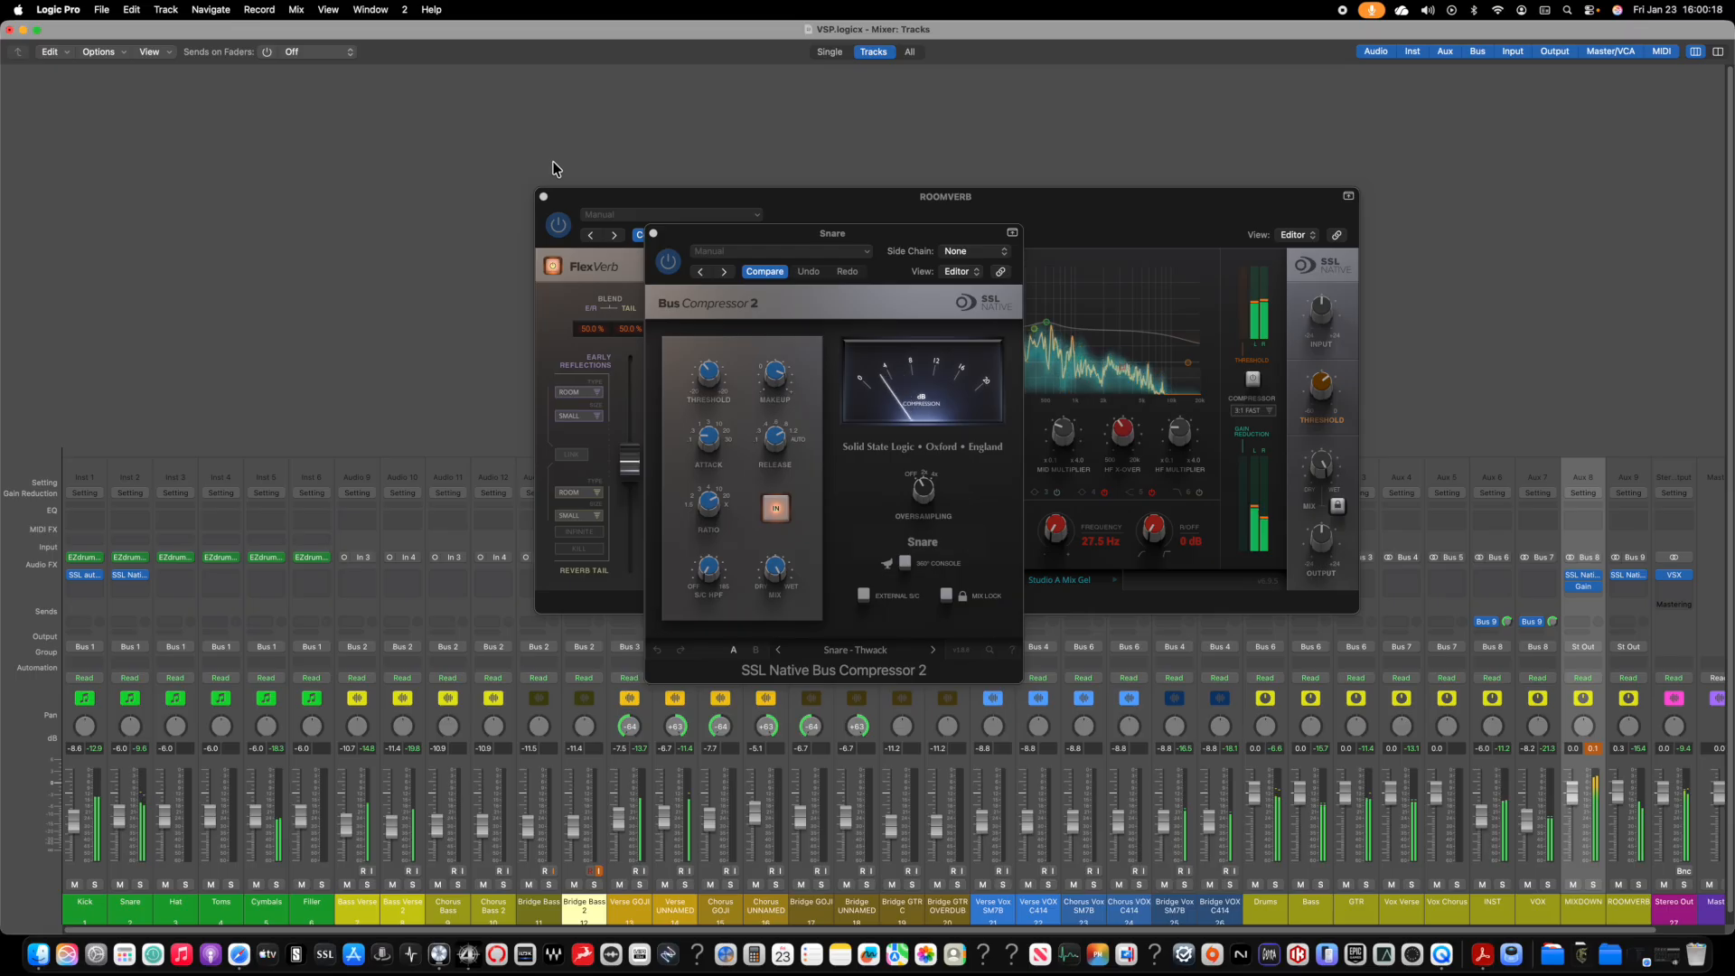
# Step: Set the audio device I/O buffer size to 1,024 samples, apply the change and close the settings
pyautogui.click(59, 10)
pyautogui.moveTo(78, 57)
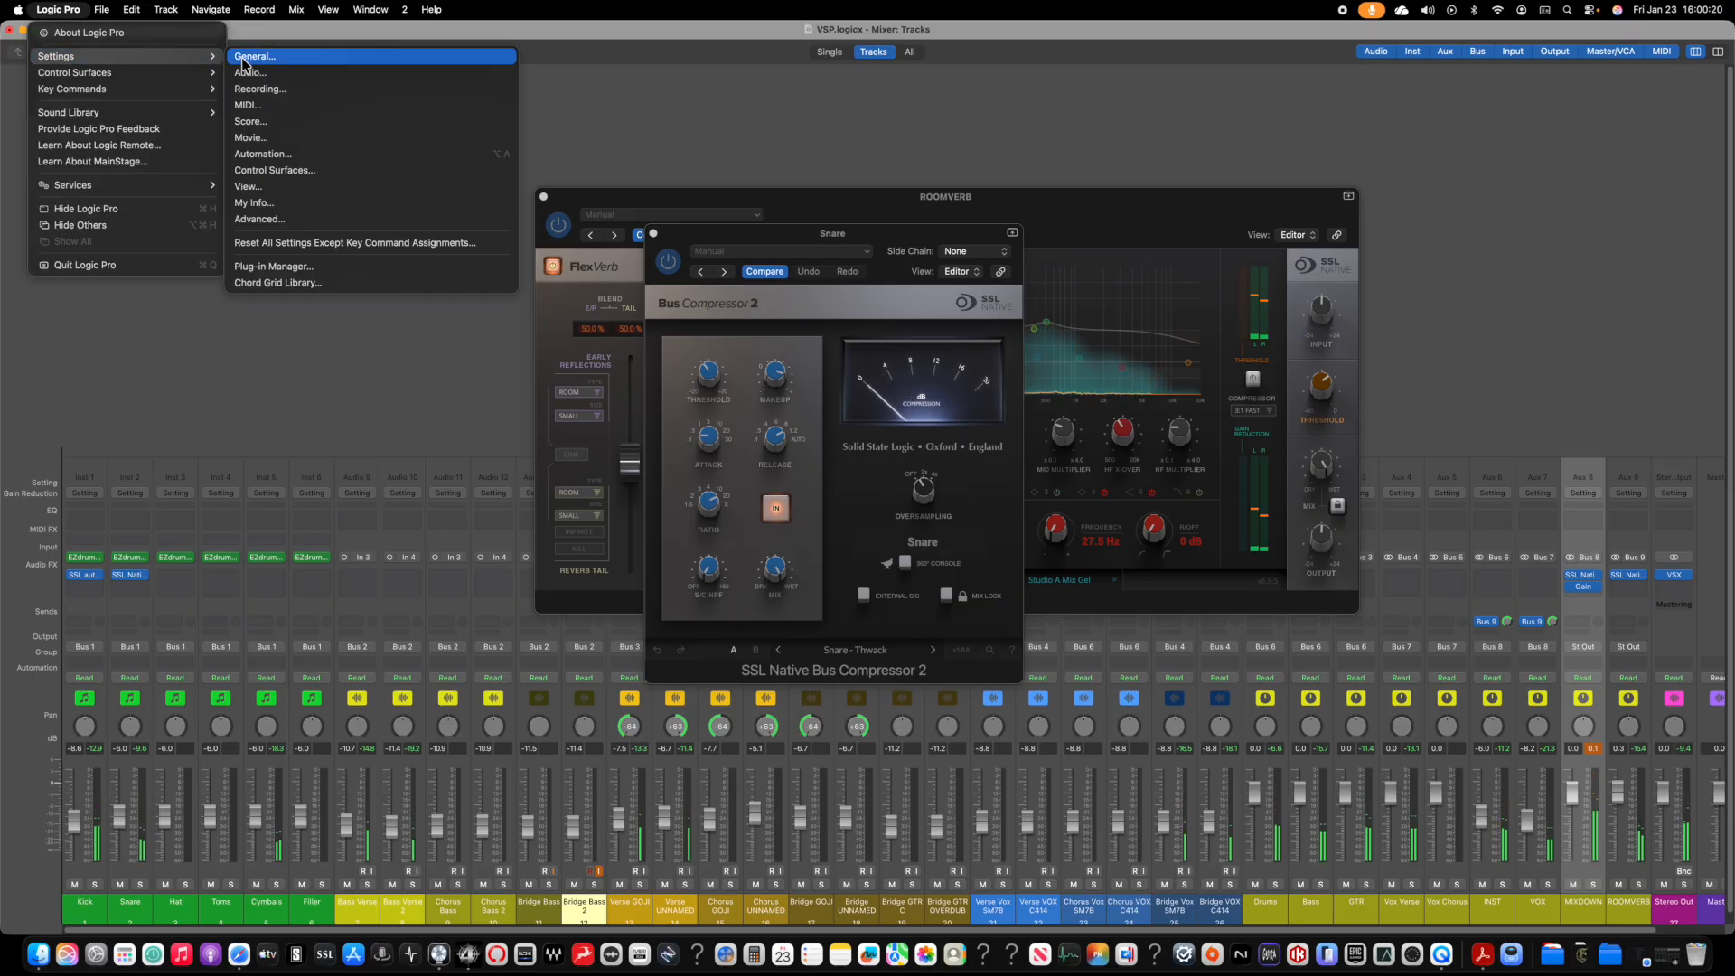
pyautogui.click(262, 74)
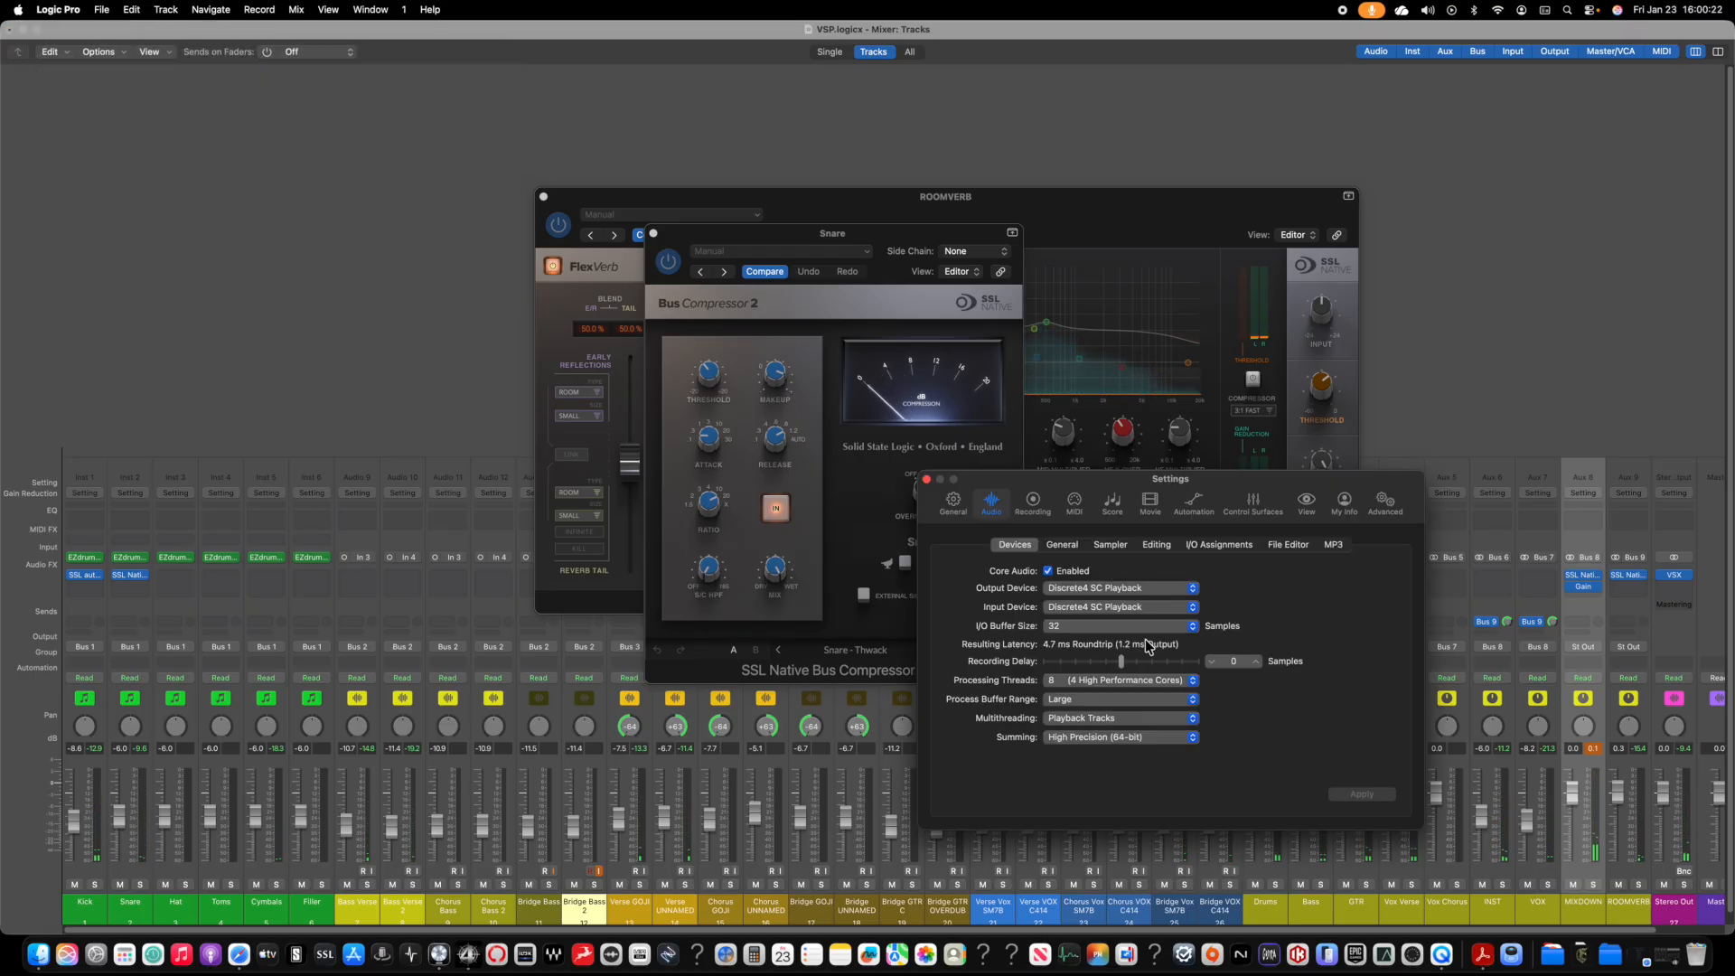
pyautogui.click(1154, 635)
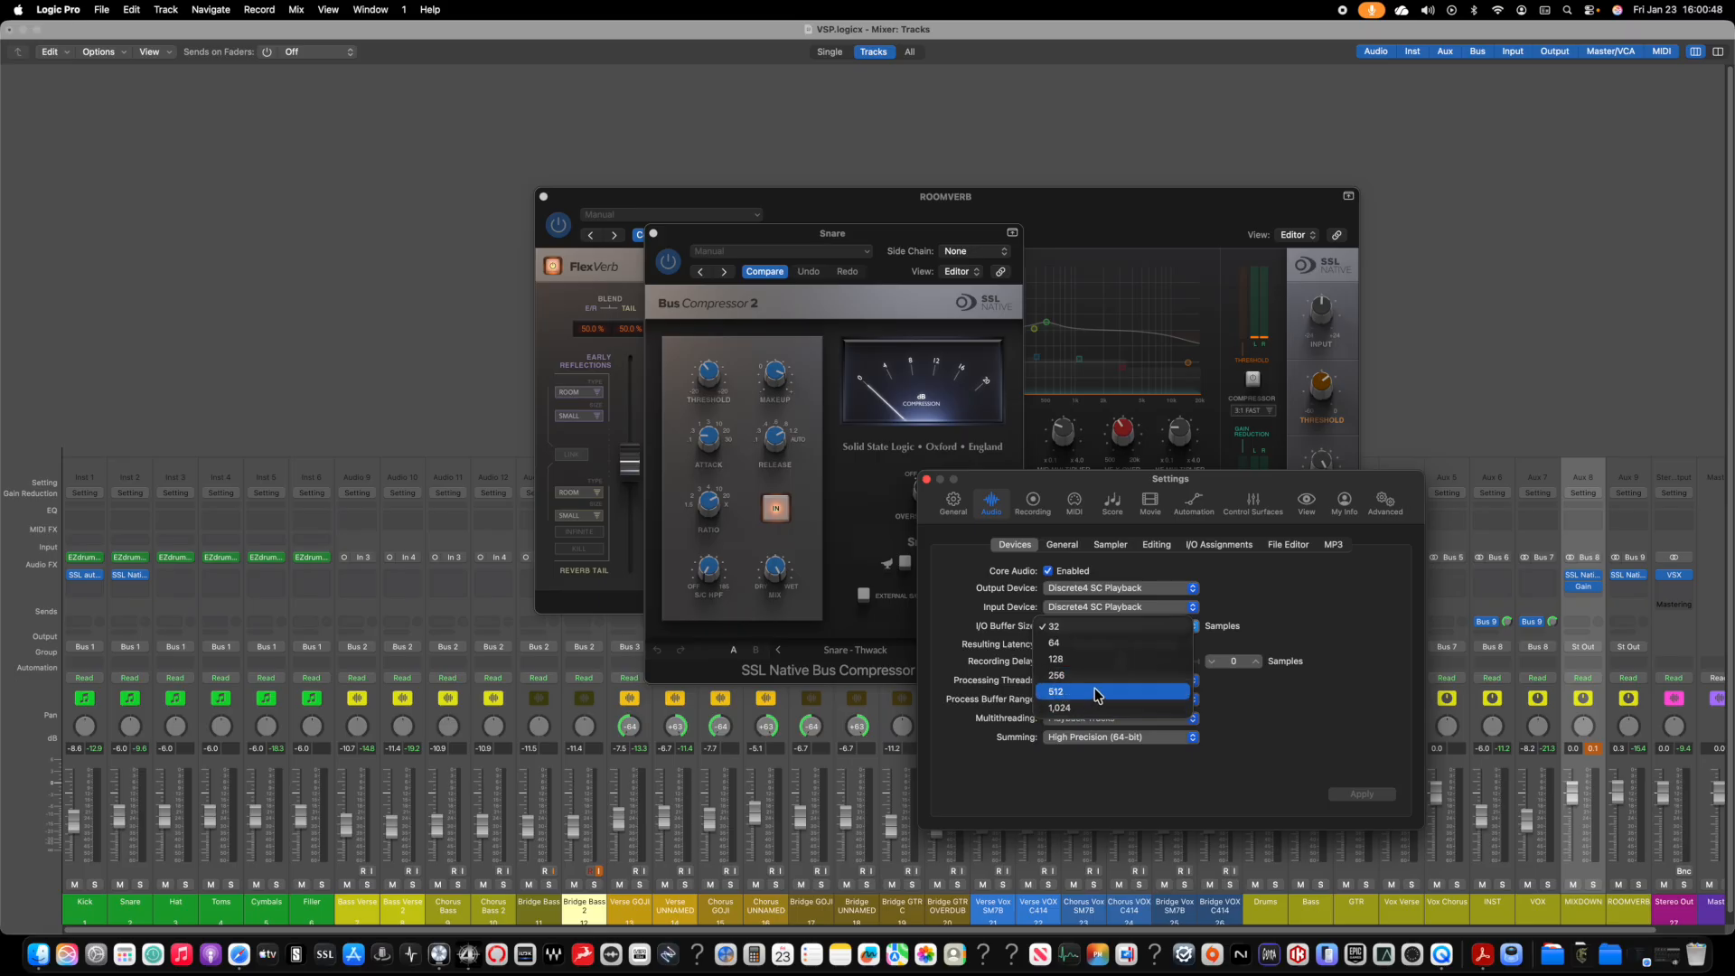
pyautogui.click(1094, 709)
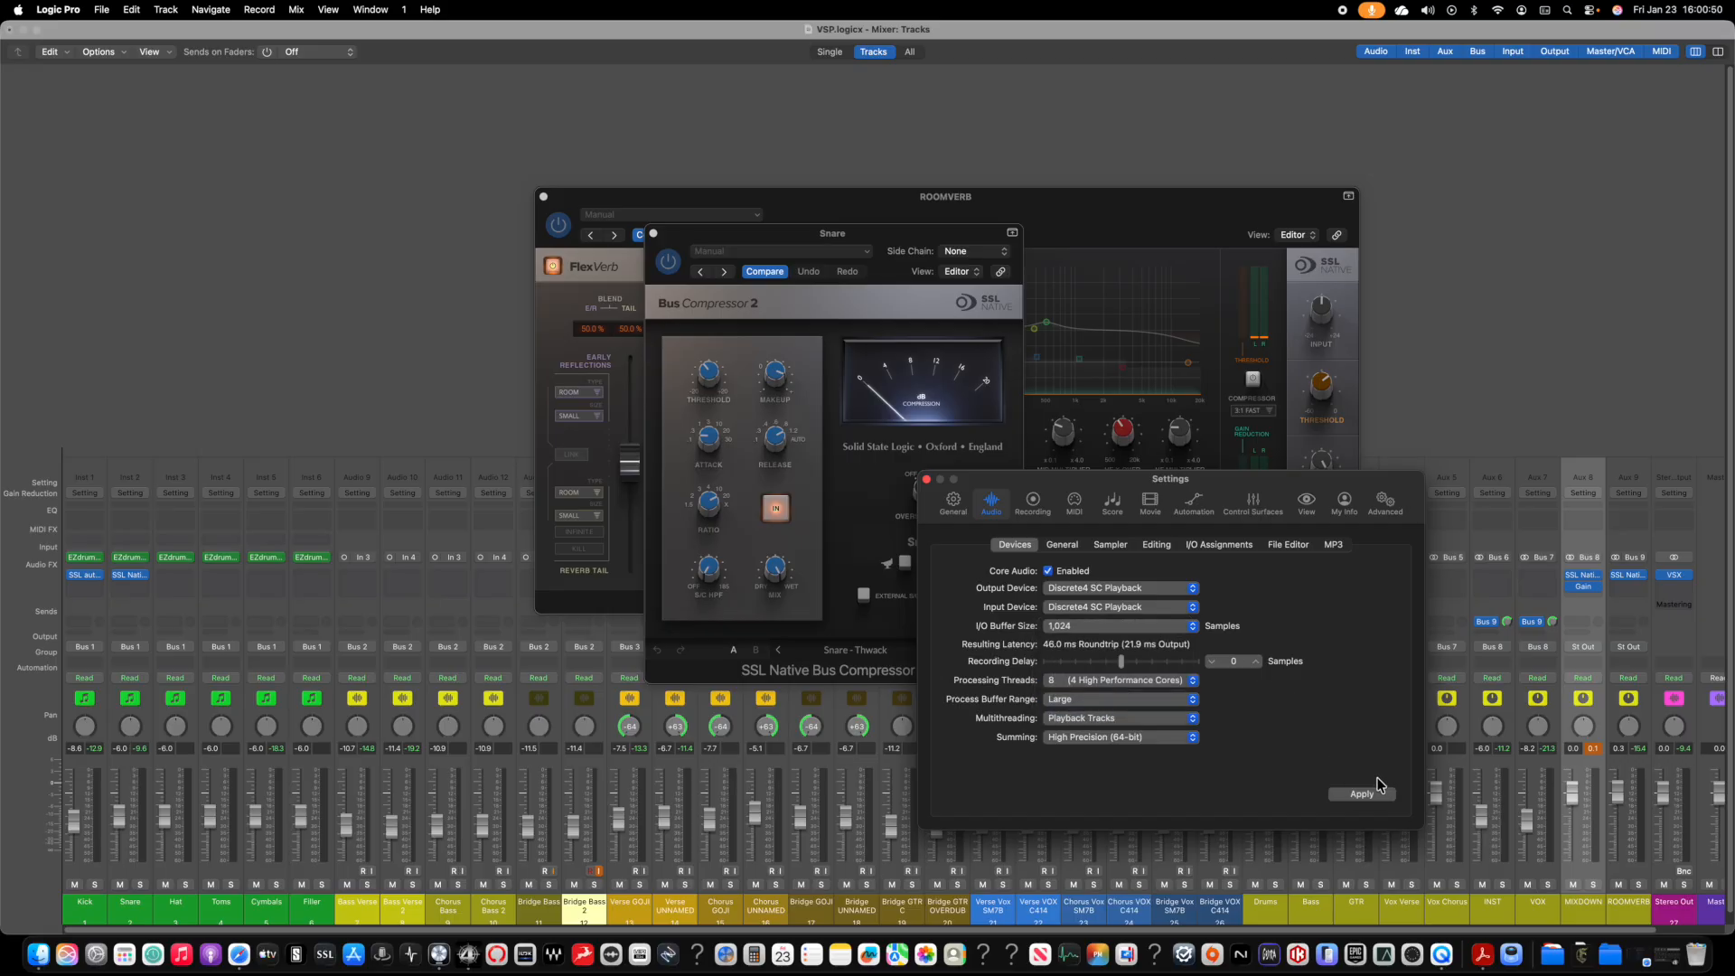
pyautogui.click(1381, 798)
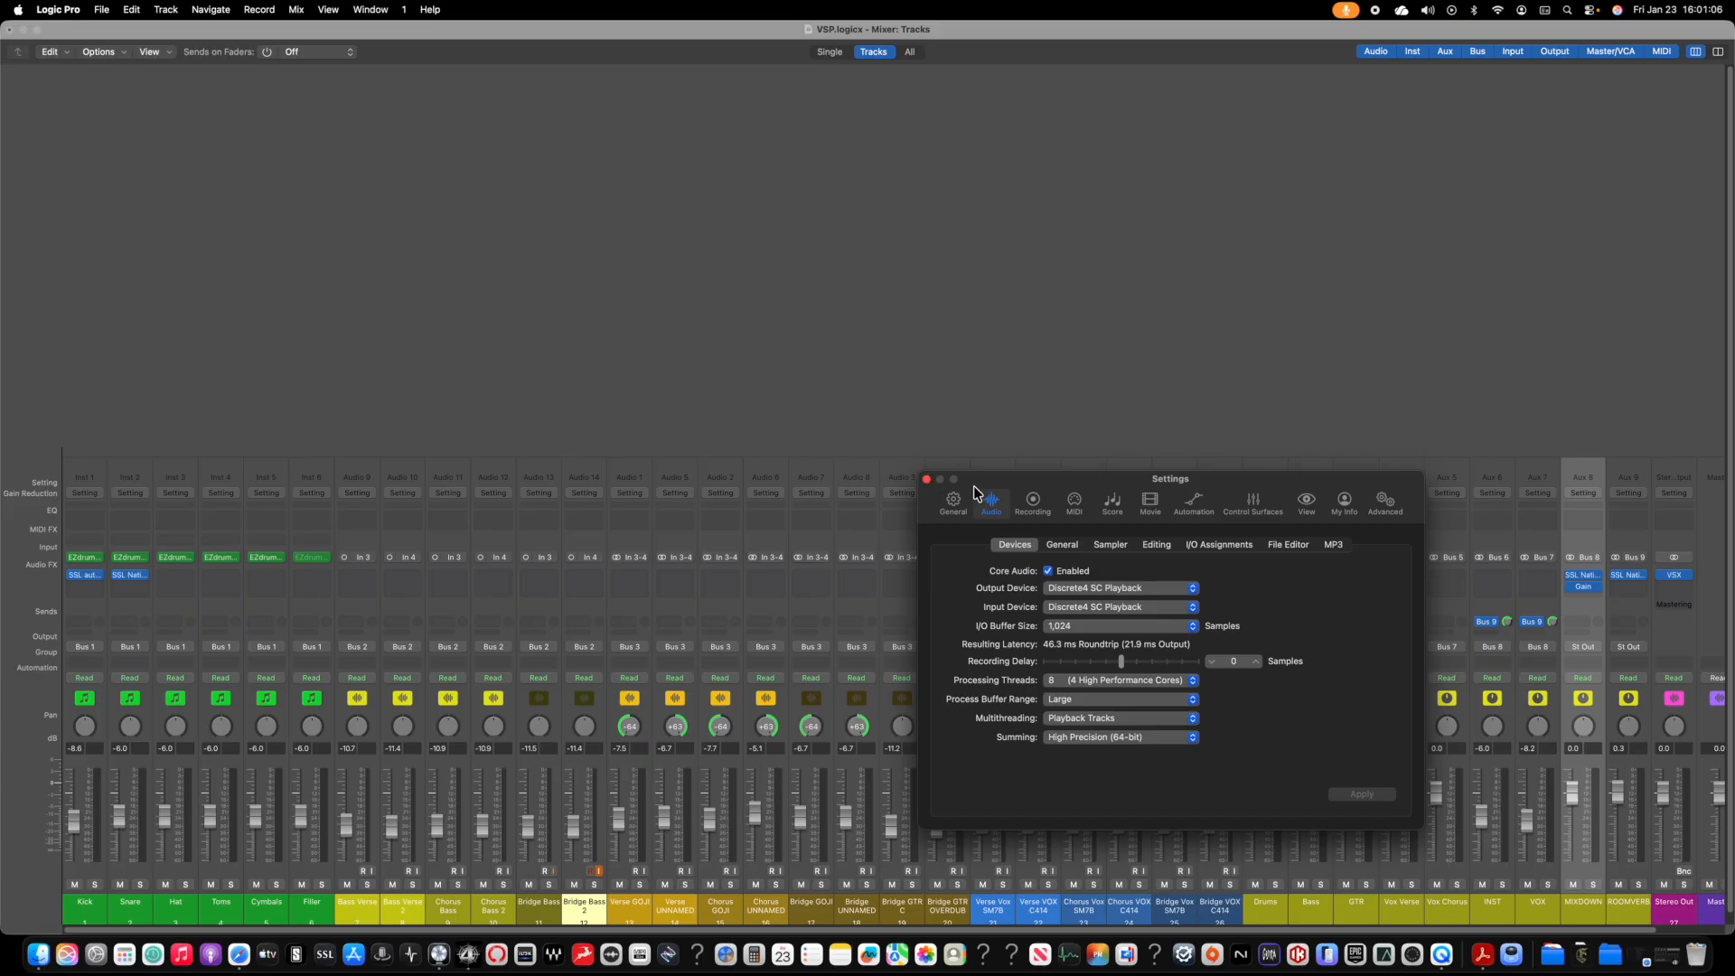
pyautogui.click(925, 480)
# Step: Raise the Snare fader to -1.9 dB during playback and fine-tune the threshold of its Bus Compressor 2
pyautogui.press('space')
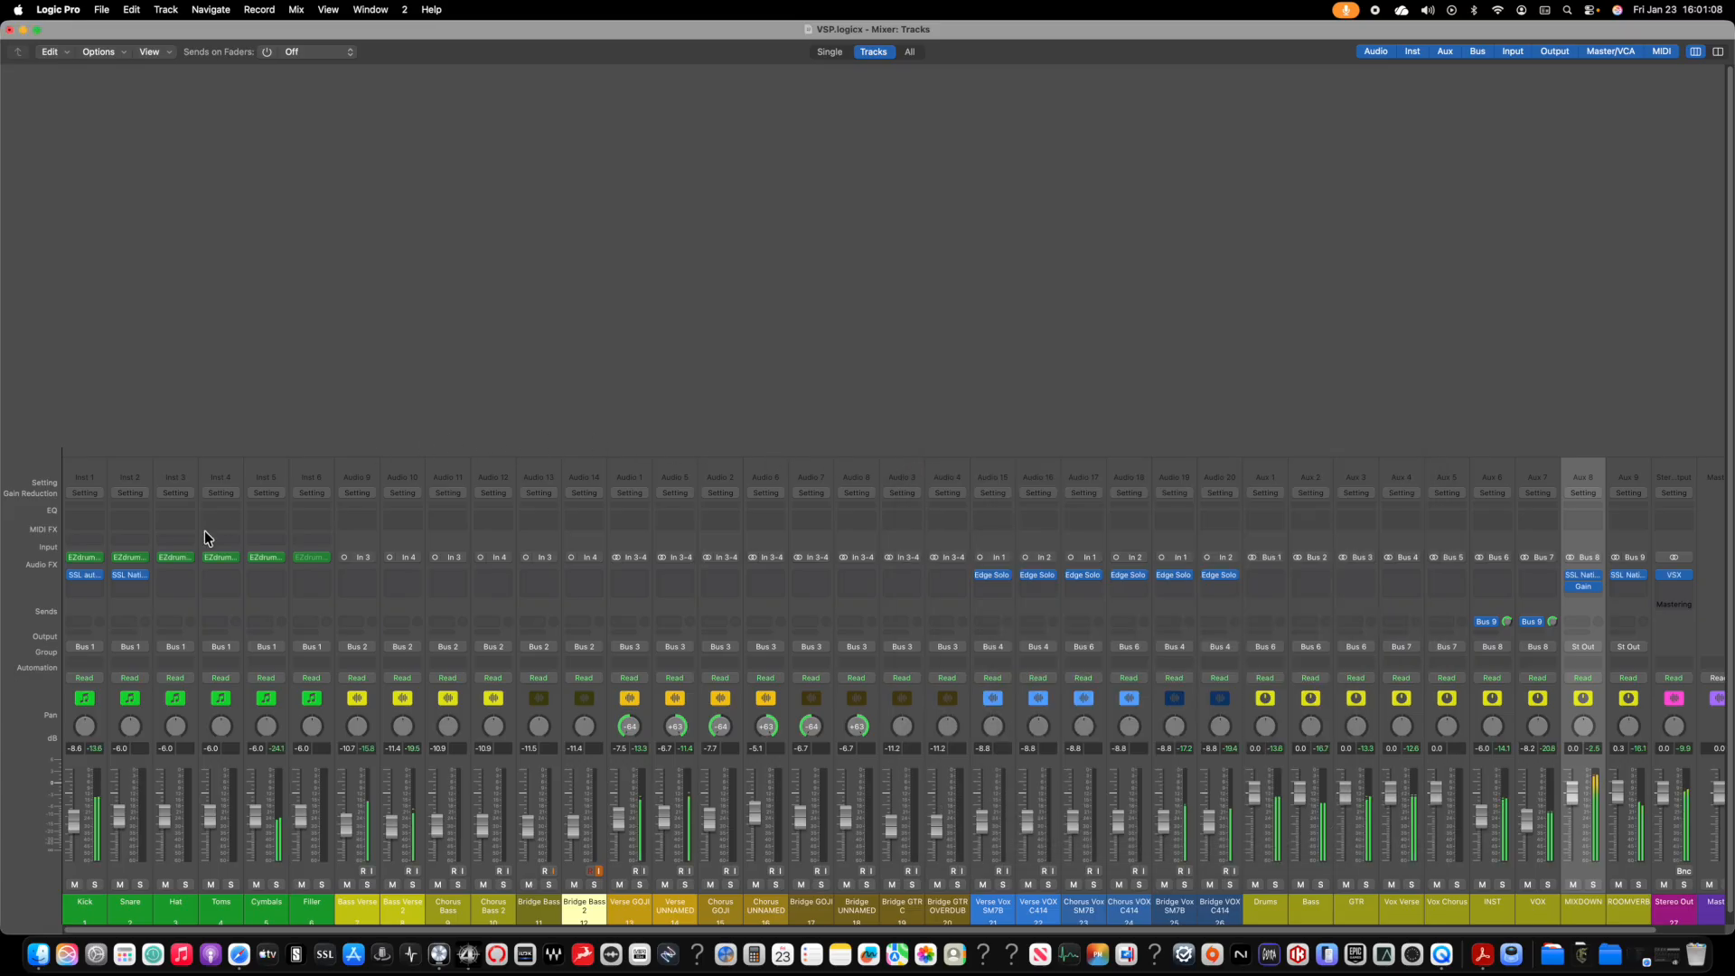
pyautogui.moveTo(118, 829); pyautogui.dragTo(126, 786)
pyautogui.click(133, 578)
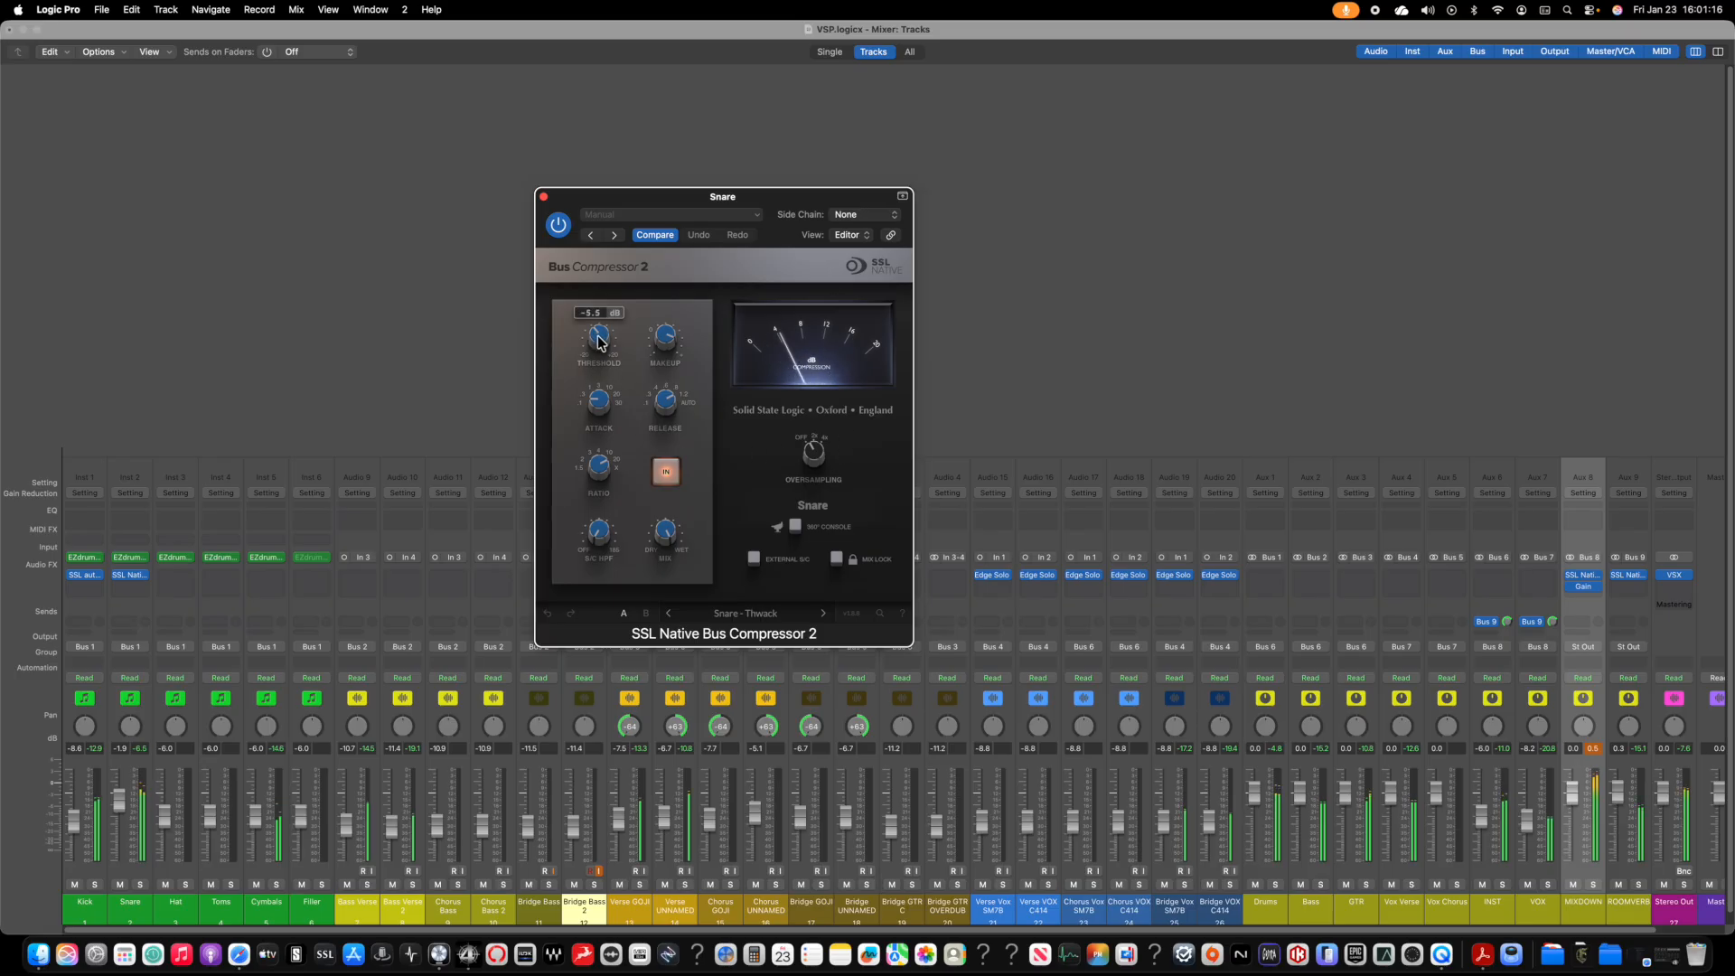
pyautogui.moveTo(600, 336)
pyautogui.mouseDown()
pyautogui.moveTo(603, 300)
pyautogui.moveTo(602, 345)
pyautogui.mouseUp()
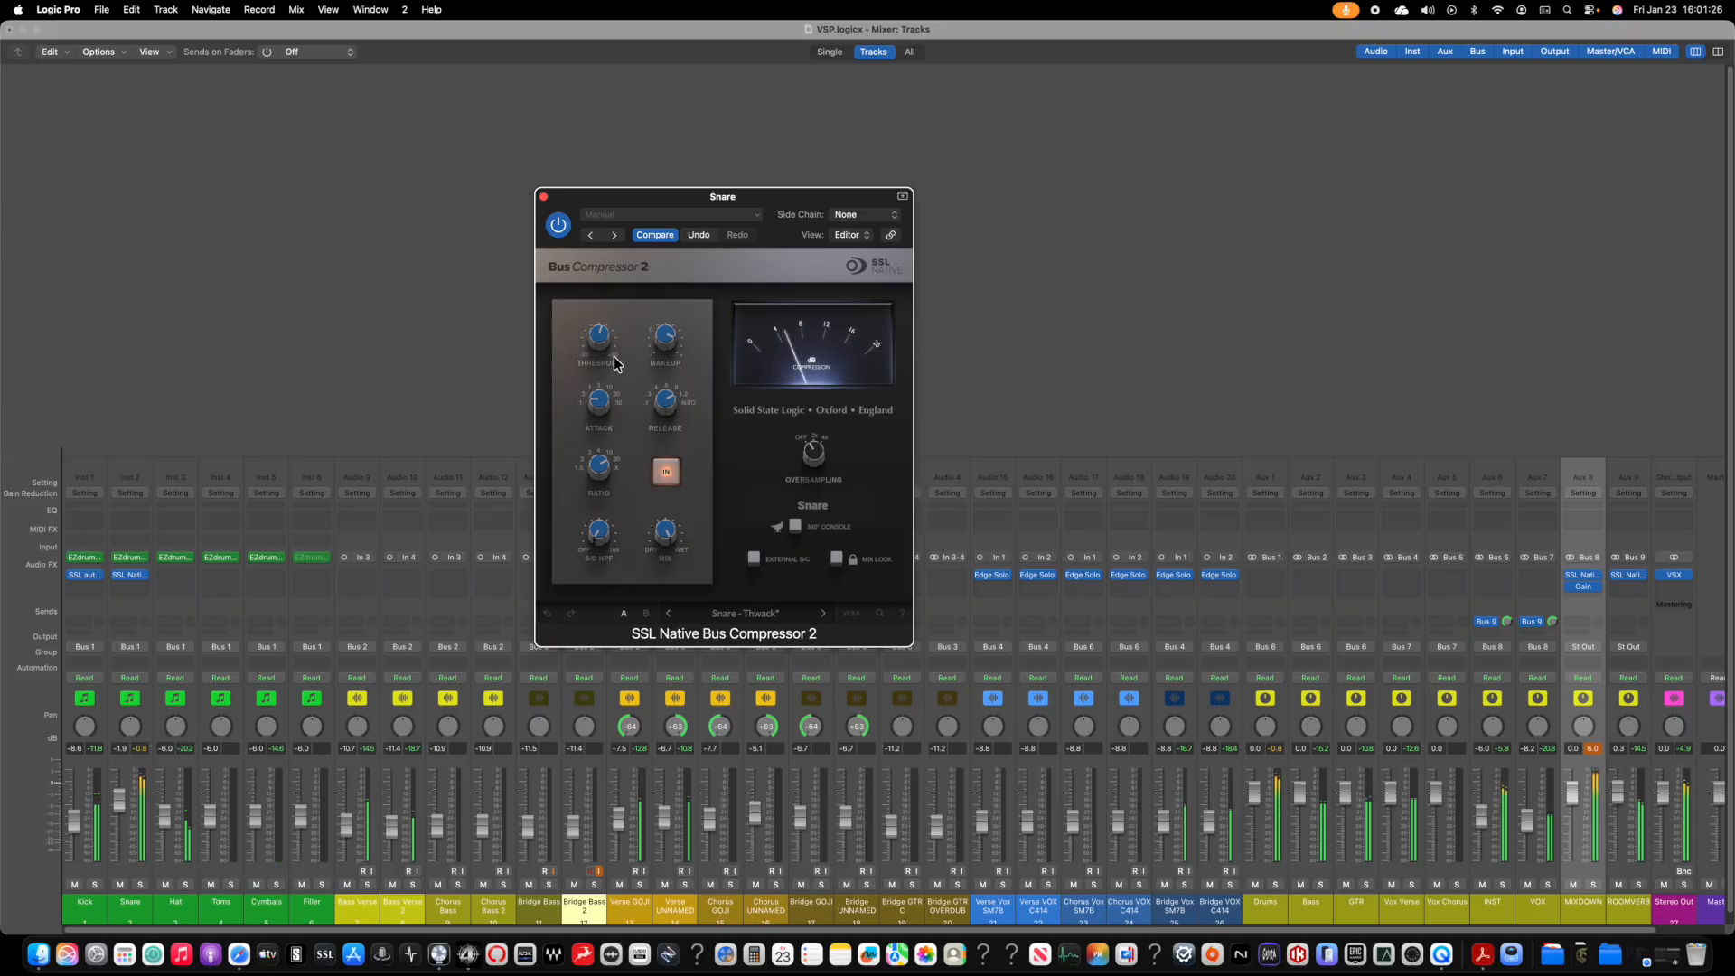
pyautogui.moveTo(610, 355)
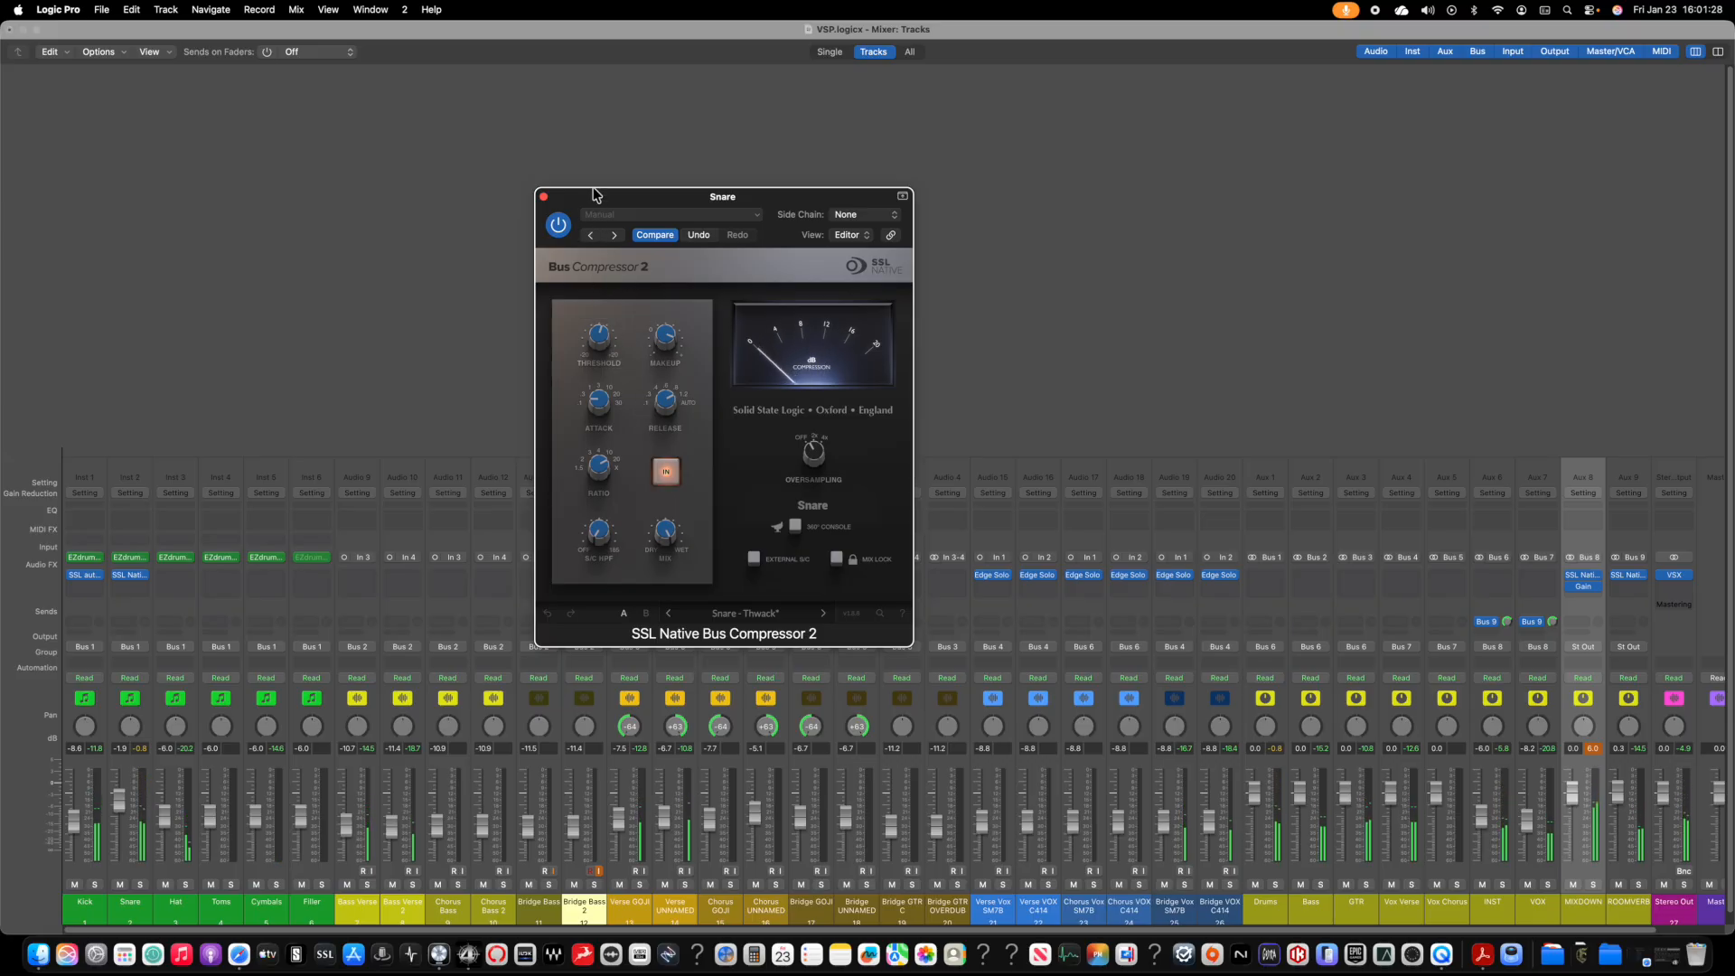
# Step: Adjust the threshold of the Snare's Bus Compressor 2 during playback and lower the Snare fader to -2.9 dB
pyautogui.moveTo(582, 191); pyautogui.dragTo(784, 242)
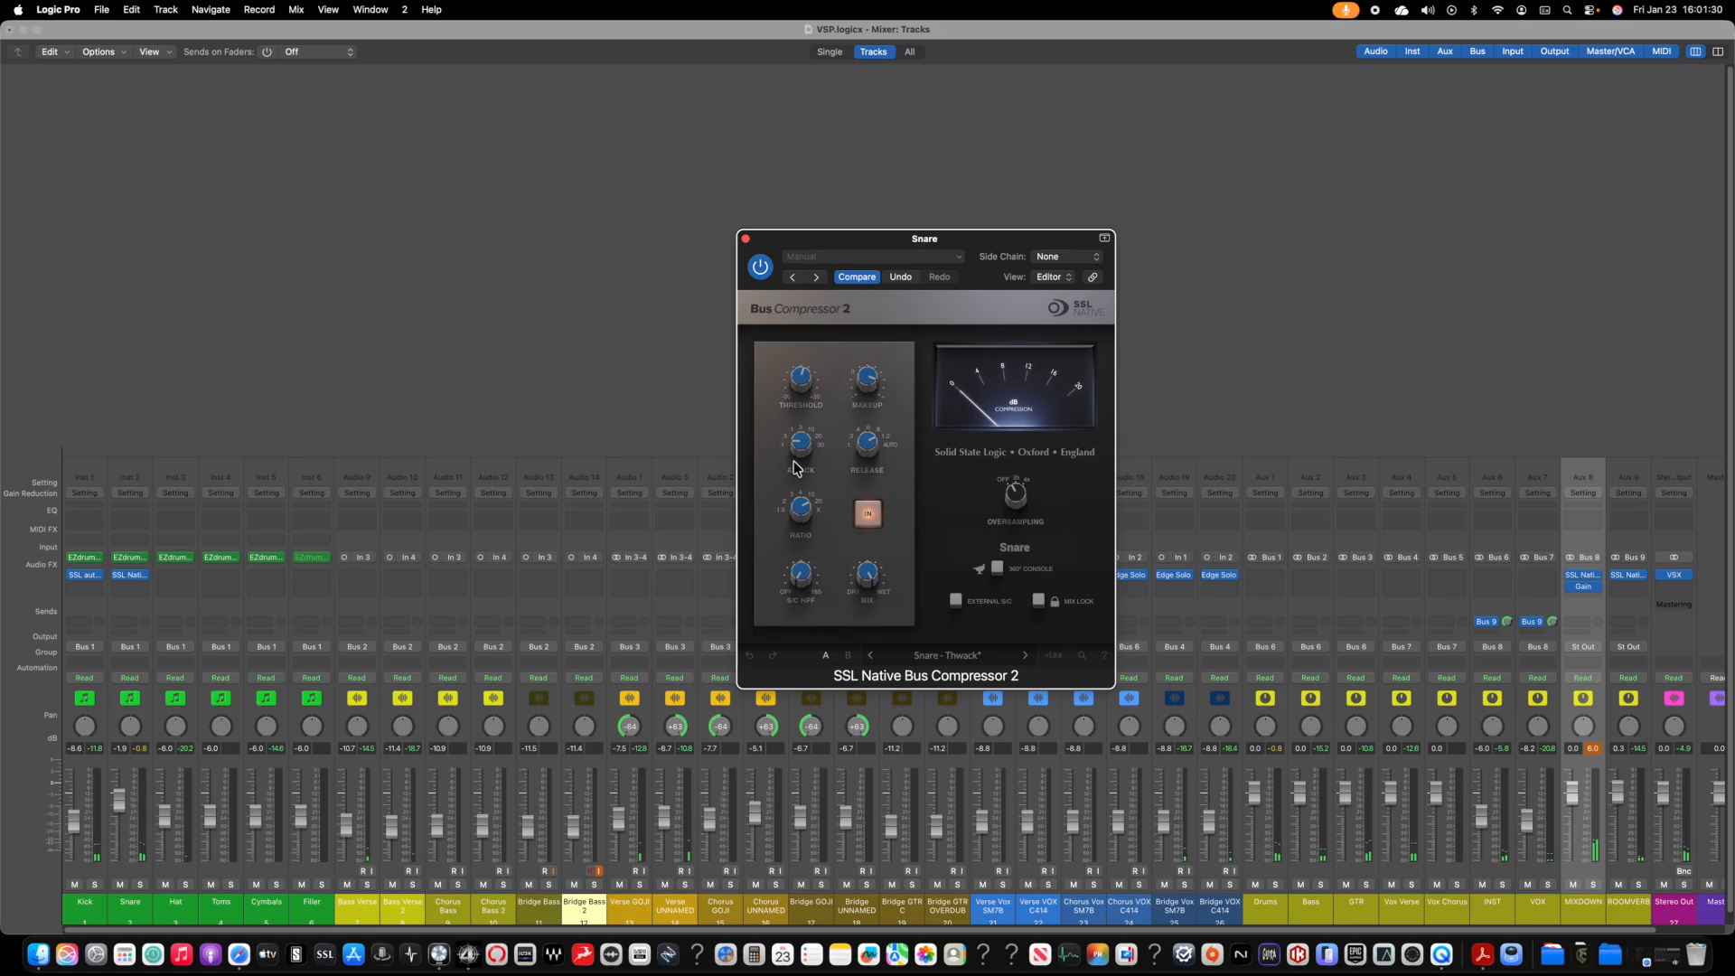
pyautogui.press('1')
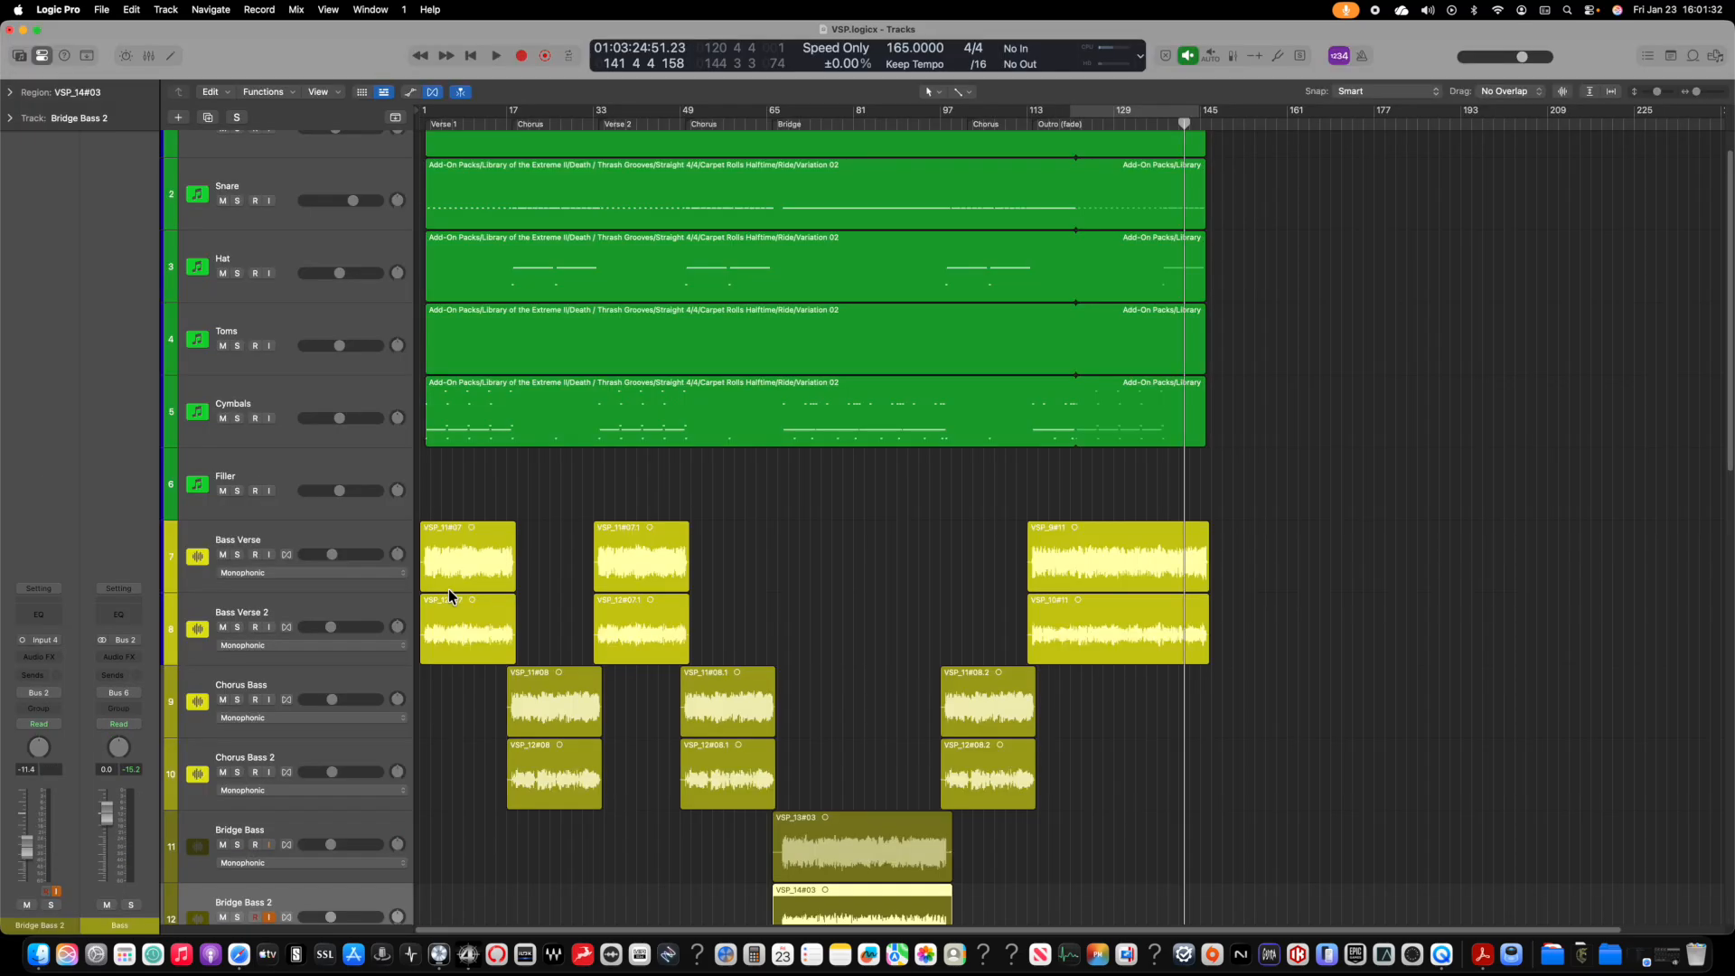
pyautogui.press('2')
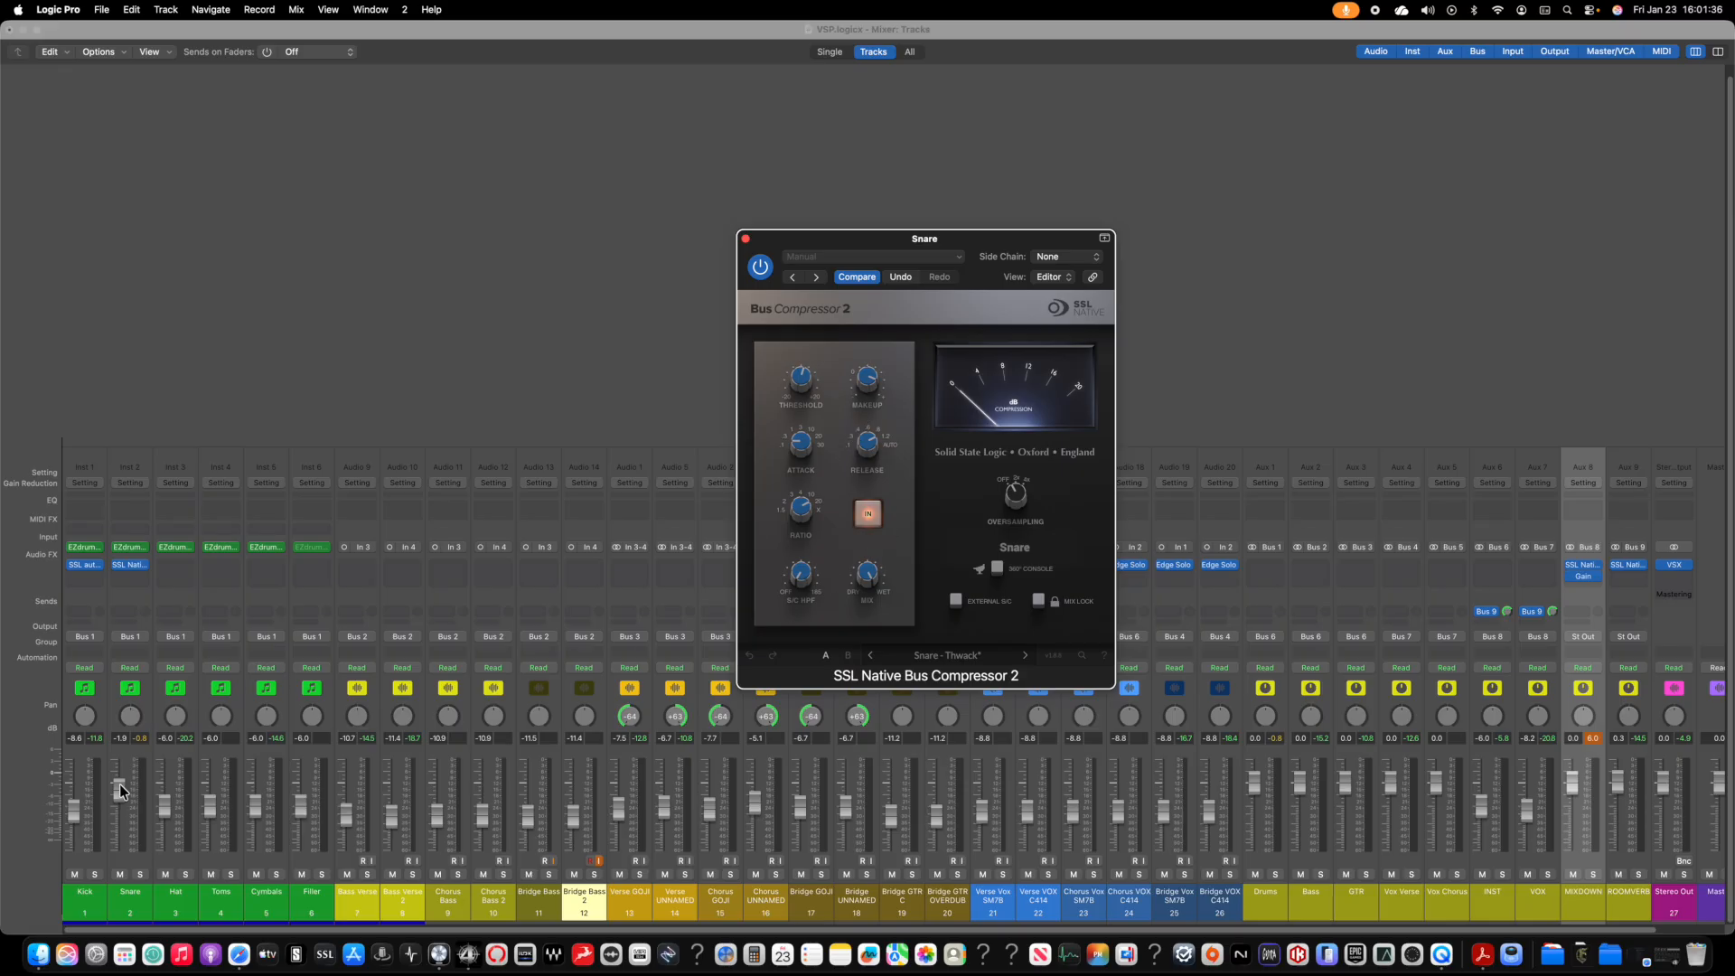
pyautogui.press('space')
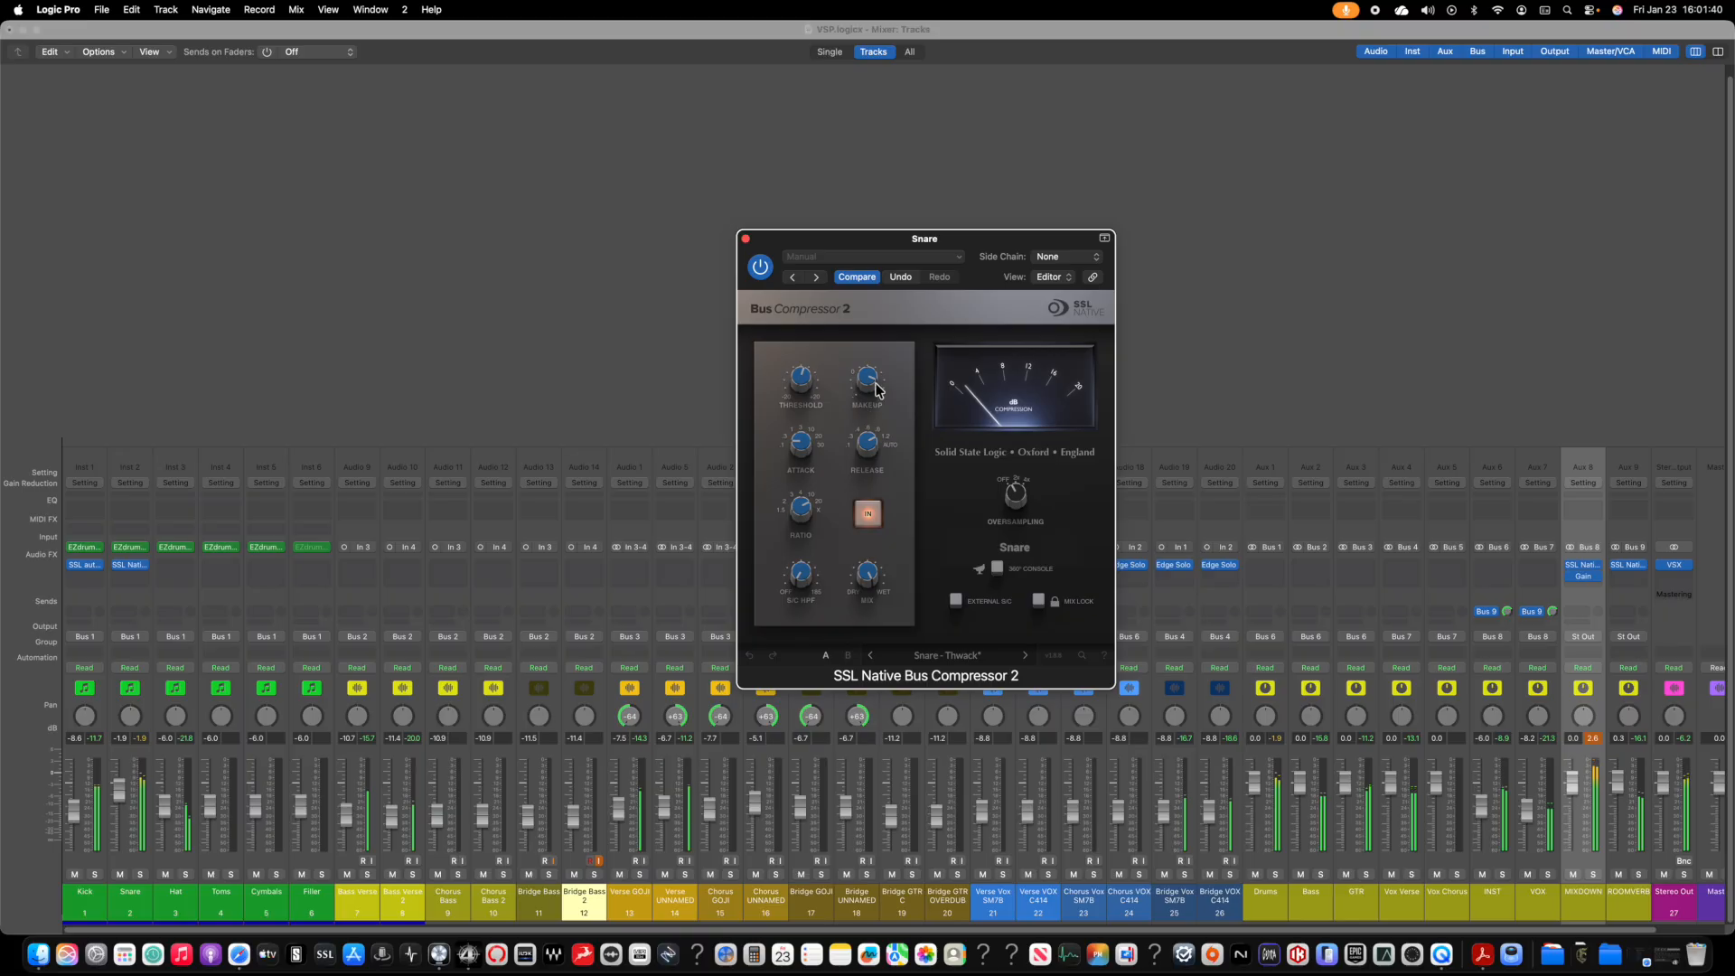
pyautogui.click(958, 241)
pyautogui.moveTo(958, 242); pyautogui.dragTo(992, 228)
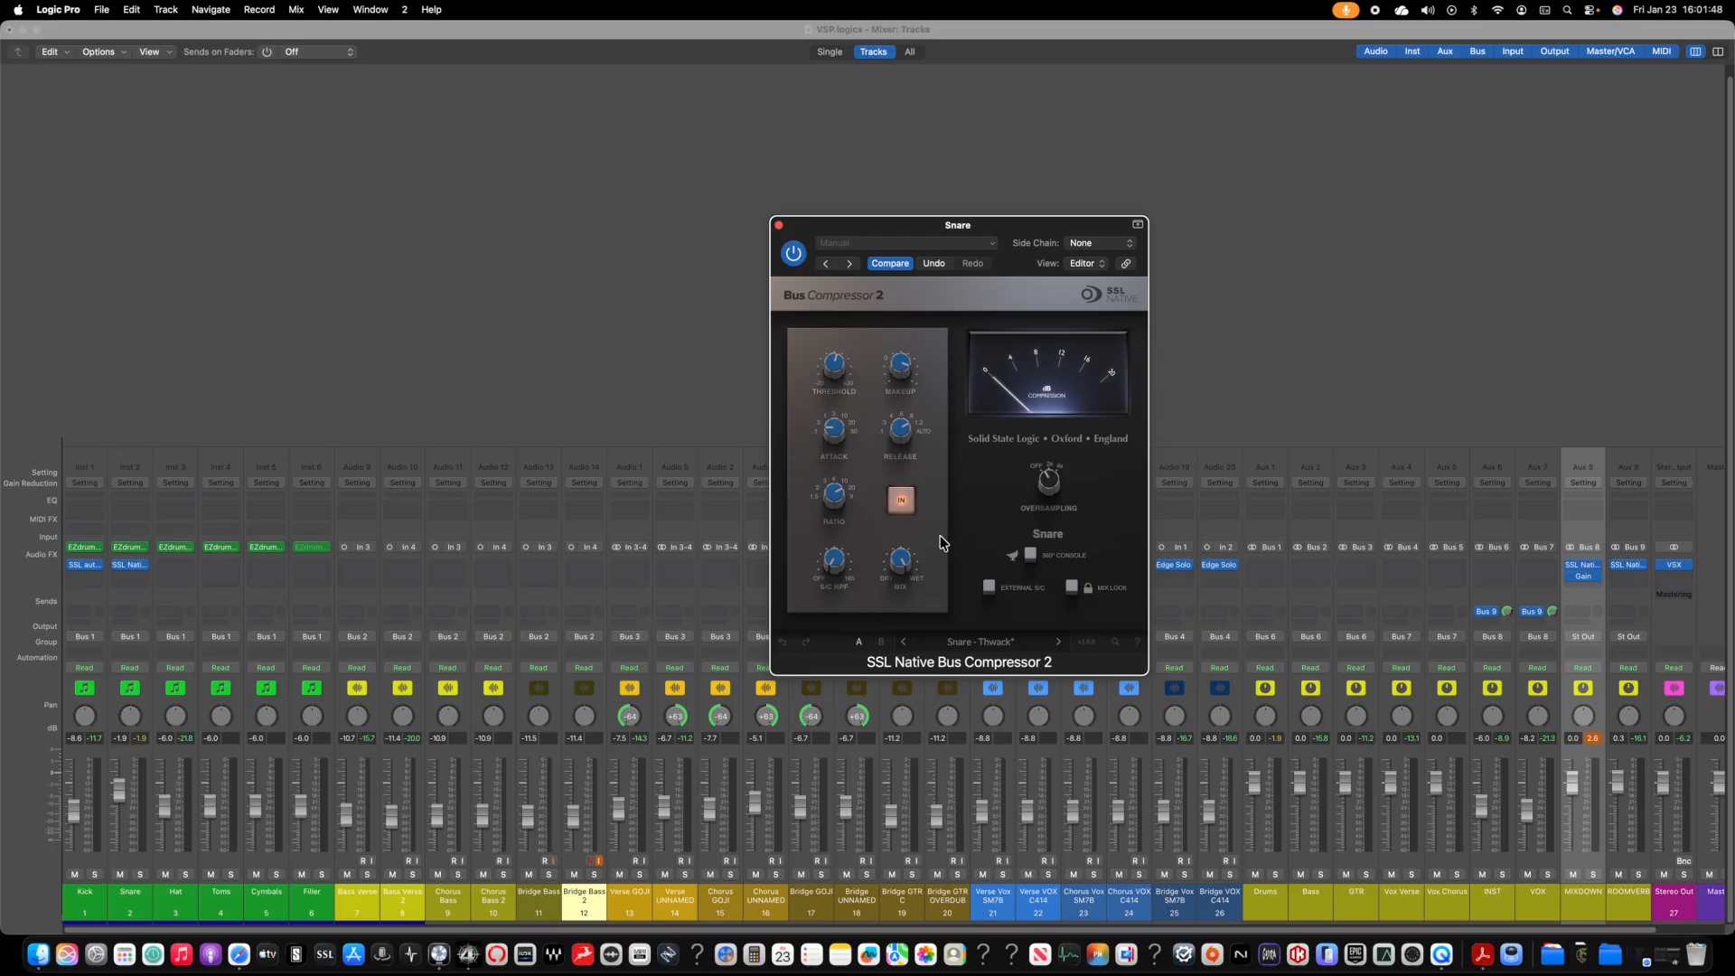
pyautogui.moveTo(839, 573)
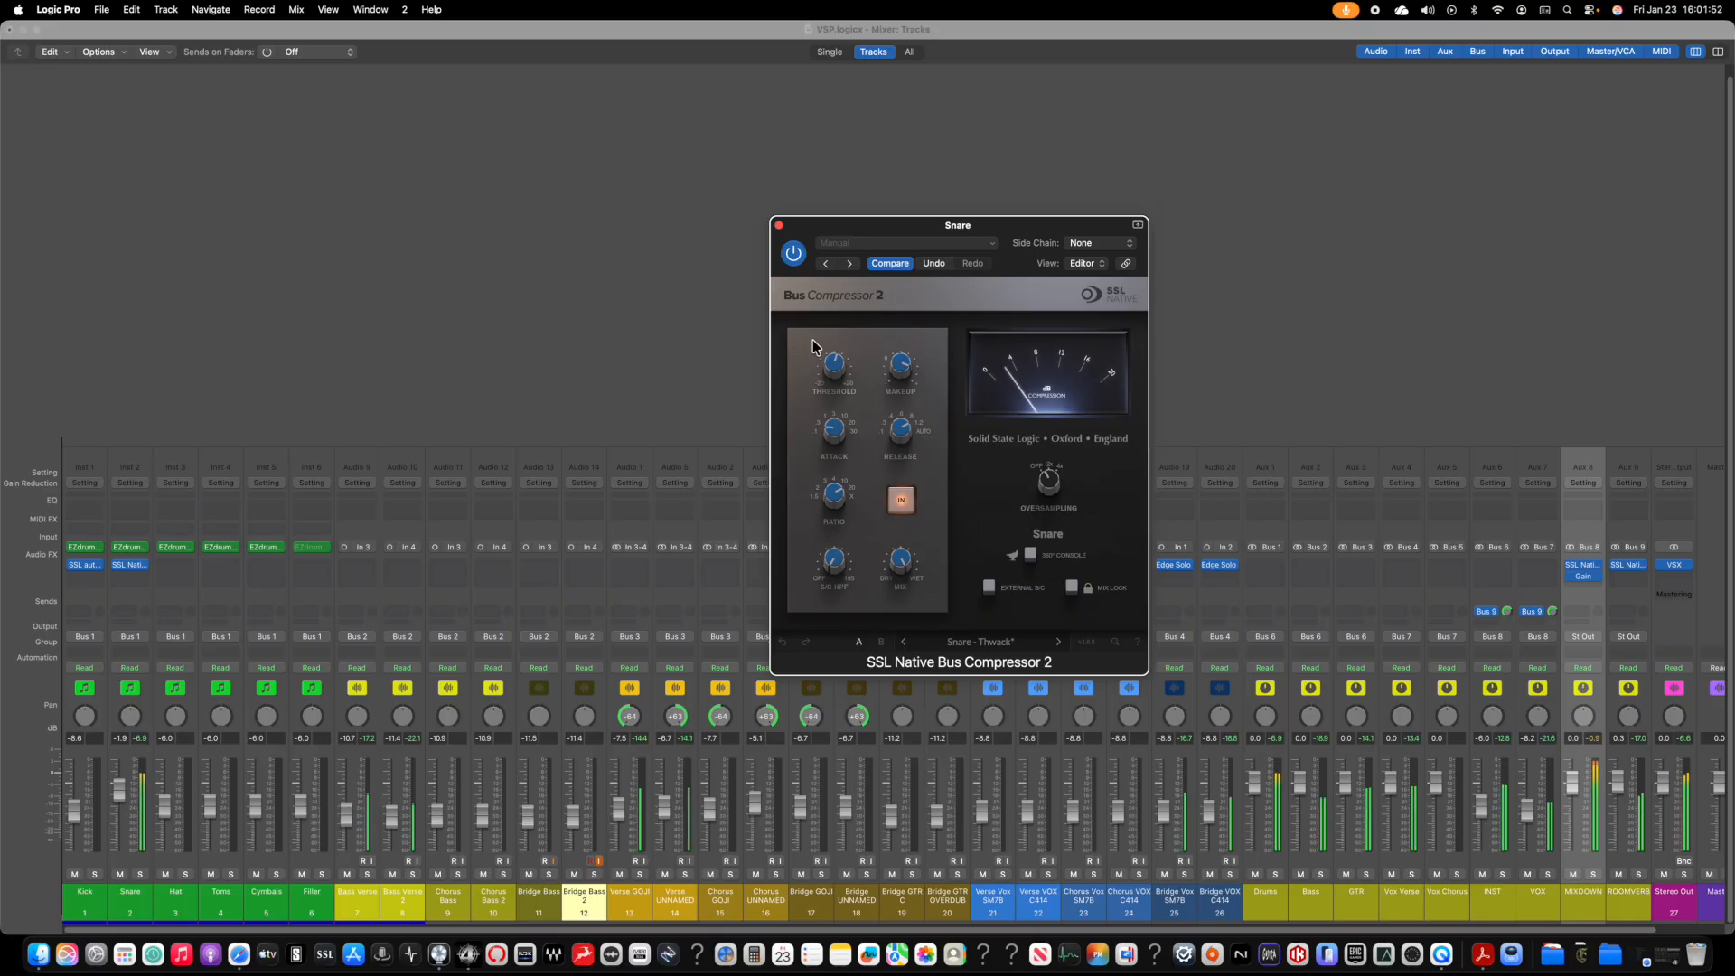
pyautogui.moveTo(844, 371)
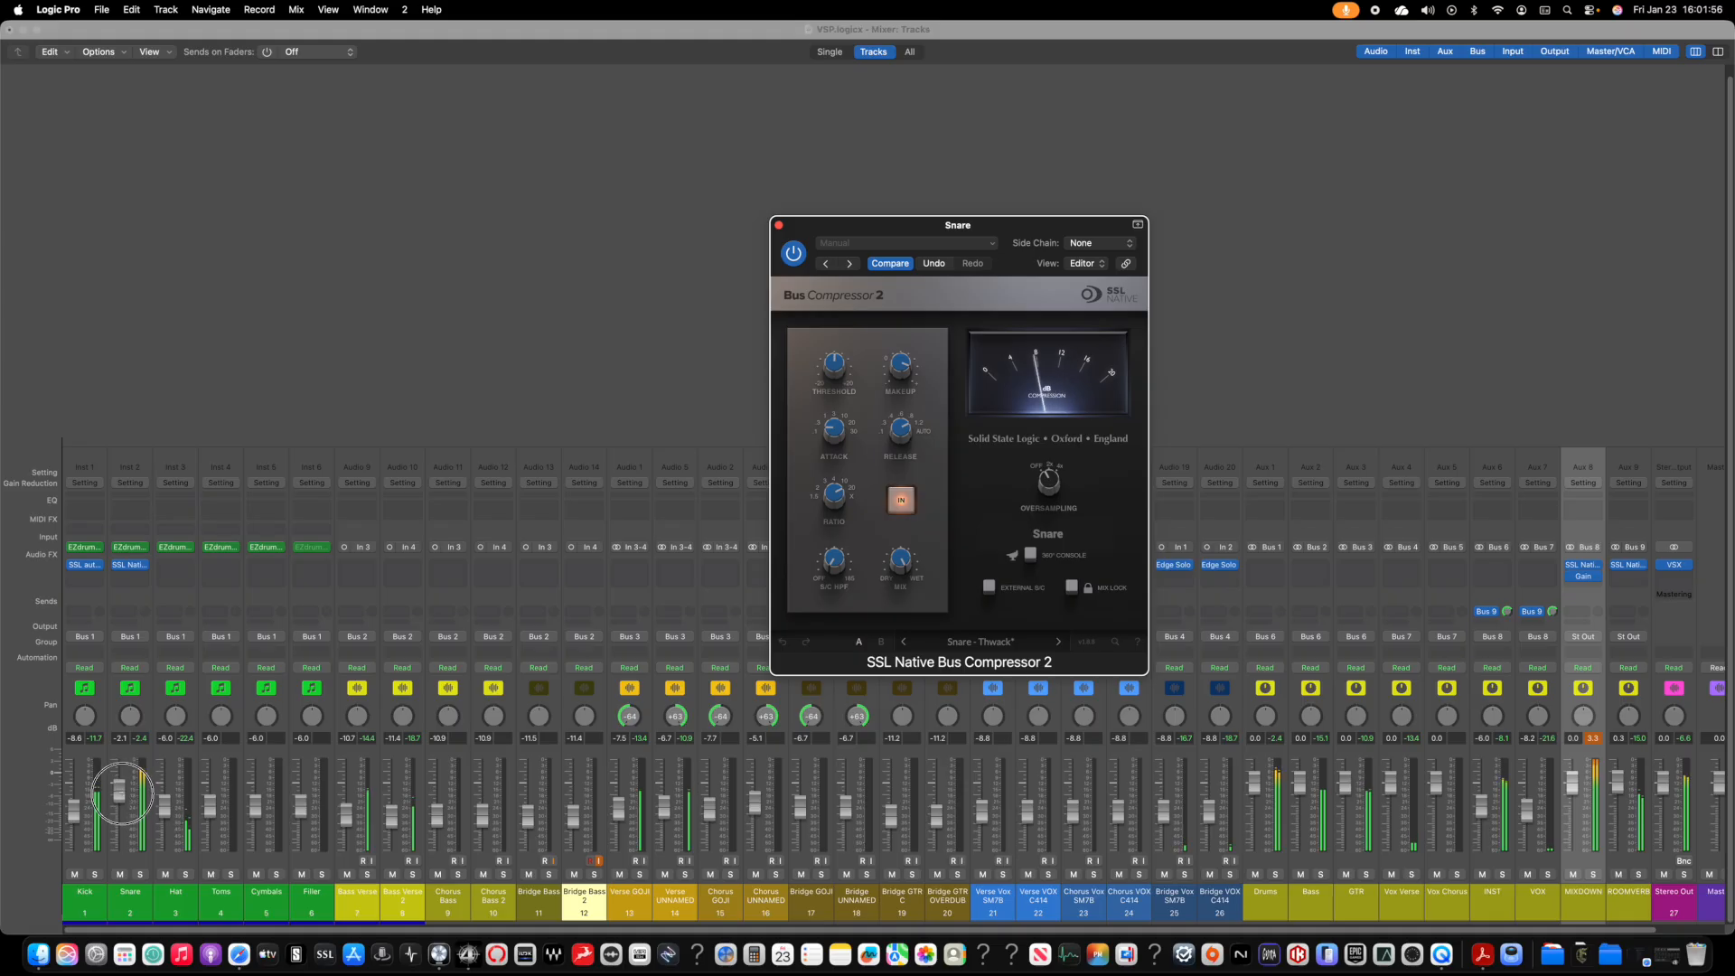
pyautogui.moveTo(117, 786); pyautogui.dragTo(116, 809)
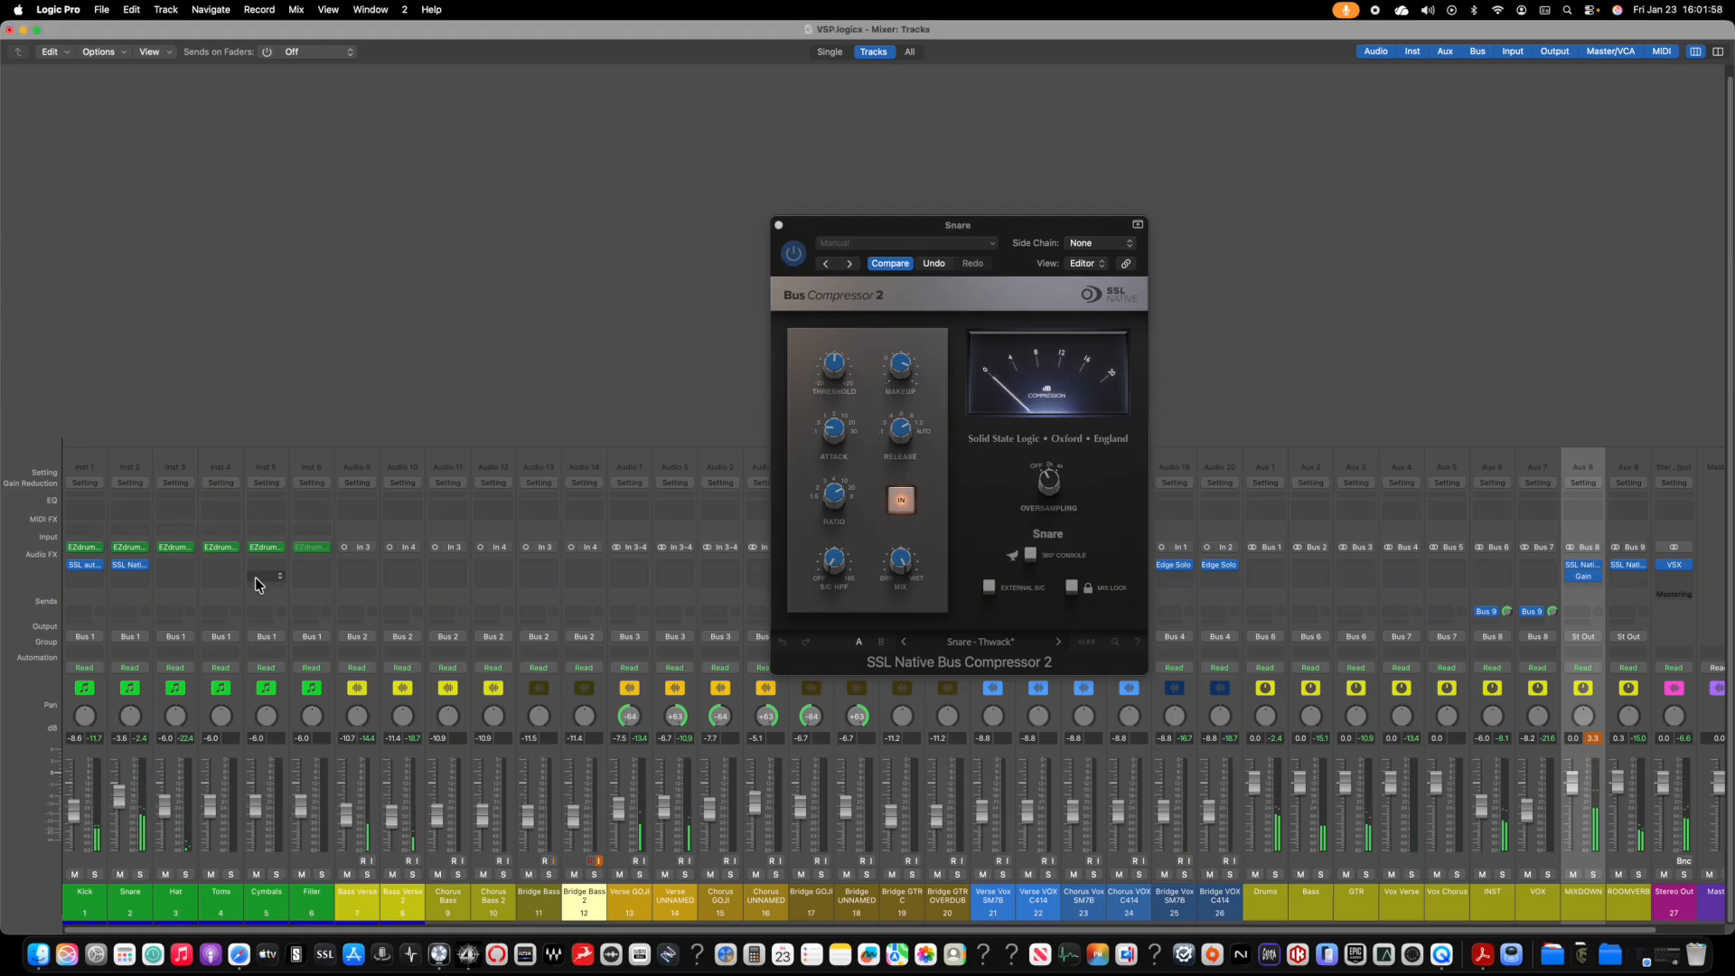
# Step: Restart playback from the song's beginning, add a Bus 10 send on the Snare and close its compressor window
pyautogui.press('1')
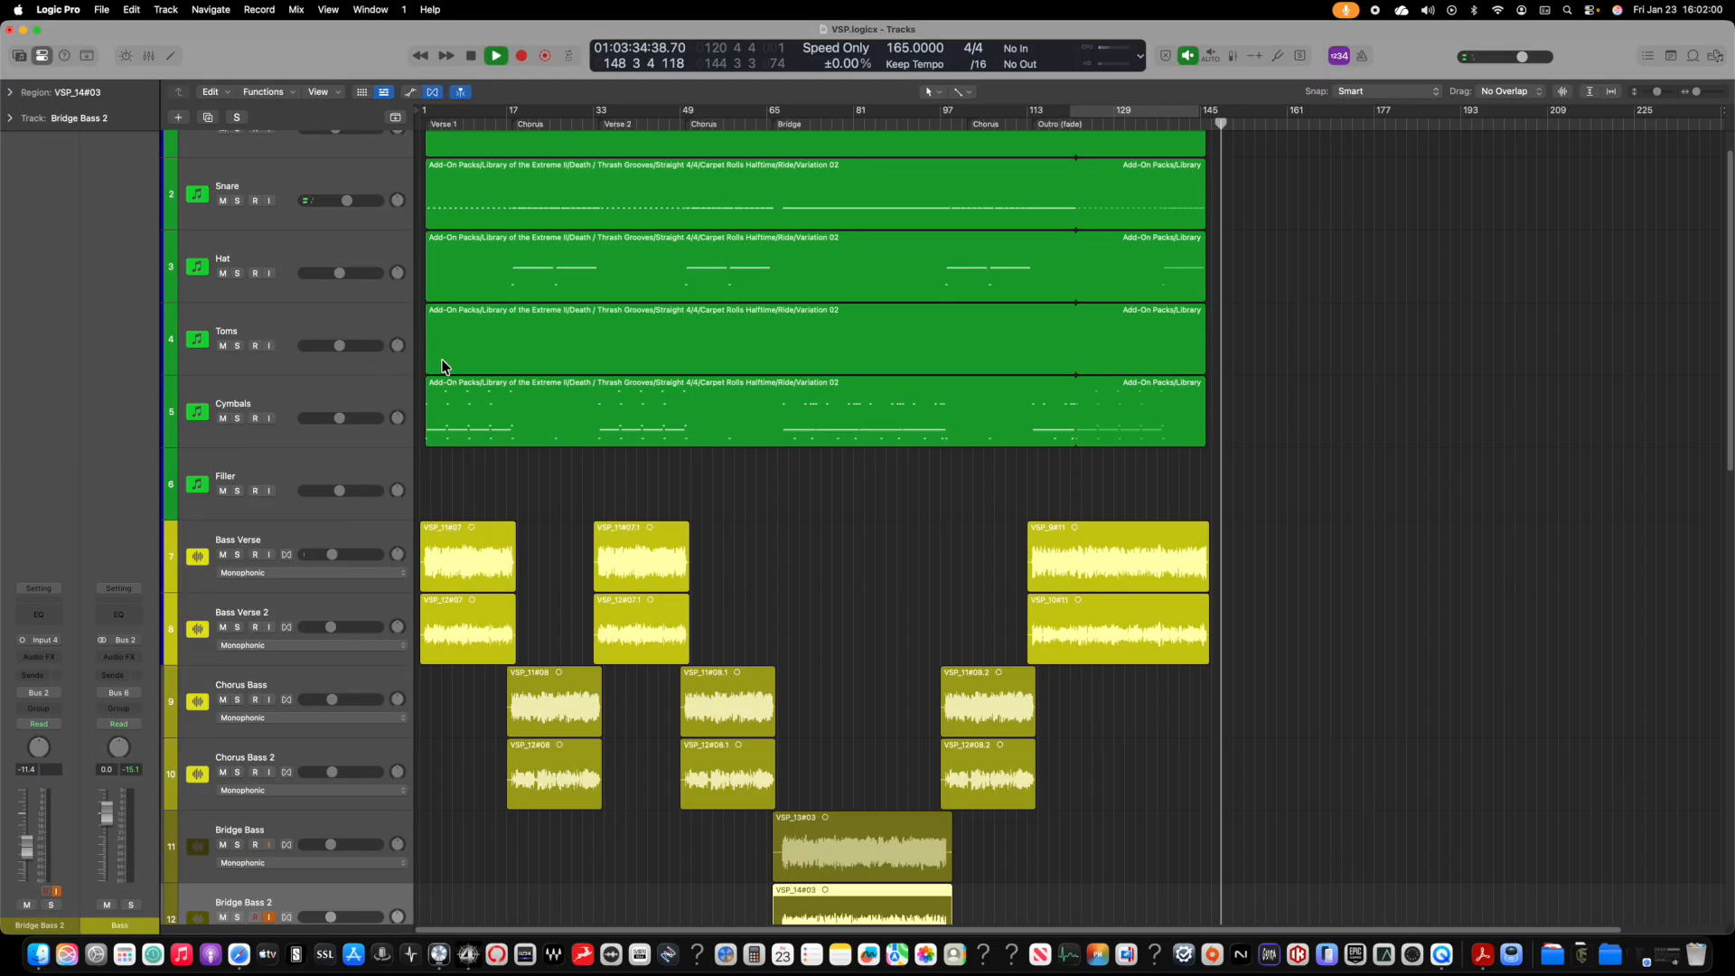
pyautogui.press('Return')
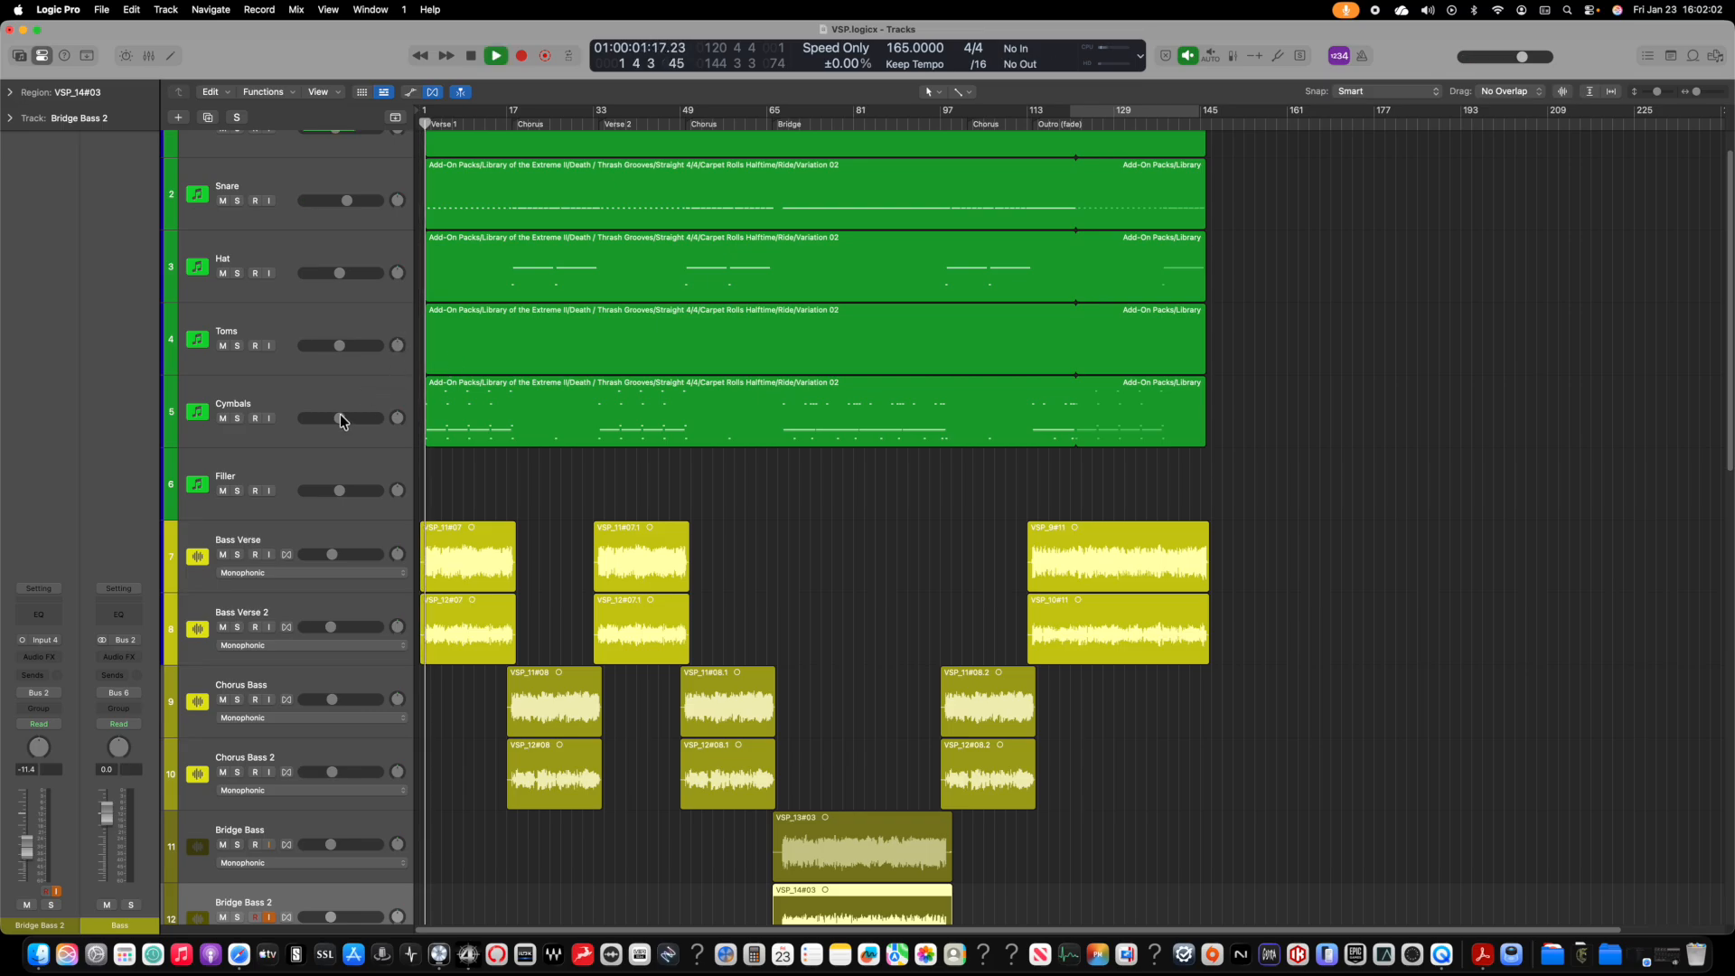
pyautogui.press('2')
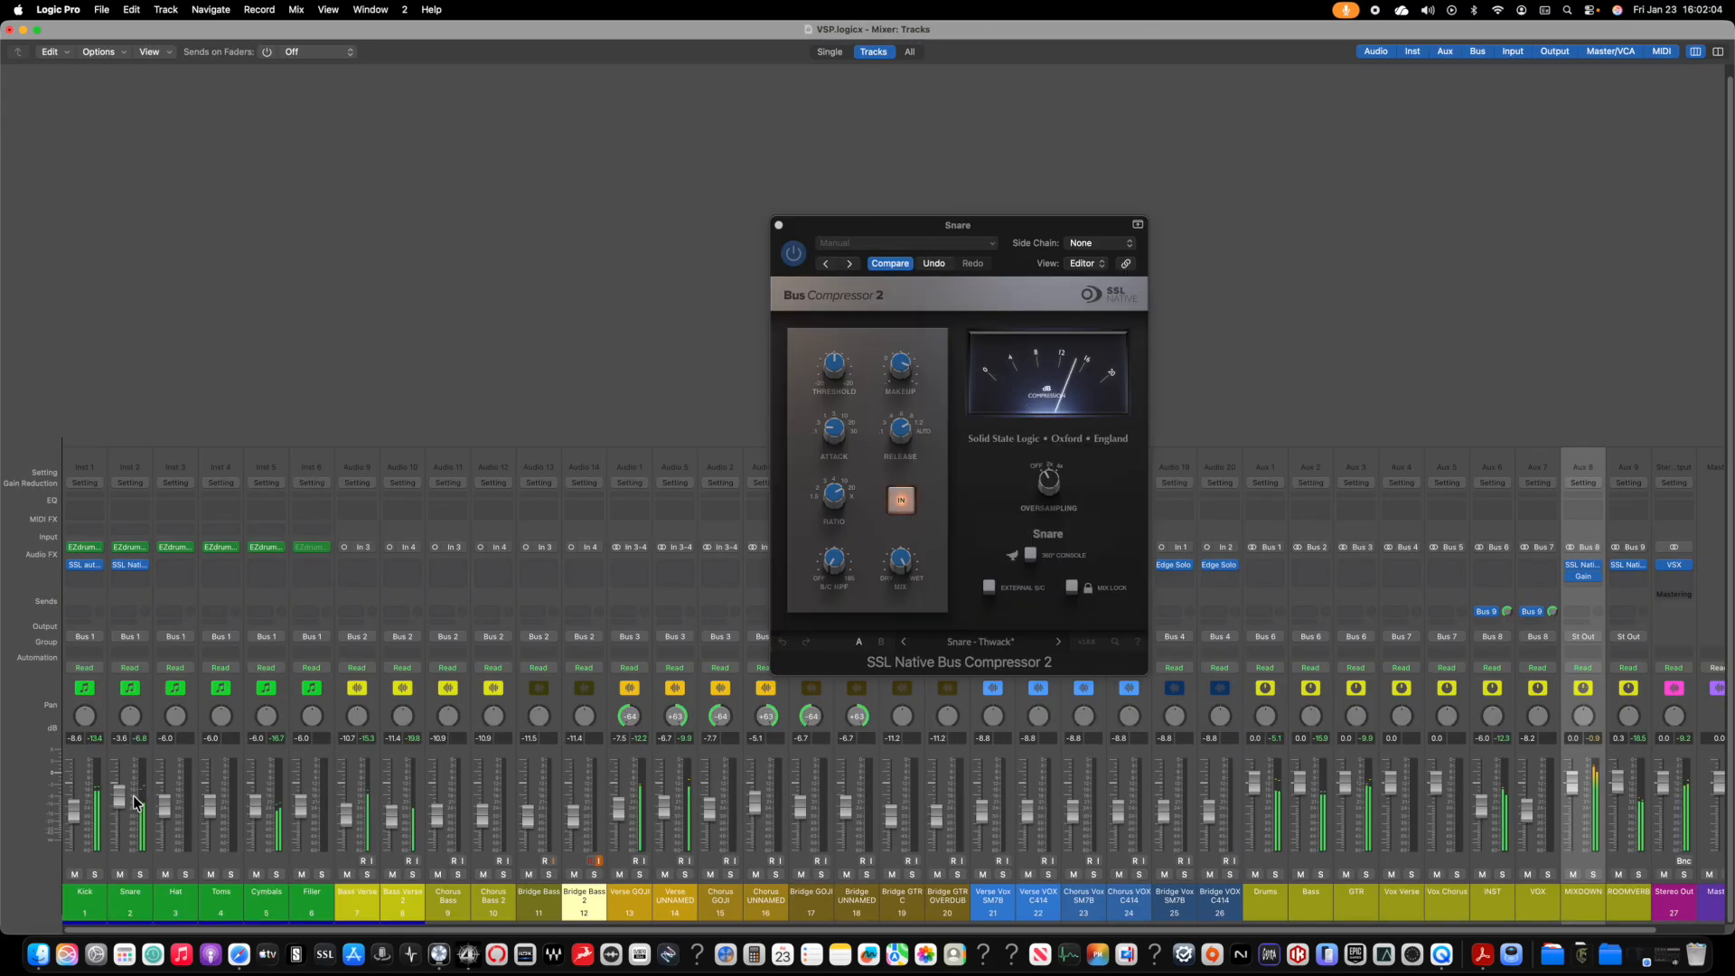
pyautogui.click(127, 611)
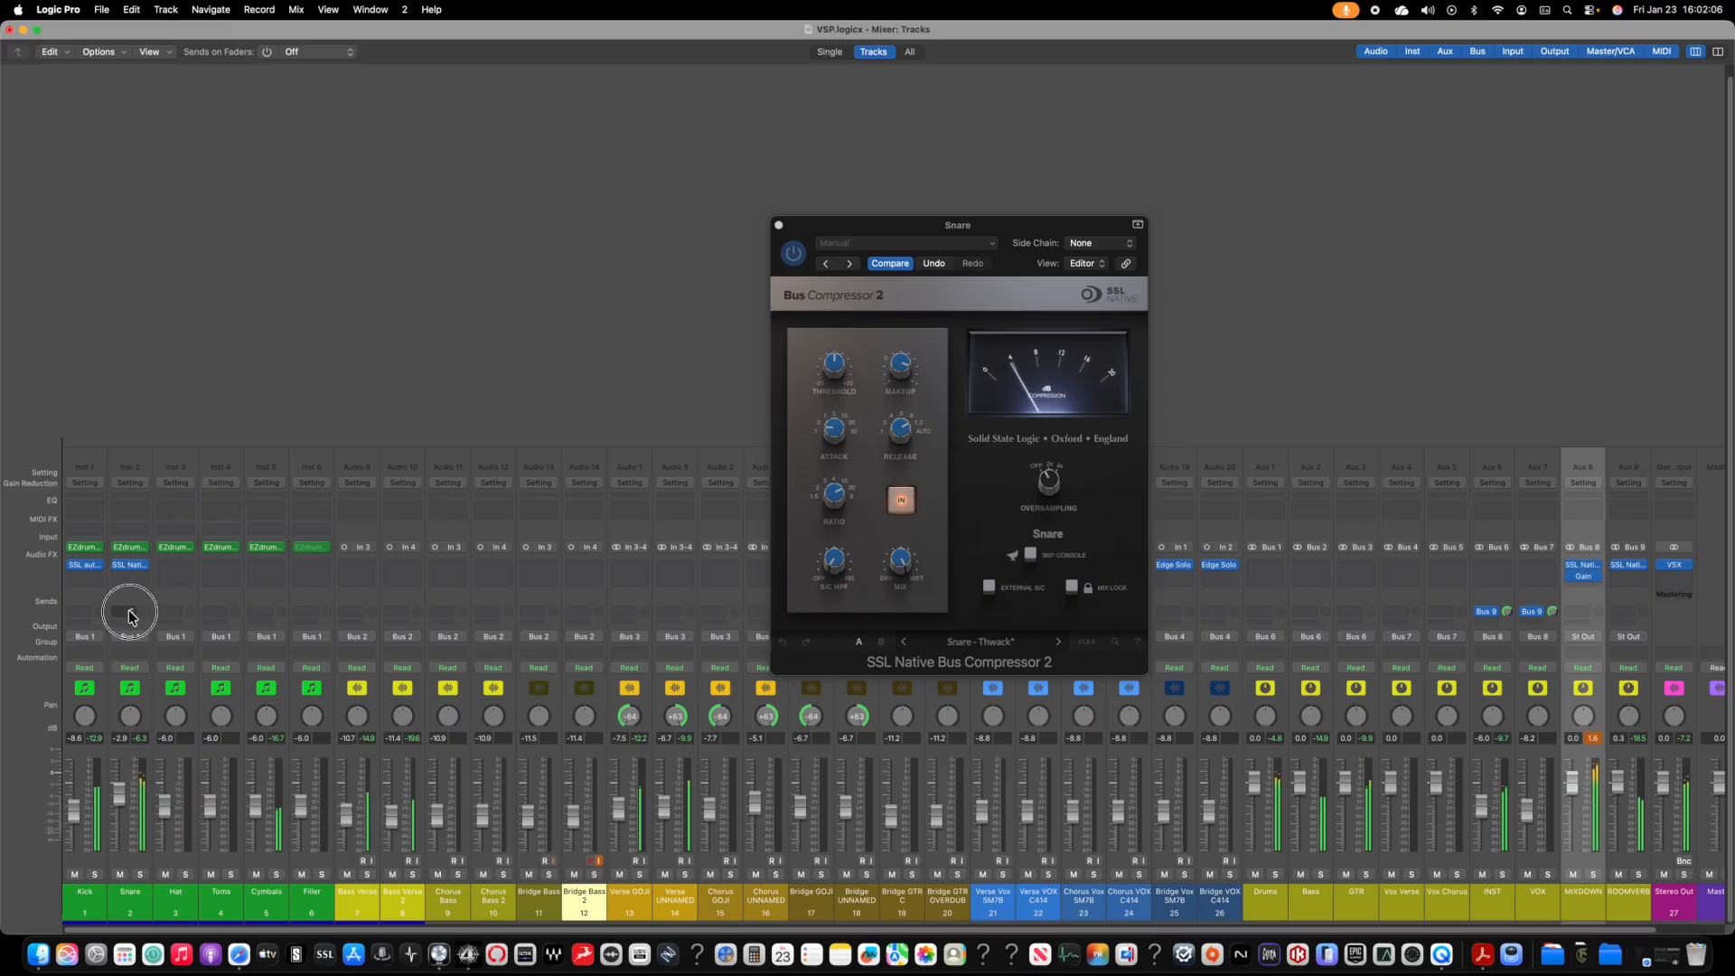
pyautogui.moveTo(144, 737)
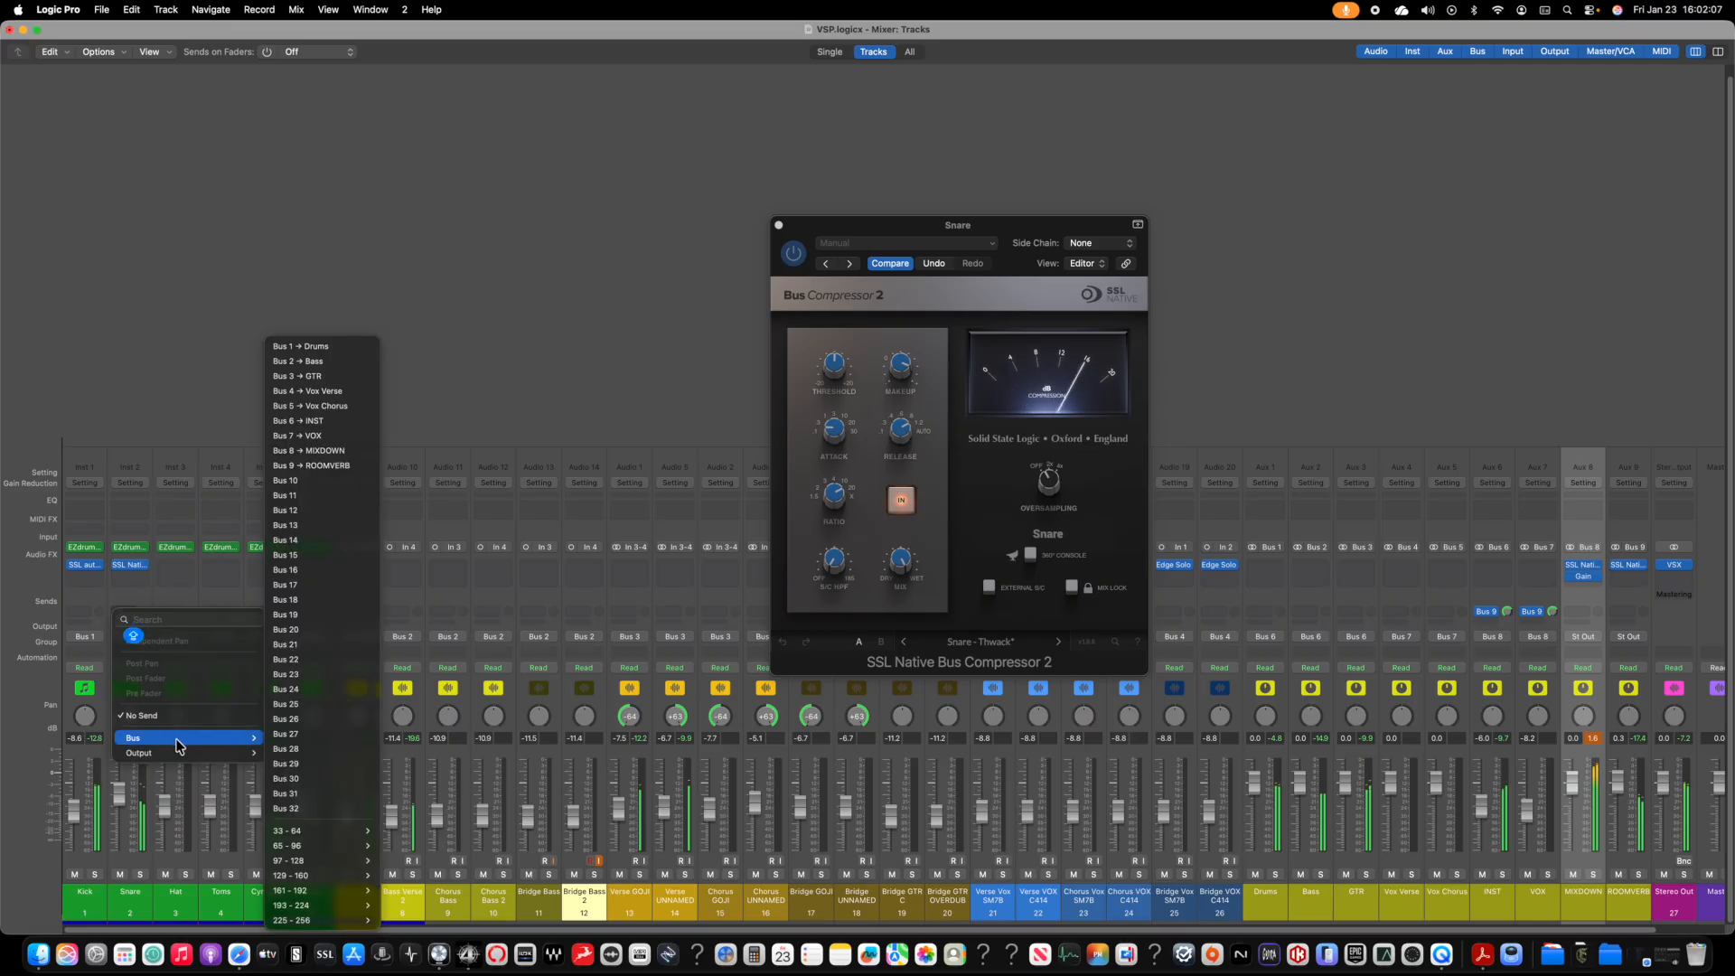
pyautogui.click(309, 480)
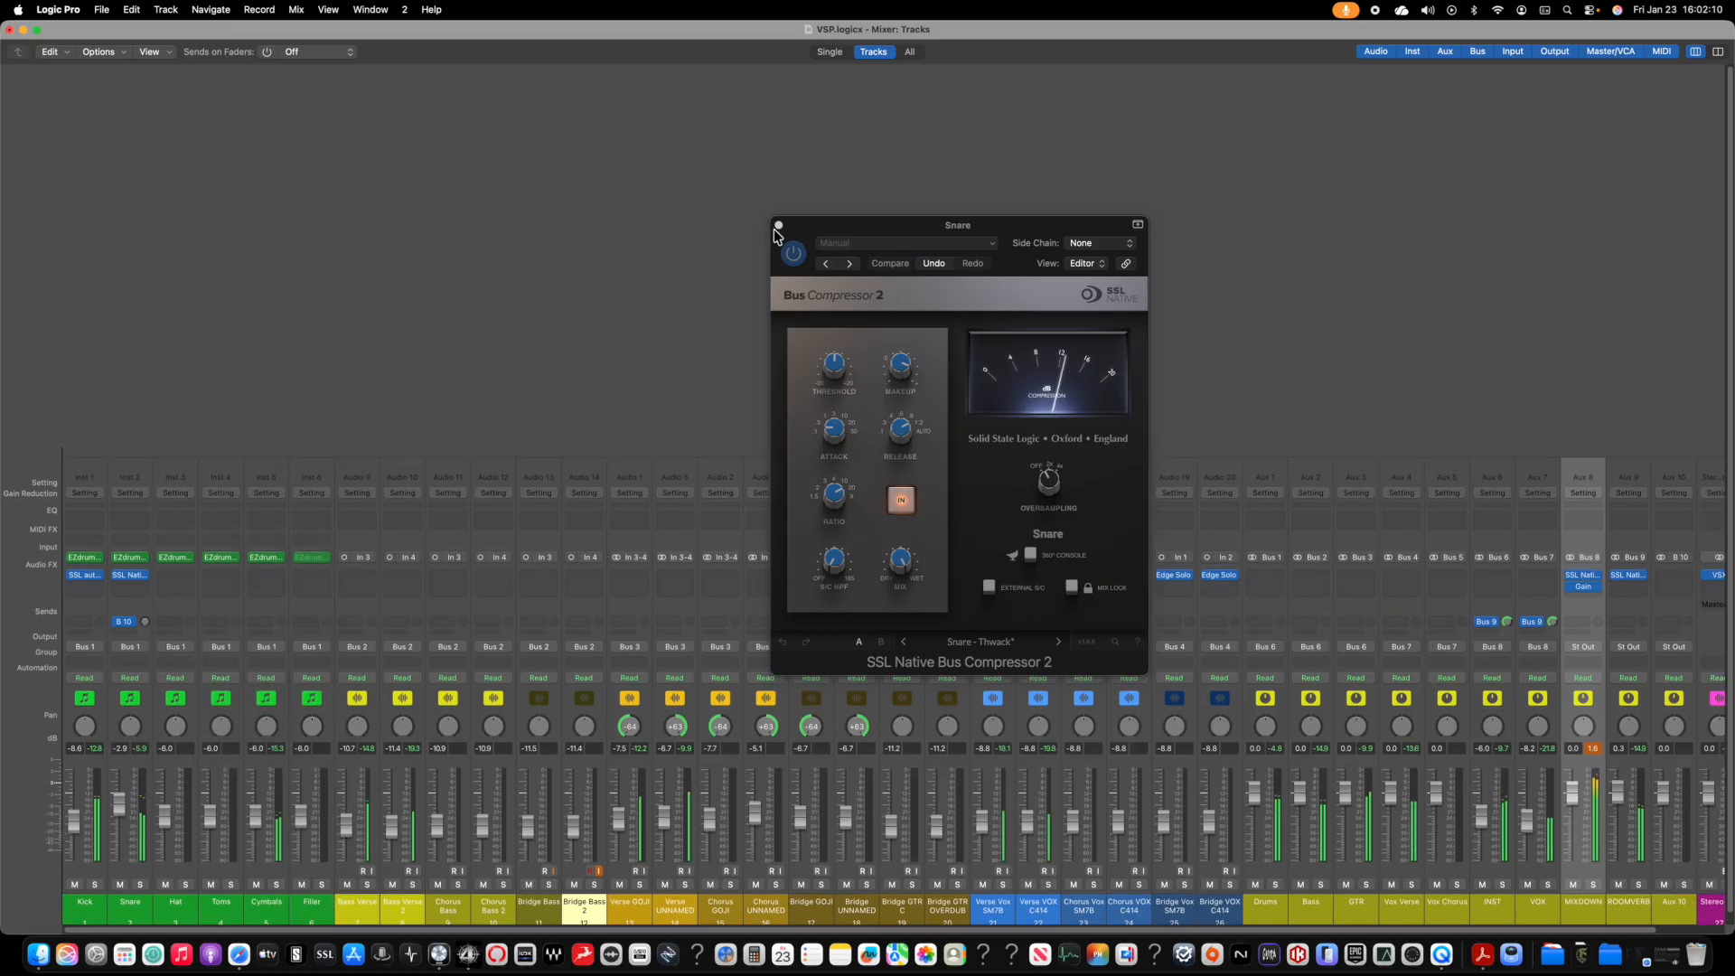
pyautogui.click(779, 225)
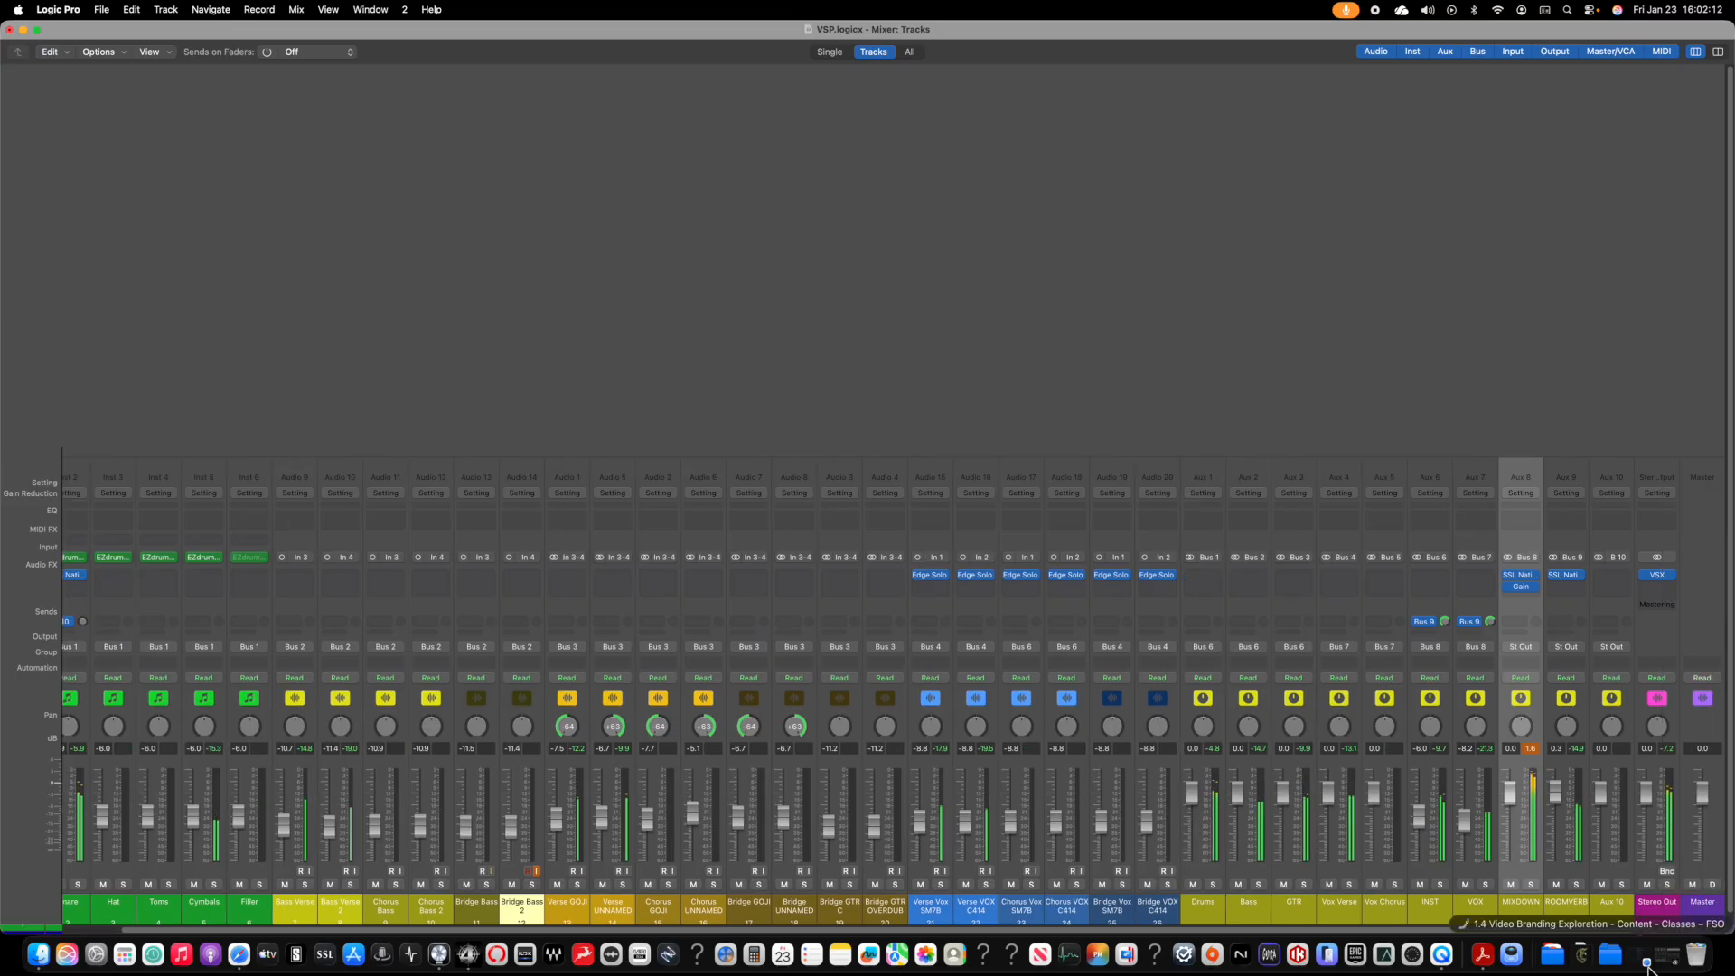
# Step: Rename the new aux channel fed by Bus 10 as SNARE VERB
pyautogui.click(1610, 901)
pyautogui.write('SNA')
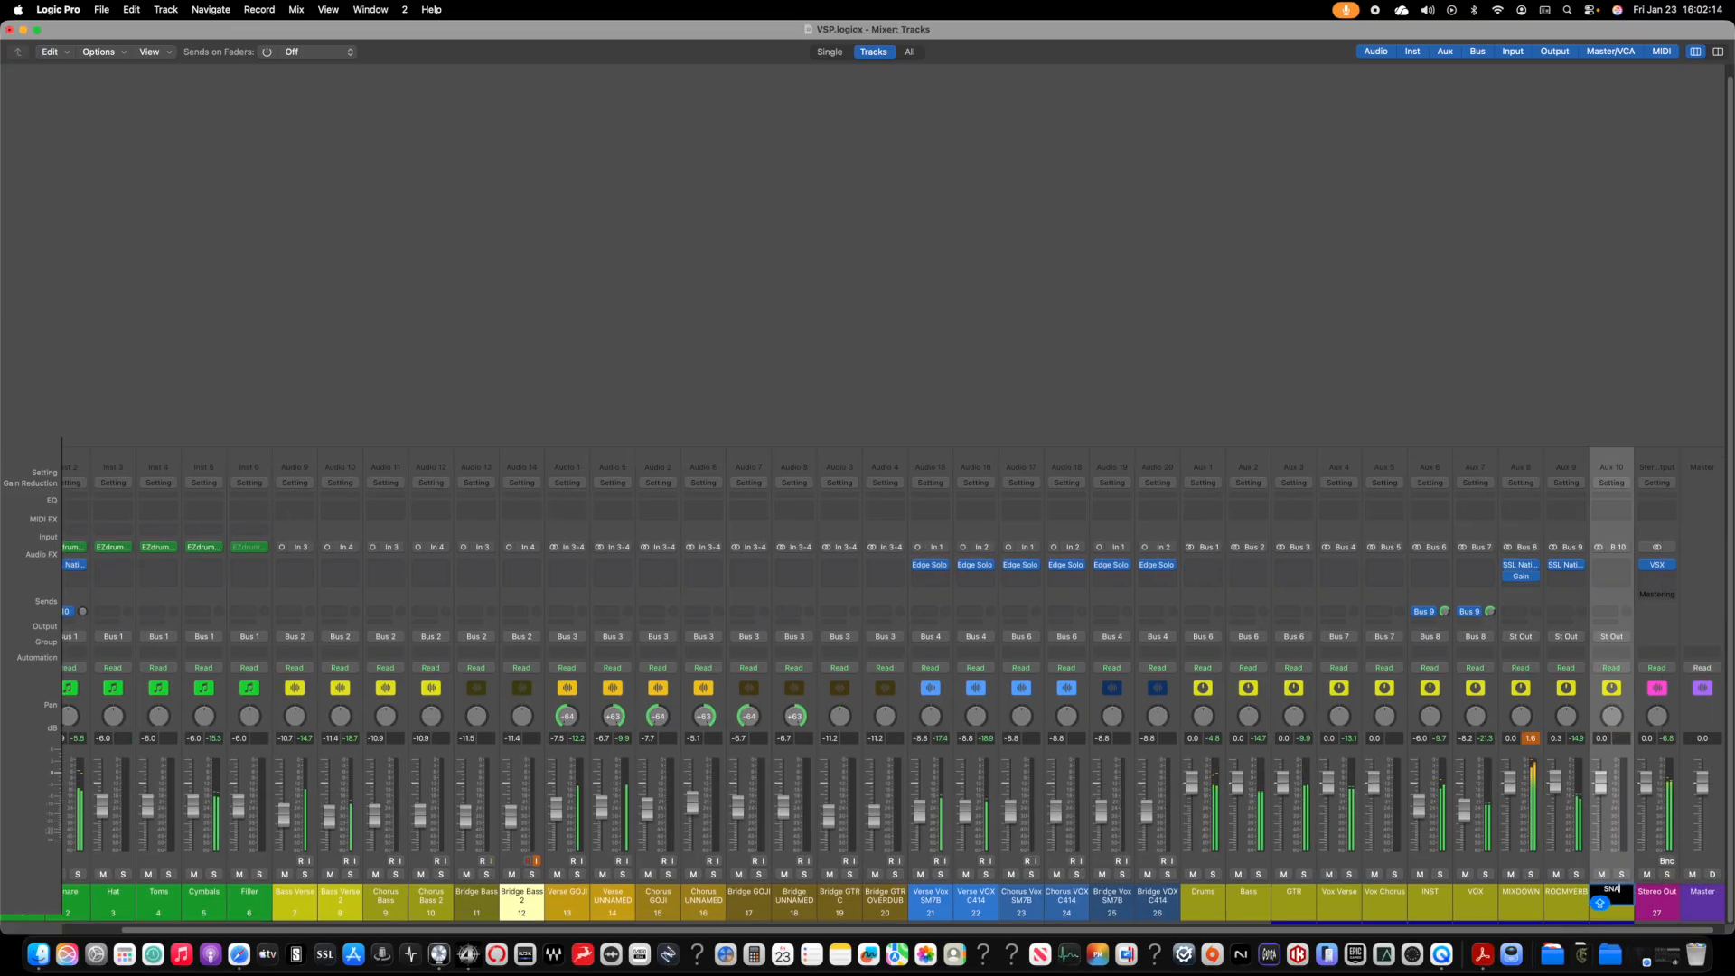
pyautogui.write('RE VERB')
pyautogui.press('Return')
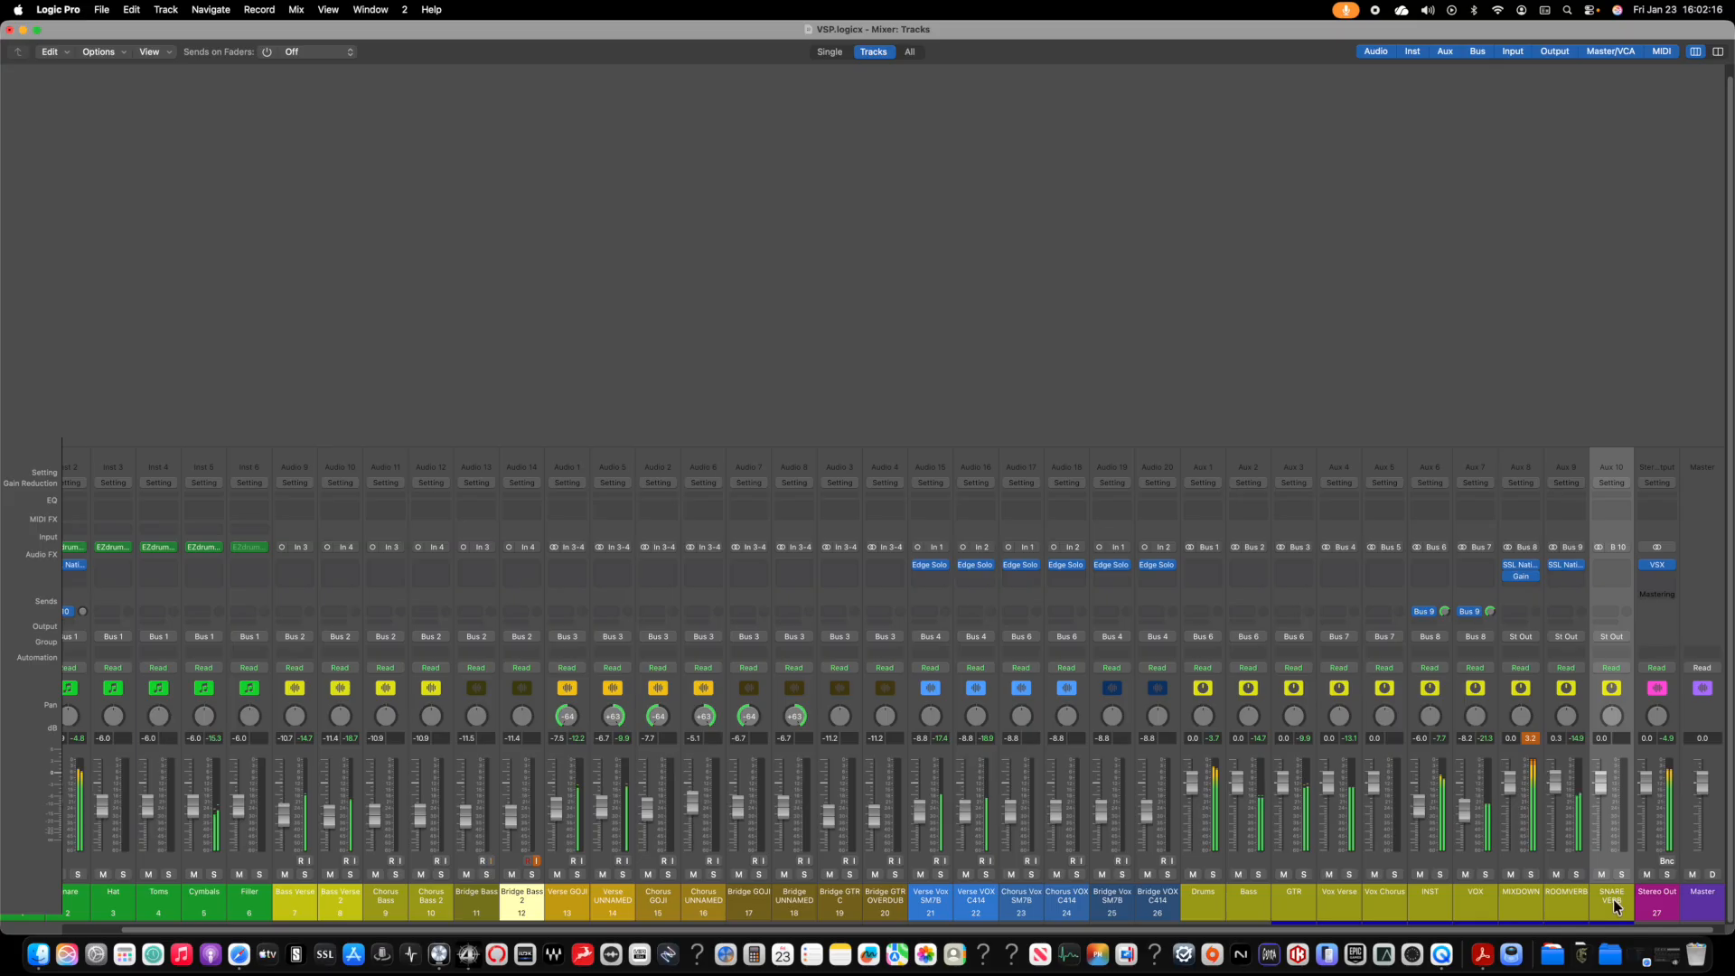
# Step: Insert the Relab Development LX480 Essentials reverb on the SNARE VERB aux
pyautogui.click(1612, 566)
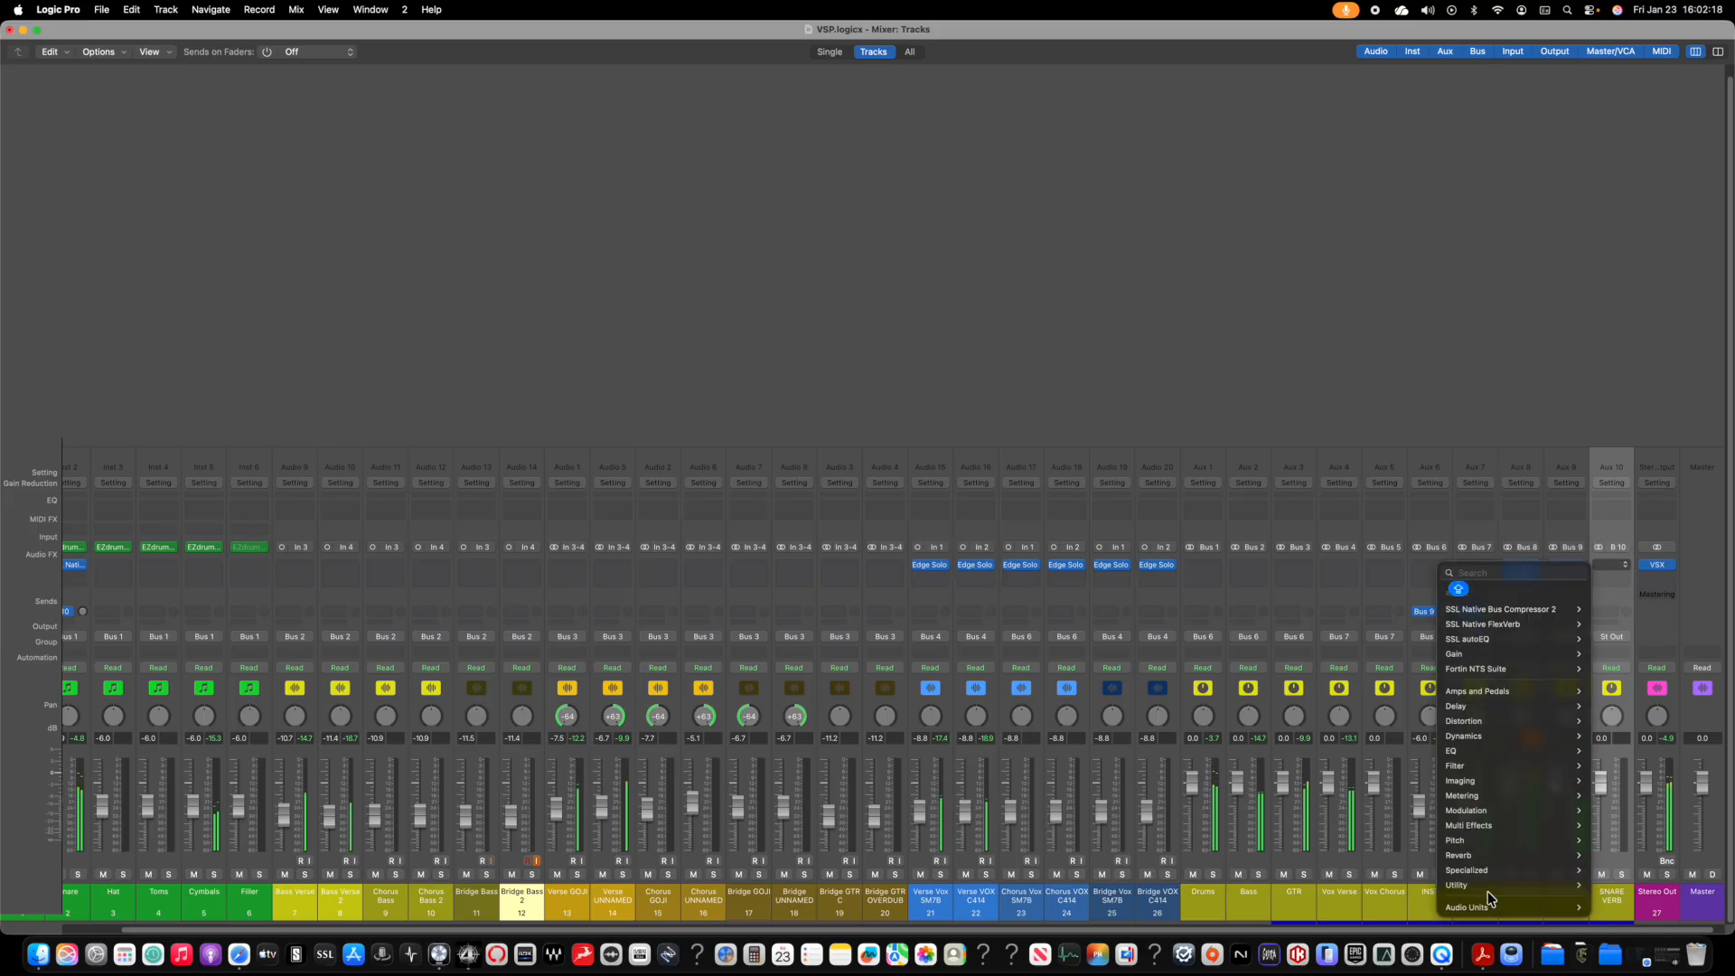
pyautogui.moveTo(1489, 908)
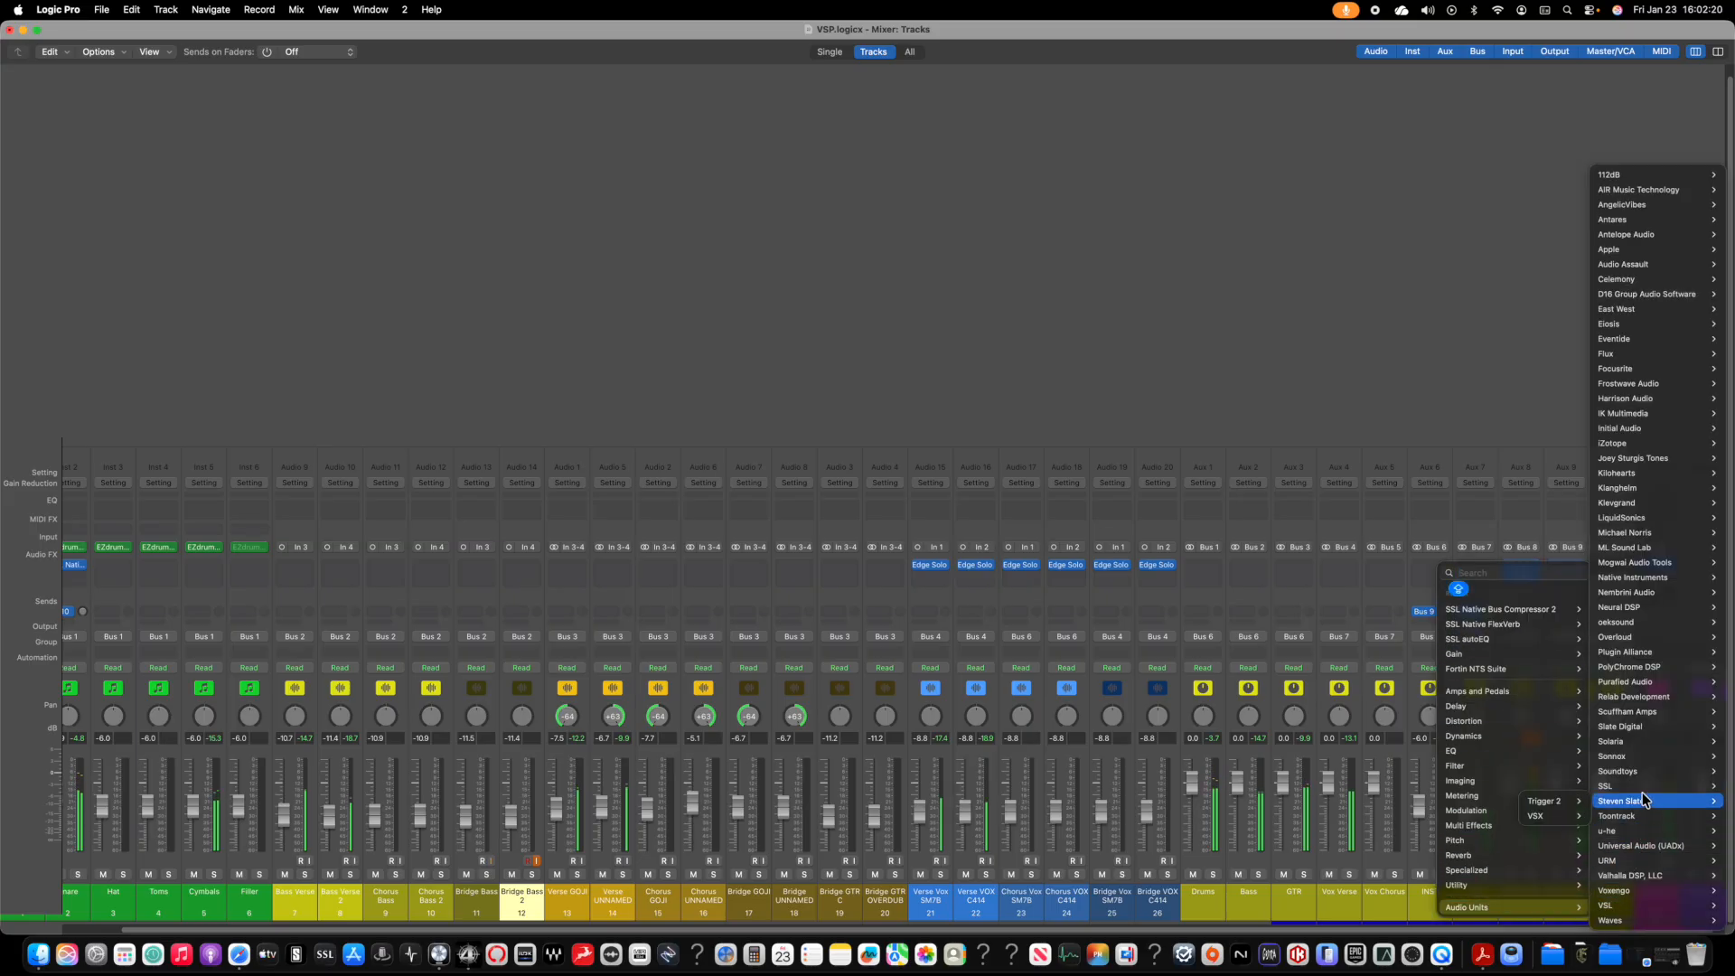
pyautogui.moveTo(1642, 795)
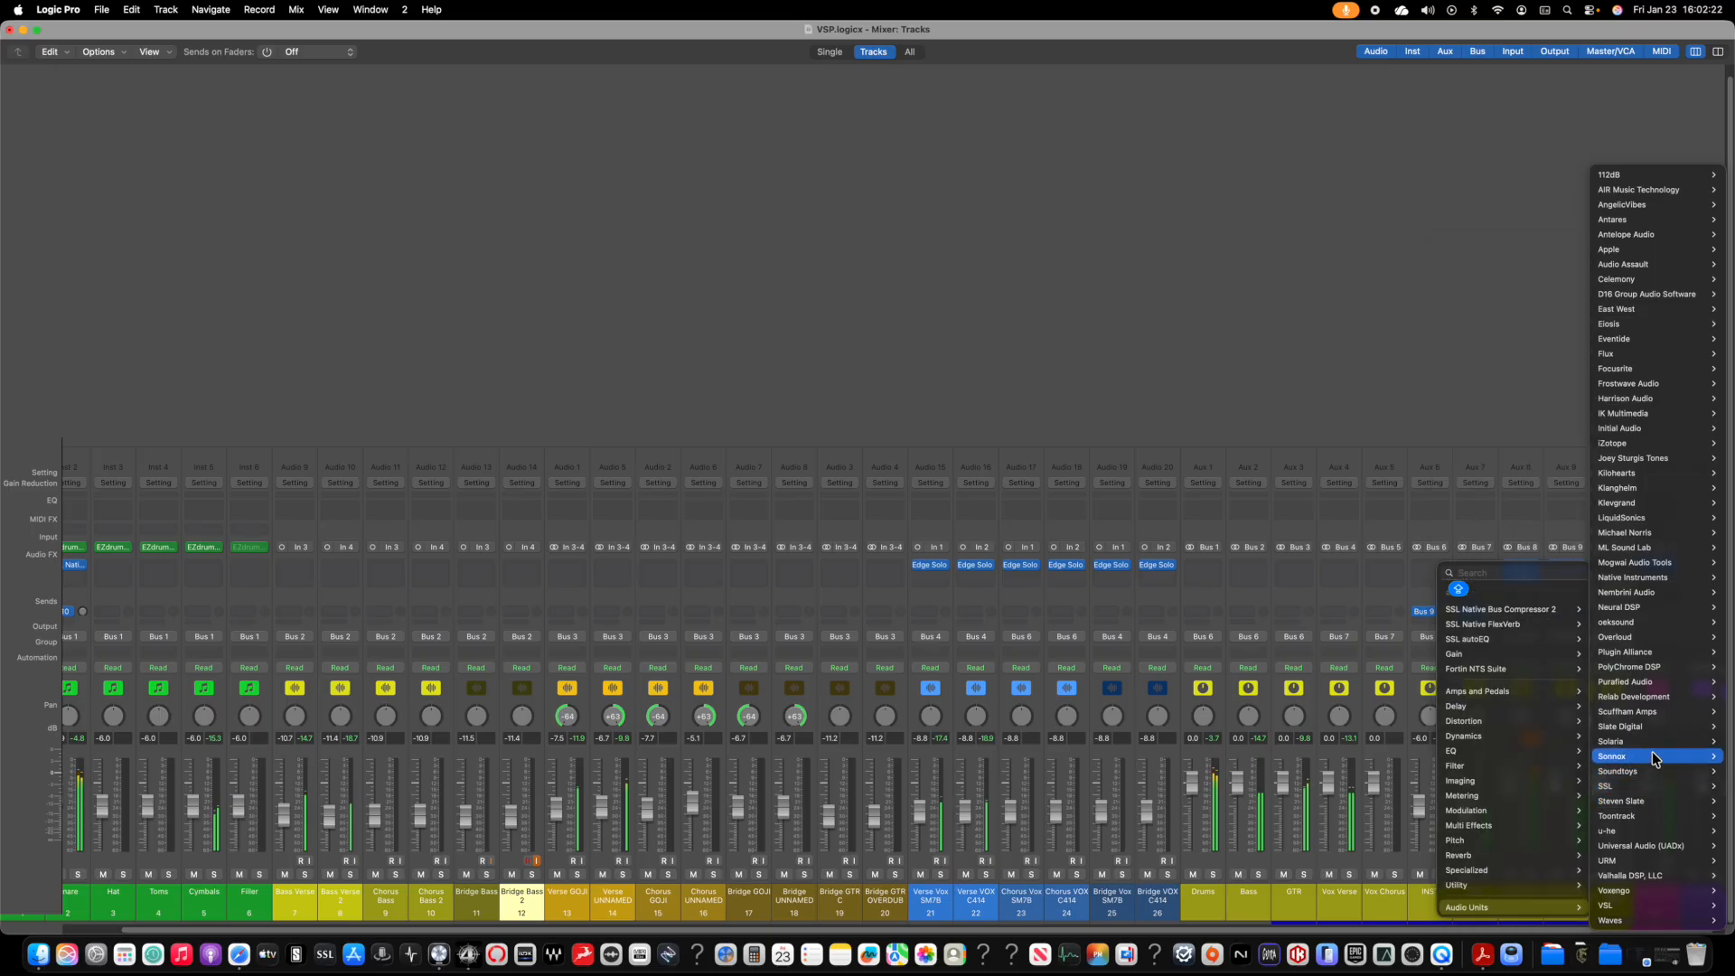
pyautogui.moveTo(1646, 670)
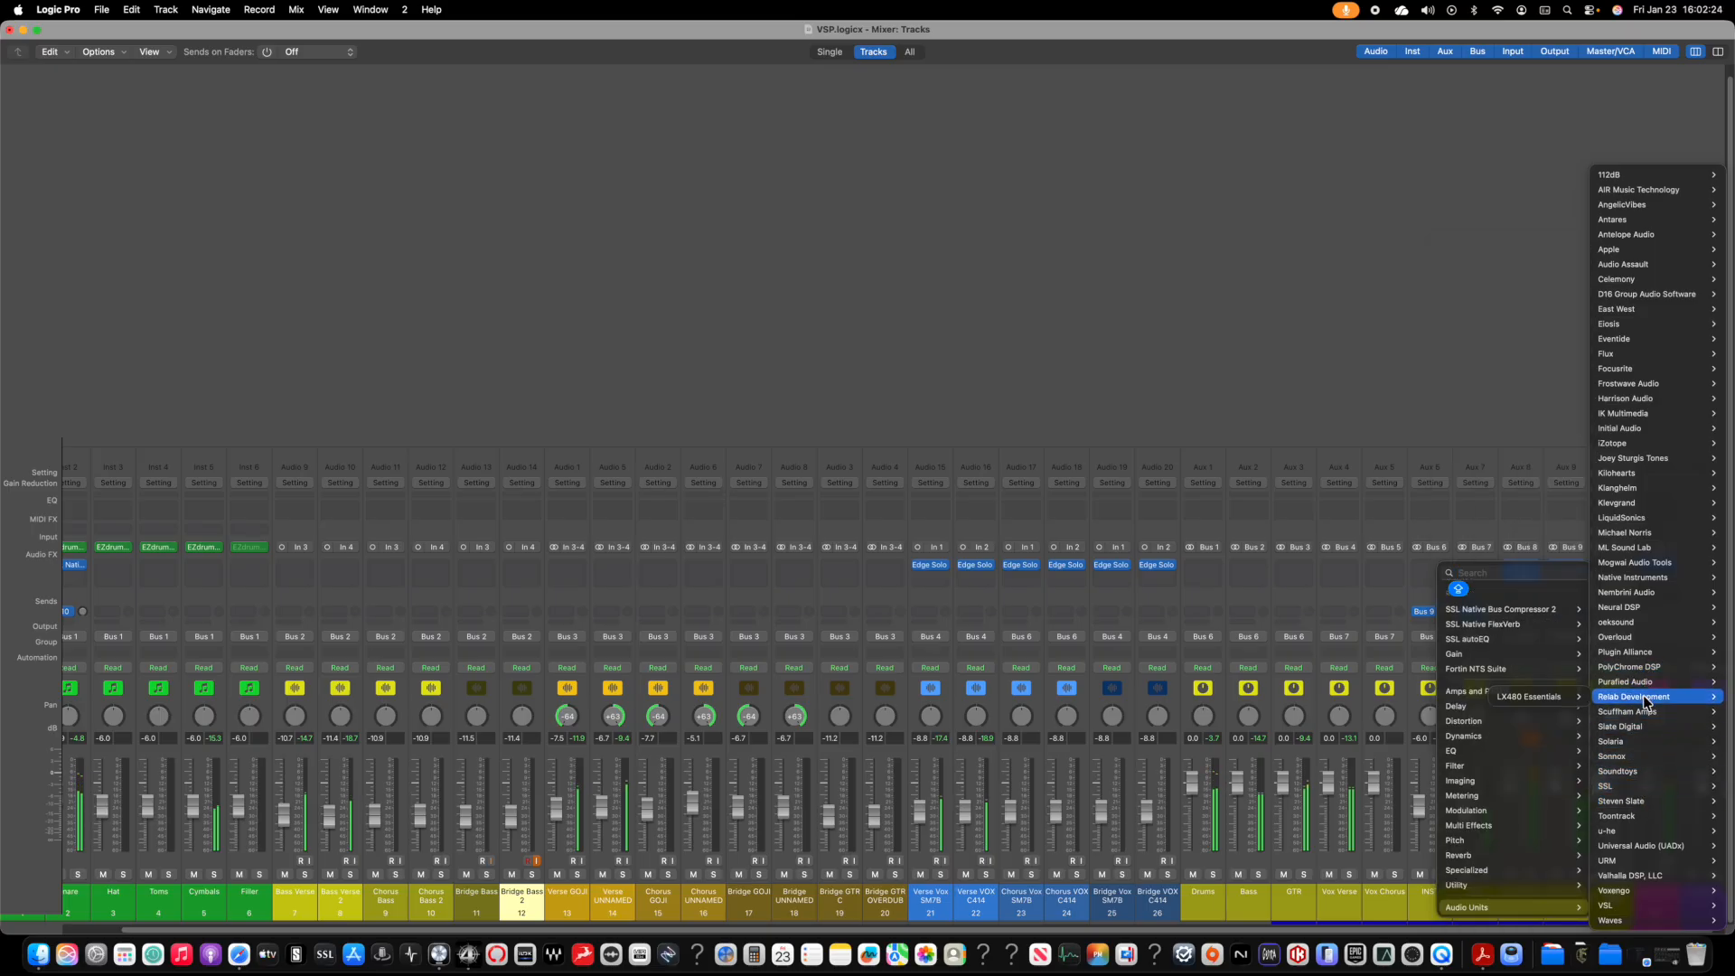
pyautogui.moveTo(1604, 697)
pyautogui.click(1533, 697)
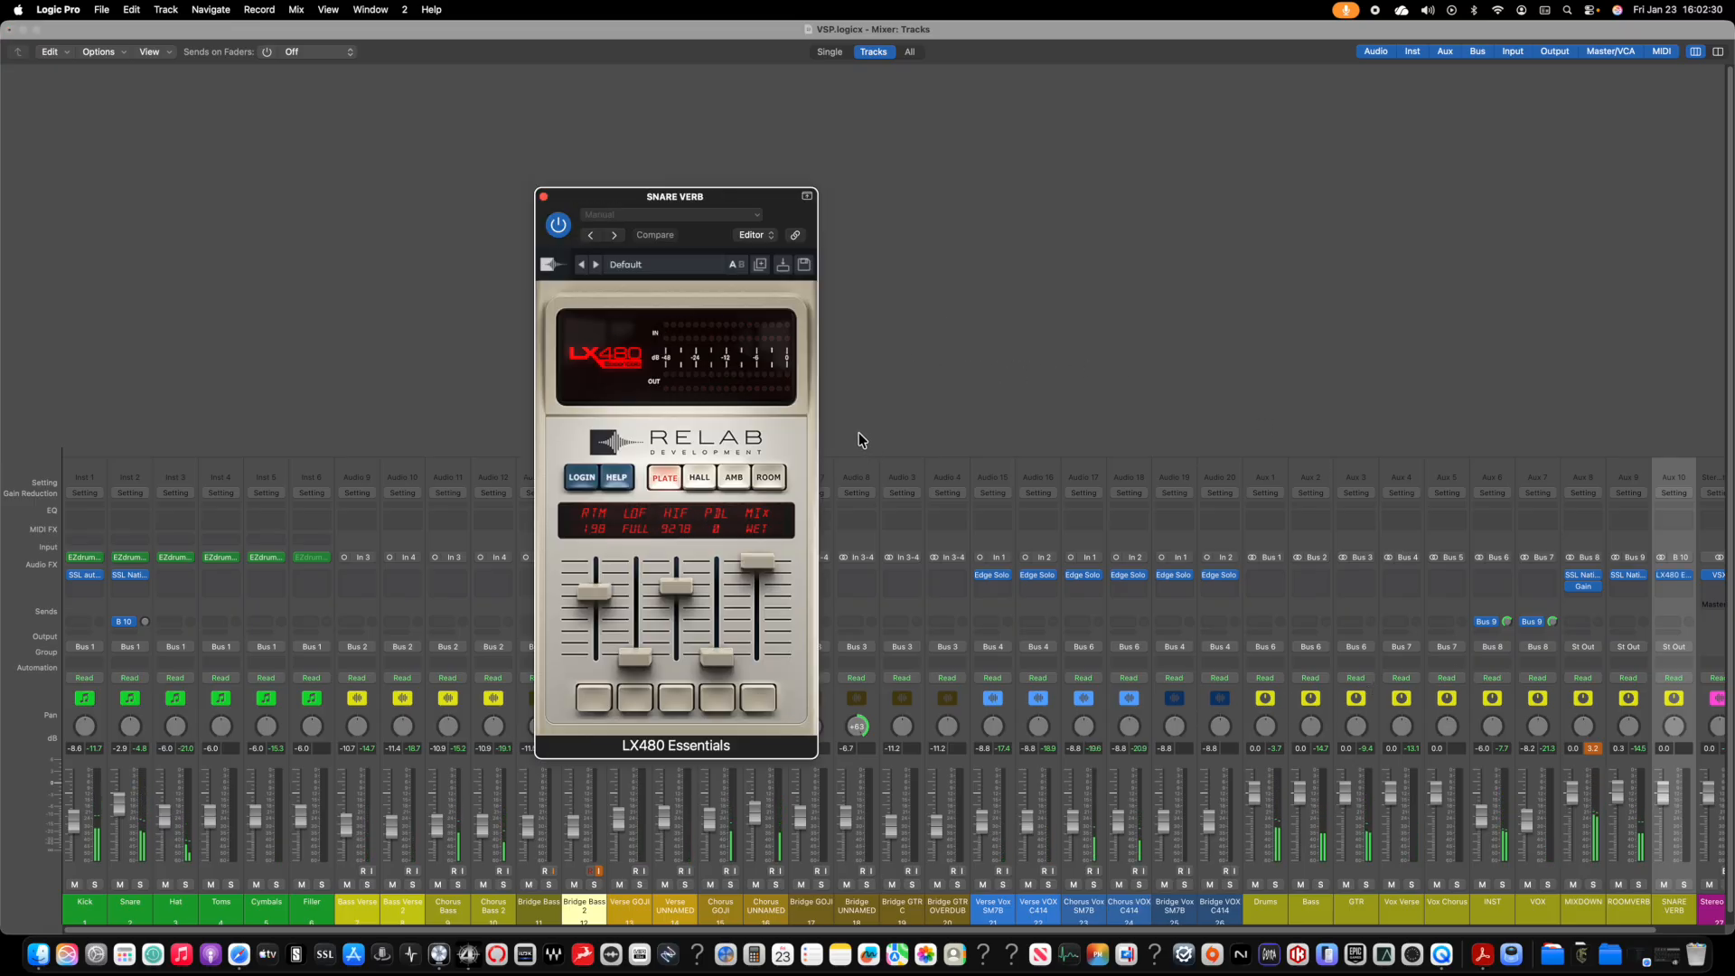
# Step: Try the Hall mode in the LX480 Essentials, then load the signature preset RF - Snare Ambience
pyautogui.click(699, 479)
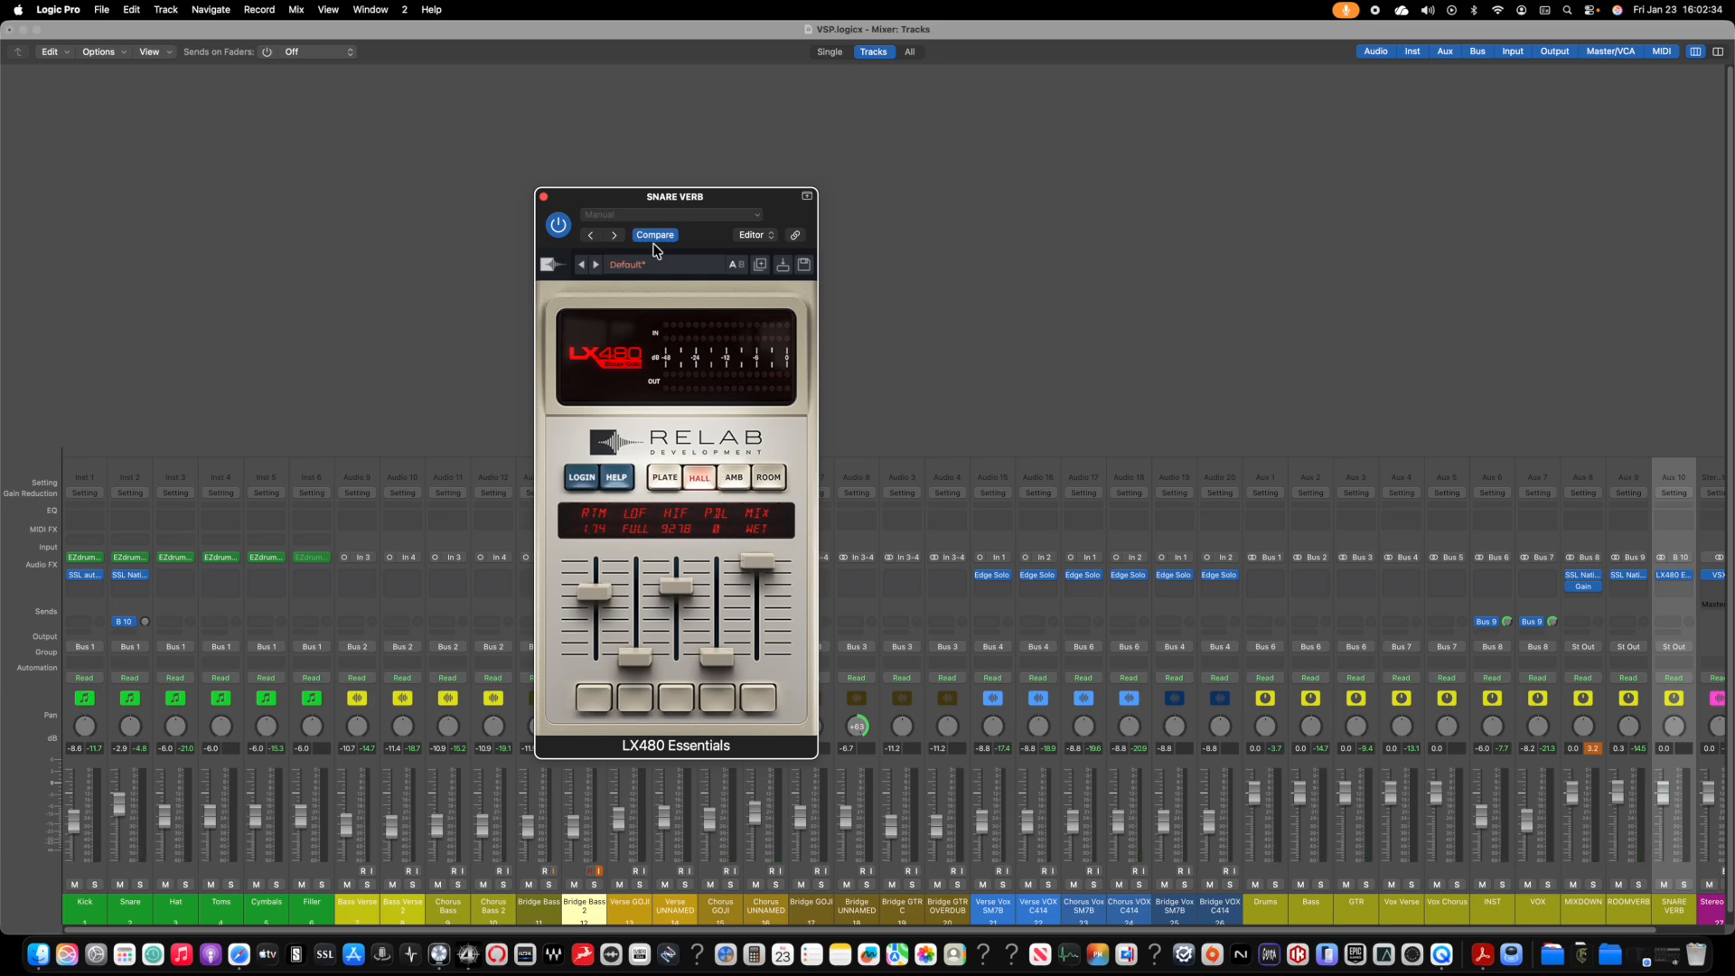
pyautogui.moveTo(680, 203); pyautogui.dragTo(969, 196)
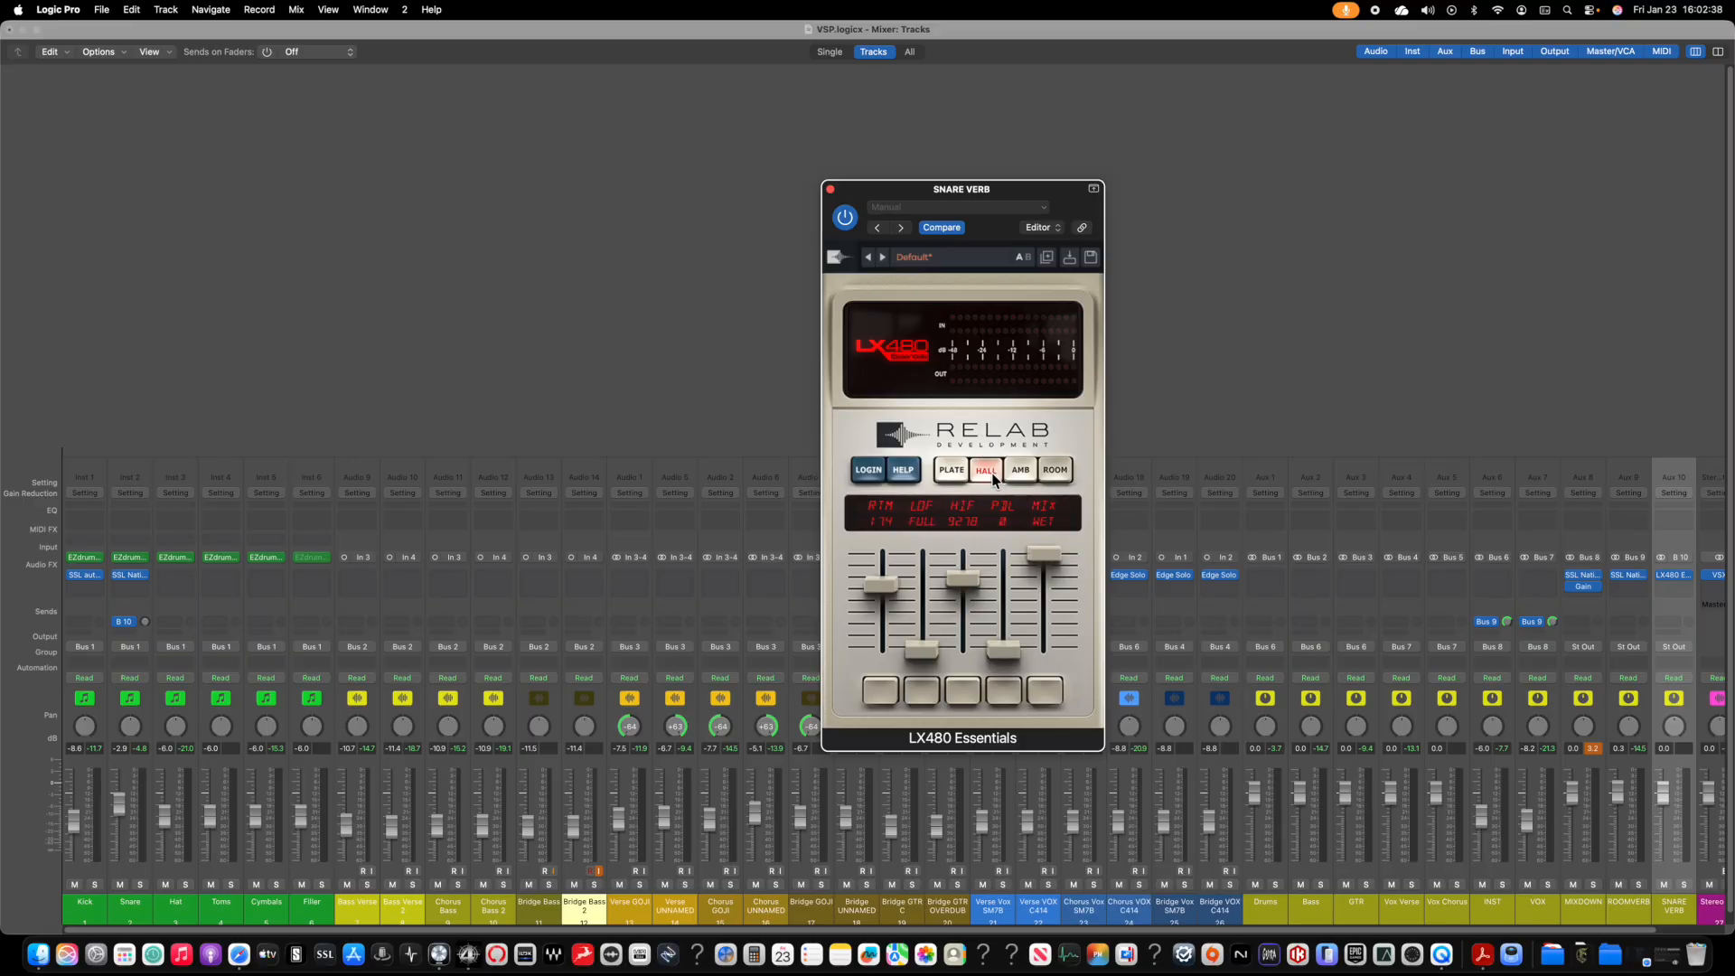
pyautogui.click(944, 257)
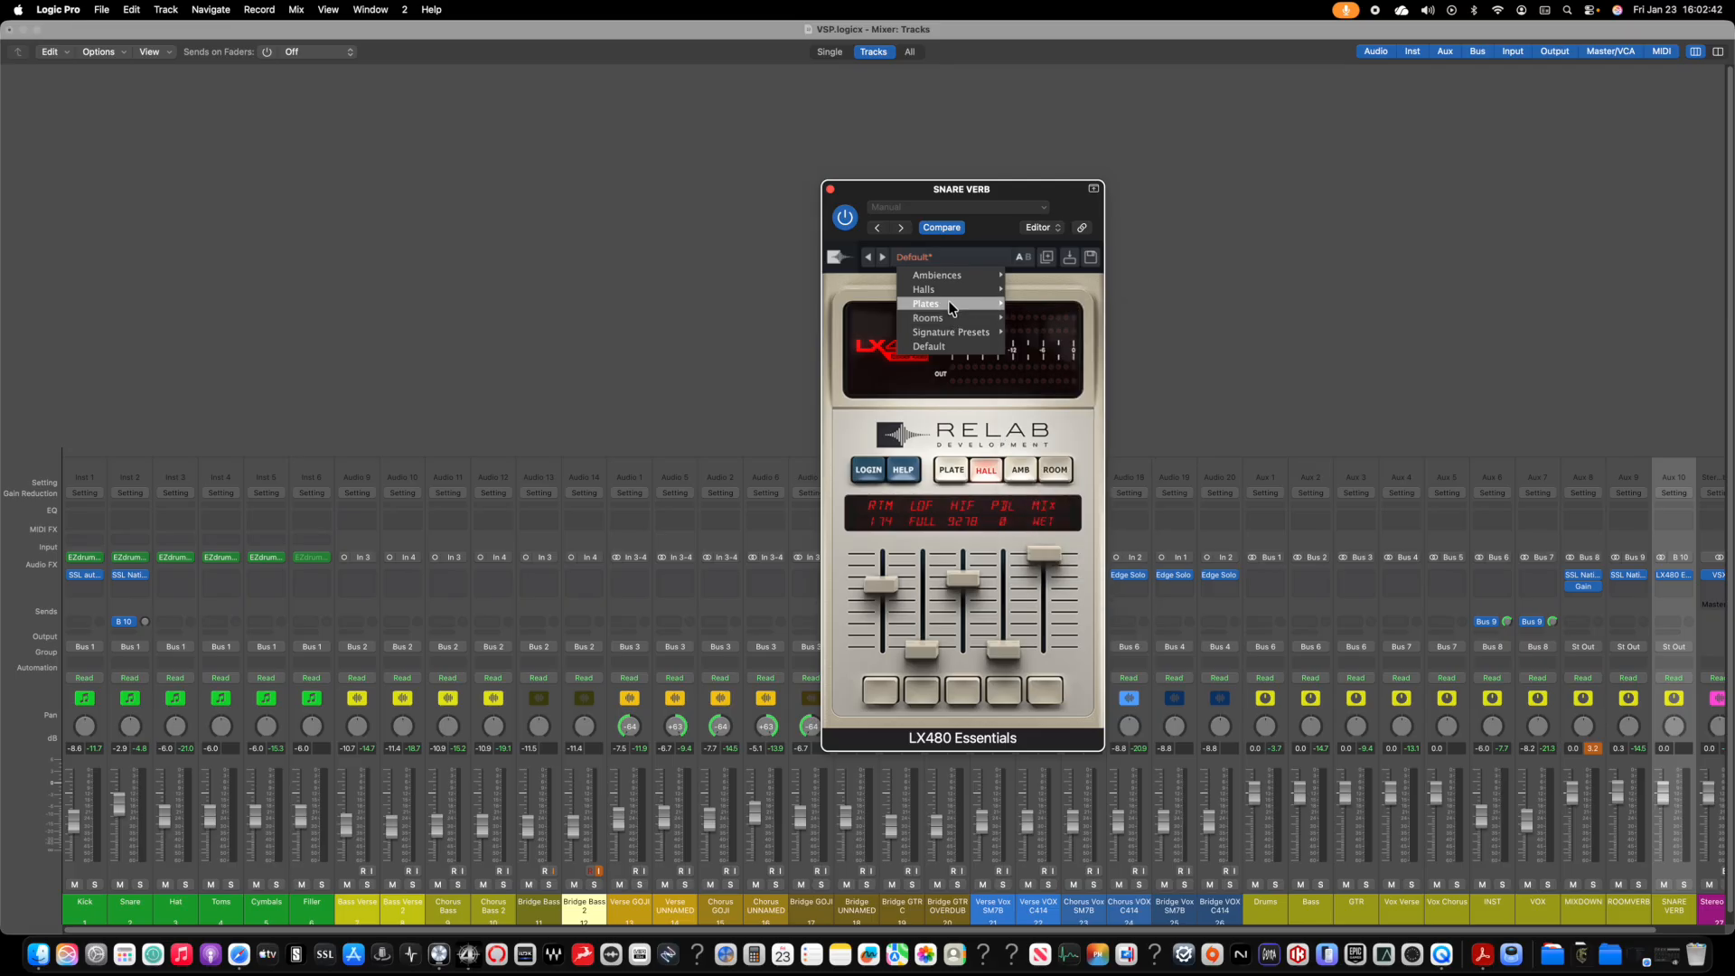
pyautogui.moveTo(950, 290)
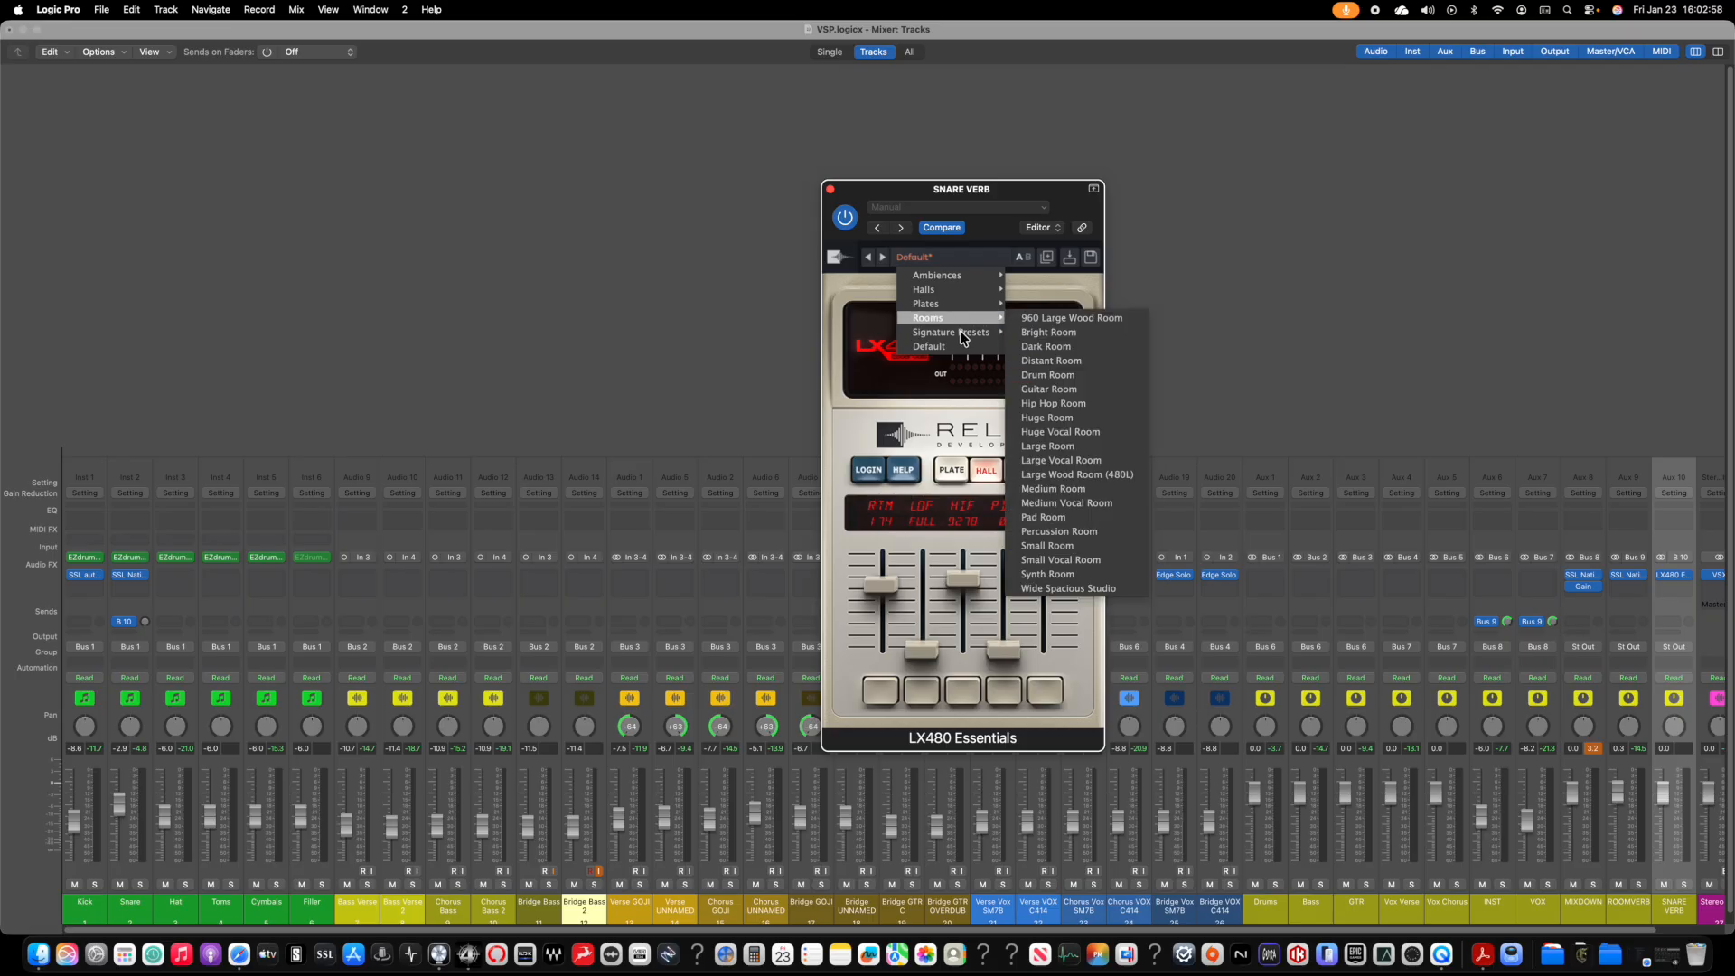
pyautogui.moveTo(1039, 345)
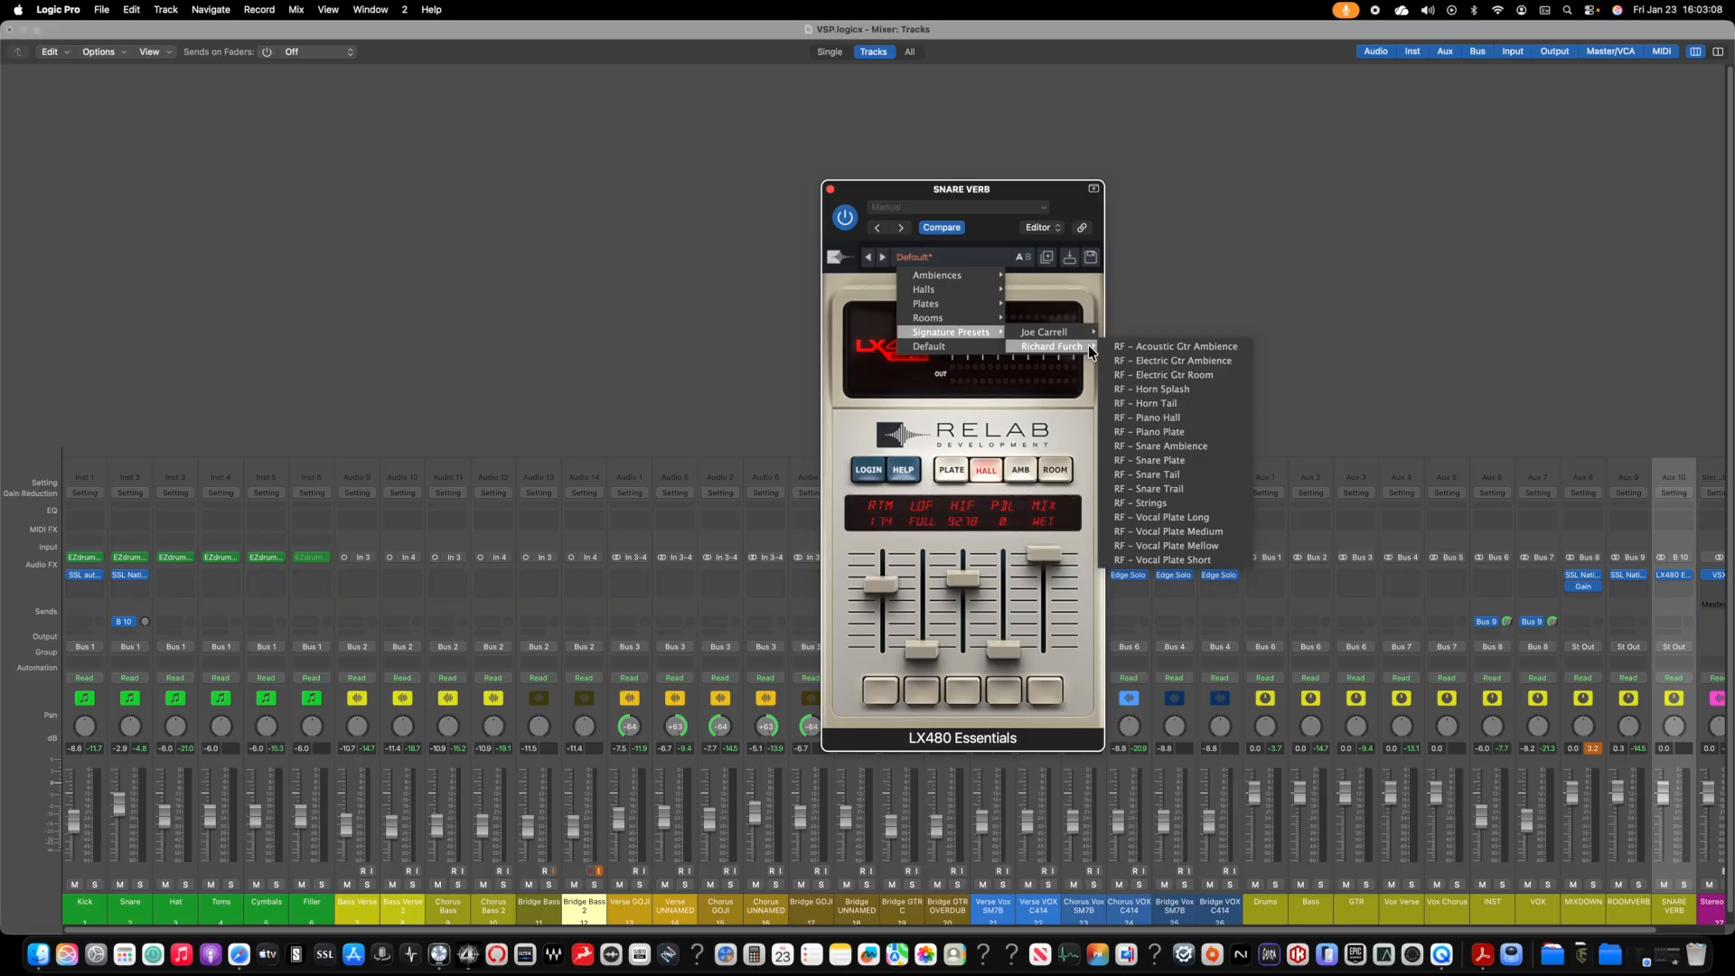
pyautogui.click(1201, 448)
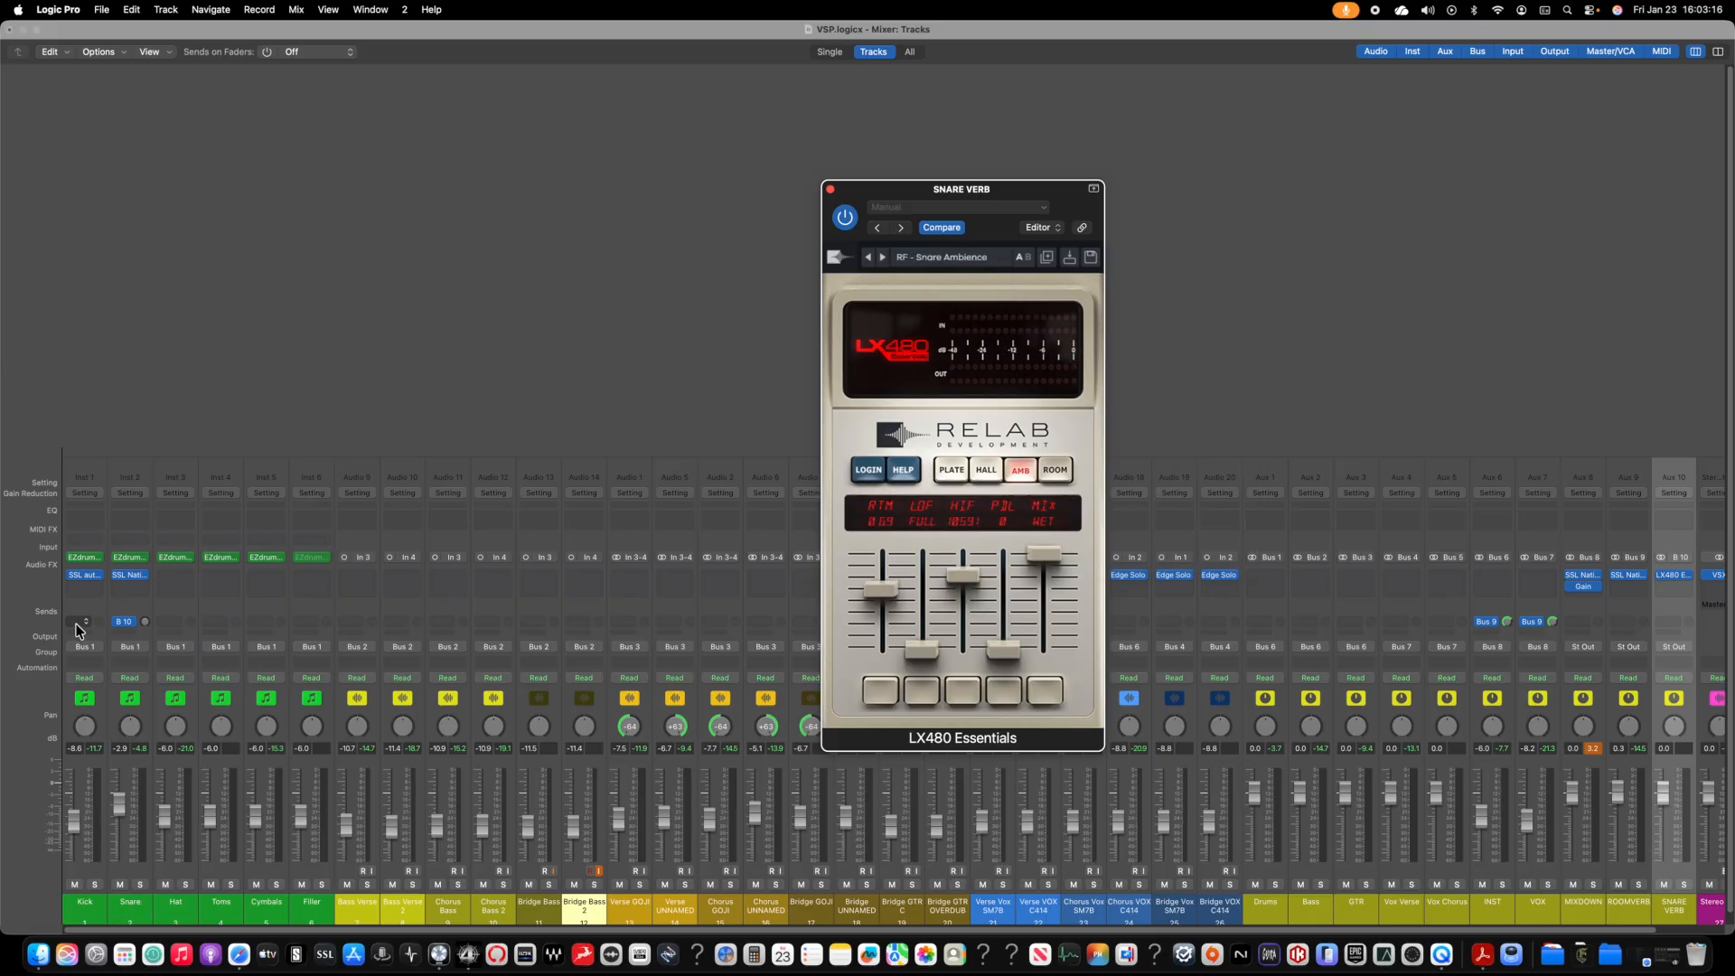
# Step: Raise the Snare's Bus 10 send and play back the soloed Snare and SNARE VERB channels
pyautogui.click(142, 883)
pyautogui.hscroll(3, 1200, 800)
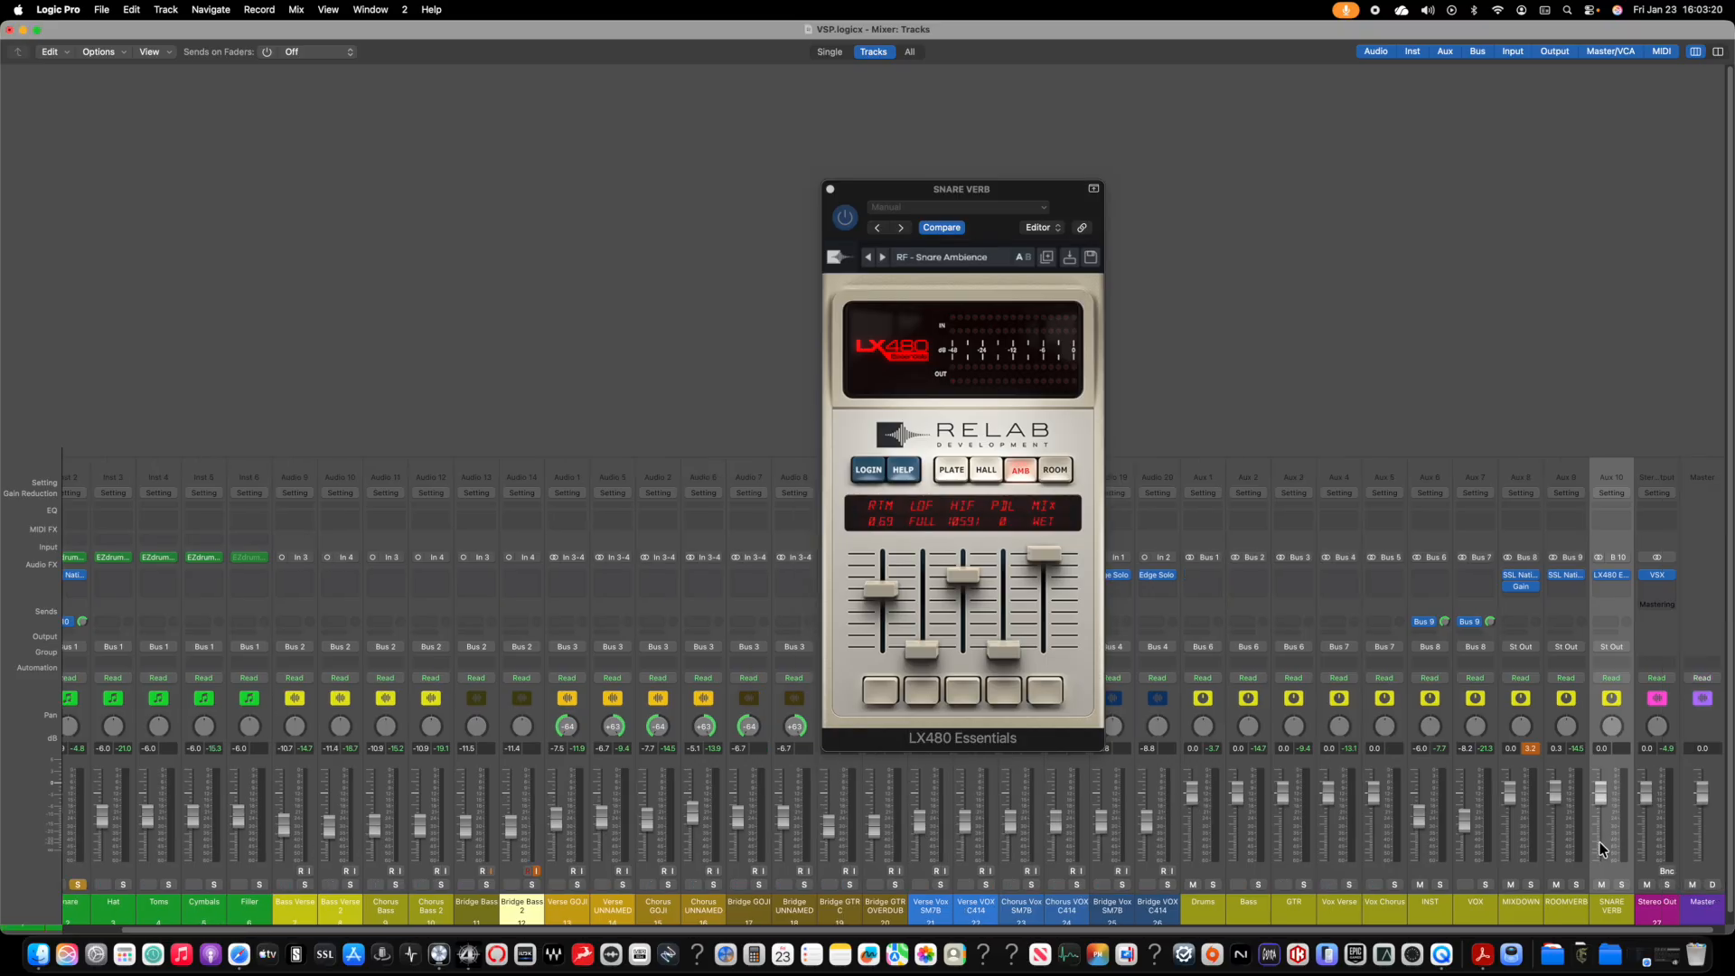
pyautogui.press('space')
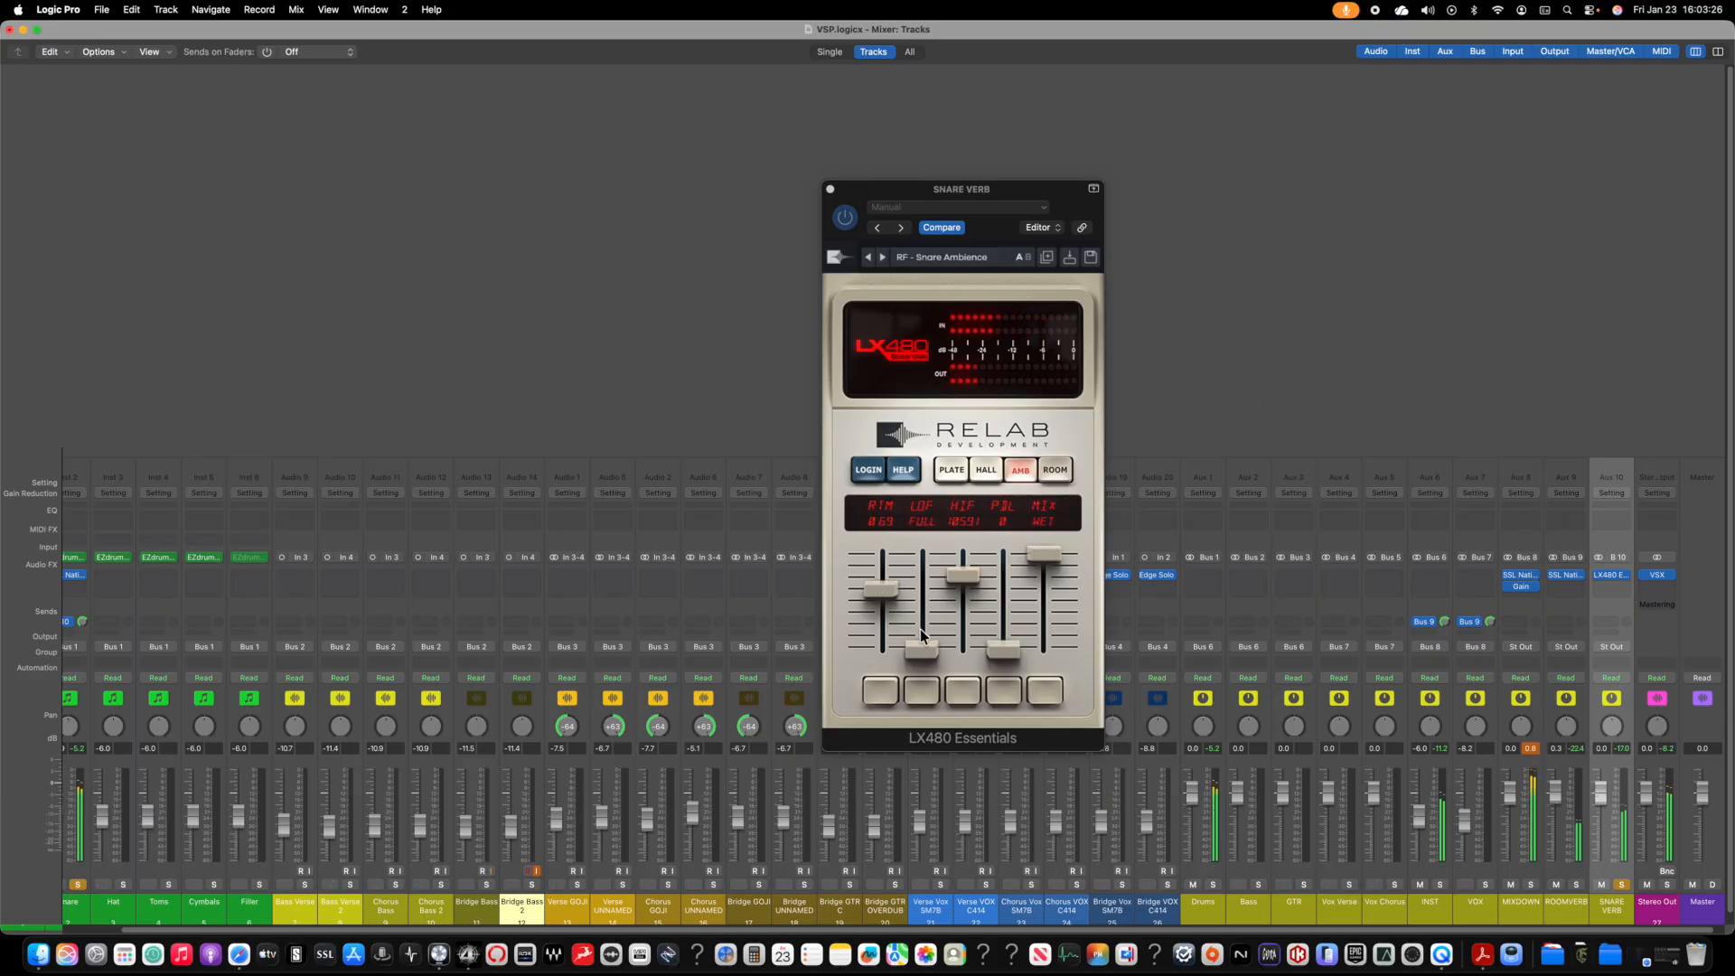
# Step: Switch the SNARE VERB reverb to Hall with a reverb time of 0.89 and a pre-delay of 139 ms
pyautogui.moveTo(924, 650)
pyautogui.mouseDown()
pyautogui.moveTo(928, 601)
pyautogui.moveTo(925, 668)
pyautogui.mouseUp()
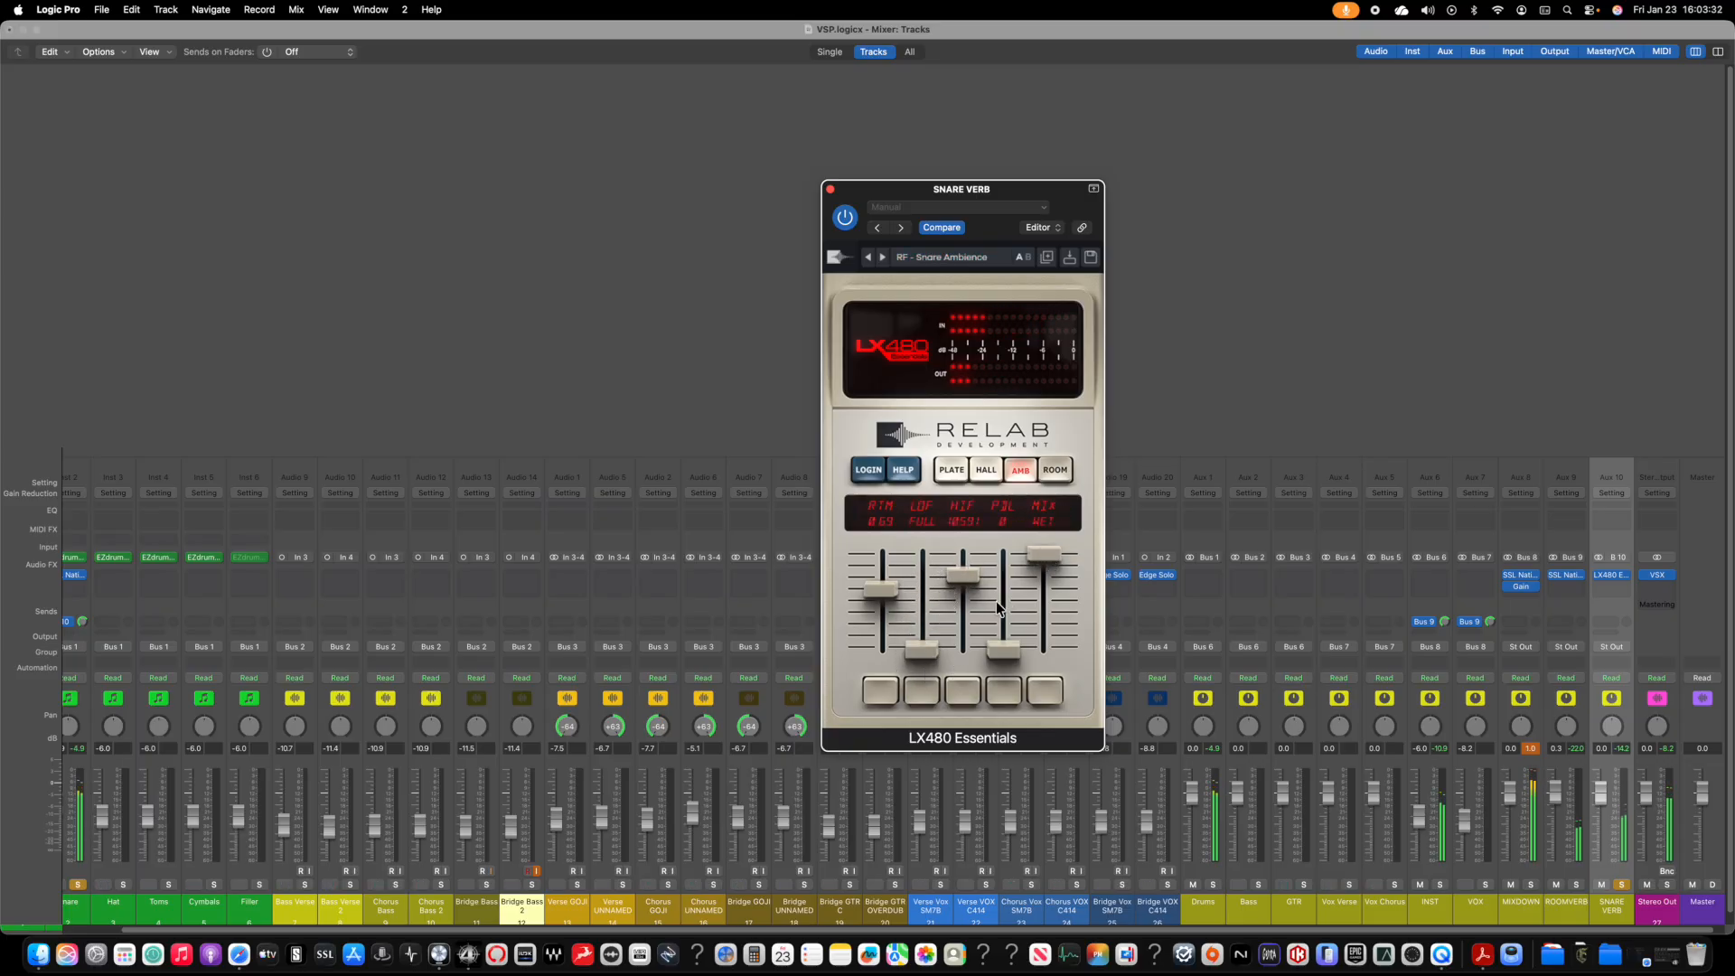
pyautogui.moveTo(1000, 641); pyautogui.dragTo(1003, 638)
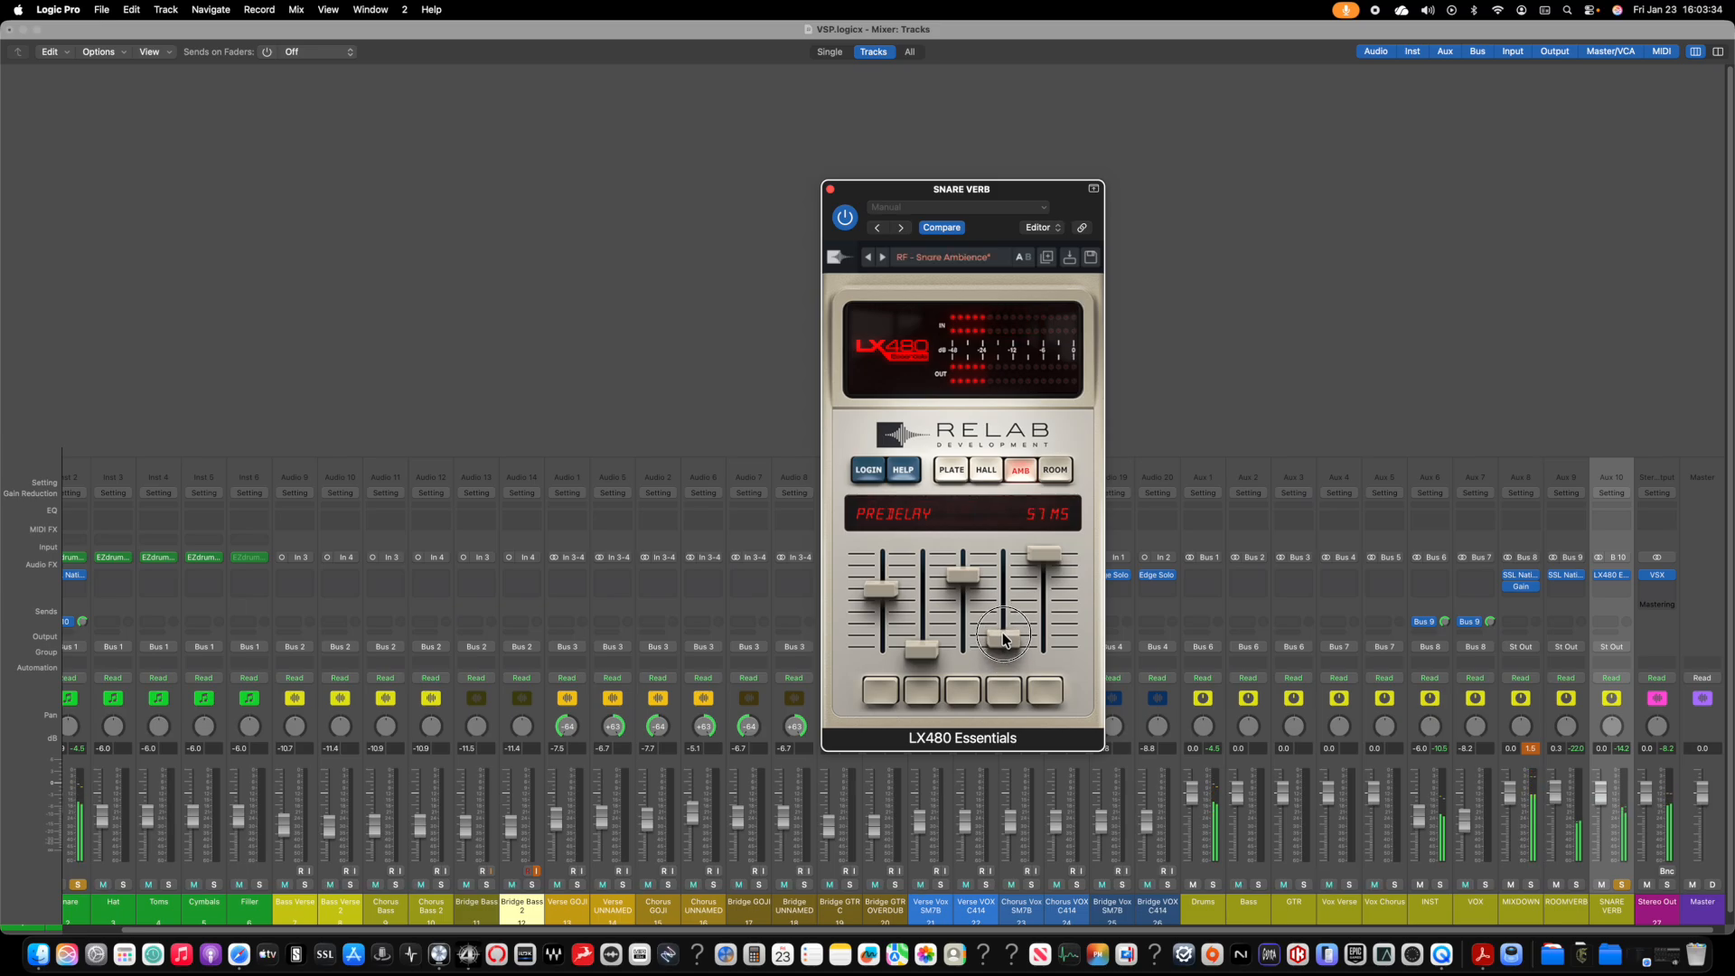
pyautogui.moveTo(884, 587); pyautogui.dragTo(881, 608)
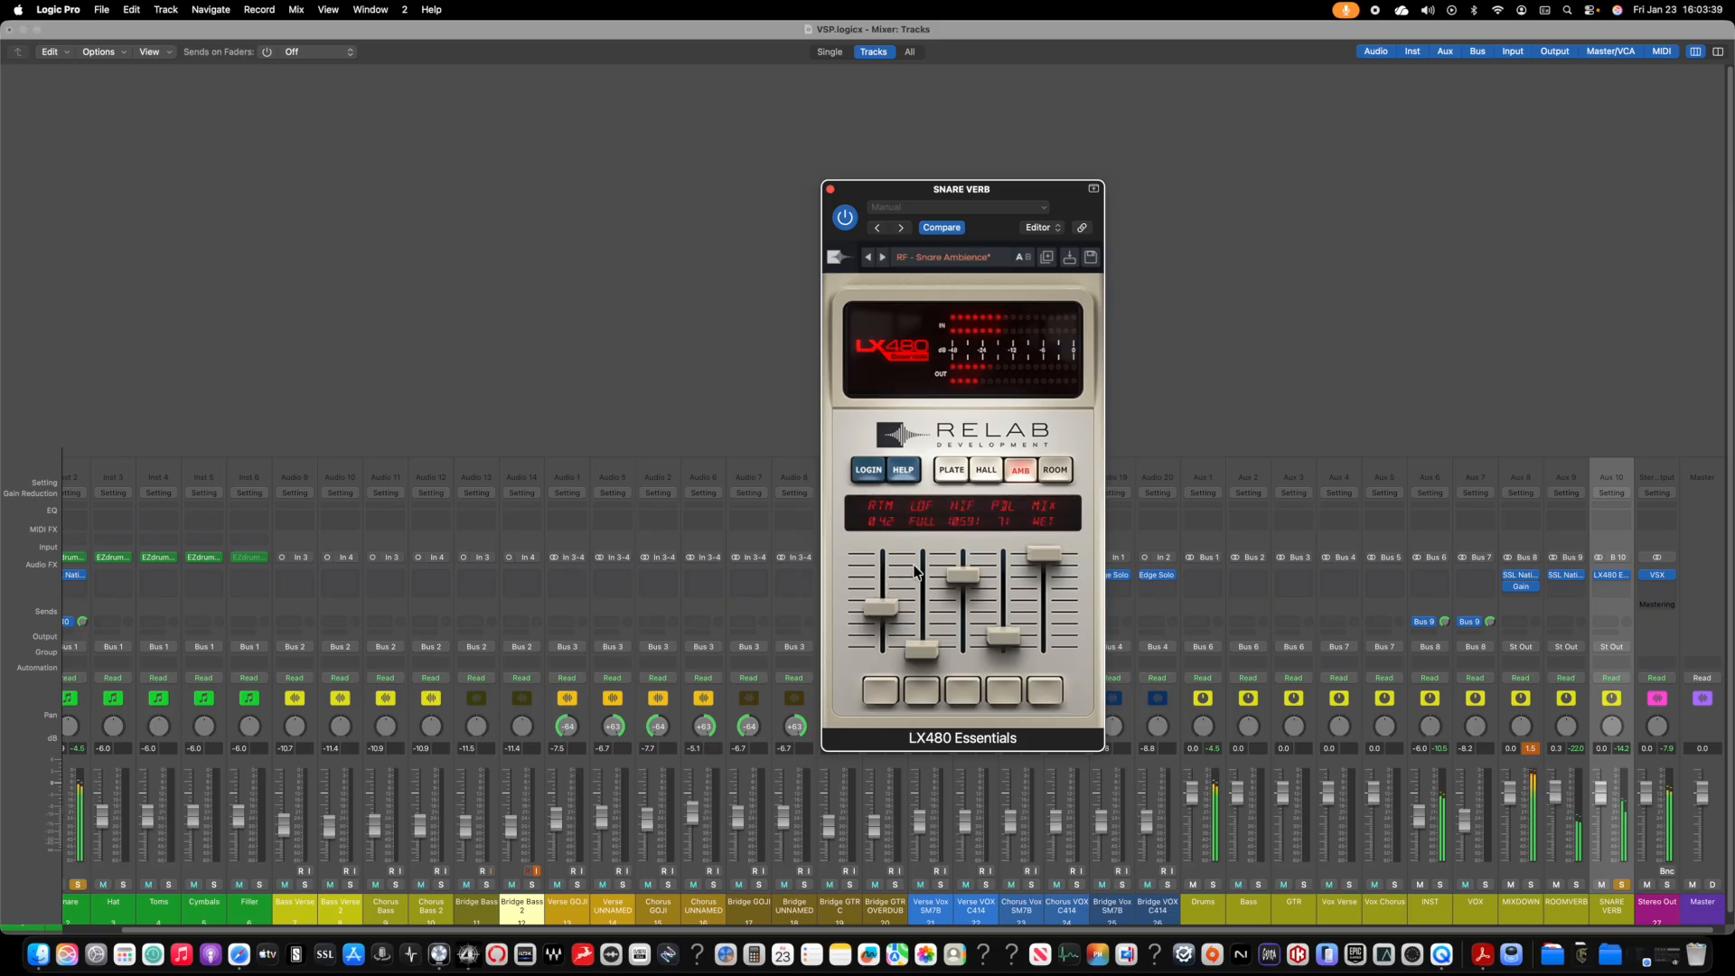
pyautogui.click(985, 472)
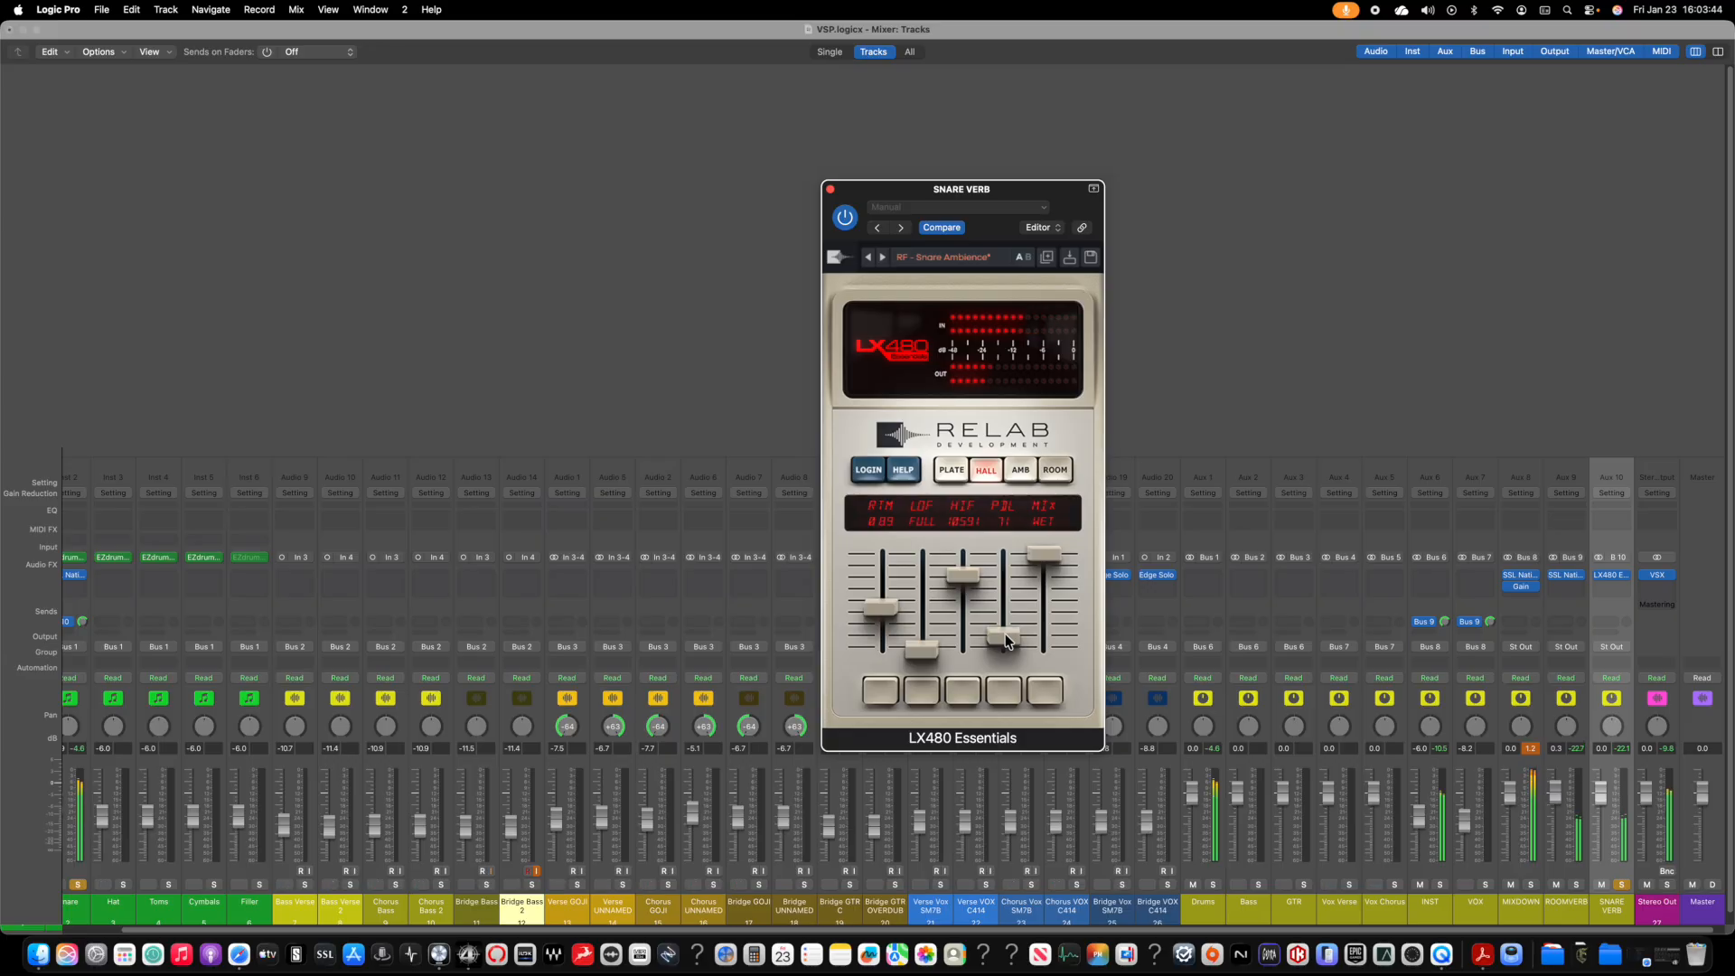
pyautogui.moveTo(1005, 632); pyautogui.dragTo(1010, 624)
# Step: Load the Halls preset Drum Hall in the SNARE VERB's LX480 Essentials and play it back
pyautogui.click(940, 258)
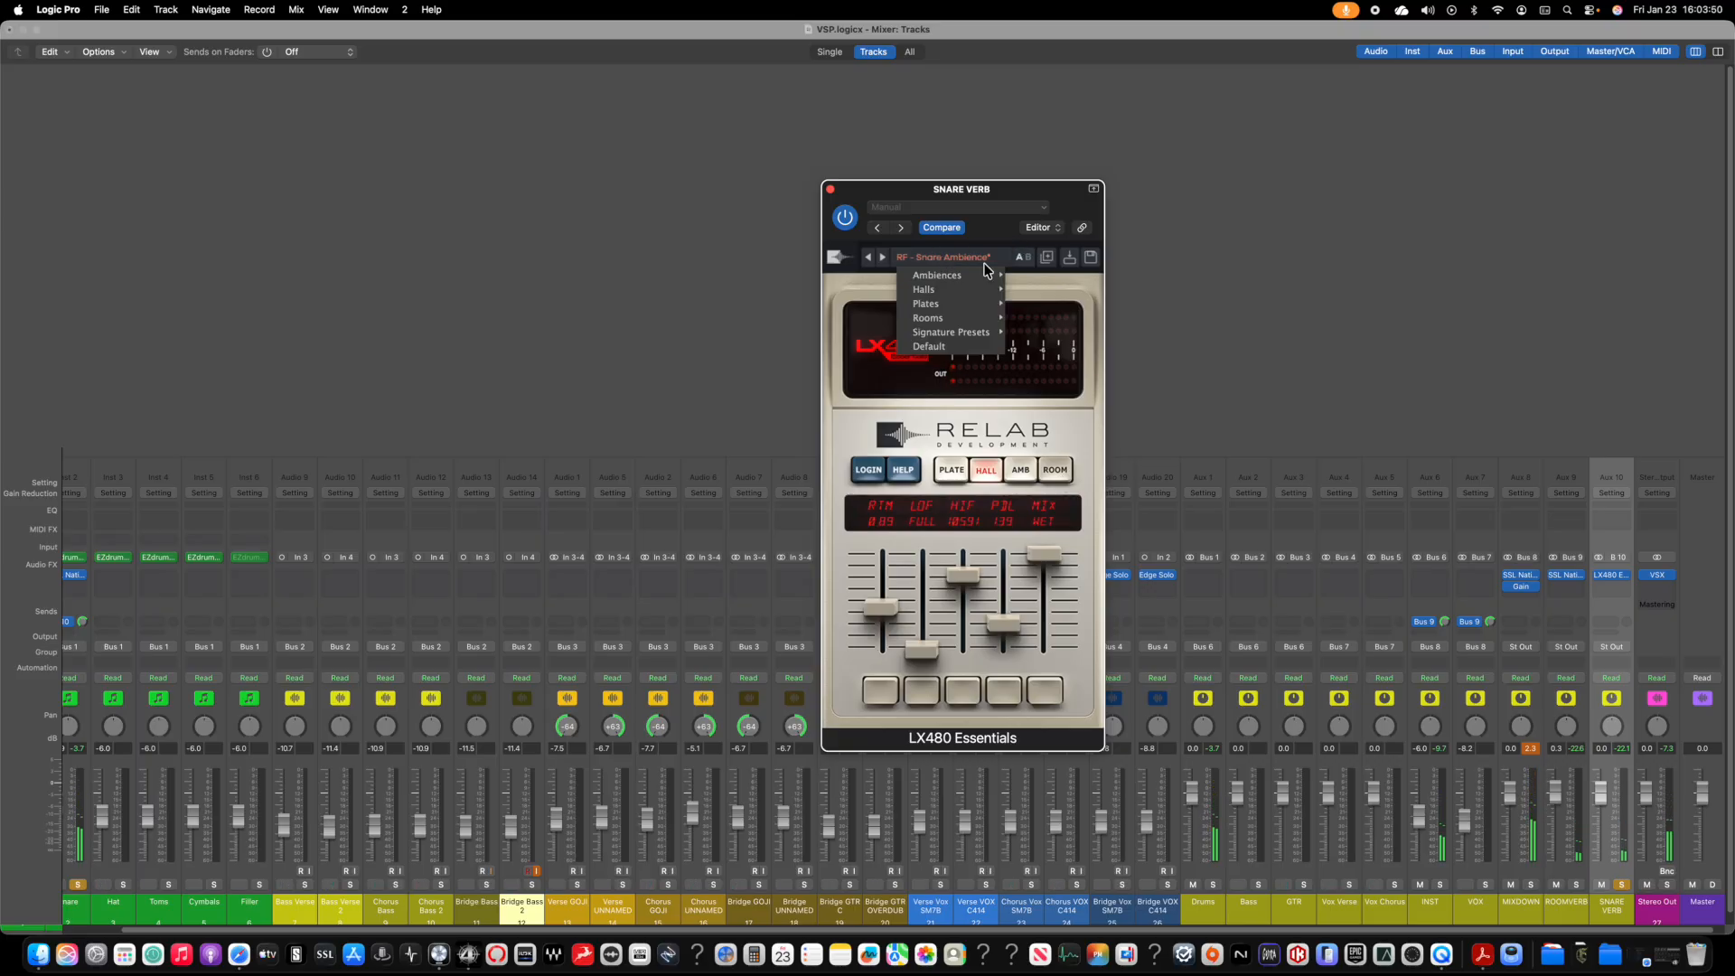
pyautogui.moveTo(993, 290)
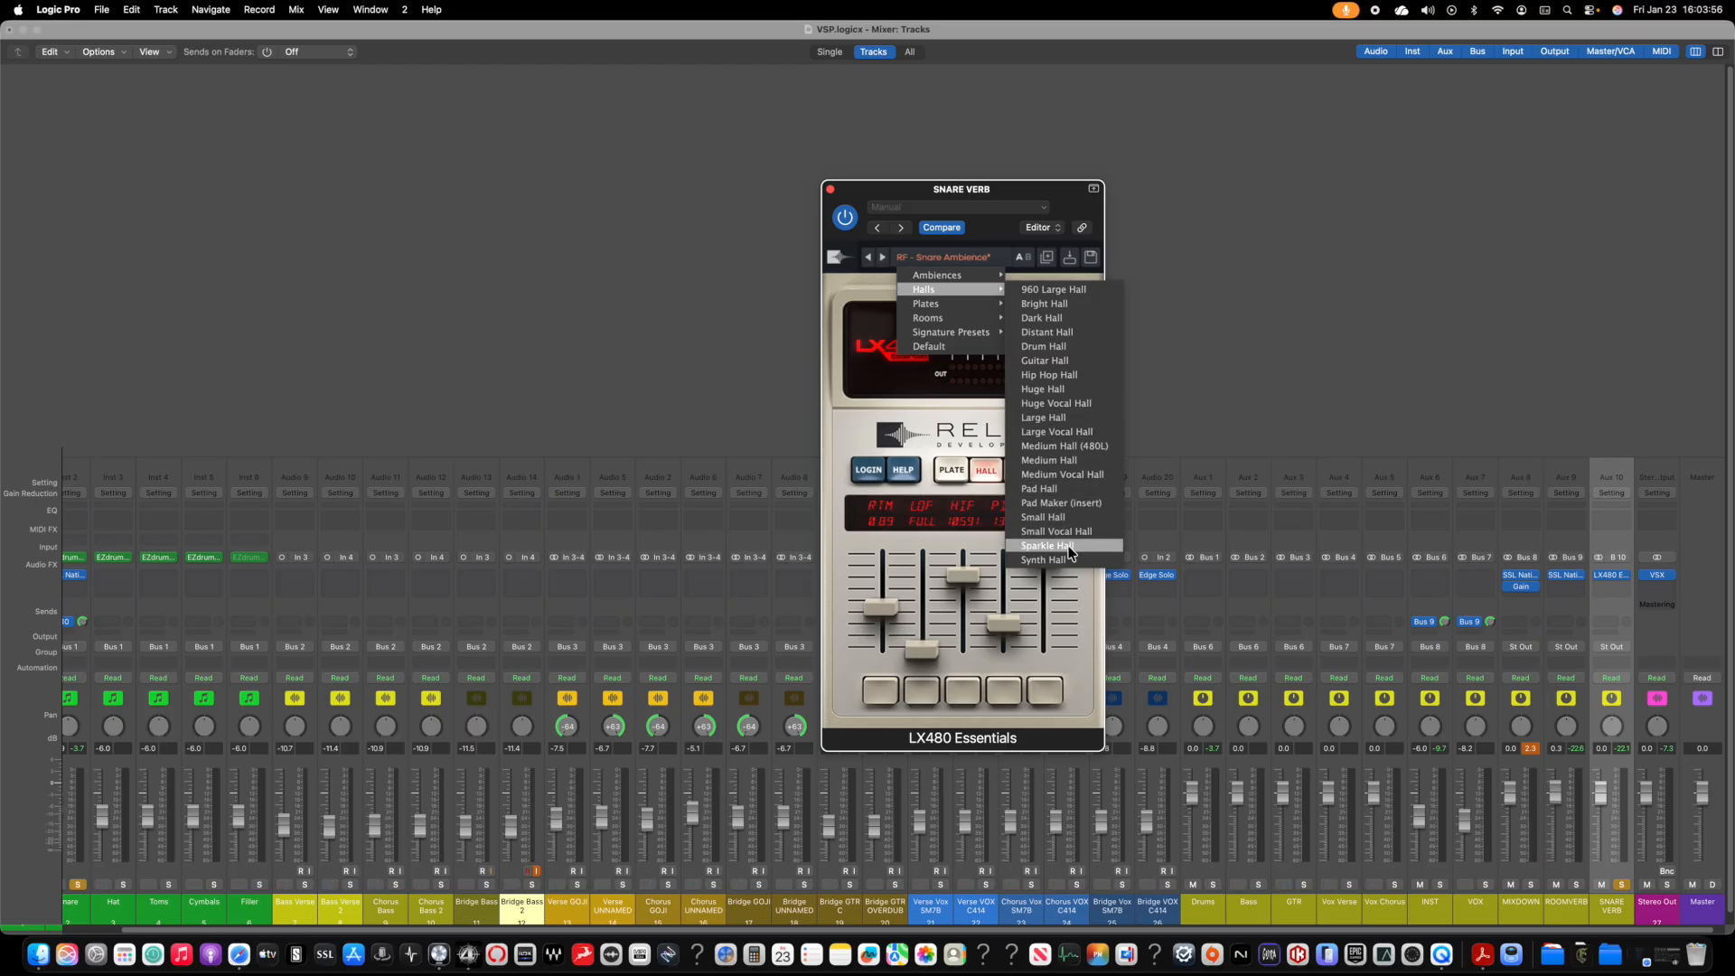
pyautogui.click(1069, 346)
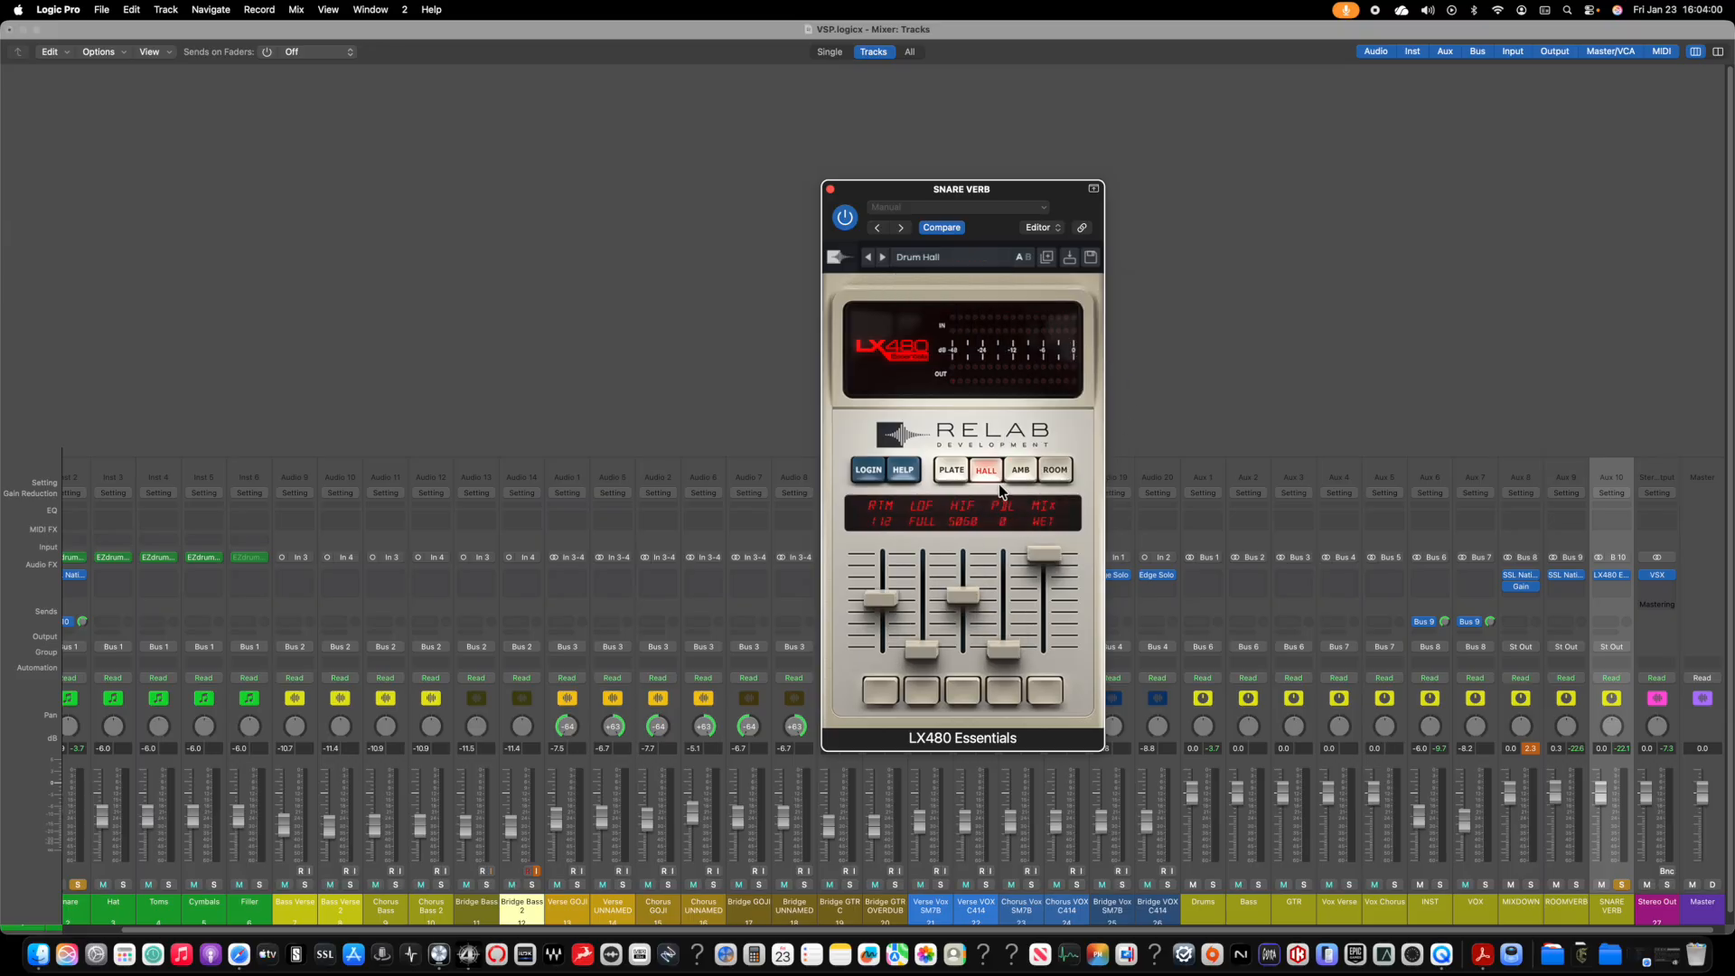
pyautogui.press('space')
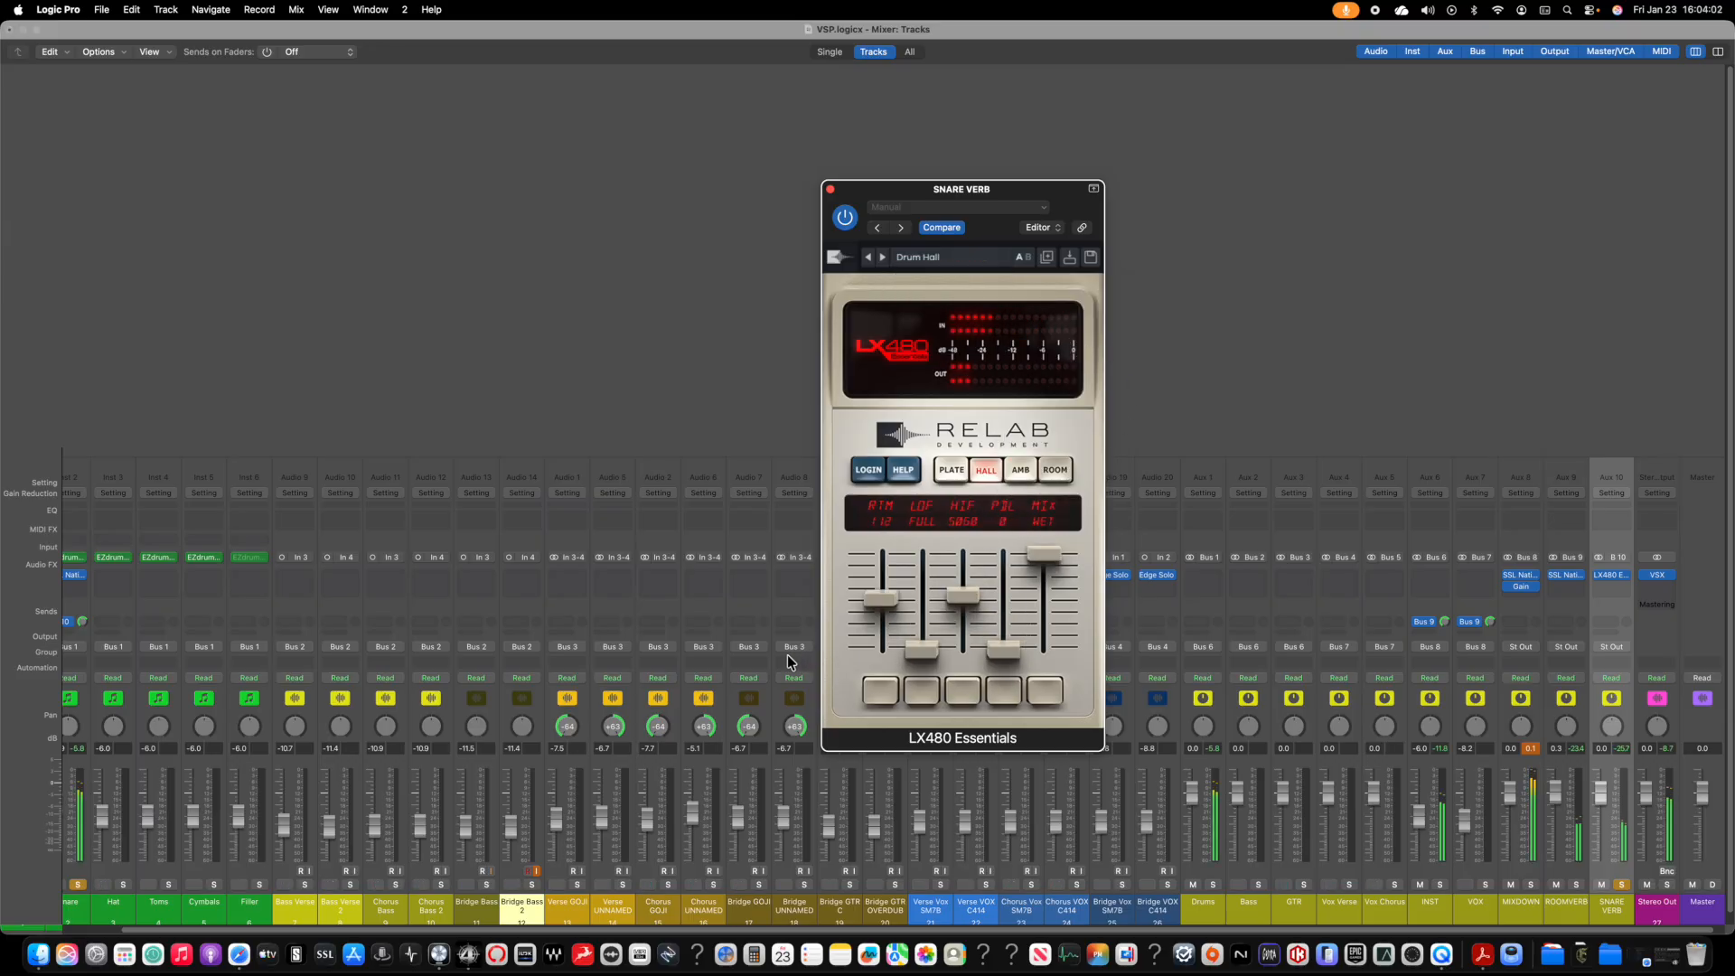
# Step: Unsolo the Snare and SNARE VERB channels so that the full mix plays
pyautogui.click(1624, 886)
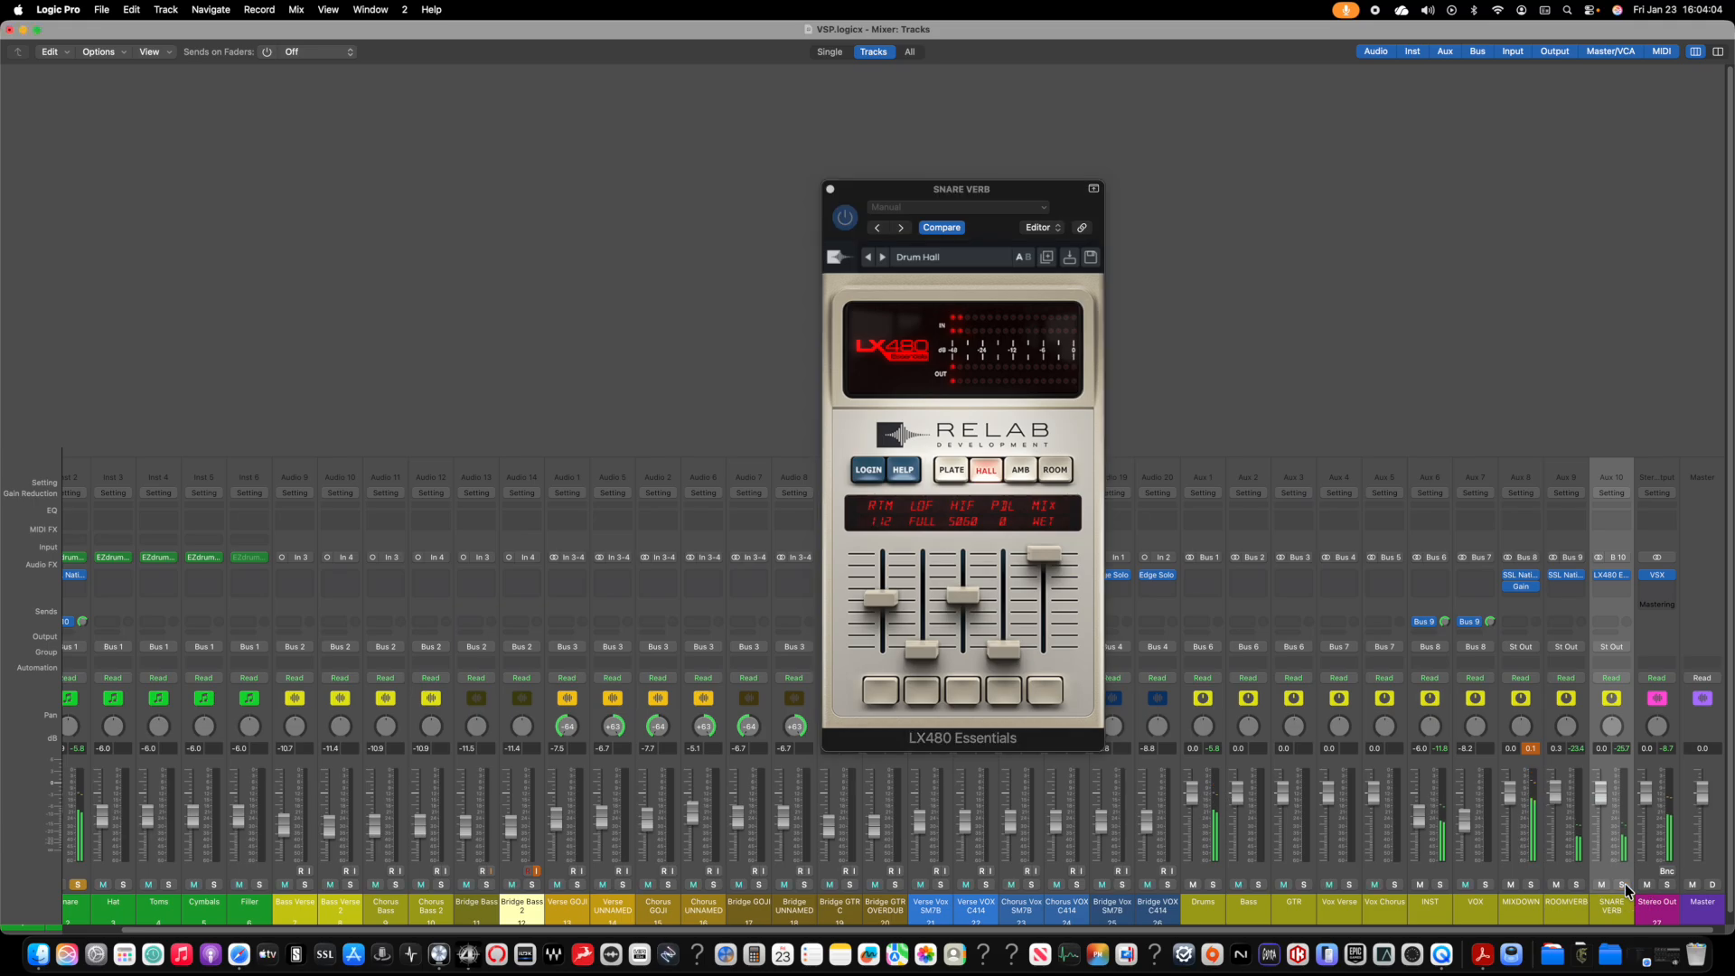
pyautogui.click(73, 885)
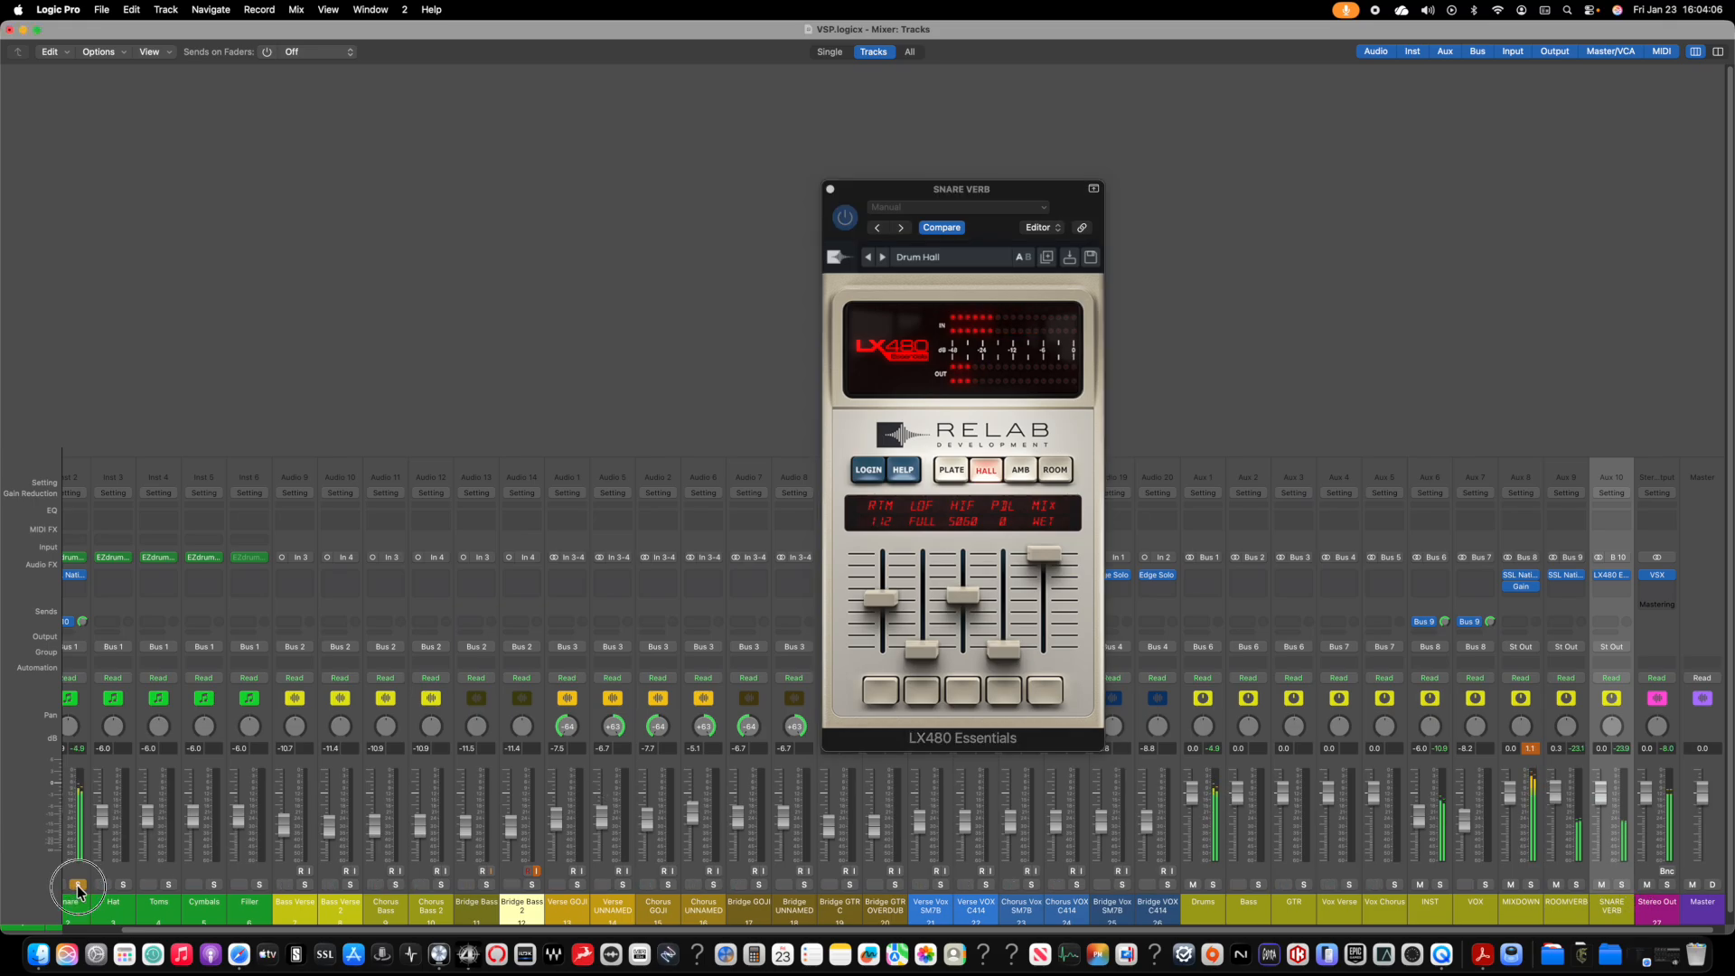
pyautogui.click(1623, 885)
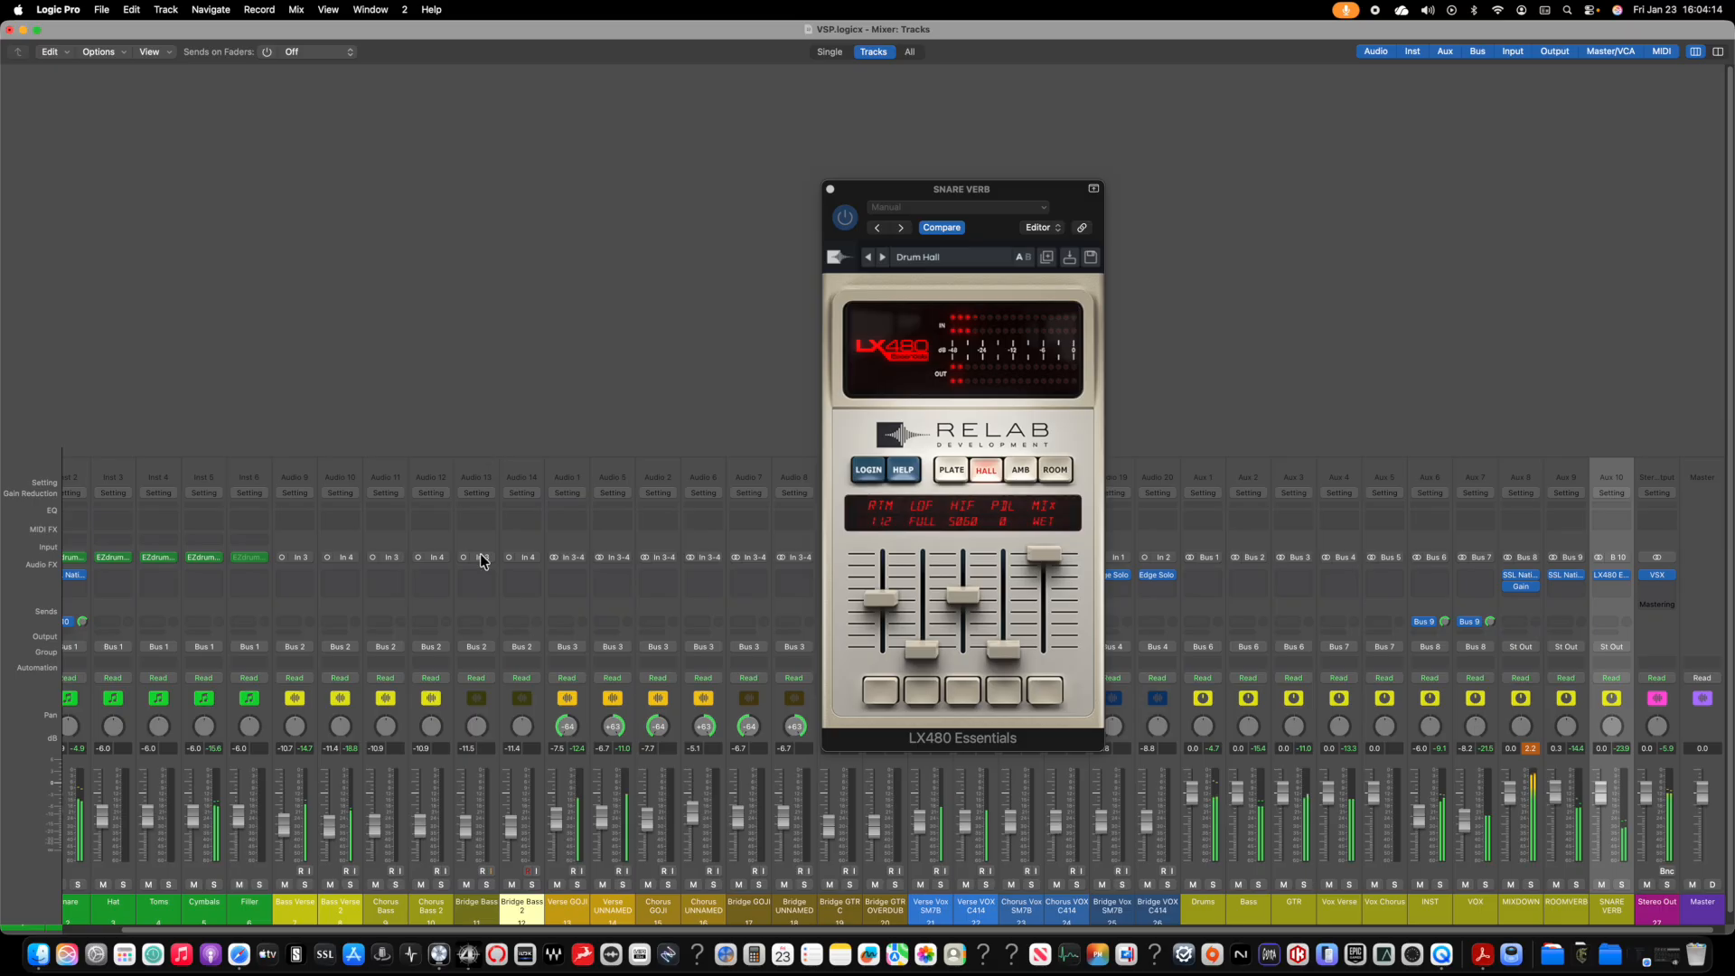
# Step: Balance the Snare fader against the playing mix, setting it to -3.5 dB
pyautogui.moveTo(285, 929); pyautogui.dragTo(201, 933)
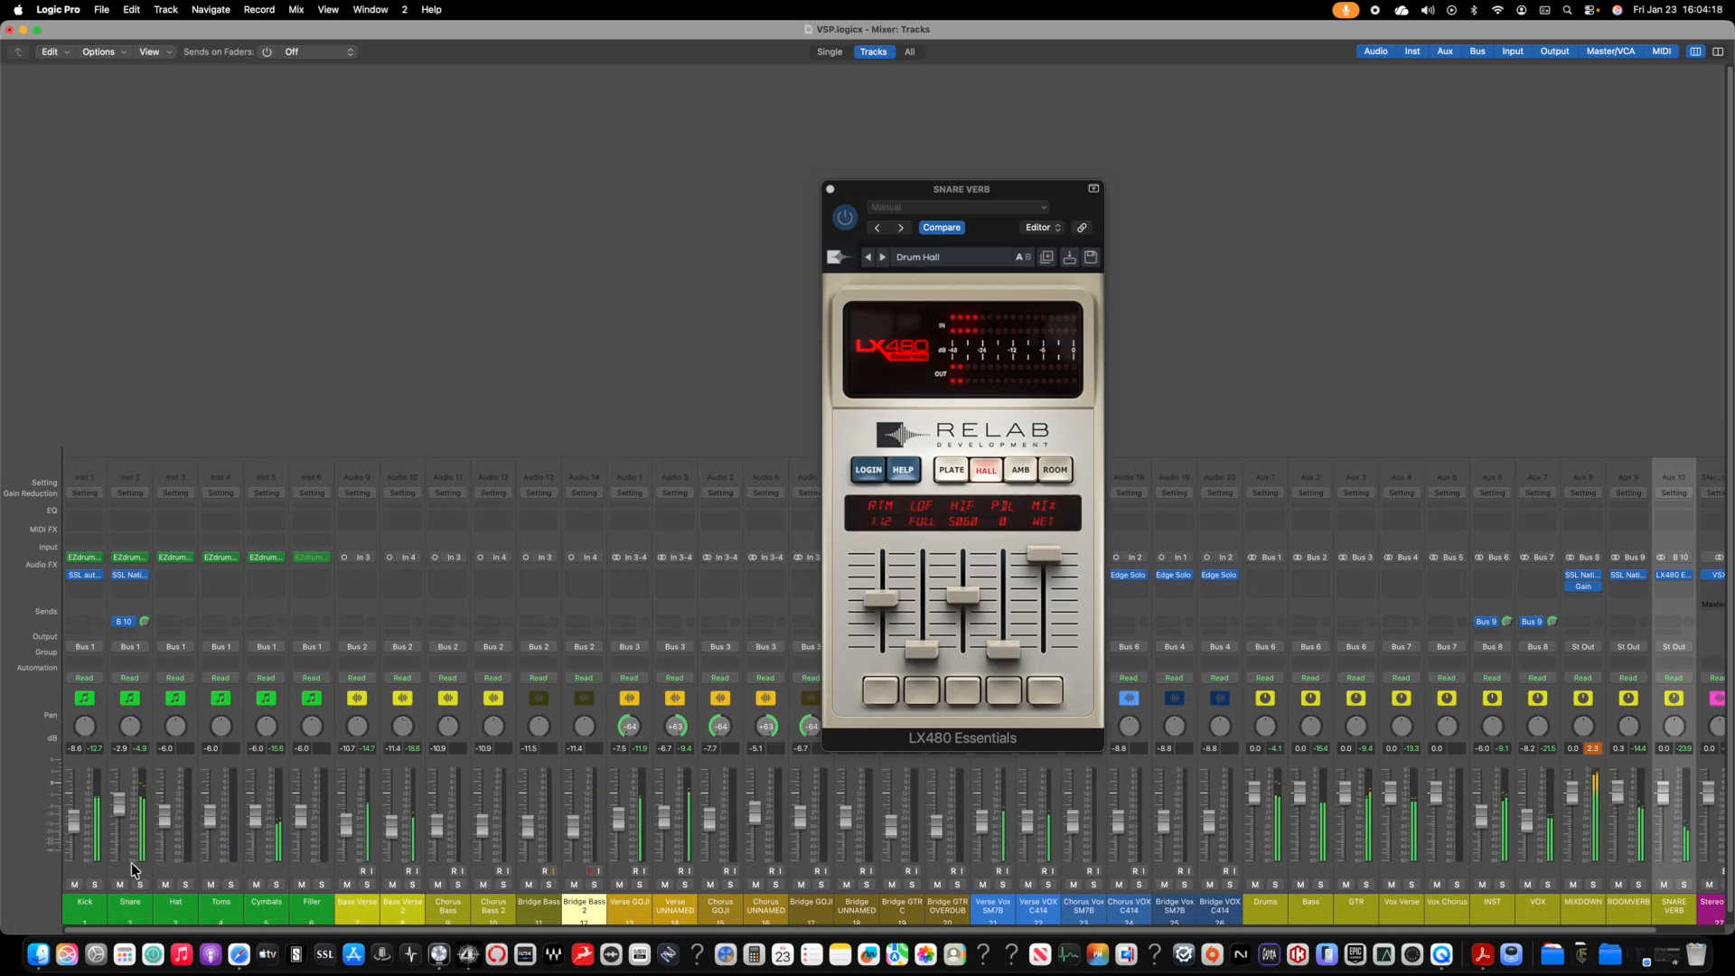
pyautogui.moveTo(112, 799); pyautogui.dragTo(117, 799)
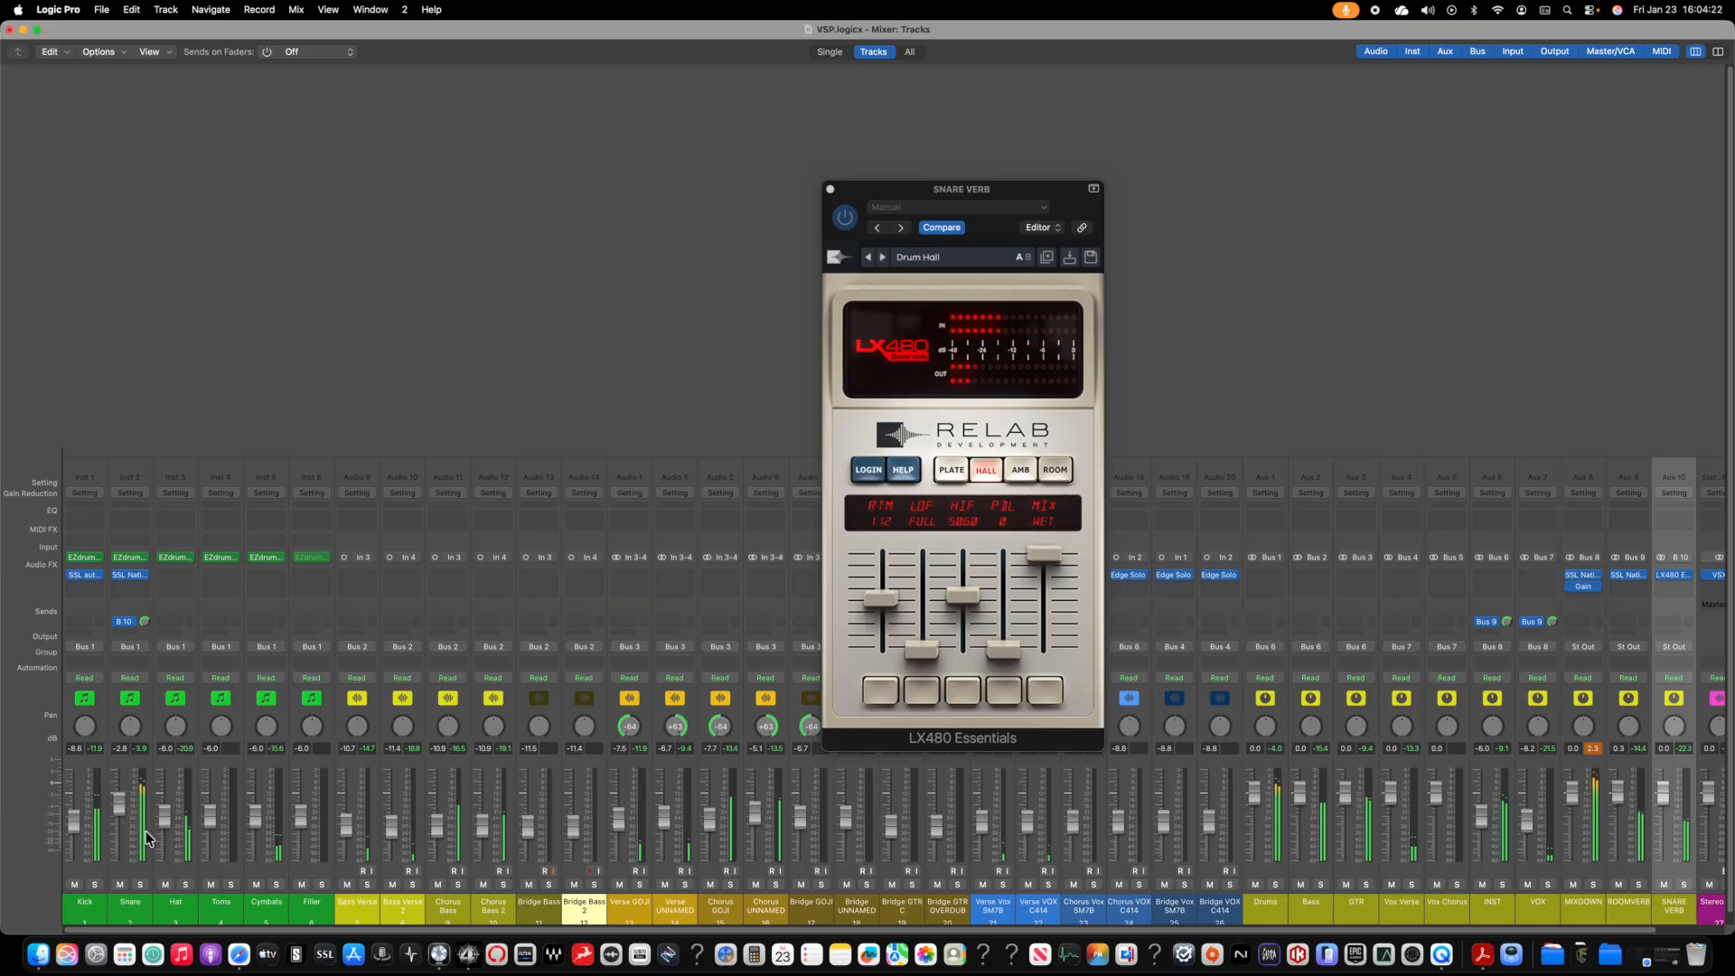
pyautogui.moveTo(121, 799); pyautogui.dragTo(119, 807)
pyautogui.hscroll(2, 186, 900)
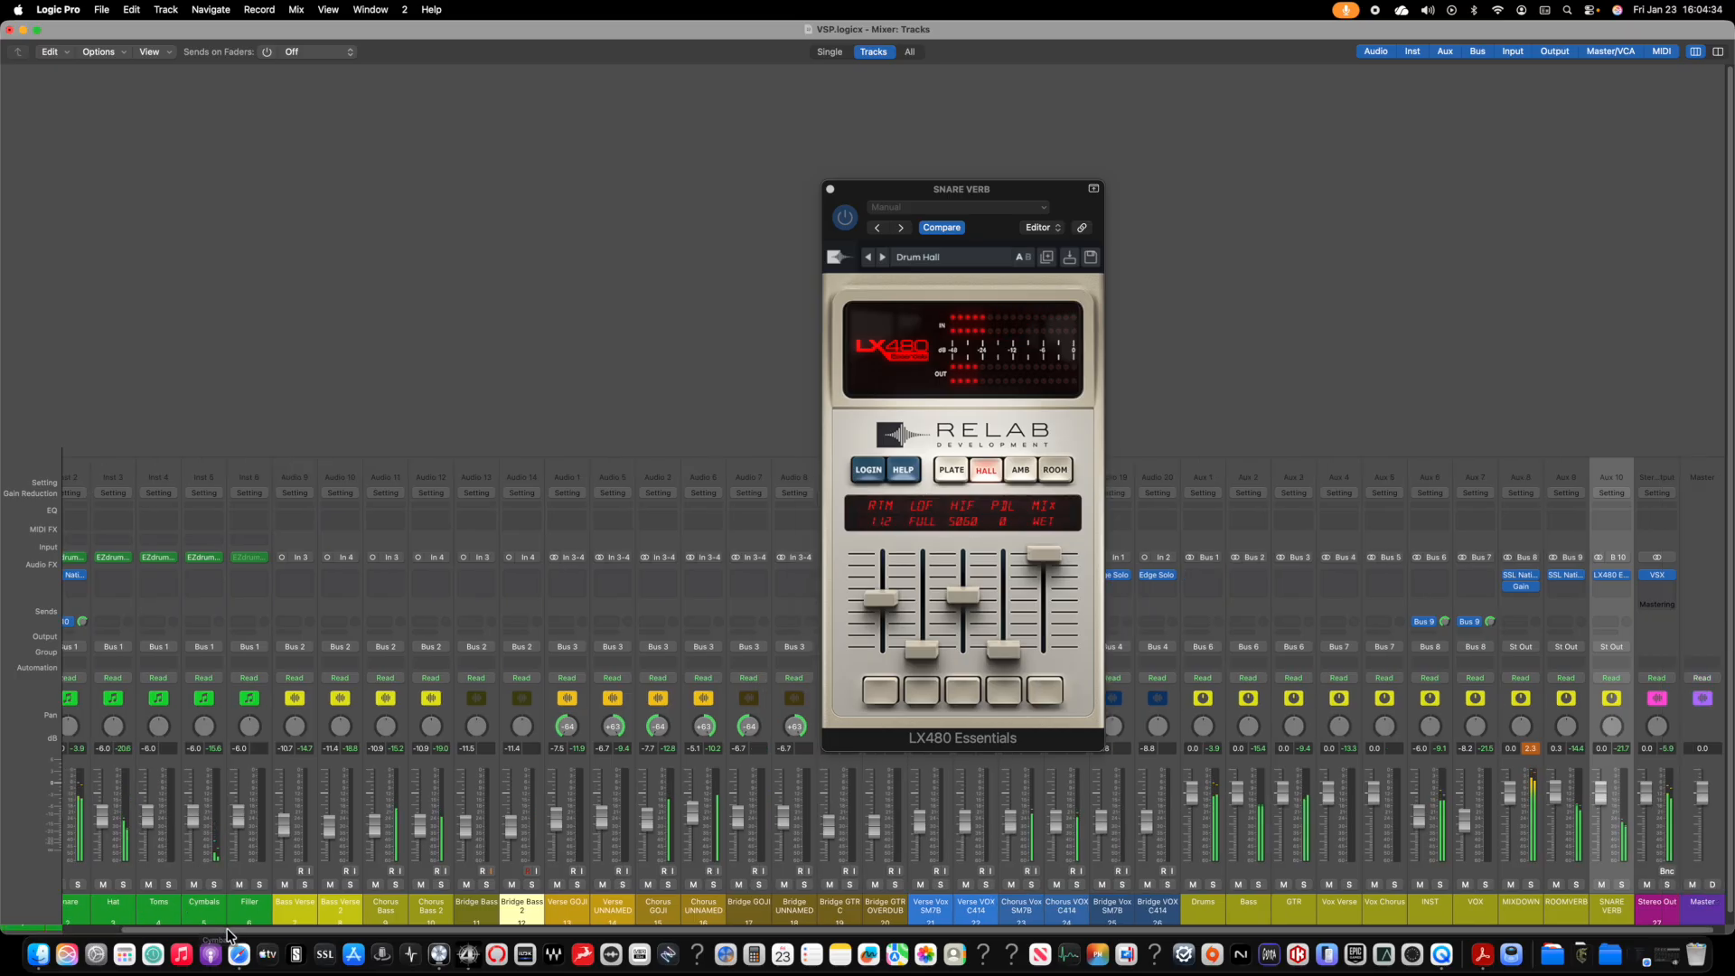
pyautogui.hscroll(-2, 225, 929)
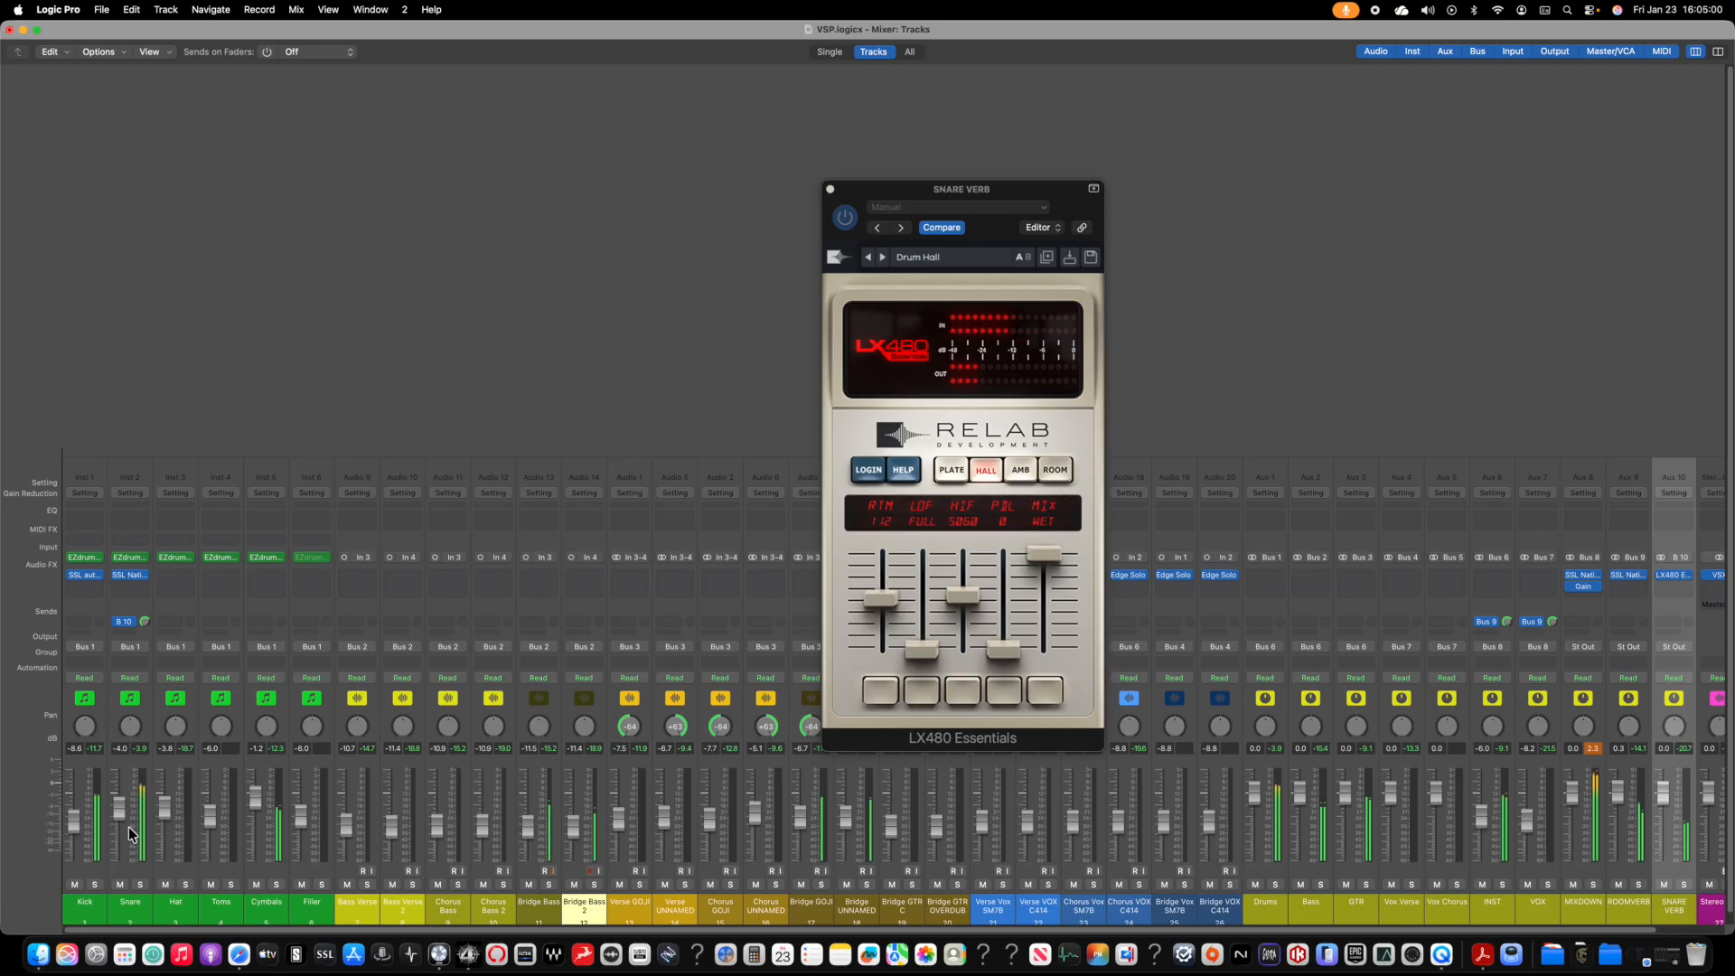
pyautogui.moveTo(121, 812); pyautogui.dragTo(121, 809)
# Step: Set the SNARE VERB fader to 0.3 dB and close the LX480 Essentials window
pyautogui.hscroll(3, 507, 418)
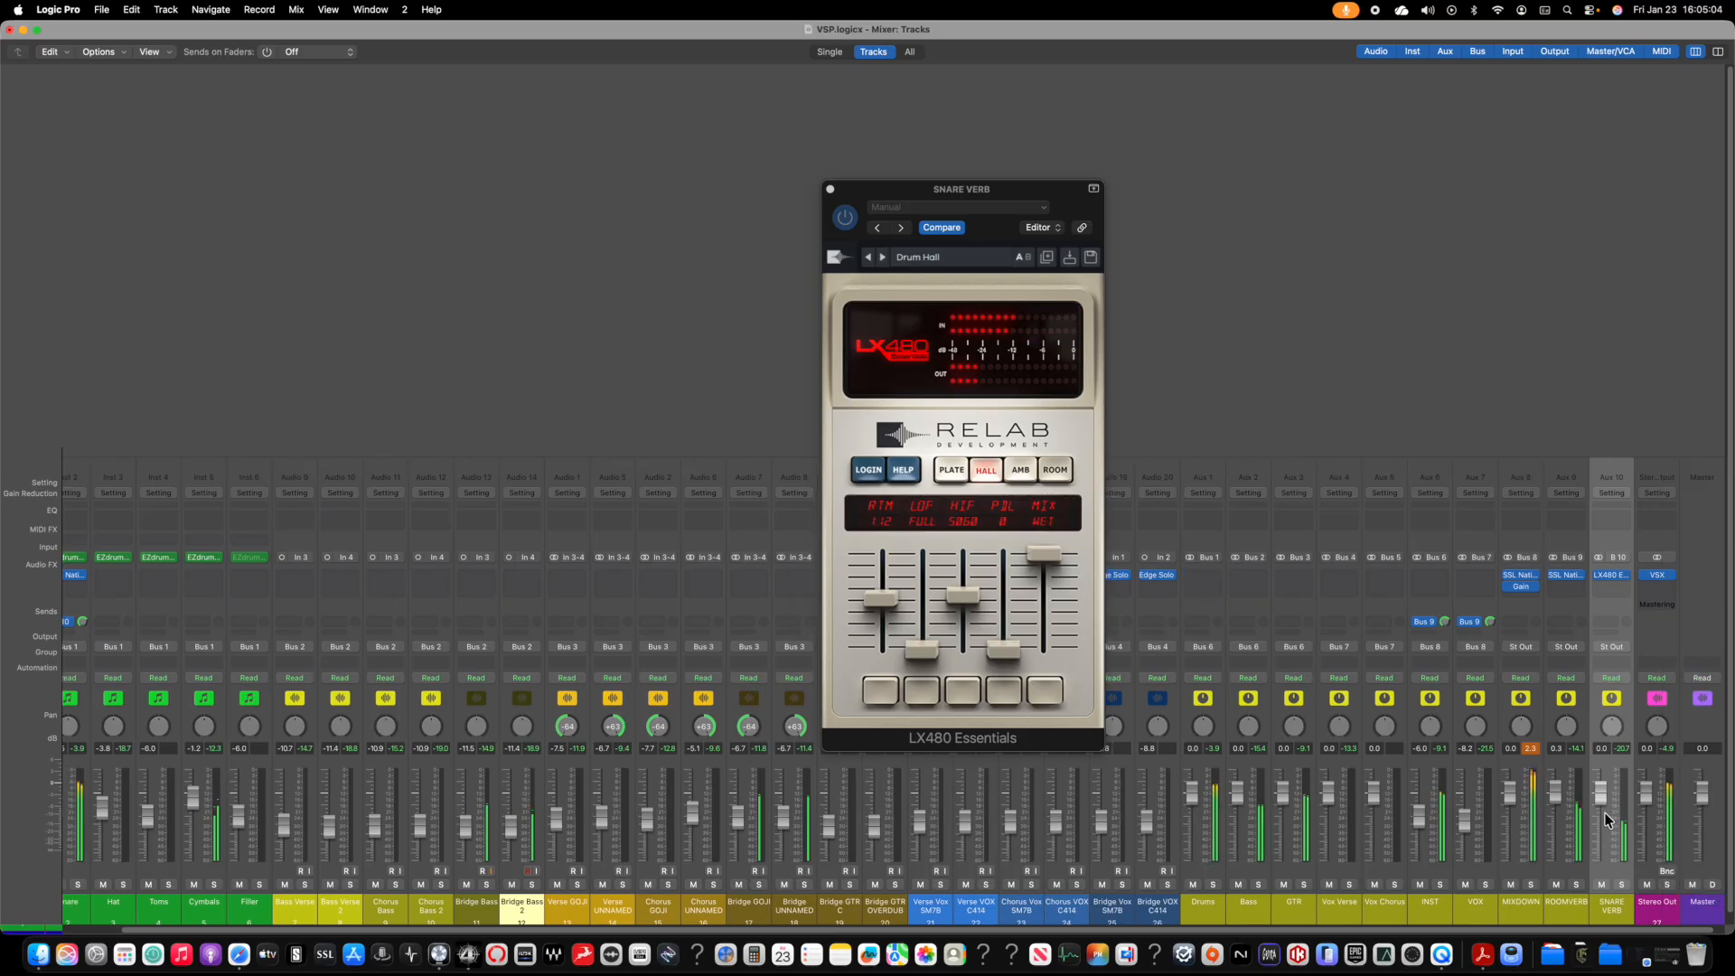
pyautogui.moveTo(1606, 804); pyautogui.dragTo(1605, 797)
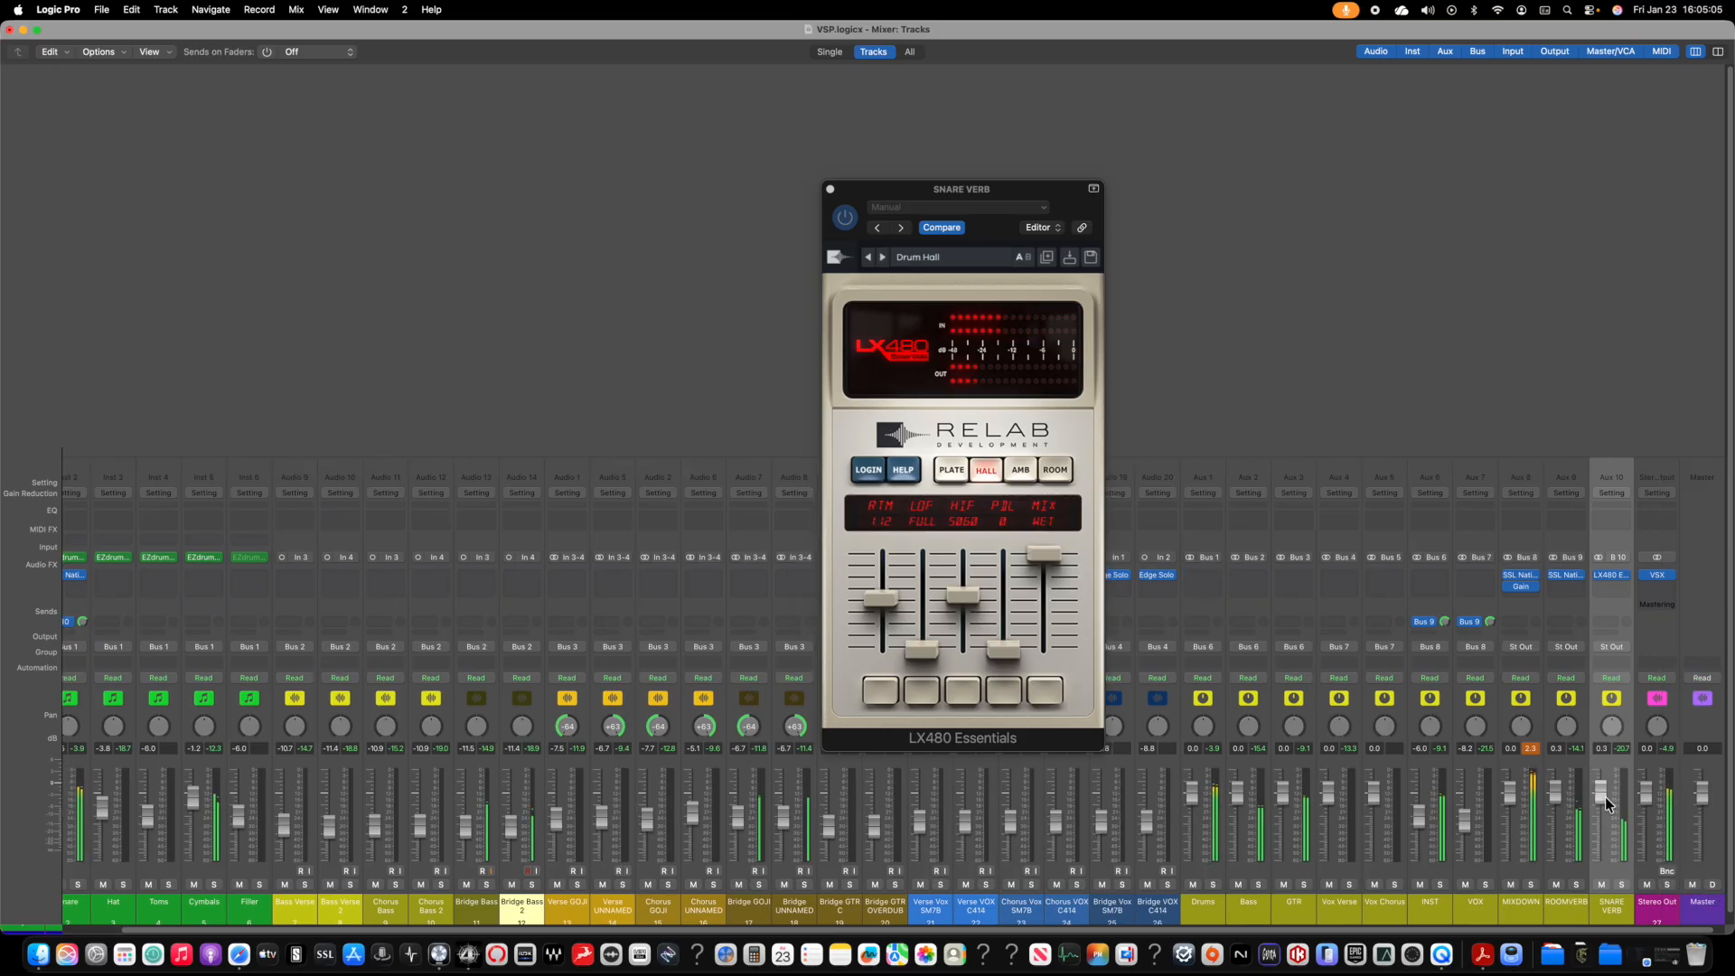
pyautogui.click(831, 190)
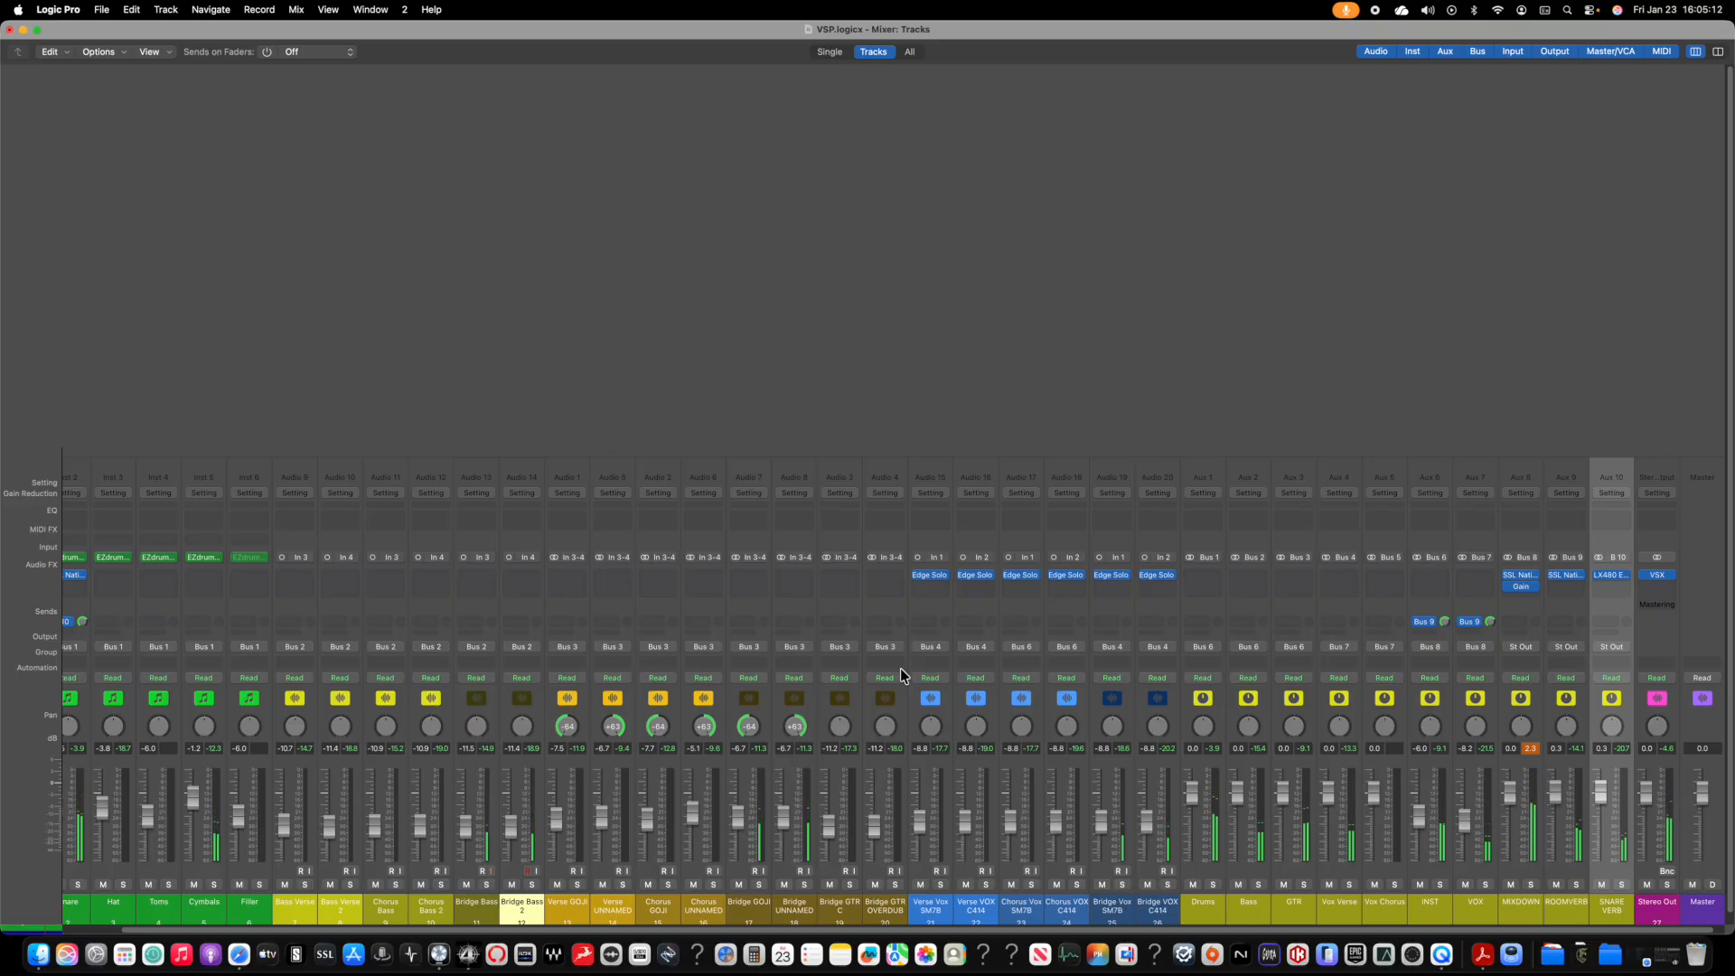
# Step: Lower the faders of all channels from Bass Verse through Bridge VOX C414 together, bringing Bass Verse to -15.0 dB
pyautogui.hscroll(-2, 1143, 917)
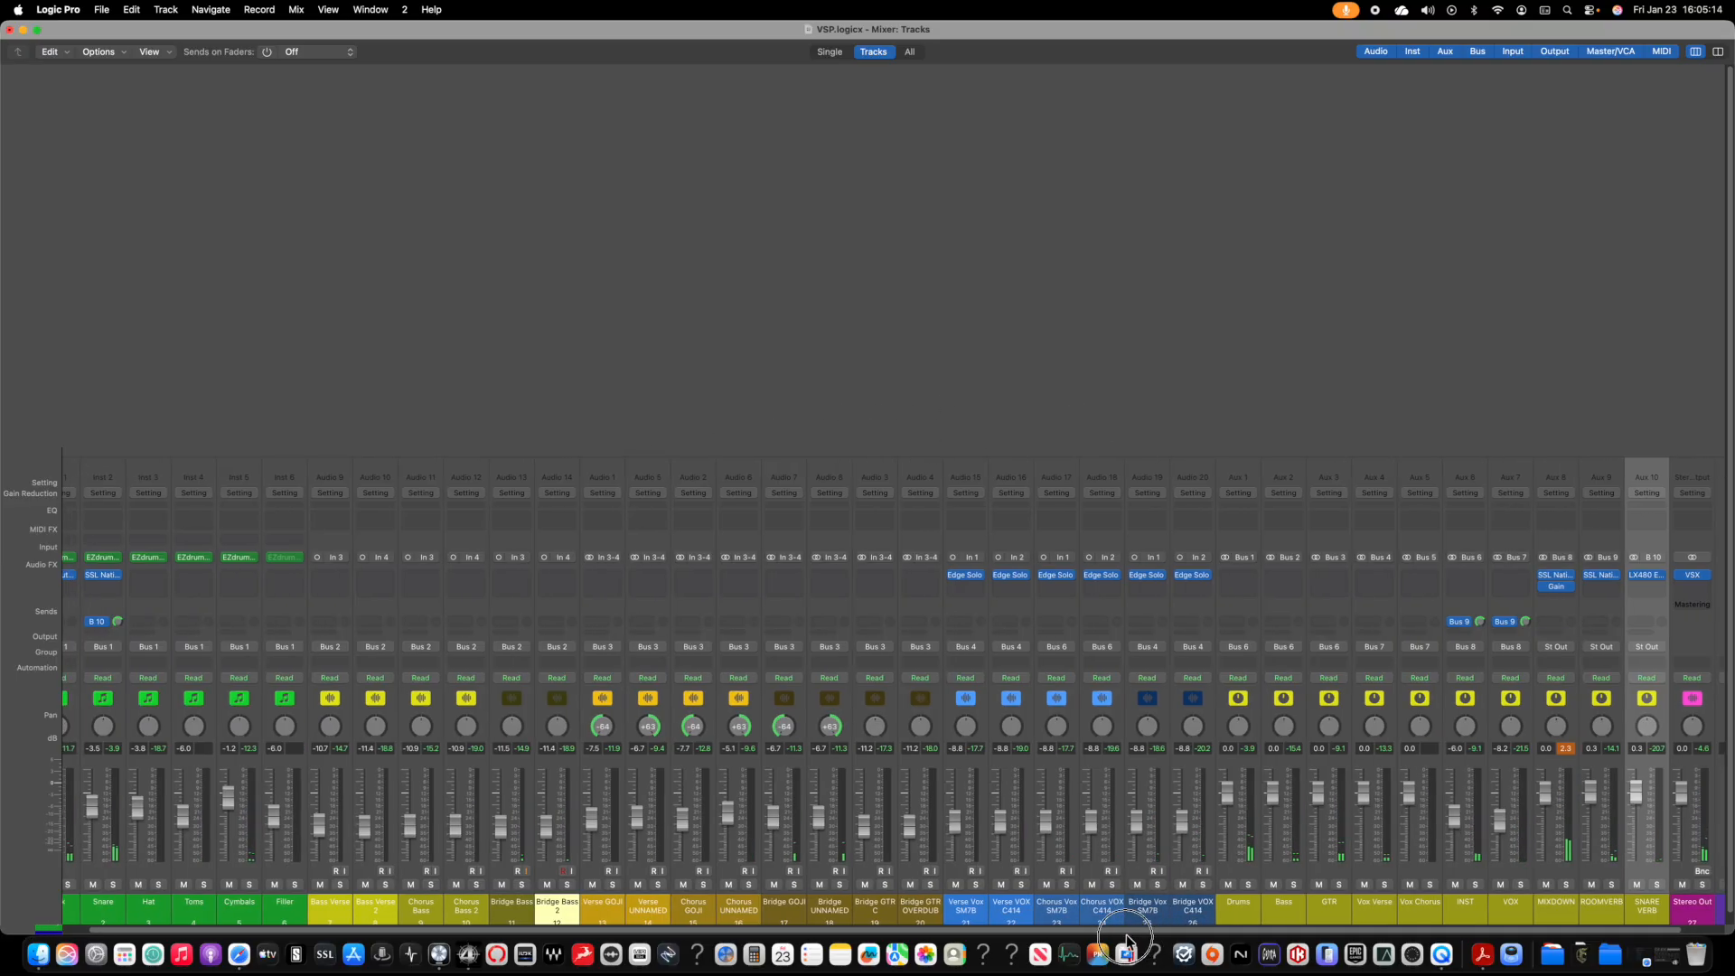
pyautogui.click(360, 908)
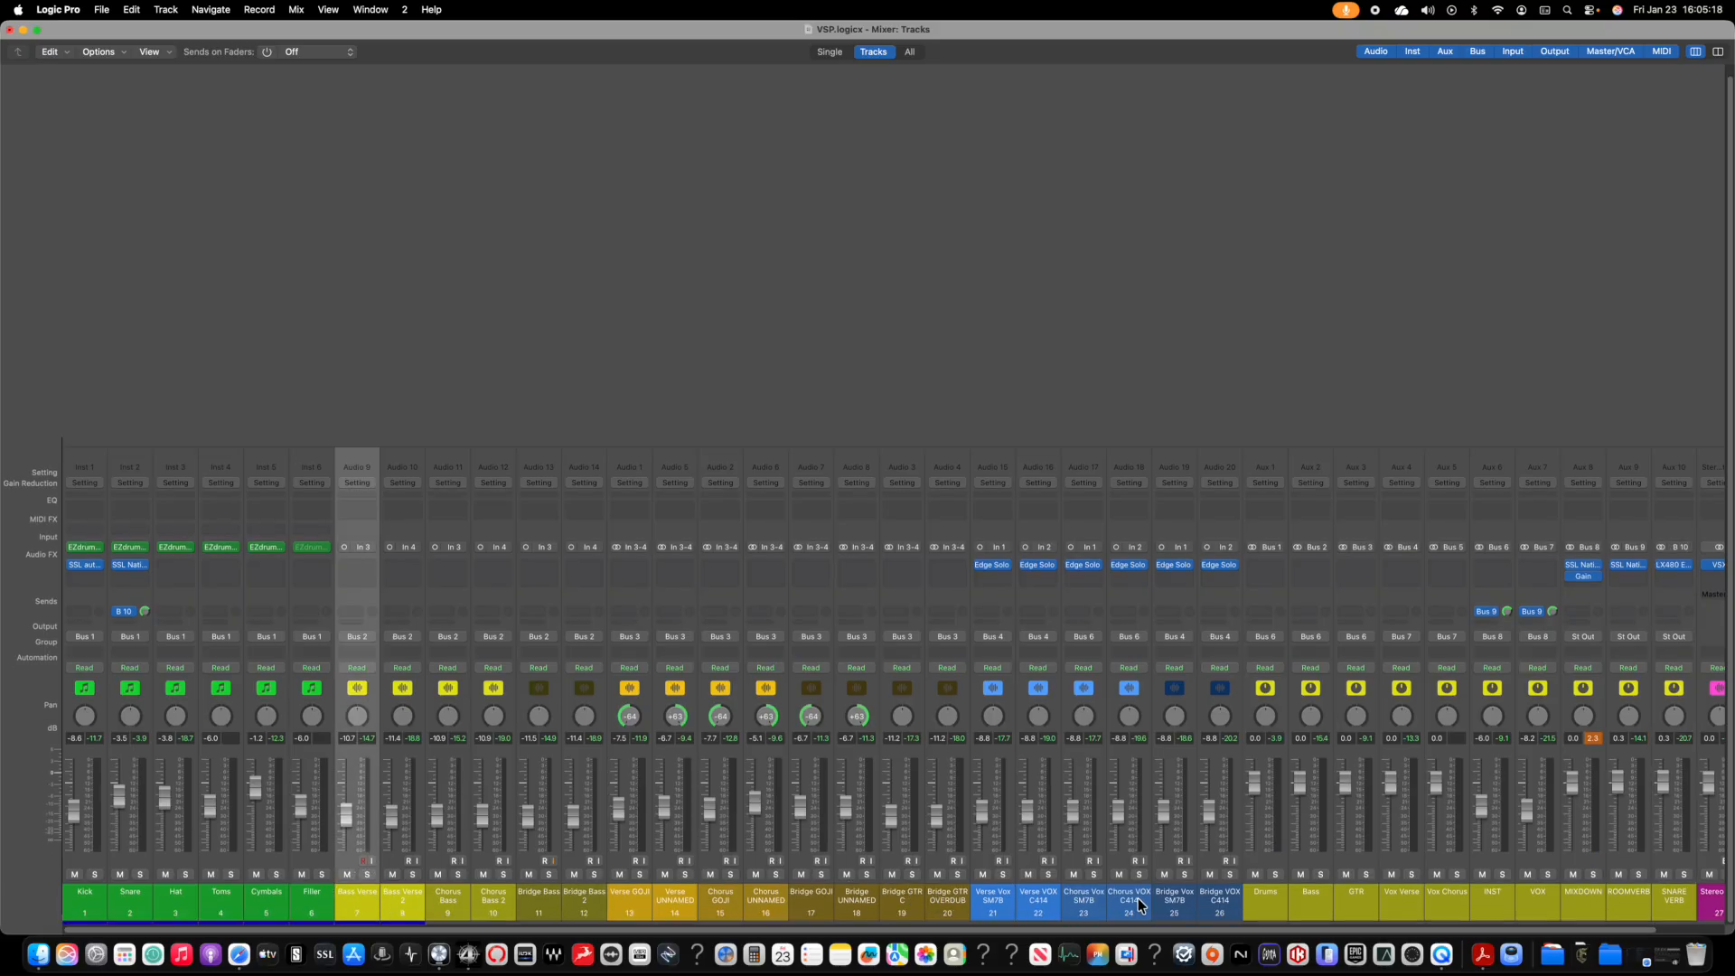
pyautogui.keyDown('shift'); pyautogui.click(1213, 897); pyautogui.keyUp('shift')
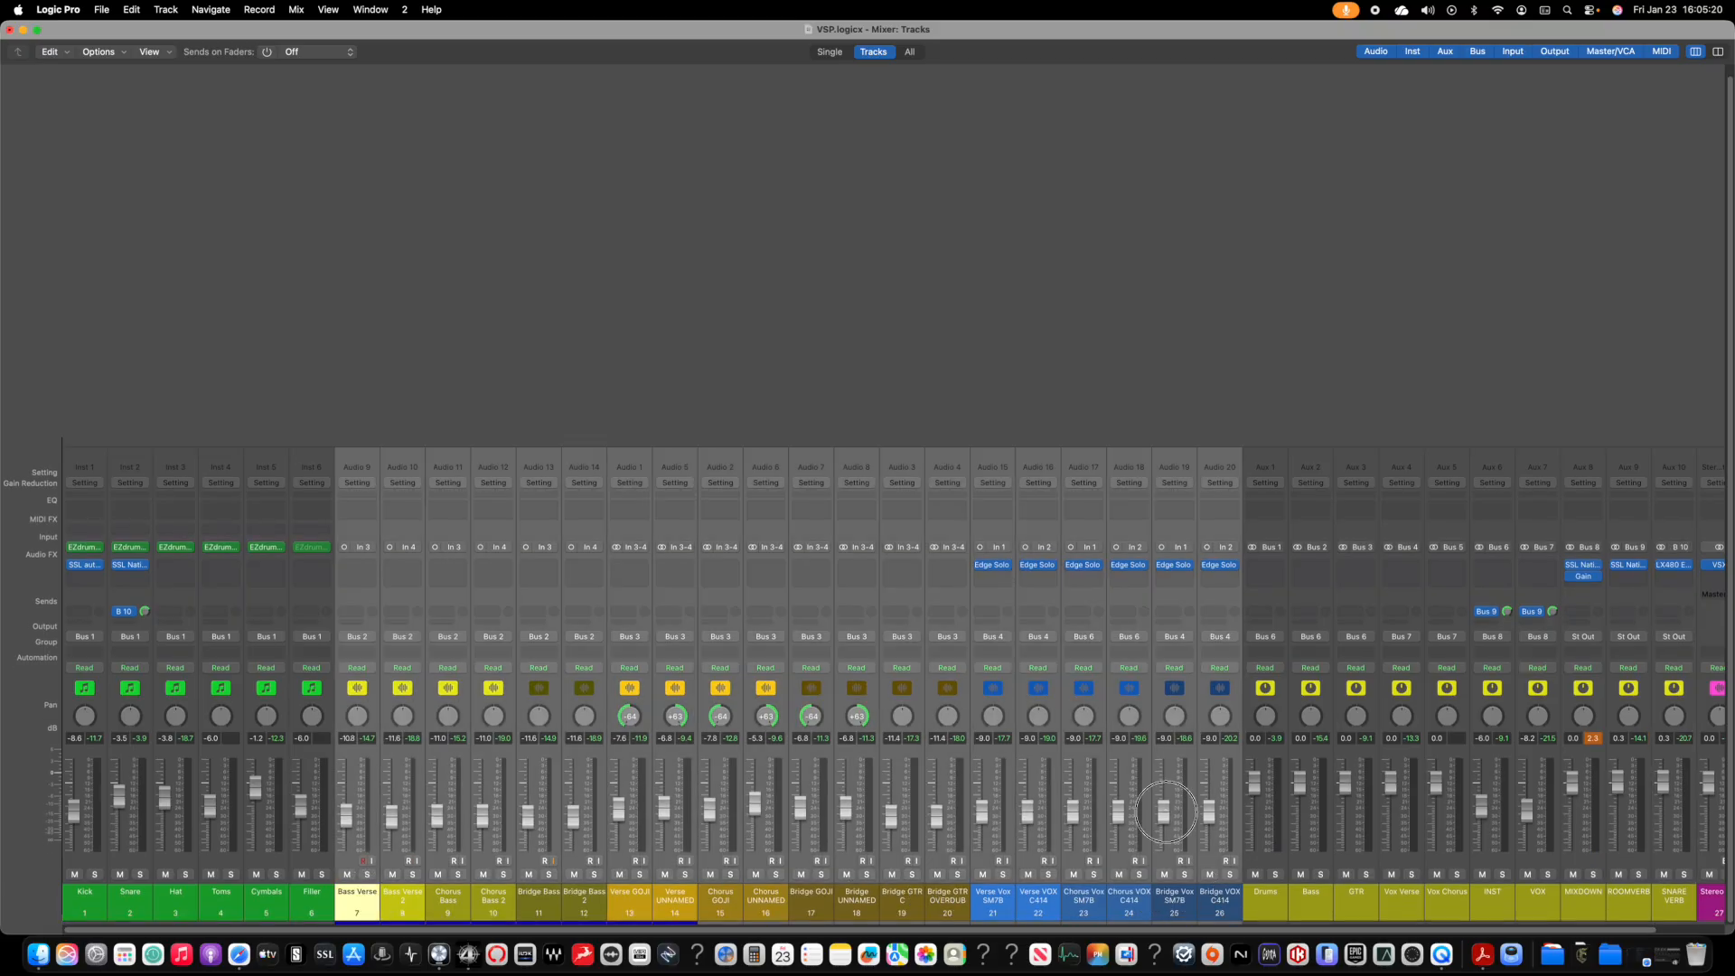
pyautogui.moveTo(1164, 811); pyautogui.dragTo(1166, 831)
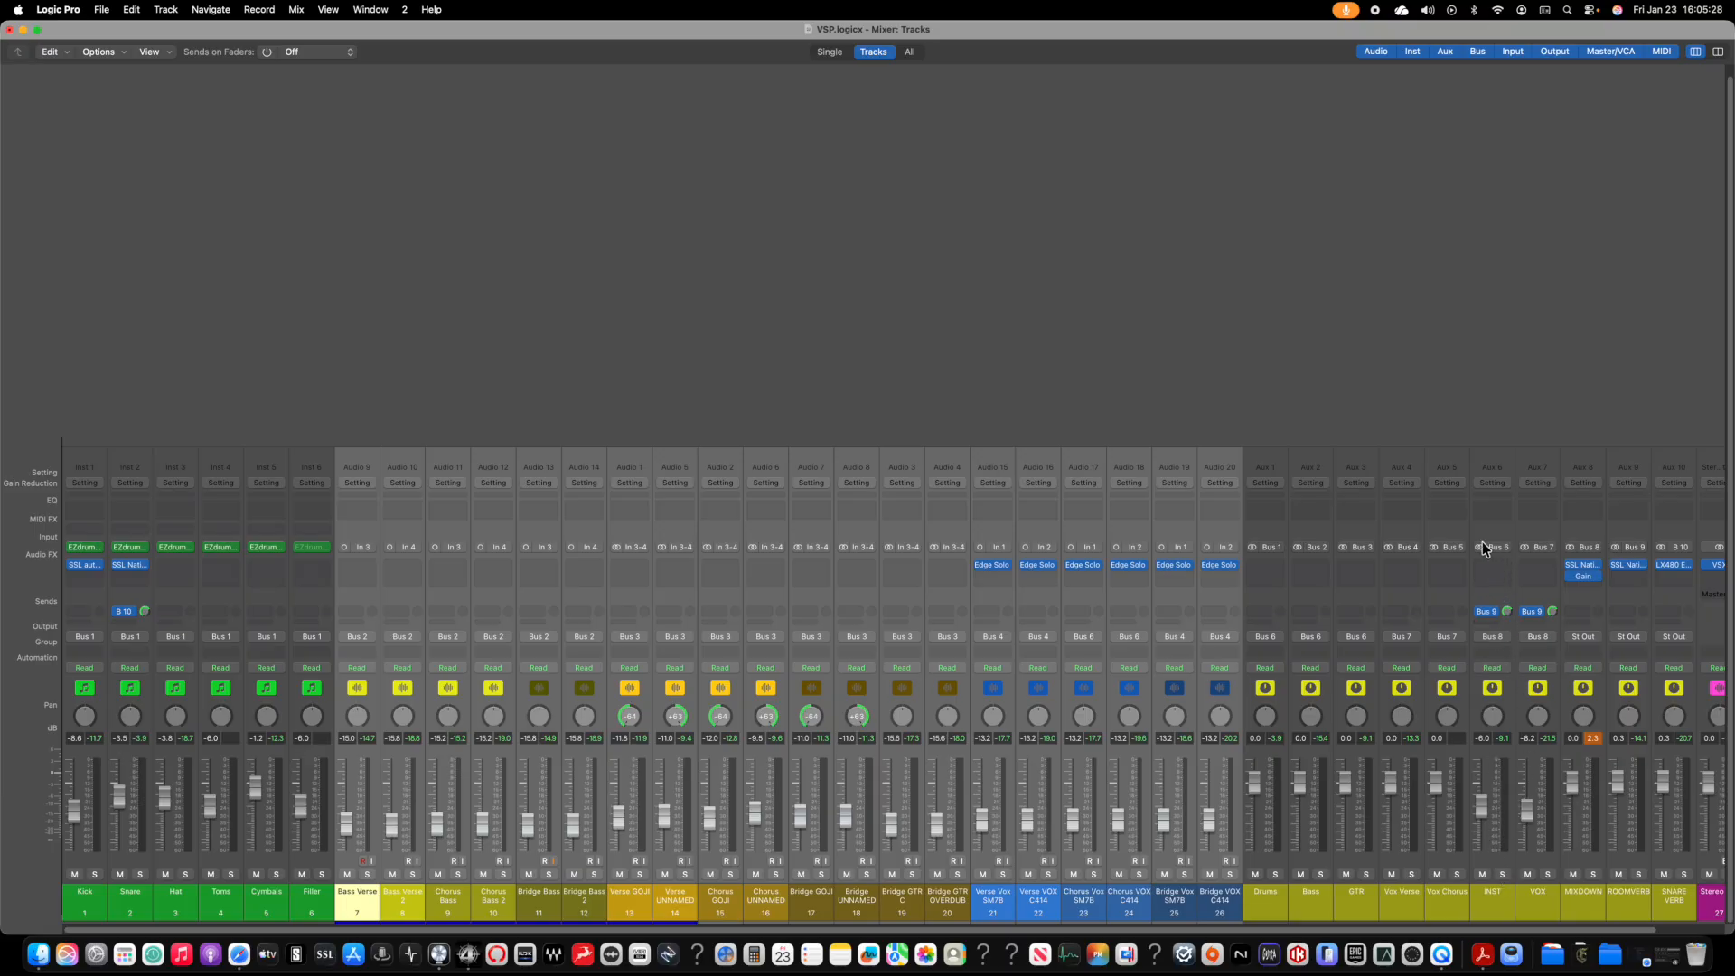
# Step: Insert the stereo SSL Native Bus Compressor 2 on the INST bus
pyautogui.click(1497, 571)
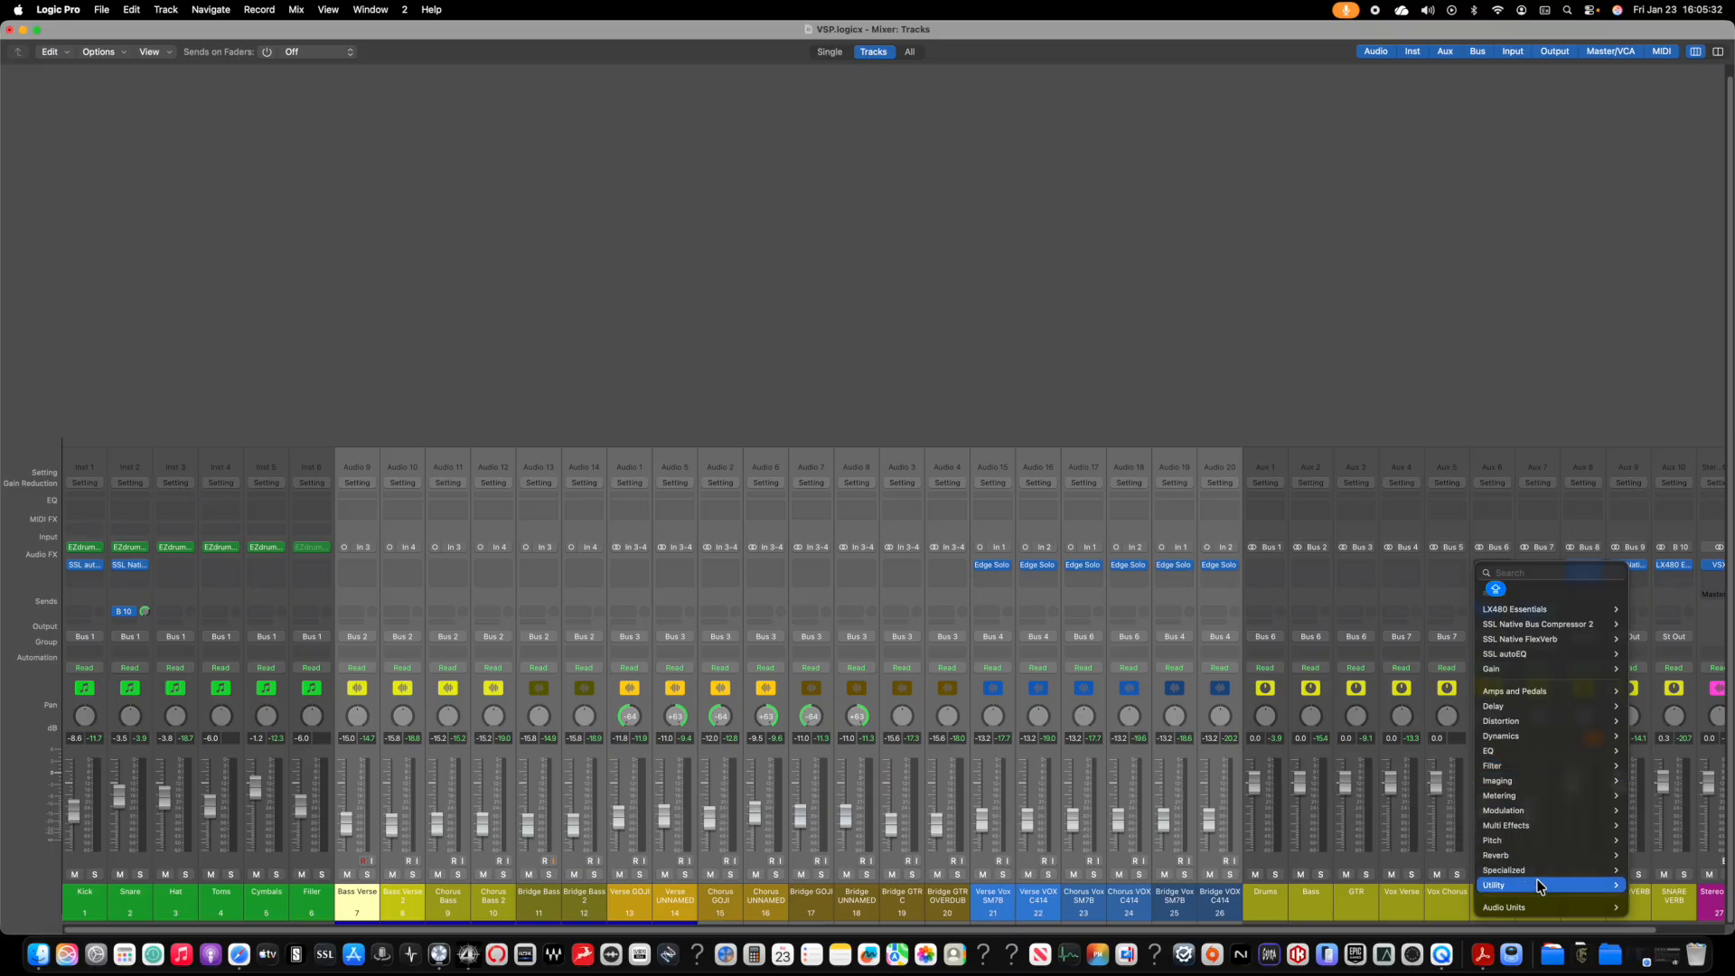
pyautogui.moveTo(1513, 907)
pyautogui.moveTo(1465, 711)
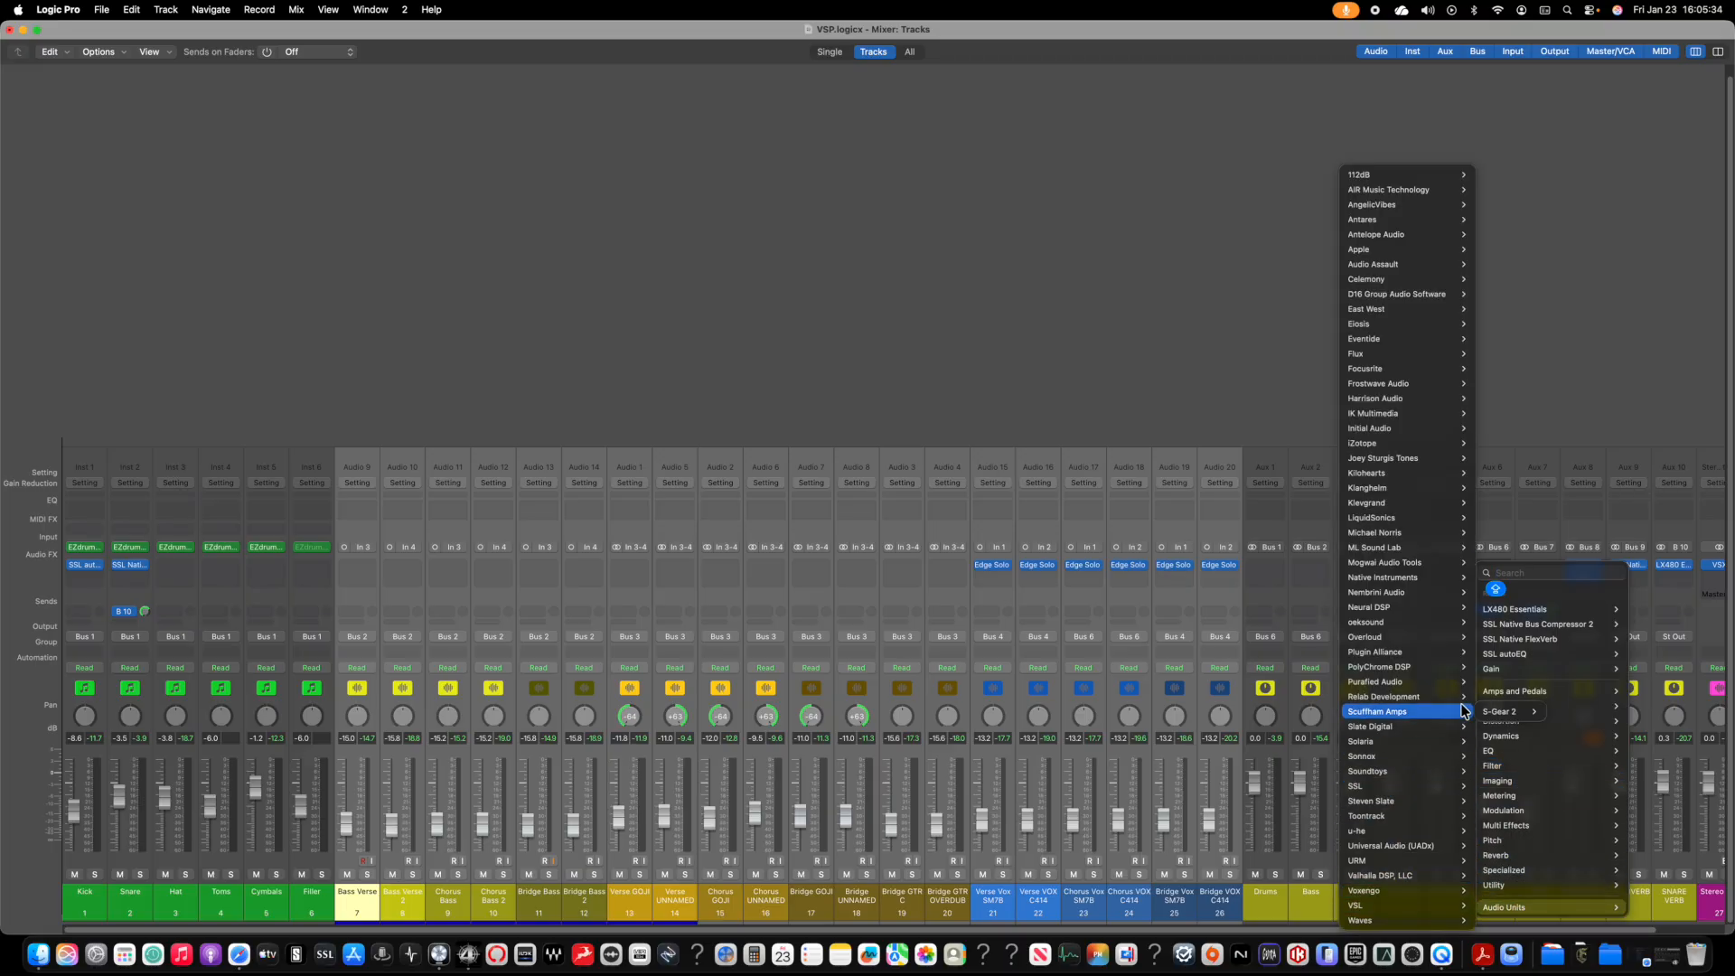
pyautogui.moveTo(1551, 628)
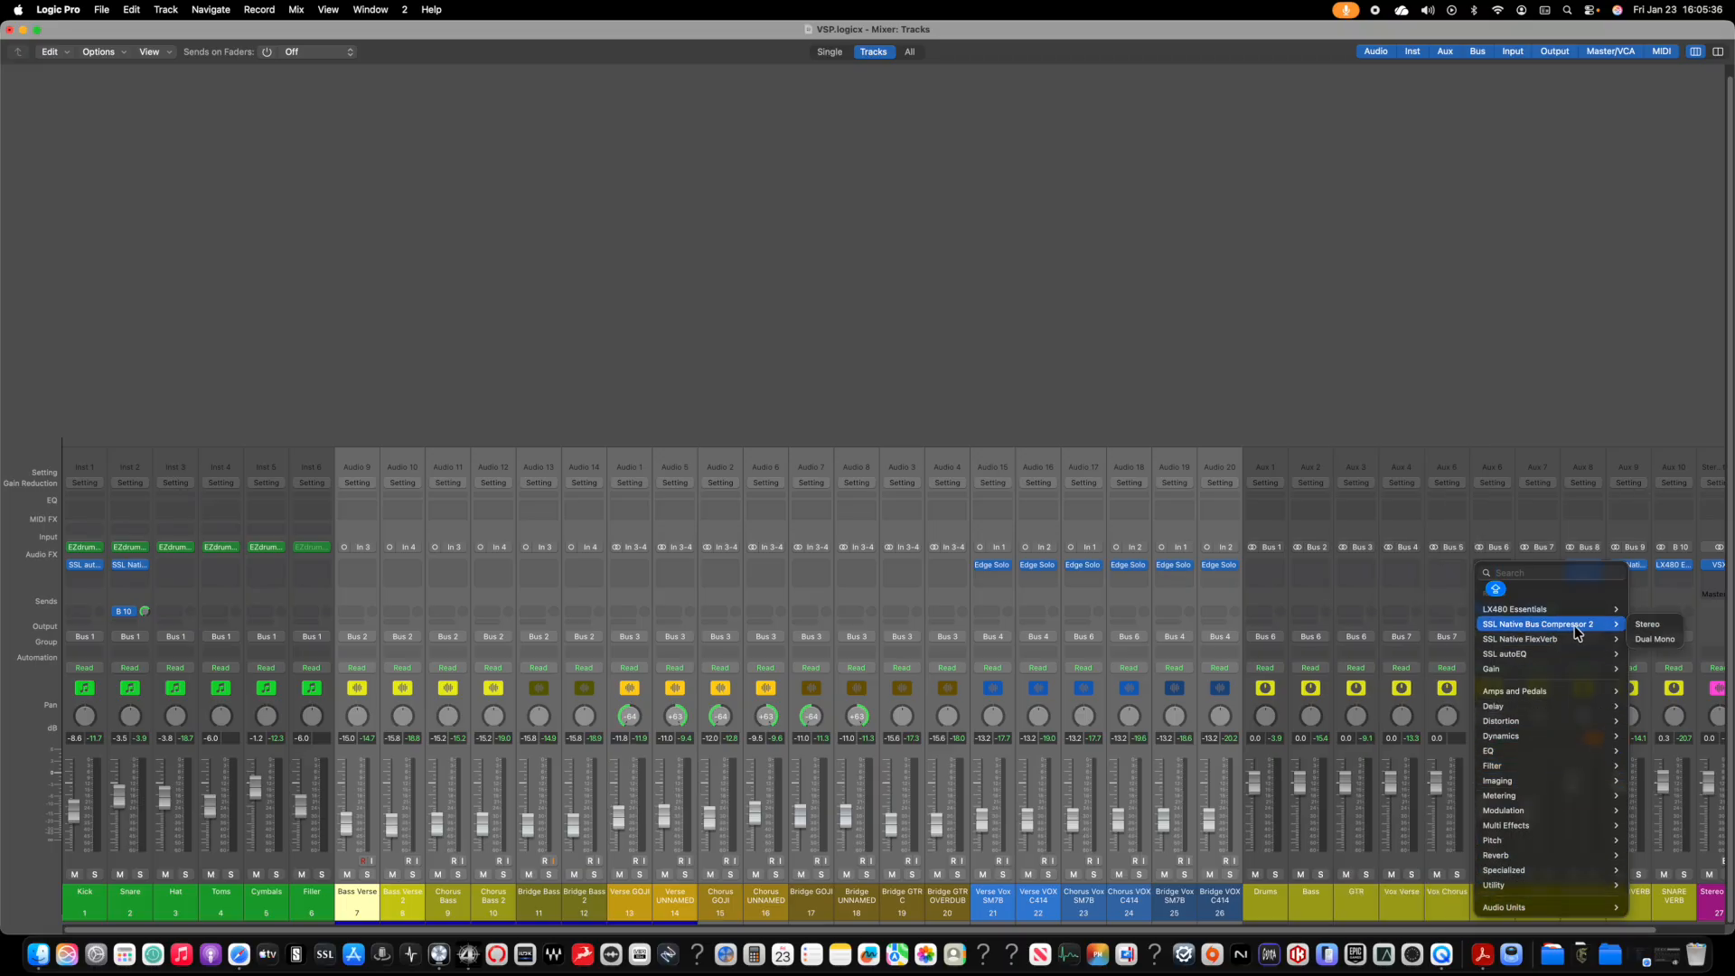
pyautogui.click(1647, 625)
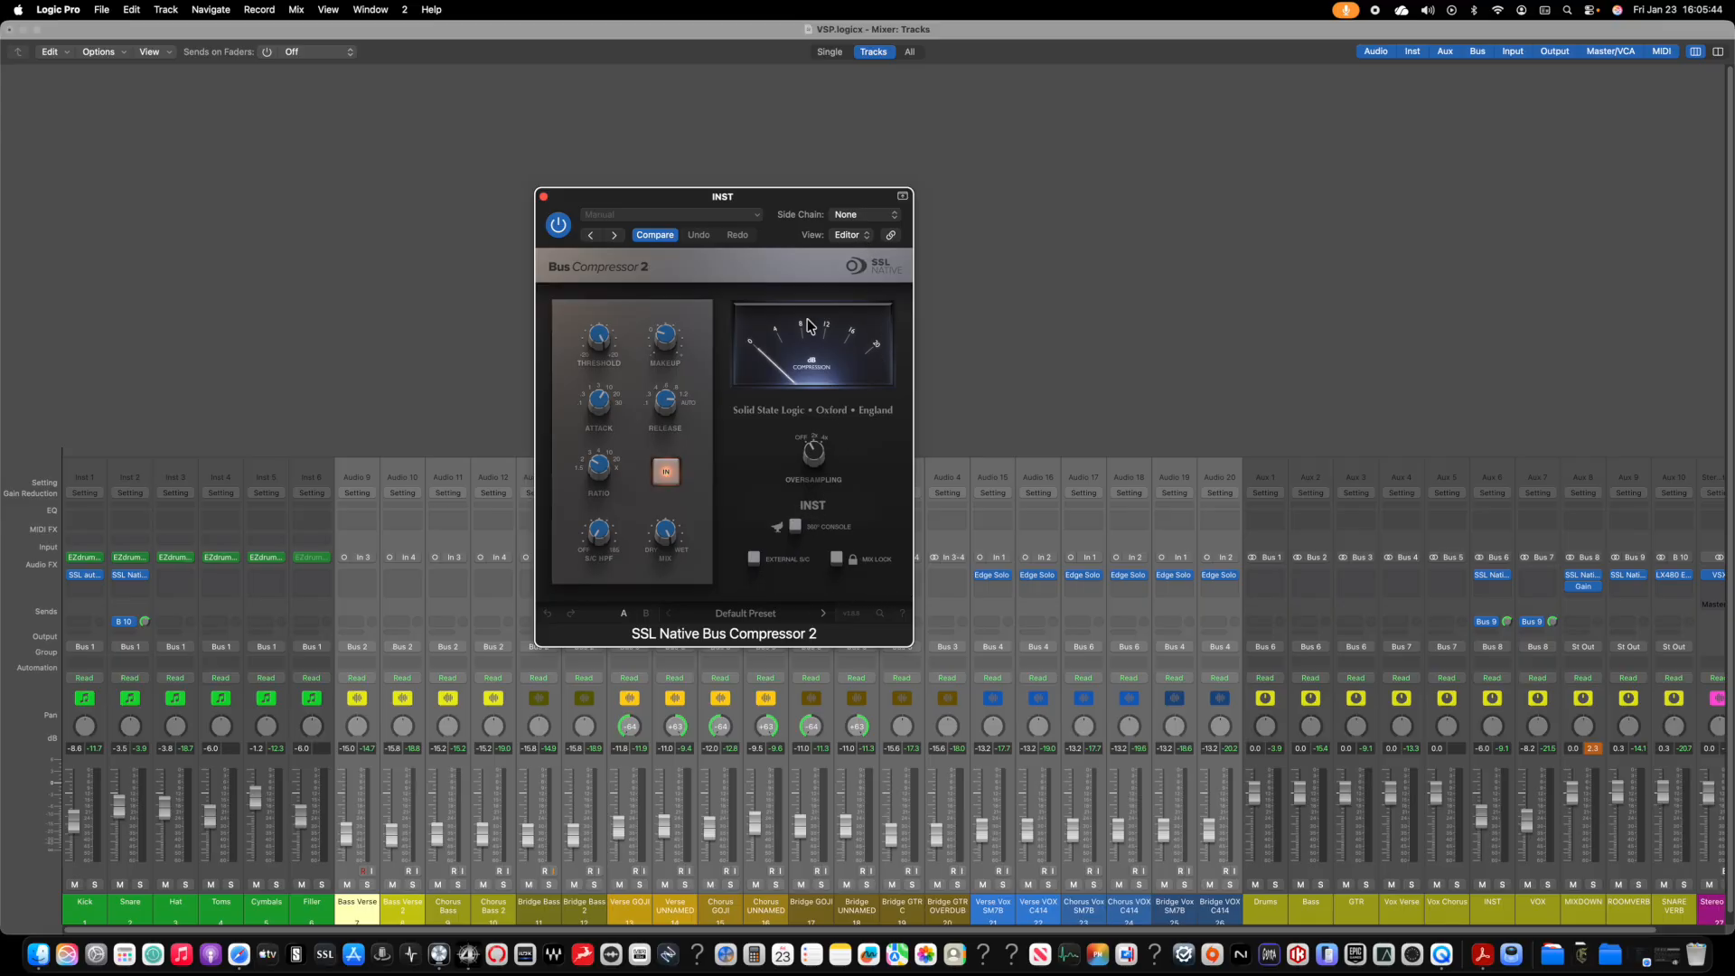
# Step: Replace the INST bus compressor with the stereo SSL autoBUS
pyautogui.click(1505, 579)
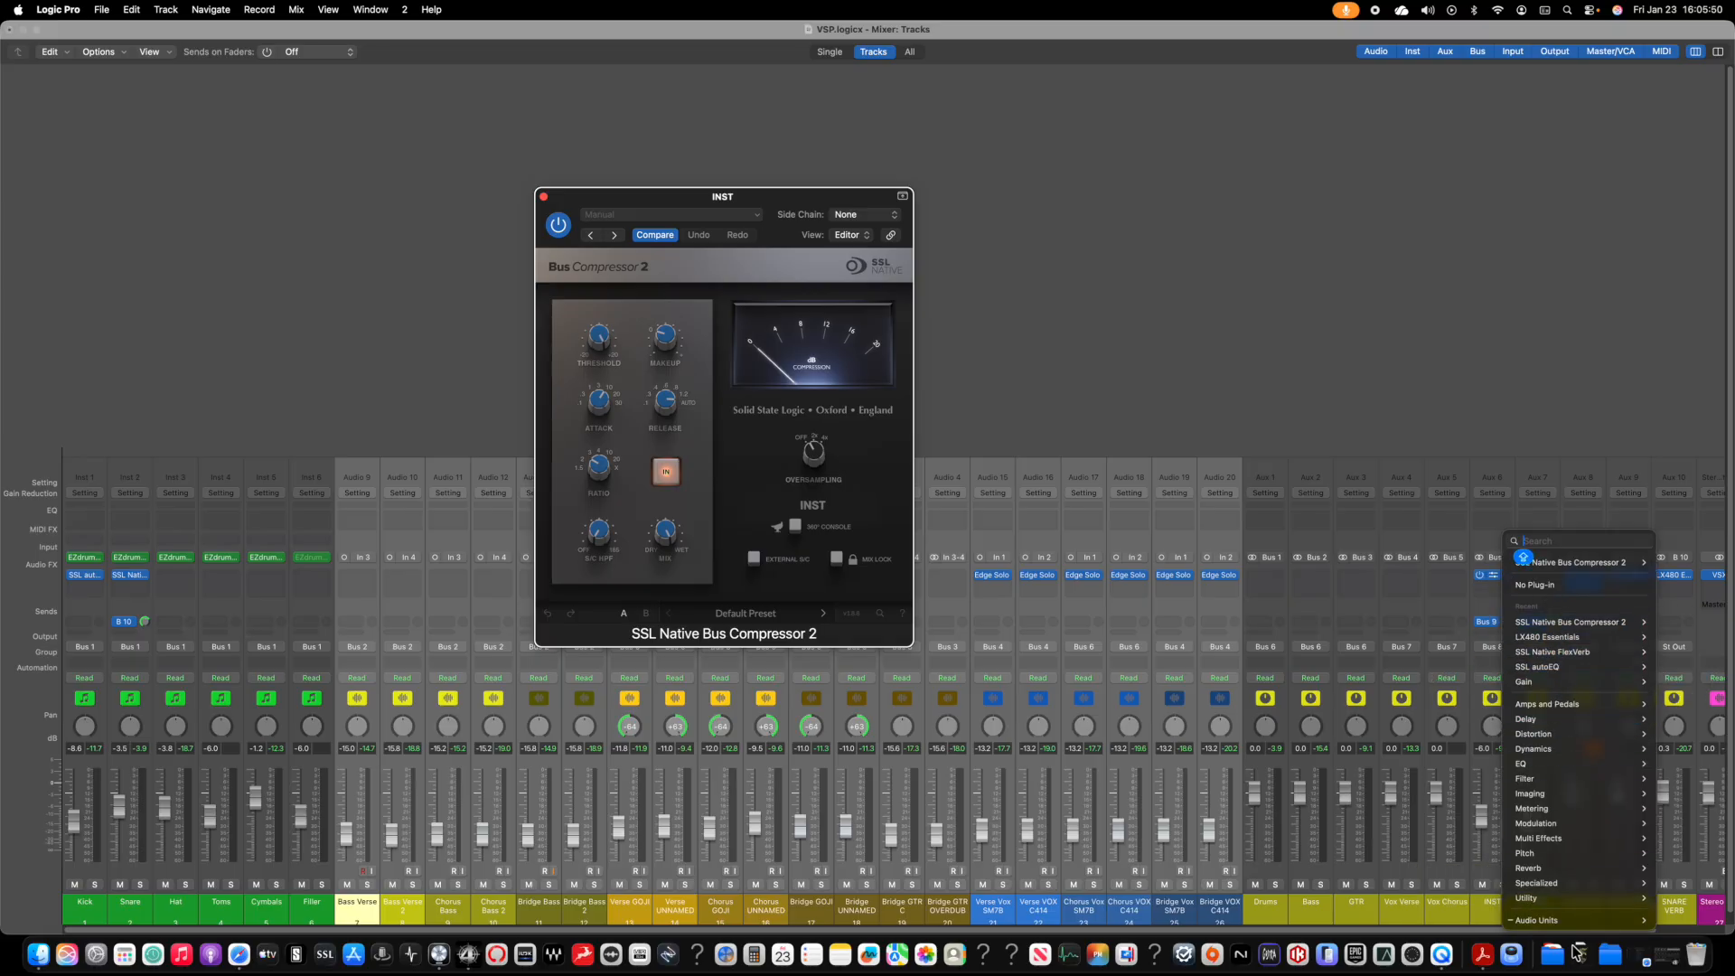
pyautogui.moveTo(1567, 920)
pyautogui.moveTo(1439, 788)
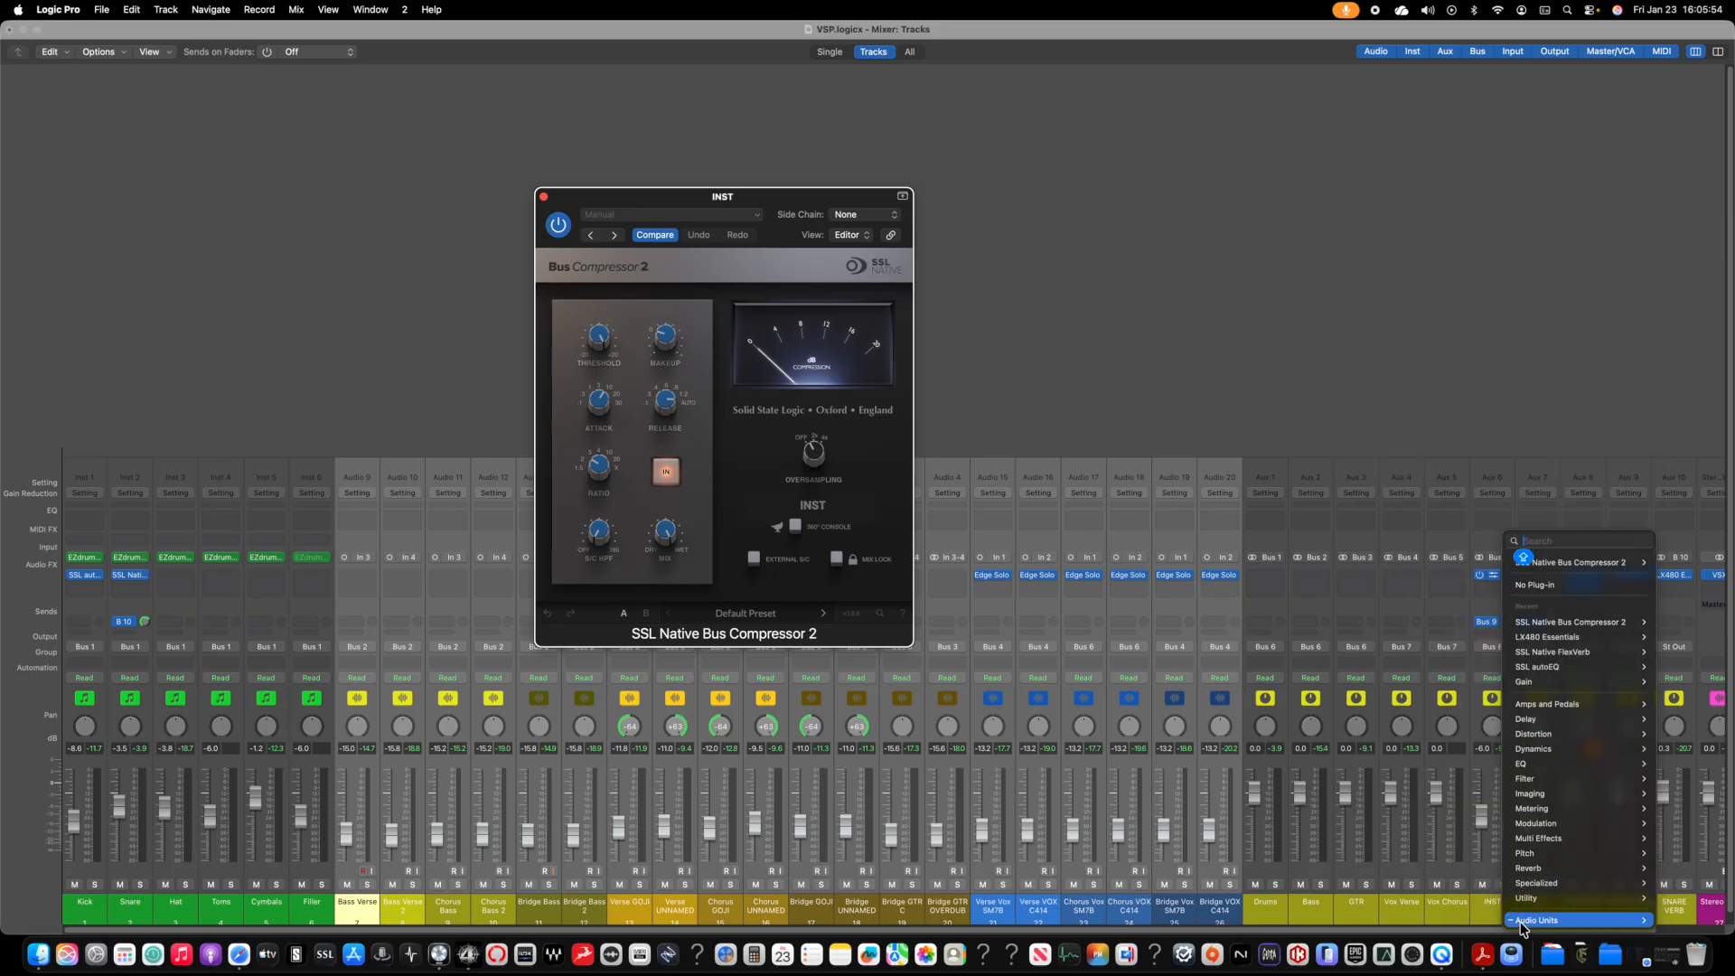
pyautogui.moveTo(1575, 493)
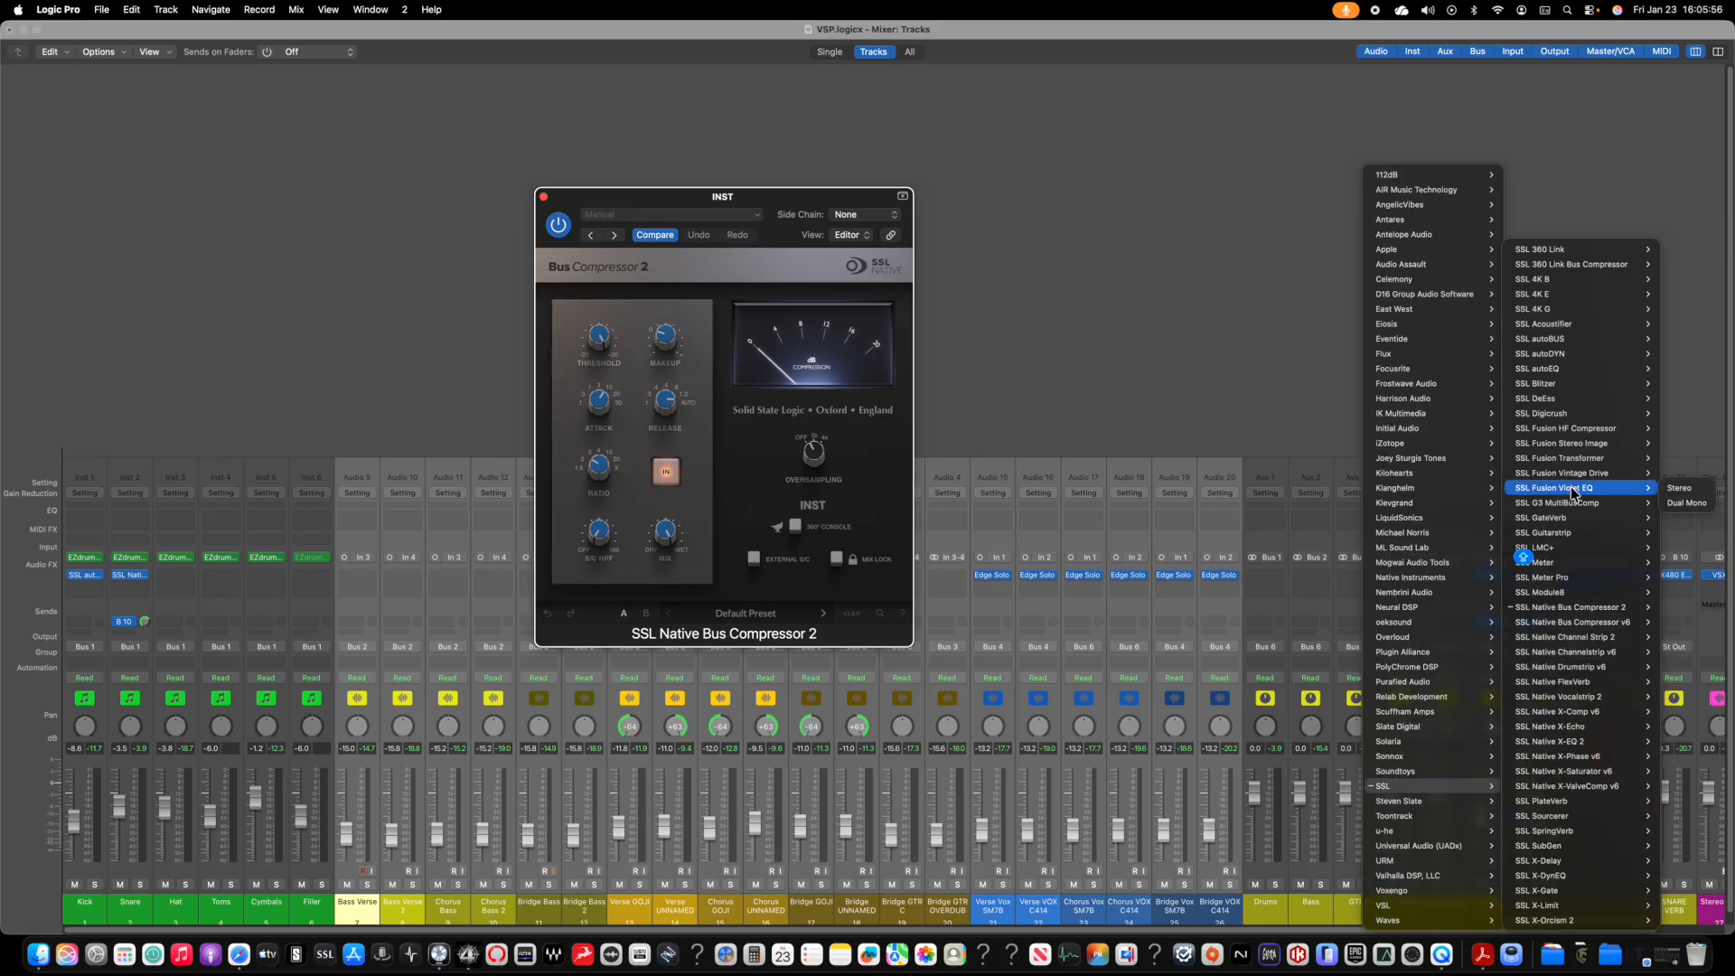
pyautogui.moveTo(1583, 355)
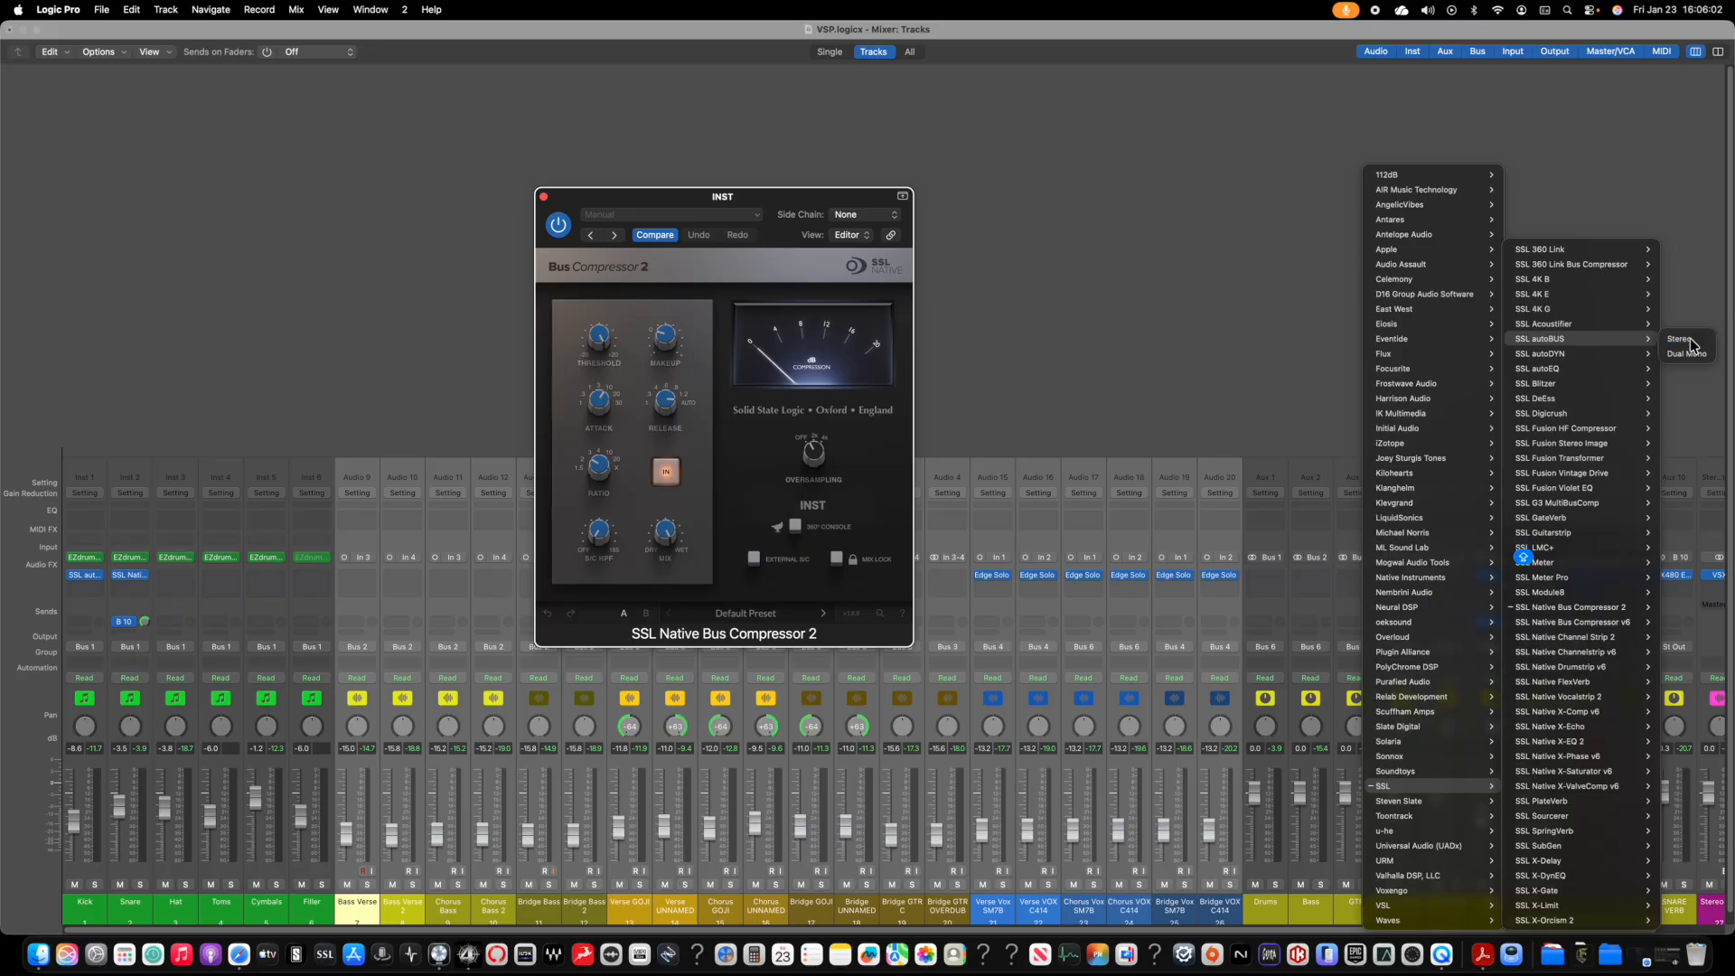
pyautogui.click(1691, 341)
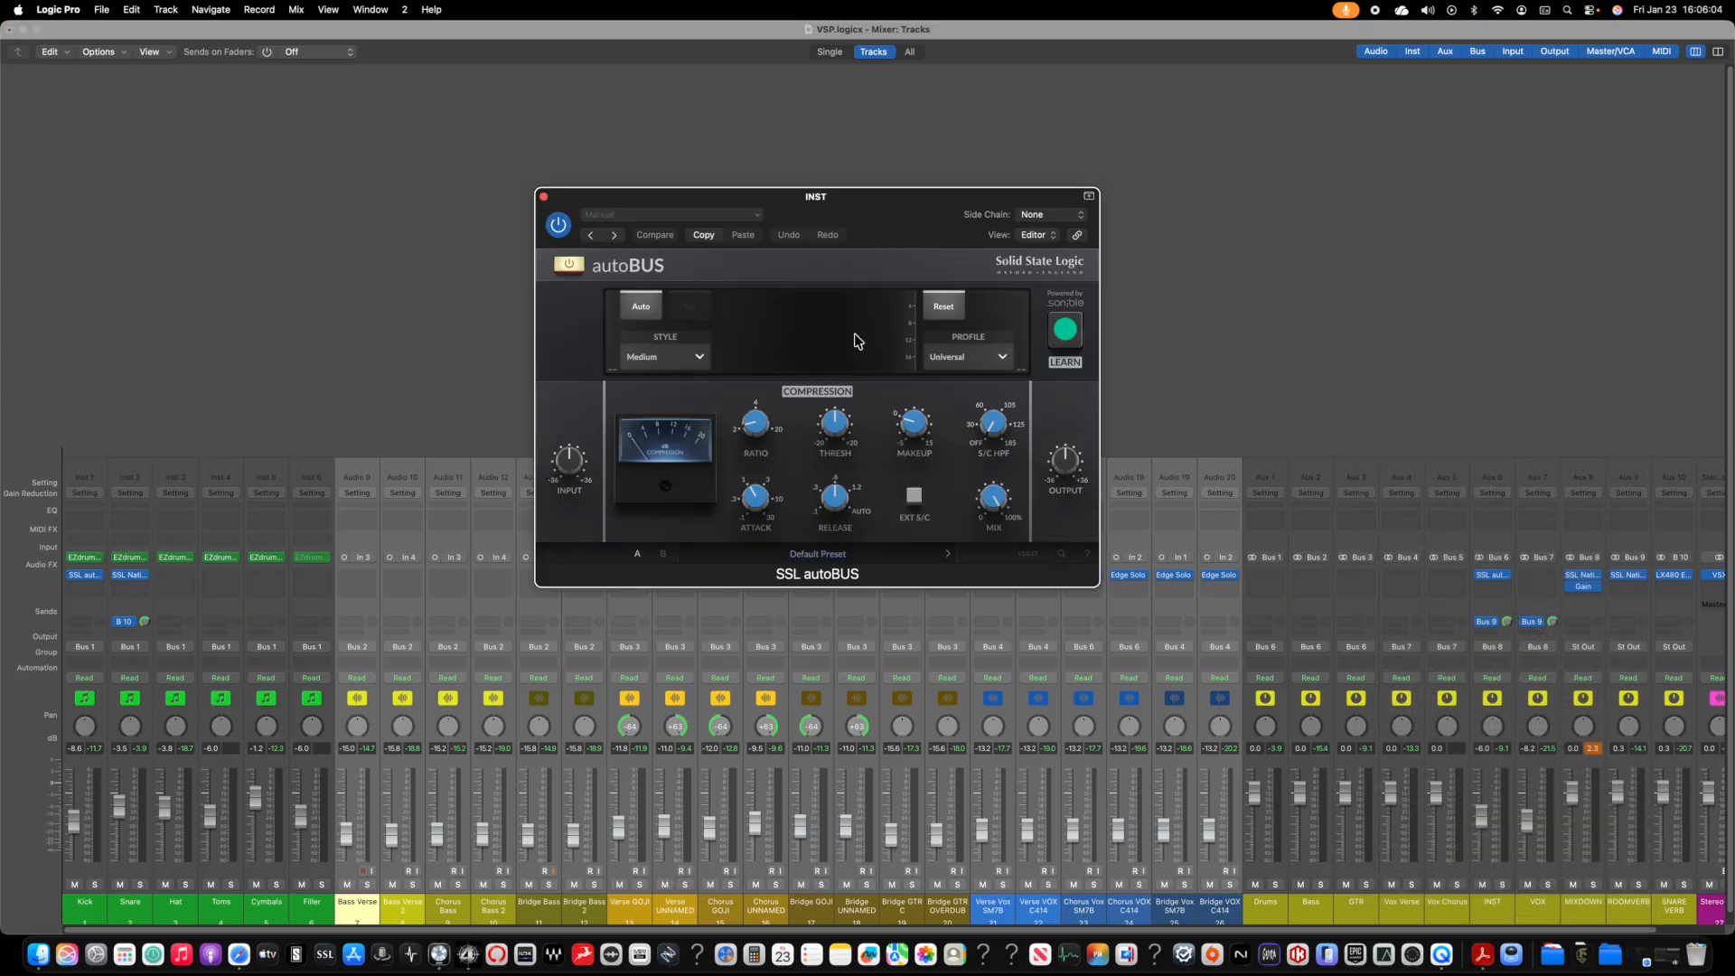
# Step: Raise the makeup gain in the INST bus's autoBUS, shorten the attack and set the release to Auto
pyautogui.moveTo(778, 440)
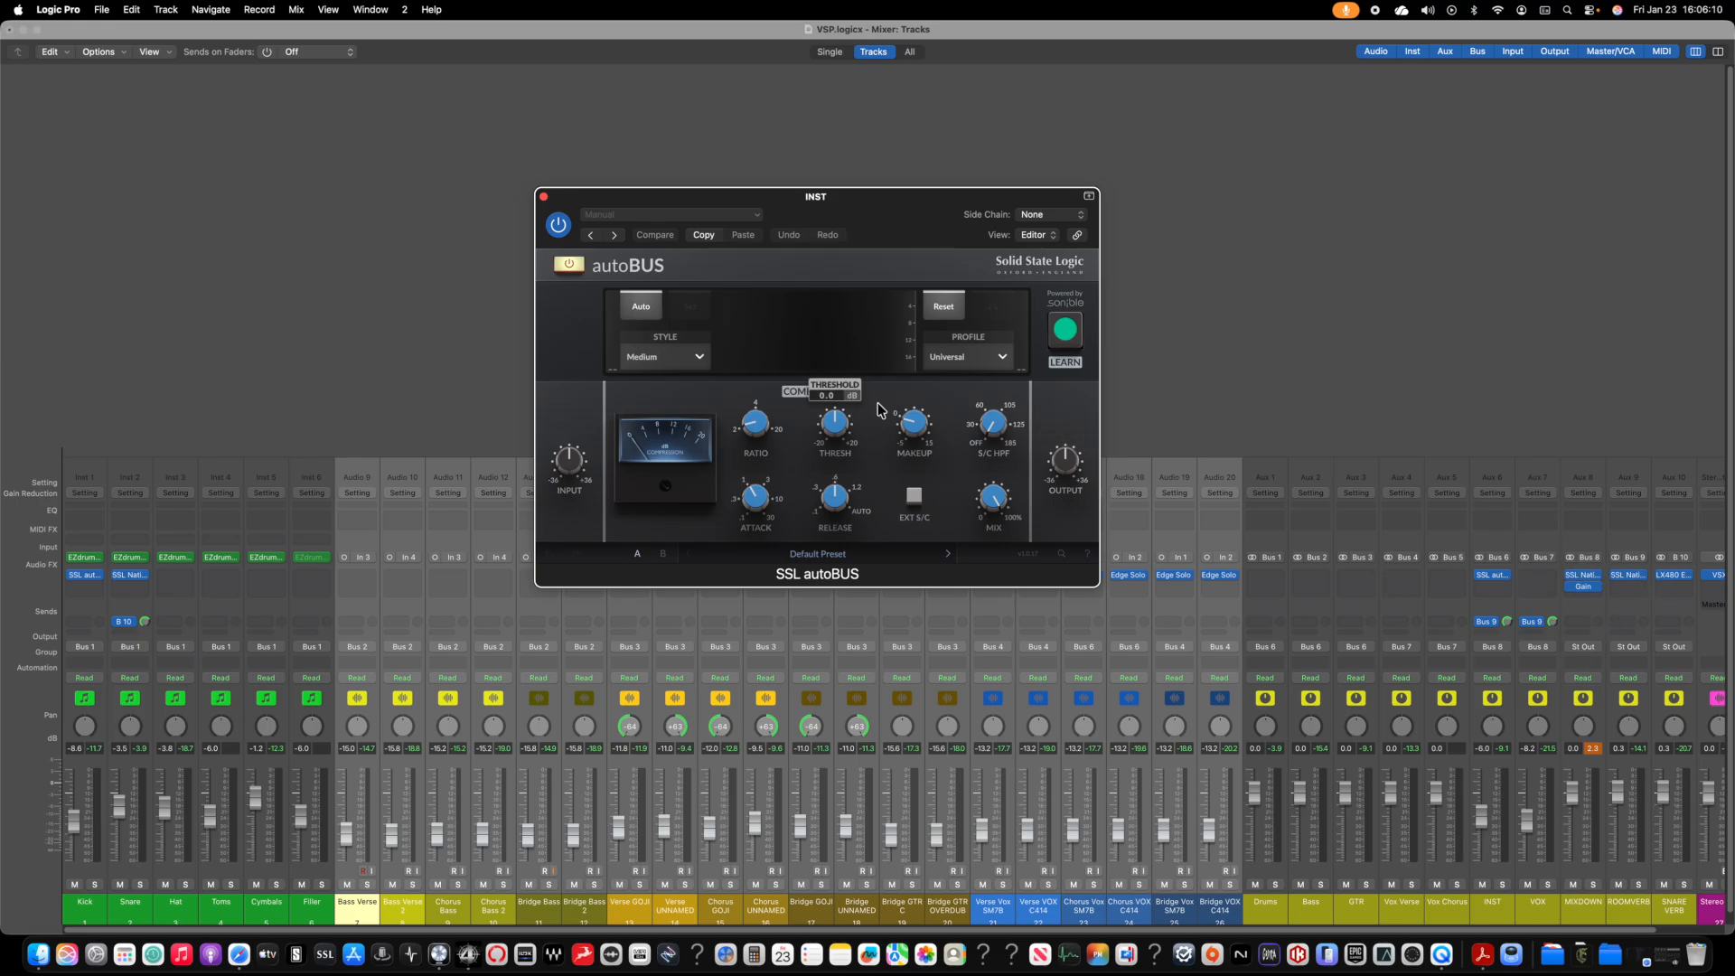
pyautogui.moveTo(917, 440)
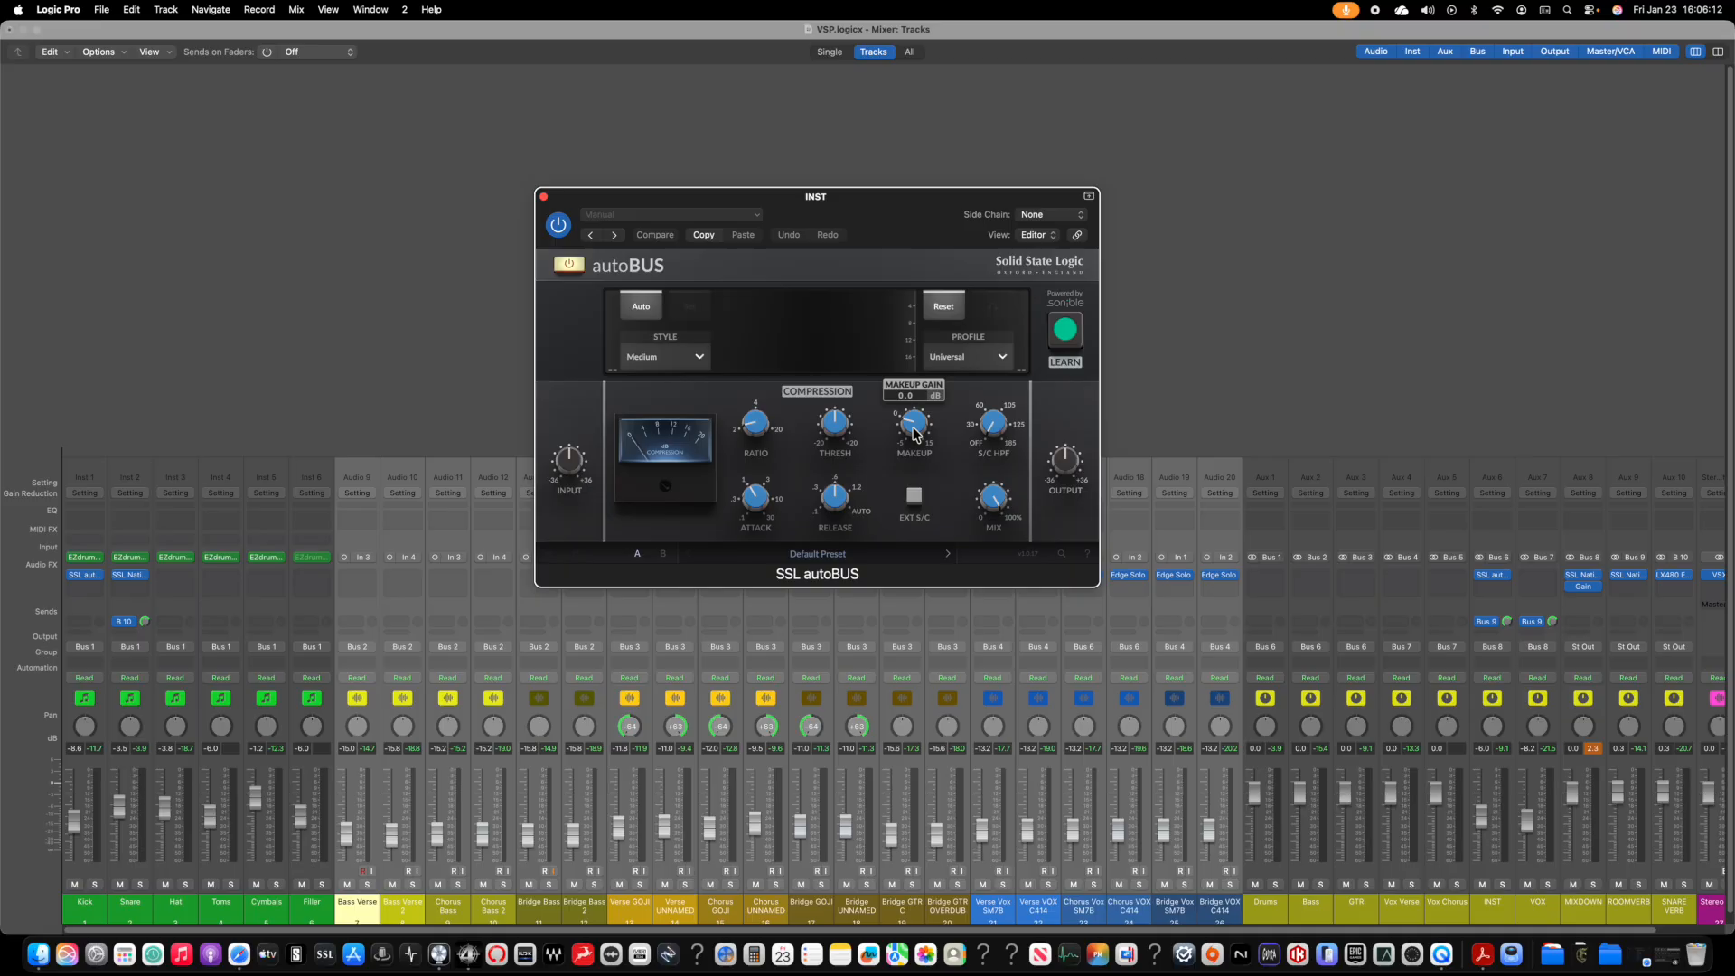
pyautogui.moveTo(916, 433); pyautogui.dragTo(914, 416)
pyautogui.moveTo(756, 425); pyautogui.dragTo(757, 429)
pyautogui.moveTo(839, 420)
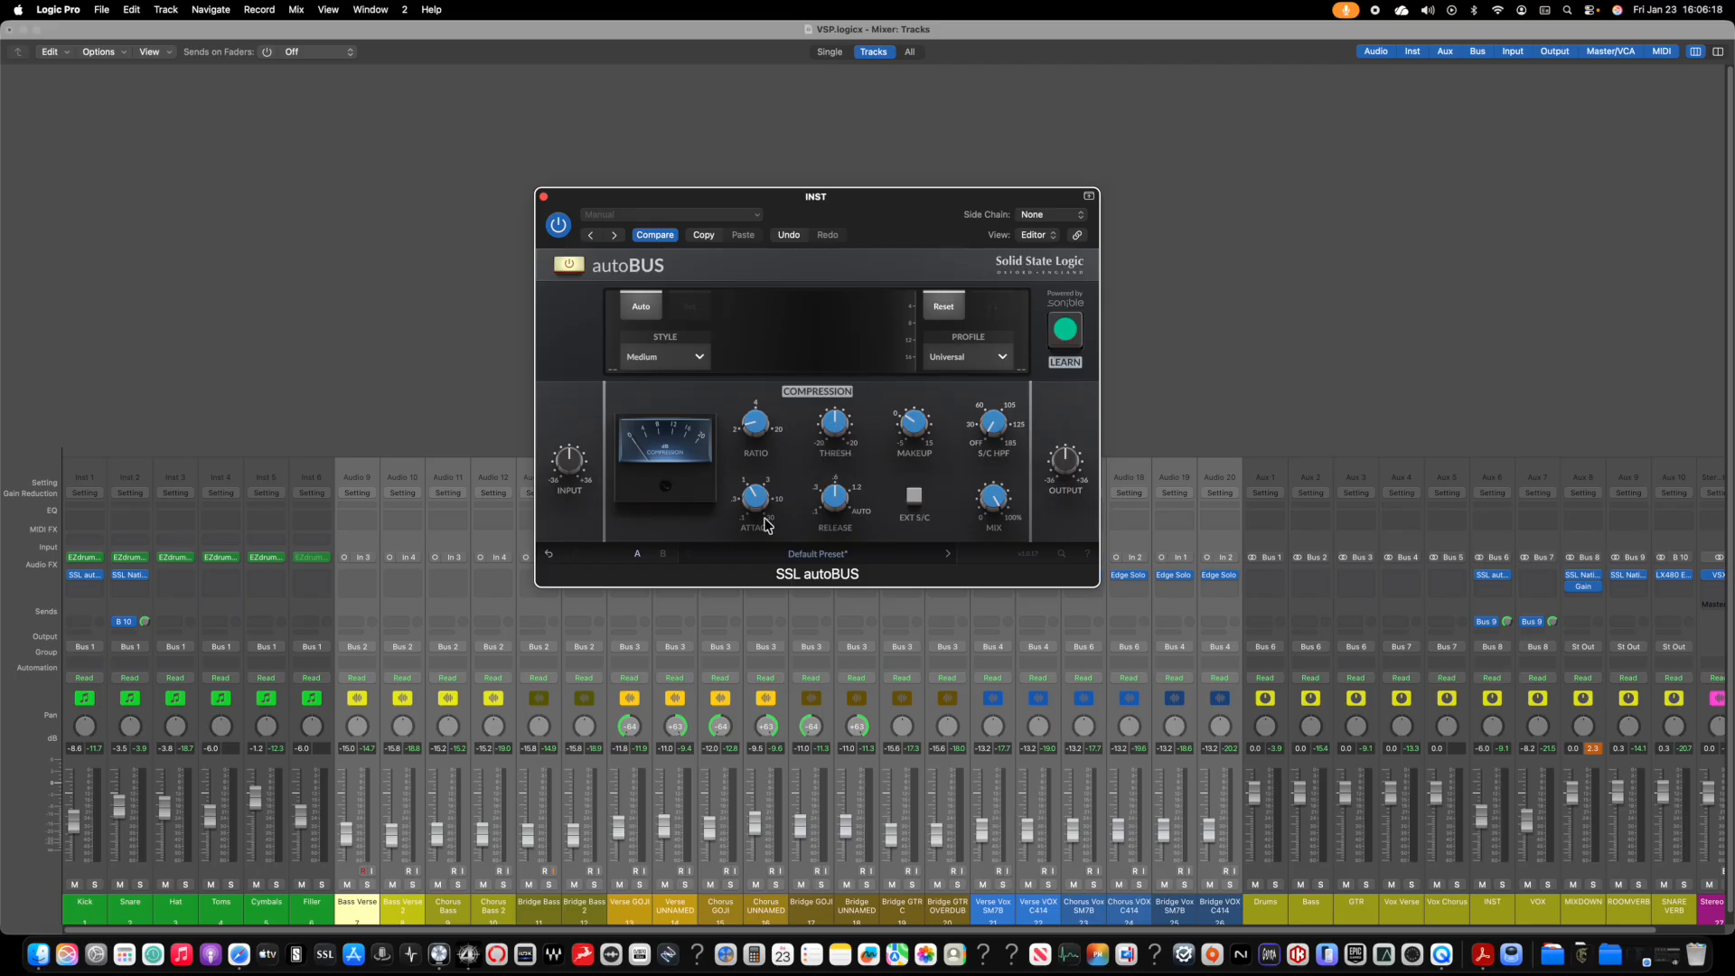
pyautogui.moveTo(760, 506)
pyautogui.moveTo(758, 493); pyautogui.dragTo(759, 553)
pyautogui.moveTo(832, 494)
pyautogui.moveTo(832, 496); pyautogui.dragTo(755, 496)
pyautogui.click(835, 503)
# Step: Enable the autoBUS external sidechain and choose Bus 7, fed by Vox Verse and Vox Chorus, as its source
pyautogui.click(914, 496)
pyautogui.click(1046, 218)
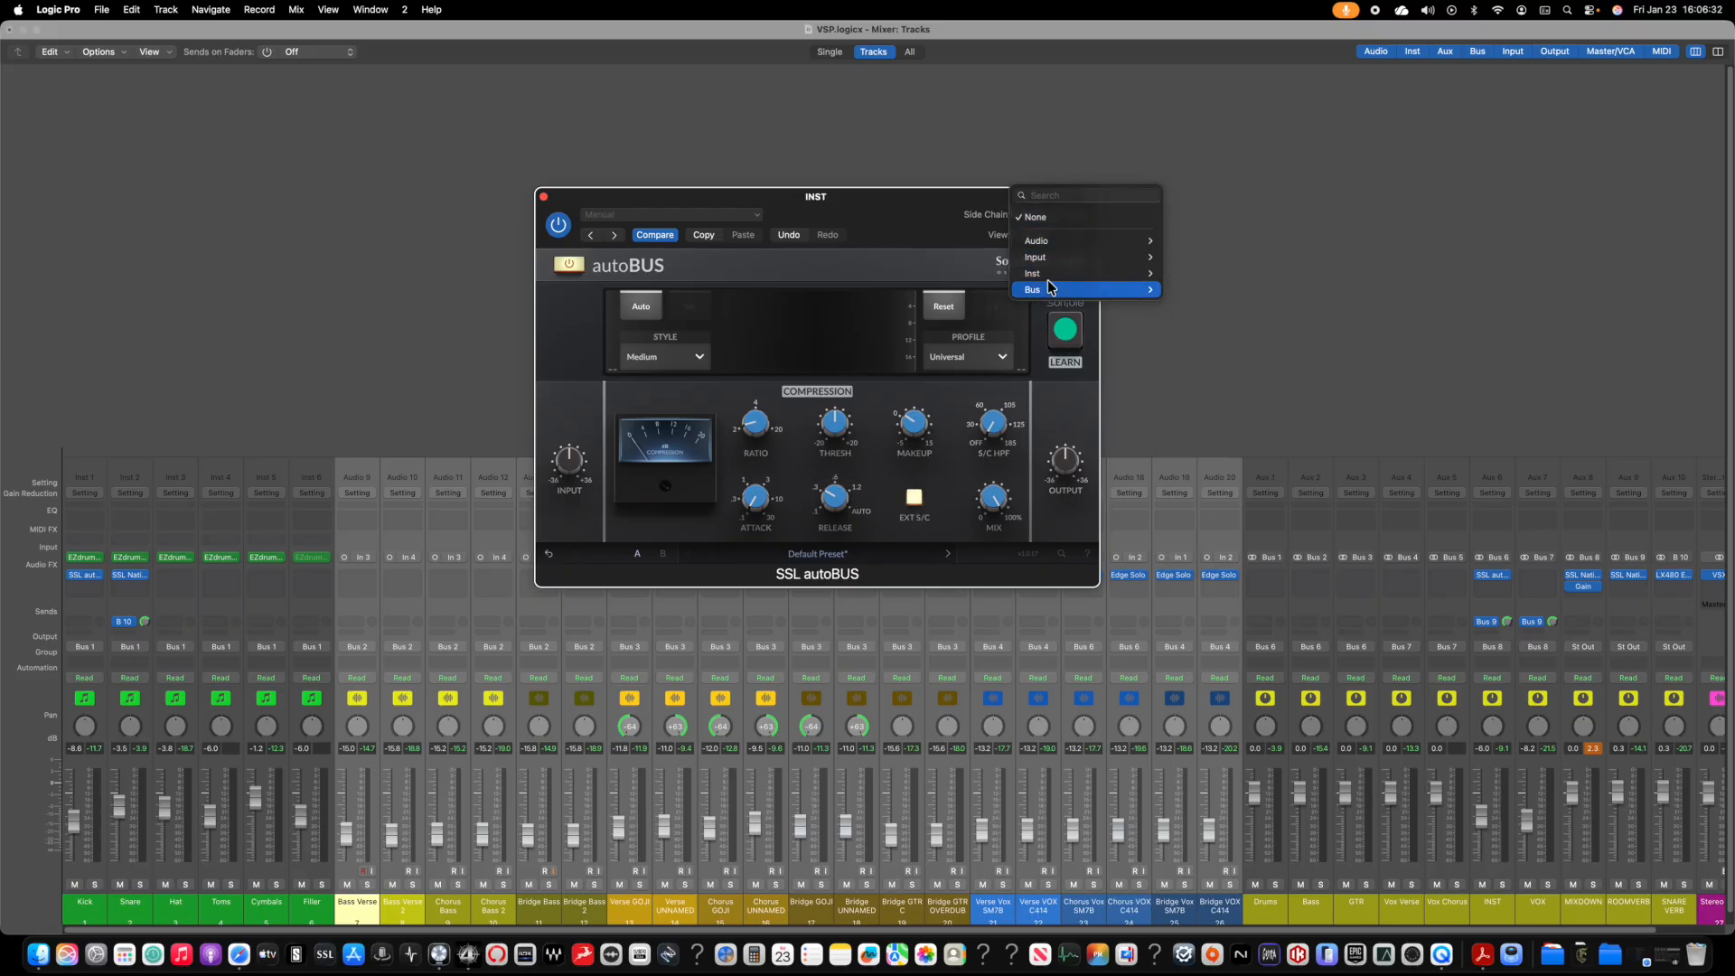
pyautogui.moveTo(1050, 287)
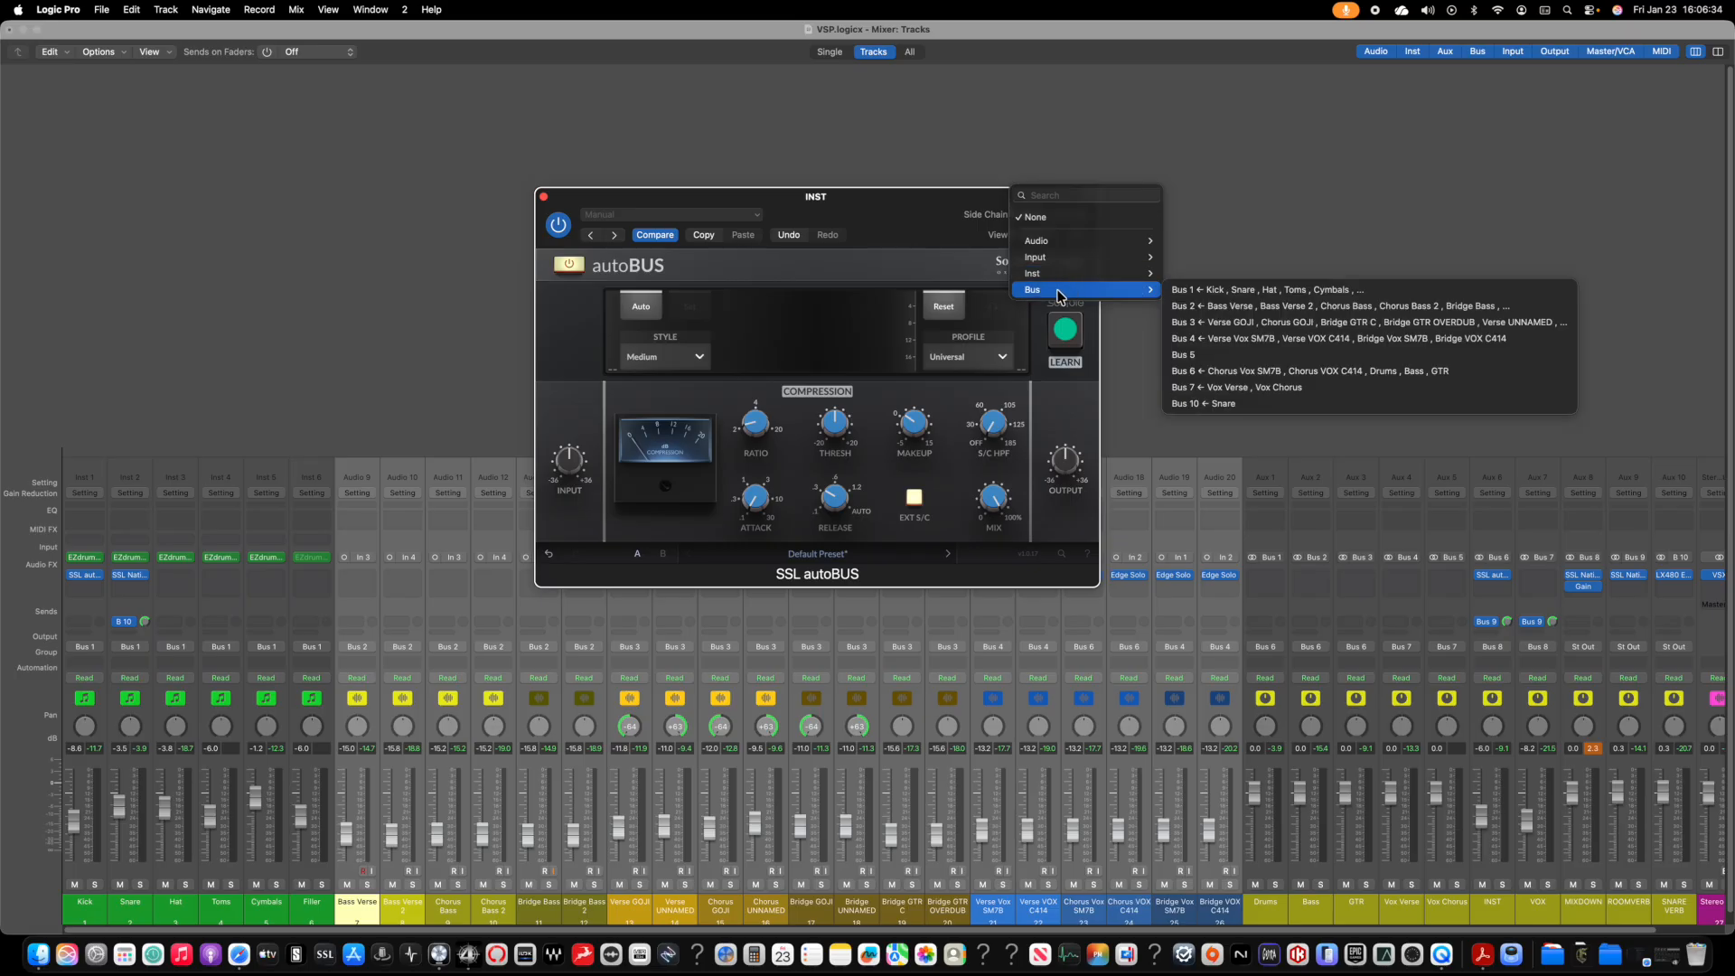
pyautogui.click(1278, 389)
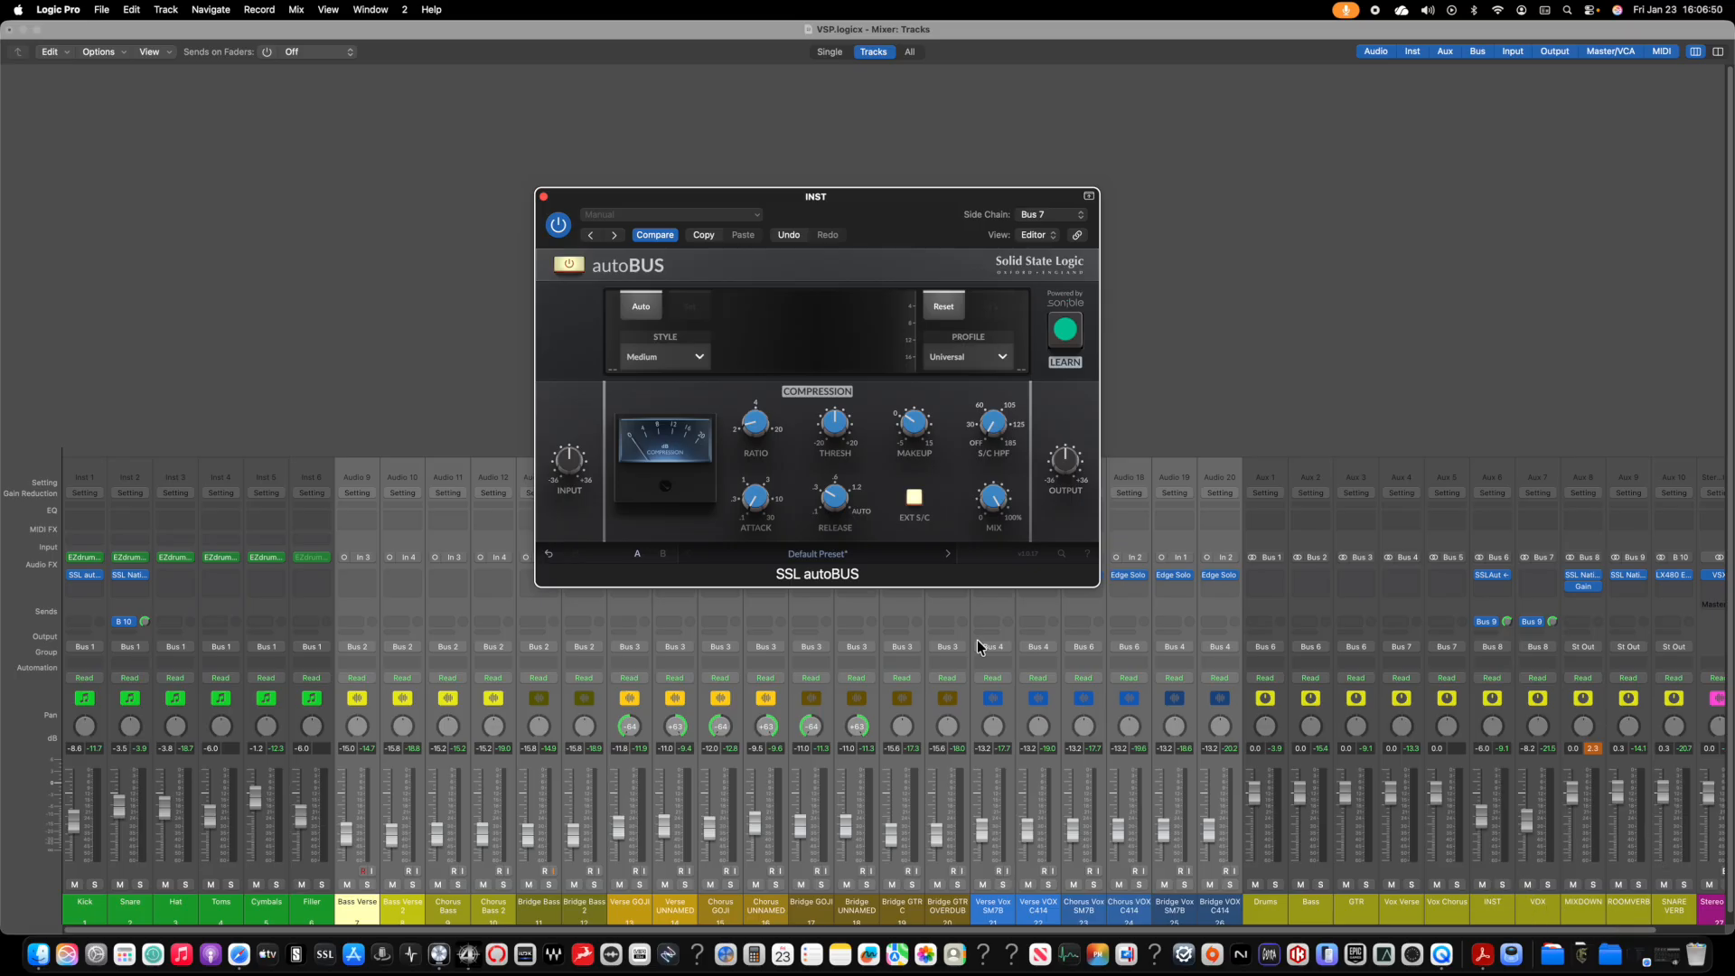
# Step: Play back the mix and adjust the autoBUS threshold on the INST bus
pyautogui.press('space')
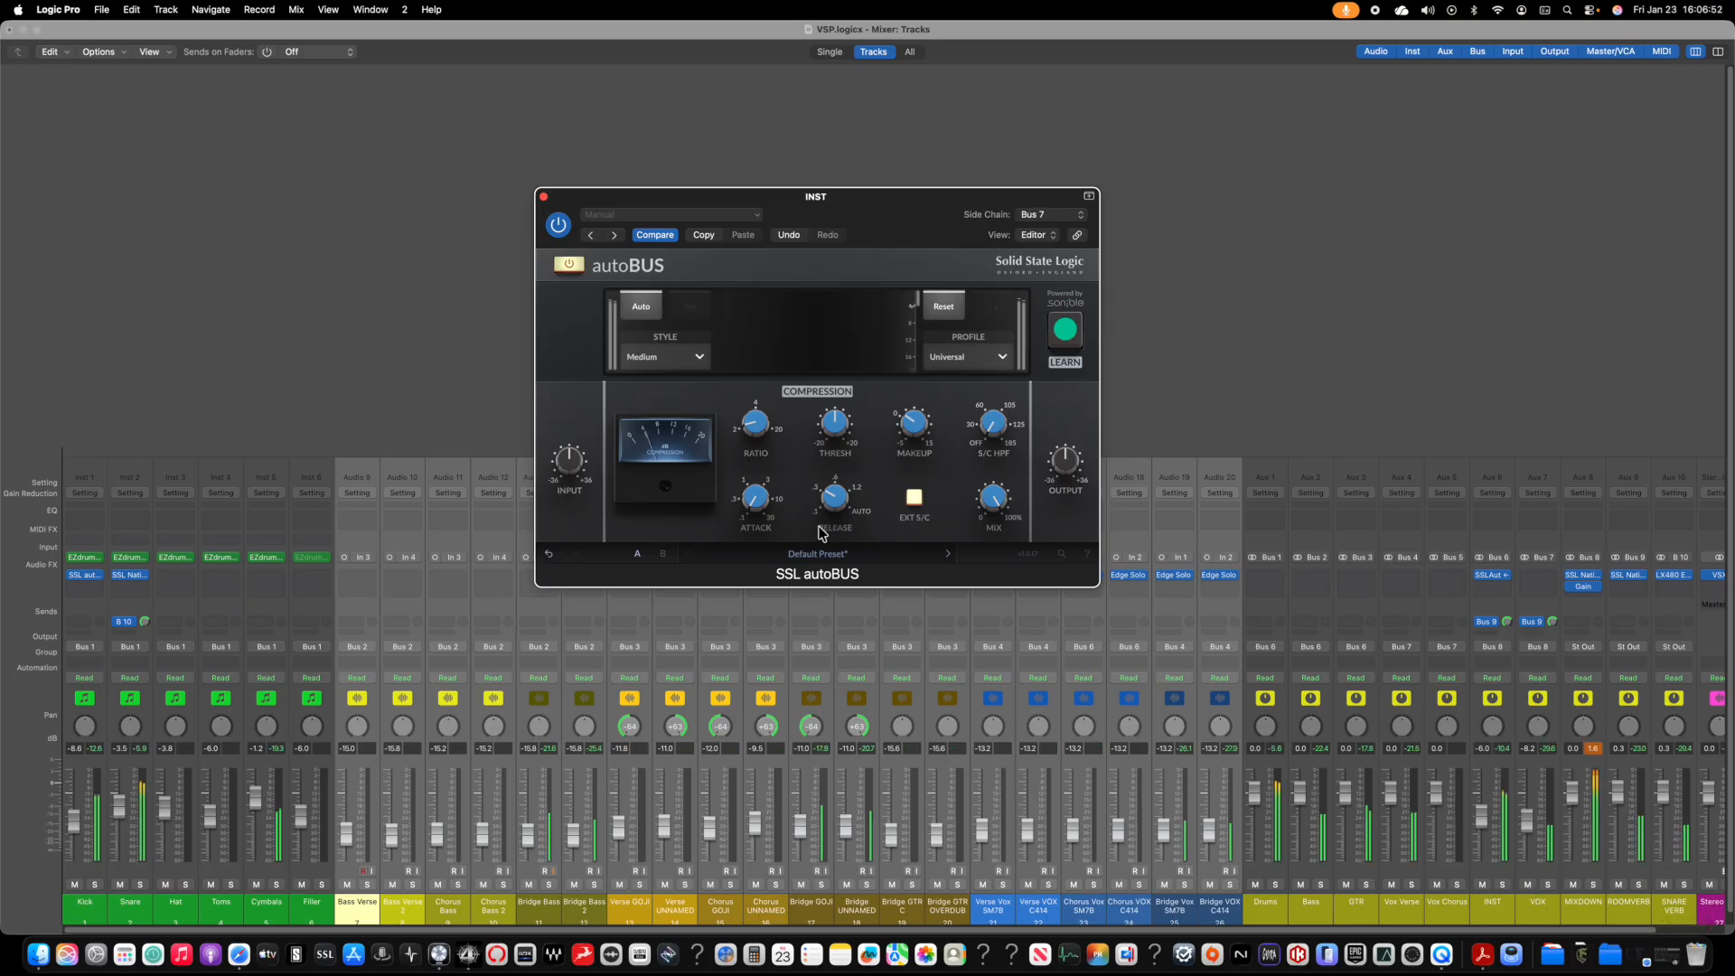
pyautogui.moveTo(829, 437)
pyautogui.moveTo(829, 437)
pyautogui.mouseDown()
pyautogui.moveTo(818, 370)
pyautogui.moveTo(800, 375)
pyautogui.moveTo(822, 384)
pyautogui.moveTo(830, 428)
pyautogui.mouseUp()
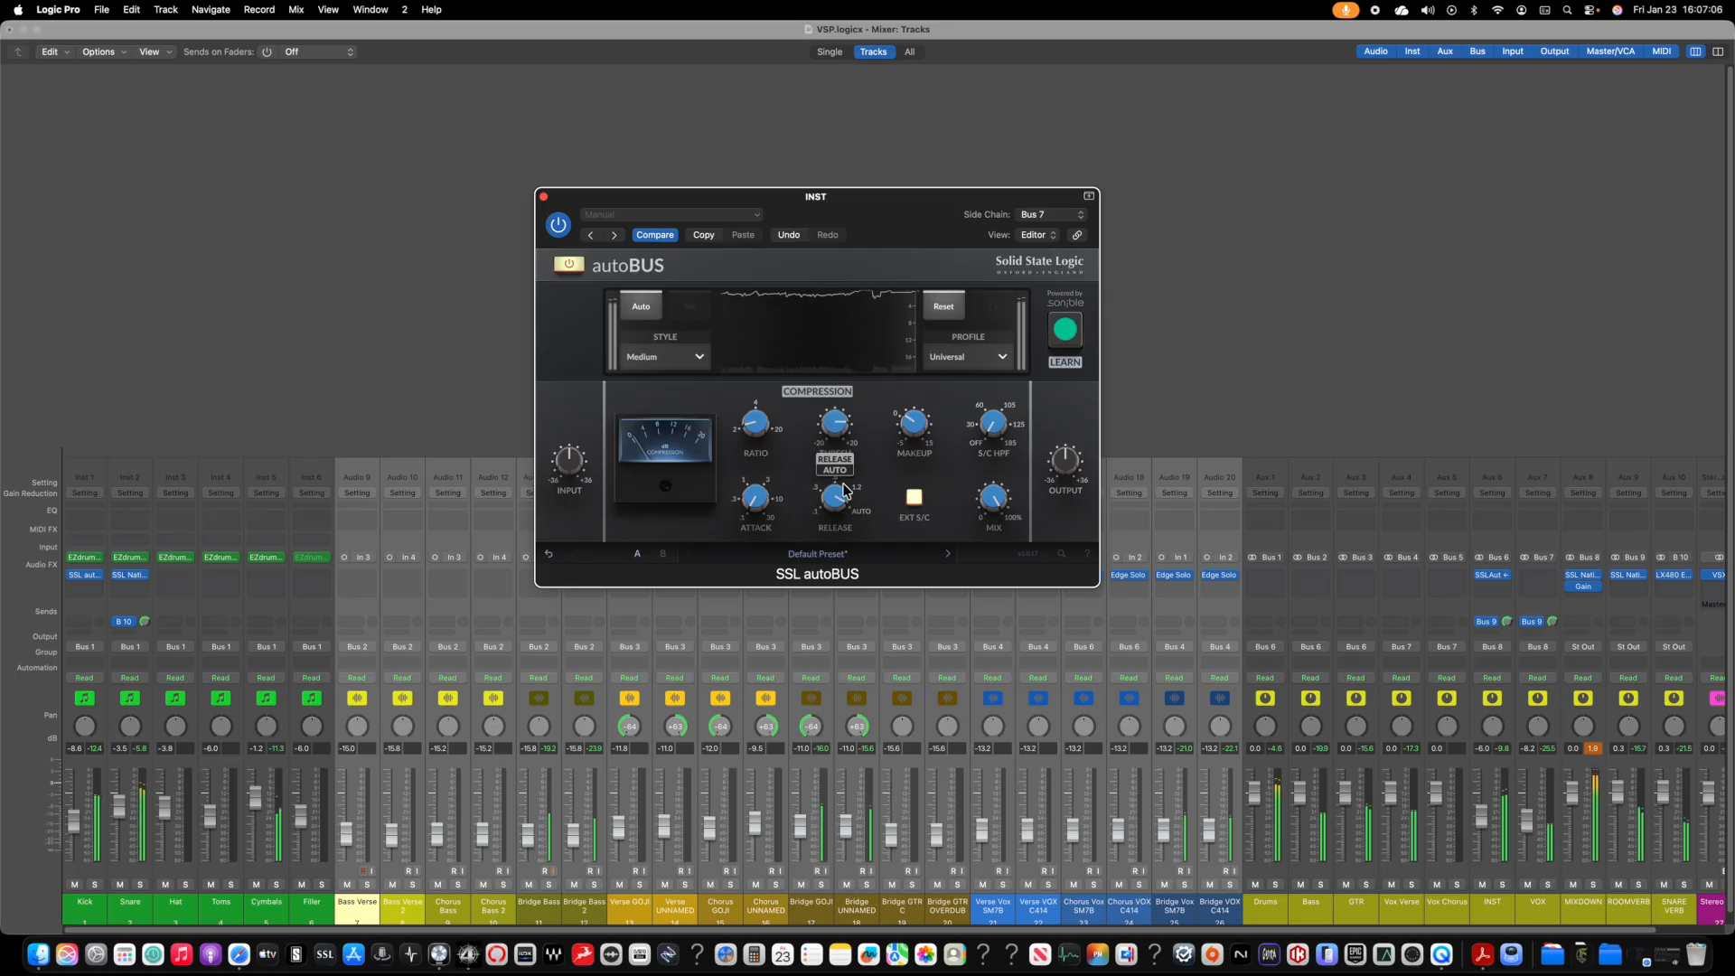
# Step: Fine-tune the threshold of the INST bus's autoBUS and check the available sidechain source buses, keeping Bus 7
pyautogui.moveTo(831, 443); pyautogui.dragTo(832, 456)
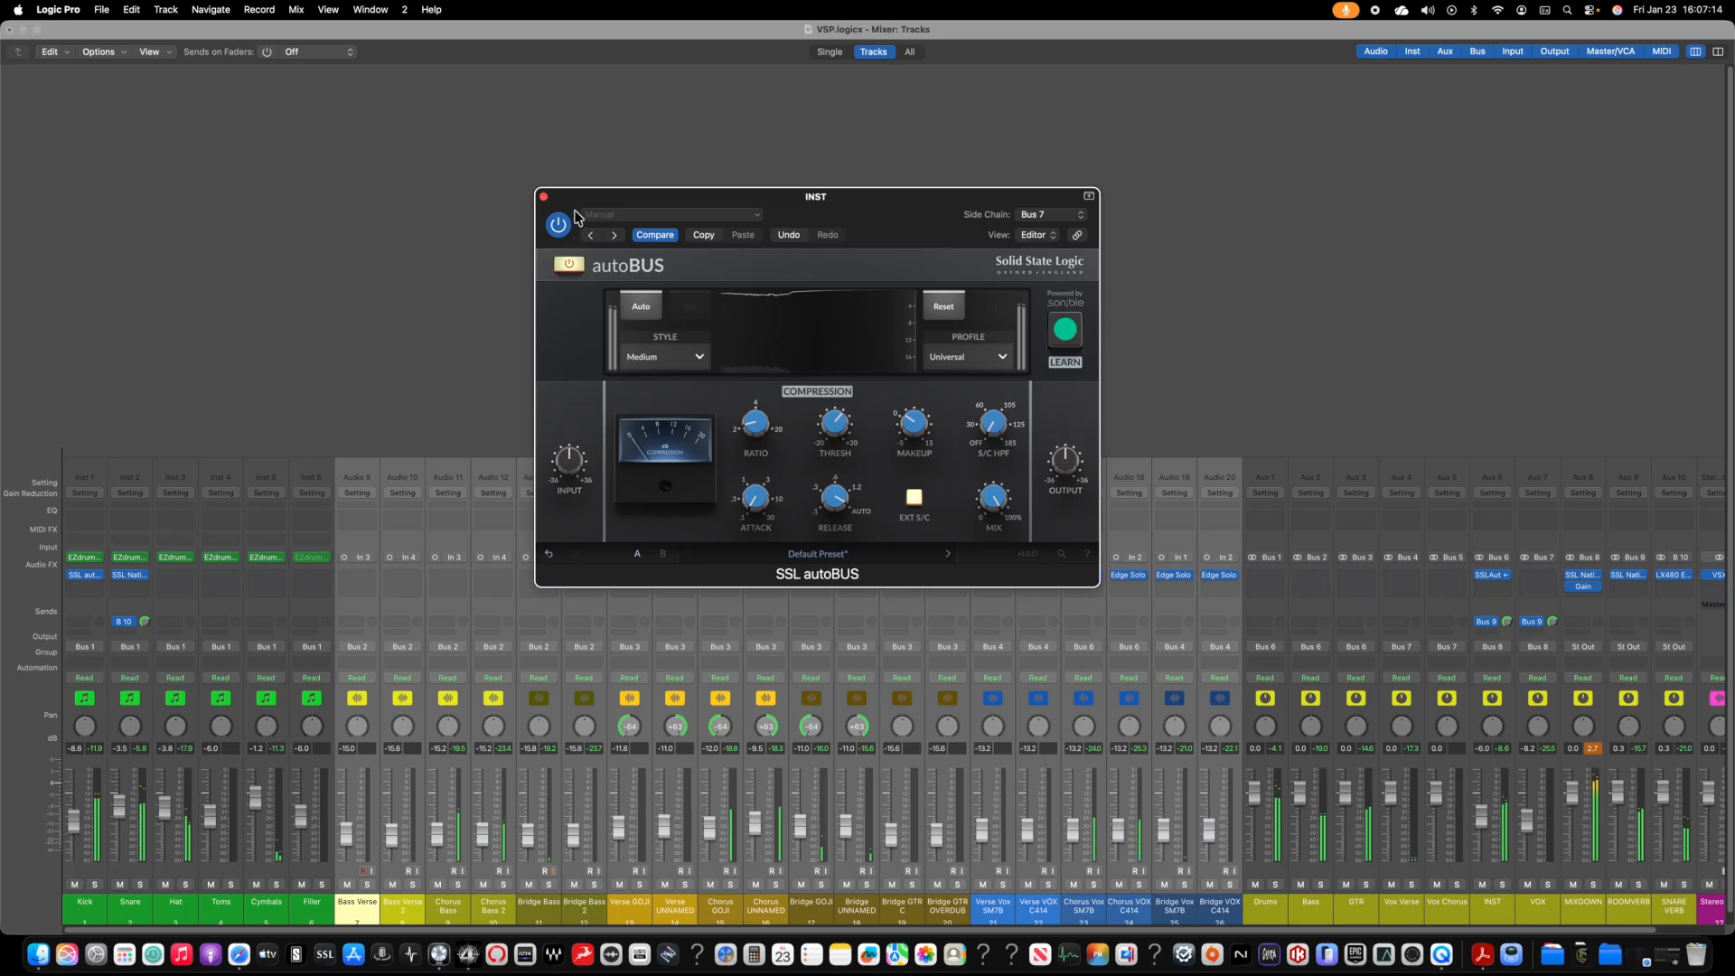
pyautogui.moveTo(836, 438)
pyautogui.click(1045, 215)
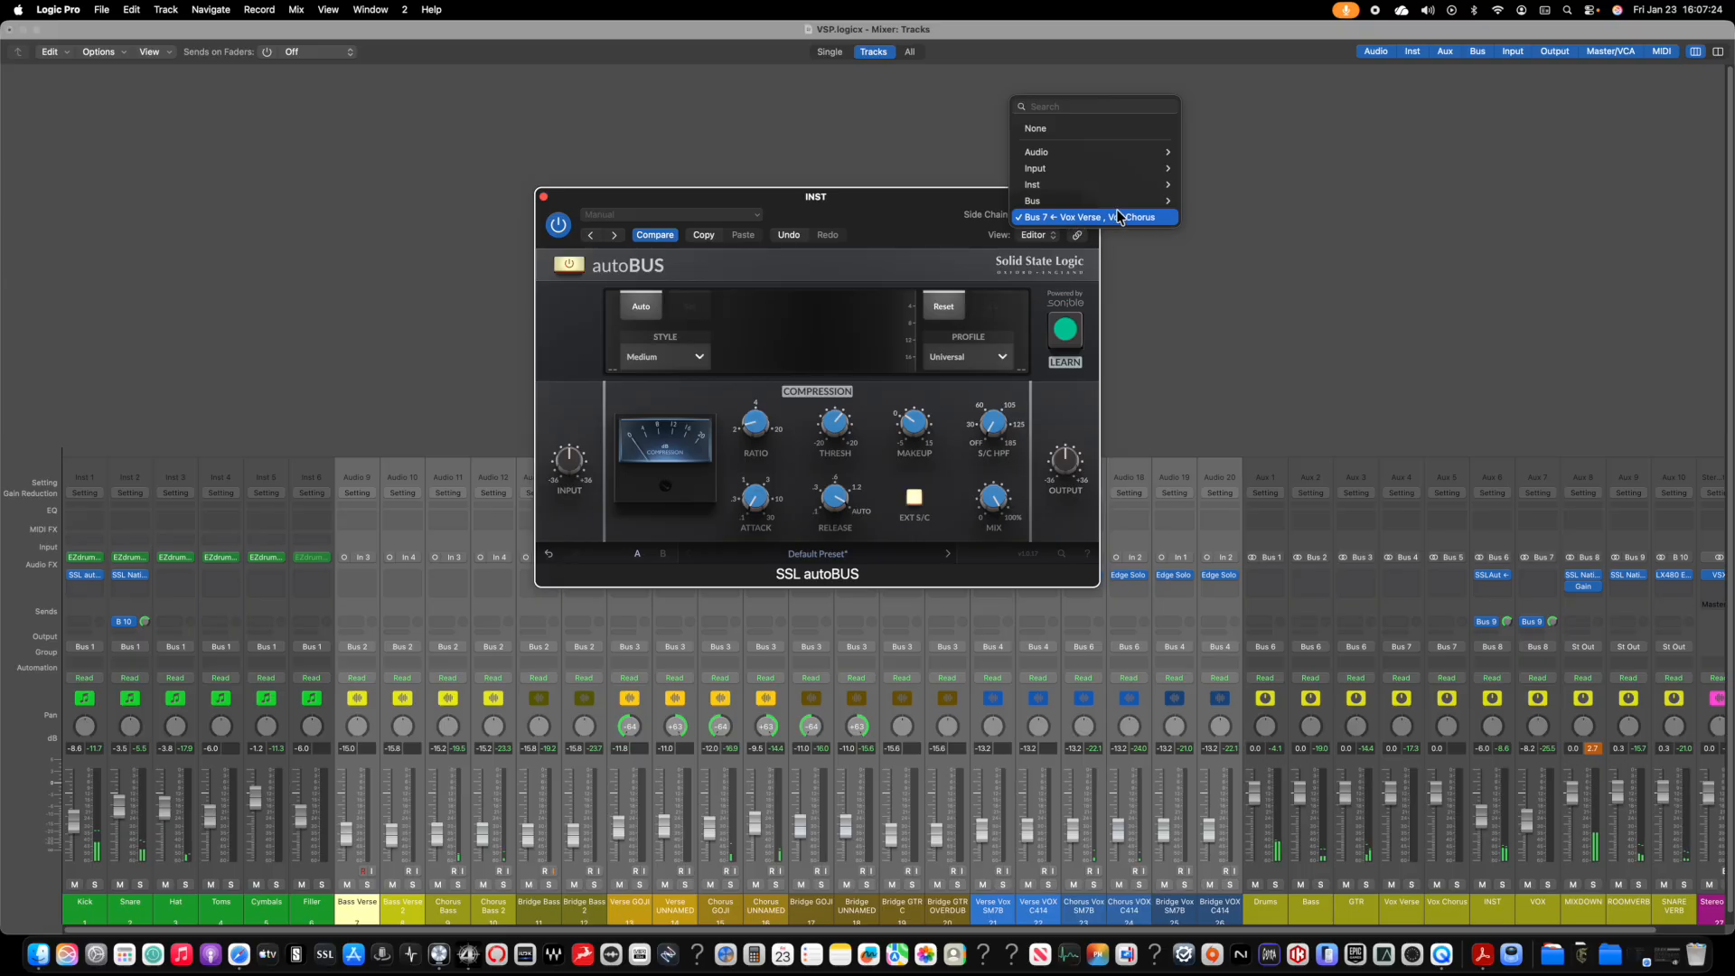
pyautogui.moveTo(1174, 201)
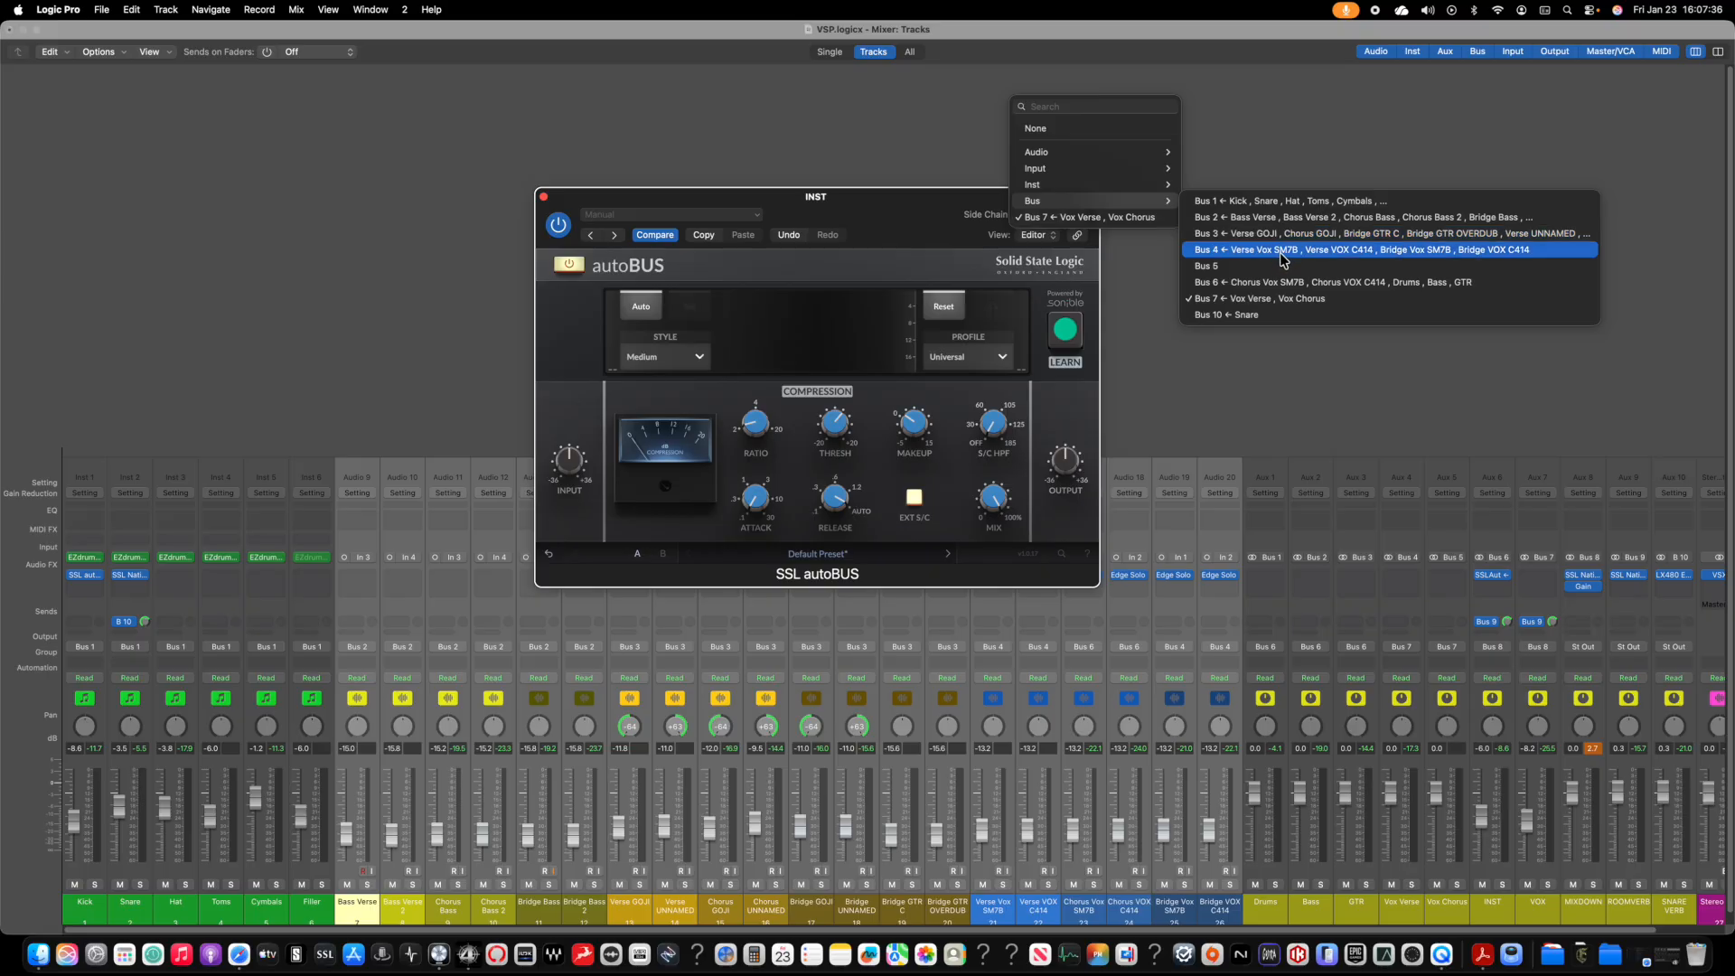
pyautogui.click(1343, 395)
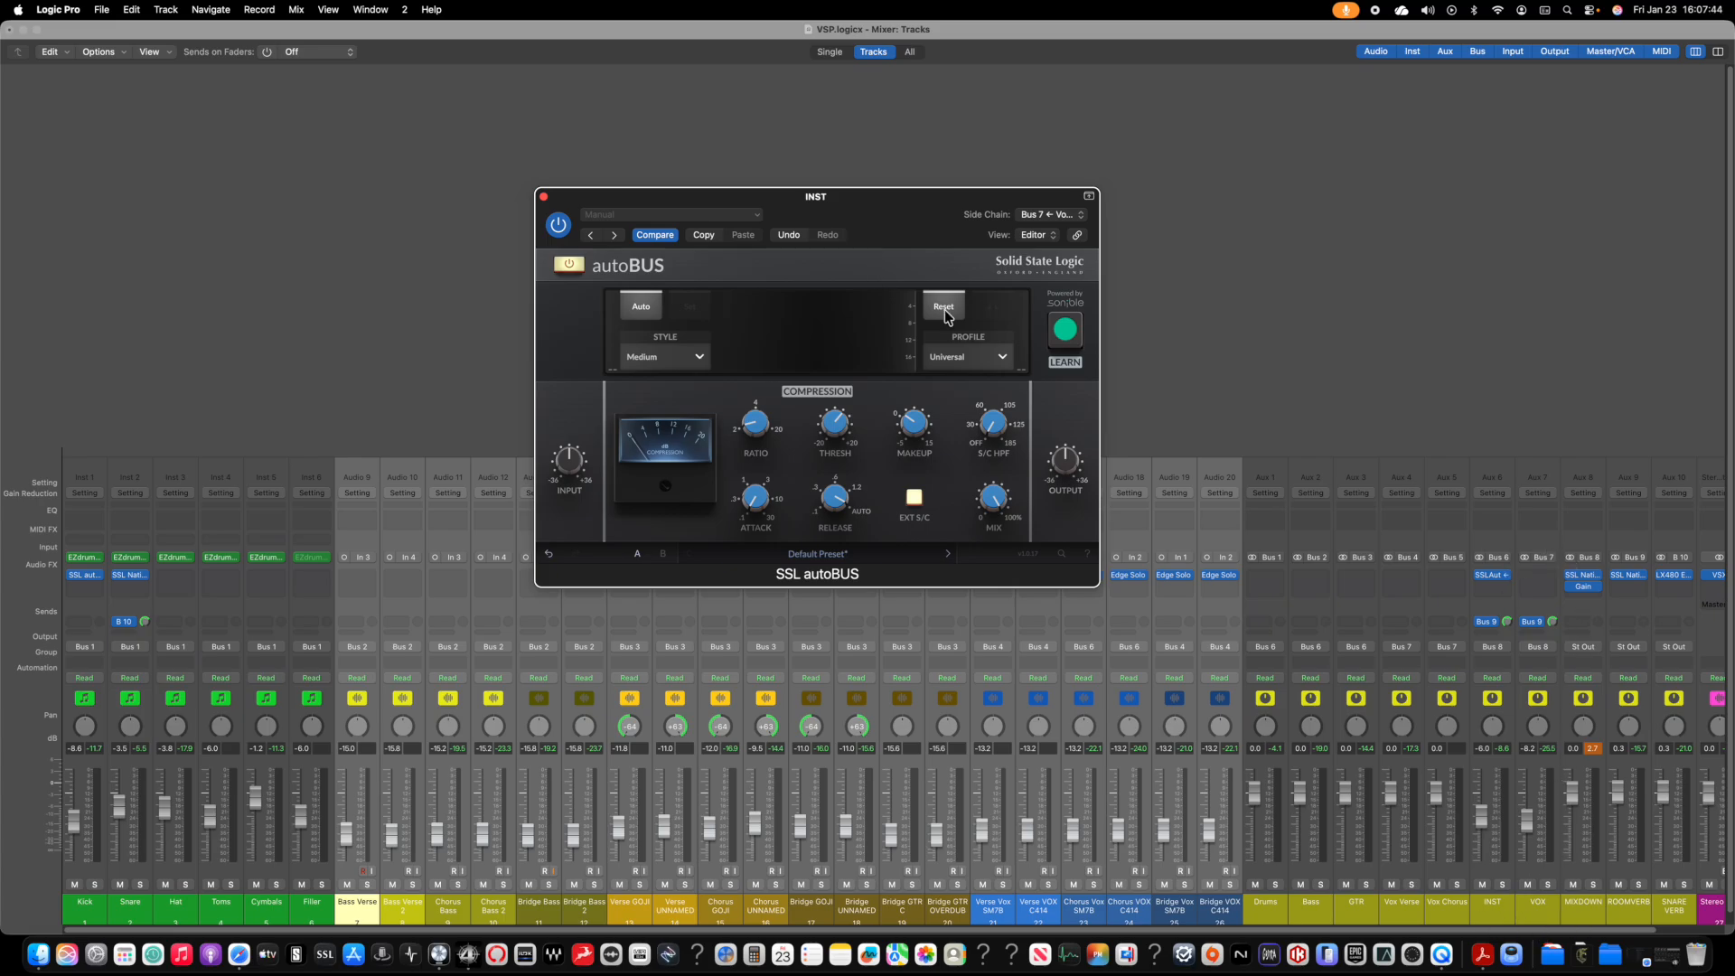
pyautogui.press('space')
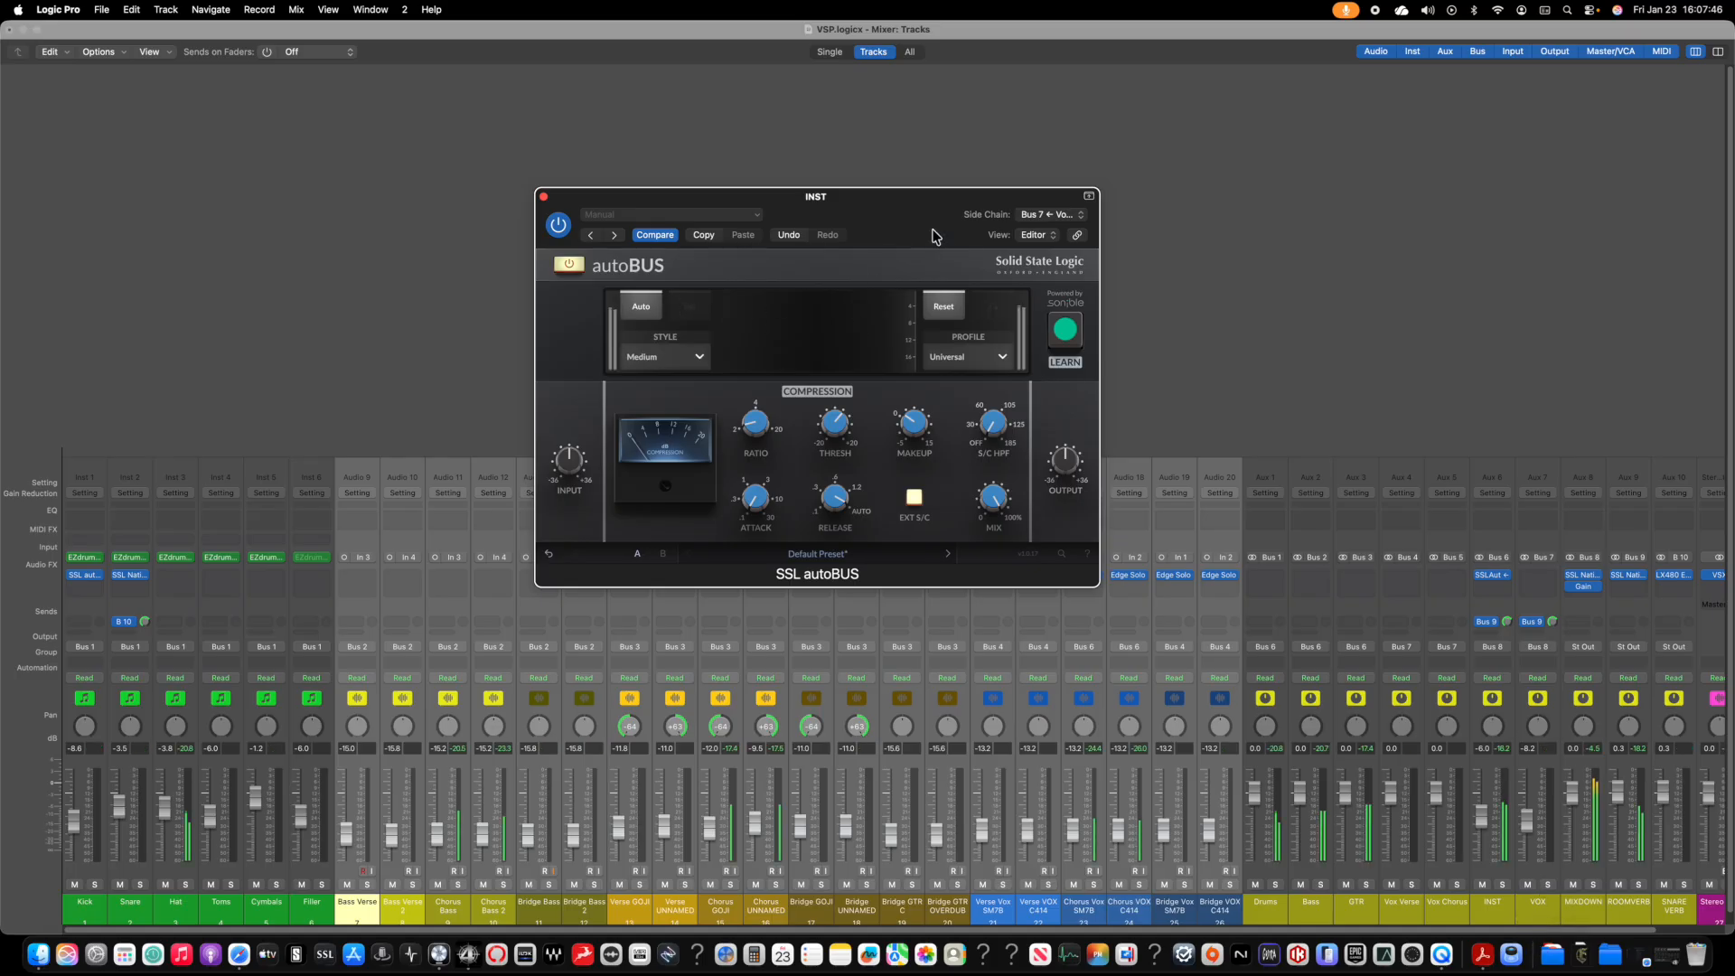
# Step: Route the Chorus Vox SM7B and Chorus VOX C414 outputs to Bus 5 (Vox Chorus) and raise both faders to -12.4 dB
pyautogui.click(1086, 908)
pyautogui.moveTo(1118, 831)
pyautogui.mouseDown()
pyautogui.moveTo(1120, 775)
pyautogui.moveTo(1121, 828)
pyautogui.mouseUp()
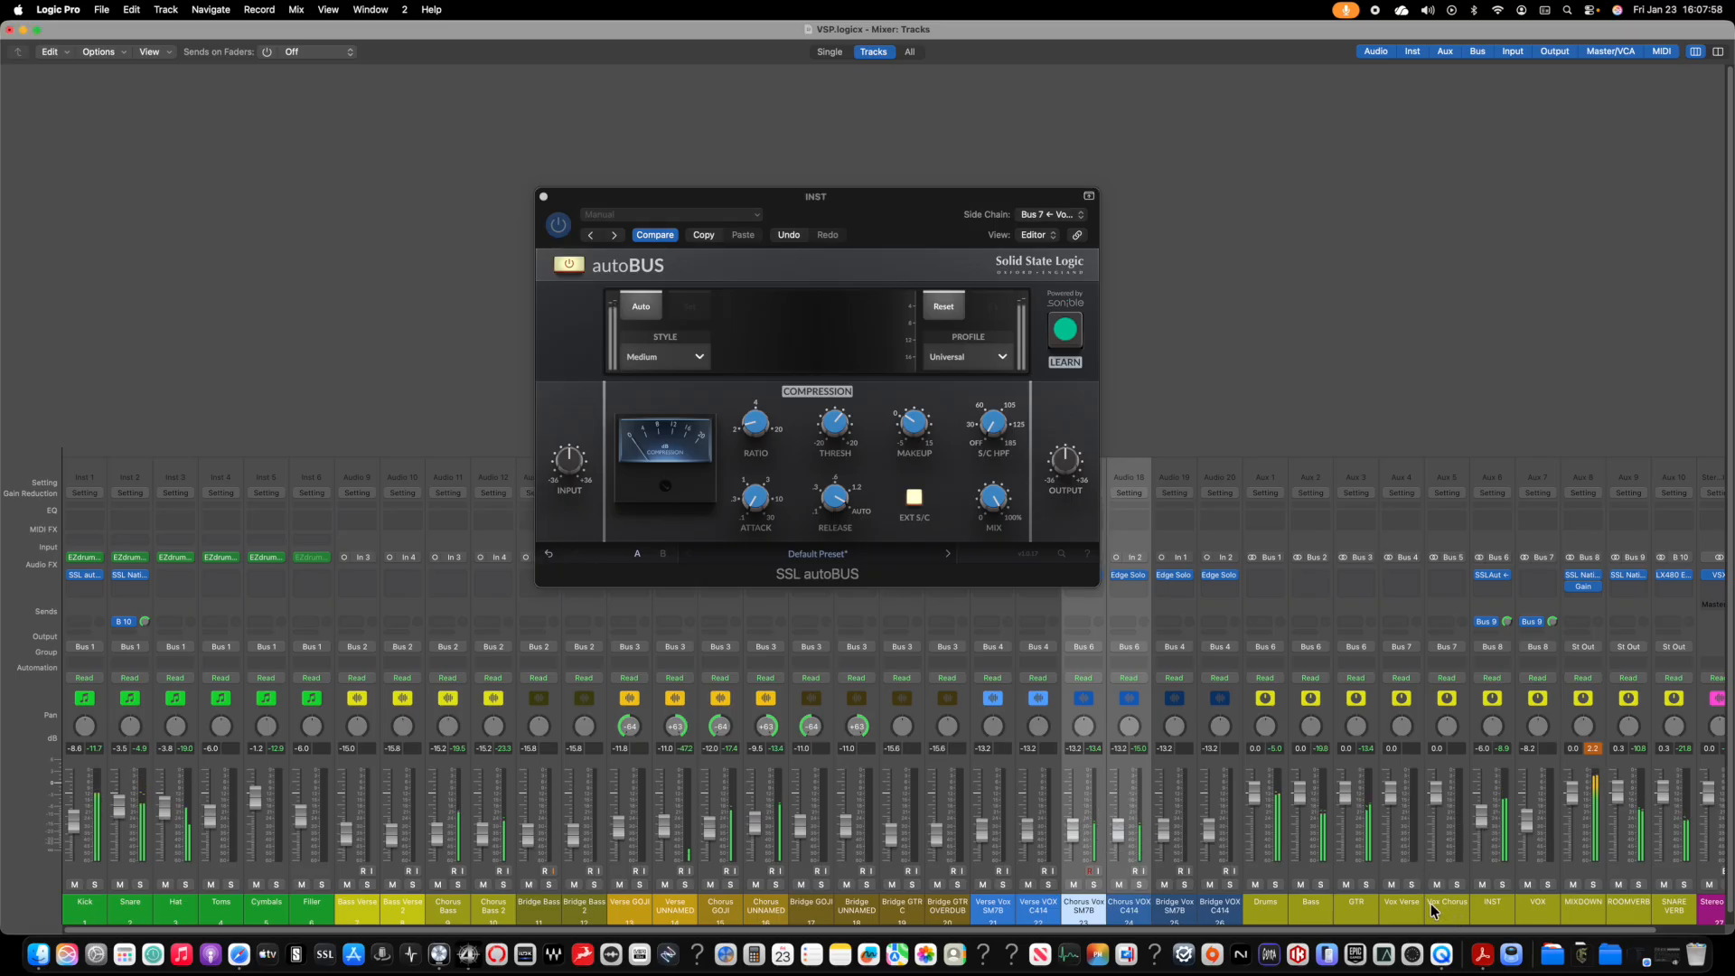
pyautogui.click(1087, 643)
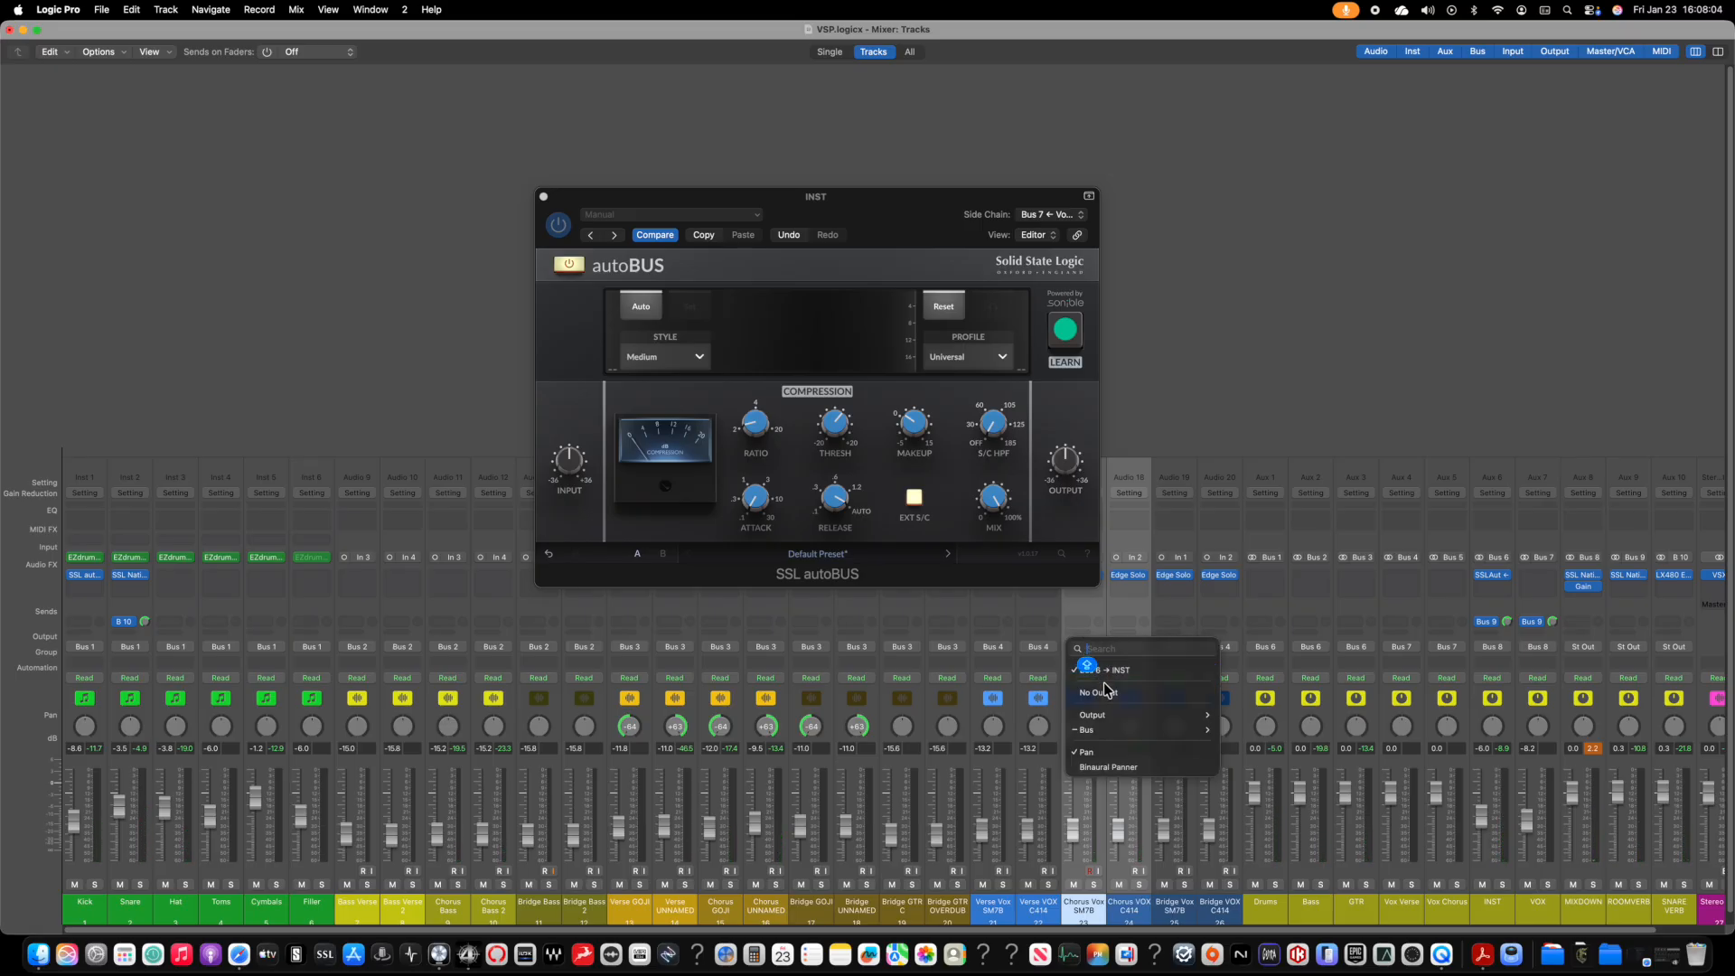
pyautogui.moveTo(1104, 729)
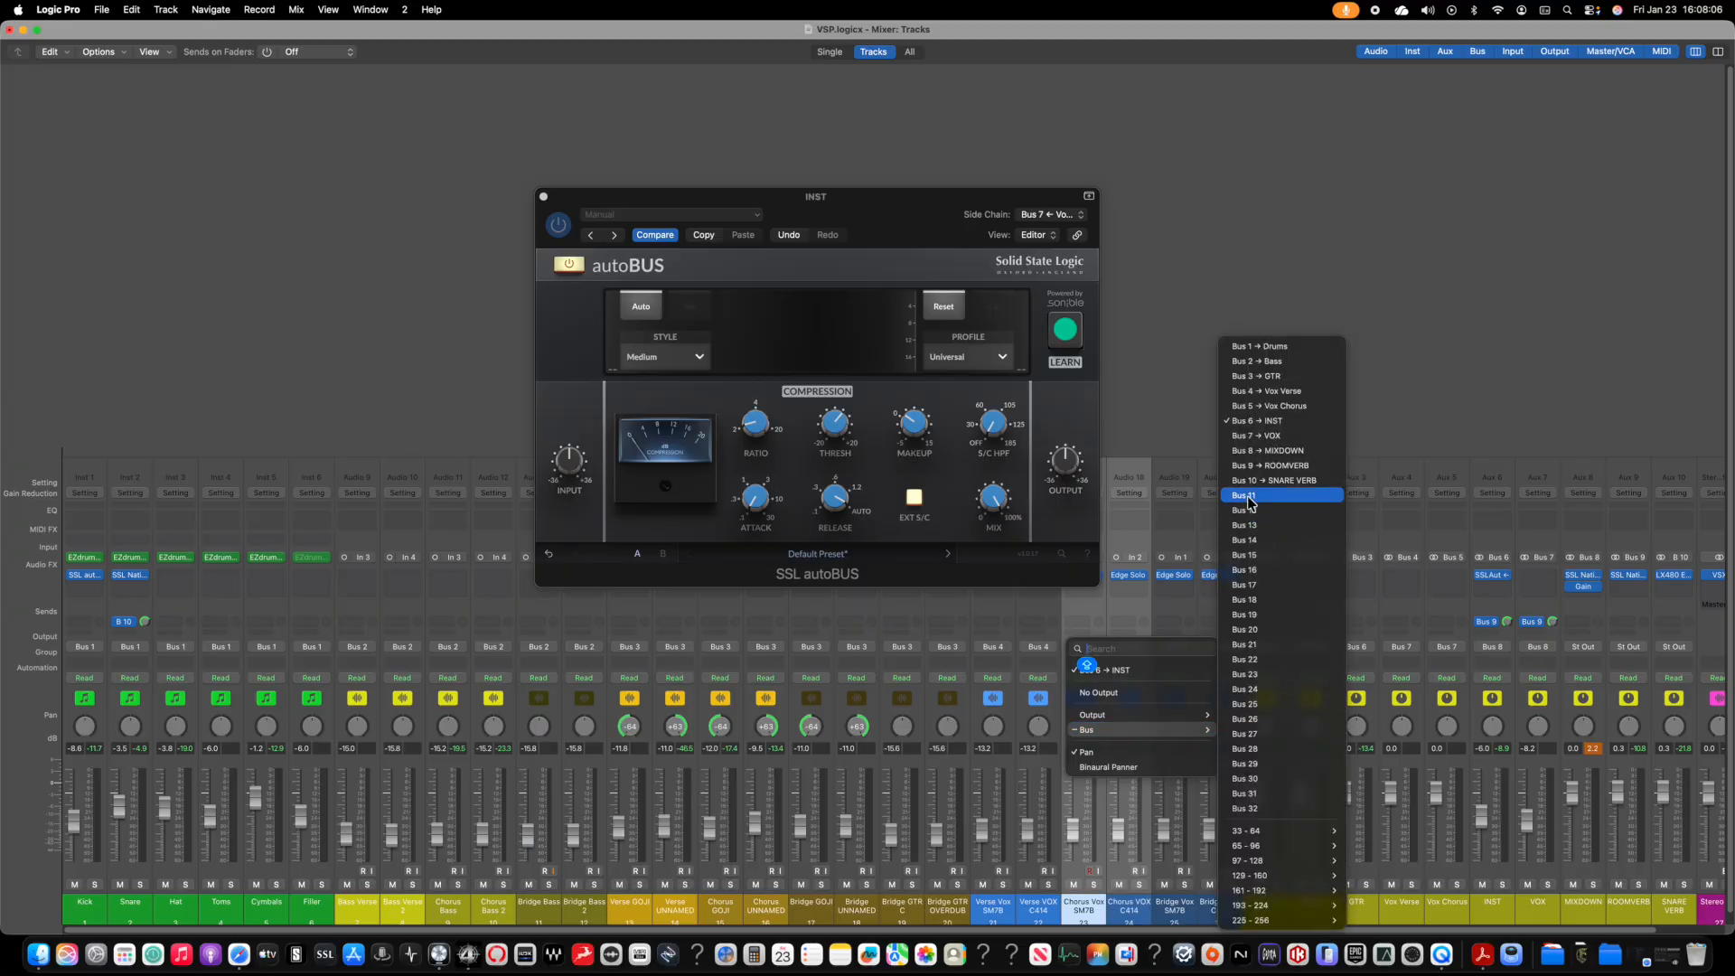
pyautogui.click(1304, 406)
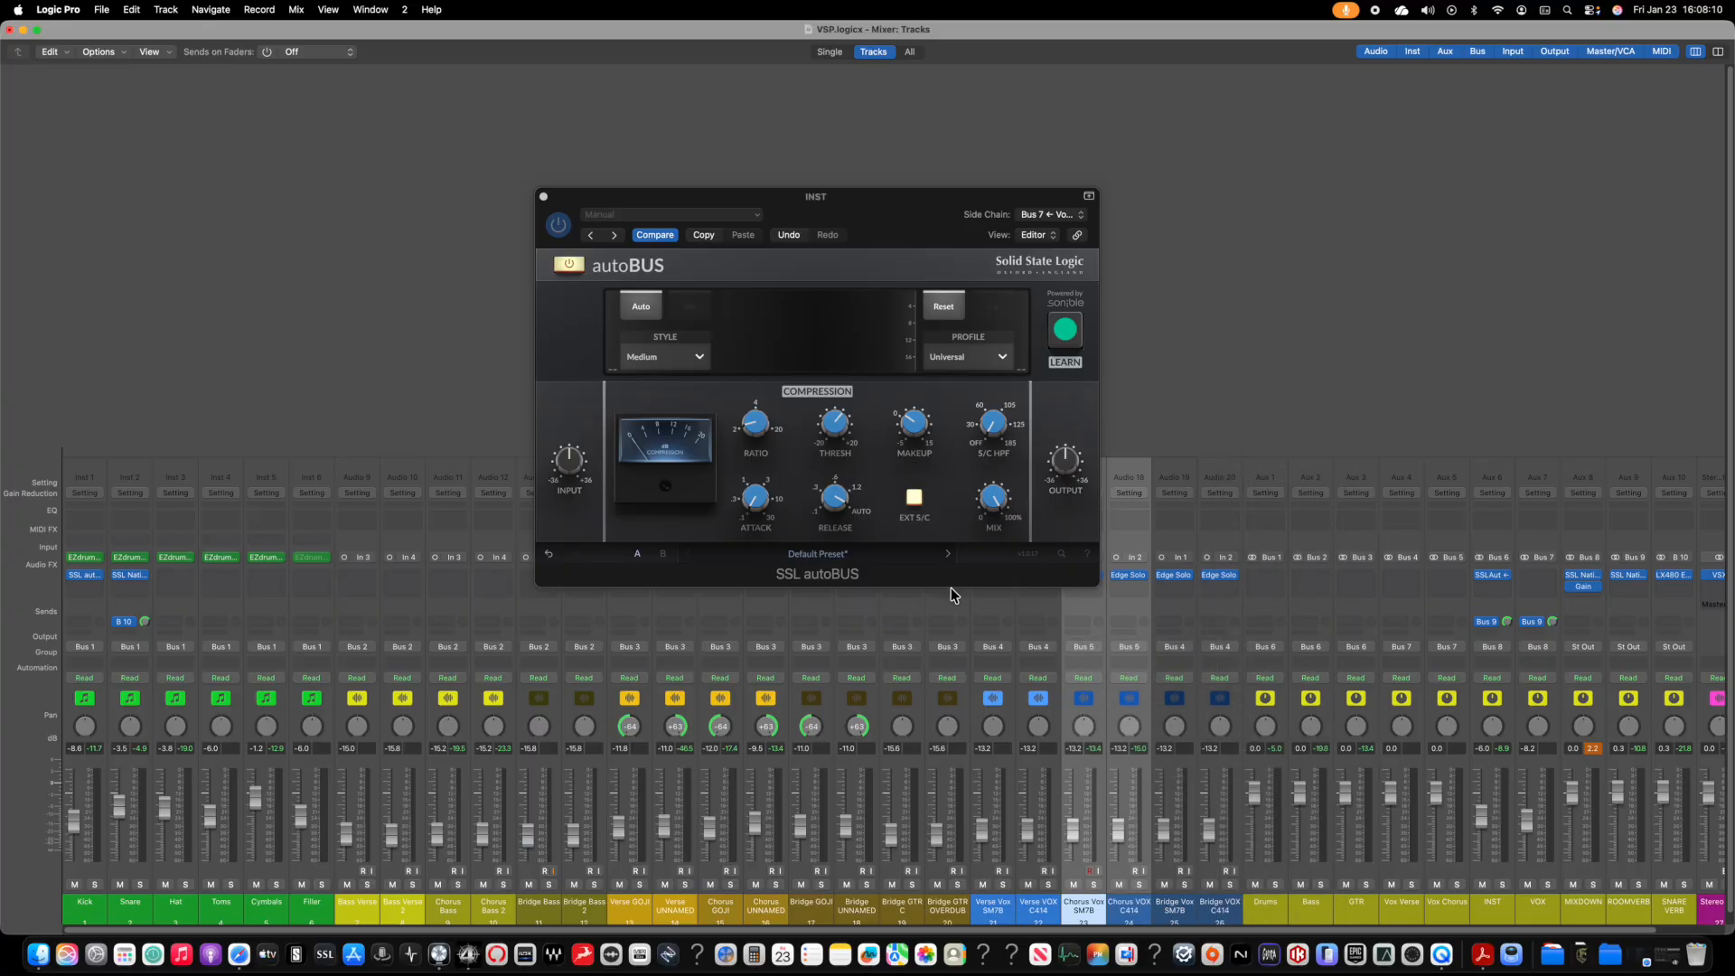
pyautogui.press('space')
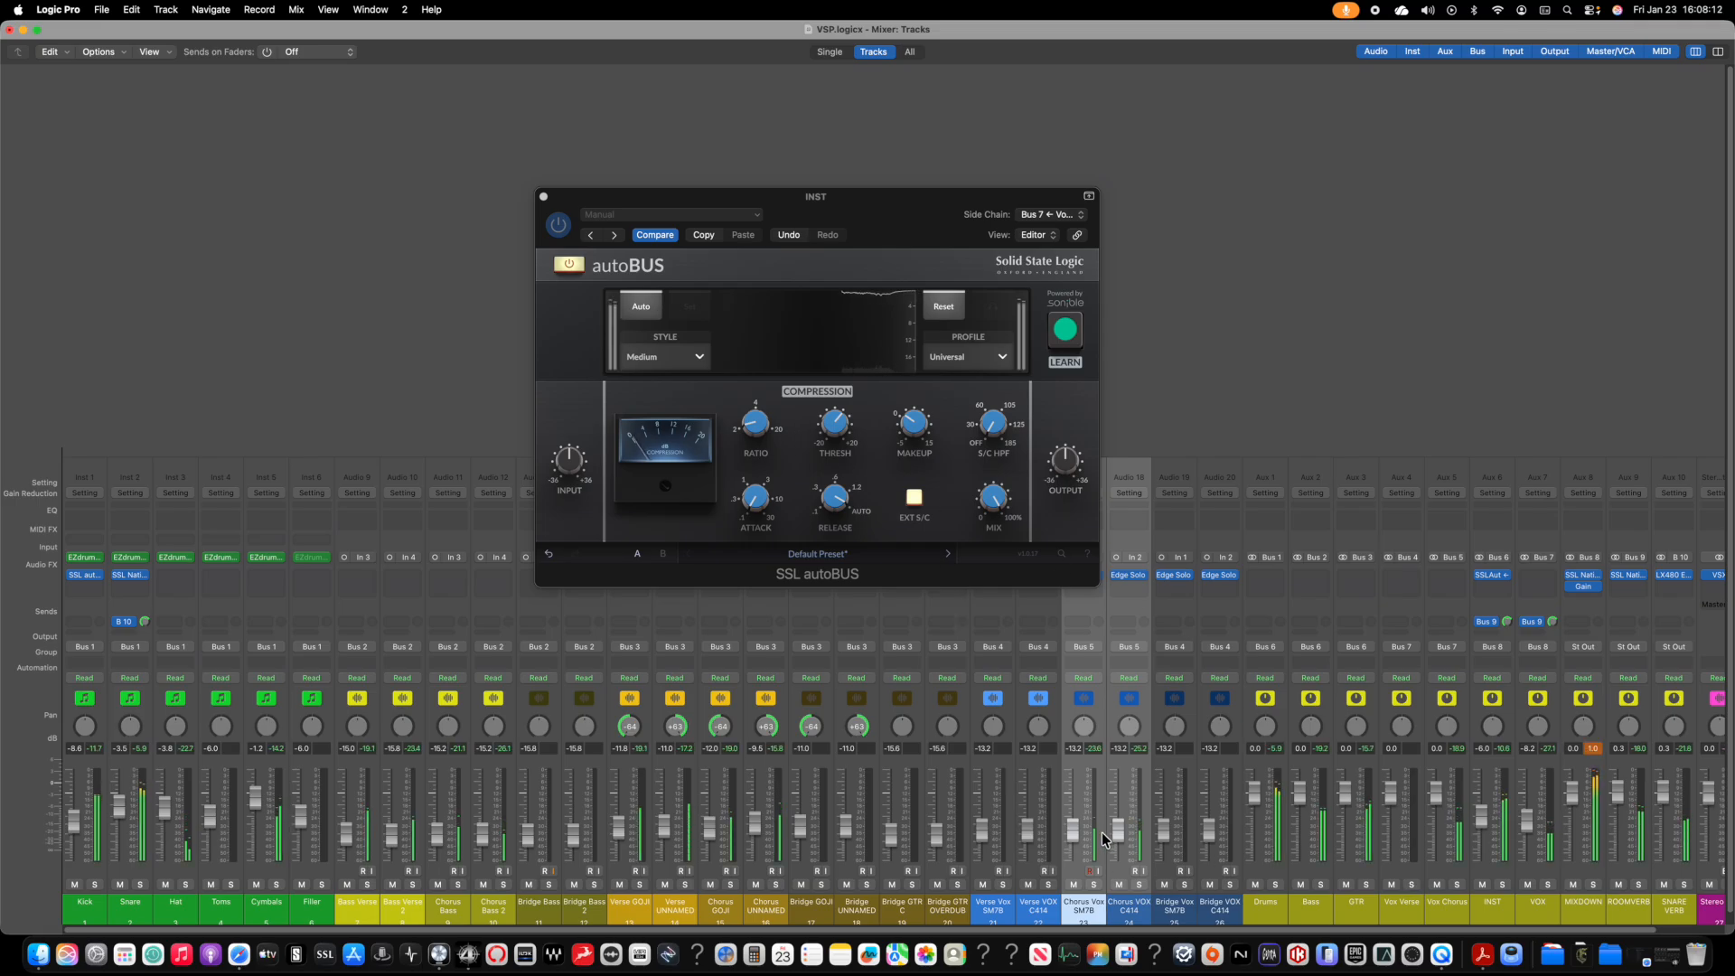
pyautogui.moveTo(1118, 830); pyautogui.dragTo(1118, 826)
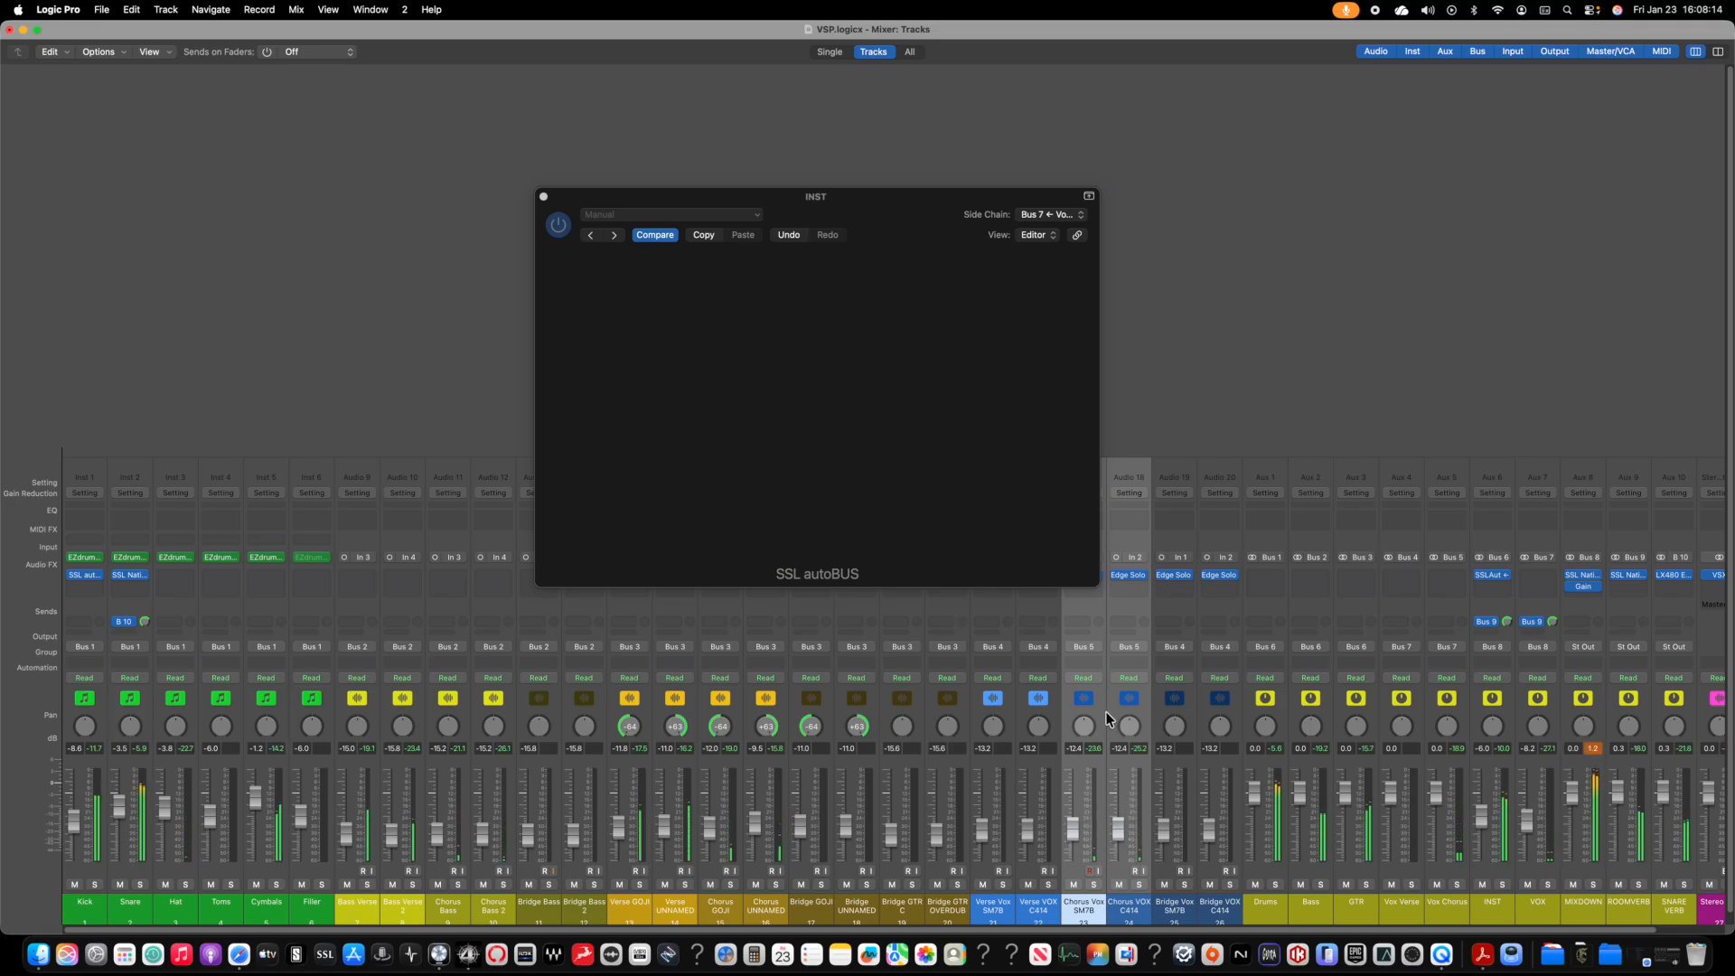
# Step: Select the last chorus's bass regions, cycle playback over bars 97 to 113 and return to the mixer
pyautogui.press('super+1')
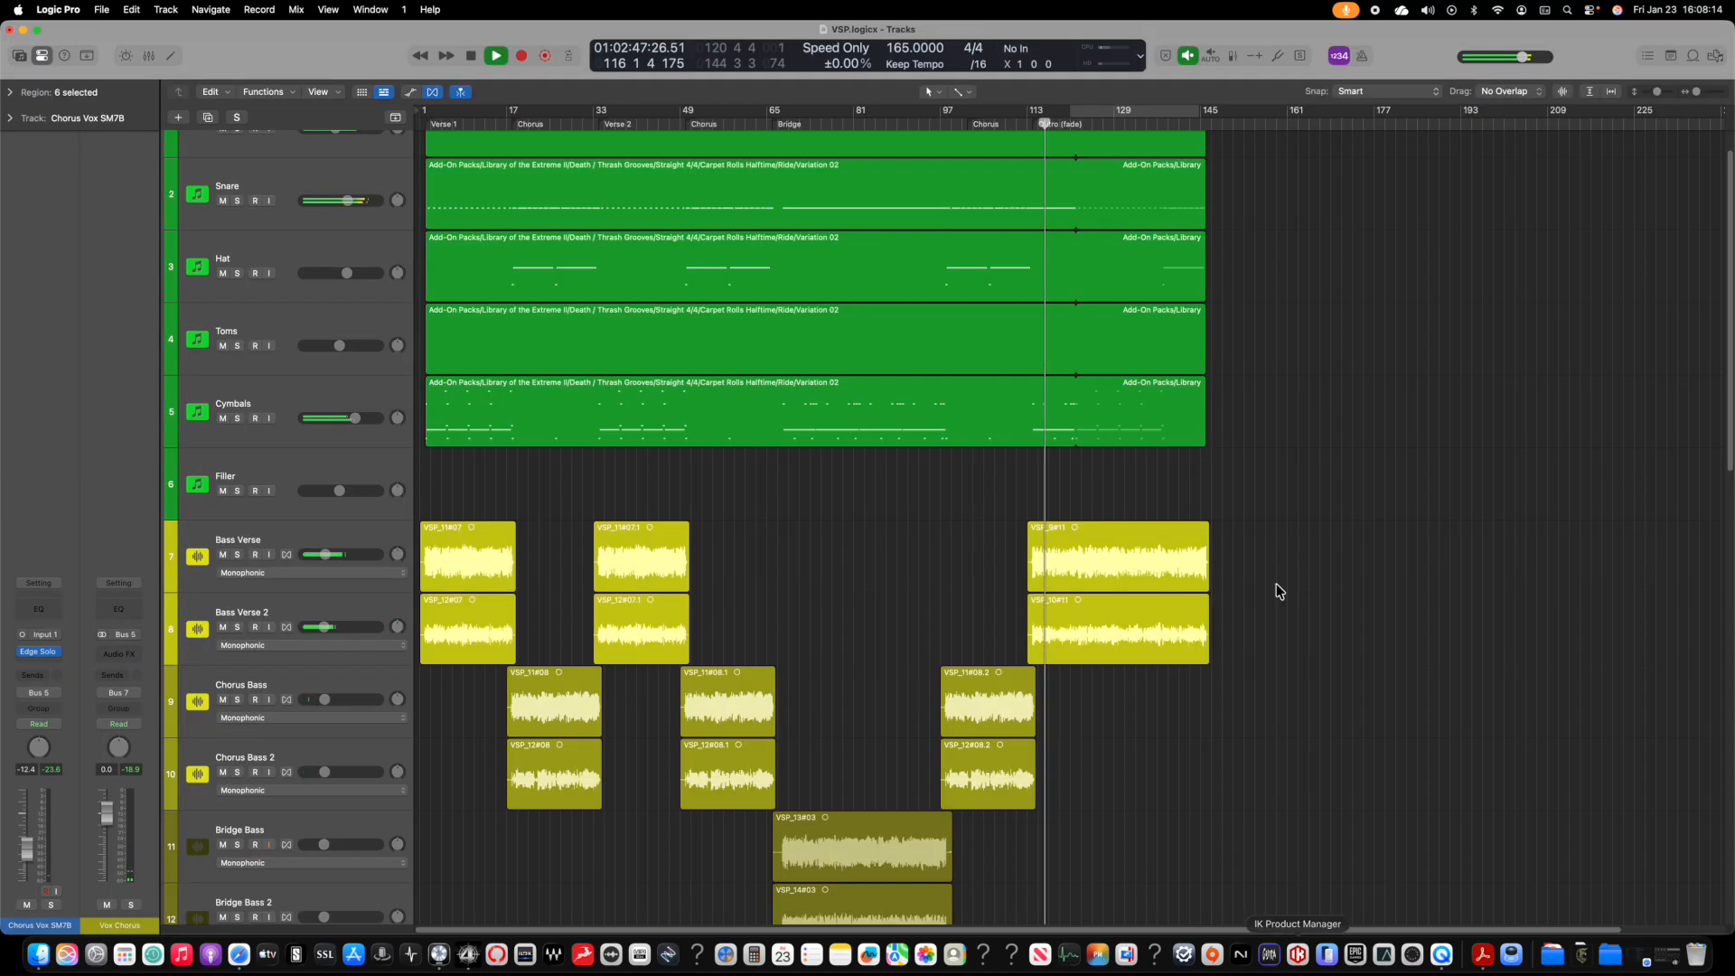
pyautogui.click(971, 124)
pyautogui.moveTo(971, 615); pyautogui.dragTo(989, 763)
pyautogui.click(980, 110)
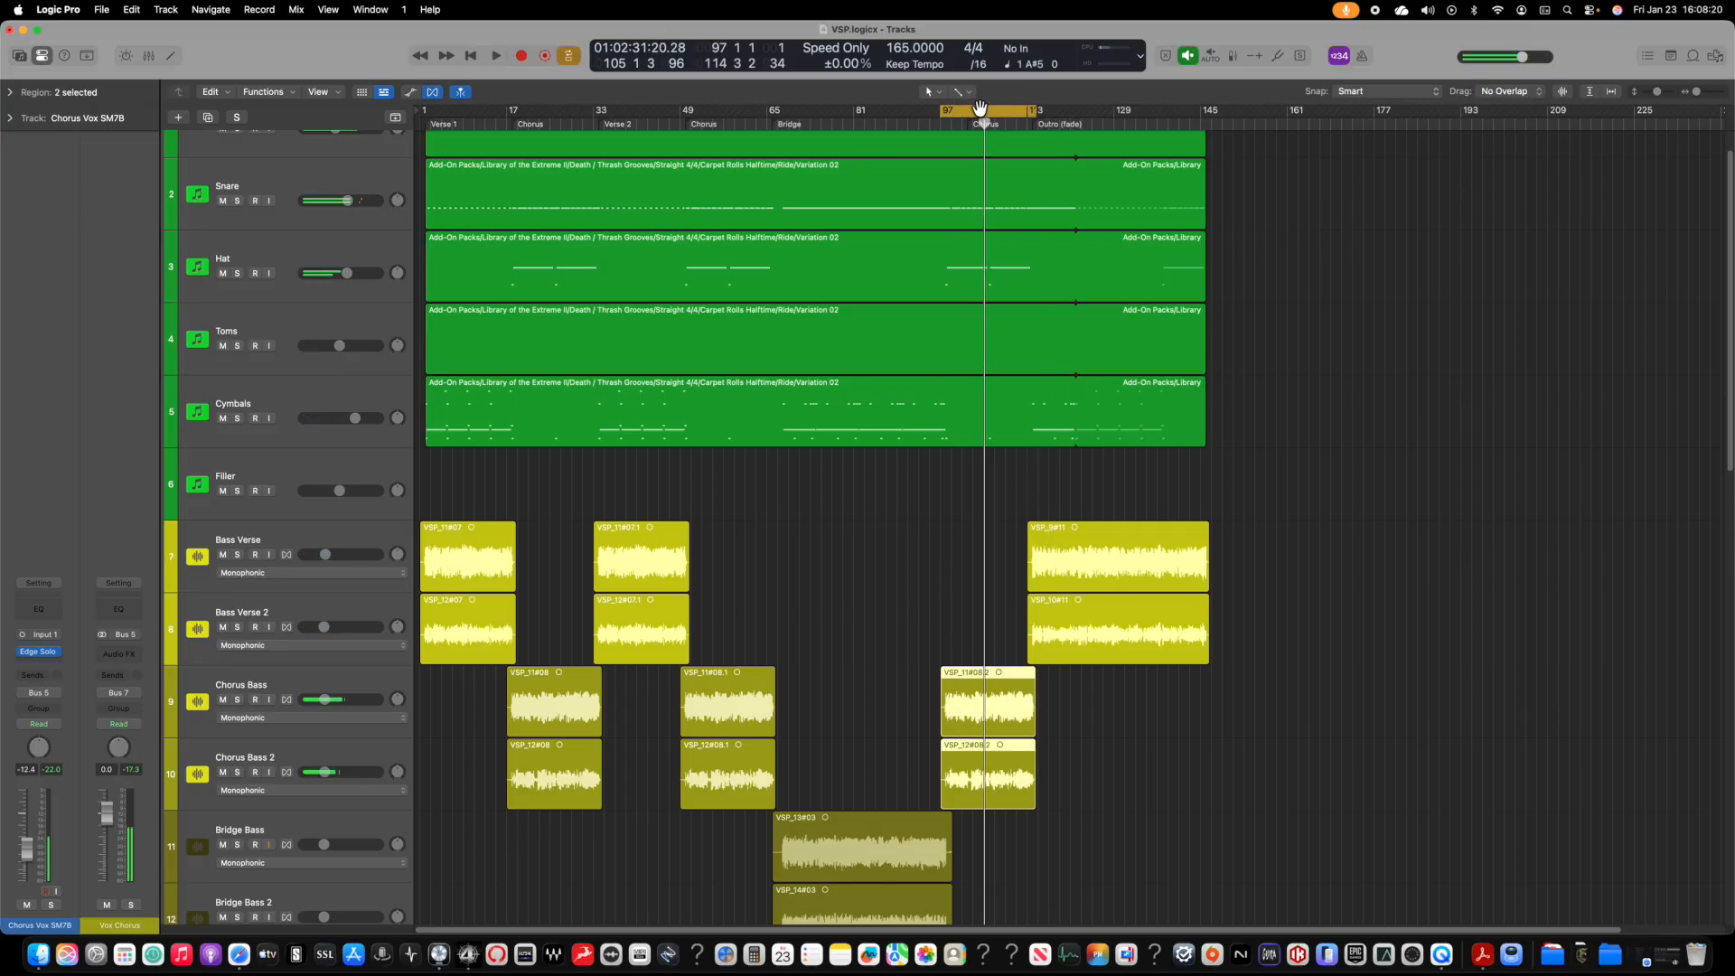
pyautogui.press('super+2')
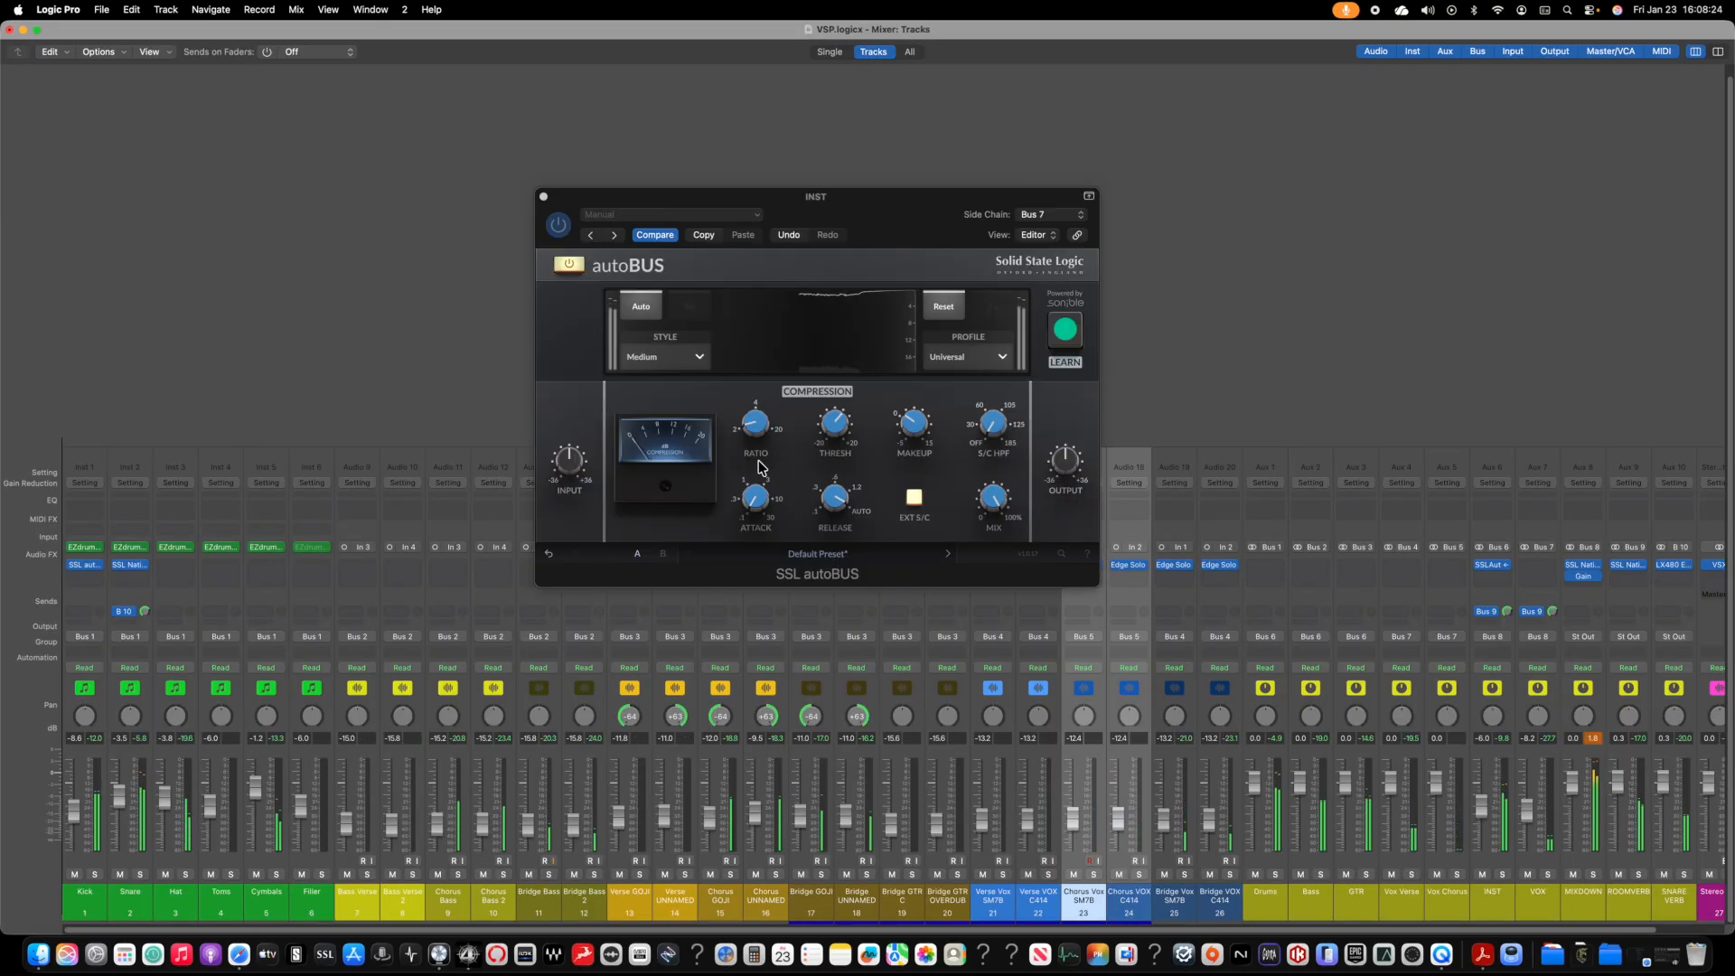
# Step: Raise the VOX bus fader to -4.8 dB while the chorus plays against the ducked INST bus
pyautogui.click(837, 441)
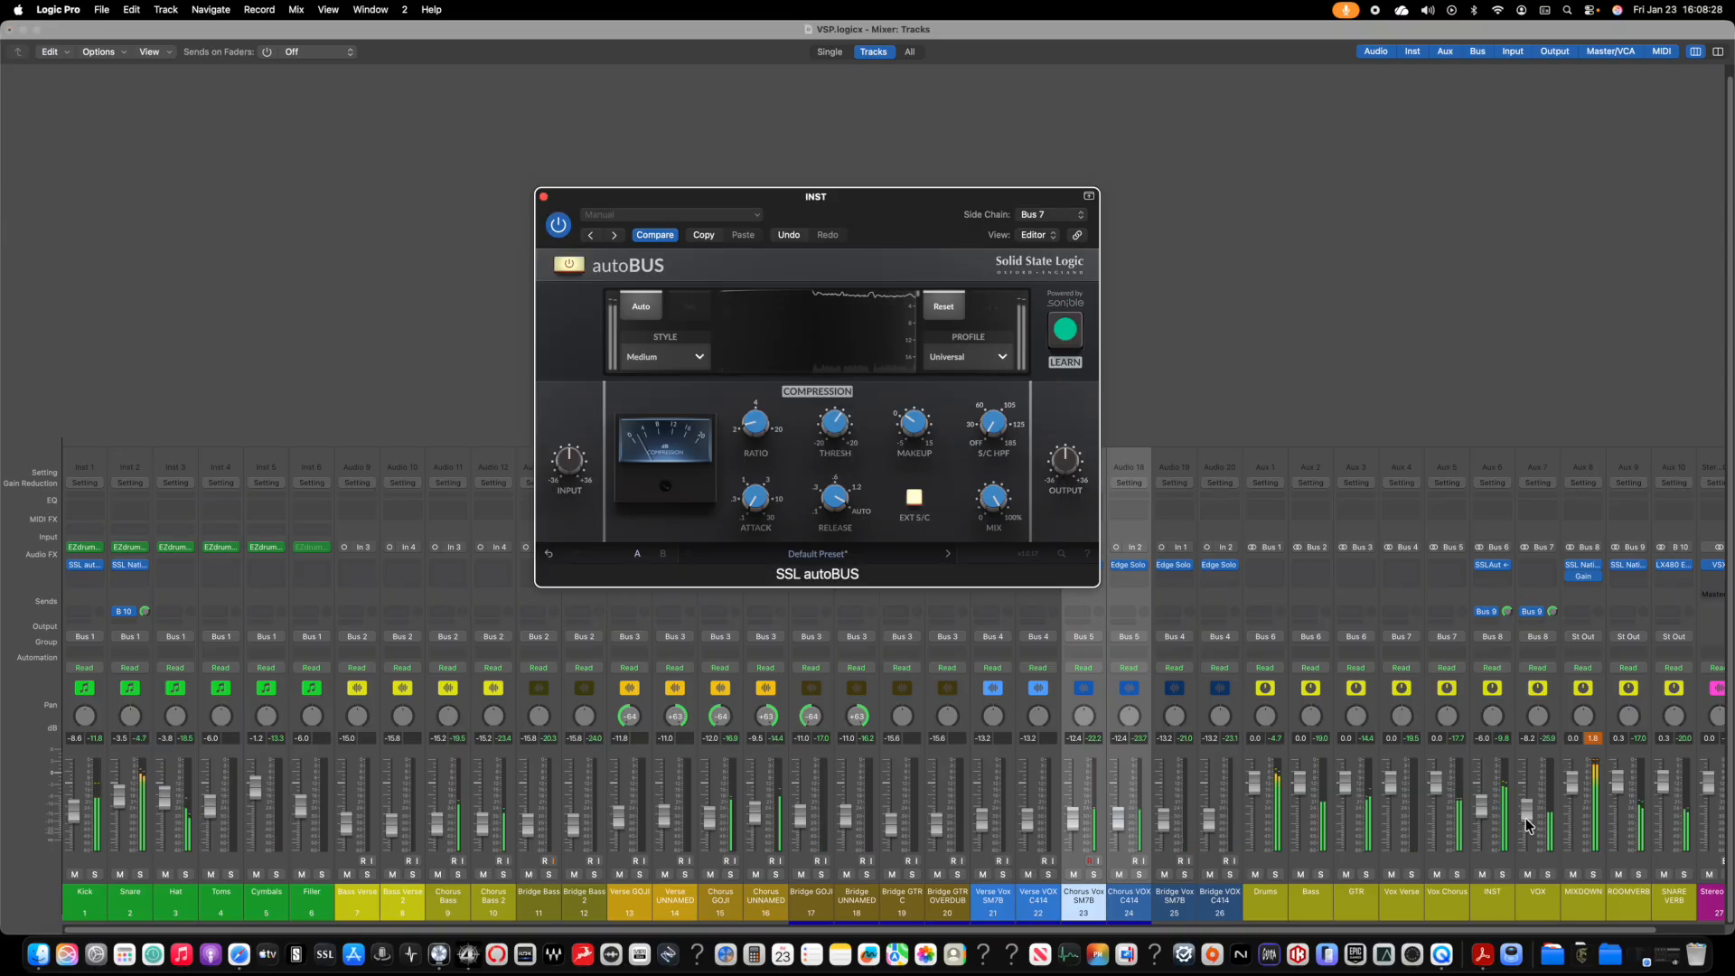
pyautogui.moveTo(1526, 825); pyautogui.dragTo(1532, 816)
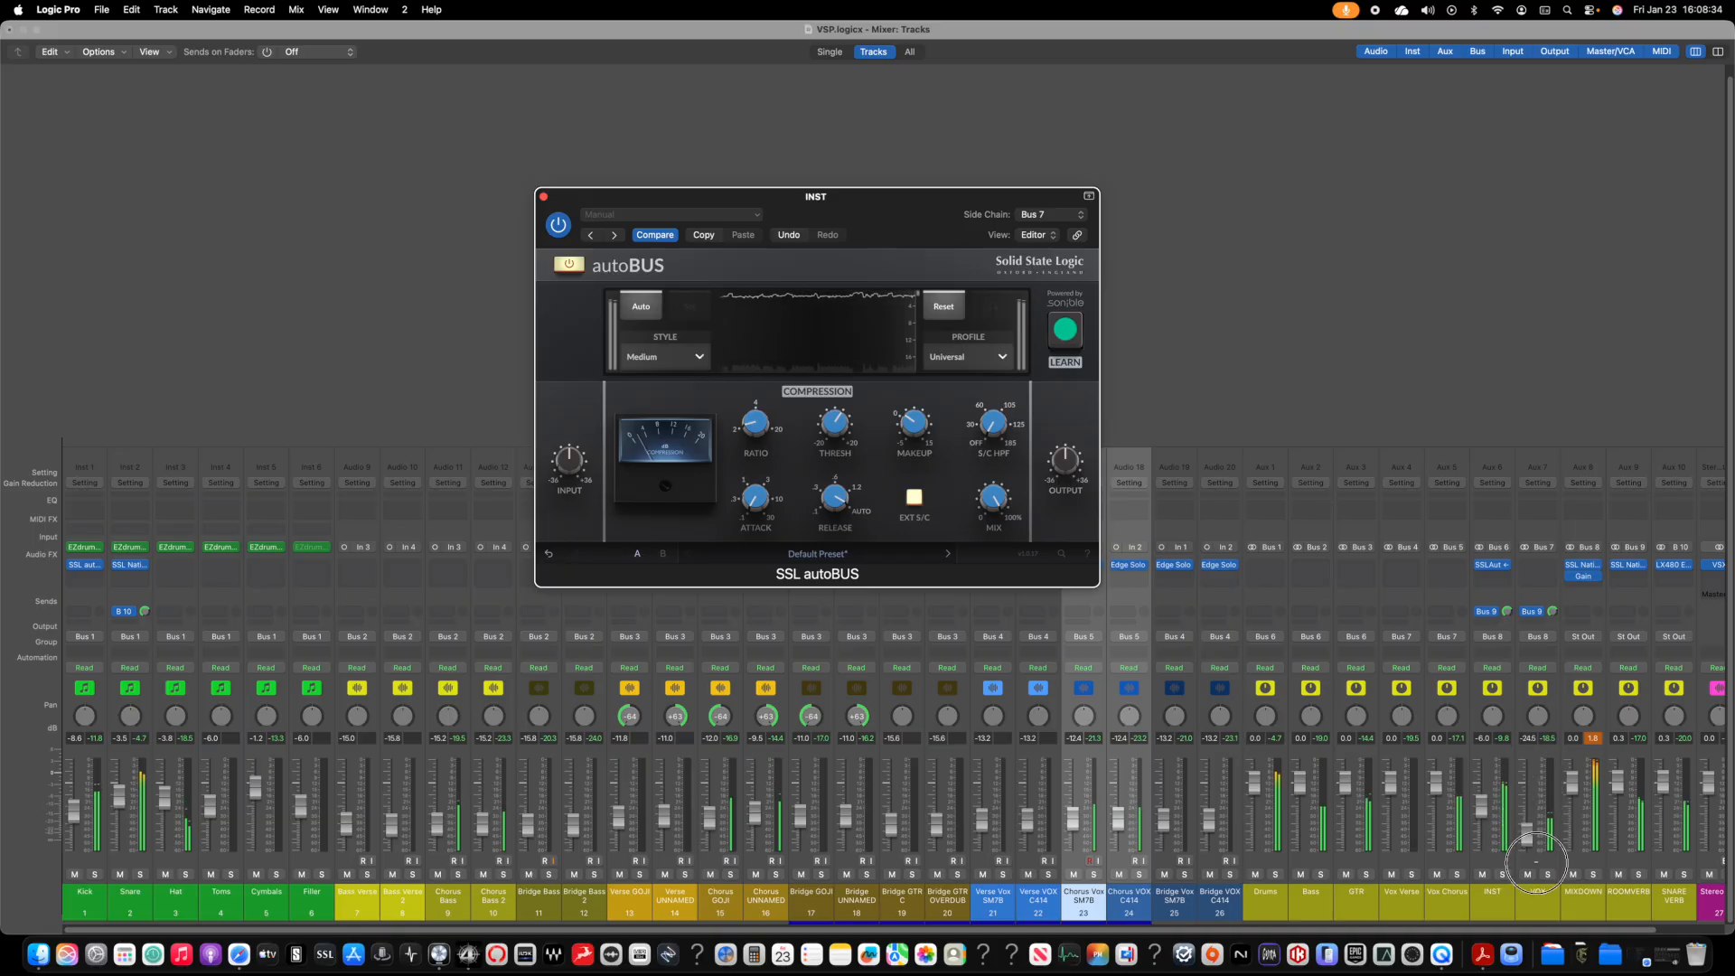
pyautogui.moveTo(1536, 859); pyautogui.dragTo(1536, 854)
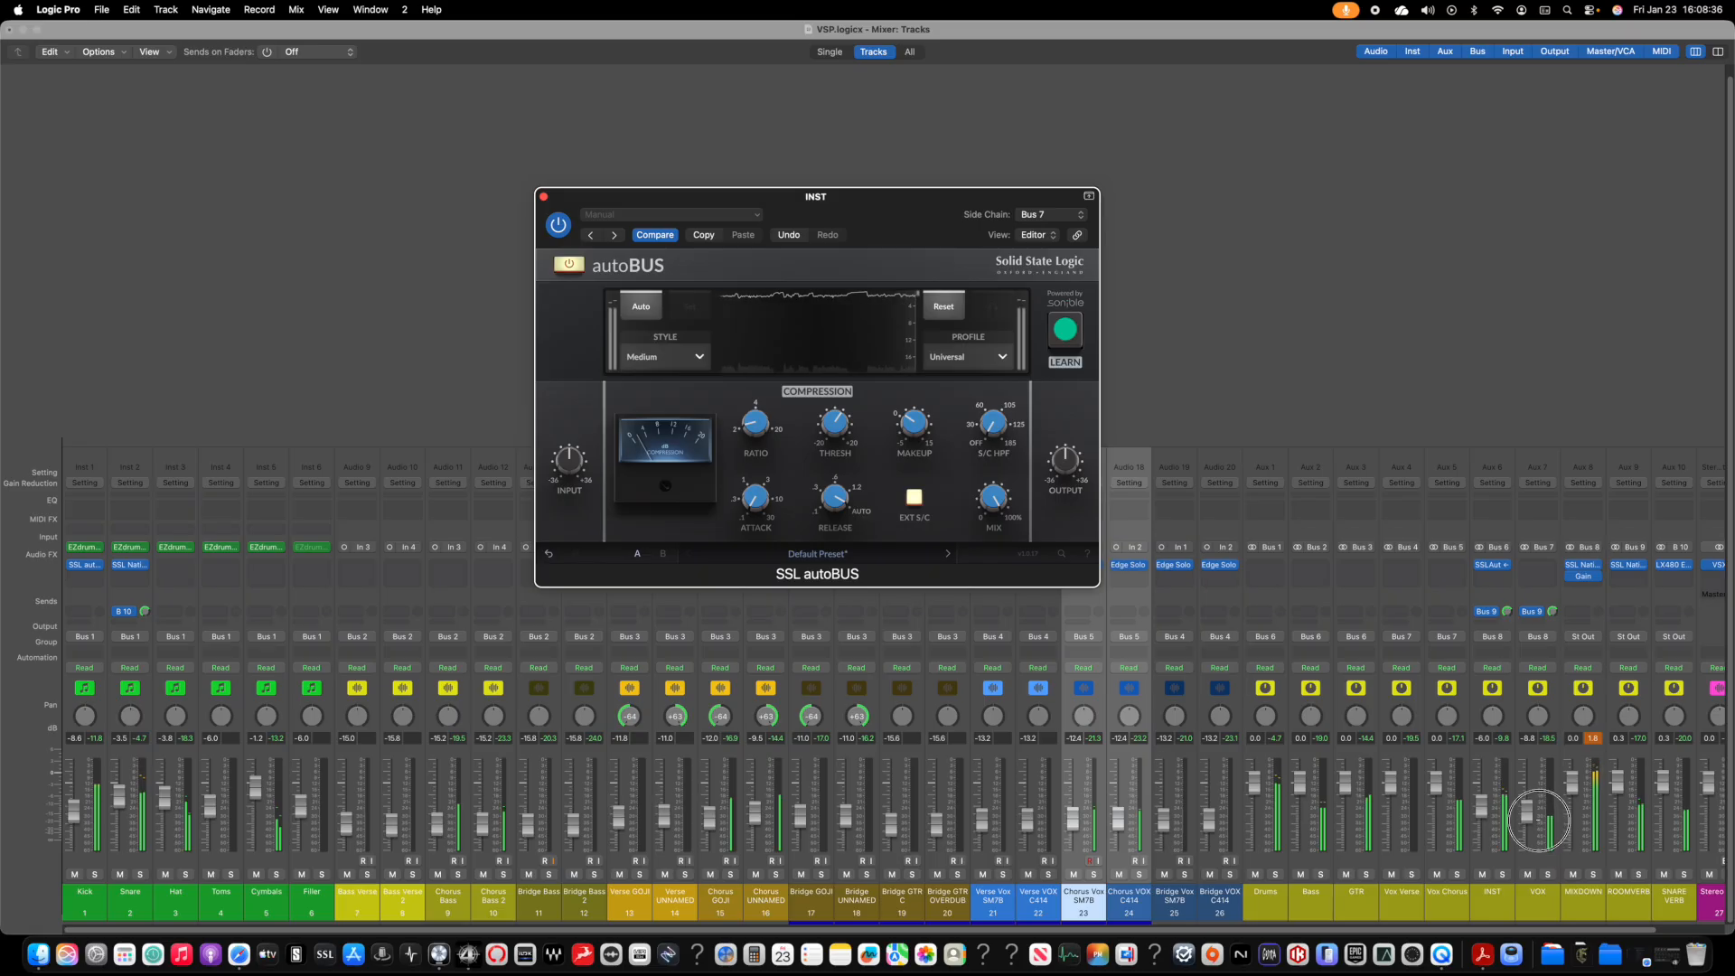
pyautogui.click(1539, 807)
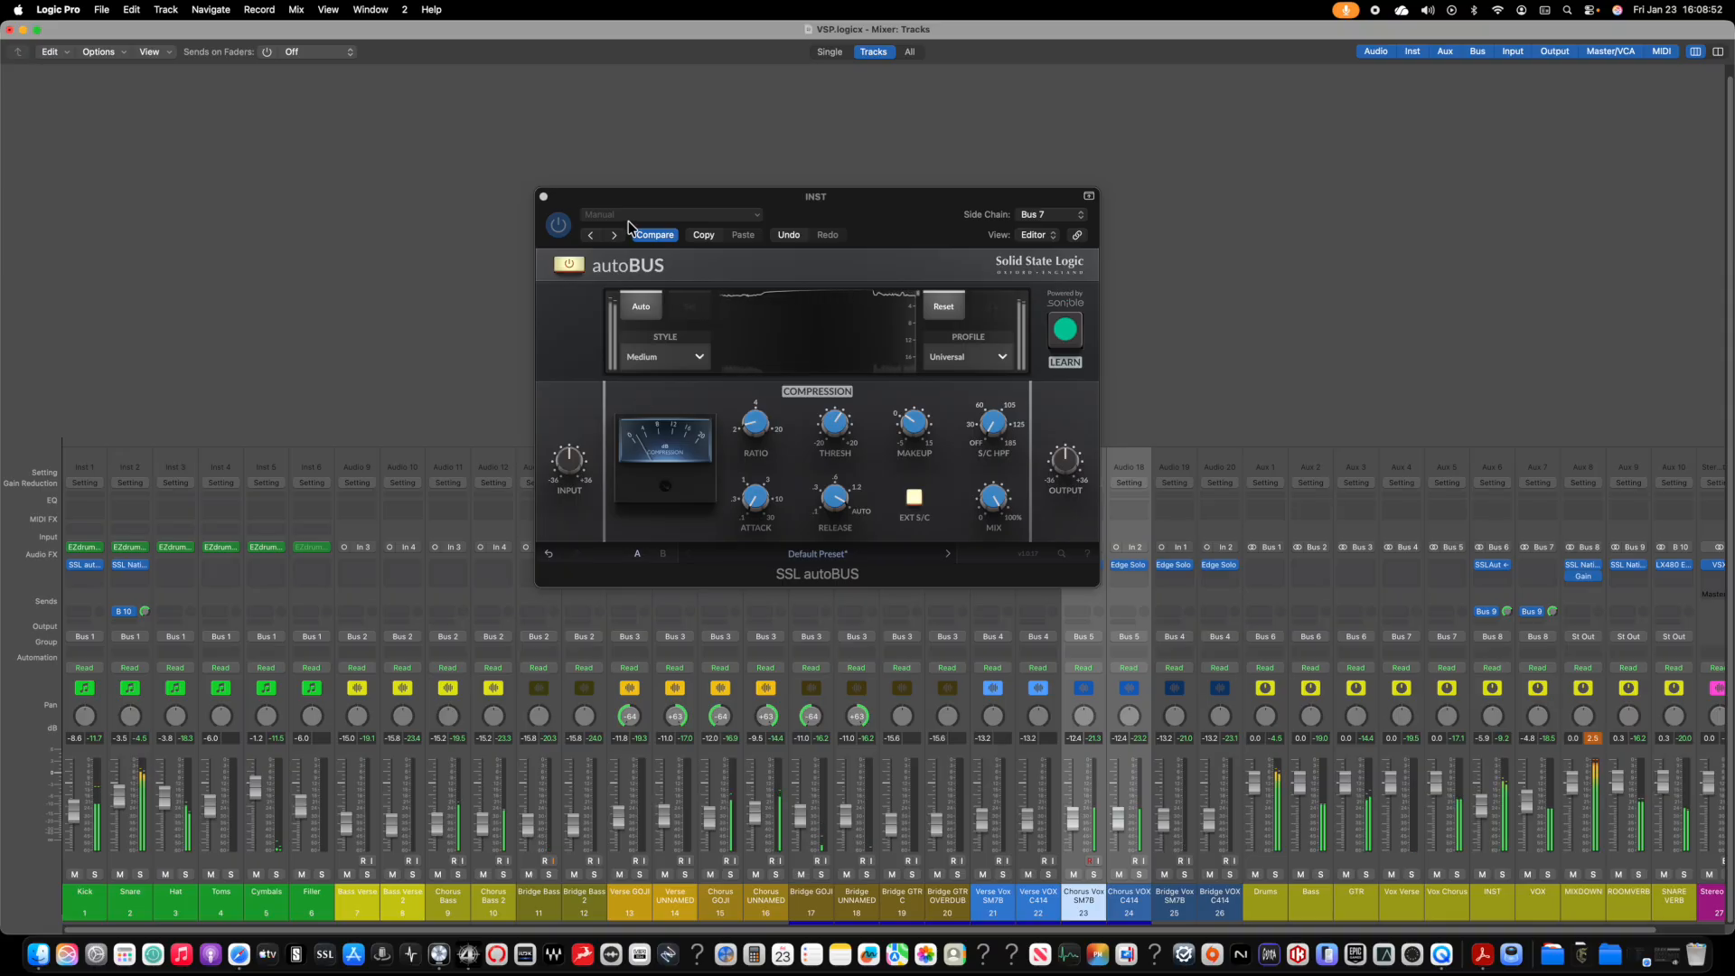
# Step: Set the INST autoBUS style to Strong and its profile to Mix | Metal, audition it and close the plug-in
pyautogui.click(690, 356)
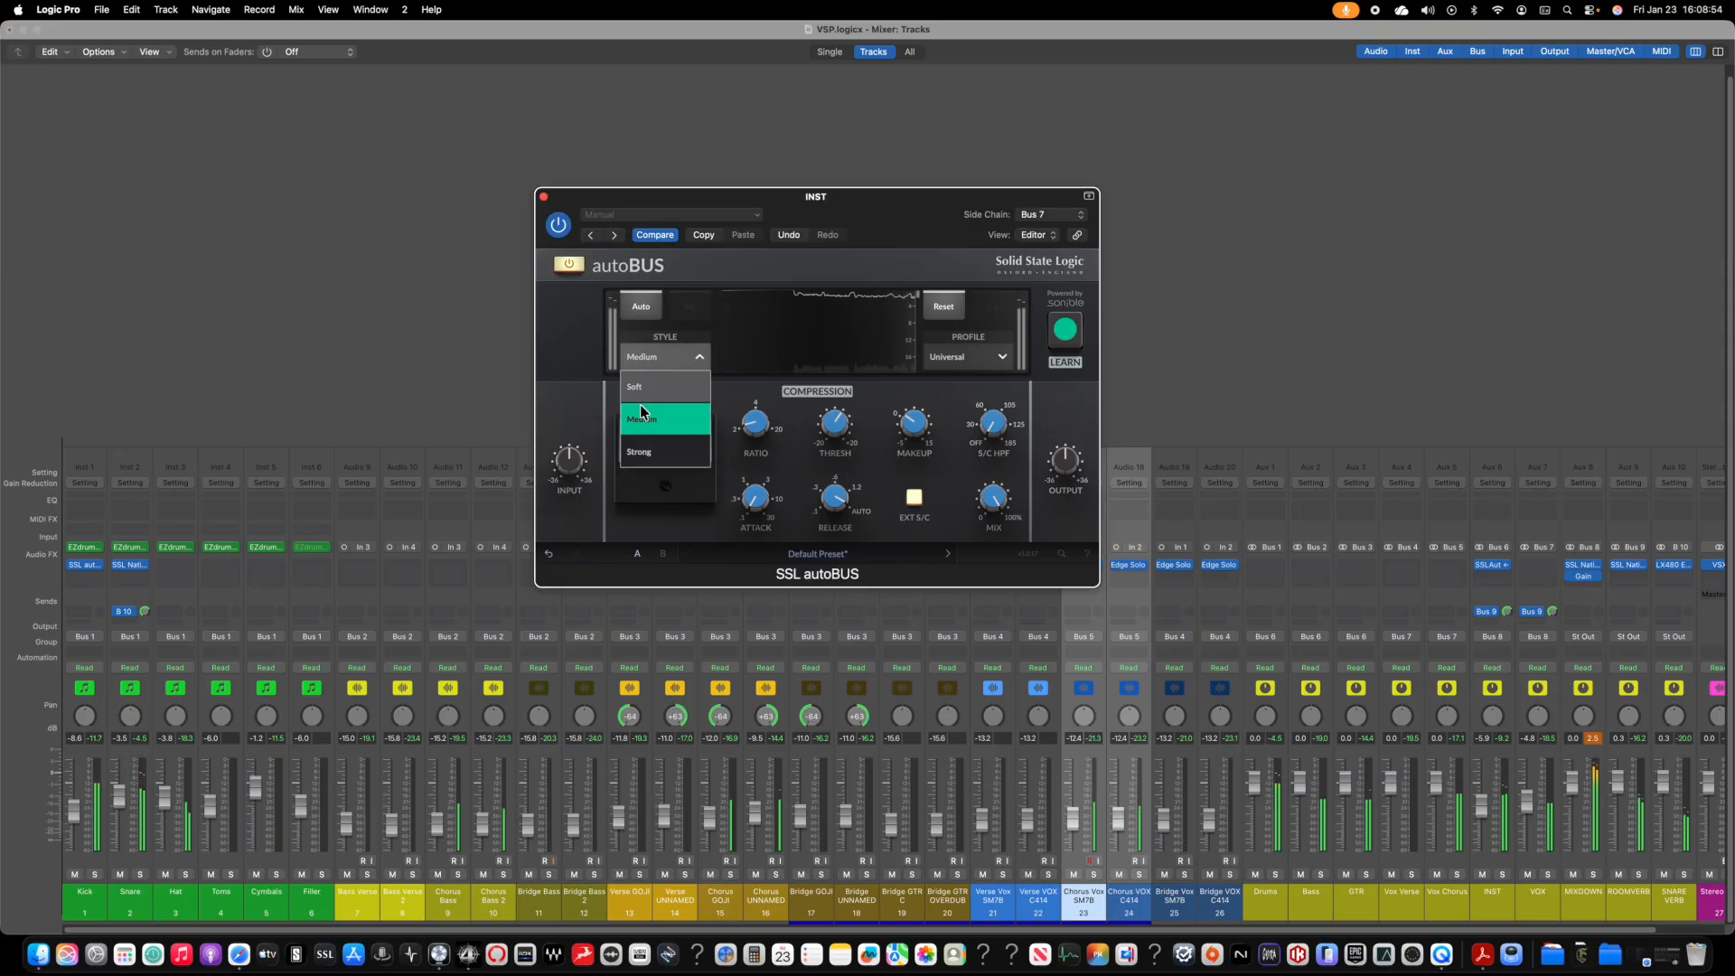
pyautogui.click(650, 452)
pyautogui.click(962, 357)
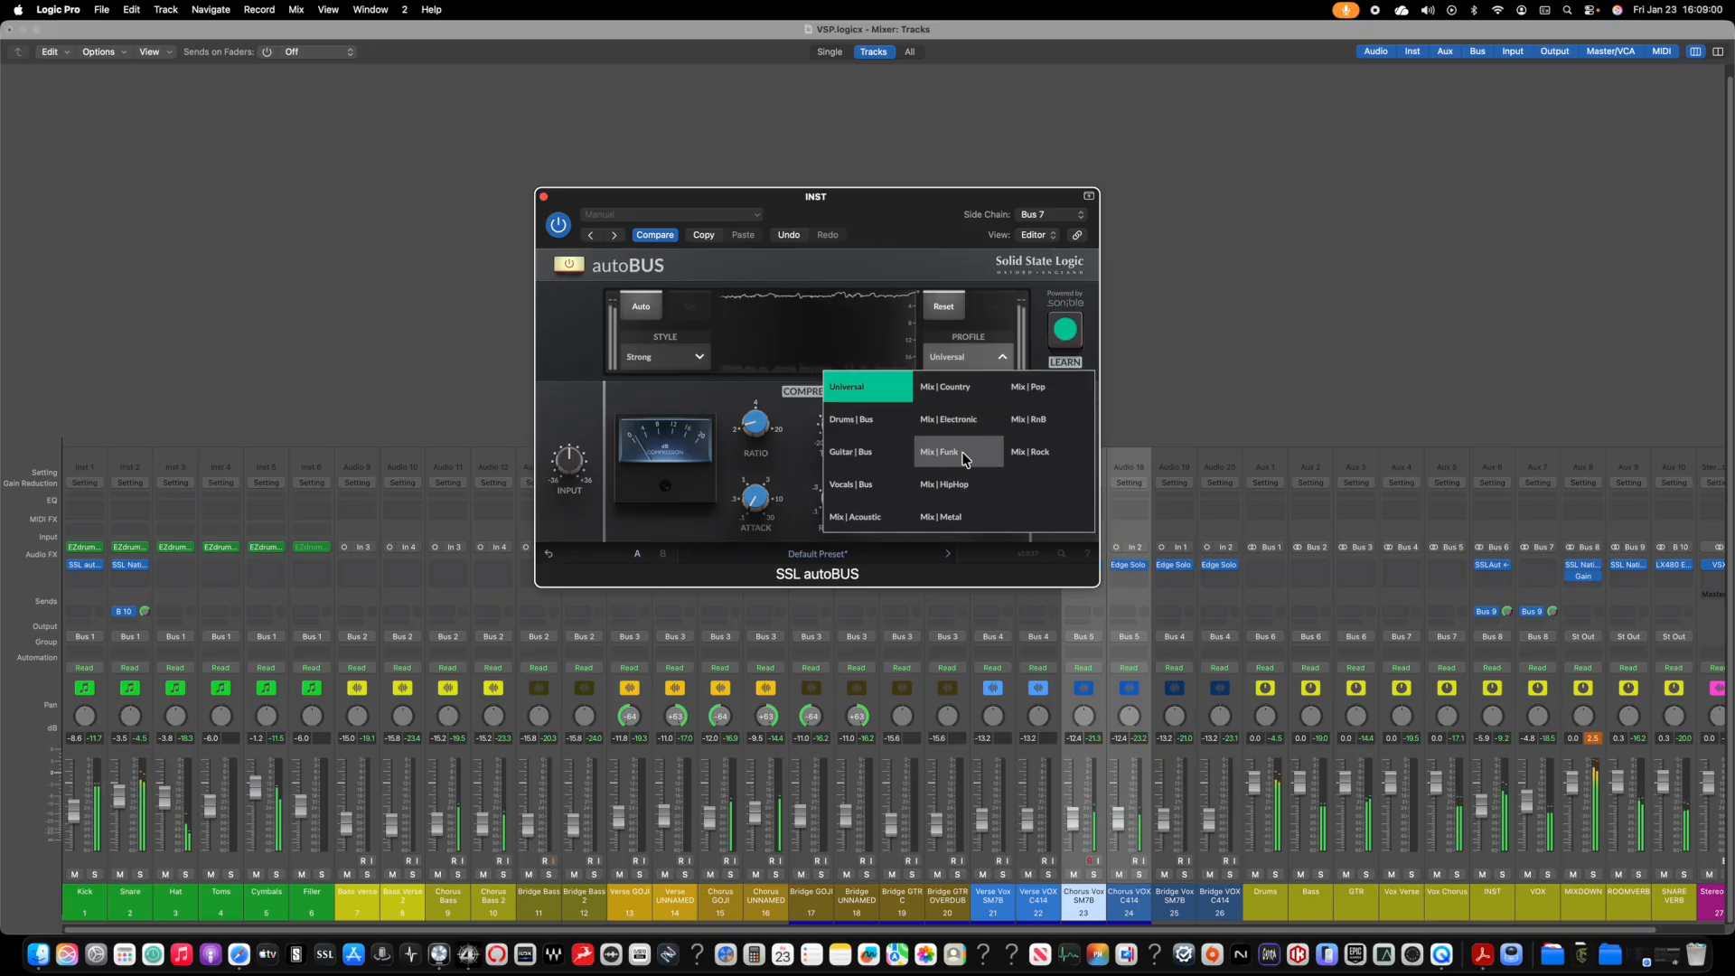
pyautogui.click(945, 522)
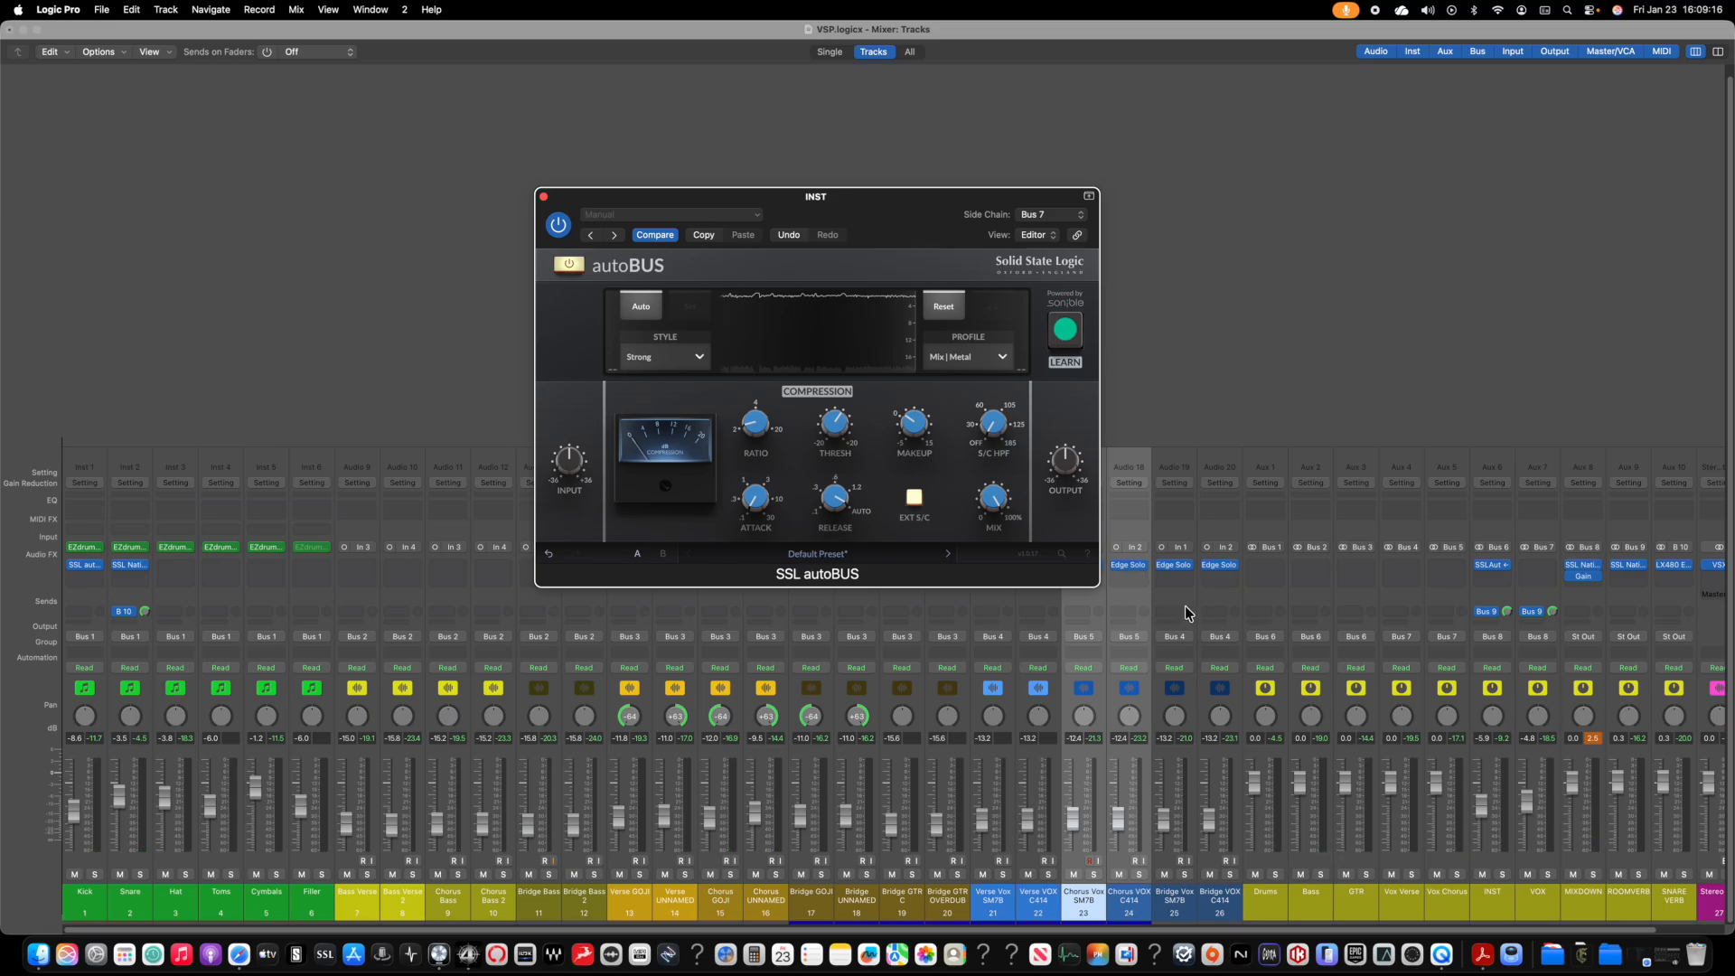
pyautogui.press('space')
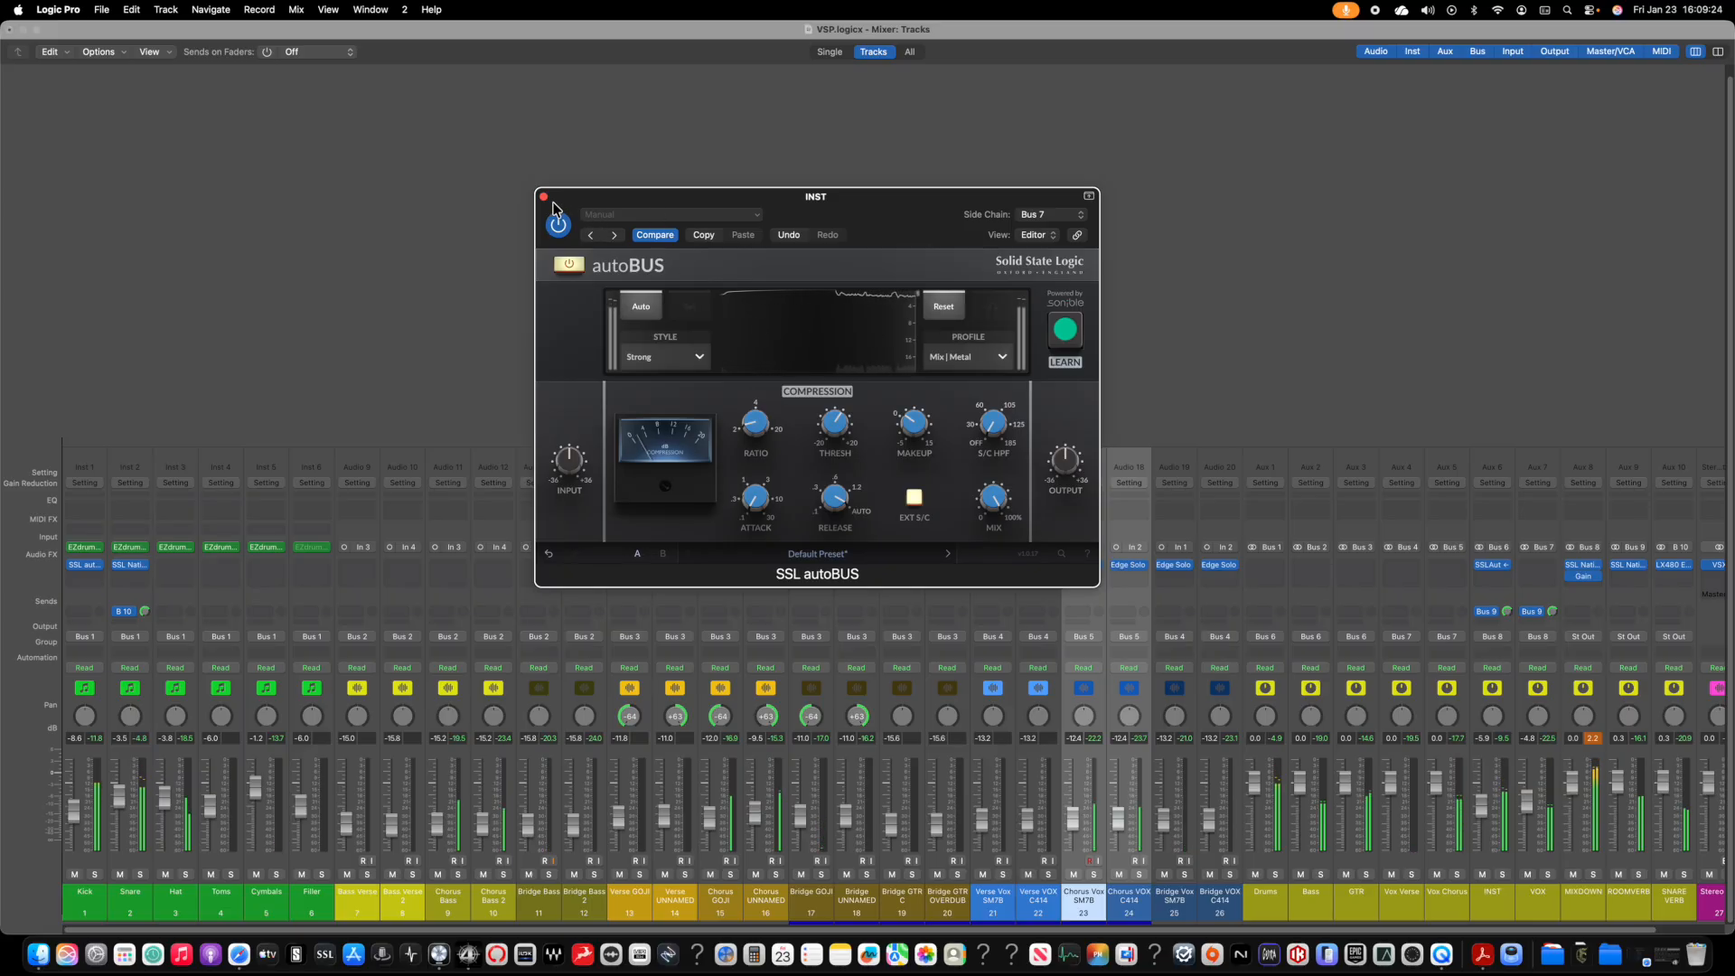
pyautogui.click(543, 196)
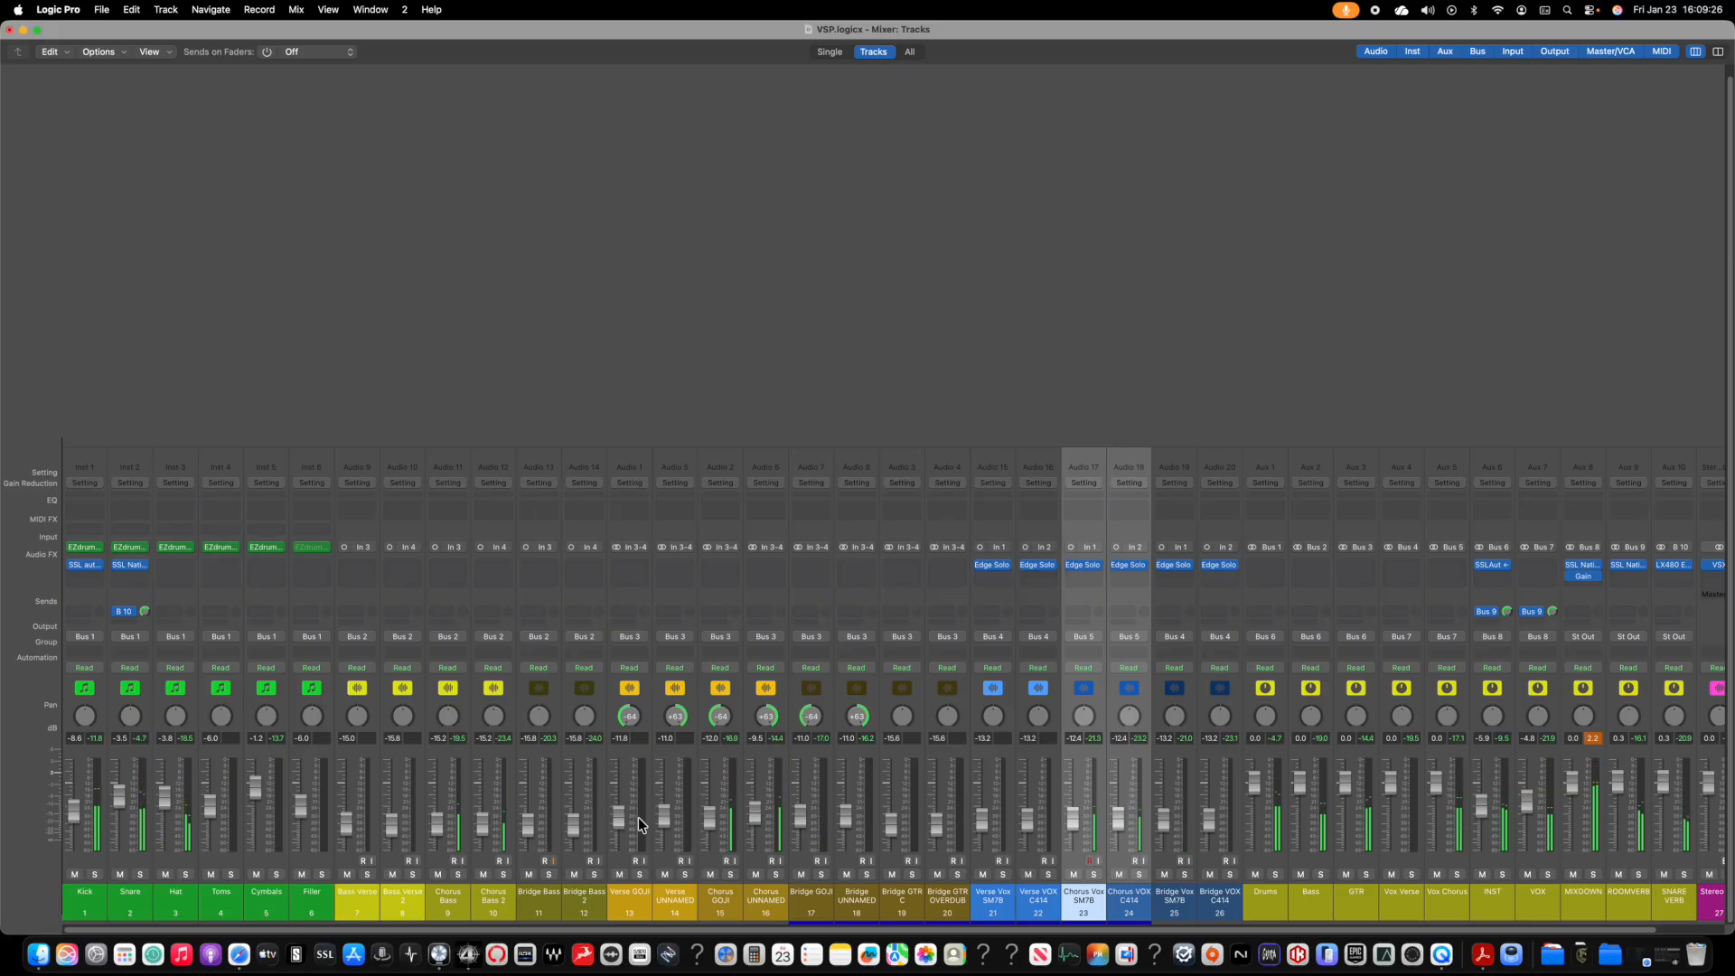
# Step: Insert the stereo SSL autoBUS on the Drums bus
pyautogui.hscroll(2, 1039, 903)
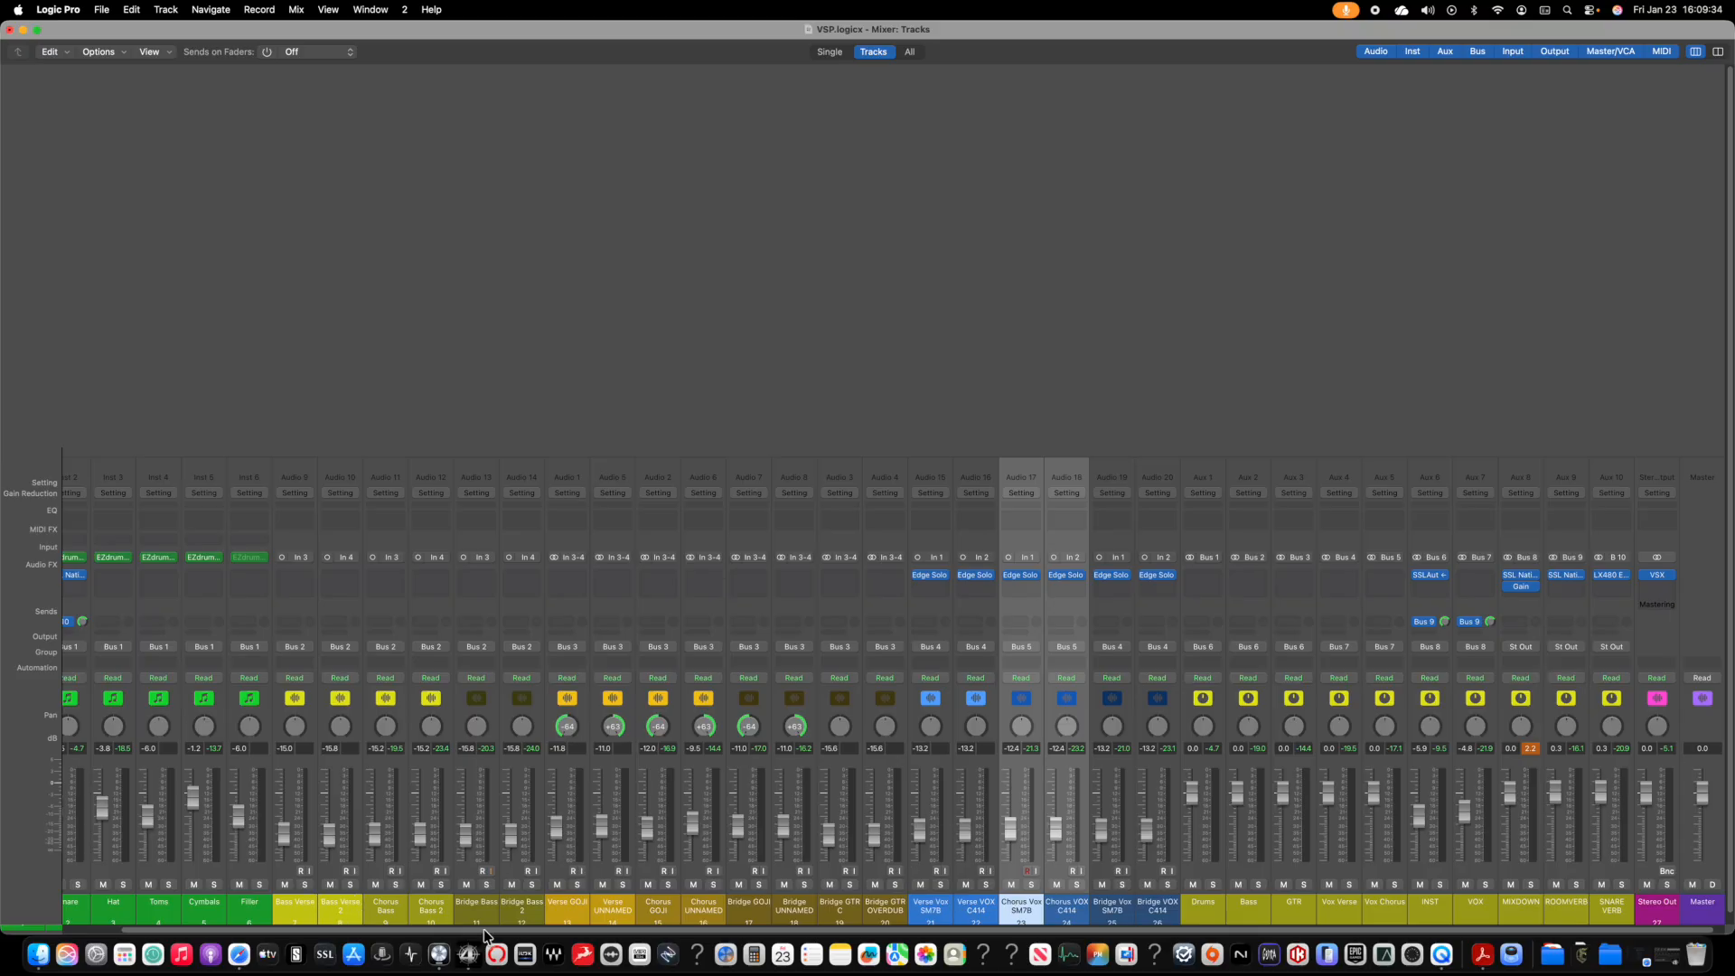
pyautogui.moveTo(497, 929); pyautogui.dragTo(438, 912)
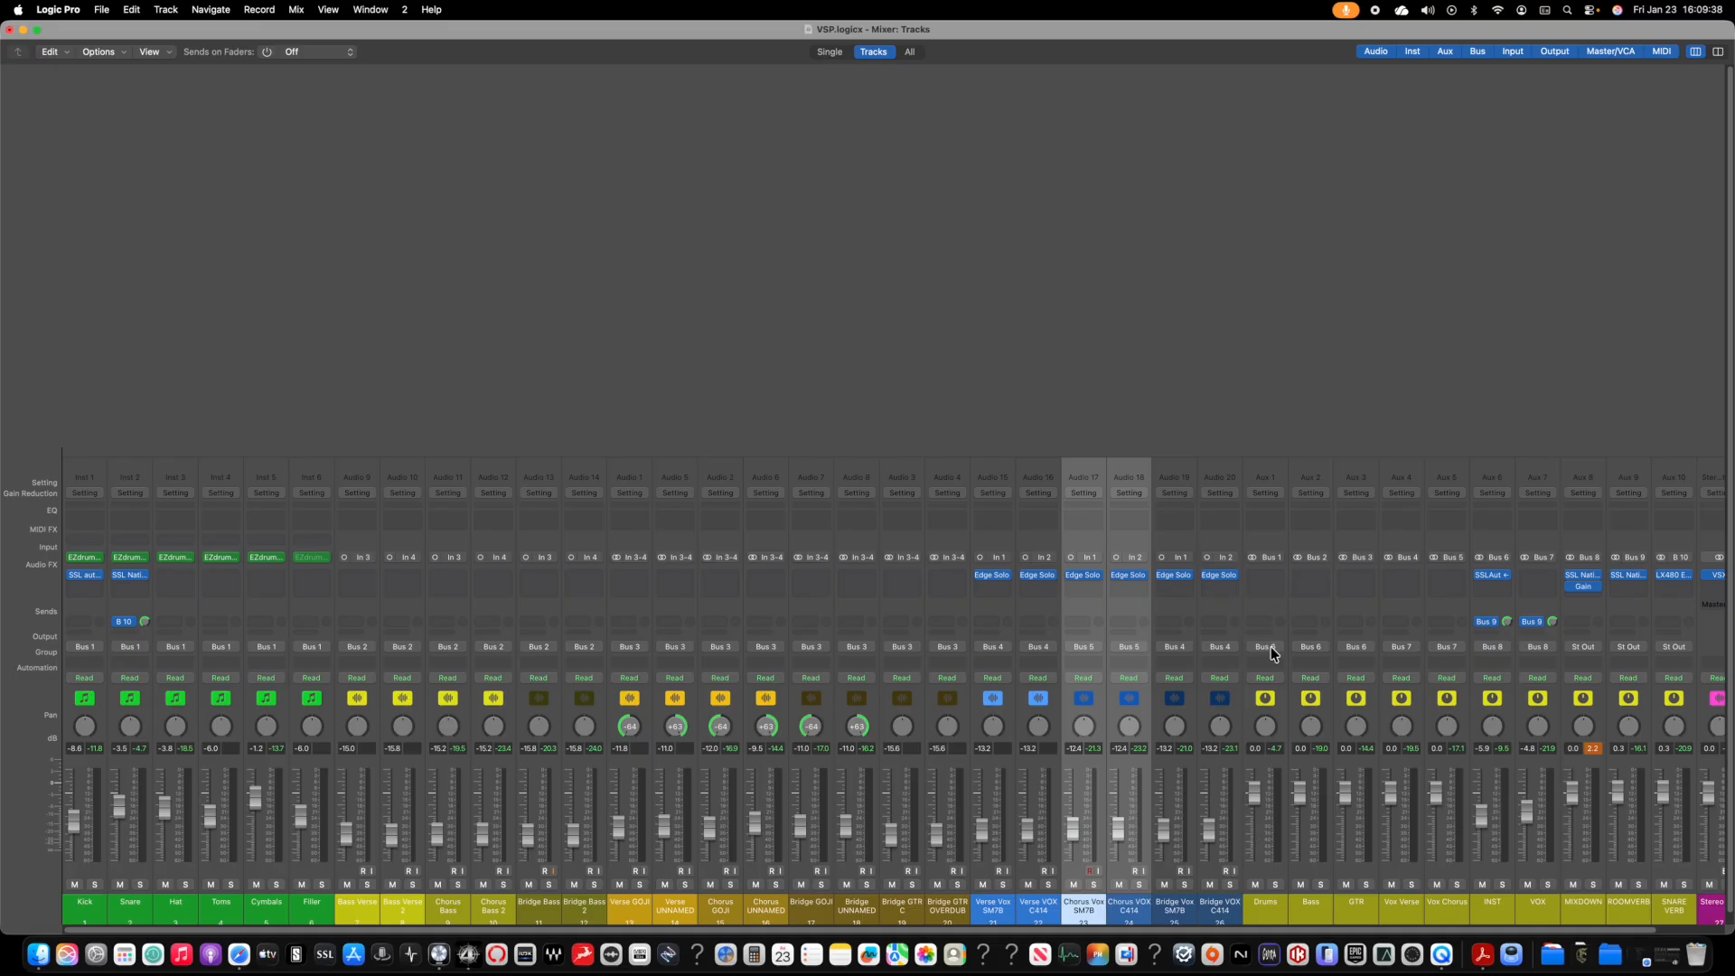
pyautogui.click(1265, 581)
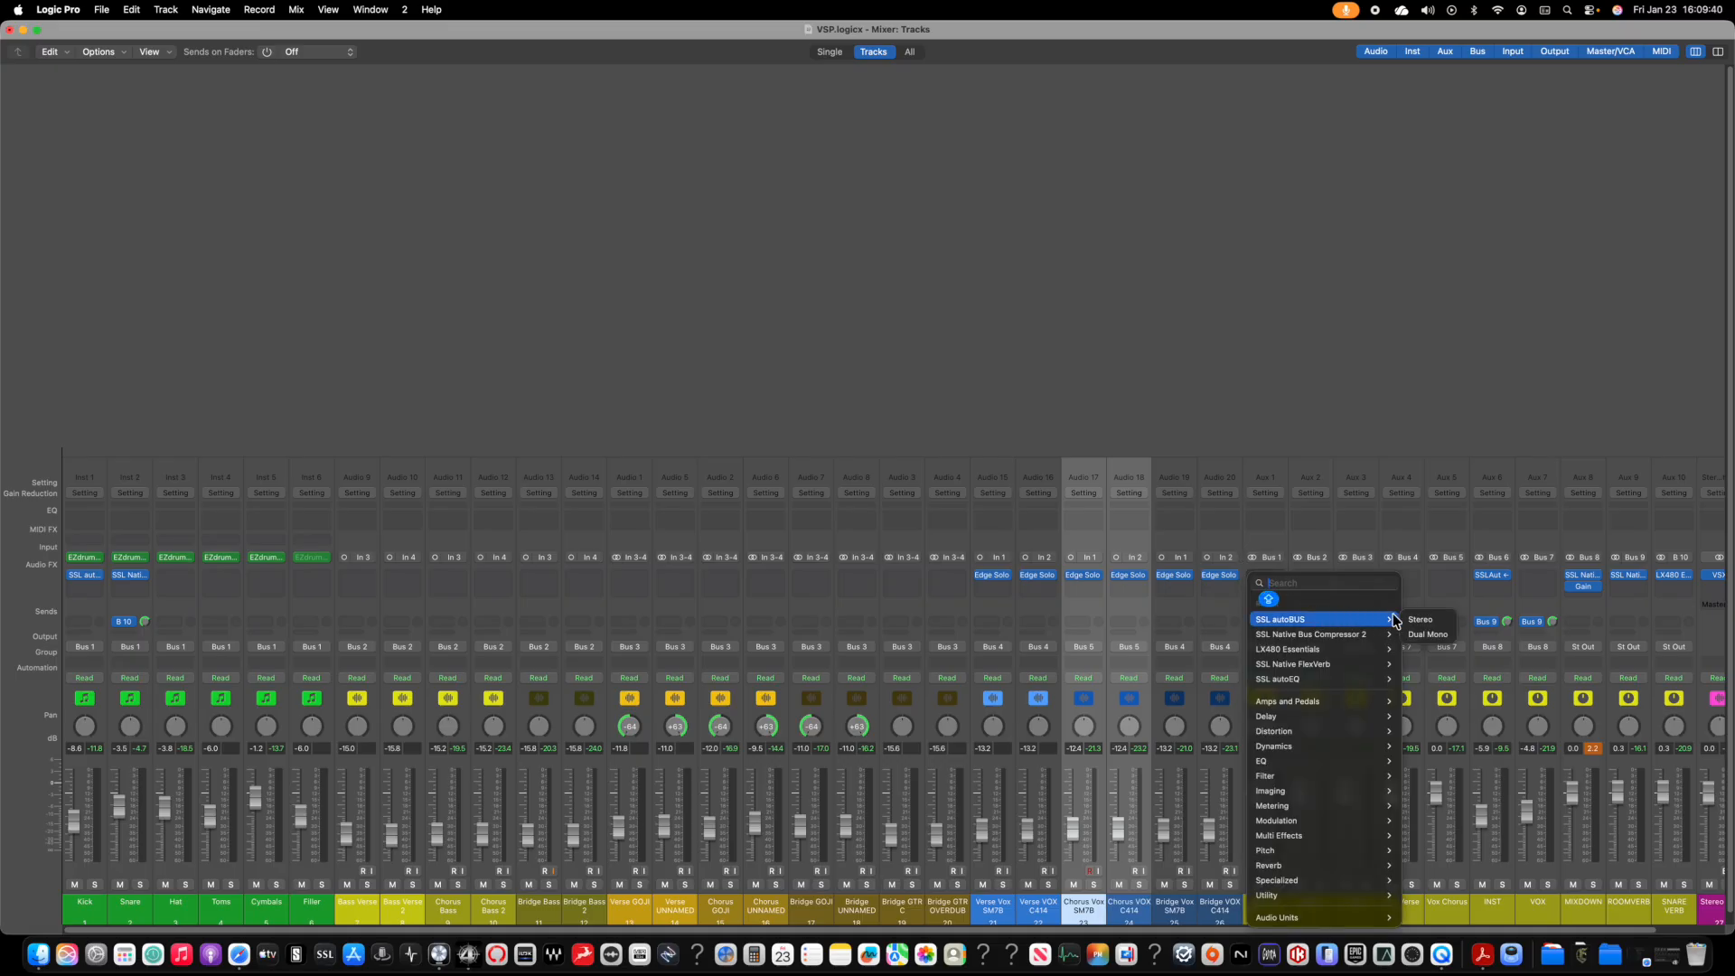
pyautogui.click(1421, 620)
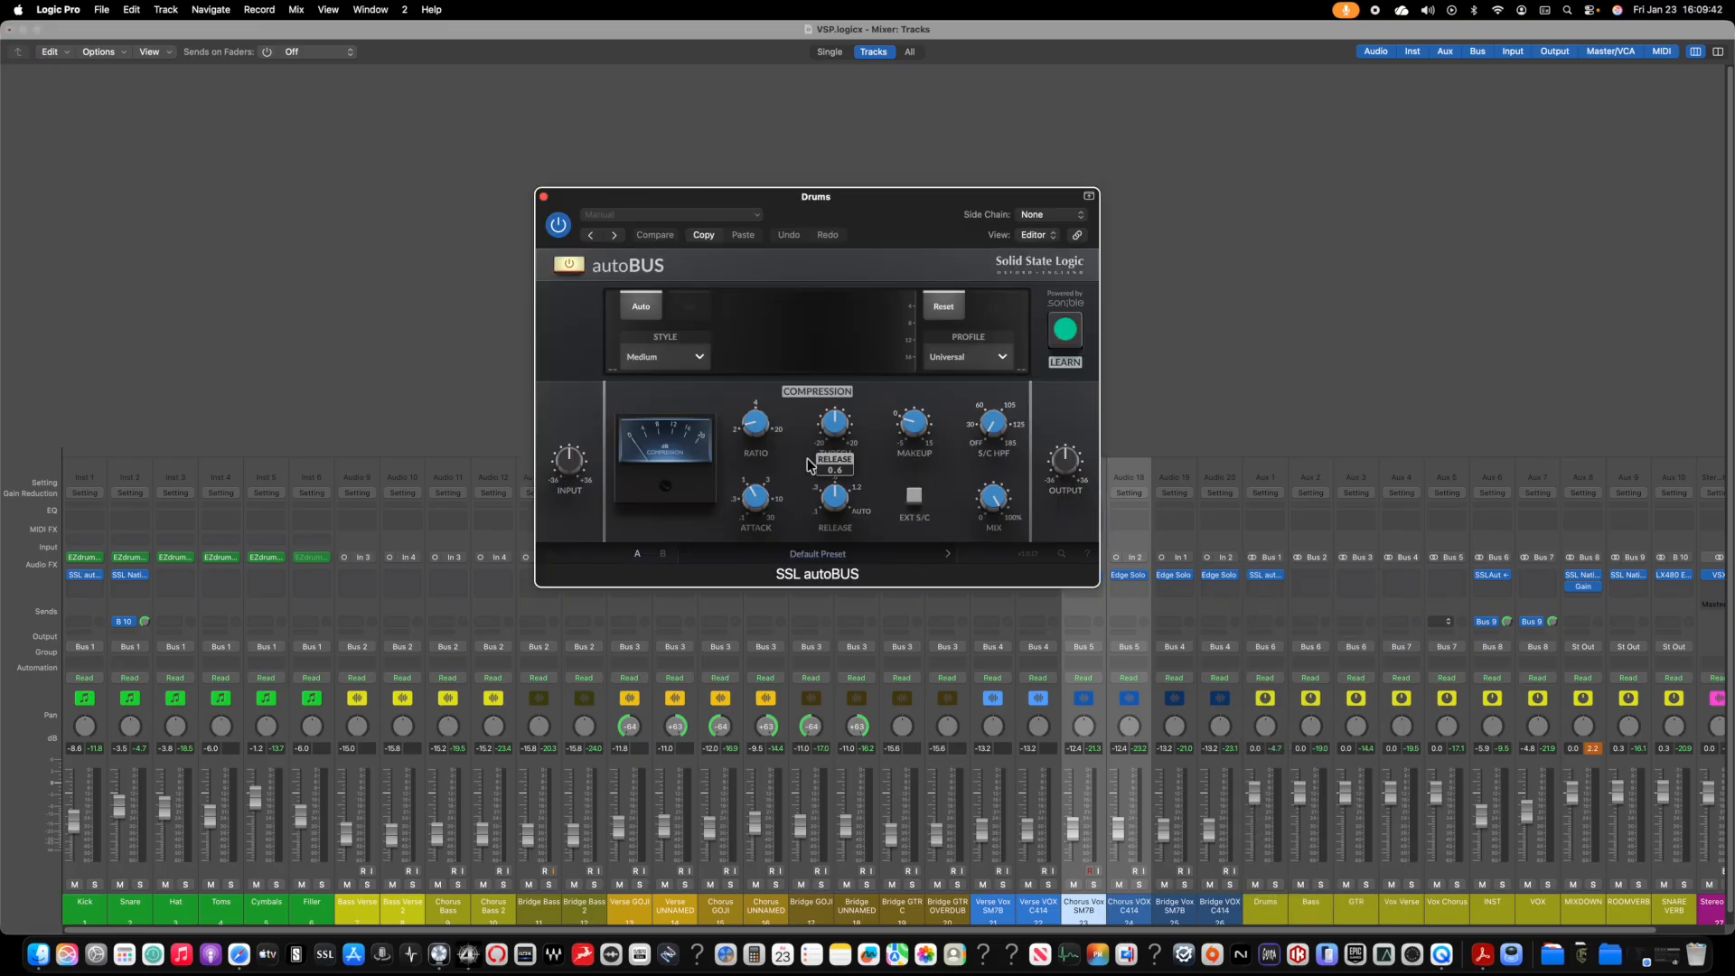
# Step: Choose the Drums | Bus profile in the Drums autoBUS and run Learn while the mix plays
pyautogui.click(956, 361)
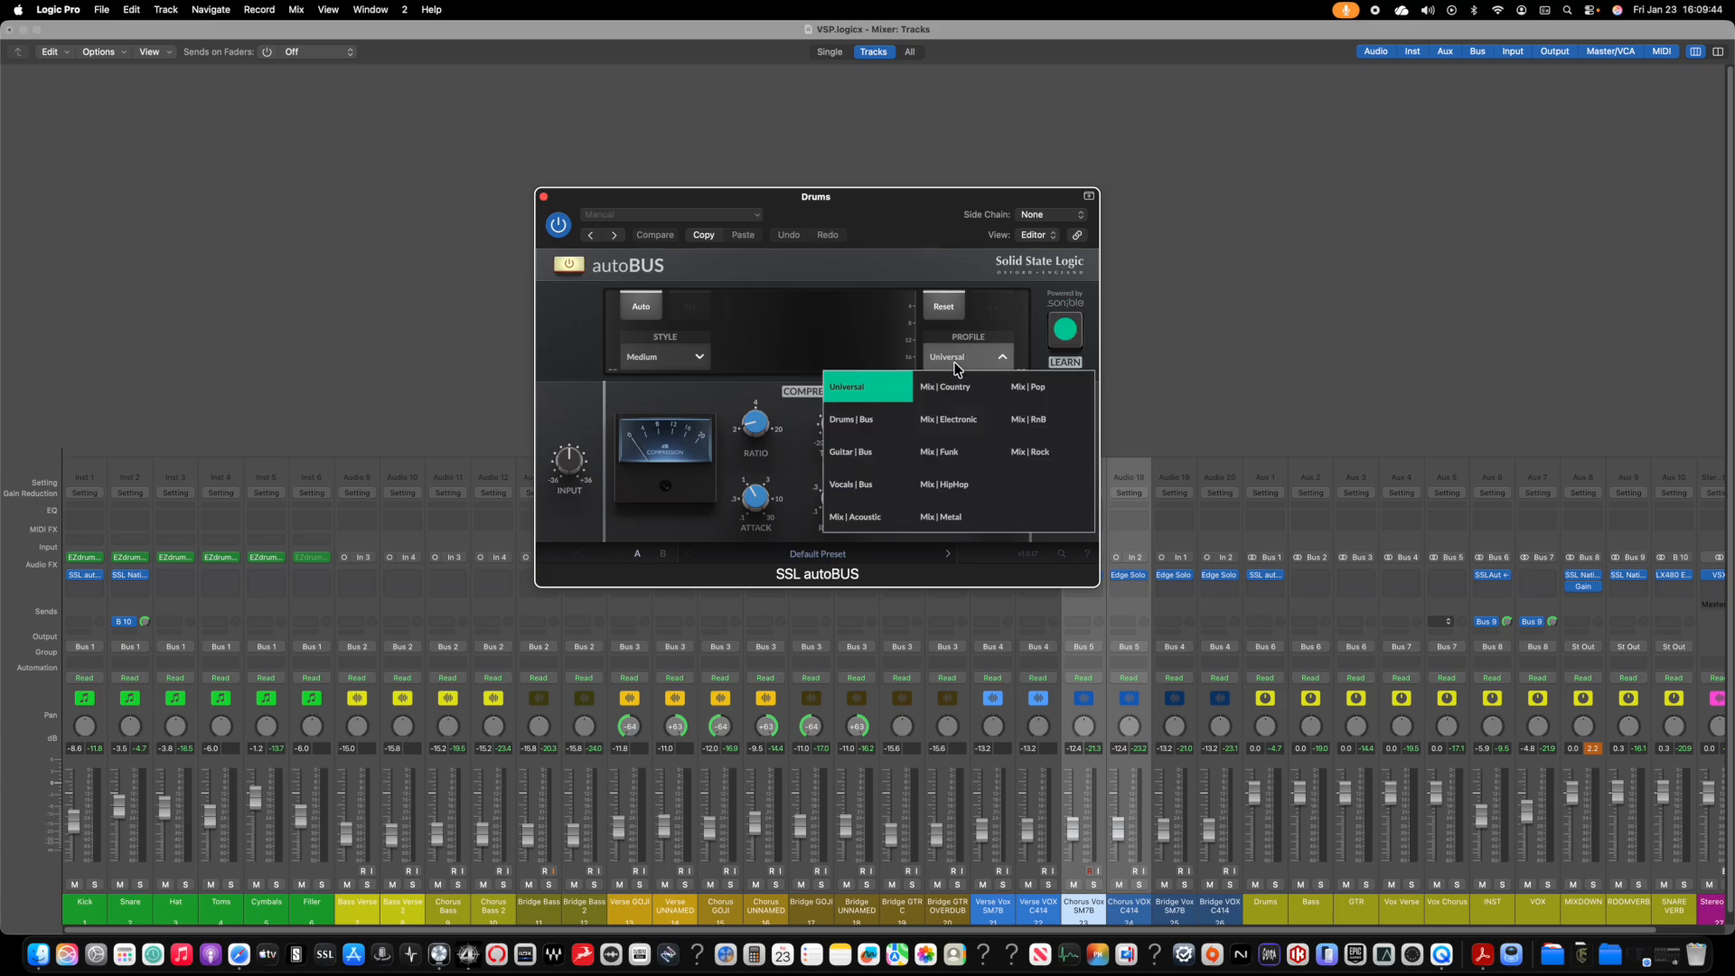
pyautogui.click(869, 418)
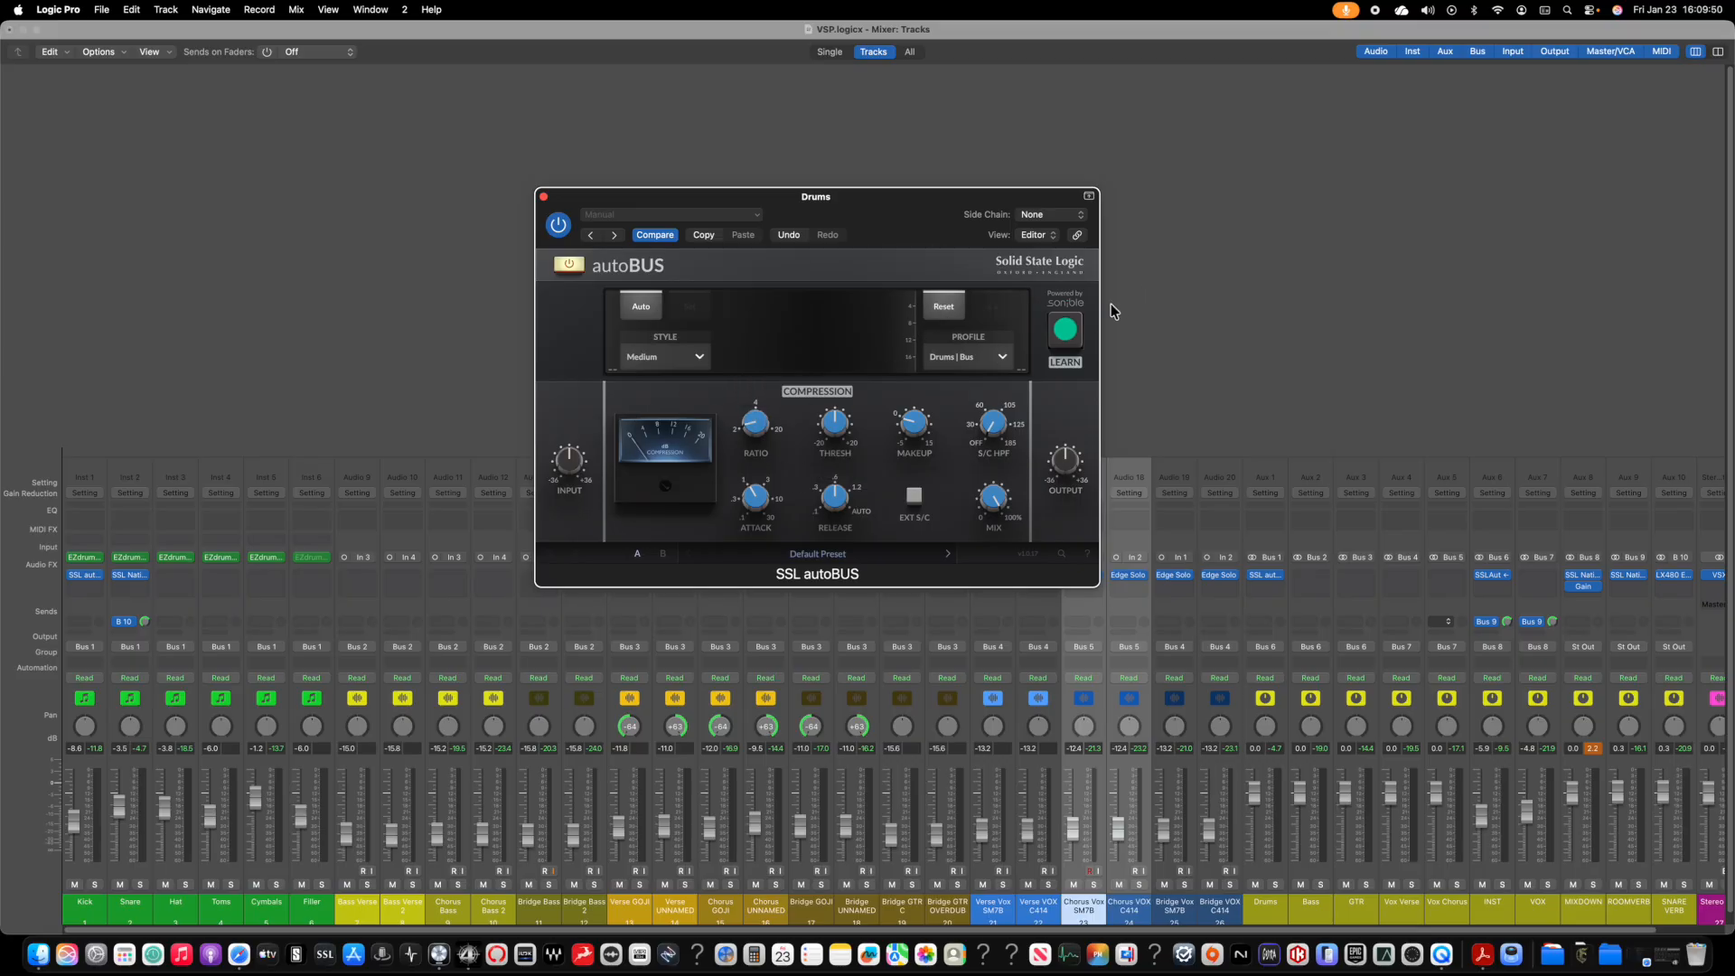
pyautogui.click(1066, 334)
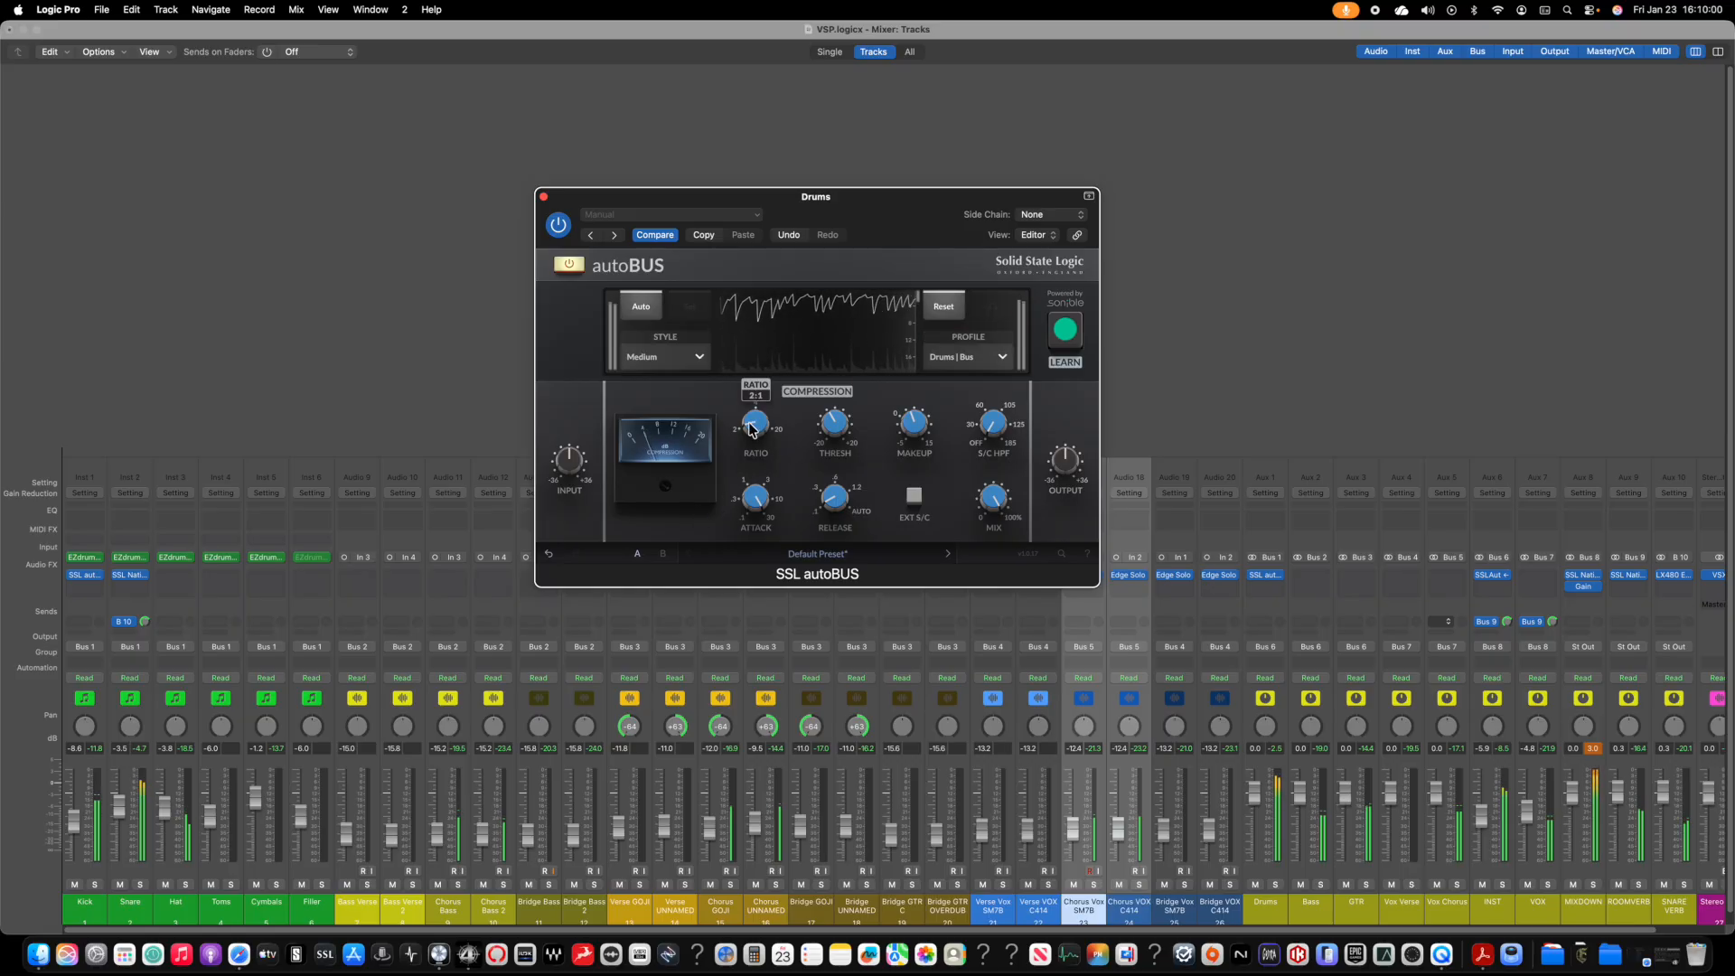
pyautogui.moveTo(853, 429)
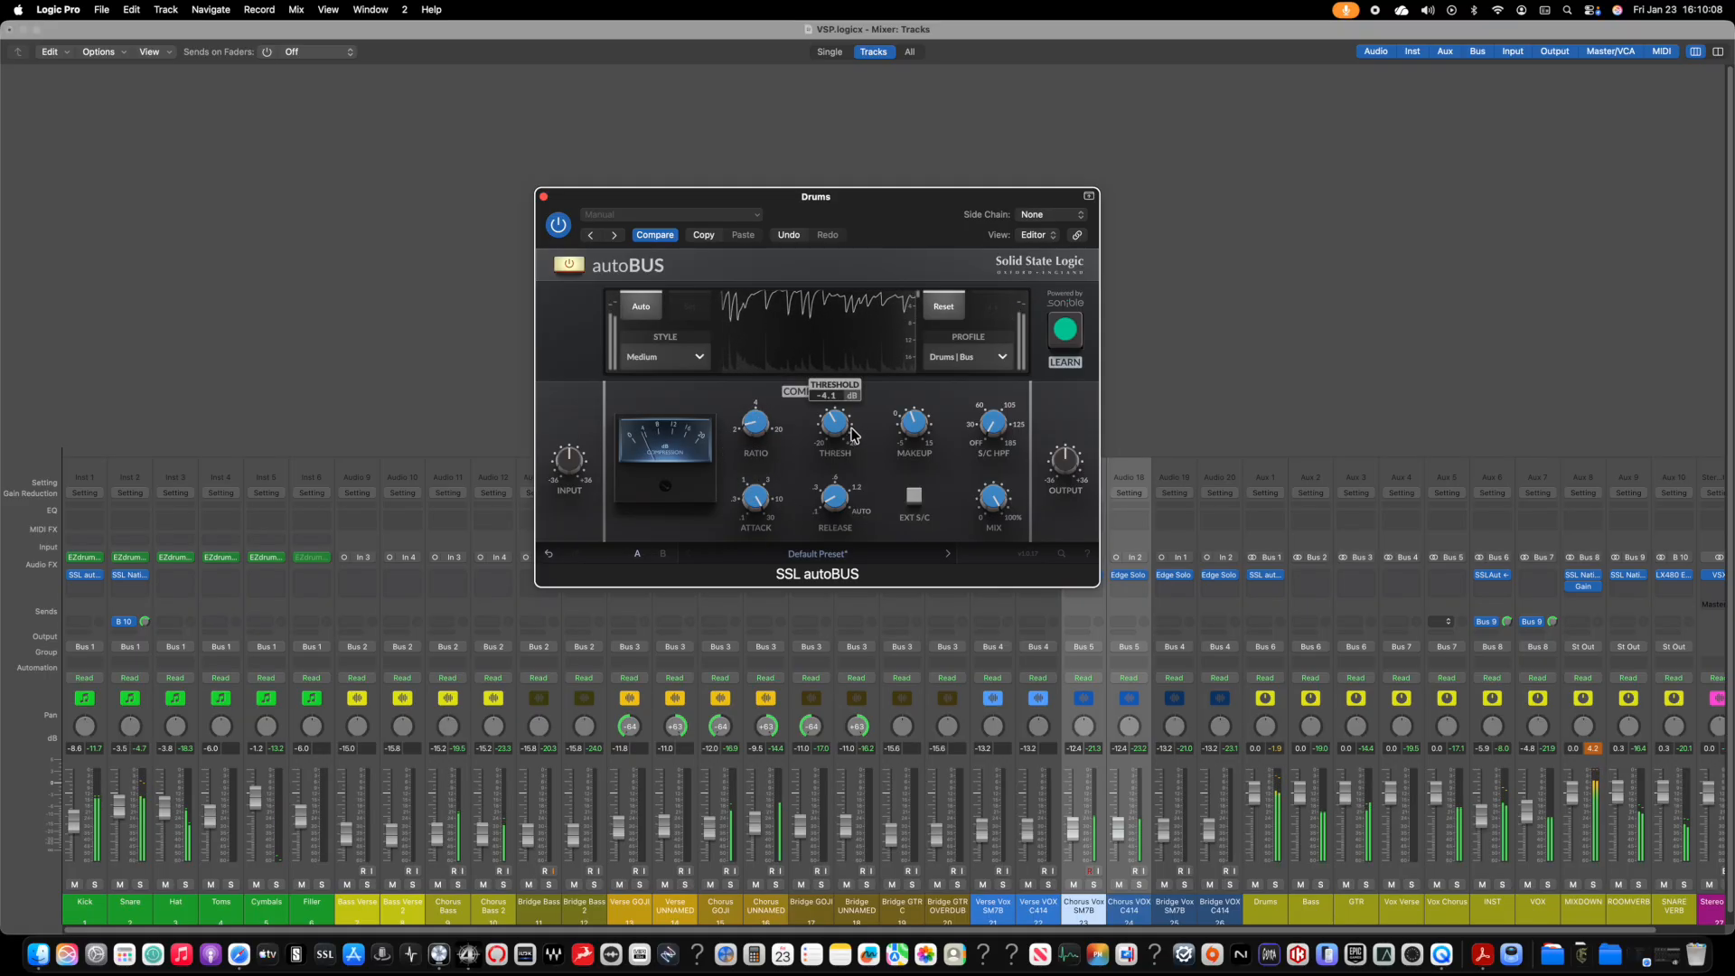
pyautogui.moveTo(908, 440)
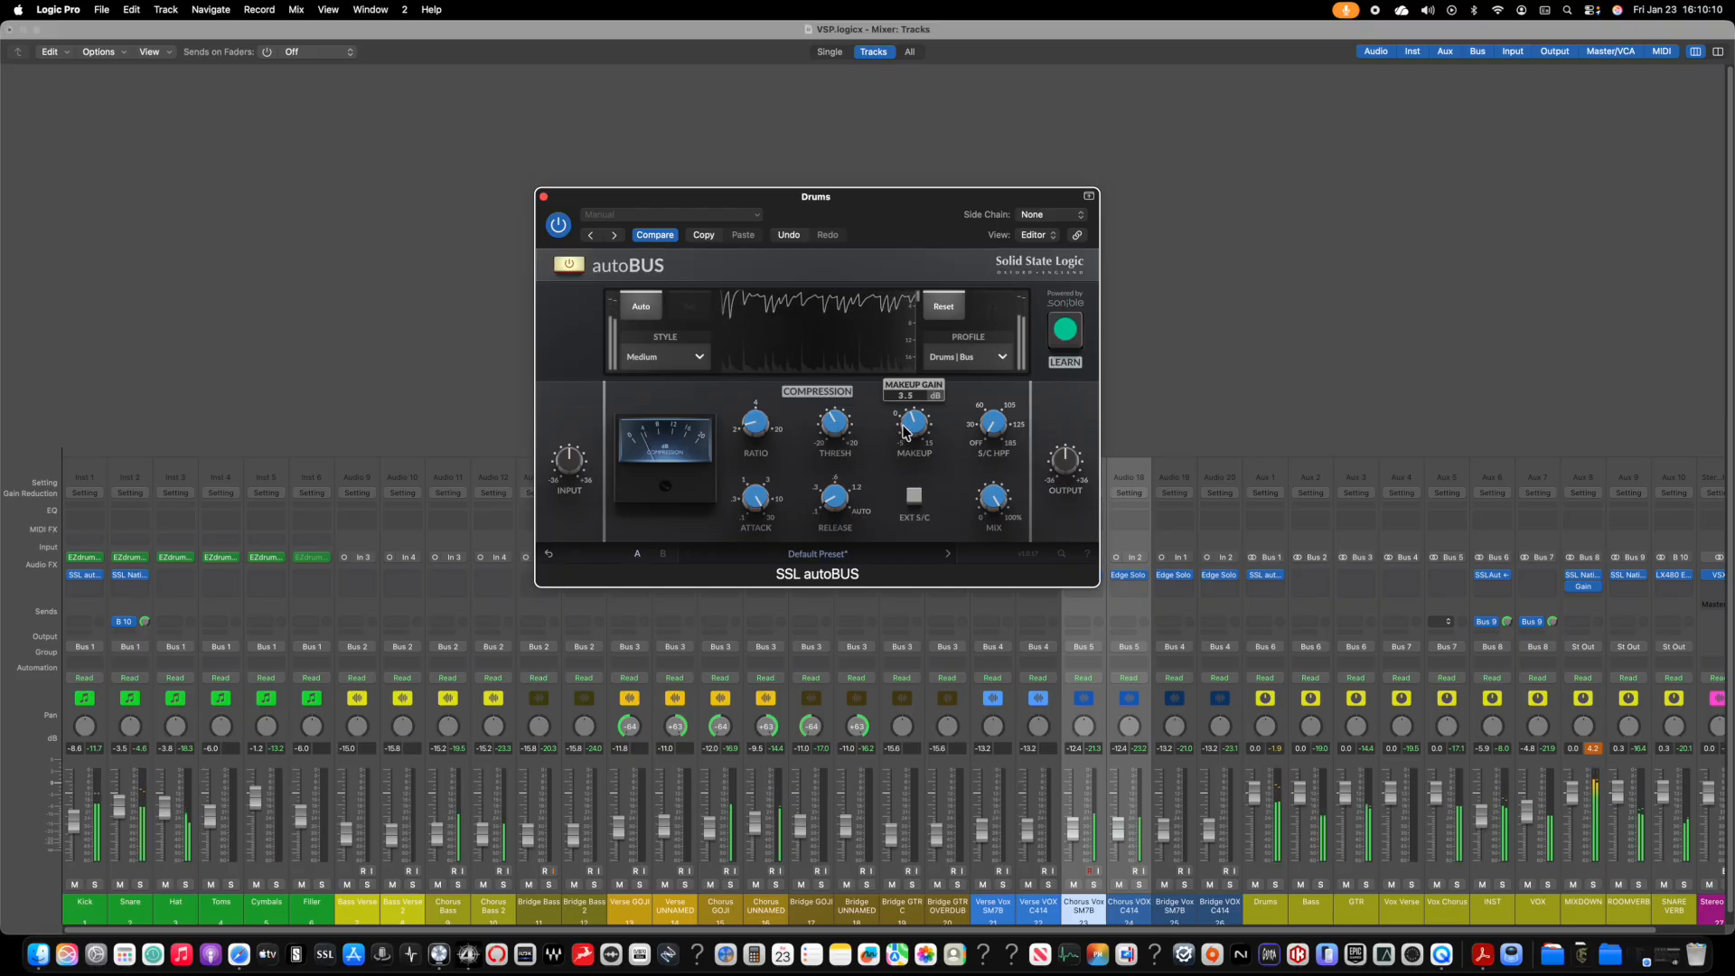
pyautogui.moveTo(1069, 476)
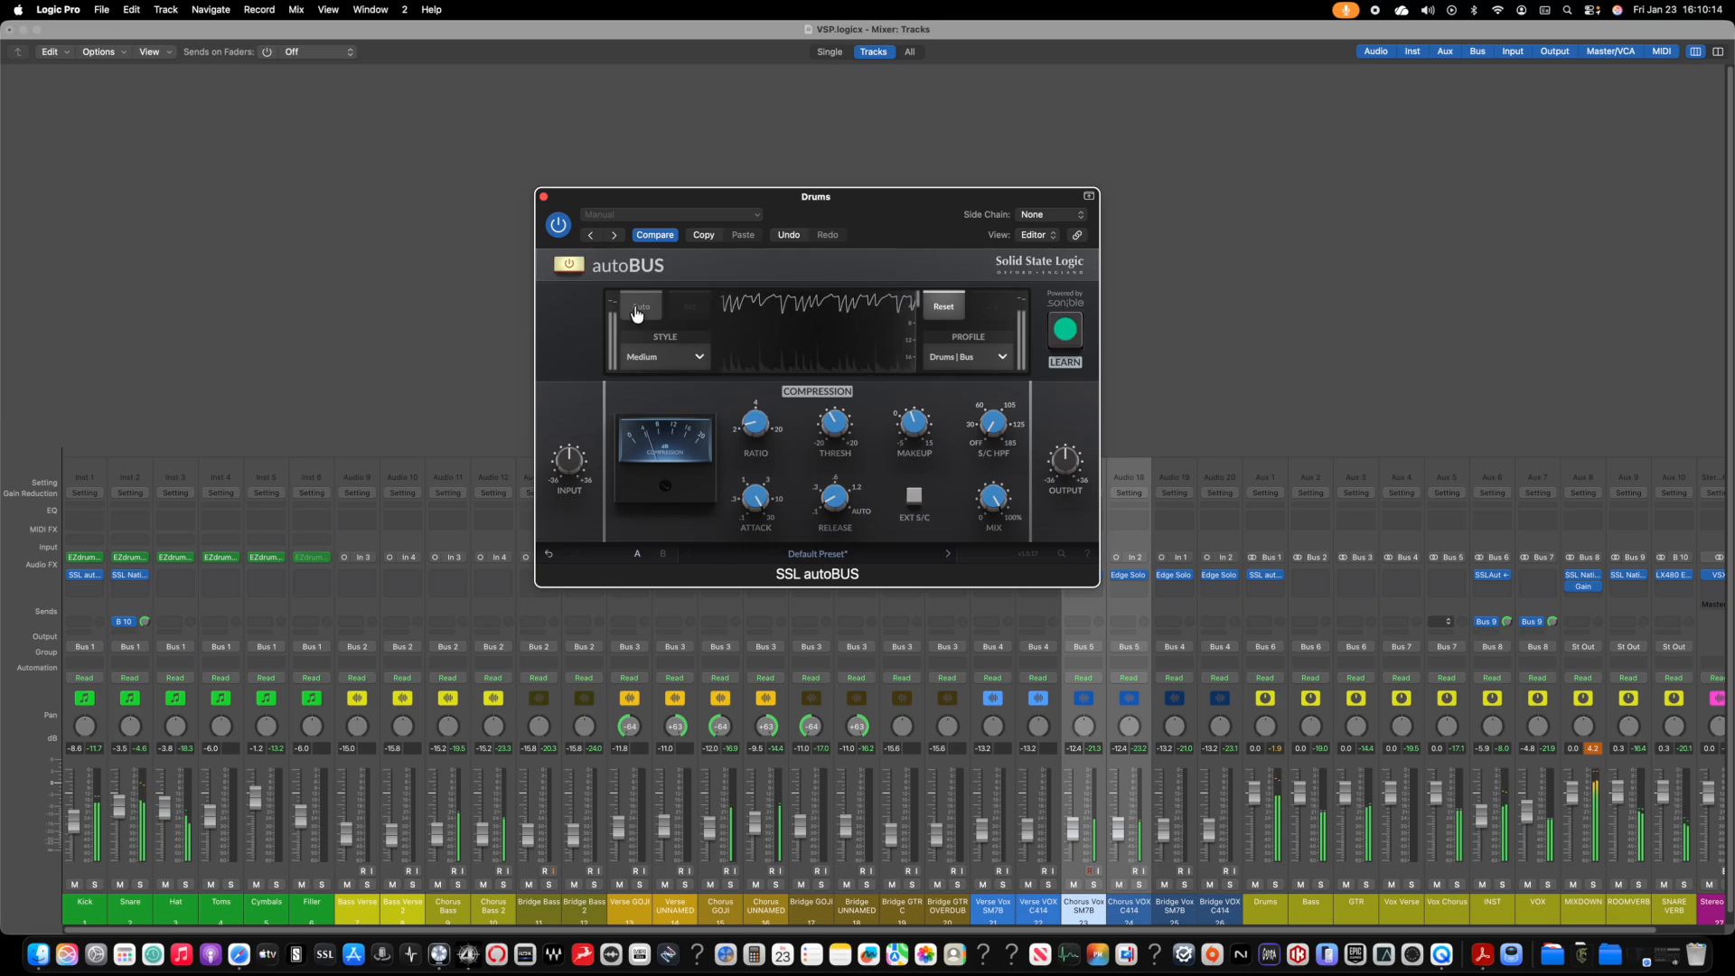
# Step: Set the compression style of the Drums bus's autoBUS to Strong
pyautogui.click(657, 358)
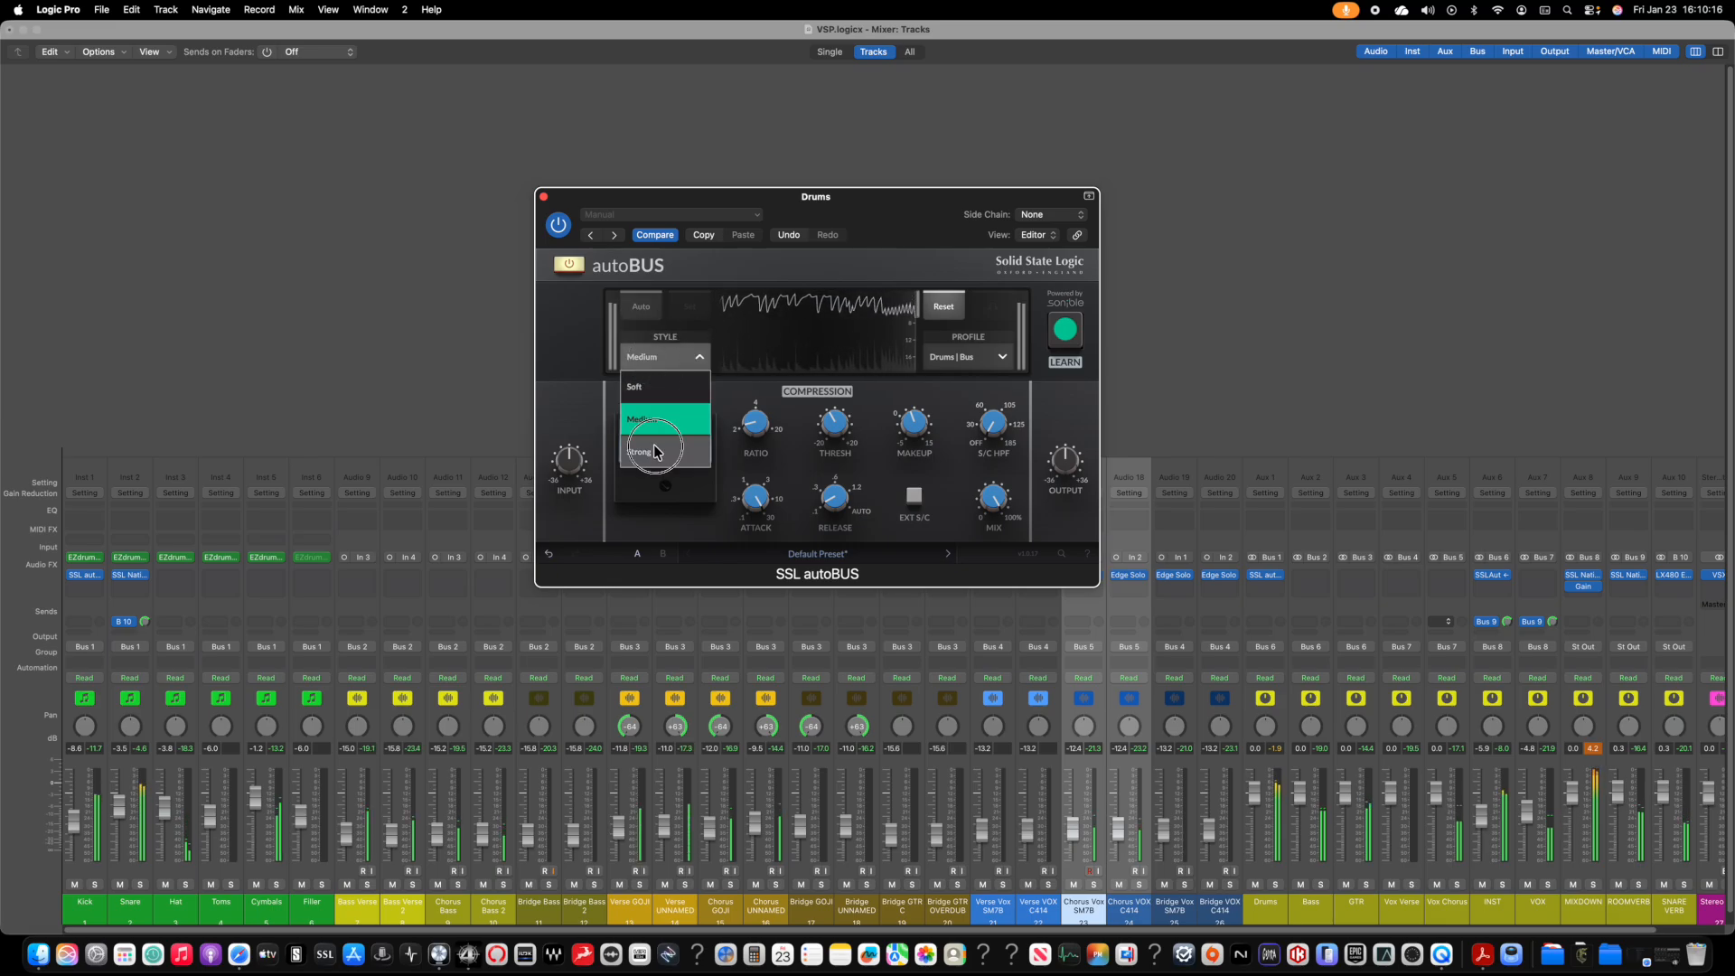
pyautogui.click(655, 451)
pyautogui.moveTo(840, 429)
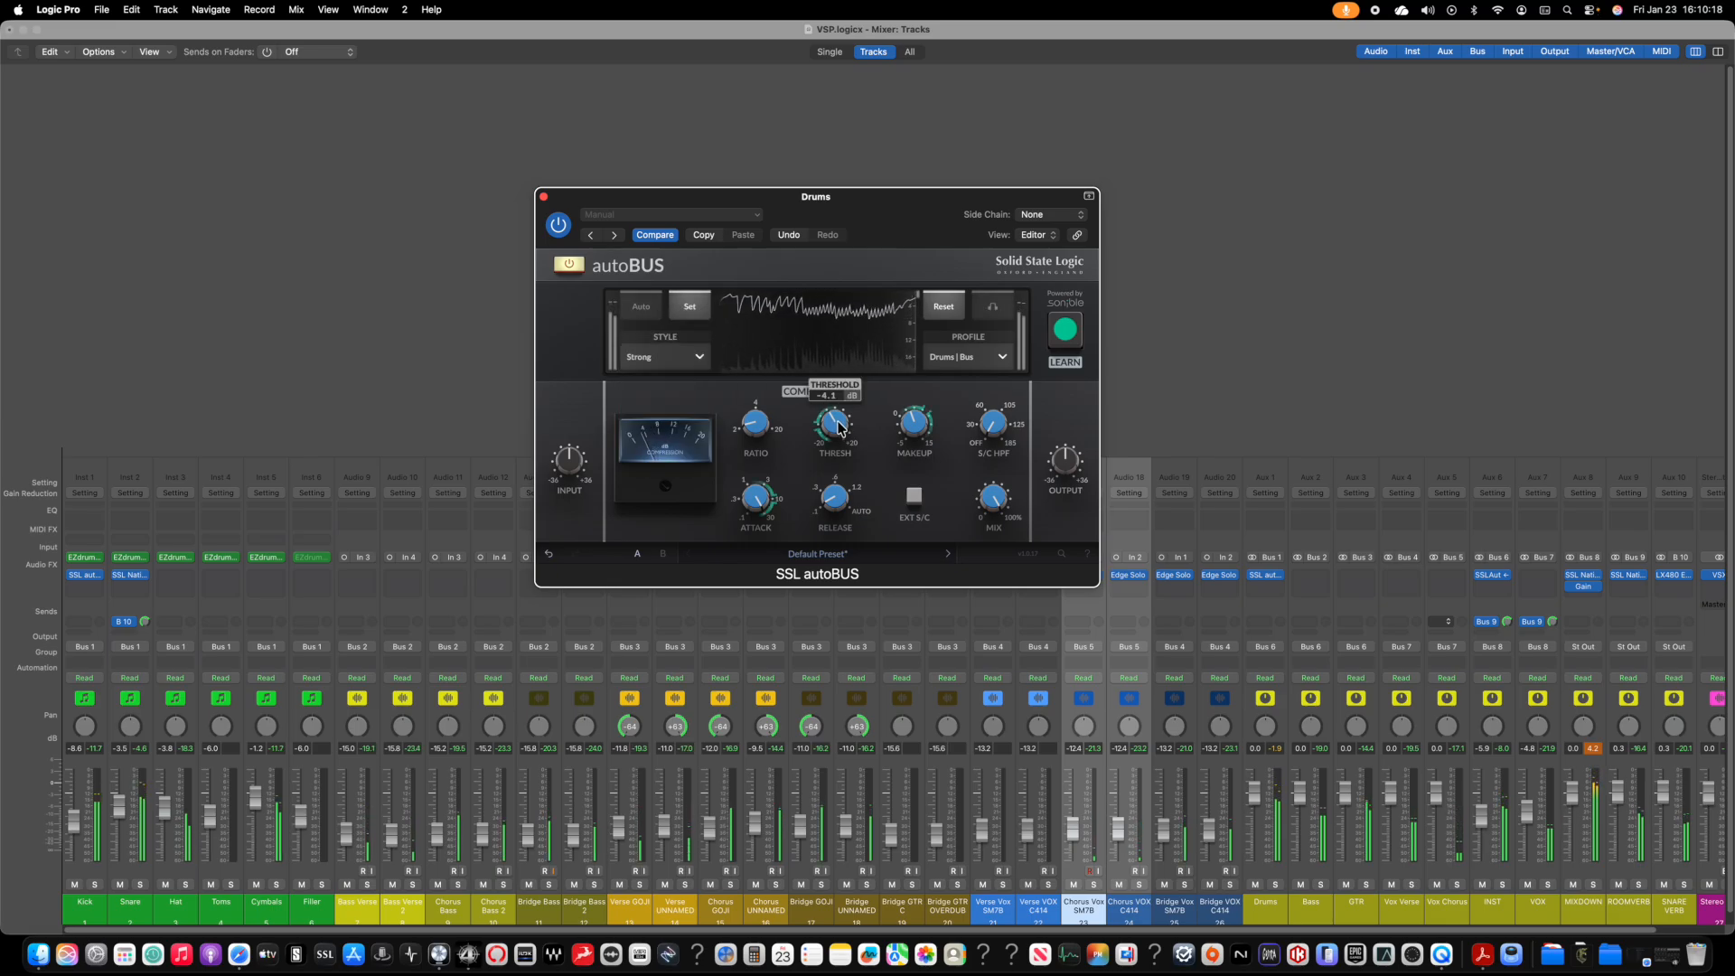
# Step: Set the Drums autoBUS threshold to -13.0 dB and raise its makeup gain to 8.0 dB
pyautogui.moveTo(840, 428); pyautogui.dragTo(912, 389)
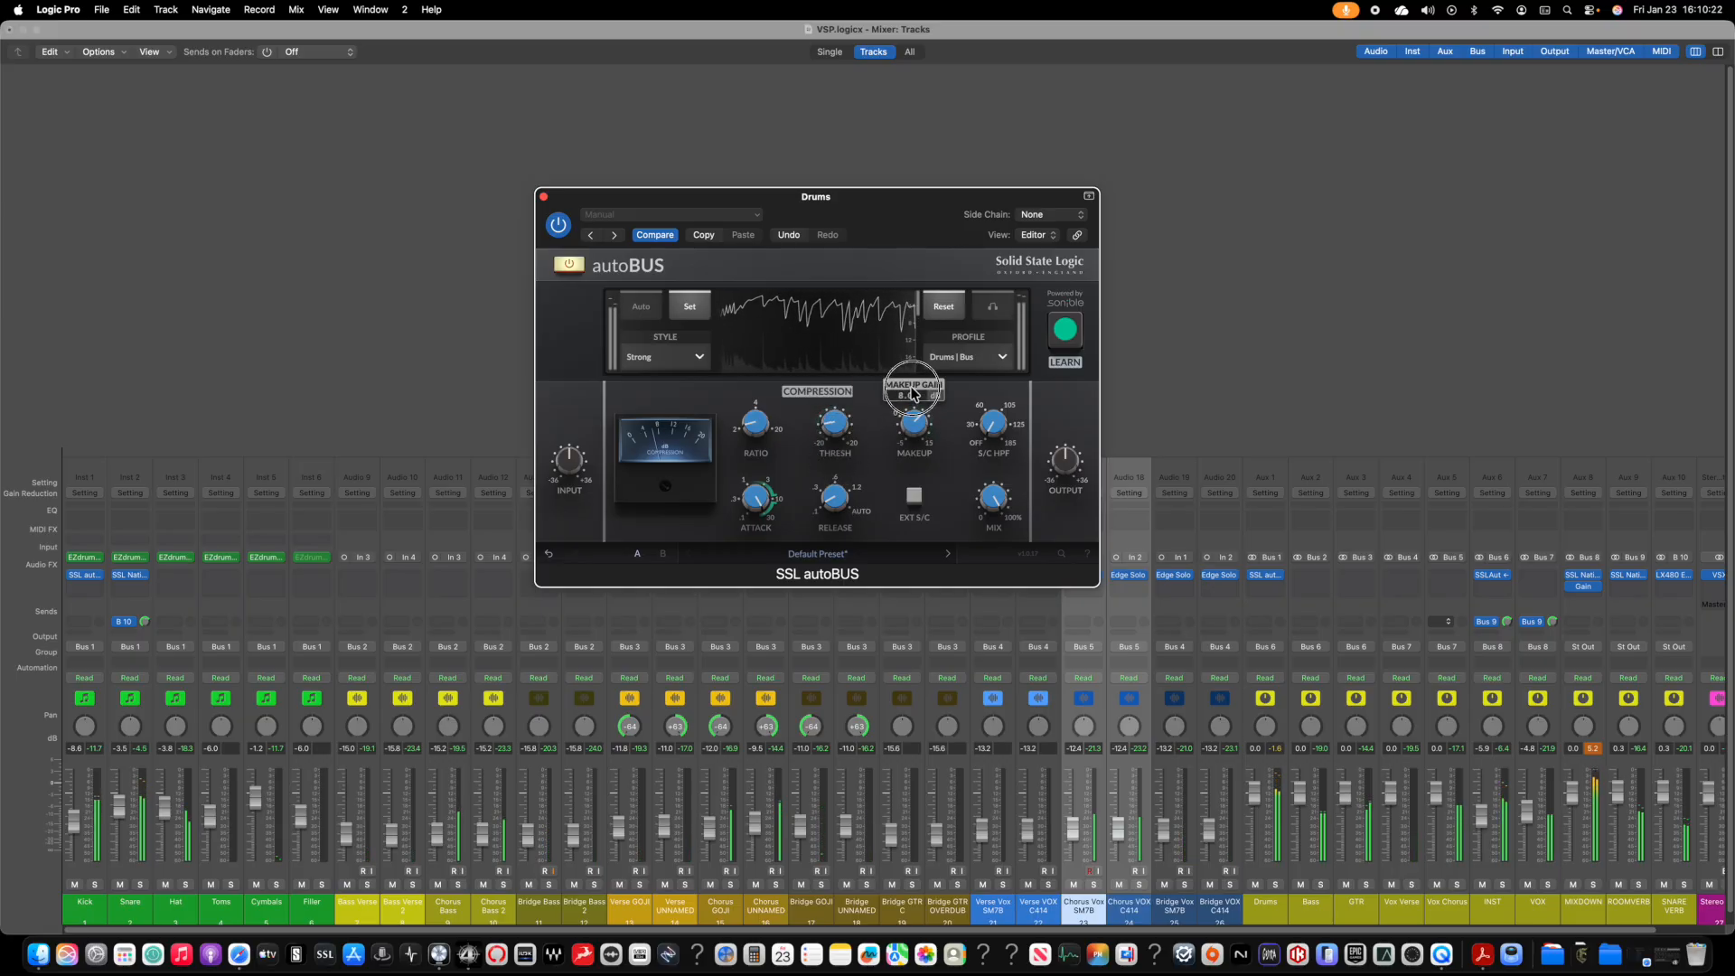
# Step: Lower the Drums bus fader to -2.3 dB and the Snare fader to -4.7 dB
pyautogui.moveTo(1254, 793); pyautogui.dragTo(1251, 806)
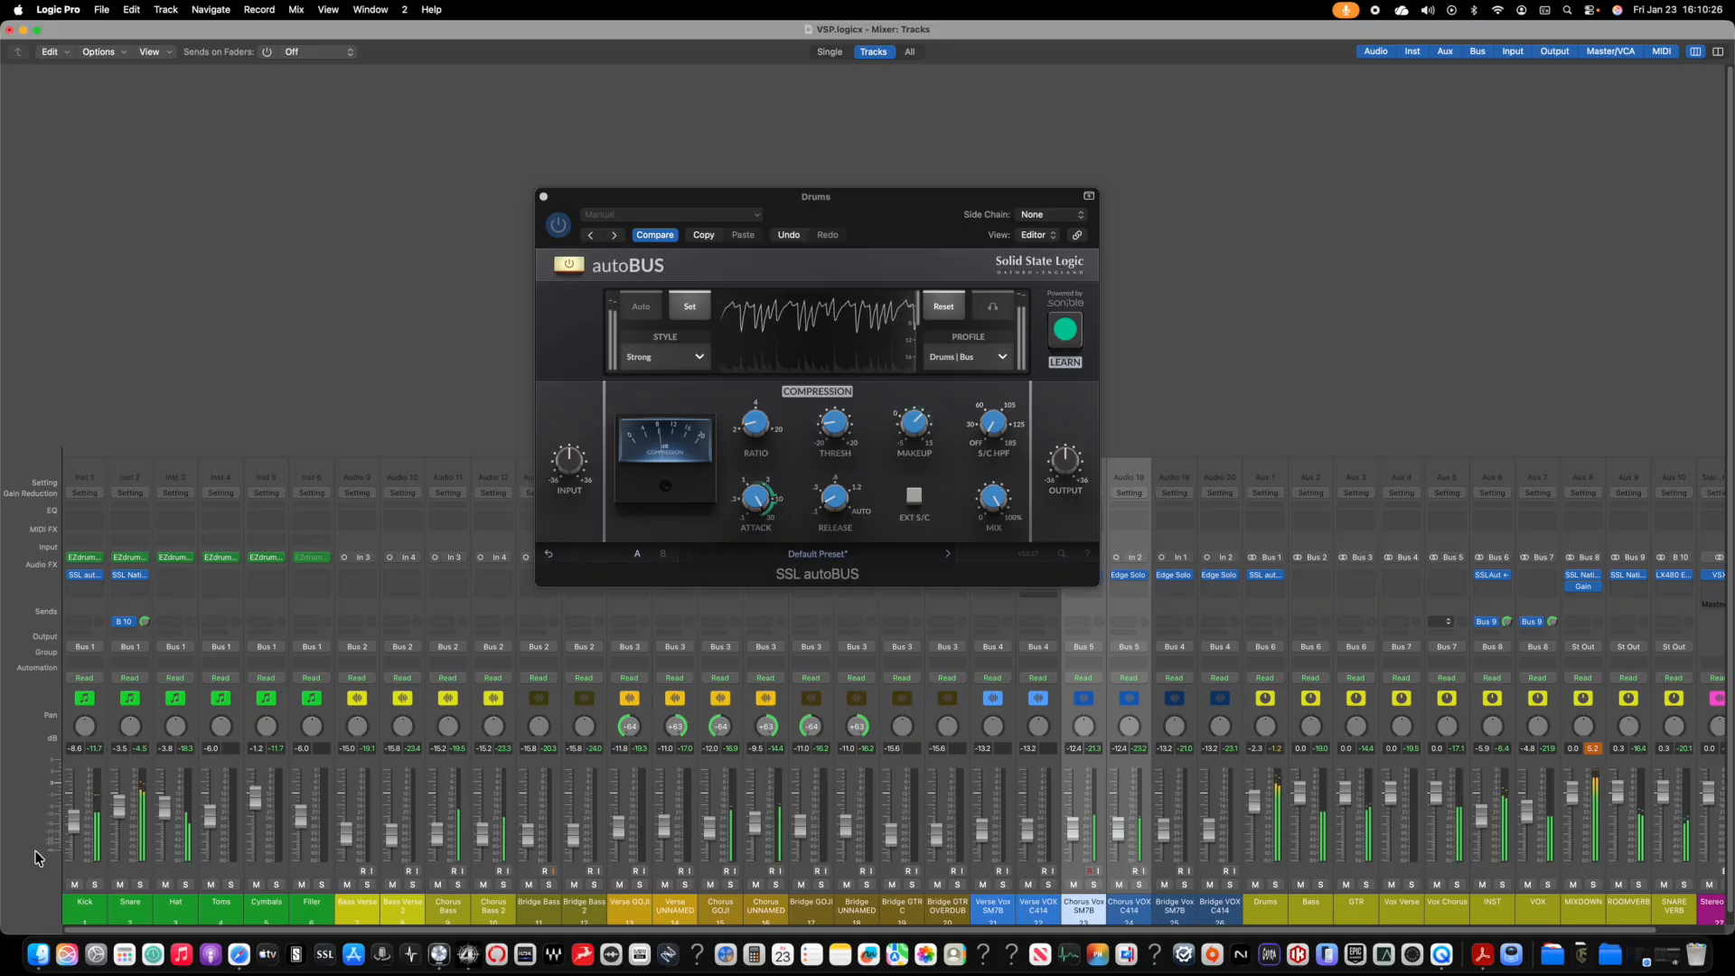
pyautogui.moveTo(118, 803)
pyautogui.mouseDown()
pyautogui.moveTo(74, 819)
pyautogui.moveTo(75, 803)
pyautogui.moveTo(74, 819)
pyautogui.moveTo(123, 820)
pyautogui.mouseUp()
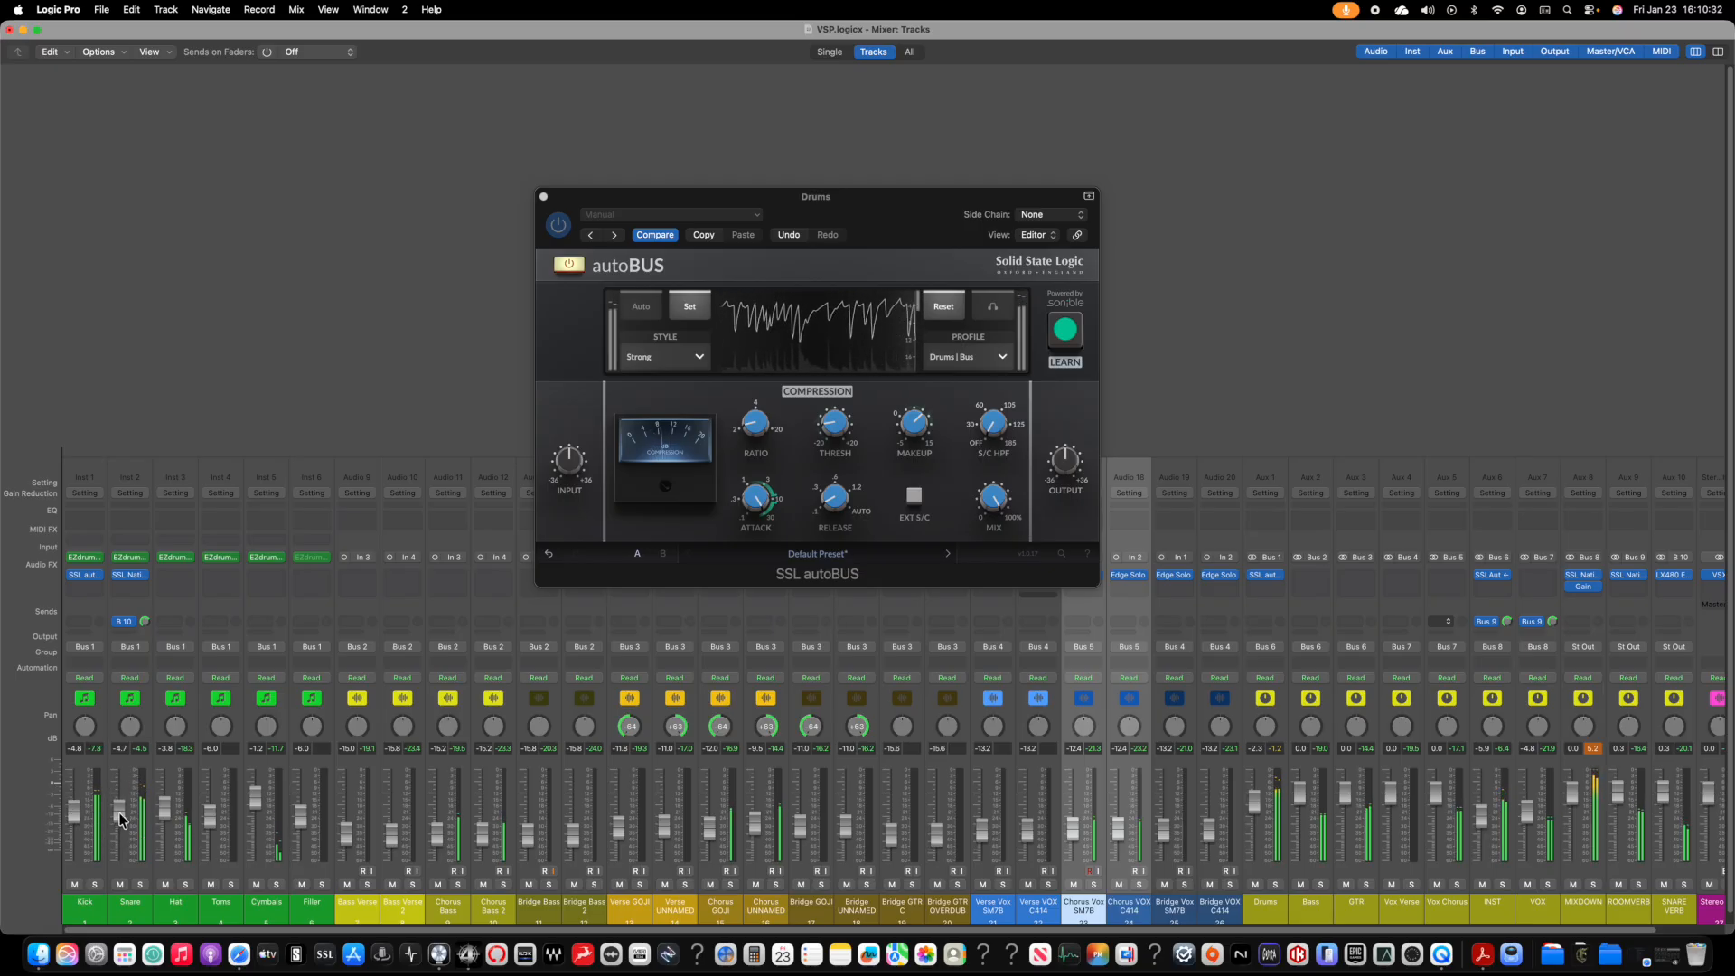
# Step: Shorten the Drums autoBUS attack, raise its threshold and ratio, lower the makeup gain, and close the plug-in
pyautogui.click(736, 495)
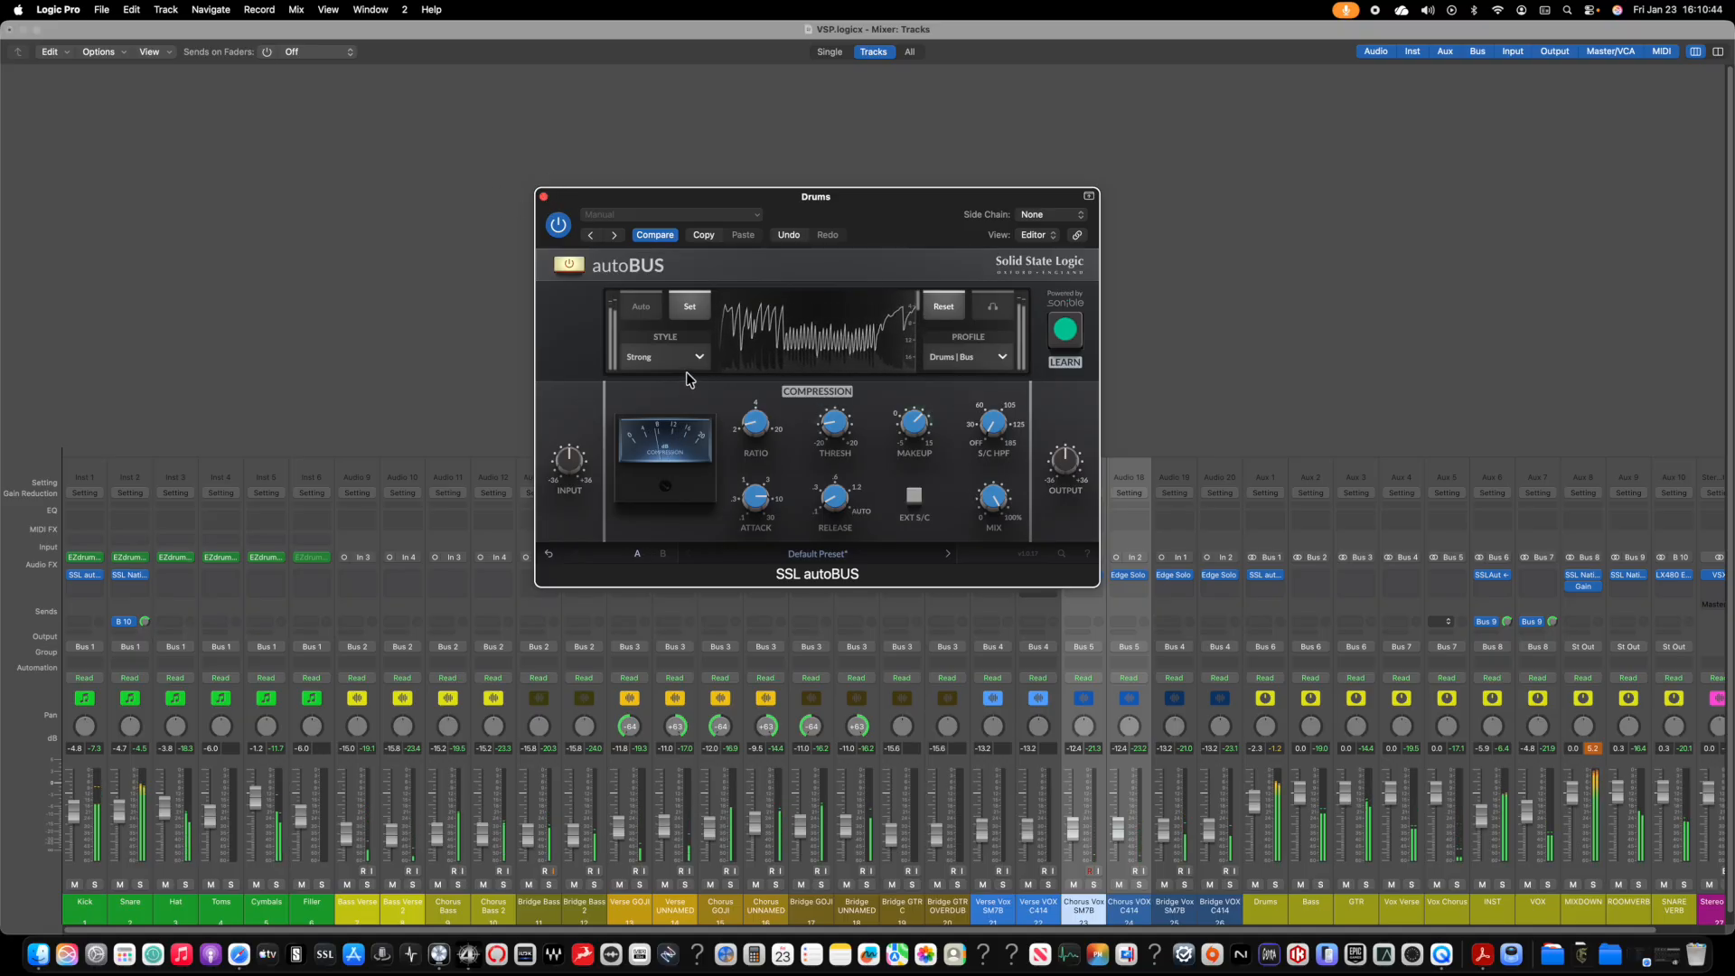
pyautogui.moveTo(838, 432)
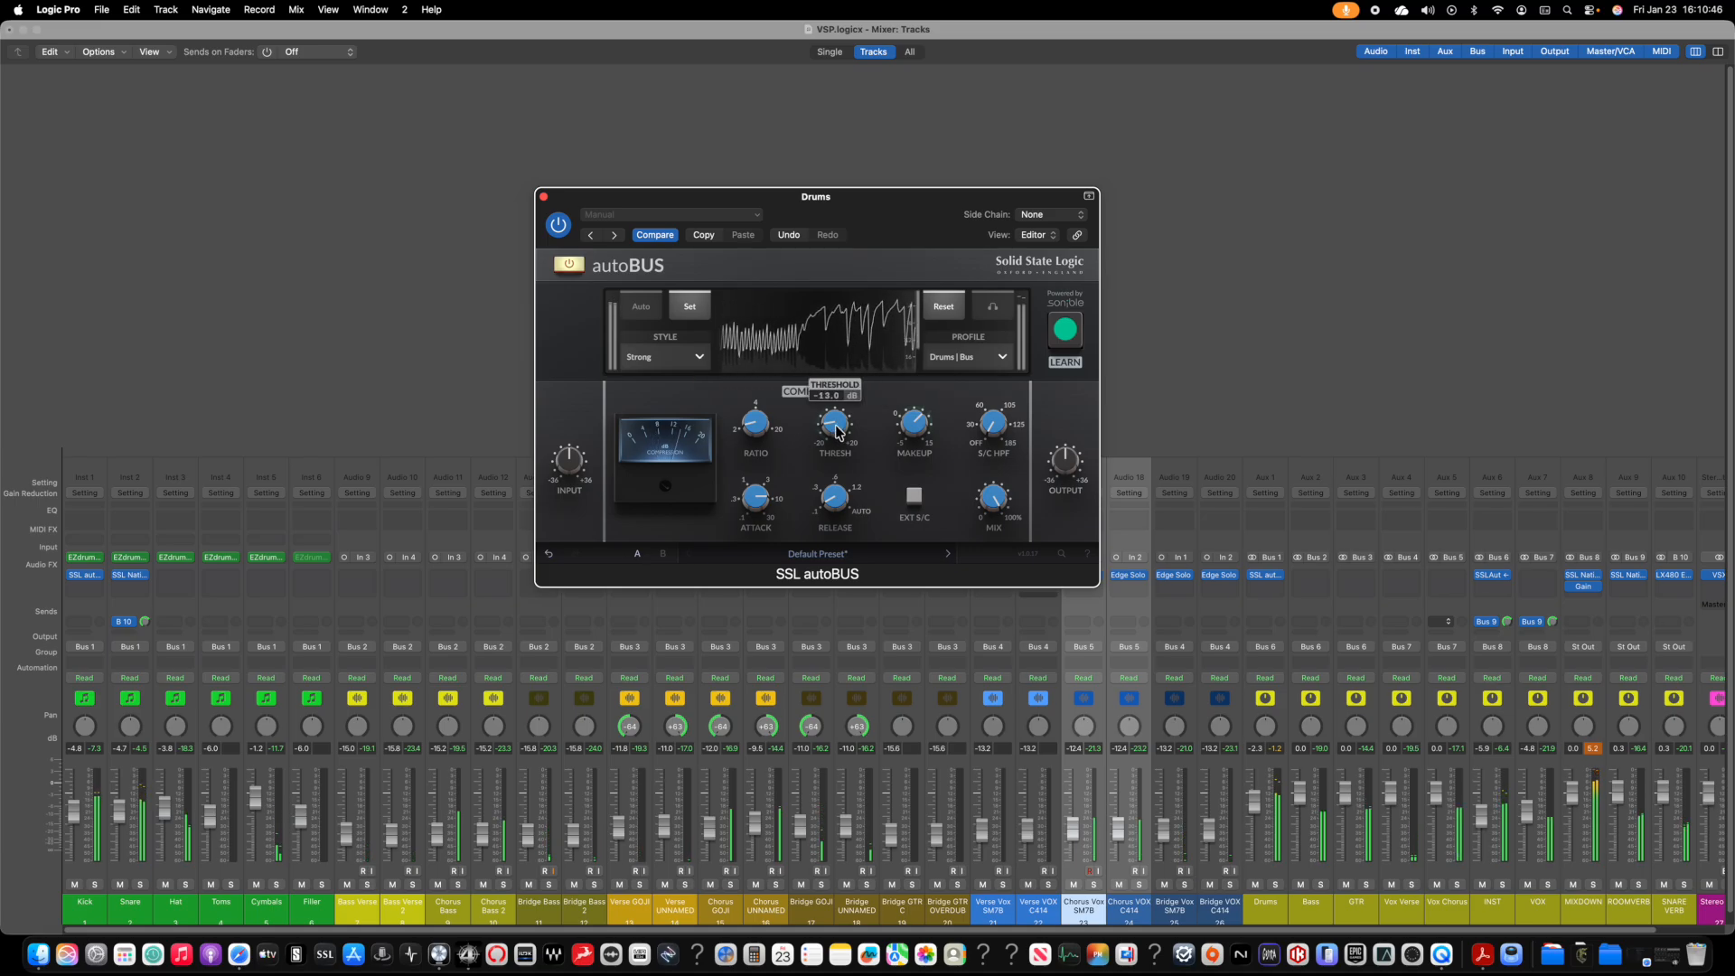
pyautogui.moveTo(839, 432); pyautogui.dragTo(835, 394)
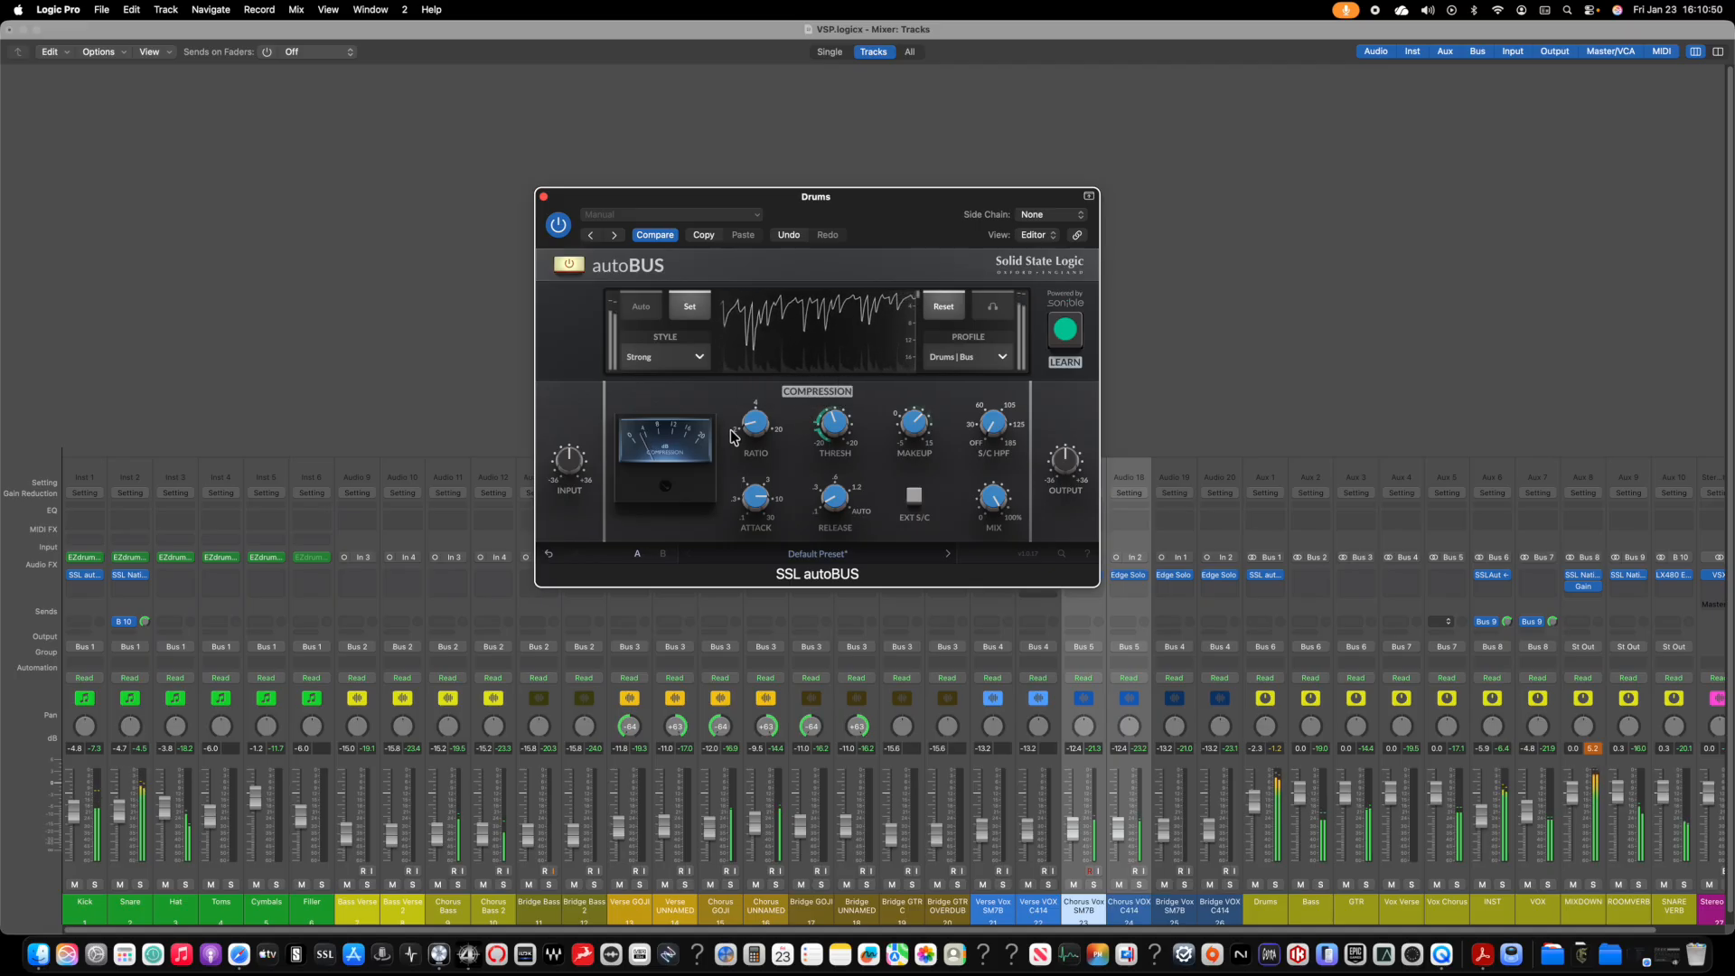
pyautogui.moveTo(734, 437); pyautogui.dragTo(734, 427)
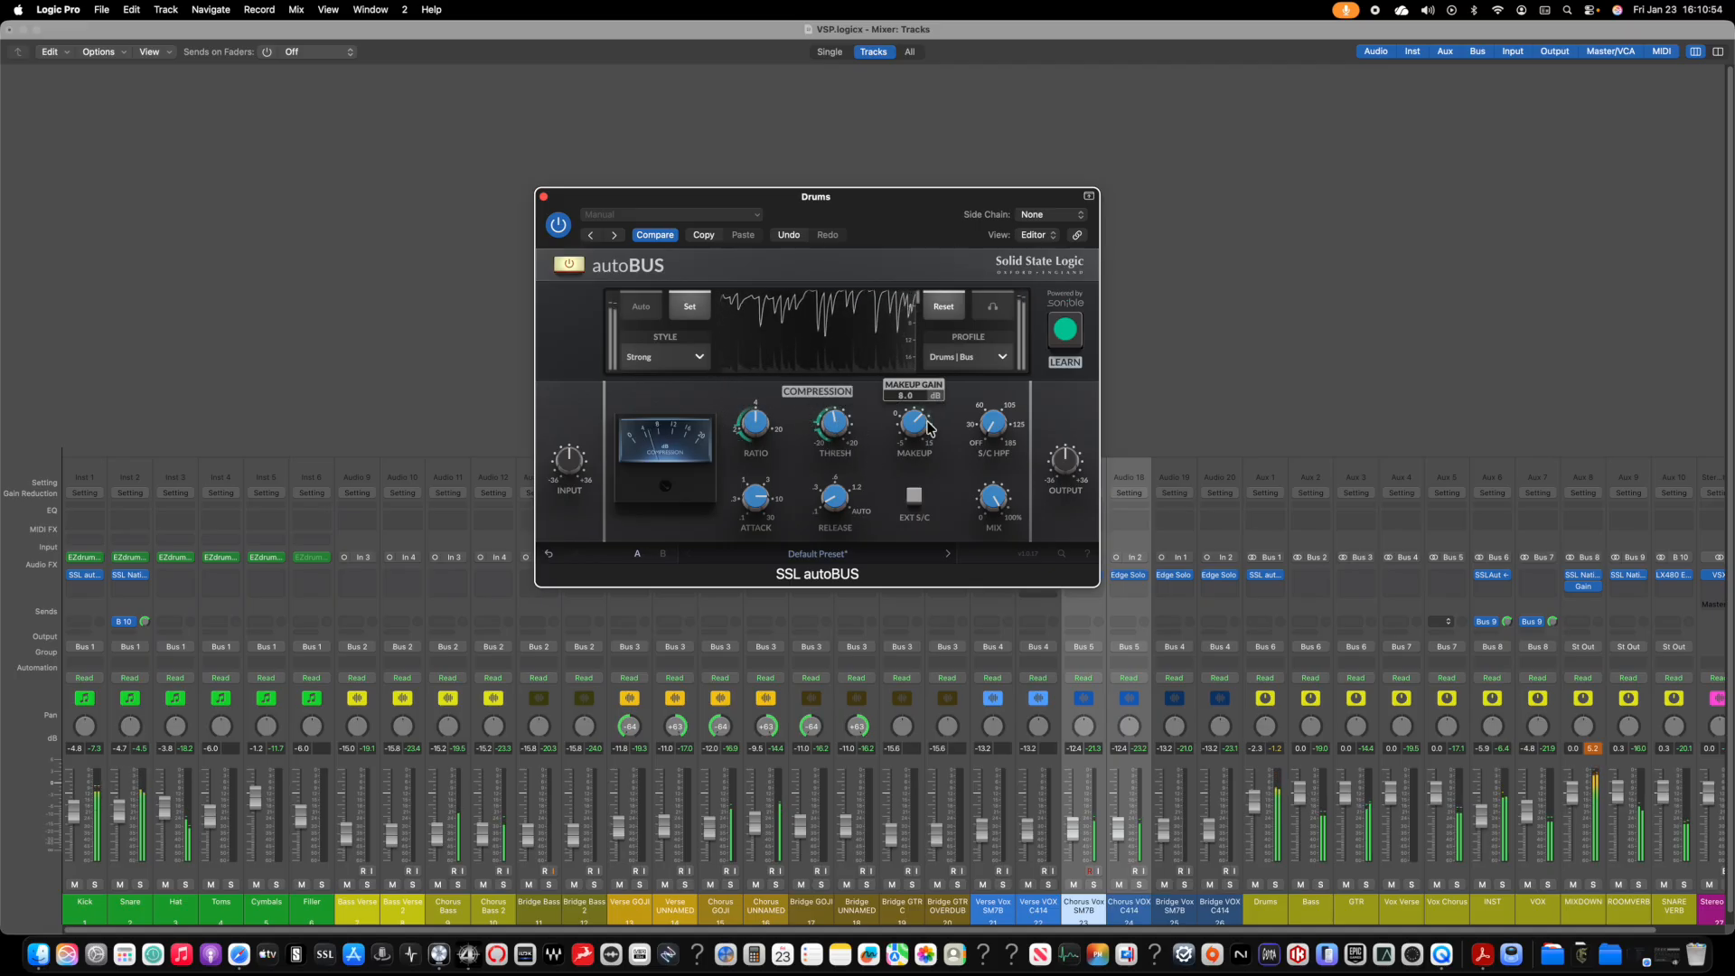
pyautogui.moveTo(931, 428); pyautogui.dragTo(915, 447)
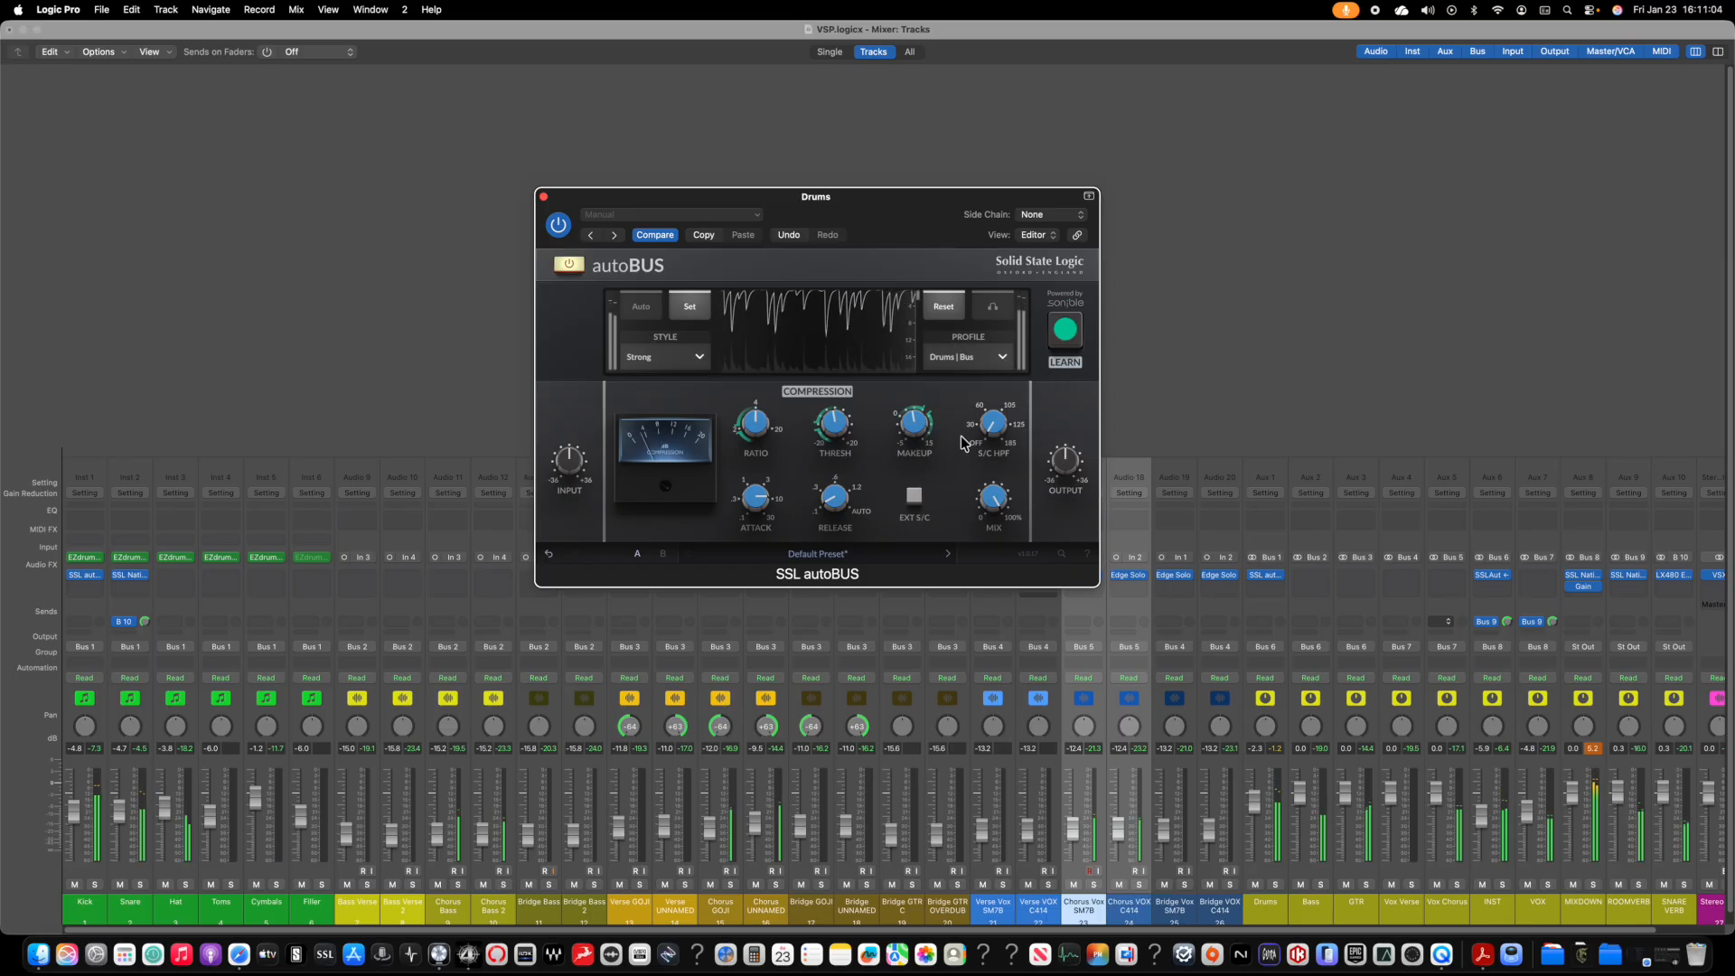
pyautogui.click(543, 199)
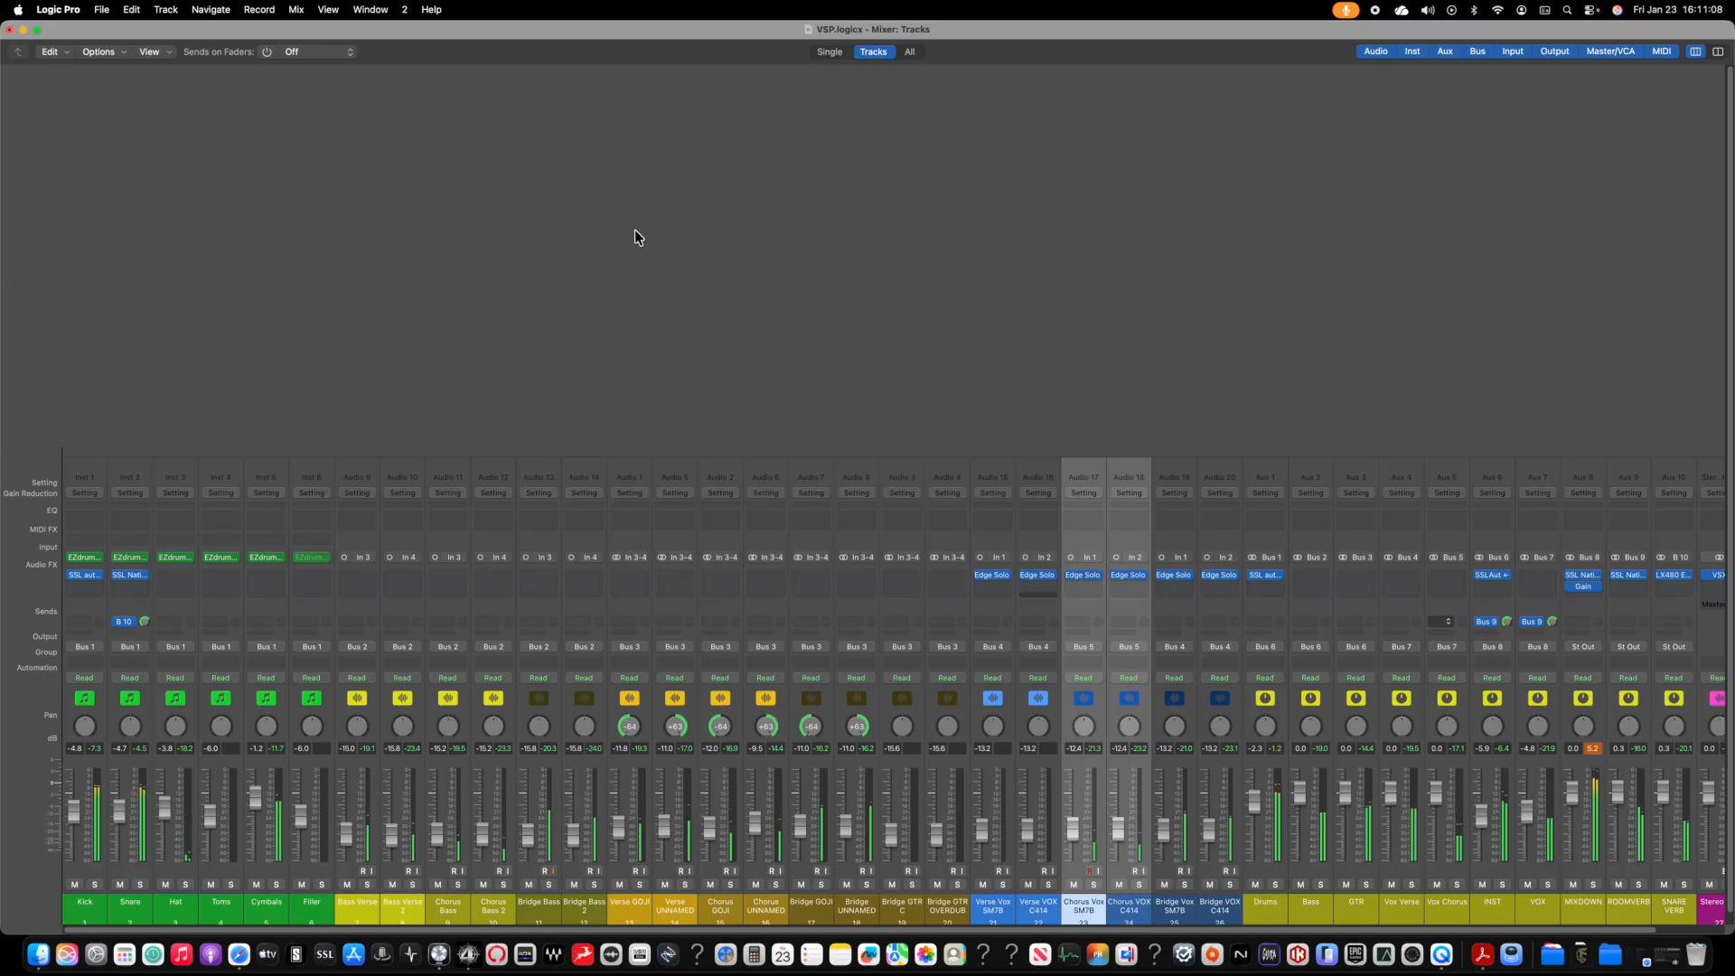
# Step: Select the Bridge Bass and Bridge Bass 2 regions in the arrangement, set the cycle range to them, and return to the mixer
pyautogui.press('super+w')
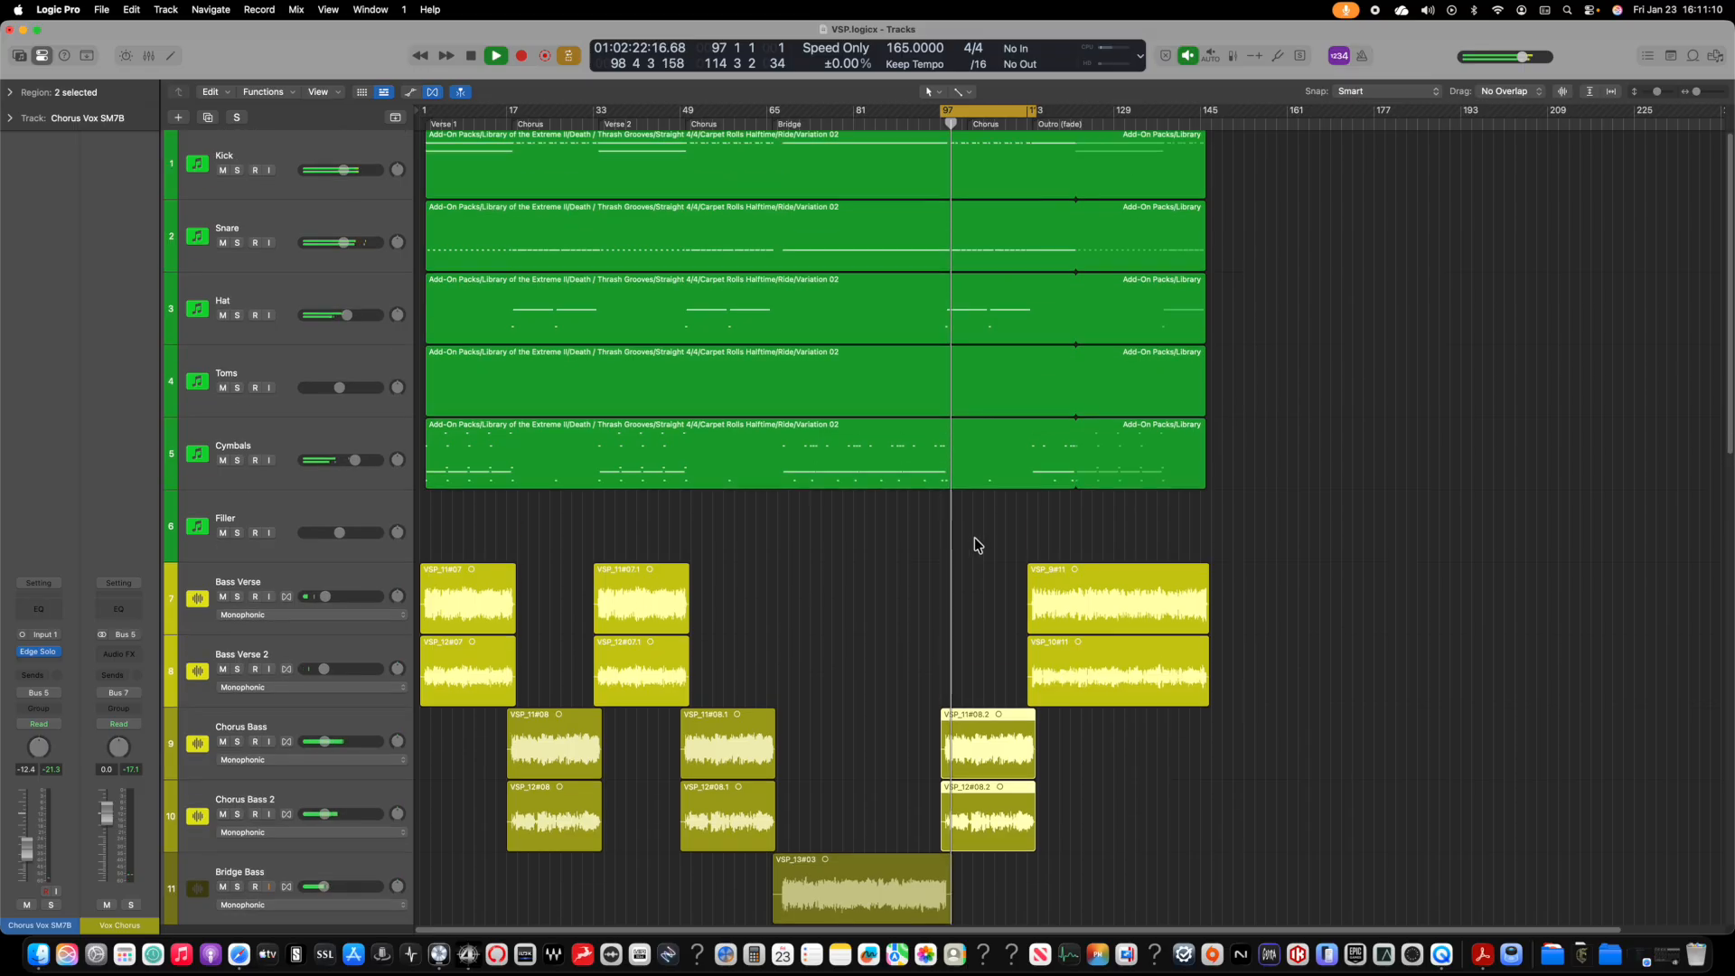
pyautogui.scroll(-2, 994, 597)
pyautogui.scroll(-3, 1084, 722)
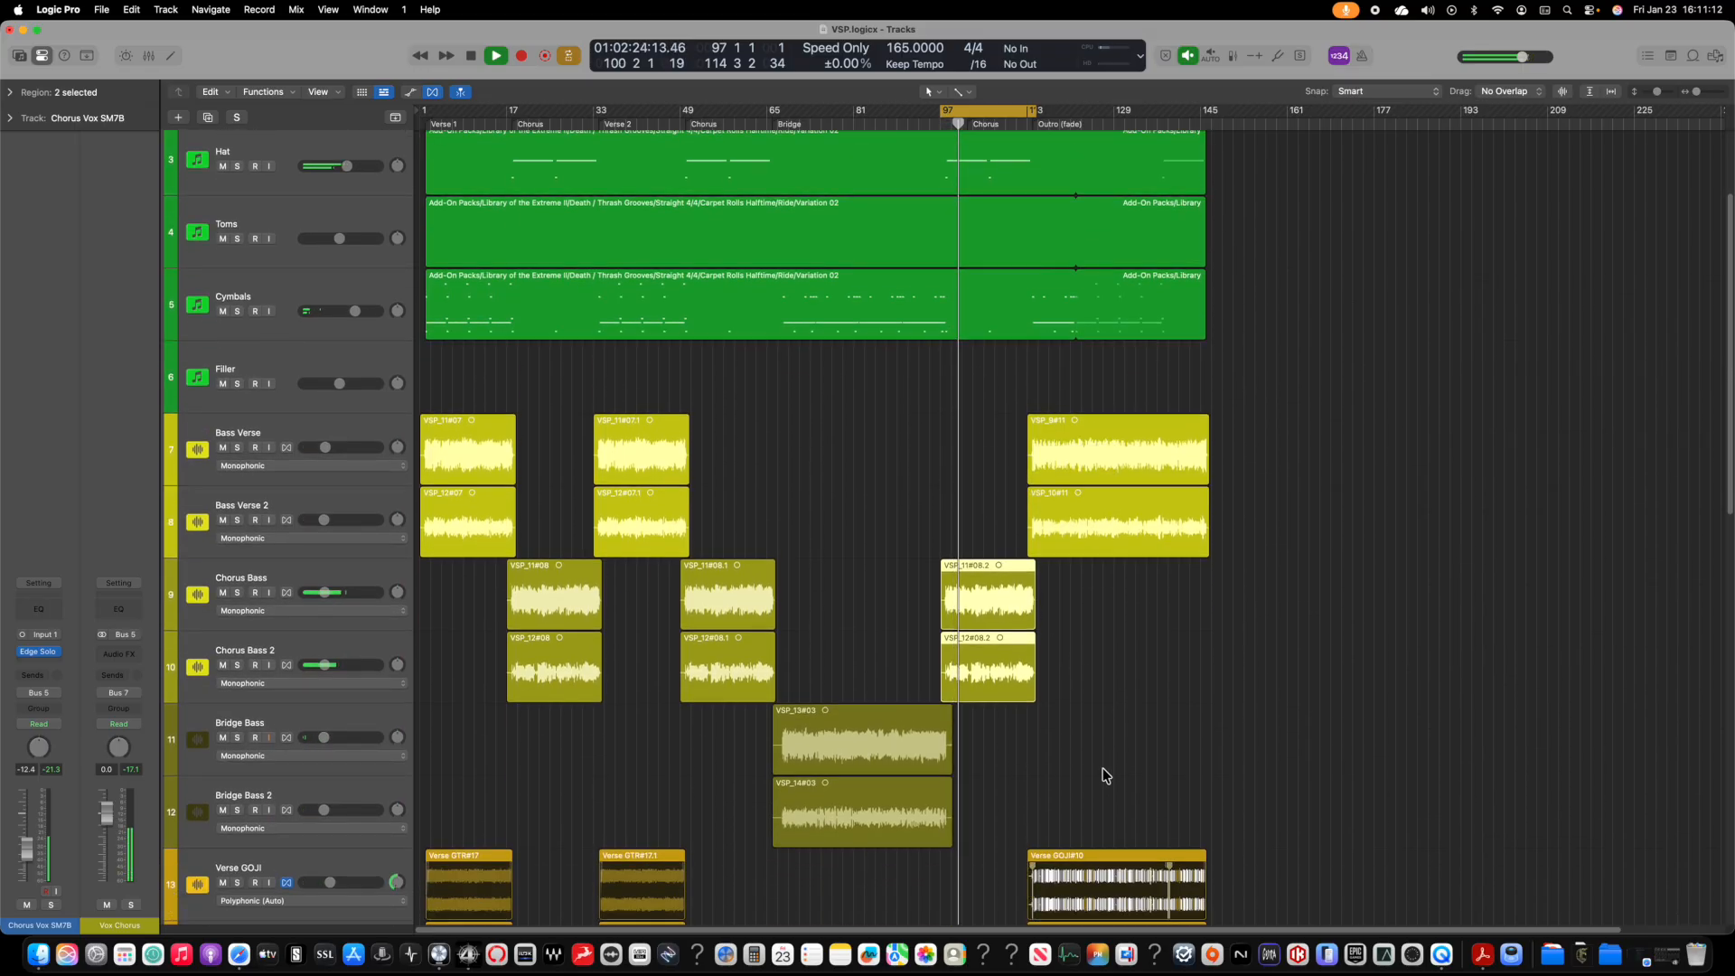
pyautogui.moveTo(898, 801); pyautogui.dragTo(835, 611)
pyautogui.press('u')
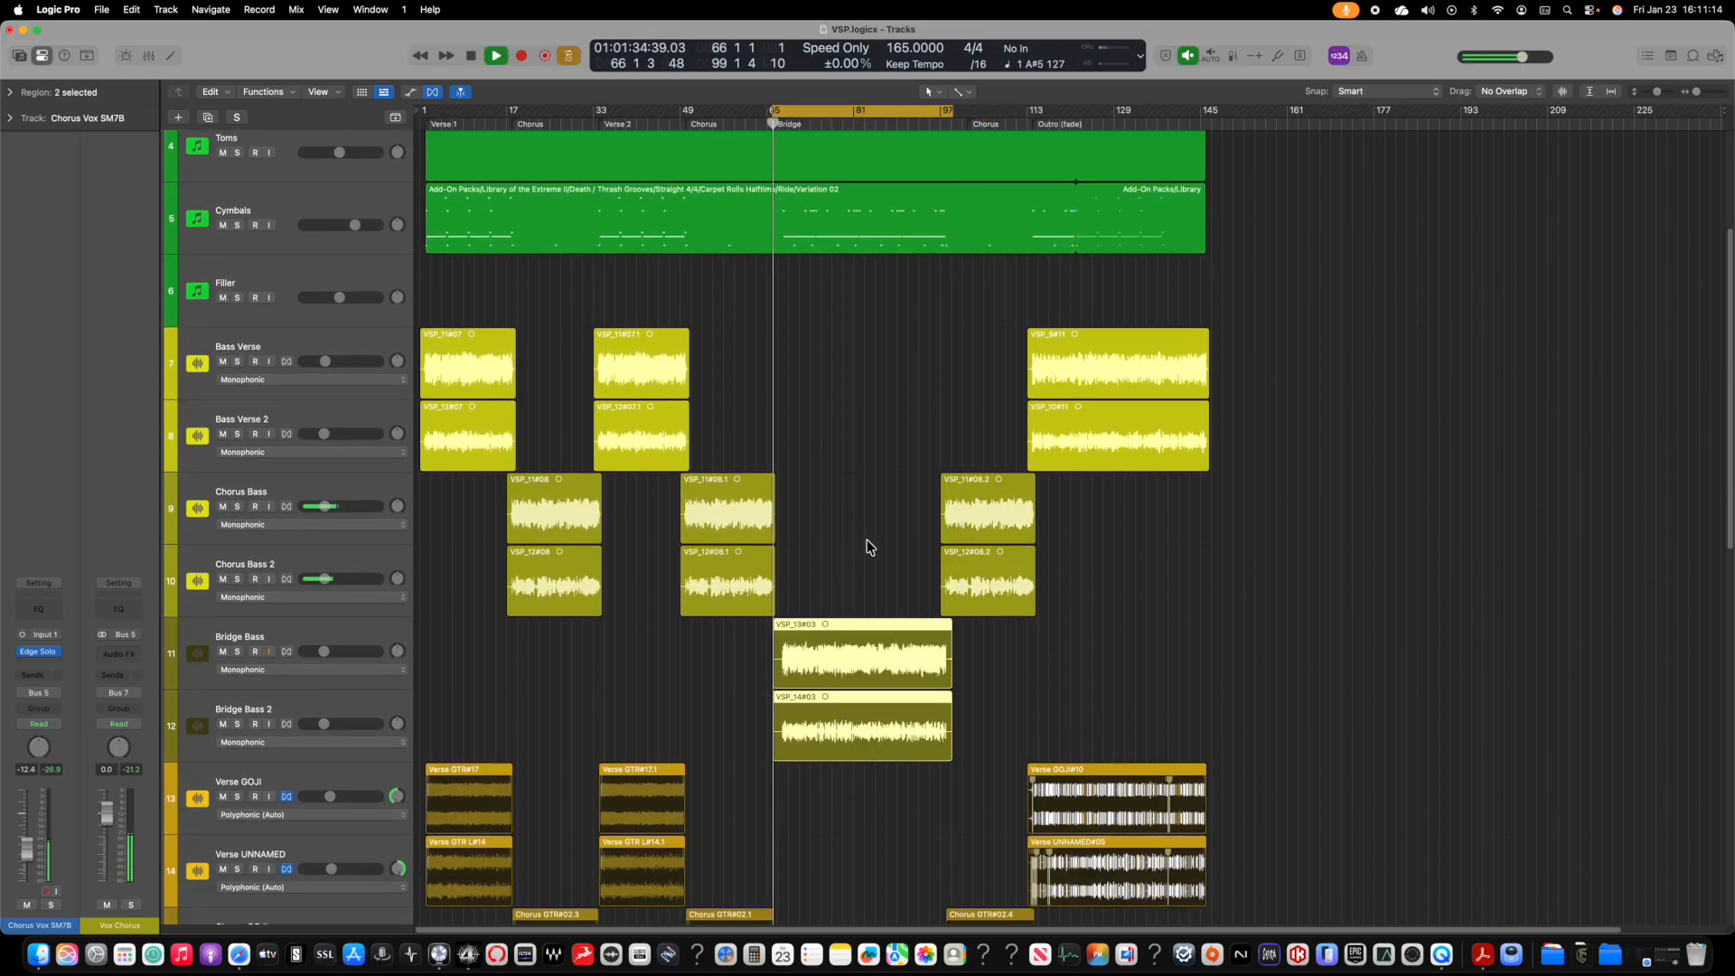
pyautogui.press('x')
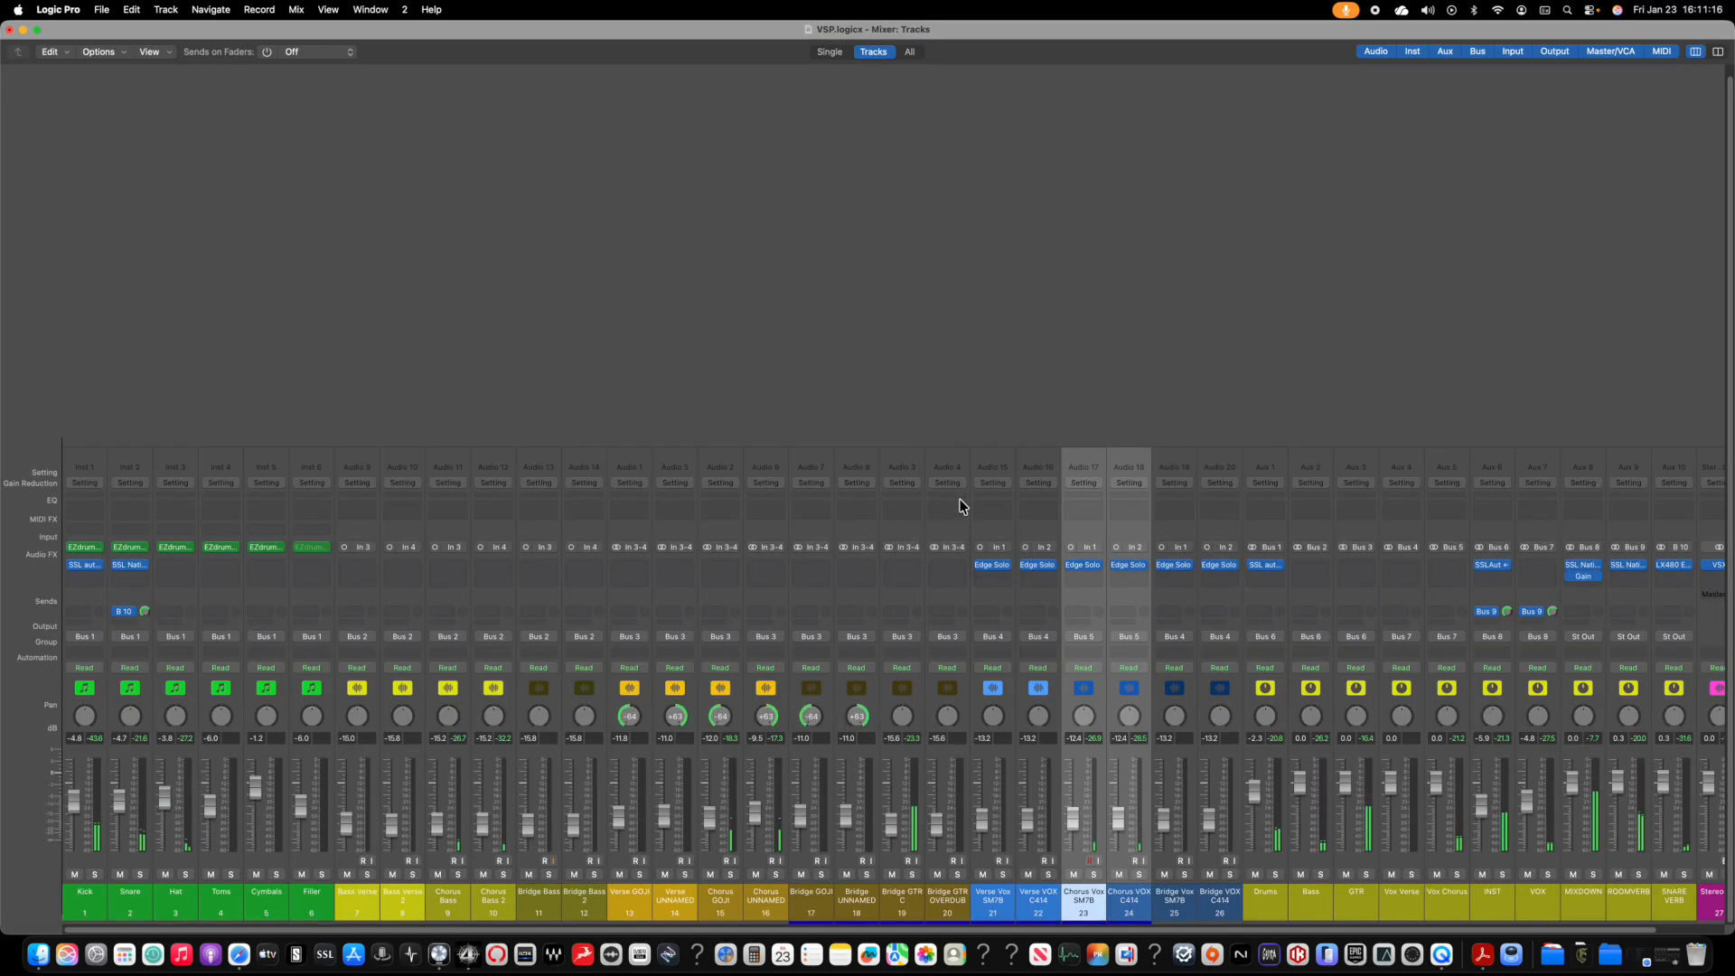
pyautogui.press('x')
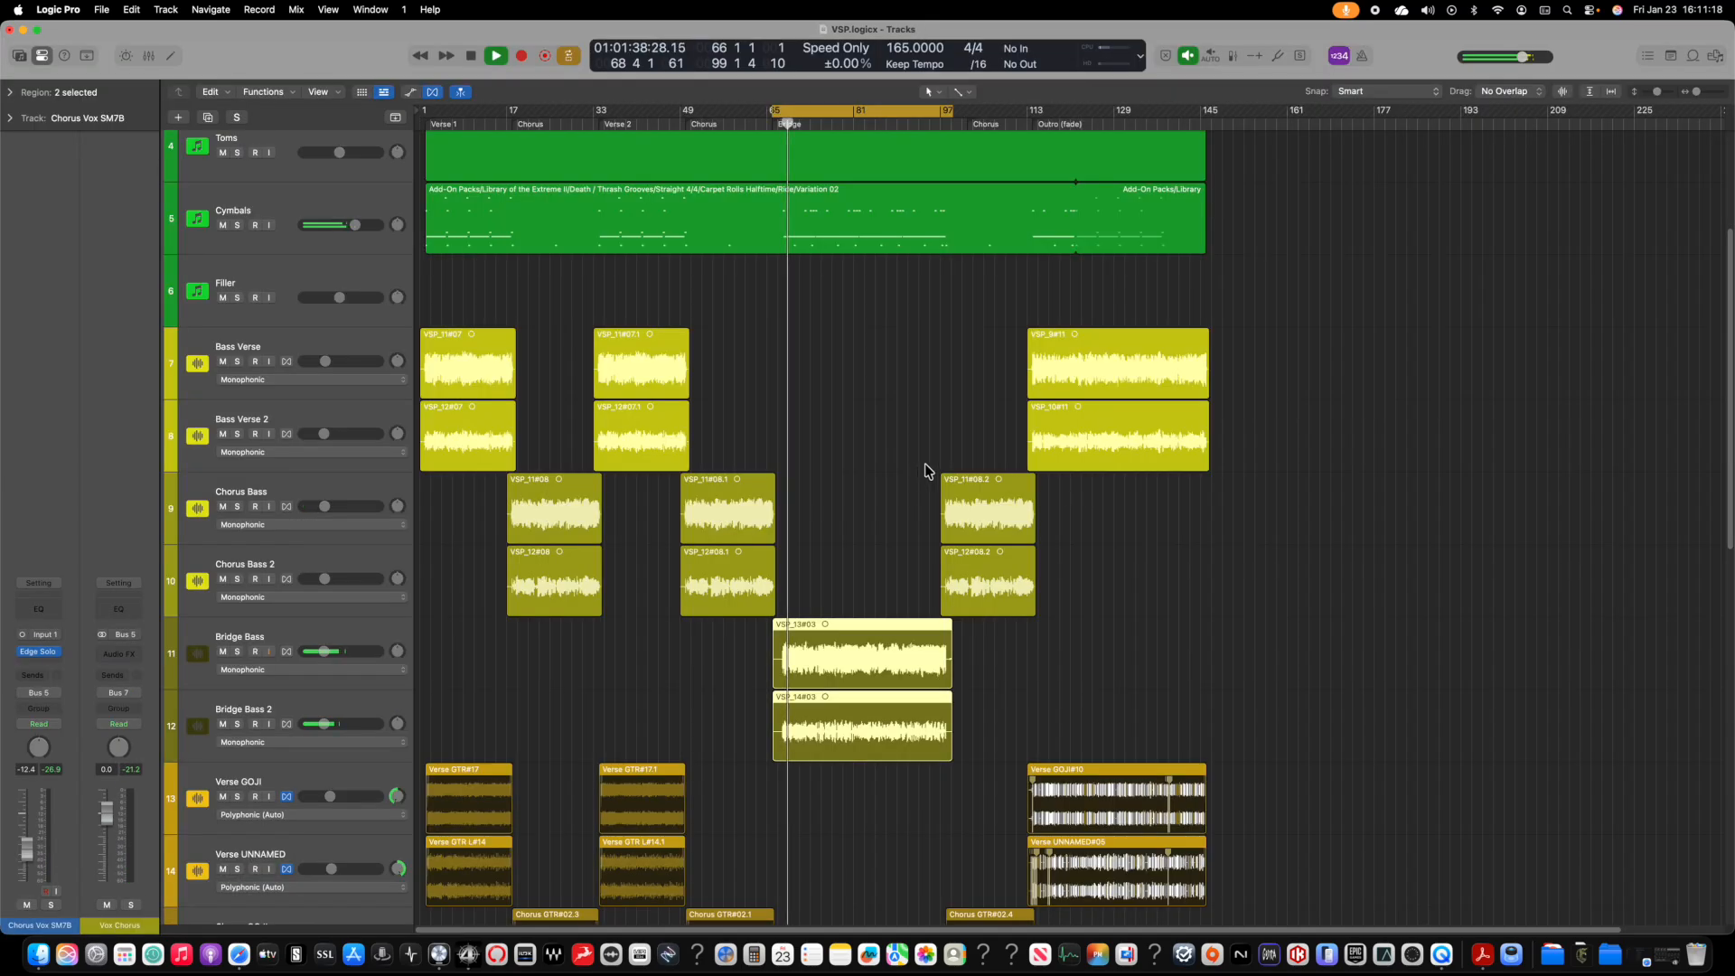
pyautogui.press('x')
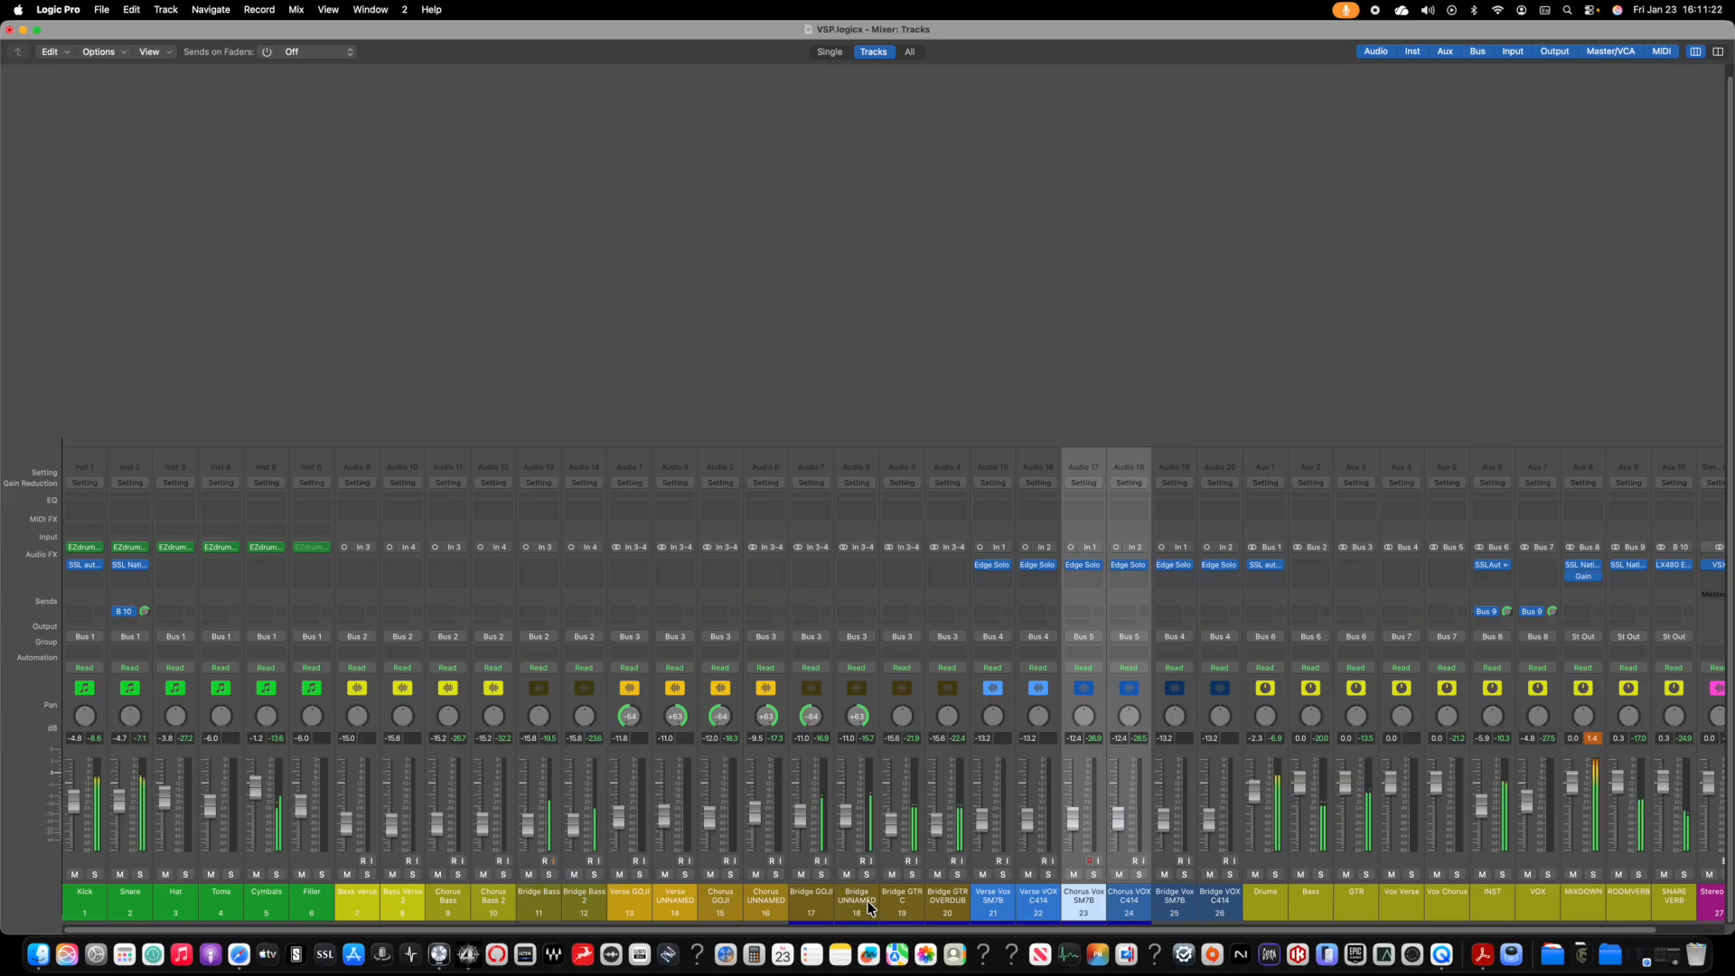
# Step: Select the Bridge GTR C and Bridge GTR OVERDUB channels together and lower their faders to -16.0 dB
pyautogui.click(939, 908)
pyautogui.keyDown('shift'); pyautogui.click(911, 908); pyautogui.keyUp('shift')
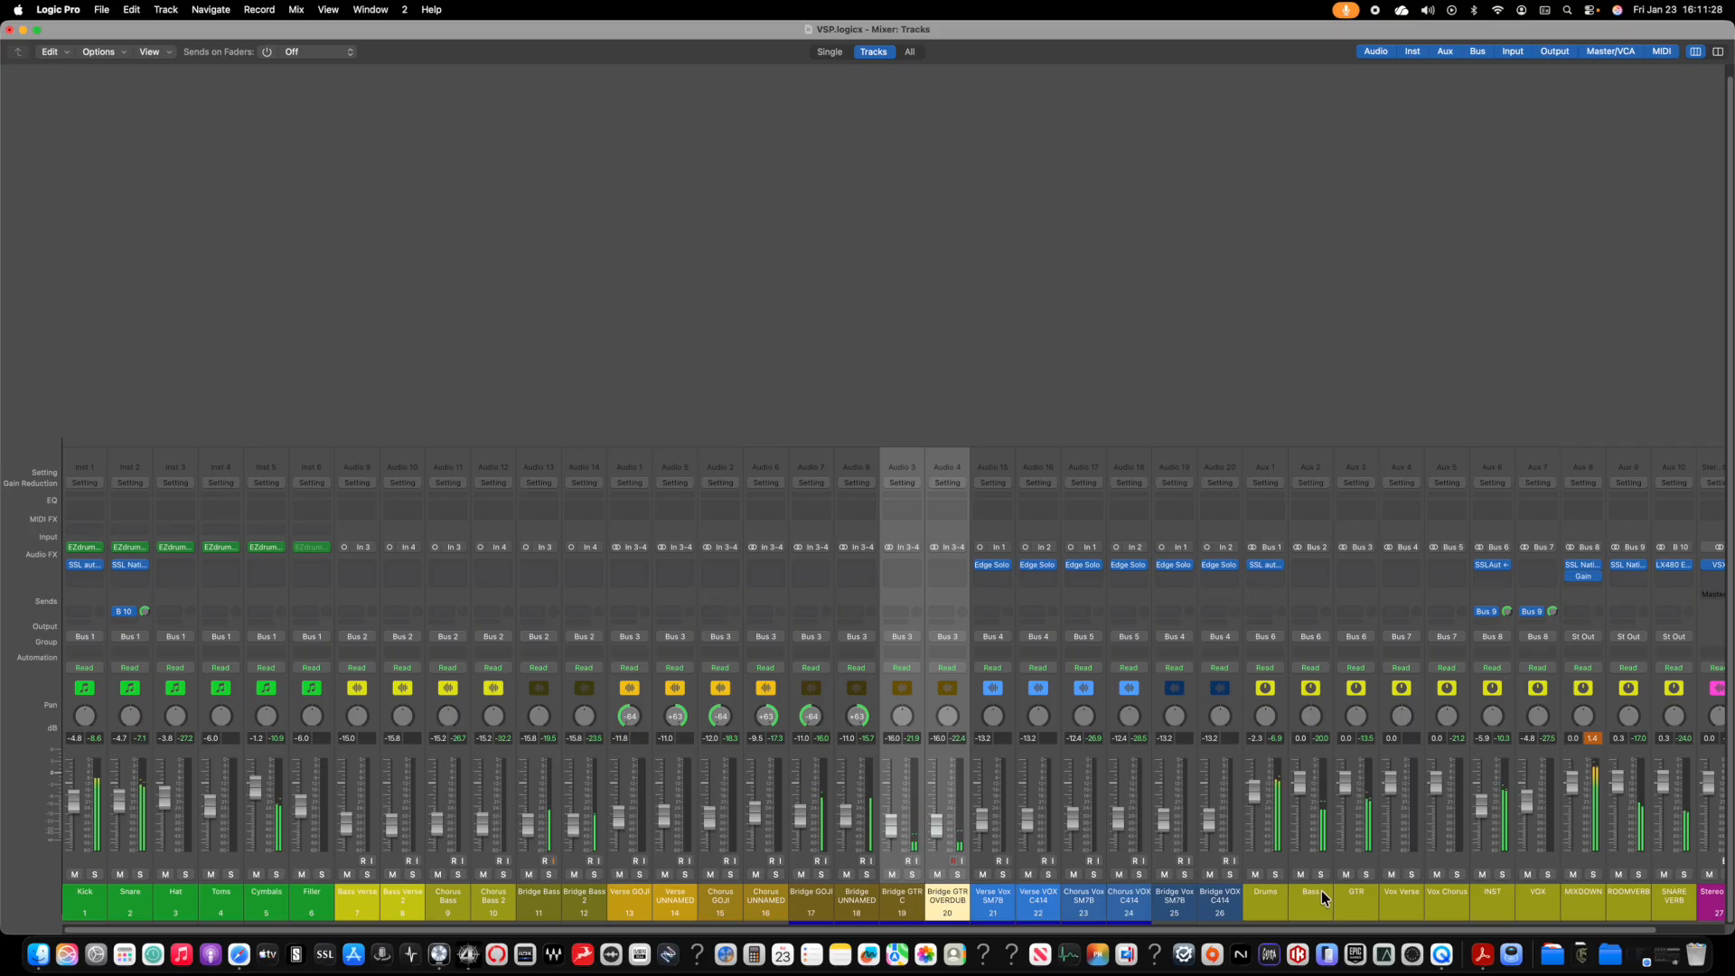
# Step: Insert the stereo Slate Digital Inf EQ on the GTR bus
pyautogui.hscroll(2, 1283, 902)
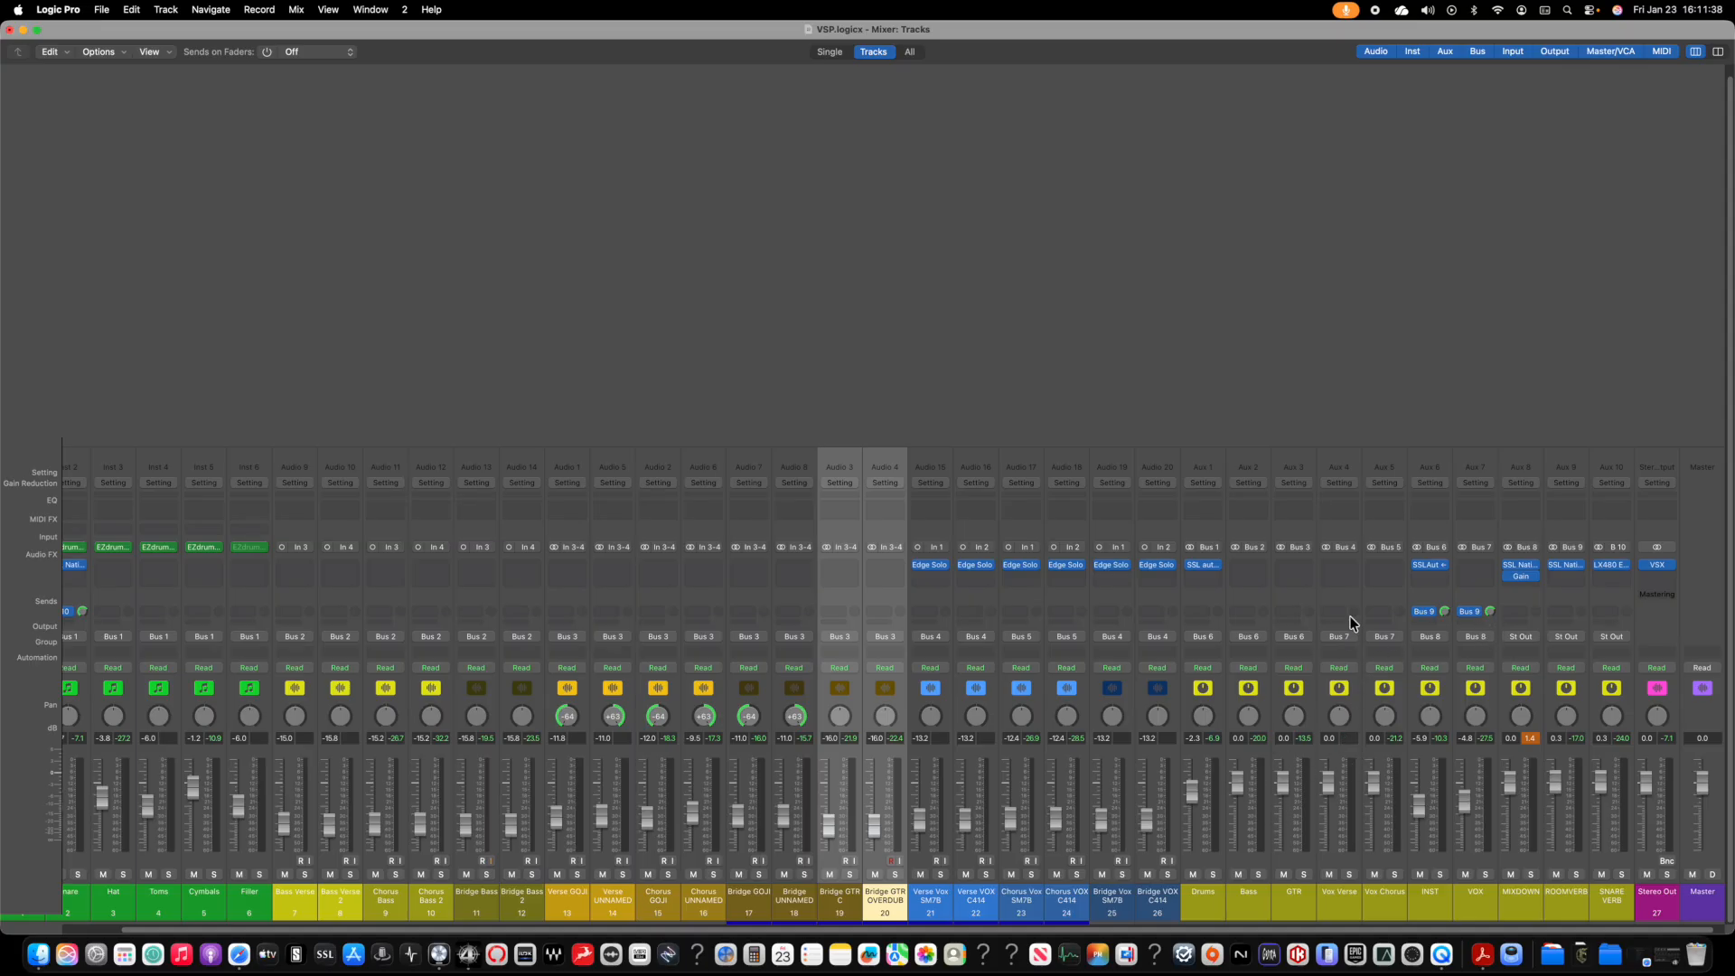
pyautogui.click(1298, 571)
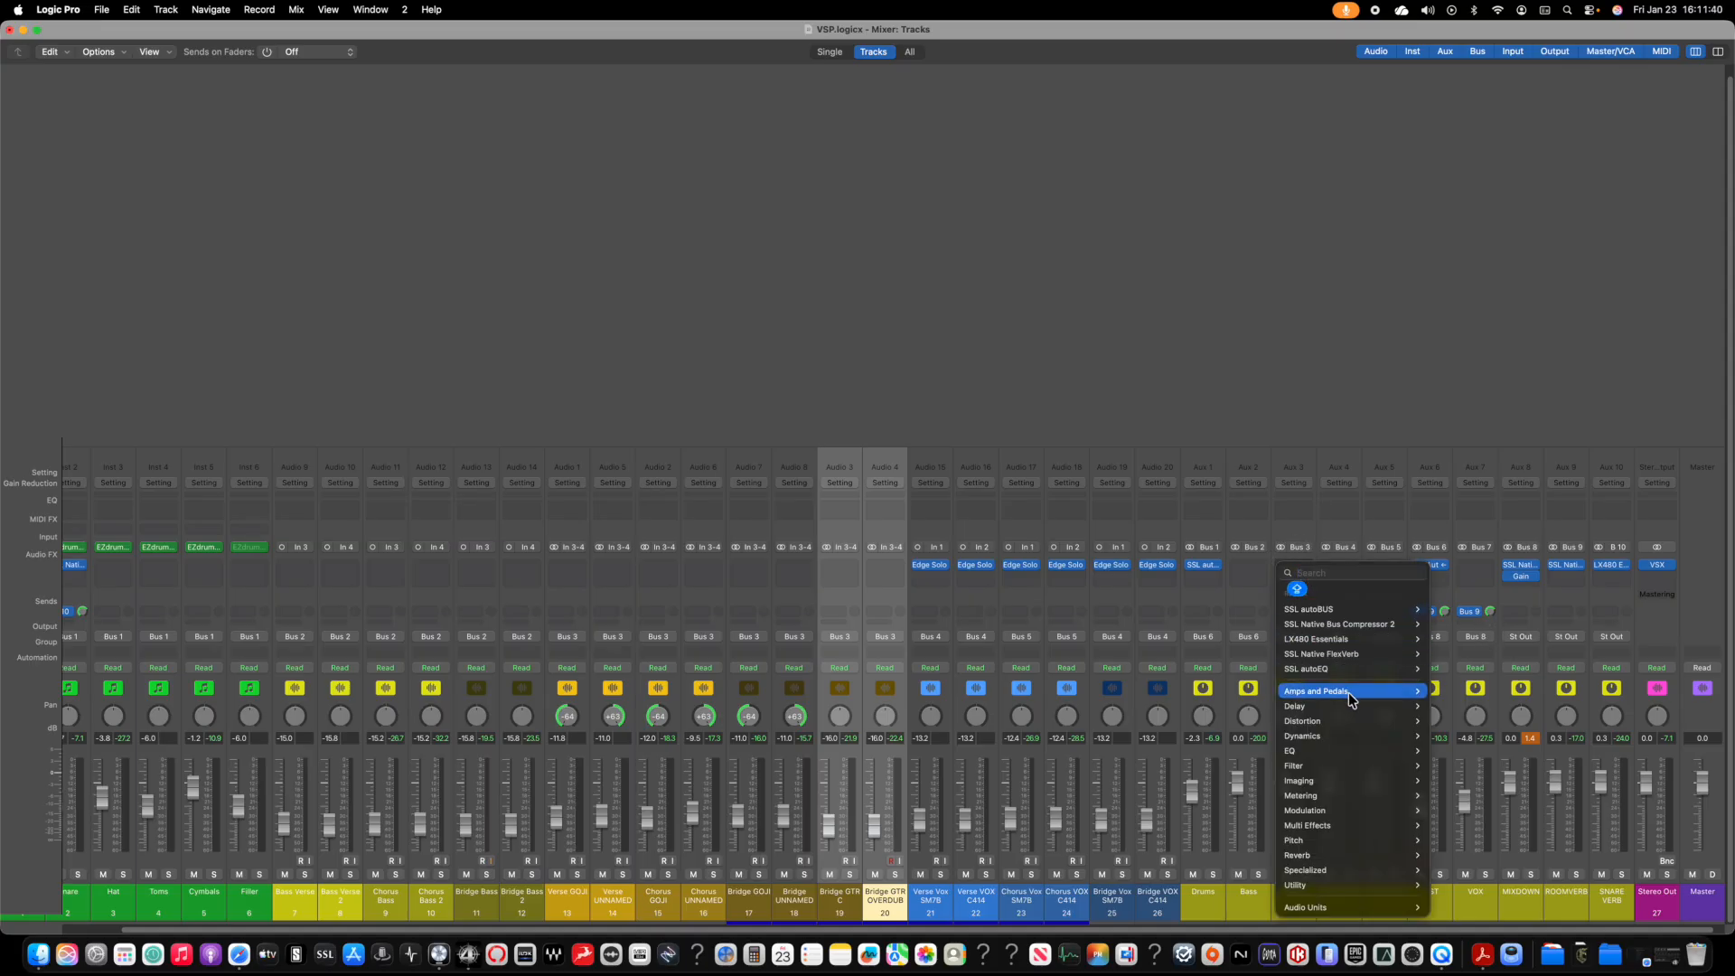
pyautogui.moveTo(1338, 908)
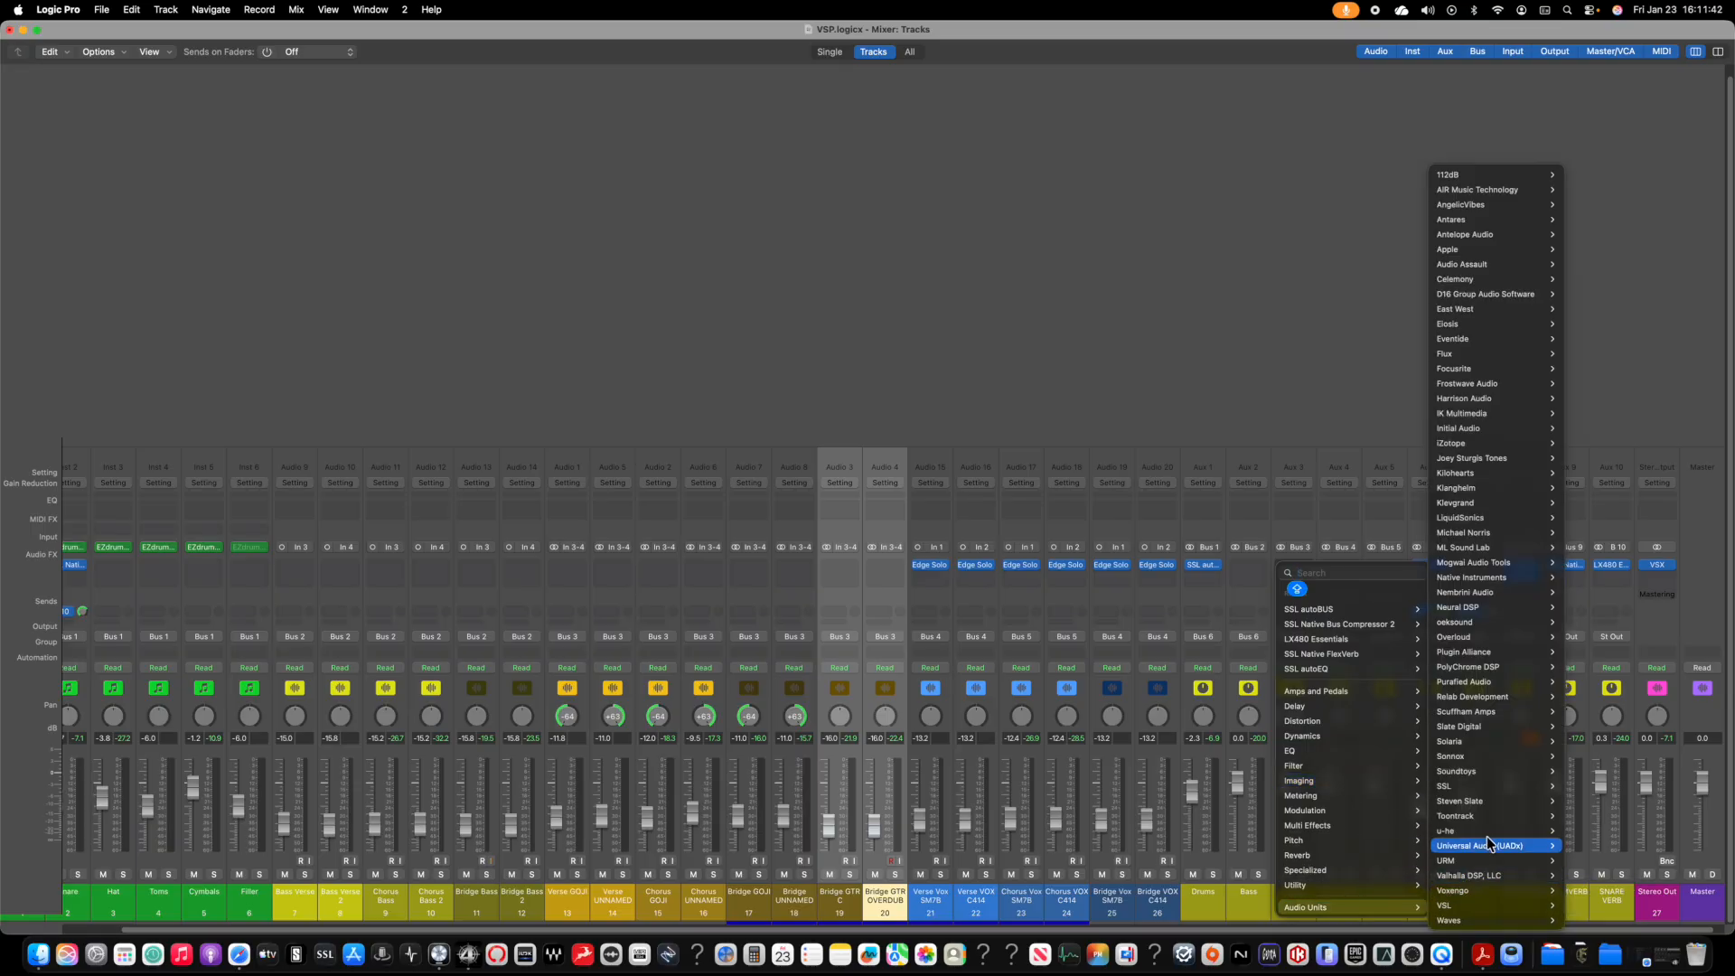
pyautogui.moveTo(1500, 790)
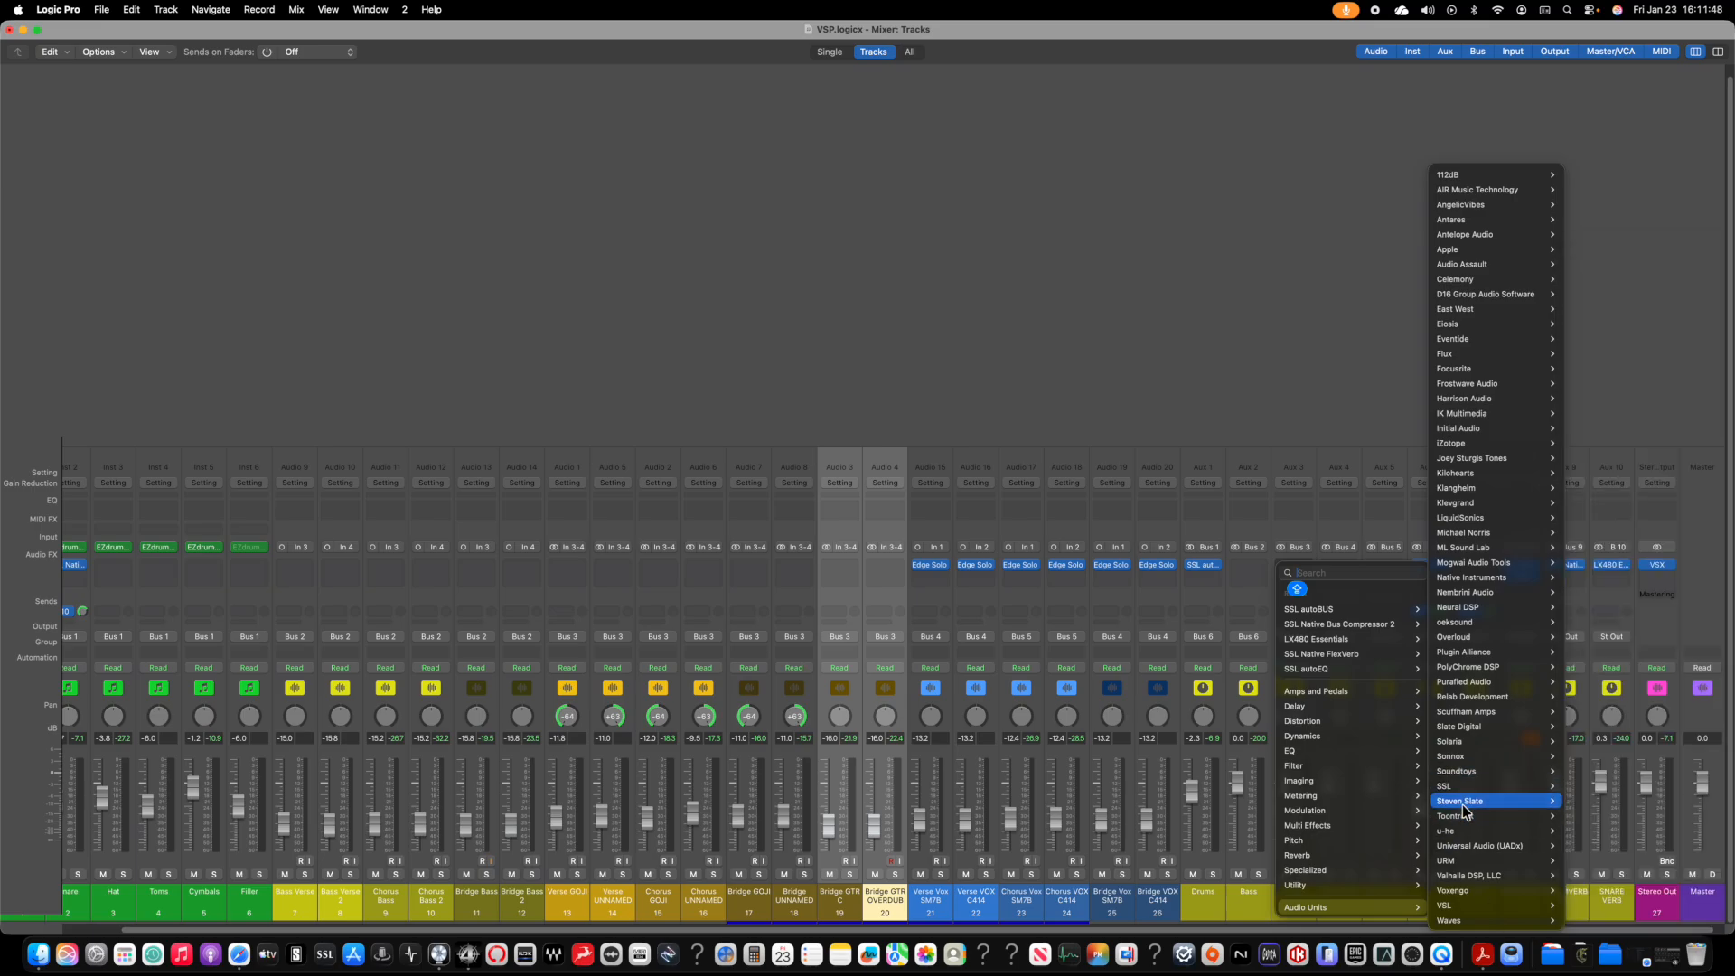
pyautogui.moveTo(1471, 729)
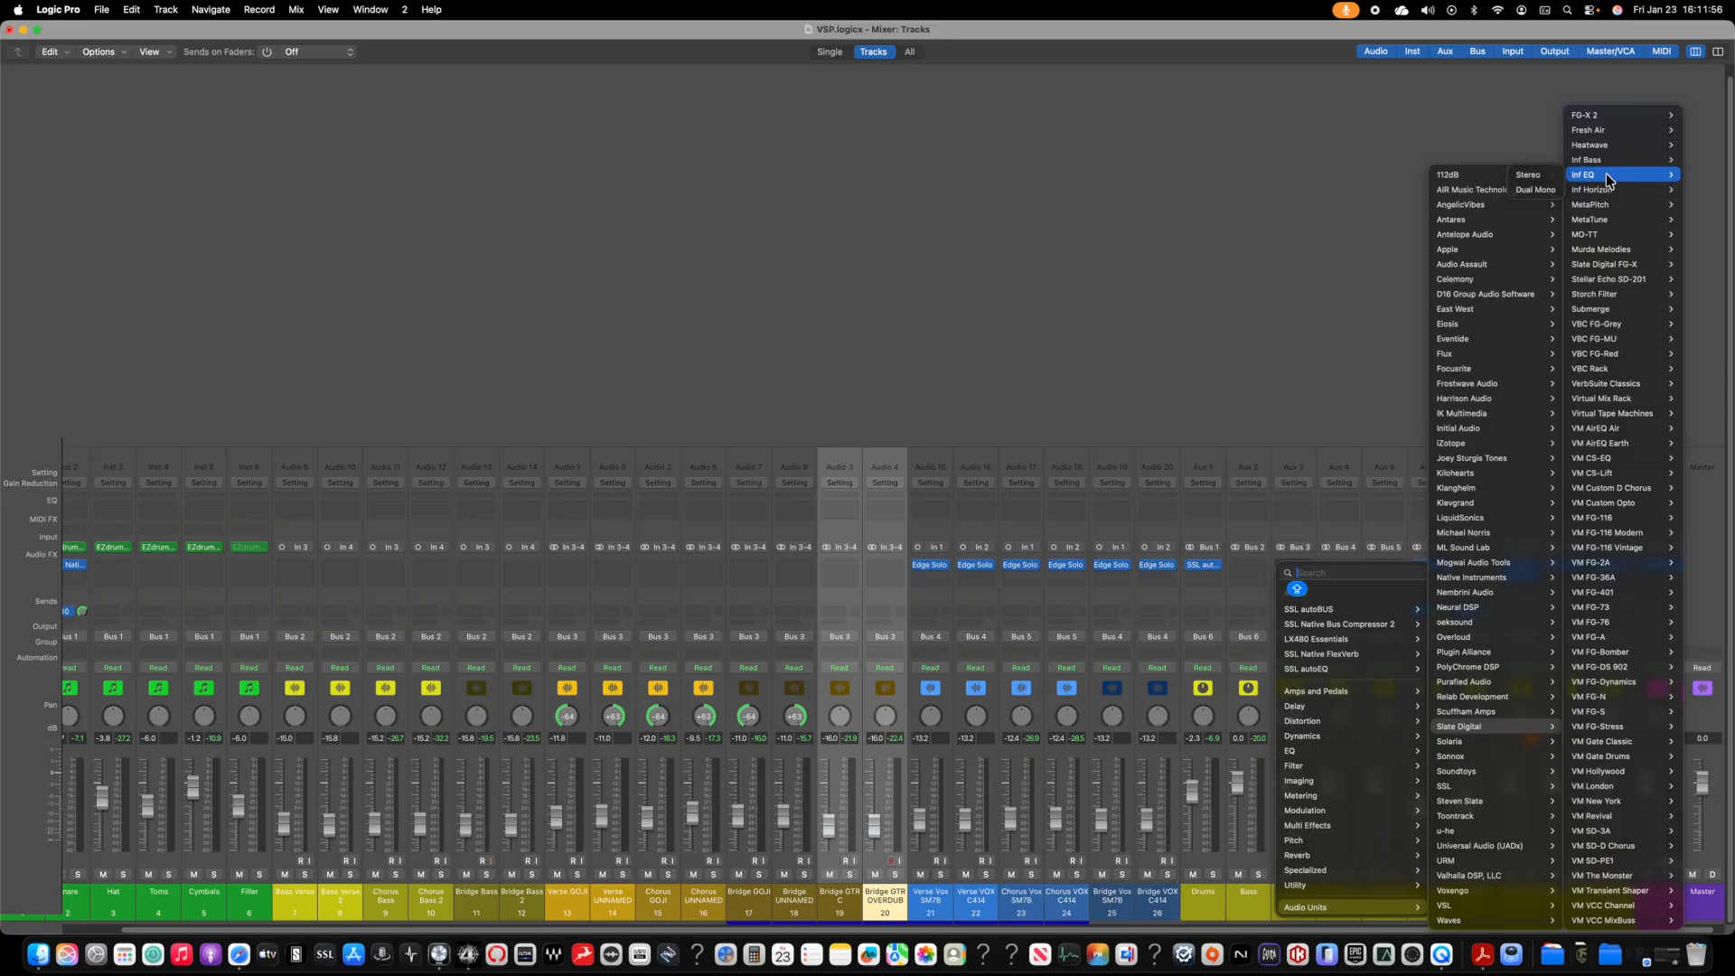
pyautogui.click(1542, 175)
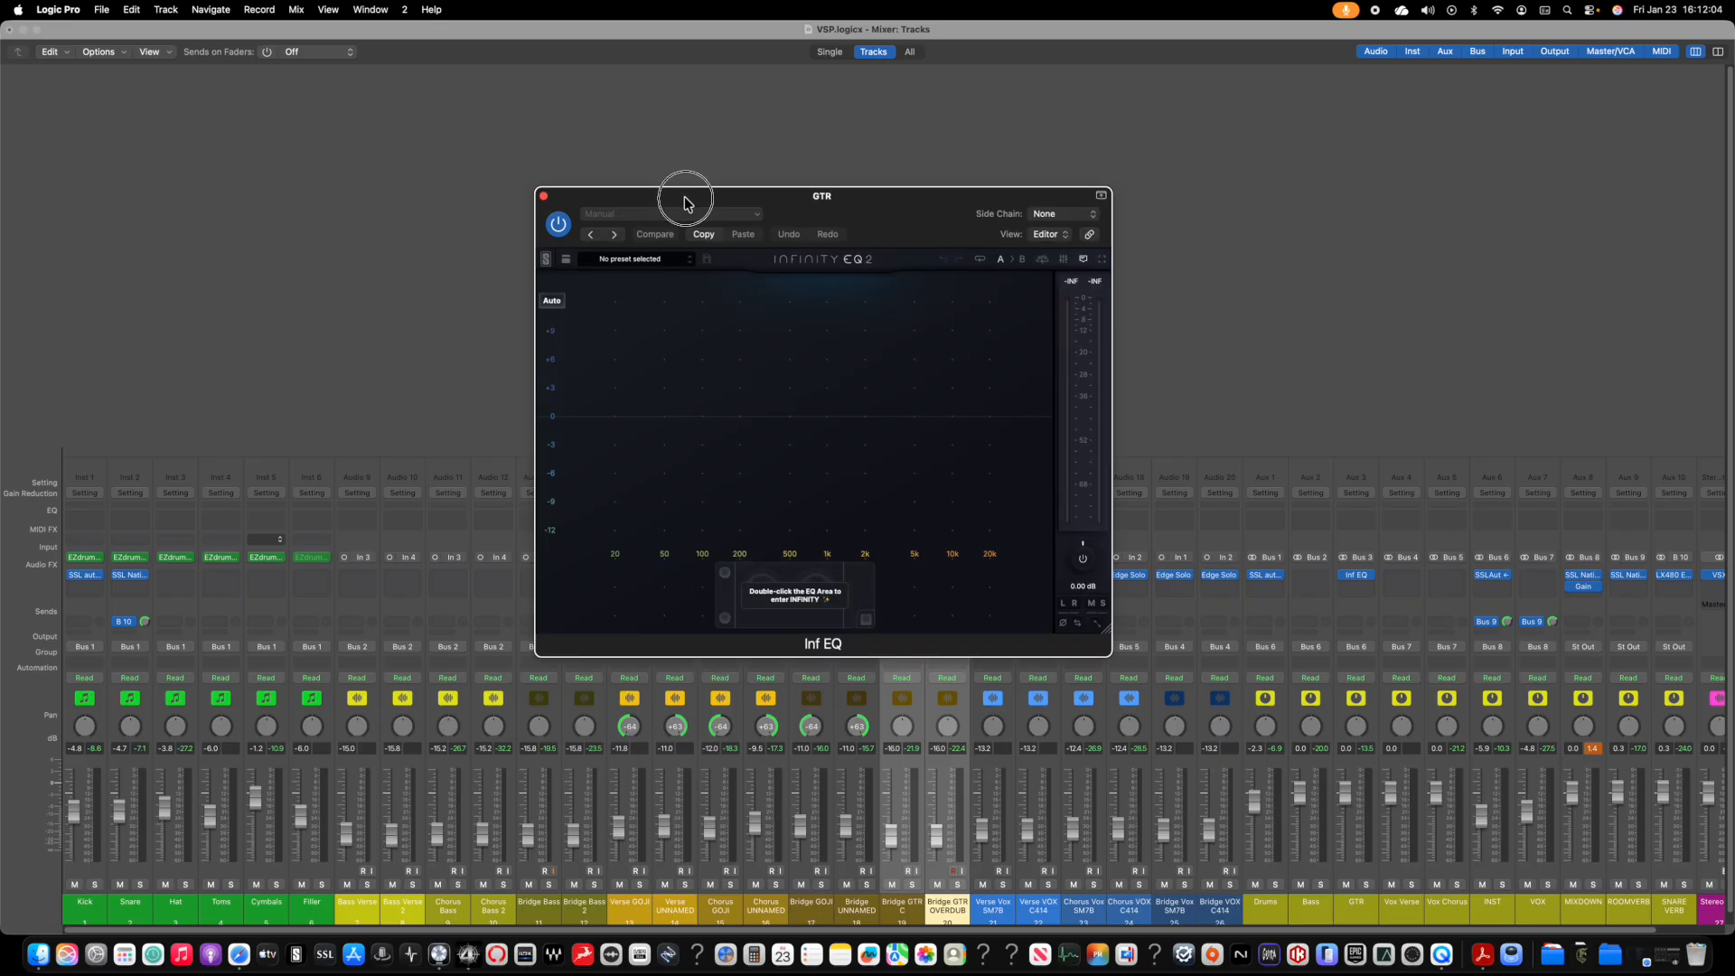
# Step: Add a narrow EQ band on the GTR bus during playback, sweep it, and settle on a +1.93 dB boost at 1.02 kHz
pyautogui.moveTo(682, 194); pyautogui.dragTo(837, 244)
pyautogui.press('space')
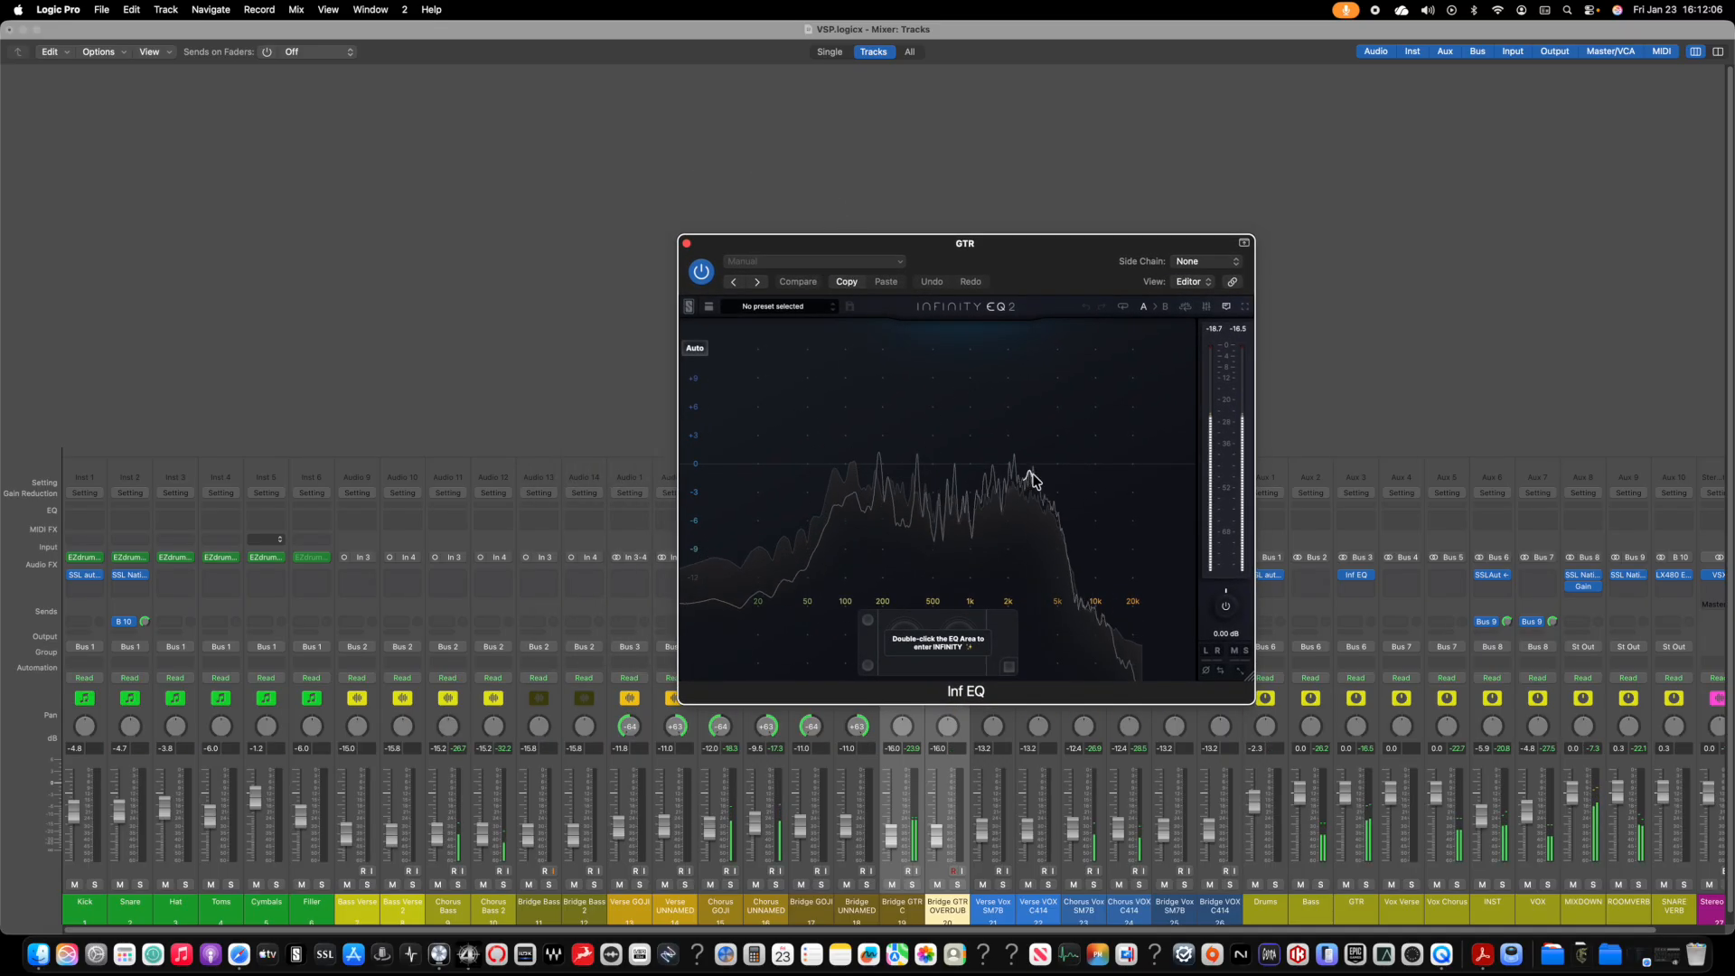
pyautogui.doubleClick(1025, 430)
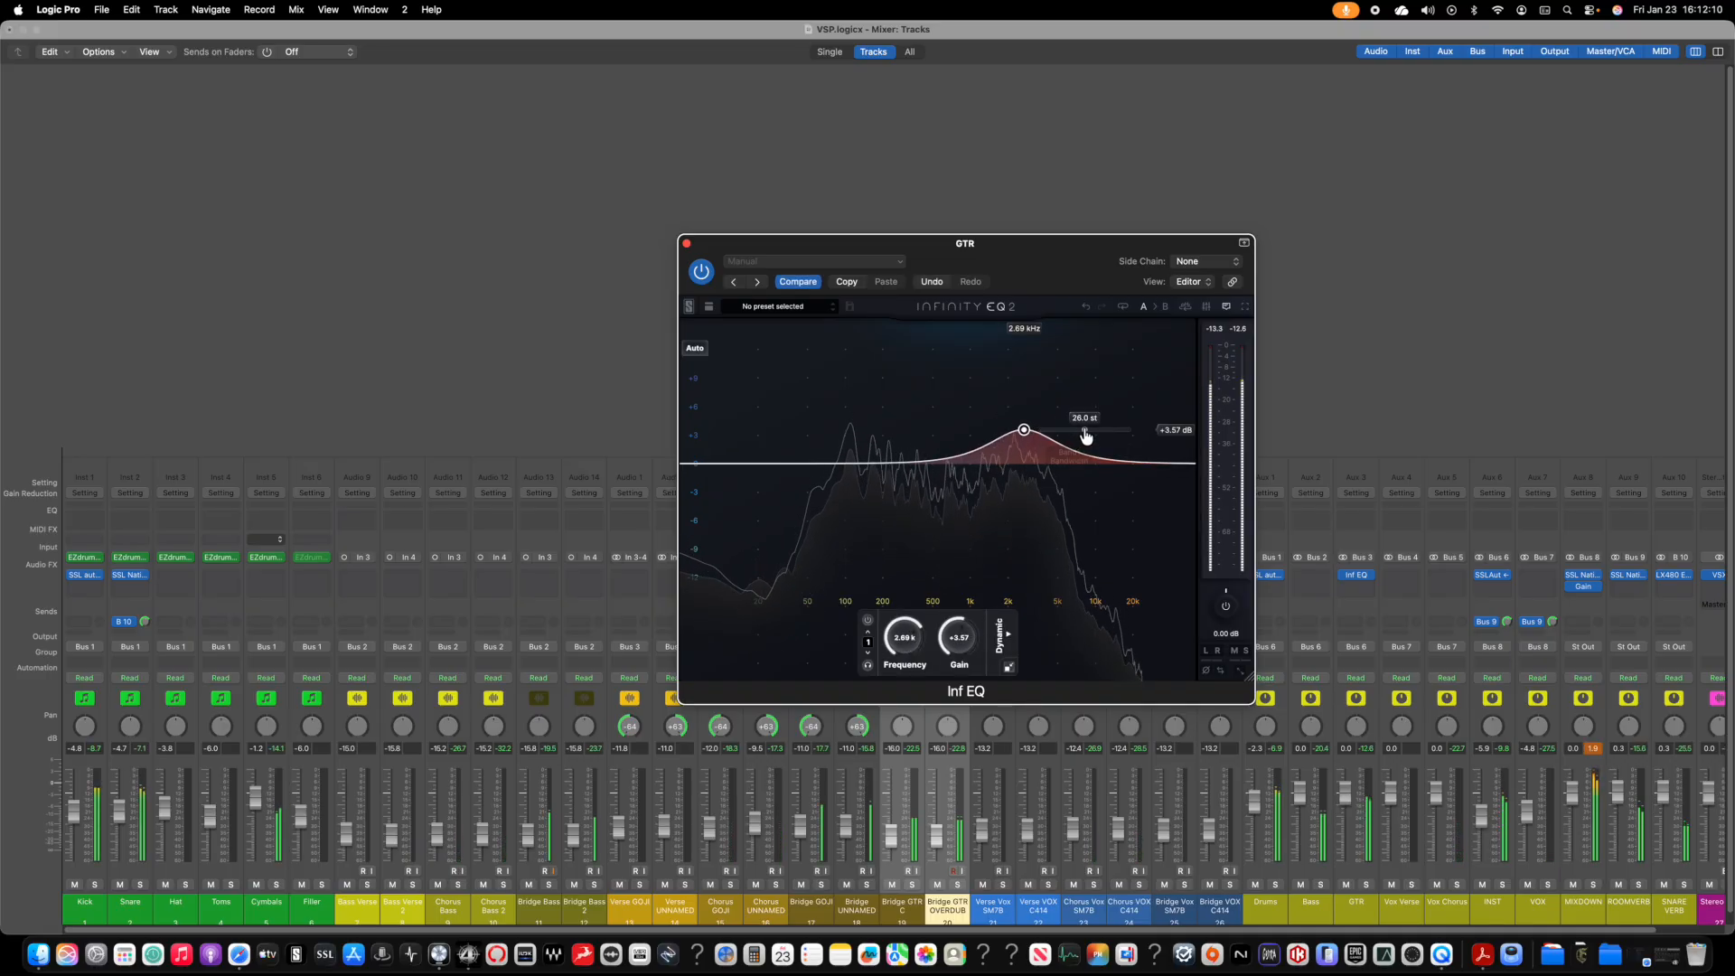
pyautogui.moveTo(1029, 432); pyautogui.dragTo(1022, 356)
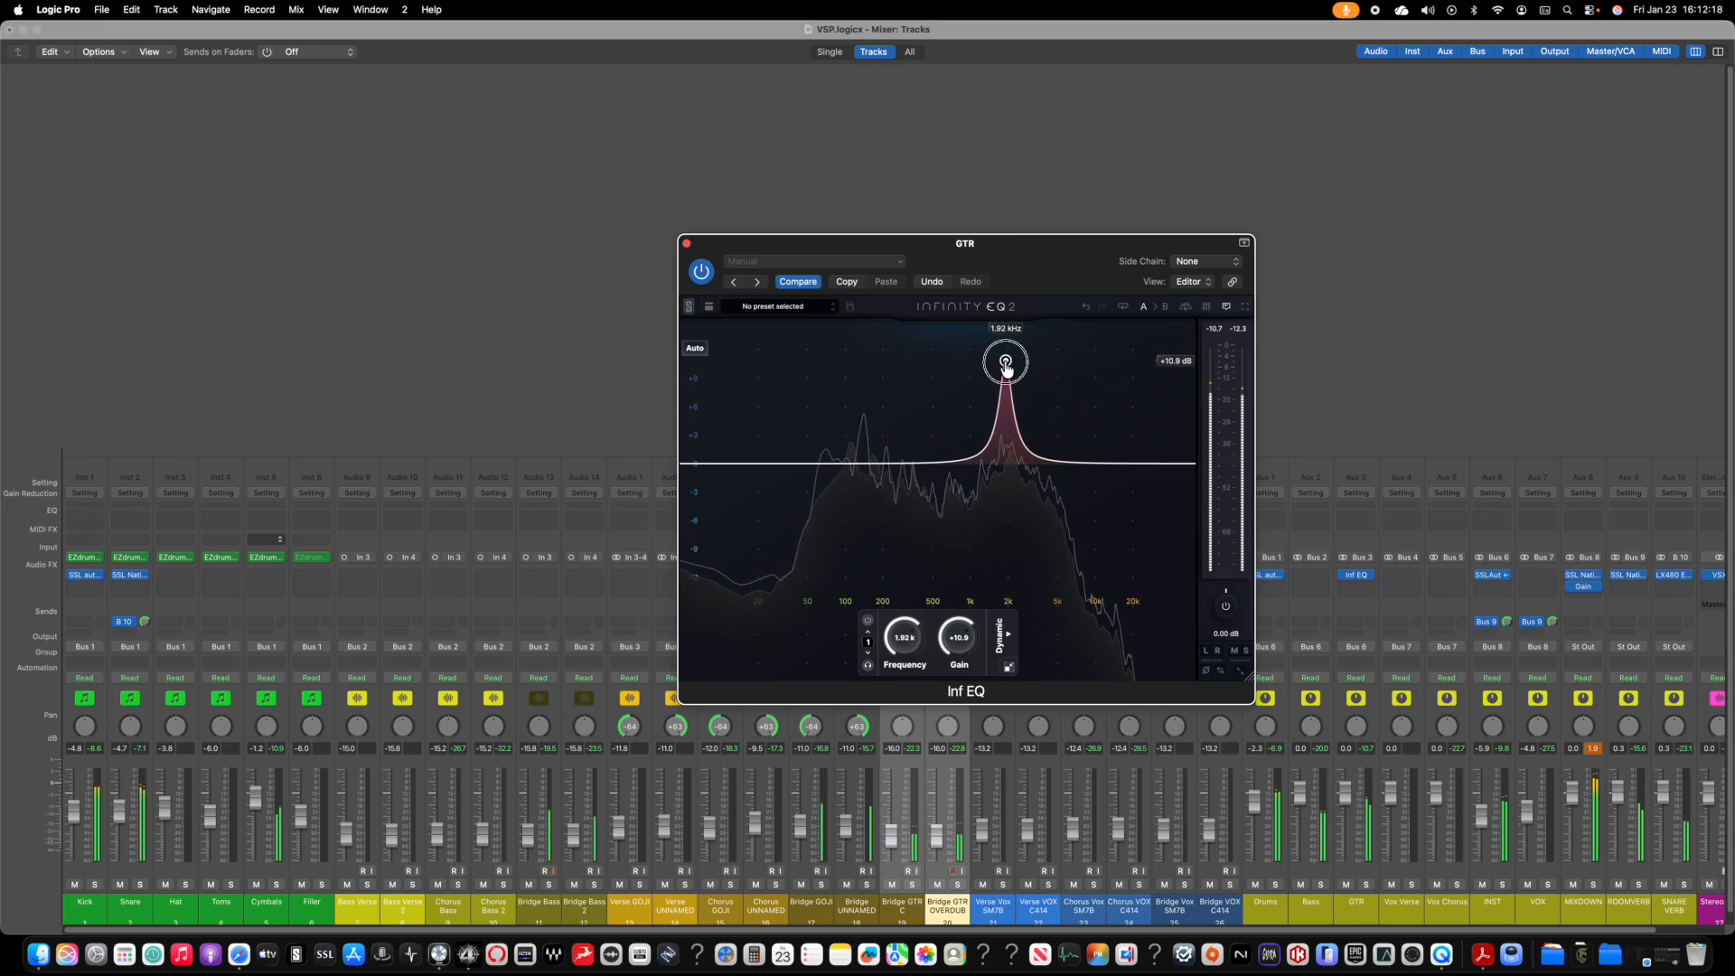
pyautogui.moveTo(1008, 419); pyautogui.dragTo(1022, 442)
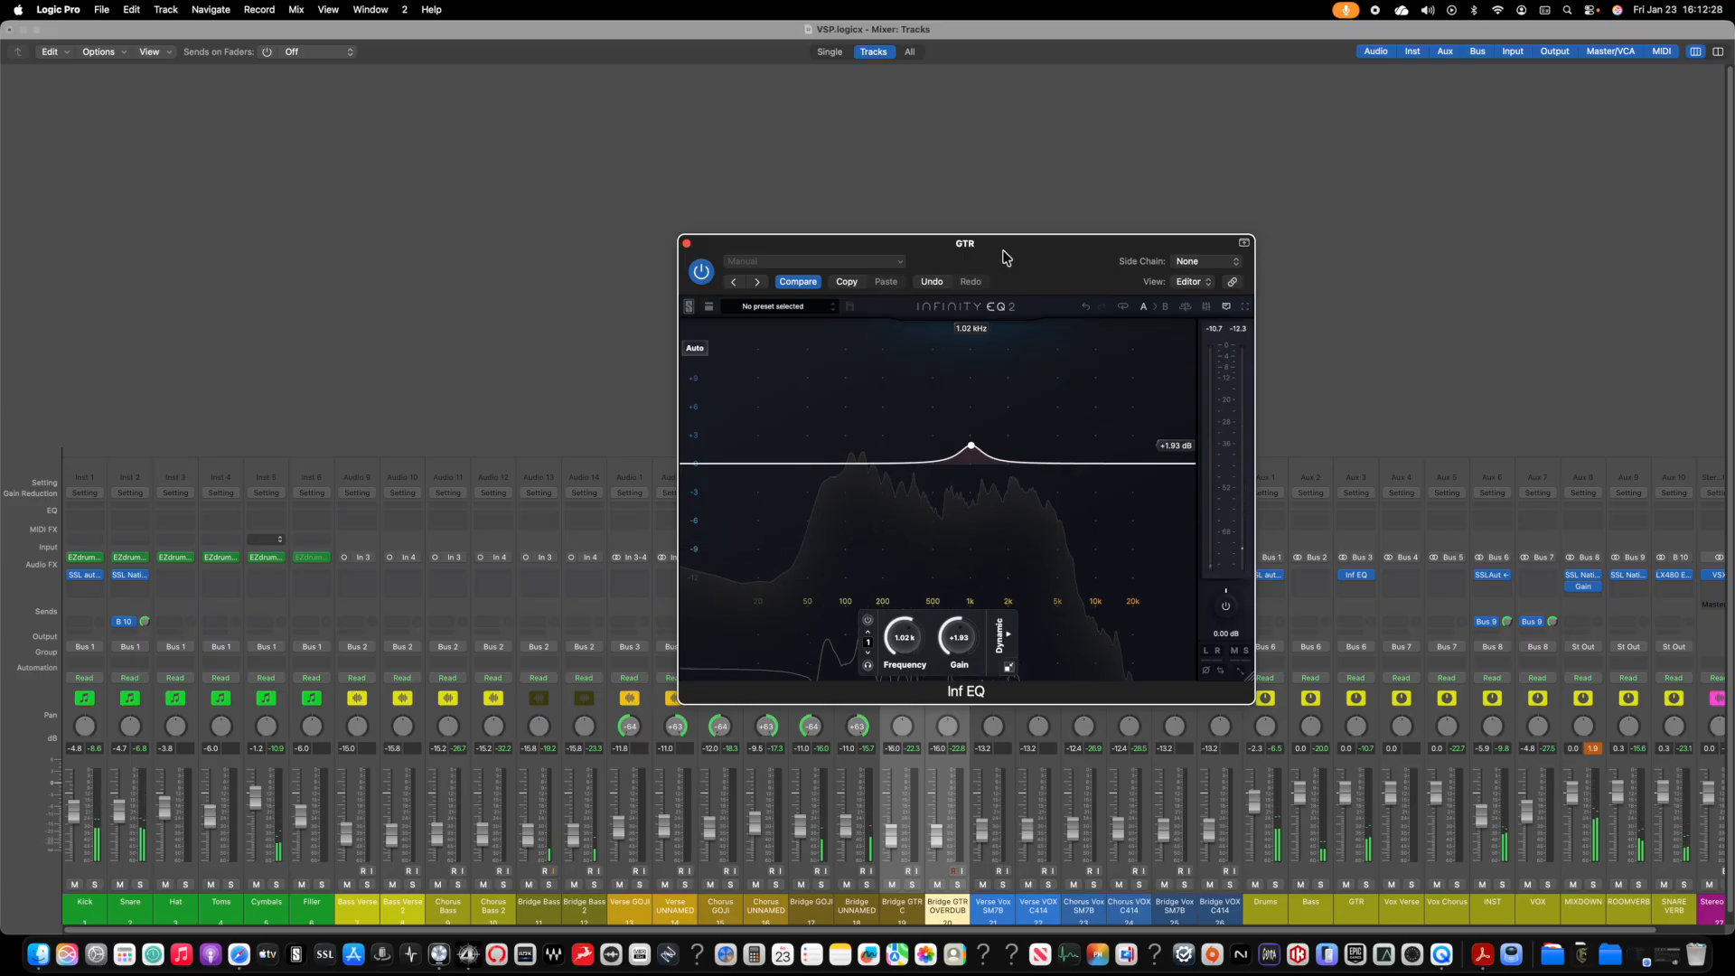
# Step: Copy the GTR bus's Inf EQ onto the Snare channel and audition the snare soloed and in the mix
pyautogui.moveTo(1336, 579); pyautogui.dragTo(130, 587)
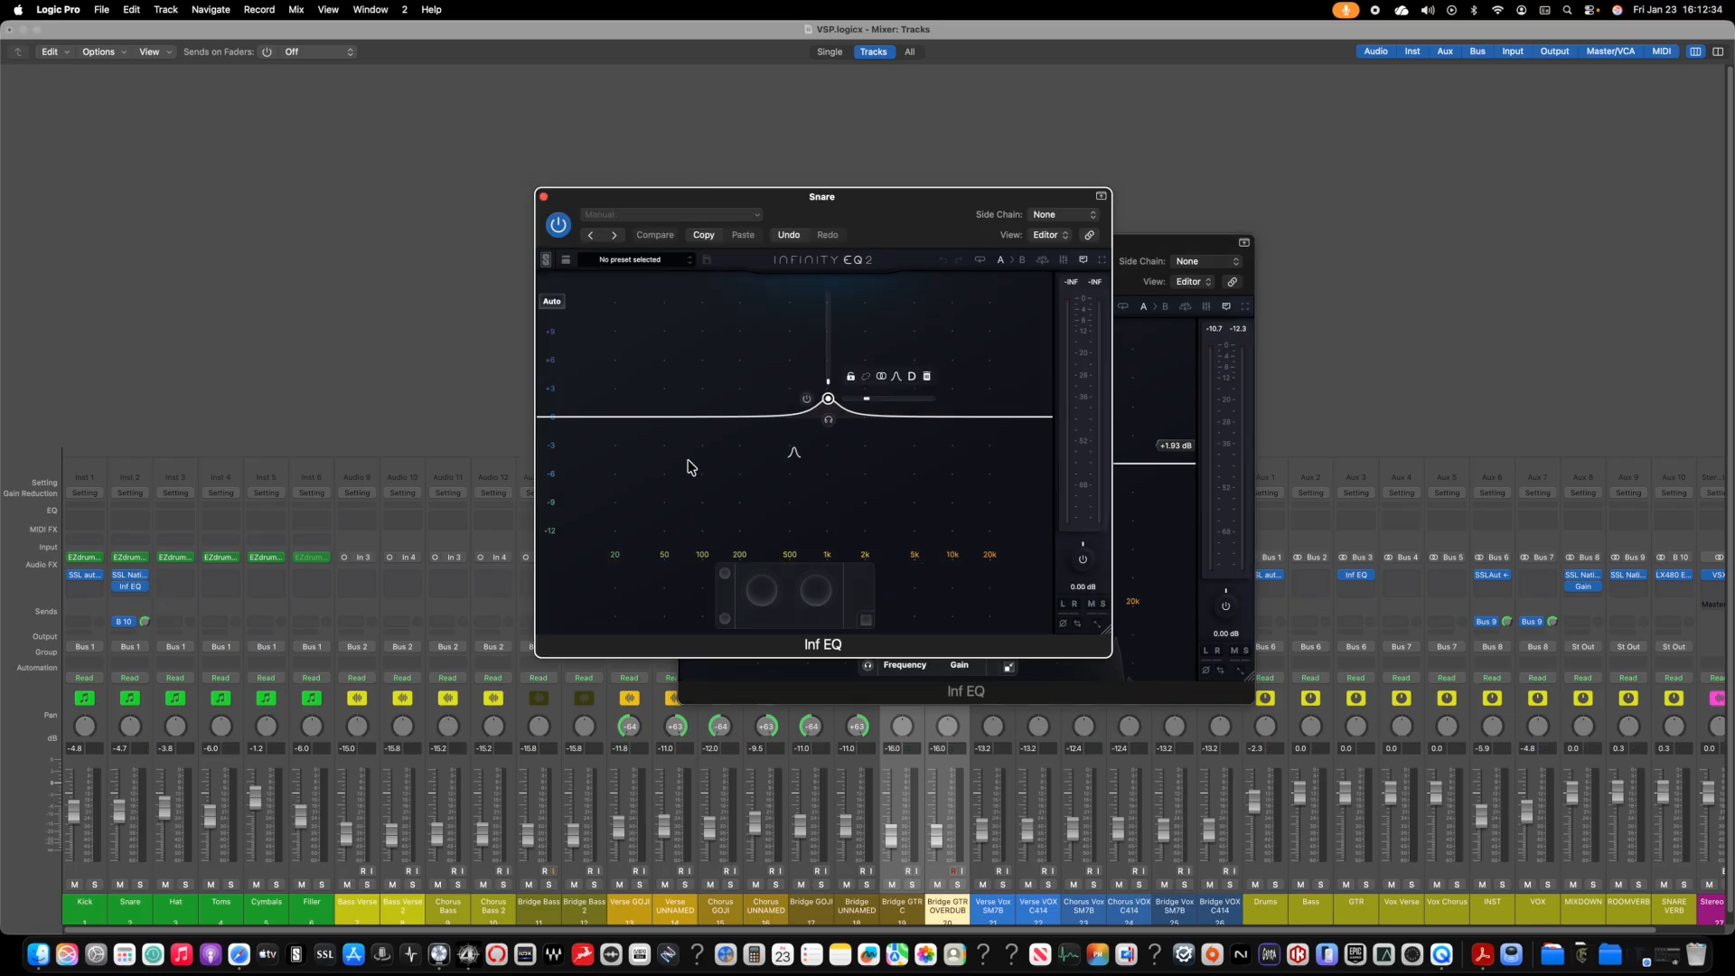
pyautogui.click(141, 885)
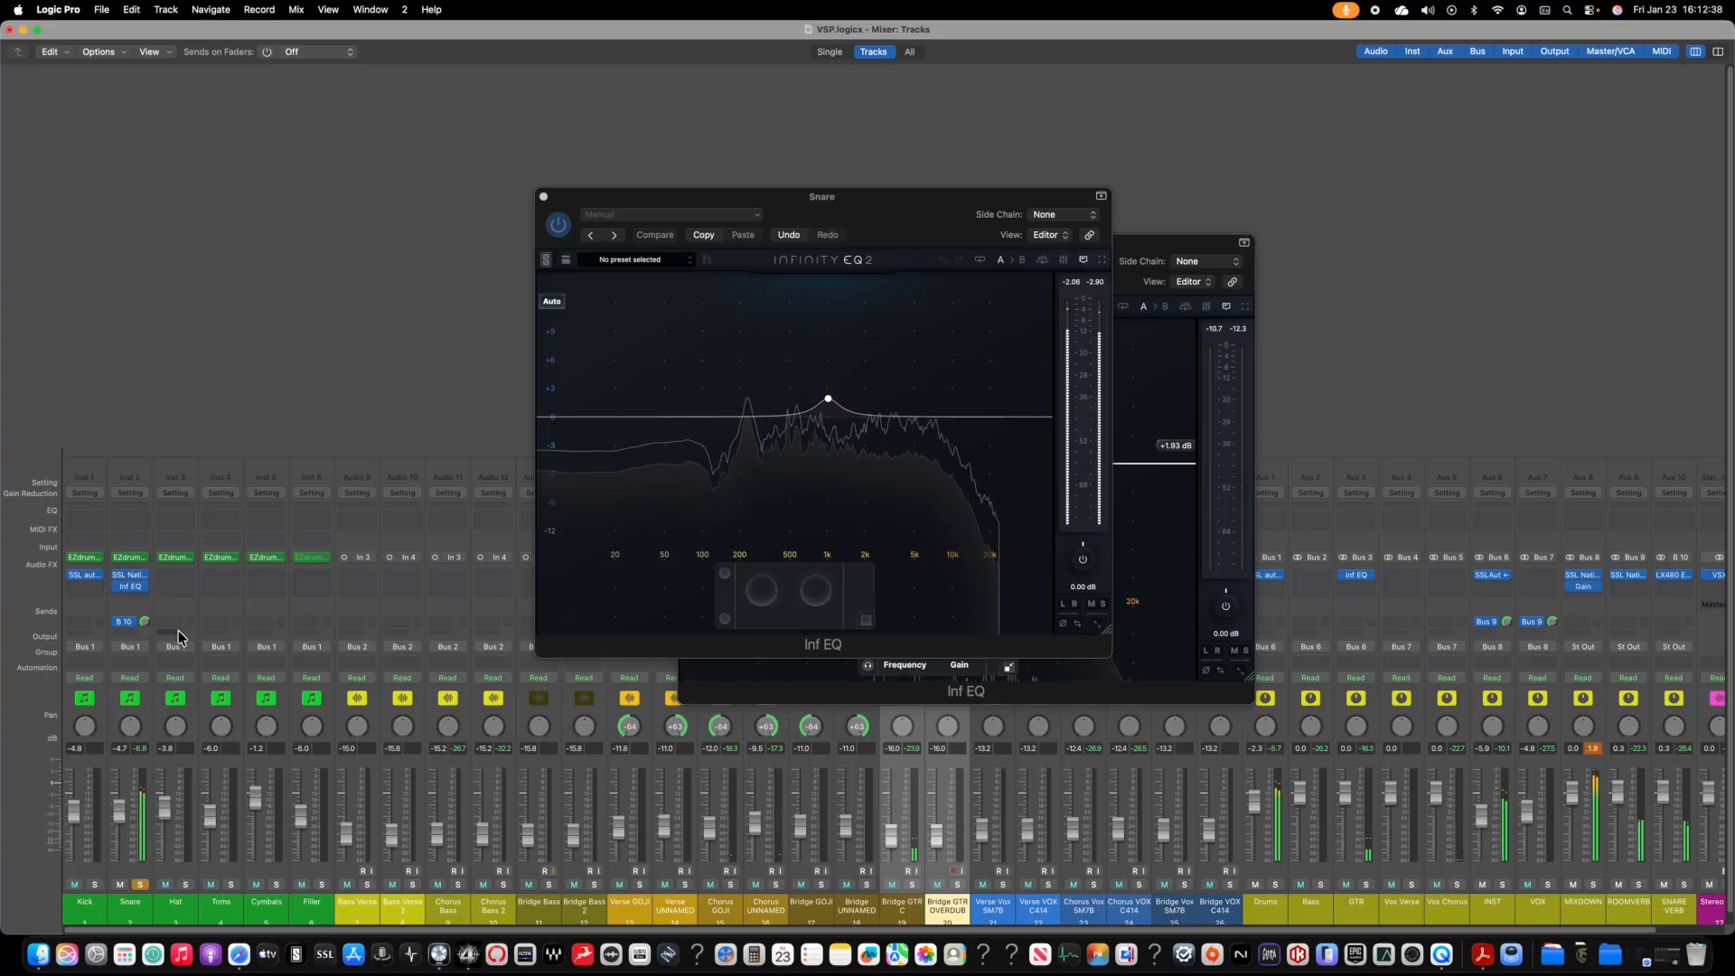
pyautogui.click(141, 884)
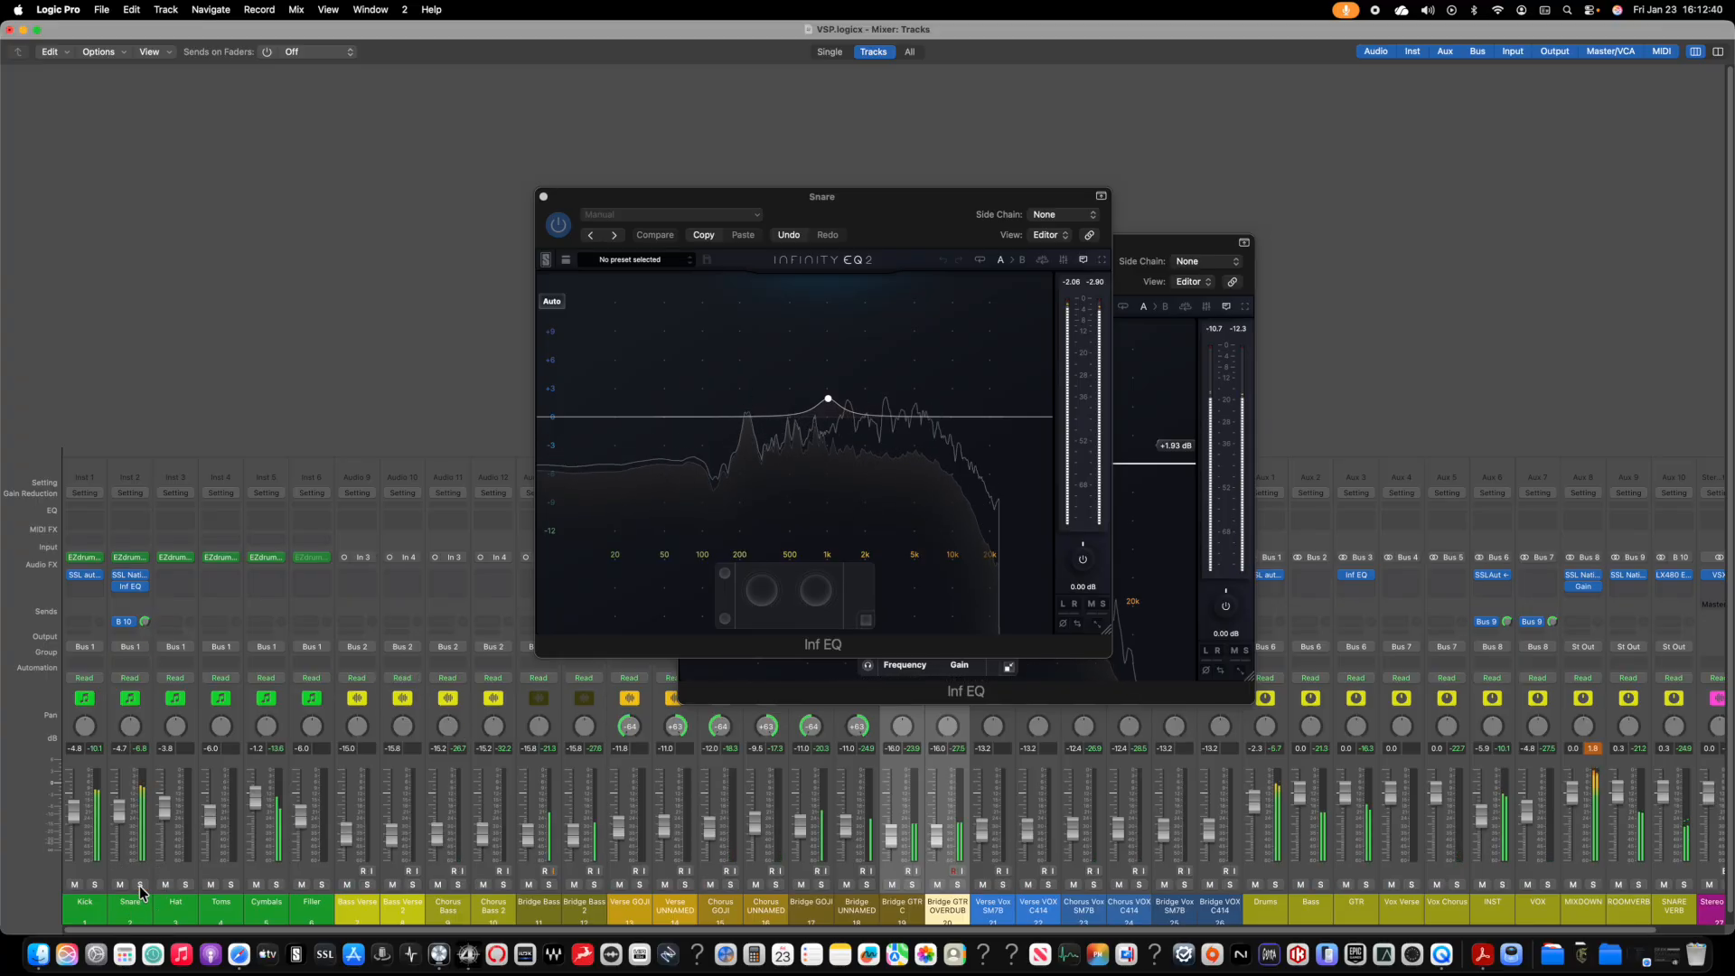
# Step: Add a +2.86 dB boost at 154 Hz and a -1.57 dB cut at 6.62 kHz in the Snare EQ with the snare soloed
pyautogui.click(703, 398)
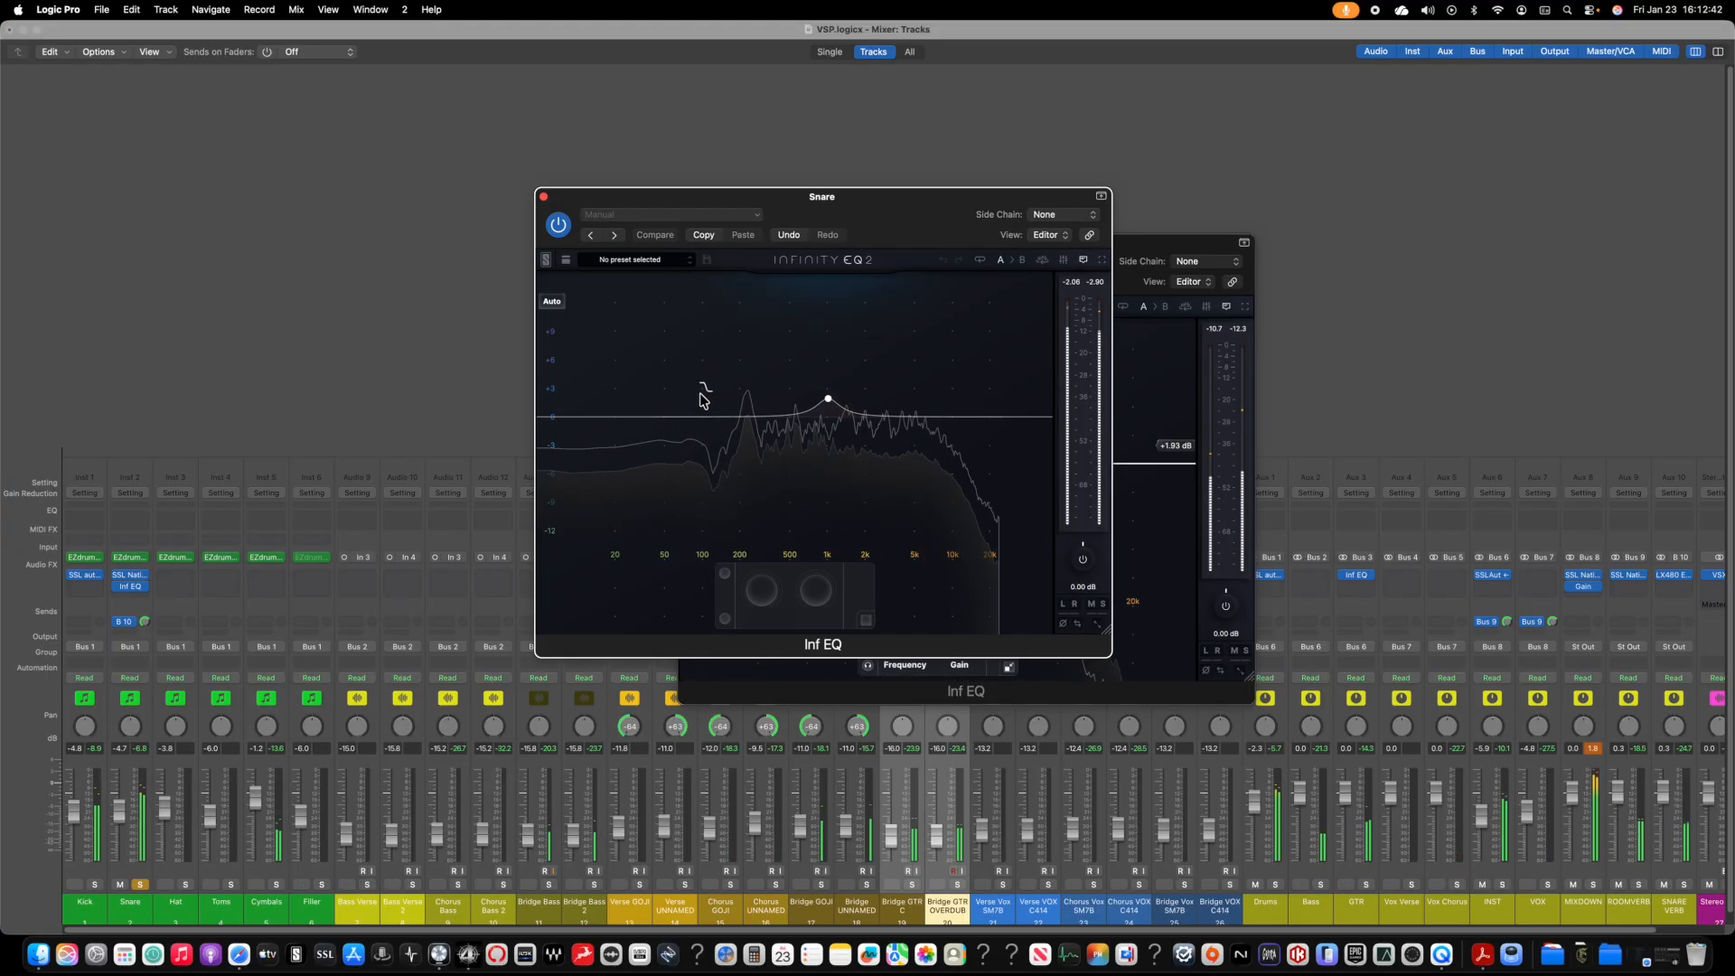
pyautogui.click(737, 399)
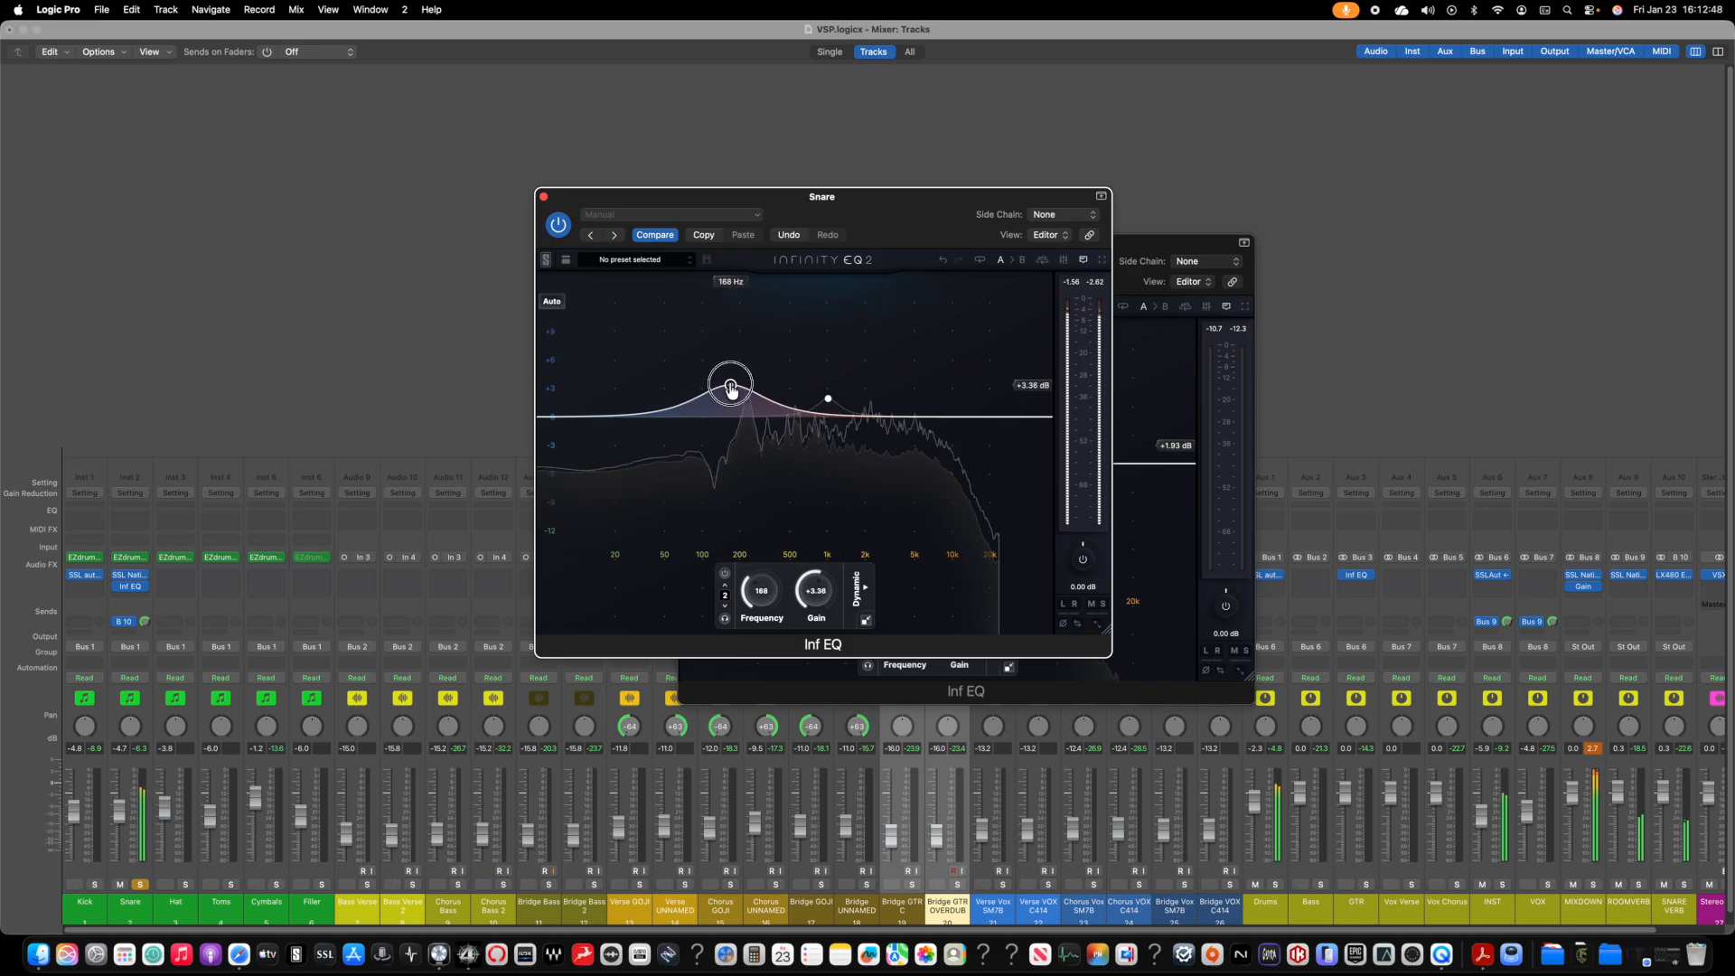
pyautogui.click(872, 406)
pyautogui.click(930, 460)
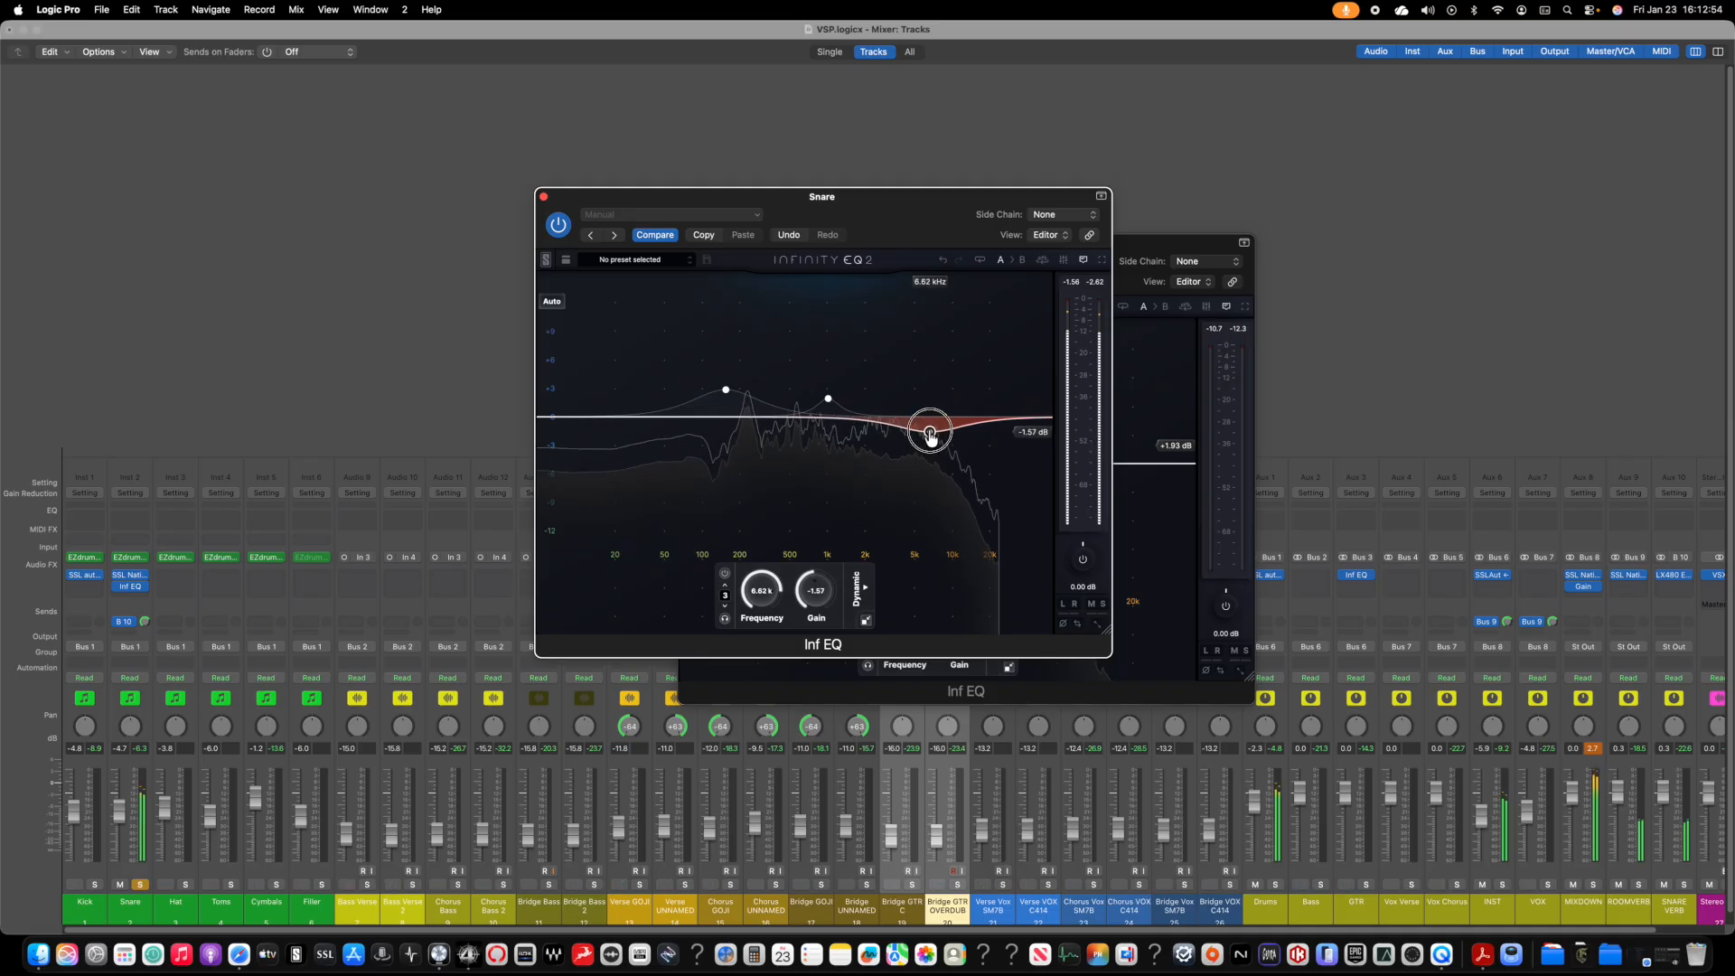
# Step: Make the Snare EQ's high cut band dynamic at 6.87 kHz, with -0.86 dB gain and a -3.43 dB target
pyautogui.click(849, 412)
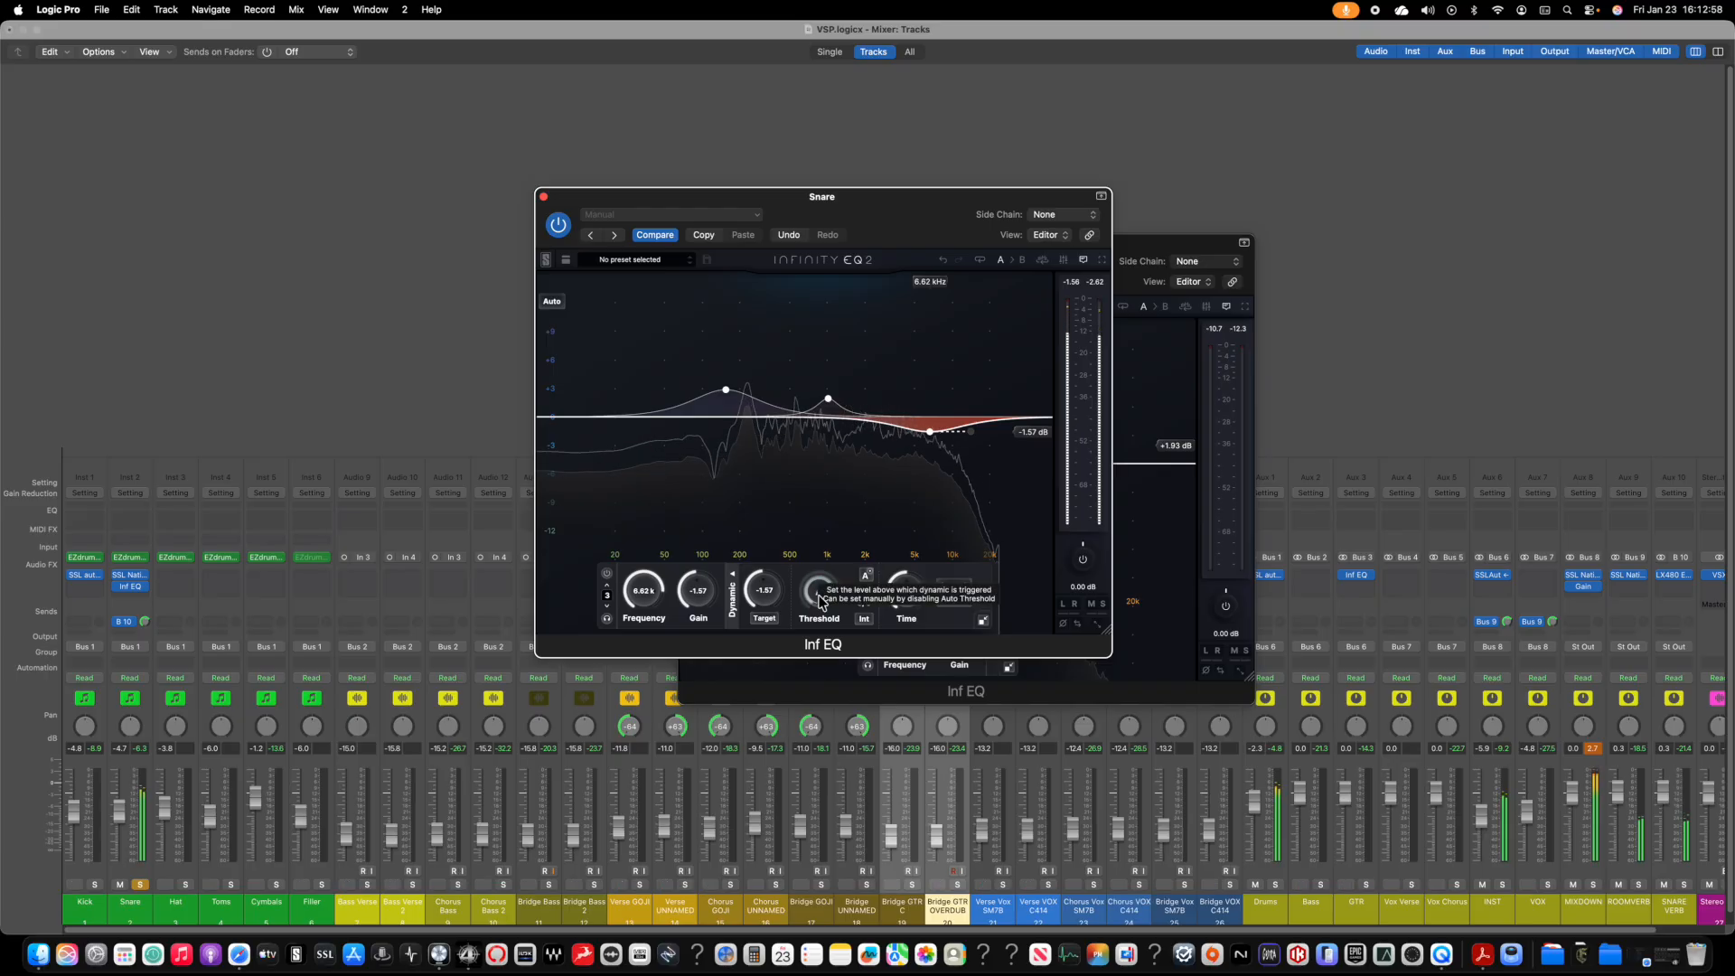
pyautogui.moveTo(970, 431); pyautogui.dragTo(933, 428)
pyautogui.click(966, 445)
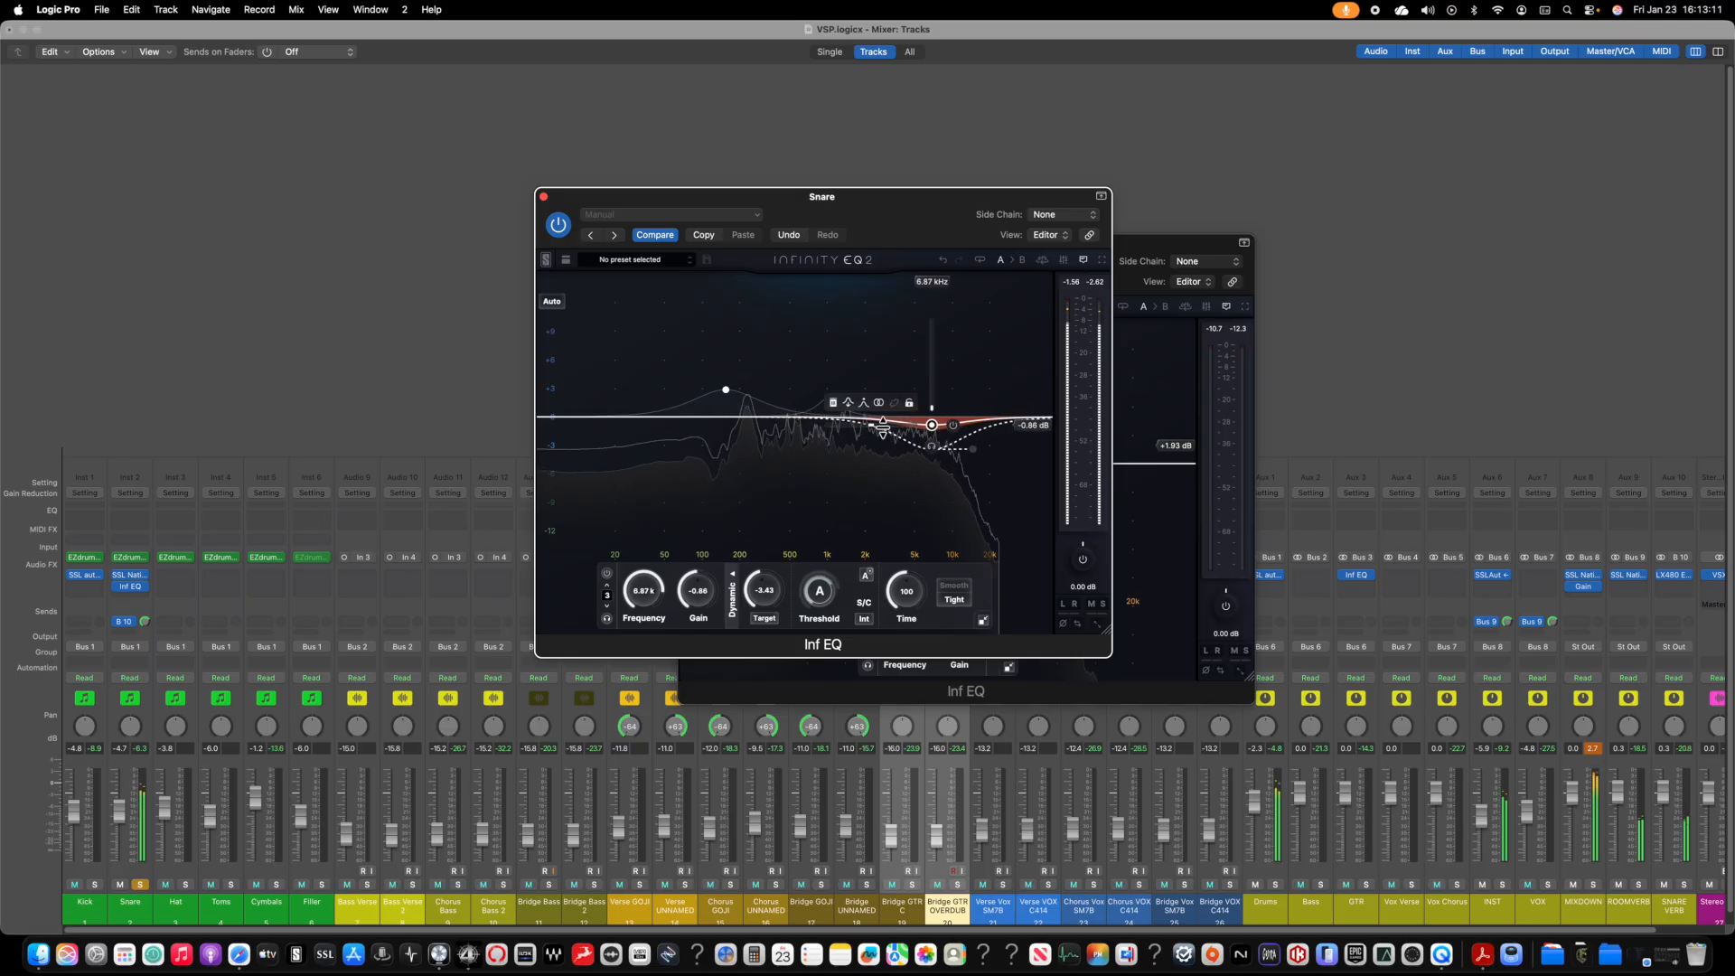
# Step: Make the Snare EQ's low band dynamic, setting it to 230 Hz with +3.71 dB gain and a -1.57 dB target
pyautogui.moveTo(726, 392); pyautogui.dragTo(726, 392)
pyautogui.click(726, 392)
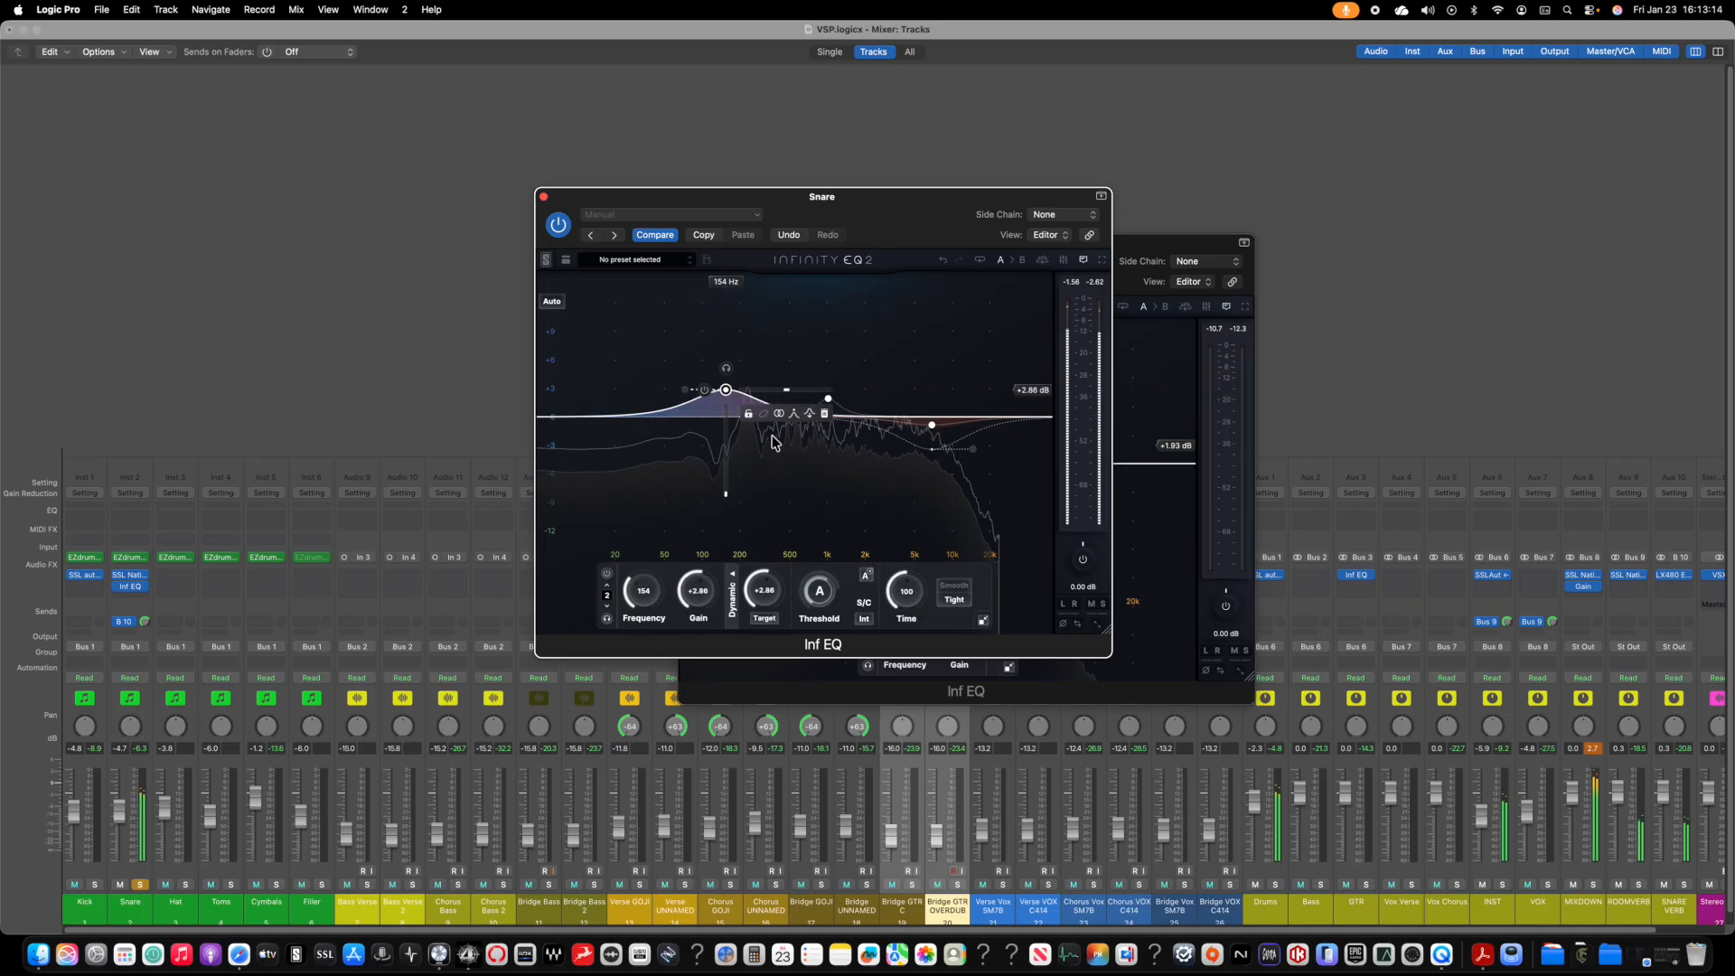
pyautogui.moveTo(676, 394); pyautogui.dragTo(747, 381)
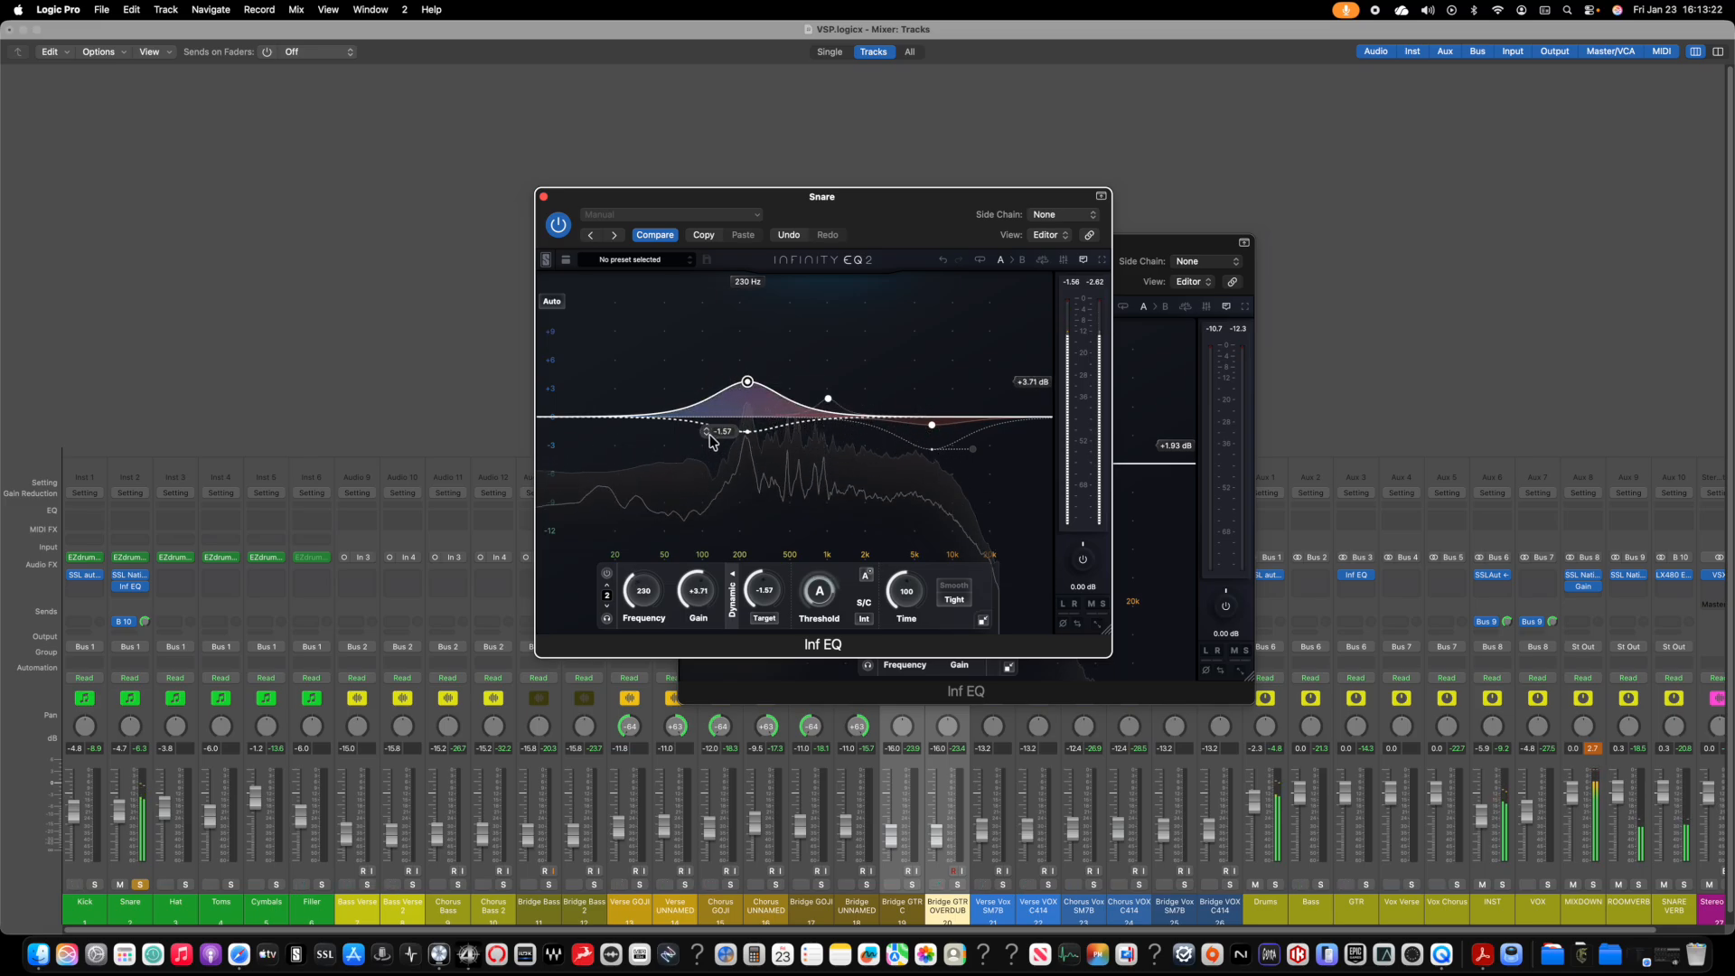
# Step: Make the Snare EQ's 1.02 kHz band dynamic with a -1.79 dB target, and stop playback
pyautogui.click(828, 398)
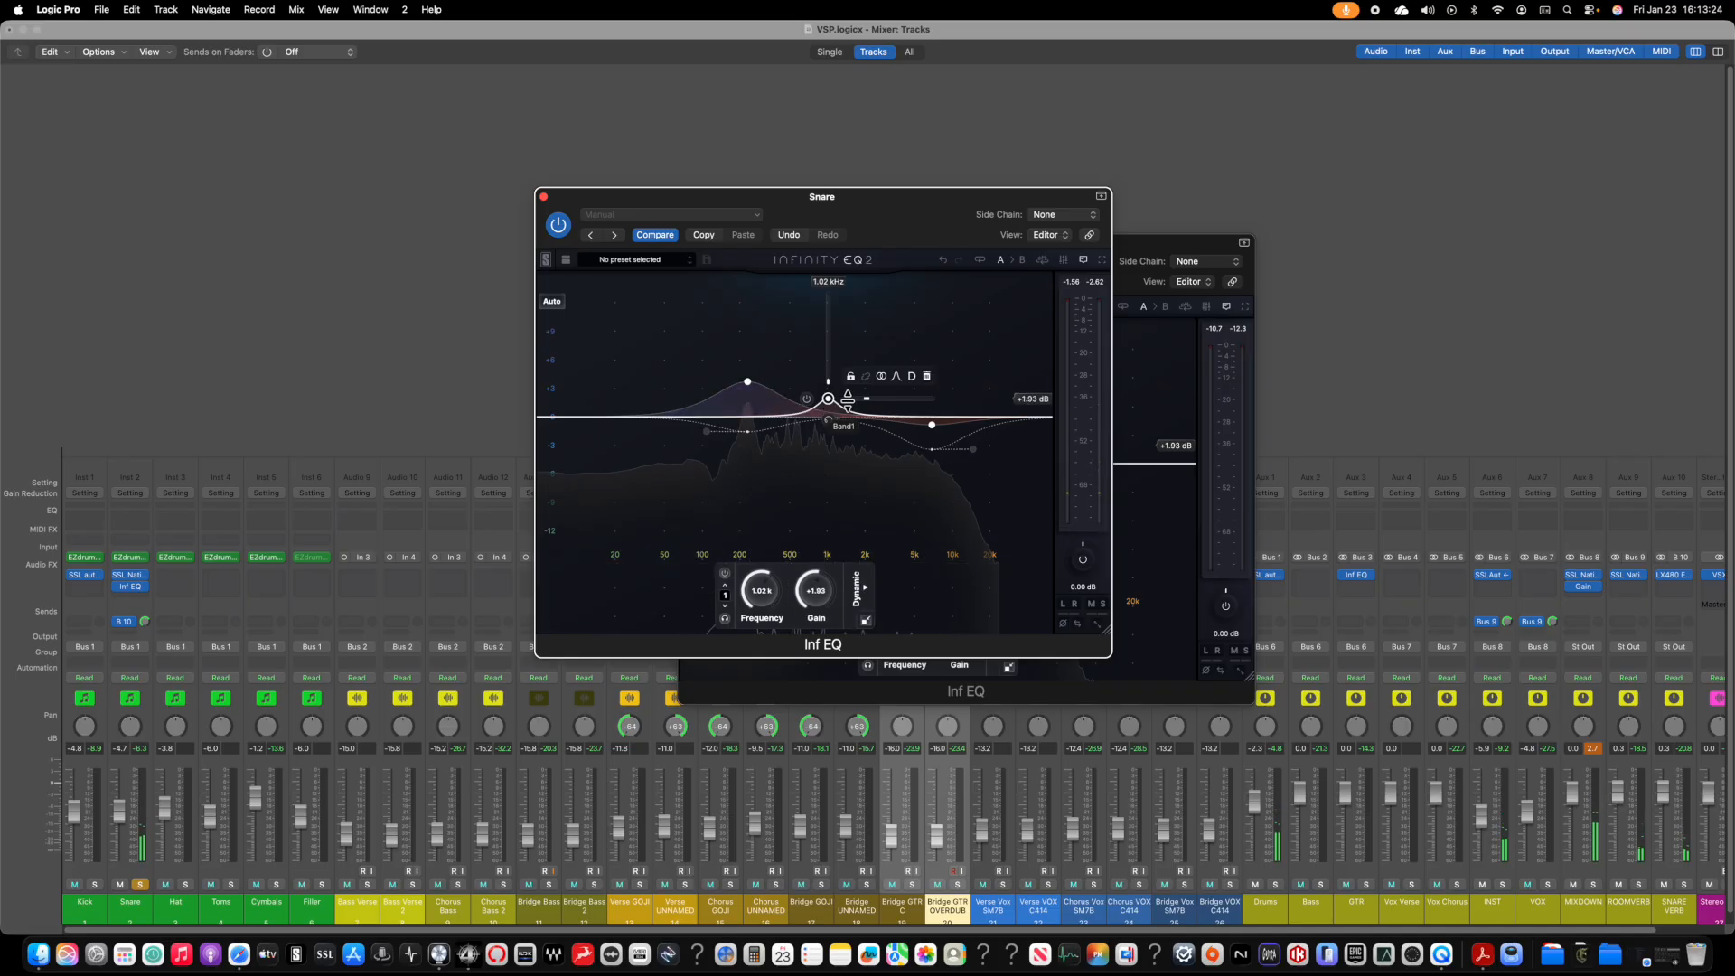
pyautogui.moveTo(829, 403)
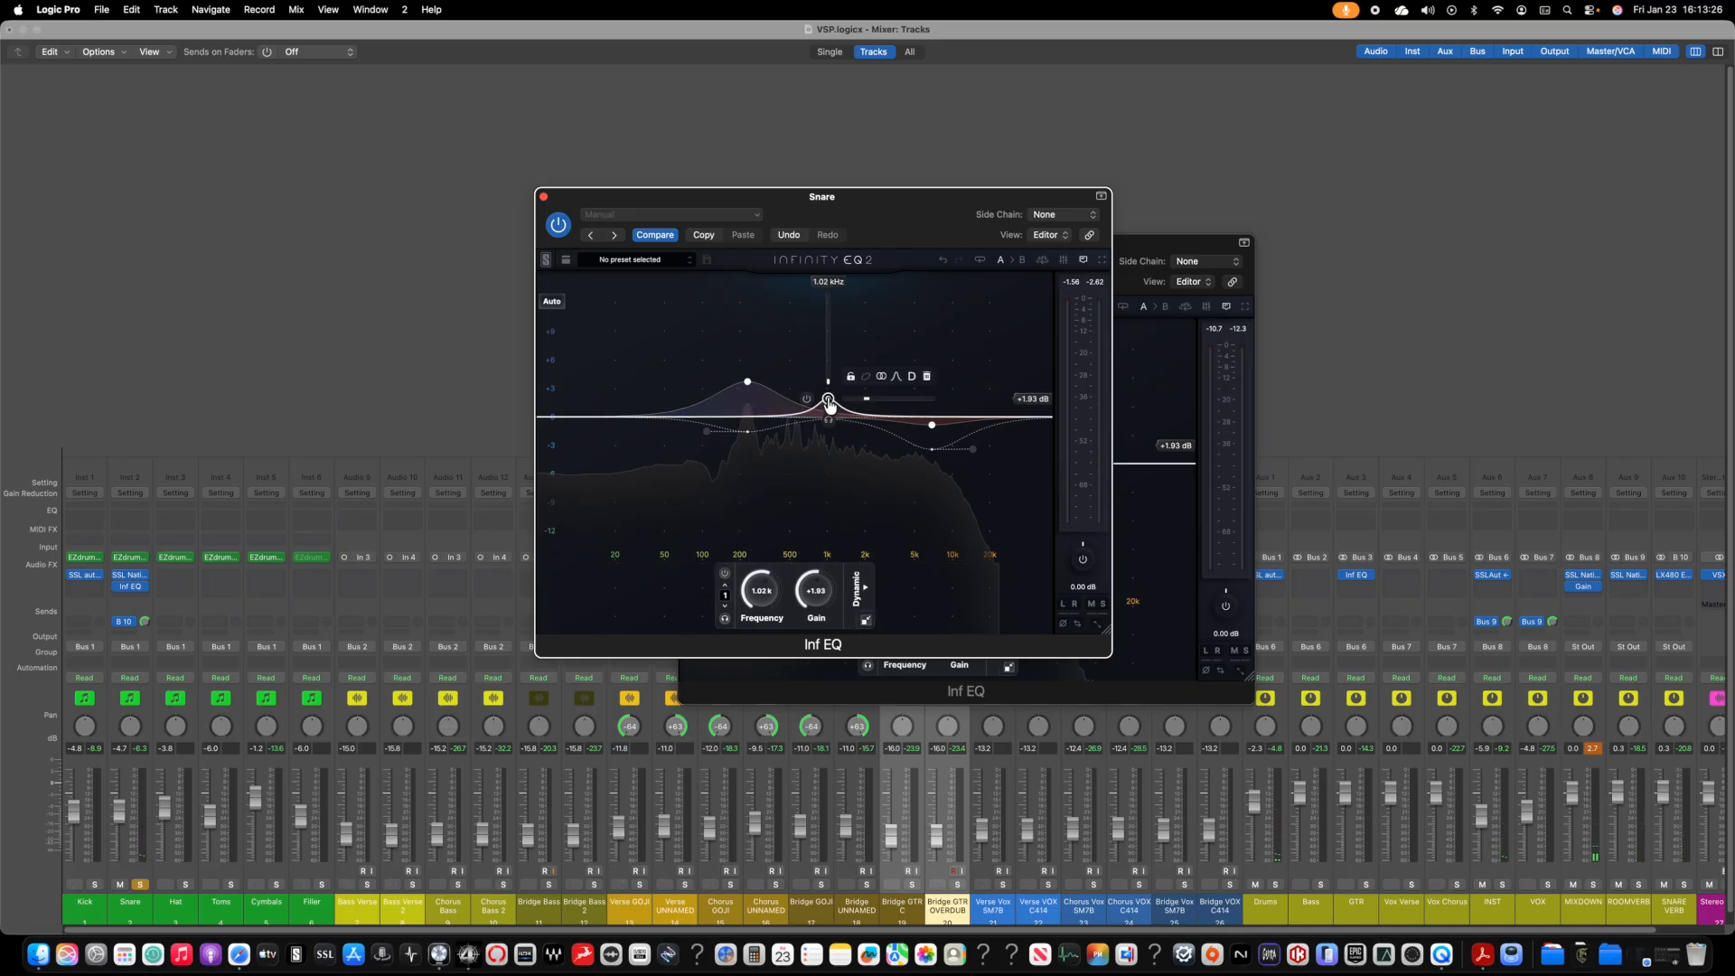
pyautogui.click(911, 376)
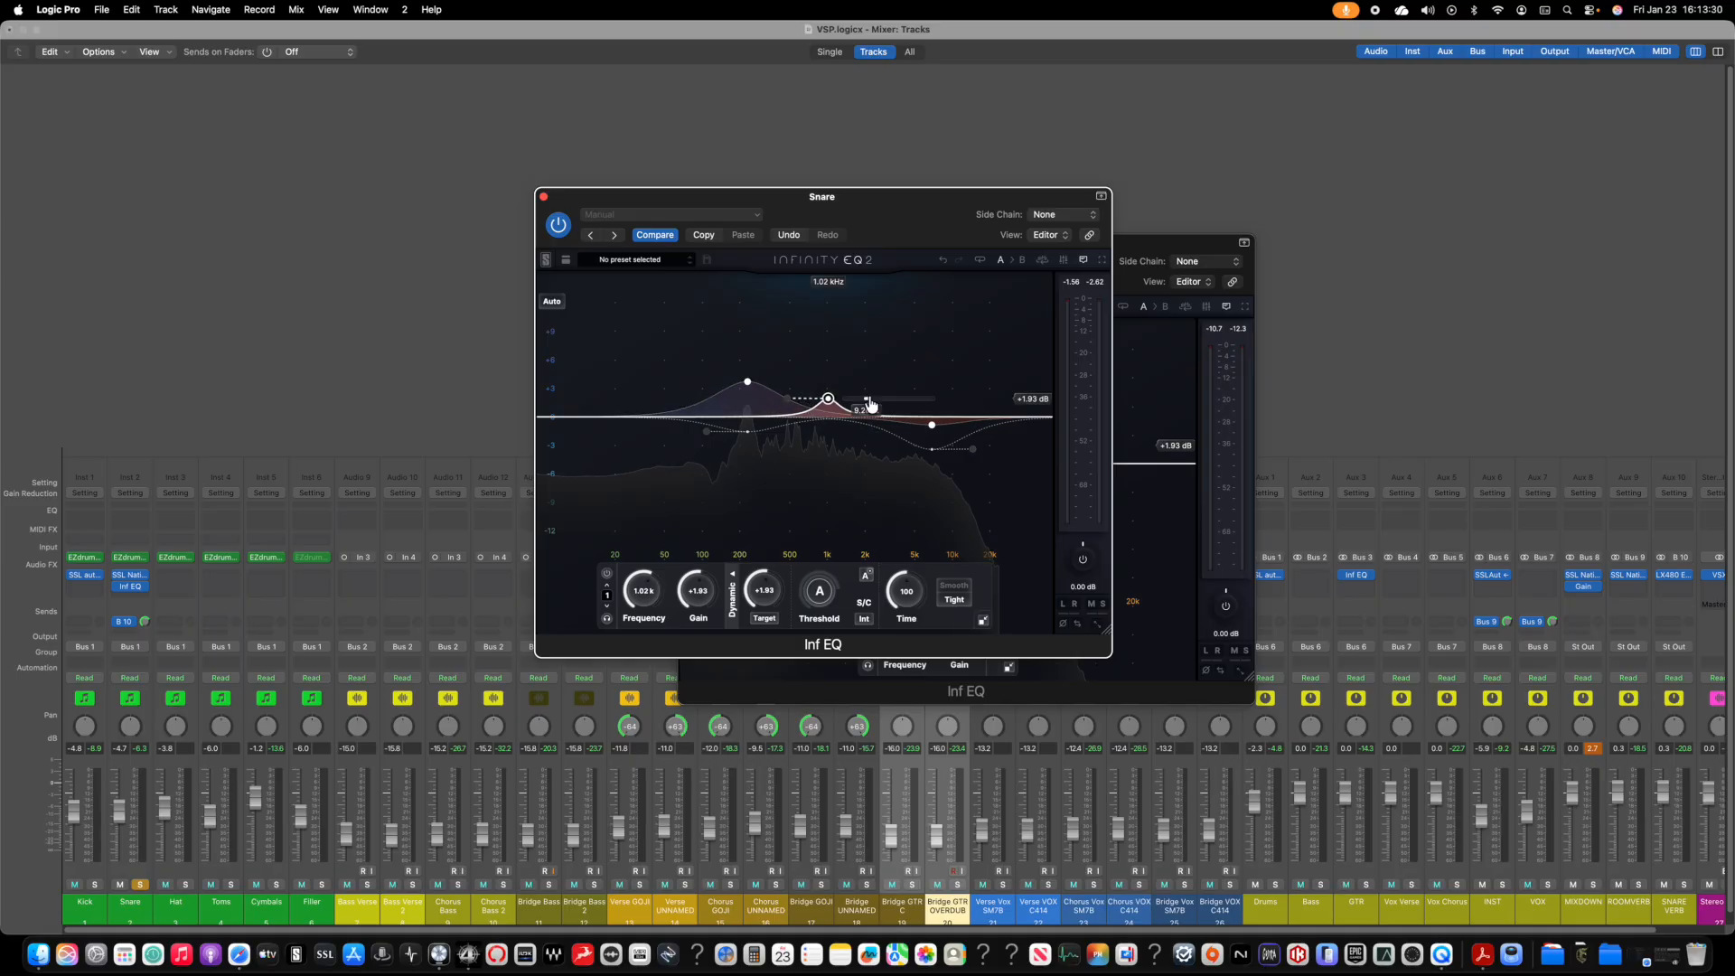
pyautogui.moveTo(791, 403); pyautogui.dragTo(837, 425)
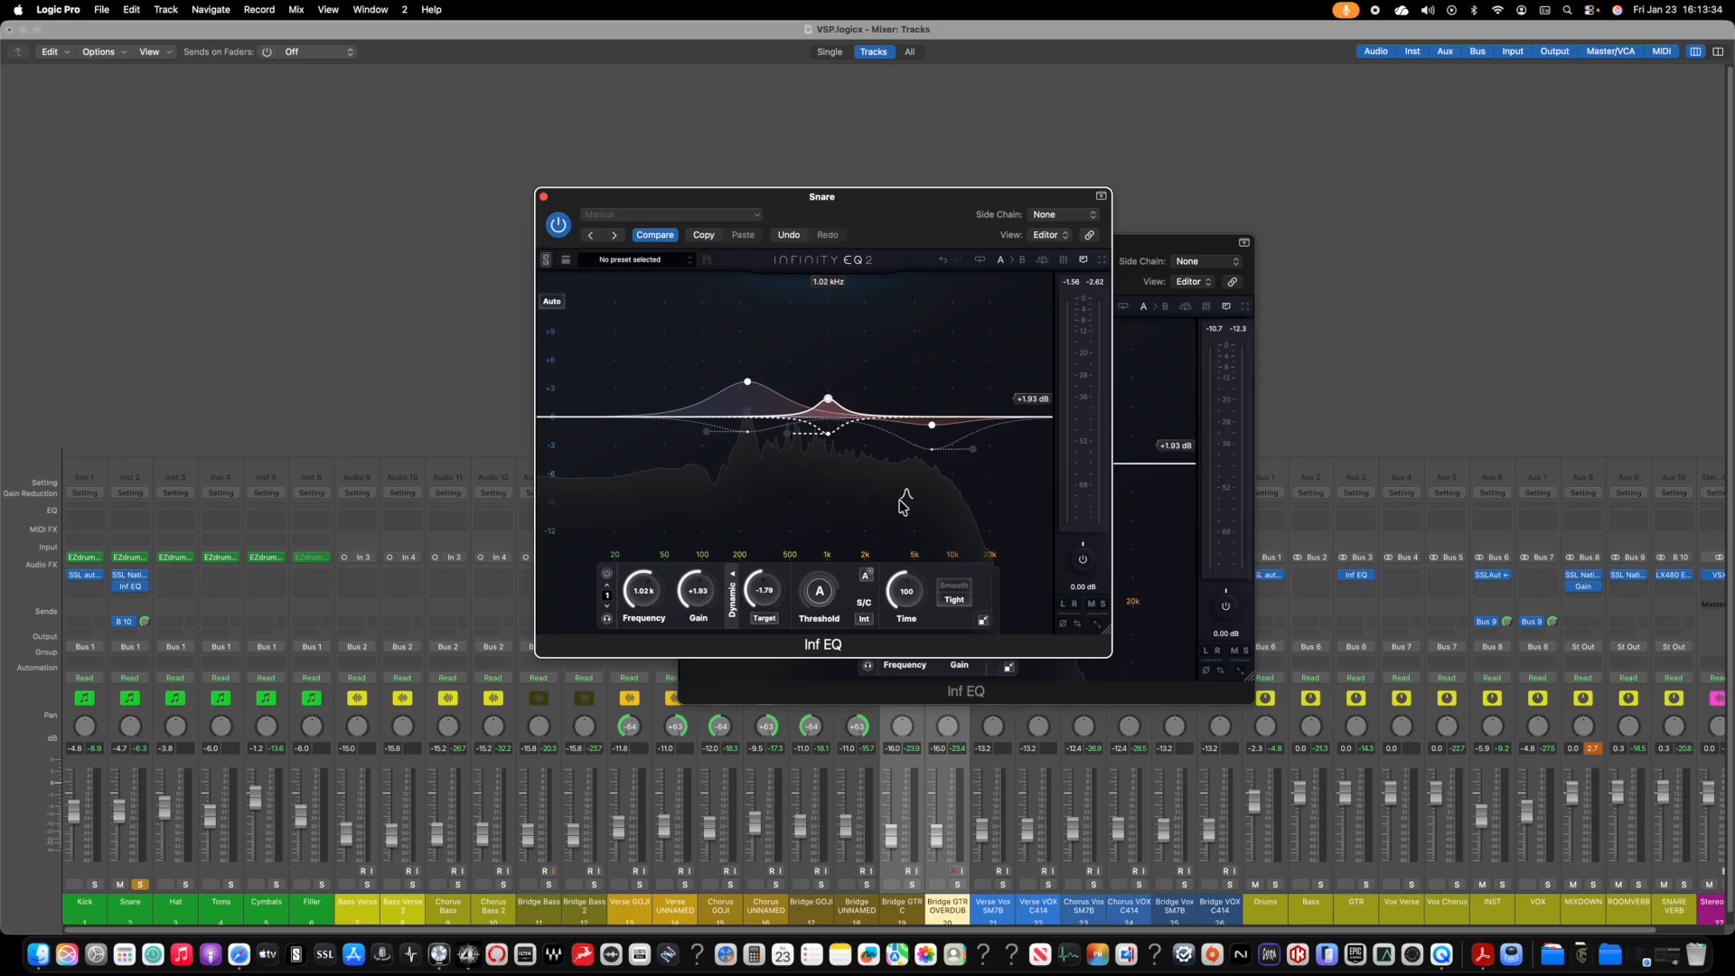
pyautogui.press('space')
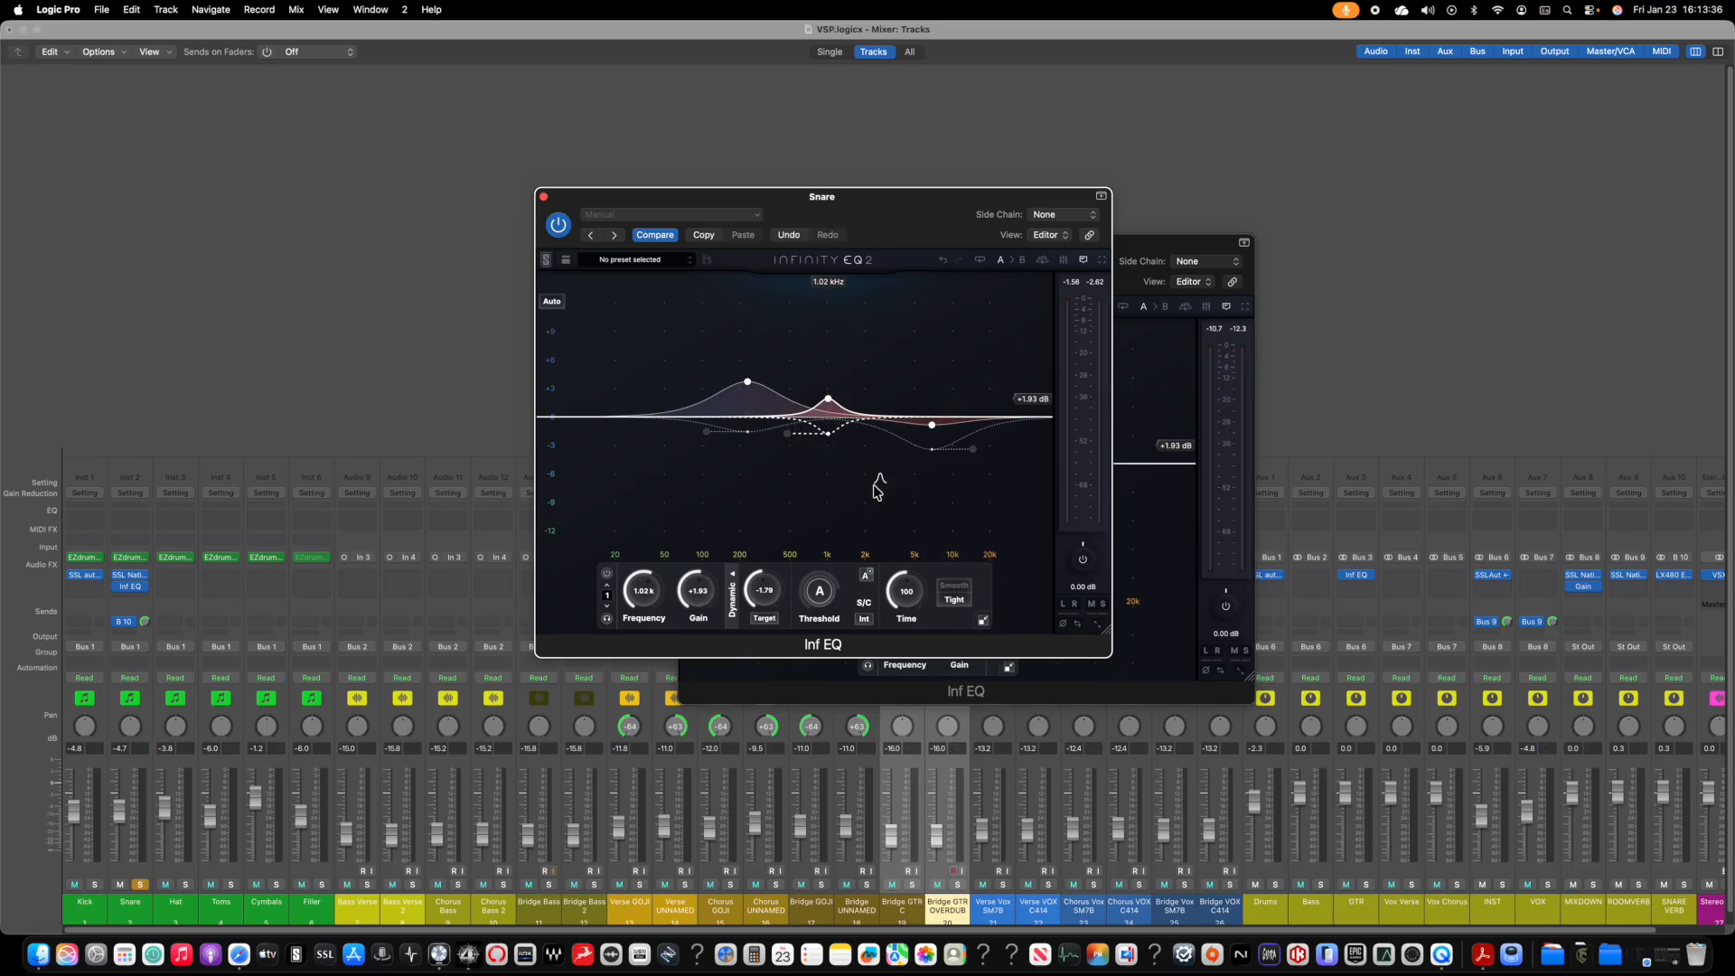
# Step: Switch to the Tracks window, turn off the bridge cycle, and play the arrangement from bar 33
pyautogui.press('super+1')
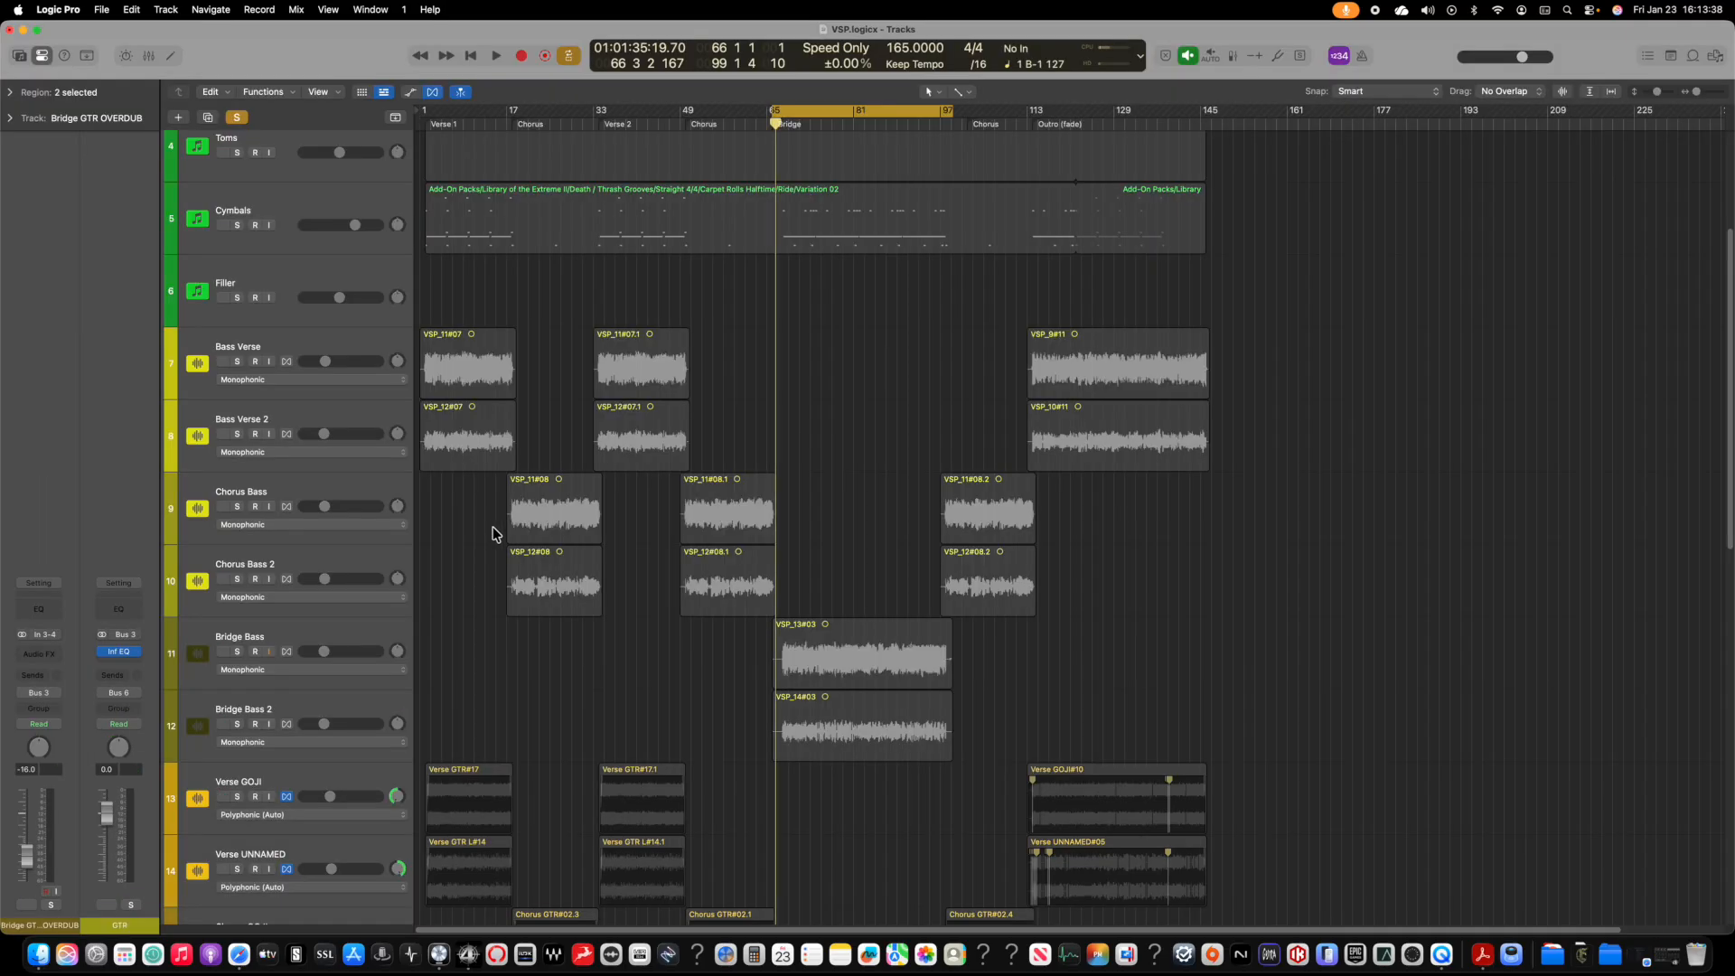
pyautogui.click(235, 118)
pyautogui.scroll(-3, 817, 601)
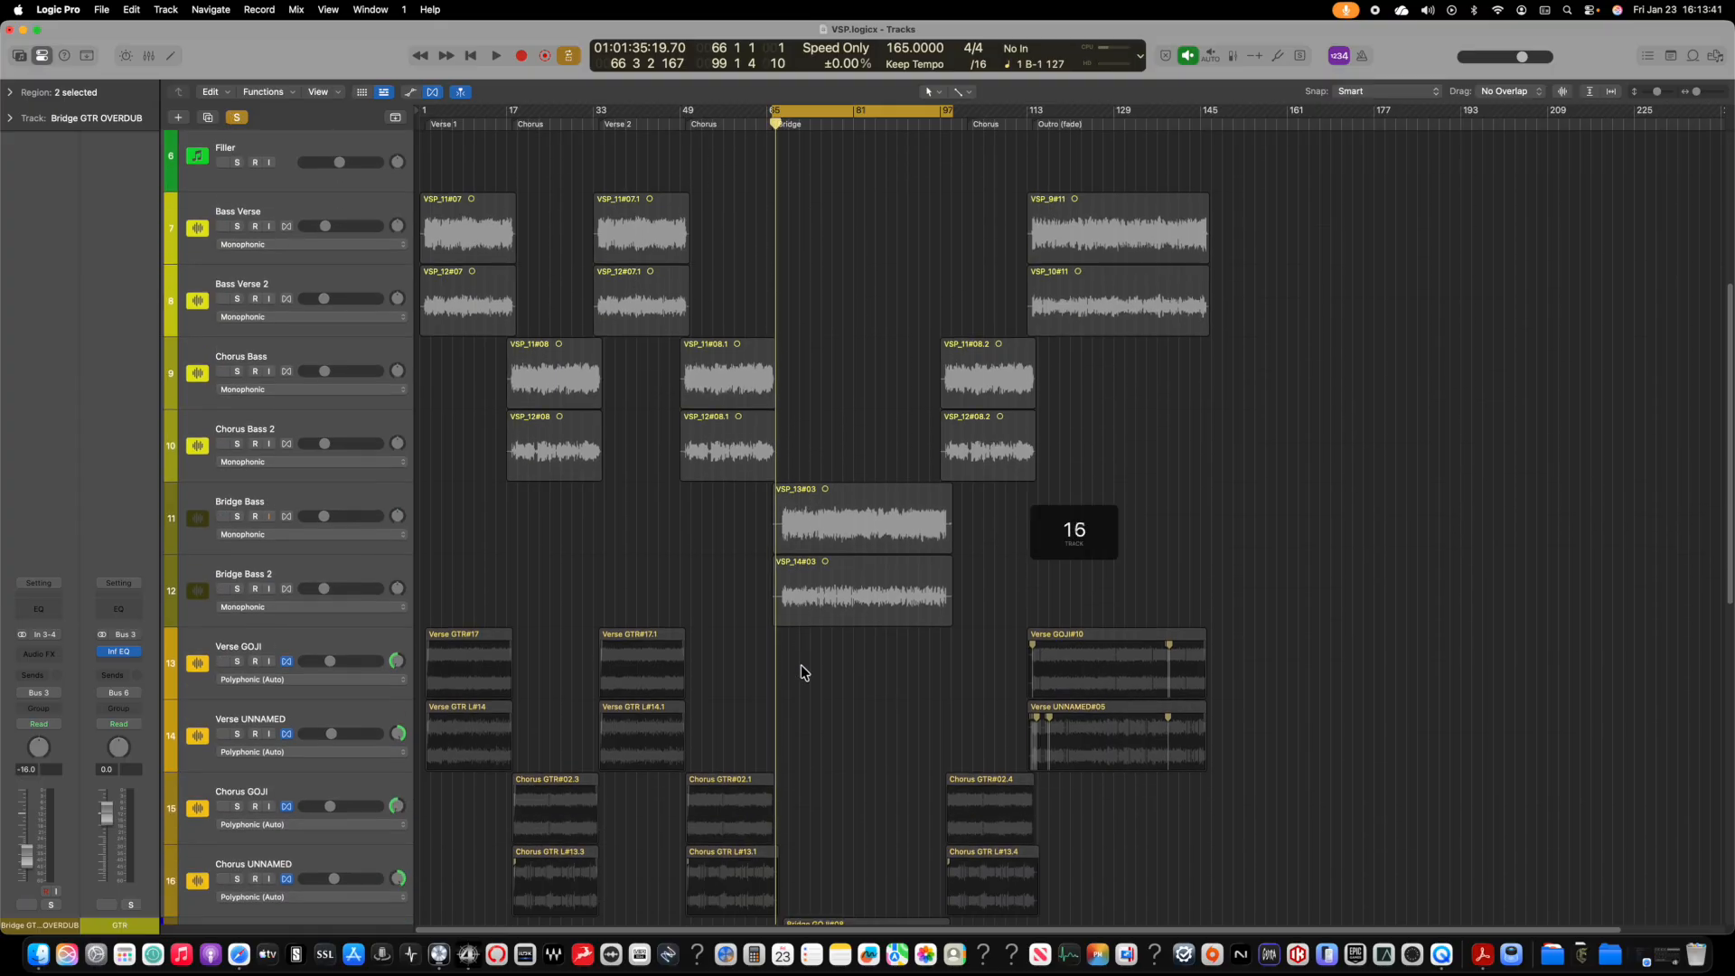
pyautogui.click(611, 128)
pyautogui.press('space')
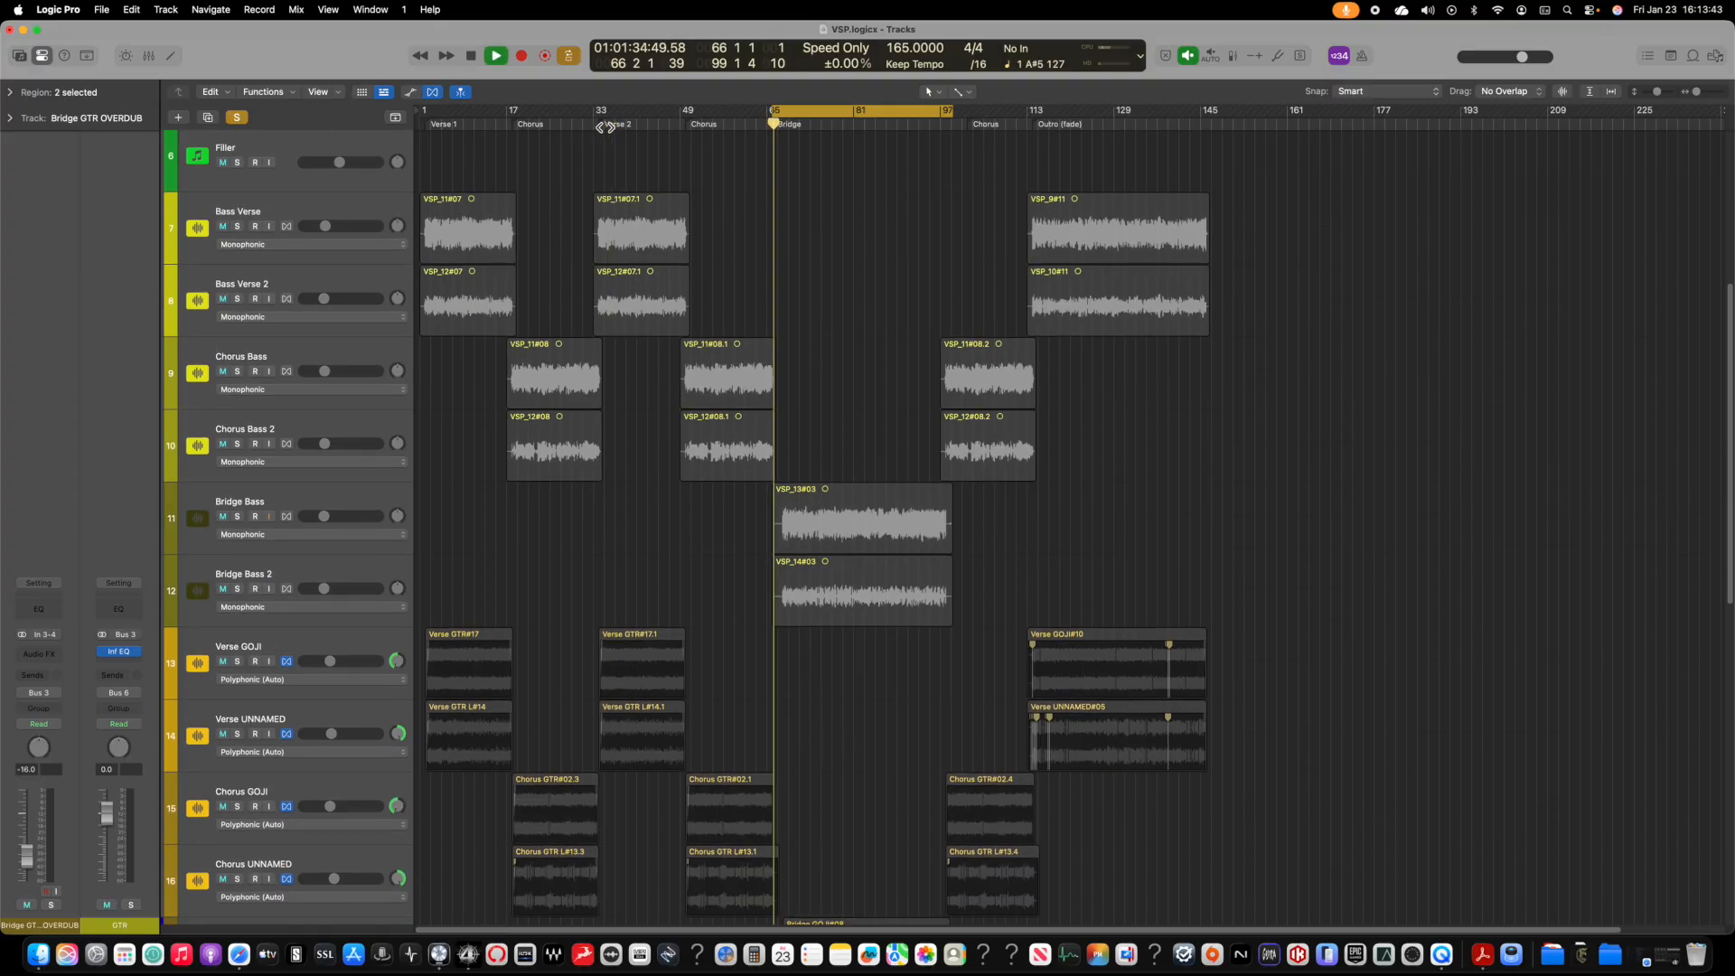
pyautogui.click(815, 112)
pyautogui.click(600, 124)
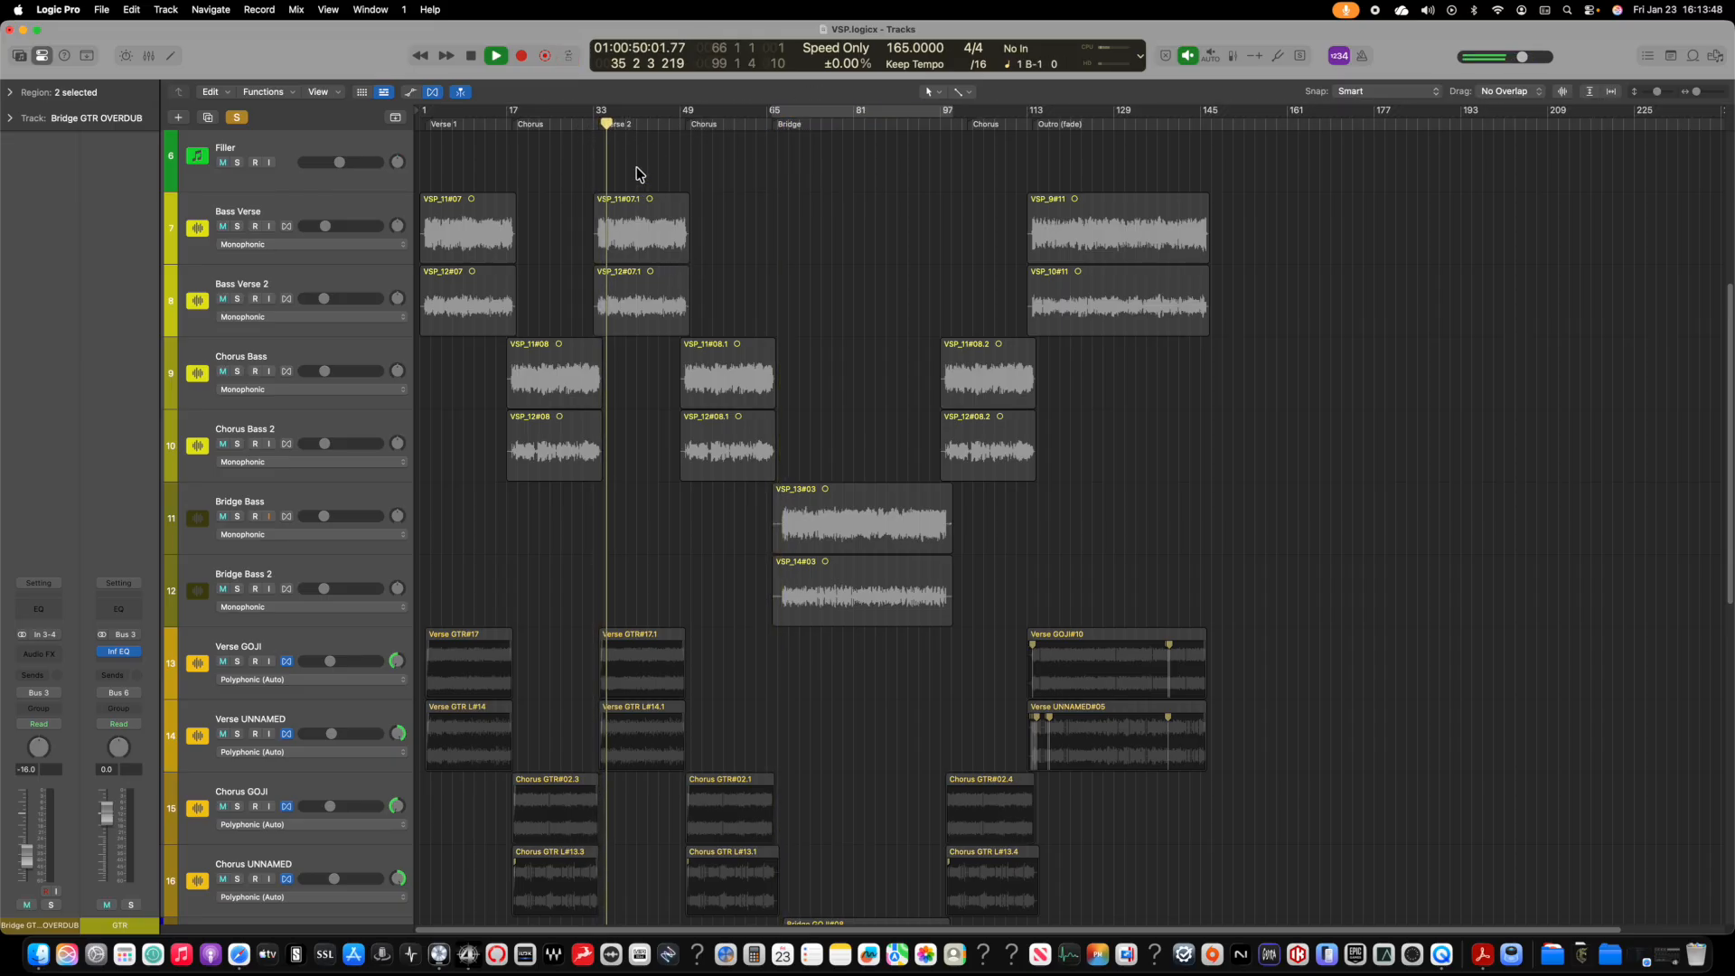
# Step: Set the playback cycle to the first chorus using its two Chorus Bass regions
pyautogui.moveTo(639, 171); pyautogui.dragTo(553, 452)
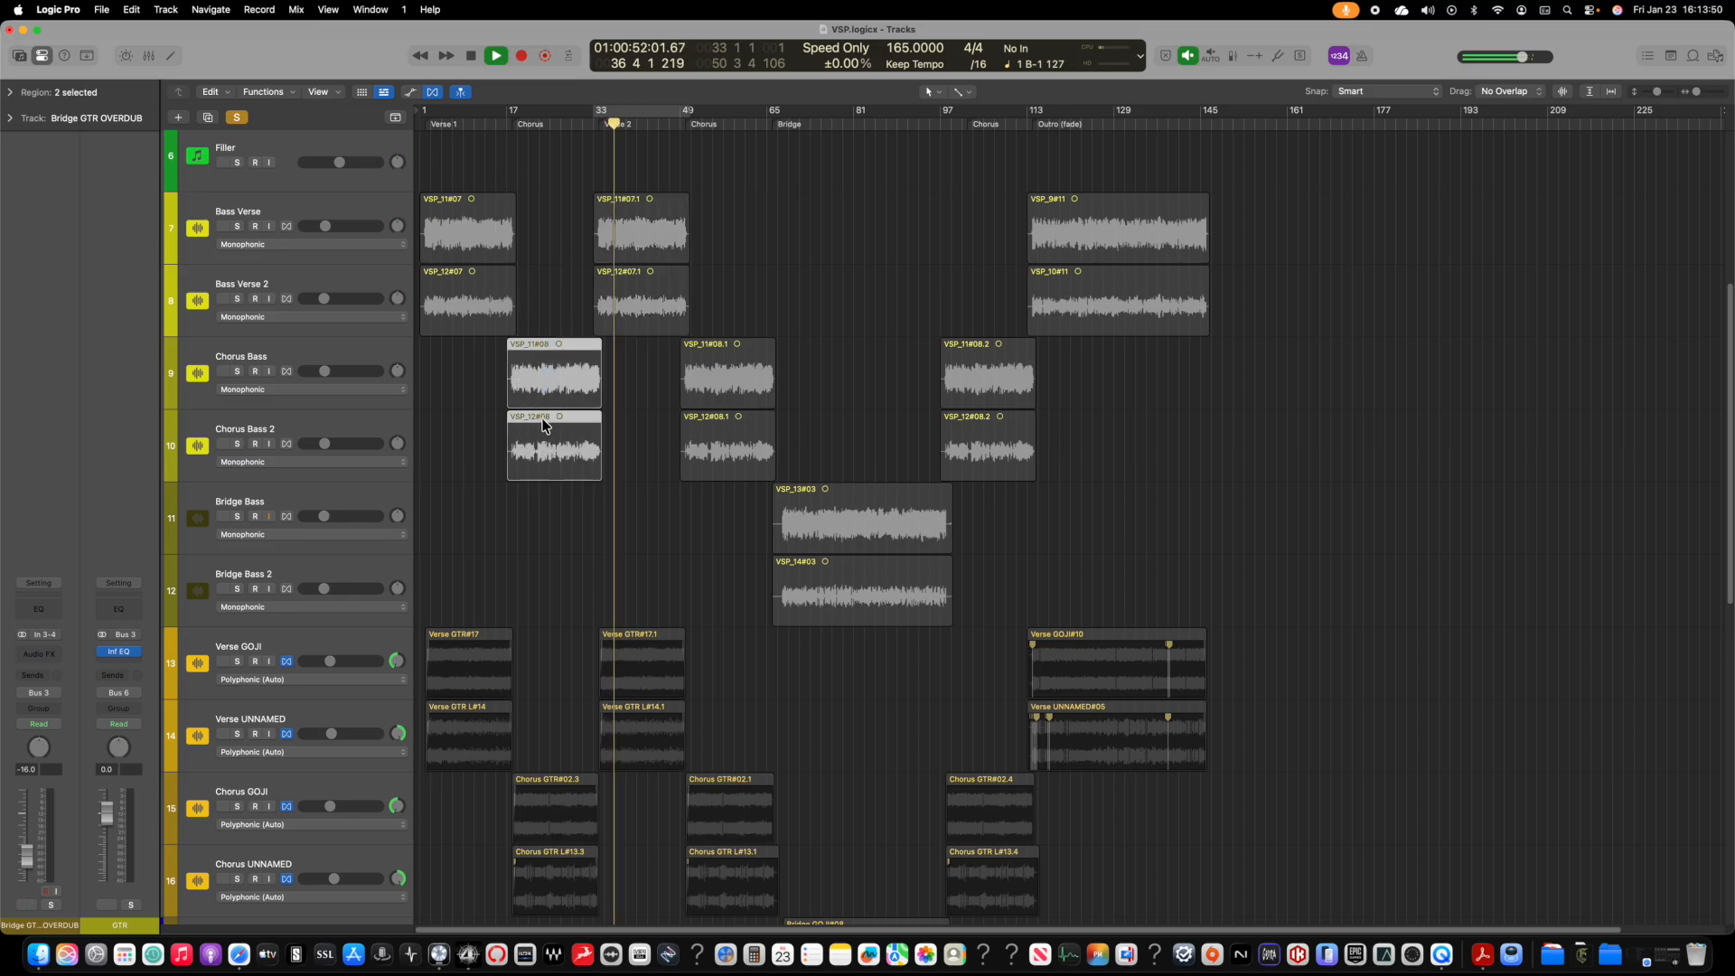
pyautogui.click(555, 124)
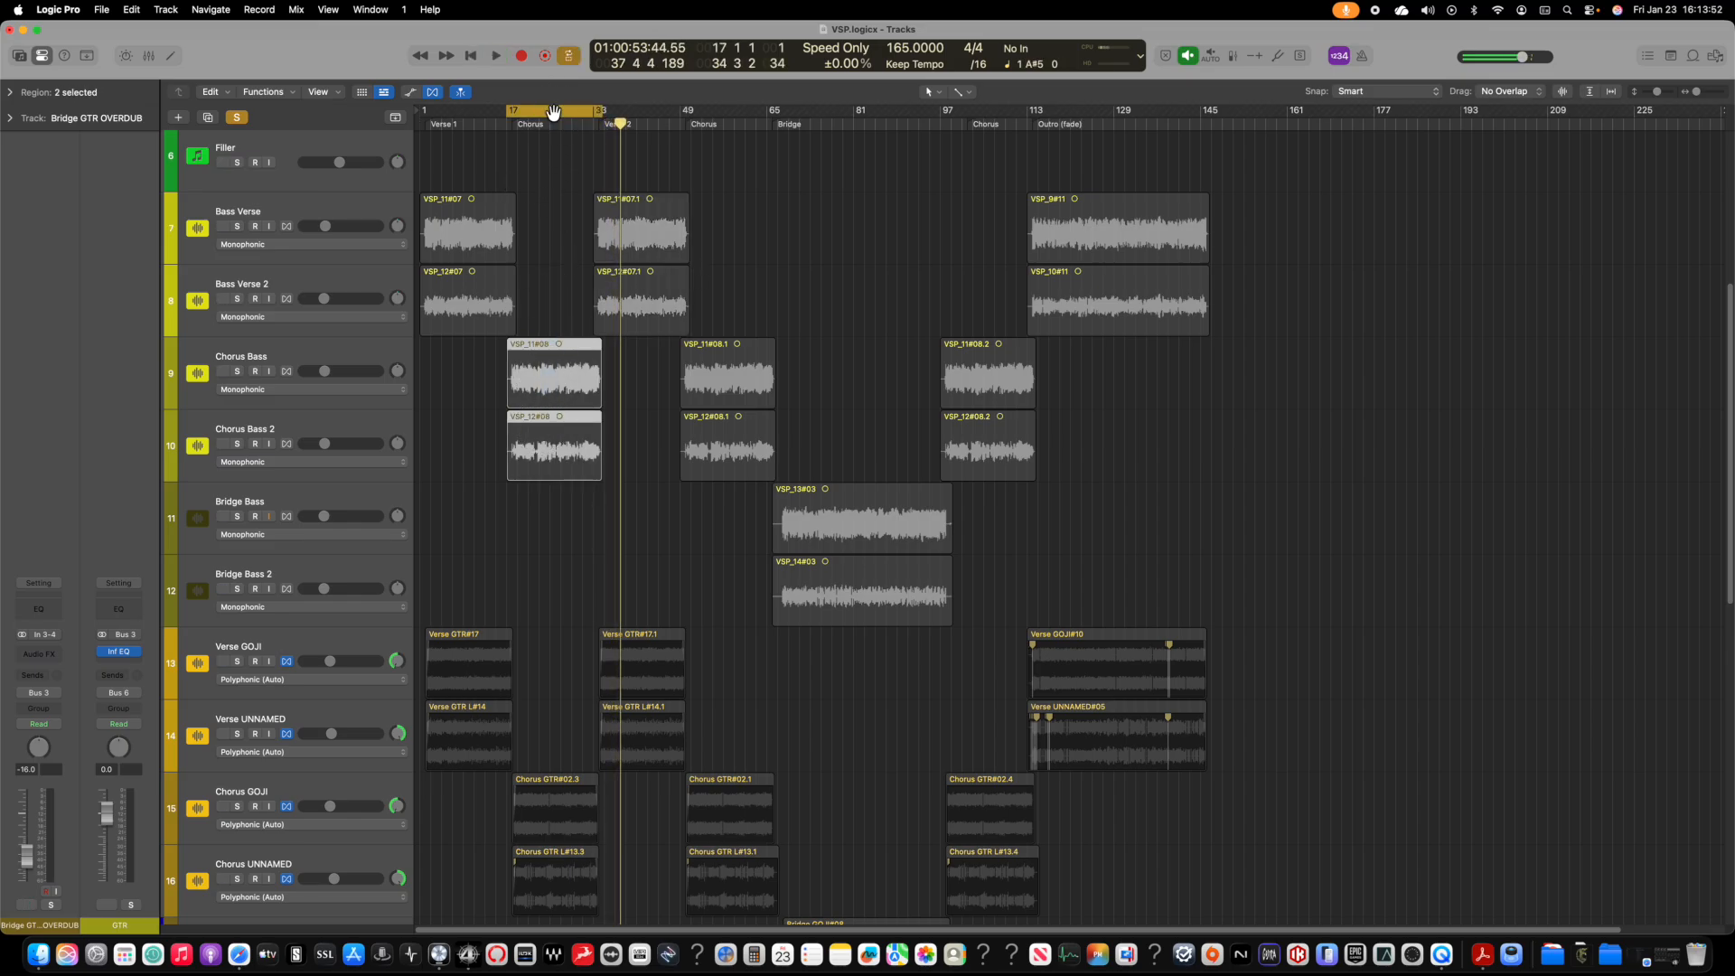
# Step: Unsolo the Snare in the mixer, raise its fader slightly, and lower the Kick fader to -5.4 dB
pyautogui.press('super+2')
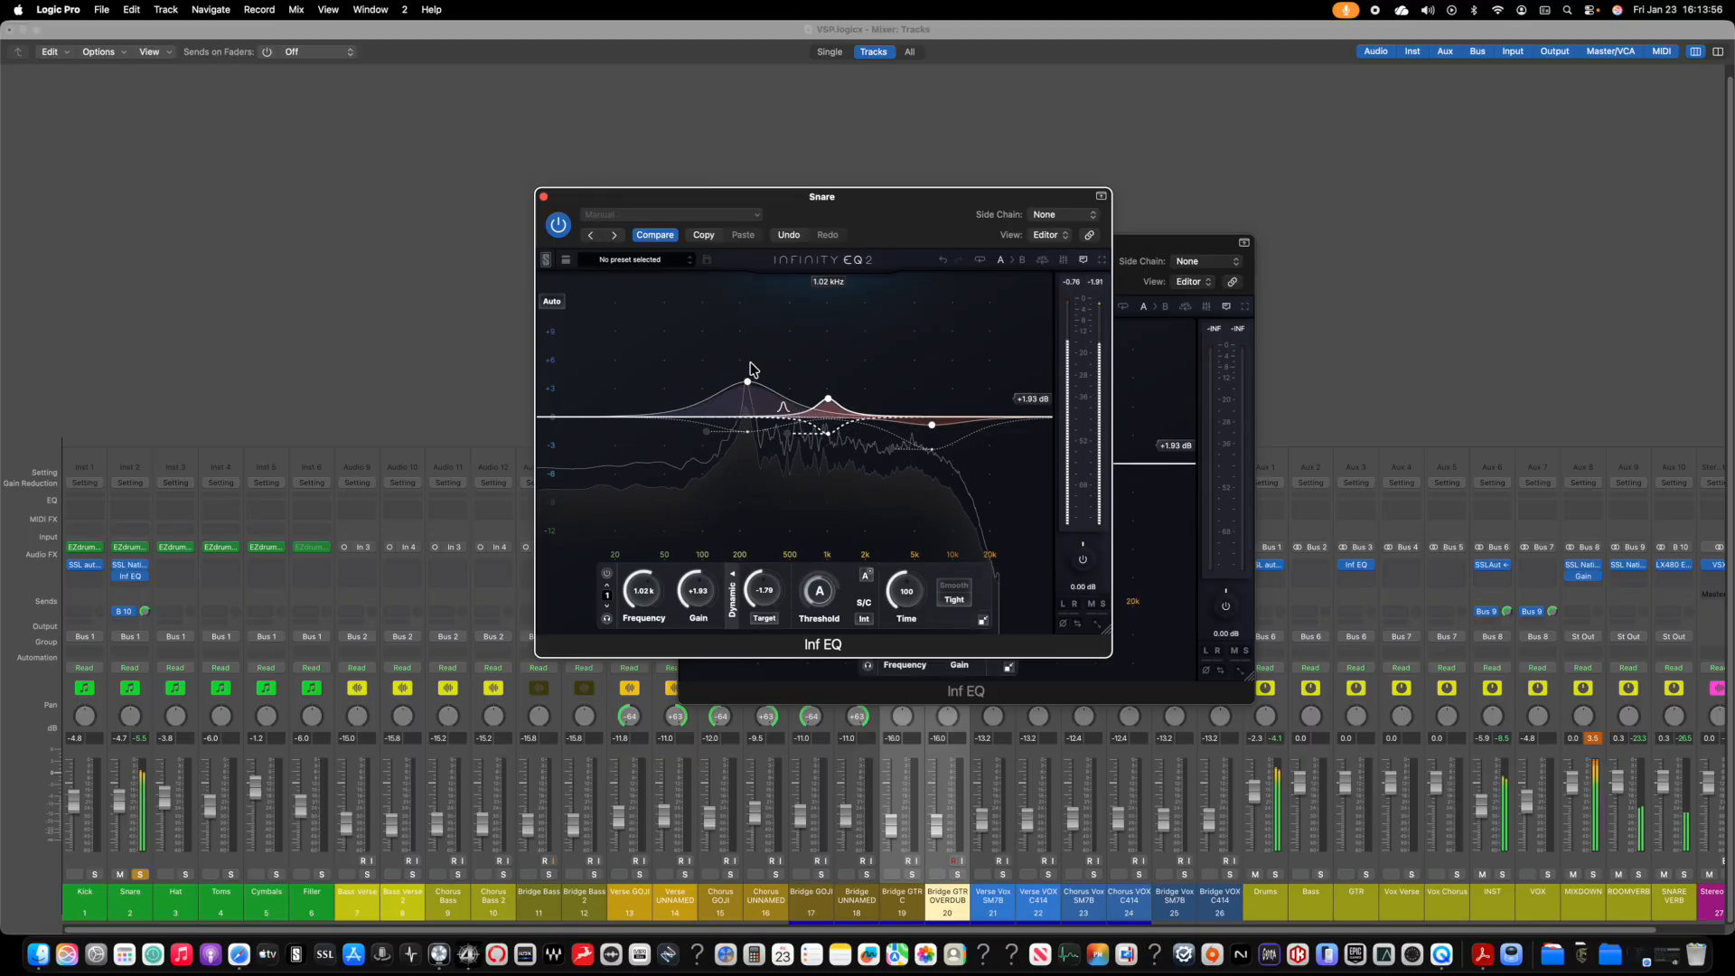
pyautogui.click(140, 874)
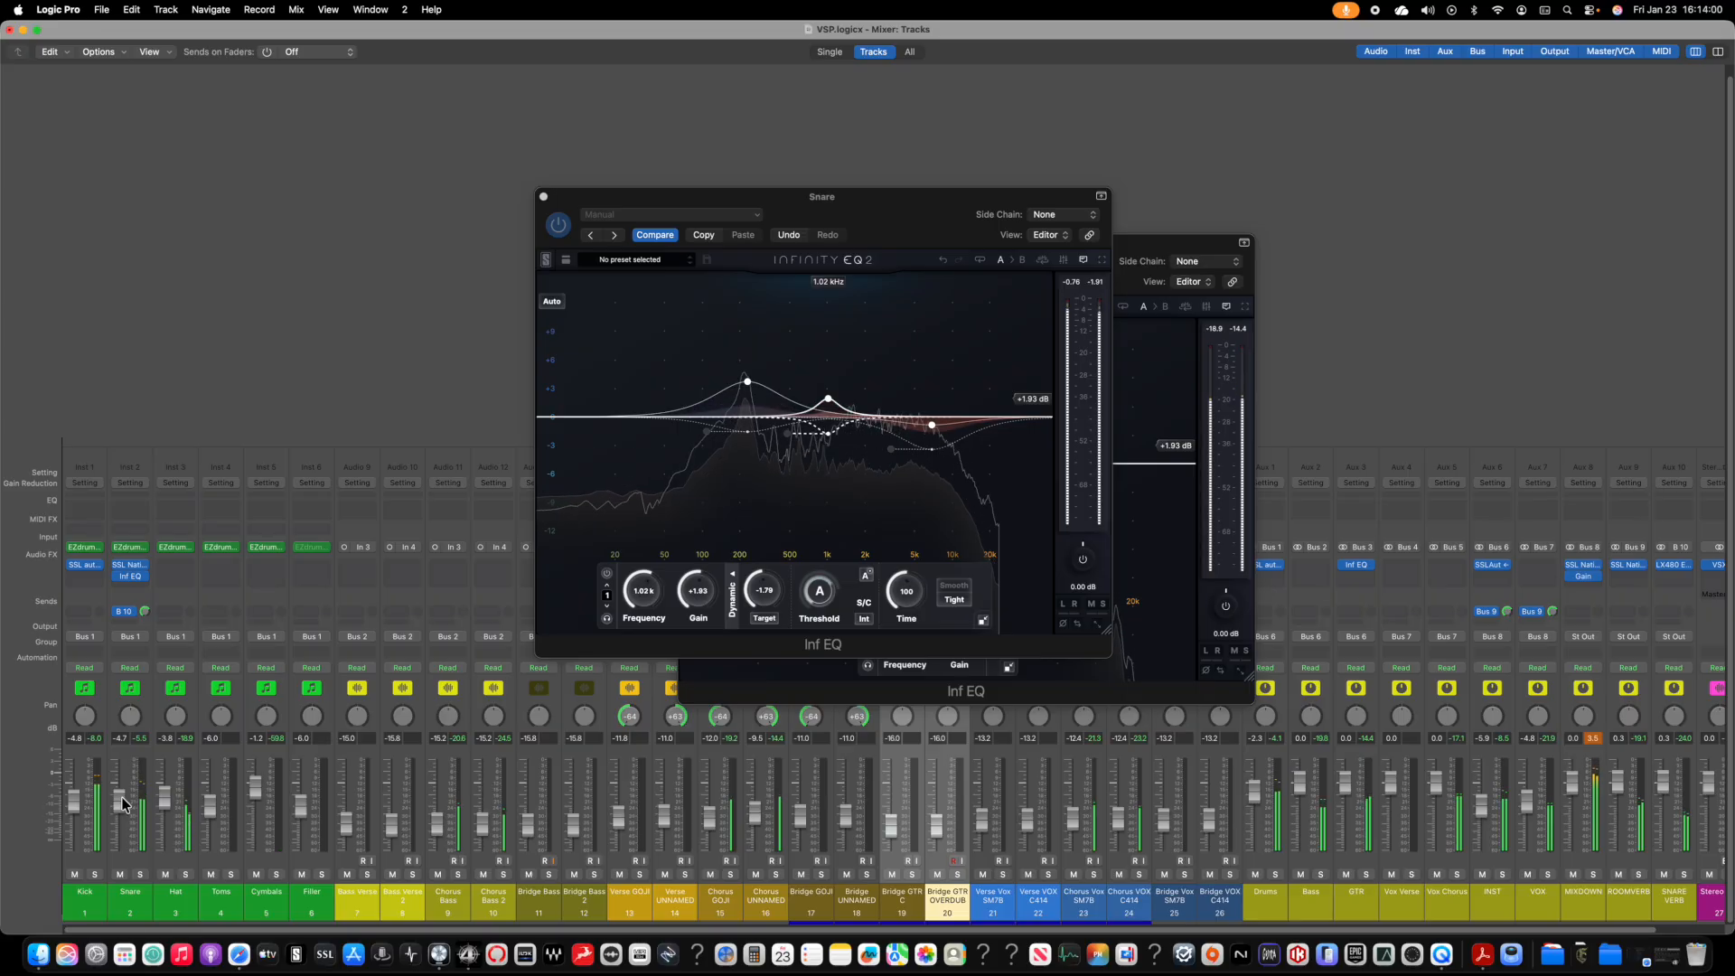
pyautogui.moveTo(121, 803); pyautogui.dragTo(75, 804)
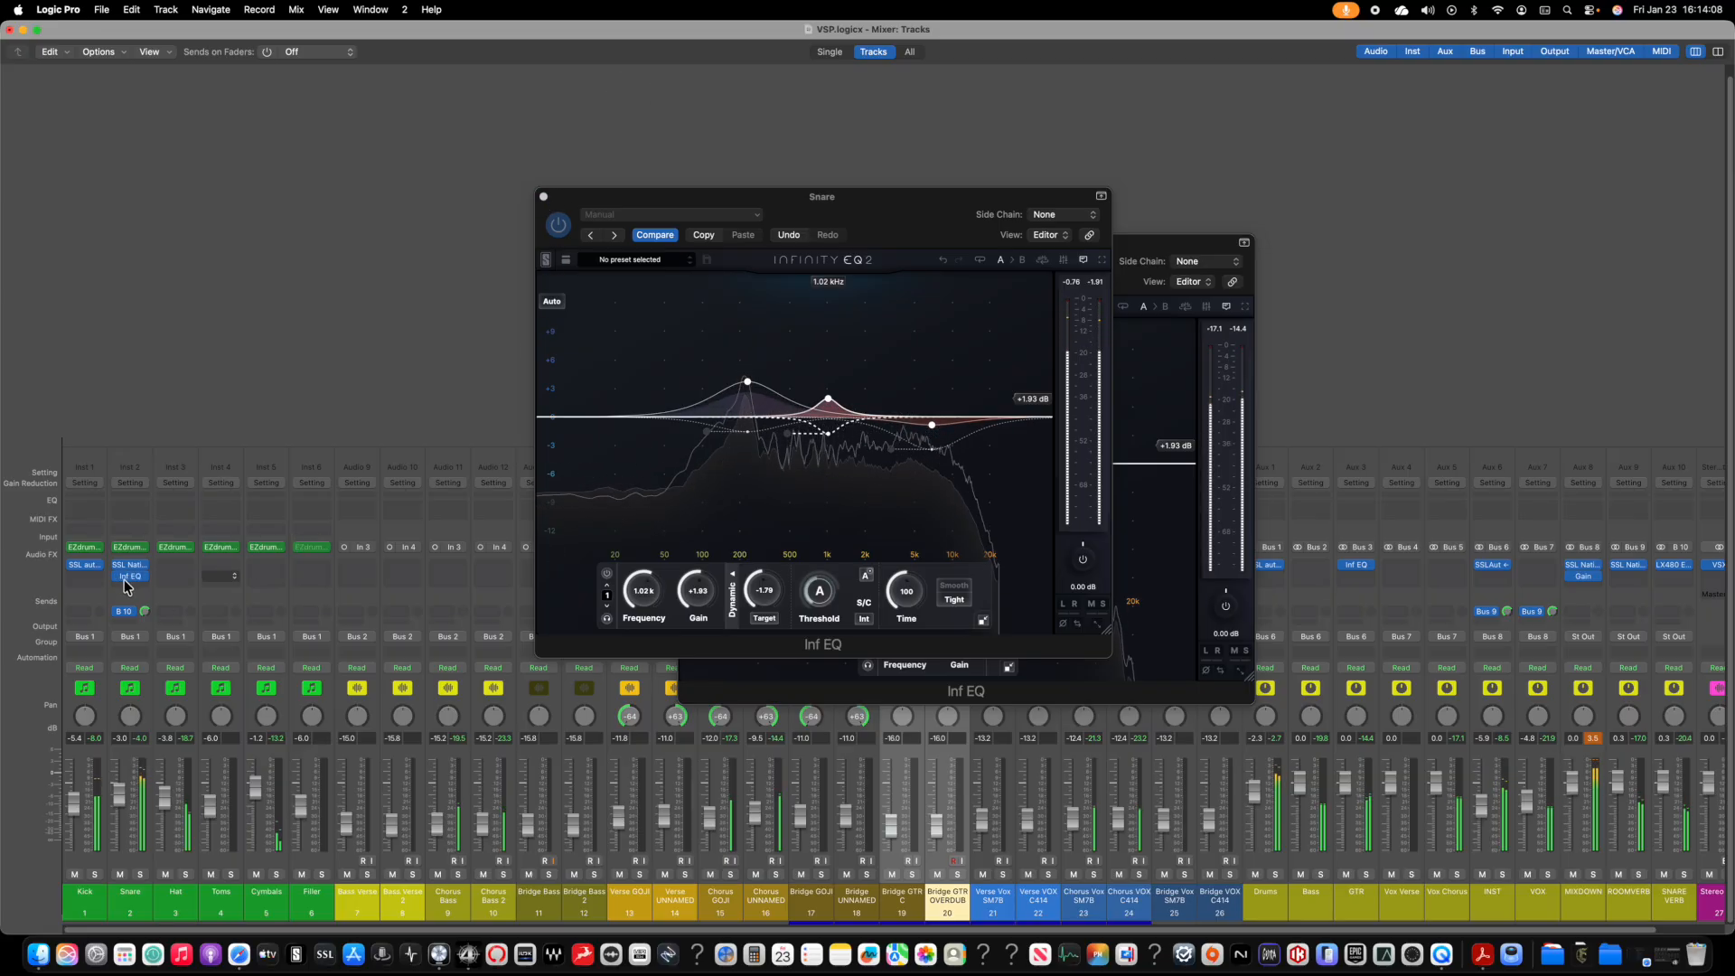
# Step: Copy the Snare's Inf EQ onto the Kick and set its low band to 64.3 Hz, +3.86 dB gain and a -0.93 dB target
pyautogui.moveTo(127, 579); pyautogui.dragTo(90, 579)
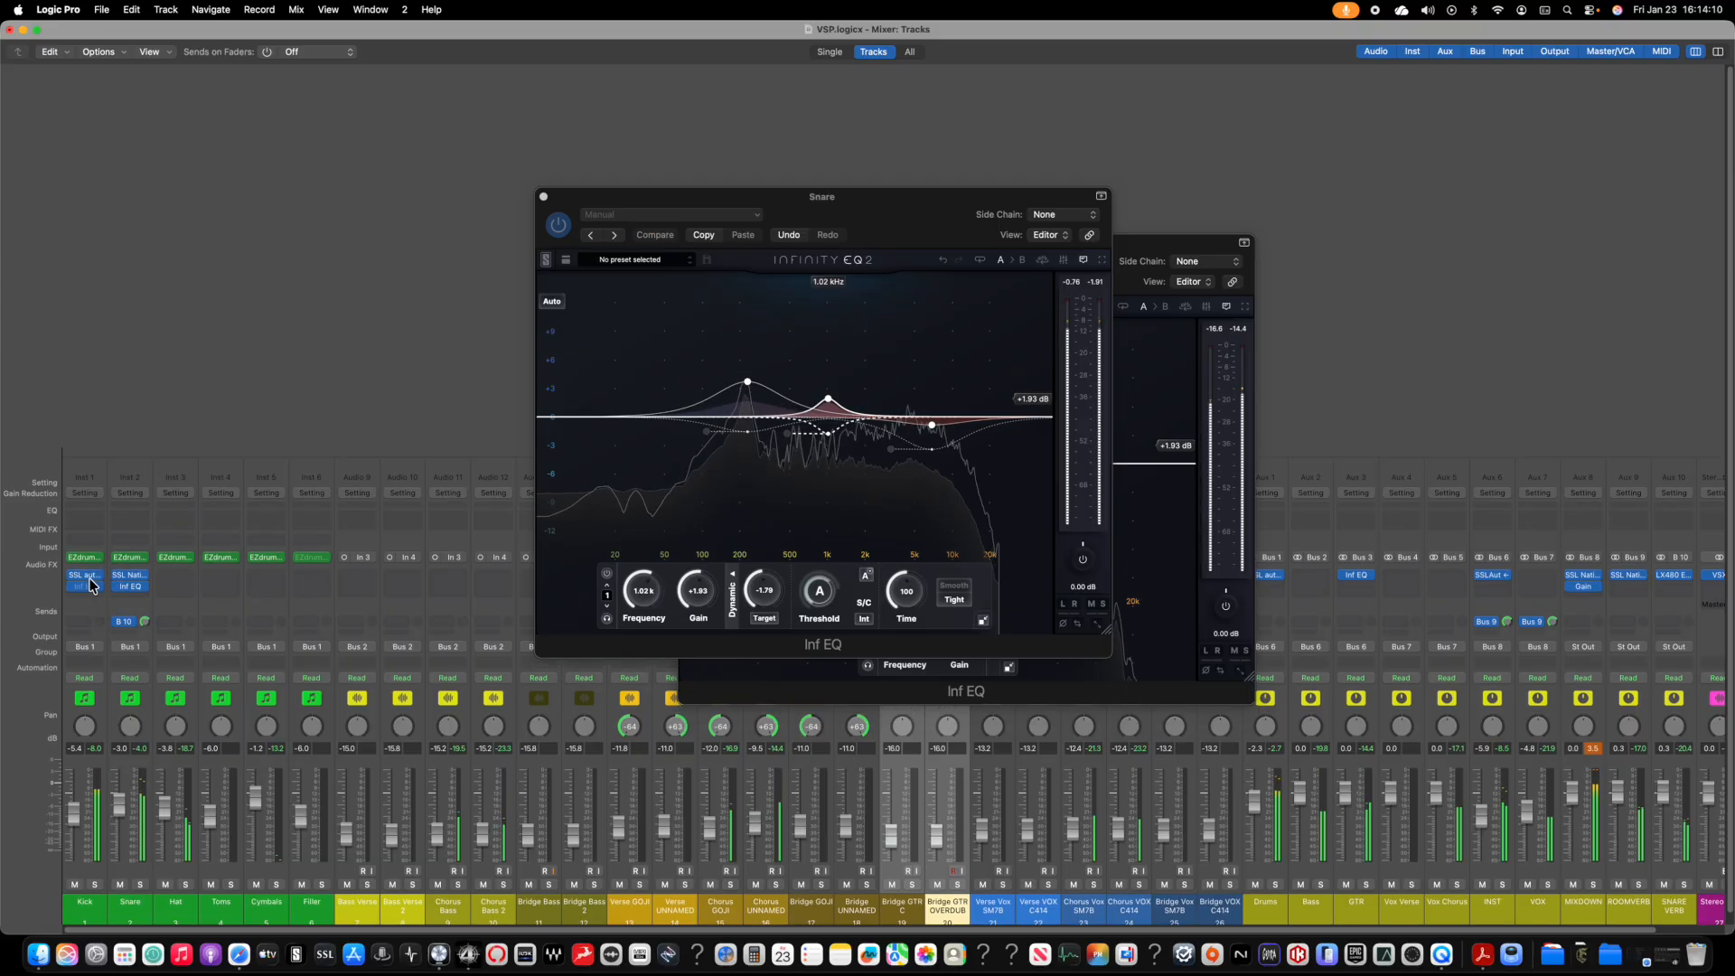
pyautogui.click(91, 585)
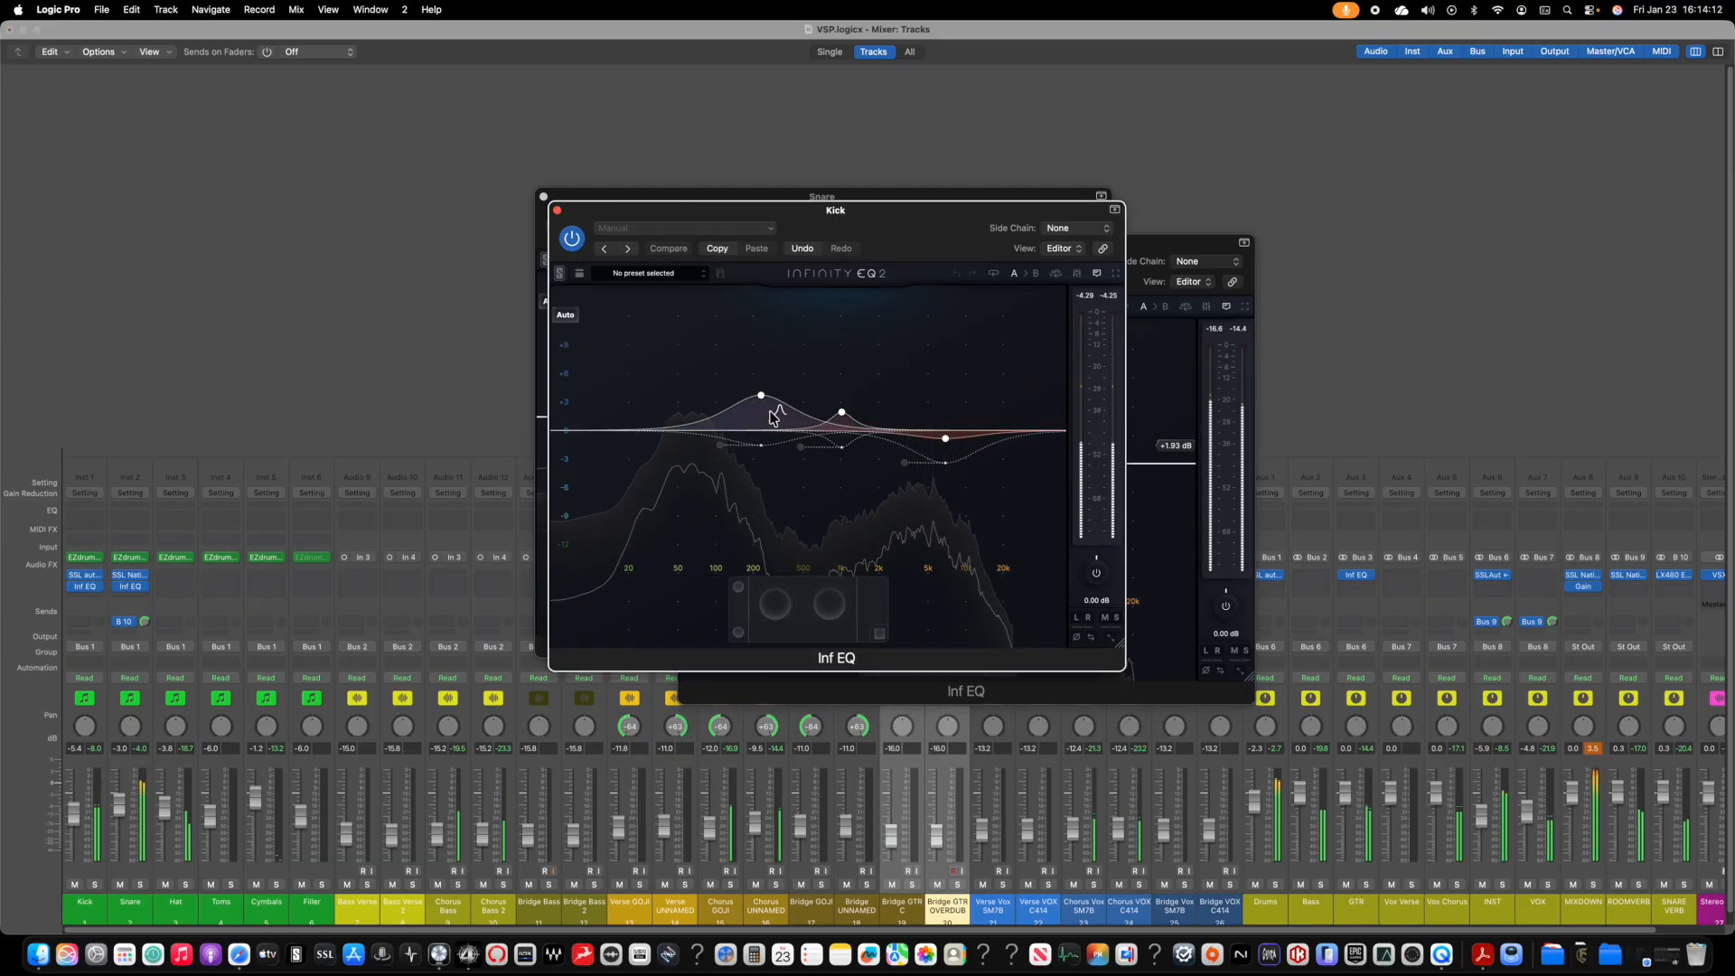
pyautogui.moveTo(760, 396); pyautogui.dragTo(691, 394)
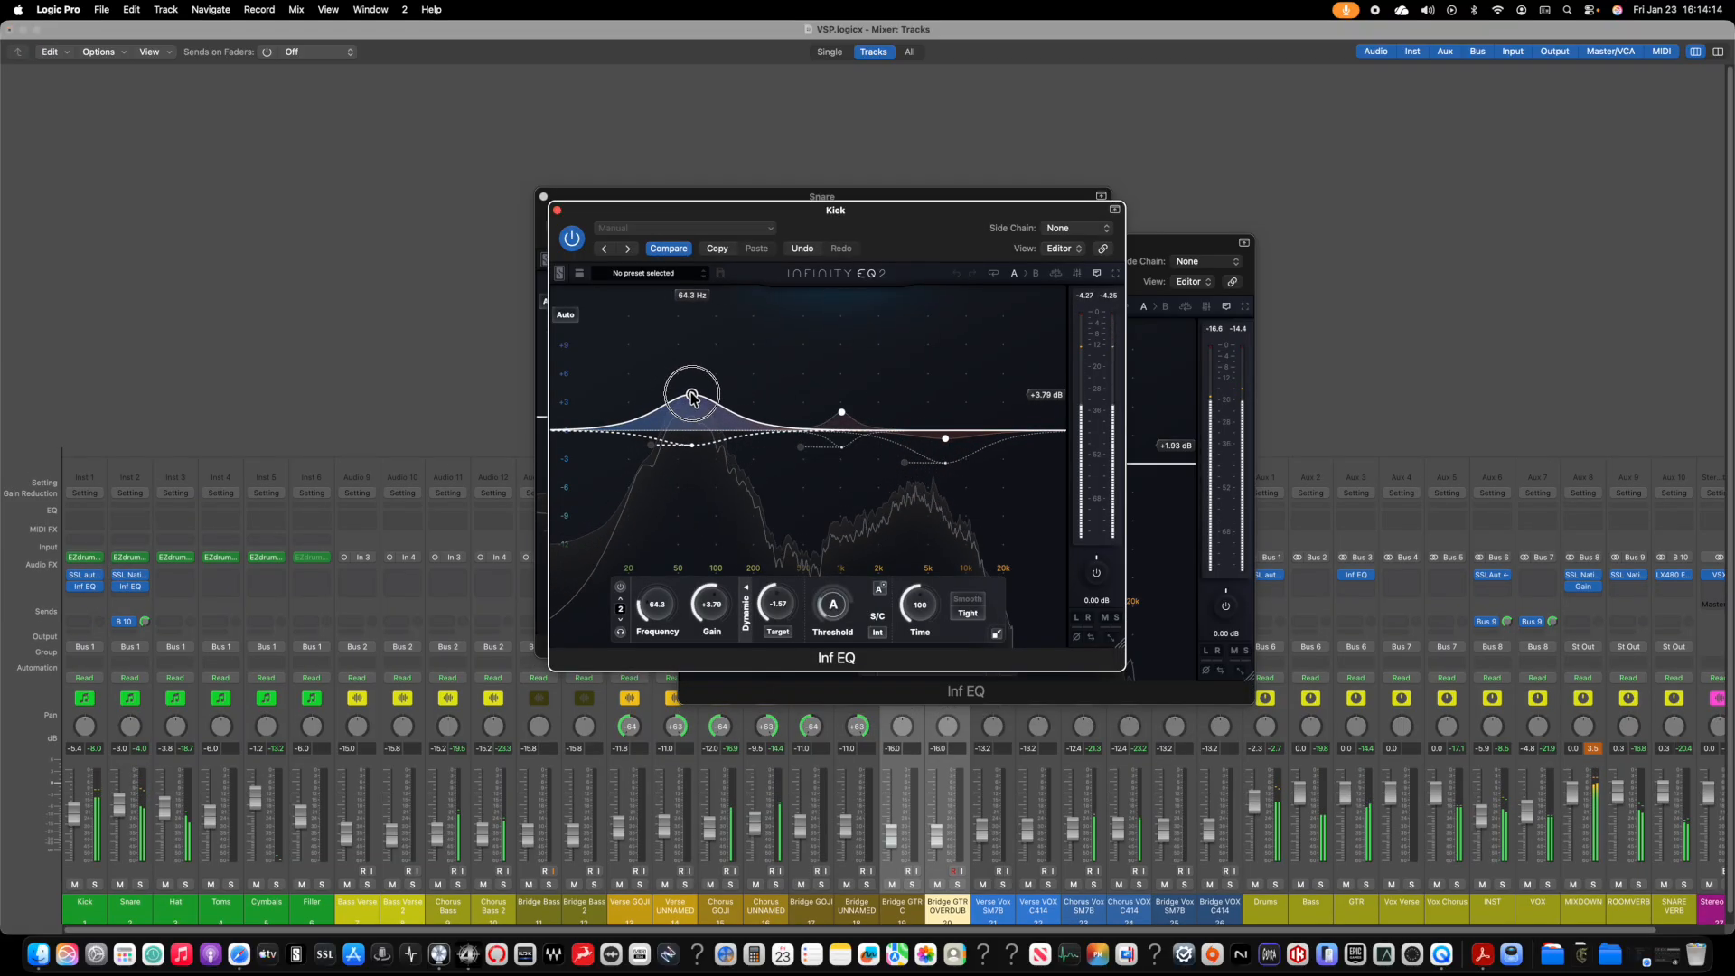
pyautogui.click(659, 444)
pyautogui.moveTo(651, 445); pyautogui.dragTo(652, 444)
# Step: Turn the Kick EQ's middle band into a wide static -10.7 dB cut at 446 Hz and boost the high band +2.00 dB at 5.09 kHz
pyautogui.click(841, 412)
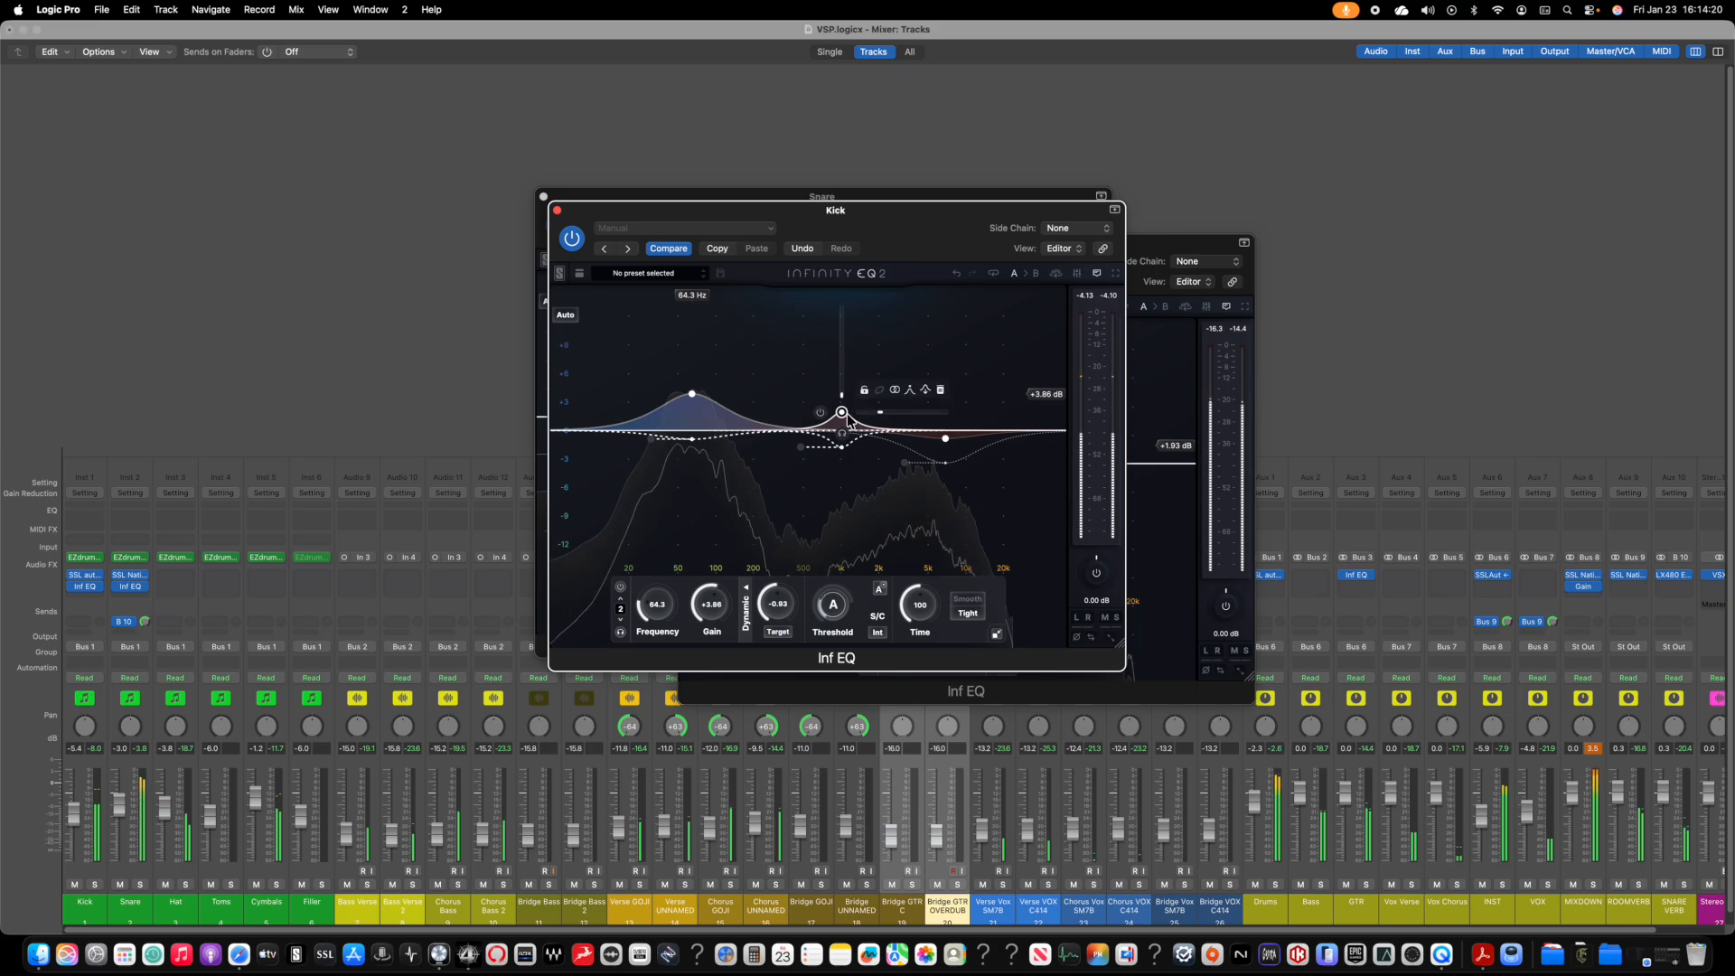
pyautogui.moveTo(848, 420); pyautogui.dragTo(776, 511)
pyautogui.moveTo(776, 445); pyautogui.dragTo(734, 419)
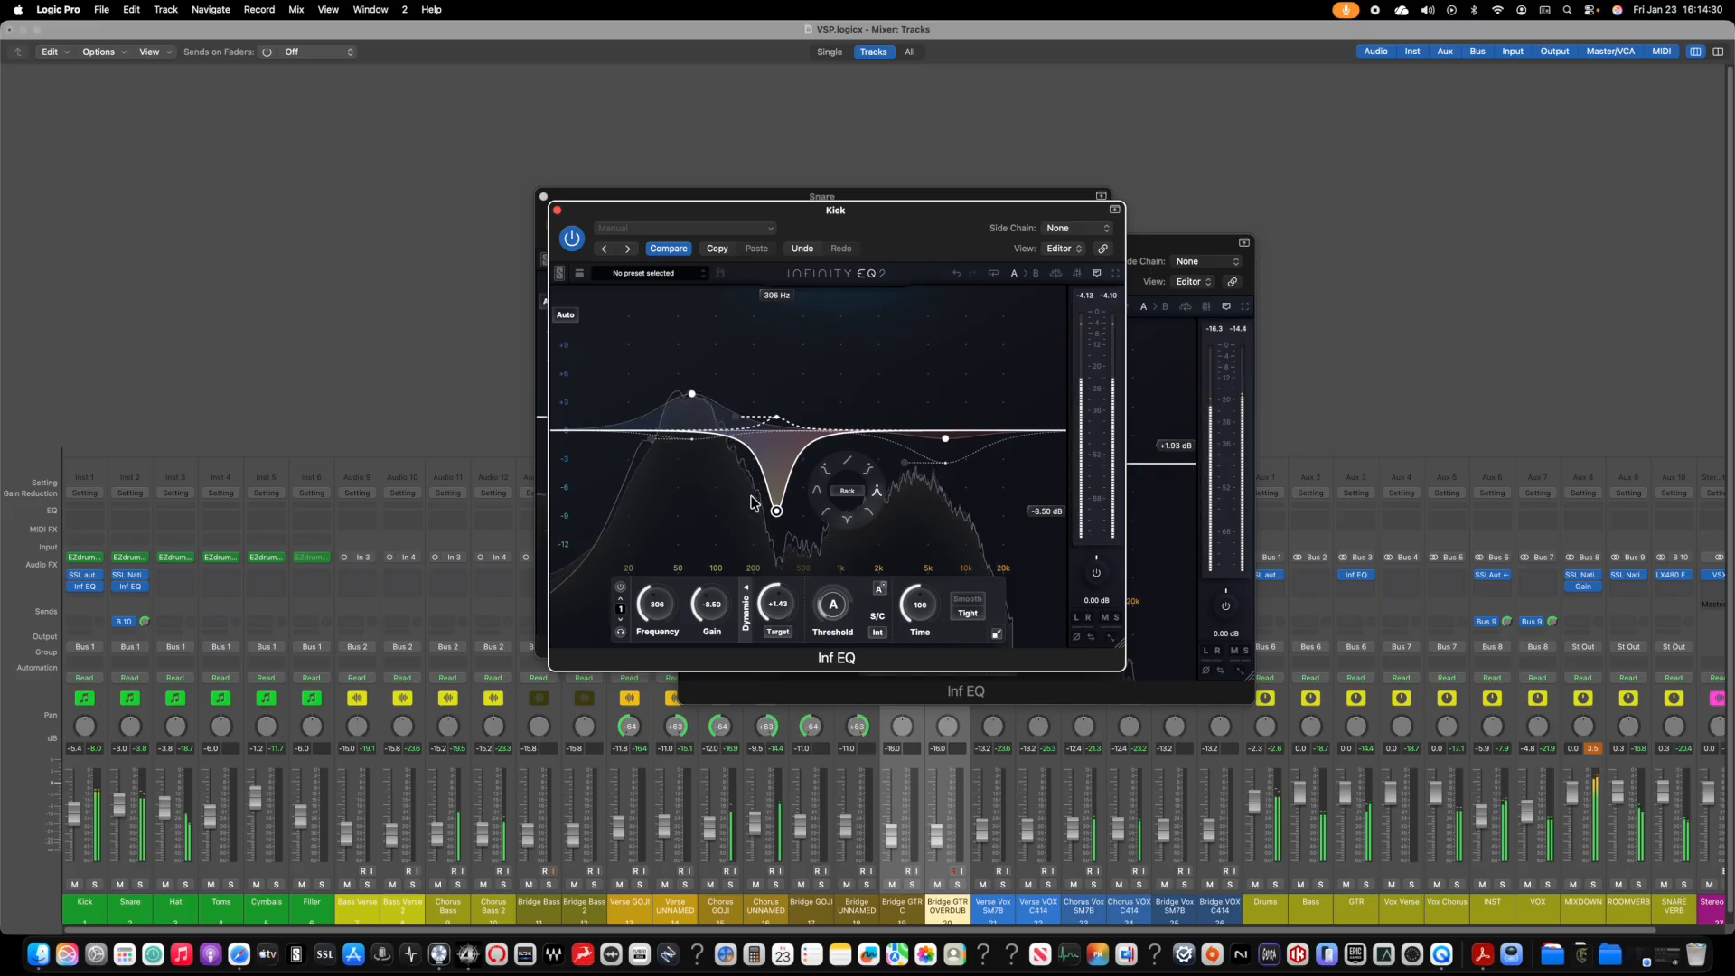
pyautogui.click(860, 490)
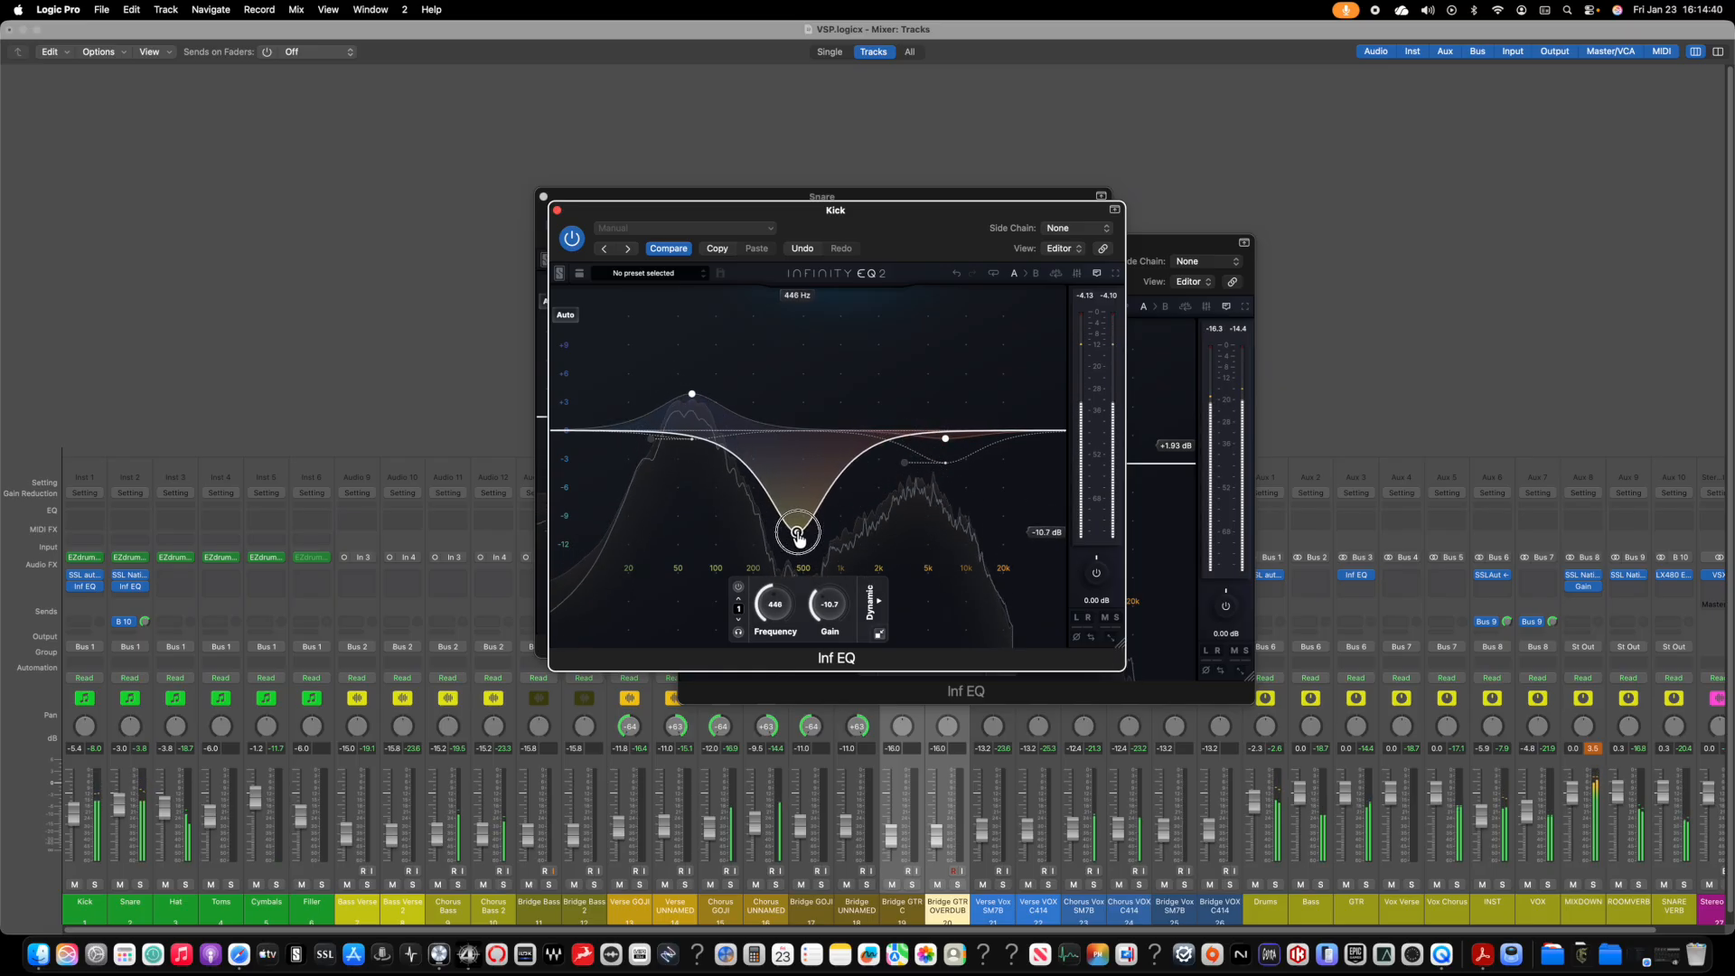
pyautogui.moveTo(946, 440); pyautogui.dragTo(930, 400)
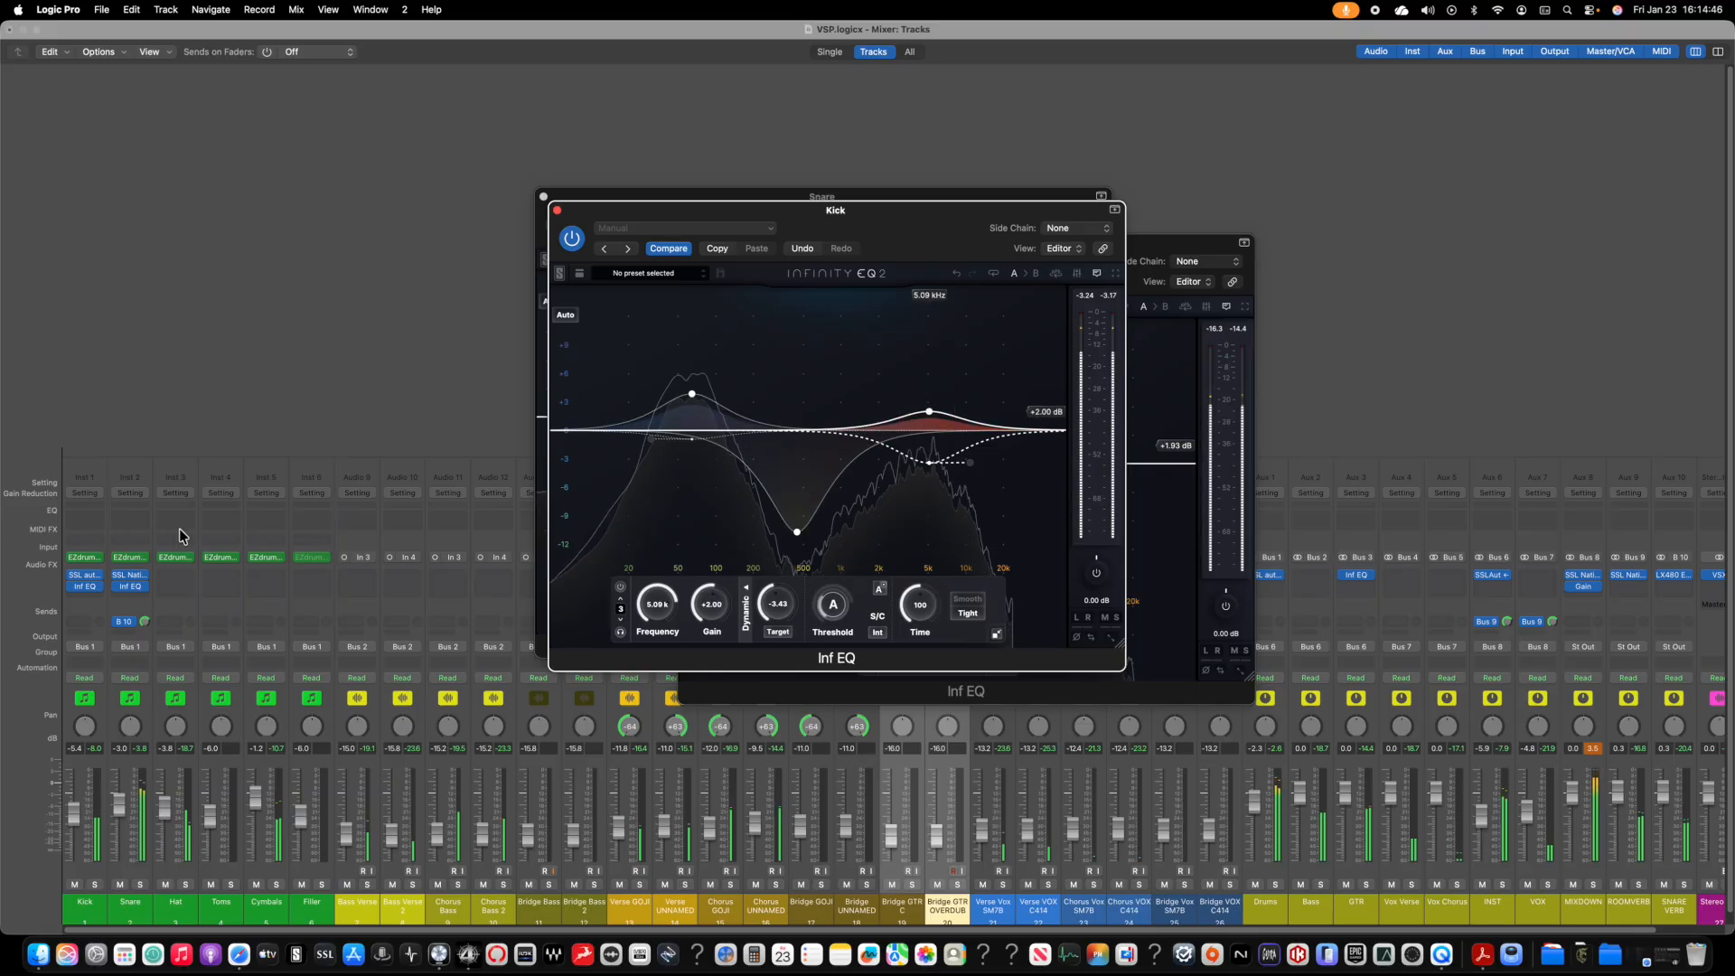
# Step: Check the SSL autoEQ on the Kick channel and remove it from the insert chain
pyautogui.click(86, 576)
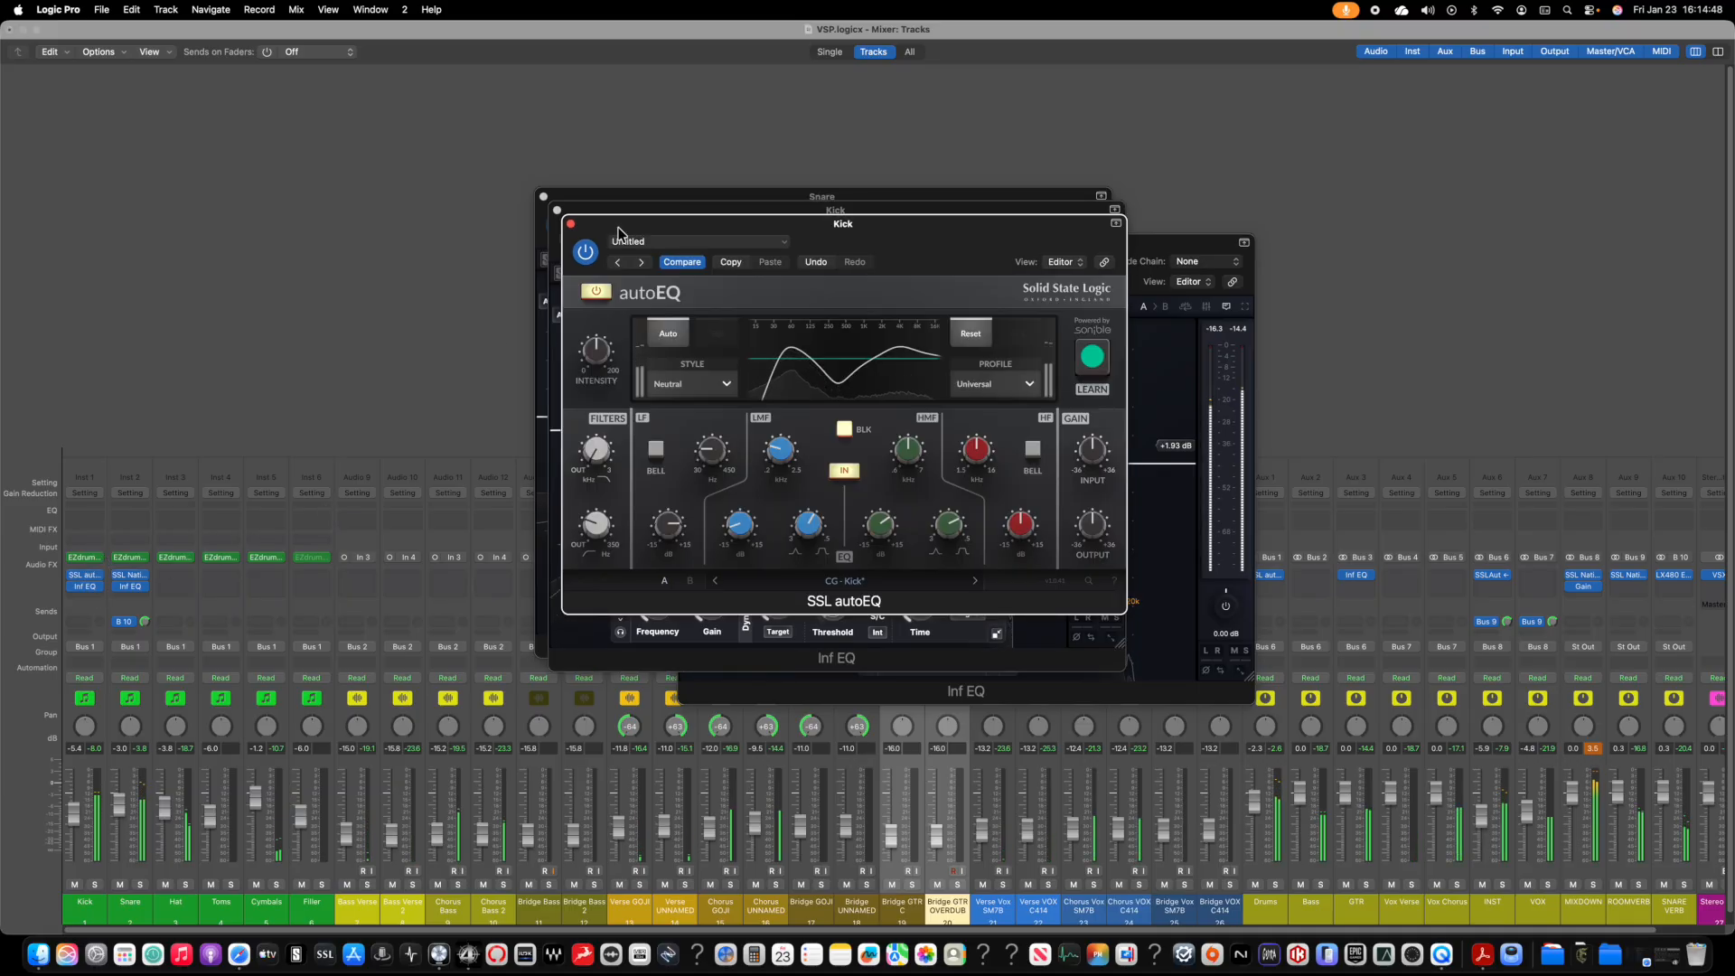
pyautogui.click(570, 223)
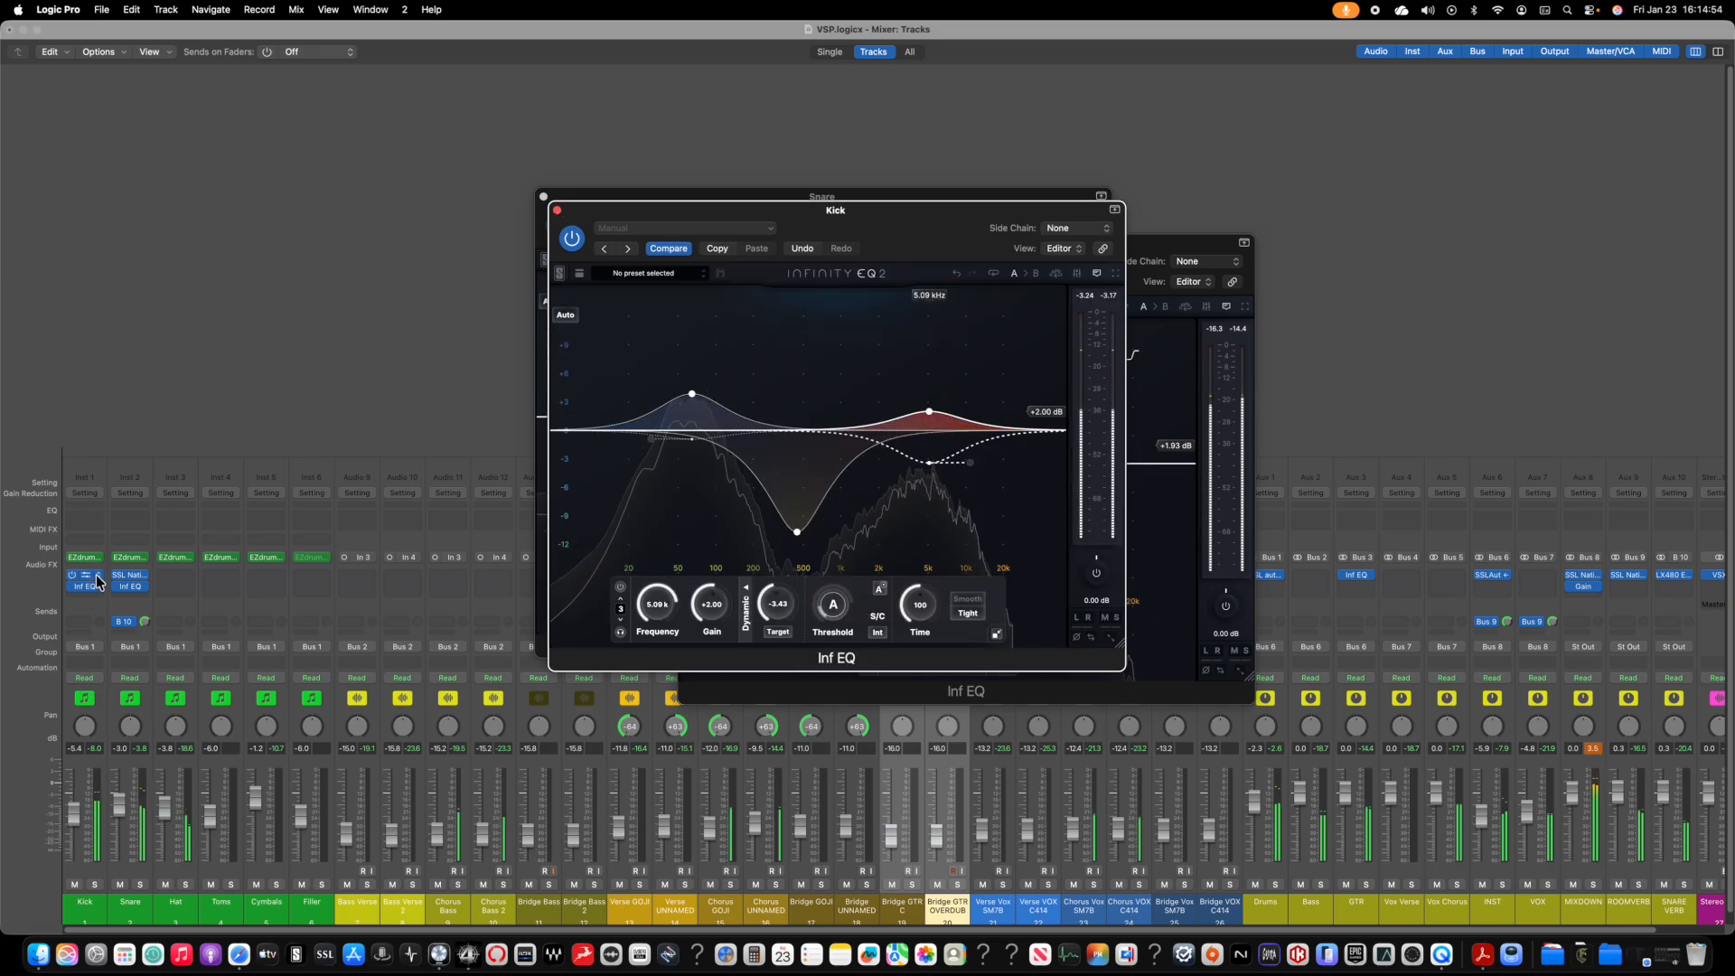
pyautogui.click(99, 575)
pyautogui.moveTo(179, 646)
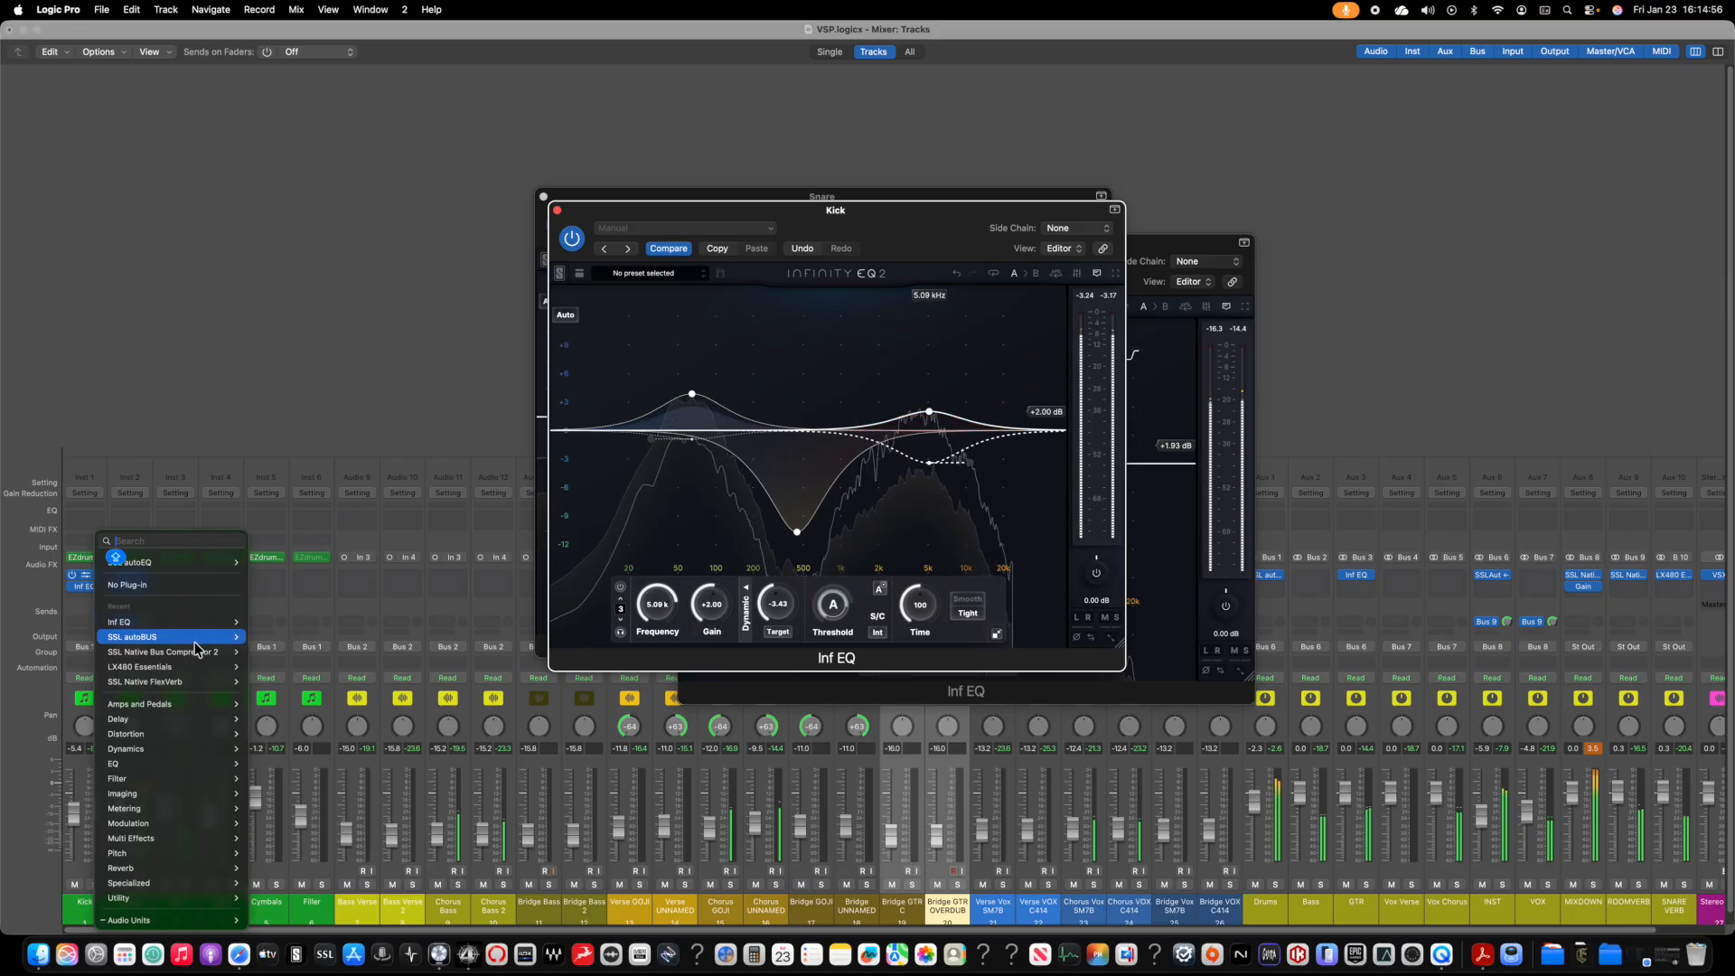
pyautogui.click(177, 588)
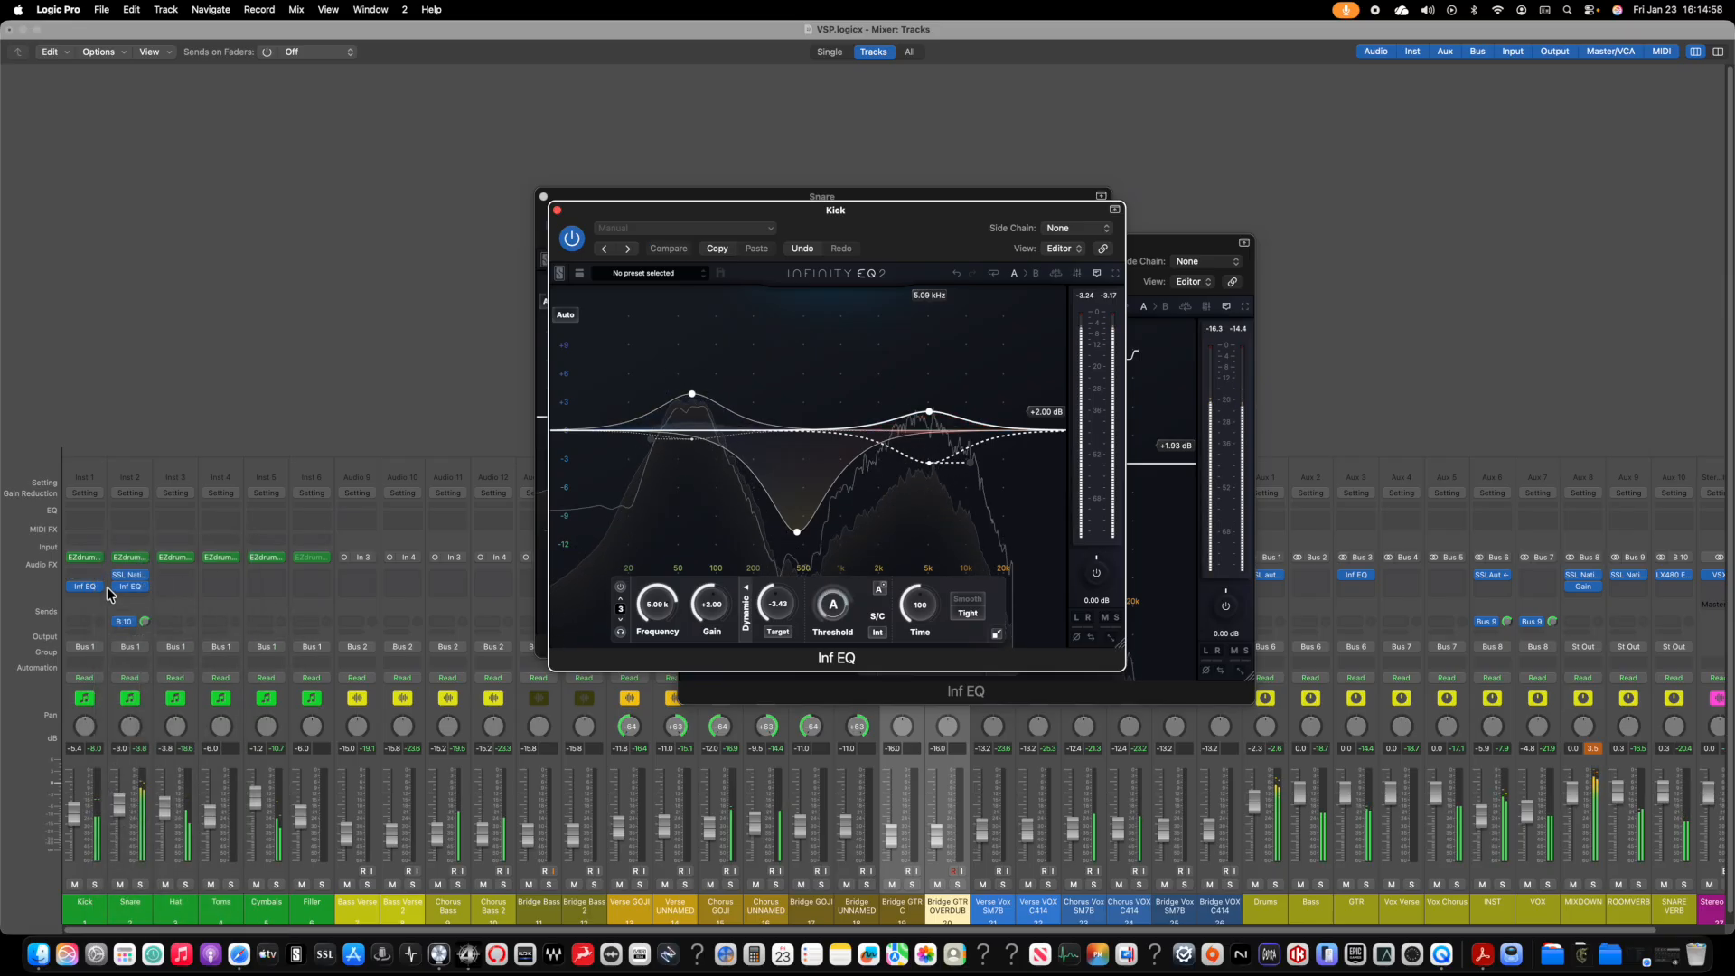
# Step: Insert a stereo SSL Native X-Comp v6 on the Kick channel ahead of Inf EQ
pyautogui.click(91, 586)
pyautogui.moveTo(178, 790)
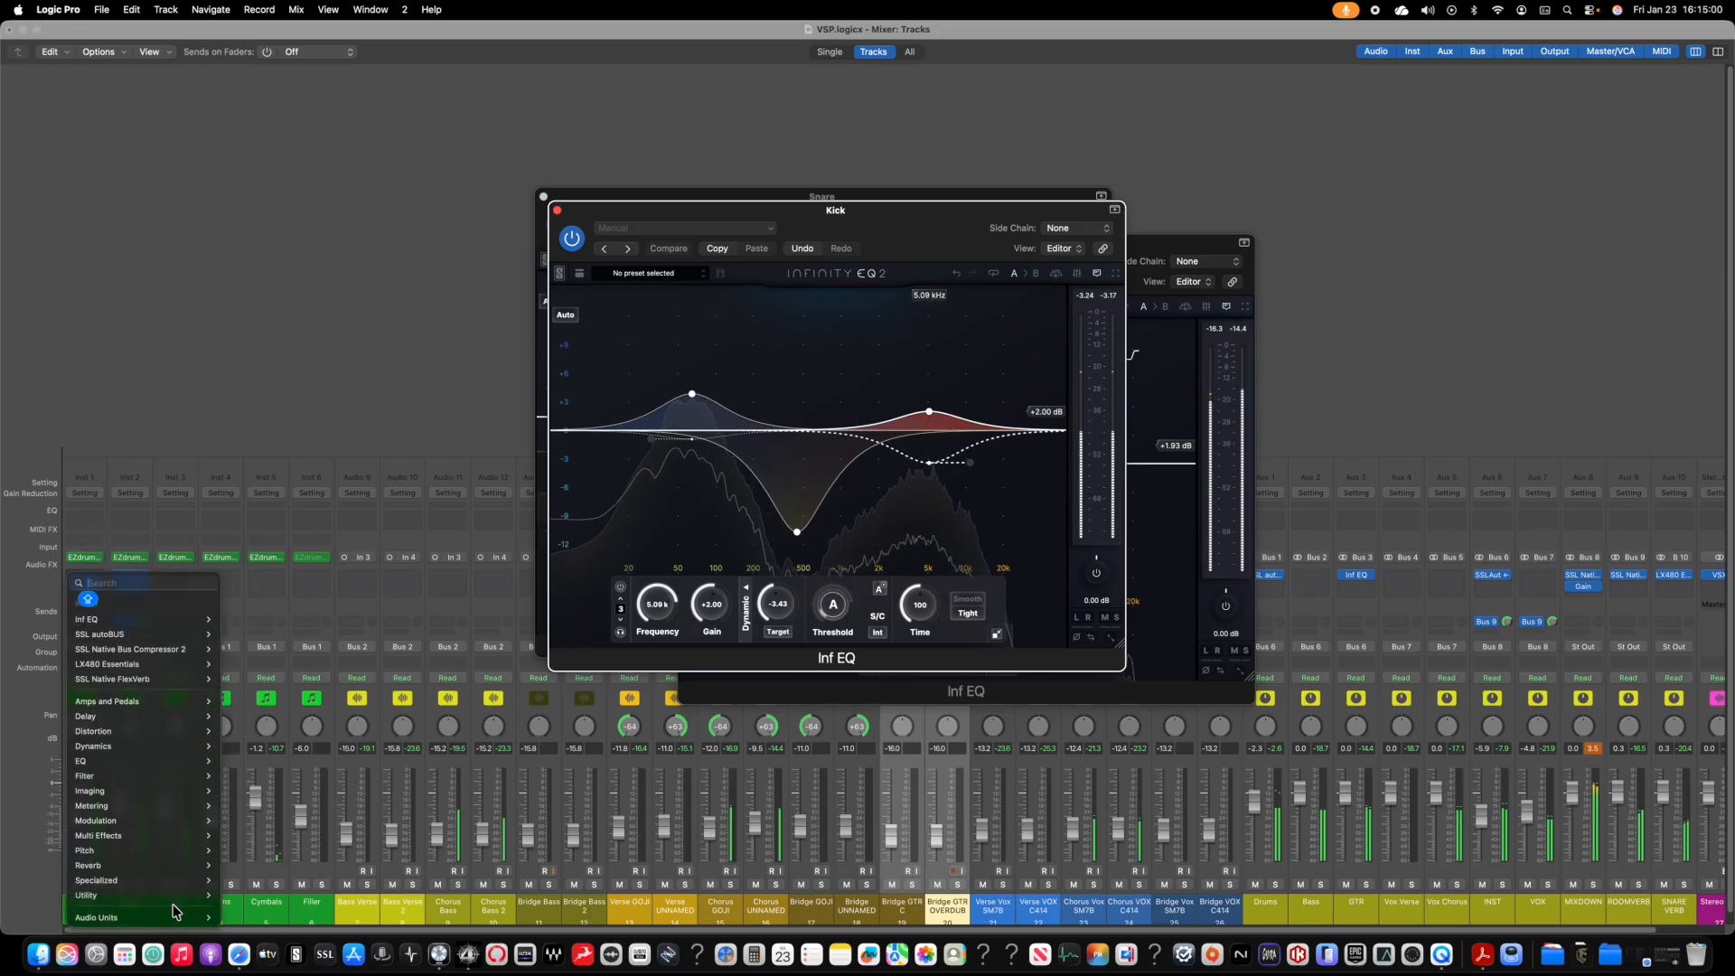
pyautogui.moveTo(171, 917)
pyautogui.moveTo(344, 741)
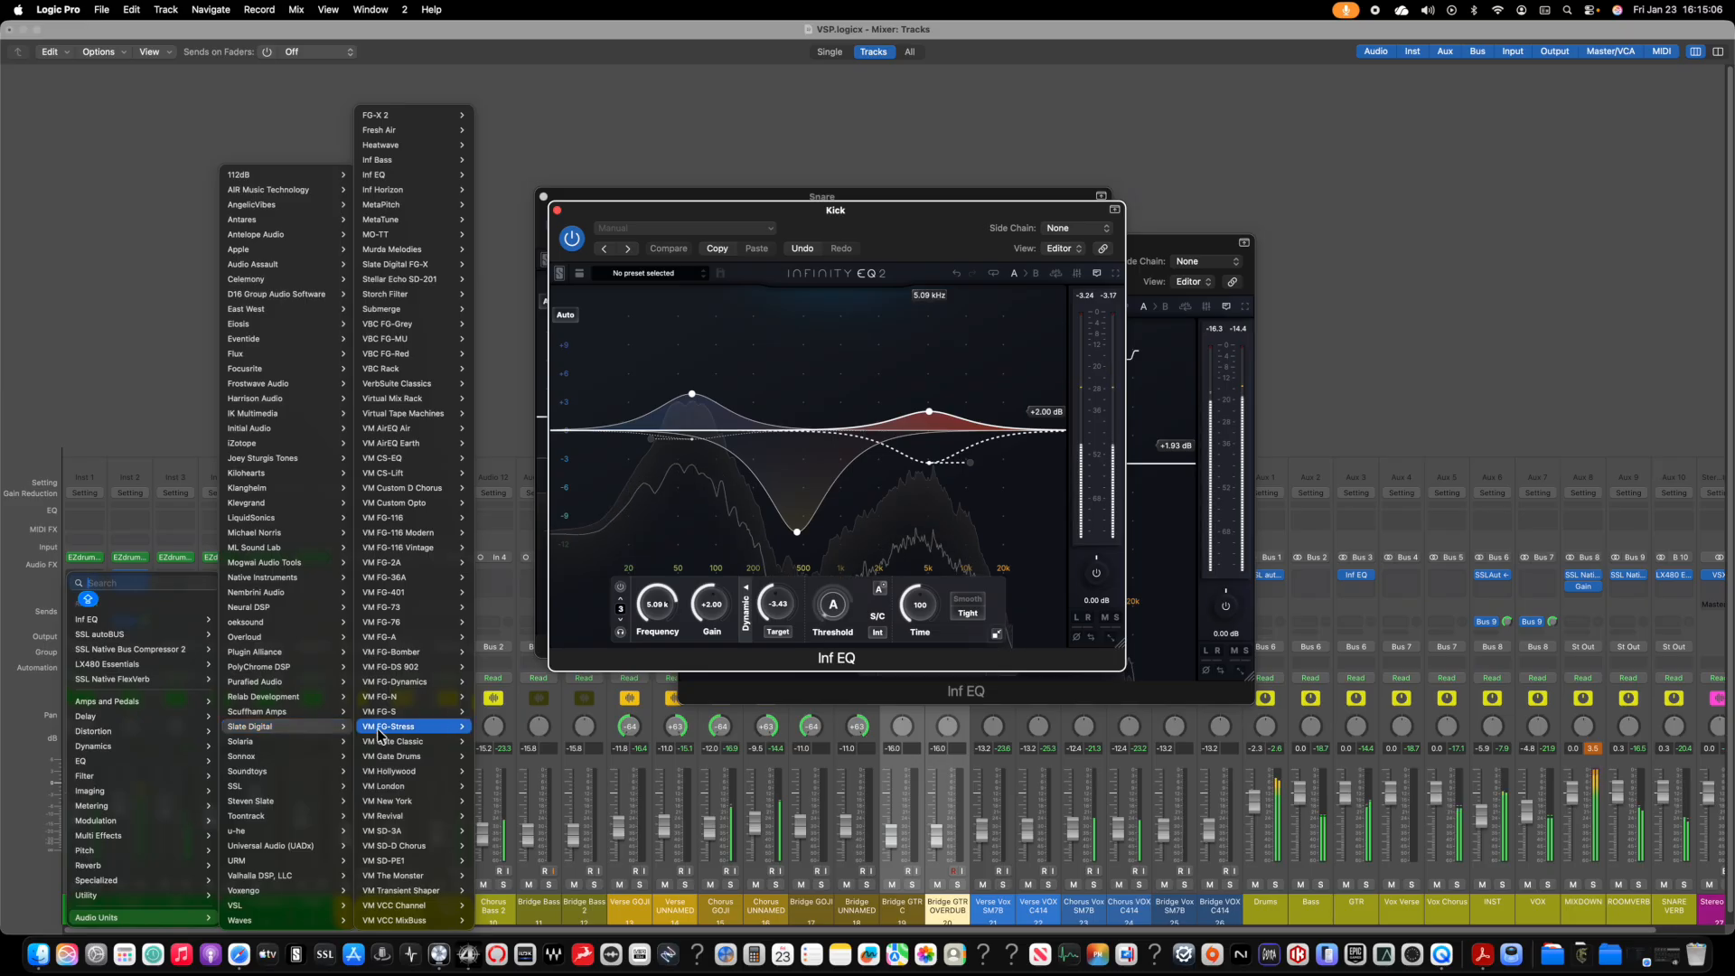
pyautogui.moveTo(287, 790)
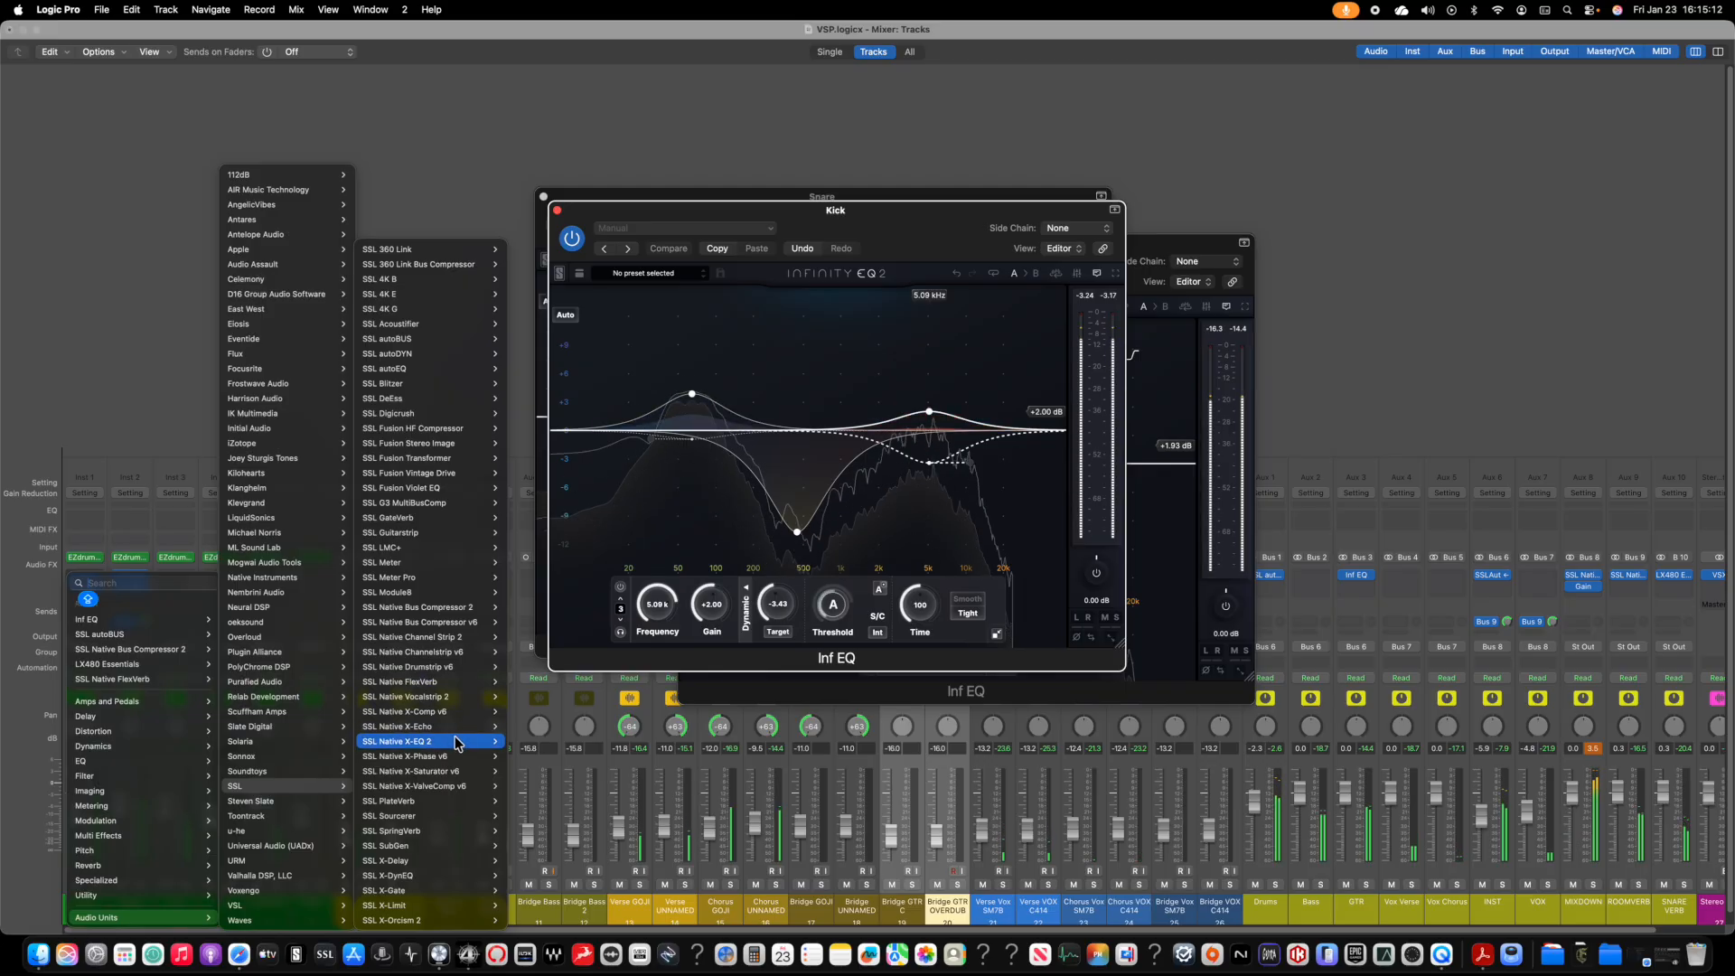
pyautogui.moveTo(465, 714)
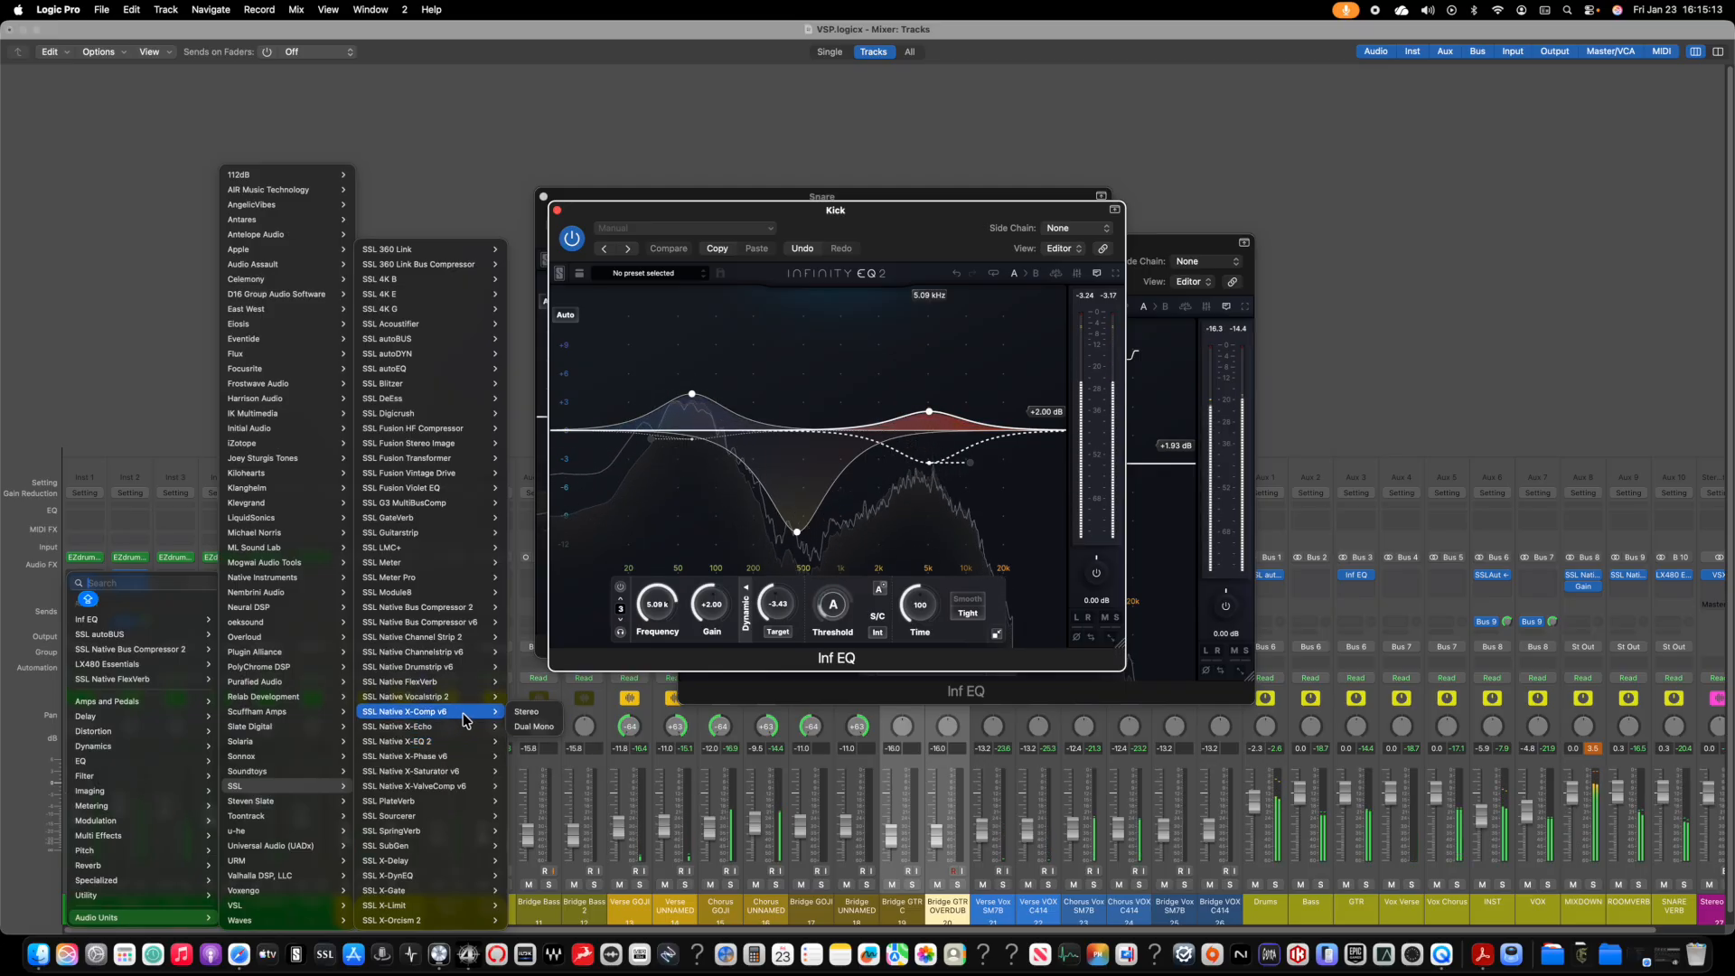
pyautogui.click(527, 713)
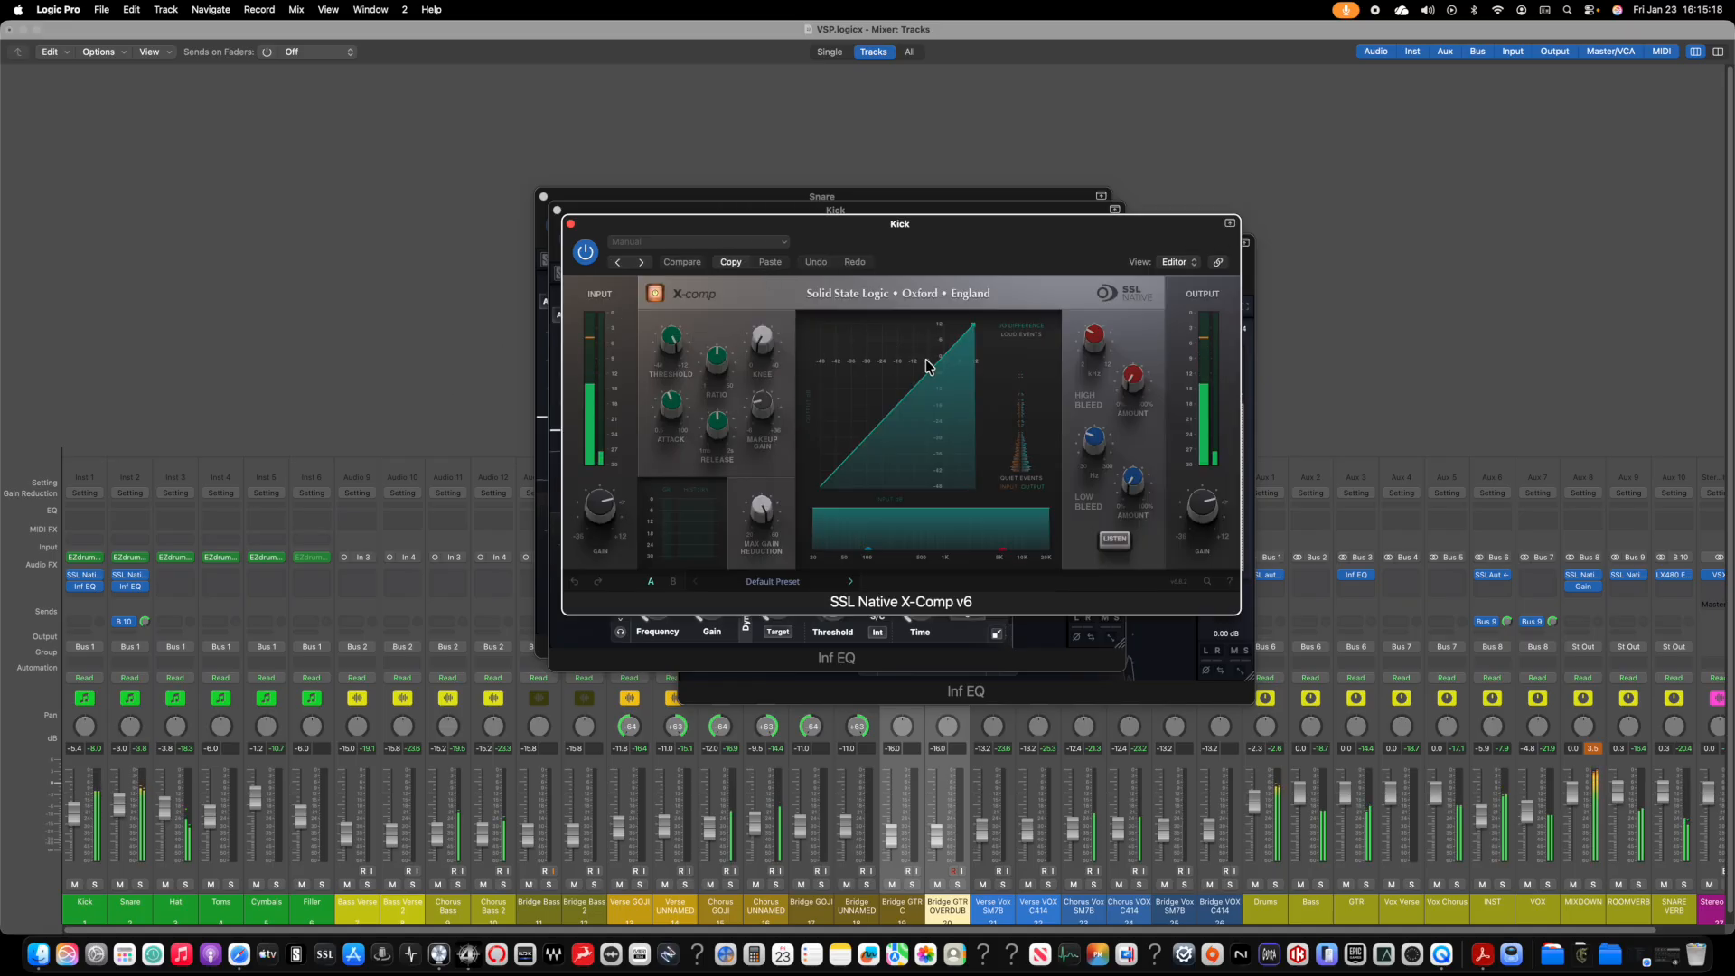
# Step: Compress the Kick with X-Comp by lowering the threshold, setting the ratio to 4.73:1, adjusting the release, and adding 4.69 dB makeup gain
pyautogui.moveTo(671, 342); pyautogui.dragTo(723, 426)
pyautogui.click(671, 401)
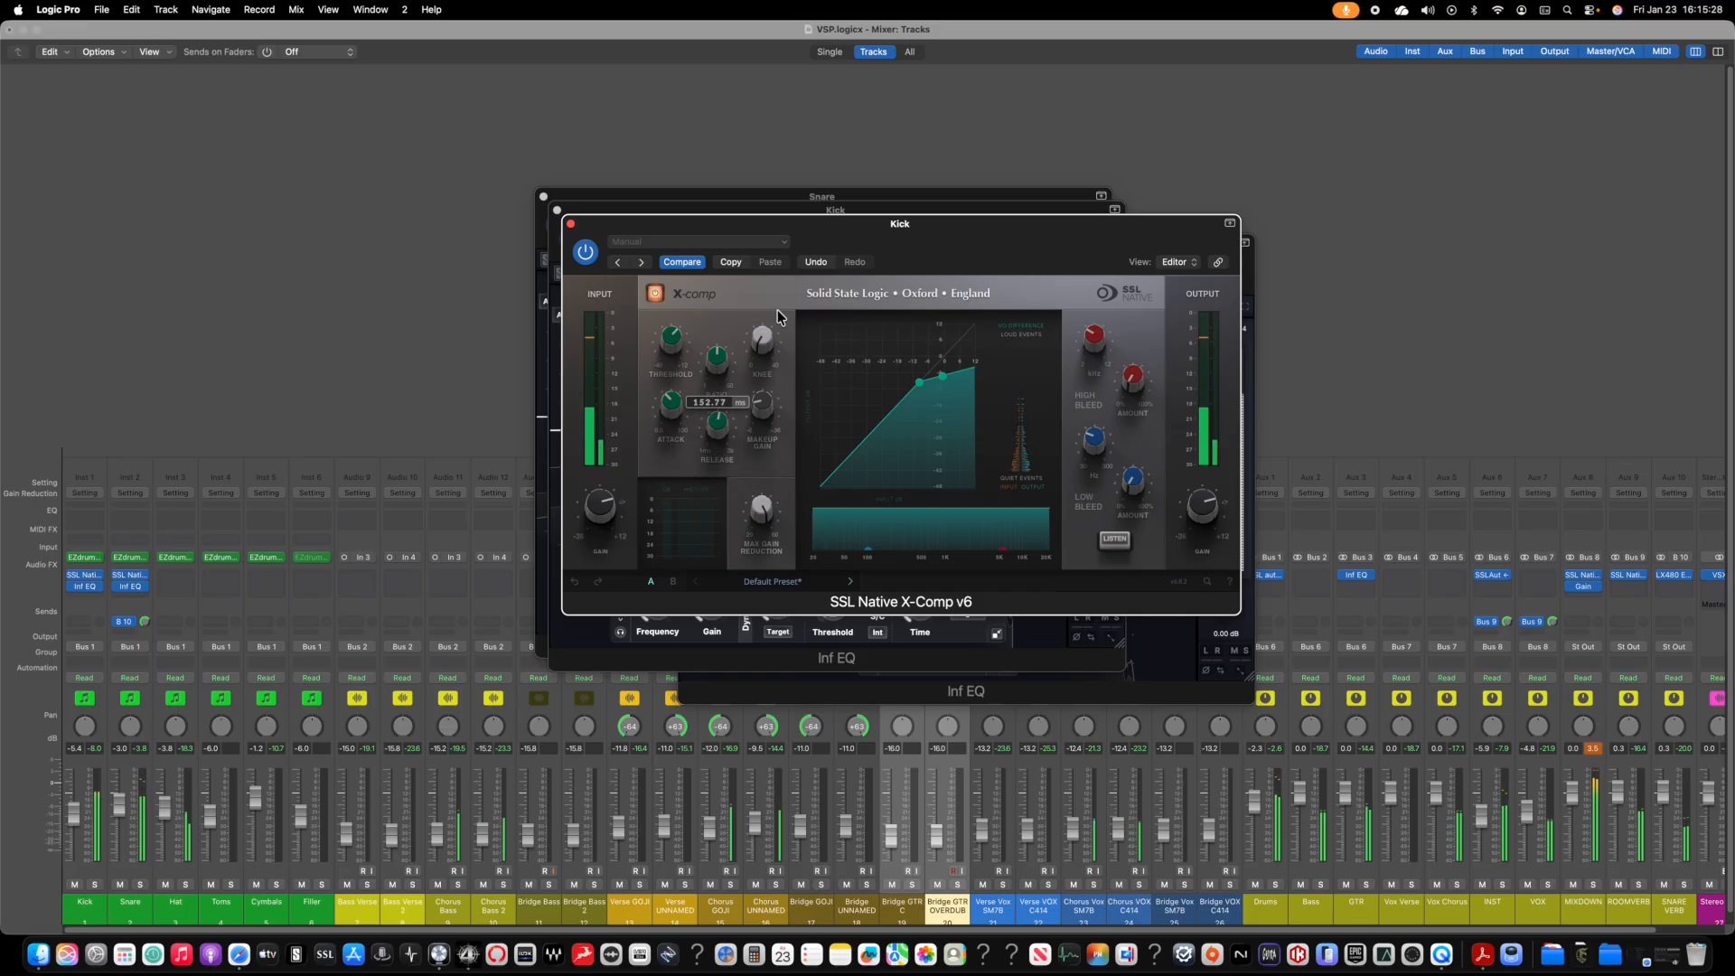
pyautogui.moveTo(721, 363); pyautogui.dragTo(761, 407)
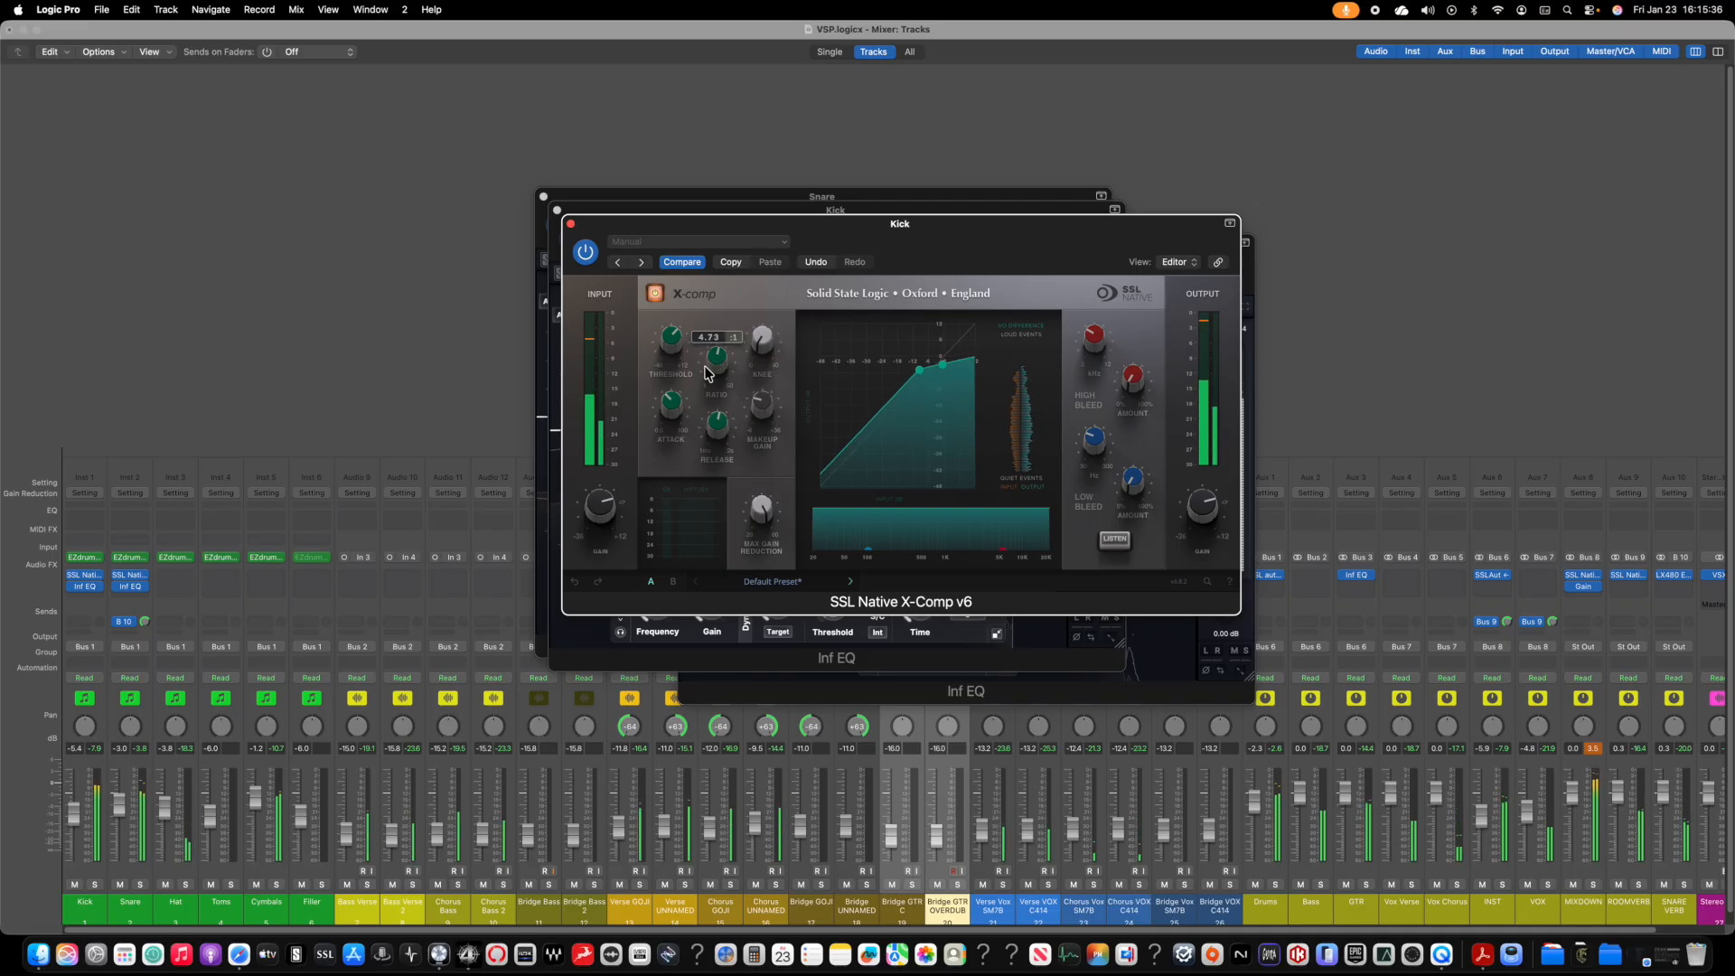
pyautogui.moveTo(671, 344); pyautogui.dragTo(669, 383)
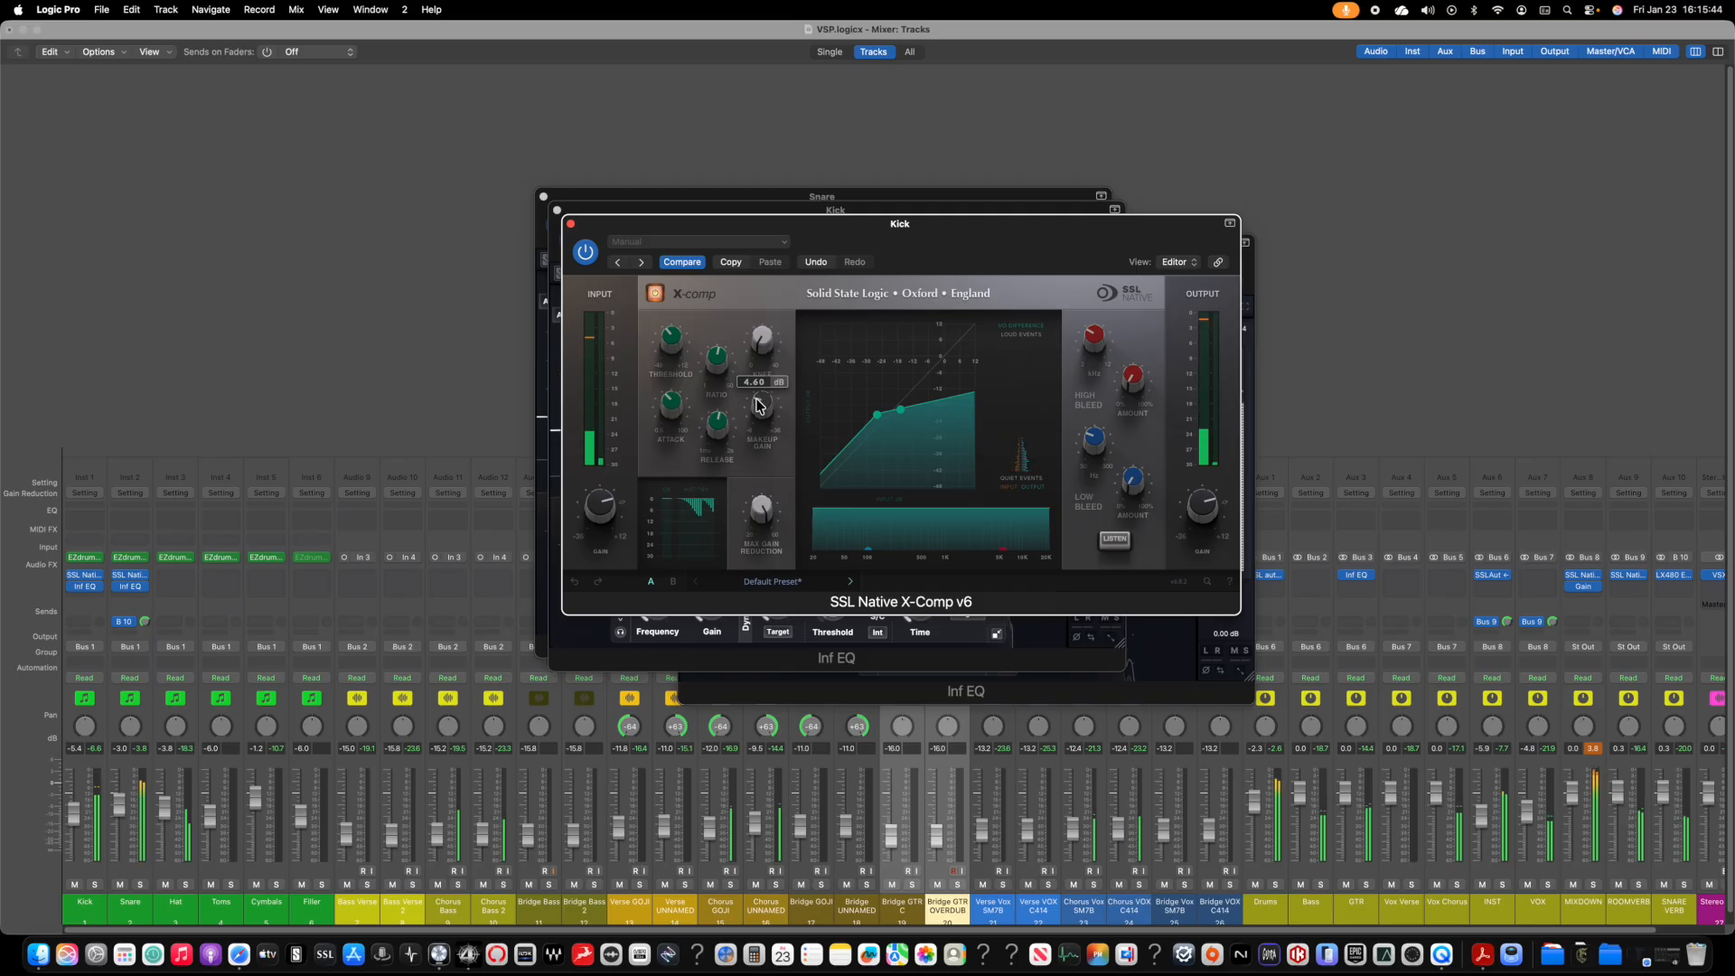
# Step: Raise the Kick X-Comp's makeup gain to 5.97 dB and solo all the drum tracks
pyautogui.moveTo(762, 404); pyautogui.dragTo(775, 420)
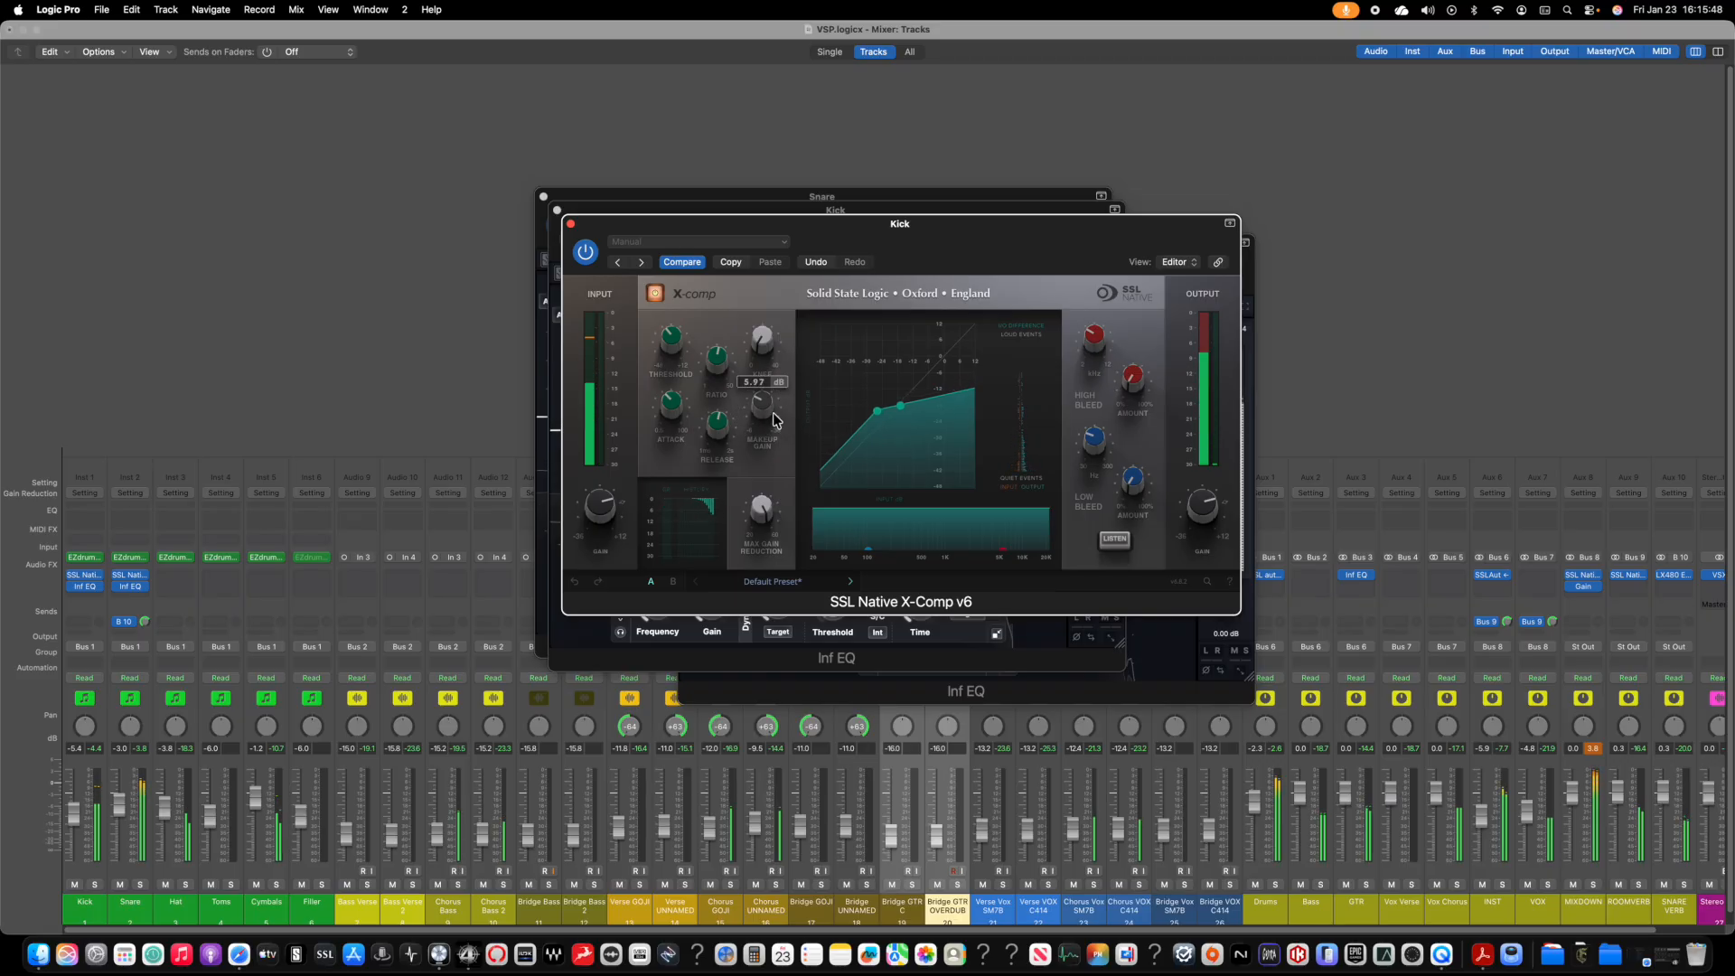
pyautogui.click(95, 885)
pyautogui.moveTo(140, 886); pyautogui.dragTo(324, 884)
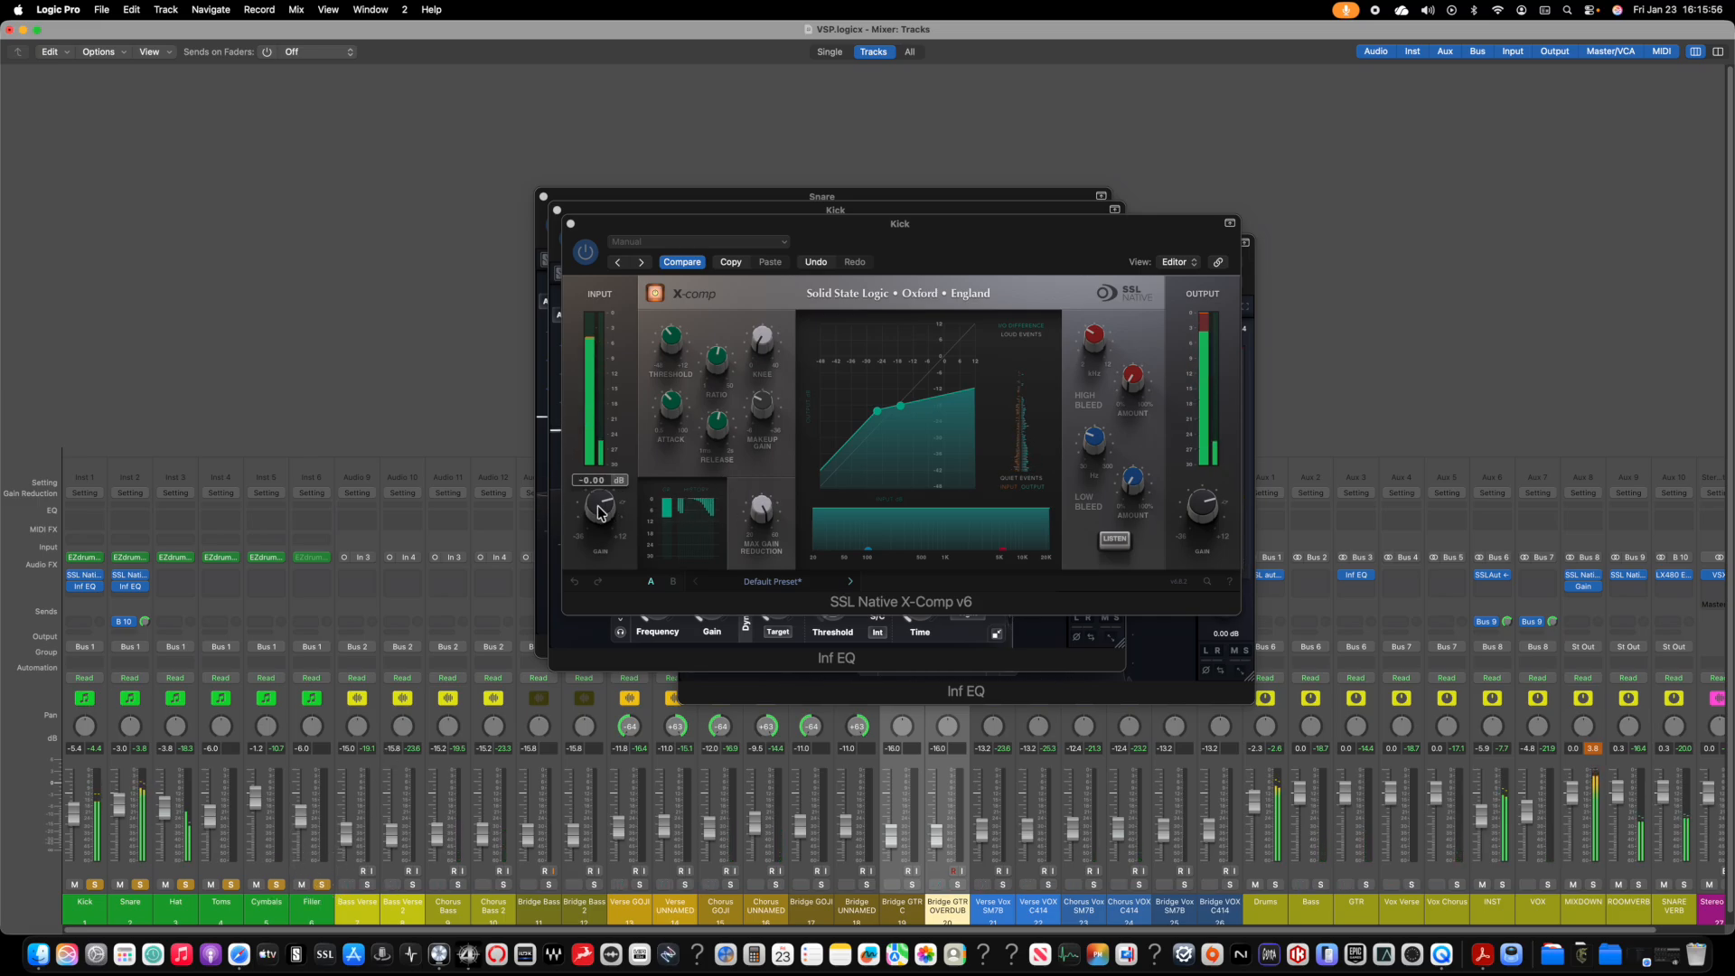
# Step: Adjust the attack of the Kick's X-Comp against the soloed drums, clear the solos and close the compressor
pyautogui.click(1203, 517)
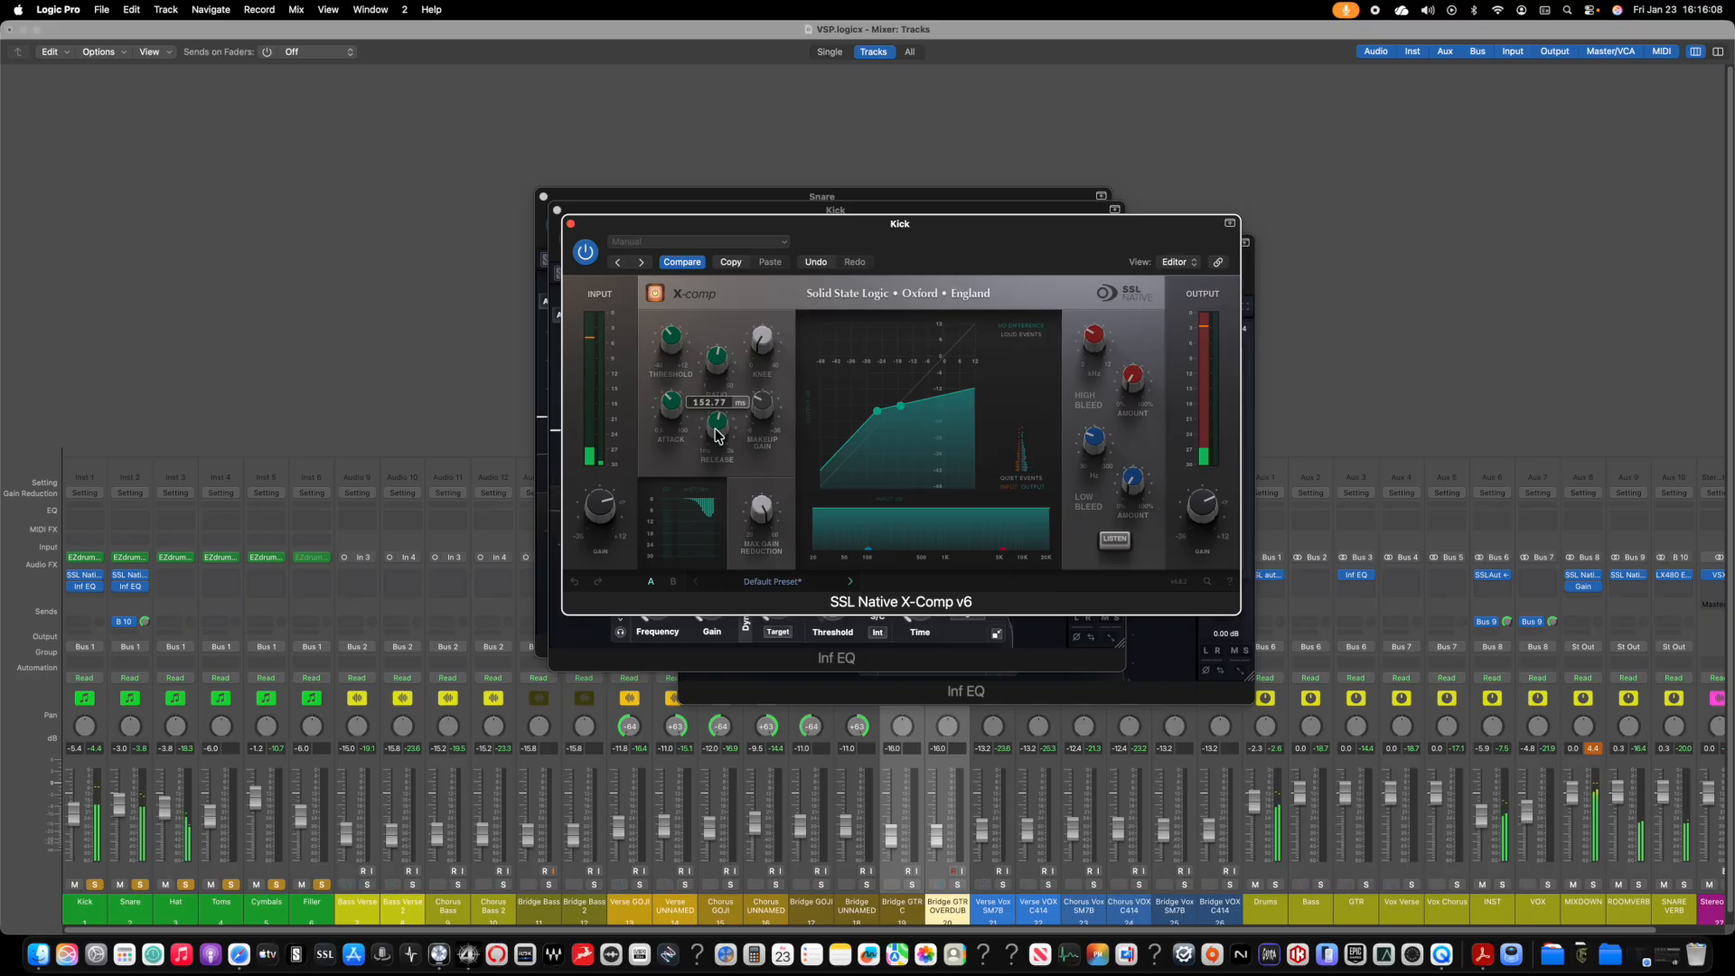
pyautogui.moveTo(668, 404); pyautogui.dragTo(672, 374)
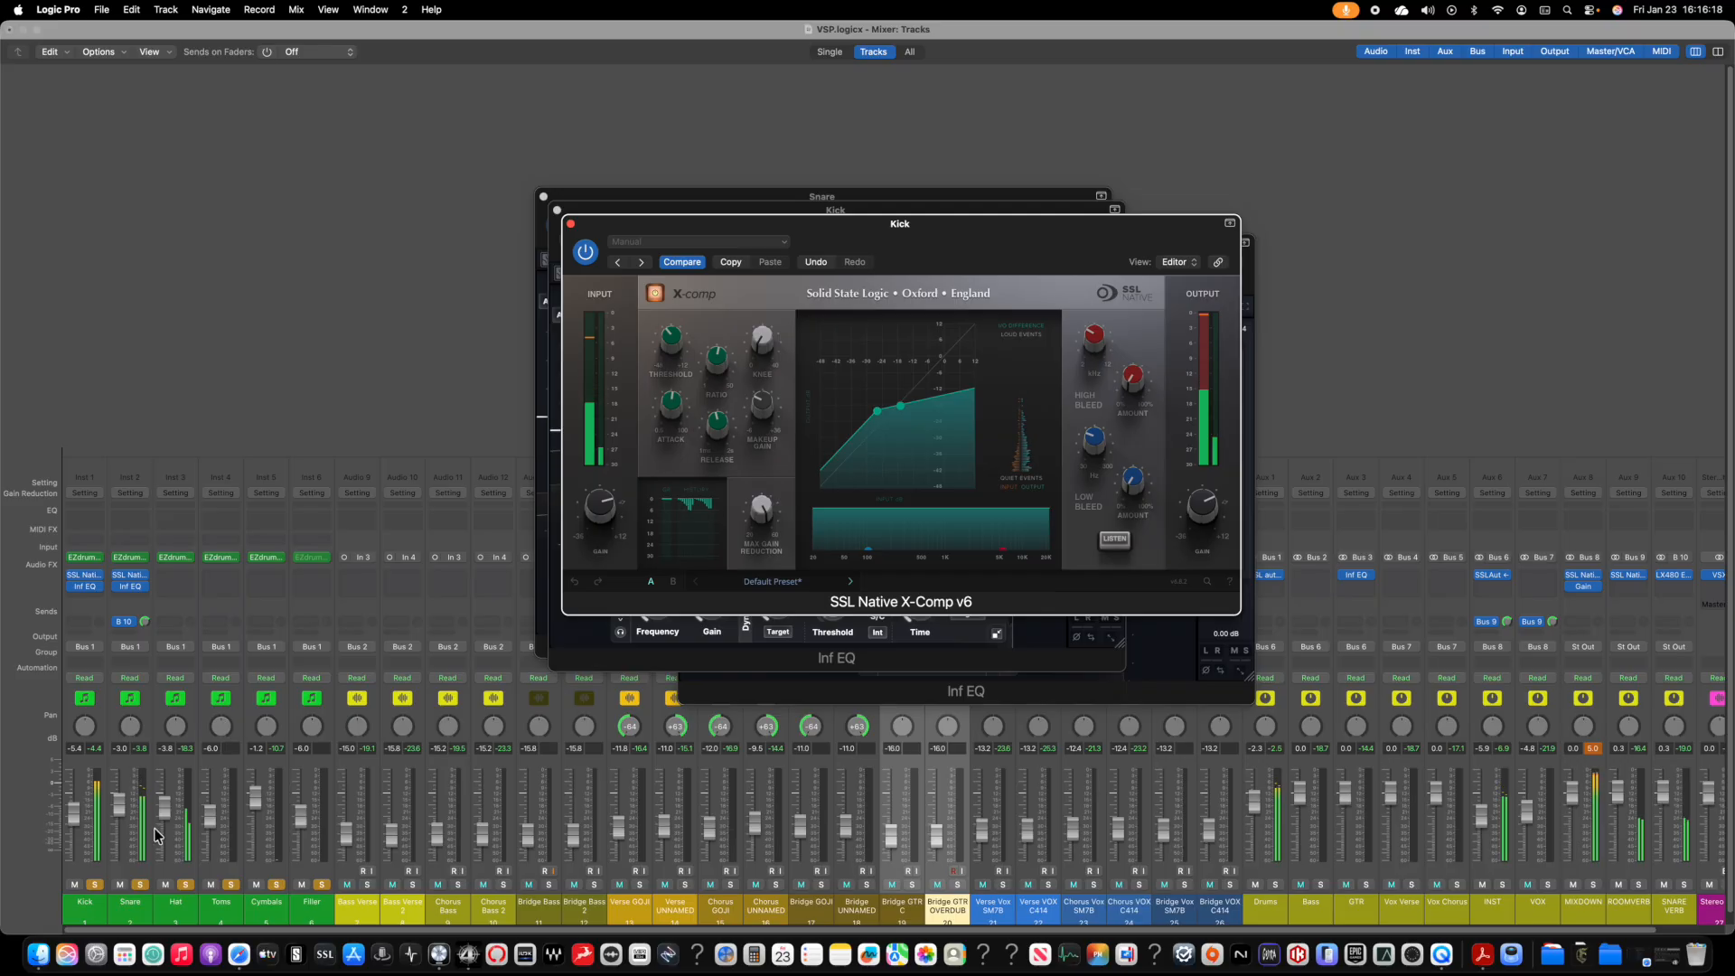
pyautogui.click(371, 869)
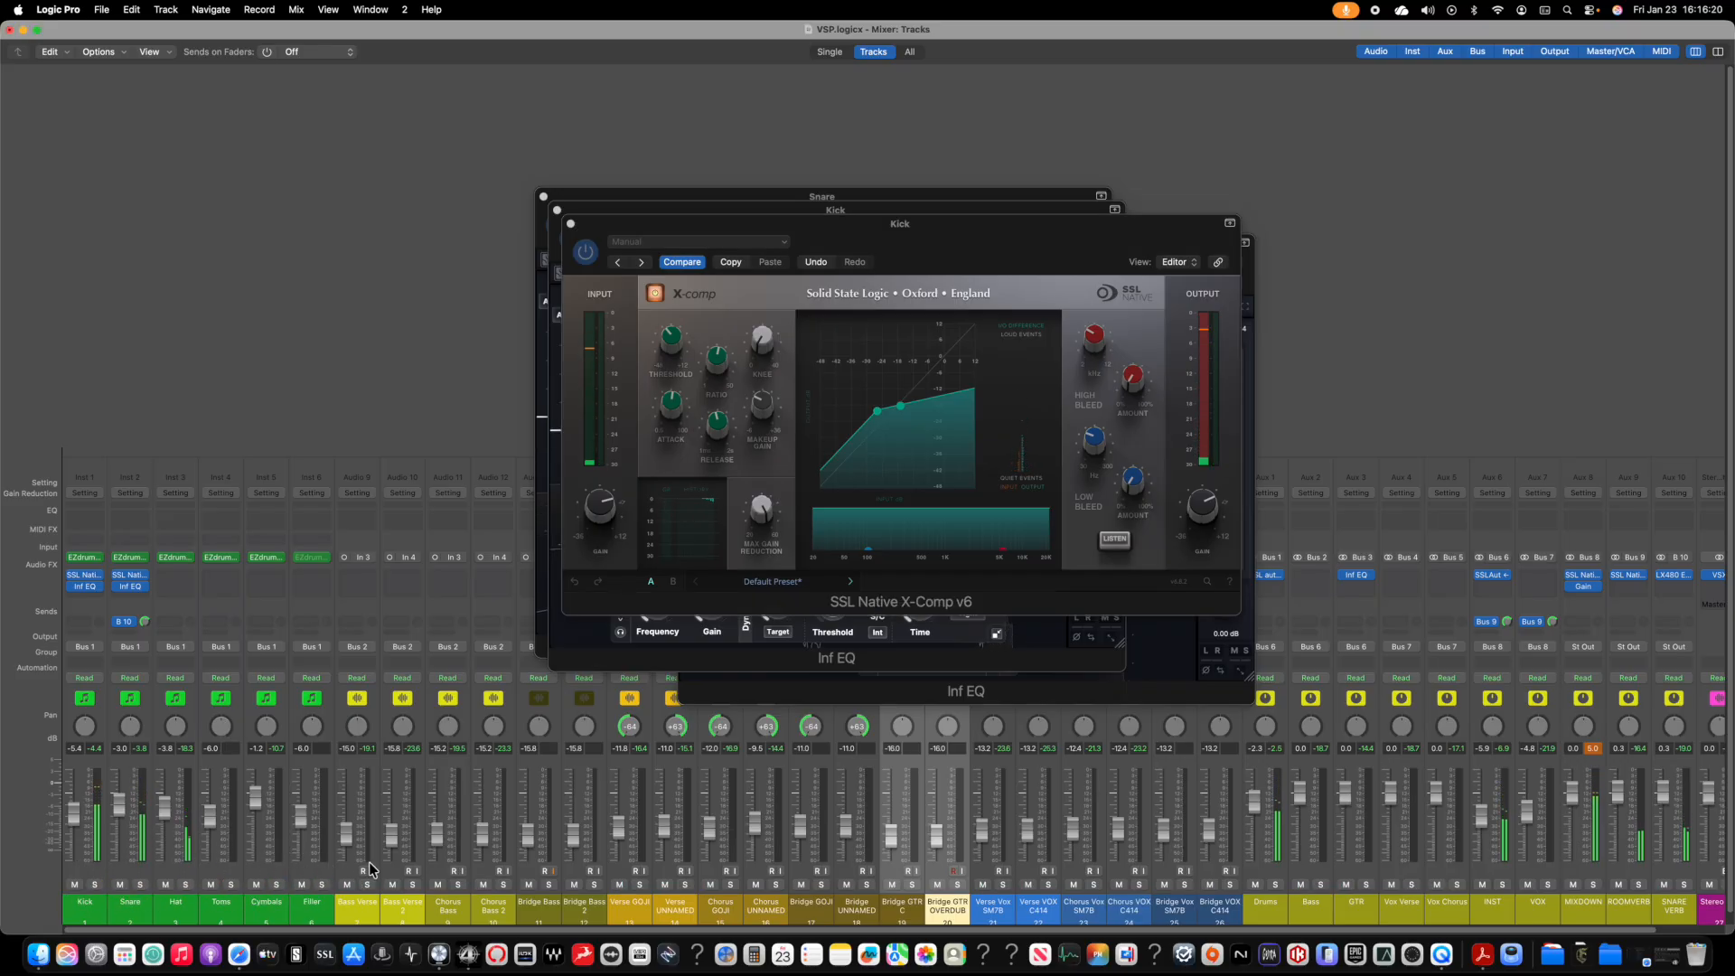
pyautogui.click(570, 224)
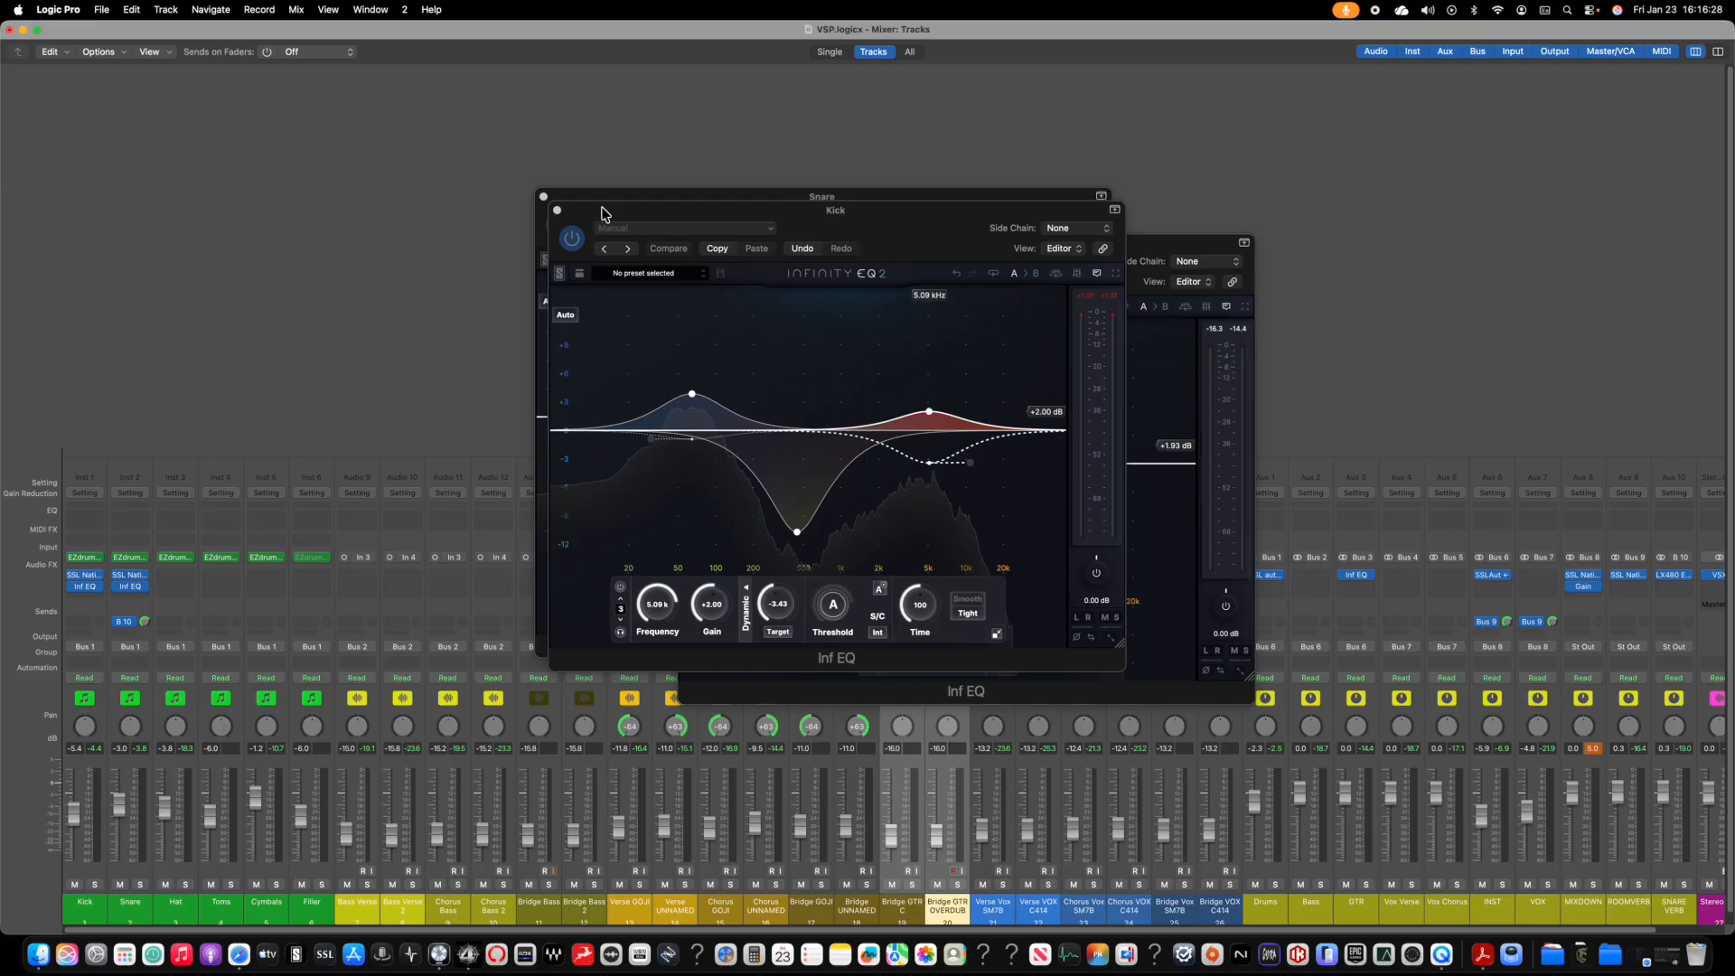
# Step: Play the mix and move X-Comp below Inf EQ in the Kick channel's insert chain
pyautogui.moveTo(602, 209); pyautogui.dragTo(717, 269)
pyautogui.press('space')
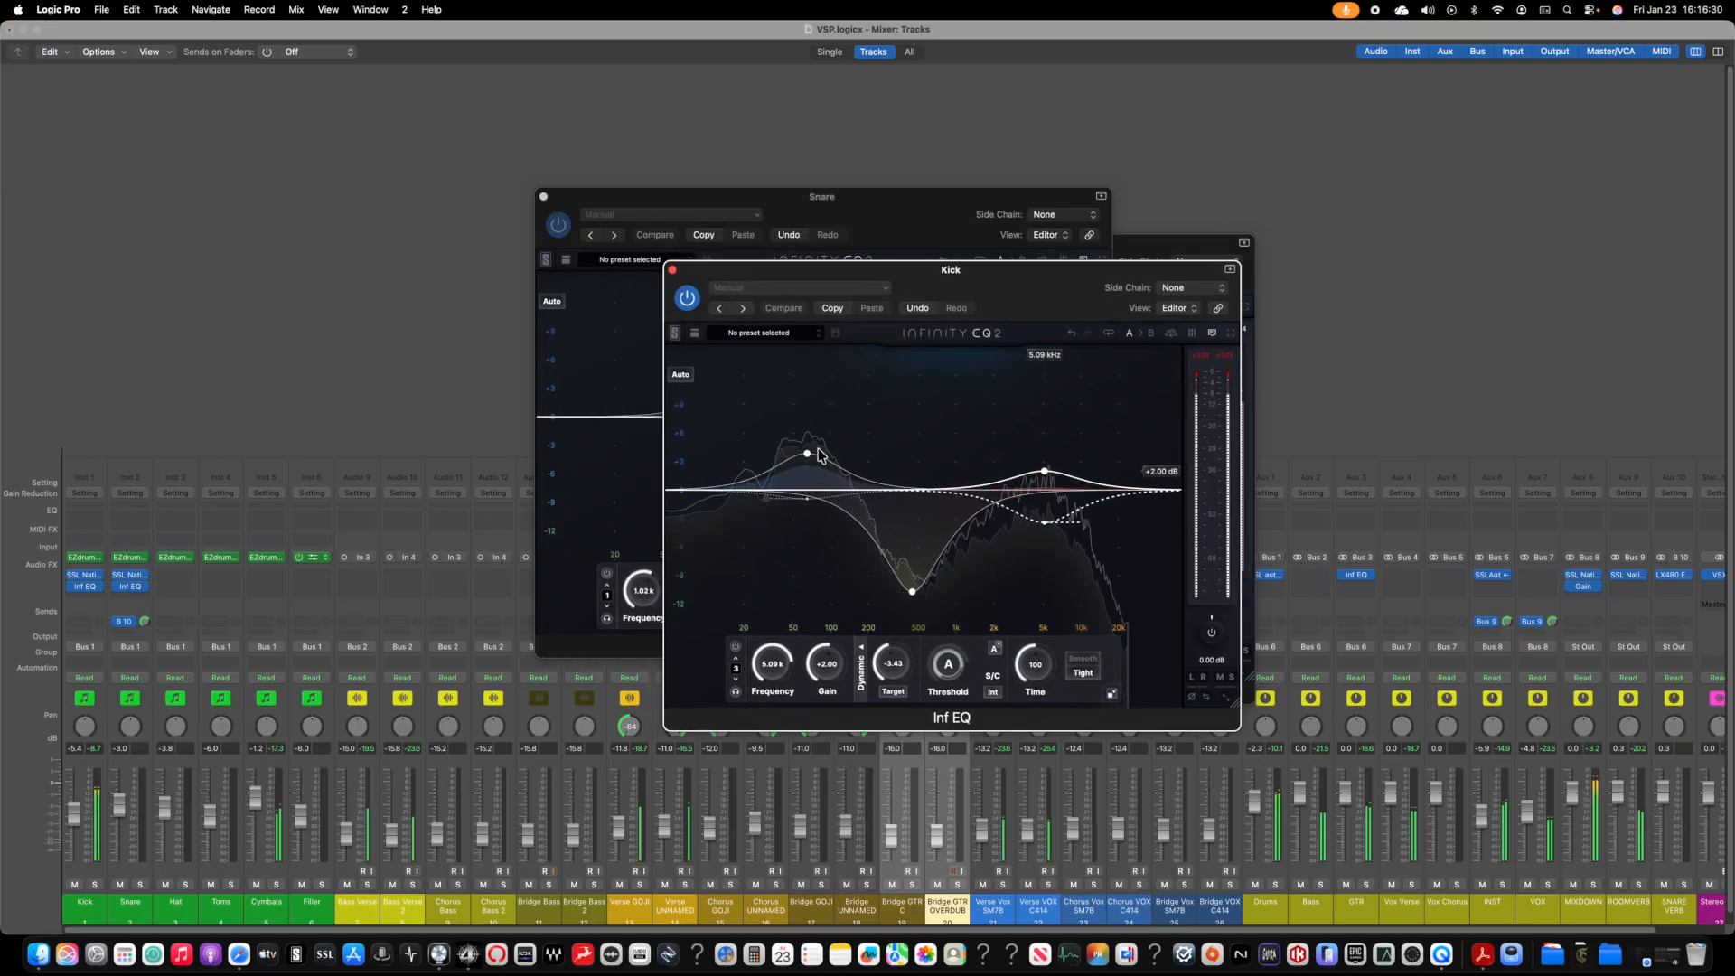
pyautogui.moveTo(91, 594)
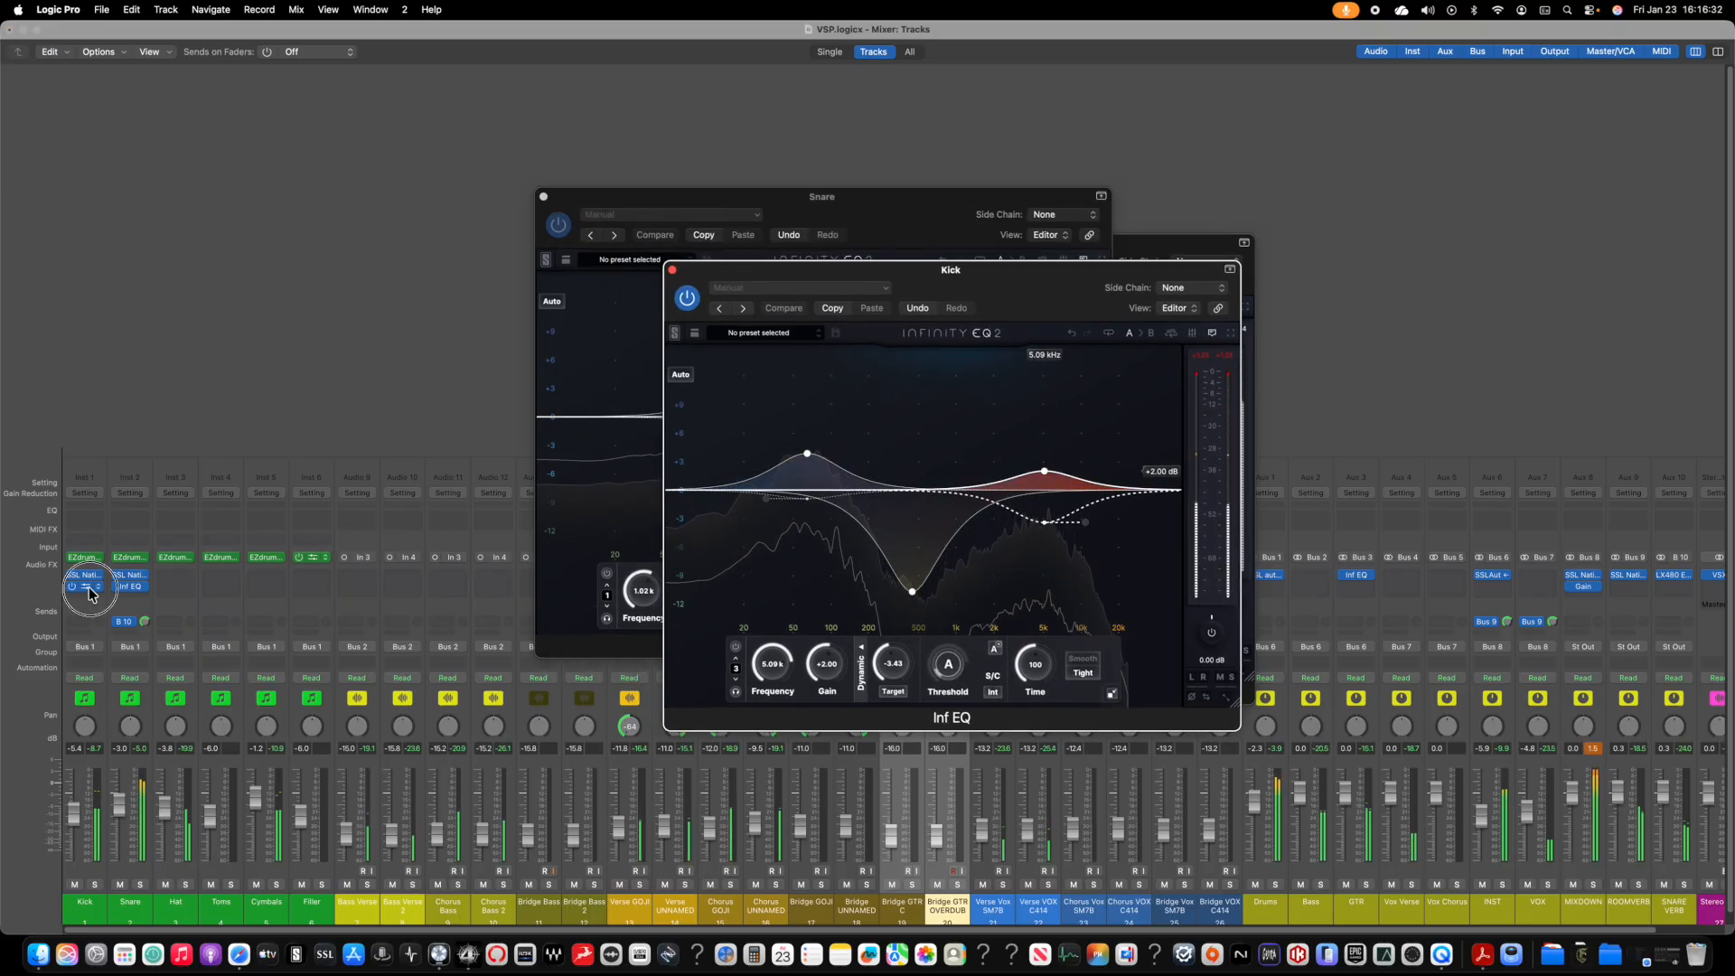
pyautogui.click(89, 576)
pyautogui.moveTo(92, 589); pyautogui.dragTo(110, 598)
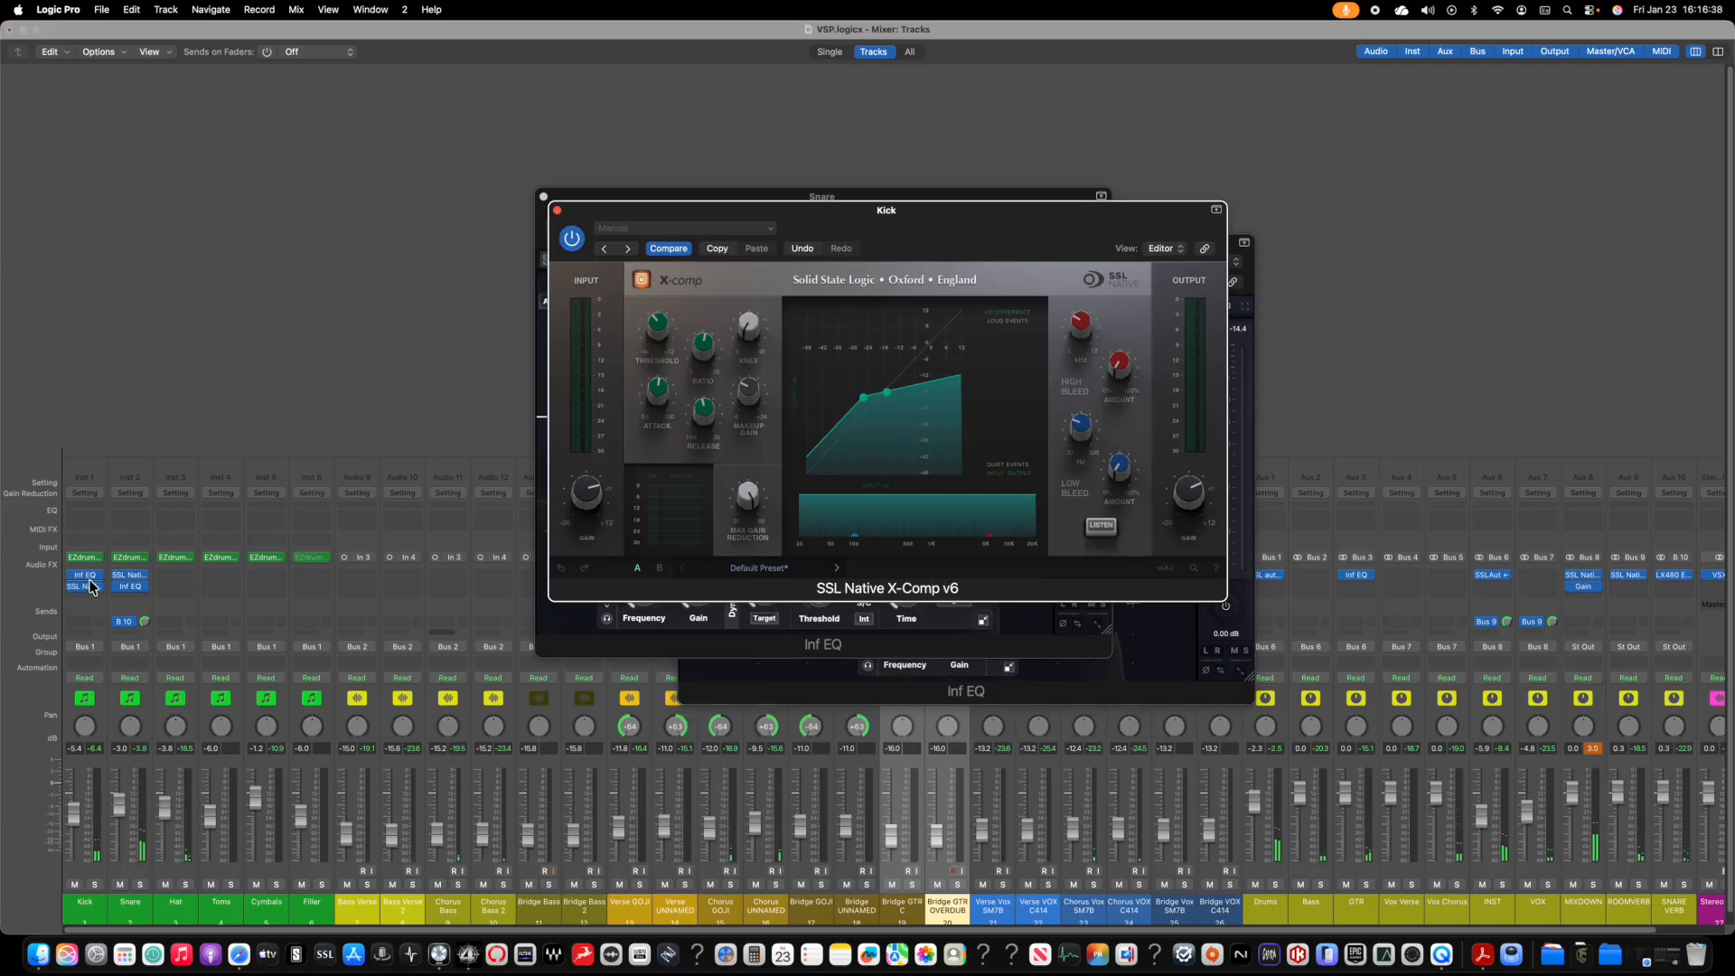
# Step: Solo the Kick and audition both insert orders of X-Comp and Inf EQ, ending with X-Comp first
pyautogui.moveTo(89, 592)
pyautogui.press('space')
pyautogui.click(94, 885)
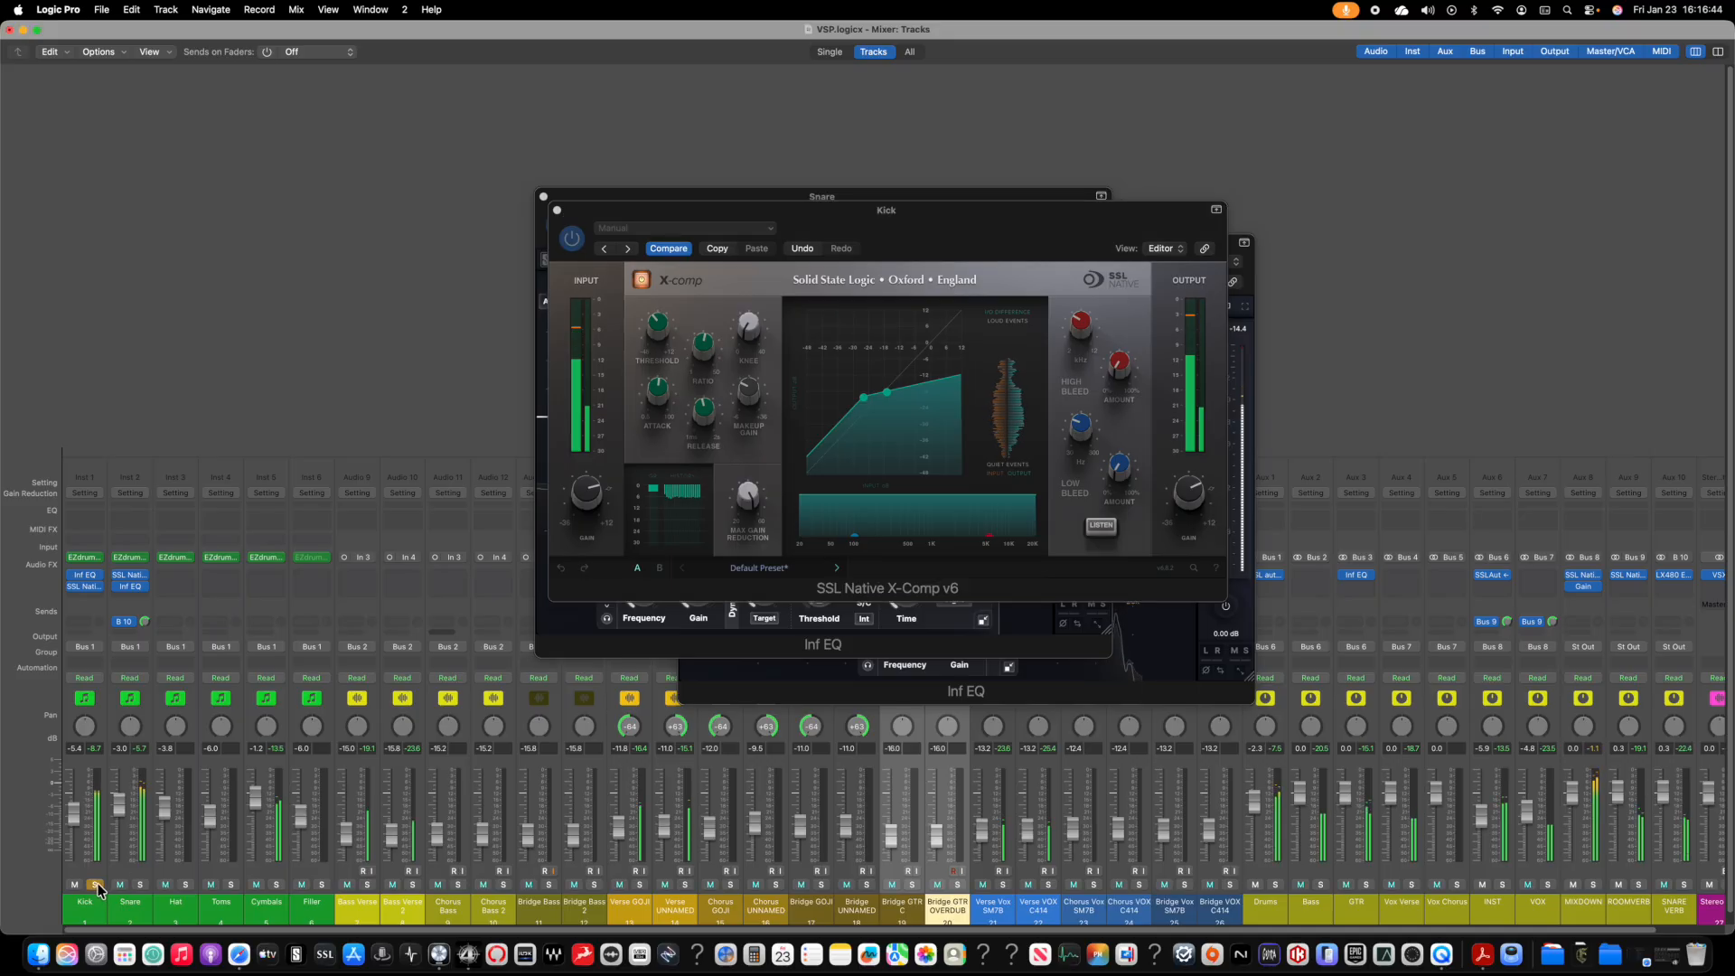
pyautogui.moveTo(89, 579)
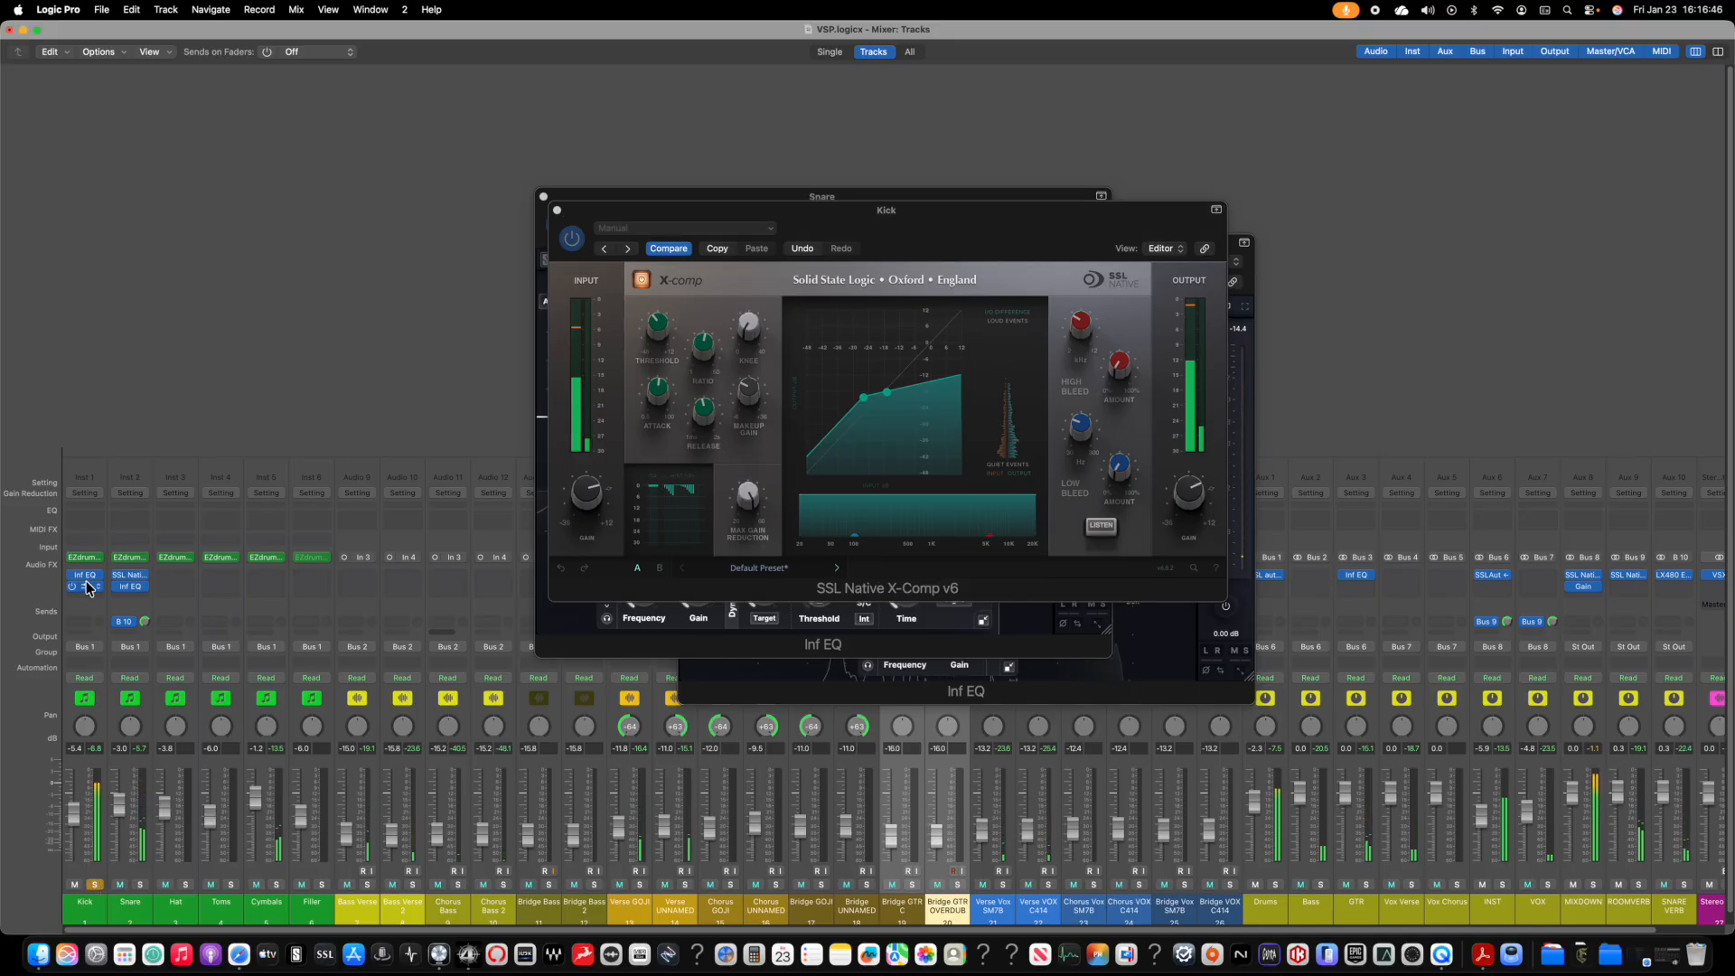
pyautogui.click(88, 578)
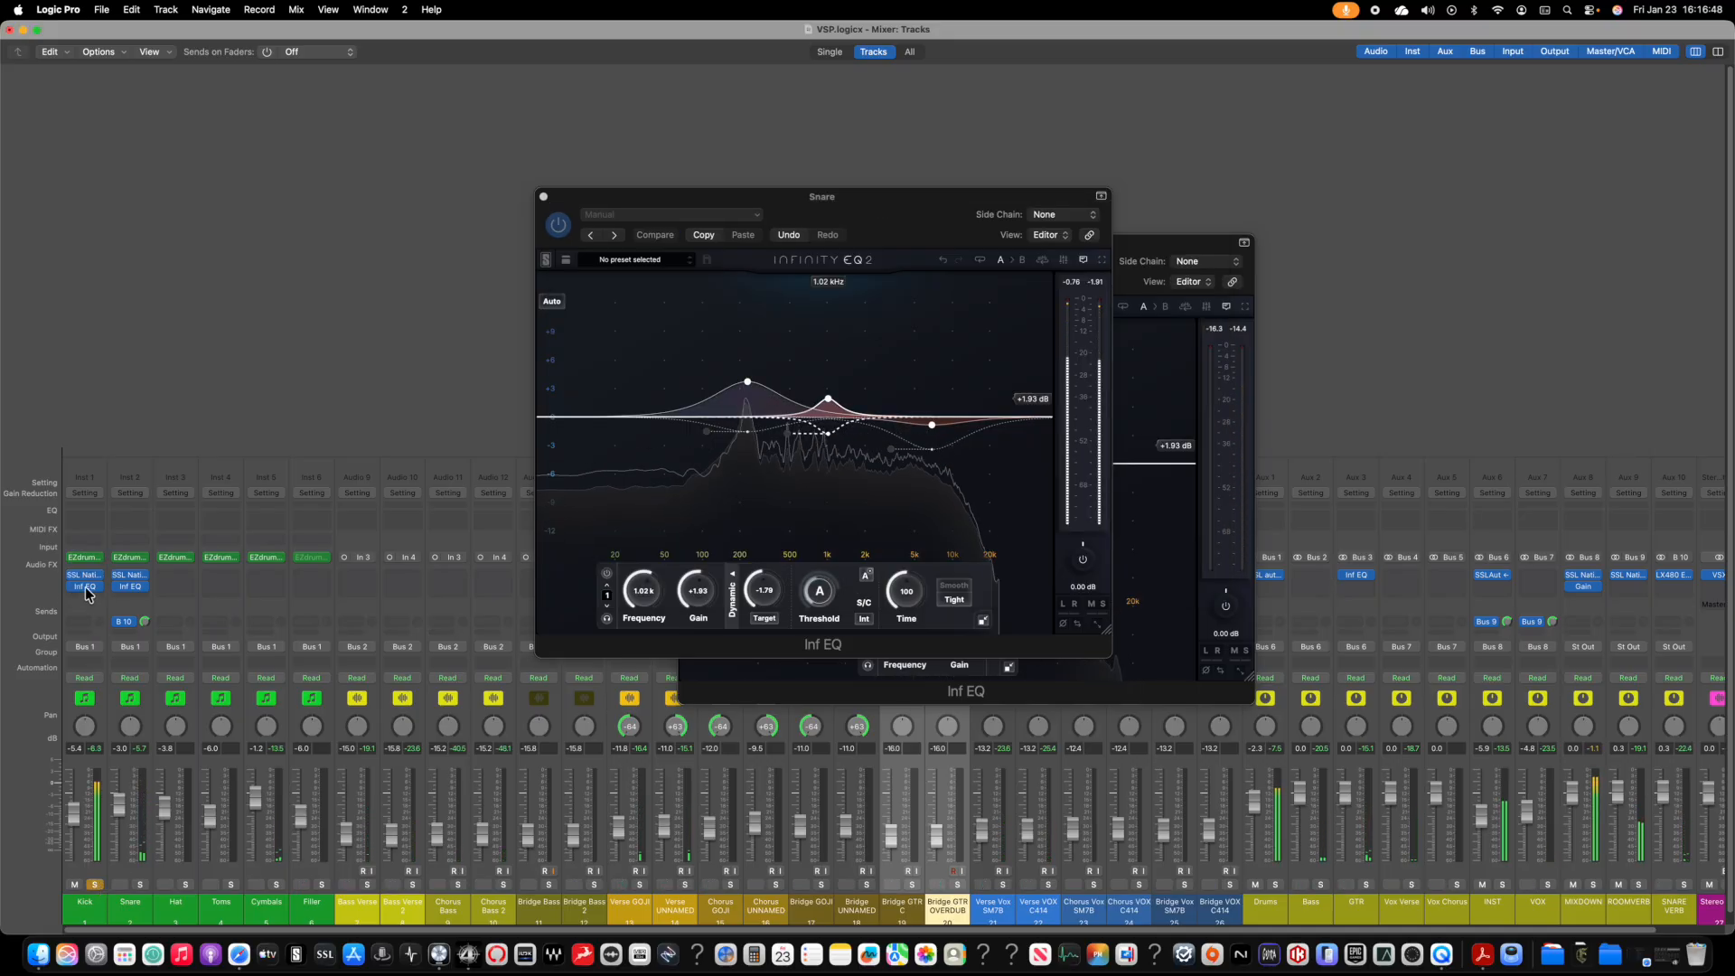
pyautogui.click(89, 587)
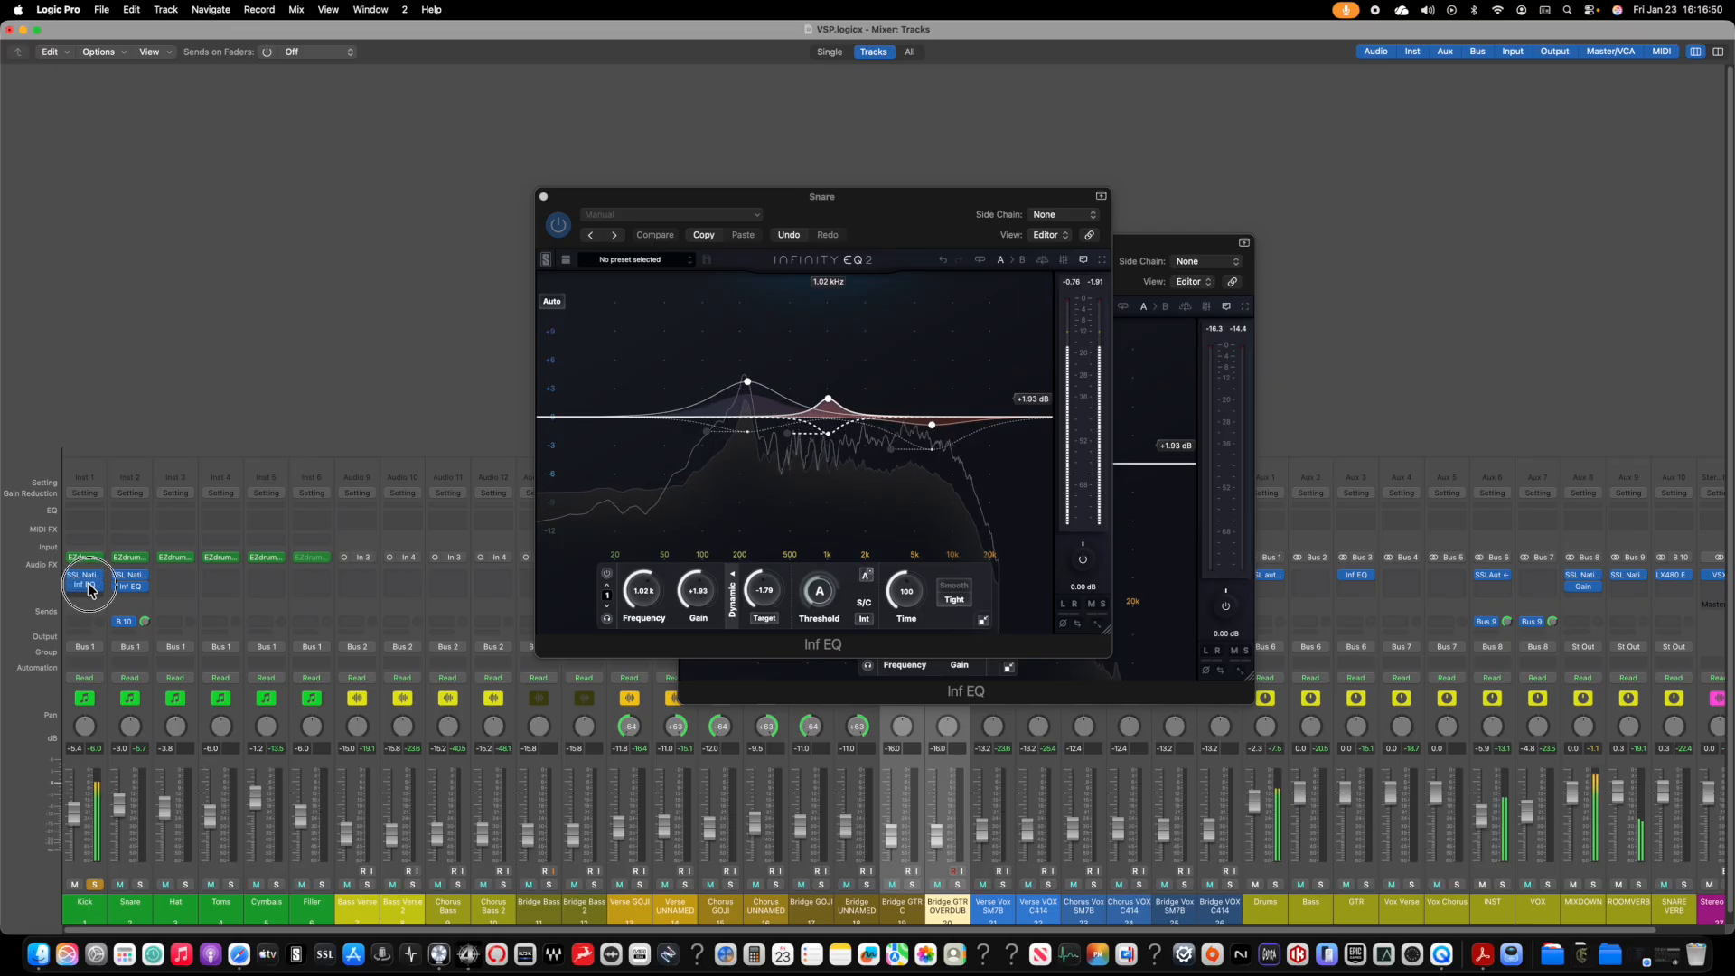
pyautogui.click(87, 579)
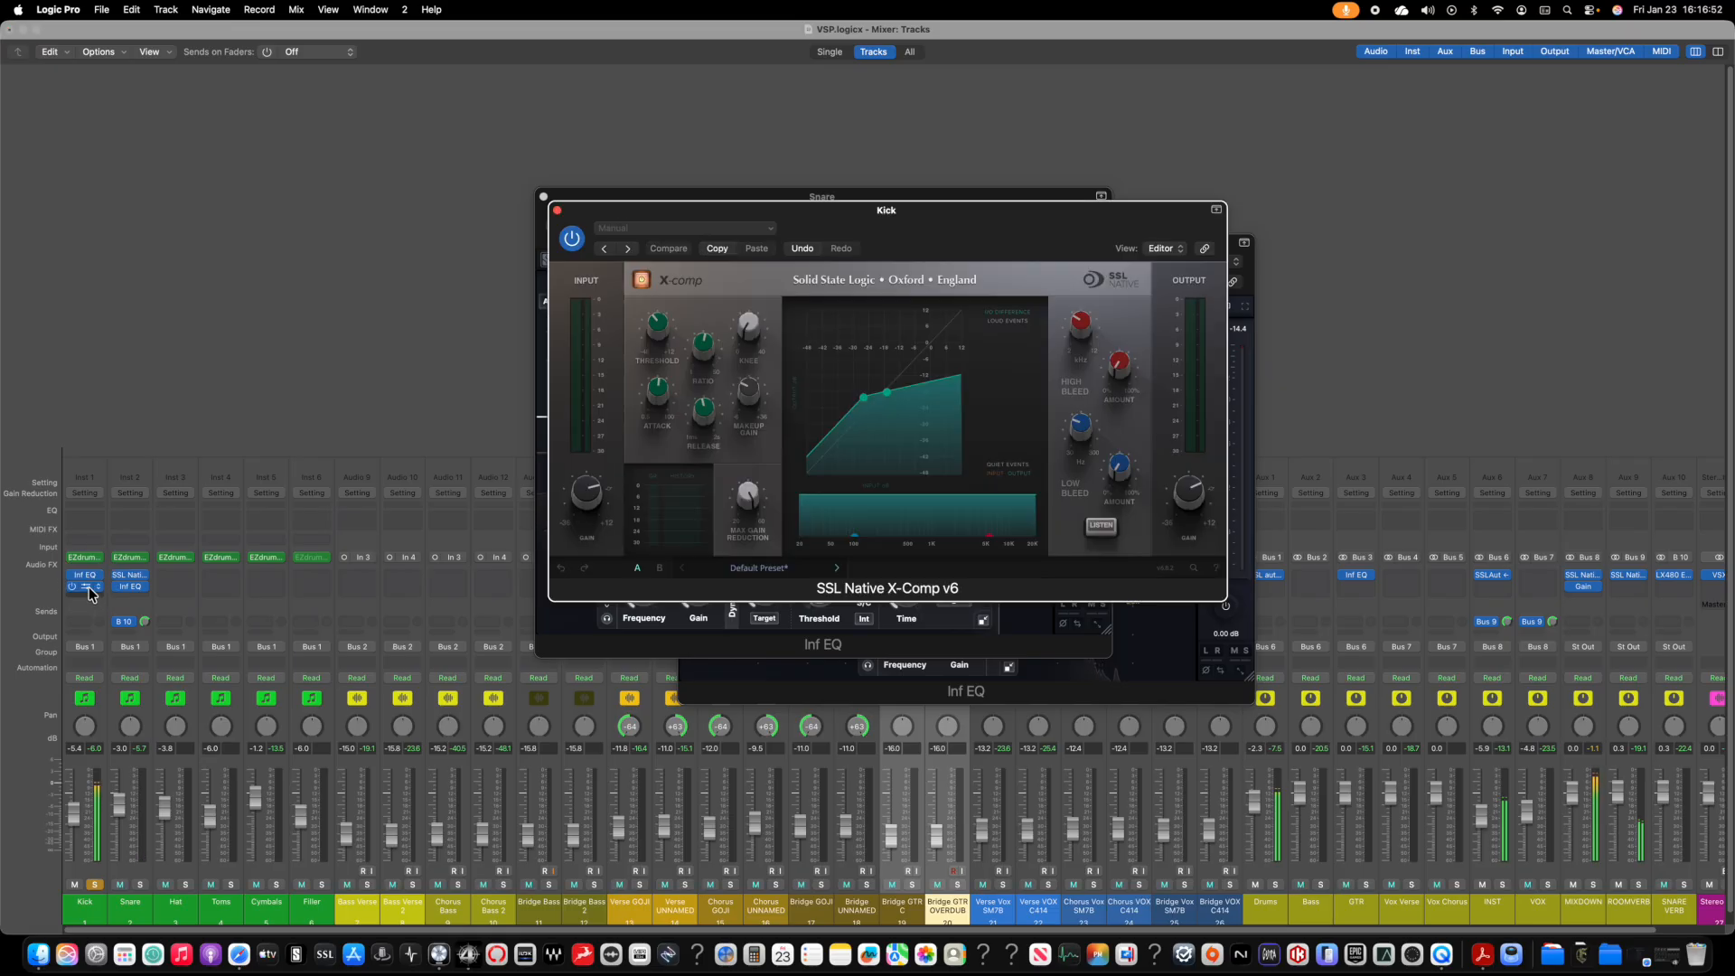
pyautogui.click(89, 583)
pyautogui.click(89, 586)
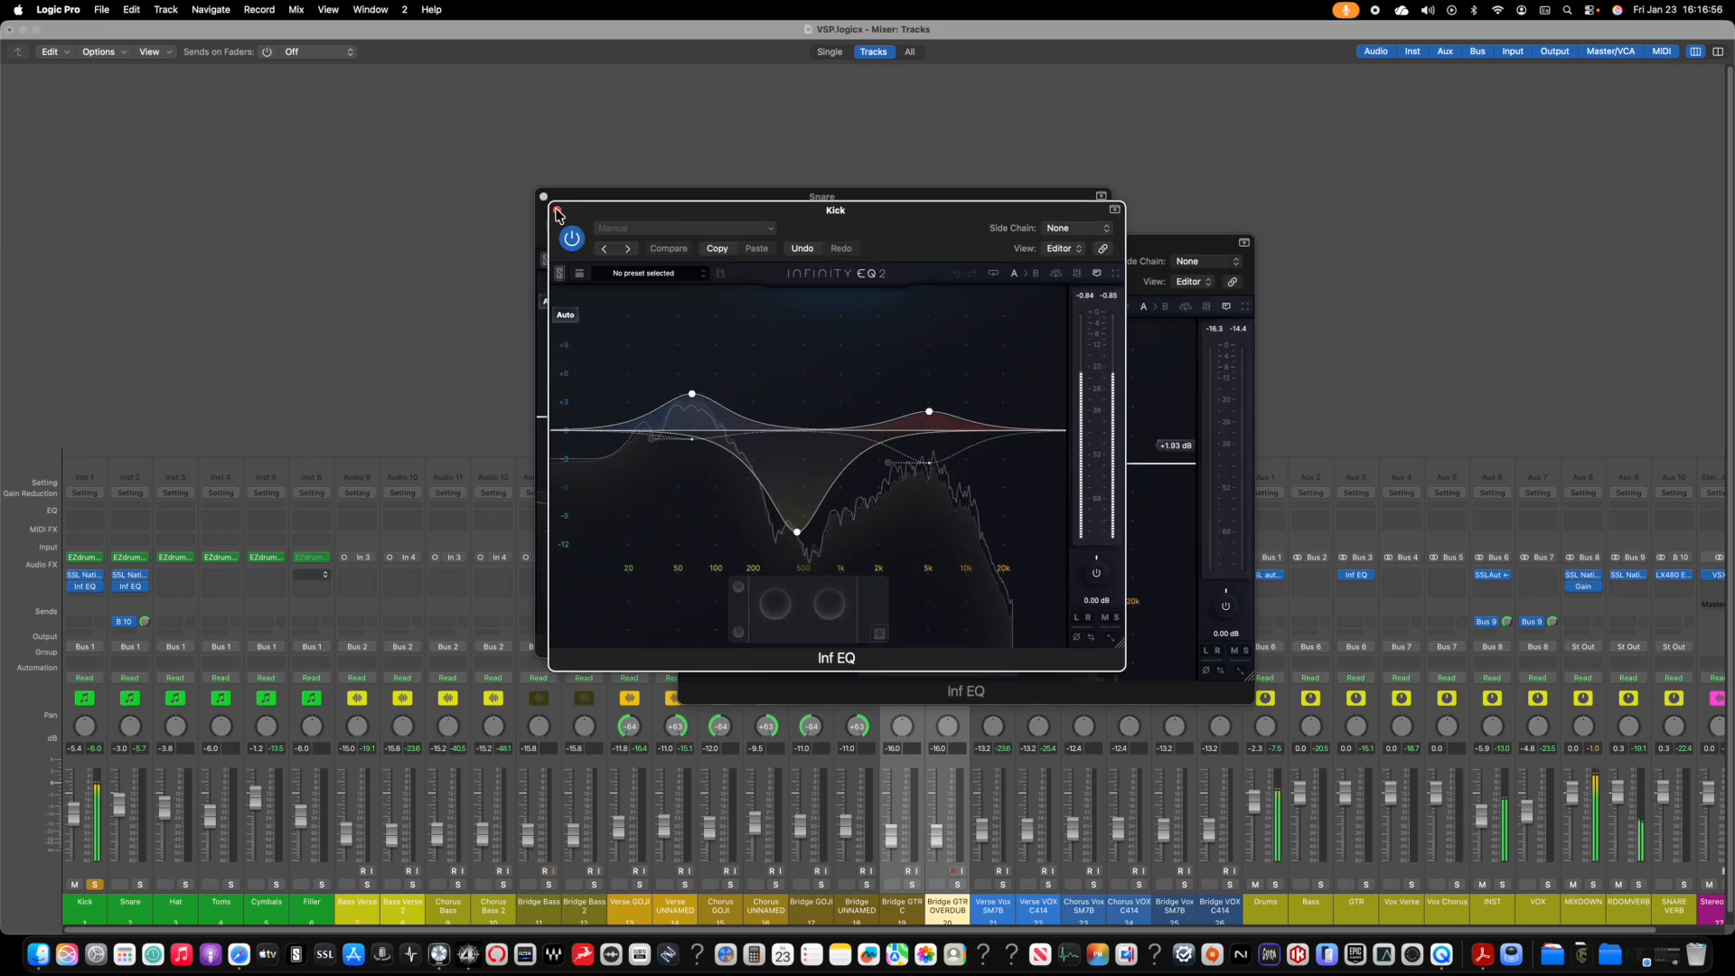
# Step: Close the open Inf EQ windows of the Kick, Snare and GTR channels
pyautogui.click(557, 209)
pyautogui.click(543, 195)
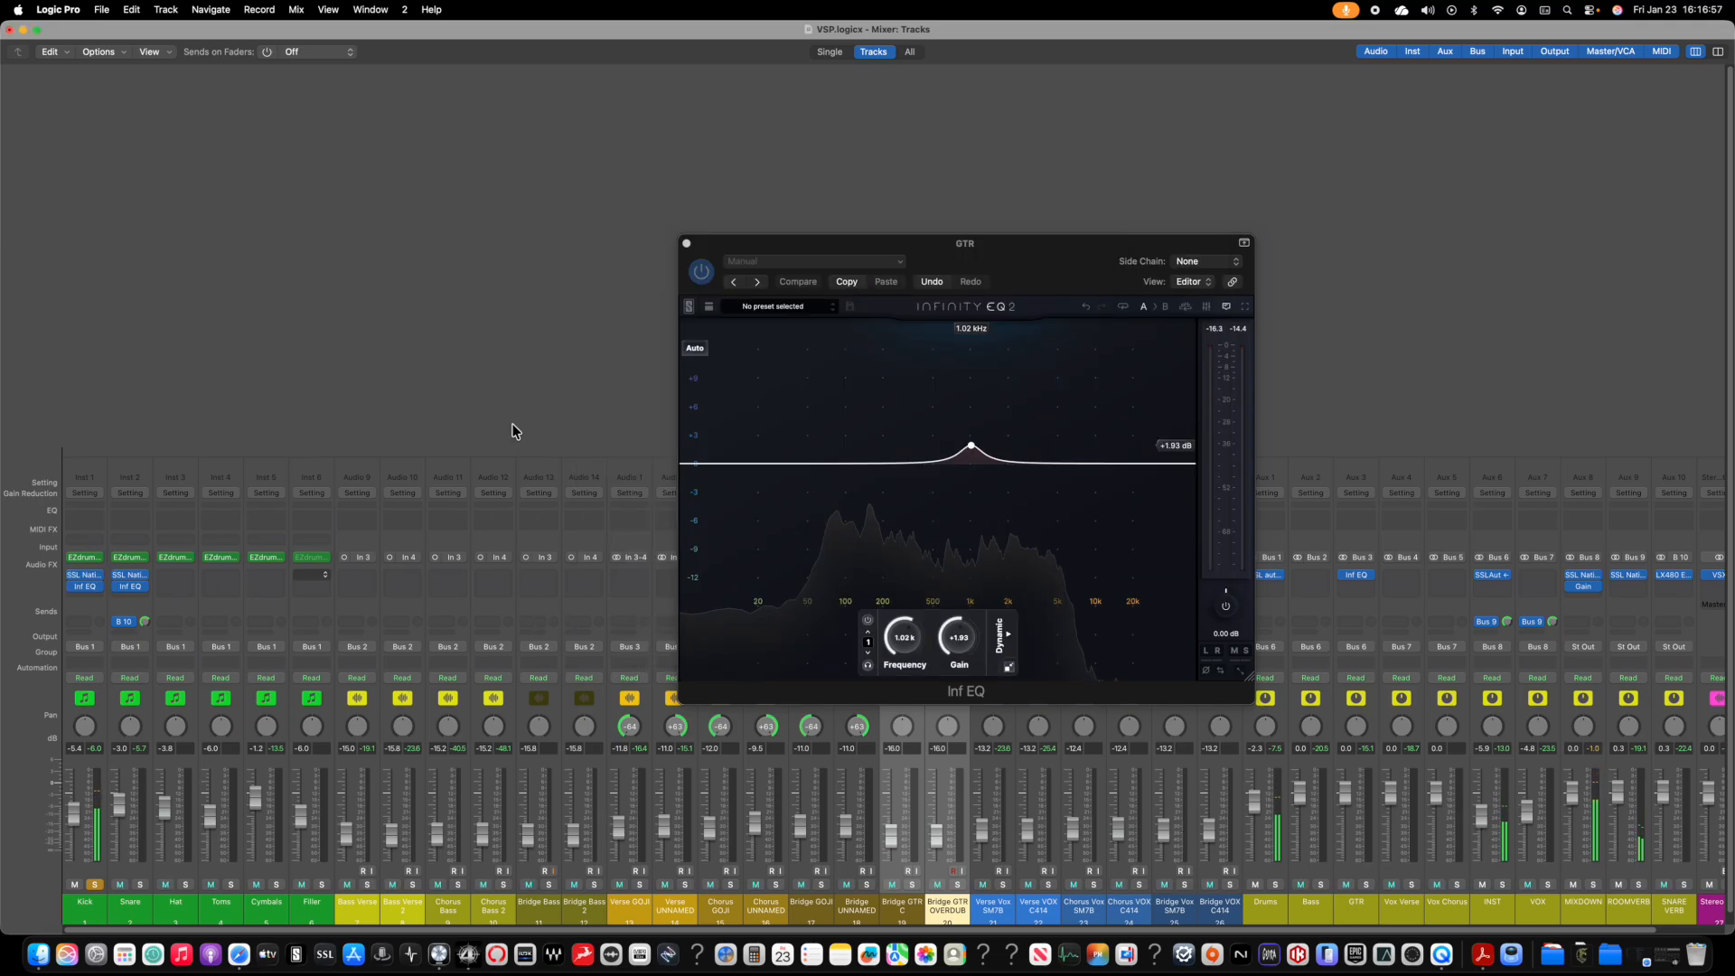
pyautogui.click(684, 244)
# Step: Reopen Inf EQ on the GTR bus and, during playback, move its bell boost to 2.20 kHz at +3.64 dB
pyautogui.hscroll(2, 458, 394)
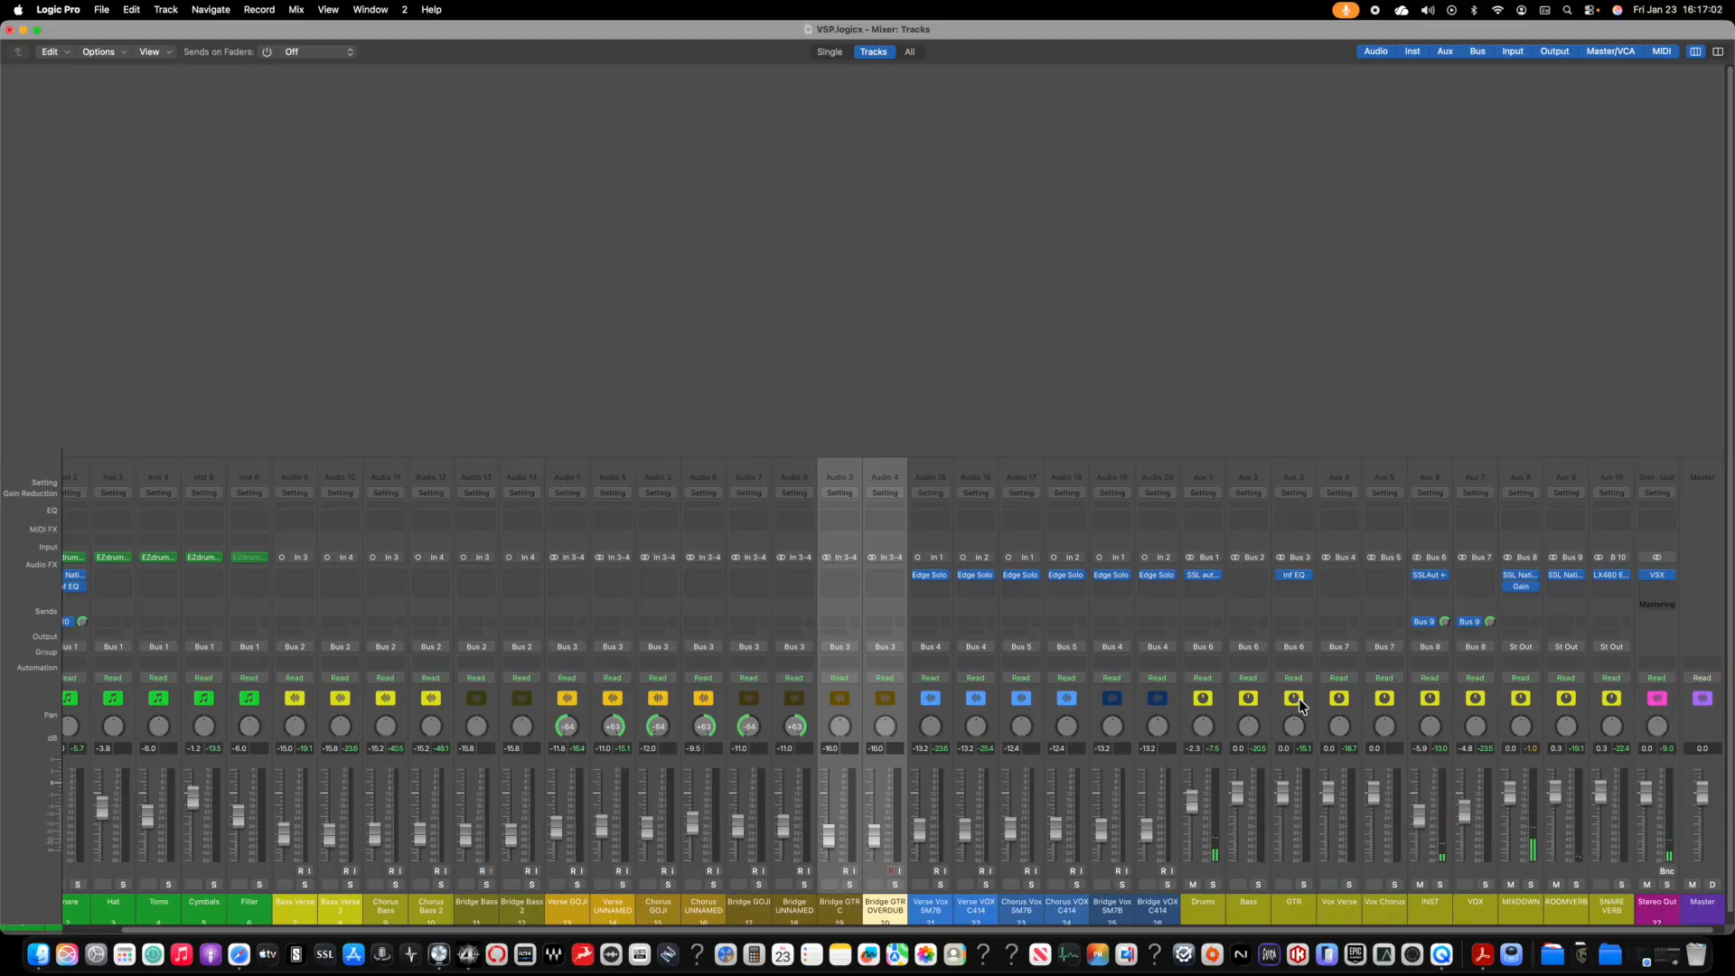
pyautogui.click(1297, 576)
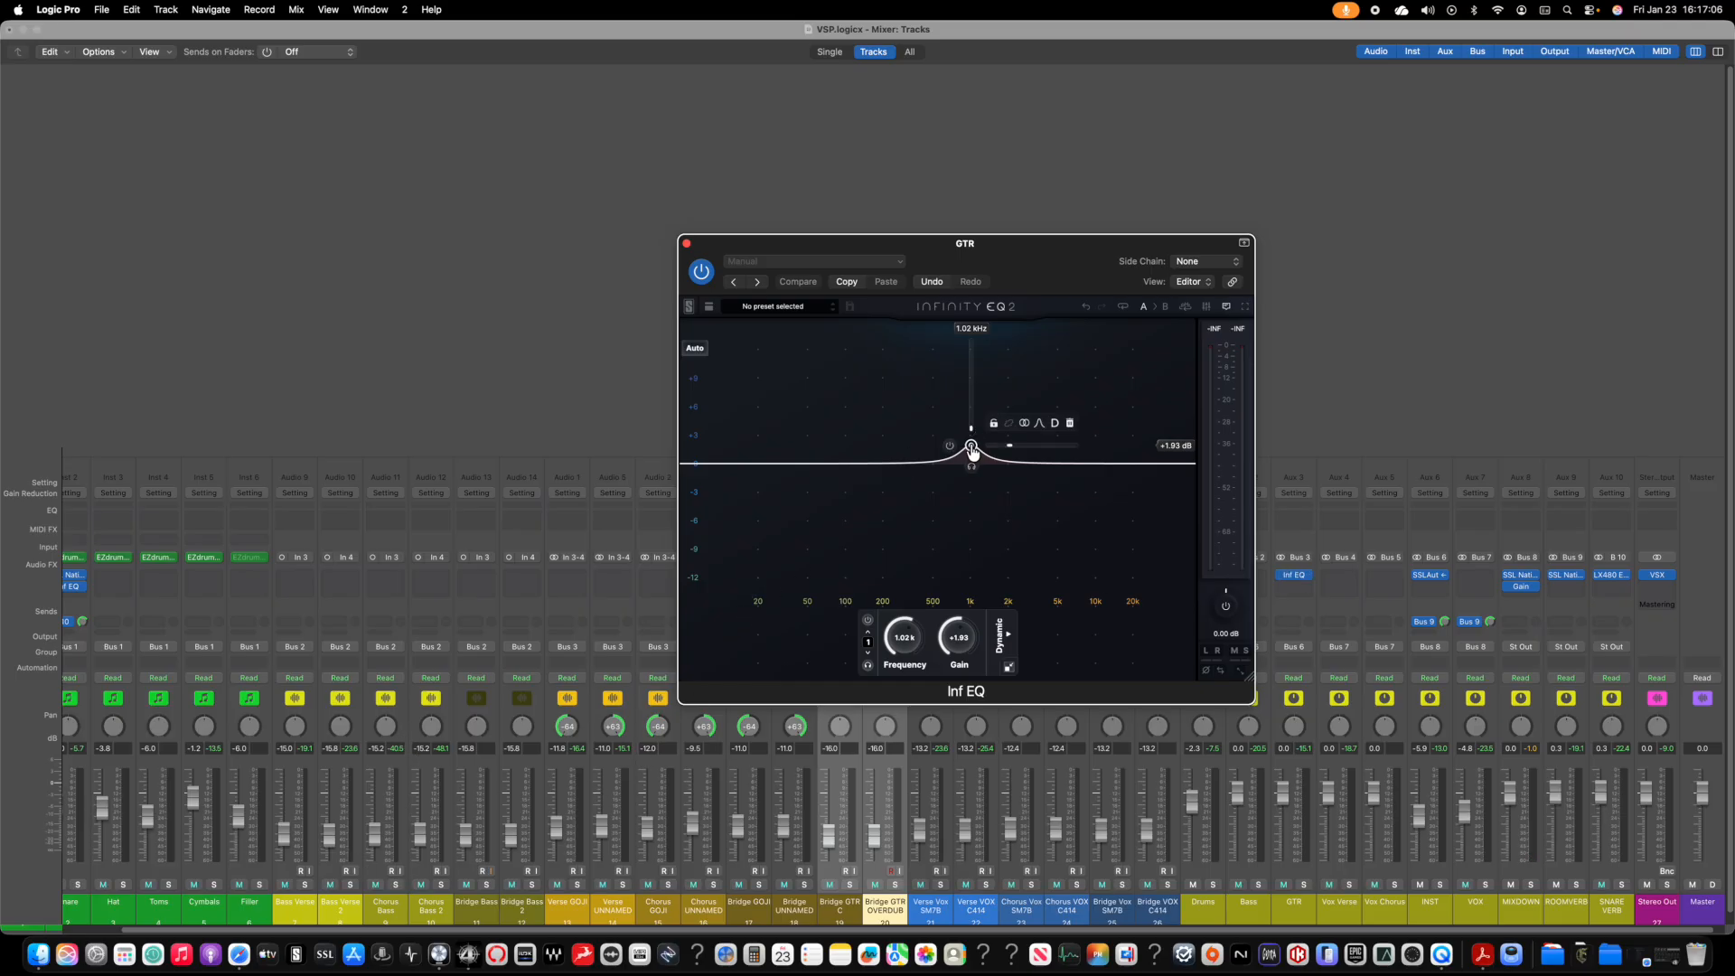
pyautogui.moveTo(971, 446); pyautogui.dragTo(973, 440)
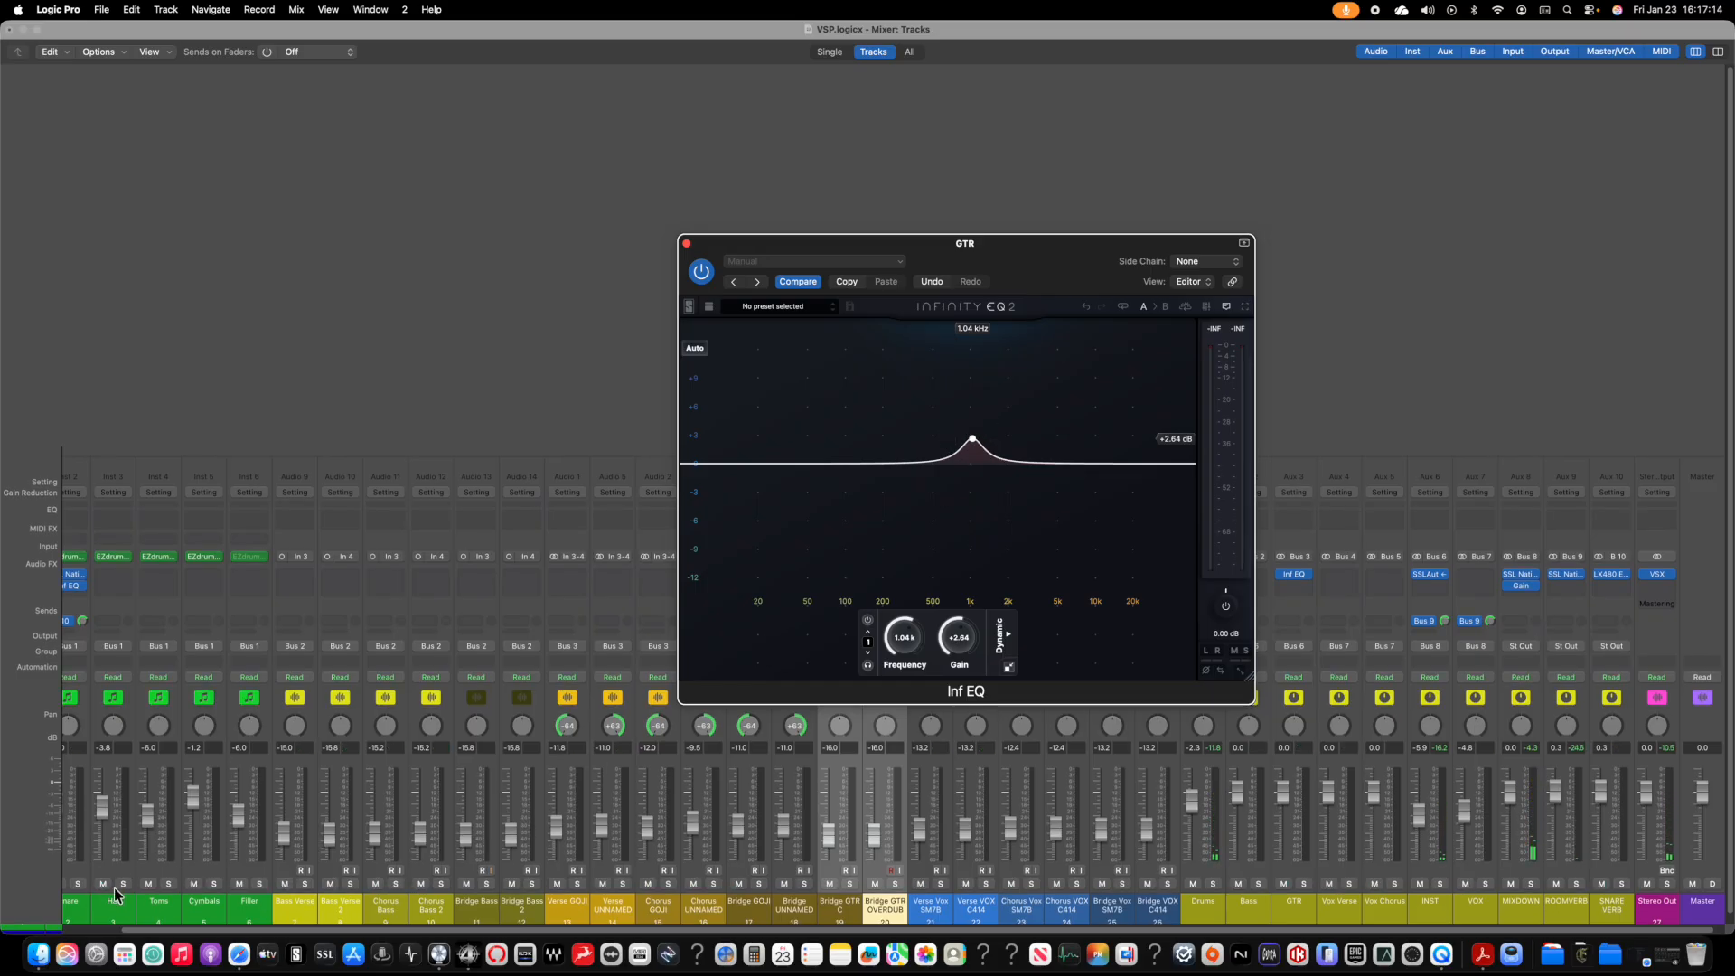
pyautogui.press('space')
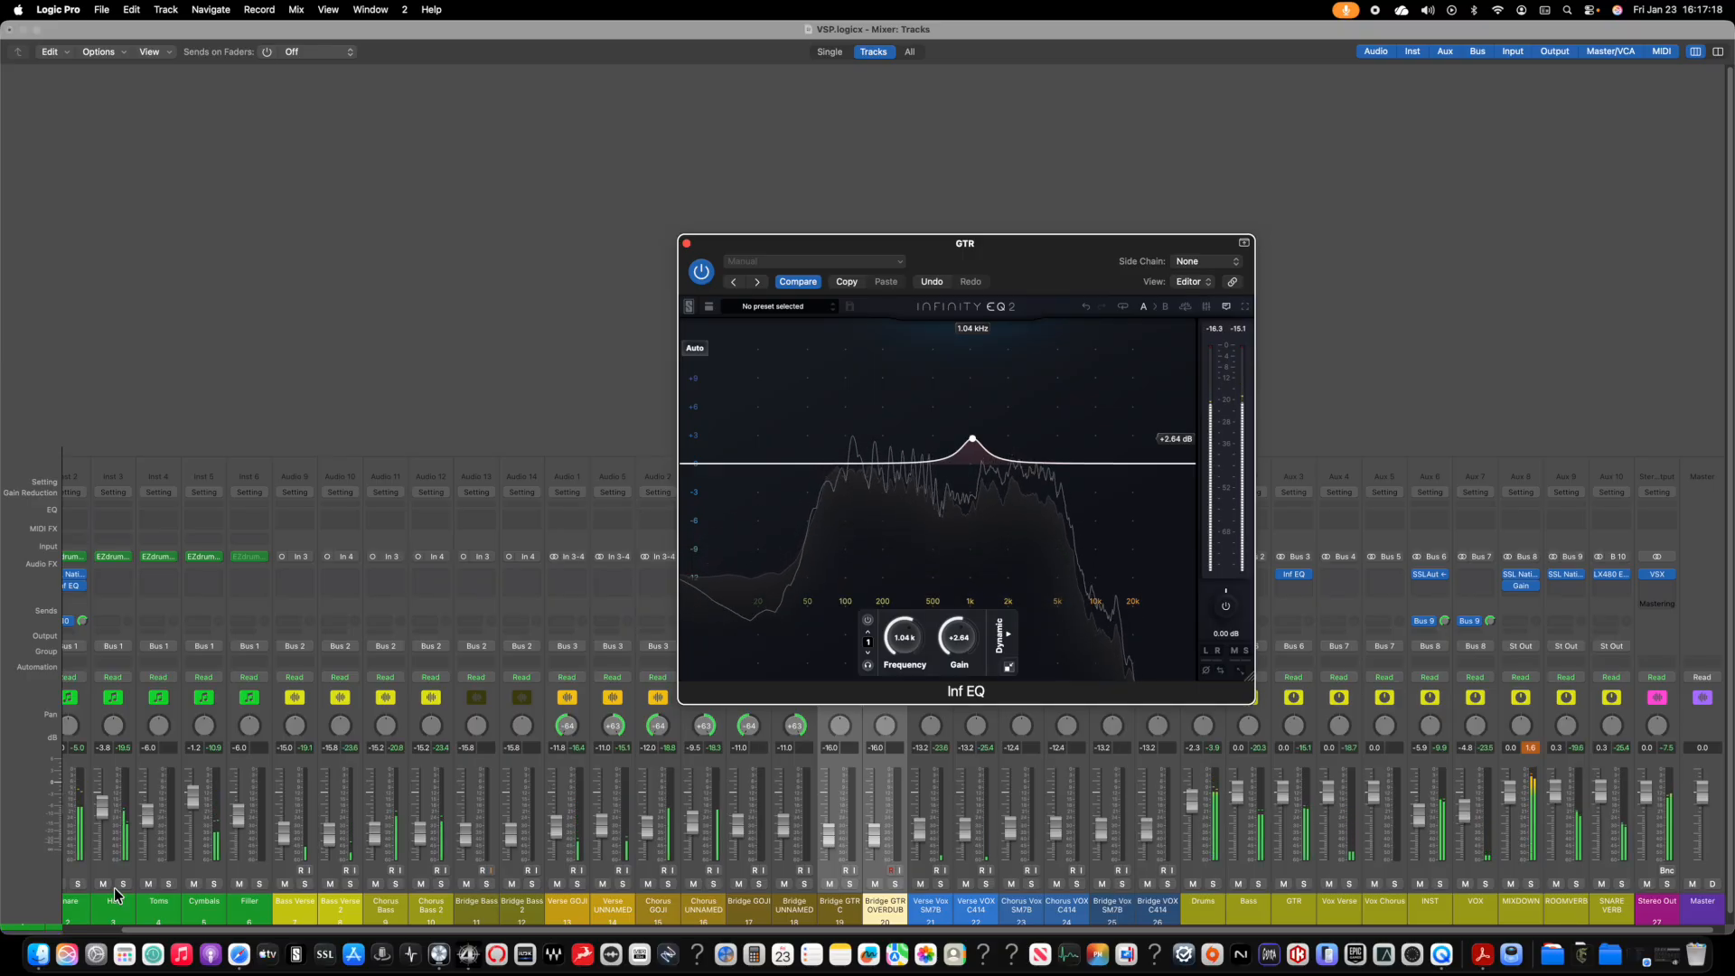
pyautogui.moveTo(974, 442)
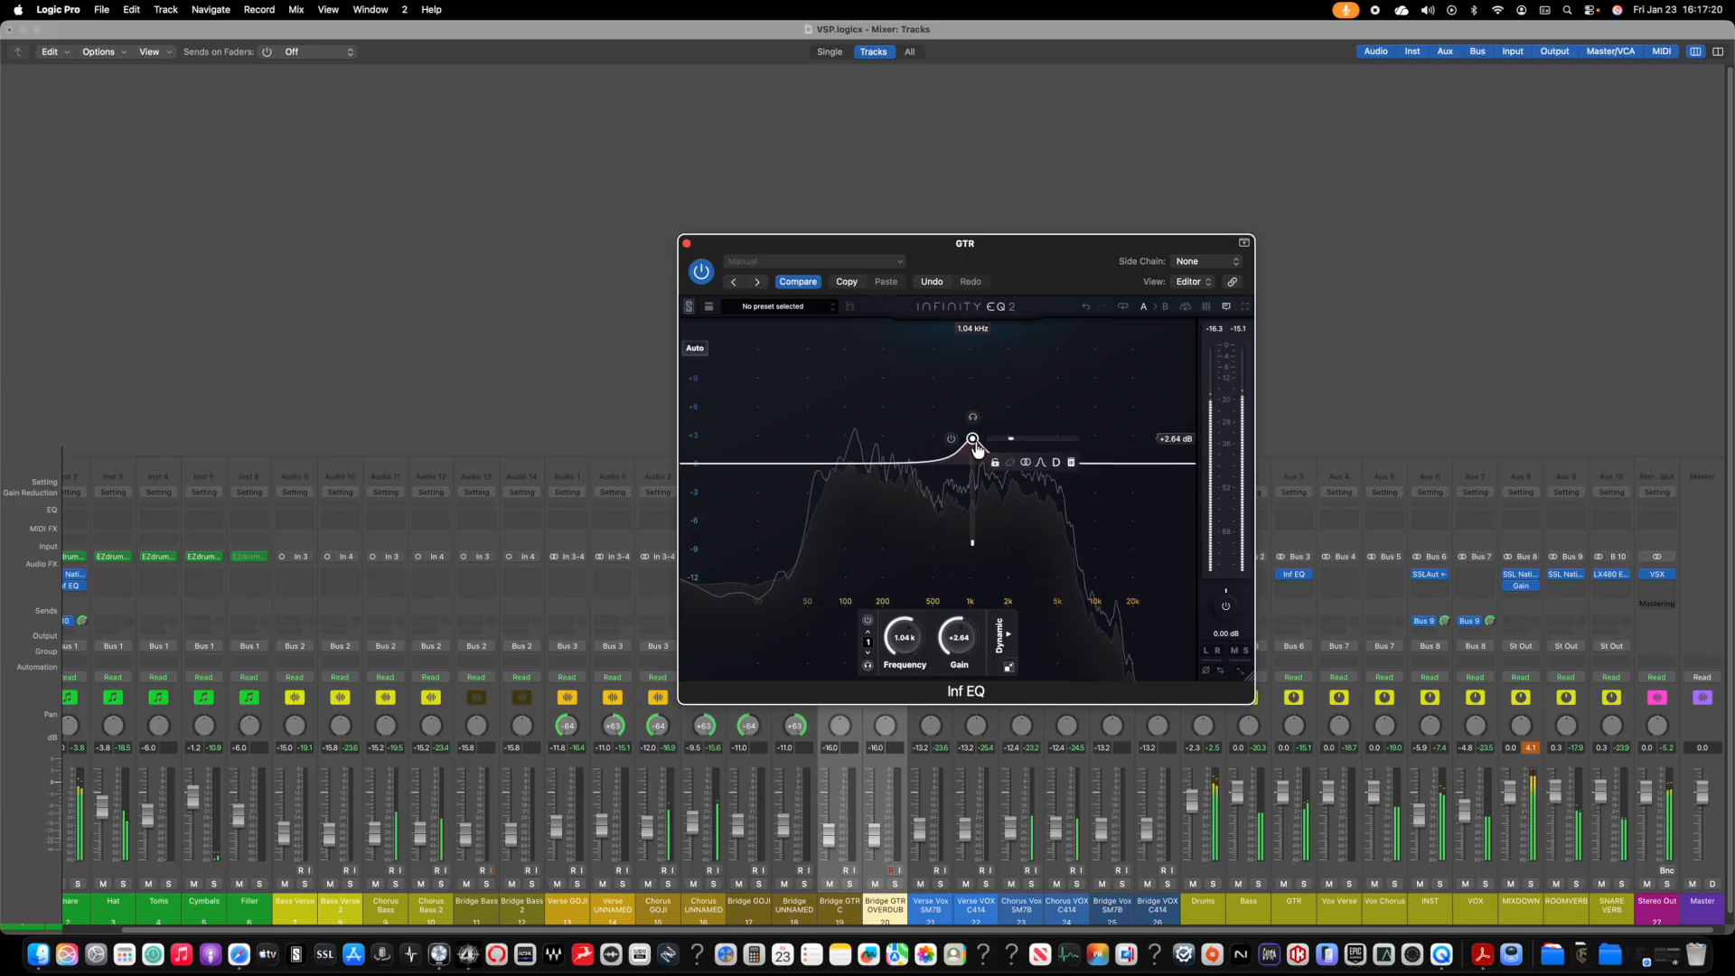
pyautogui.moveTo(976, 449); pyautogui.dragTo(1053, 436)
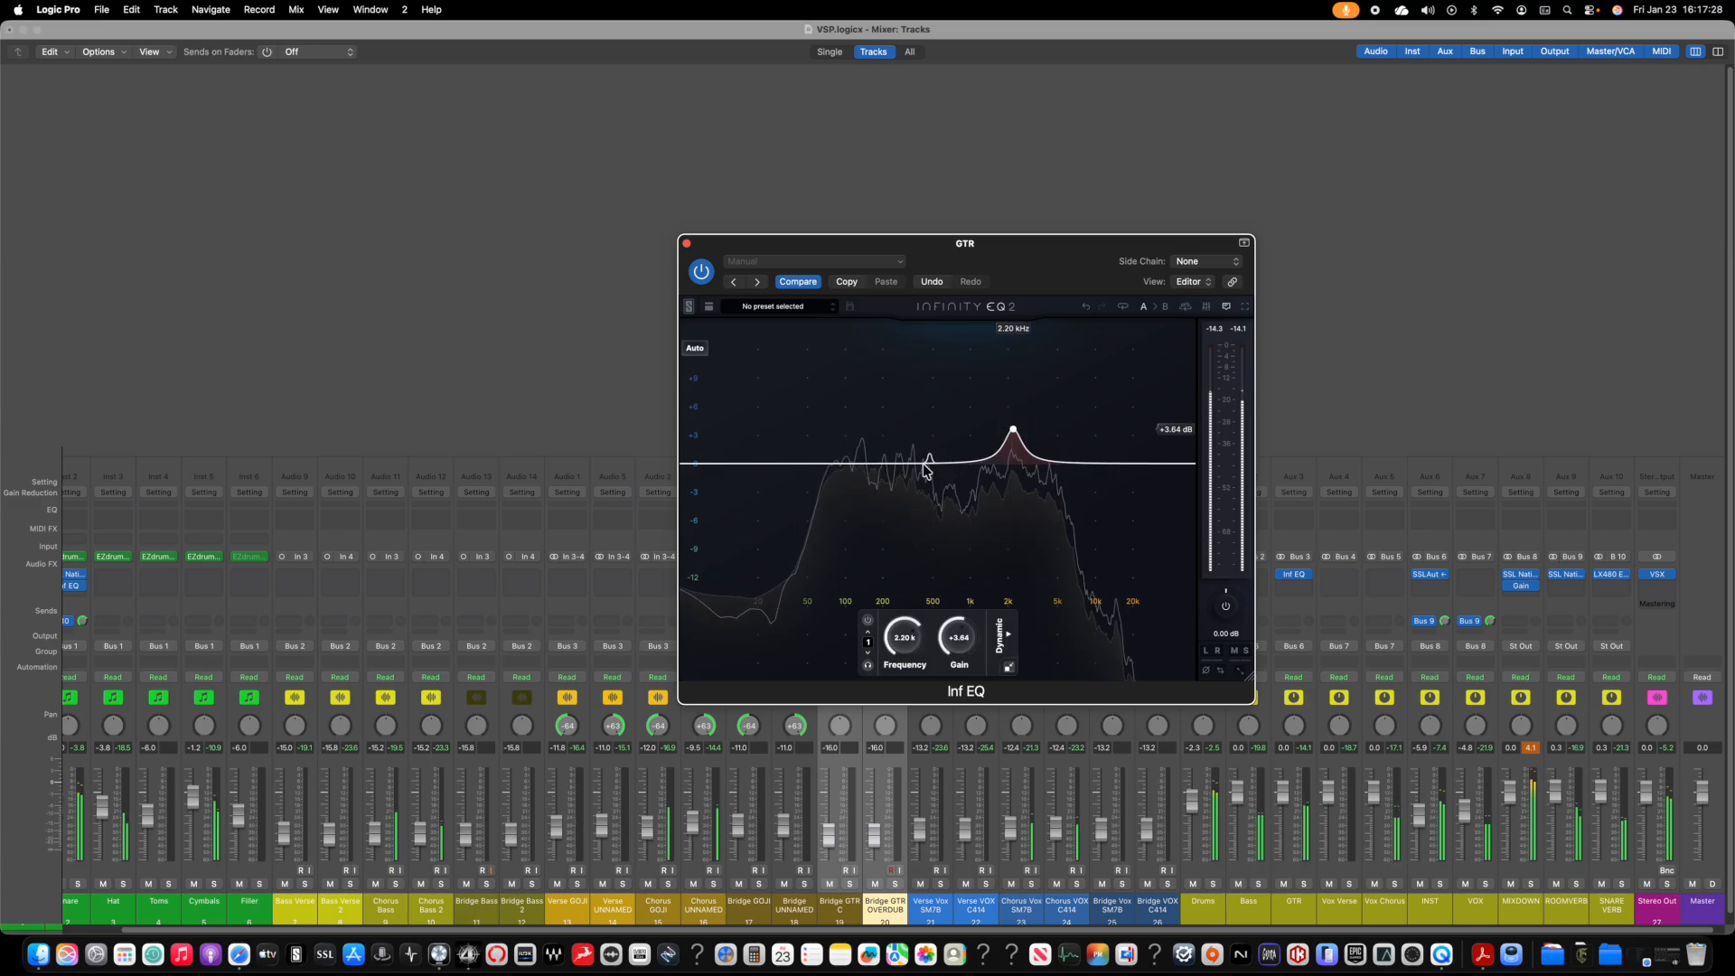
# Step: Add a low-shelf boost and a high-pass filter with 0.00 dB gain to the GTR EQ, moving both higher in frequency
pyautogui.doubleClick(832, 455)
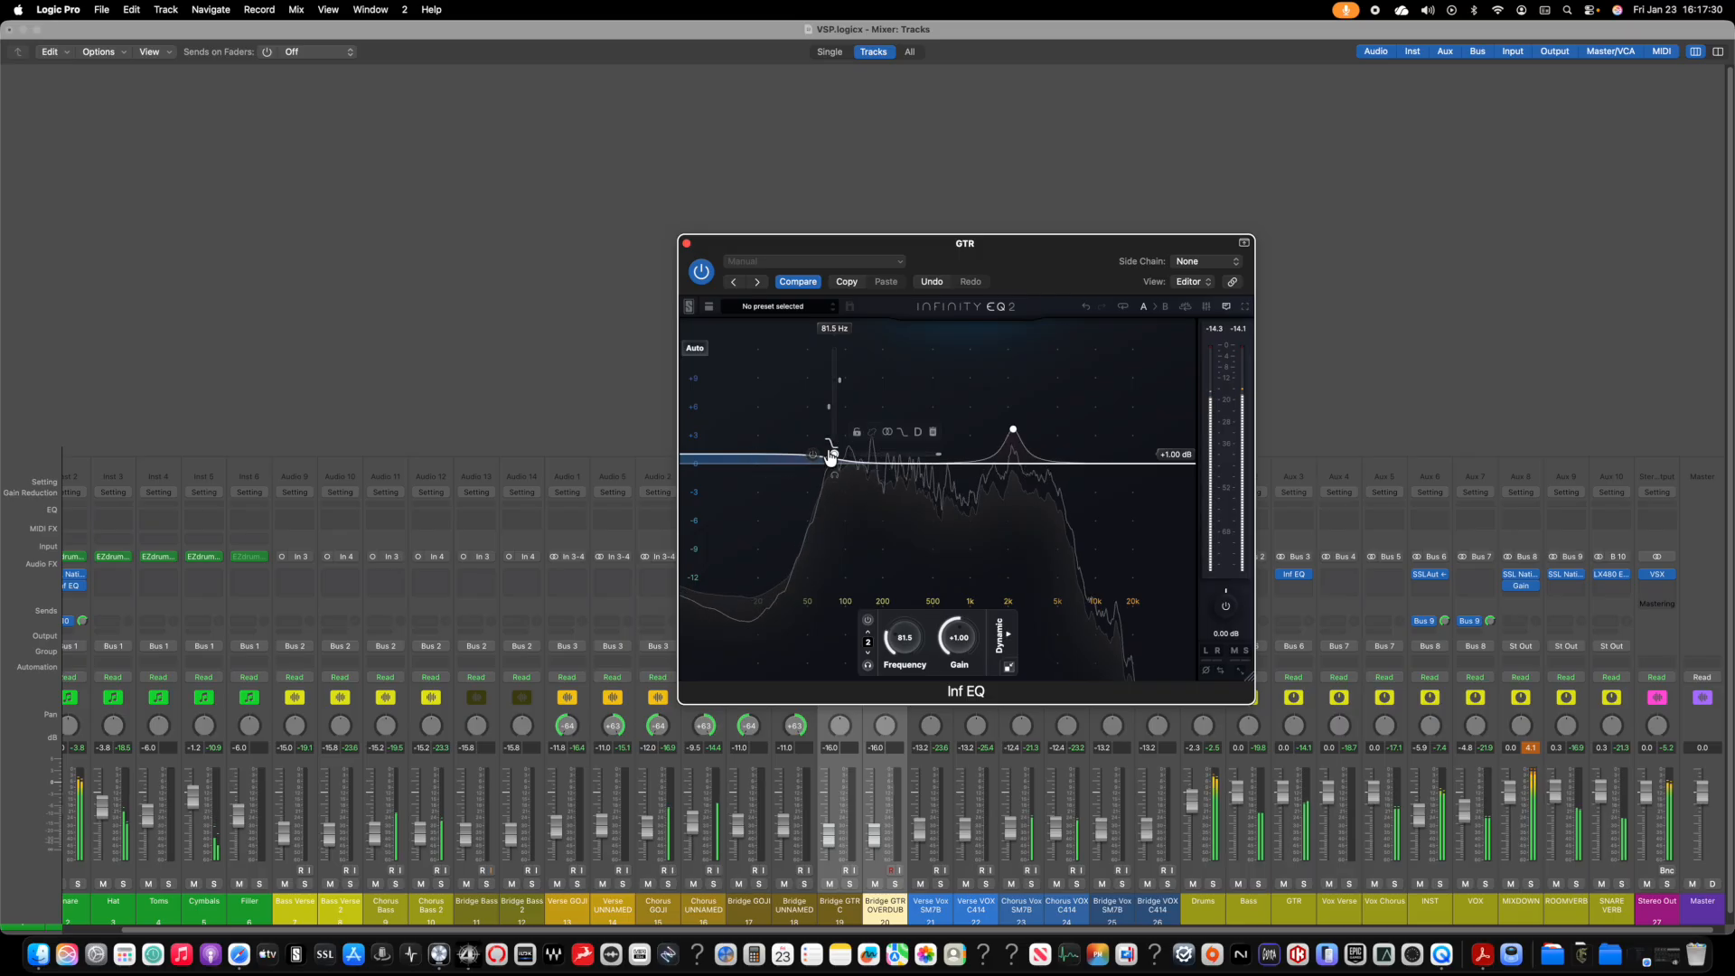
pyautogui.doubleClick(760, 484)
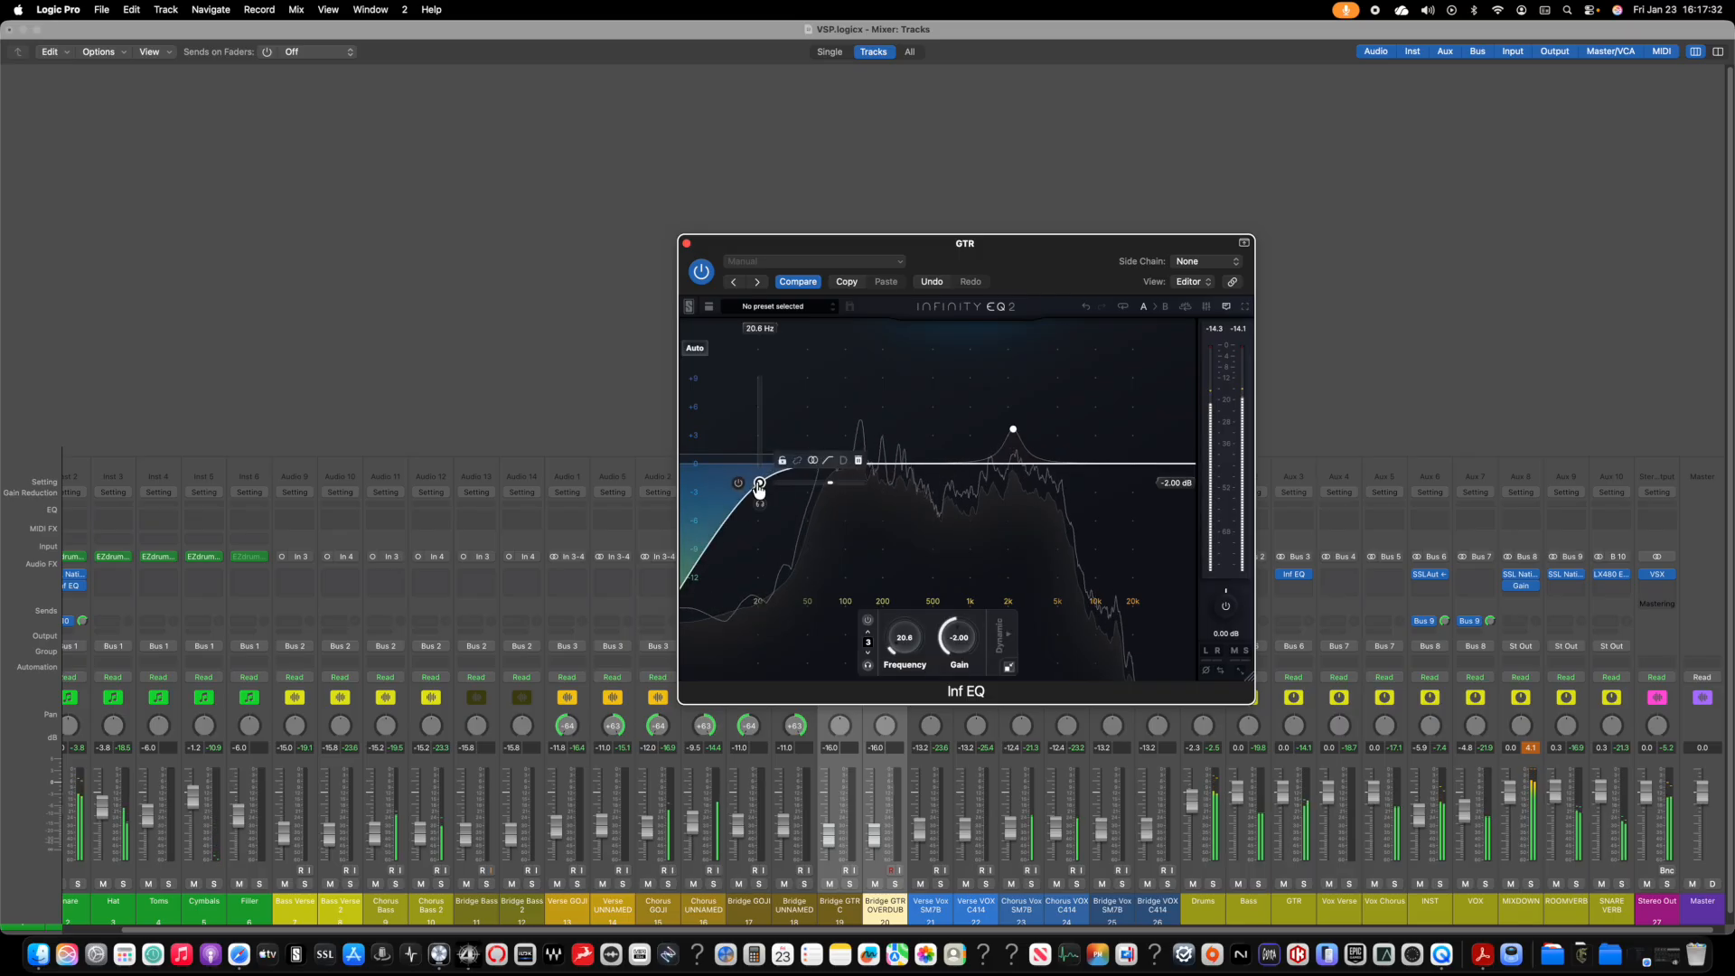
pyautogui.moveTo(759, 488); pyautogui.dragTo(797, 508)
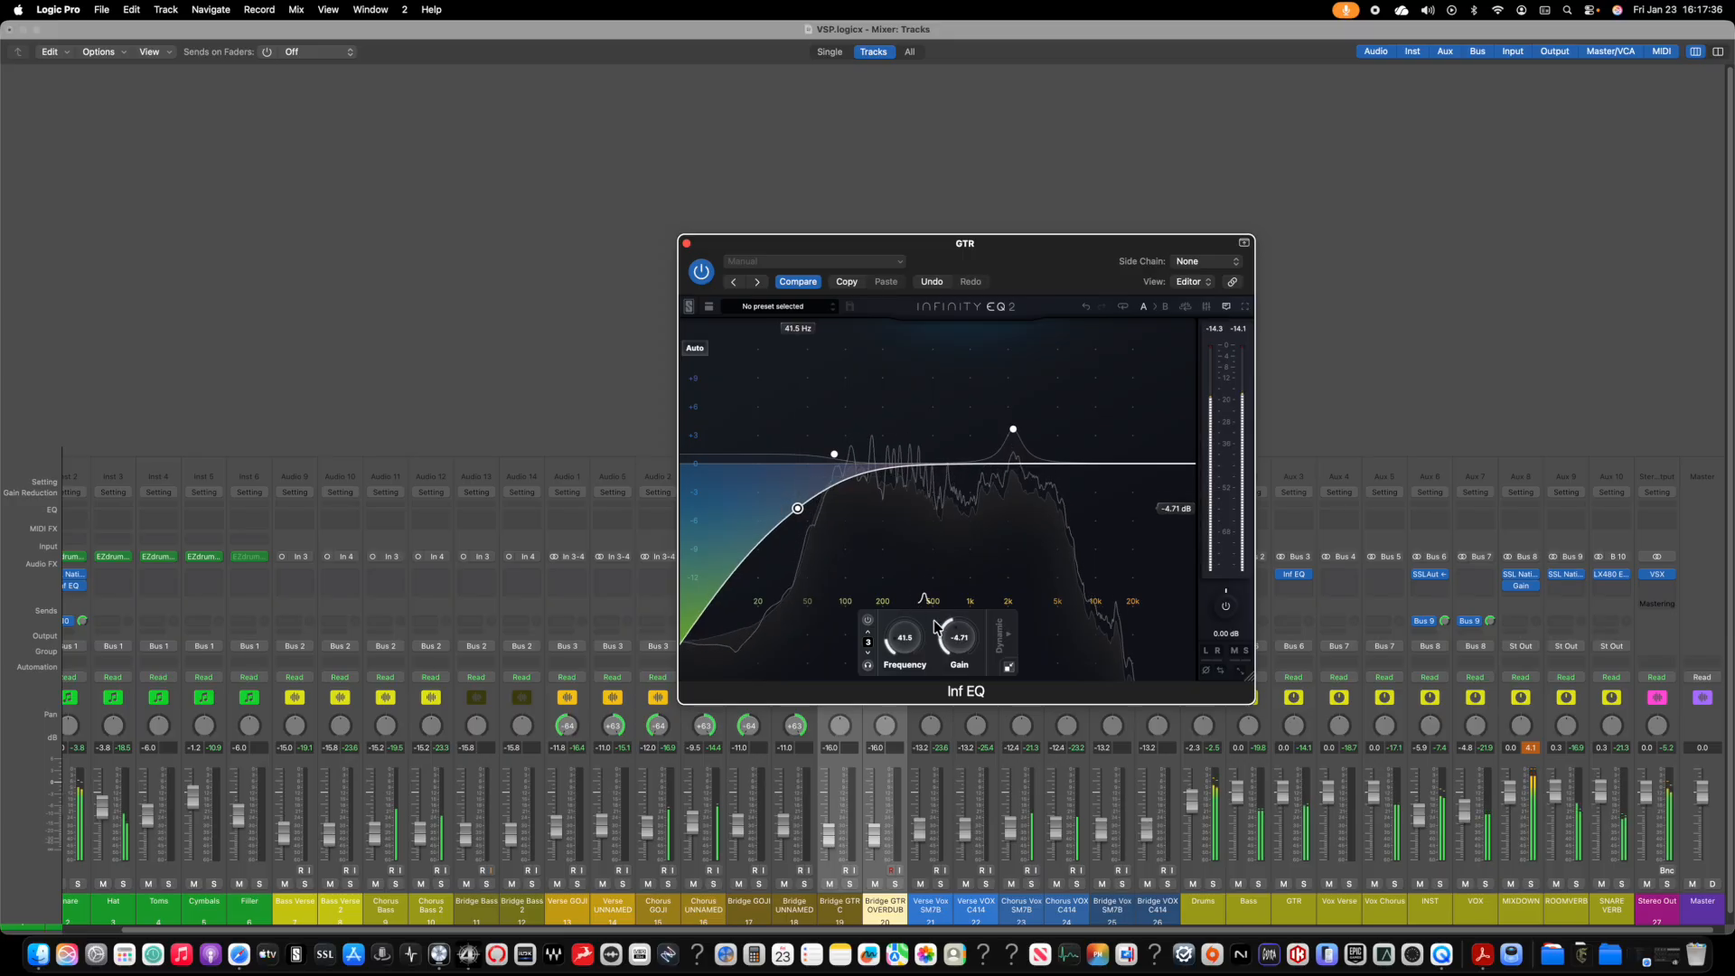
pyautogui.moveTo(954, 638); pyautogui.dragTo(954, 618)
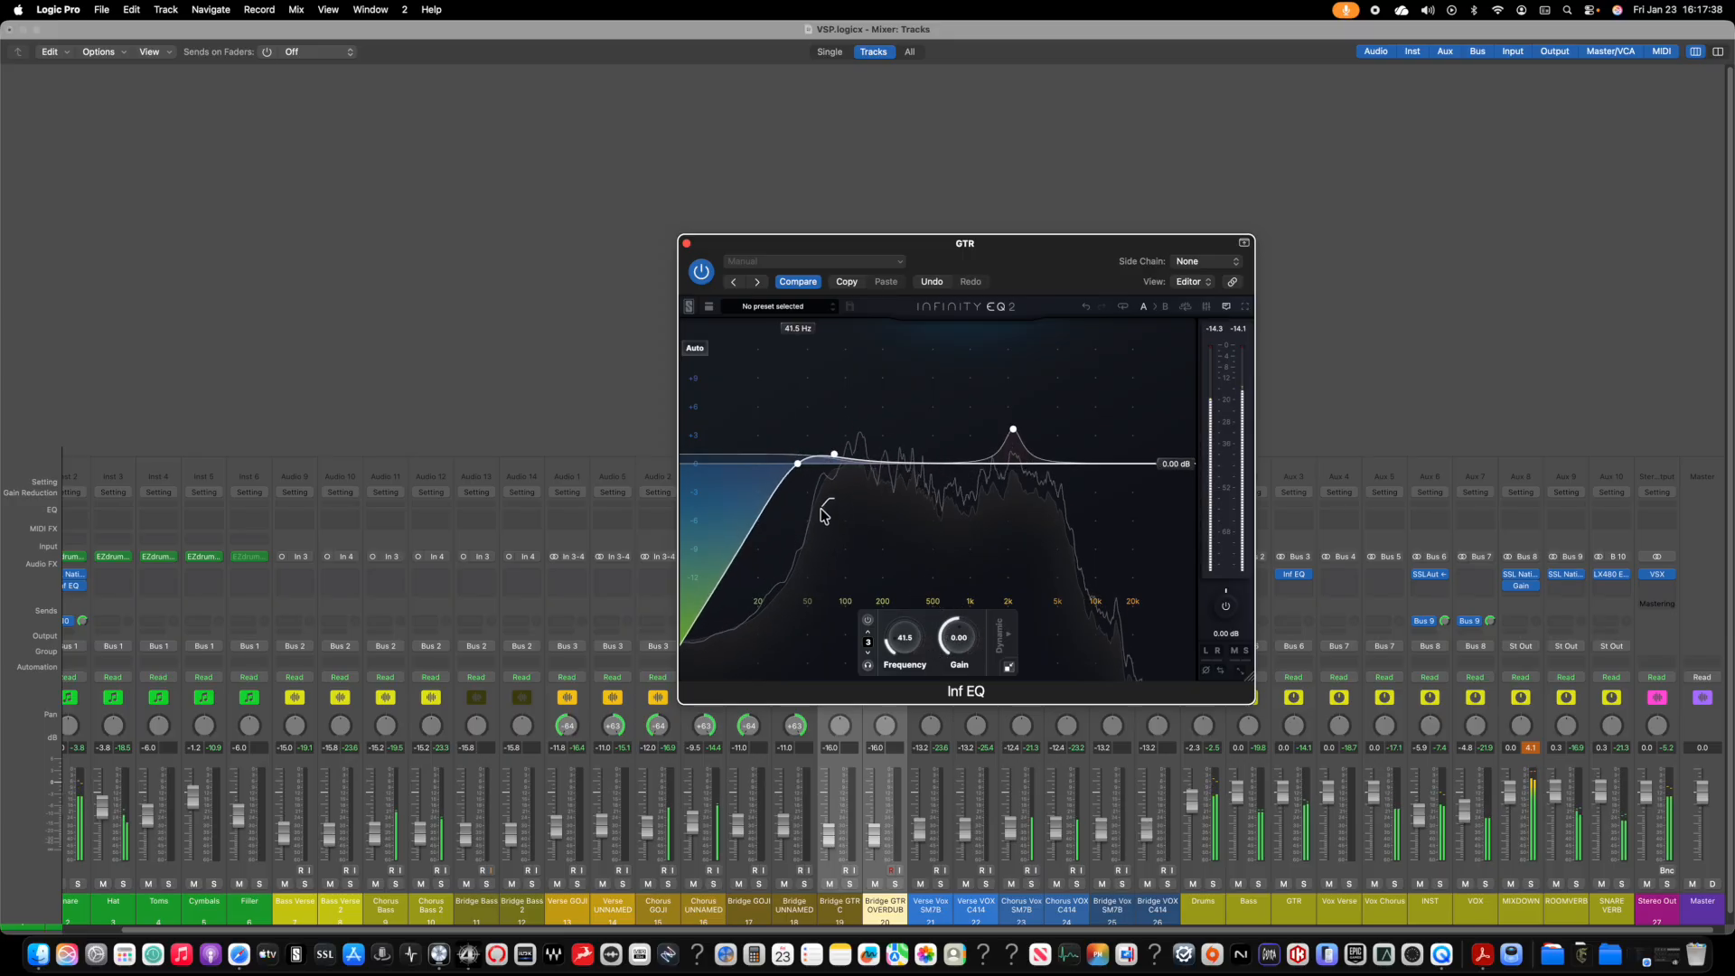
pyautogui.moveTo(797, 463); pyautogui.dragTo(862, 454)
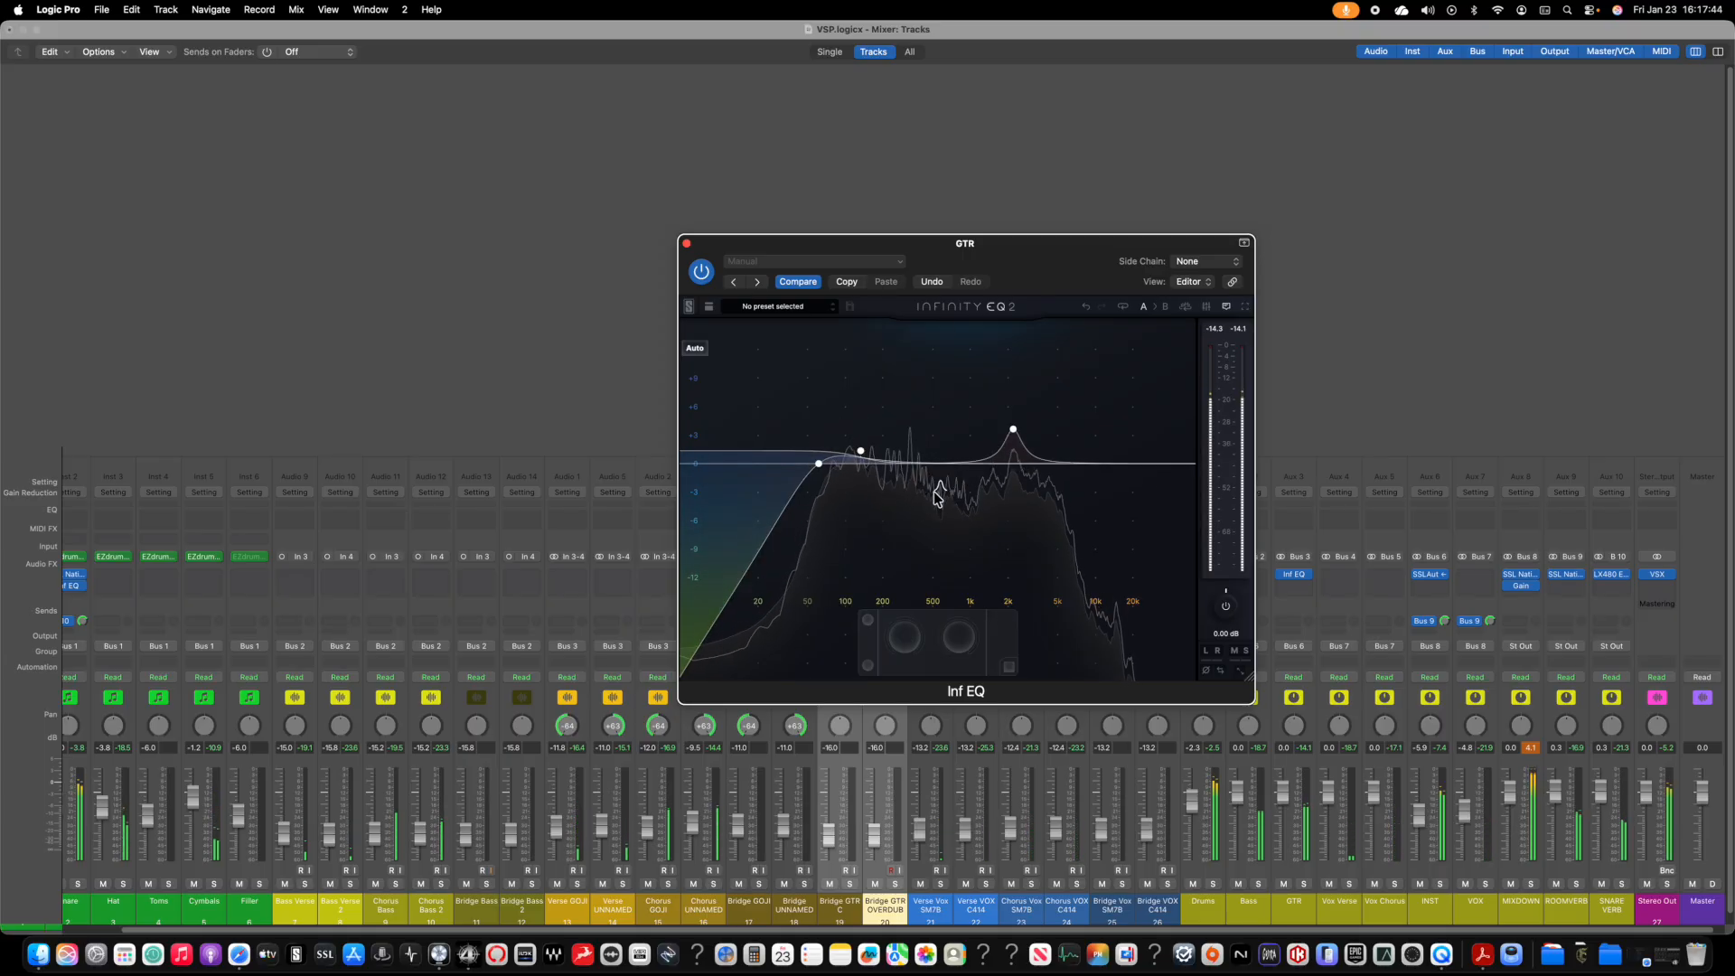
# Step: Add a -0.64 dB bell cut at 480 Hz and a +1.14 dB high shelf at 2.47 kHz to the GTR EQ
pyautogui.moveTo(936, 496)
pyautogui.mouseDown()
pyautogui.moveTo(936, 437)
pyautogui.moveTo(930, 469)
pyautogui.mouseUp()
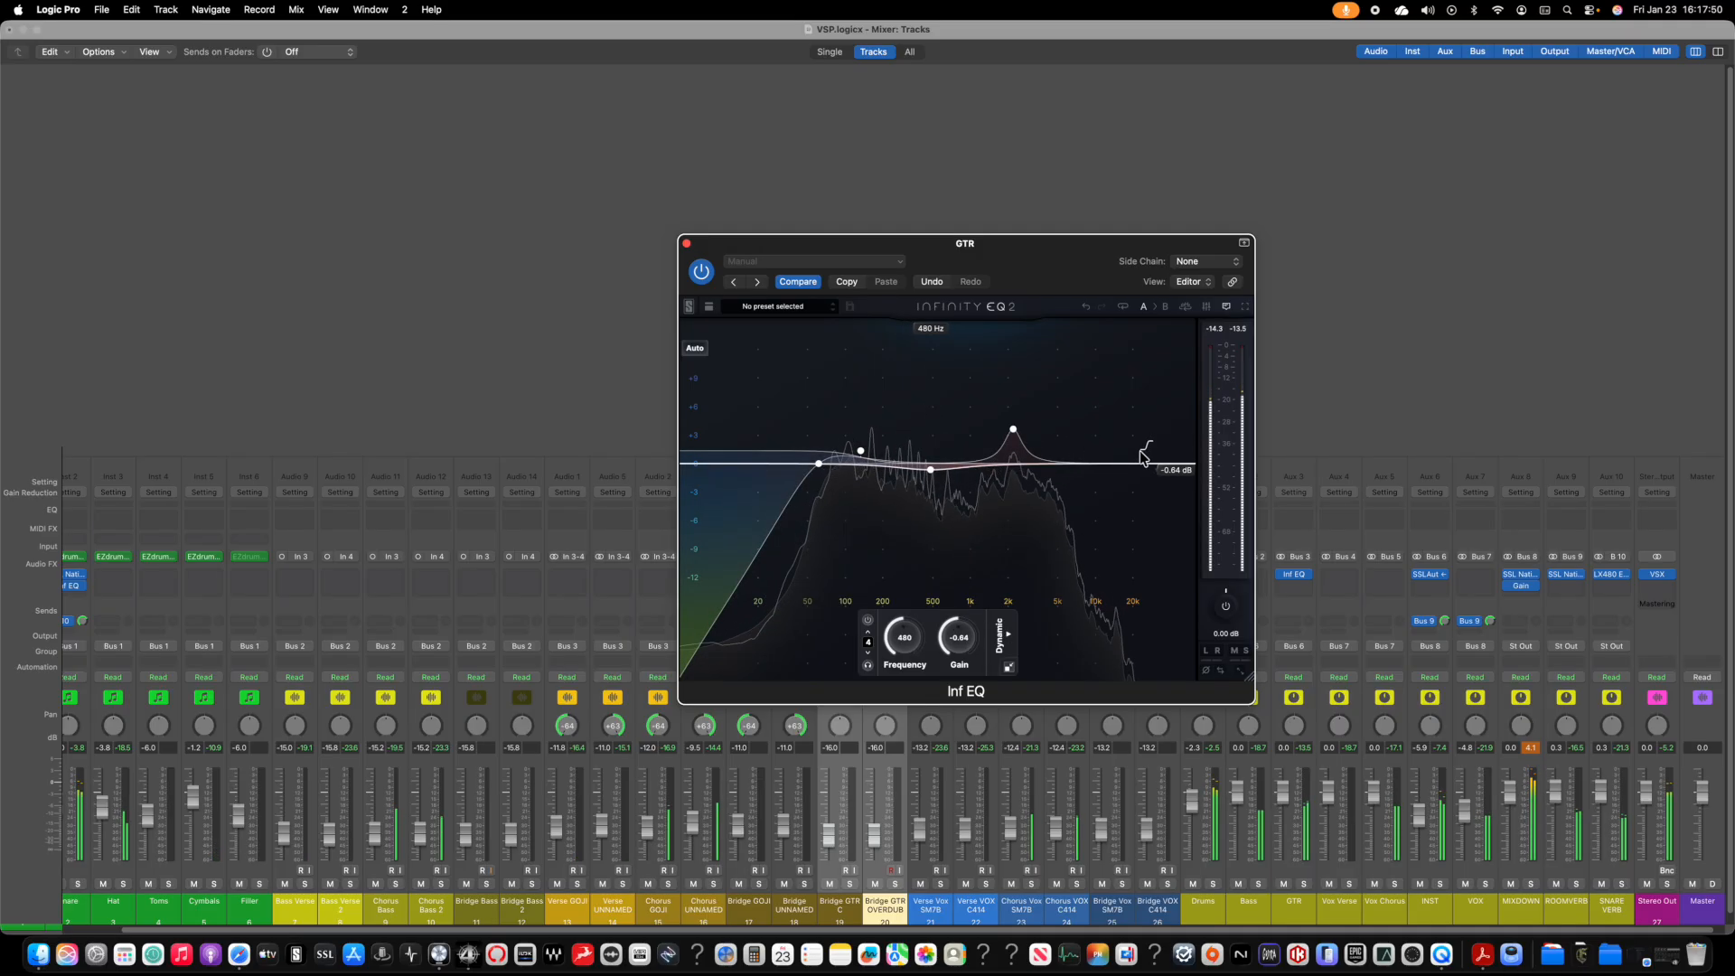
pyautogui.moveTo(1143, 457); pyautogui.dragTo(1017, 452)
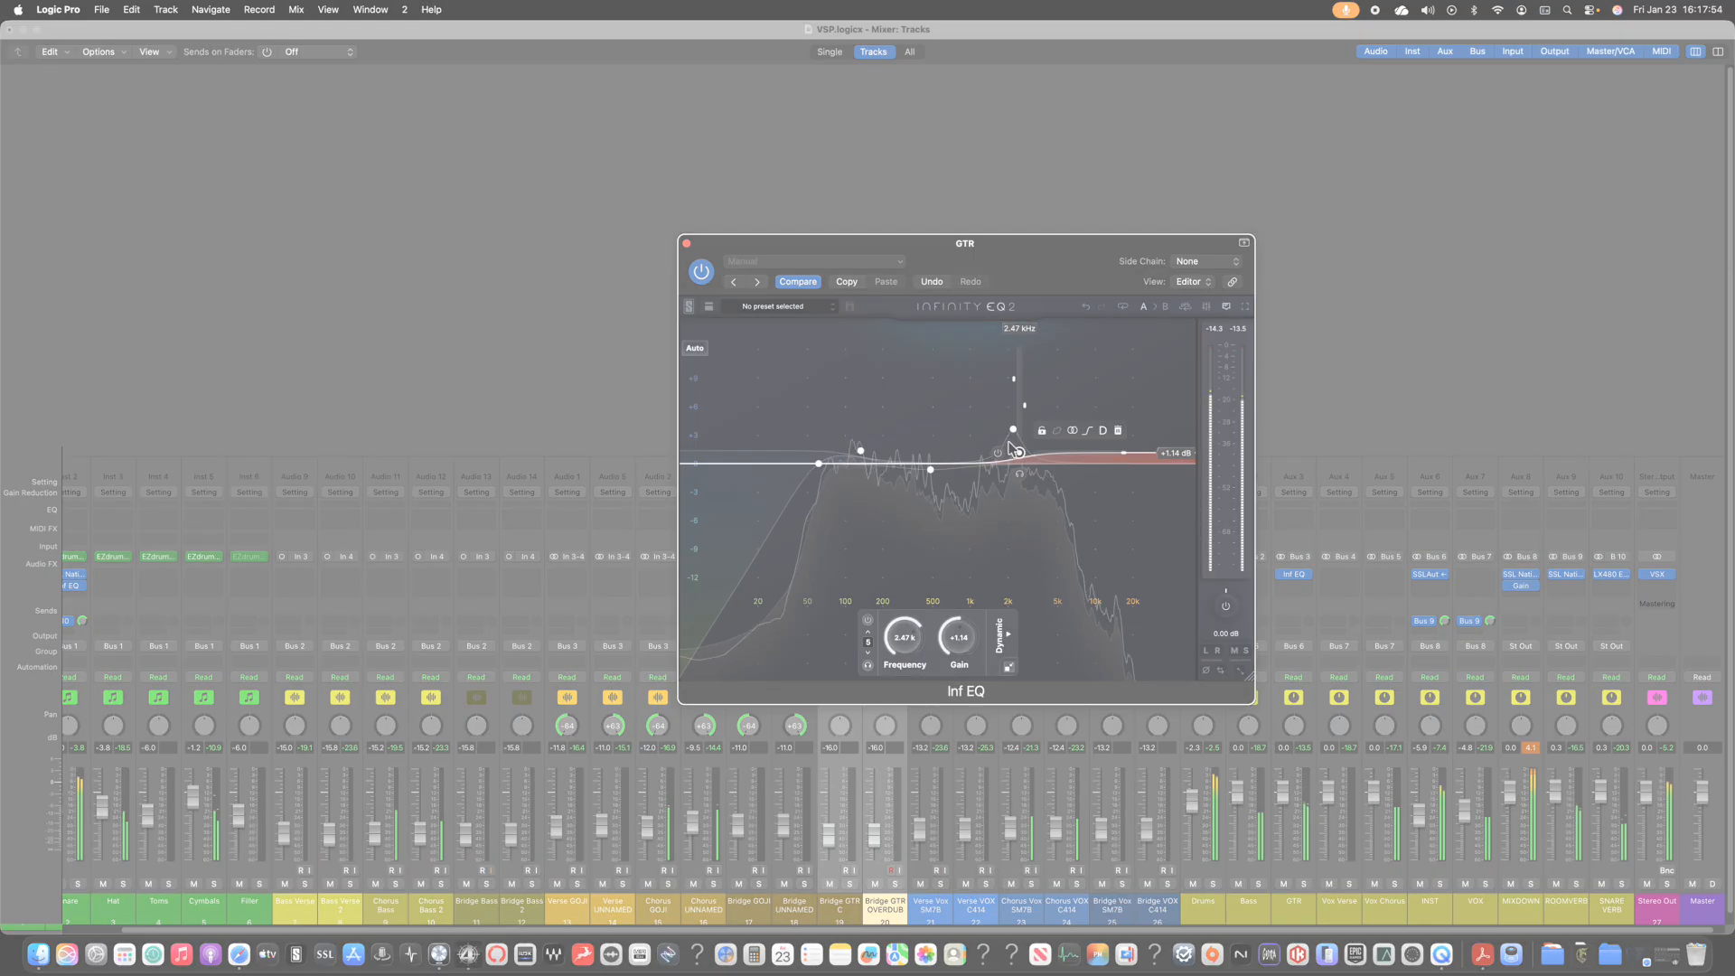
# Step: Widen the GTR EQ's upper bell band, set it to +1.79 dB at 2.07 kHz, and close the EQ
pyautogui.click(1013, 429)
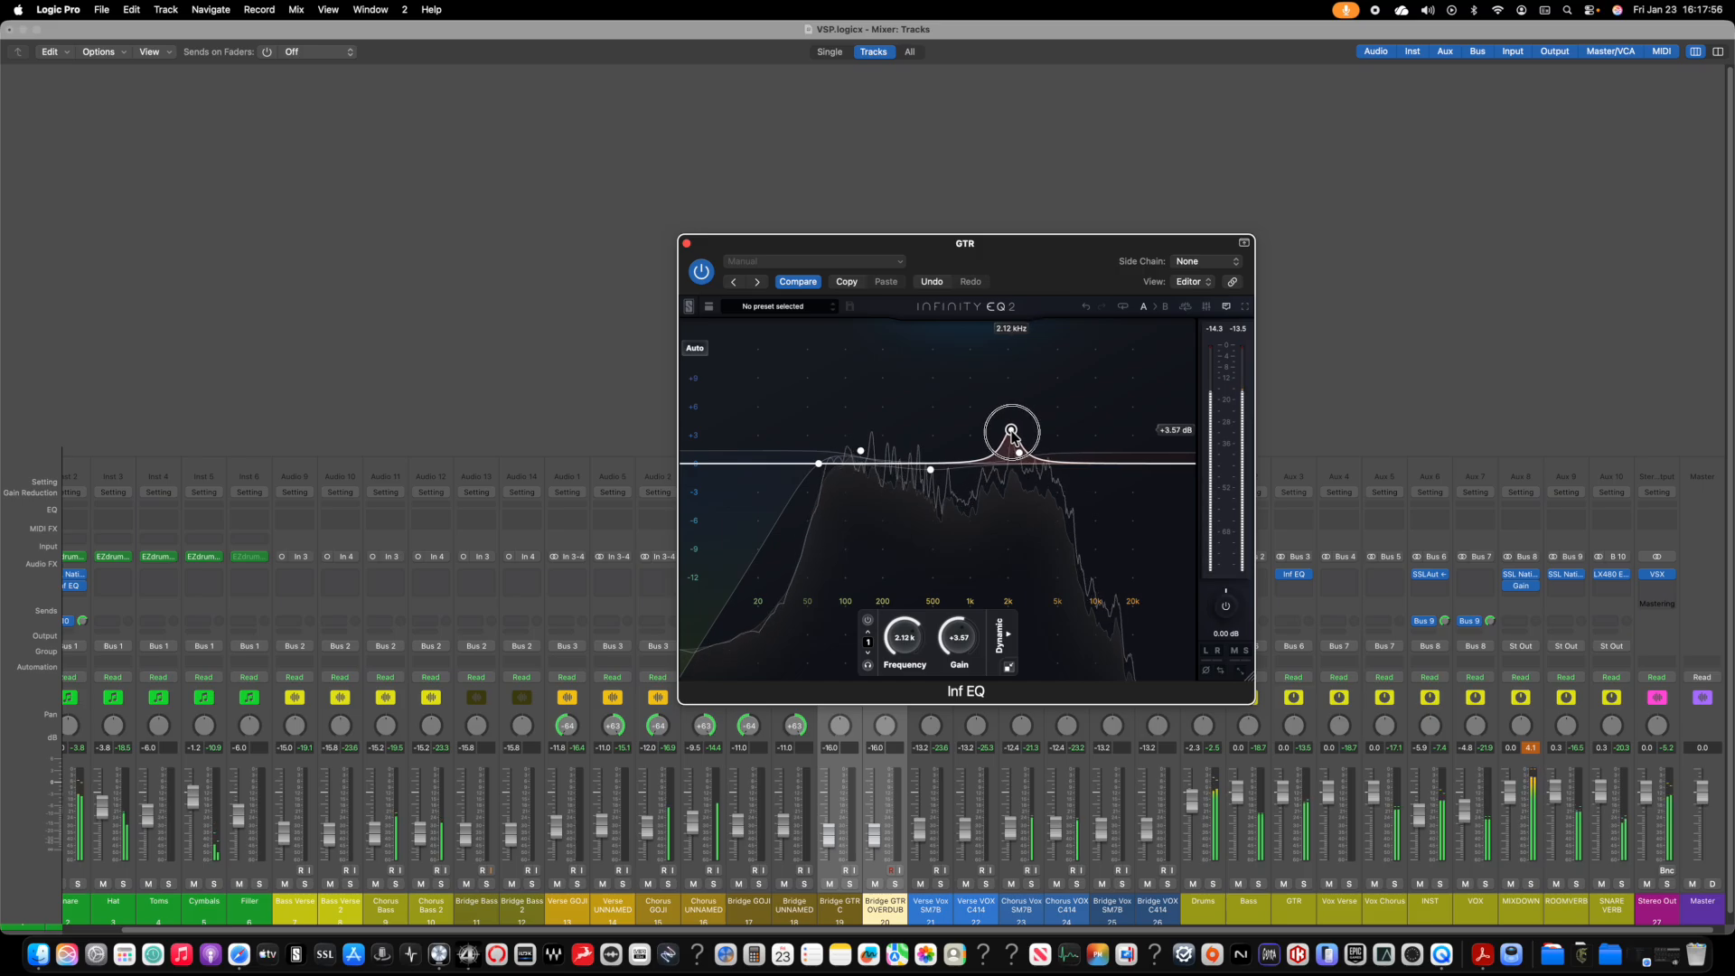
pyautogui.moveTo(1008, 407); pyautogui.dragTo(1045, 444)
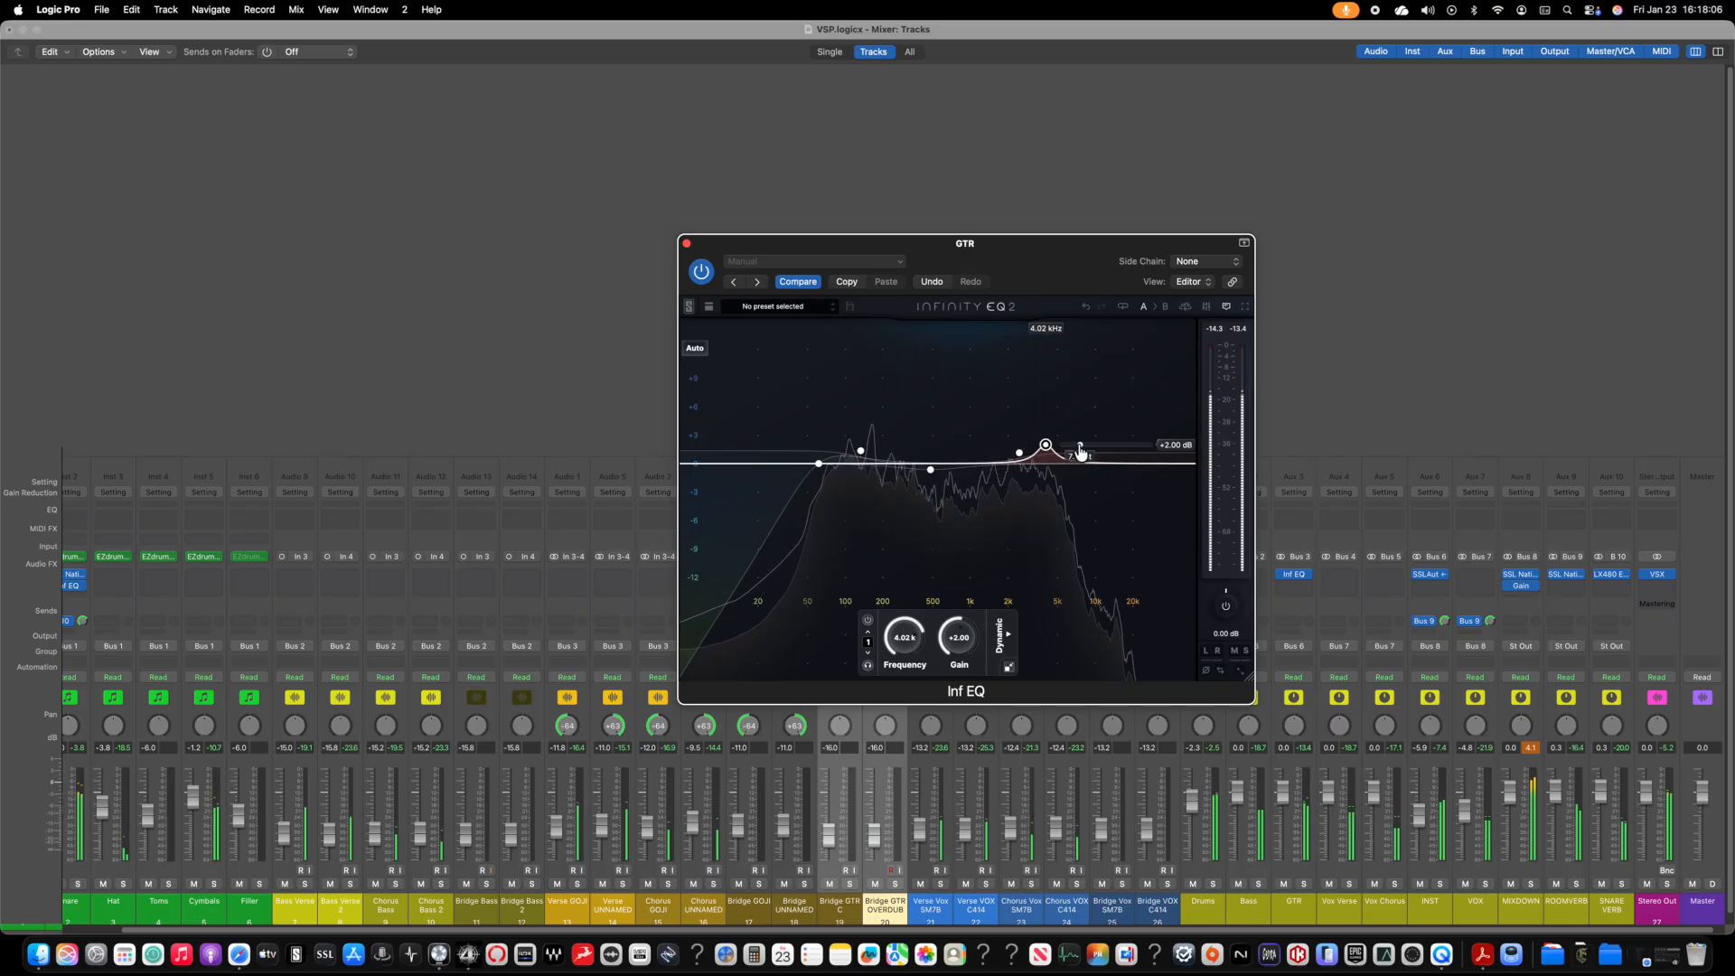
pyautogui.moveTo(1045, 446); pyautogui.dragTo(1009, 446)
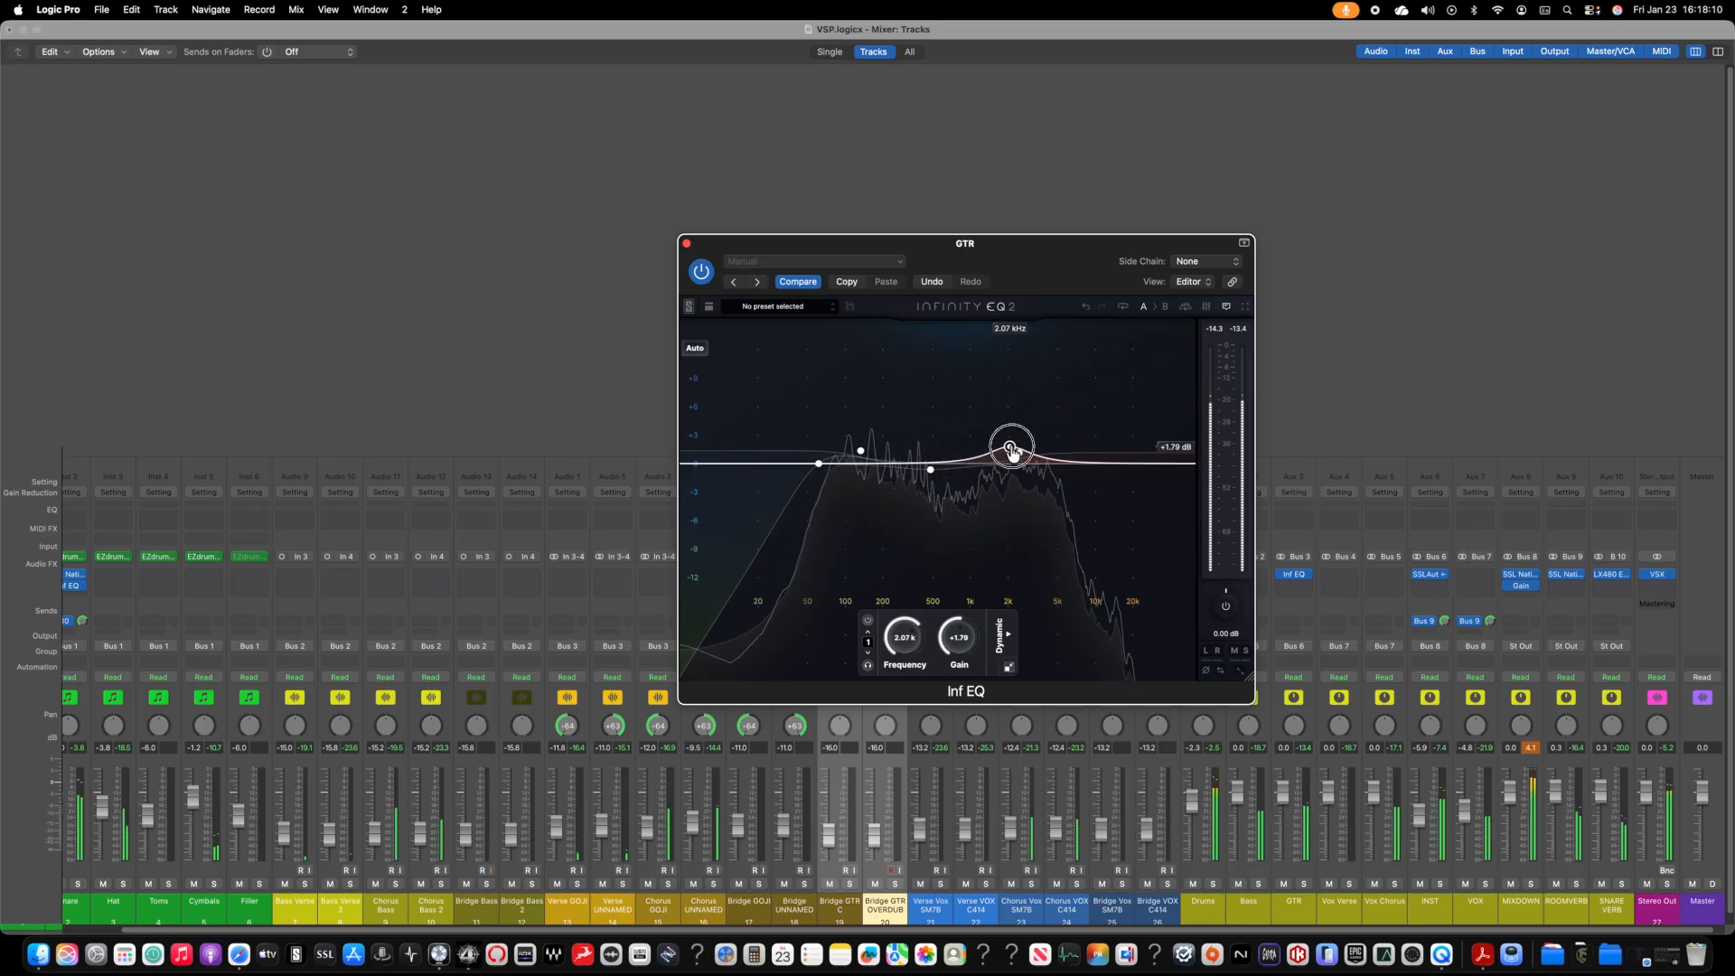
pyautogui.click(687, 243)
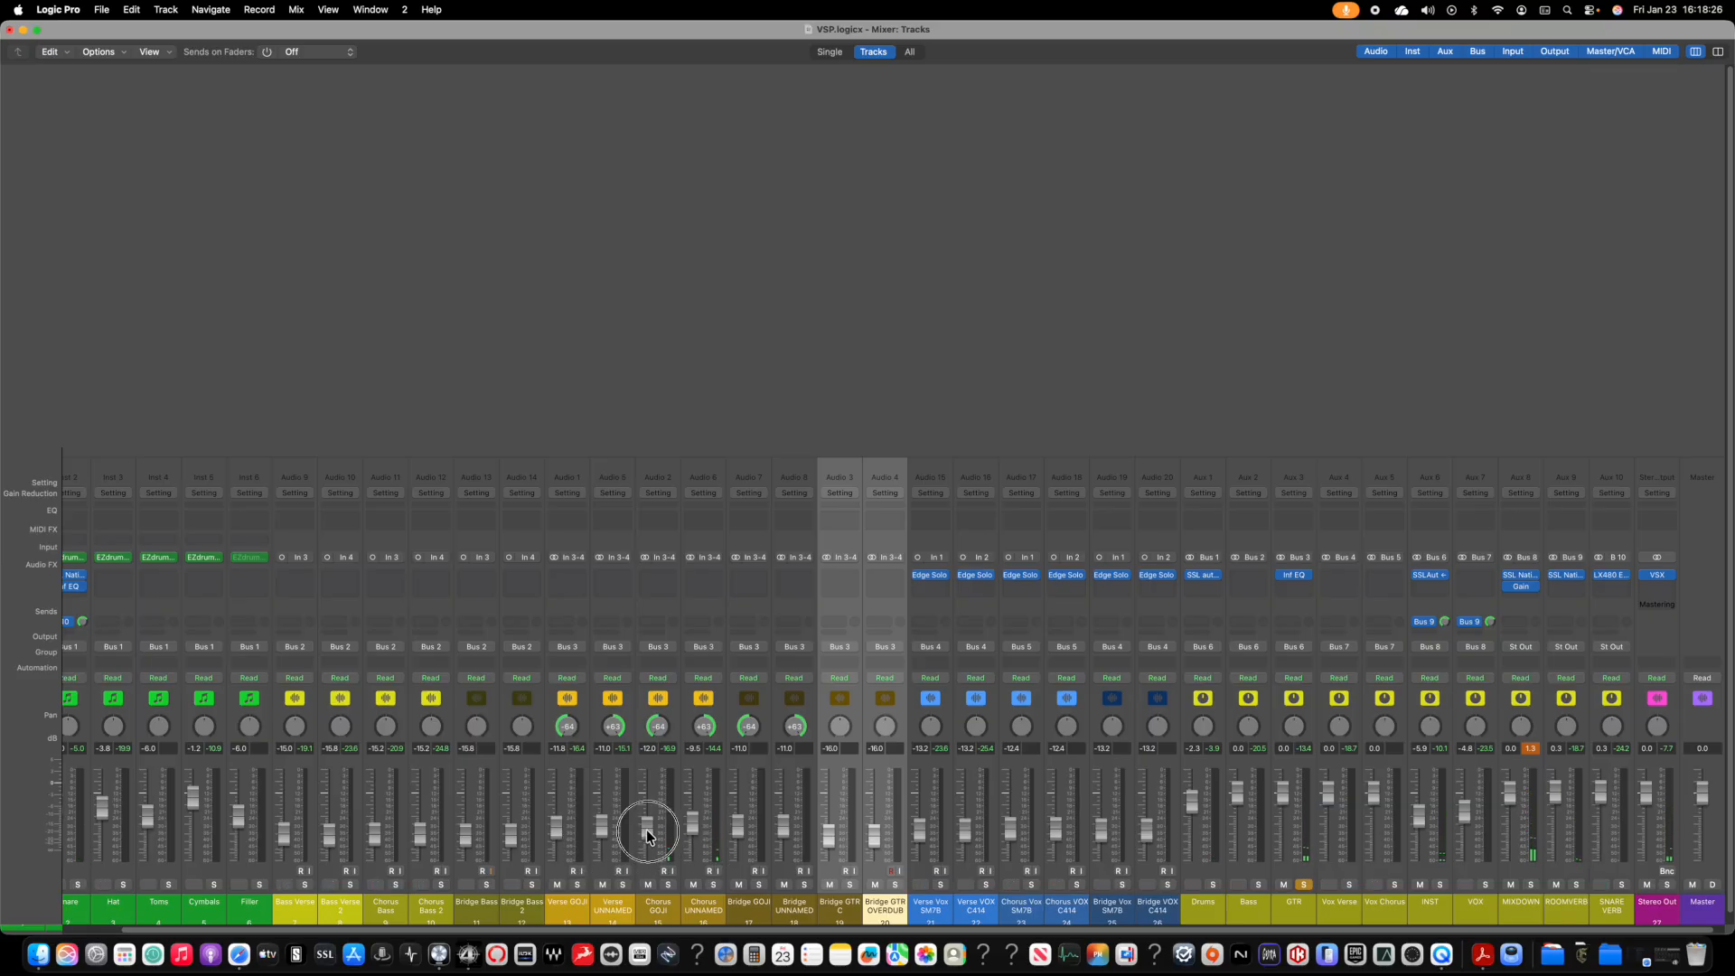
# Step: With the GTR bus soloed, lower Verse GOJI to -12.4 dB, Chorus GOJI to -13.0 dB and Bridge GOJI to -12.8 dB, and play
pyautogui.moveTo(647, 833); pyautogui.dragTo(739, 837)
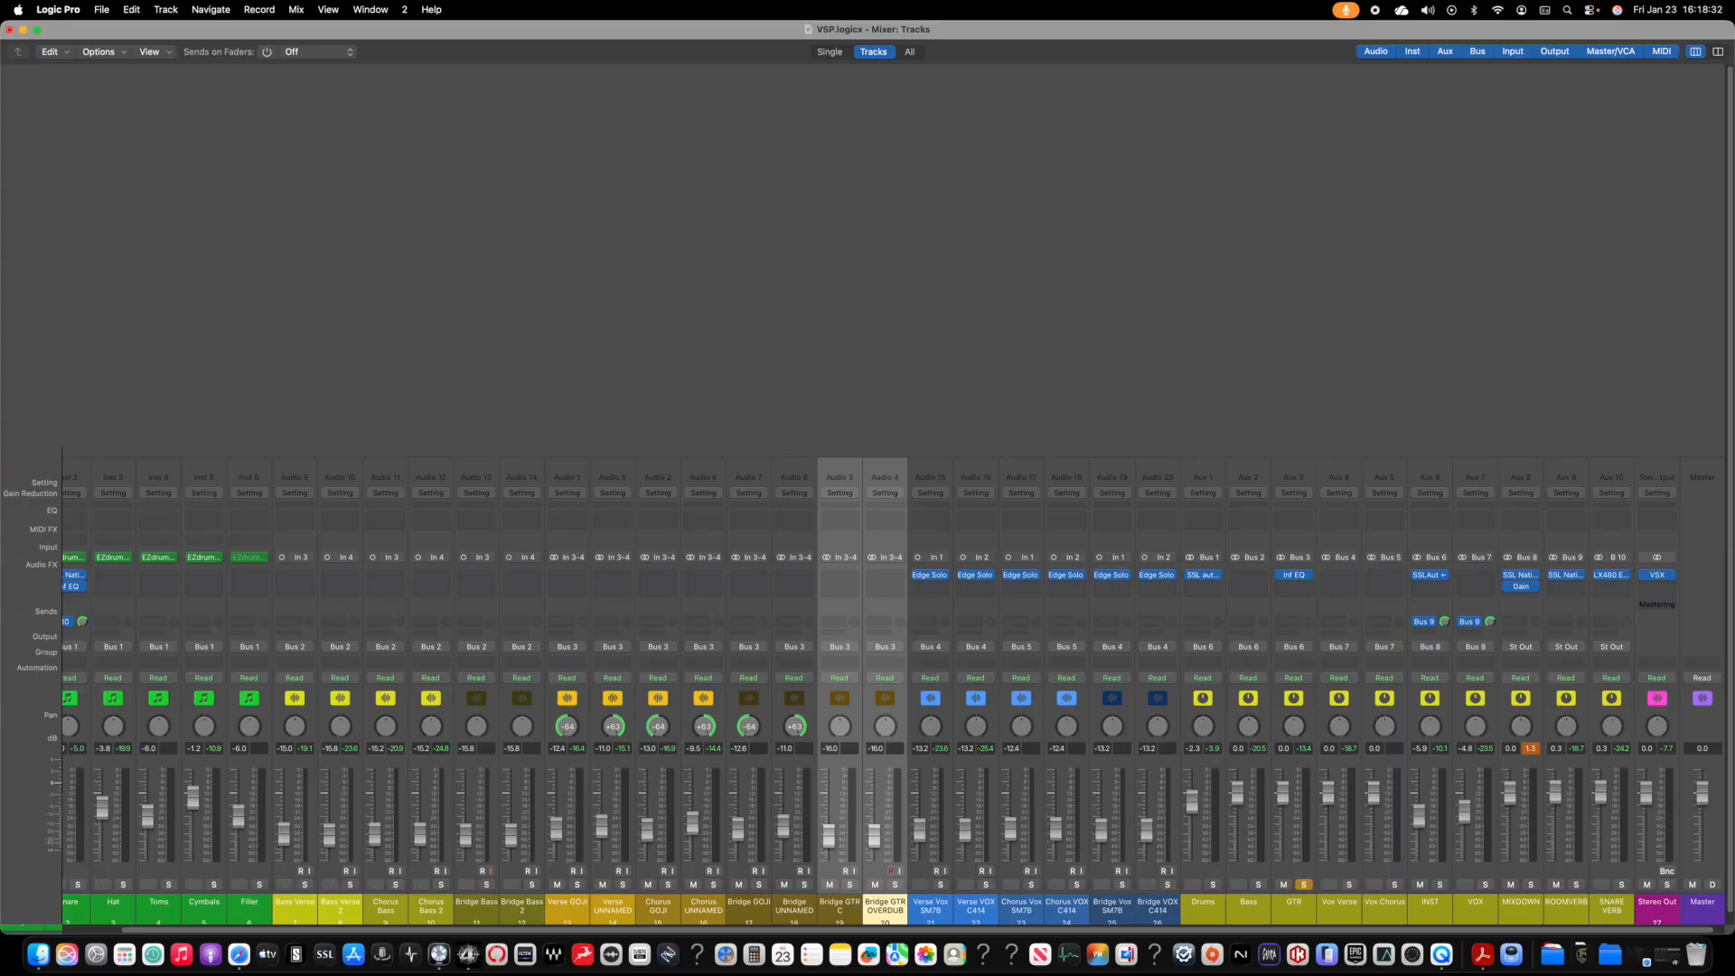
pyautogui.press('space')
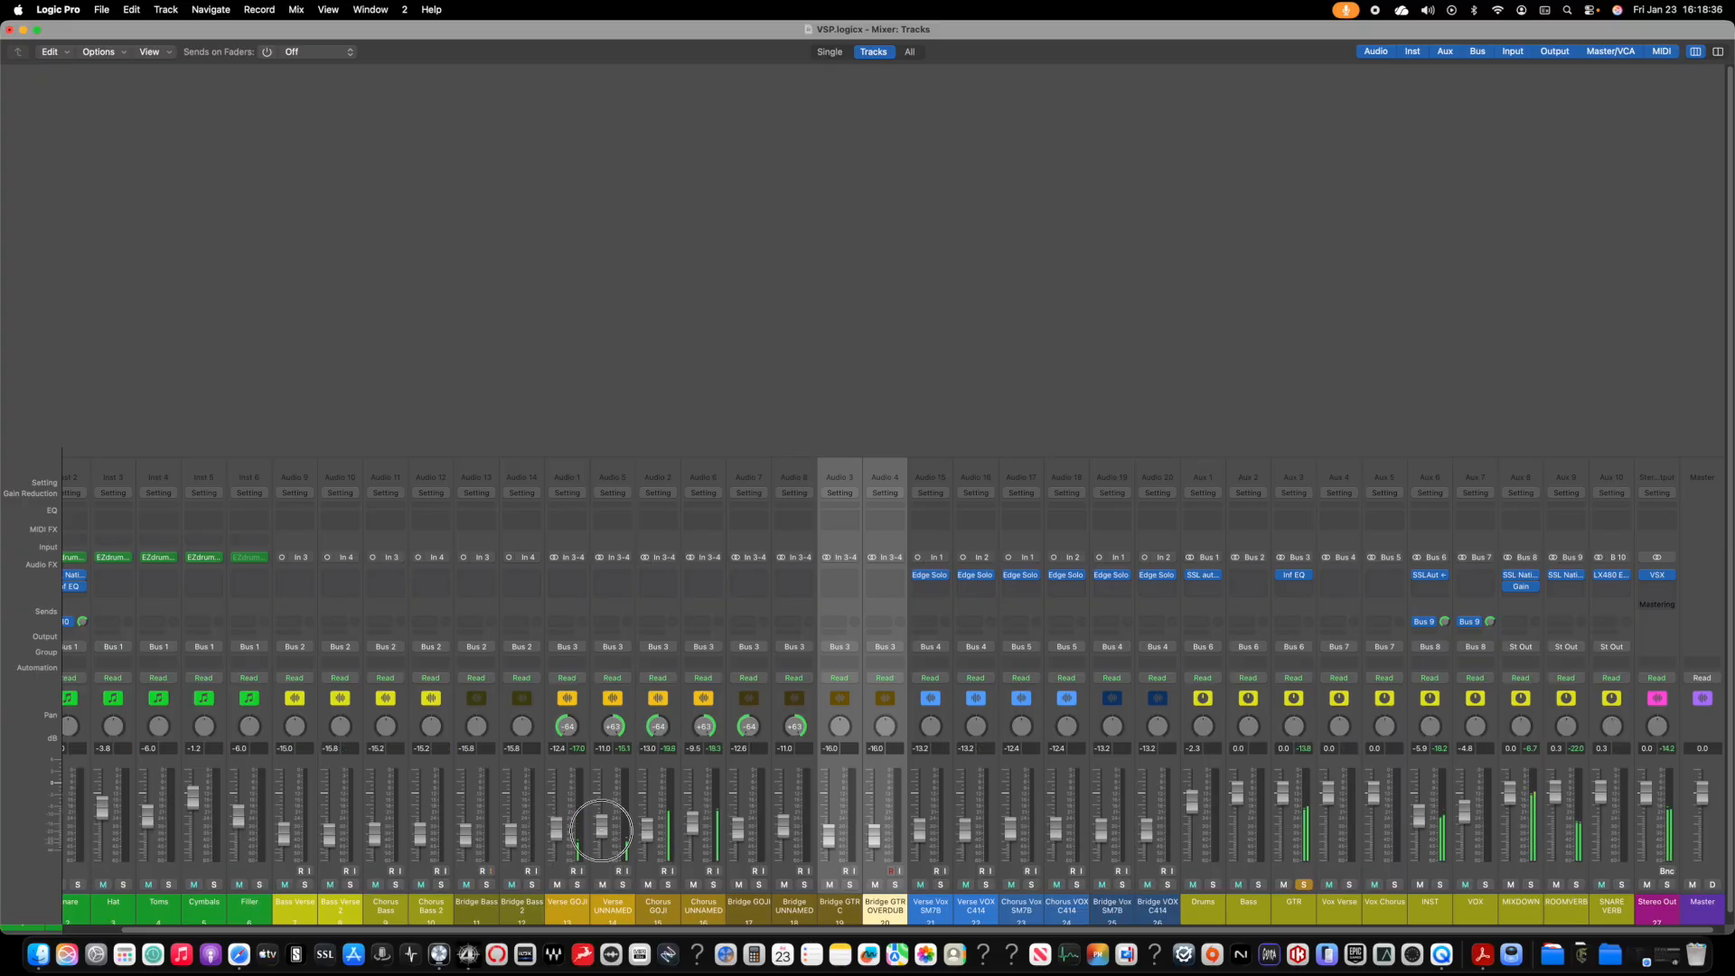
# Step: Set Verse UNNAMED and Chorus UNNAMED to -10.4 dB and unsolo the GTR bus
pyautogui.moveTo(688, 824); pyautogui.dragTo(687, 828)
pyautogui.click(1304, 885)
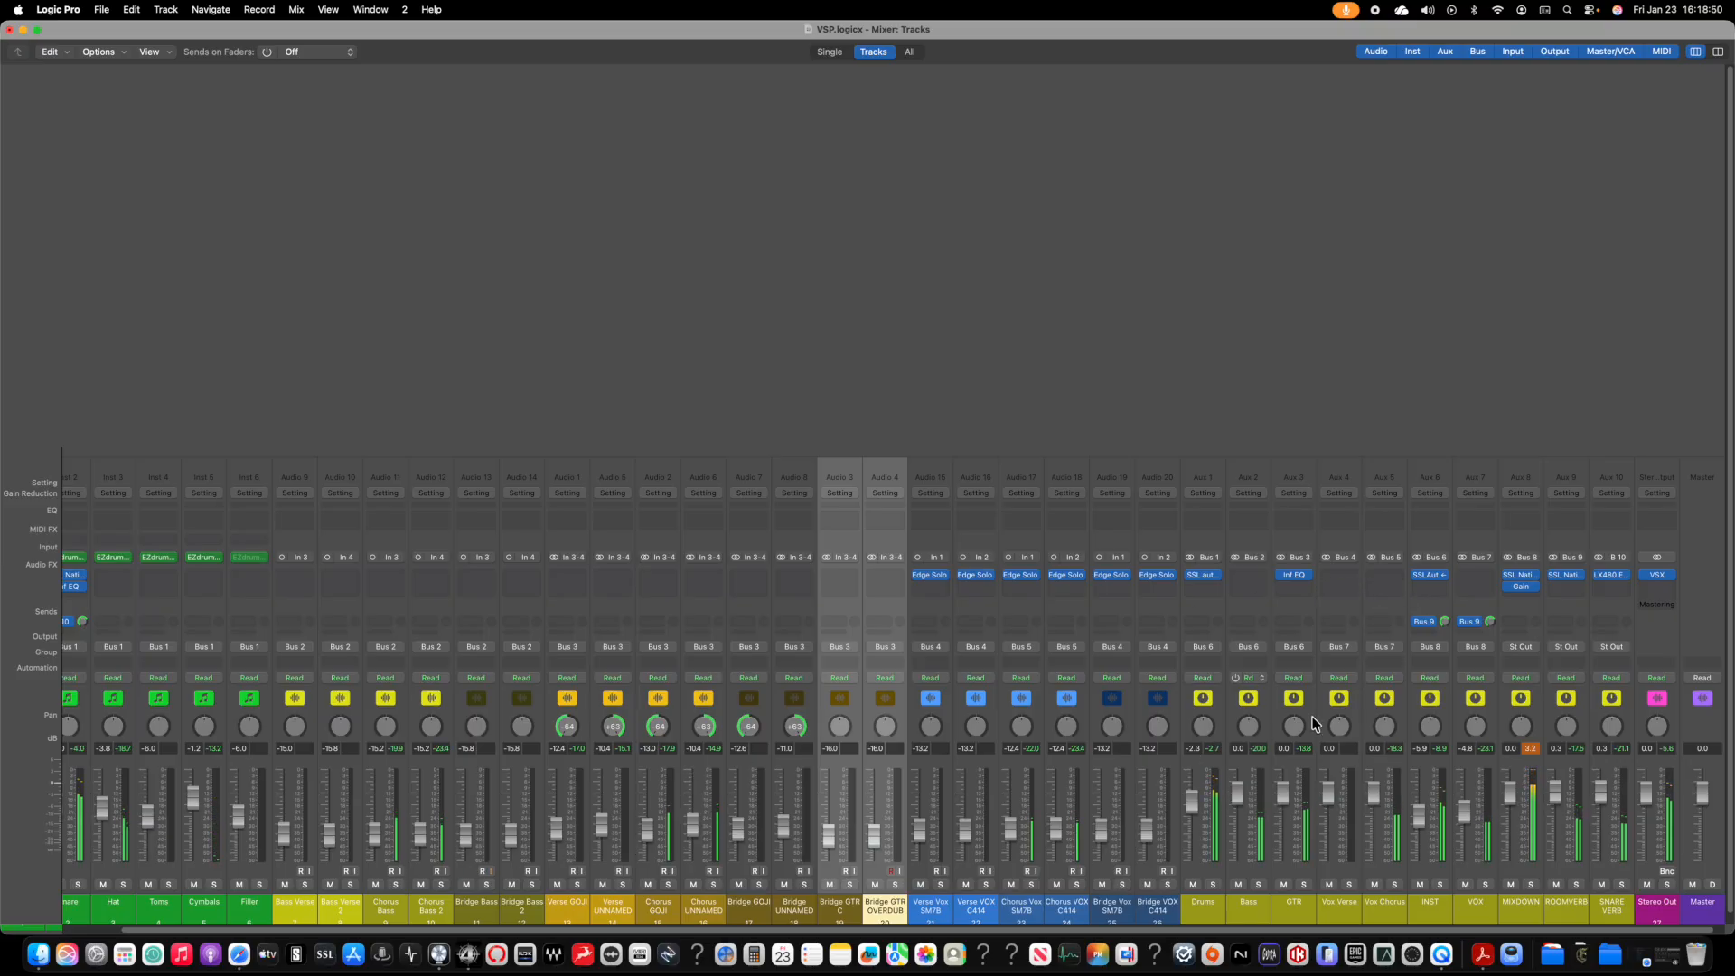
# Step: Insert Neural DSP's Darkglass Ultra Audio Unit in the first effect slot of the Bass bus
pyautogui.click(1256, 587)
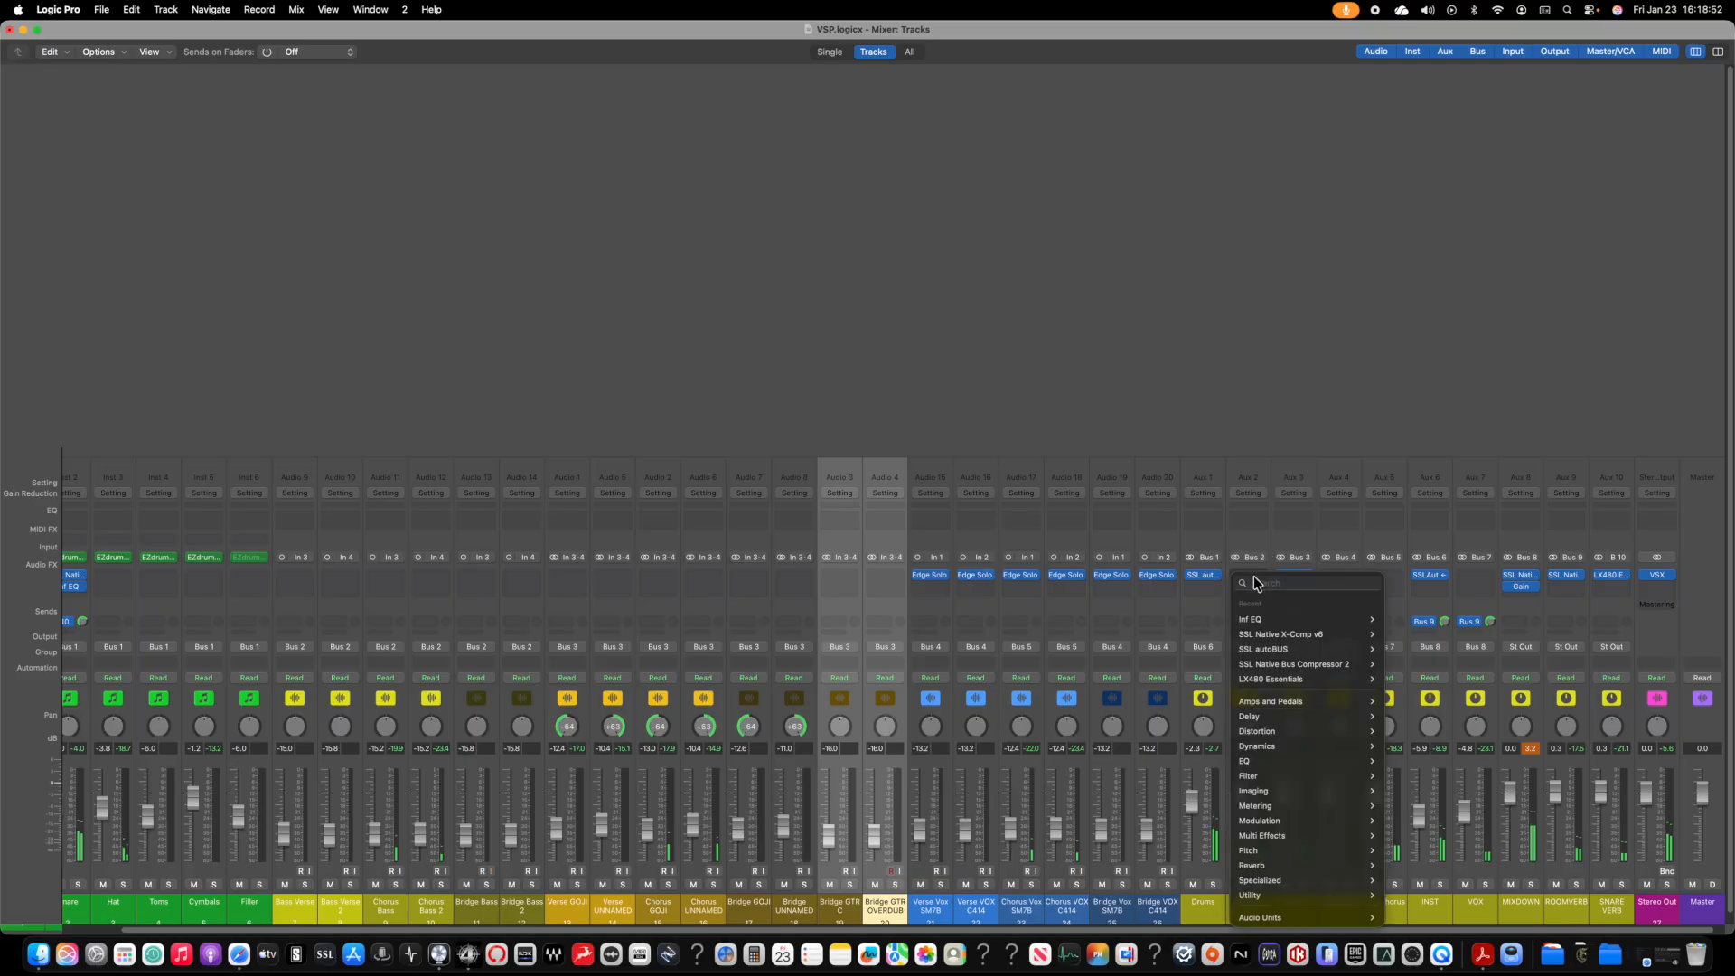
pyautogui.moveTo(1274, 622)
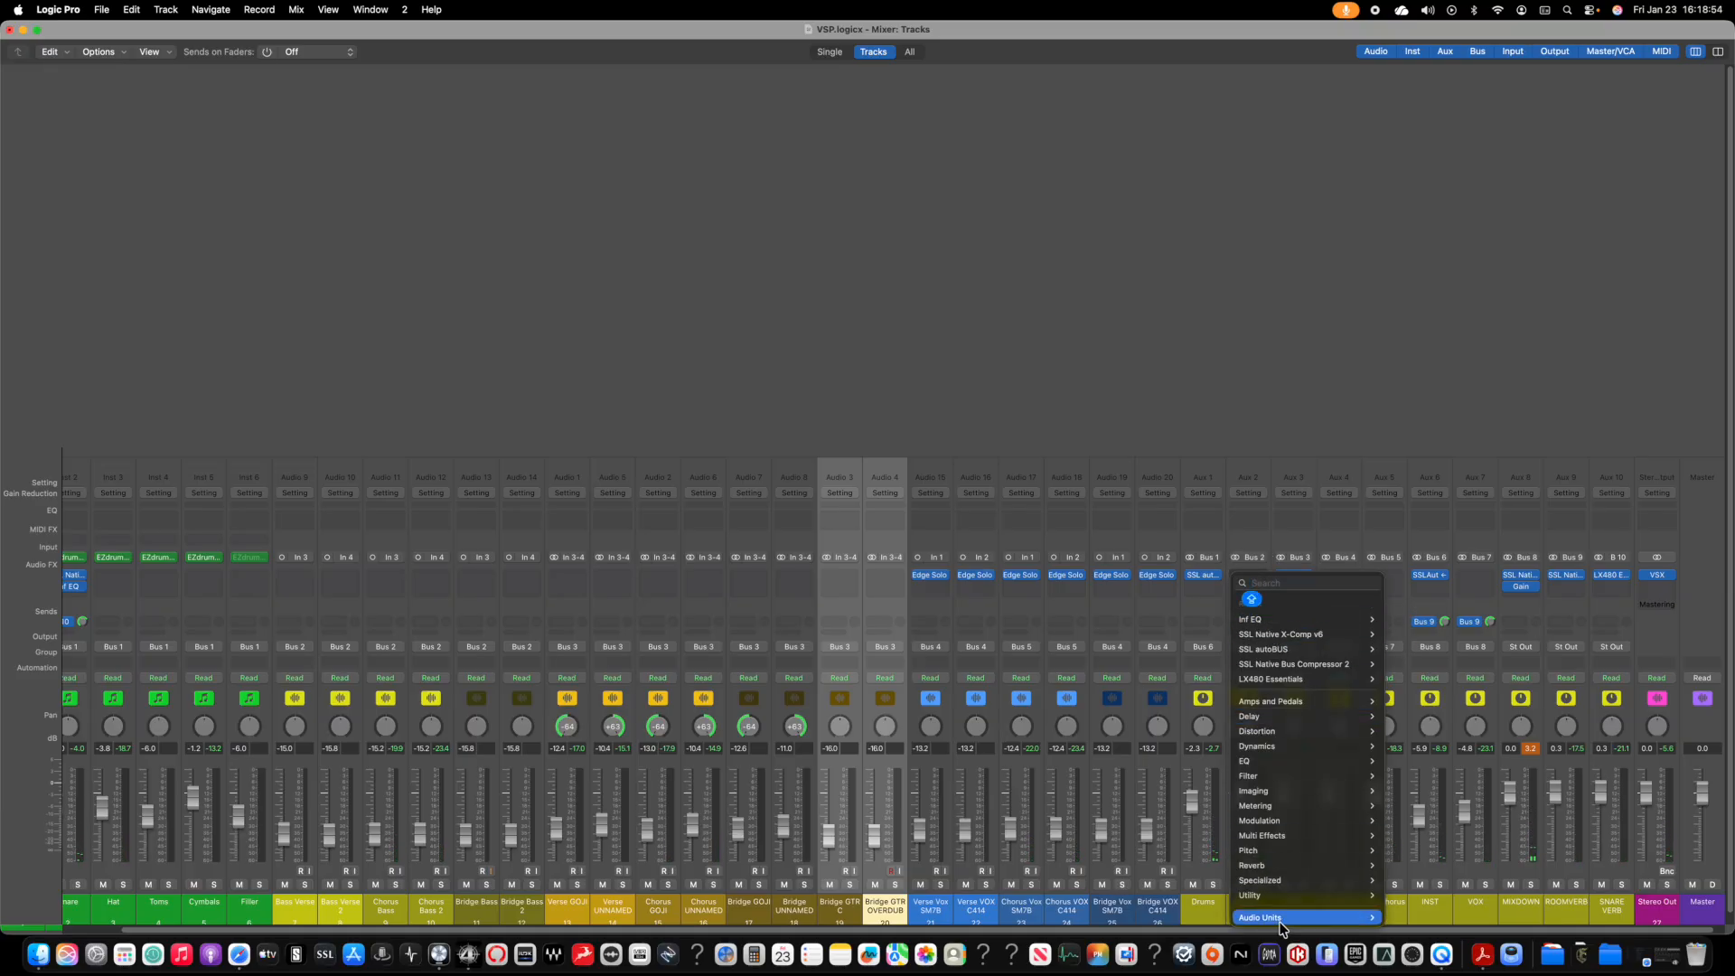
pyautogui.moveTo(1274, 918)
pyautogui.moveTo(1430, 668)
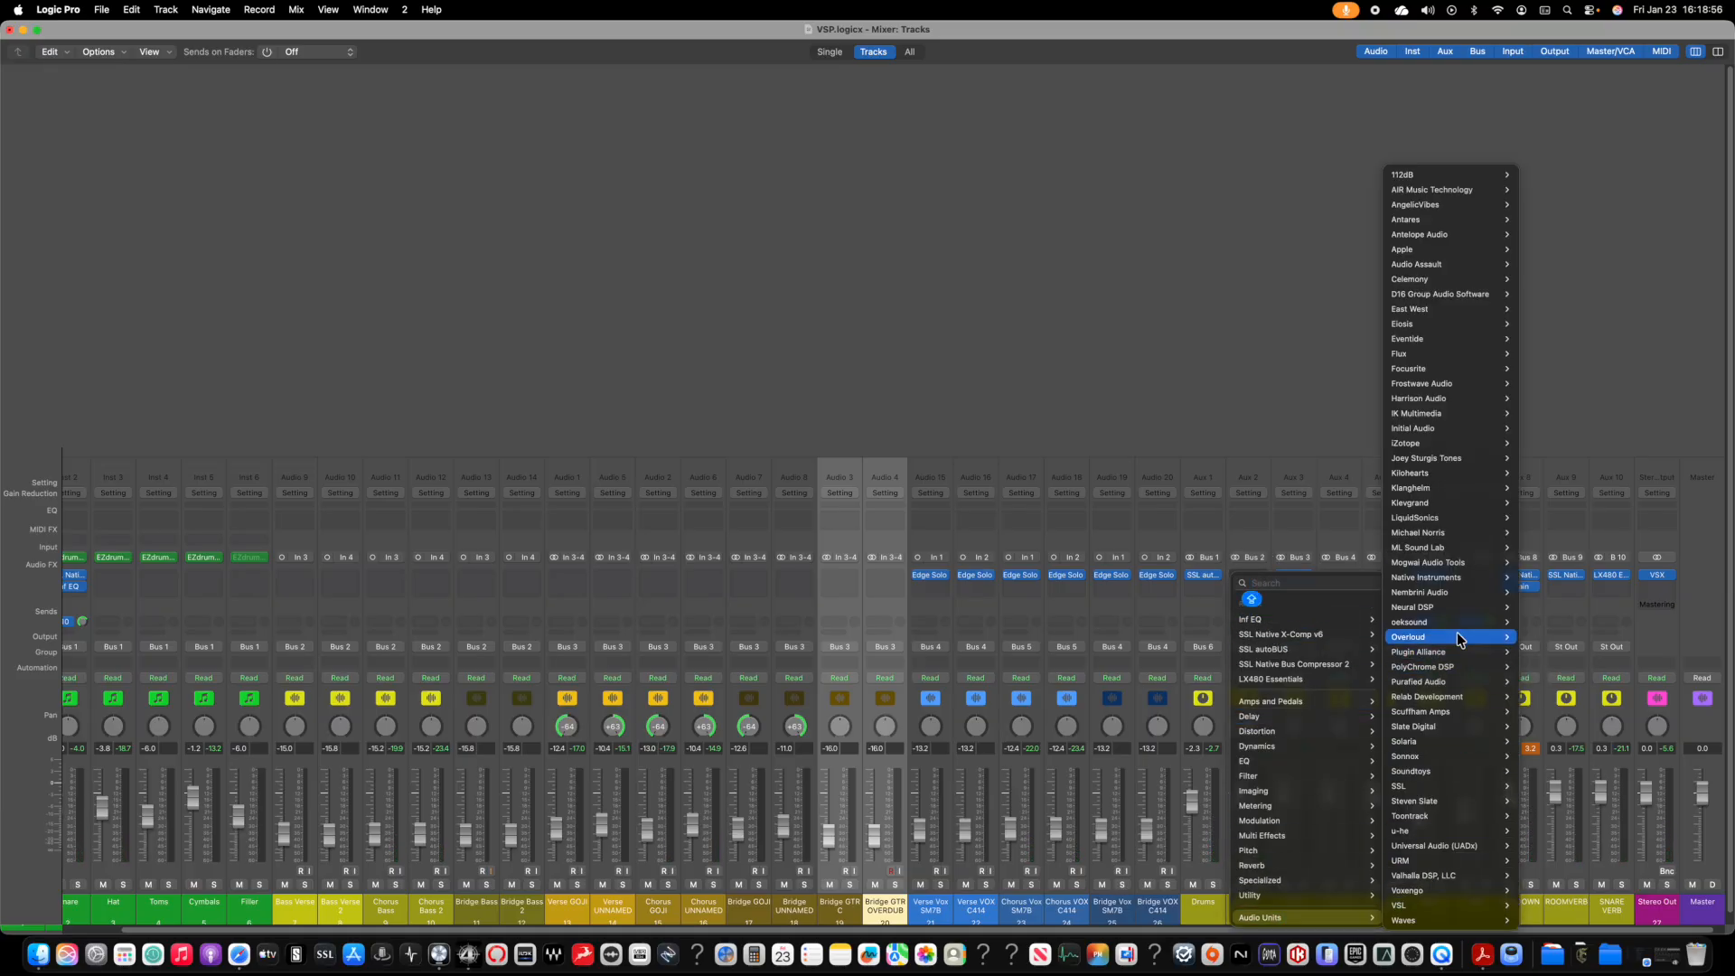
pyautogui.moveTo(1450, 727)
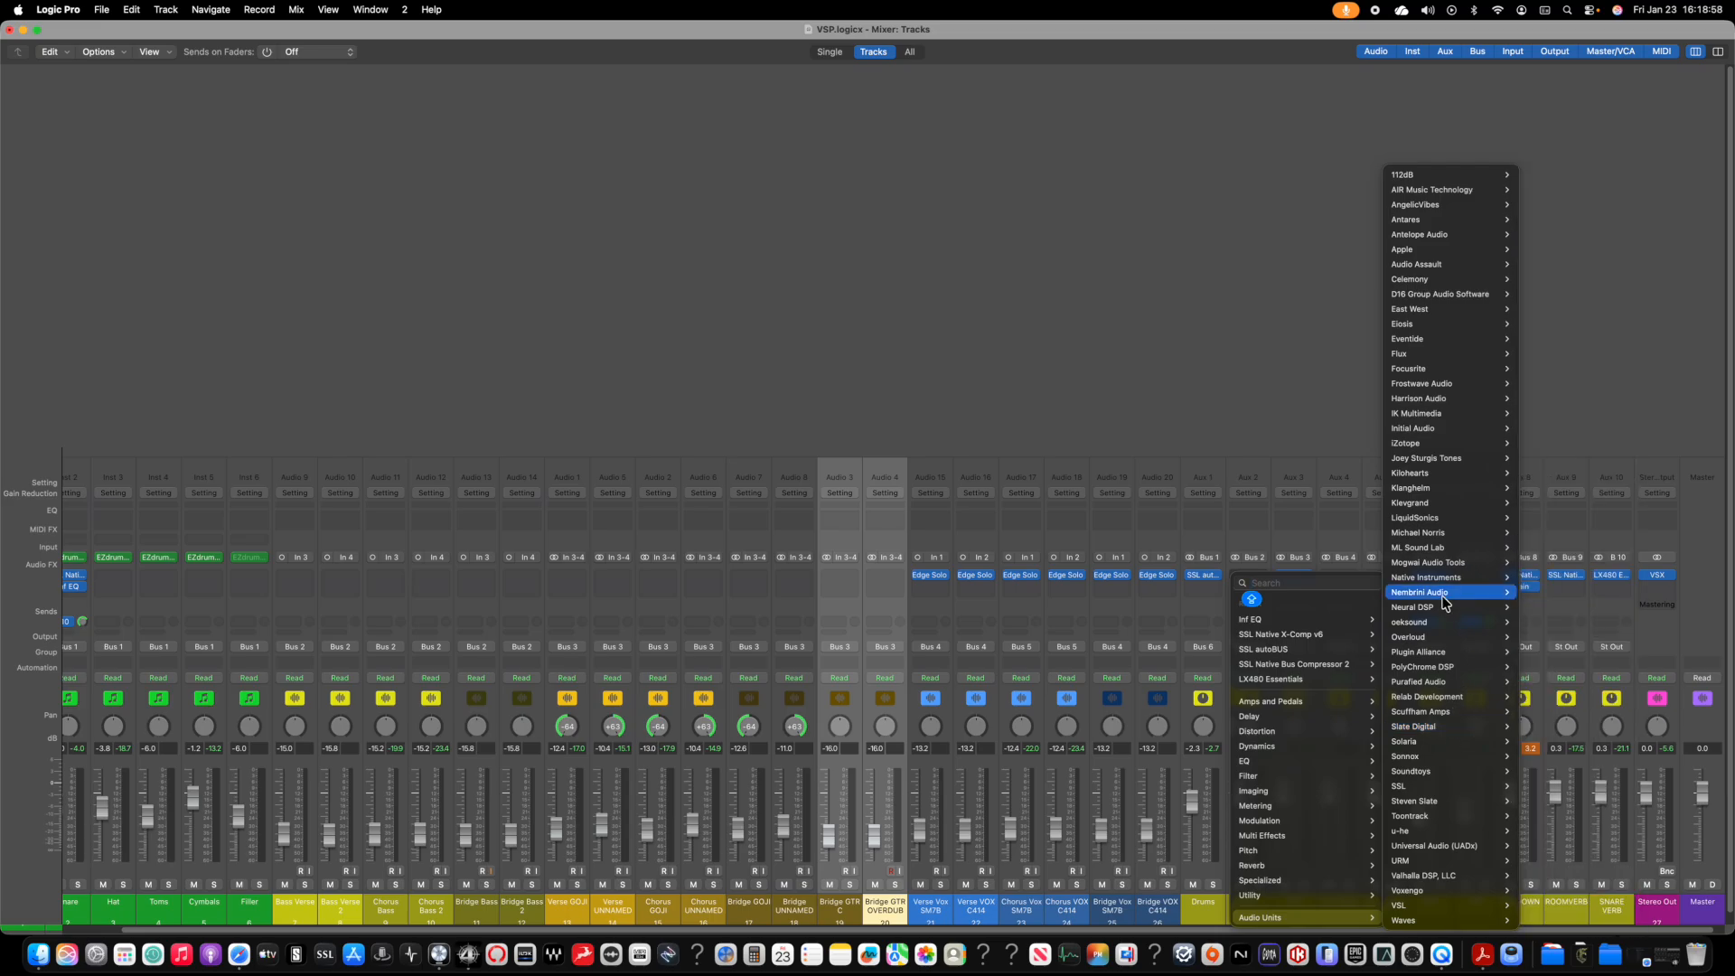
pyautogui.moveTo(1433, 611)
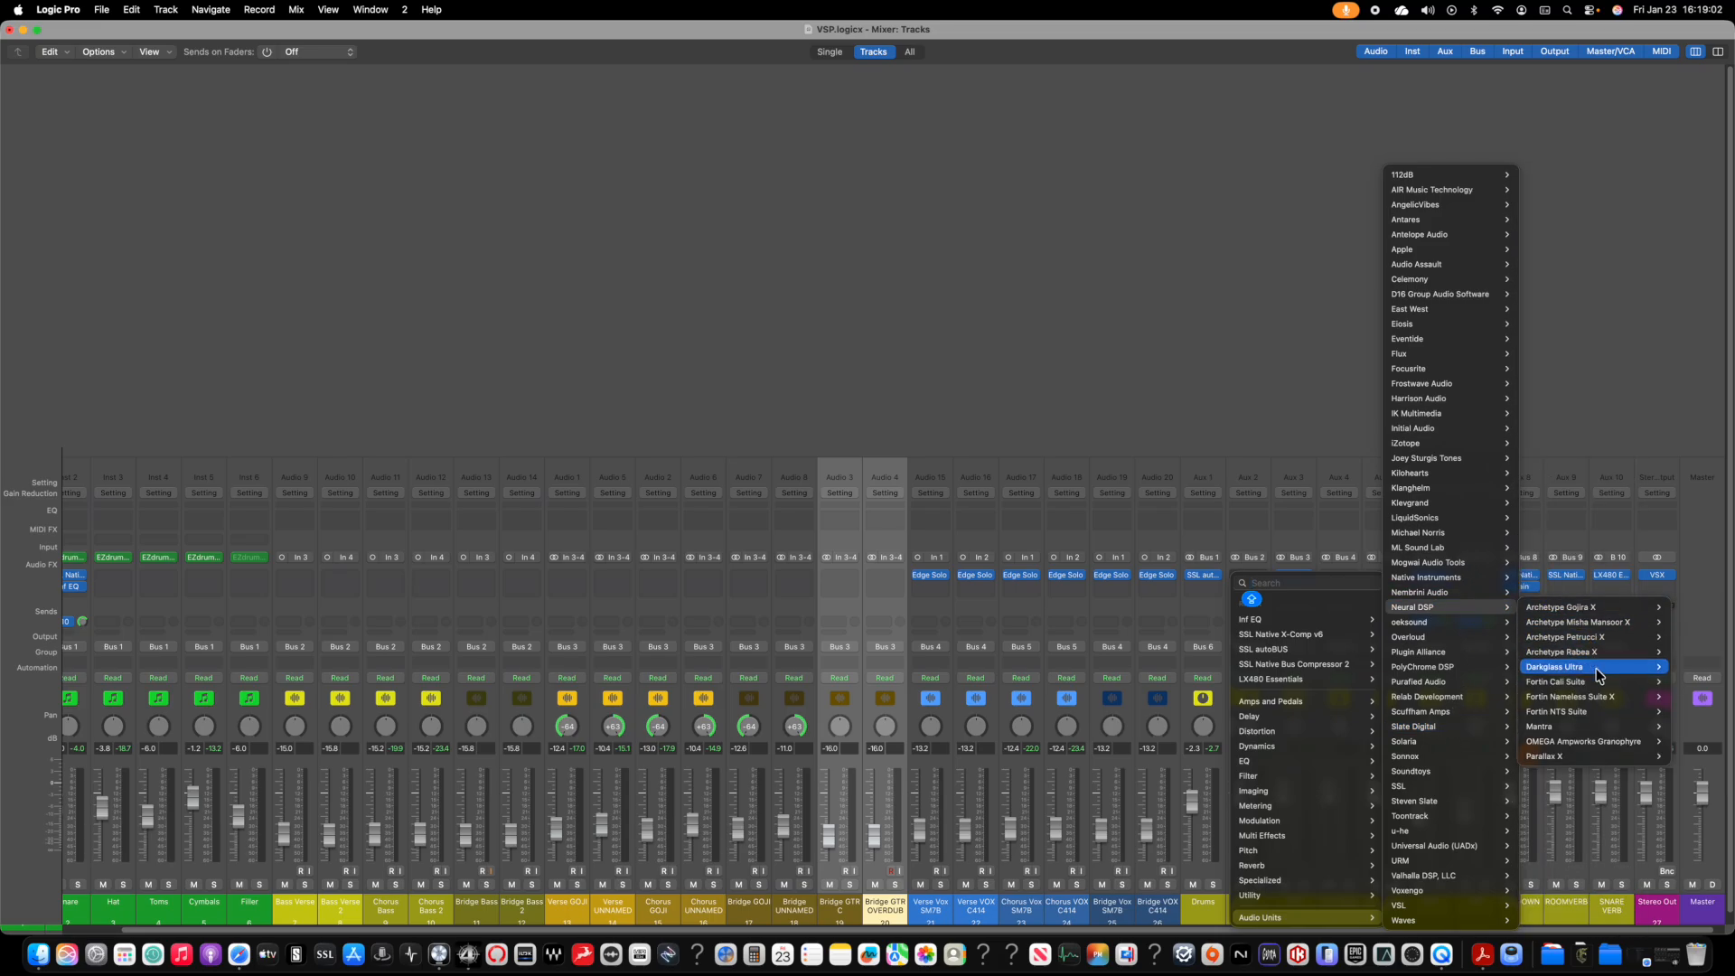
pyautogui.click(1678, 662)
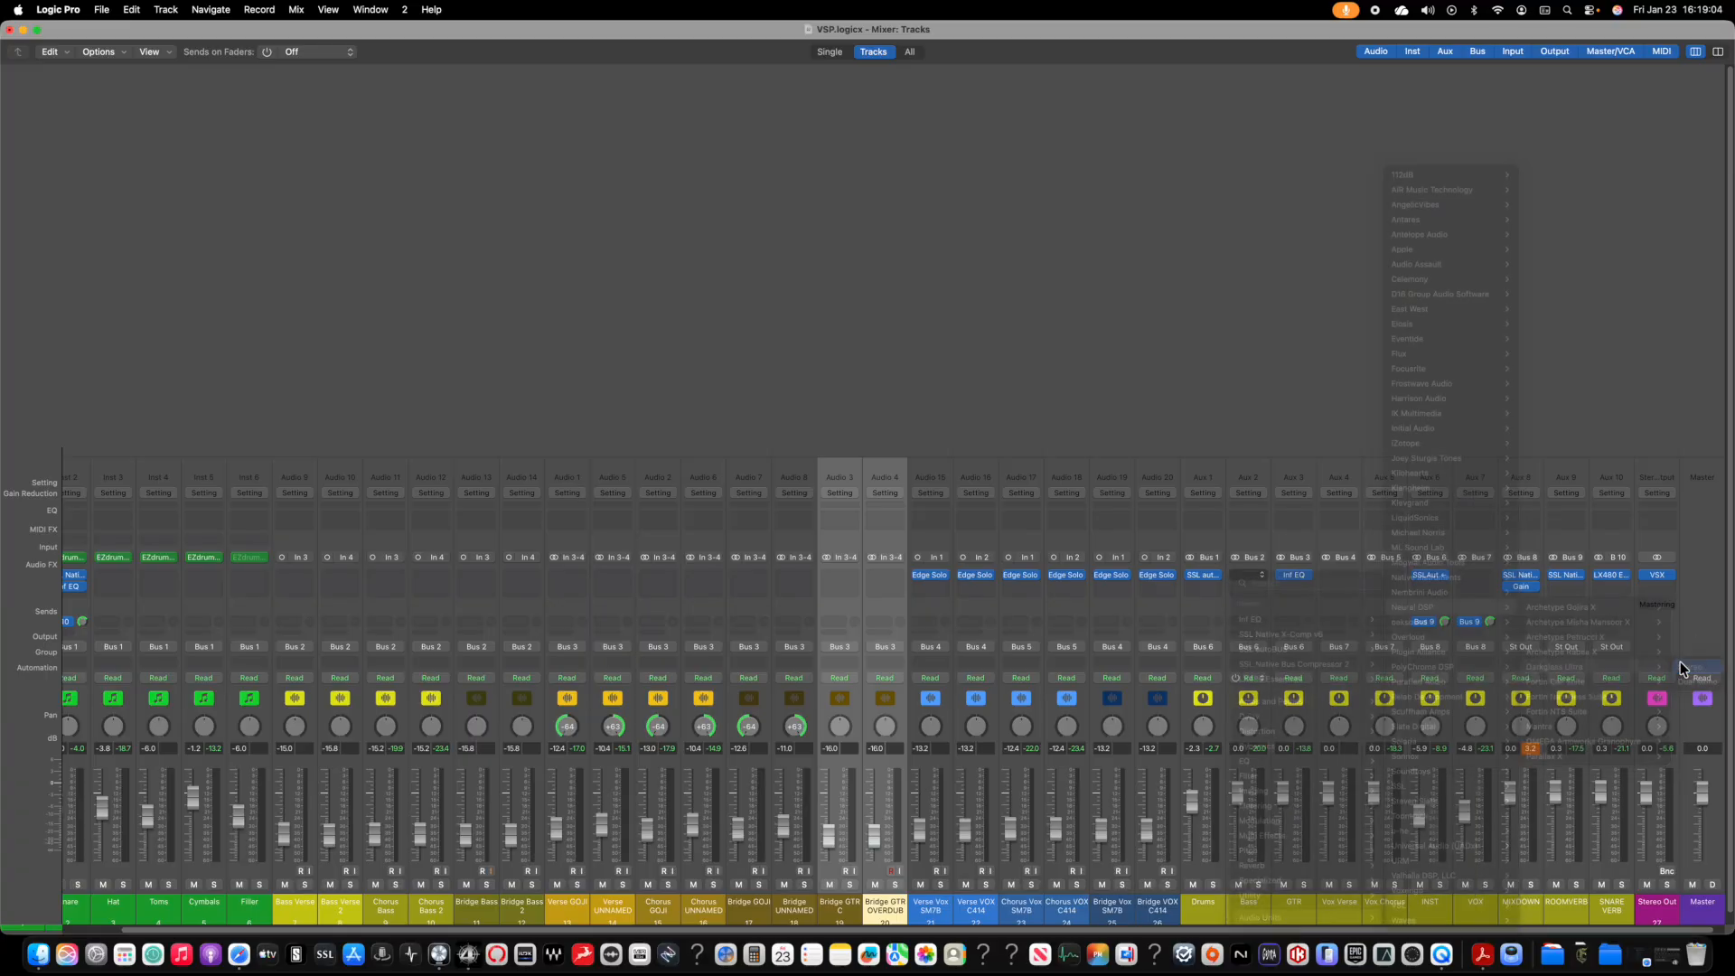
# Step: Insert Neural DSP's Parallax X after Darkglass Ultra on the Bass bus and arrange the plug-in windows
pyautogui.click(1296, 583)
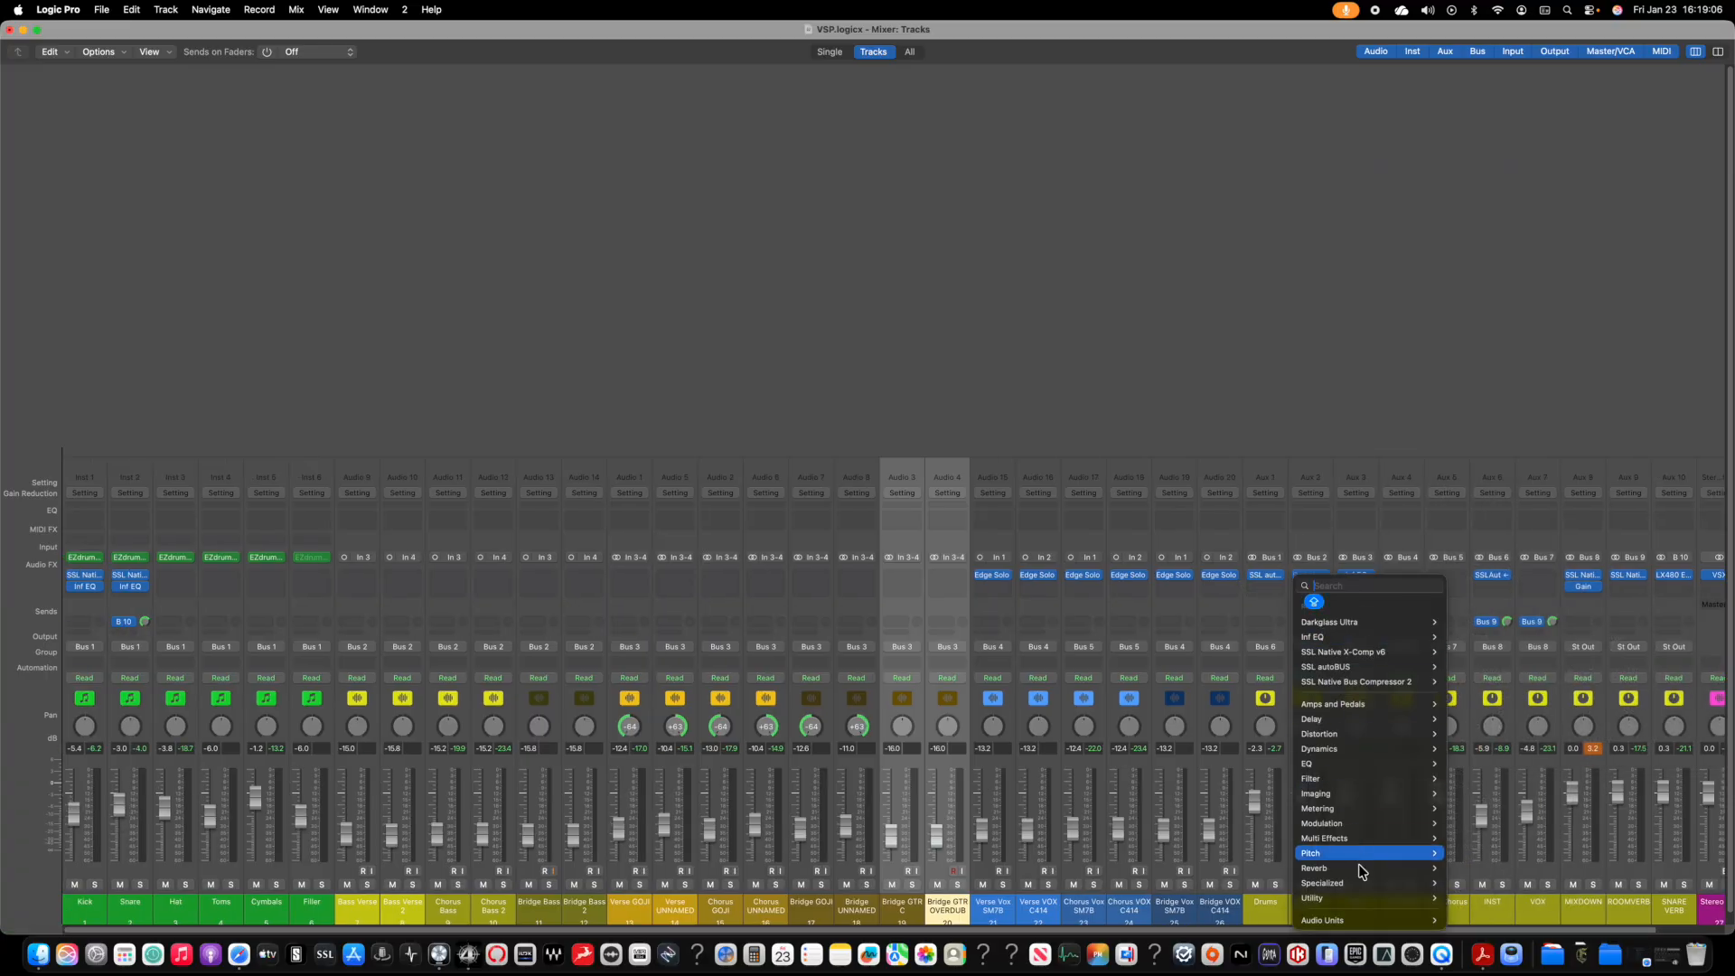
pyautogui.moveTo(1385, 920)
pyautogui.moveTo(1541, 652)
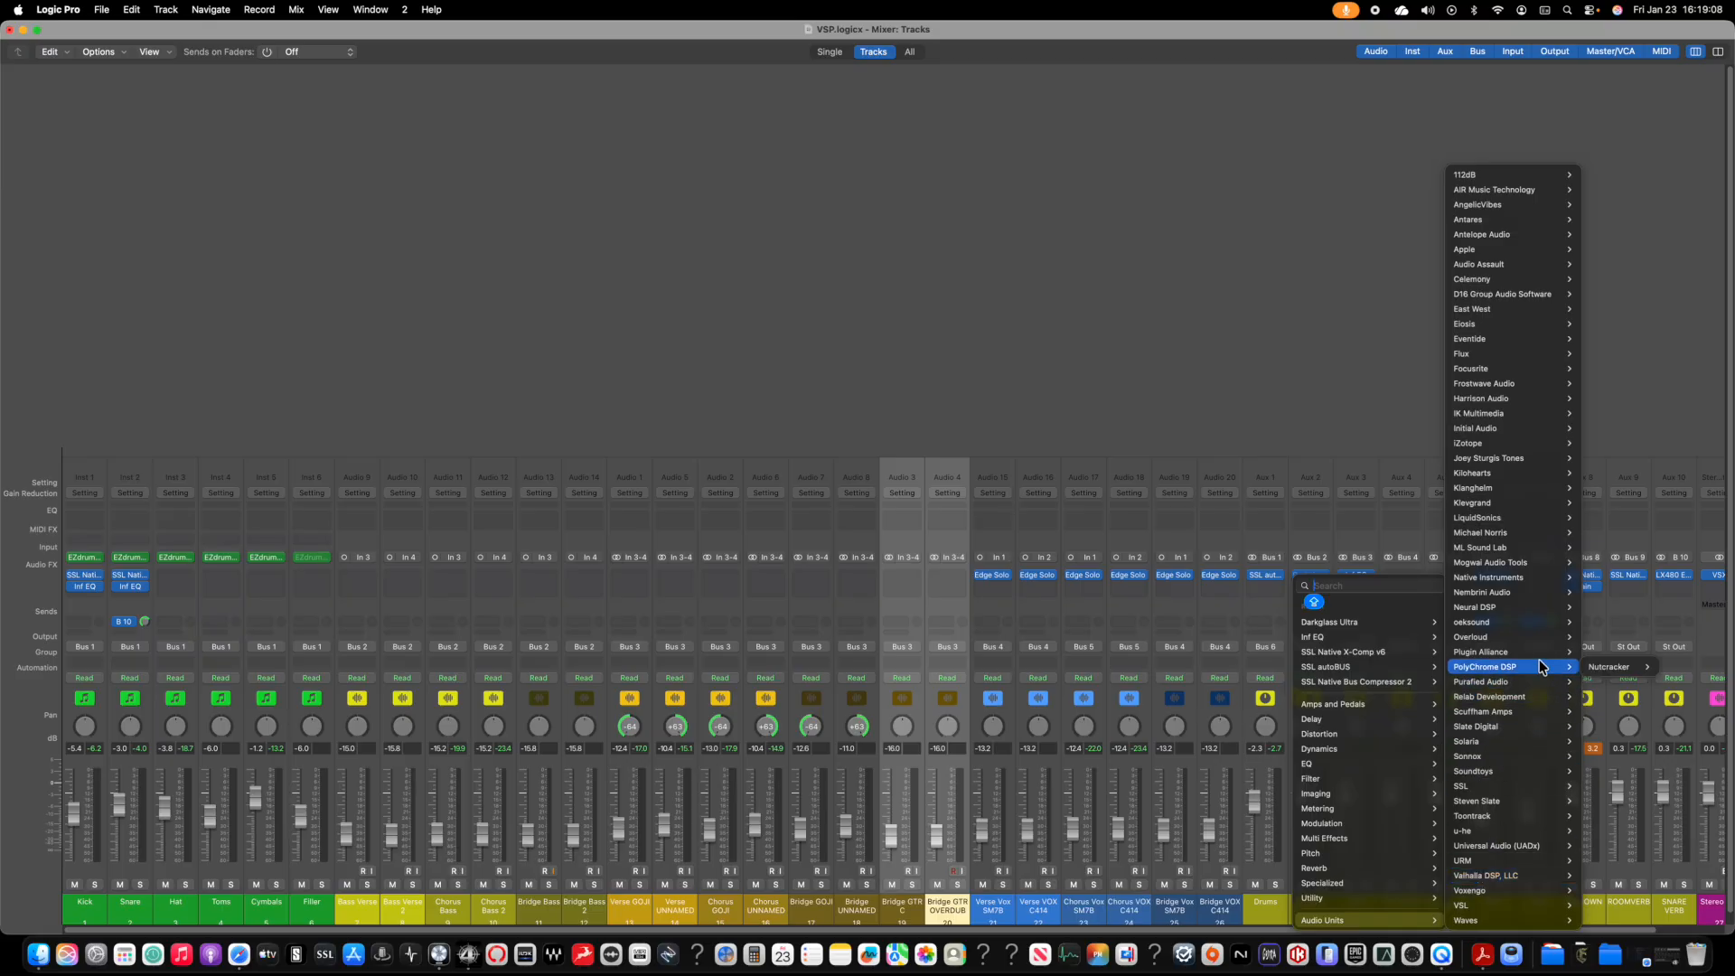
pyautogui.moveTo(1529, 608)
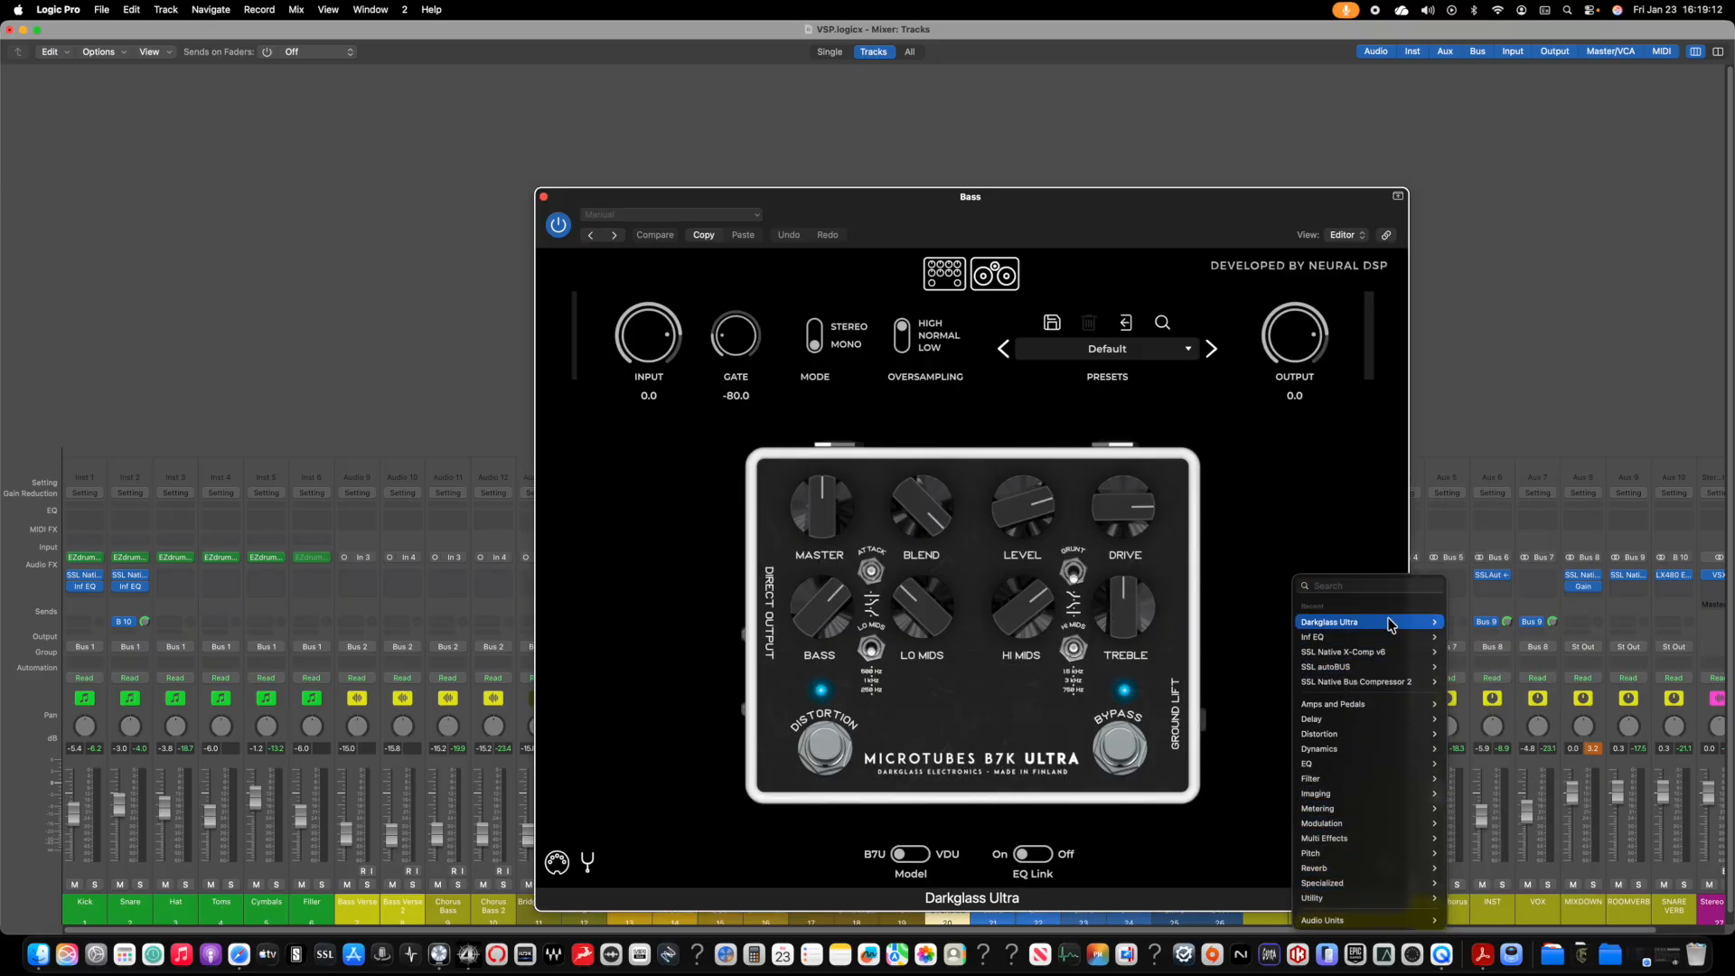
pyautogui.moveTo(1383, 638)
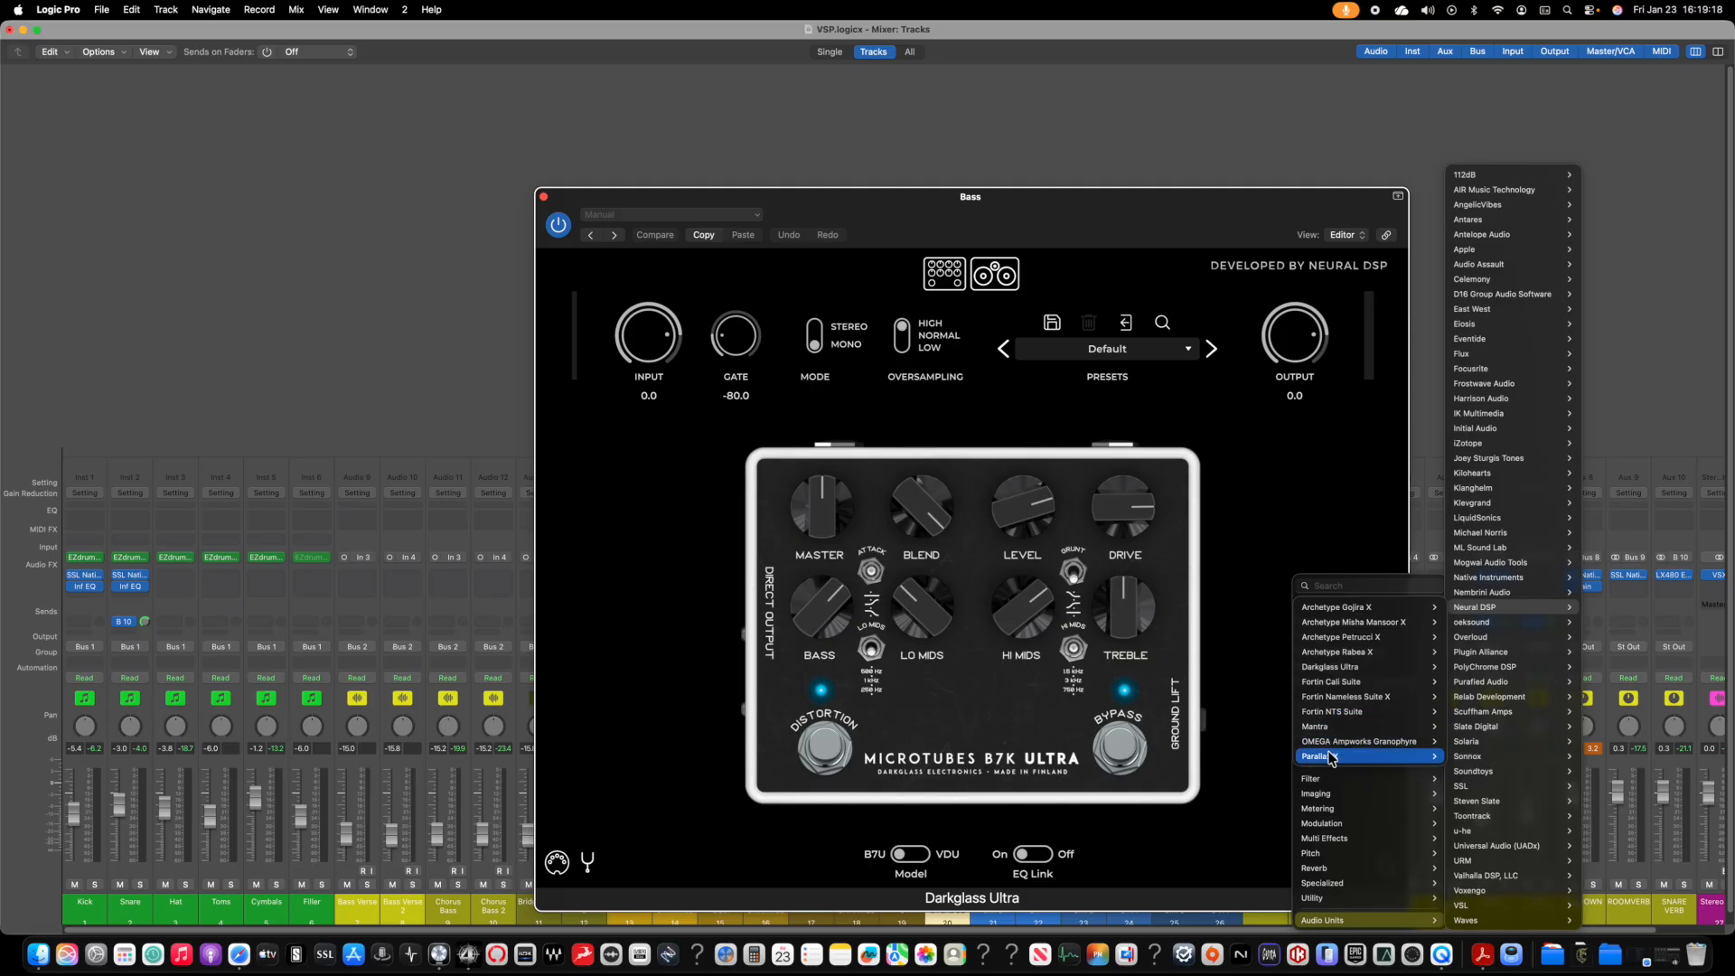
pyautogui.click(1331, 759)
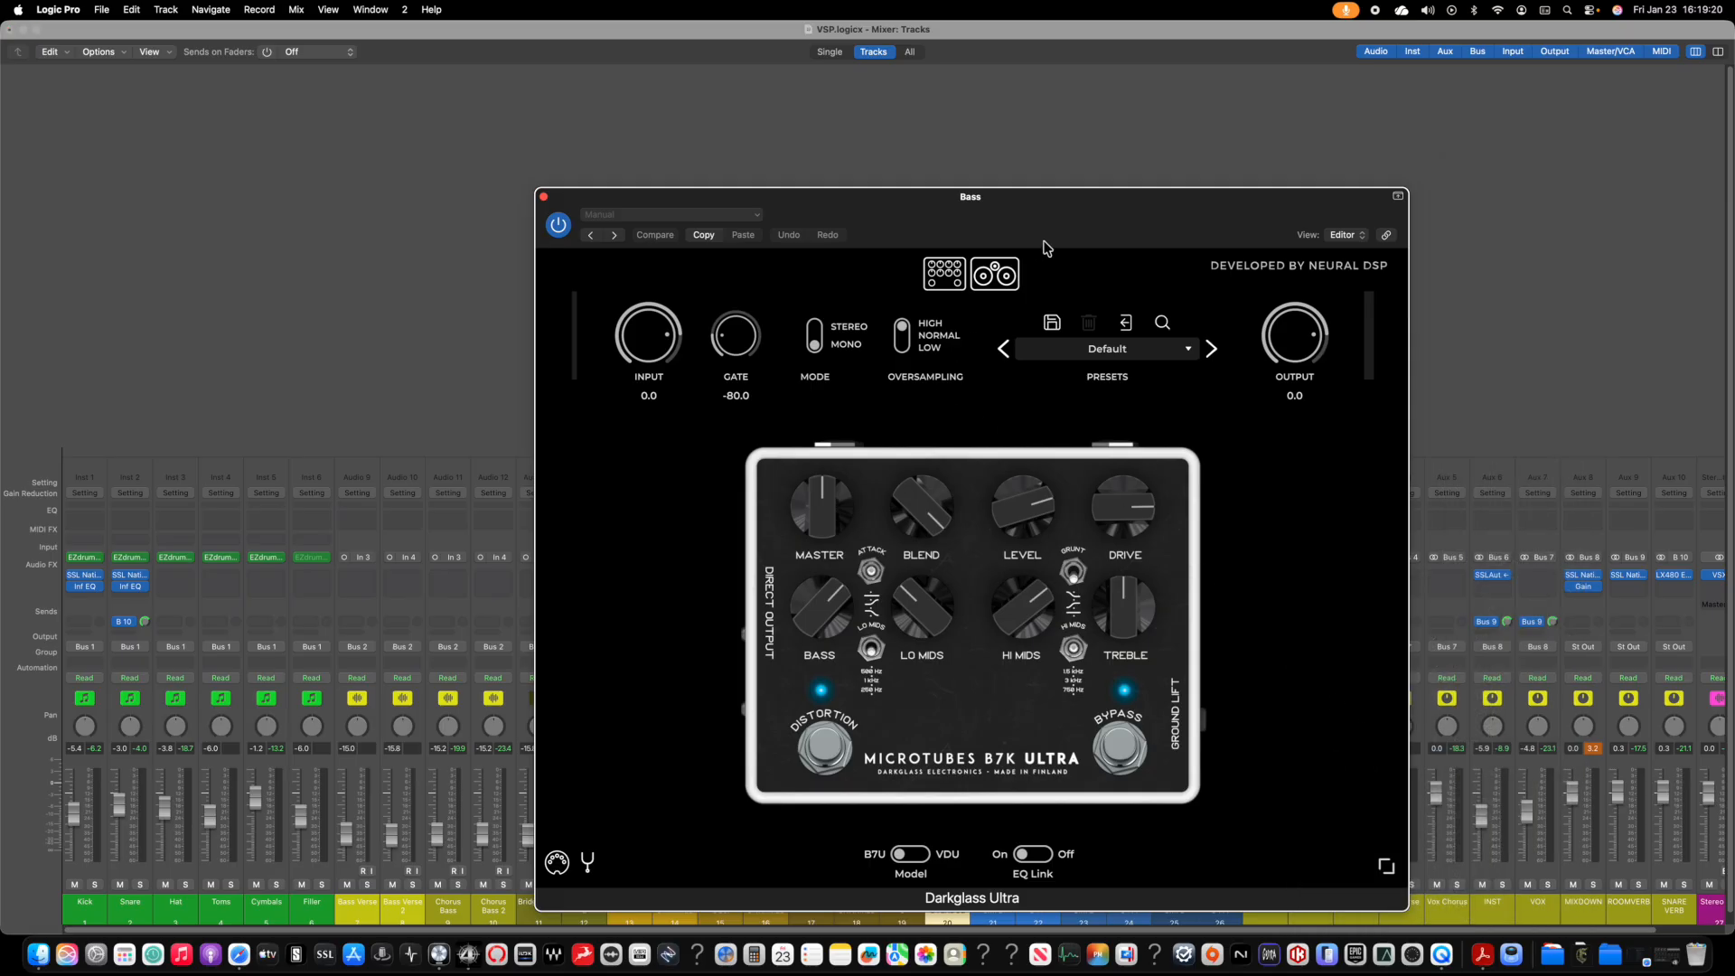
pyautogui.moveTo(1072, 205); pyautogui.dragTo(1047, 133)
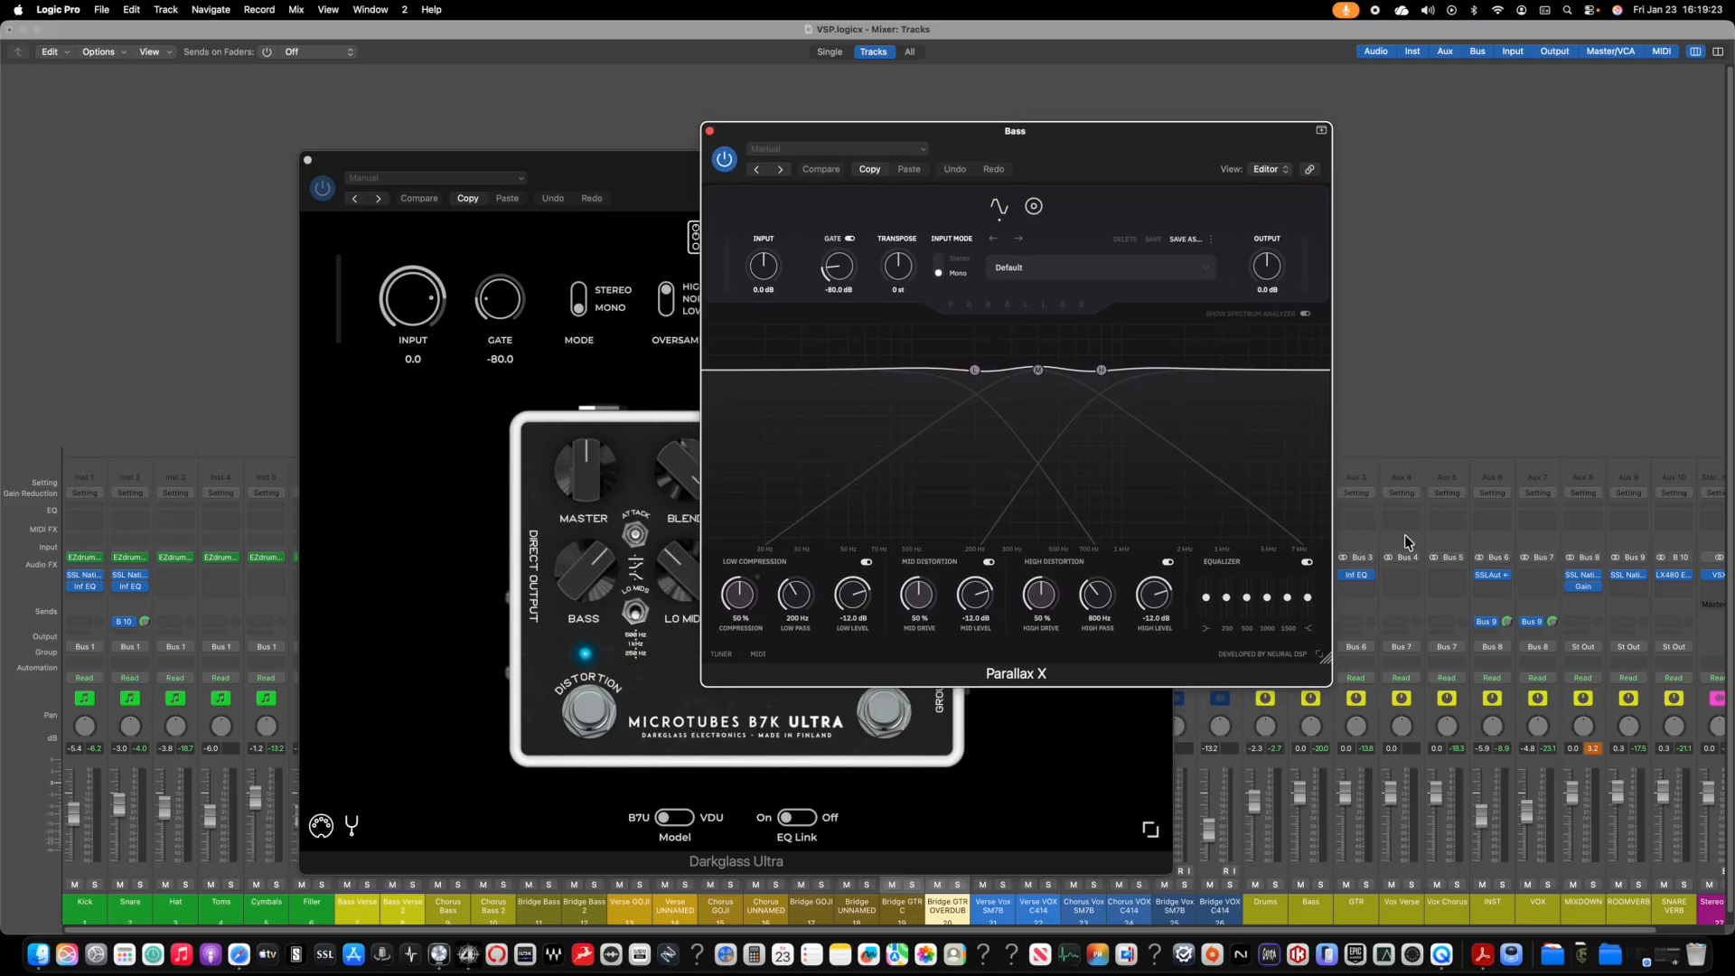
# Step: Solo the Bass bus and load the "Lovegren sorta" preset in Darkglass Ultra
pyautogui.click(1321, 886)
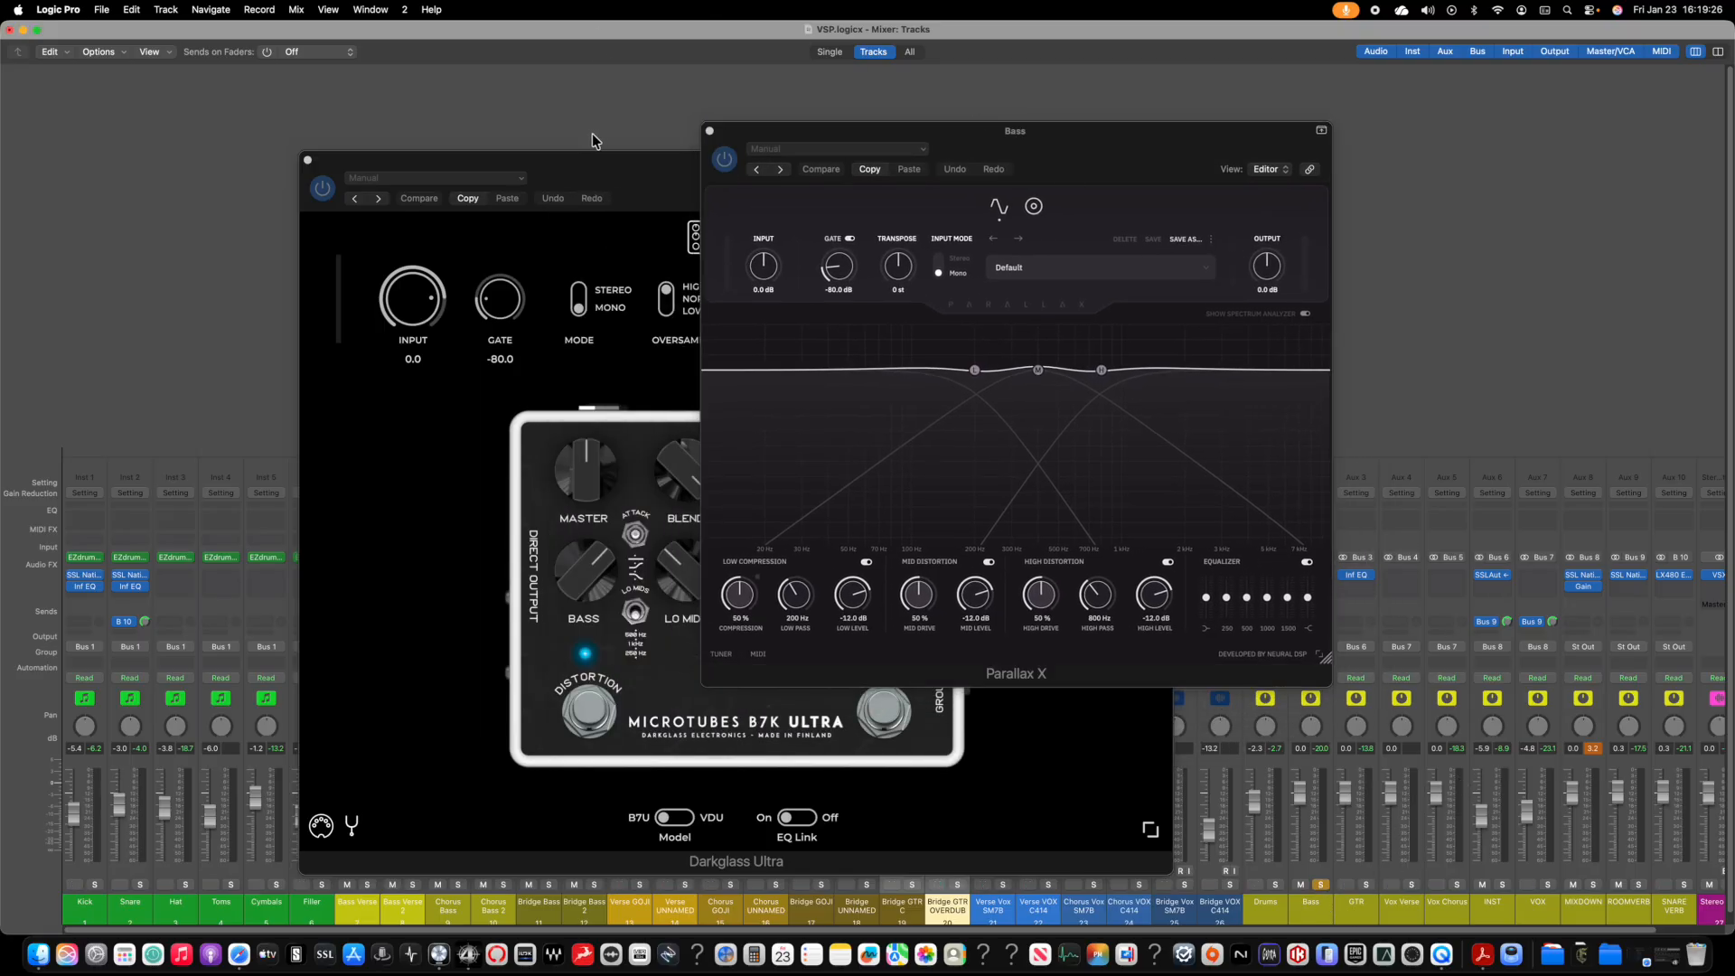
pyautogui.moveTo(632, 178); pyautogui.dragTo(554, 152)
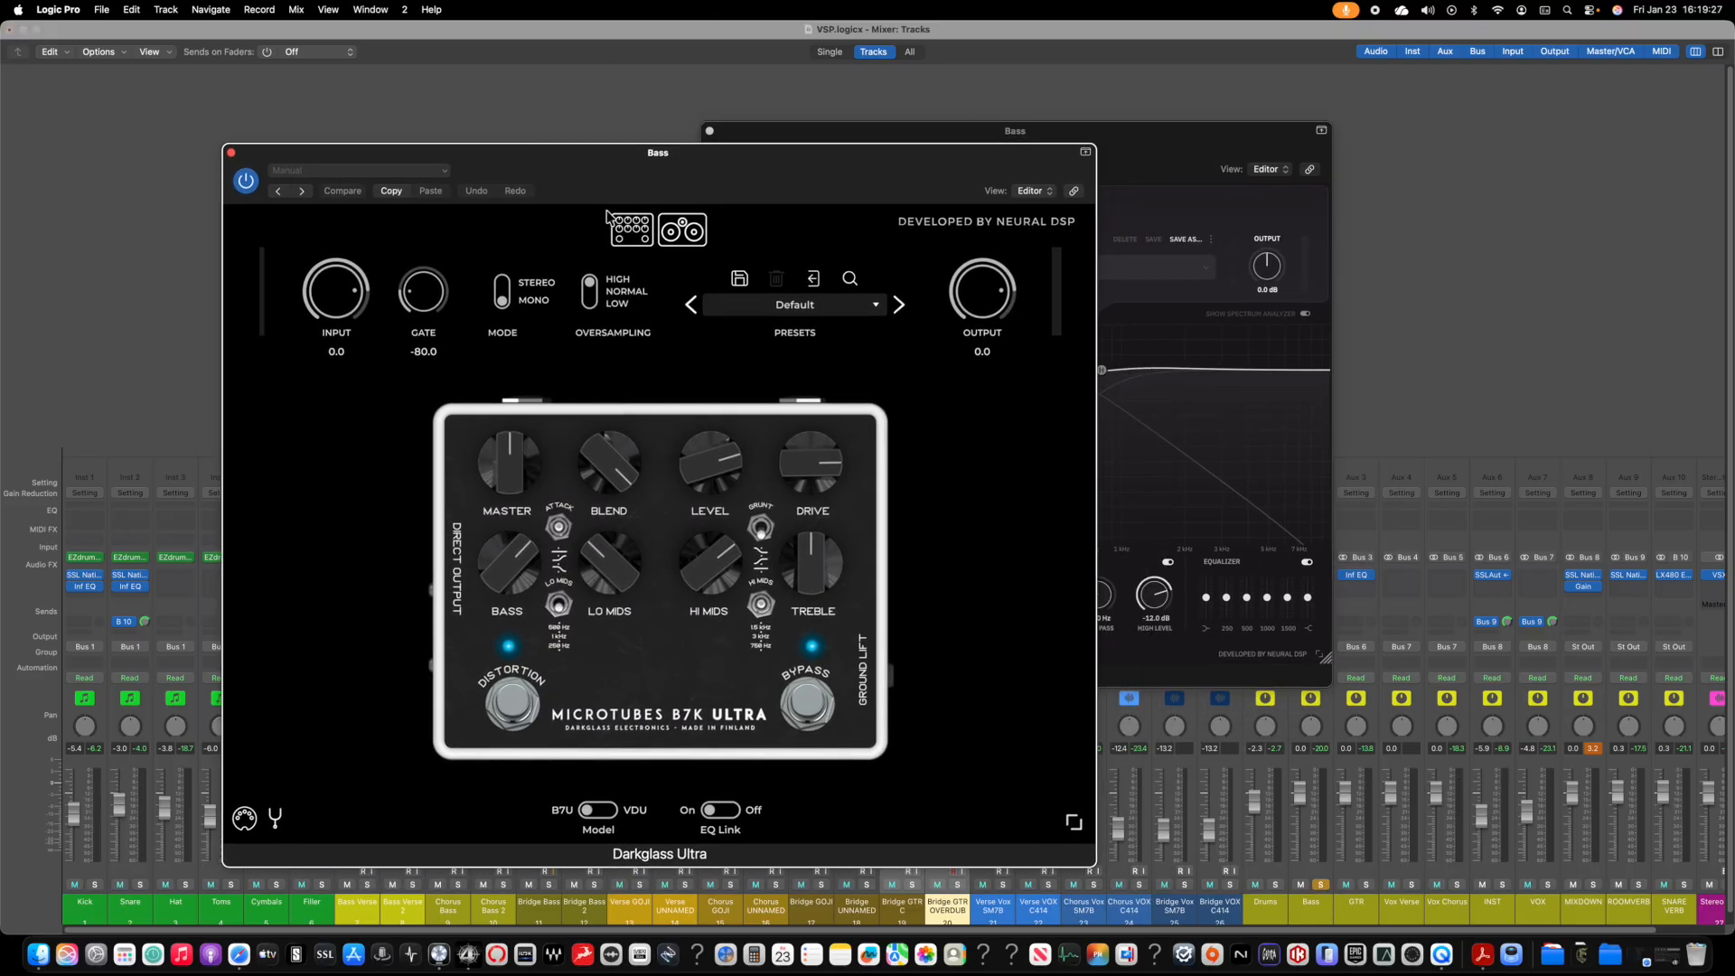
pyautogui.click(688, 305)
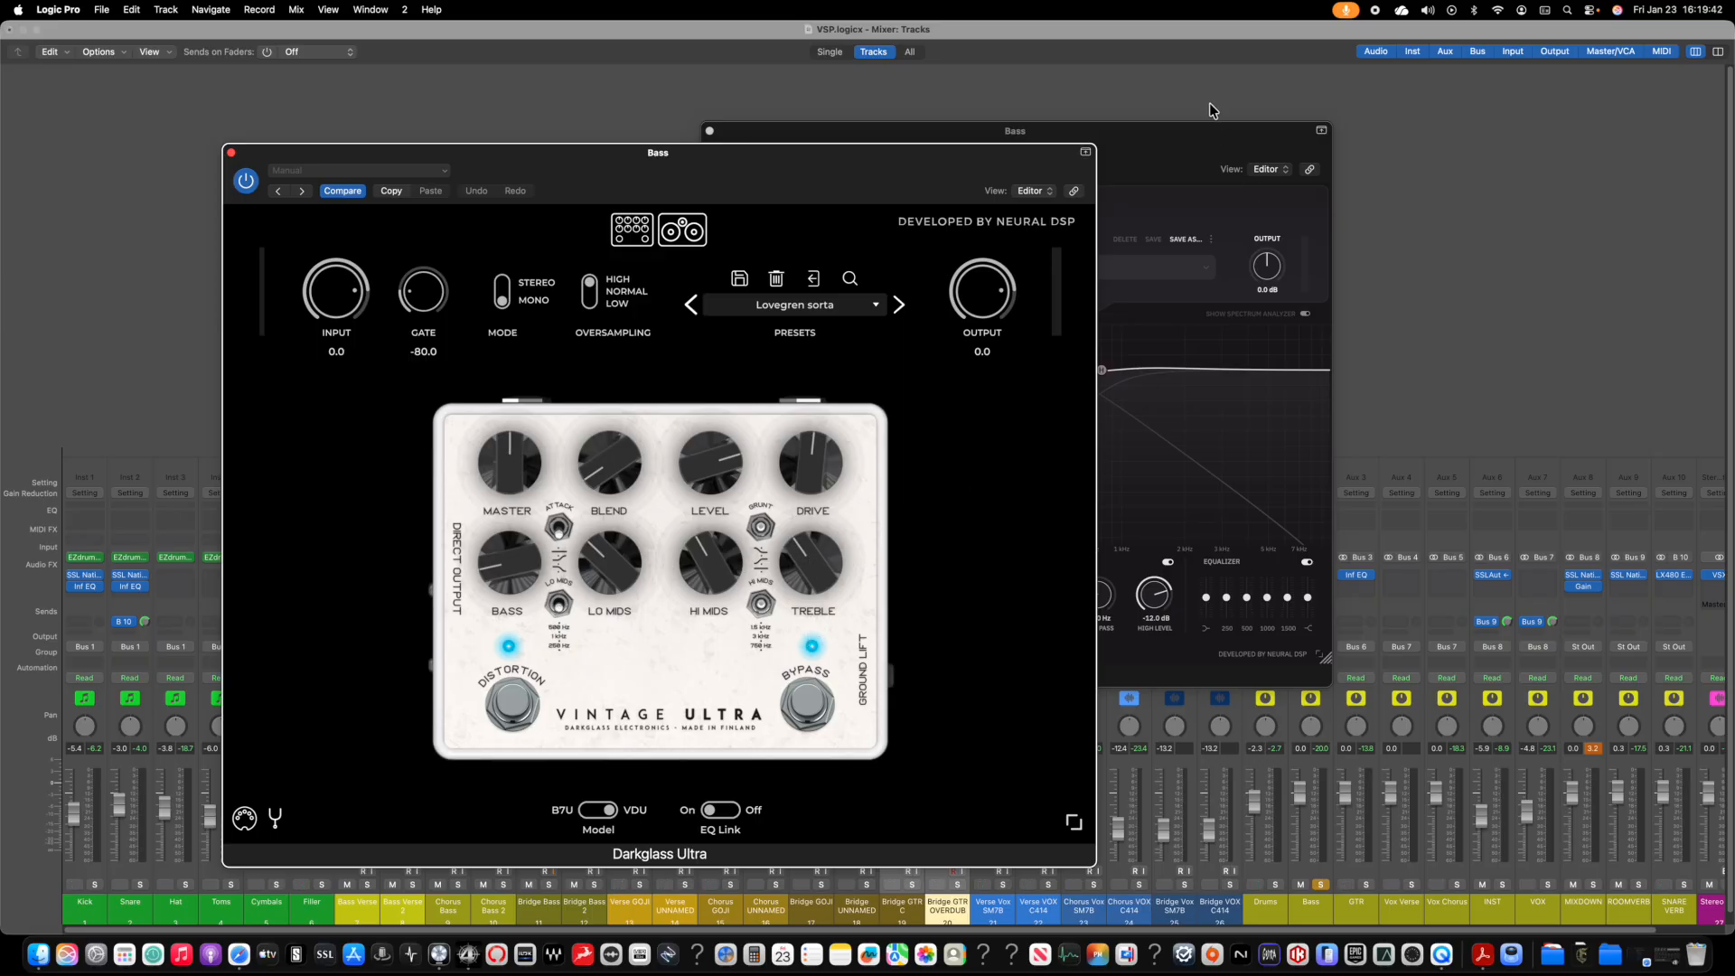
# Step: During playback, load the Neural DSP preset "Mid Gain Mushiness" in Parallax X and reopen its preset list
pyautogui.click(1186, 138)
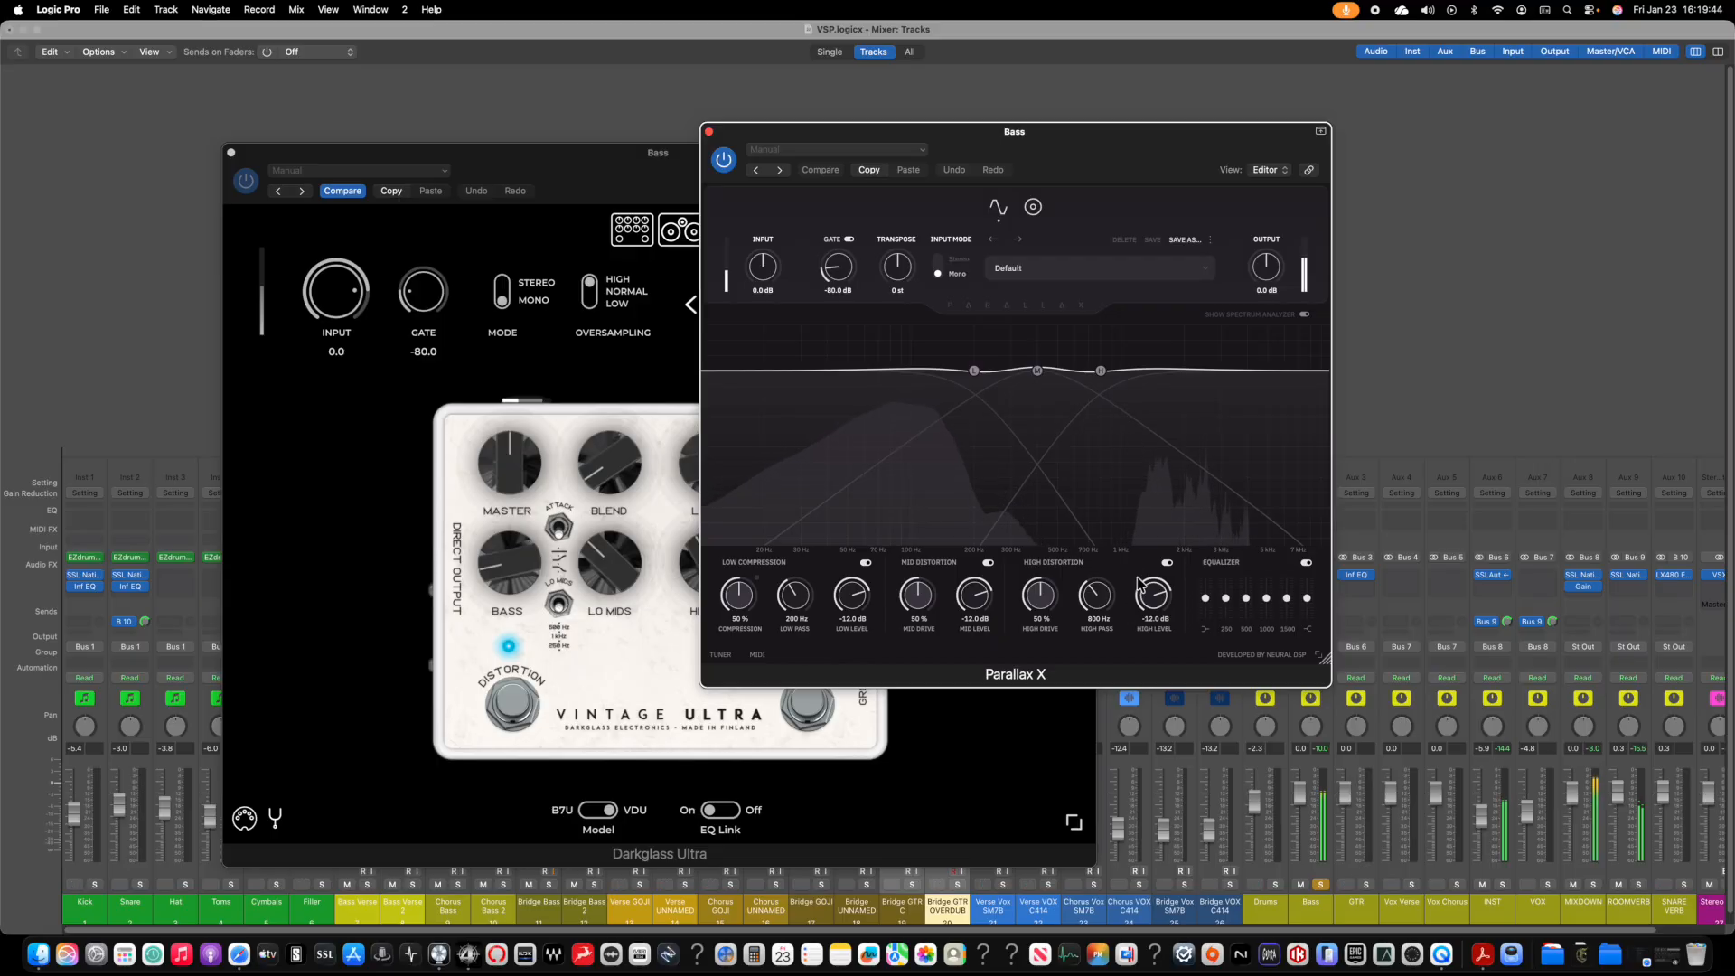
pyautogui.click(1066, 270)
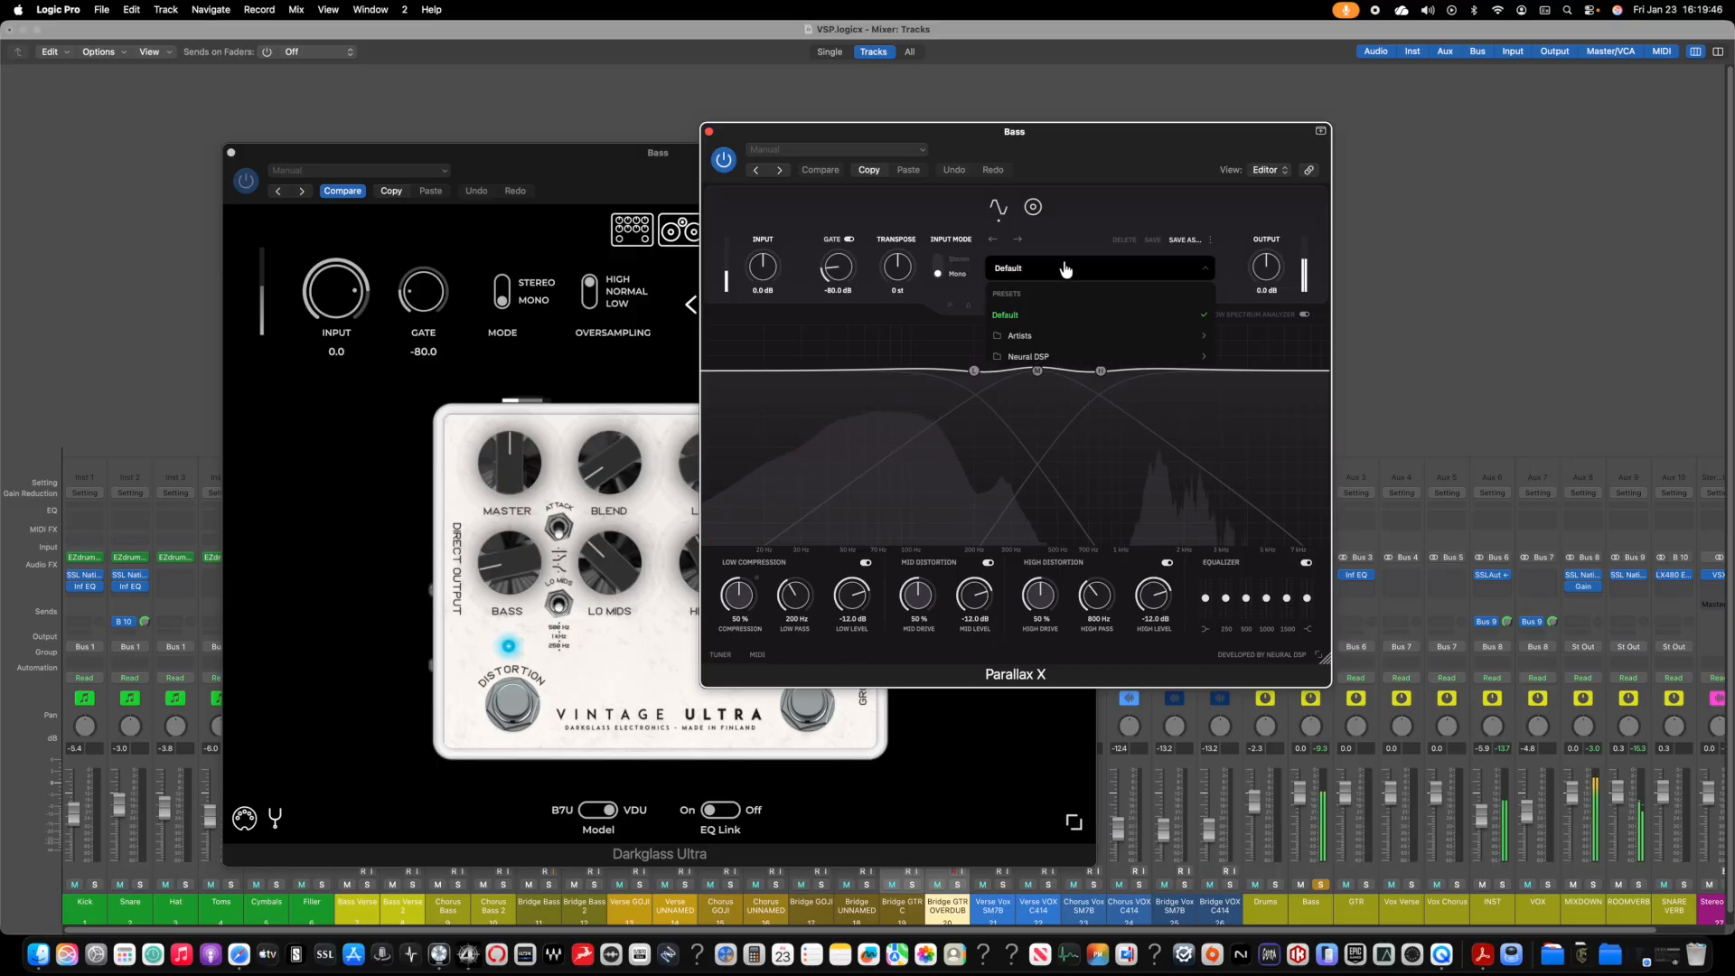
pyautogui.moveTo(1084, 356)
pyautogui.click(1278, 567)
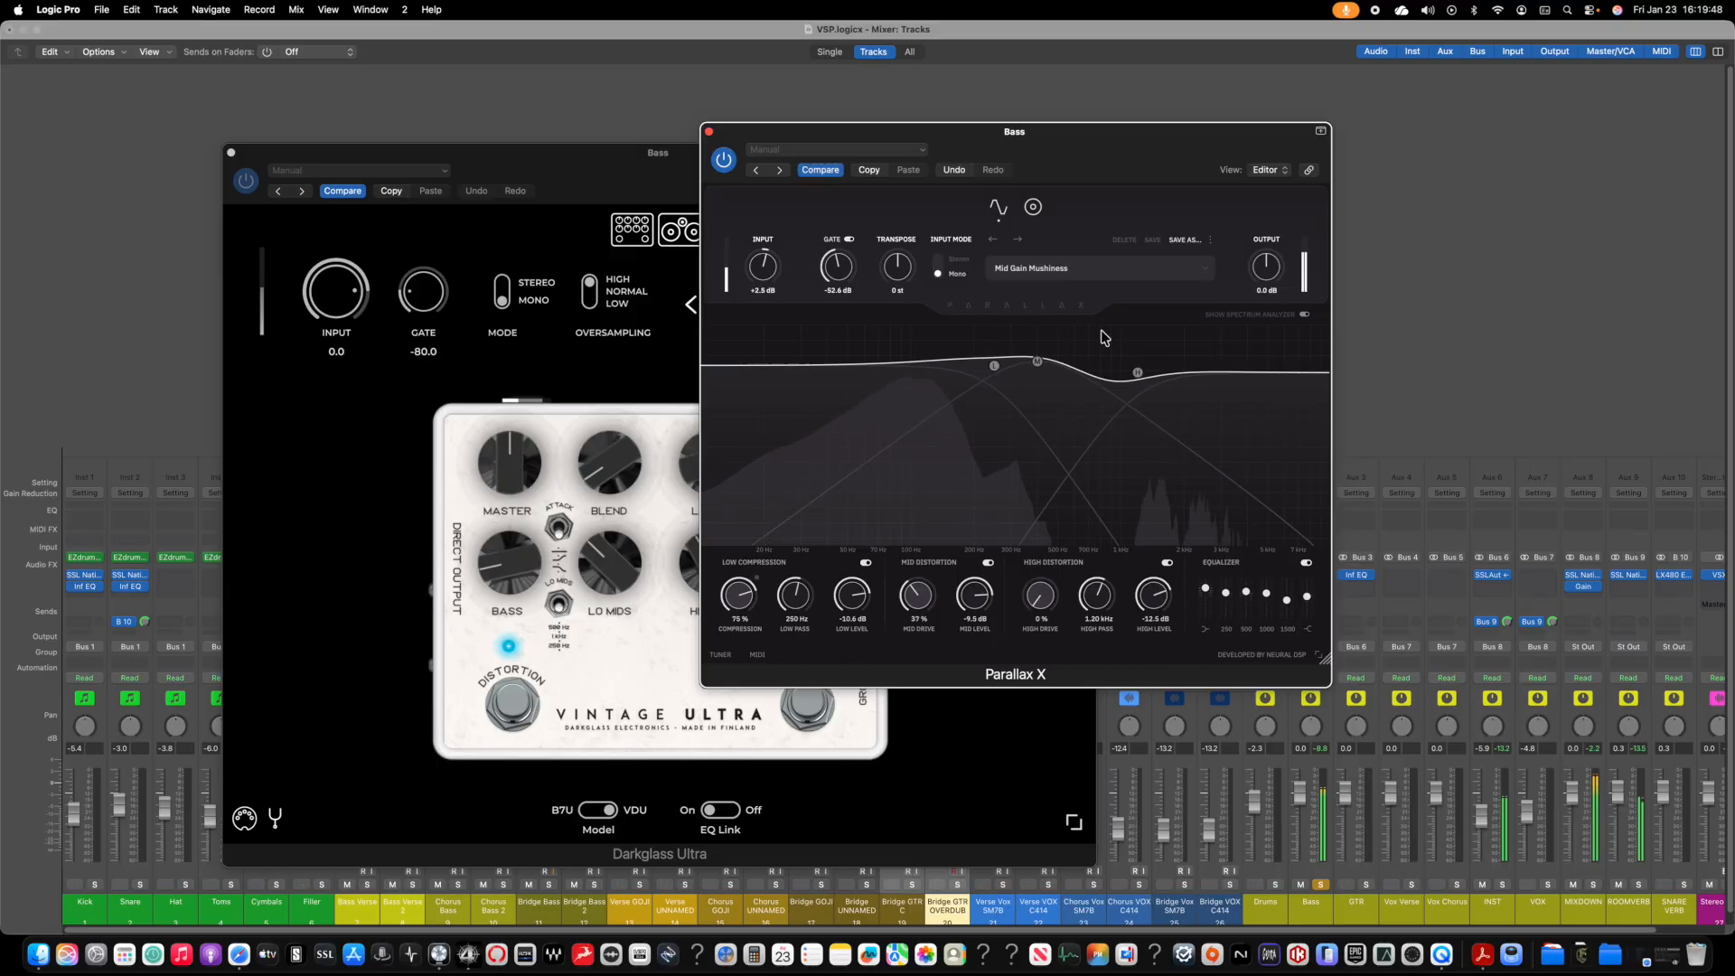
pyautogui.click(1080, 269)
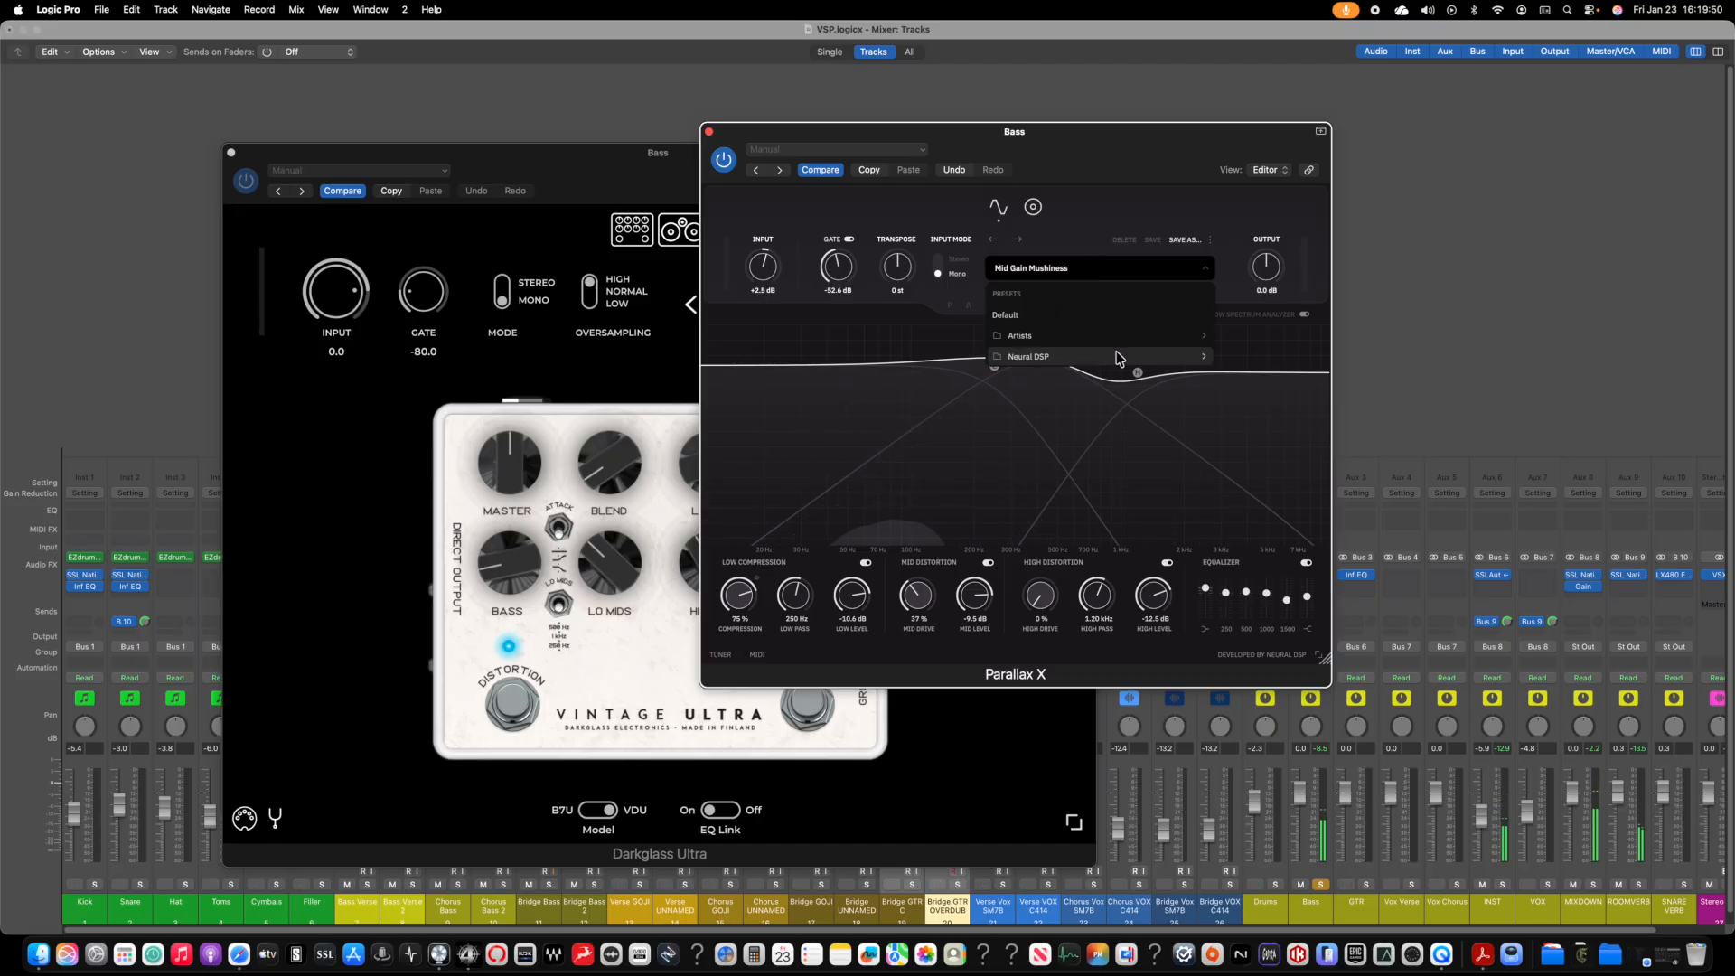
# Step: Load the Neural DSP preset Snorlax X in Parallax X and slightly adjust the treble on the Darkglass pedal
pyautogui.moveTo(1118, 358)
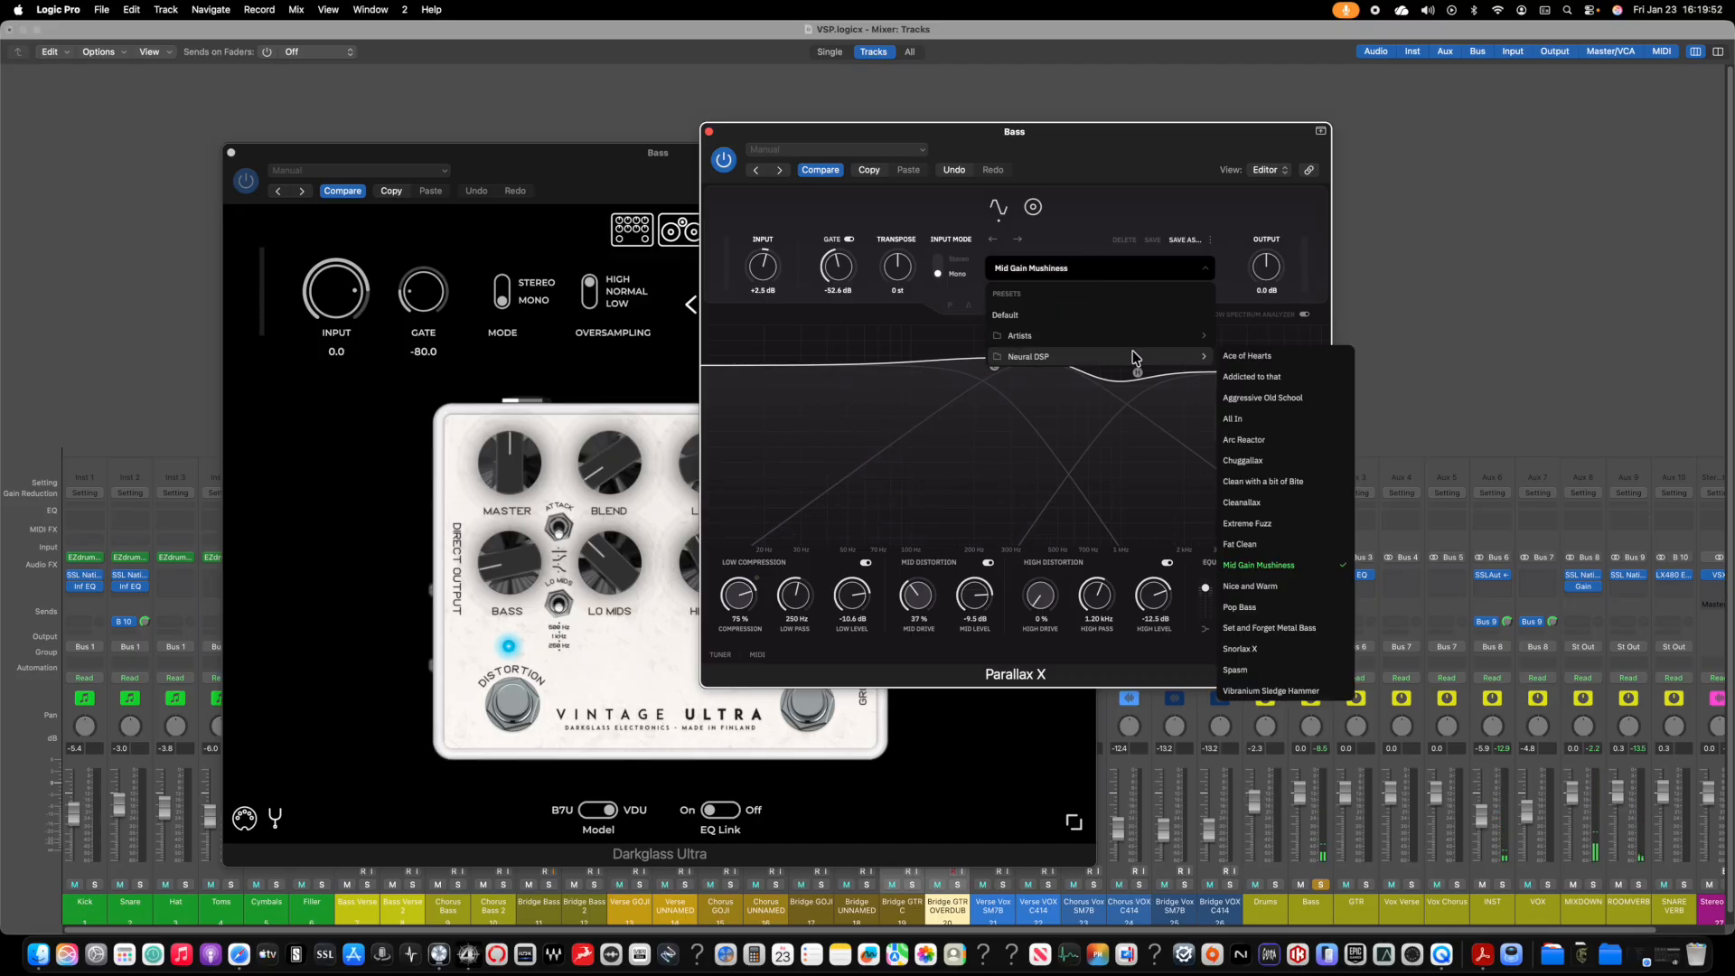
pyautogui.click(1269, 649)
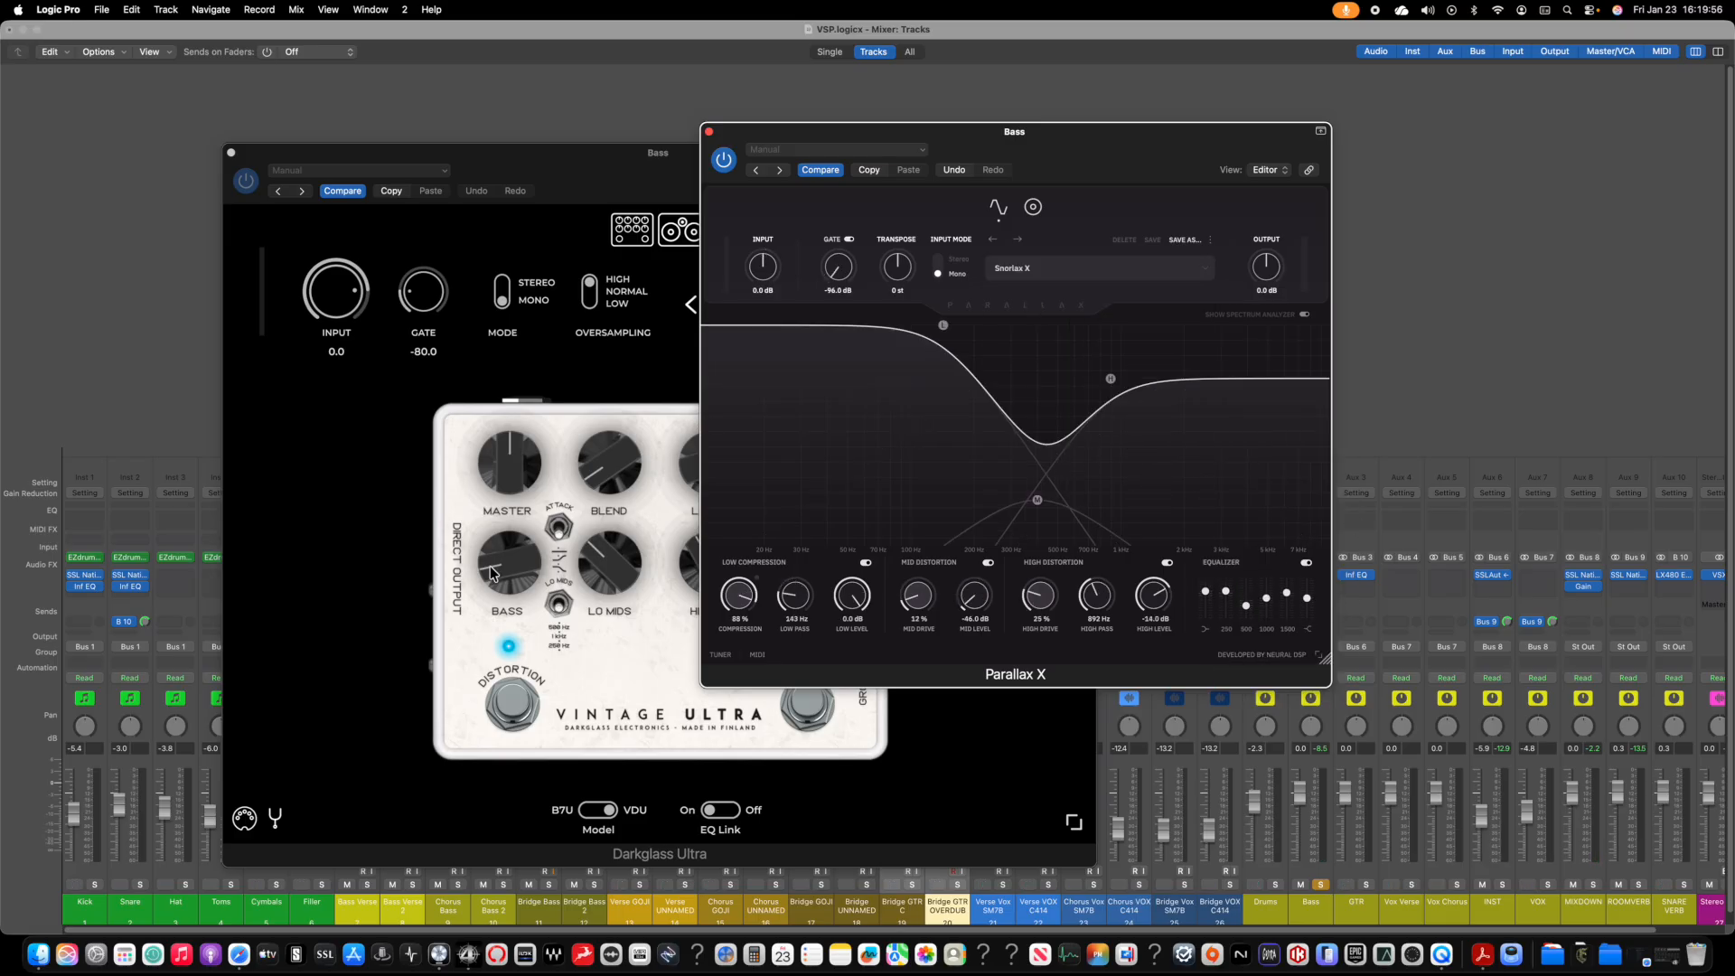
pyautogui.click(403, 509)
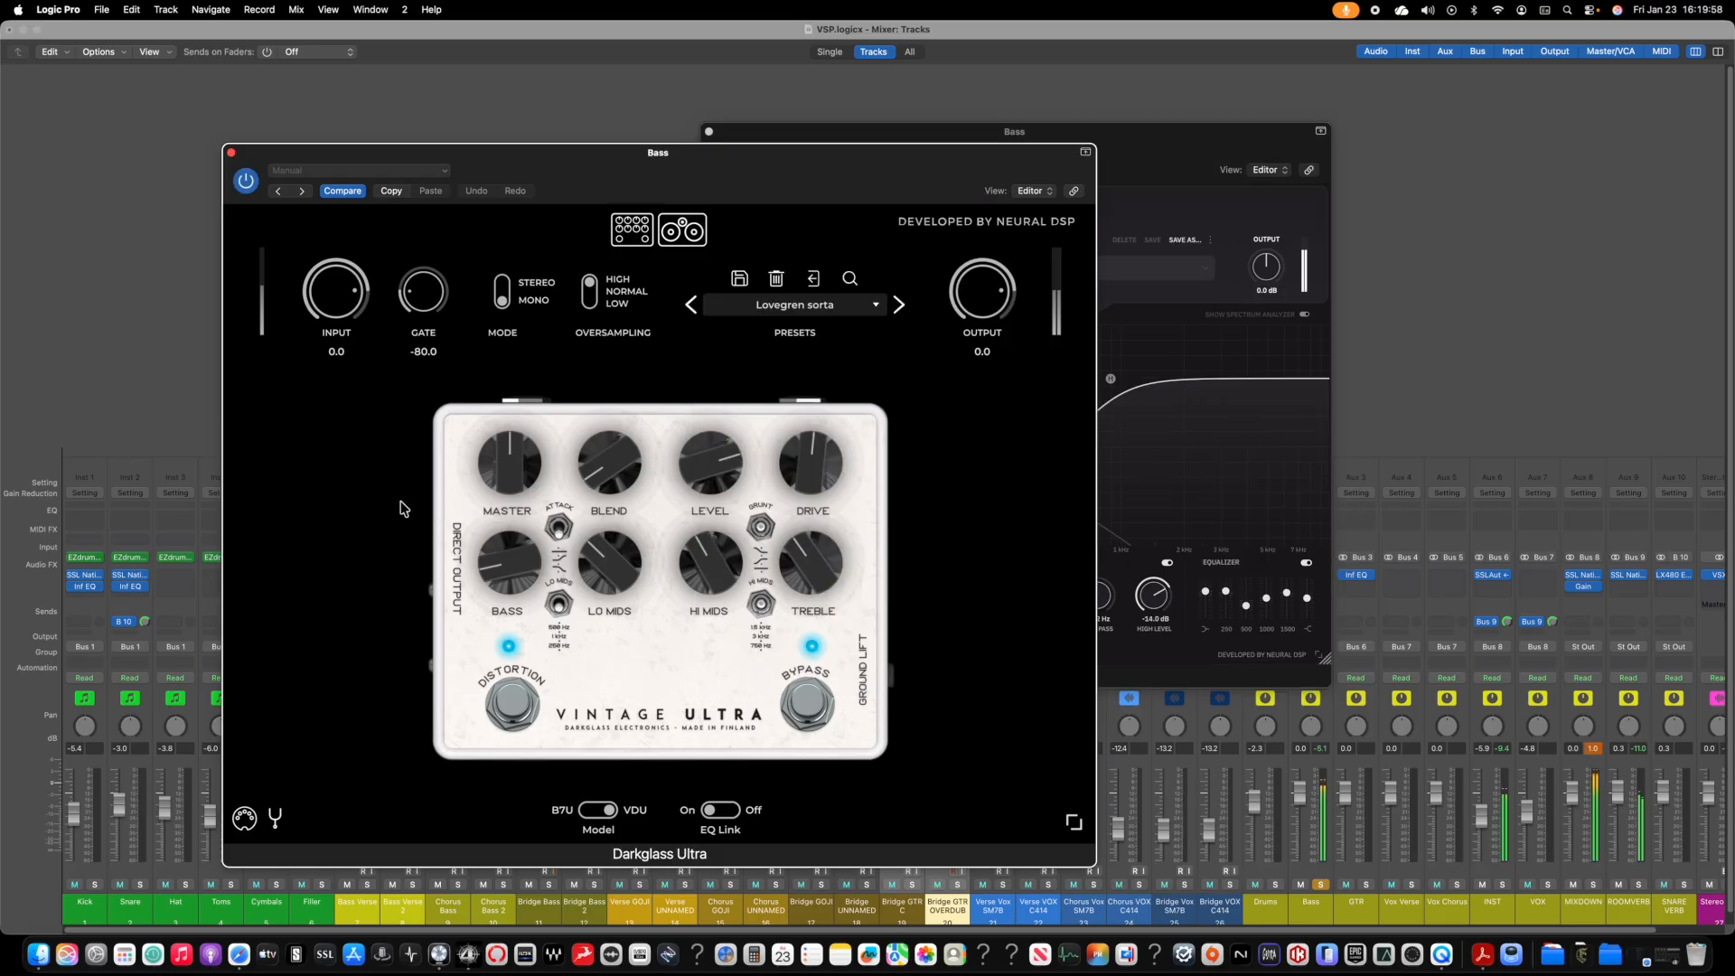
pyautogui.click(785, 581)
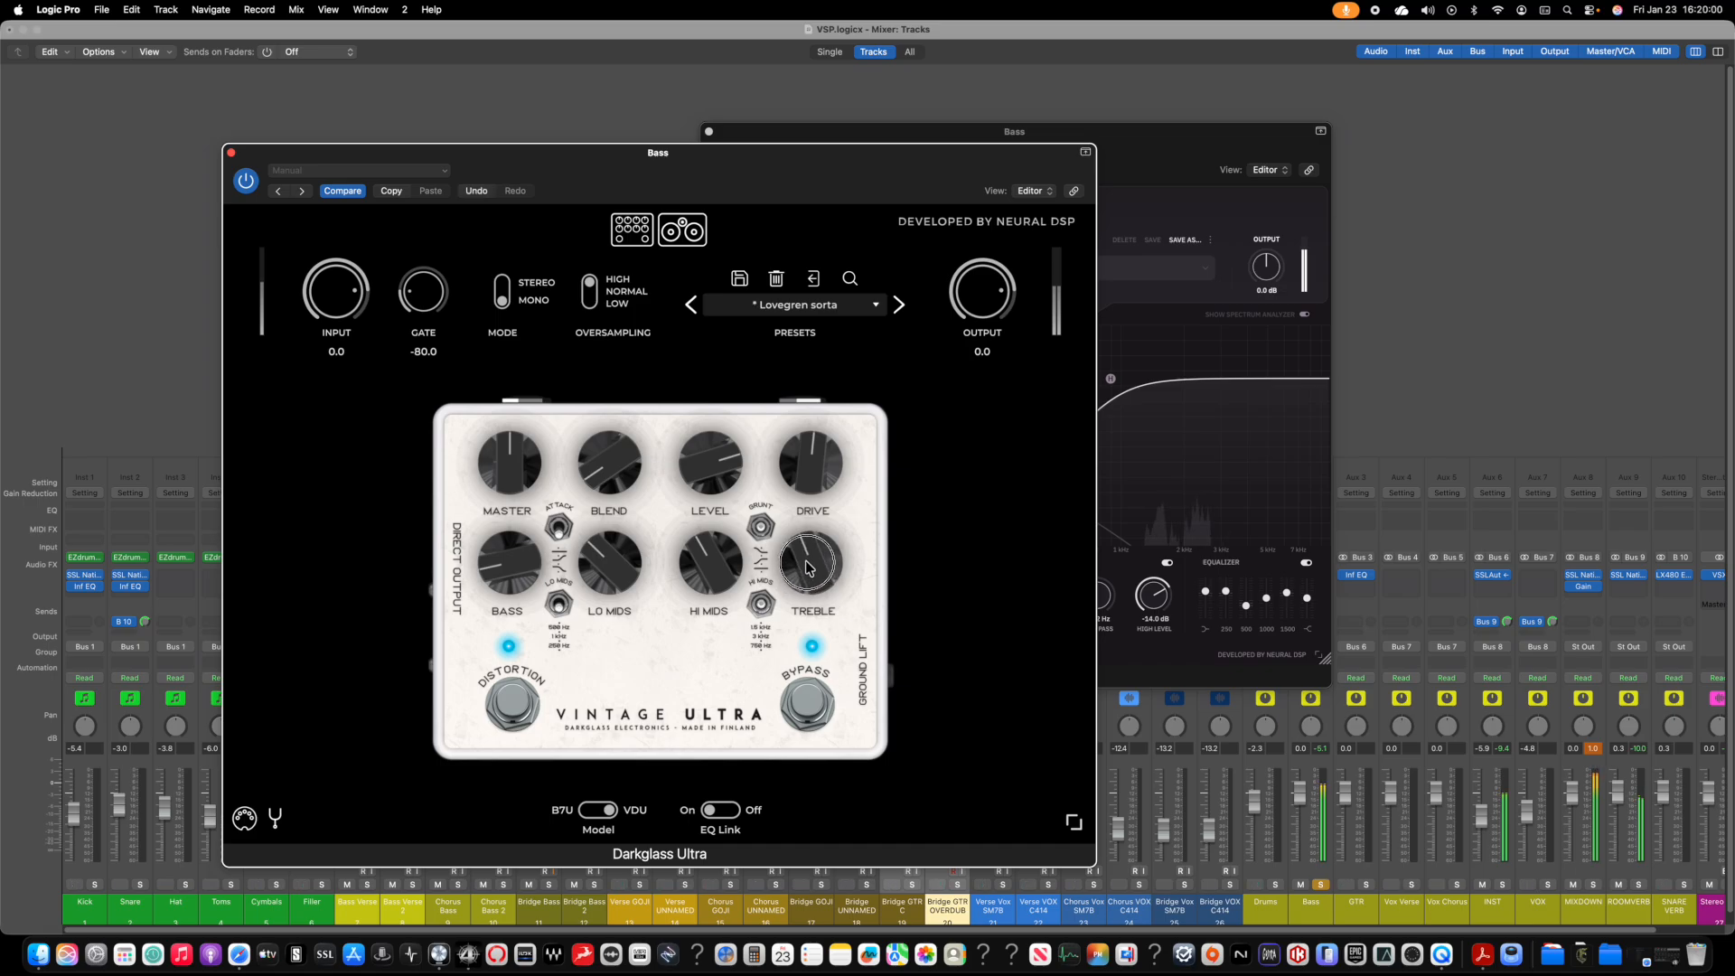
# Step: Lower the low bands of the Parallax X graphic equalizer and slightly raise its two highest bands
pyautogui.click(1210, 600)
pyautogui.moveTo(1207, 594); pyautogui.dragTo(1206, 599)
pyautogui.moveTo(1285, 593); pyautogui.dragTo(1306, 594)
# Step: On the Darkglass pedal, raise blend, bass, hi mids and treble, lower lo mids and drive, and switch the distortion off
pyautogui.click(581, 529)
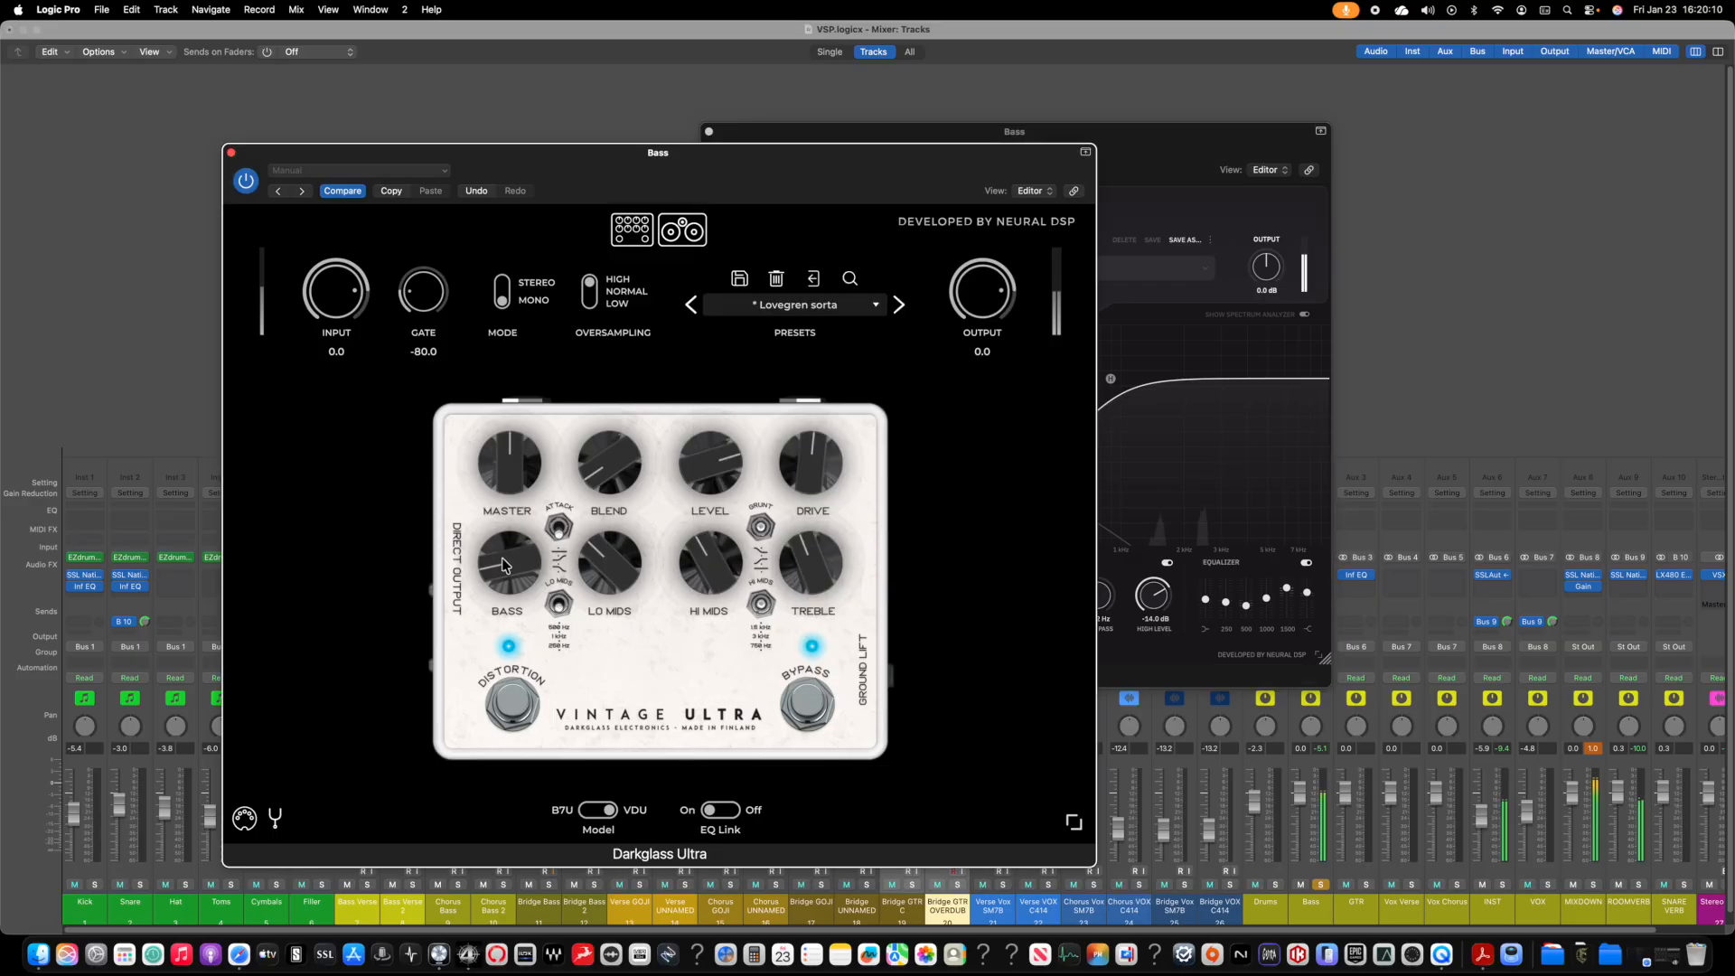
pyautogui.moveTo(603, 467); pyautogui.dragTo(598, 426)
pyautogui.moveTo(622, 537); pyautogui.dragTo(560, 604)
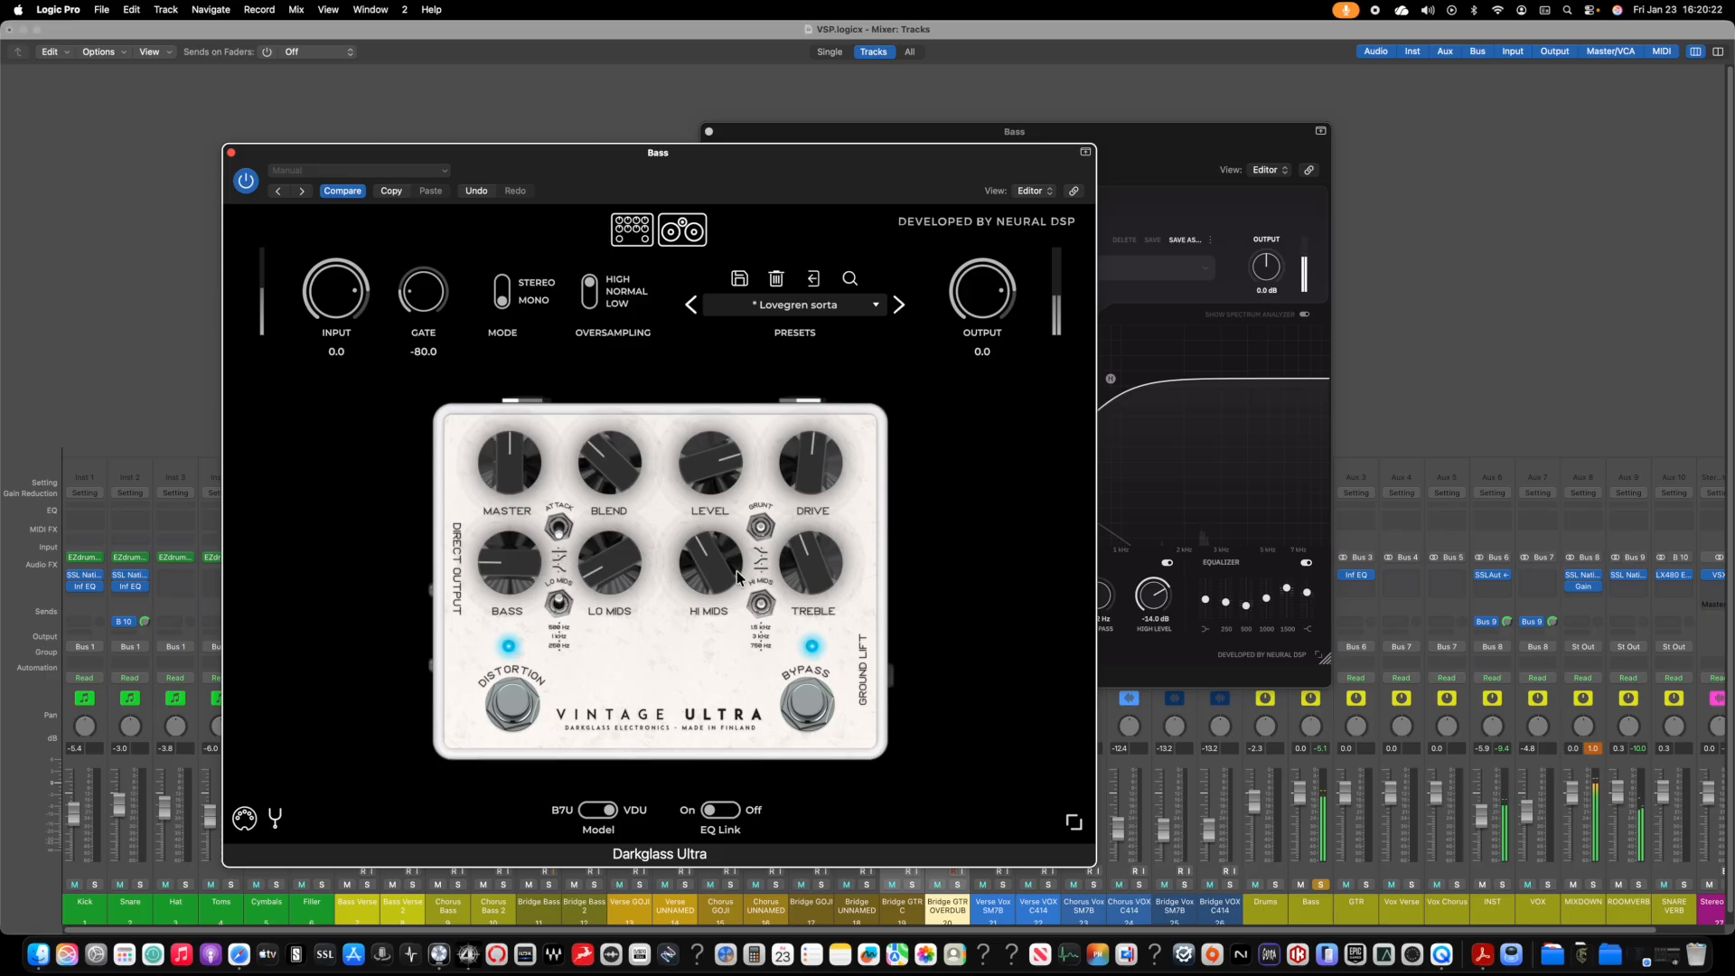
pyautogui.moveTo(707, 567); pyautogui.dragTo(706, 553)
pyautogui.moveTo(817, 553); pyautogui.dragTo(821, 536)
pyautogui.moveTo(805, 463); pyautogui.dragTo(805, 486)
pyautogui.click(508, 694)
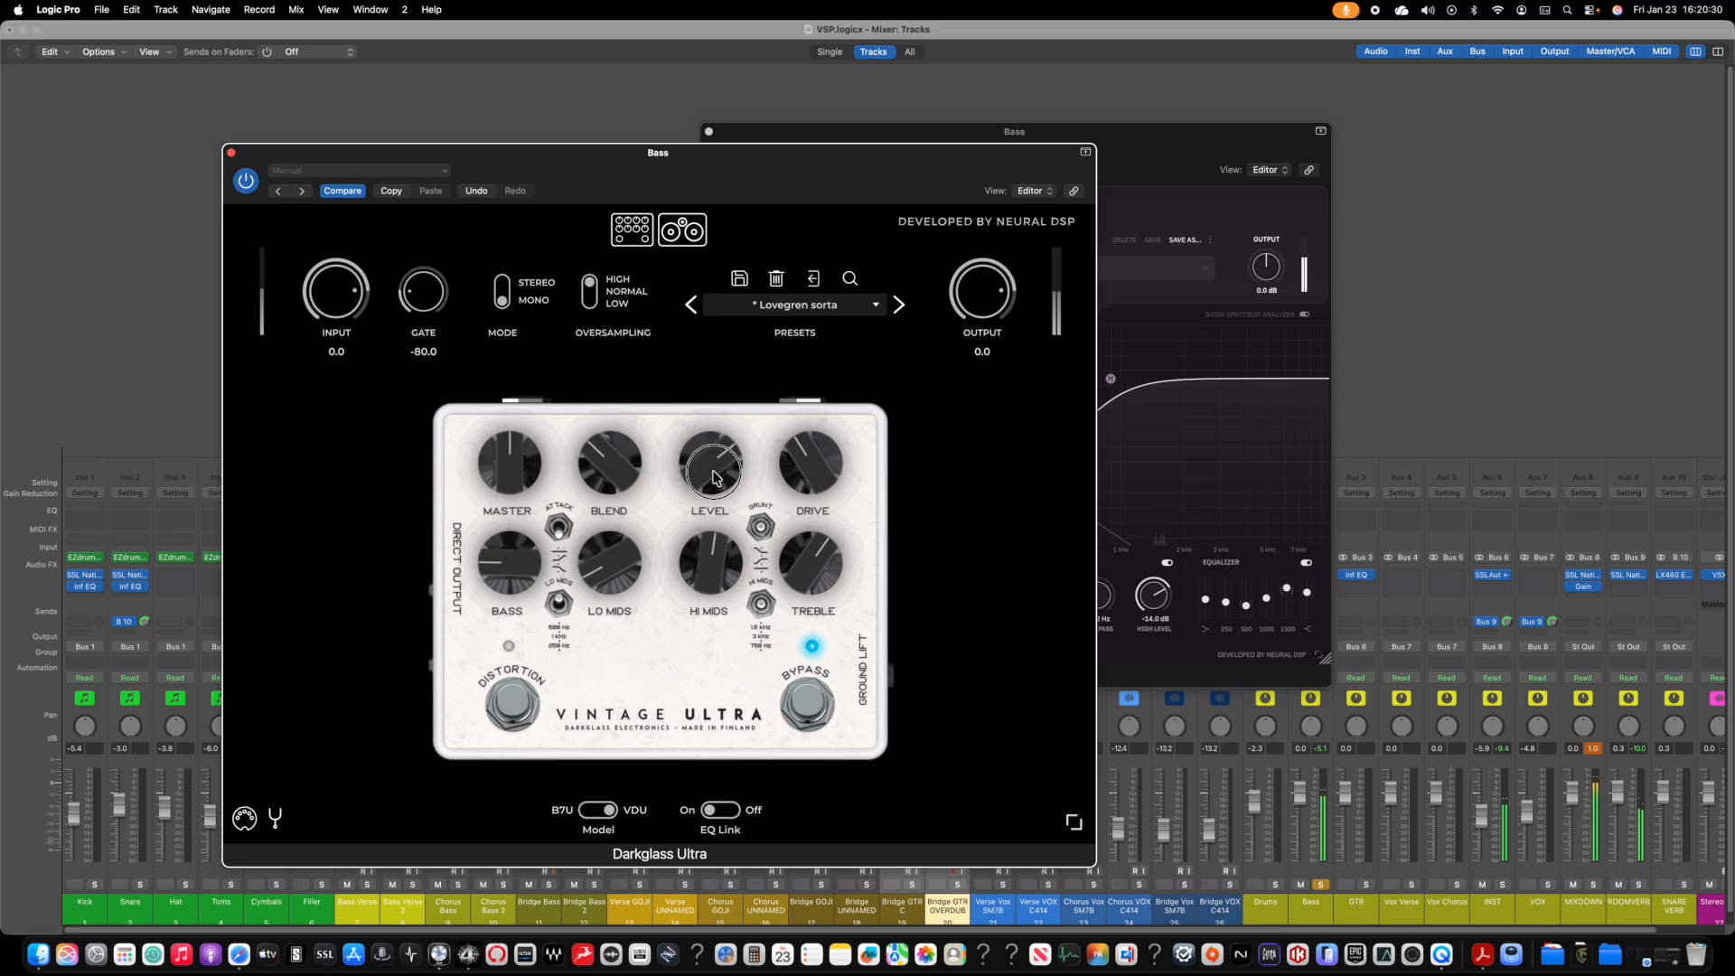
# Step: In Parallax X, set the low band to 126 Hz at -5.0 dB, the high band to 926 Hz at -12.8 dB and the mid level to -39.4 dB
pyautogui.click(1118, 529)
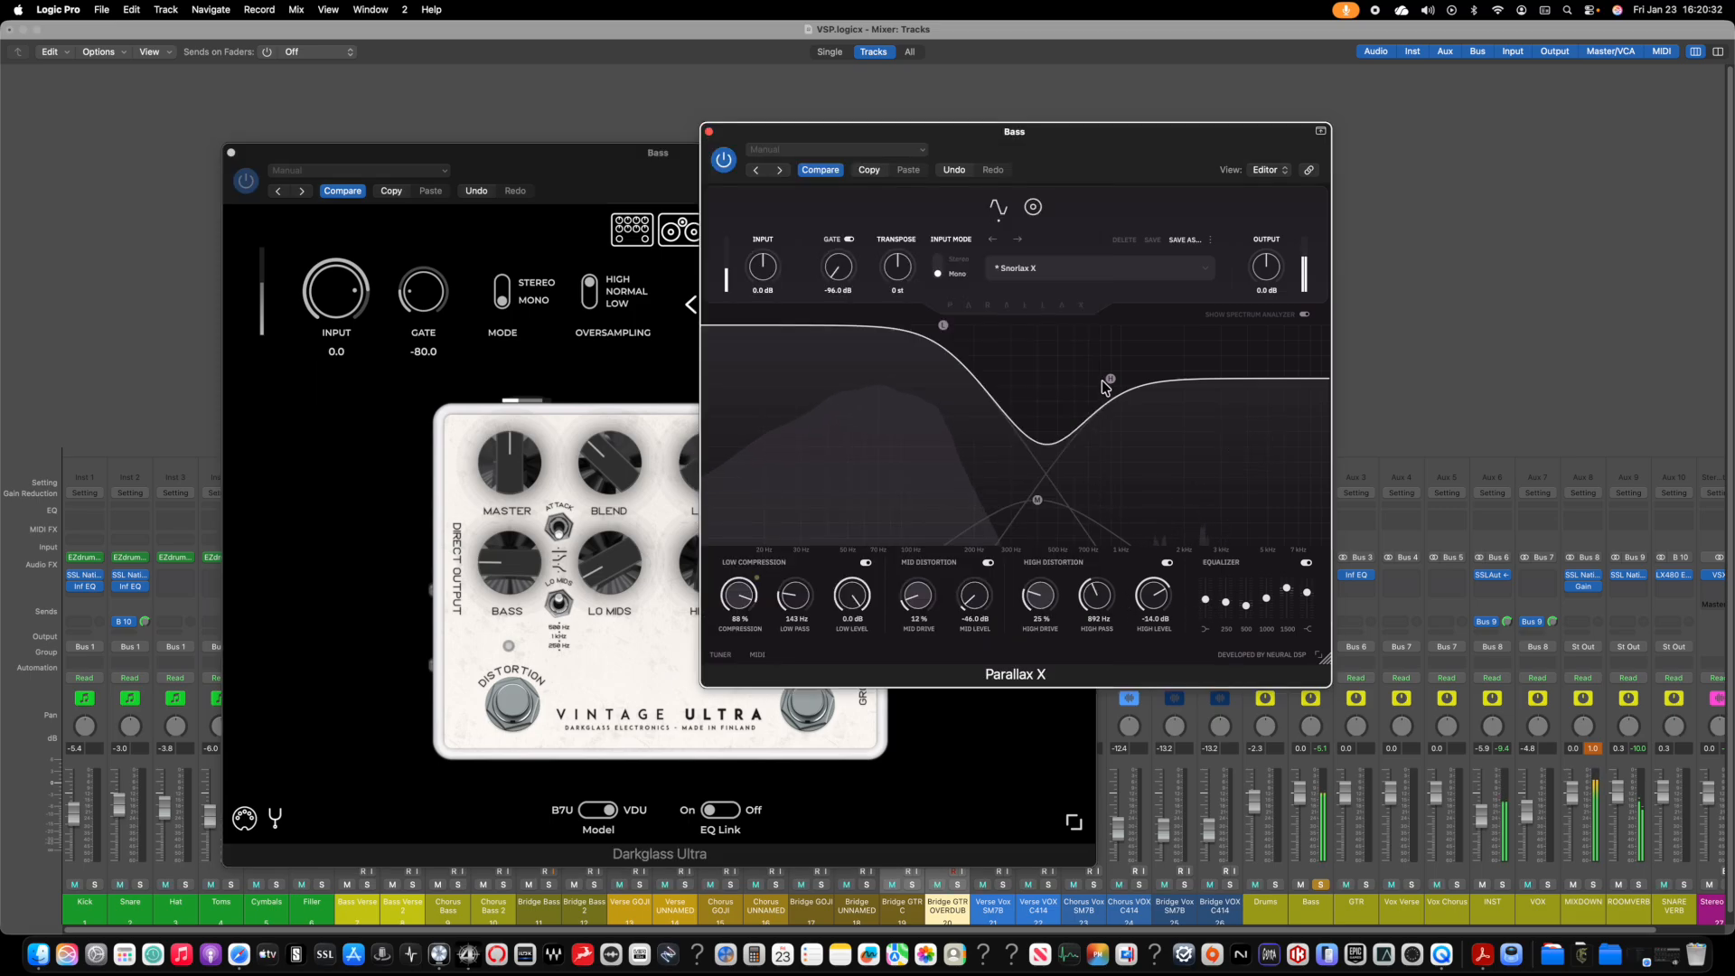
pyautogui.moveTo(1110, 378); pyautogui.dragTo(1113, 375)
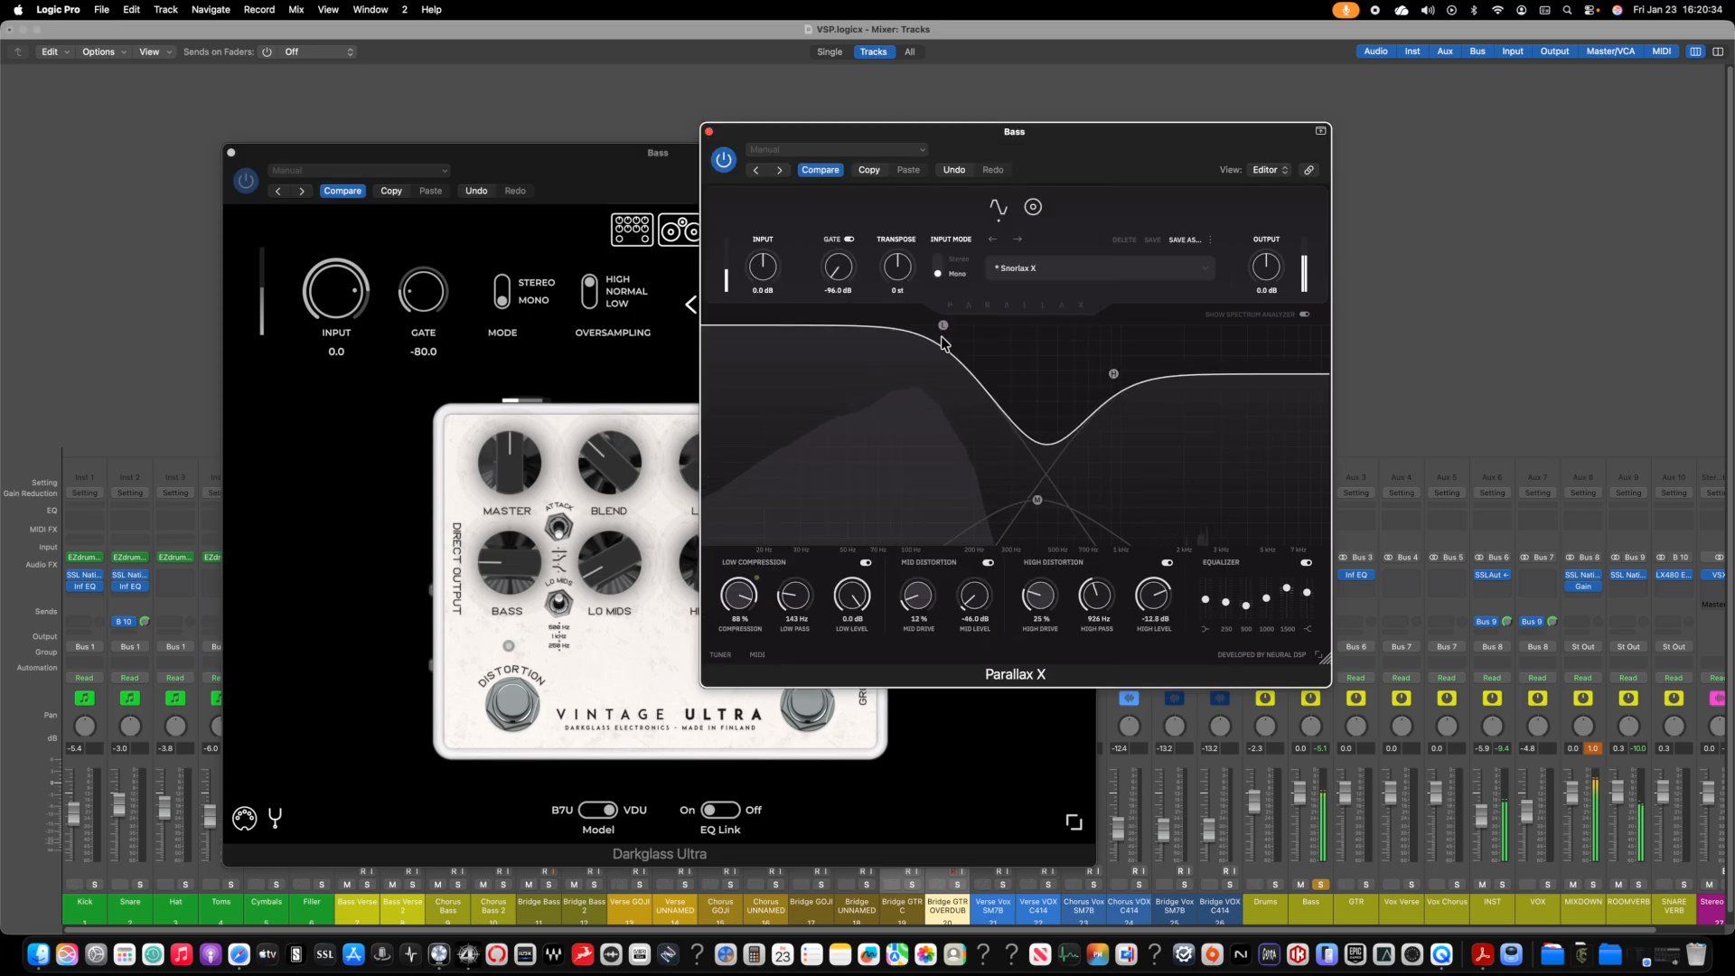
pyautogui.moveTo(943, 326); pyautogui.dragTo(932, 345)
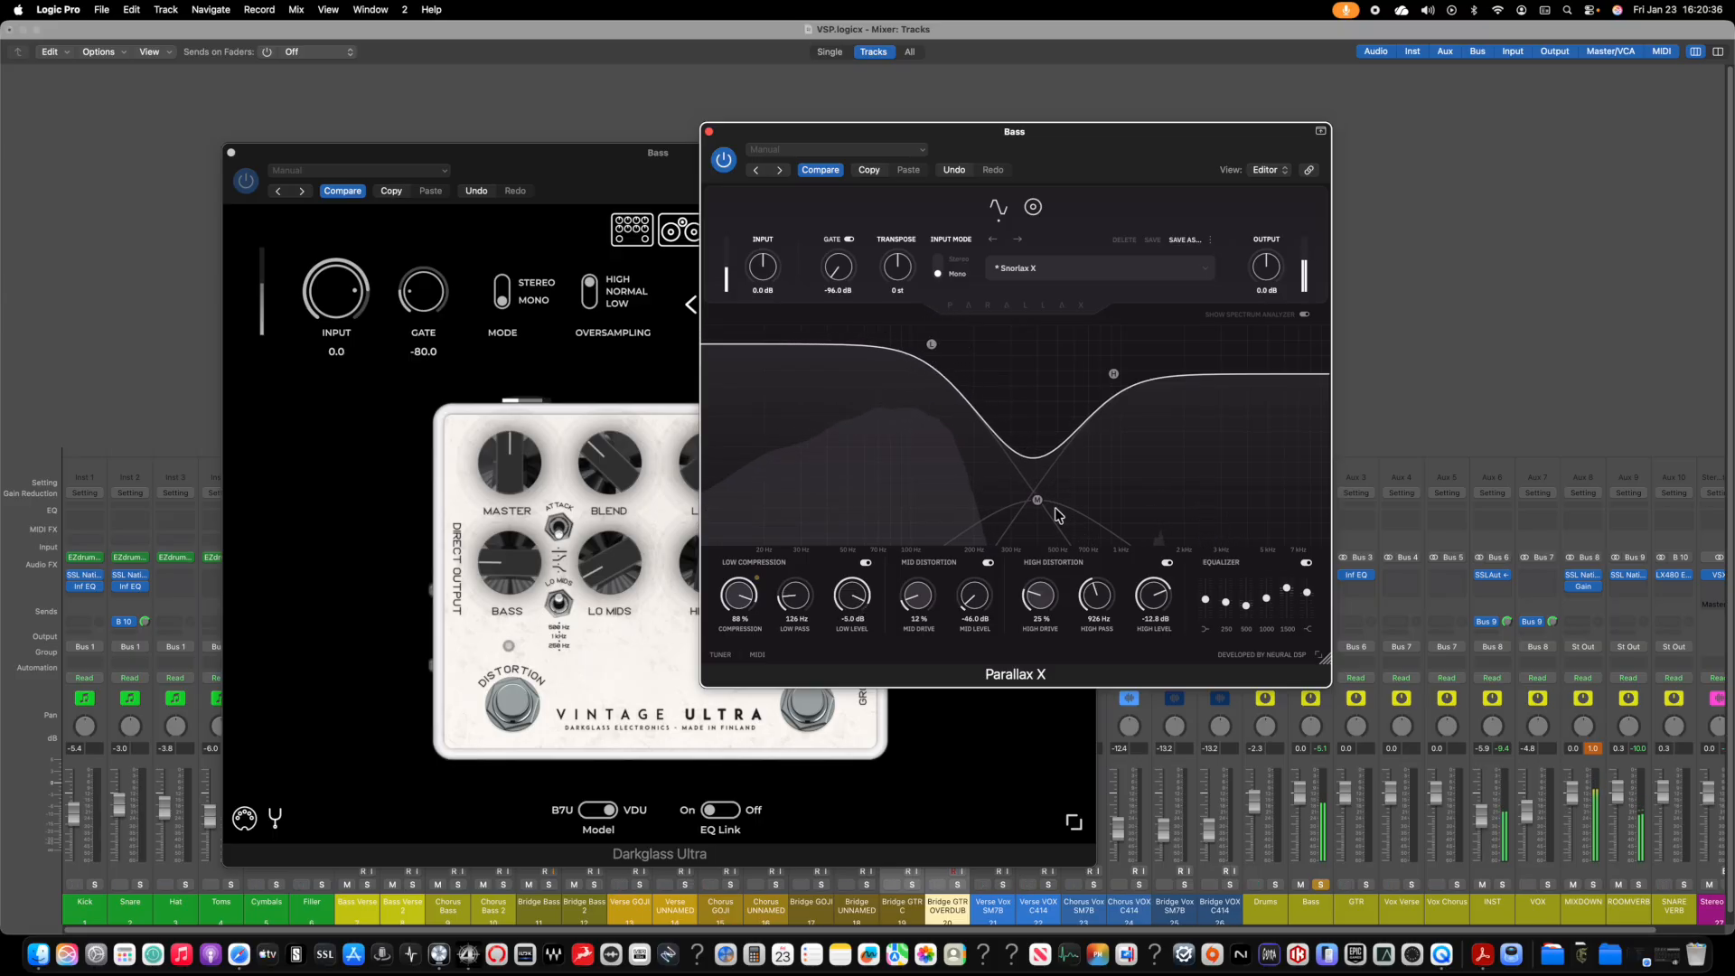
pyautogui.moveTo(1037, 501)
pyautogui.mouseDown()
pyautogui.moveTo(1038, 397)
pyautogui.moveTo(1037, 474)
pyautogui.mouseUp()
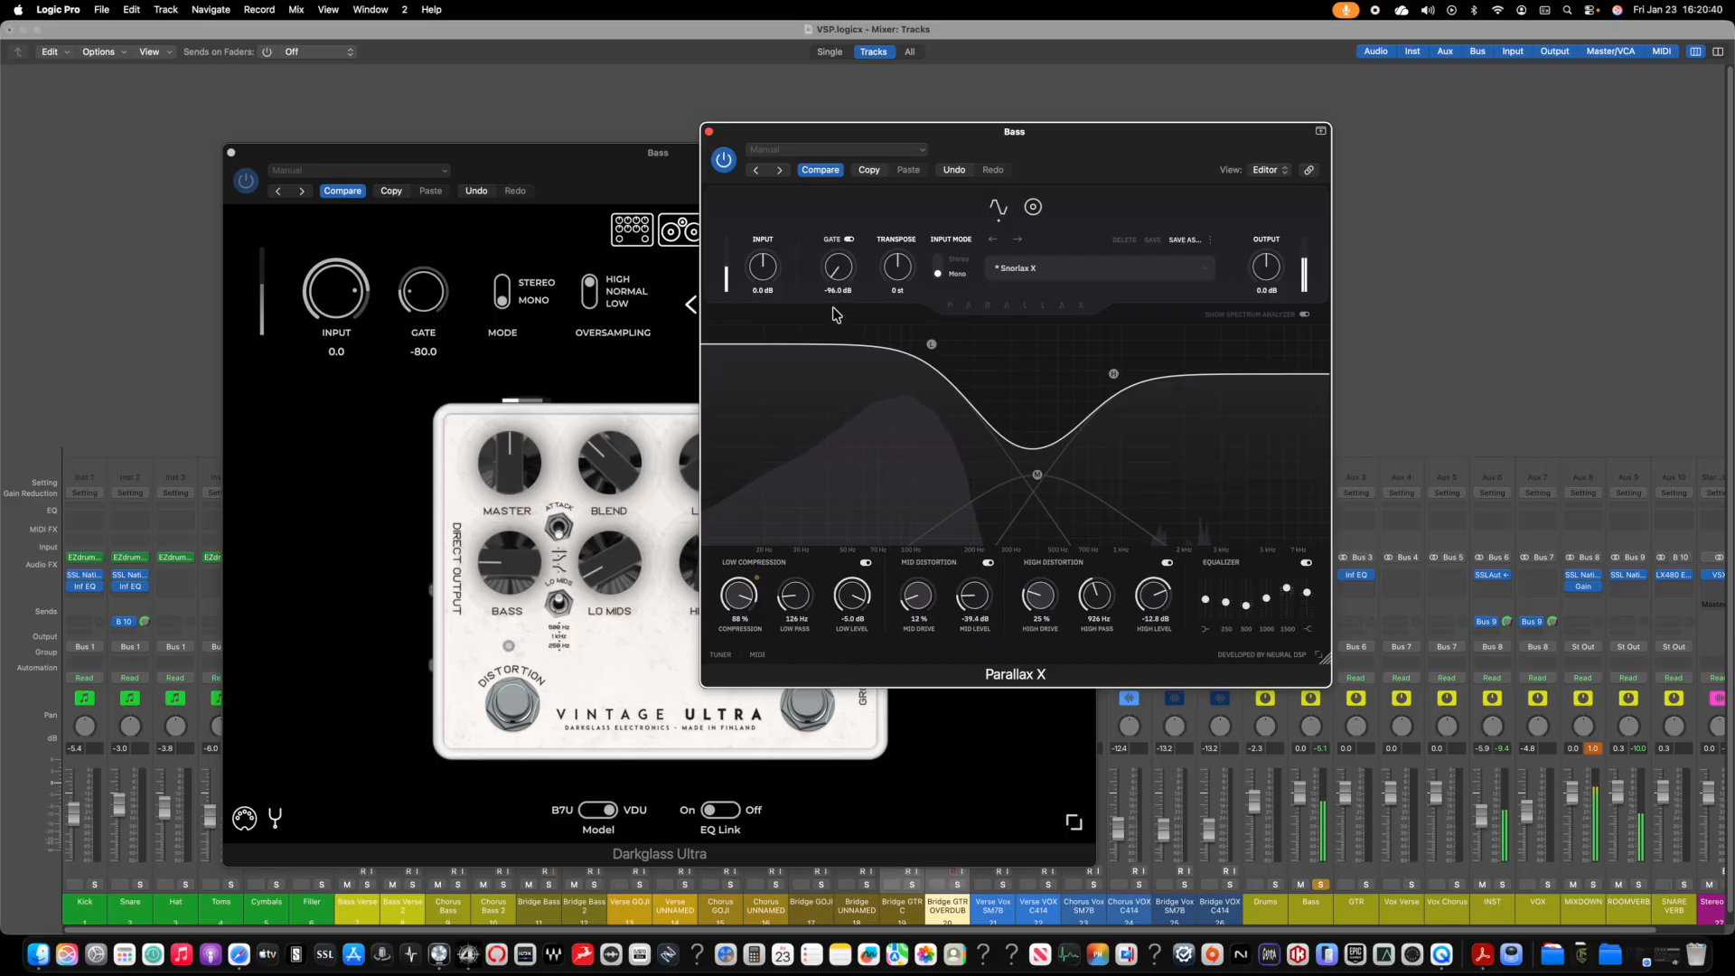
# Step: Take the Bass bus out of solo and close its Parallax X and Darkglass plug-in windows
pyautogui.click(708, 131)
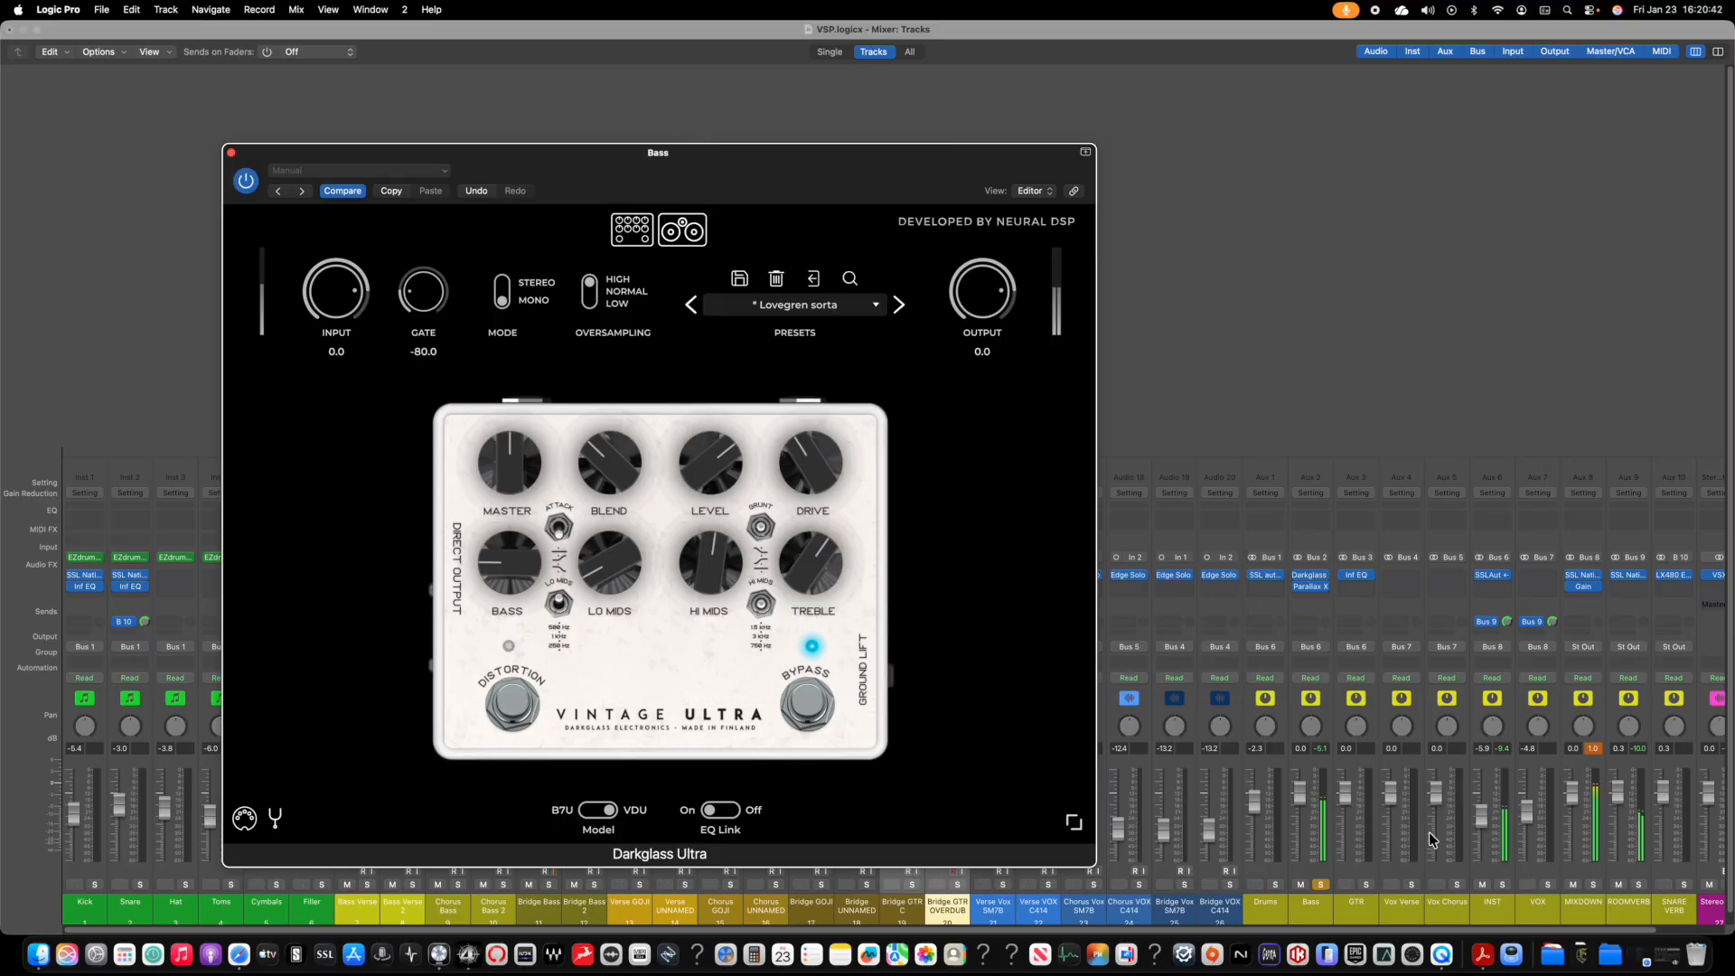
pyautogui.click(1320, 885)
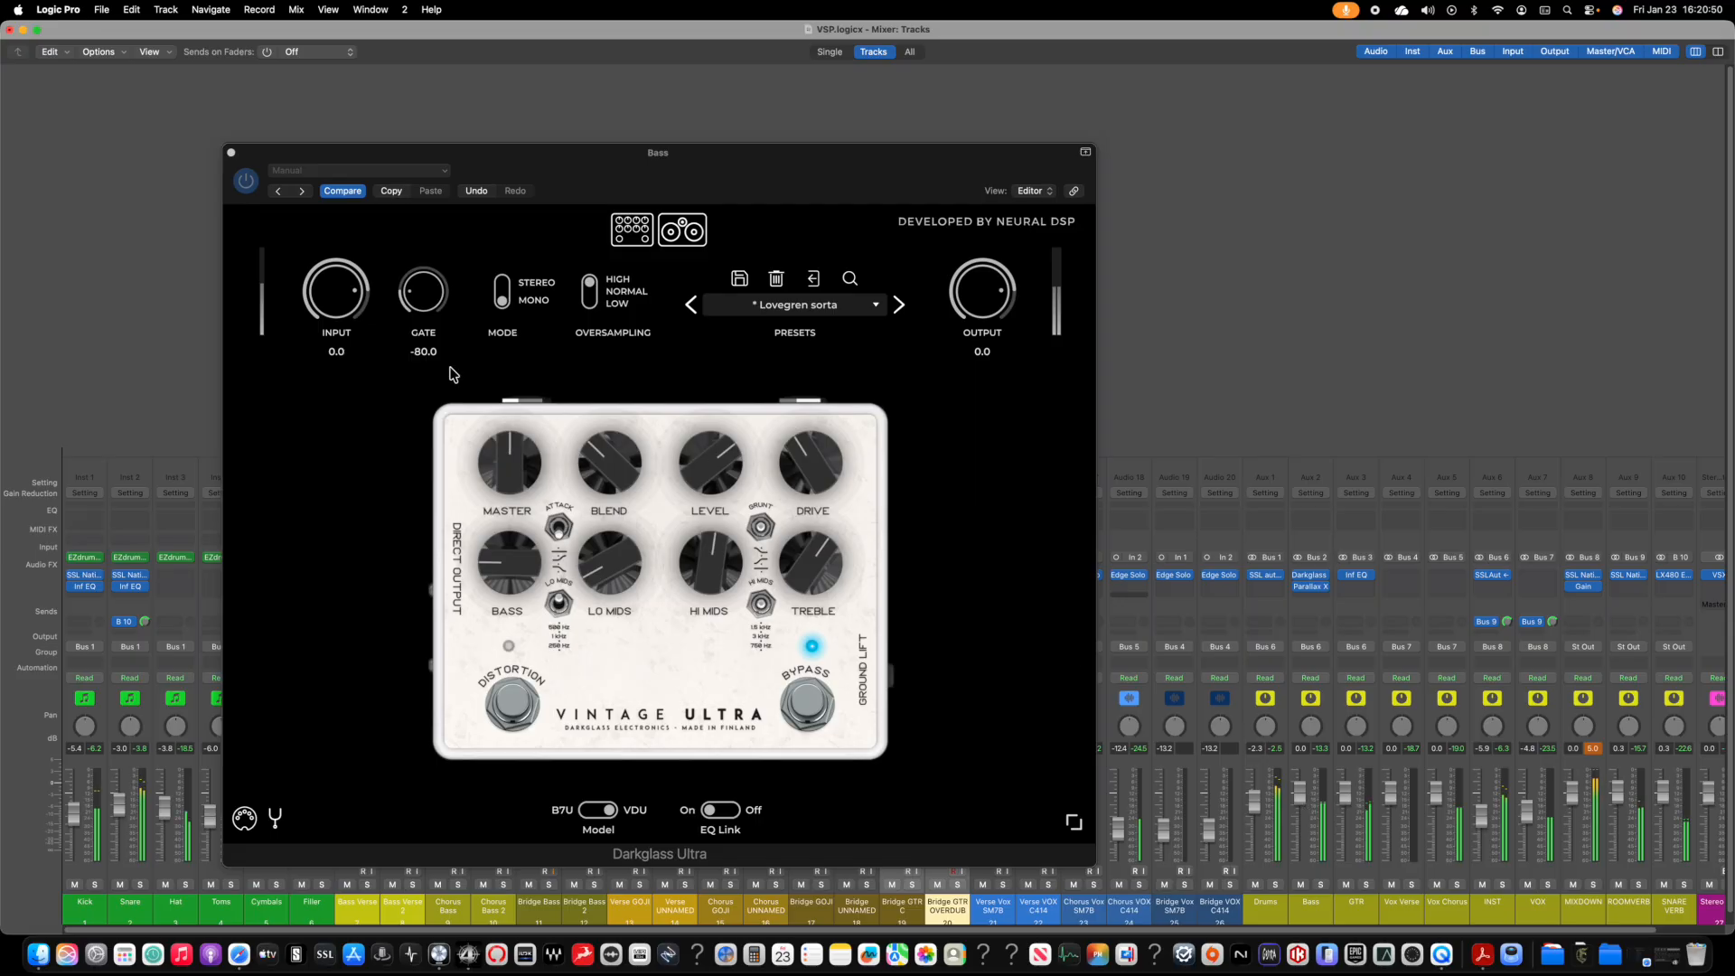
pyautogui.click(231, 153)
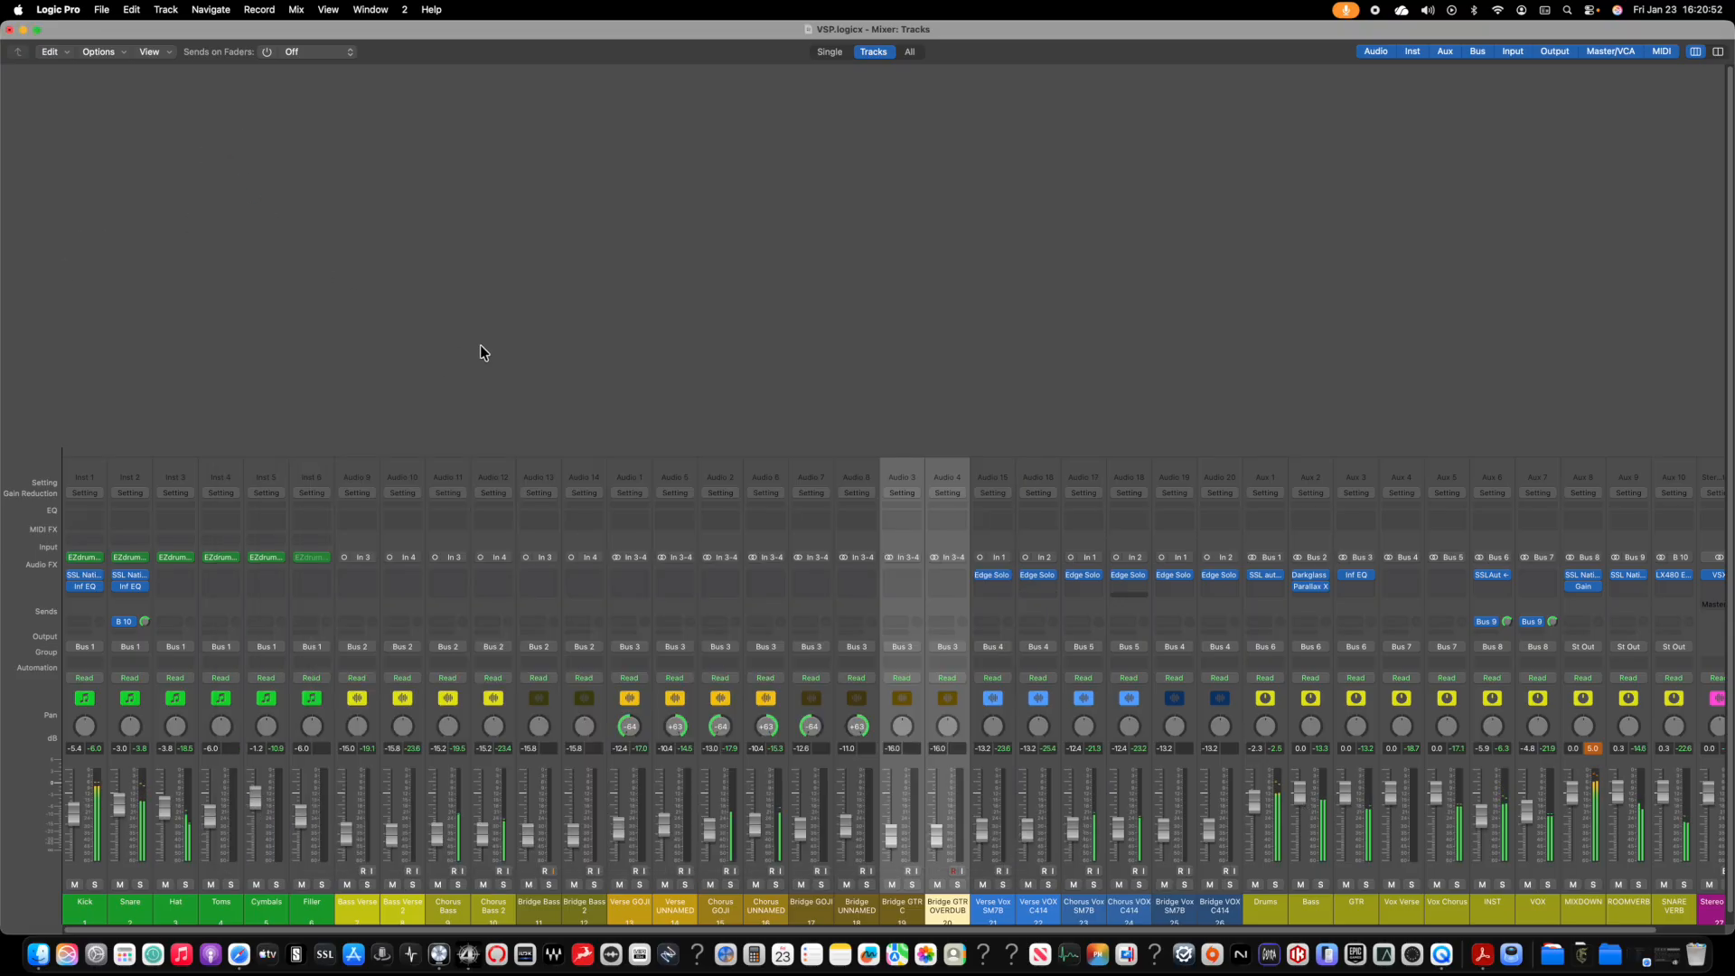
# Step: Lower the faders of the six bass tracks, Bass Verse through Bridge Bass 2, together by about 0.4 dB
pyautogui.click(374, 909)
pyautogui.keyDown('shift'); pyautogui.click(577, 906); pyautogui.keyUp('shift')
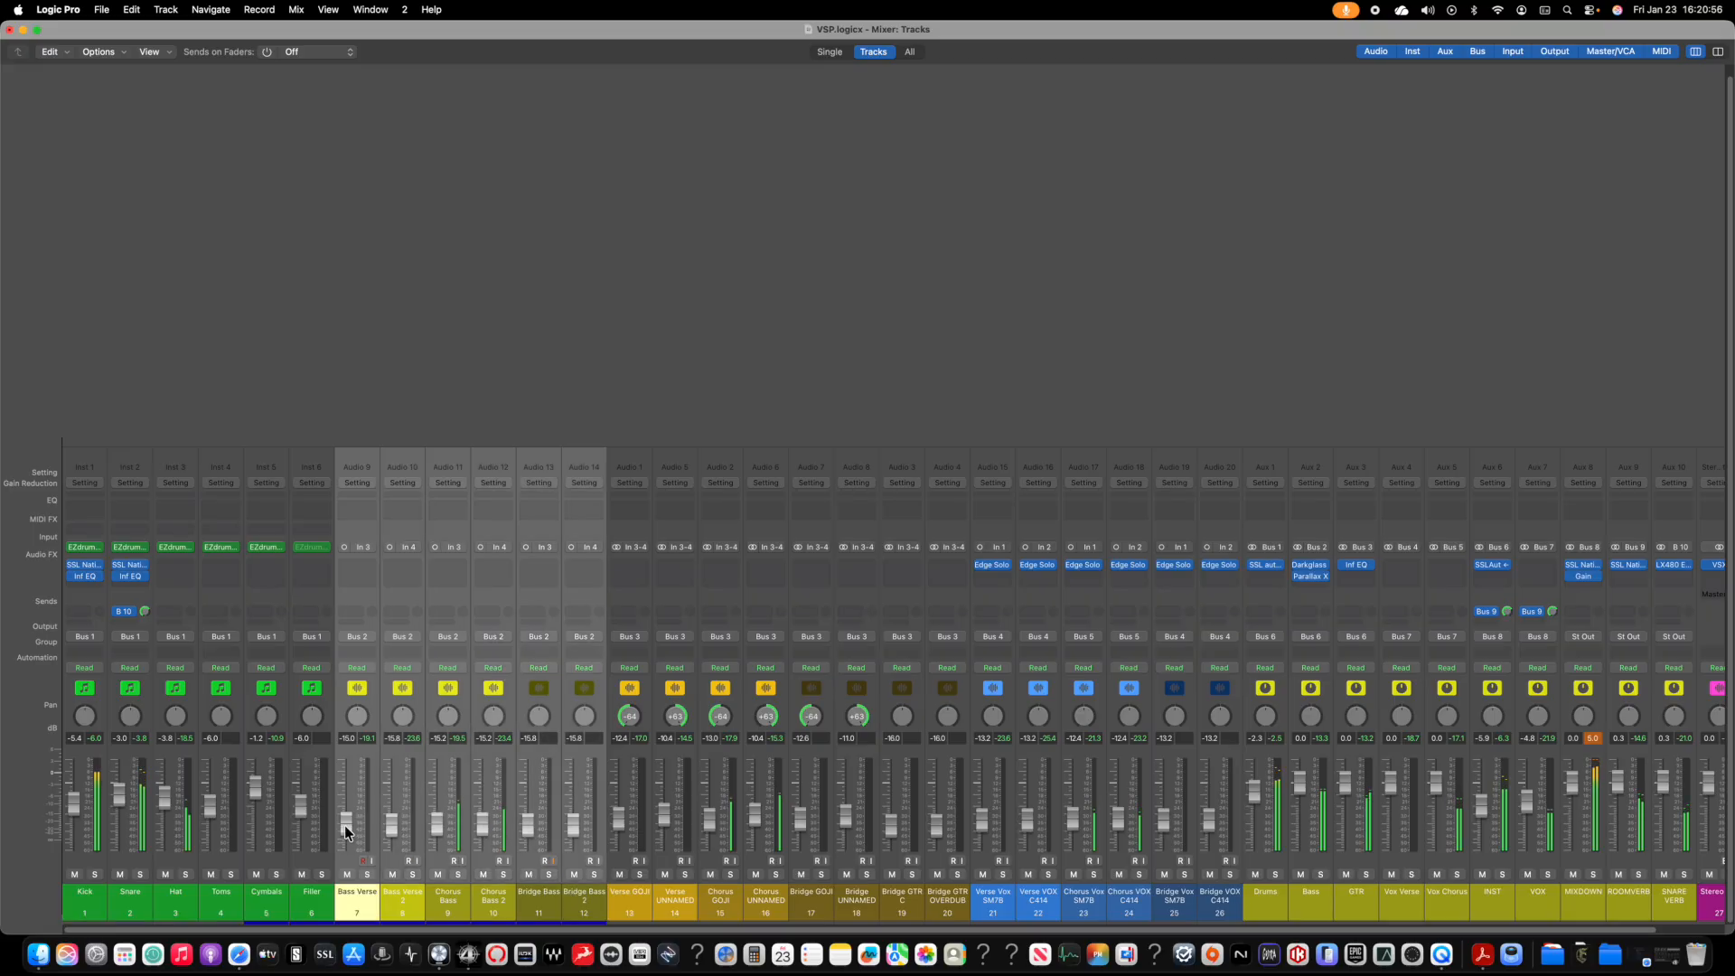
pyautogui.moveTo(346, 833)
pyautogui.mouseDown()
pyautogui.moveTo(351, 806)
pyautogui.moveTo(345, 829)
pyautogui.mouseUp()
# Step: Insert a stereo SSL autoBUS compressor ahead of Darkglass and Parallax X on the Bass bus
pyautogui.click(1313, 578)
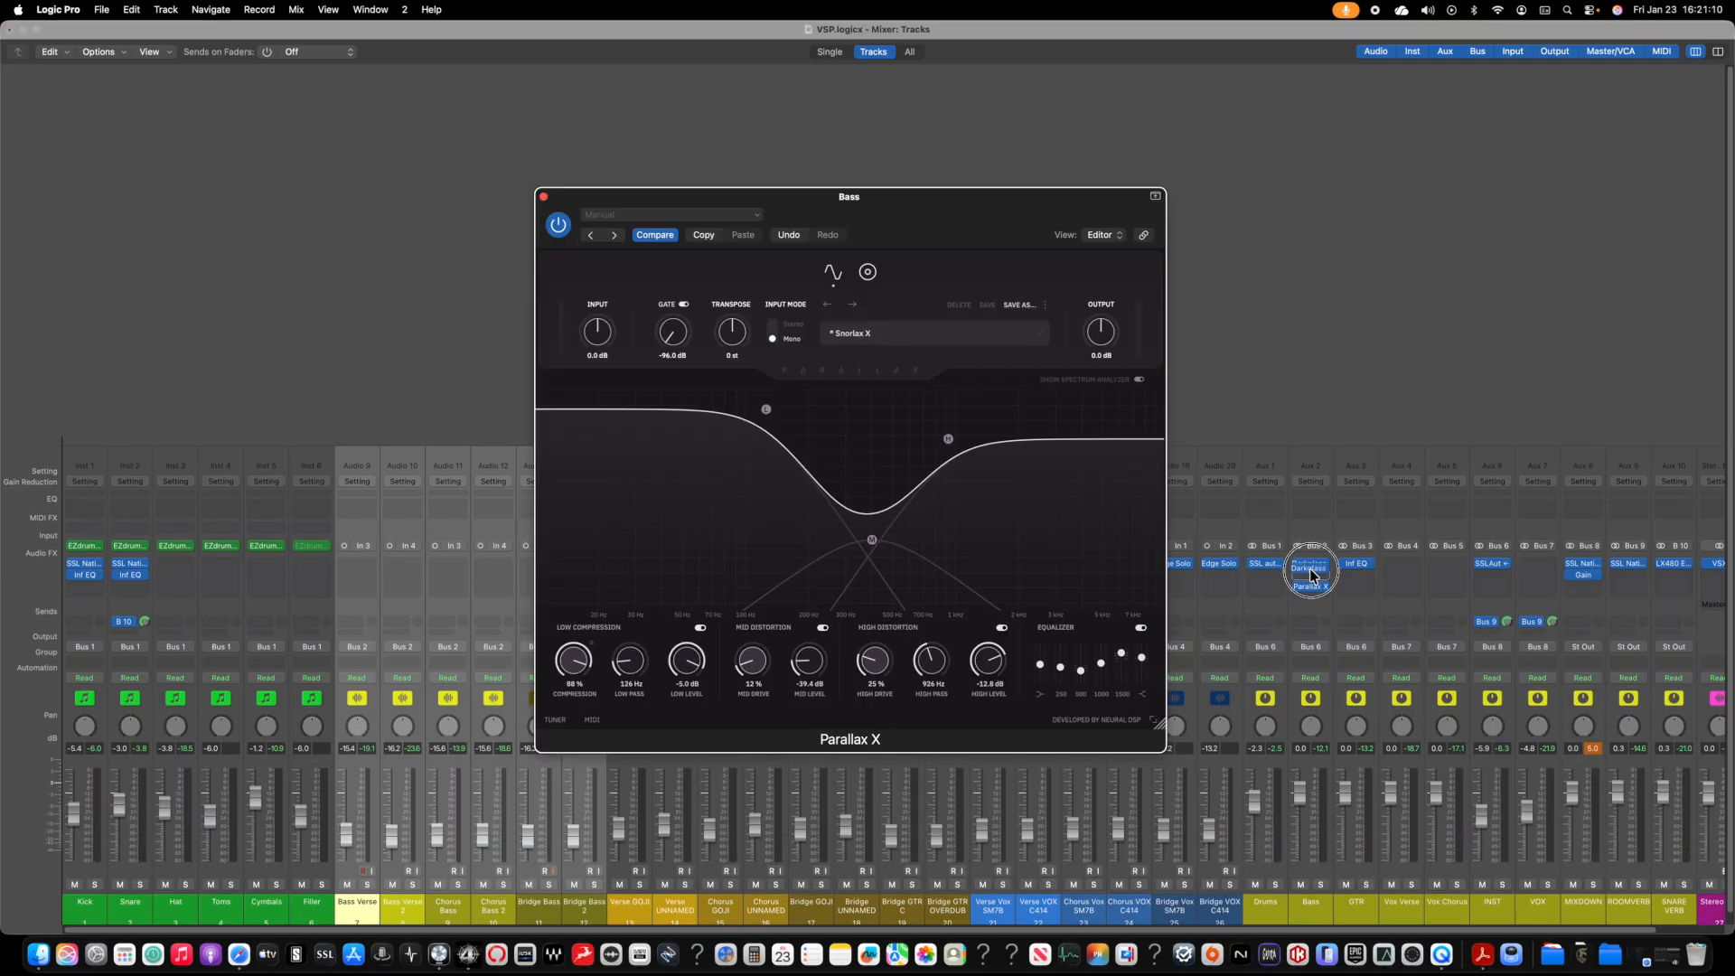
pyautogui.click(543, 196)
pyautogui.click(1318, 572)
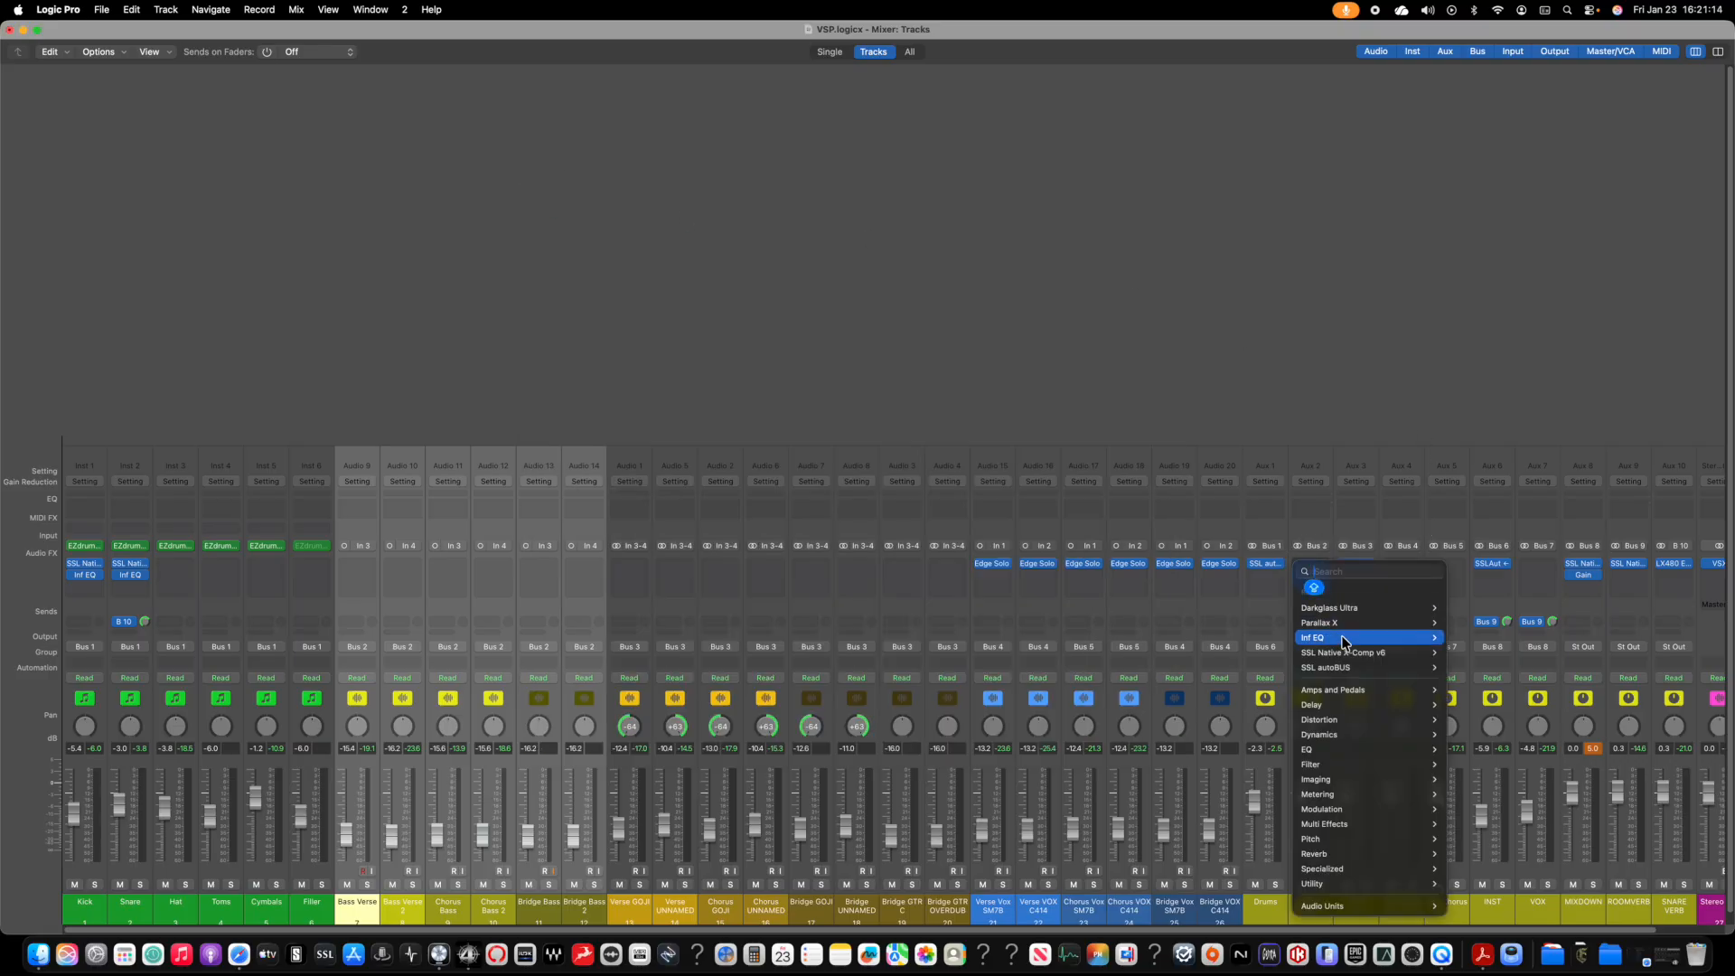
pyautogui.moveTo(1346, 656)
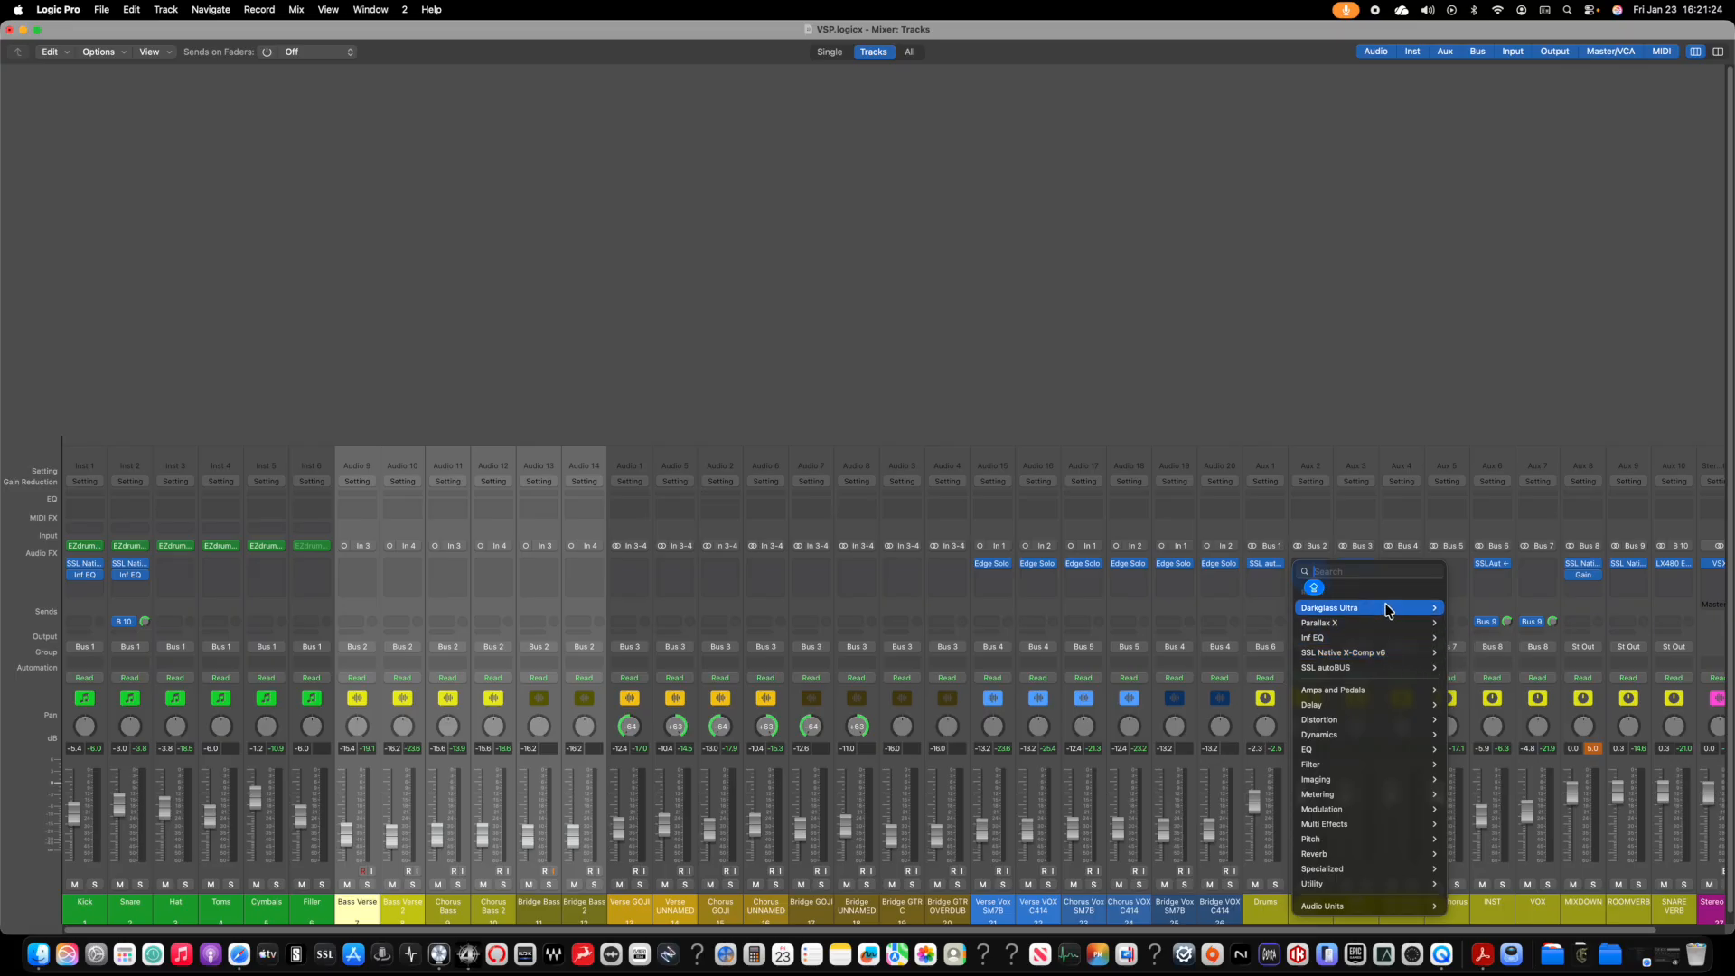
pyautogui.moveTo(1380, 803)
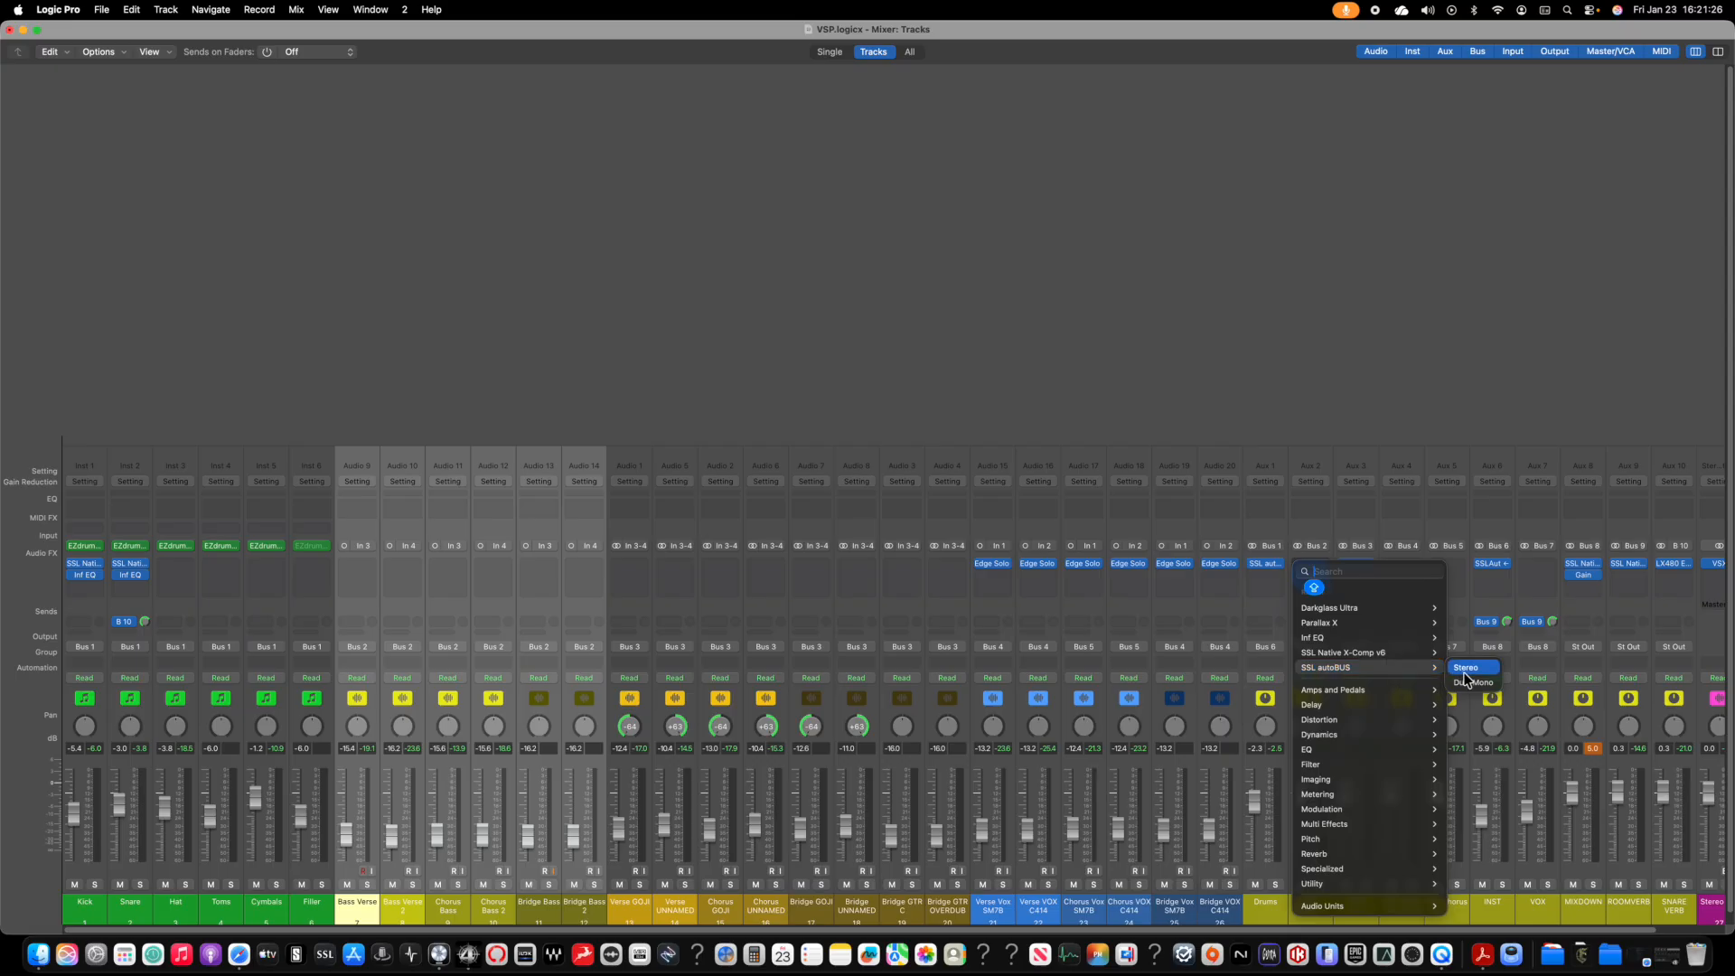
pyautogui.click(1467, 671)
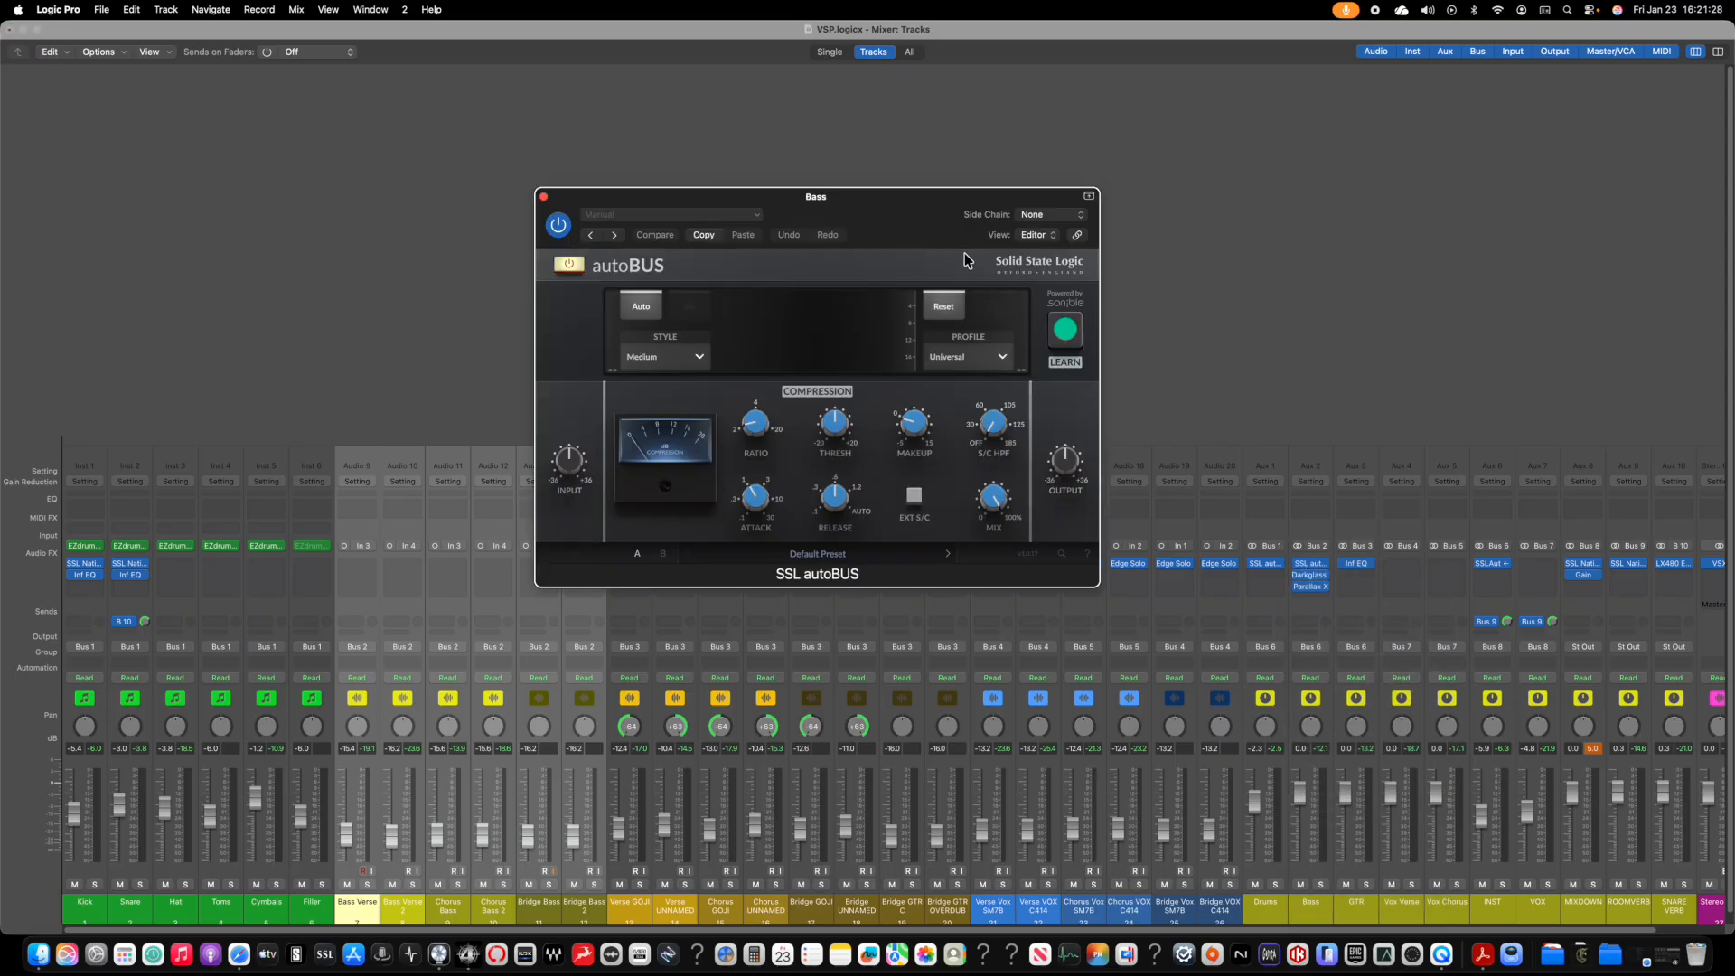
# Step: Enable the external side chain in autoBUS and choose Kick (Inst 1) as its source
pyautogui.click(914, 495)
pyautogui.click(1037, 217)
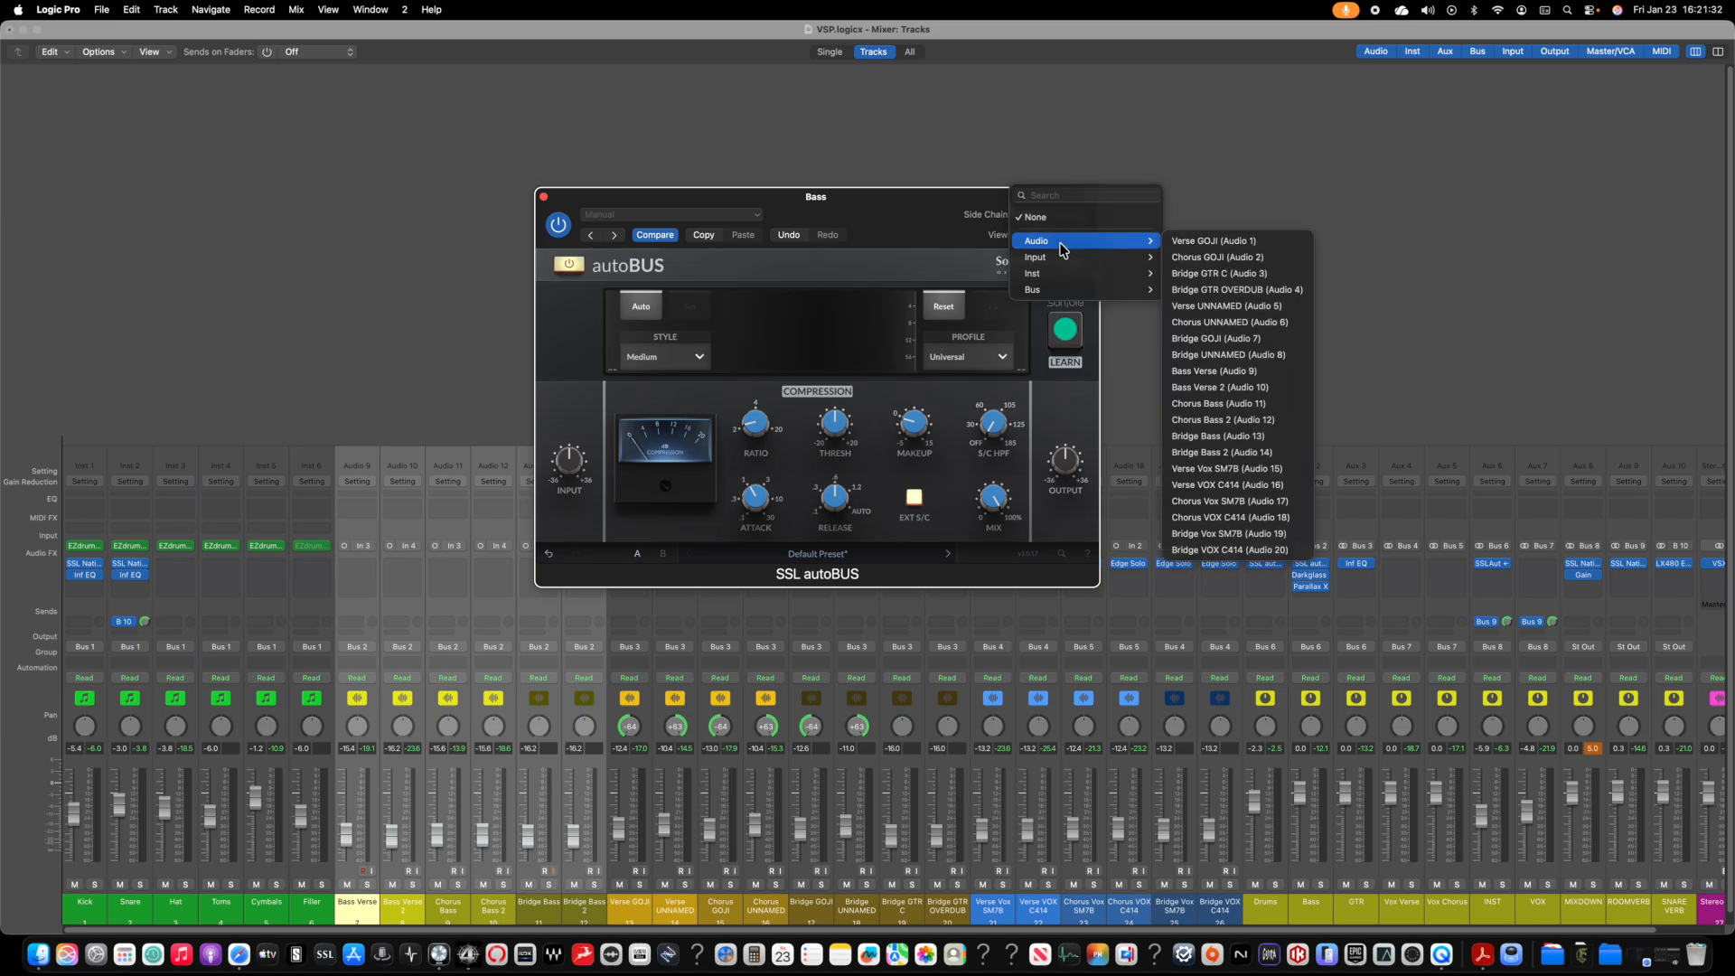
pyautogui.moveTo(1063, 260)
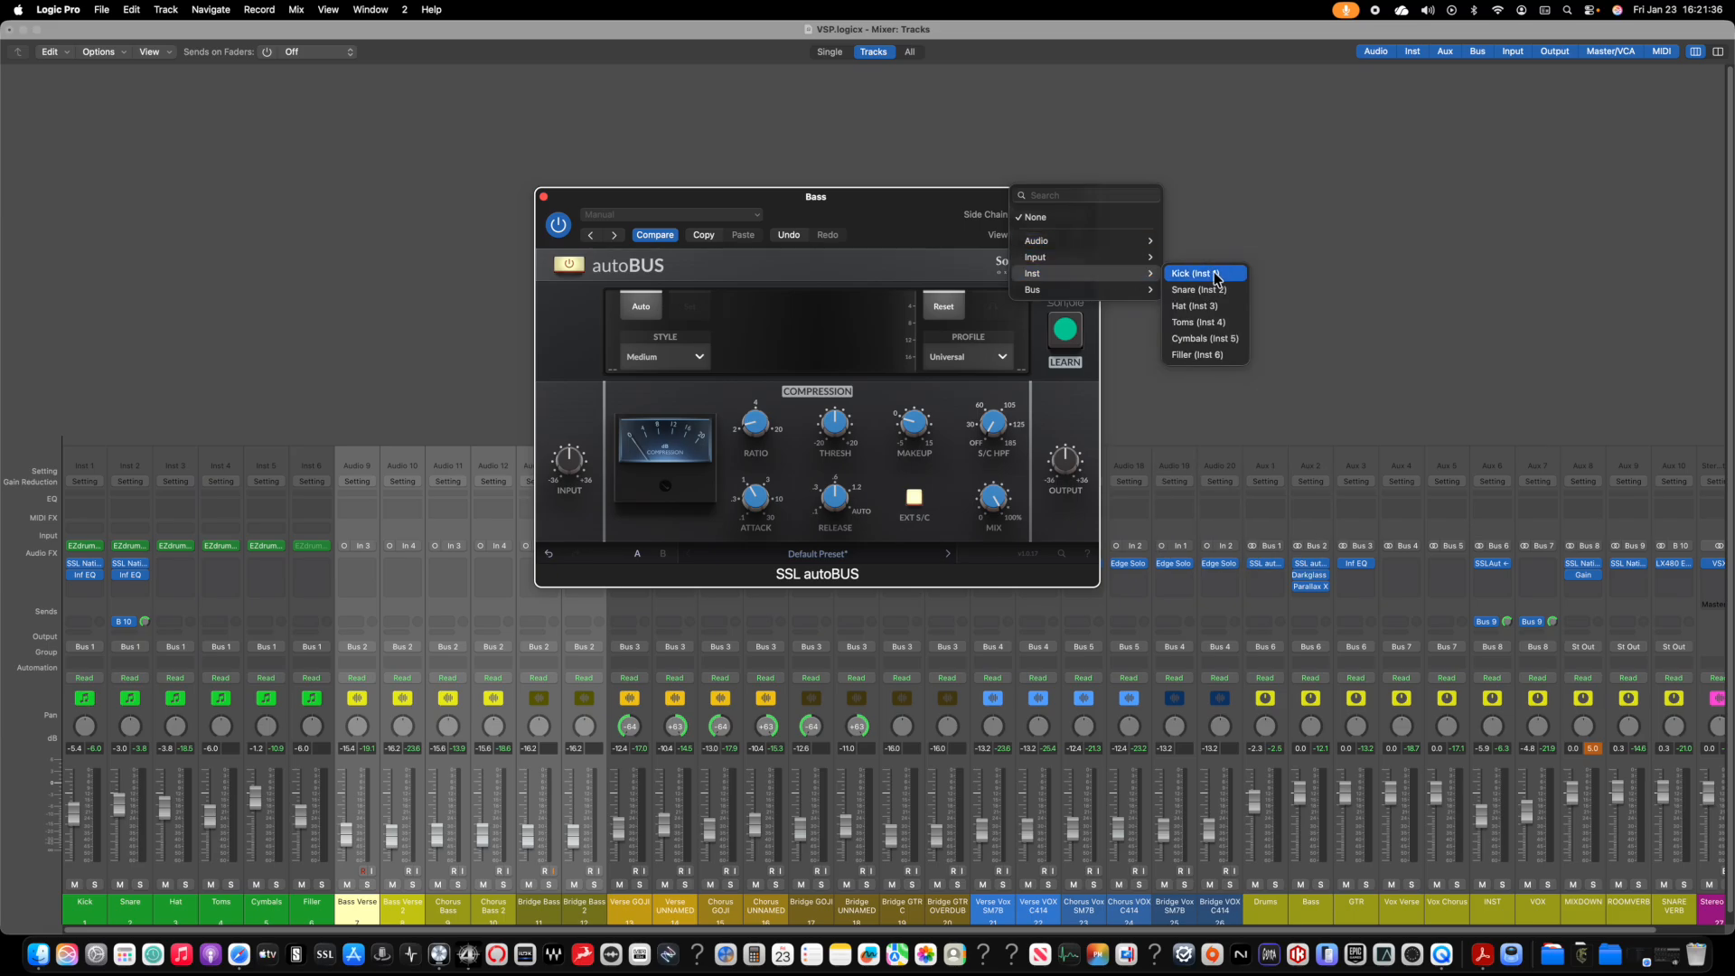
pyautogui.click(1207, 274)
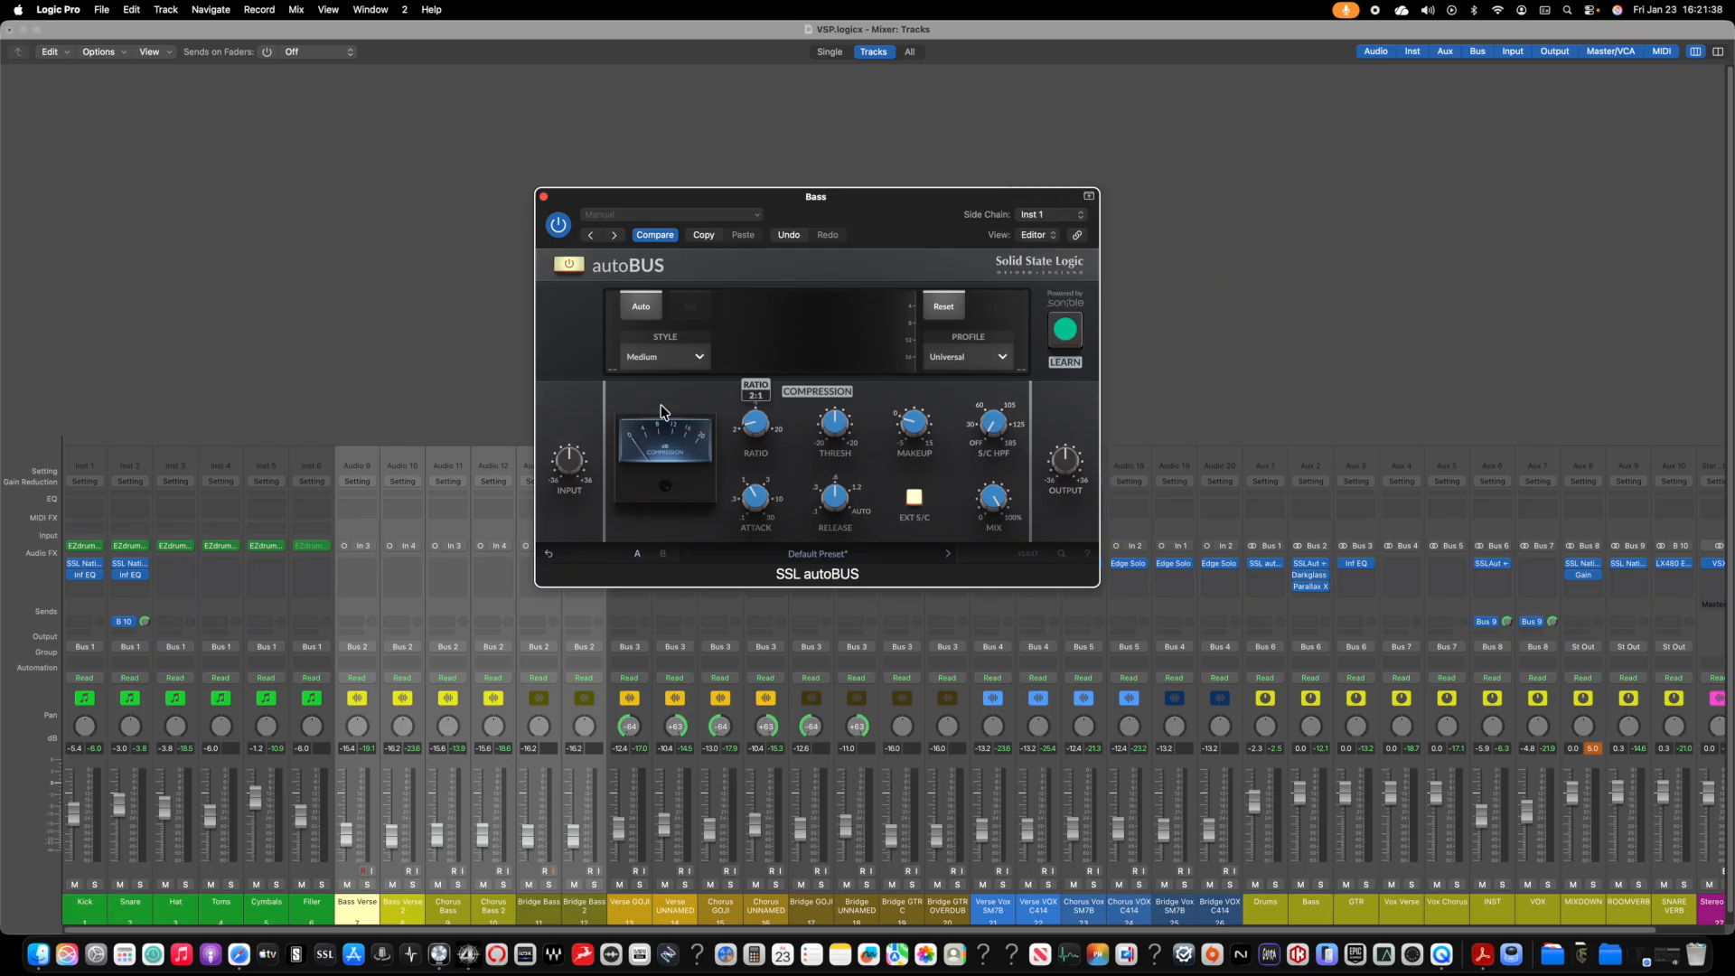
# Step: During playback, lower the autoBUS threshold to about -7.7 dB, shorten the attack and set the release to Auto
pyautogui.press('space')
pyautogui.moveTo(769, 435)
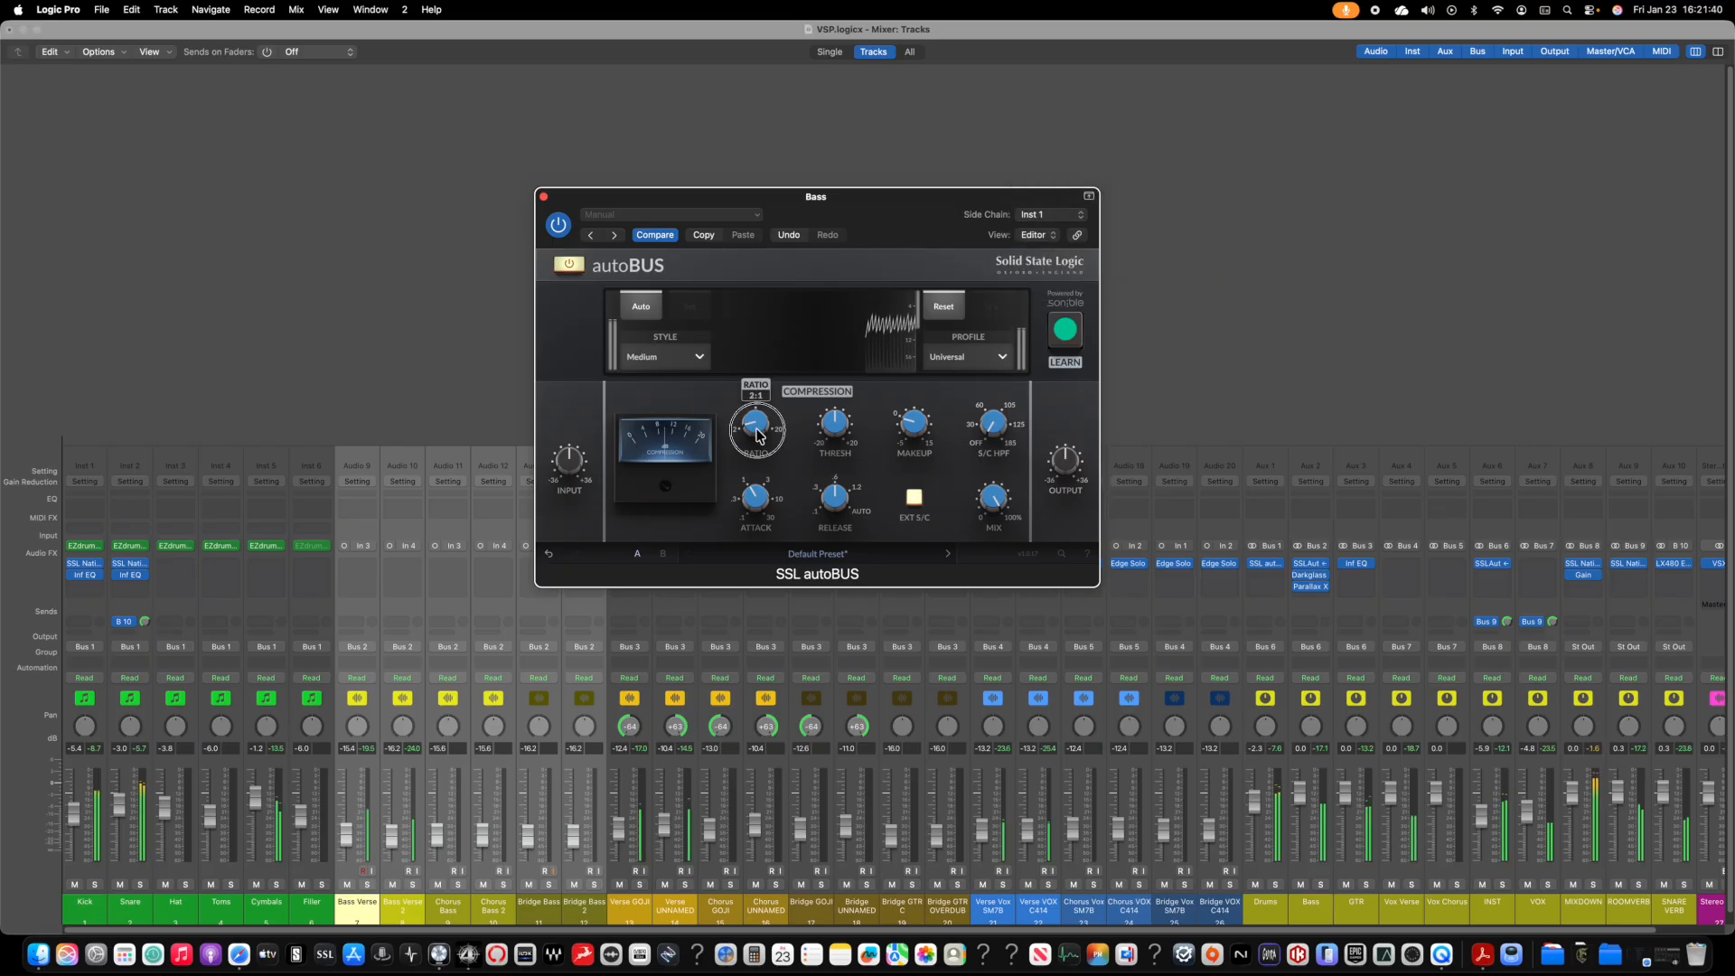
pyautogui.moveTo(836, 425); pyautogui.dragTo(759, 547)
pyautogui.moveTo(843, 498)
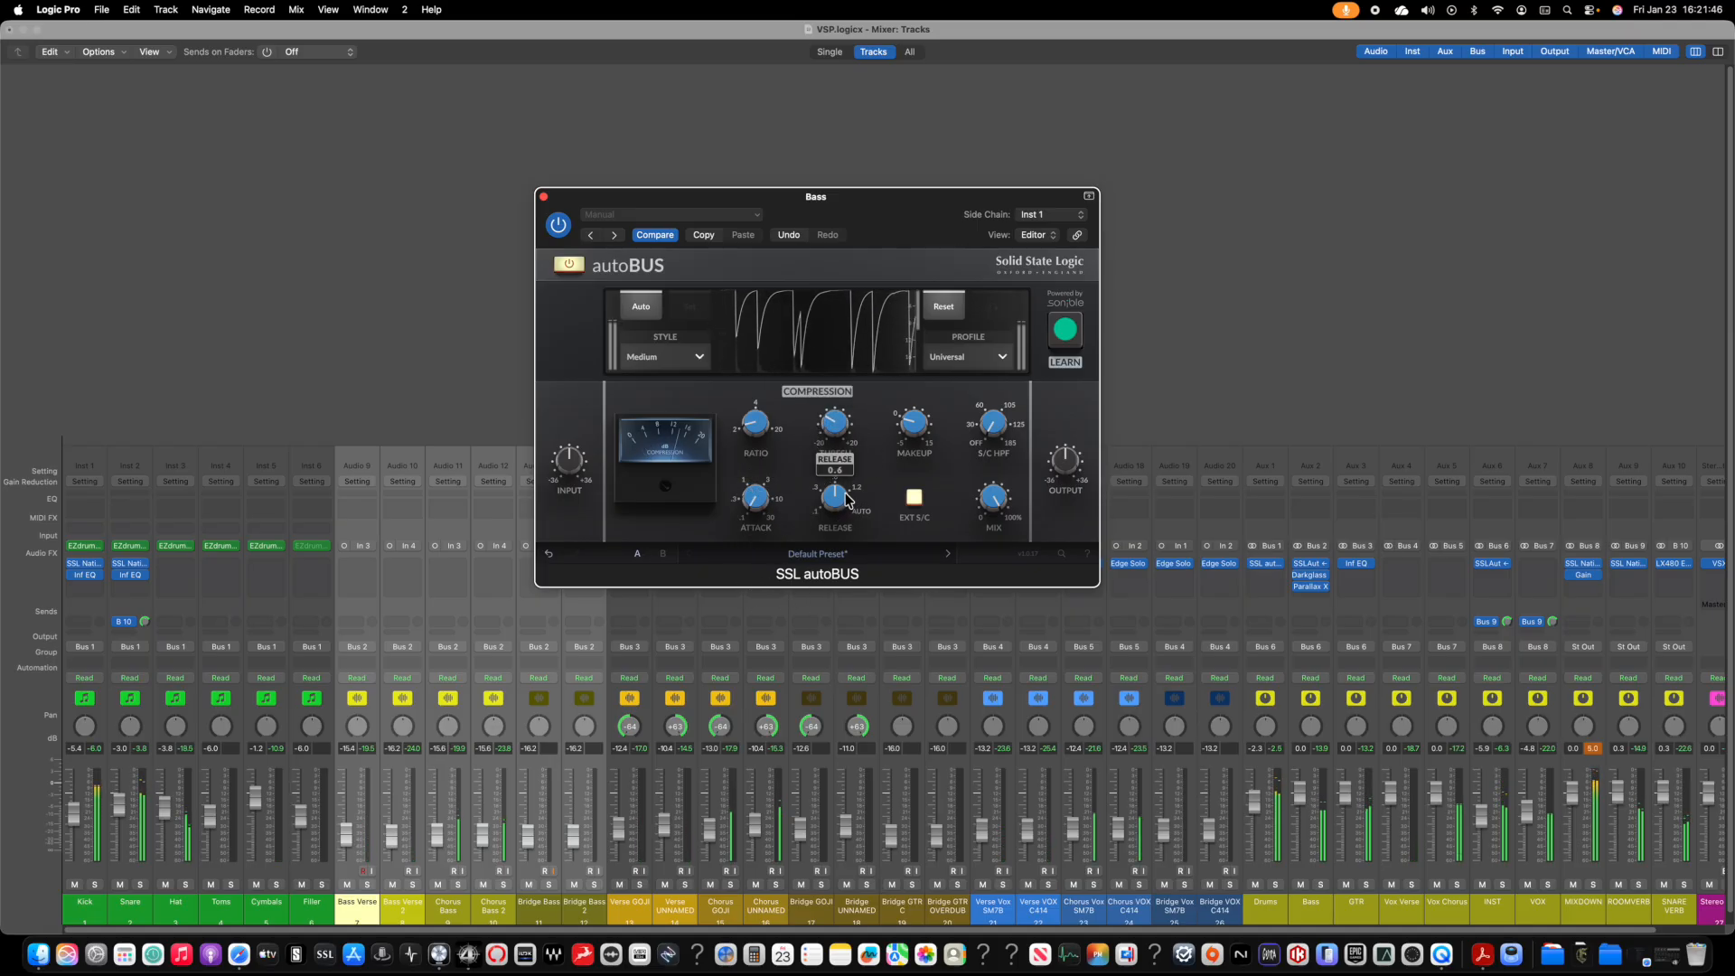
pyautogui.moveTo(839, 495); pyautogui.dragTo(830, 576)
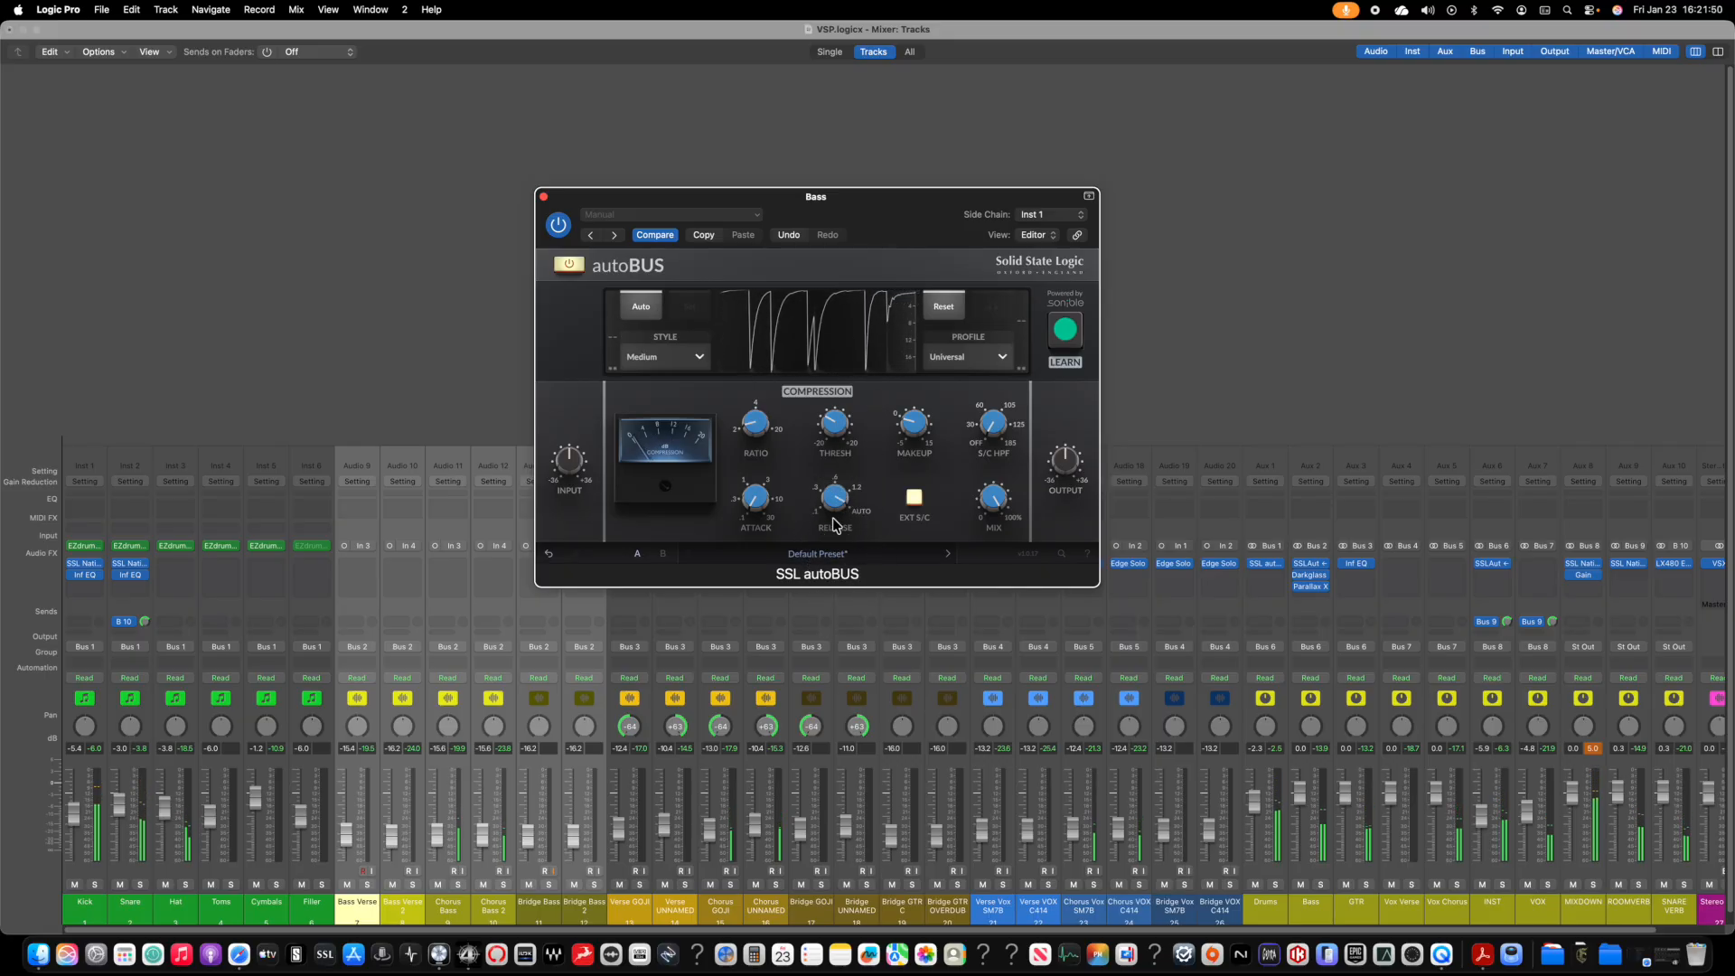
# Step: Play the song again and raise the autoBUS threshold to about 8.3 dB for gentler ducking
pyautogui.moveTo(846, 508)
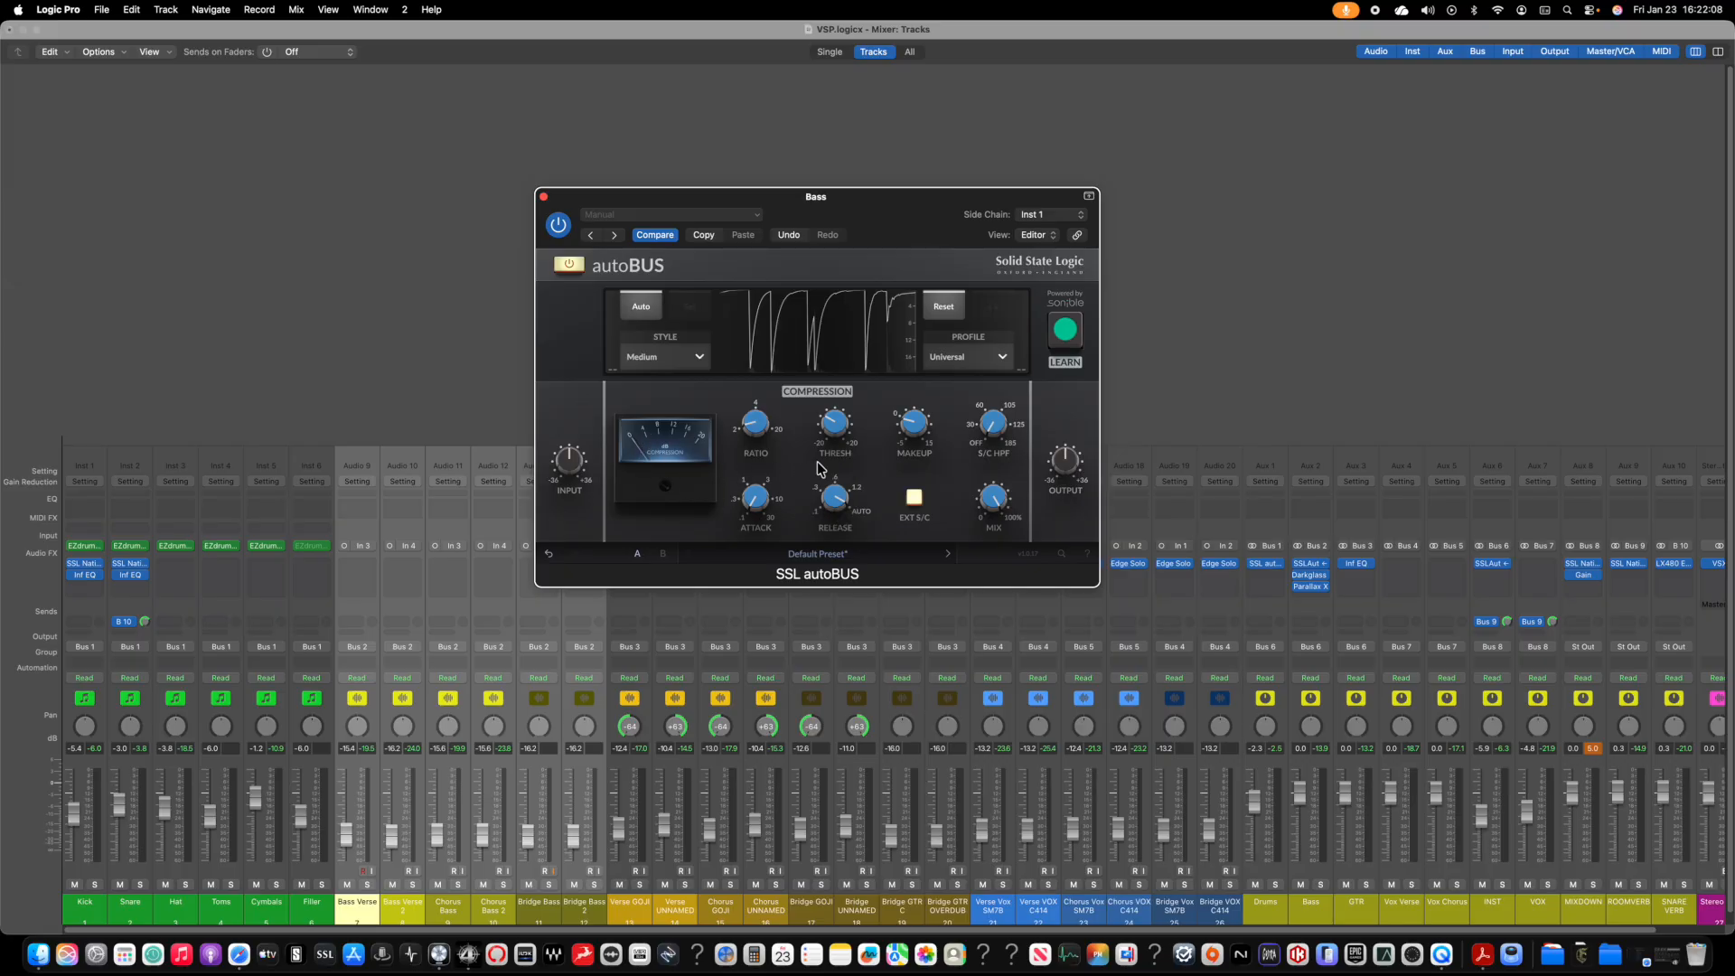
pyautogui.moveTo(835, 430)
pyautogui.press('space')
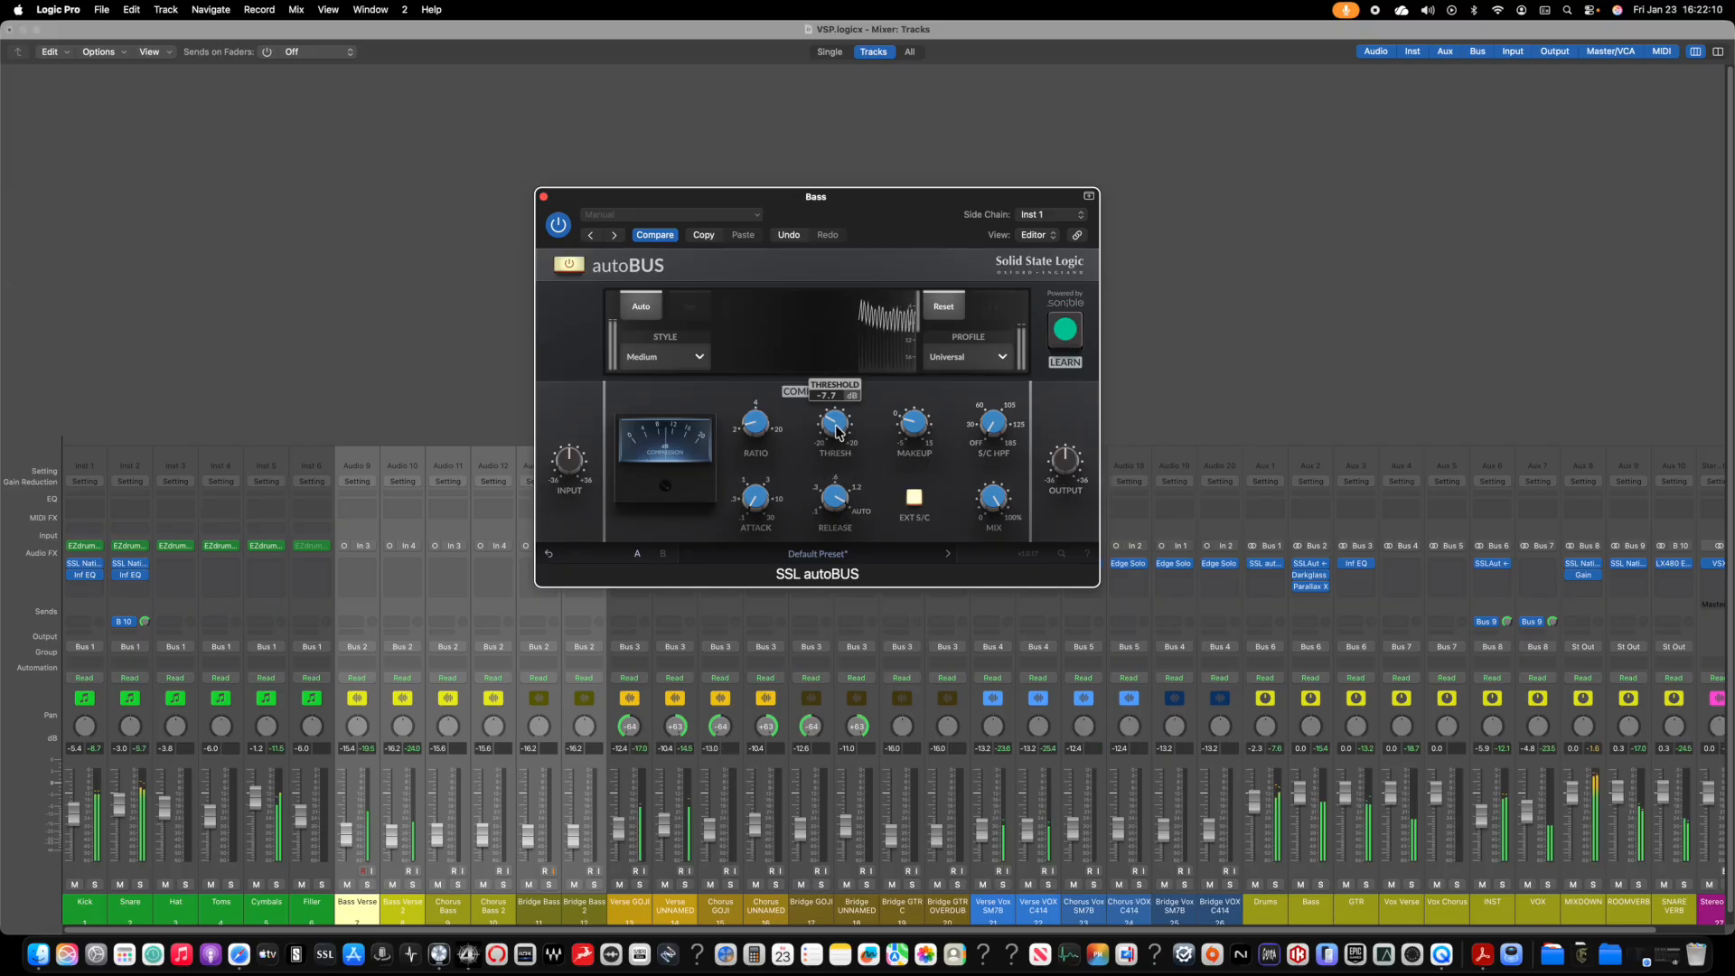
pyautogui.moveTo(836, 426); pyautogui.dragTo(835, 417)
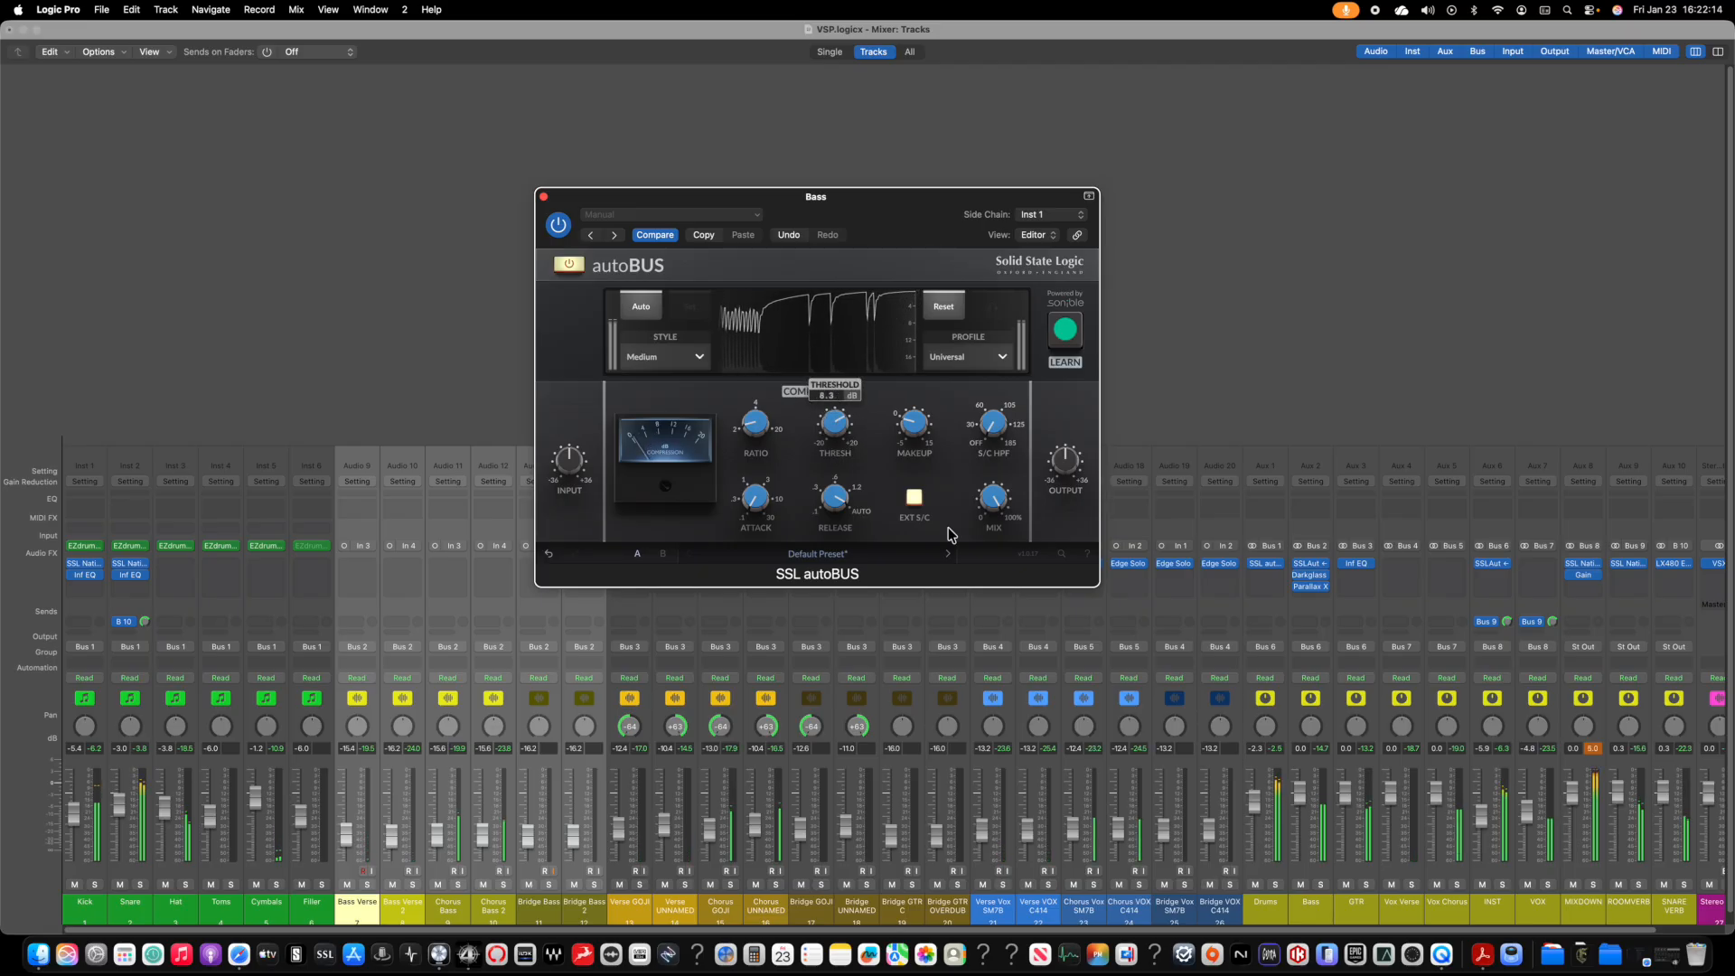
# Step: Solo the Bass bus together with the Kick track and shorten the autoBUS release
pyautogui.click(1322, 885)
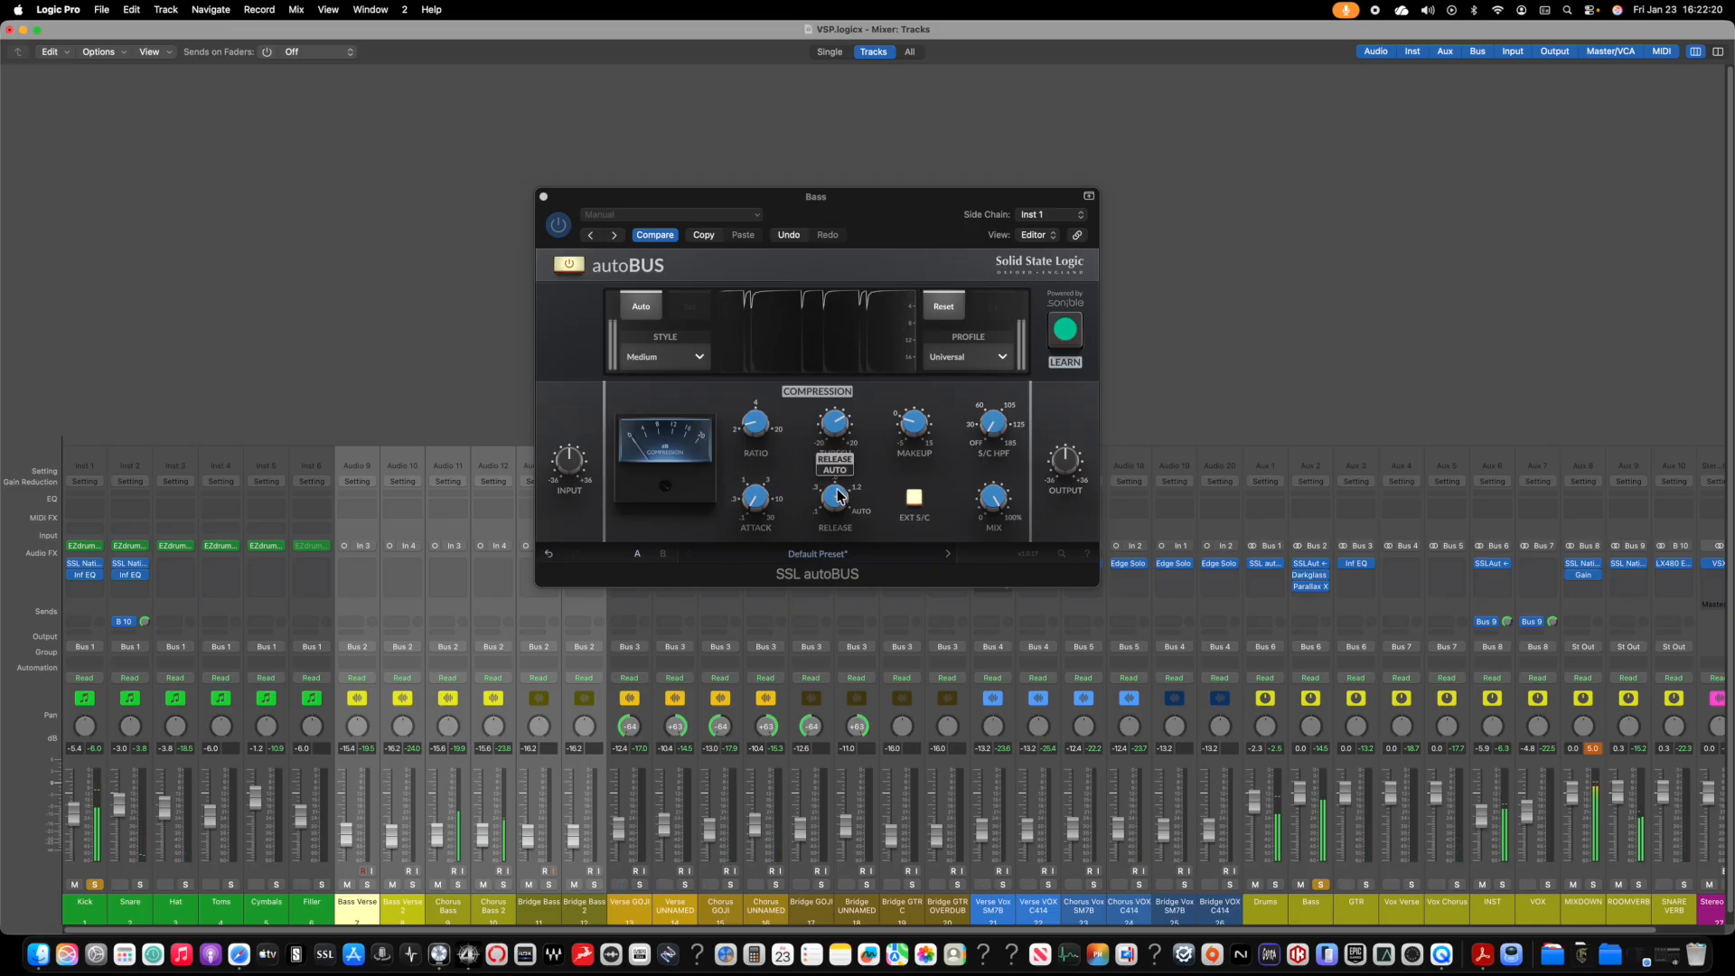
pyautogui.click(836, 495)
pyautogui.moveTo(820, 702); pyautogui.dragTo(828, 512)
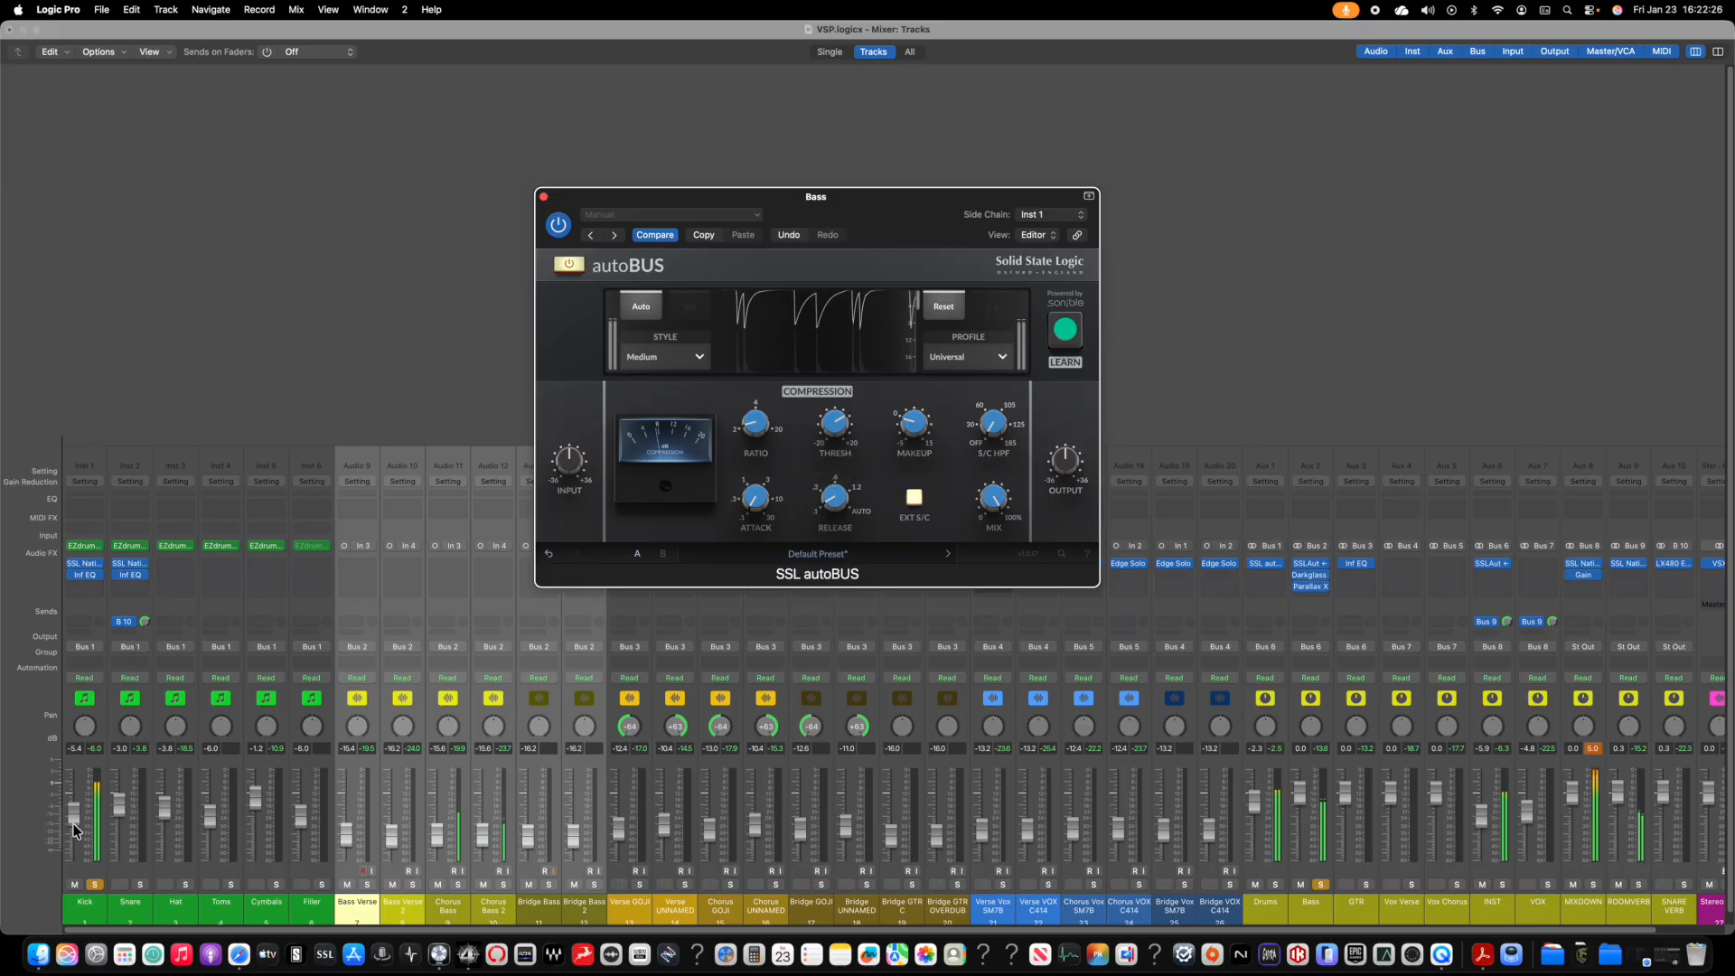
# Step: In the Kick's Infinity EQ, boost the low band to +5.36 dB at 61.2 Hz and set the 5.09 kHz band to +1.71 dB
pyautogui.click(84, 575)
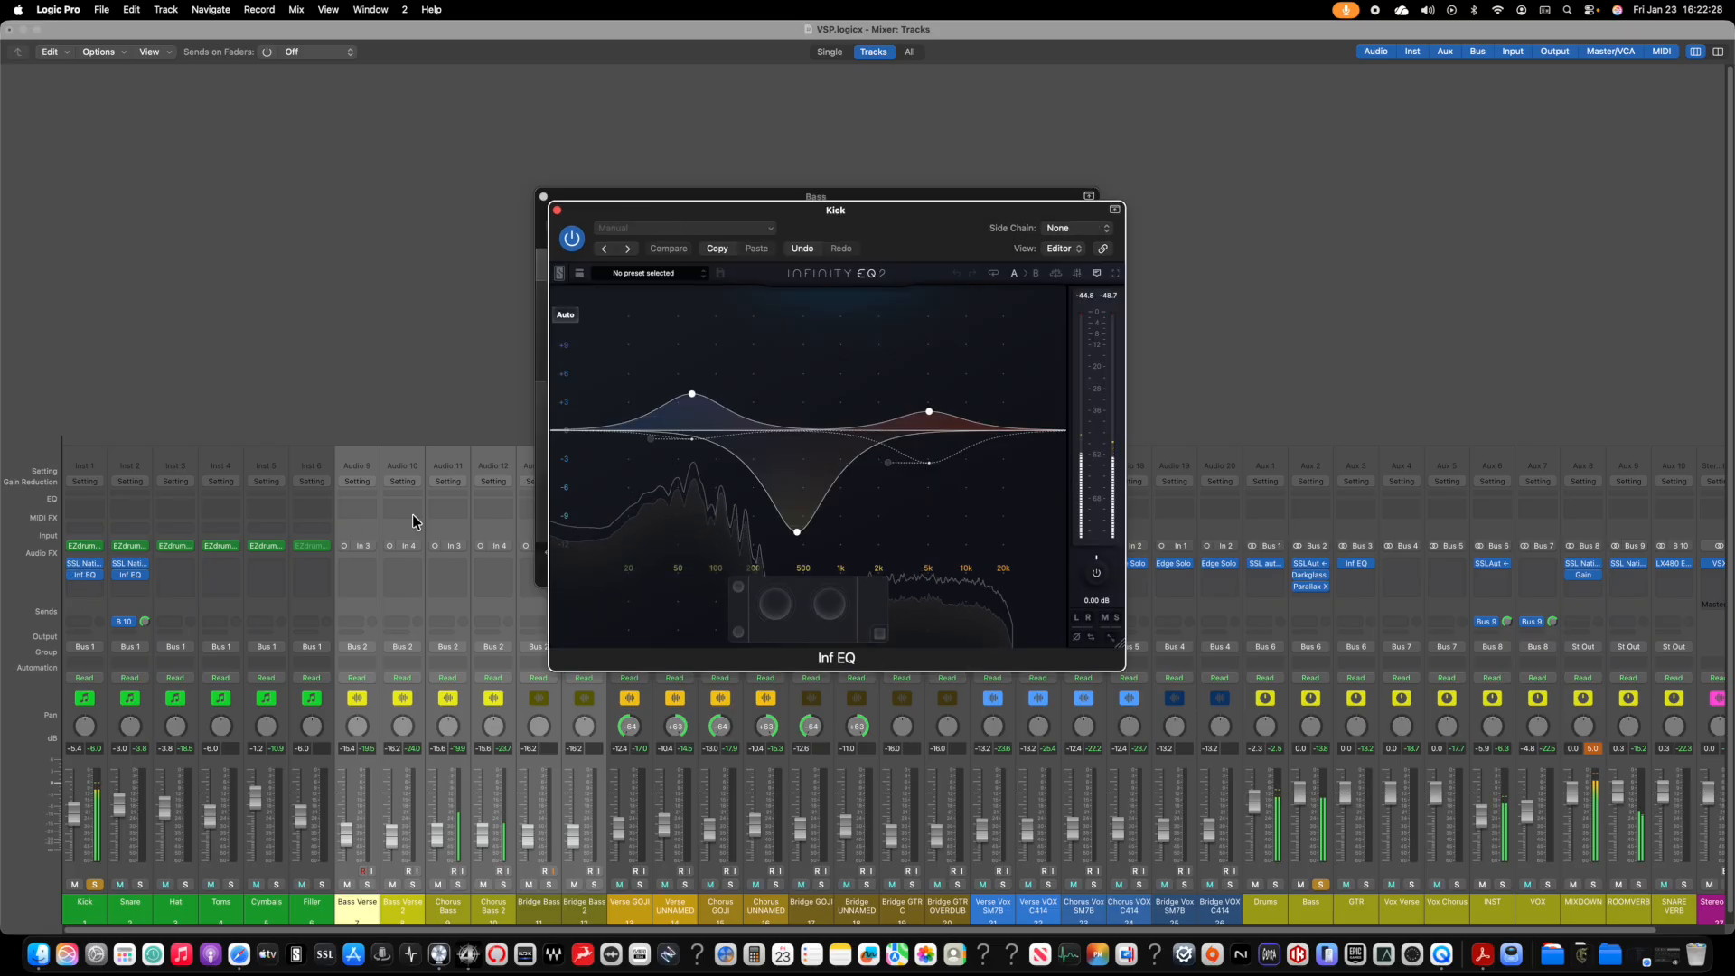
pyautogui.moveTo(691, 394); pyautogui.dragTo(691, 384)
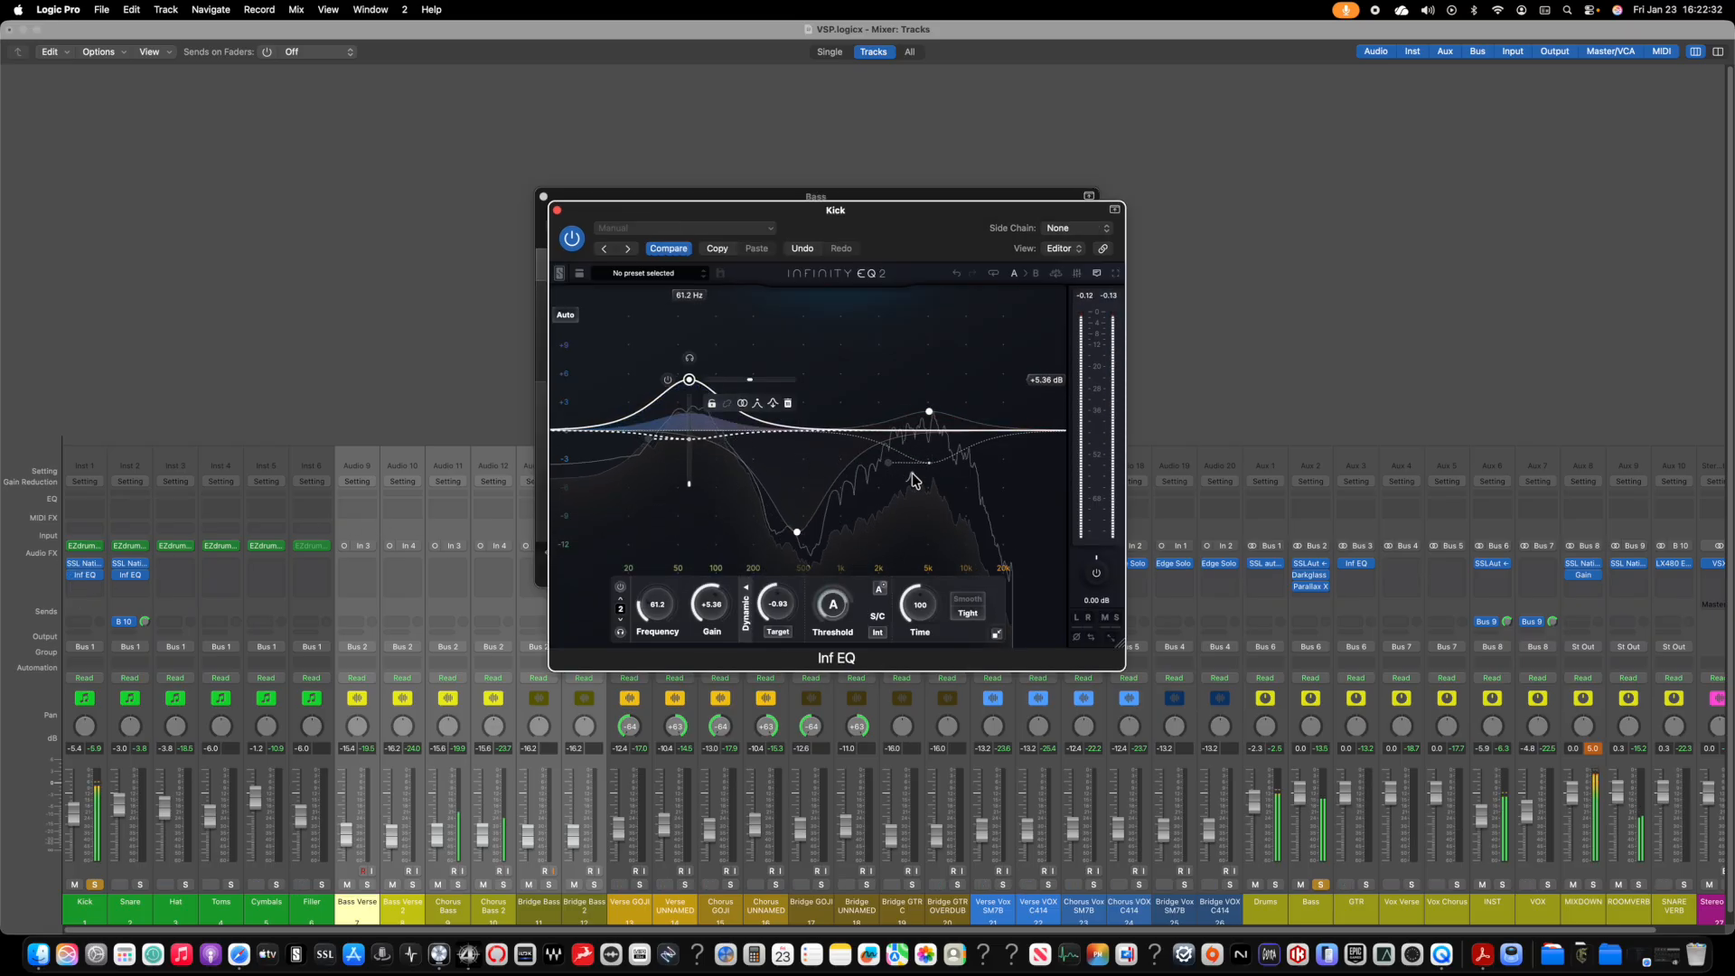
pyautogui.click(932, 415)
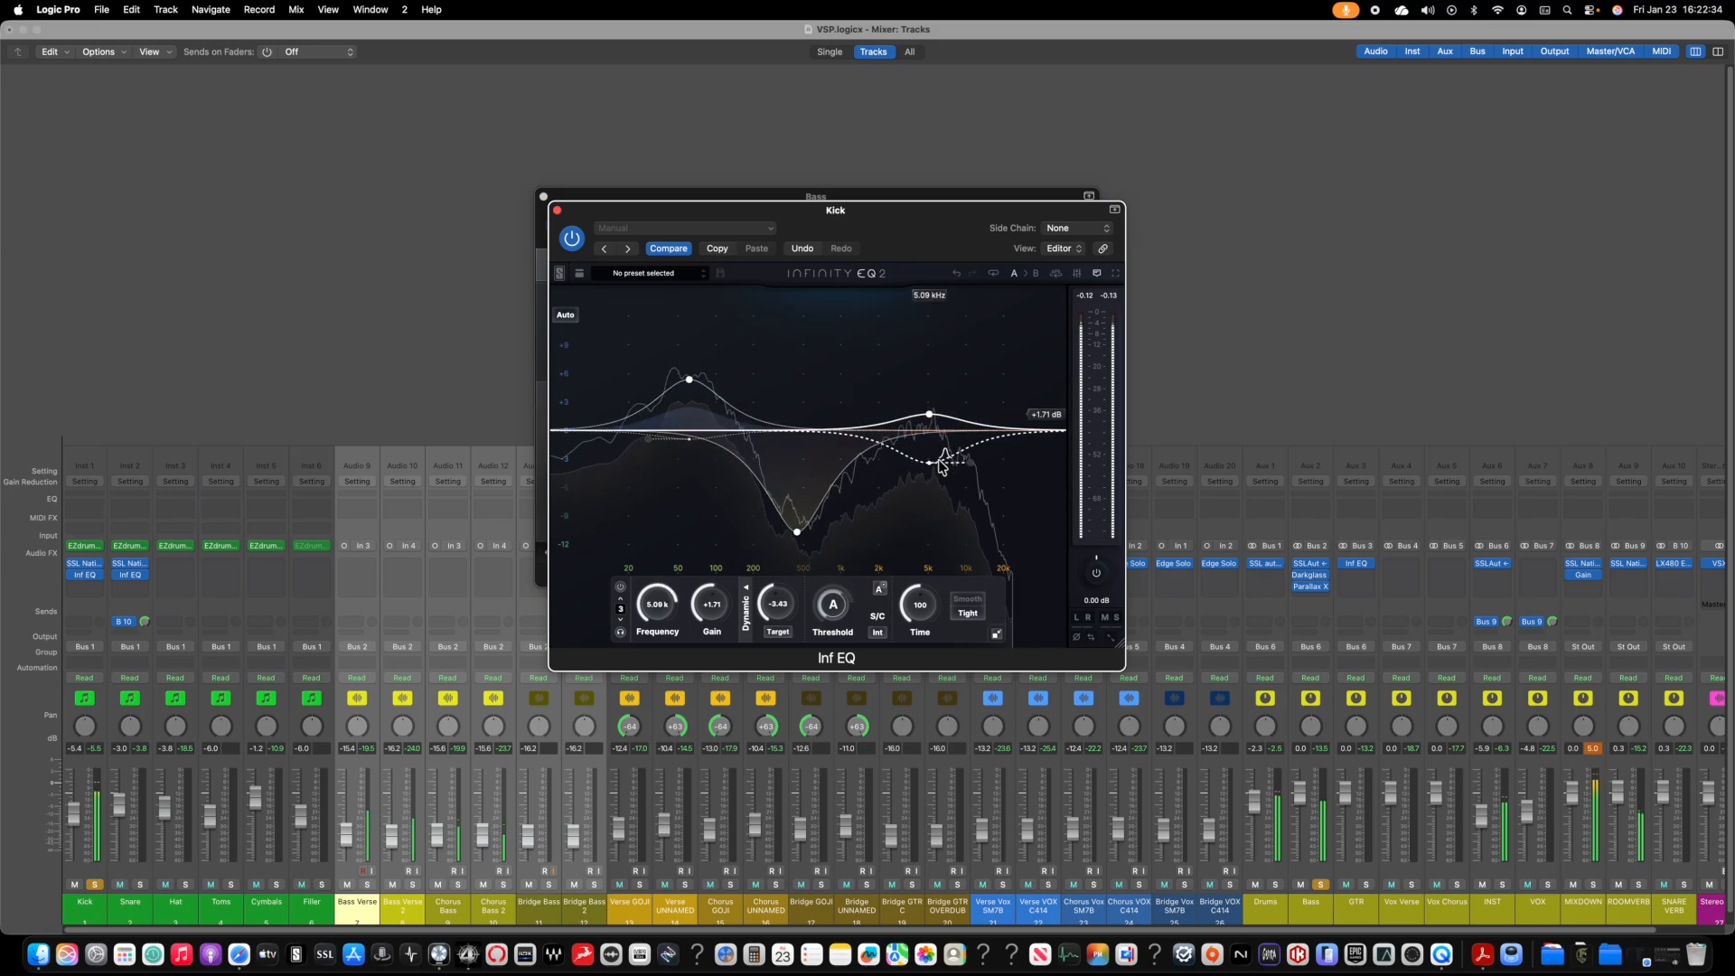
pyautogui.click(557, 210)
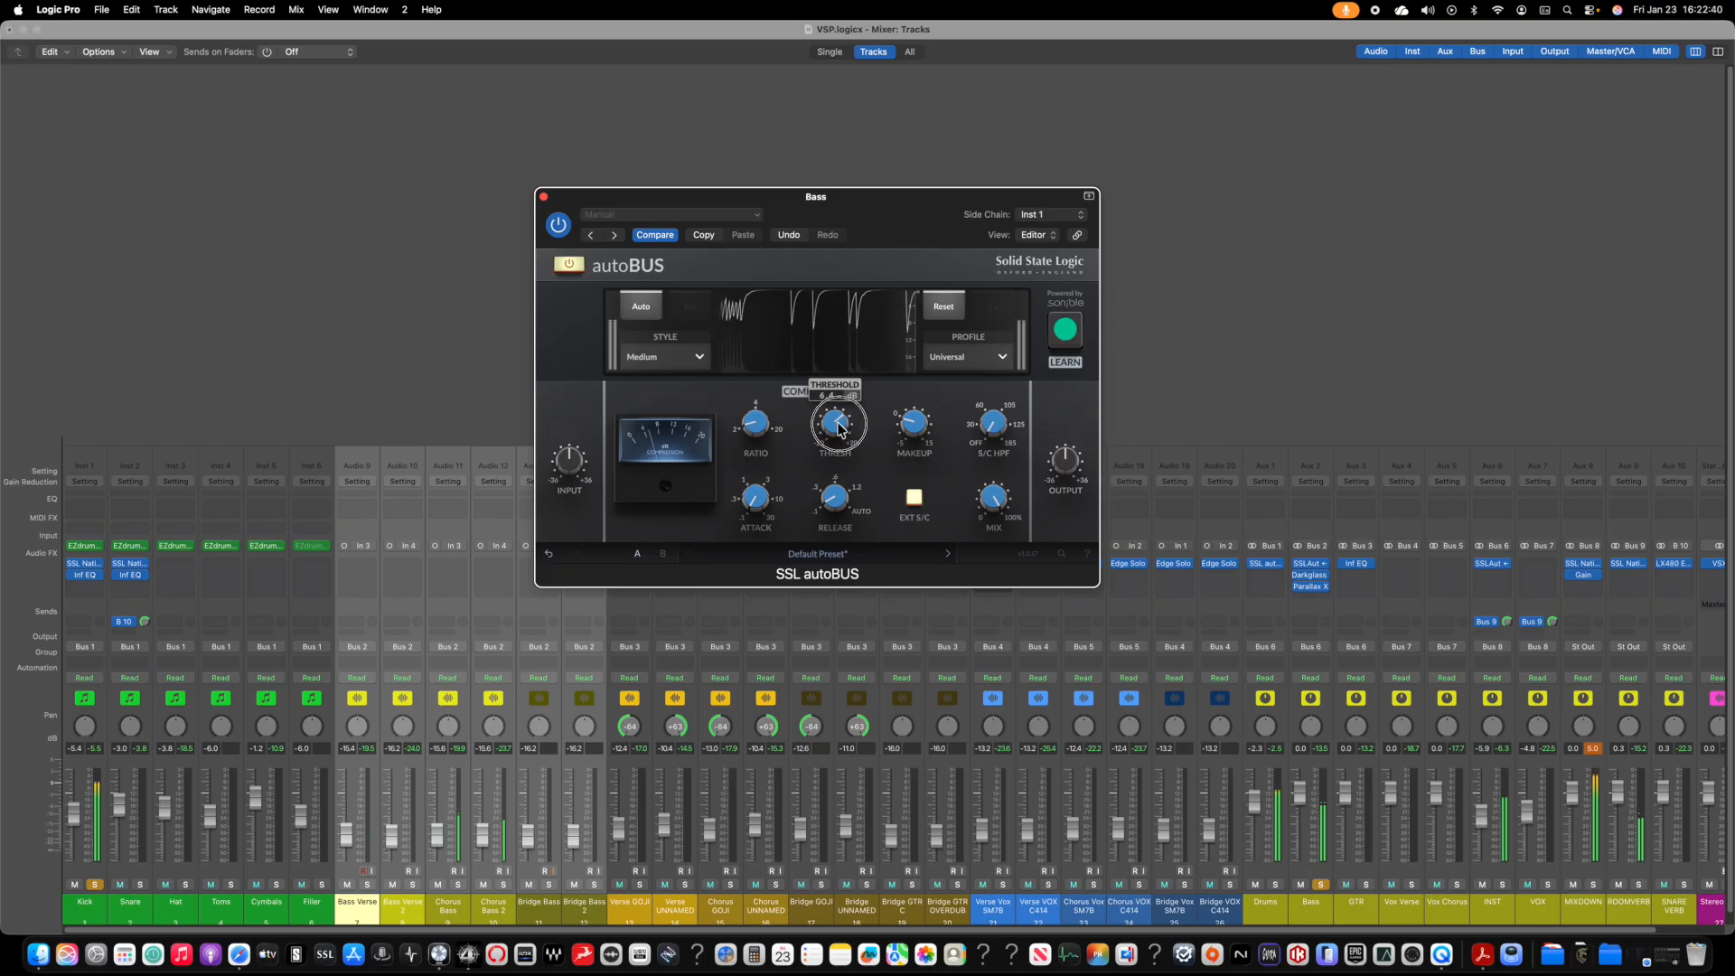
# Step: In the Bass bus's autoBUS, raise the ratio and makeup gain and set the threshold to about 12.2 dB
pyautogui.moveTo(771, 438); pyautogui.dragTo(763, 386)
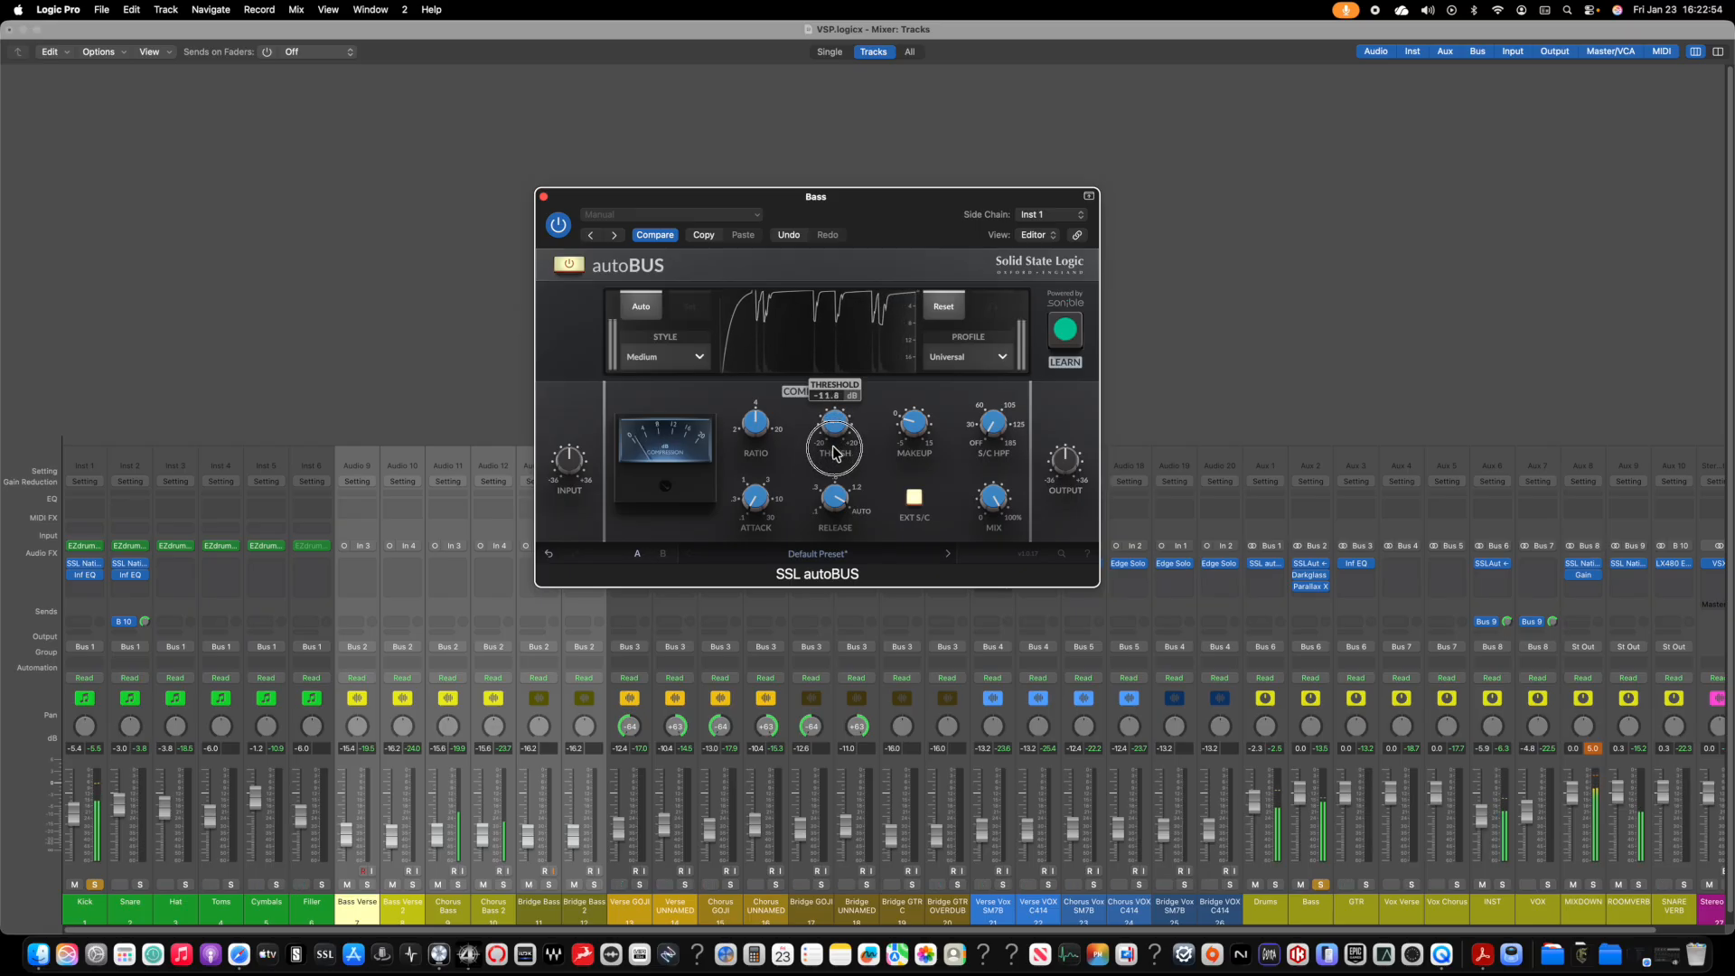
pyautogui.moveTo(834, 452); pyautogui.dragTo(836, 422)
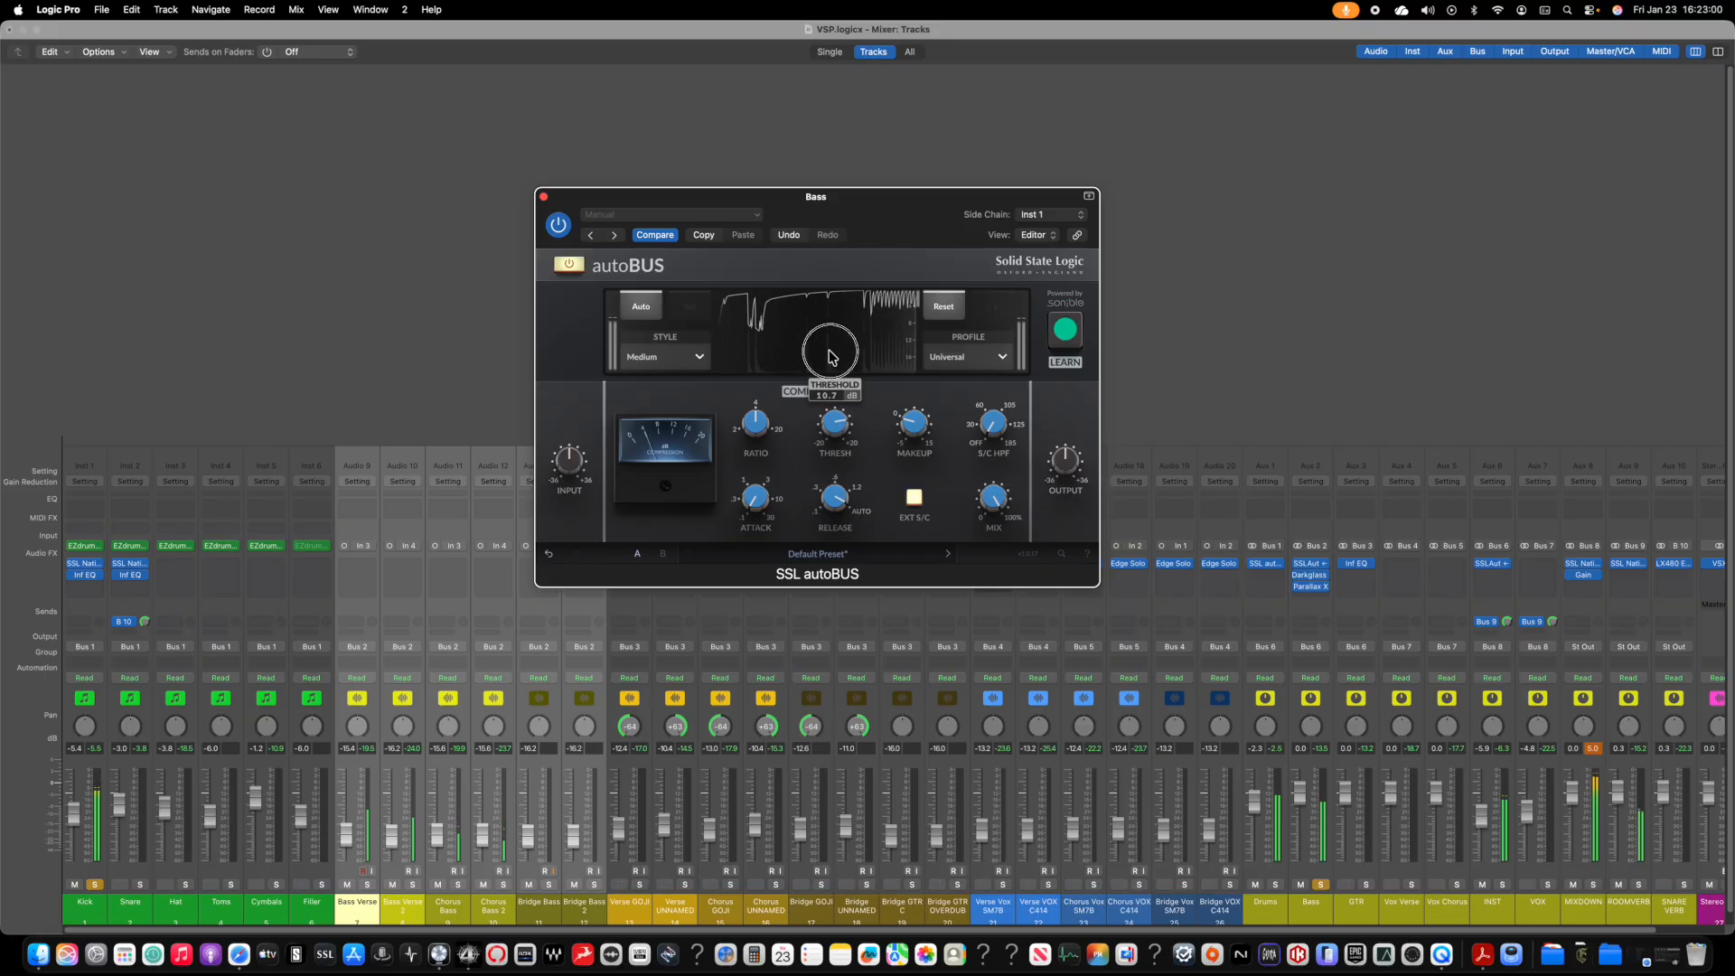
pyautogui.moveTo(920, 422); pyautogui.dragTo(913, 421)
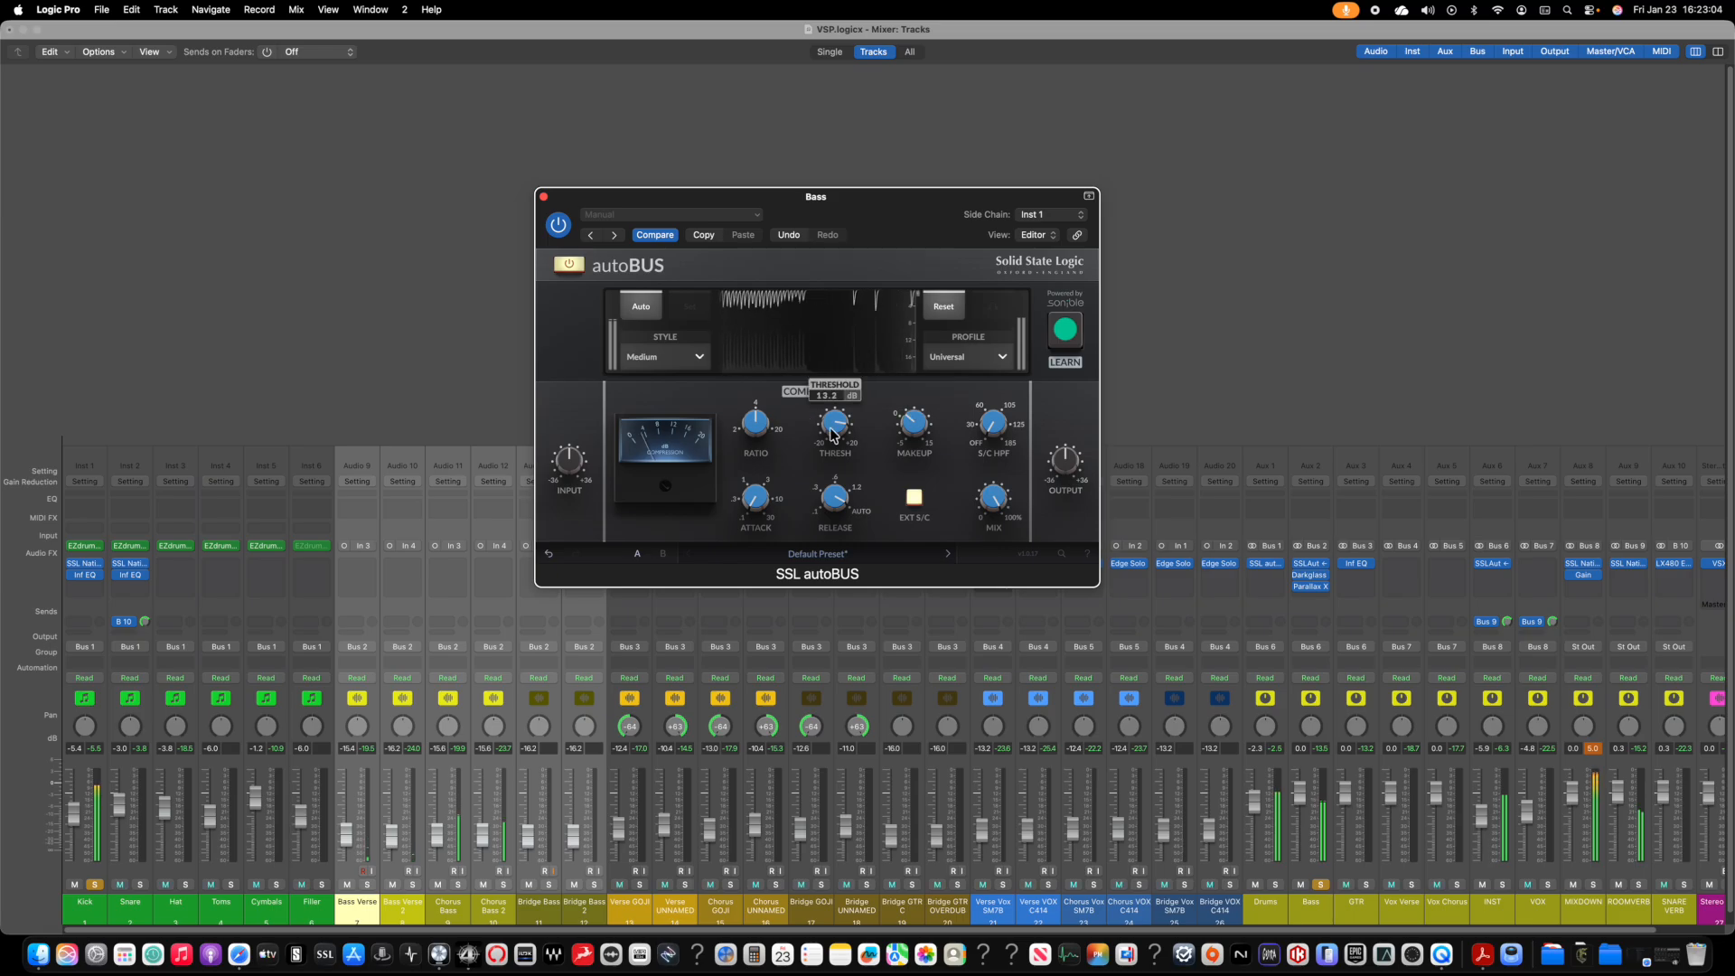
pyautogui.moveTo(832, 436); pyautogui.dragTo(837, 412)
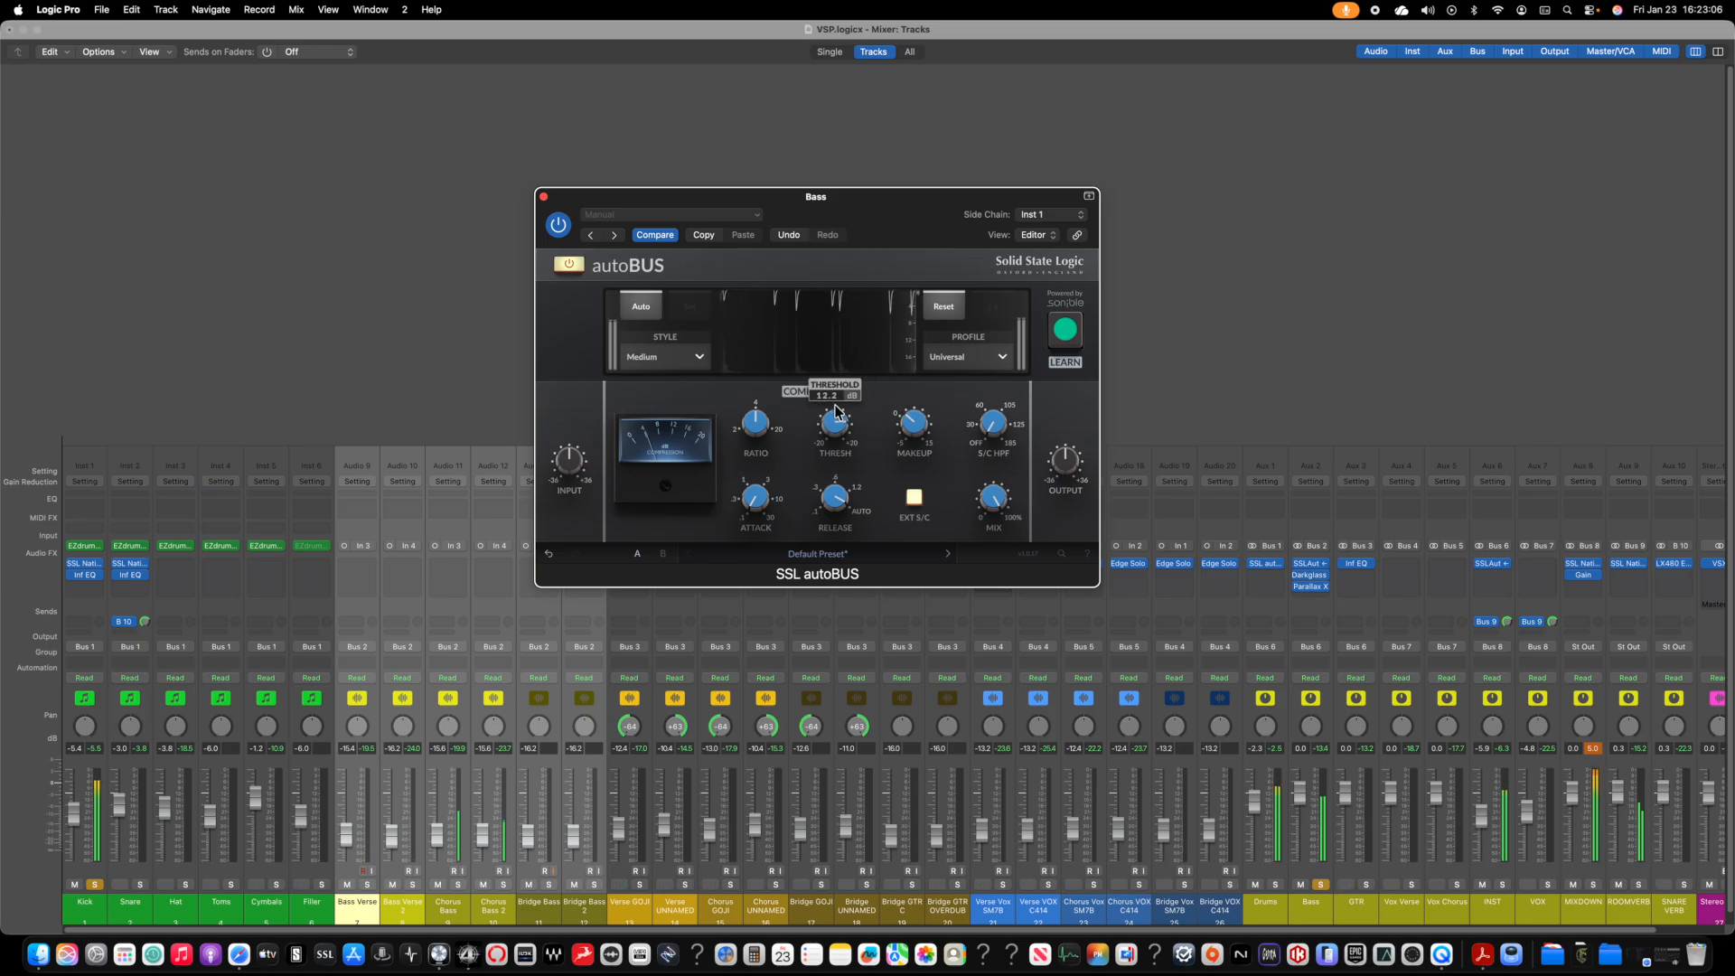
pyautogui.moveTo(753, 495); pyautogui.dragTo(753, 478)
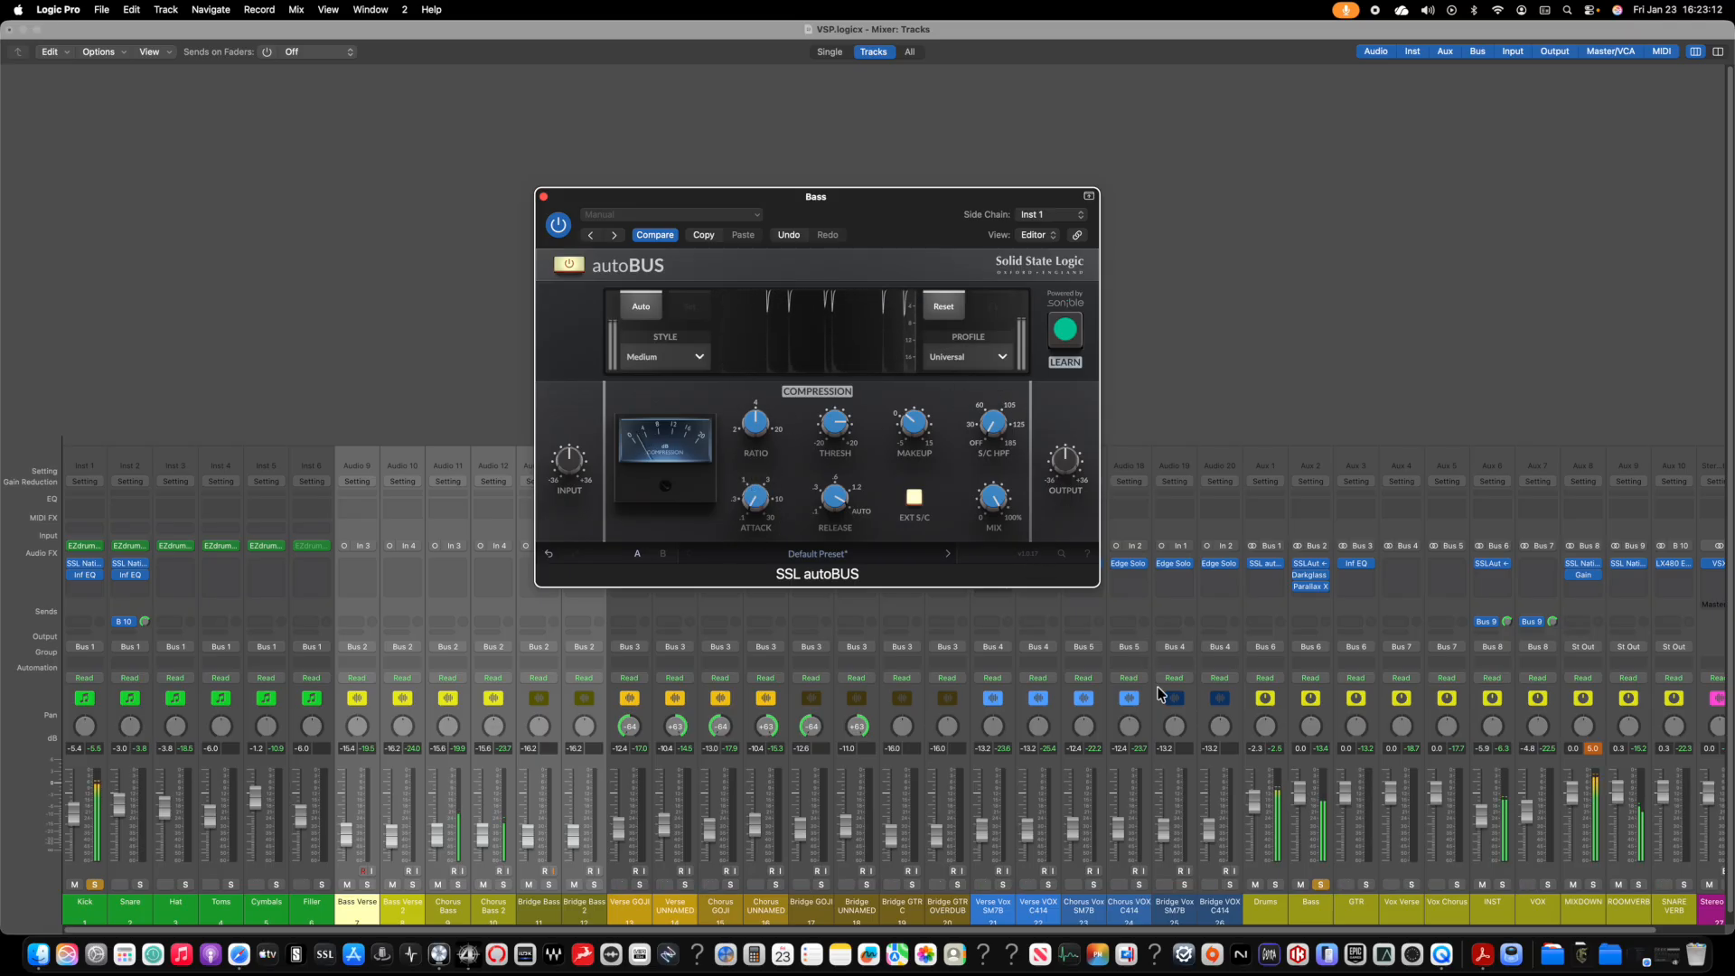
# Step: Unsolo the Bass bus and Kick, lower the Bass bus to about -3.5 dB and the VOX bus to -5.7 dB
pyautogui.click(1322, 886)
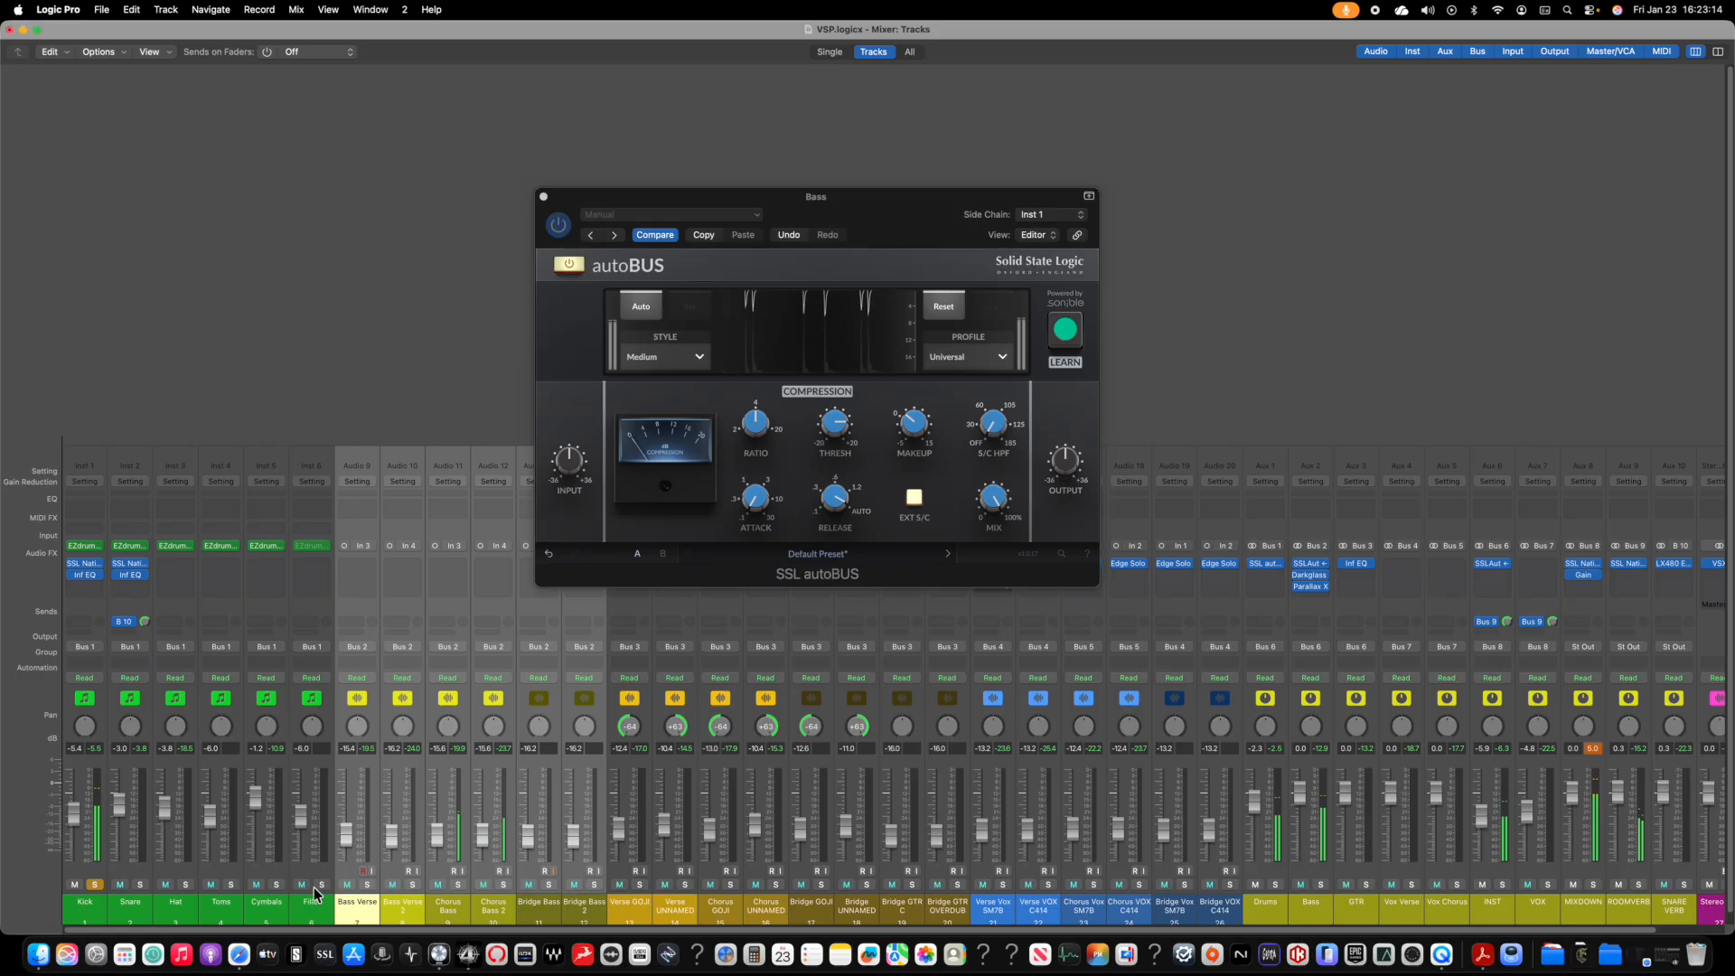
pyautogui.click(96, 888)
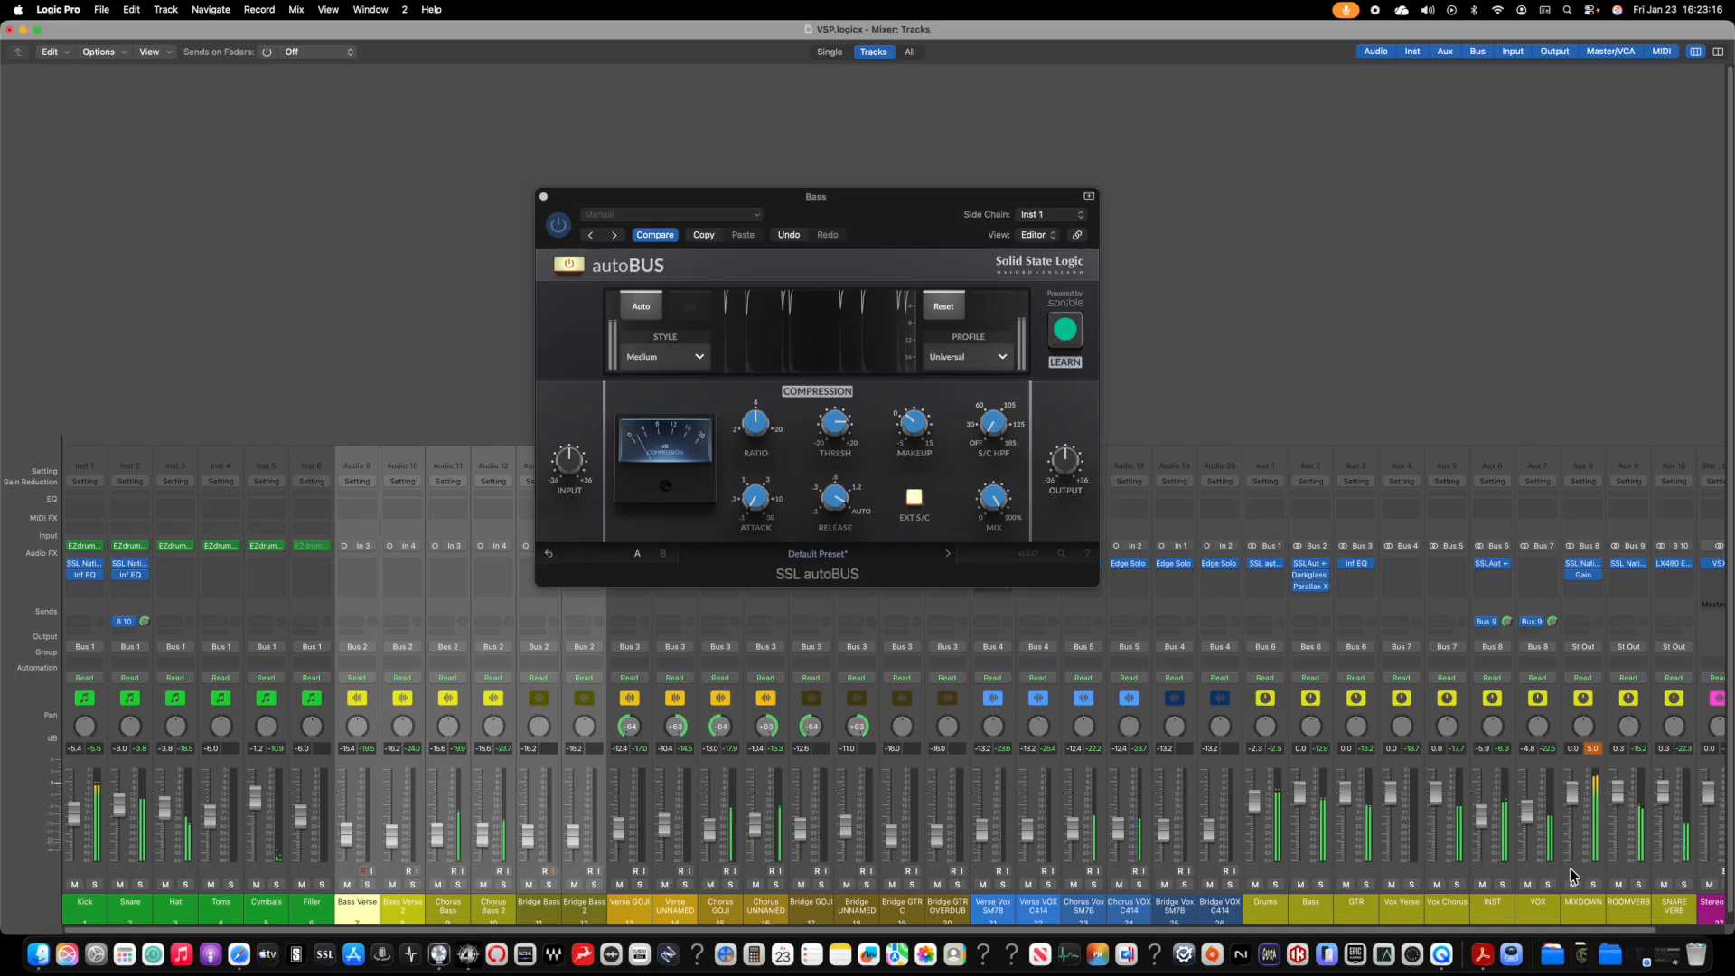
pyautogui.click(1320, 887)
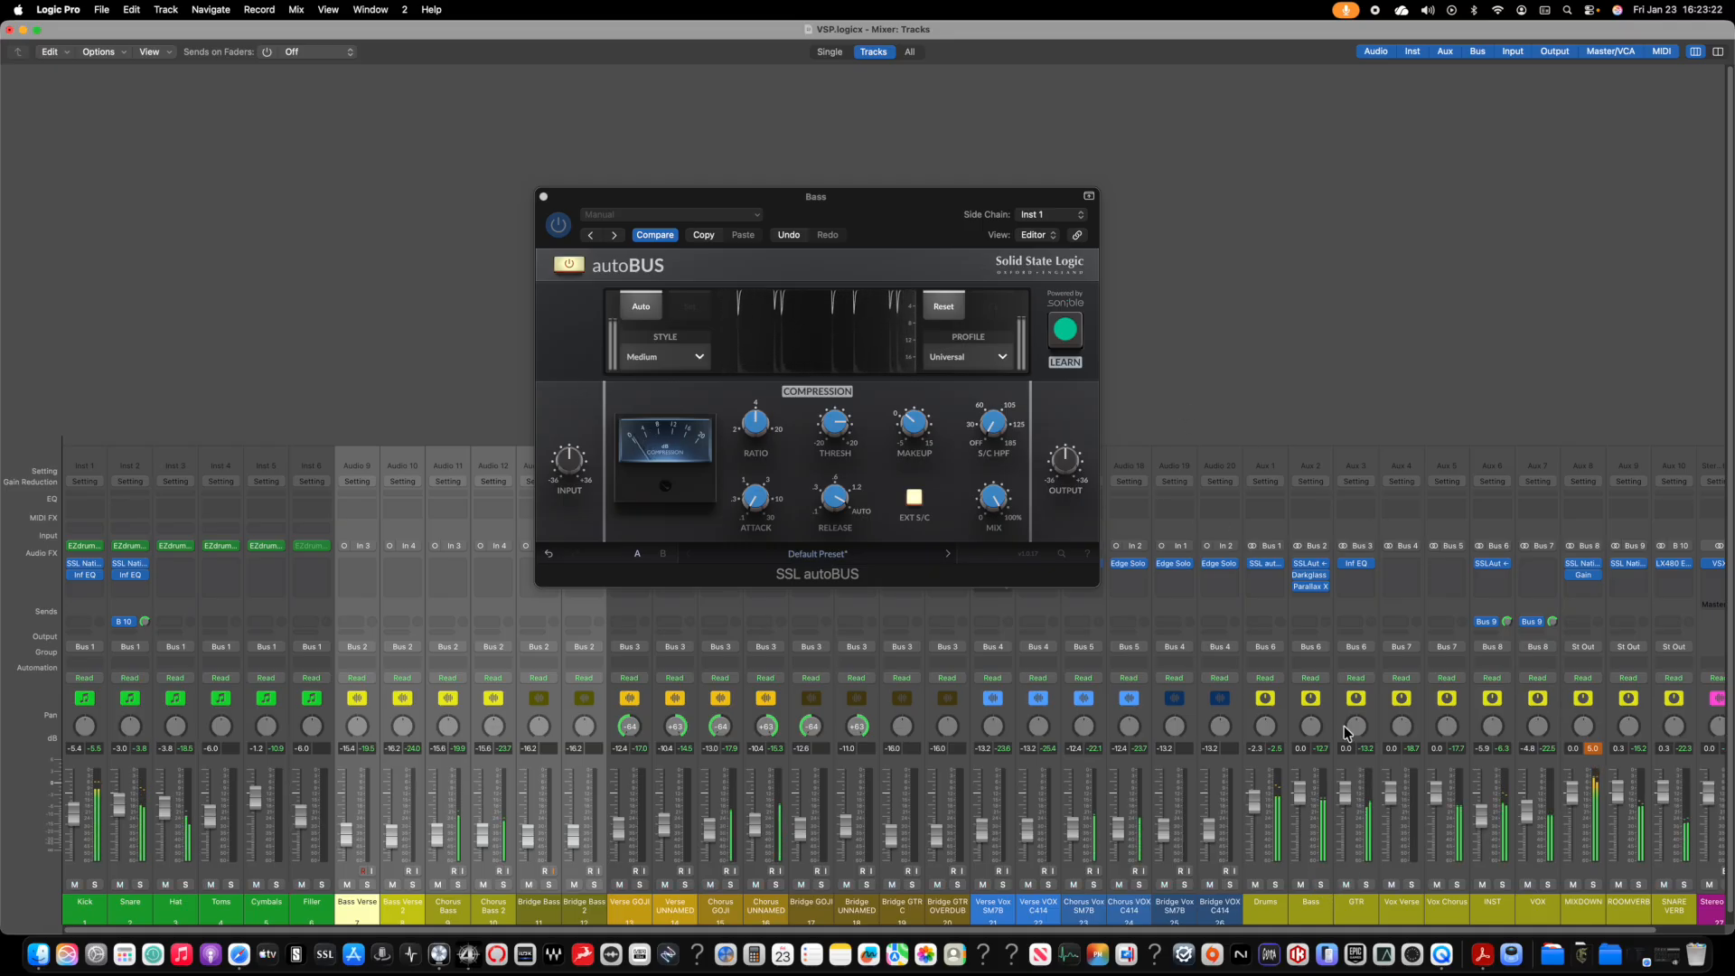
pyautogui.moveTo(1301, 811); pyautogui.dragTo(1300, 815)
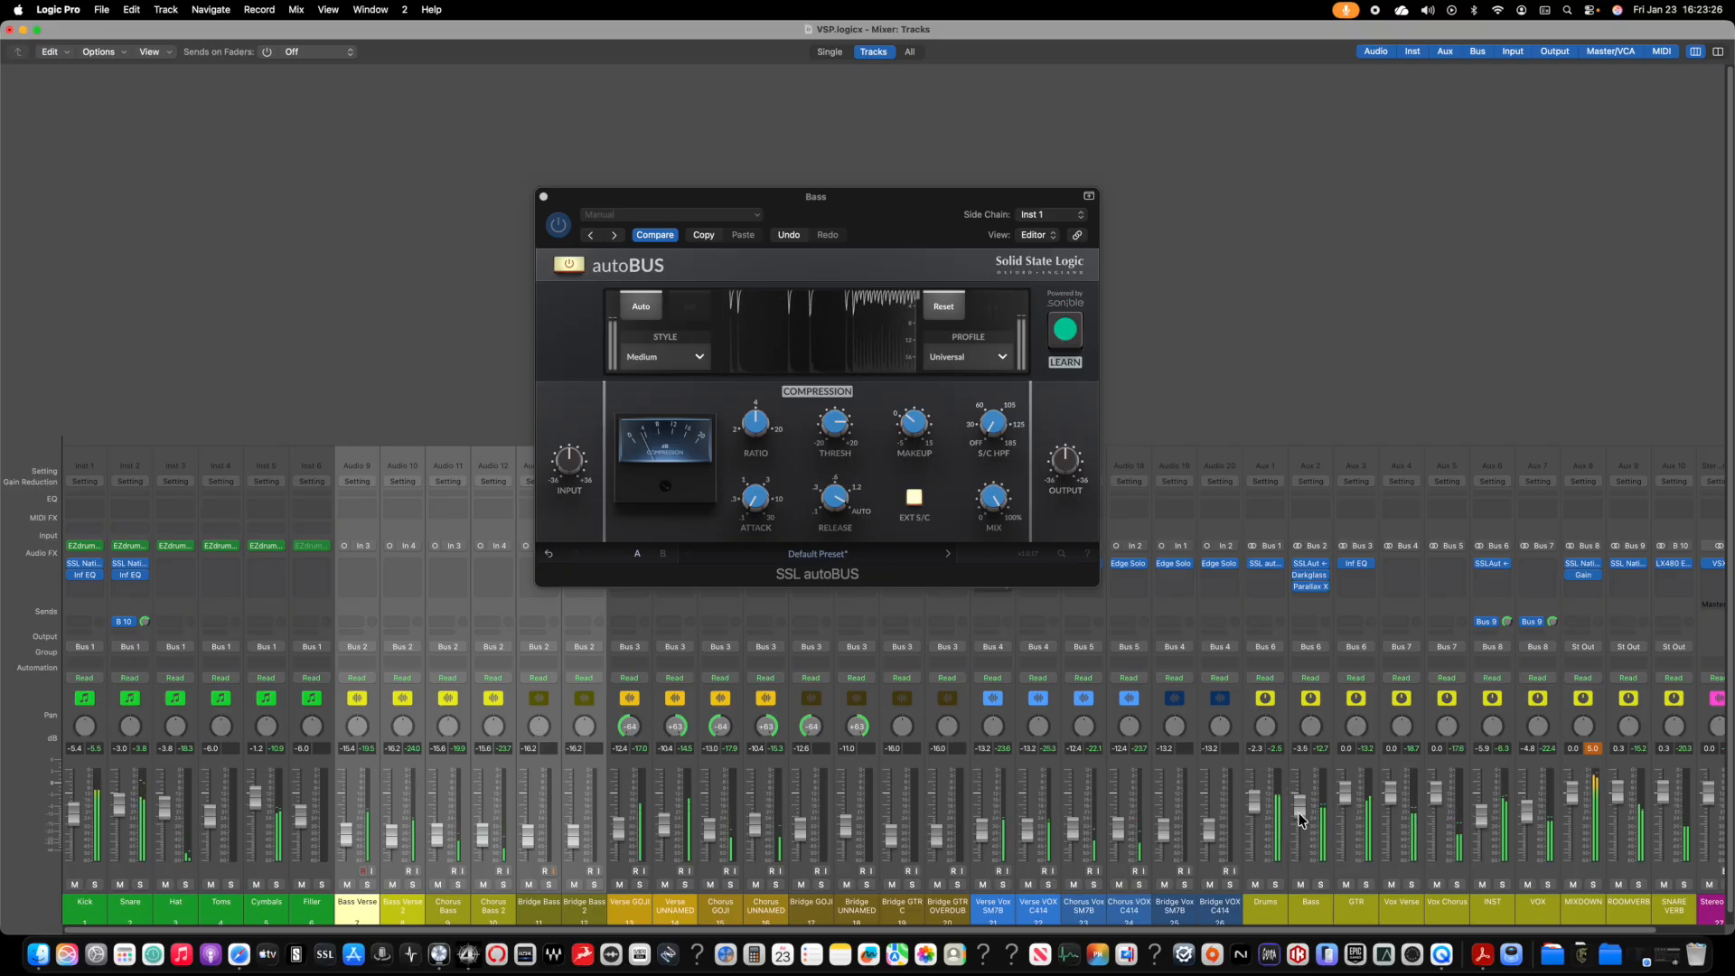
pyautogui.click(1593, 748)
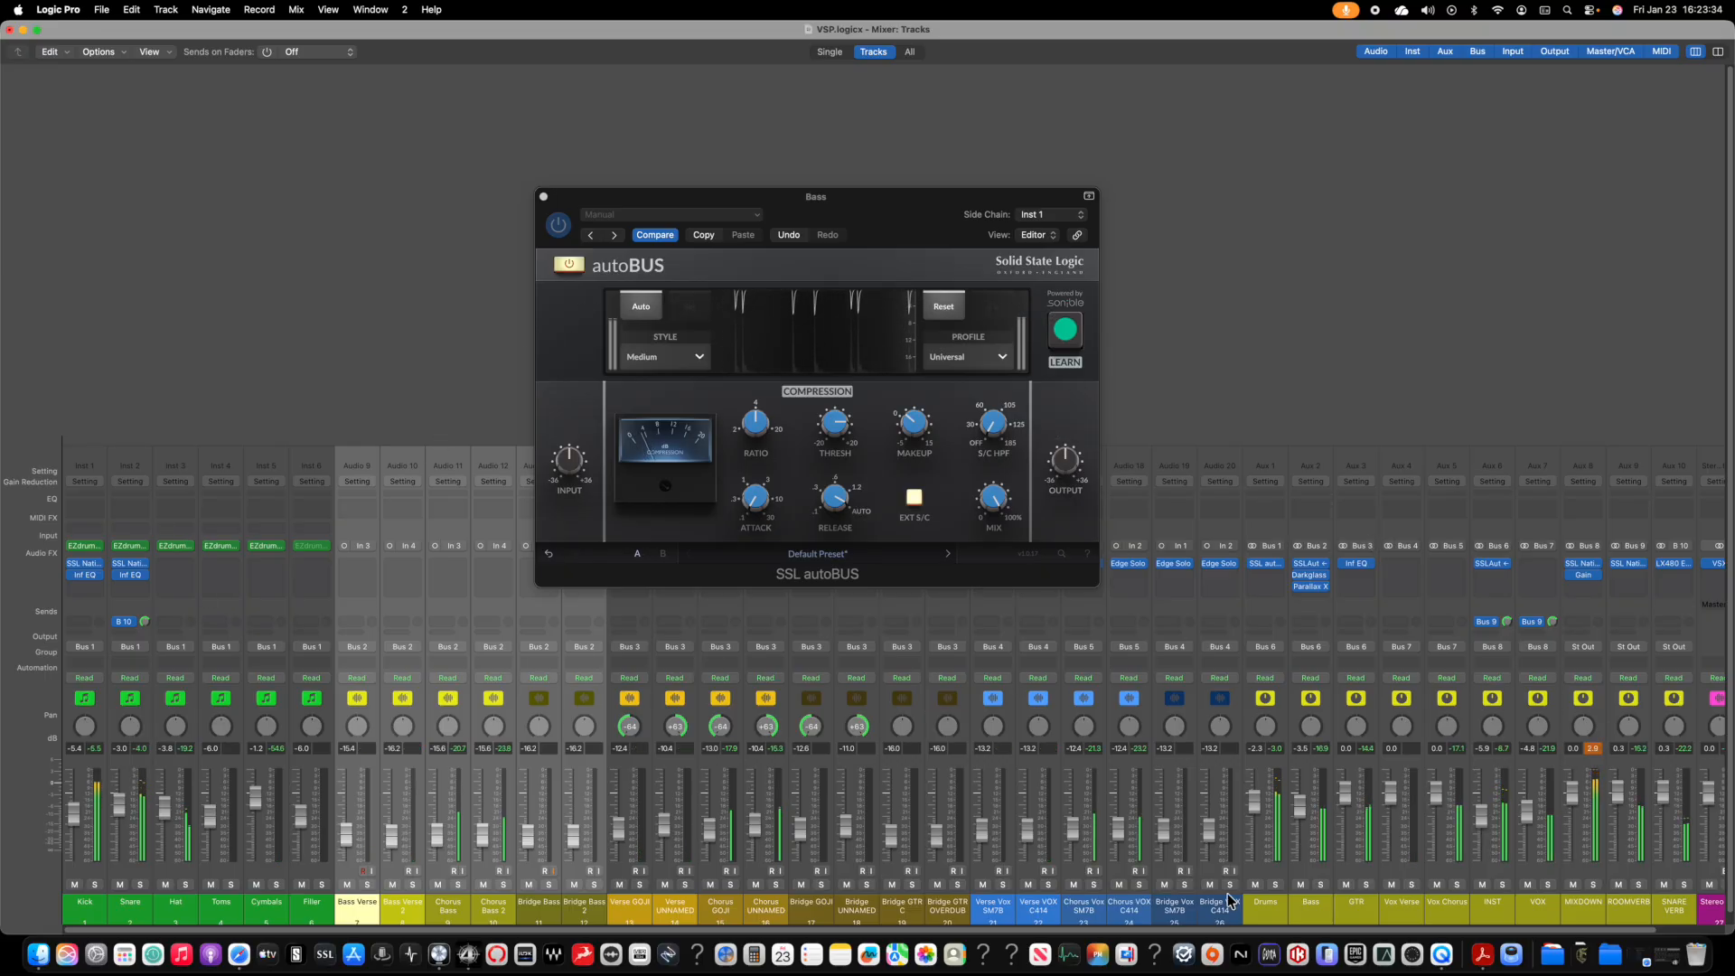
pyautogui.moveTo(1531, 827); pyautogui.dragTo(1533, 827)
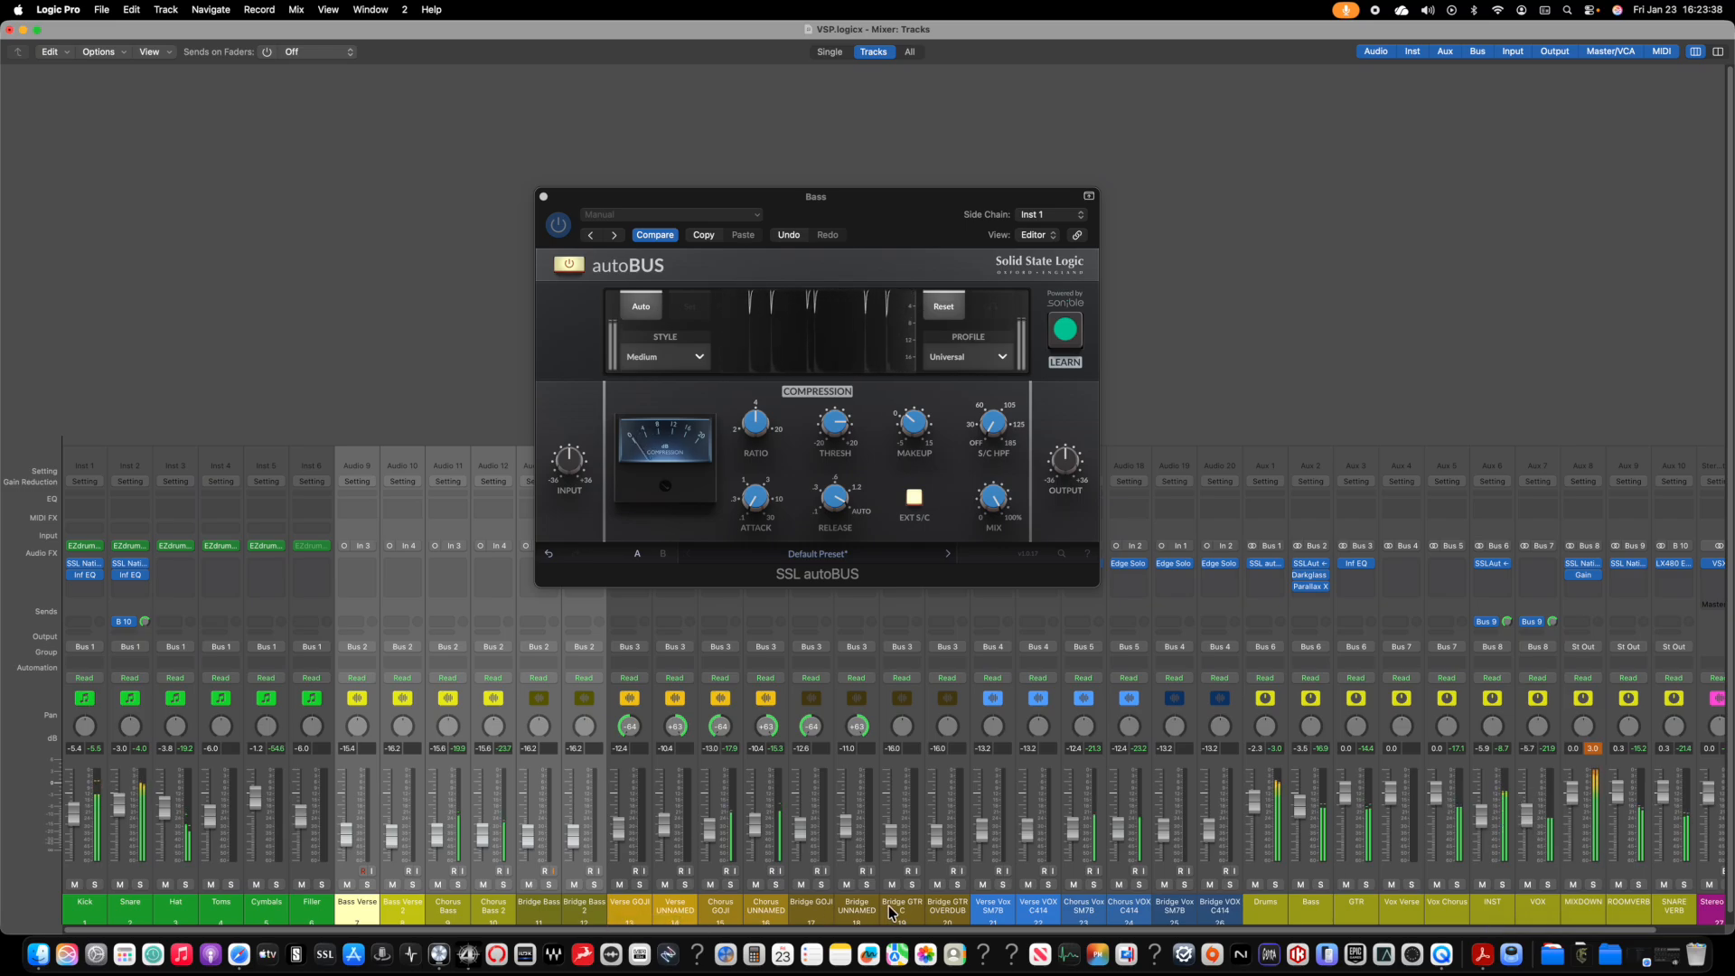
# Step: Raise all eight guitar tracks together so Verse GOJI sits at -8.6 dB, and lower the Bass bus to -4.7 dB
pyautogui.click(935, 908)
pyautogui.keyDown('shift'); pyautogui.click(630, 894); pyautogui.keyUp('shift')
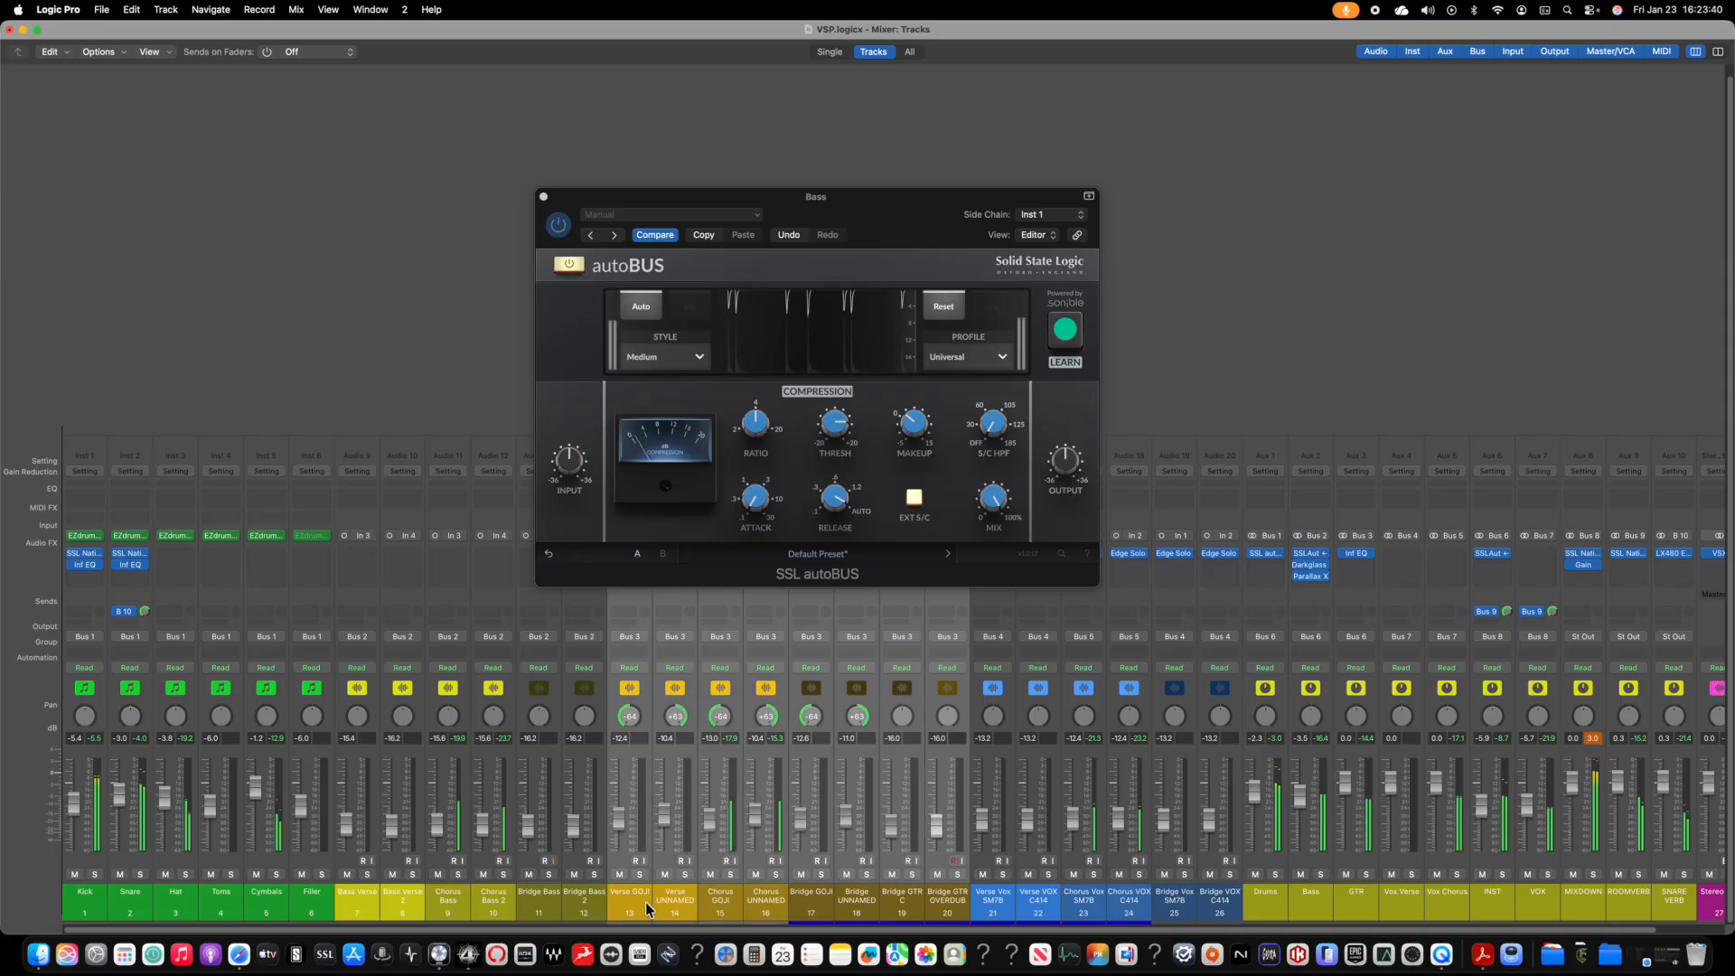
pyautogui.moveTo(619, 825); pyautogui.dragTo(615, 807)
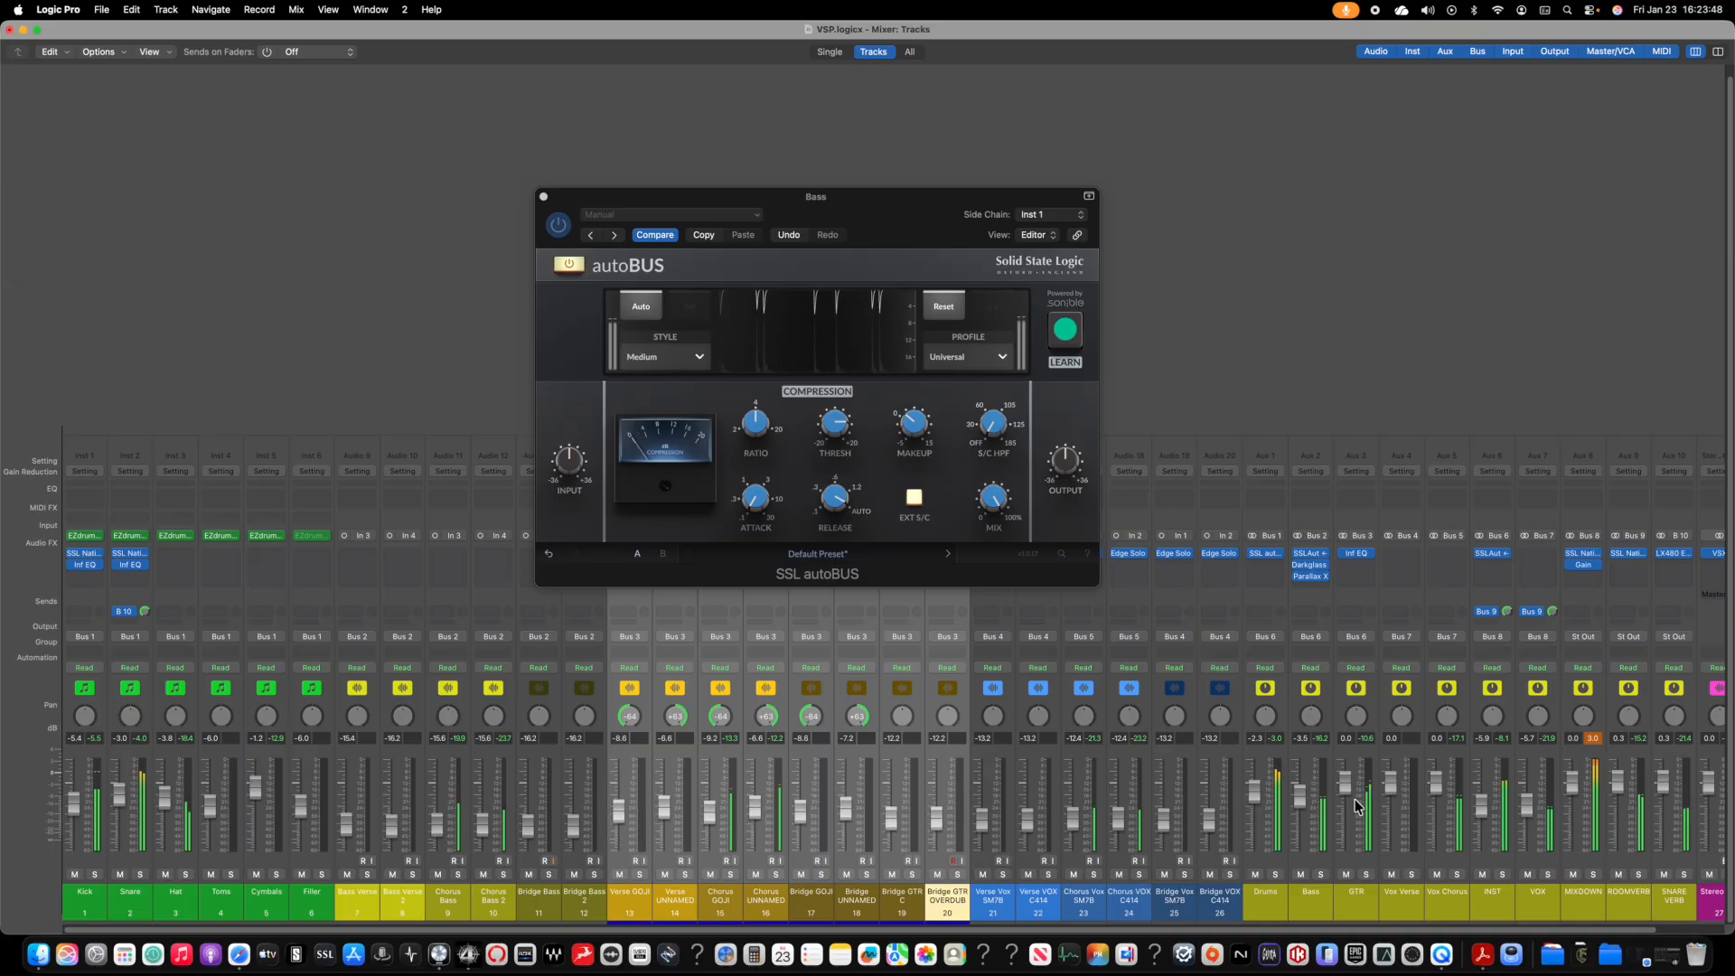
pyautogui.moveTo(1301, 802); pyautogui.dragTo(1299, 806)
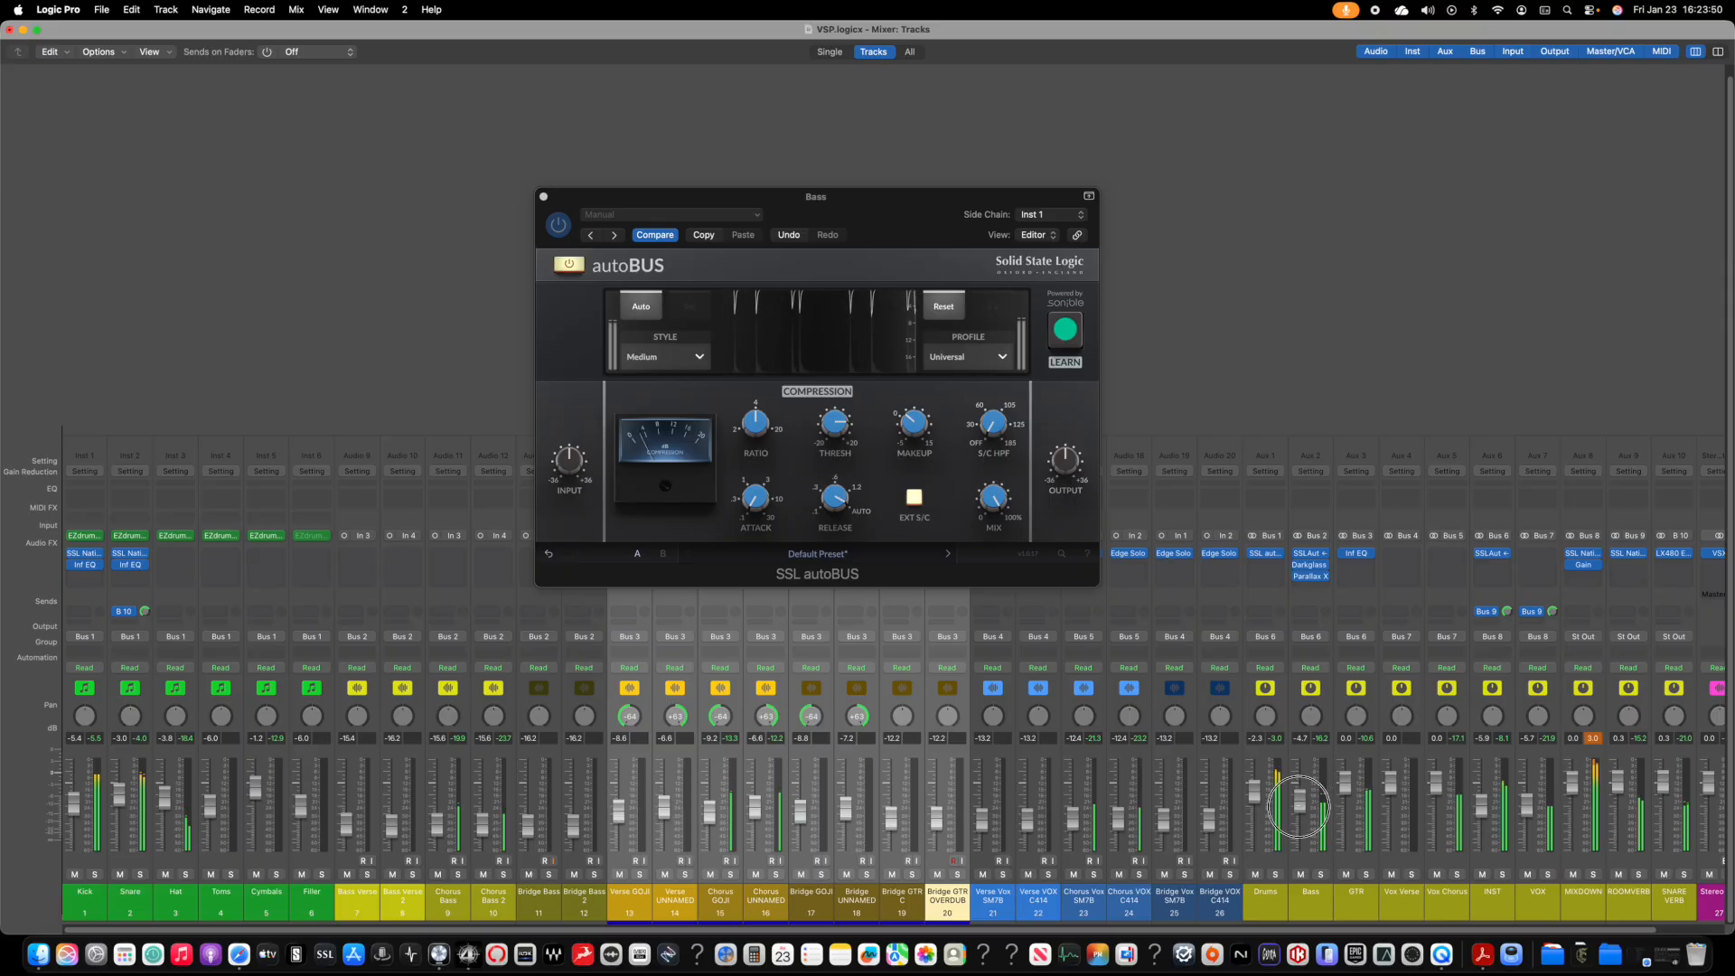
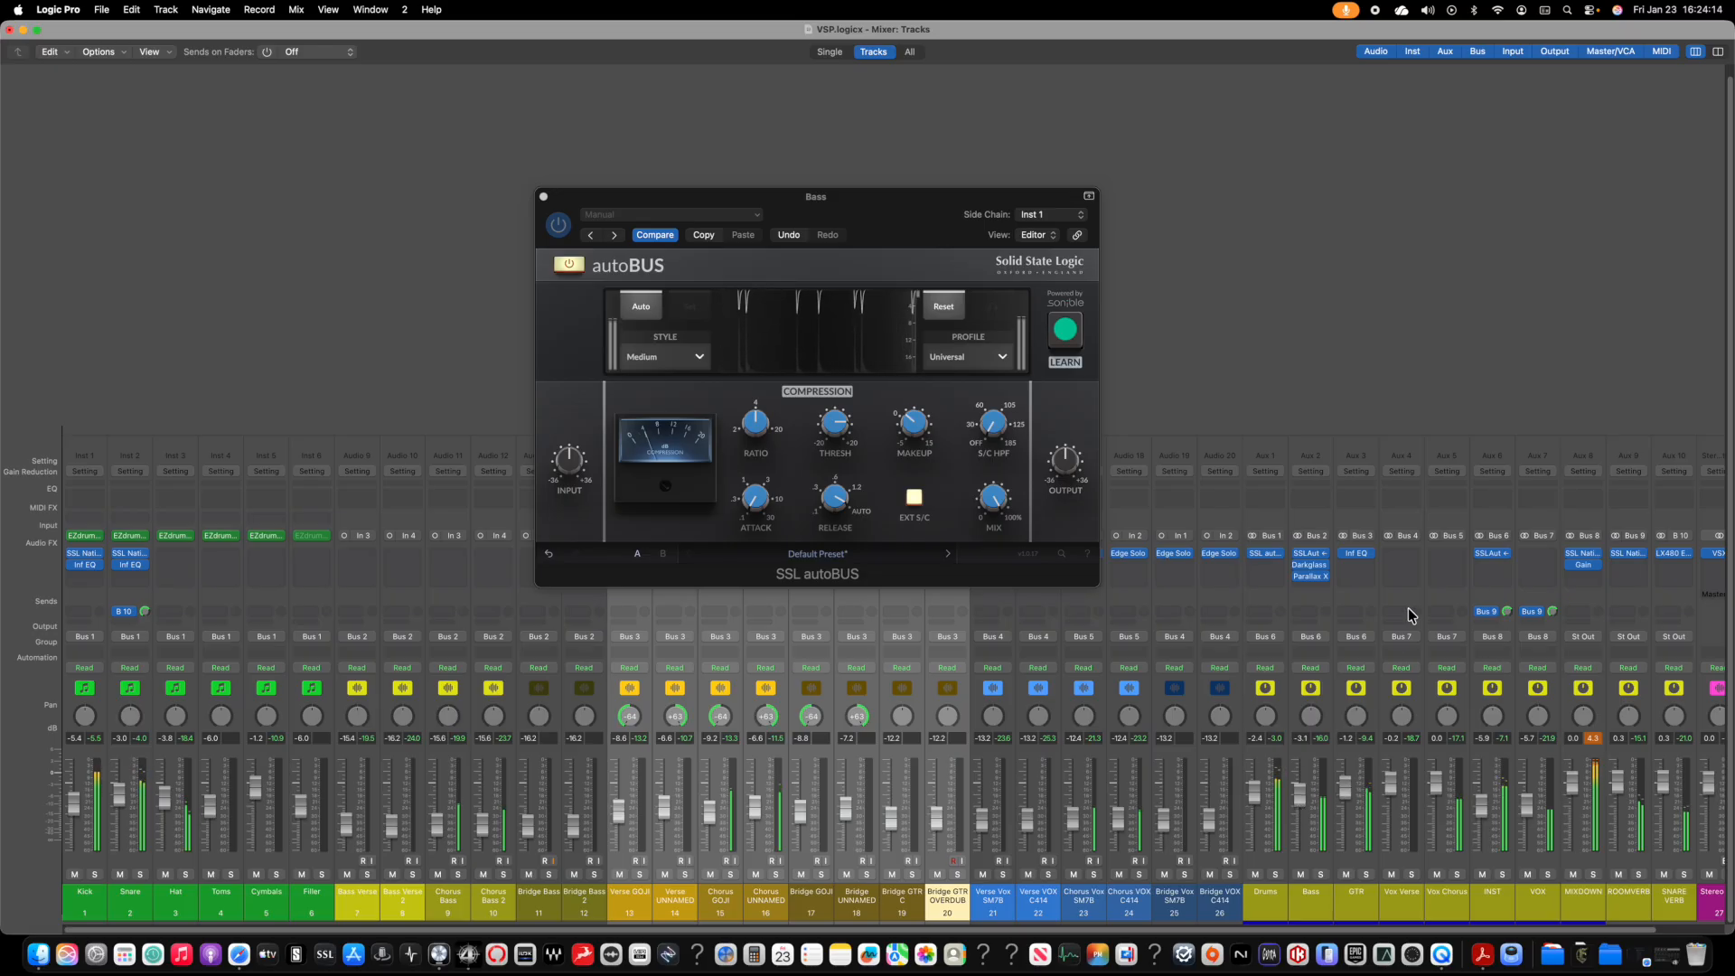
# Step: Close autoBUS, select the Bridge GOJI and Bridge UNNAMED regions in the arrangement and play the bridge from there
pyautogui.click(543, 196)
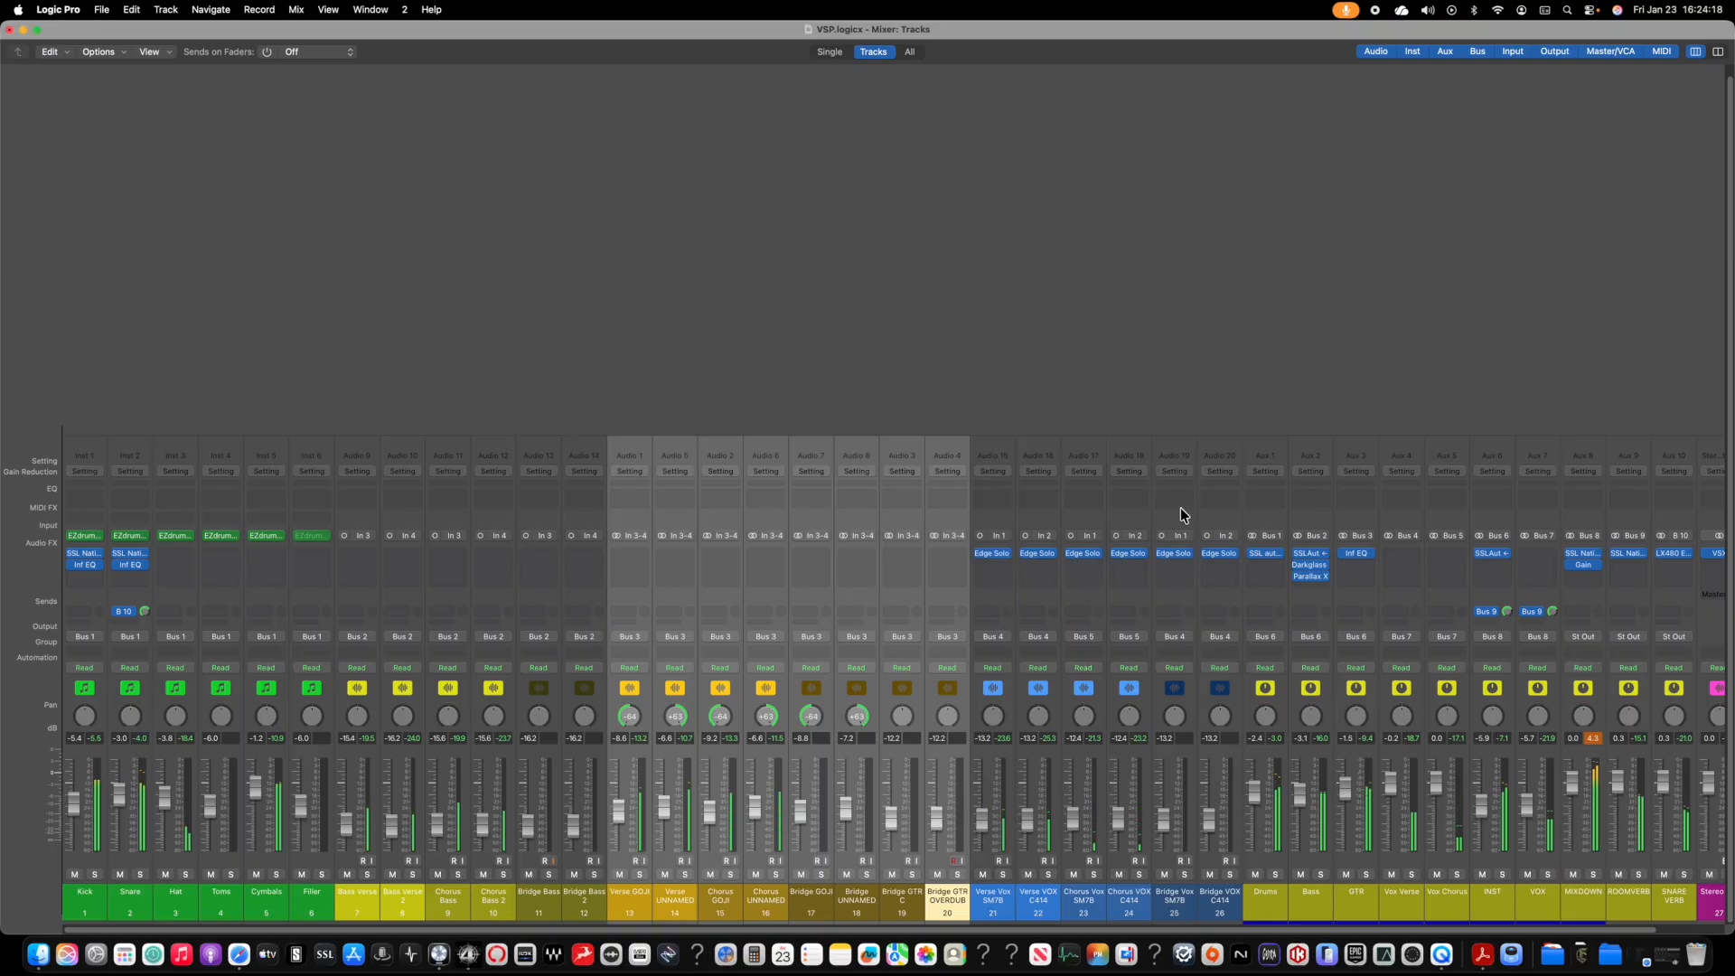
pyautogui.press('super+1')
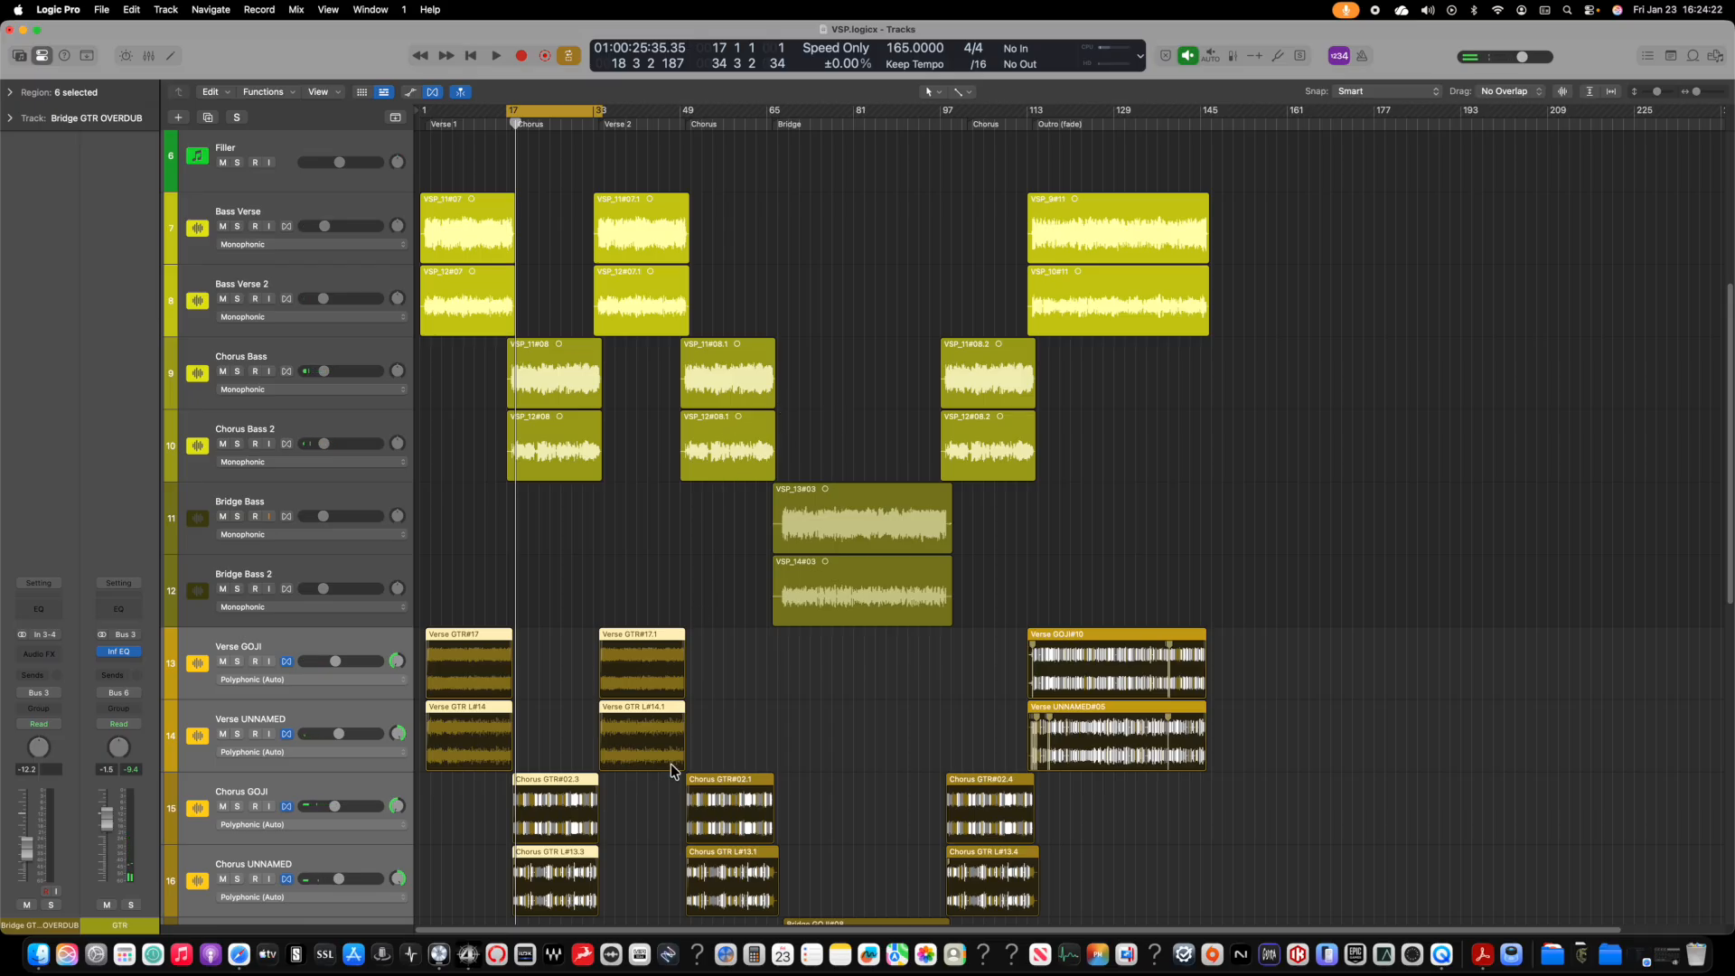
pyautogui.scroll(-3, 892, 790)
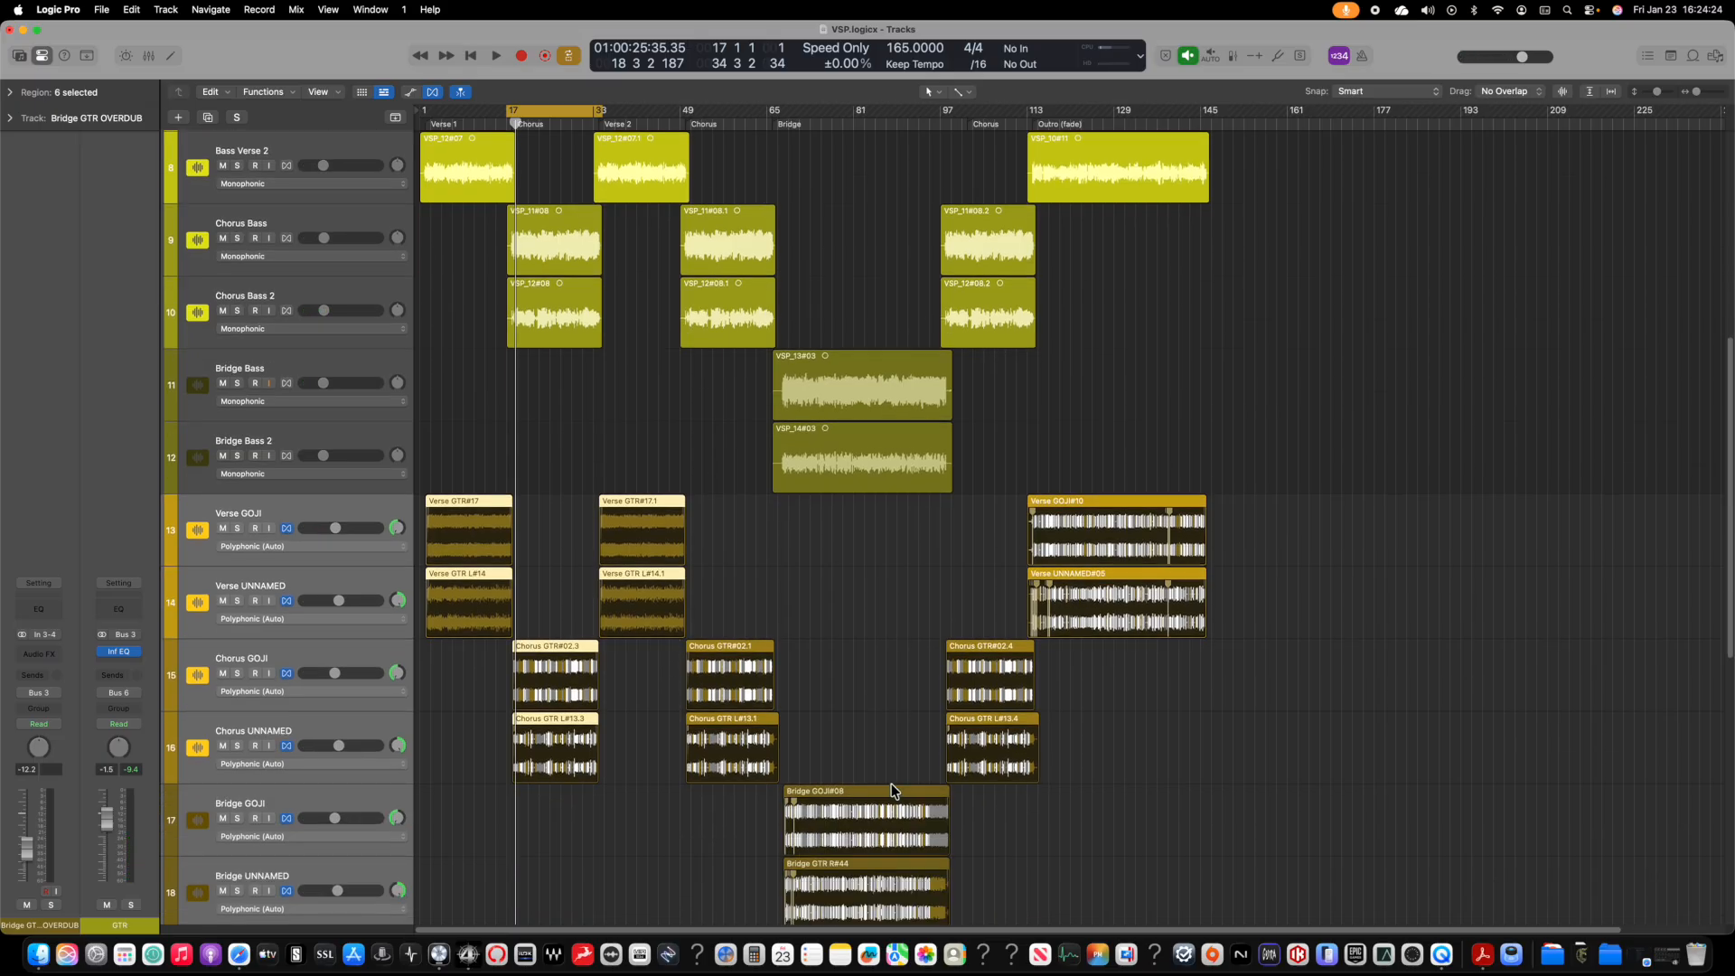
pyautogui.scroll(-1, 891, 791)
pyautogui.moveTo(893, 659); pyautogui.dragTo(908, 890)
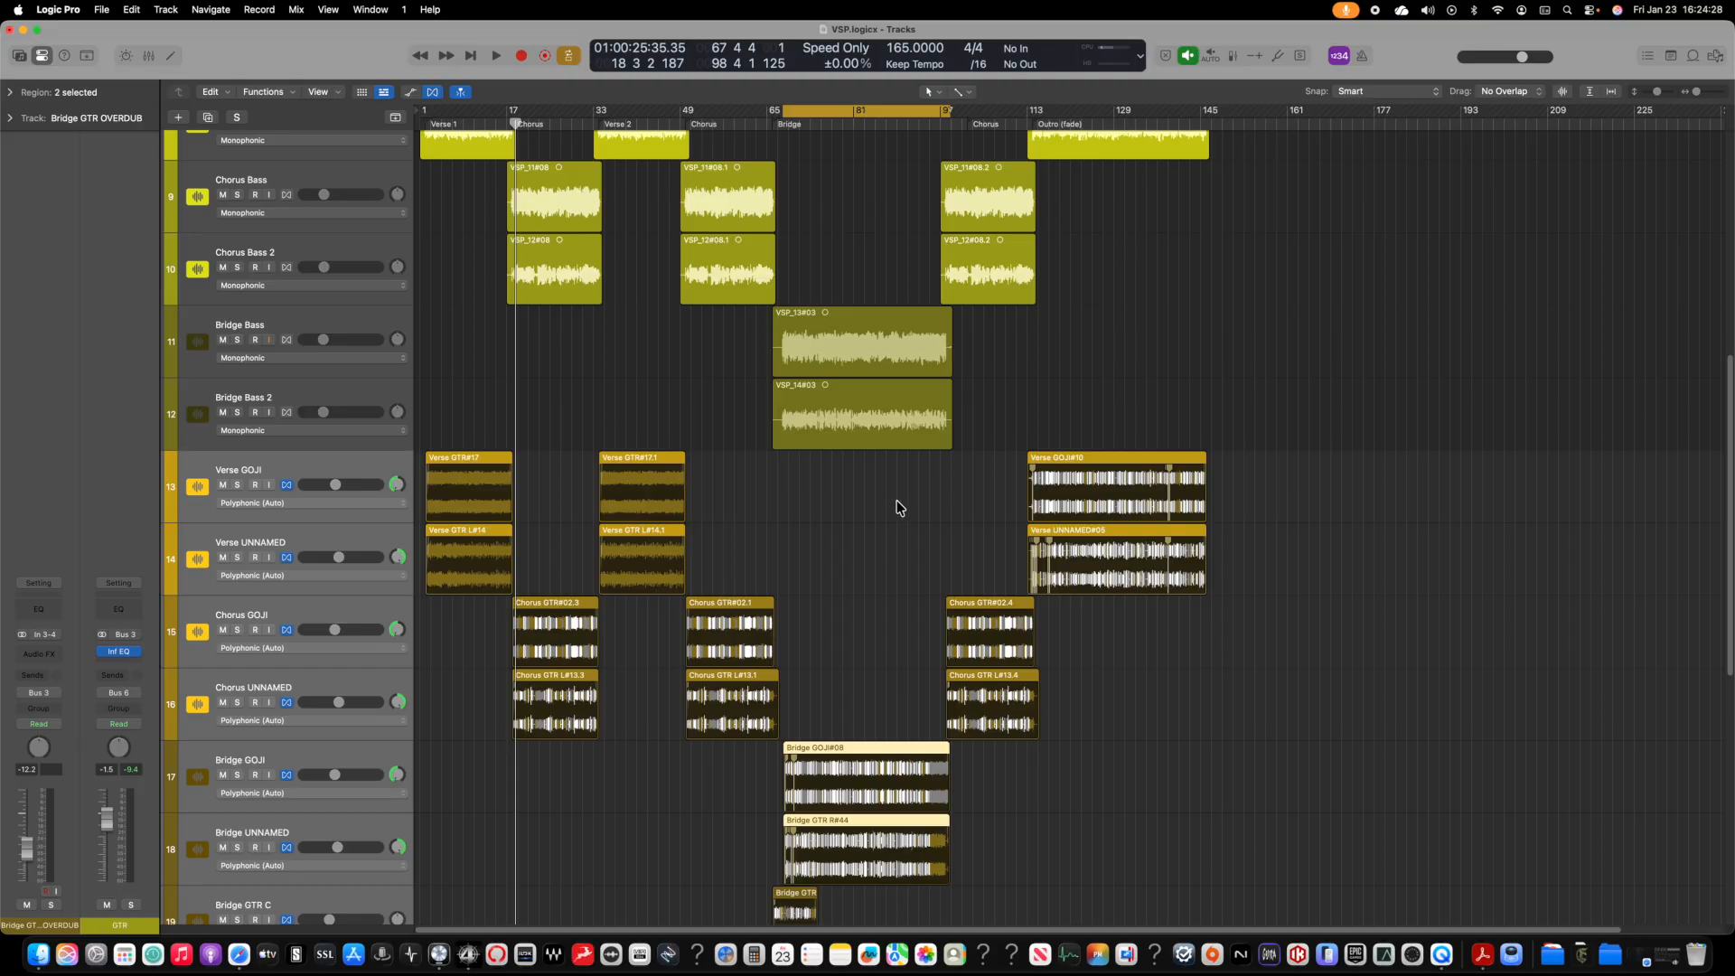
pyautogui.hotkey('shift', 'Return')
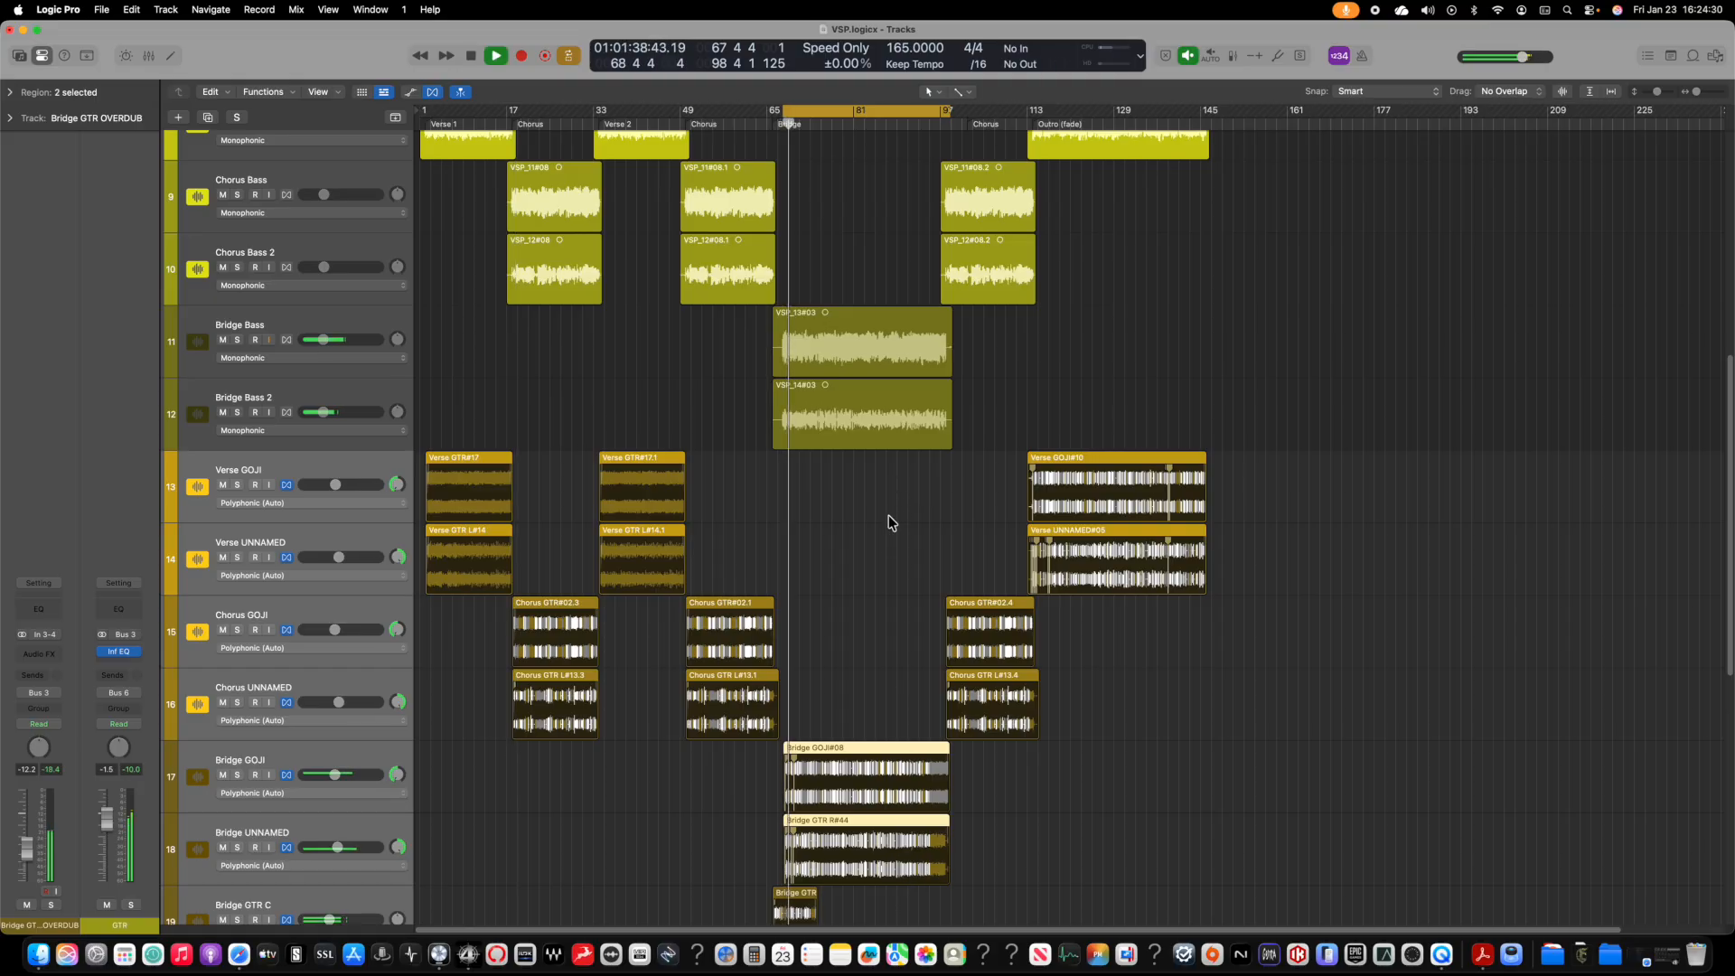
# Step: Select the Bridge GTR C and Bridge GTR OVERDUB tracks together and set both levels to -10.4 dB
pyautogui.scroll(-5, 894, 722)
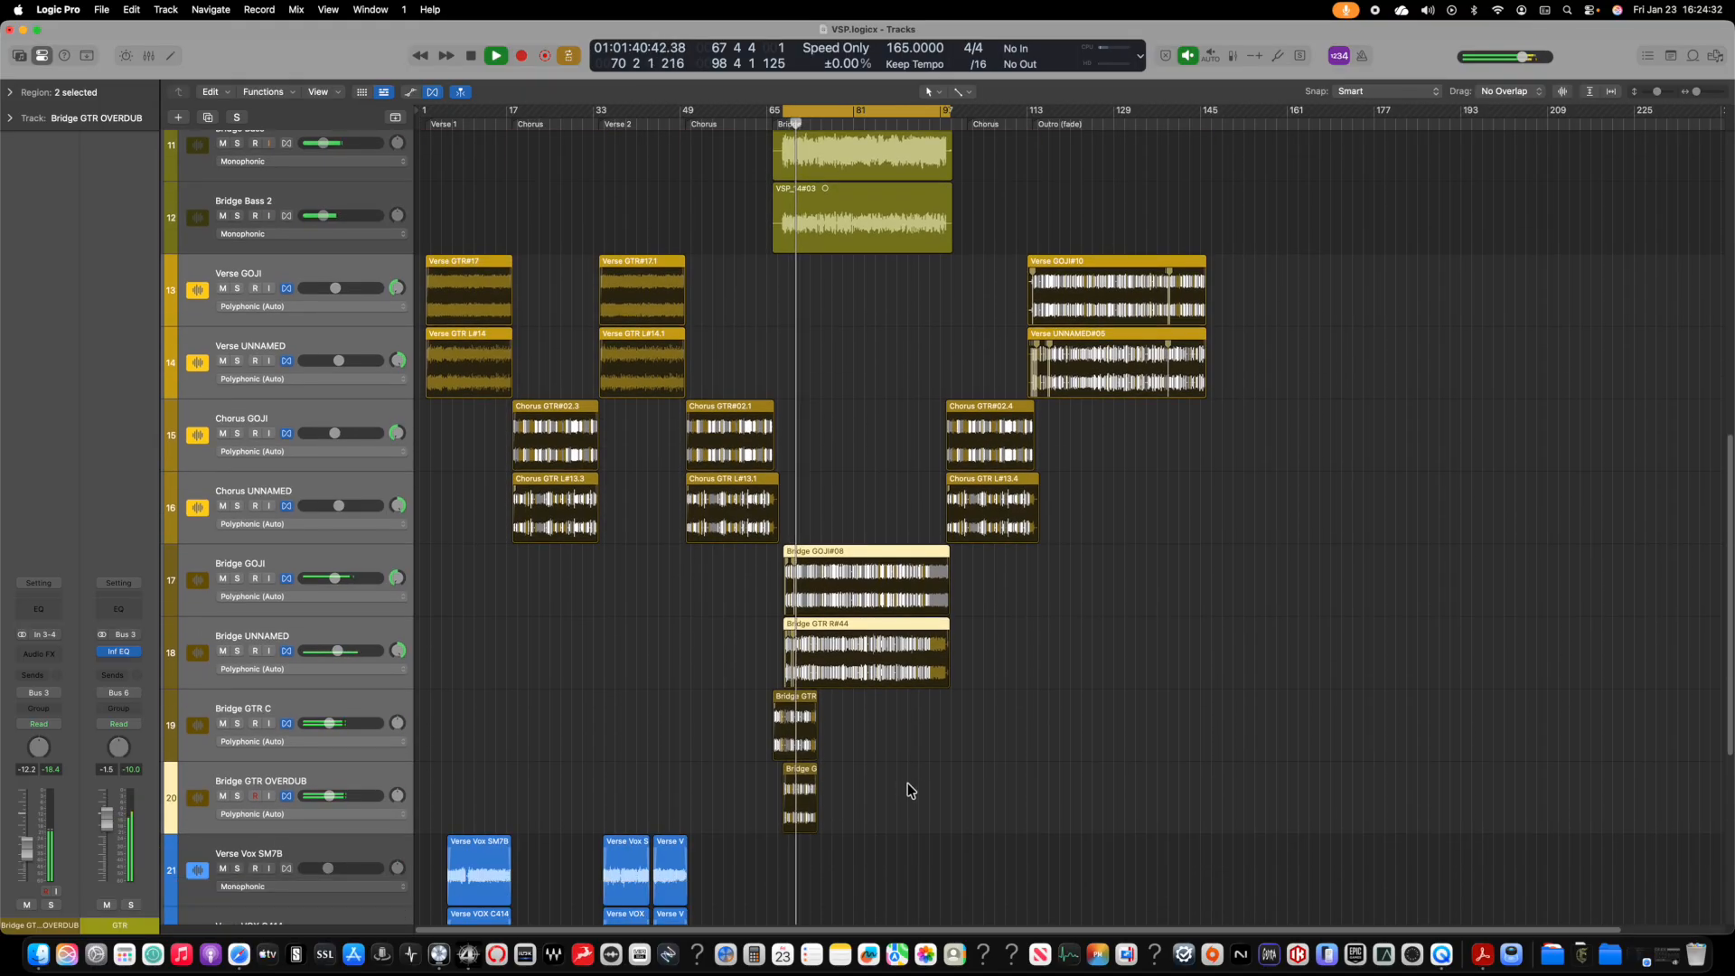
pyautogui.click(363, 736)
pyautogui.keyDown('shift'); pyautogui.click(312, 795); pyautogui.keyUp('shift')
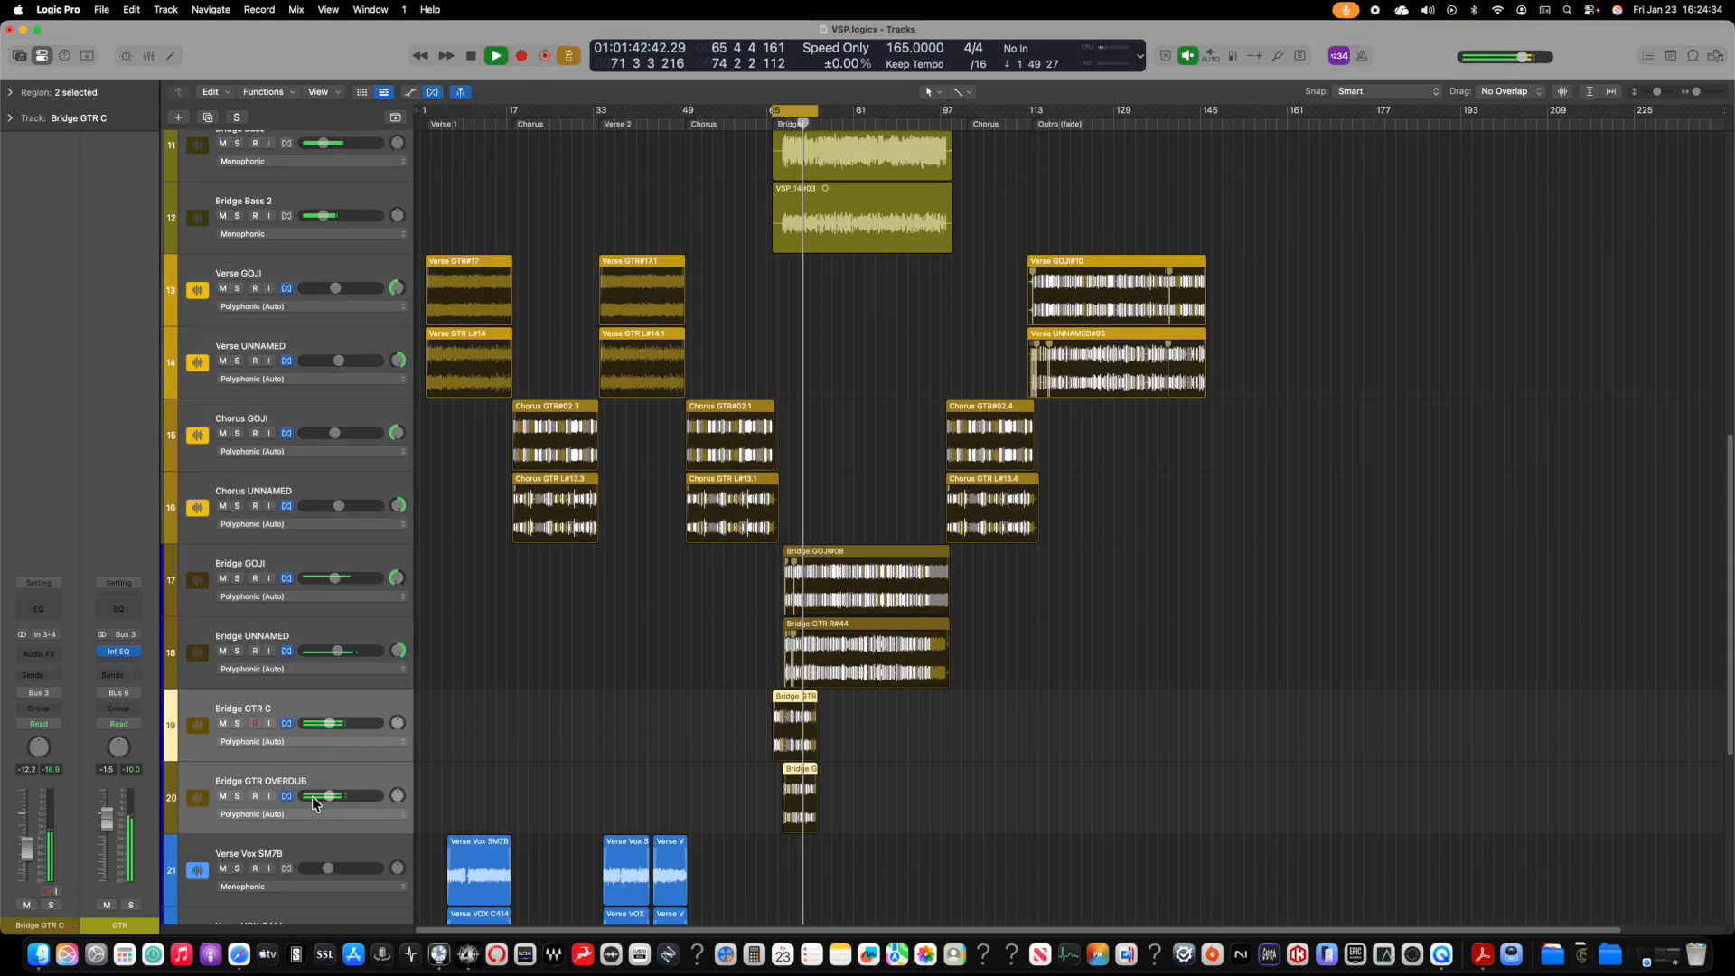
pyautogui.moveTo(323, 794); pyautogui.dragTo(319, 795)
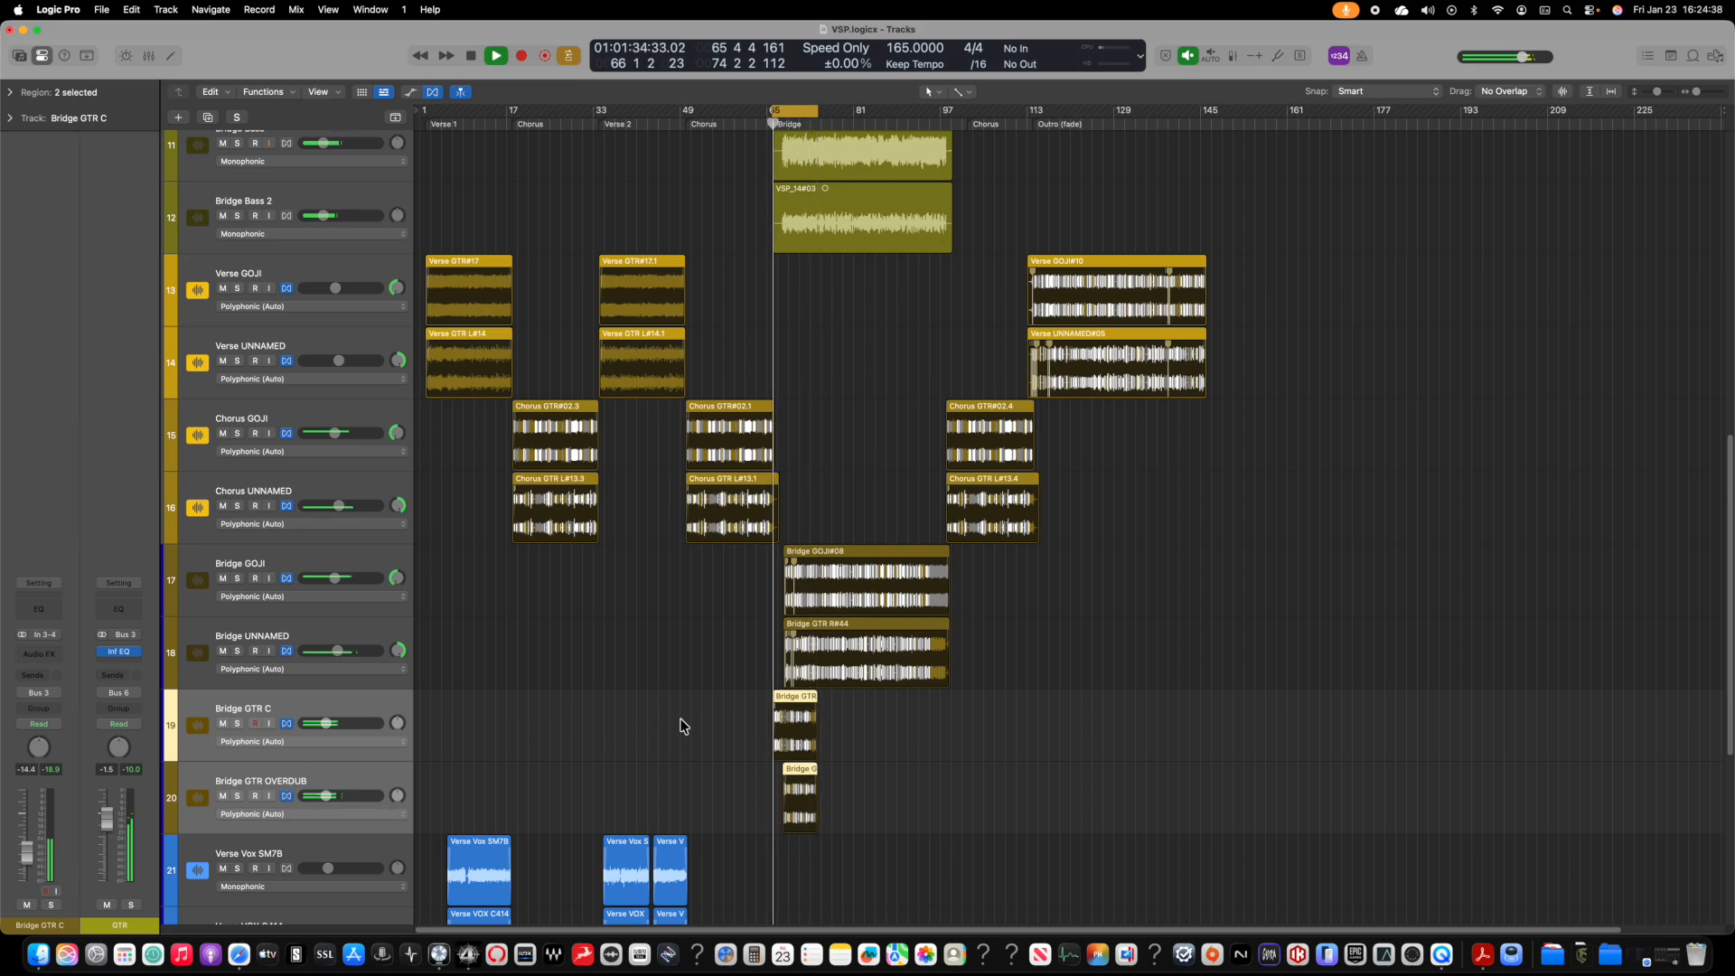
pyautogui.press('super+2')
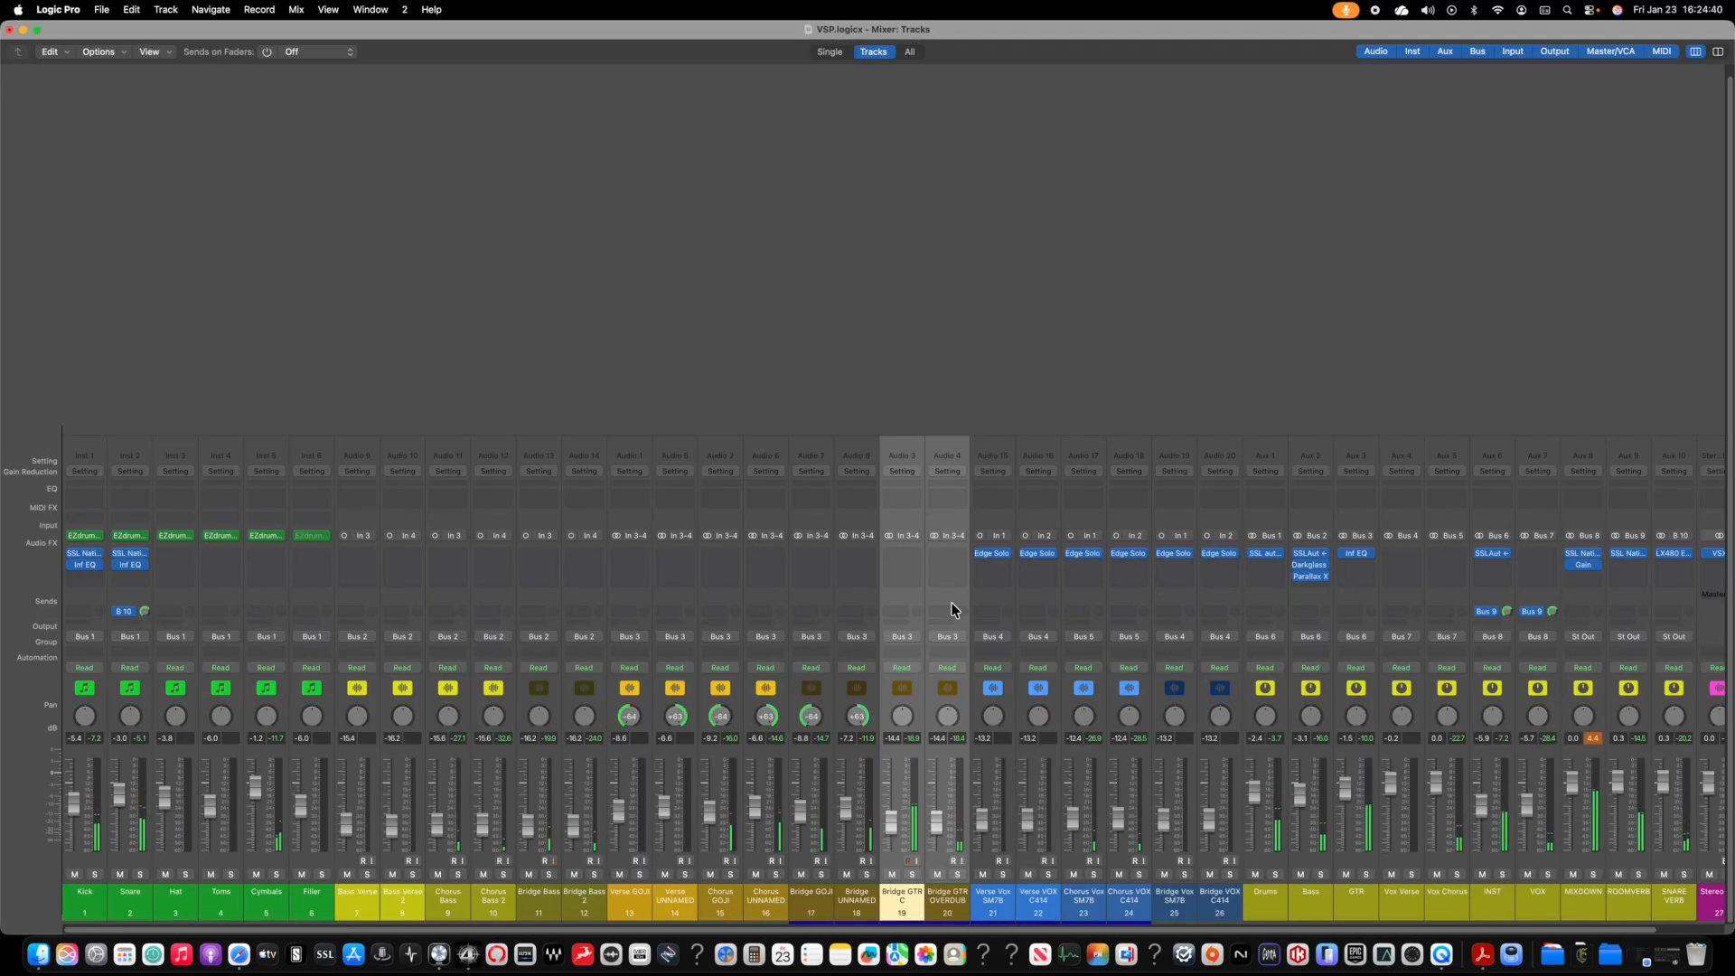
pyautogui.hscroll(2, 974, 401)
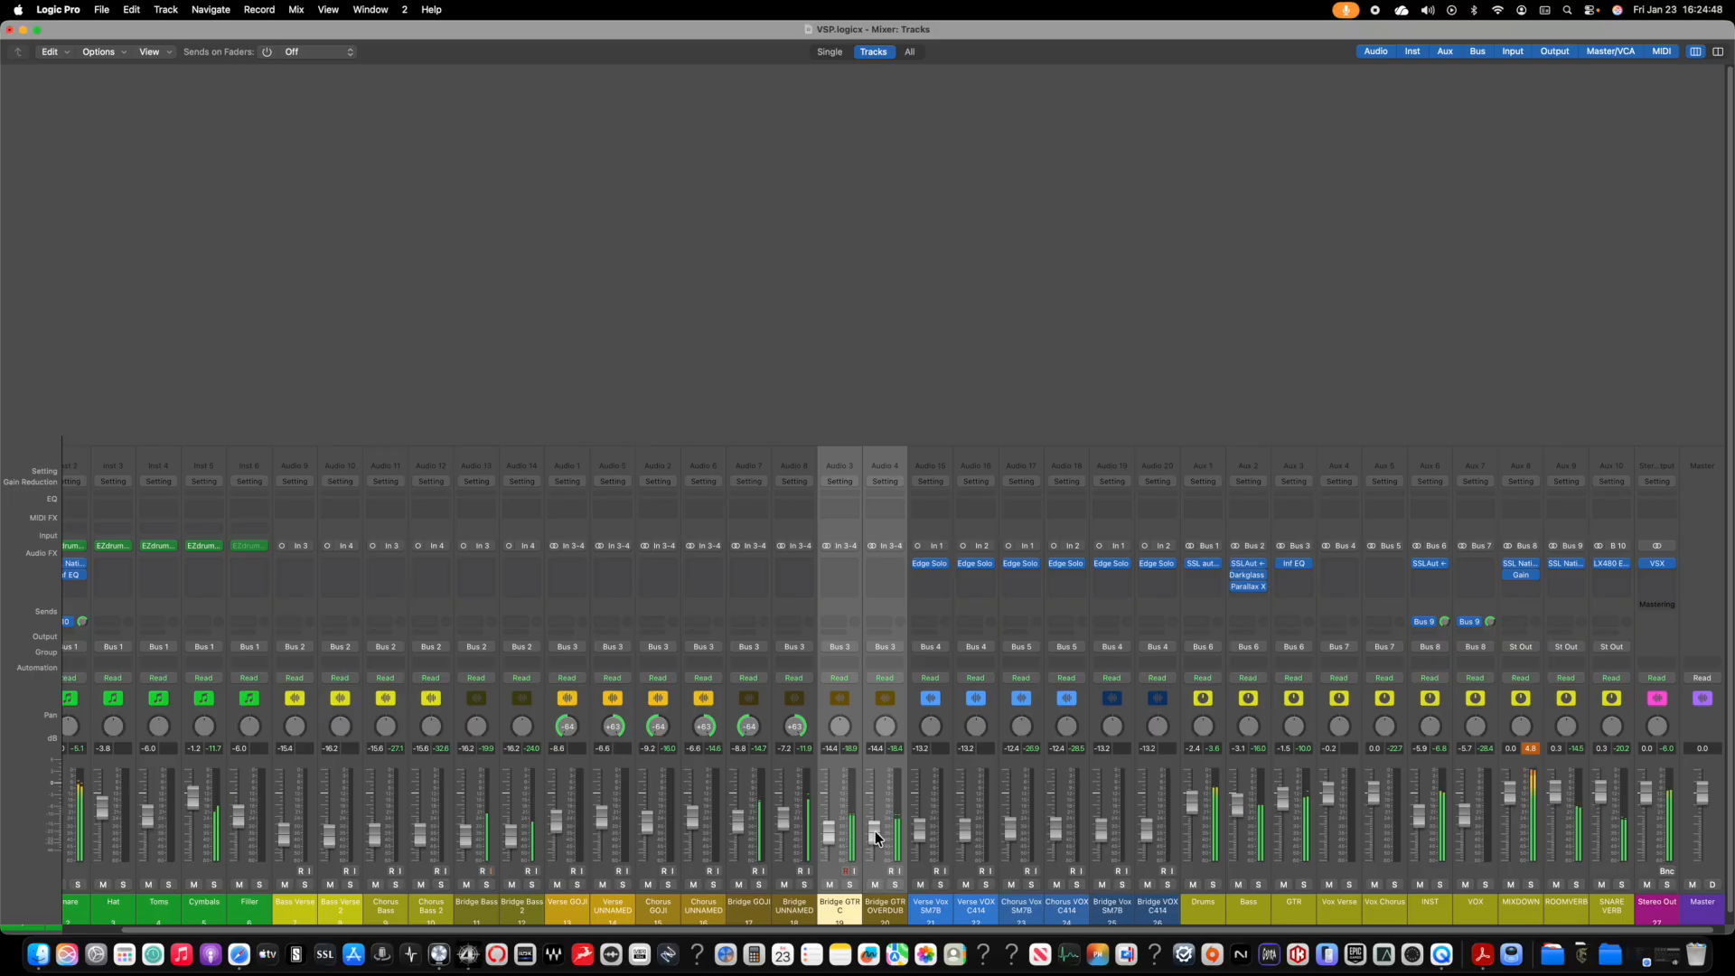
pyautogui.moveTo(877, 837); pyautogui.dragTo(874, 818)
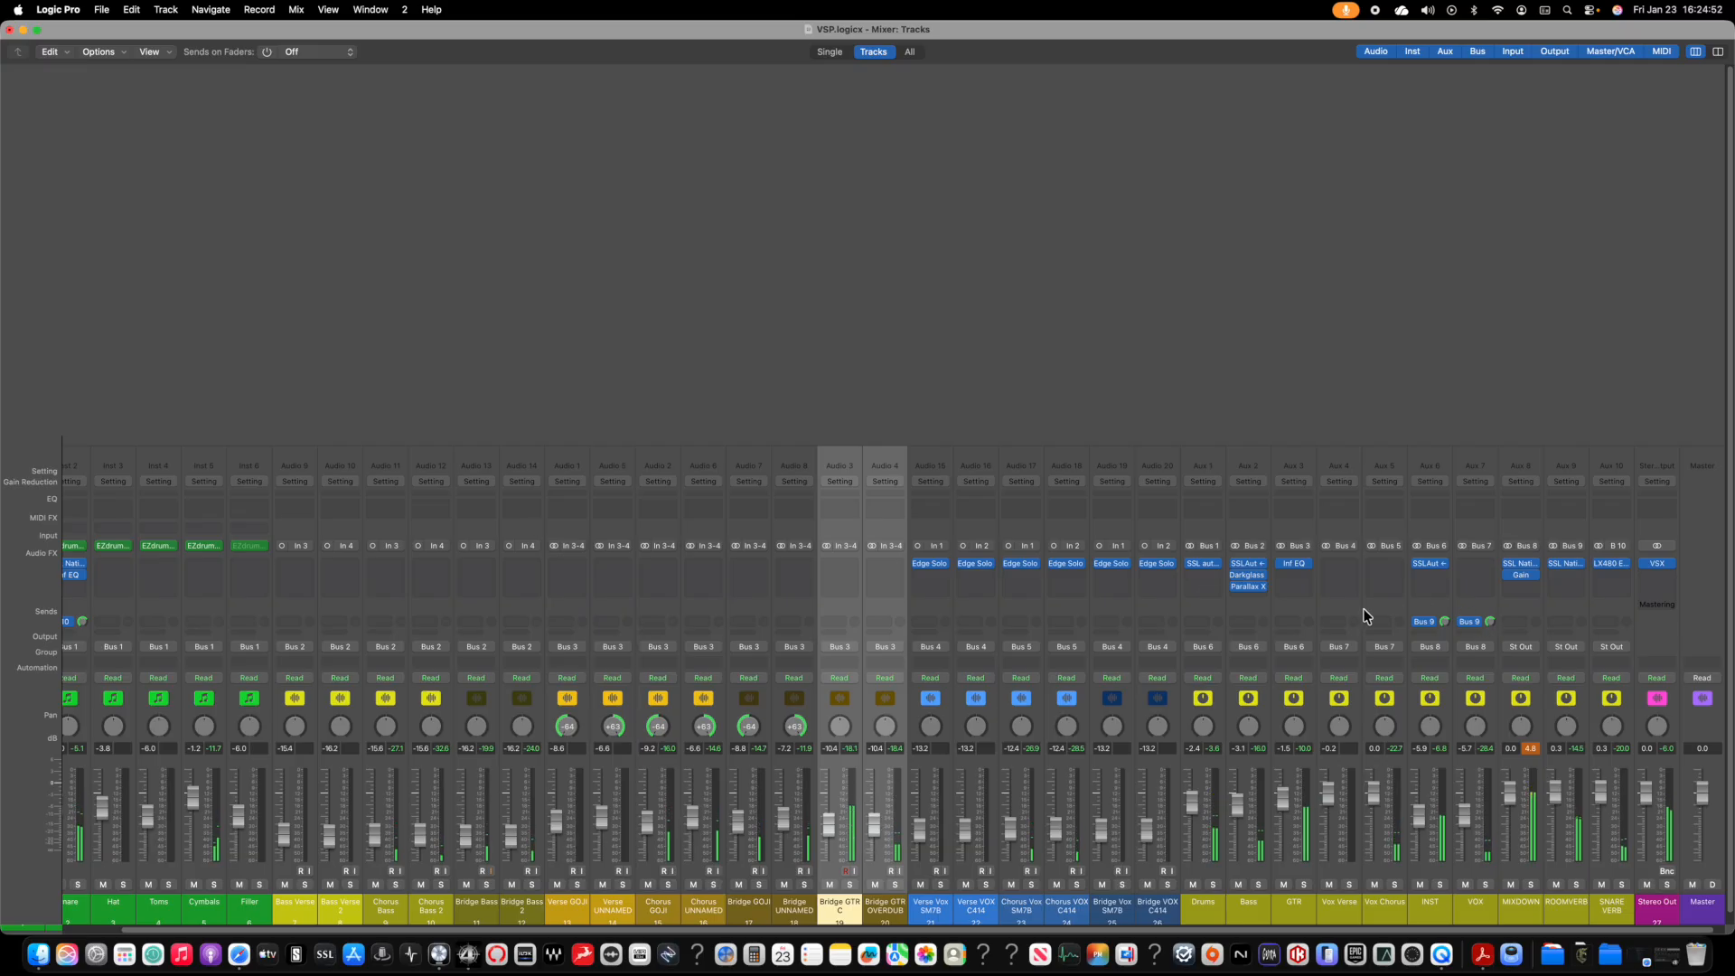
# Step: Solo the GTR bus and add a dynamic band in its Infinity EQ at 145 Hz, +2.07 dB, with a -1.50 dB target
pyautogui.click(1290, 562)
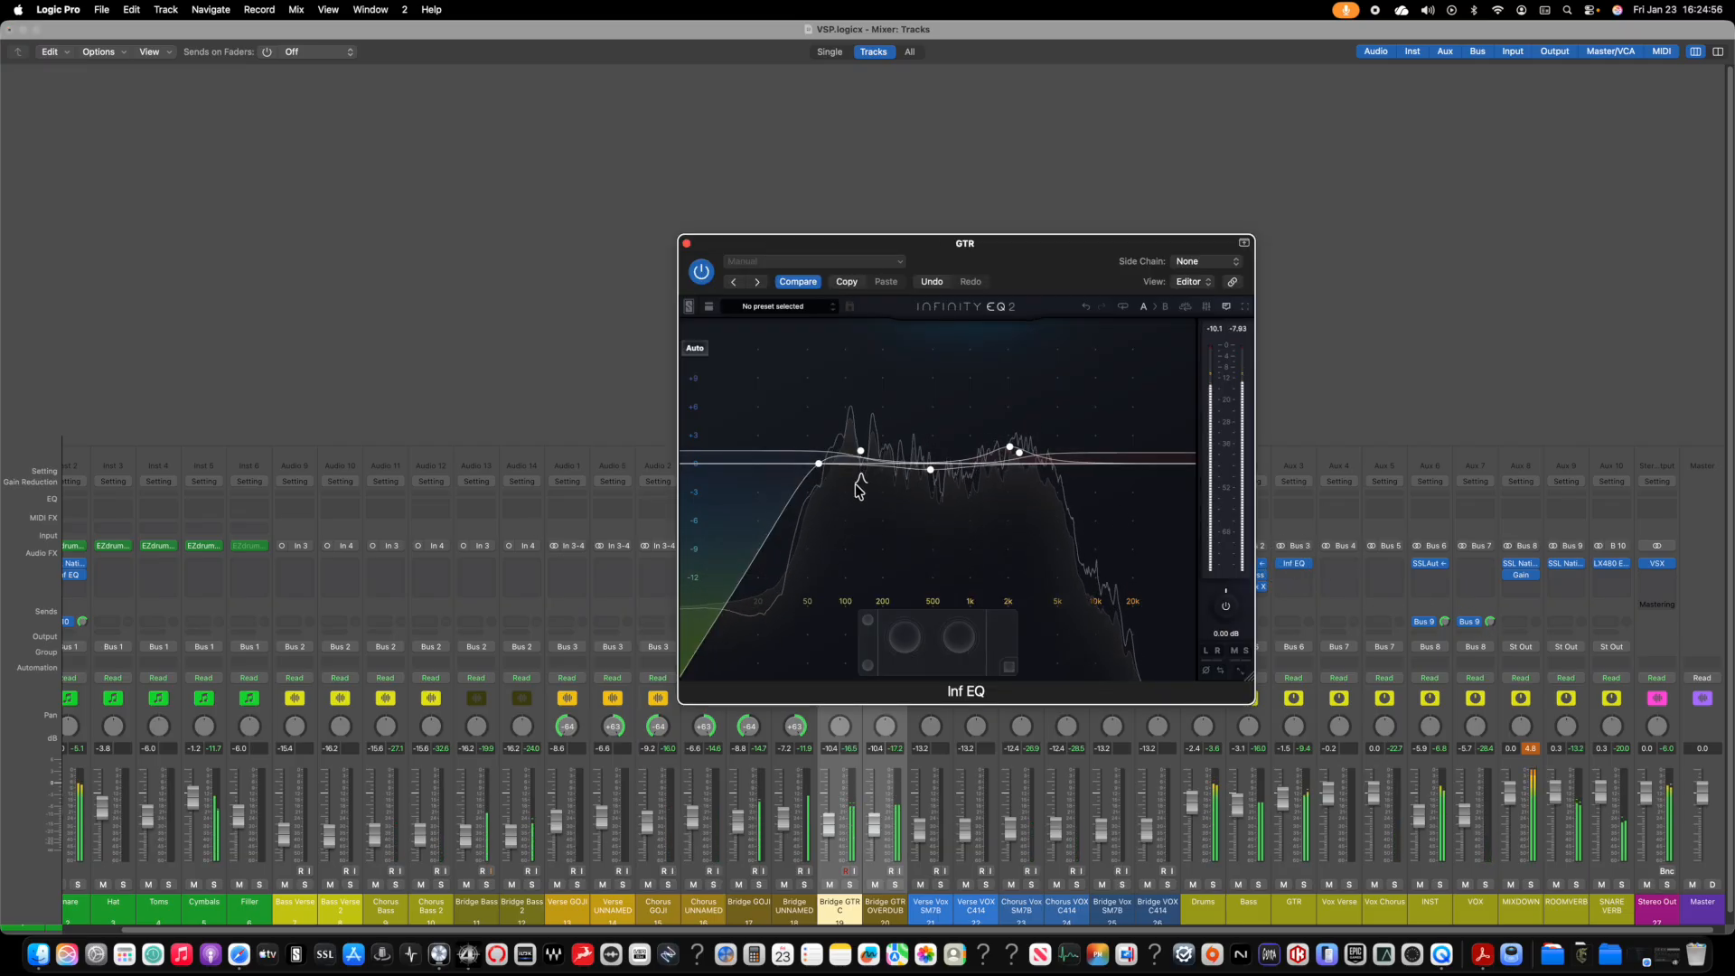
pyautogui.moveTo(884, 502)
pyautogui.mouseDown()
pyautogui.moveTo(855, 492)
pyautogui.moveTo(867, 562)
pyautogui.moveTo(861, 526)
pyautogui.mouseUp()
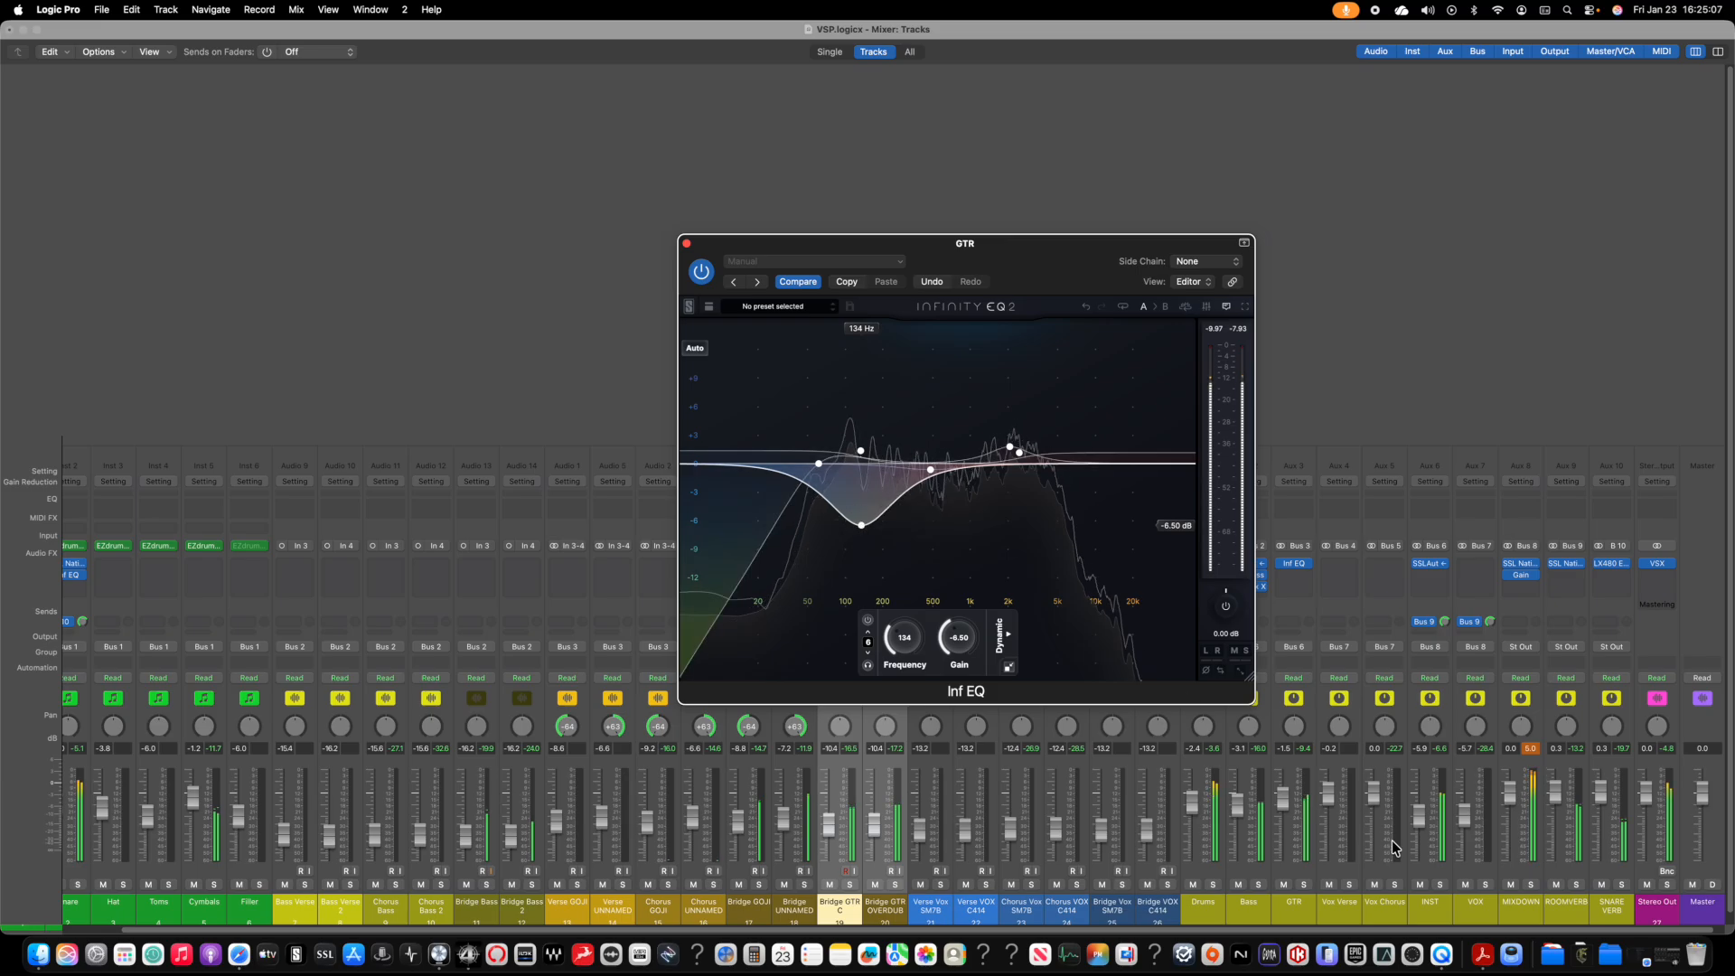
pyautogui.click(1304, 884)
pyautogui.moveTo(861, 525); pyautogui.dragTo(864, 444)
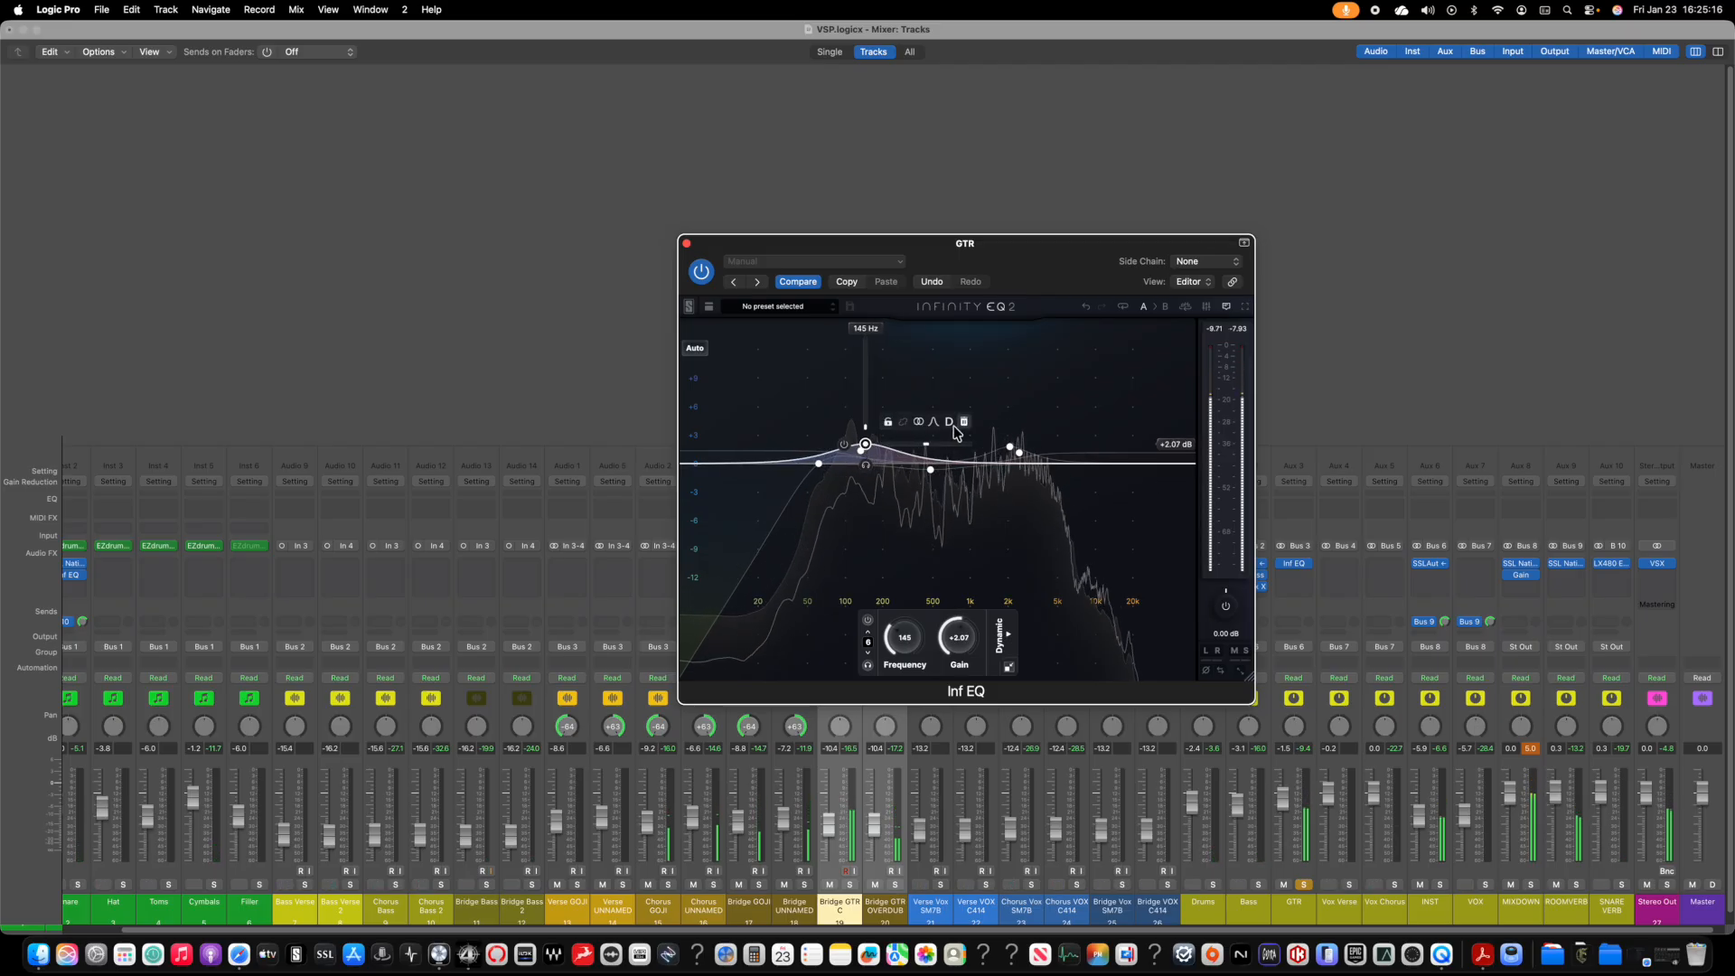
pyautogui.click(950, 422)
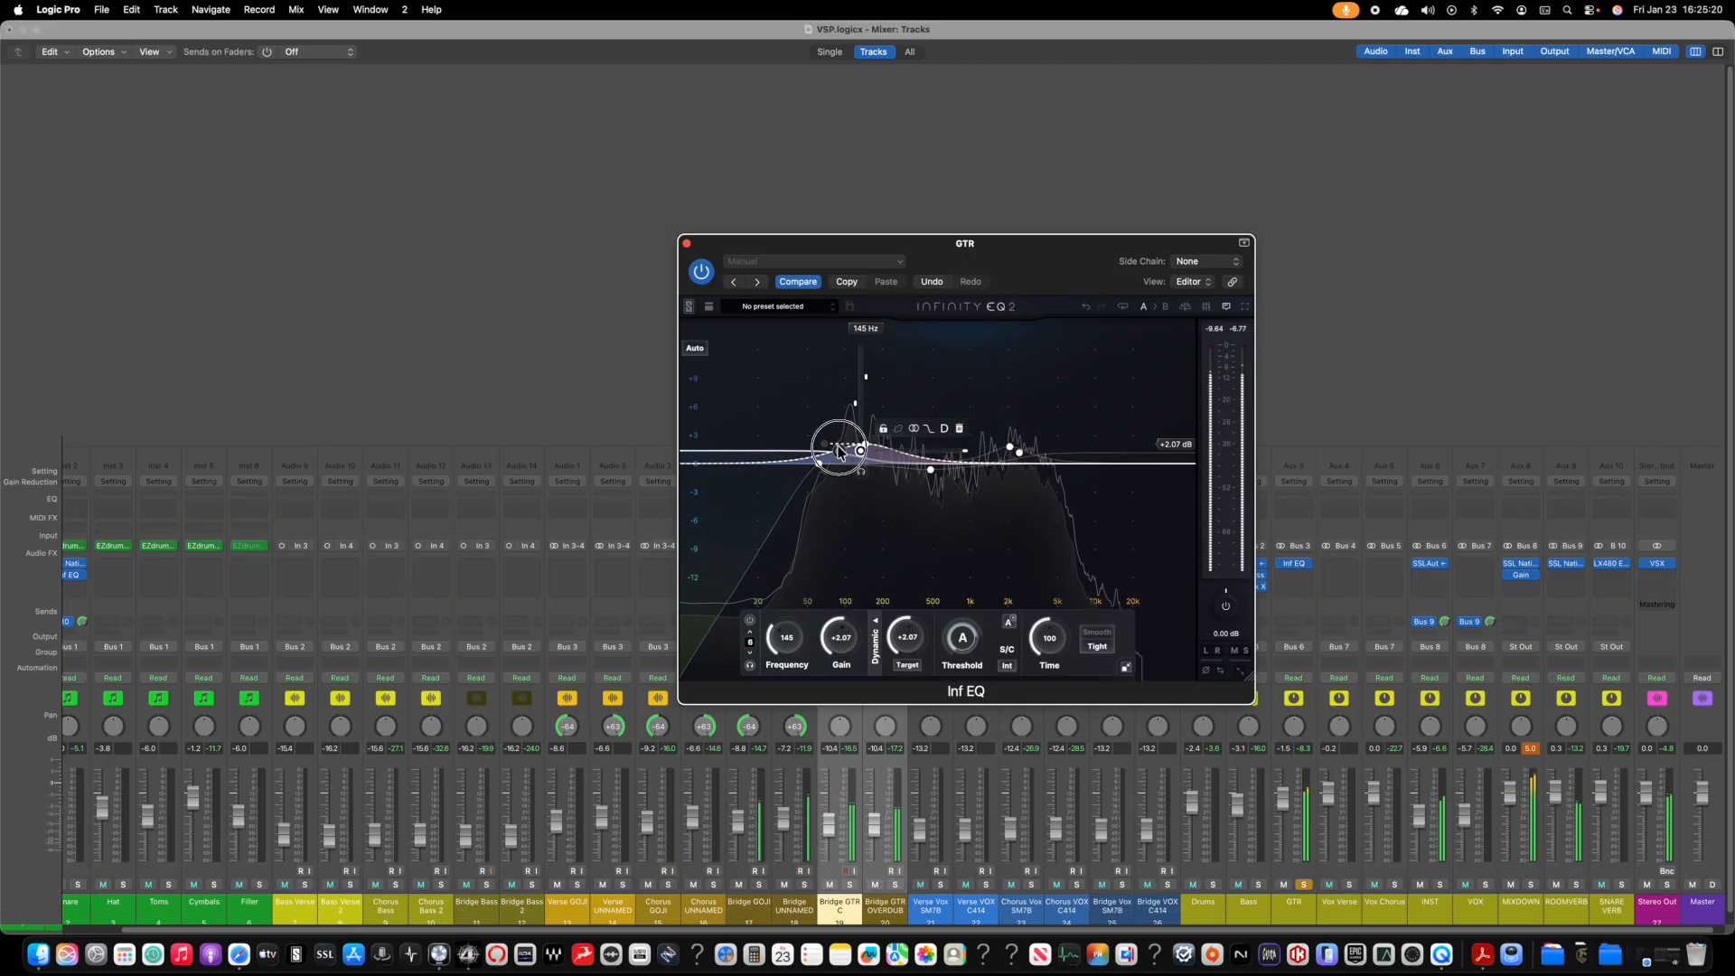
pyautogui.moveTo(824, 443); pyautogui.dragTo(827, 477)
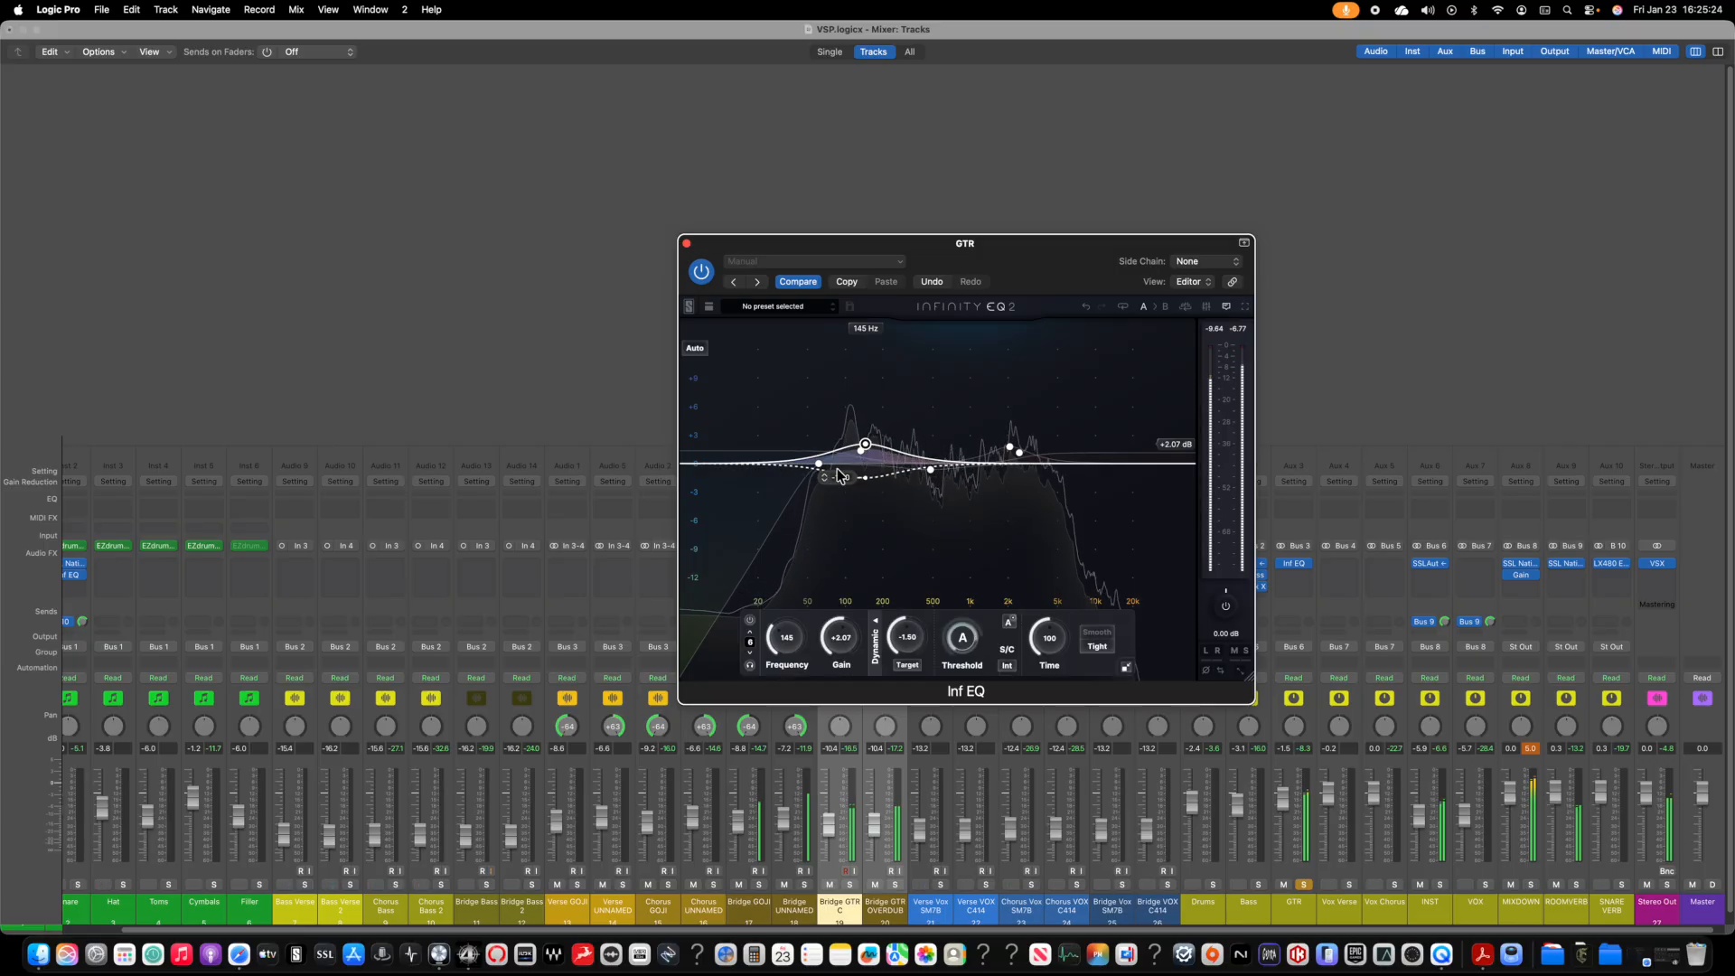
# Step: Move the GTR bus's low-shelf EQ band to 85.7 Hz at +1.29 dB and make it dynamic with a -1.14 dB target
pyautogui.click(859, 453)
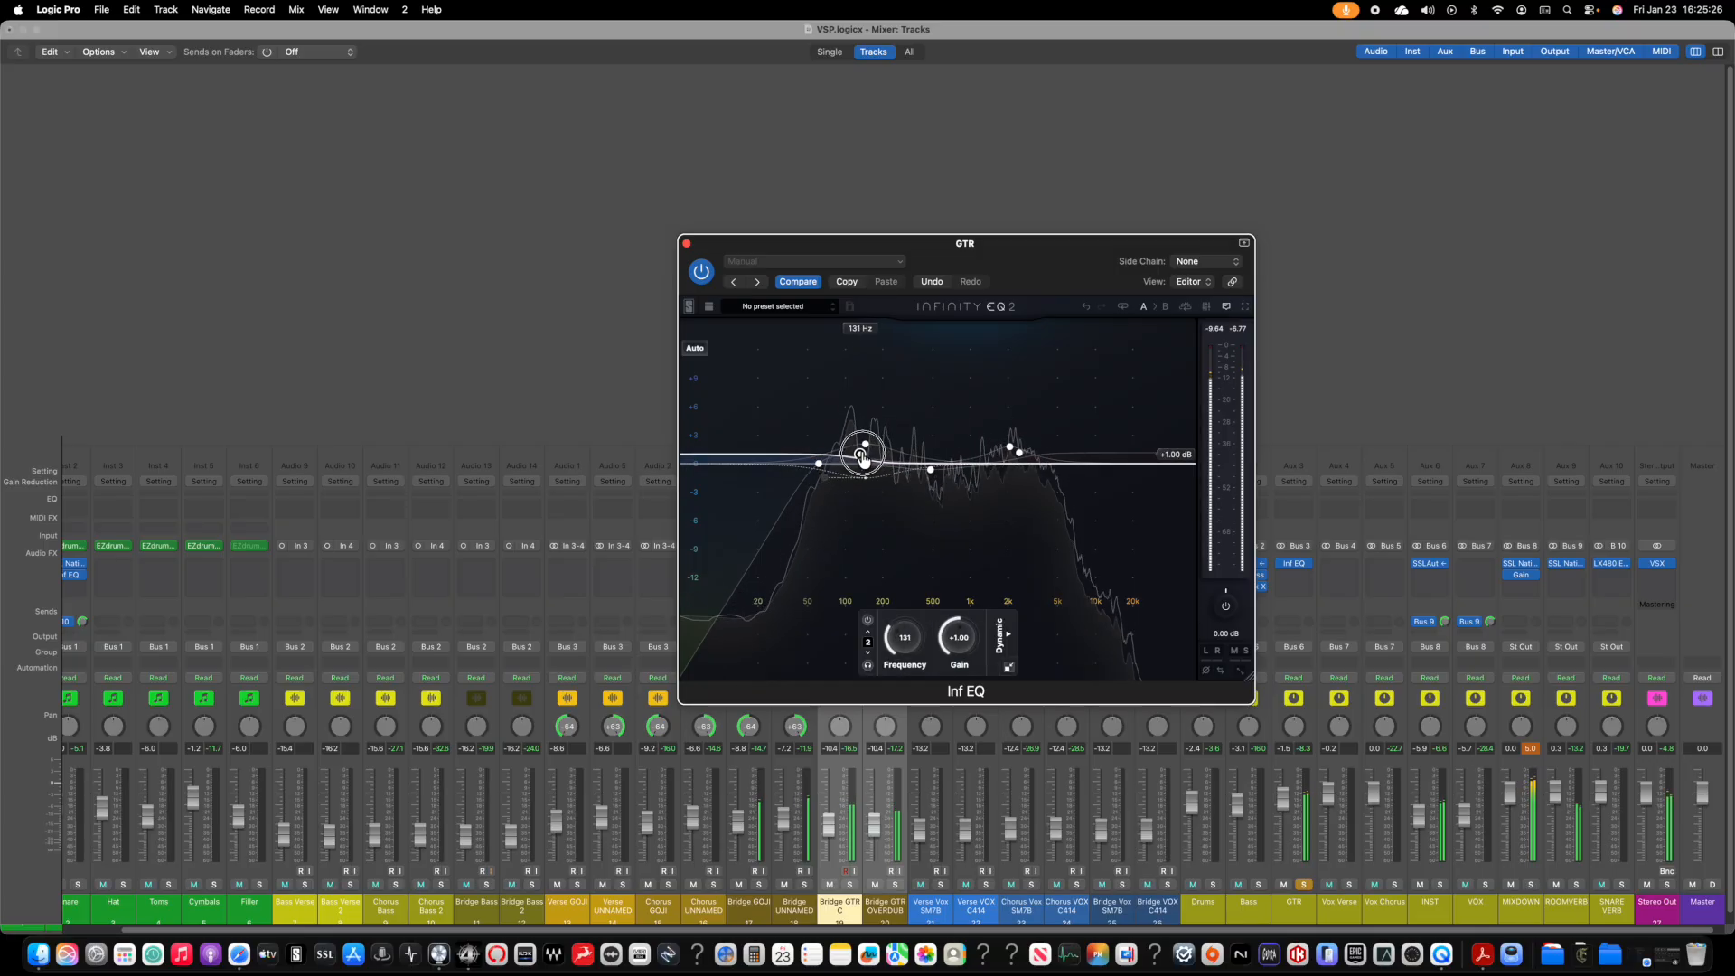
pyautogui.moveTo(859, 454); pyautogui.dragTo(839, 451)
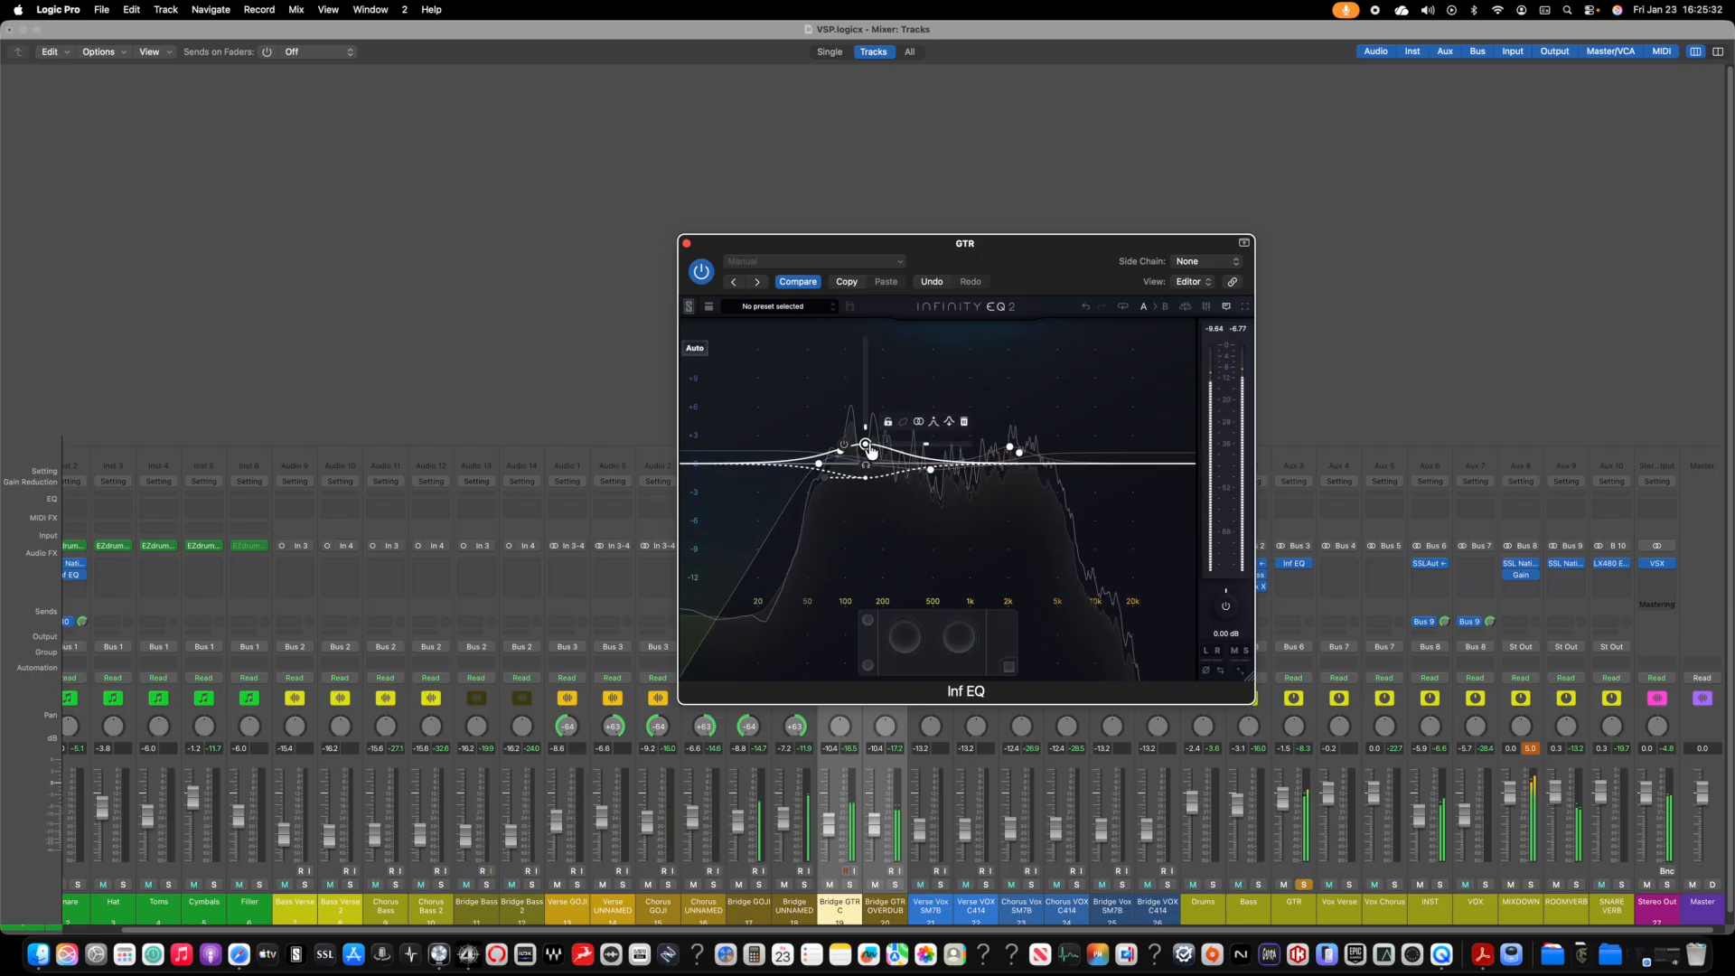
pyautogui.moveTo(865, 444); pyautogui.dragTo(836, 453)
pyautogui.click(839, 452)
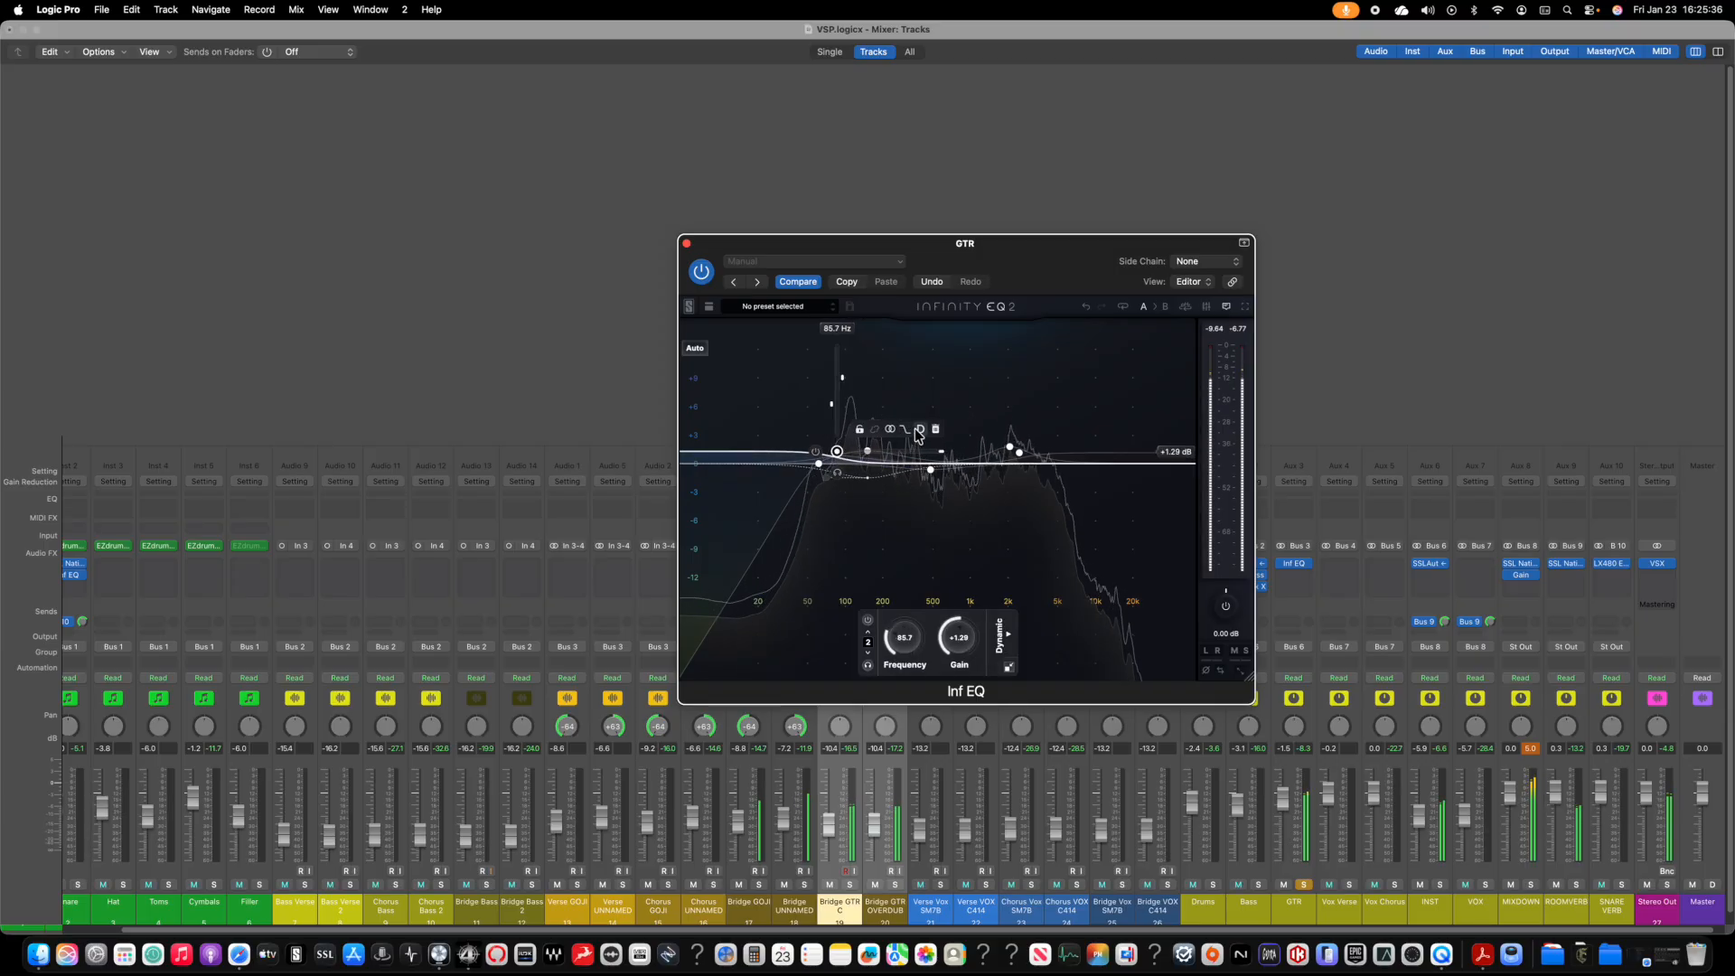
pyautogui.click(918, 431)
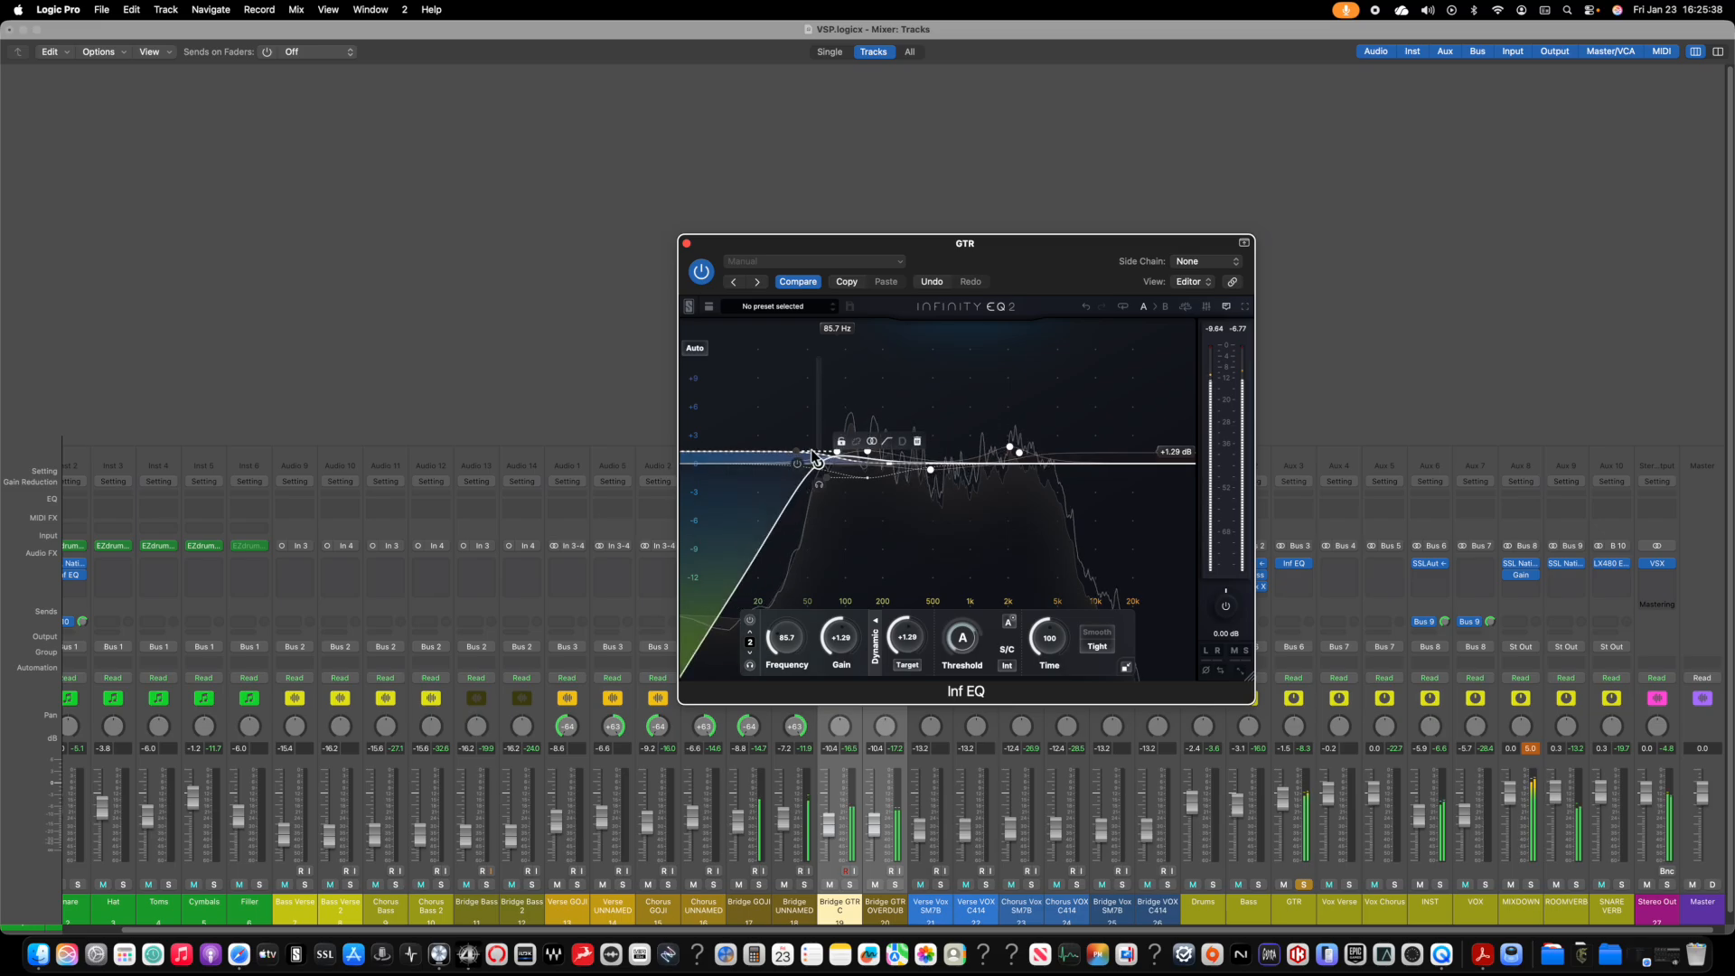
pyautogui.moveTo(801, 457); pyautogui.dragTo(795, 479)
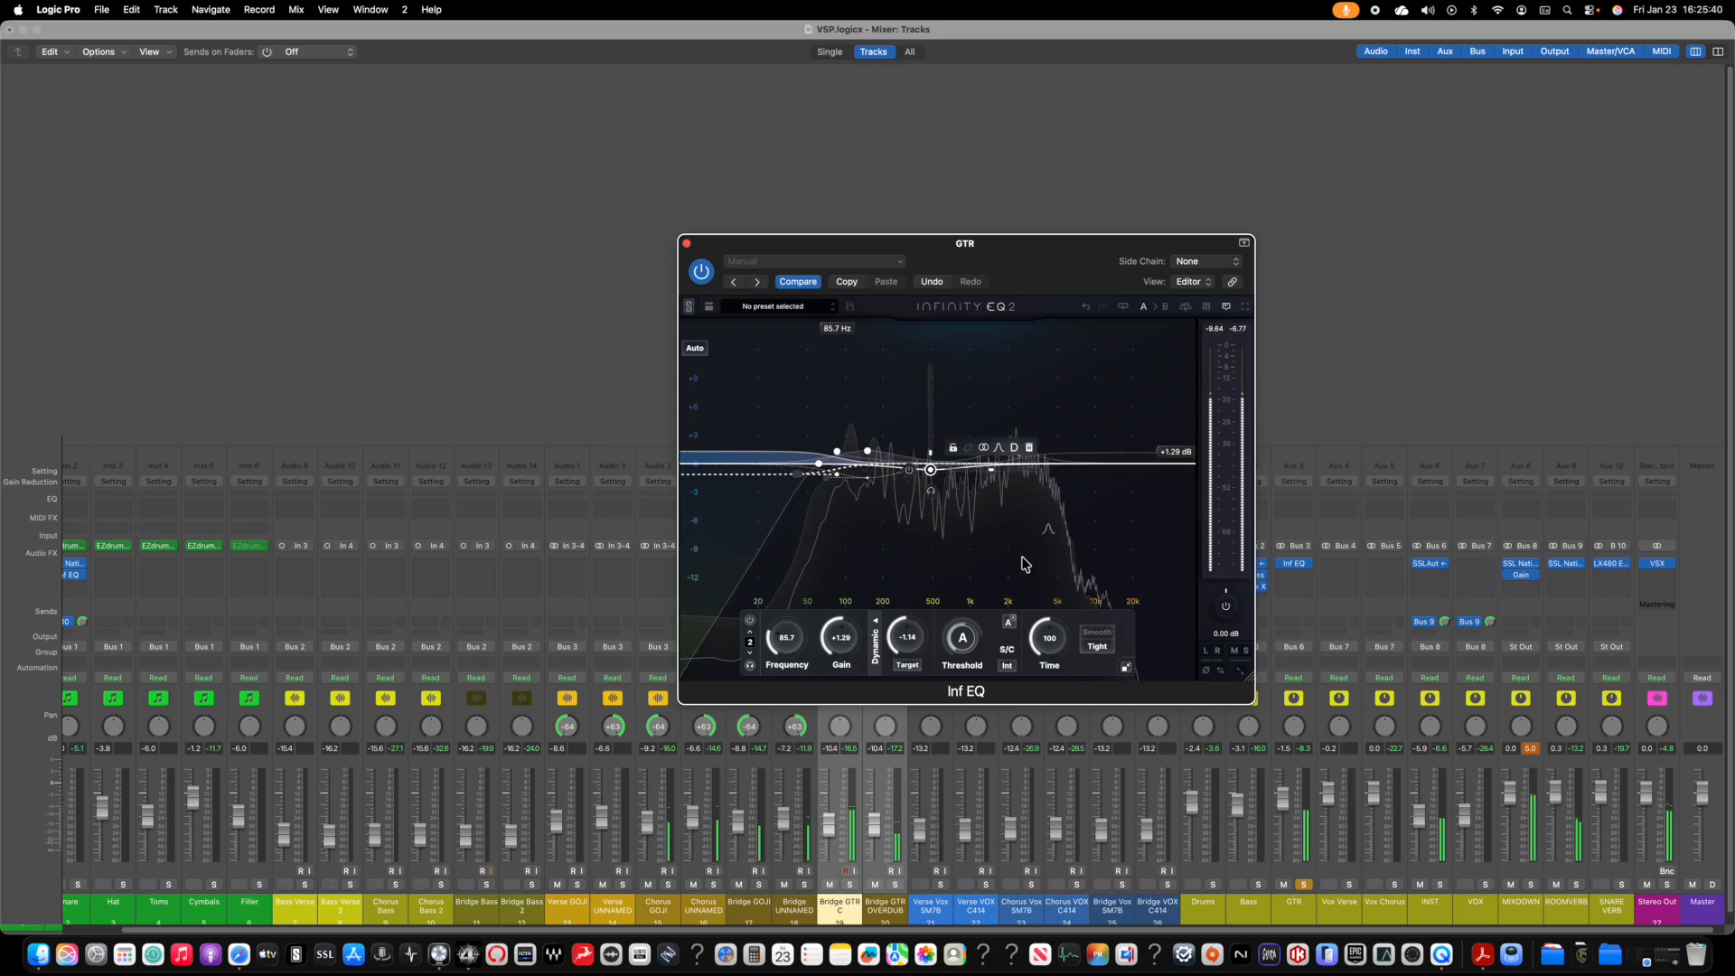
pyautogui.click(1143, 558)
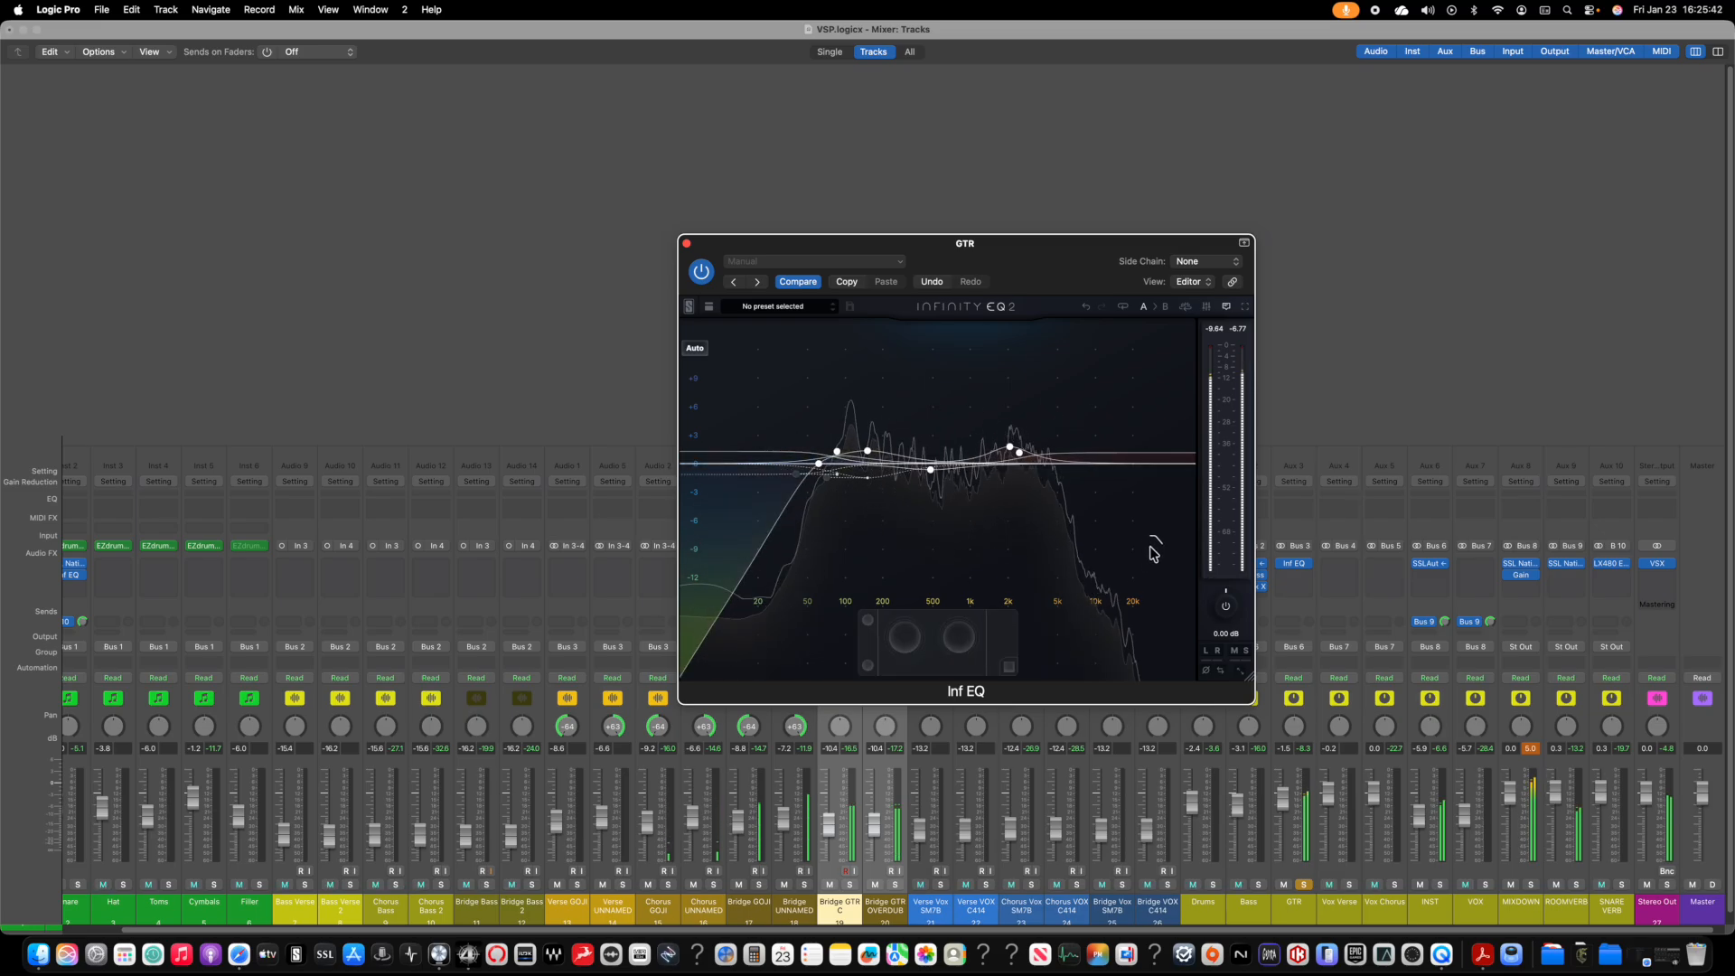
# Step: Close the Infinity EQ, take the GTR bus out of solo and lower the Bass bus to -5.0 dB
pyautogui.click(685, 242)
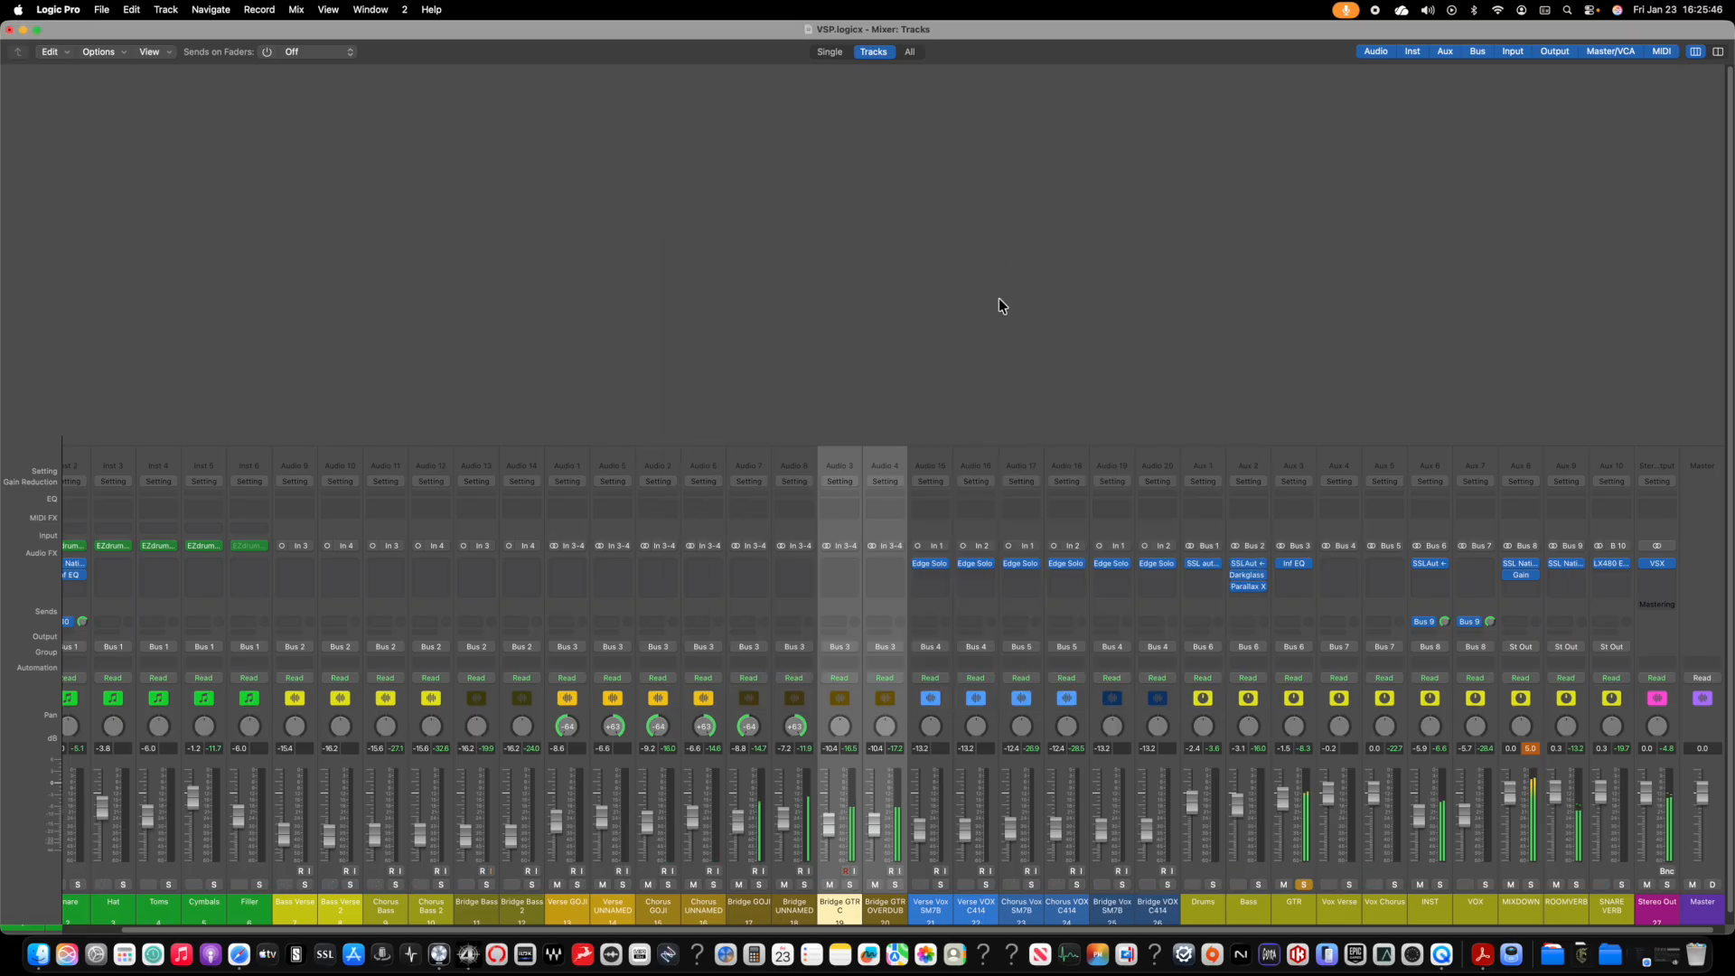
pyautogui.click(1304, 884)
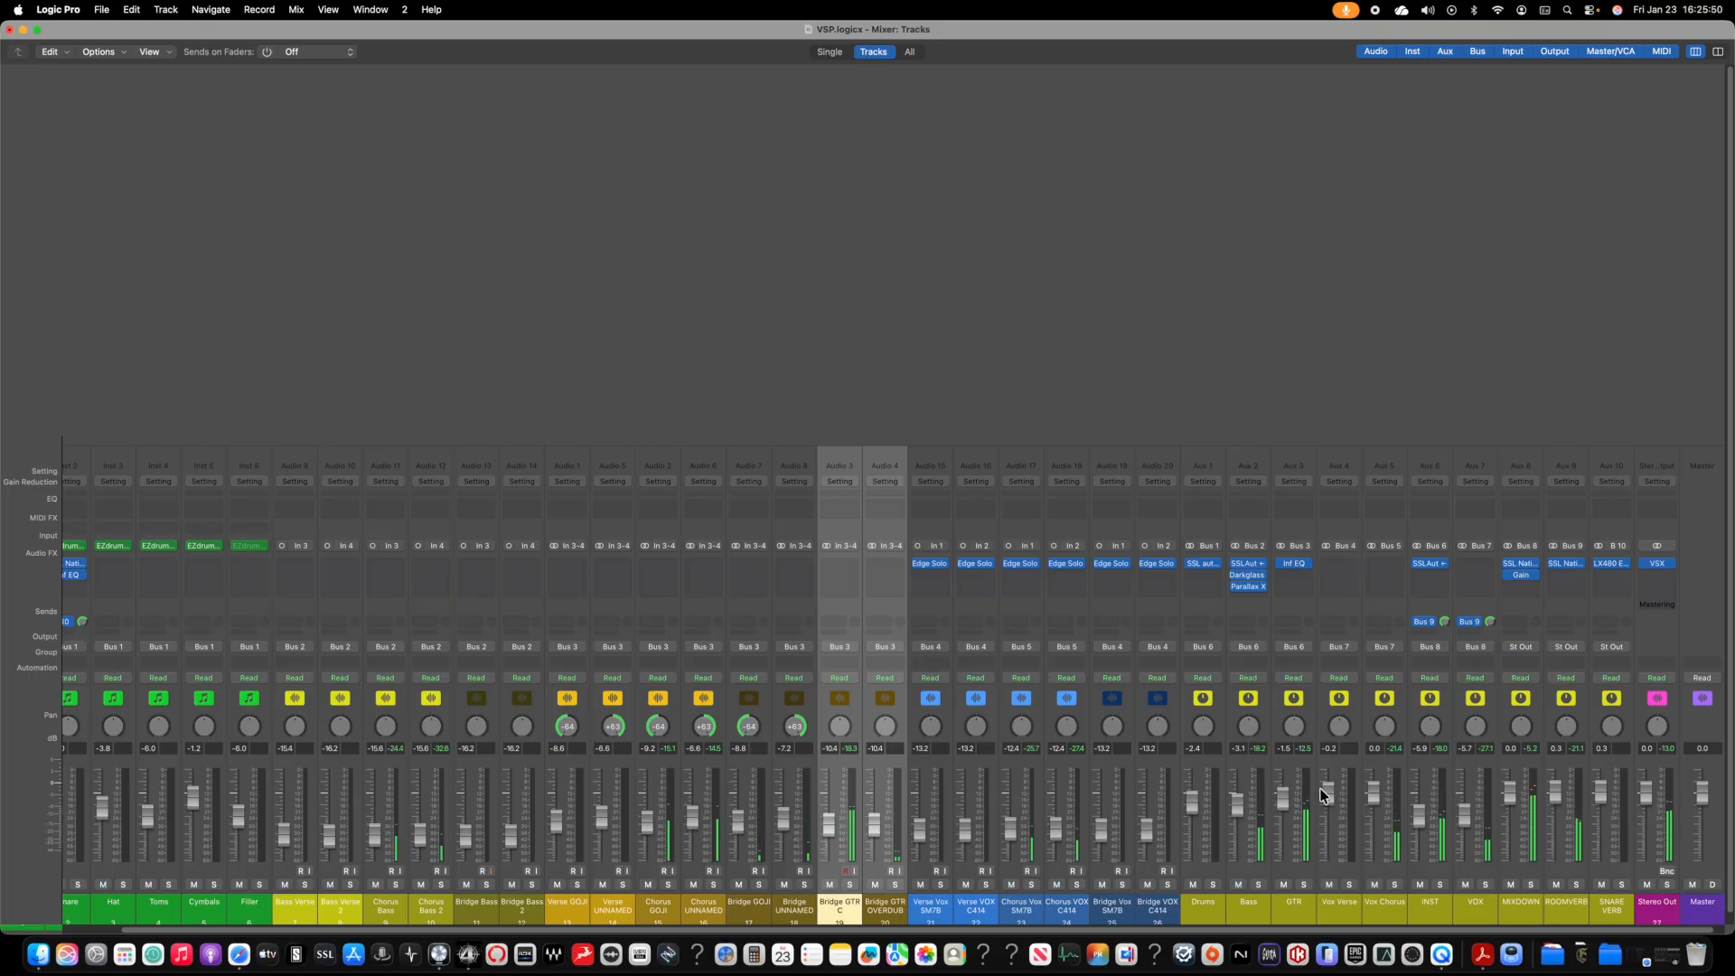
pyautogui.moveTo(1245, 801); pyautogui.dragTo(1243, 836)
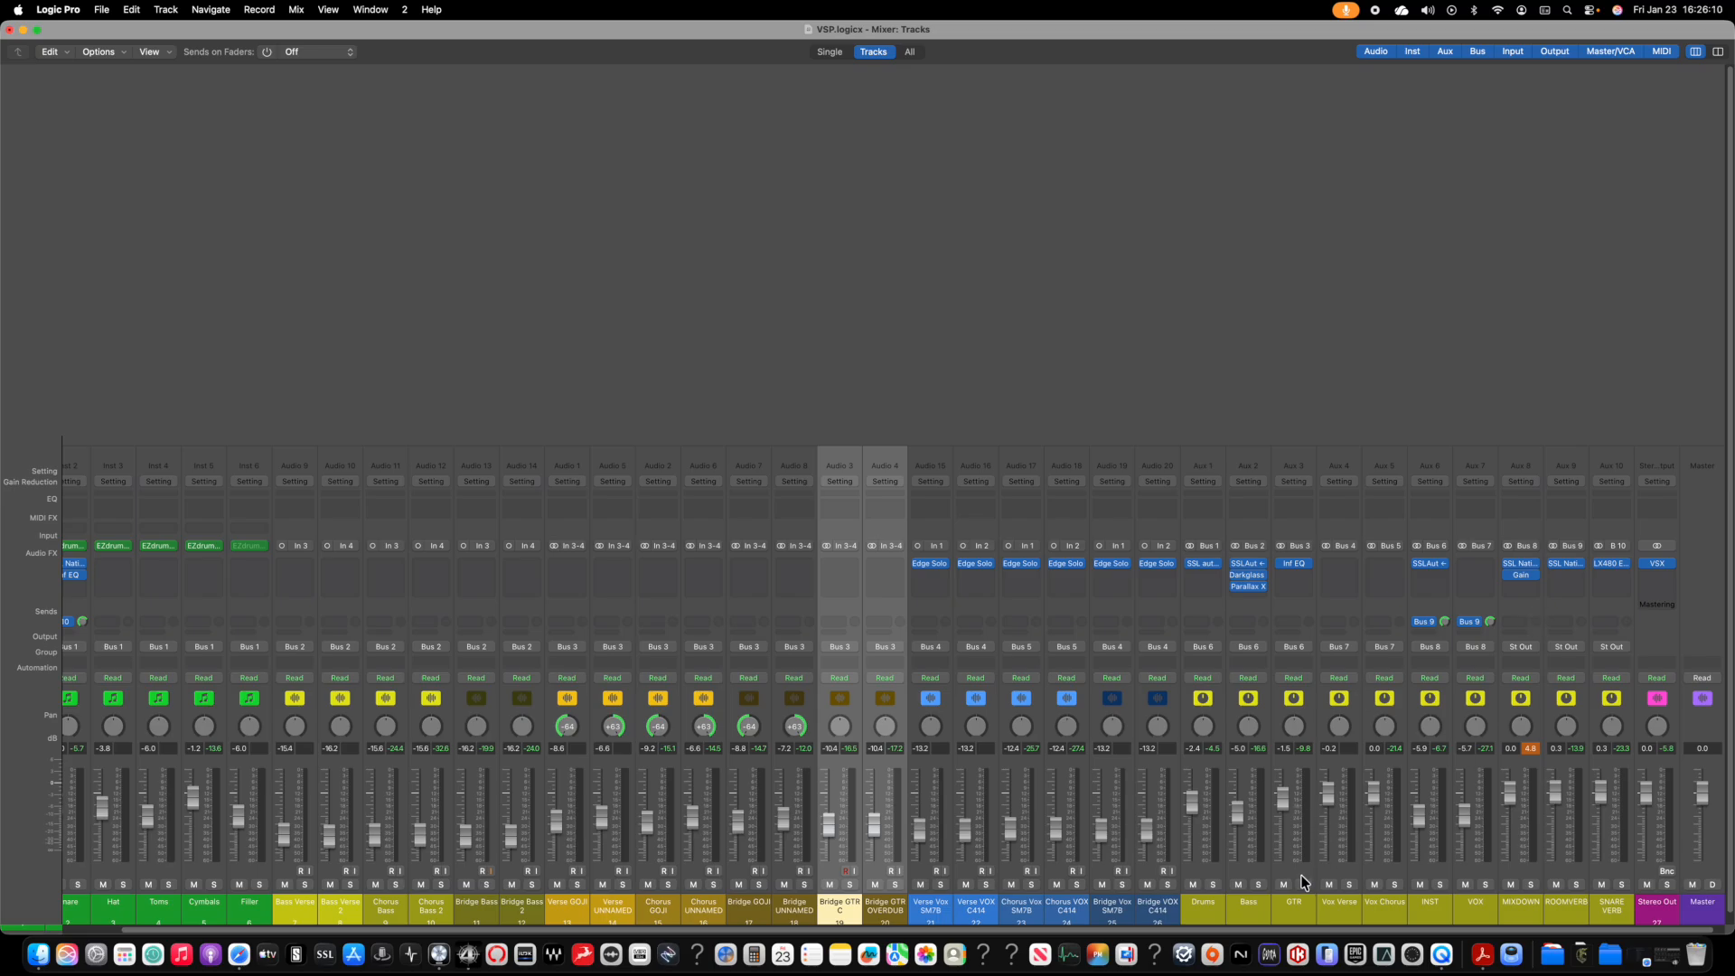
# Step: Play the bridge again and check the mix with the Bass bus mute toggled
pyautogui.press('space')
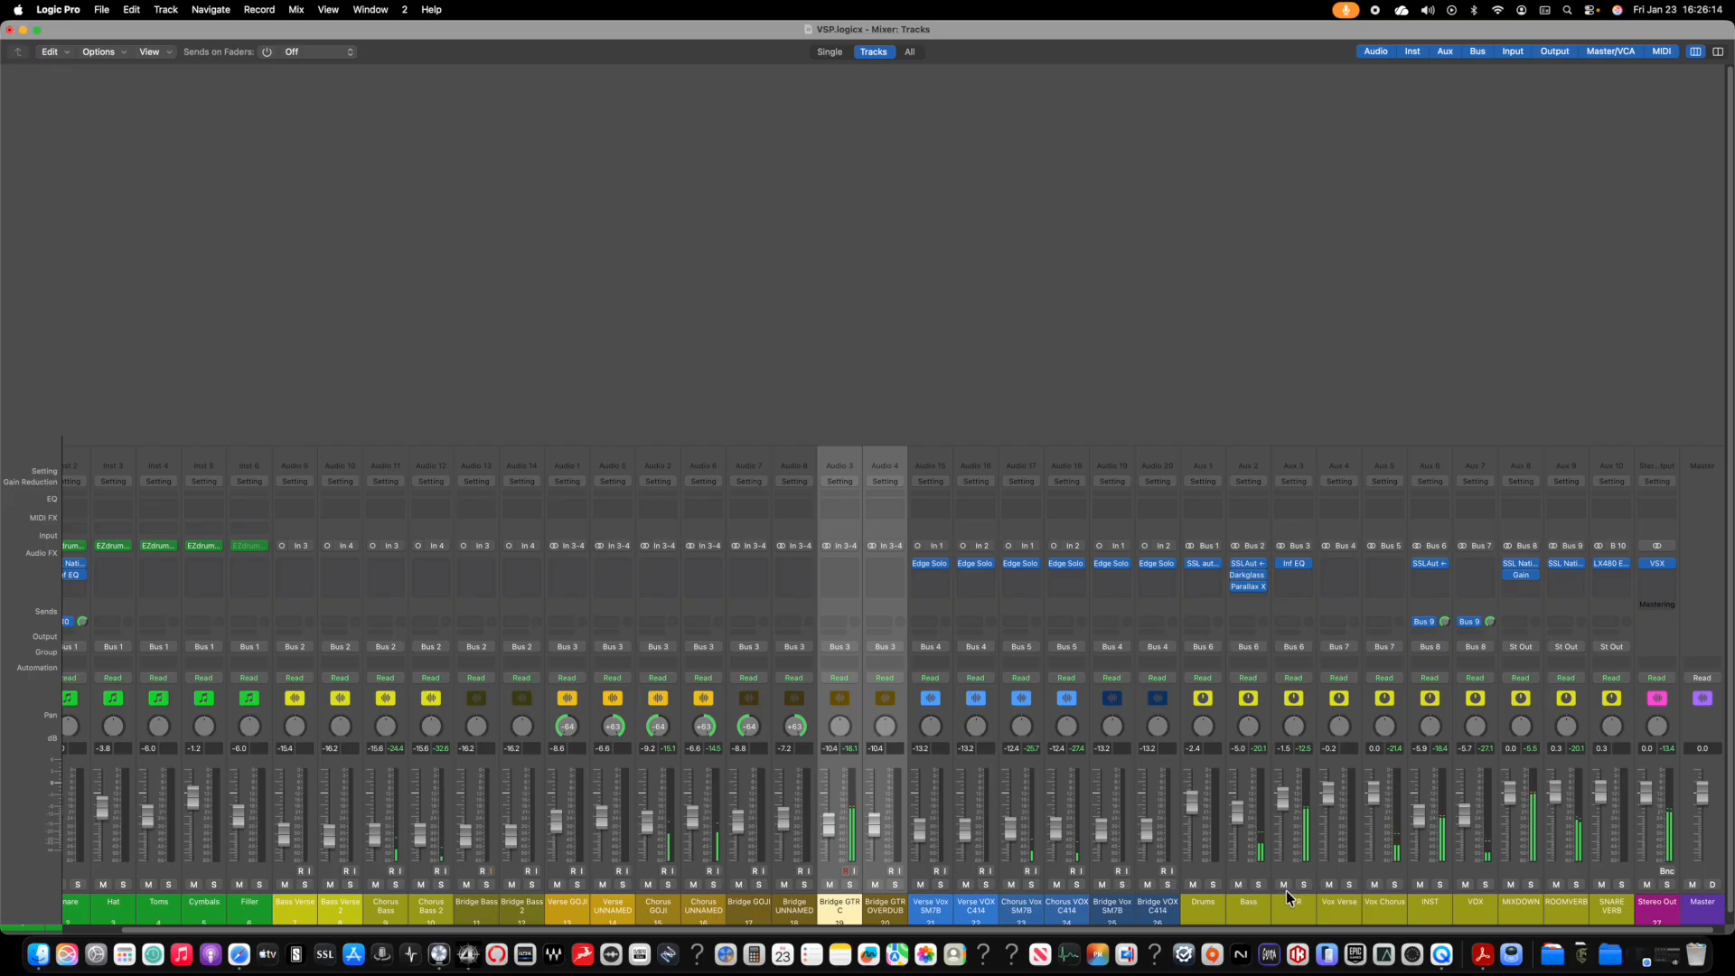
pyautogui.click(1239, 884)
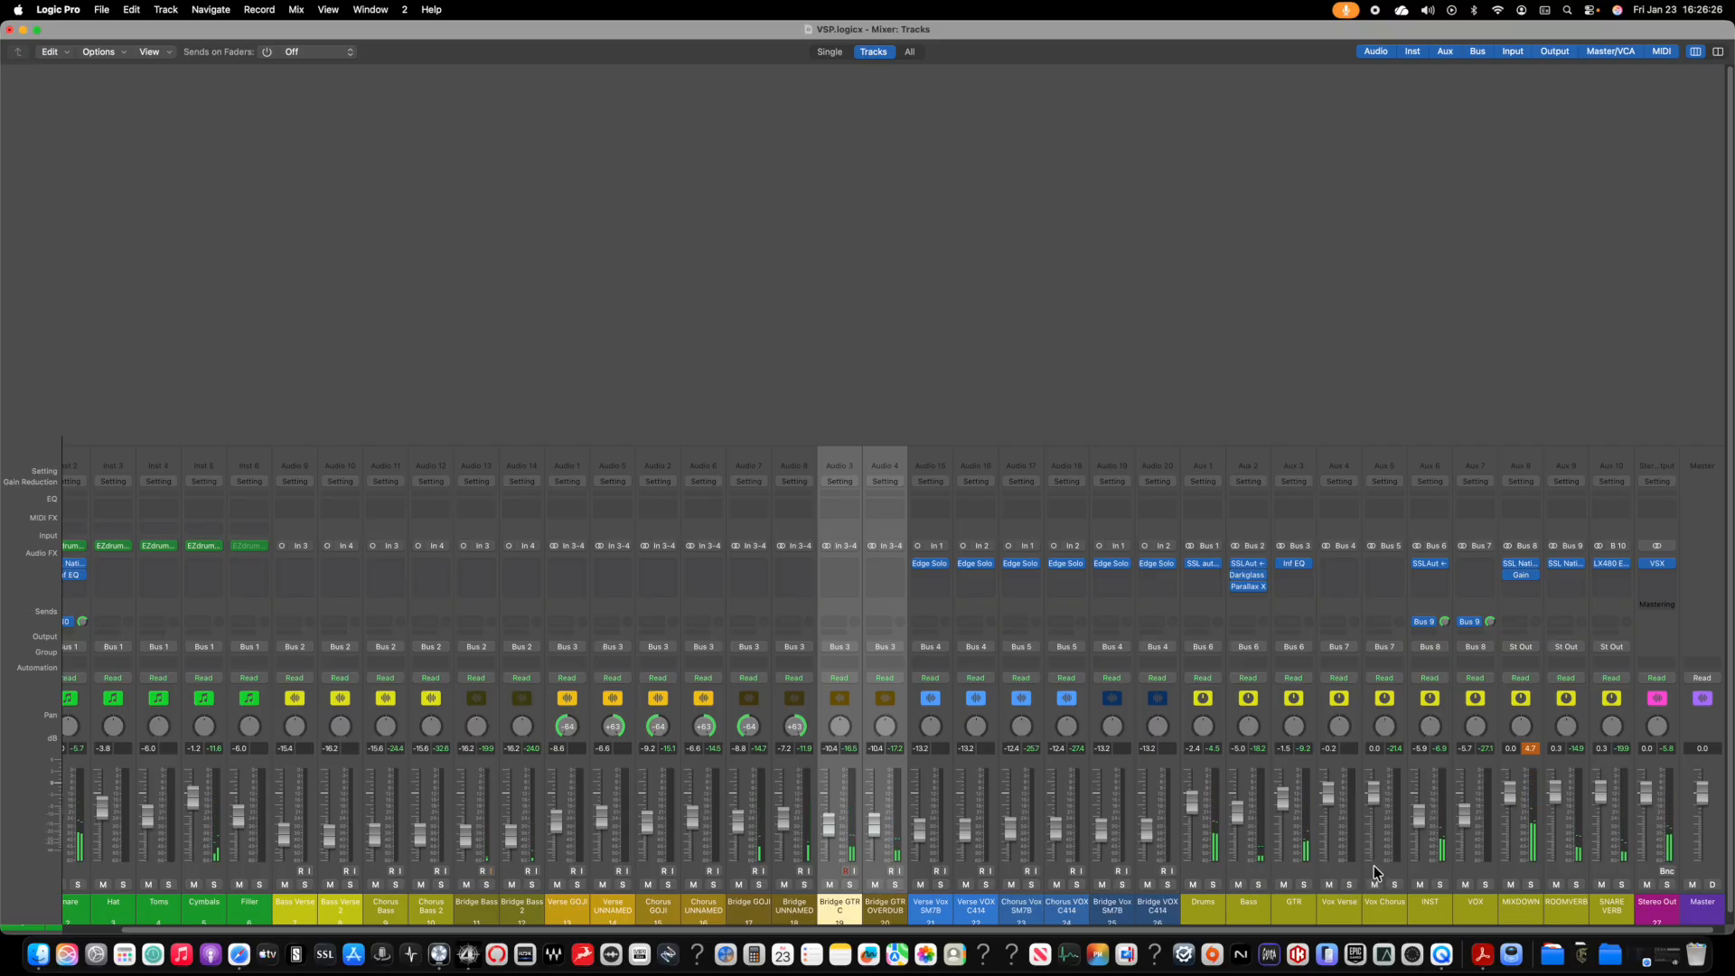
pyautogui.press('1')
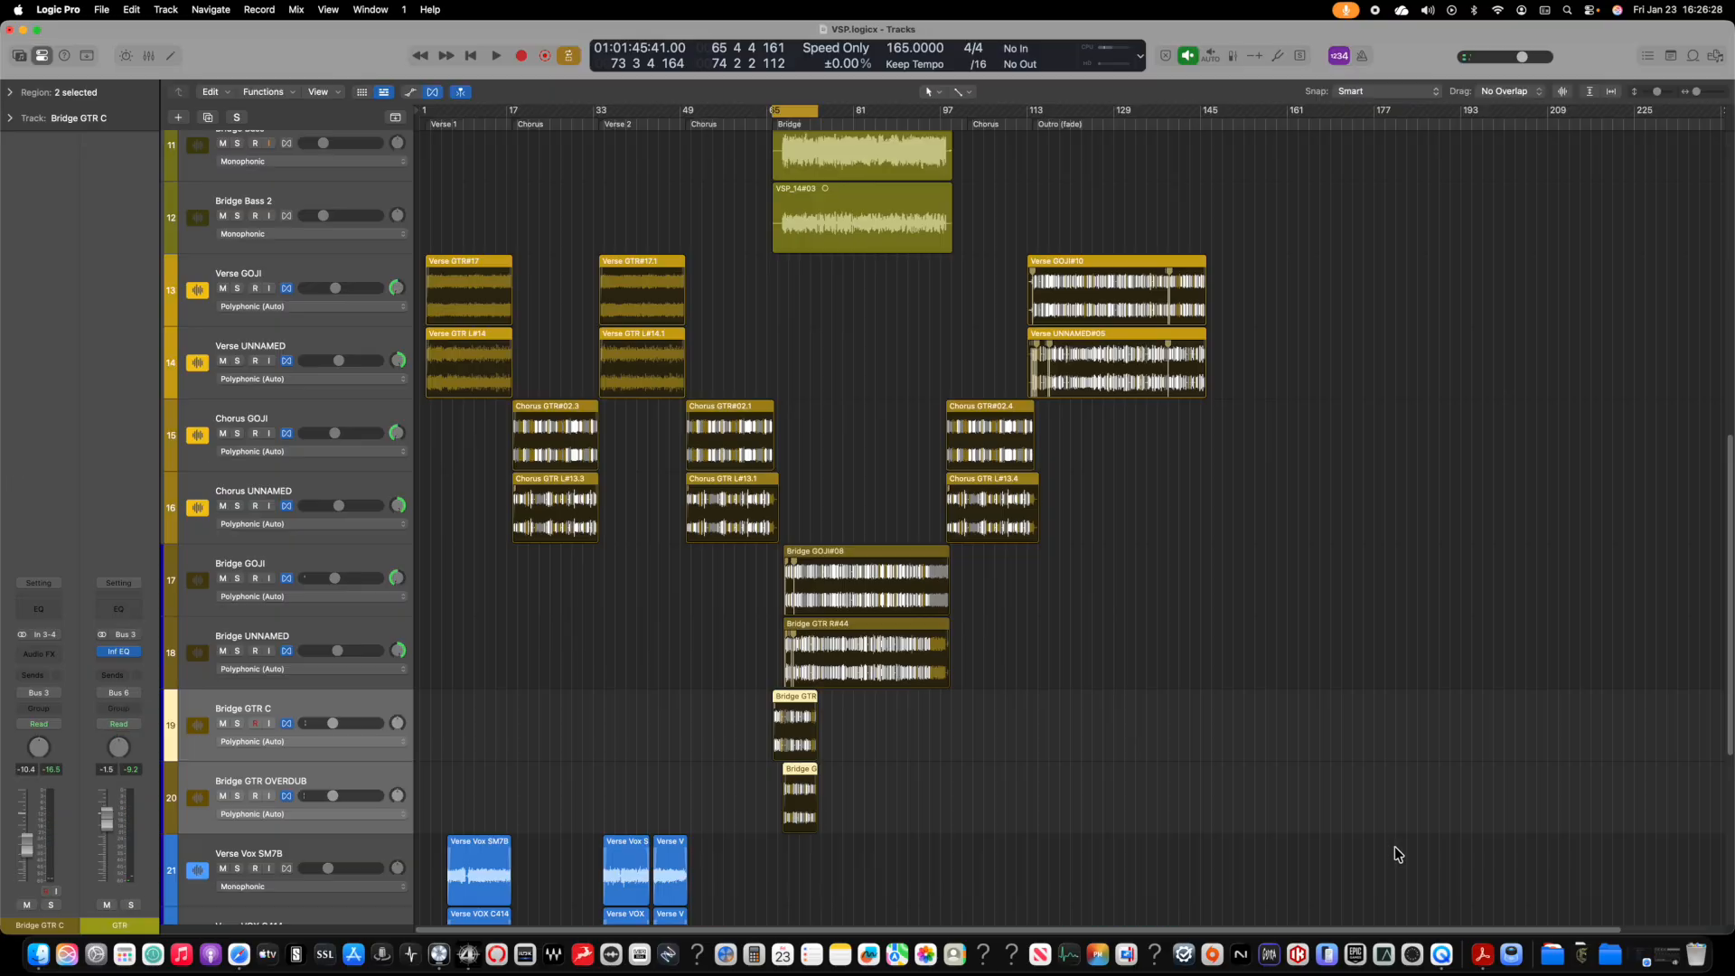
pyautogui.press('2')
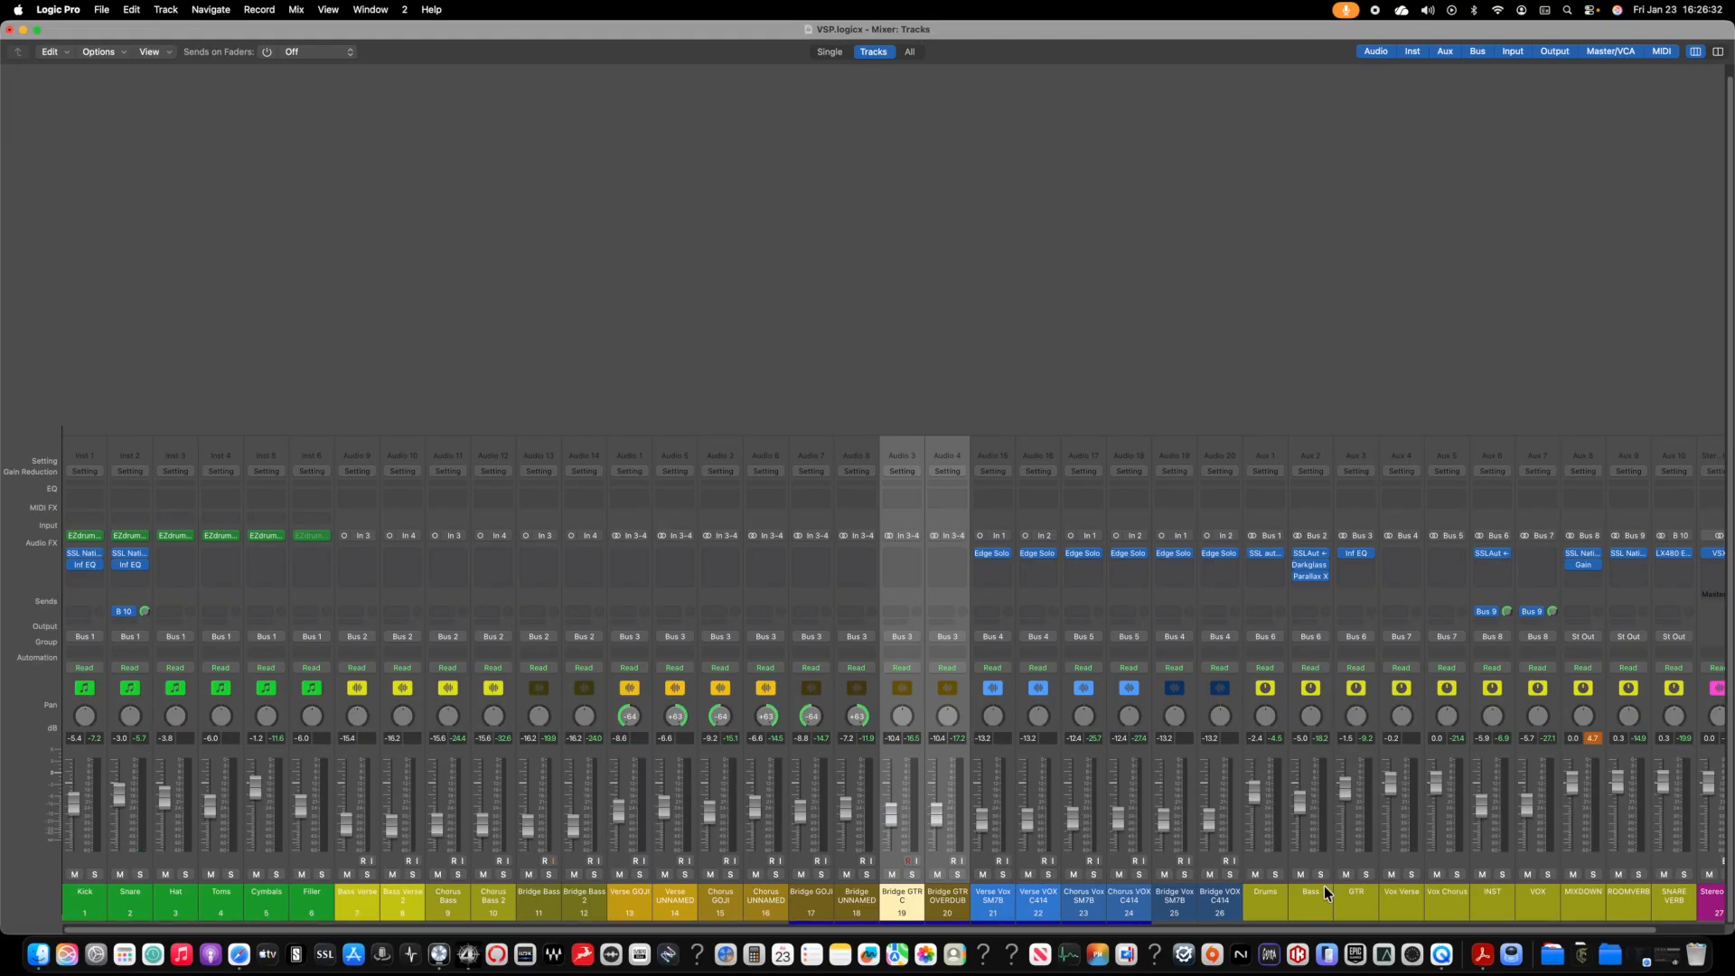
pyautogui.hscroll(3, 1325, 885)
pyautogui.press('space')
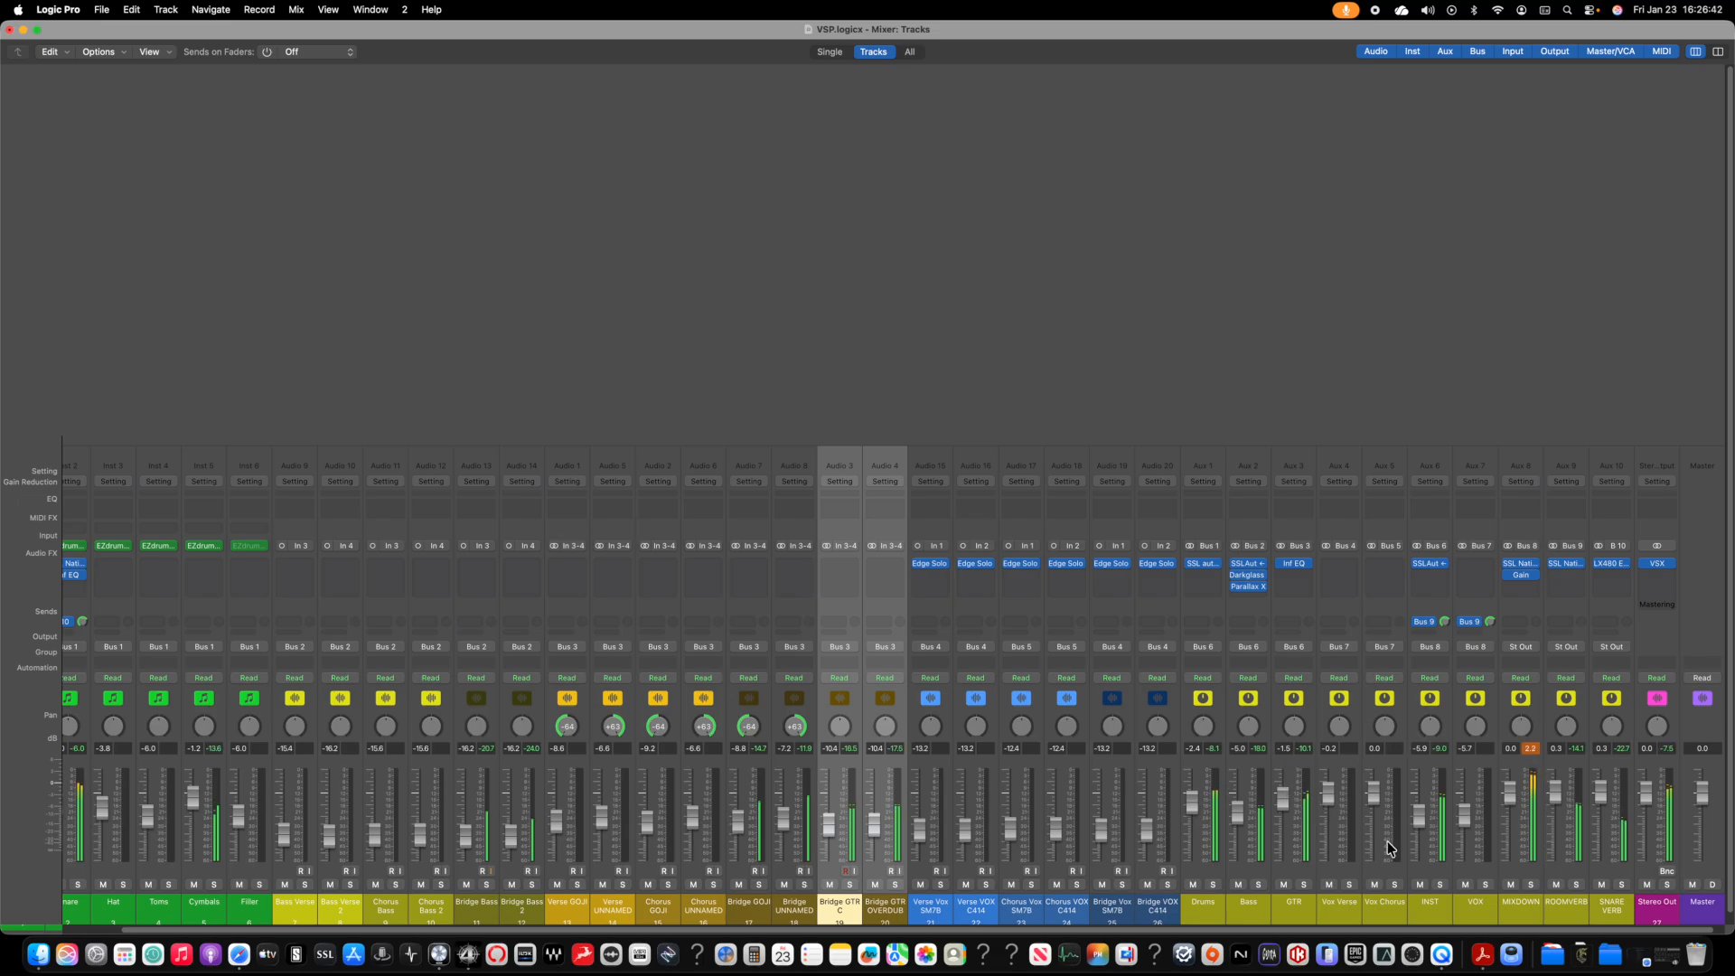
# Step: Select the four outro regions on the Bridge Vox SM7B and Bridge VOX C414 tracks and play the outro from there
pyautogui.press('1')
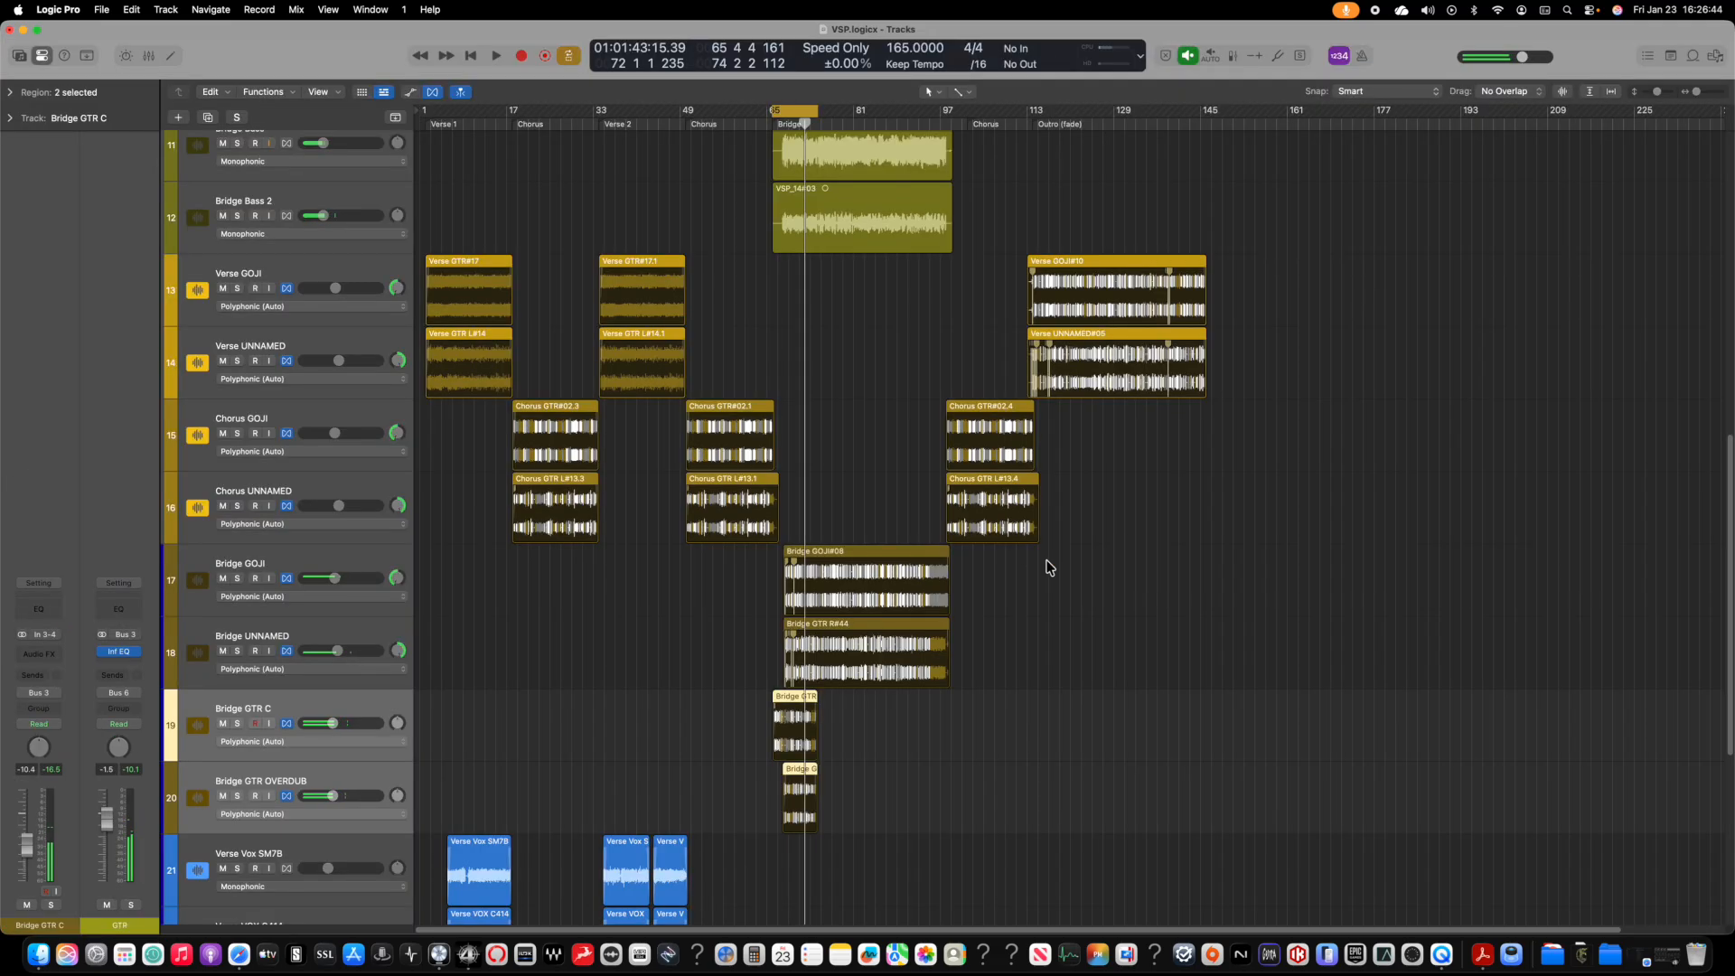
pyautogui.scroll(-10, 1045, 566)
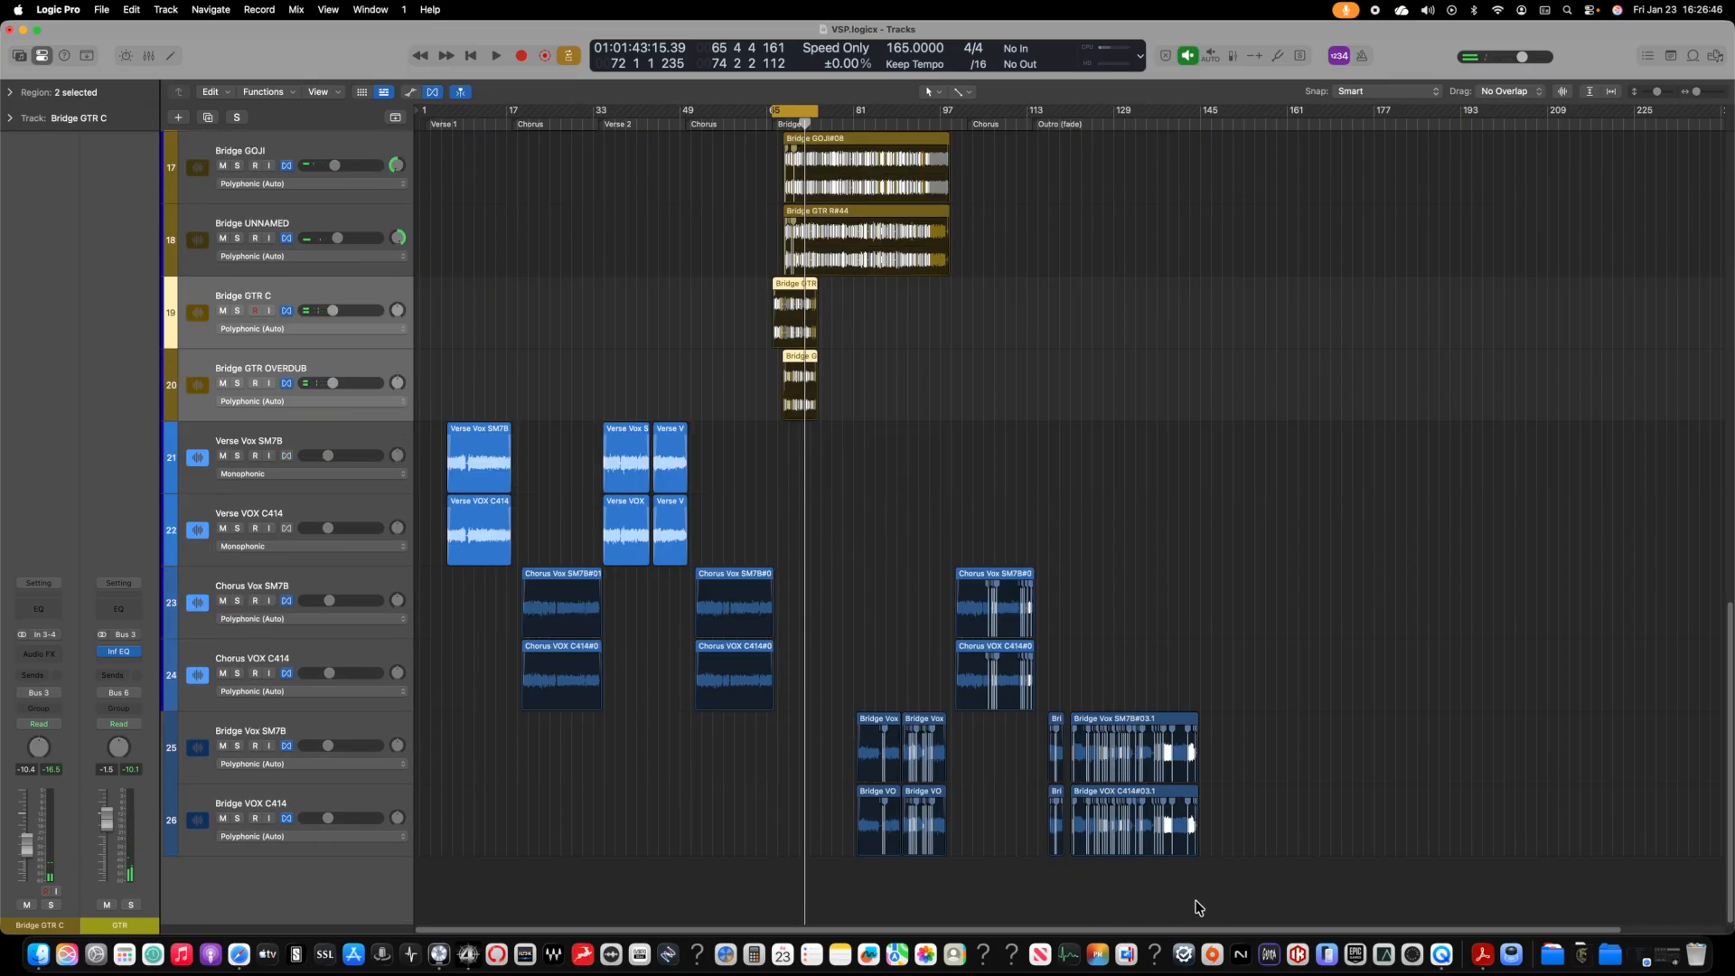
pyautogui.moveTo(1198, 907); pyautogui.dragTo(1091, 650)
pyautogui.press('space')
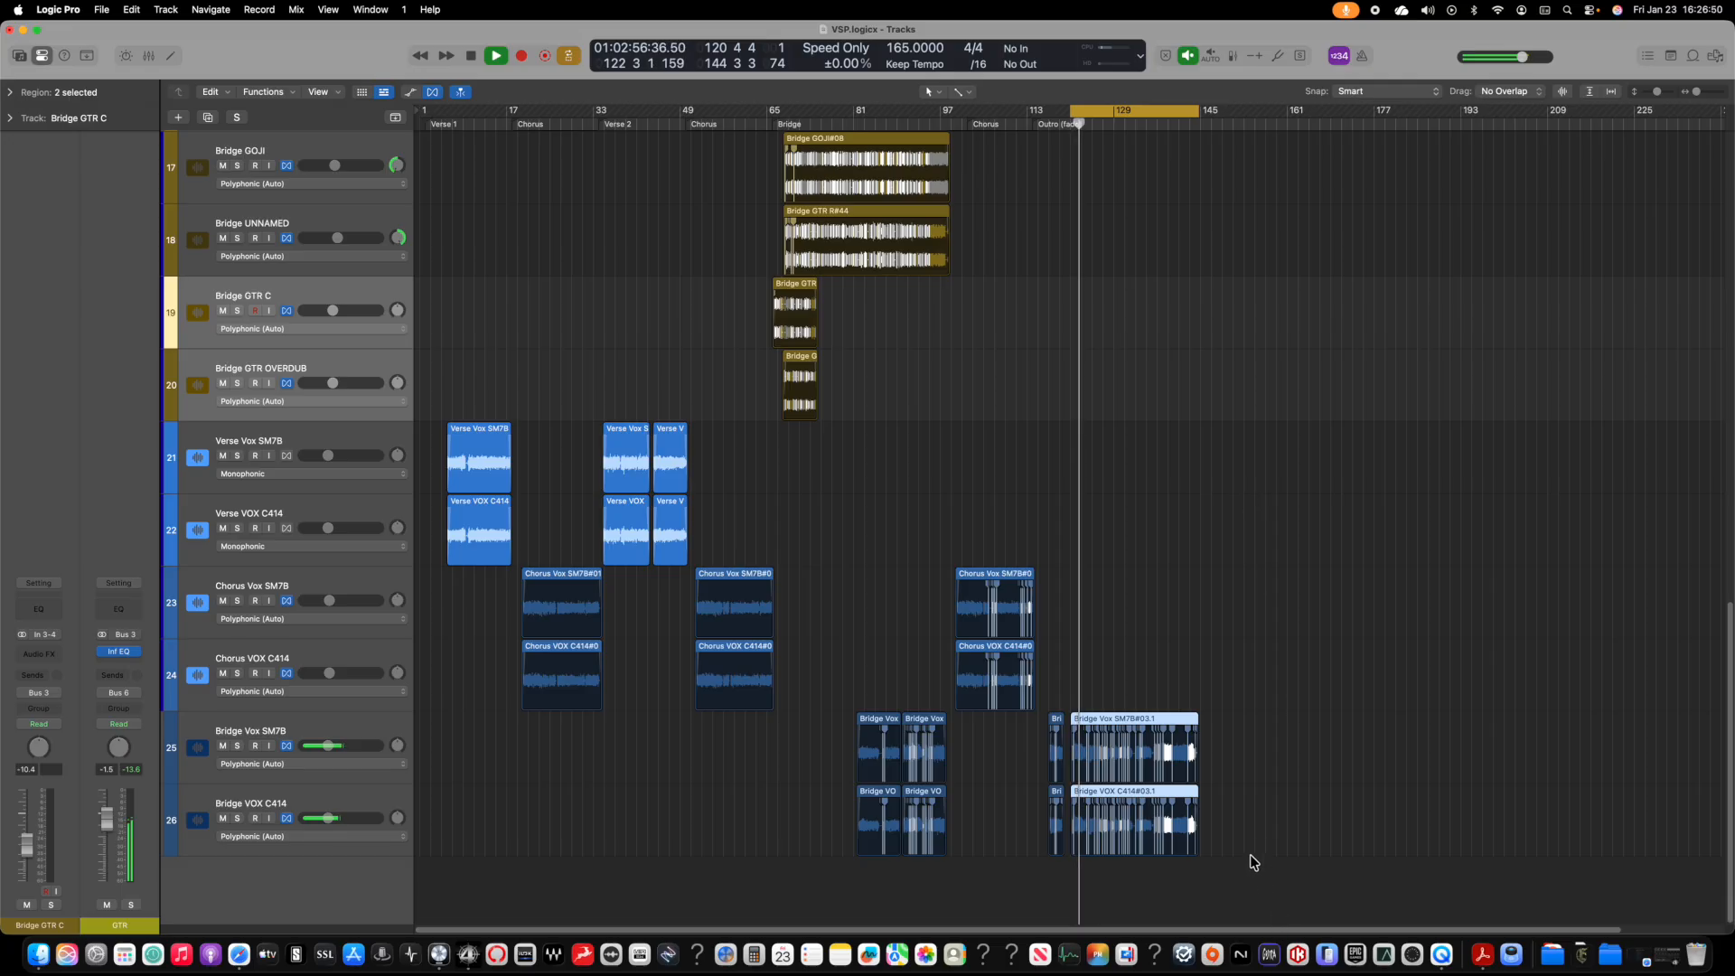
pyautogui.moveTo(1252, 858); pyautogui.dragTo(1036, 755)
pyautogui.press('space')
pyautogui.press('space')
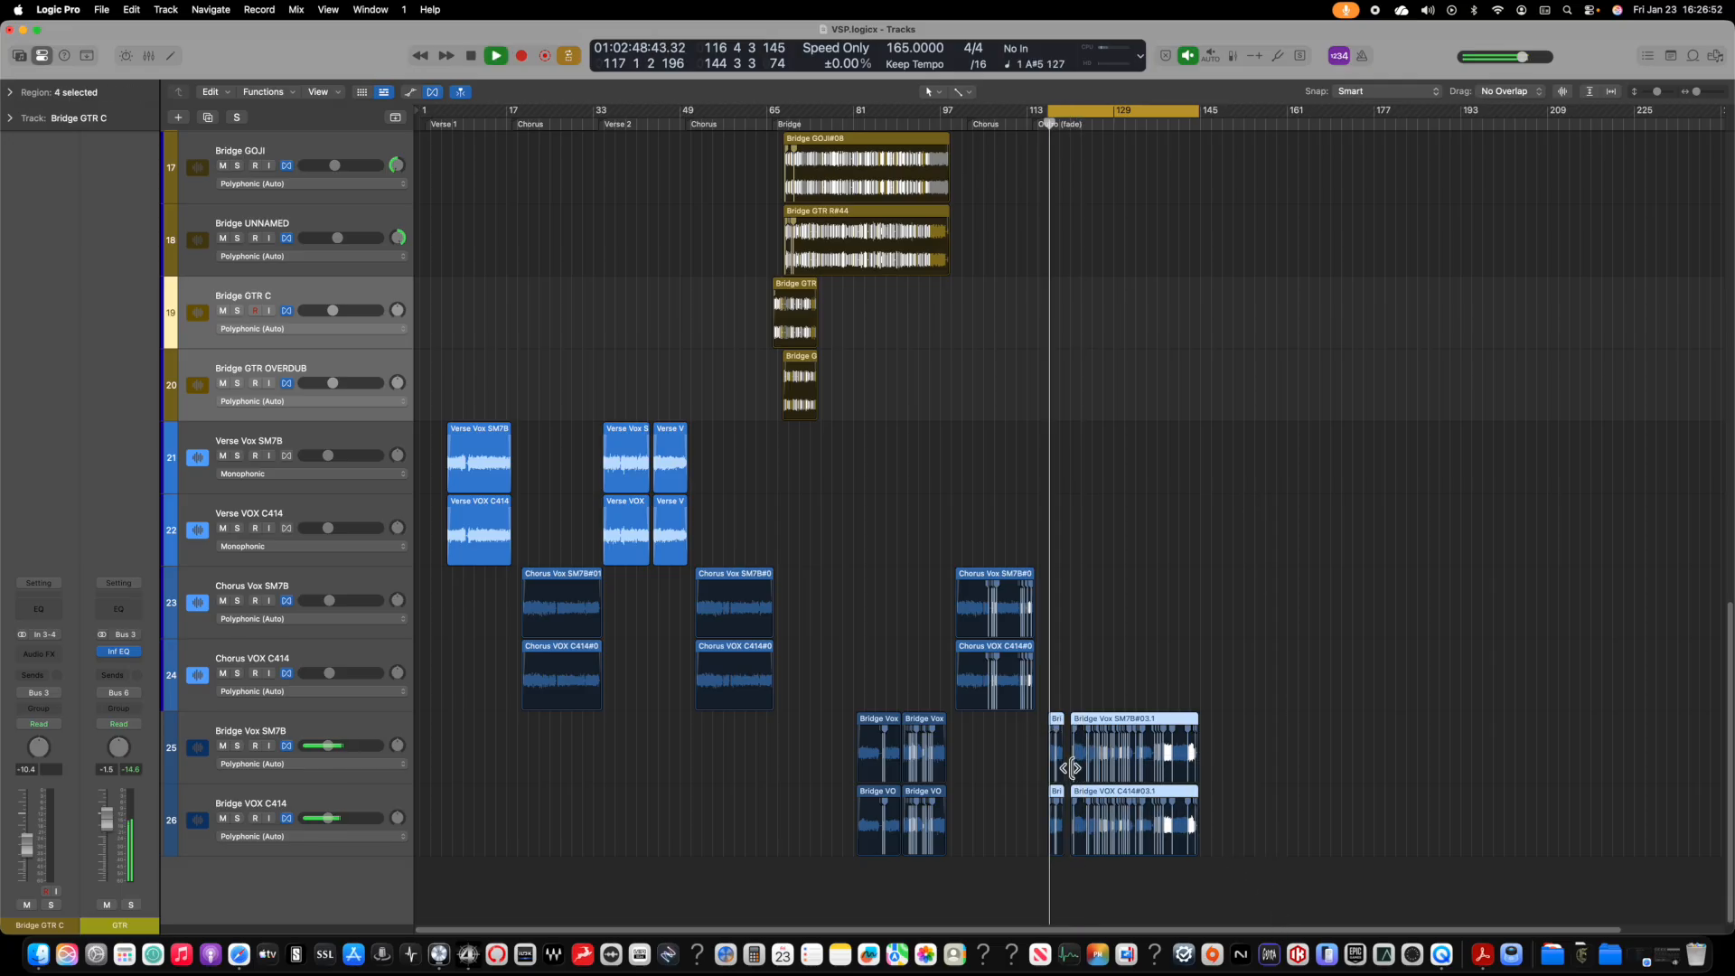
pyautogui.scroll(10, 1160, 542)
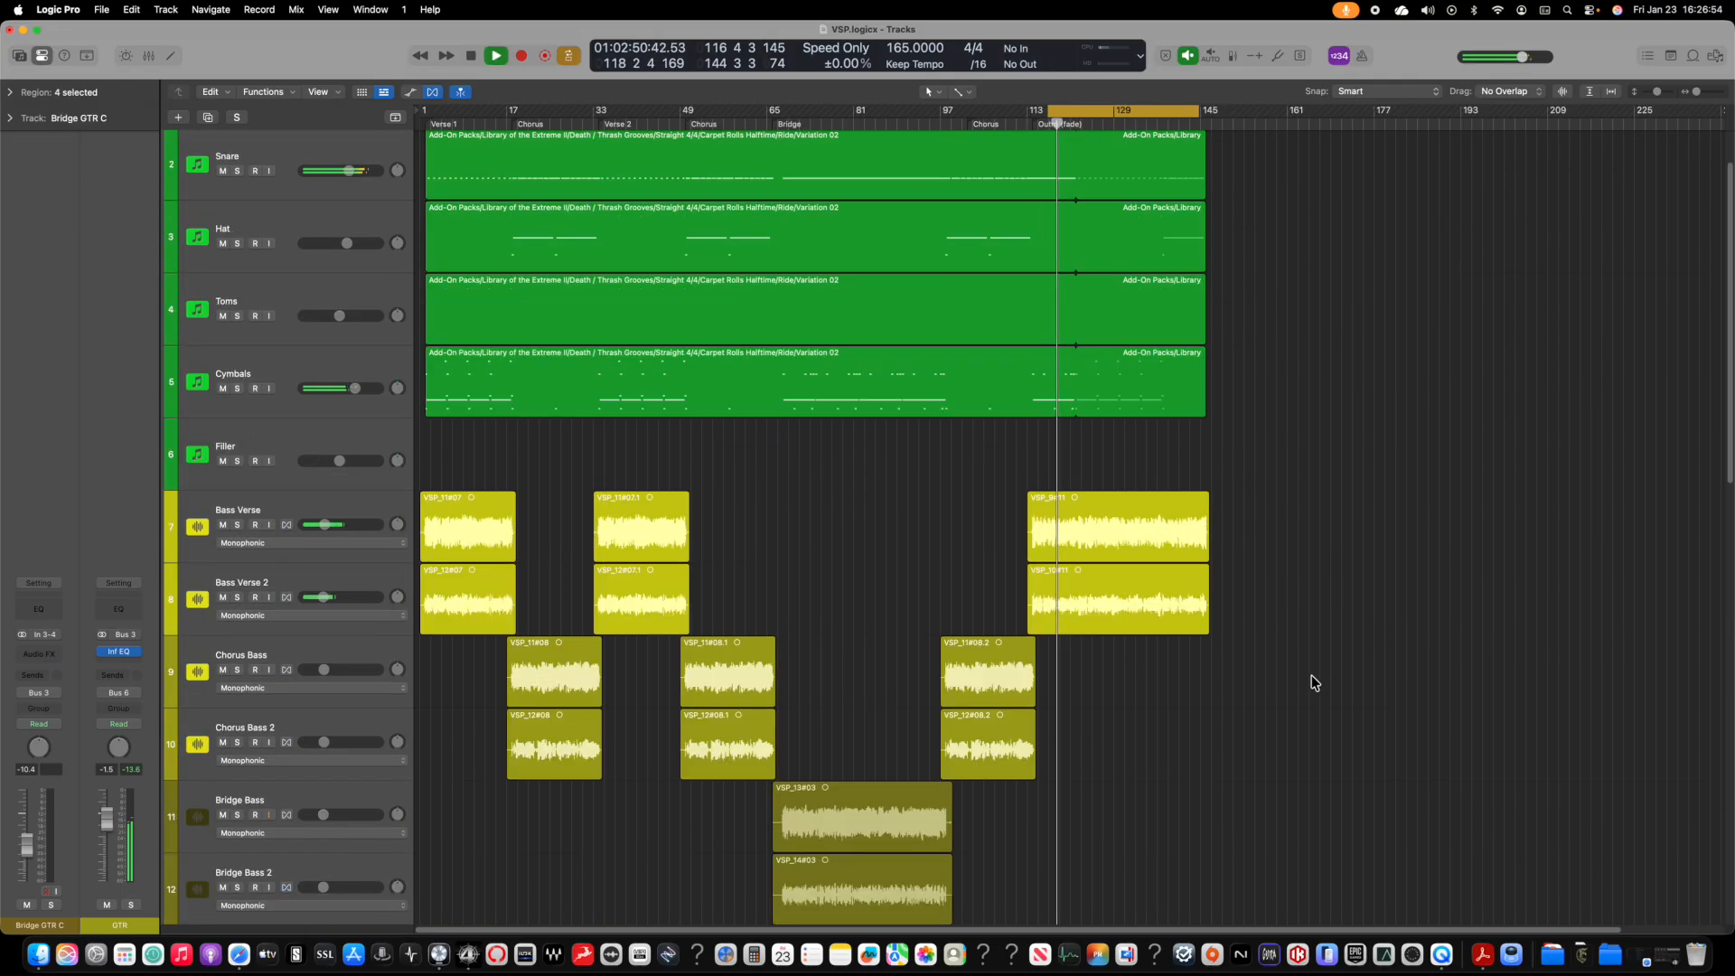
# Step: Insert the stereo version of Neural DSP's Mantra on the VOX bus
pyautogui.press('super+2')
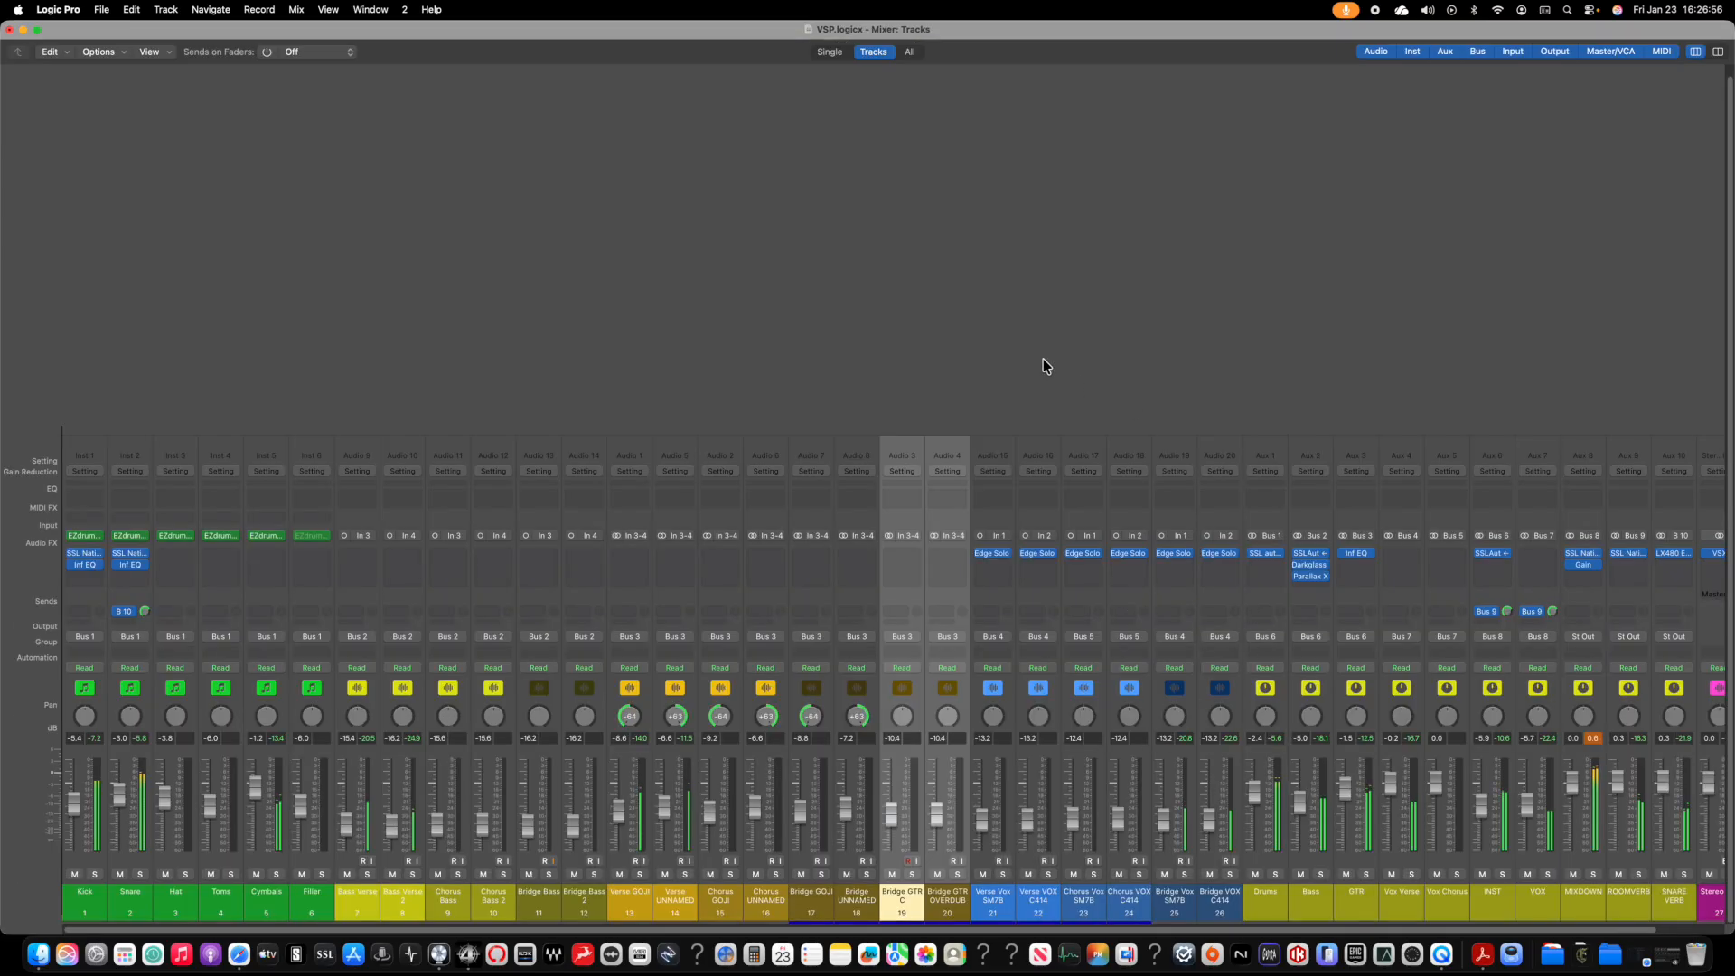
pyautogui.hscroll(2, 1093, 362)
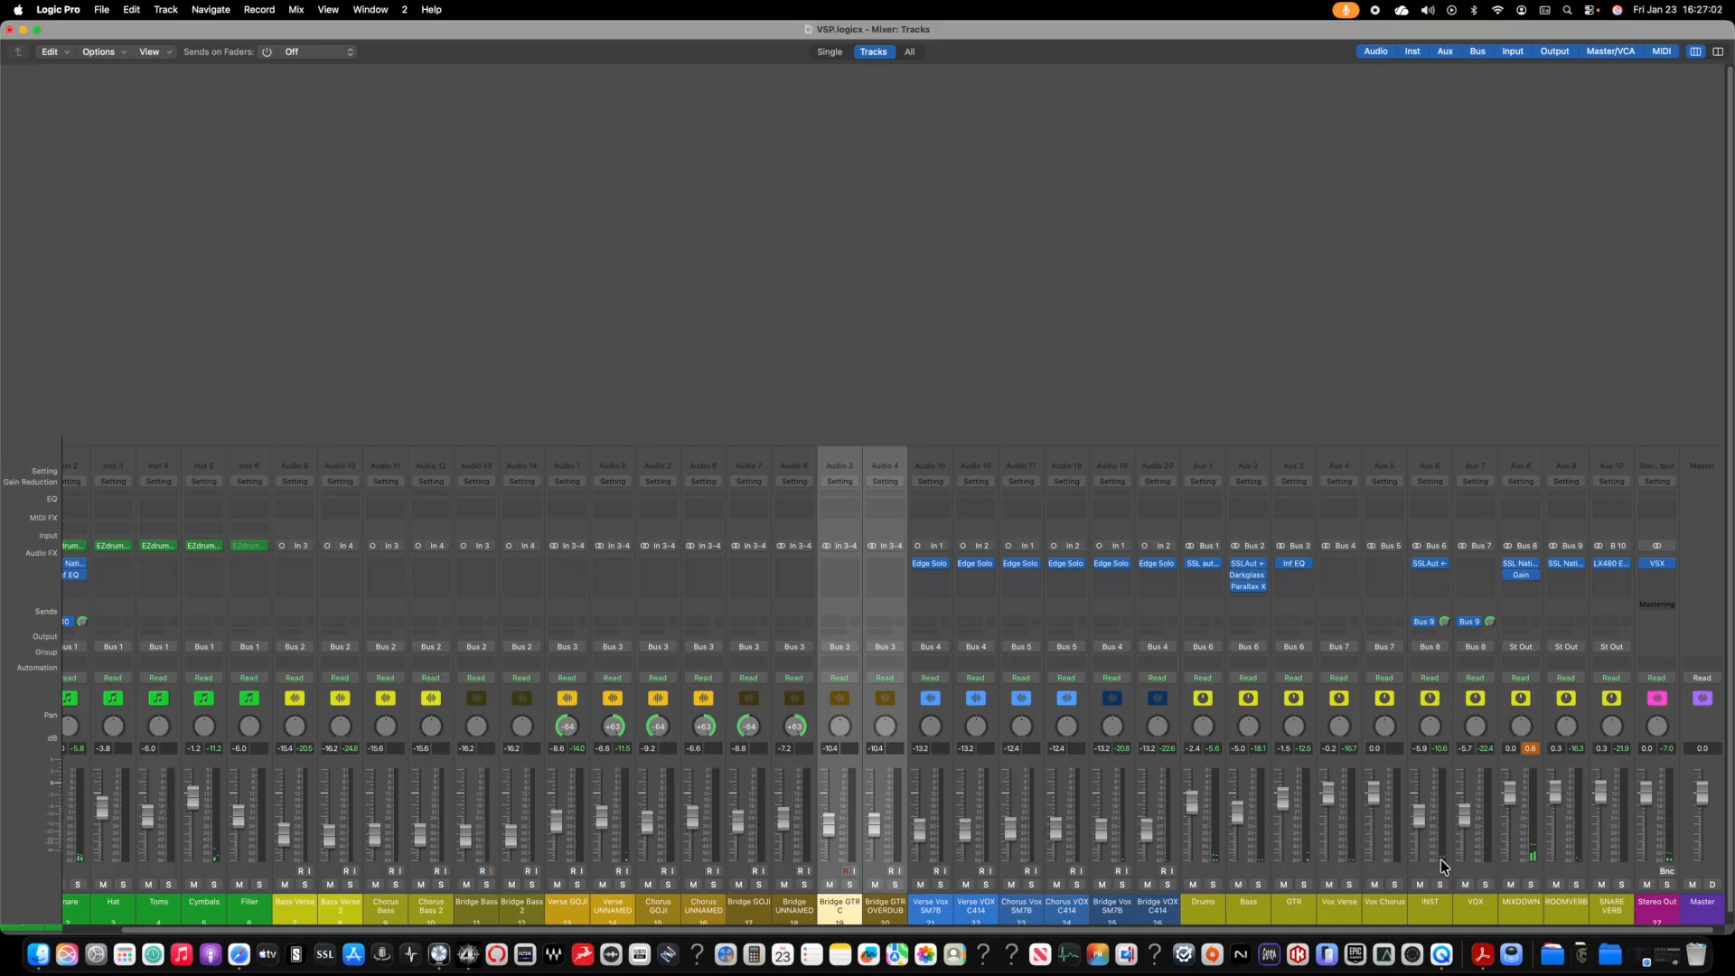
pyautogui.click(1476, 566)
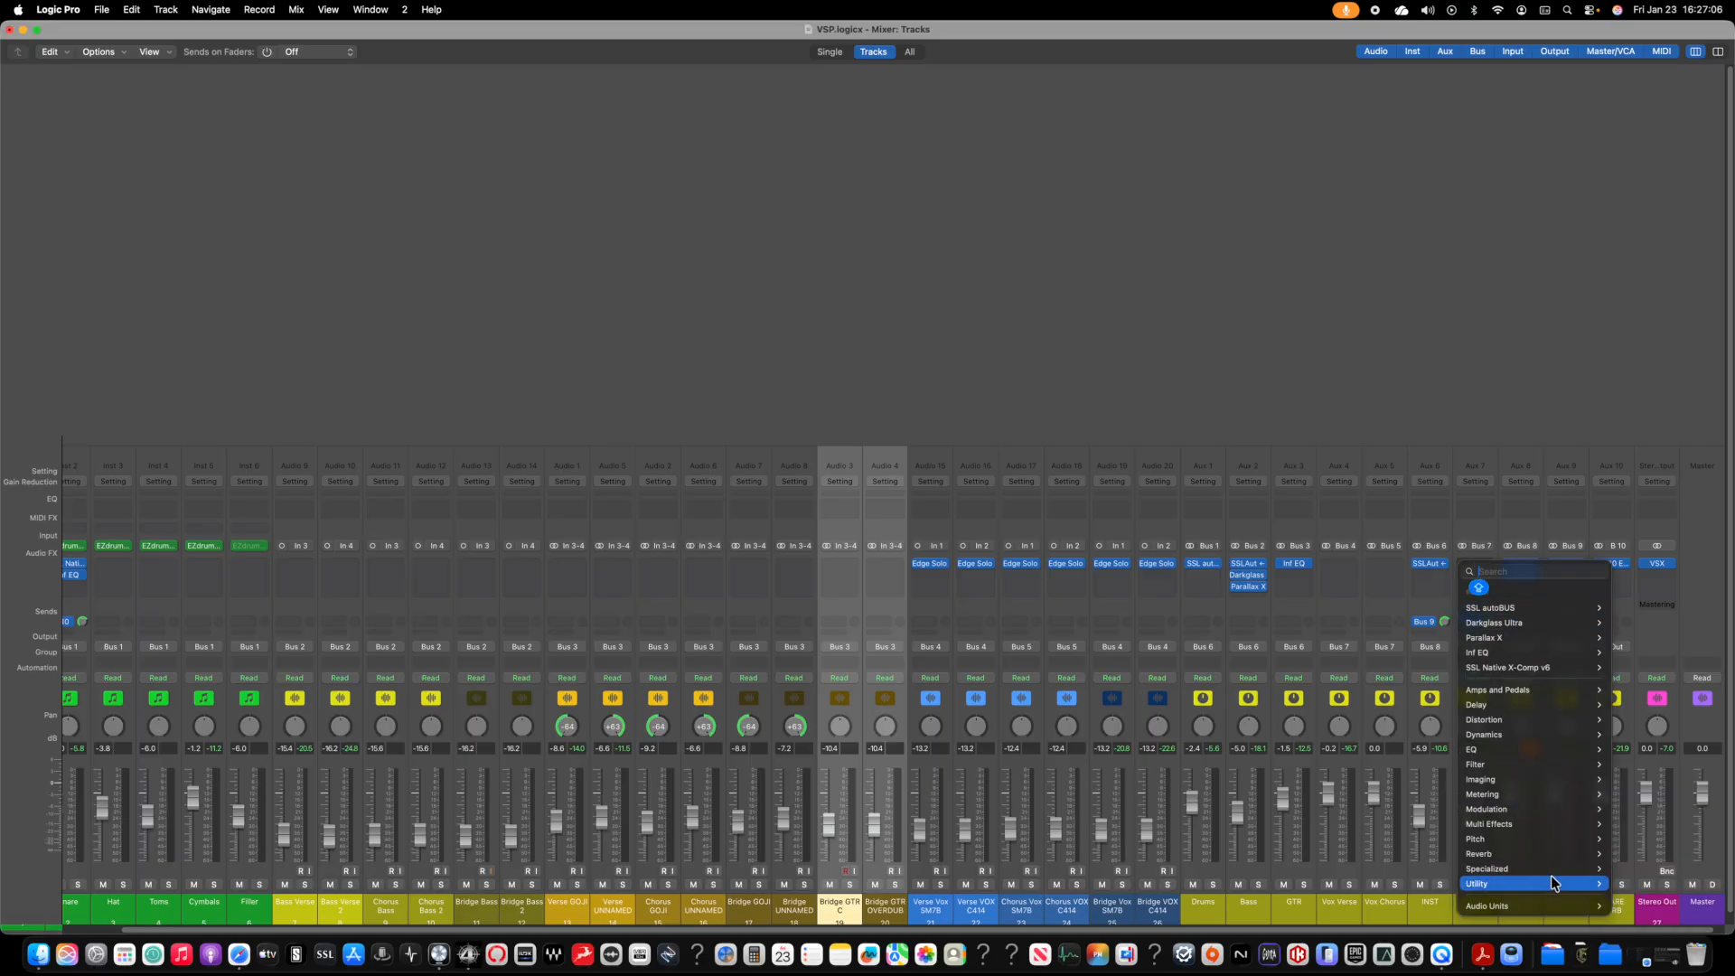
pyautogui.moveTo(1533, 905)
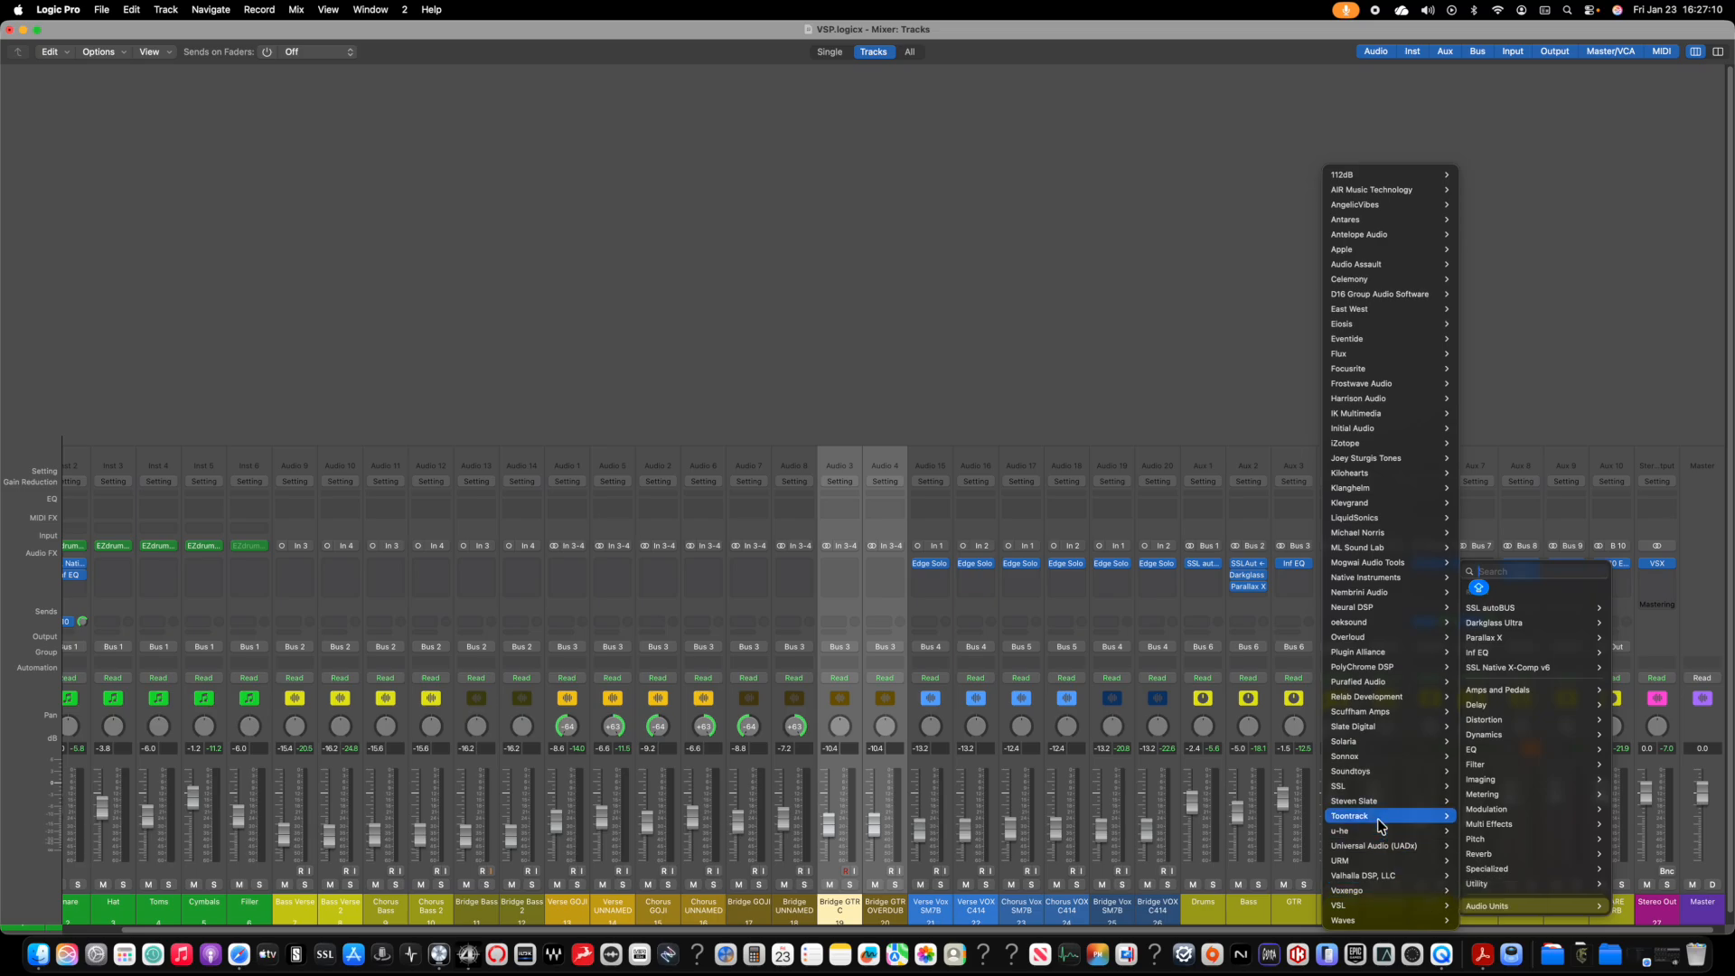
pyautogui.moveTo(1378, 818)
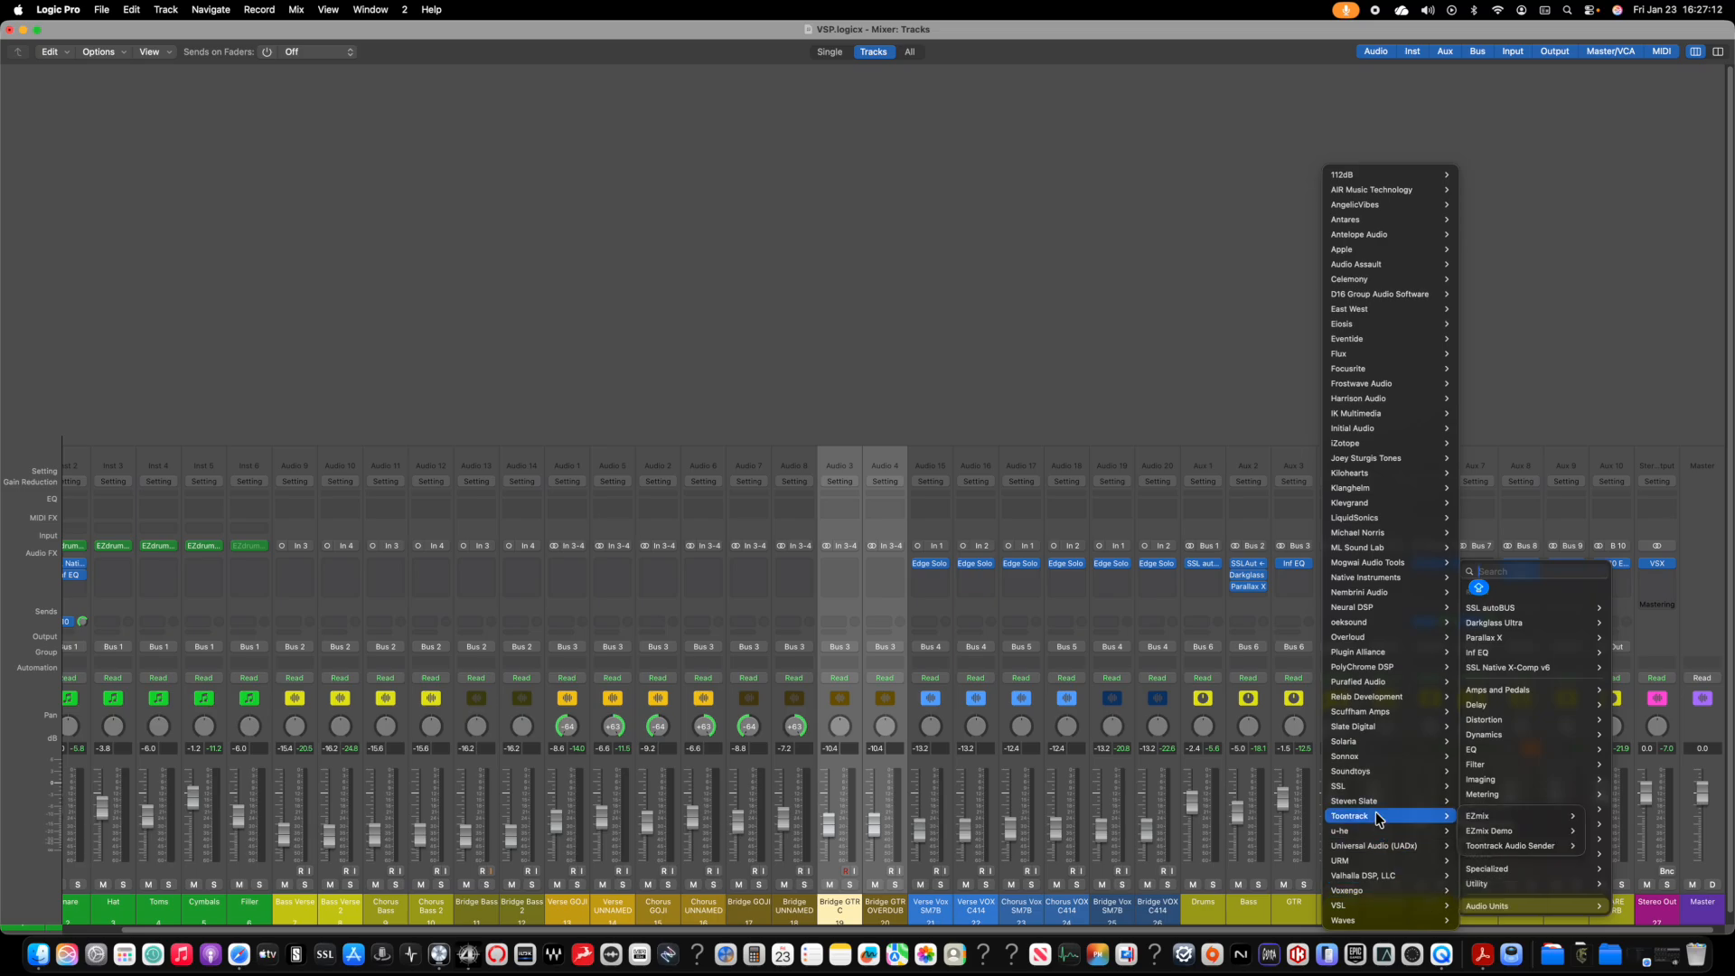
pyautogui.moveTo(1365, 788)
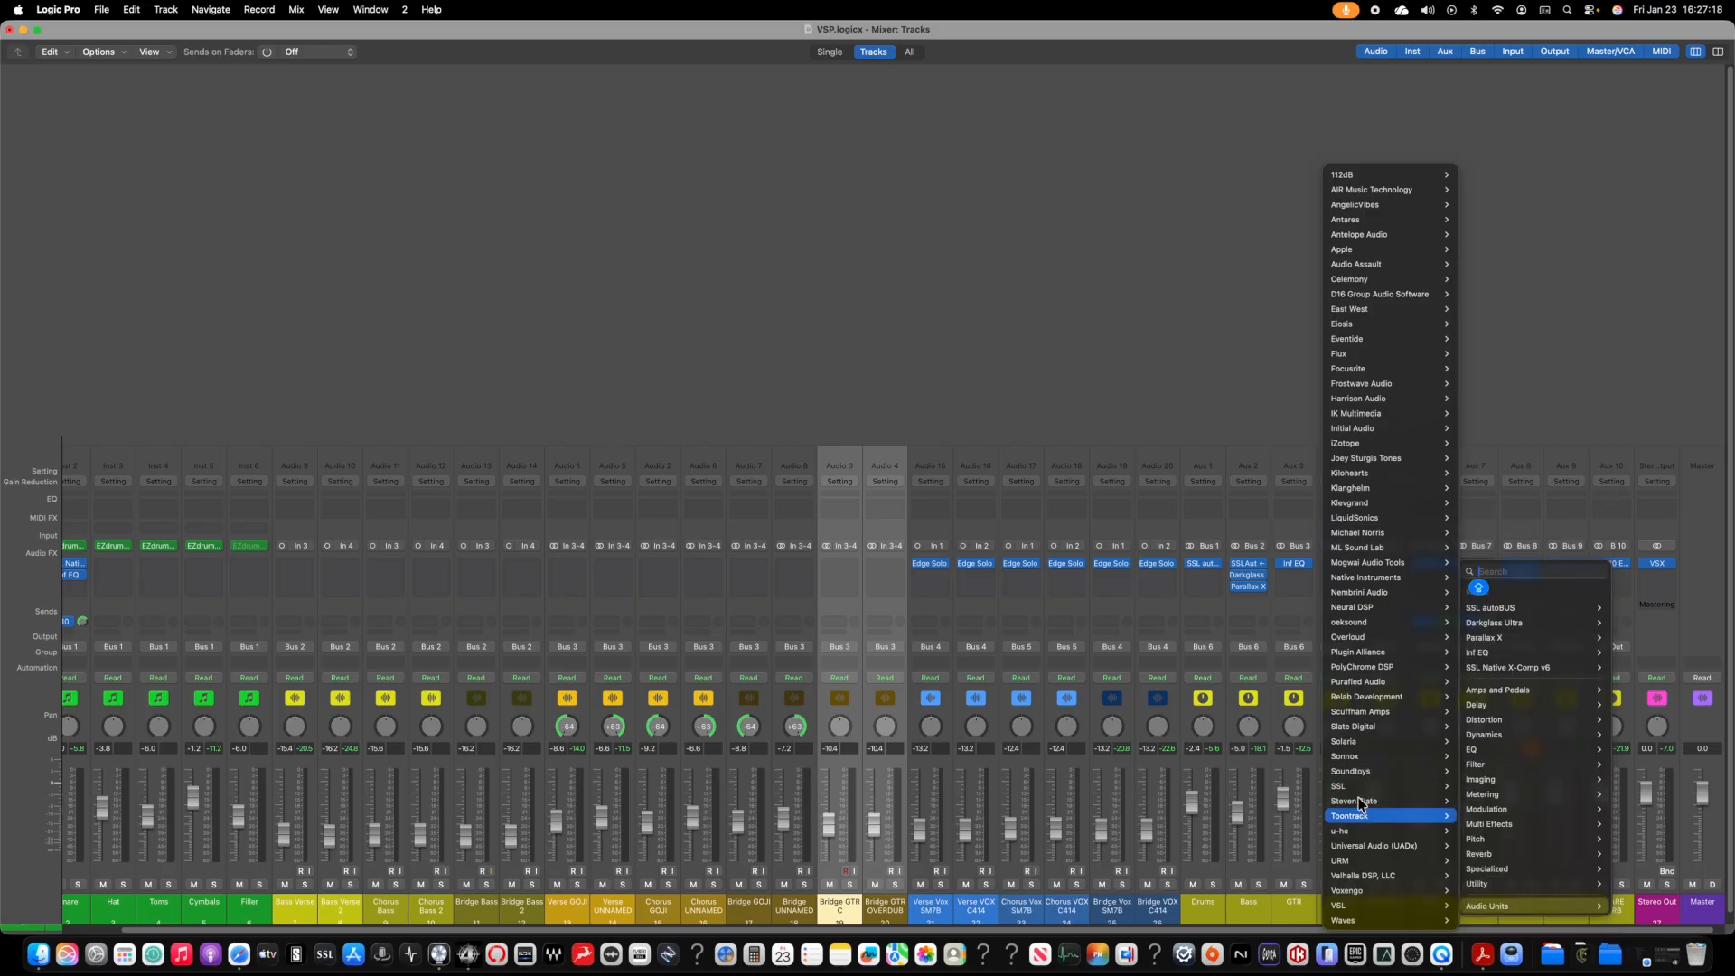
pyautogui.moveTo(1382, 733)
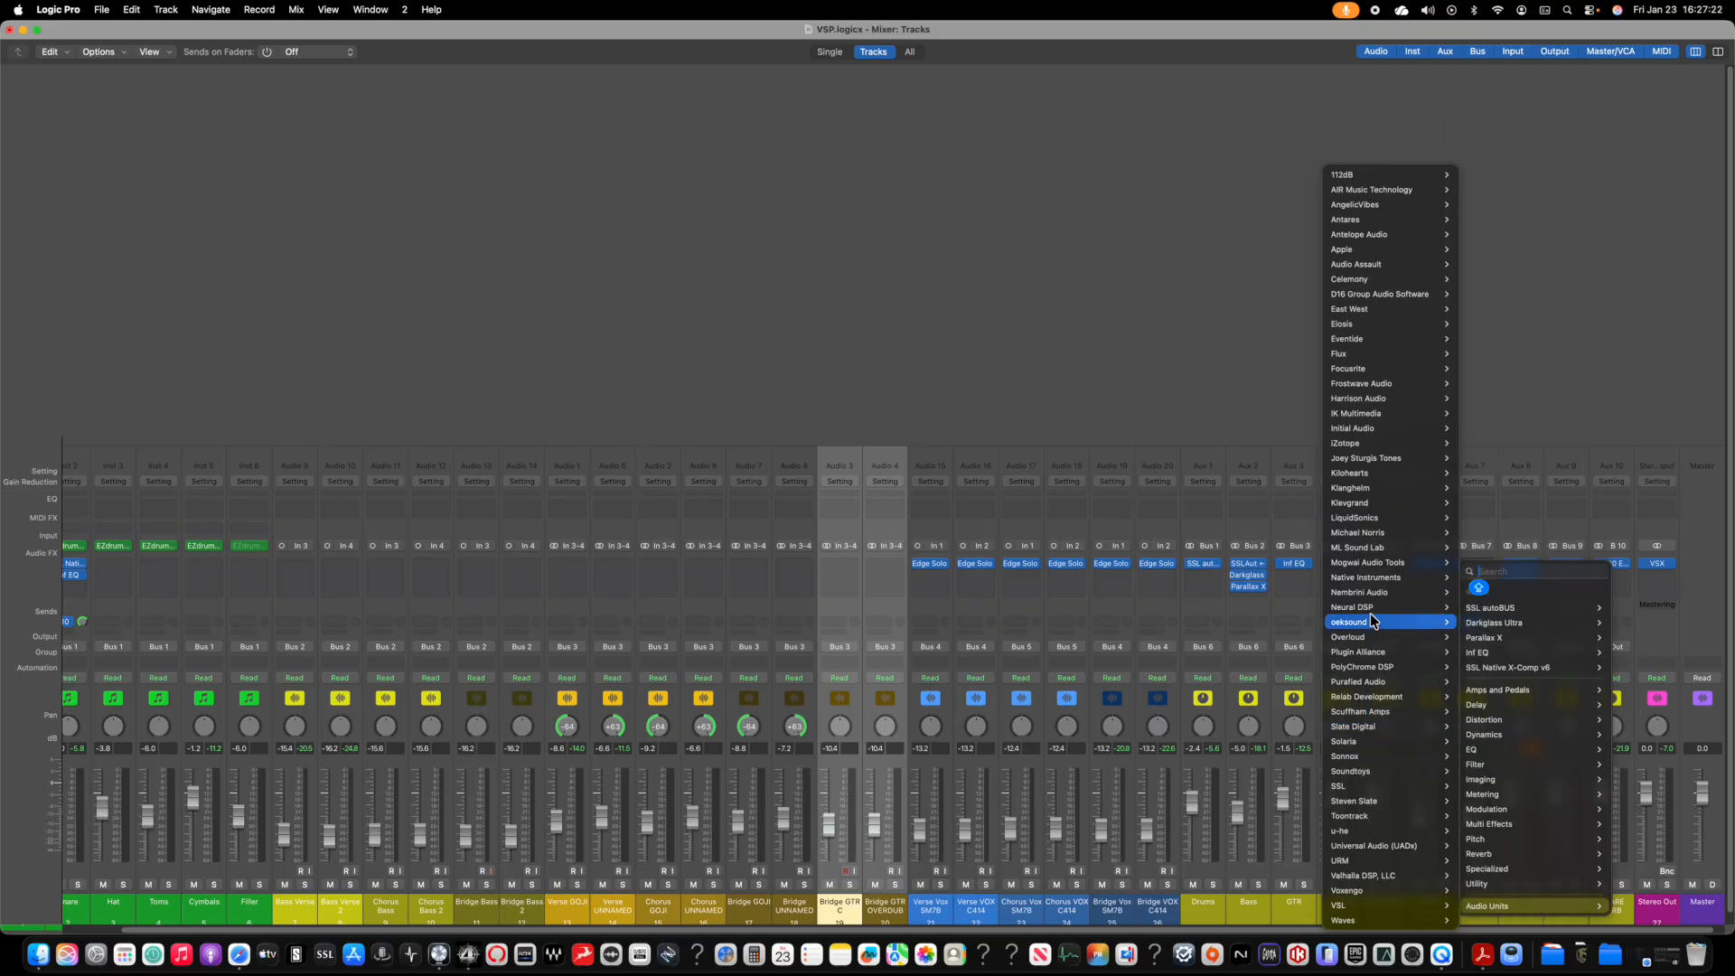
pyautogui.moveTo(1375, 607)
pyautogui.moveTo(1502, 733)
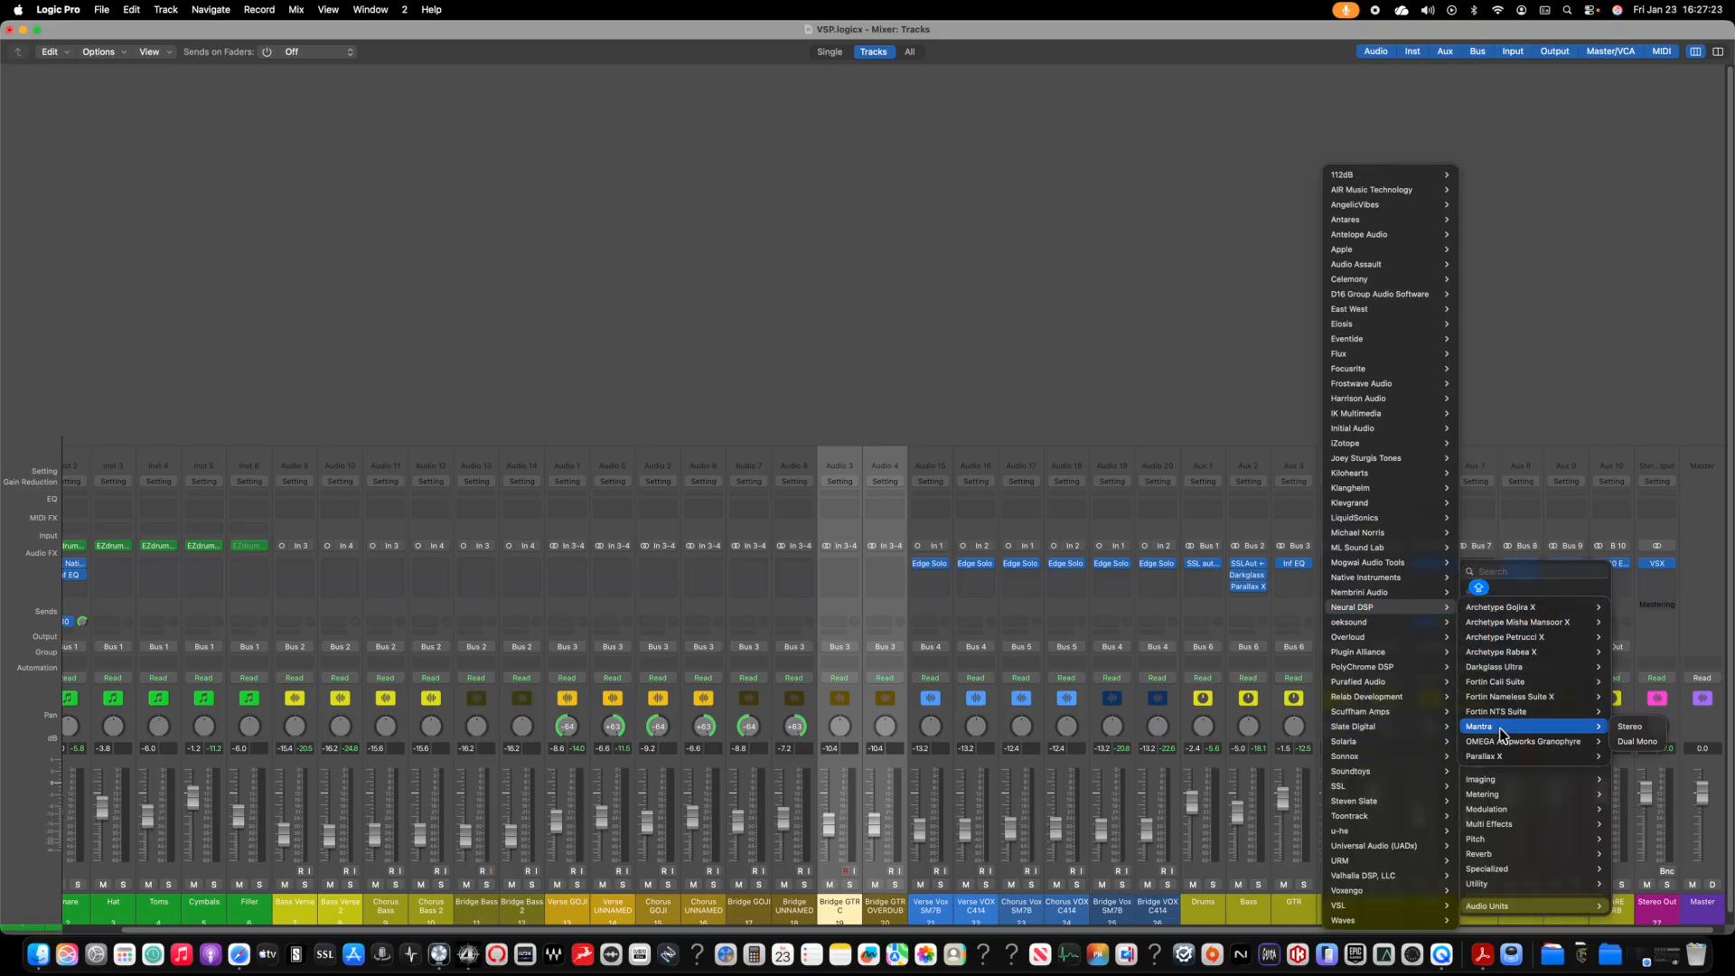
pyautogui.click(1630, 725)
pyautogui.hscroll(-2, 1346, 705)
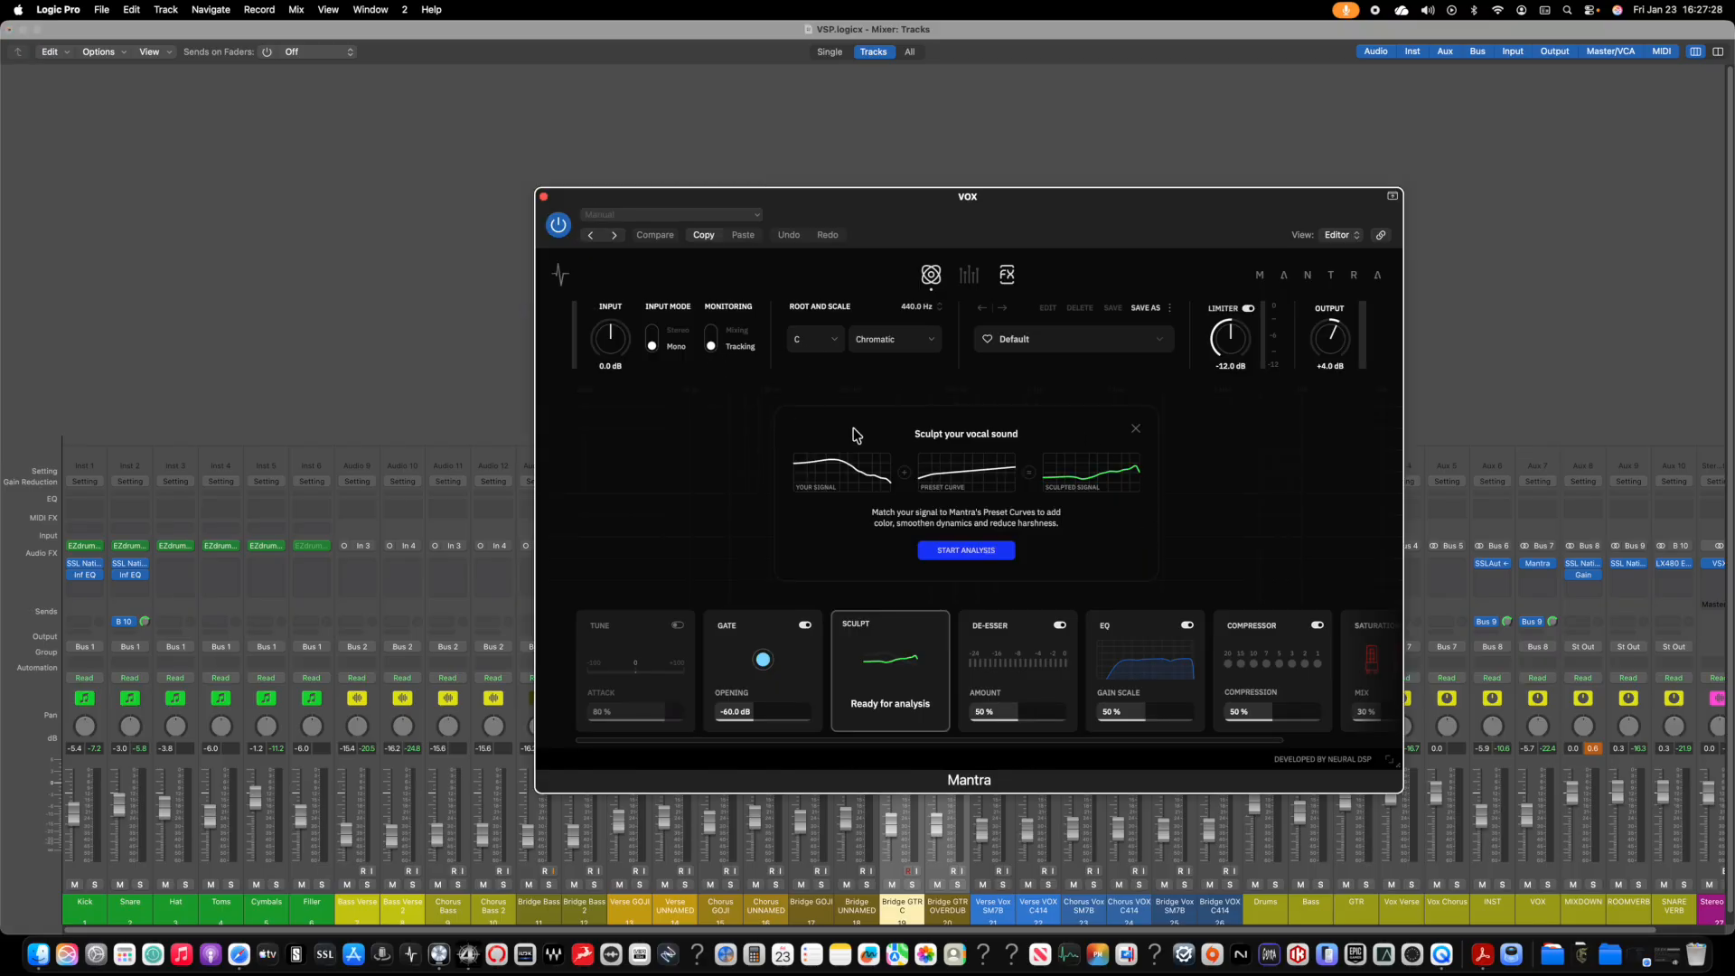
# Step: Dismiss Mantra's Sculpt introduction, load the Neural DSP vocals preset Lead Vocal Heavy and play the outro through it
pyautogui.press('space')
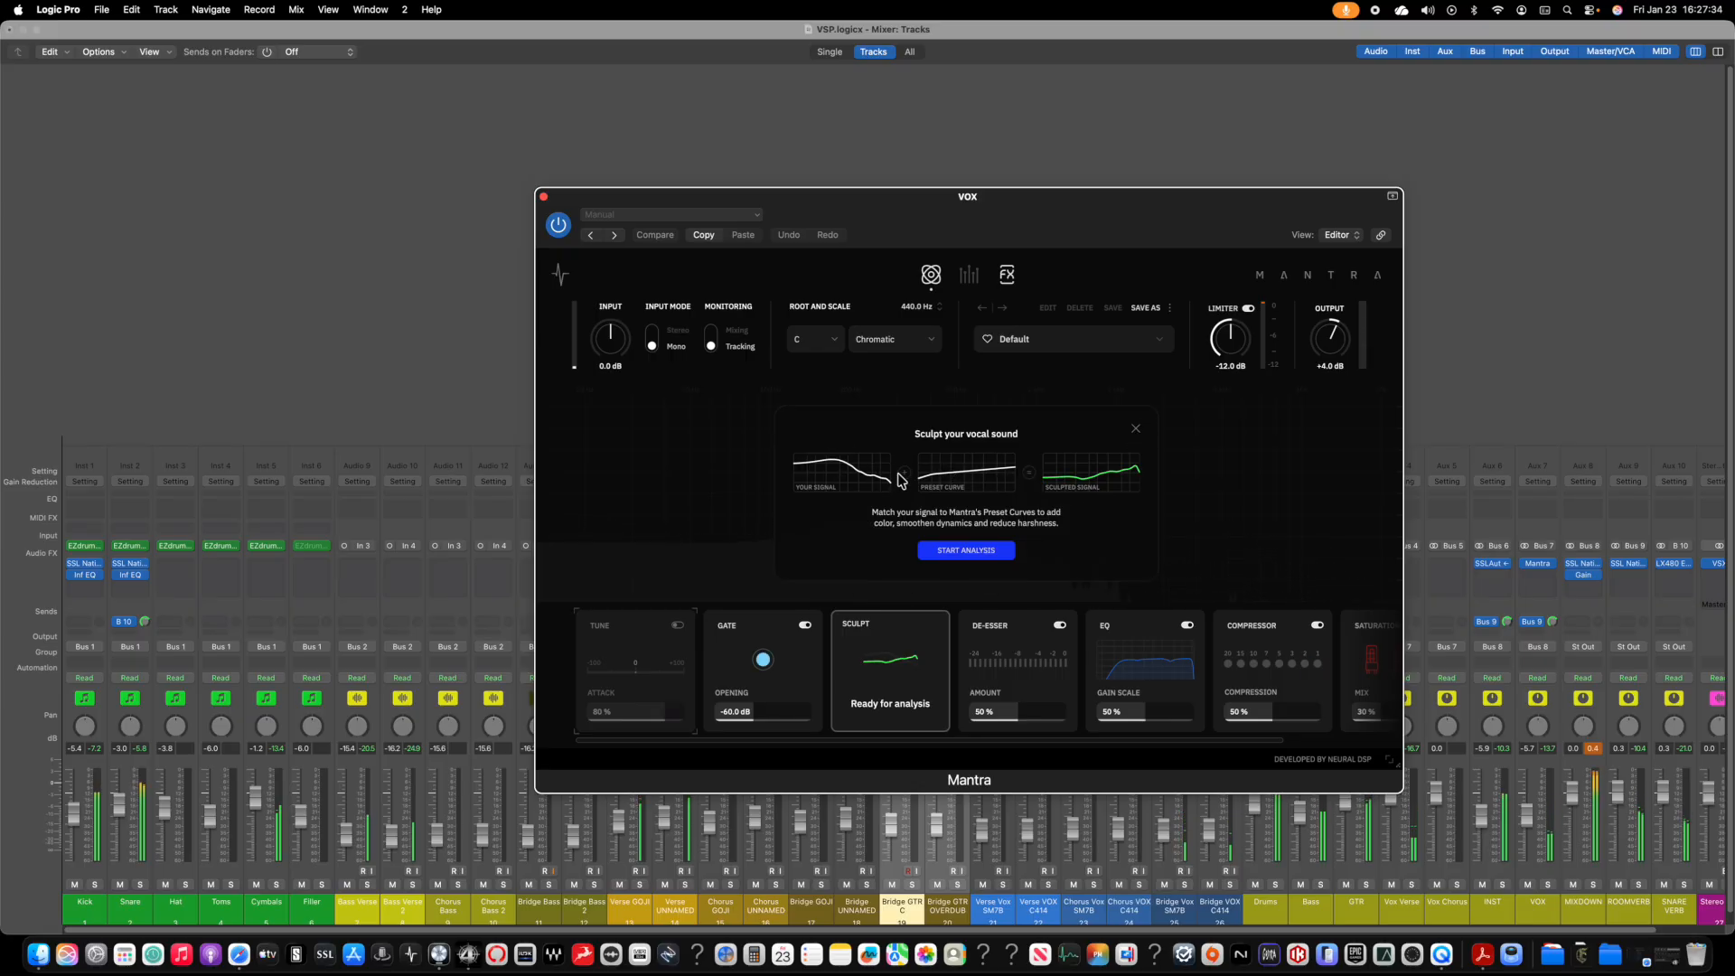
pyautogui.click(1135, 429)
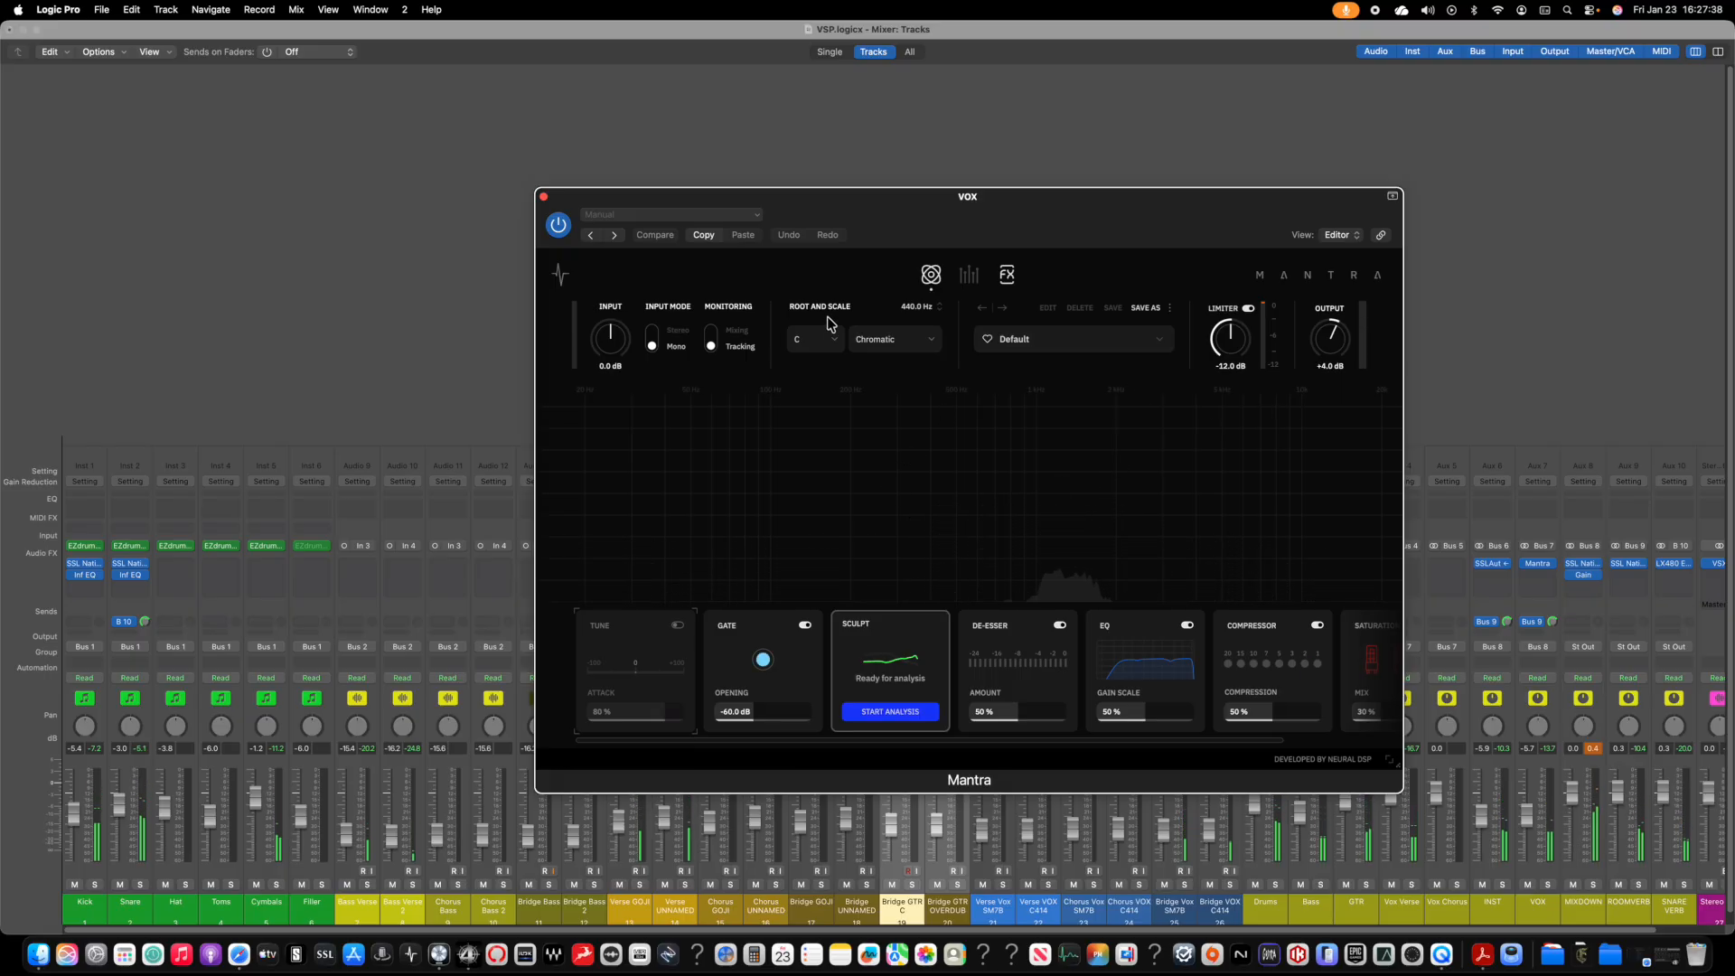
pyautogui.click(1017, 342)
pyautogui.moveTo(1100, 442)
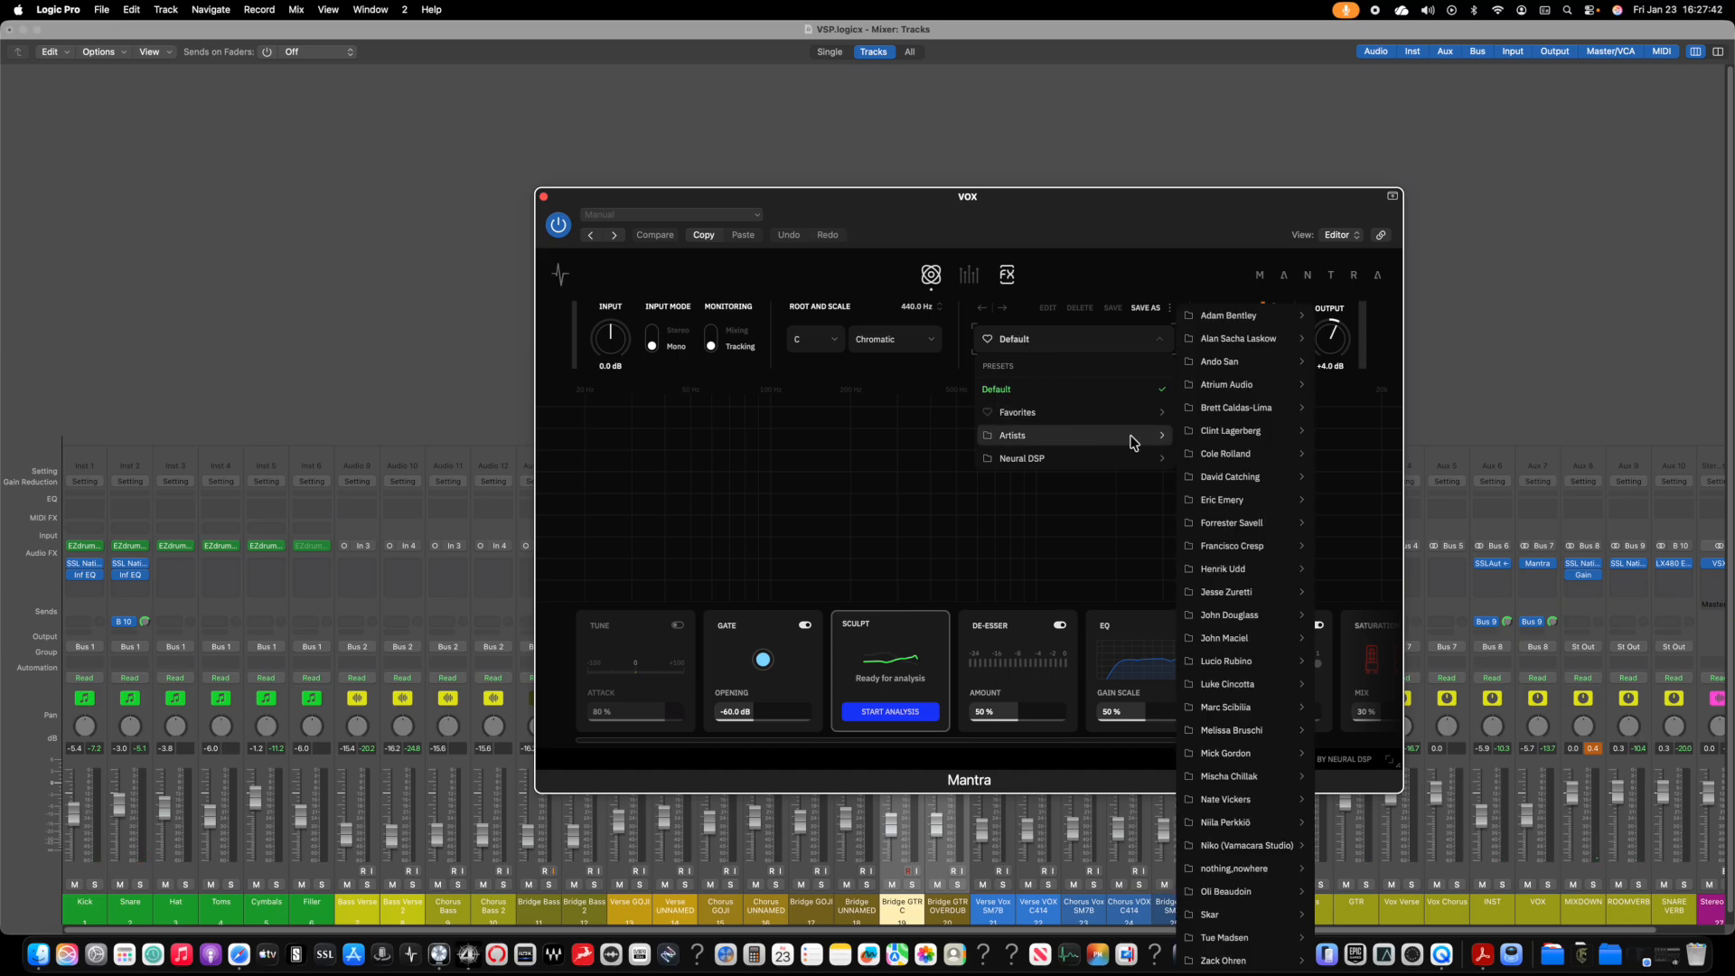
pyautogui.moveTo(1207, 473)
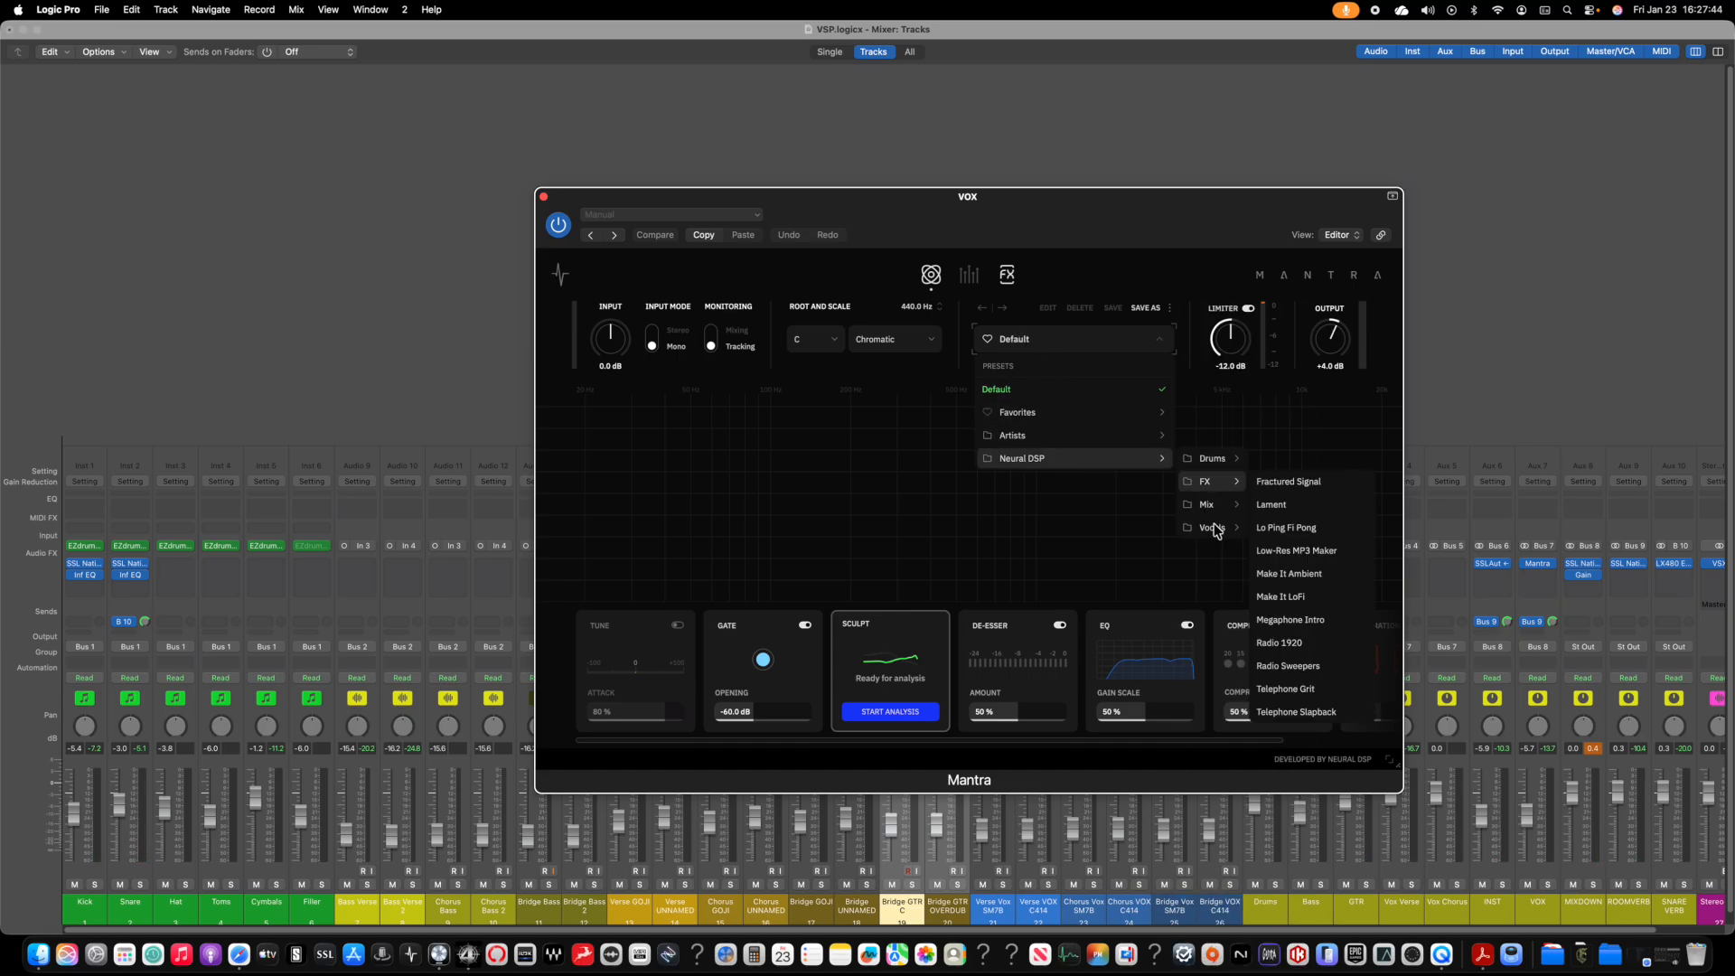
pyautogui.moveTo(1217, 531)
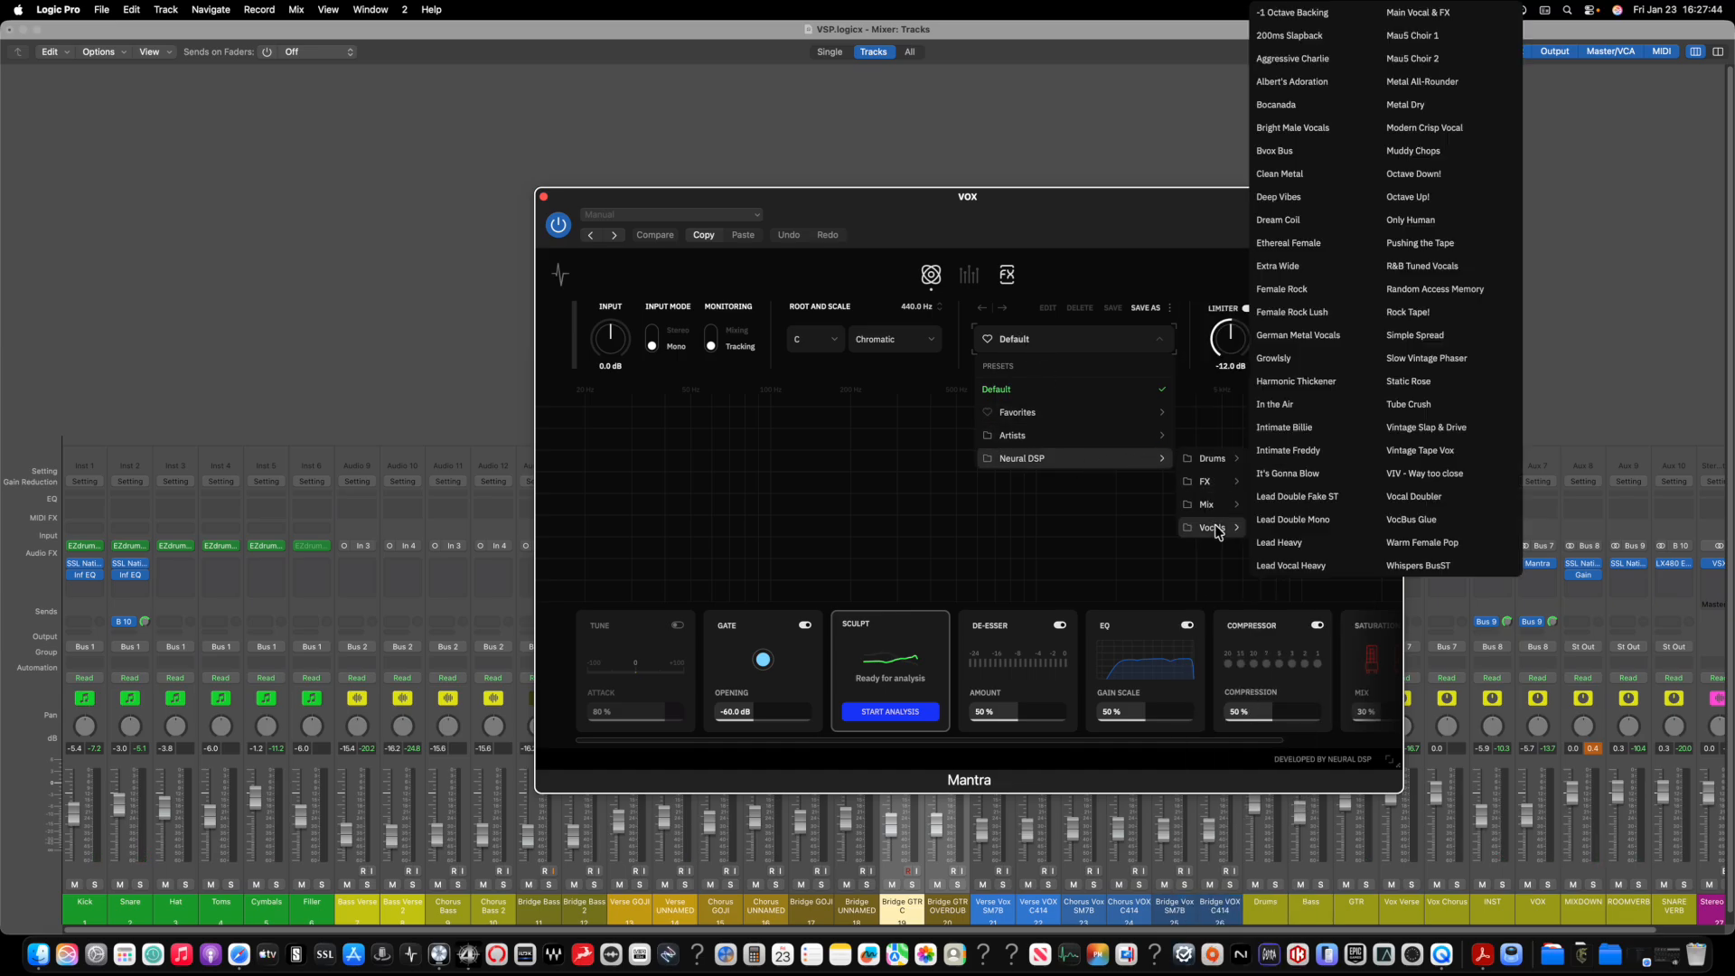
pyautogui.click(1301, 565)
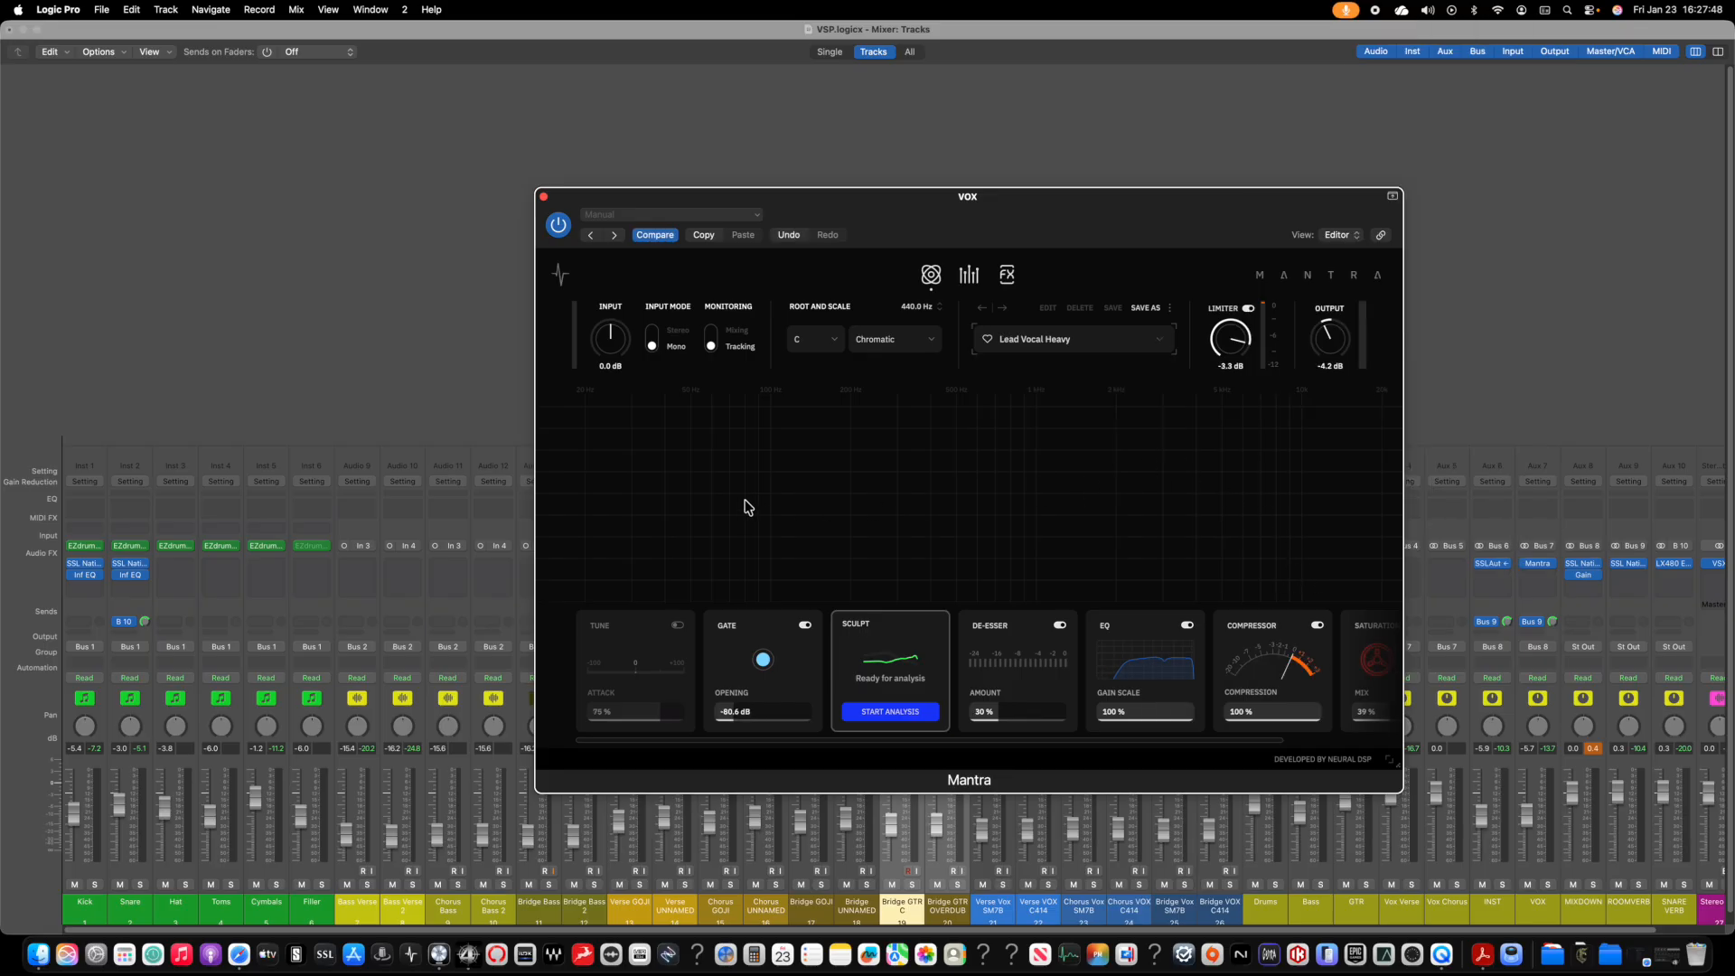
pyautogui.press('space')
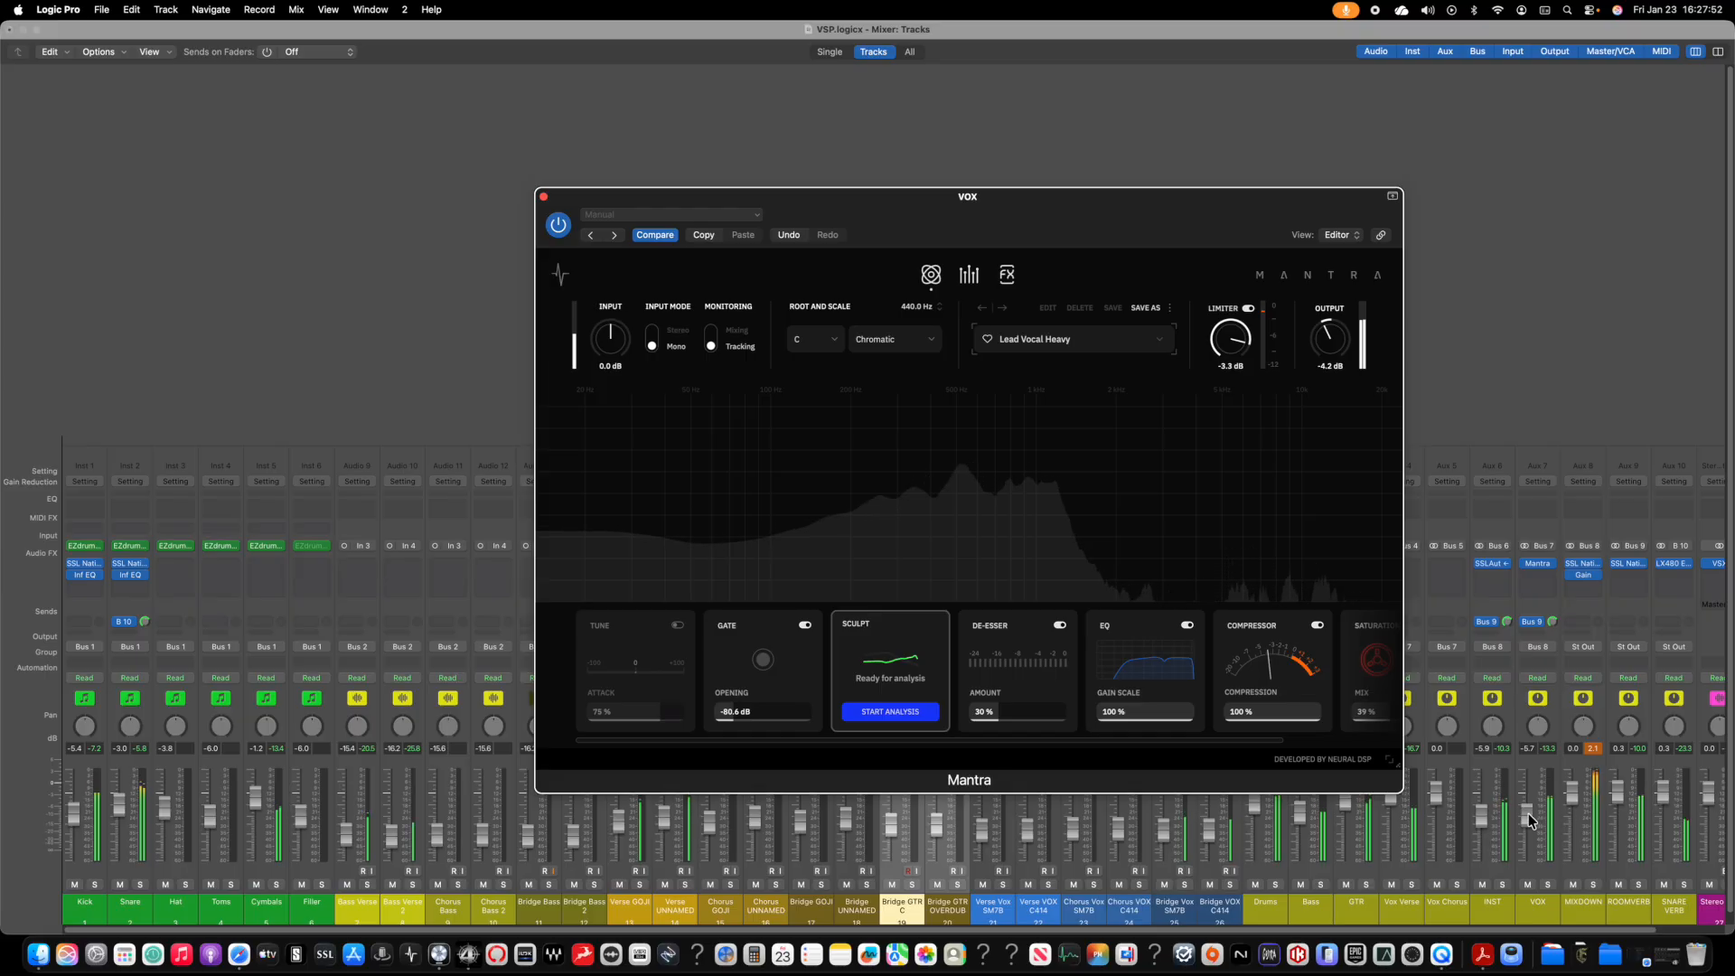
# Step: Lower the VOX bus fader to -12.0 dB and switch Mantra's monitoring to Mixing, keeping the input mode on Mono
pyautogui.moveTo(1530, 819); pyautogui.dragTo(1527, 838)
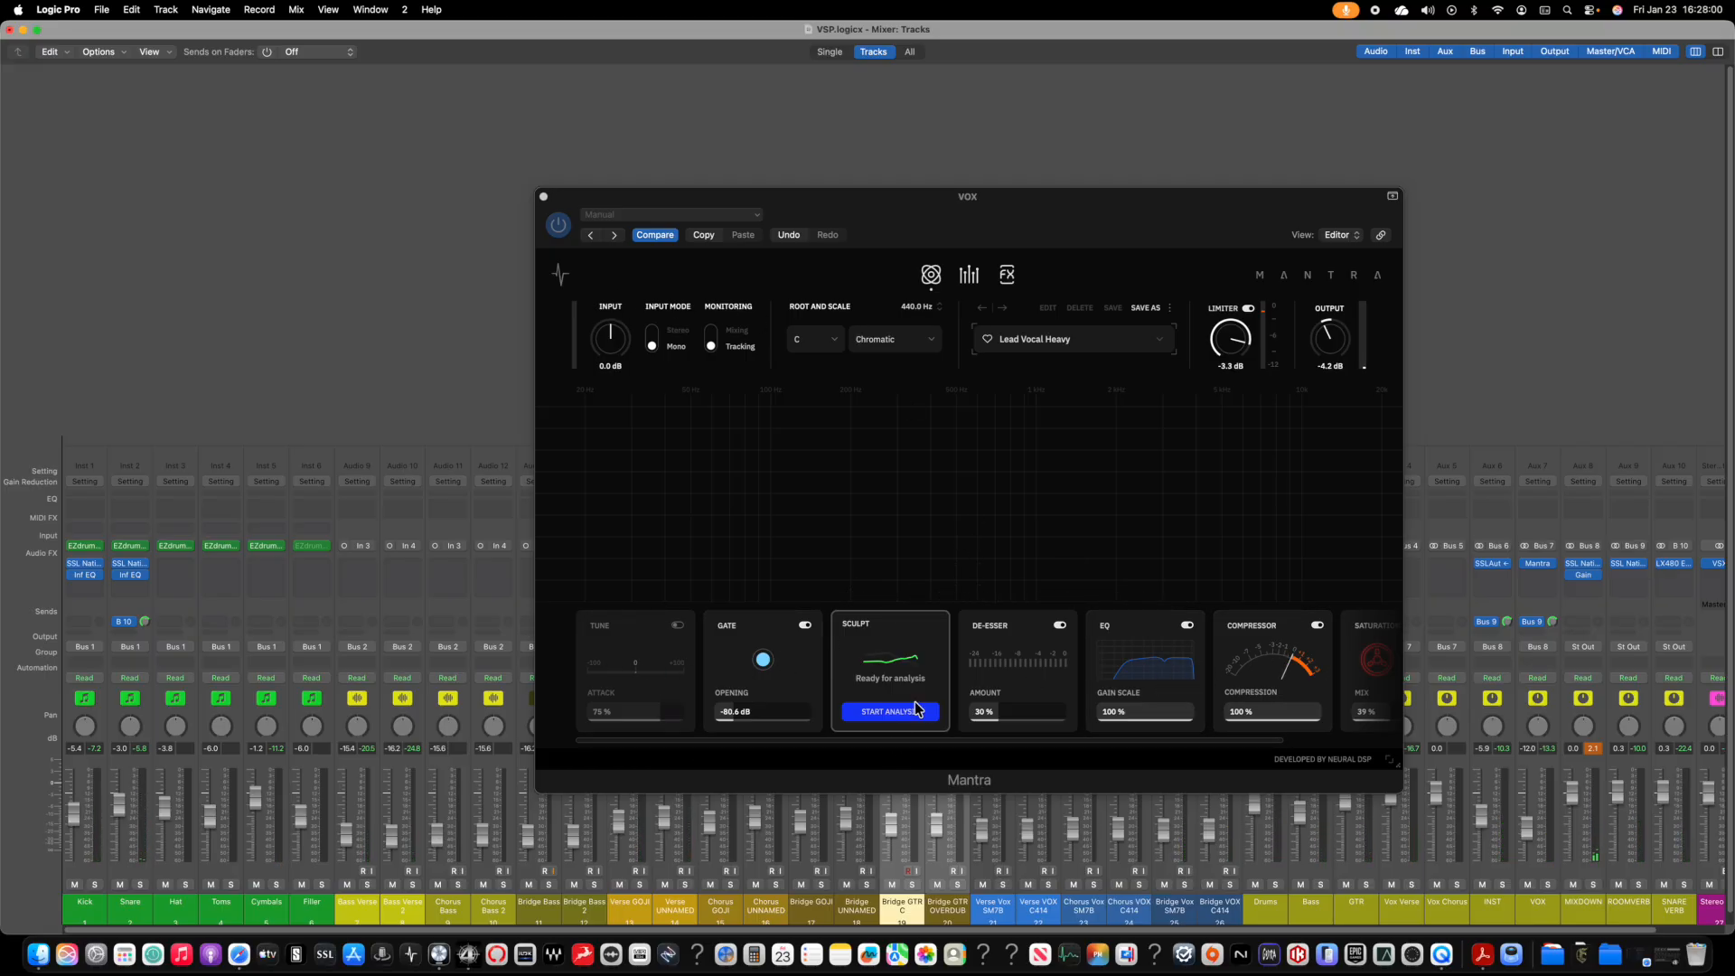
pyautogui.click(1006, 275)
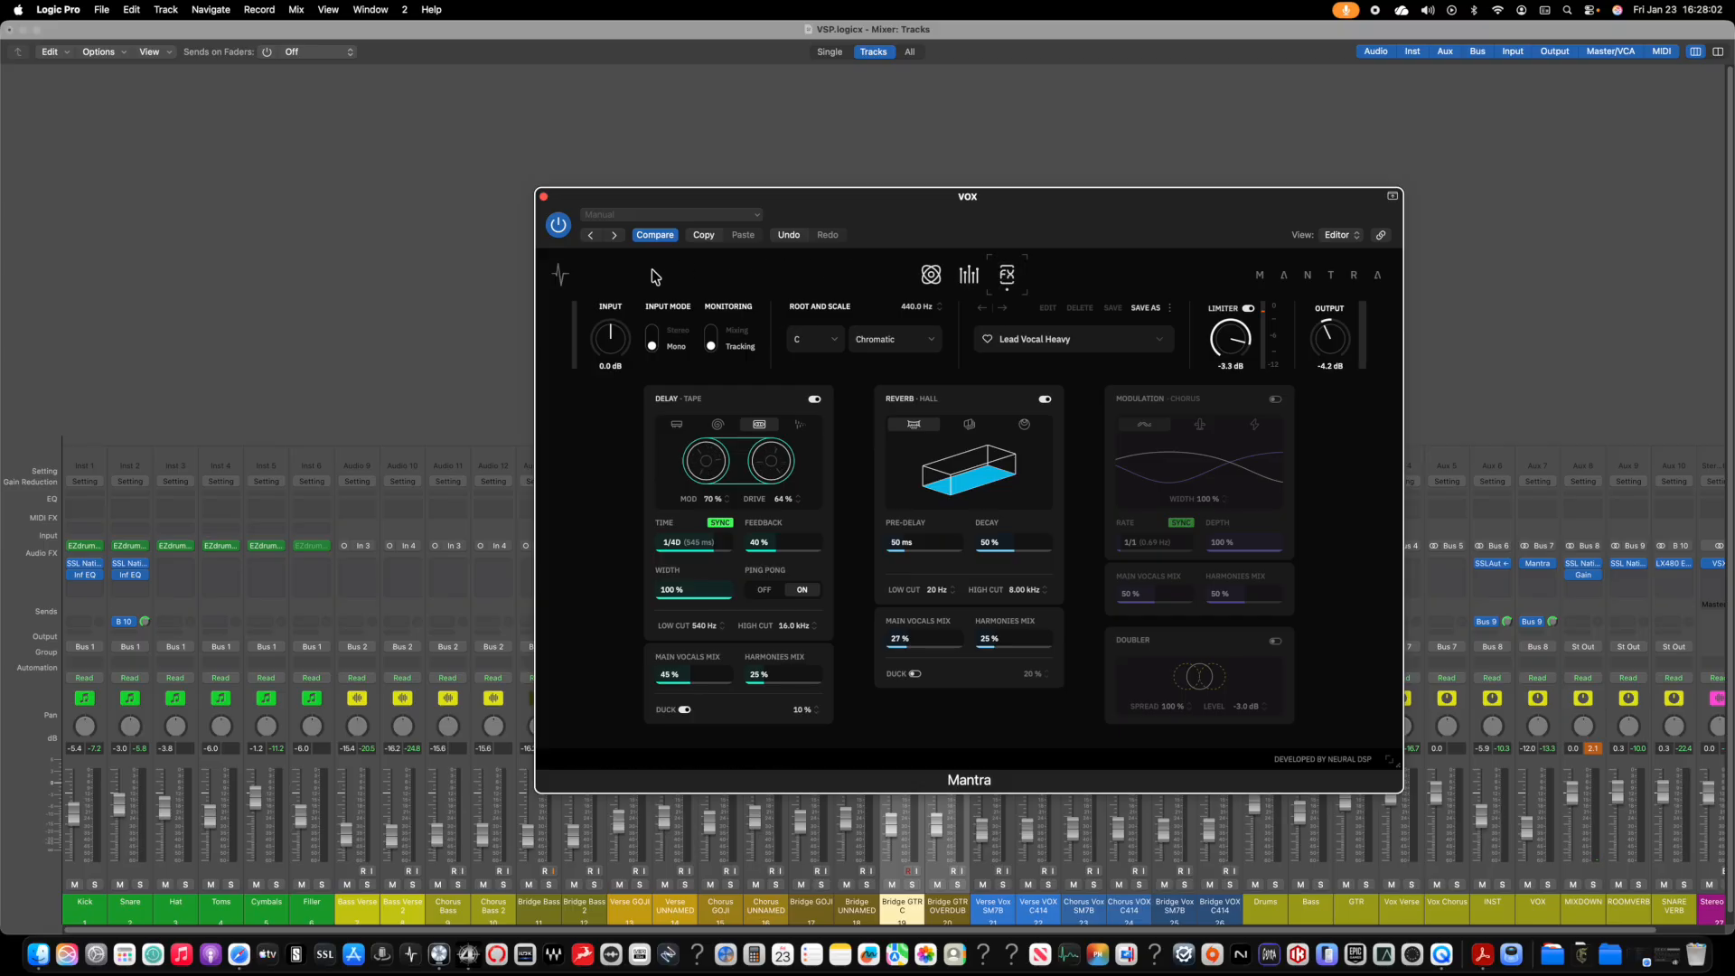
pyautogui.click(711, 352)
pyautogui.click(653, 348)
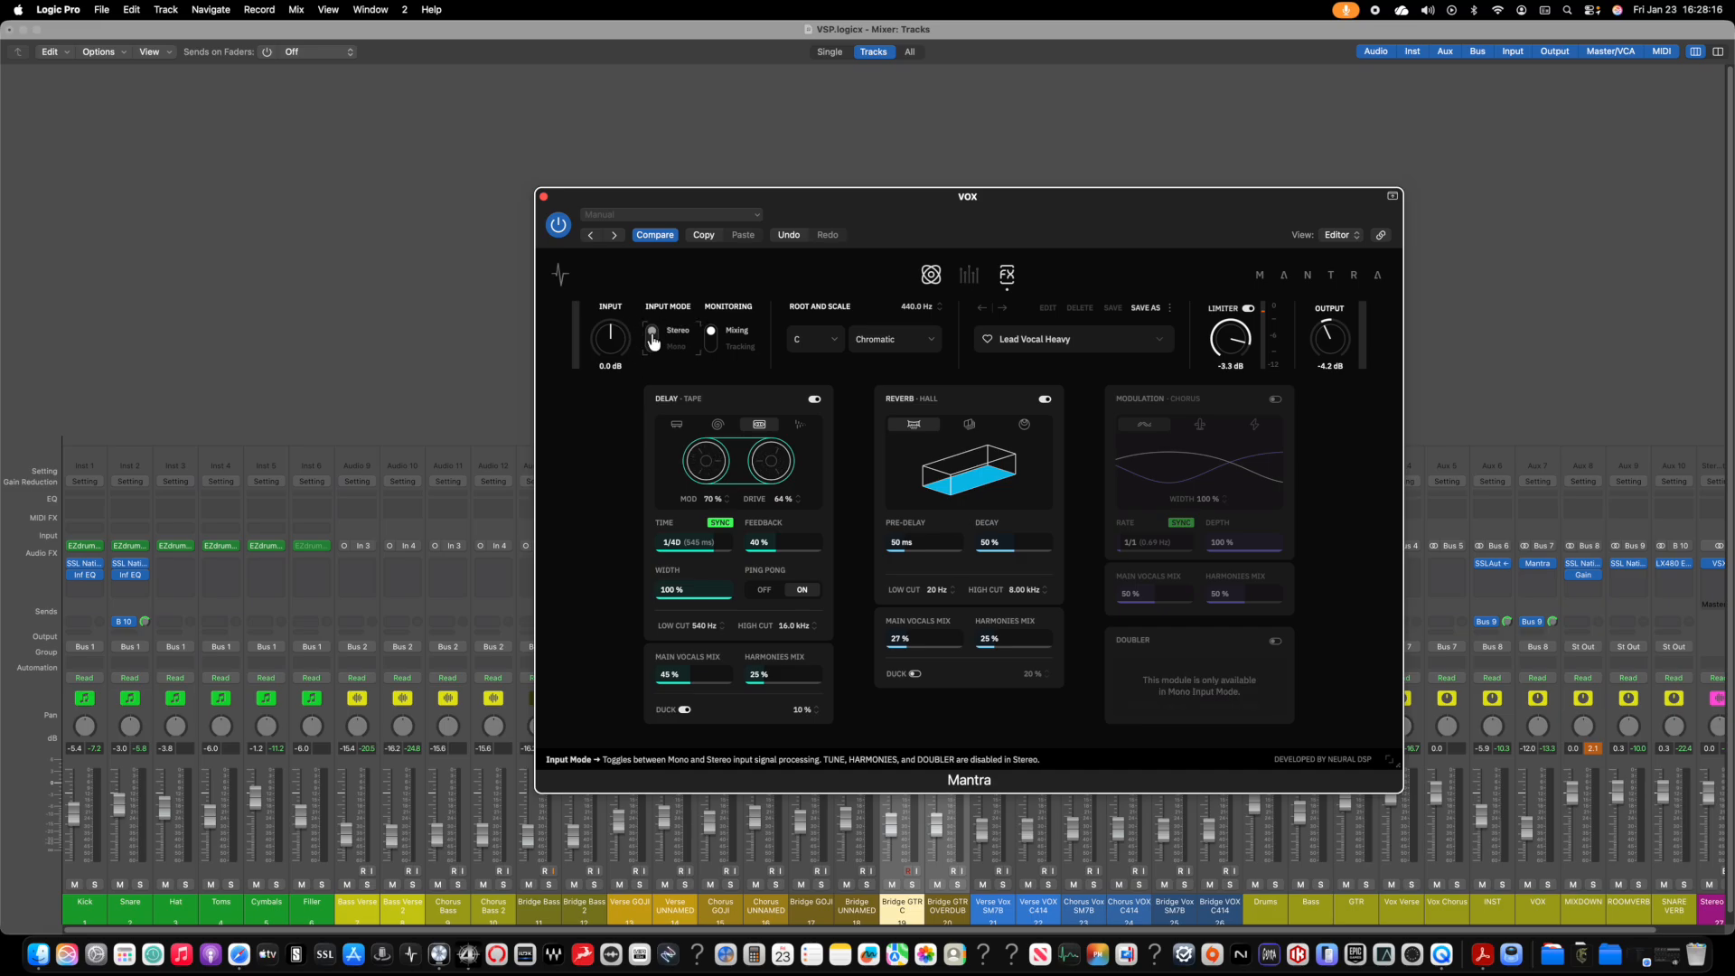
pyautogui.click(652, 340)
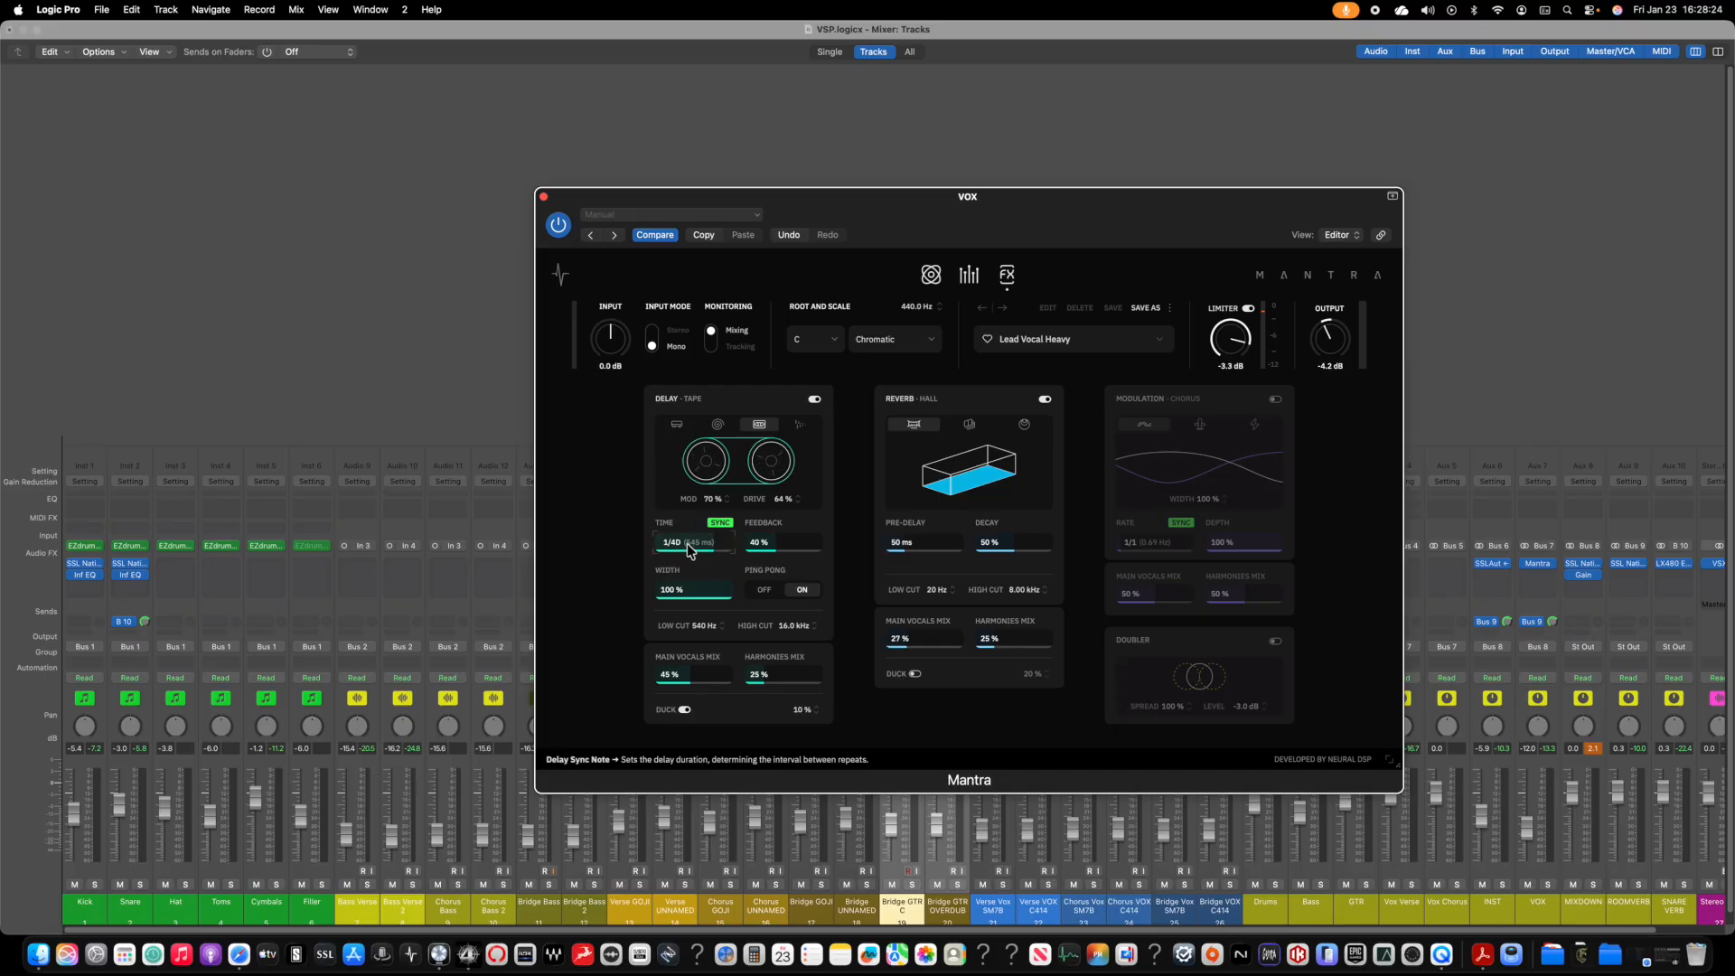
# Step: Set Mantra's synced tape delay time to 1/2 and, during playback, the limiter to -6.3 dB
pyautogui.moveTo(689, 549)
pyautogui.mouseDown()
pyautogui.moveTo(688, 566)
pyautogui.moveTo(689, 542)
pyautogui.mouseUp()
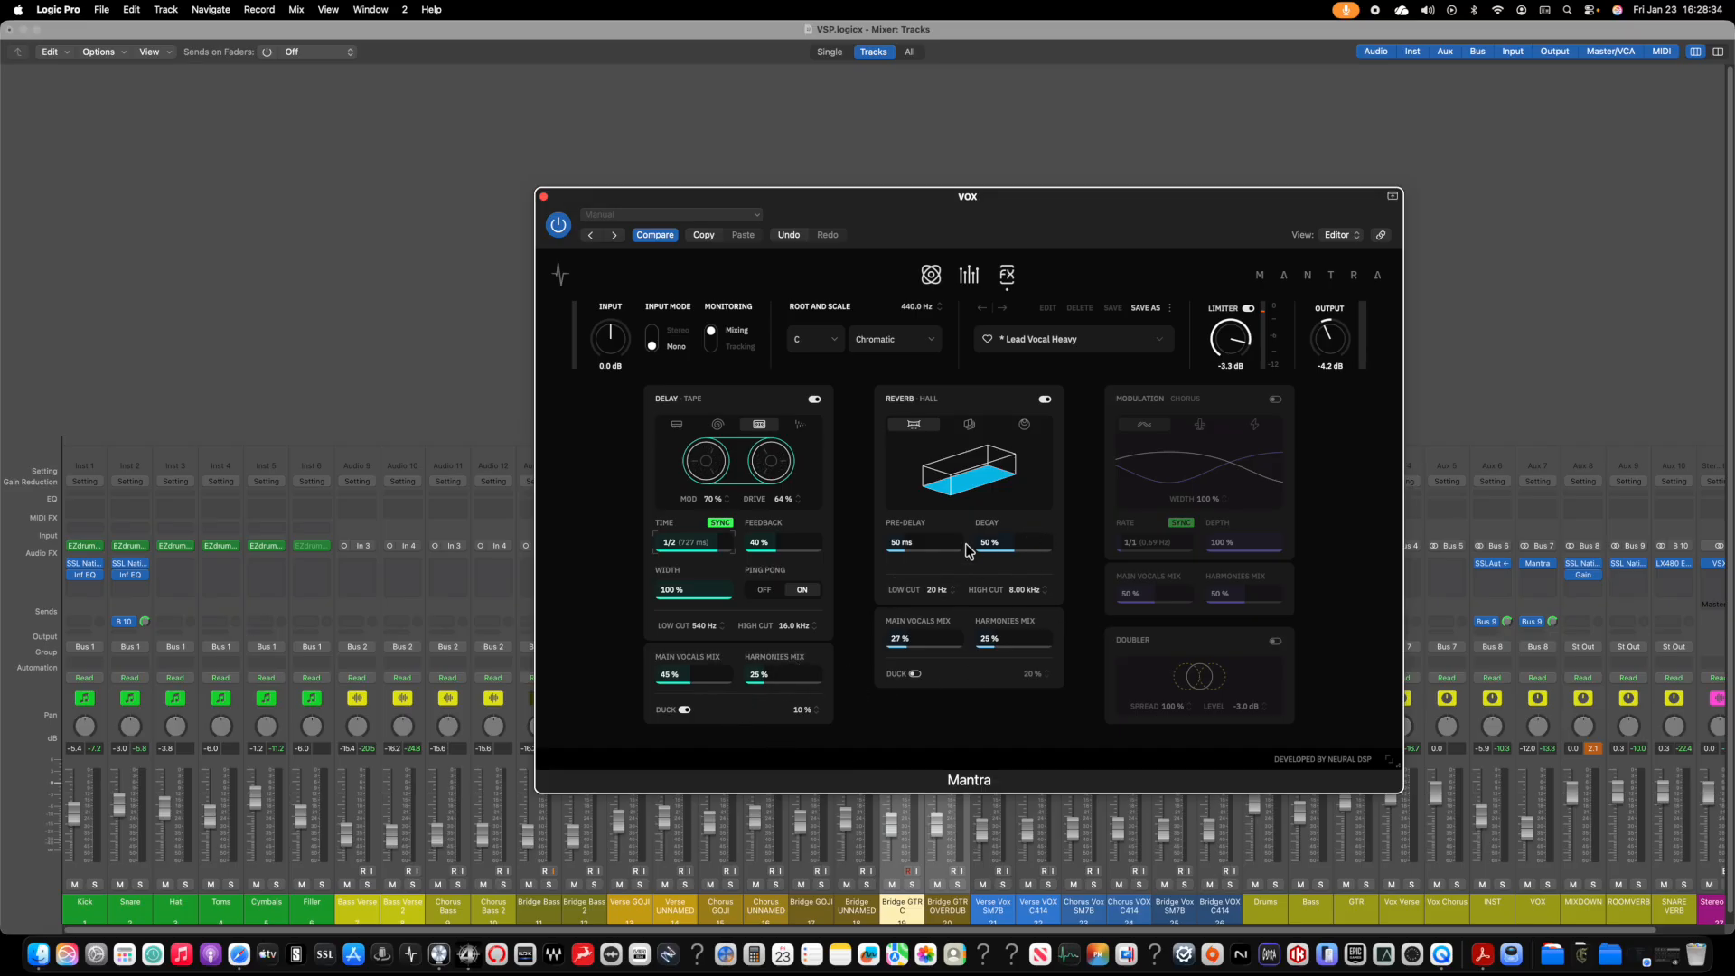
pyautogui.press('space')
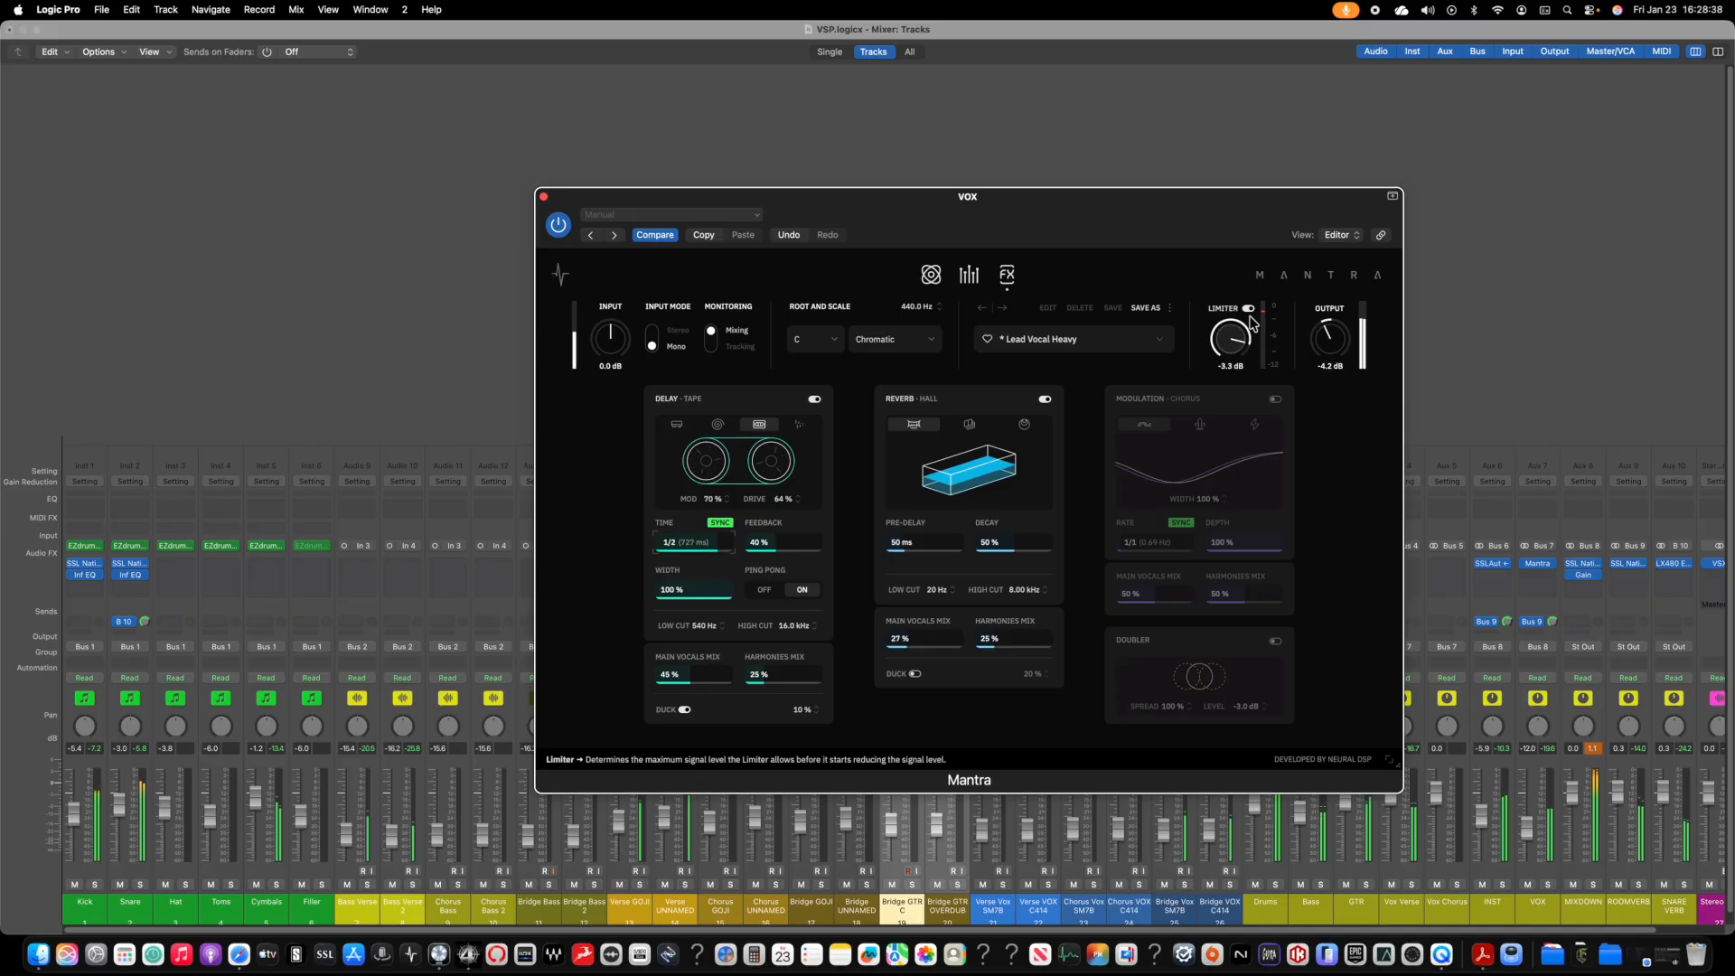
pyautogui.moveTo(1236, 340); pyautogui.dragTo(1231, 361)
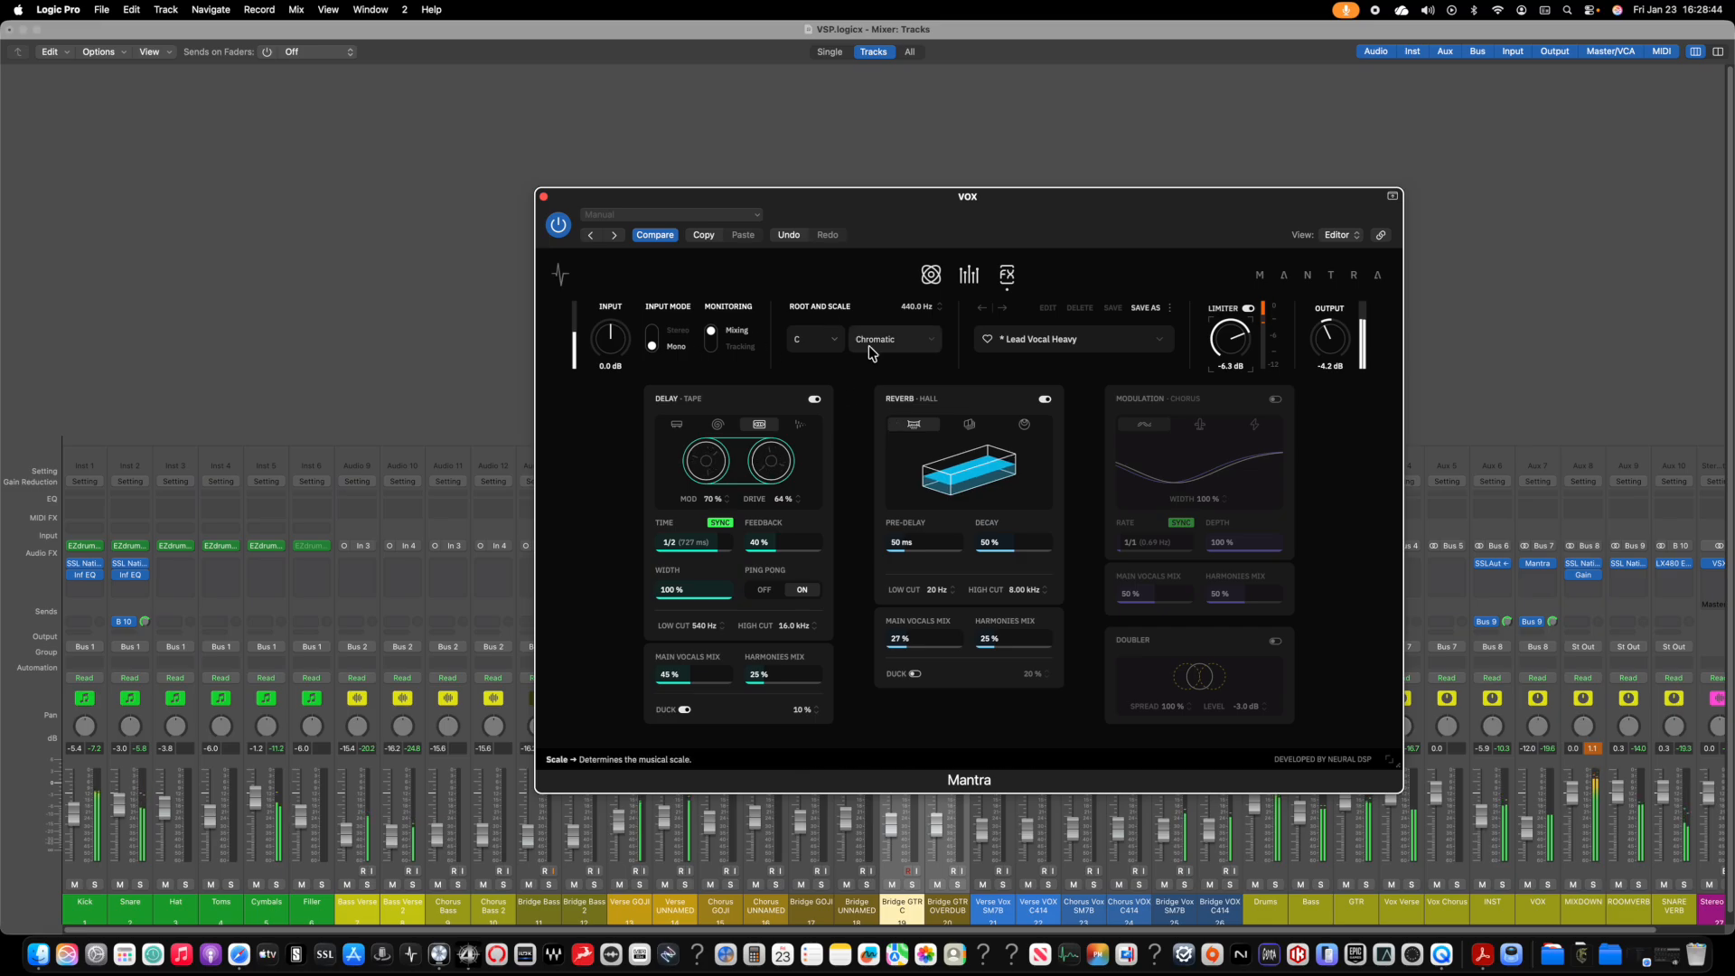
# Step: Try Mantra's harmony Pair 1 on the vocals during playback
pyautogui.click(969, 275)
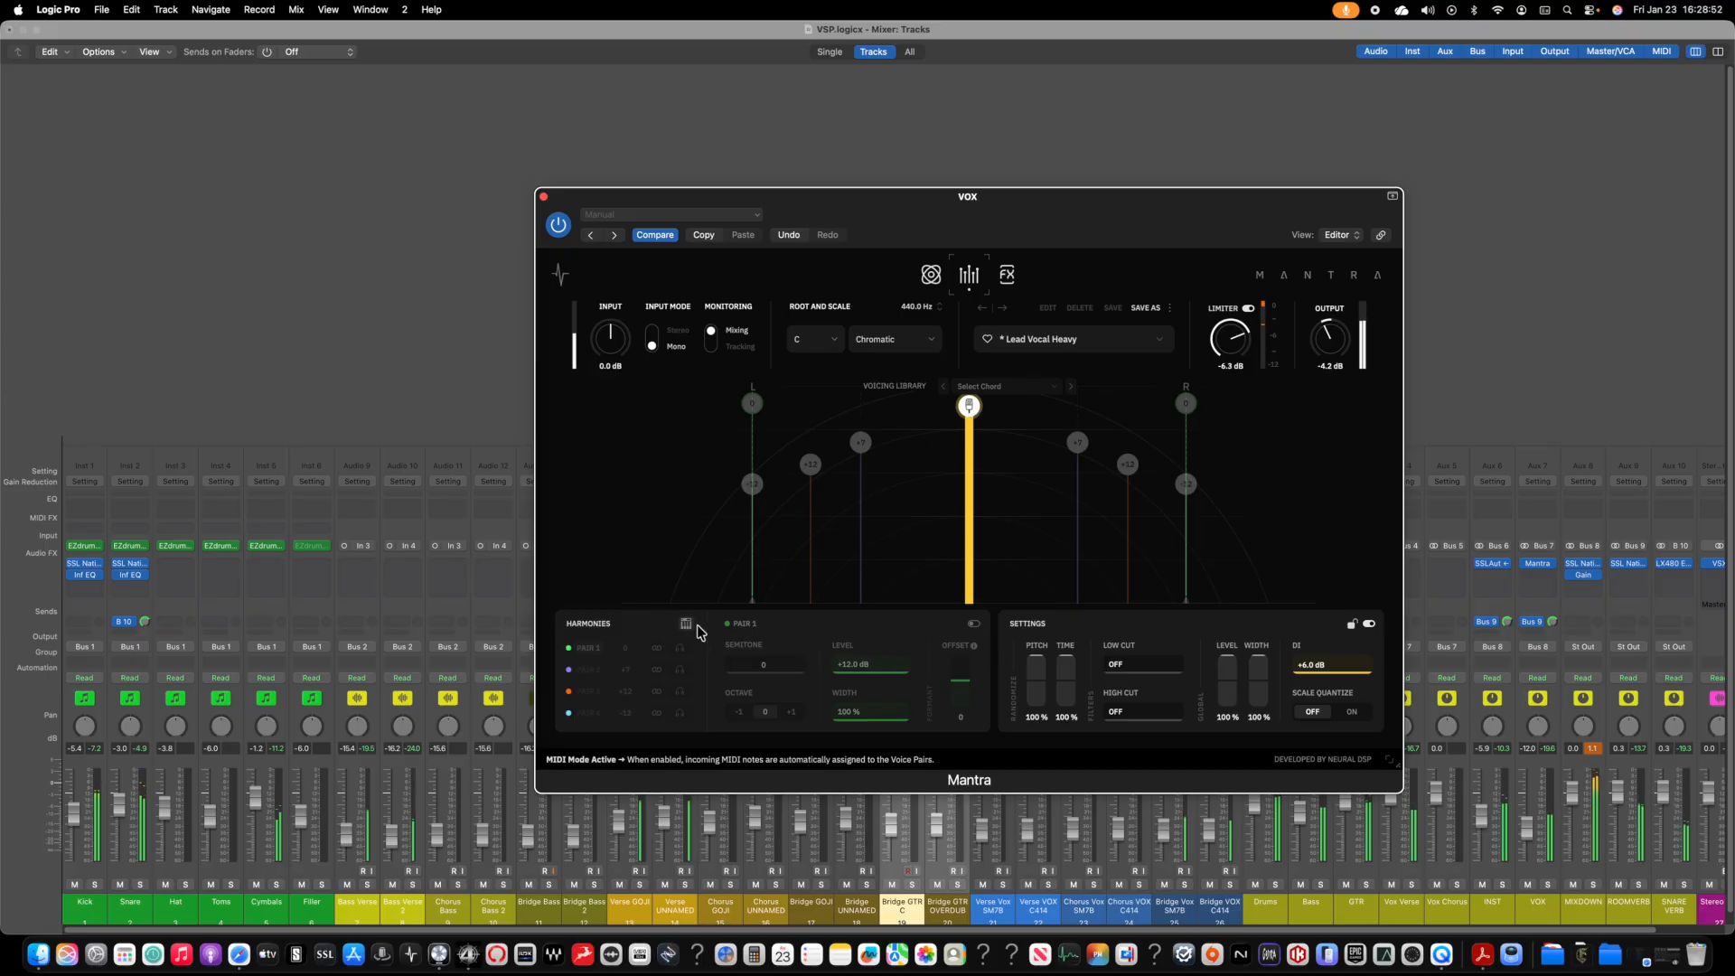
pyautogui.click(973, 624)
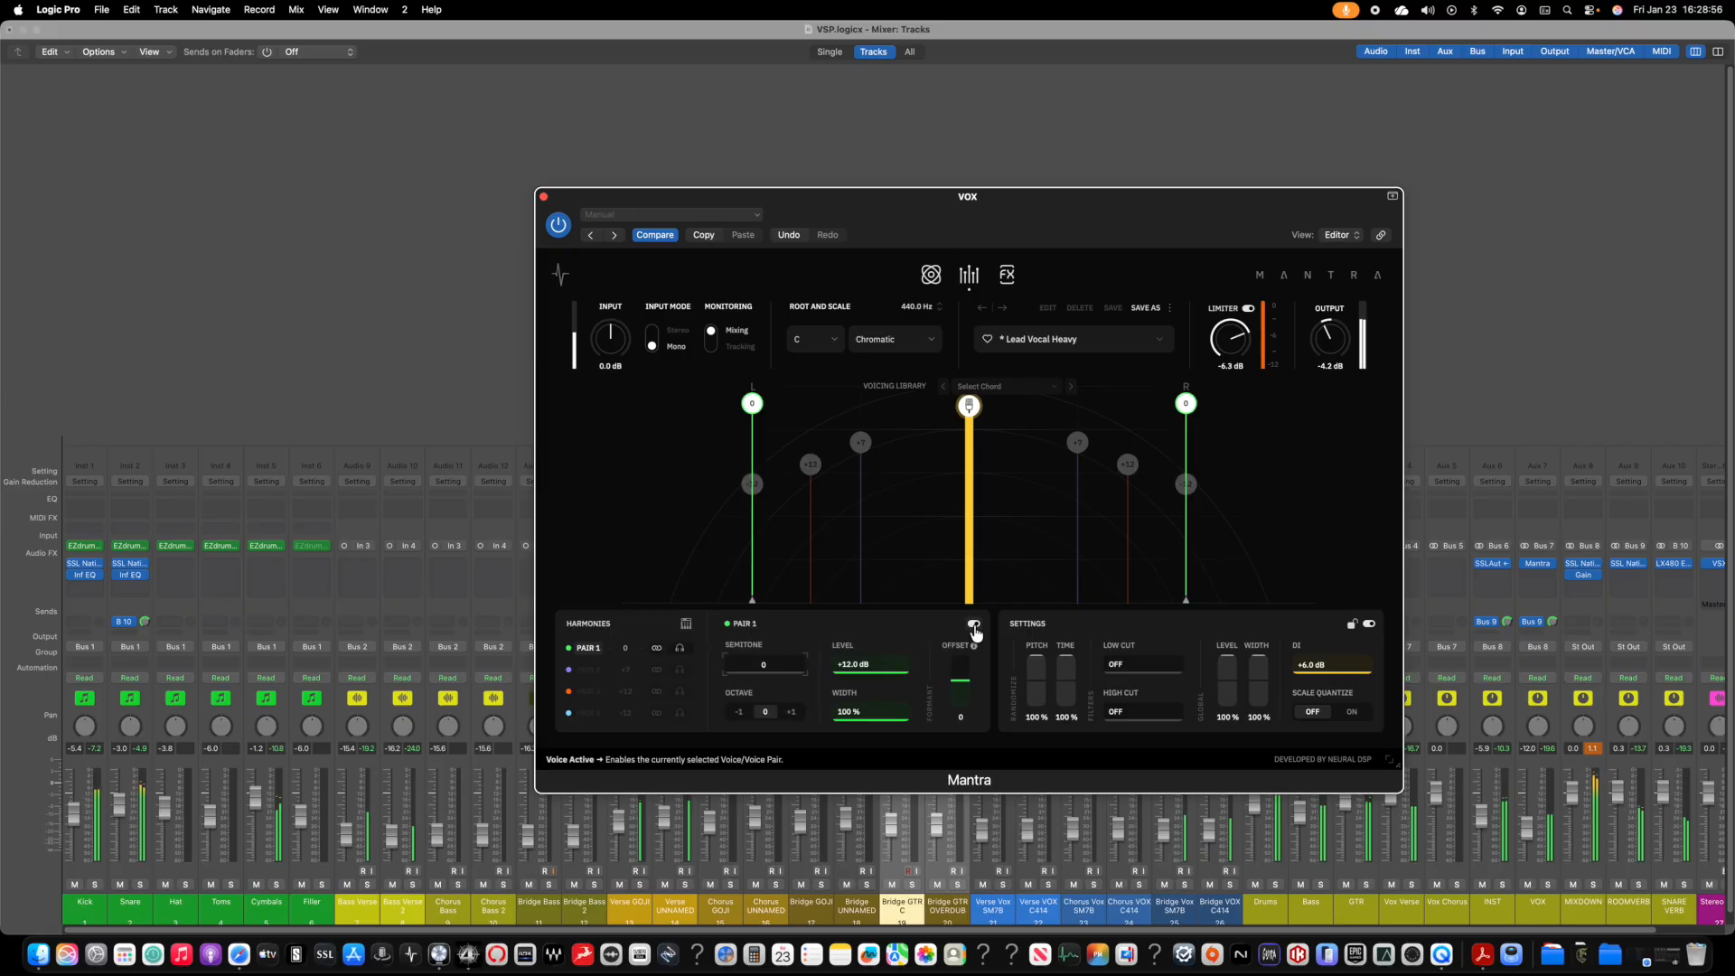
pyautogui.click(973, 623)
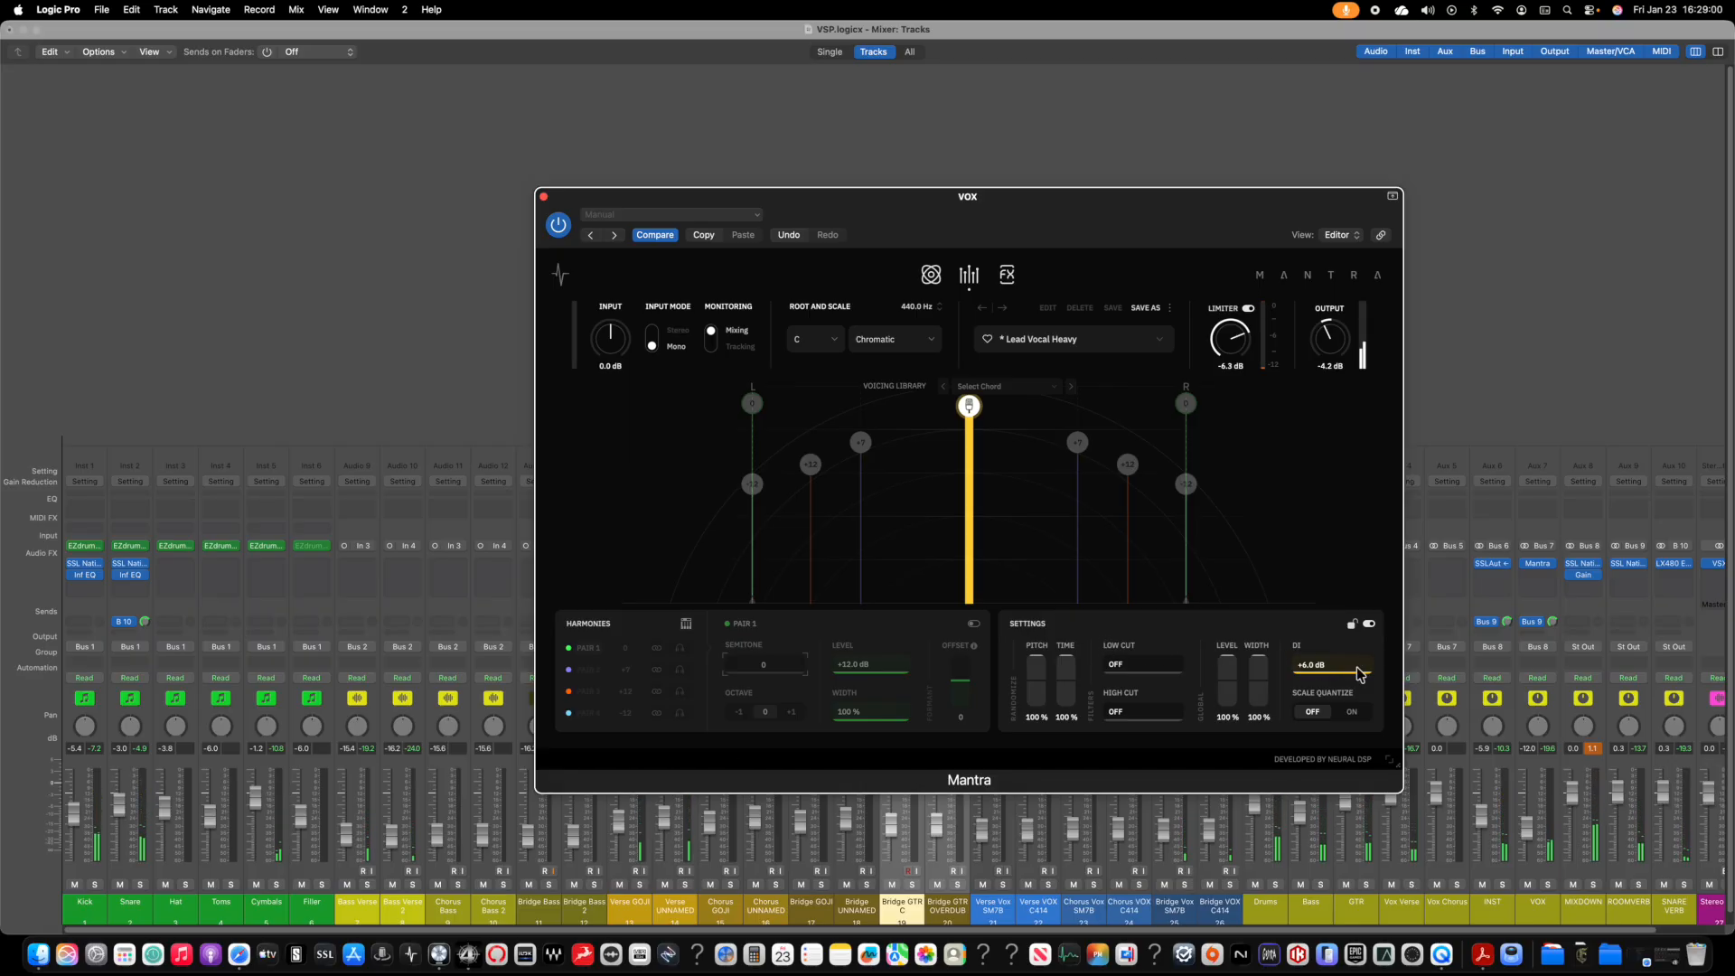
# Step: Reduce the tape delay's feedback to 21 % and turn off its ping pong
pyautogui.click(1006, 274)
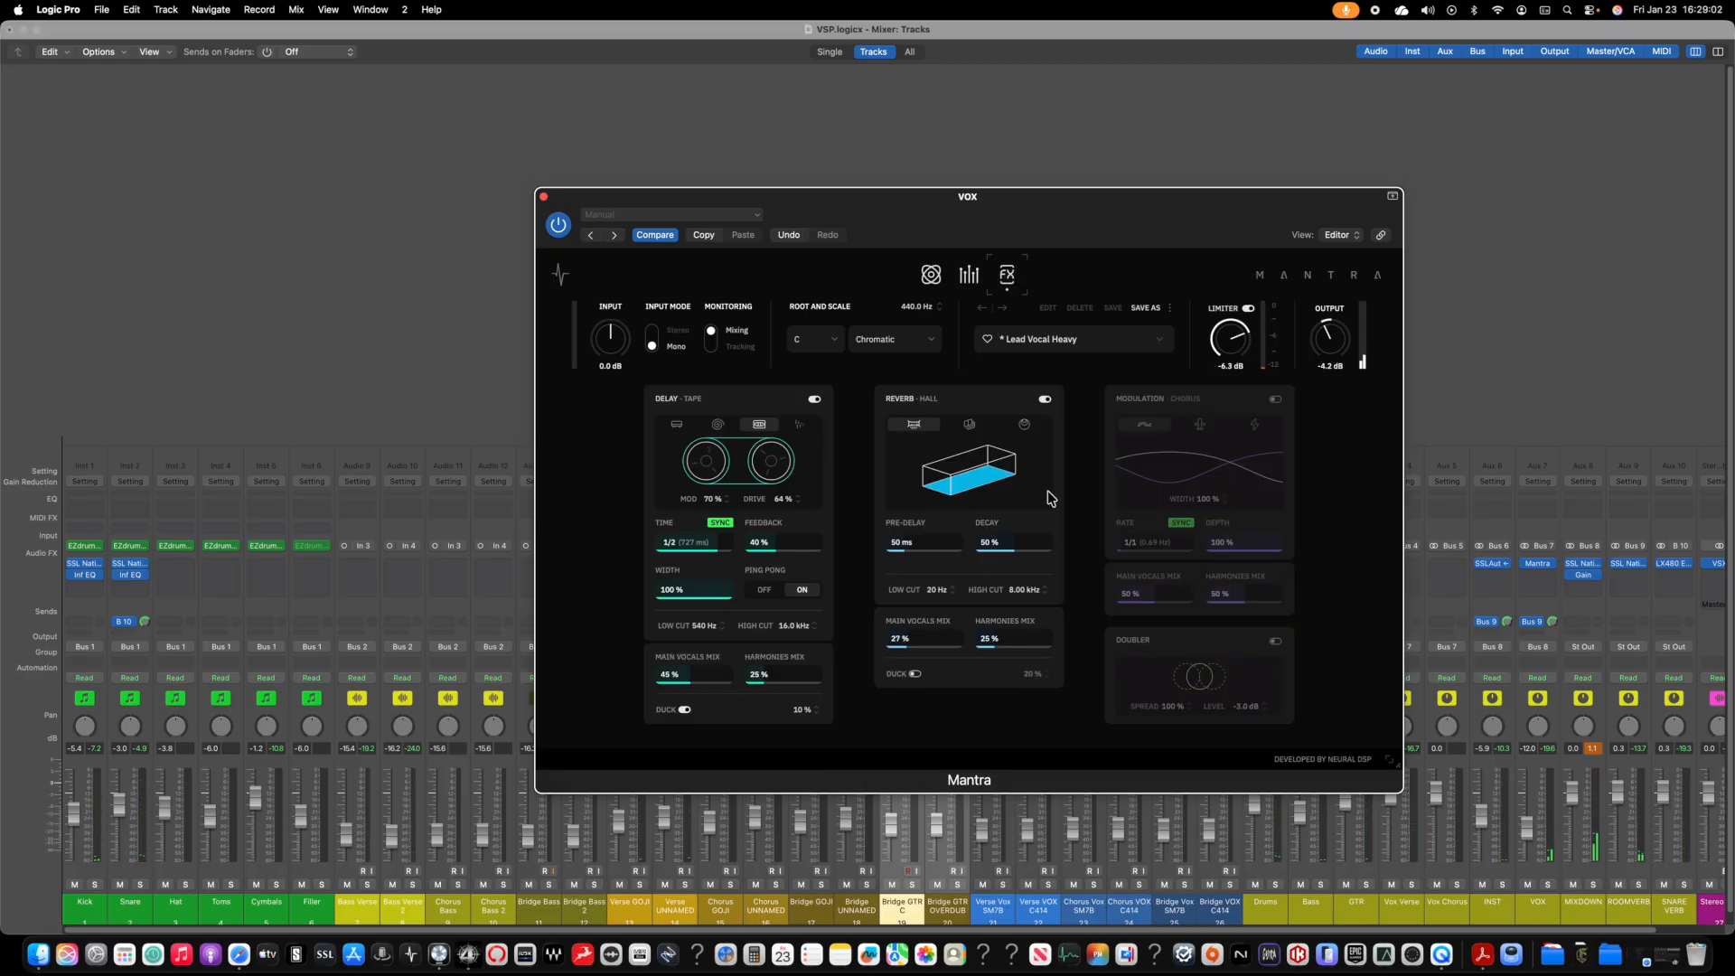
pyautogui.moveTo(777, 548); pyautogui.dragTo(758, 553)
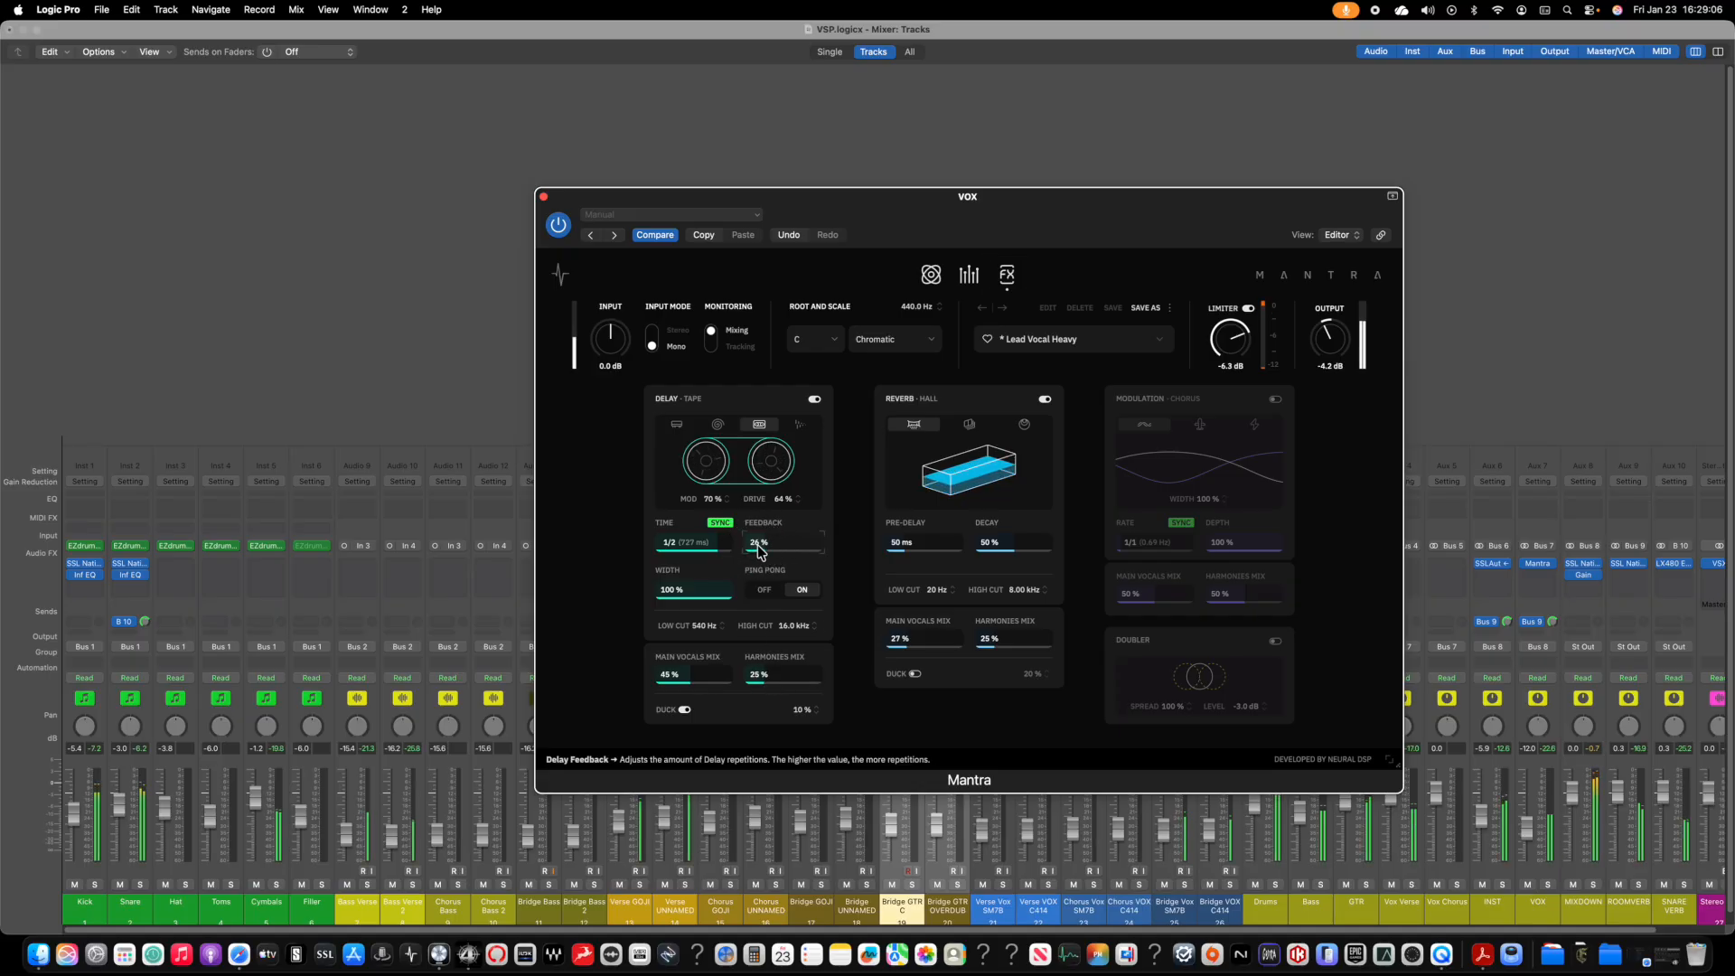
pyautogui.click(763, 589)
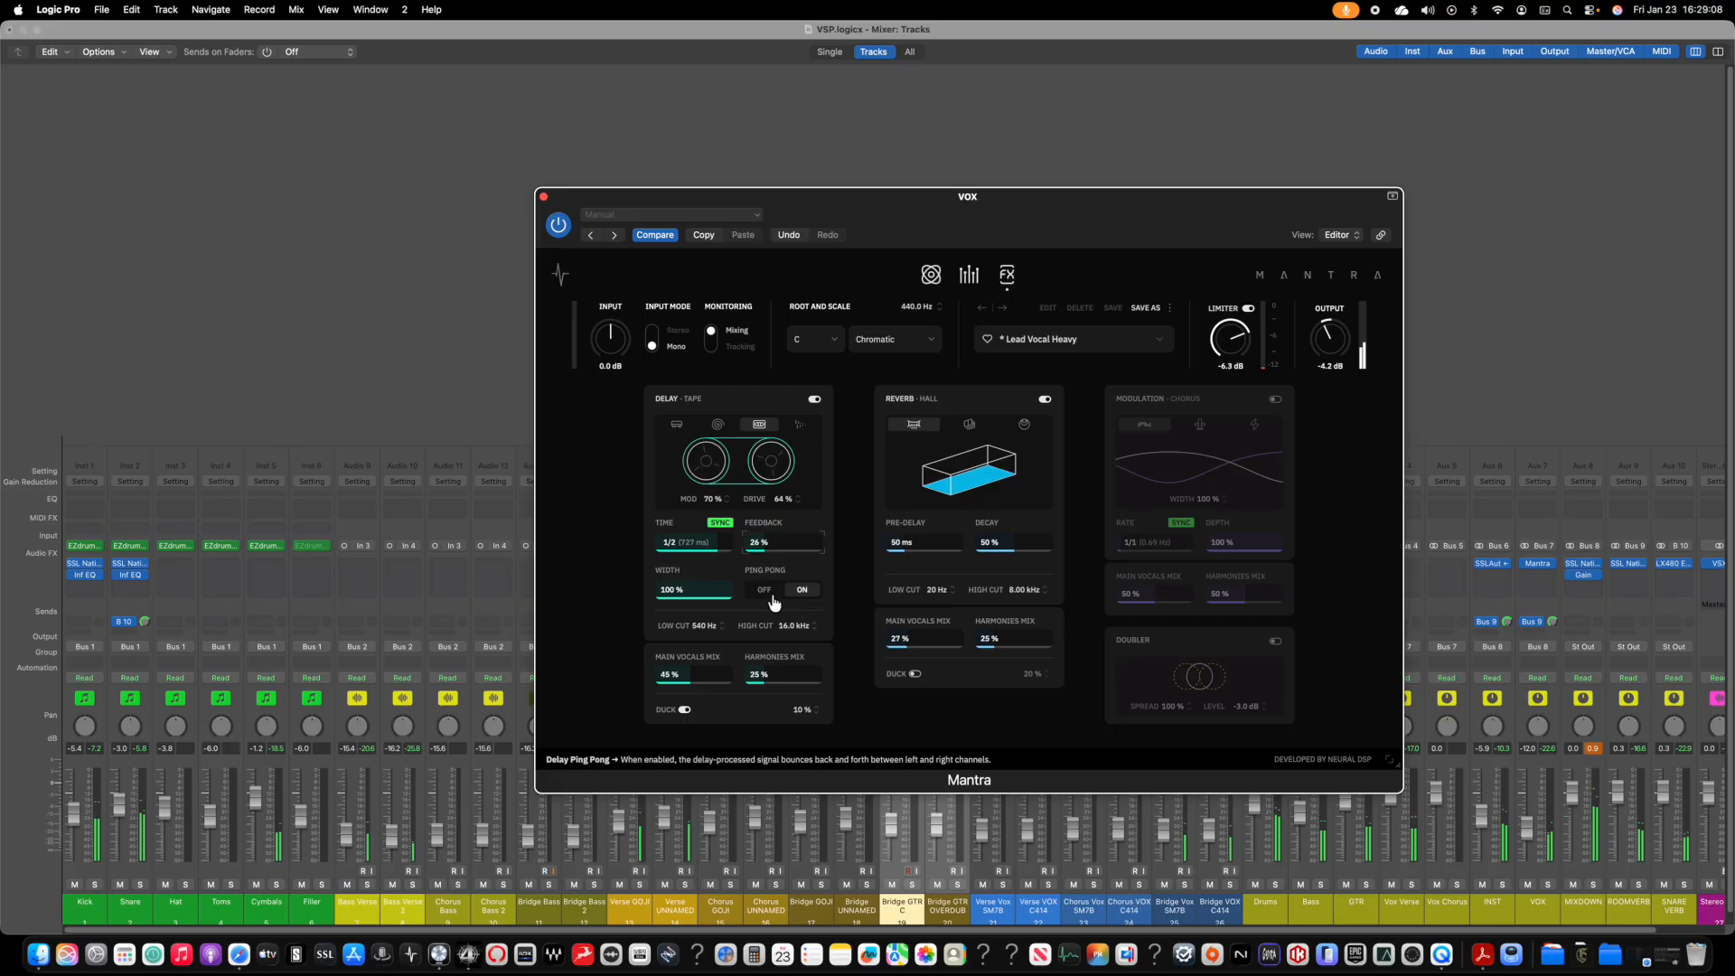
pyautogui.moveTo(763, 545); pyautogui.dragTo(763, 547)
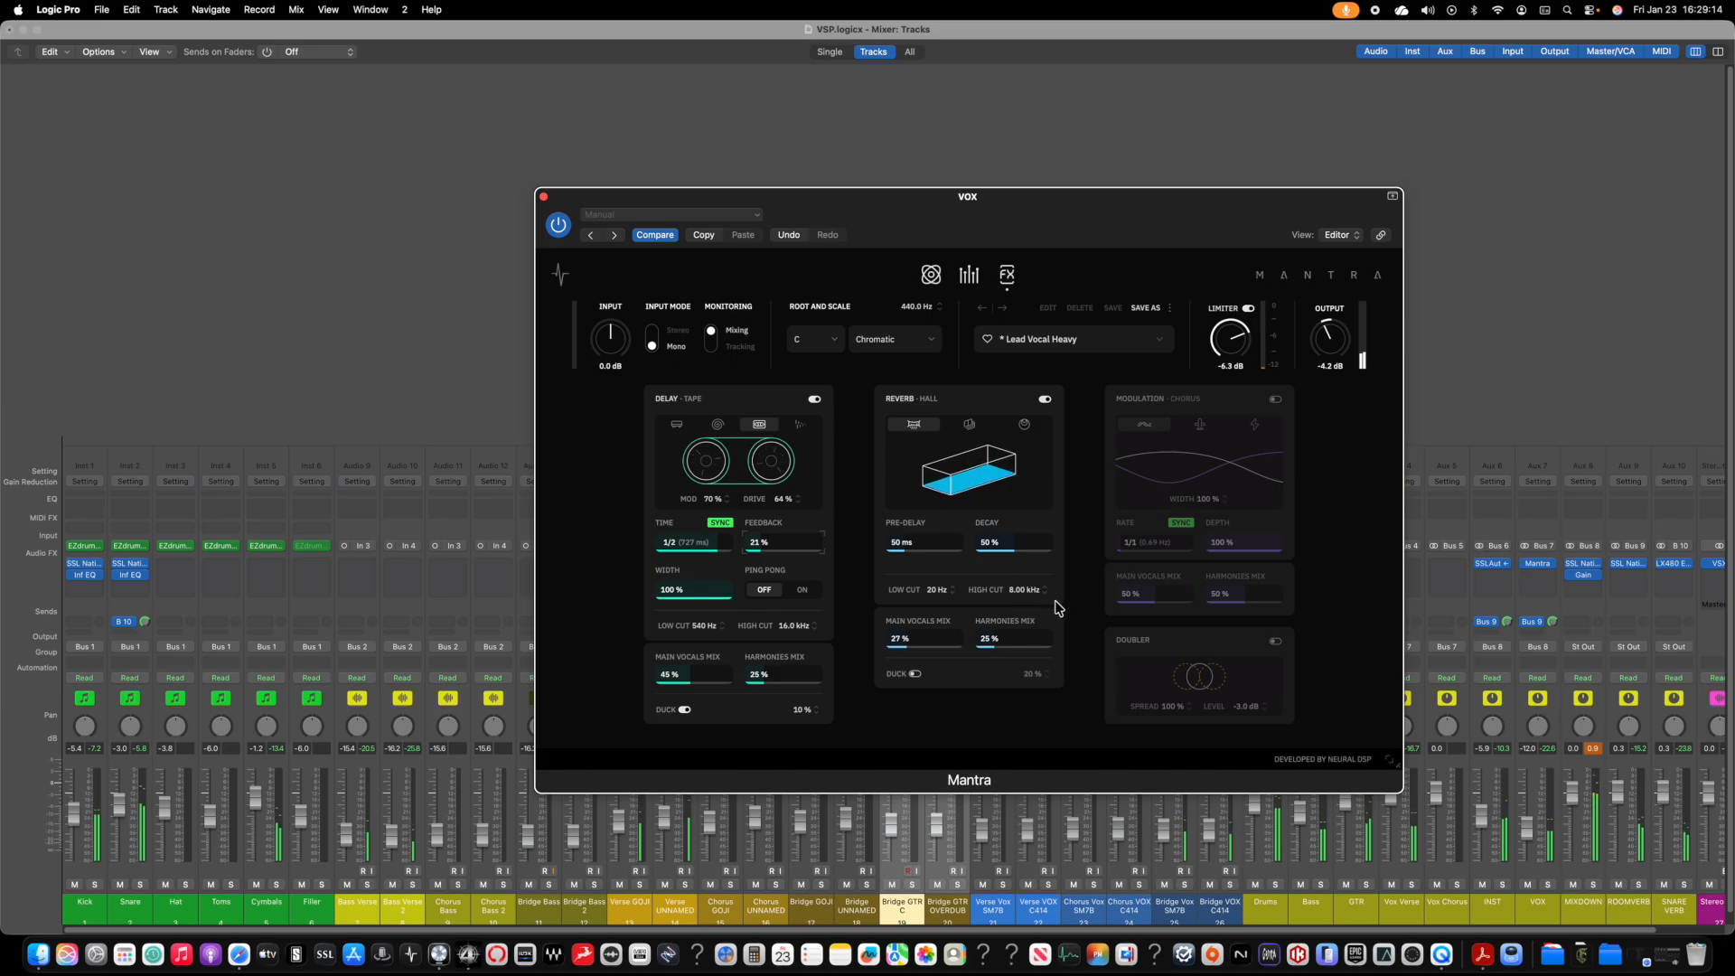
# Step: Set the reverb's main vocals mix to 45 % with ducking enabled at 26 %, and the delay's ducking to 29 %
pyautogui.moveTo(915, 646); pyautogui.dragTo(932, 643)
pyautogui.click(915, 674)
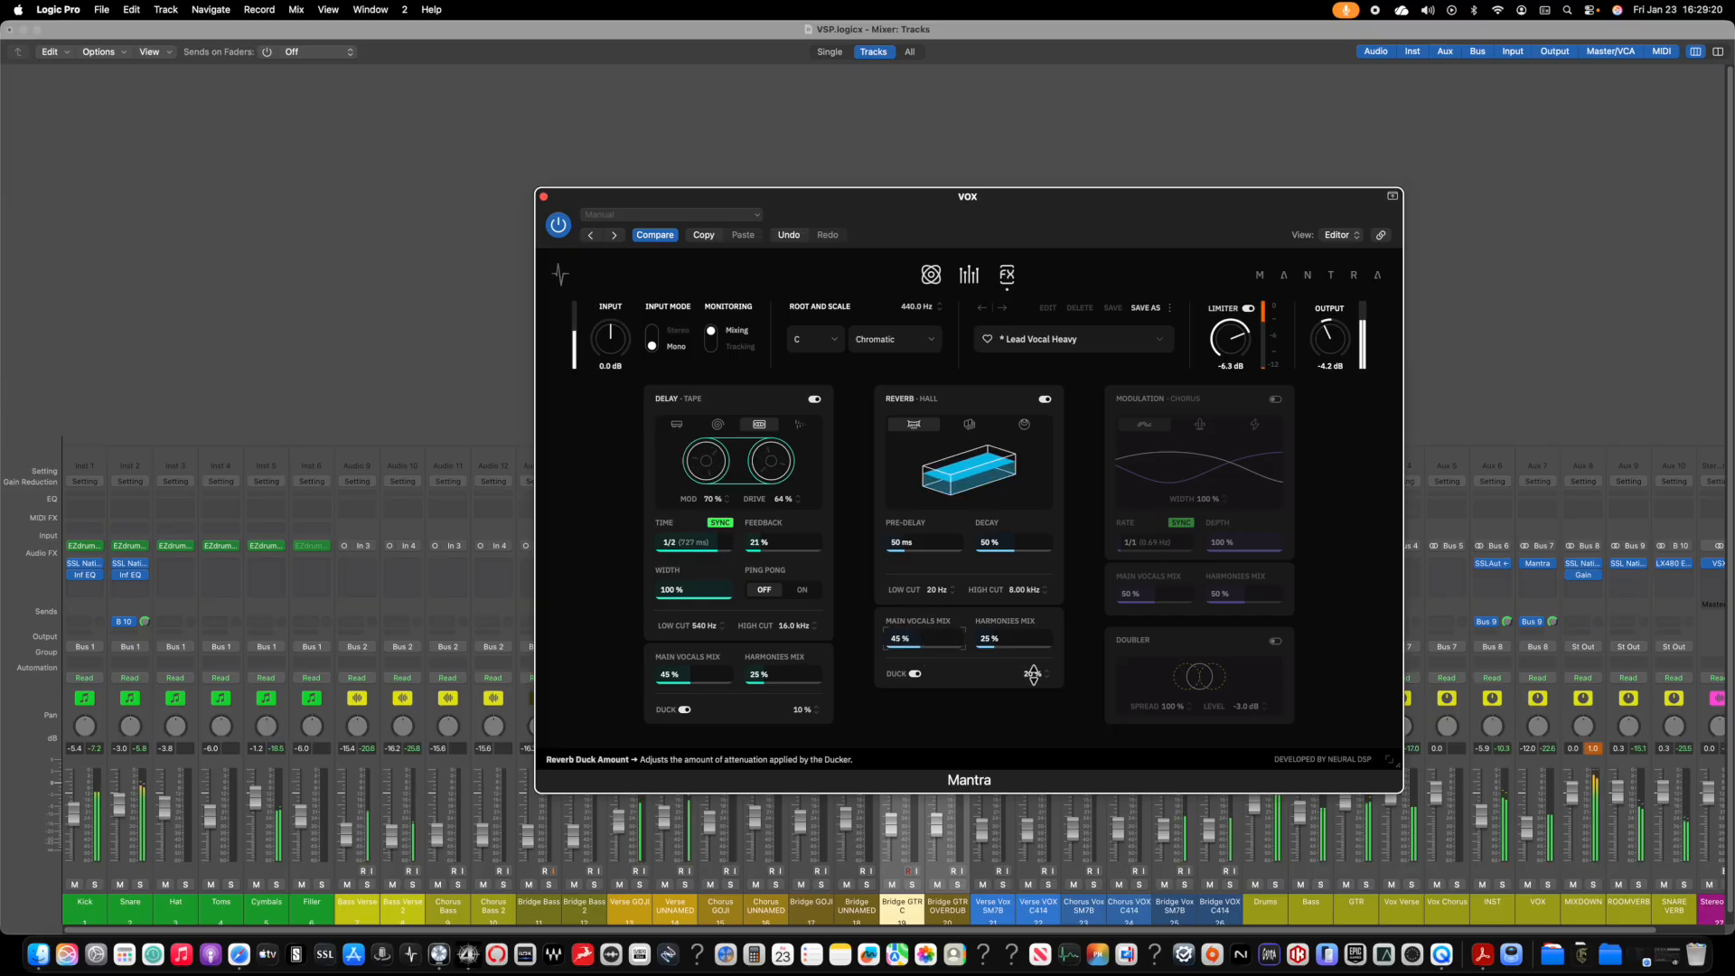
pyautogui.moveTo(803, 710); pyautogui.dragTo(813, 675)
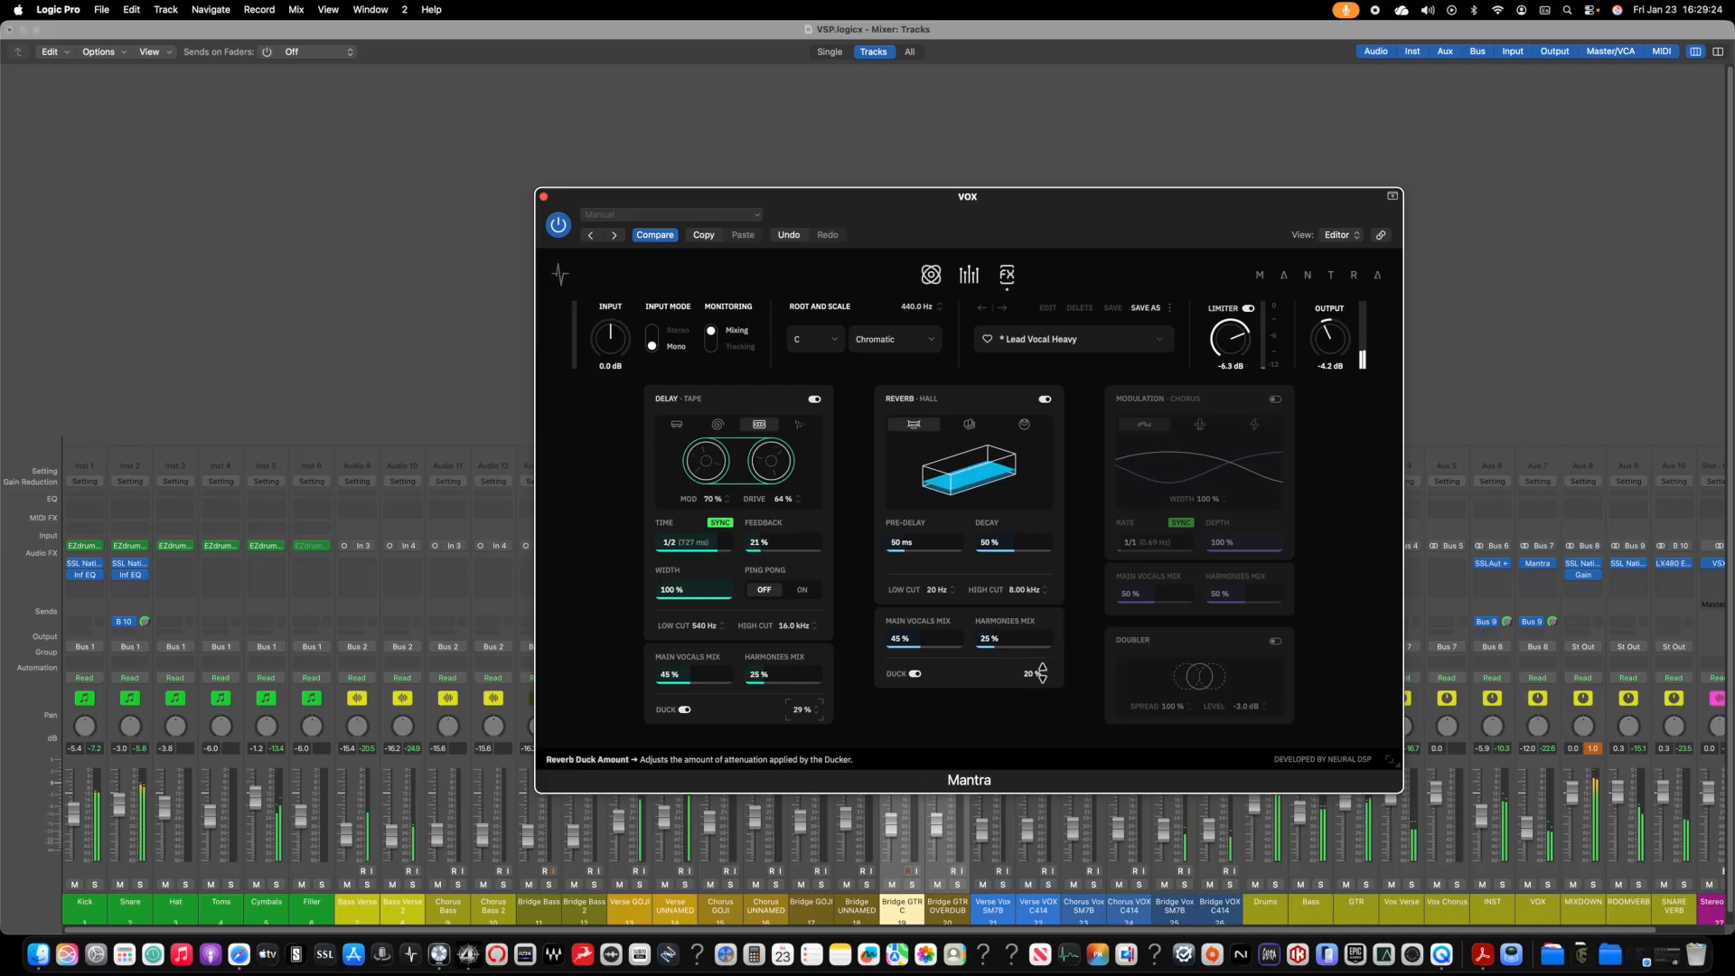
pyautogui.moveTo(1042, 672); pyautogui.dragTo(1044, 662)
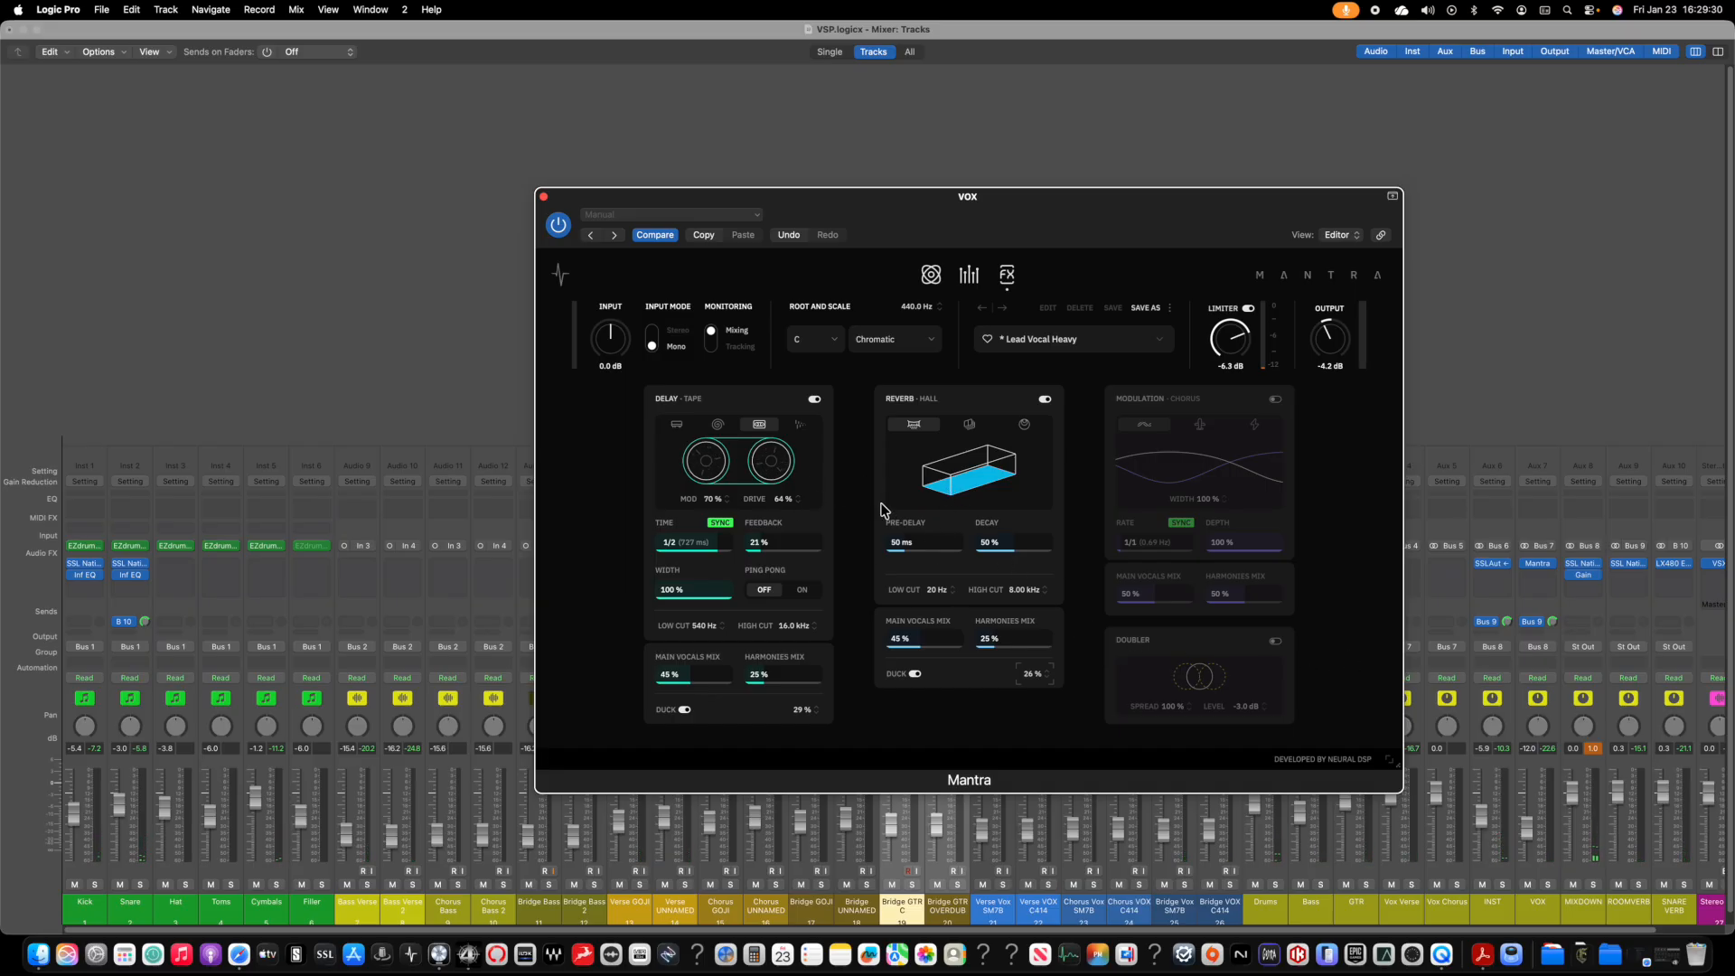
# Step: Enable Mantra's Doubler and play the outro through it
pyautogui.click(1275, 641)
pyautogui.press('space')
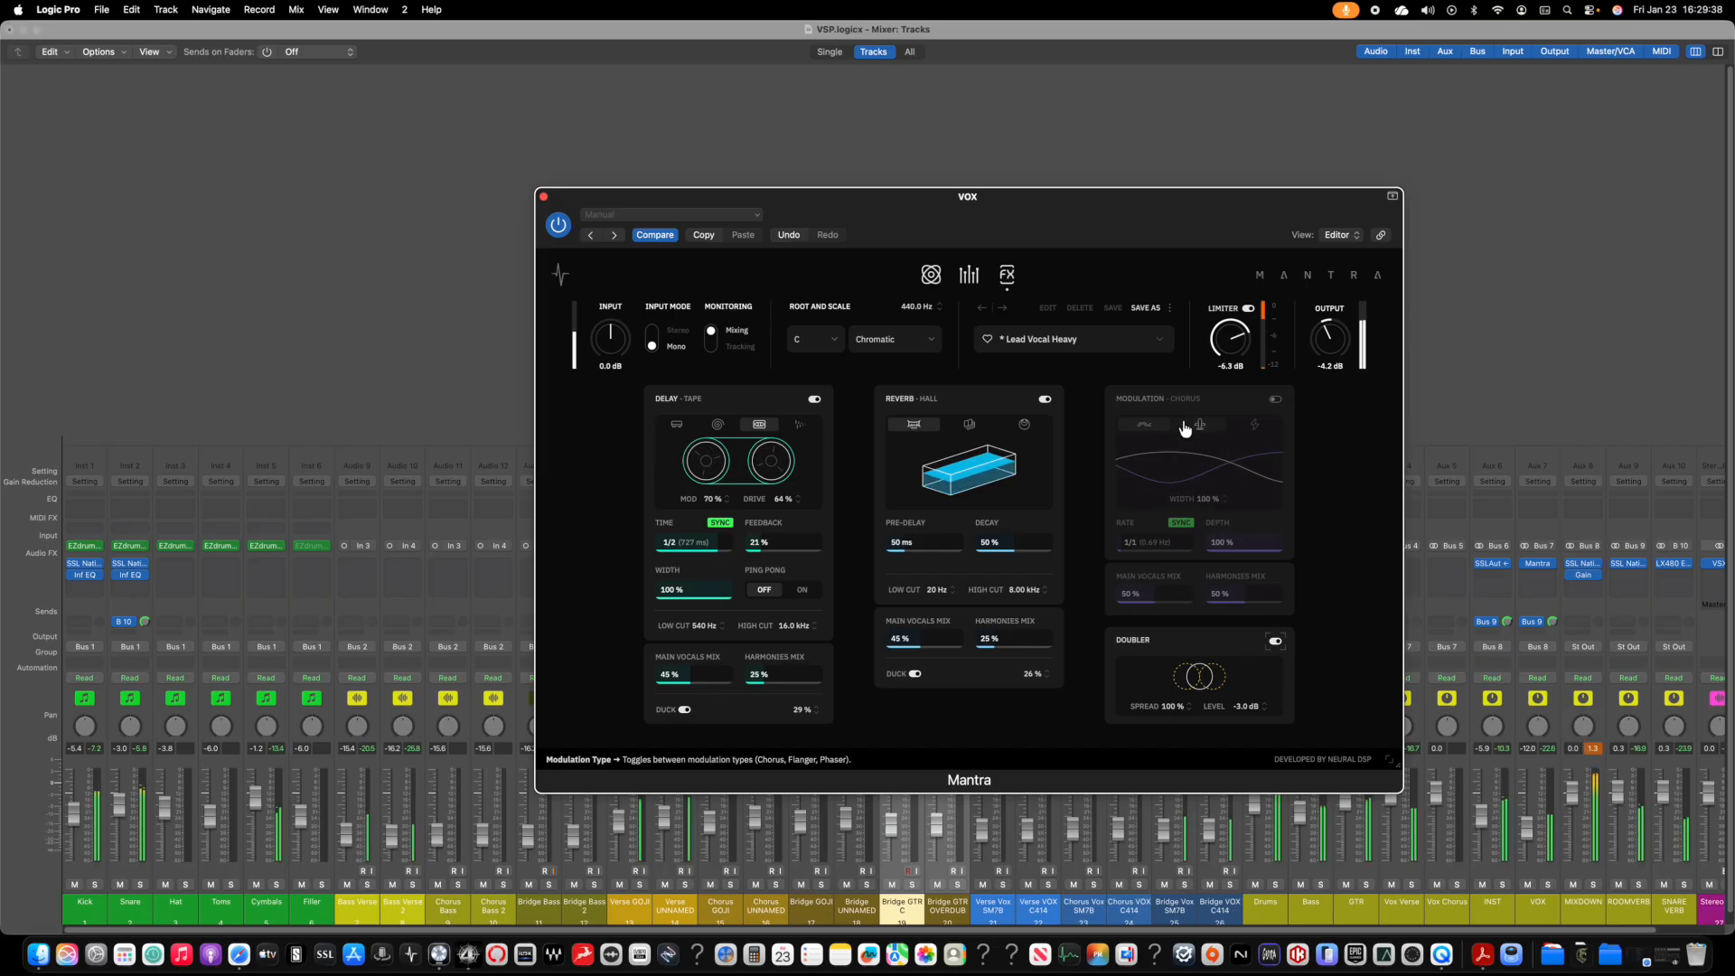
# Step: Try the chorus modulation on the vocals during playback
pyautogui.click(1275, 398)
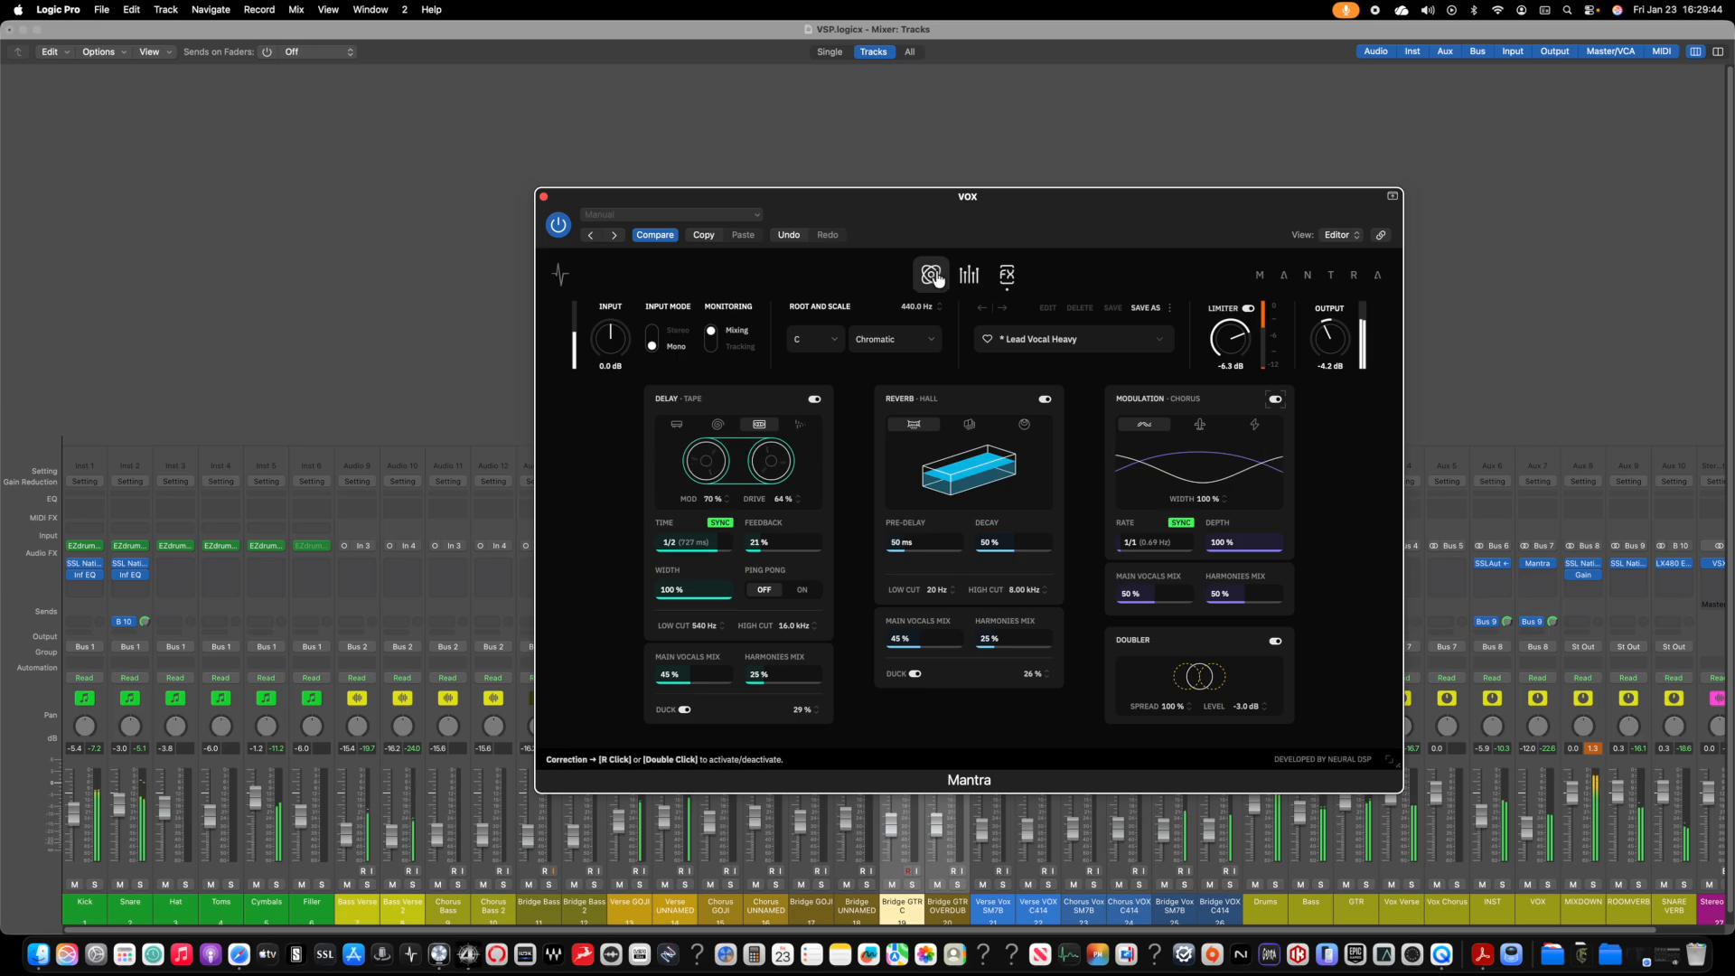
pyautogui.click(972, 278)
pyautogui.click(1007, 275)
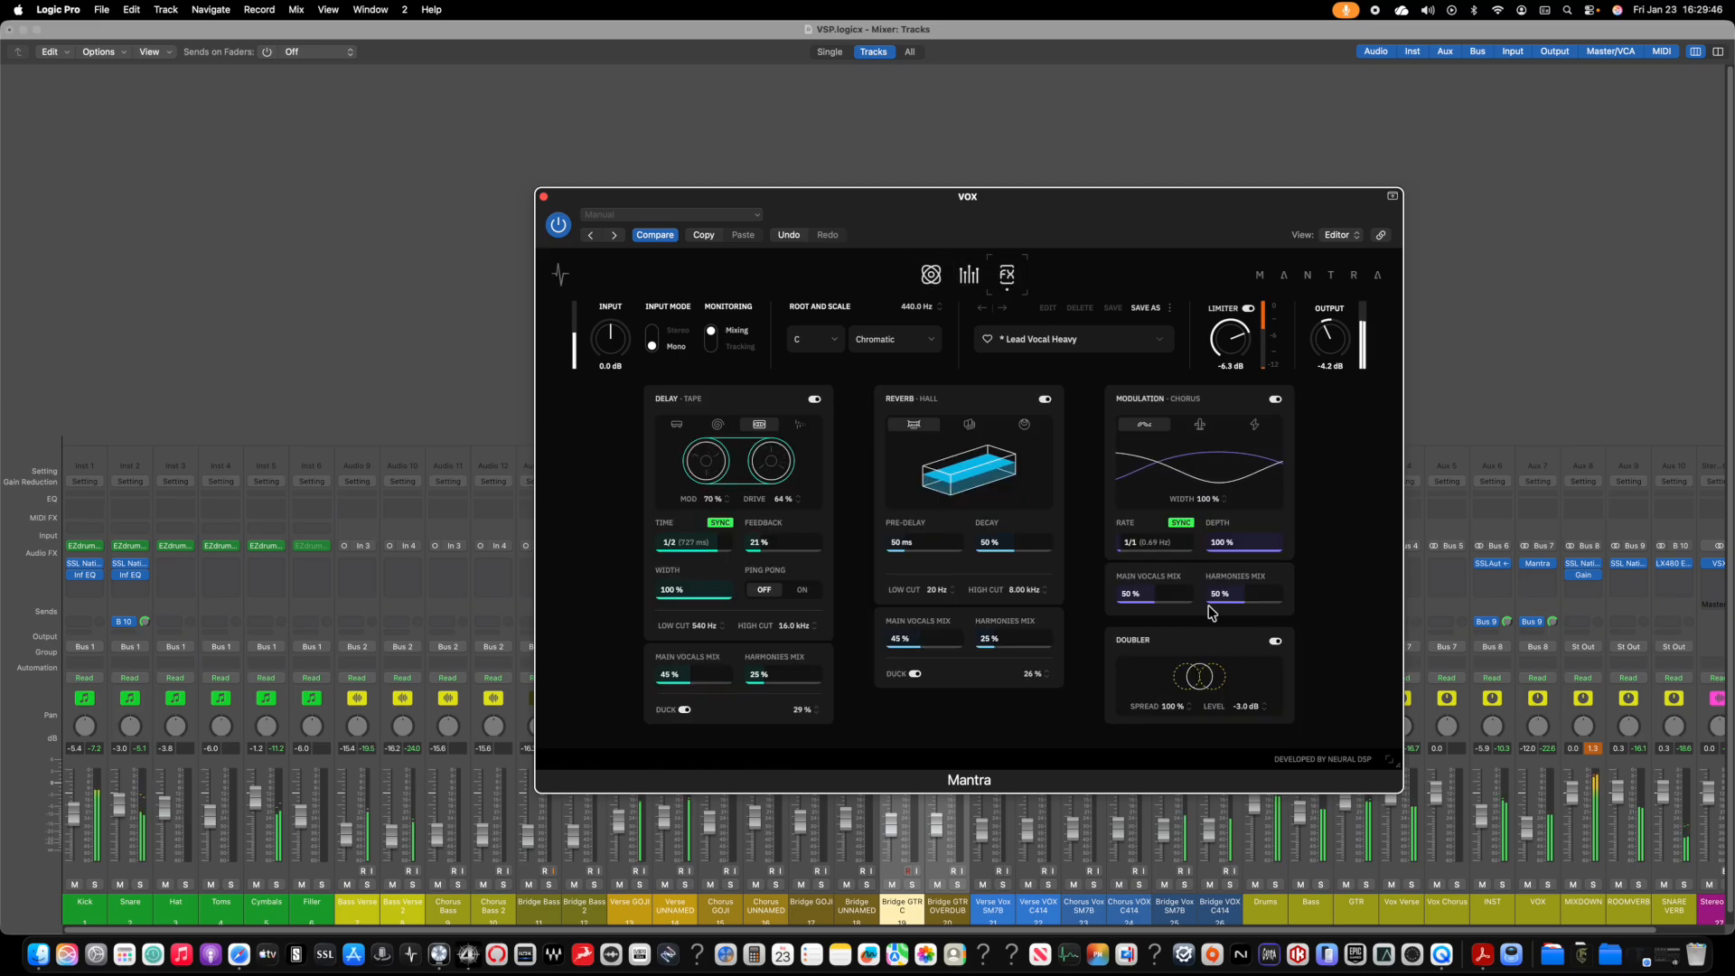
pyautogui.click(1275, 399)
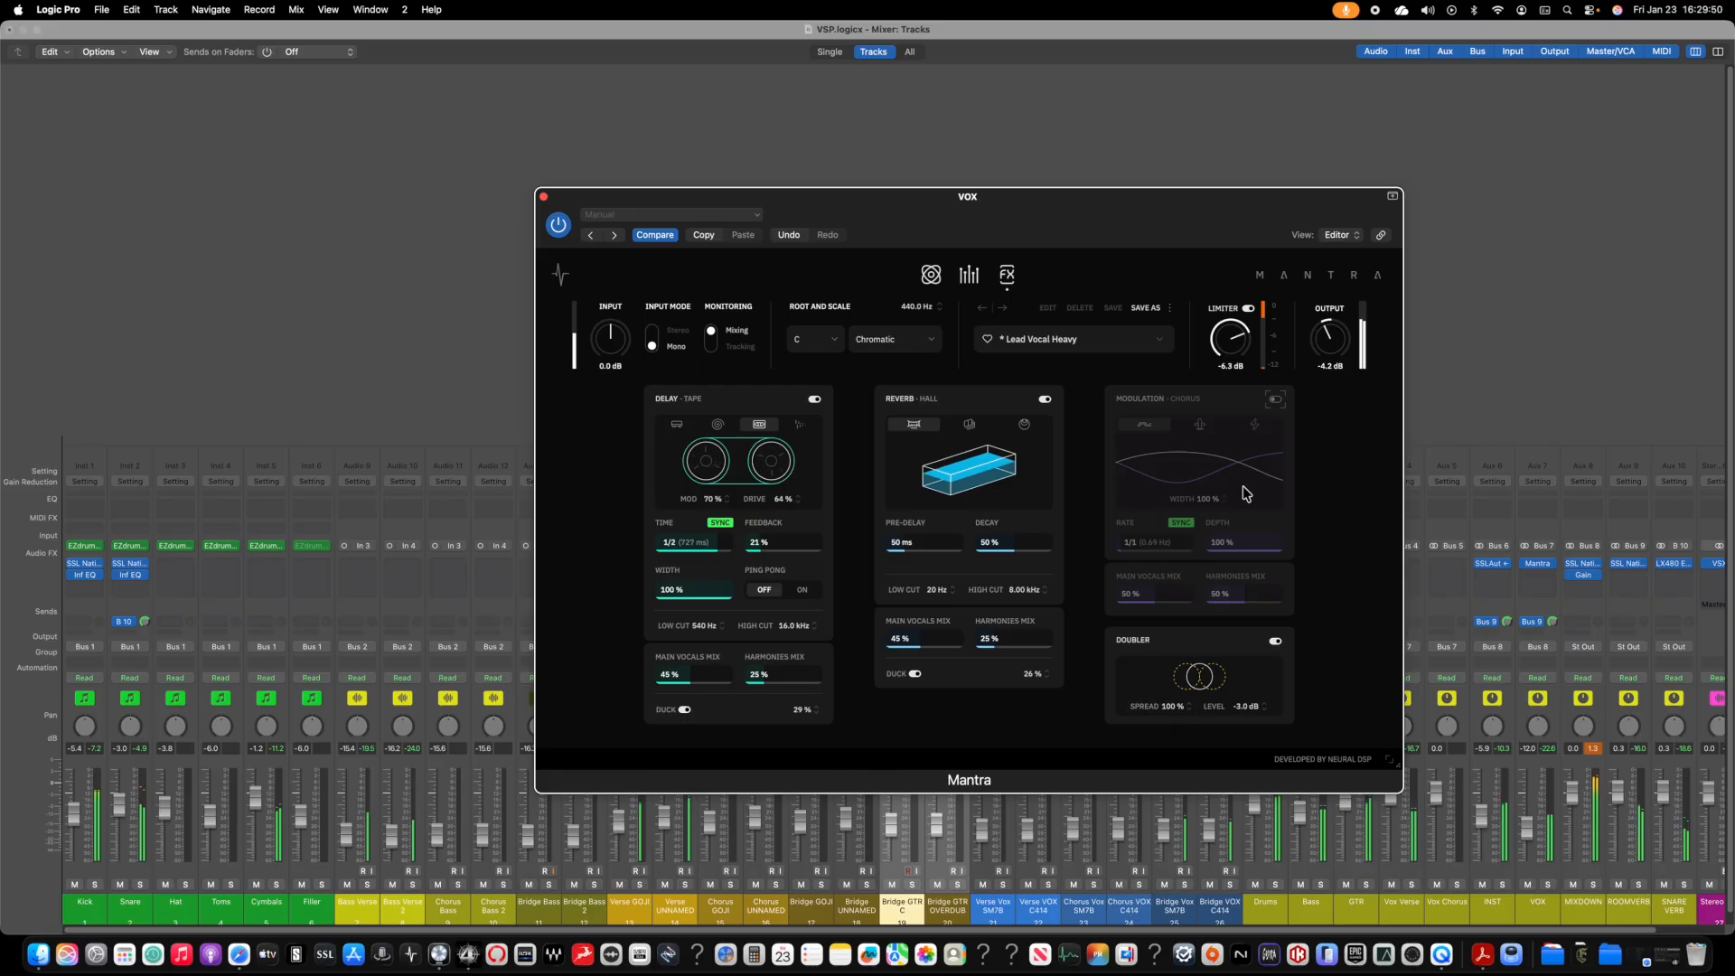
# Step: Narrow the Doubler's spread to 50 % and return to Mantra's correction modules
pyautogui.moveTo(1187, 701); pyautogui.dragTo(1167, 795)
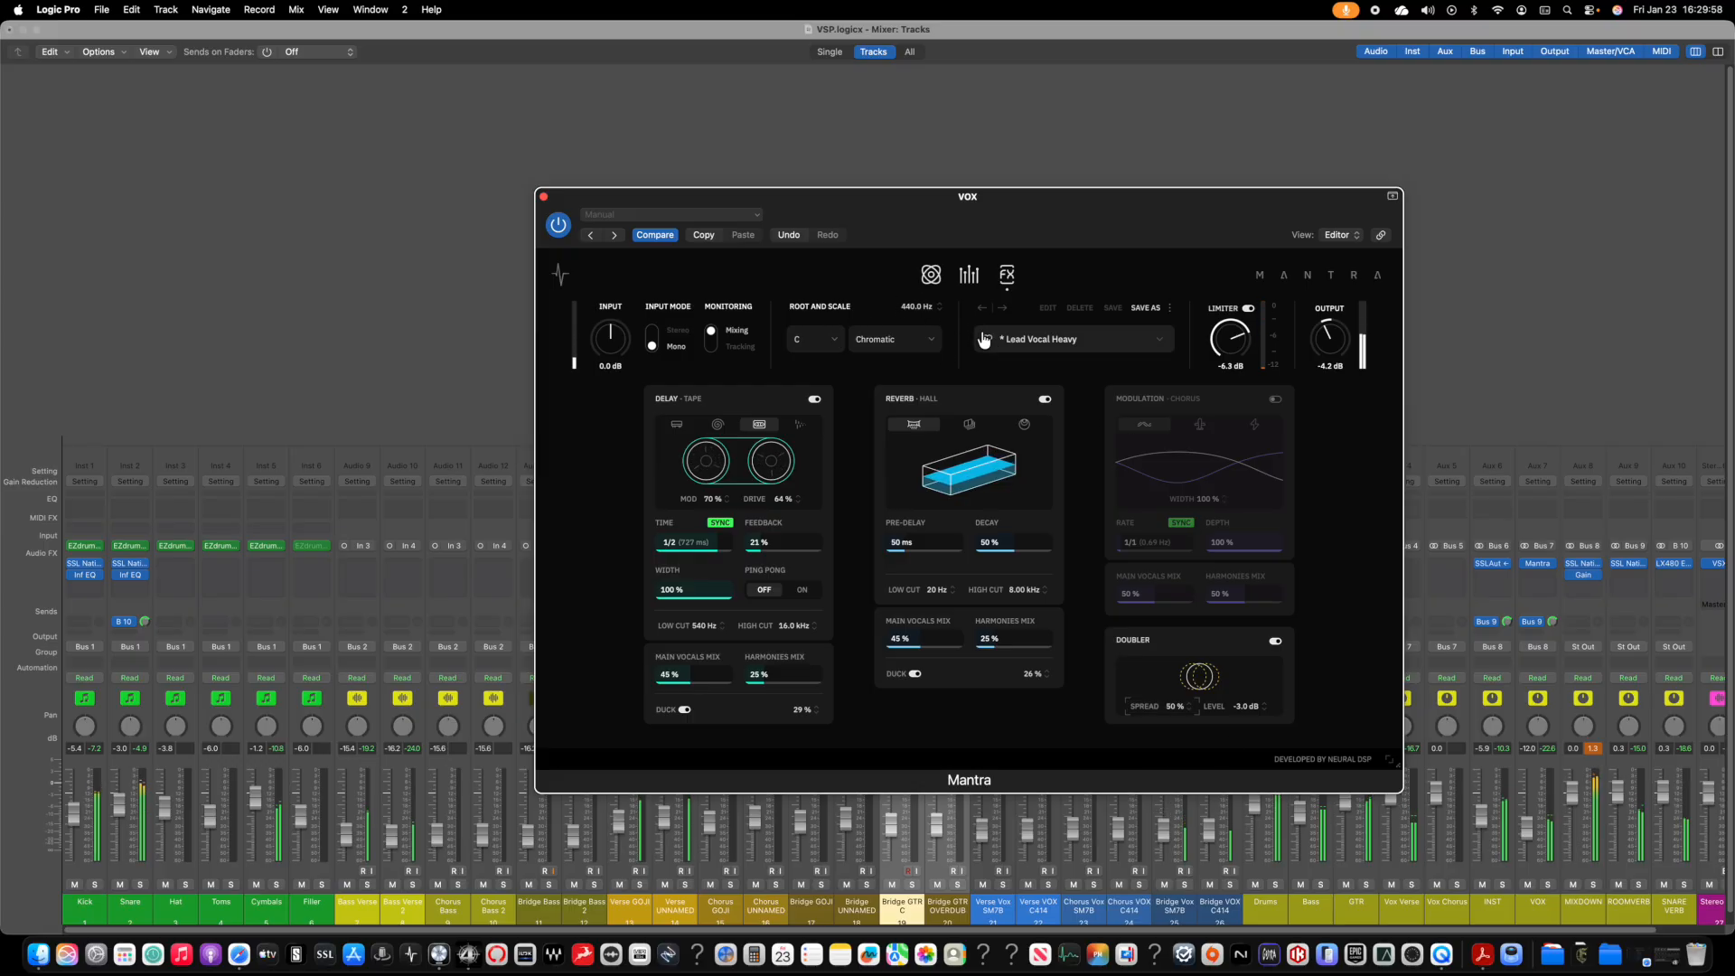
pyautogui.click(933, 276)
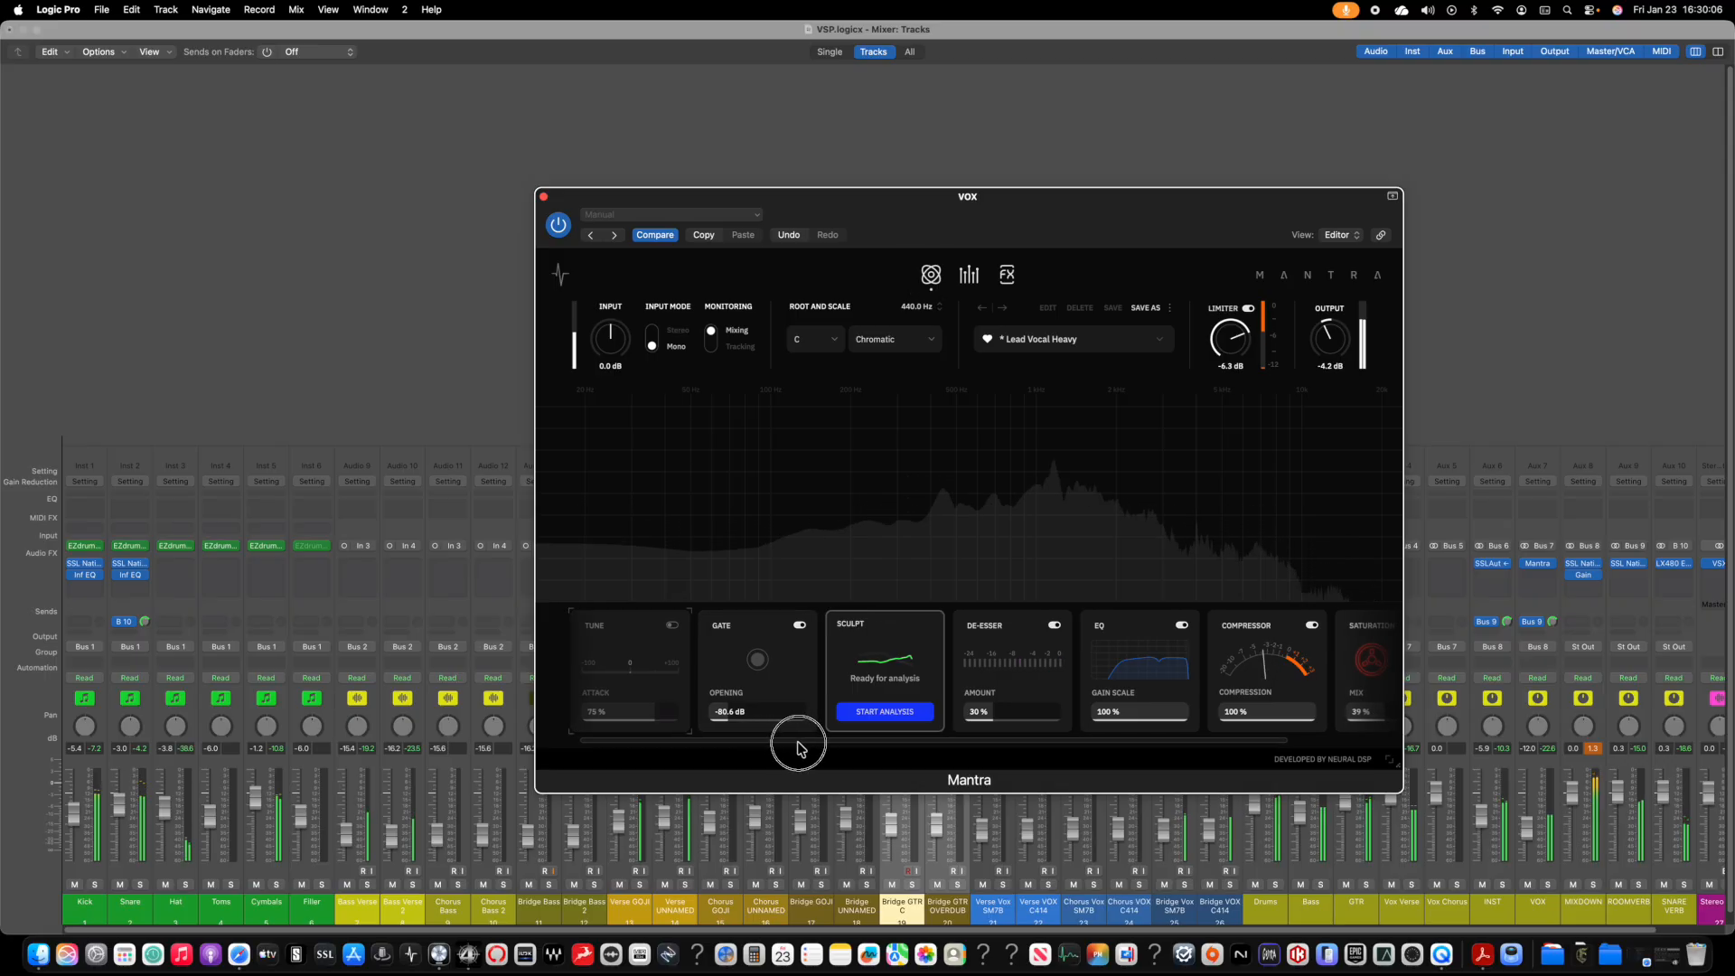
# Step: Go back to the arrangement, place the playhead at bar 134 above the Bridge Vox outro regions and start playback
pyautogui.press('1')
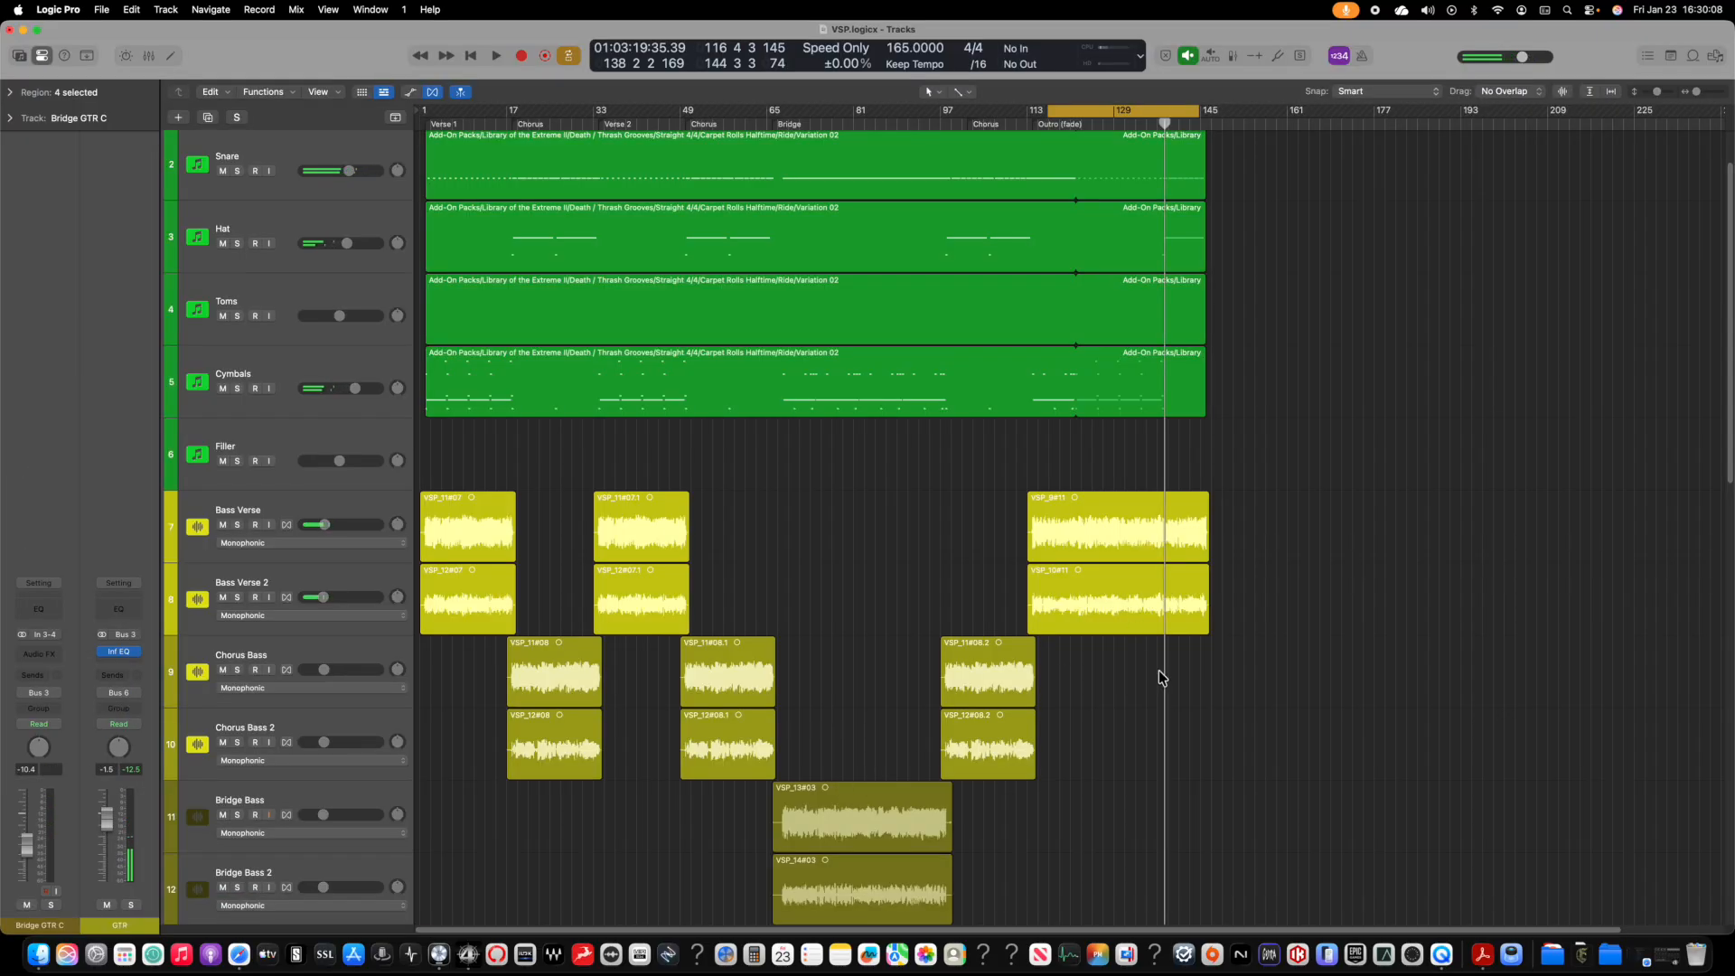
pyautogui.scroll(10, 1160, 672)
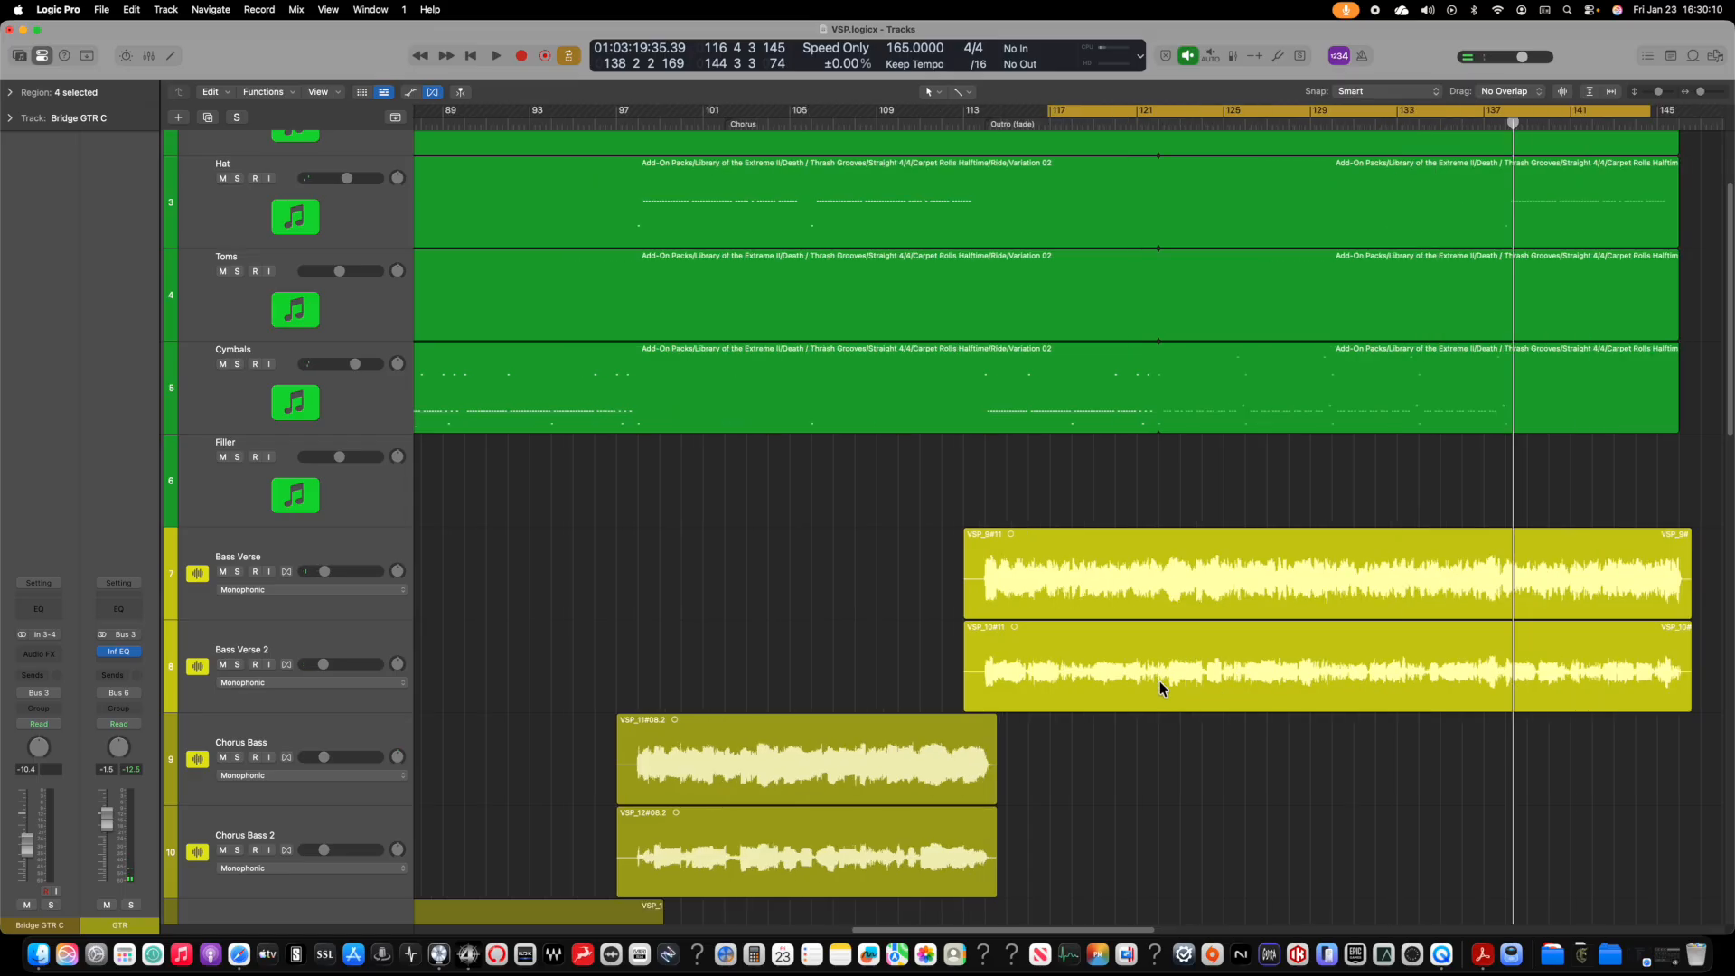
pyautogui.scroll(-15, 1158, 681)
pyautogui.hscroll(10, 1240, 795)
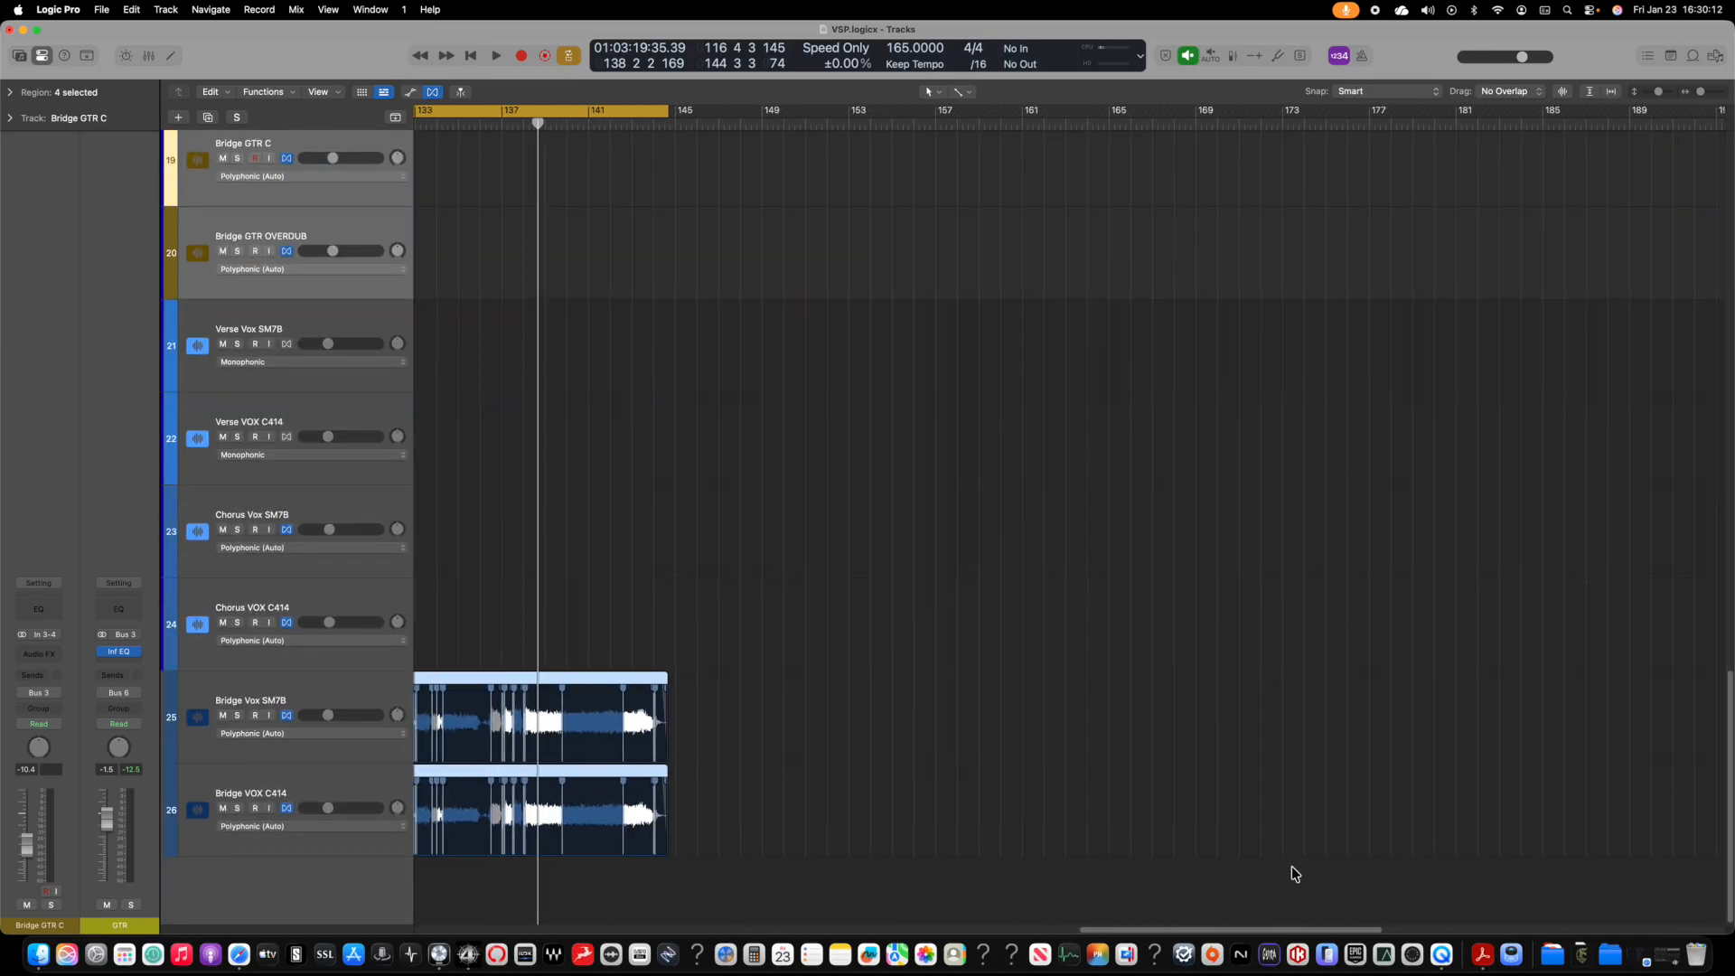
pyautogui.hscroll(-5, 1292, 873)
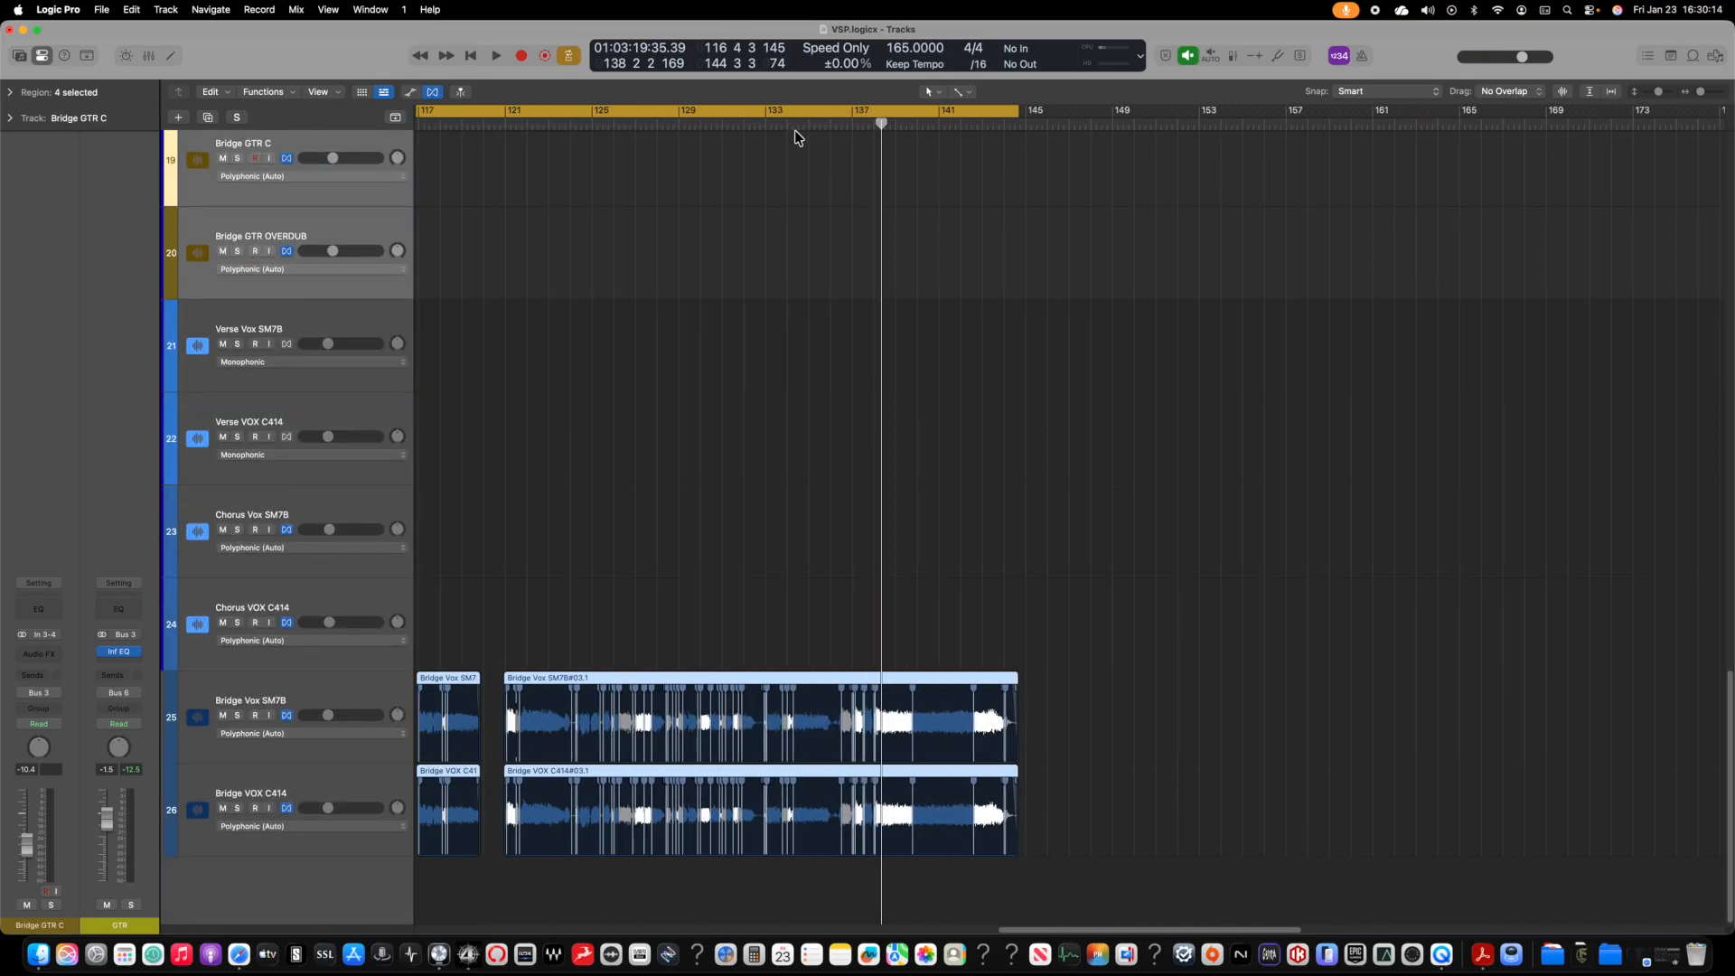
pyautogui.click(796, 132)
pyautogui.click(782, 110)
pyautogui.click(783, 118)
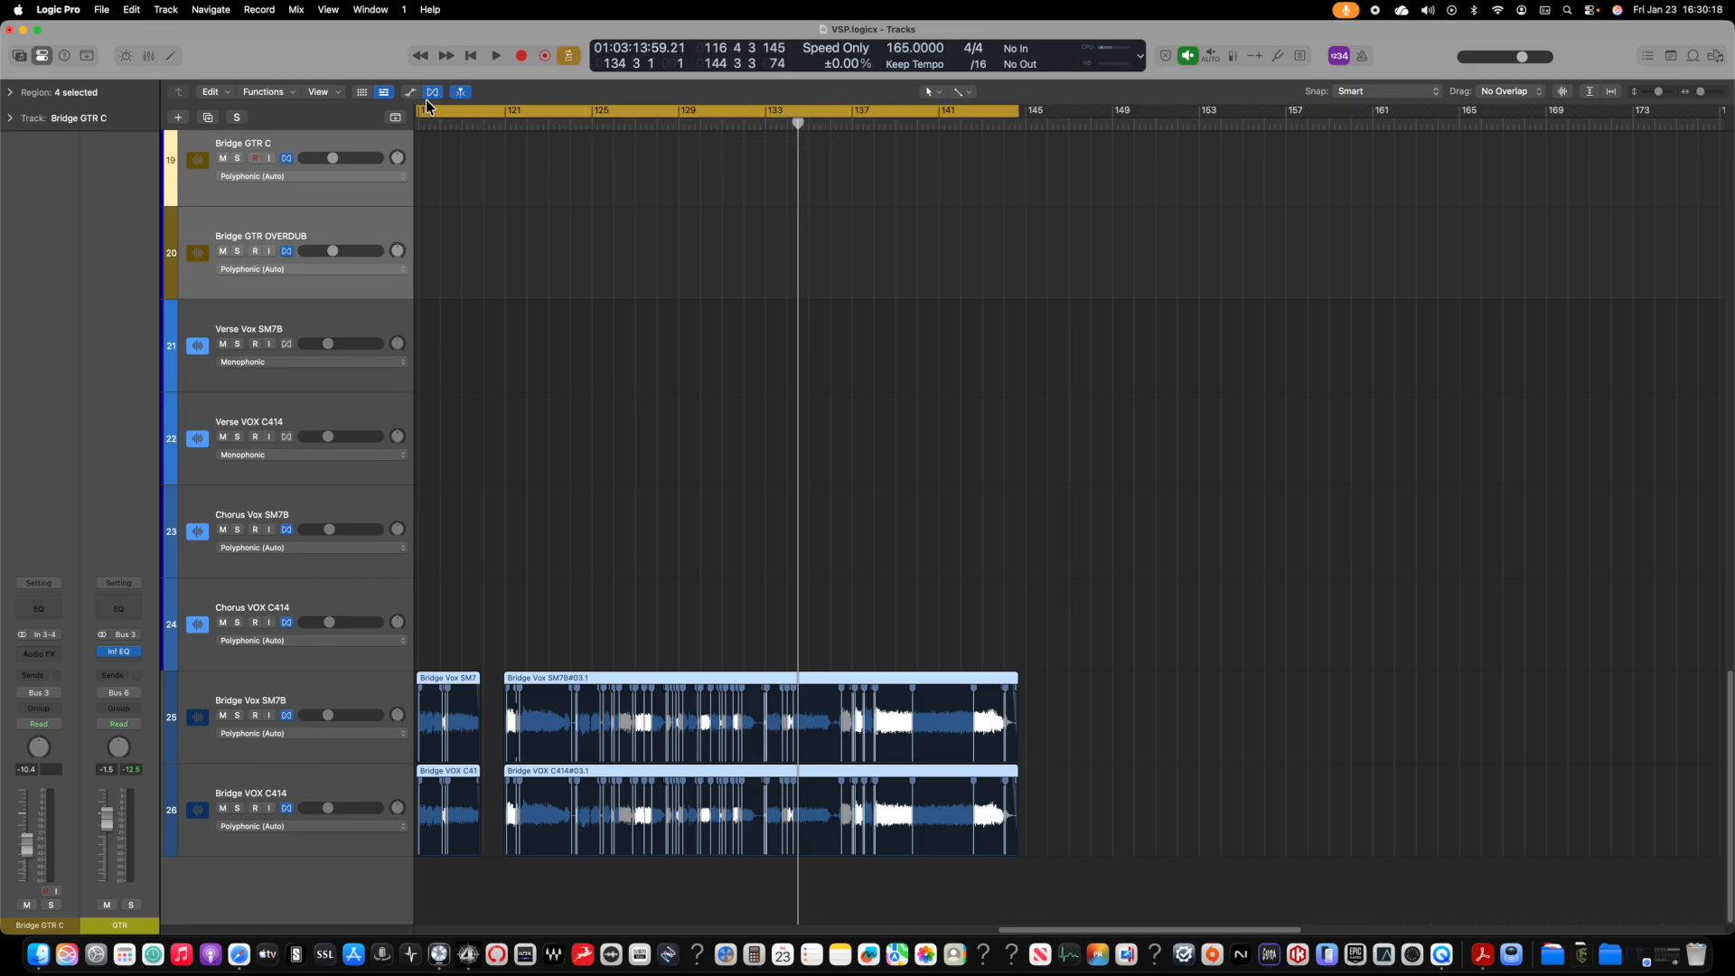
pyautogui.press('space')
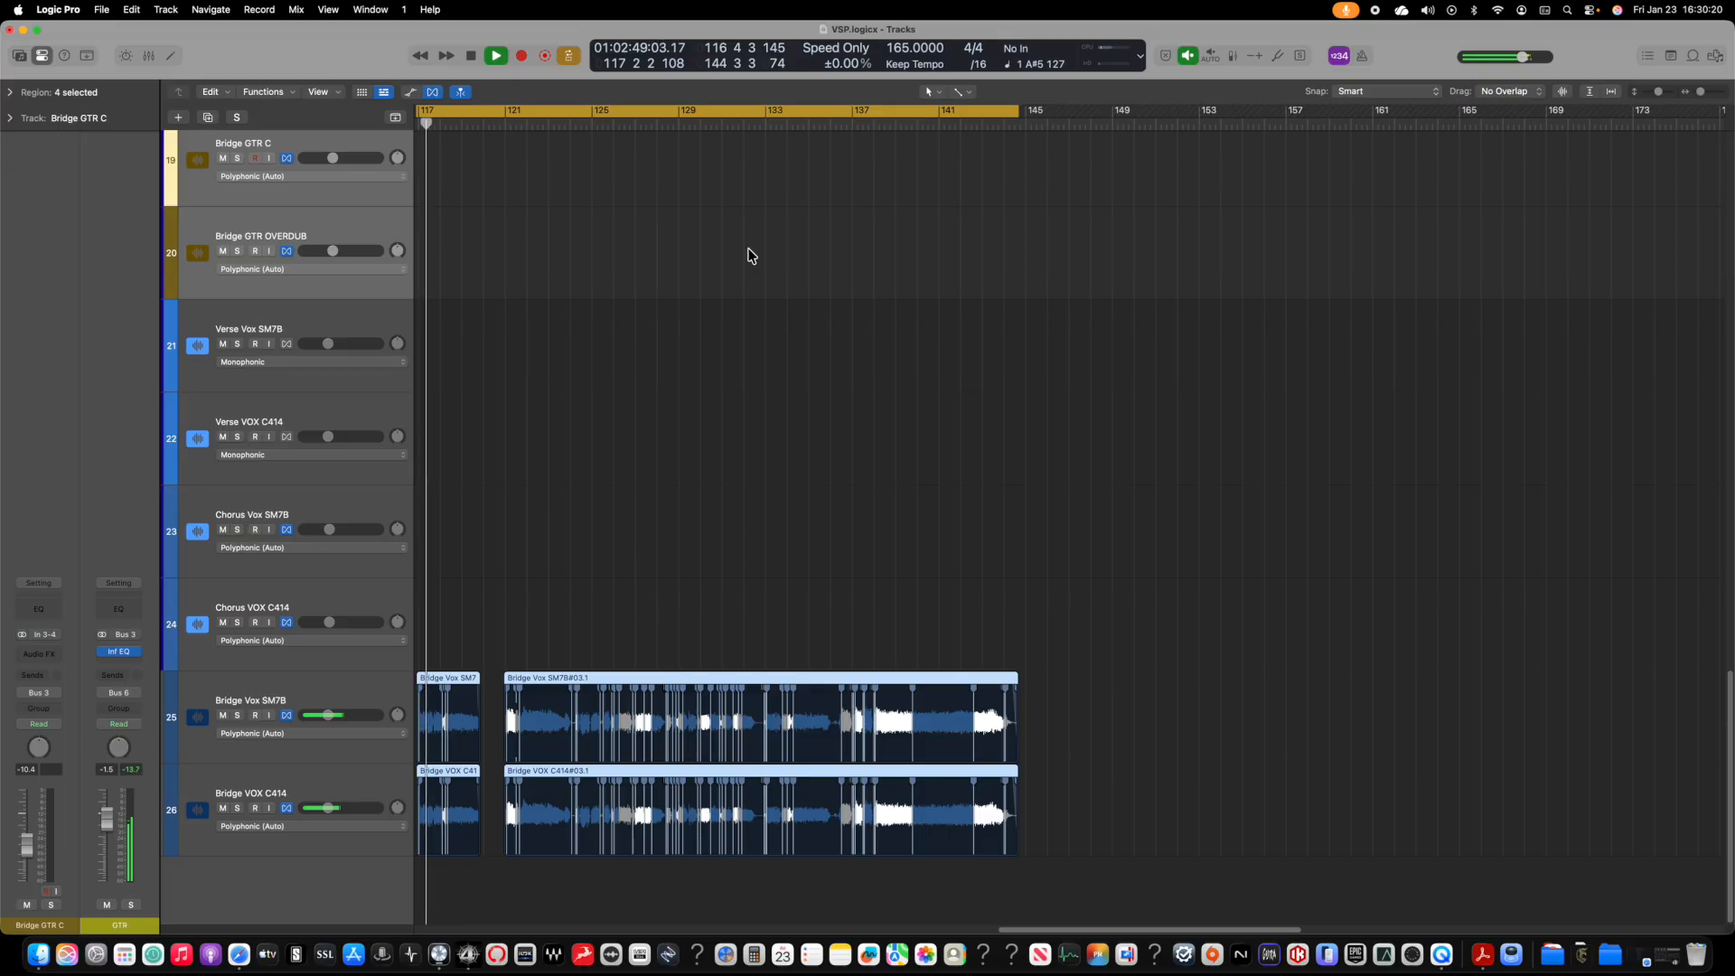
# Step: Turn off cycle mode and play the Bridge Vox outro regions from bar 132, stopping after bar 137
pyautogui.click(752, 112)
pyautogui.click(755, 126)
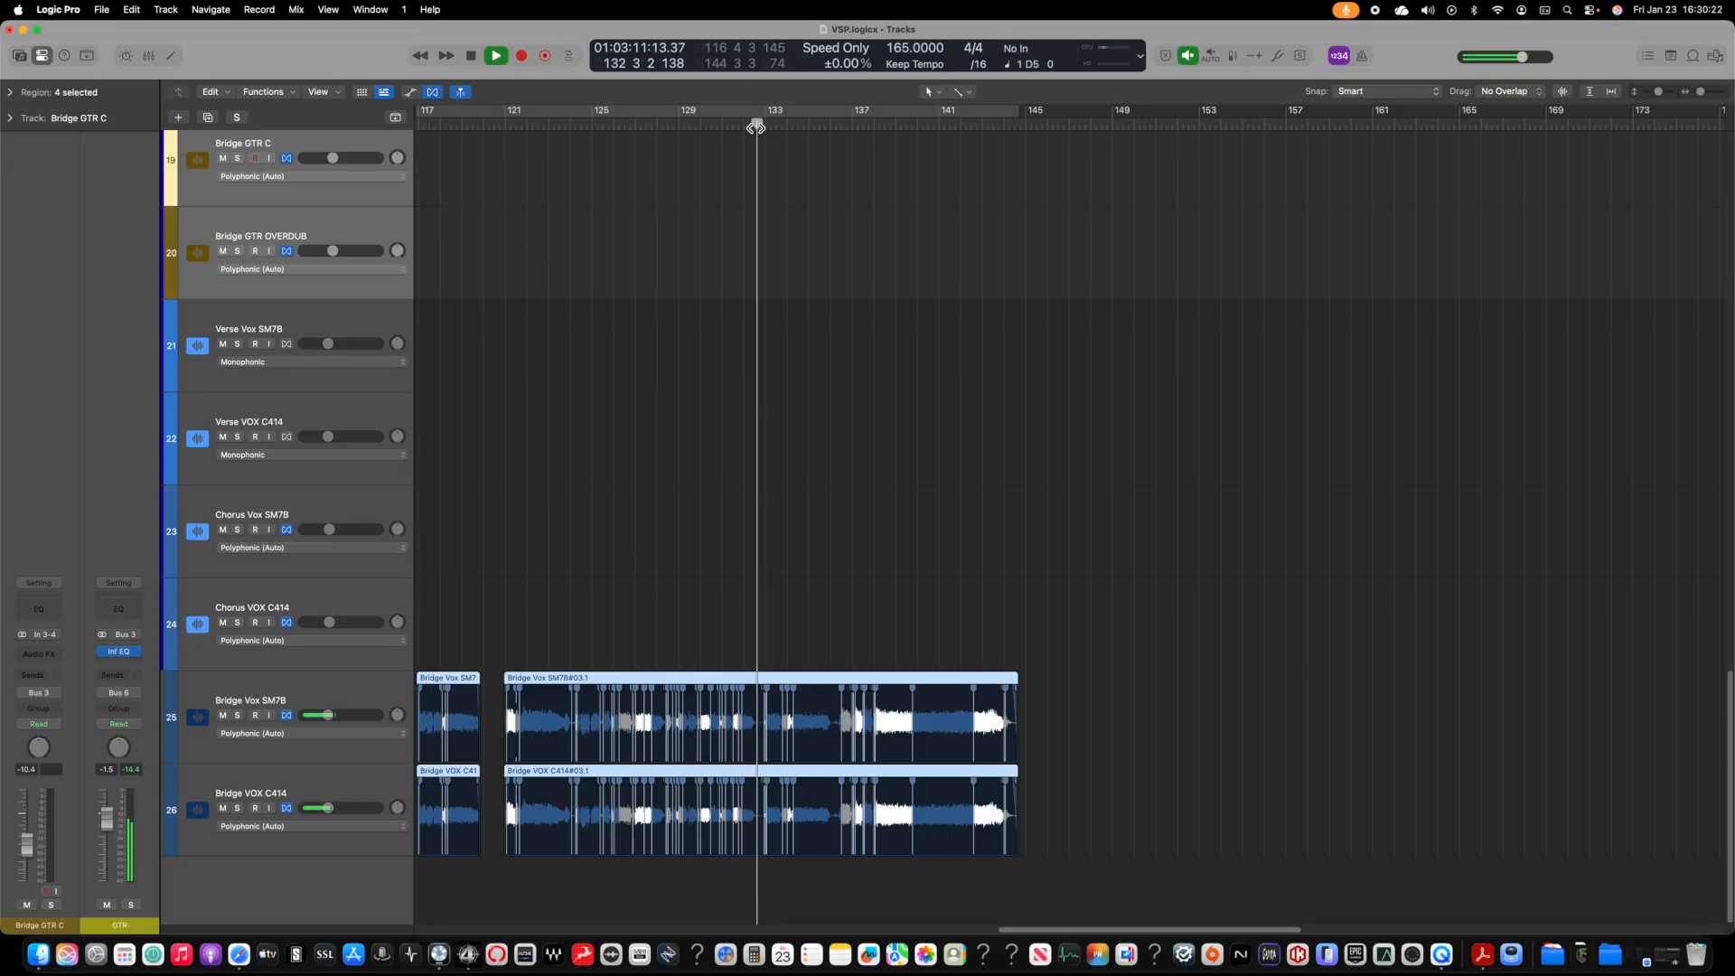
pyautogui.press('super+Right')
pyautogui.press('super+Right')
pyautogui.press('super+Right')
pyautogui.press('super+Right')
pyautogui.press('super+Right')
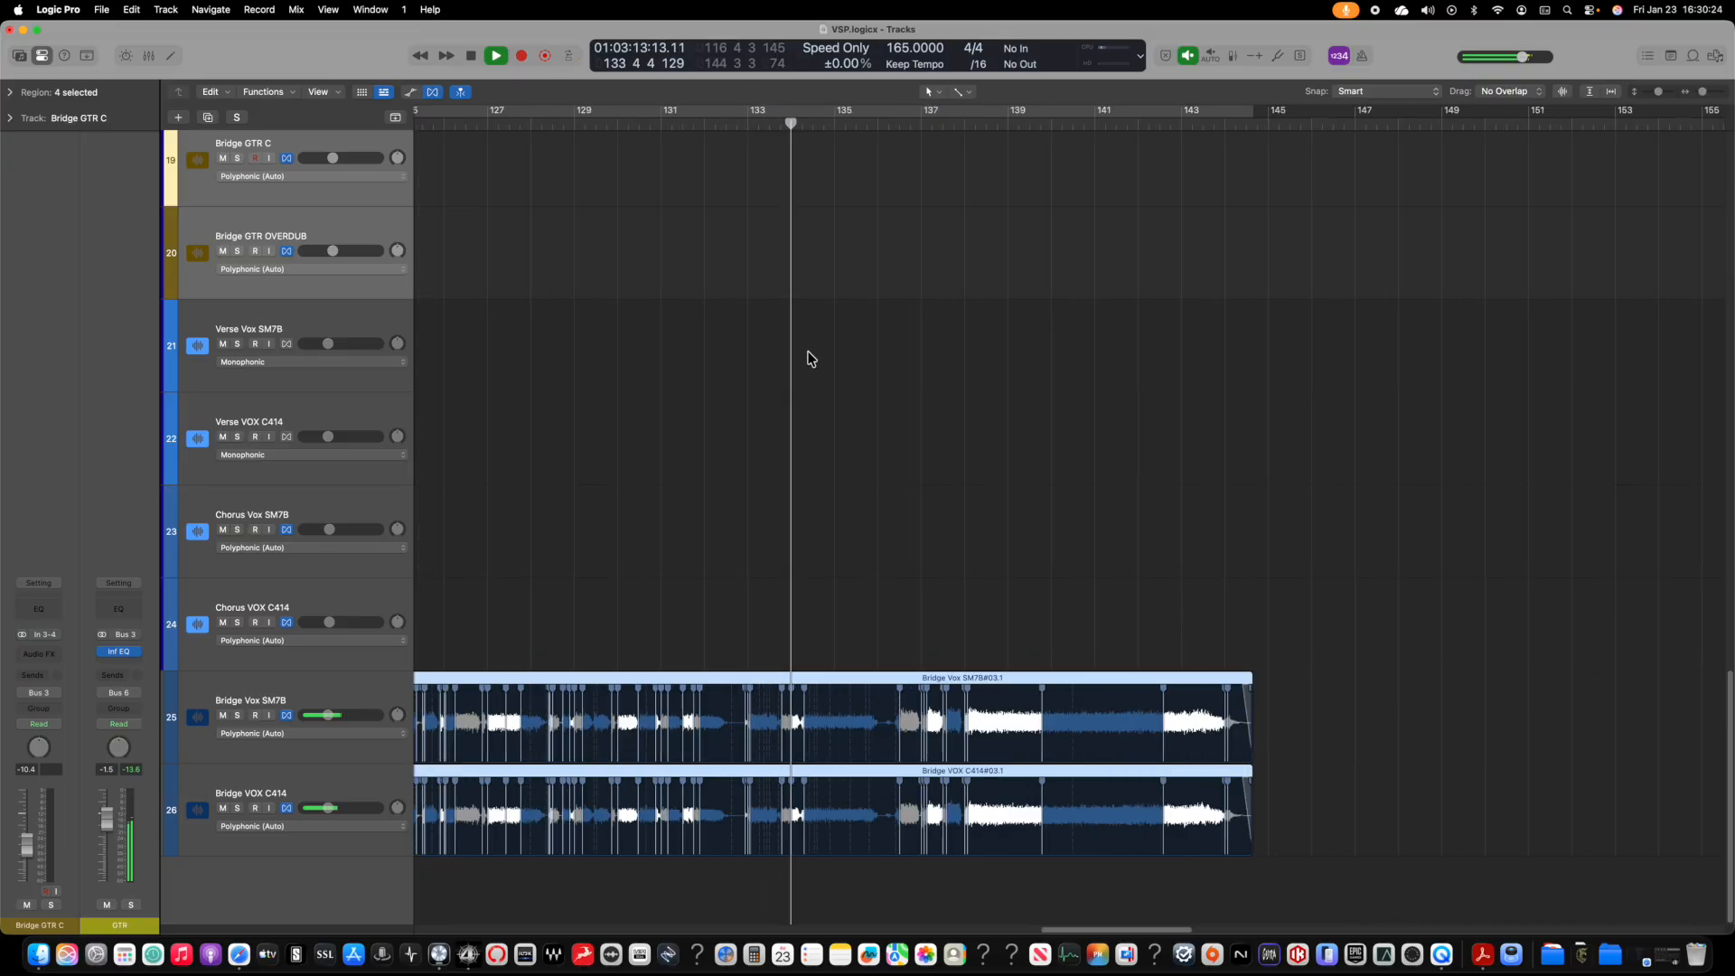
pyautogui.press('super+Down')
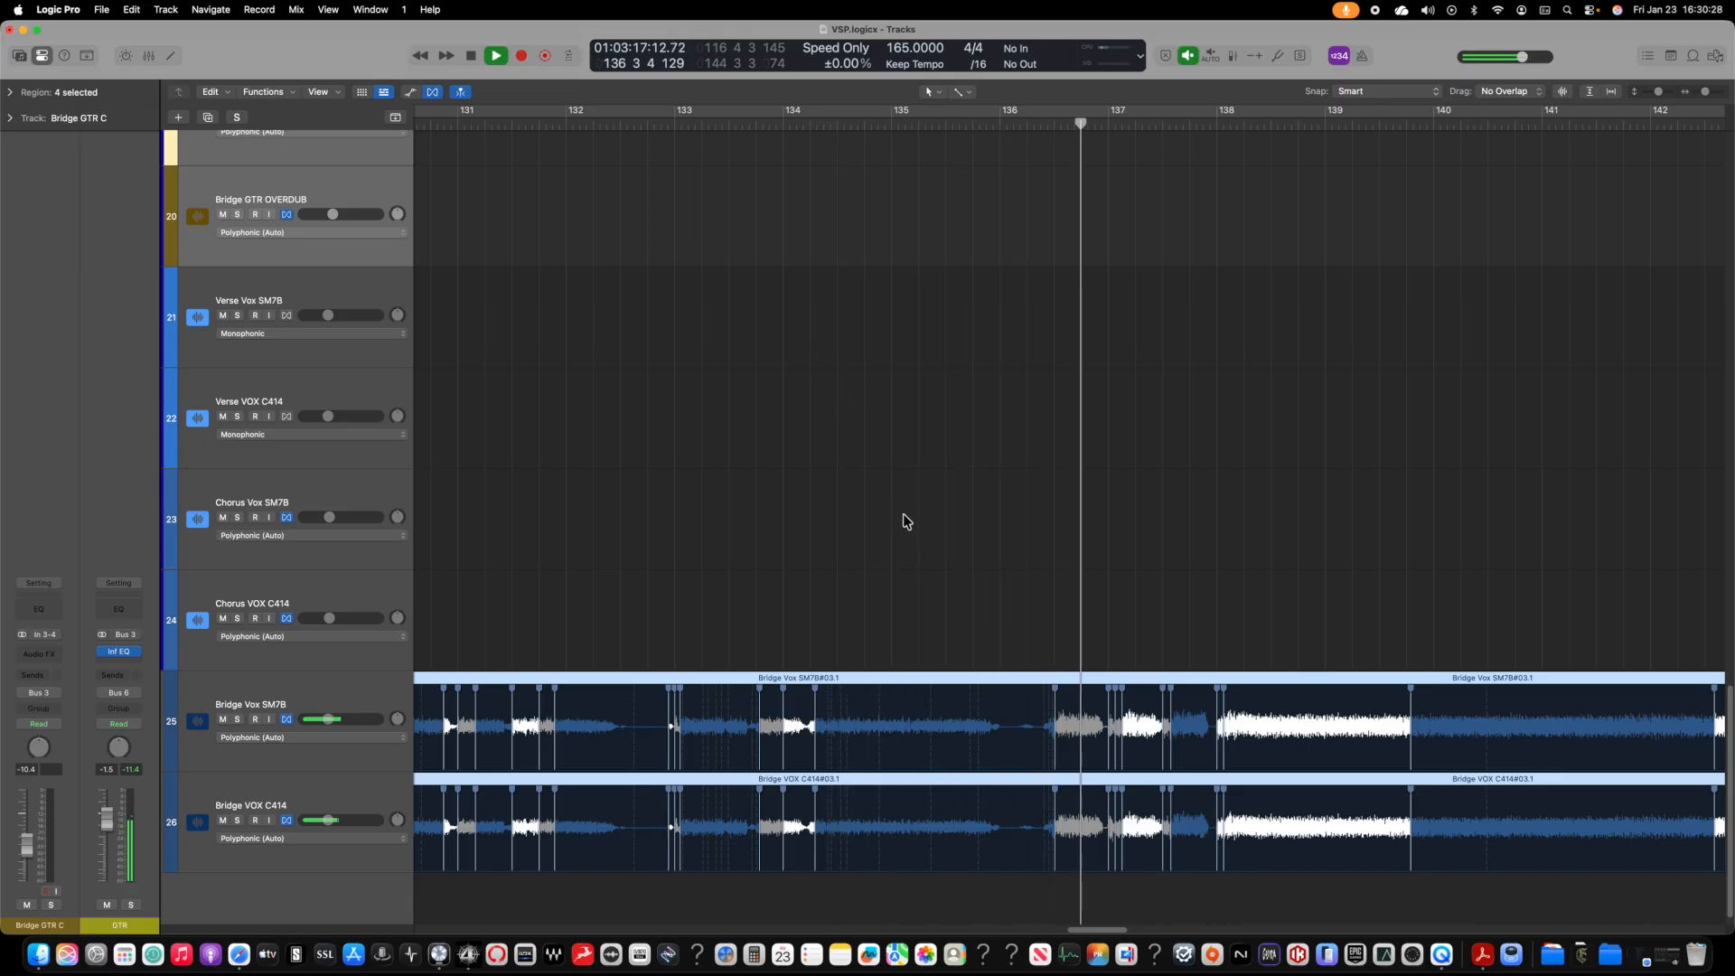
pyautogui.press('space')
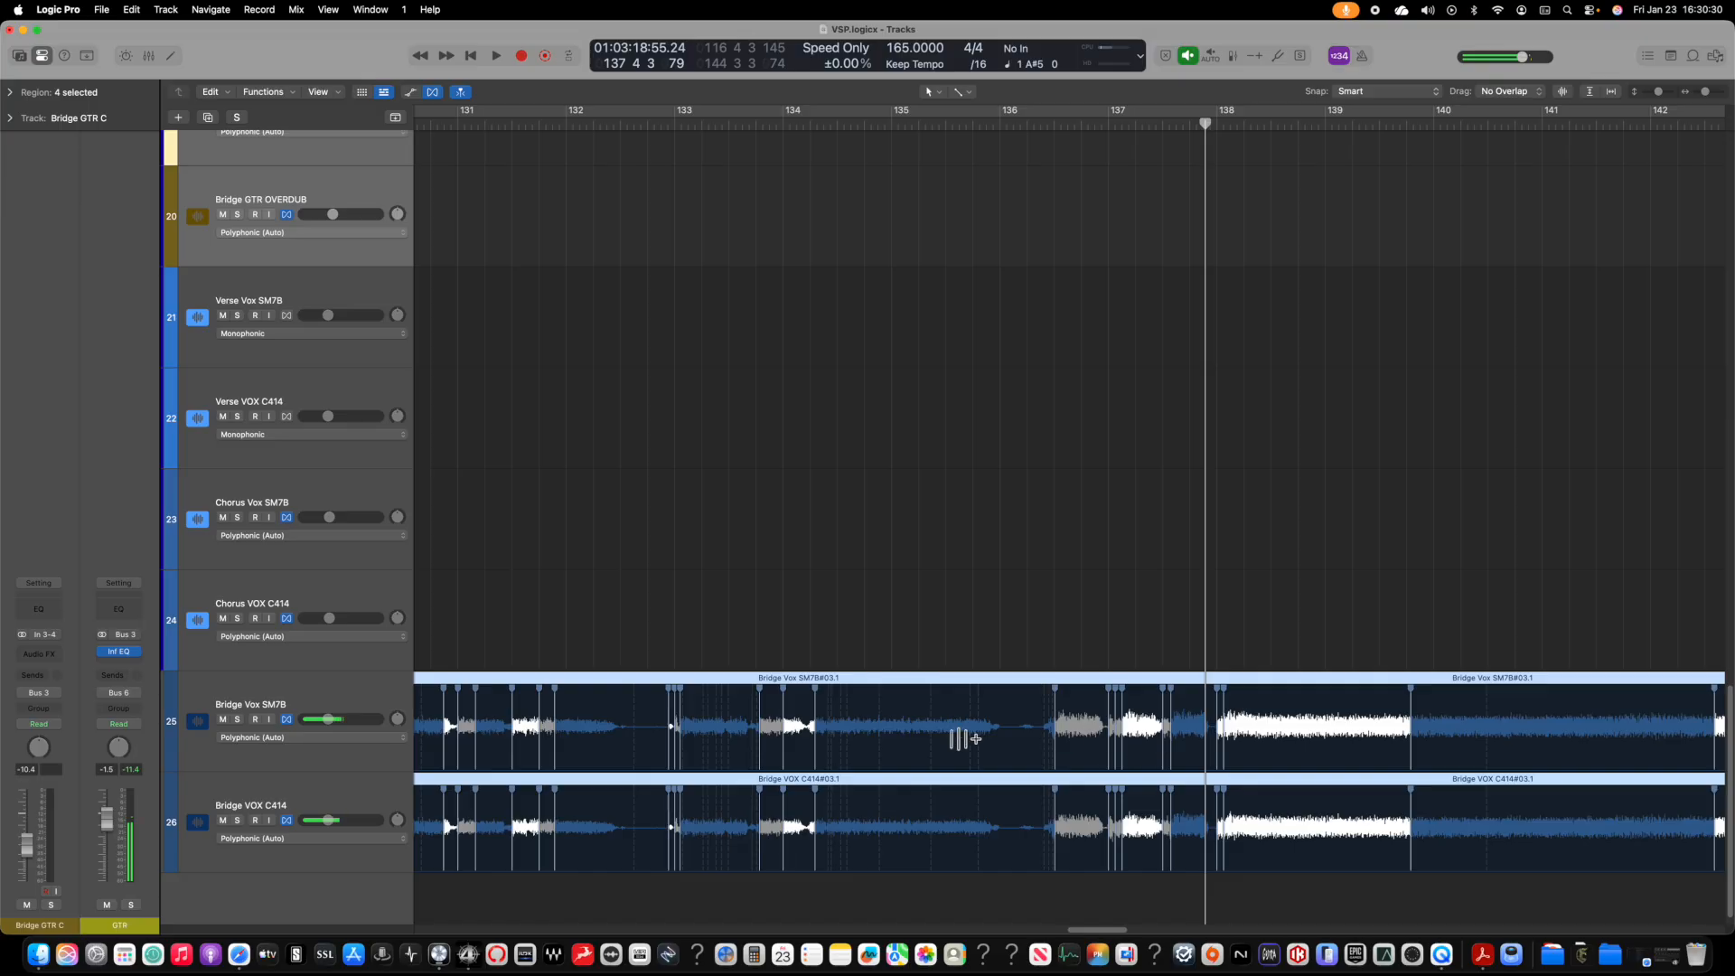
# Step: Solo the Bridge Vox SM7B and Bridge VOX C414 tracks and play them from bar 136
pyautogui.click(235, 719)
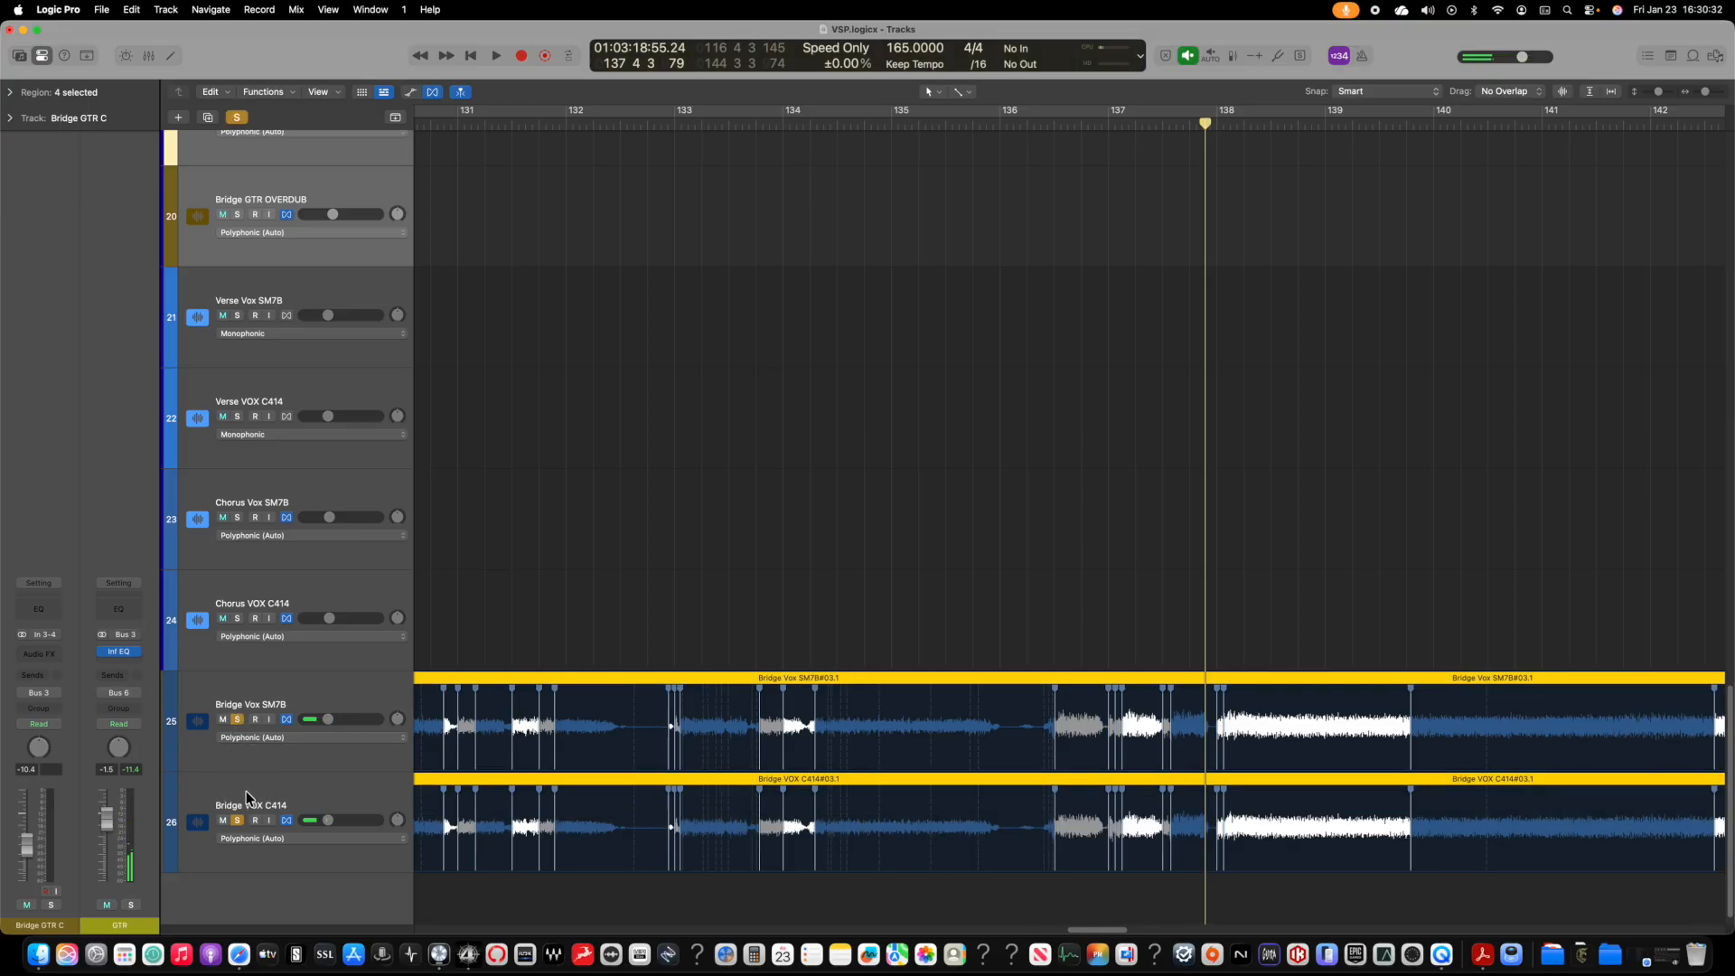
pyautogui.doubleClick(1080, 127)
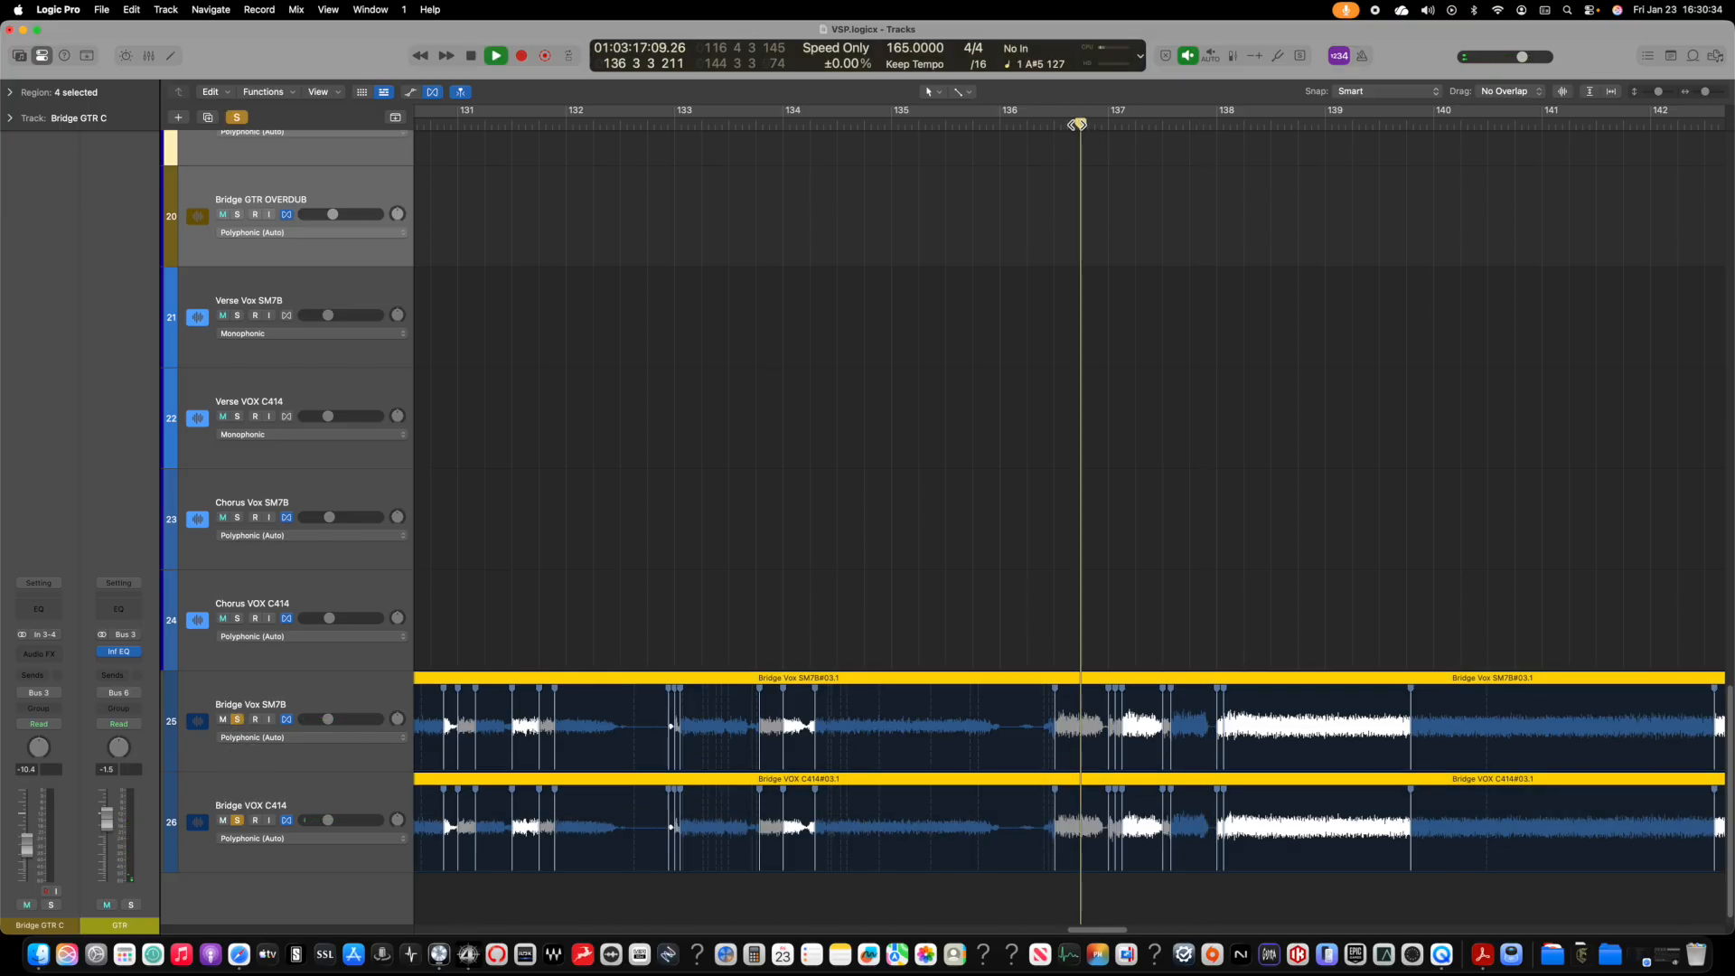
# Step: Delete the extra flex markers around bar 137 in the Bridge Vox regions and replay the soloed tracks from shortly before bar 133
pyautogui.press('space')
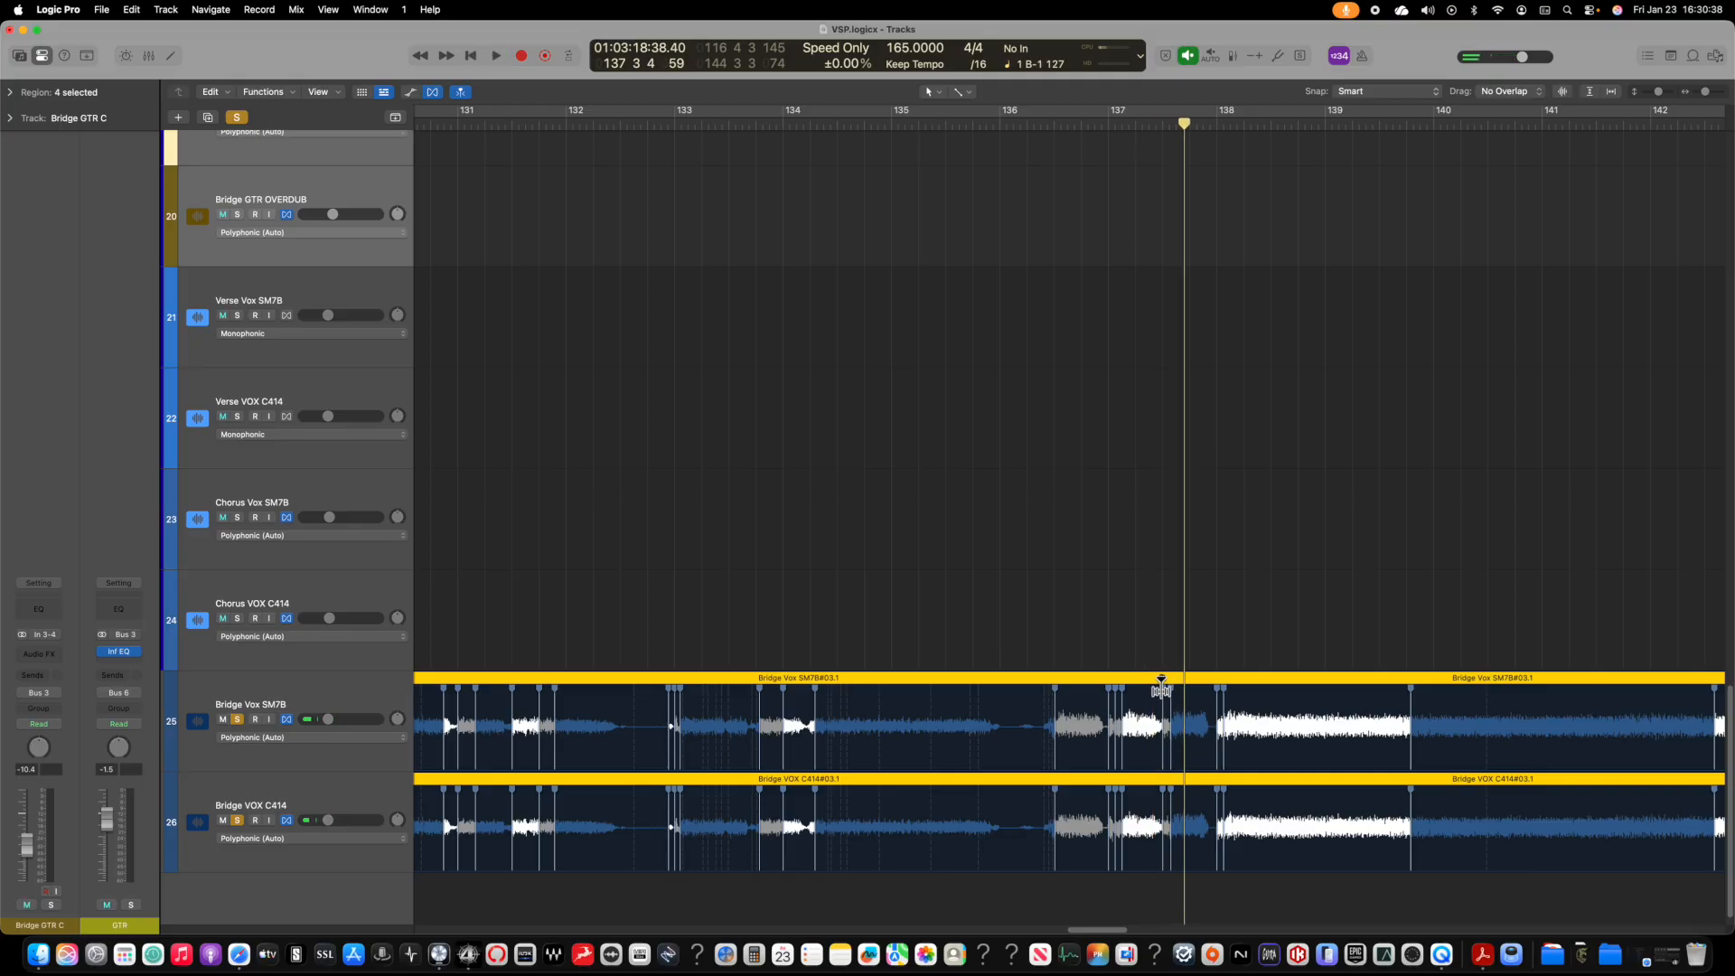
pyautogui.doubleClick(1162, 688)
pyautogui.doubleClick(1120, 688)
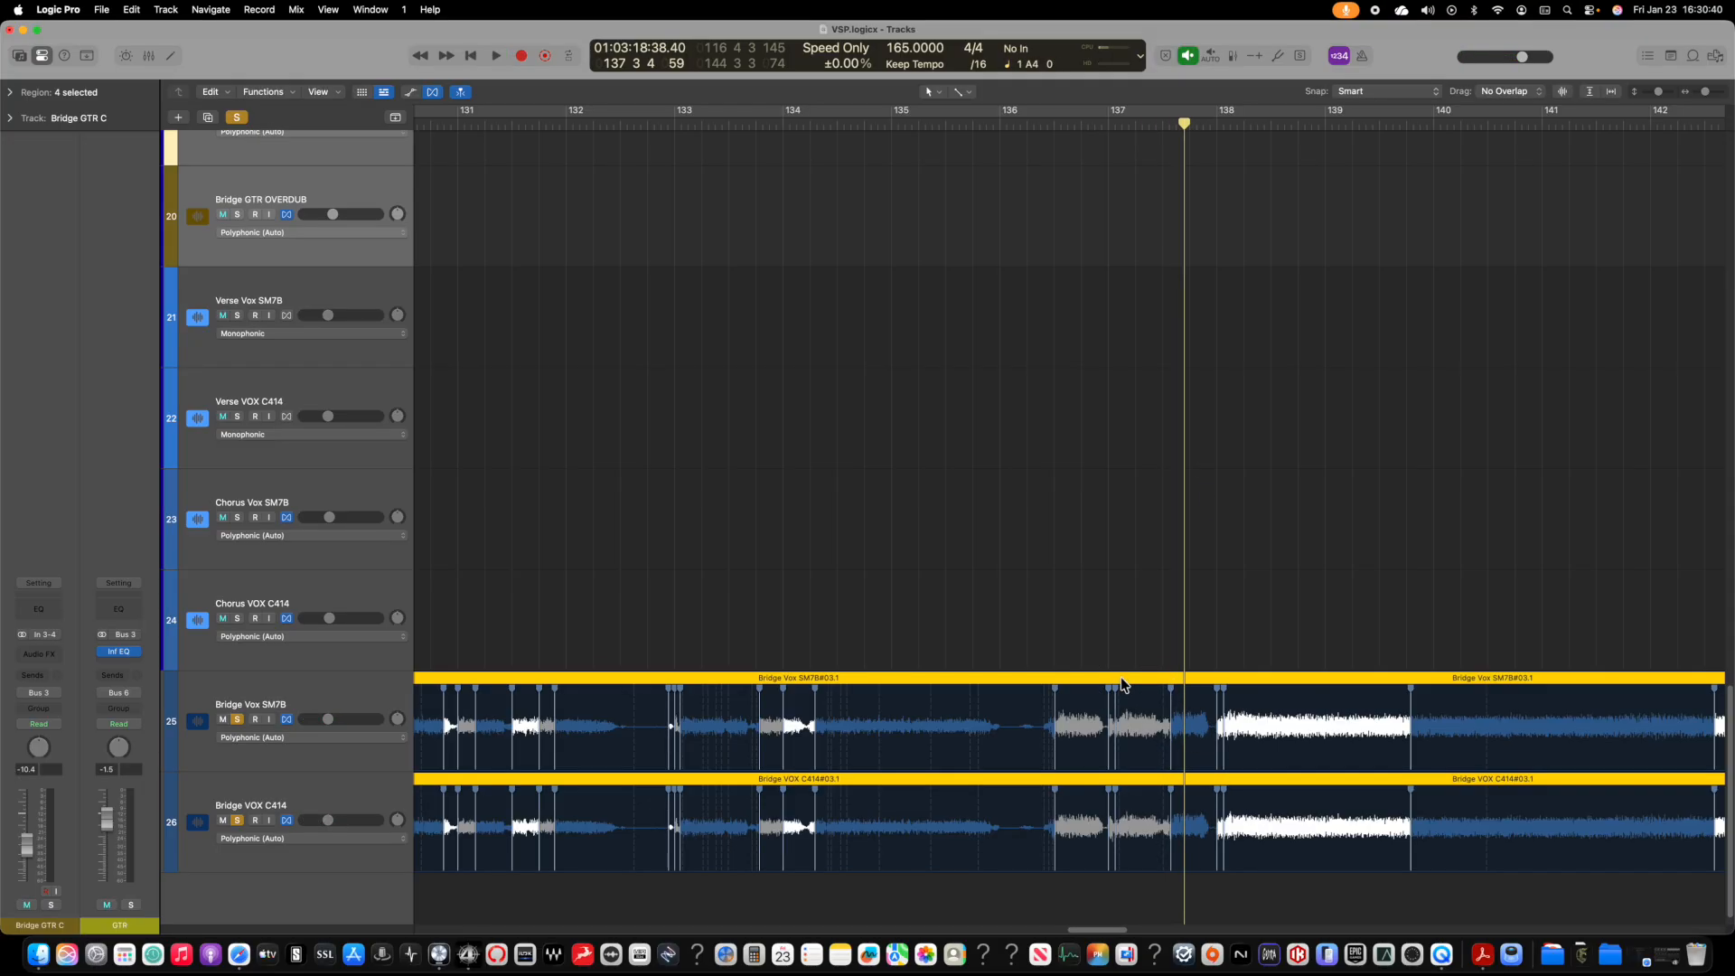
pyautogui.doubleClick(1115, 688)
pyautogui.click(647, 120)
pyautogui.press('space')
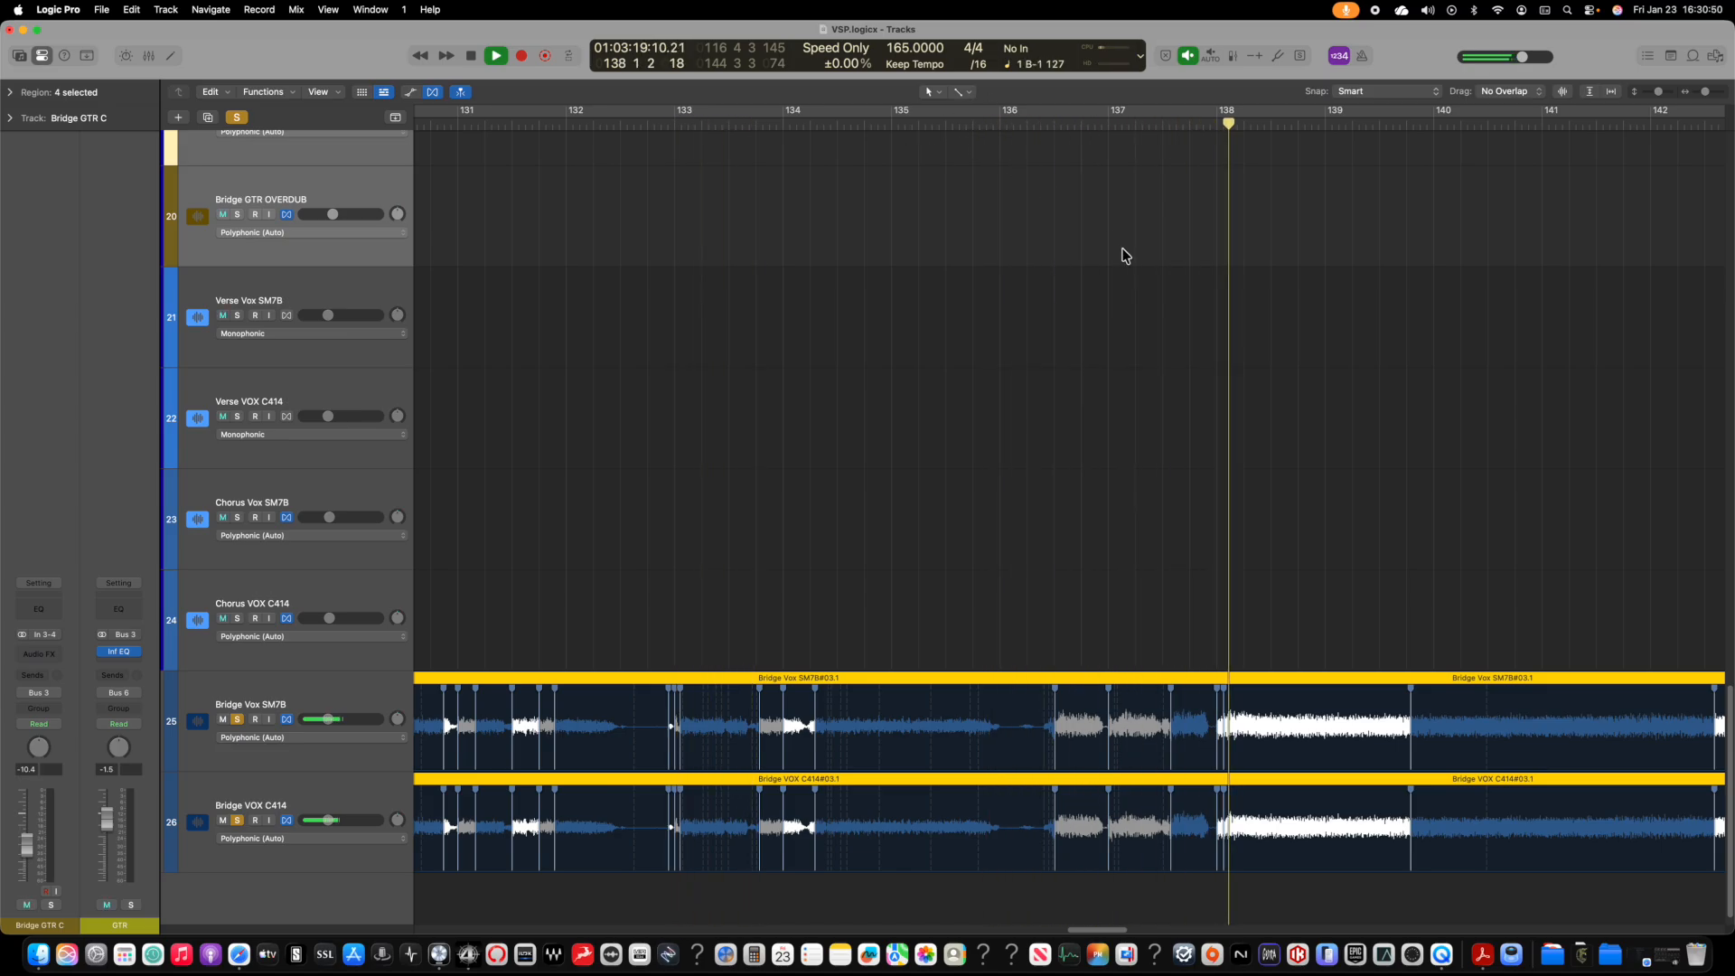
pyautogui.press('space')
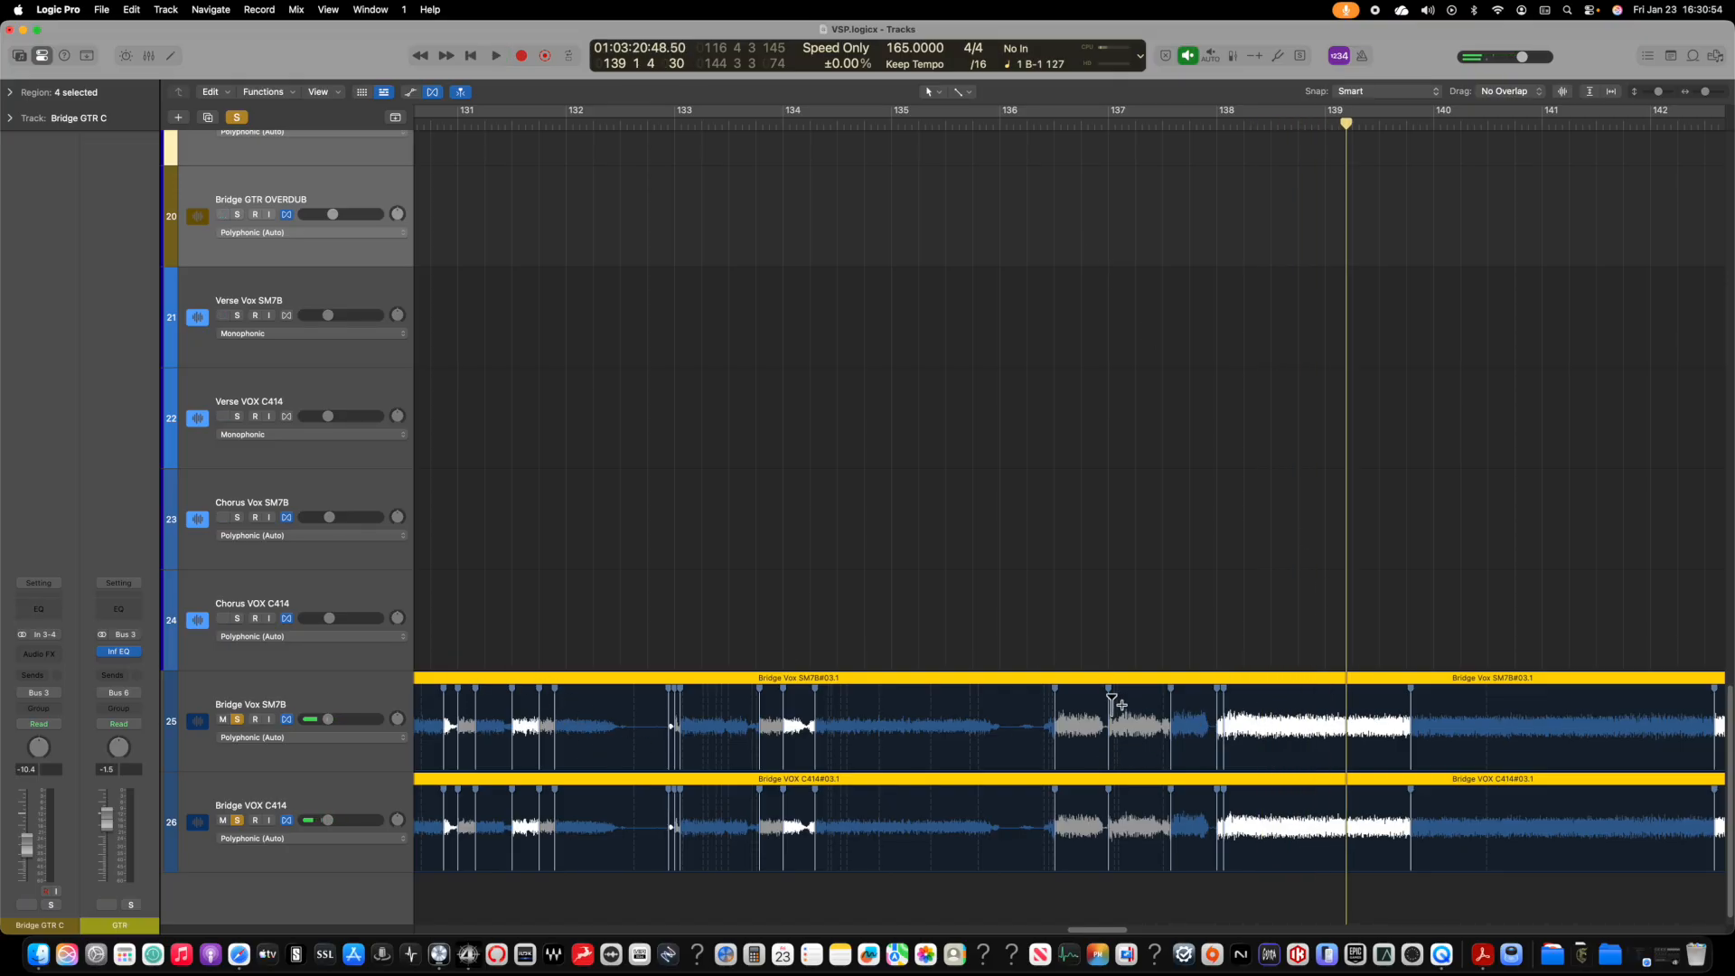
# Step: Clear all track solos and play the full mix from shortly before bar 136, stopping before bar 139
pyautogui.press('super+Right')
pyautogui.press('super+Right')
pyautogui.press('super+Right')
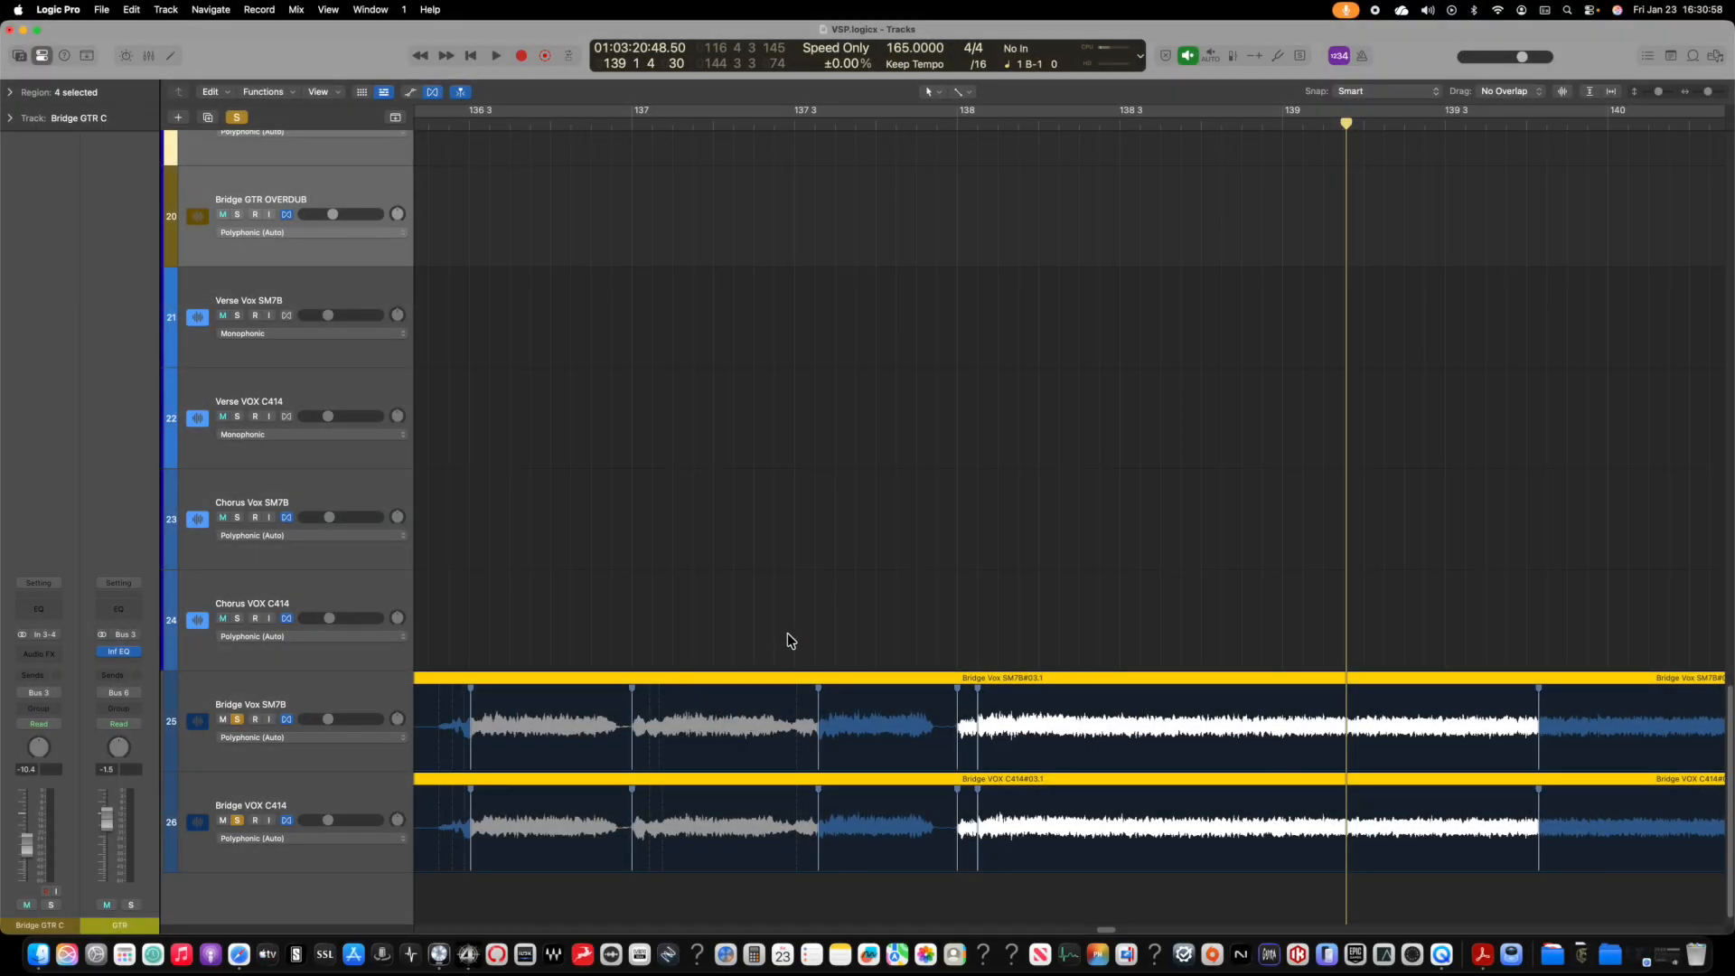
pyautogui.hscroll(-5, 788, 633)
pyautogui.scroll(-1, 870, 596)
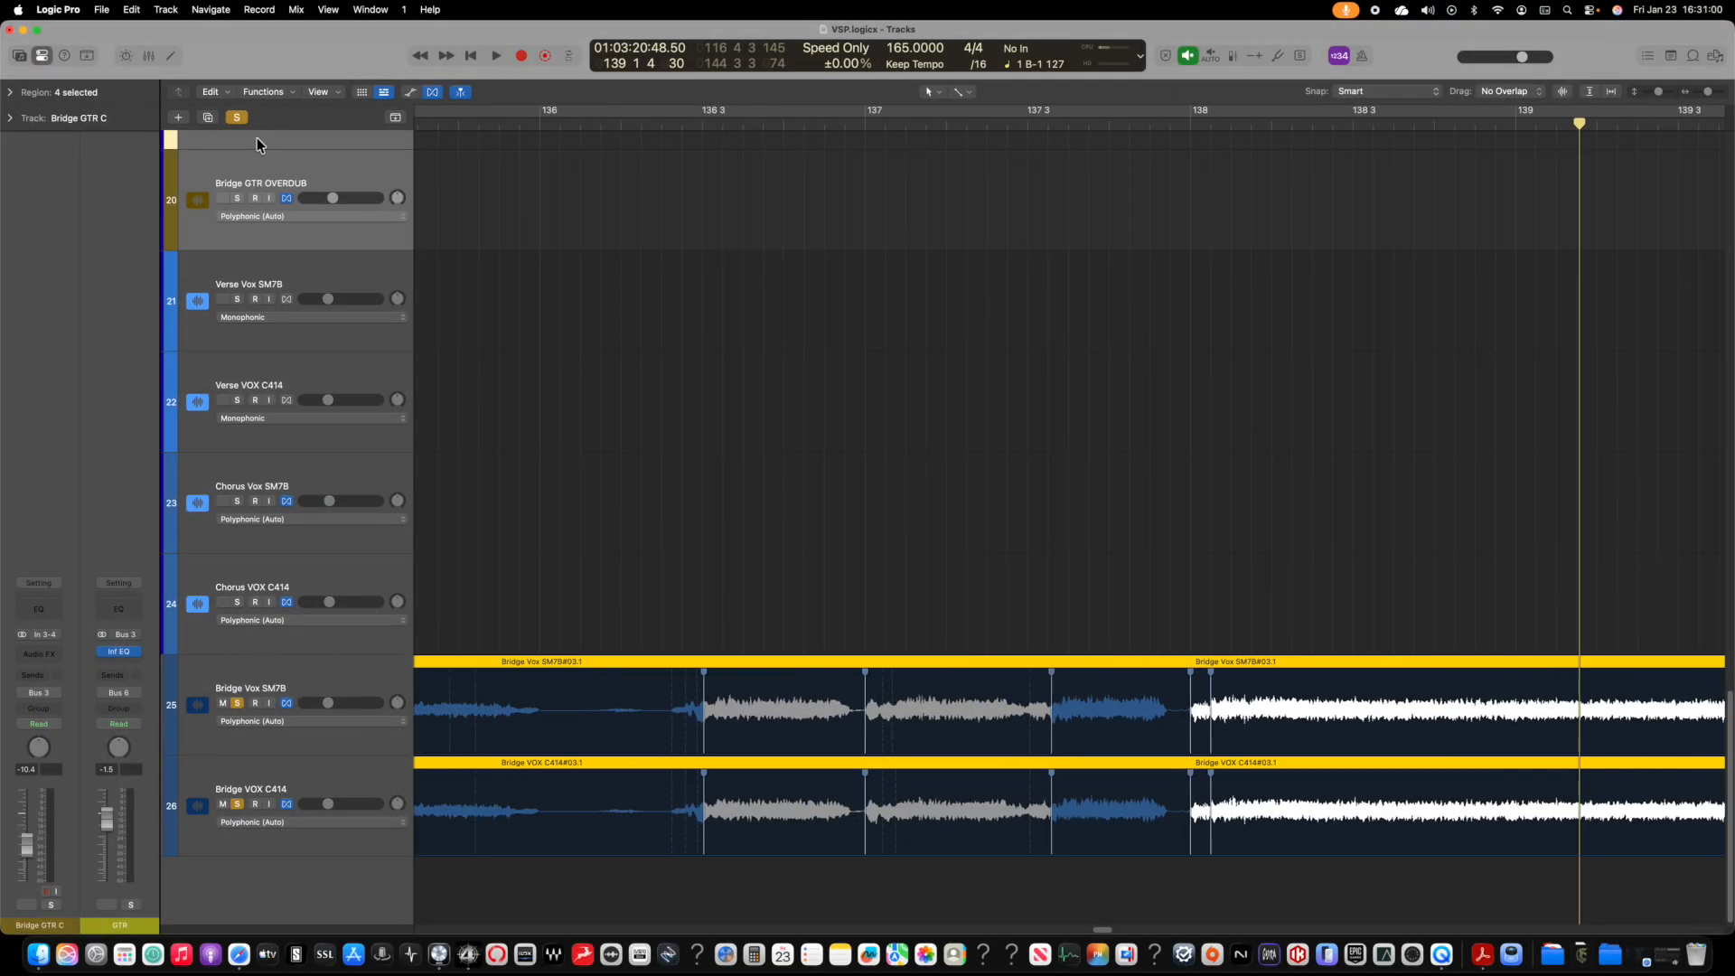
pyautogui.click(241, 120)
pyautogui.click(470, 124)
pyautogui.press('space')
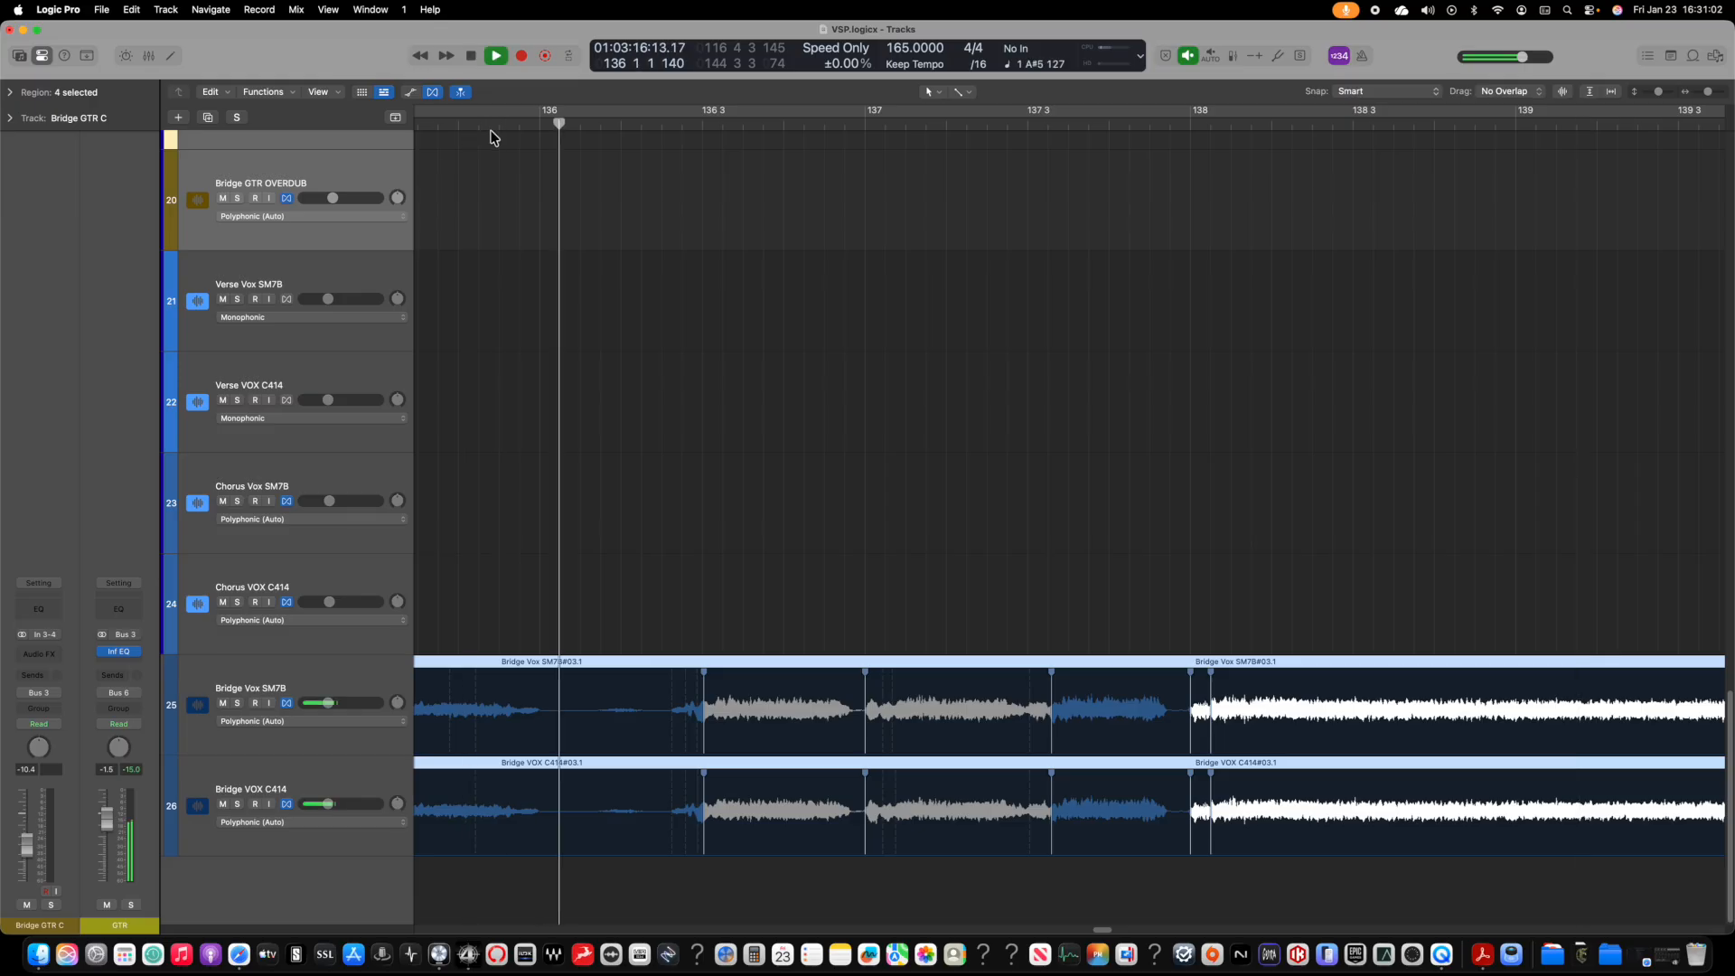
pyautogui.press('super+Left')
pyautogui.press('super+Left')
pyautogui.press('super+Left')
pyautogui.press('super+Up')
pyautogui.press('super+Up')
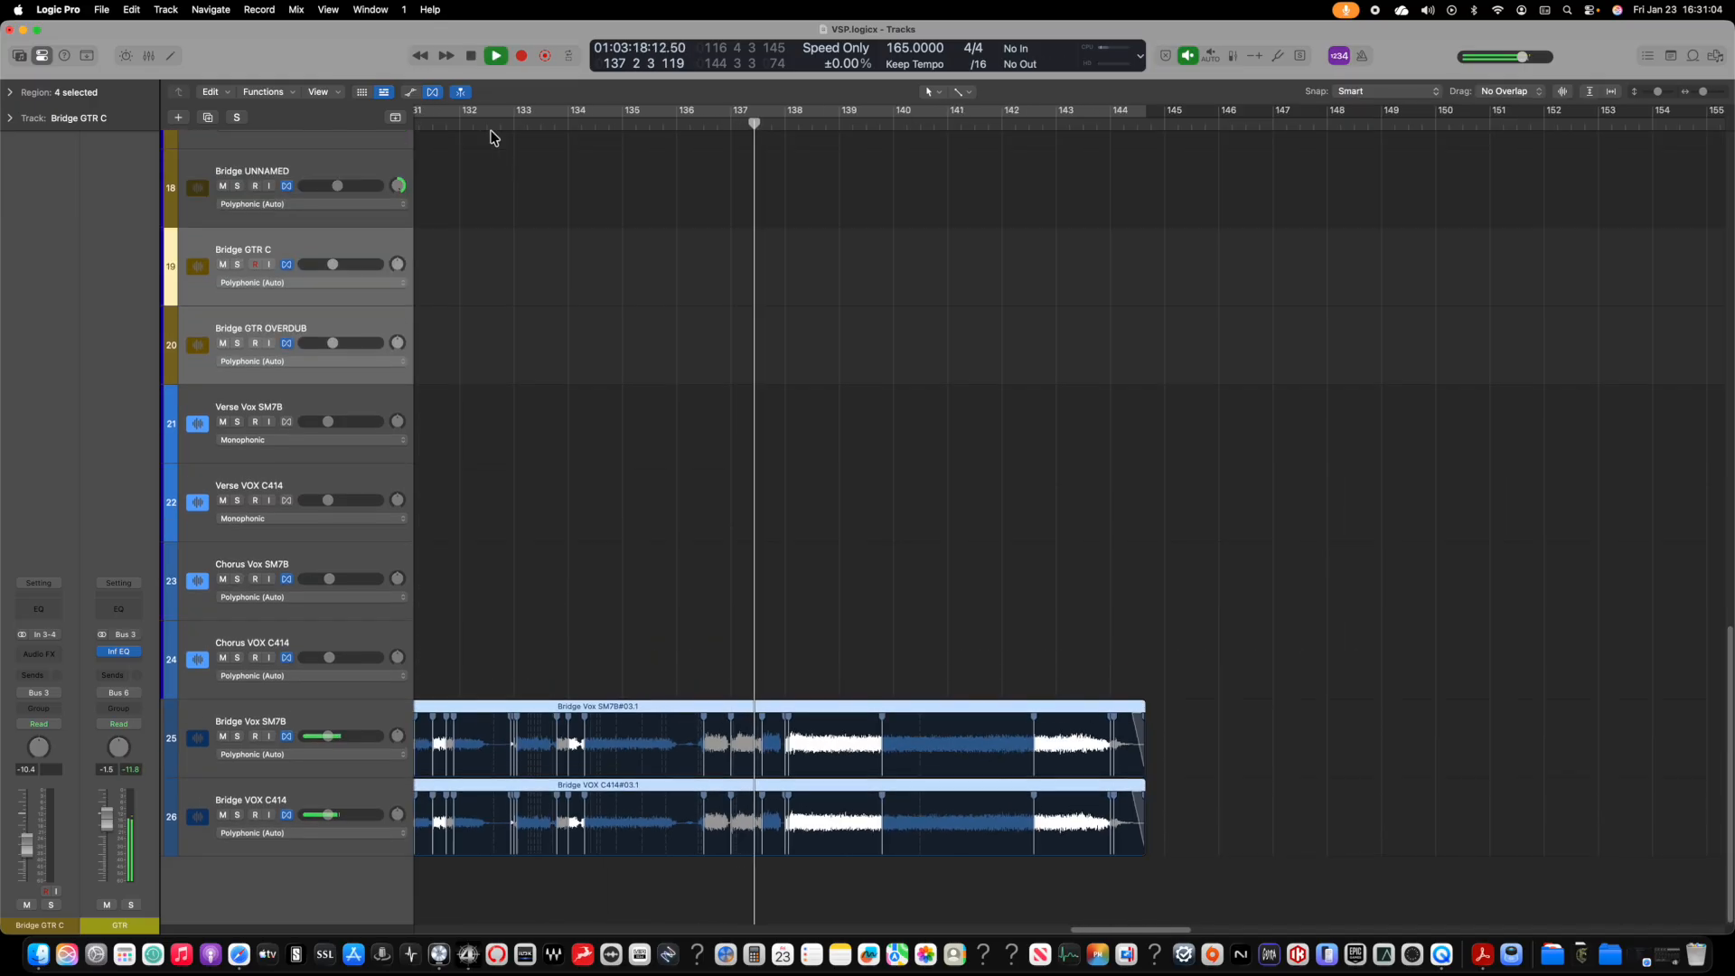
pyautogui.press('super+Down')
pyautogui.press('super+Down')
pyautogui.press('super+Down')
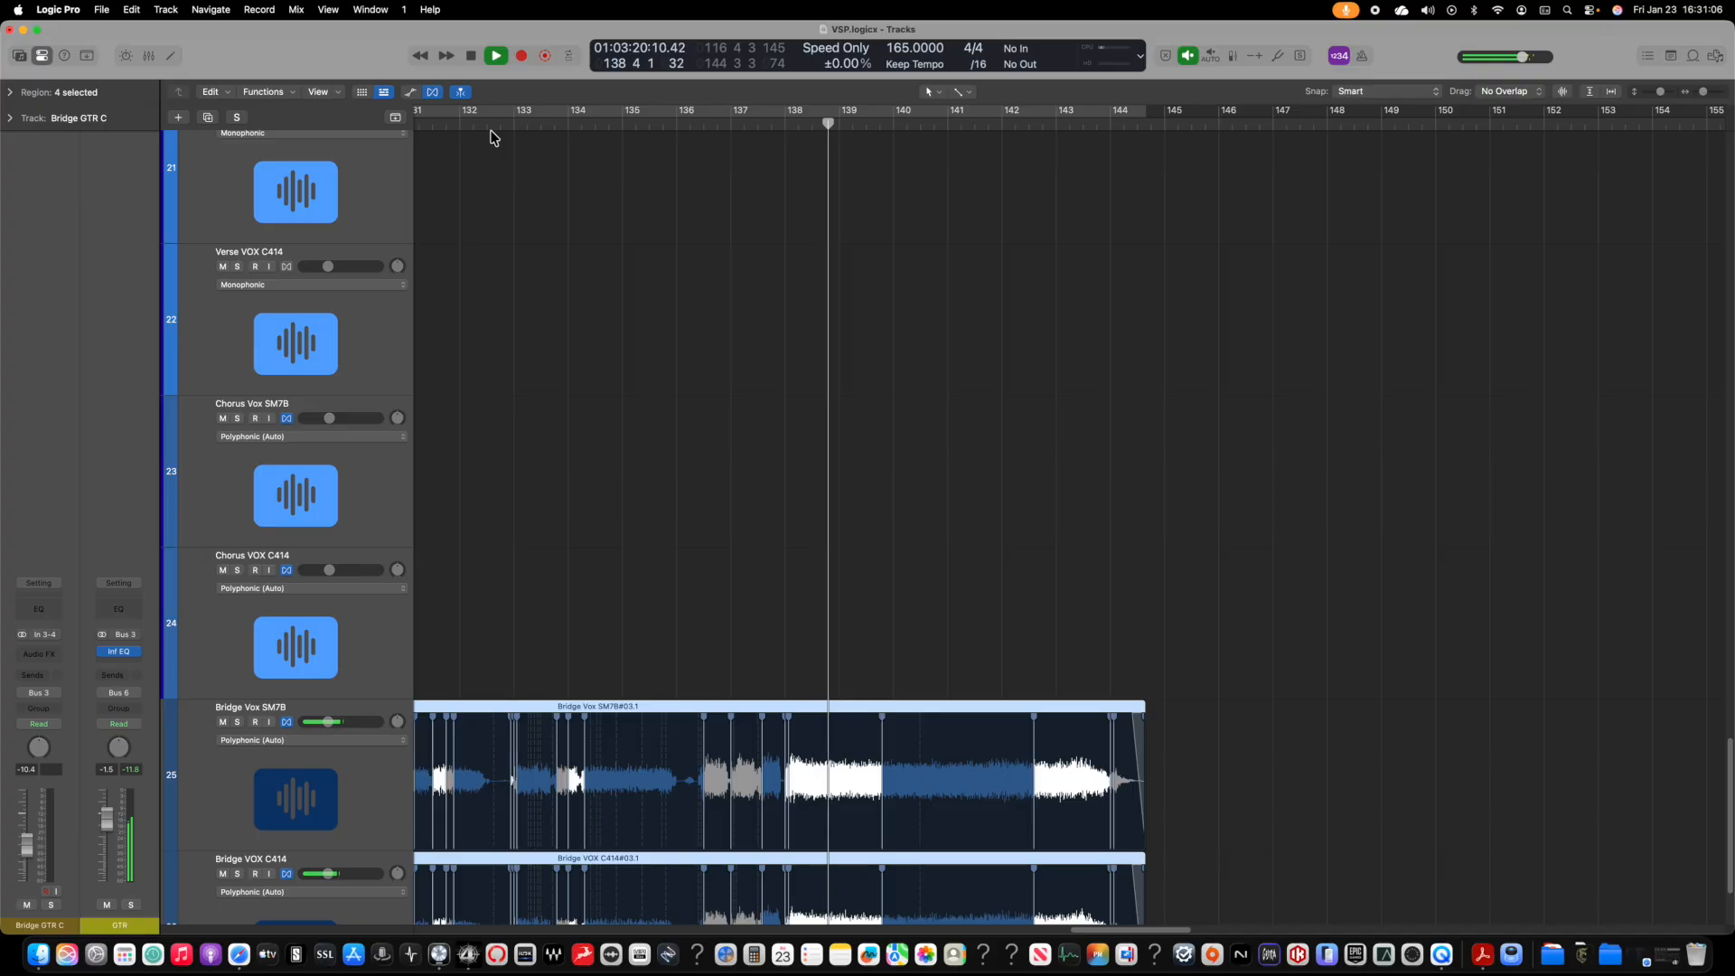
pyautogui.press('space')
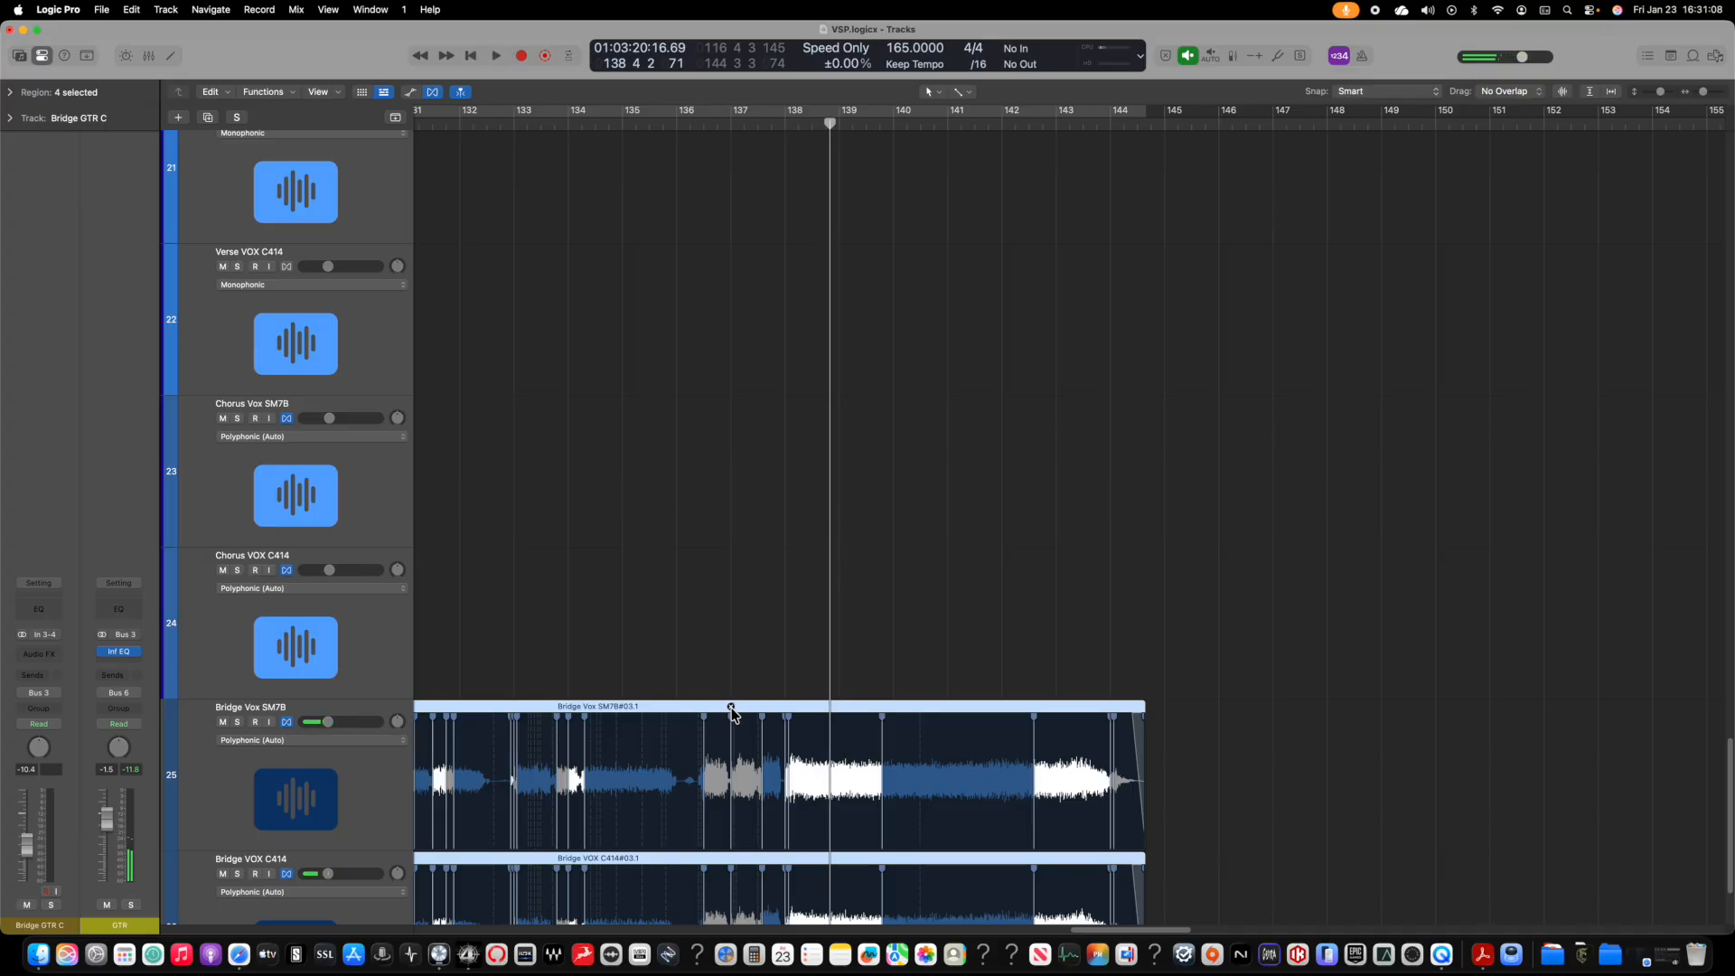
# Step: Delete the remaining flex markers between bars 136 and 138 in the Bridge Vox regions and play that passage
pyautogui.doubleClick(703, 719)
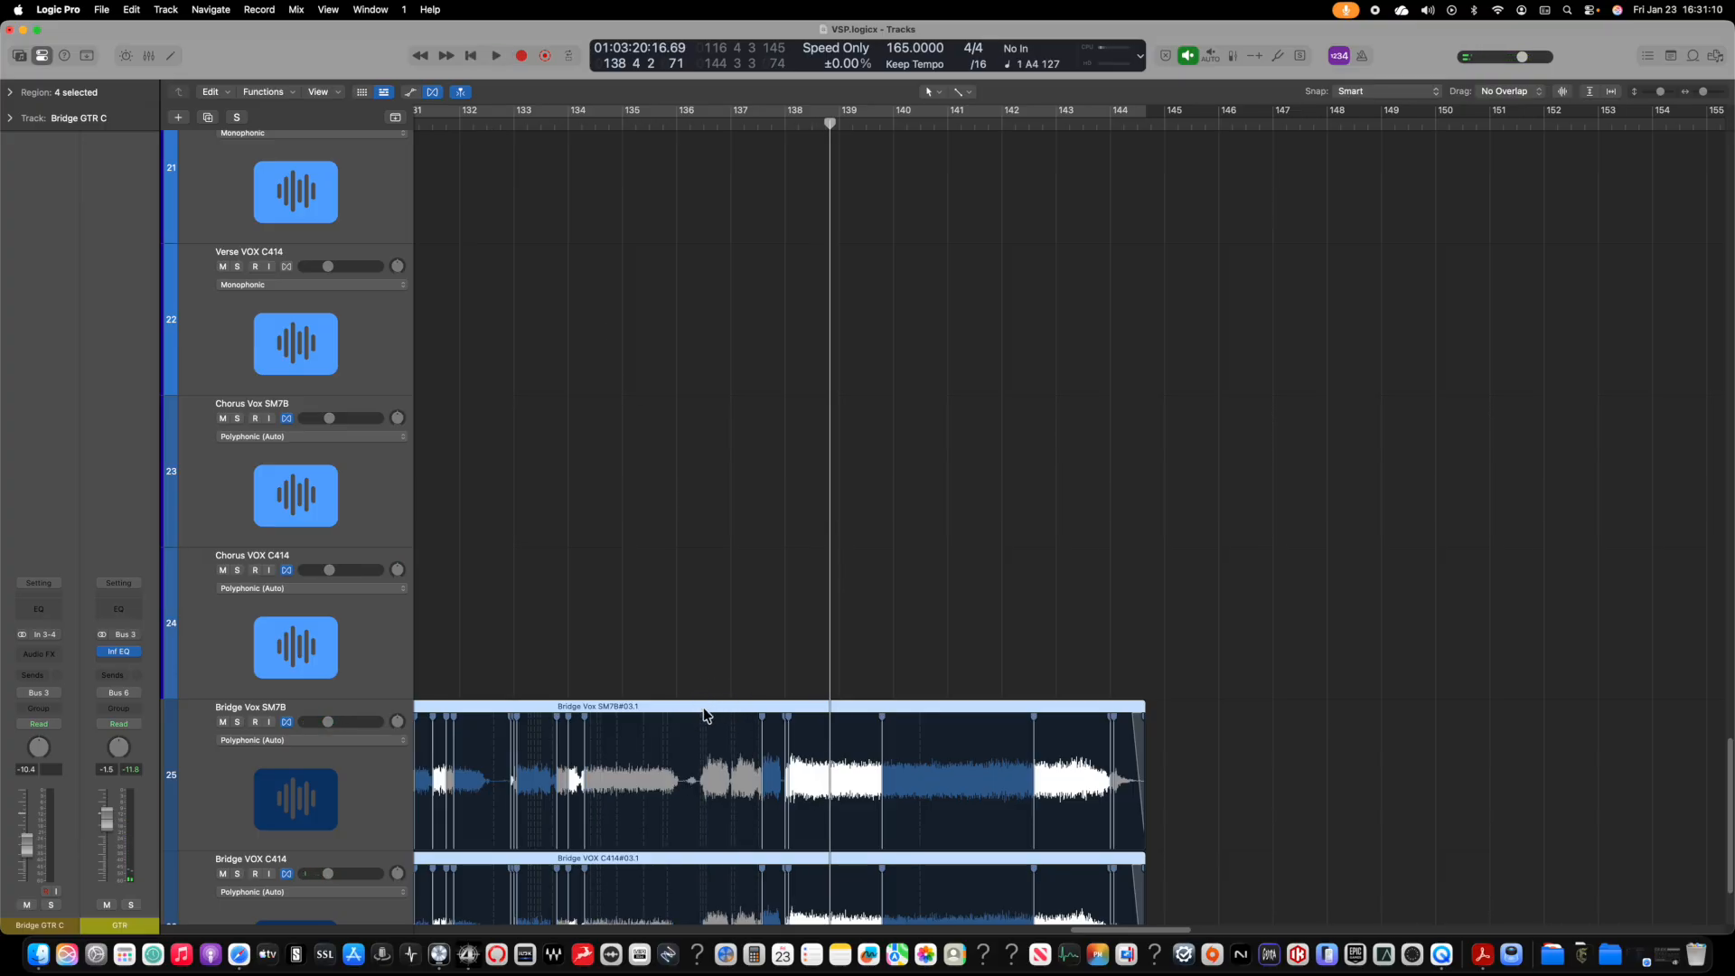
pyautogui.doubleClick(762, 718)
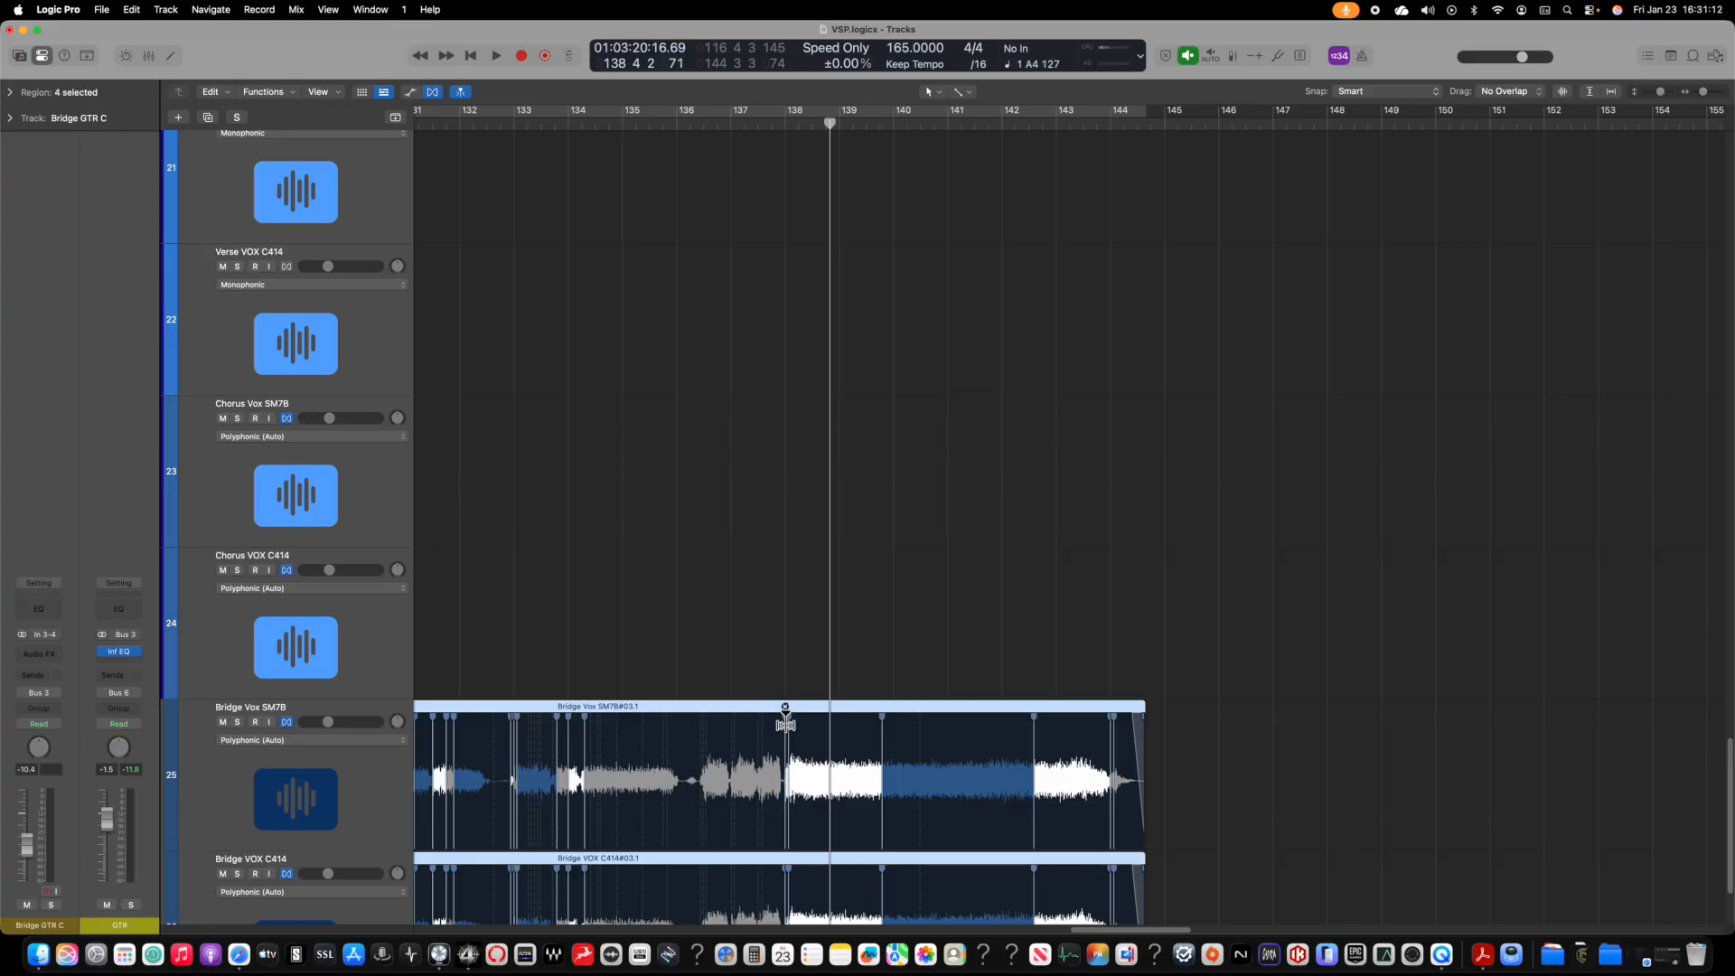
pyautogui.moveTo(785, 711); pyautogui.dragTo(789, 720)
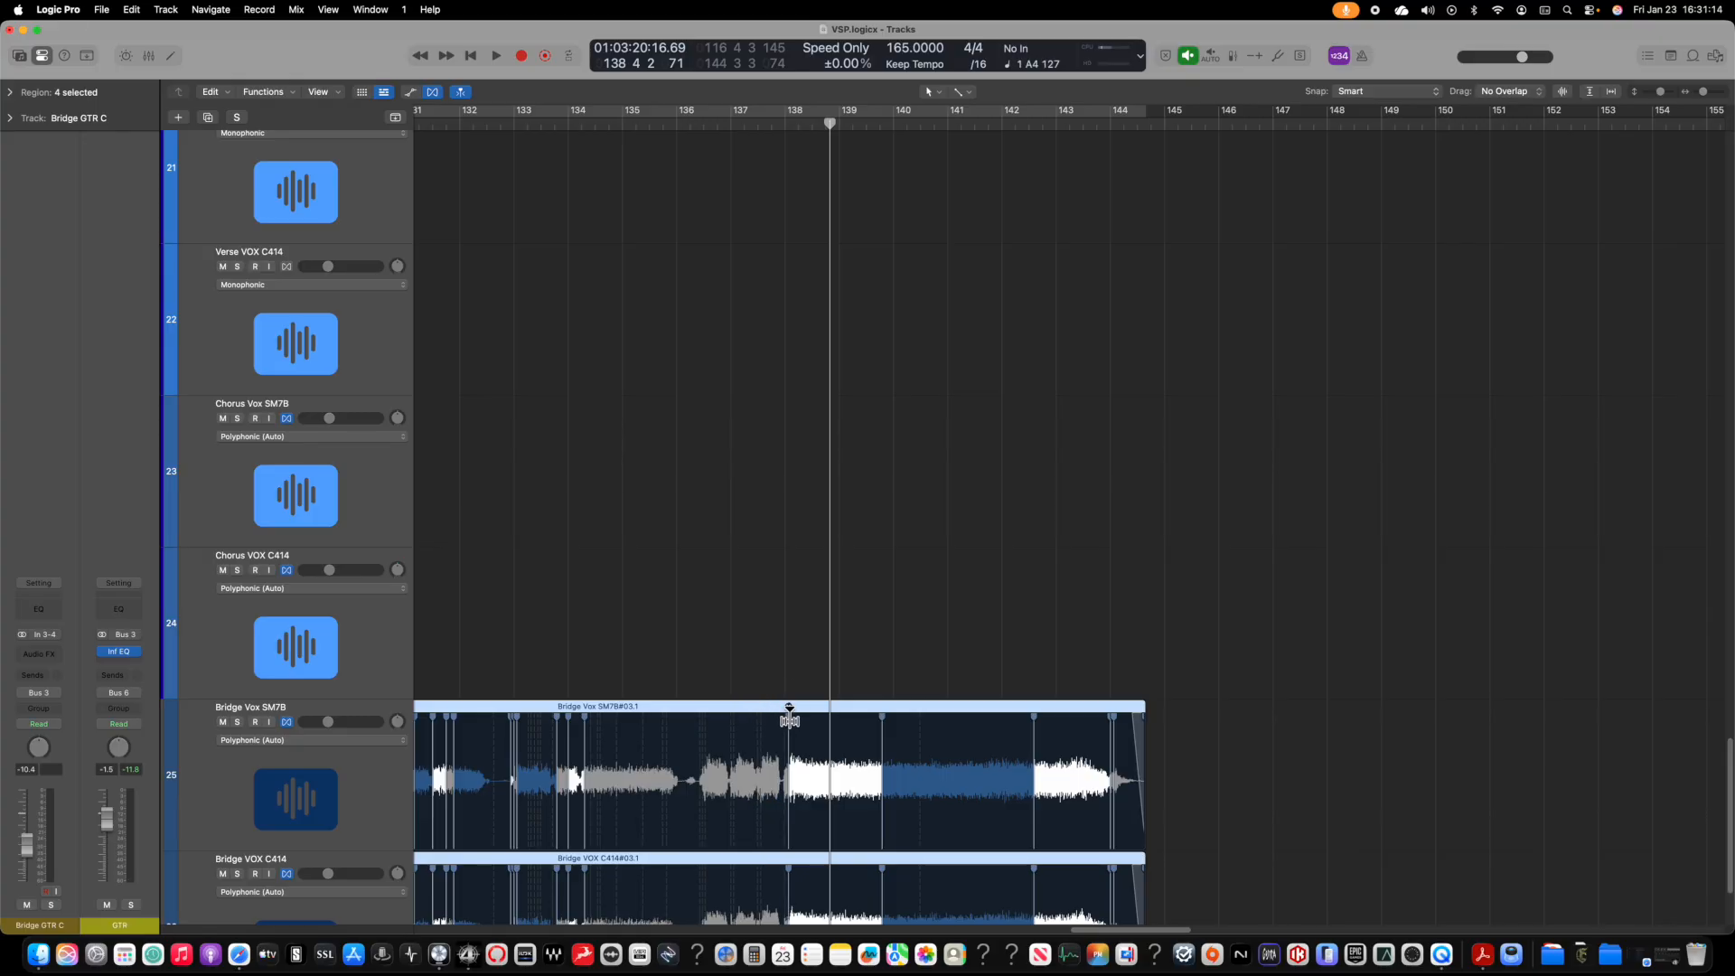
pyautogui.doubleClick(789, 708)
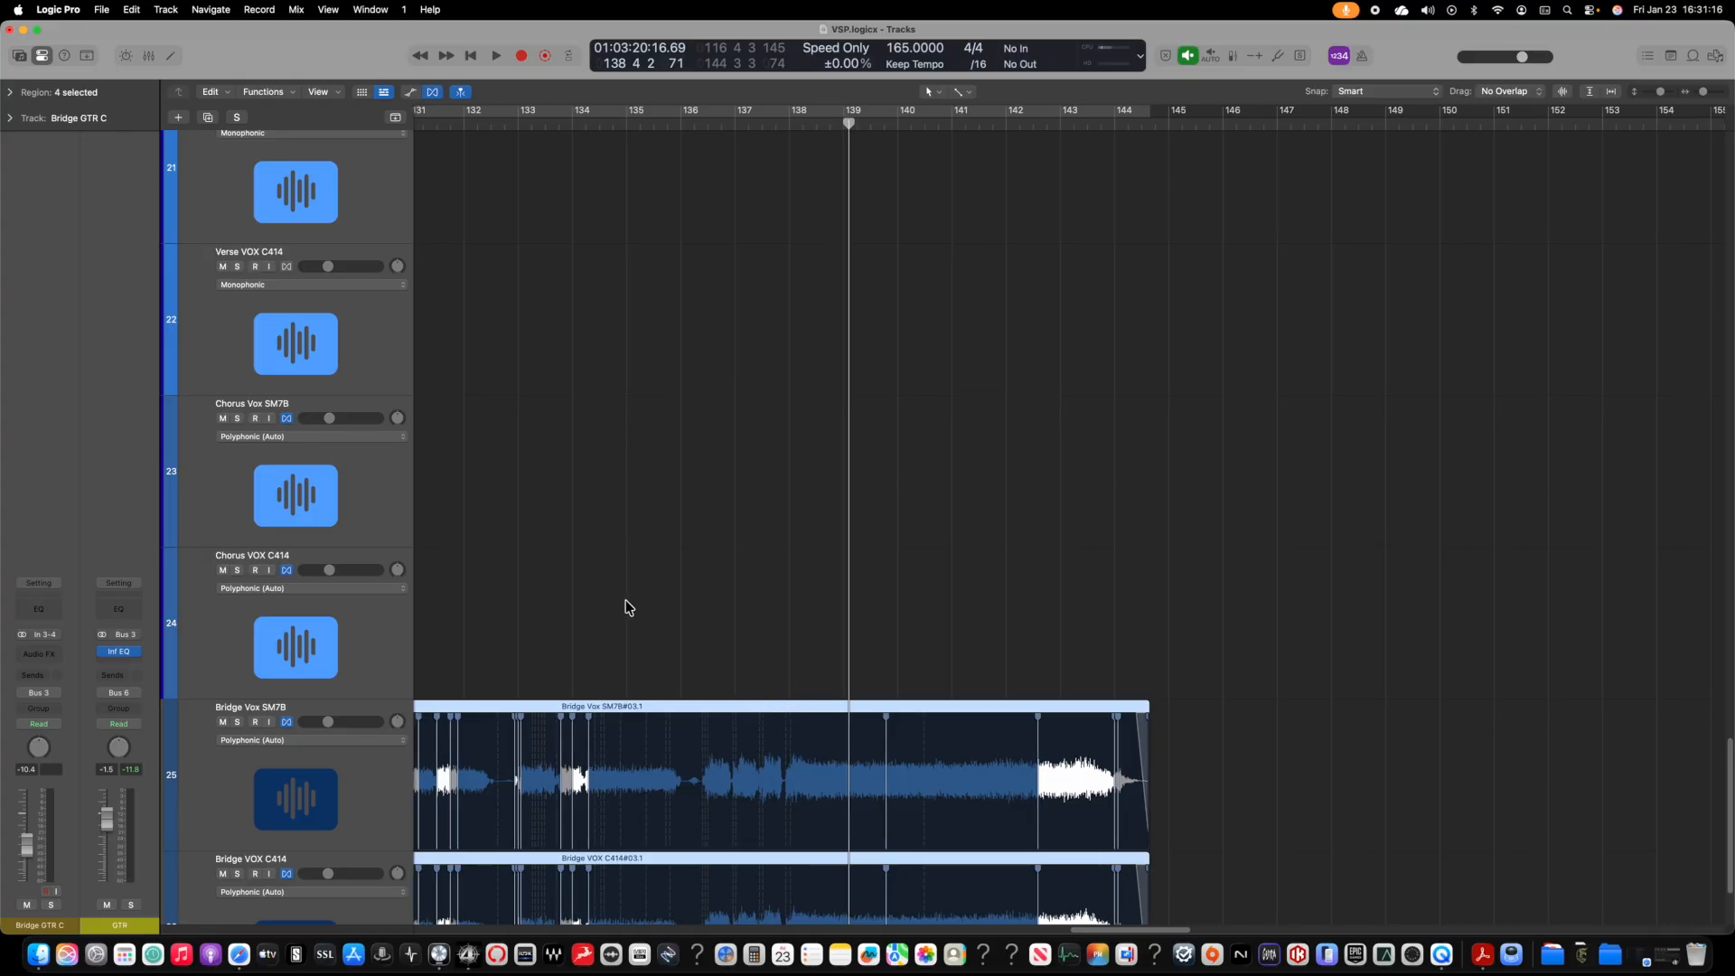
pyautogui.hscroll(-3, 680, 643)
pyautogui.doubleClick(749, 127)
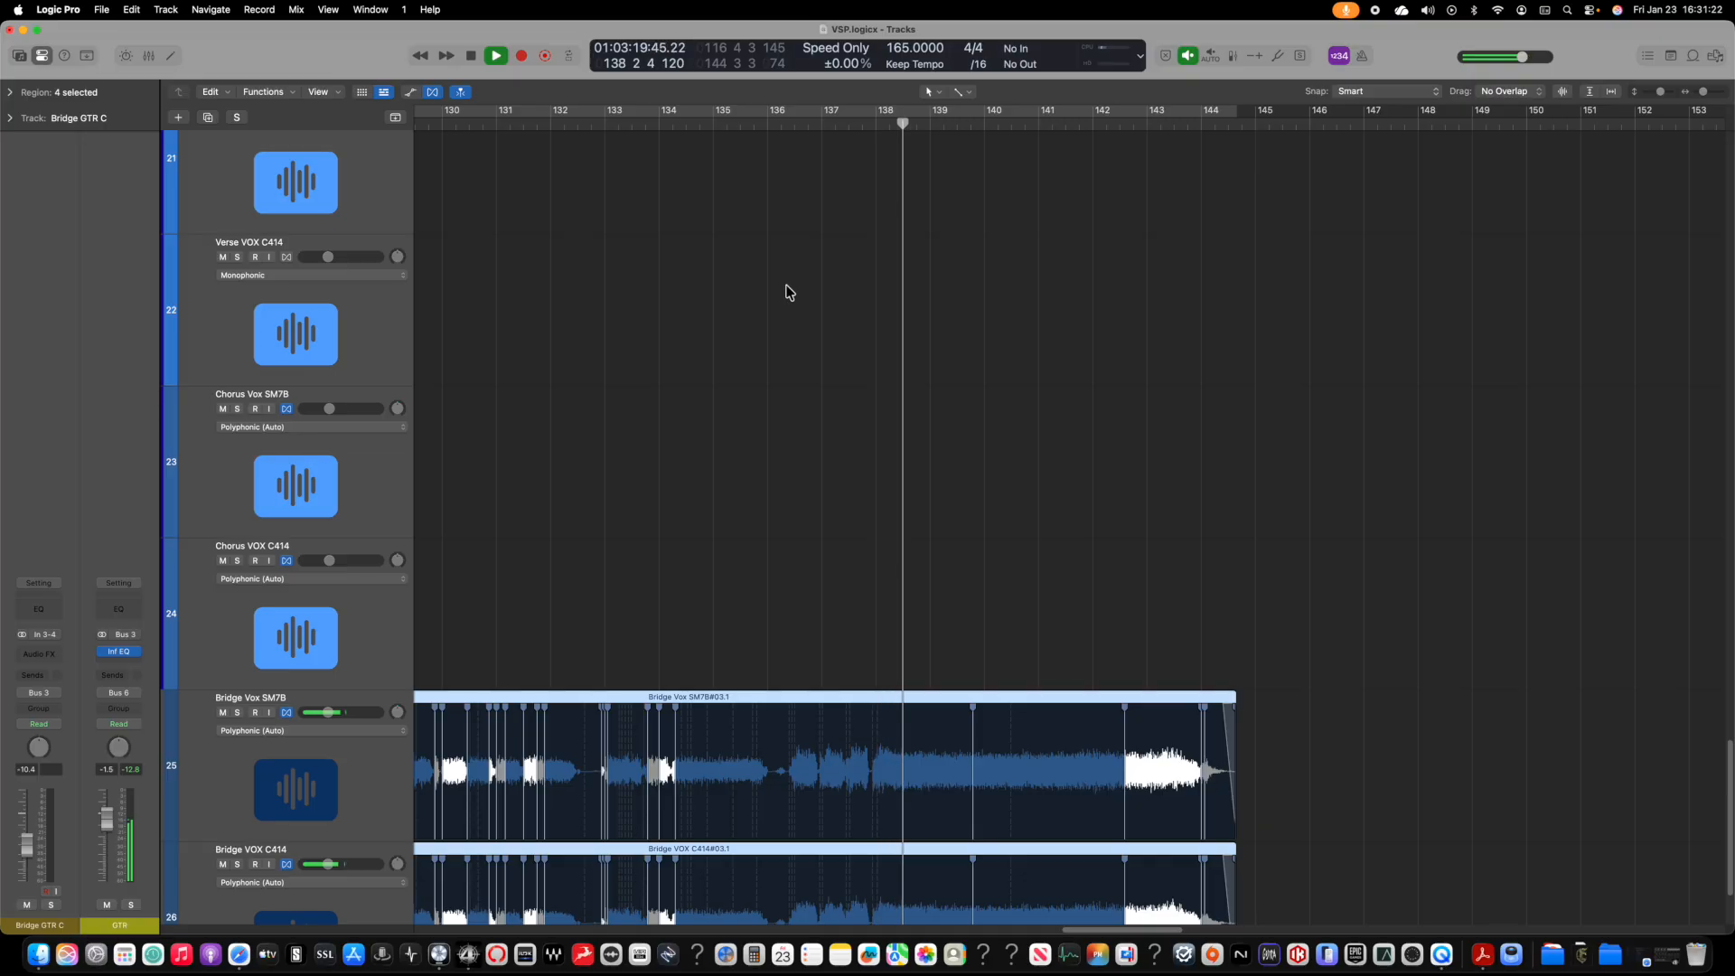
pyautogui.press('space')
# Step: Switch off Mantra's Doubler on the VOX channel and replay the arrangement from about bar 136, stopping after bar 138
pyautogui.press('2')
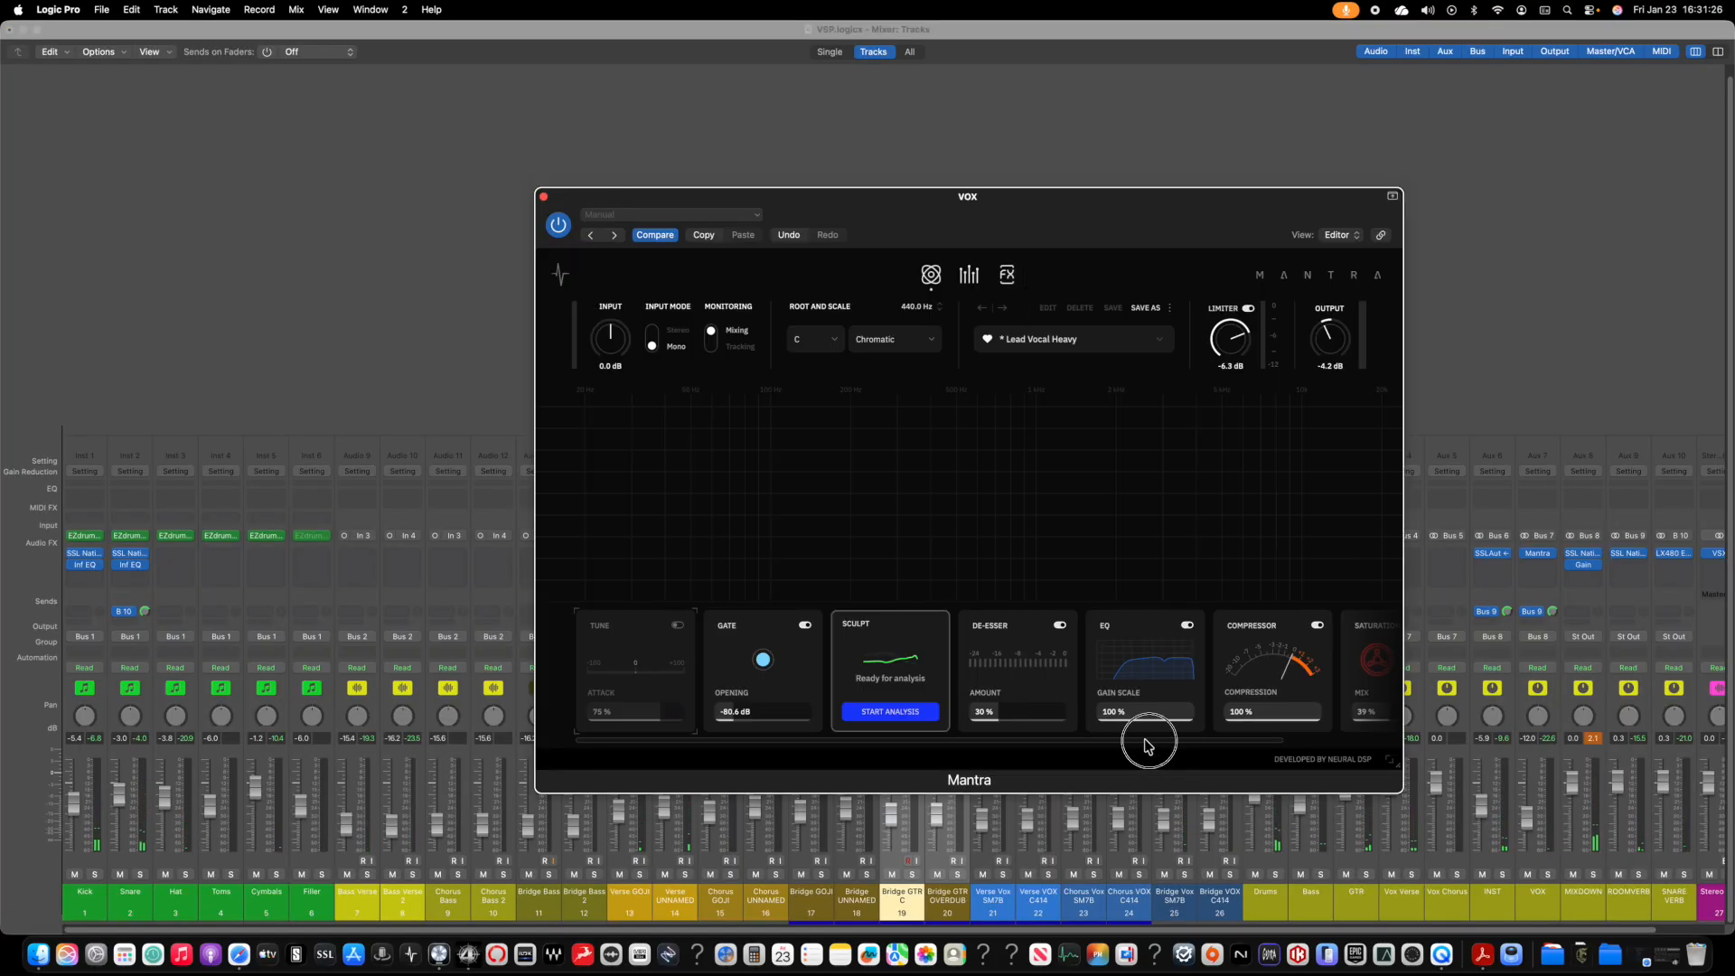
pyautogui.click(1005, 274)
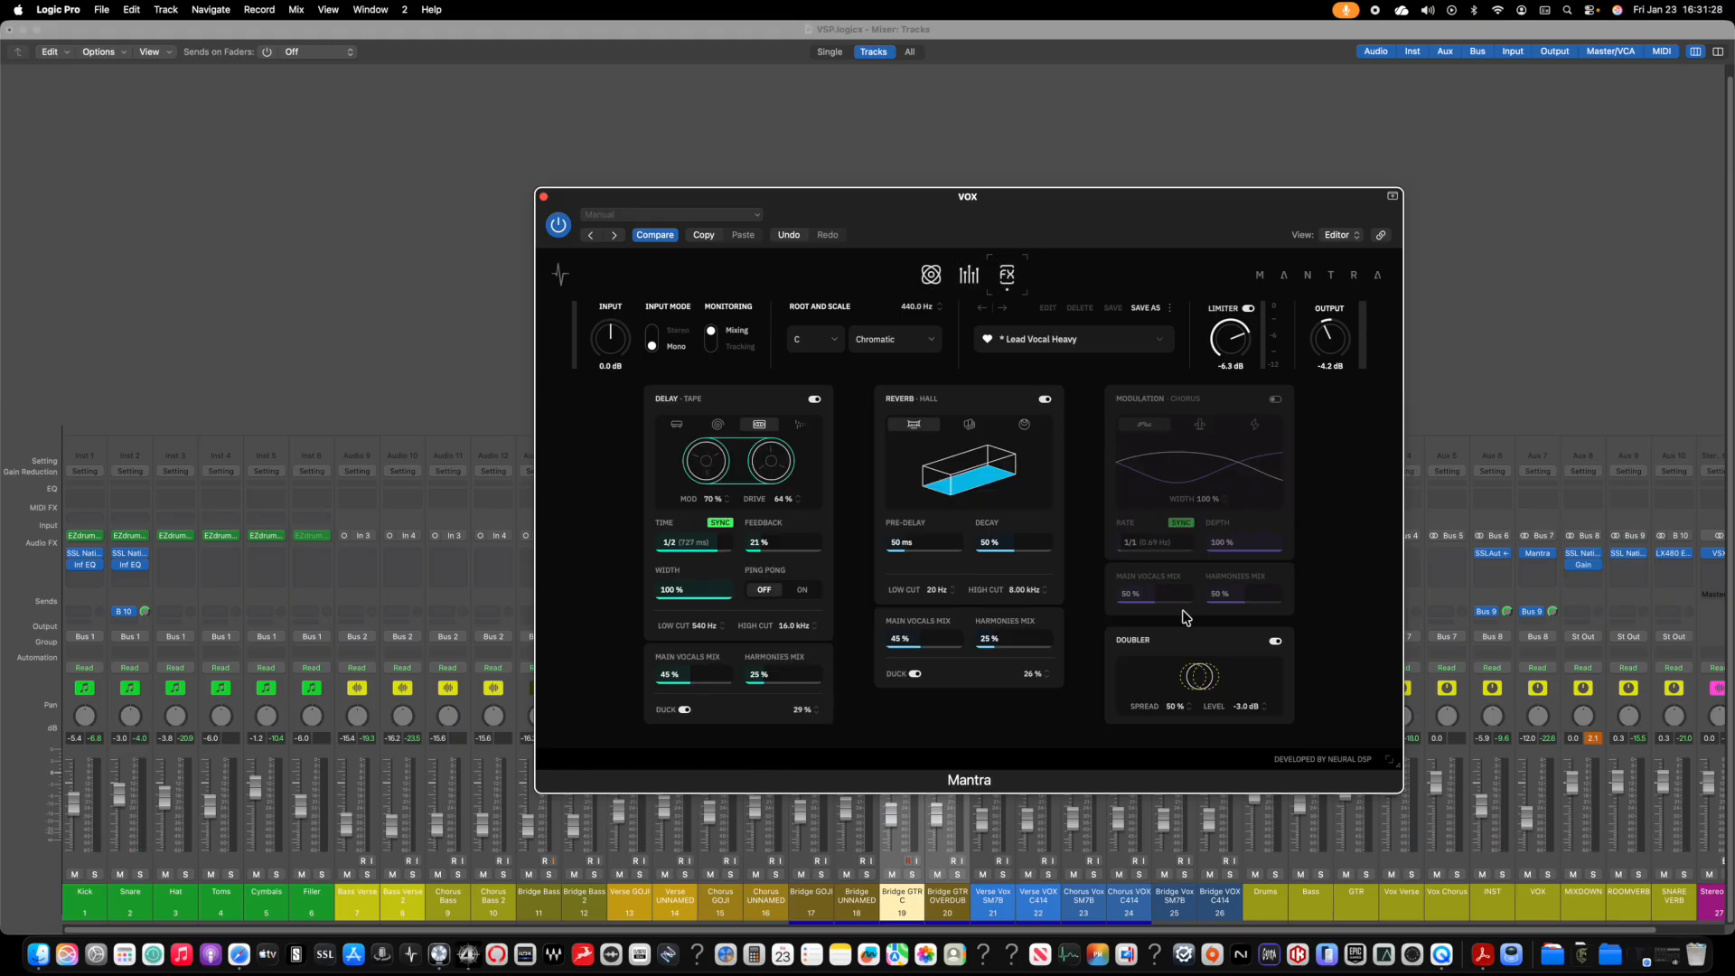
pyautogui.click(1272, 642)
pyautogui.press('1')
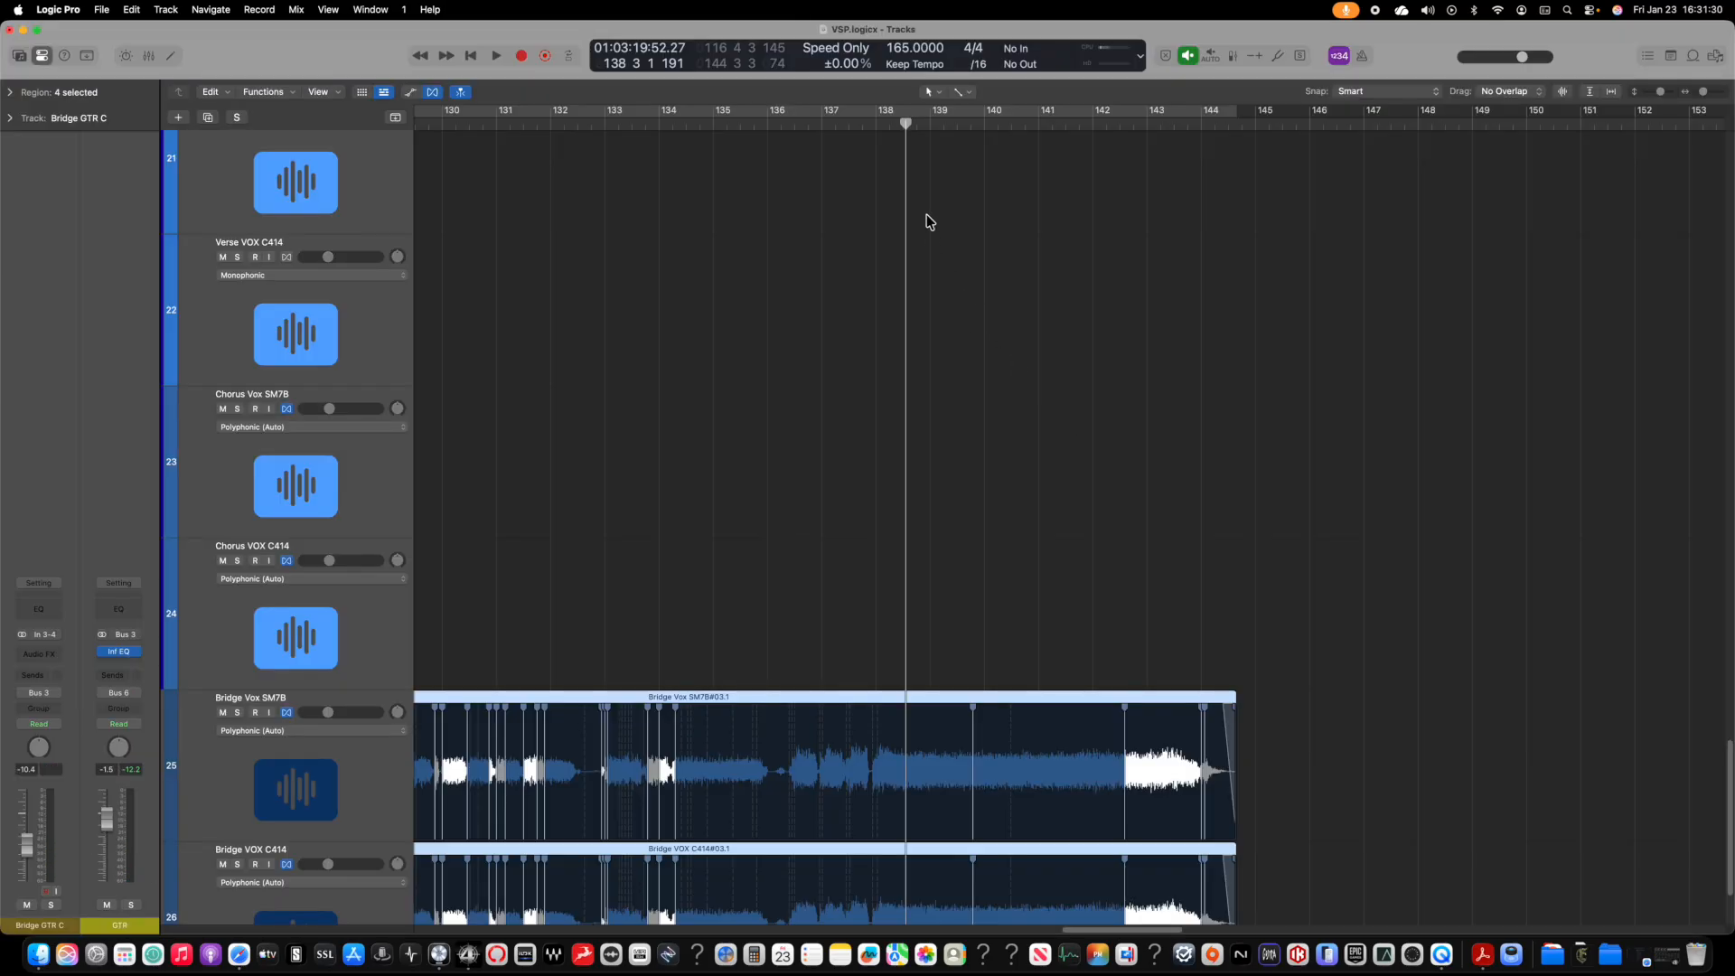
pyautogui.press('space')
pyautogui.click(790, 118)
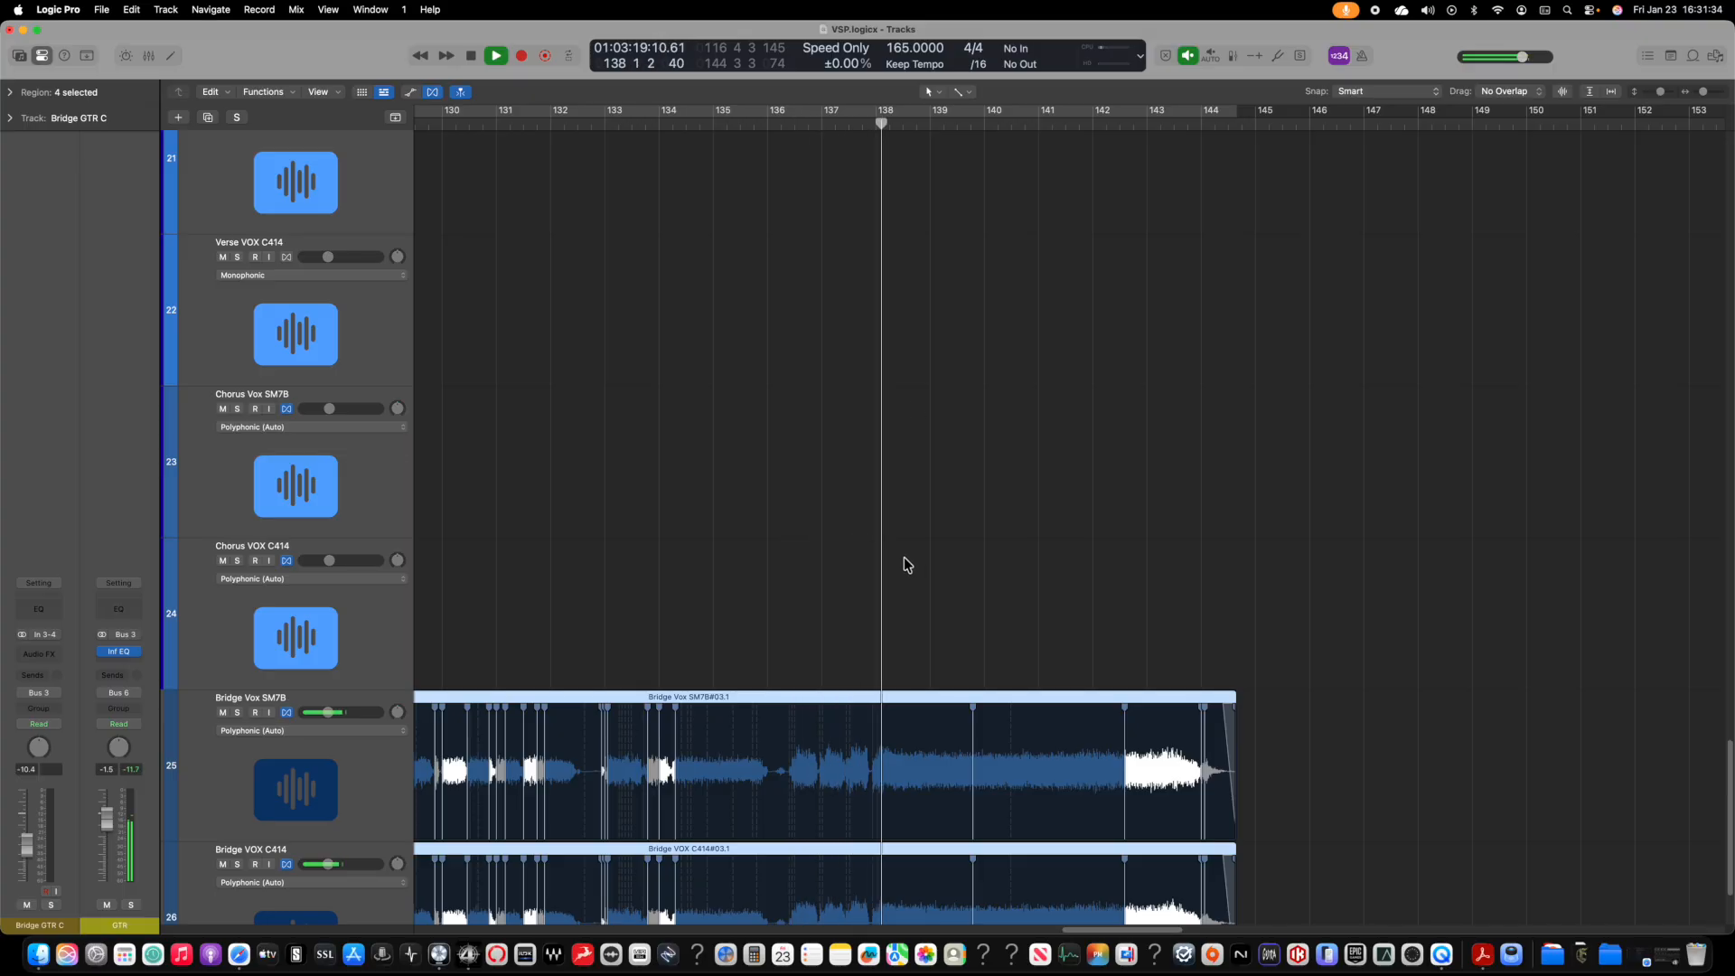
pyautogui.press('space')
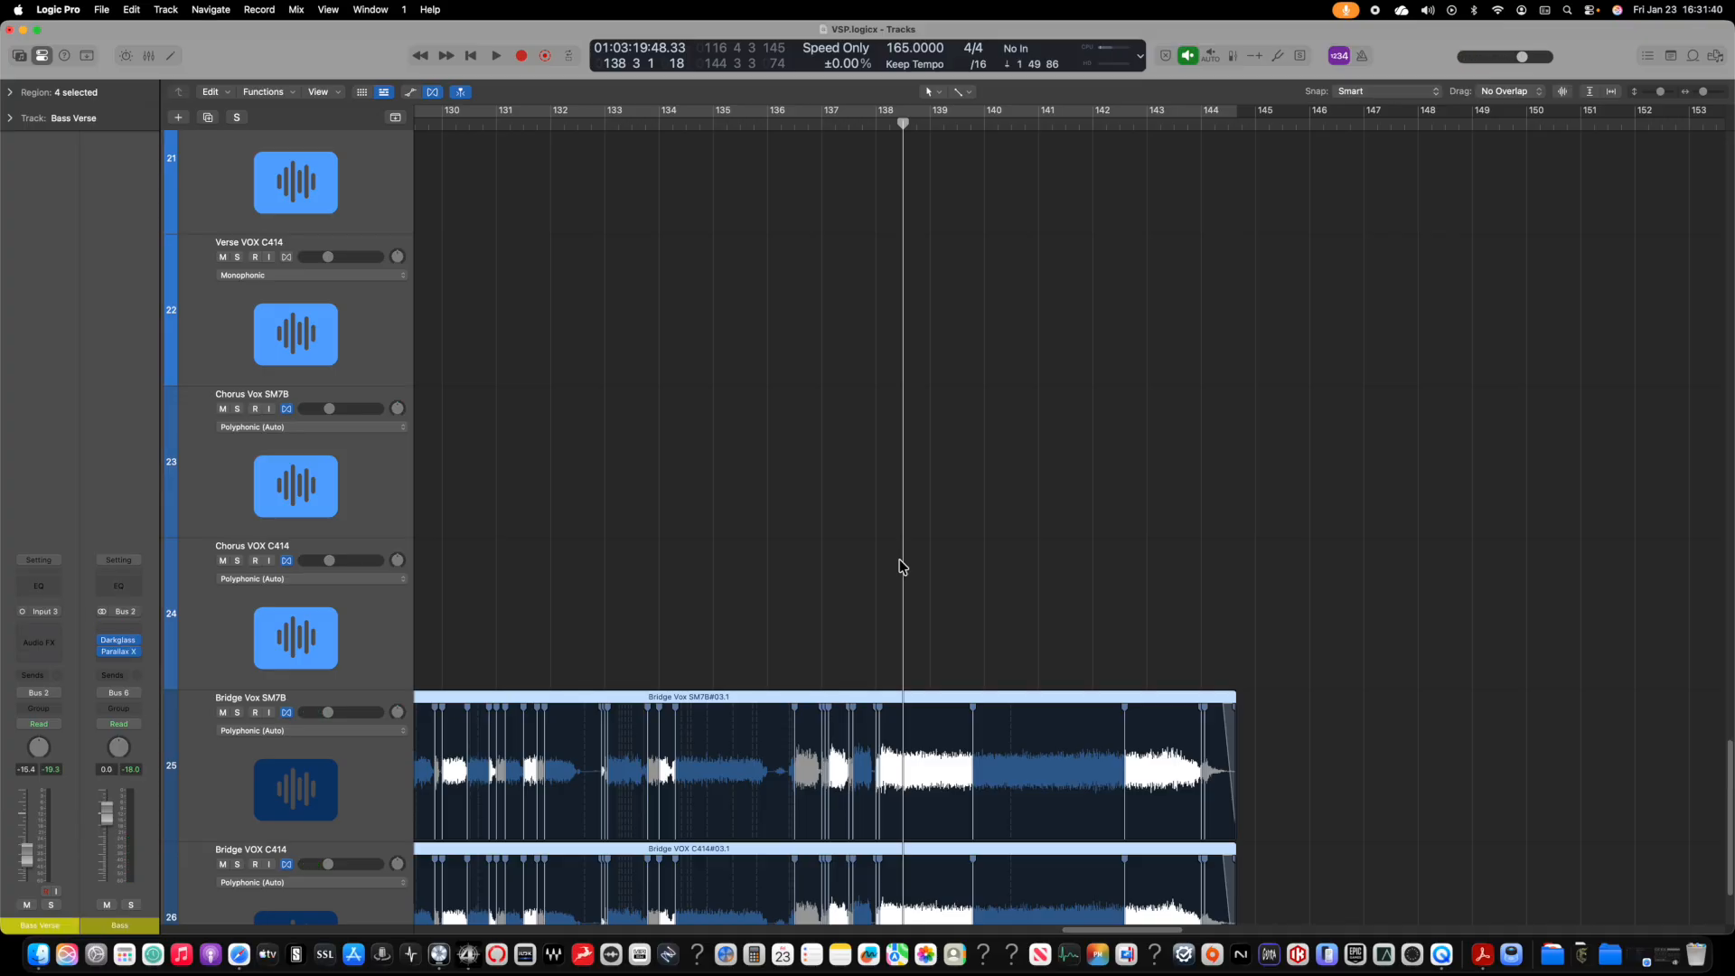
# Step: Undo the flex marker deletions in the Bridge Vox regions and bring bars 127 to 144 of both tracks into view
pyautogui.scroll(-20, 904, 571)
pyautogui.hscroll(5, 971, 804)
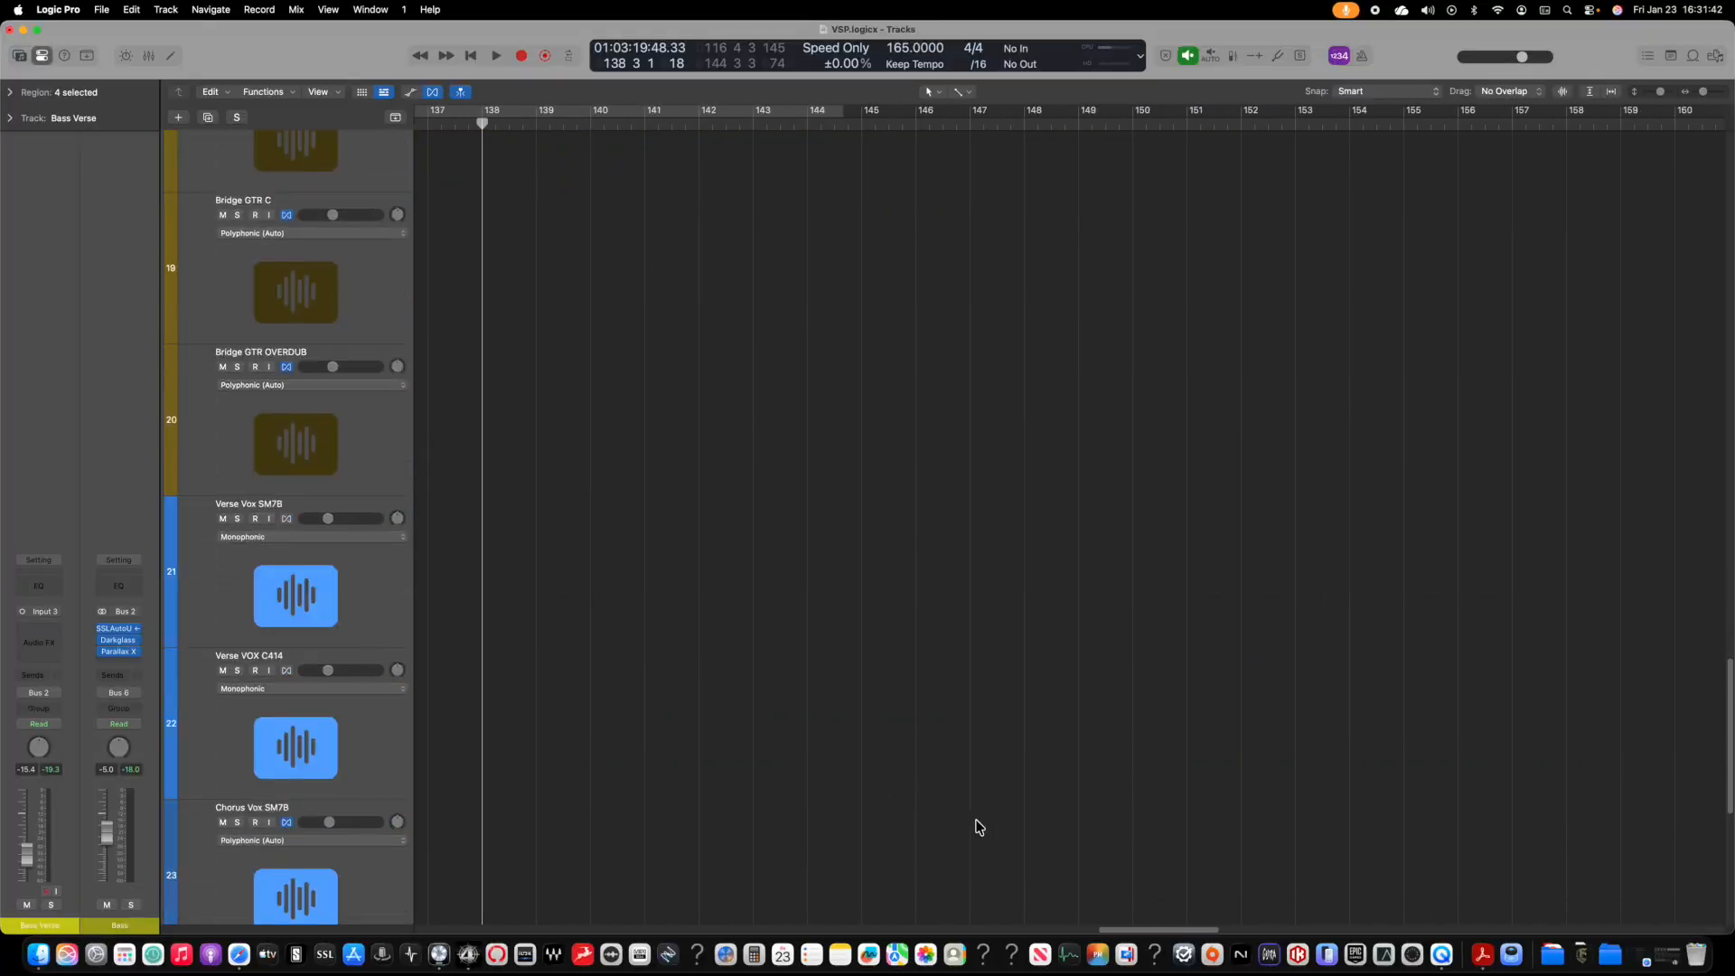
pyautogui.hscroll(-6, 1022, 670)
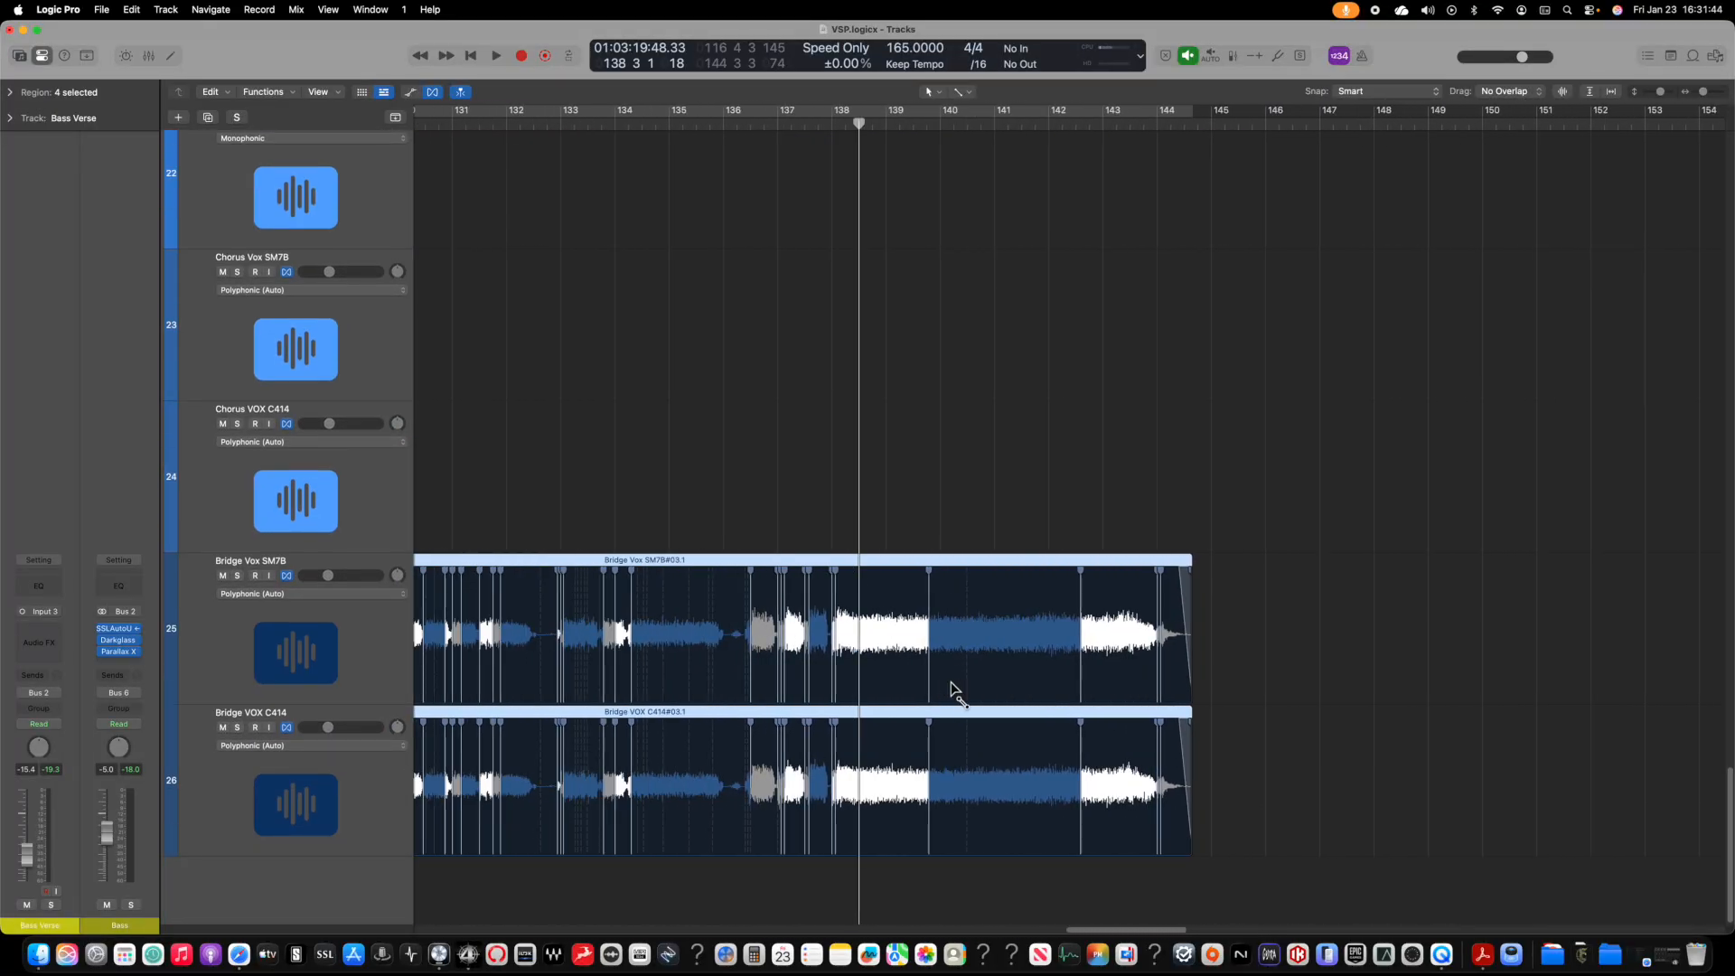
pyautogui.scroll(-10, 945, 705)
pyautogui.hscroll(-5, 958, 741)
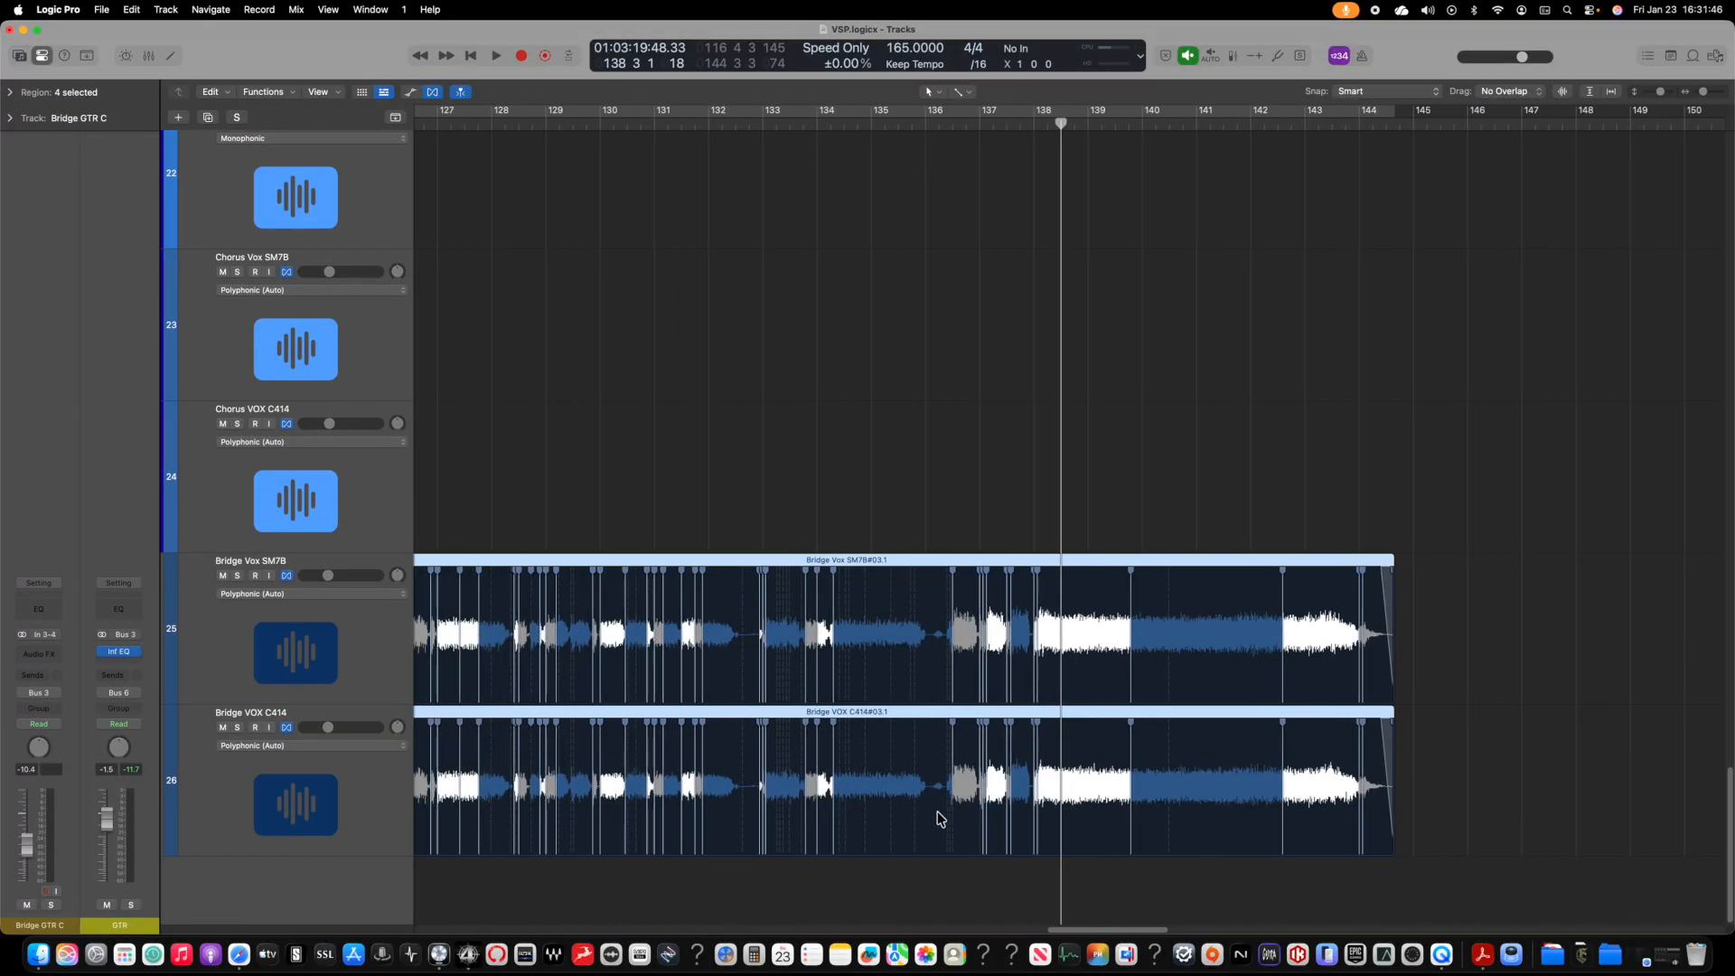
# Step: Replay the bridge from about bar 134 and start a Sculpt analysis of the vocals in Mantra on the VOX channel
pyautogui.press('2')
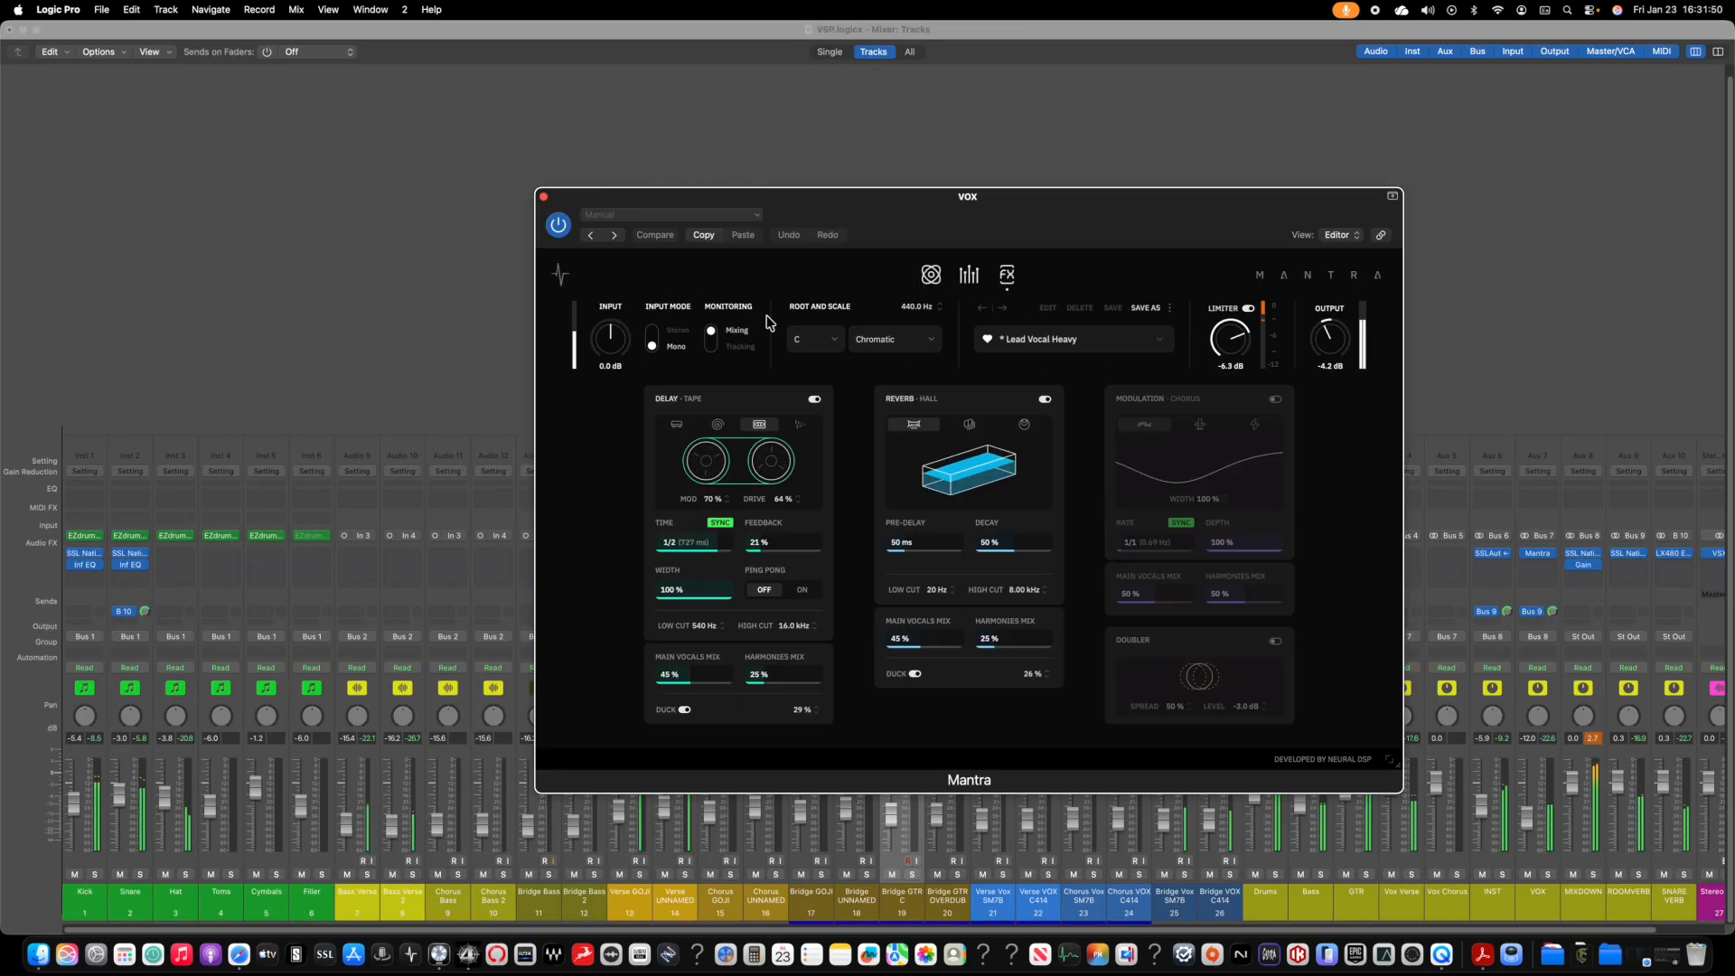
pyautogui.press('1')
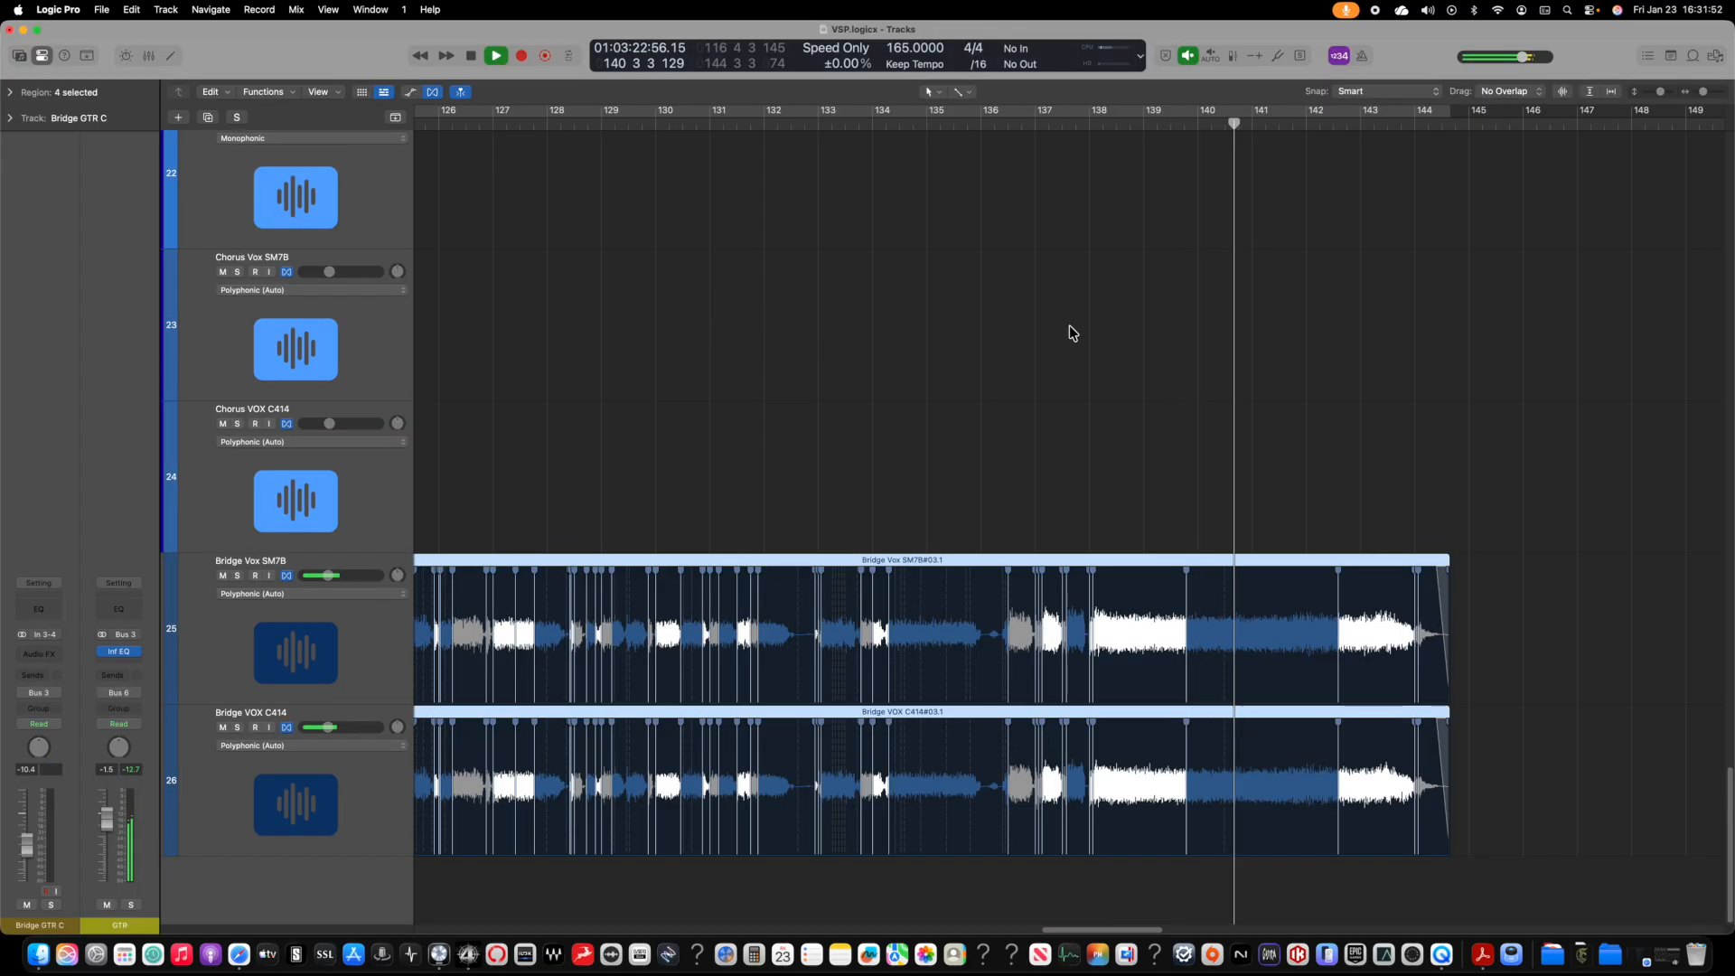
pyautogui.click(904, 115)
pyautogui.press('2')
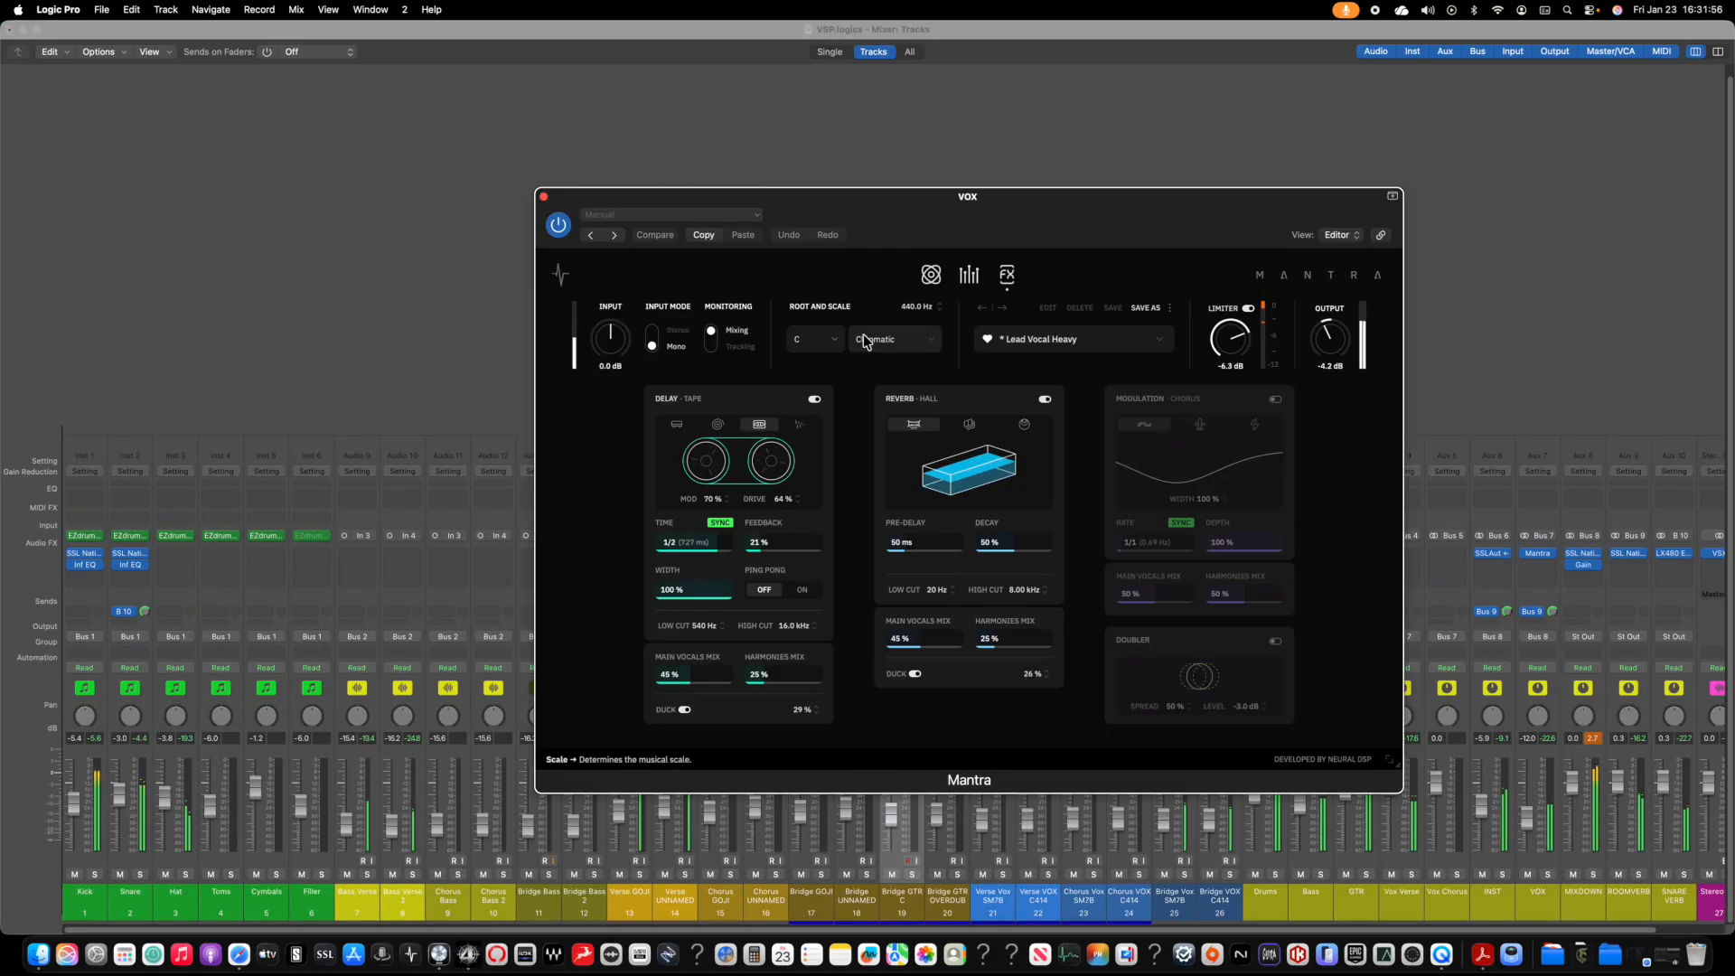
pyautogui.click(936, 278)
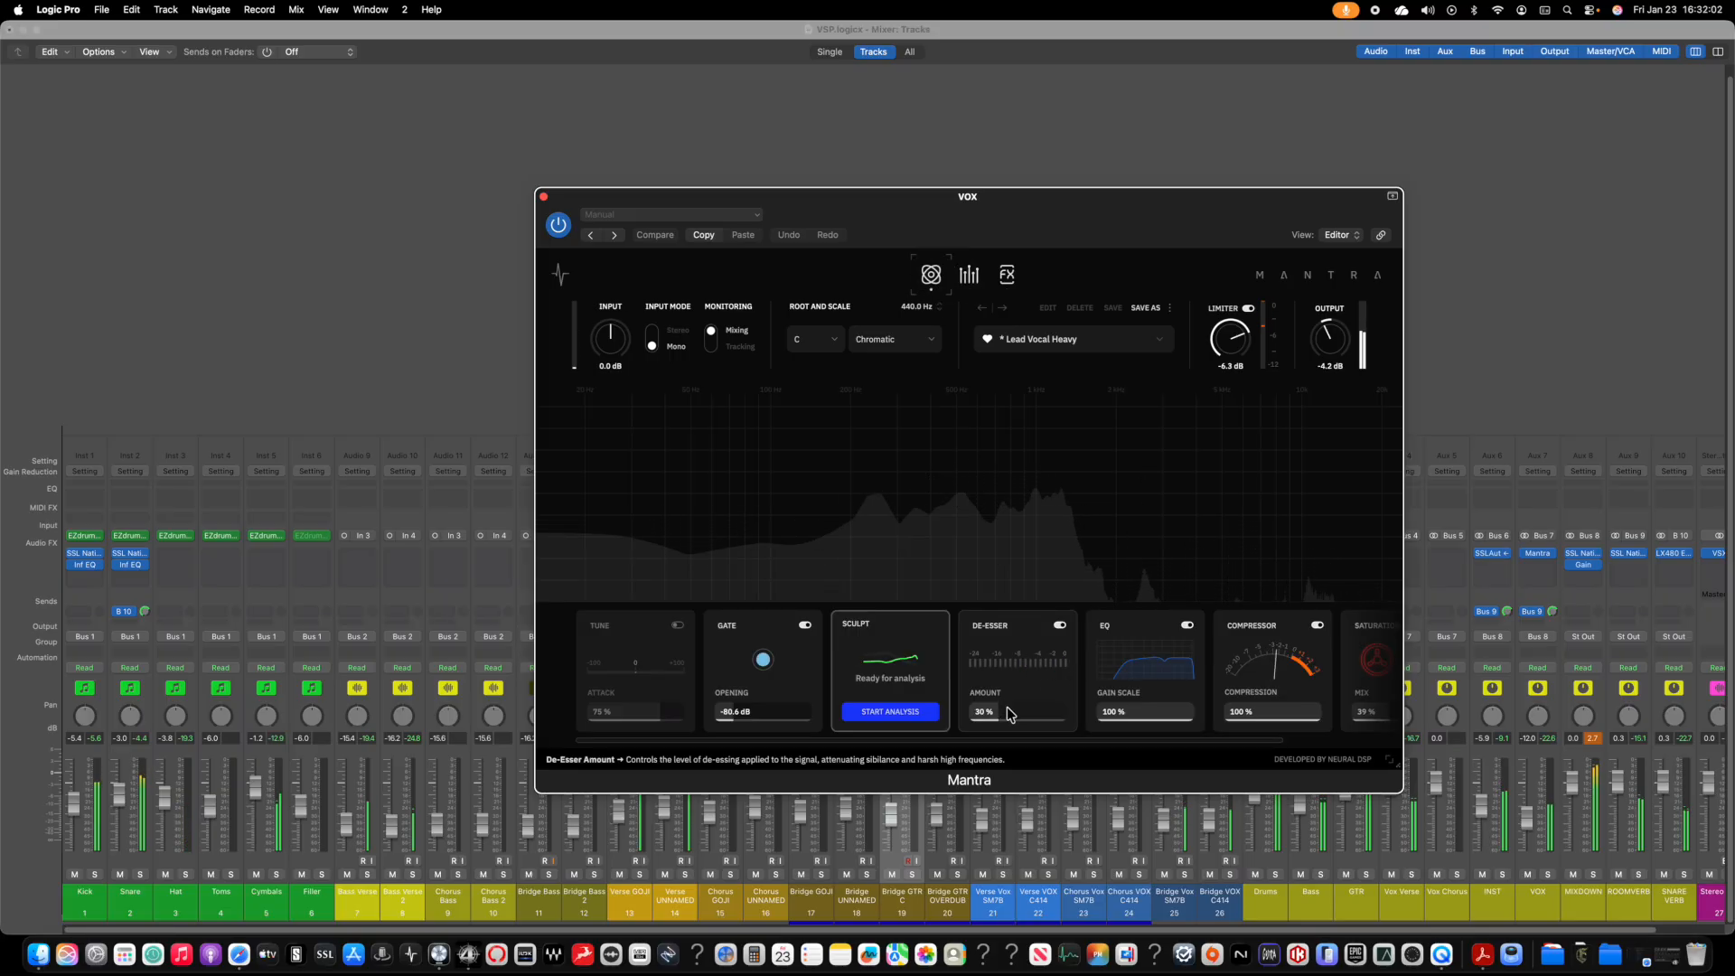
pyautogui.click(924, 715)
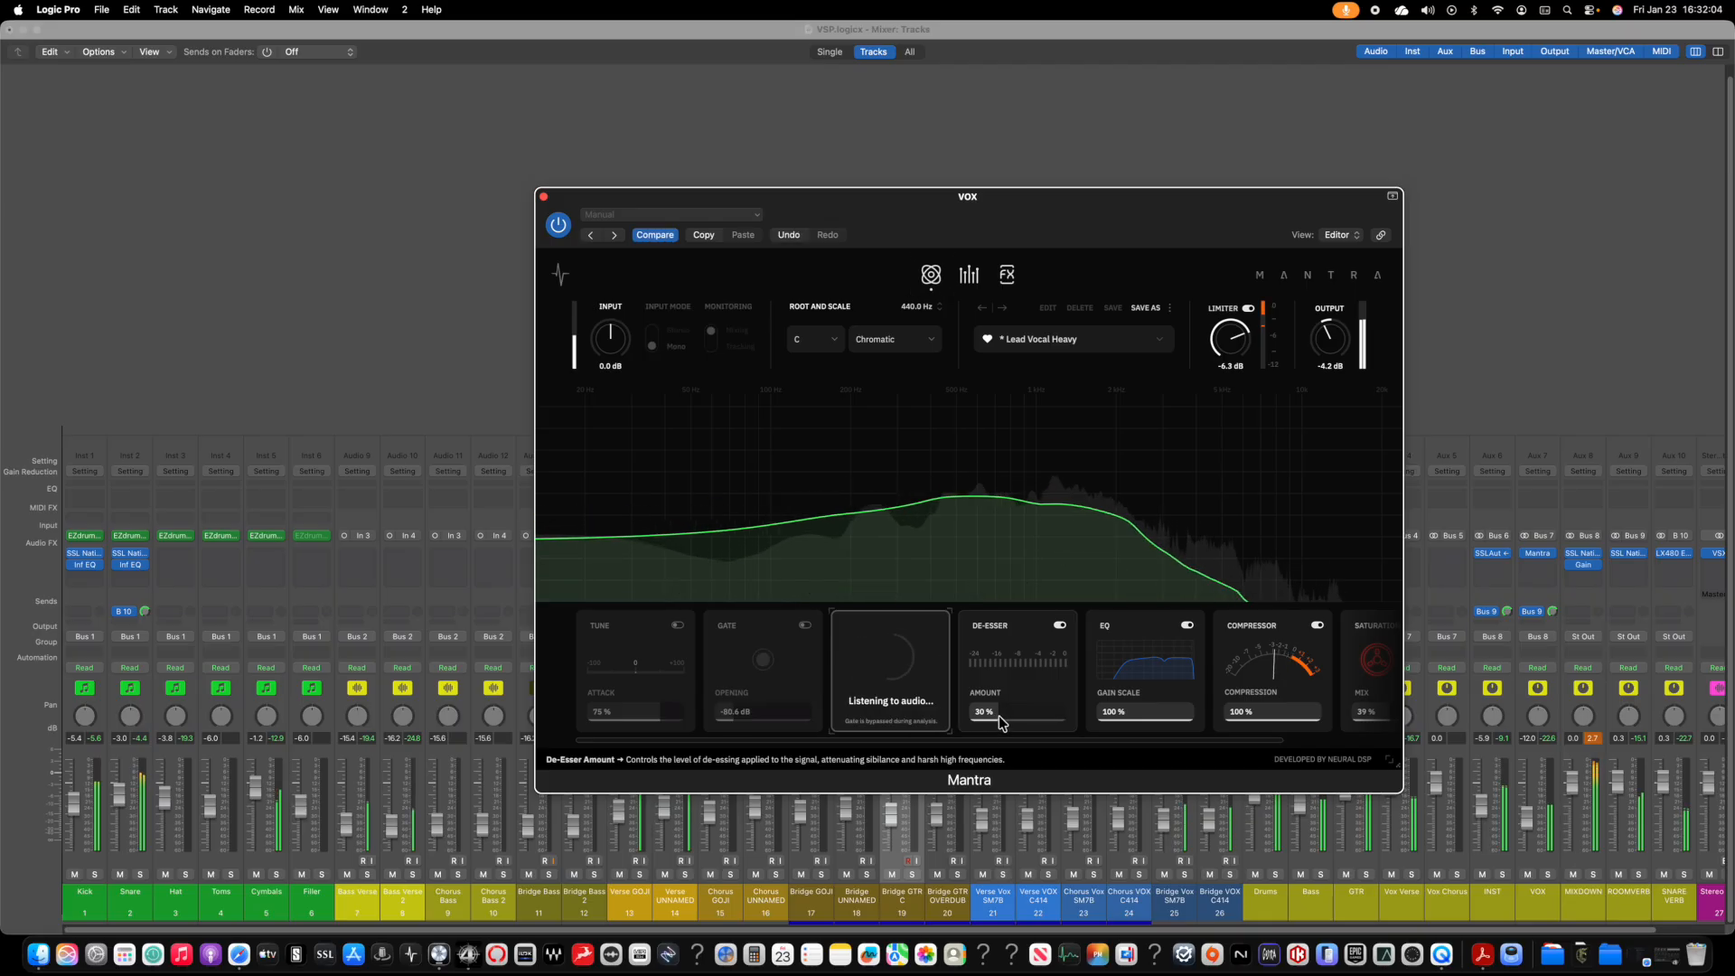
# Step: Set Mantra's De-Esser amount to 29 % and open the EQ module's settings
pyautogui.moveTo(1000, 722); pyautogui.dragTo(995, 718)
pyautogui.click(1137, 673)
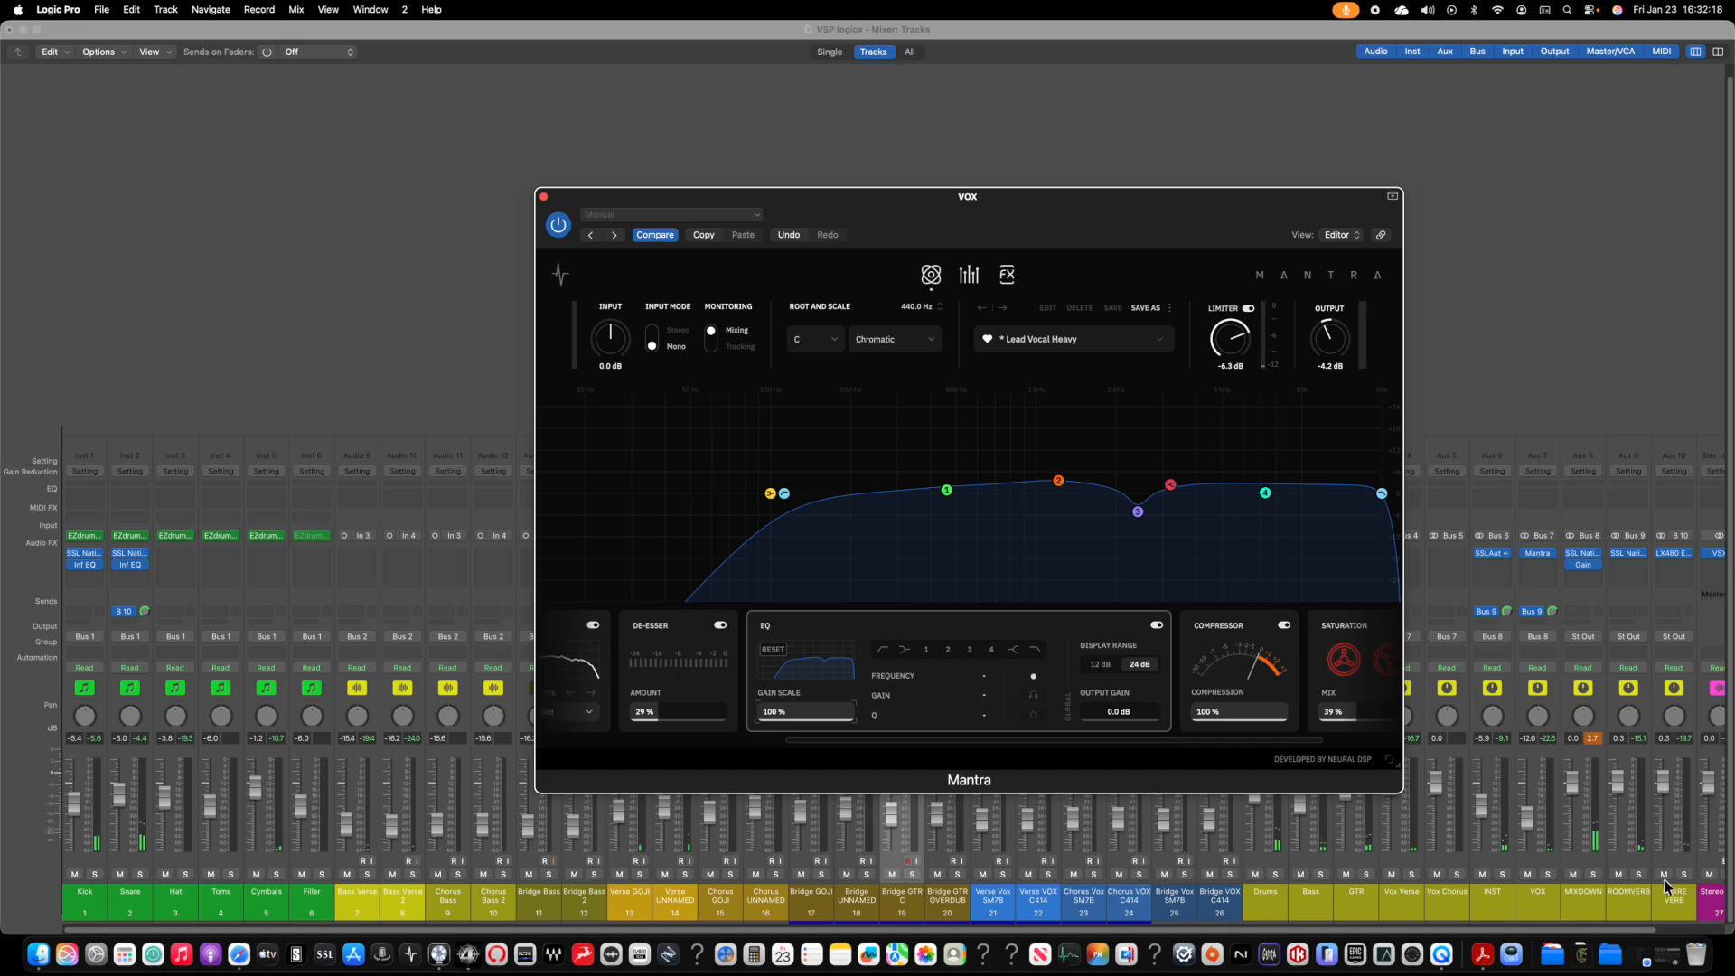
# Step: Solo the VOX channel and compare the vocals with Mantra's Sculpt module bypassed and active
pyautogui.click(1548, 876)
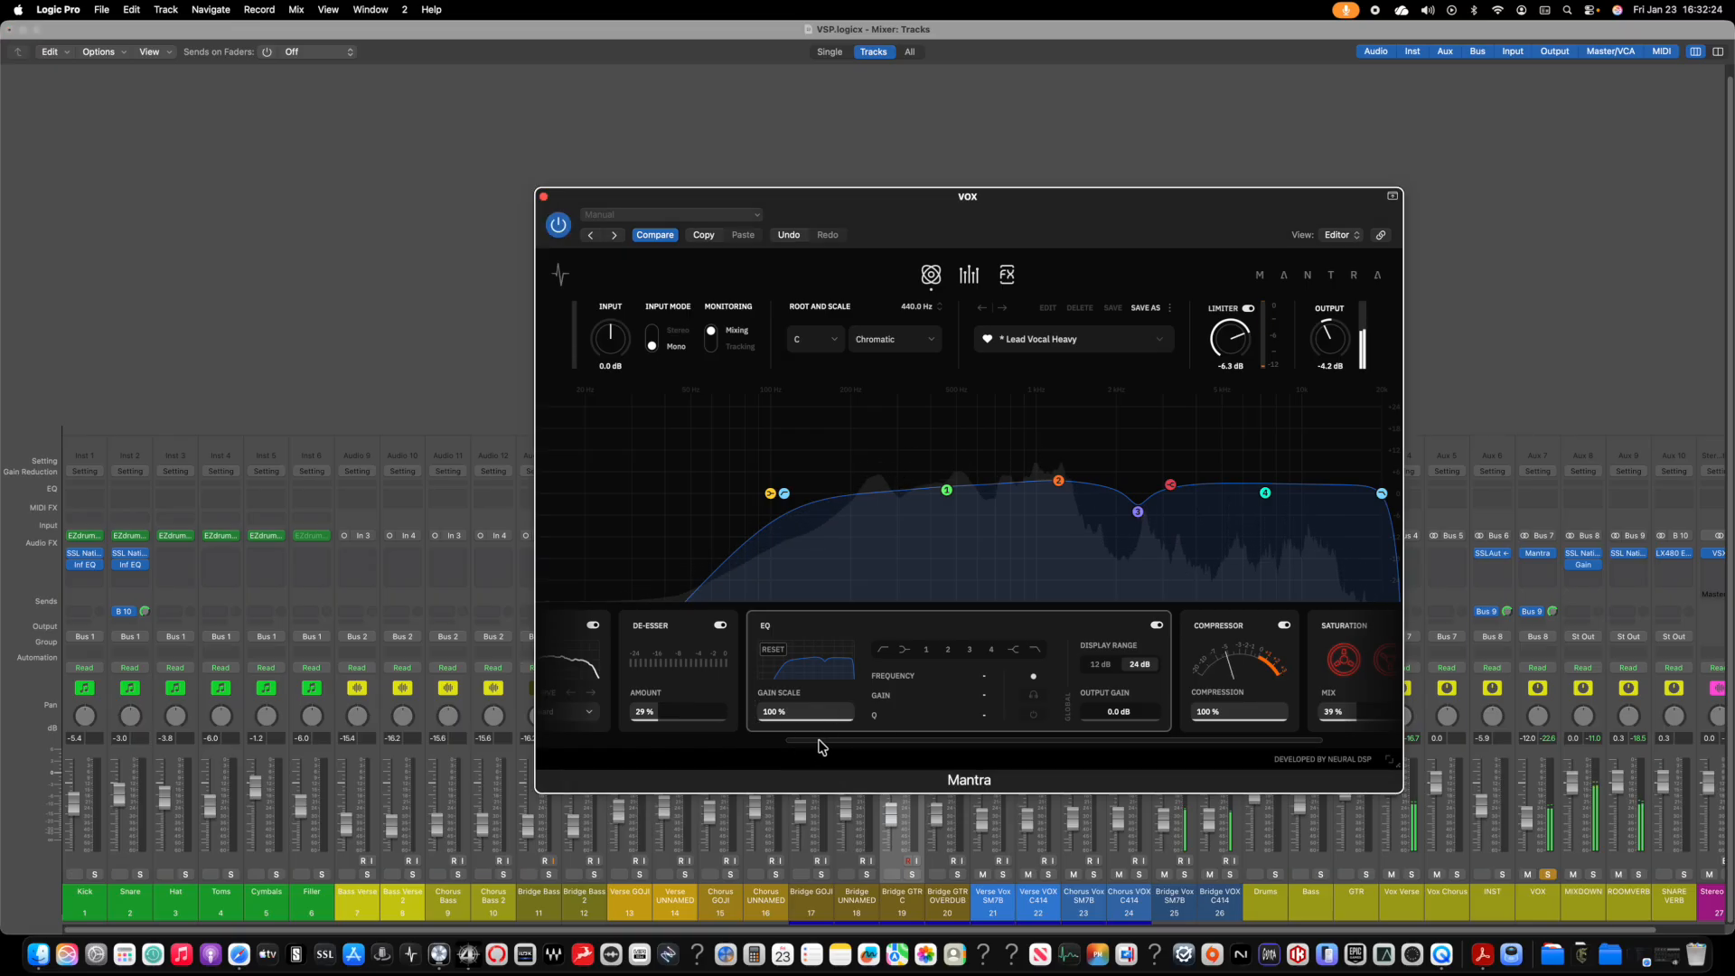
pyautogui.moveTo(815, 743); pyautogui.dragTo(673, 743)
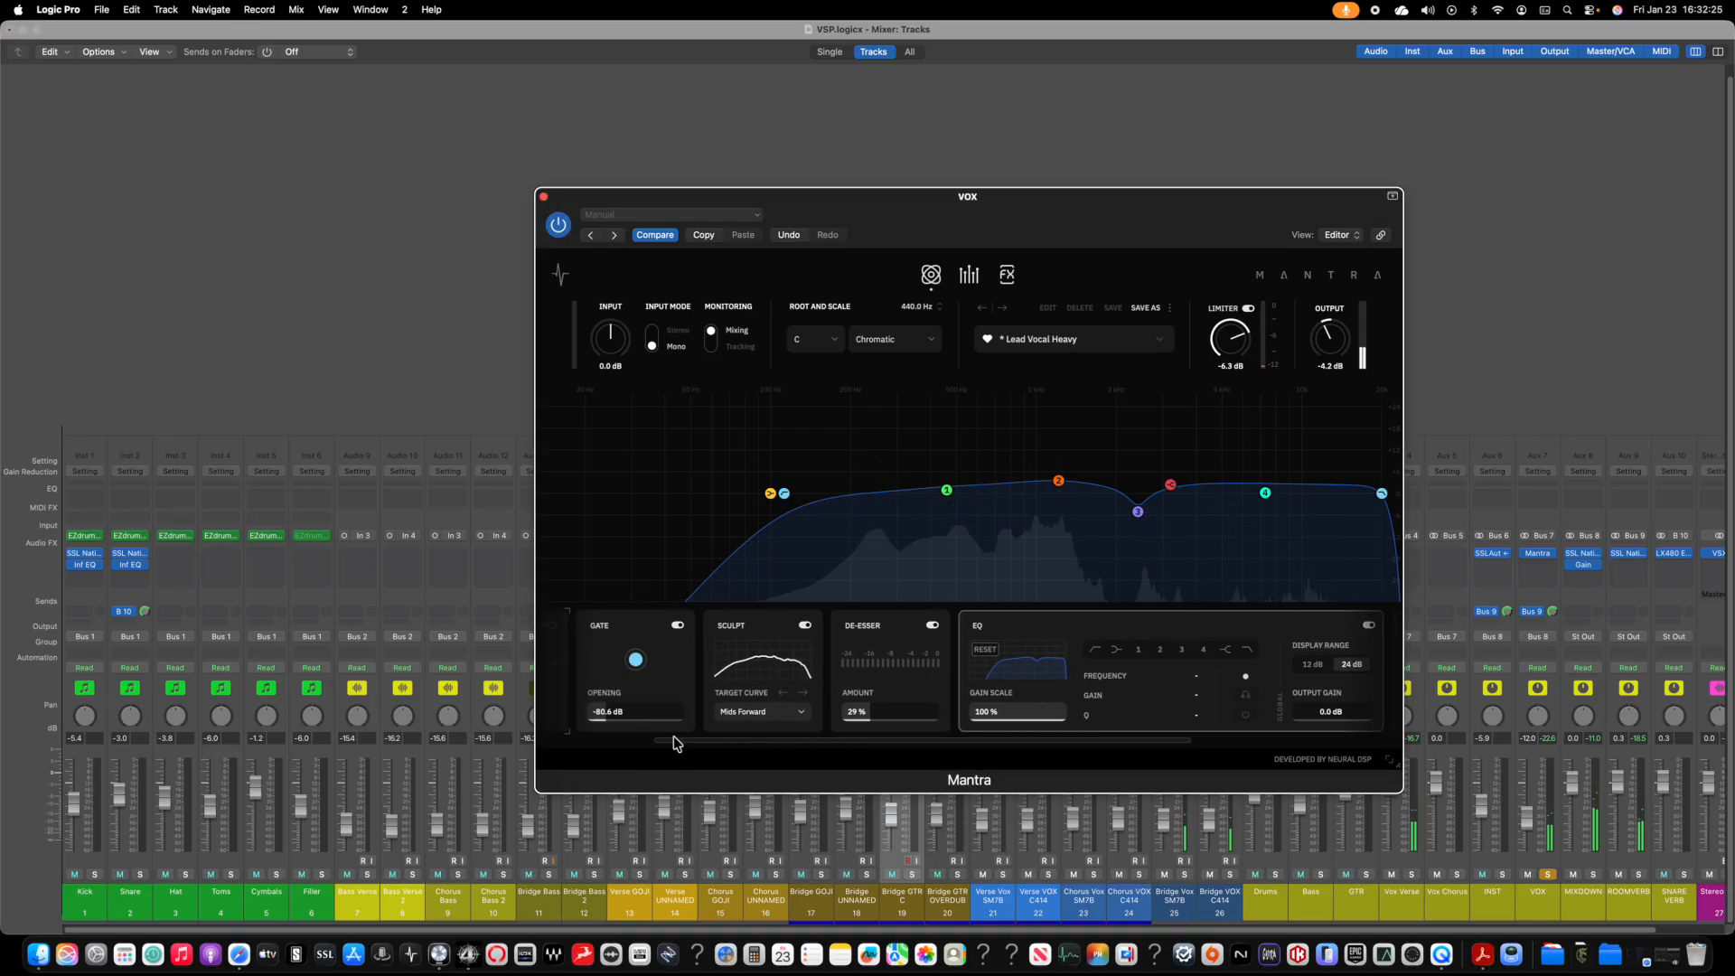
pyautogui.click(805, 625)
pyautogui.click(805, 625)
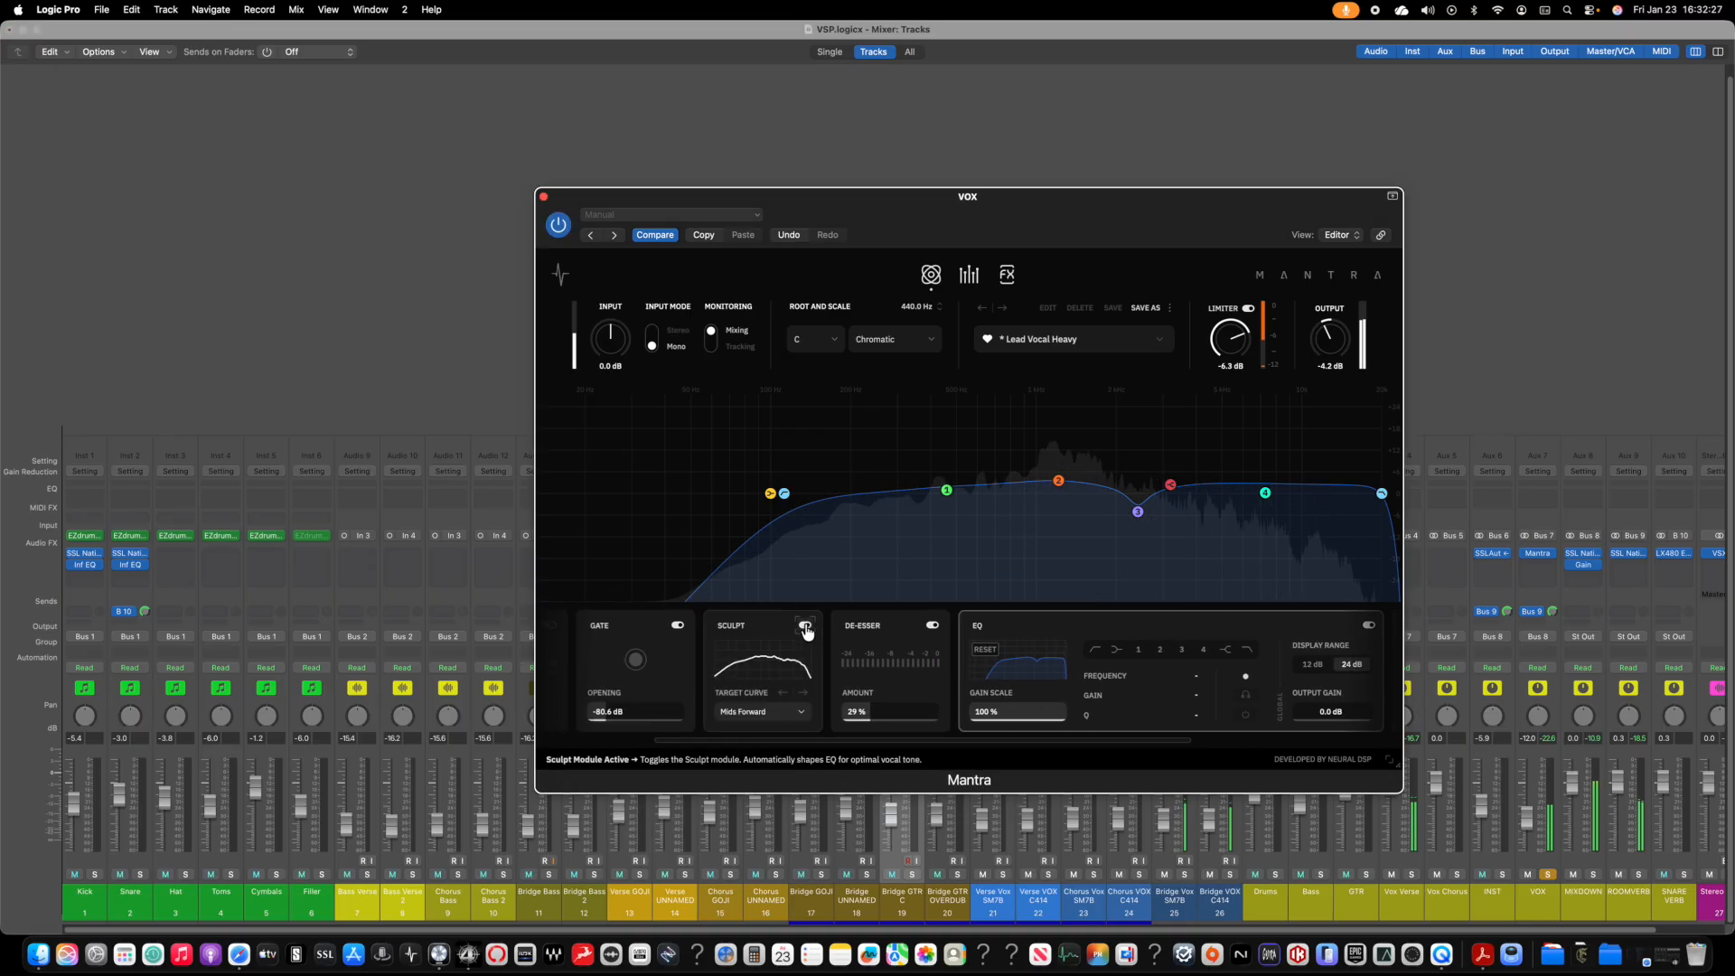
# Step: Set Sculpt's target curve to Dark & Warm and compare the vocals with the module bypassed and active
pyautogui.click(768, 712)
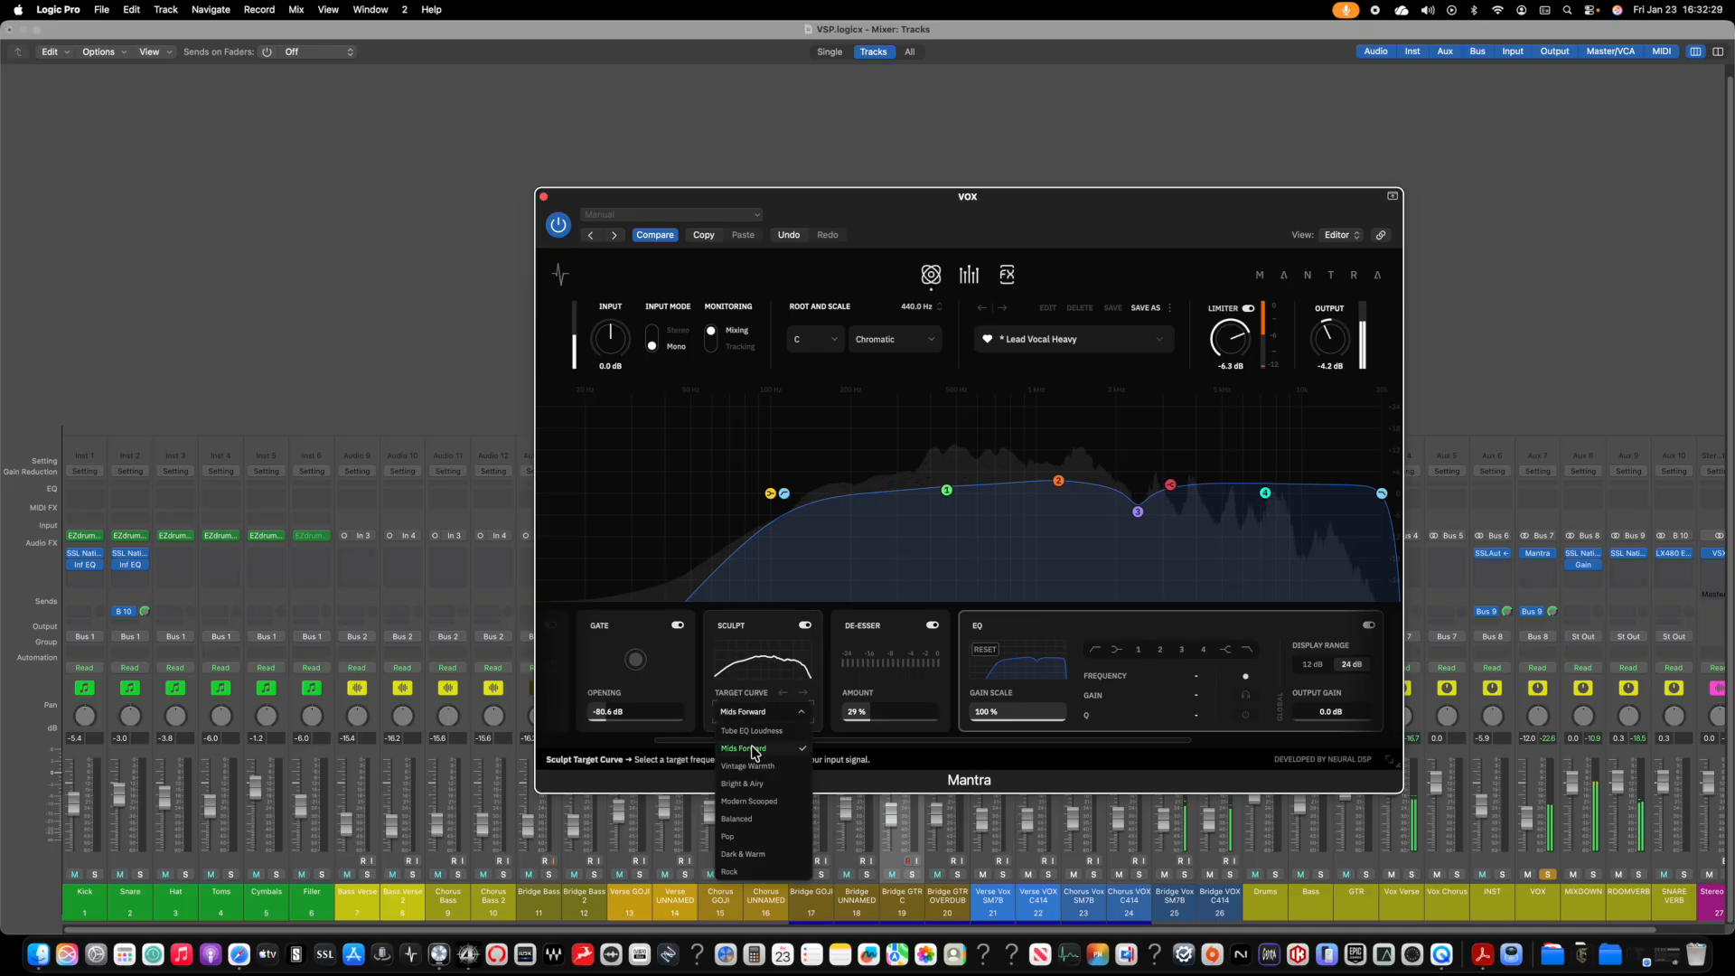
pyautogui.click(743, 854)
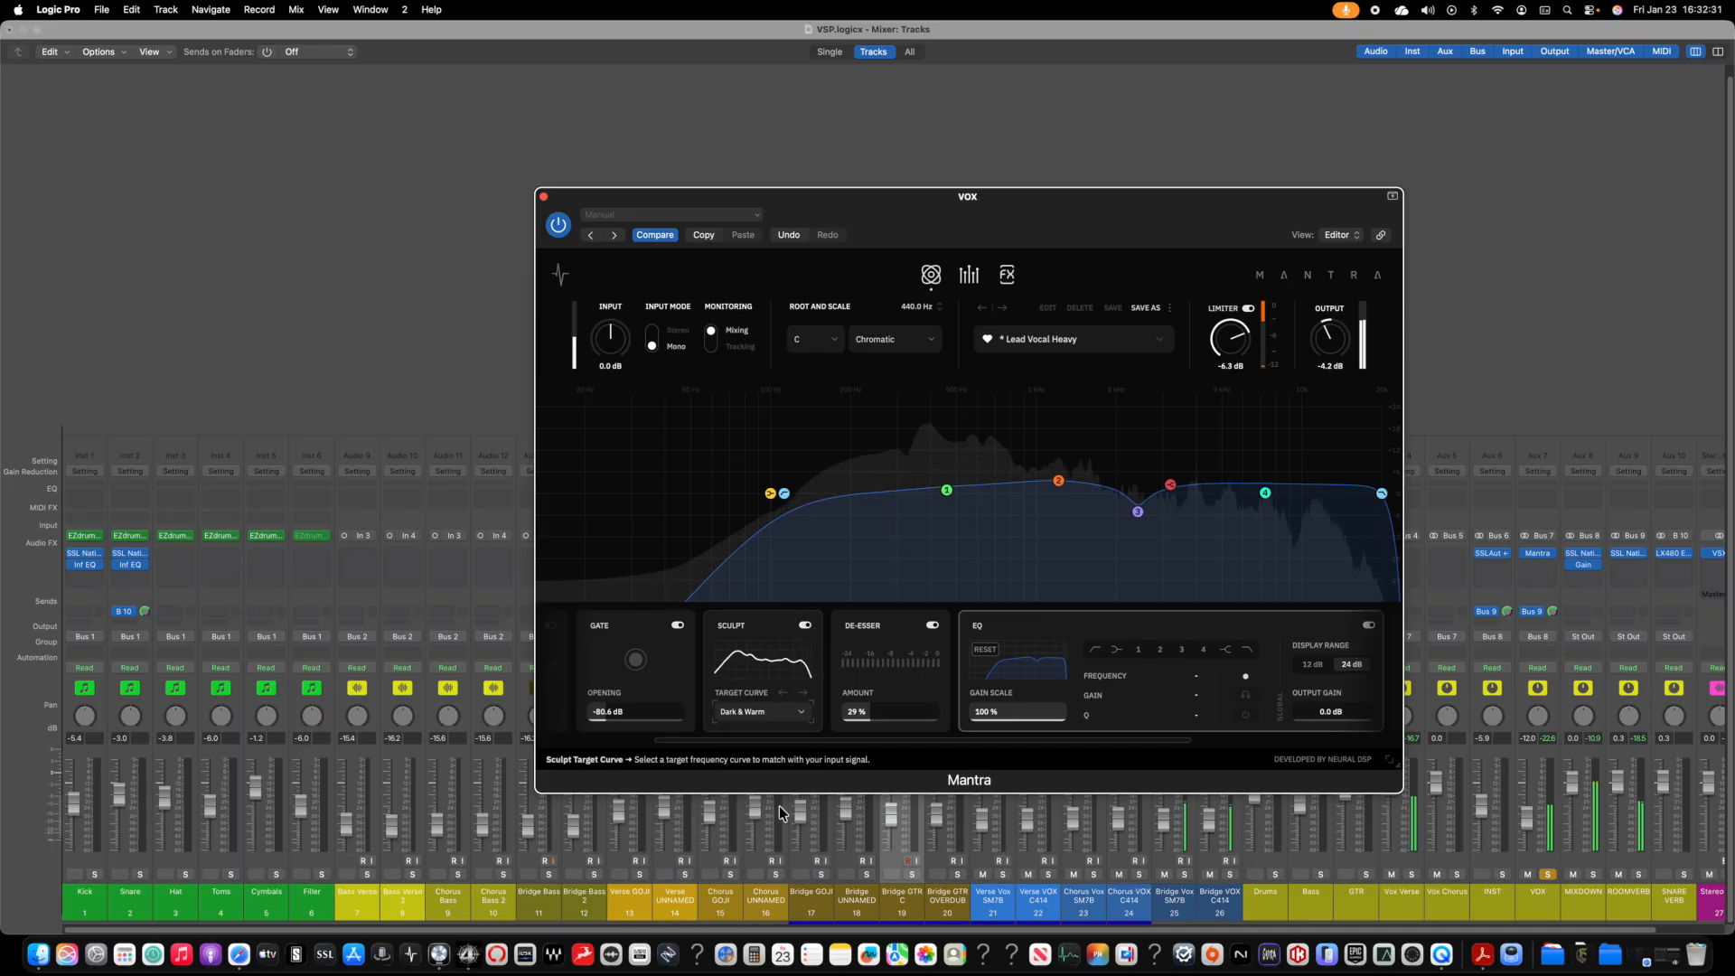
pyautogui.click(805, 625)
pyautogui.click(805, 625)
# Step: Audition Sculpt's Tube EQ Loudness and Vintage Warmth target curves, settle on Modern Scooped, and bypass the Sculpt module
pyautogui.click(781, 713)
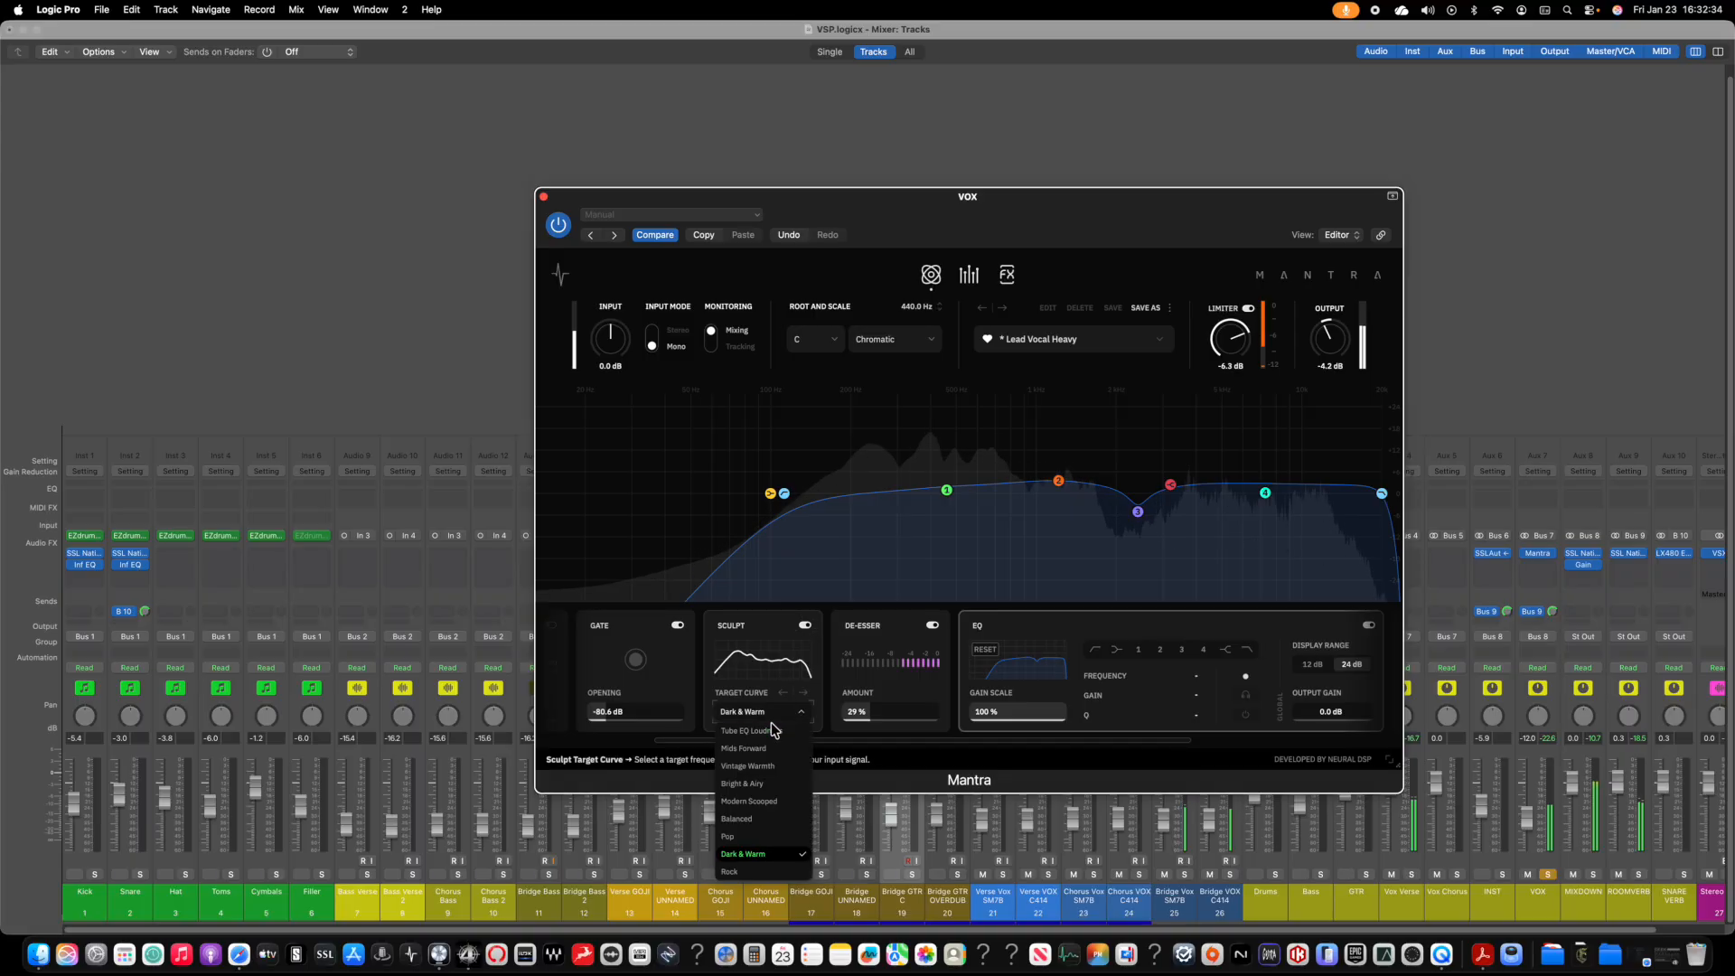
pyautogui.click(774, 732)
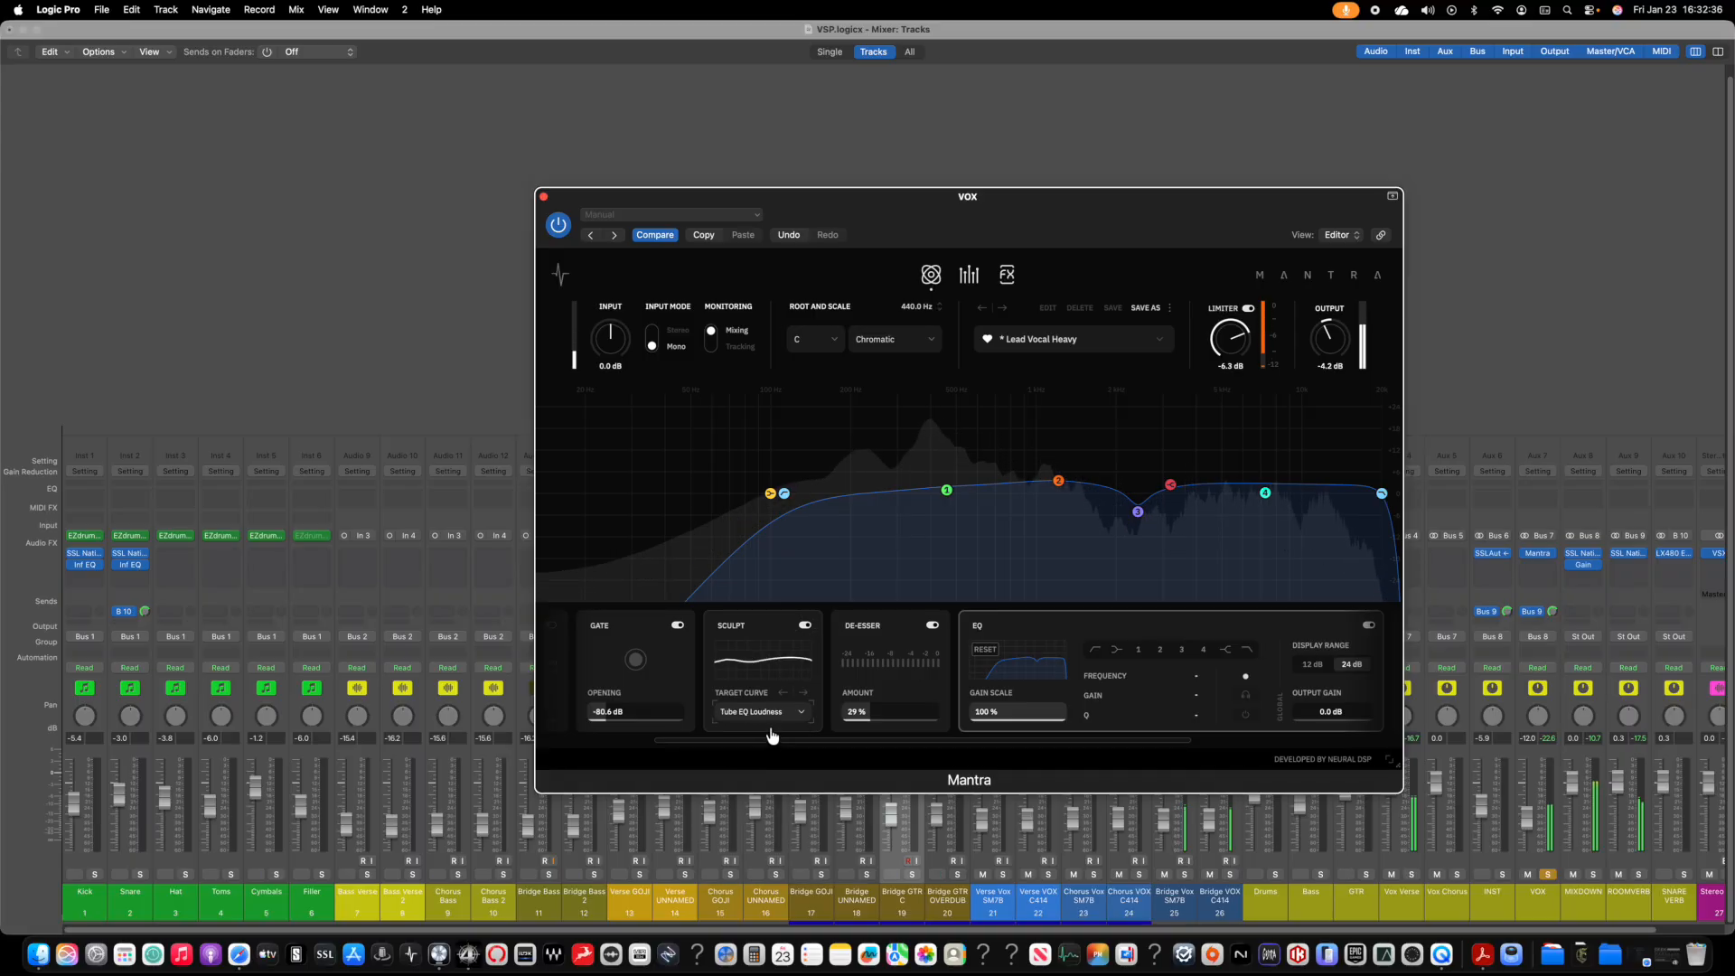
pyautogui.click(781, 713)
pyautogui.click(767, 765)
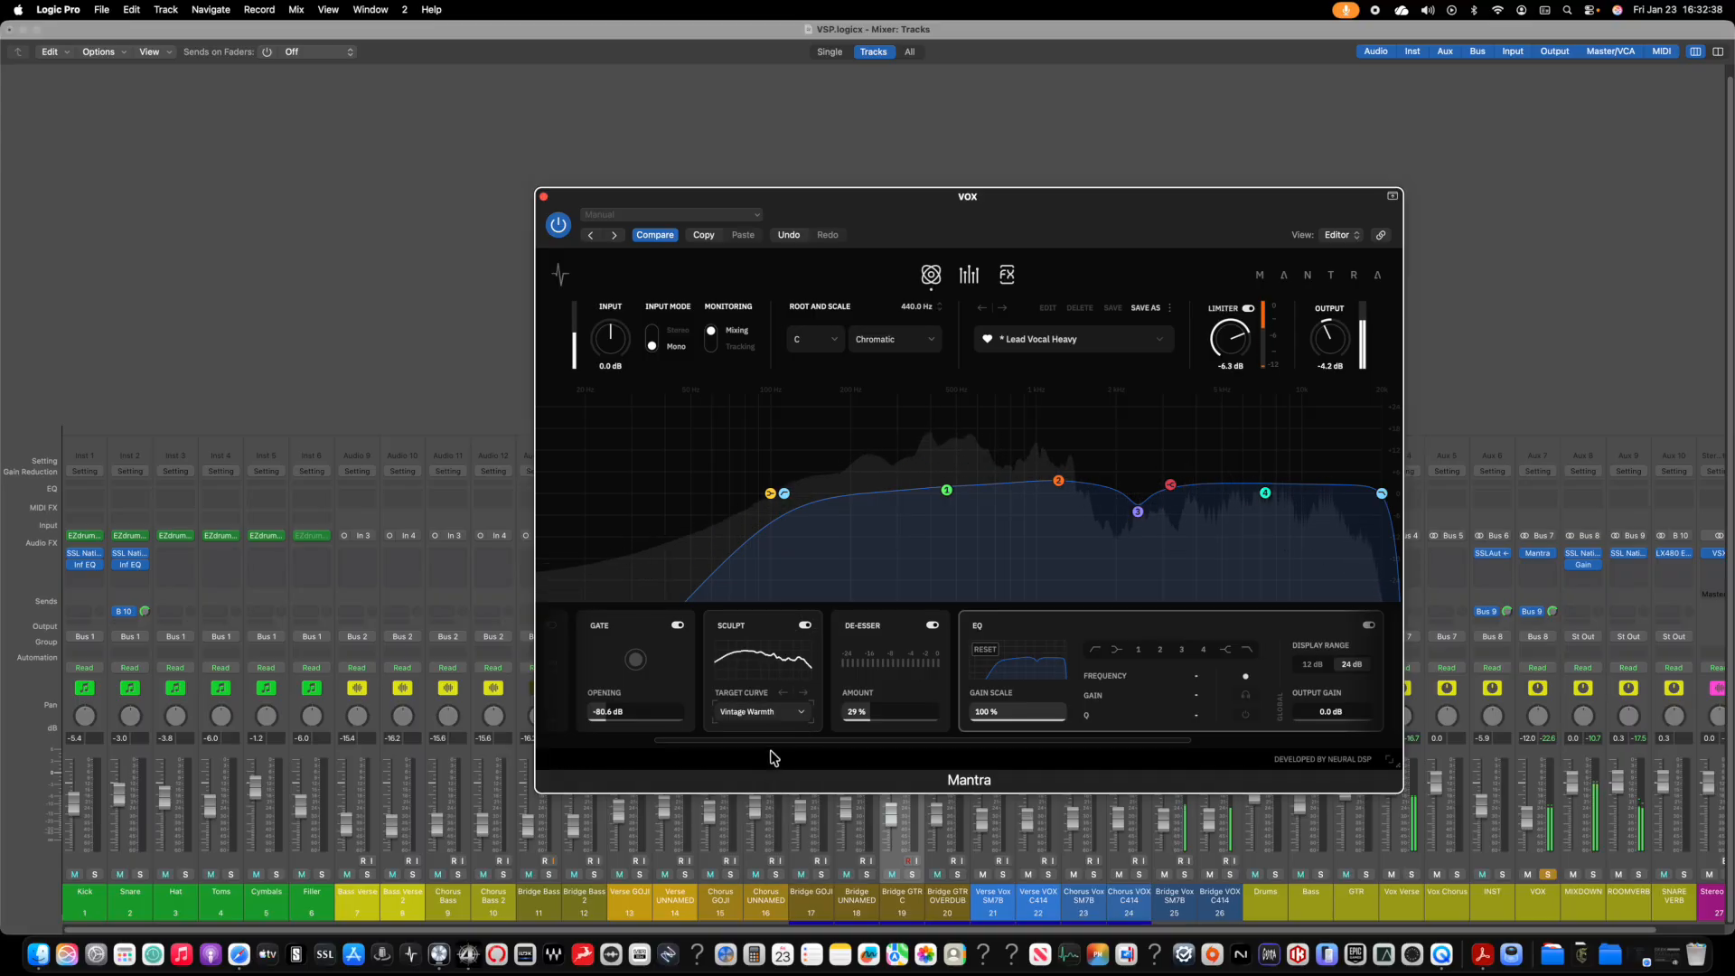
pyautogui.click(785, 715)
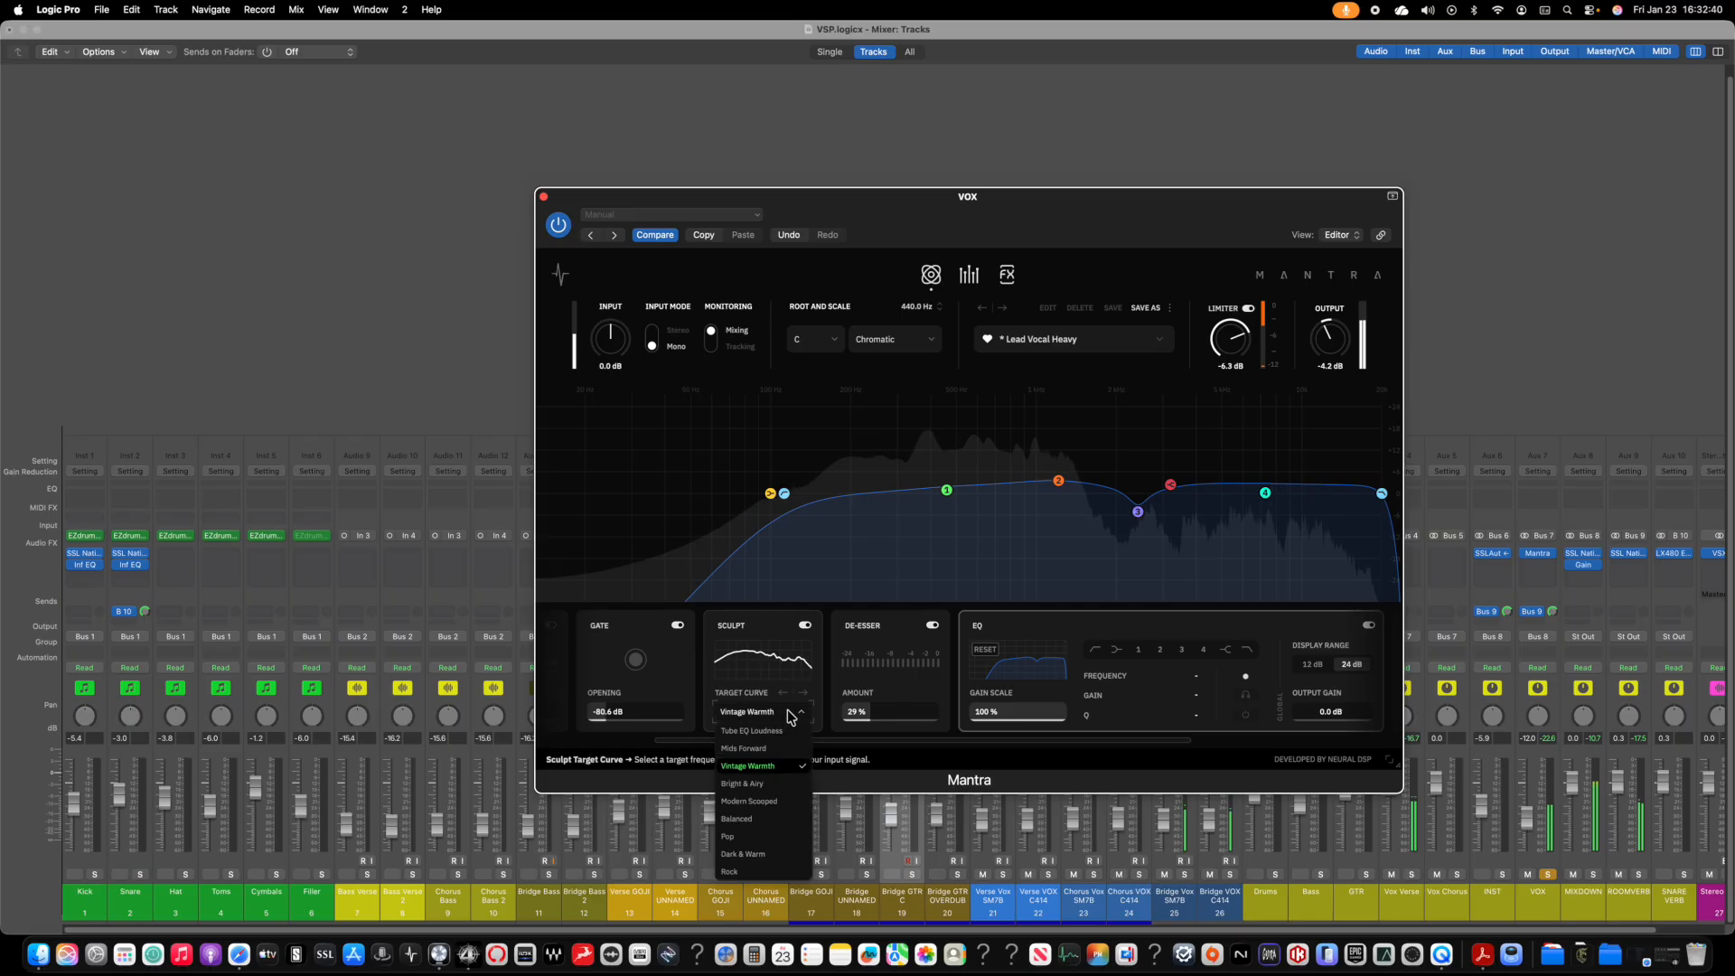
pyautogui.click(750, 804)
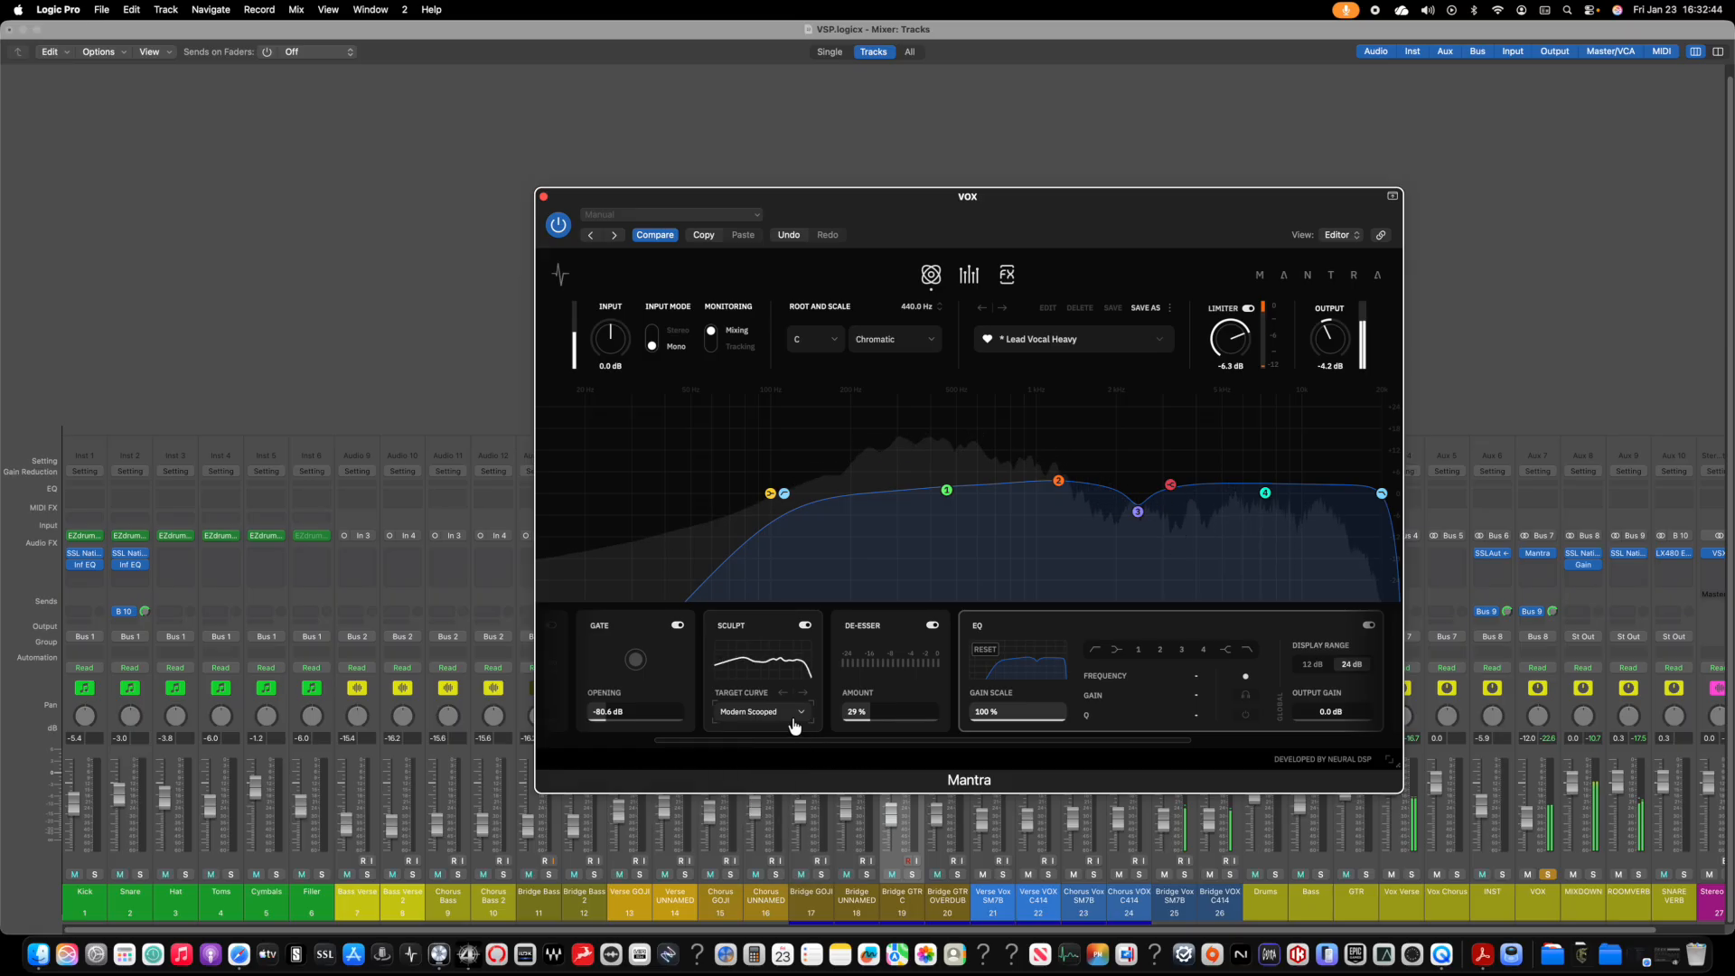
pyautogui.click(804, 624)
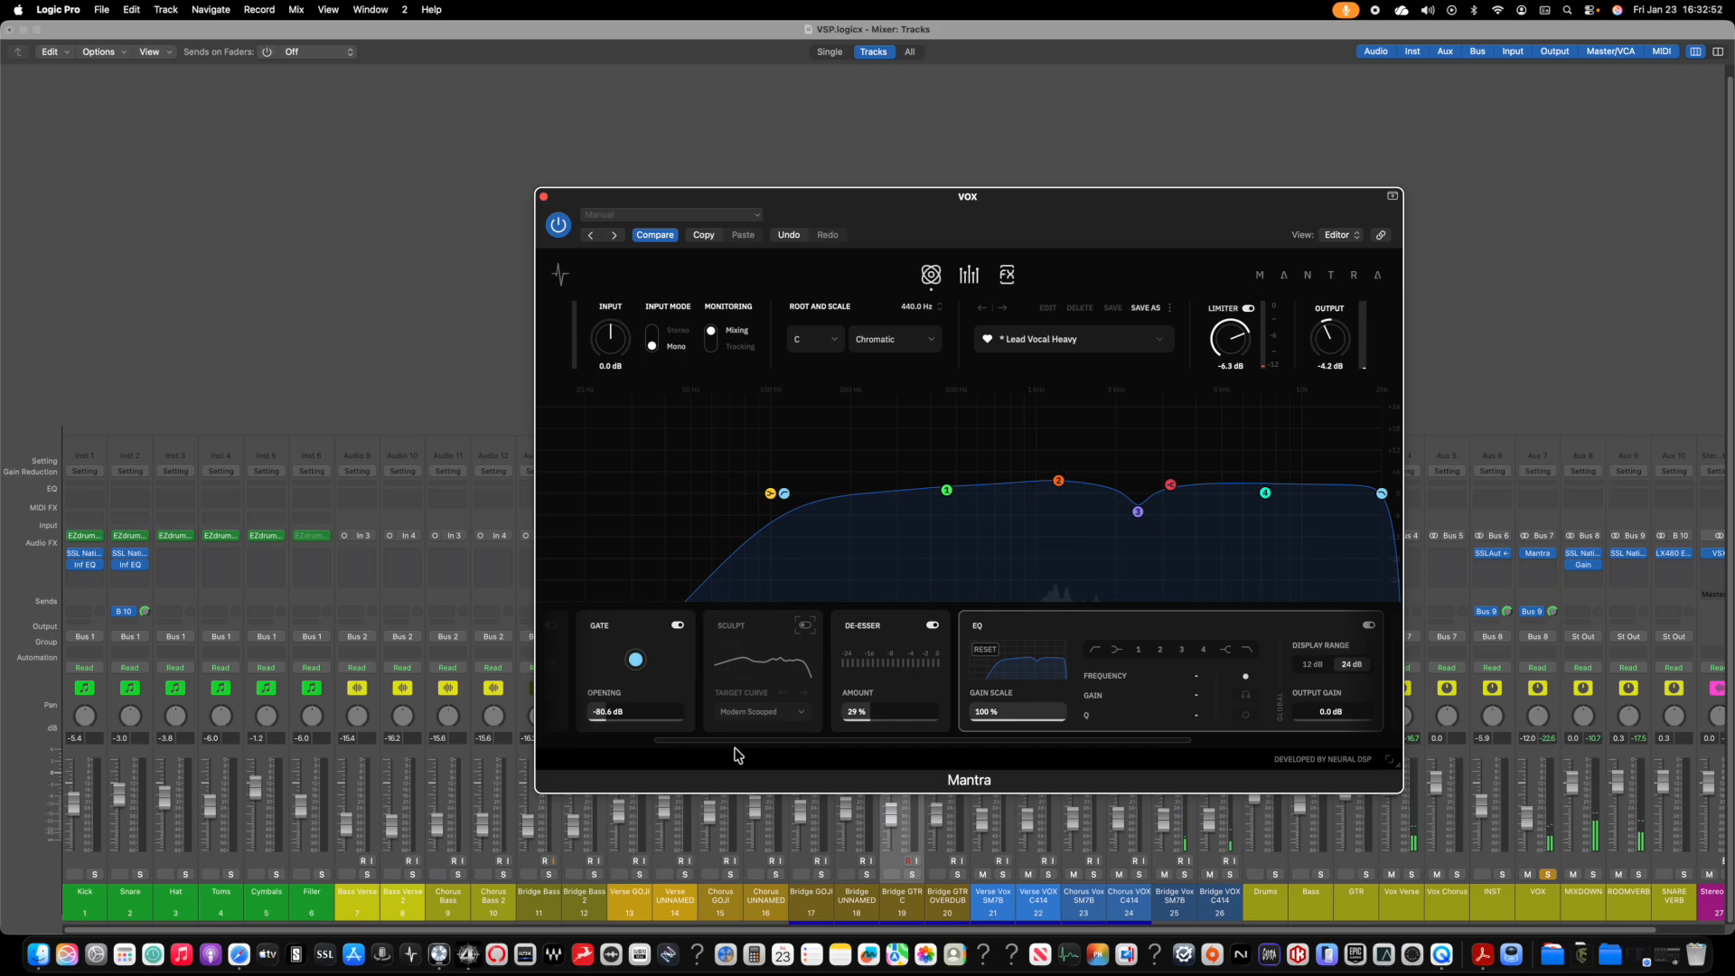
# Step: Open Mantra's EQ module, move band 1 to 267 Hz at 3.1 dB, raise the low shelf and adjust the high-pass filter
pyautogui.moveTo(764, 743); pyautogui.dragTo(936, 742)
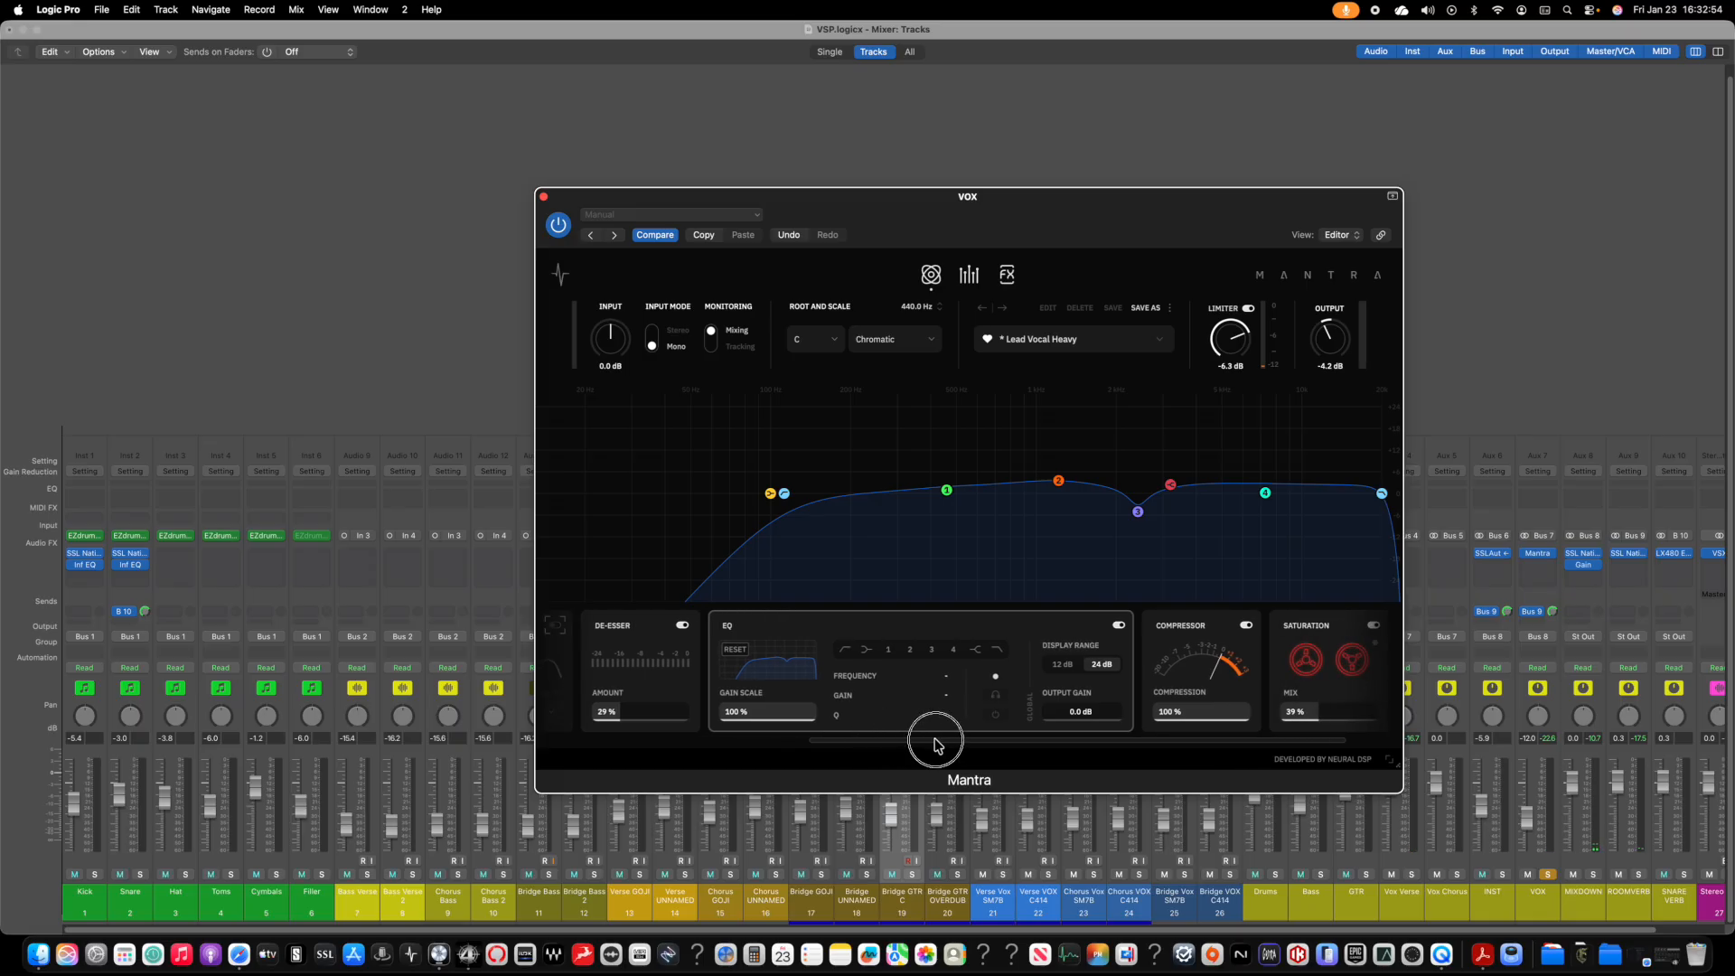
pyautogui.click(765, 659)
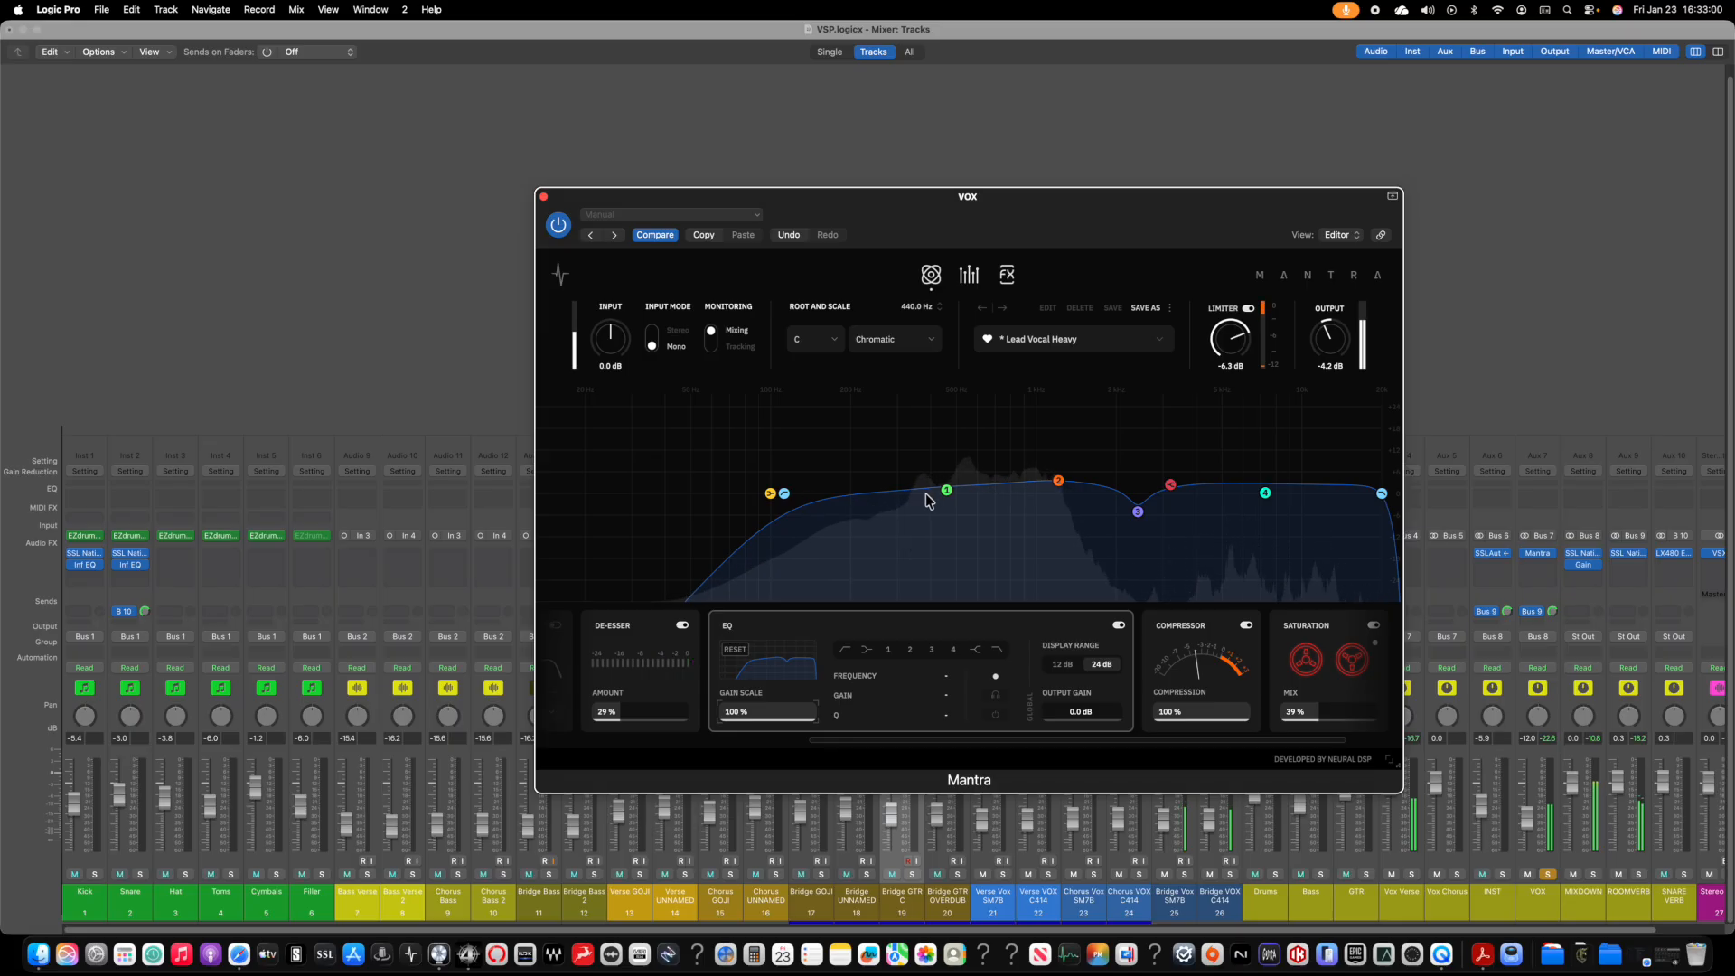
pyautogui.moveTo(946, 489); pyautogui.dragTo(914, 486)
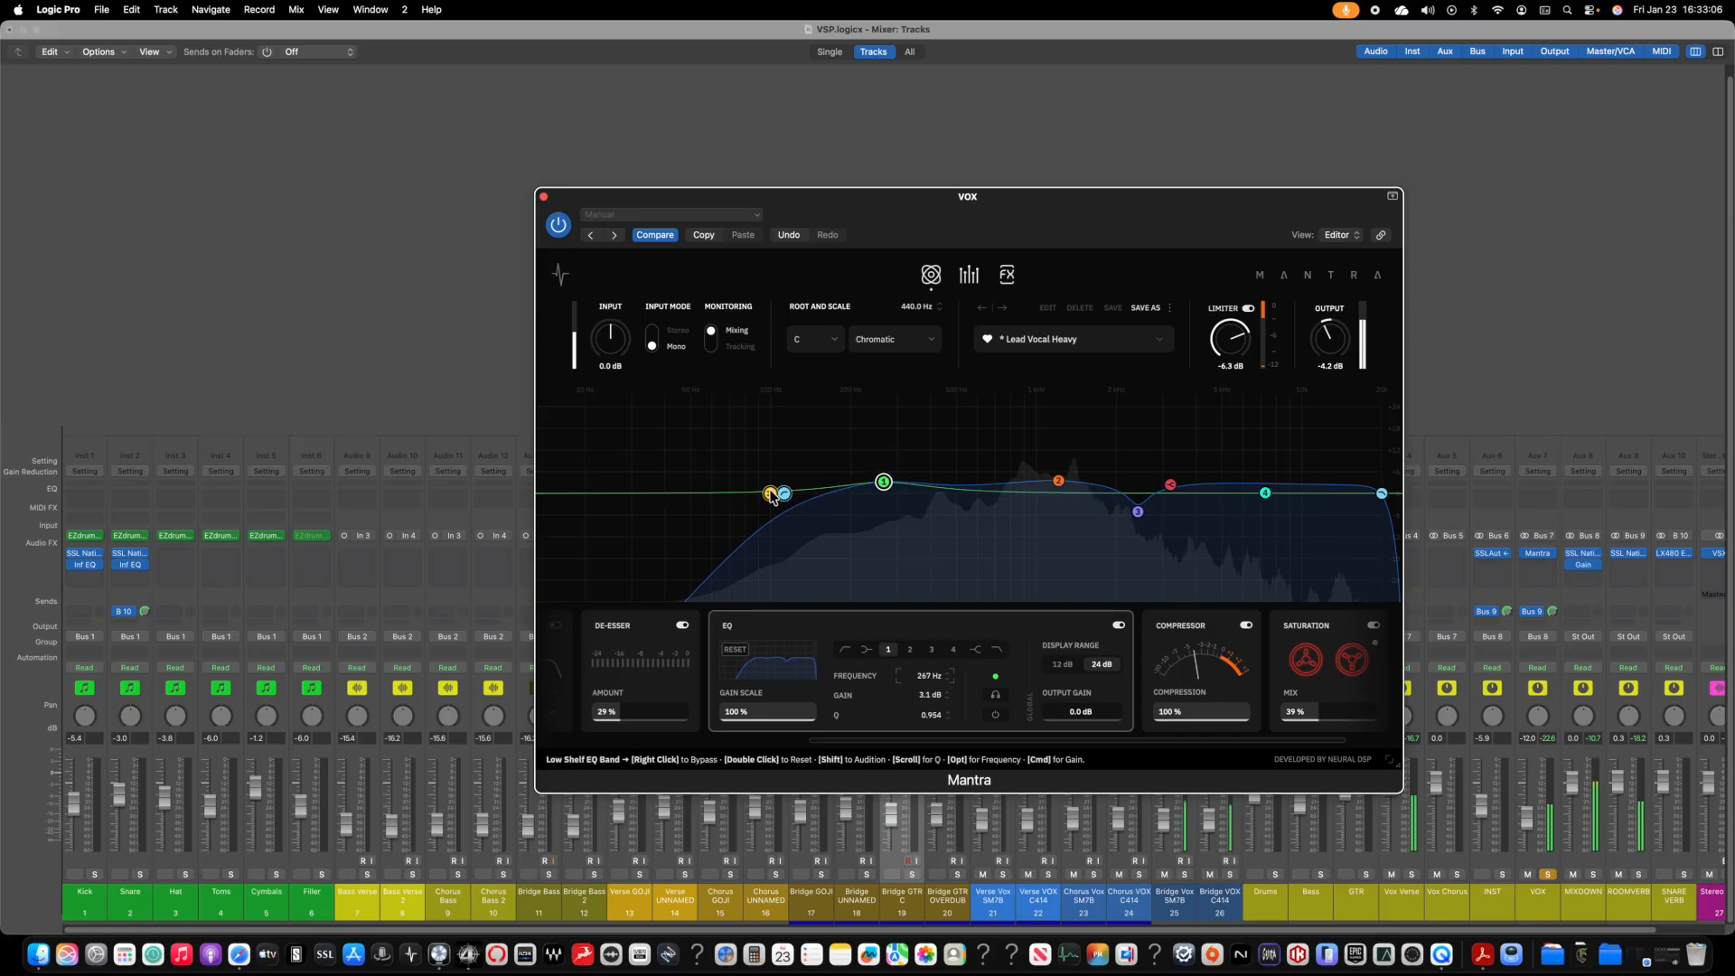
pyautogui.moveTo(771, 493)
pyautogui.mouseDown()
pyautogui.moveTo(867, 473)
pyautogui.moveTo(799, 503)
pyautogui.mouseUp()
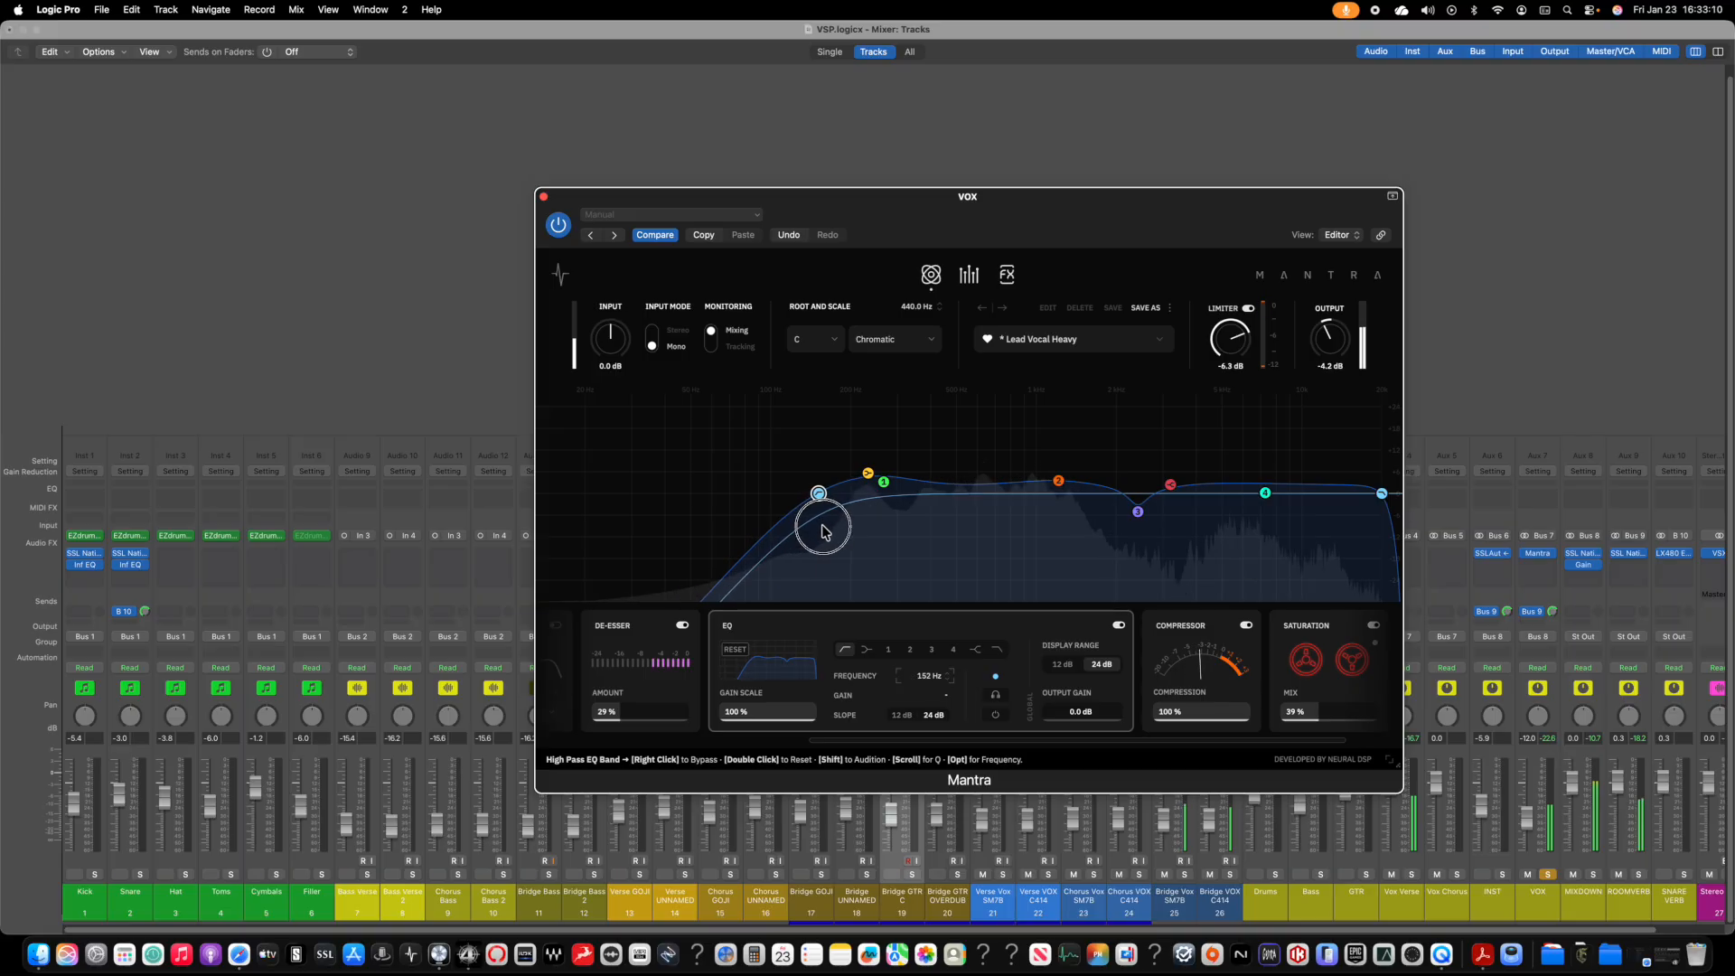
# Step: Sweep EQ band 1 with a boost, and set it to a -4.3 dB cut at 488 Hz with a Q of 1.162
pyautogui.moveTo(884, 481); pyautogui.dragTo(926, 467)
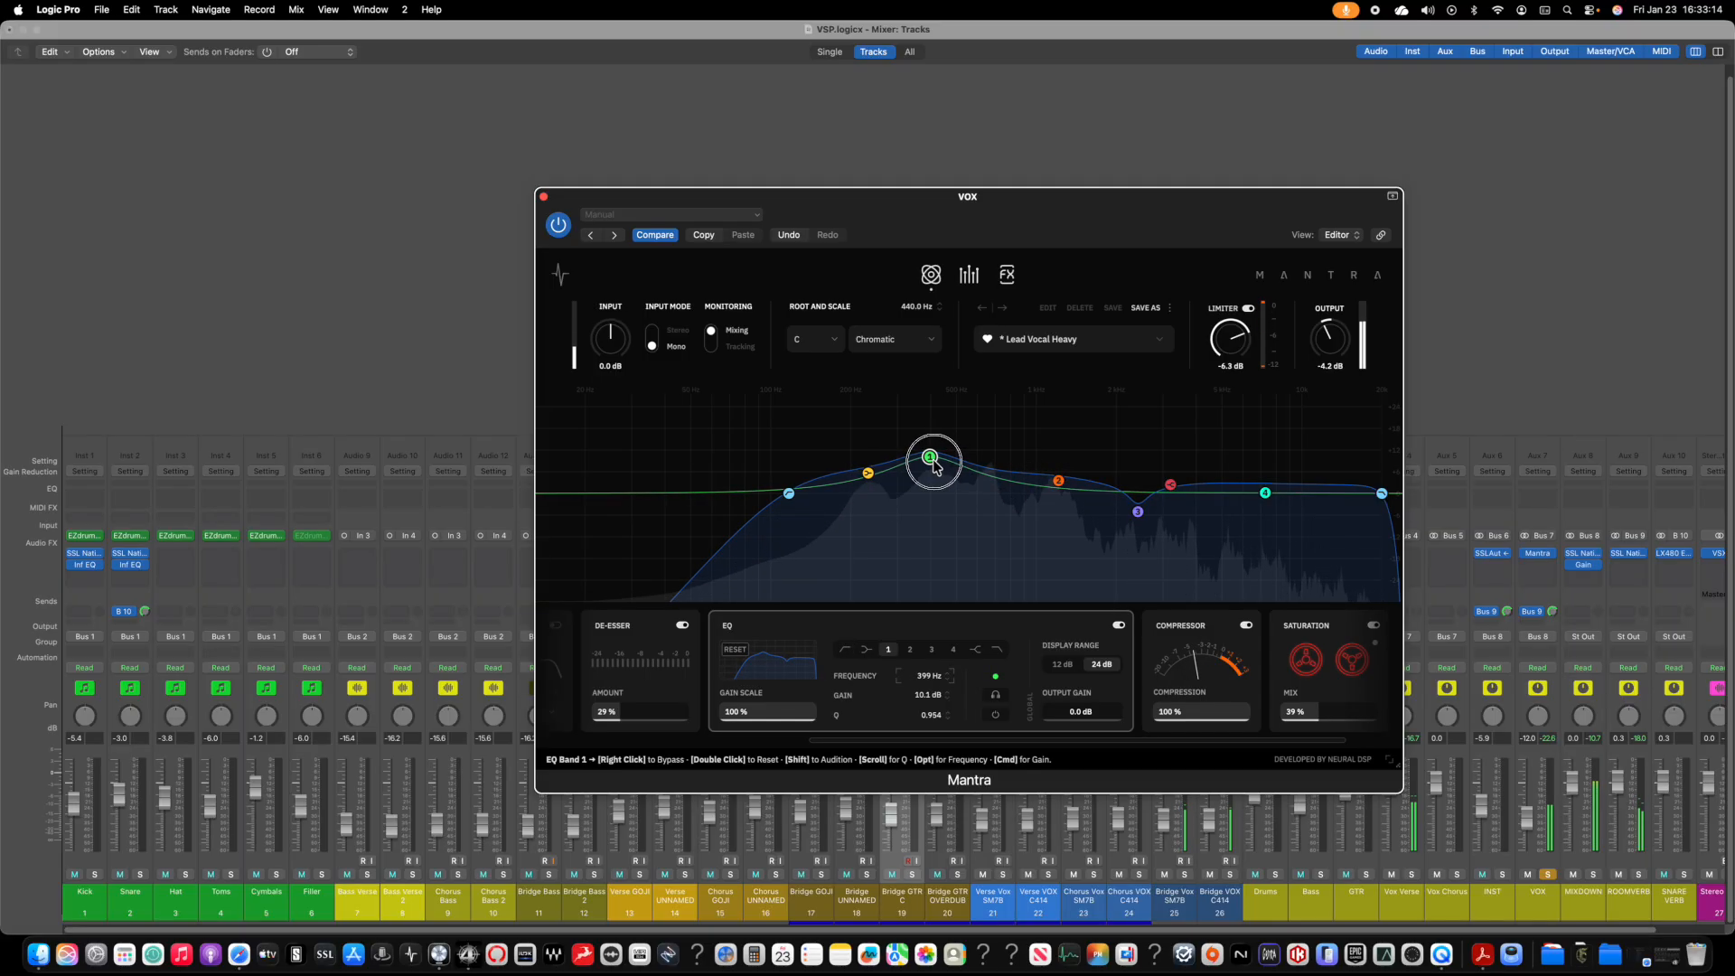
pyautogui.moveTo(943, 457); pyautogui.dragTo(941, 517)
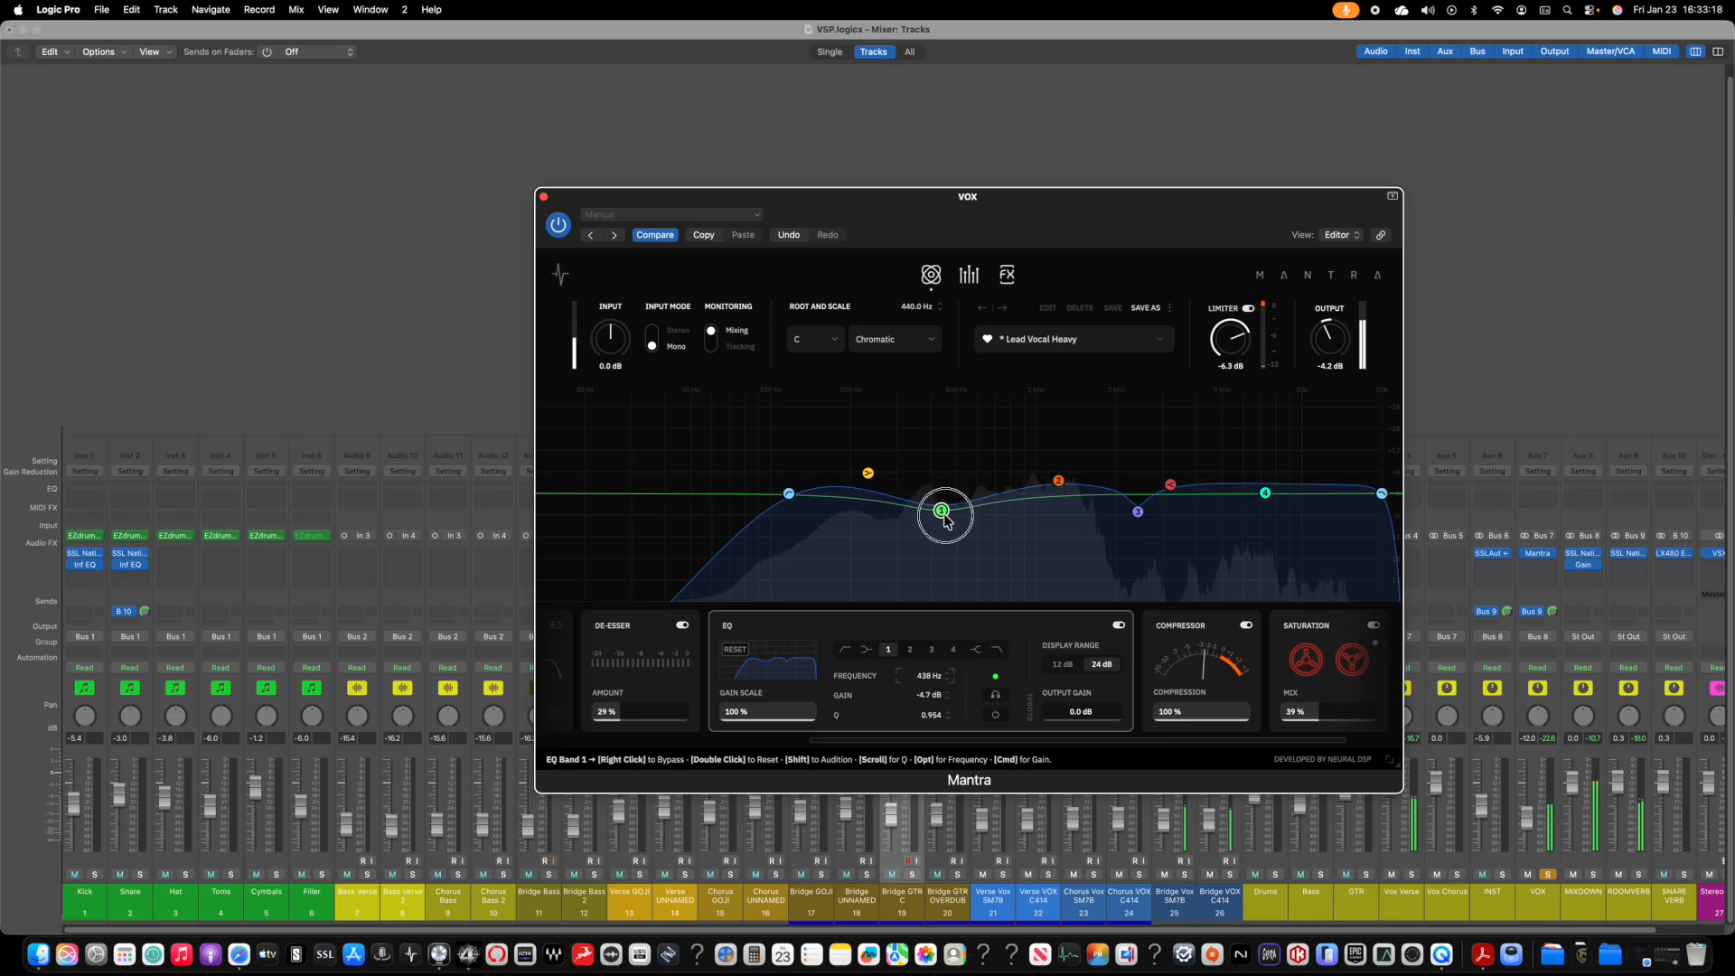
pyautogui.moveTo(942, 515); pyautogui.dragTo(941, 512)
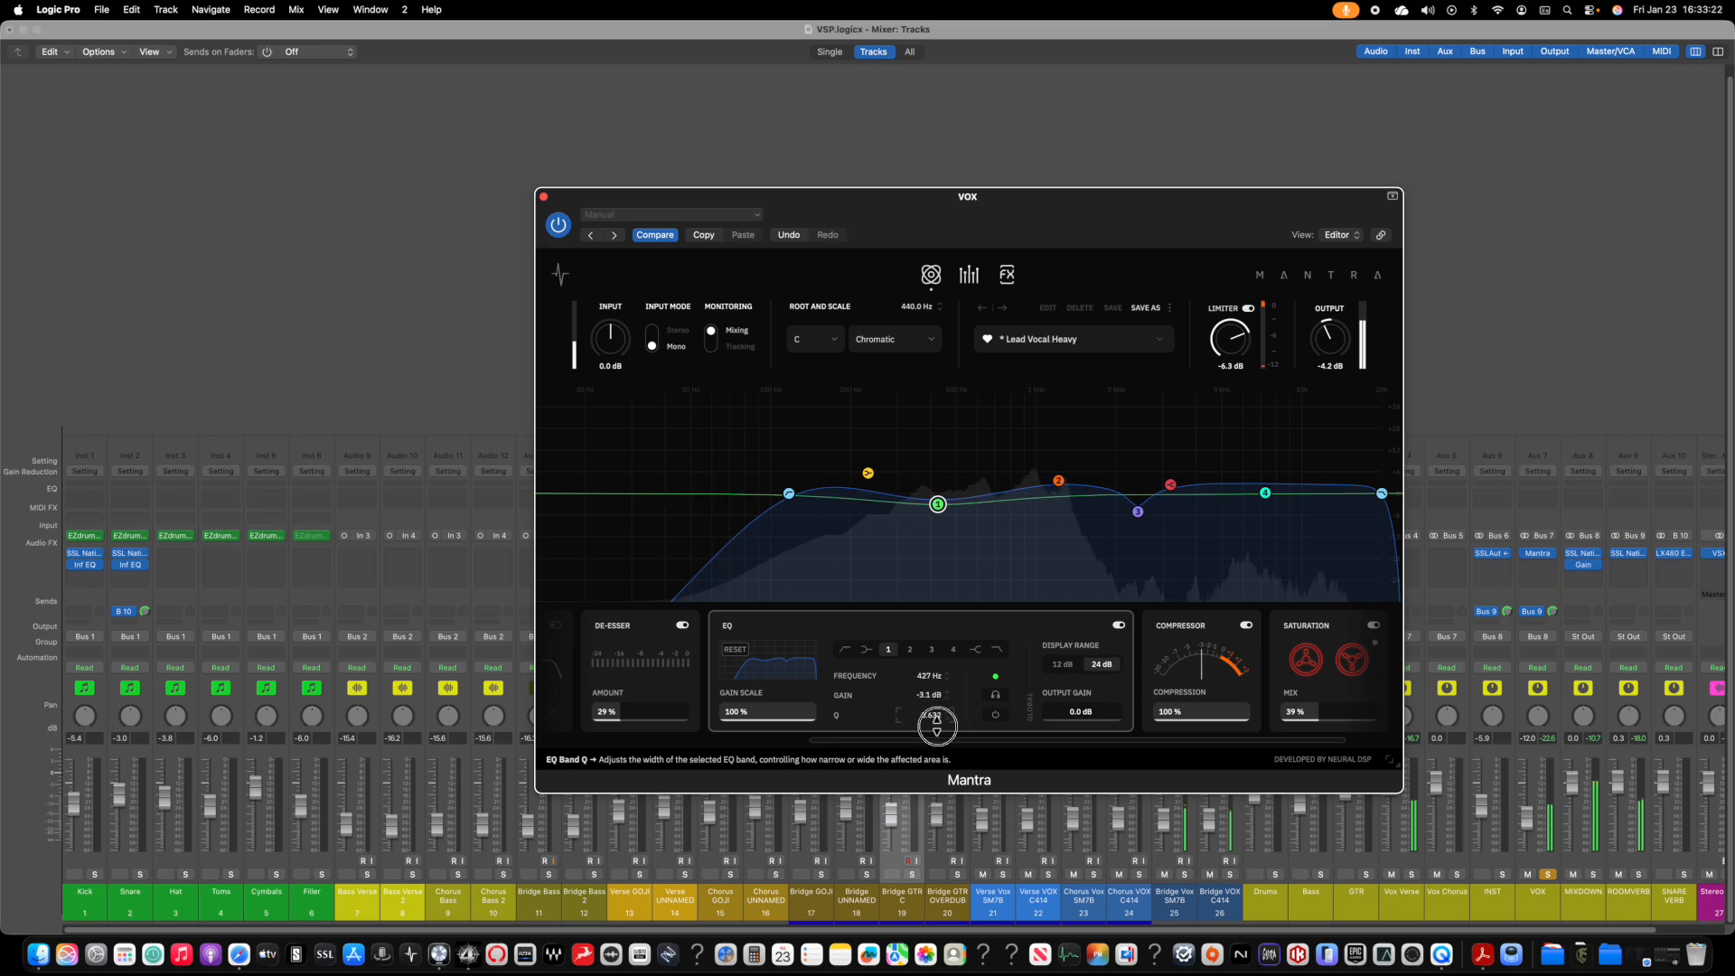
pyautogui.moveTo(938, 736); pyautogui.dragTo(938, 709)
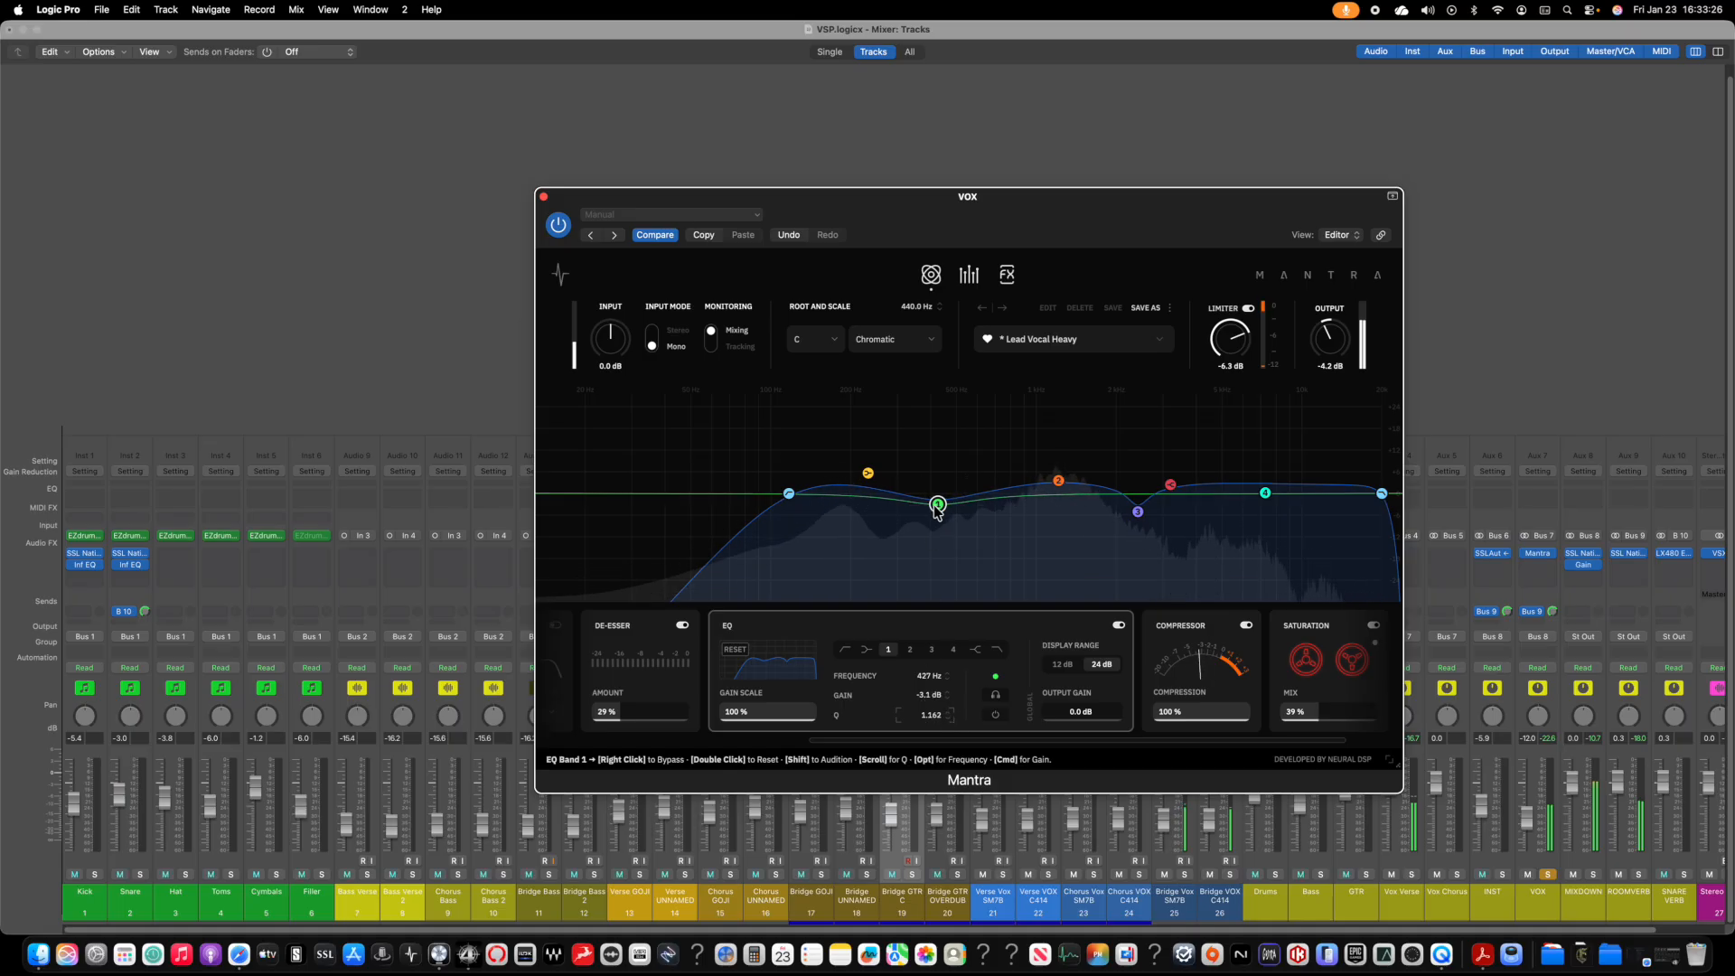
pyautogui.moveTo(938, 503); pyautogui.dragTo(939, 527)
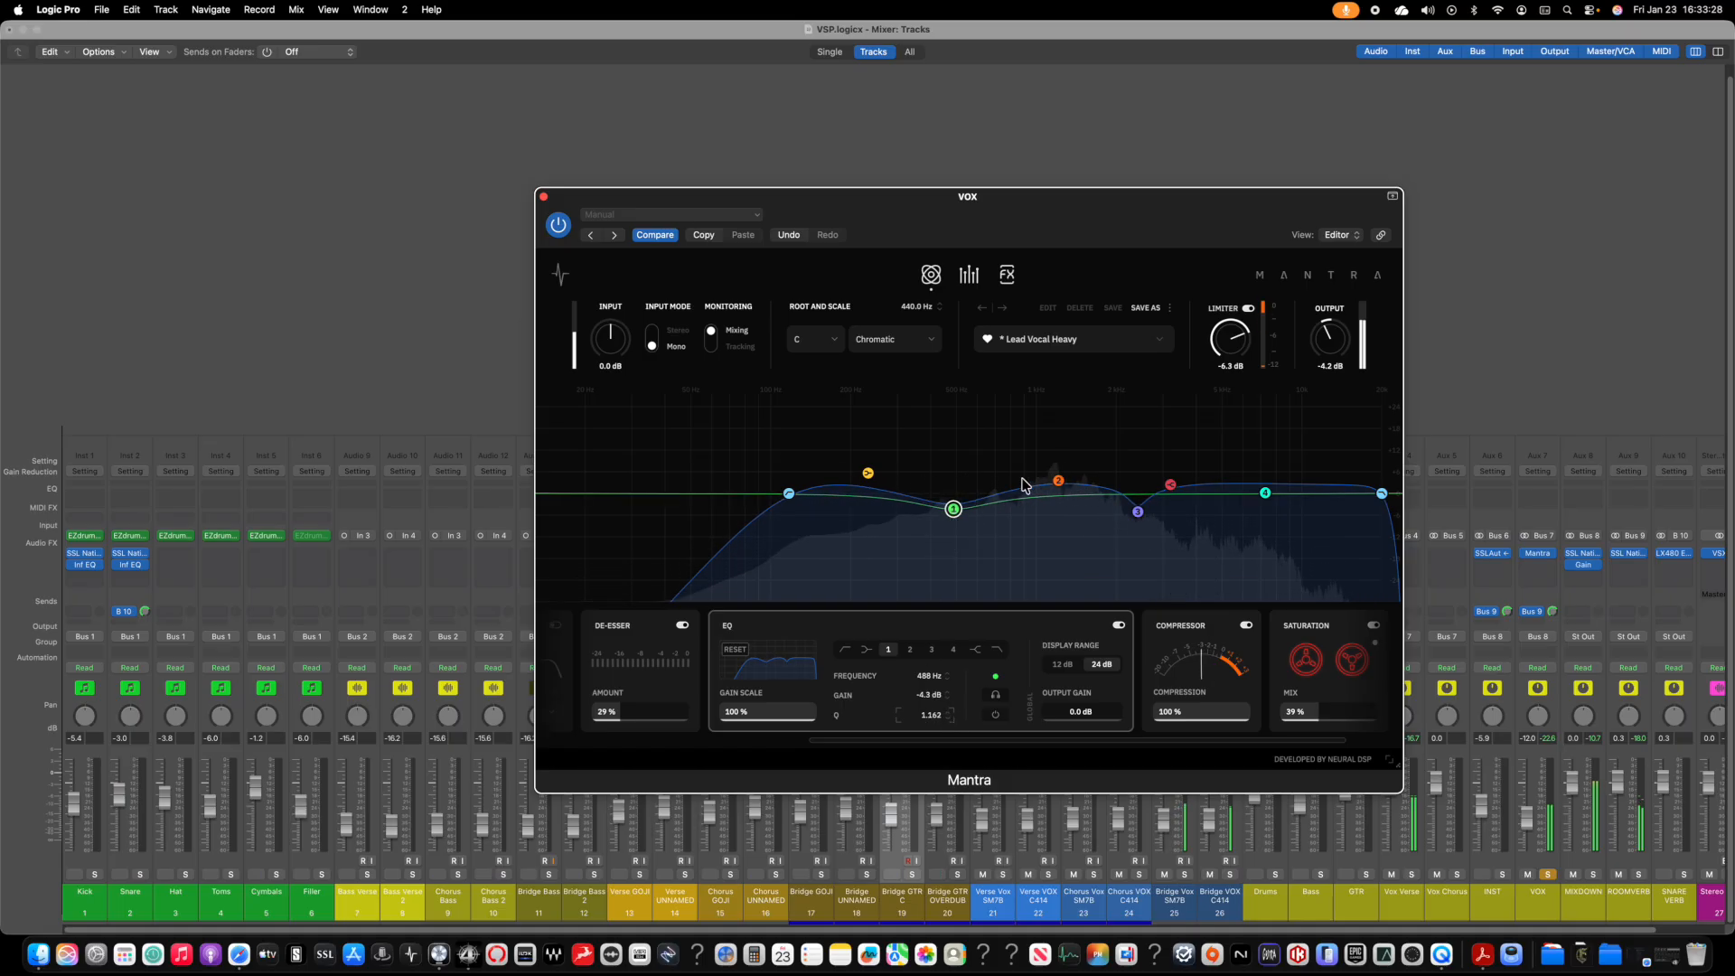
# Step: Set EQ band 2 to an 8.5 dB boost at 1.97 kHz, adjust its Q, and move band 3 to 2.87 kHz at -5.2 dB
pyautogui.click(1057, 480)
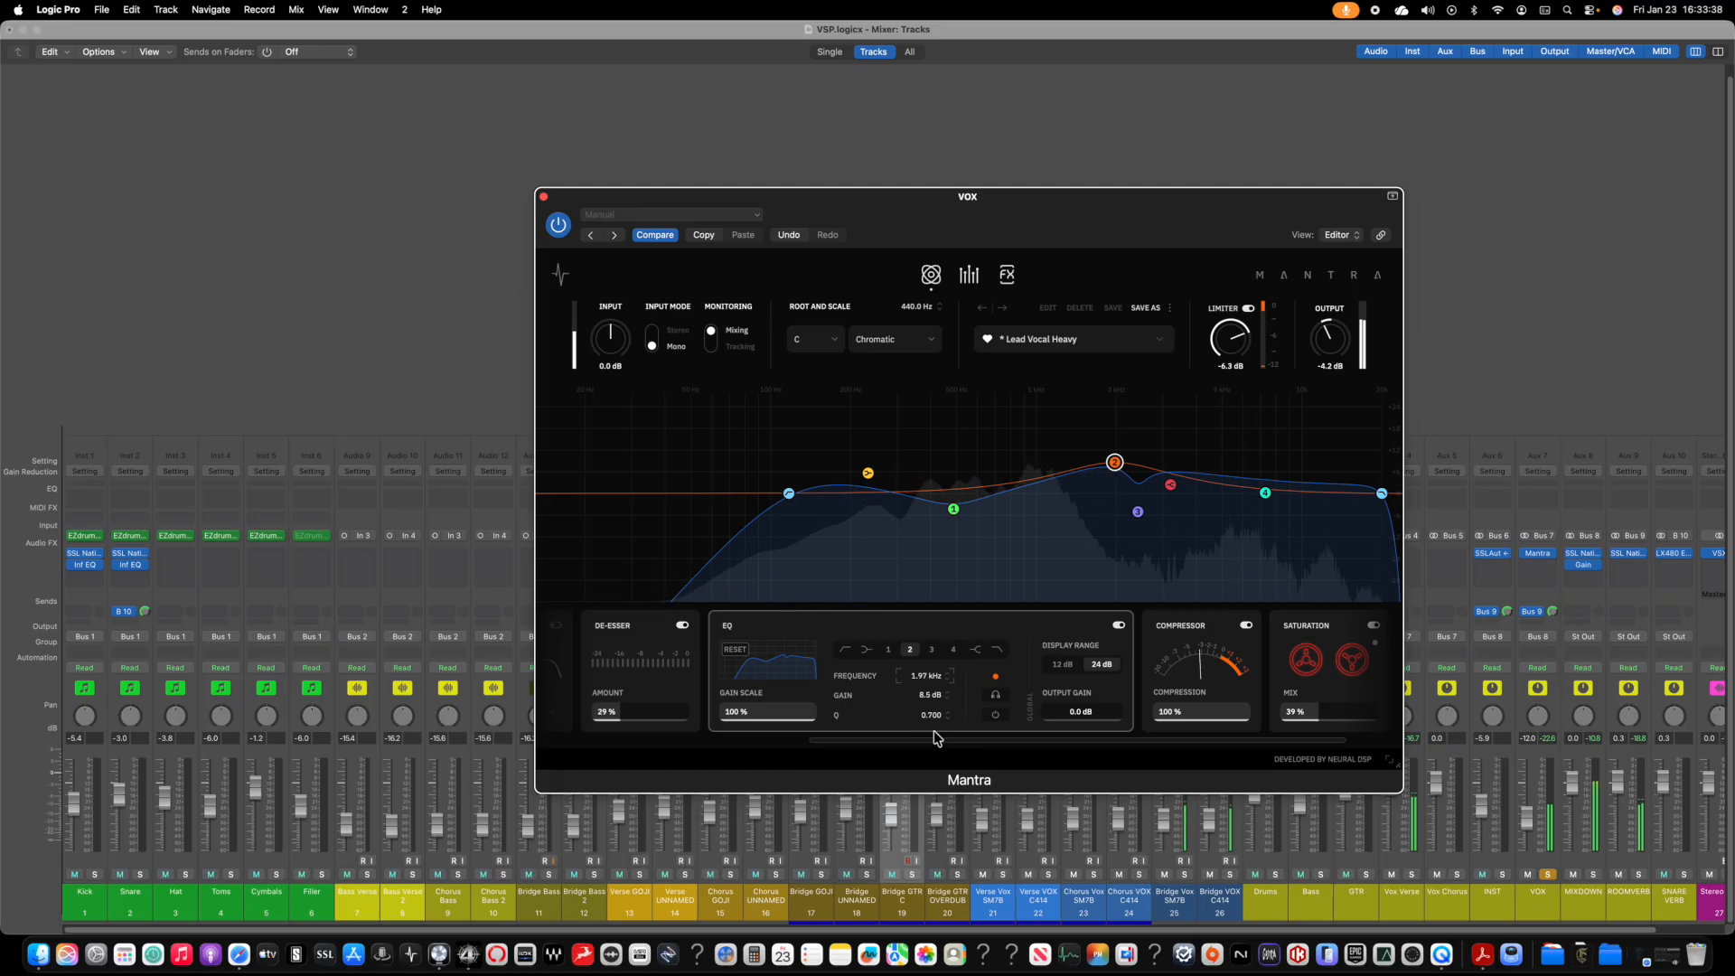
pyautogui.moveTo(934, 716); pyautogui.dragTo(936, 701)
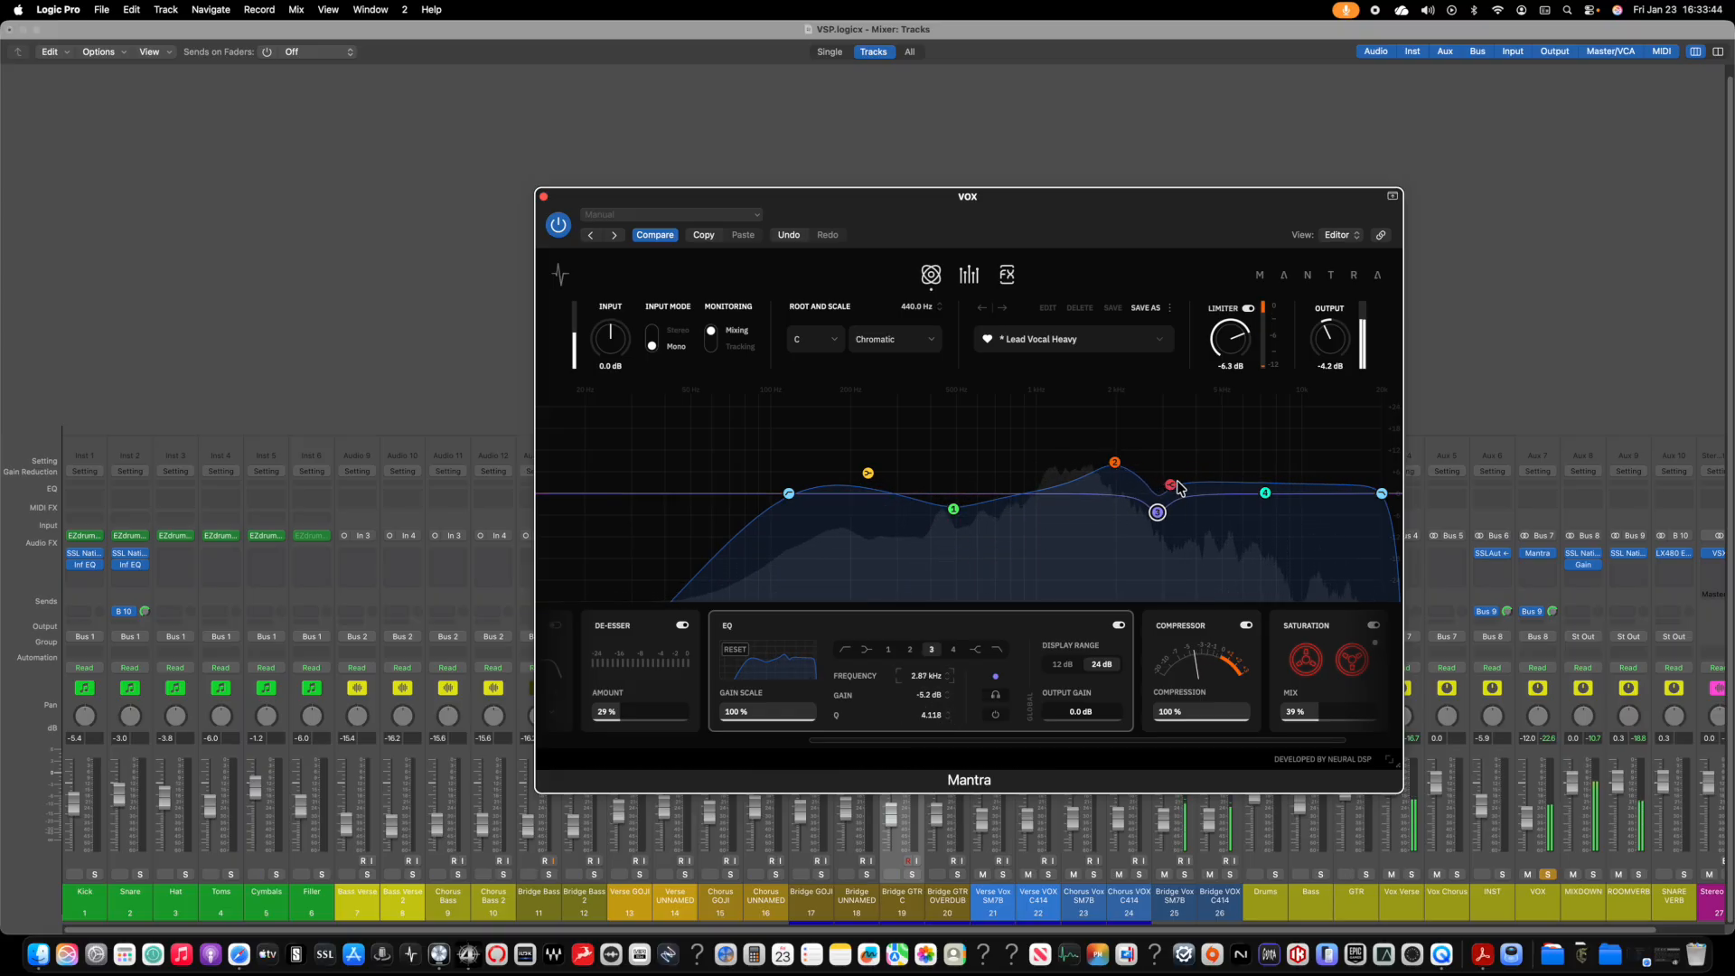
# Step: Set EQ band 4 to a -6.5 dB cut at 8.26 kHz and adjust its Q
pyautogui.moveTo(1175, 483); pyautogui.dragTo(1262, 498)
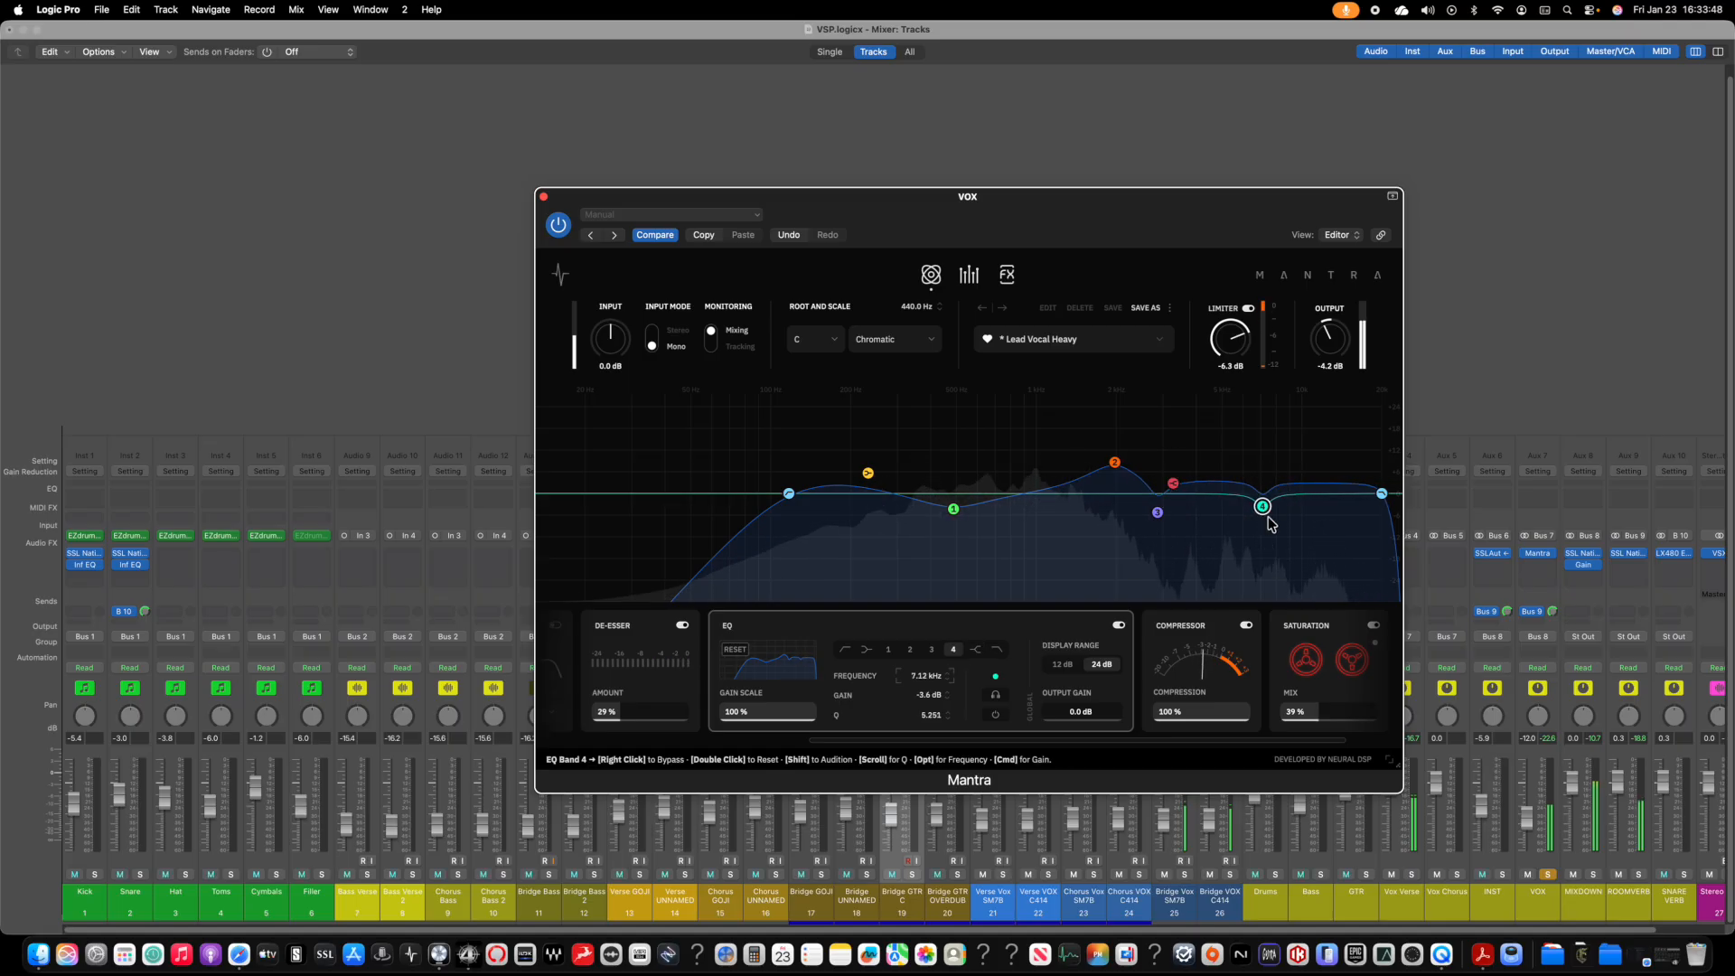
pyautogui.moveTo(962, 739)
pyautogui.mouseDown()
pyautogui.moveTo(1111, 736)
pyautogui.moveTo(717, 736)
pyautogui.moveTo(1245, 732)
pyautogui.mouseUp()
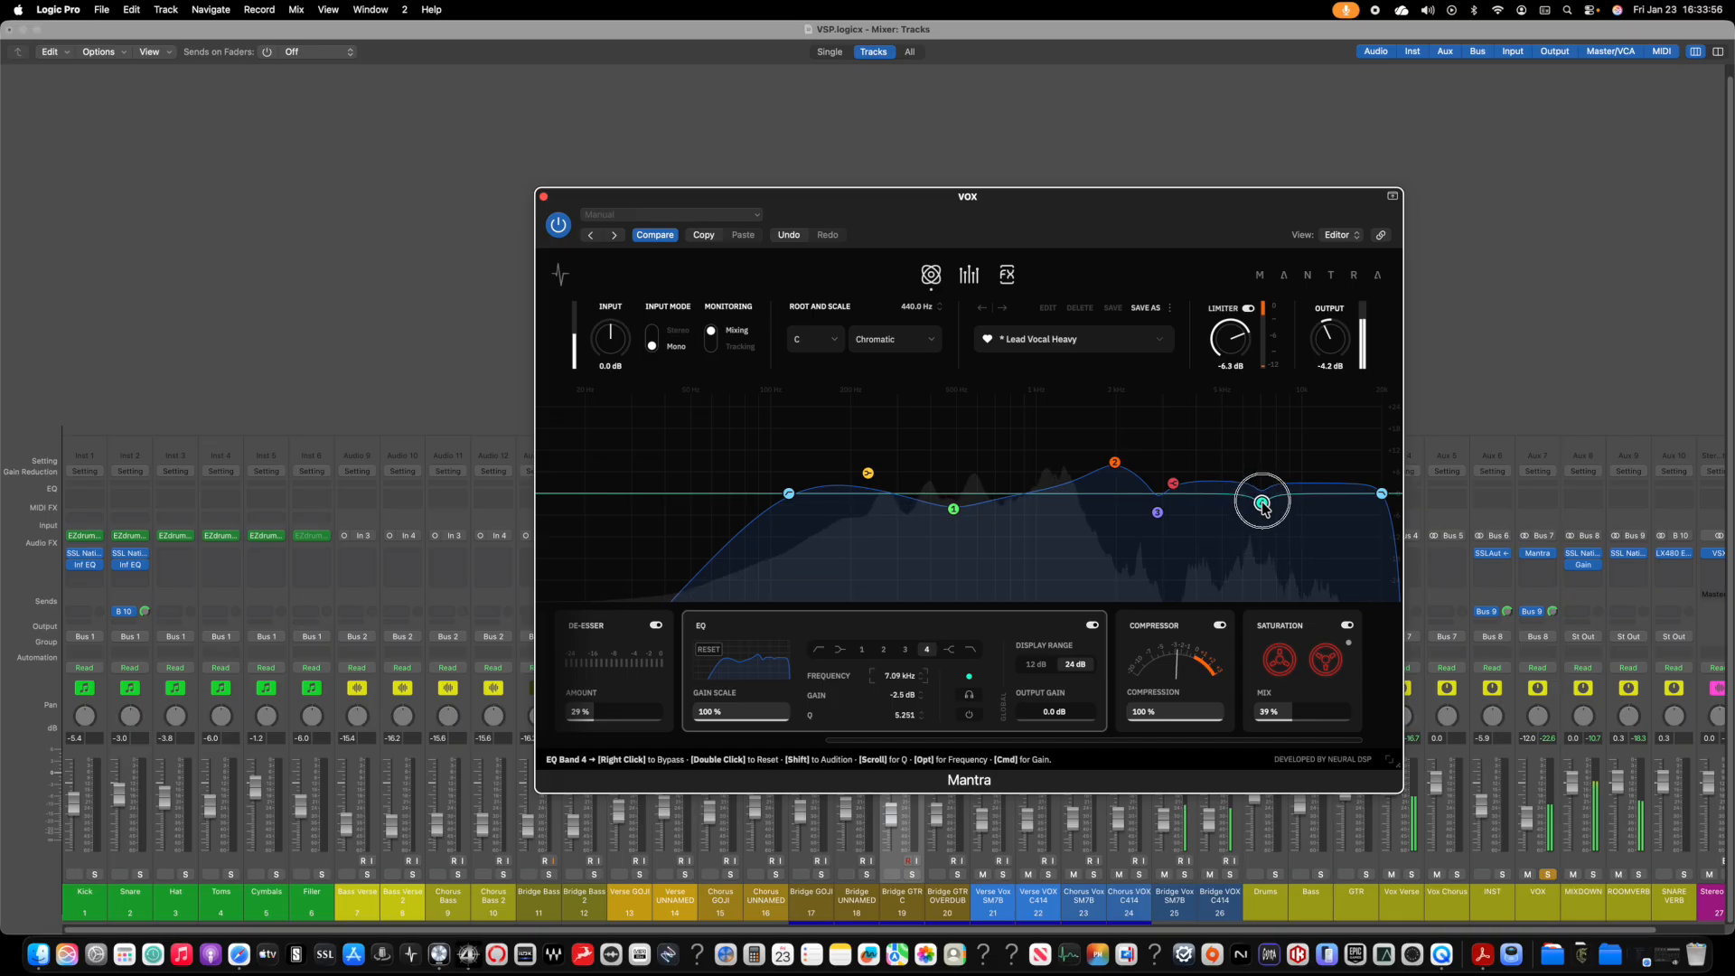
pyautogui.moveTo(1263, 489); pyautogui.dragTo(1281, 521)
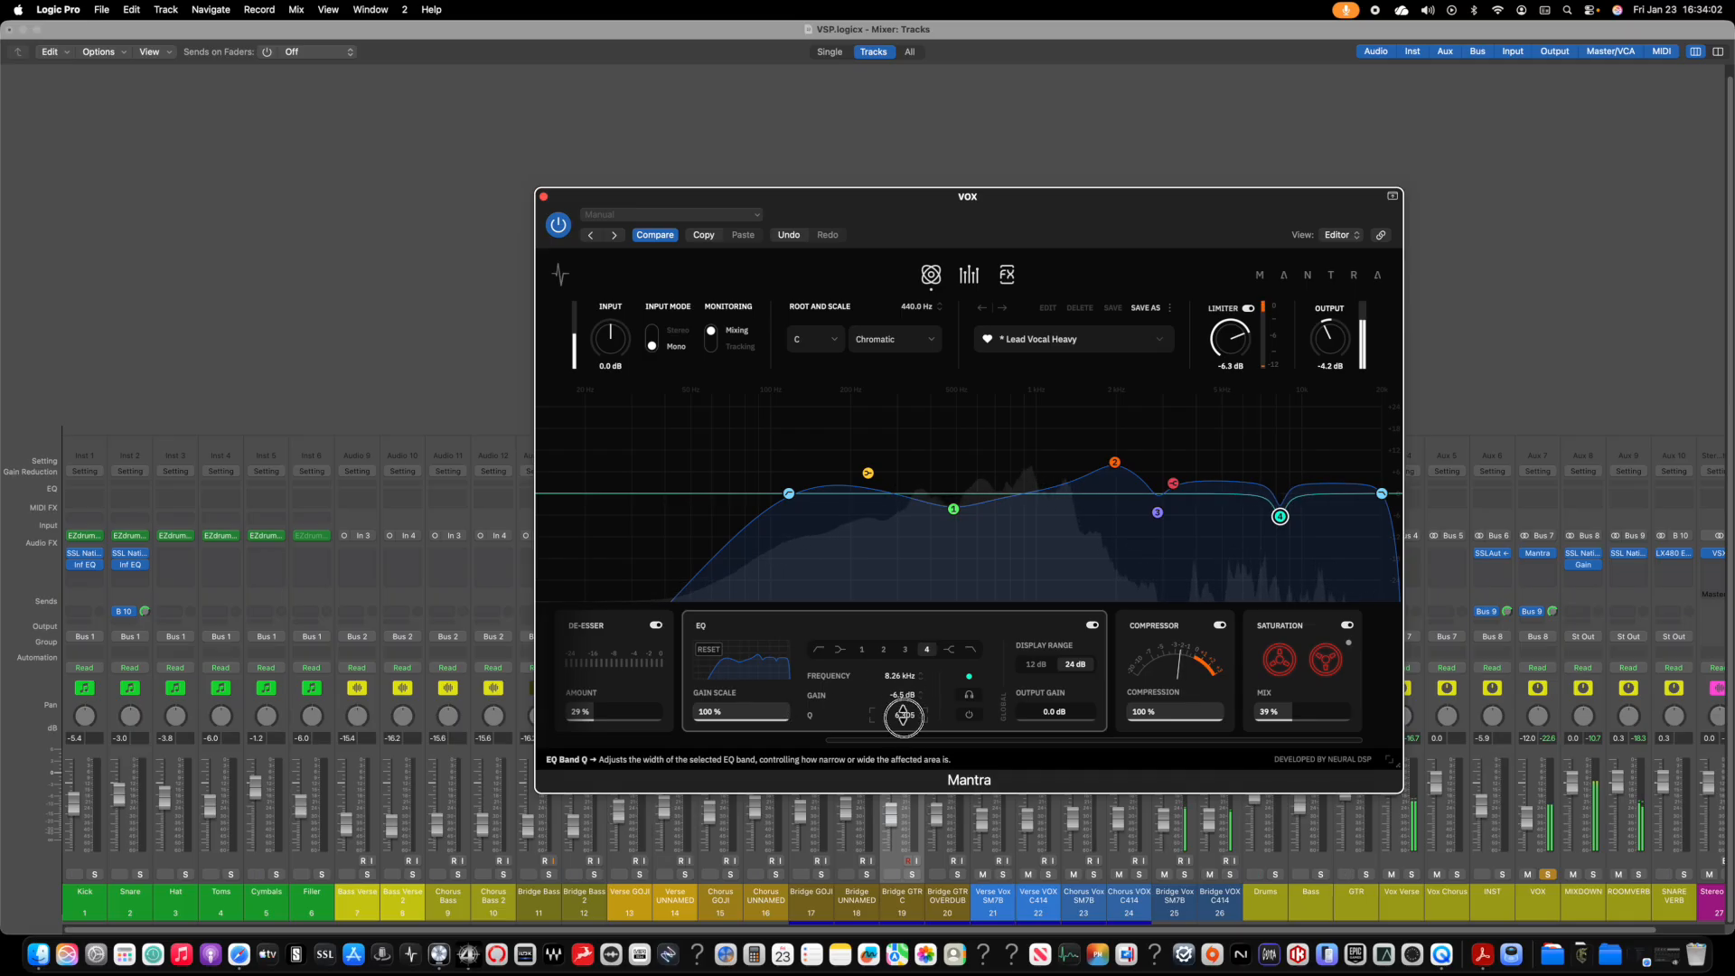
pyautogui.moveTo(898, 708); pyautogui.dragTo(911, 720)
# Step: Try the compressor's Stress type, return to Tube, and set it to Comp mode with 99 % gain and 71 % compression
pyautogui.click(1201, 709)
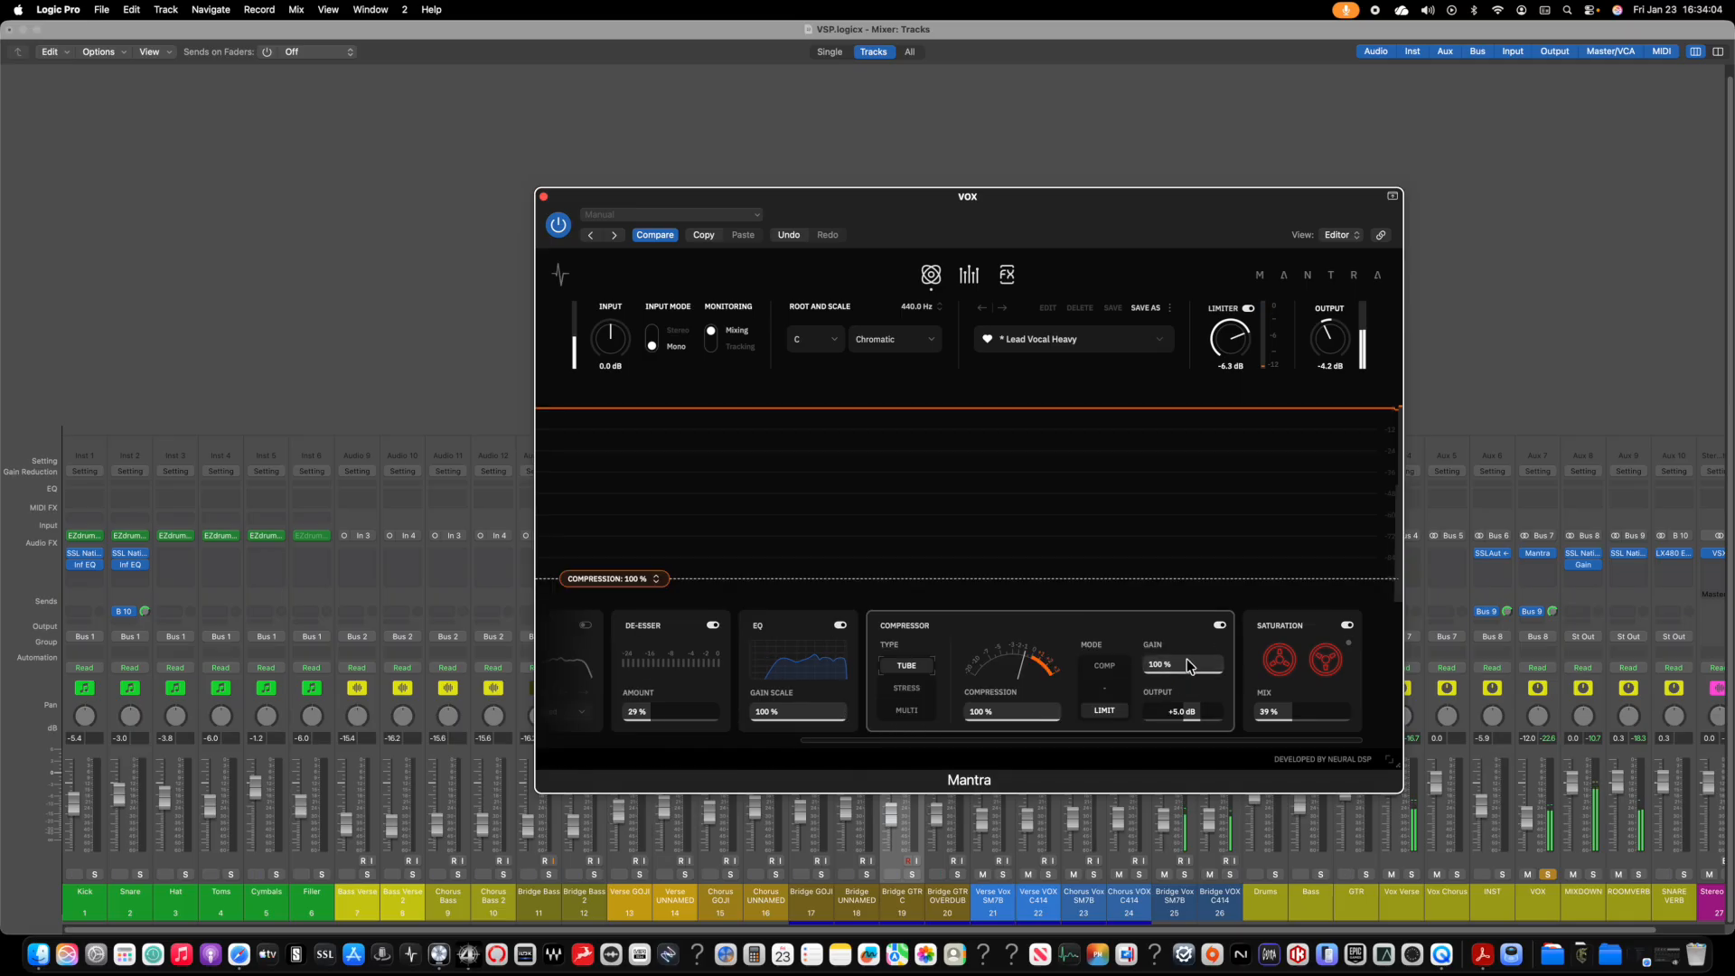
pyautogui.click(909, 691)
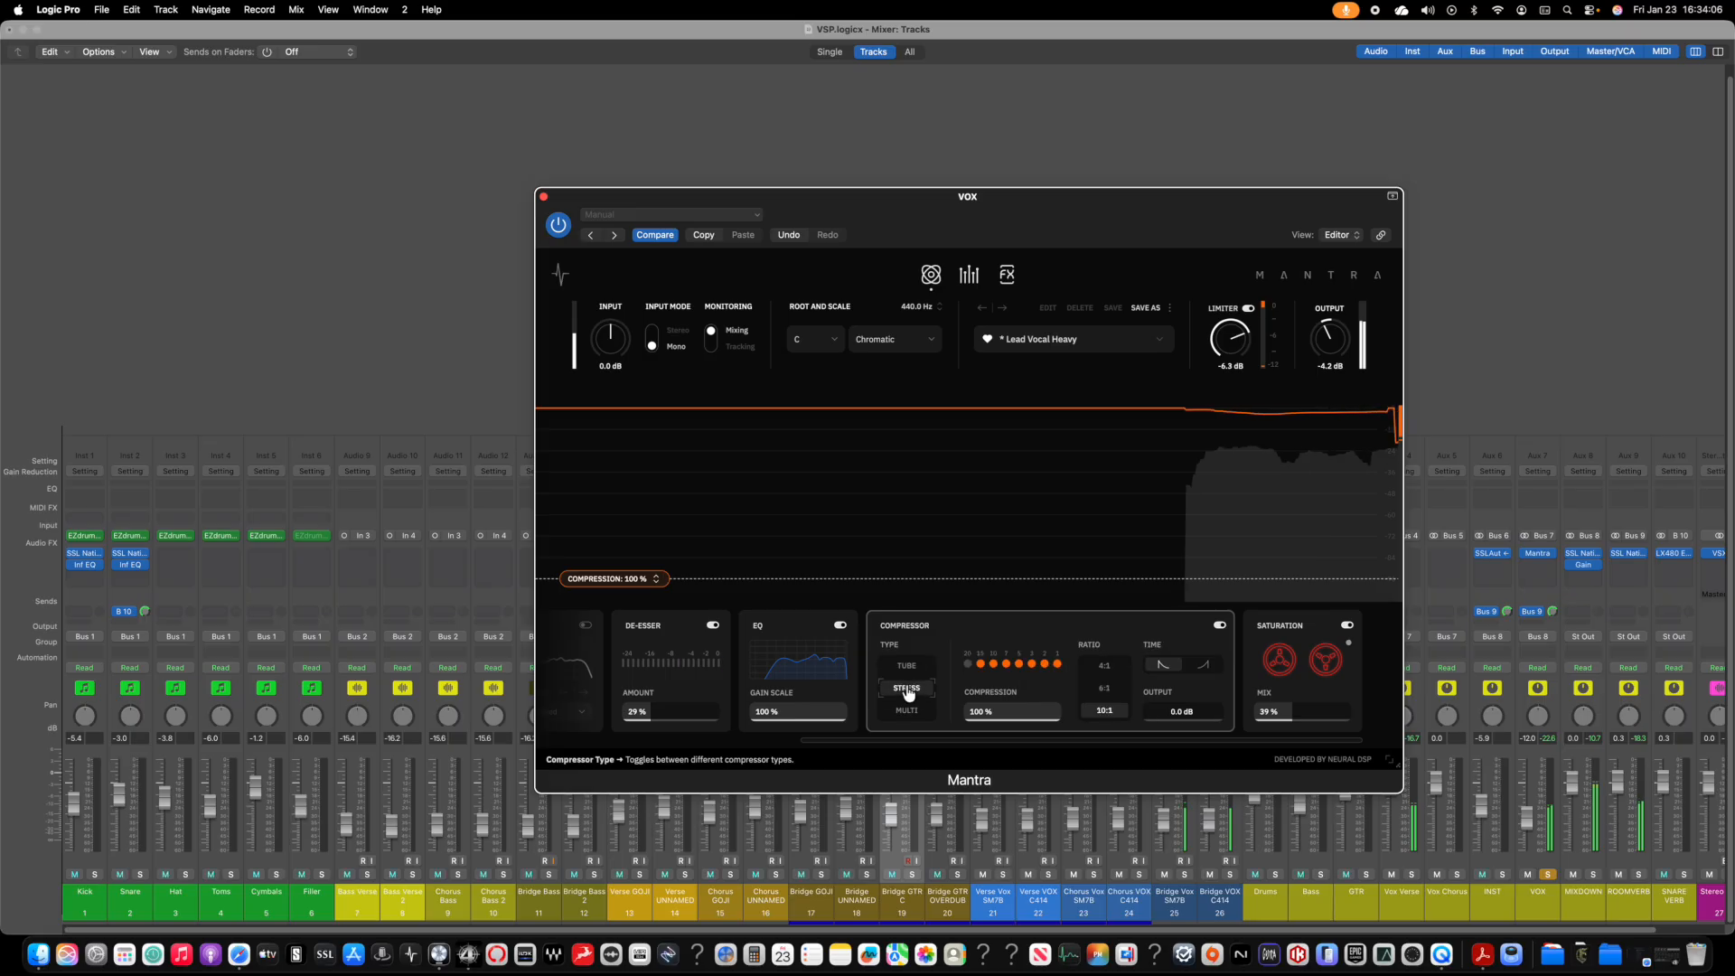
pyautogui.click(908, 673)
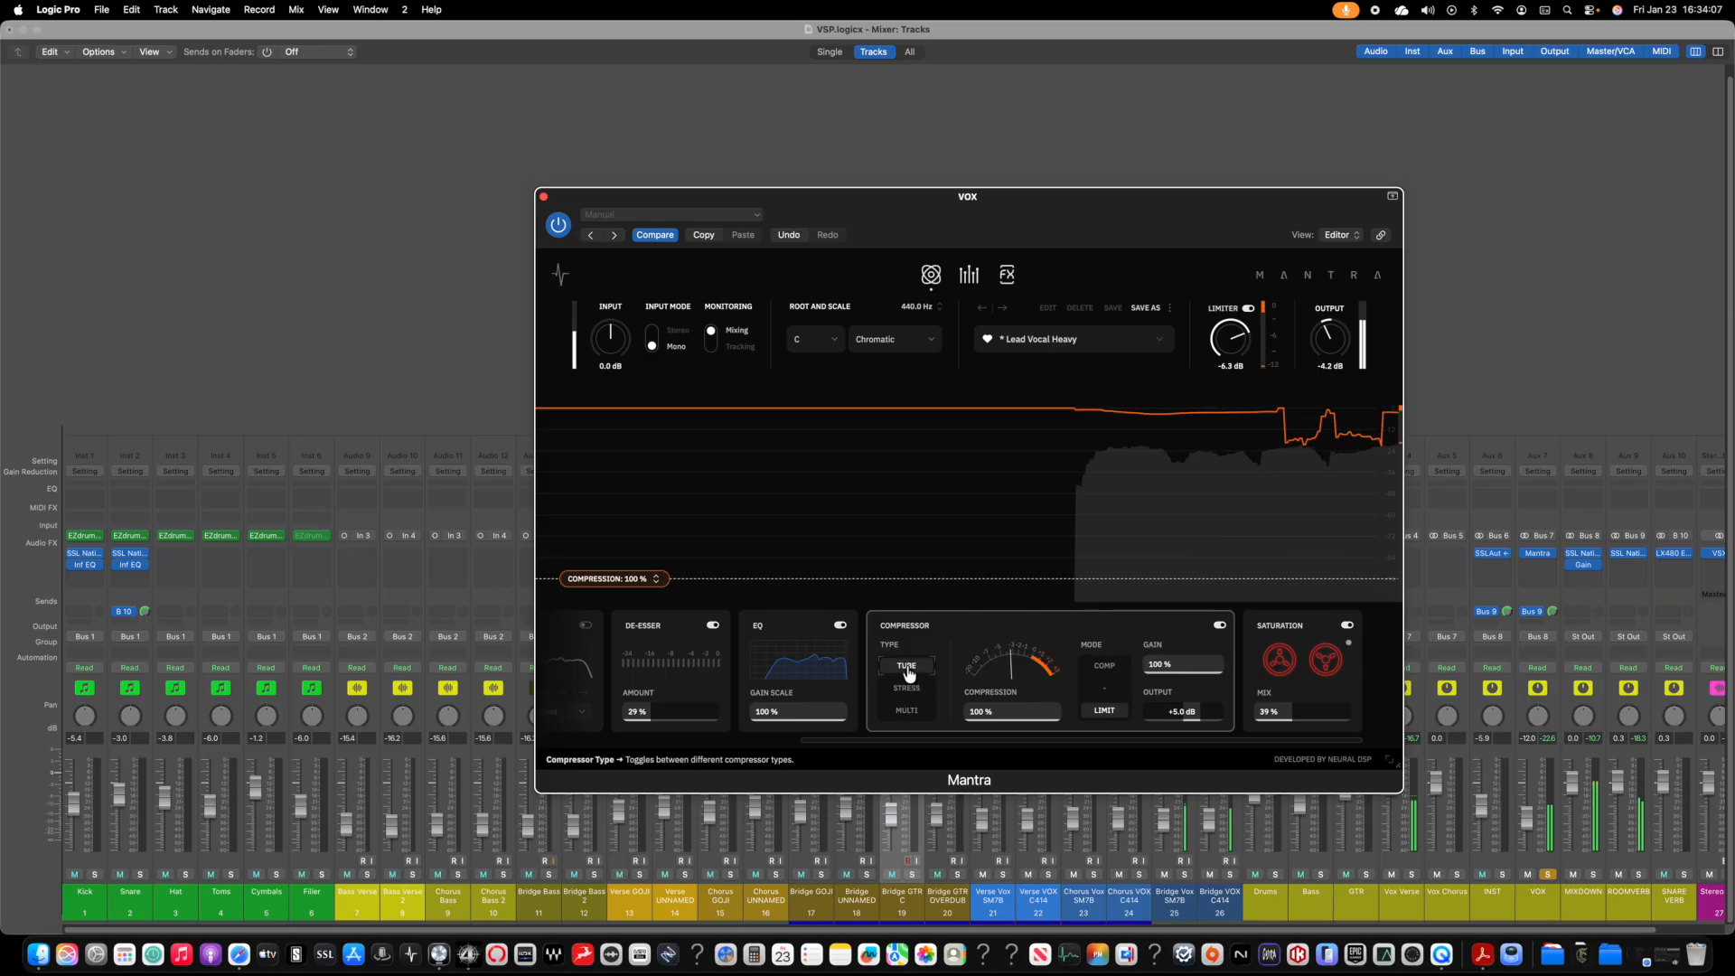
pyautogui.click(1100, 670)
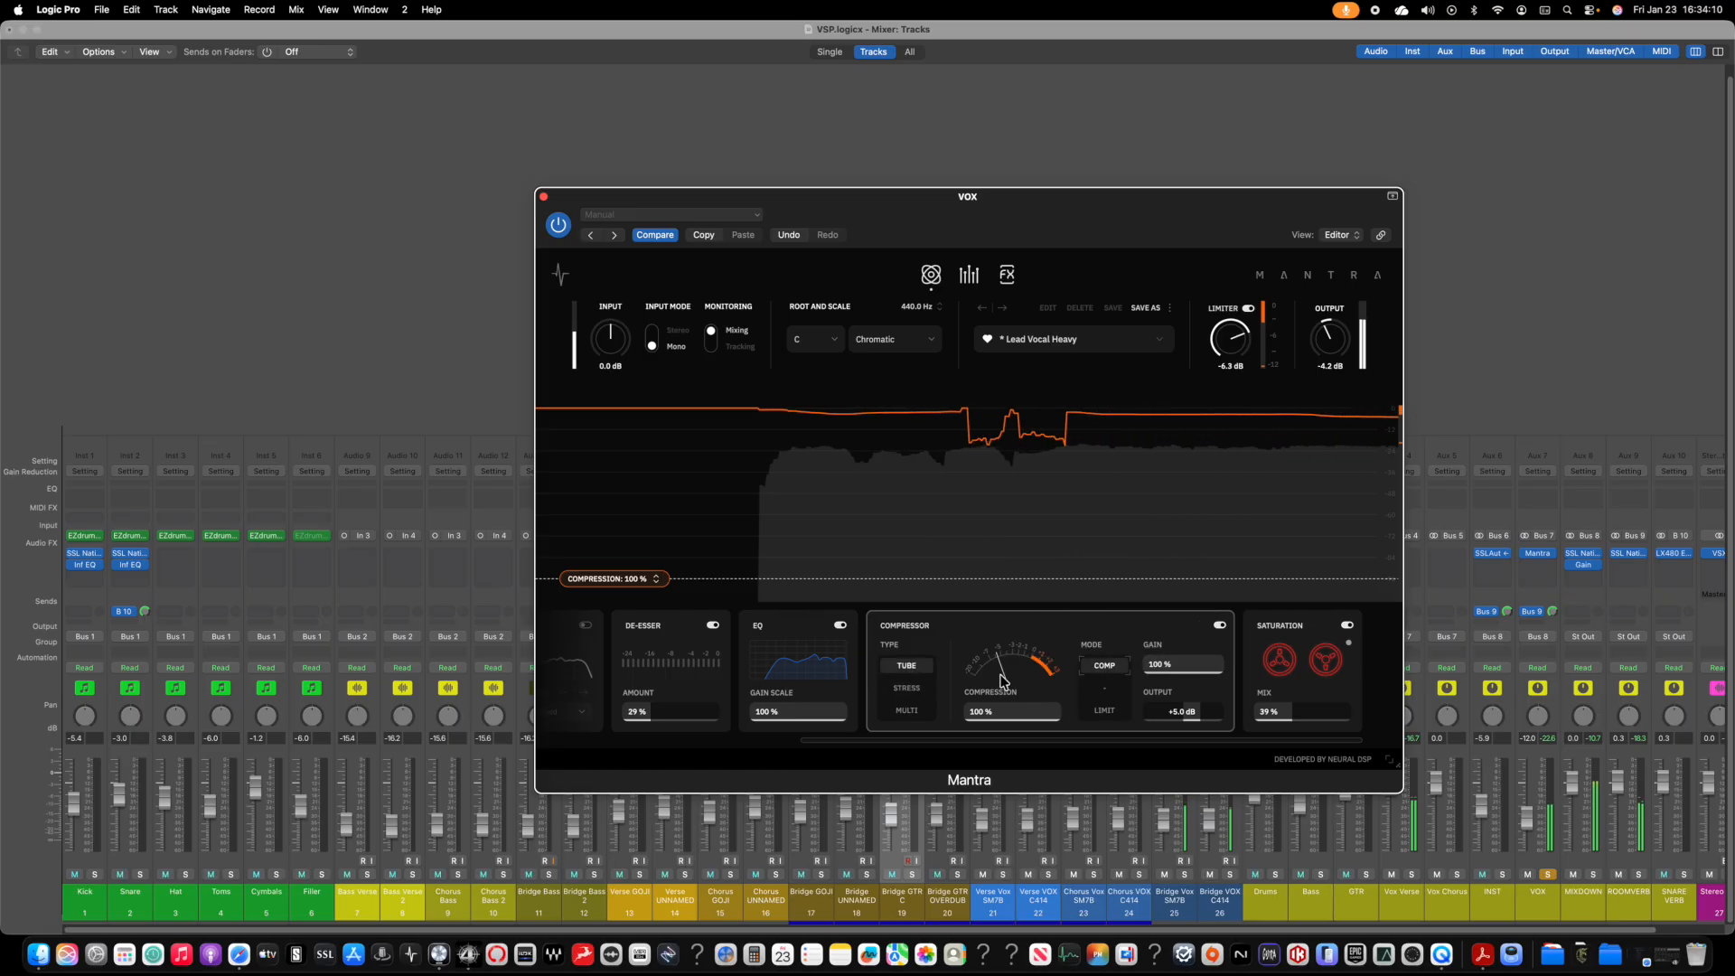
pyautogui.moveTo(1172, 666); pyautogui.dragTo(1170, 668)
pyautogui.moveTo(1017, 716); pyautogui.dragTo(977, 718)
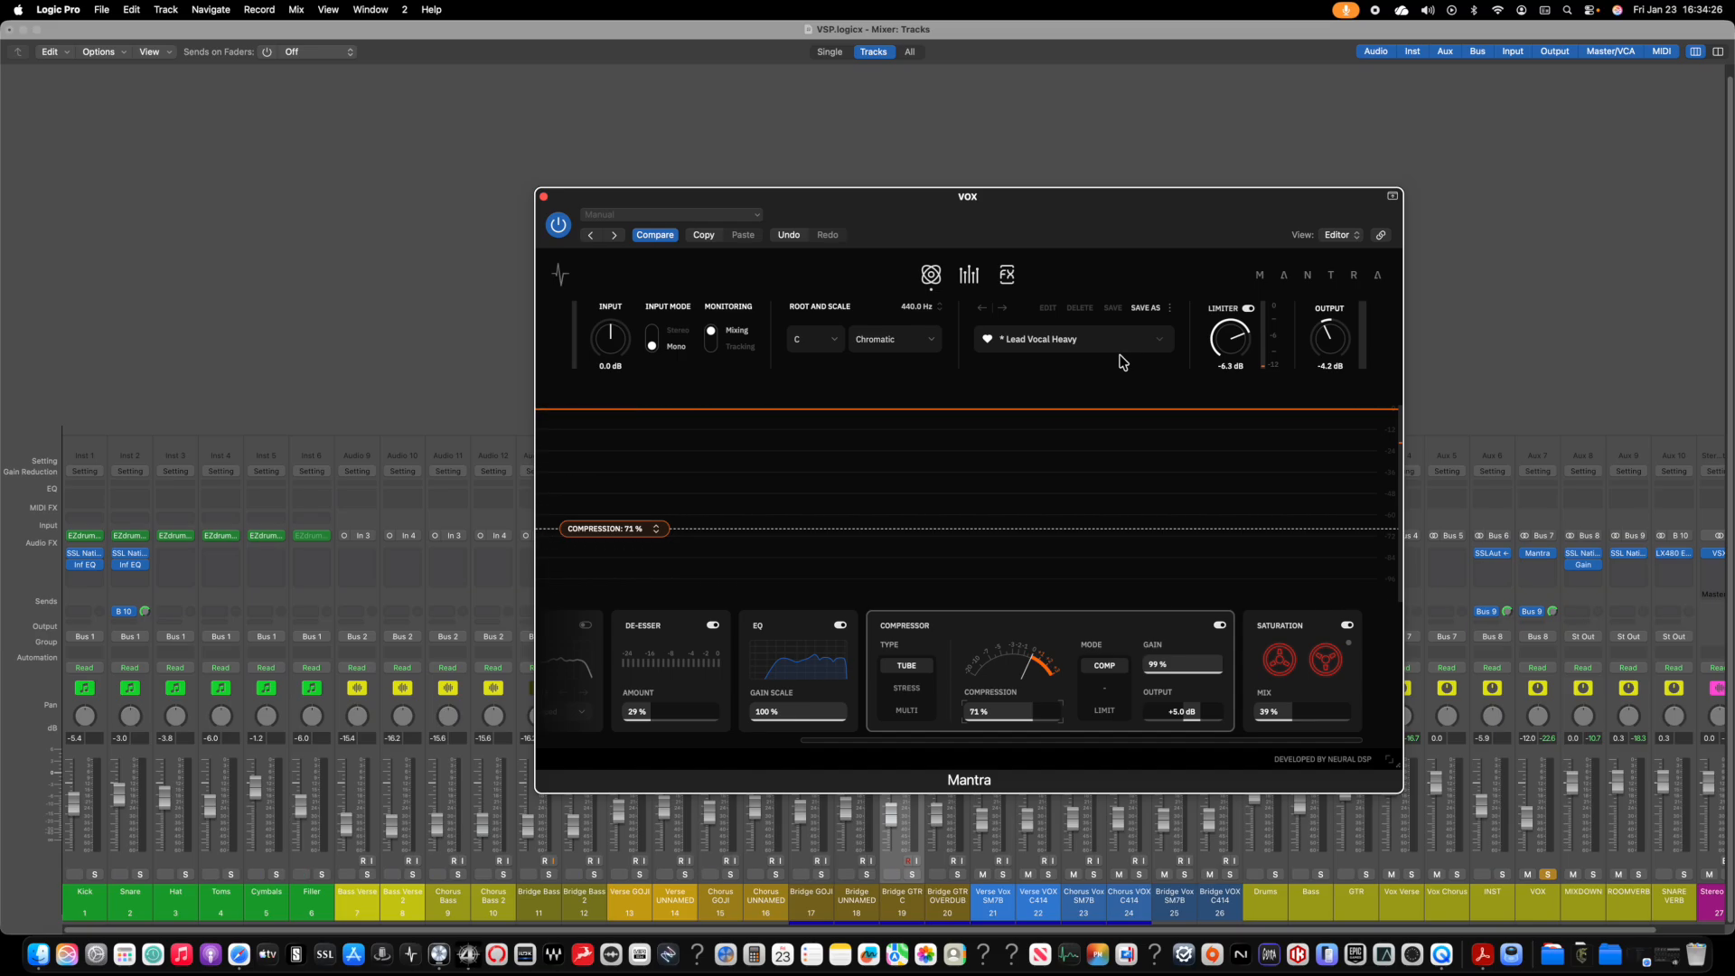
# Step: Open Mantra's Saturation module and compare the playing vocals with it bypassed and active
pyautogui.click(1306, 696)
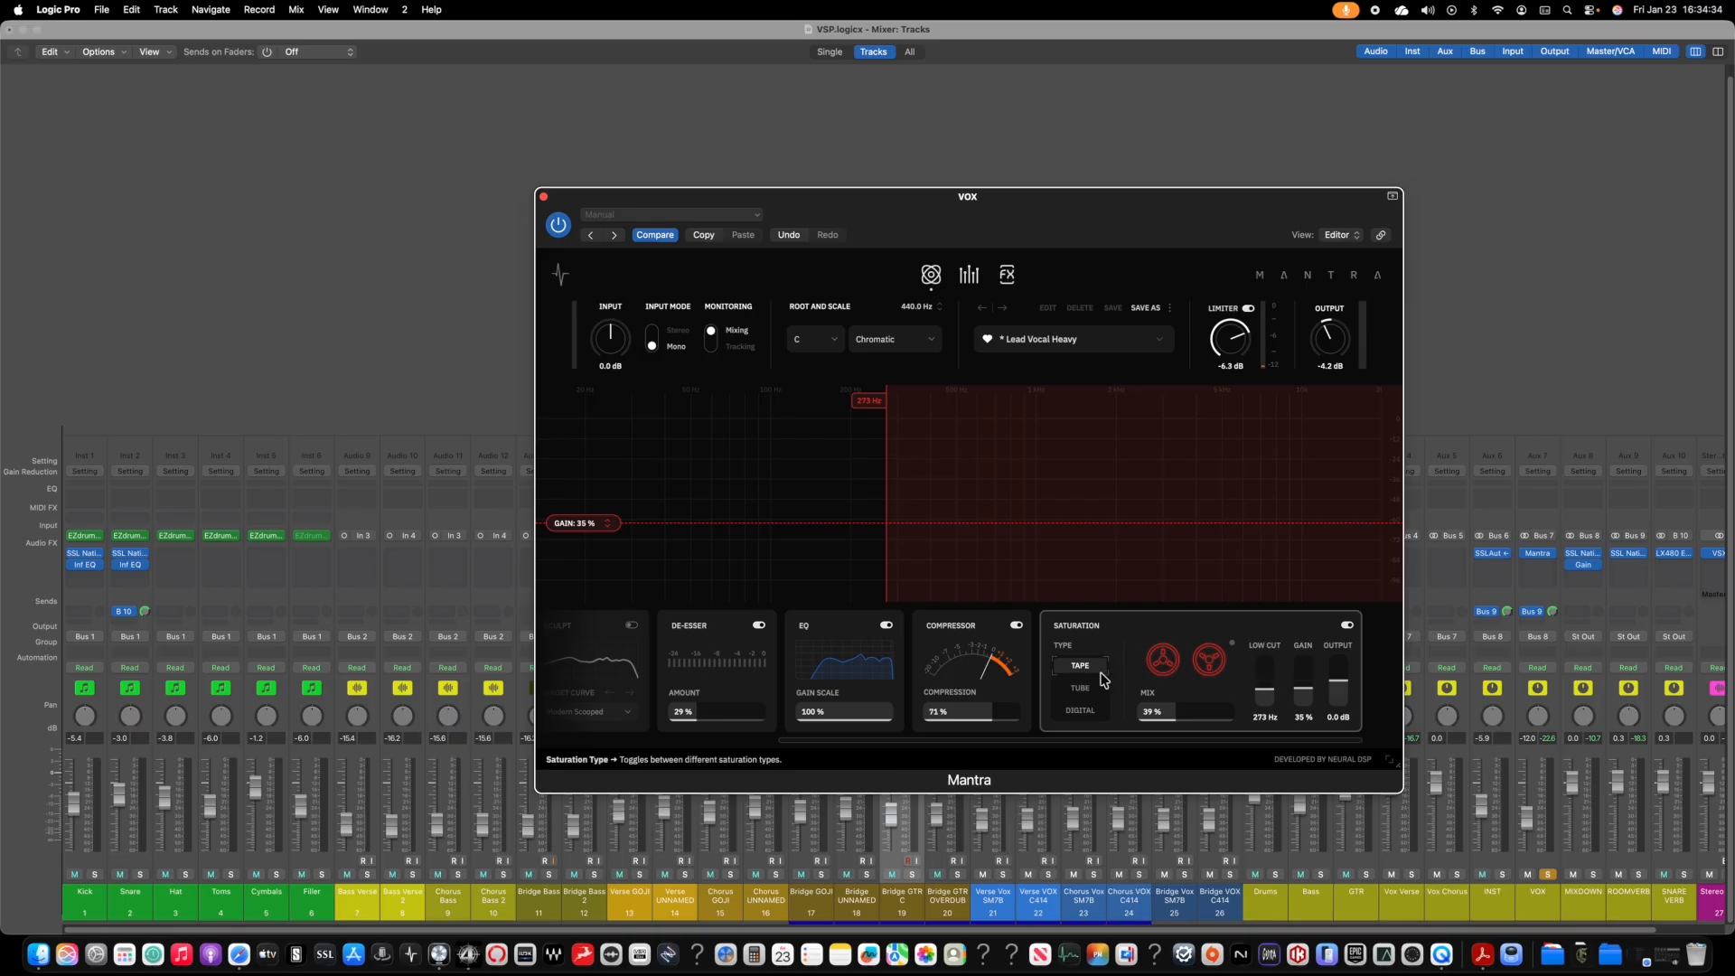
pyautogui.click(1347, 626)
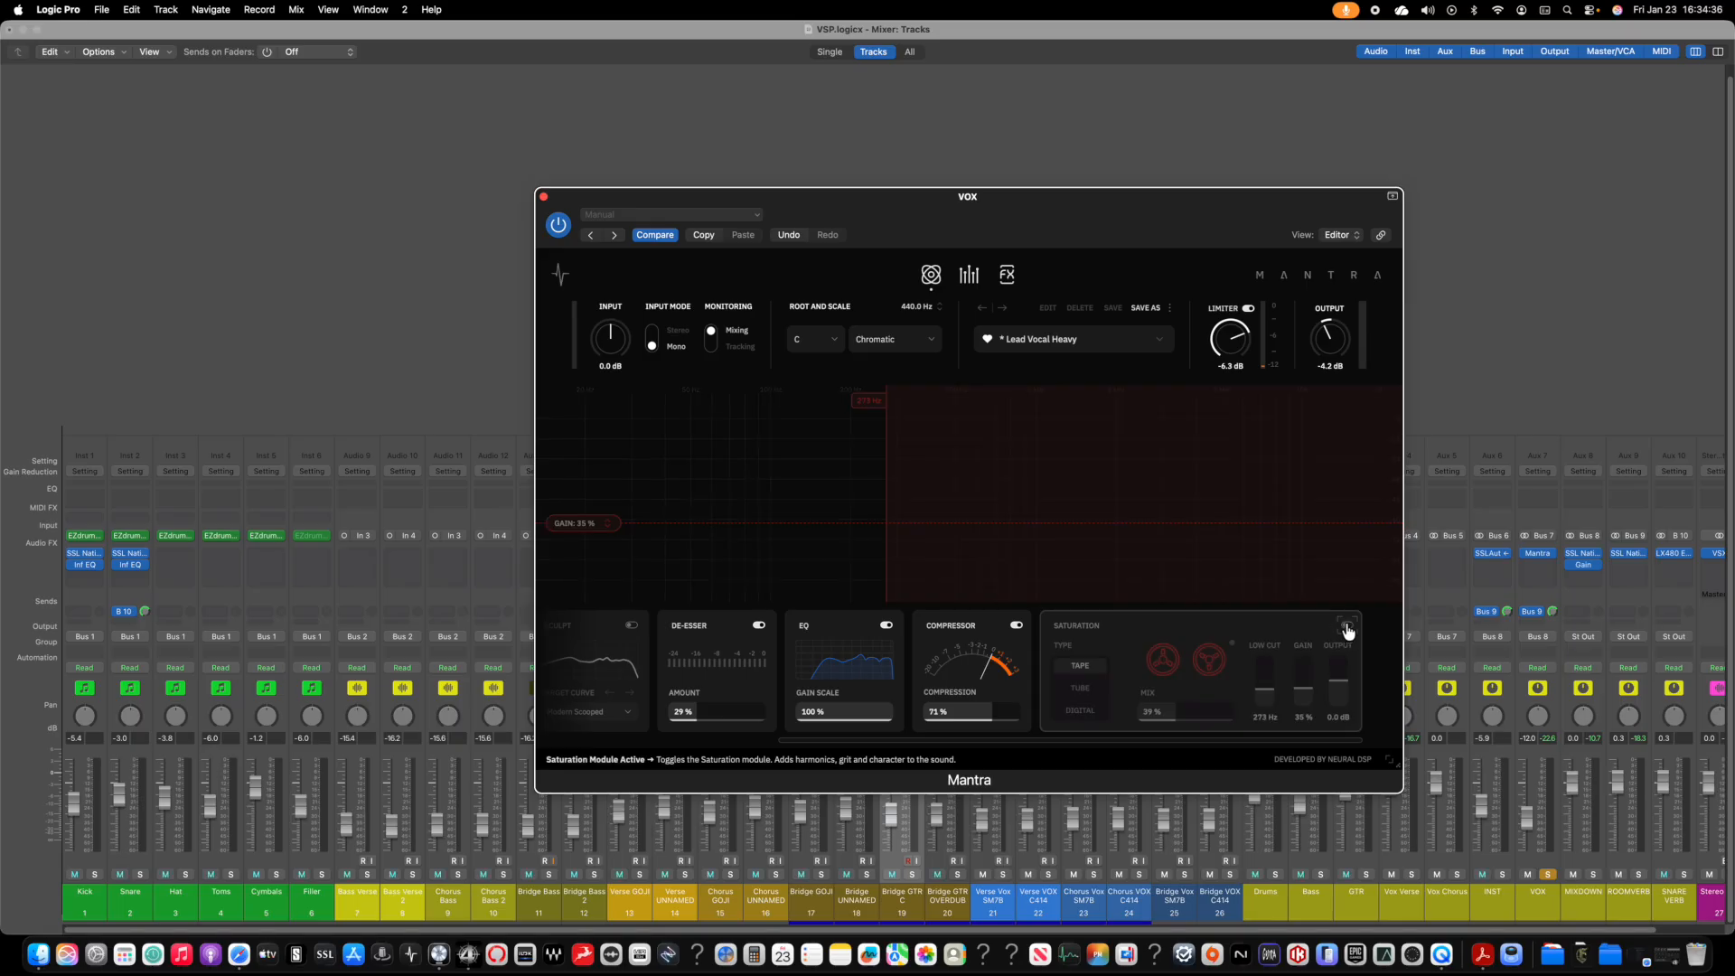
pyautogui.press('space')
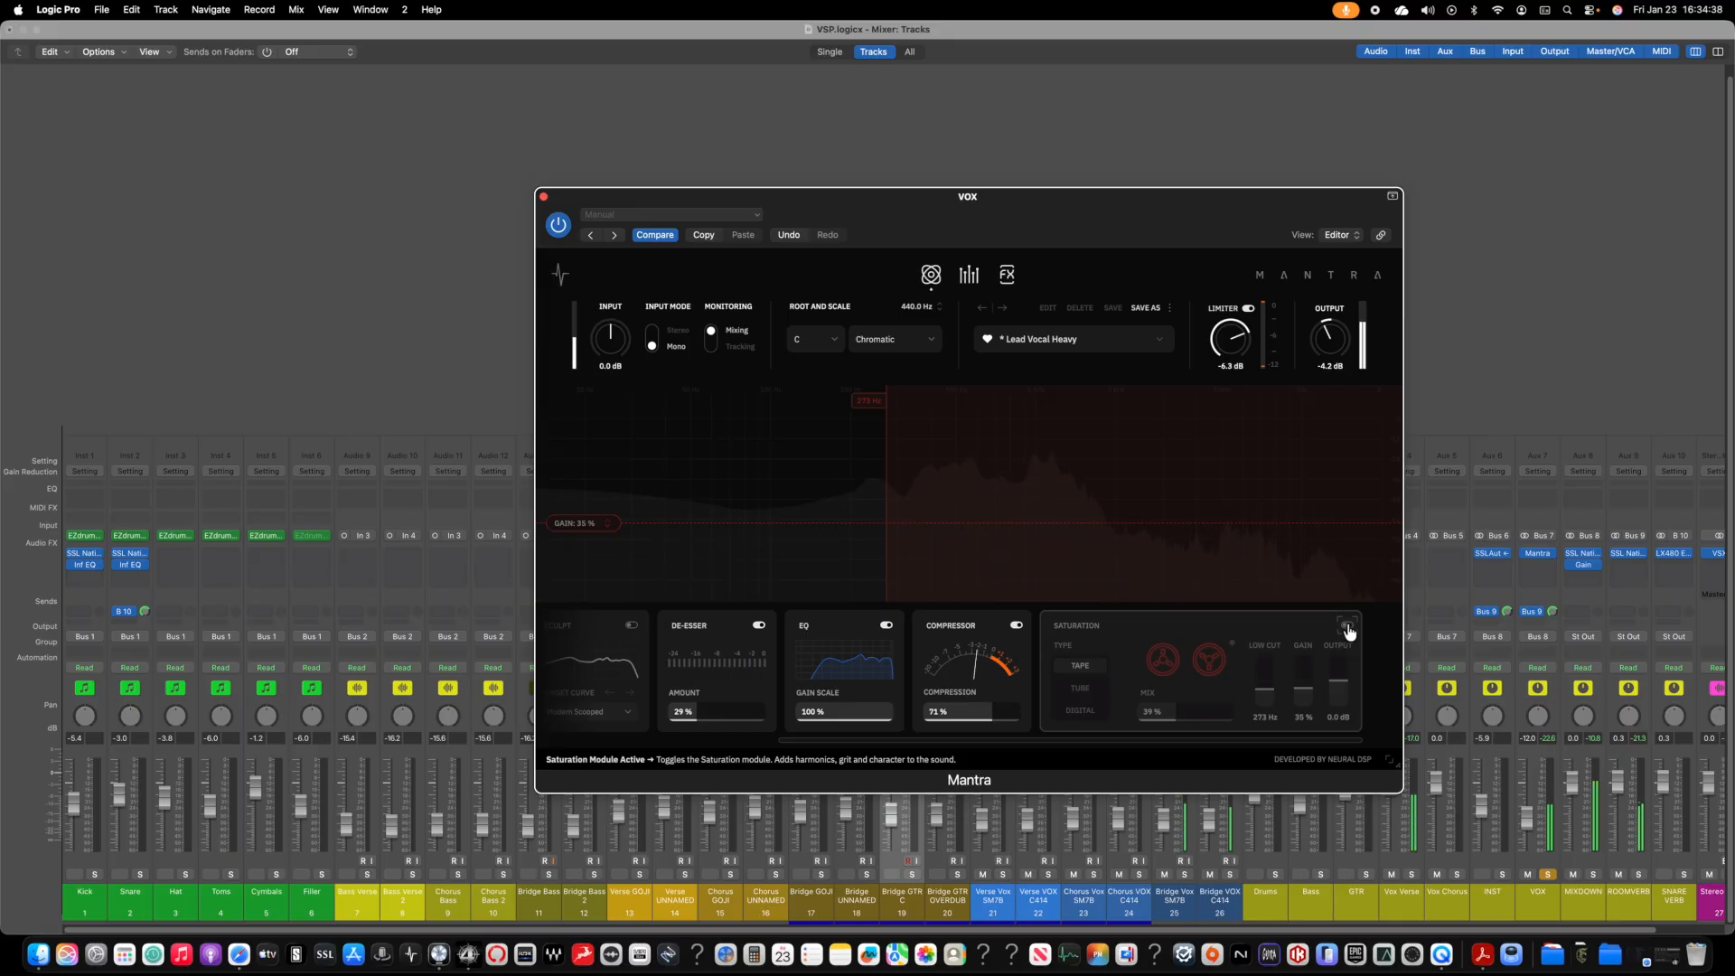
pyautogui.click(1346, 626)
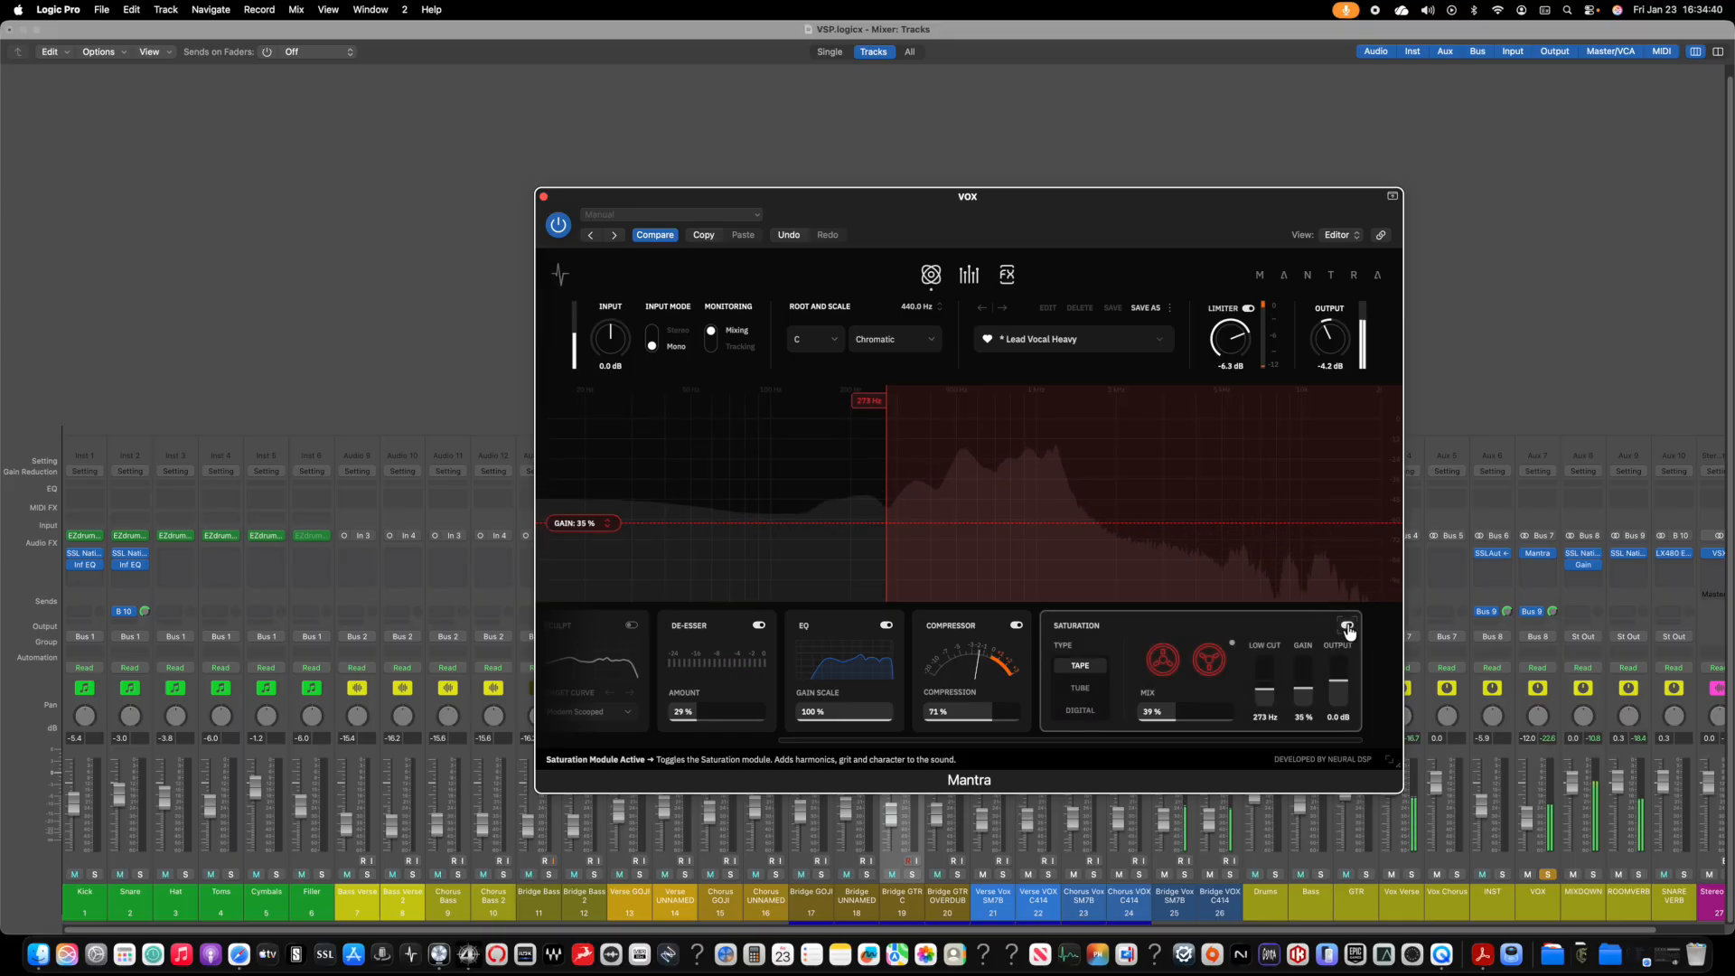
pyautogui.click(1346, 626)
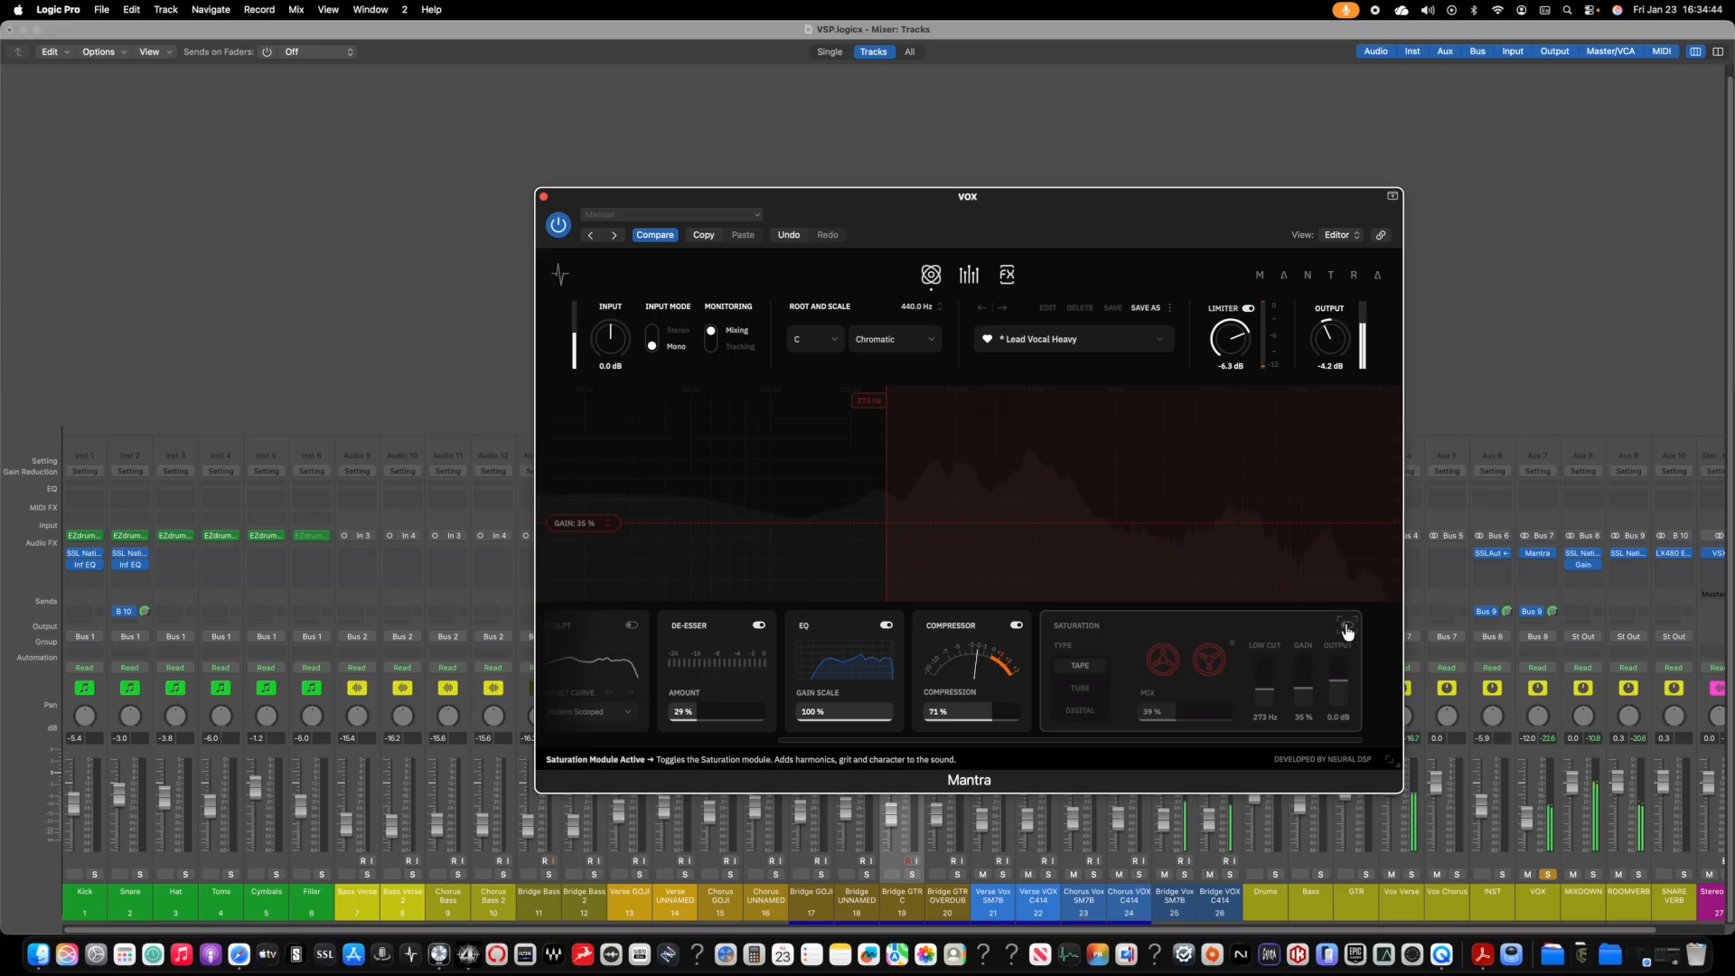
pyautogui.click(1346, 627)
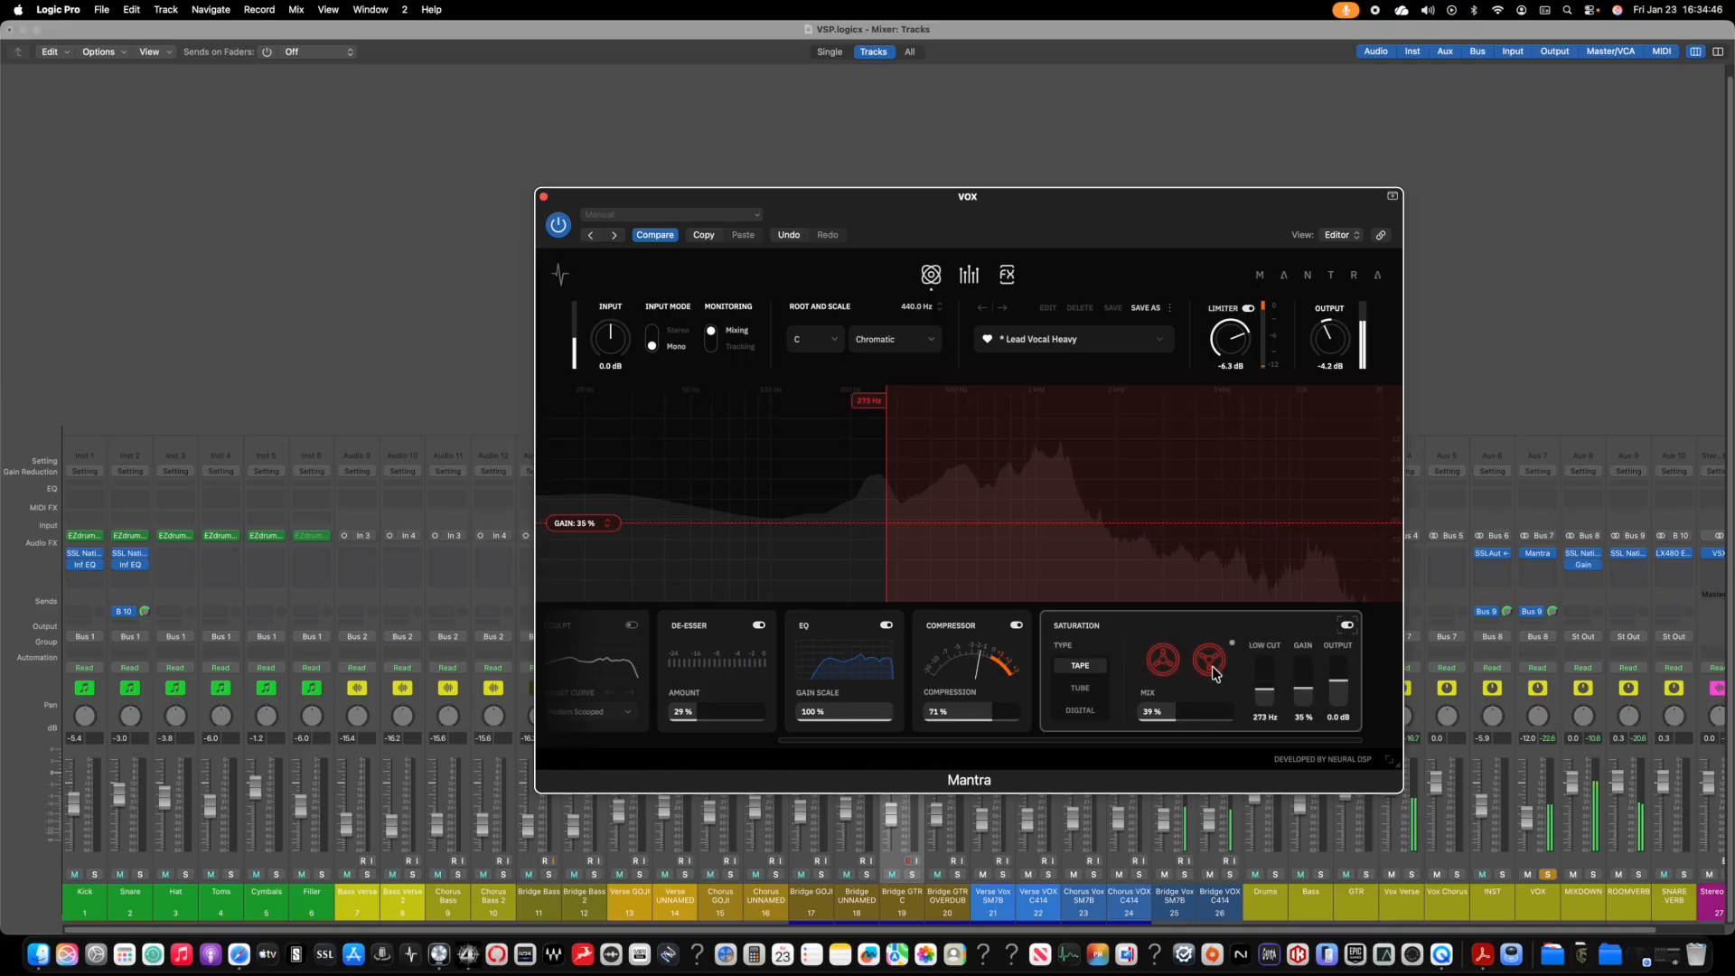
# Step: Audition Tube and Digital saturation, return to Tape with a 282 Hz low cut and 36 % mix, and unsolo the VOX channel
pyautogui.click(1103, 692)
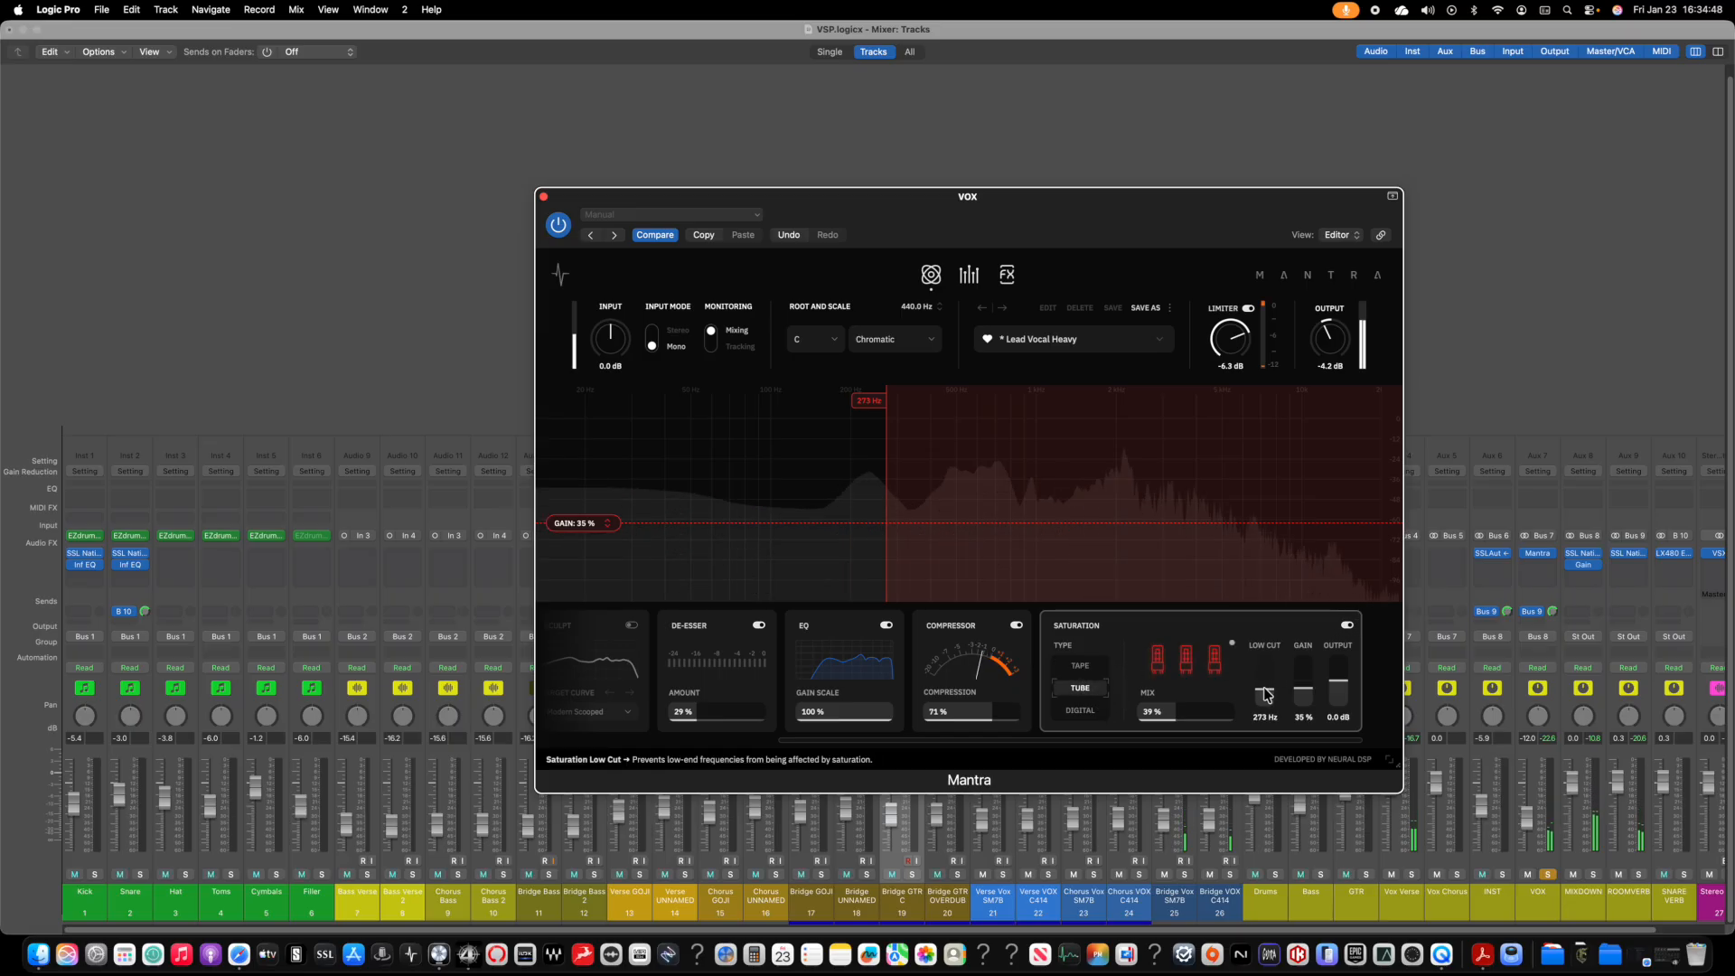
pyautogui.moveTo(1264, 692); pyautogui.dragTo(1177, 713)
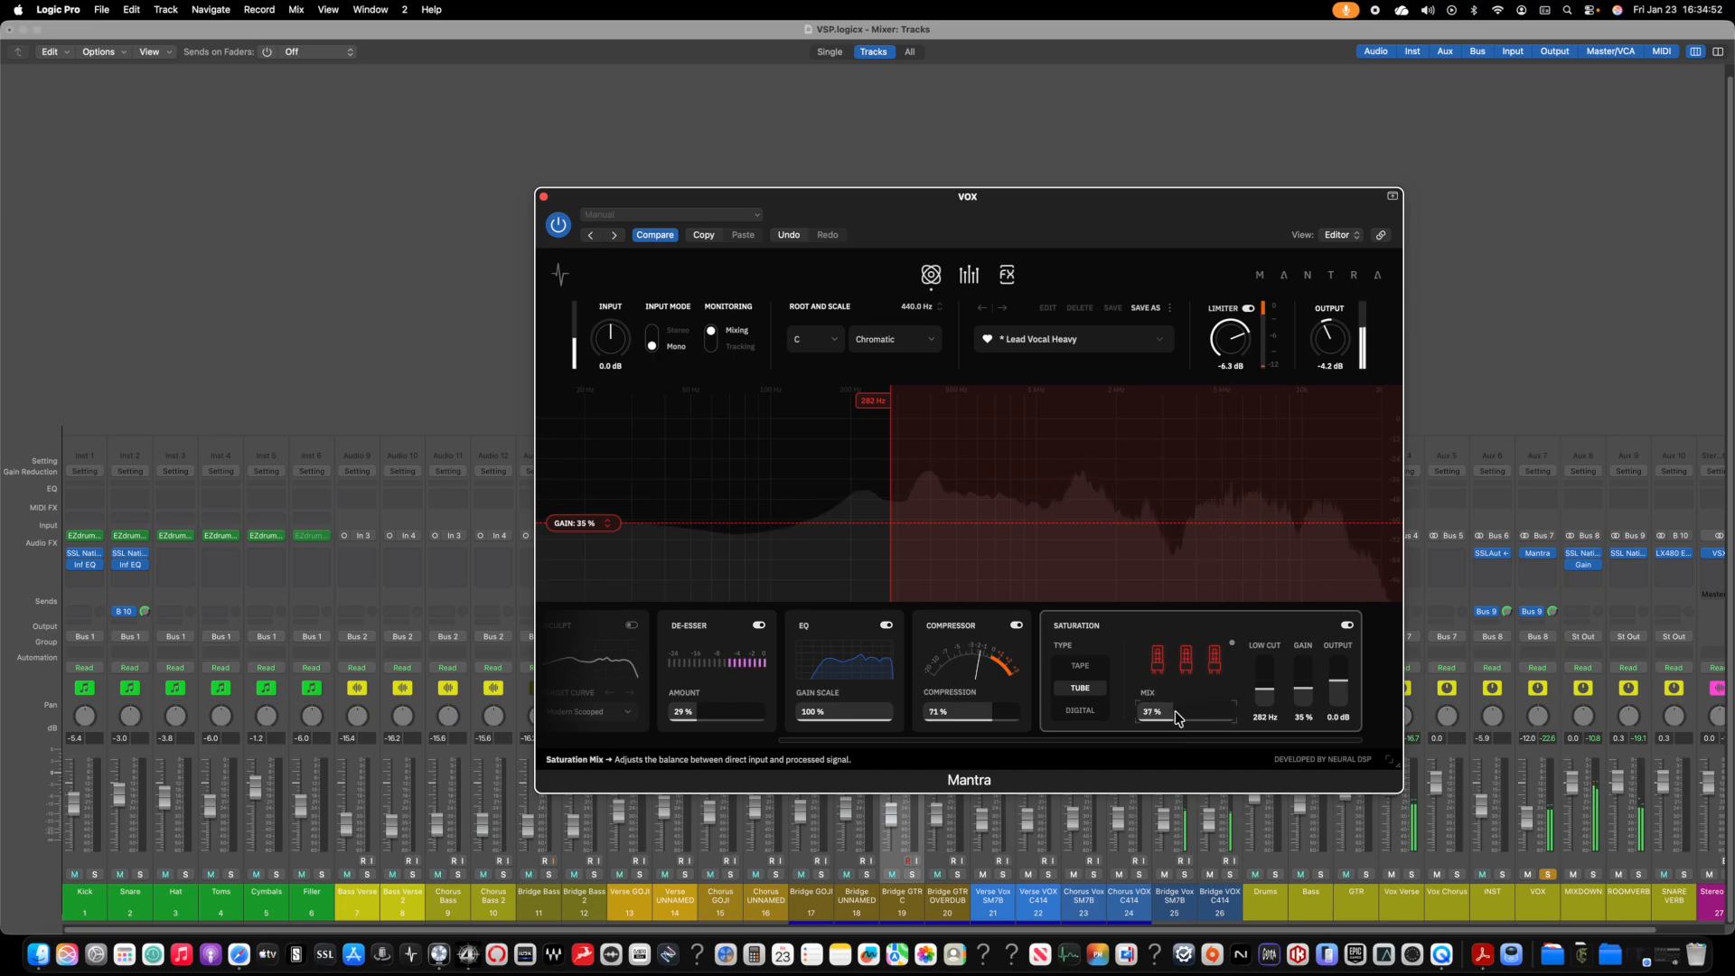
pyautogui.click(1084, 710)
pyautogui.click(1085, 671)
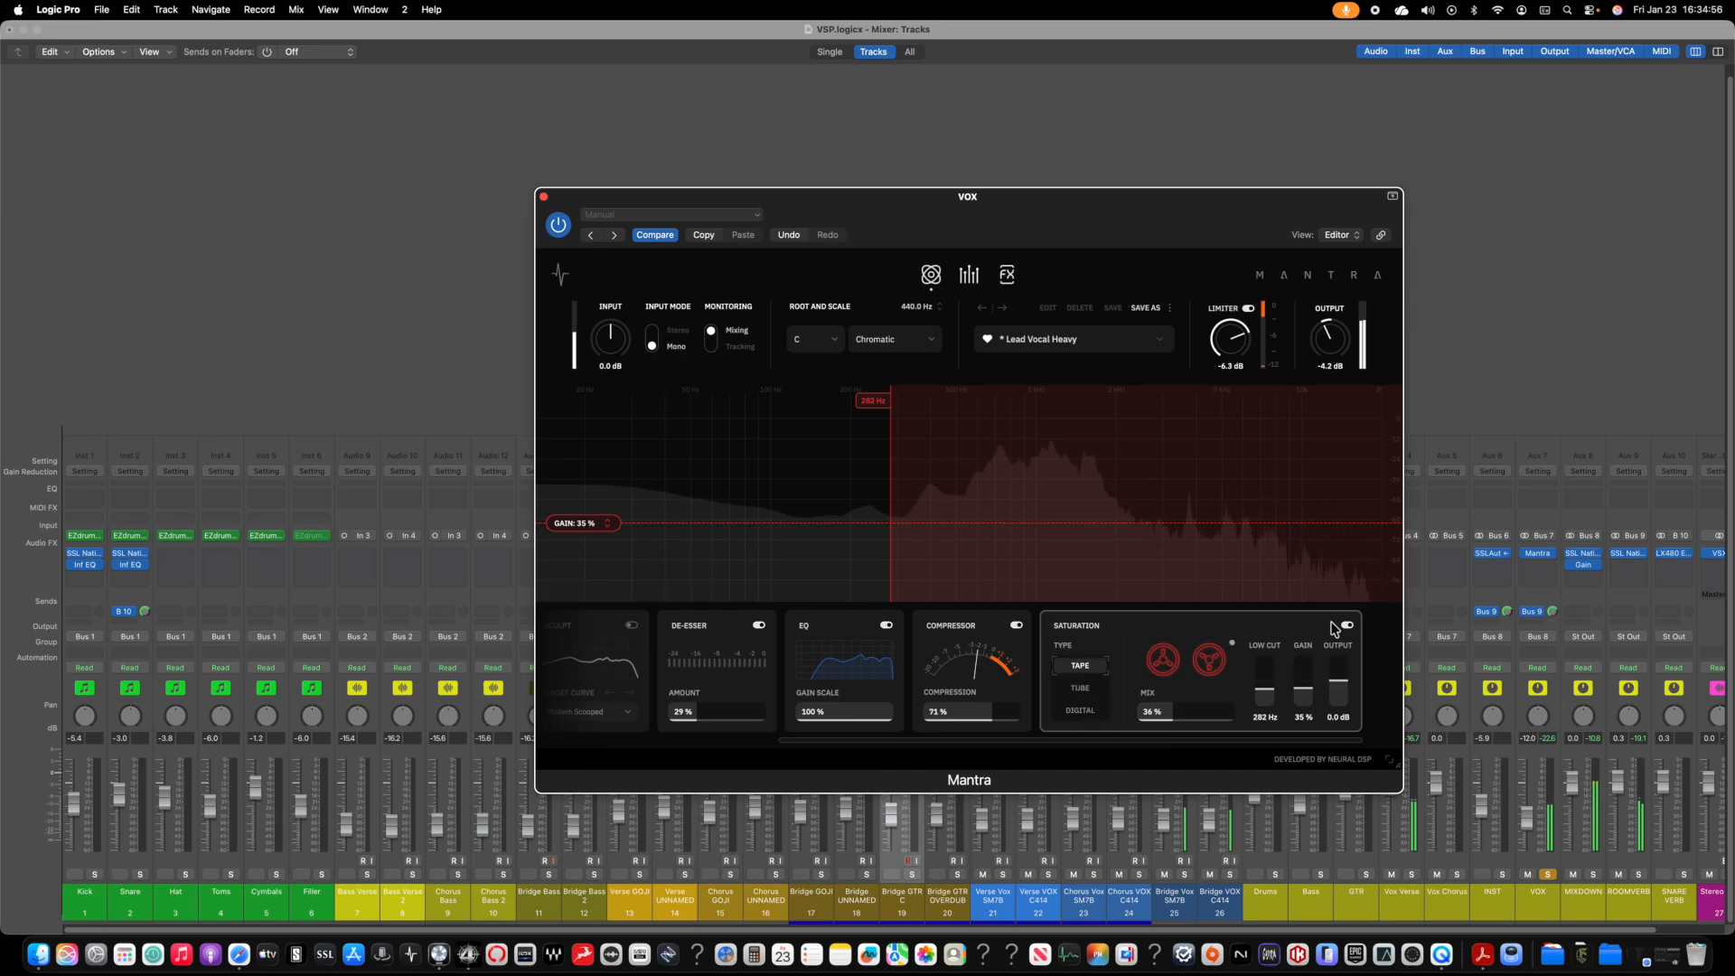
pyautogui.click(1547, 875)
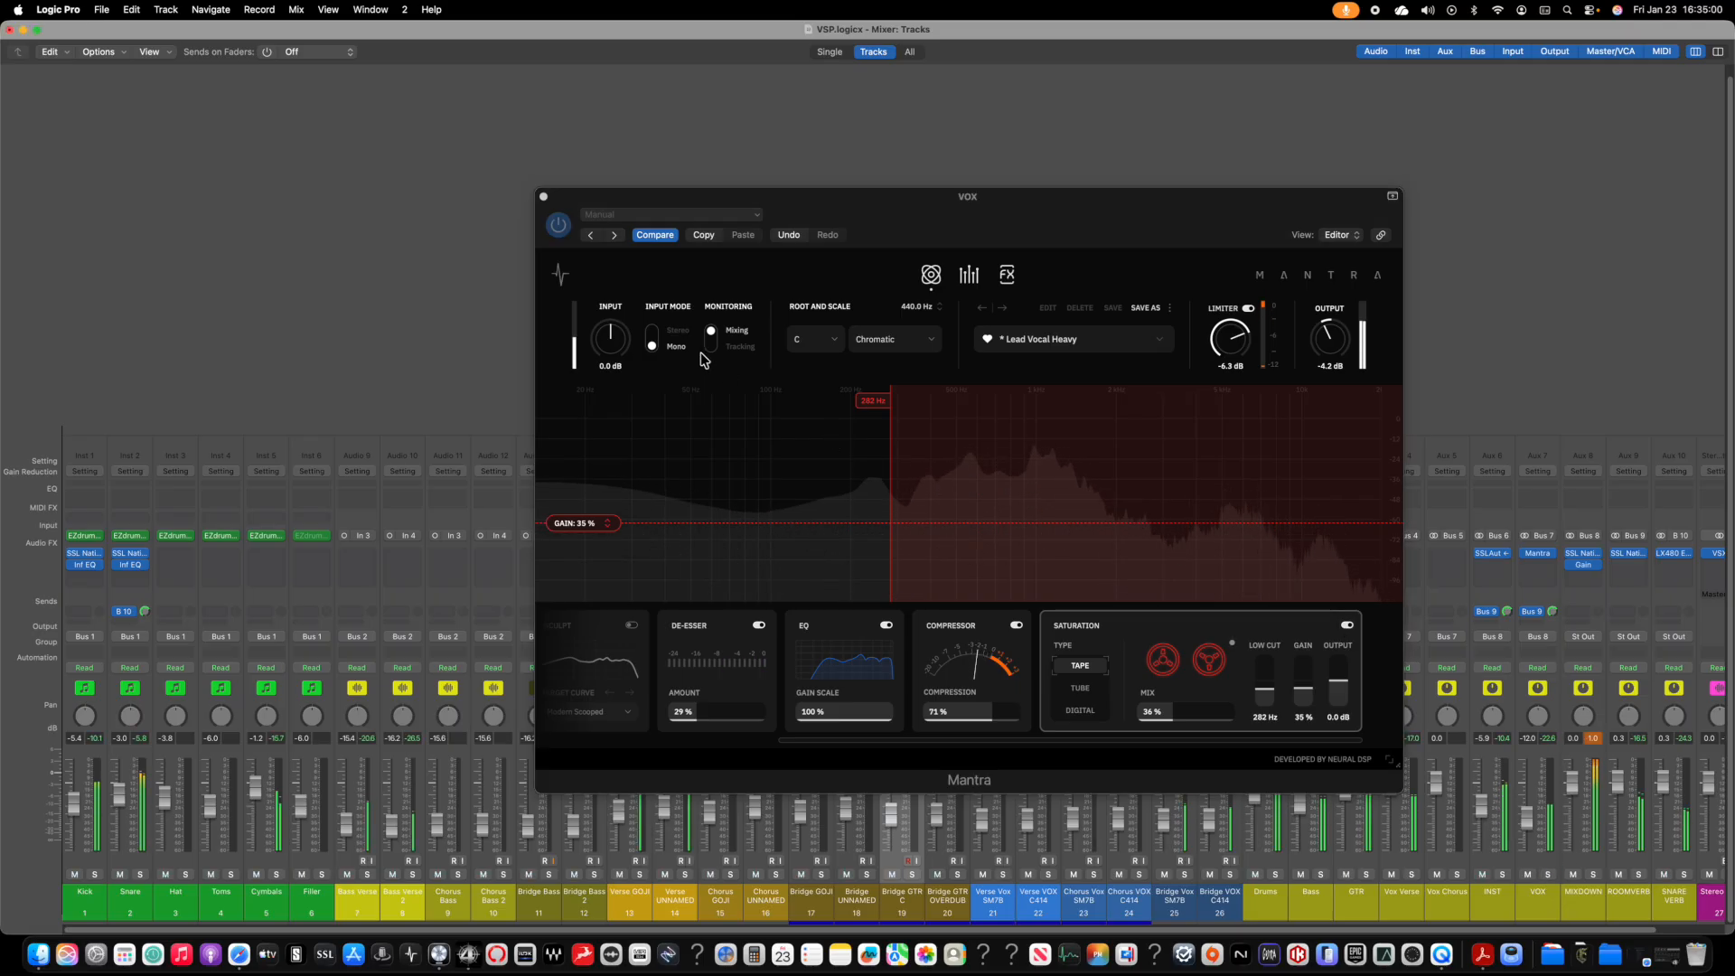
# Step: Stop playback, close the VOX channel's Mantra window and play the full mix
pyautogui.press('space')
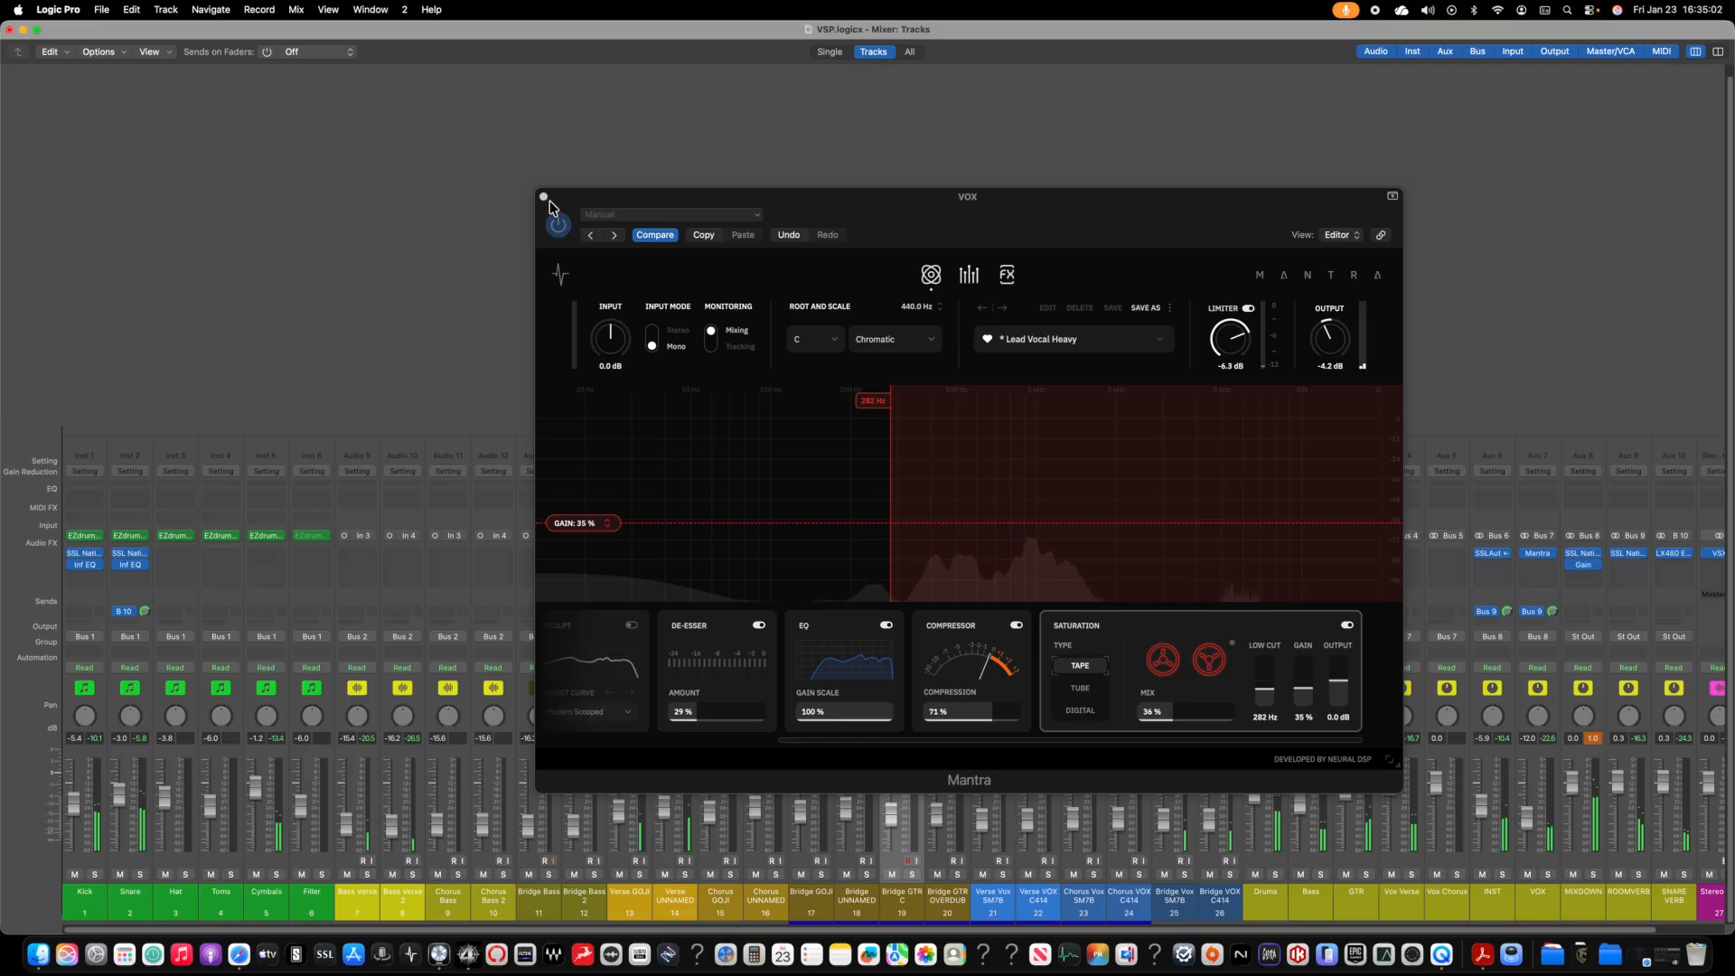
pyautogui.click(544, 198)
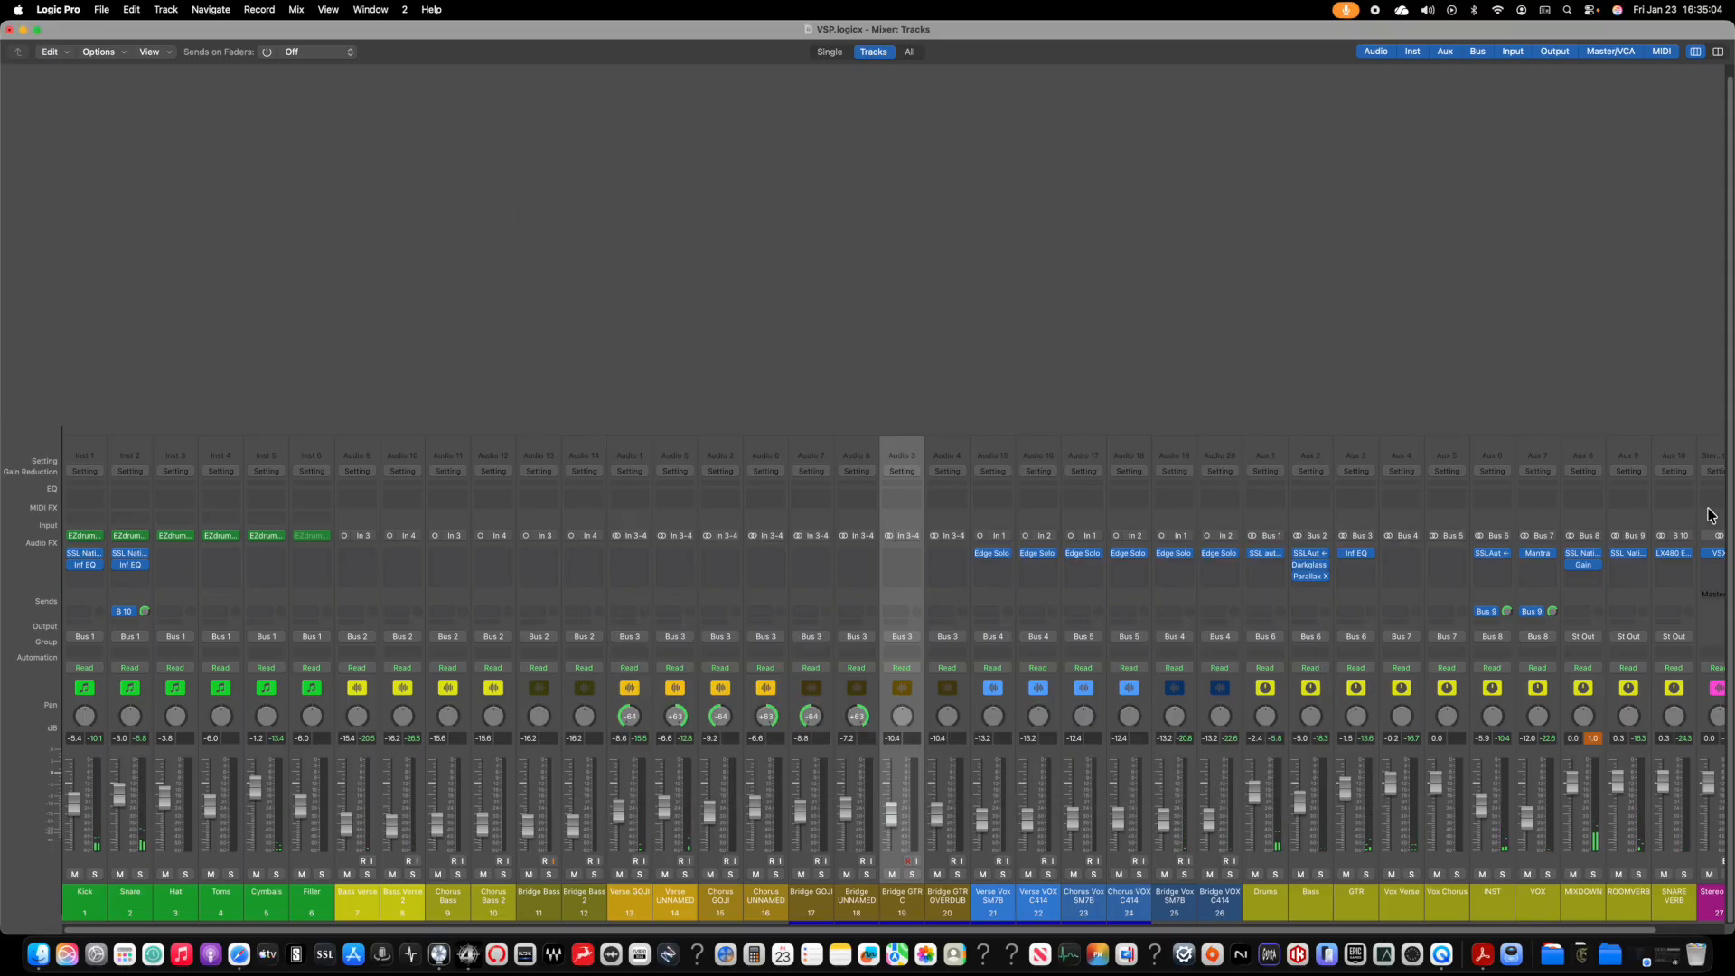
pyautogui.hscroll(2, 1254, 386)
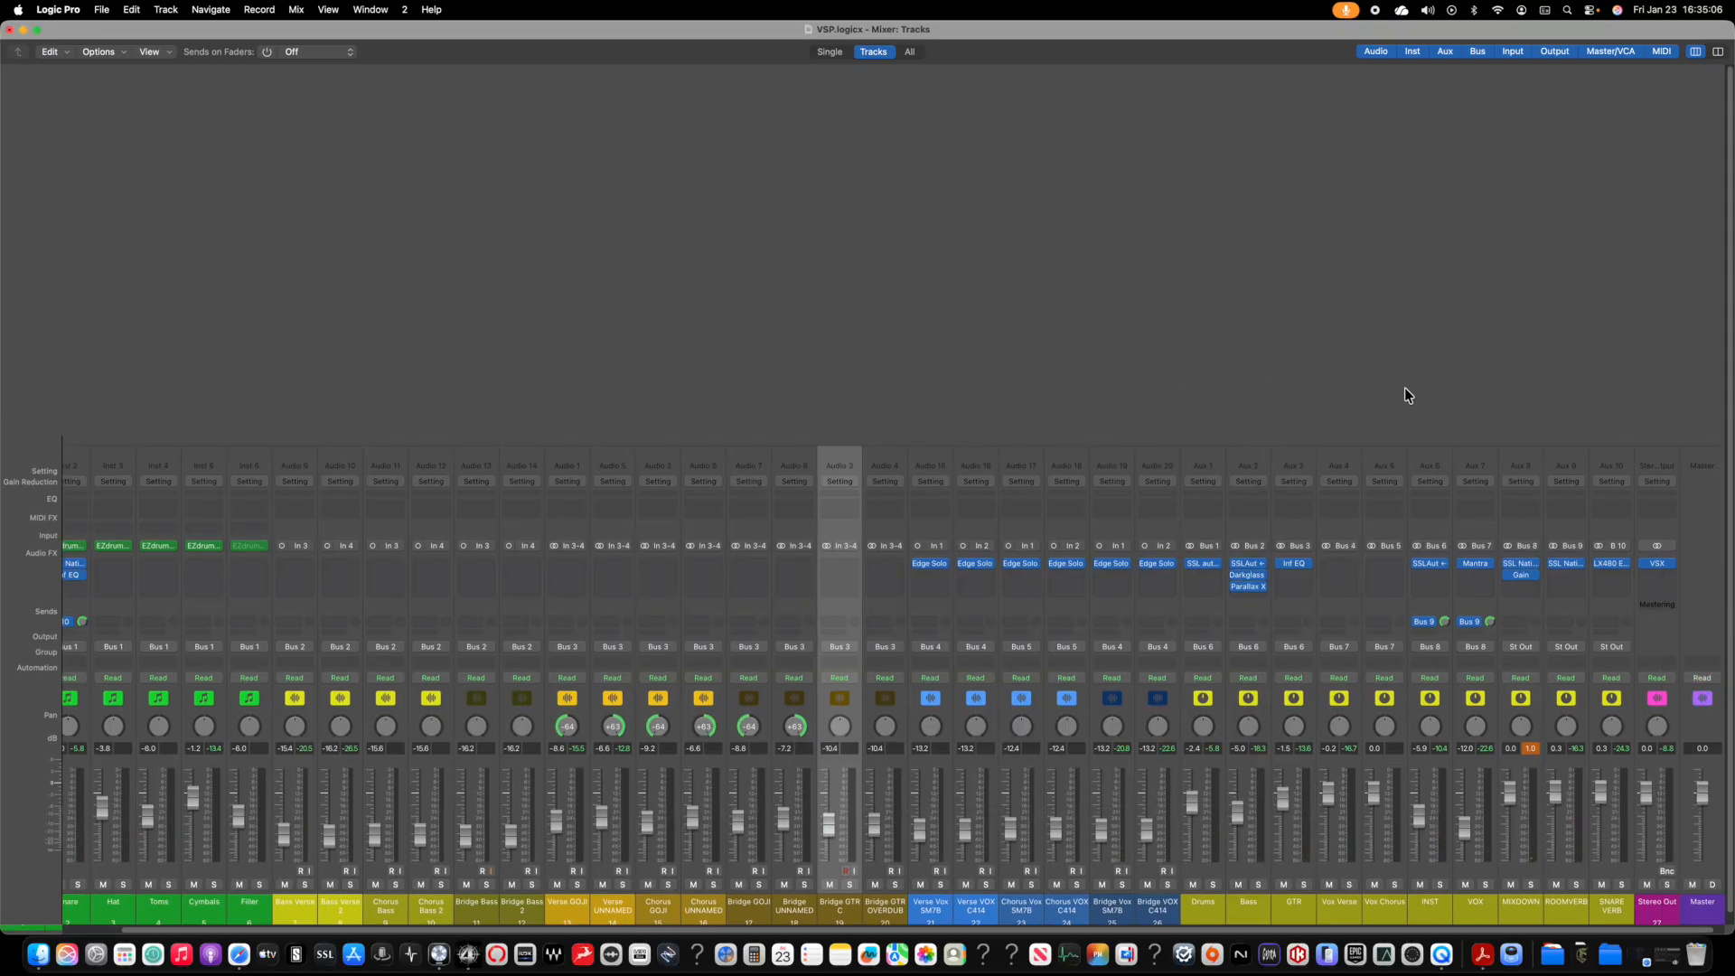
pyautogui.scroll(-1, 1600, 584)
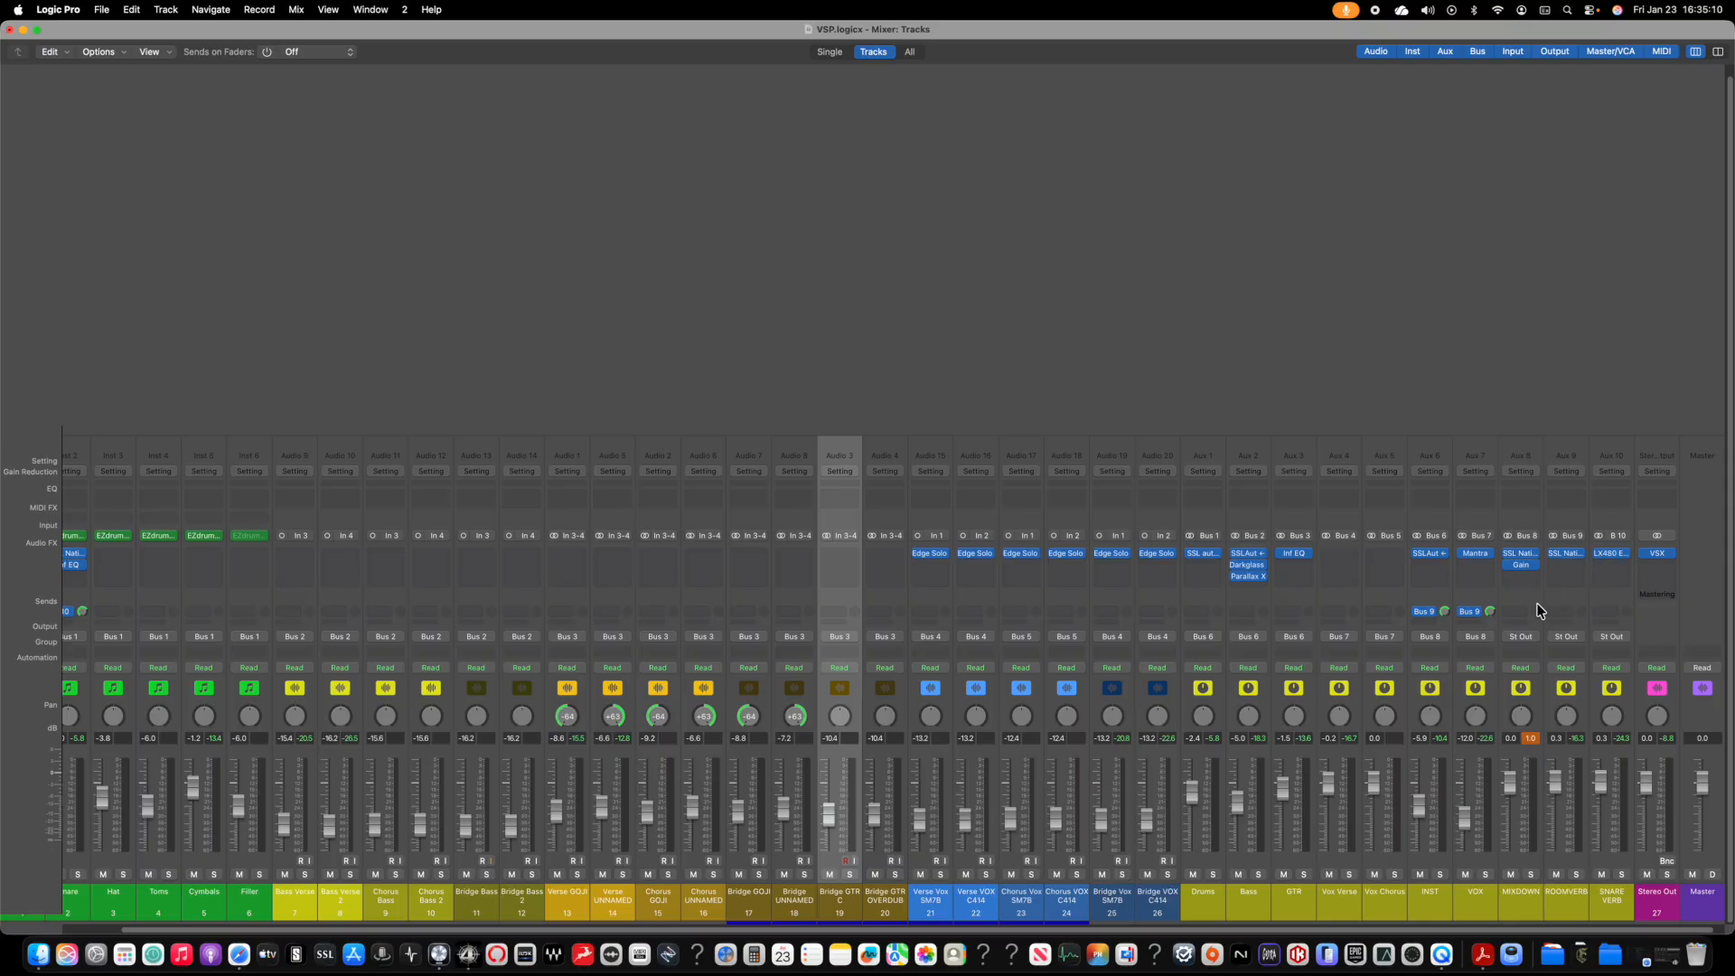
pyautogui.press('space')
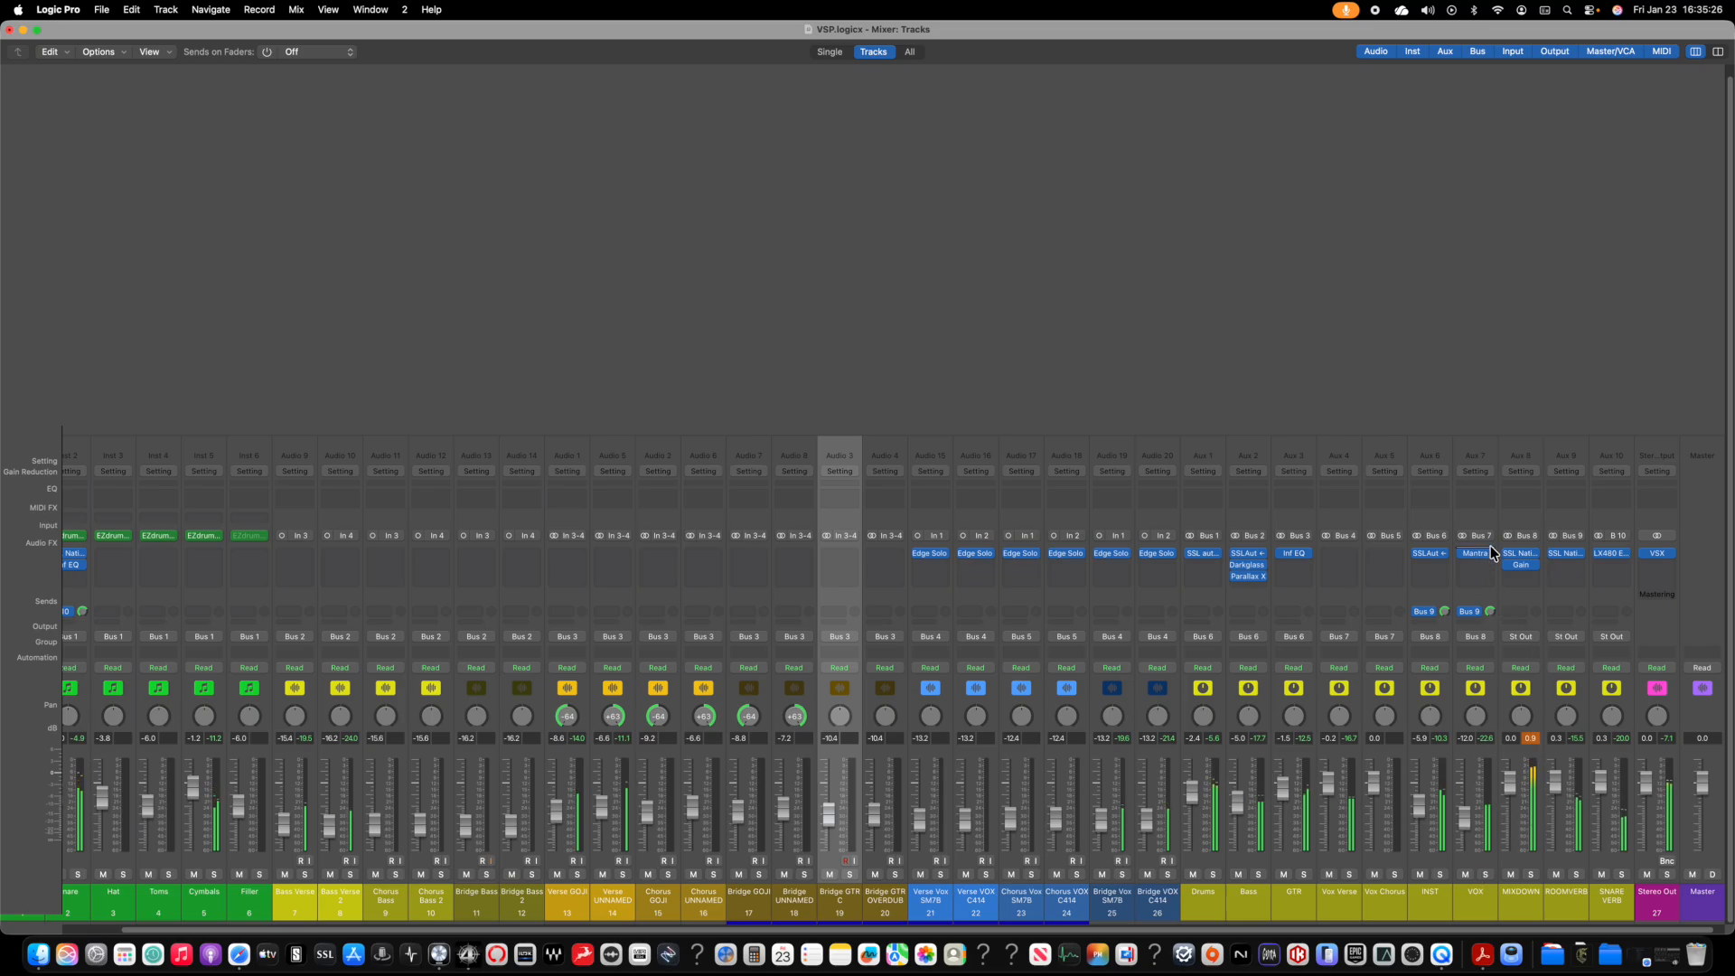
# Step: In Mantra's FX section on VOX, set the Tape delay to 50 % main vocals mix, 25 % feedback and 50 % width
pyautogui.click(1479, 555)
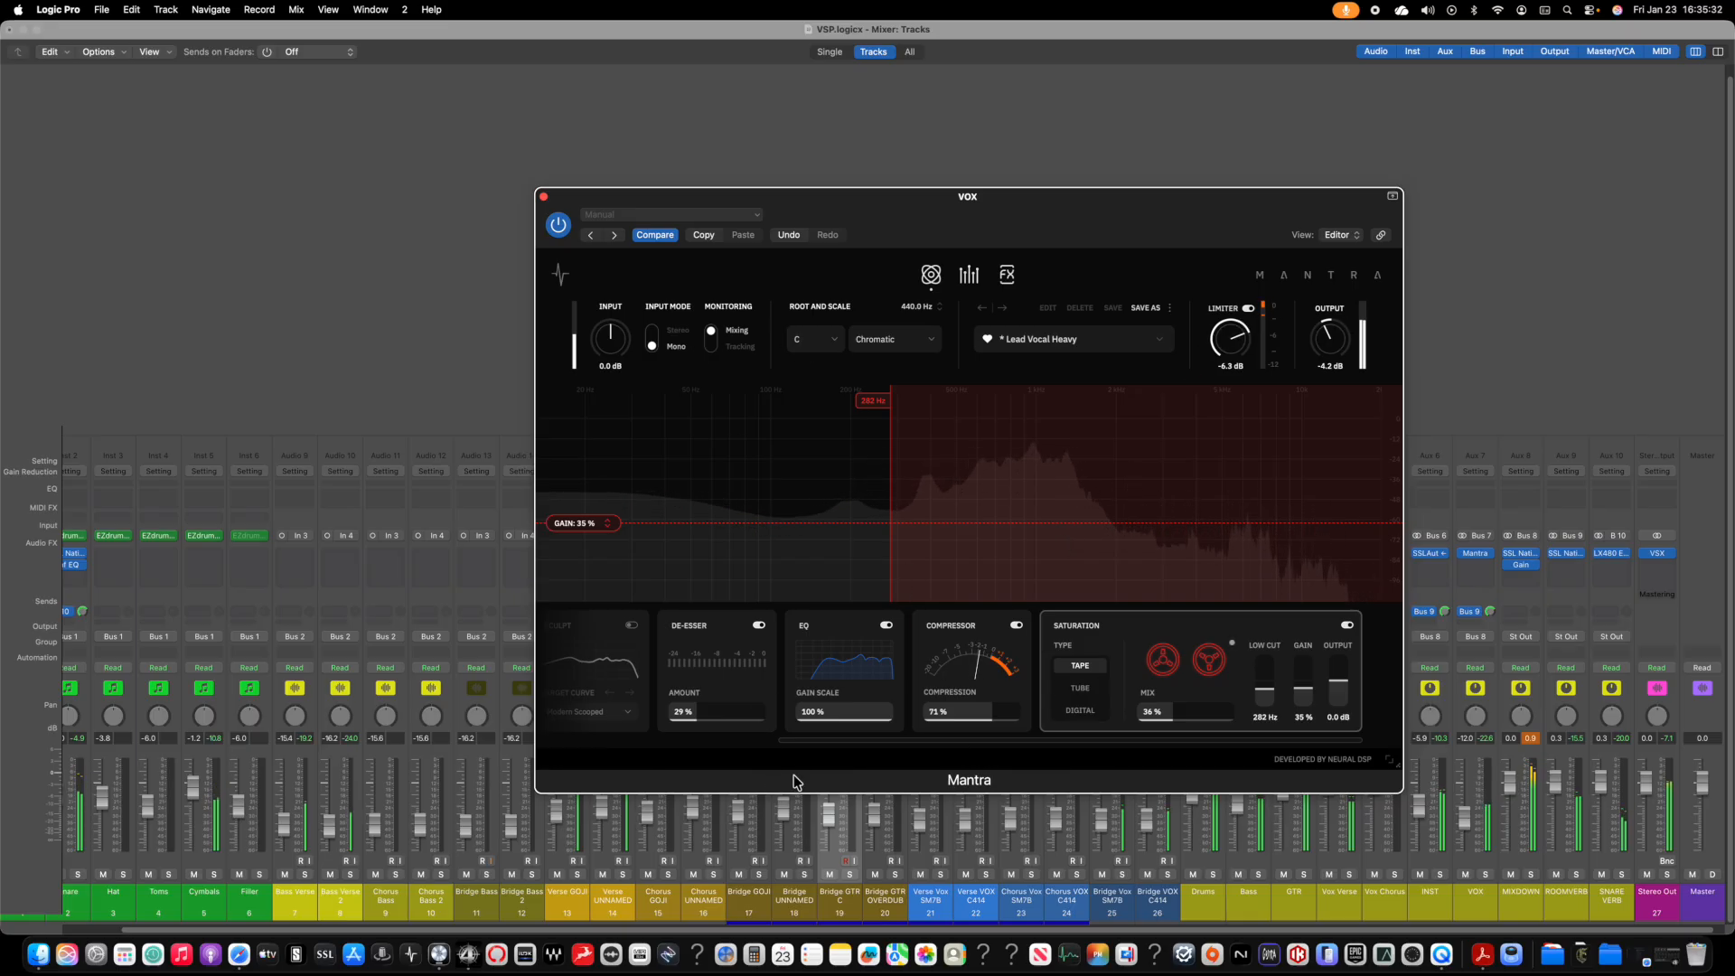
pyautogui.moveTo(914, 739); pyautogui.dragTo(812, 739)
pyautogui.click(1005, 284)
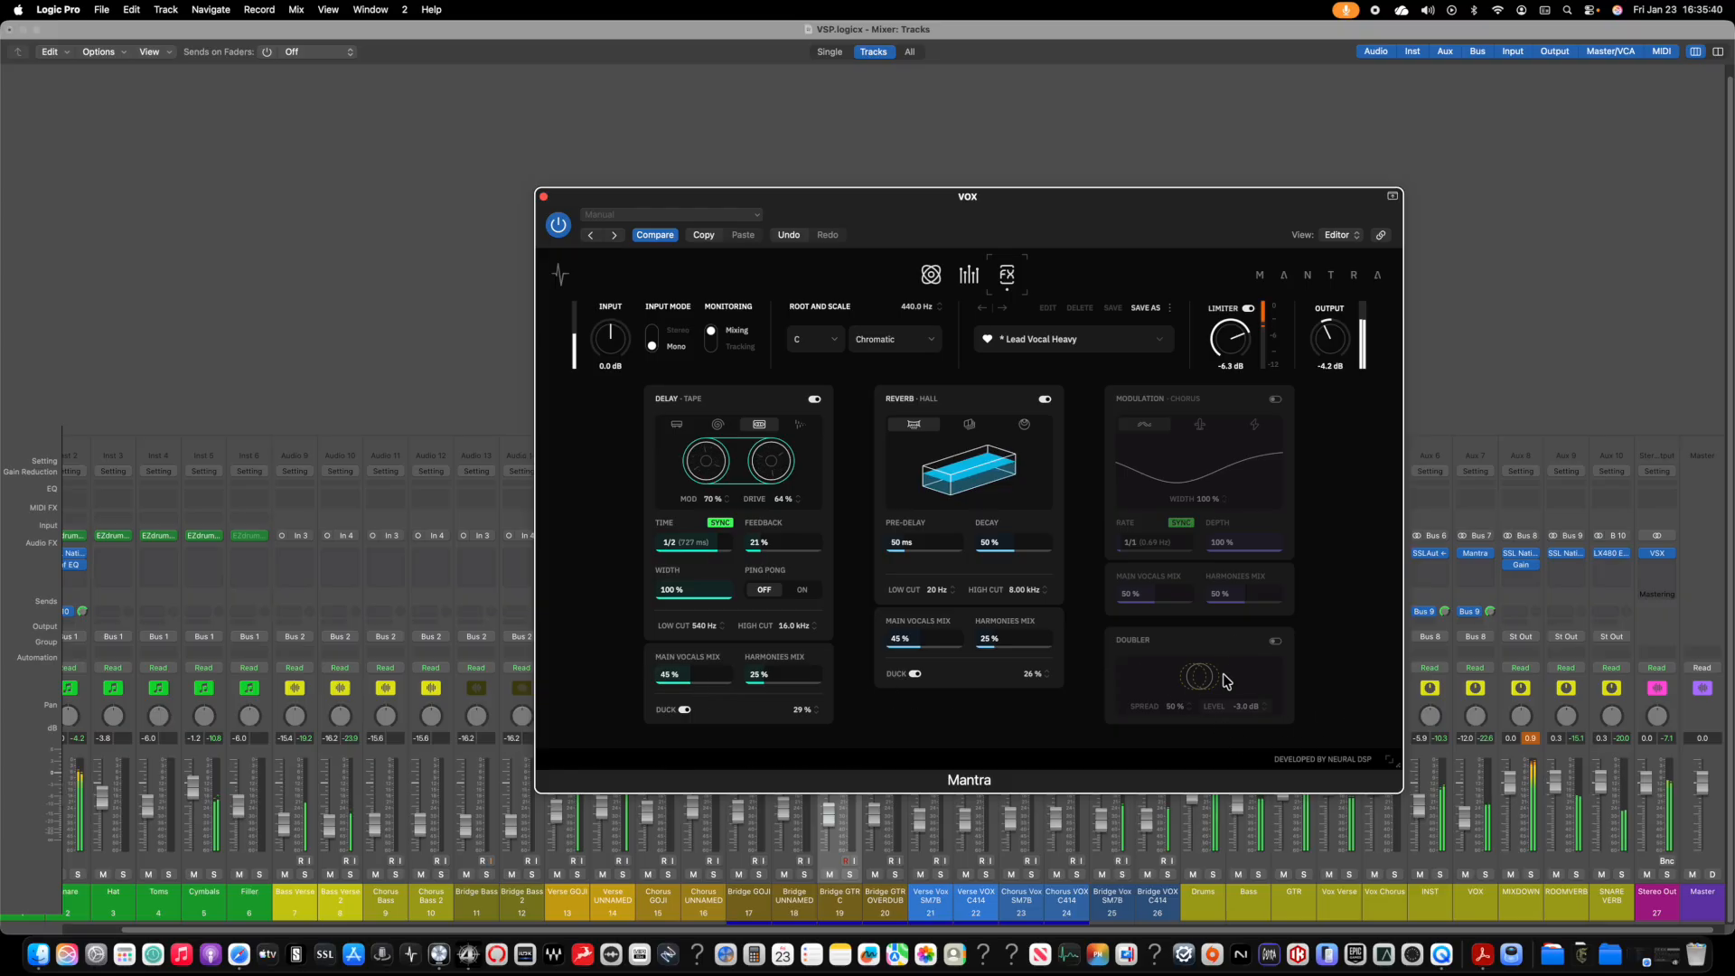
pyautogui.click(1275, 642)
pyautogui.moveTo(691, 677); pyautogui.dragTo(695, 677)
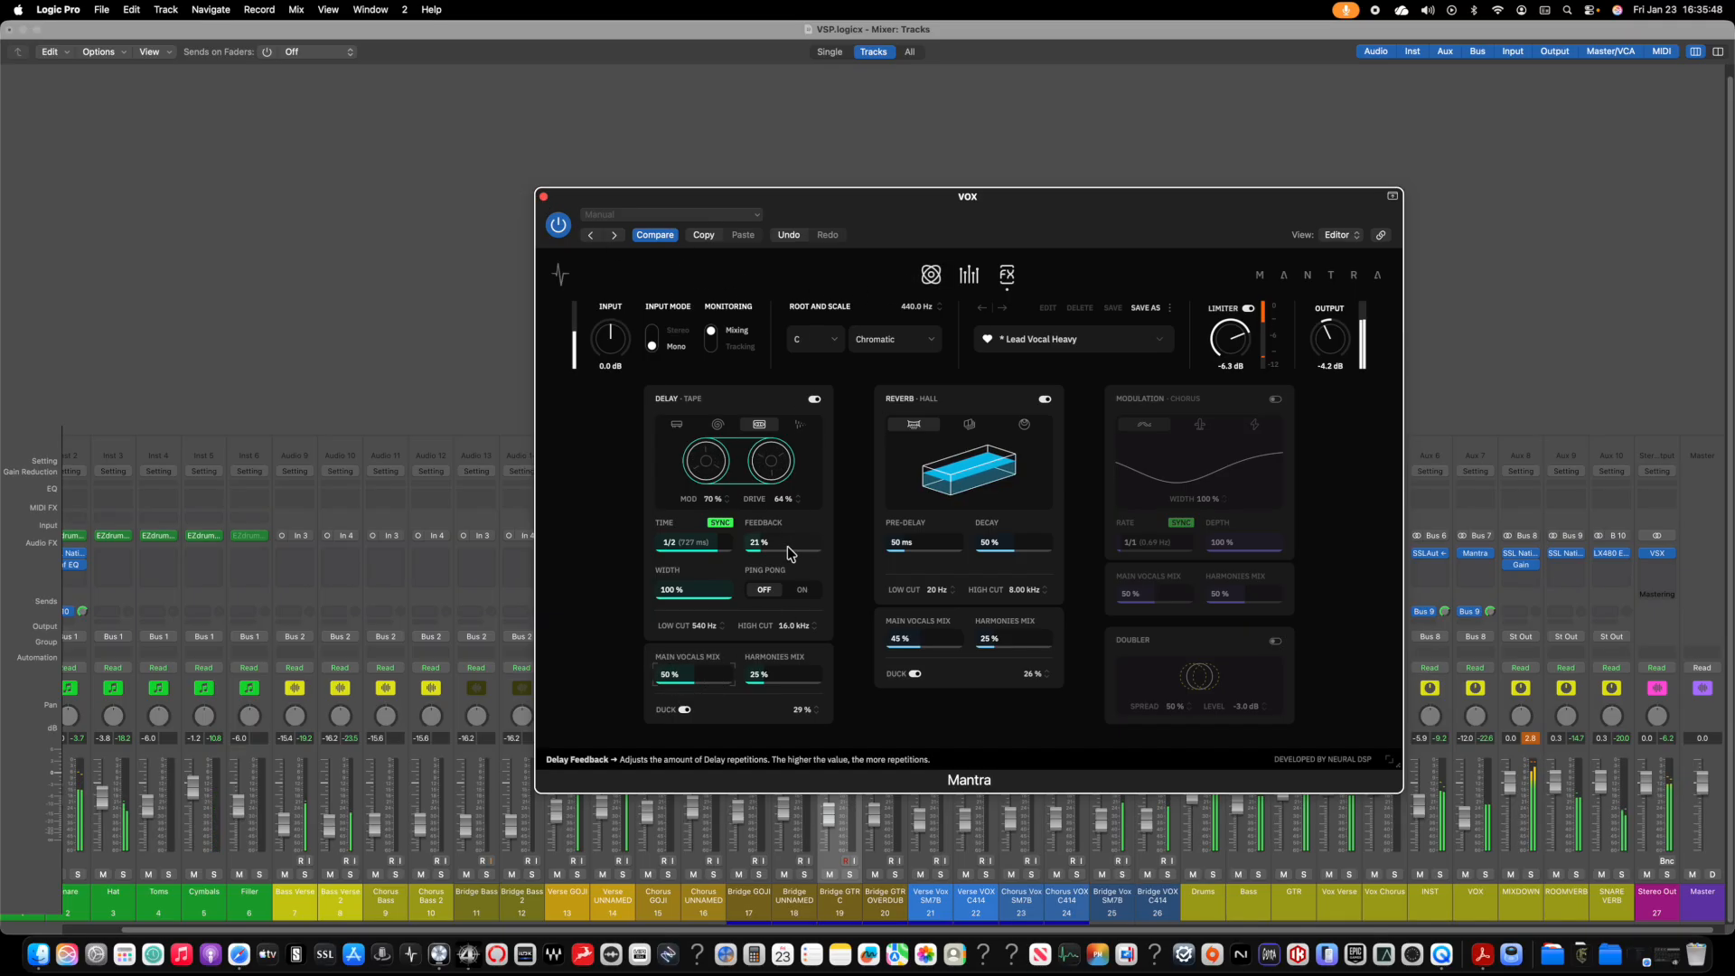
pyautogui.moveTo(772, 549); pyautogui.dragTo(777, 547)
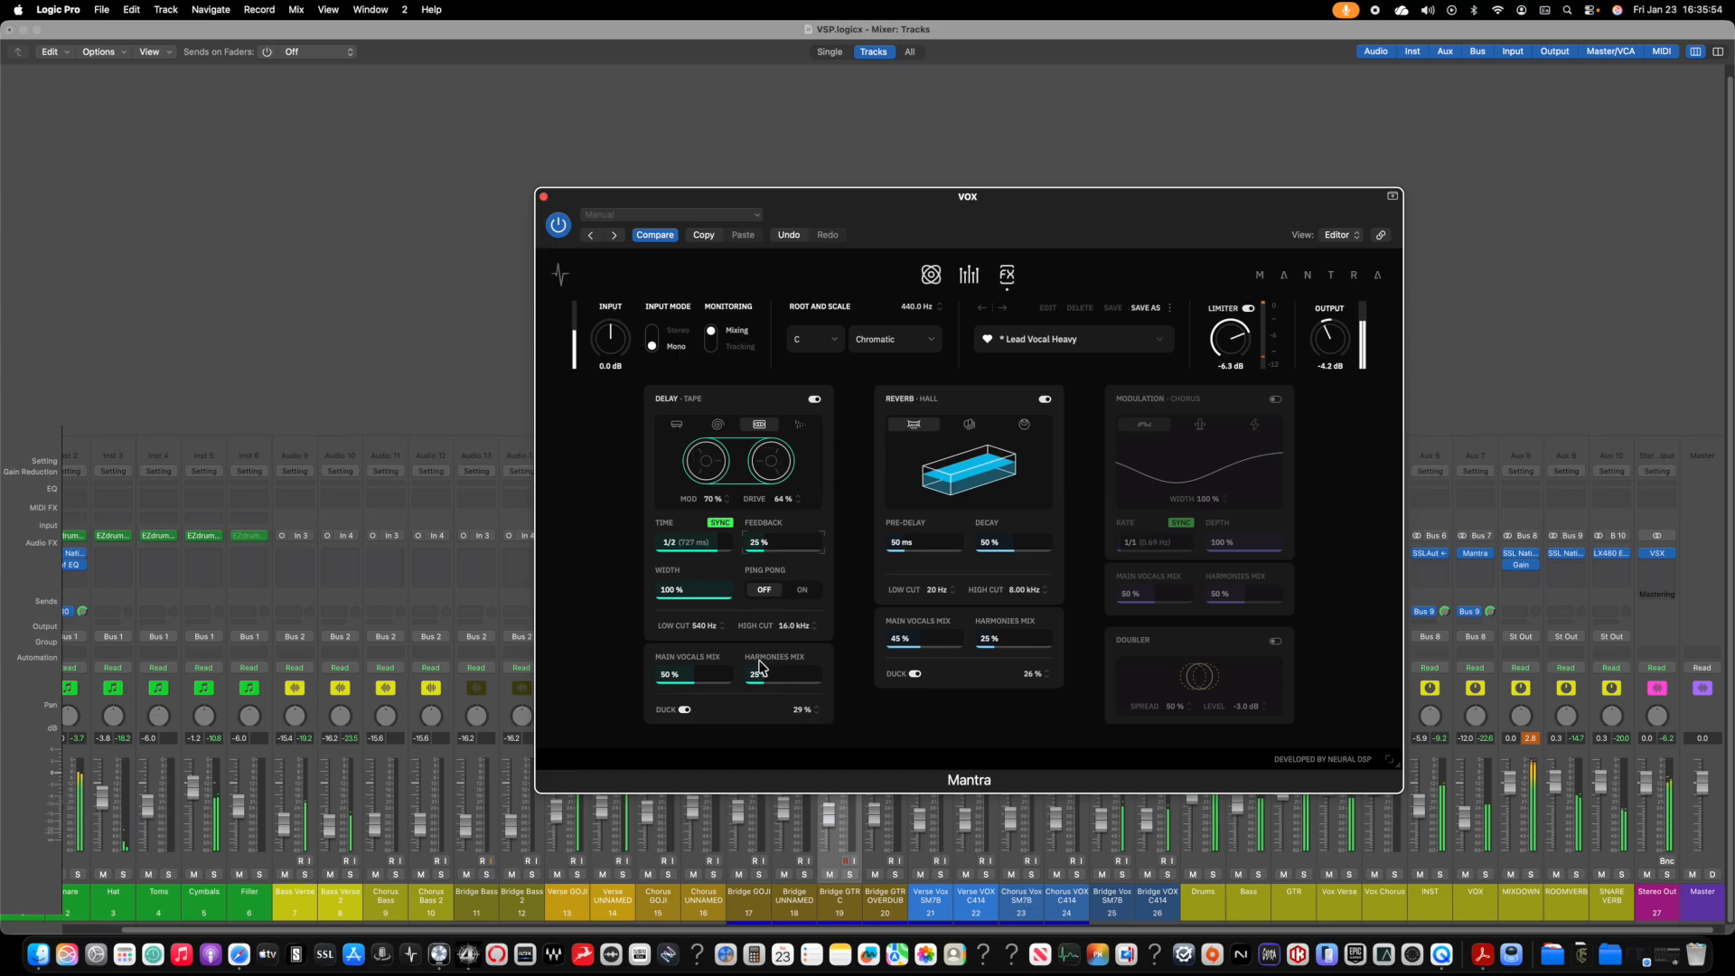
pyautogui.moveTo(709, 596); pyautogui.dragTo(620, 600)
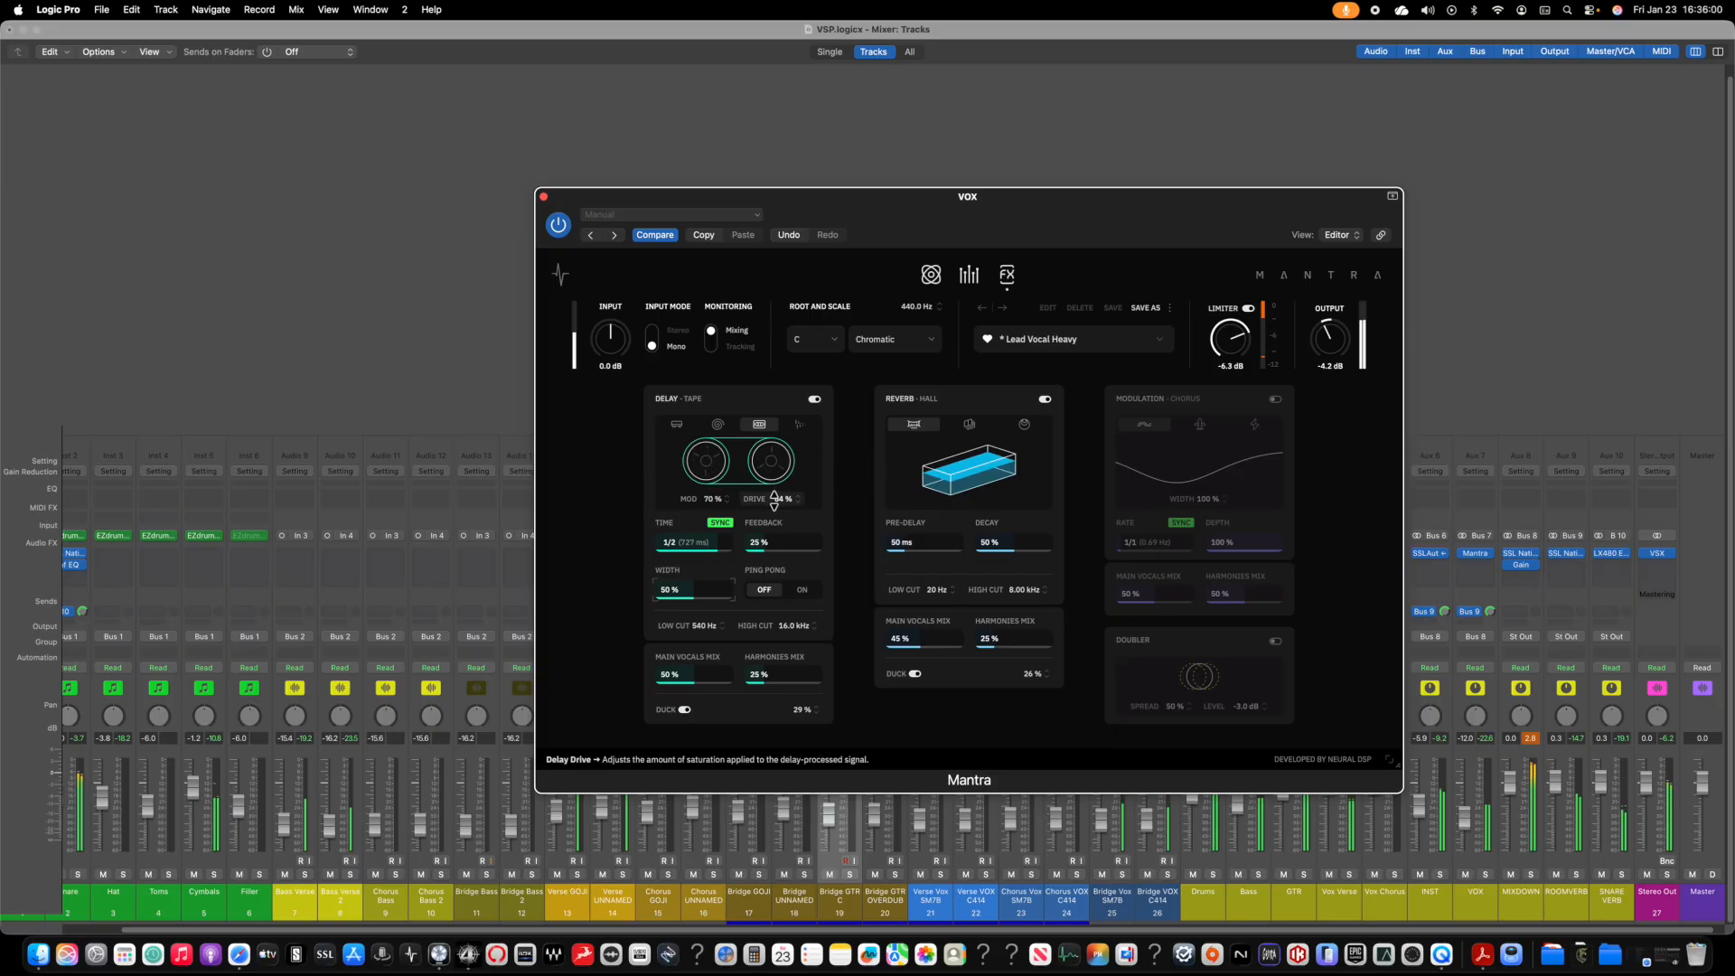
# Step: Try the Circular delay type, choose Analog instead, and set it to 54 % mod, 60 % drive and 43 % feedback
pyautogui.moveTo(775, 501); pyautogui.dragTo(701, 553)
pyautogui.click(718, 424)
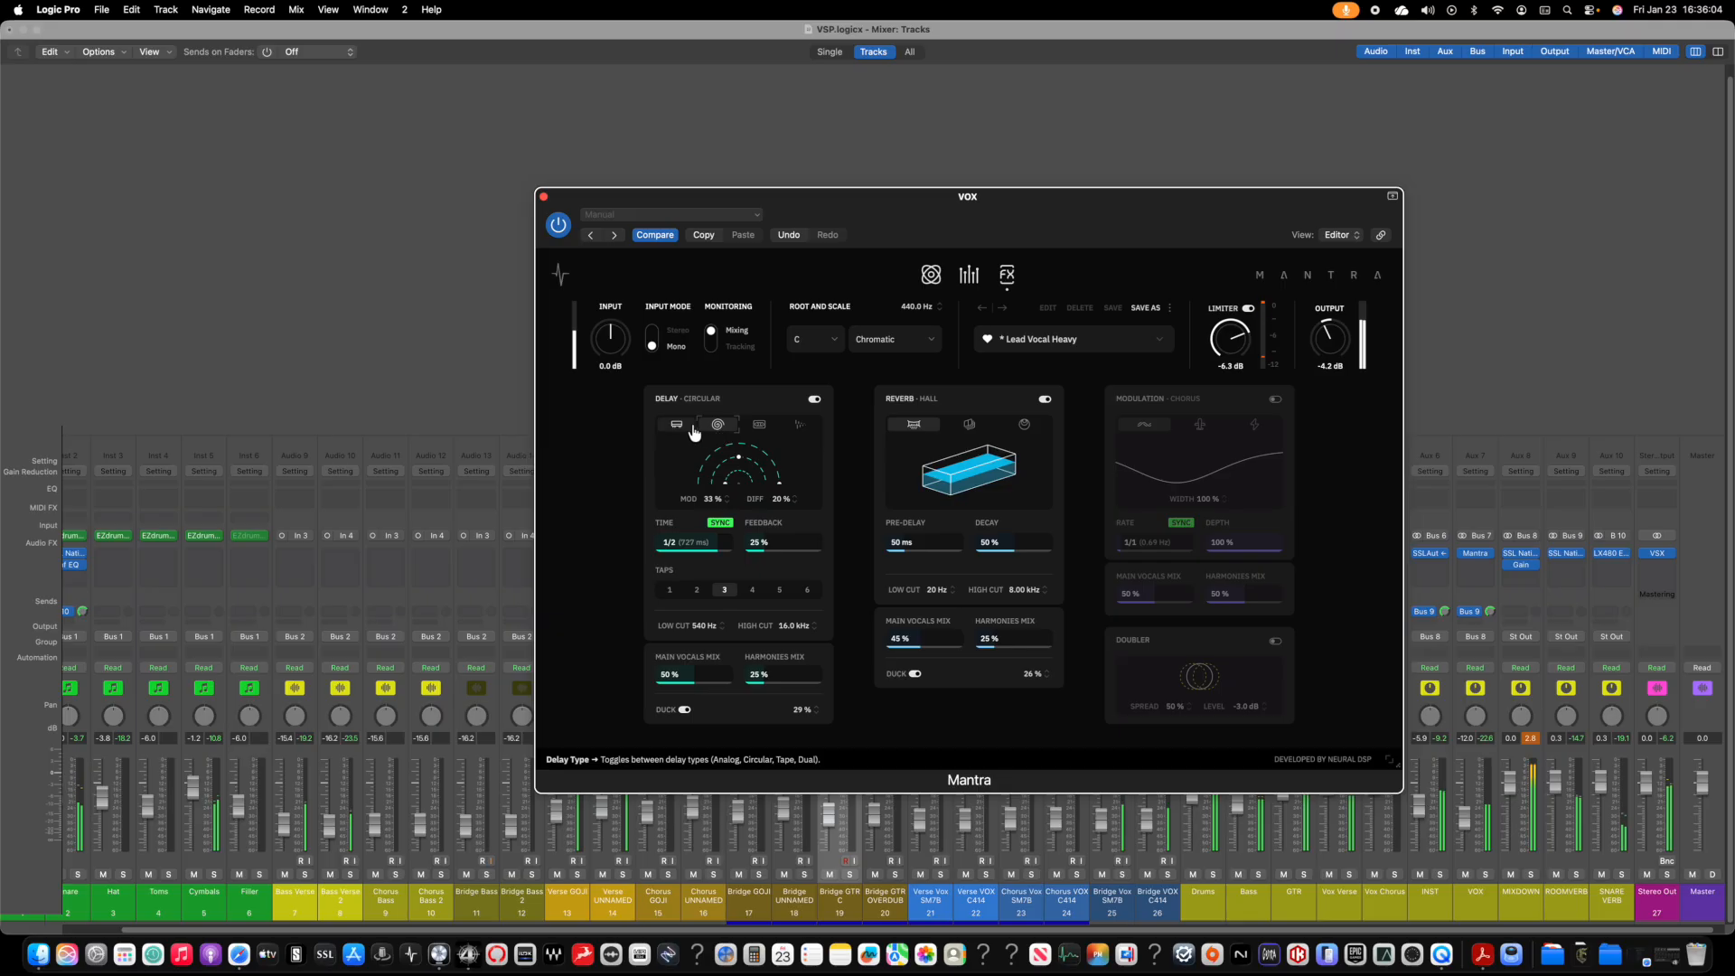
pyautogui.click(677, 425)
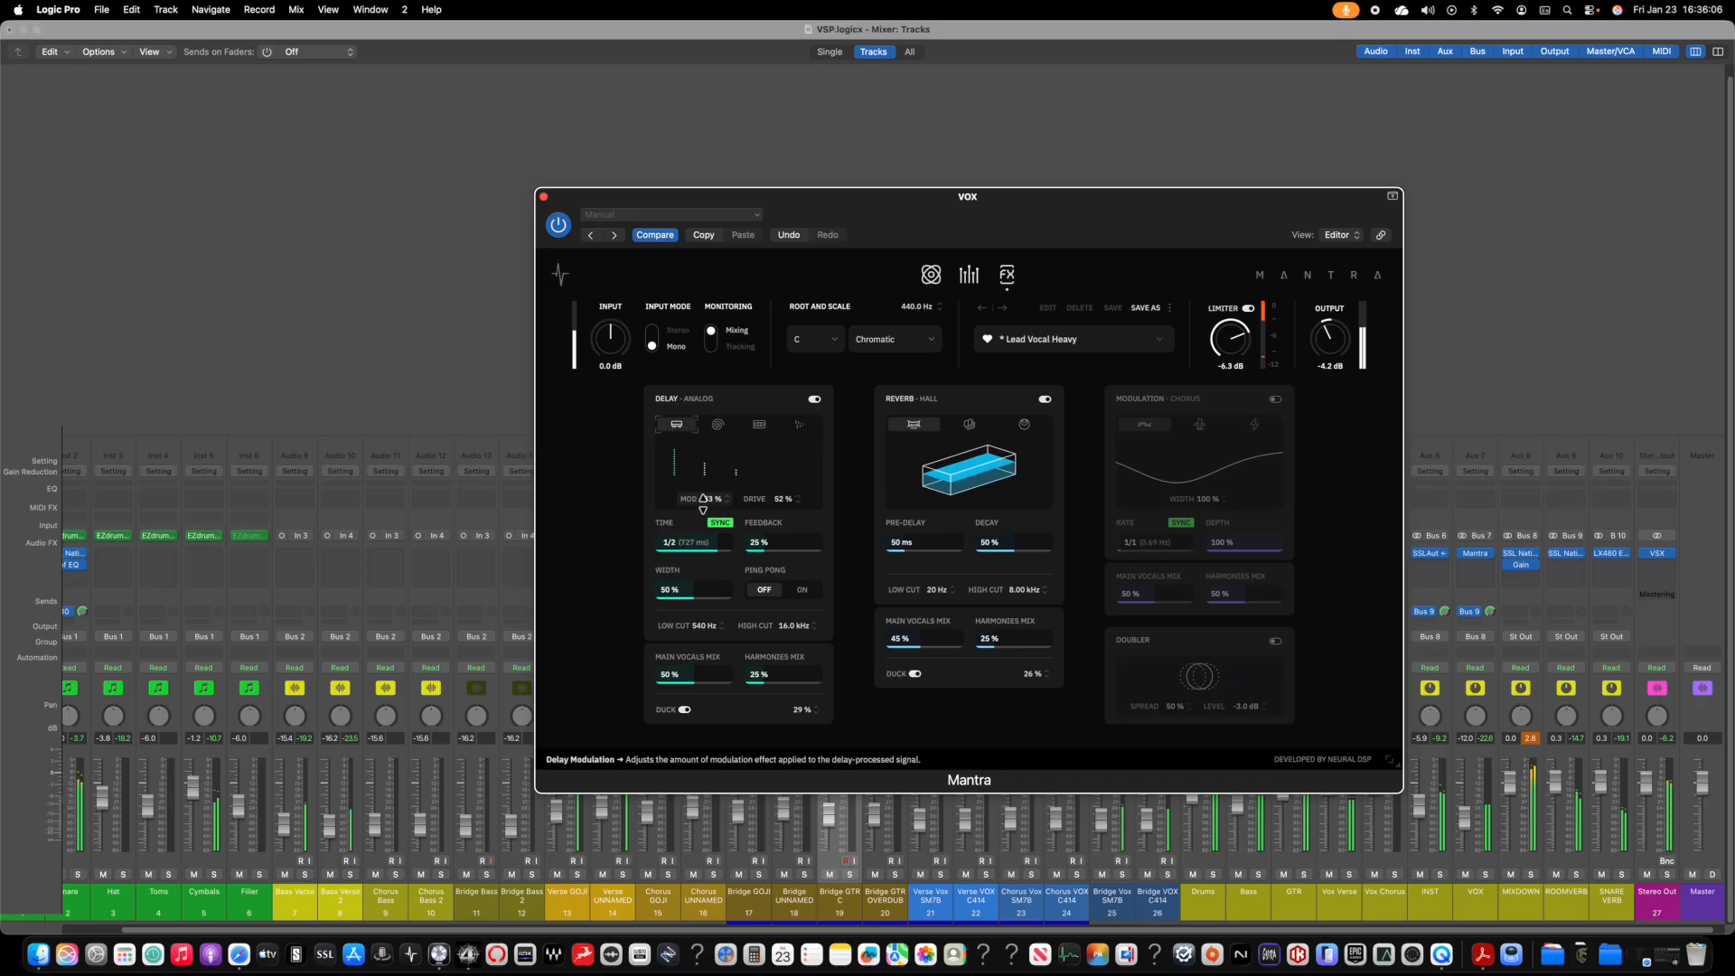
pyautogui.moveTo(703, 498); pyautogui.dragTo(788, 542)
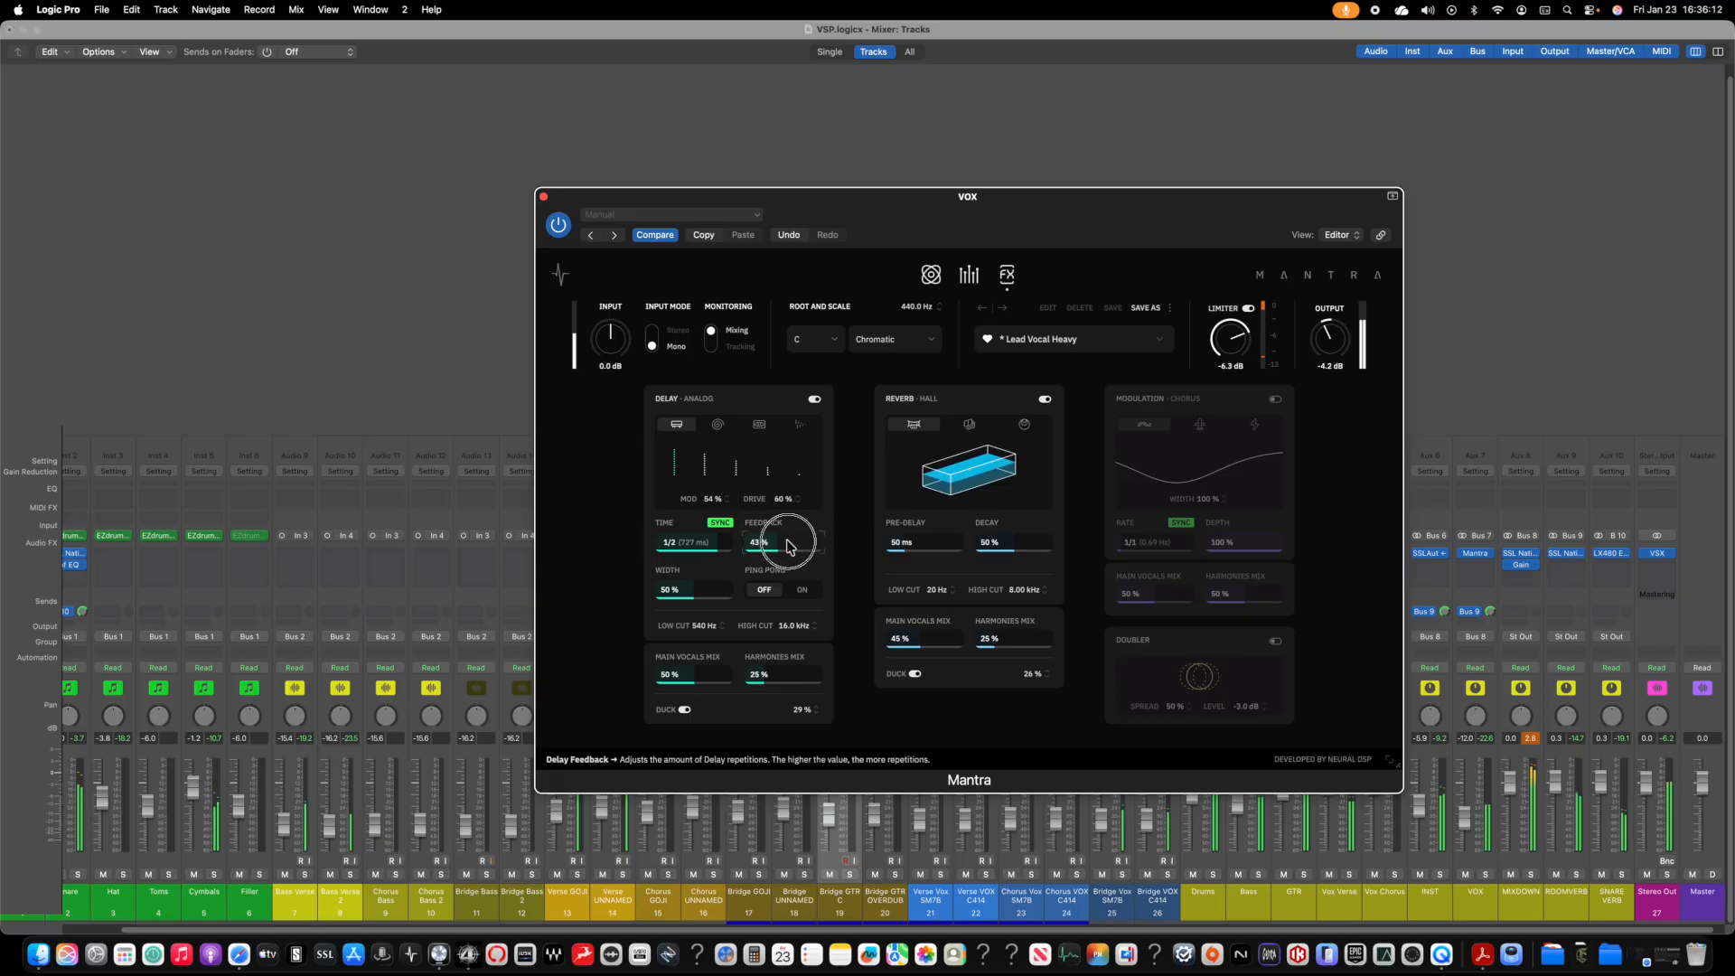
# Step: Listen briefly to the delayed vocals with VOX soloed, unsolo the channel and close Mantra
pyautogui.click(1486, 876)
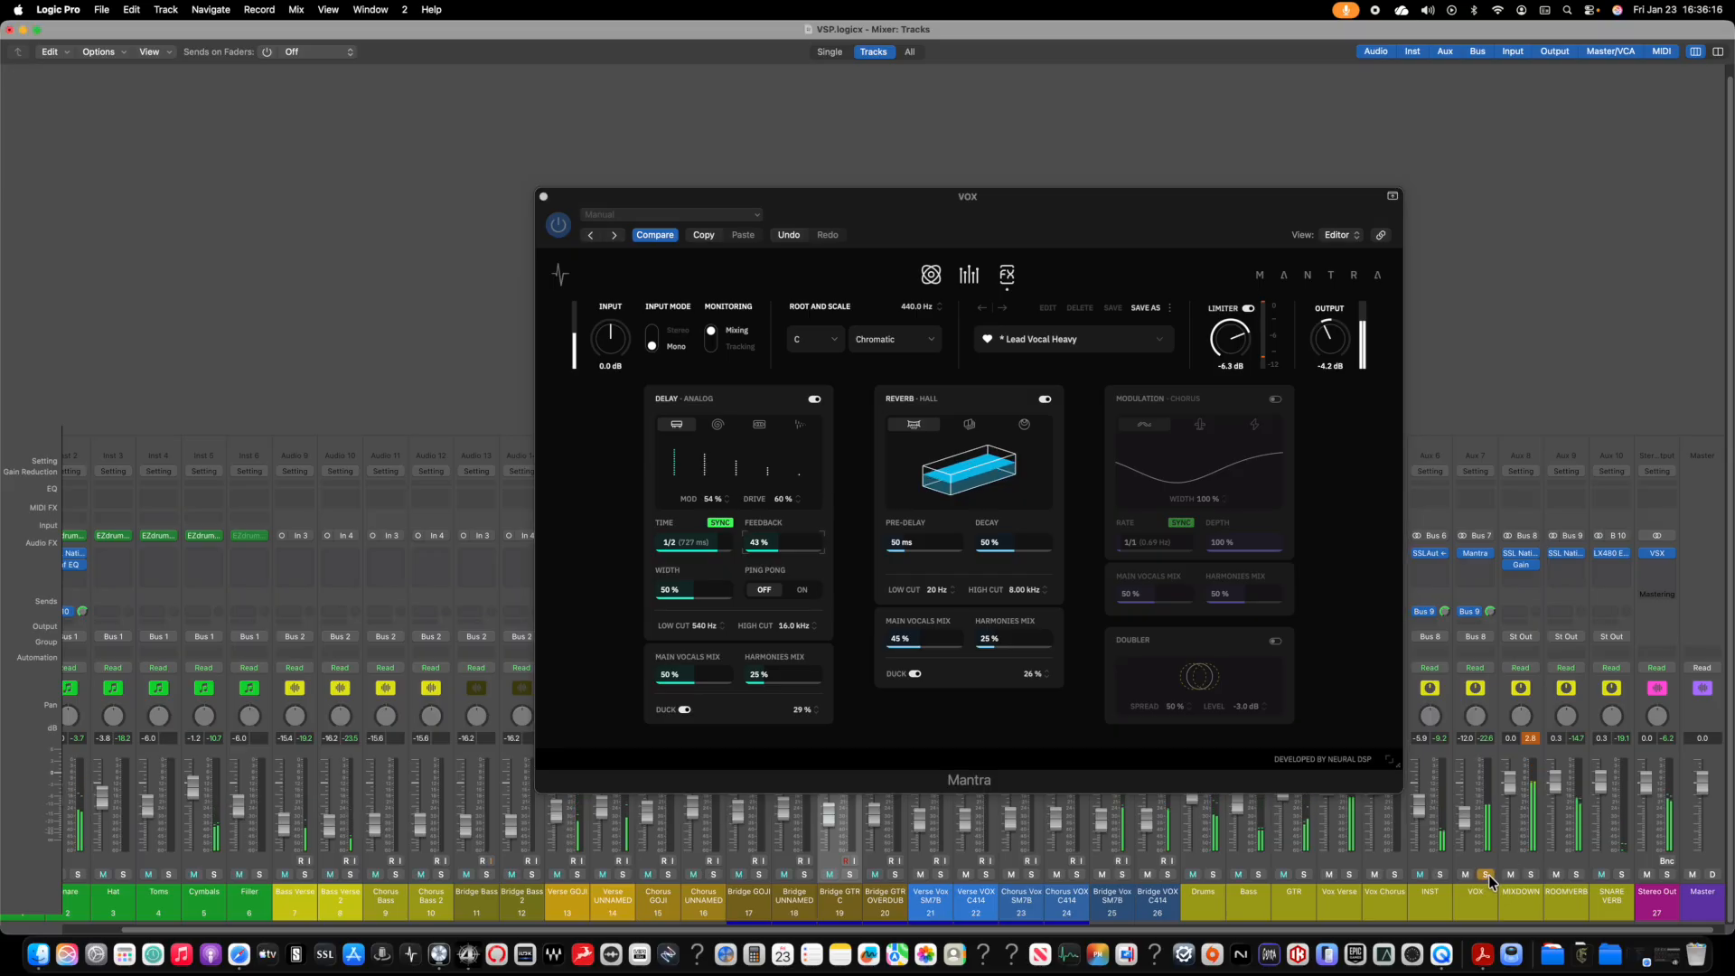
pyautogui.click(1487, 875)
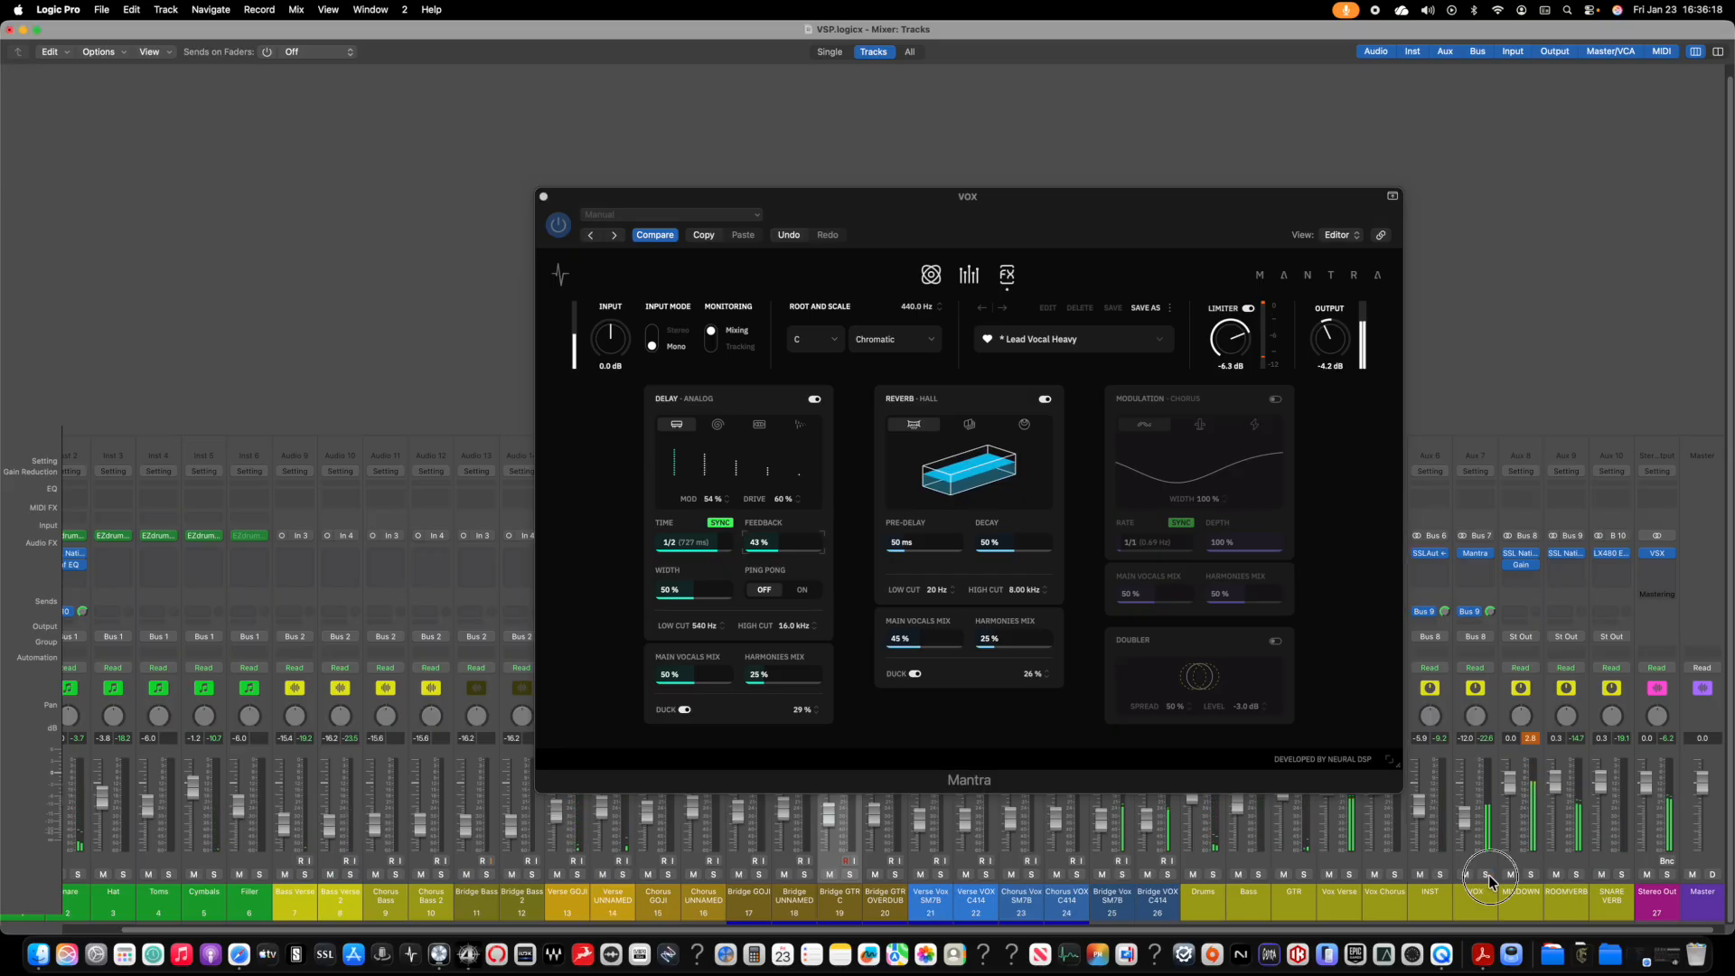
pyautogui.click(544, 198)
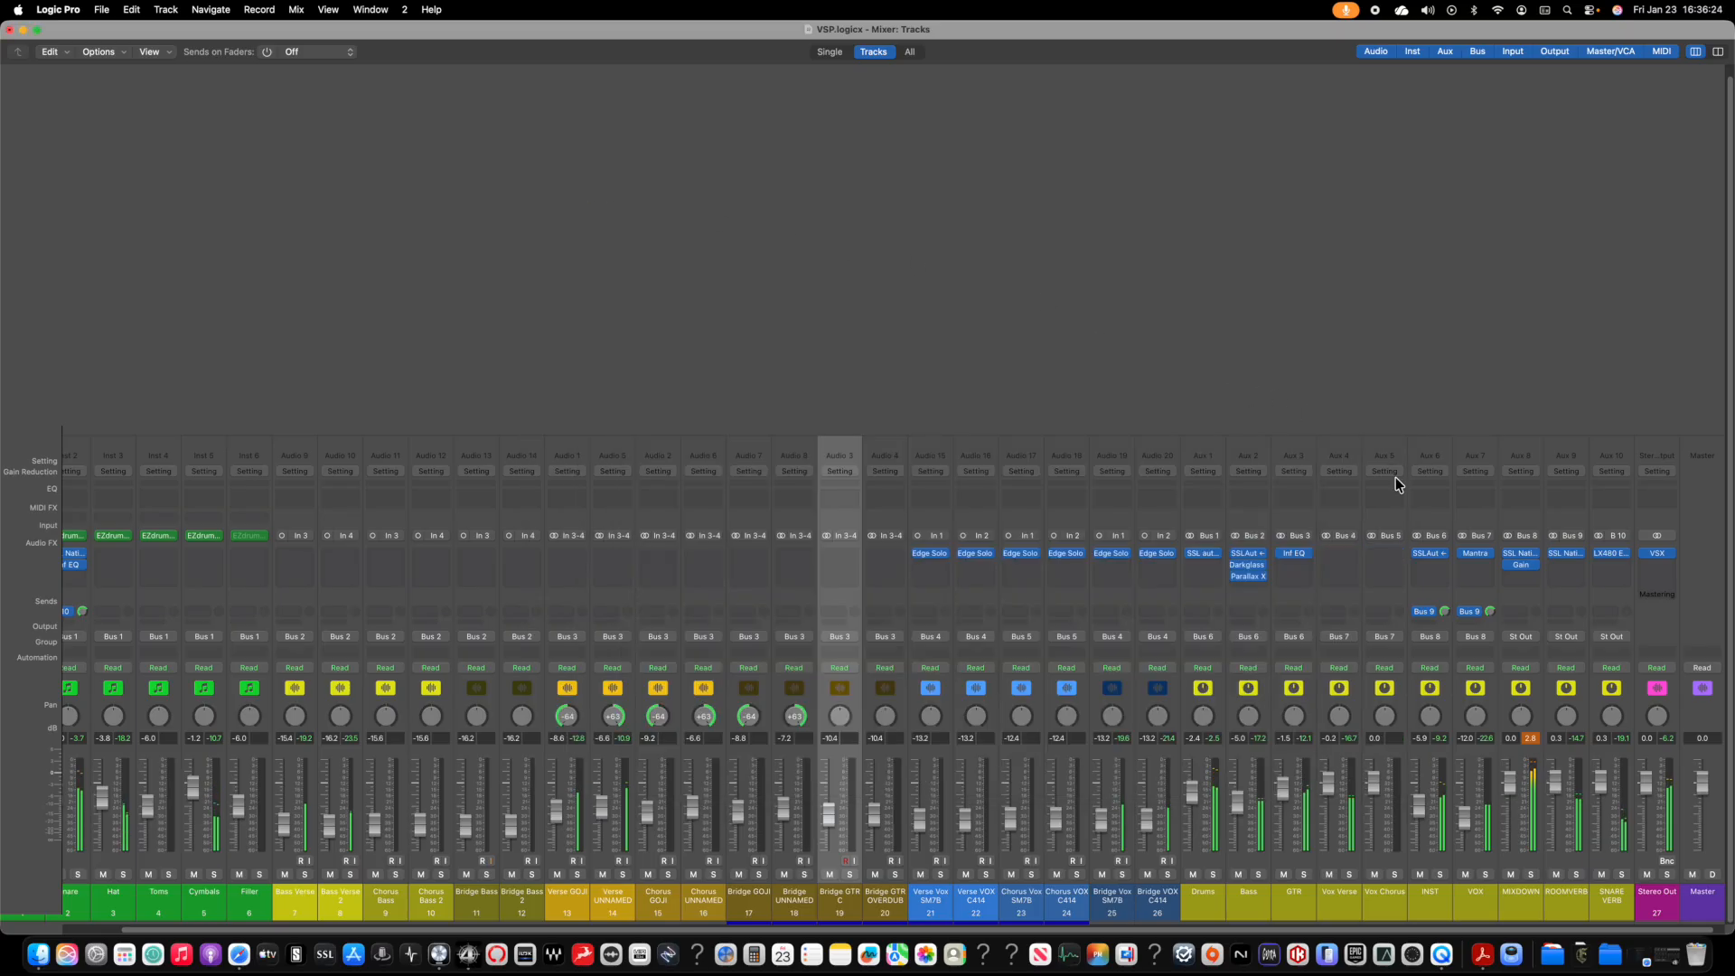
# Step: Set the bus levels to -9.8 dB for VOX, -6.4 dB for INST, -2.1 dB for Drums, -5.4 dB for Bass and -1.3 dB for GTR
pyautogui.moveTo(1466, 816); pyautogui.dragTo(1468, 813)
pyautogui.moveTo(1418, 810); pyautogui.dragTo(1418, 814)
pyautogui.moveTo(1195, 800); pyautogui.dragTo(1285, 796)
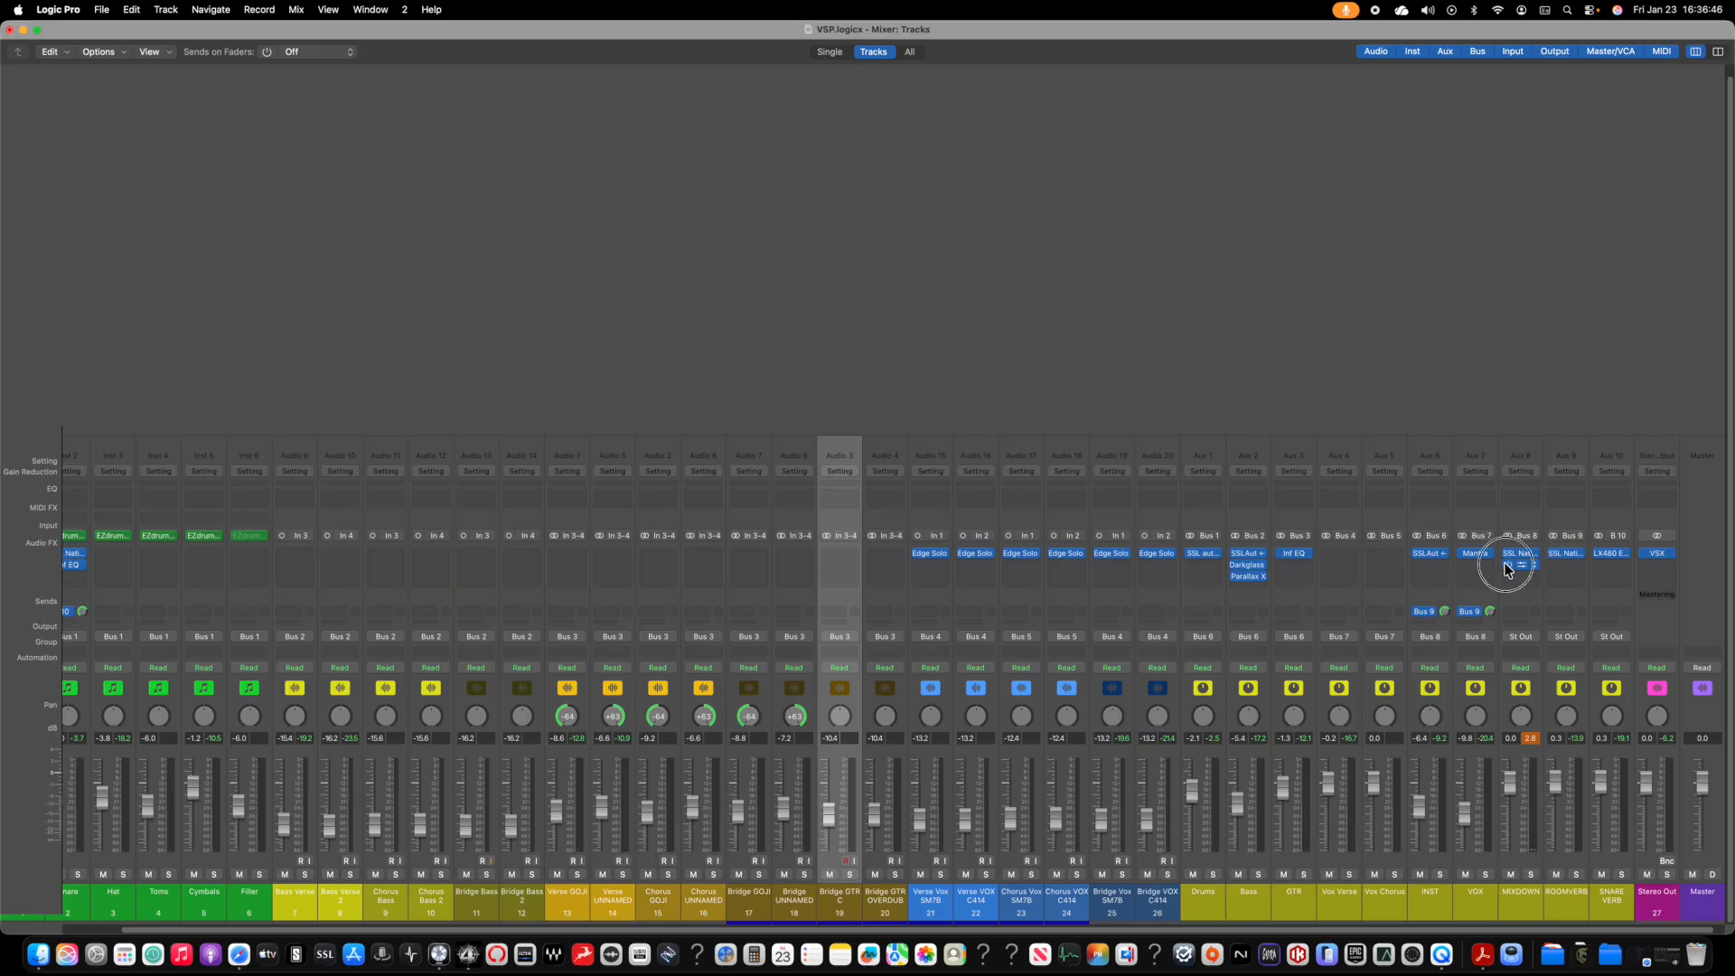
# Step: Play the mix with MIXDOWN's Gain plug-in bypassed and reset that channel's peak reading
pyautogui.press('space')
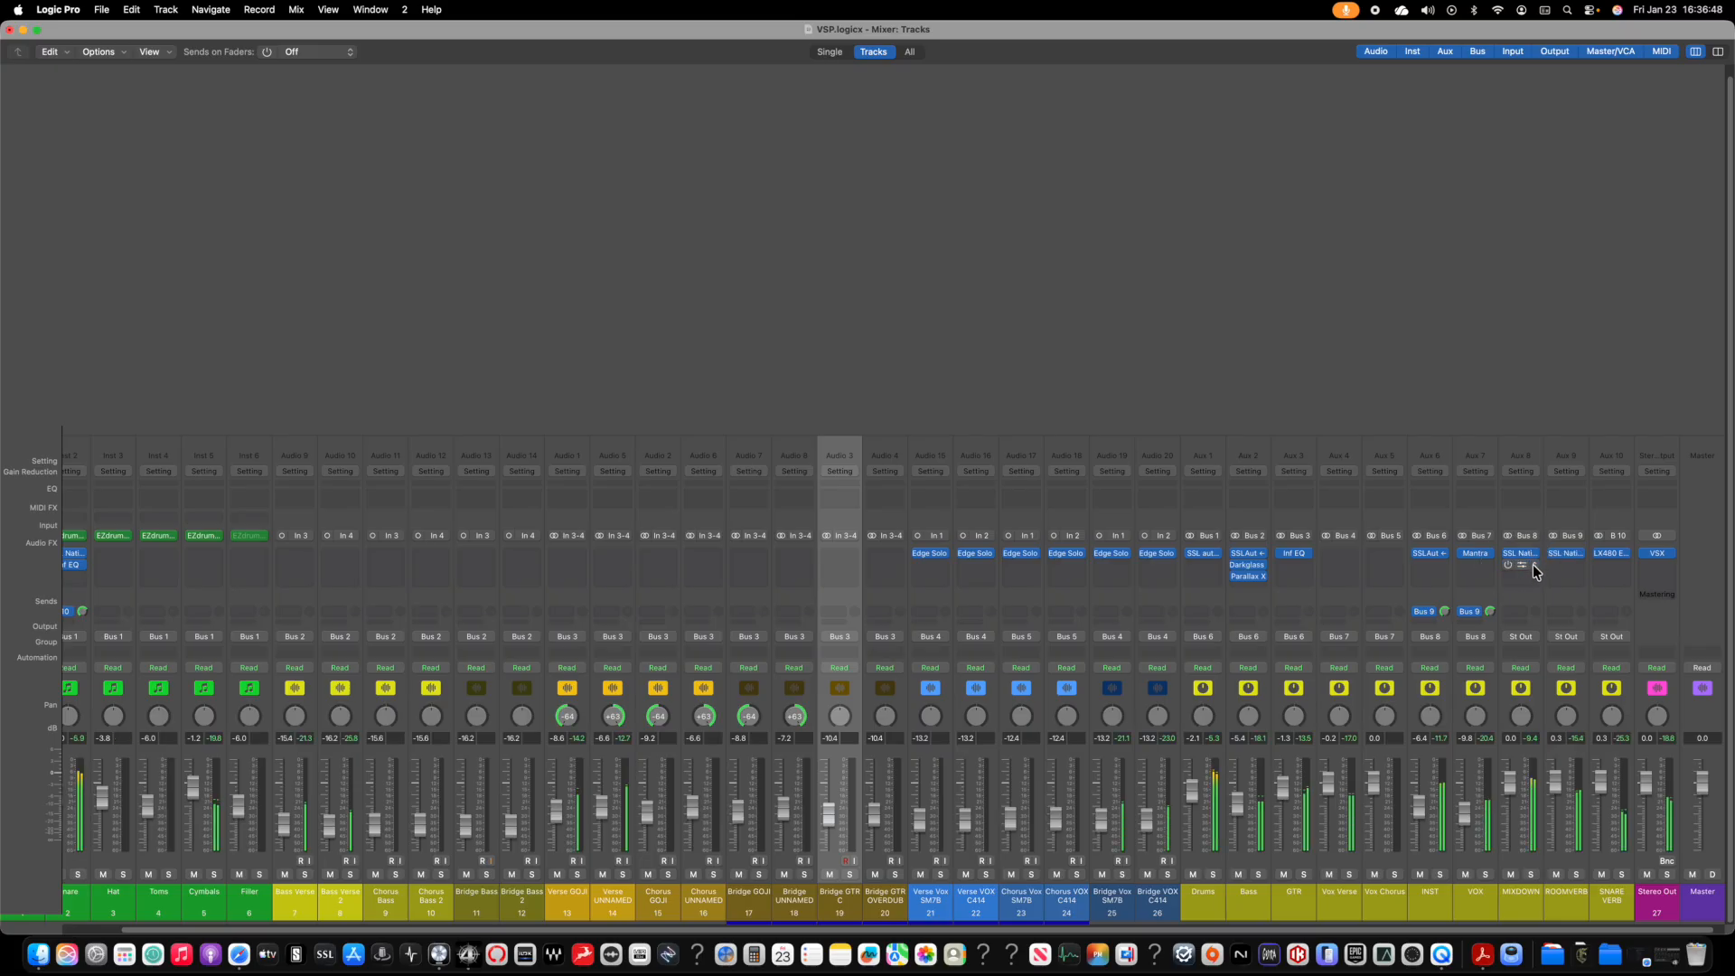
pyautogui.click(1529, 740)
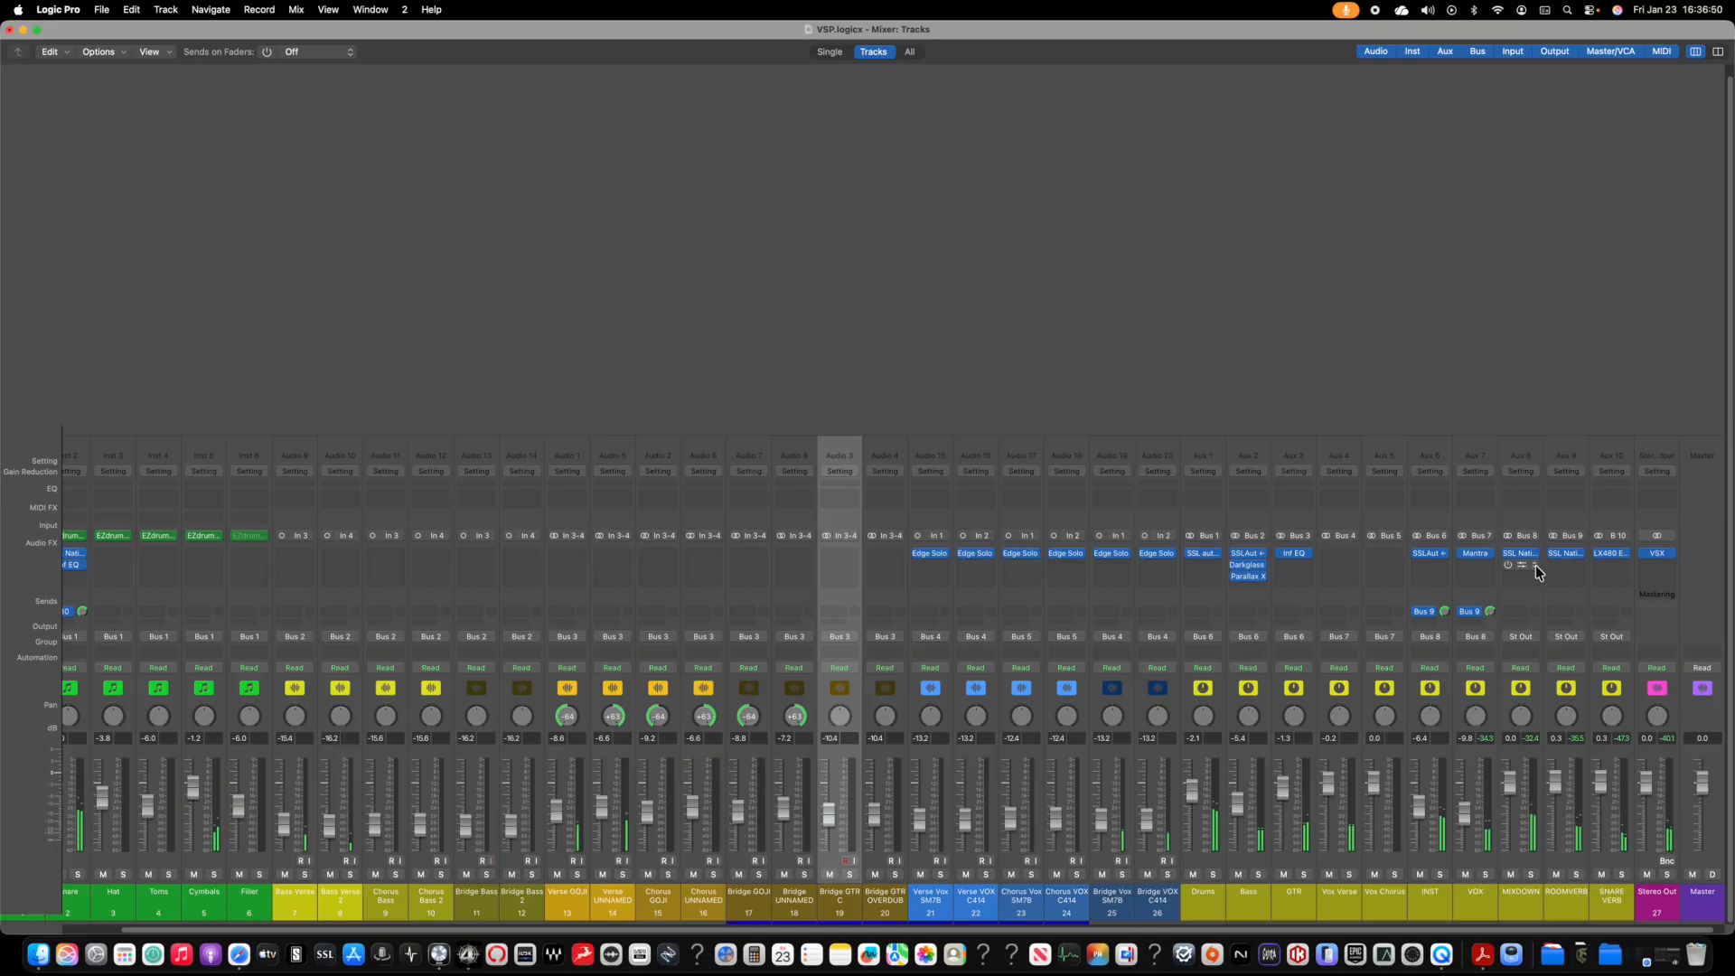
pyautogui.click(1535, 566)
pyautogui.click(1484, 366)
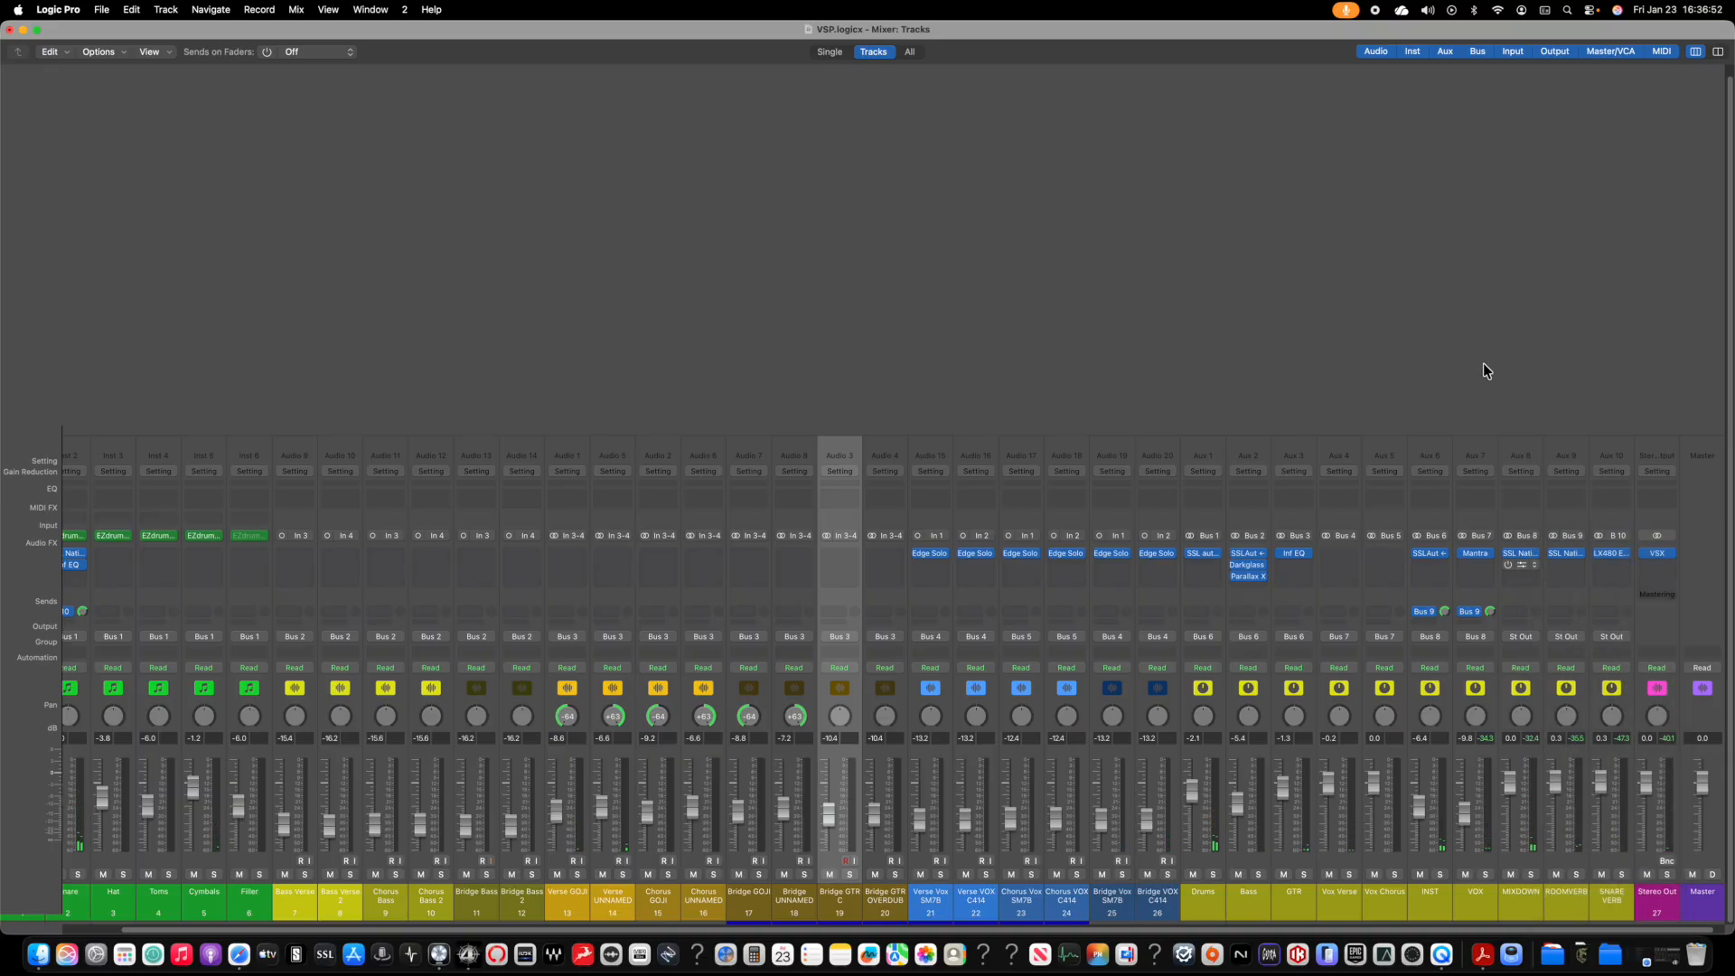
# Step: Select the ROOMVERB and SNARE VERB channels and lower both faders together to -11.4 dB
pyautogui.click(1567, 904)
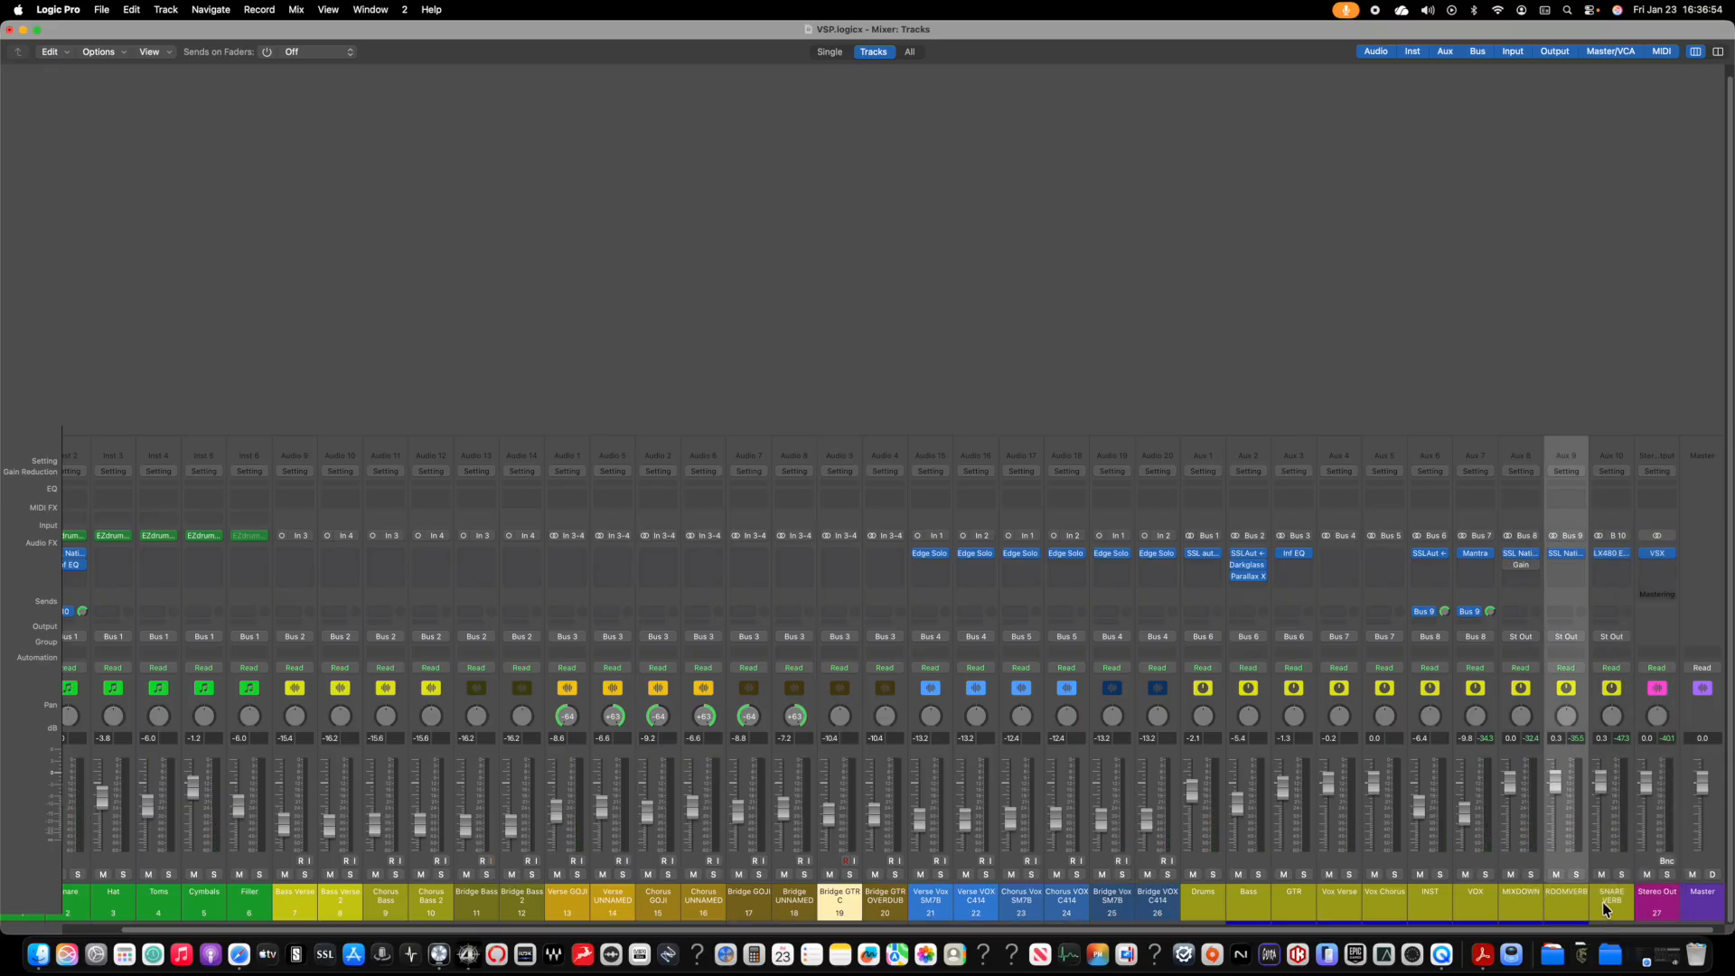
pyautogui.keyDown('shift'); pyautogui.click(1602, 902); pyautogui.keyUp('shift')
pyautogui.moveTo(1549, 784); pyautogui.dragTo(1553, 820)
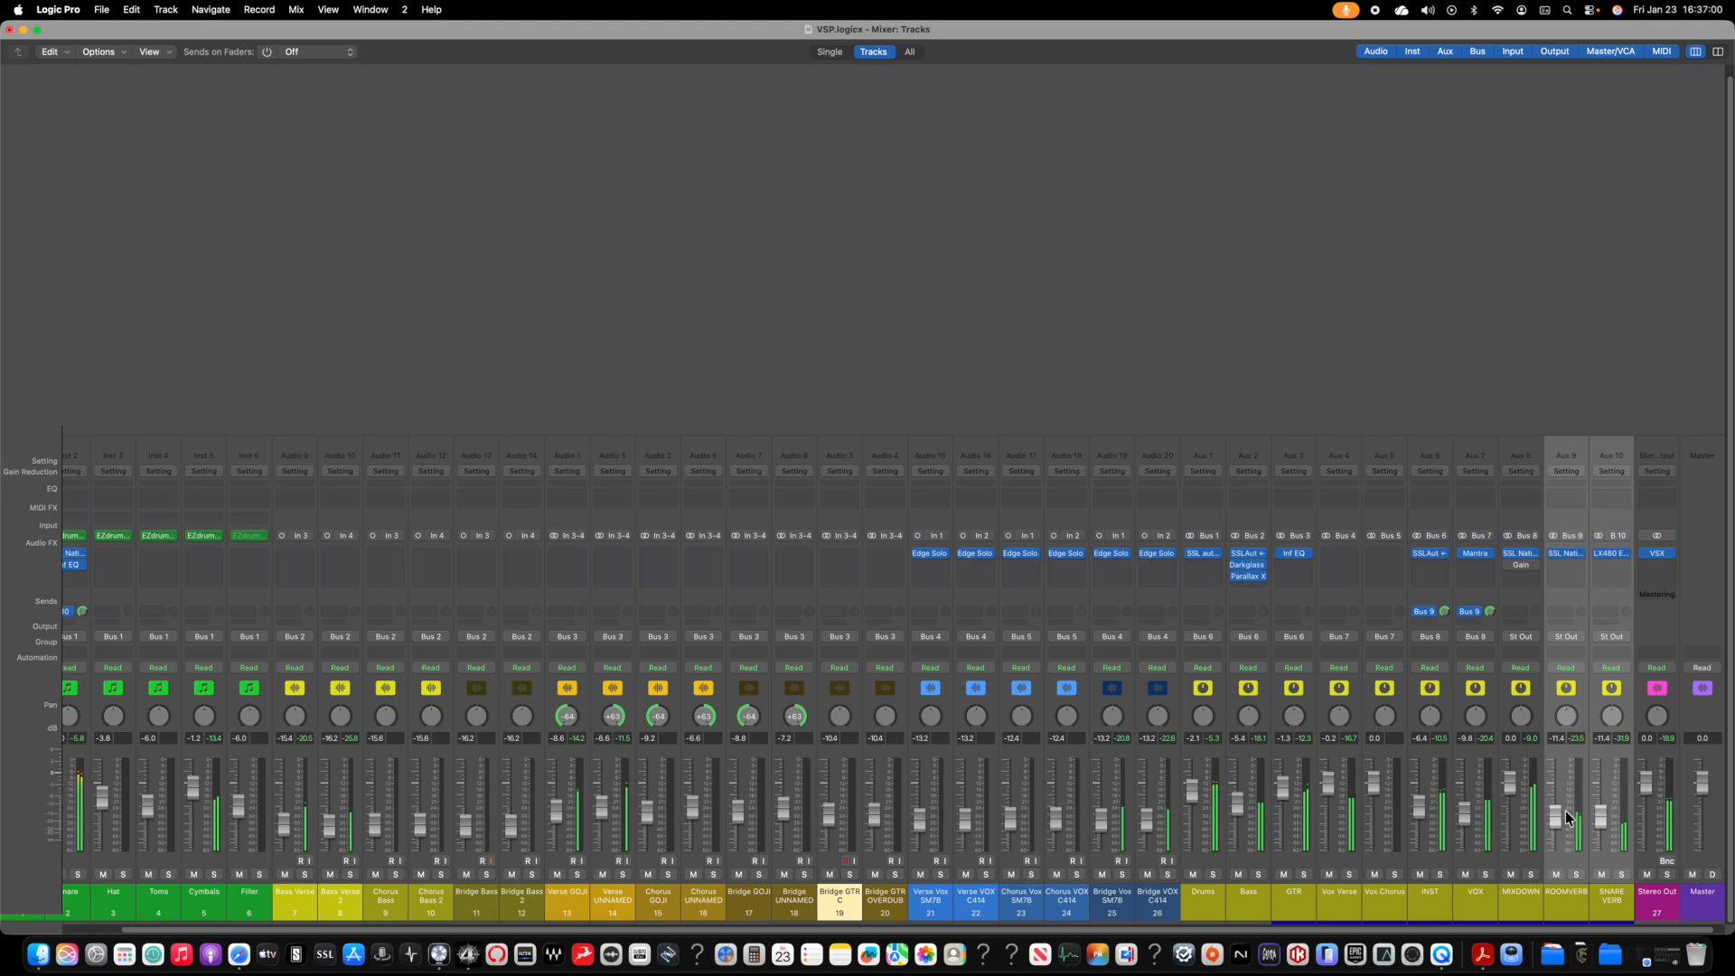
# Step: Route the selected ROOMVERB and SNARE VERB channels to Bus 8 (MIXDOWN) and set both faders to -12.8 dB
pyautogui.click(1566, 638)
pyautogui.moveTo(1571, 720)
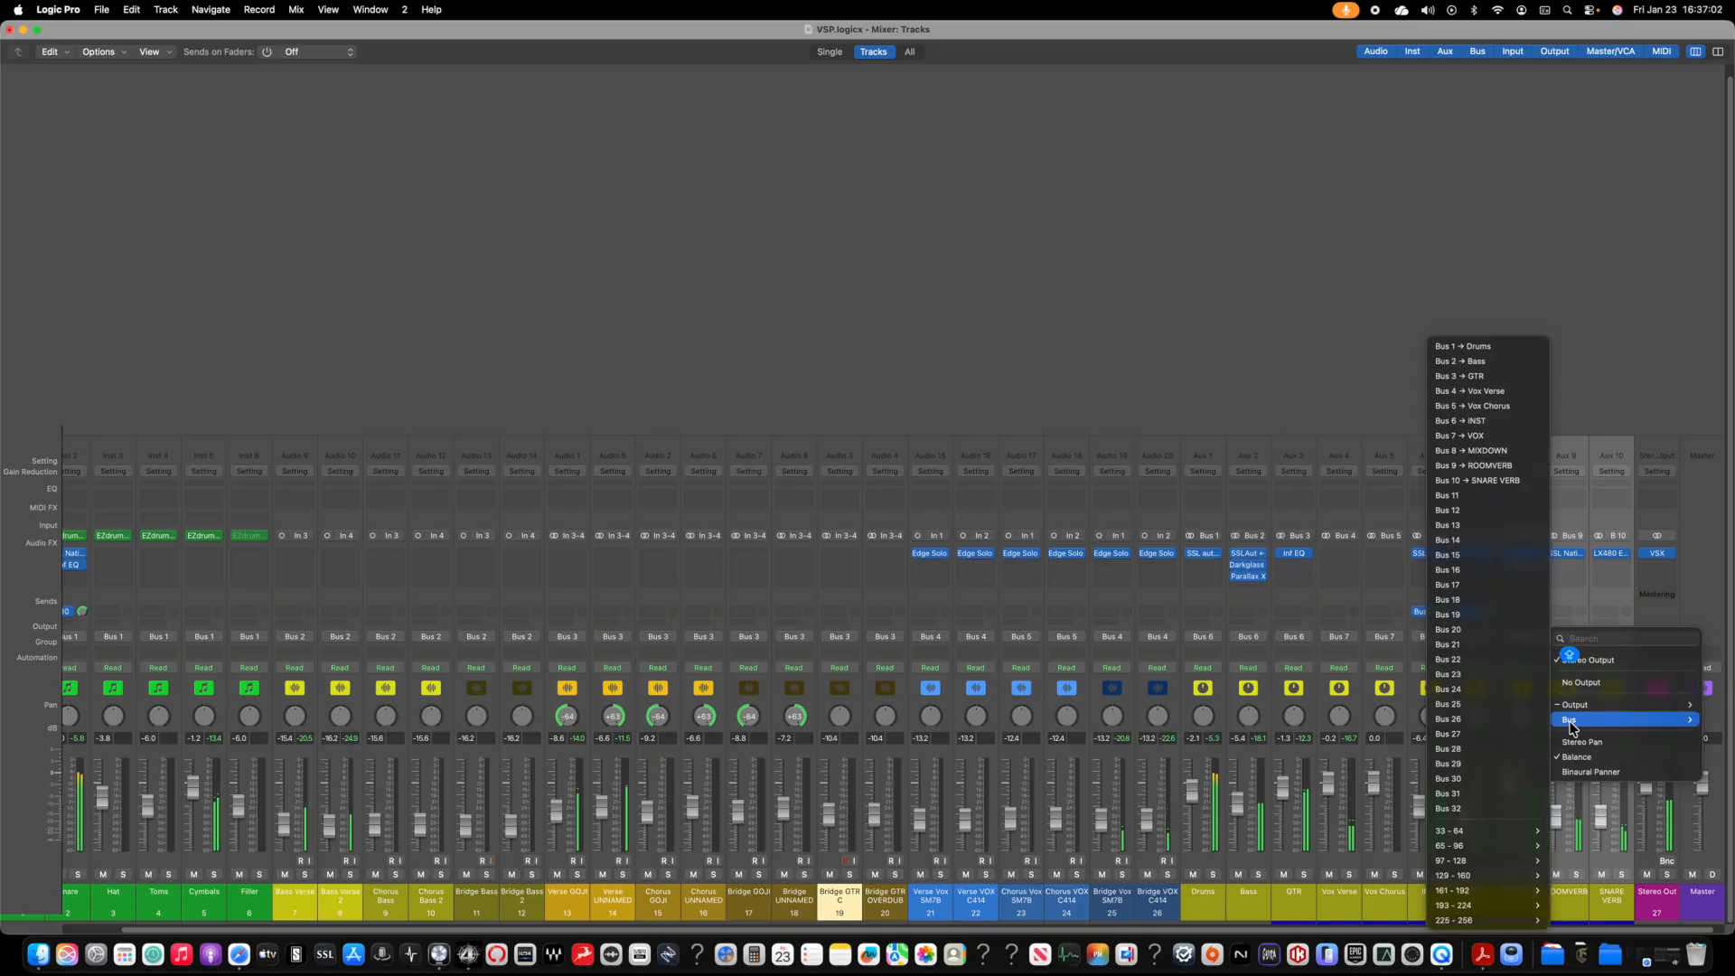
pyautogui.click(1467, 556)
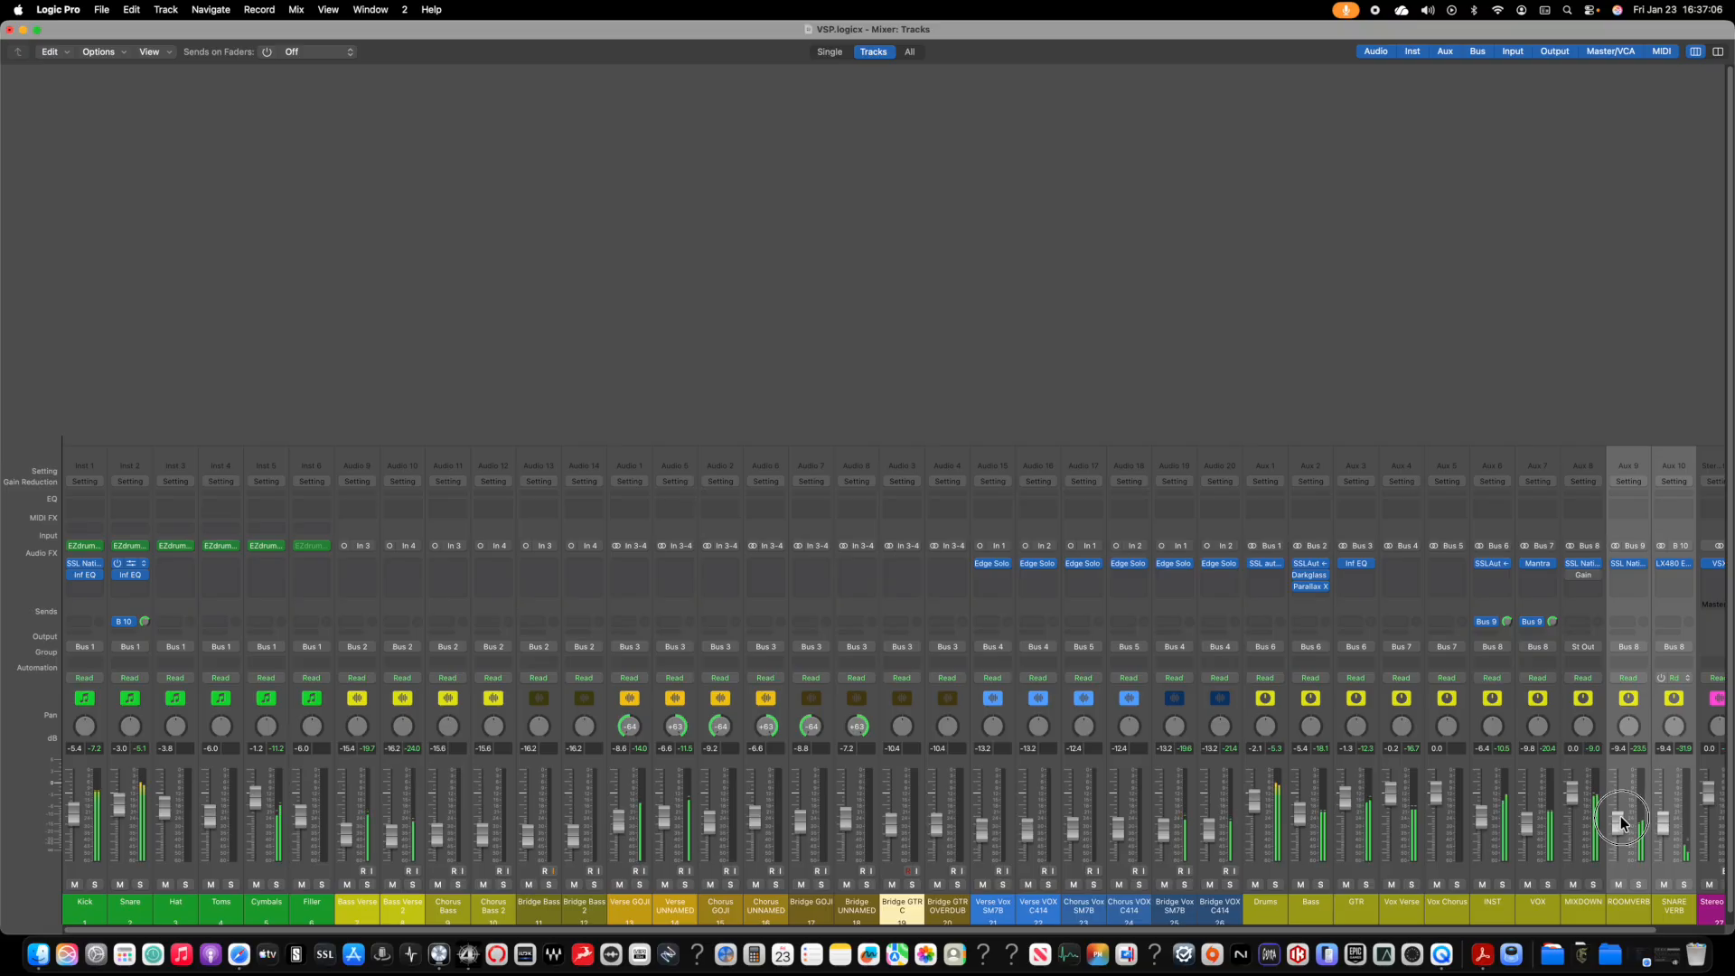
pyautogui.moveTo(1620, 822); pyautogui.dragTo(1622, 833)
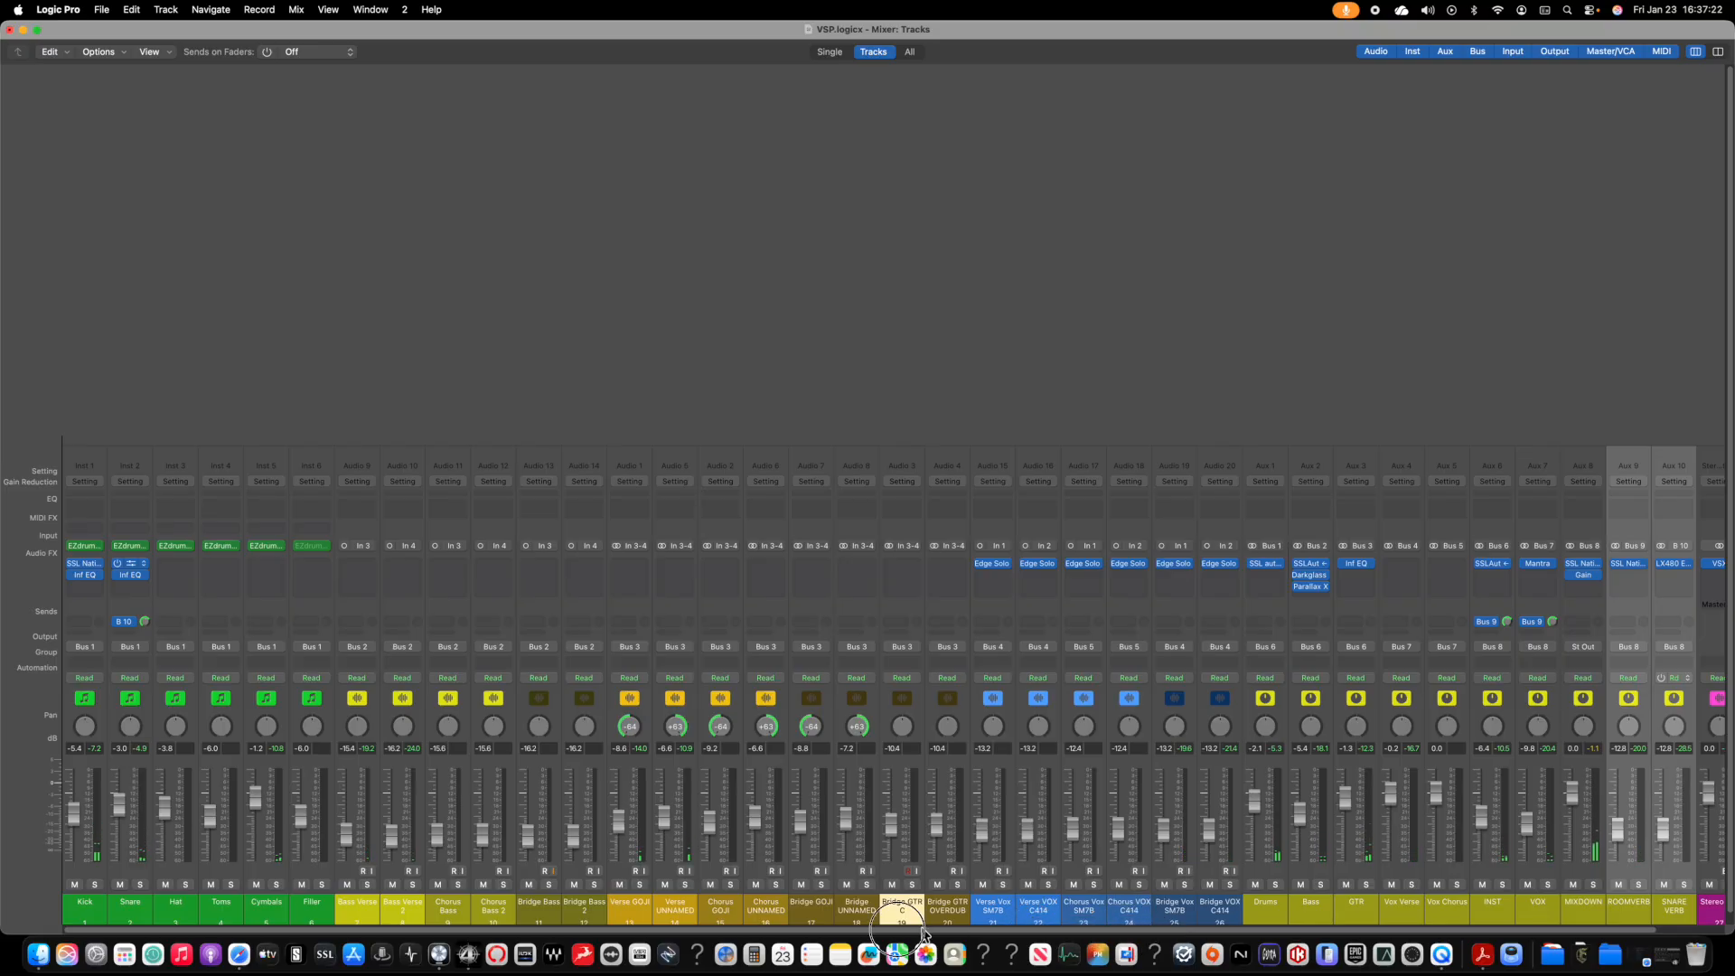
# Step: Raise the drum tracks to -2.1 dB for Snare, -5.2 dB for Kick, -0.9 dB for Cymbals and -2.7 dB for Hat
pyautogui.moveTo(120, 807); pyautogui.dragTo(71, 814)
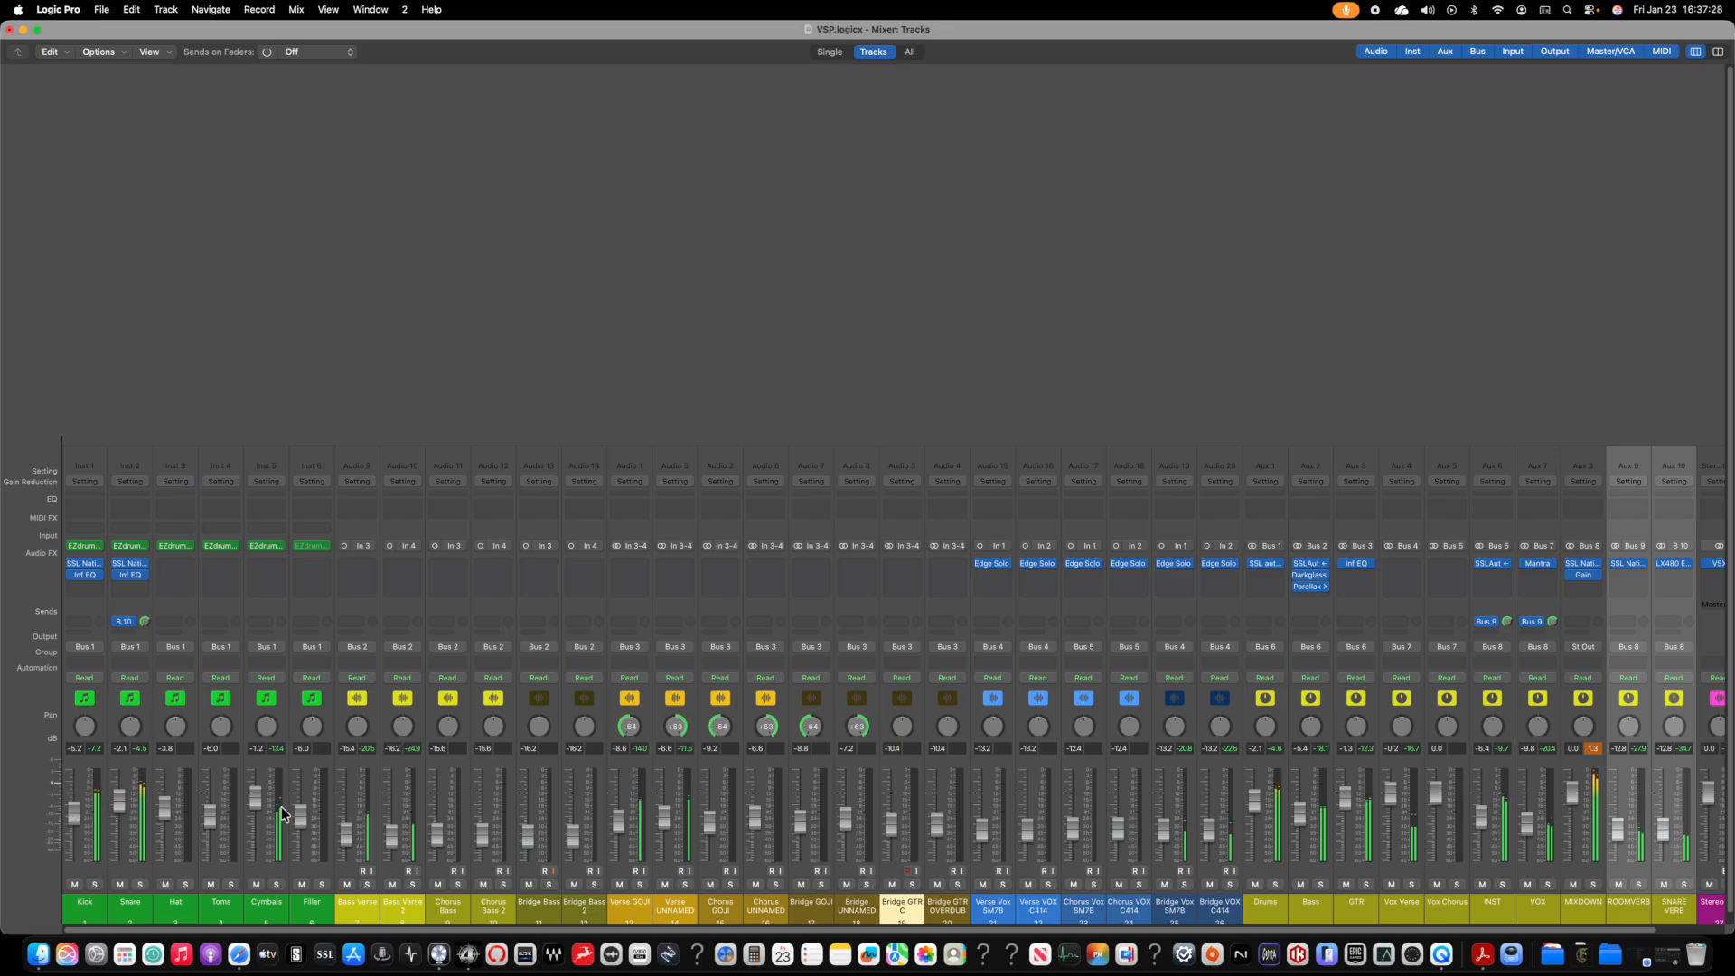
pyautogui.moveTo(255, 798); pyautogui.dragTo(167, 798)
# Step: Lower the GTR bus to -2.0 dB and the VOX bus to -12.4 dB
pyautogui.moveTo(1195, 929); pyautogui.dragTo(1381, 920)
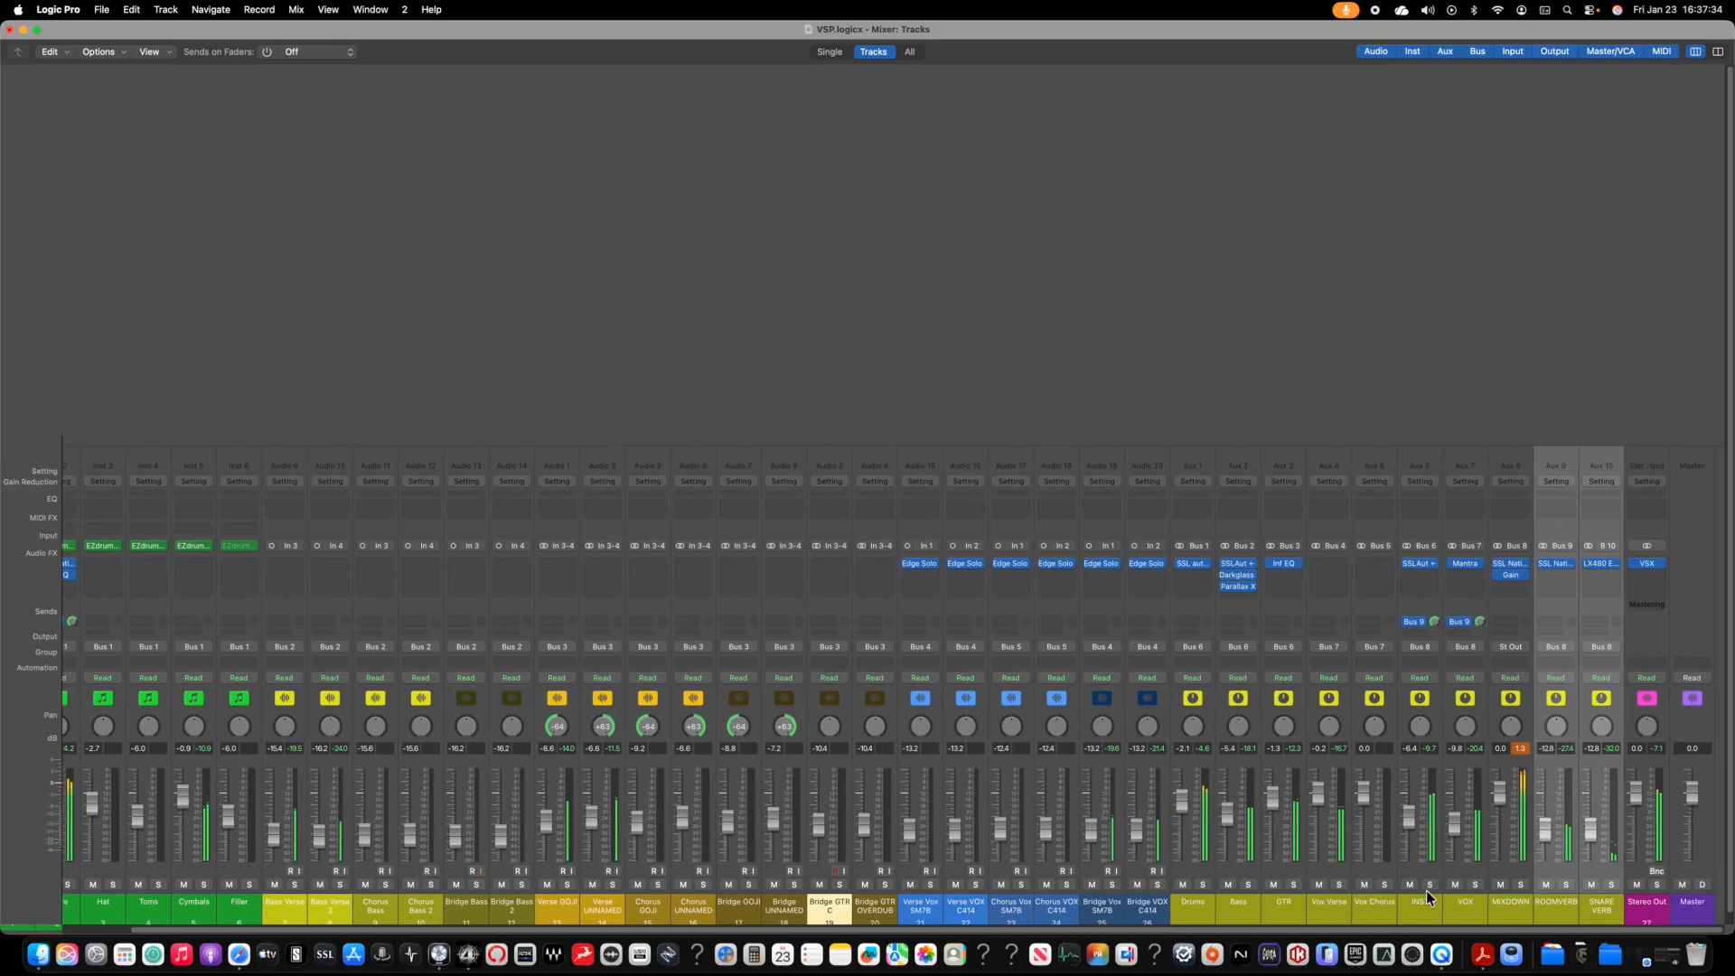
pyautogui.moveTo(1275, 793); pyautogui.dragTo(1274, 797)
pyautogui.moveTo(1455, 823); pyautogui.dragTo(1455, 827)
pyautogui.click(1455, 832)
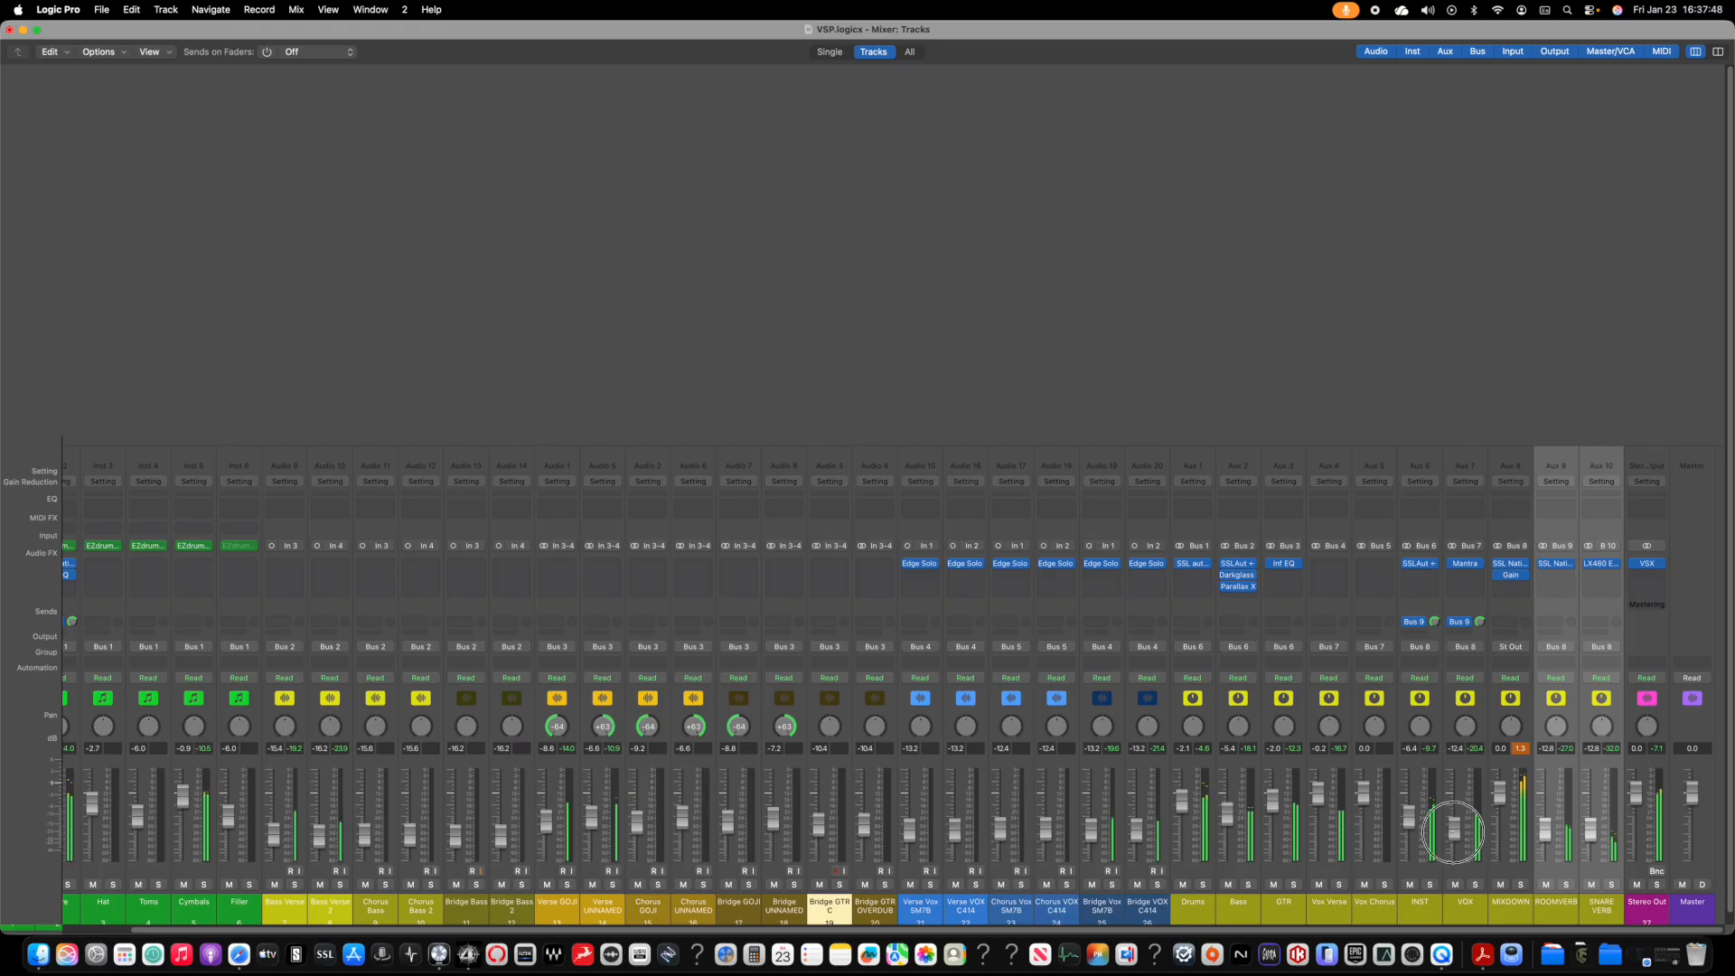
pyautogui.click(1454, 832)
# Step: Switch the VSX room on Stereo Out to Howie Weinberg Master and close the plug-in
pyautogui.click(1646, 567)
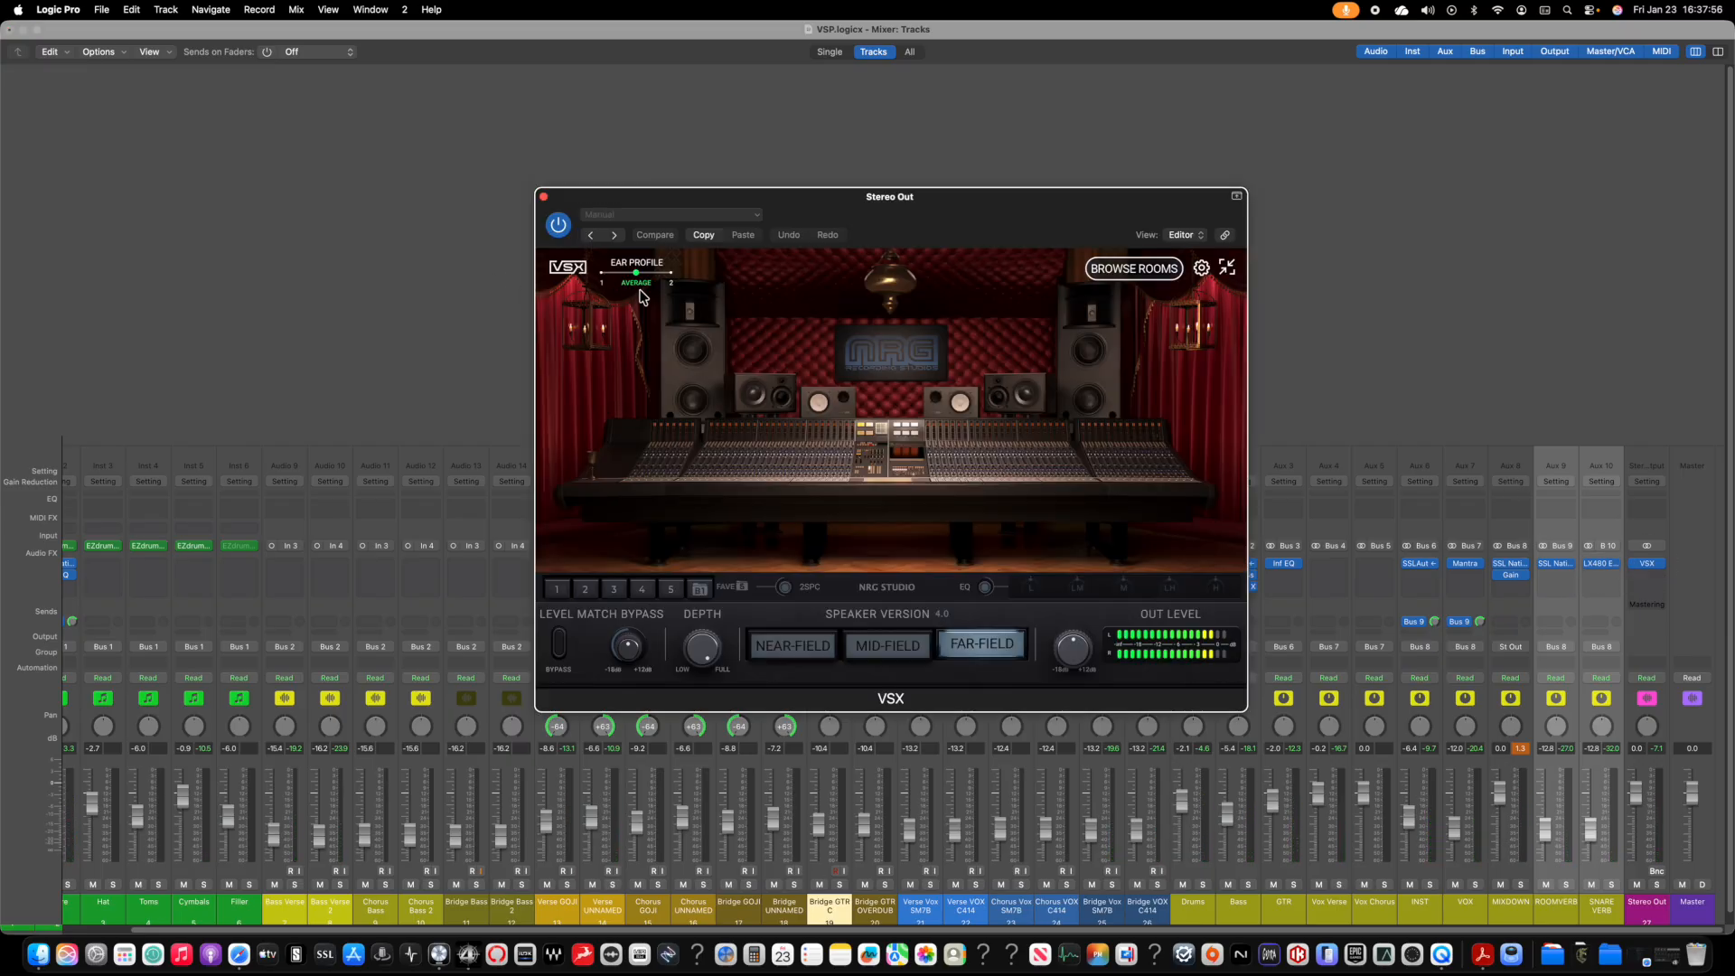
pyautogui.click(1104, 271)
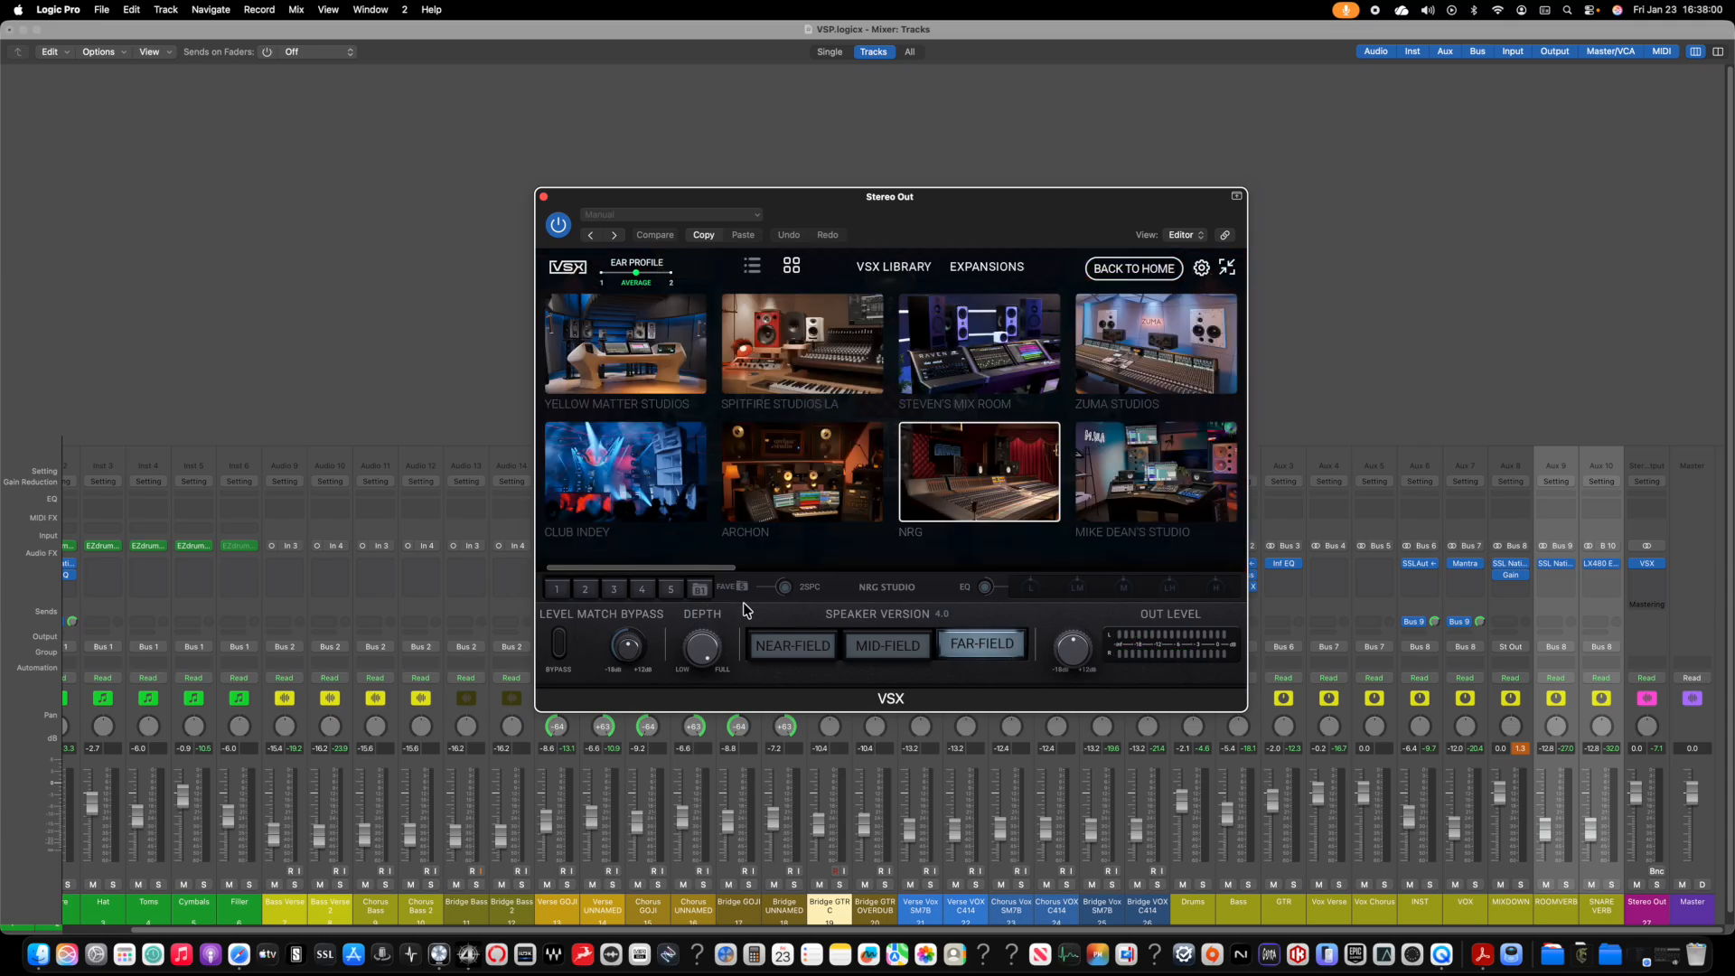
pyautogui.moveTo(673, 574); pyautogui.dragTo(815, 578)
pyautogui.click(820, 483)
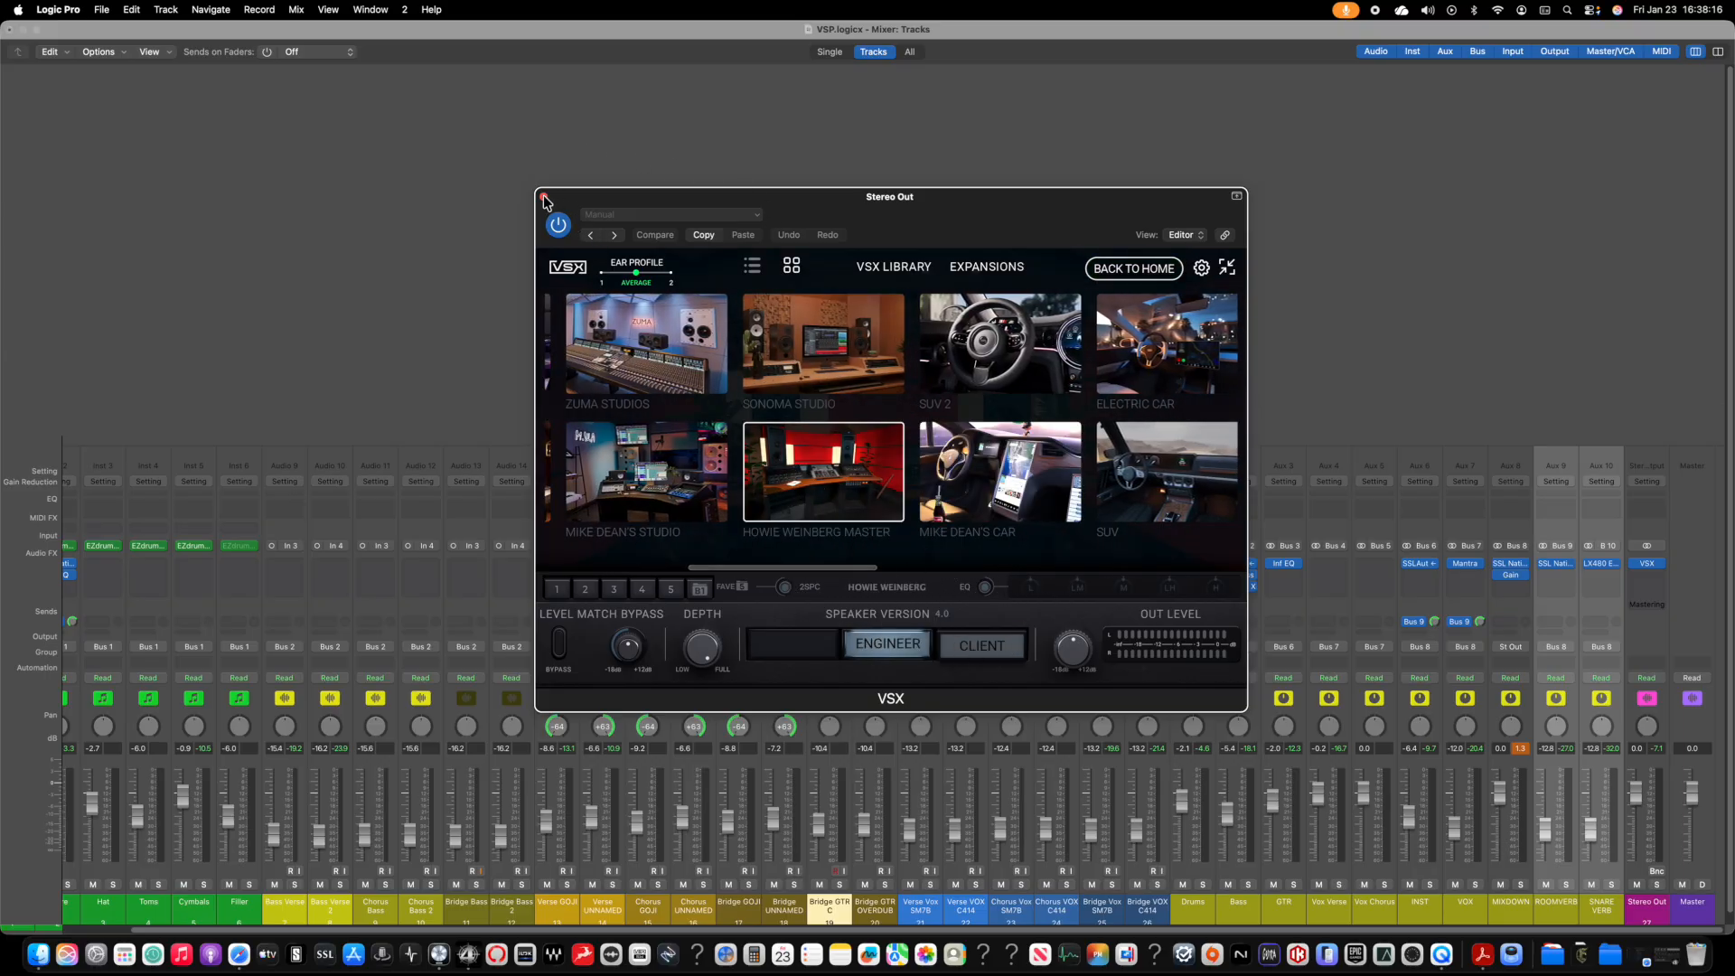
pyautogui.click(543, 196)
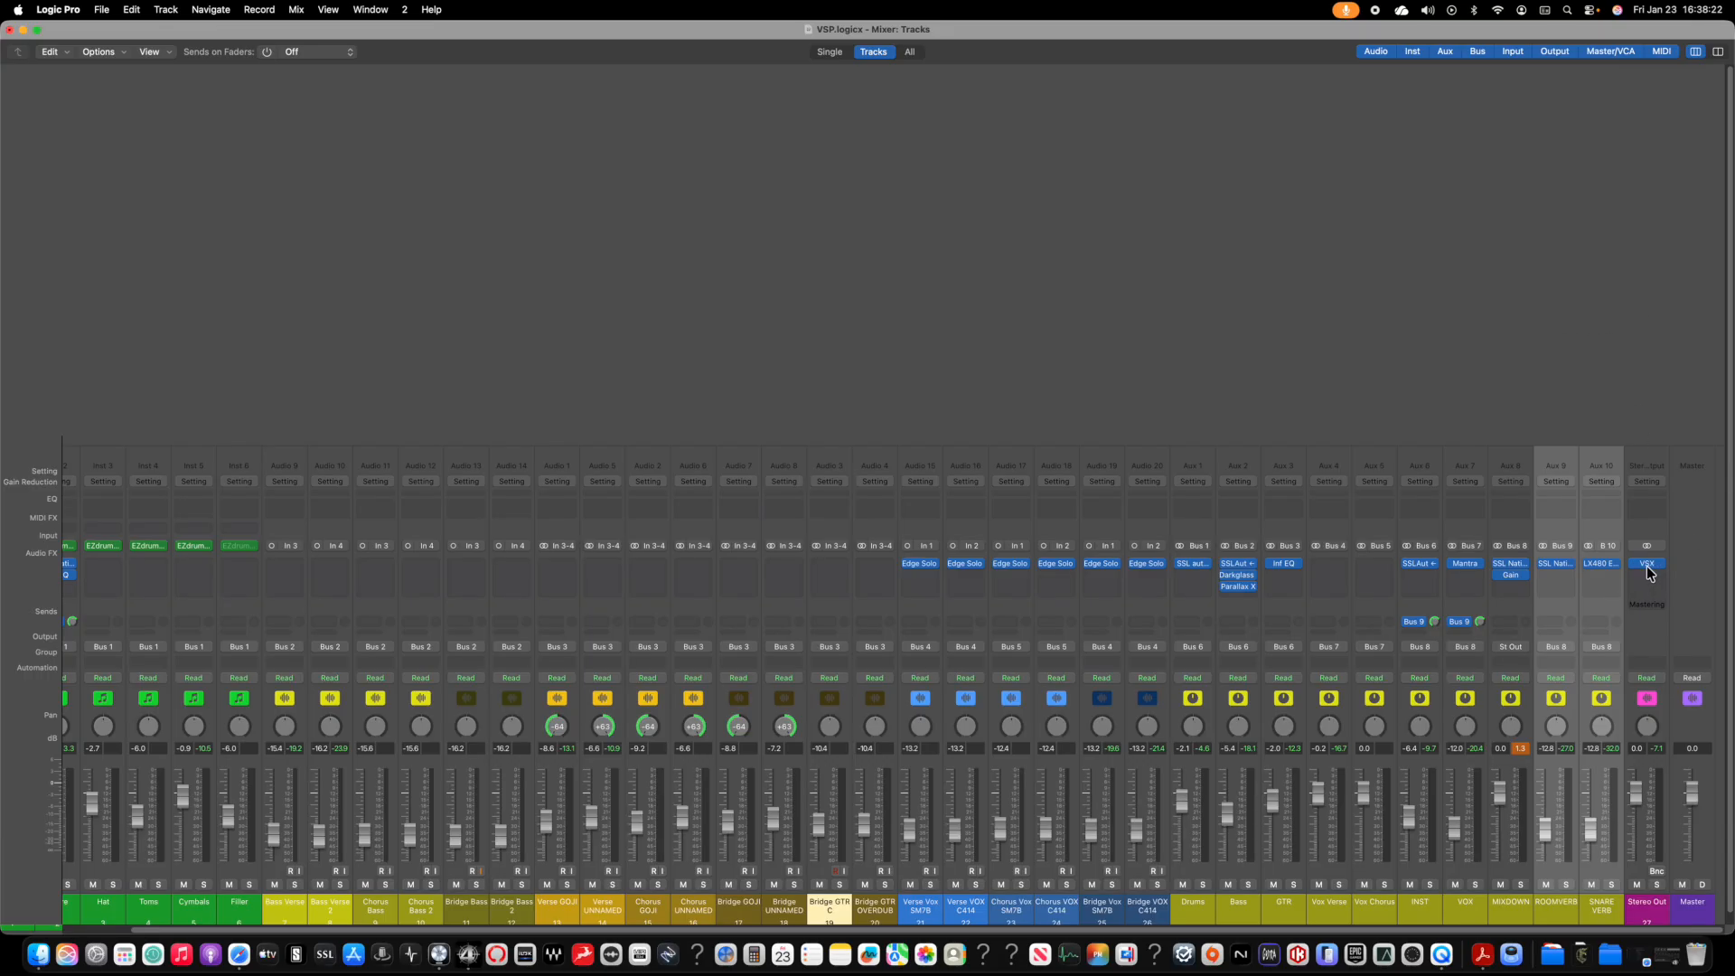
# Step: Move the VSX plug-in on Stereo Out down to the third insert slot
pyautogui.moveTo(1647, 572); pyautogui.dragTo(1648, 589)
pyautogui.hscroll(-3, 1650, 587)
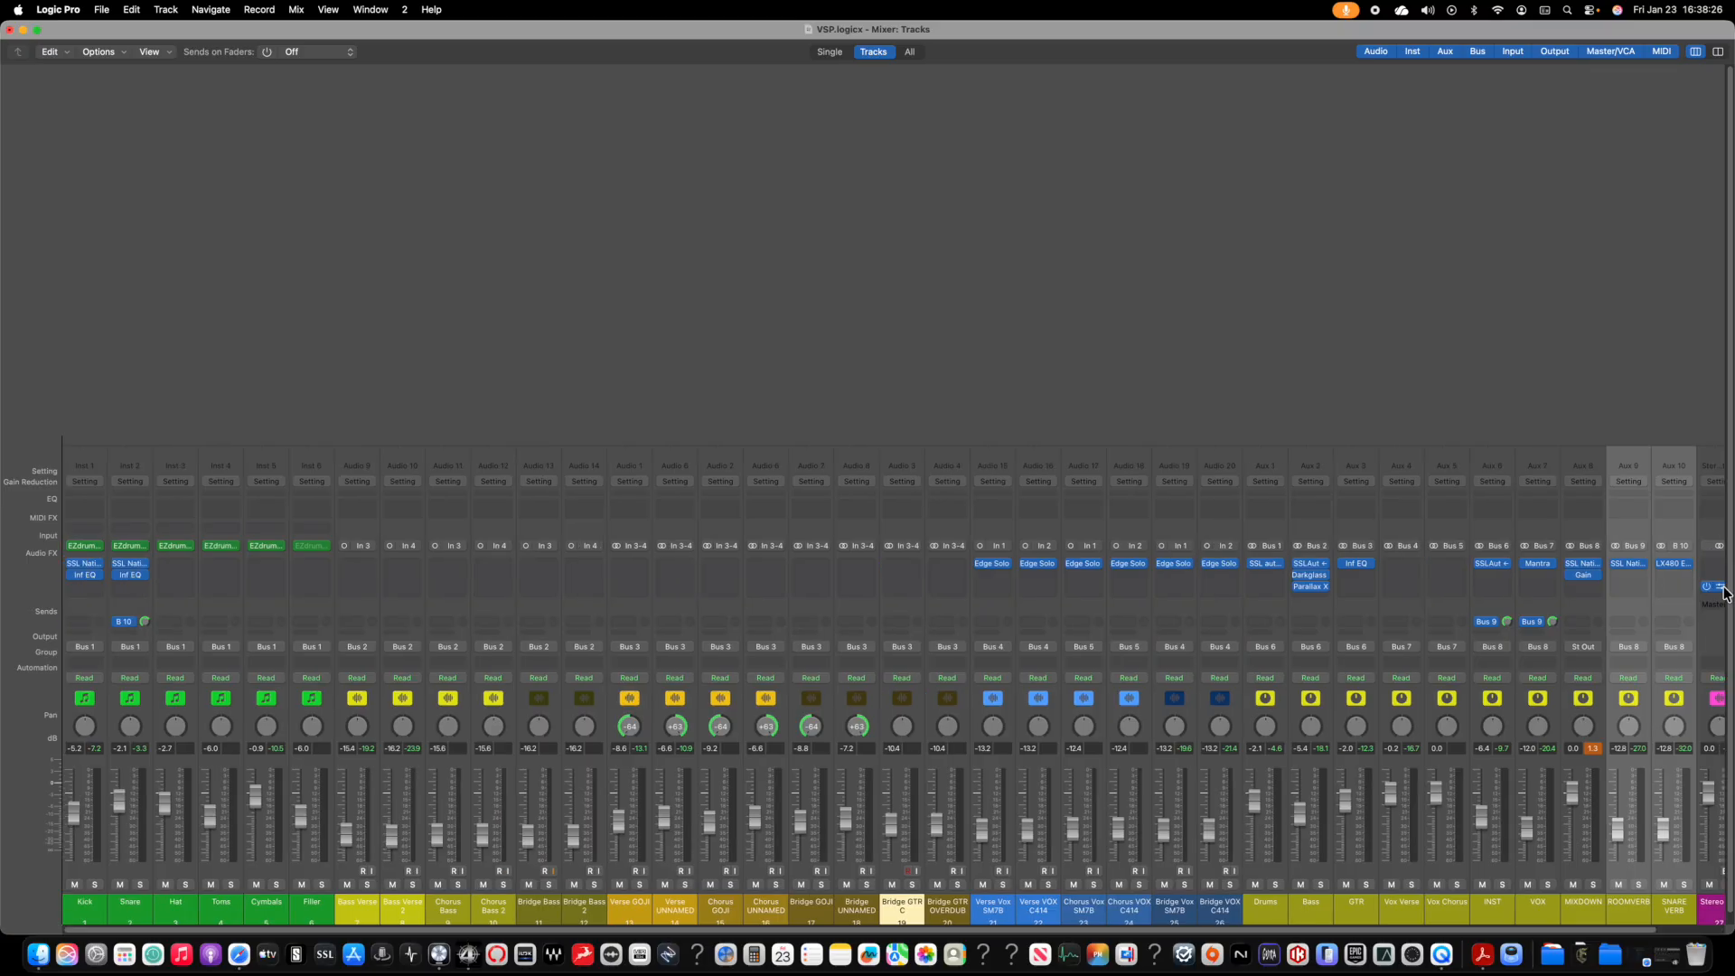
pyautogui.hscroll(2, 1720, 593)
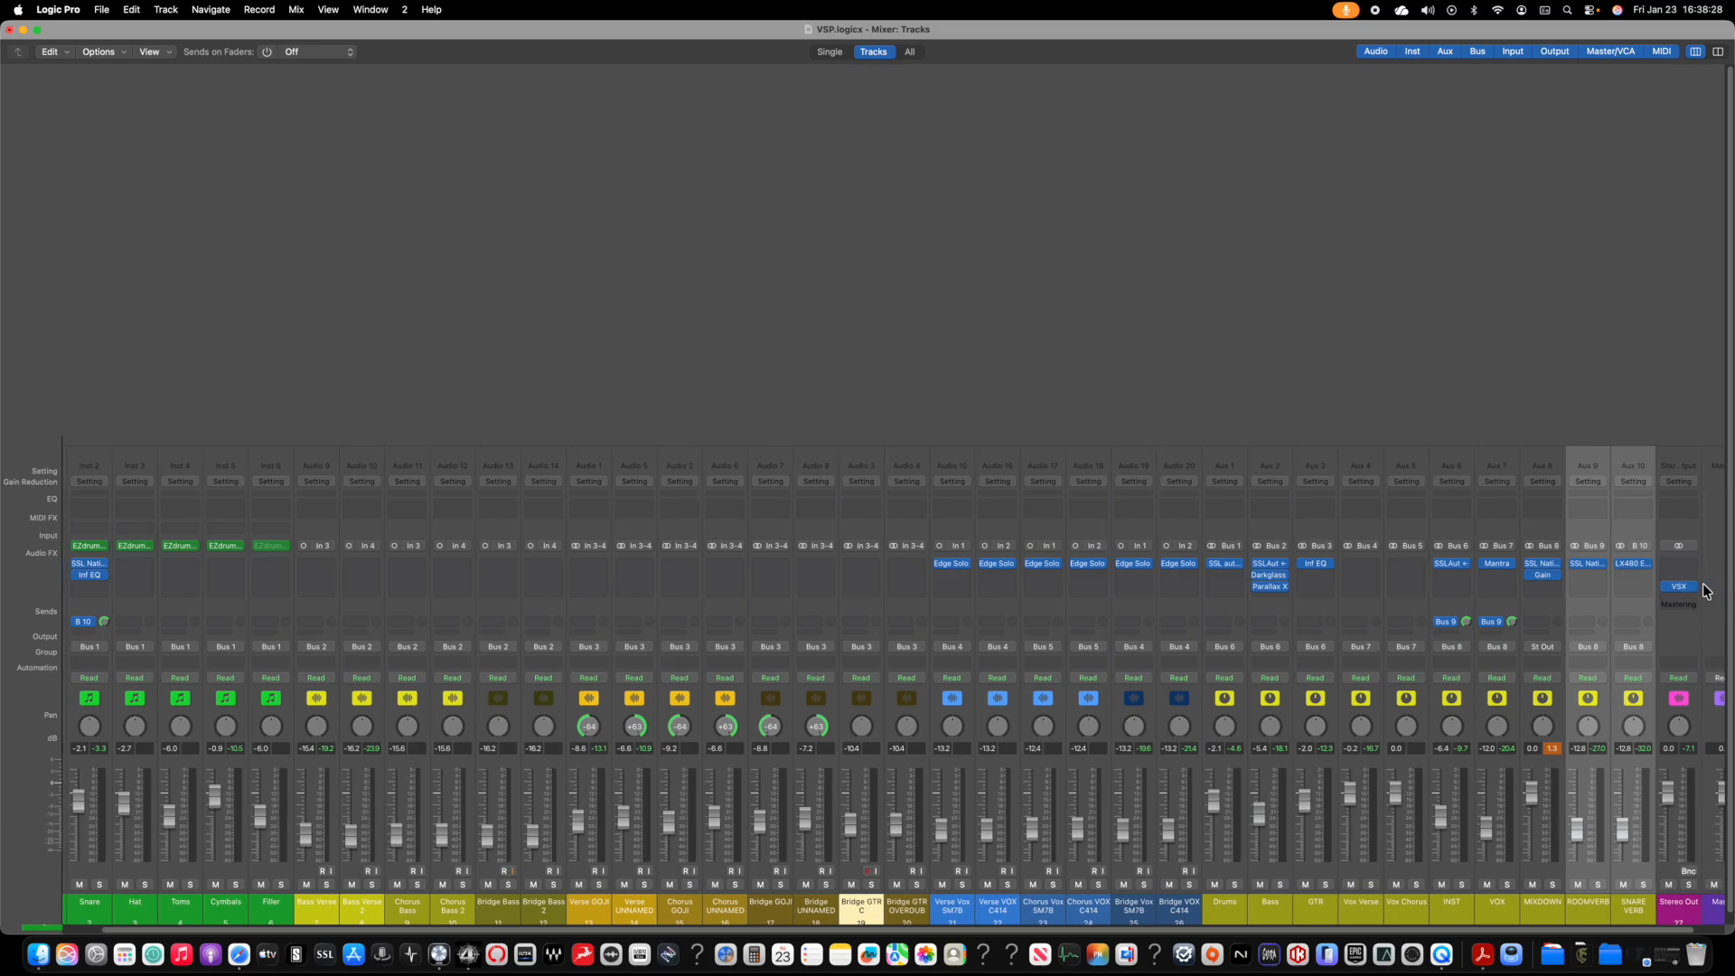
pyautogui.hscroll(-2, 1698, 553)
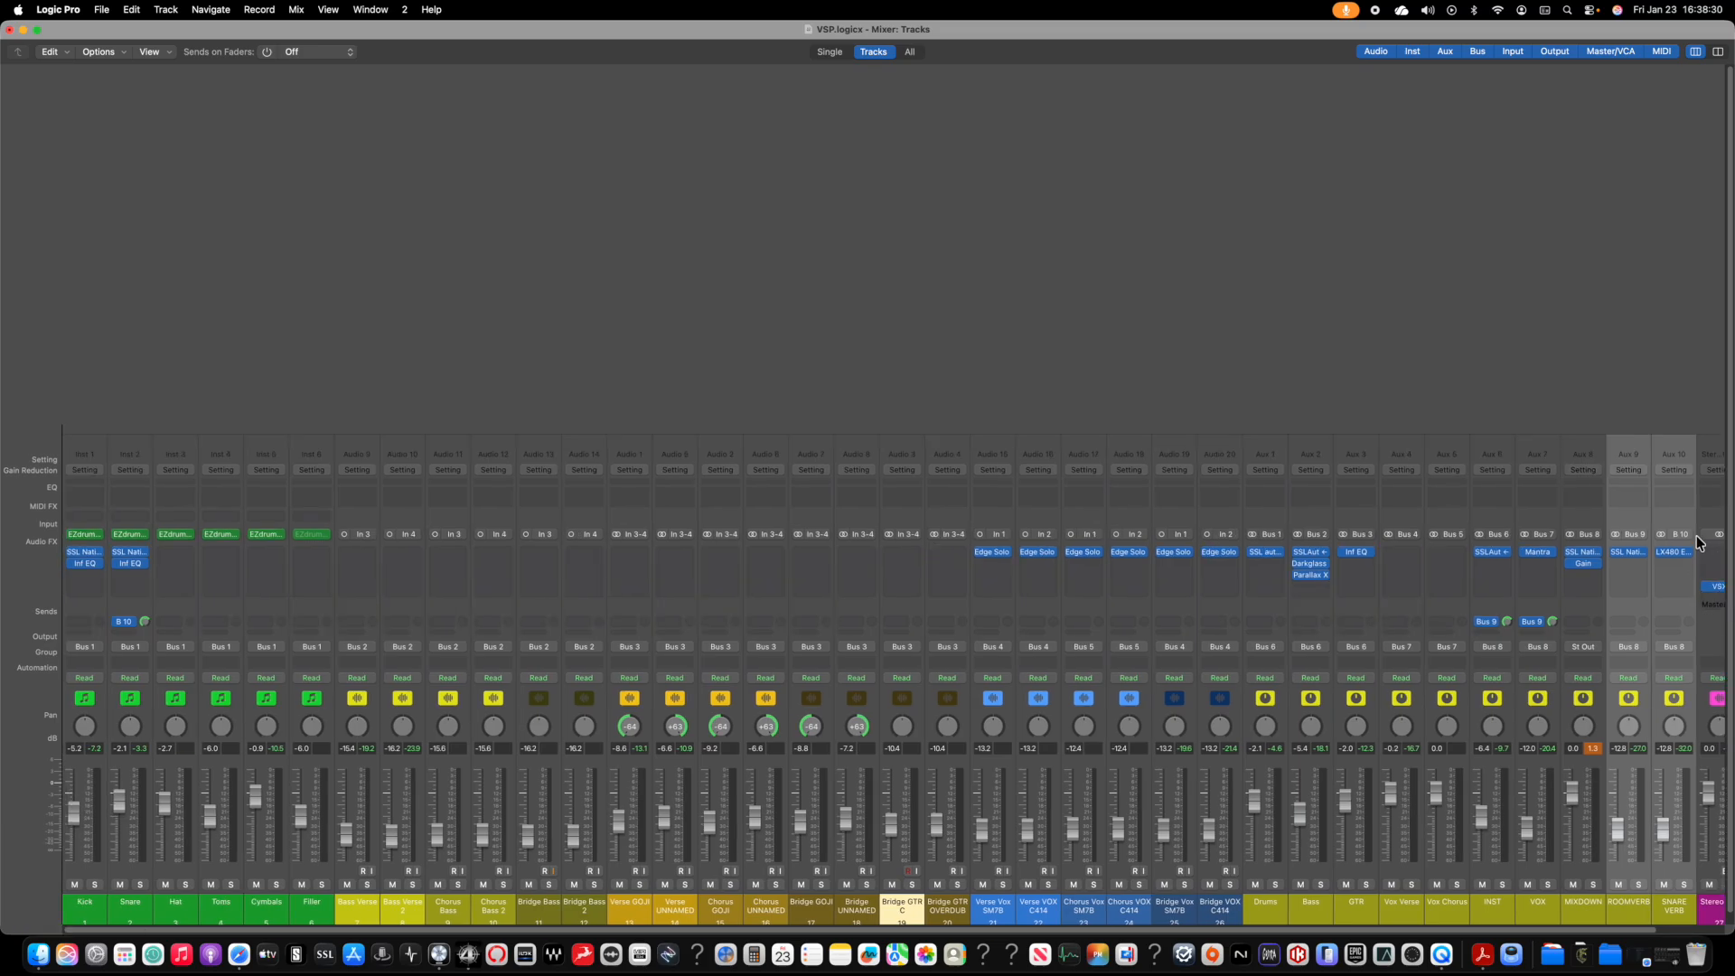
# Step: Insert the Slate Digital FG-X plug-in in stereo on the first insert slot of the Stereo Out channel
pyautogui.hscroll(2, 1314, 309)
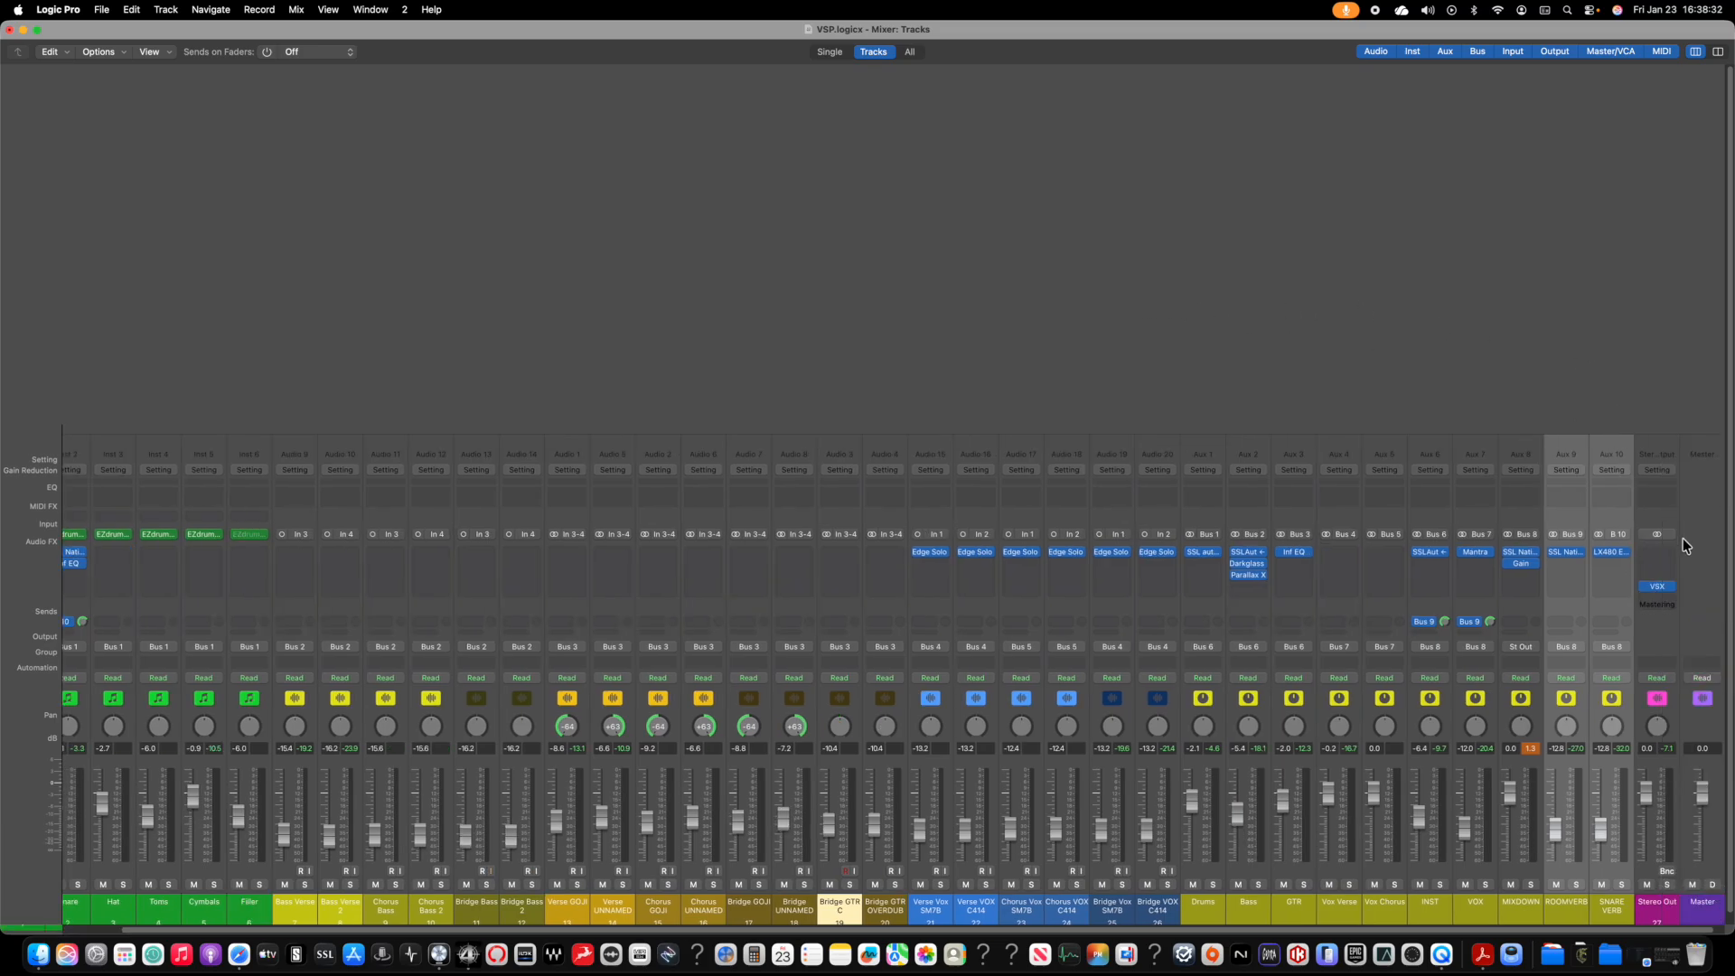
pyautogui.click(1664, 557)
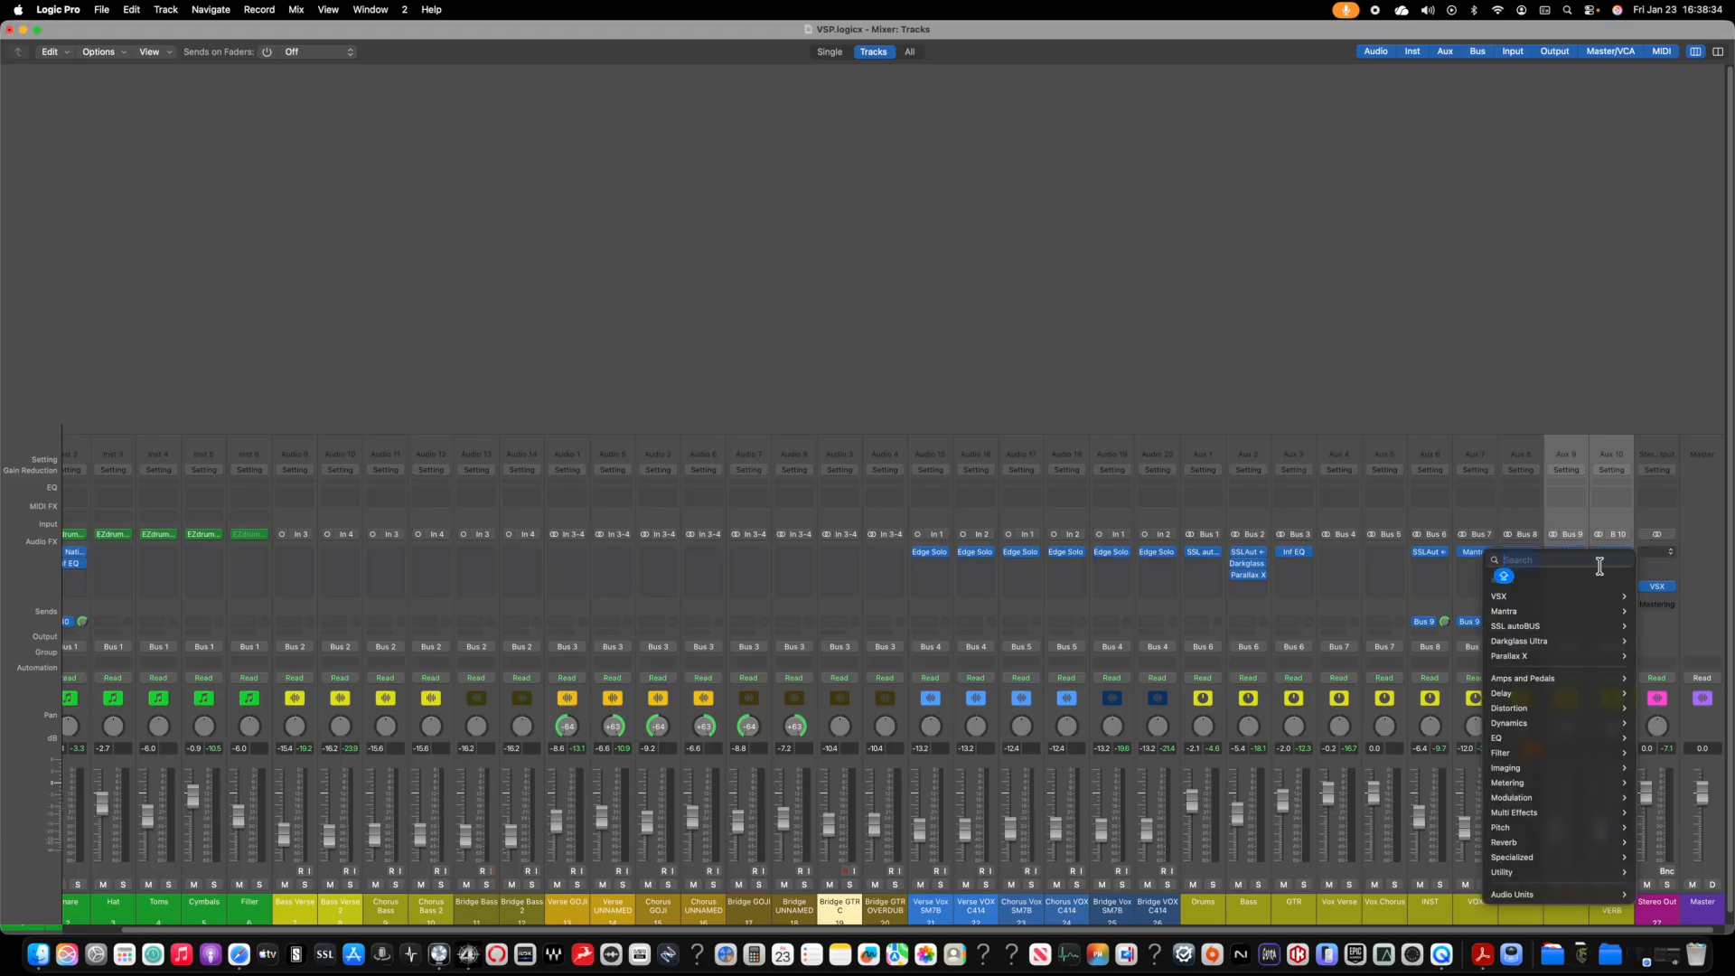
pyautogui.moveTo(1531, 891)
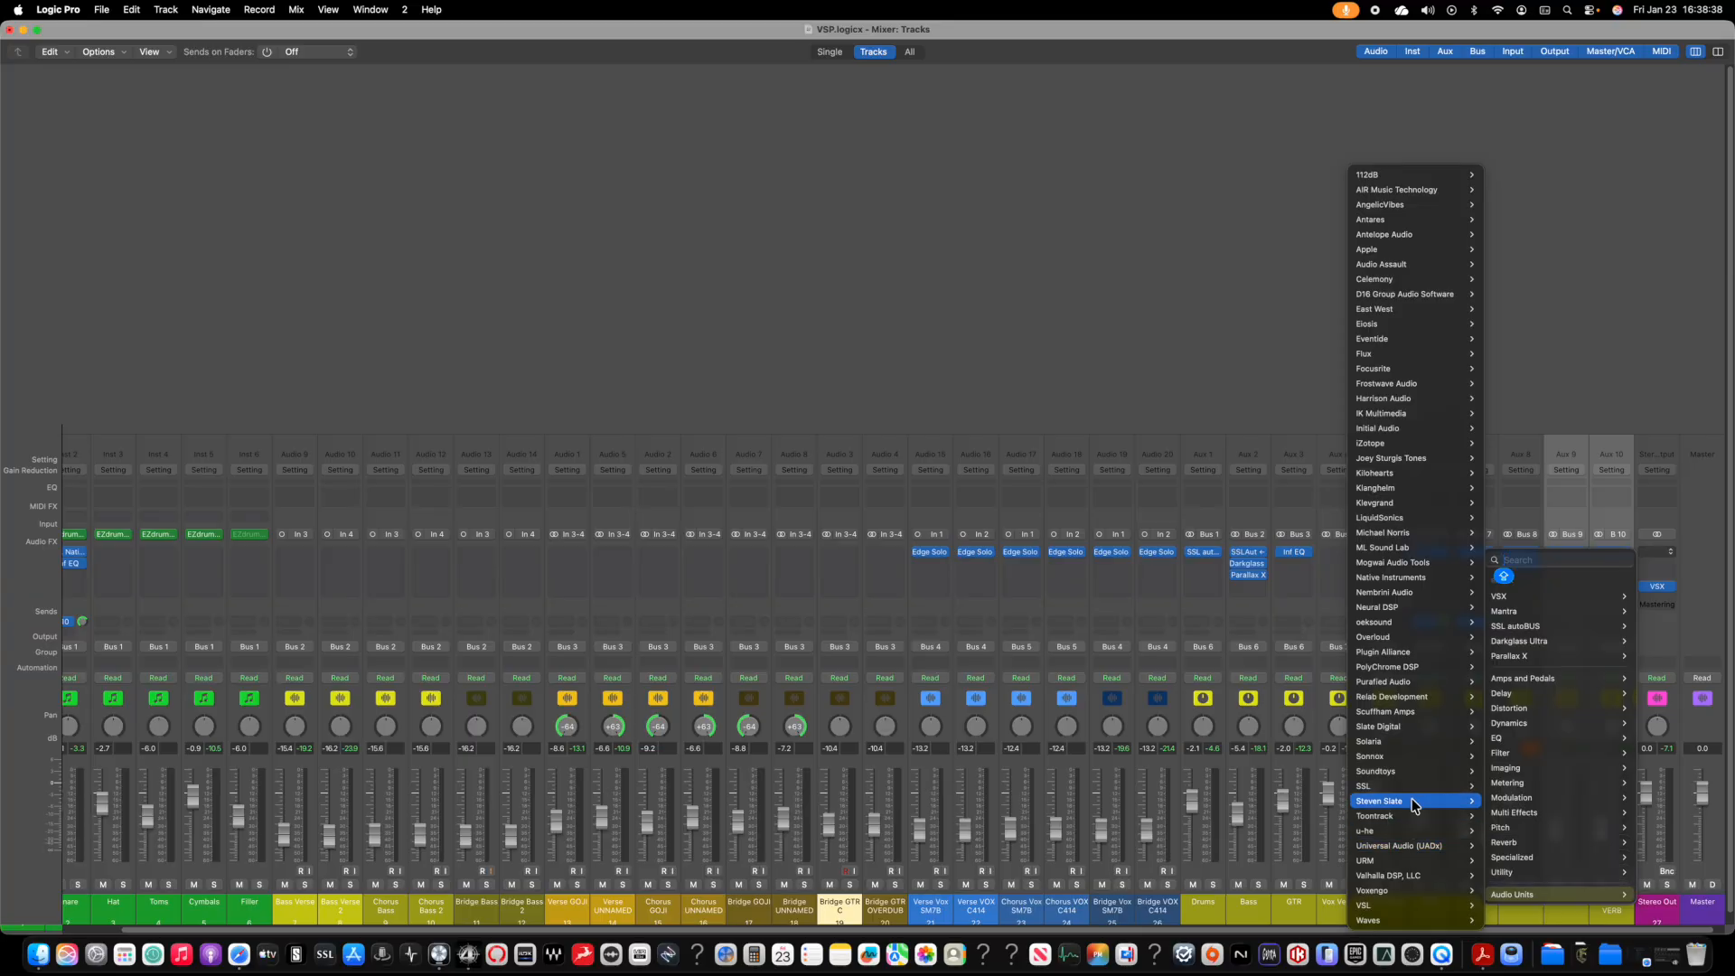
pyautogui.moveTo(1421, 609)
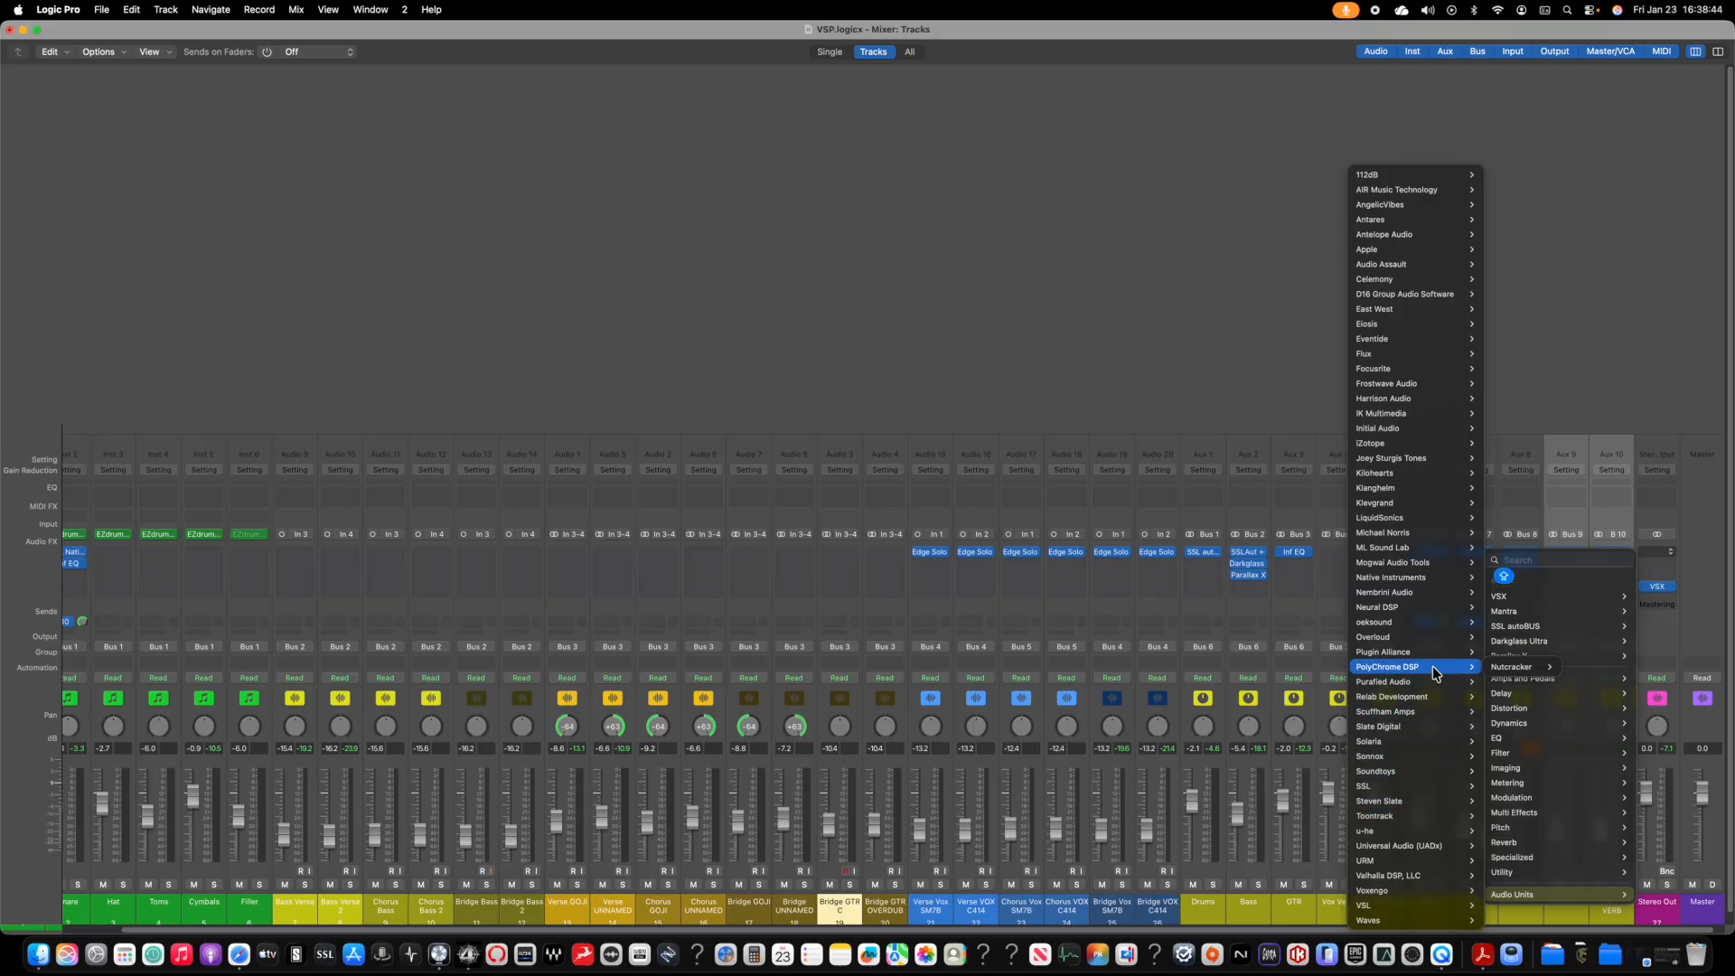
pyautogui.moveTo(1419, 684)
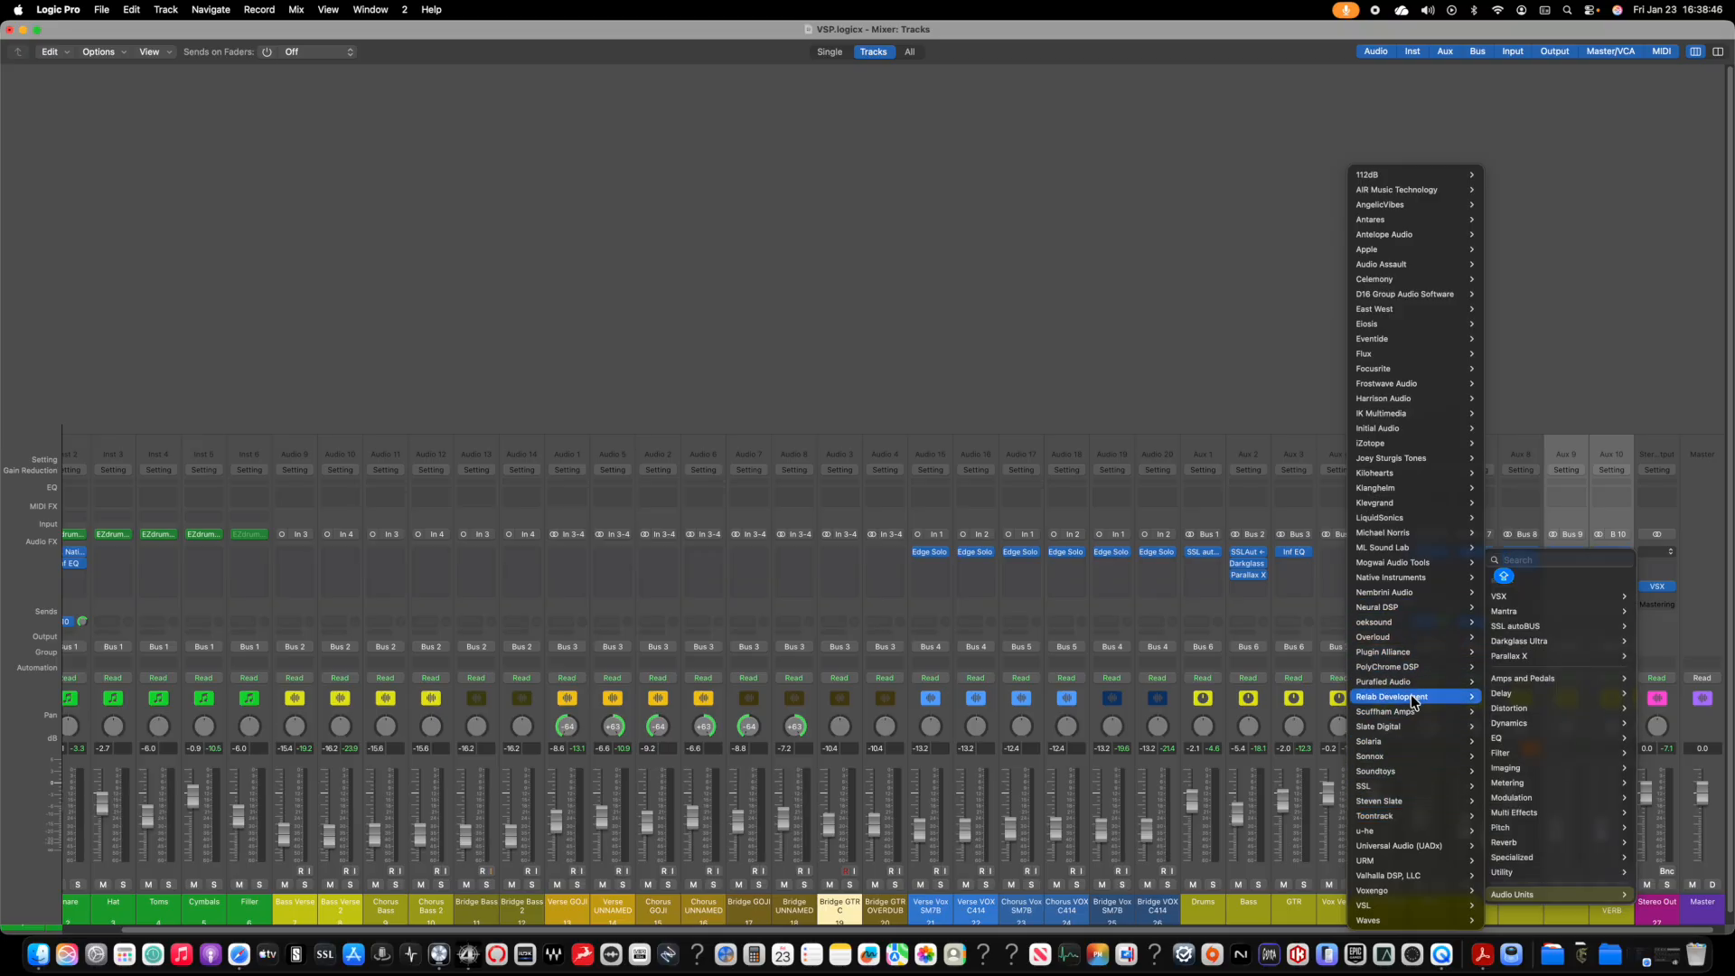
pyautogui.moveTo(1410, 734)
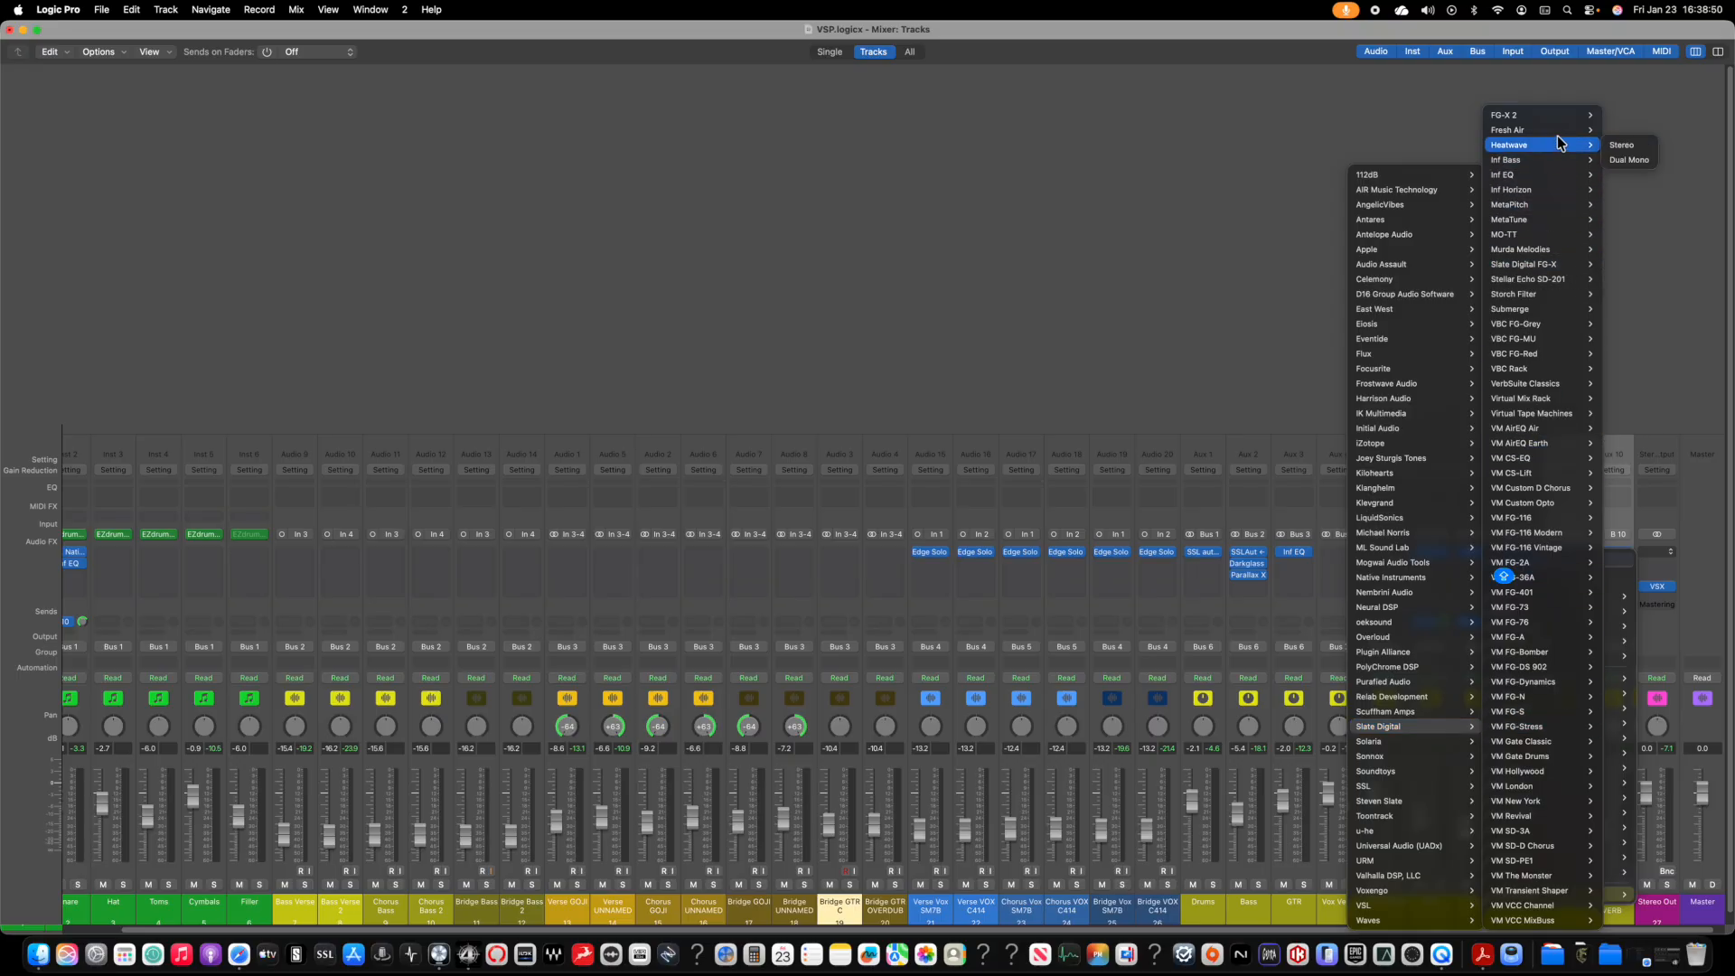
pyautogui.moveTo(1555, 254)
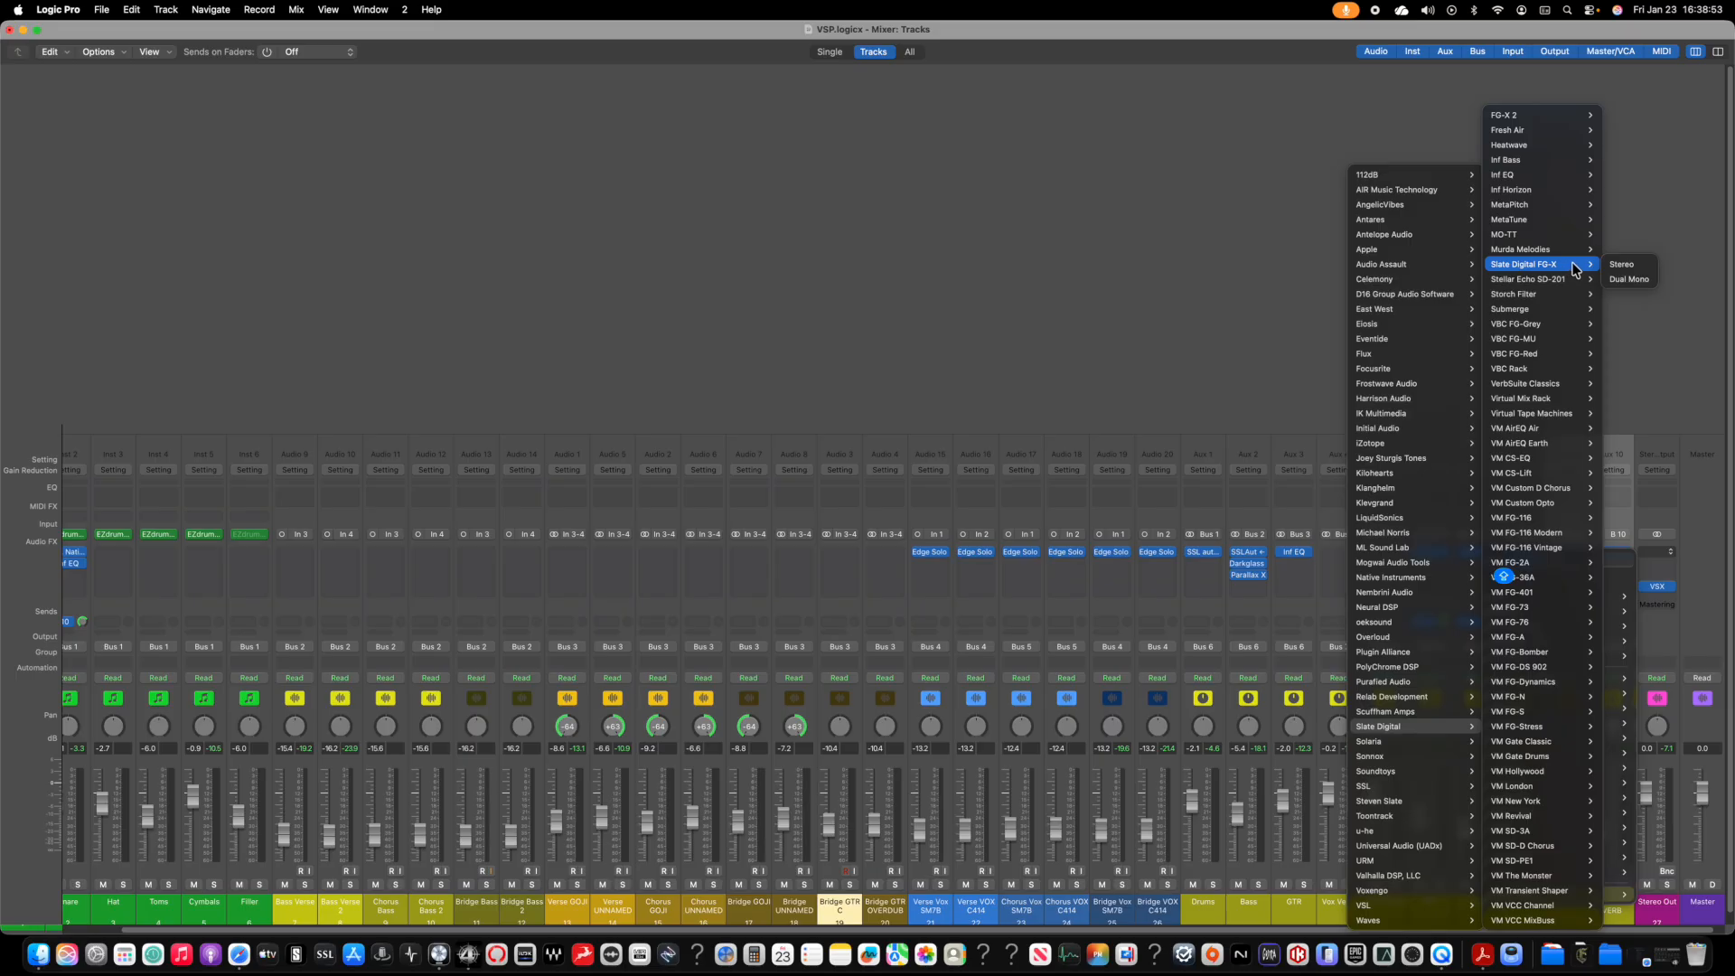
pyautogui.click(1622, 264)
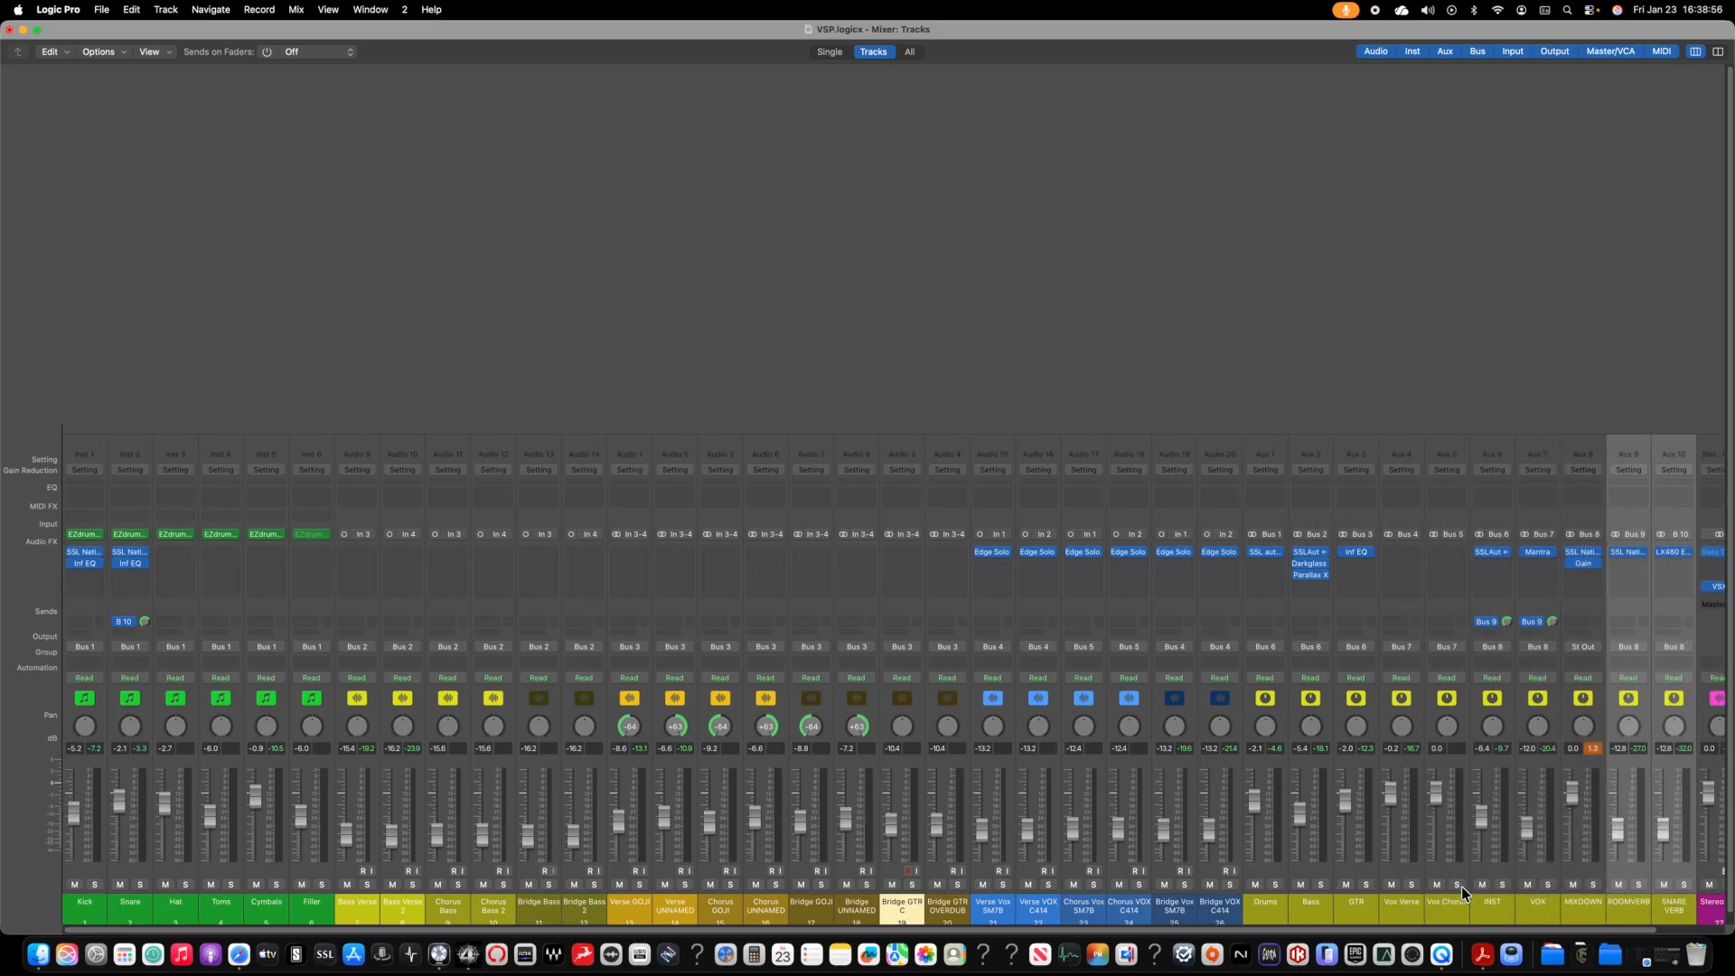
# Step: Insert Slate Digital's Inf Horizon plug-in on Stereo Out, directly below FG-X
pyautogui.moveTo(1518, 929); pyautogui.dragTo(1602, 927)
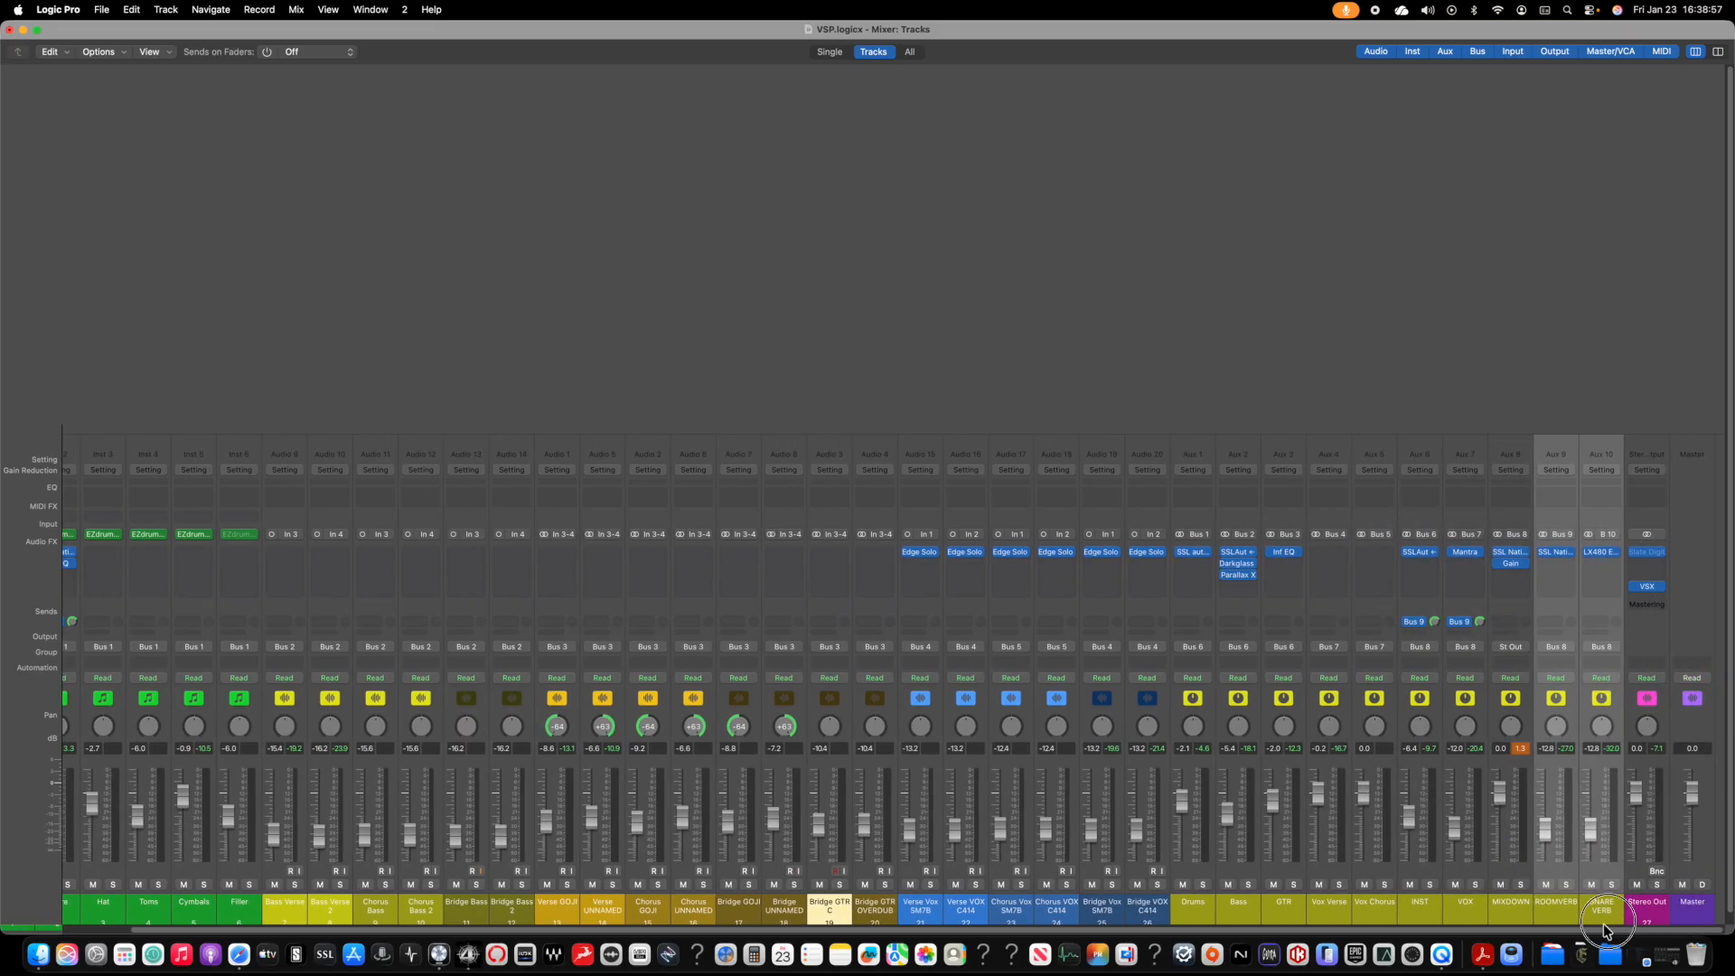
pyautogui.click(1643, 566)
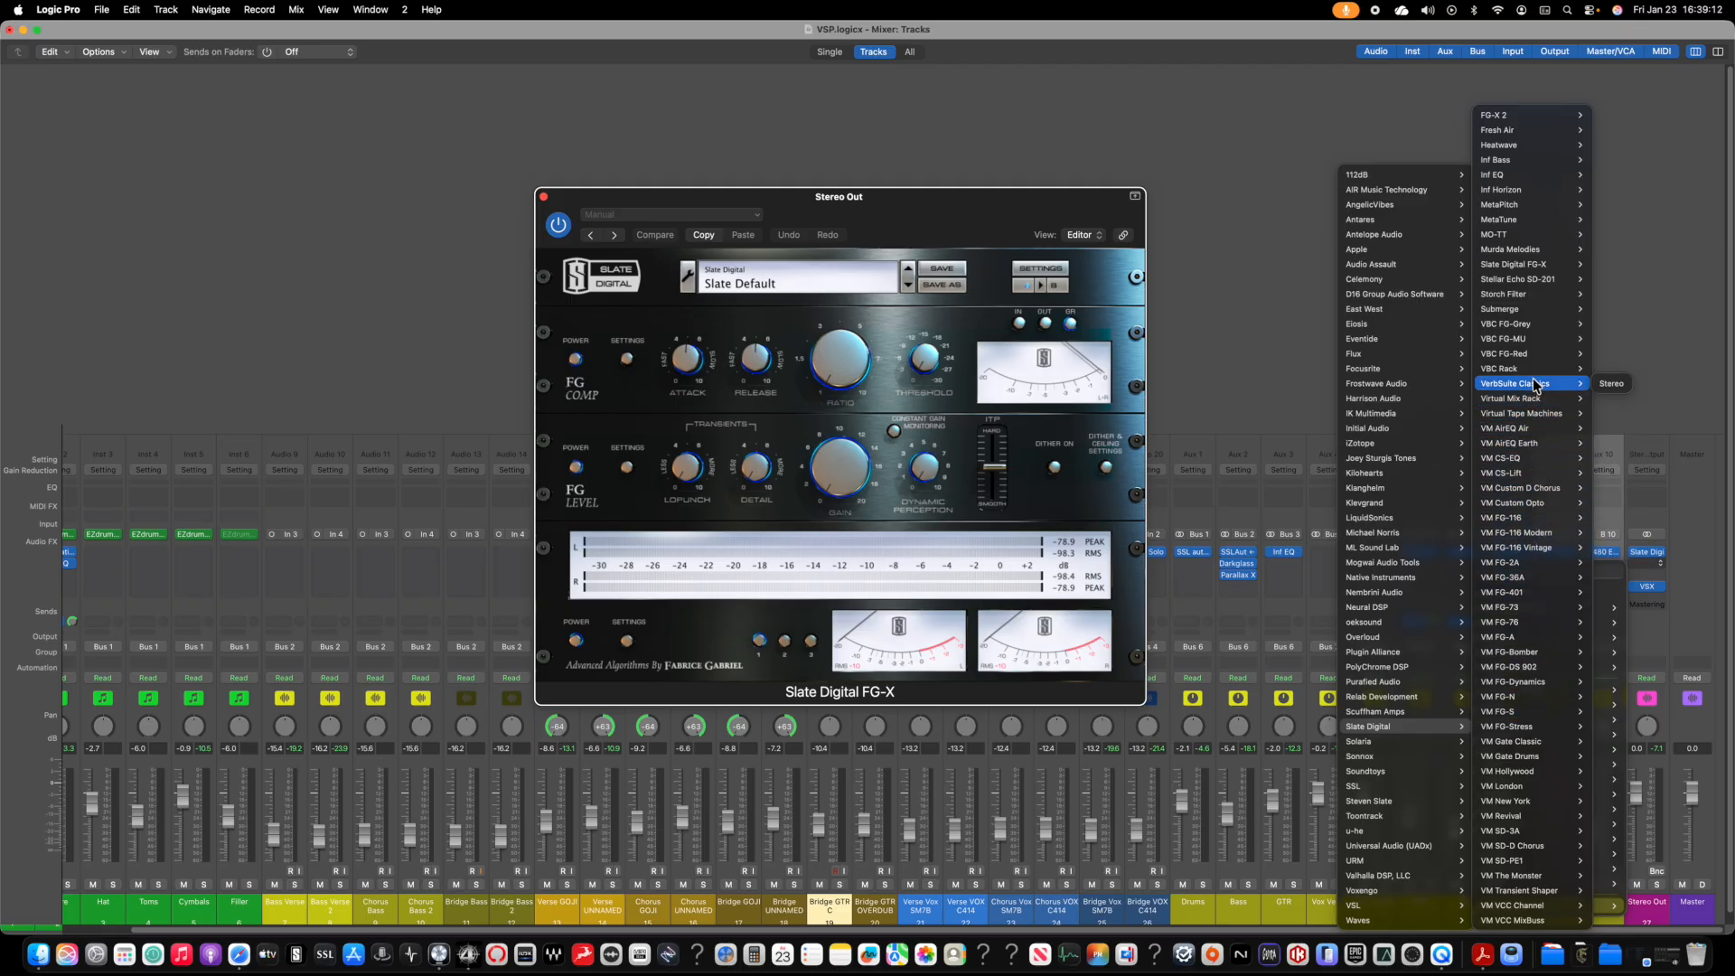
pyautogui.moveTo(1538, 374)
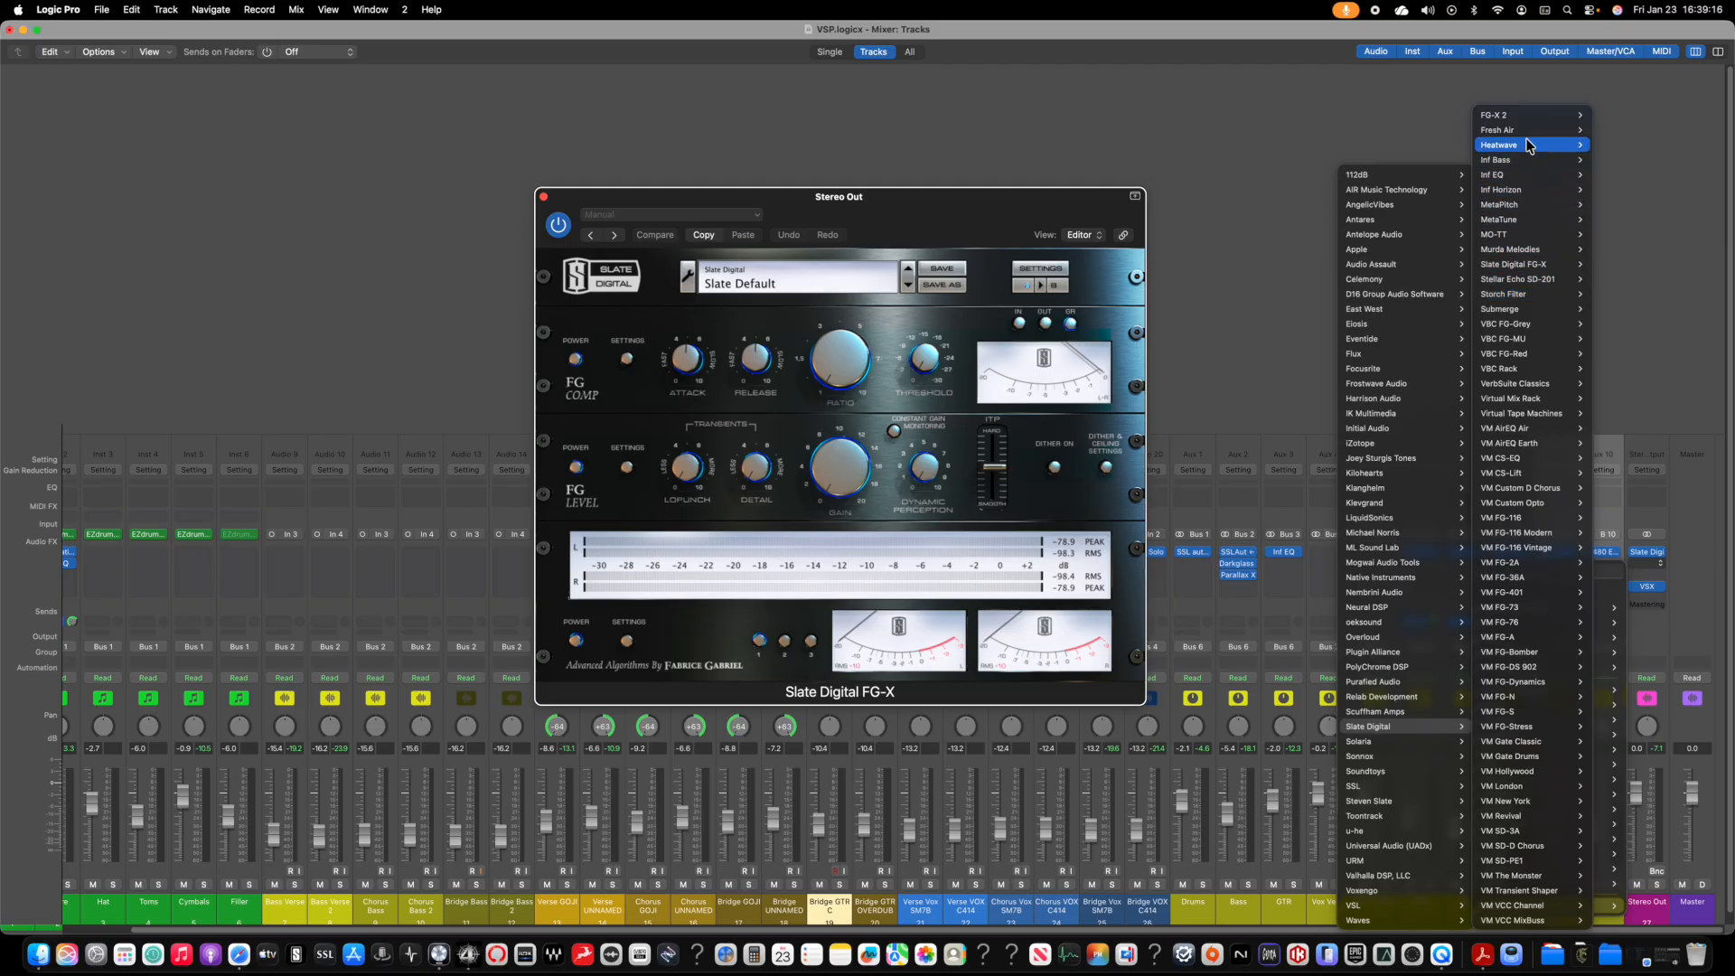
pyautogui.moveTo(1527, 127)
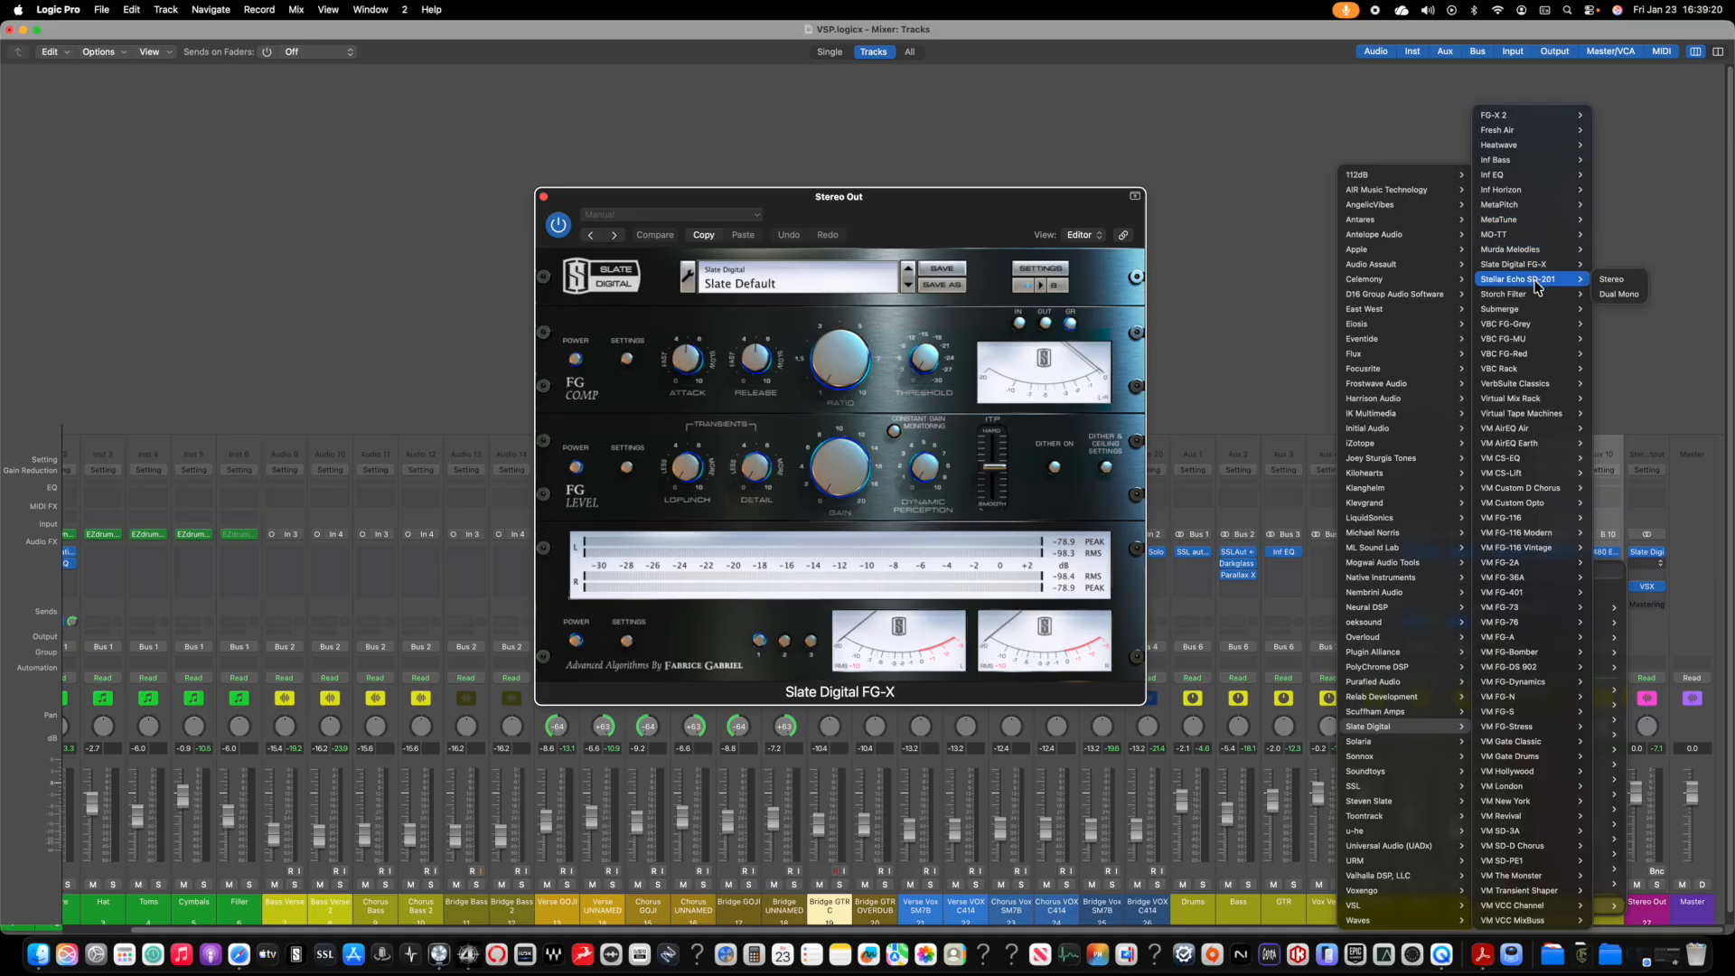
pyautogui.moveTo(1536, 296)
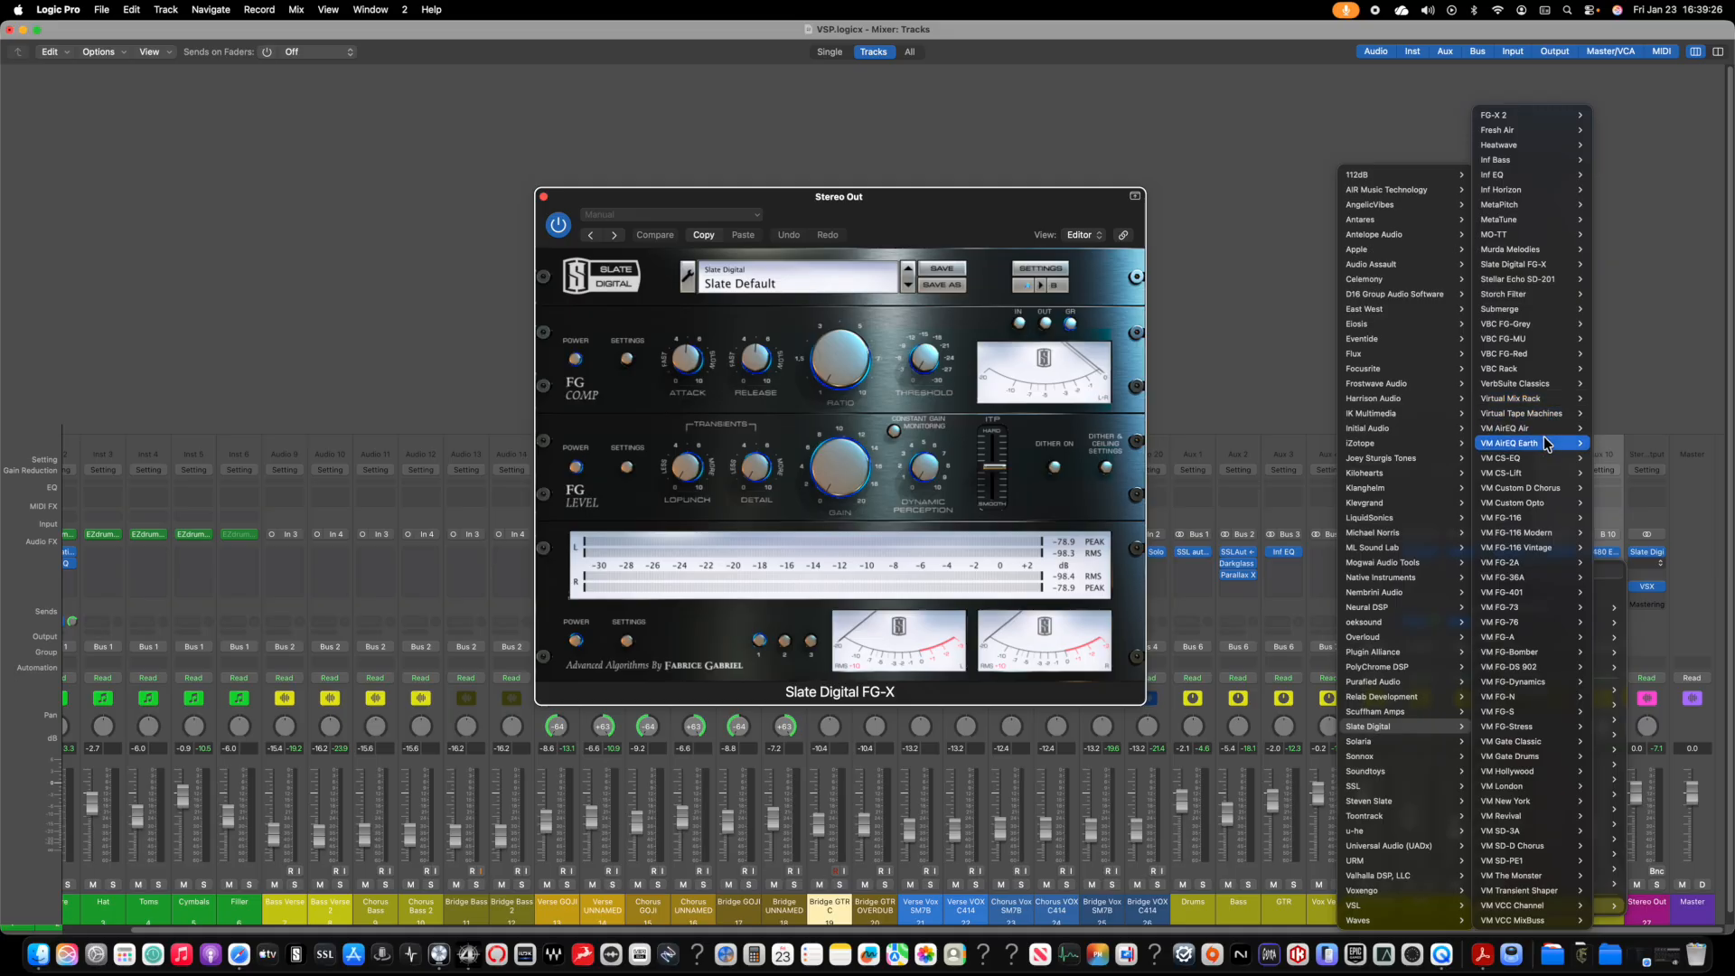
pyautogui.moveTo(1544, 559)
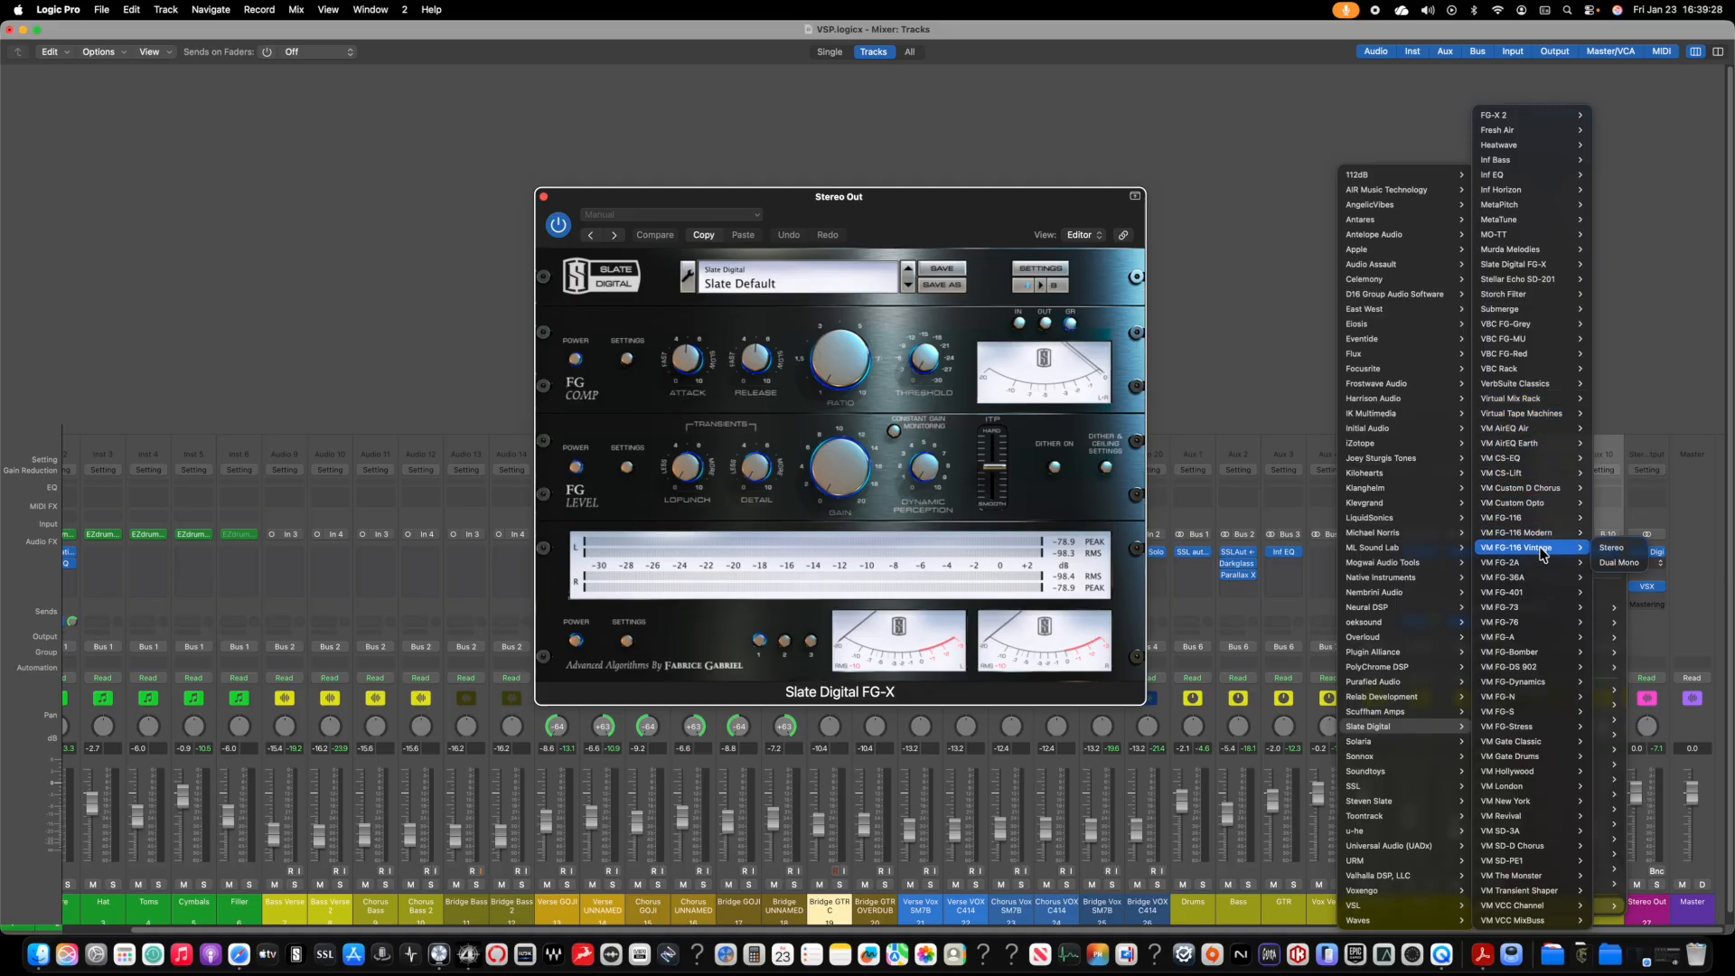
pyautogui.moveTo(1532, 671)
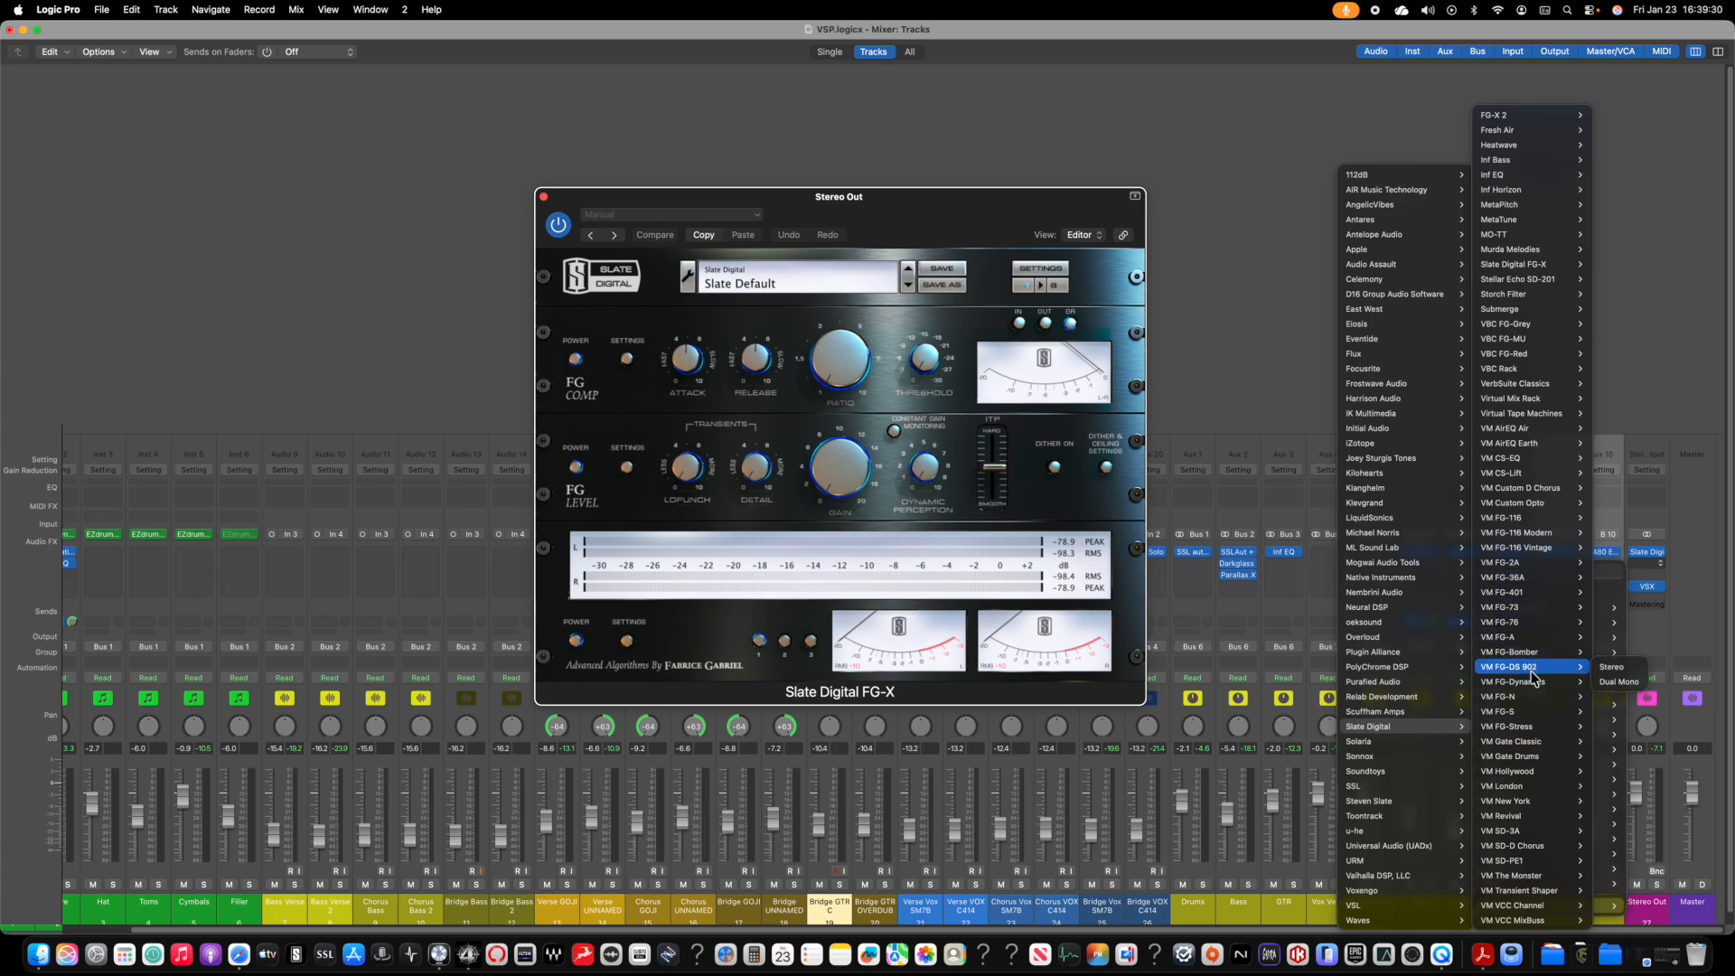
pyautogui.moveTo(1549, 727)
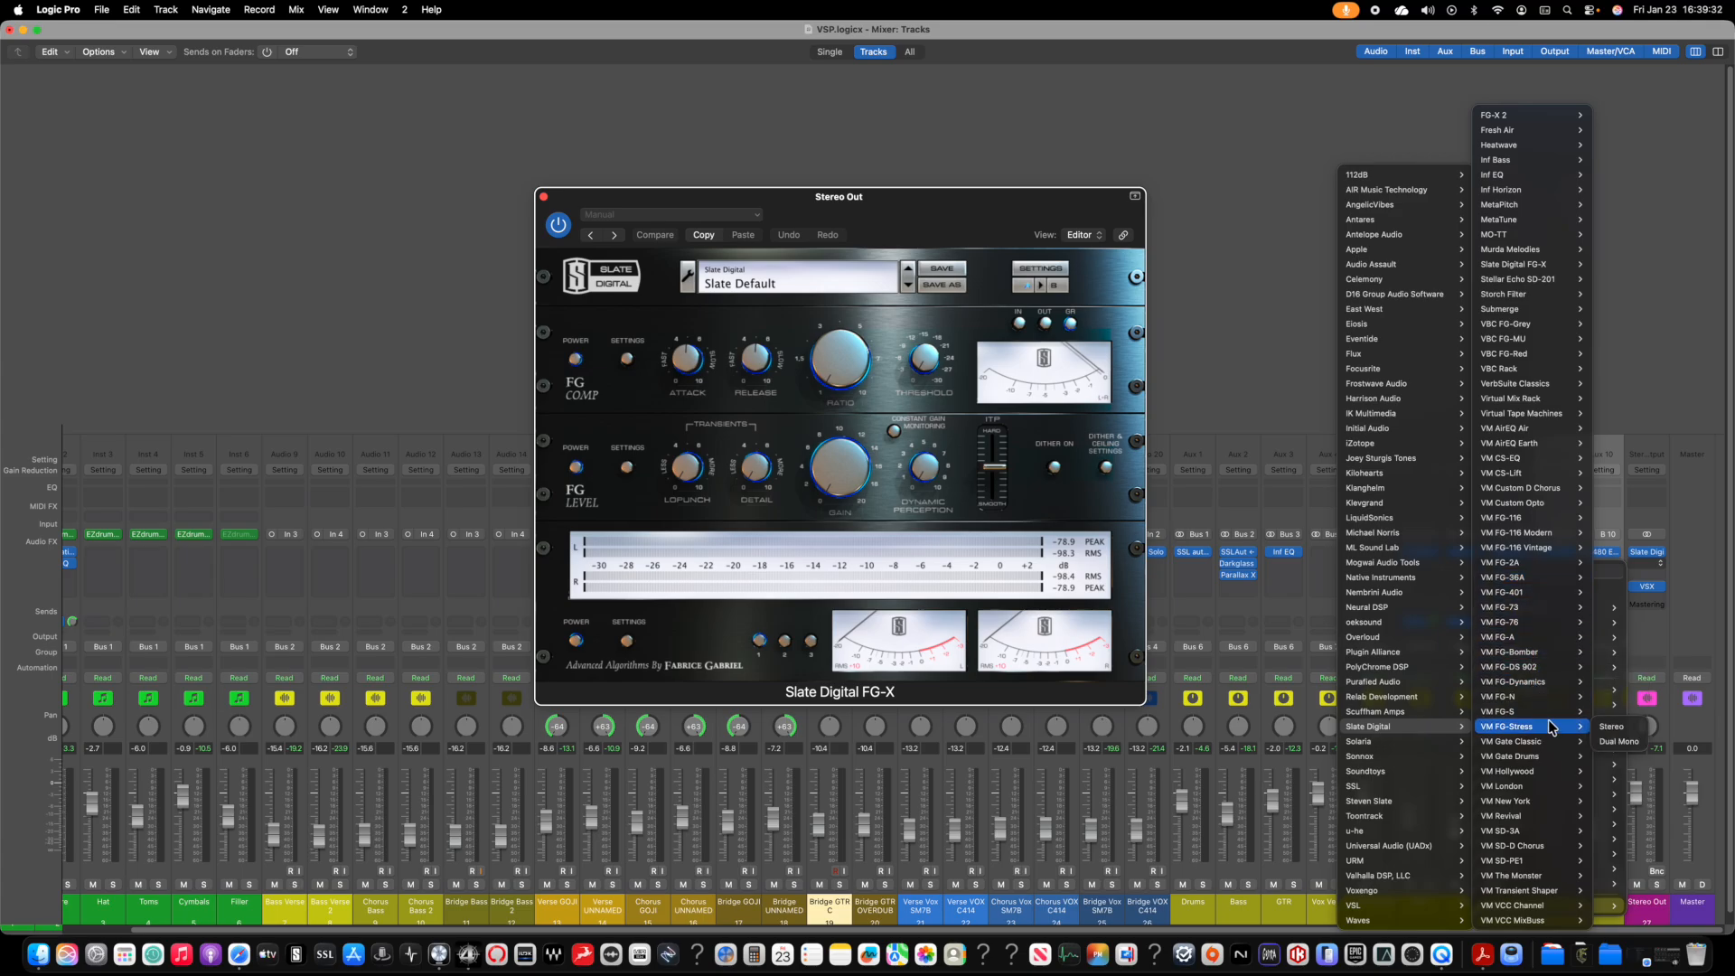
pyautogui.moveTo(1547, 758)
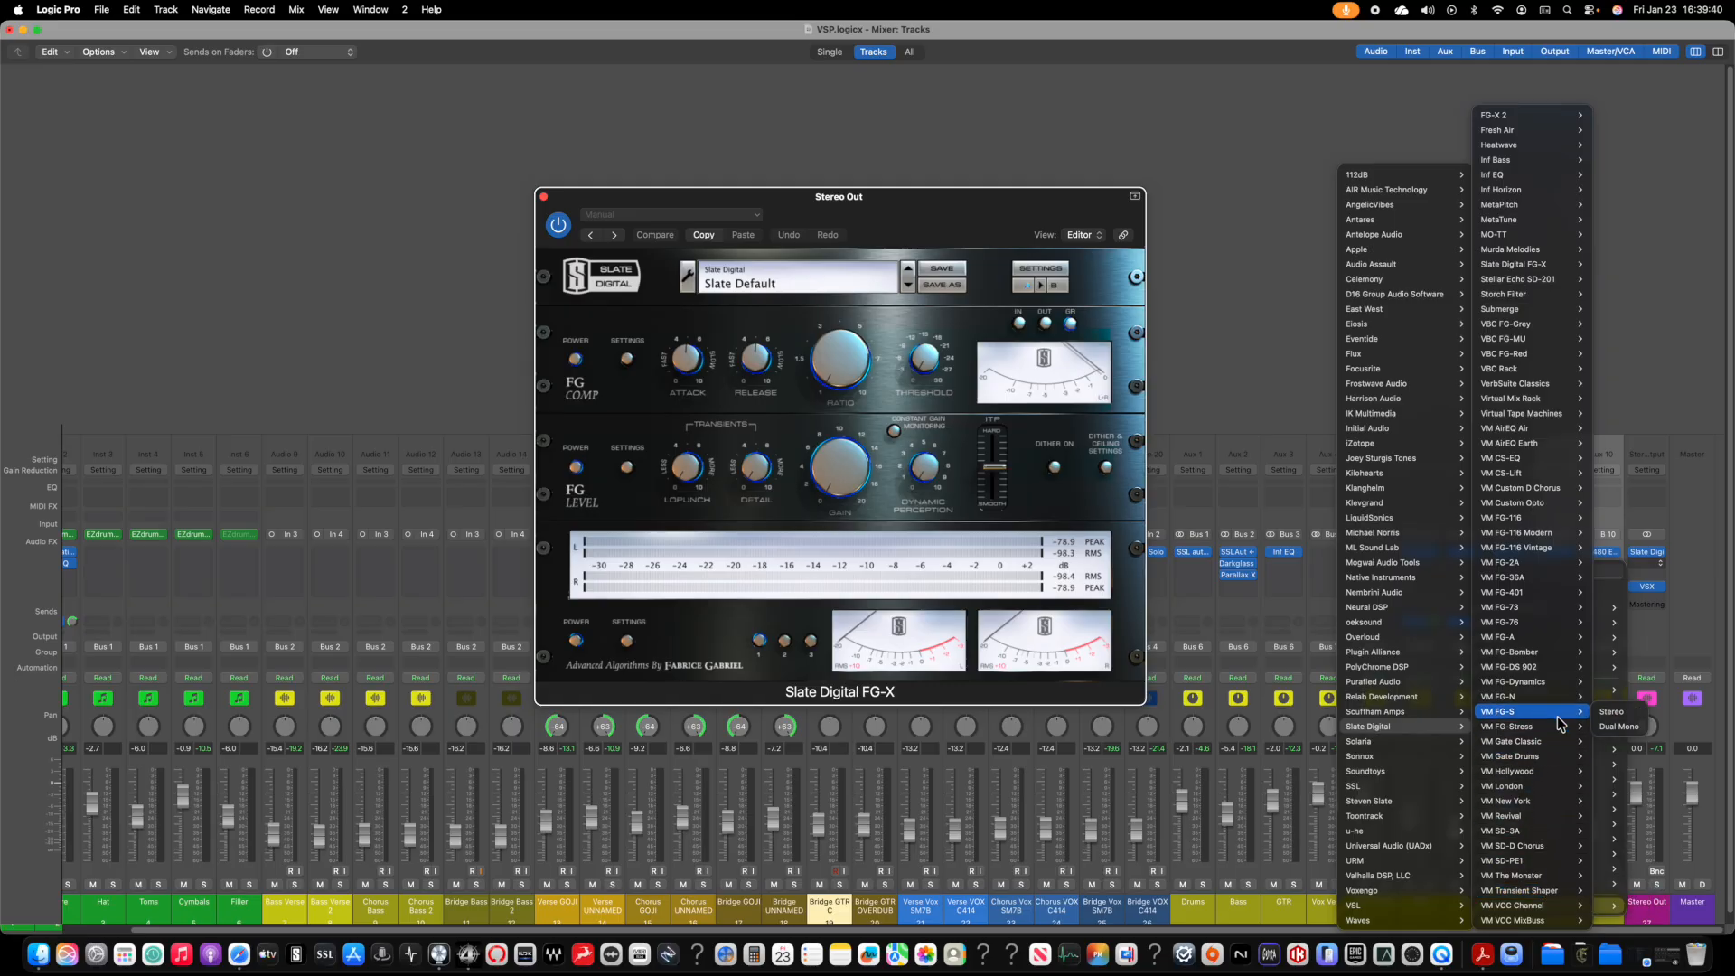
pyautogui.moveTo(1545, 526)
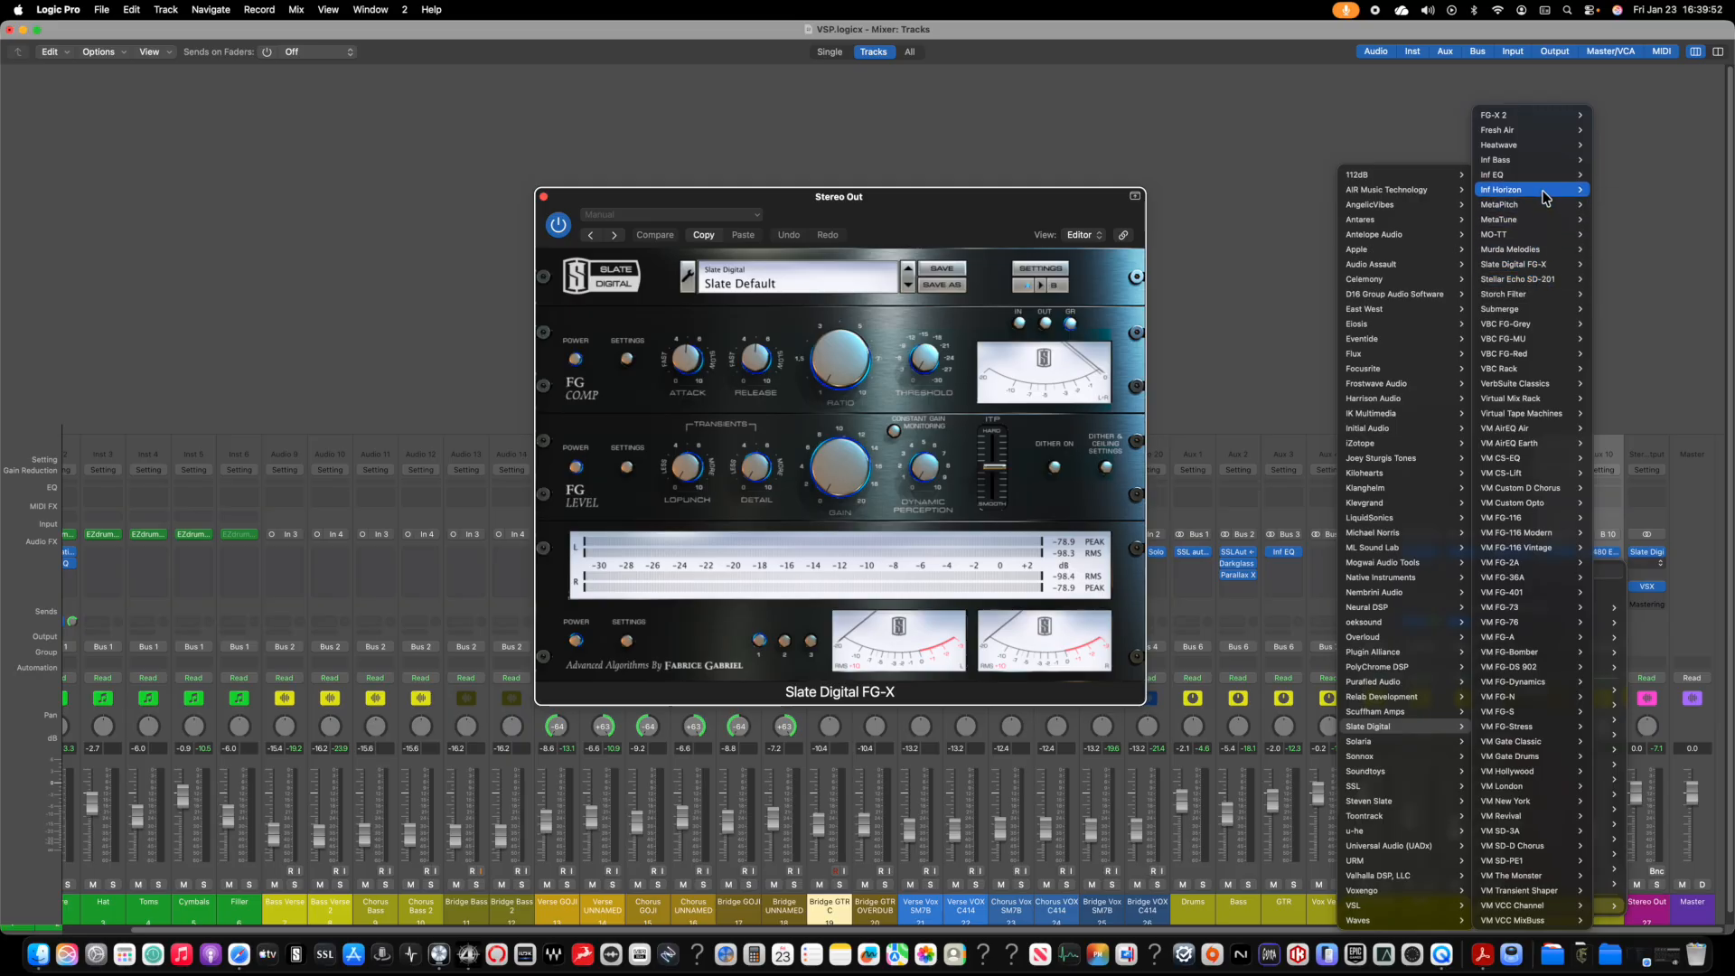
pyautogui.moveTo(1542, 193)
pyautogui.click(1602, 192)
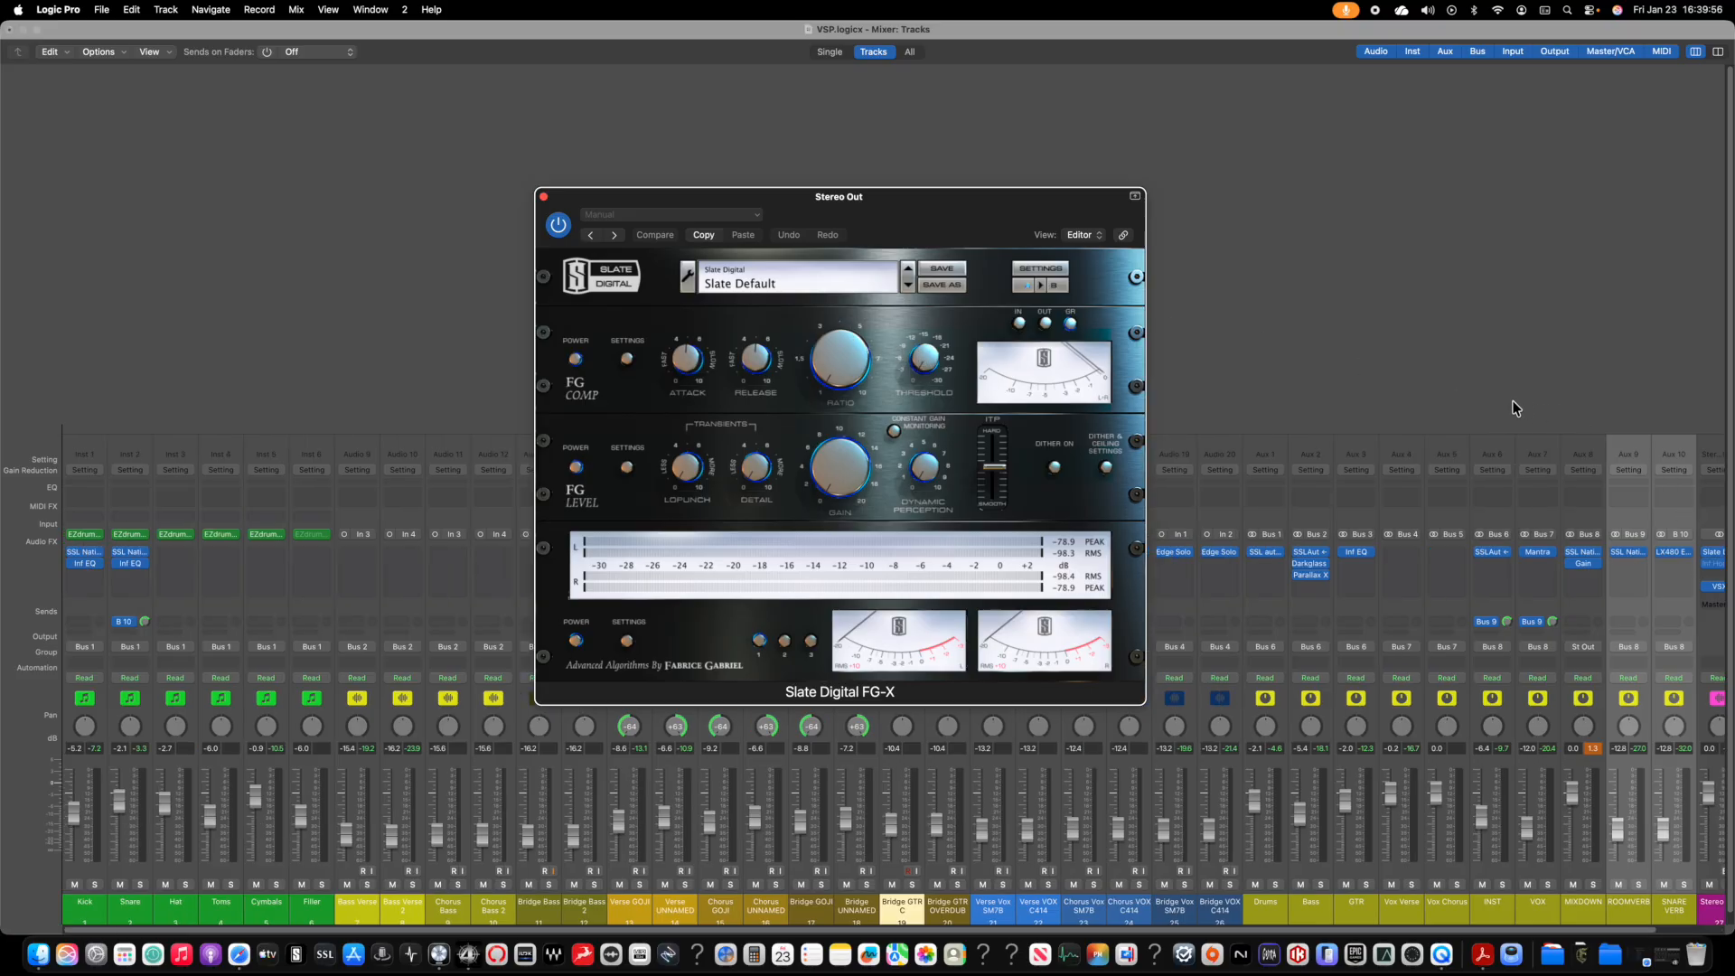
# Step: Reorder the Stereo Out inserts so Inf Horizon comes before Slate Digital FG-X, and close the plug-in windows
pyautogui.hscroll(3, 1448, 383)
pyautogui.moveTo(1657, 564); pyautogui.dragTo(1657, 569)
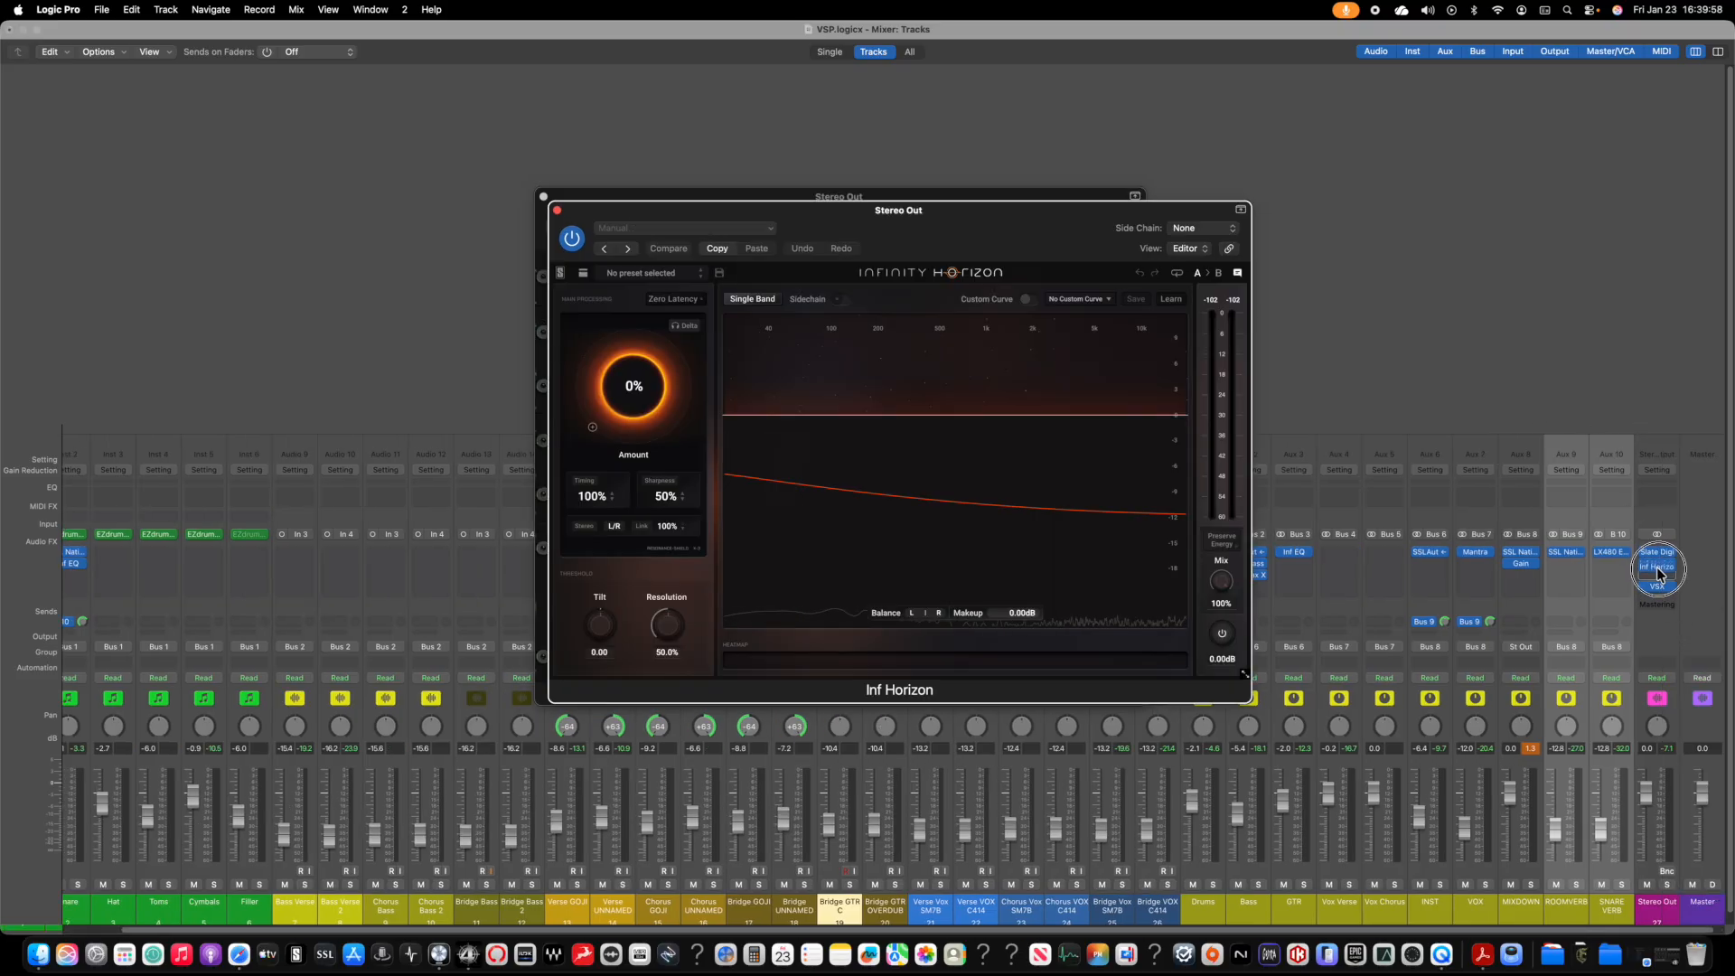
pyautogui.click(1657, 552)
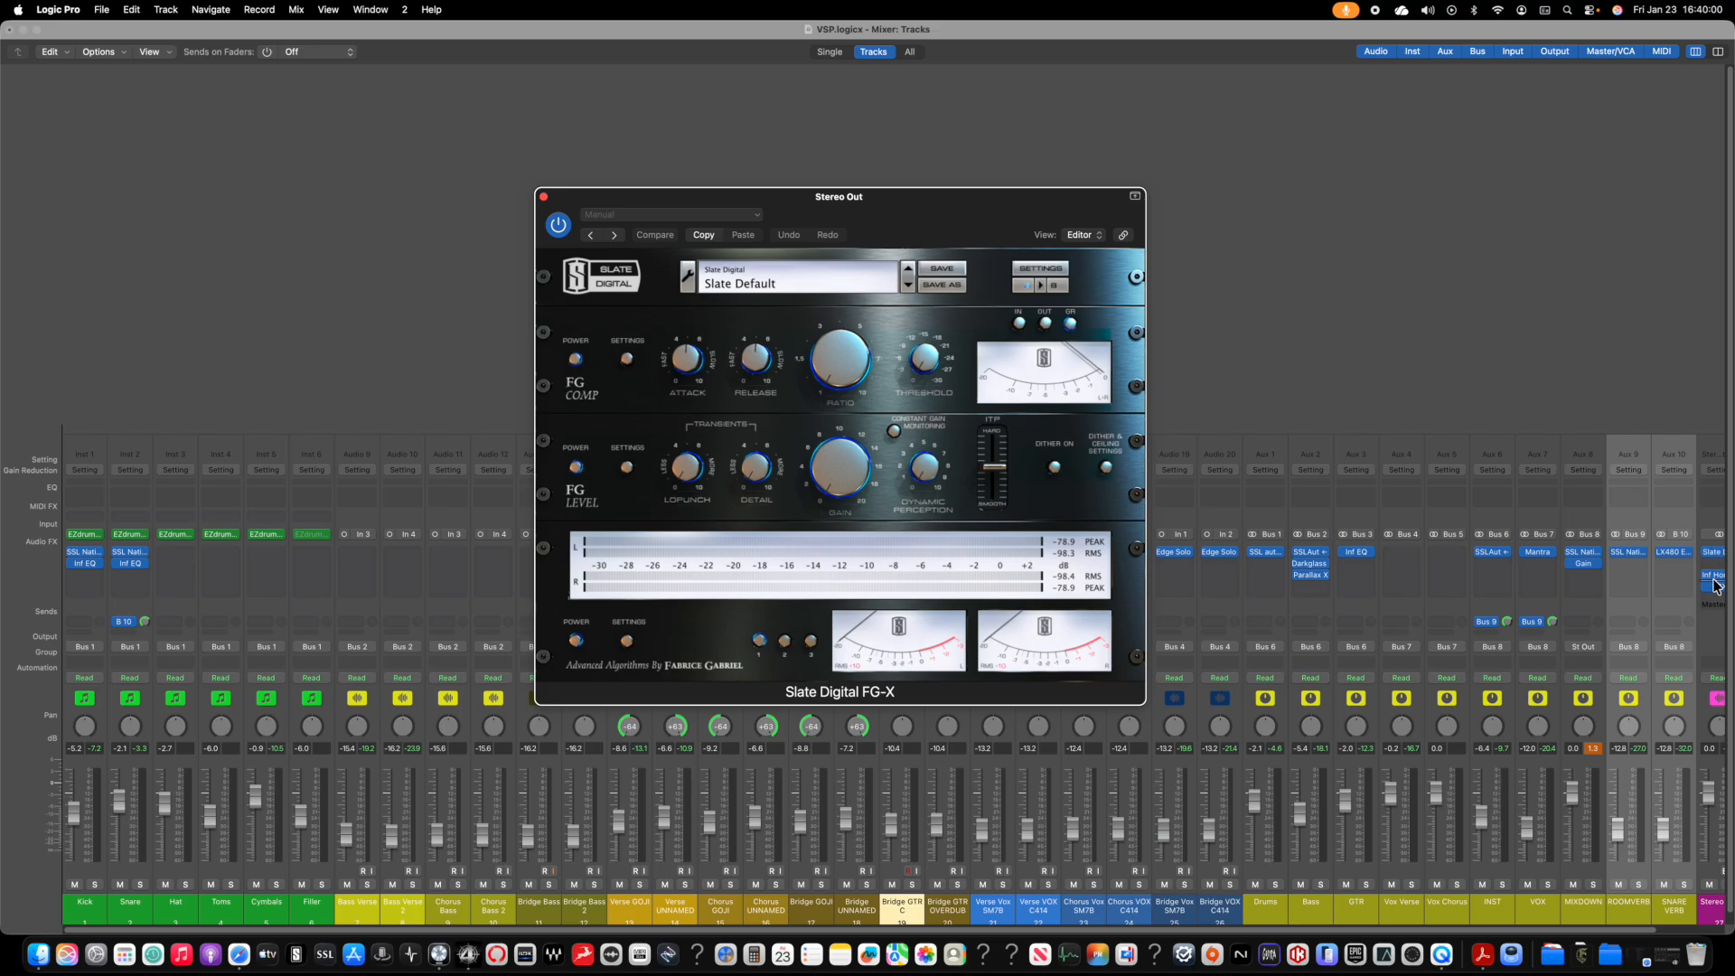
pyautogui.moveTo(1720, 593); pyautogui.dragTo(1652, 560)
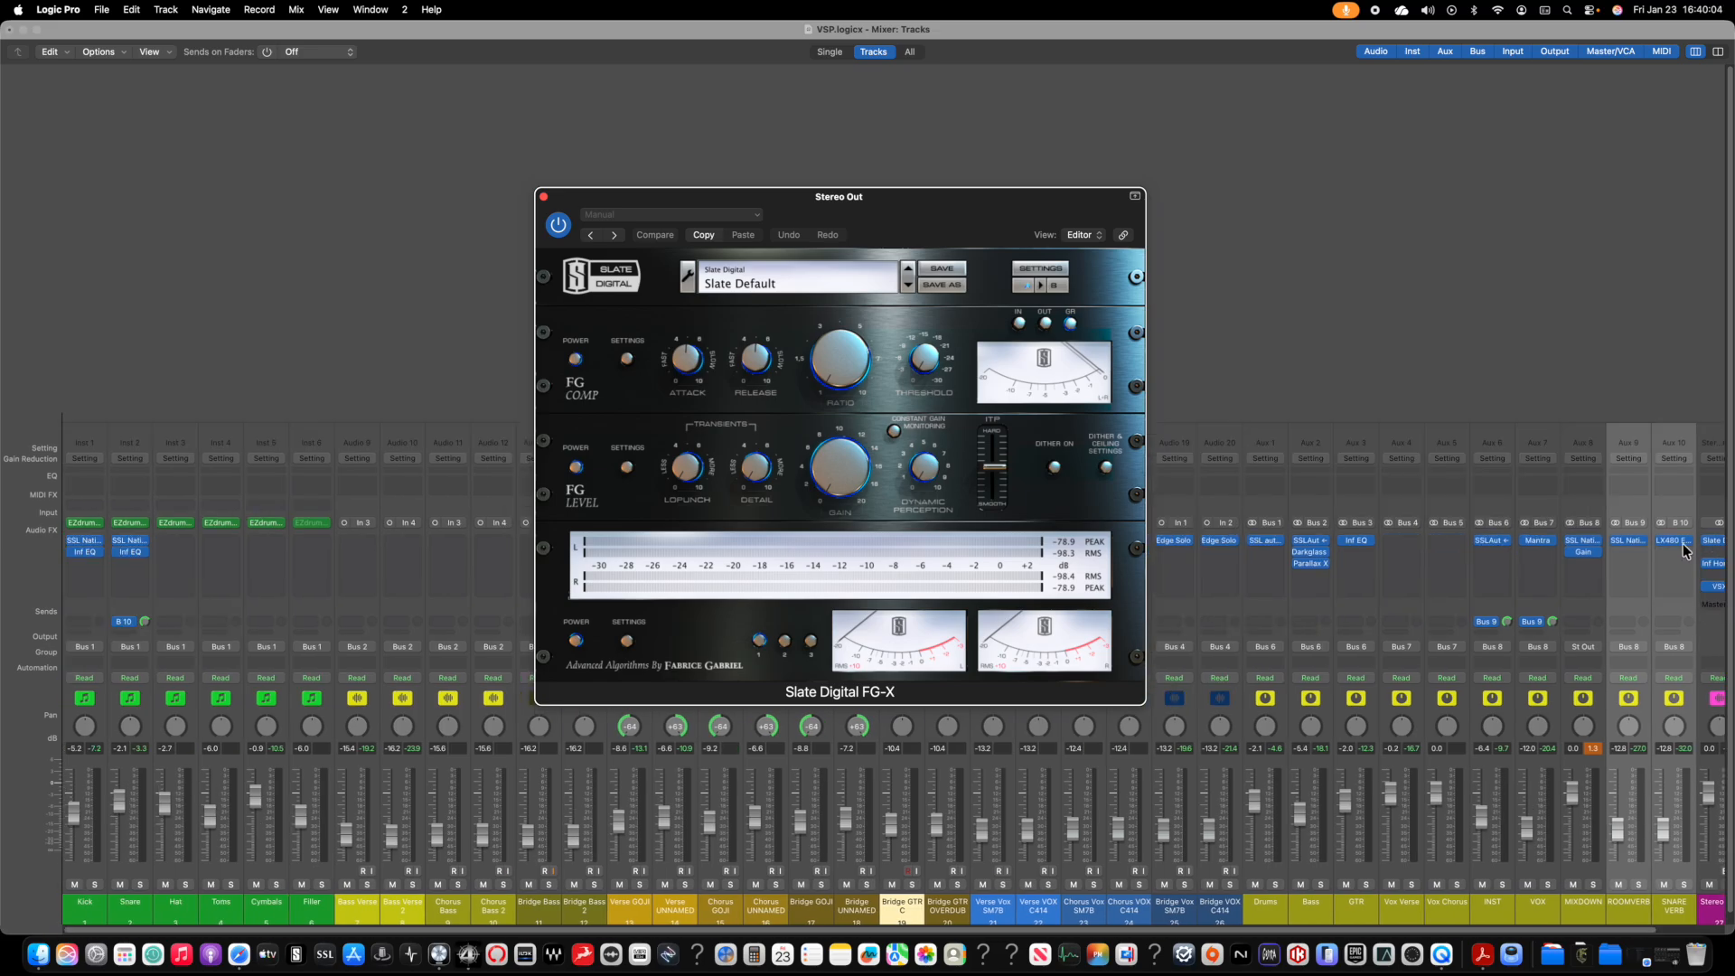
pyautogui.moveTo(1717, 553); pyautogui.dragTo(1679, 558)
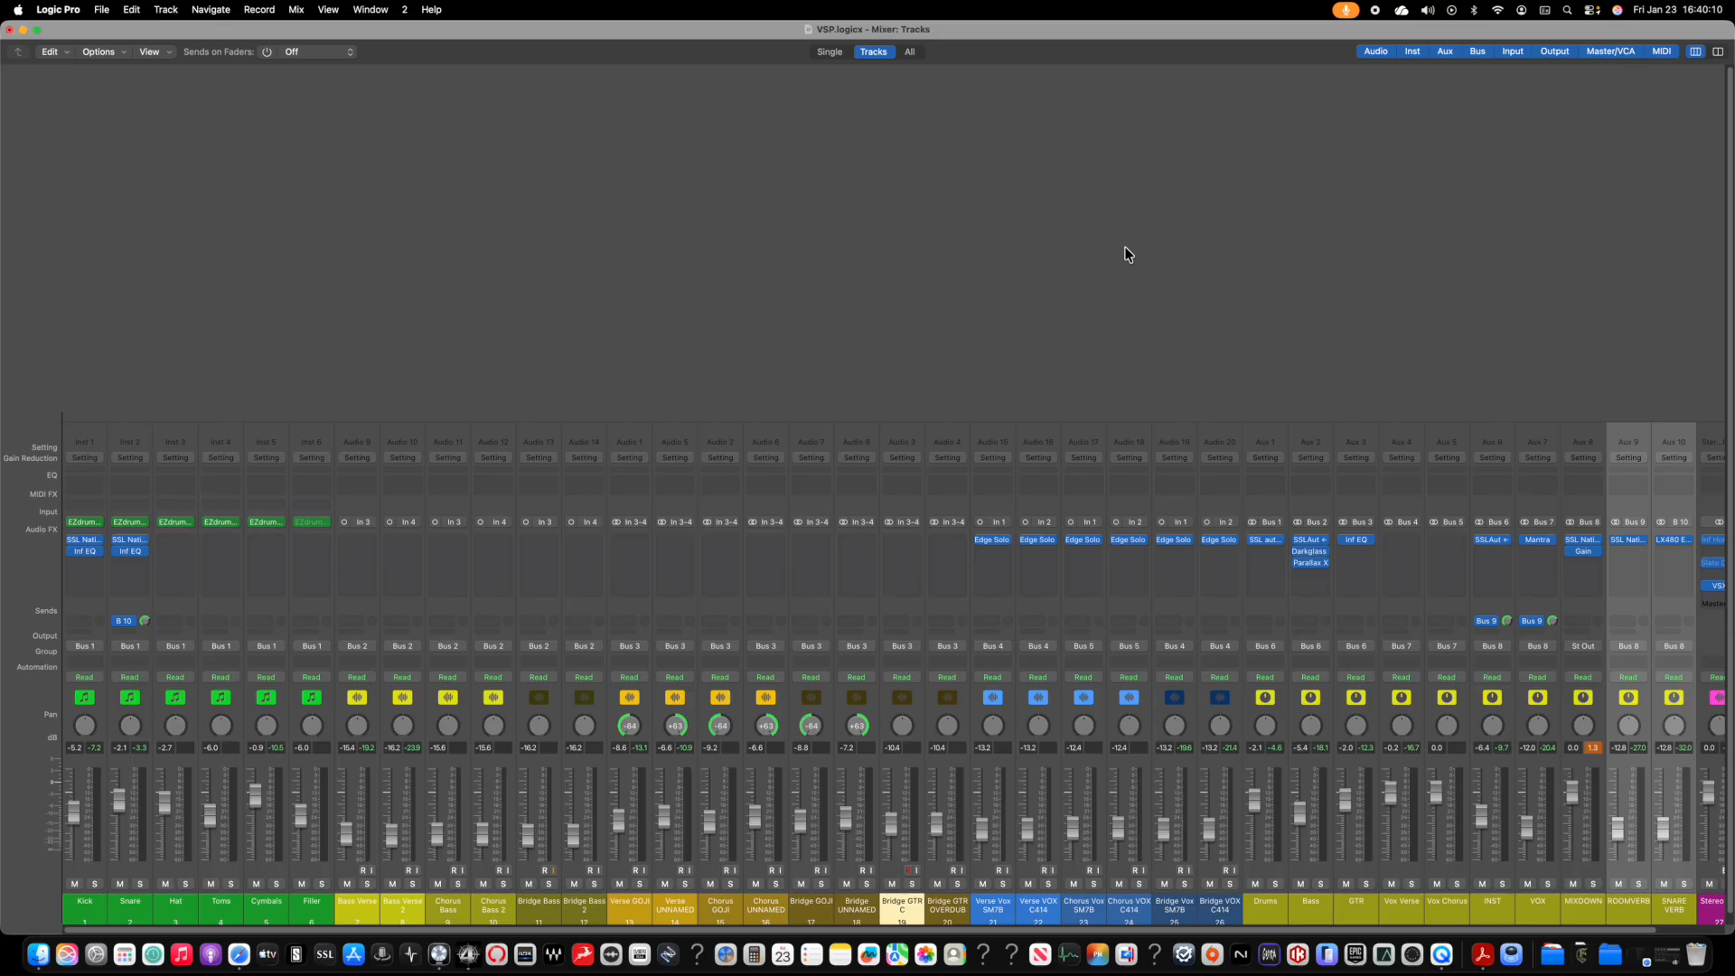
# Step: Space out the Stereo Out inserts to leave an empty slot between Slate Digital FG-X and VSX
pyautogui.hscroll(2, 1309, 246)
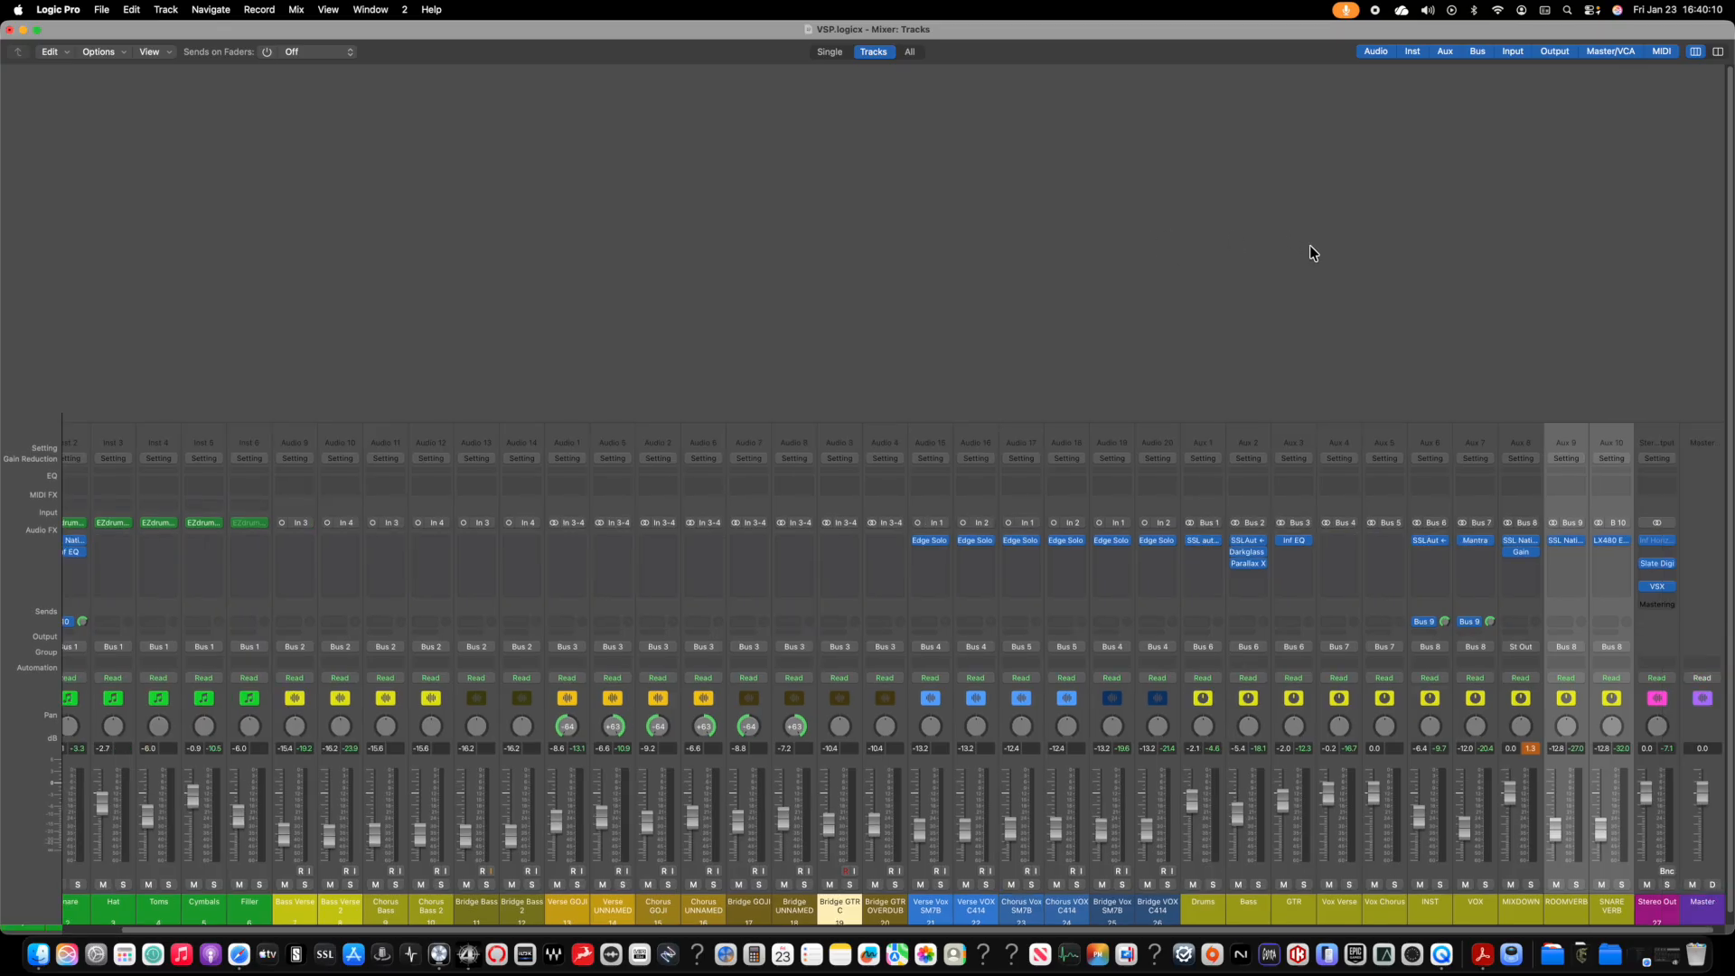
pyautogui.click(1657, 593)
pyautogui.moveTo(1657, 586); pyautogui.dragTo(1657, 594)
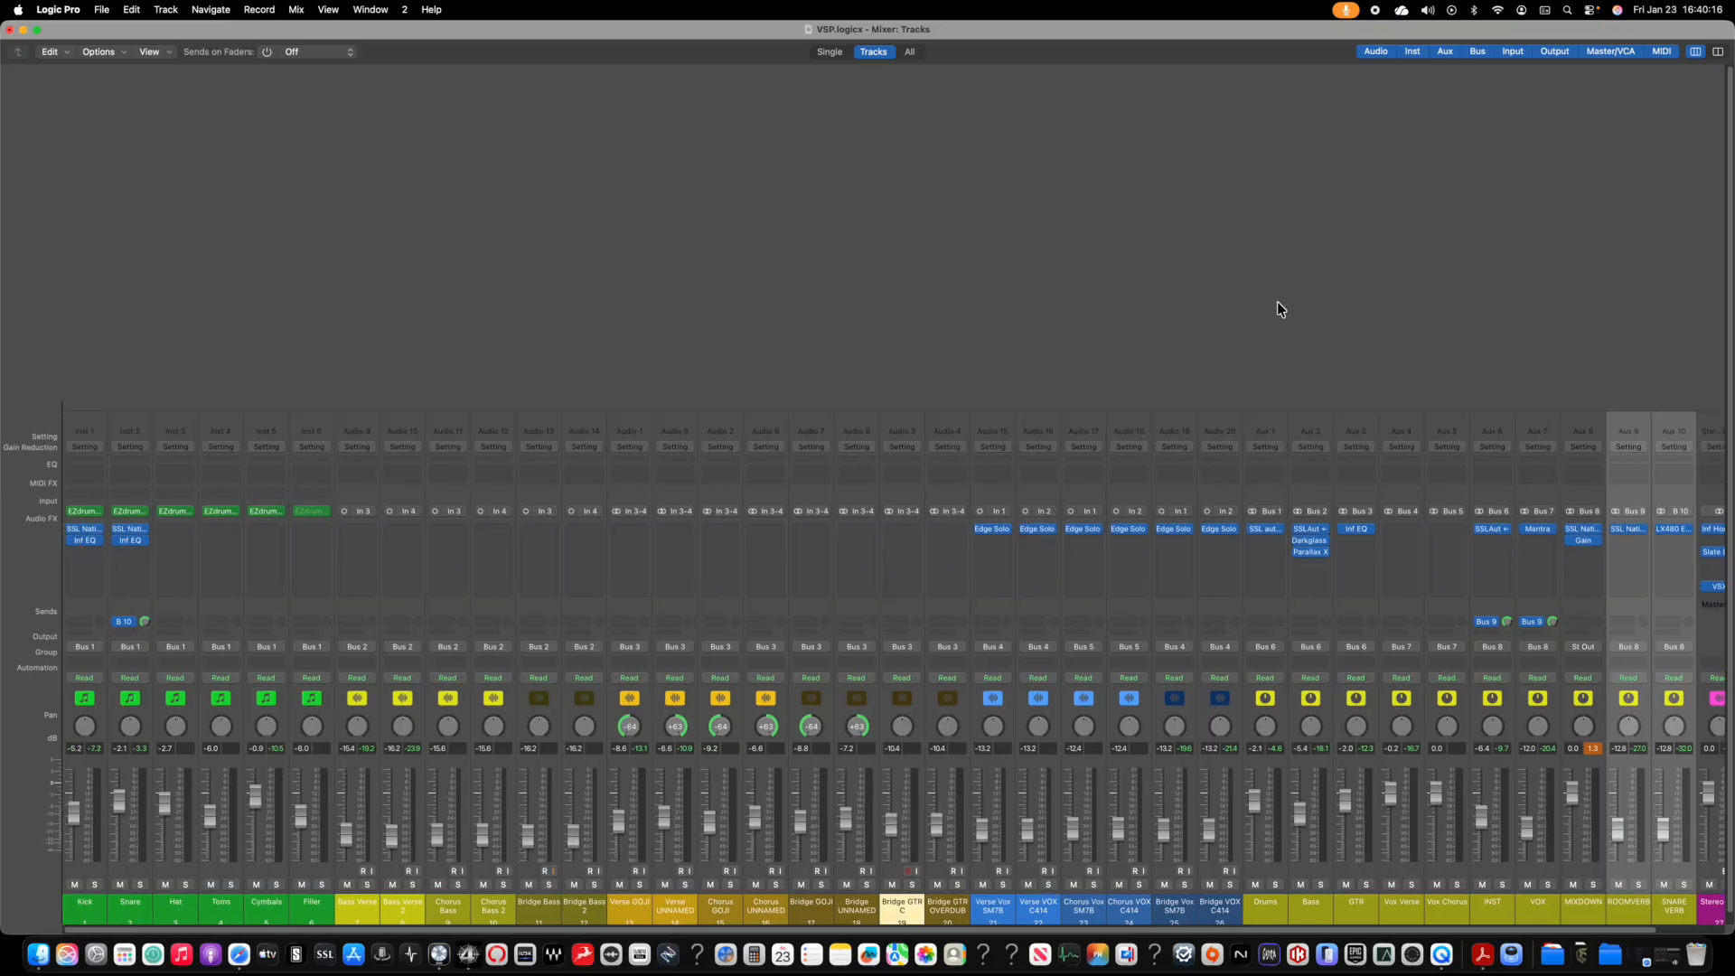
pyautogui.hscroll(2, 1277, 301)
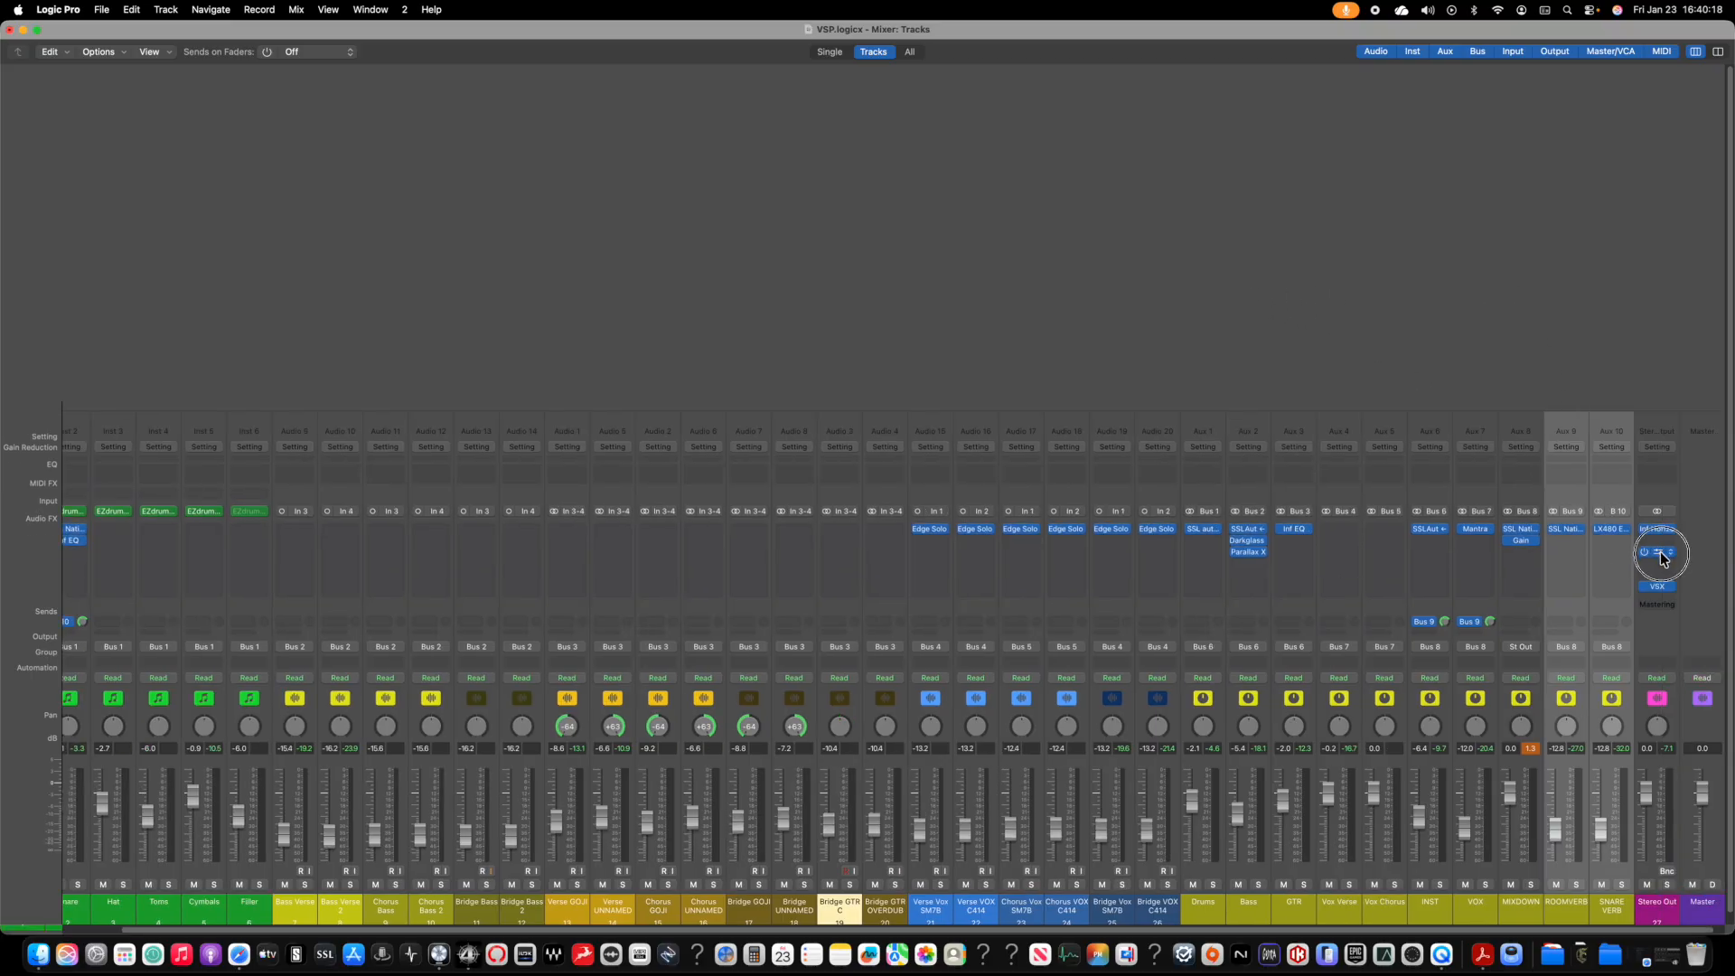
pyautogui.moveTo(1661, 553); pyautogui.dragTo(1660, 566)
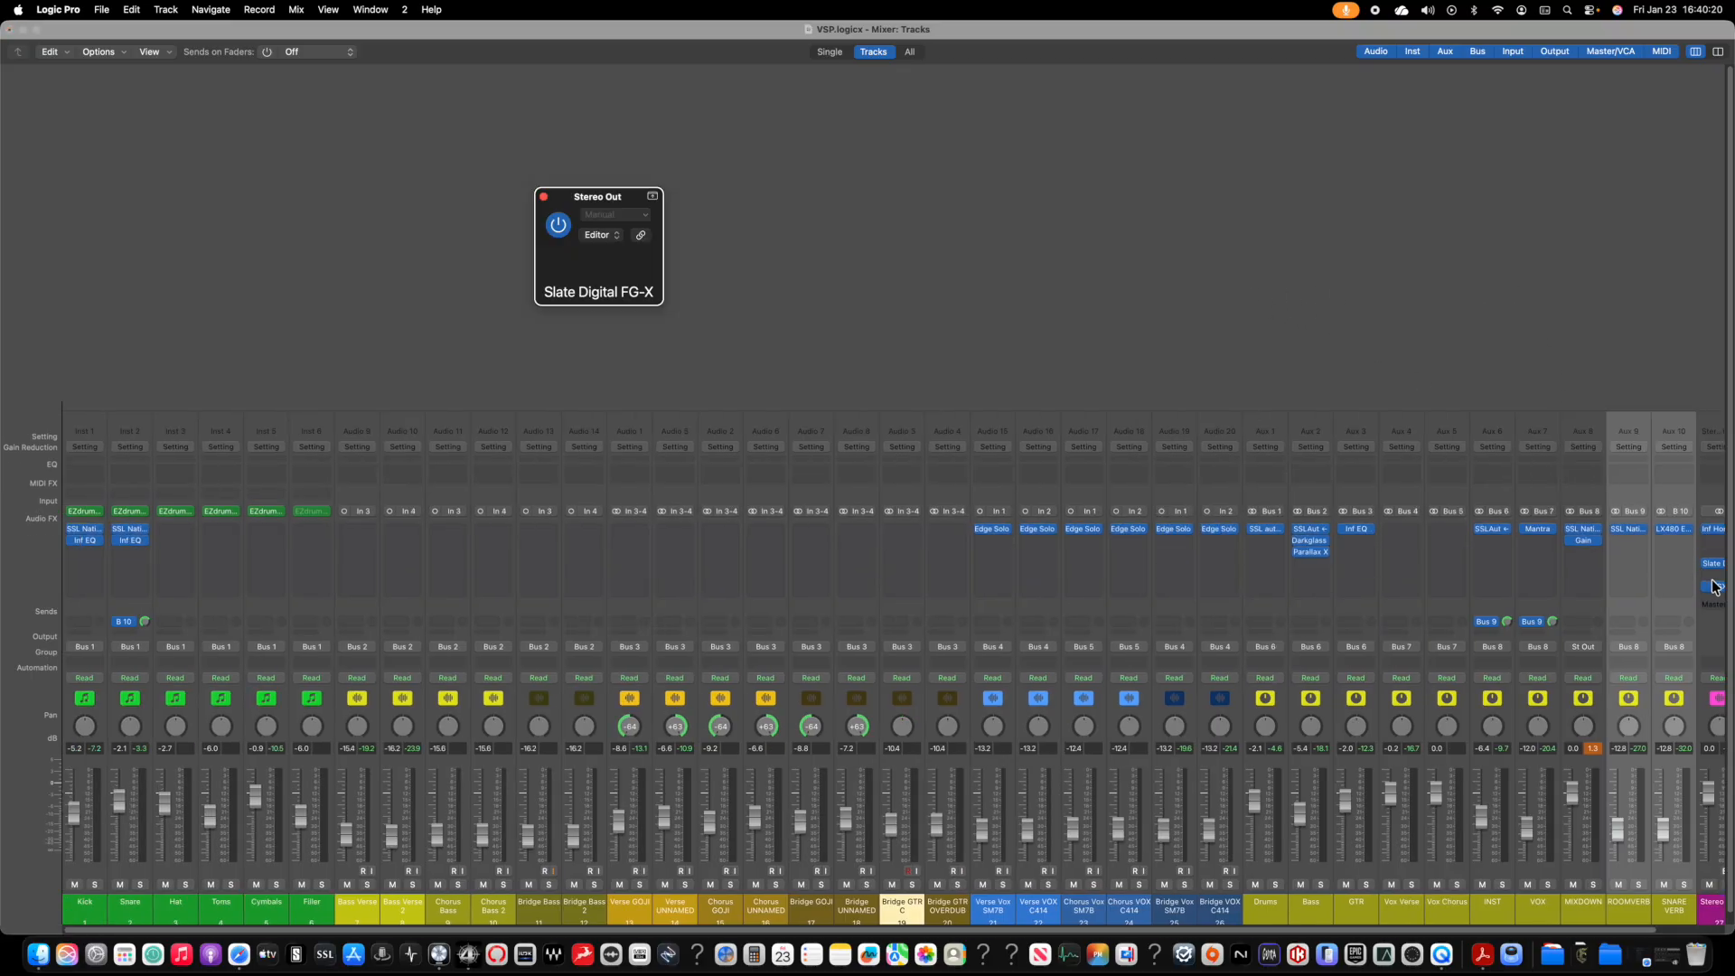
# Step: Insert the Eiosis E2Deesser plug-in on Stereo Out in the empty slot between FG-X and VSX
pyautogui.click(1710, 575)
pyautogui.moveTo(1598, 650)
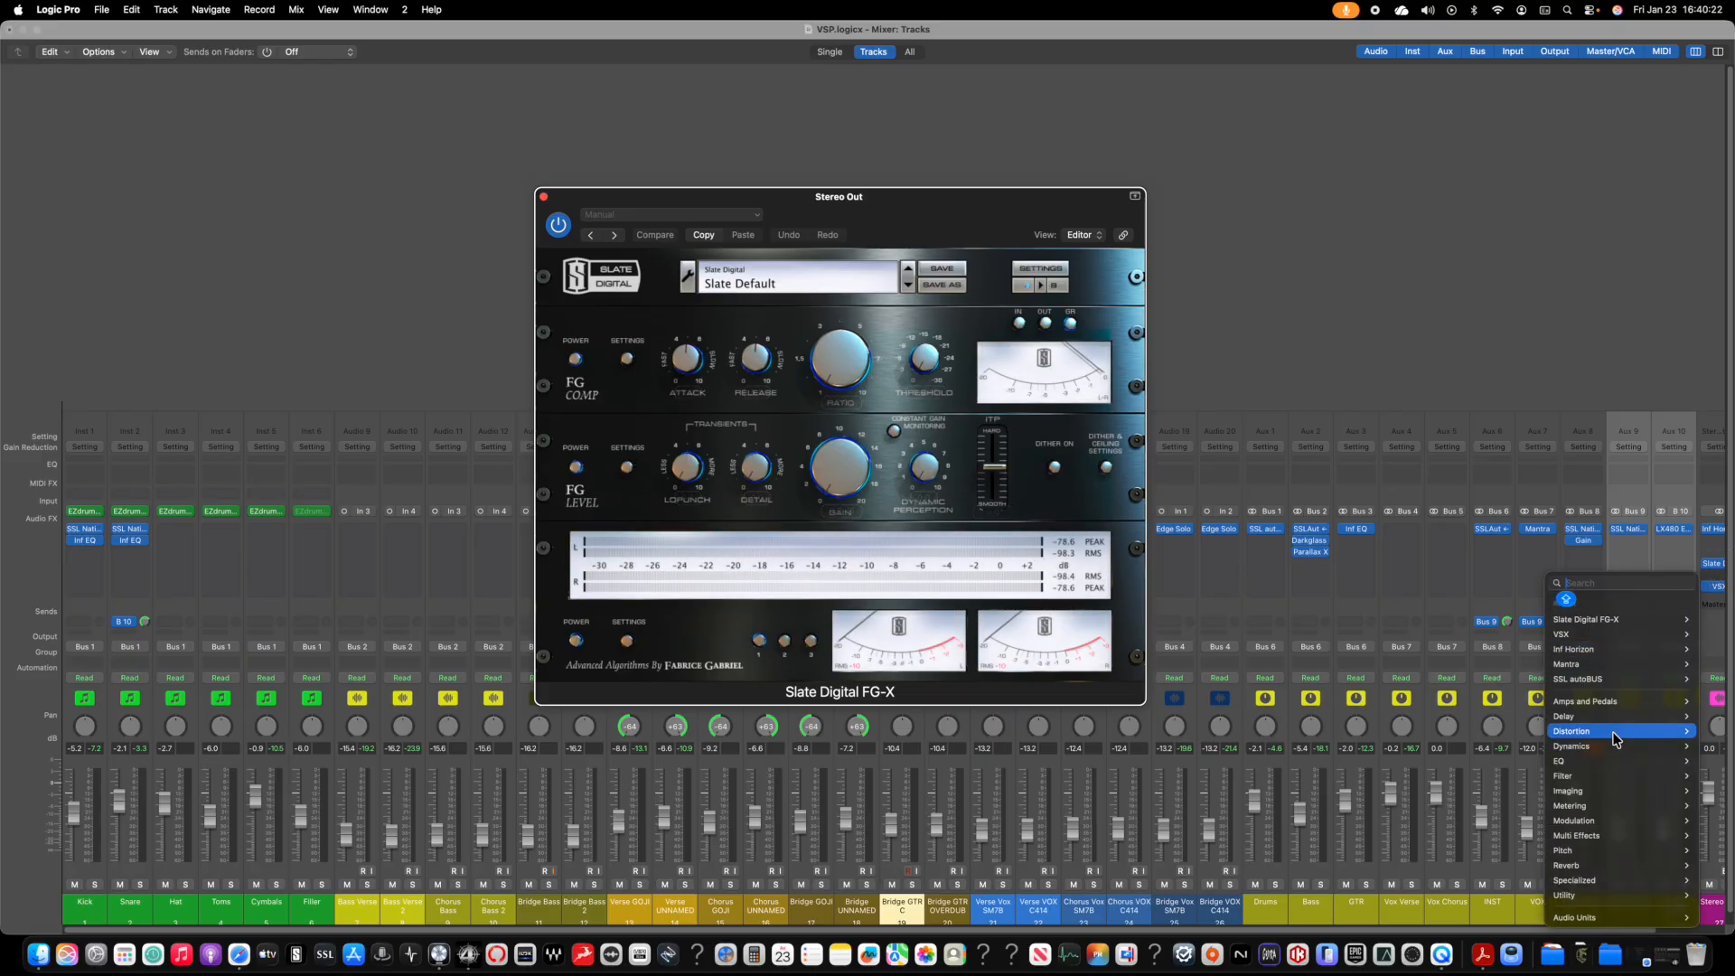
pyautogui.moveTo(1595, 917)
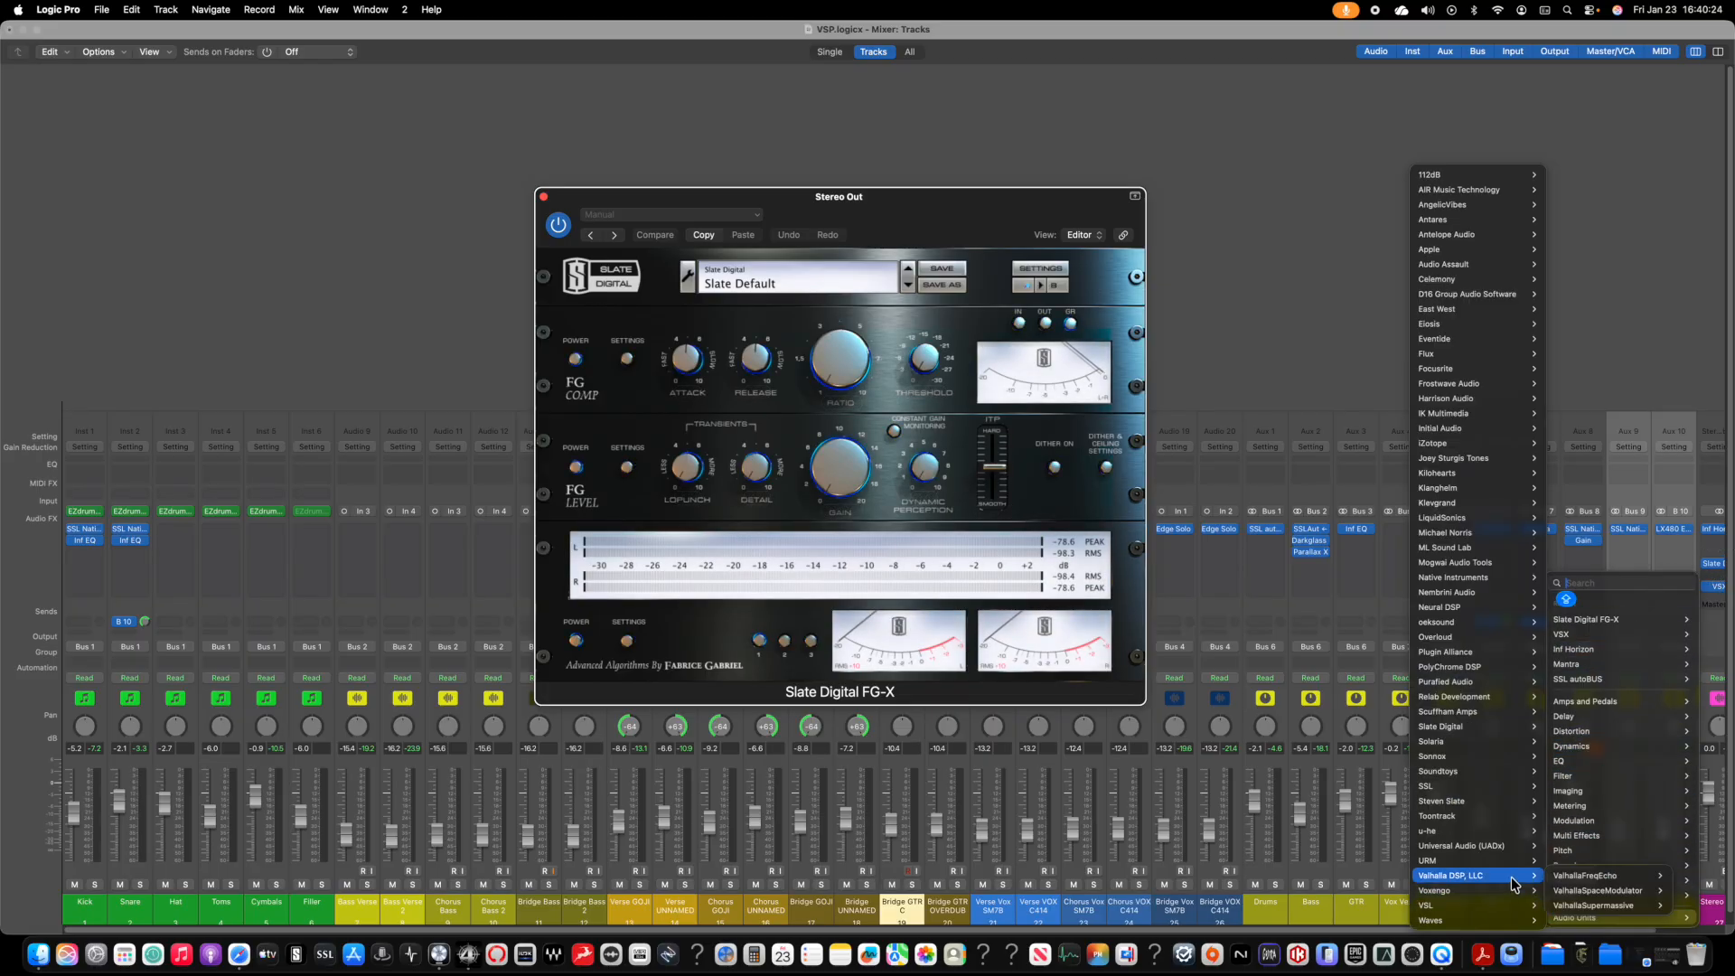
pyautogui.moveTo(1523, 657)
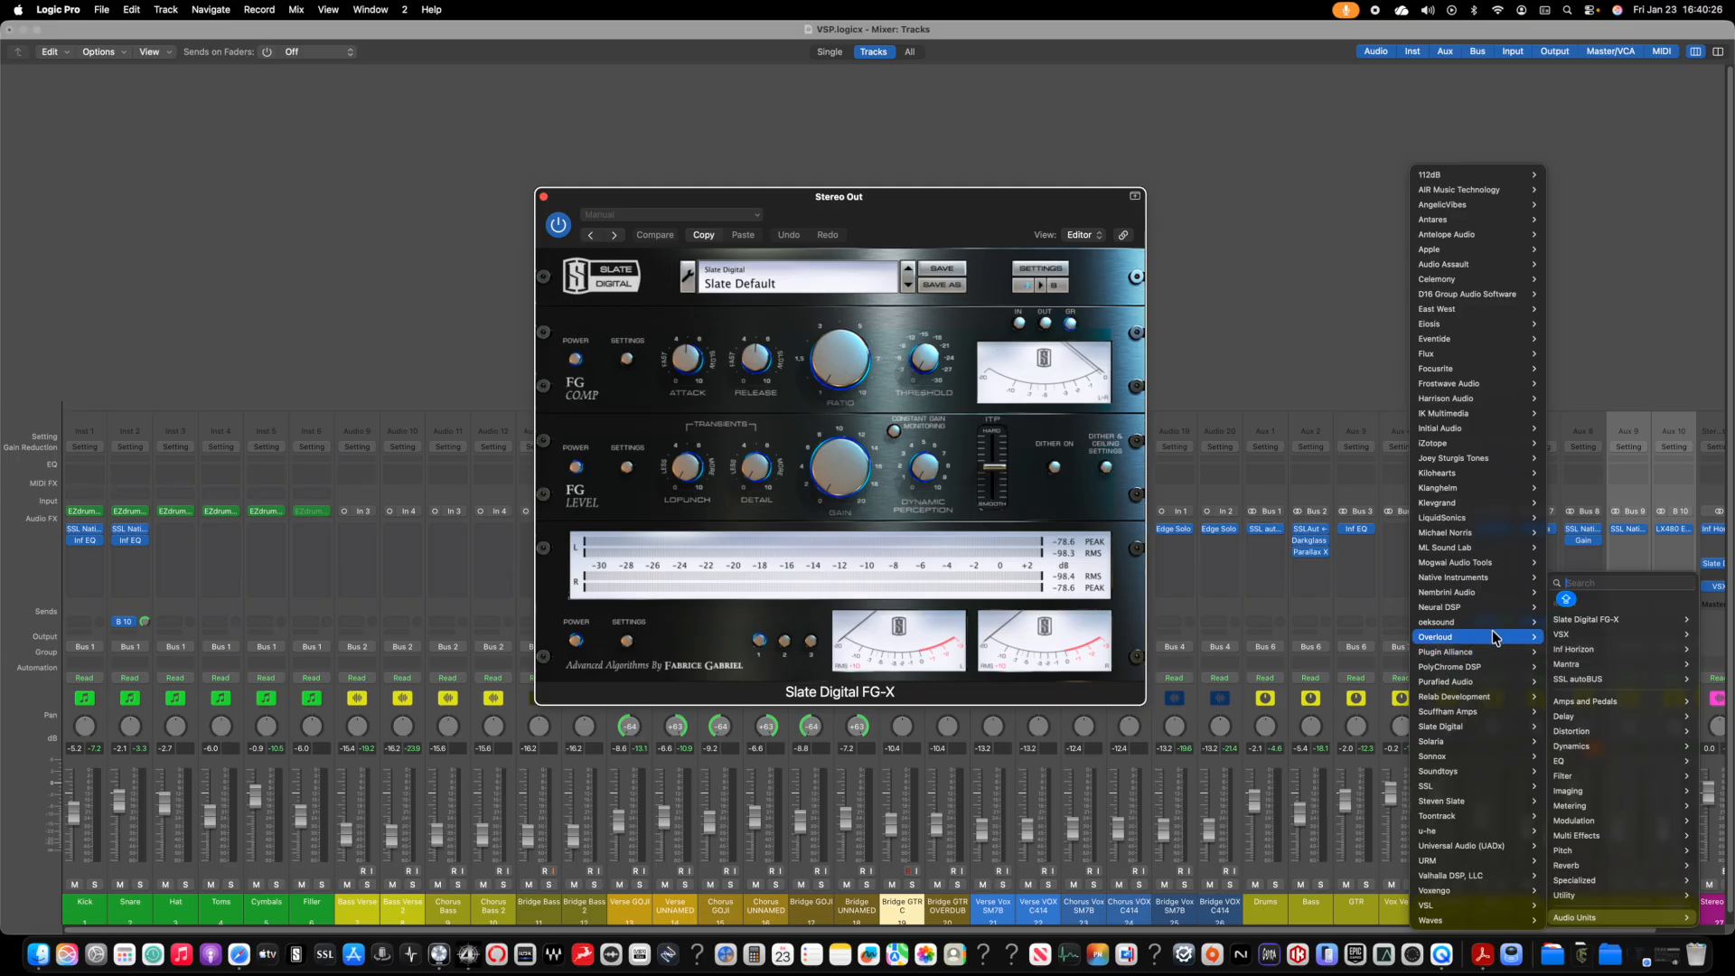
pyautogui.moveTo(1488, 623)
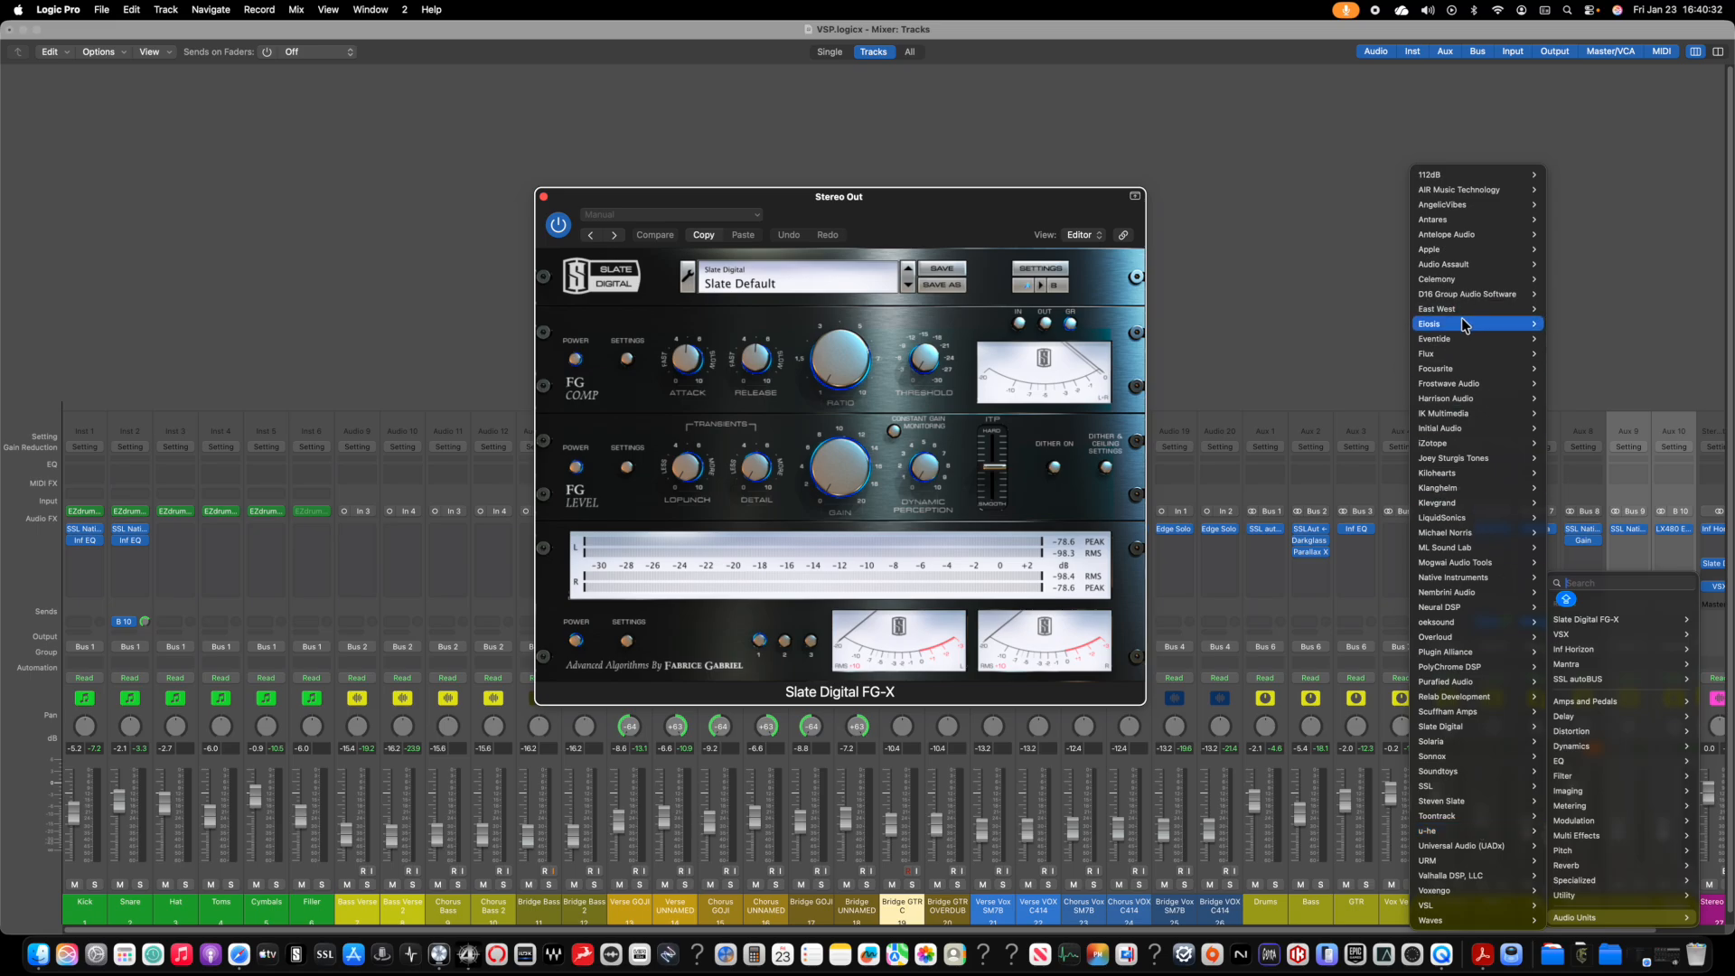
pyautogui.moveTo(1500, 323)
pyautogui.moveTo(1595, 325)
pyautogui.click(1680, 339)
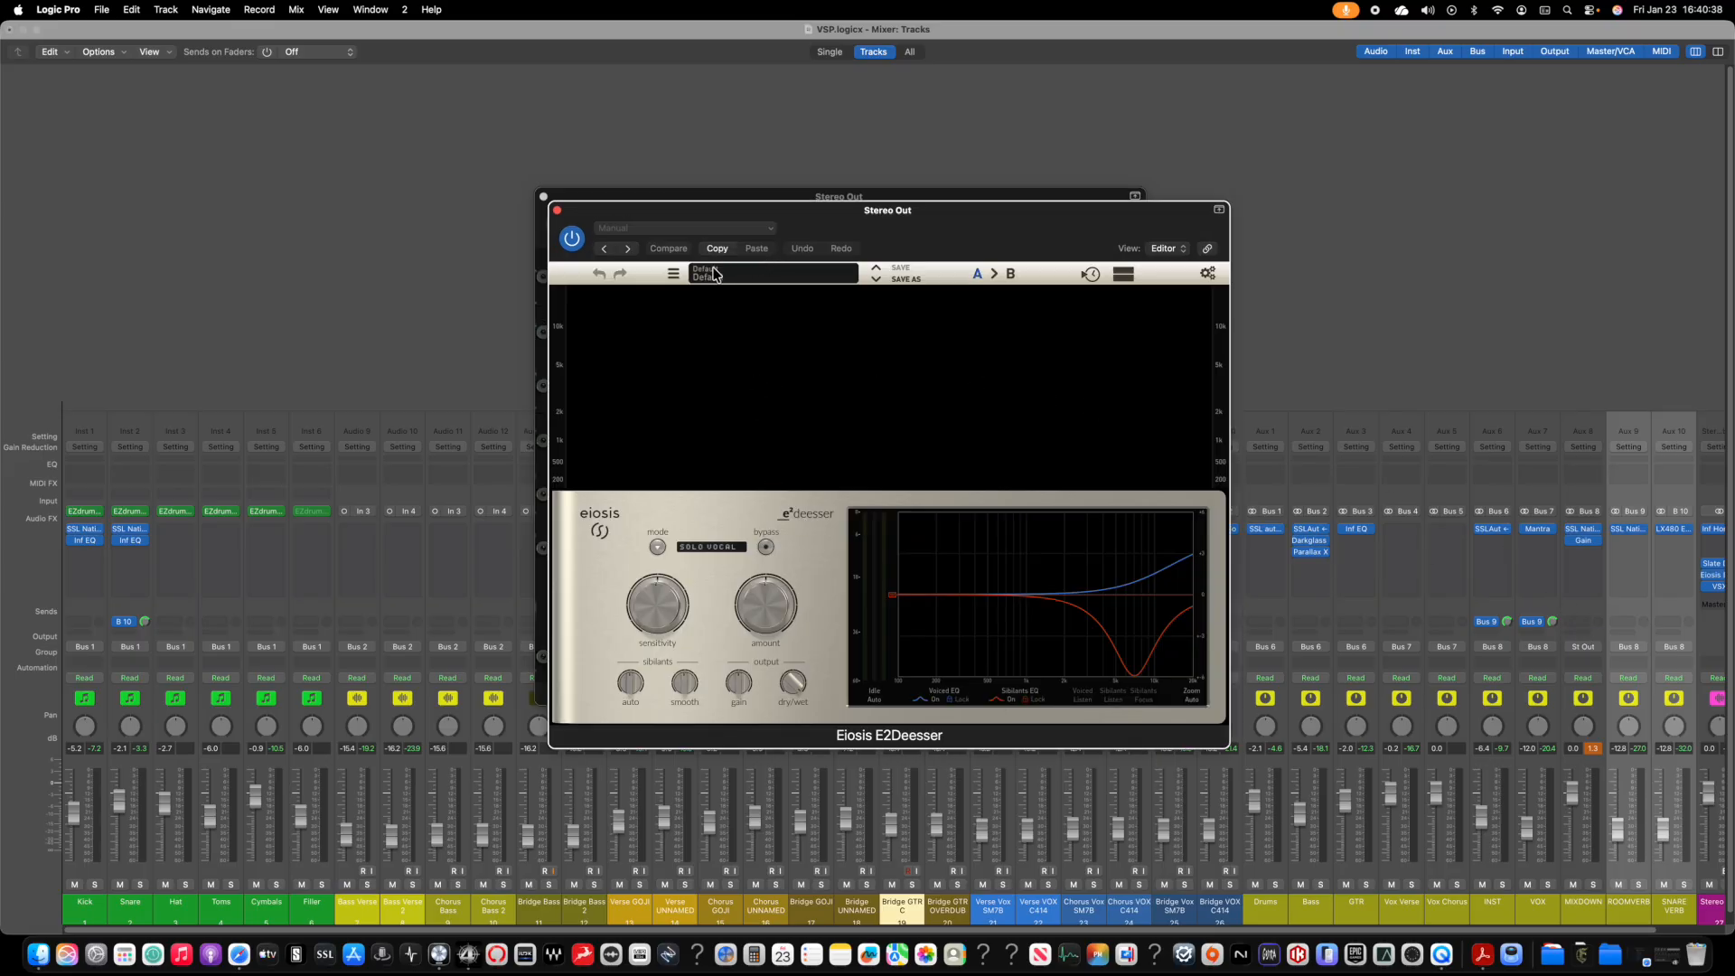
# Step: Load the Mastering preset Vinyl Master Smoothing in E2Deesser and close the plug-in
pyautogui.click(713, 274)
pyautogui.moveTo(746, 336)
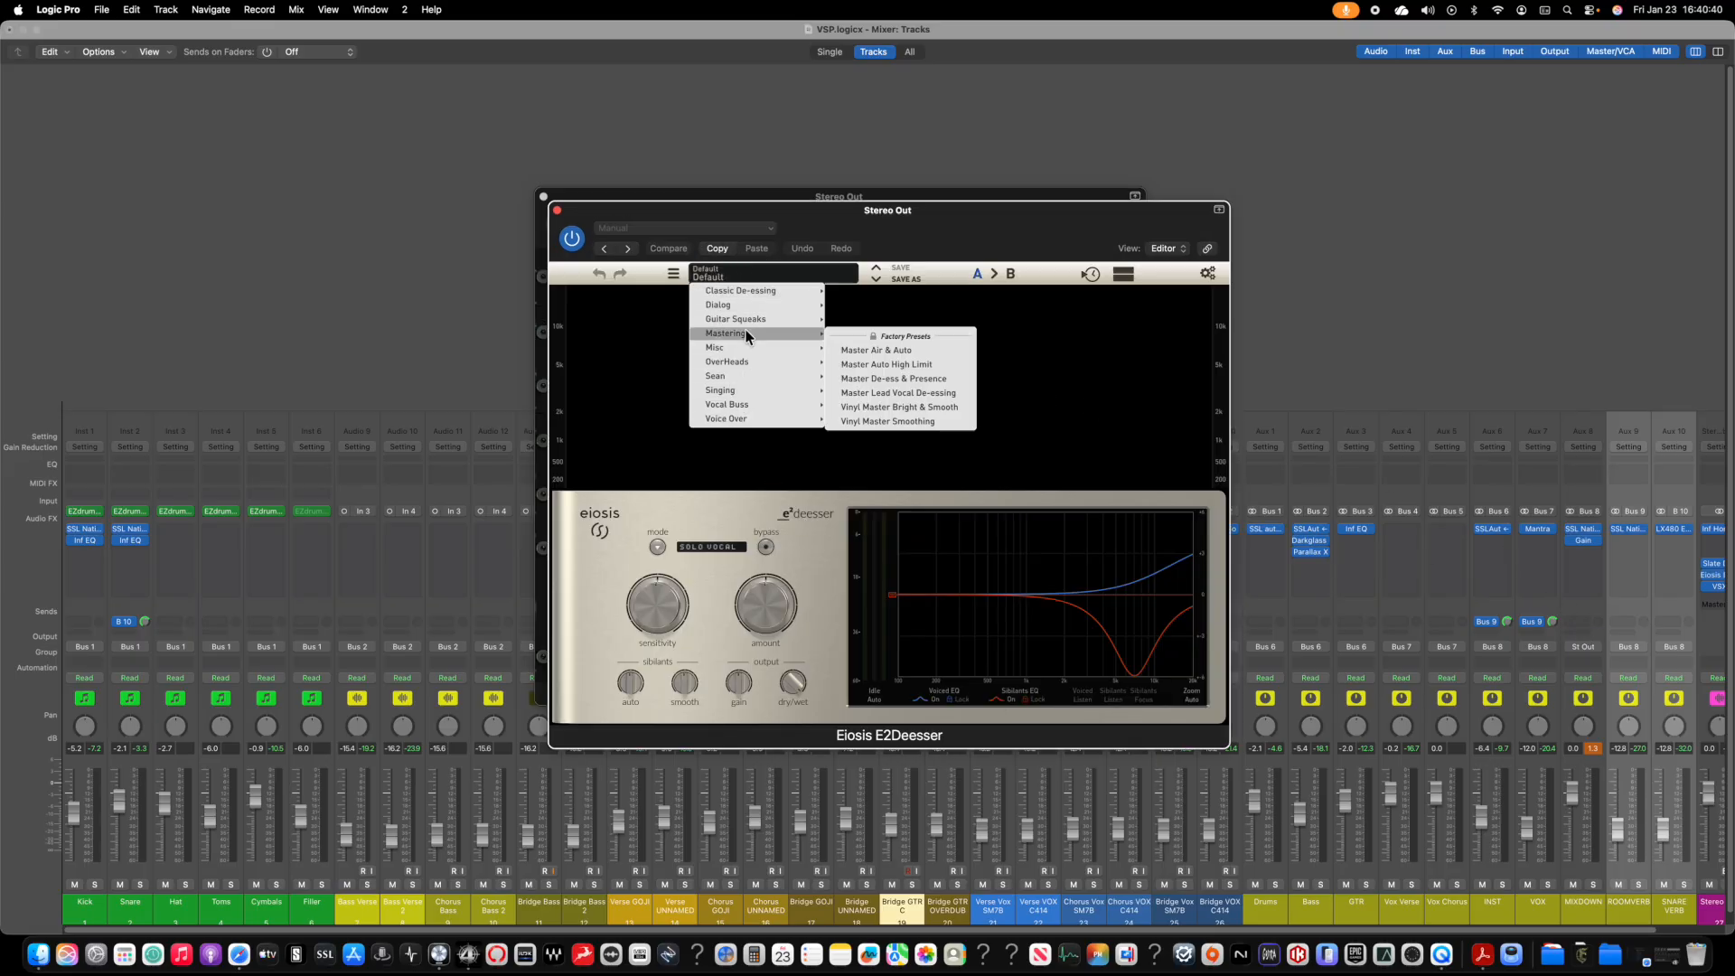
pyautogui.click(946, 421)
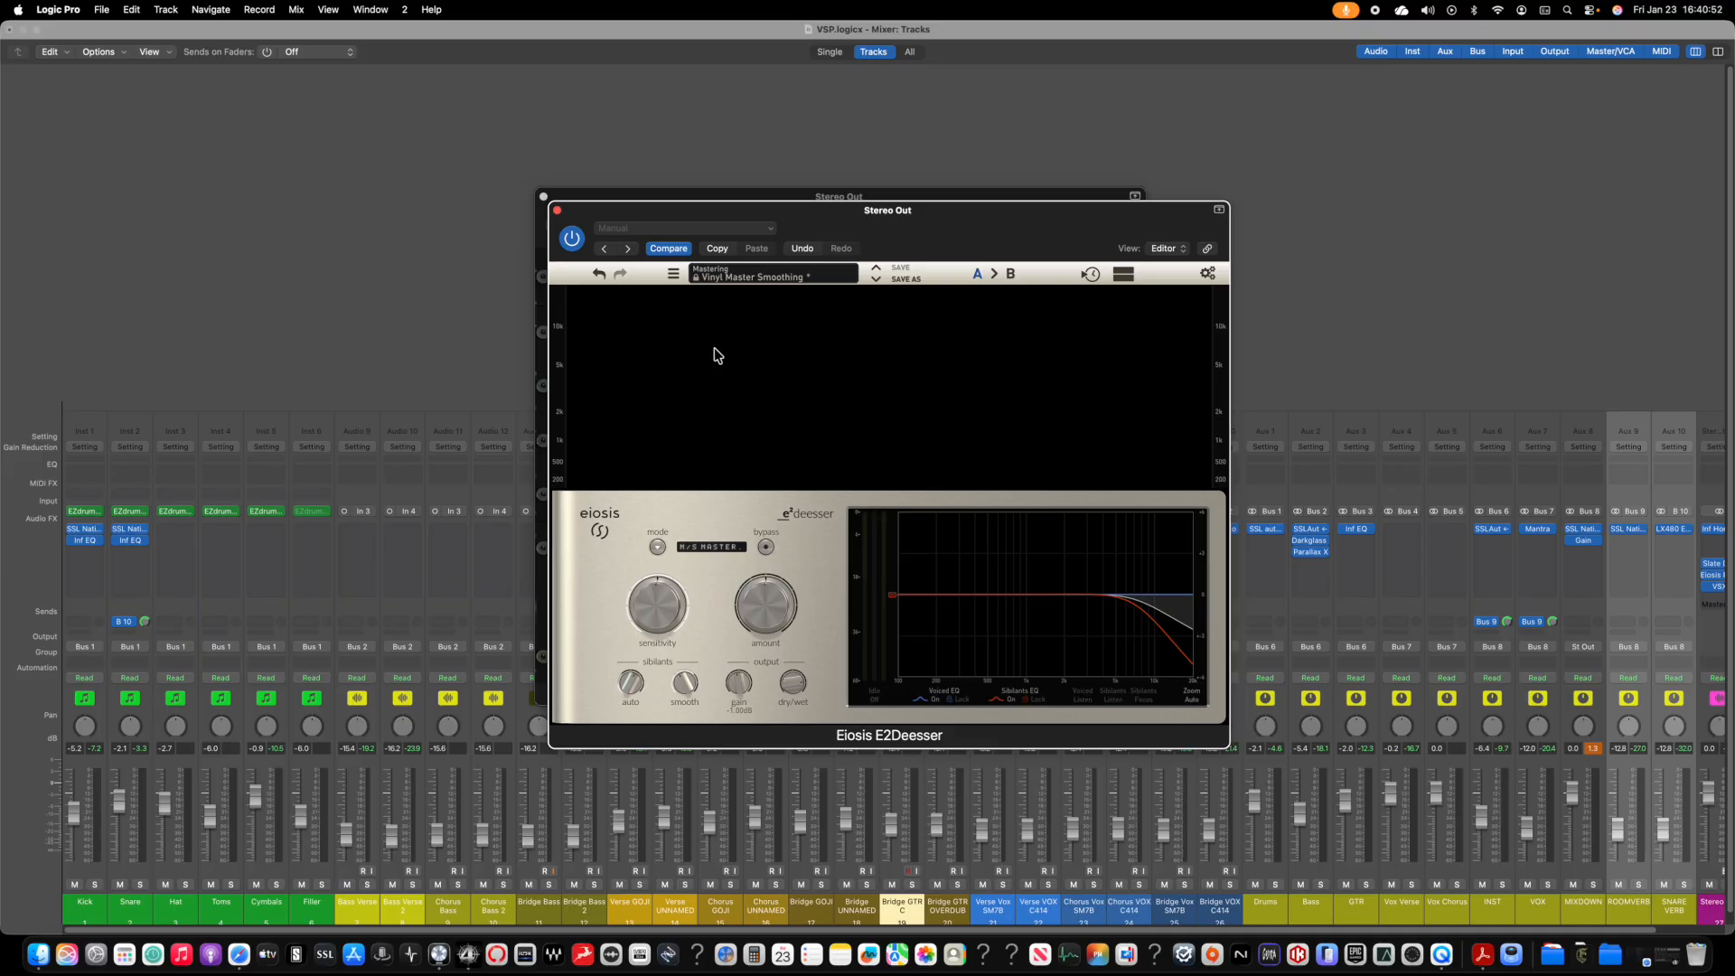
pyautogui.click(557, 211)
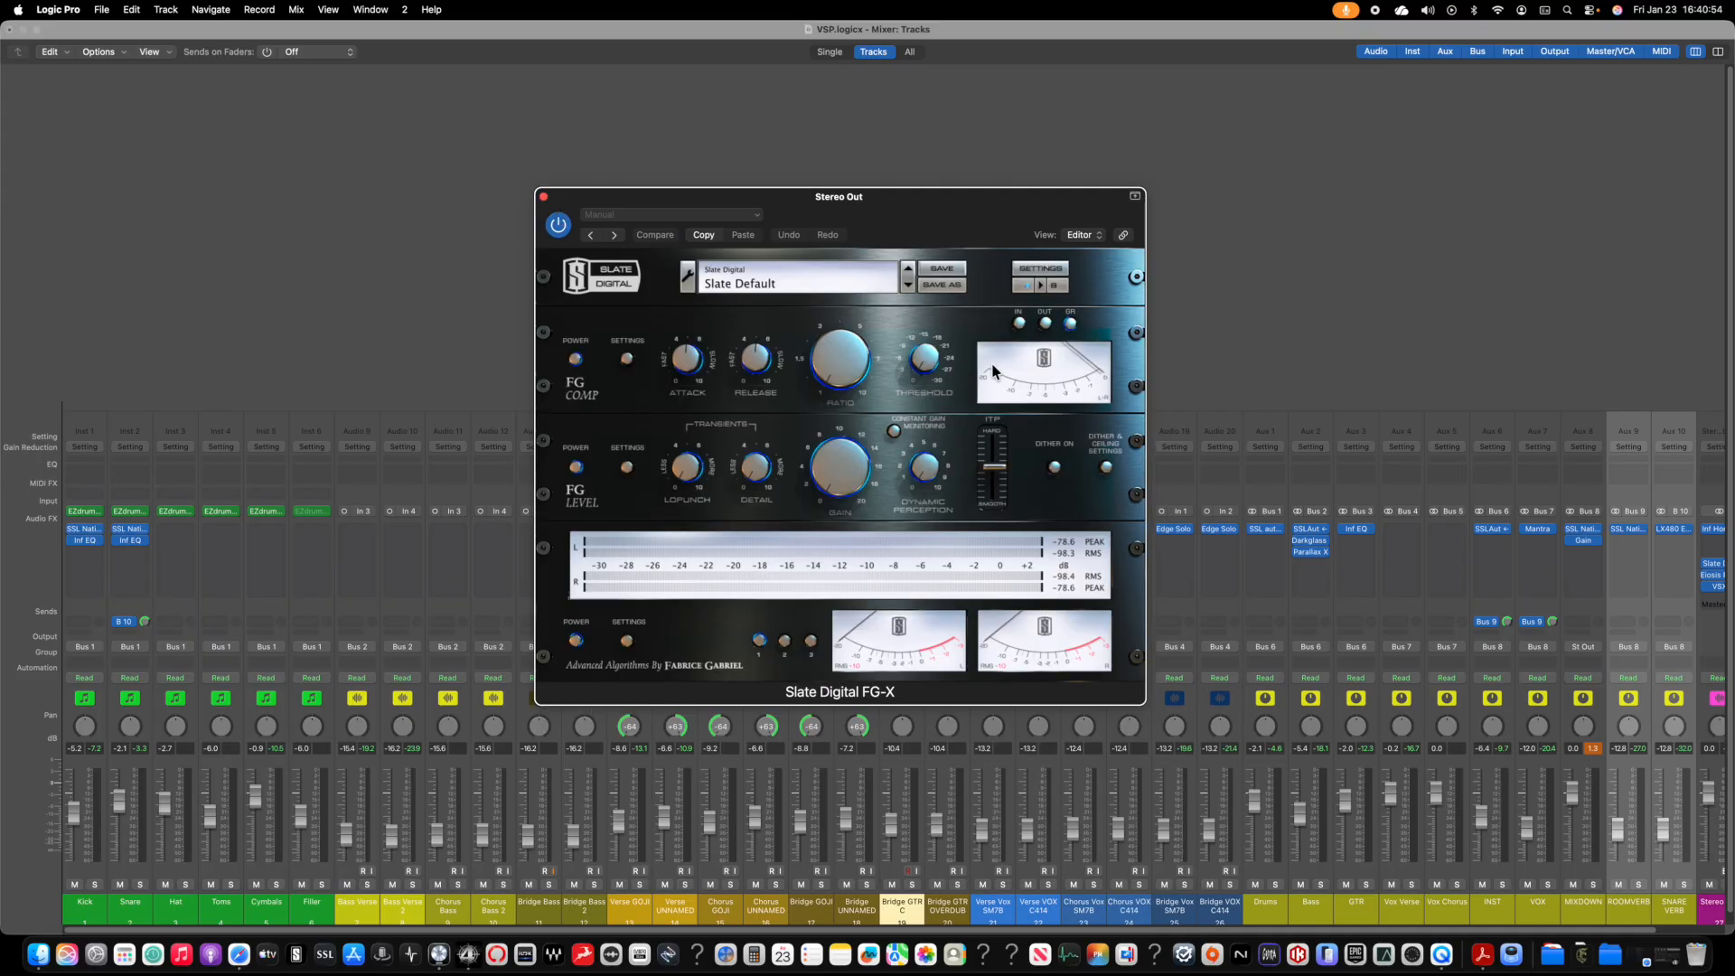
# Step: Review the FG Level settings and the FG Comp settings in Slate Digital FG-X, saving each dialog
pyautogui.click(628, 468)
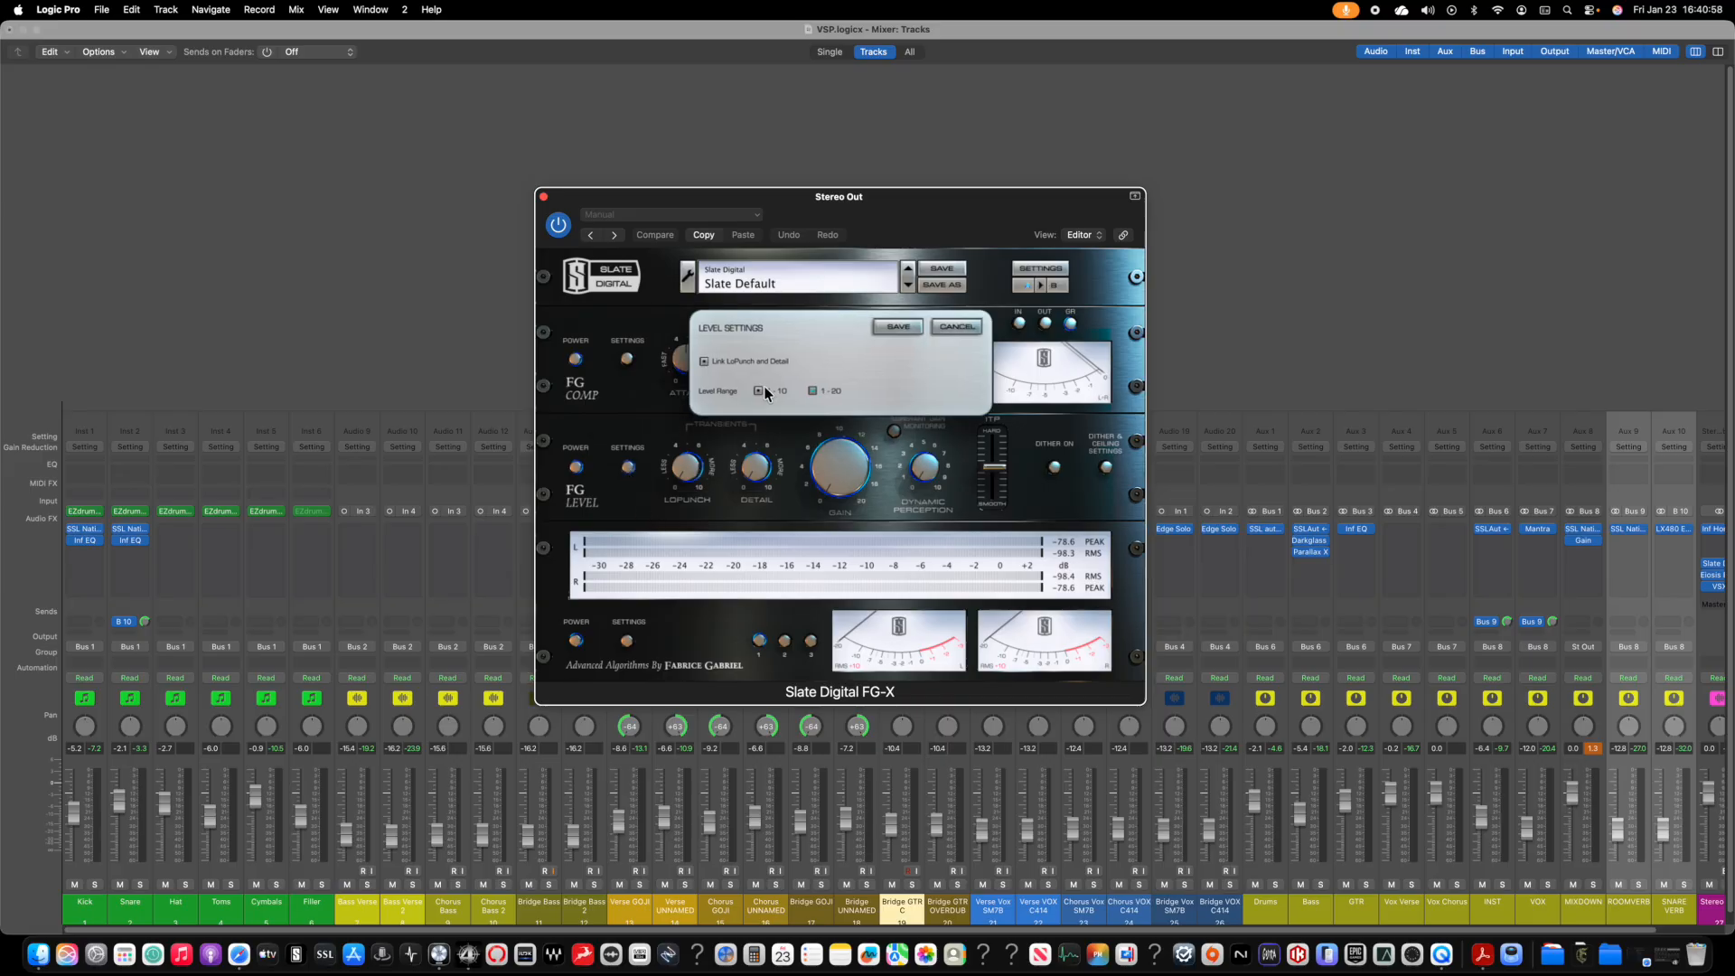
pyautogui.click(906, 330)
pyautogui.click(626, 358)
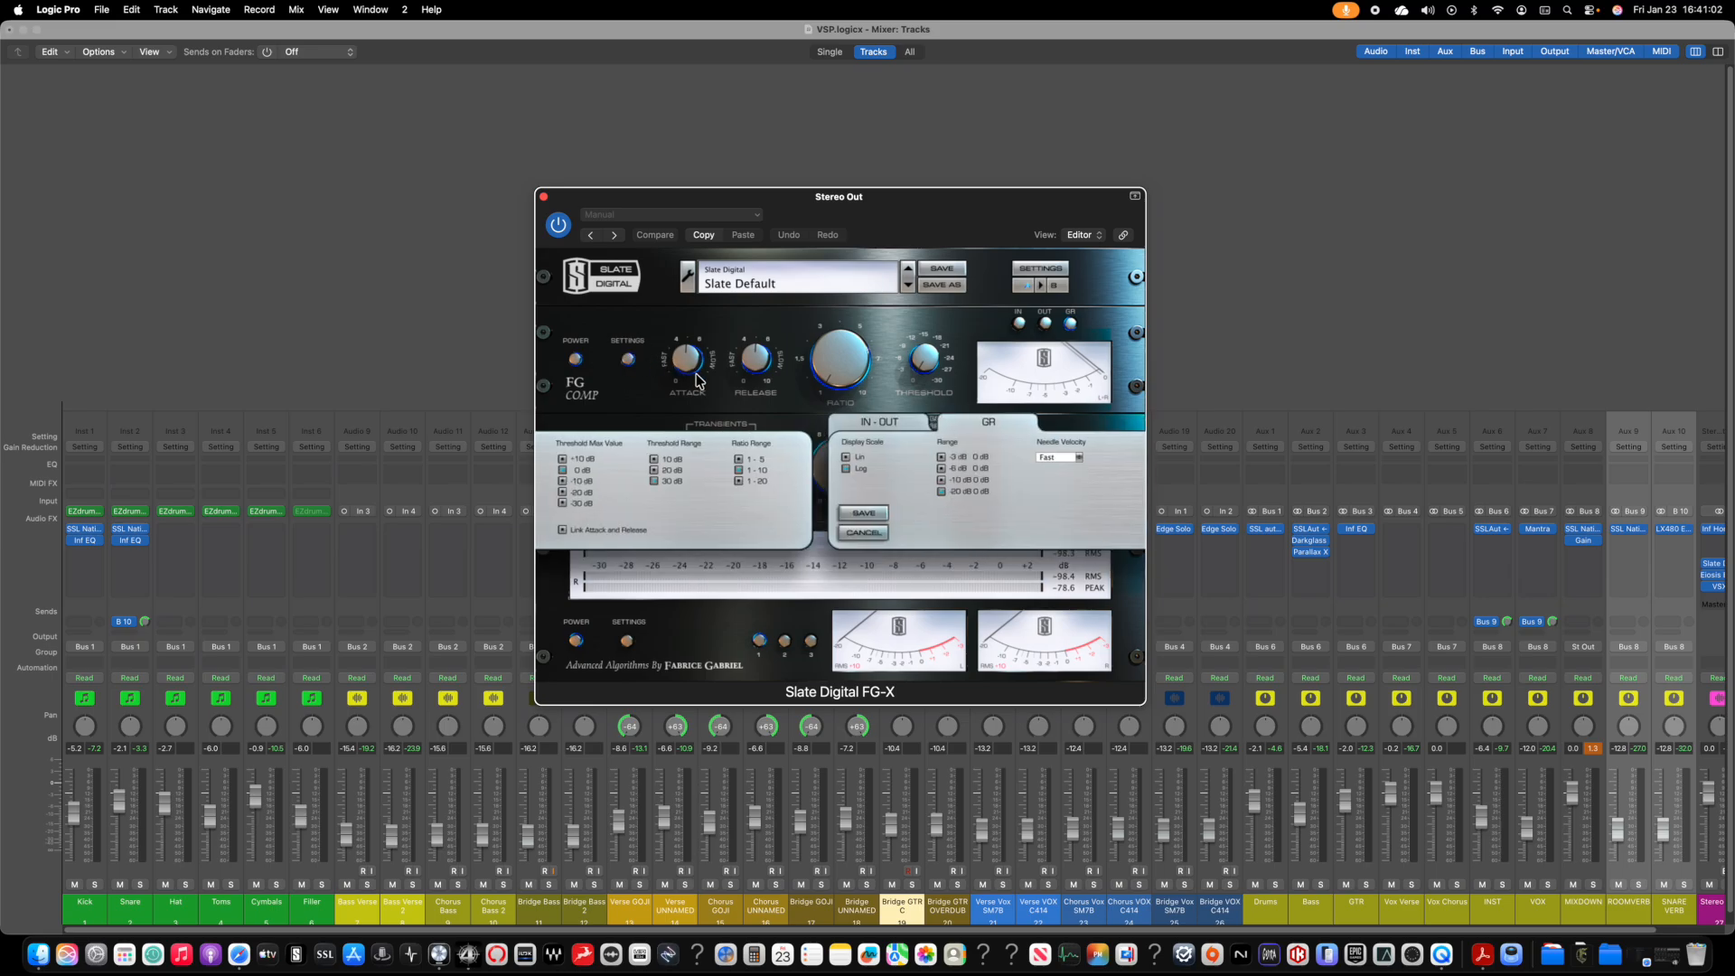
pyautogui.click(705, 413)
pyautogui.click(861, 514)
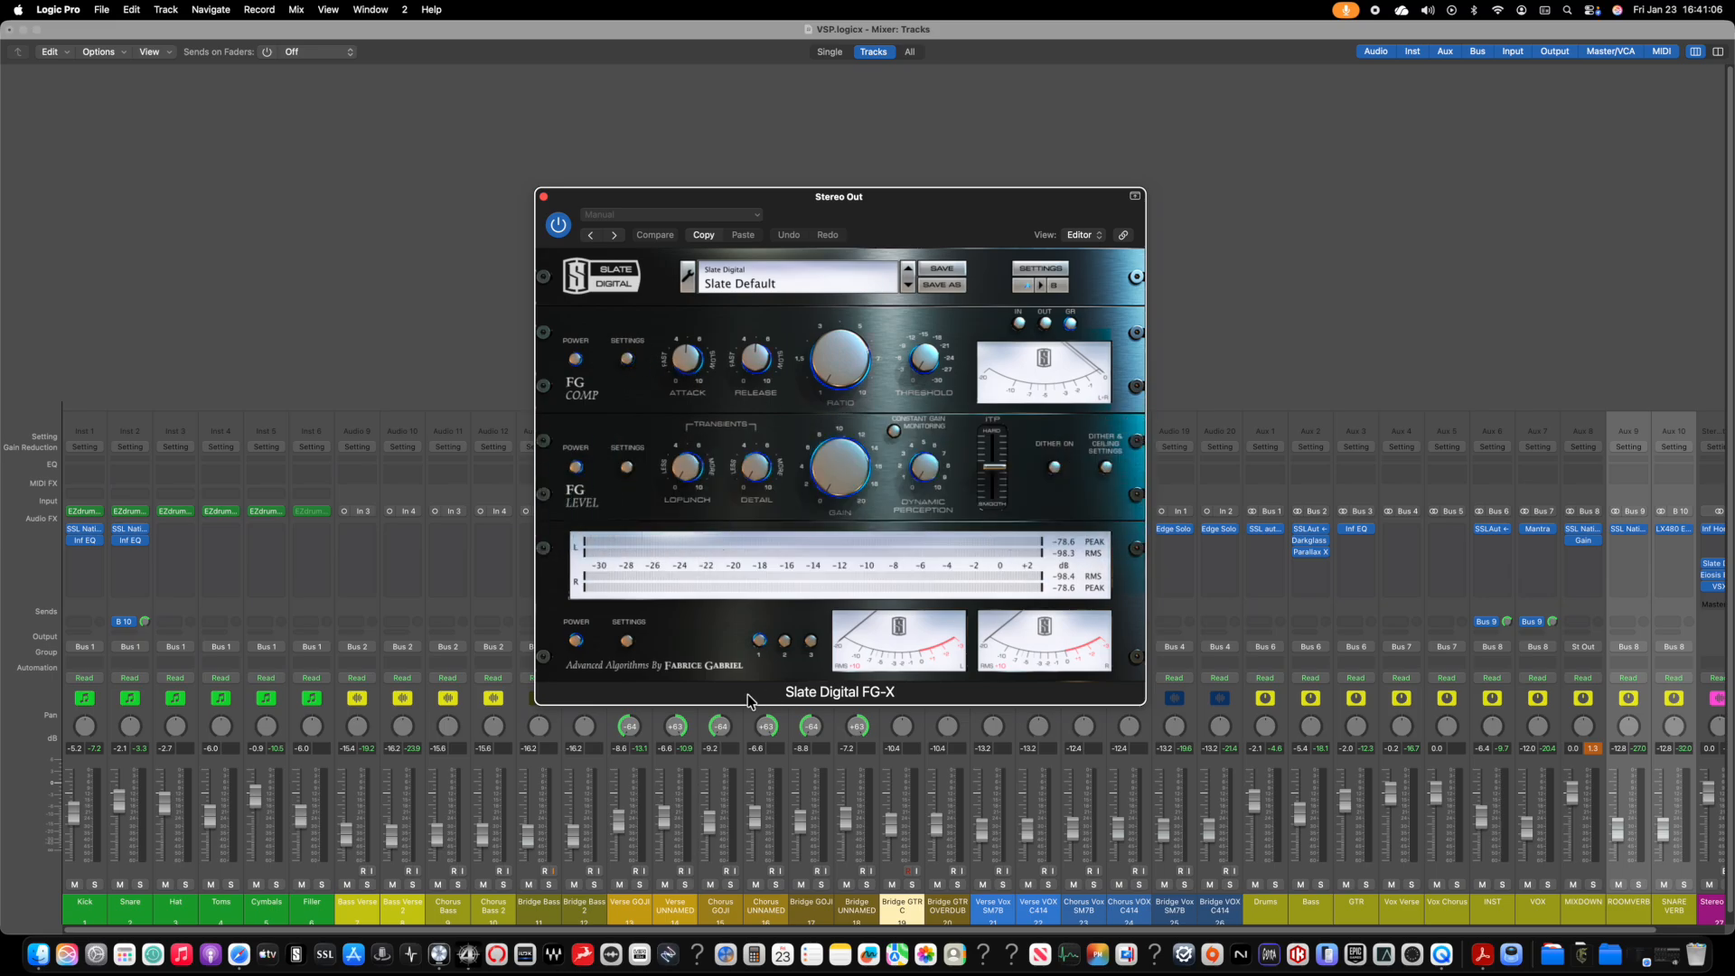
# Step: Adjust the output ceiling in the FG-X dither and ceiling settings and save them
pyautogui.click(1106, 468)
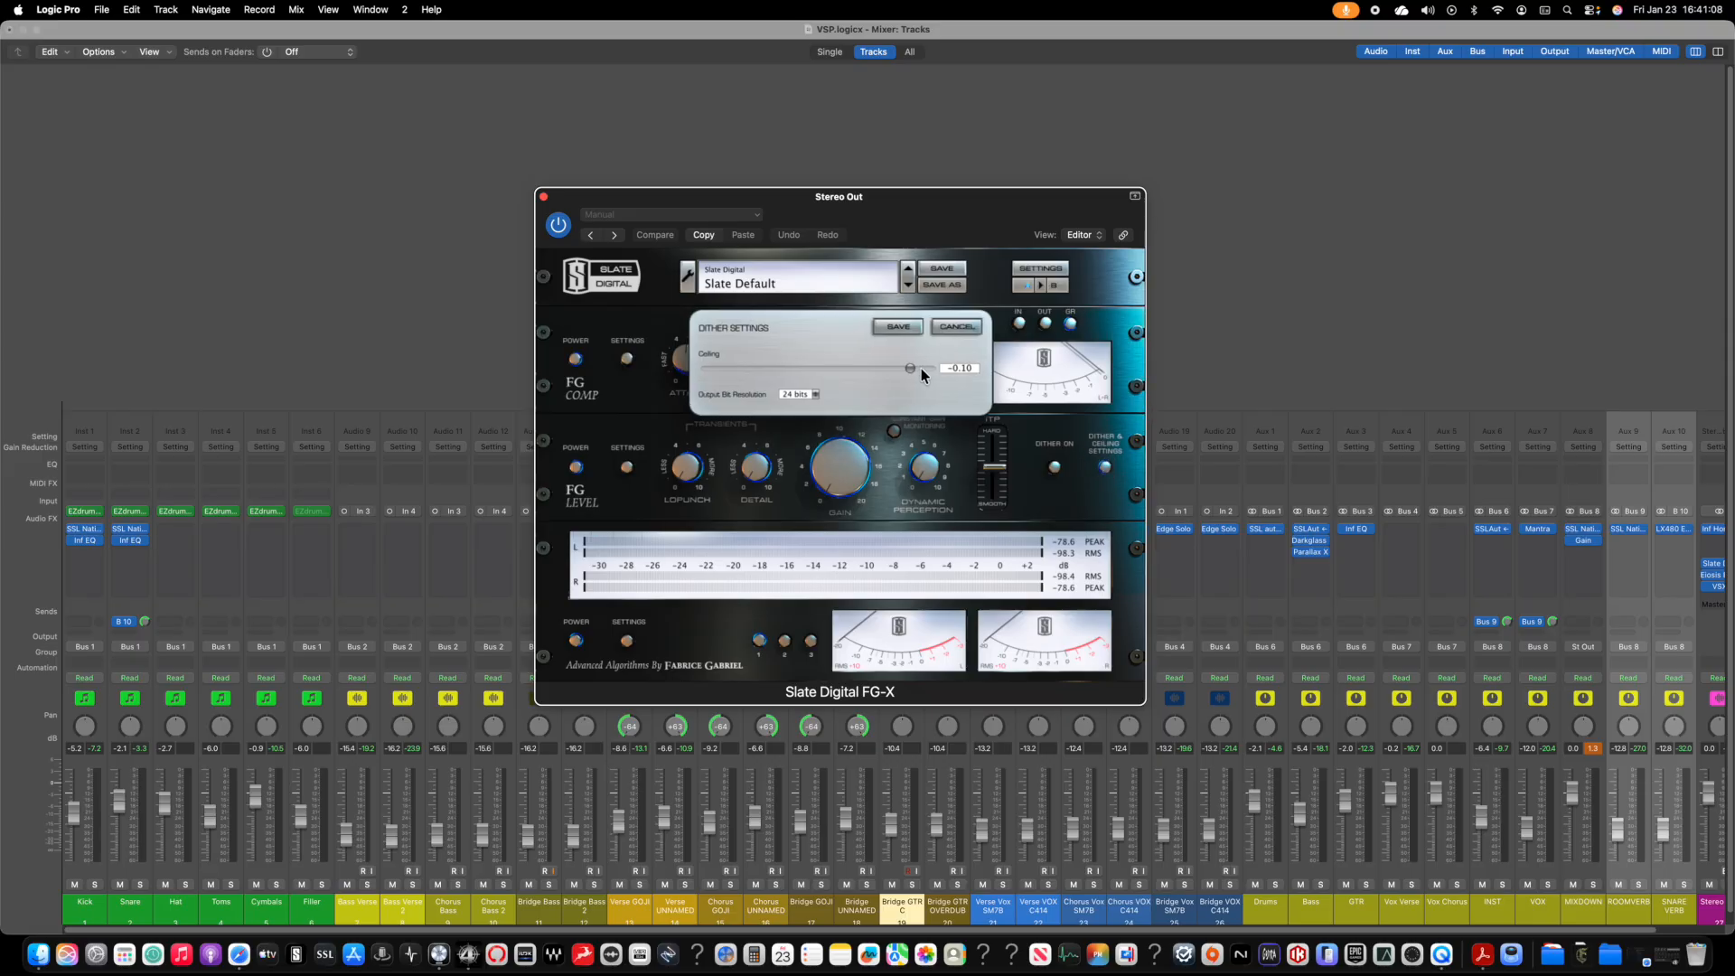
pyautogui.moveTo(911, 369); pyautogui.dragTo(940, 372)
pyautogui.moveTo(926, 374); pyautogui.dragTo(703, 371)
pyautogui.click(908, 328)
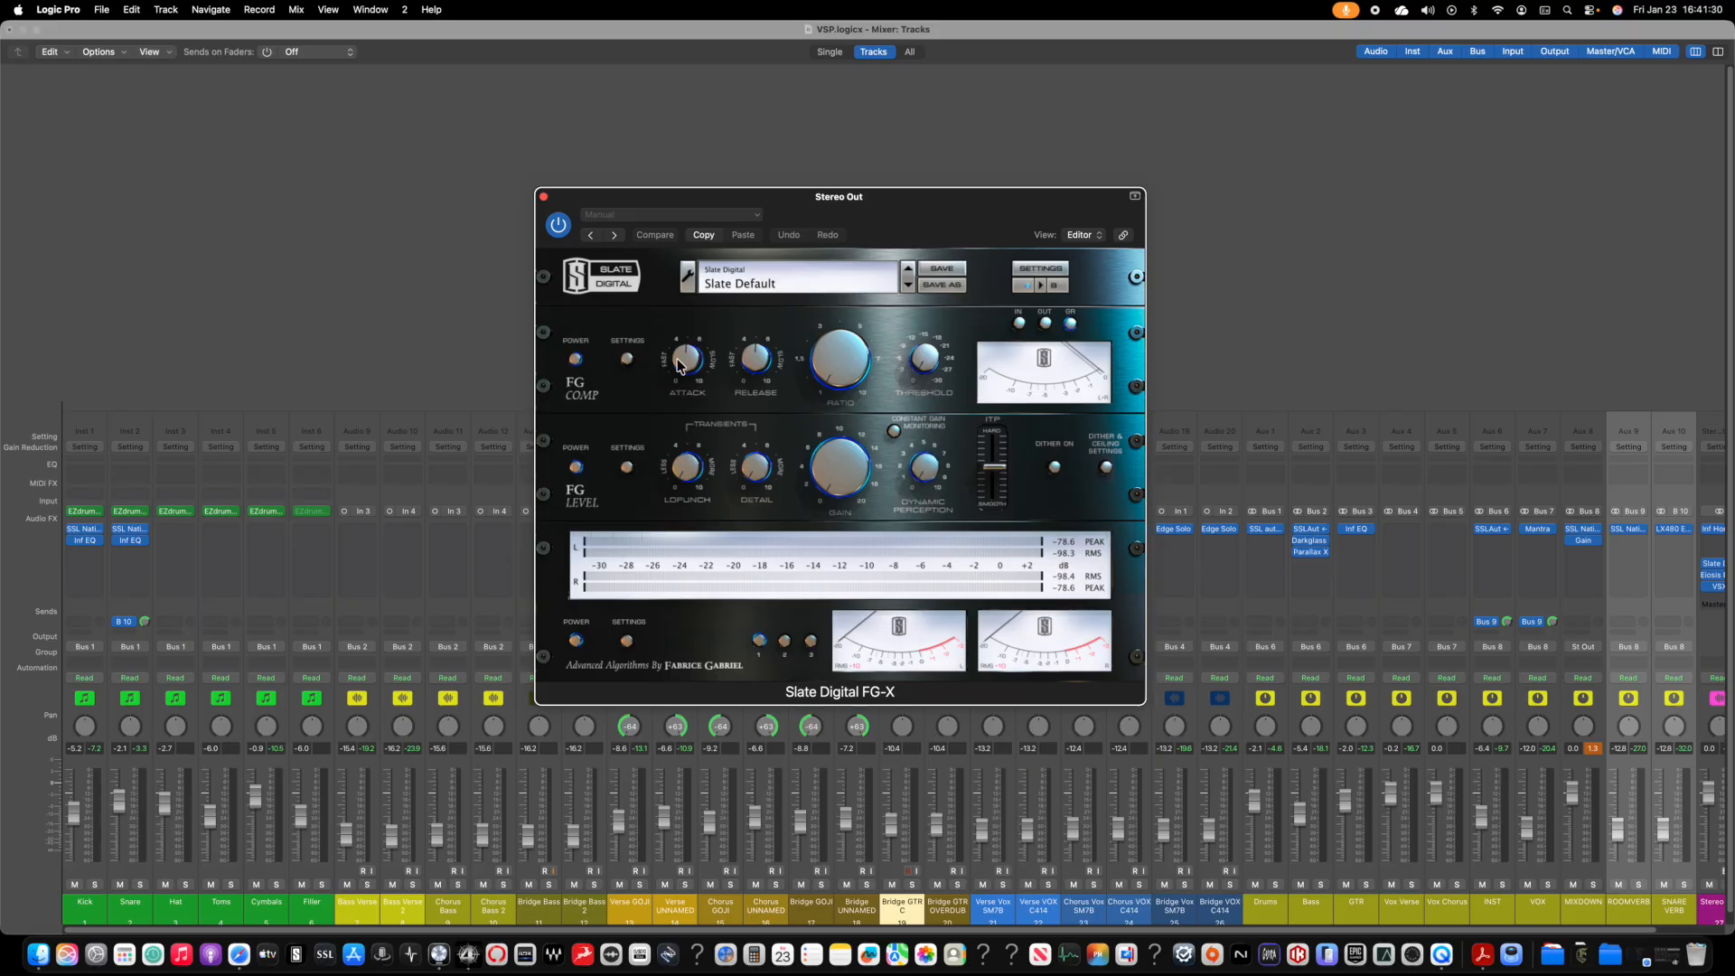
# Step: Load the Steven Slate preset Steven's Mastering Hard in FG-X
pyautogui.click(733, 273)
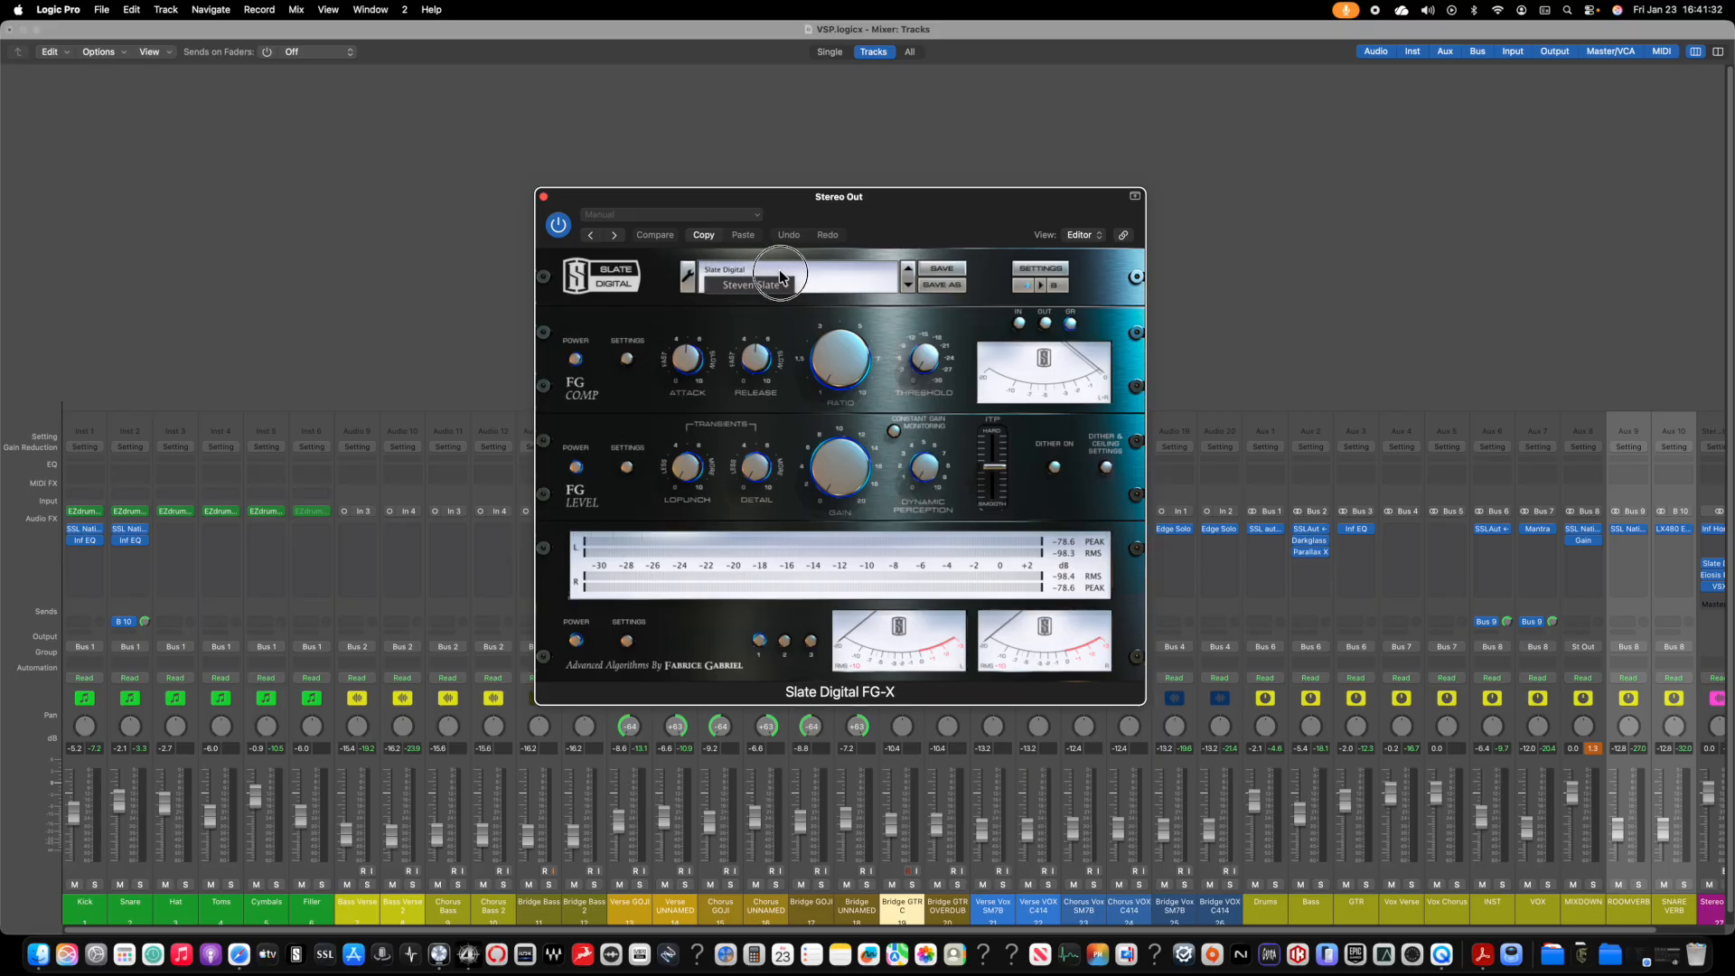
pyautogui.moveTo(755, 284)
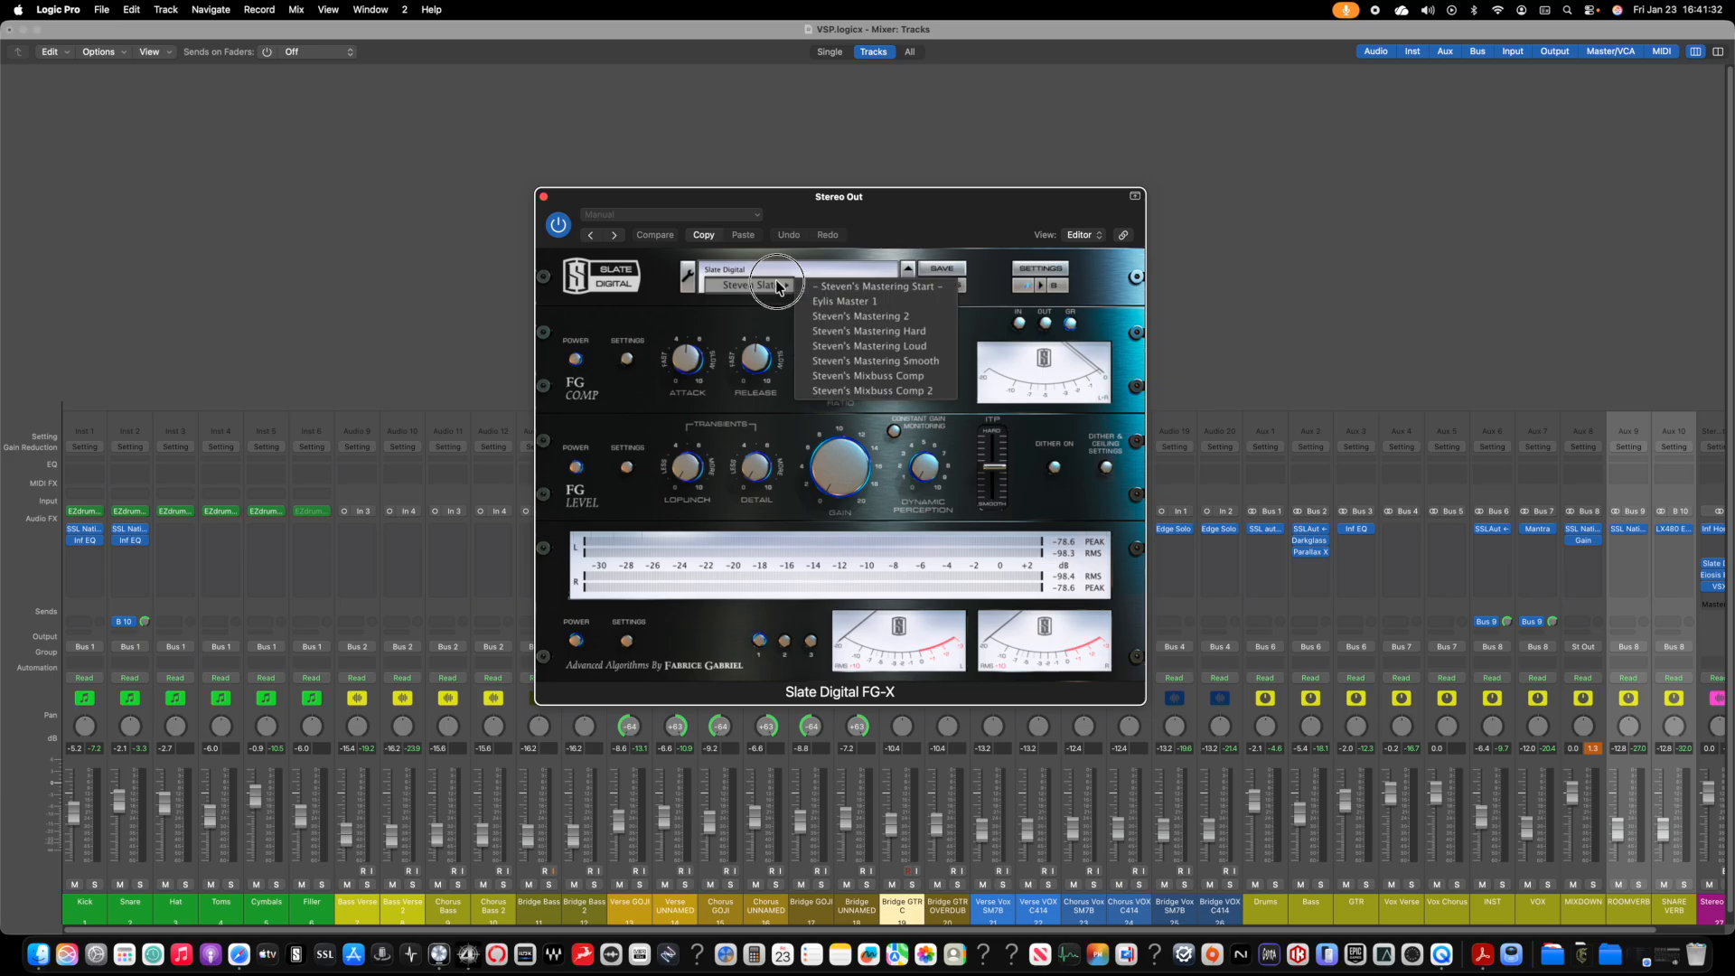
pyautogui.click(911, 333)
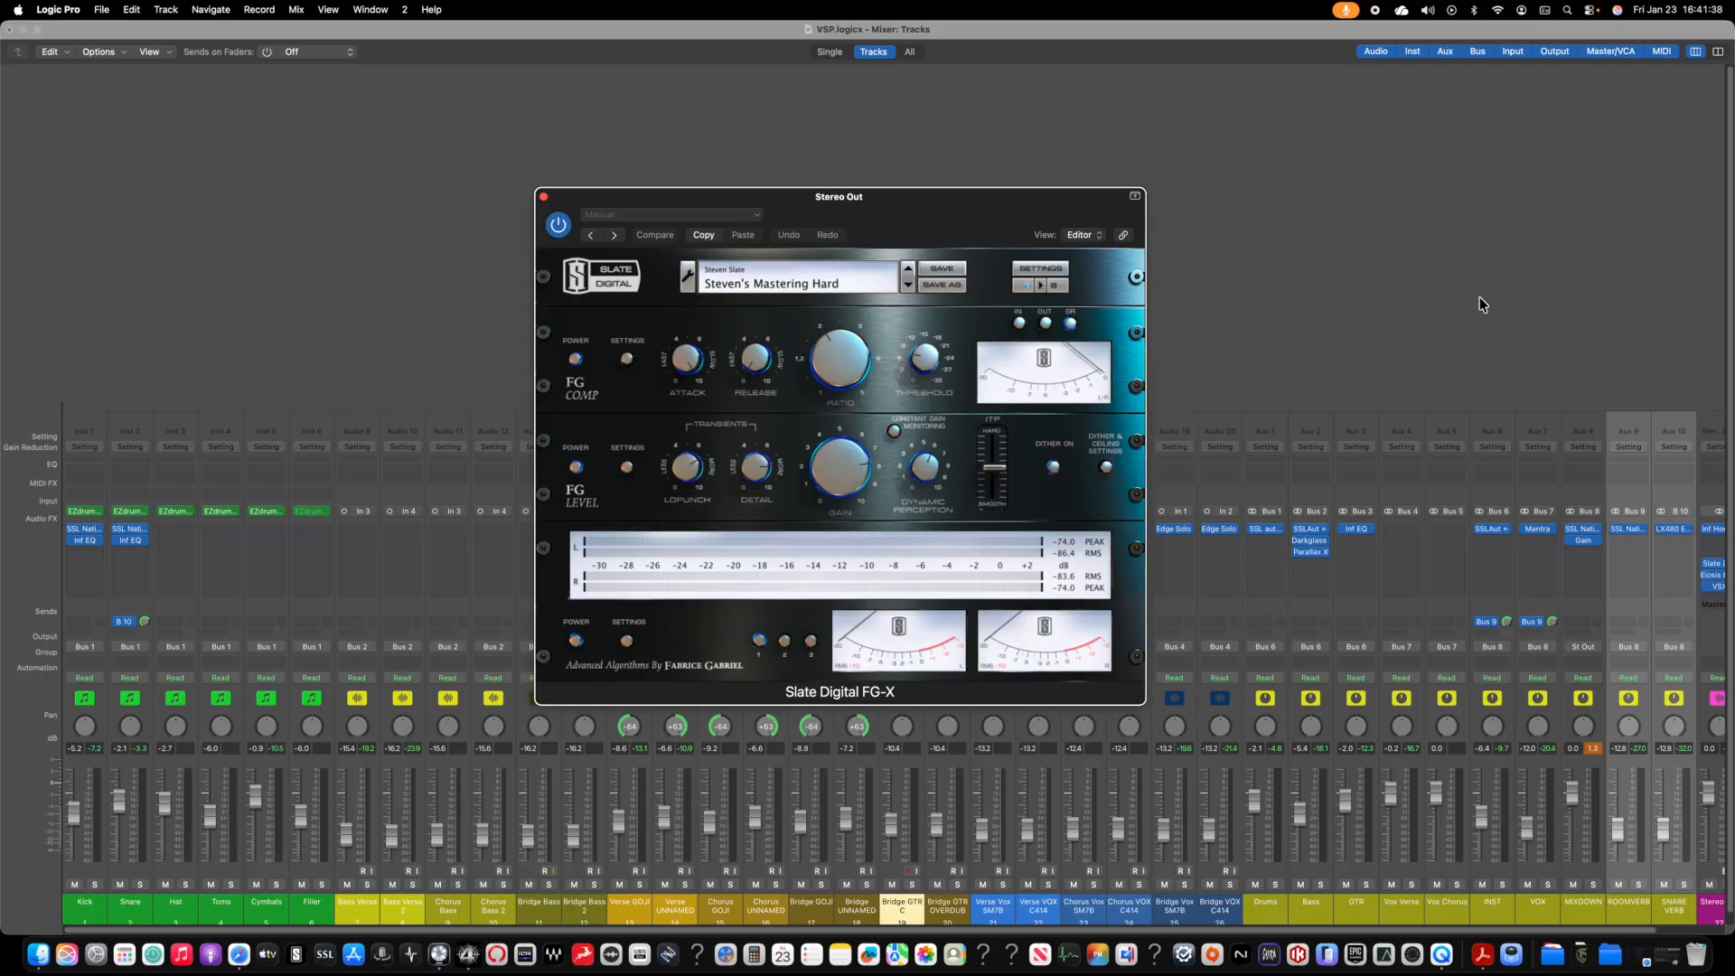
# Step: Load the Utility preset Master Start in the Inf Horizon plug-in on Stereo Out
pyautogui.hscroll(3, 1596, 273)
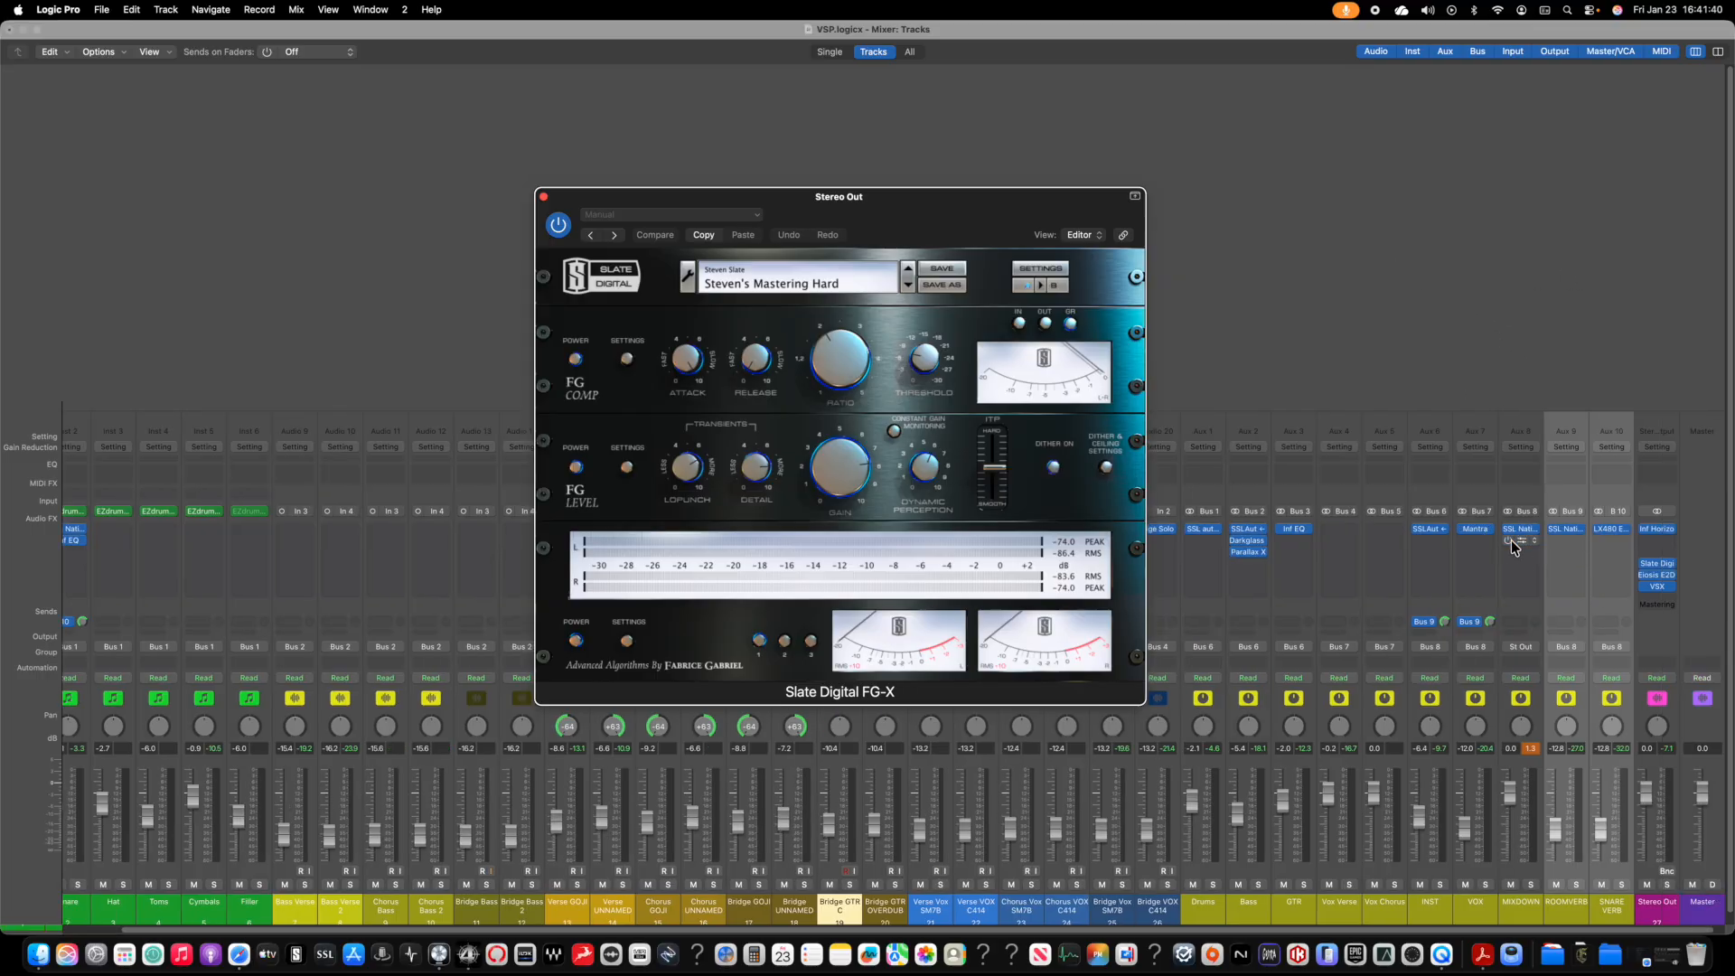
pyautogui.click(1661, 535)
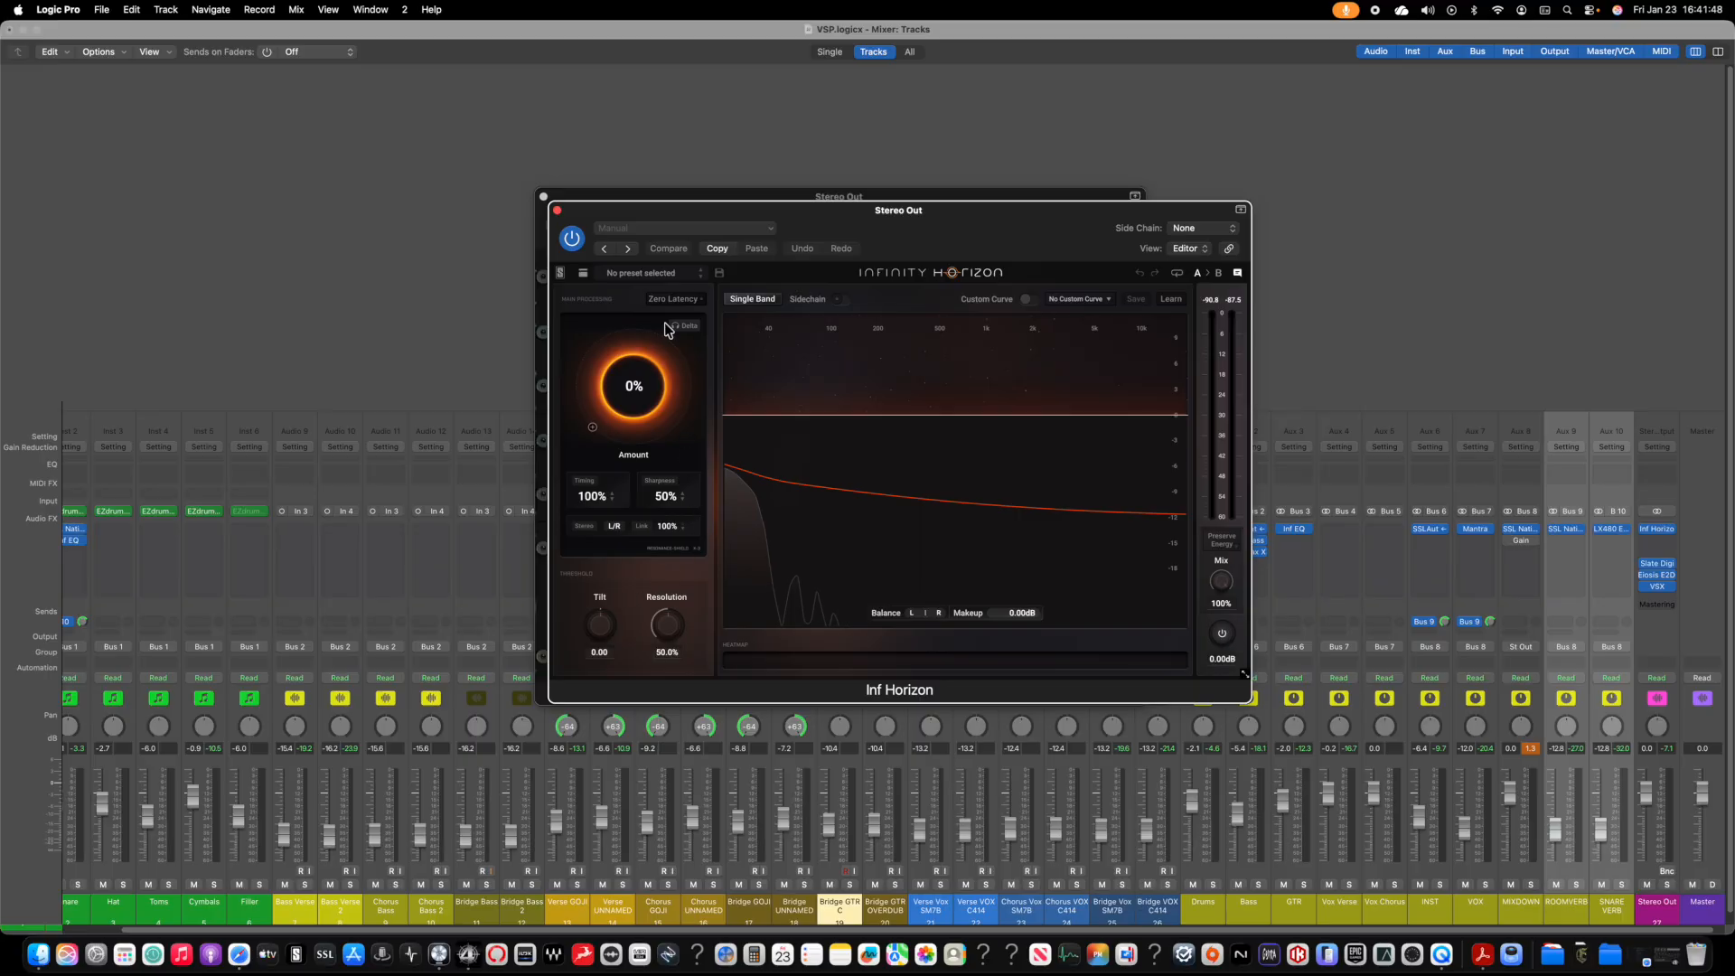
pyautogui.click(650, 275)
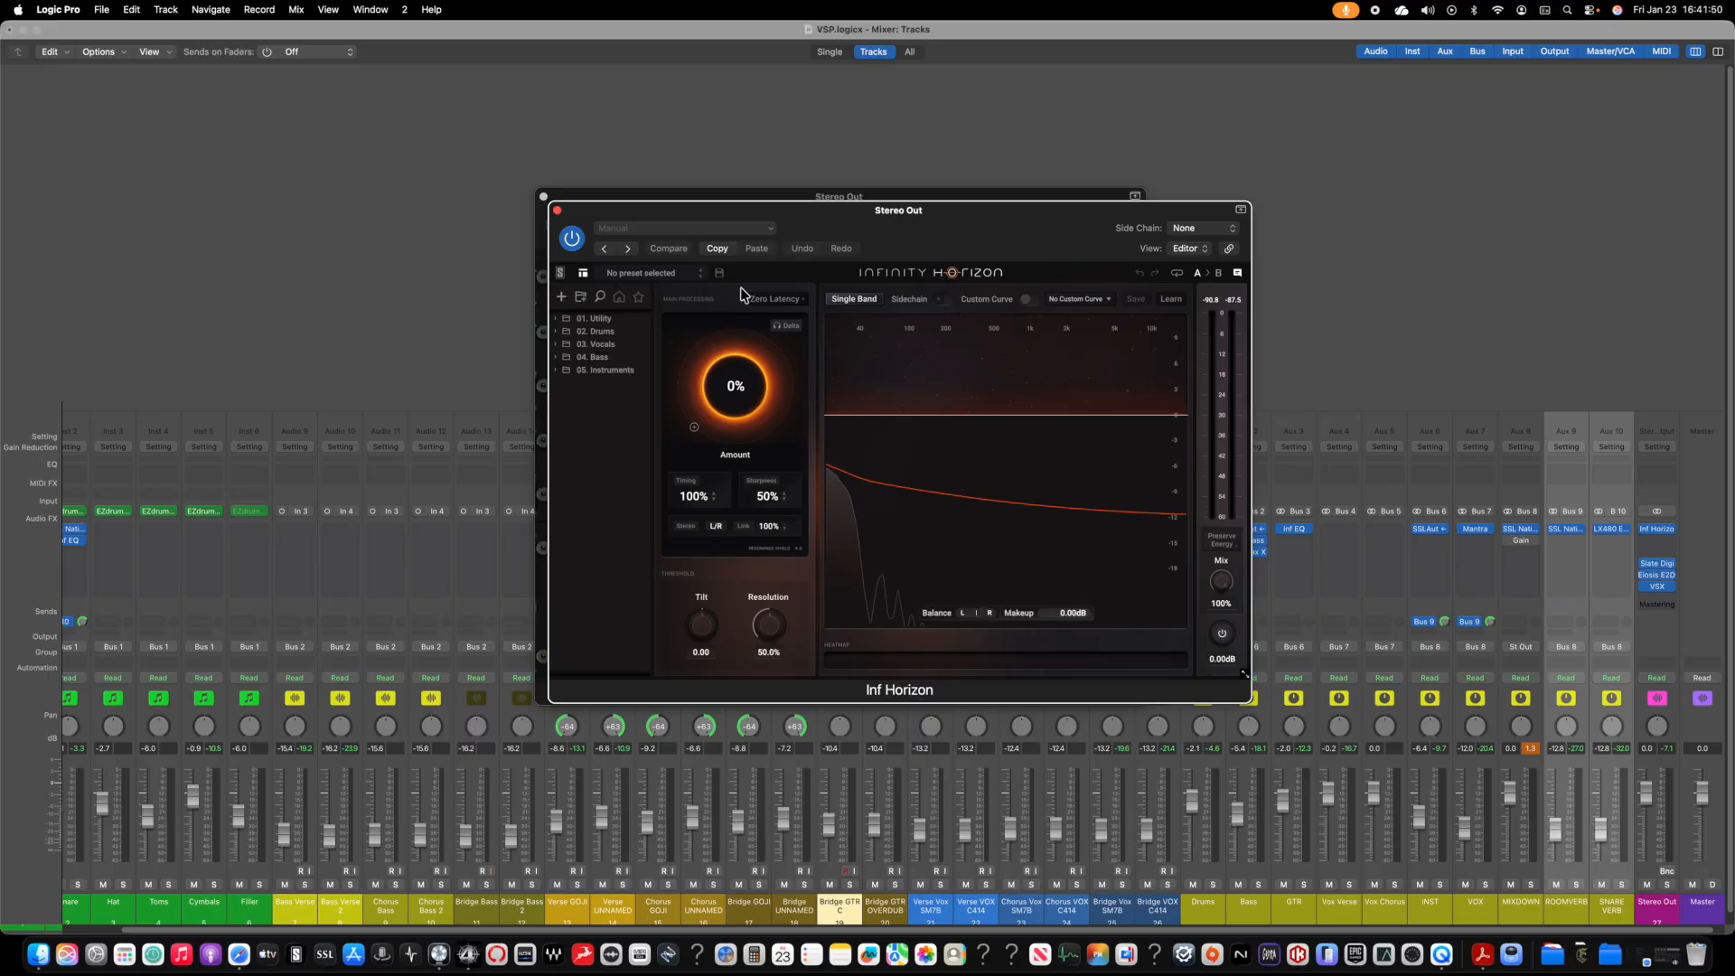
pyautogui.click(774, 300)
pyautogui.click(777, 301)
pyautogui.moveTo(610, 323)
pyautogui.click(565, 323)
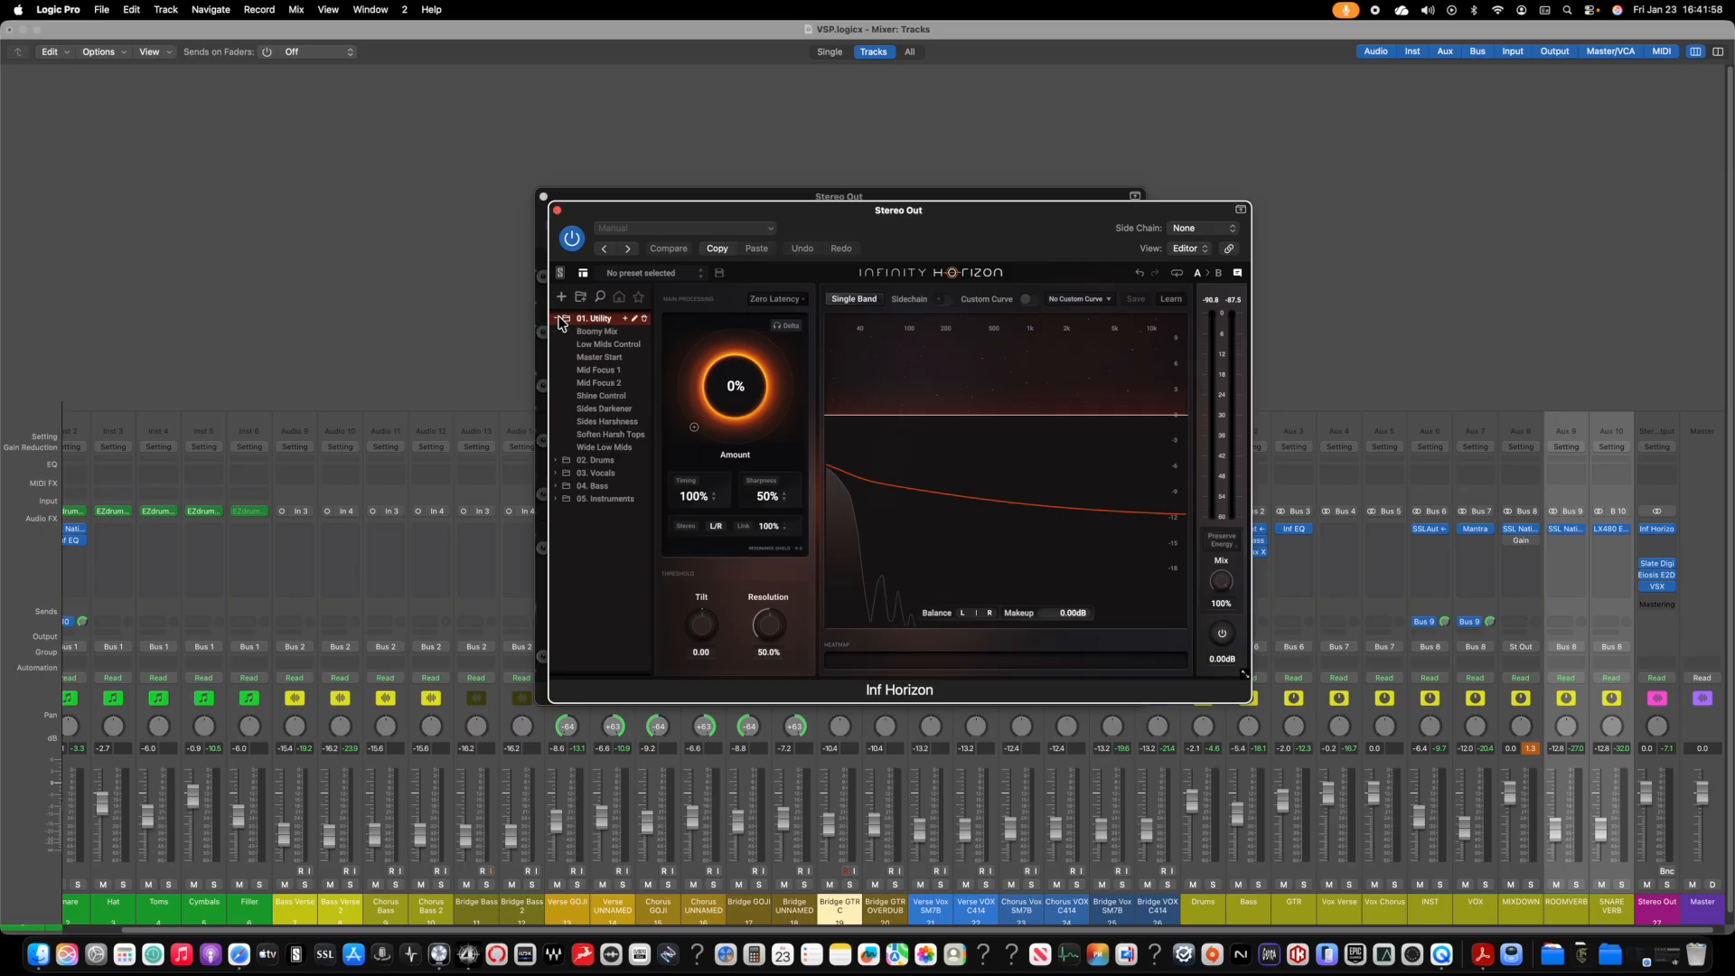
pyautogui.click(613, 358)
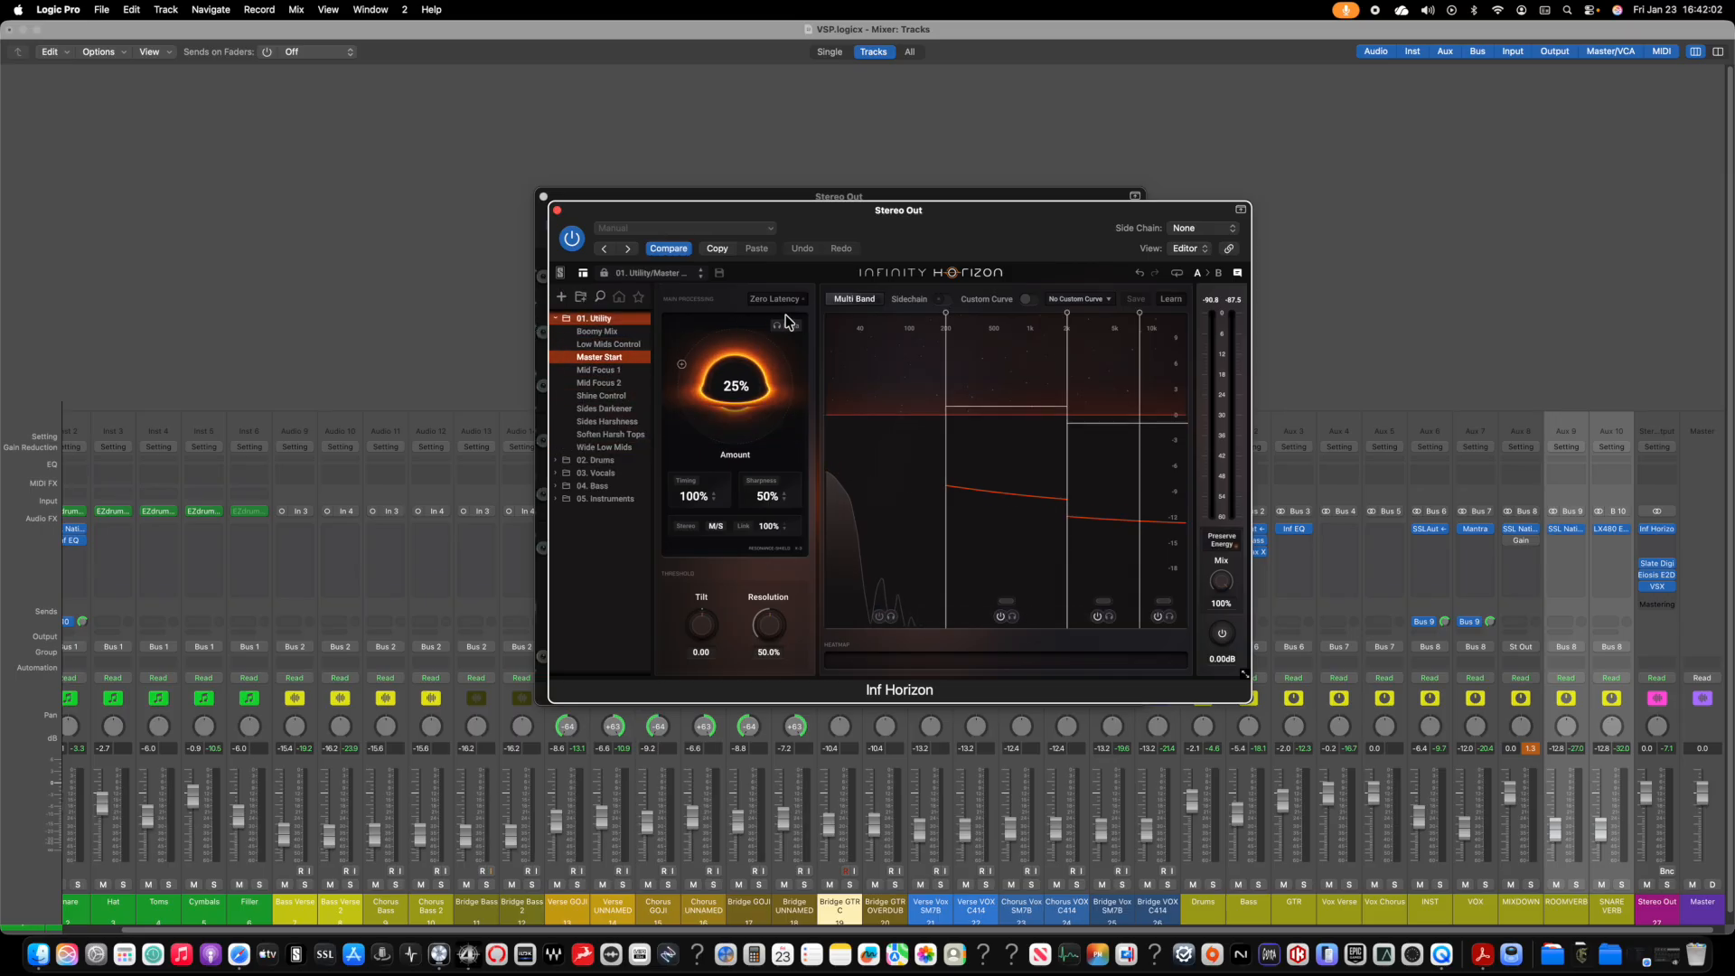
# Step: Play the song and fine-tune the sensitivity and amount of E2Deesser on Stereo Out
pyautogui.press('space')
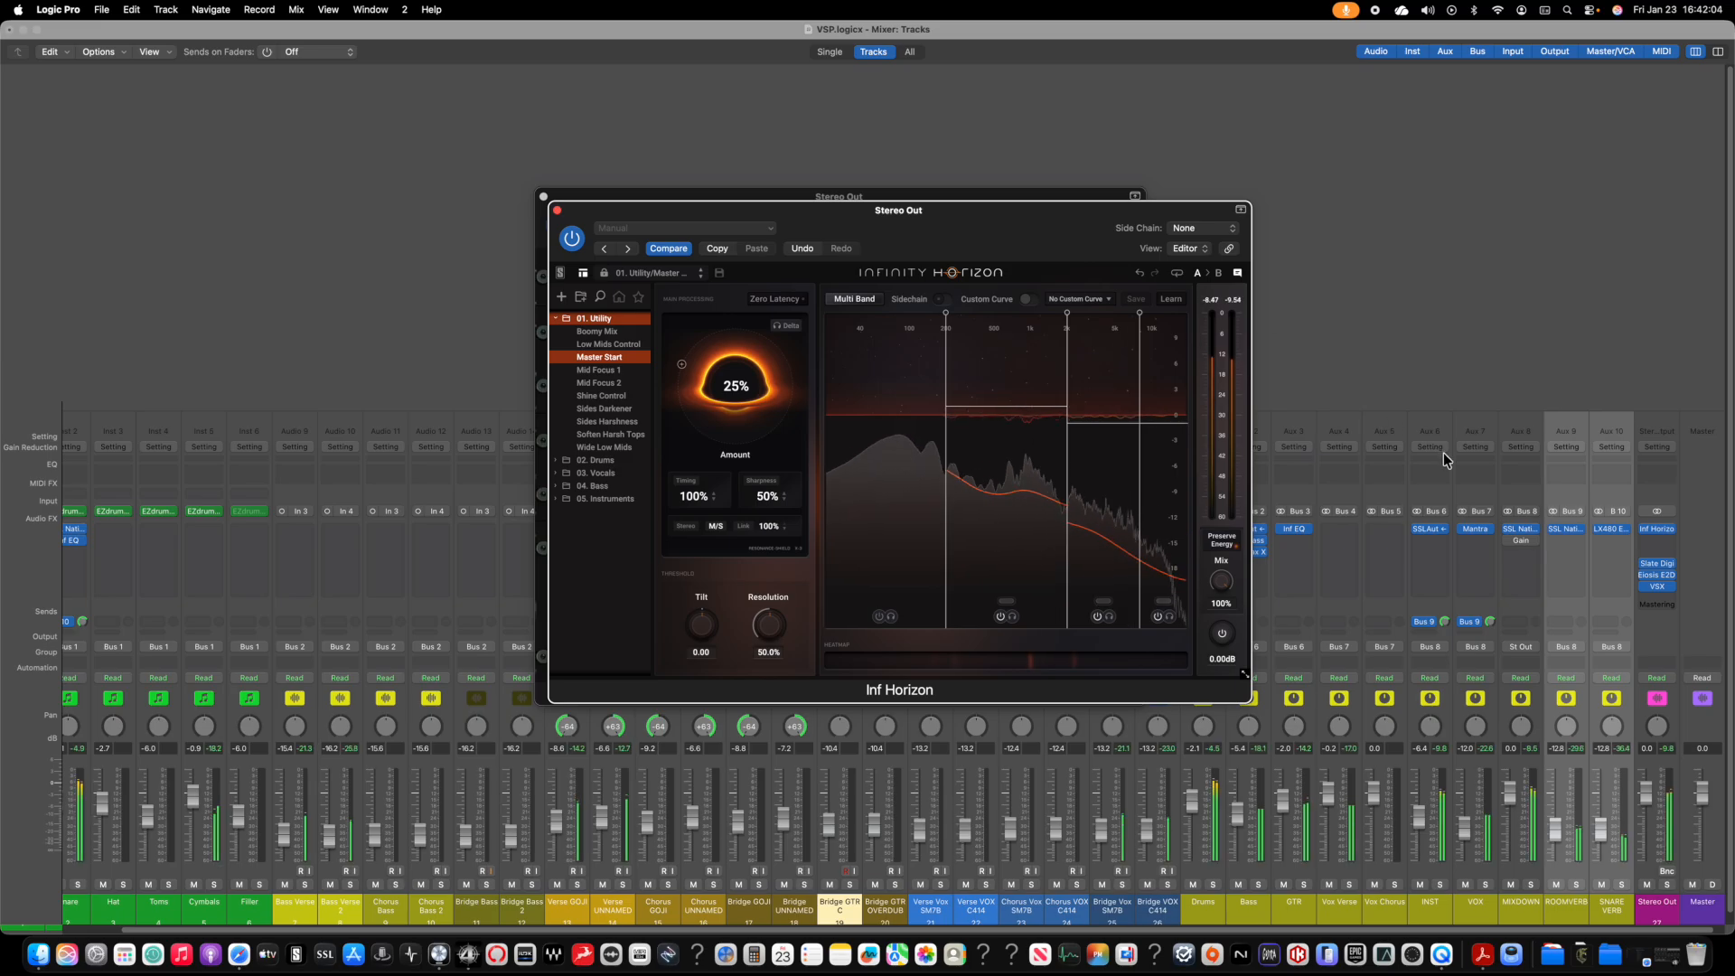
pyautogui.click(1658, 577)
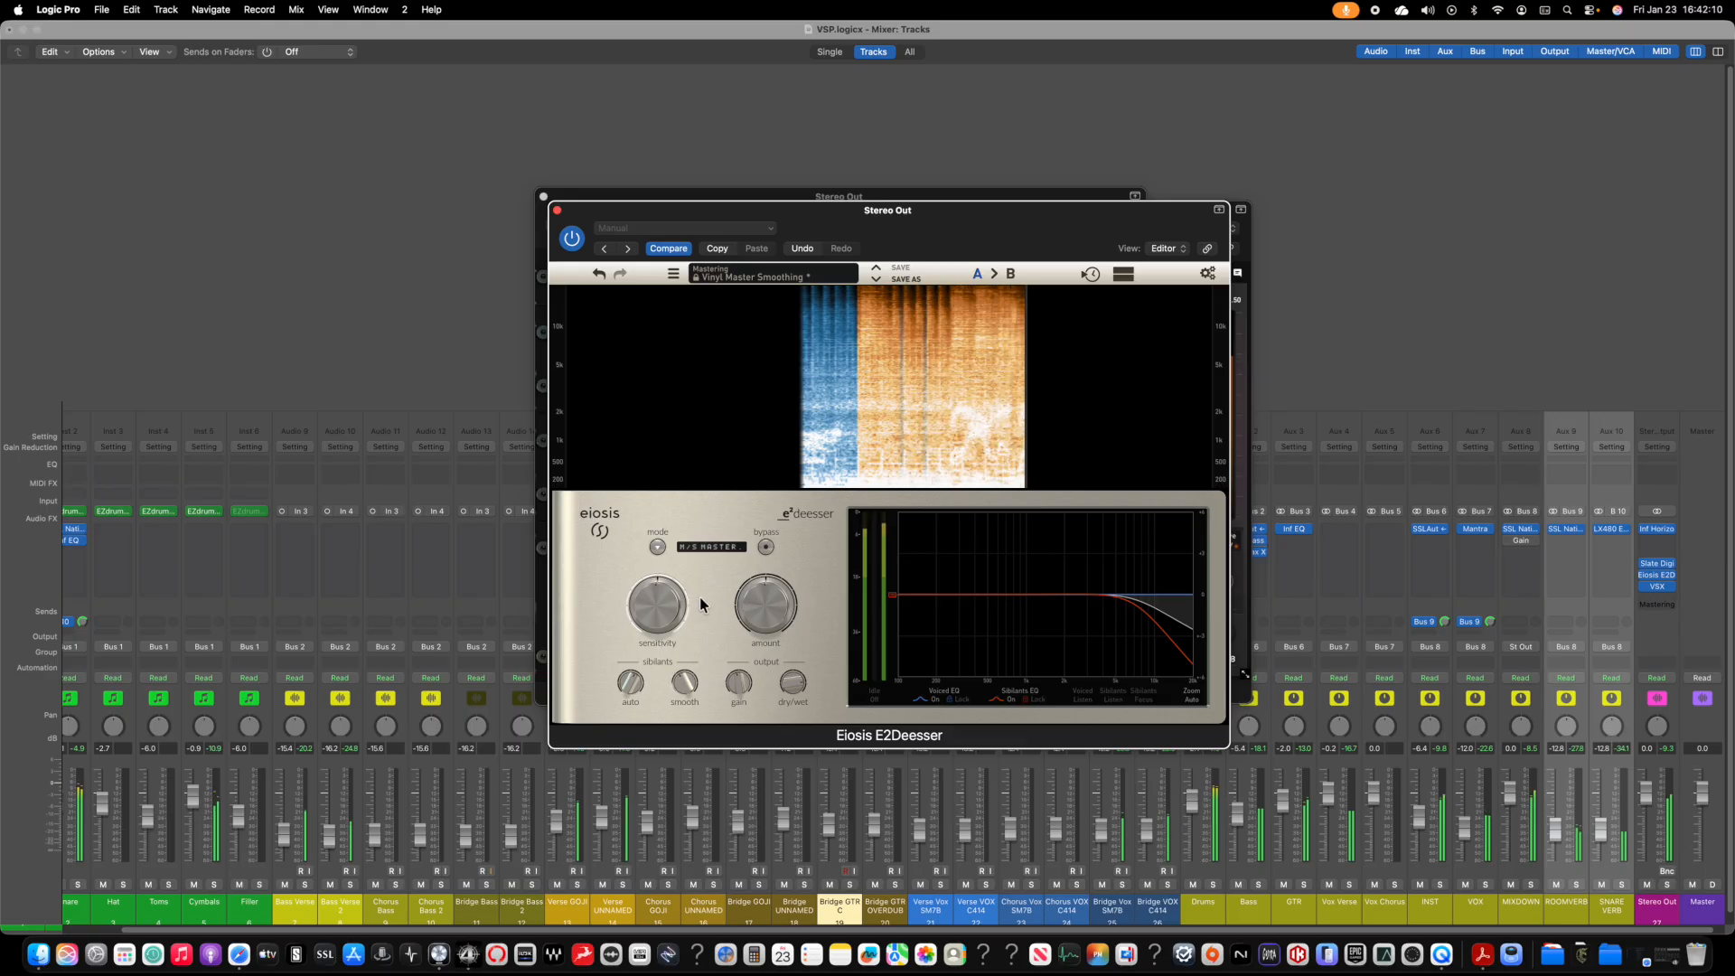
pyautogui.moveTo(663, 601); pyautogui.dragTo(652, 614)
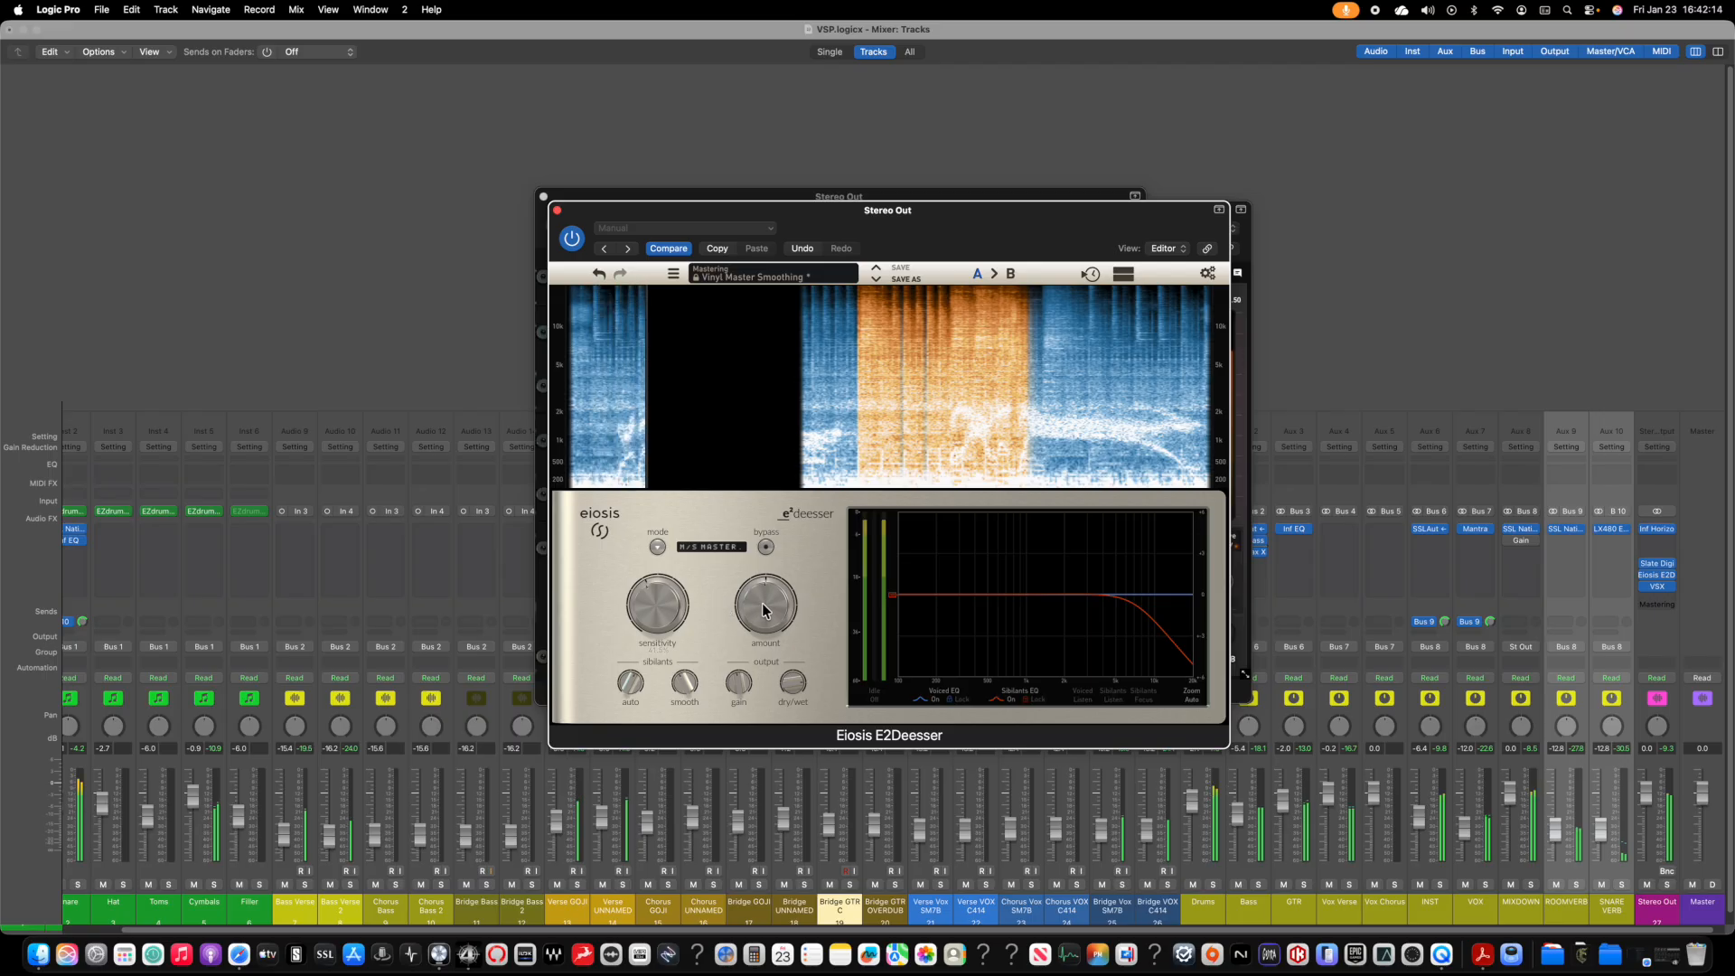
pyautogui.moveTo(767, 602); pyautogui.dragTo(757, 610)
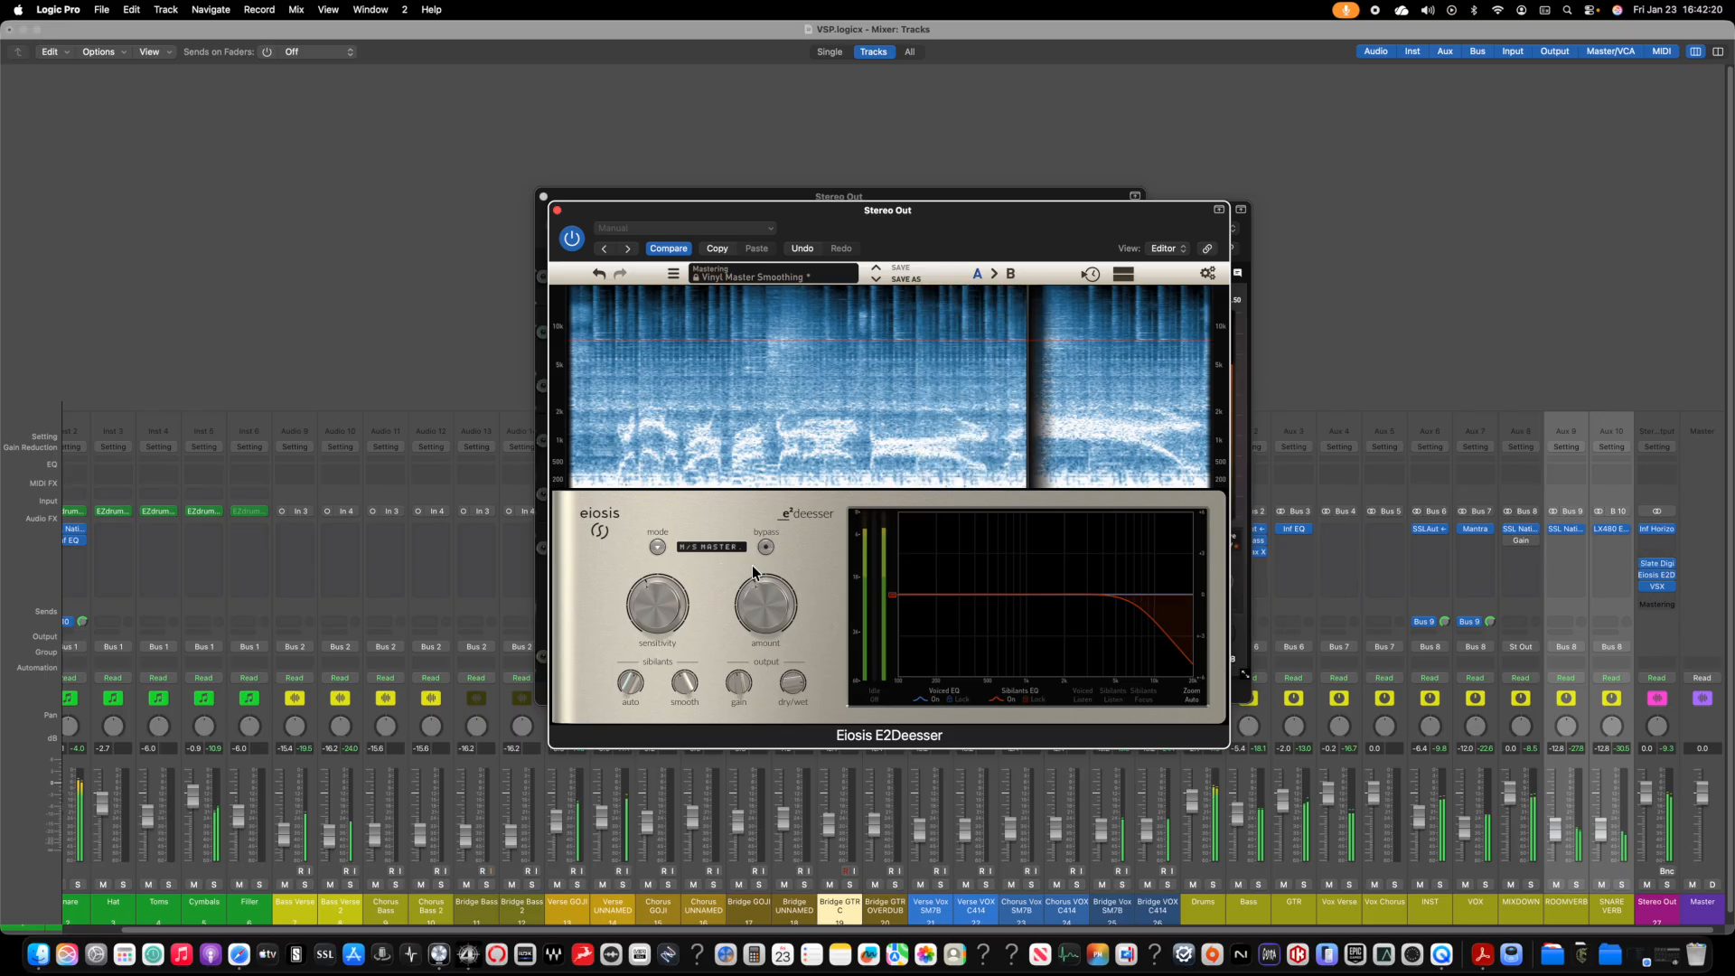
pyautogui.moveTo(656, 586)
pyautogui.mouseDown()
pyautogui.moveTo(665, 557)
pyautogui.moveTo(657, 574)
pyautogui.mouseUp()
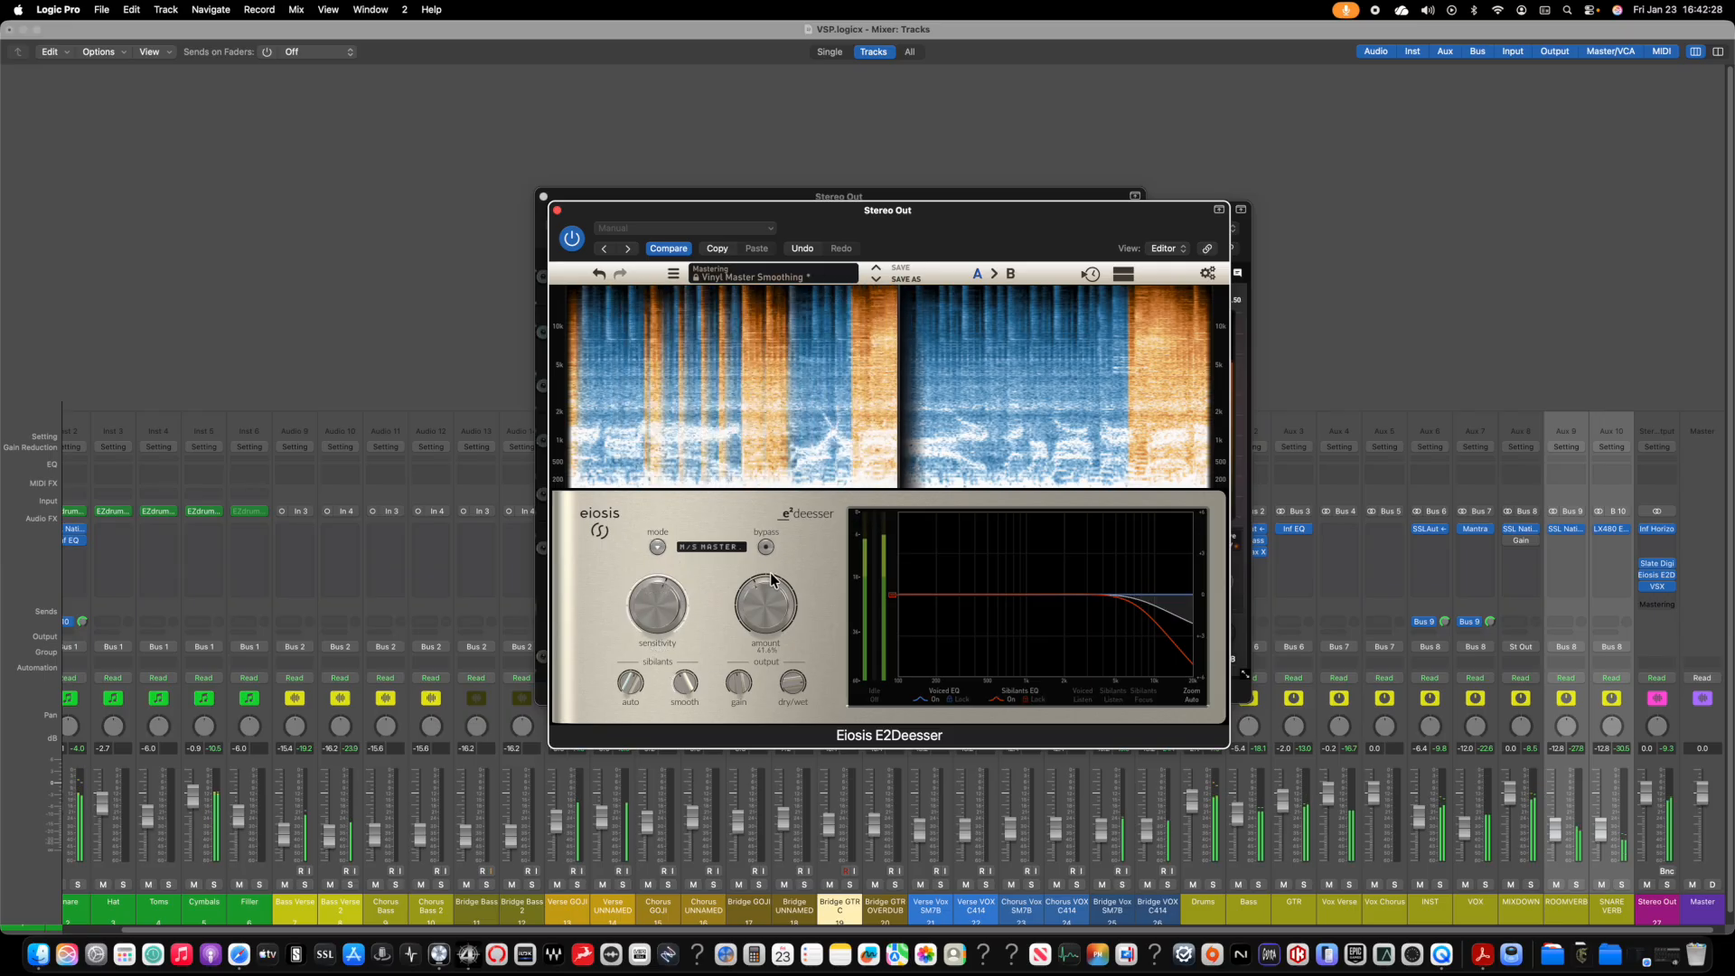
pyautogui.moveTo(769, 588); pyautogui.dragTo(770, 581)
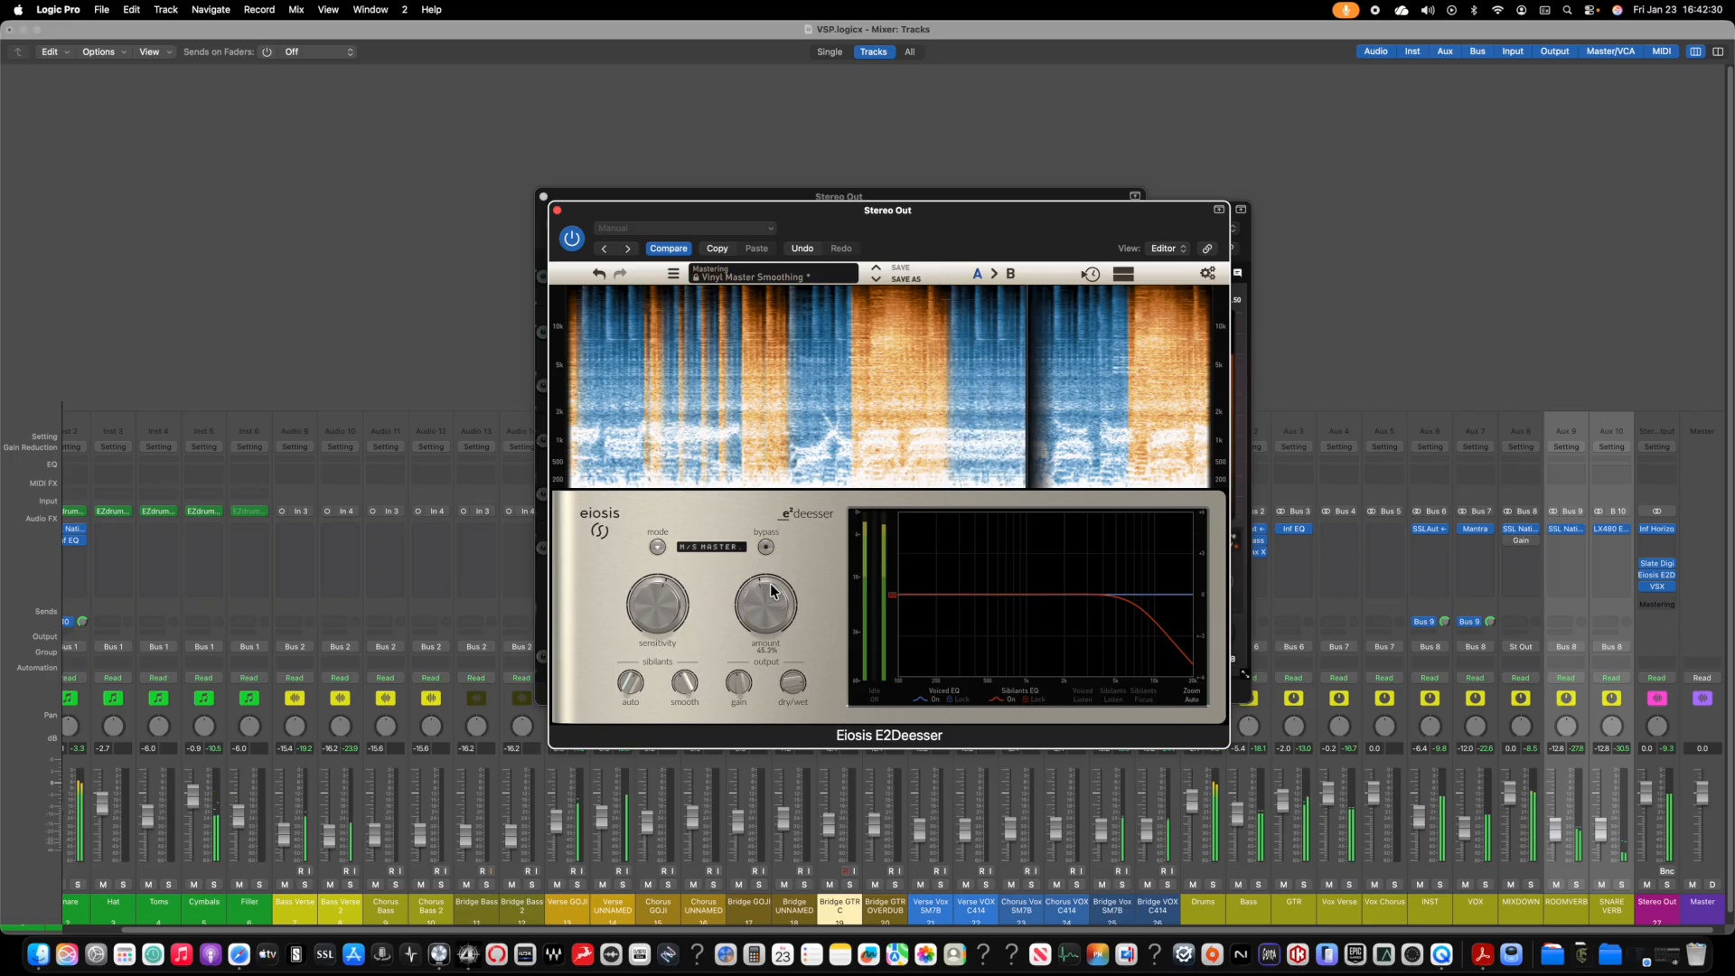
# Step: Return to the Tracks window, turn off cycle mode and play the bridge from about bar 134
pyautogui.click(1658, 564)
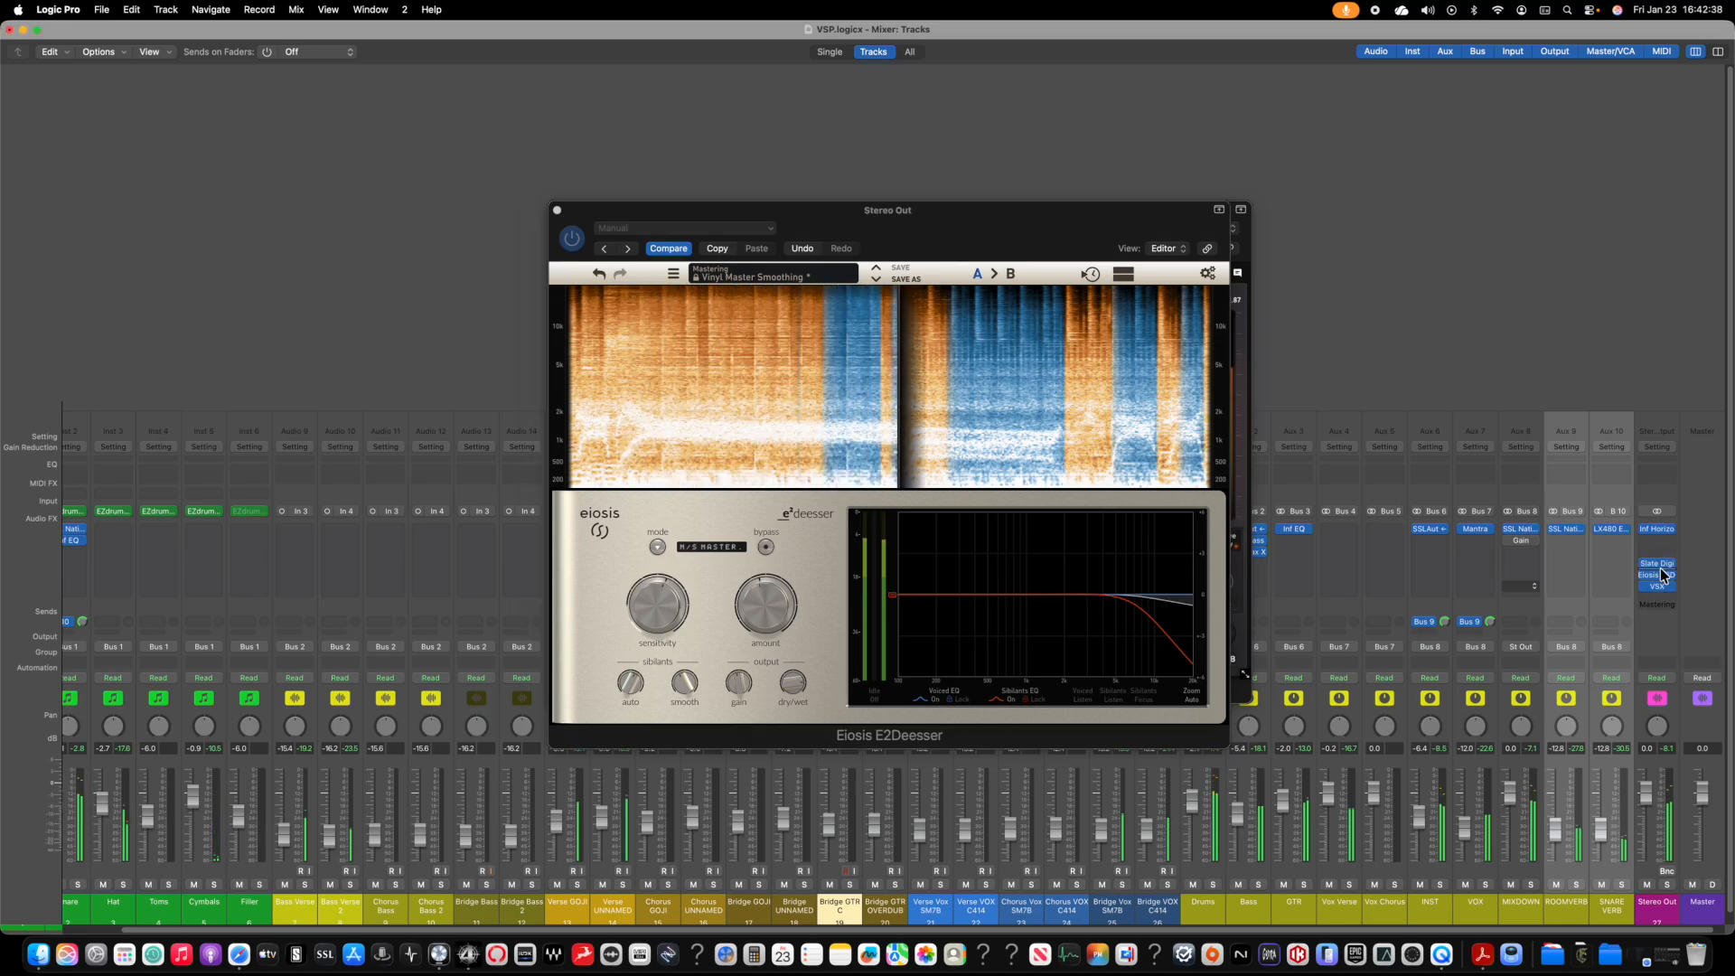
pyautogui.press('1')
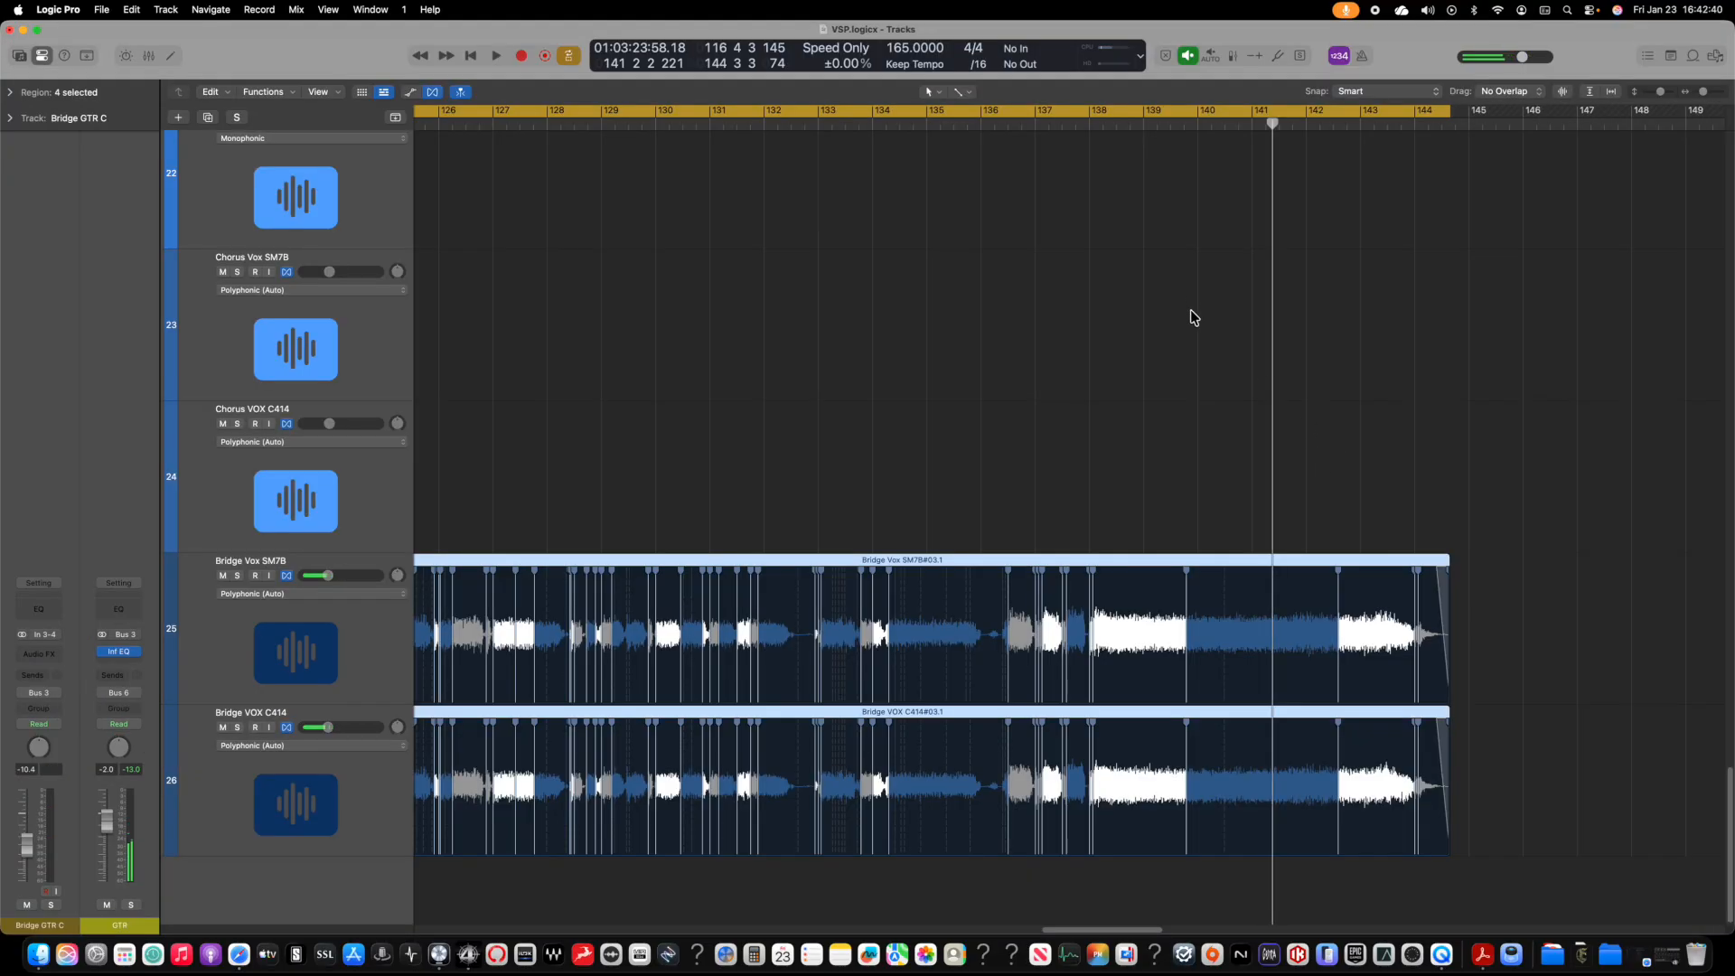
pyautogui.press('c')
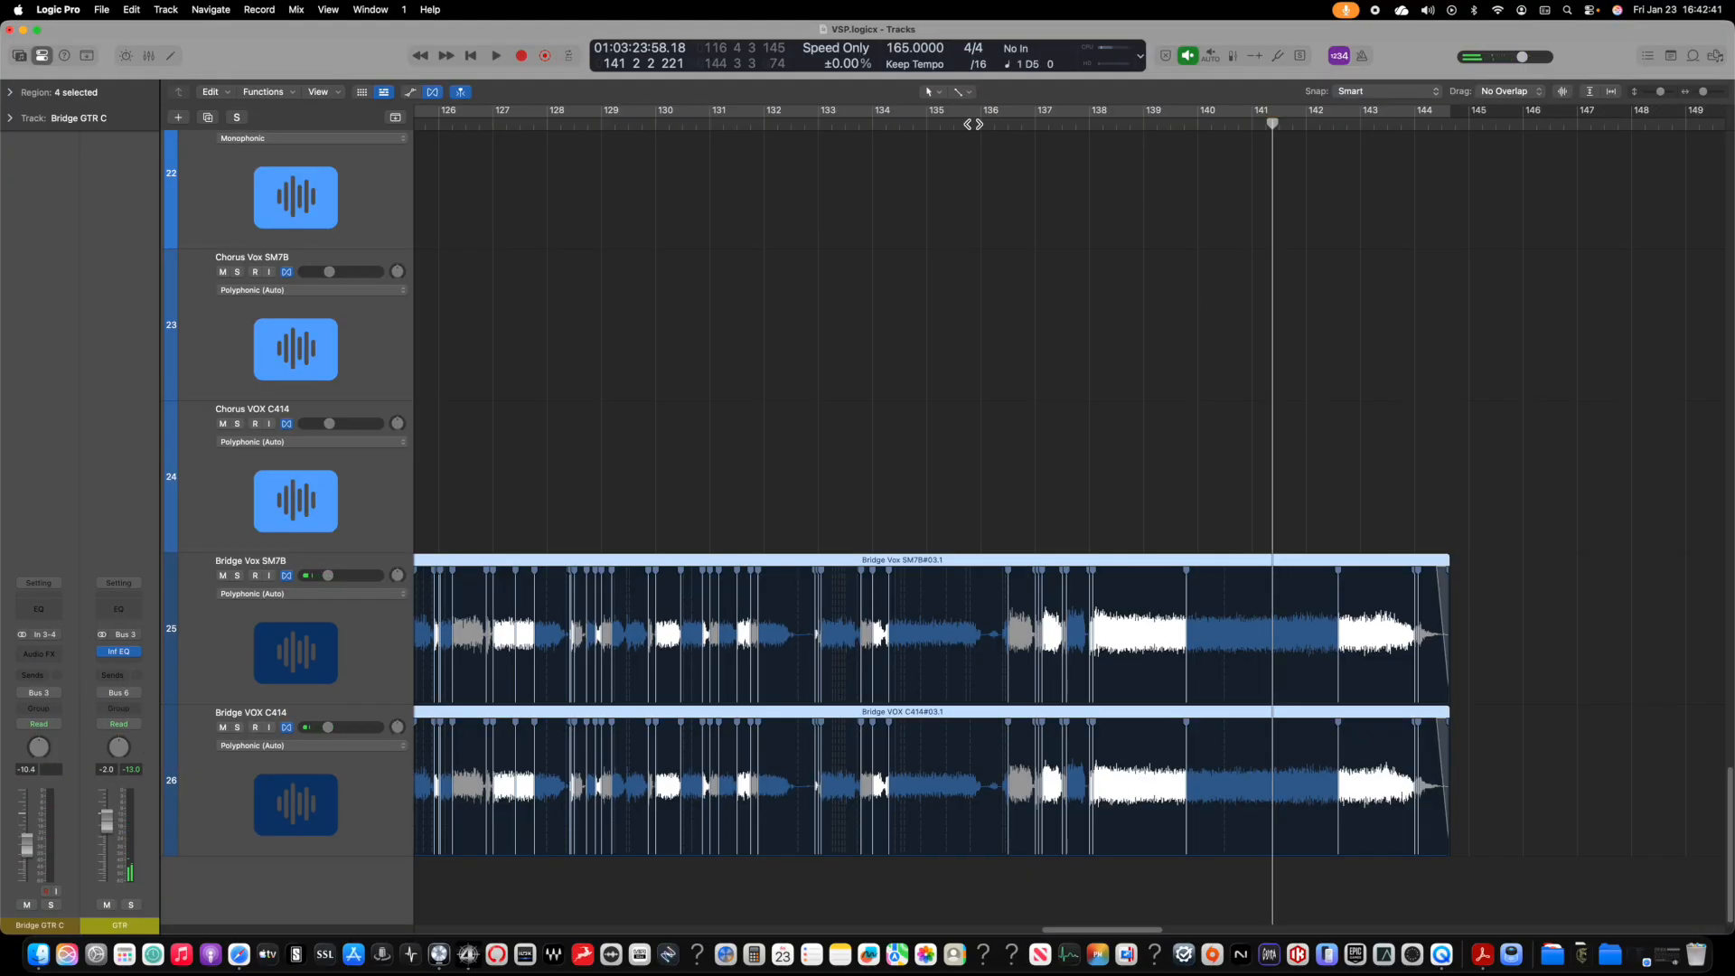
pyautogui.click(885, 126)
pyautogui.press('space')
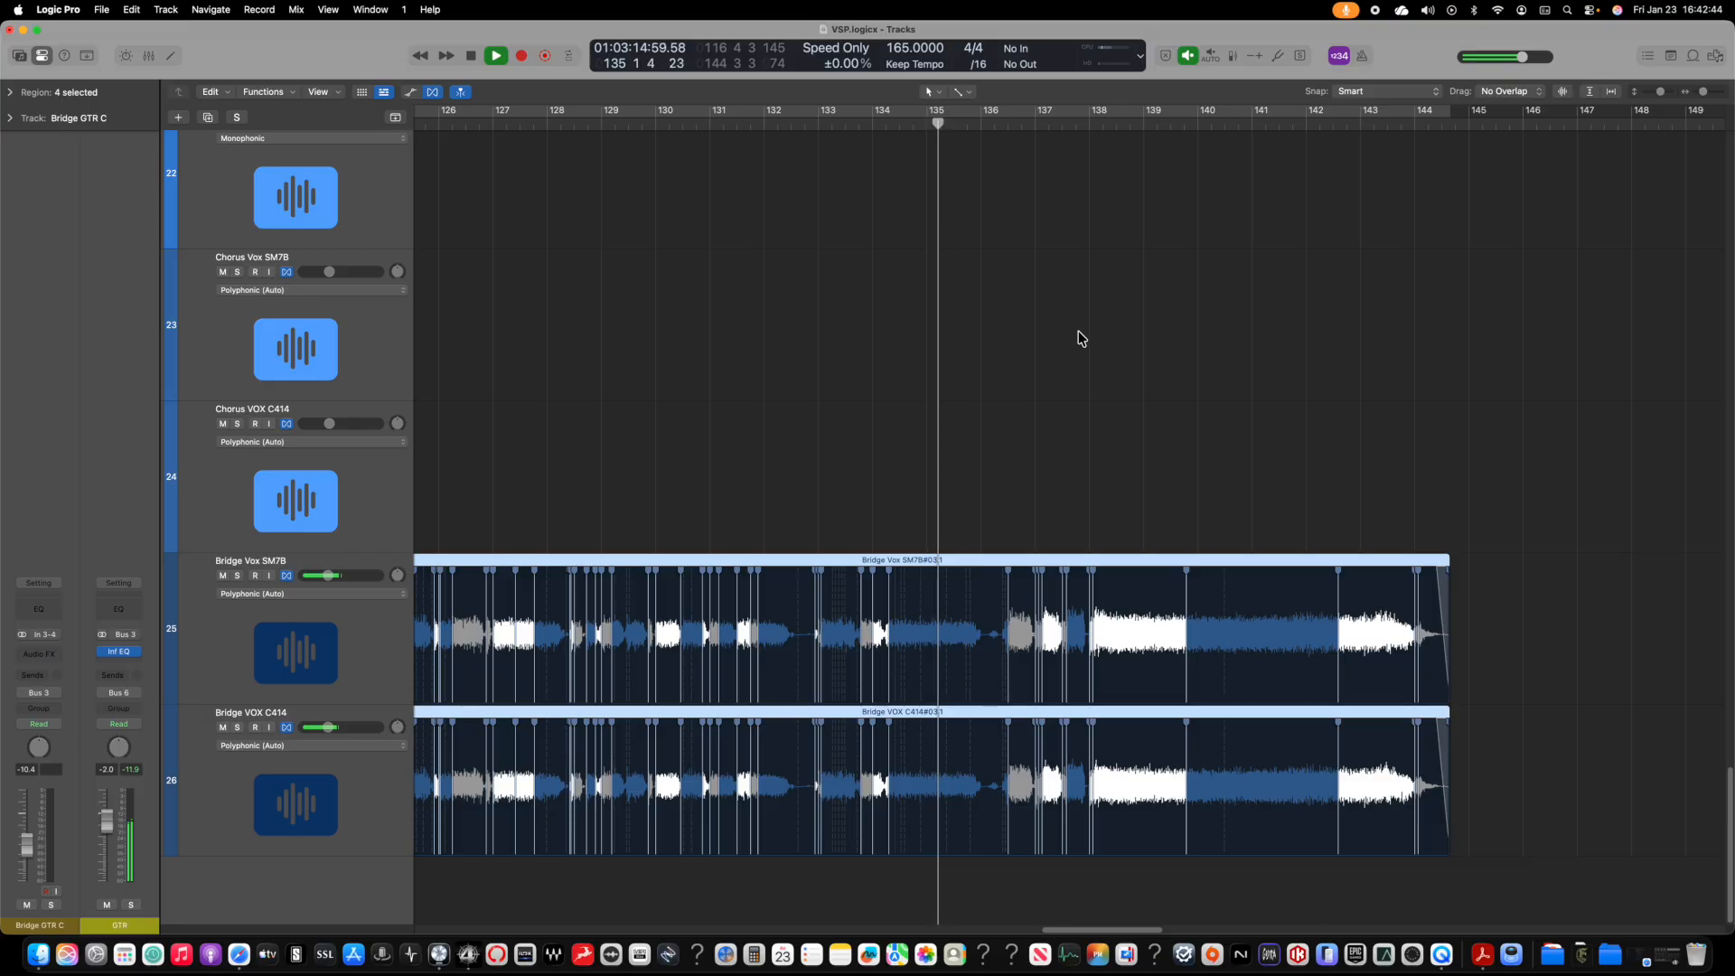
# Step: Stop playback and delete the flex marker just after bar 137 on the two Bridge Vox tracks
pyautogui.press('super+Down')
pyautogui.press('super+Down')
pyautogui.press('super+Down')
pyautogui.press('super+Right')
pyautogui.press('super+Right')
pyautogui.press('super+Right')
pyautogui.press('super+Right')
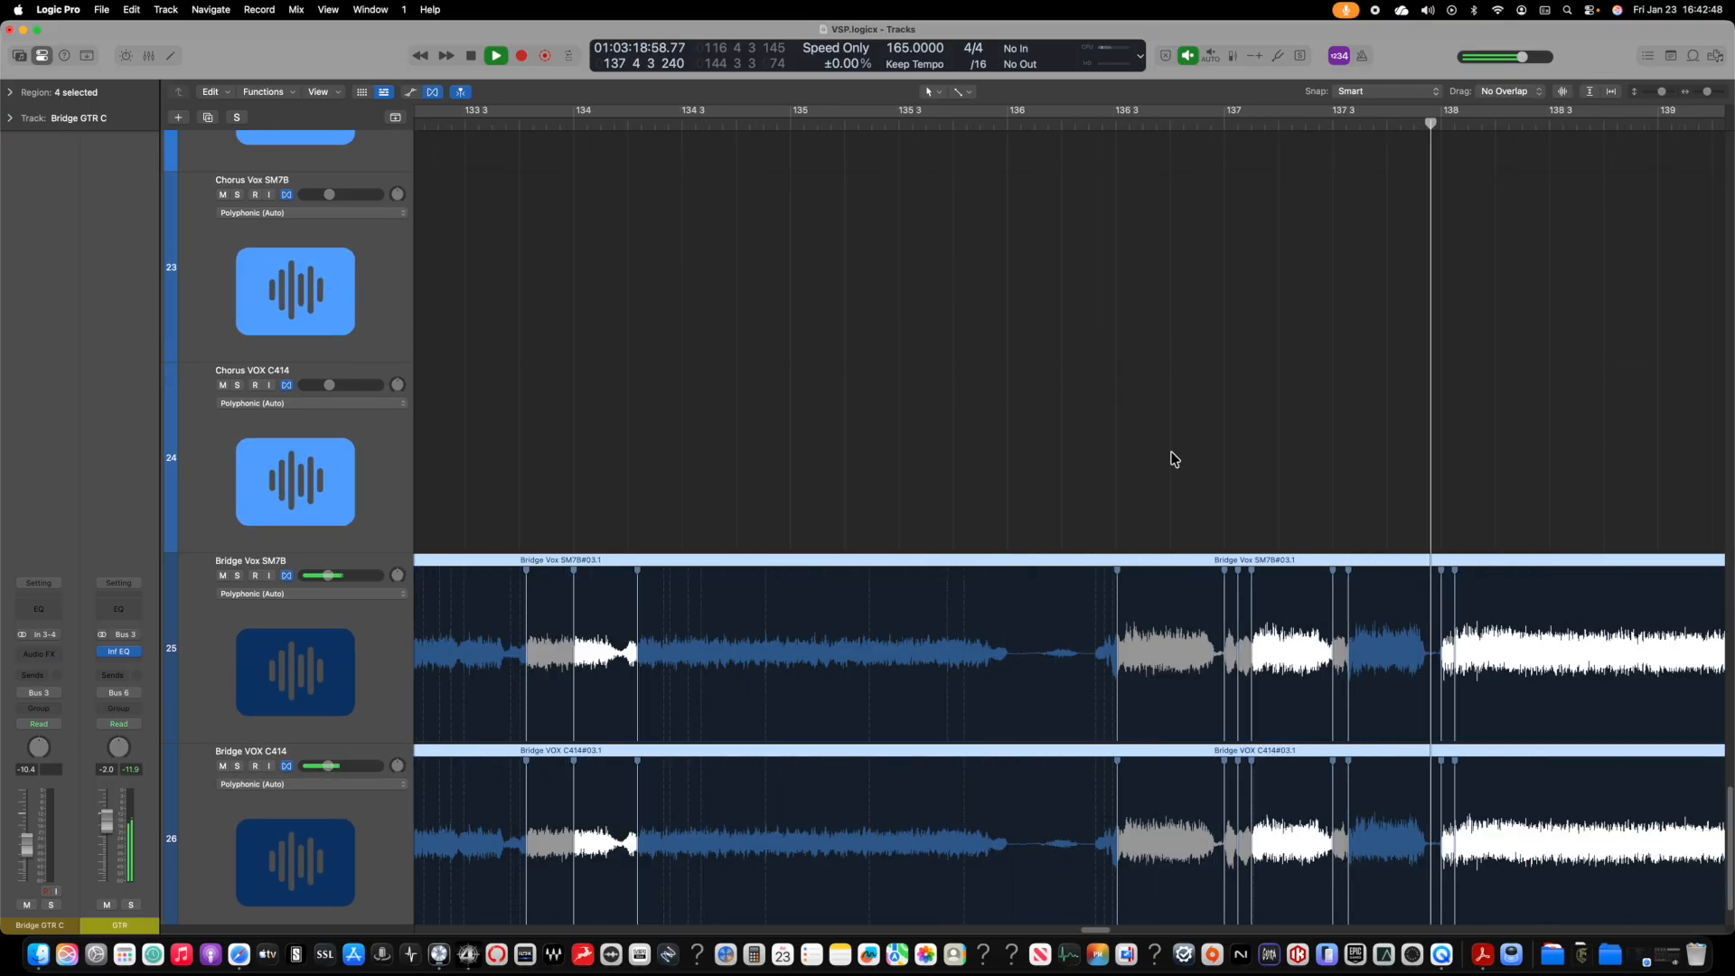
pyautogui.press('space')
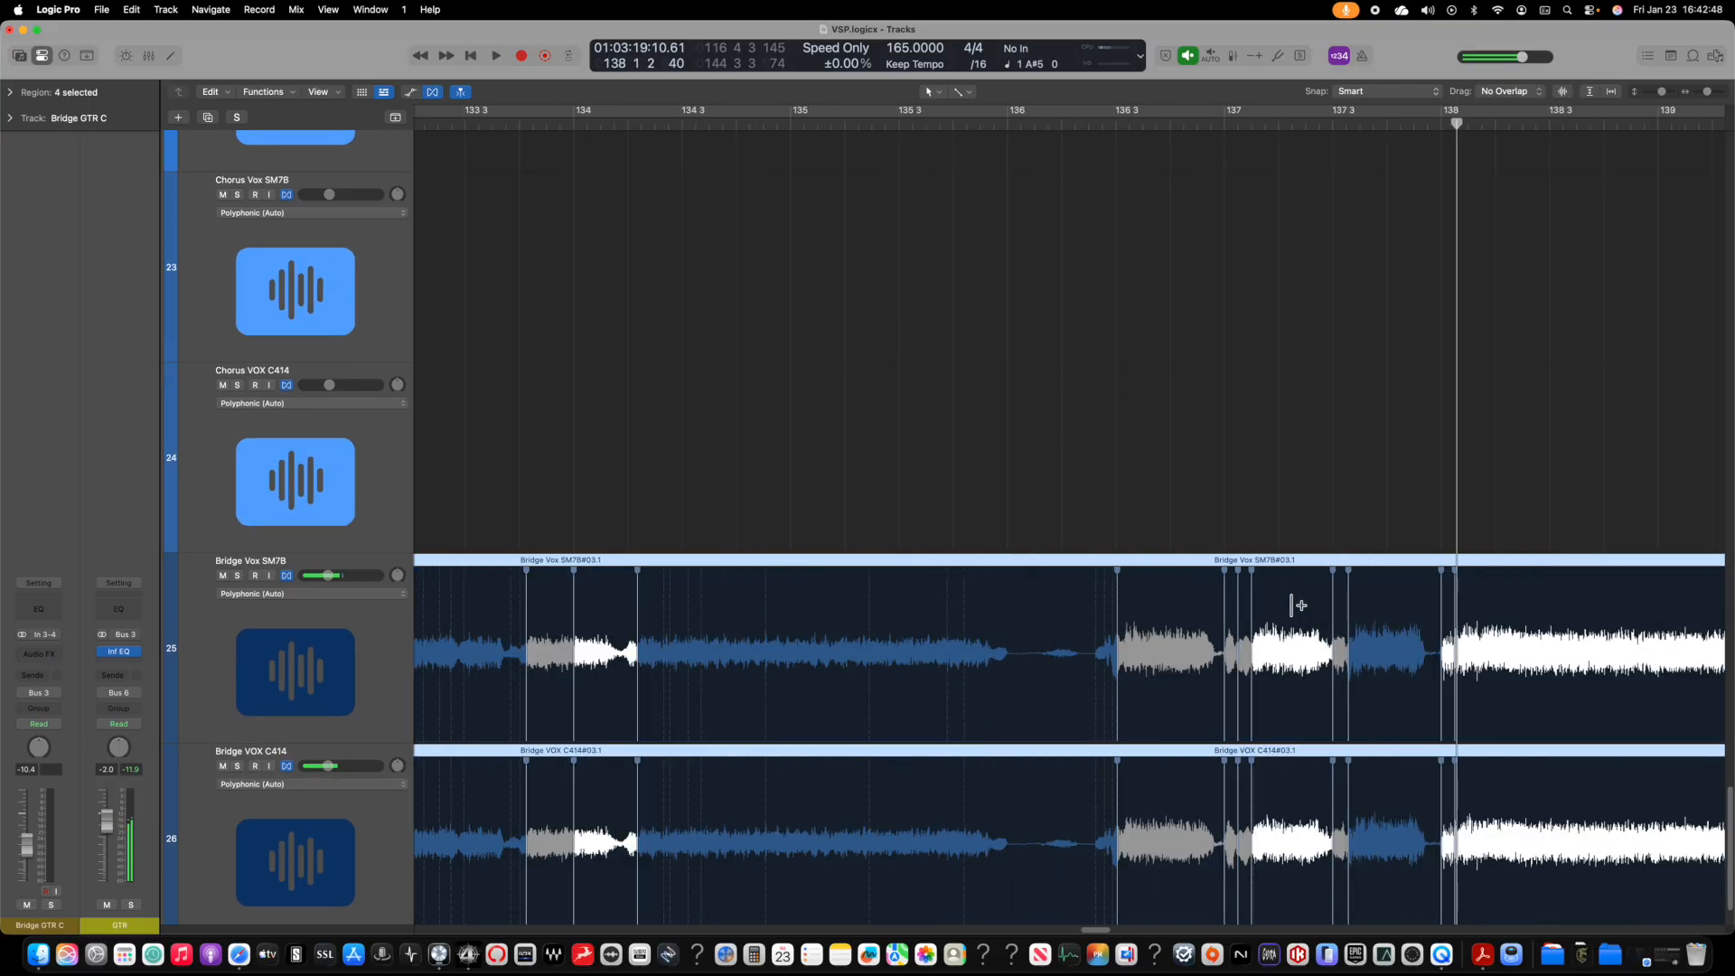
pyautogui.click(1252, 562)
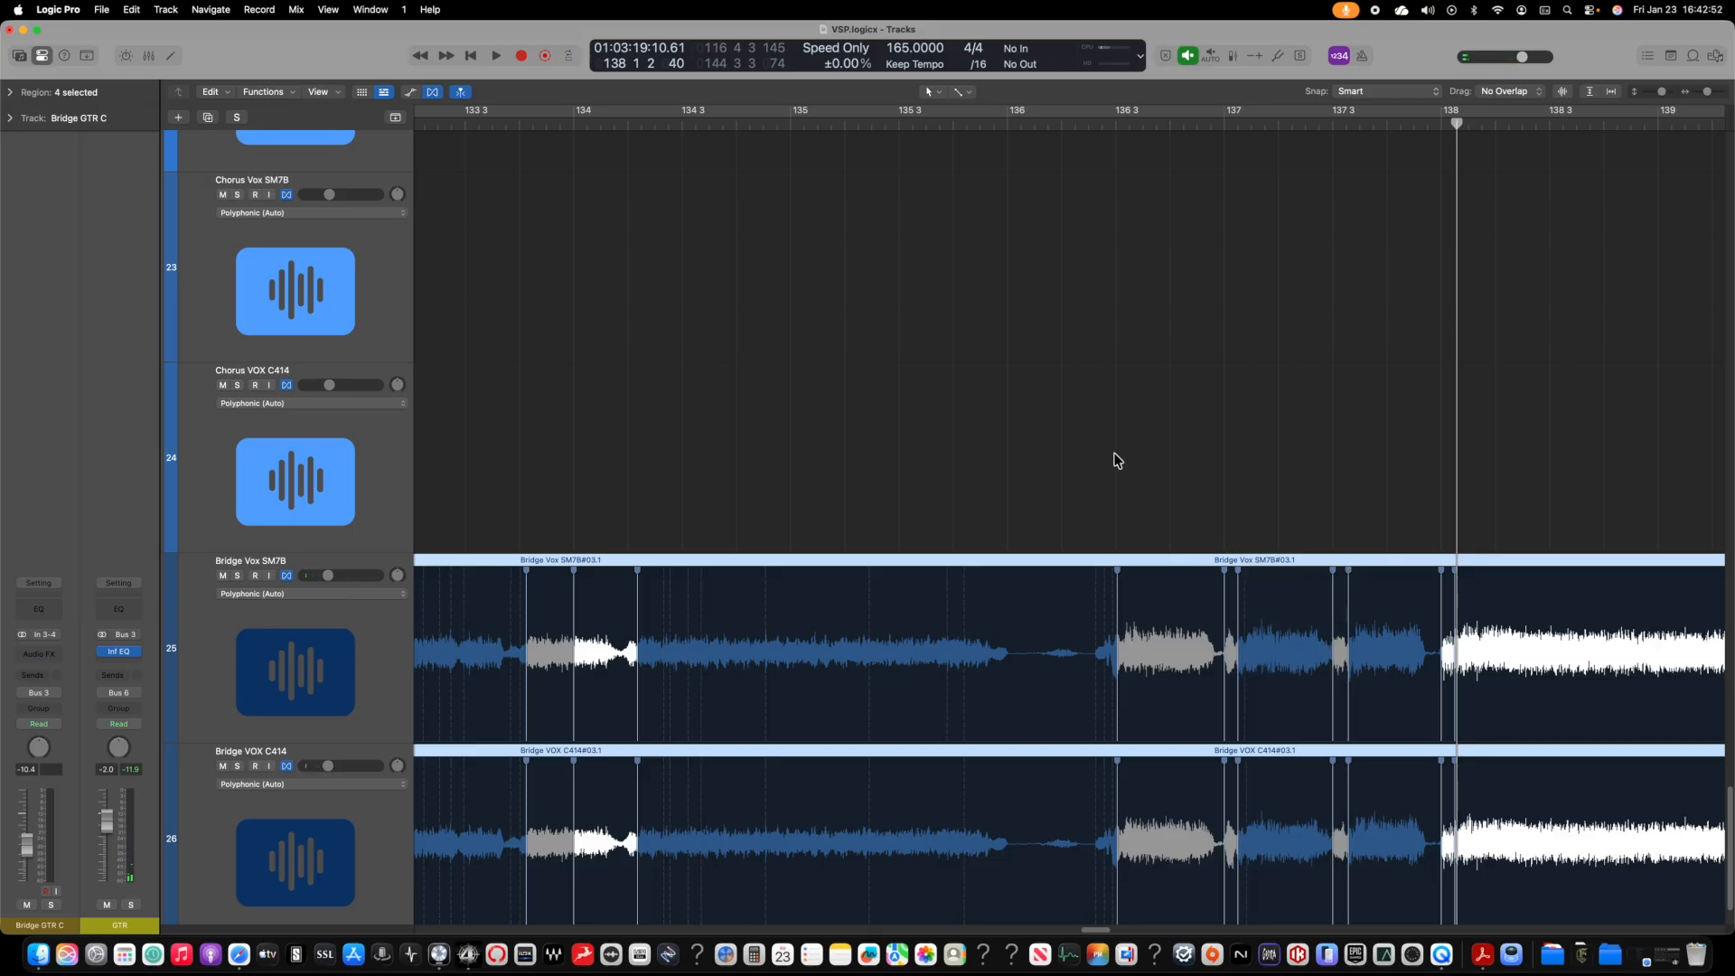
# Step: Play back the bridge vocals around bars 136 to 138 to check the flex edit
pyautogui.click(1174, 126)
pyautogui.press('space')
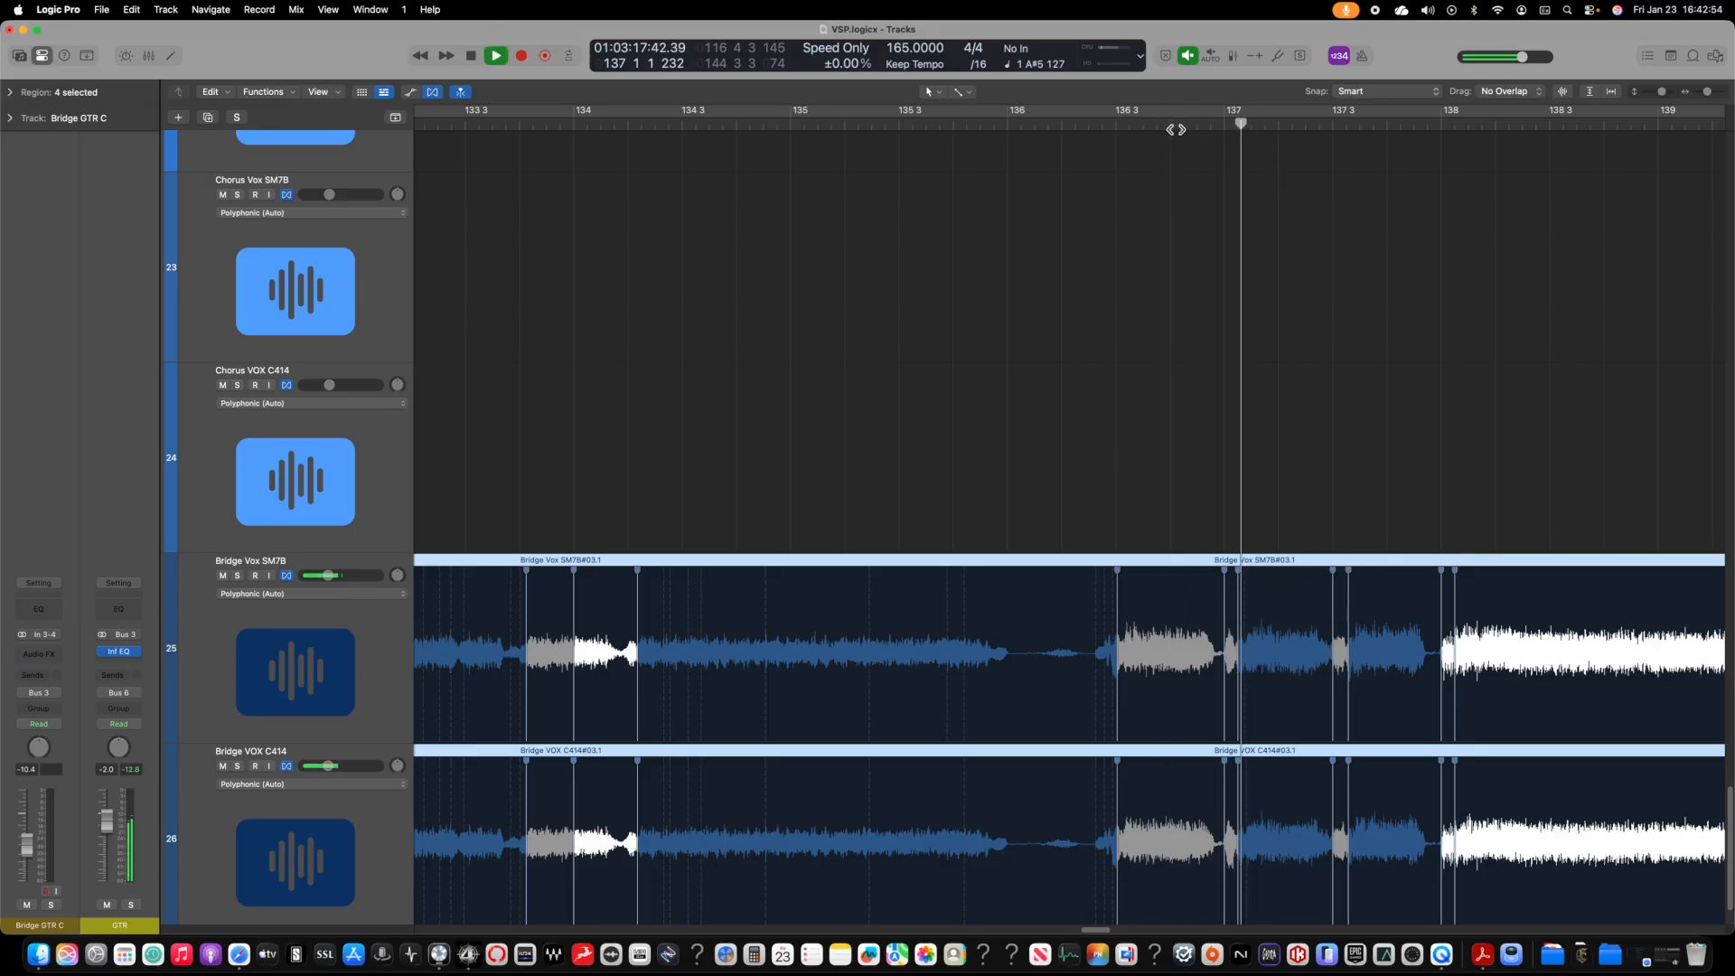
pyautogui.click(1034, 124)
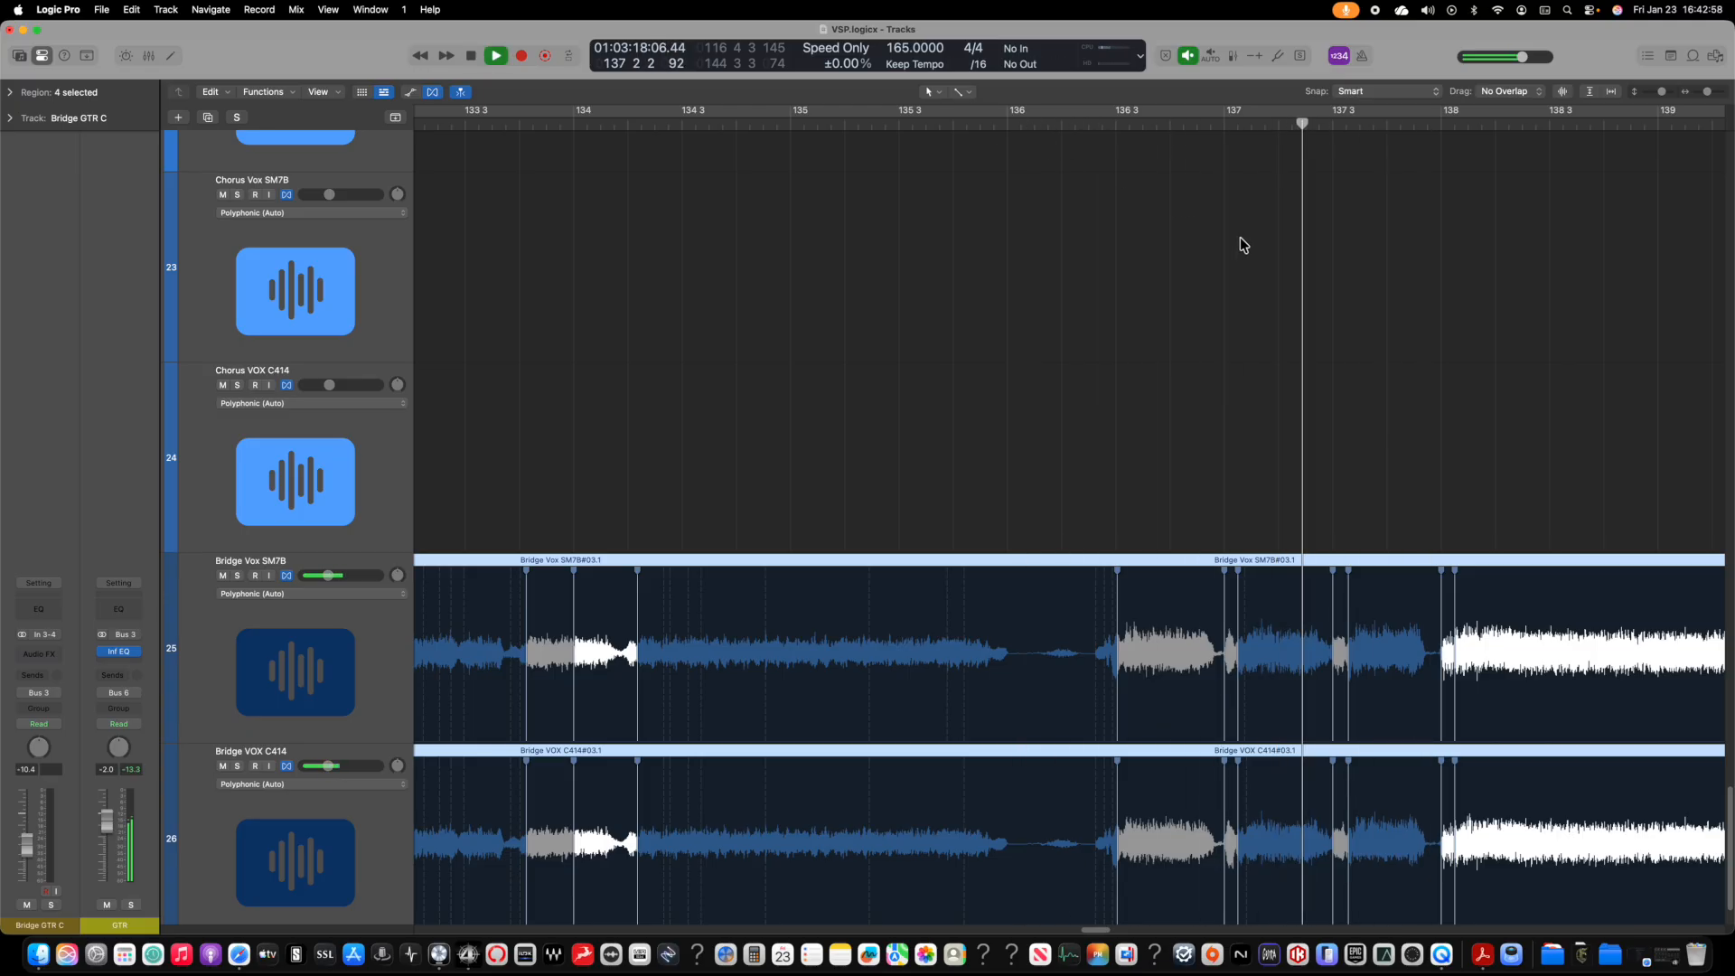
pyautogui.press('space')
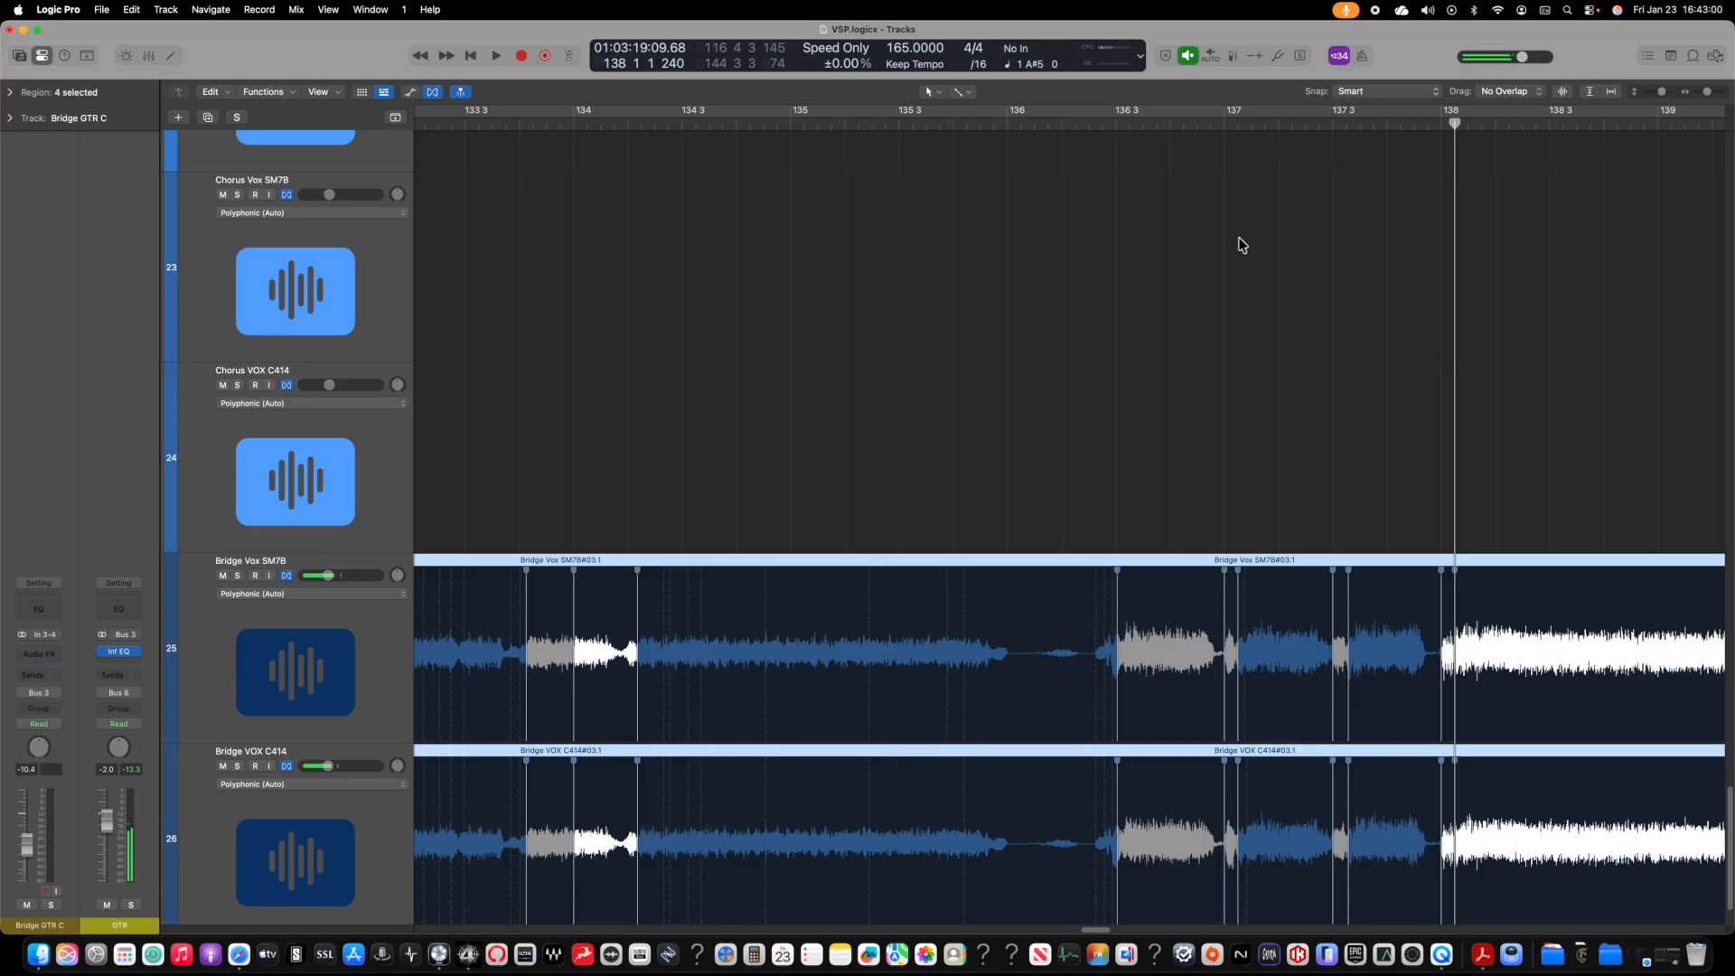
# Step: Bring Logic Pro back to the front, open the Mixer window and play the song
pyautogui.press('super+Tab')
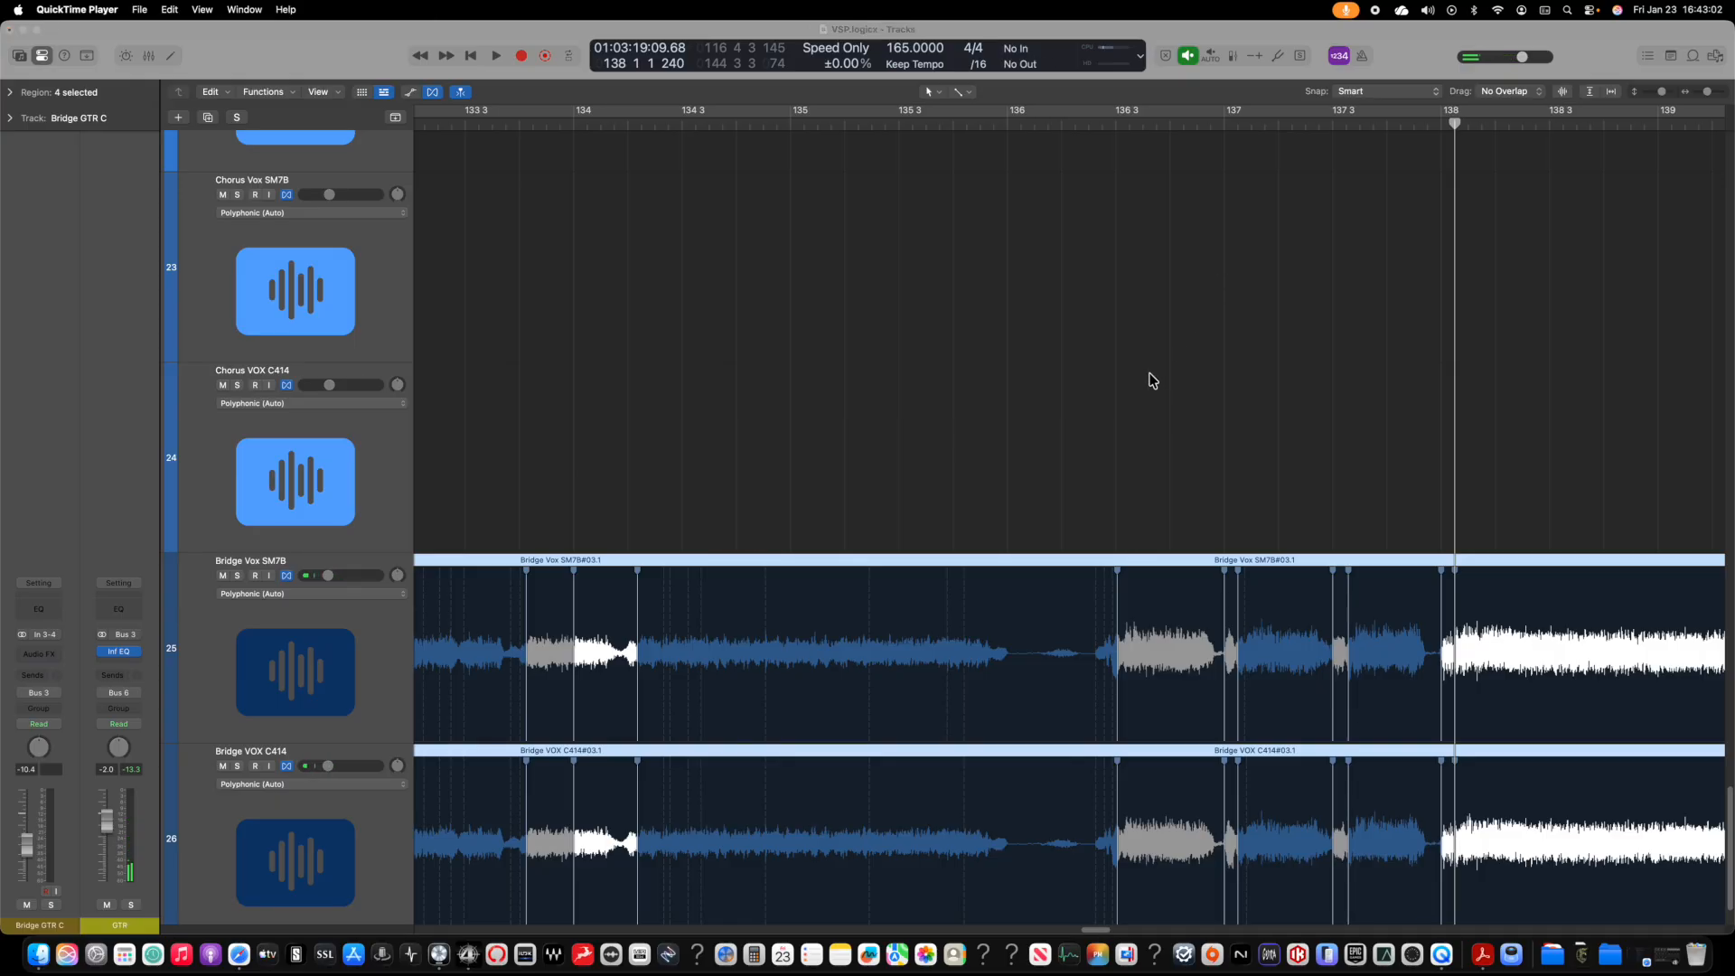
pyautogui.click(1109, 526)
pyautogui.press('2')
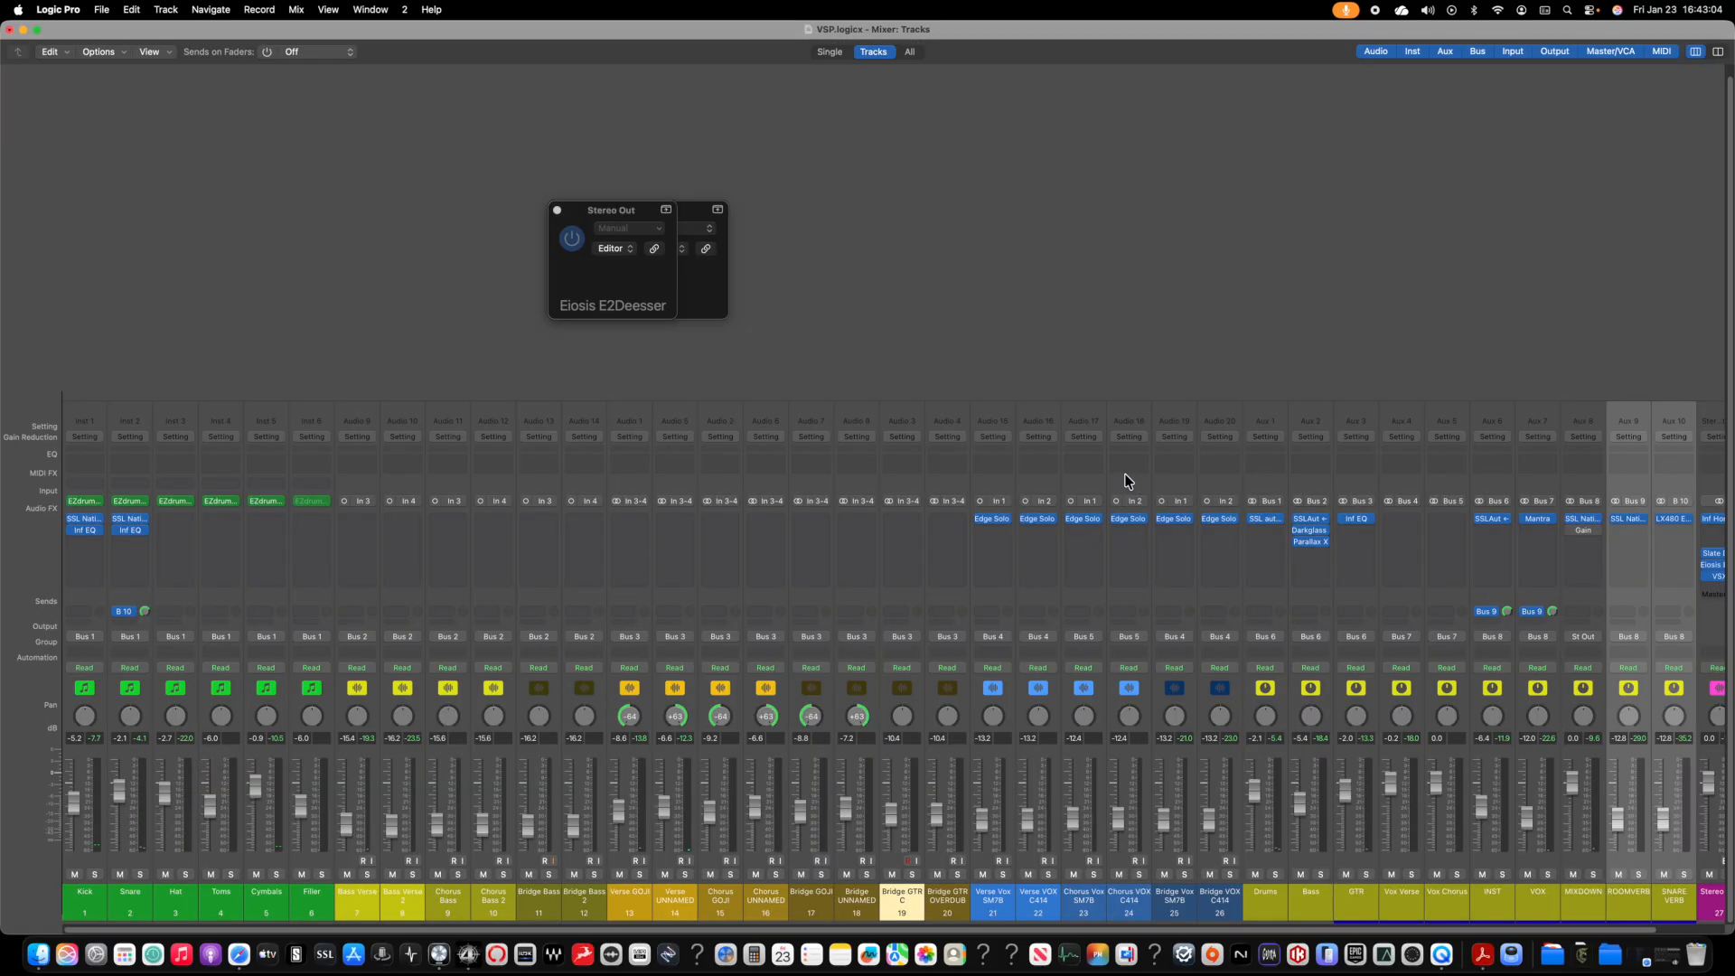
pyautogui.press('space')
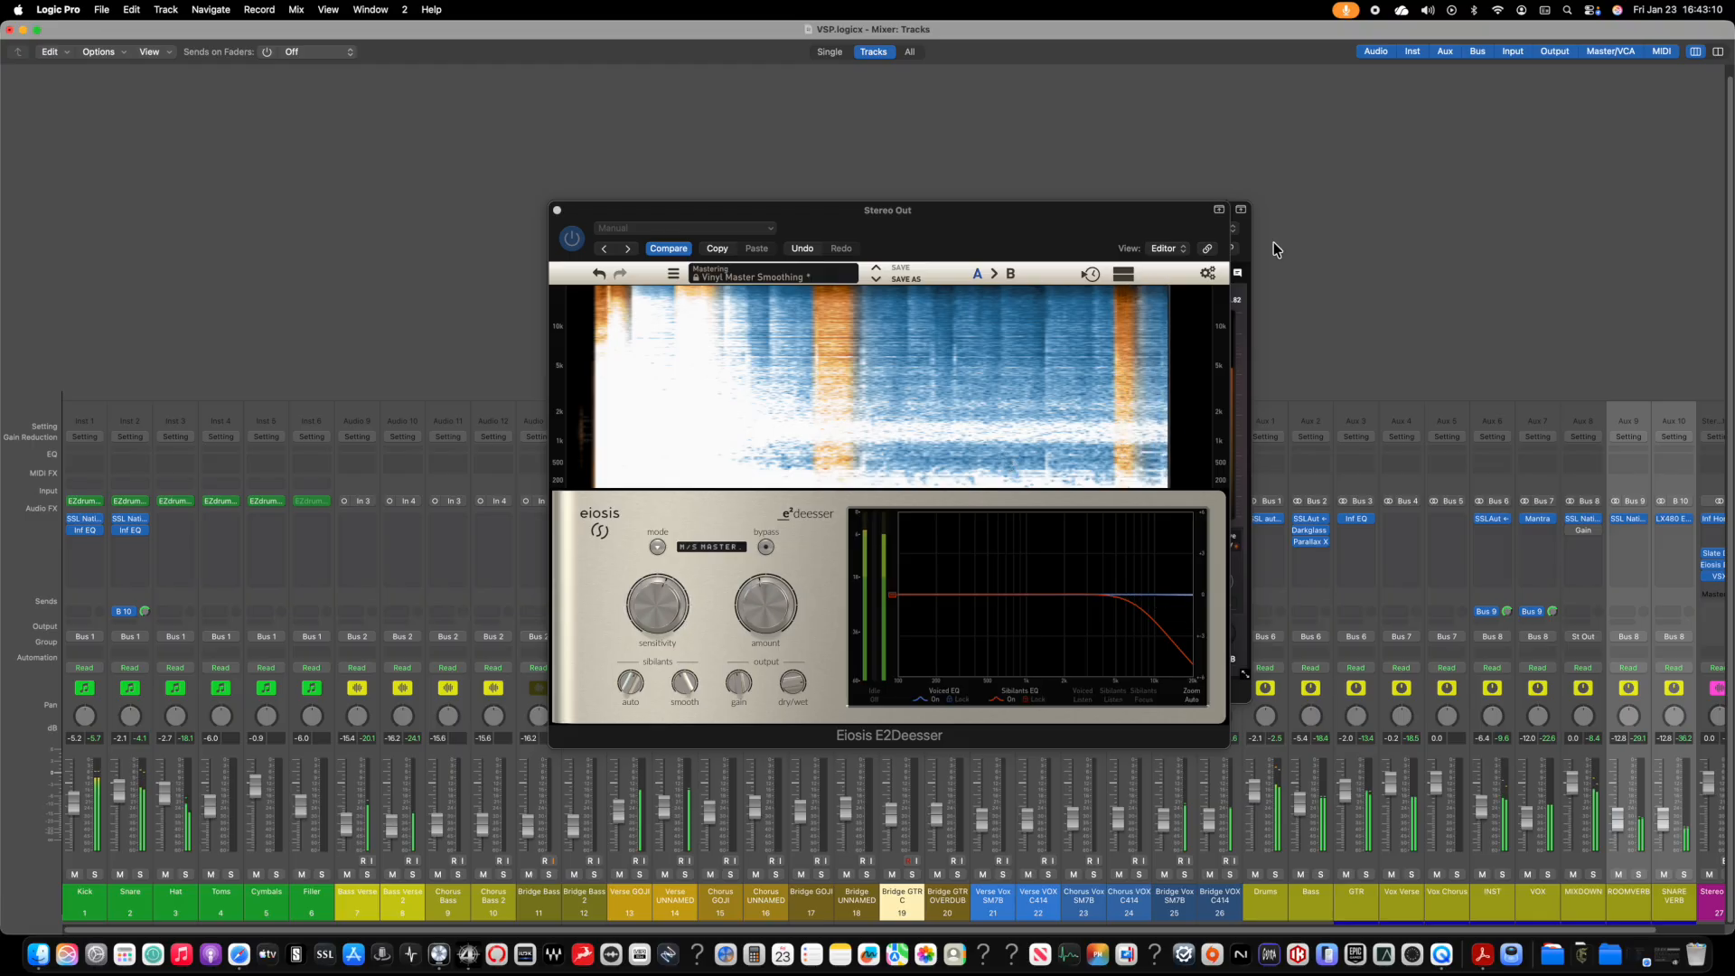
# Step: Close E2Deesser and lower the second band's level line in Inf Horizon to about -0.35 dB
pyautogui.hscroll(3, 1446, 269)
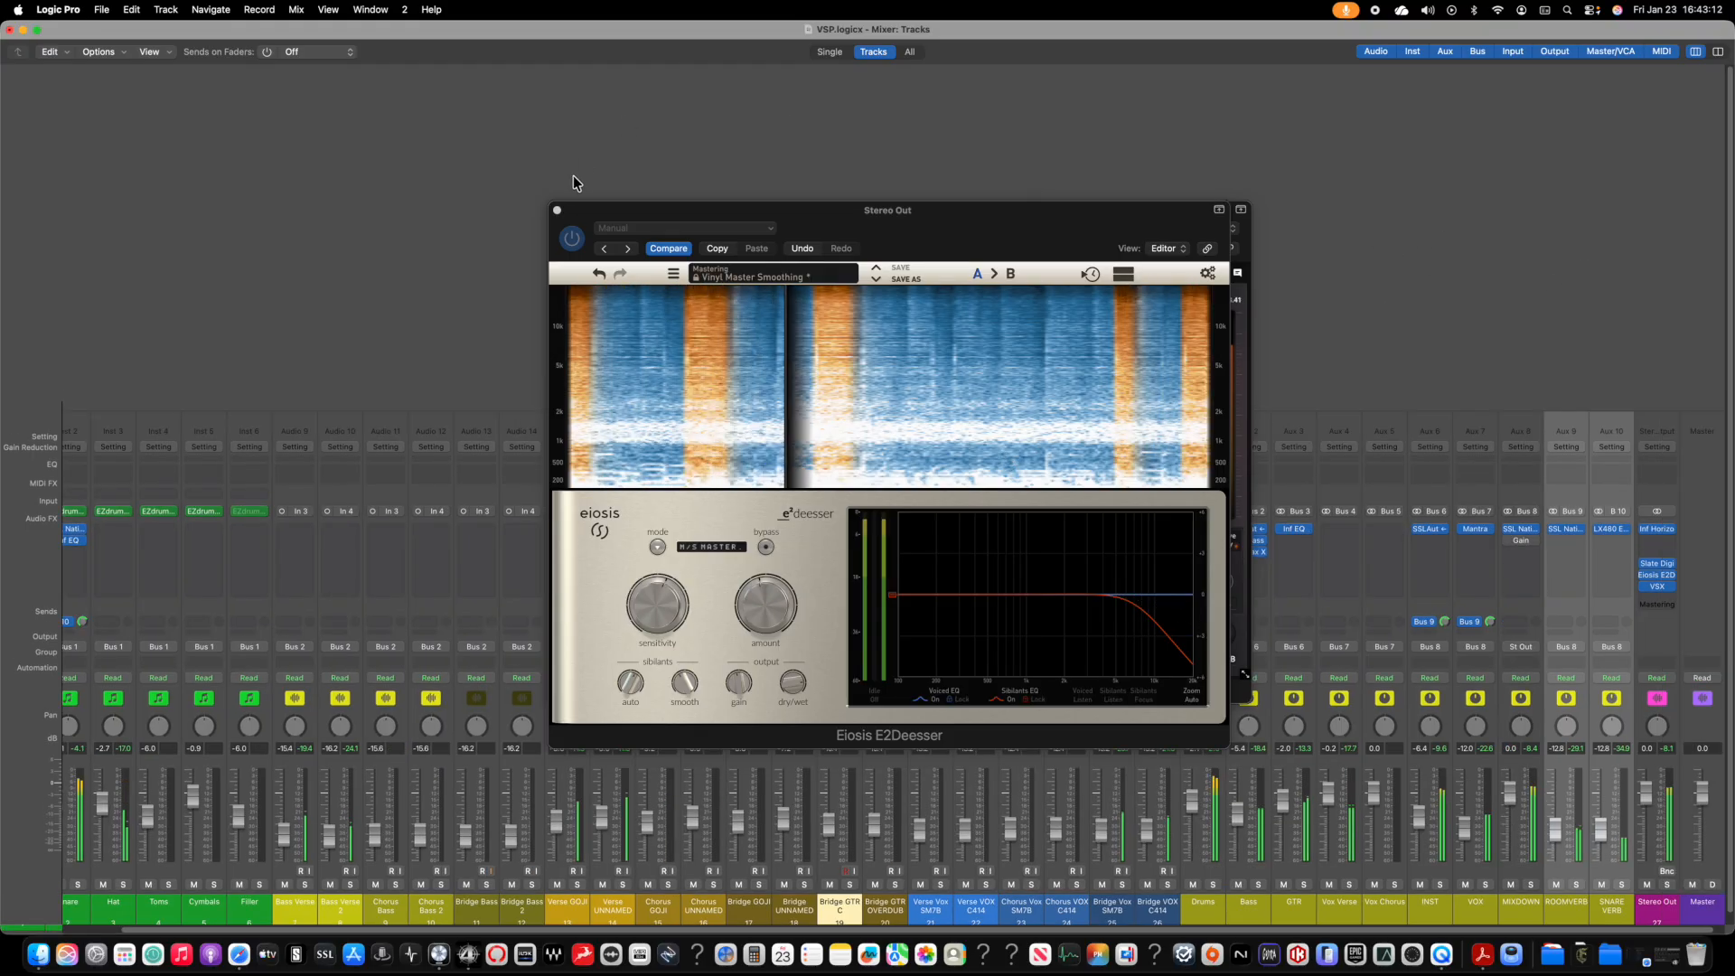
pyautogui.click(558, 210)
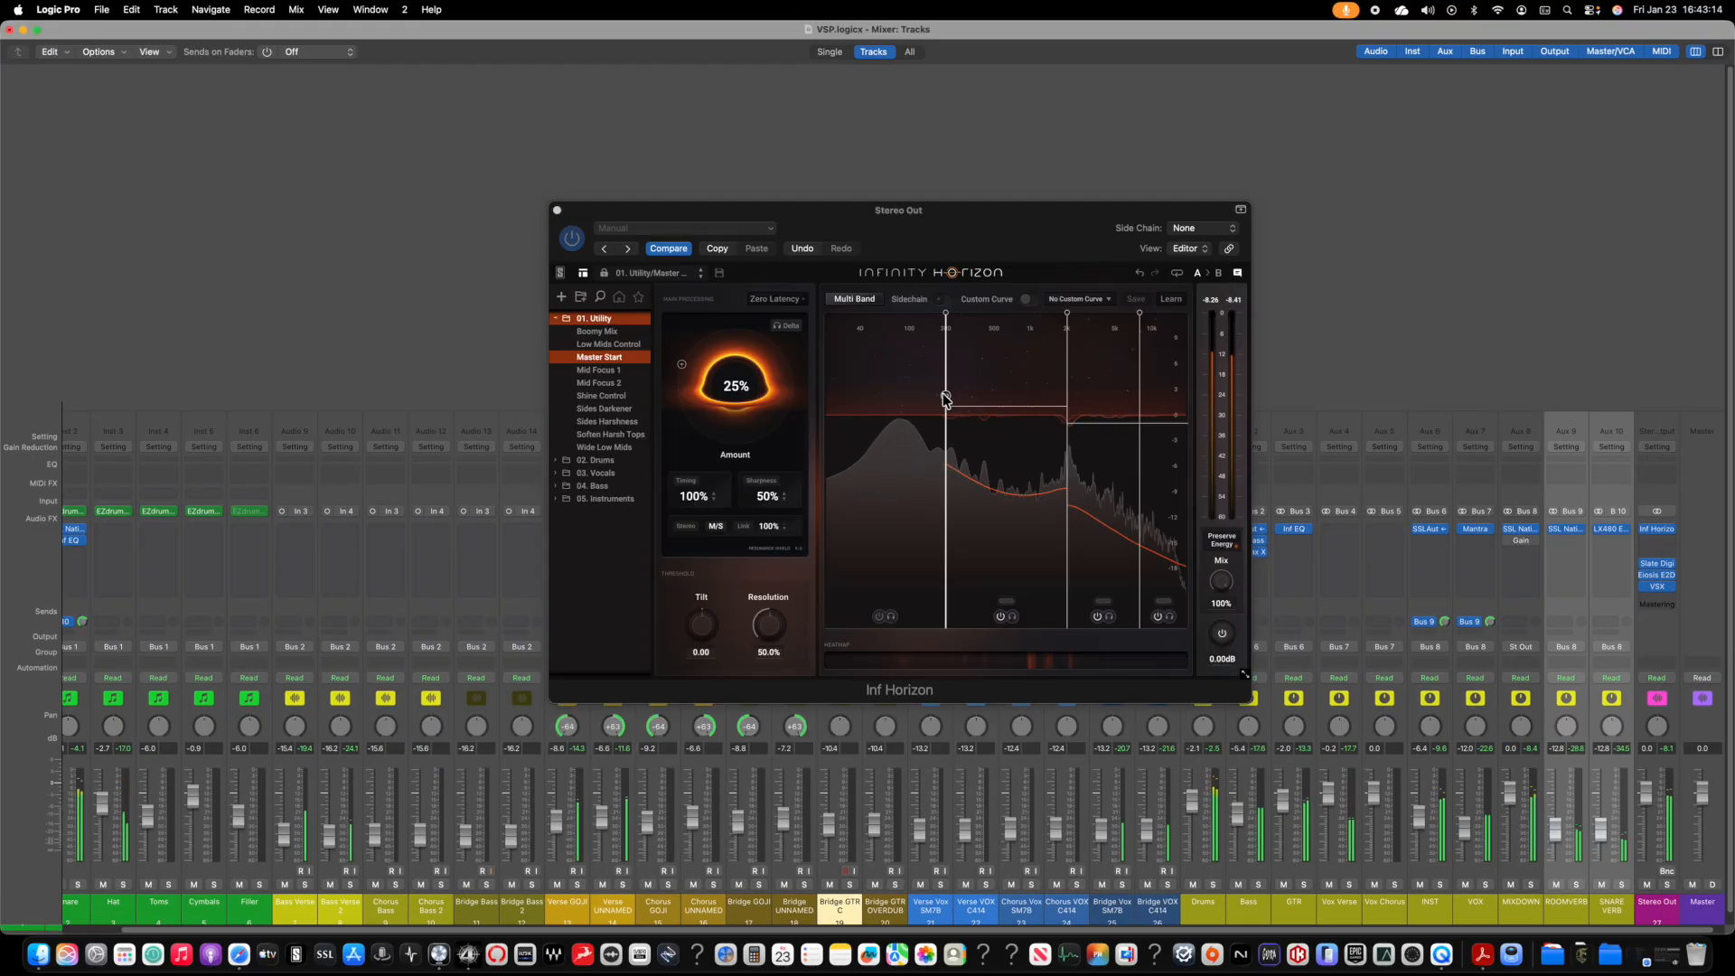
pyautogui.moveTo(1039, 408); pyautogui.dragTo(1036, 424)
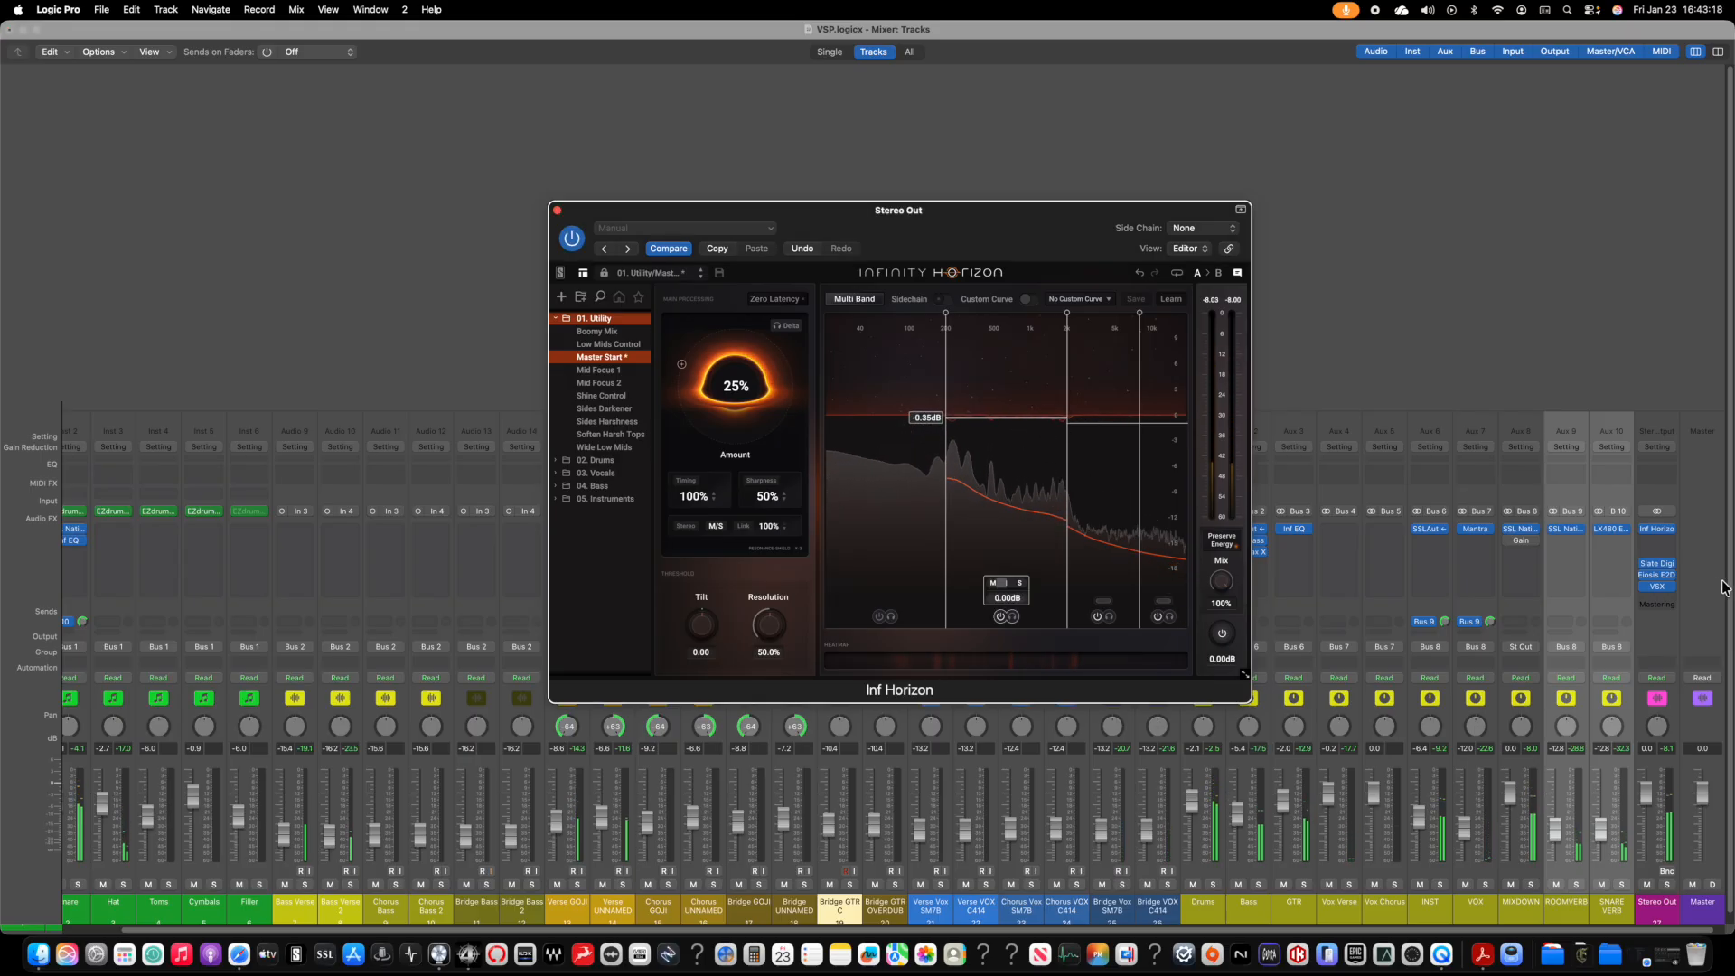
# Step: Return to the Tracks window and play the song again from the beginning
pyautogui.press('1')
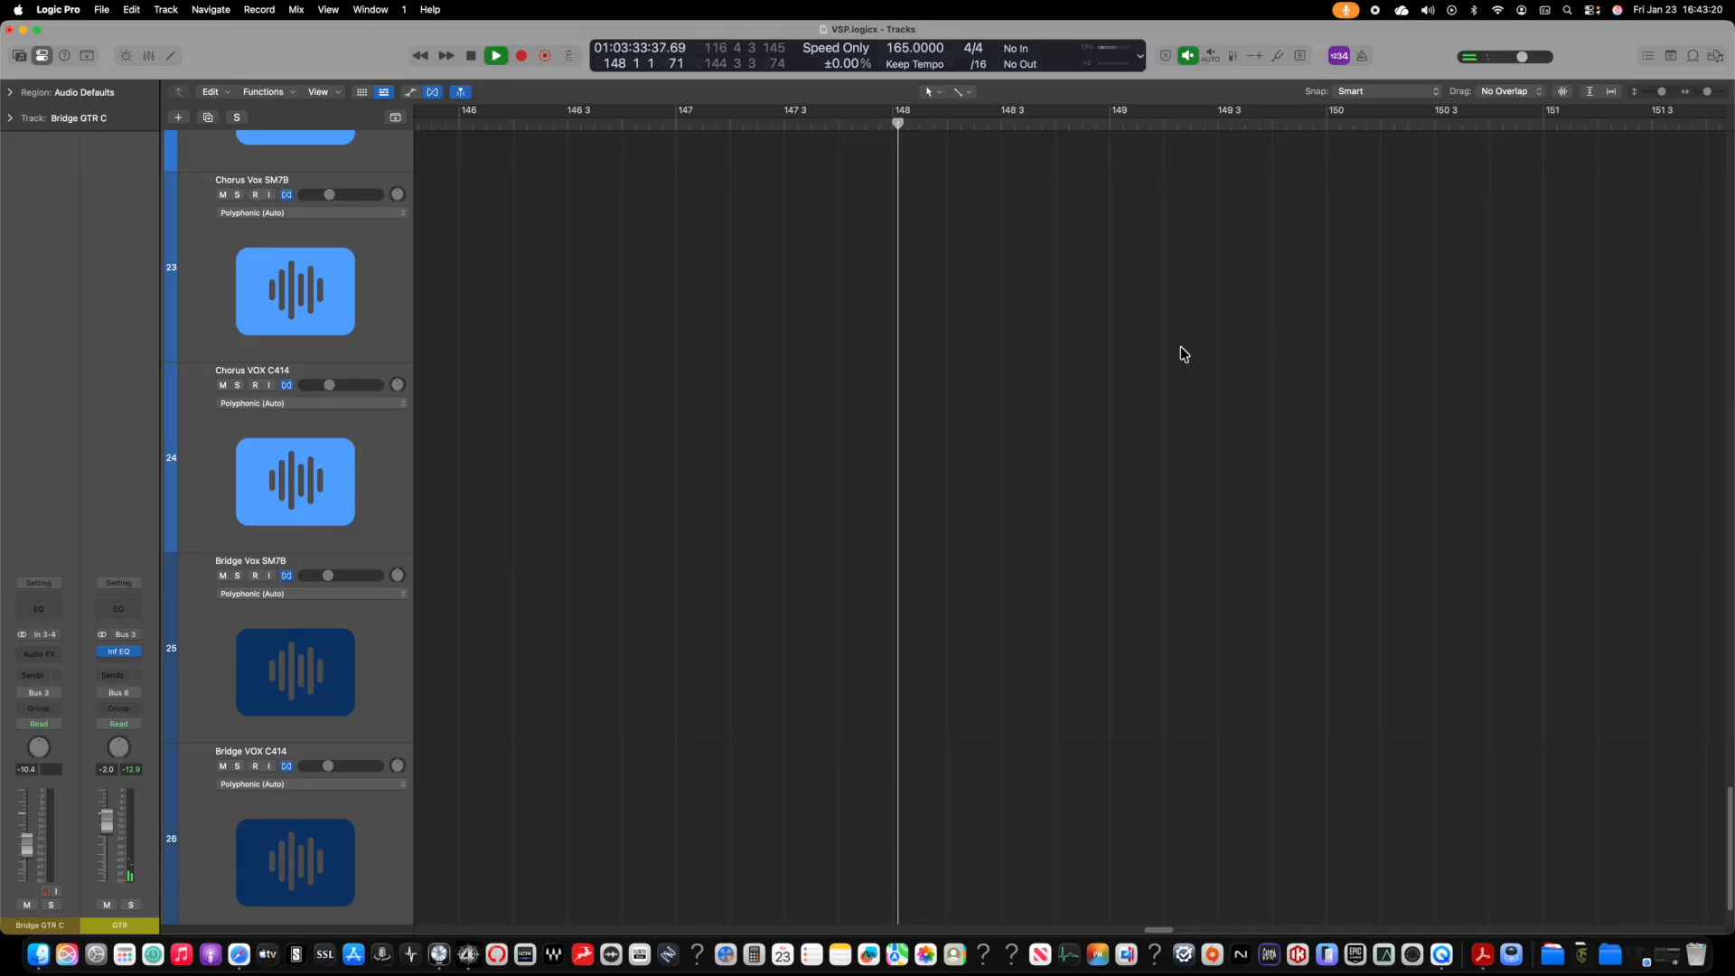
pyautogui.press('Return')
pyautogui.press('space')
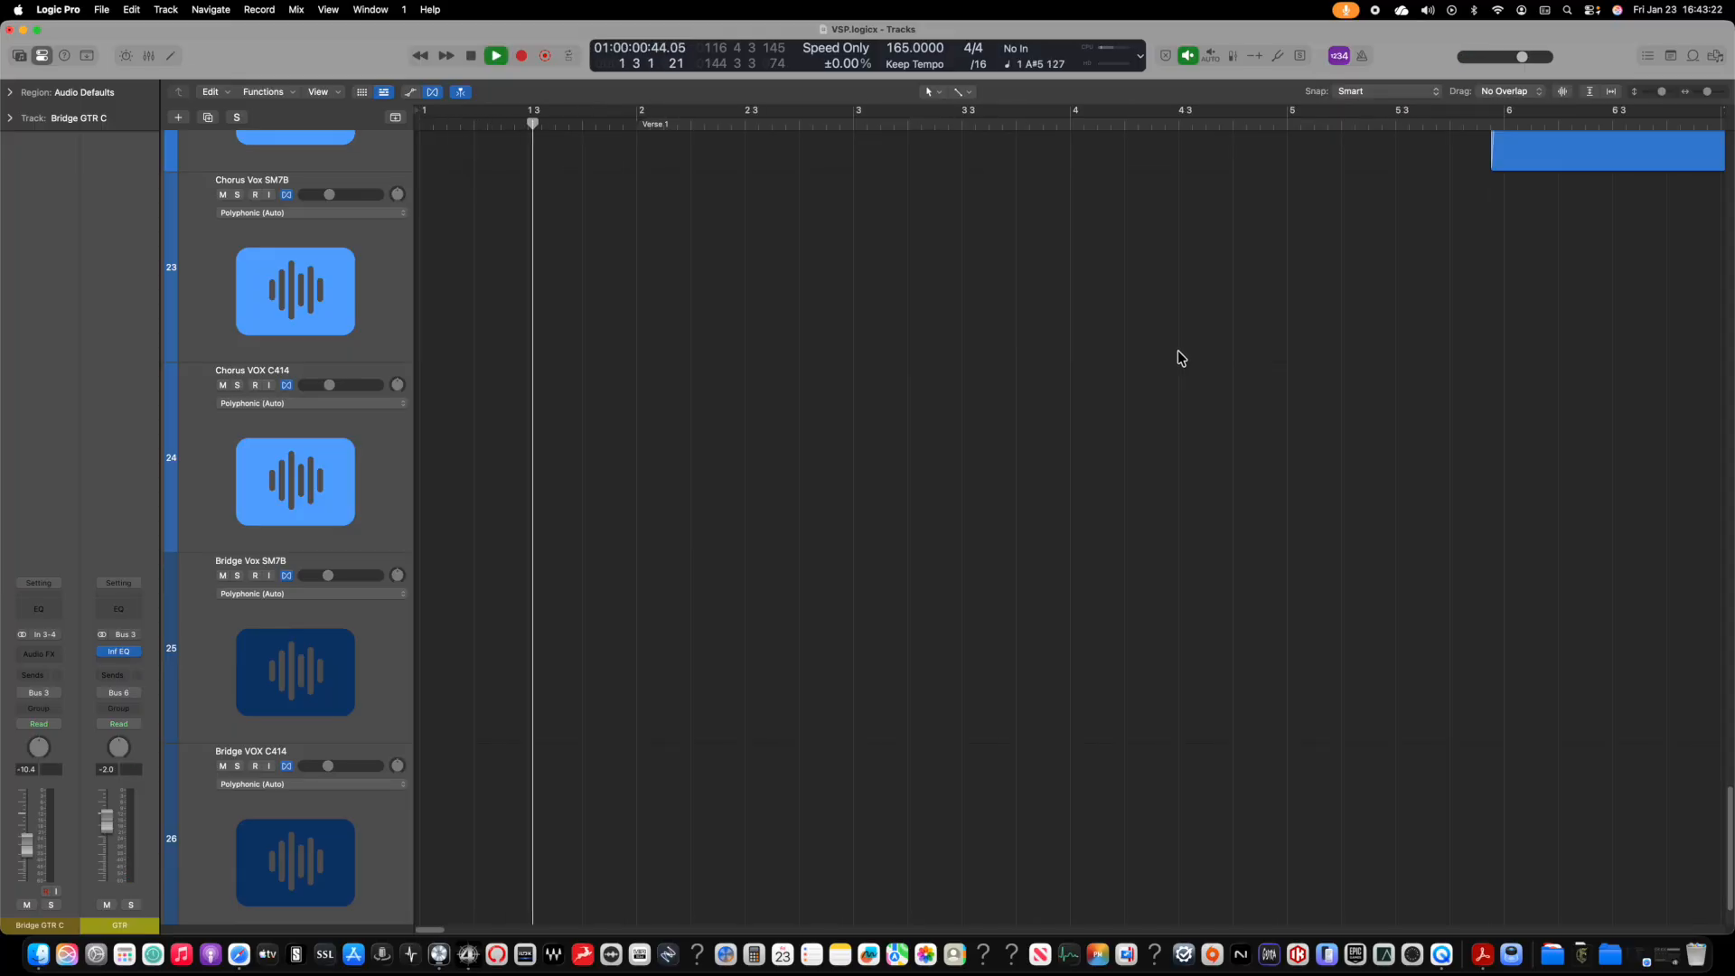
pyautogui.press('super+Left')
pyautogui.press('super+Left')
pyautogui.press('super+Left')
pyautogui.press('super+Up')
pyautogui.press('super+Up')
pyautogui.press('super+Up')
pyautogui.press('super+Up')
pyautogui.press('super+Up')
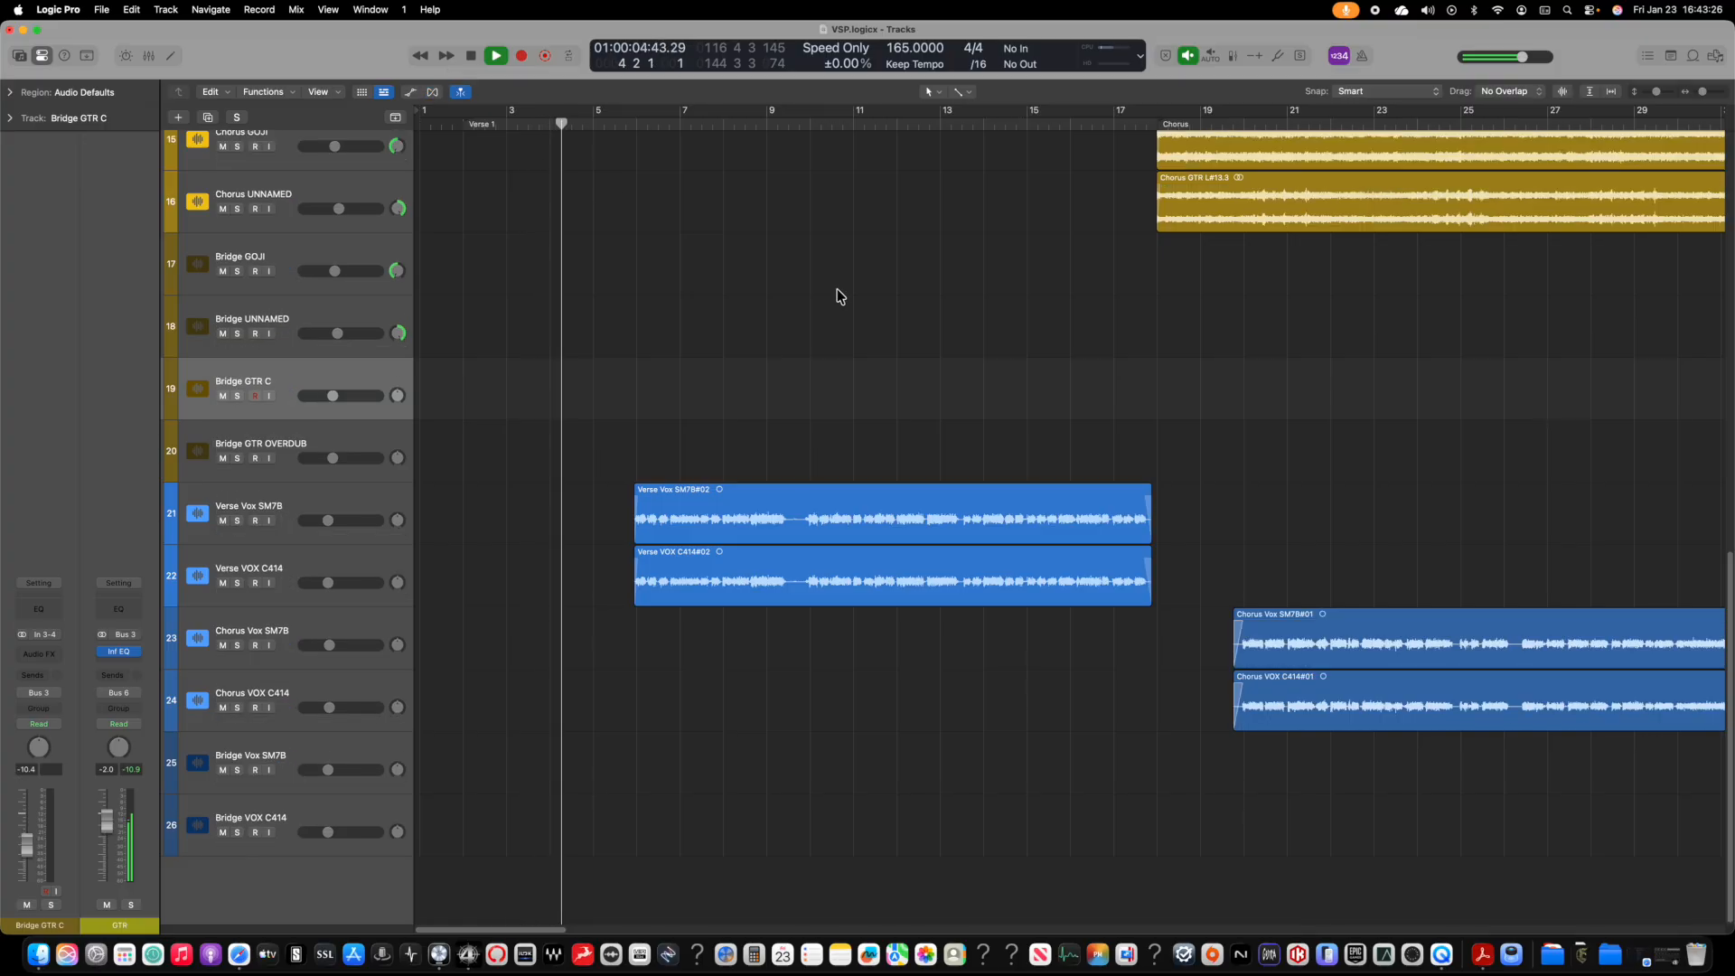
# Step: Reopen the Mixer, open FG-X on the Stereo Out channel and set its compressor threshold to about -19.2 dB
pyautogui.press('2')
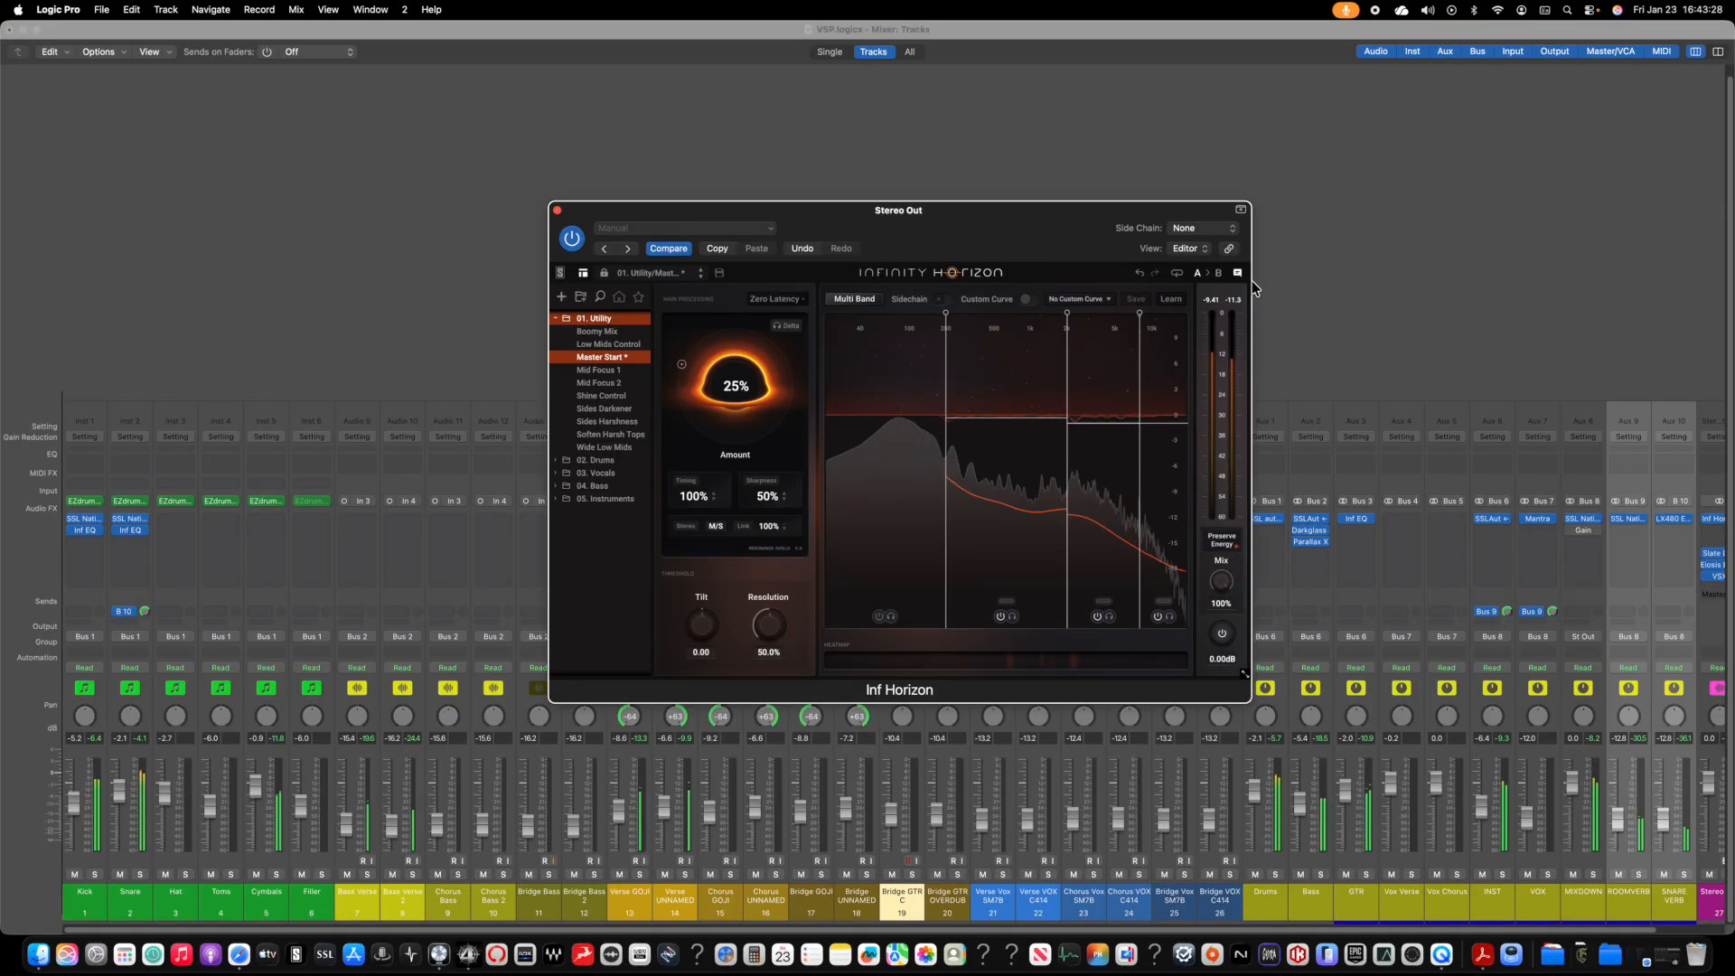
pyautogui.hscroll(1, 1374, 284)
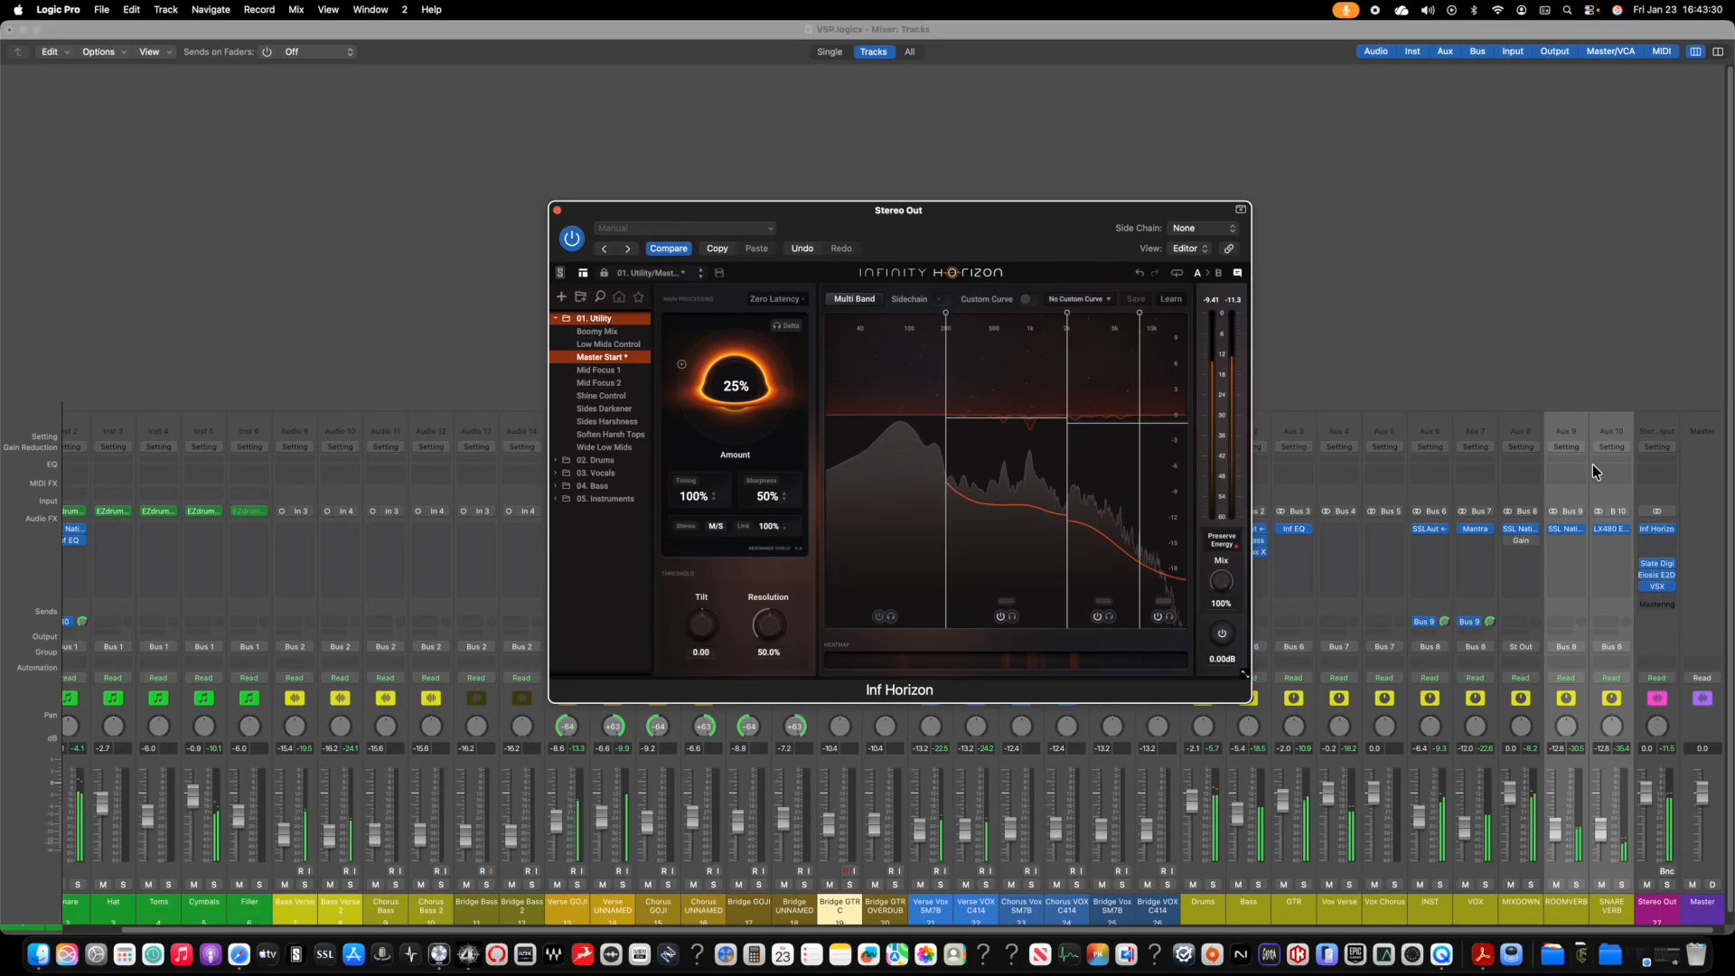
pyautogui.click(1657, 563)
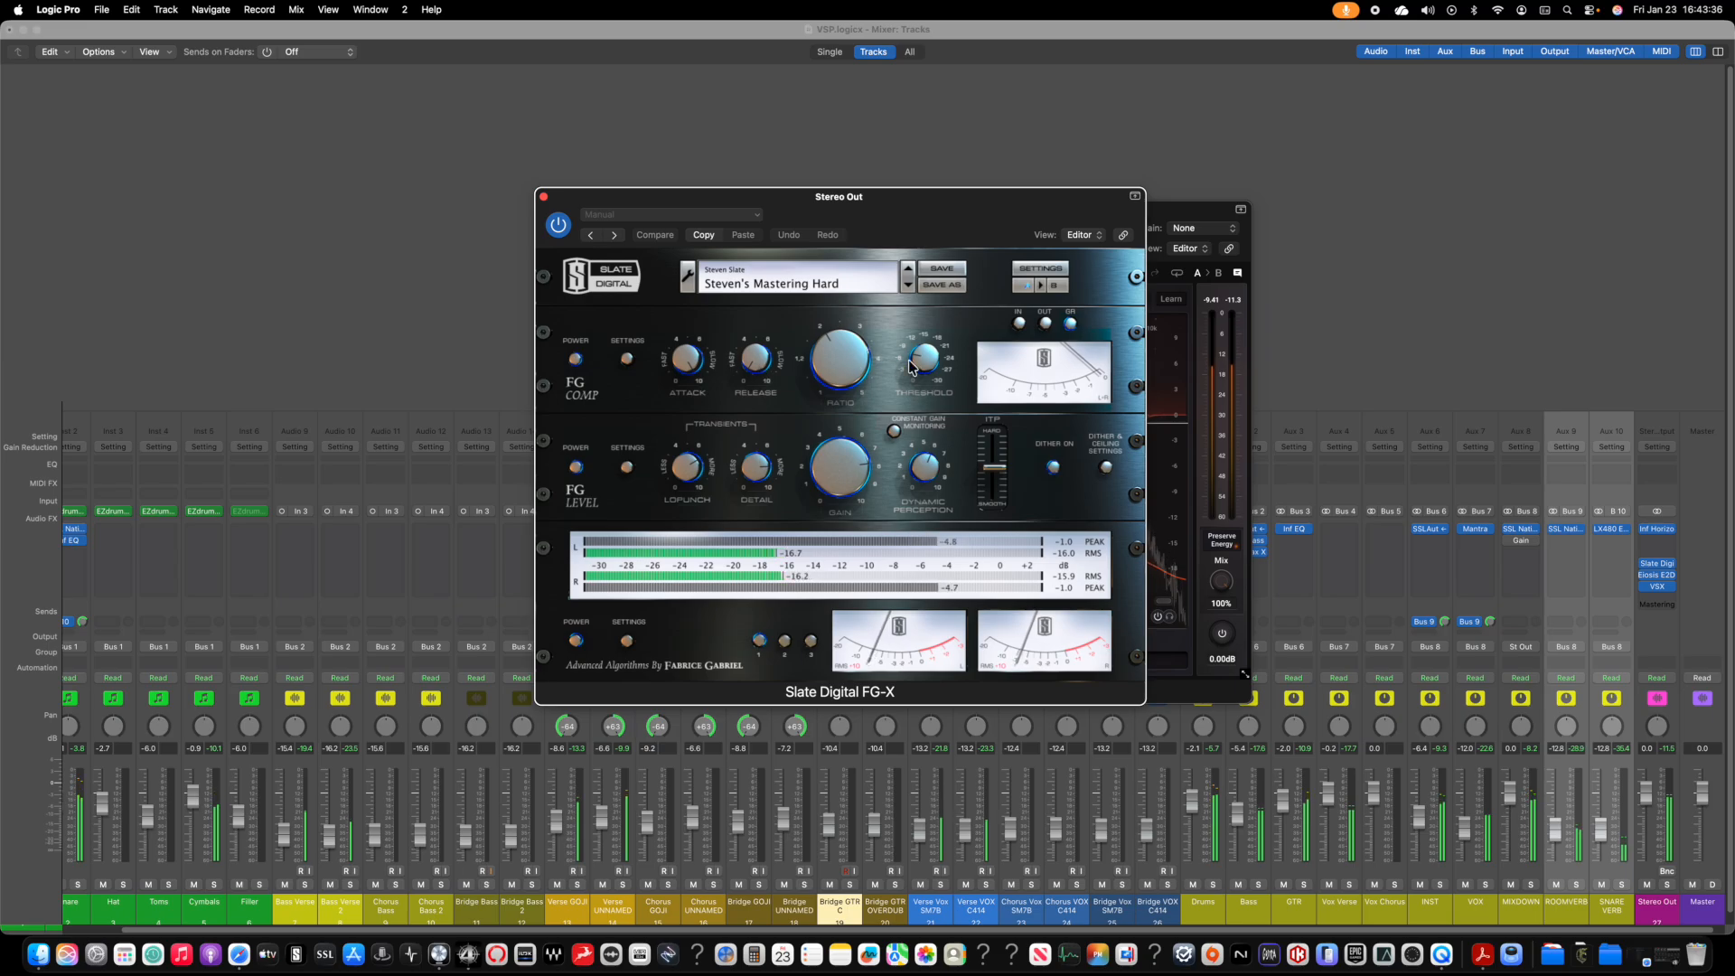
pyautogui.moveTo(928, 360); pyautogui.dragTo(834, 380)
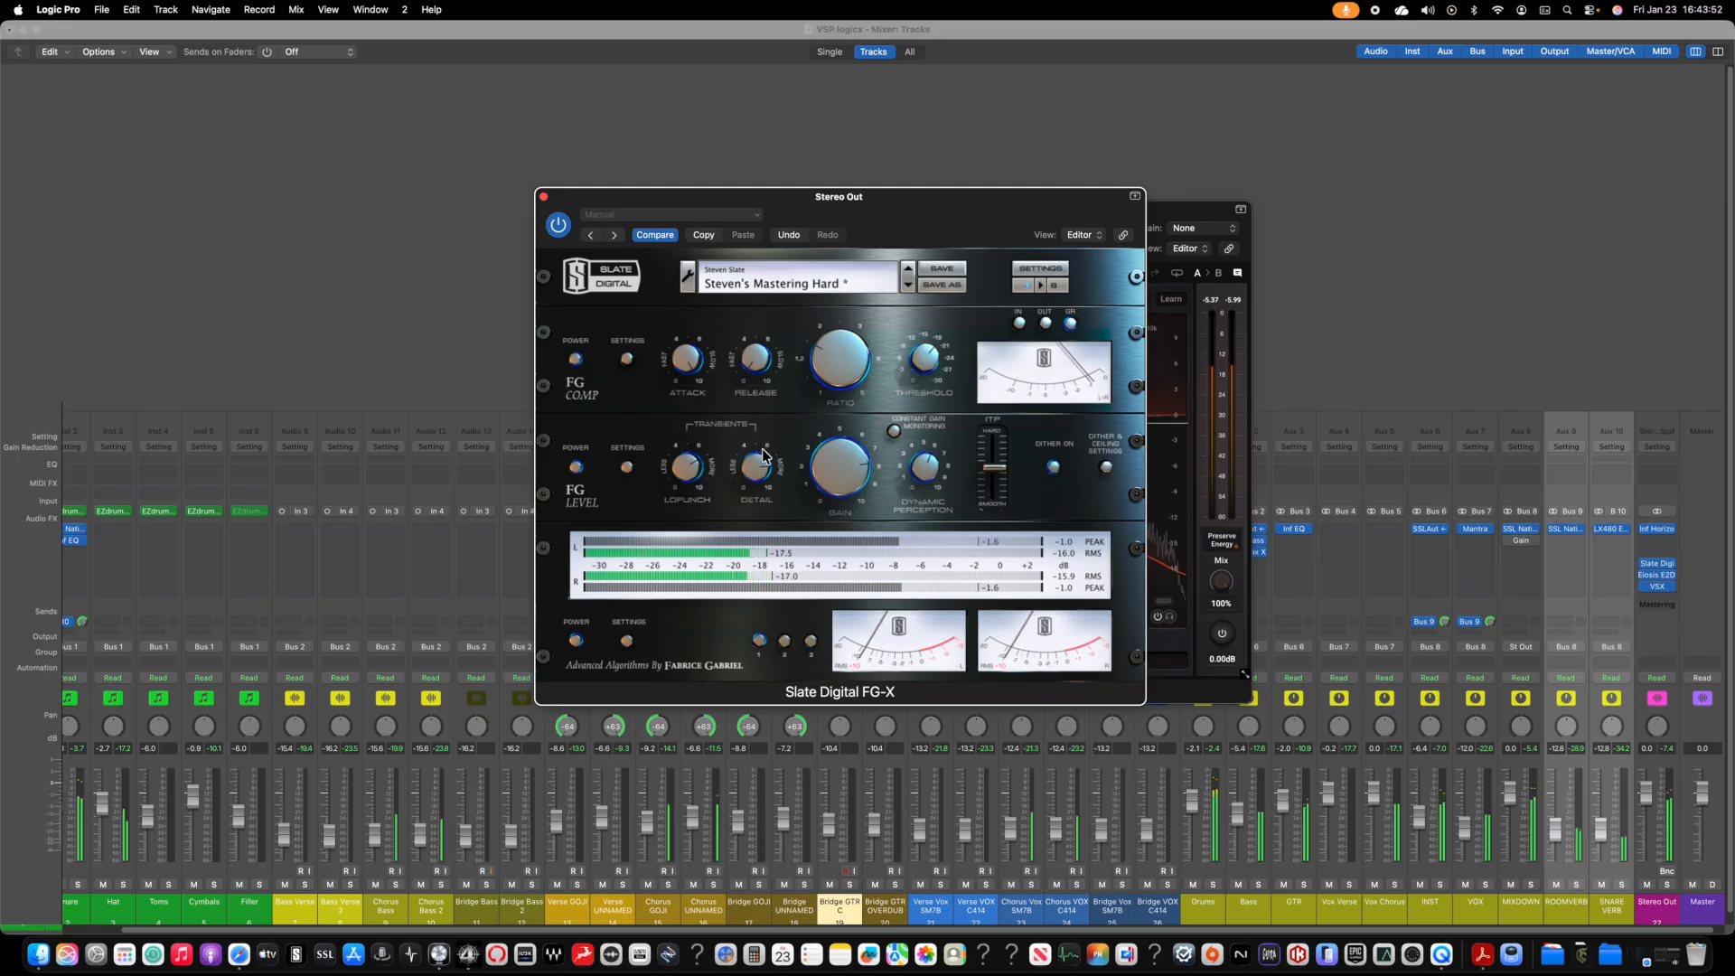
# Step: Set the FG Level section's level range to 1 - 20 and save the level settings
pyautogui.click(626, 466)
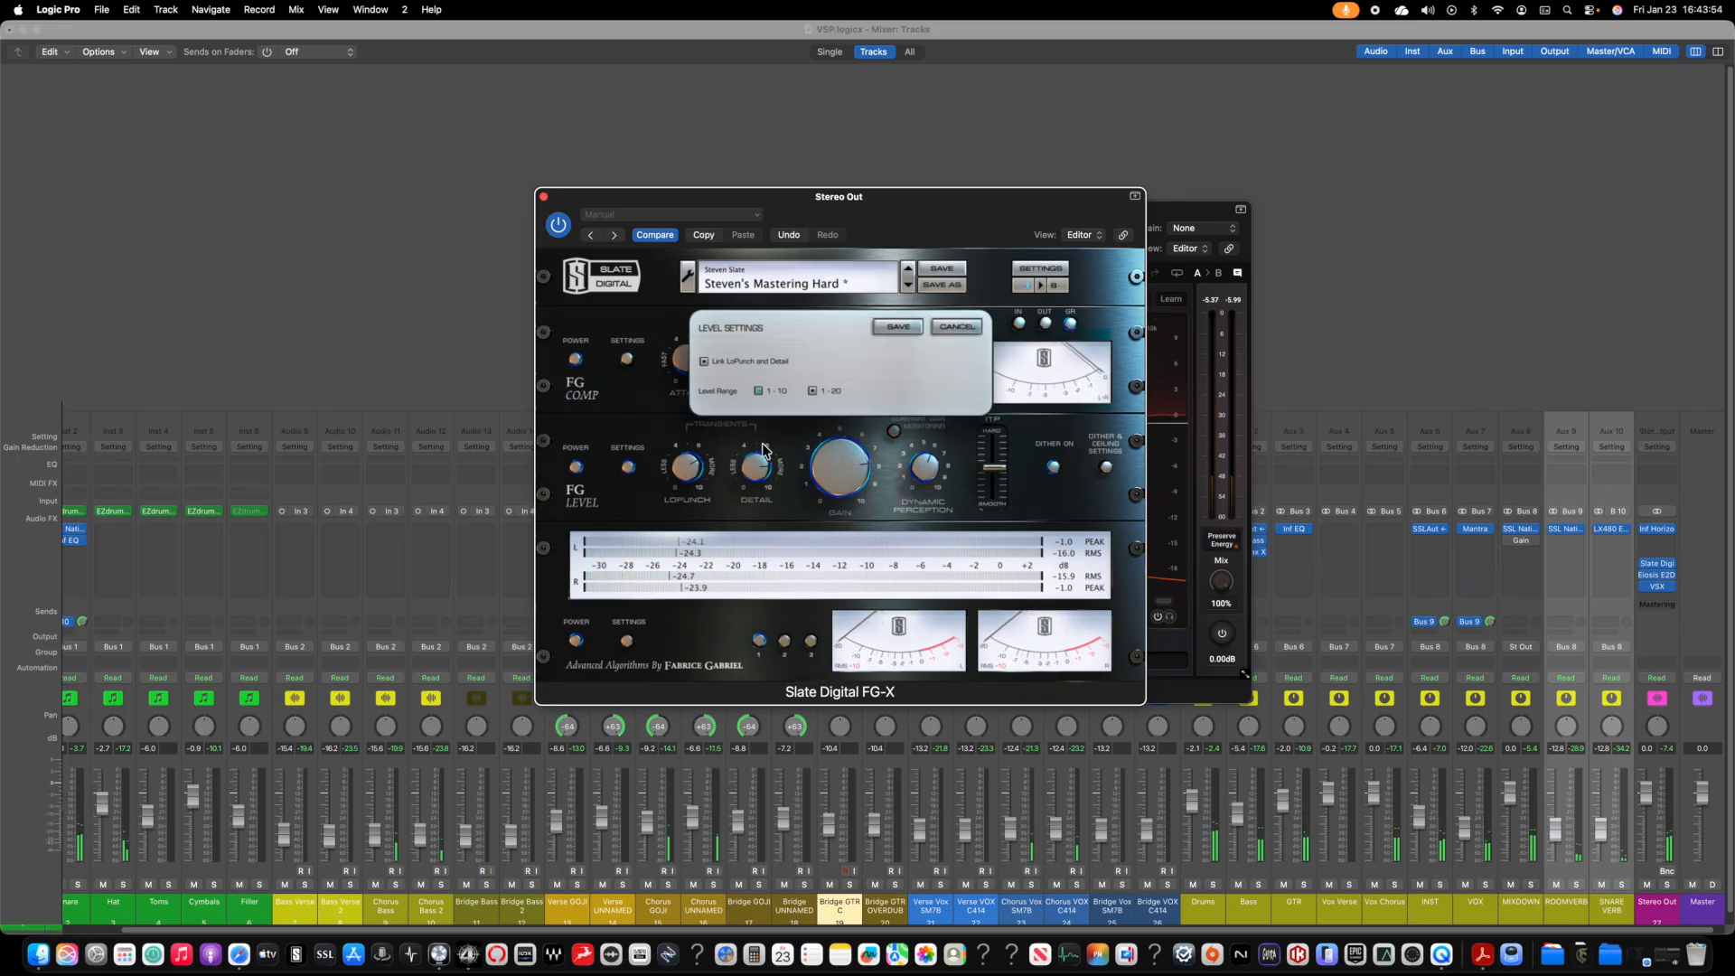
pyautogui.click(812, 391)
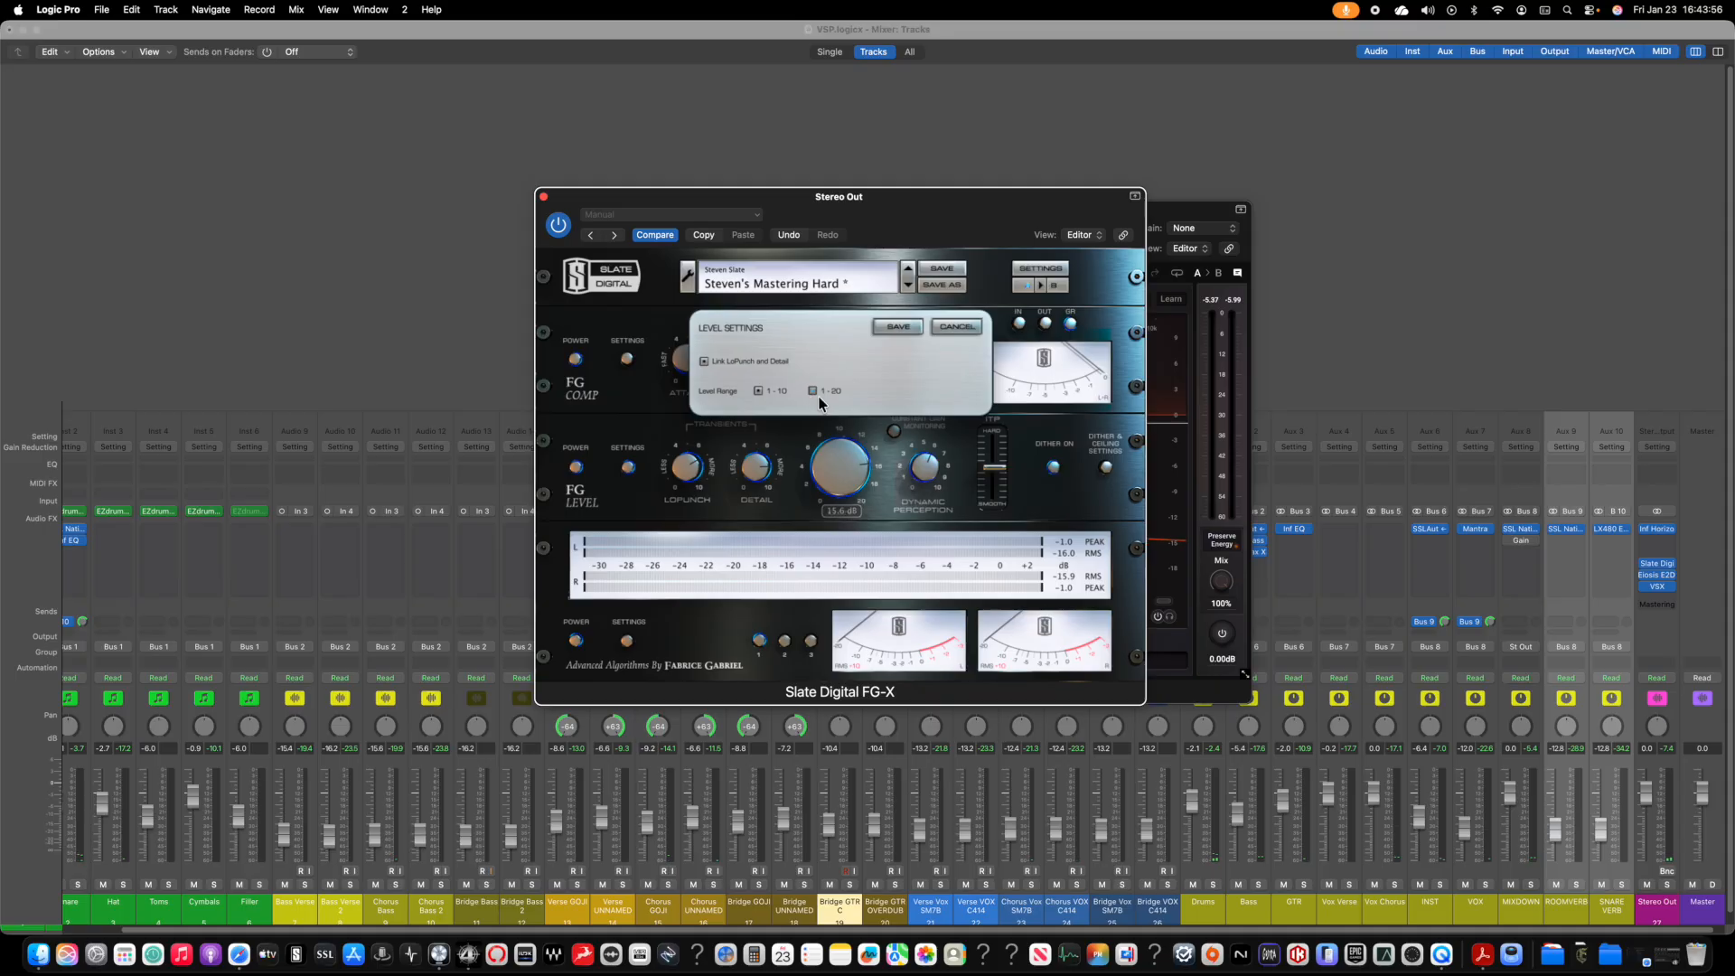
pyautogui.click(899, 327)
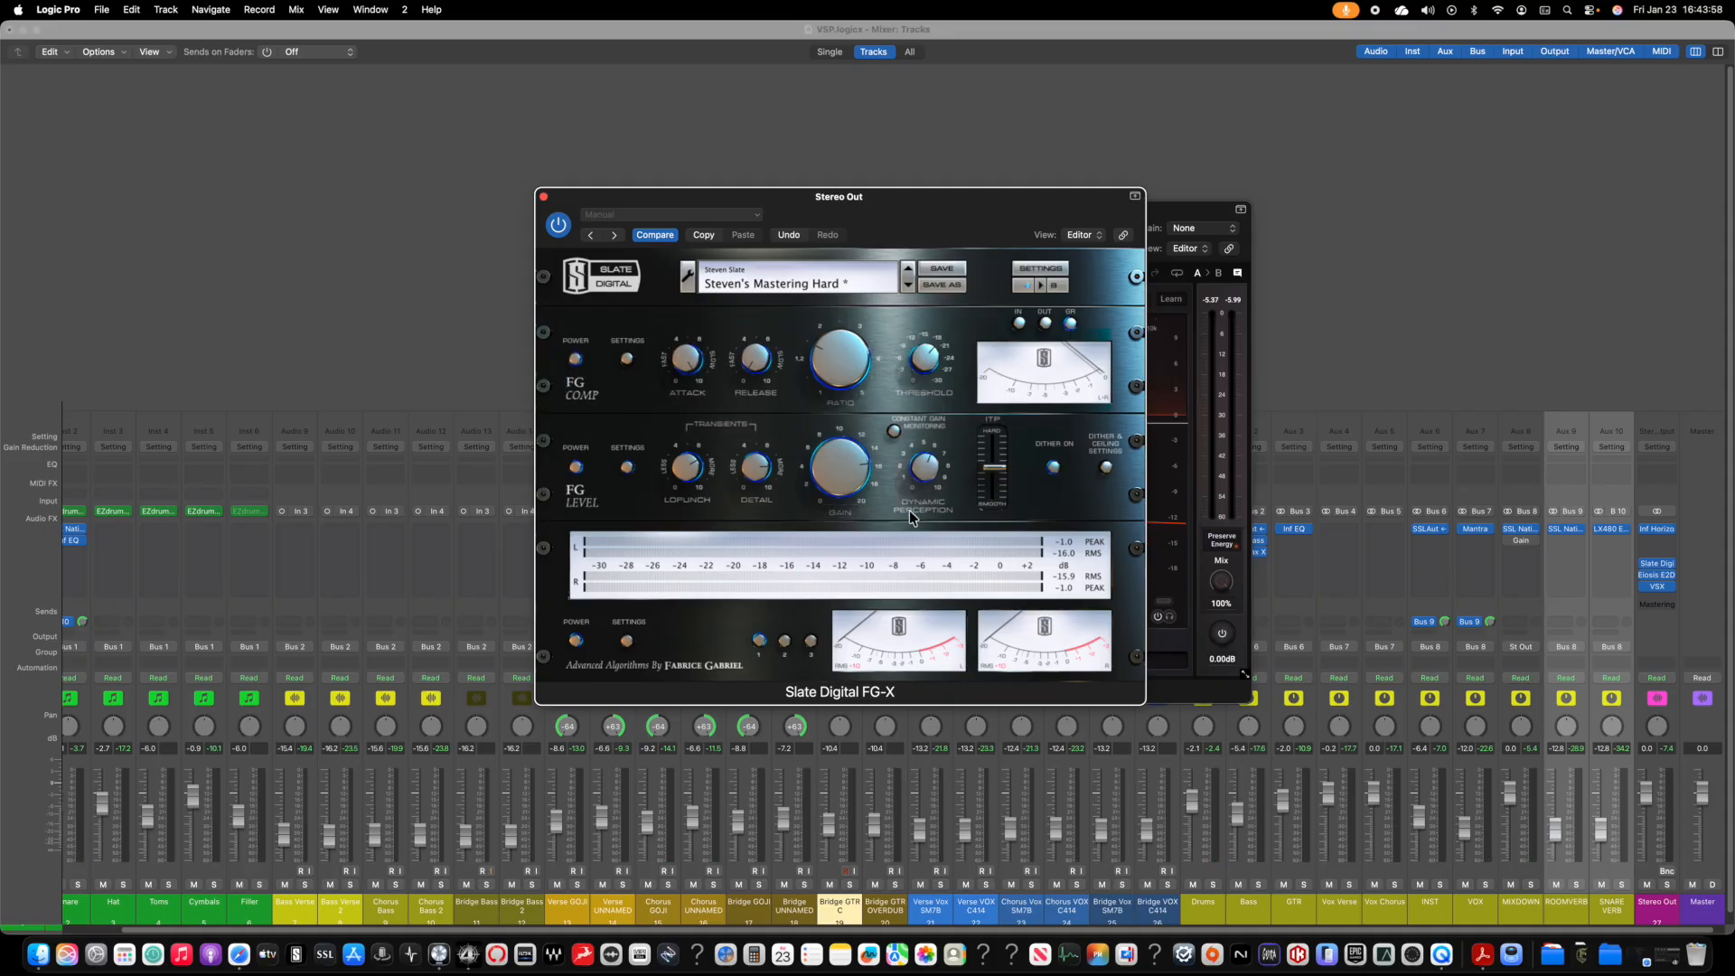
# Step: Adjust the FG Level gain to about 13.4 dB while the song plays
pyautogui.moveTo(854, 464); pyautogui.dragTo(829, 542)
pyautogui.press('space')
pyautogui.moveTo(839, 480); pyautogui.dragTo(845, 412)
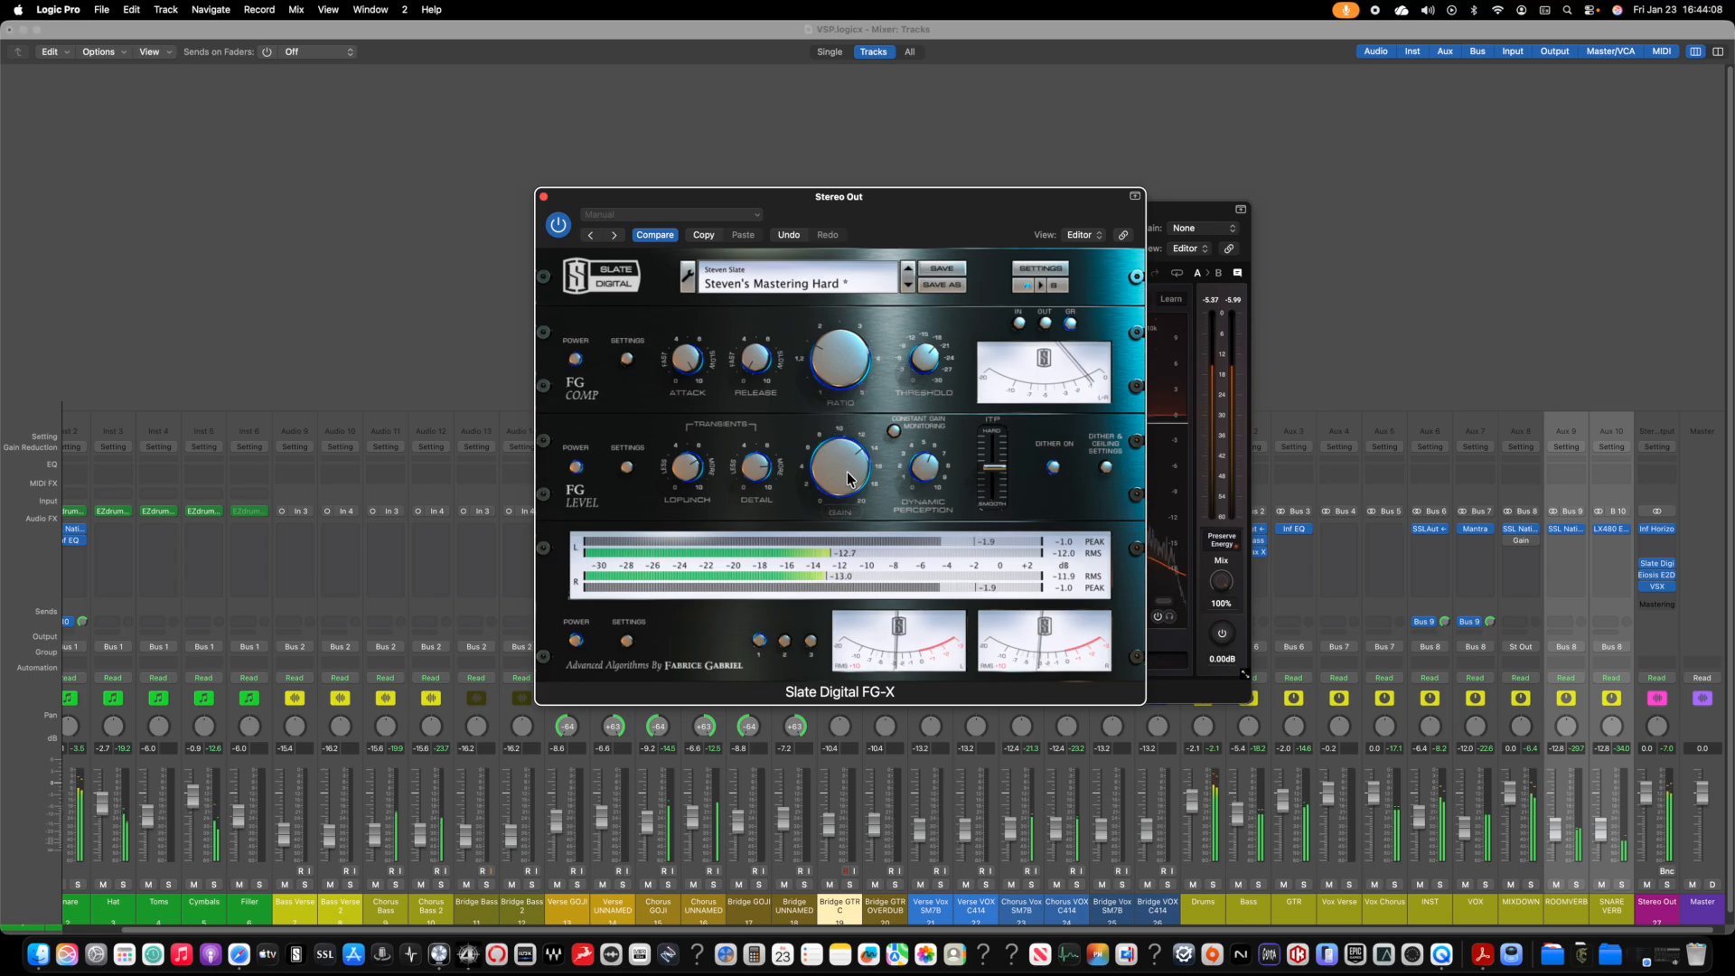
pyautogui.moveTo(847, 474); pyautogui.dragTo(849, 479)
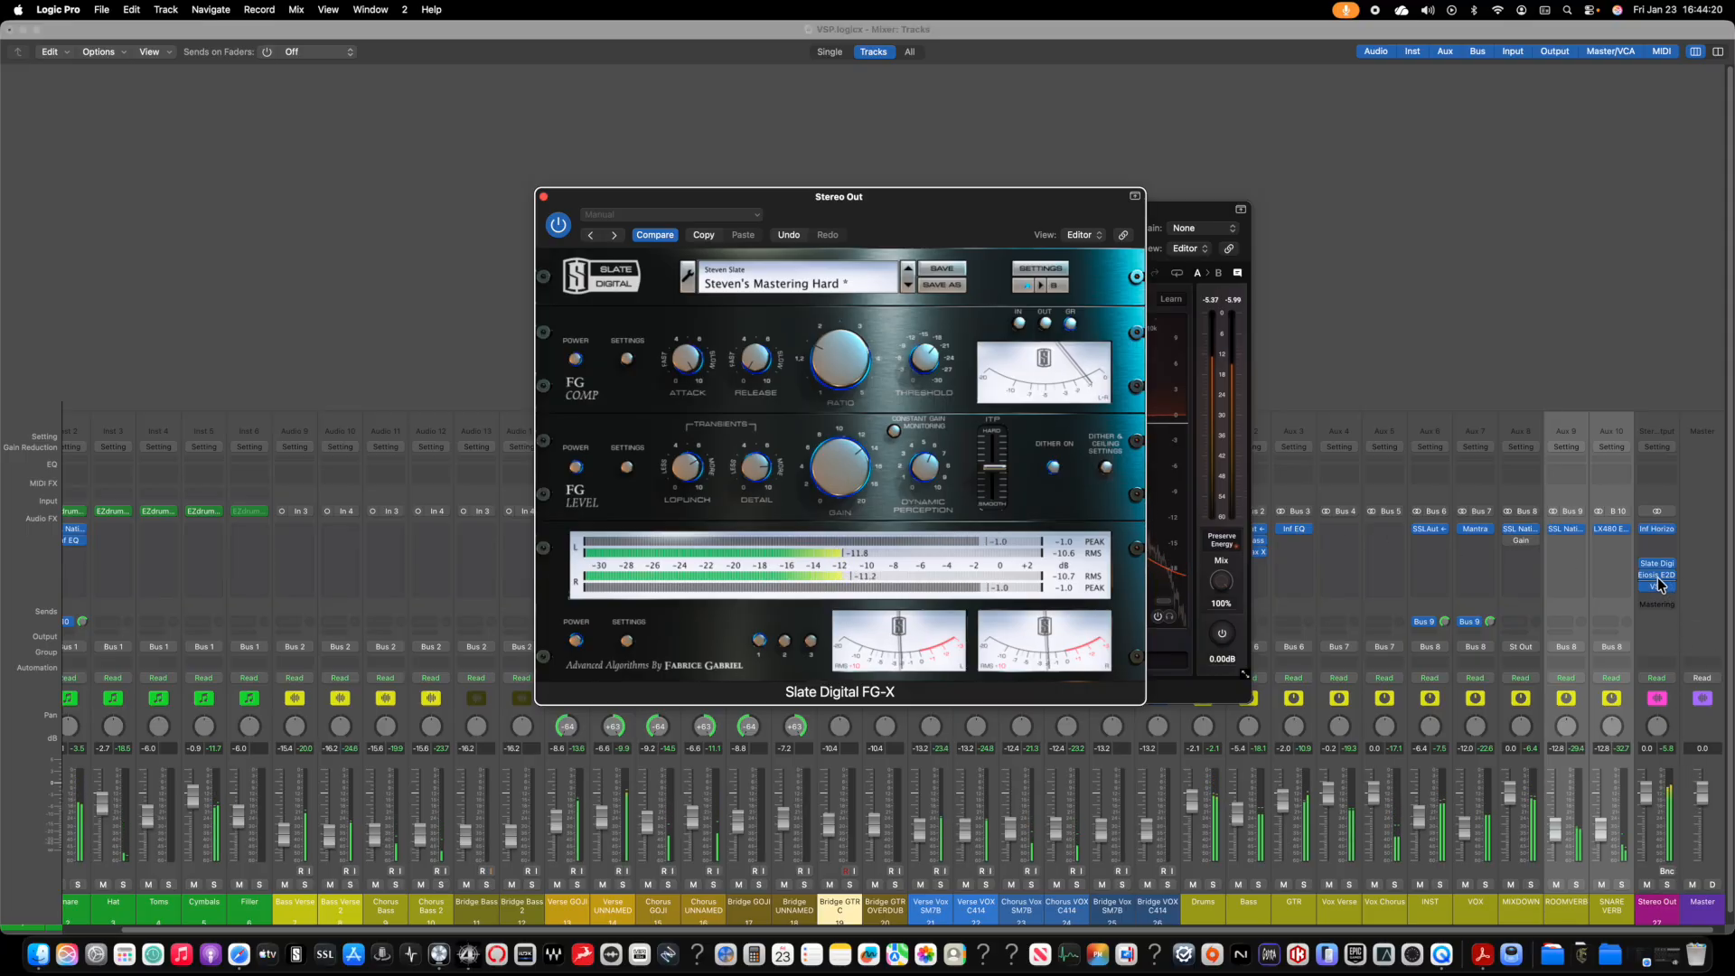
# Step: Open E2Deesser on the Stereo Out channel and set the amount to about 48.3% and the sensitivity to about 48.4%
pyautogui.click(1659, 587)
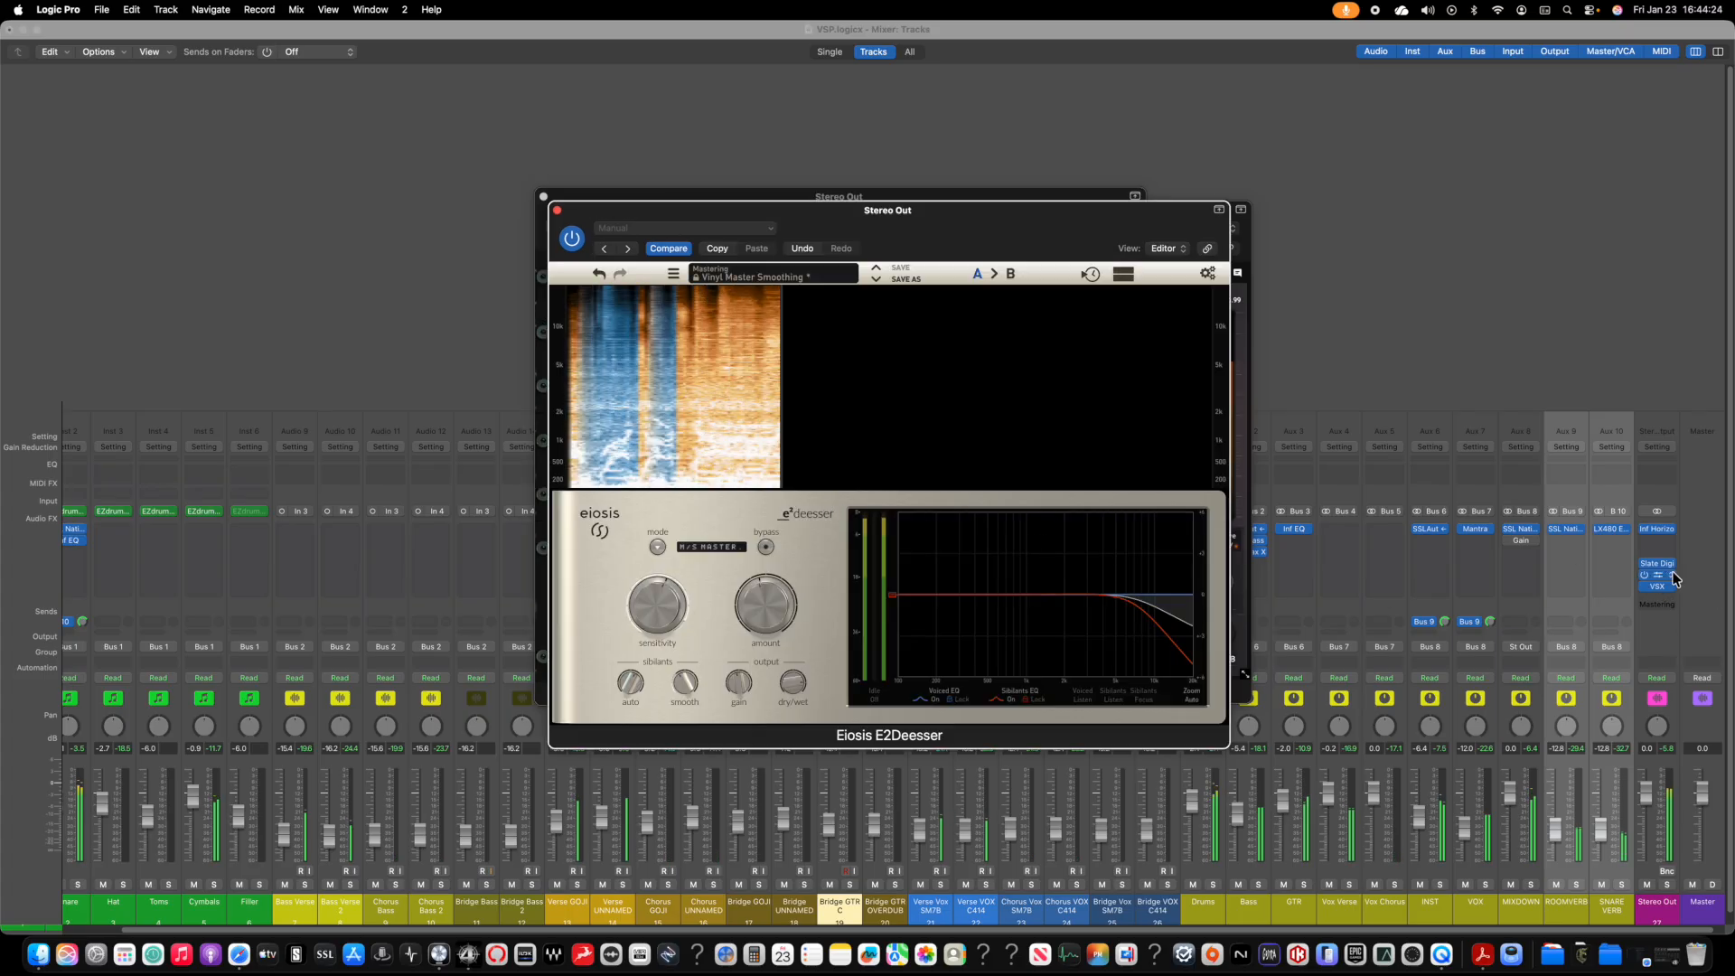
pyautogui.moveTo(766, 599); pyautogui.dragTo(769, 599)
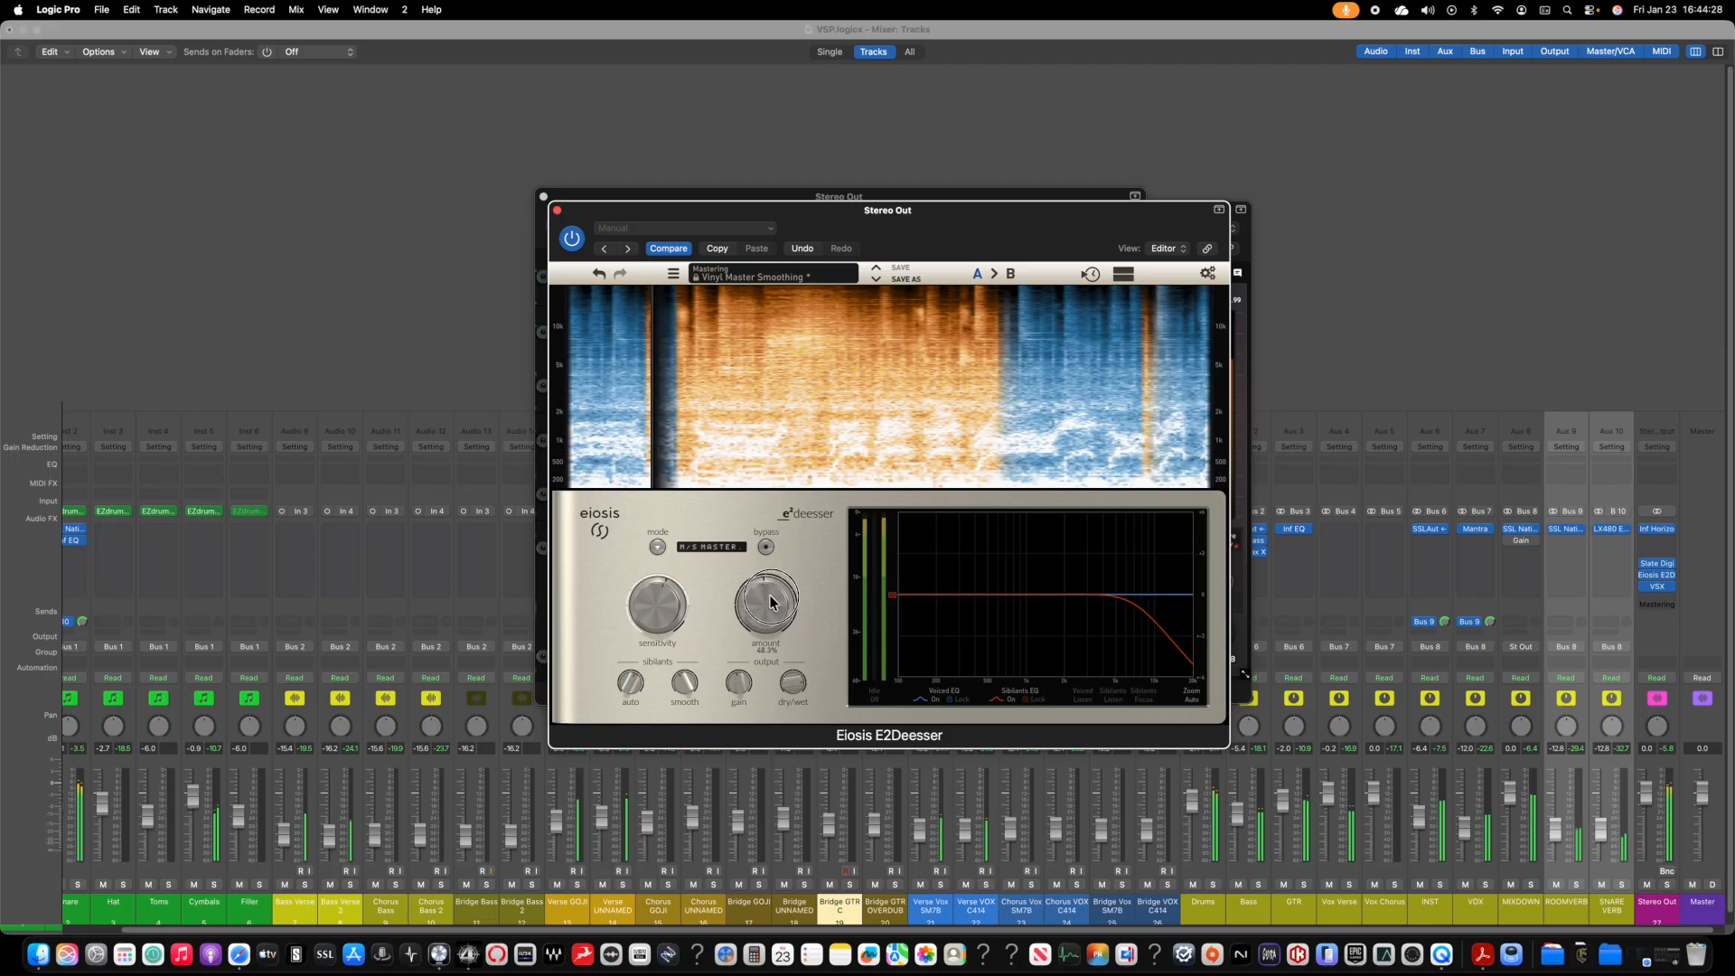
pyautogui.moveTo(653, 607); pyautogui.dragTo(641, 610)
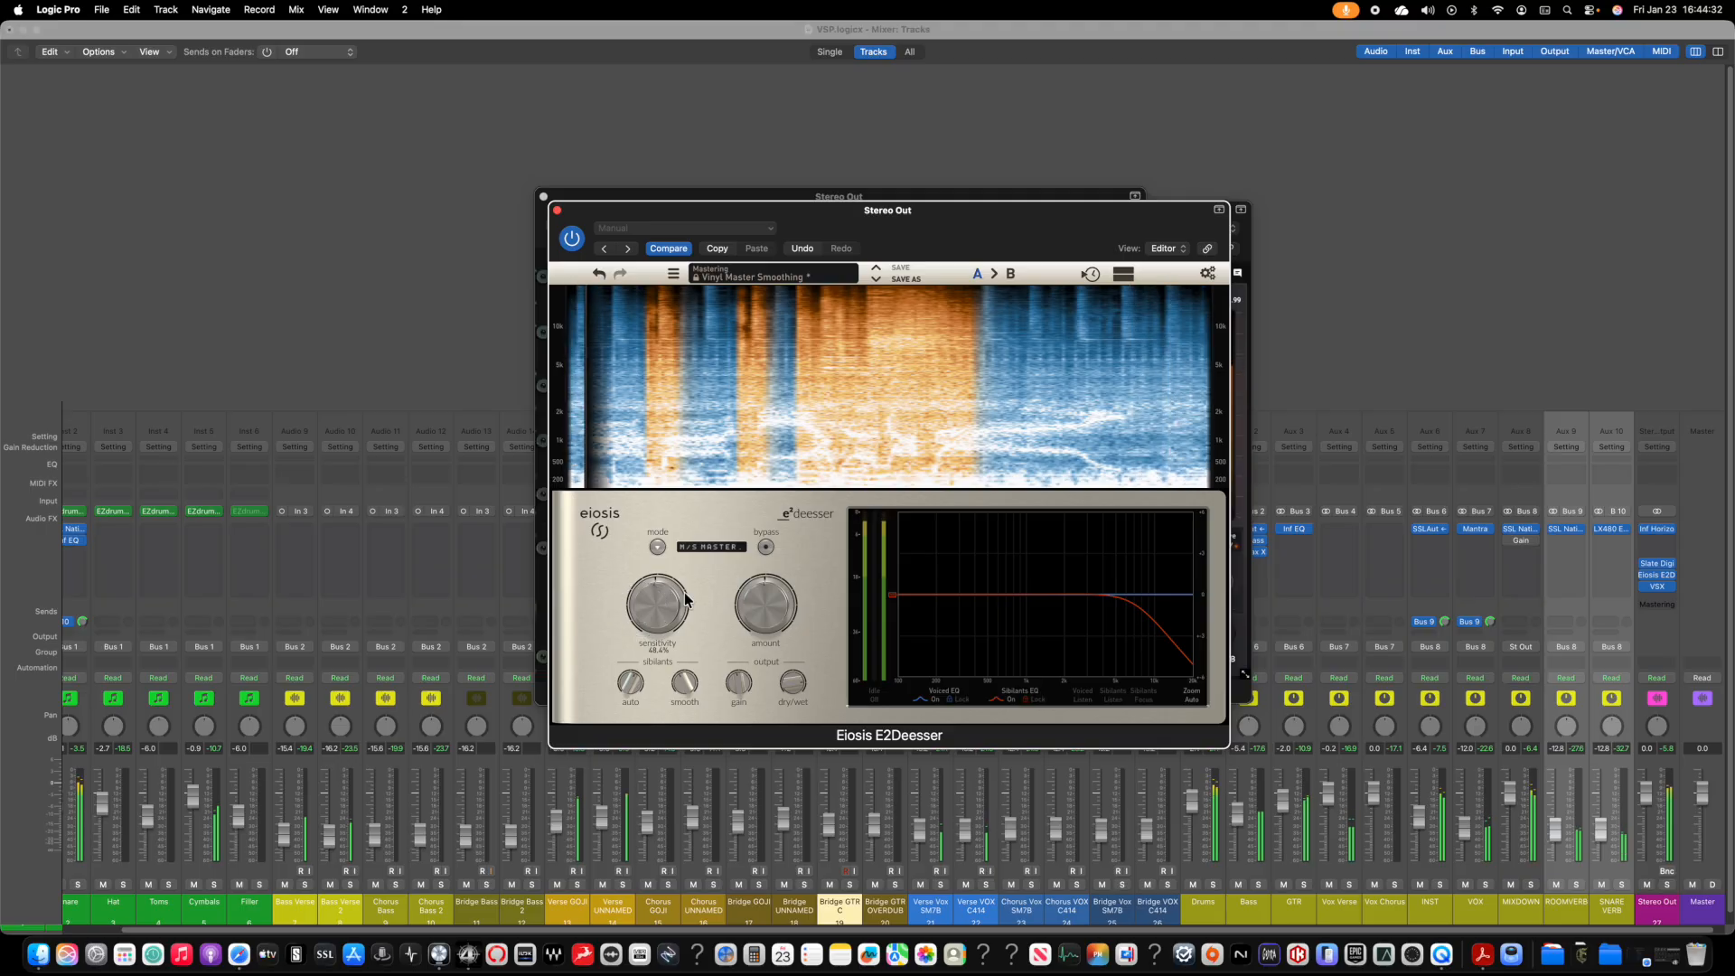
# Step: Close the E2Deesser, FG-X and Inf Horizon plug-in windows
pyautogui.click(557, 209)
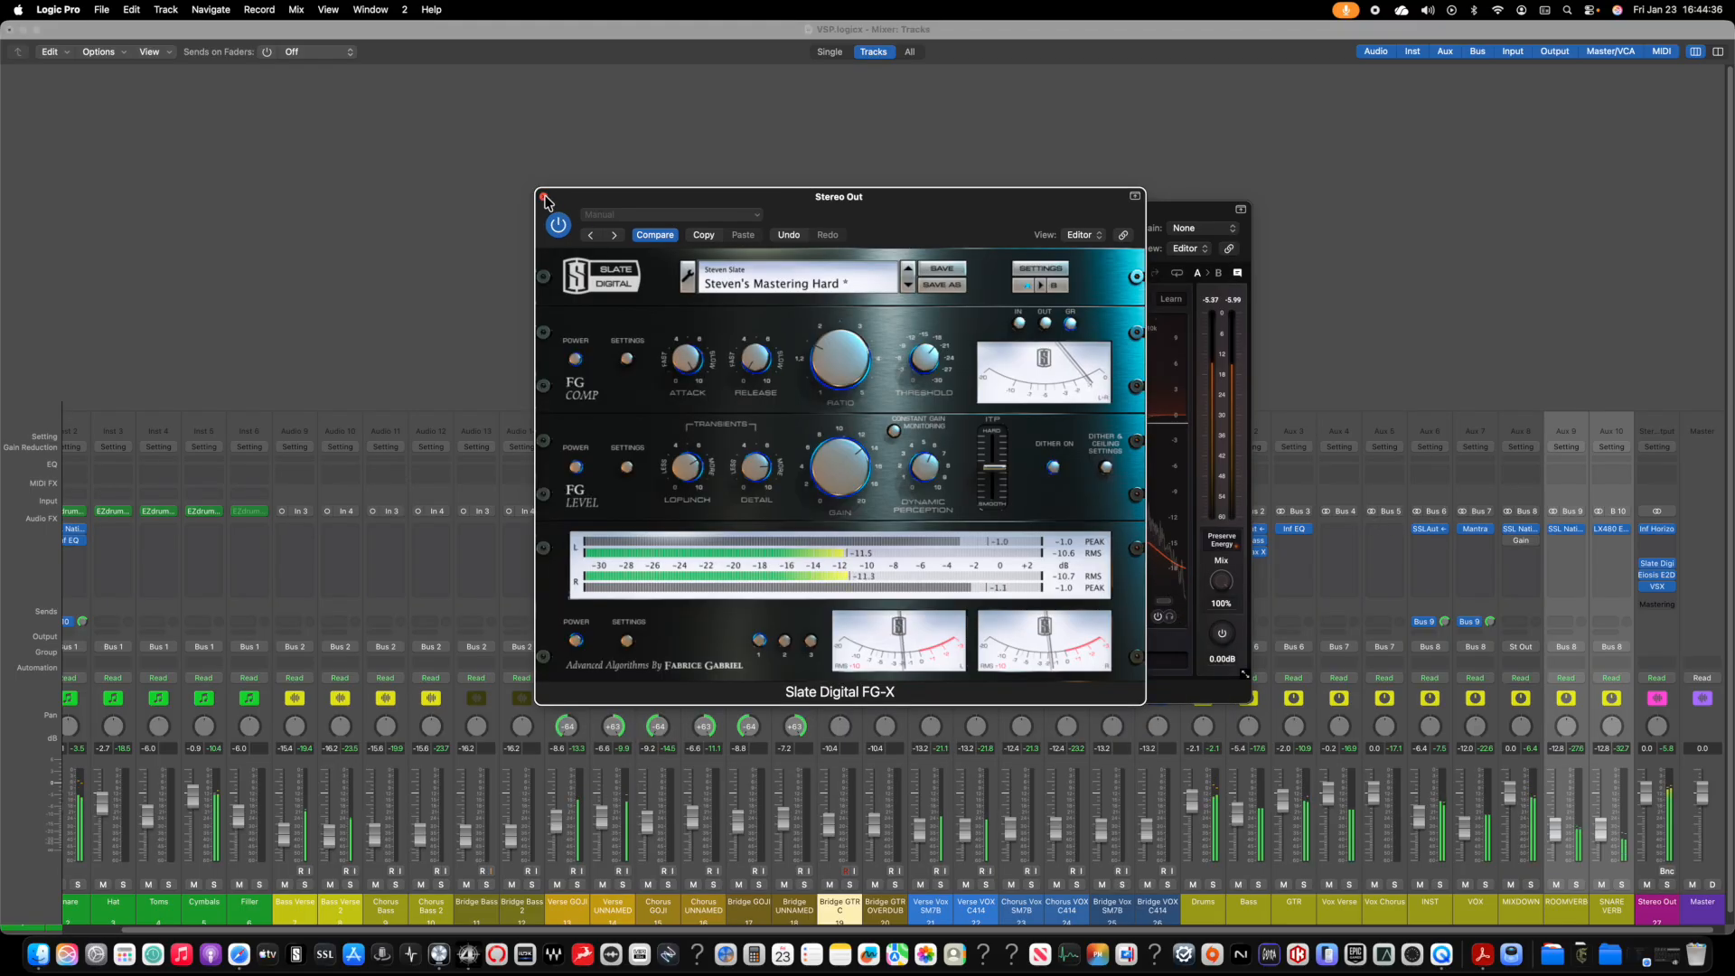
pyautogui.click(1240, 360)
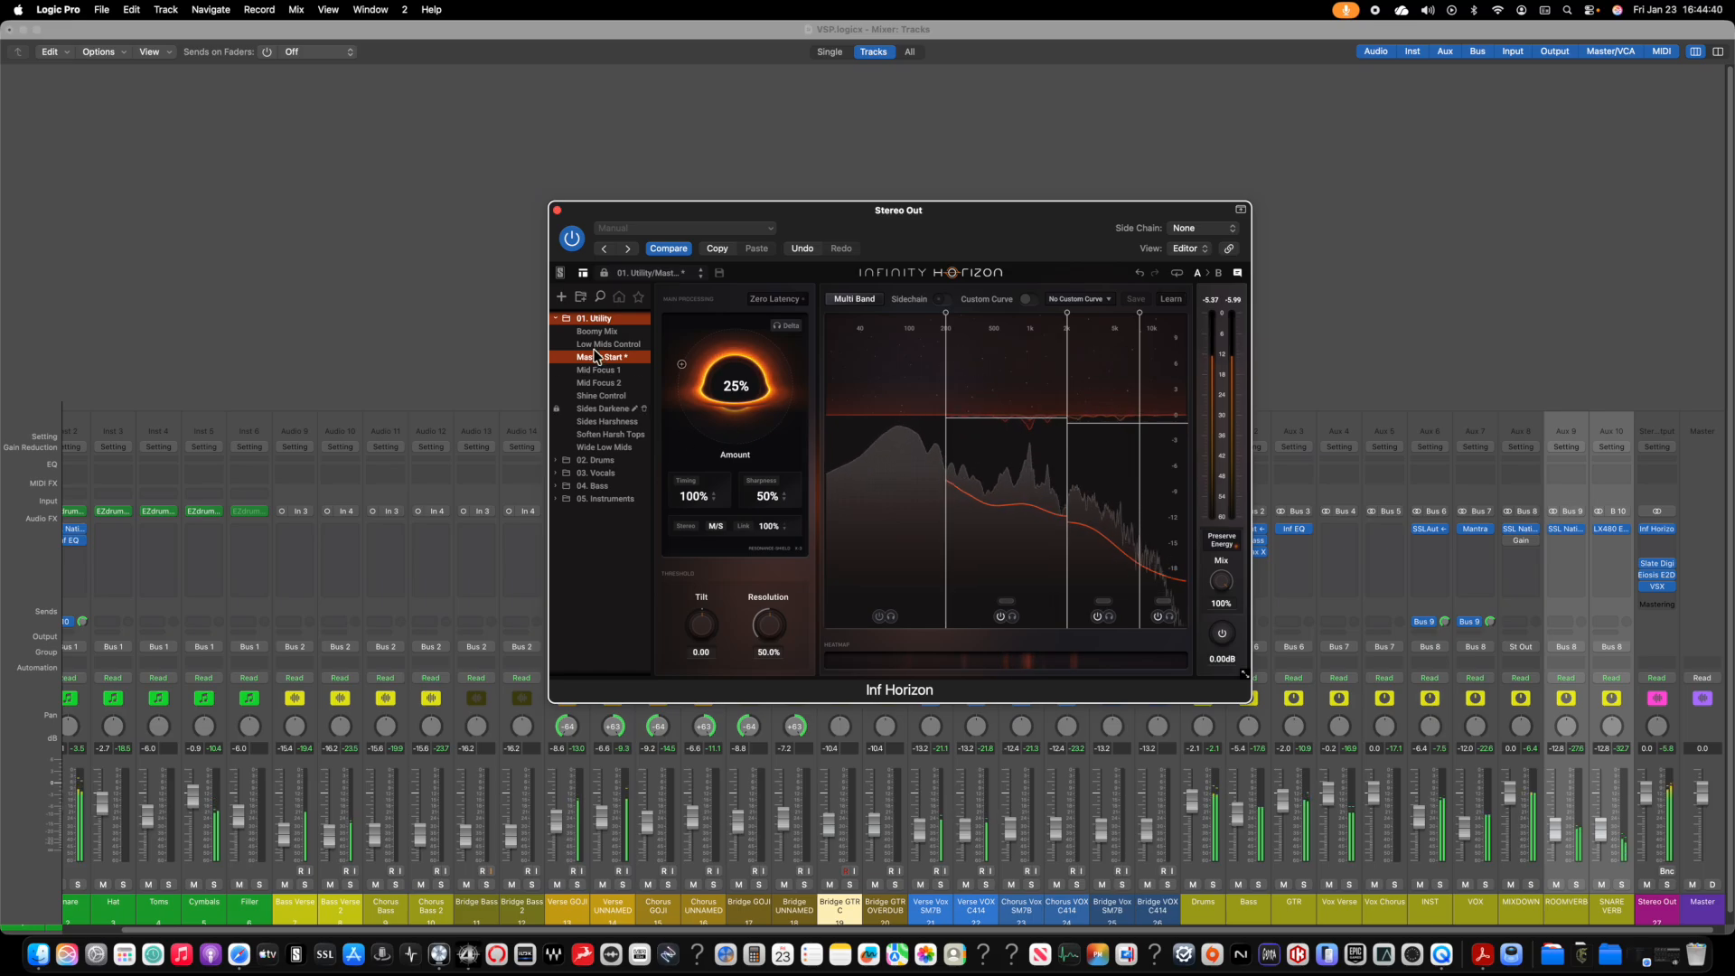
pyautogui.click(558, 210)
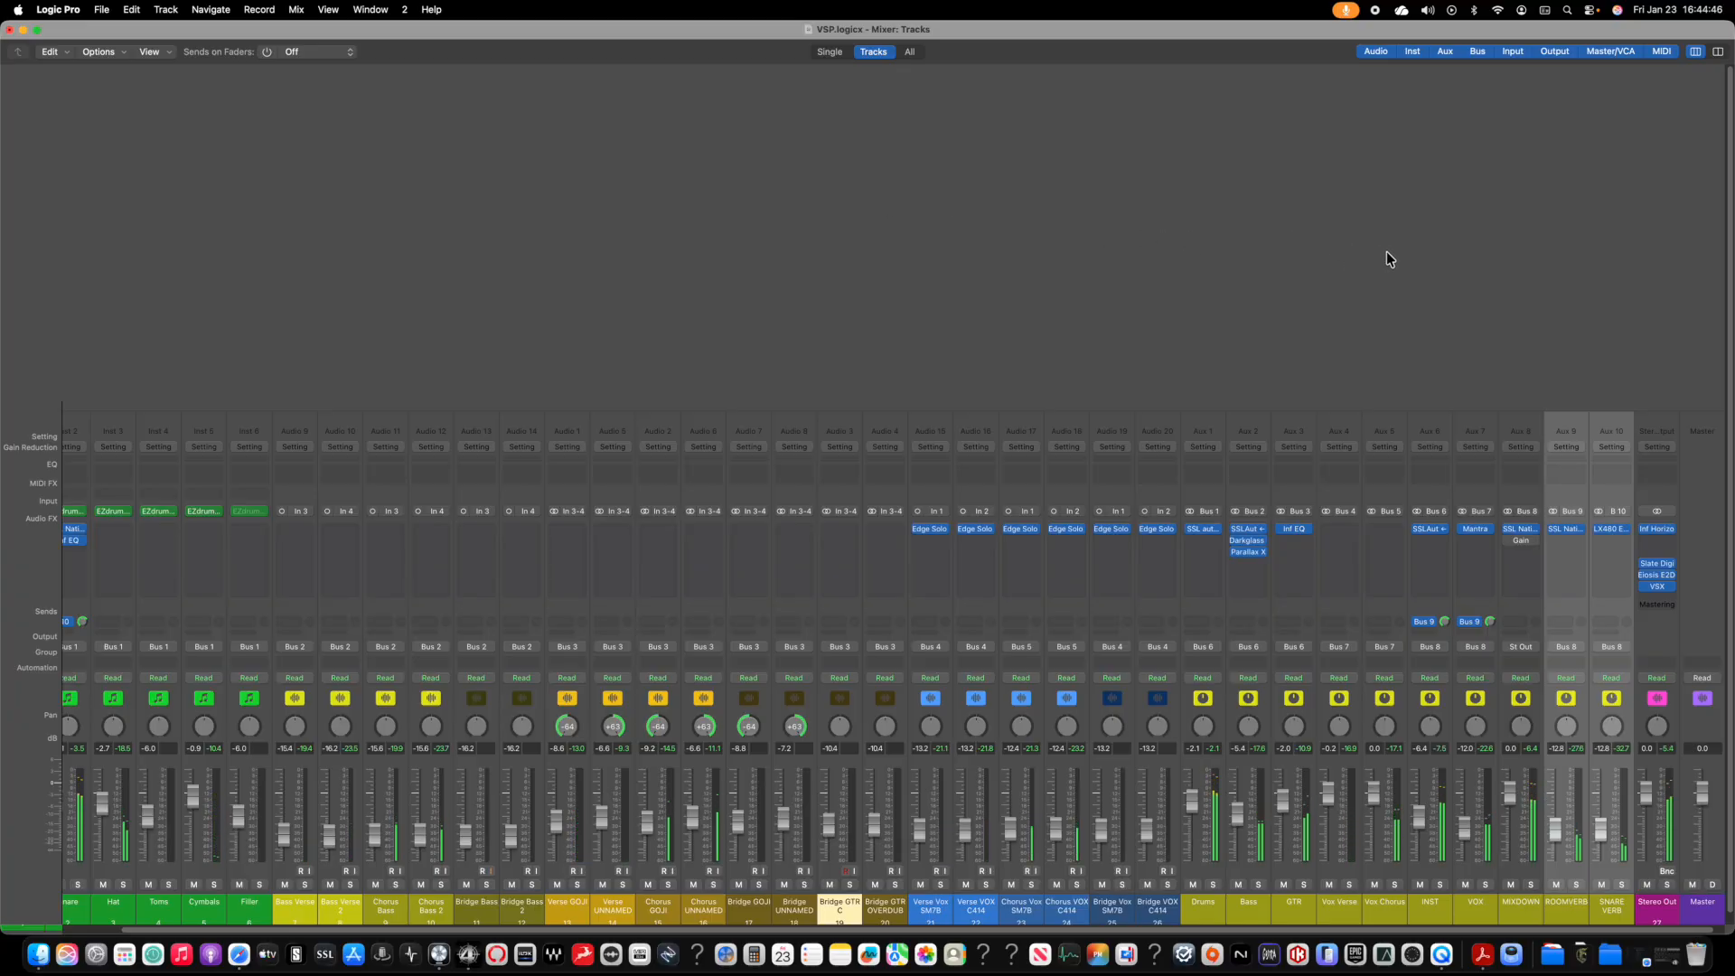
# Step: Reopen FG-X, open VSX on the Stereo Out channel and raise the VSX output level
pyautogui.click(1658, 564)
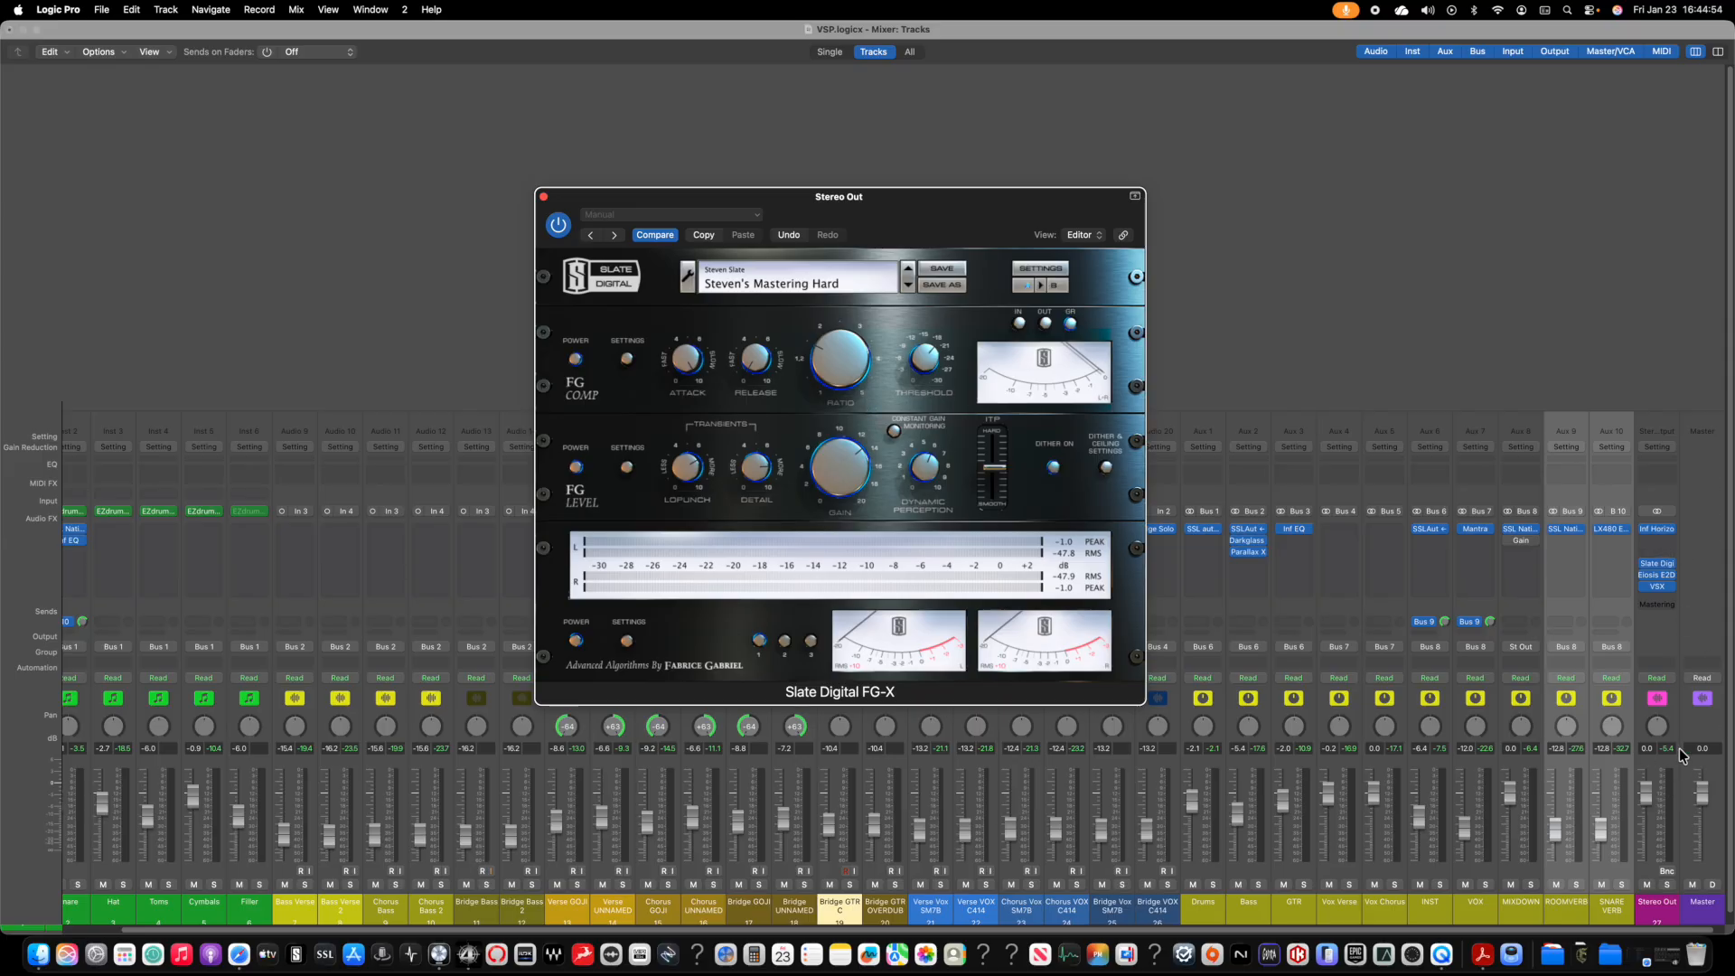
pyautogui.click(1663, 588)
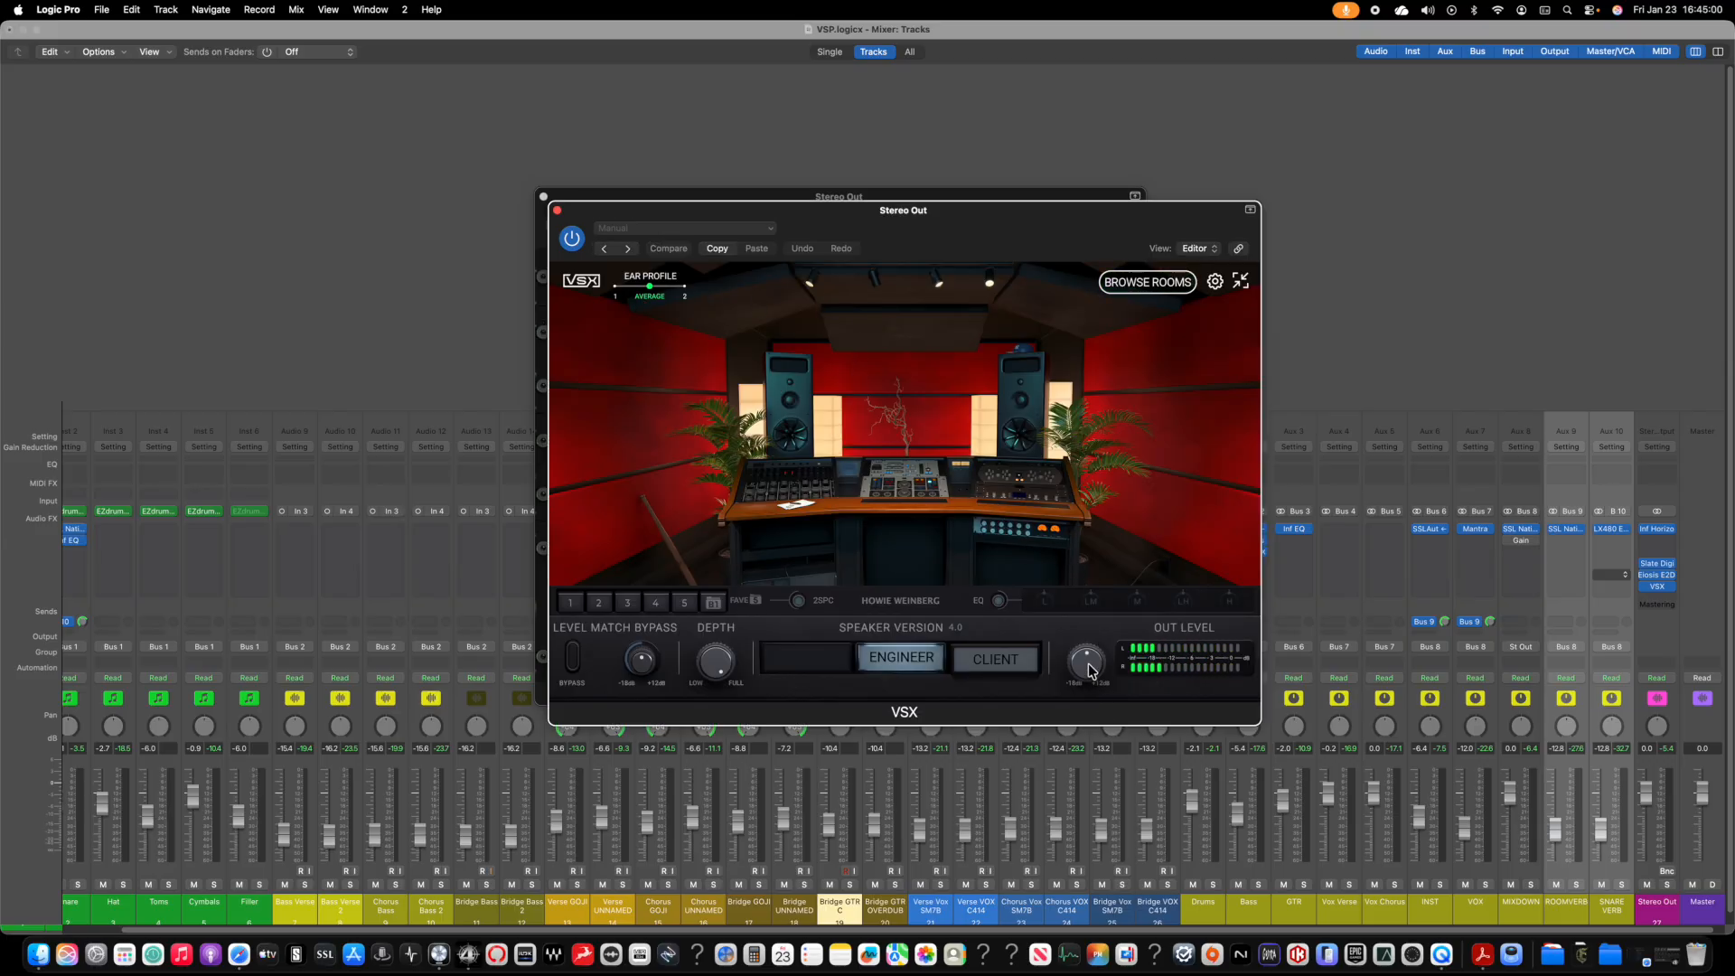
pyautogui.moveTo(1089, 669); pyautogui.dragTo(1100, 631)
# Step: Fit the whole arrangement in the Tracks window and bring Logic Pro back to the front
pyautogui.press('1')
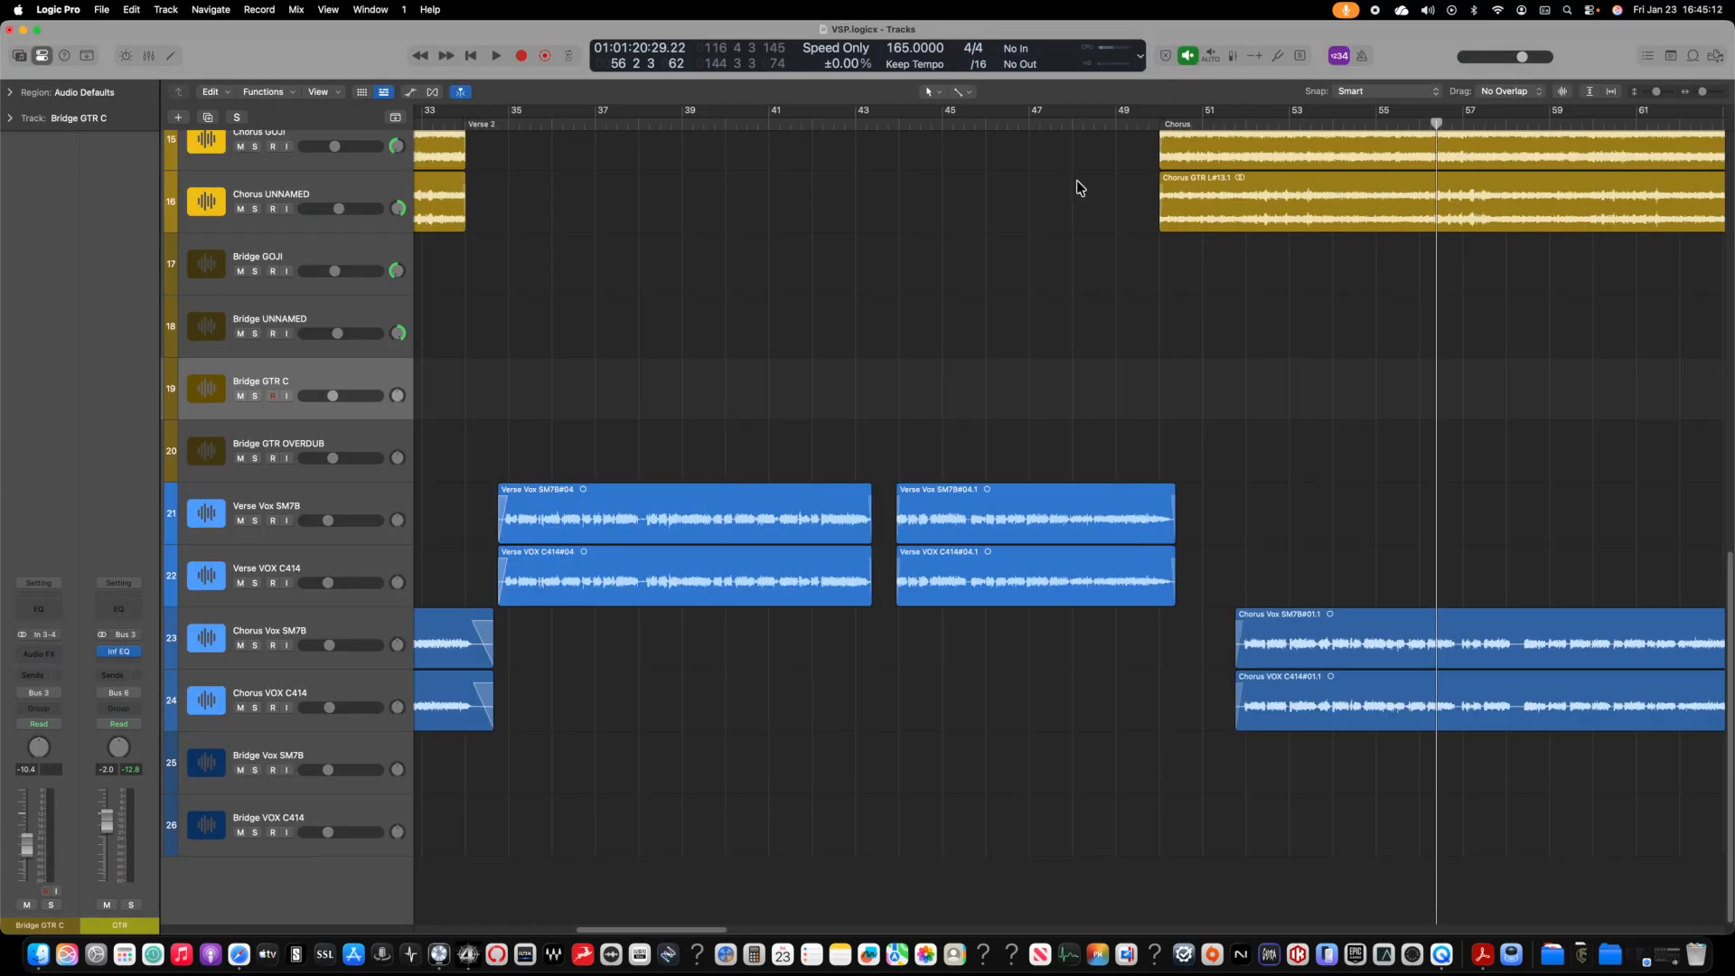
pyautogui.press('z')
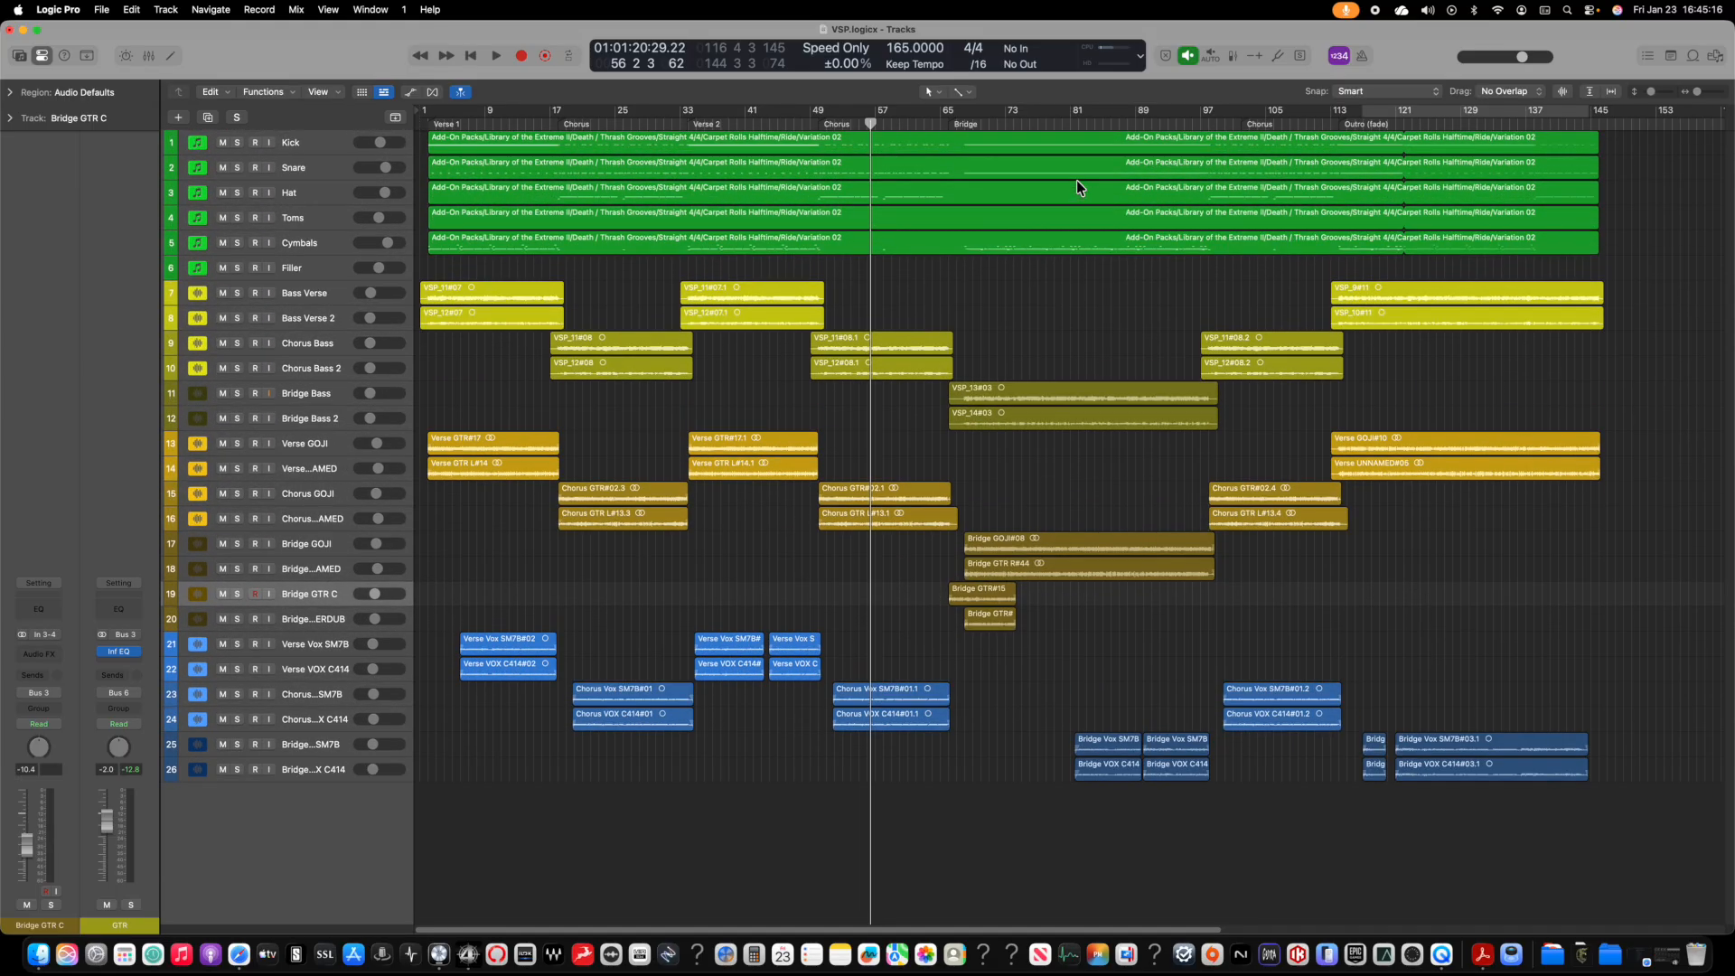
pyautogui.press('super+Tab')
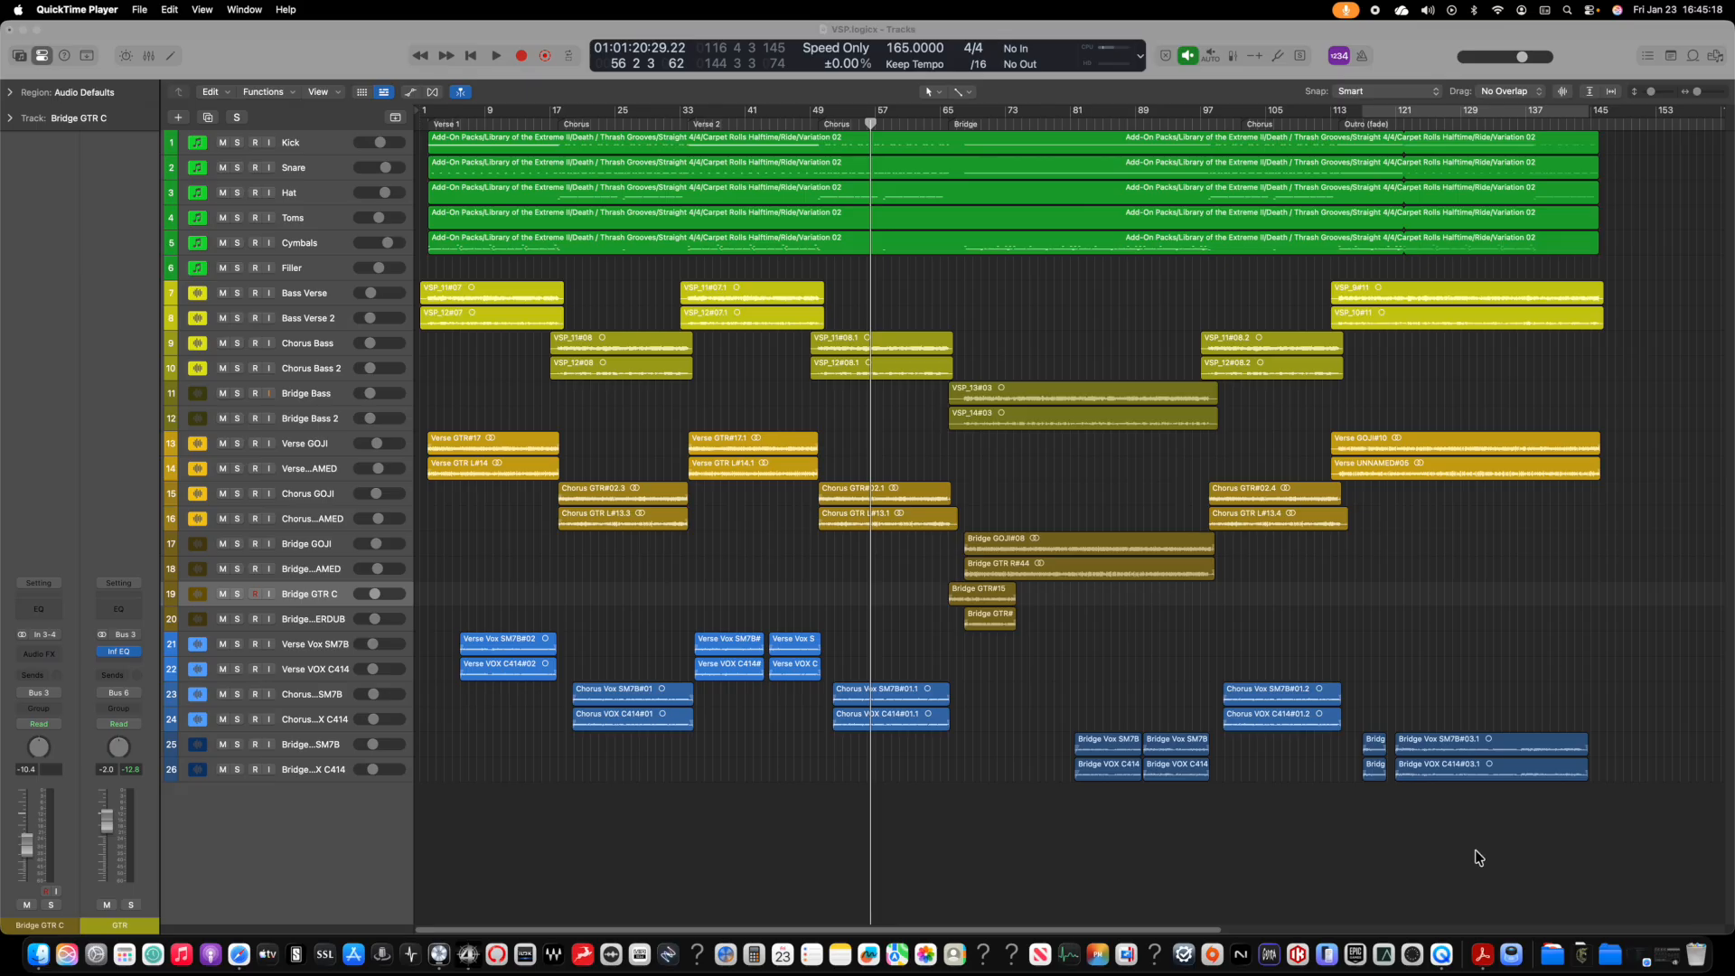
pyautogui.click(957, 740)
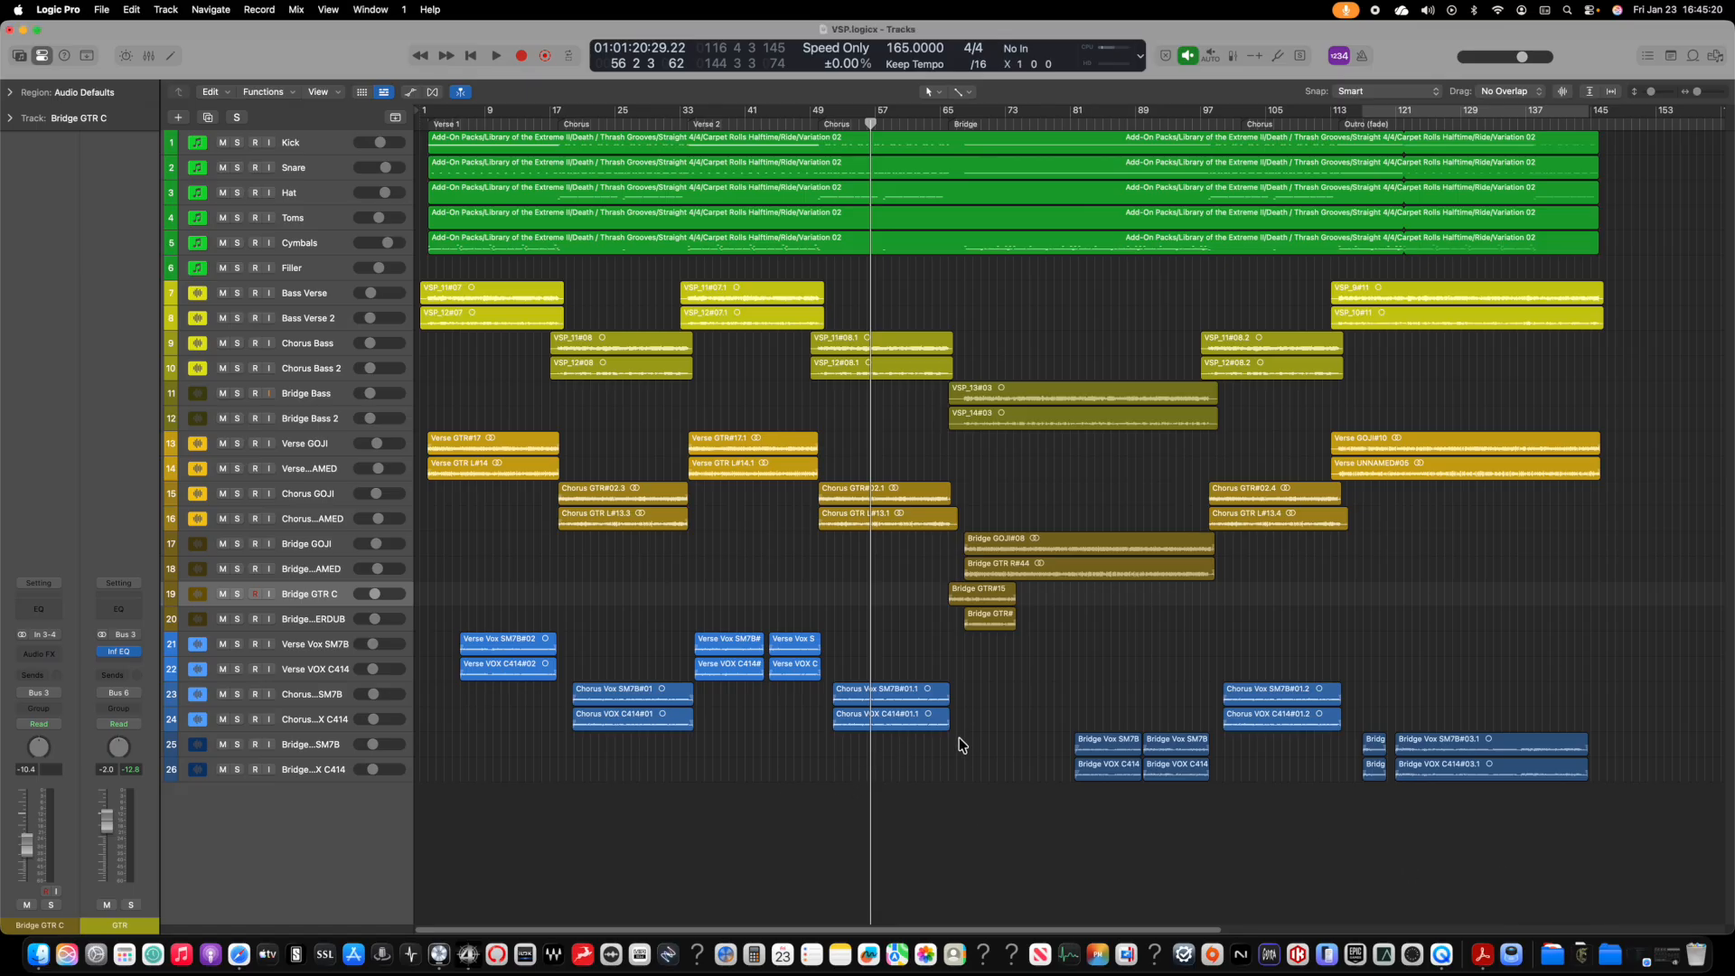
# Step: Reopen the Mixer, close the VSX window and resume playback with FG-X open
pyautogui.press('x')
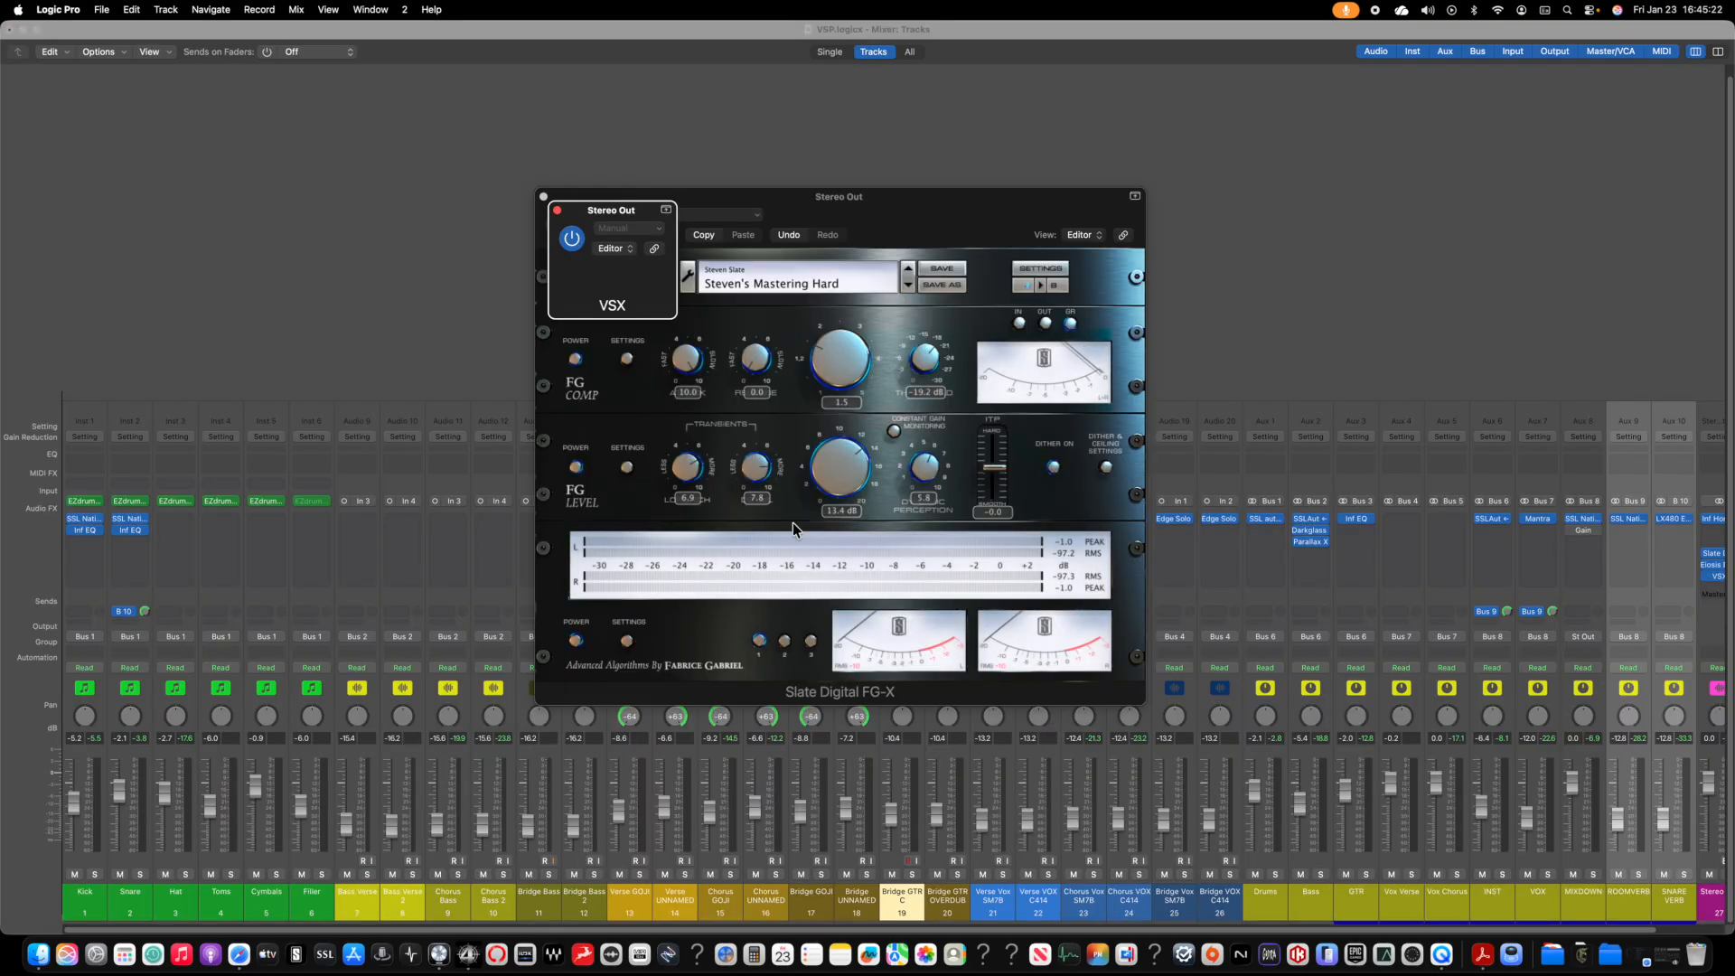
pyautogui.click(556, 210)
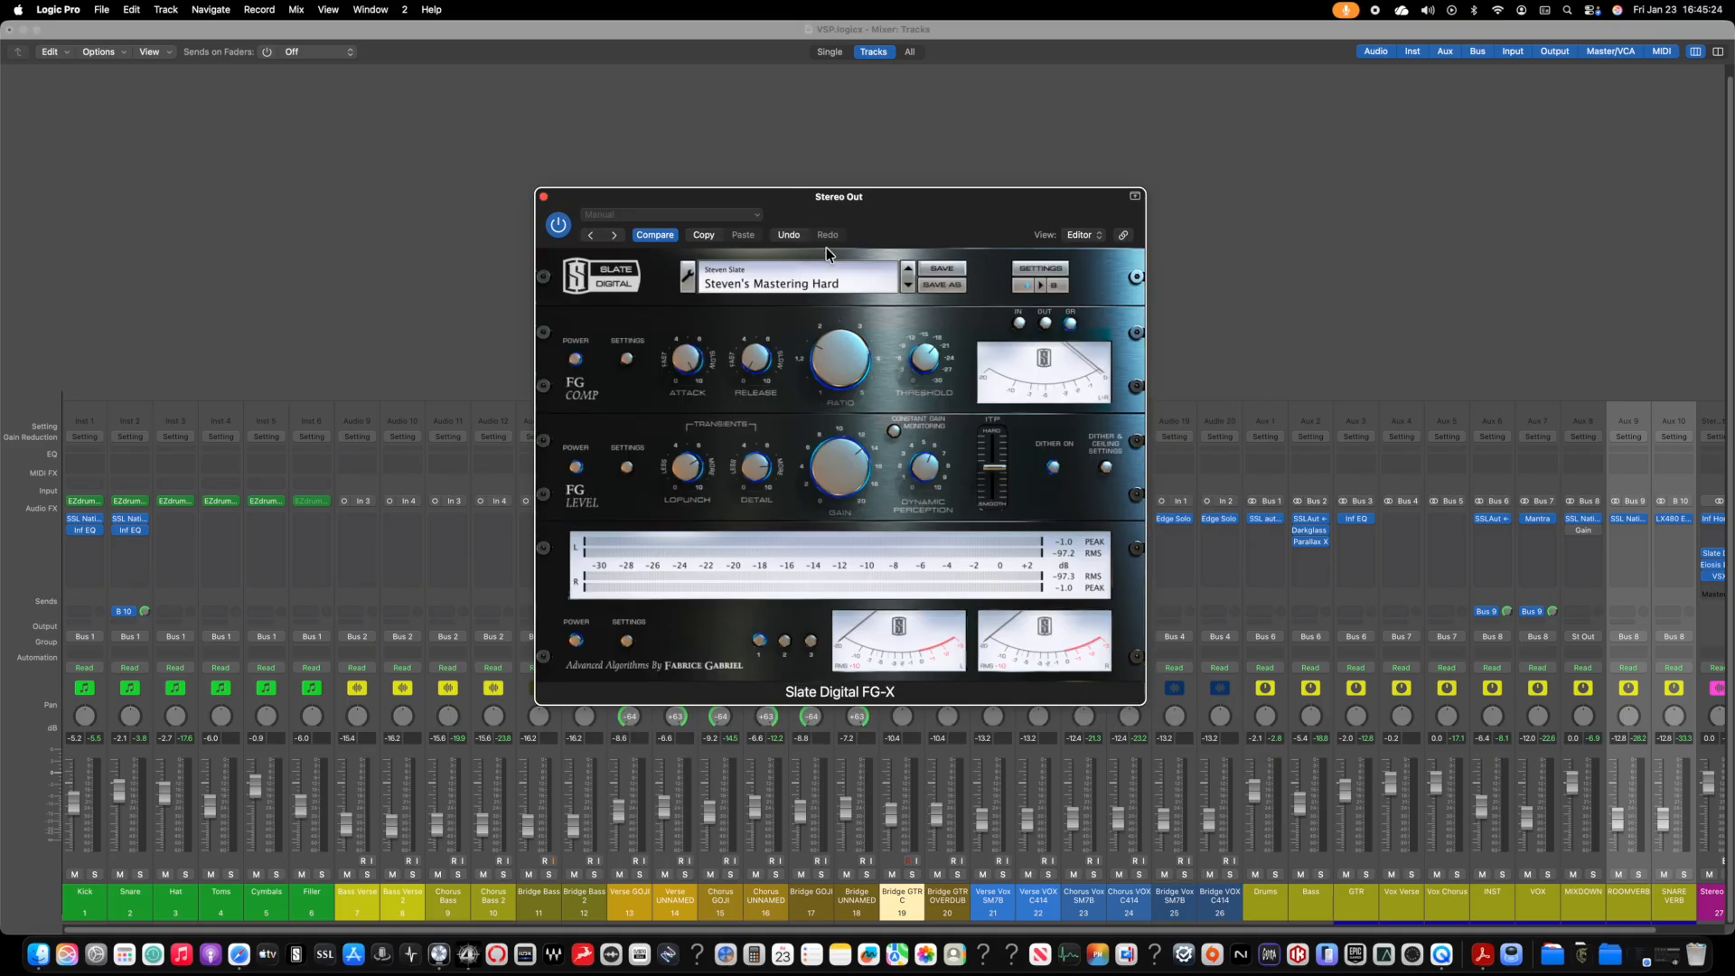
pyautogui.press('space')
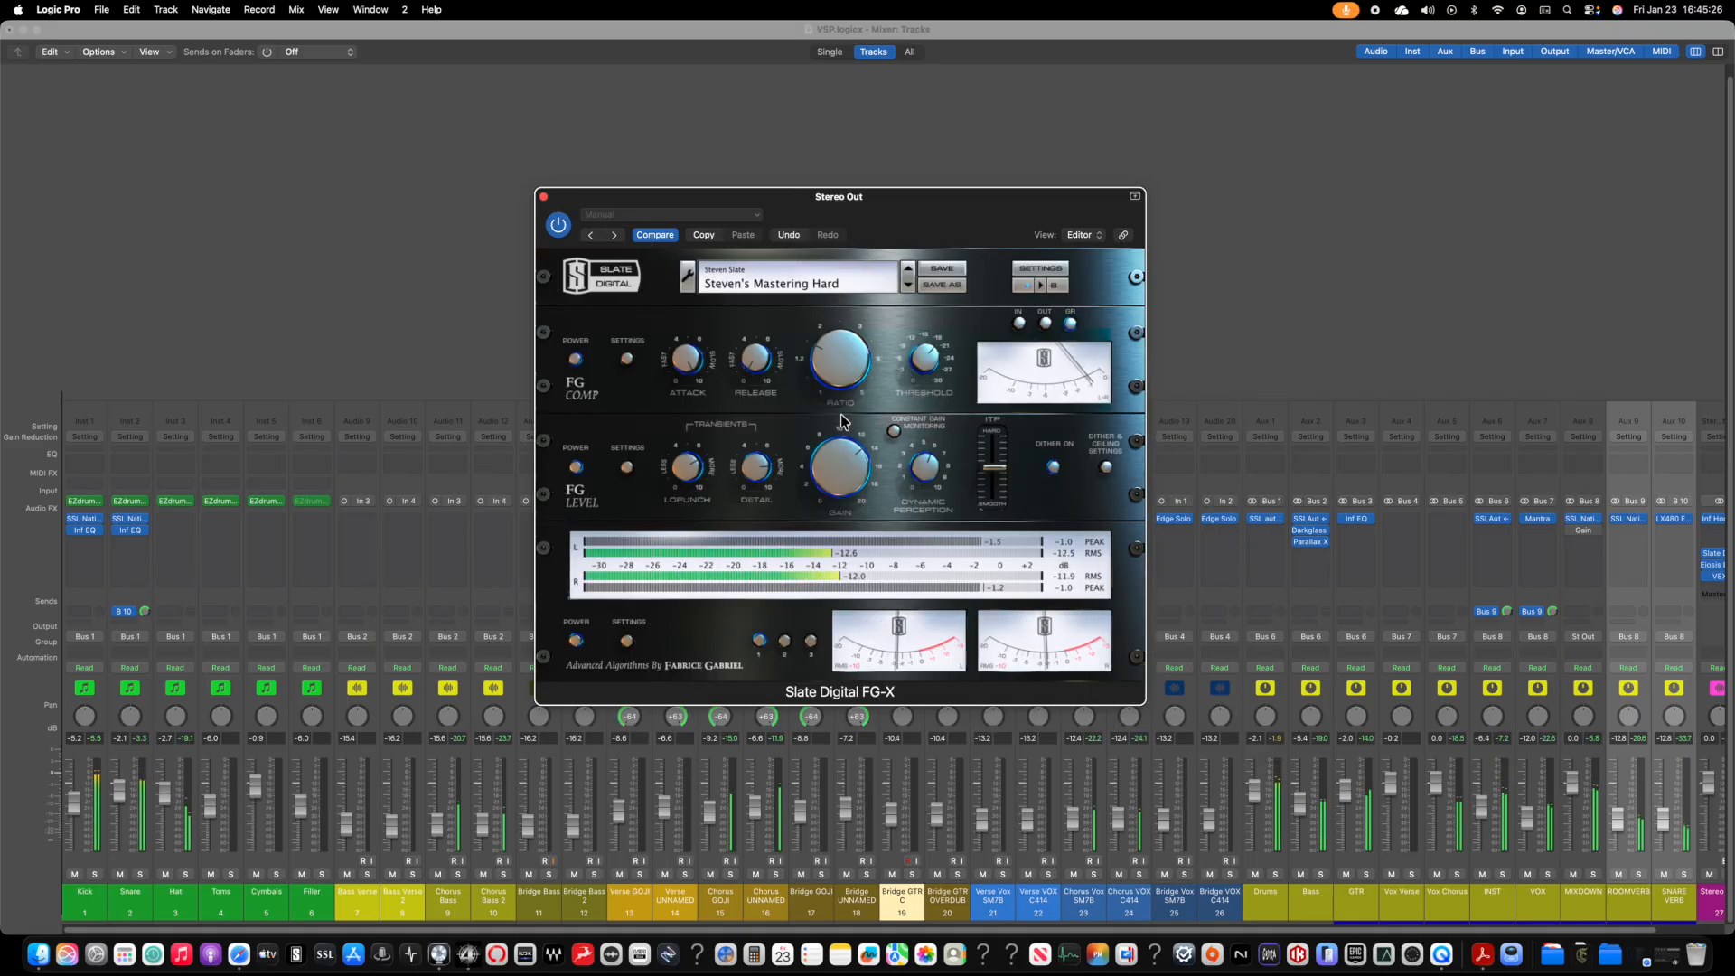
# Step: Raise the FG Level gain slightly while checking it in playback, and close FG-X
pyautogui.moveTo(834, 465); pyautogui.dragTo(840, 466)
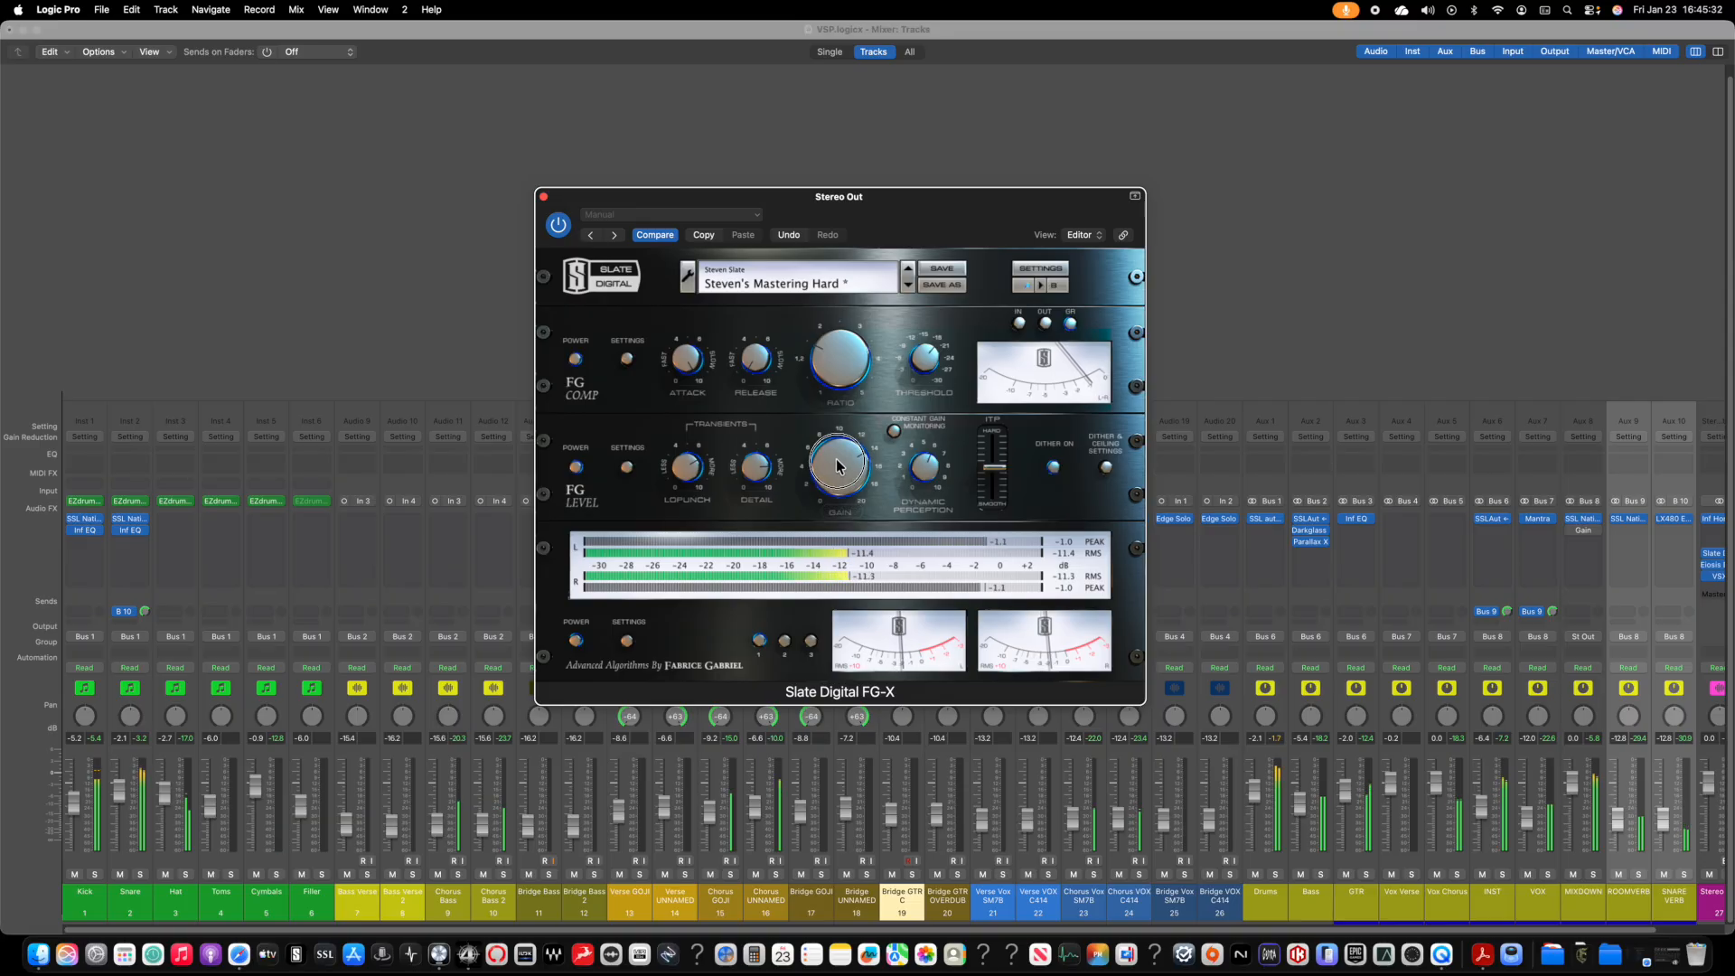
pyautogui.moveTo(836, 466); pyautogui.dragTo(839, 466)
pyautogui.press('space')
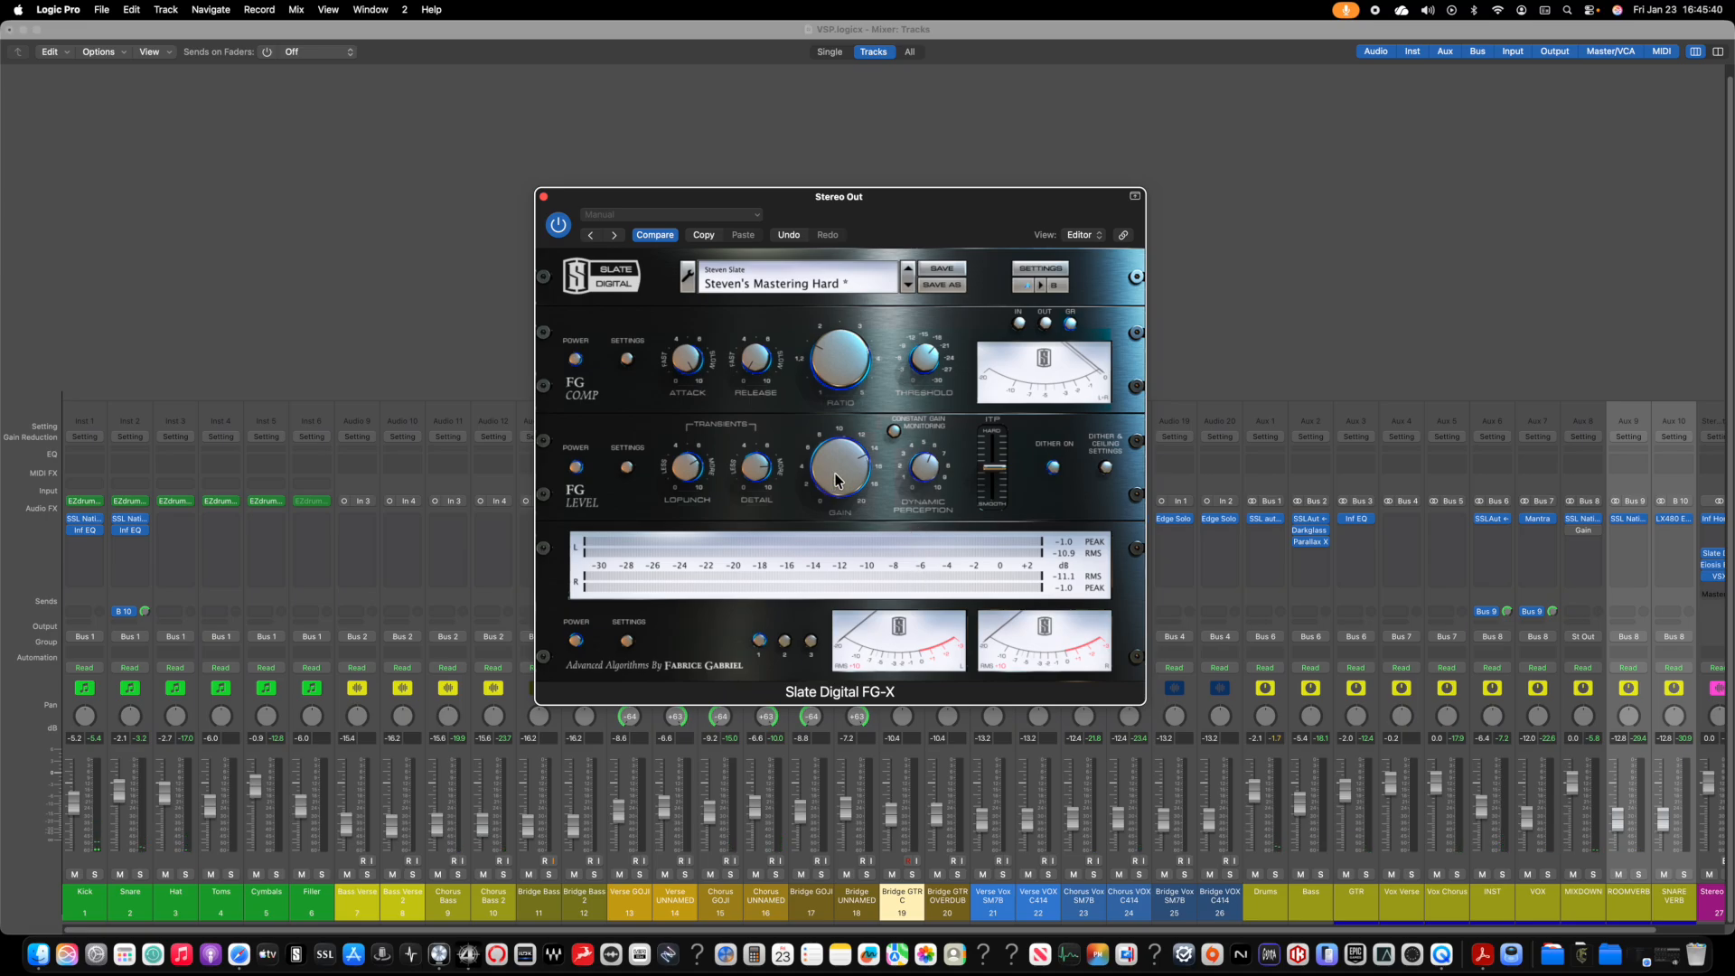
pyautogui.press('space')
pyautogui.moveTo(836, 481); pyautogui.dragTo(840, 479)
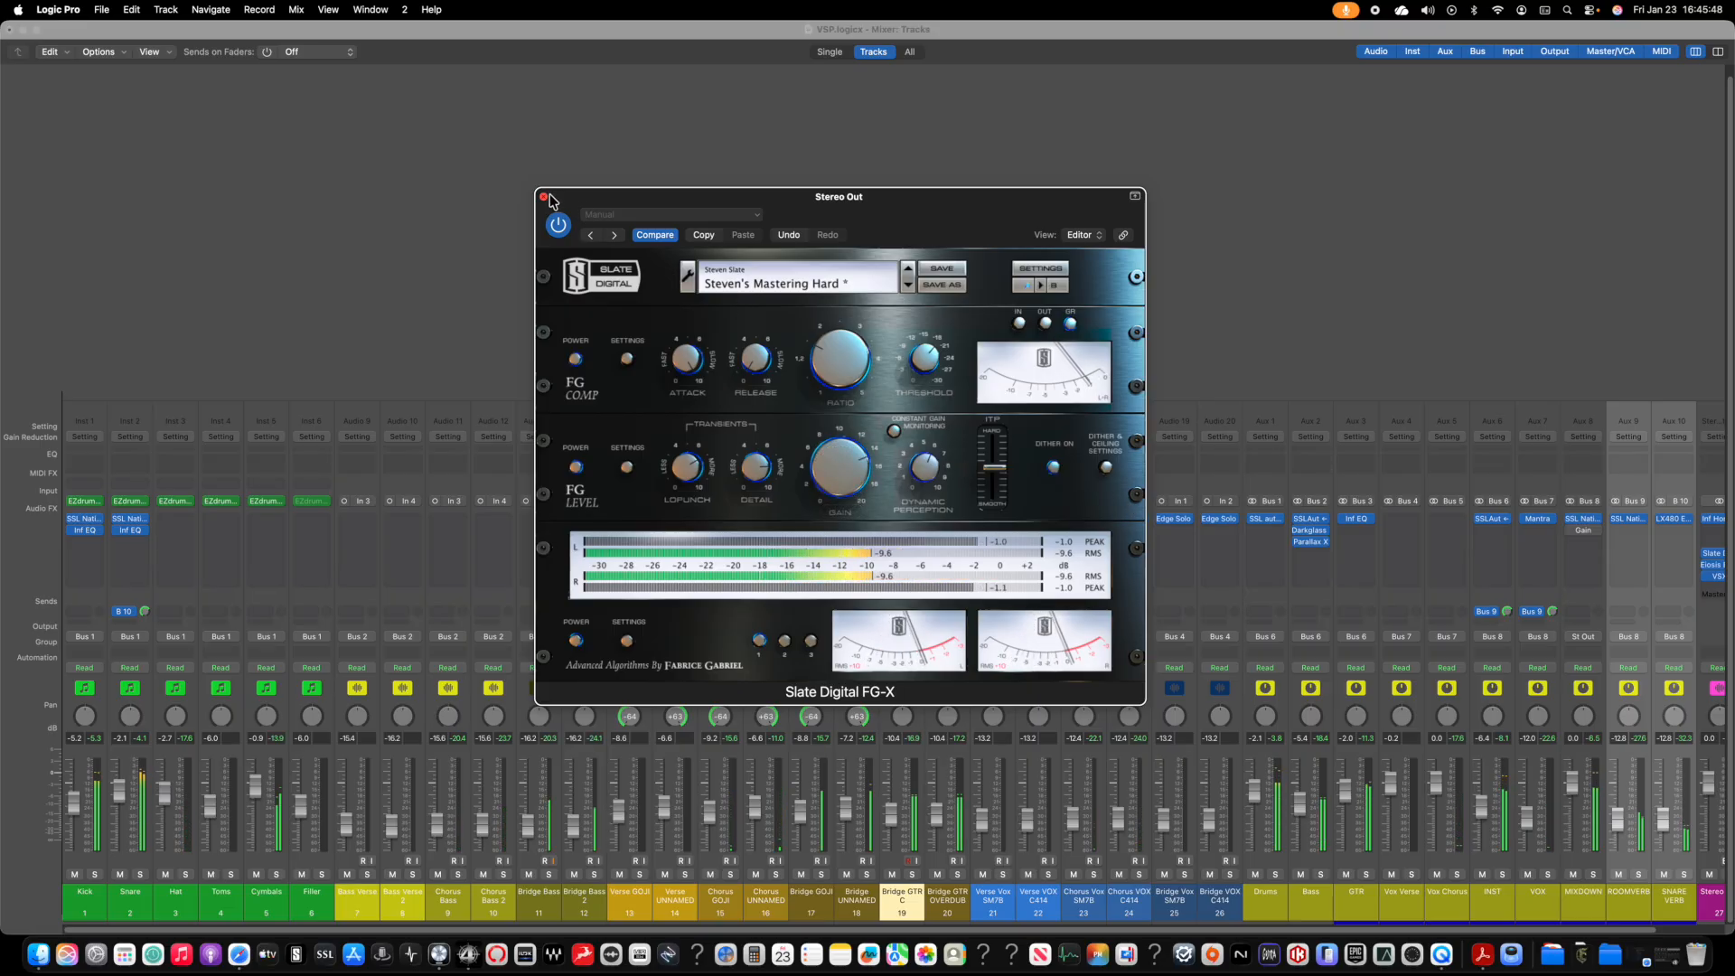
pyautogui.click(544, 196)
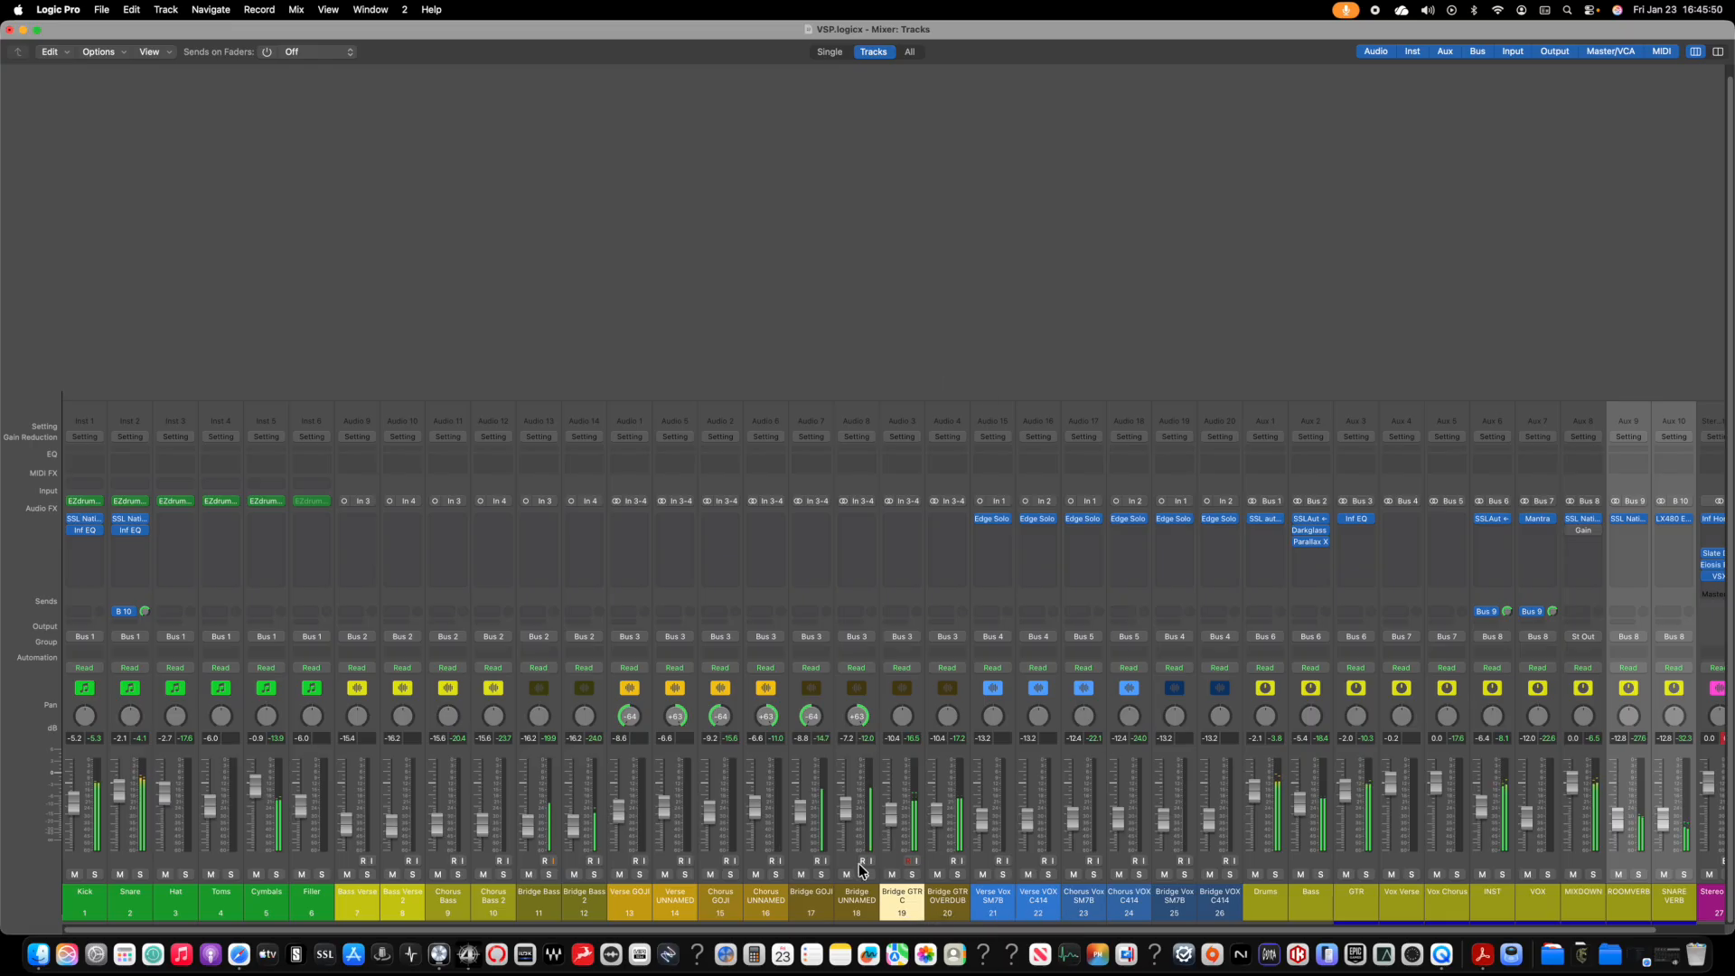
# Step: Select the Bridge GTR C and Bridge GTR OVERDUB channels and lower their faders together to about -13.8 dB
pyautogui.click(943, 883)
pyautogui.moveTo(908, 896); pyautogui.dragTo(937, 830)
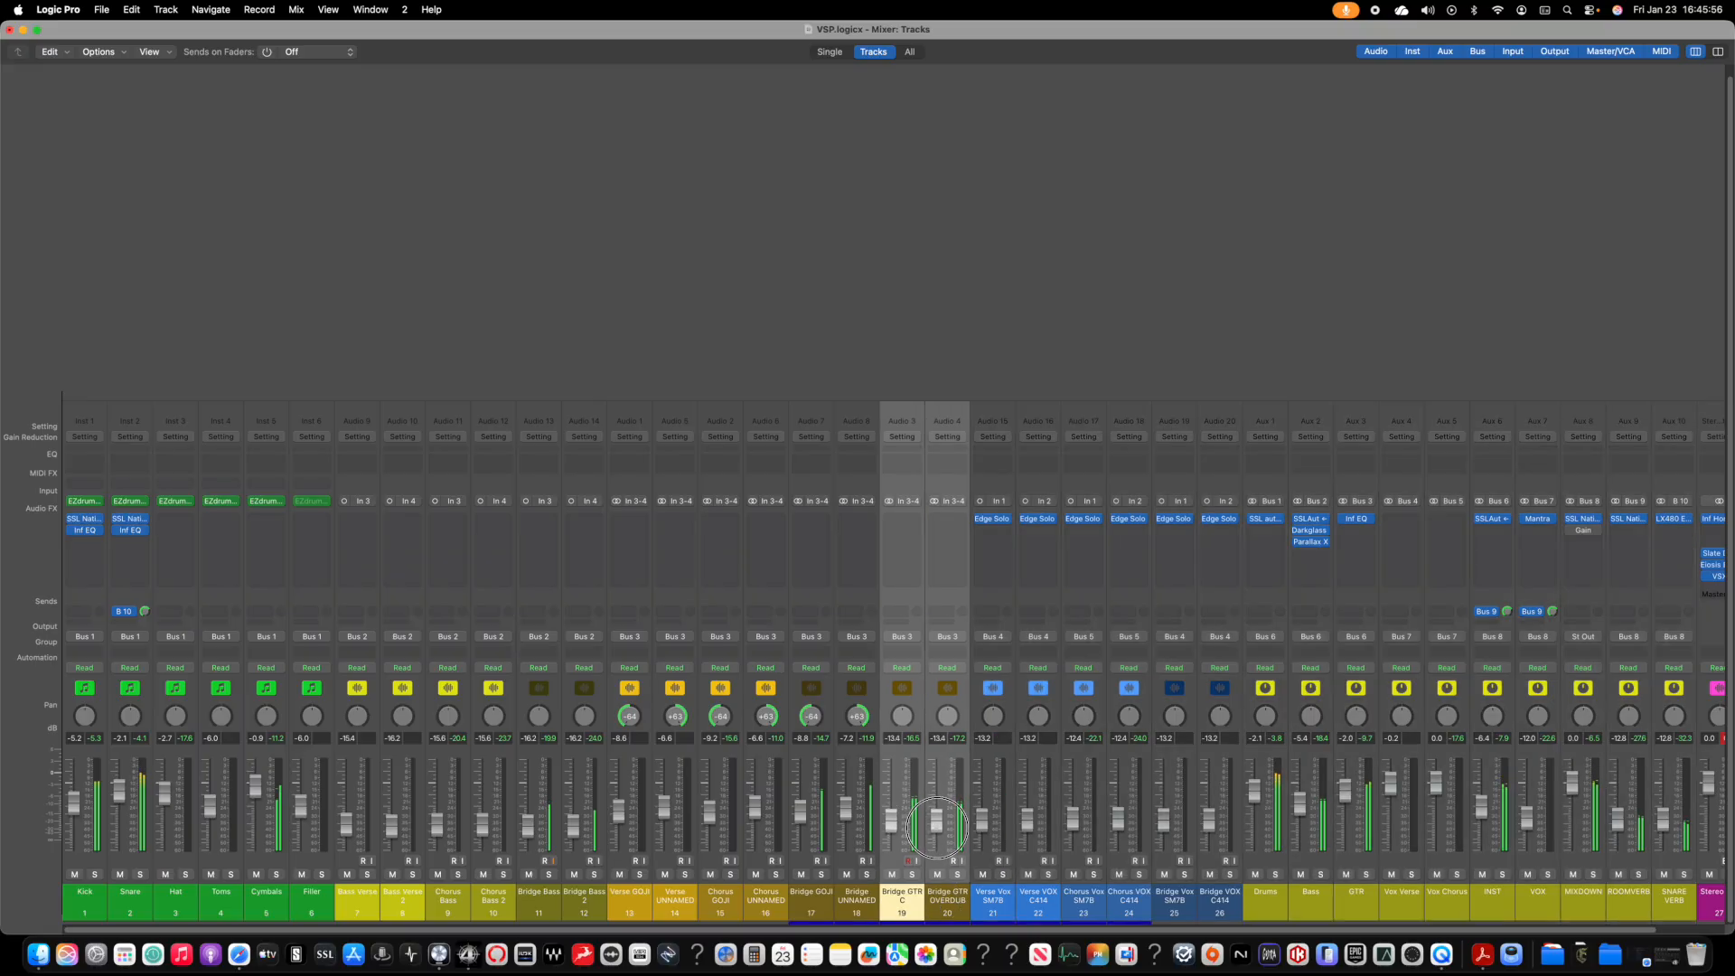
# Step: Create a cycle range from bar 65 to bar 74 in the Tracks window and play the bridge start
pyautogui.press('1')
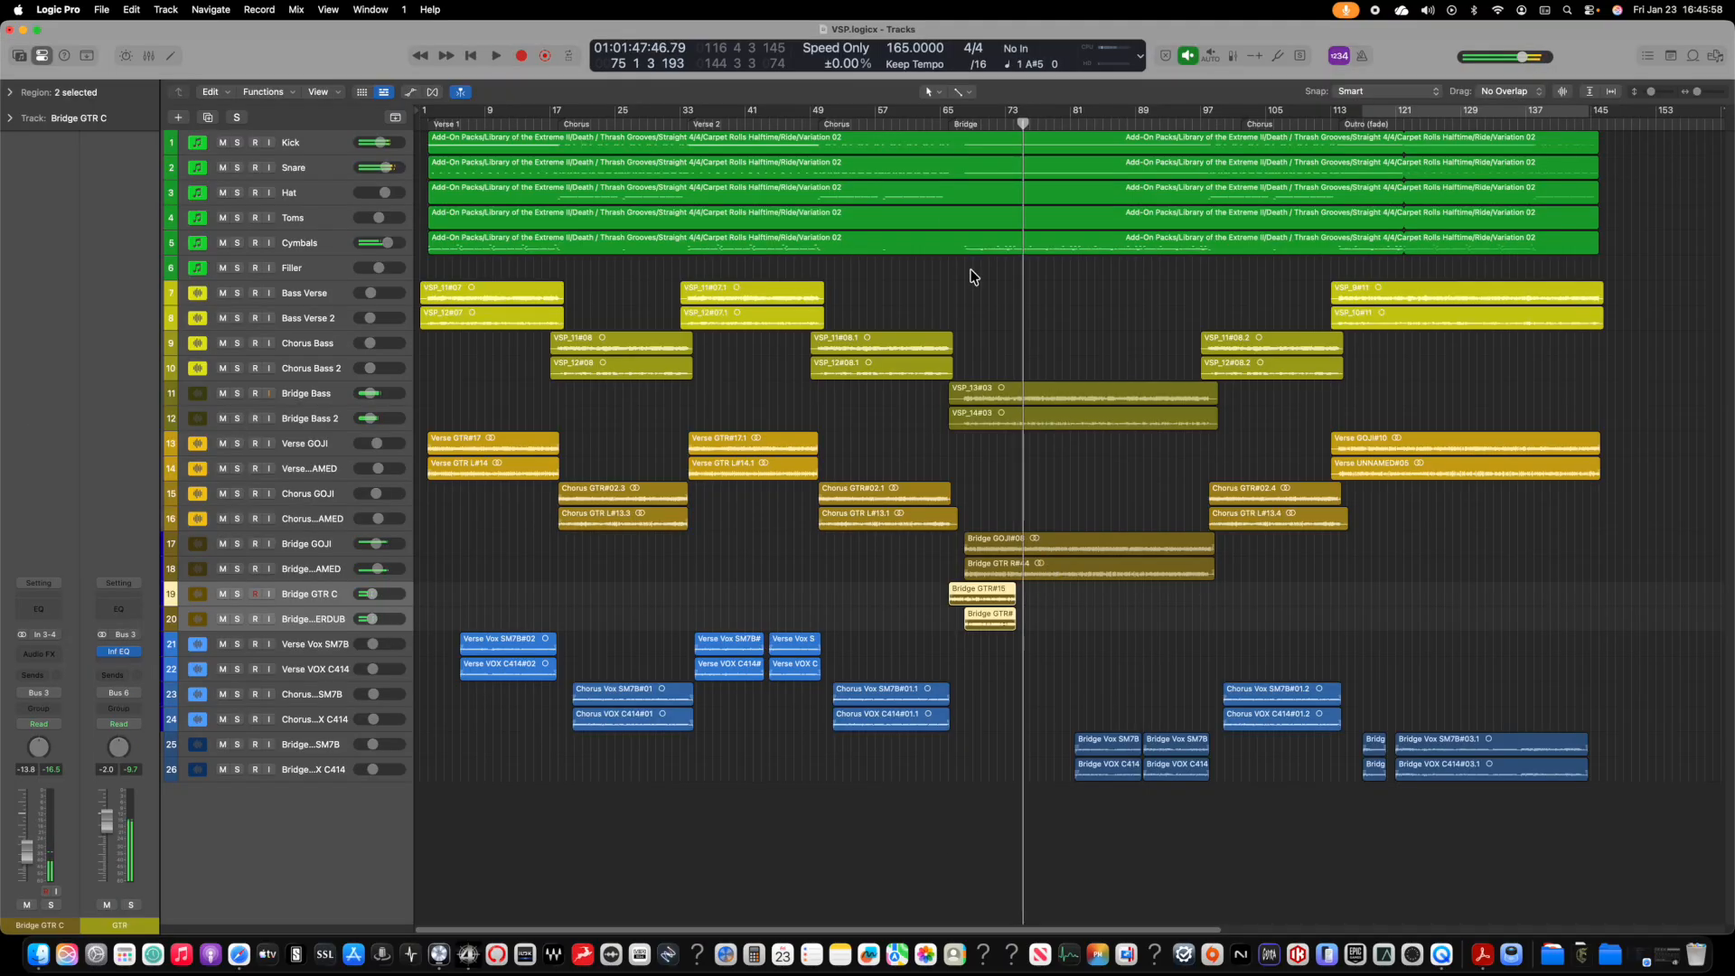
pyautogui.click(939, 122)
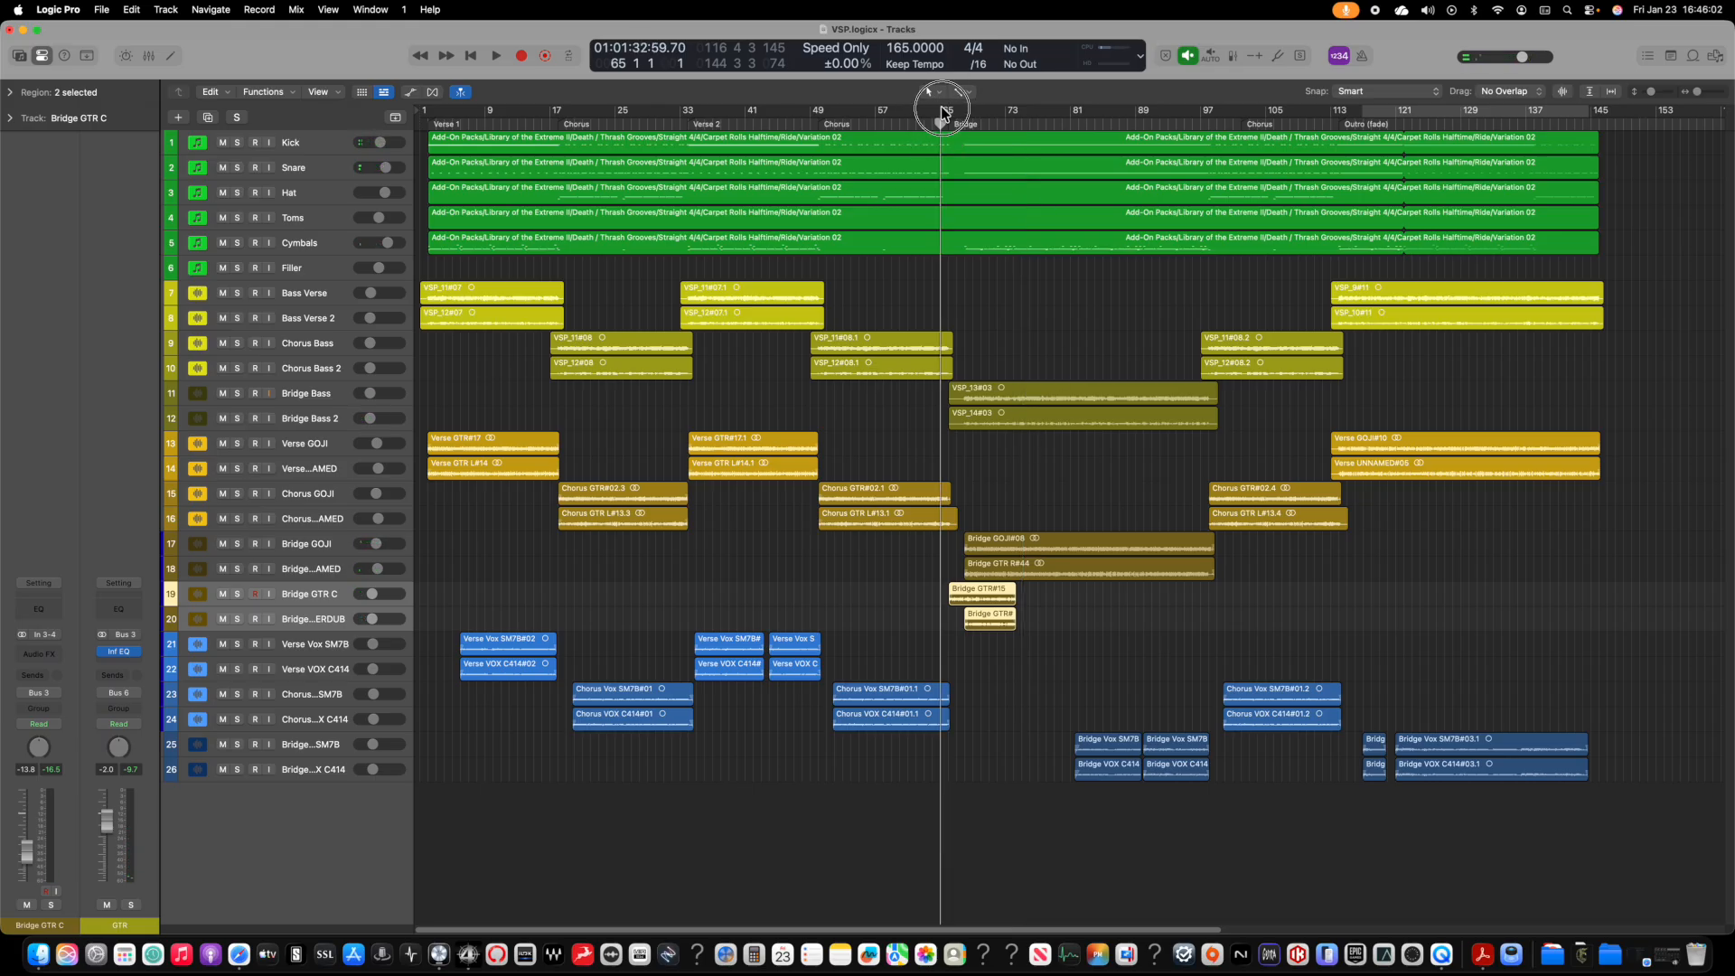
pyautogui.moveTo(941, 110); pyautogui.dragTo(1012, 118)
pyautogui.press('space')
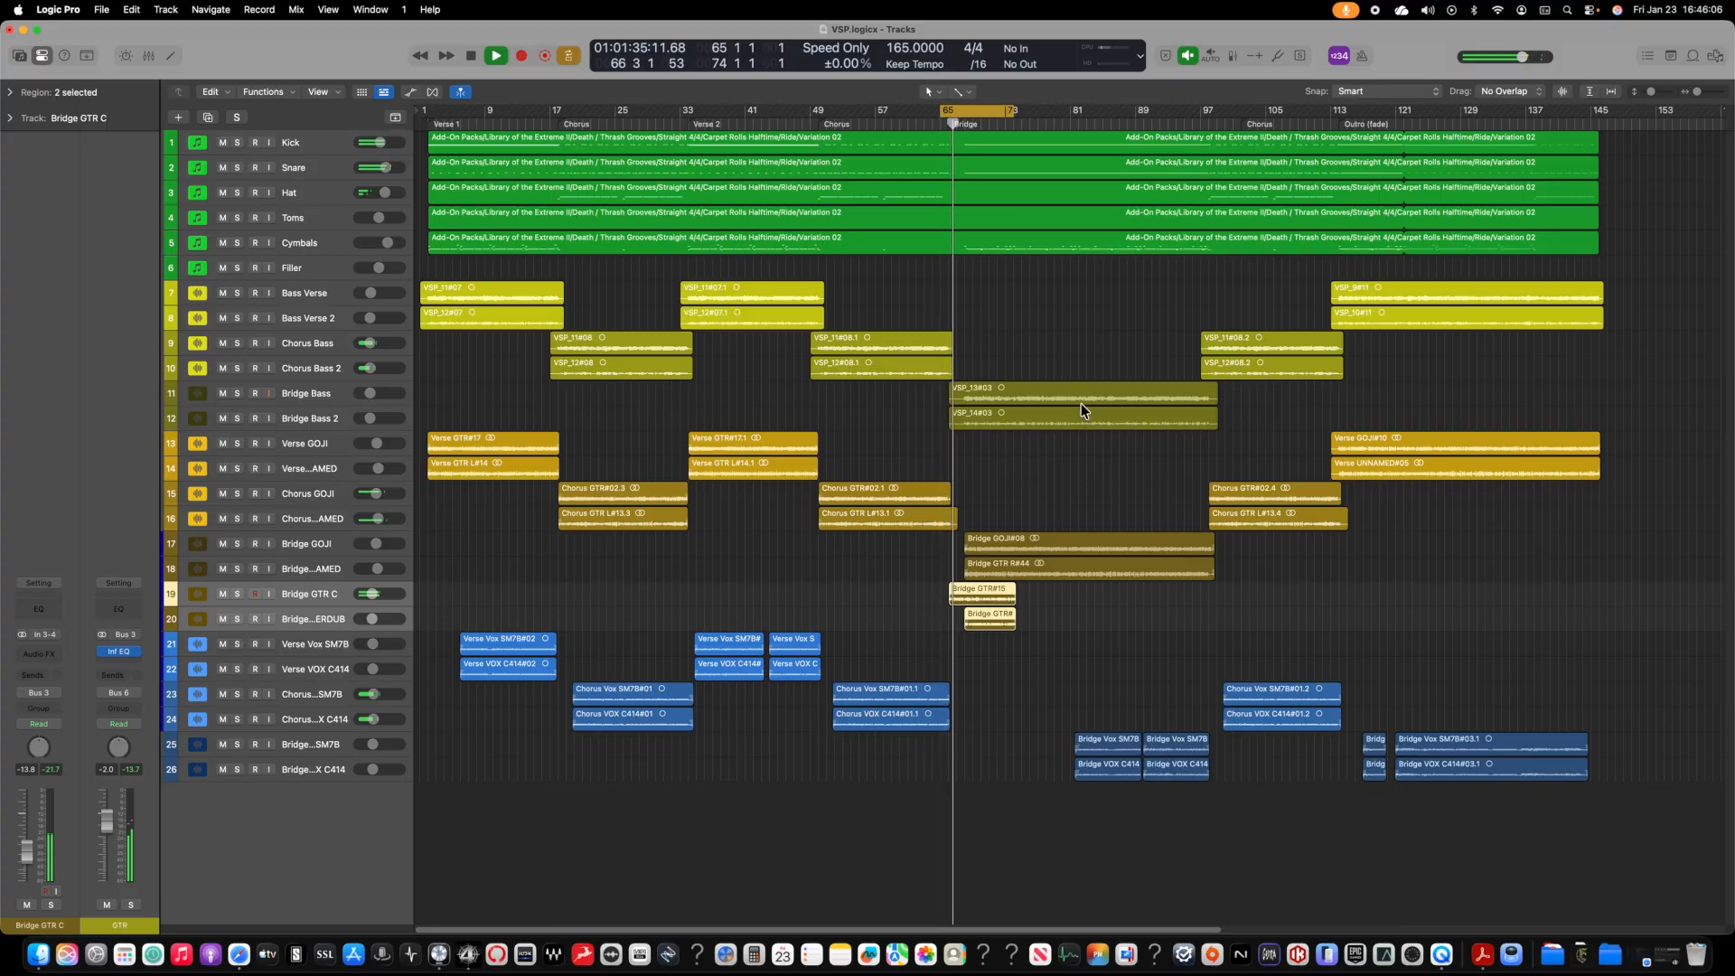
# Step: Raise the Bridge GTR C fader to about -13.2 dB and the Bridge GTR OVERDUB fader to about -11.4 dB during playback
pyautogui.press('2')
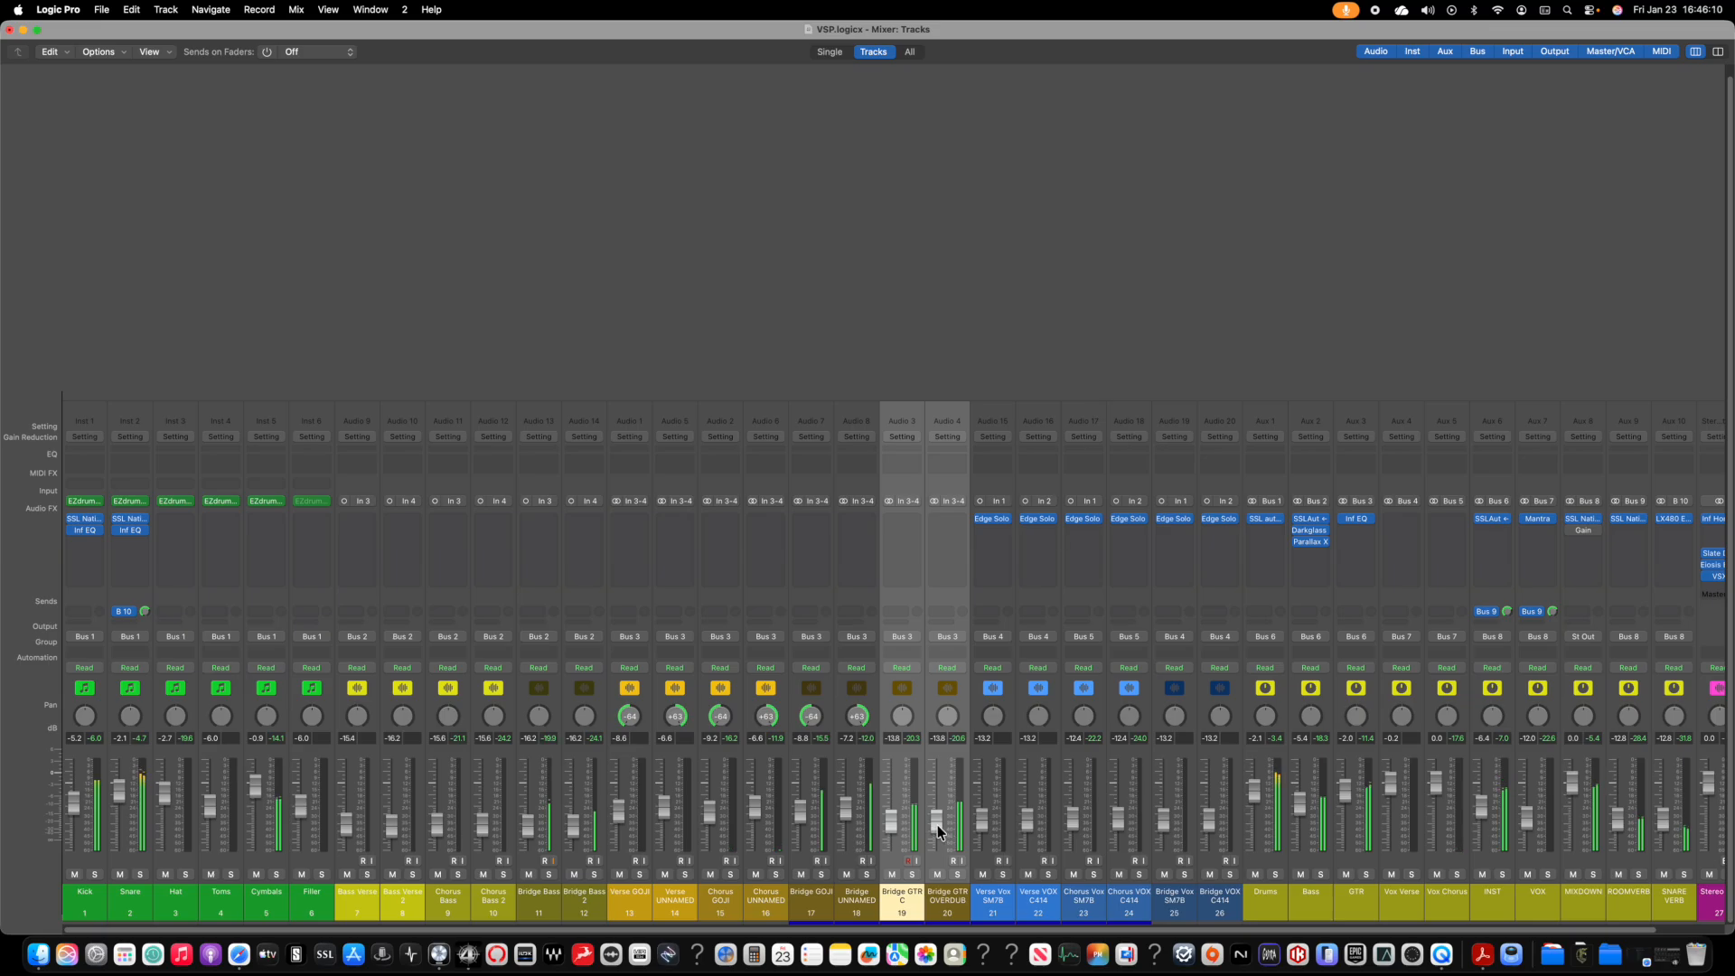
pyautogui.moveTo(935, 822)
pyautogui.mouseDown()
pyautogui.moveTo(946, 846)
pyautogui.moveTo(937, 819)
pyautogui.mouseUp()
pyautogui.click(946, 911)
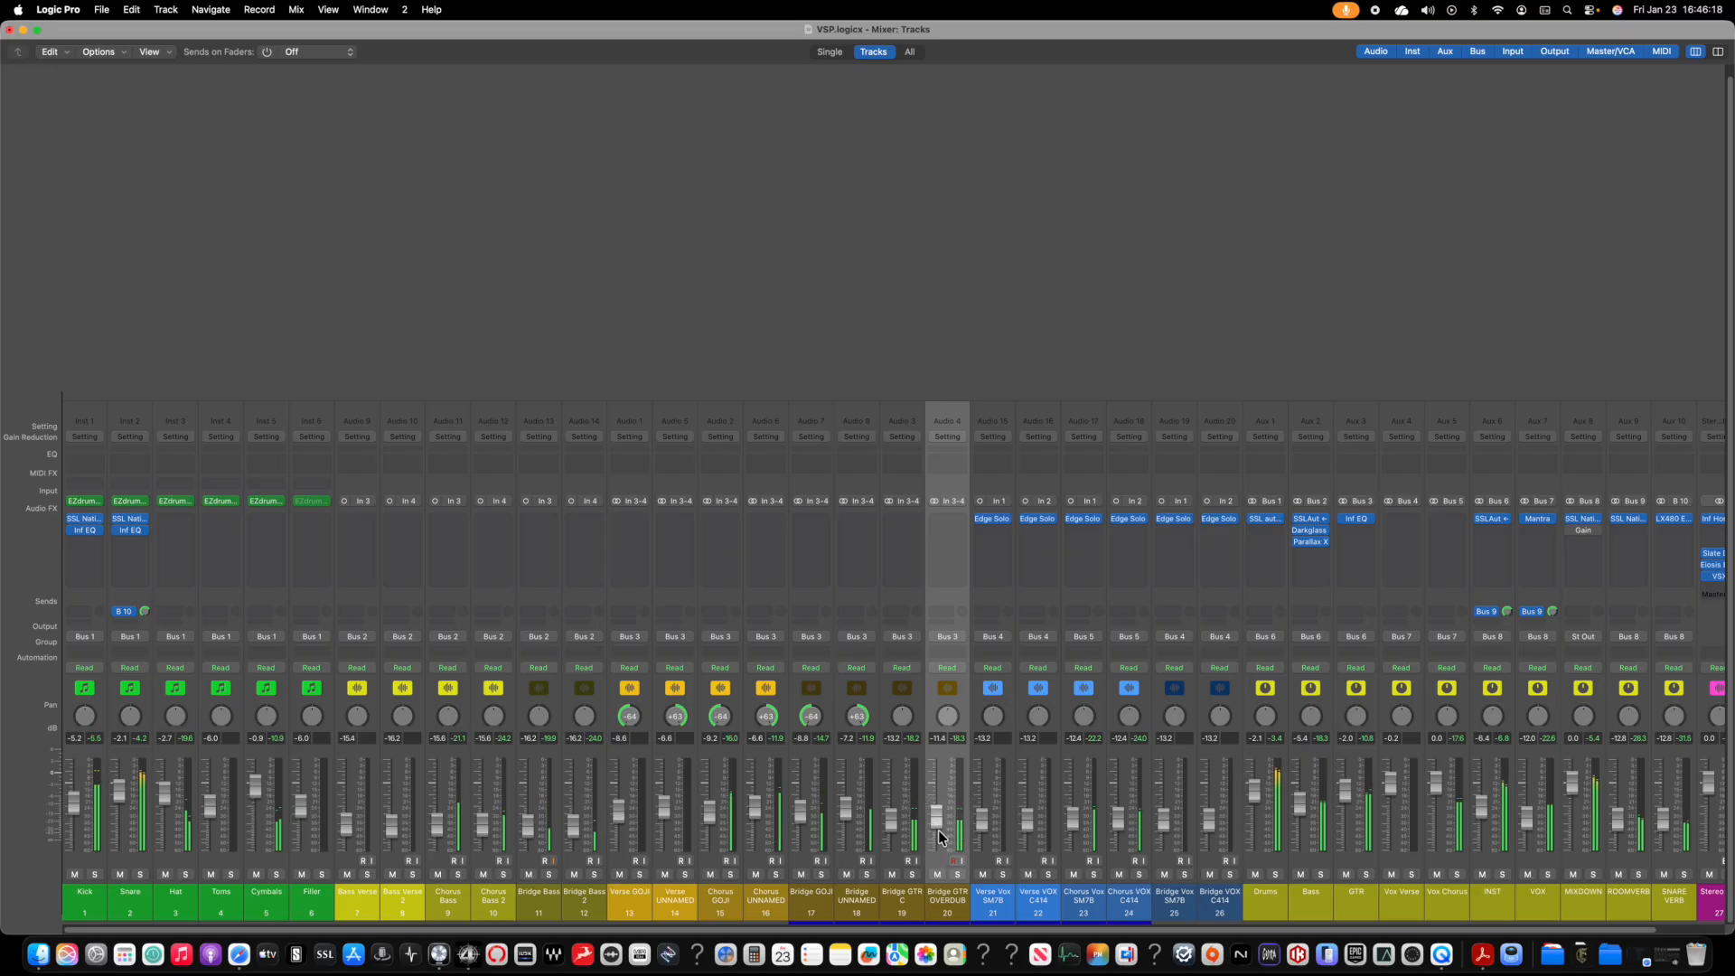
pyautogui.press('1')
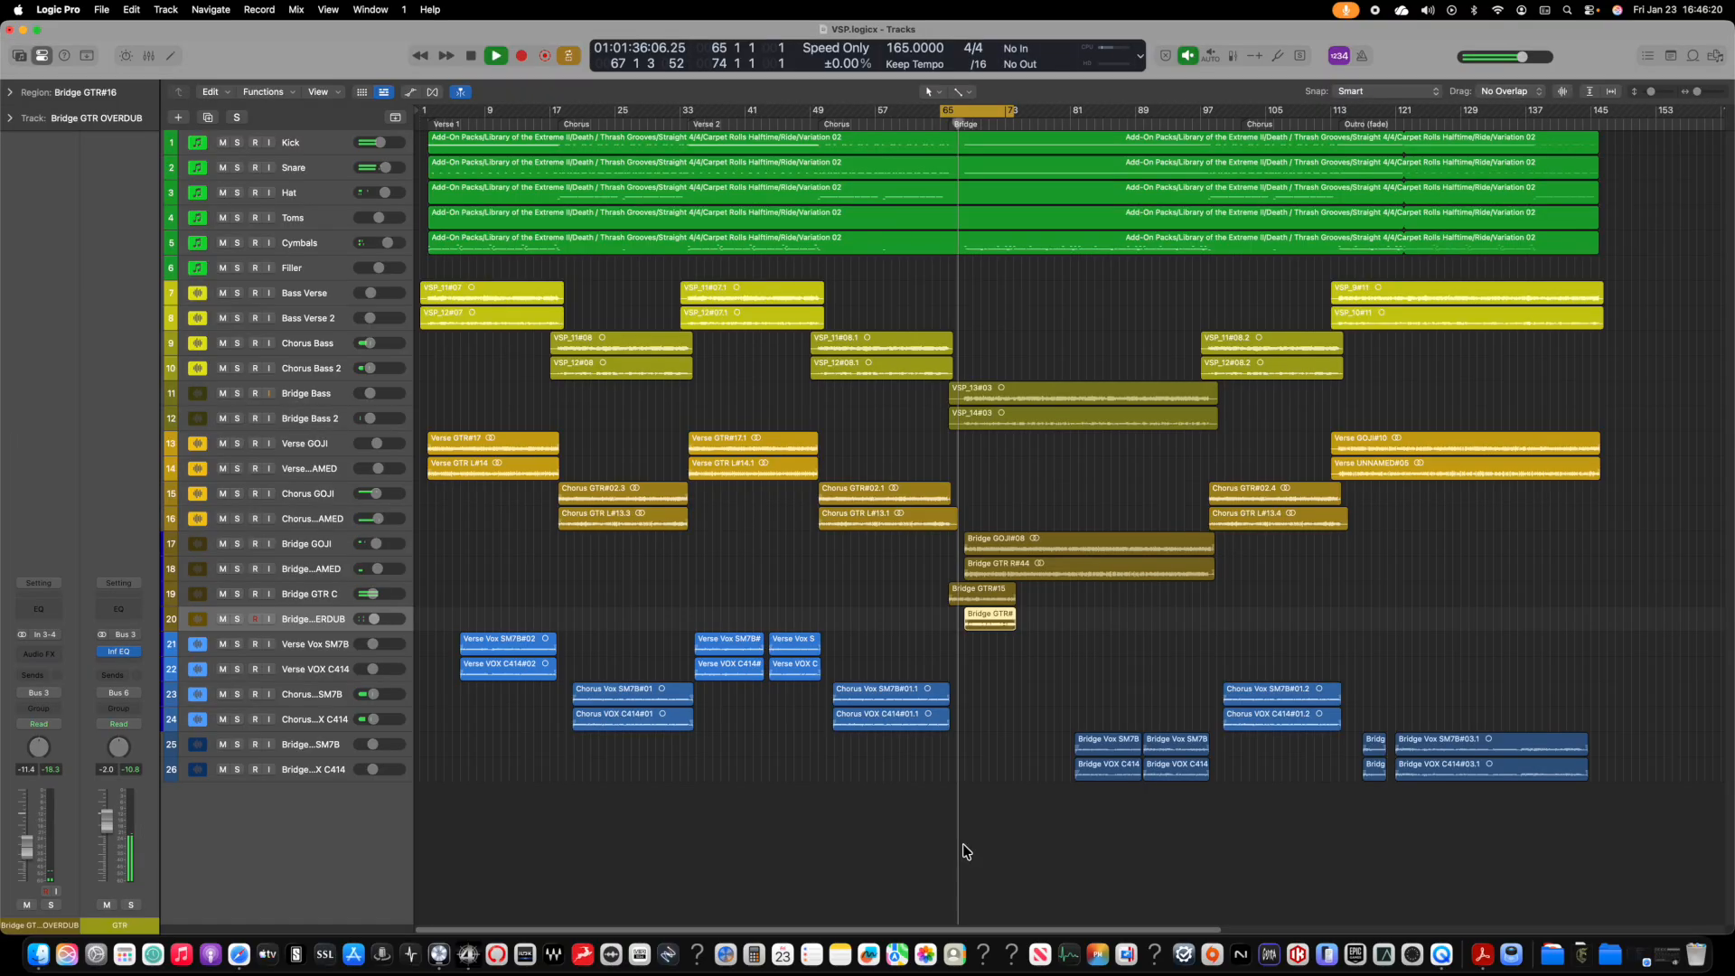
# Step: Turn off the bridge cycle range, listen on through the bridge guitars and stop playback
pyautogui.click(980, 109)
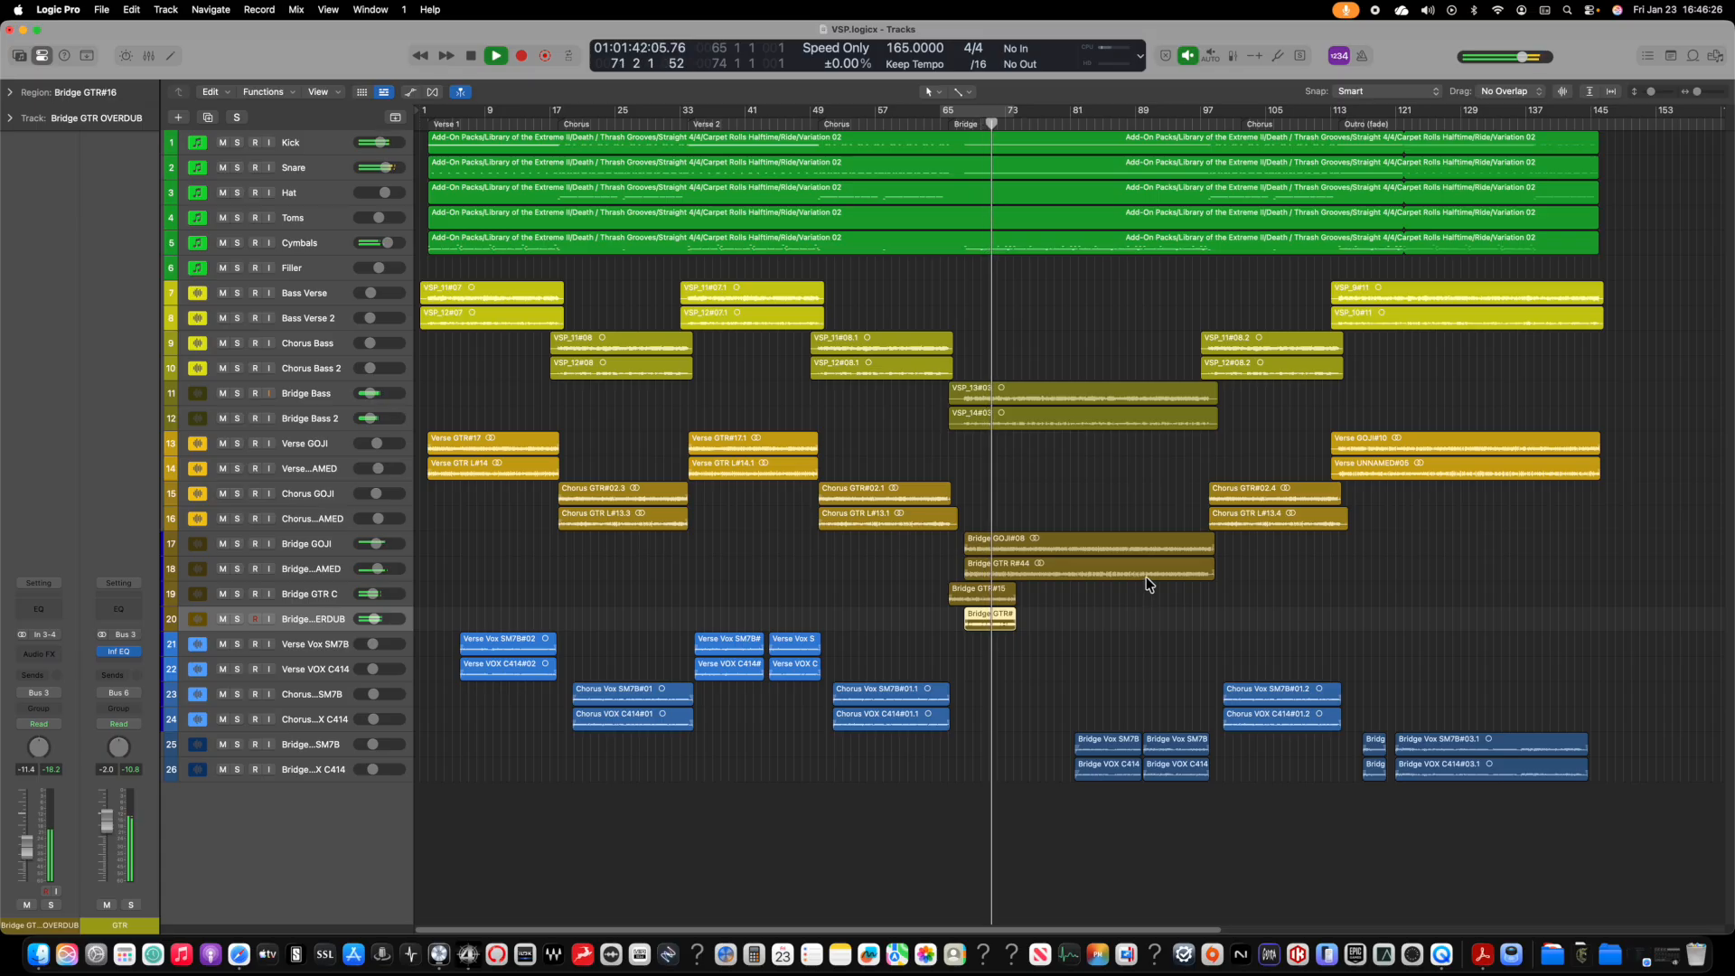
pyautogui.hscroll(5, 1161, 637)
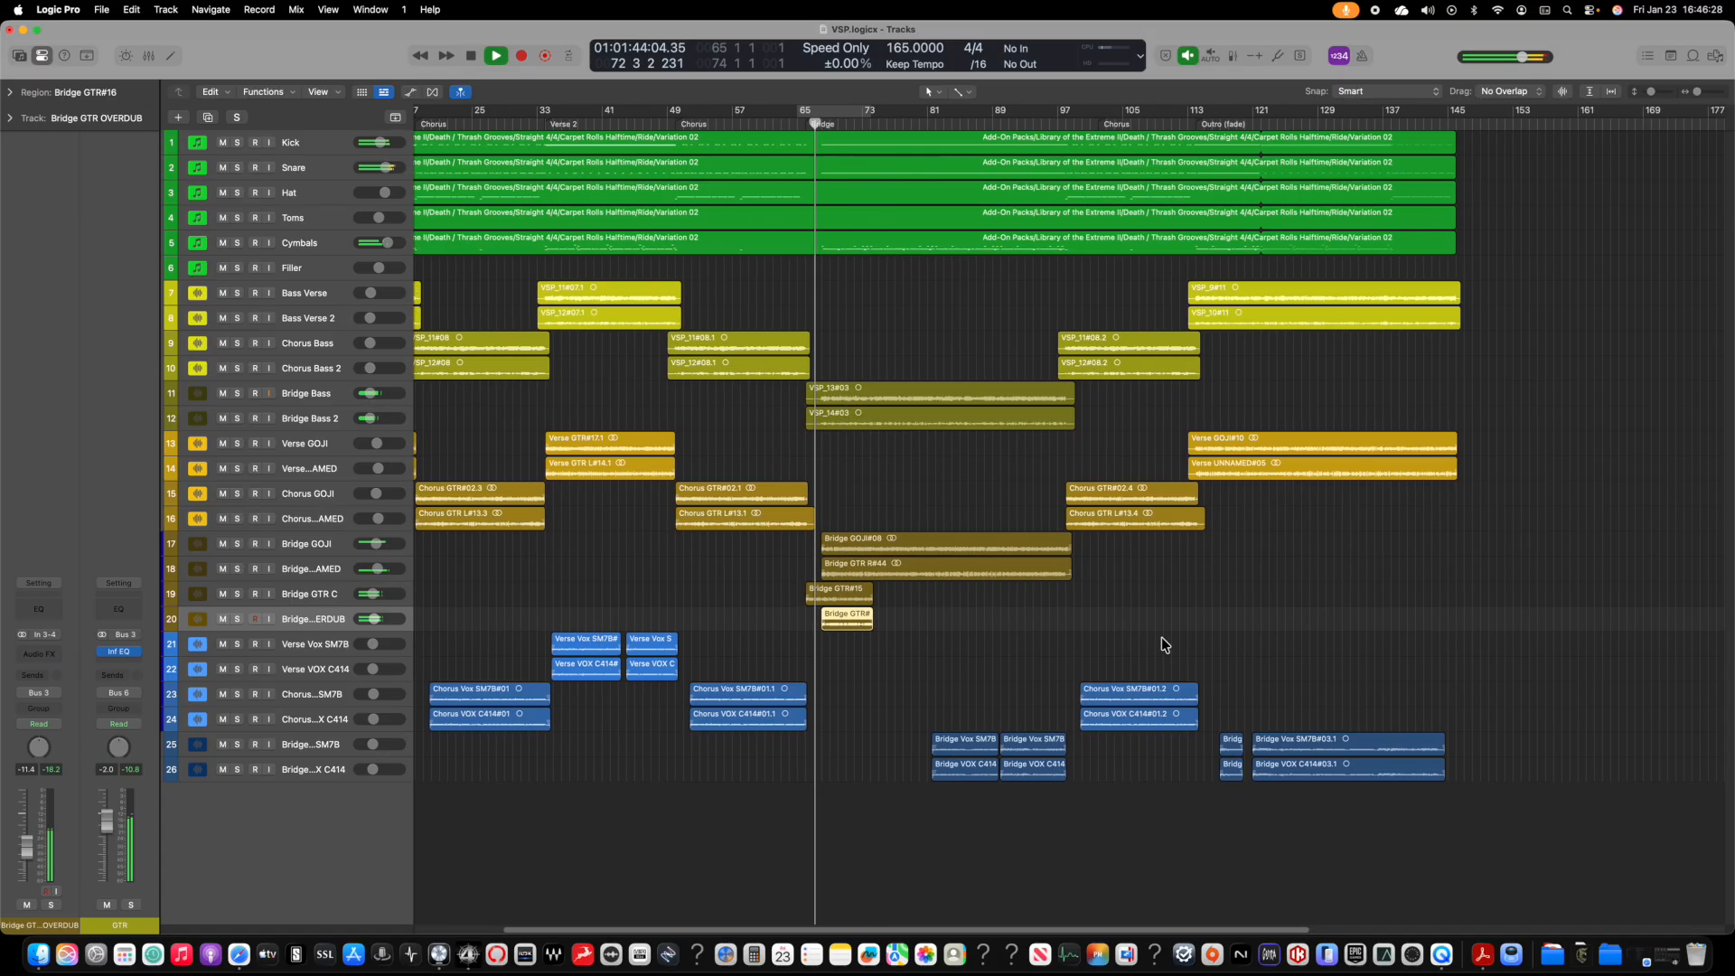
pyautogui.hscroll(-4, 1132, 640)
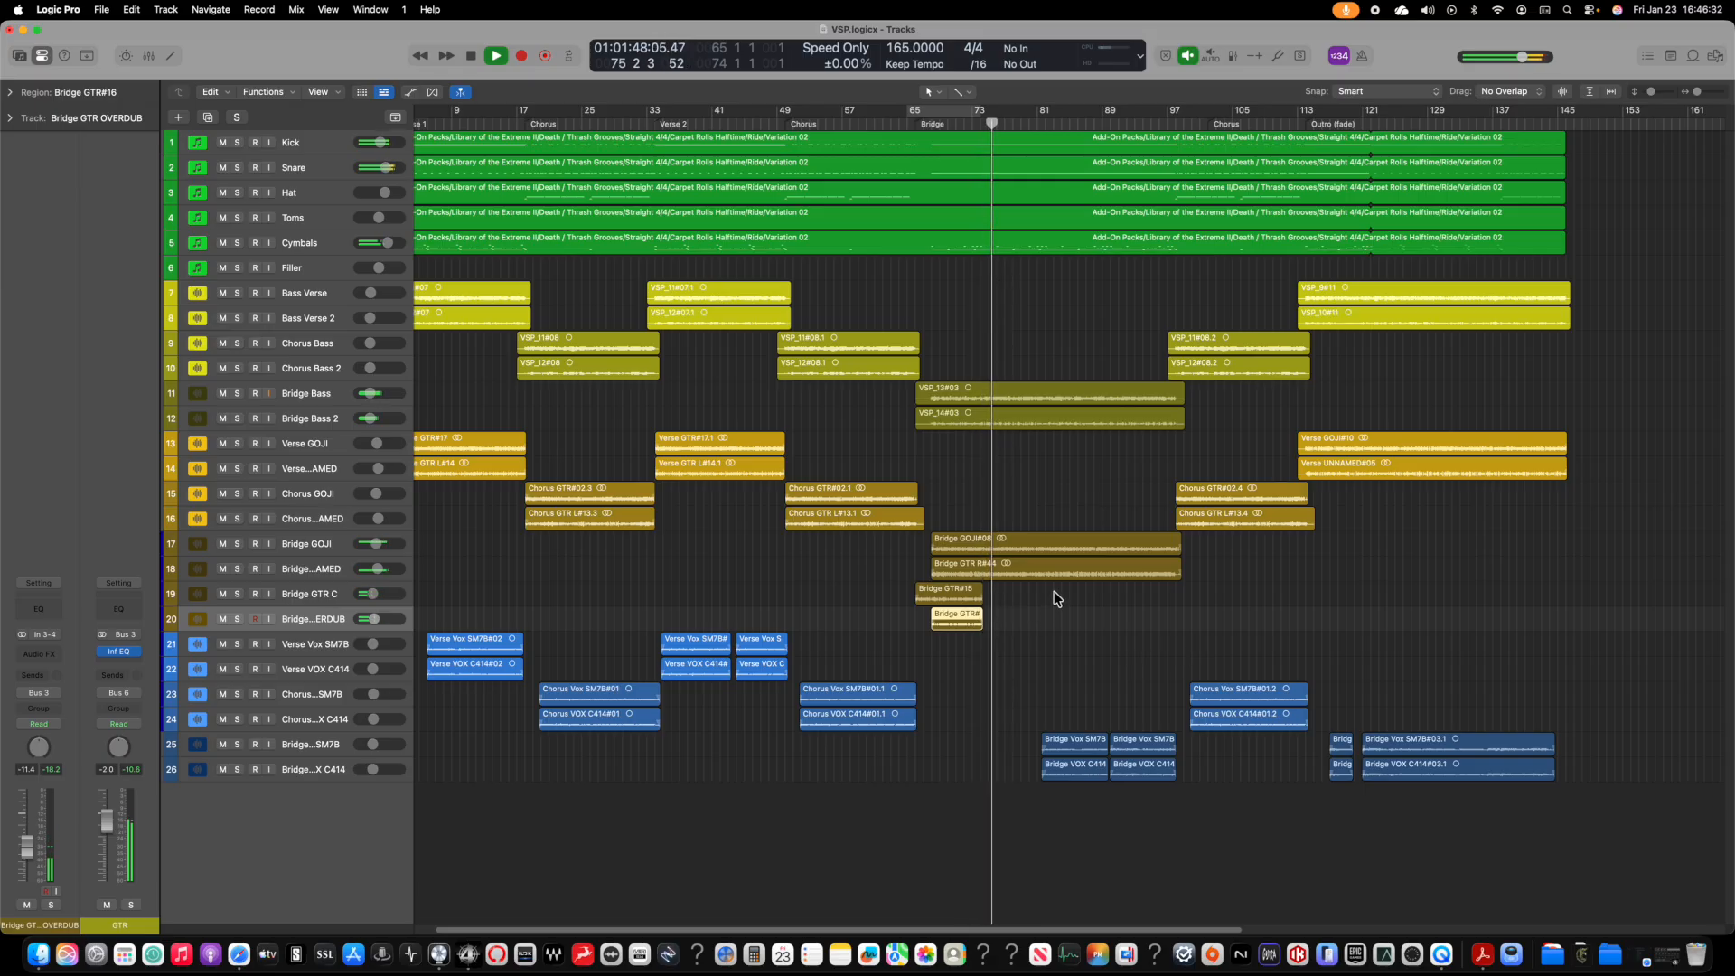
pyautogui.press('space')
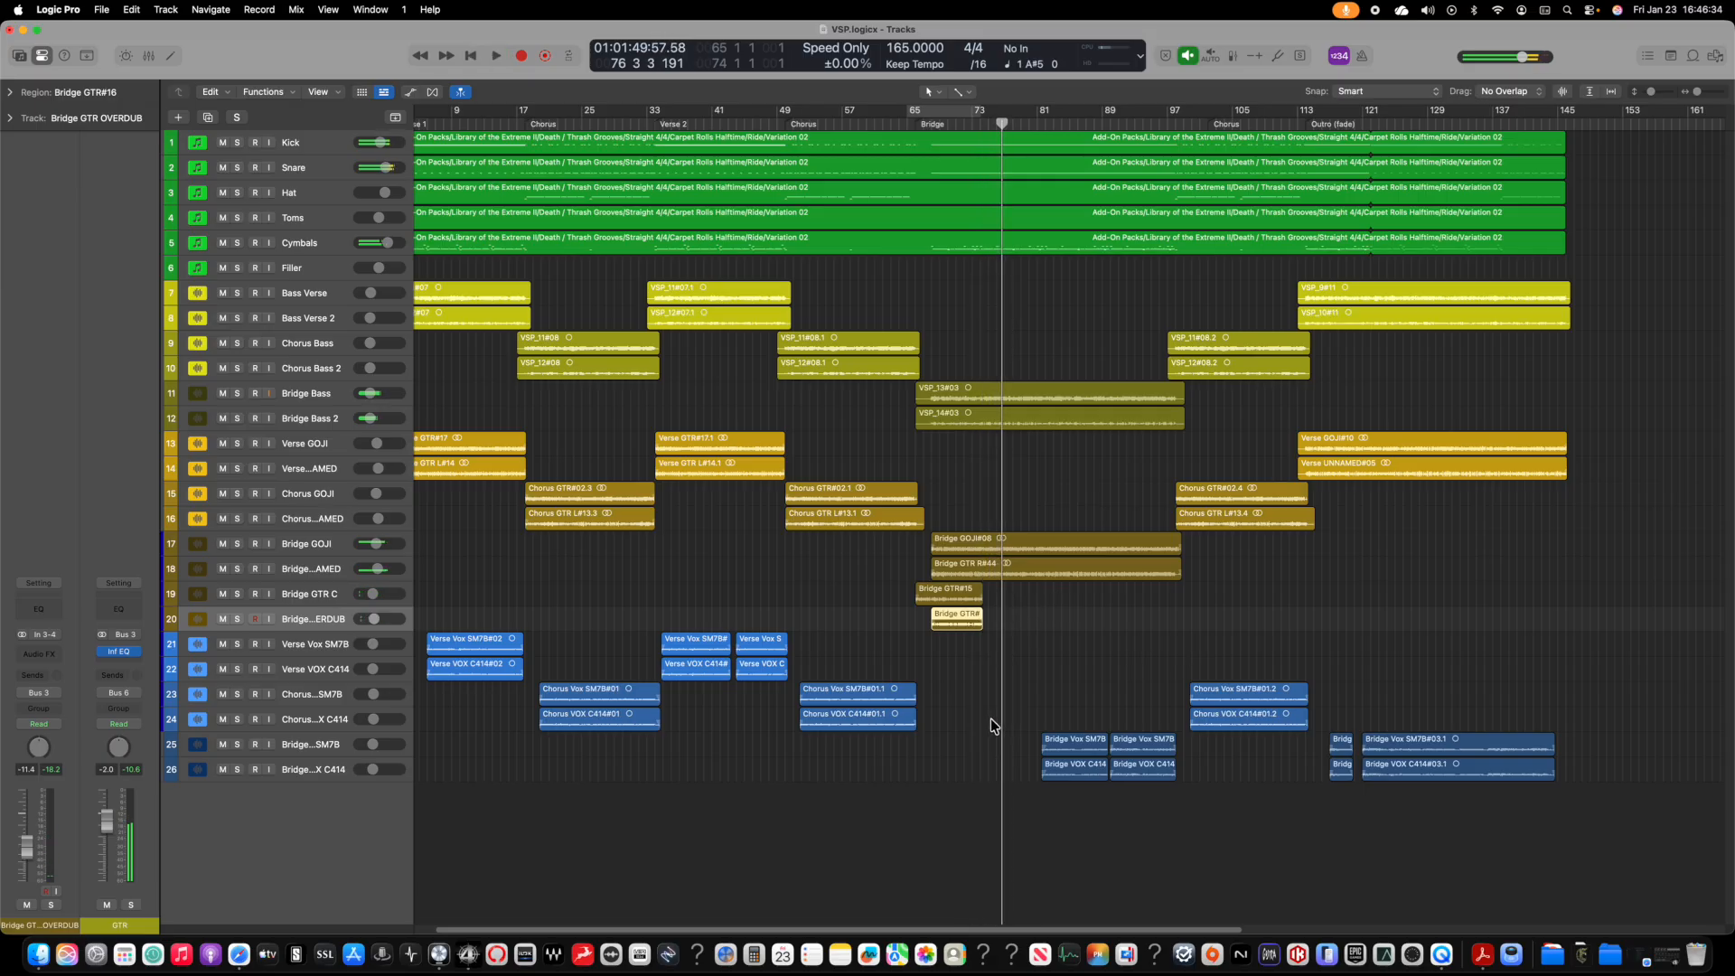
# Step: Select Bridge GTR C and Bridge GTR OVERDUB and lower their faders together to about -14.6 dB and -12.8 dB
pyautogui.press('2')
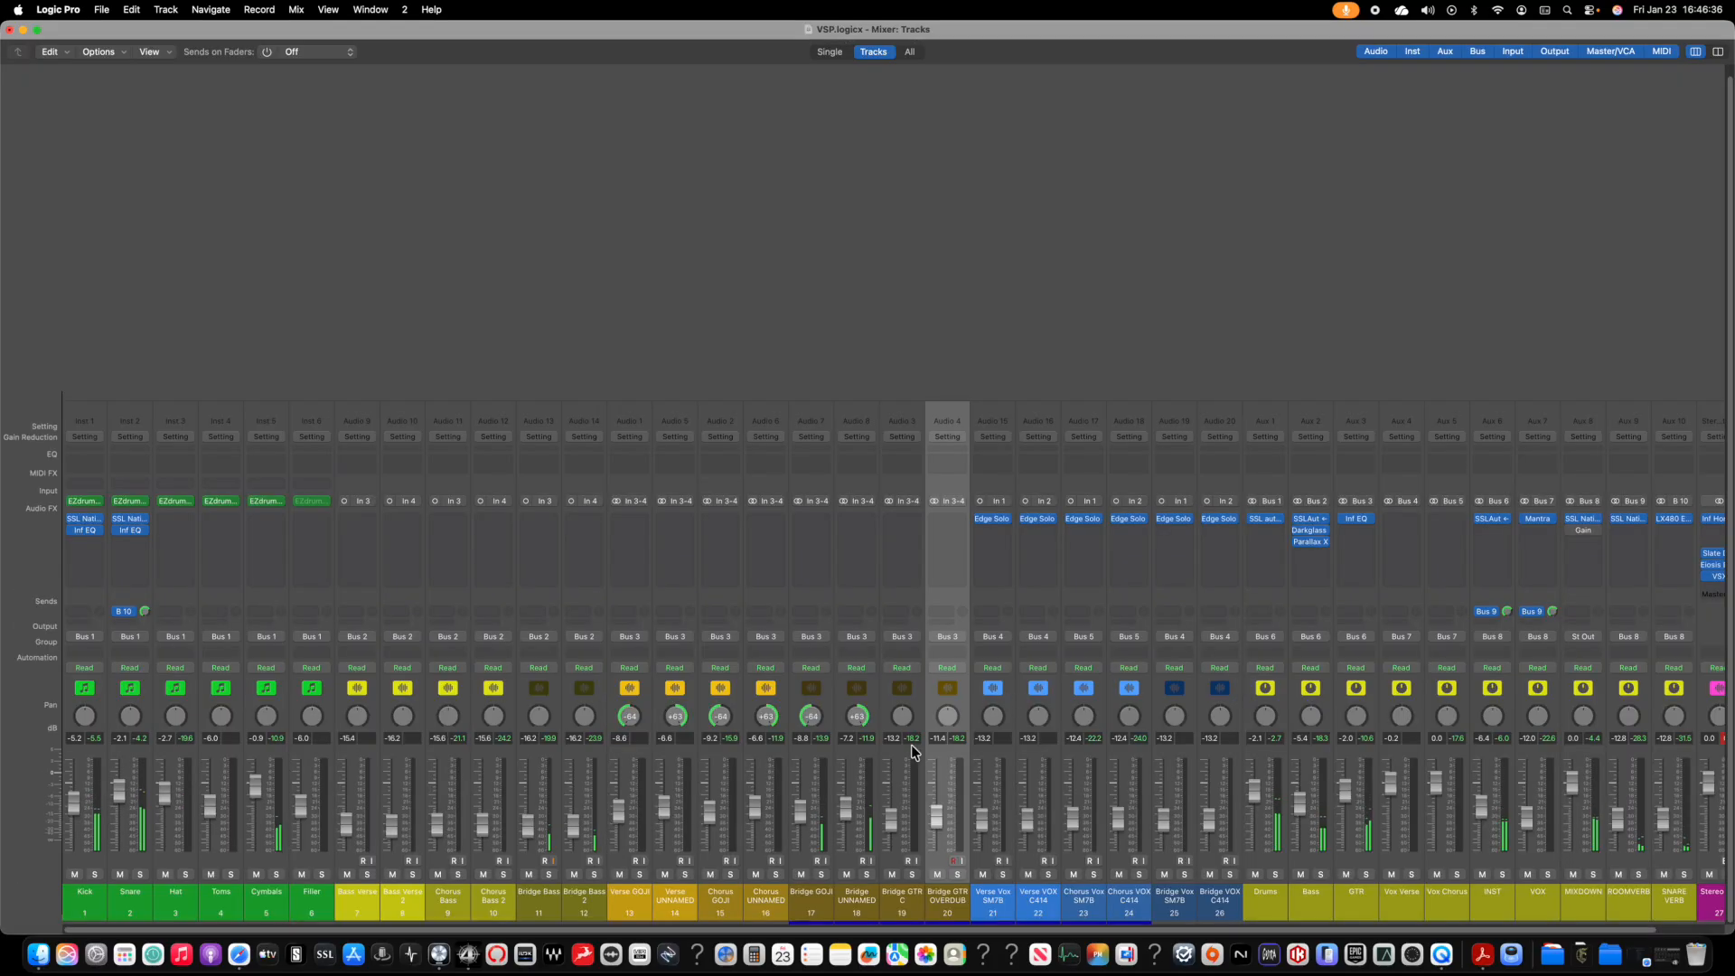
pyautogui.keyDown('shift'); pyautogui.click(922, 900); pyautogui.keyUp('shift')
pyautogui.moveTo(891, 817); pyautogui.dragTo(893, 822)
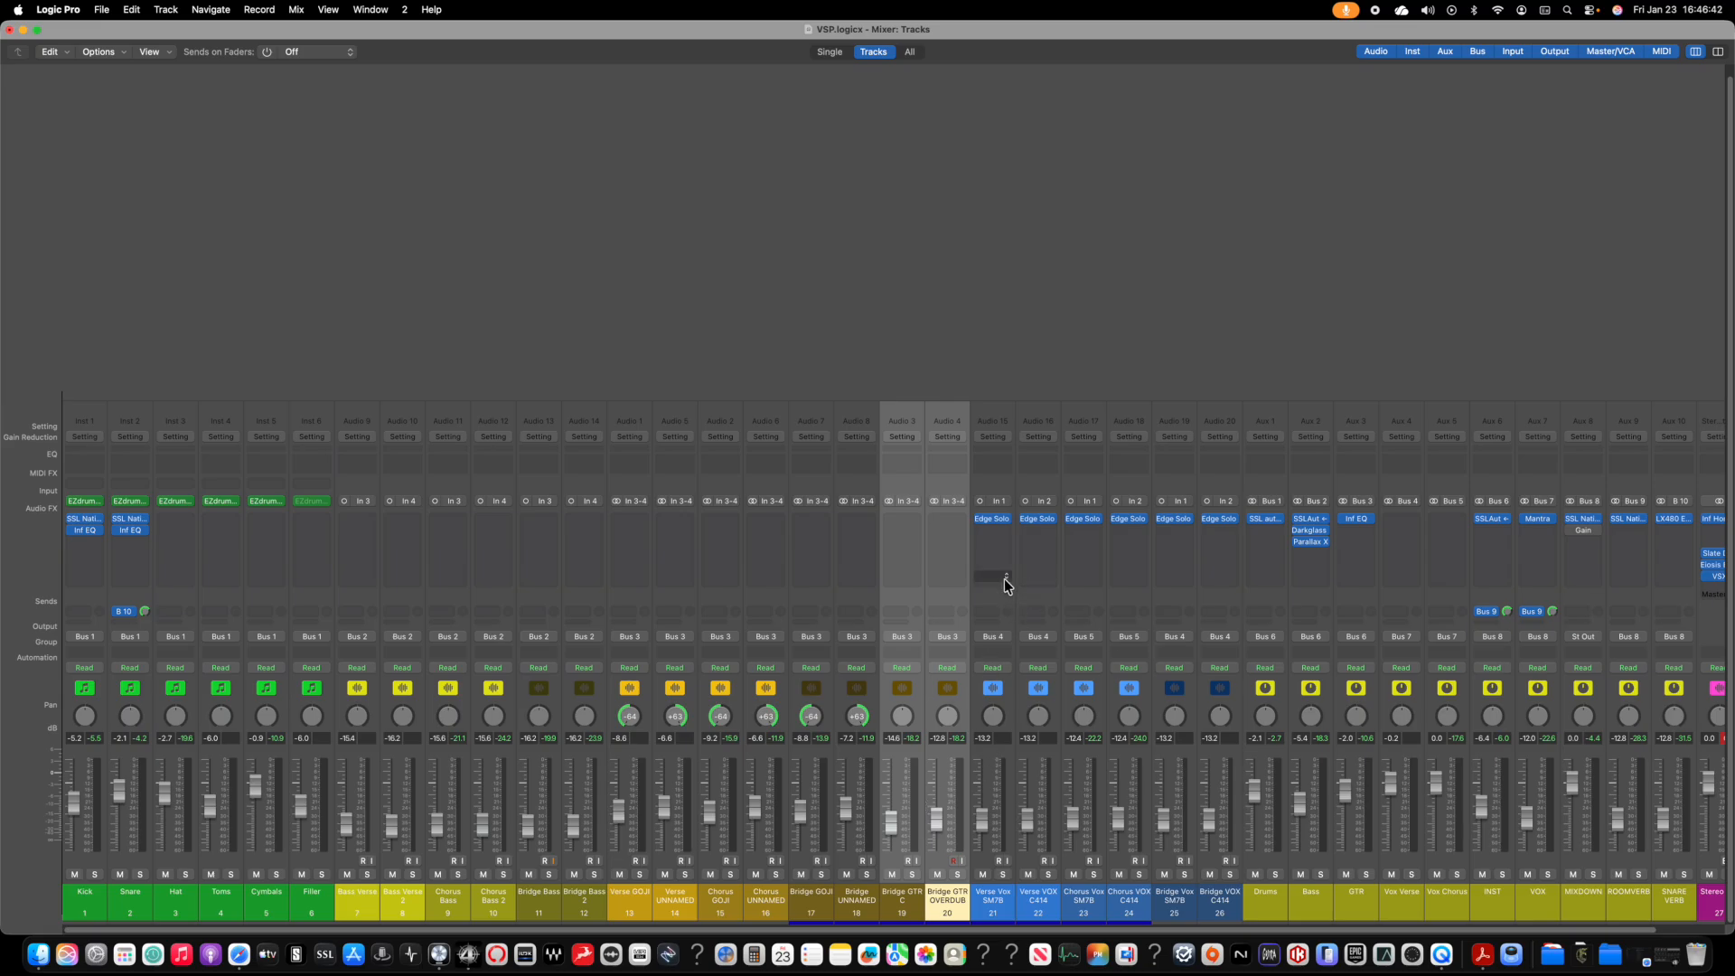
pyautogui.press('1')
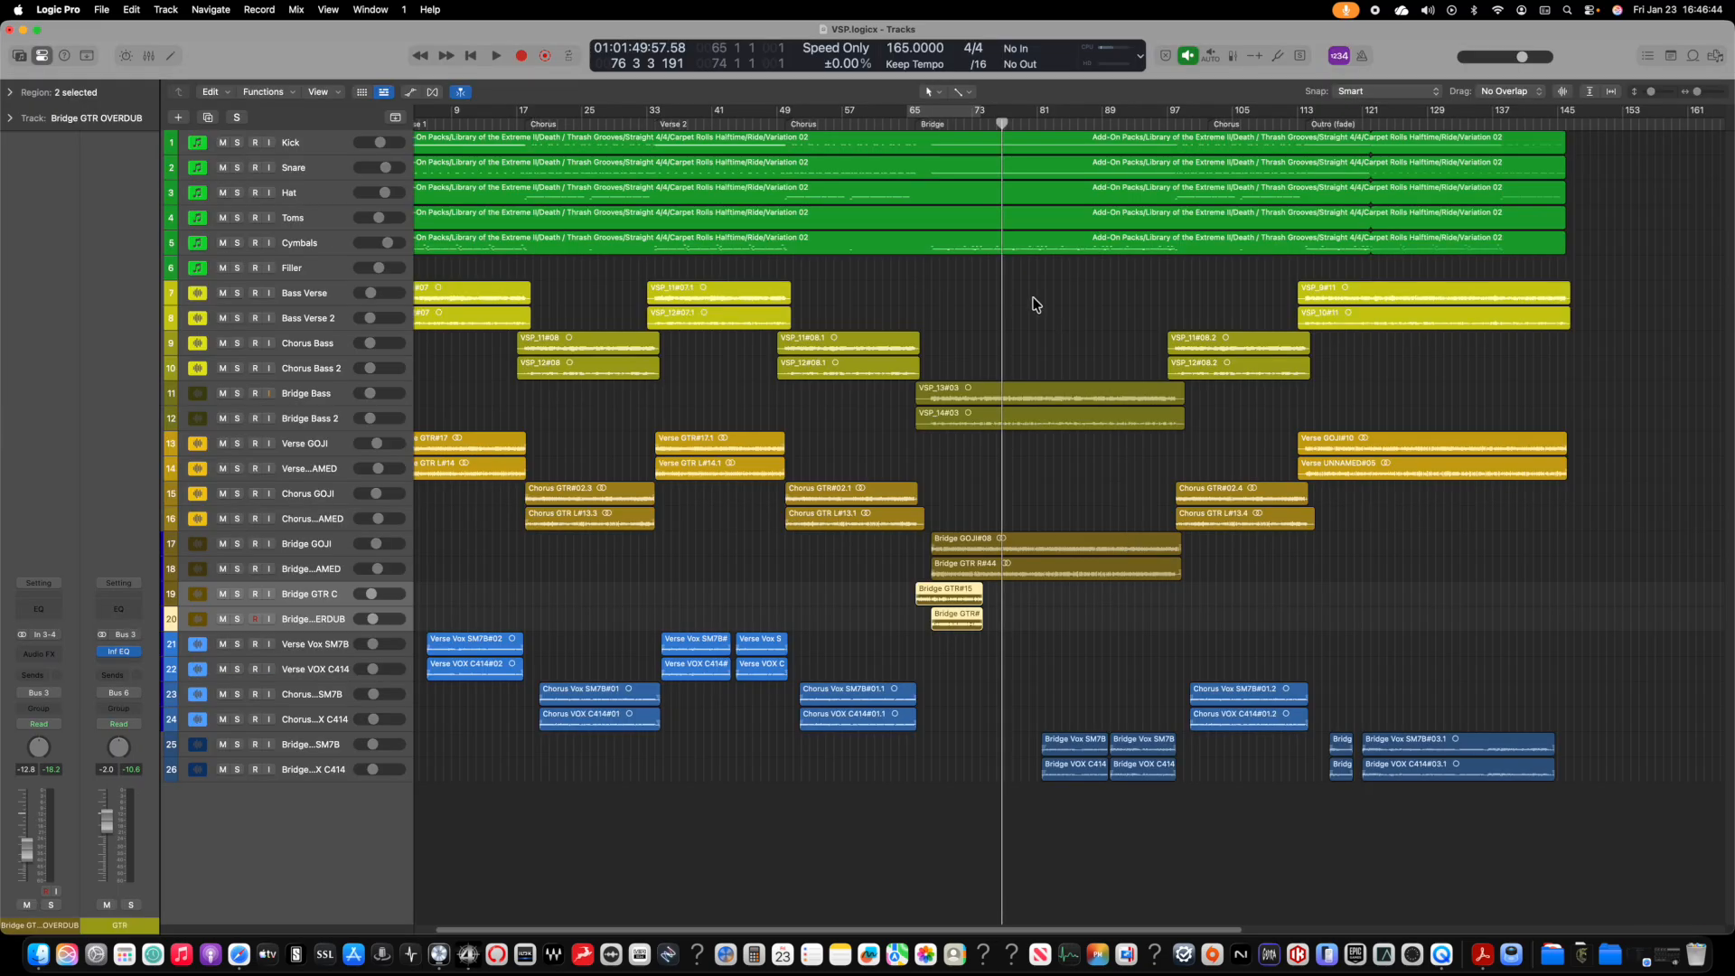
# Step: Play the bridge up to its vocal section and lower the VOX bus fader to about -14.8 dB in the Mixer
pyautogui.press('space')
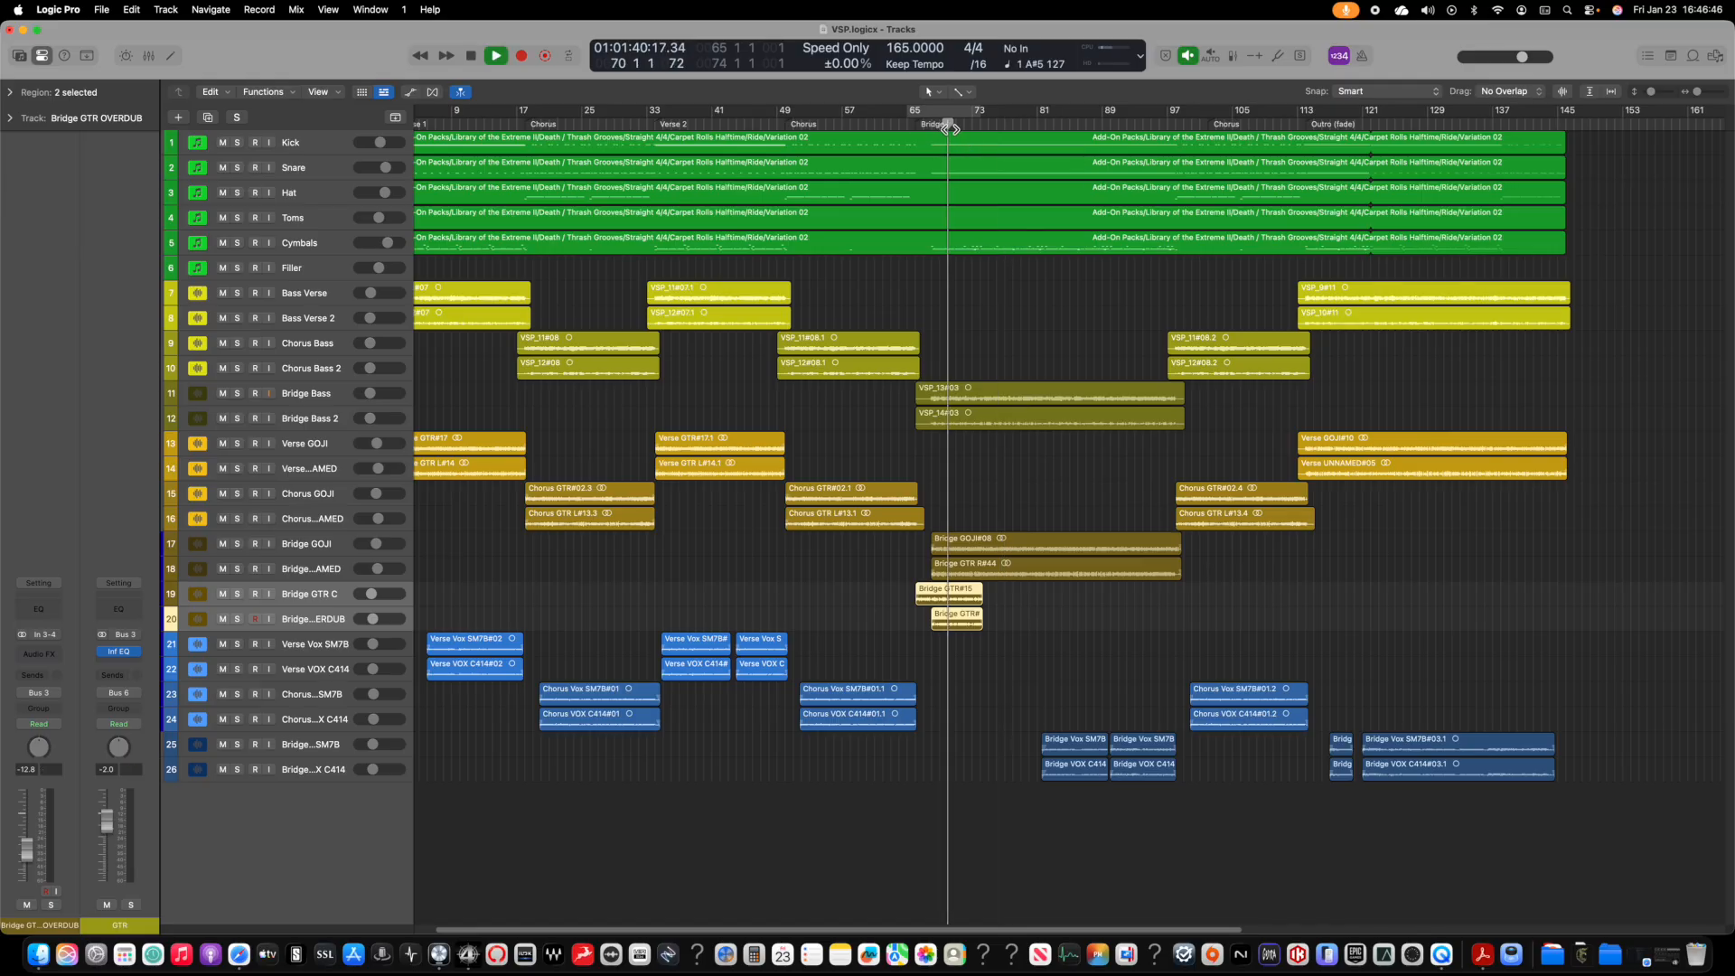
pyautogui.click(1051, 124)
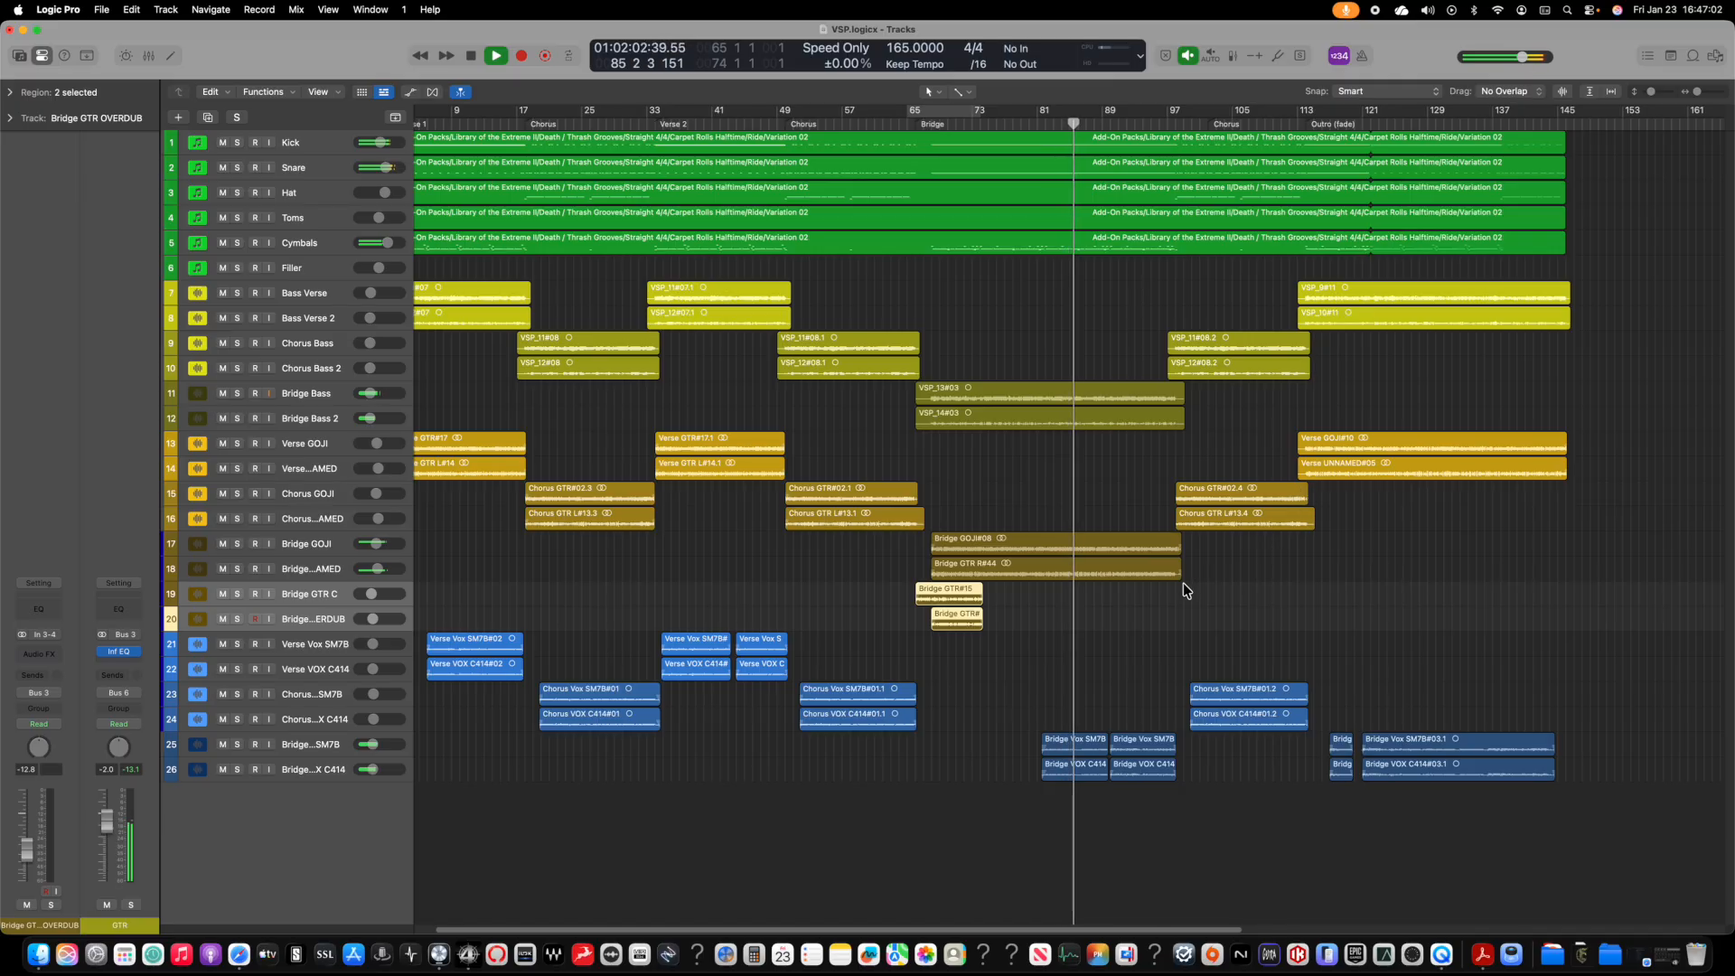
pyautogui.press('2')
pyautogui.hscroll(3, 922, 219)
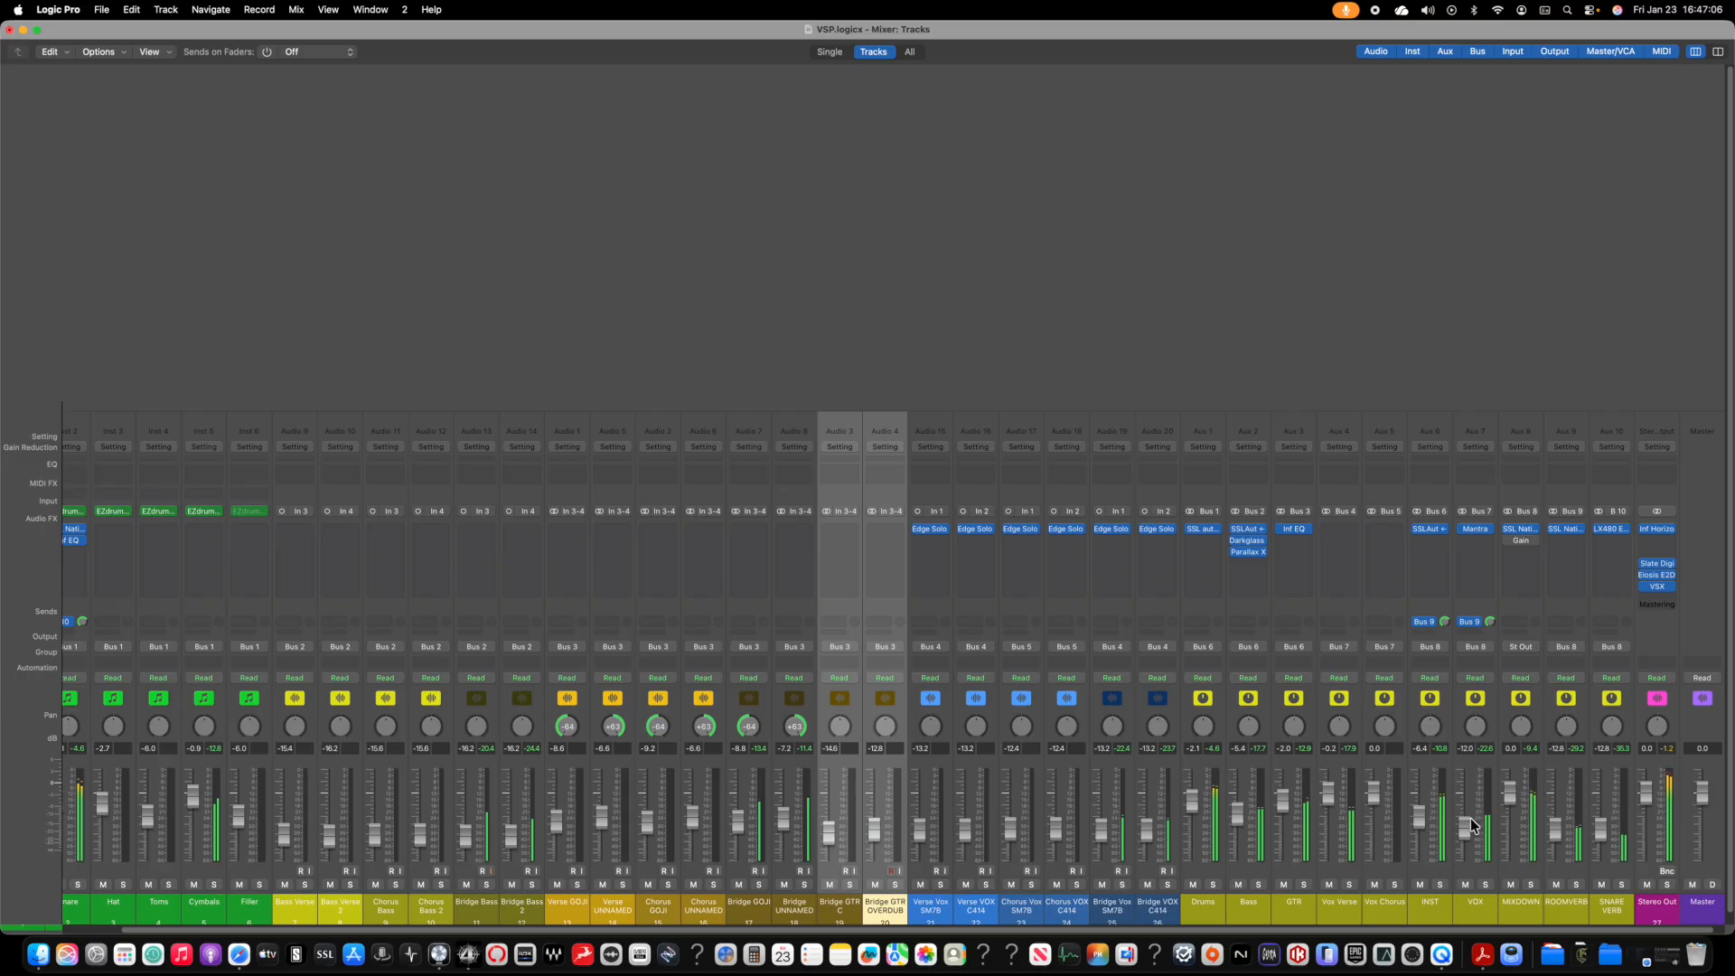
pyautogui.moveTo(1471, 824); pyautogui.dragTo(1470, 836)
# Step: Check the VSX output level on Stereo Out, and lower the threshold of the MIXDOWN channel's SSL Native Bus Compressor 2
pyautogui.click(1661, 589)
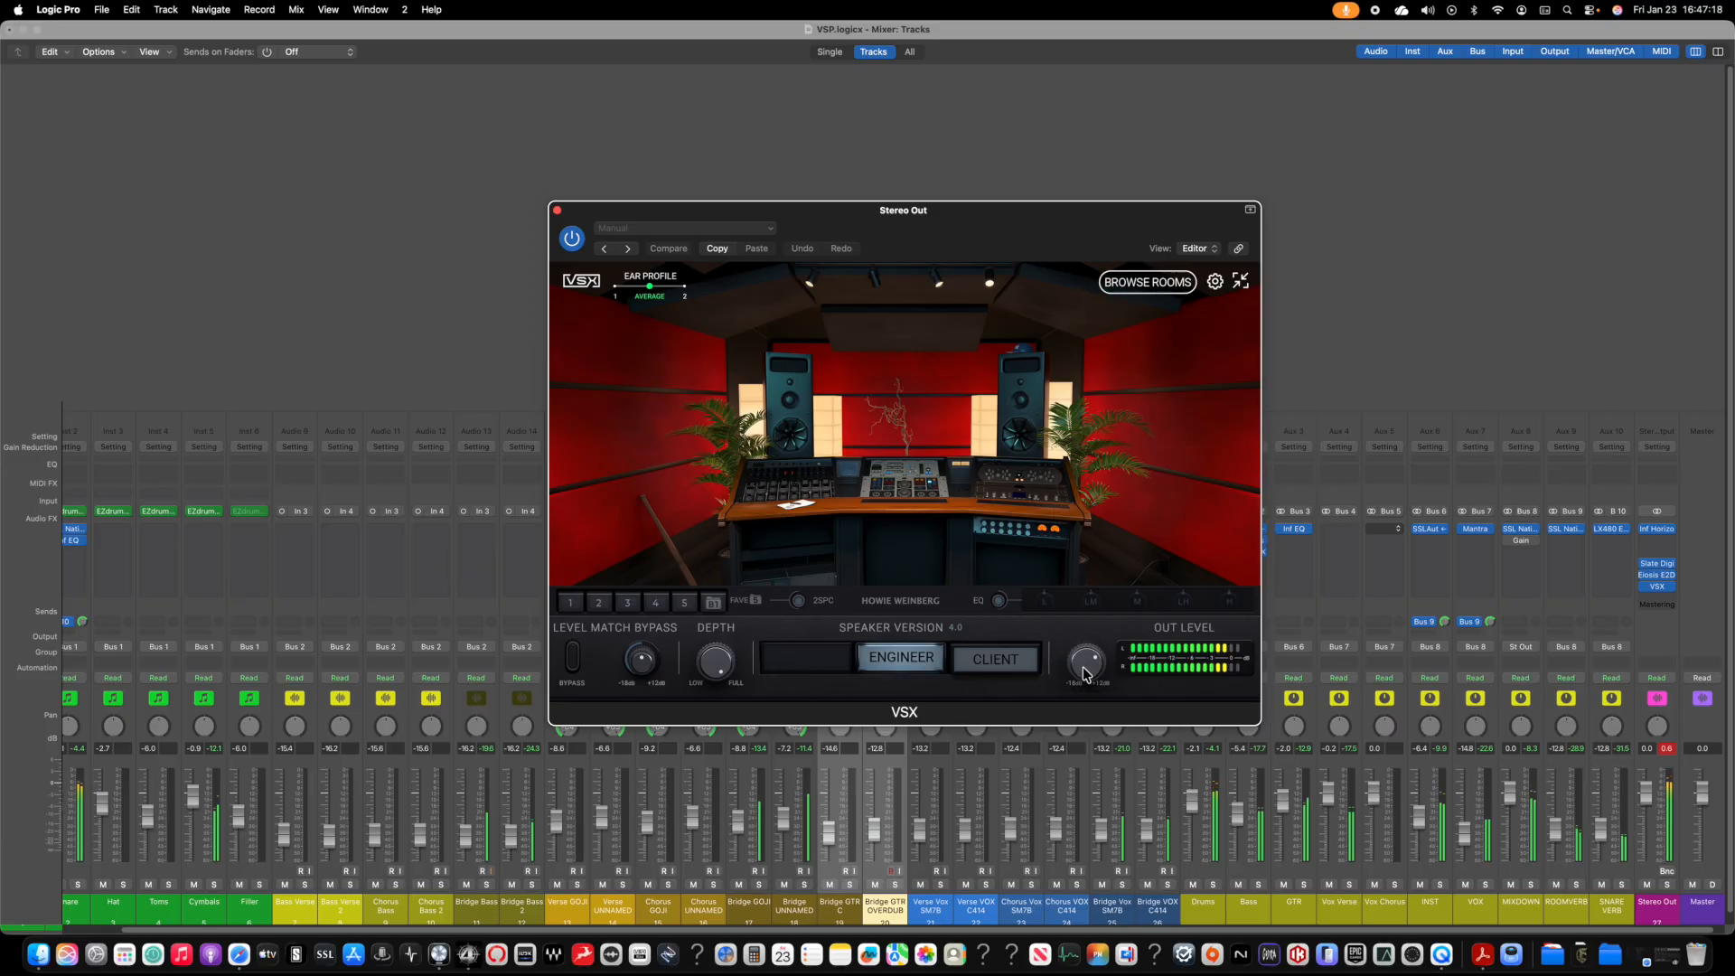
pyautogui.click(556, 211)
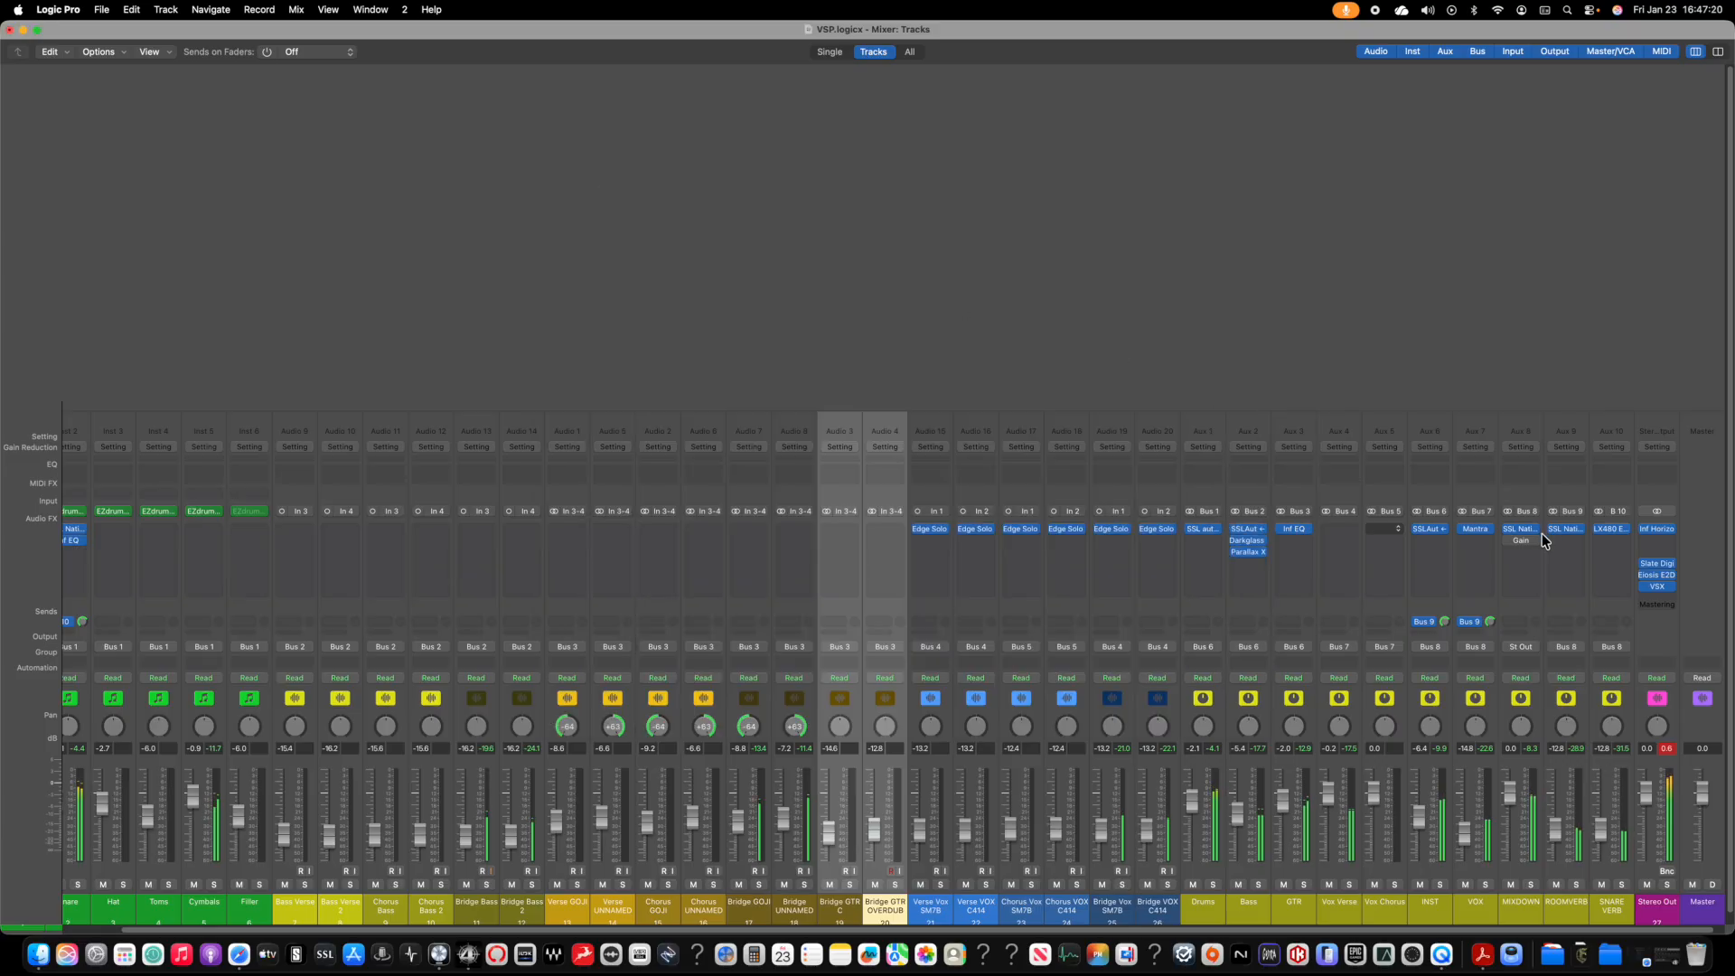
pyautogui.click(1523, 533)
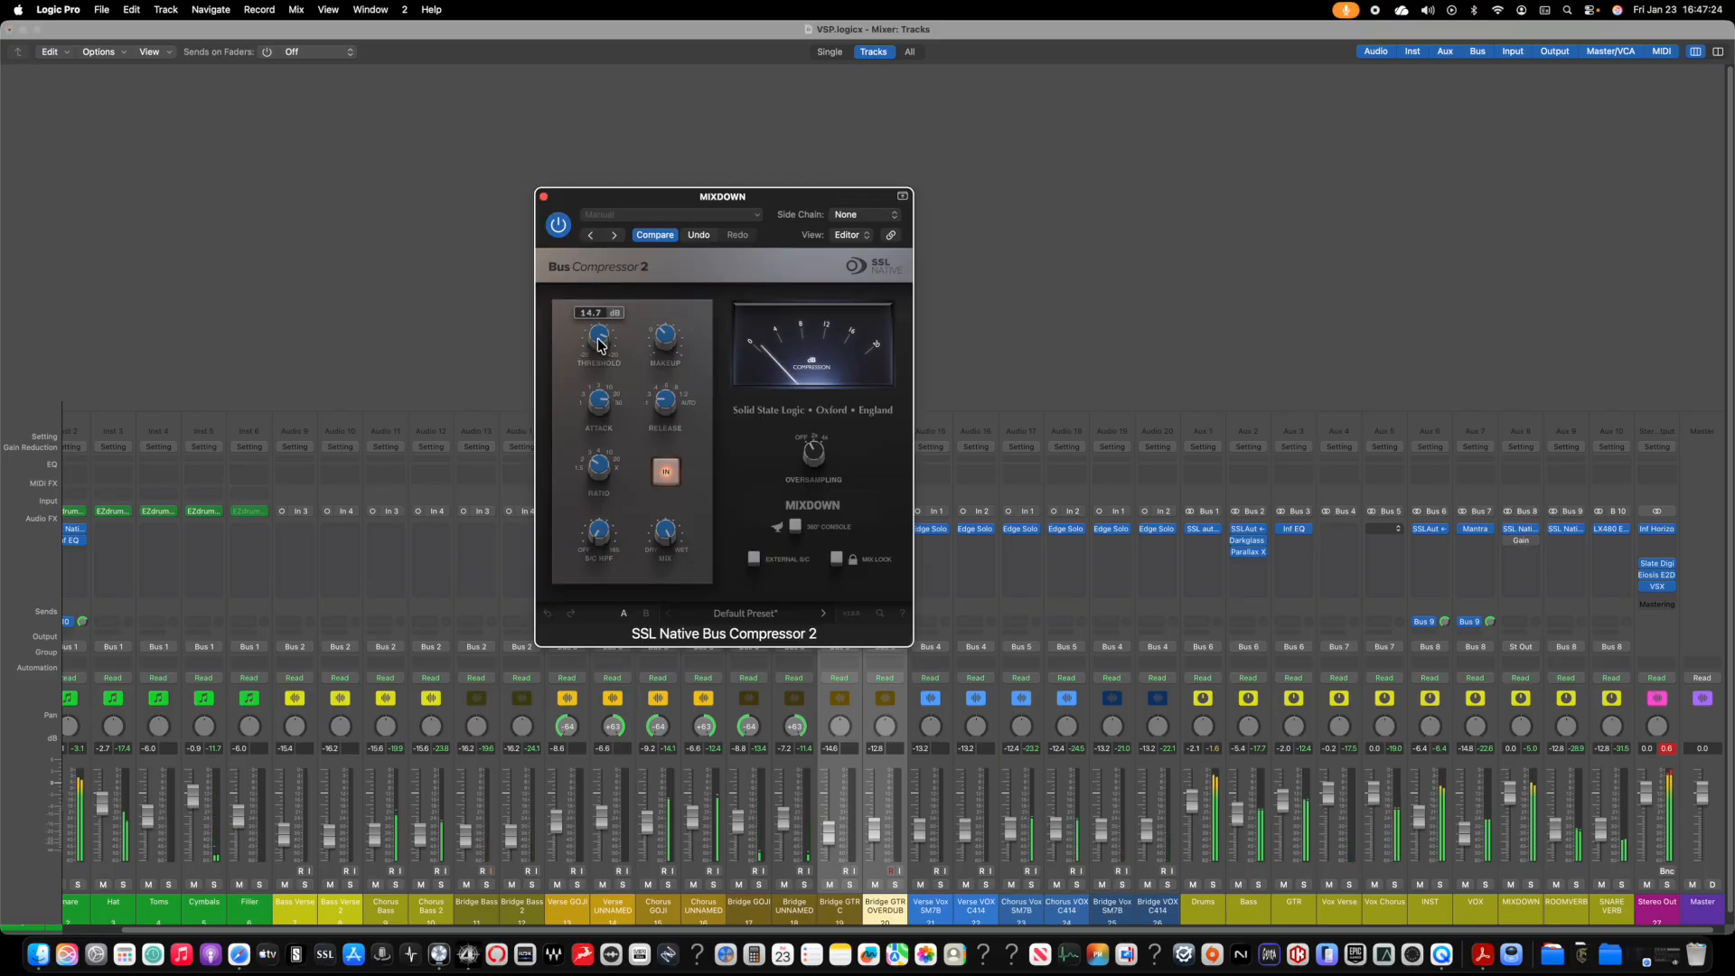
pyautogui.moveTo(598, 338); pyautogui.dragTo(594, 375)
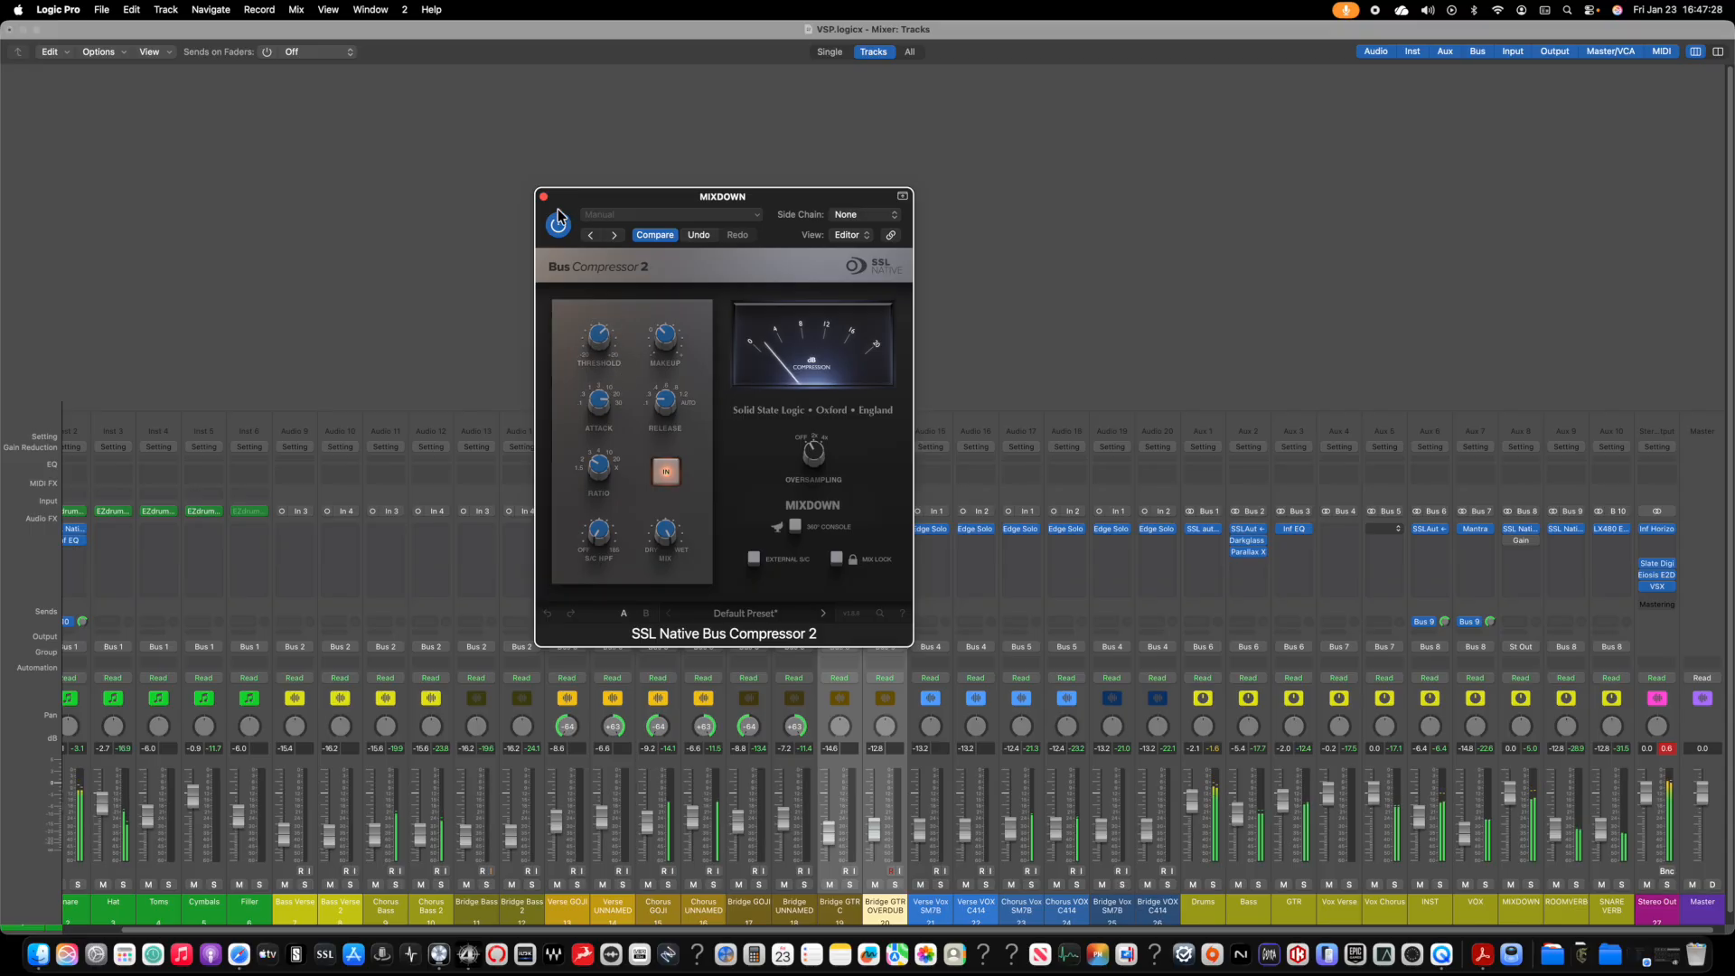
pyautogui.click(542, 196)
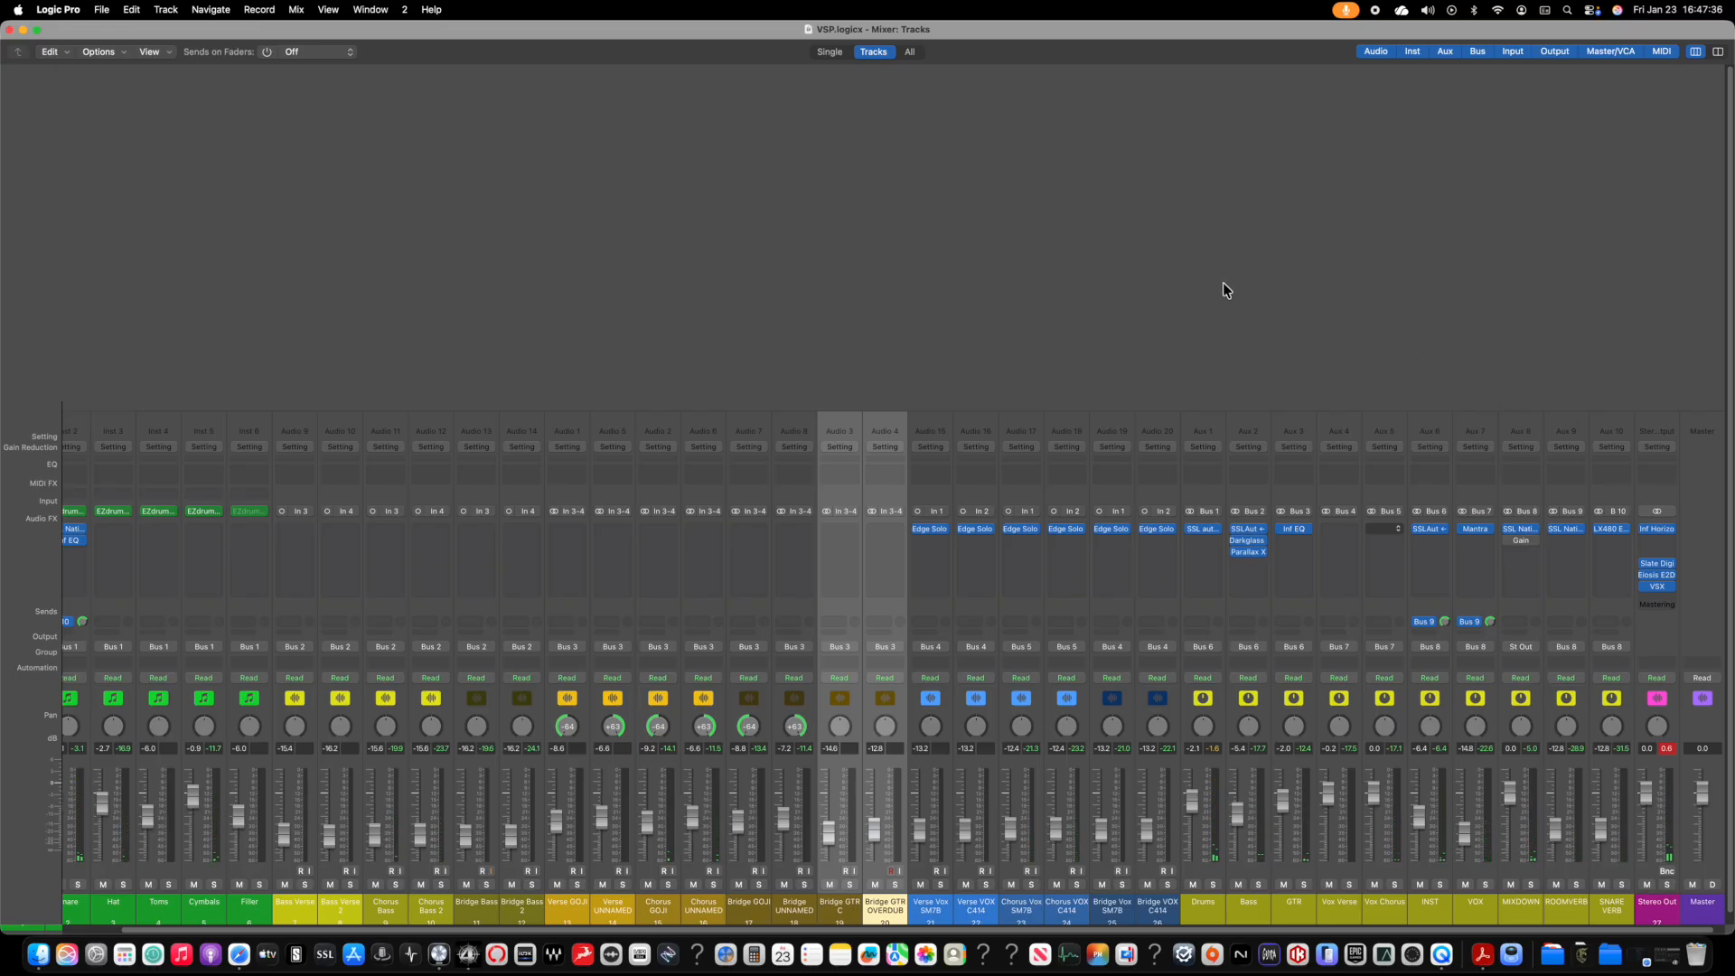
# Step: Save the project and configure a bounce of the whole song to 24-bit, 48 kHz uncompressed WAVE as well as MP3
pyautogui.press('super+s')
pyautogui.press('1')
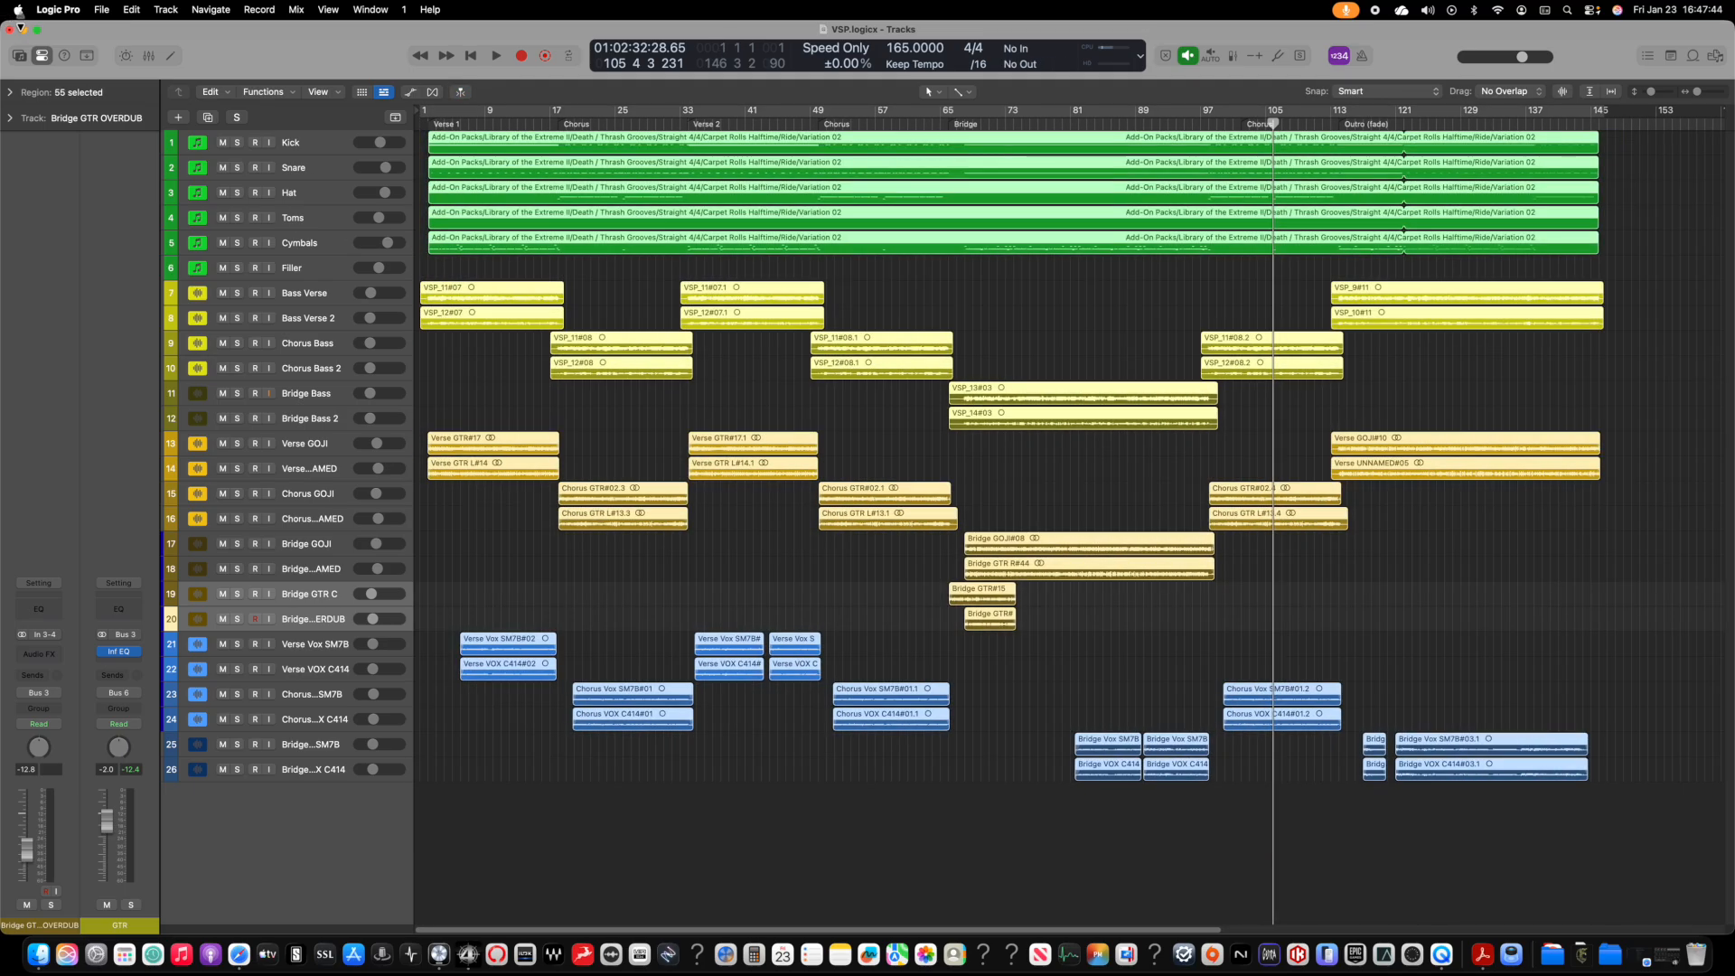
pyautogui.press('super+b')
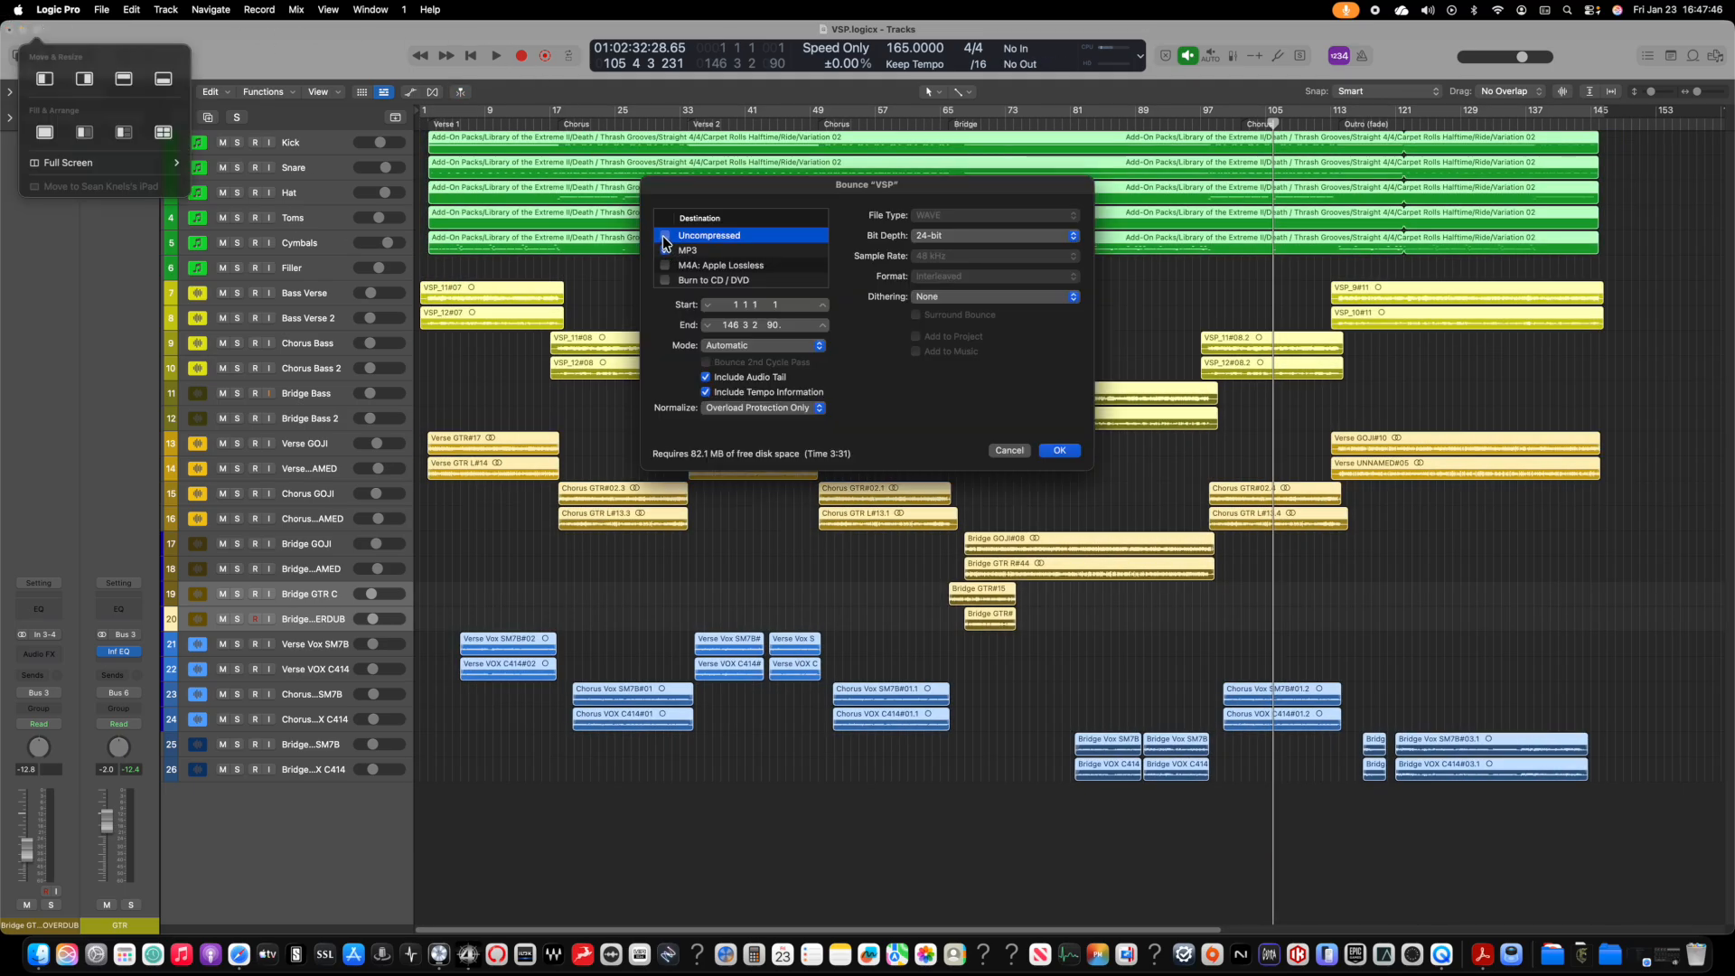
pyautogui.click(665, 236)
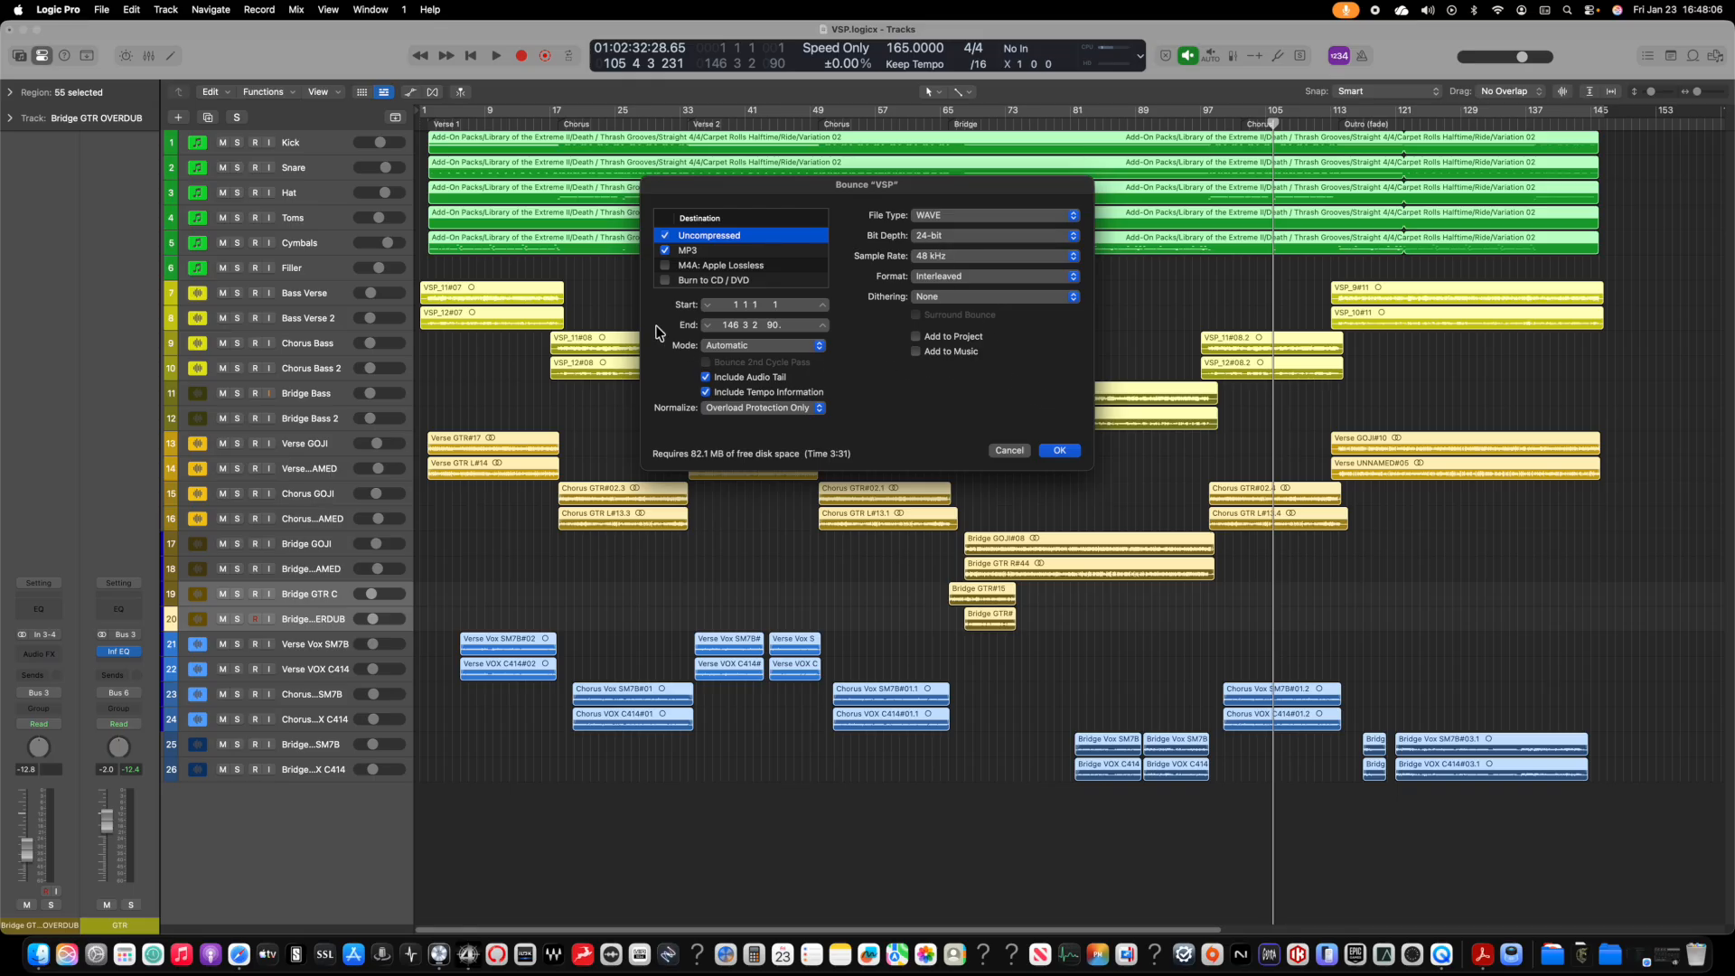
pyautogui.click(1059, 450)
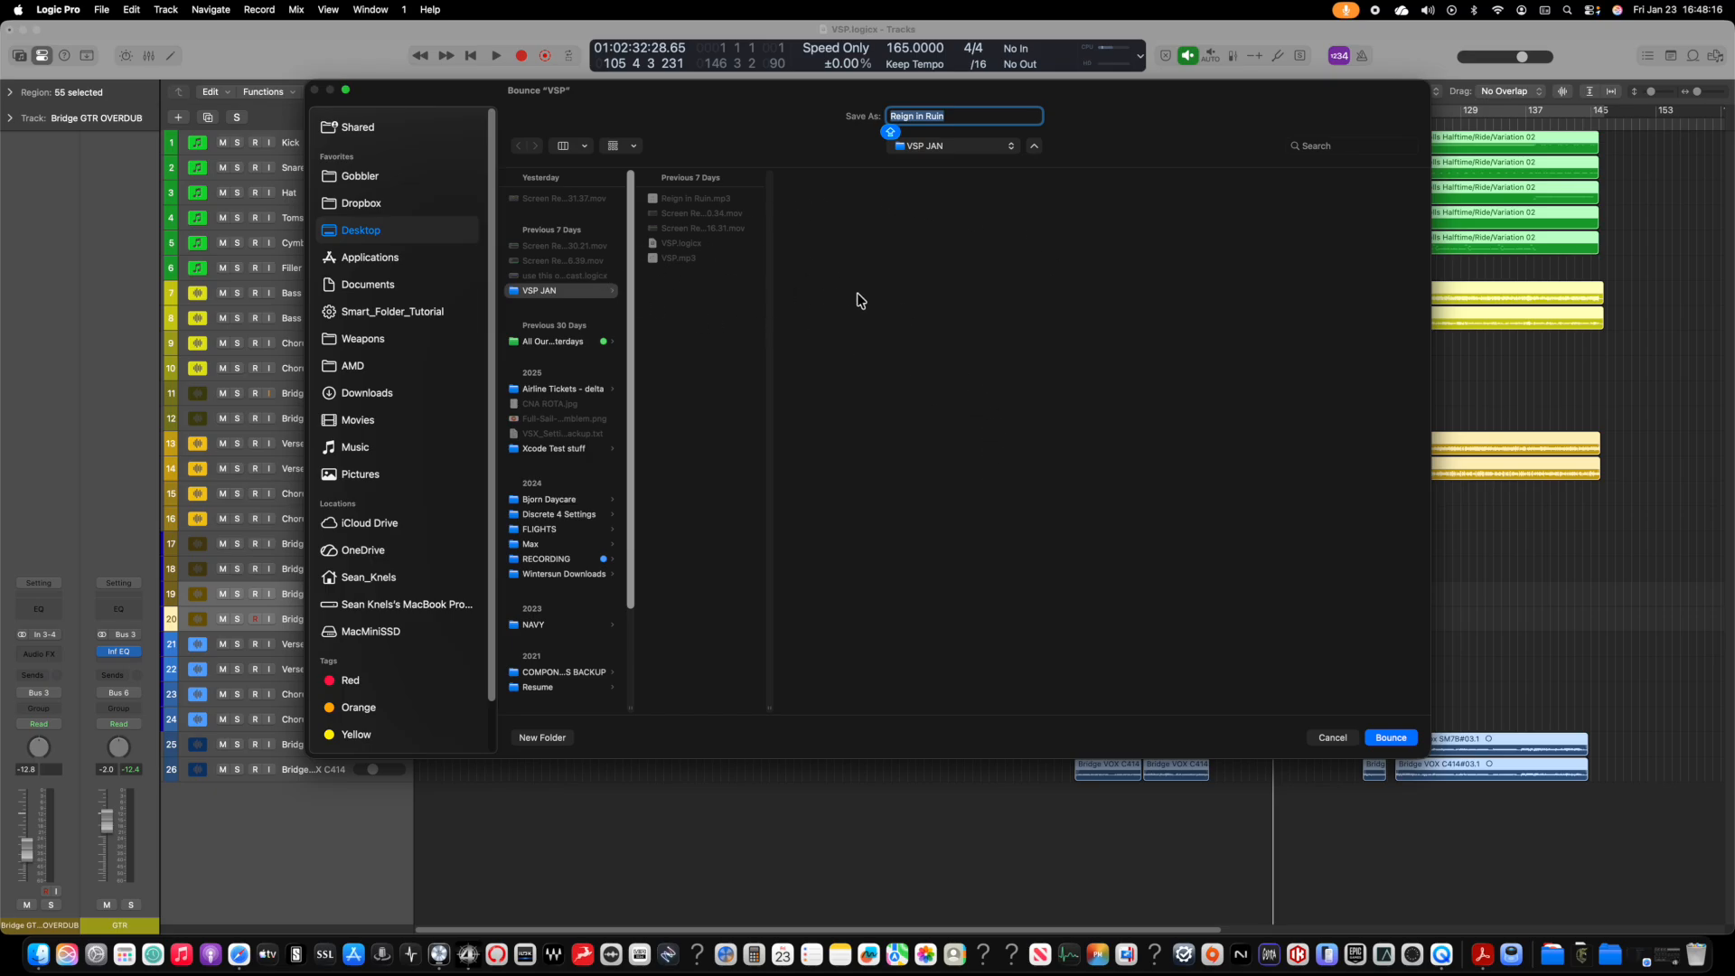
# Step: Bounce the song as "Reign in Ruin" into the VSP JAN folder, replacing the existing MP3
pyautogui.click(1392, 738)
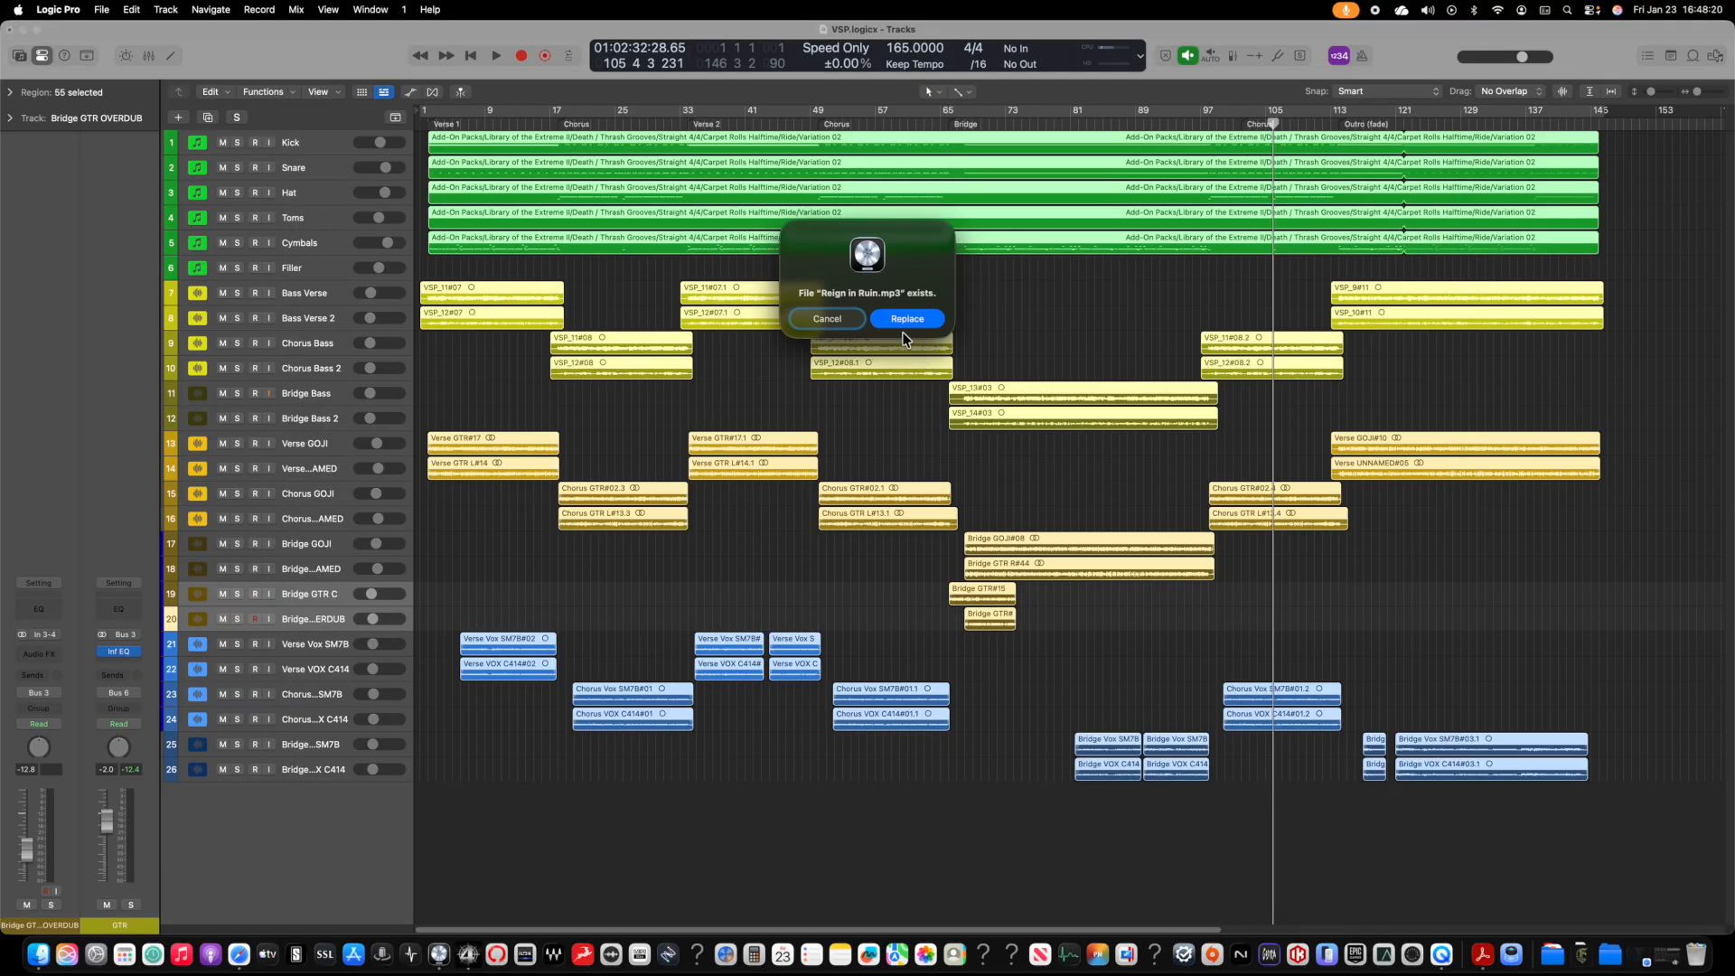
pyautogui.click(904, 320)
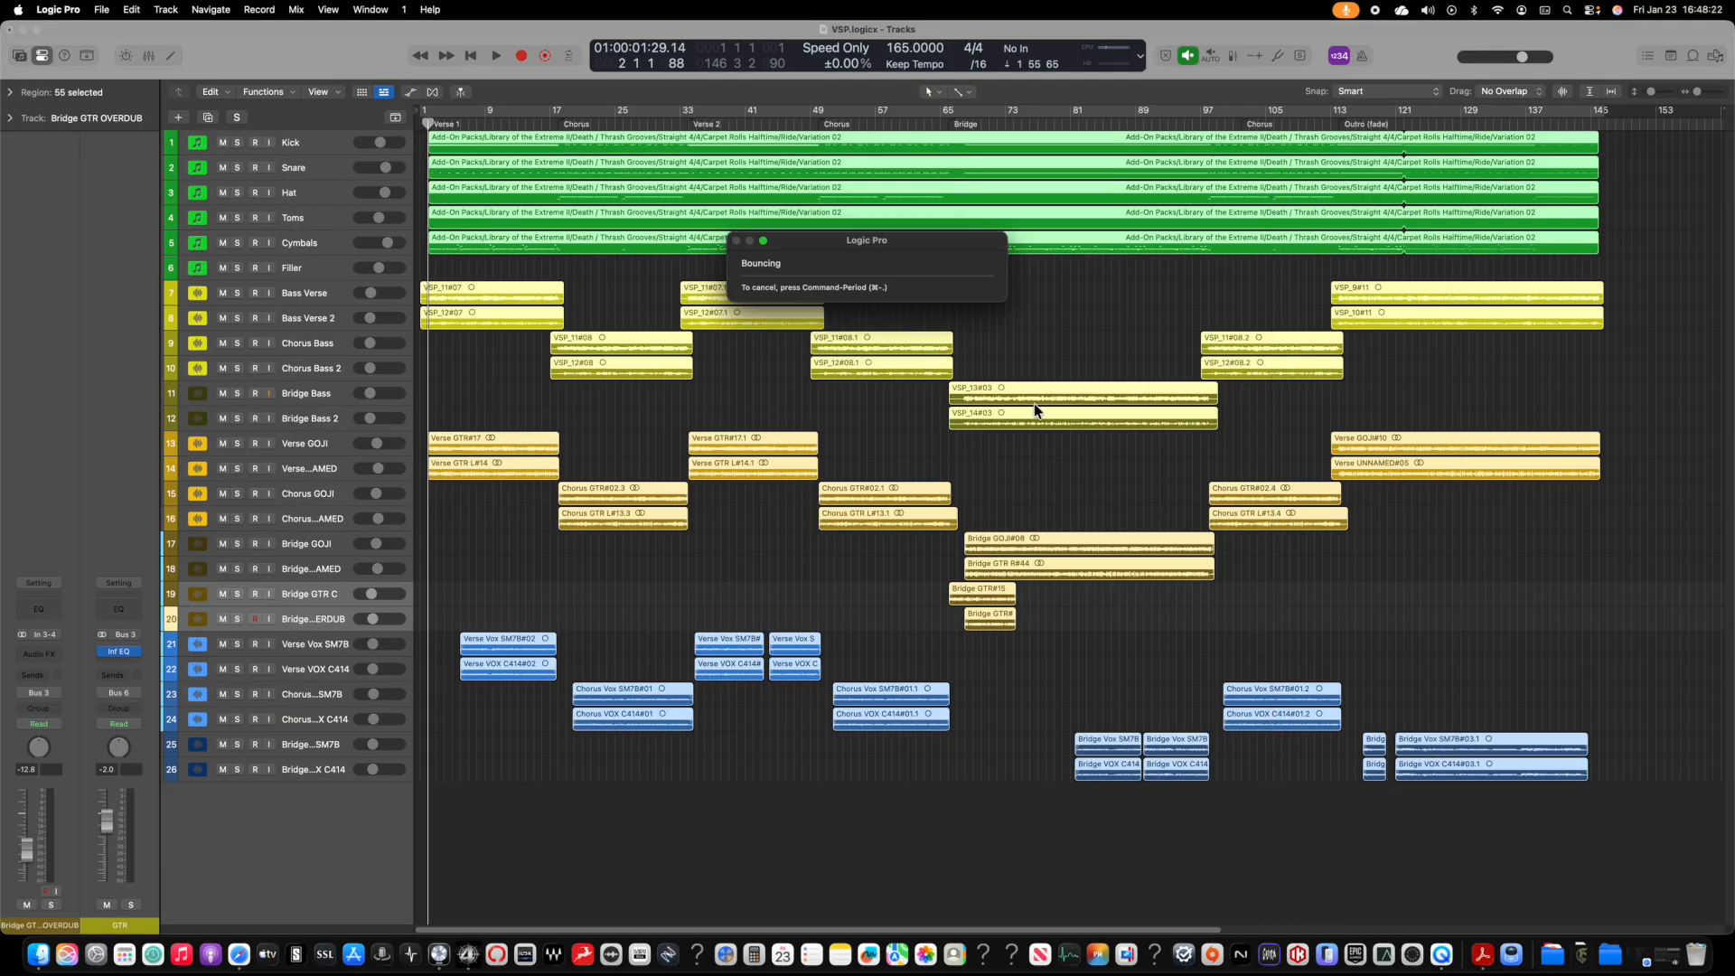